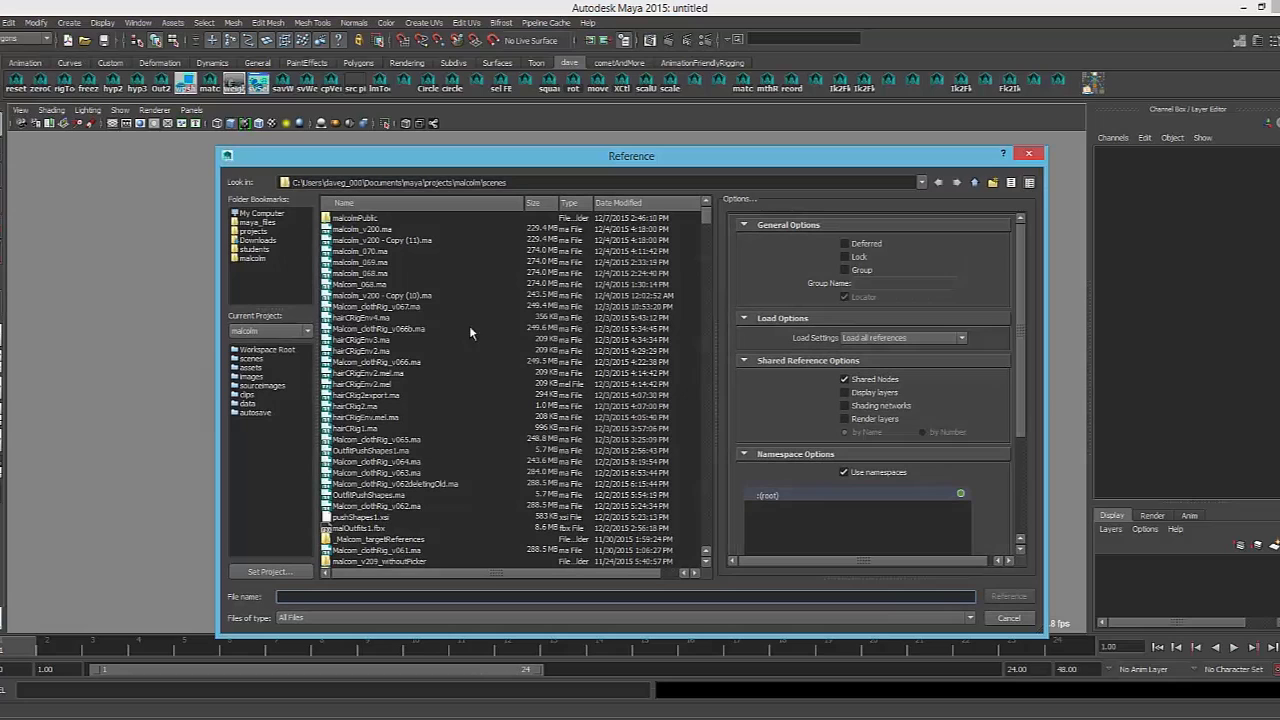
Reference malcolm_v200.ma into the scene with namespaces enabled and the file name added as the new namespace
left_click(371, 230)
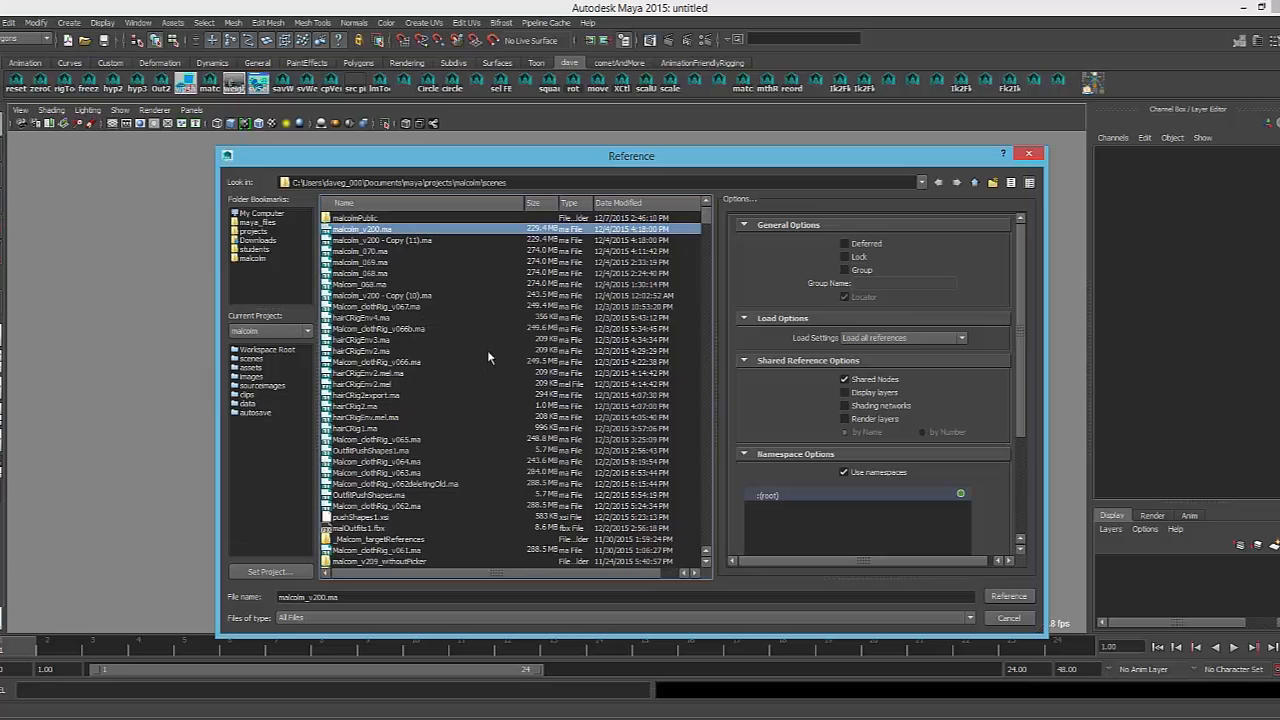
left_click(844, 472)
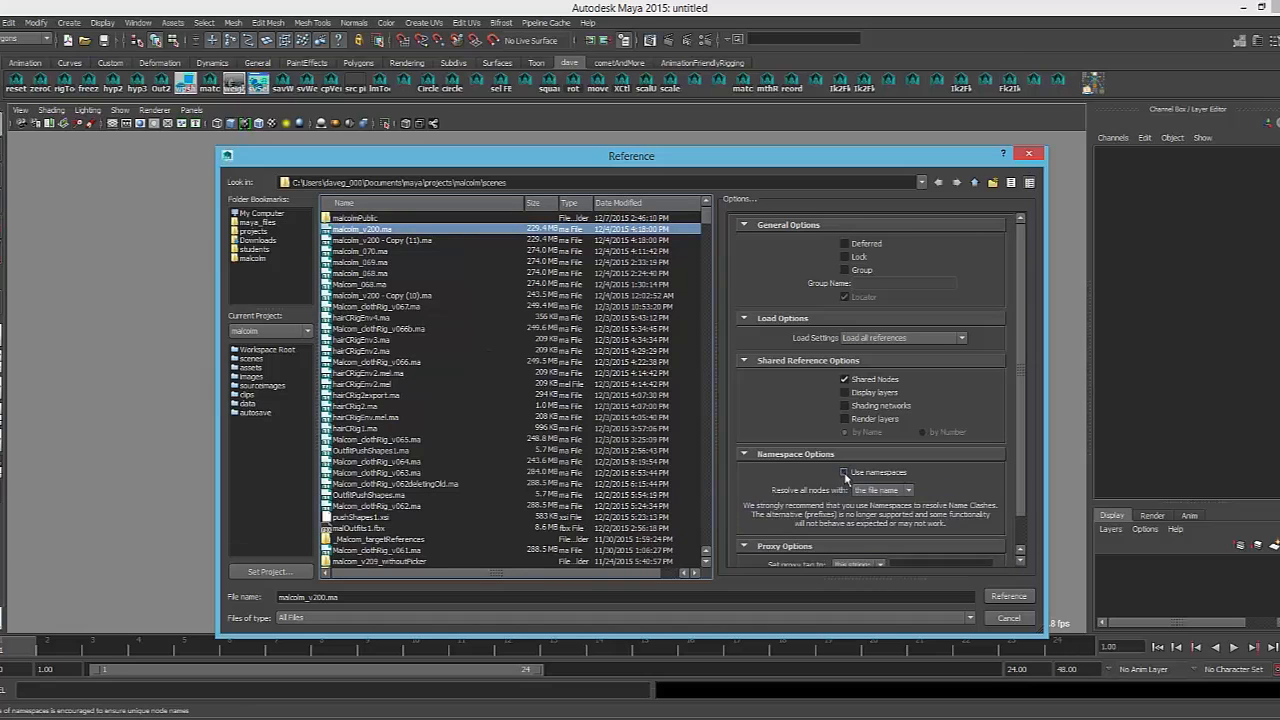
left_click(844, 472)
left_click_drag(1022, 413, 1020, 519)
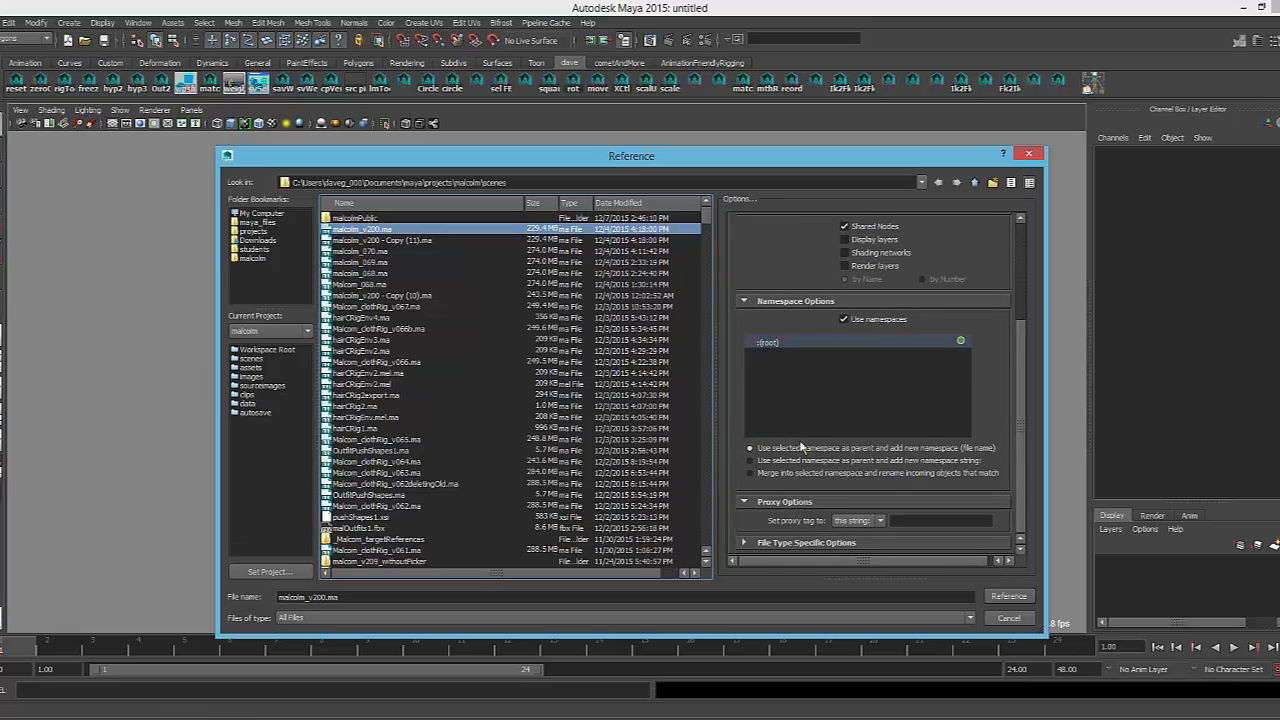
left_click(1006, 597)
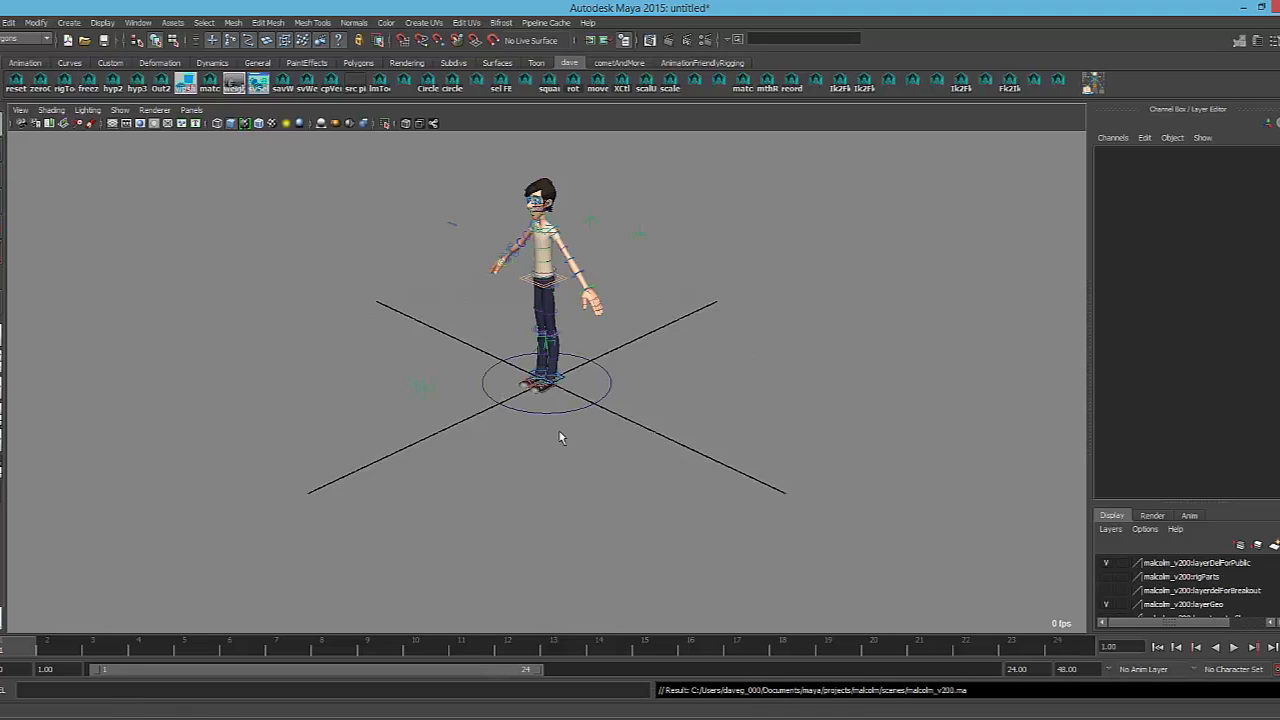
Examine the character's head and upper body in X-ray display, and restore the normal shaded display
right_click_drag(653, 264, 892, 394, "alt")
middle_click_drag(680, 228, 643, 371, "alt")
right_click_drag(643, 371, 843, 389, "alt")
middle_click_drag(628, 247, 561, 309, "alt")
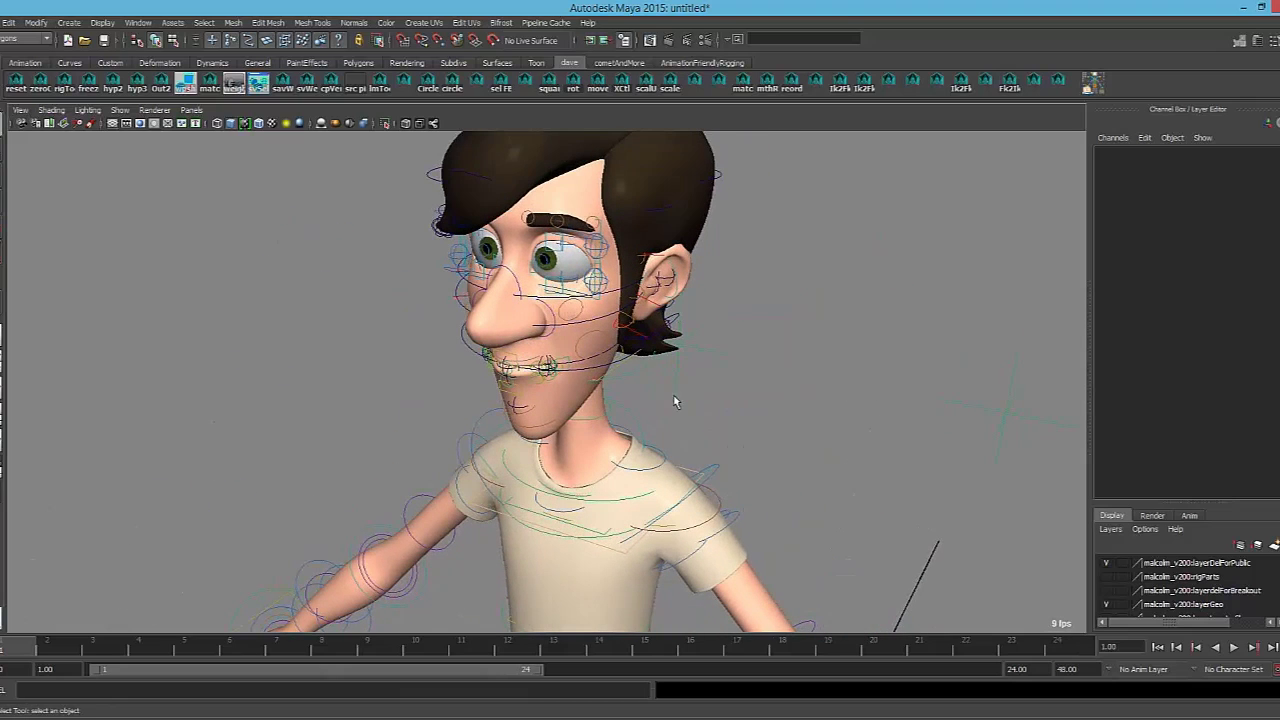
left_click(405, 125)
left_click_drag(626, 304, 607, 250, "alt")
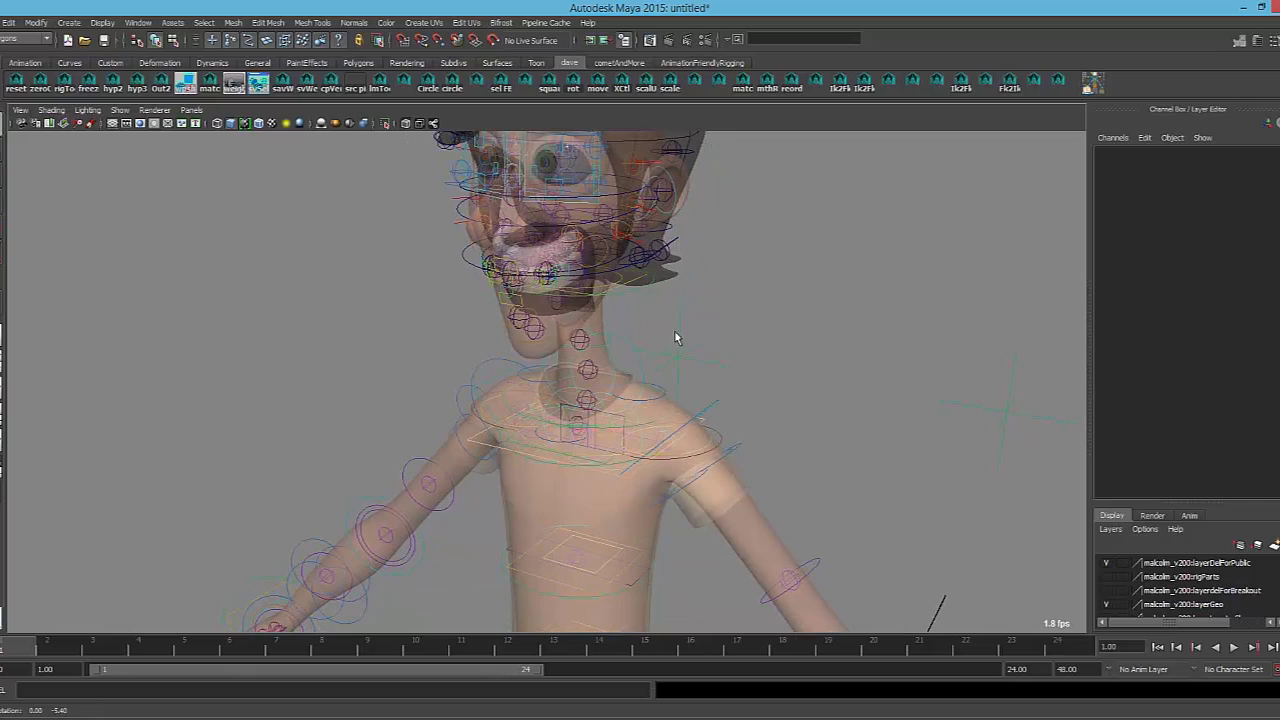
middle_click_drag(607, 249, 616, 279, "alt")
middle_click_drag(529, 279, 513, 386, "alt")
right_click_drag(513, 386, 667, 306, "alt")
scroll(652, 411, "down", 5)
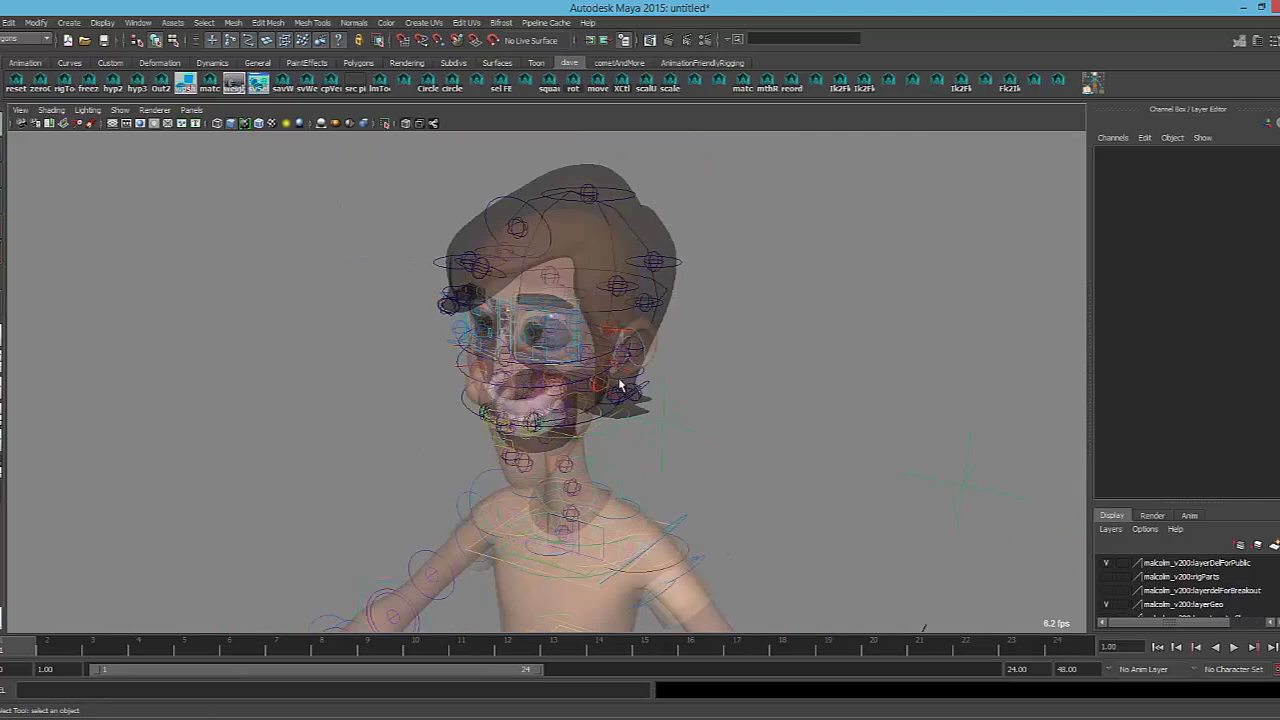
middle_click_drag(659, 362, 660, 282, "alt")
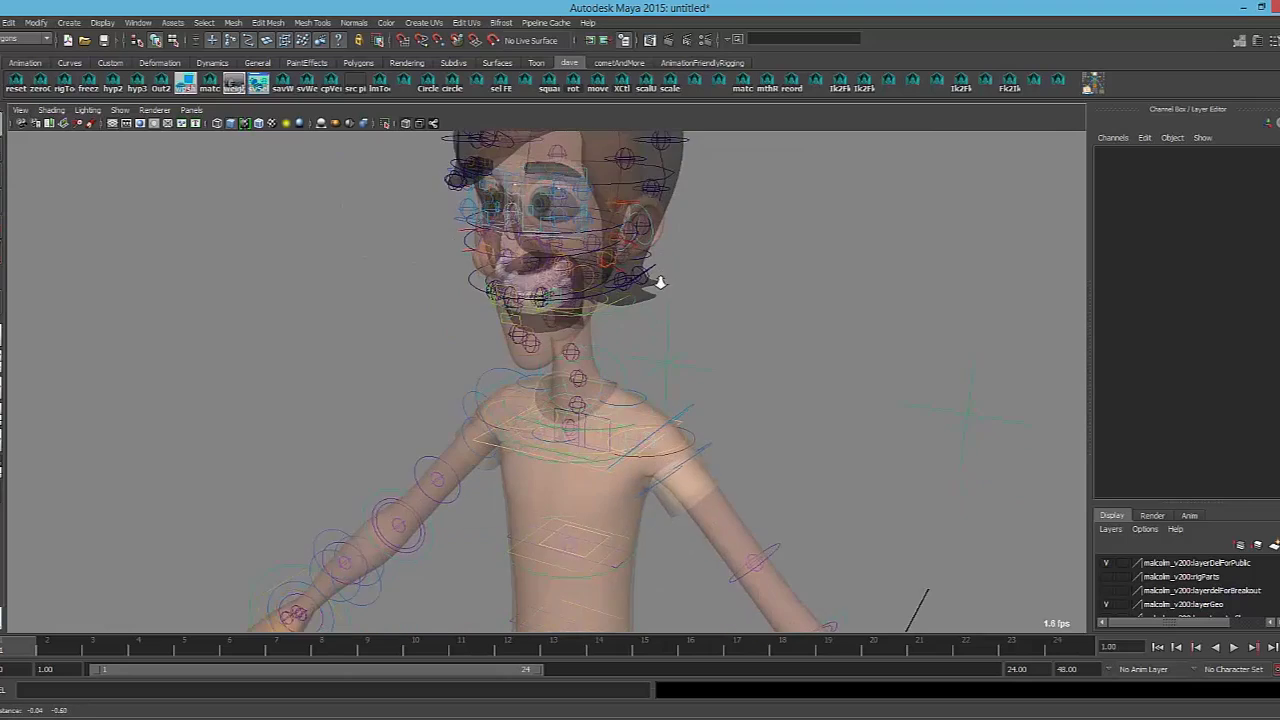
left_click_drag(660, 282, 477, 245, "alt")
left_click(406, 123)
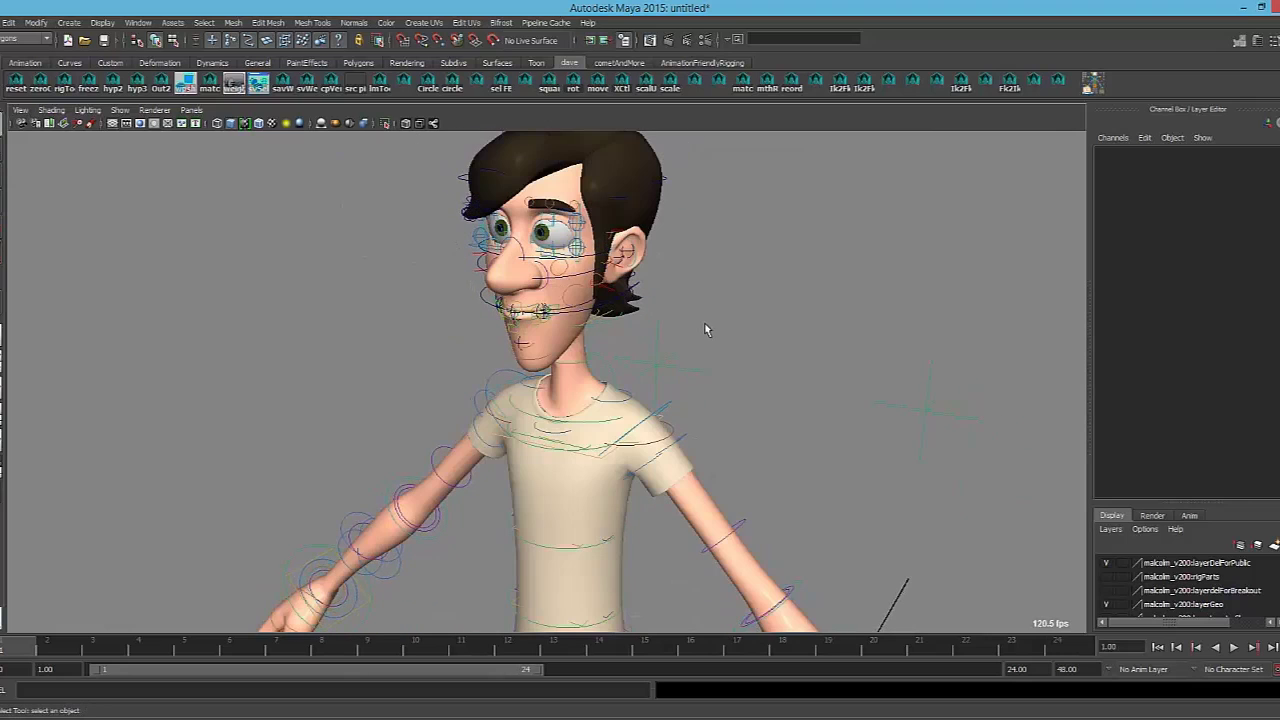
Limit the object types displayed in the viewport to Polygons and NURBS Curves
left_click(157, 110)
left_click(120, 110)
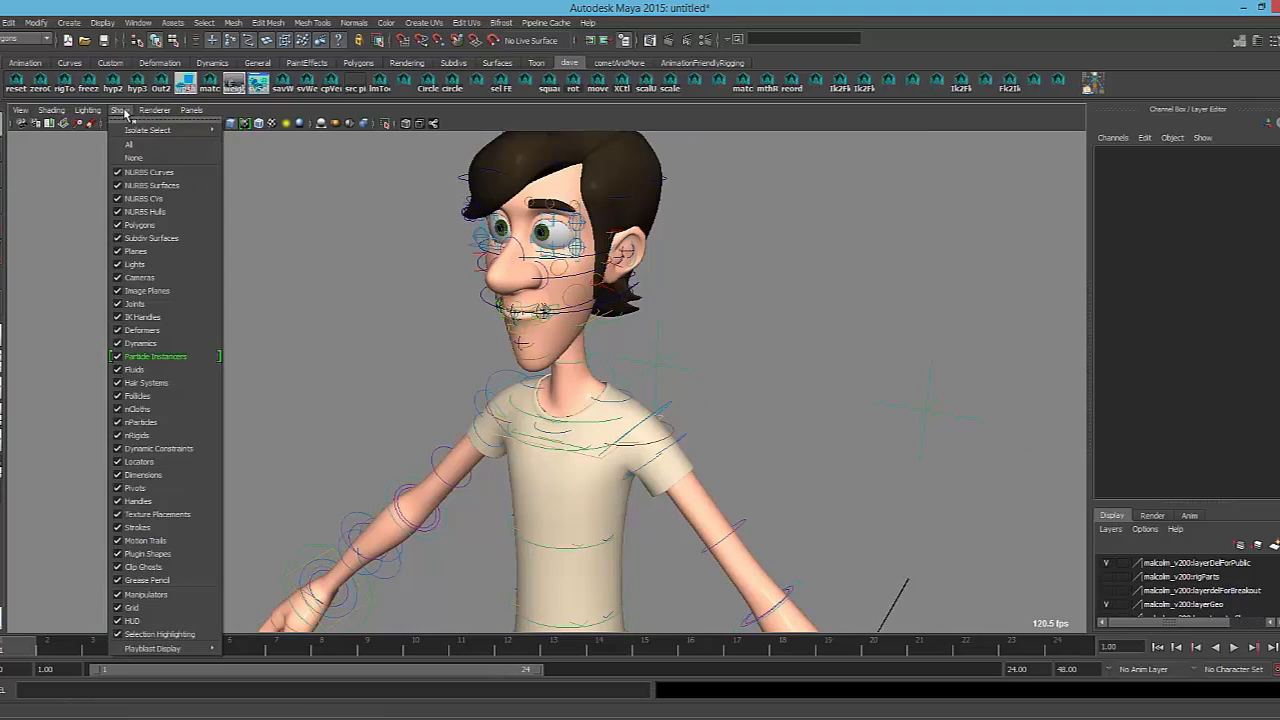
left_click(150, 122)
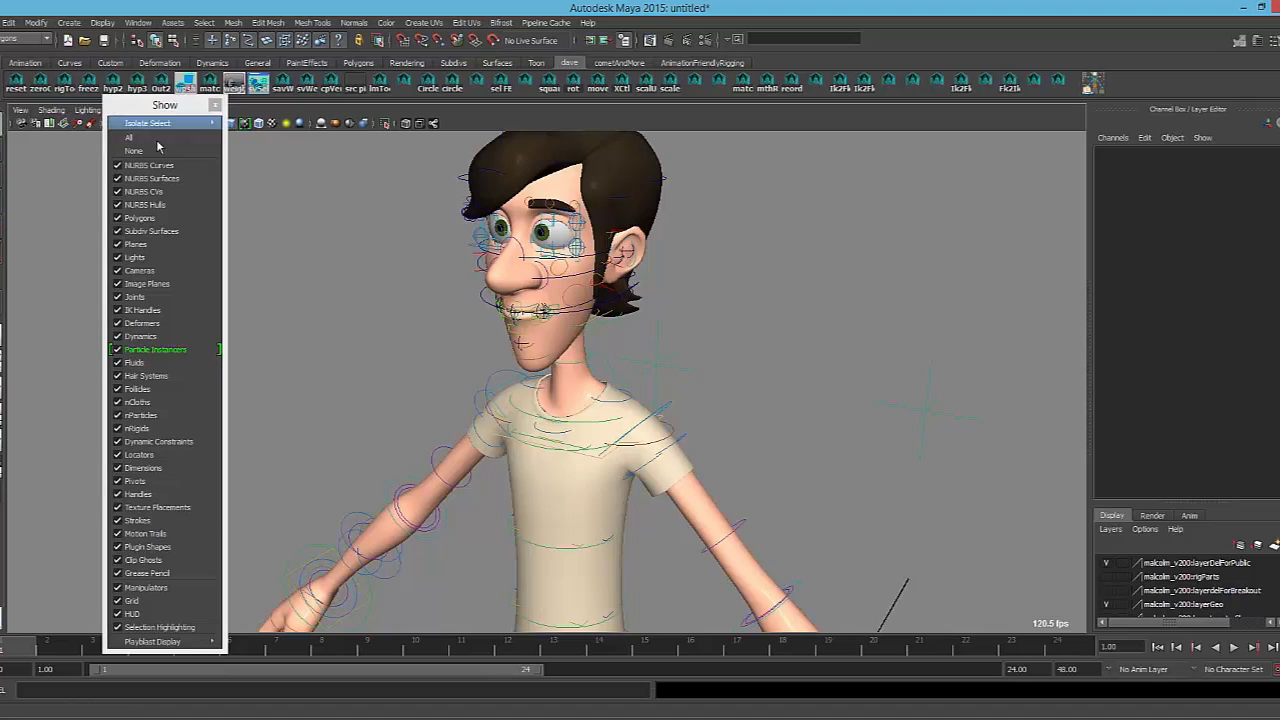
left_click_drag(152, 114, 188, 127)
left_click(185, 173)
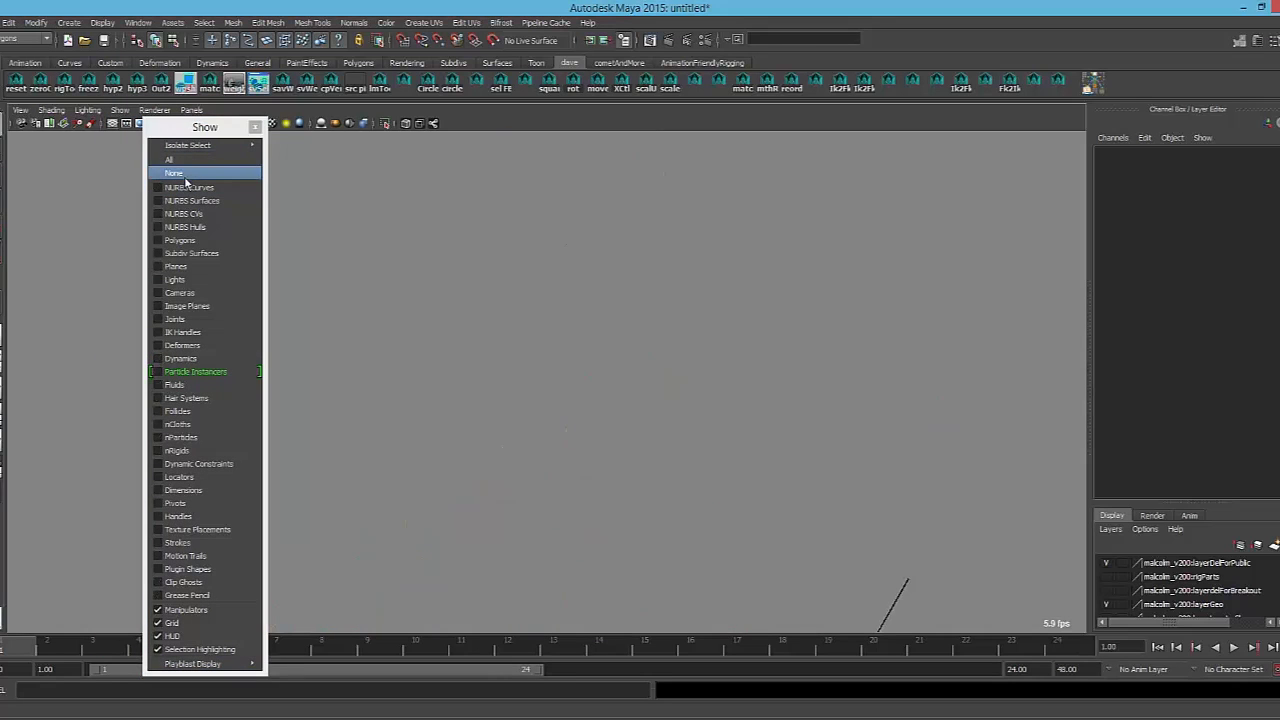
left_click(180, 240)
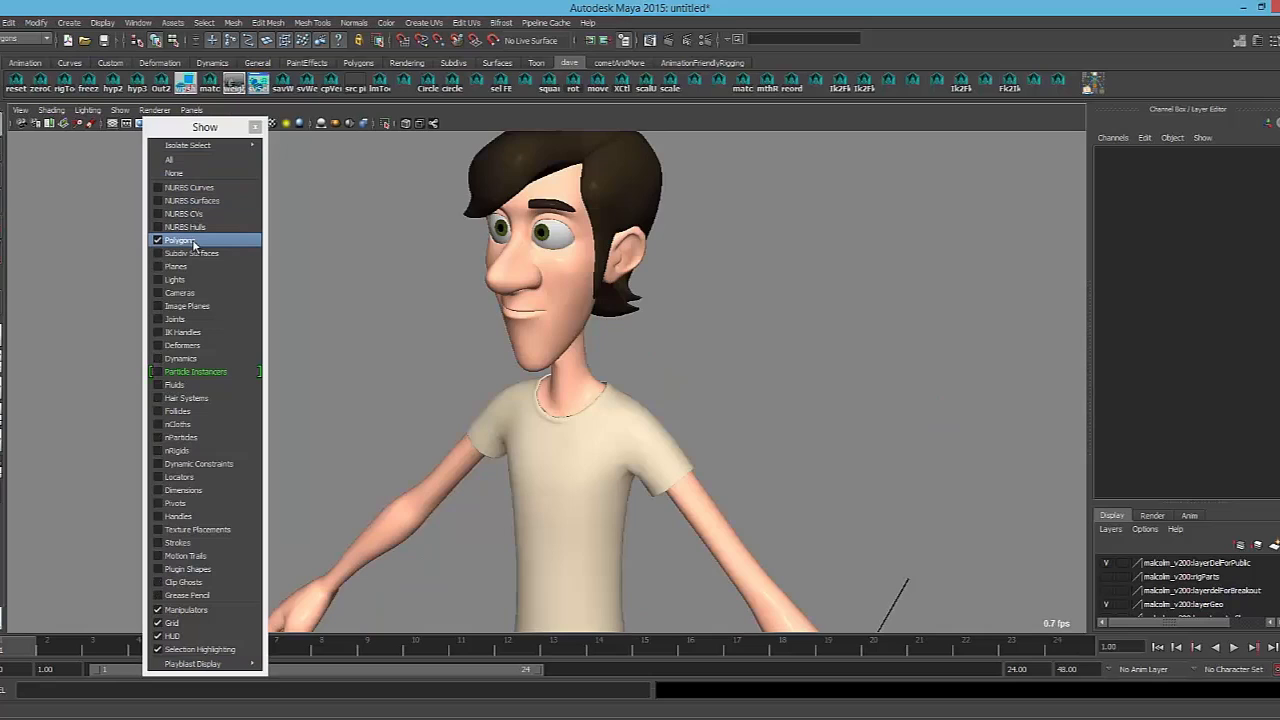
left_click(180, 188)
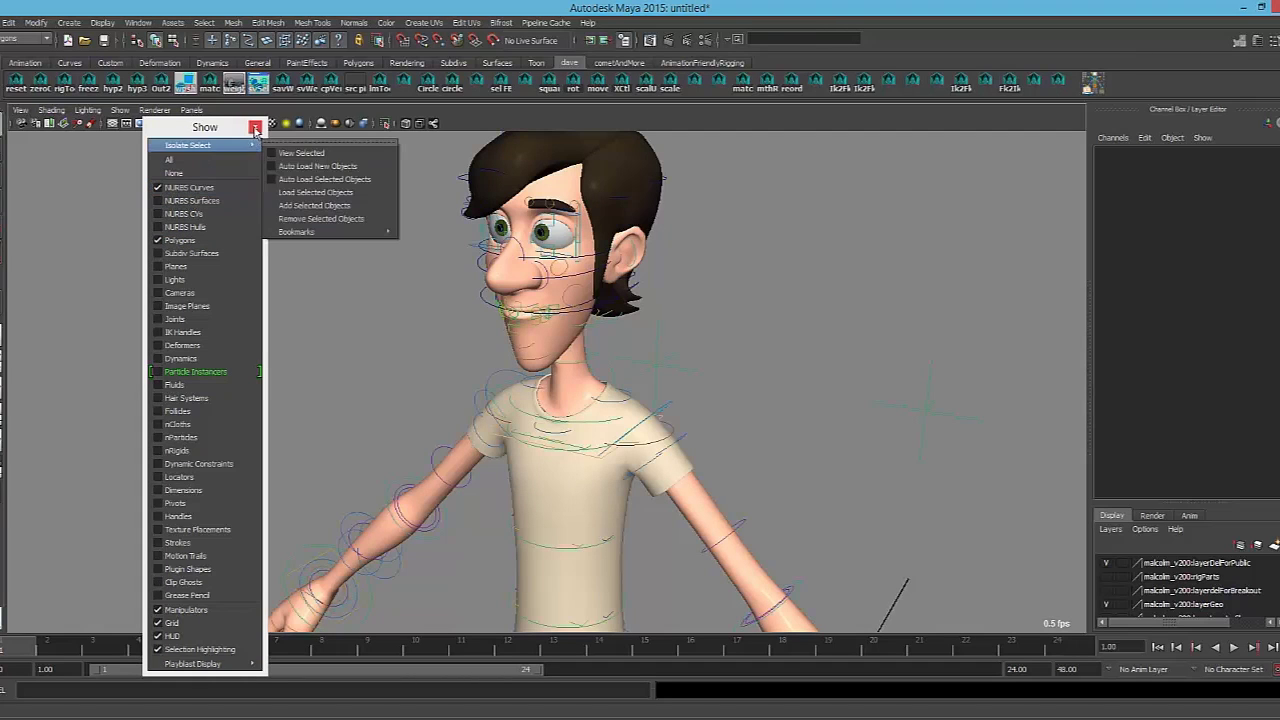
left_click(256, 127)
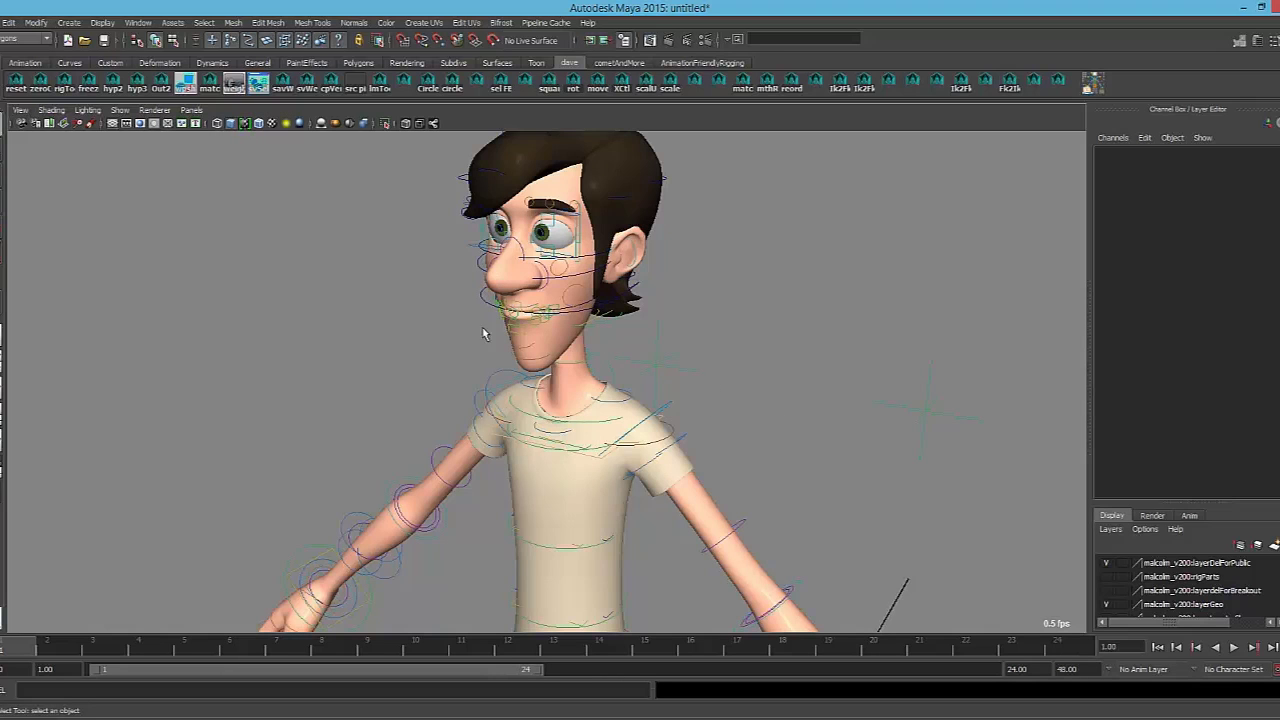
Select the rig's jaw control (ctlJaw) and the body control (ctlBody) one after the other
left_click_drag(600, 292, 614, 285, "alt")
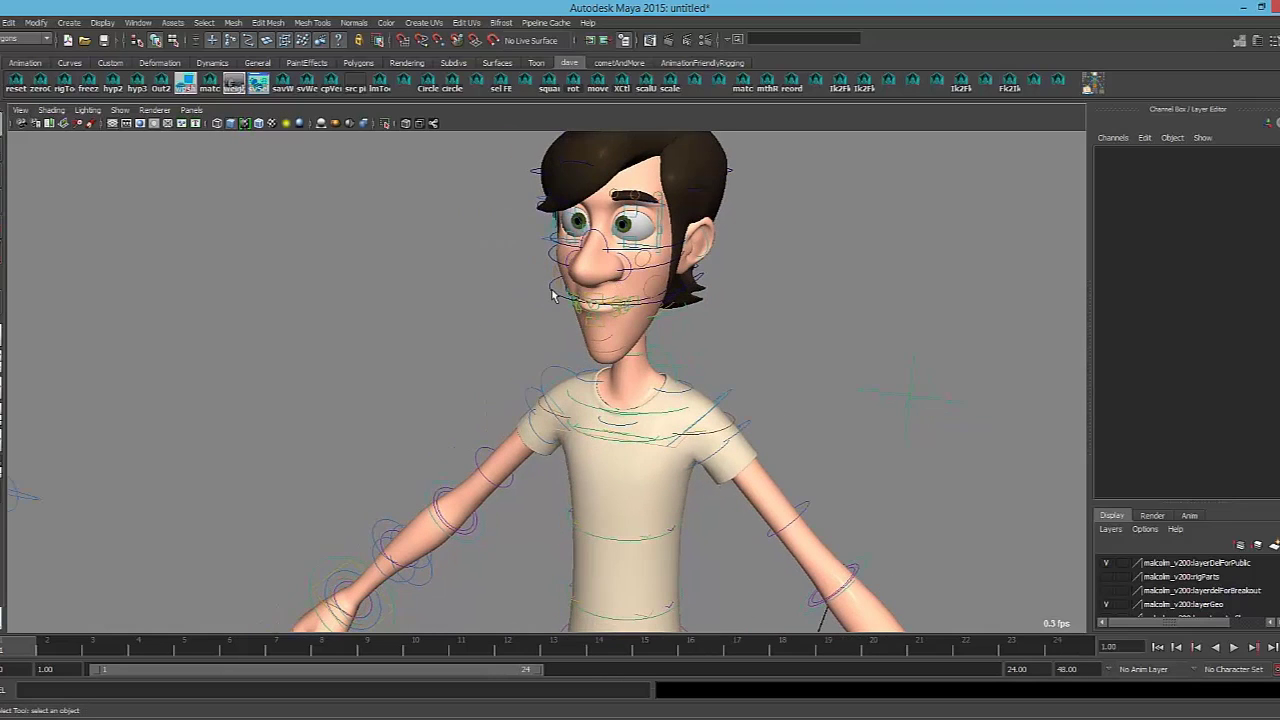
left_click(553, 291)
middle_click_drag(681, 309, 644, 320, "alt")
scroll(610, 368, "down", 1)
scroll(616, 484, "down", 4)
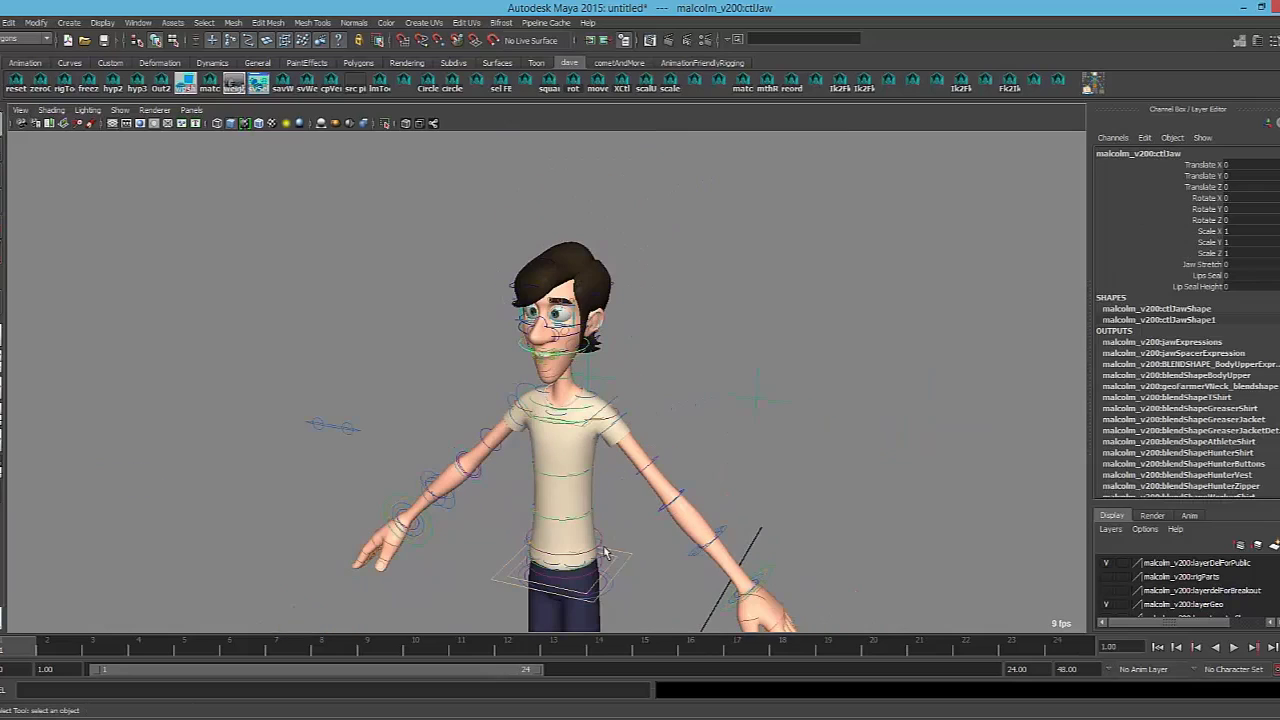
left_click(625, 571)
Rotate the left lower arm control (ctlArmLoLf) about 72 degrees around X to bend the elbow
left_click(682, 488)
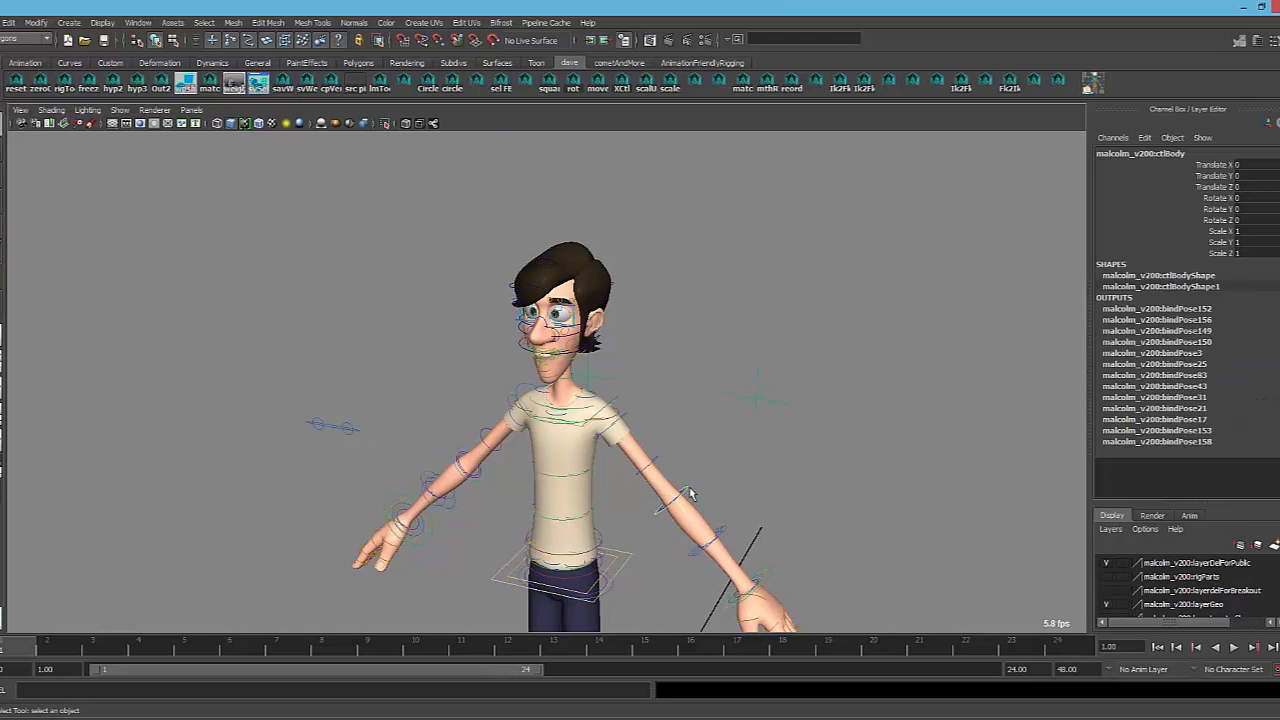
middle_click_drag(688, 515, 659, 434, "alt")
scroll(659, 434, "up", 1)
key("e")
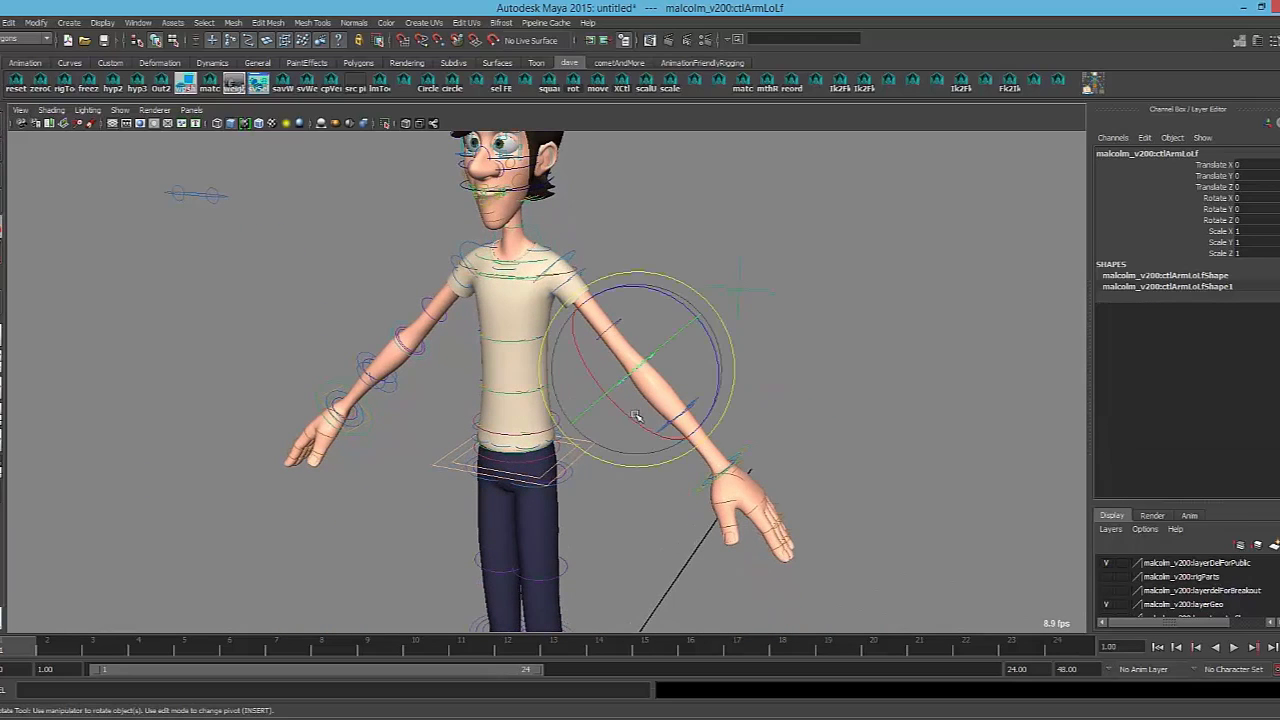
left_click_drag(637, 416, 554, 362)
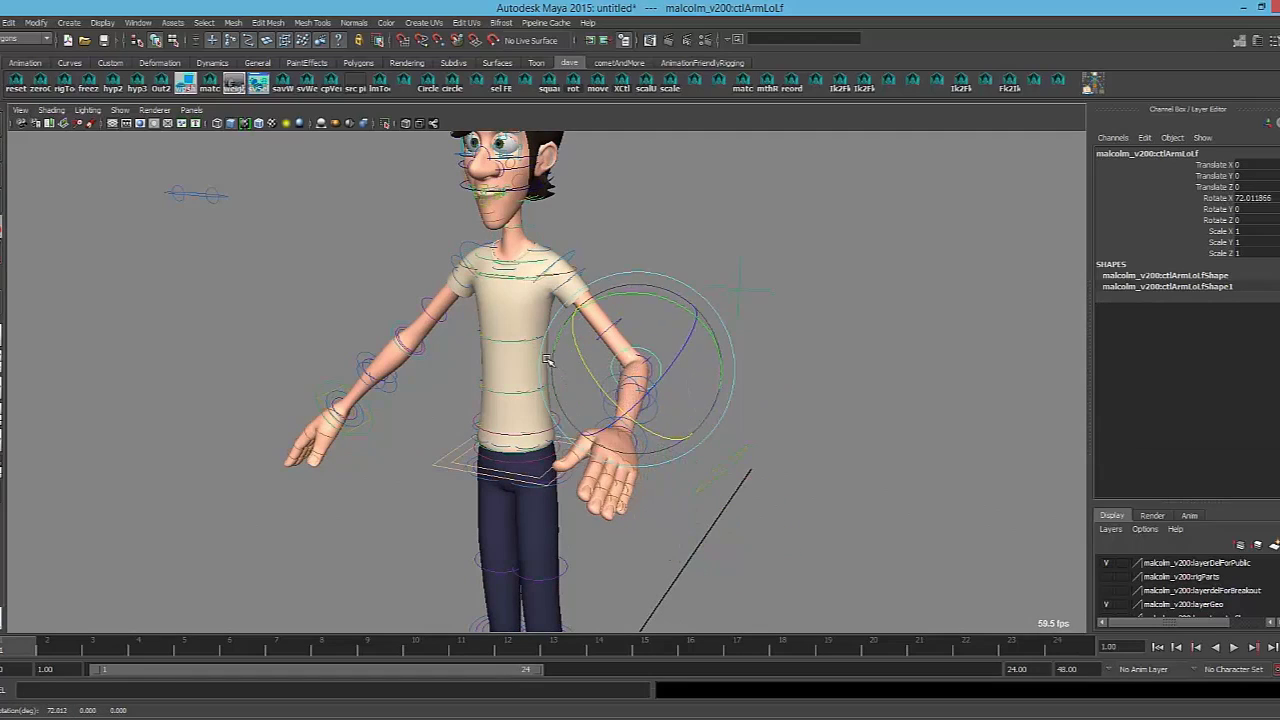
Launch the AnimSchoolPicker tool with the character in view
middle_click_drag(506, 318, 516, 366, "alt")
left_click_drag(497, 357, 562, 348, "alt")
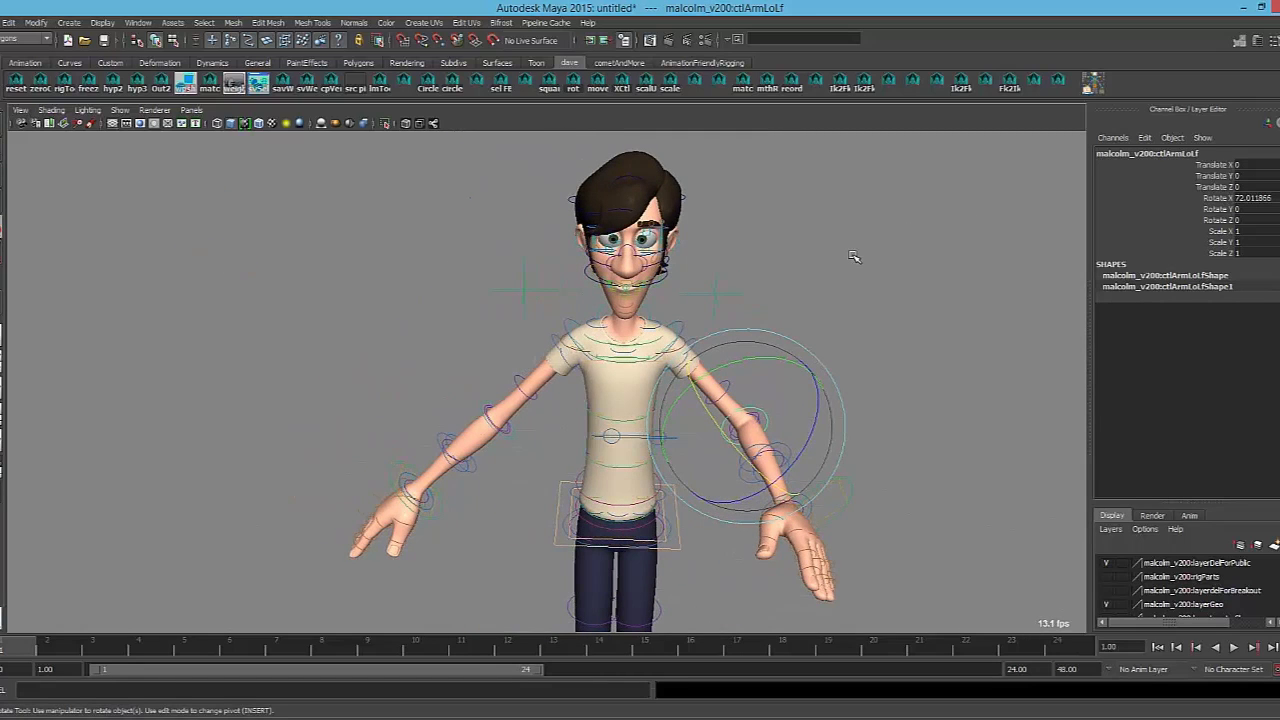
left_click_drag(829, 280, 763, 275, "alt")
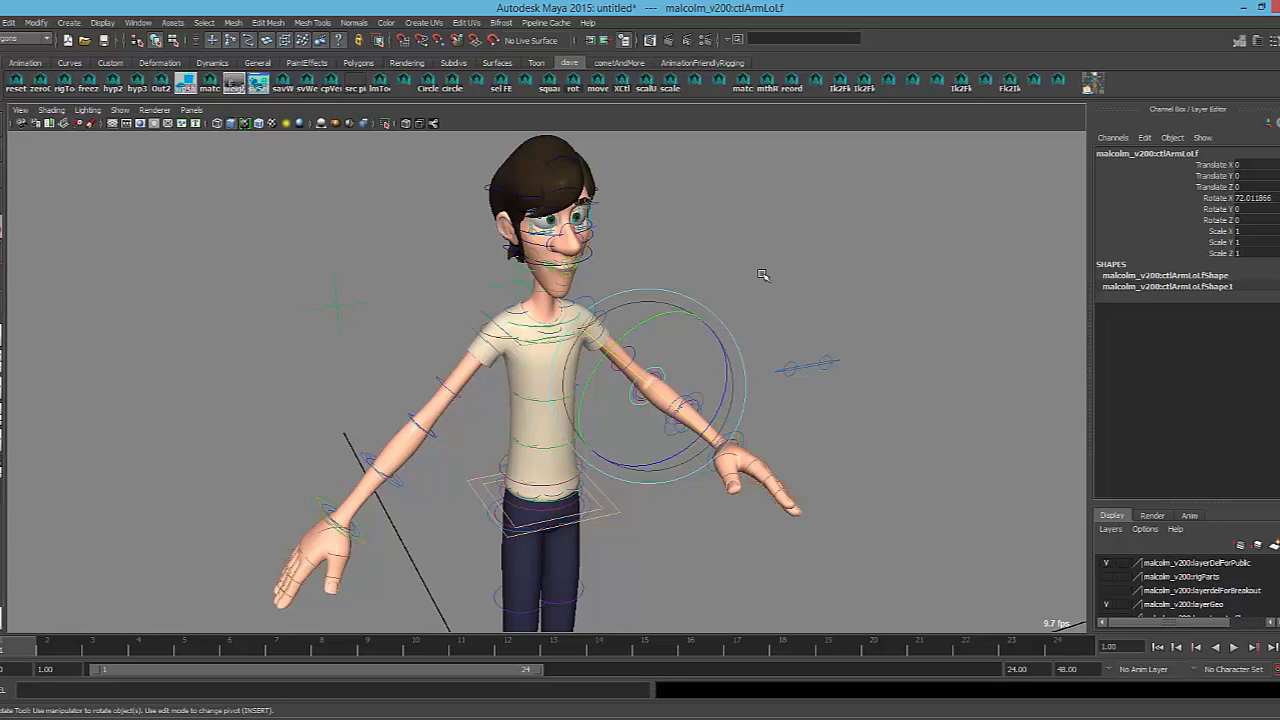
left_click(1093, 84)
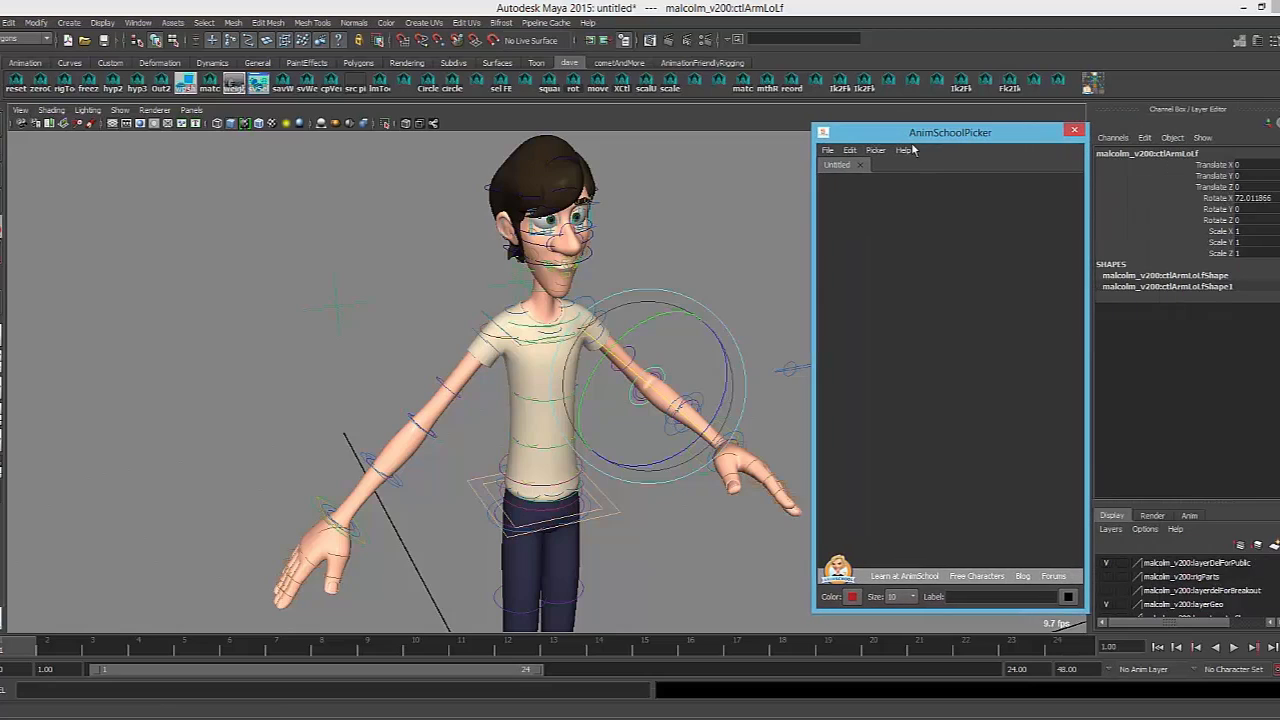
left_click(827, 150)
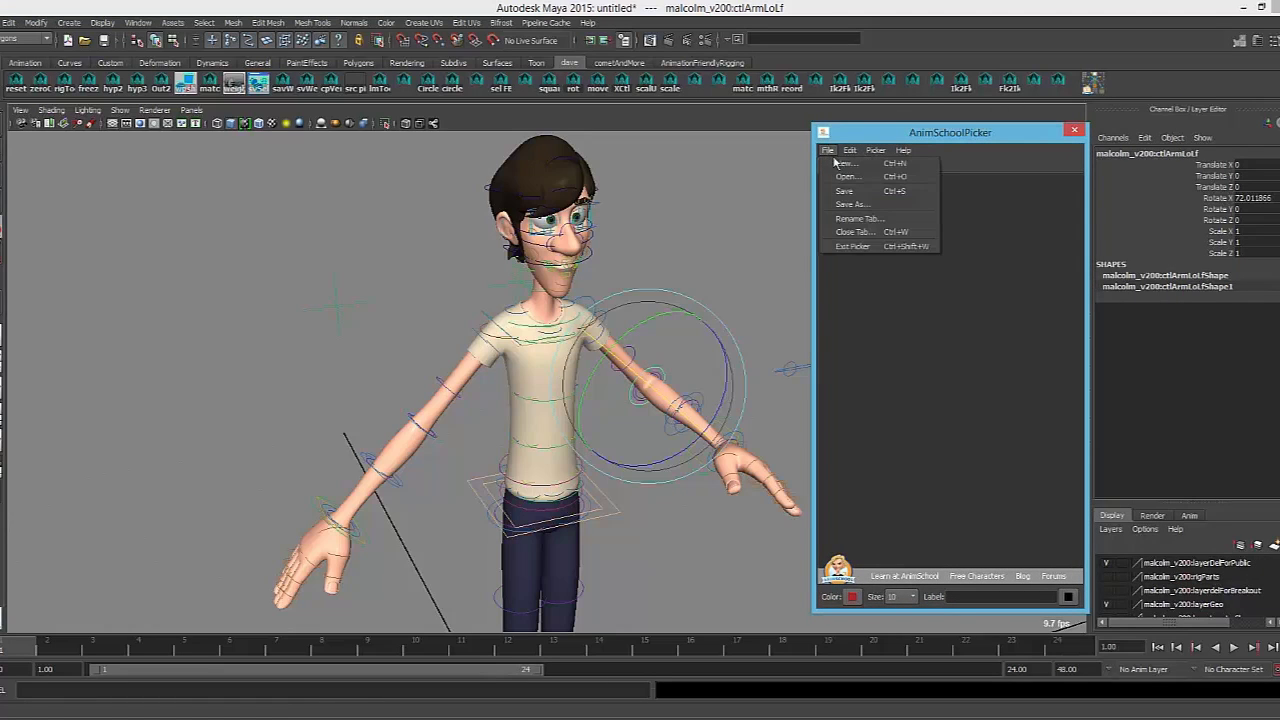
left_click(869, 141)
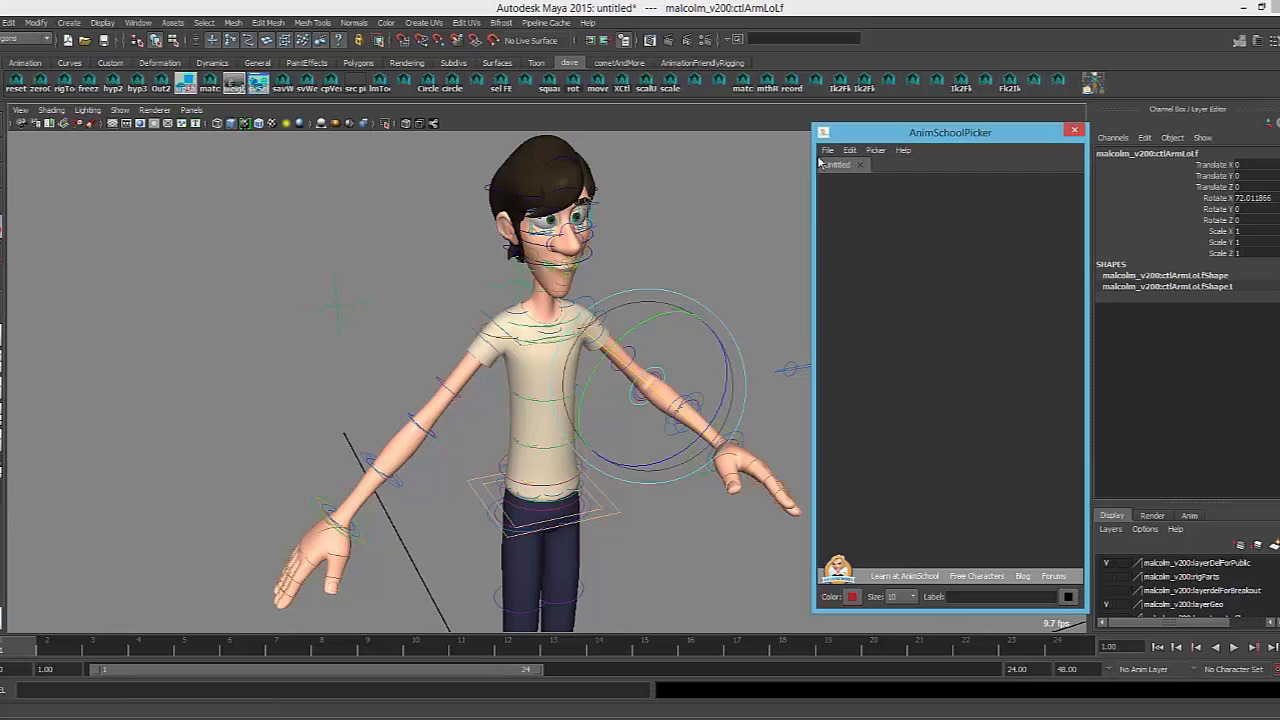
Add one picker button for the right arm pole vector control, and delete that button again
left_click(340, 290)
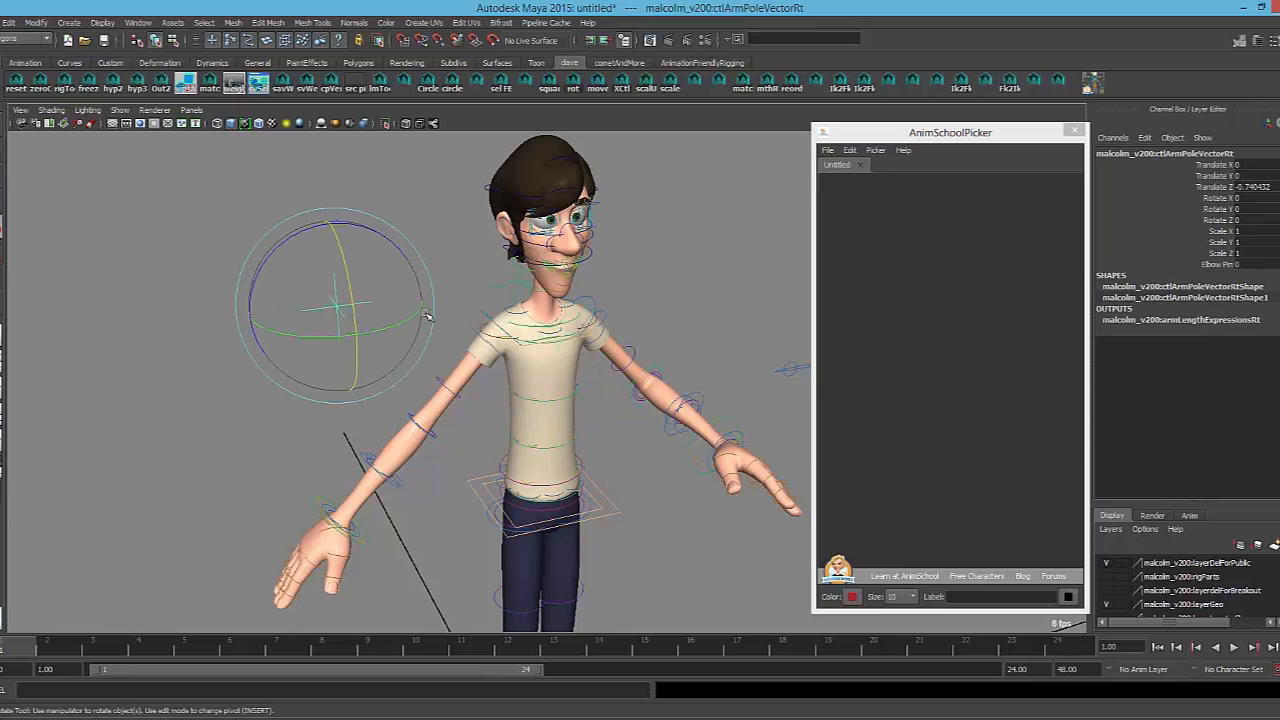
right_click(850, 241)
left_click(868, 249)
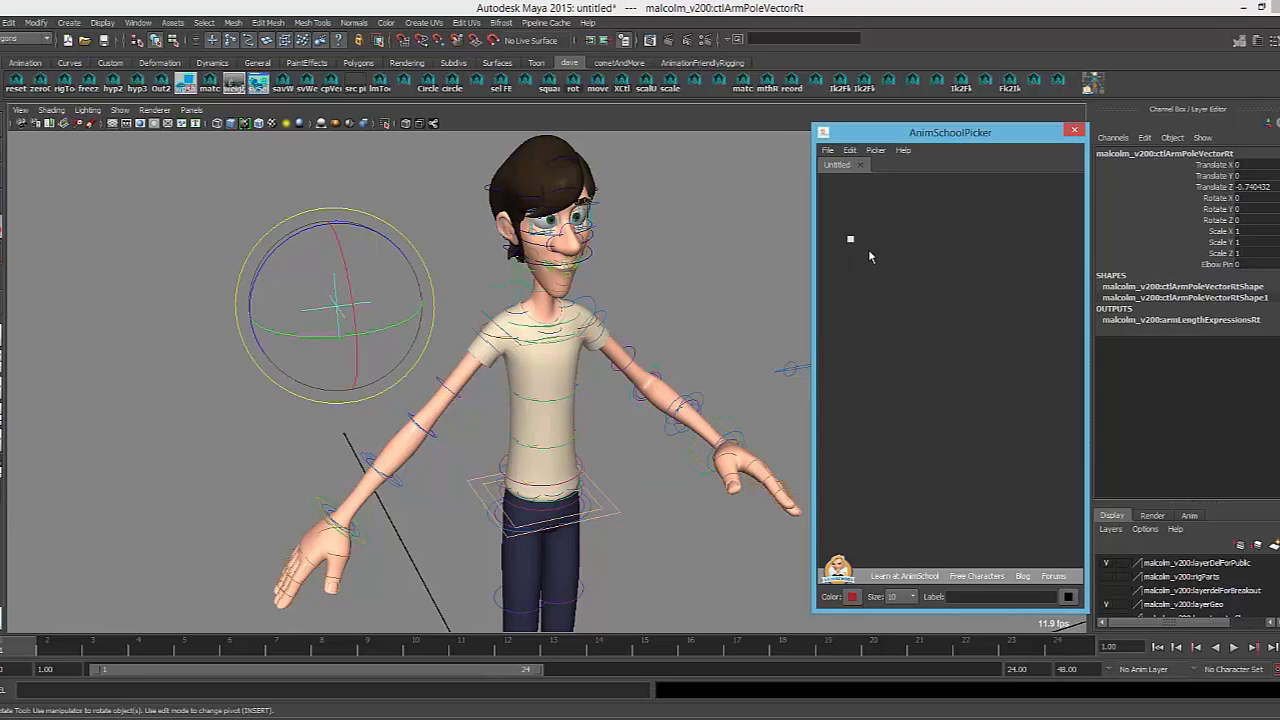
left_click(864, 256)
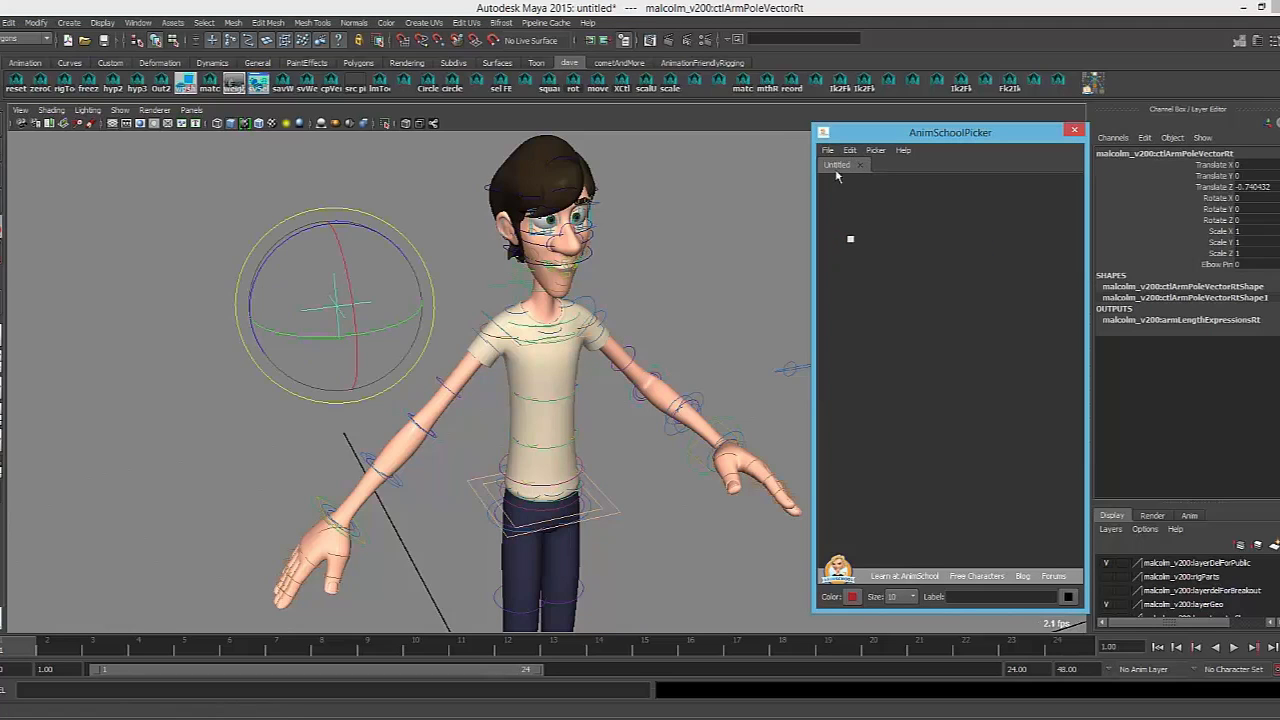
right_click(851, 243)
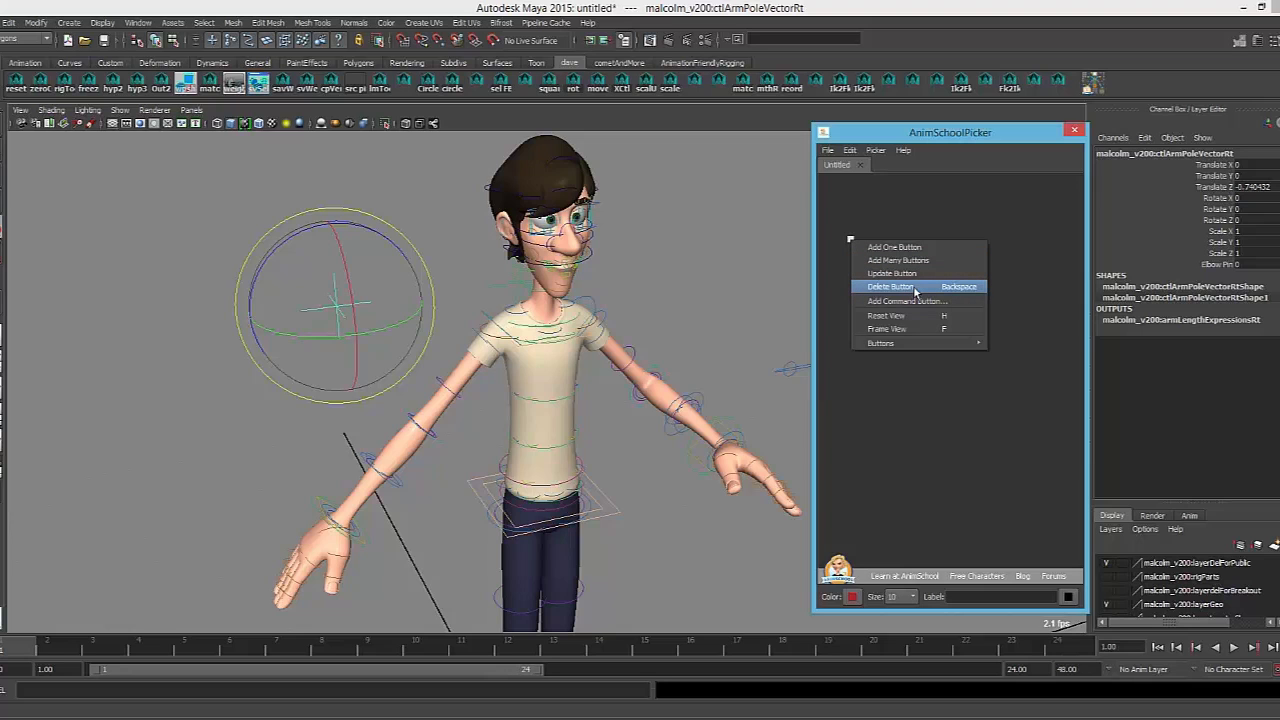
left_click(912, 287)
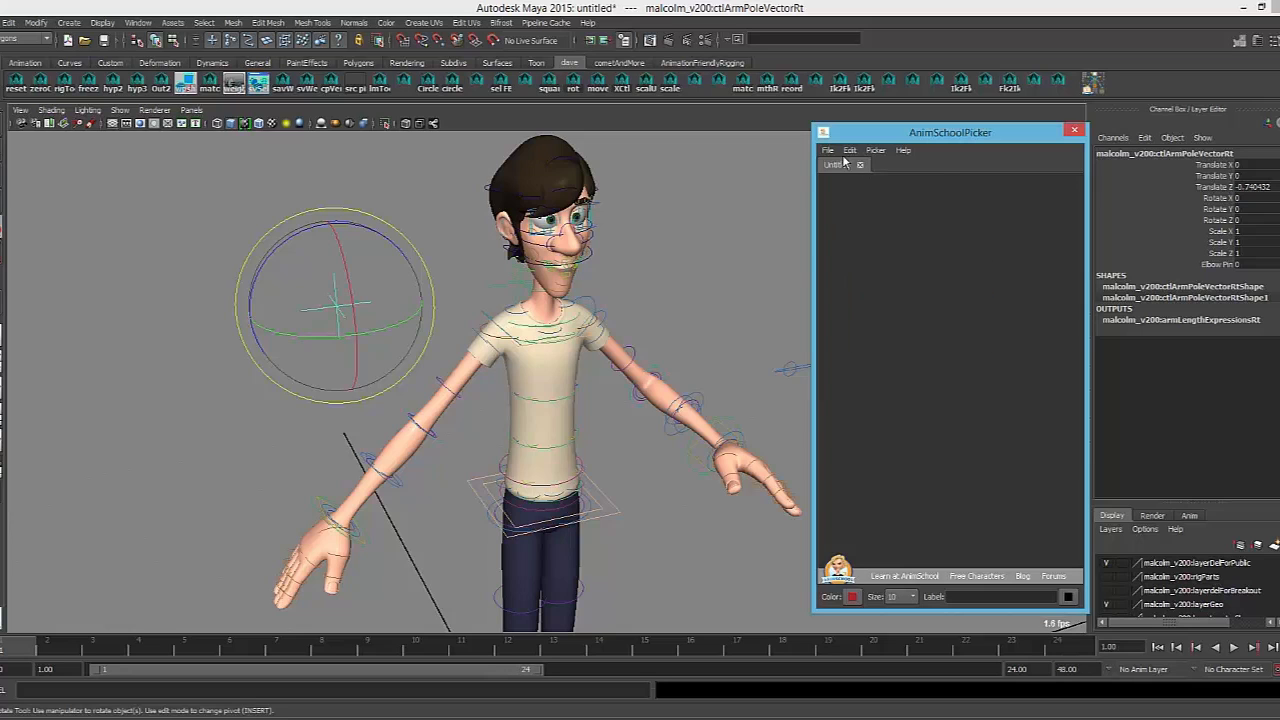
Open malcolmOutfits_v200.pkr, malcolmBody_v200.pkr and malcolmFace_v200.pkr together from the AnimSchoolPicker folder
left_click(828, 150)
left_click(855, 181)
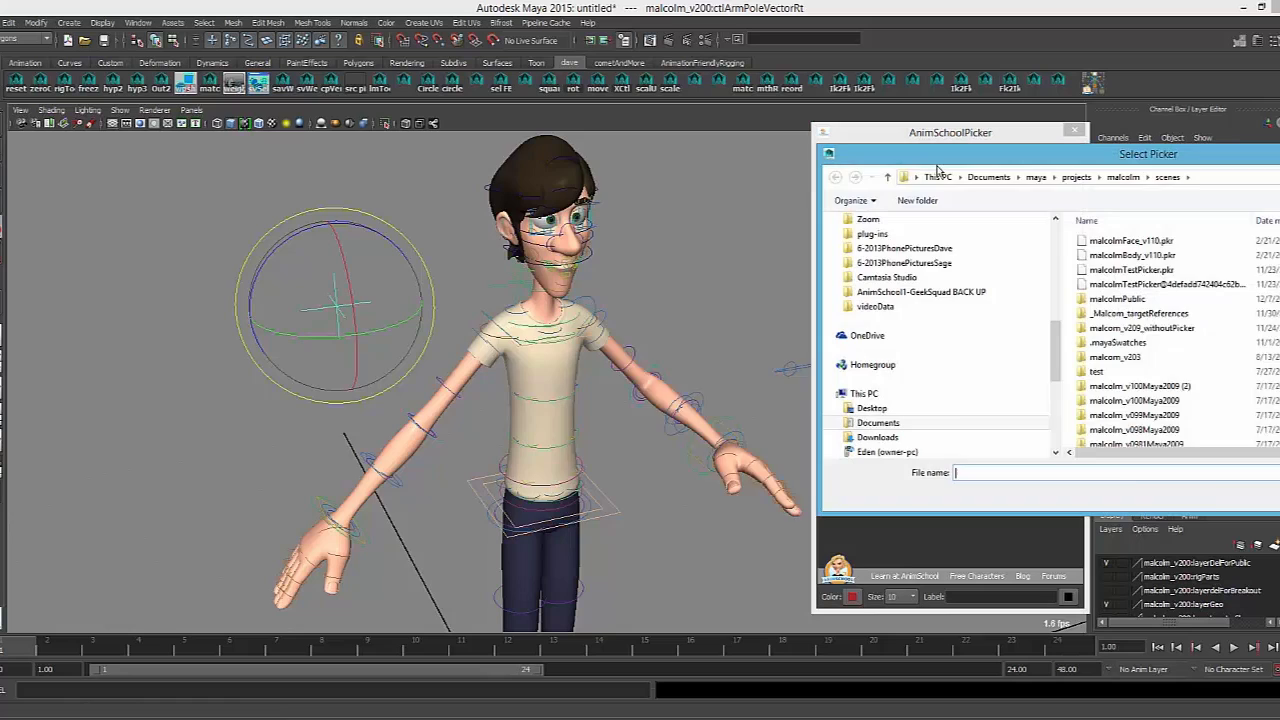
left_click_drag(1123, 165, 652, 165)
scroll(585, 260, "up", 5)
scroll(585, 260, "up", 3)
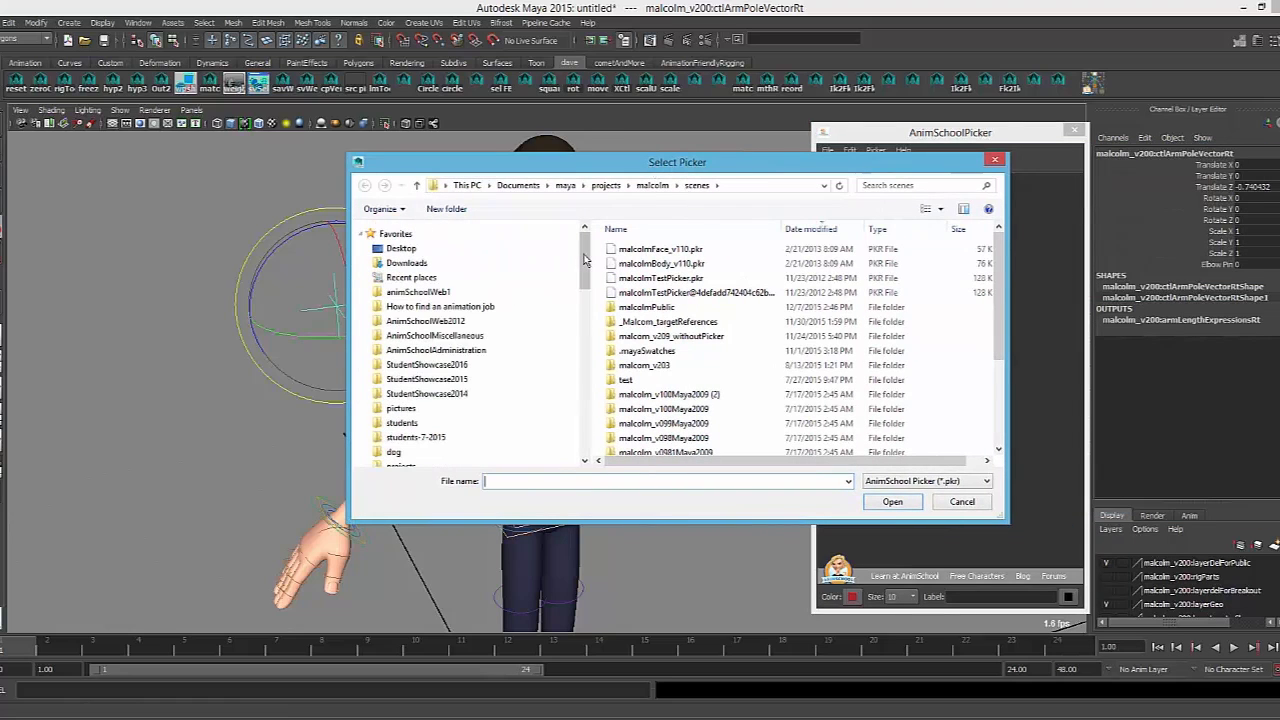
scroll(578, 287, "down", 3)
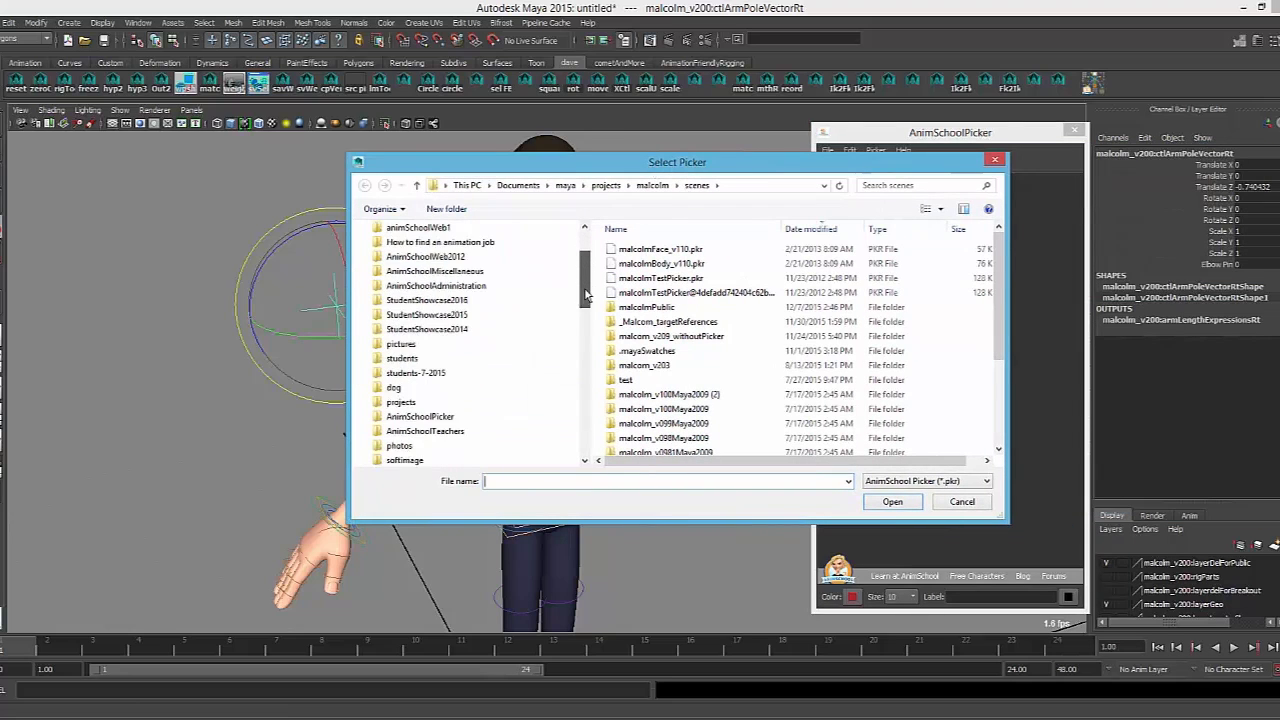
left_click(474, 329)
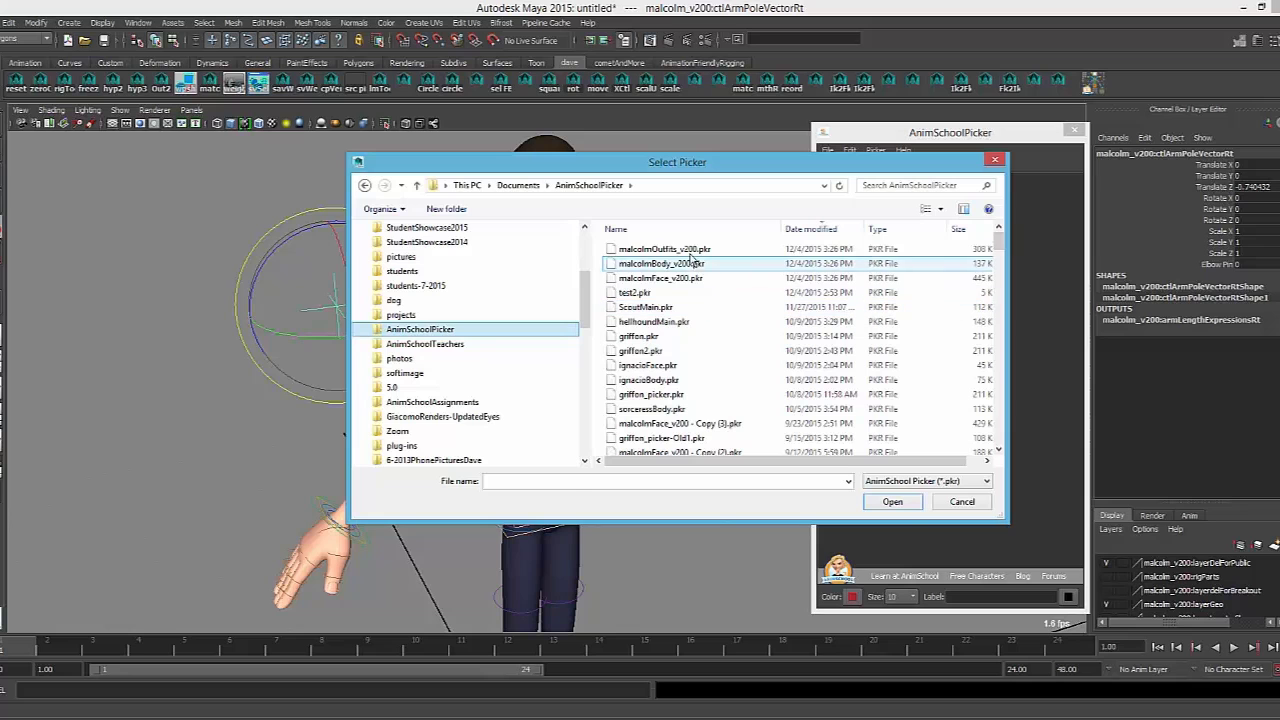
left_click(664, 250)
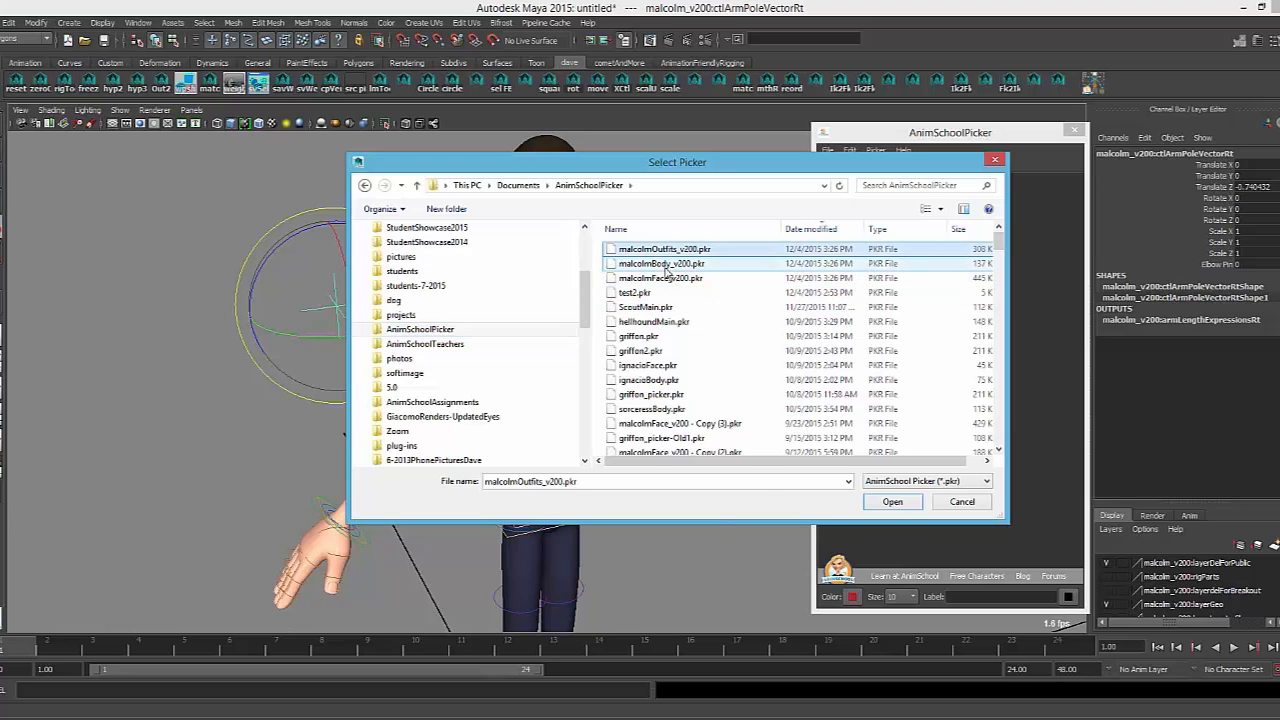
left_click(673, 278, "shift")
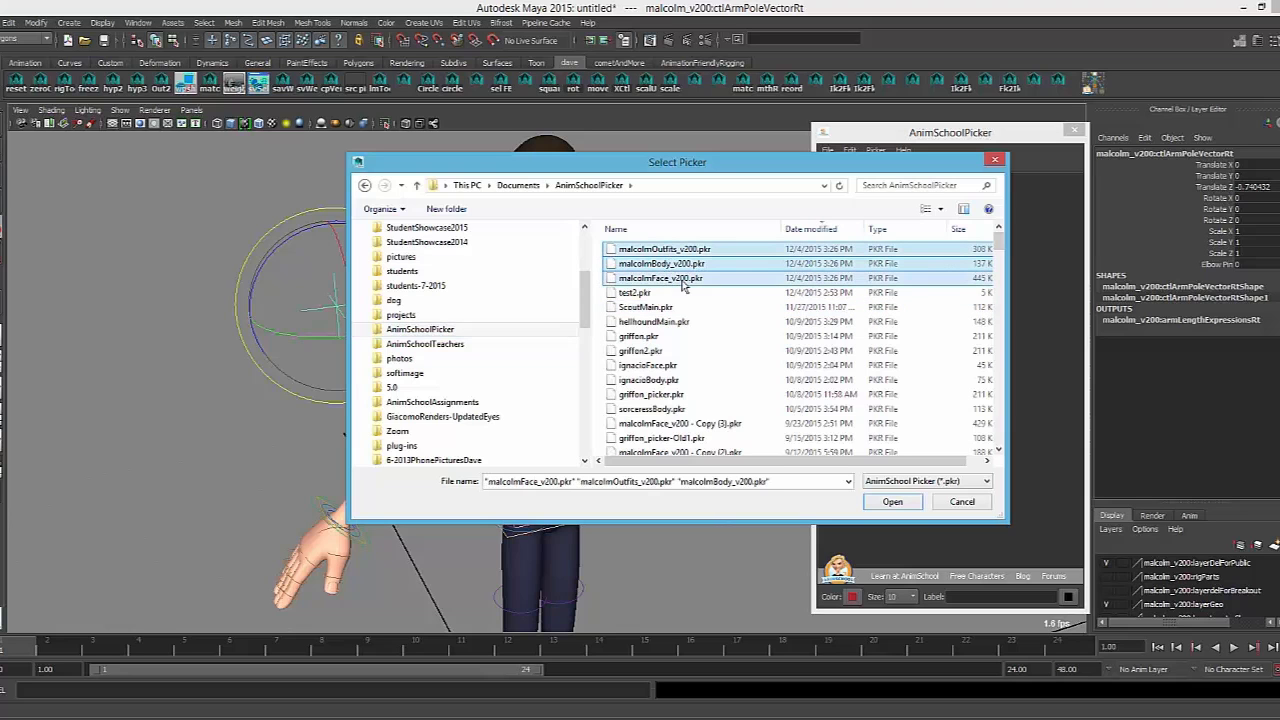
left_click(892, 502)
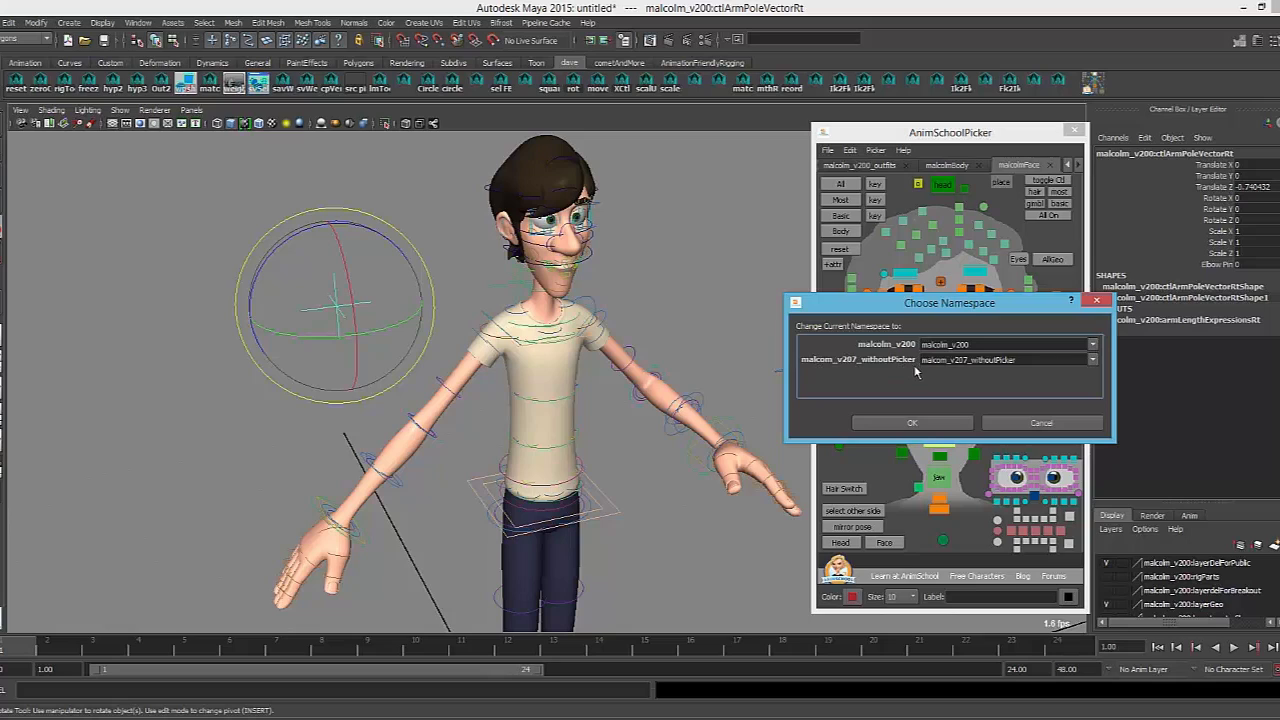
Map the malcom_v207_withoutPicker namespace to malcolm_v200 and accept the namespace choices
left_click(1093, 360)
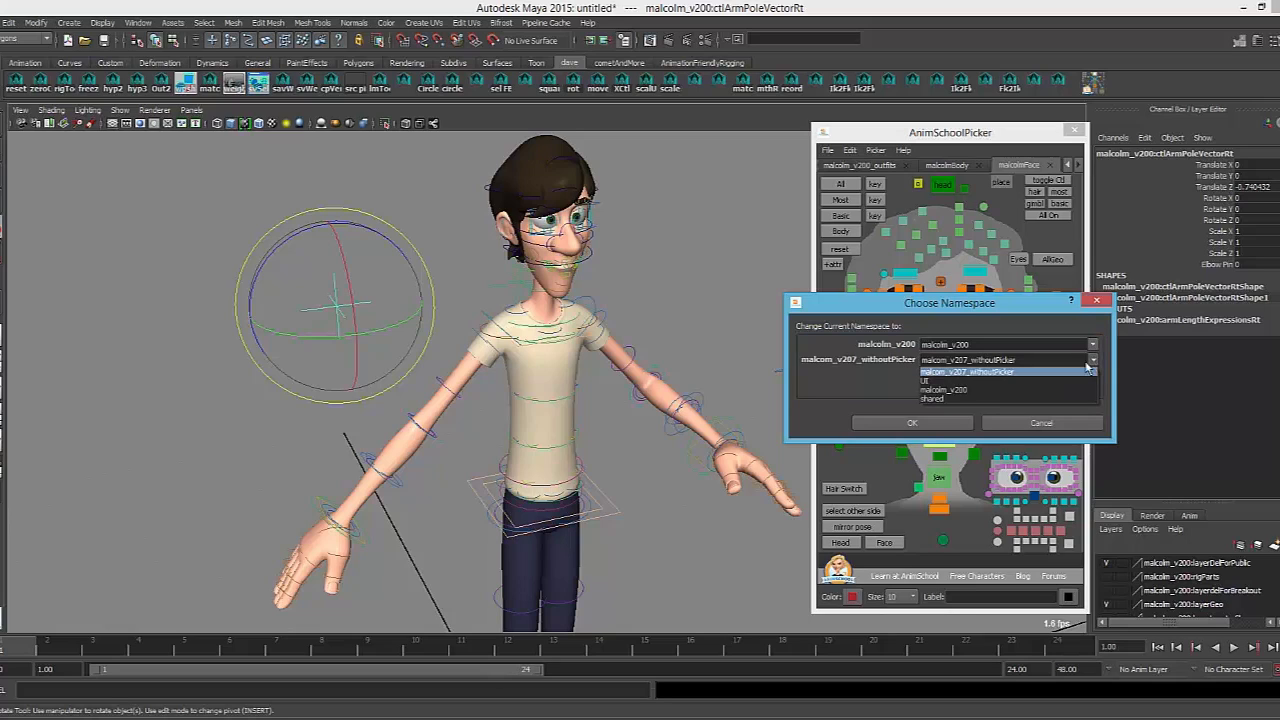
left_click(960, 376)
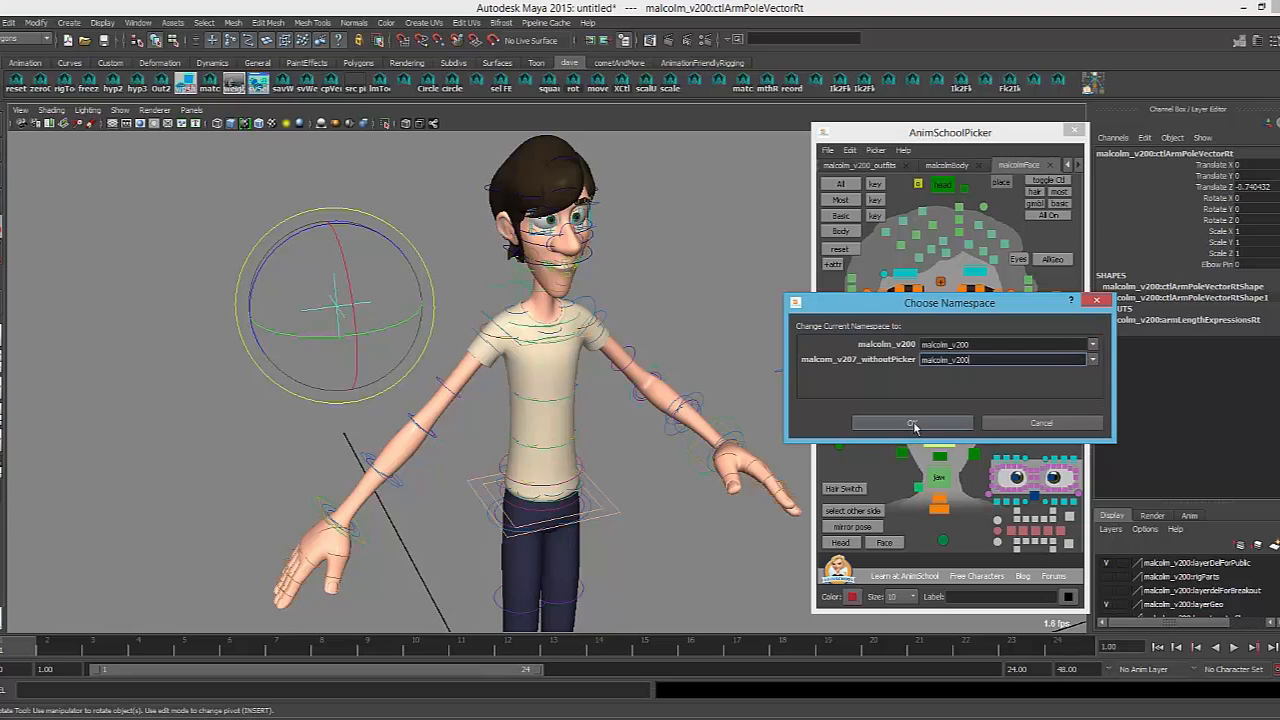
left_click(914, 424)
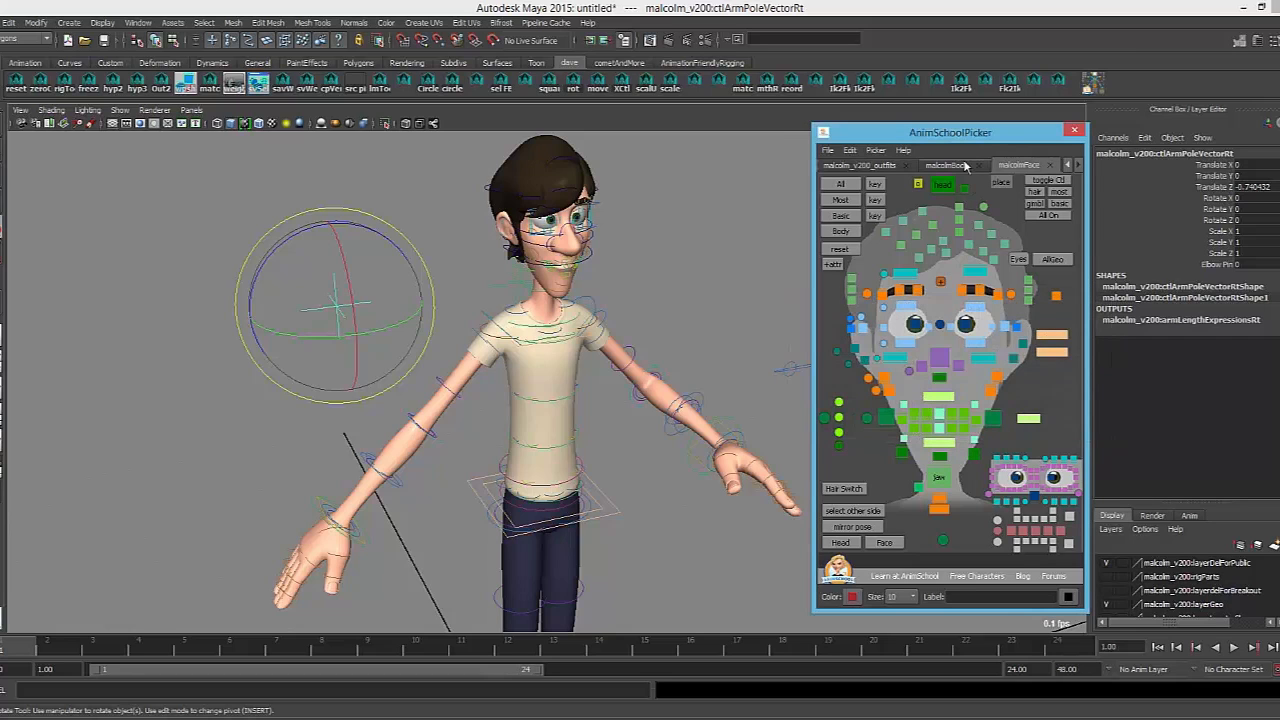
Select the head control from the body picker, and widen the picker window to fit the whole outfits layout and the face page
left_click(946, 165)
left_click(955, 214)
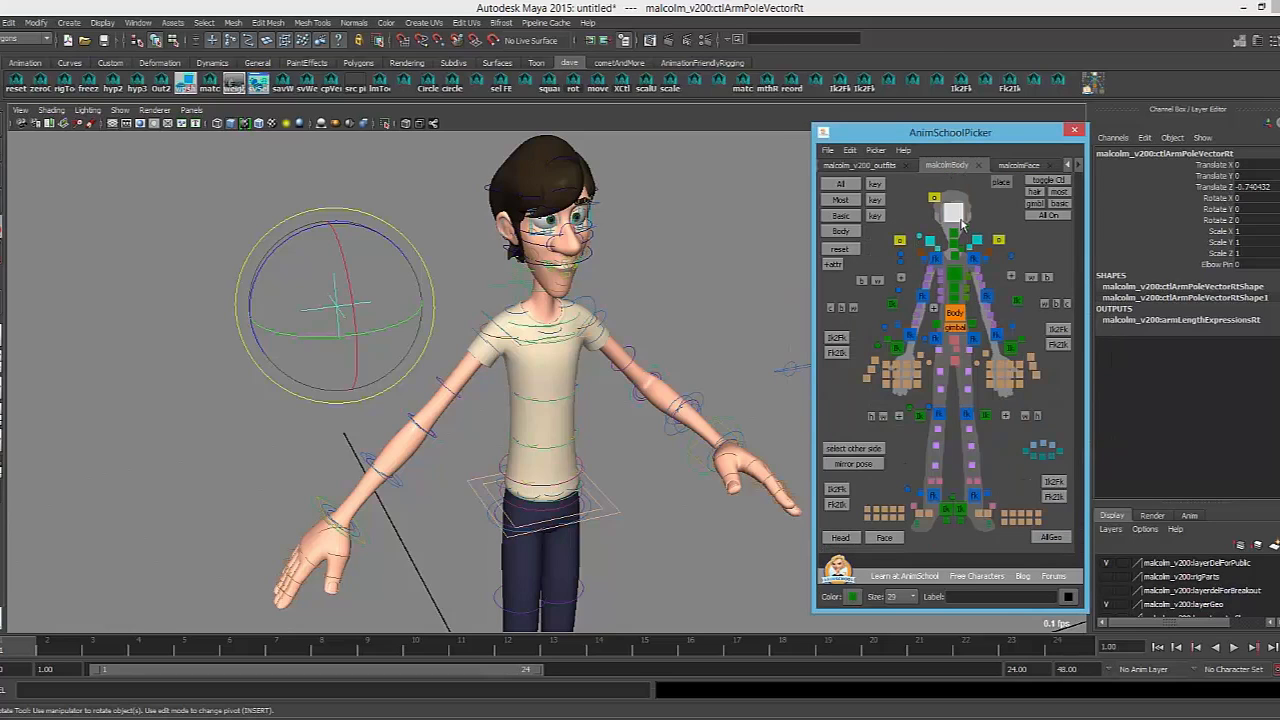
left_click(1019, 166)
left_click(858, 165)
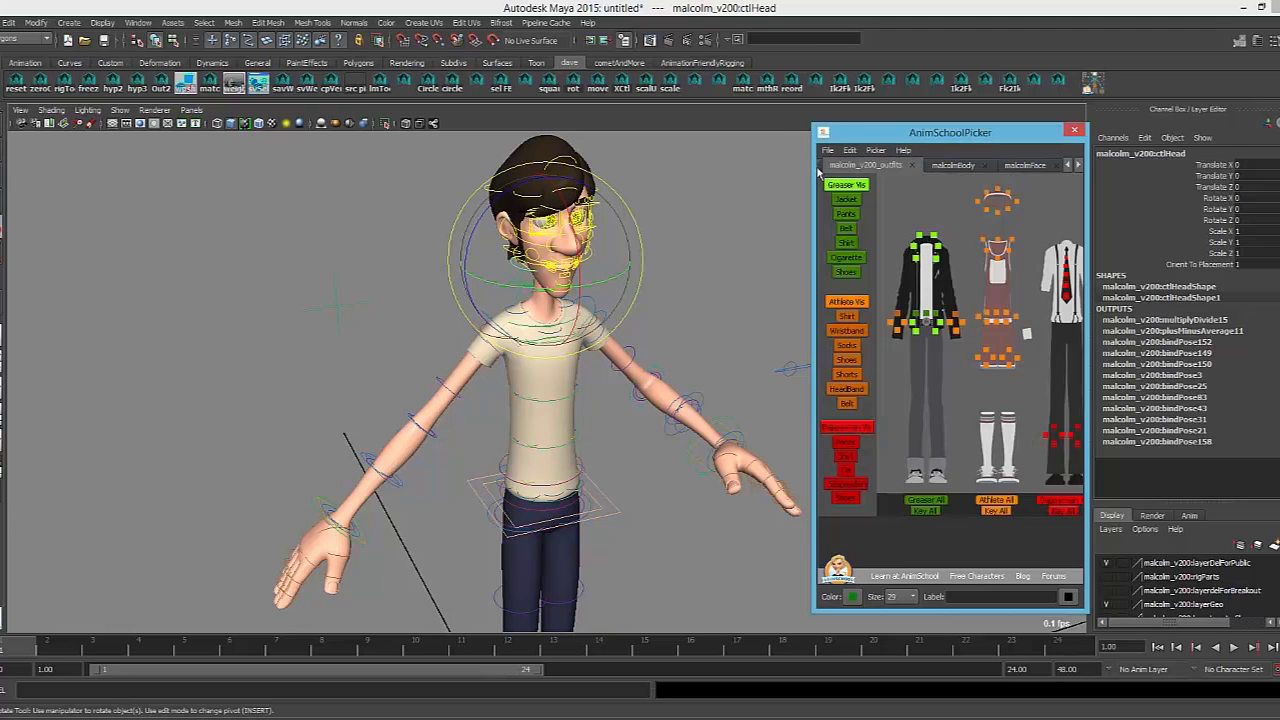
left_click_drag(813, 170, 720, 167)
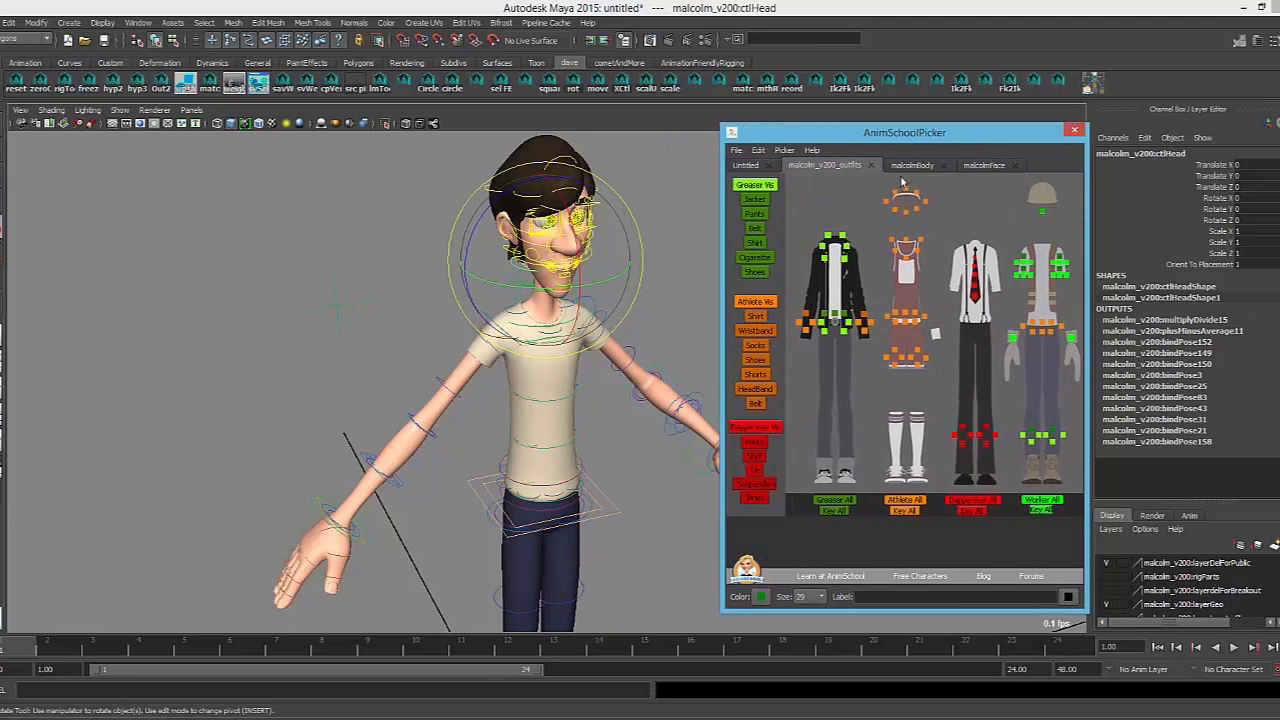
left_click(912, 165)
left_click(967, 167)
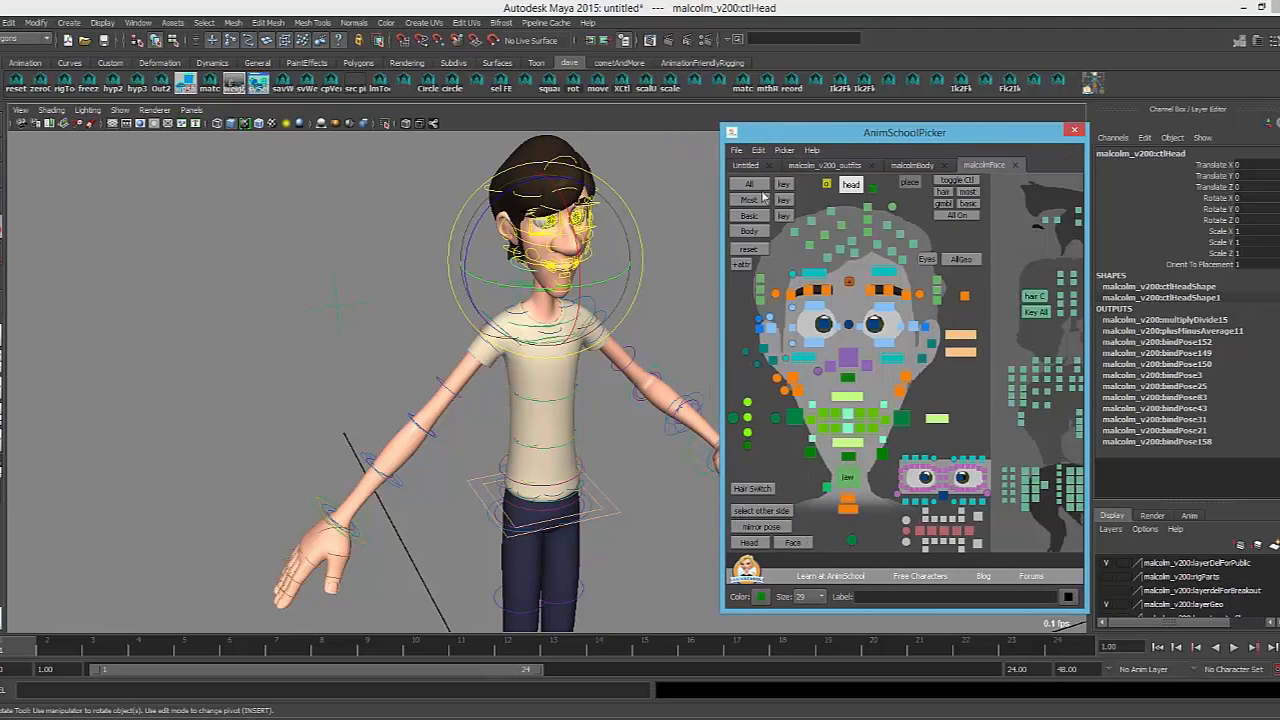
Clear the selection and select the body control (ctlBody) from the malcolmBody picker
left_click(368, 245)
middle_click_drag(368, 245, 358, 318, "alt")
right_click_drag(358, 318, 600, 305, "alt")
left_click_drag(600, 305, 508, 303, "alt")
middle_click_drag(508, 303, 571, 358, "alt")
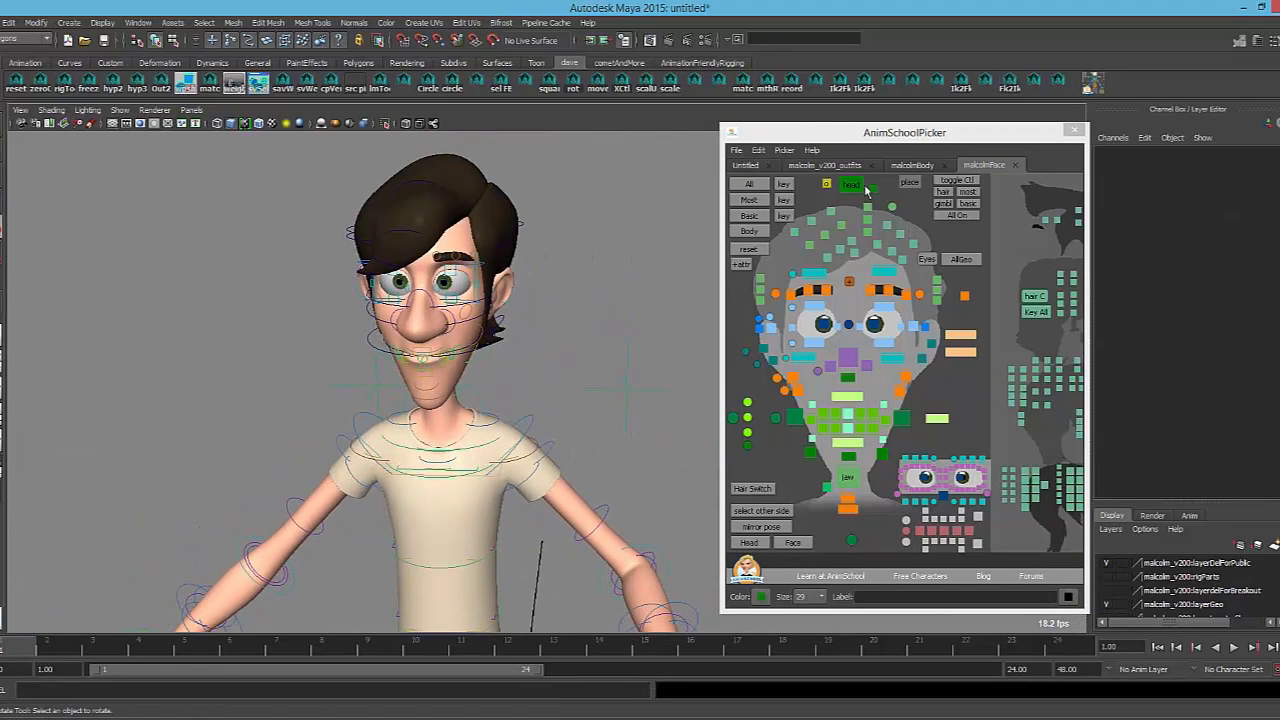
left_click(912, 165)
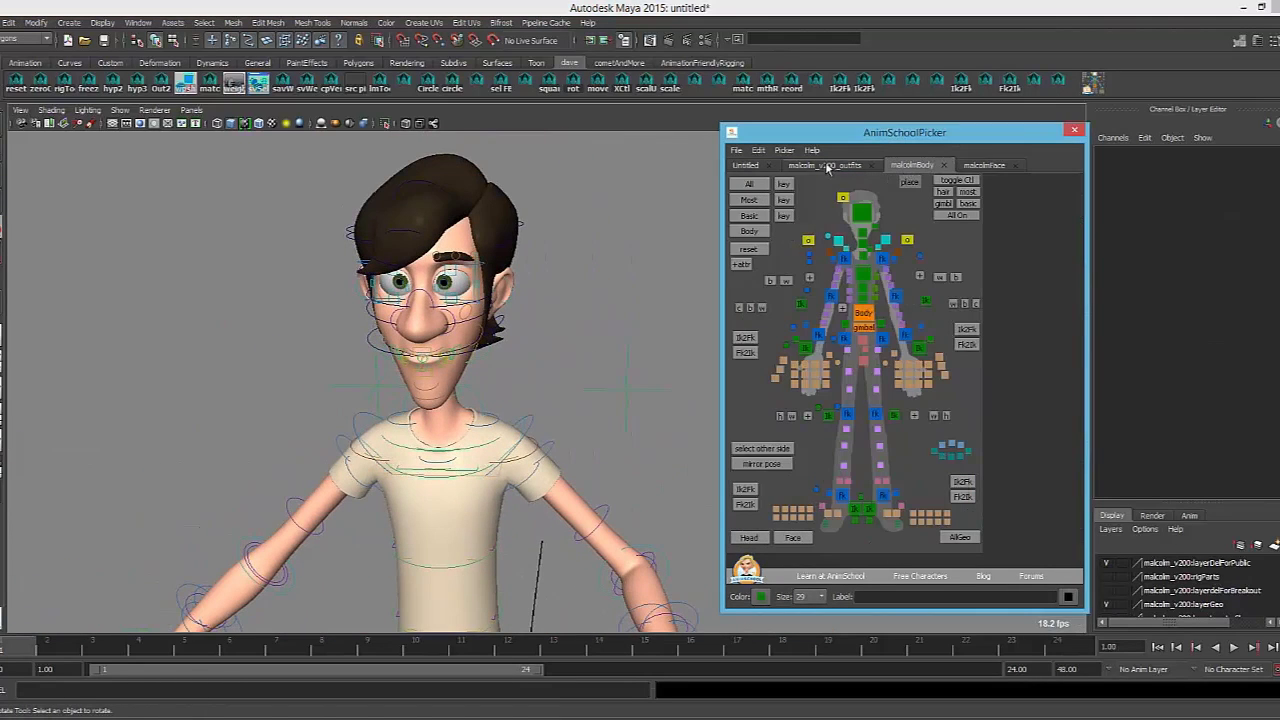
left_click(865, 277)
left_click(865, 311)
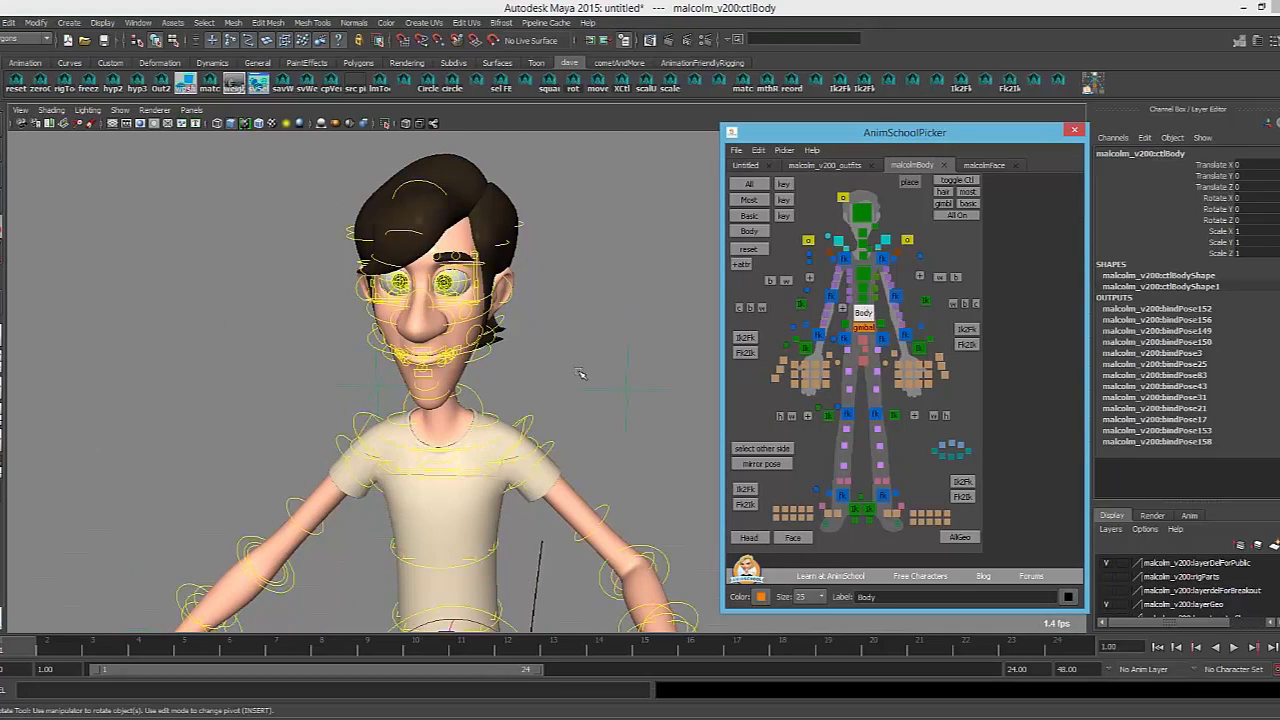
Select arm controls directly on the character one after another: ctlDirectArmUpMdLf, the right lower arm, and the right wrist controls
middle_click_drag(554, 388, 629, 338, "alt")
scroll(629, 337, "down", 3)
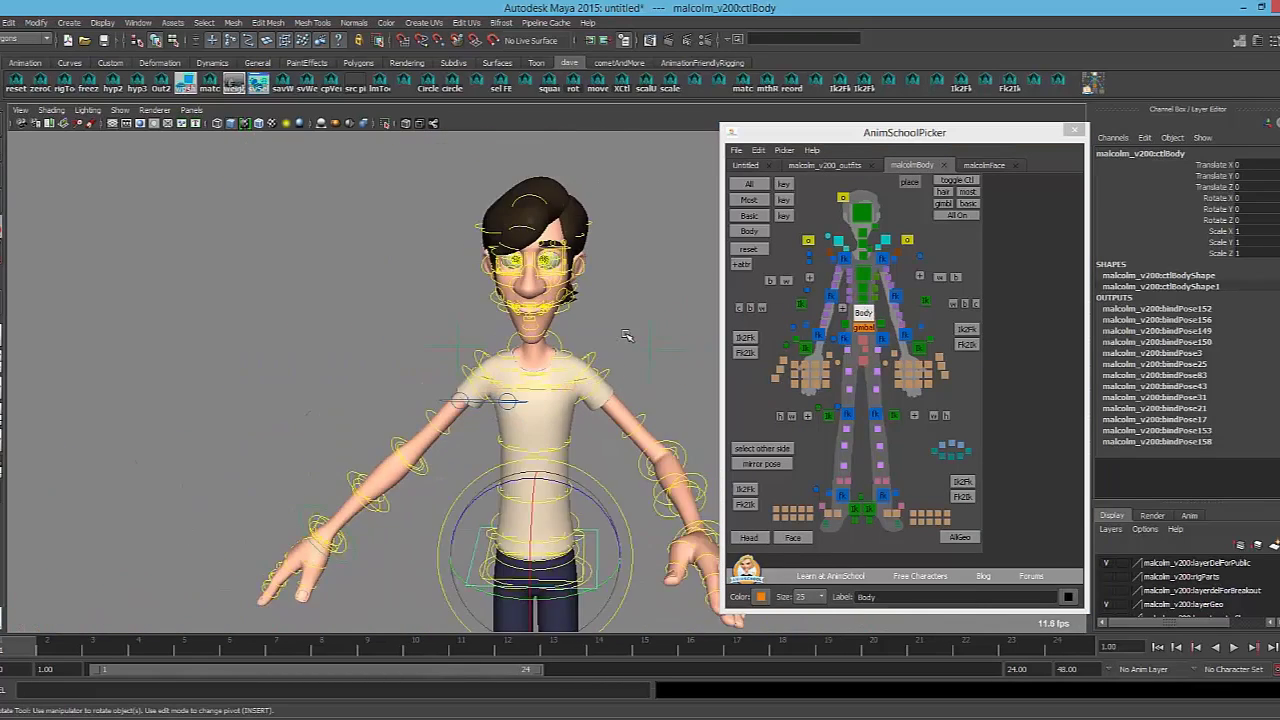
left_click_drag(629, 337, 590, 342, "alt")
middle_click_drag(590, 342, 629, 337, "alt")
scroll(629, 338, "down", 1)
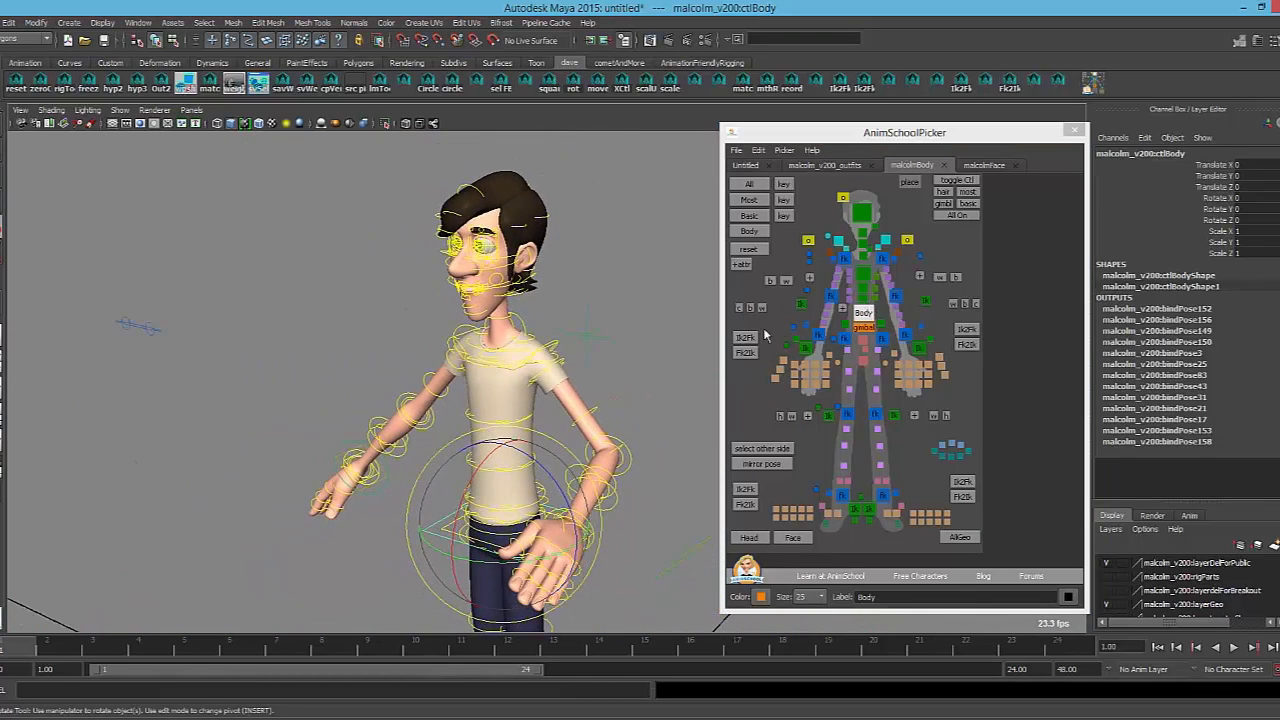
left_click(597, 410)
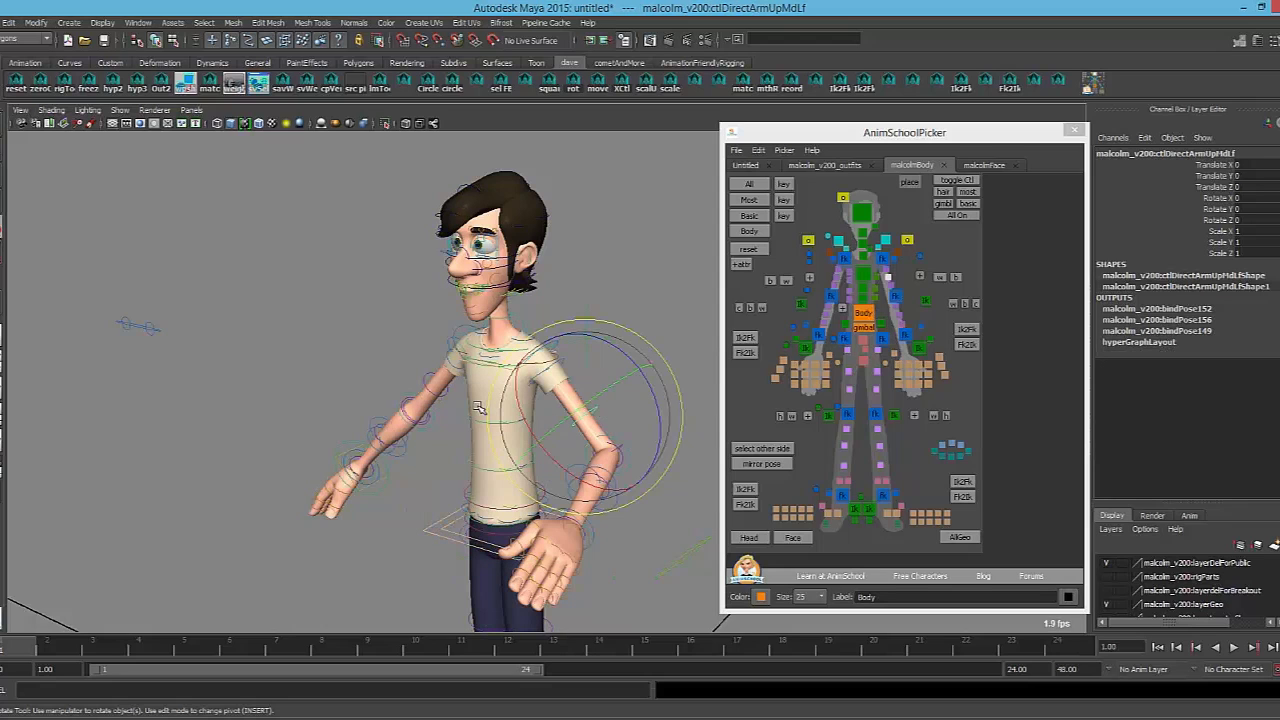
left_click(405, 400)
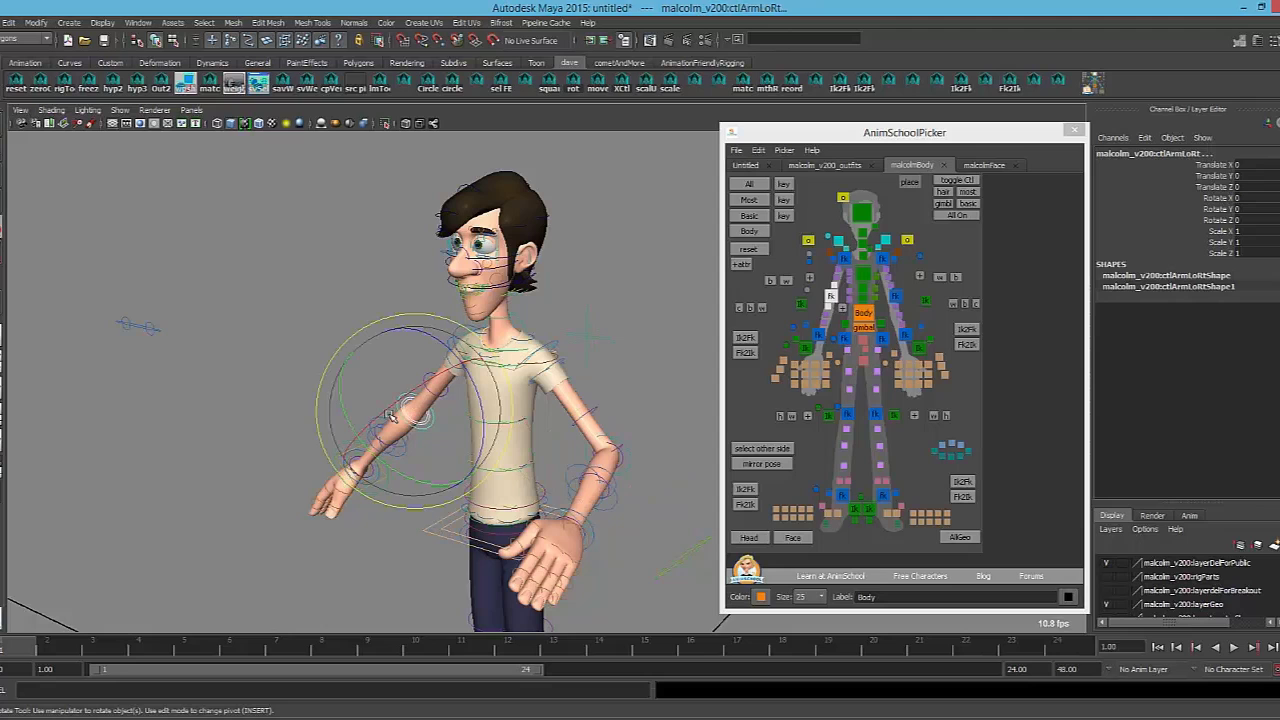
left_click(352, 405)
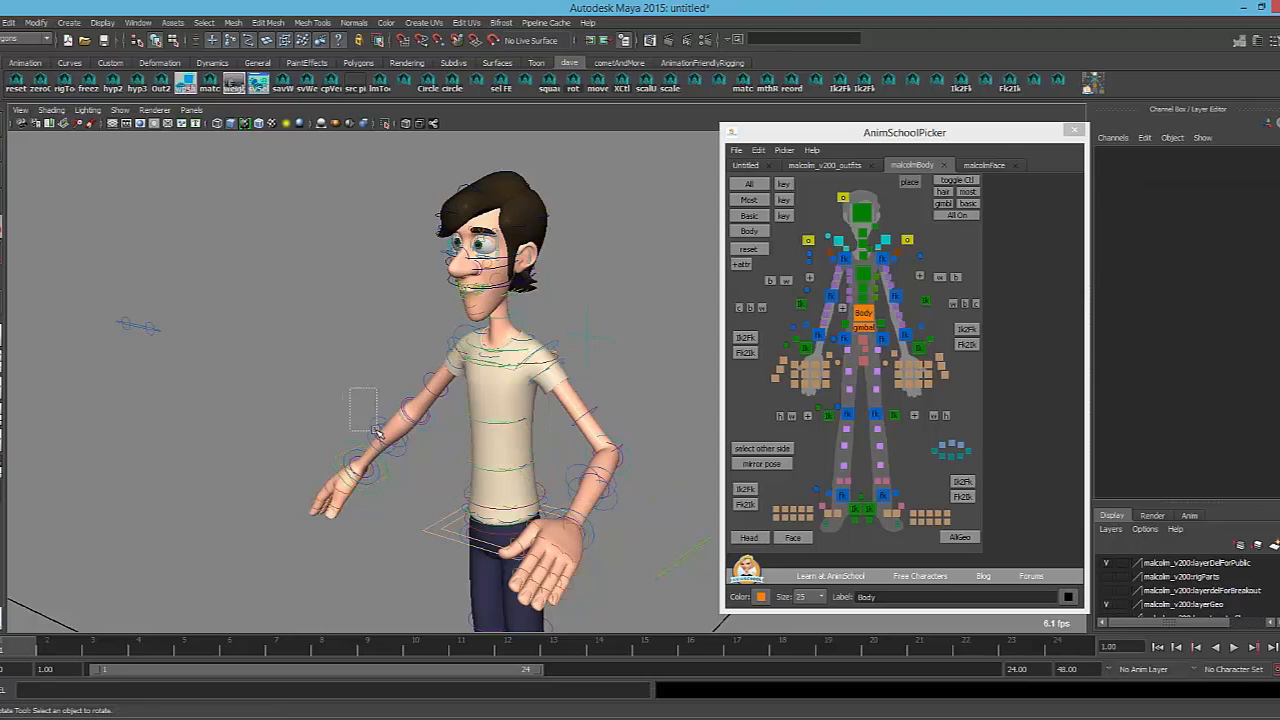
left_click(362, 466)
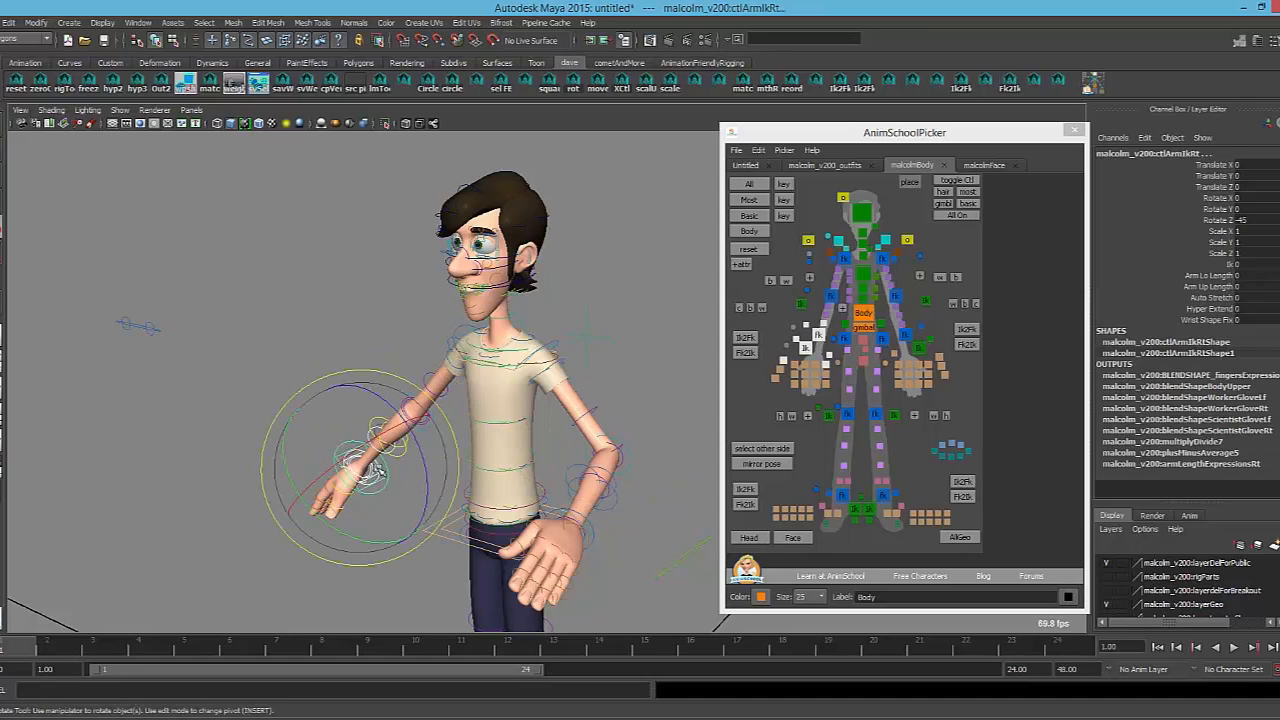
Pick the character's upper body mesh (geoBodyUpper) directly in the viewport, deselect it, and pick it again
left_click(406, 287)
left_click_drag(606, 400, 630, 408, "alt")
right_click_drag(630, 408, 652, 392, "alt")
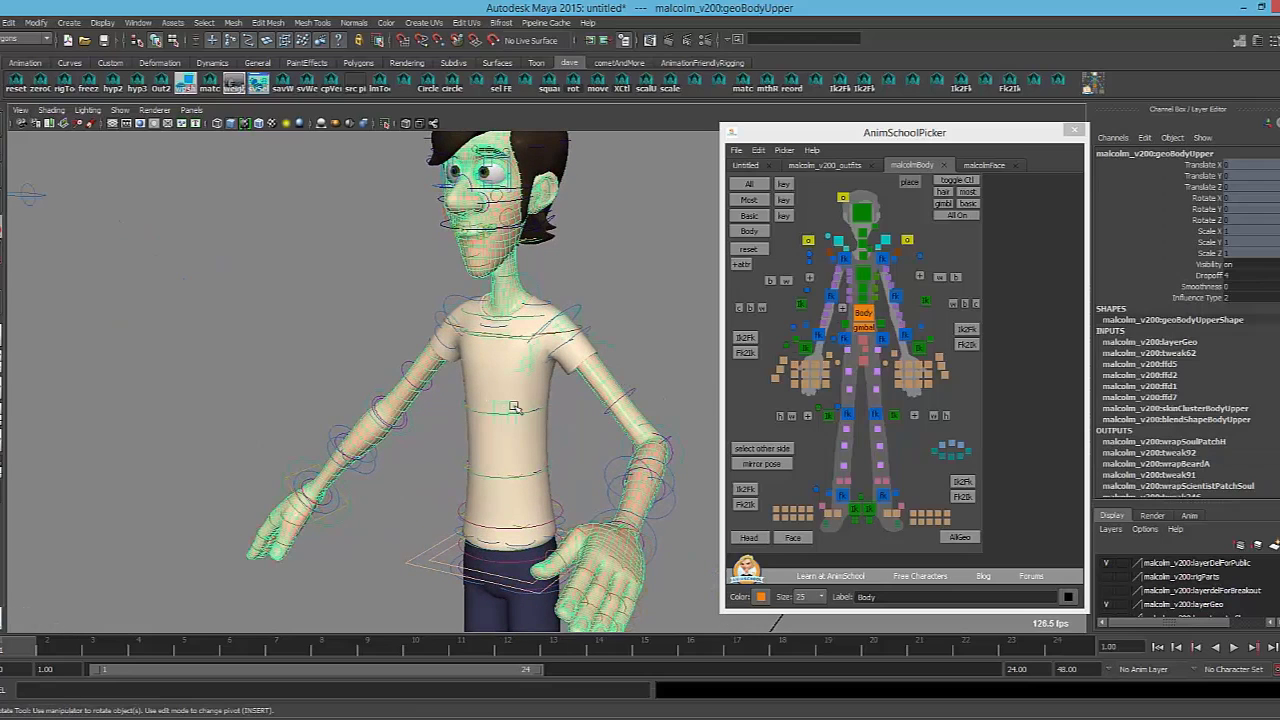
left_click(616, 370)
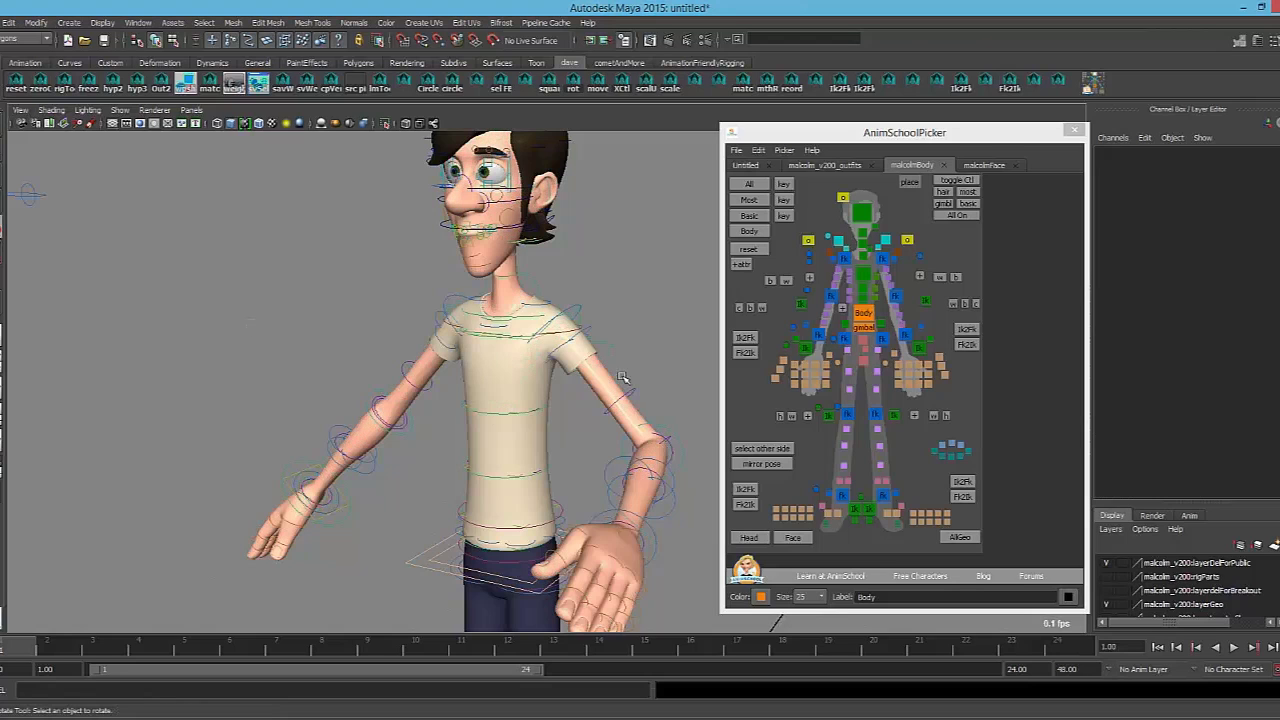
left_click(607, 372)
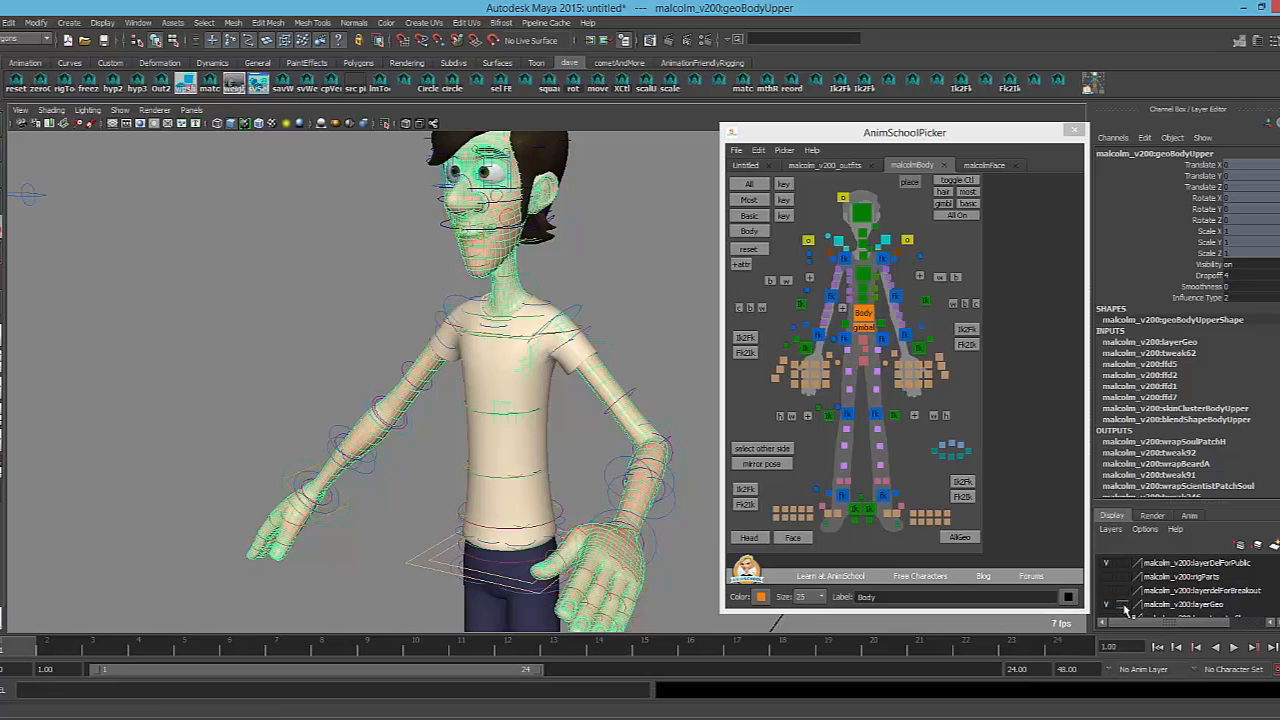
Set the malcolm_v200:layerGeo display layer to Reference so the geometry cannot be selected
left_click(1122, 605)
left_click(1122, 605)
left_click(1121, 605)
left_click(1121, 605)
left_click(1121, 605)
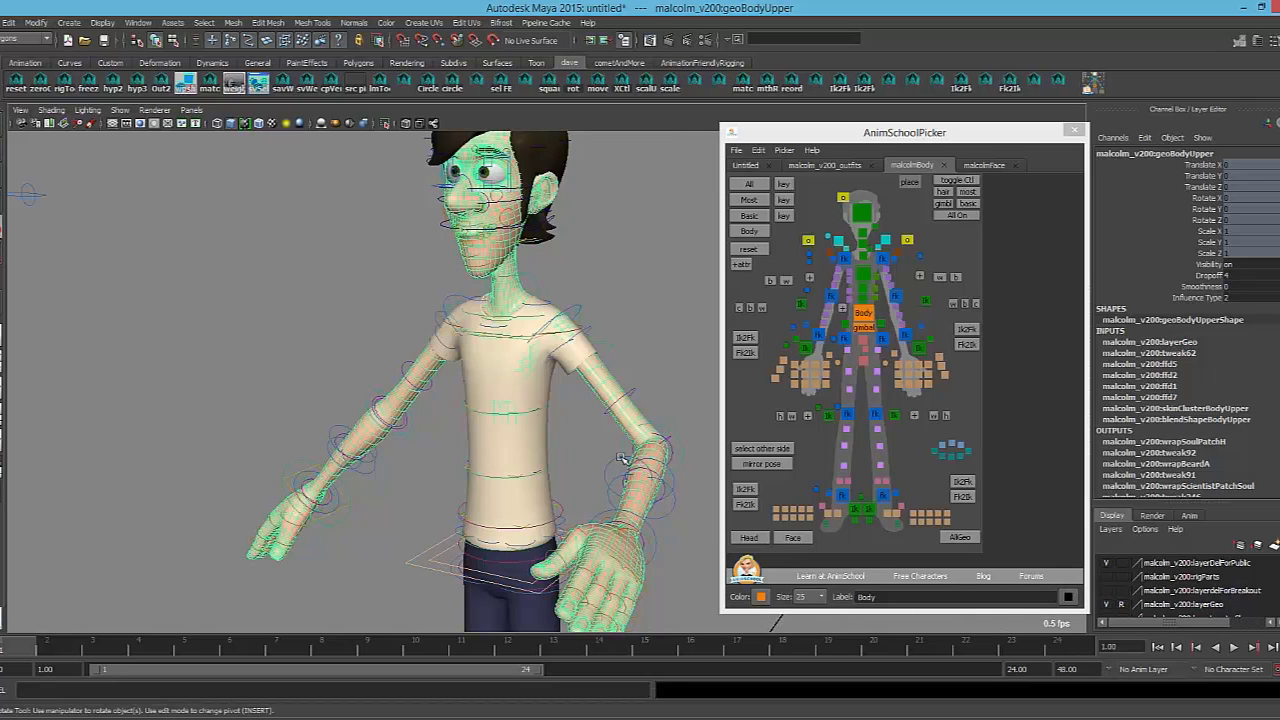
Box-select the arm and shoulder controls over the mesh, clear the selection, and select the left lower arm control (ctlArmLoLf)
left_click(624, 388)
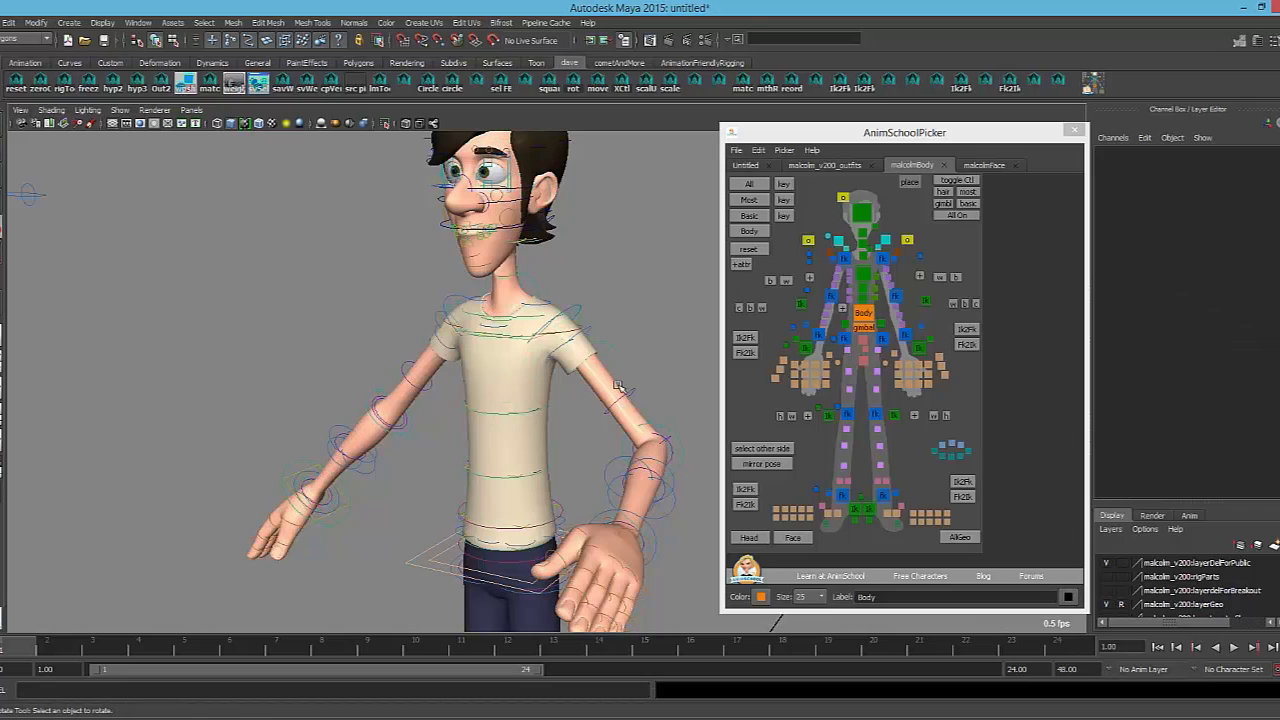
left_click_drag(600, 361, 634, 408)
left_click_drag(360, 239, 596, 345)
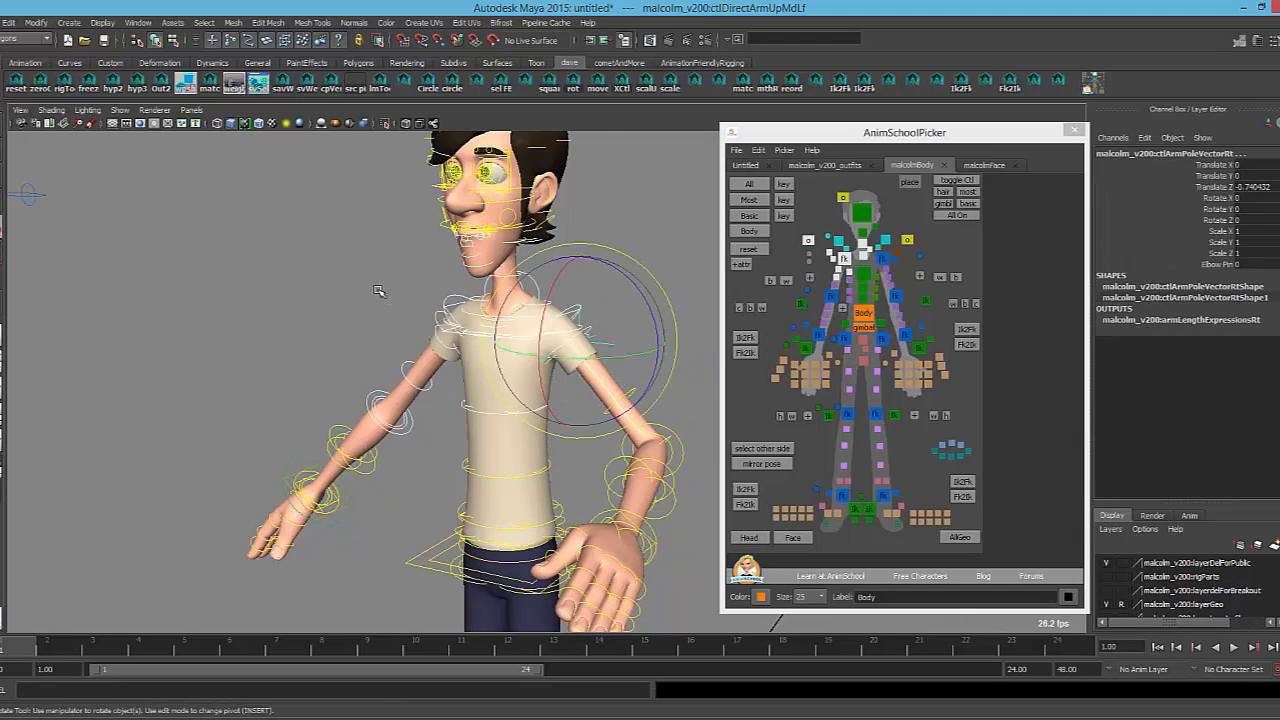
left_click(362, 323)
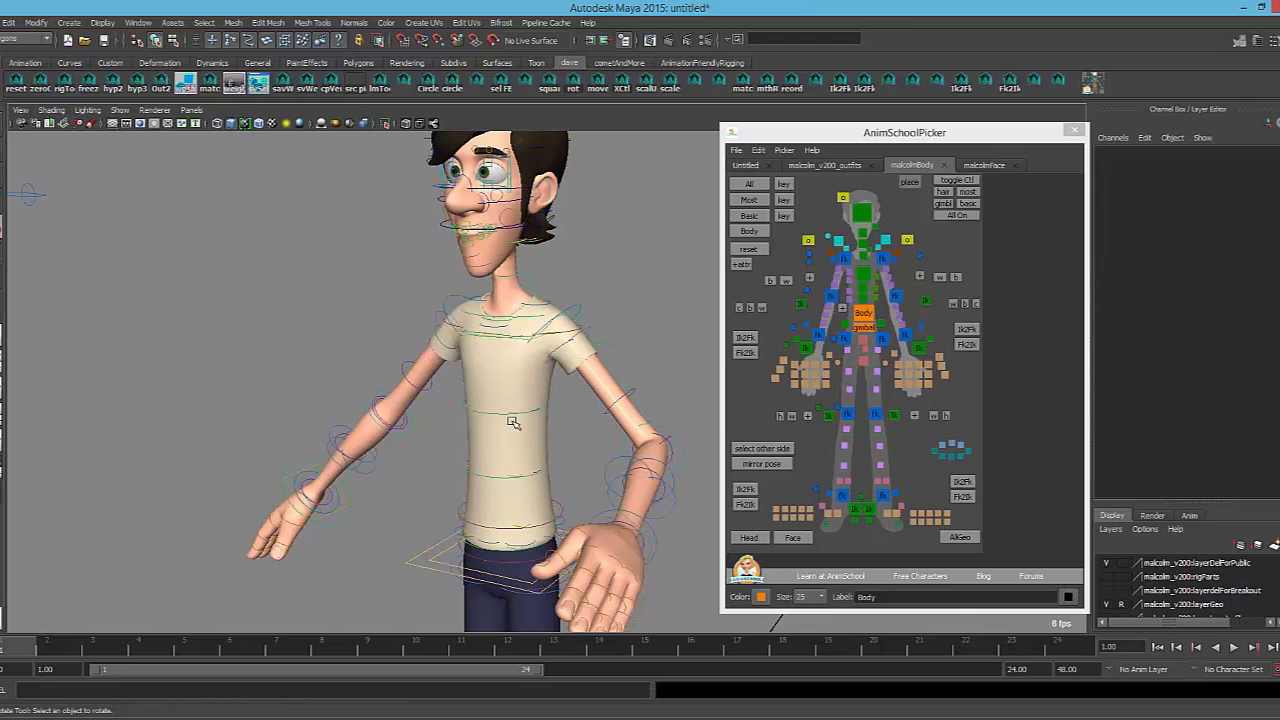
left_click(682, 447)
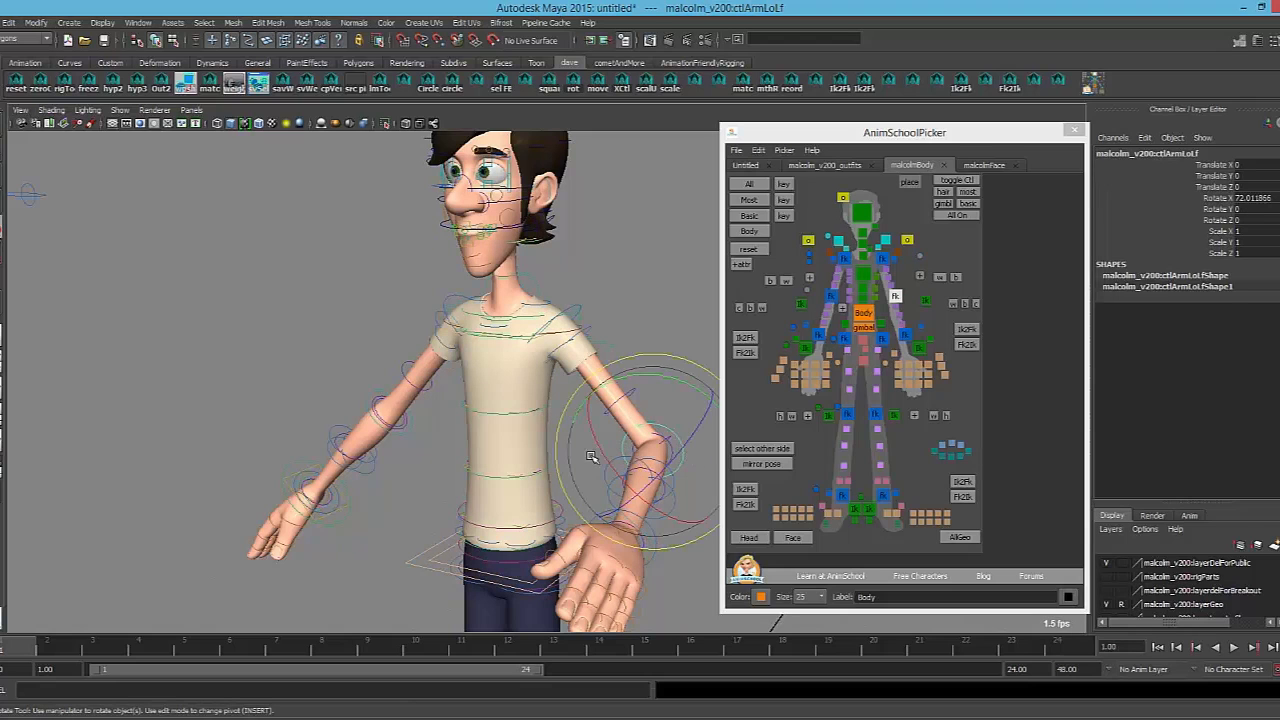
Box-select the left hand controls in the body picker, clear that selection, and select all of the rig's controls
left_click(905, 300)
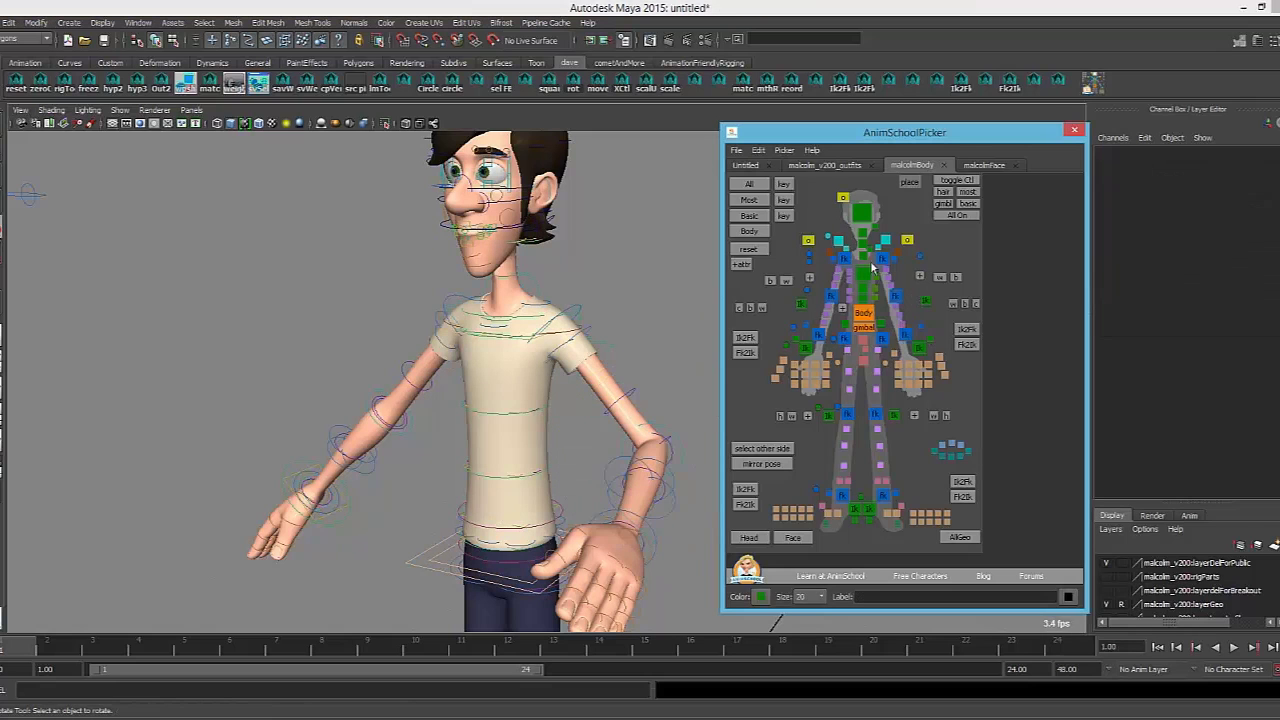
left_click(918, 348)
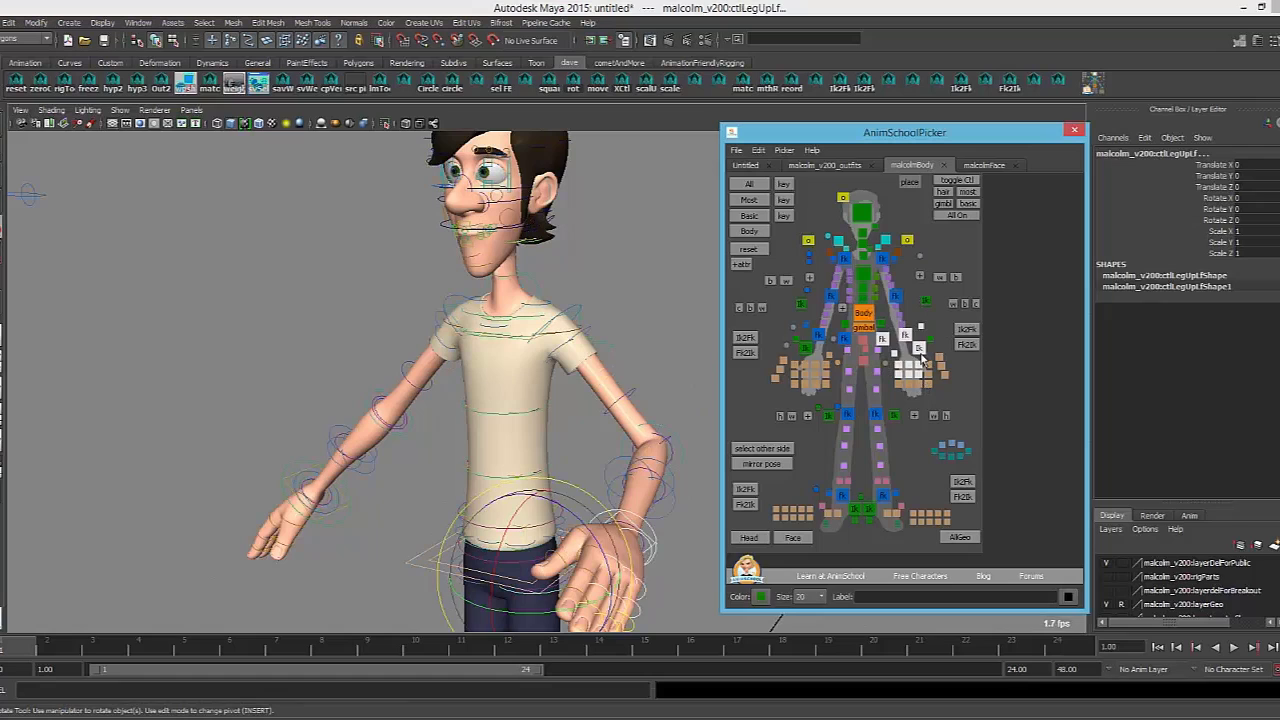
left_click(966, 371)
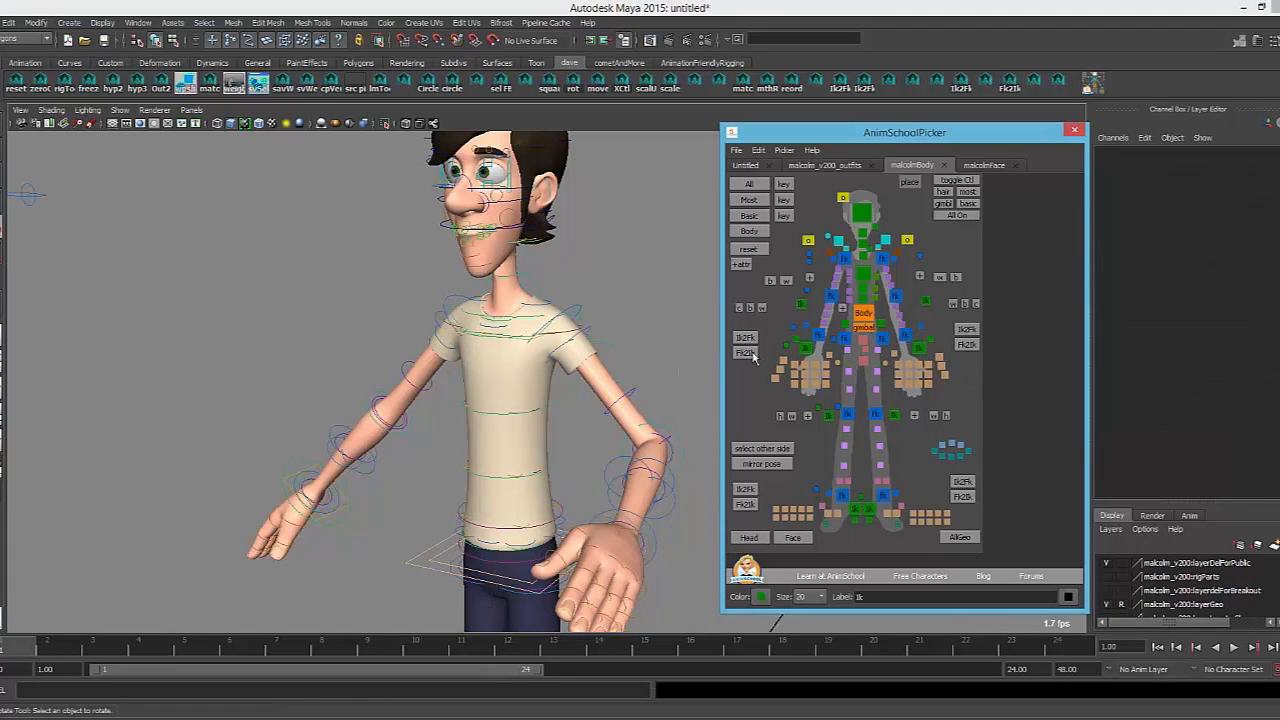
left_click(748, 185)
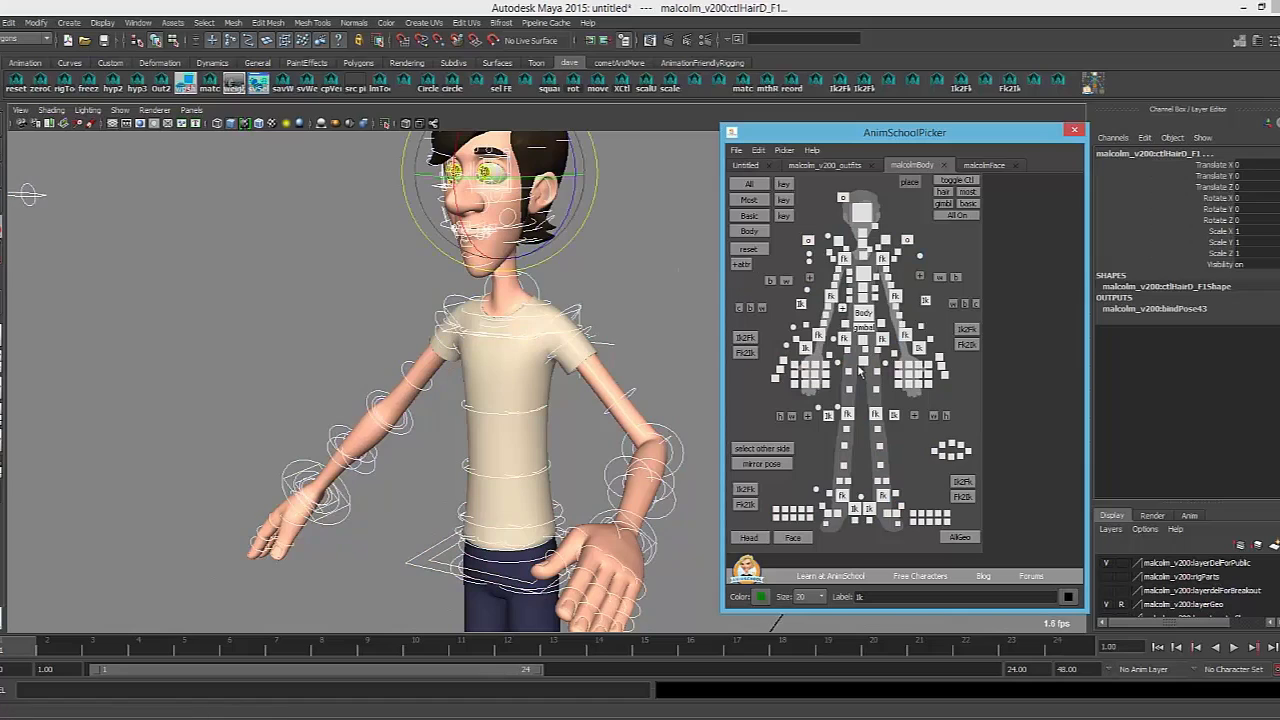
Select the left arm IK control, then rotate the left upper arm FK control and mirror its pose to the right arm
left_click(820, 275)
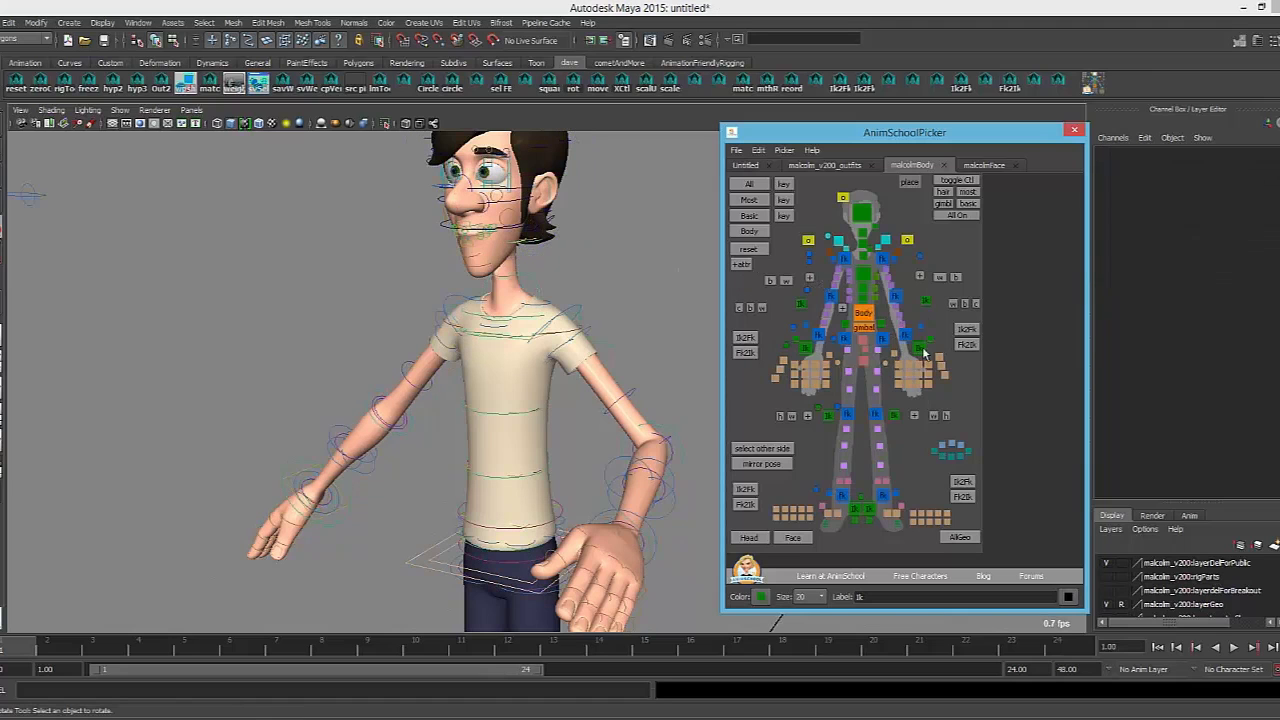
left_click(919, 348)
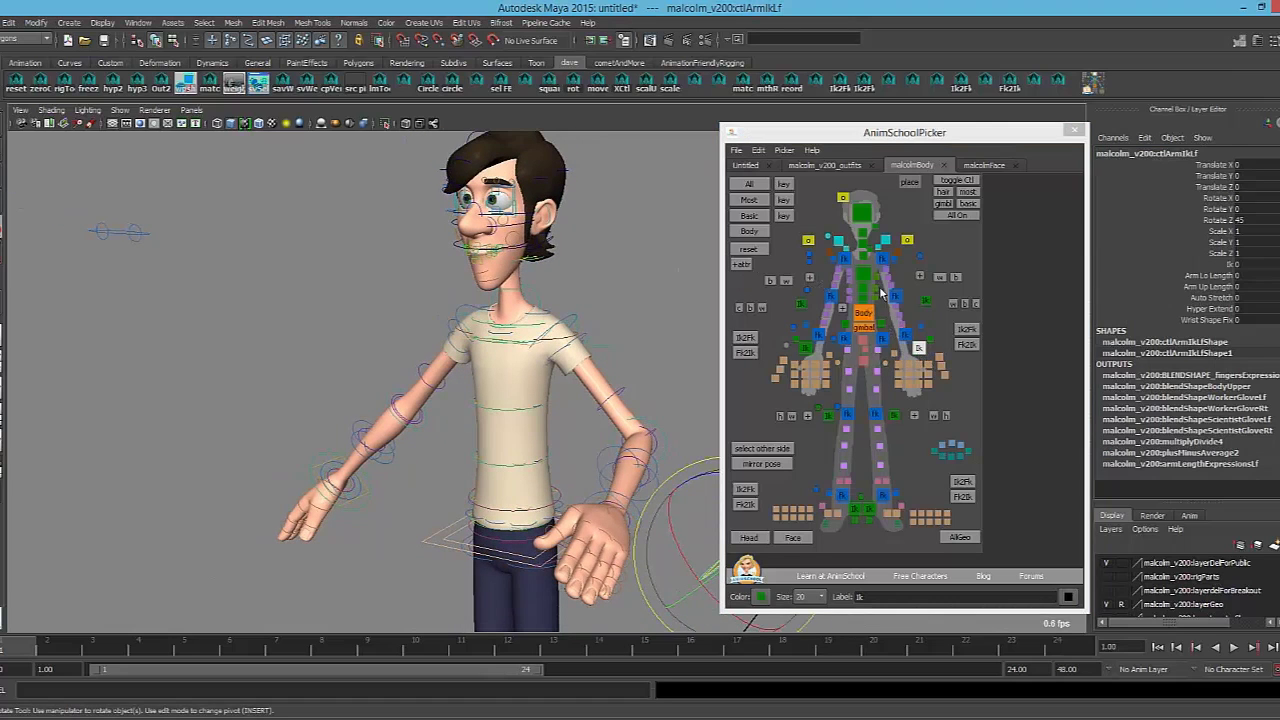
left_click(882, 260)
left_click_drag(605, 360, 645, 385)
left_click(774, 464)
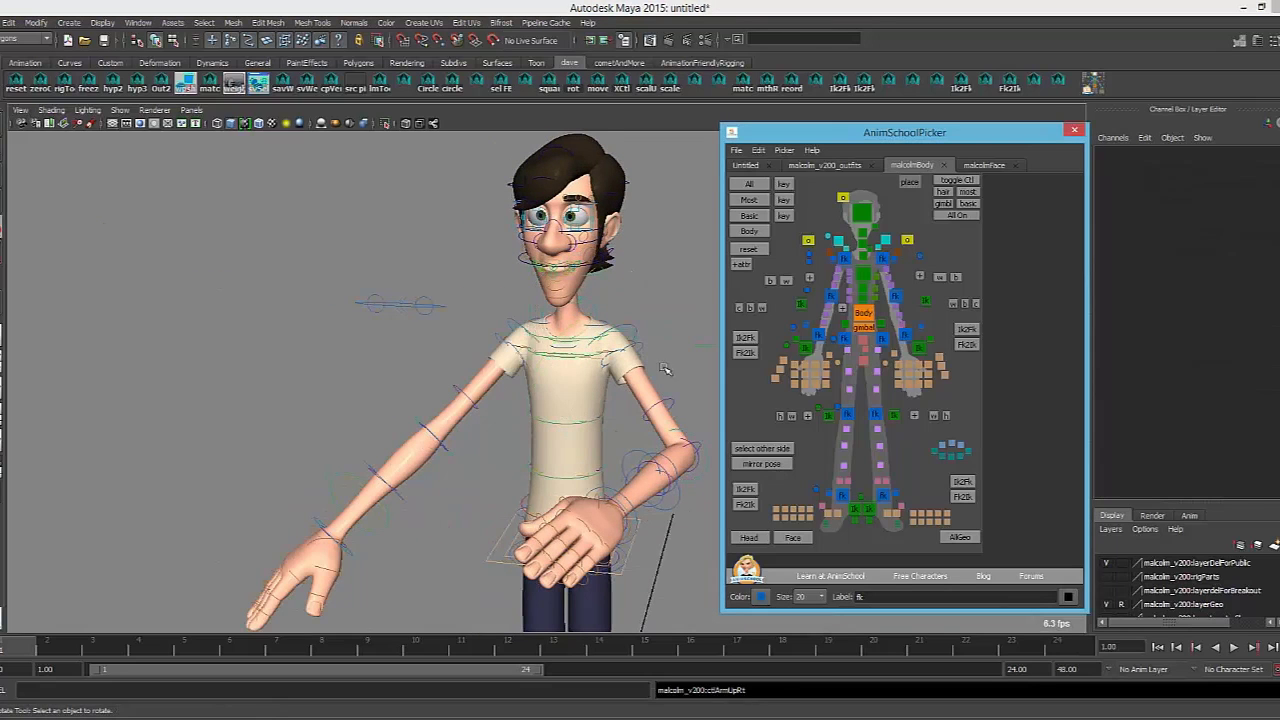
Switch the selection between the matching right and left upper arm controls, then mirror the pose again
left_click(759, 446)
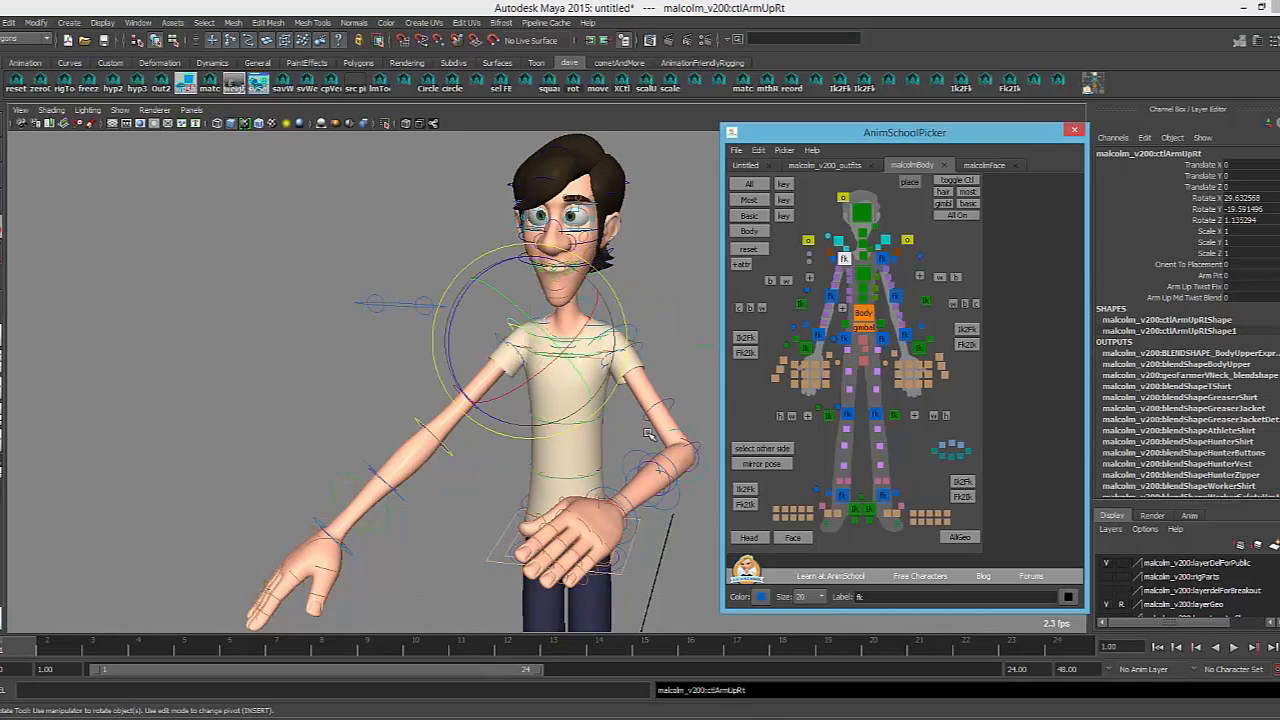
middle_click_drag(643, 430, 629, 402, "alt")
left_click(780, 449)
left_click(779, 449)
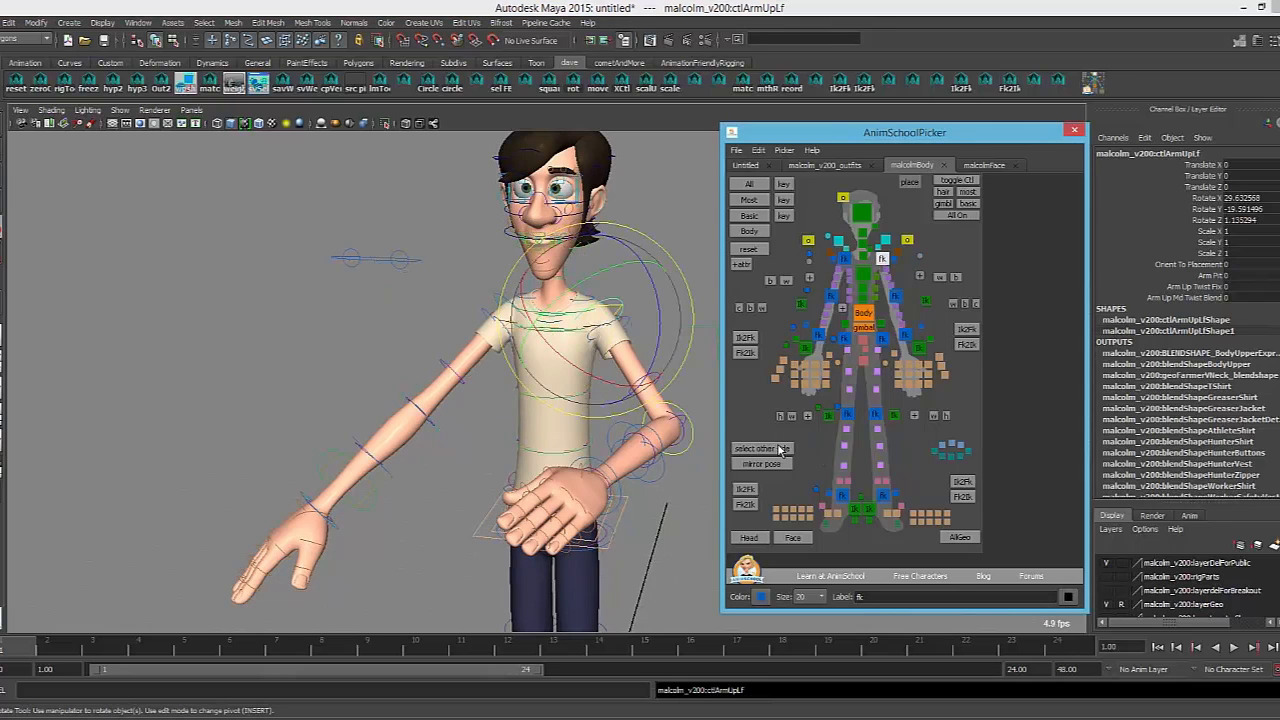
left_click(767, 466)
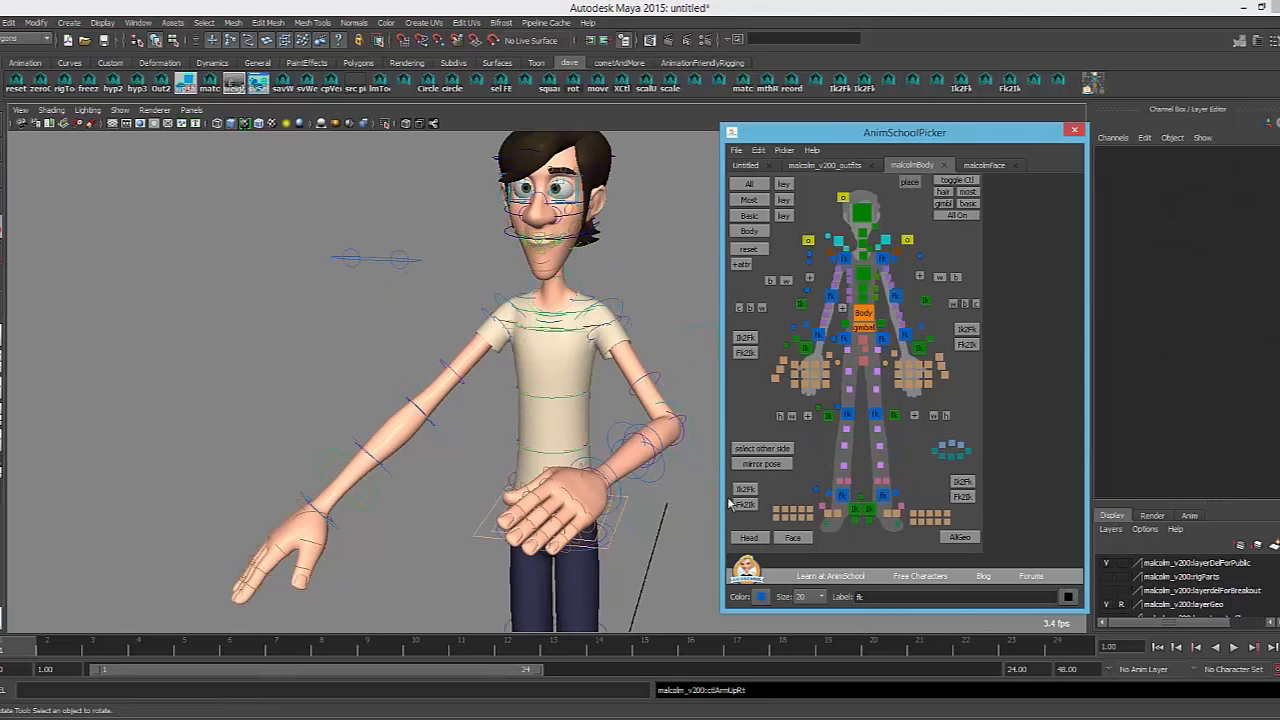
left_click_drag(650, 500, 622, 468, "alt")
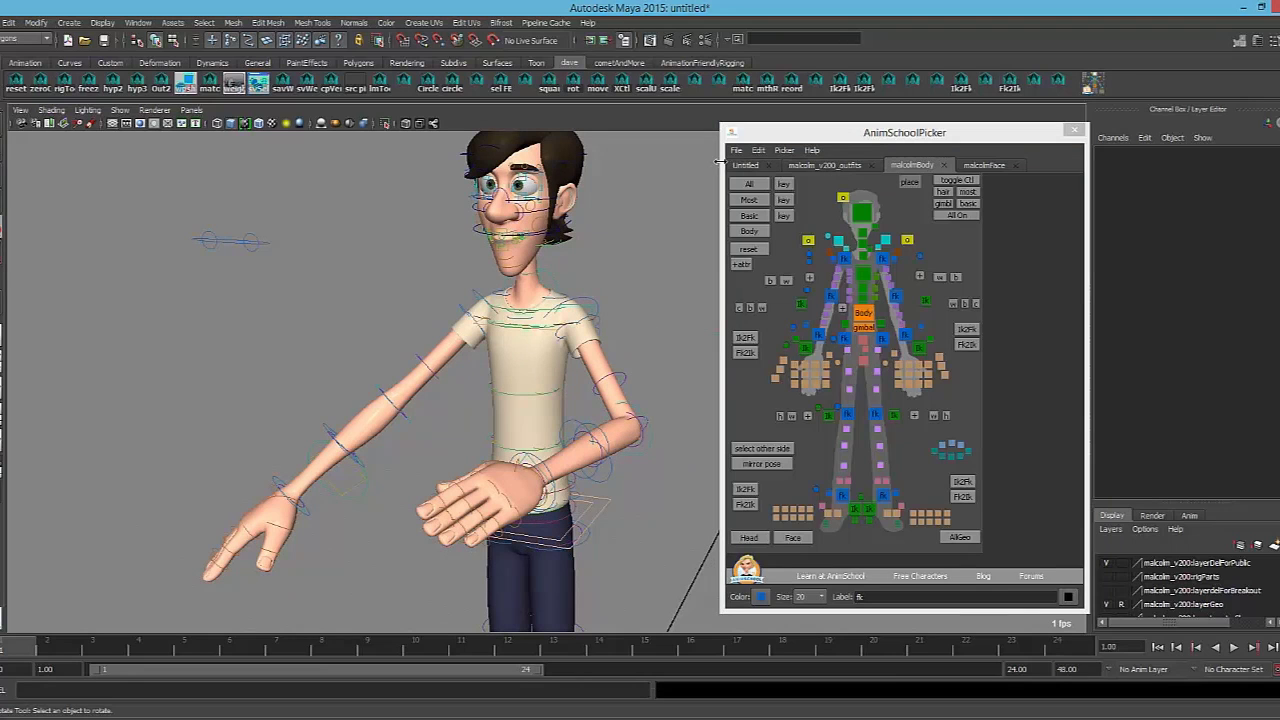
Enlarge the picker window, open the malcolmFace picker, and widen it to show all of its hair sections
left_click_drag(720, 166, 588, 168)
middle_click_drag(501, 219, 405, 242, "alt")
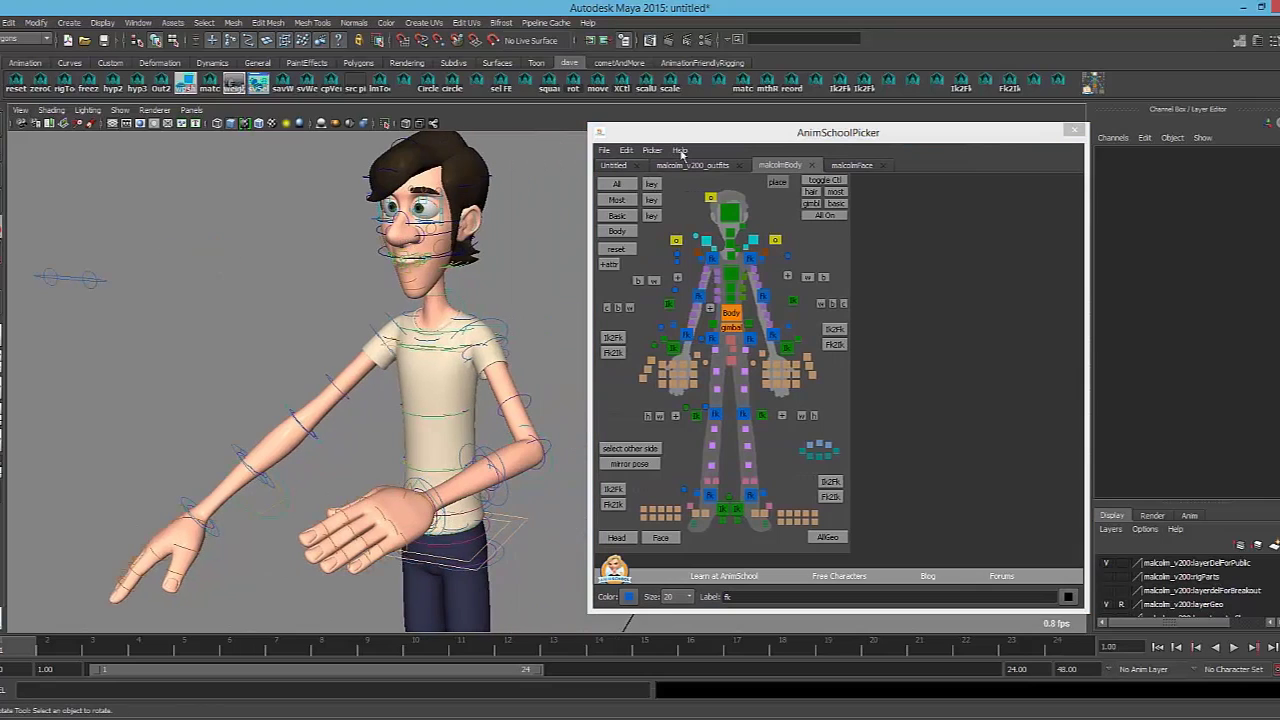
left_click(852, 166)
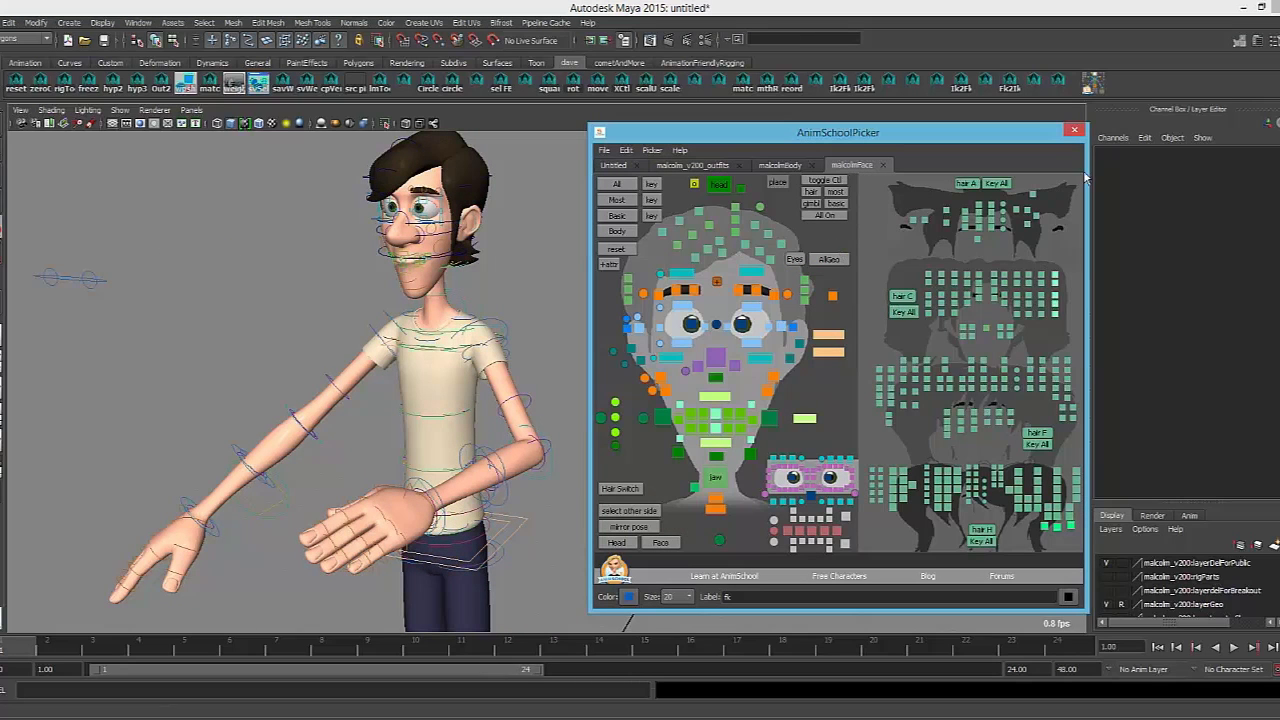
left_click_drag(1085, 168, 1279, 168)
left_click_drag(1016, 138, 541, 135)
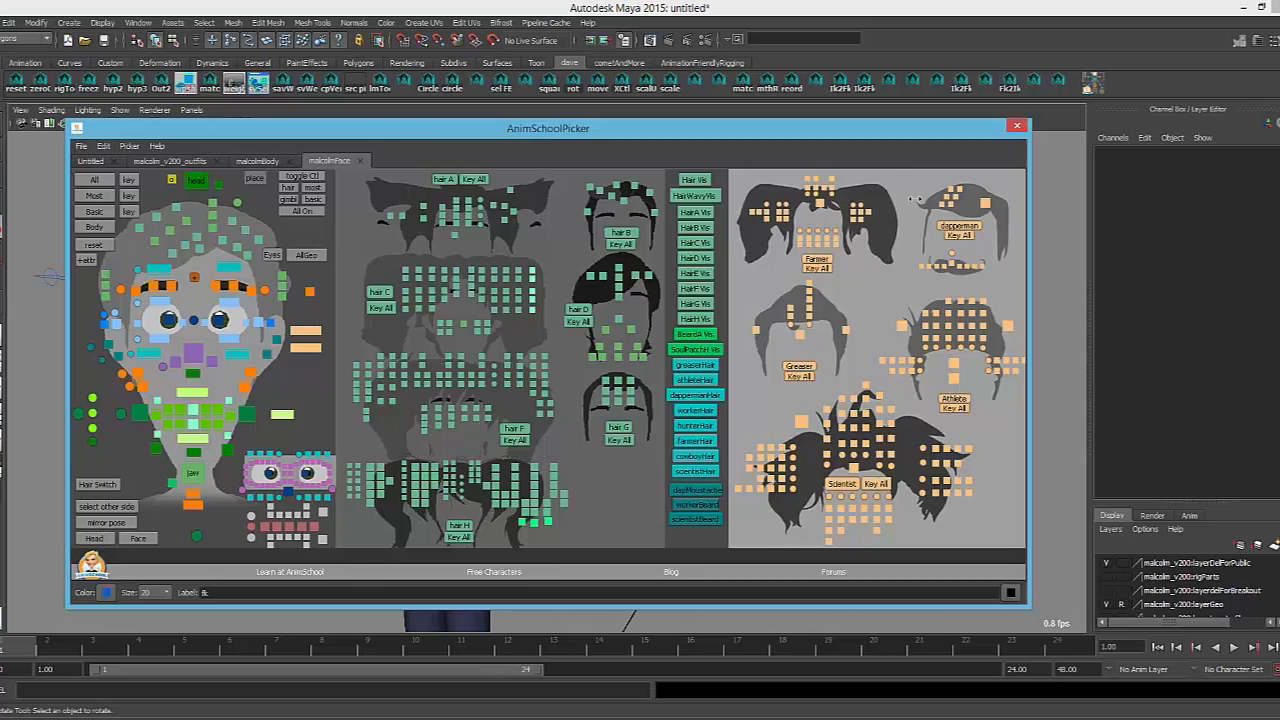
Narrow the picker window, examine the hair controls by panning and zooming the malcolmFace layout, and frame the layout
left_click_drag(1029, 200, 339, 200)
left_click_drag(234, 132, 928, 157)
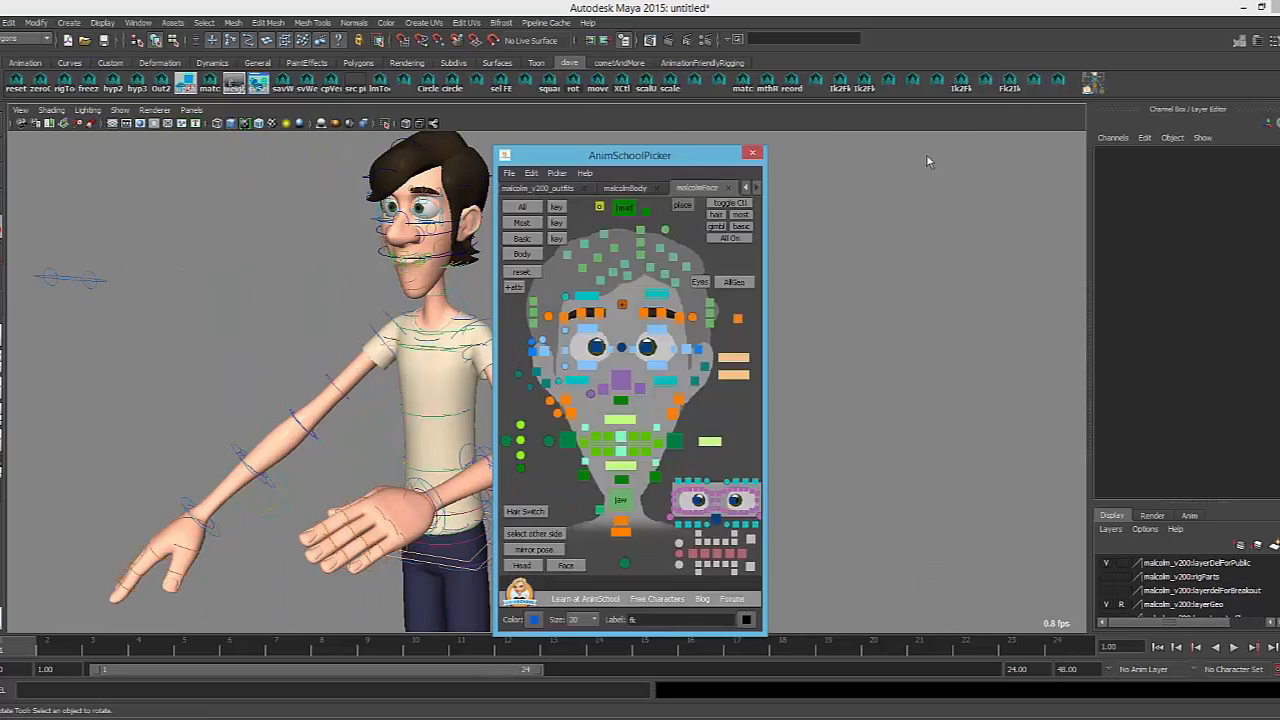
middle_click_drag(979, 362, 765, 361, "alt")
mouse_move(935, 350)
middle_mouse_down("alt")
mouse_move(788, 358)
mouse_move(884, 368)
mouse_move(866, 371)
middle_mouse_up("alt")
scroll(868, 370, "down", 6)
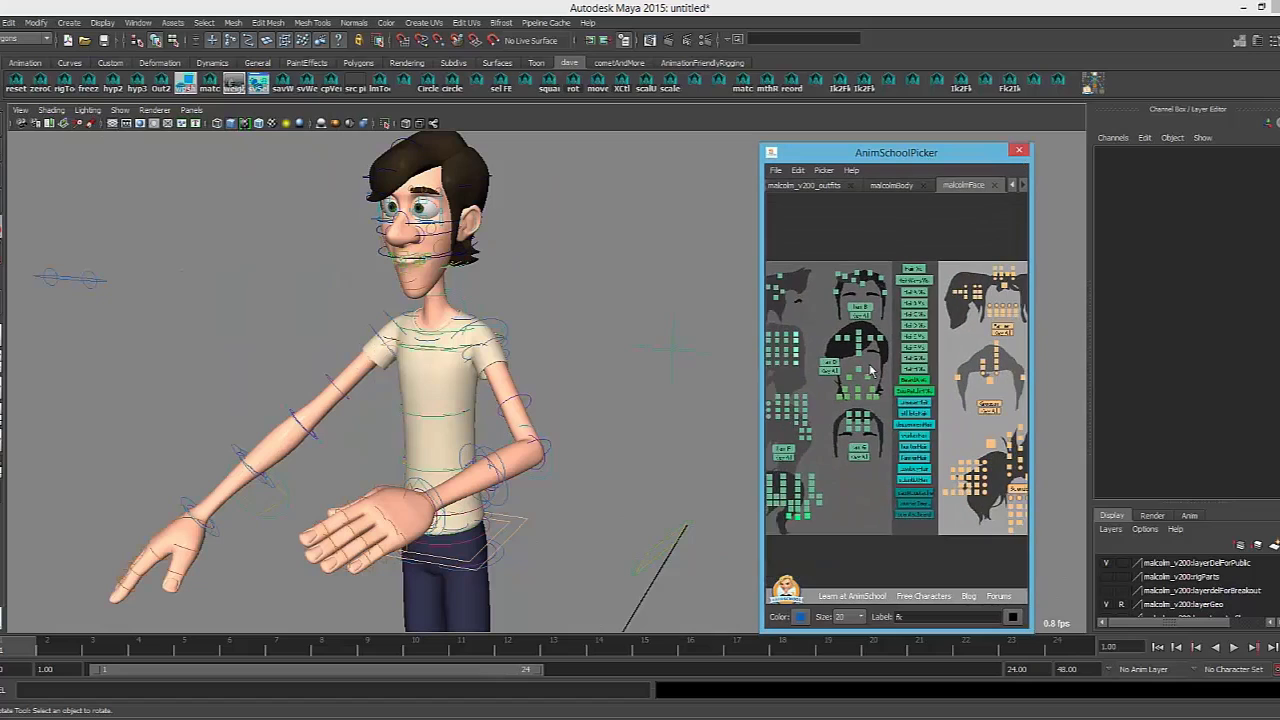
scroll(874, 387, "up", 5)
scroll(875, 390, "down", 4)
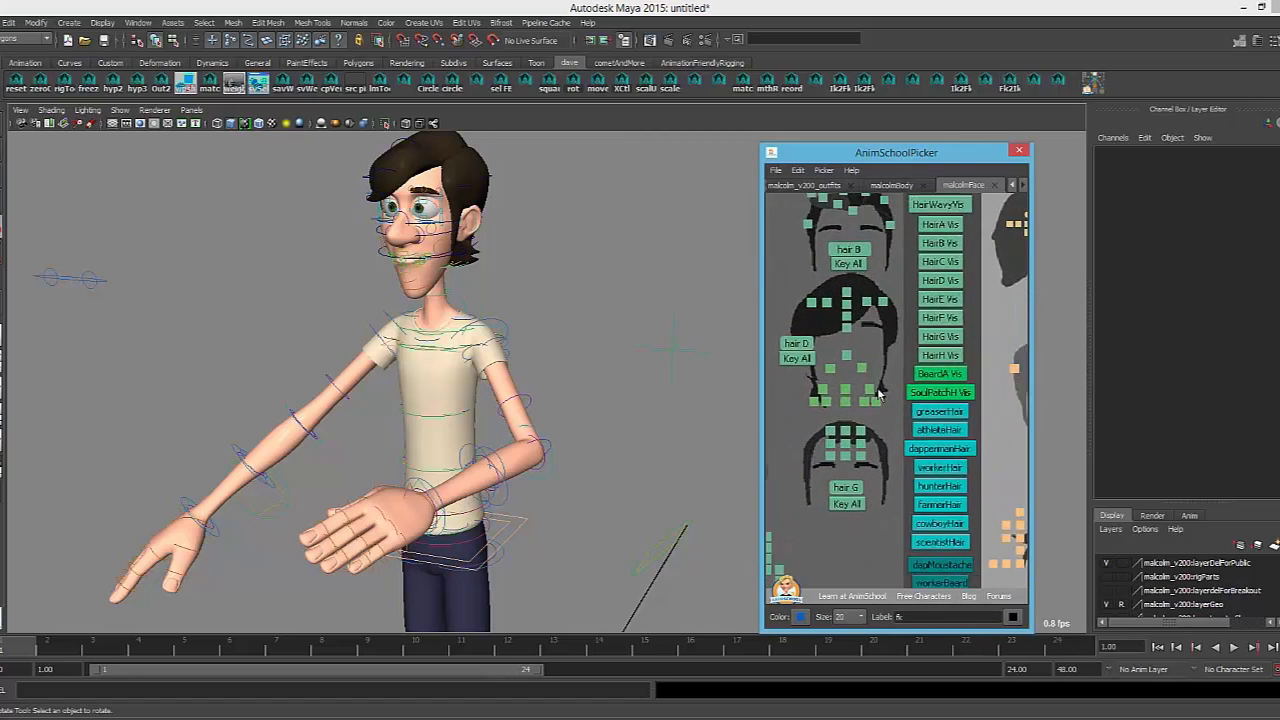
middle_click_drag(872, 326, 962, 390, "alt")
scroll(962, 388, "up", 4)
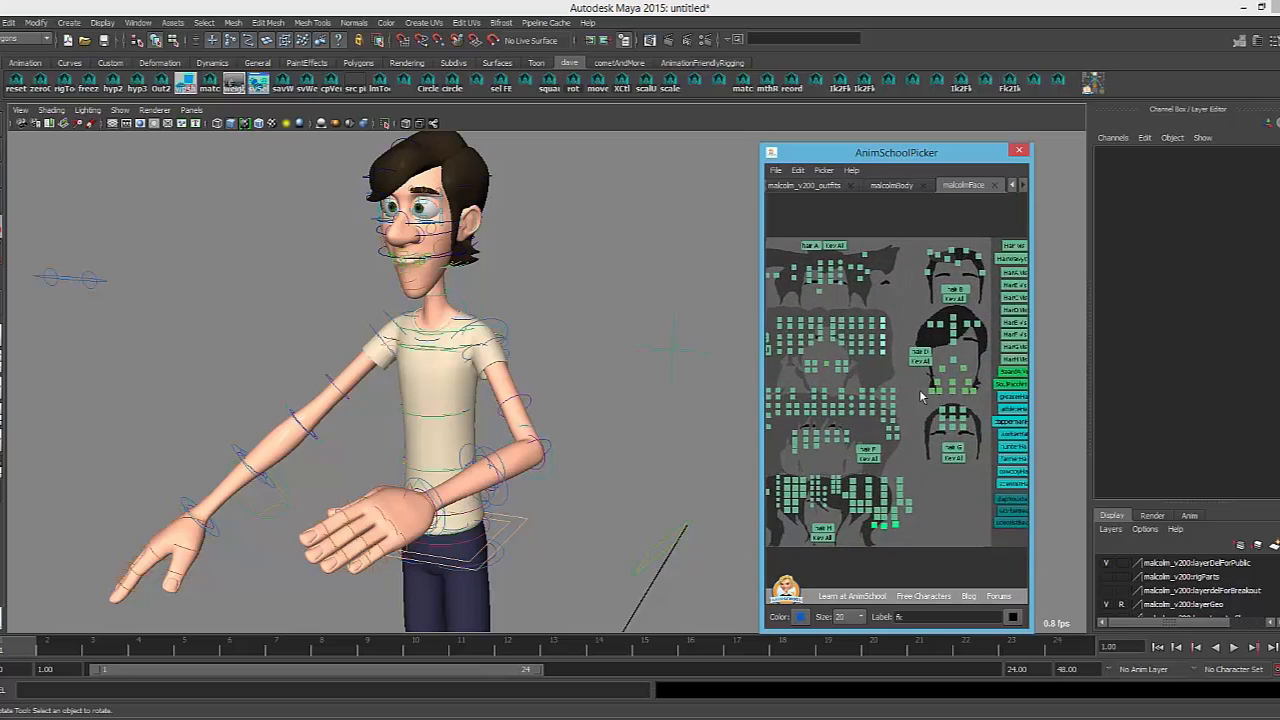
key("f")
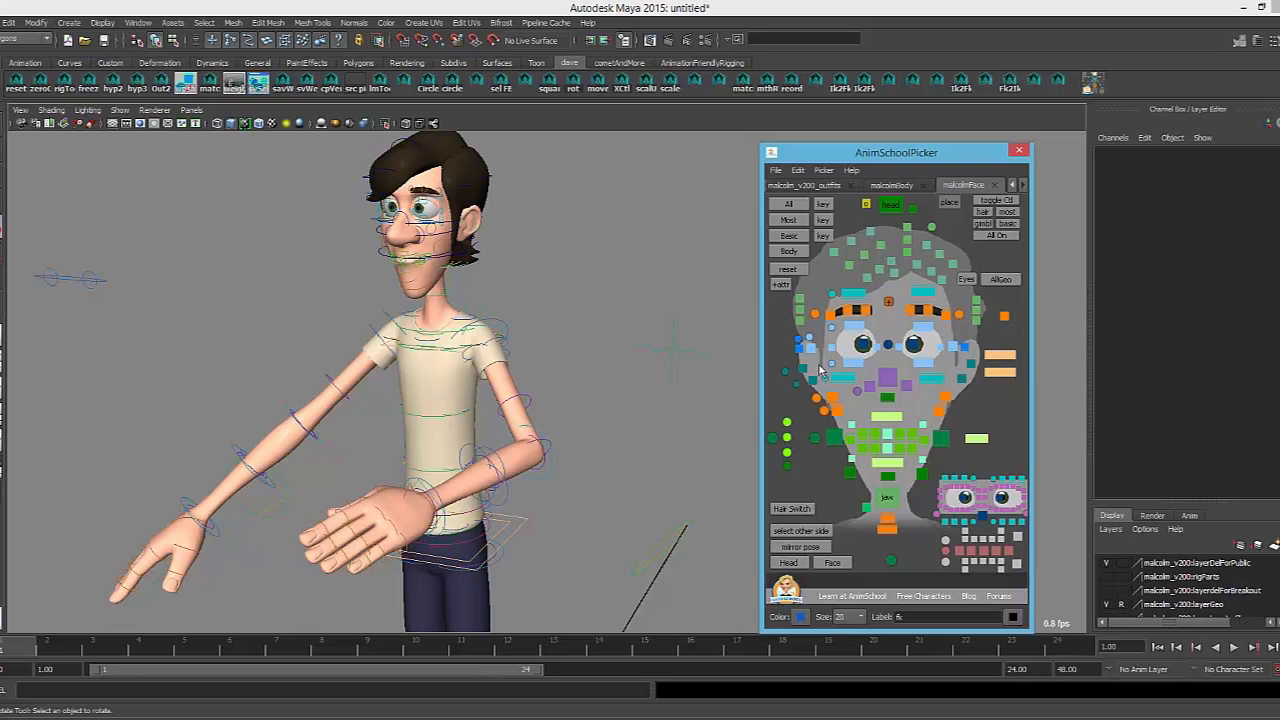
Bring the hair sections into view, widen the picker window around them, and move it clear of the character
middle_click_drag(950, 345, 893, 343, "alt")
middle_click_drag(1000, 344, 834, 344, "alt")
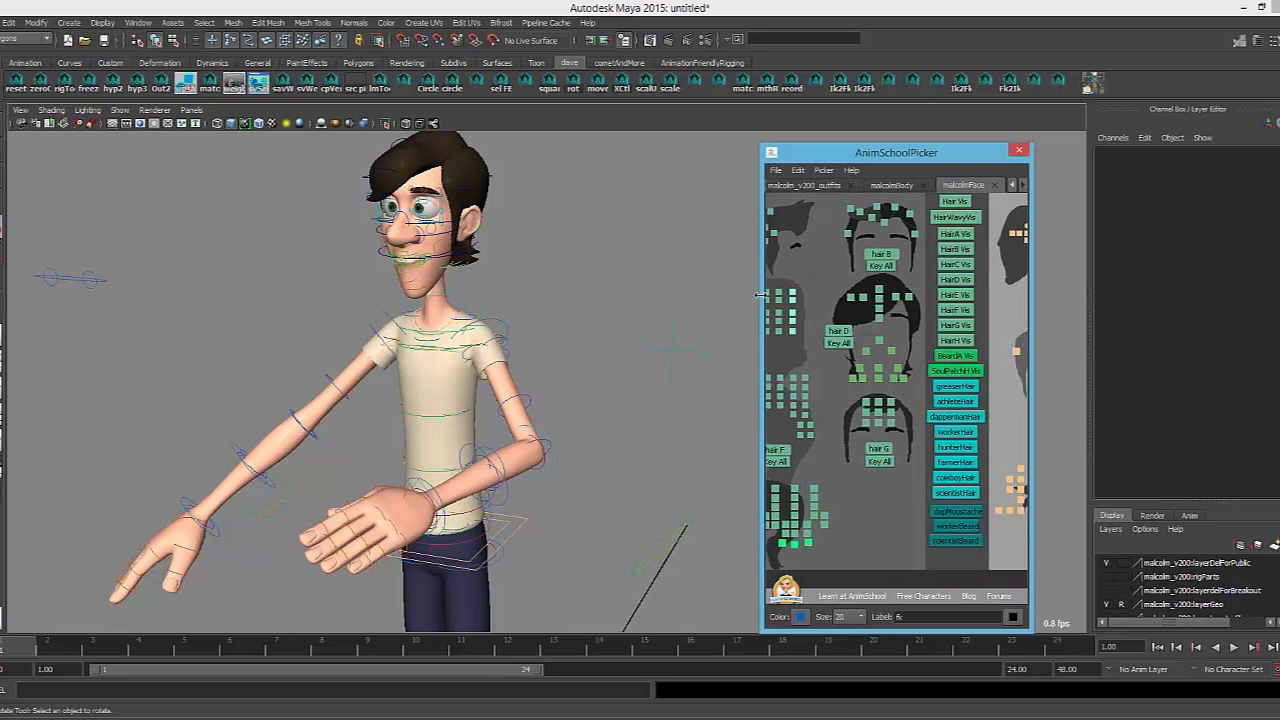
left_click_drag(760, 294, 266, 302)
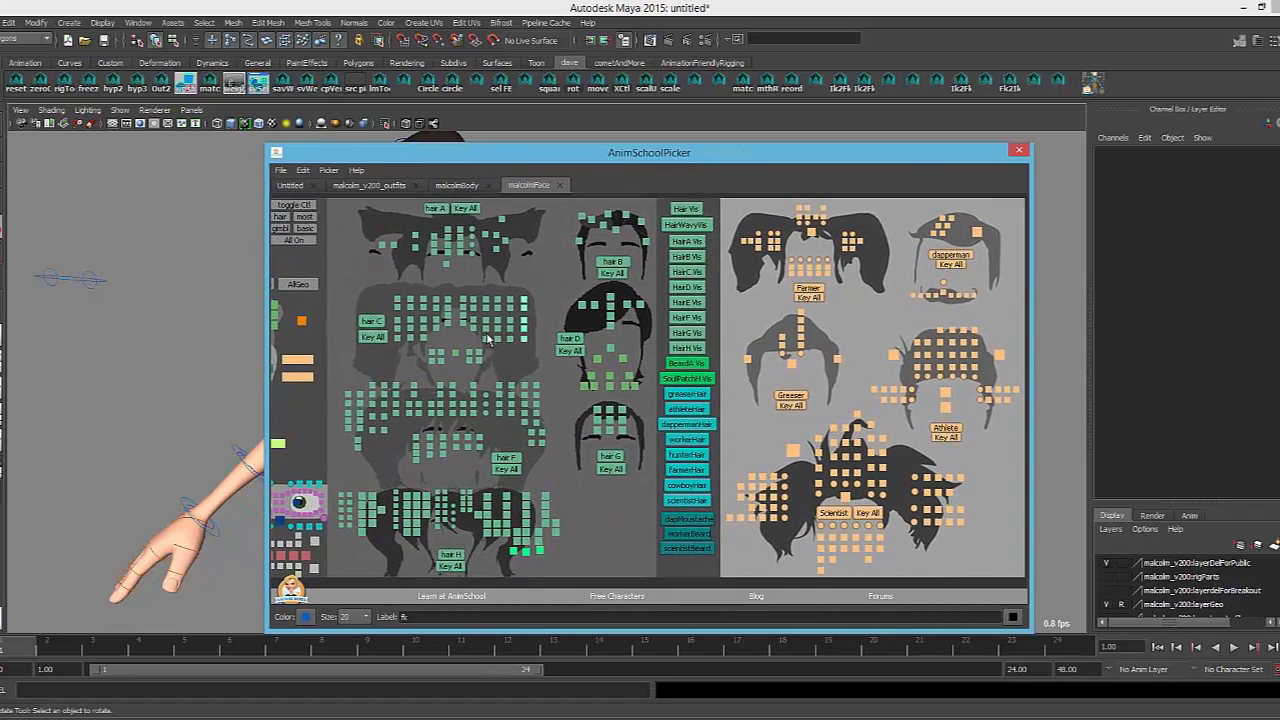
left_click_drag(620, 163, 835, 159)
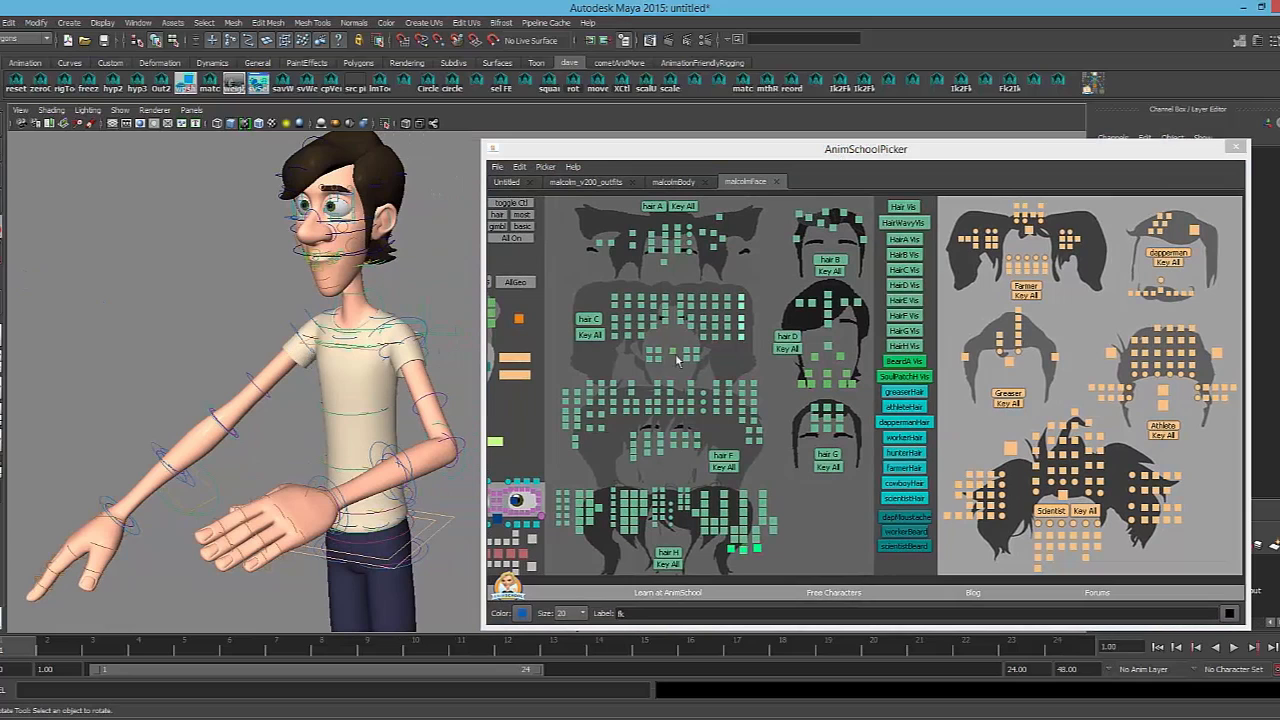
Select the left upper arm control (ctlArmUpLf) on the model and rotate the arm downward
middle_click_drag(352, 311, 359, 320, "alt")
left_click_drag(354, 322, 364, 323, "alt")
left_click(442, 342)
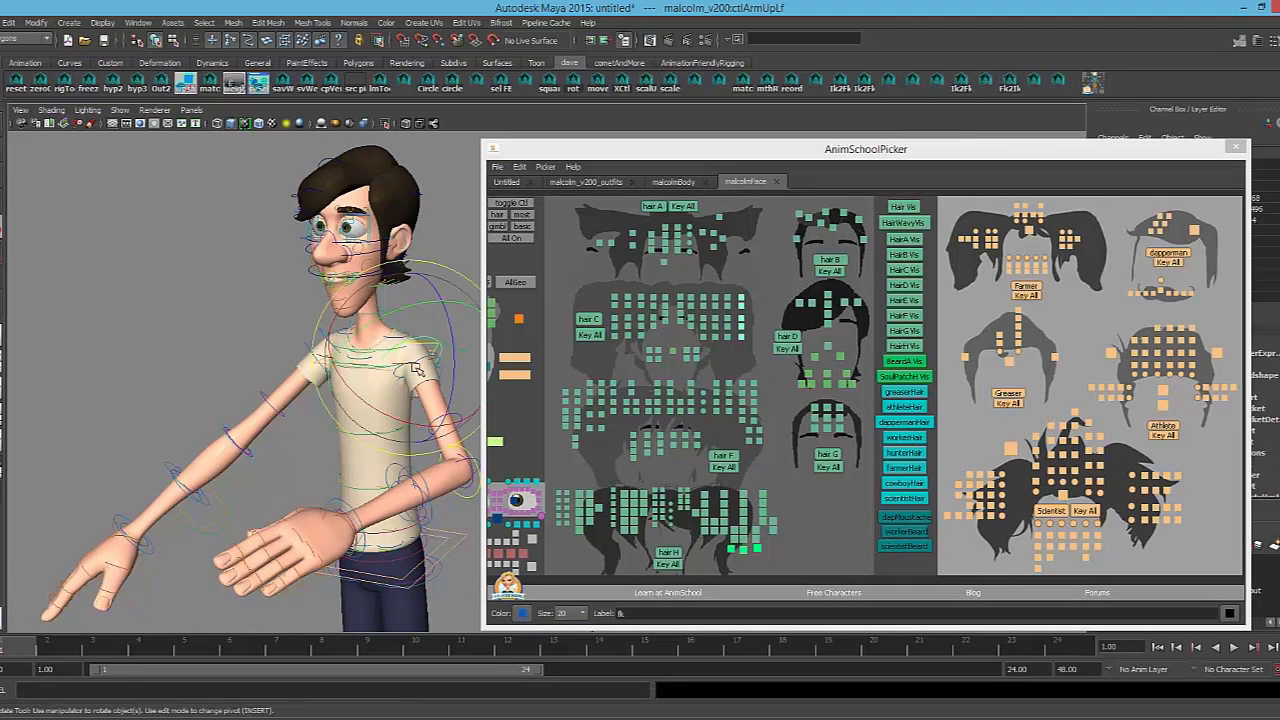
left_click_drag(406, 396, 462, 412)
Switch the character's hair with the Hair Vis option, then change it to the wavy hairstyle
left_click(893, 207)
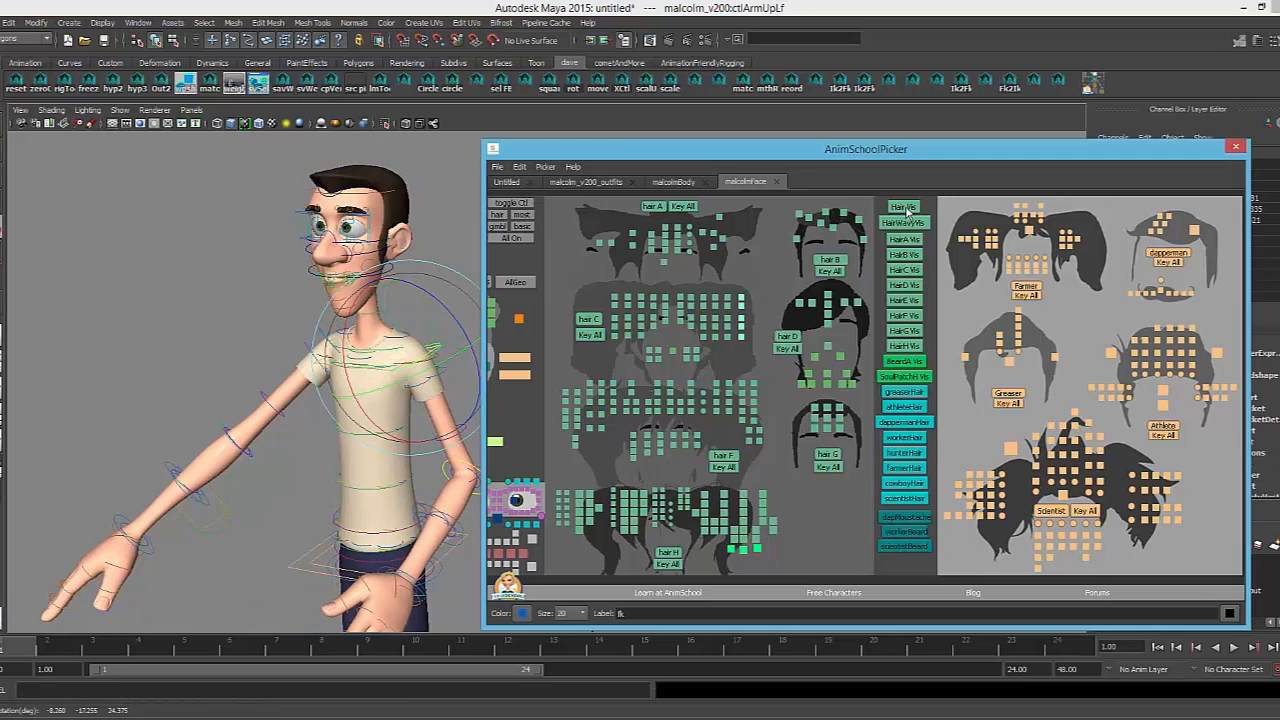
left_click_drag(333, 334, 302, 346, "alt")
scroll(298, 343, "up", 2)
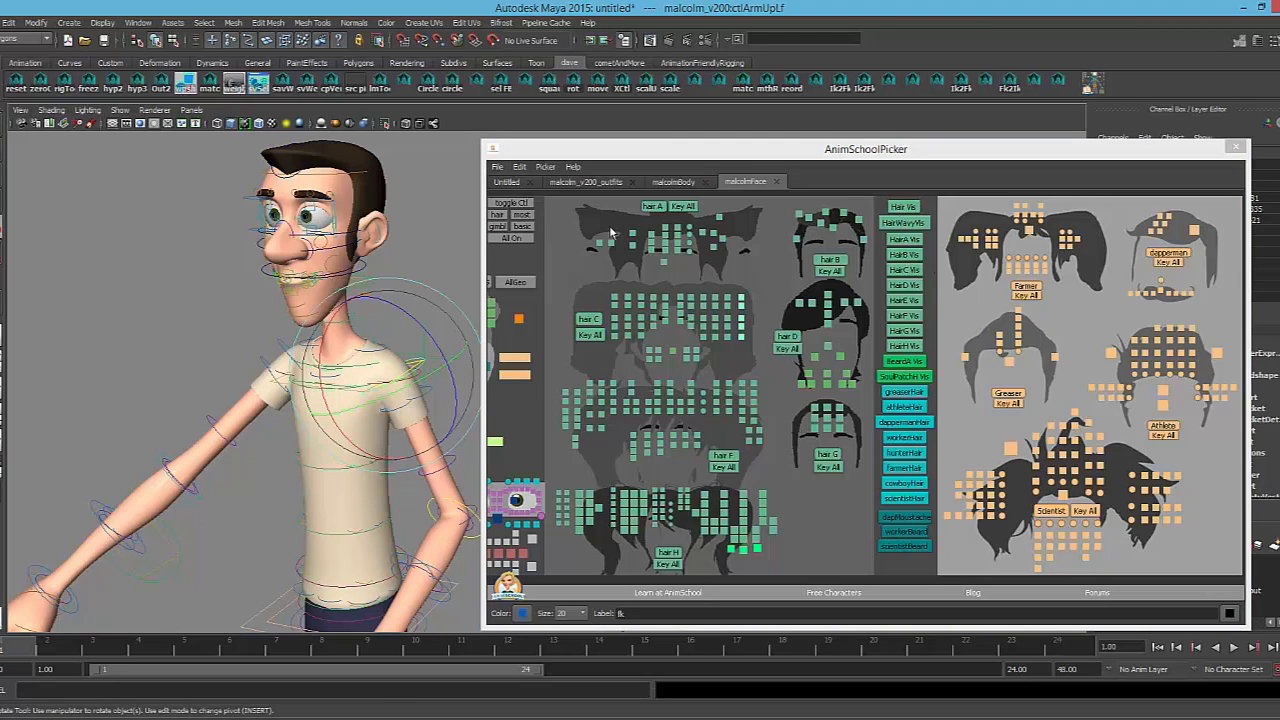
left_click_drag(299, 263, 332, 270, "alt")
left_click(898, 224)
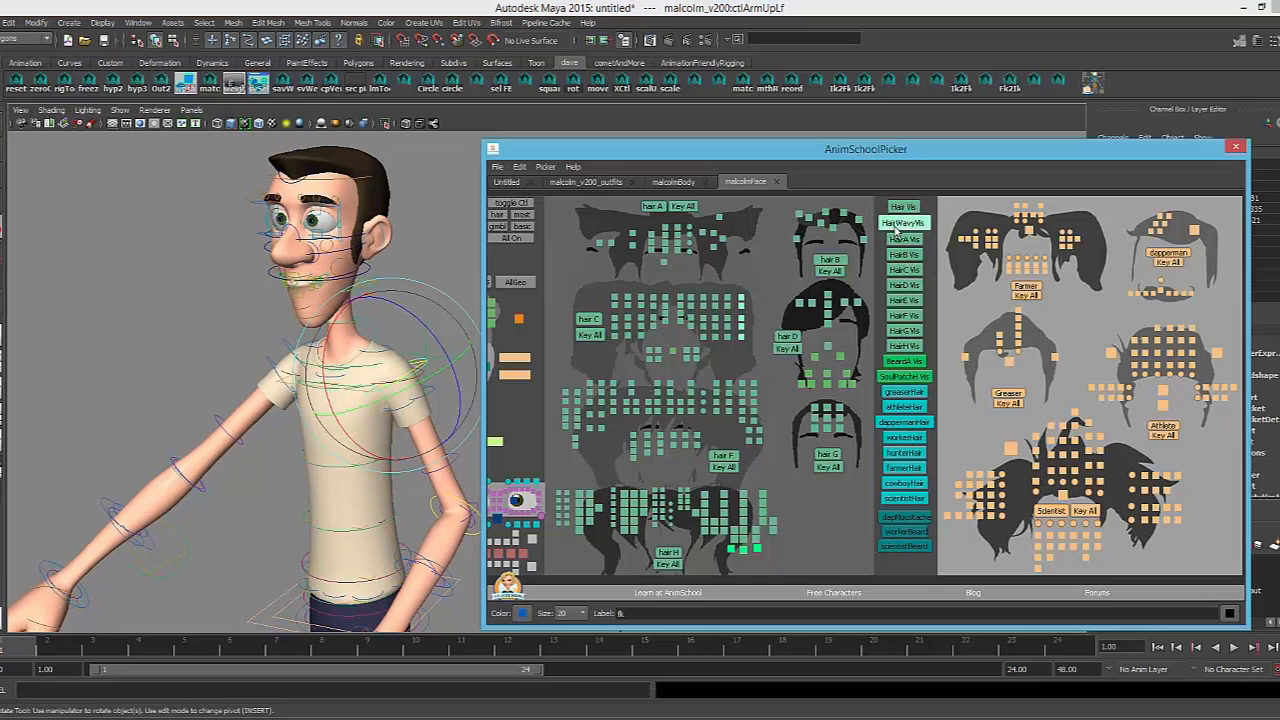
left_click_drag(420, 265, 408, 277, "alt")
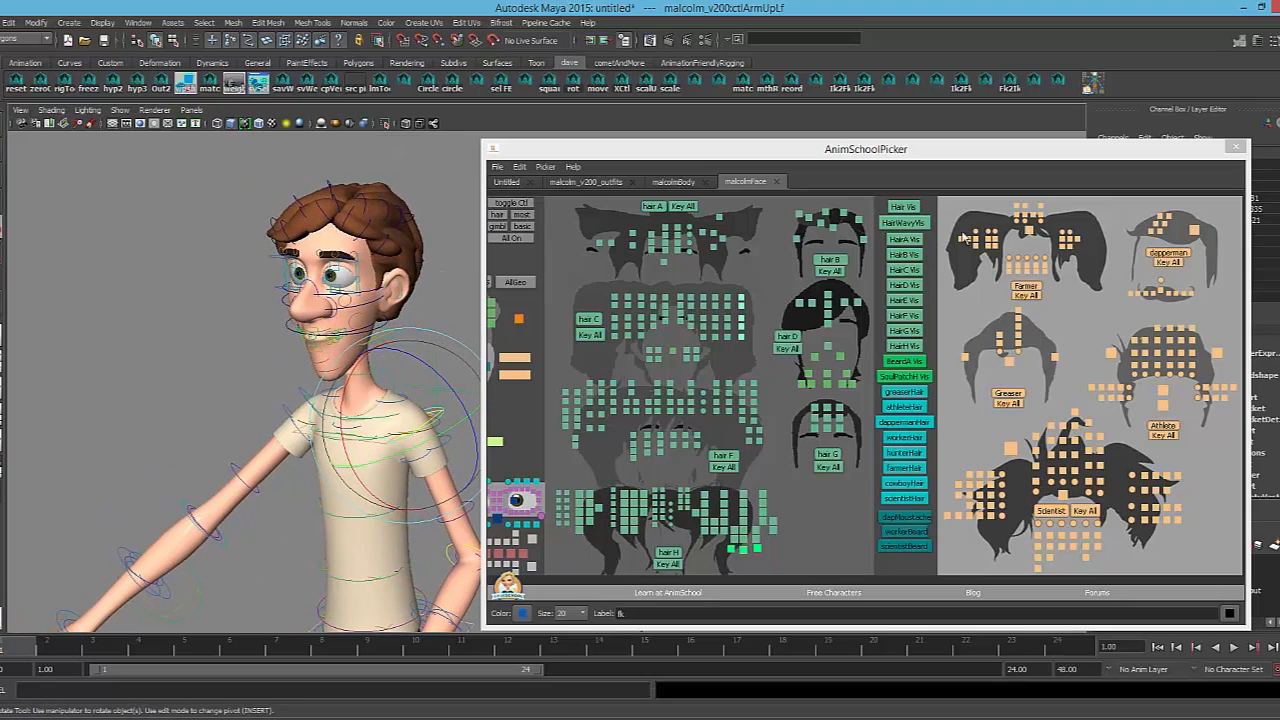
Cycle the character through the lettered hairstyles from HairB to HairH, ending on HairH
left_click(915, 224)
left_click(903, 255)
left_click(904, 270)
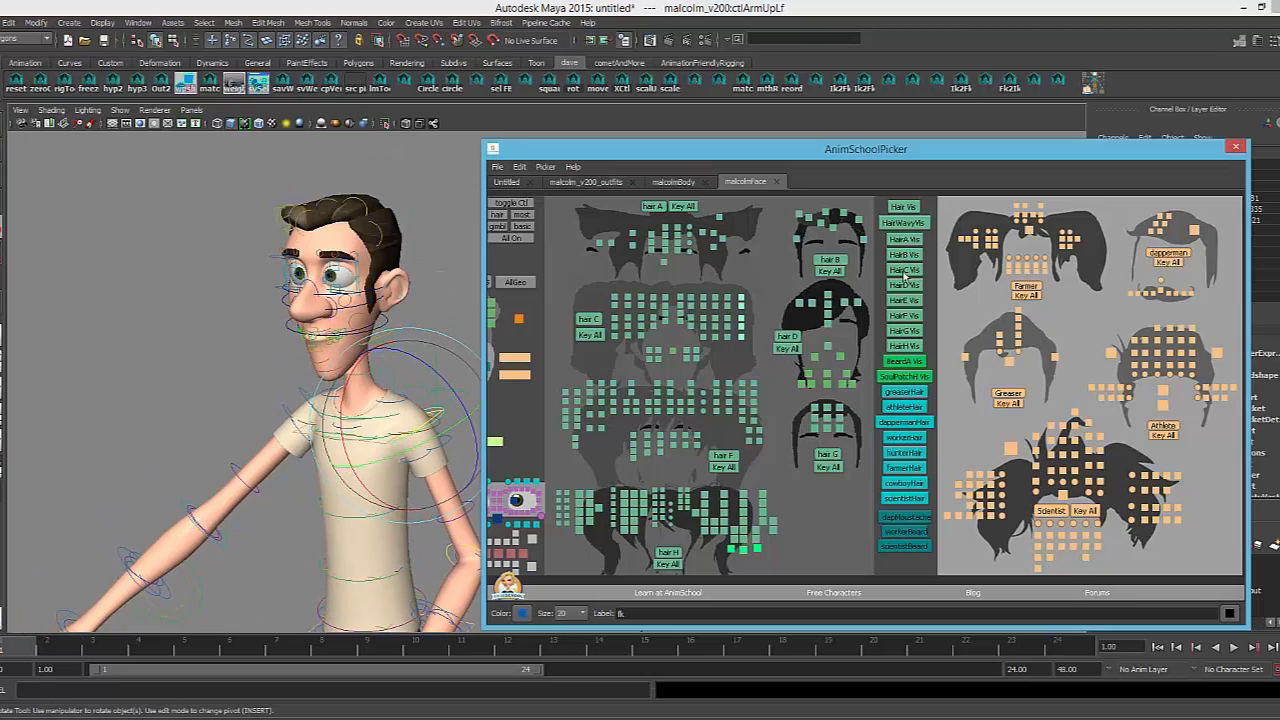
left_click(905, 285)
left_click(906, 300)
left_click(906, 300)
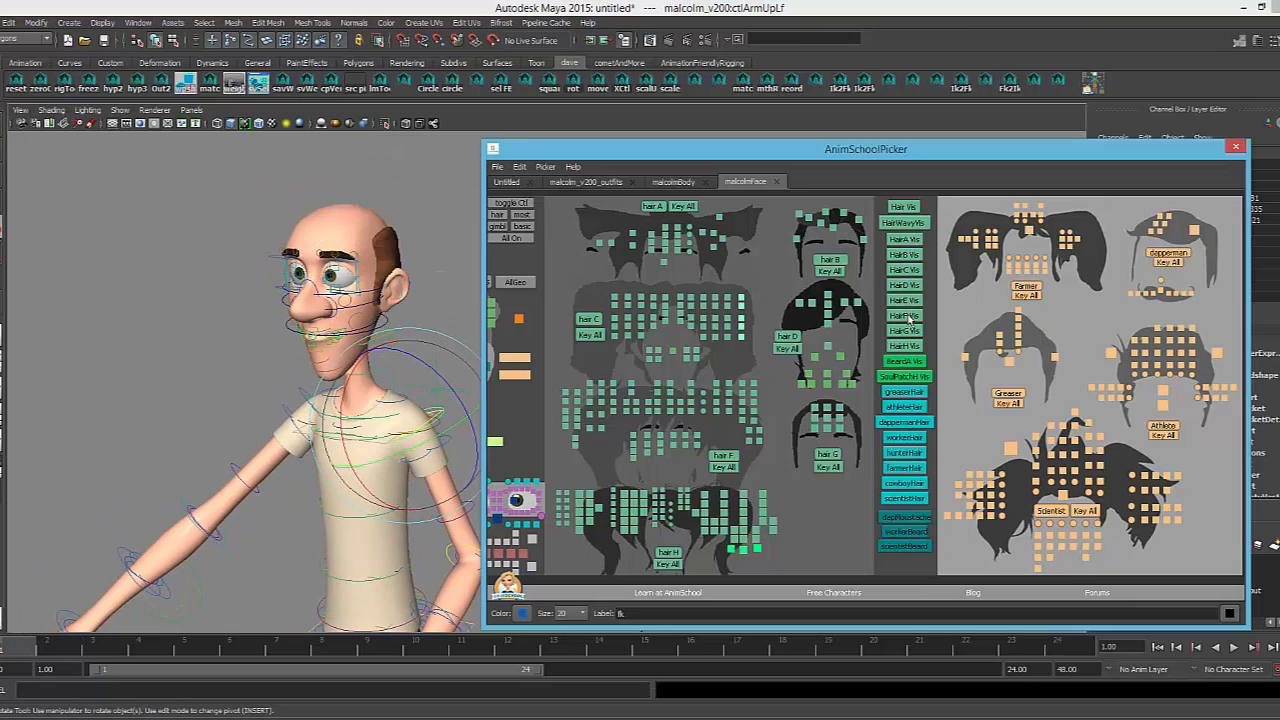
left_click(906, 315)
left_click(906, 330)
left_click(906, 346)
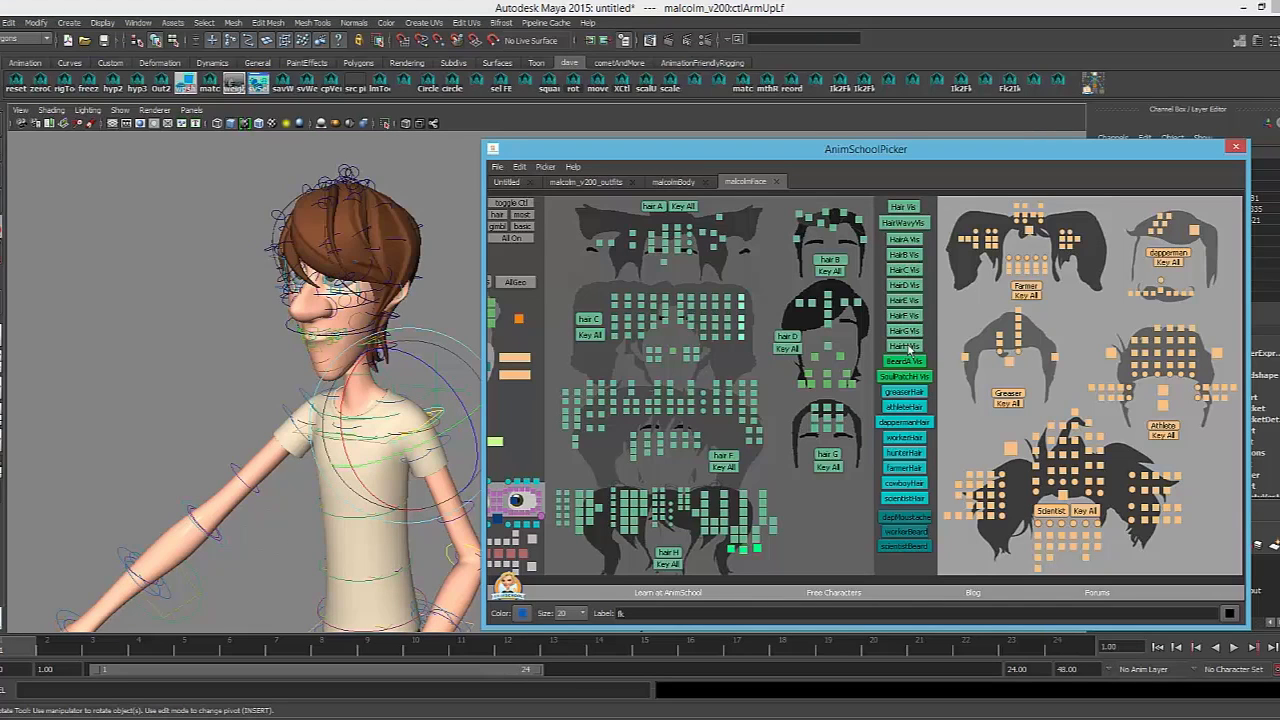
Select the HairH strand control ctlHairH_EStrand3Lf above the head and inspect the hairstyle from several angles
left_click_drag(303, 318, 418, 316, "alt")
right_click_drag(236, 309, 333, 306, "alt")
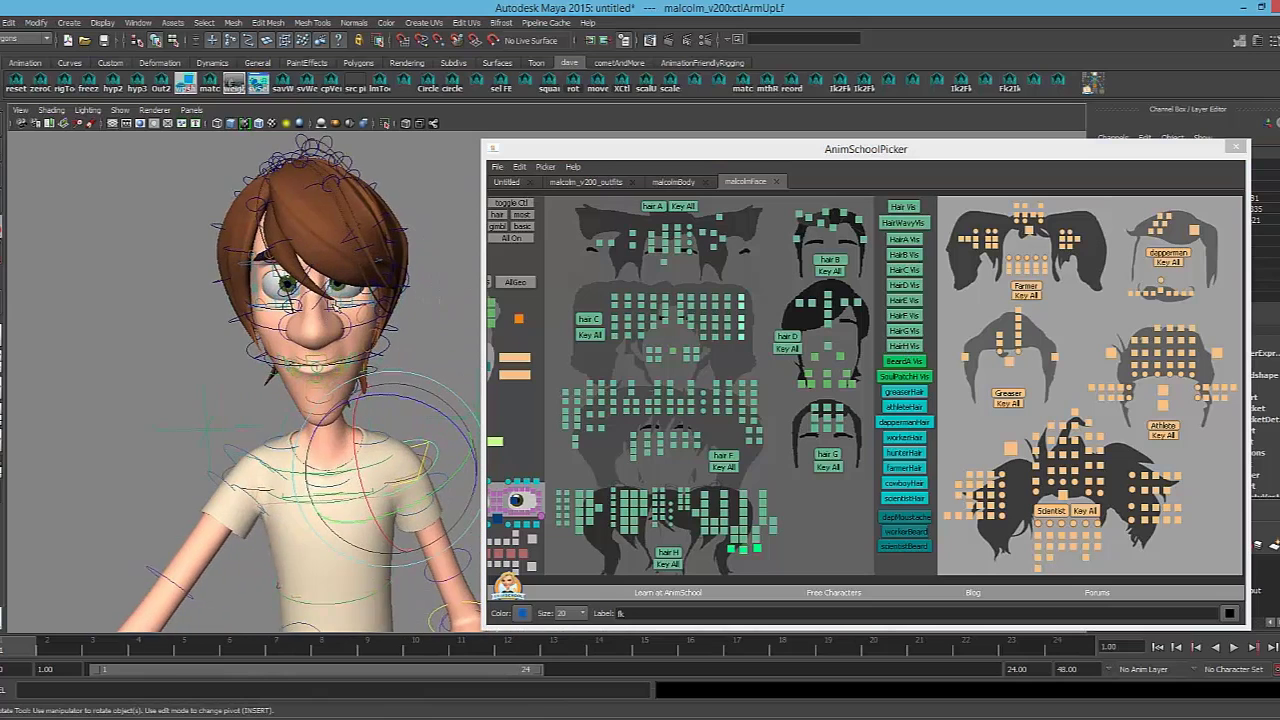
left_click_drag(314, 197, 373, 194, "alt")
left_click(411, 144)
middle_click_drag(395, 160, 427, 199, "alt")
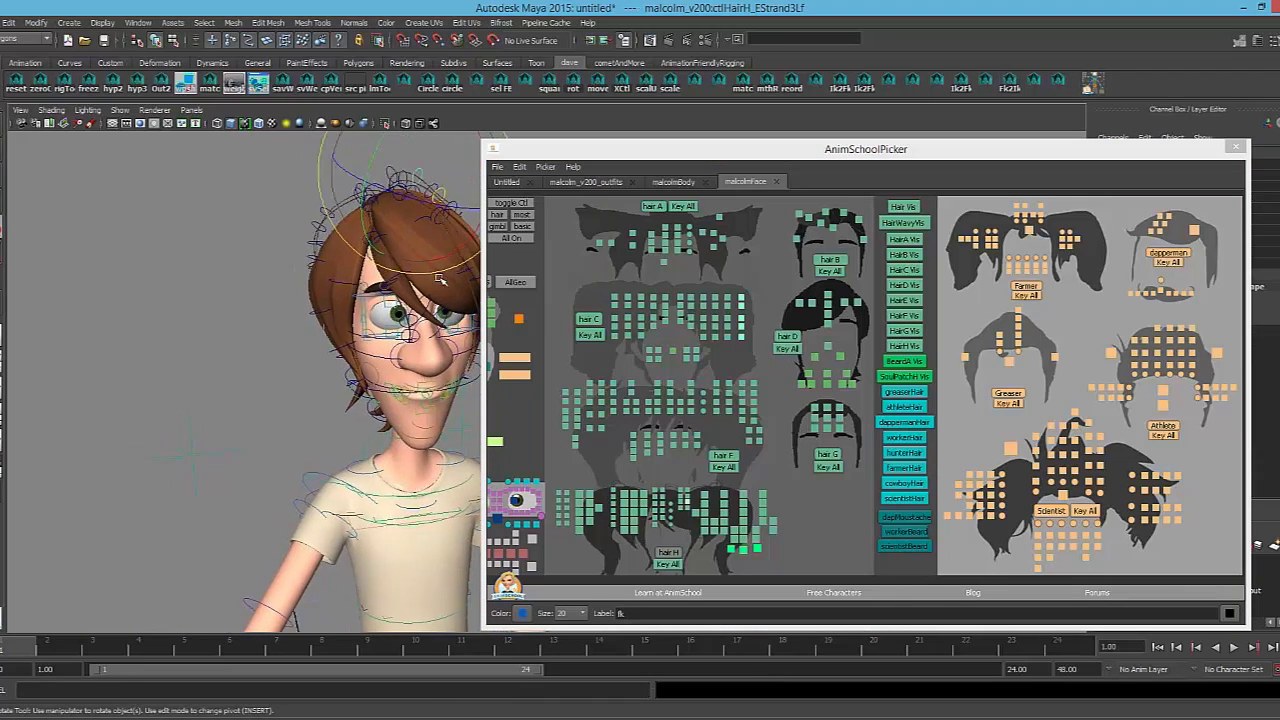
right_click_drag(420, 210, 312, 260, "alt")
middle_click_drag(310, 263, 196, 222, "alt")
left_click_drag(196, 222, 288, 226, "alt")
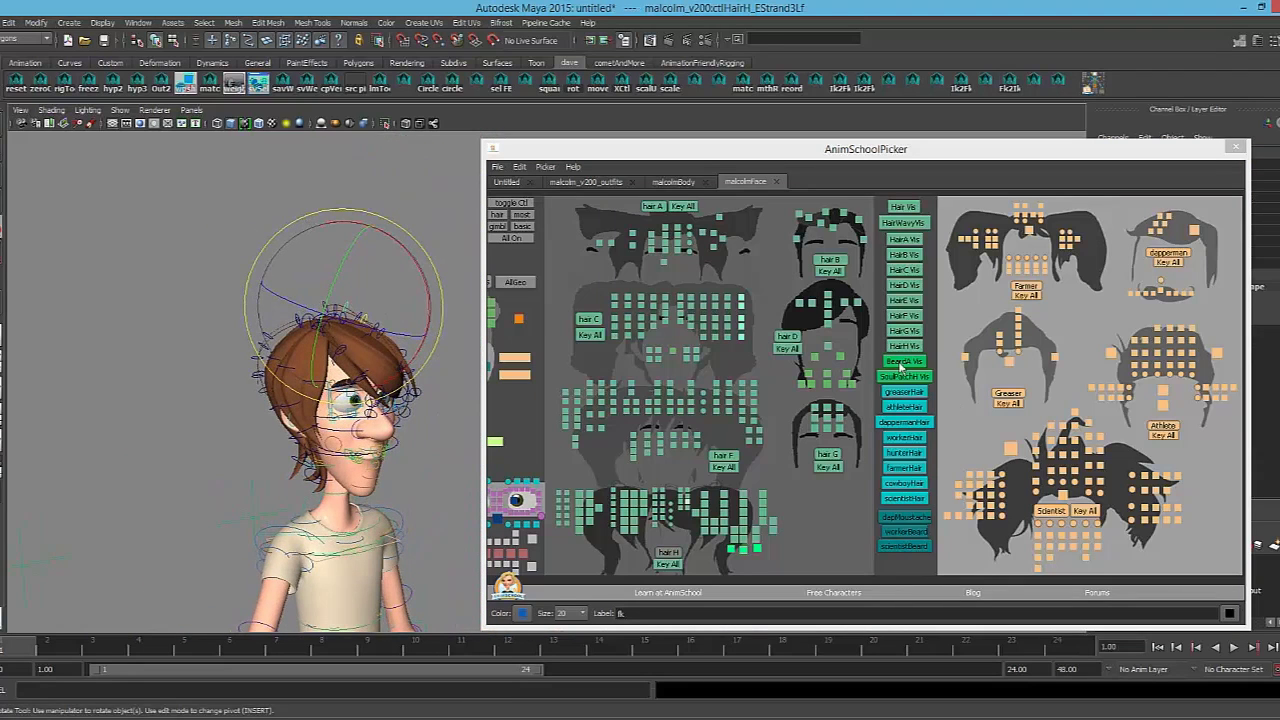
Show the BeardA beard, try the soul patch visibility option, and hide the facial hair again
left_click(900, 366)
middle_click_drag(219, 414, 205, 324, "alt")
right_click_drag(205, 324, 384, 384, "alt")
left_click(909, 381)
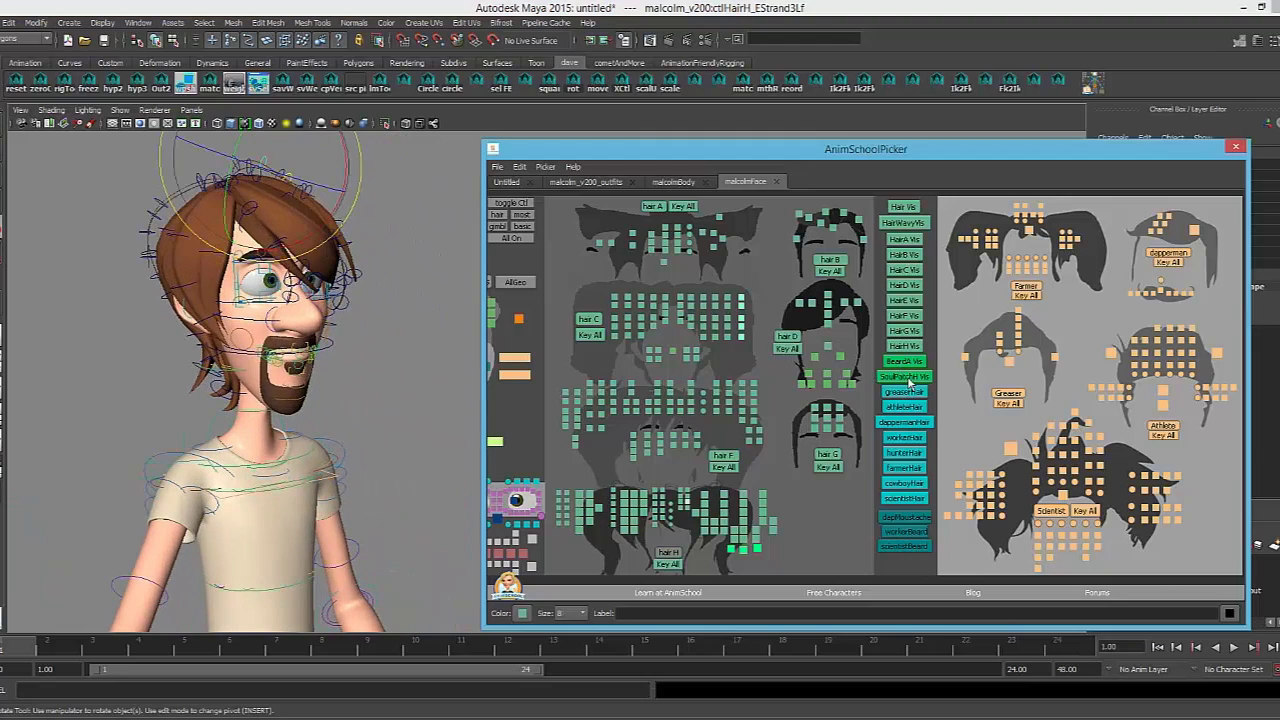
left_click(906, 365)
left_click(906, 365)
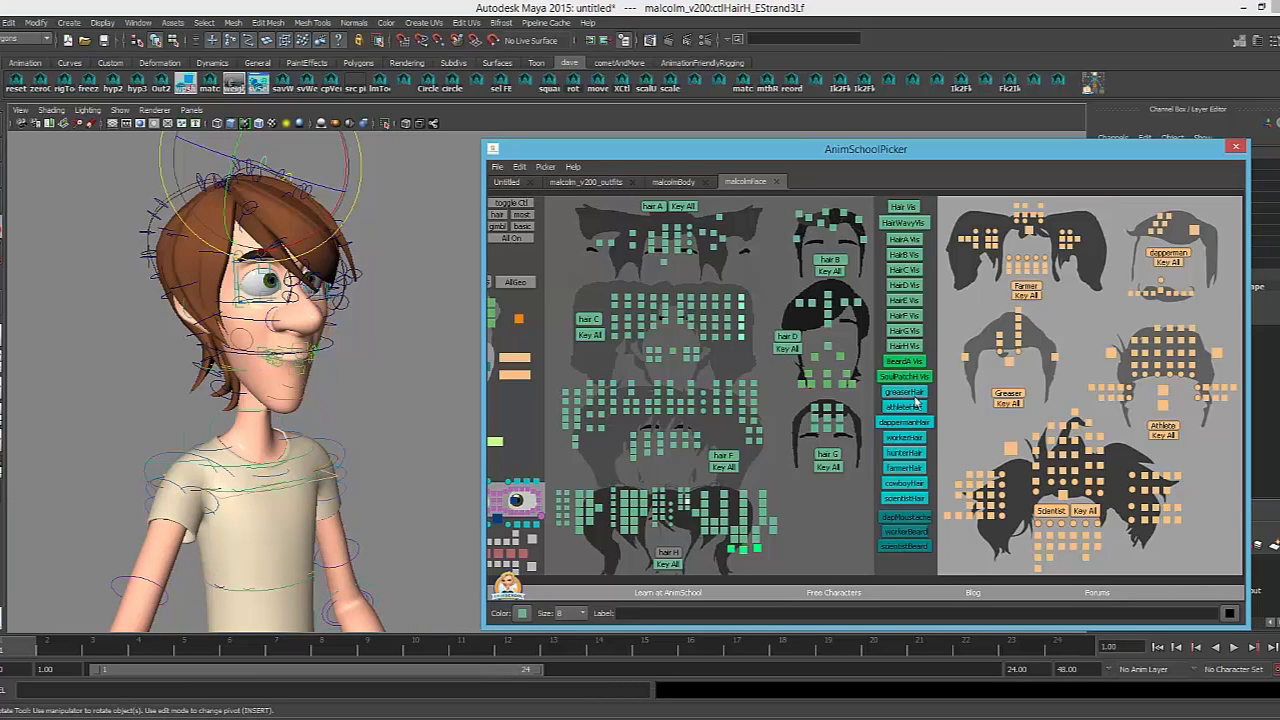
Cycle through the greaser, athlete, worker, hunter and farmer hair, ending on the scientist hair
left_click(906, 396)
left_click_drag(367, 337, 777, 432, "alt")
left_click(907, 406)
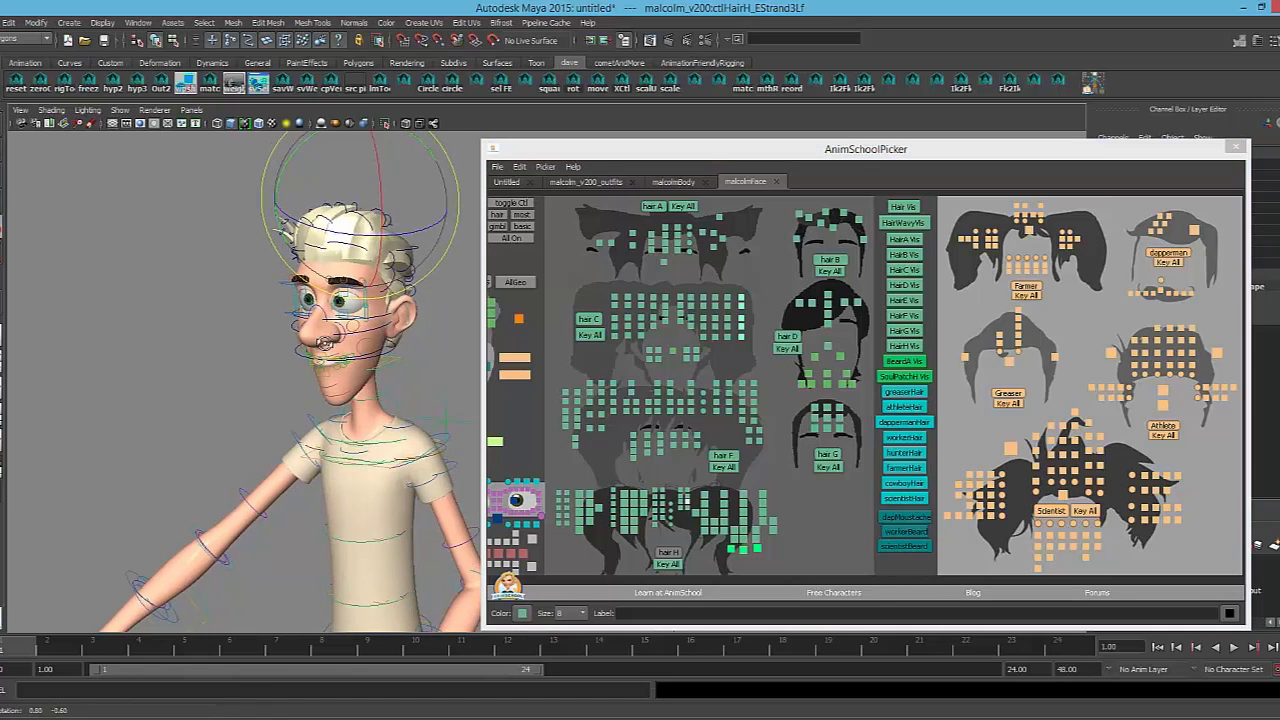
left_click(906, 437)
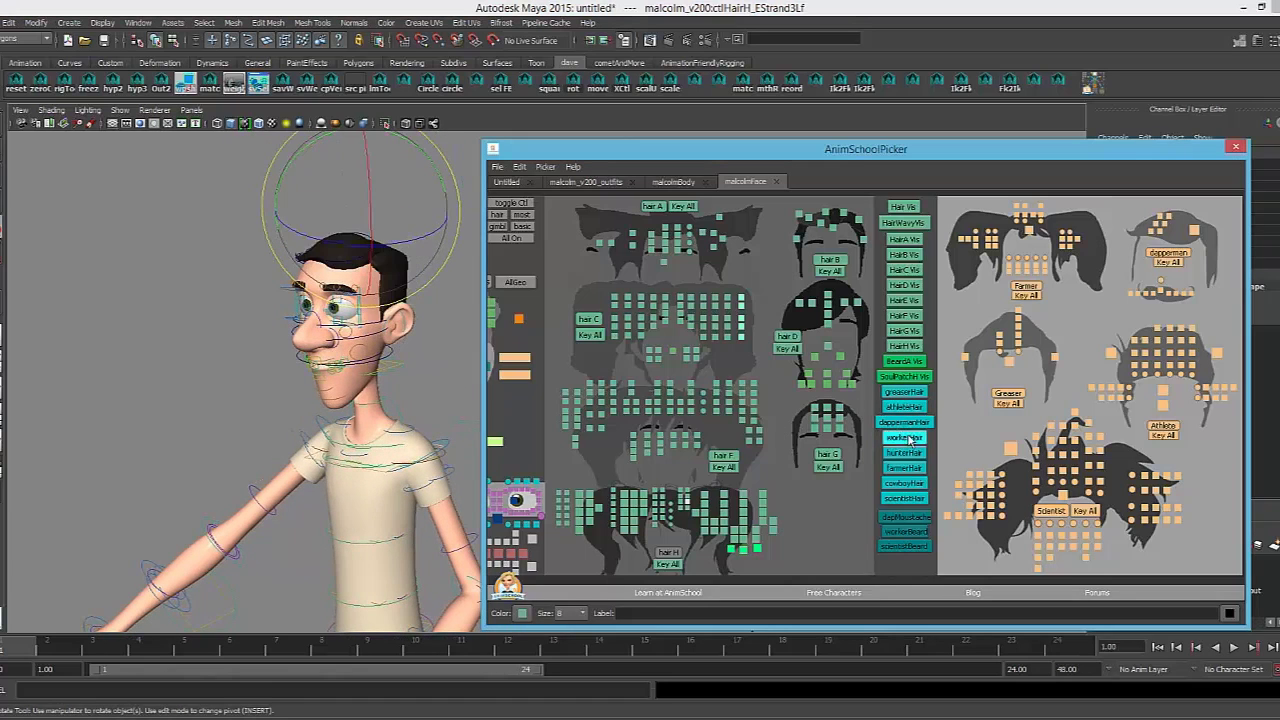
left_click(906, 454)
left_click(905, 468)
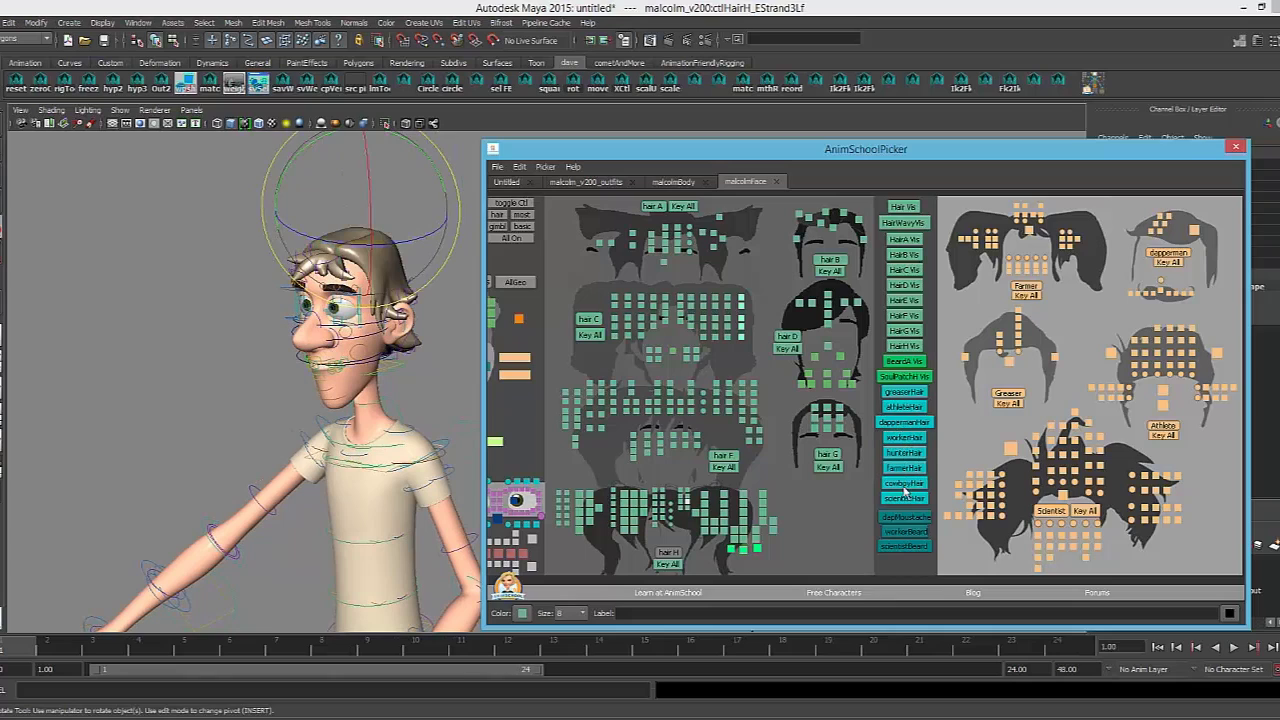
left_click(903, 500)
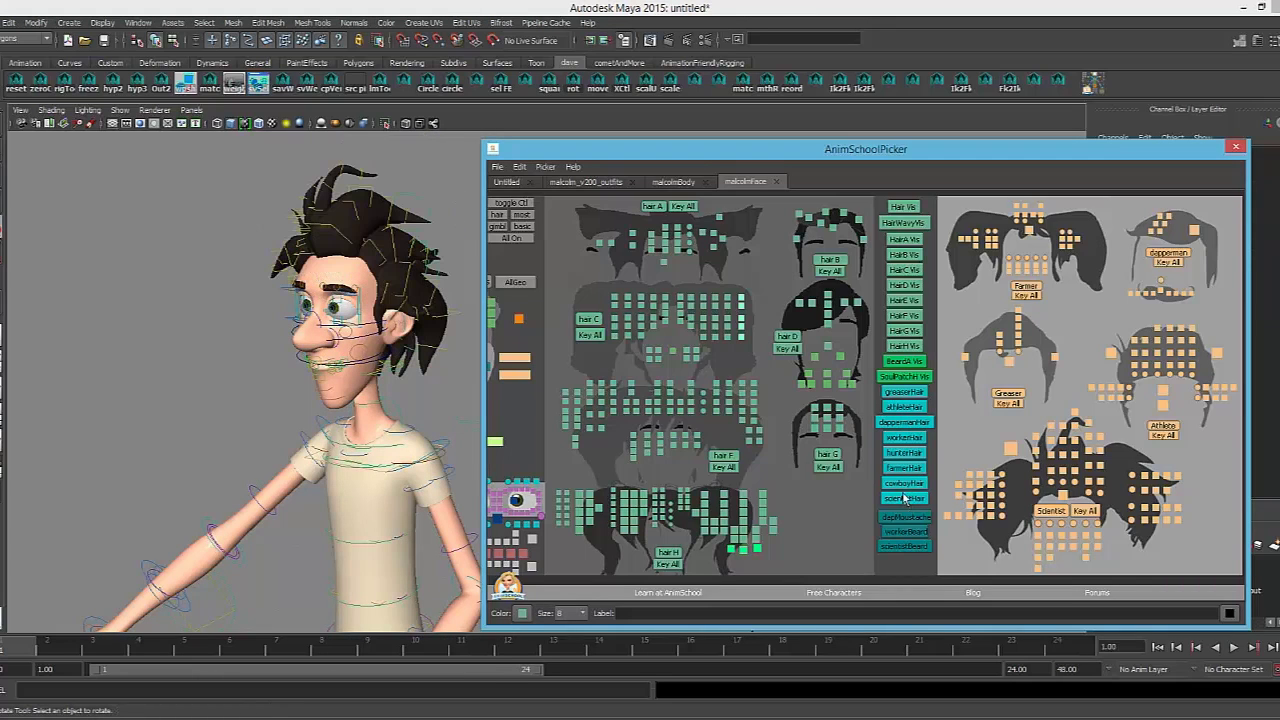
Cycle through the dapper moustache, worker beard and scientist beard, ending on the dapper moustache, and hide the scientist hair
left_click(900, 517)
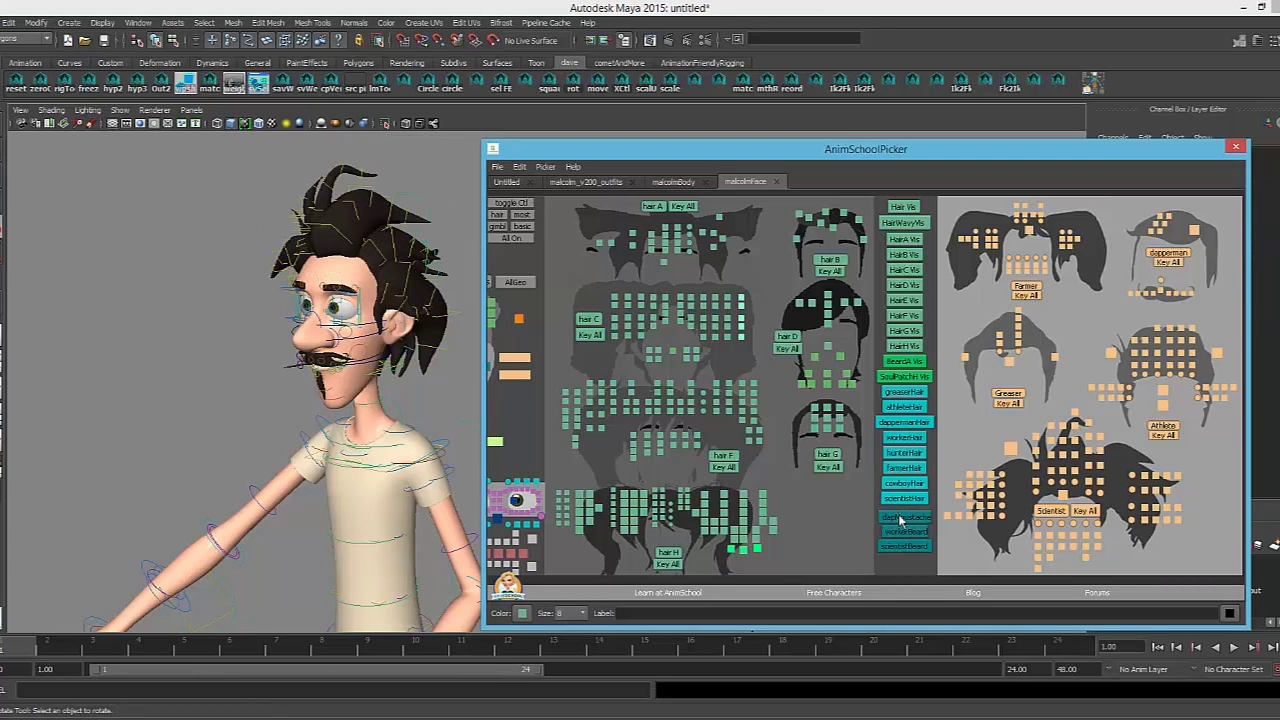
left_click(900, 519)
left_click(908, 534)
left_click(903, 544)
left_click(903, 544)
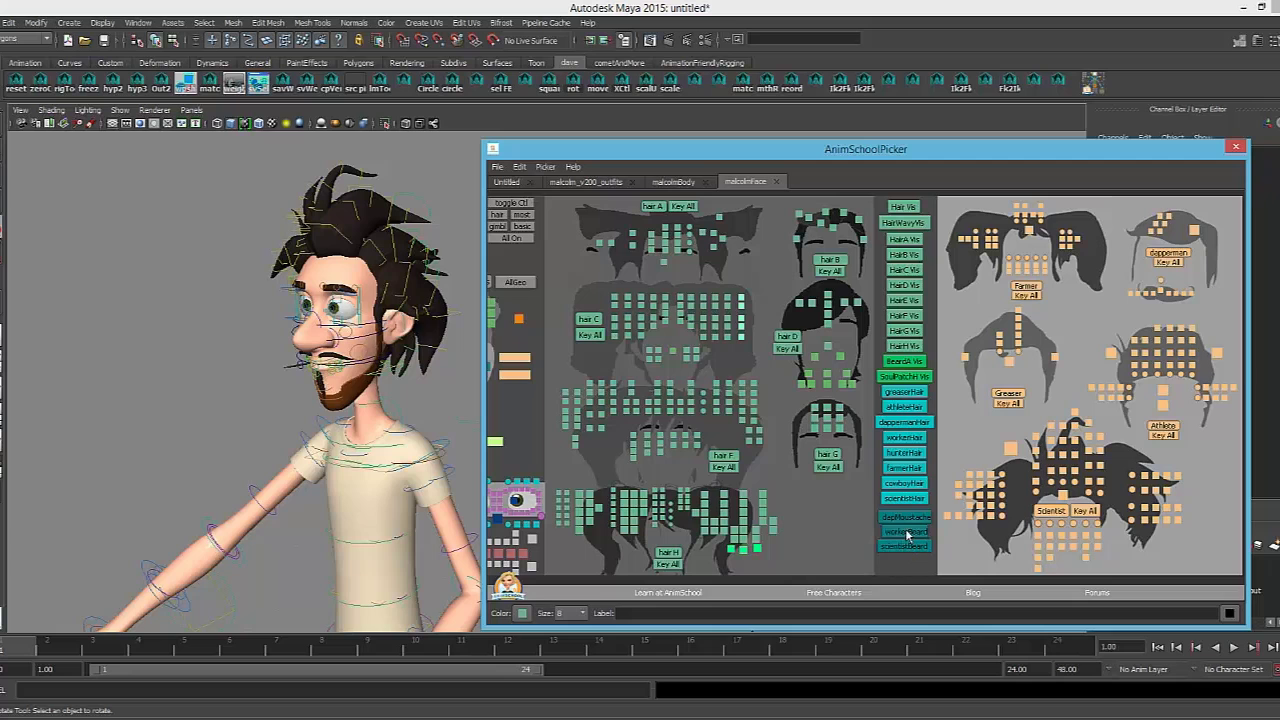
left_click(907, 533)
left_click(907, 520)
left_click(908, 520)
left_click(904, 498)
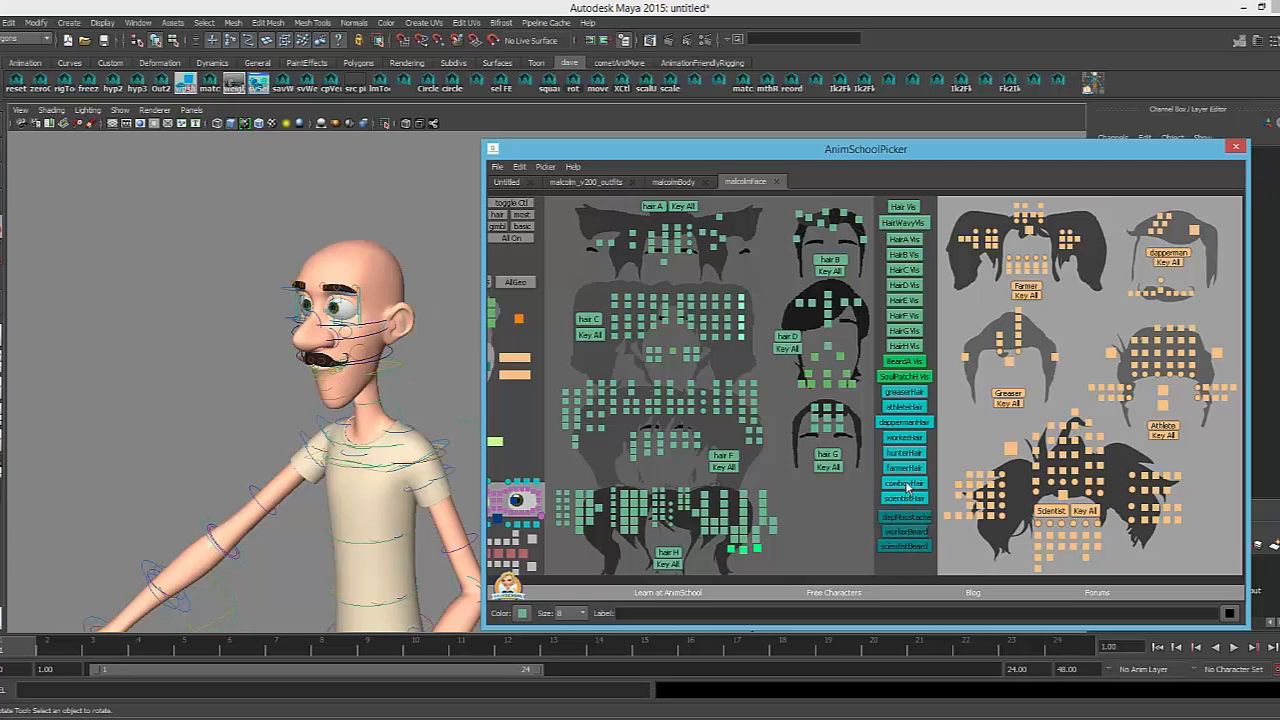
left_click_drag(306, 309, 255, 312, "alt")
Try selecting the hair C and hair F control groups in the face picker and clear the selection
middle_click_drag(762, 372, 842, 377, "alt")
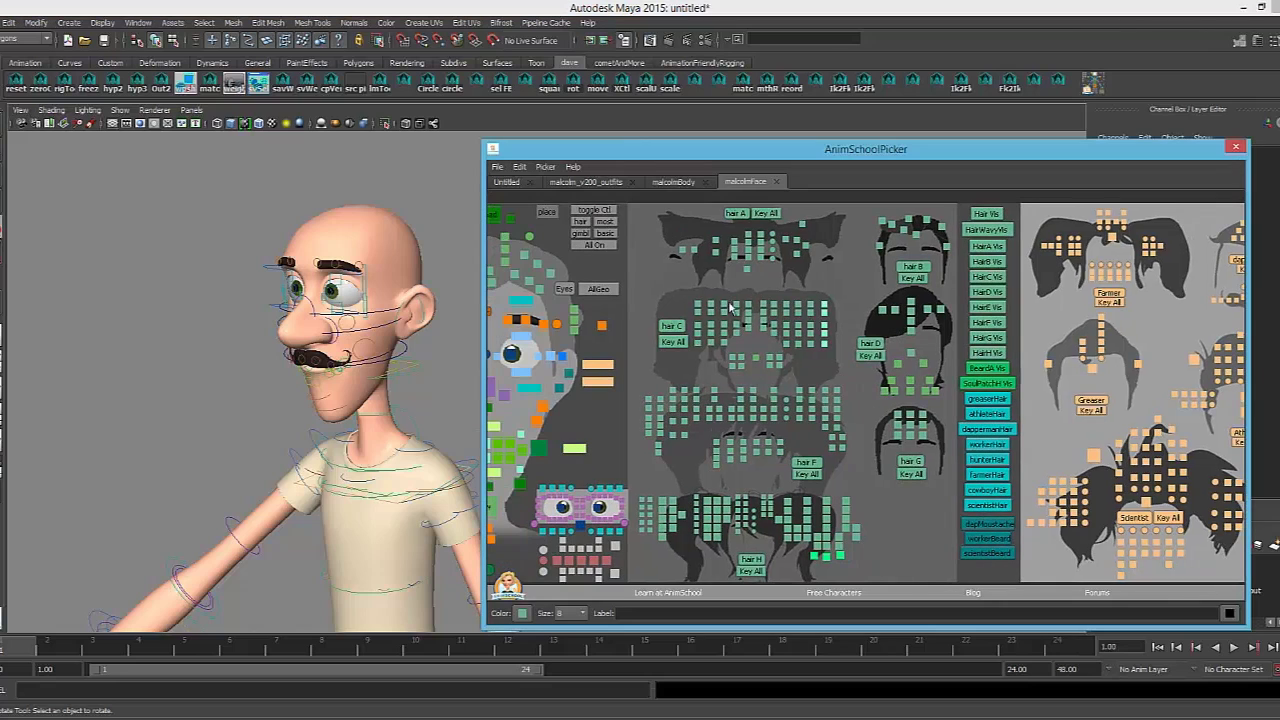
left_click_drag(692, 290, 831, 363)
left_click(772, 384)
left_click_drag(640, 375, 857, 468)
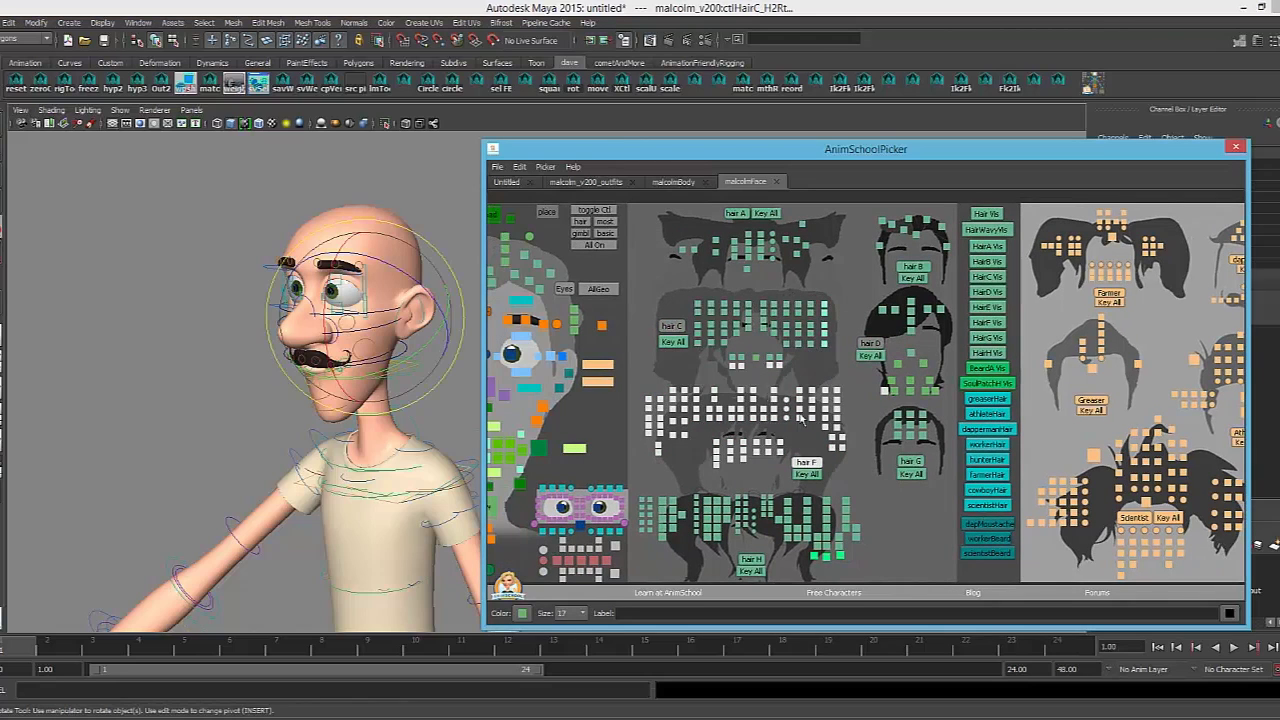
left_click(671, 370)
middle_click_drag(862, 442, 671, 427)
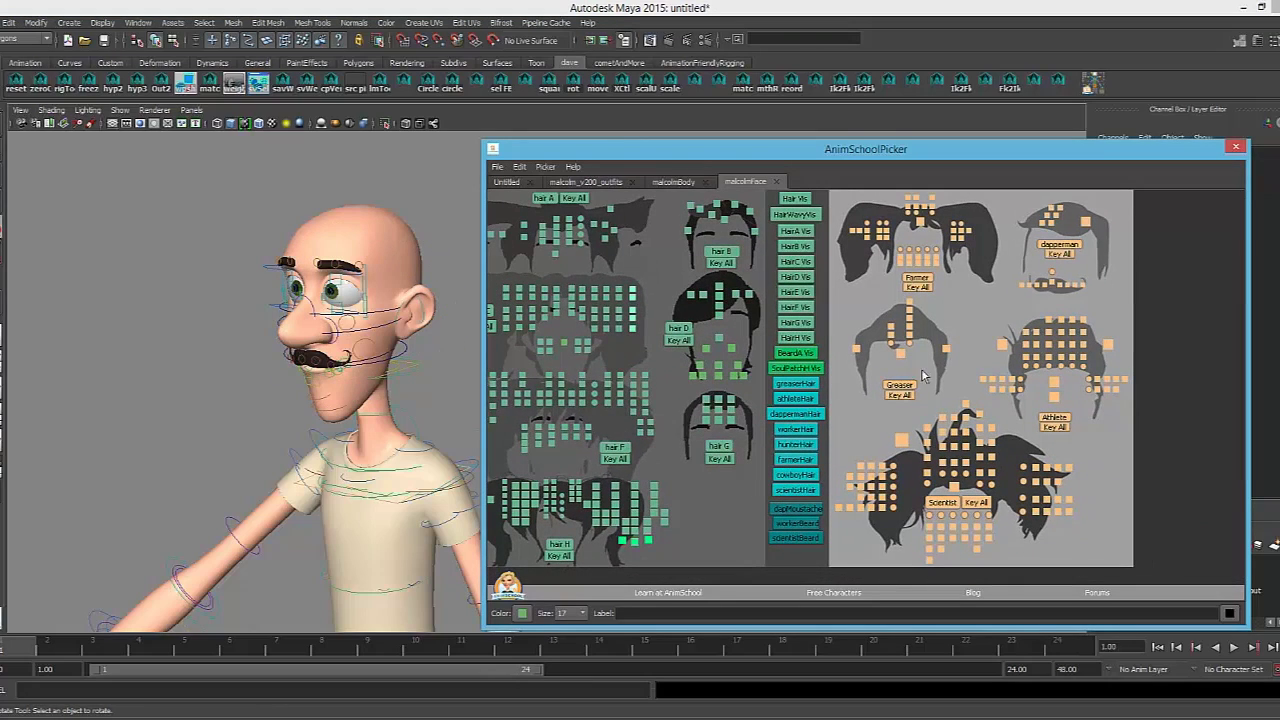
left_click(969, 473)
middle_click_drag(803, 340, 1010, 348)
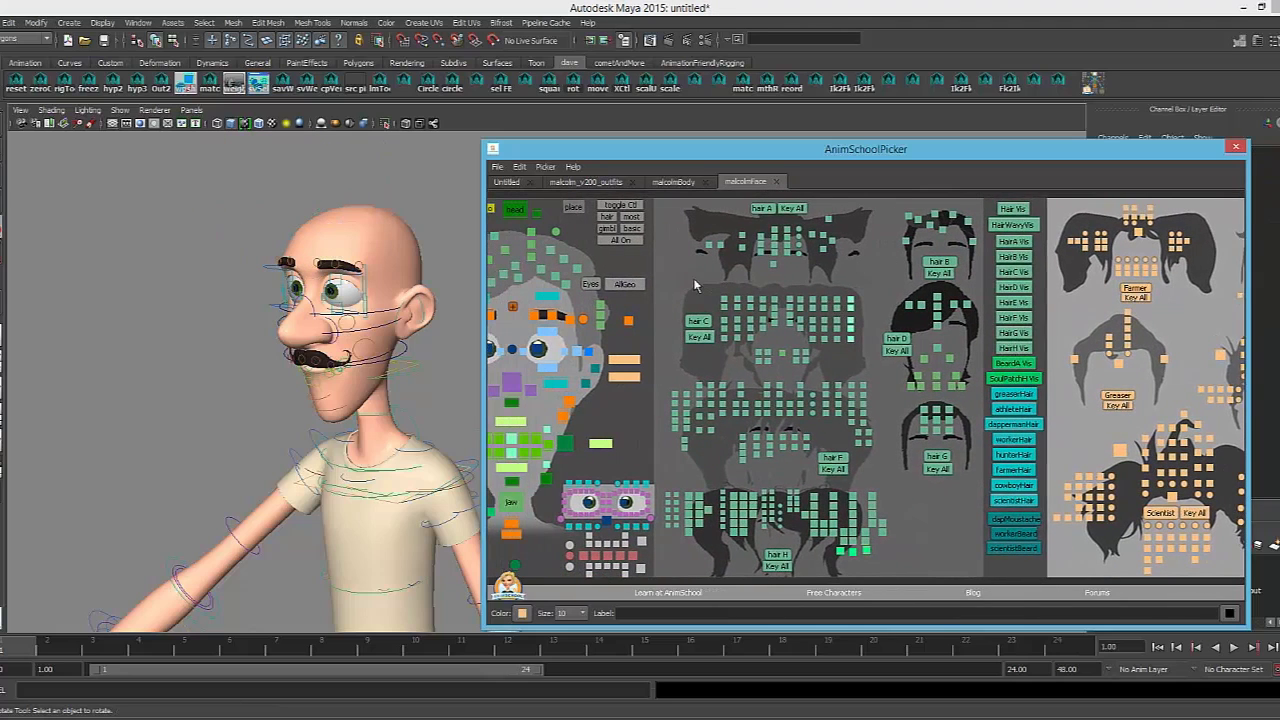
middle_click_drag(695, 285, 861, 291)
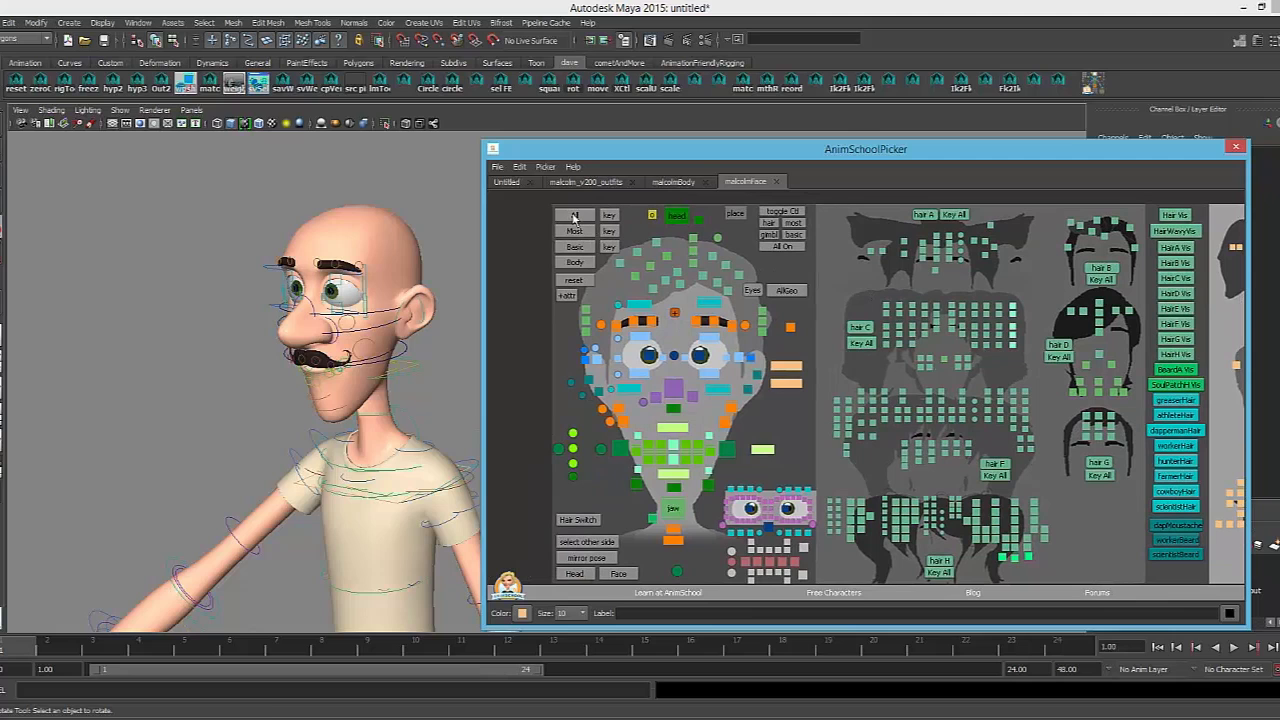
Show the HairF hairstyle and select all of the character's controls, including the HairF ones
left_click(574, 216)
middle_click_drag(1010, 332, 900, 318)
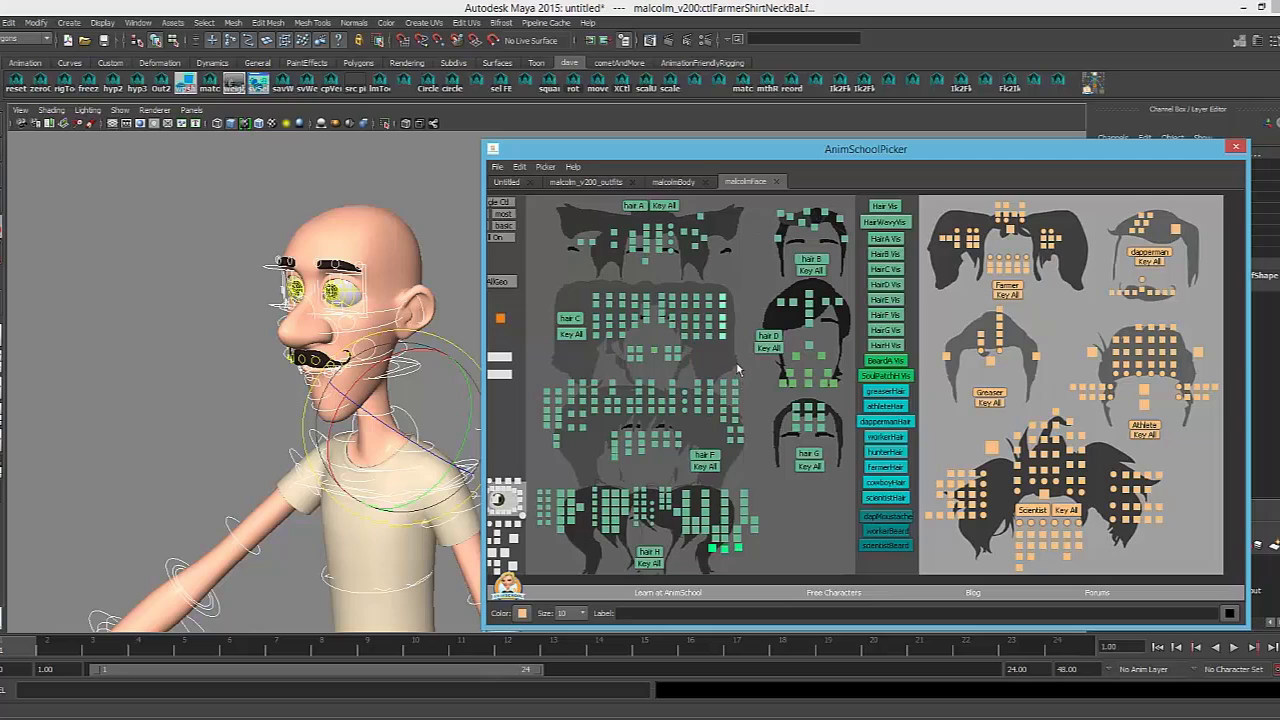
middle_click_drag(737, 370, 825, 367)
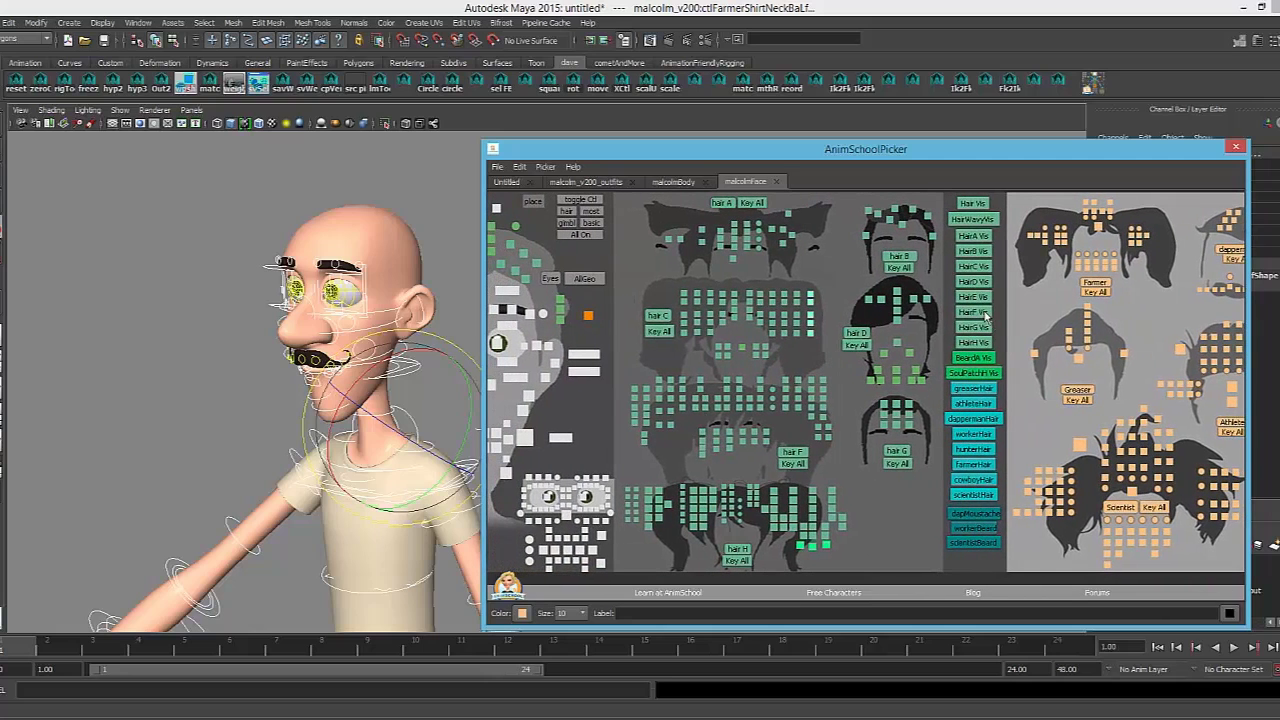
left_click(985, 314)
middle_click_drag(598, 292, 831, 298)
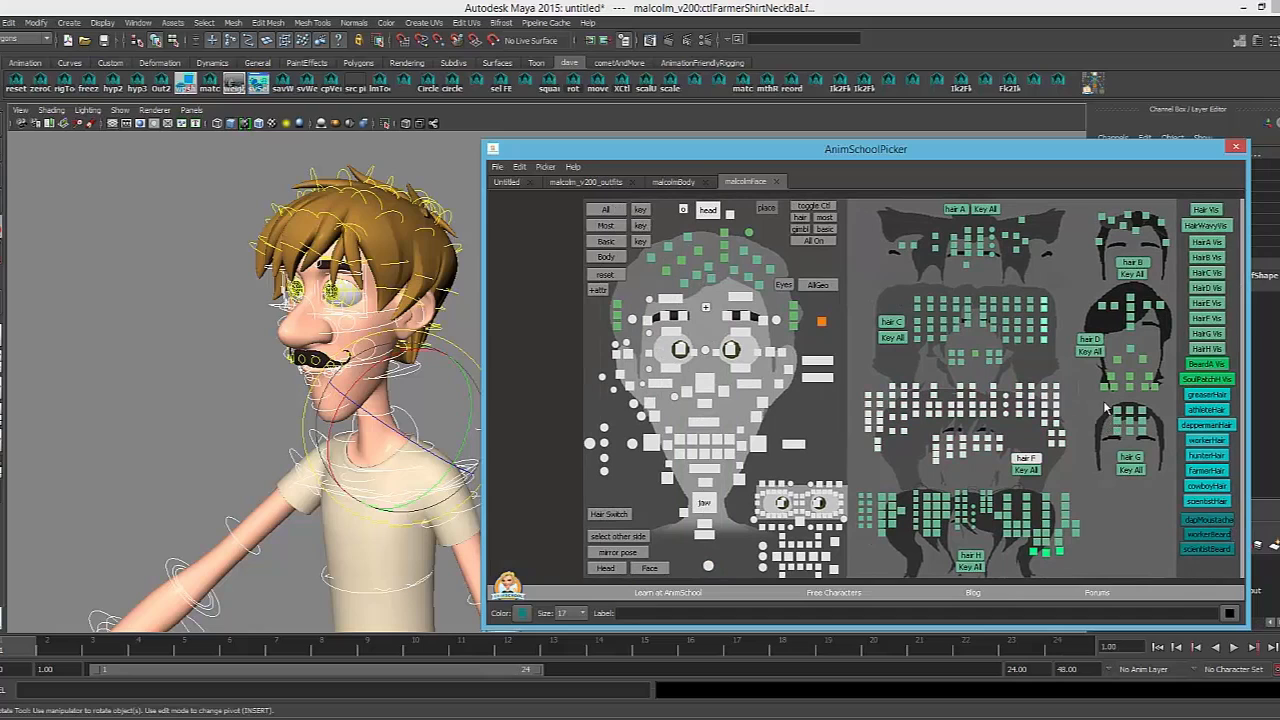
middle_click_drag(1032, 397, 915, 387)
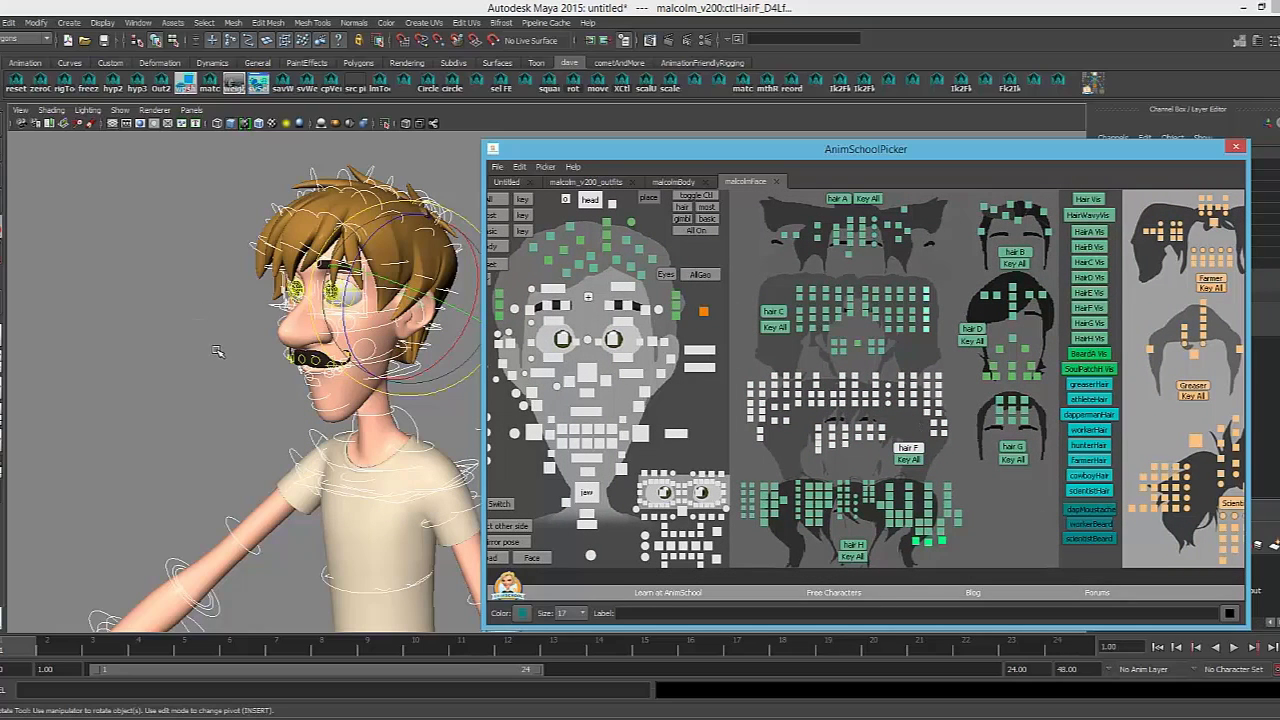
middle_click_drag(732, 417, 813, 402)
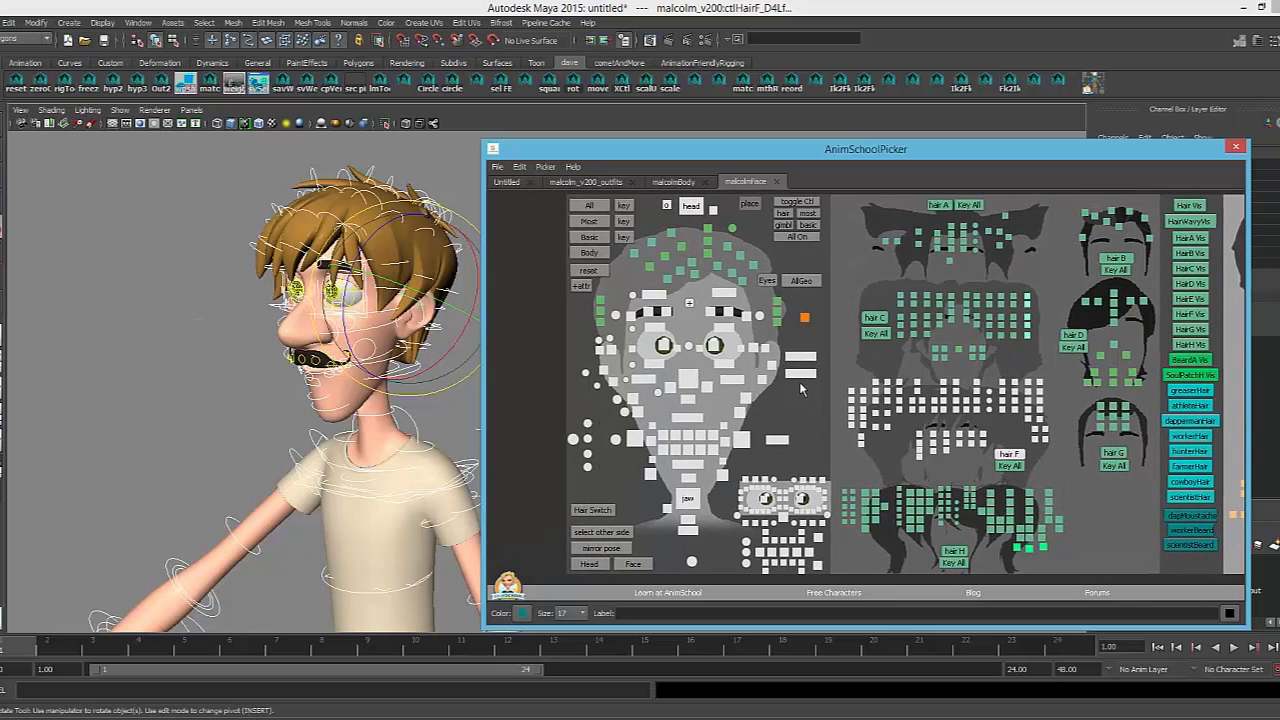
Select the wavy hair control ctlHairWavyF1 together with the neighbouring wavy hair controls on top of the head
left_click(708, 241)
left_click(727, 245)
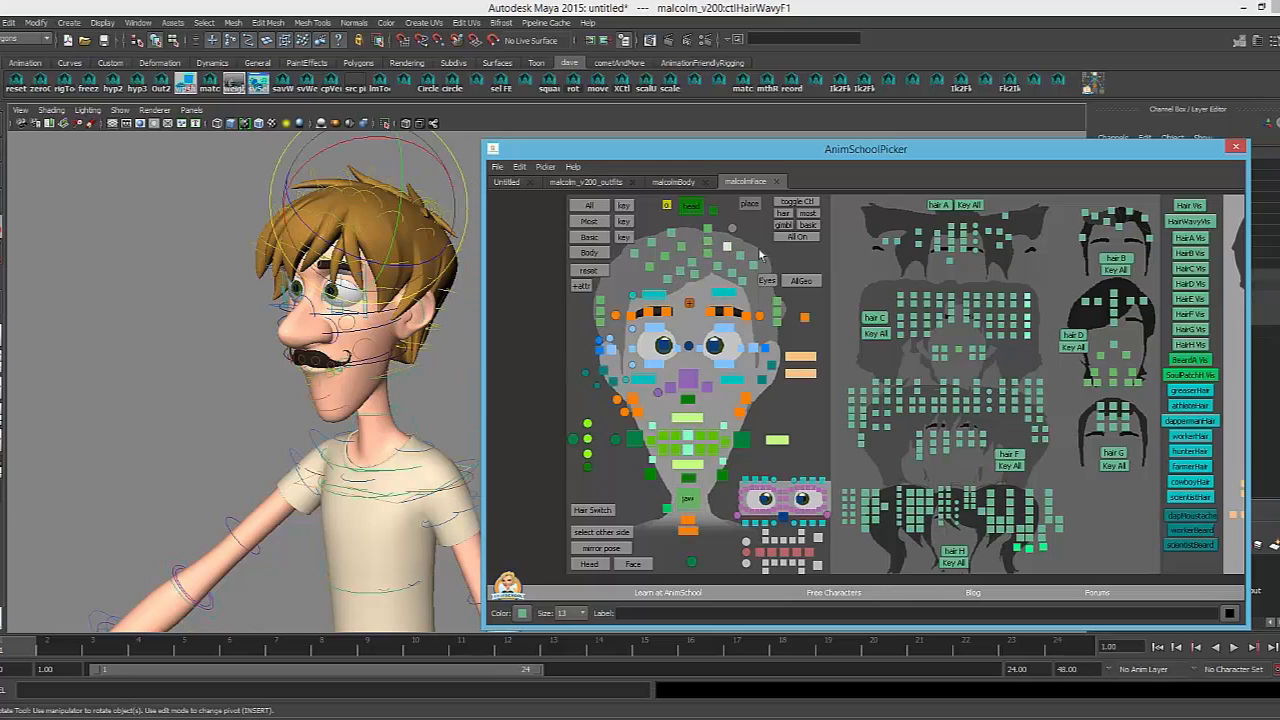
left_click_drag(470, 297, 762, 278, "alt")
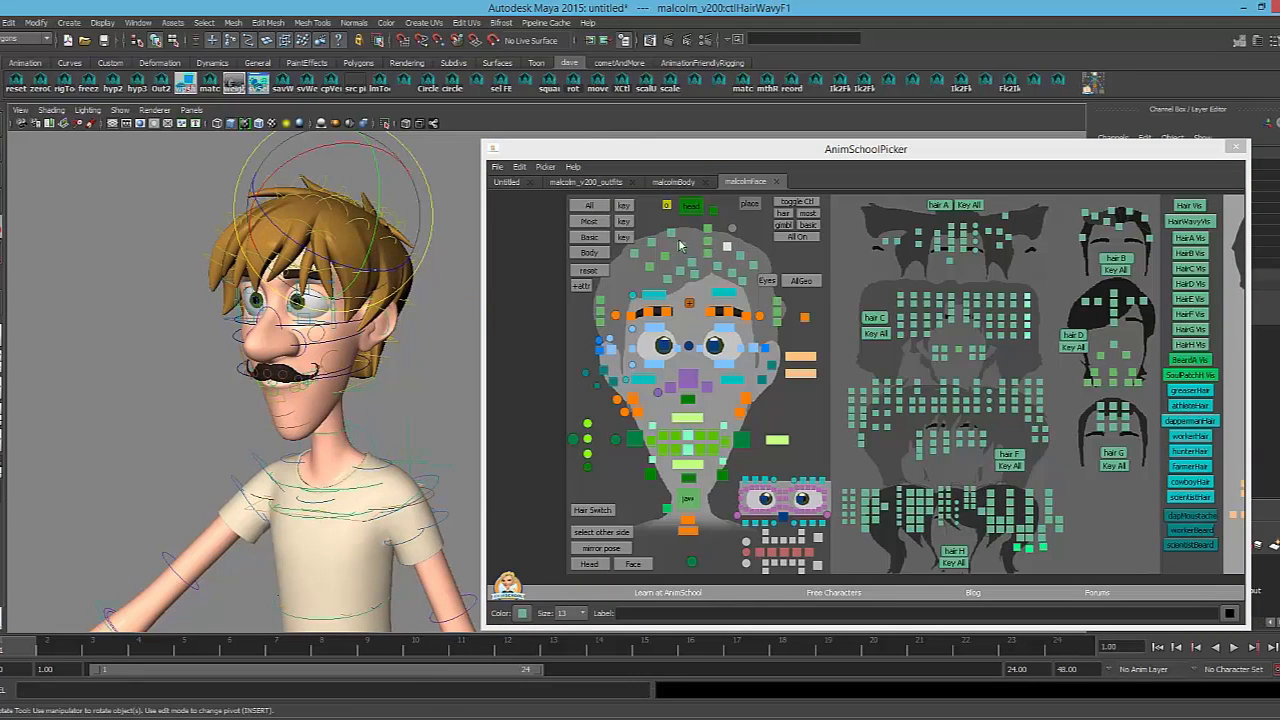
left_click_drag(669, 233, 734, 278)
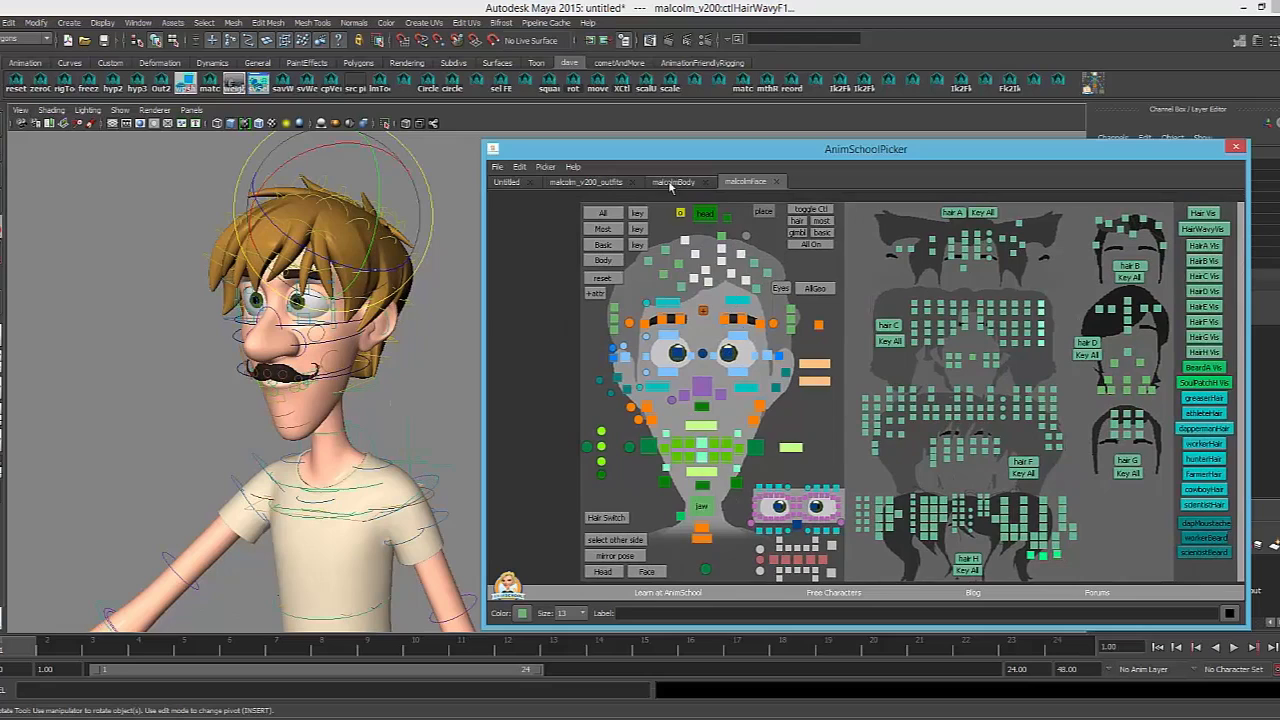
Bring up the malcolm_v200_outfits picker and dress the character in the greaser outfit
left_click(673, 181)
left_click(590, 182)
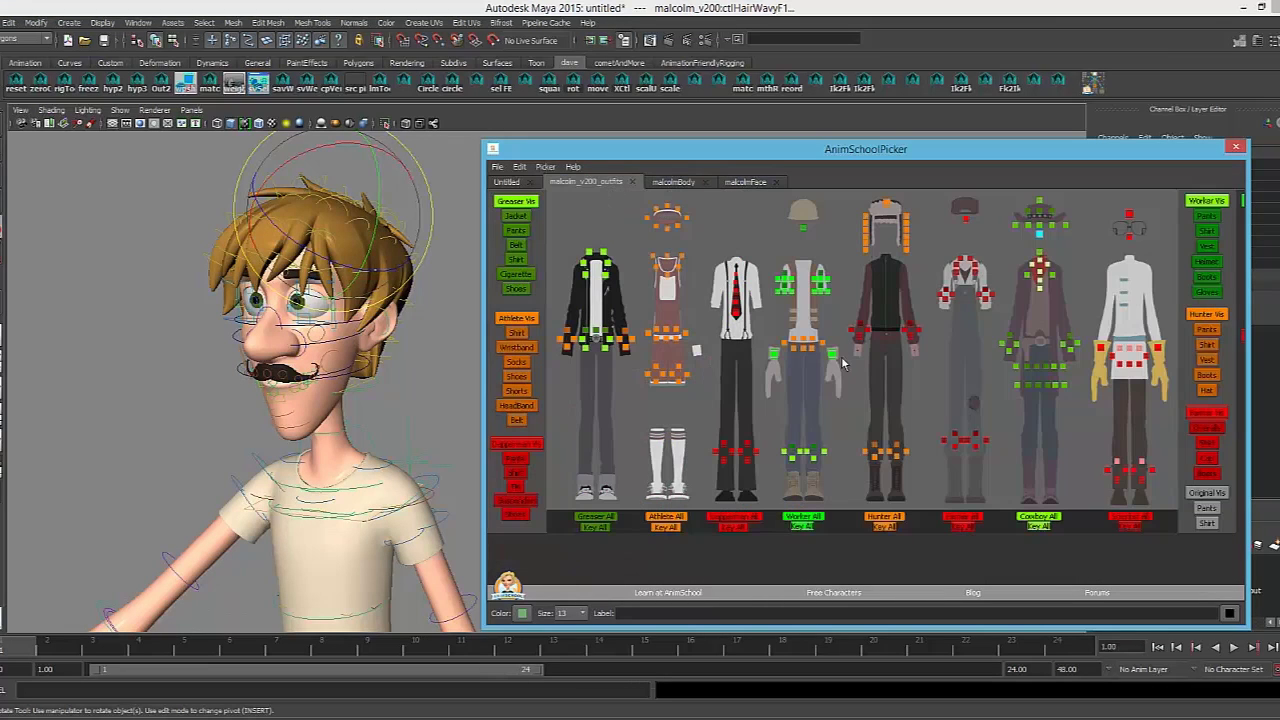
left_click(519, 205)
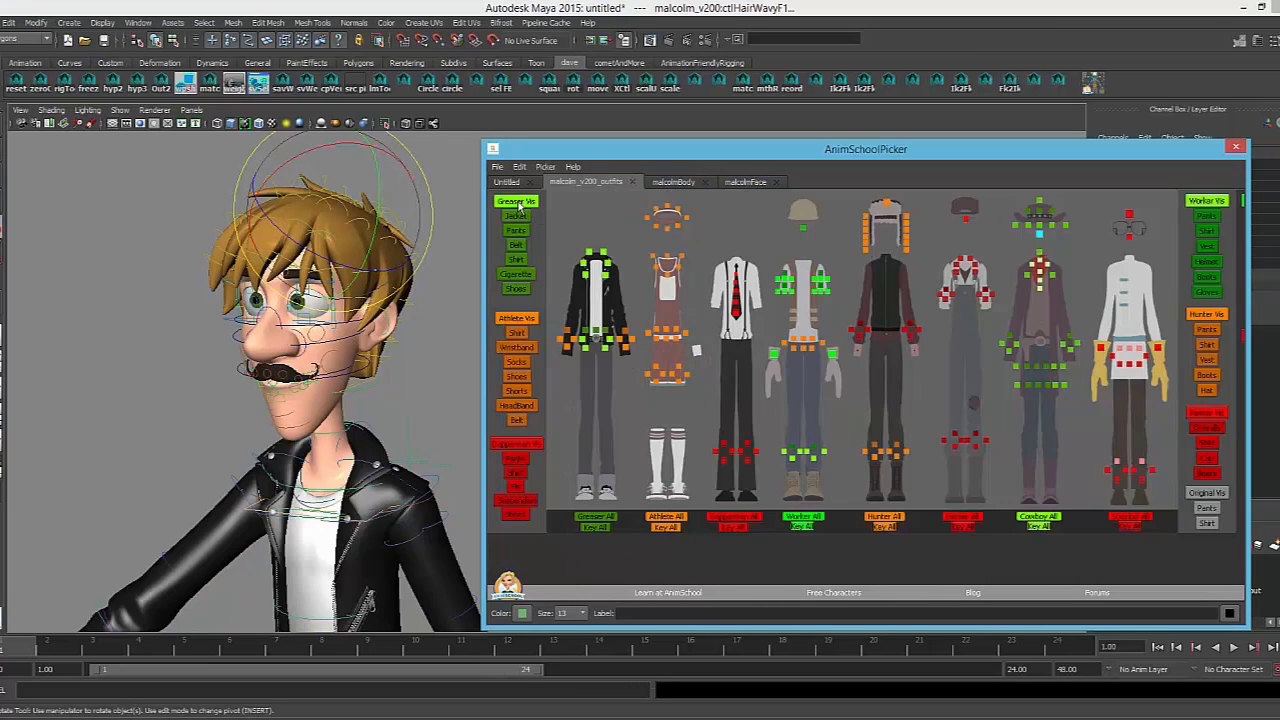
right_click_drag(402, 390, 249, 414, "alt")
middle_click_drag(340, 385, 224, 333, "alt")
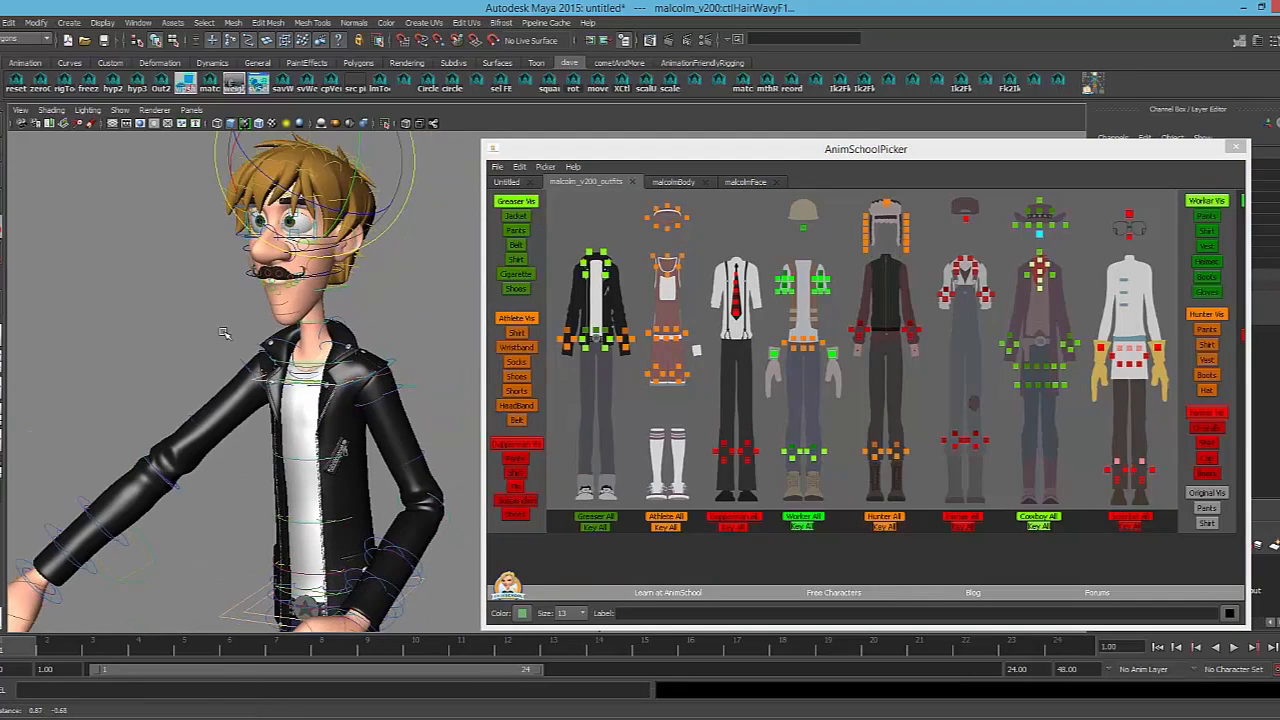
Switch the character to the athlete outfit and on to the dapperman outfit
left_click(517, 319)
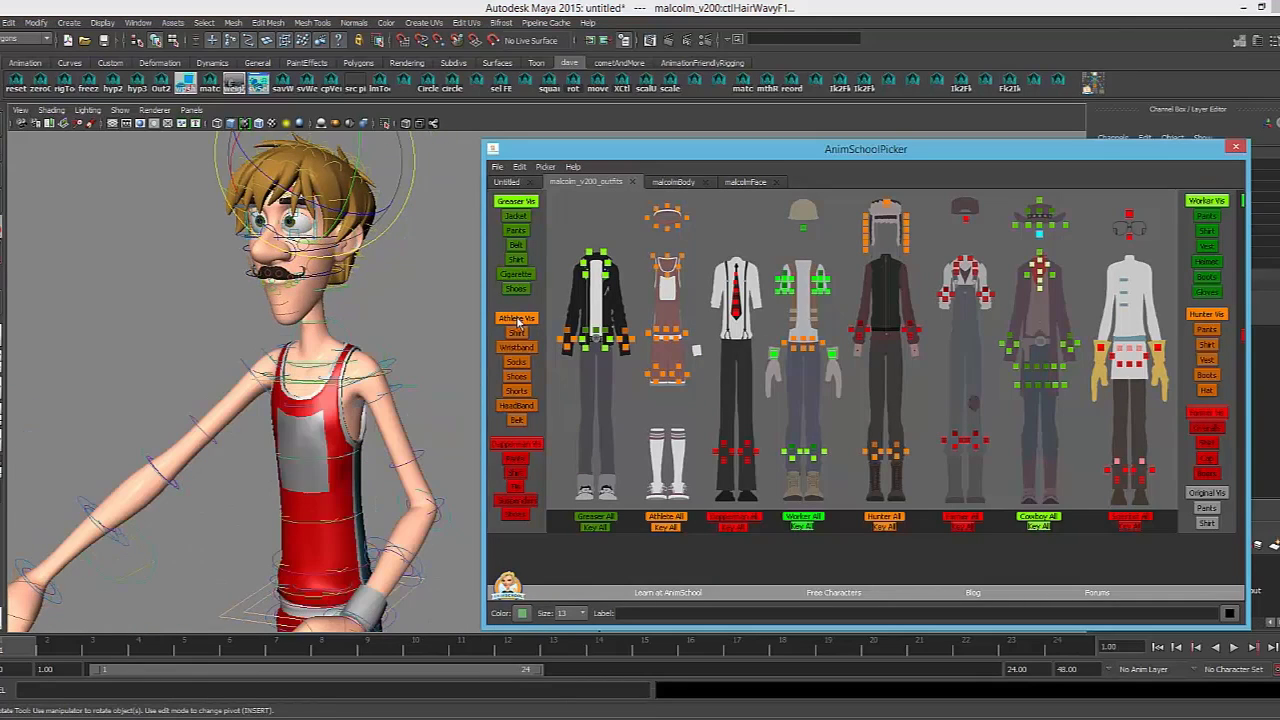
left_click(517, 448)
middle_click_drag(436, 400, 441, 359, "alt")
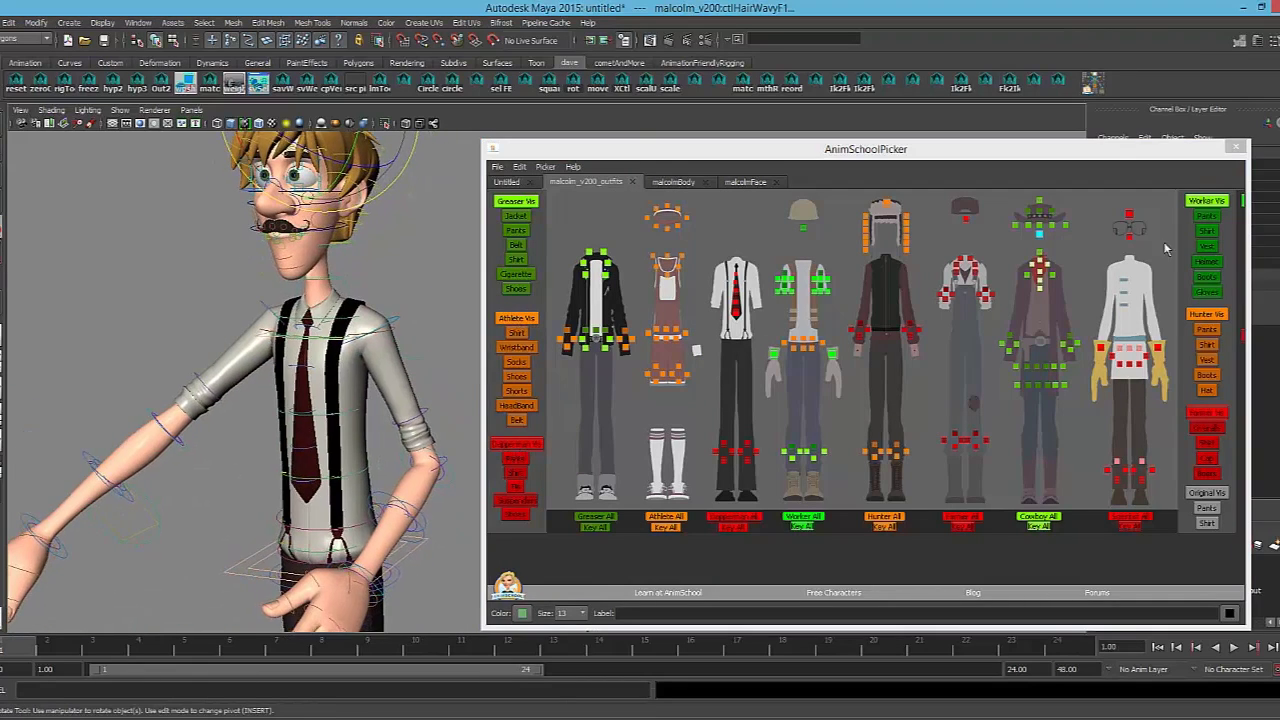
Show the worker outfit, and move and widen the picker window to uncover the cowboy and scientist outfit options
left_click(1205, 201)
left_click_drag(1067, 156, 809, 165)
left_click_drag(996, 214, 1048, 200)
left_click_drag(875, 160, 1049, 160)
right_click_drag(315, 328, 115, 330, "alt")
Cycle through the farmer and hunter outfits, ending on the worker outfit
left_click(1122, 424)
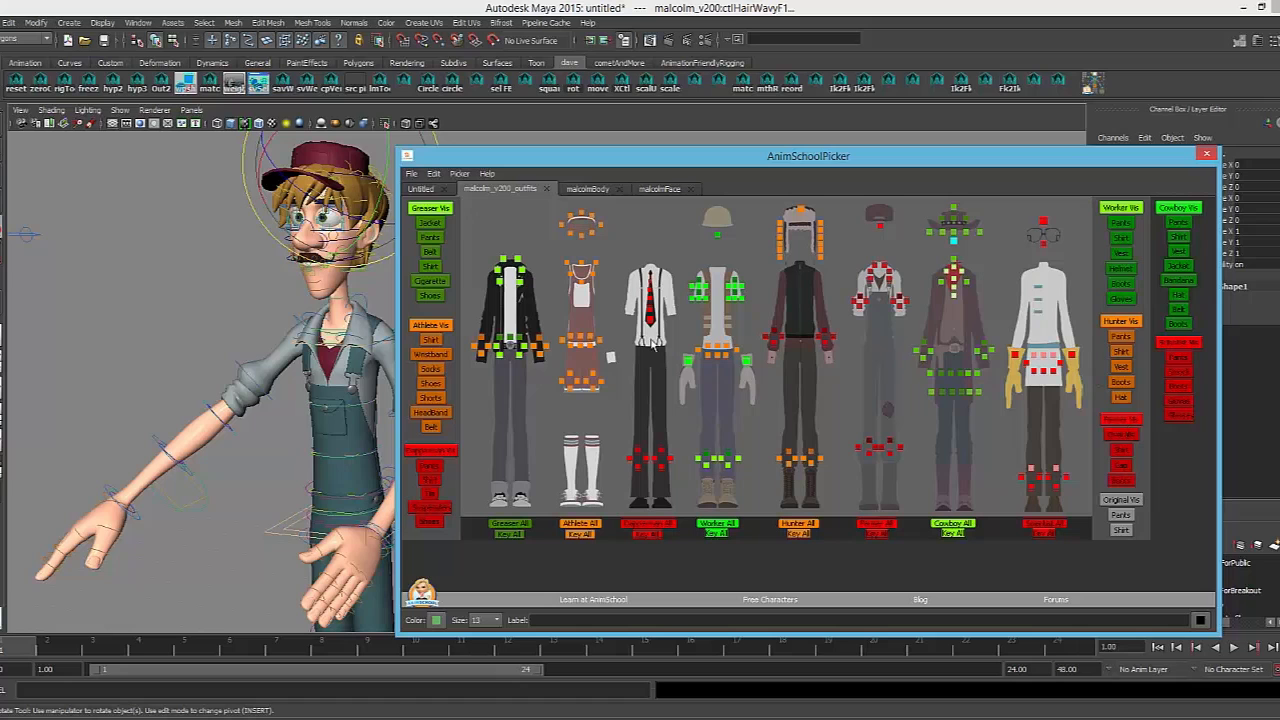
left_click(1124, 321)
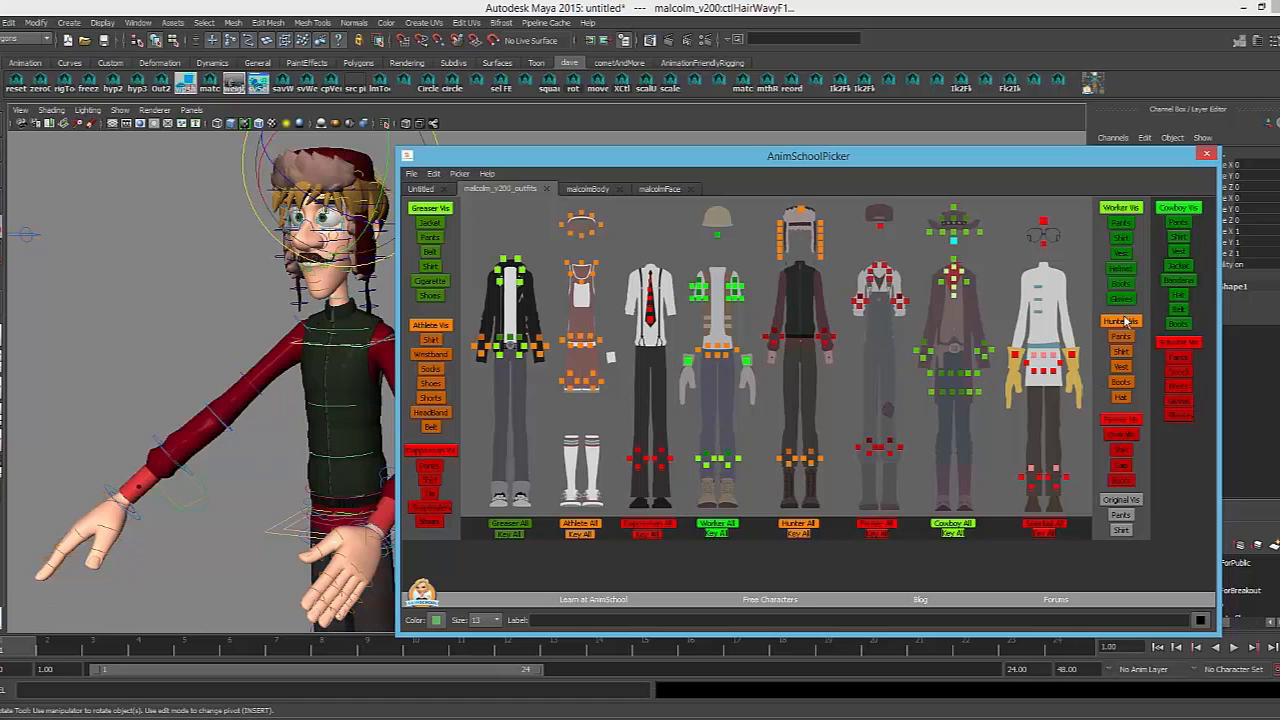
left_click(1121, 208)
middle_click_drag(306, 289, 322, 344, "alt")
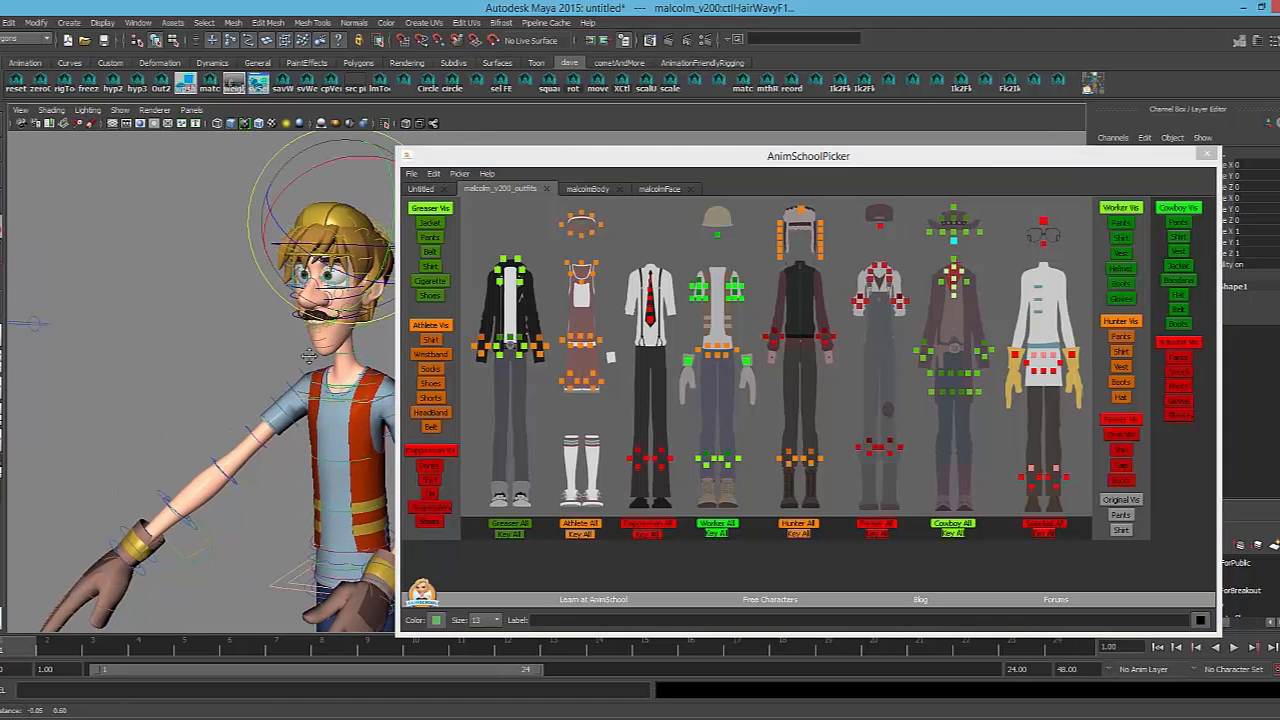
right_click_drag(322, 344, 420, 308, "alt")
In the malcolmFace picker, replace the HairF hairstyle and dapper moustache with the worker hair and worker beard
left_click(659, 189)
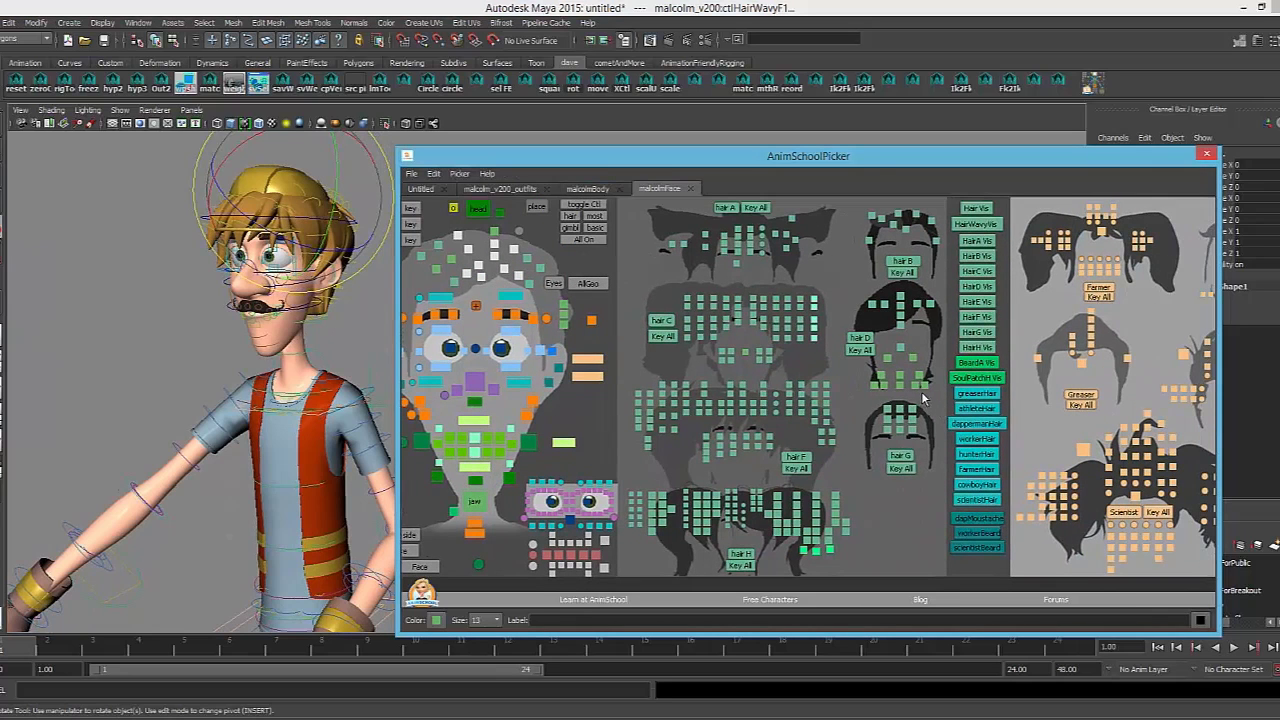
left_click(978, 439)
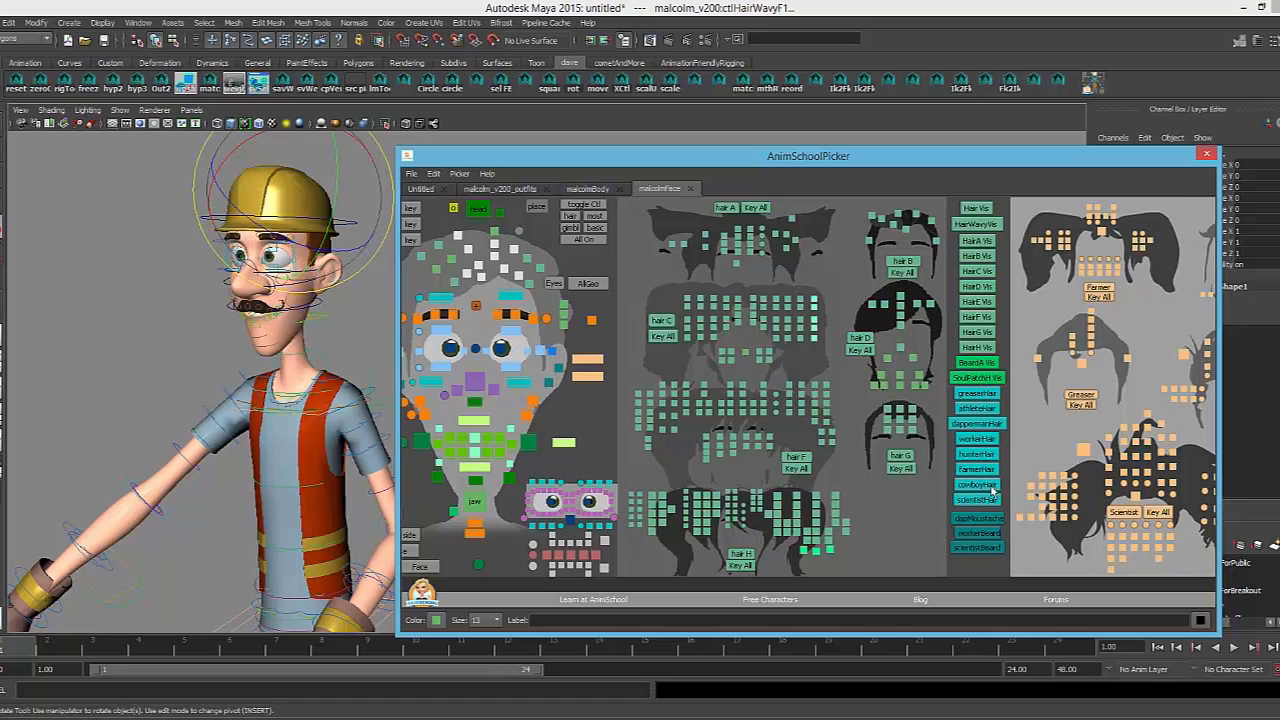
left_click(977, 424)
left_click(984, 520)
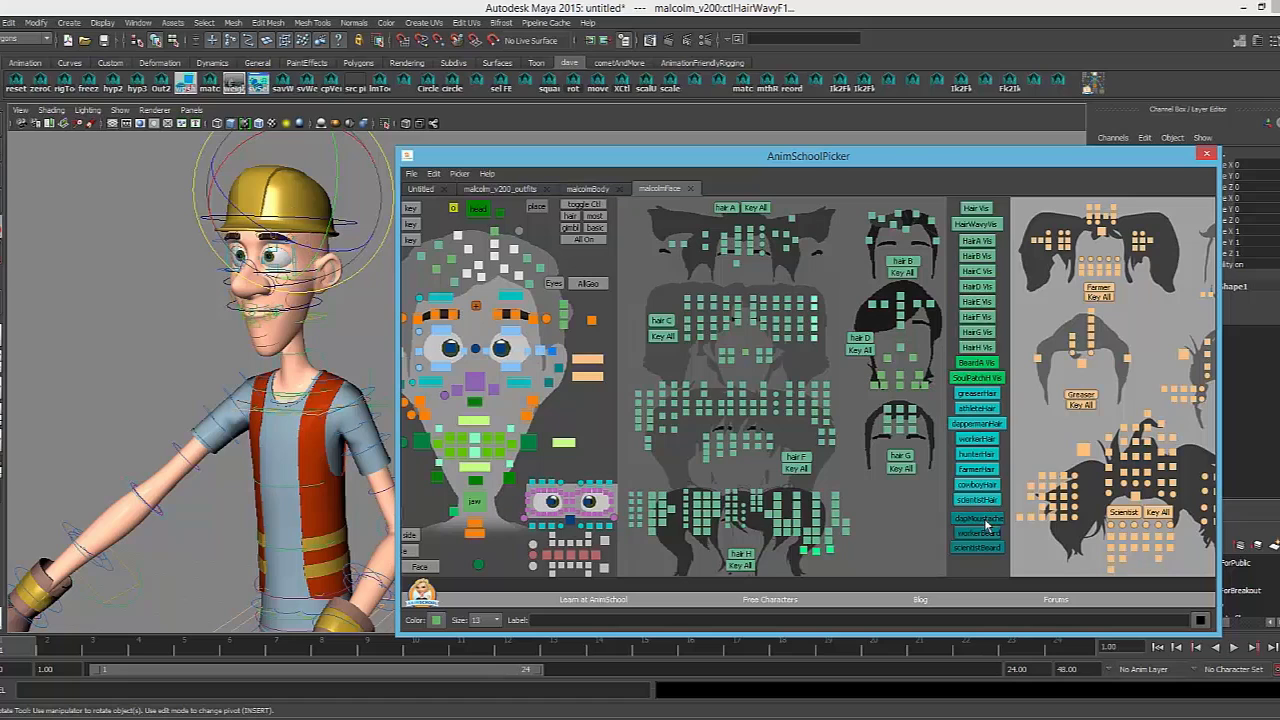
left_click(979, 534)
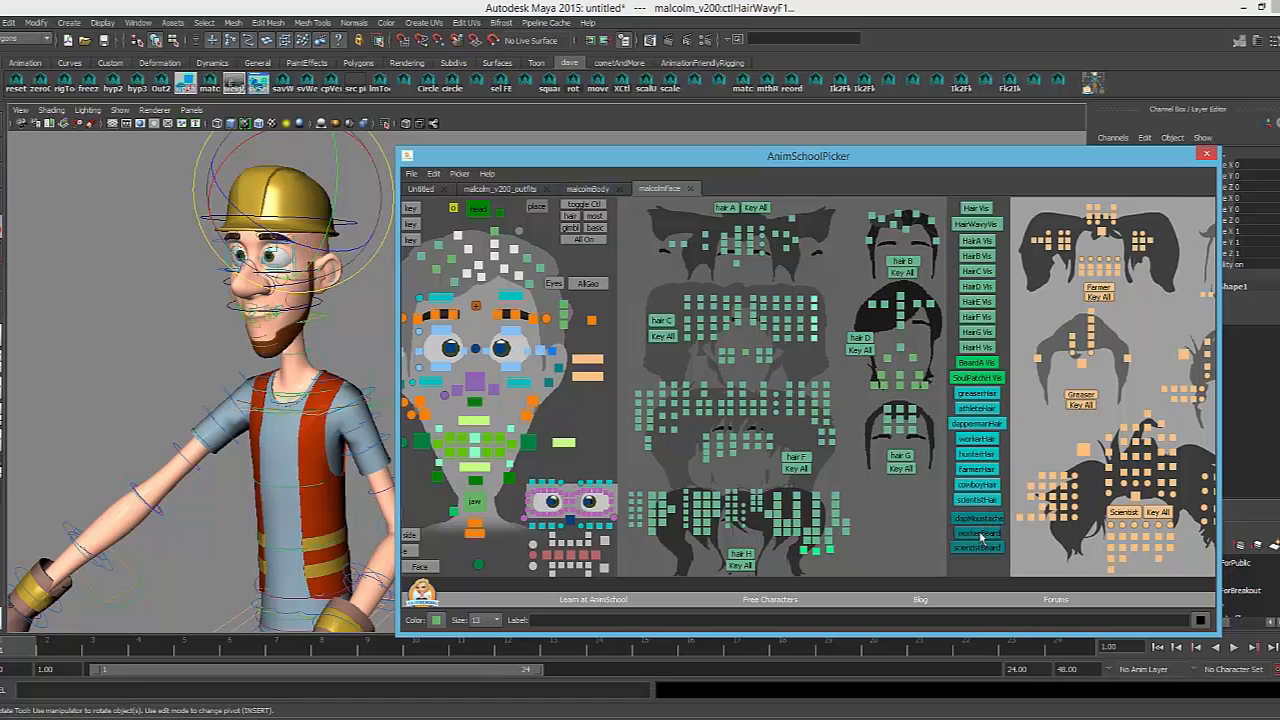
left_click(985, 441)
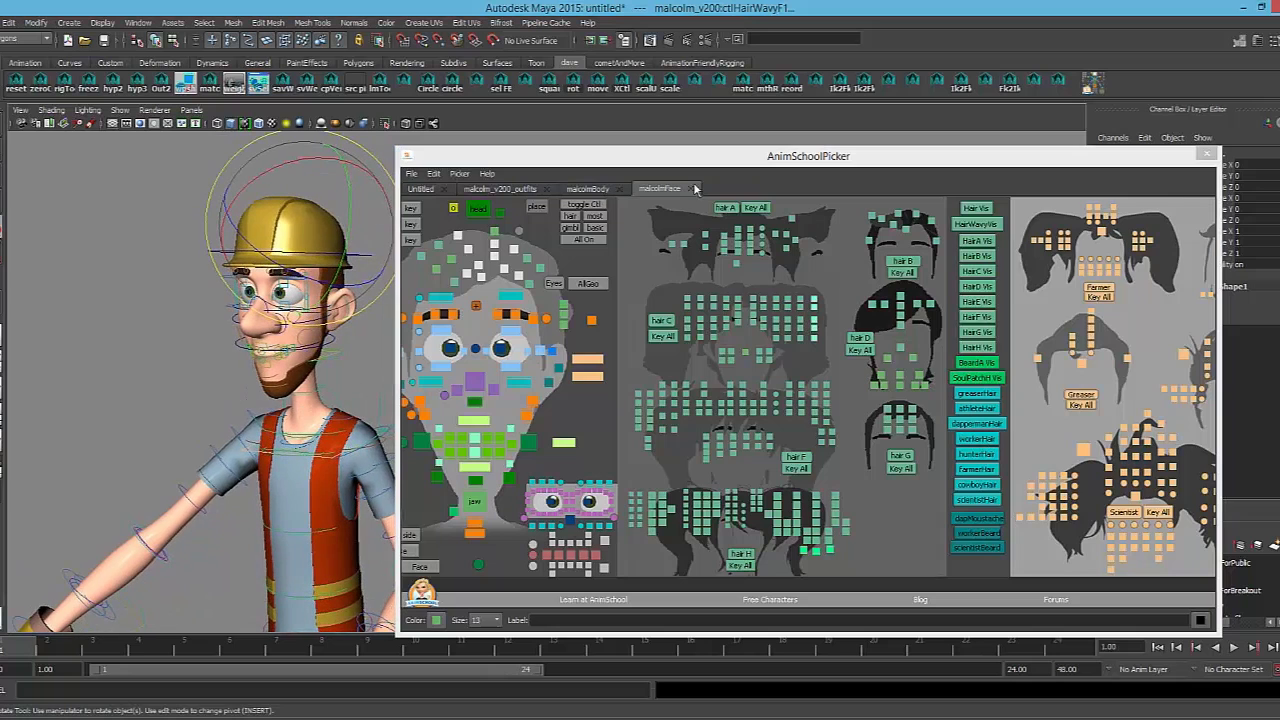
Return to the malcolm_v200_outfits picker and toggle the worker outfit's visibility off and on several times
left_click(577, 190)
left_click(545, 190)
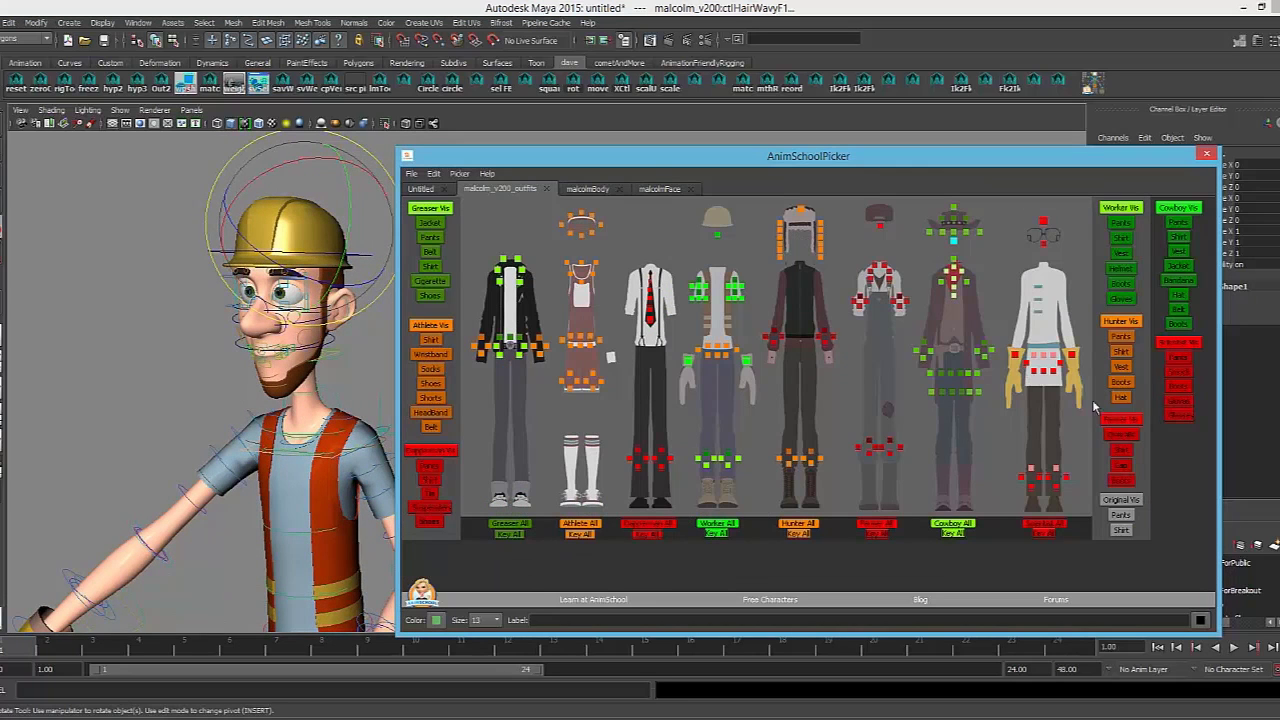
left_click(1122, 208)
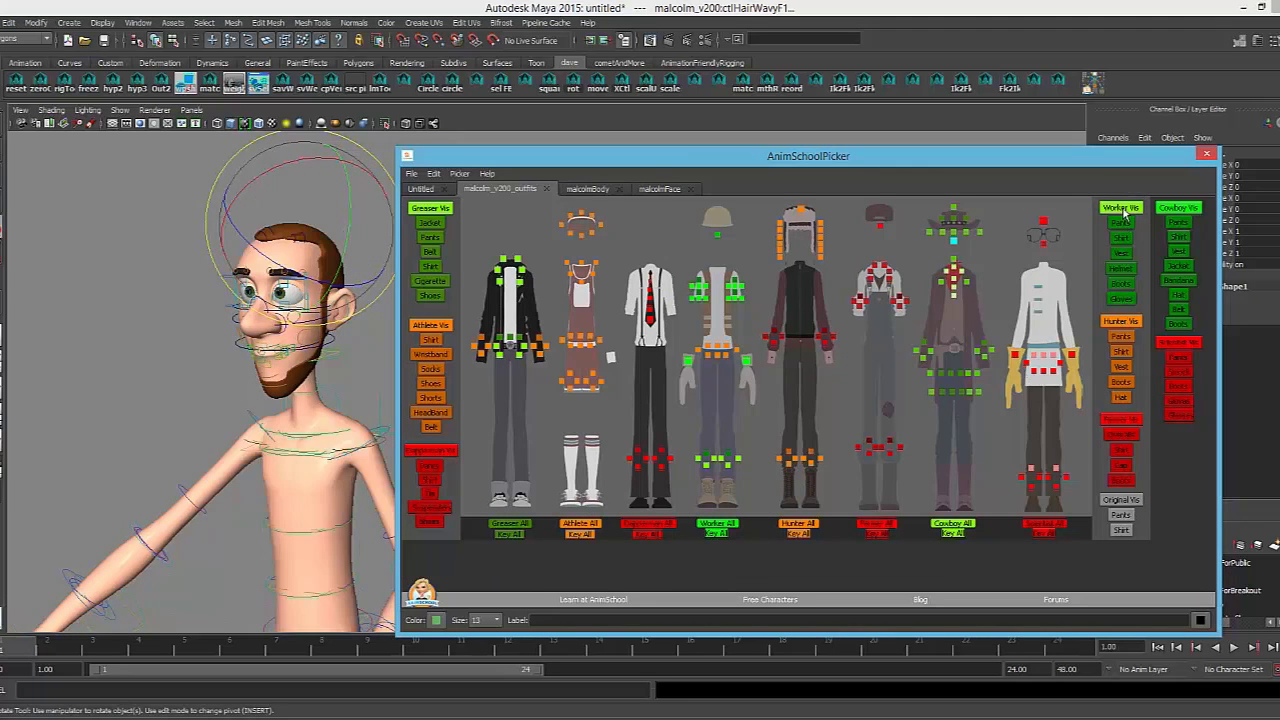
left_click(1122, 208)
left_click(1122, 208)
left_click(1122, 208)
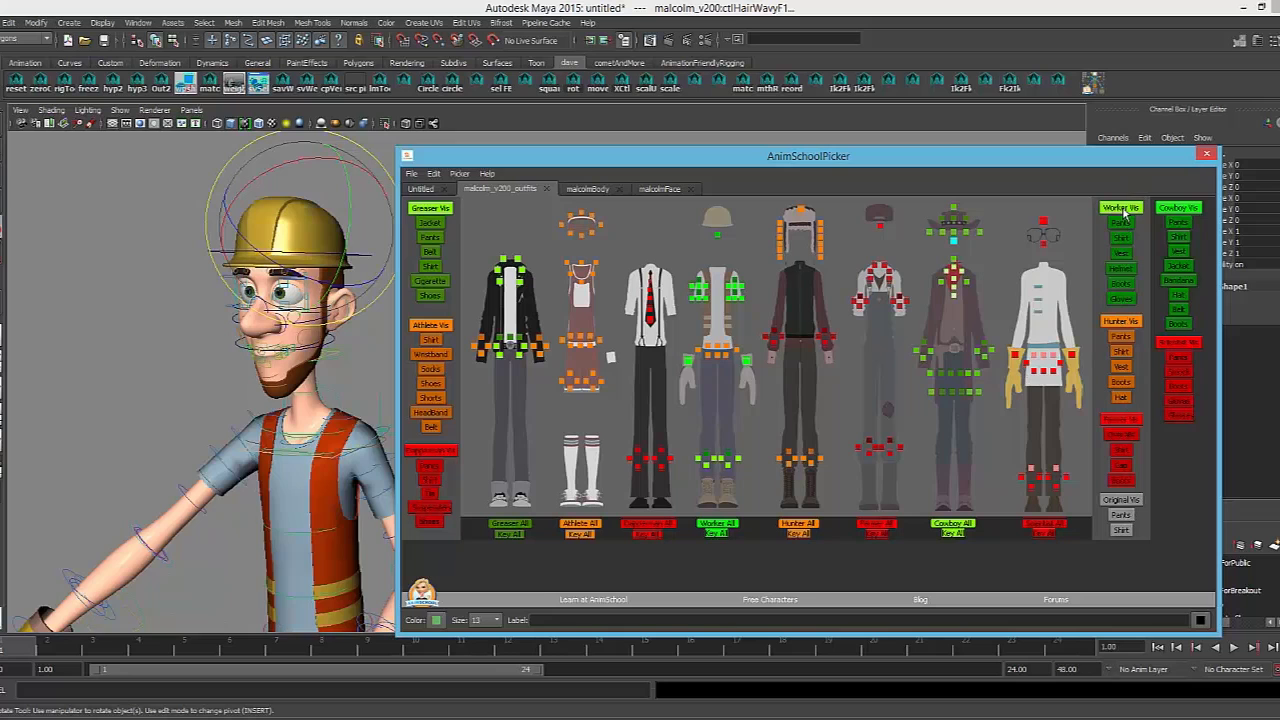
left_click(1122, 208)
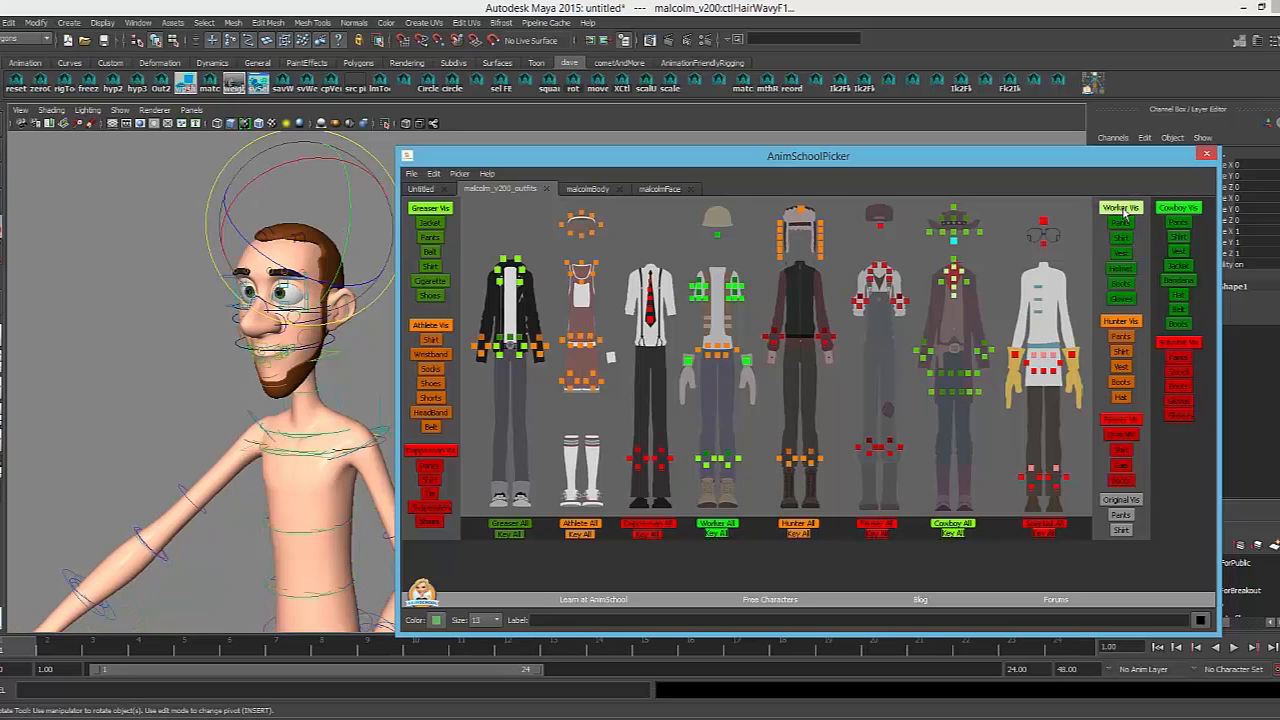
left_click(1122, 208)
Dress the character in the cowboy outfit with hat and bandana
left_click(1178, 208)
right_click_drag(298, 397, 189, 397, "alt")
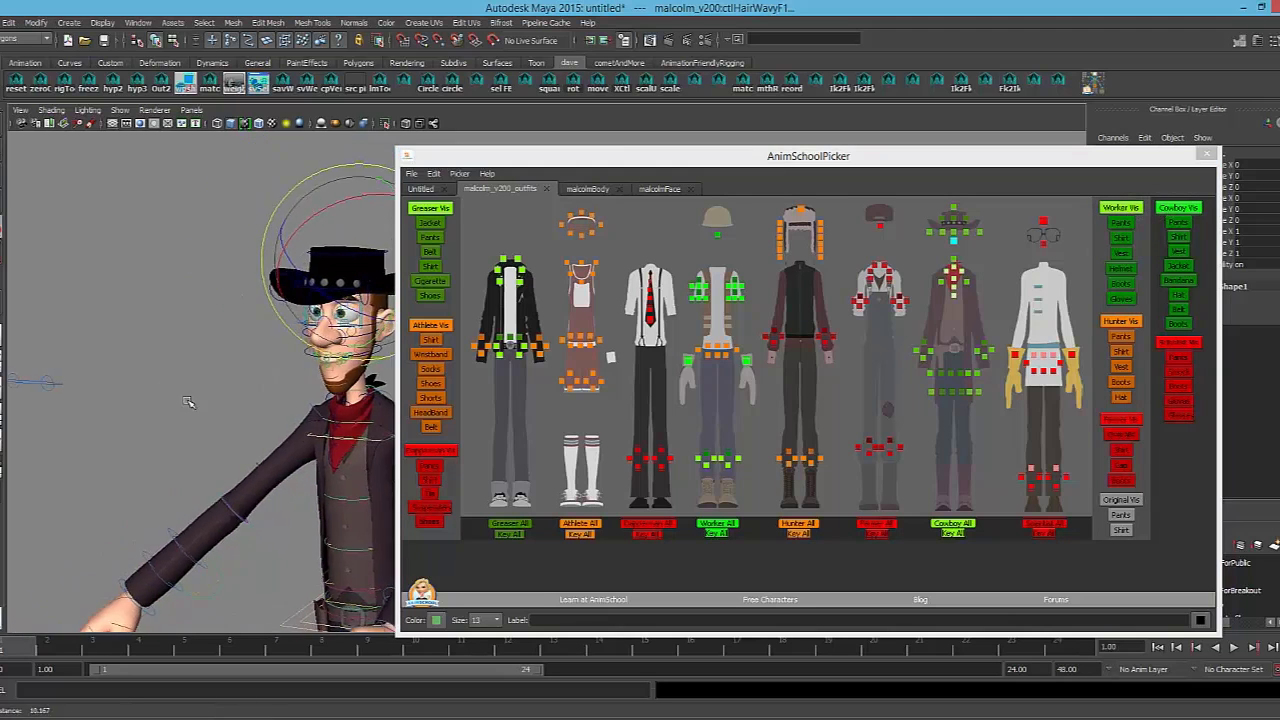
middle_click_drag(189, 397, 144, 326, "alt")
left_click(397, 176)
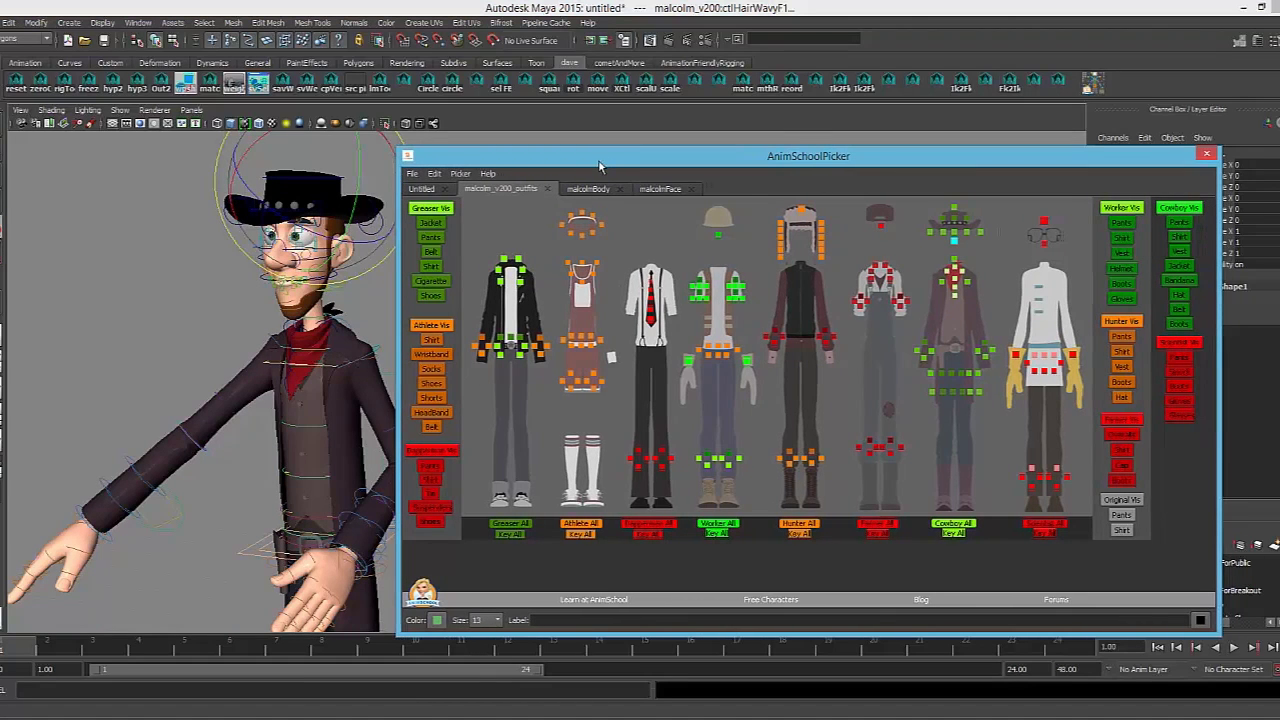
Dress the character in the scientist outfit with glasses and gloves, and switch it back to the cowboy outfit
left_click_drag(611, 166, 631, 168)
right_click_drag(380, 294, 315, 291, "alt")
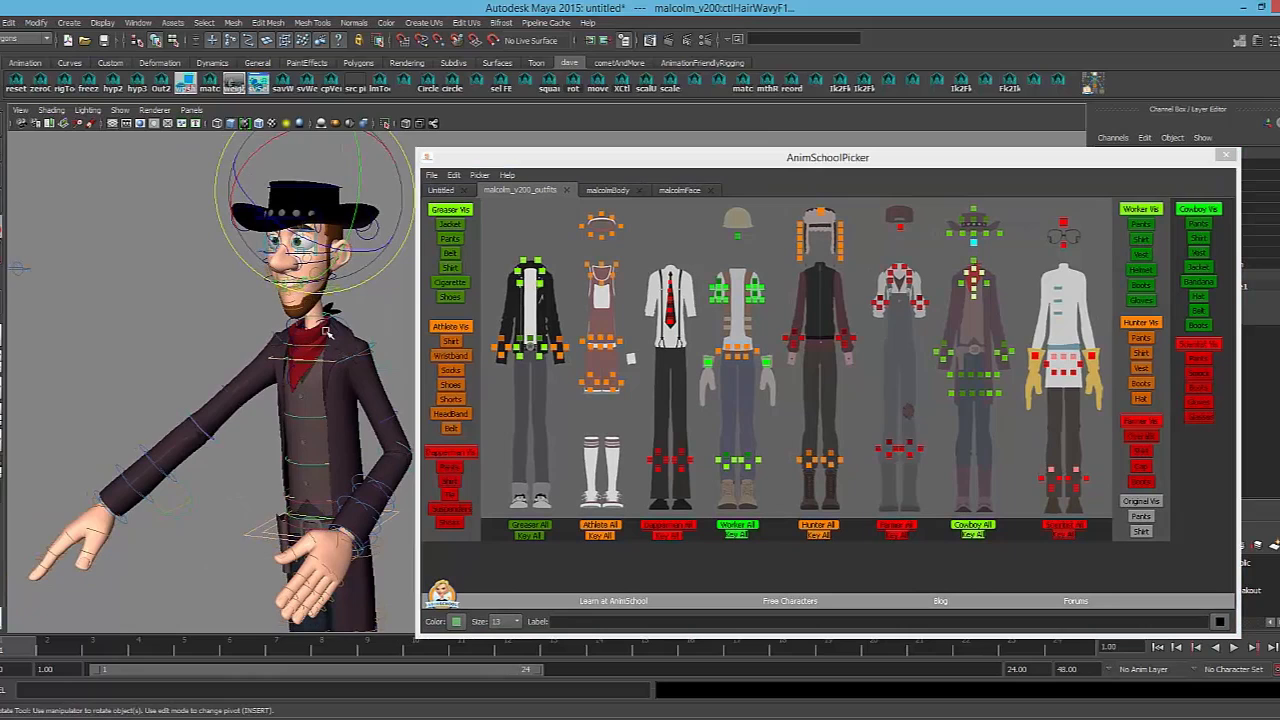
middle_click_drag(315, 291, 271, 269, "alt")
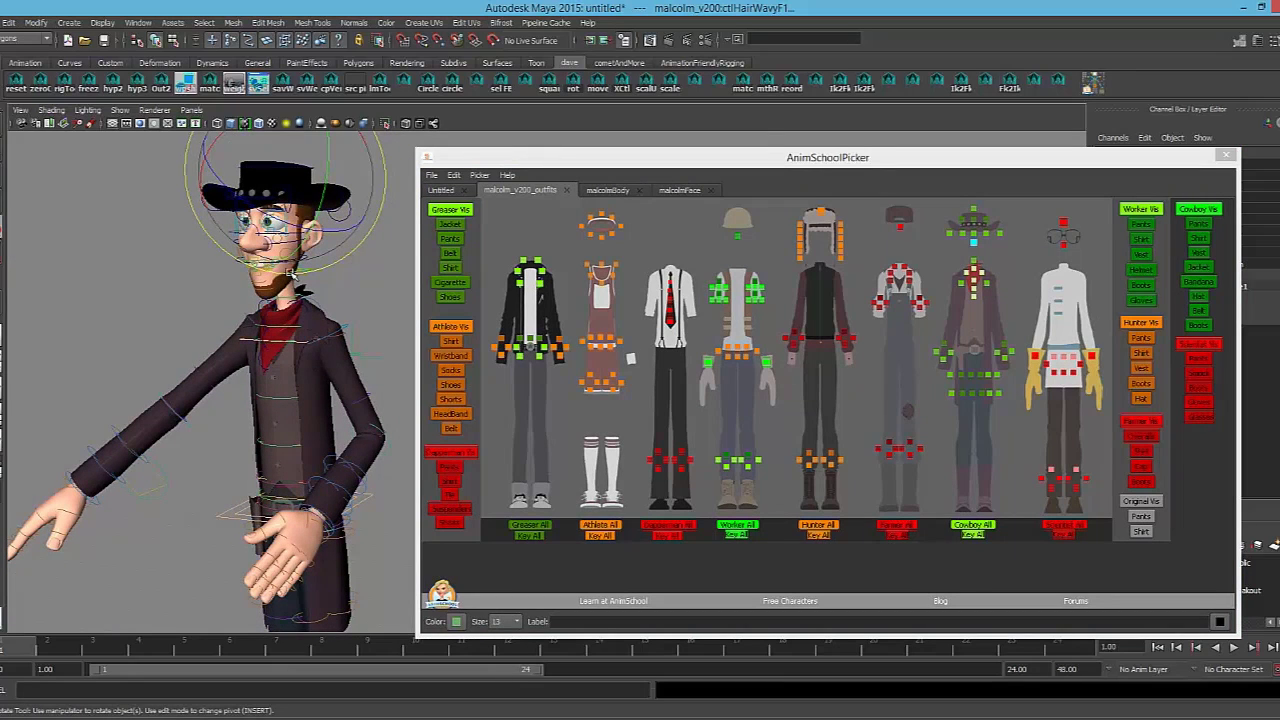
left_click(1199, 345)
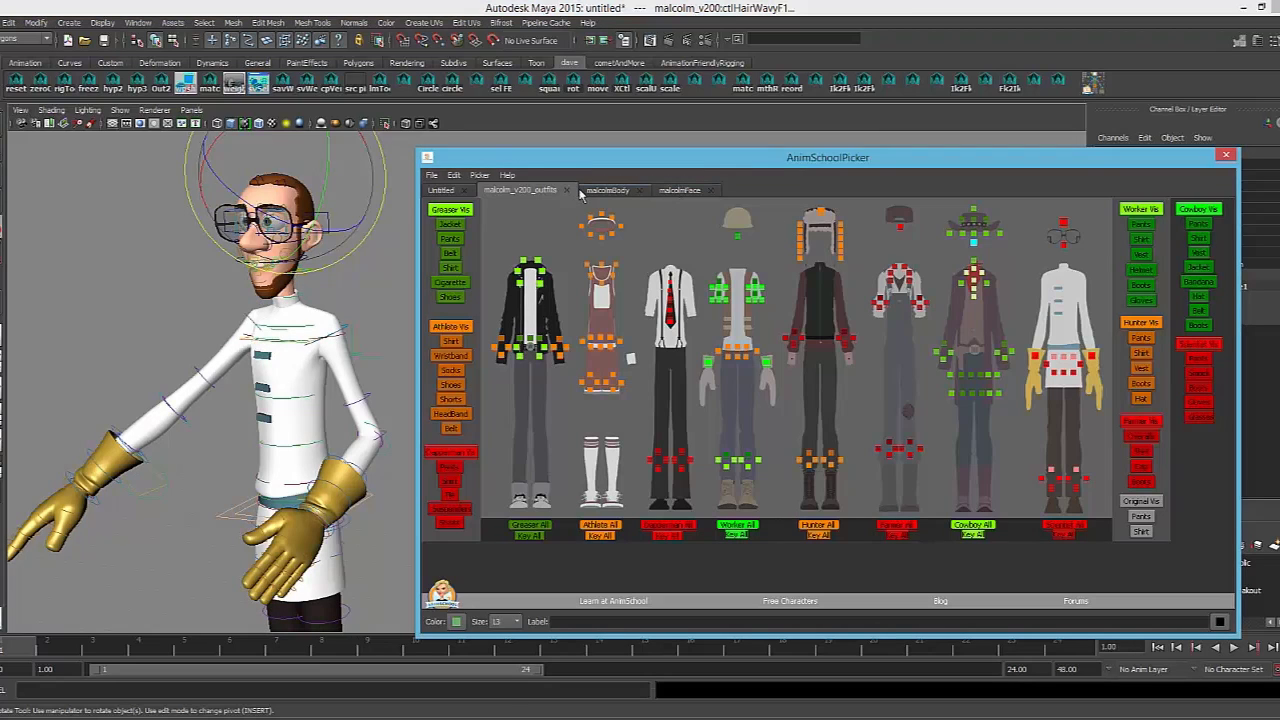
left_click_drag(292, 352, 324, 554, "alt")
middle_click_drag(324, 532, 318, 500, "alt")
left_click(1185, 212)
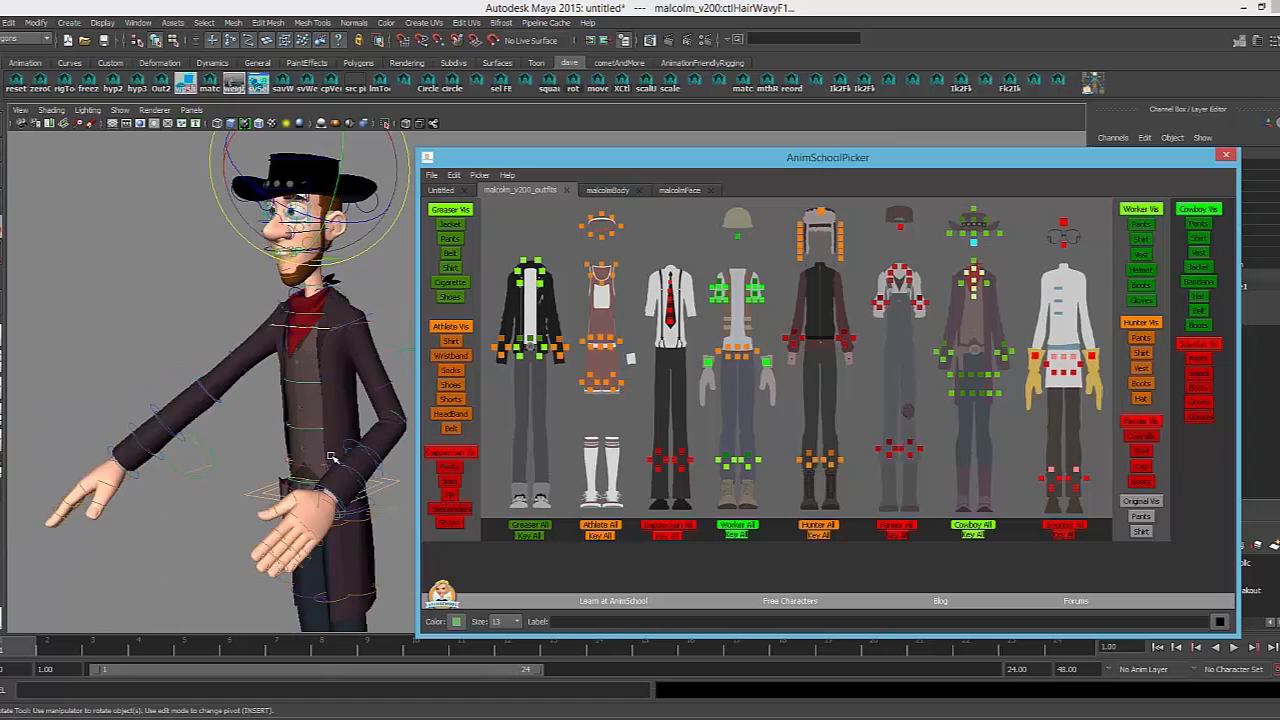
left_click_drag(347, 429, 323, 428, "alt")
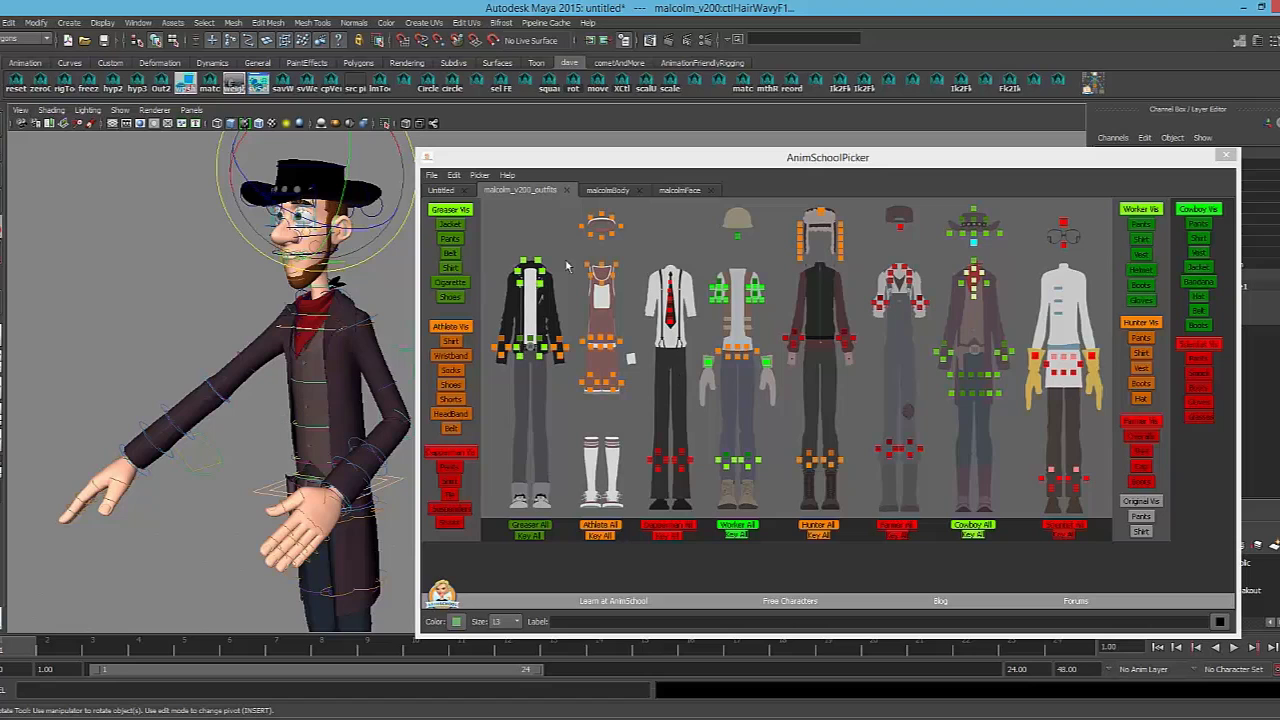
left_click_drag(293, 399, 310, 399, "alt")
Toggle the worker outfit's visibility in the malcolm_v200_outfits picker to strip the character down to its boots
left_click(609, 191)
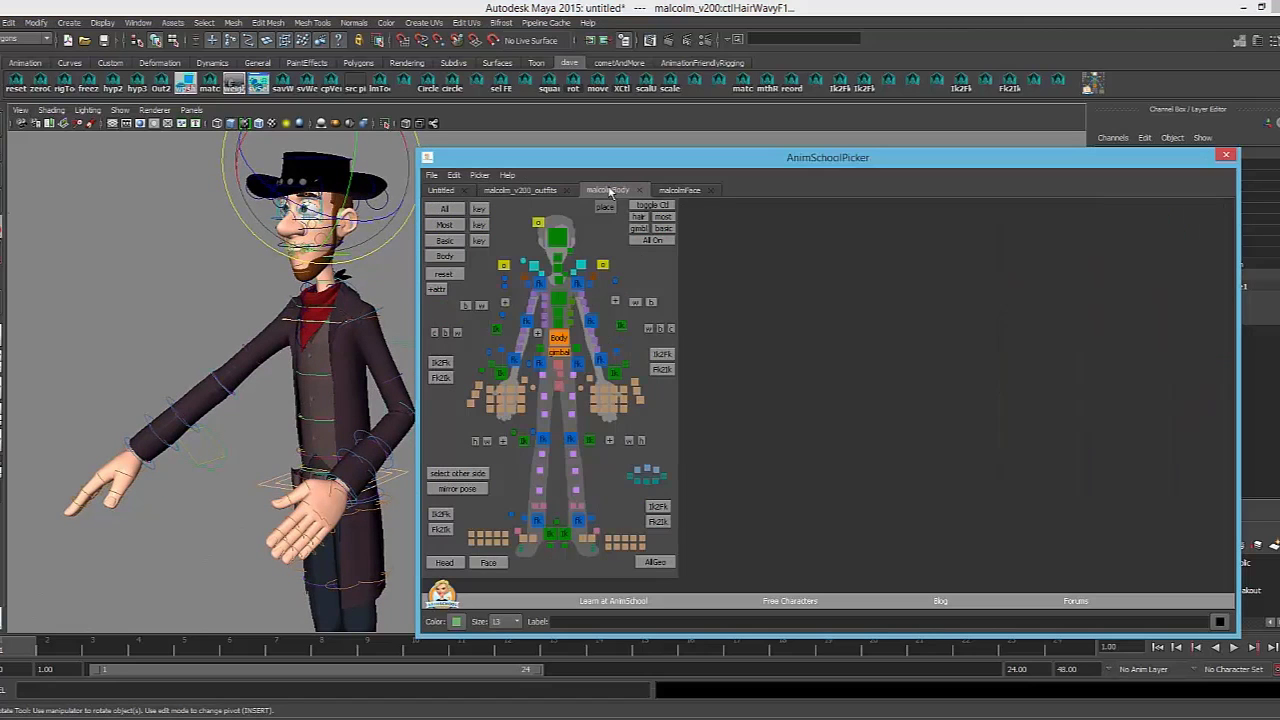
left_click(524, 190)
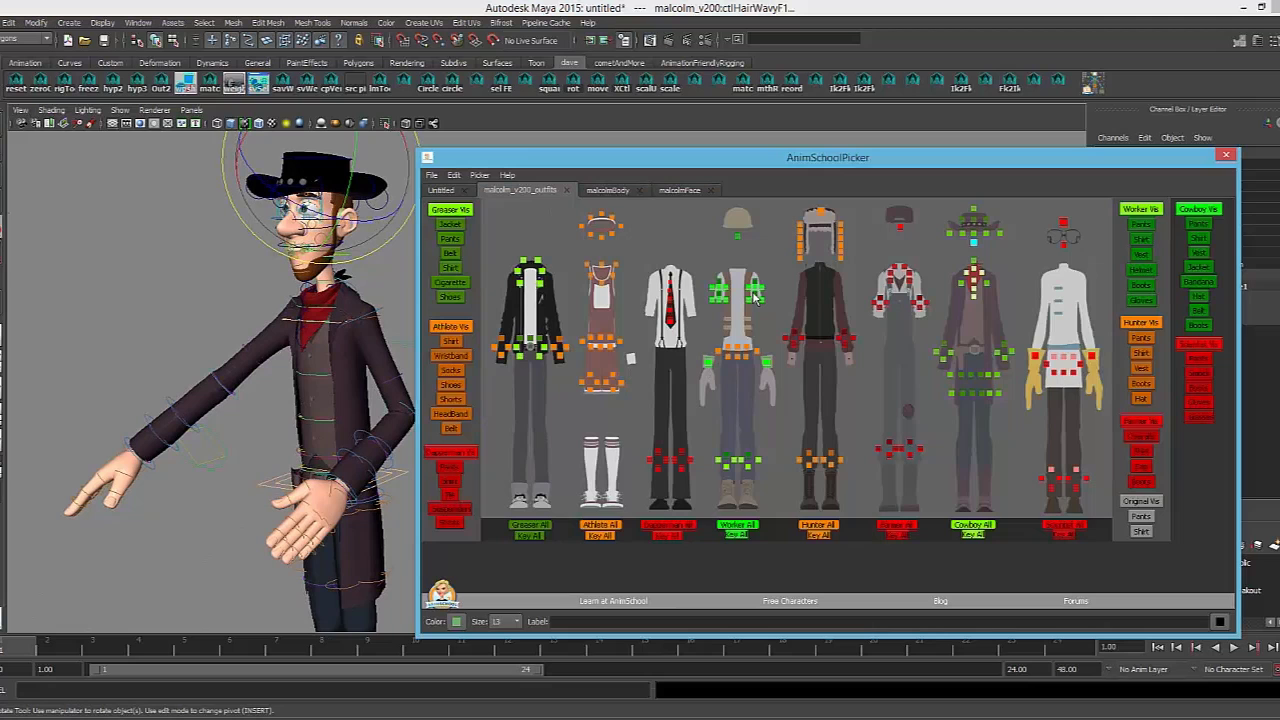
left_click(1137, 212)
left_click(1138, 213)
left_click(281, 444)
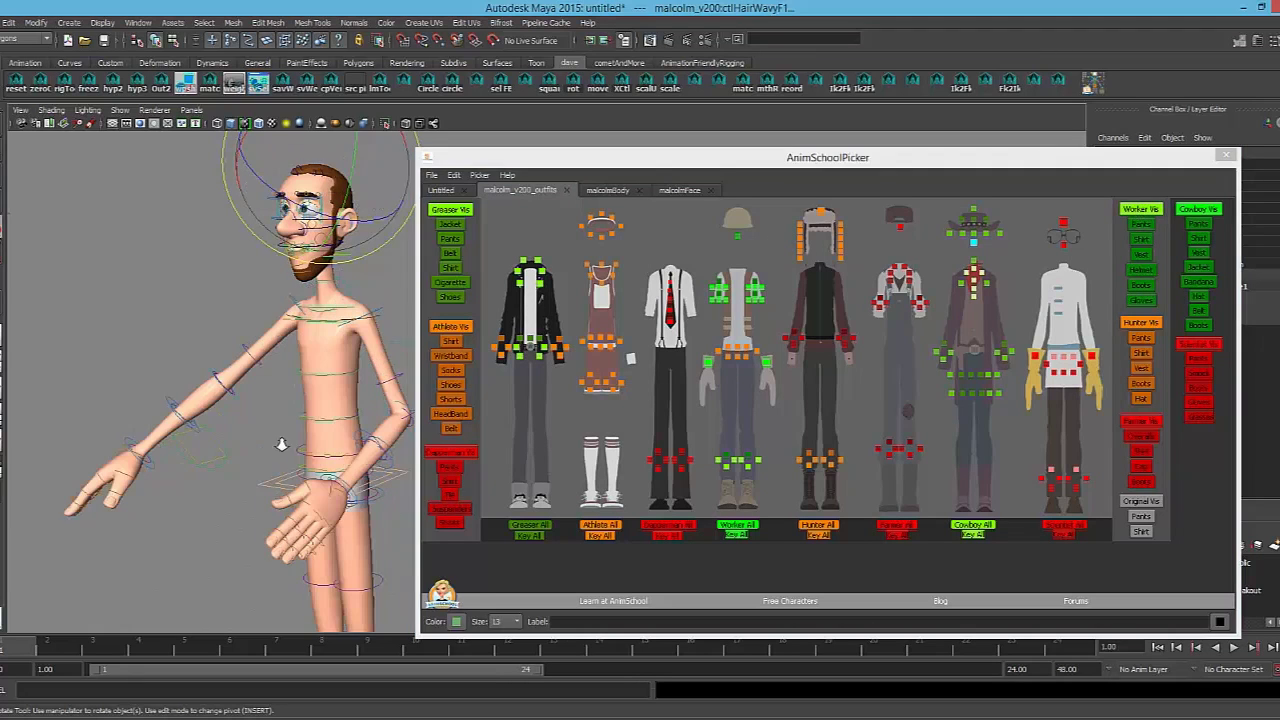
scroll(282, 444, "down", 1)
left_click(1151, 214)
left_click(1151, 215)
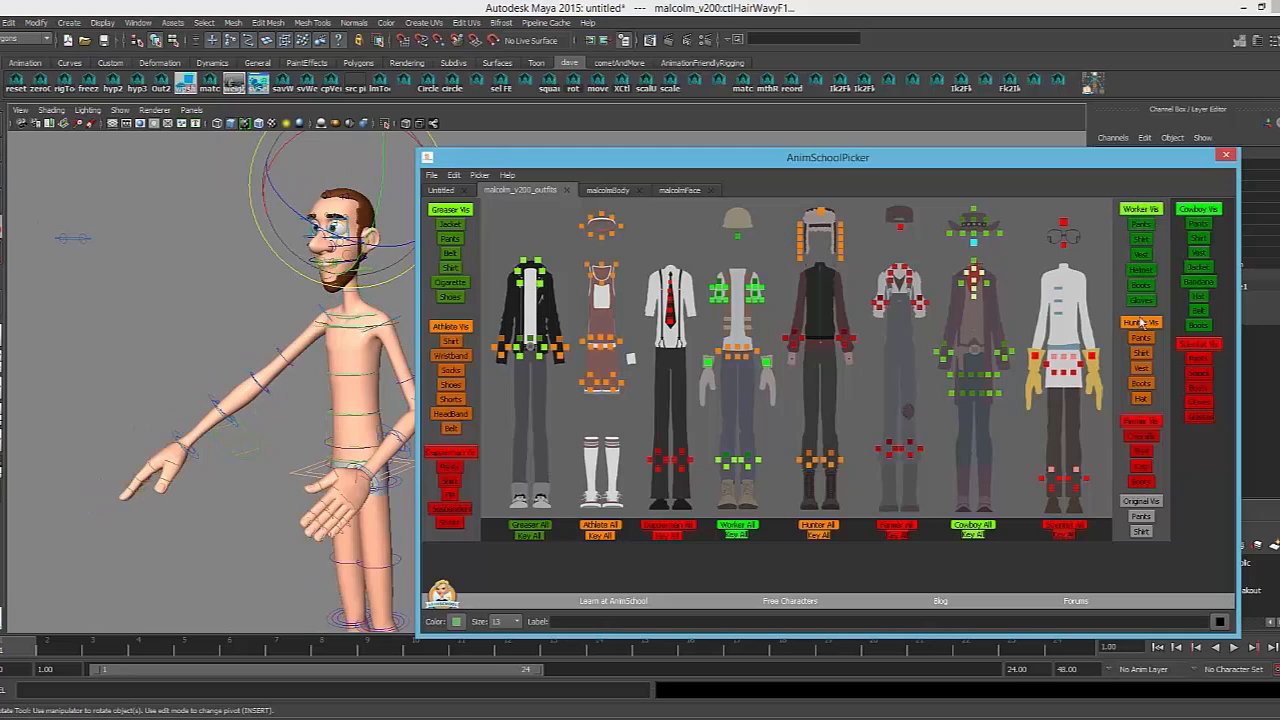
middle_click_drag(235, 541, 175, 325, "alt")
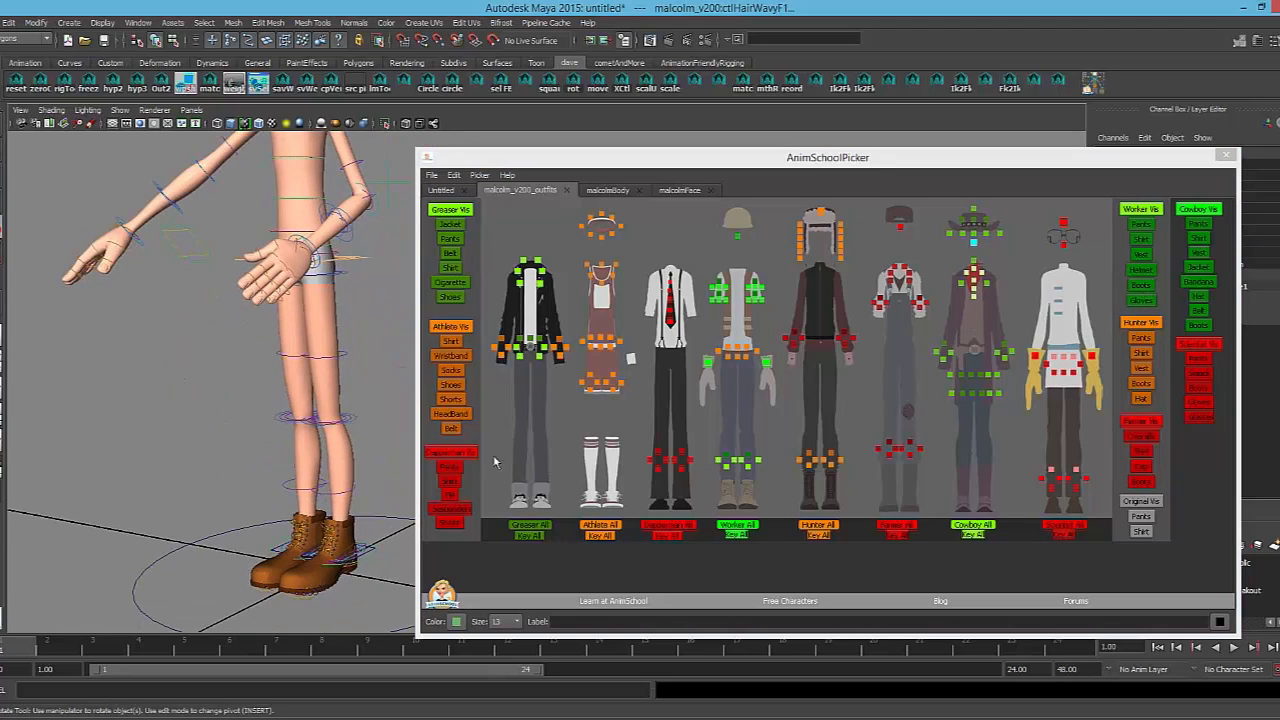
Toggle the cowboy jacket on and off, and put the cowboy shirt on the character
left_click(1194, 270)
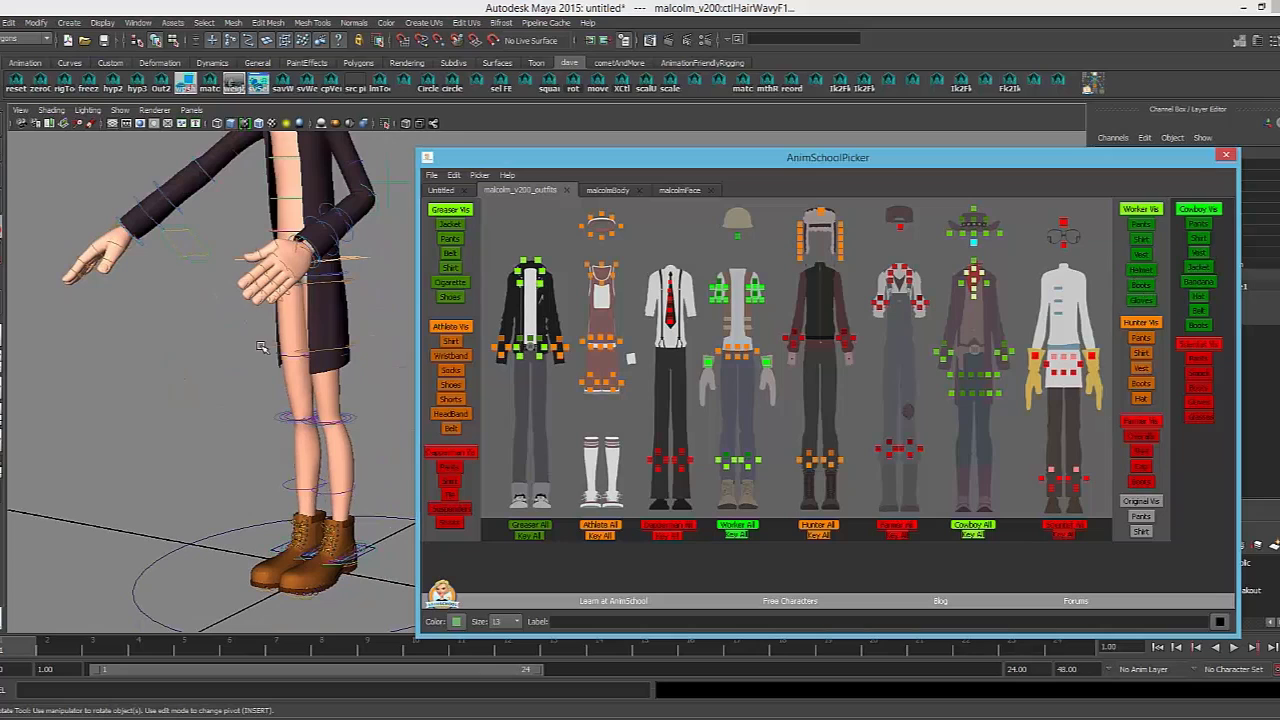
left_click(1207, 270)
left_click(1197, 240)
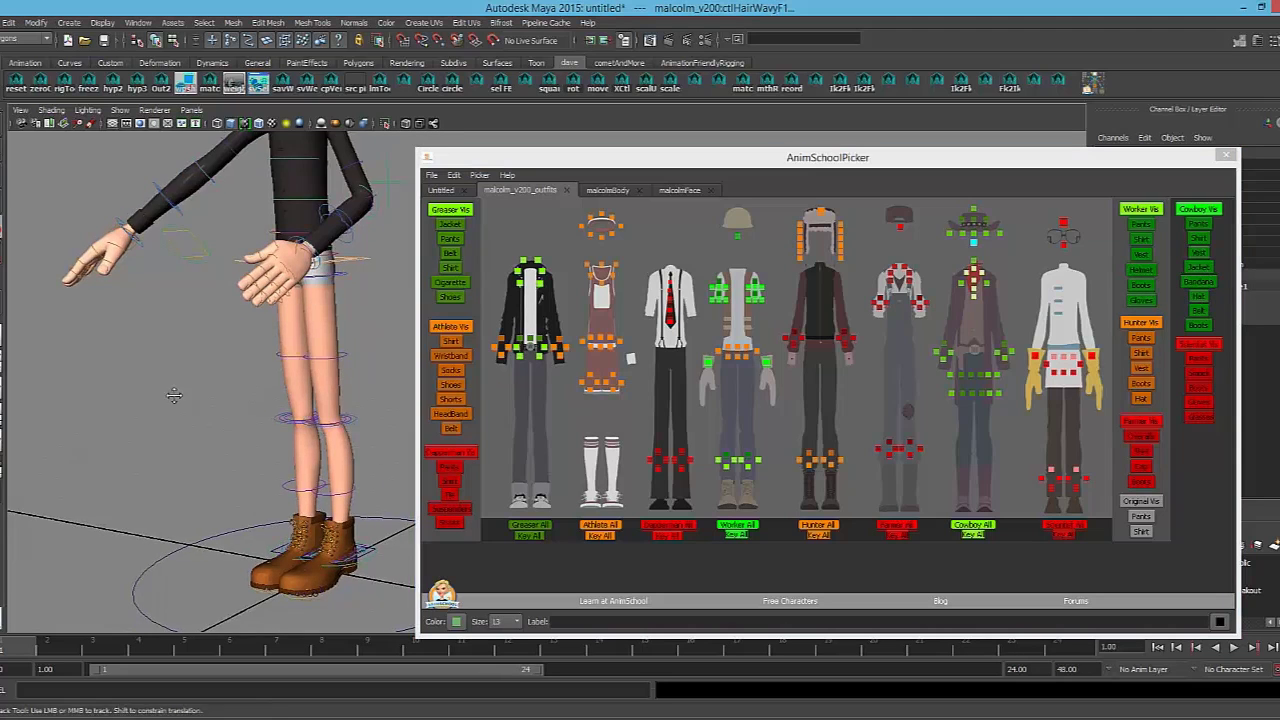
middle_click_drag(174, 394, 218, 420, "alt")
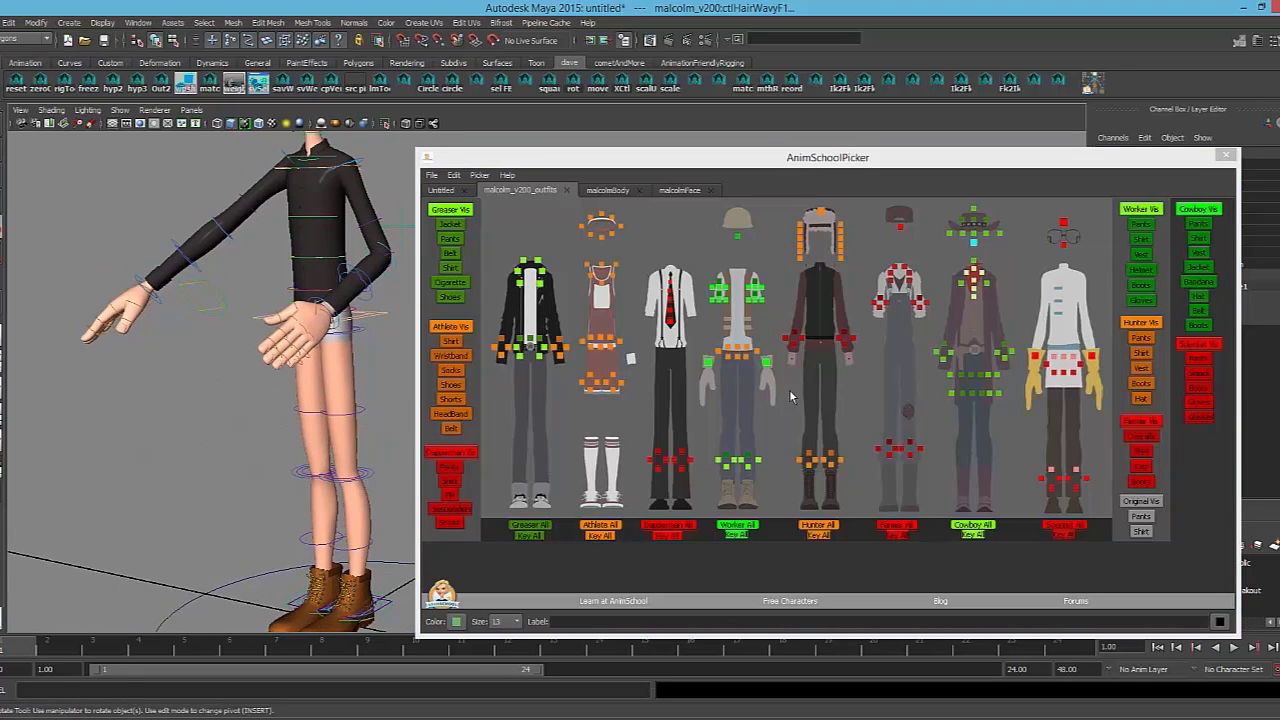
Try the athlete shorts on the character, remove them, and combine the cowboy shirt with the greaser pants
left_click(452, 395)
left_click(454, 400)
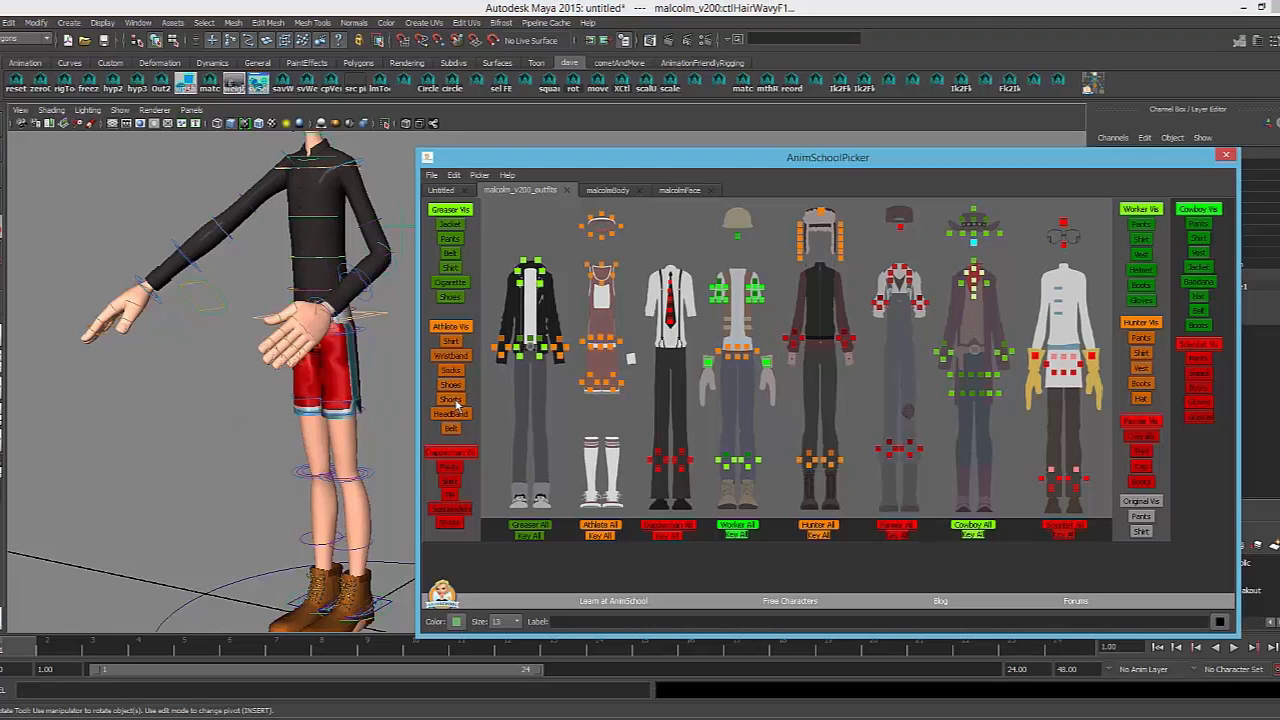
left_click(455, 401)
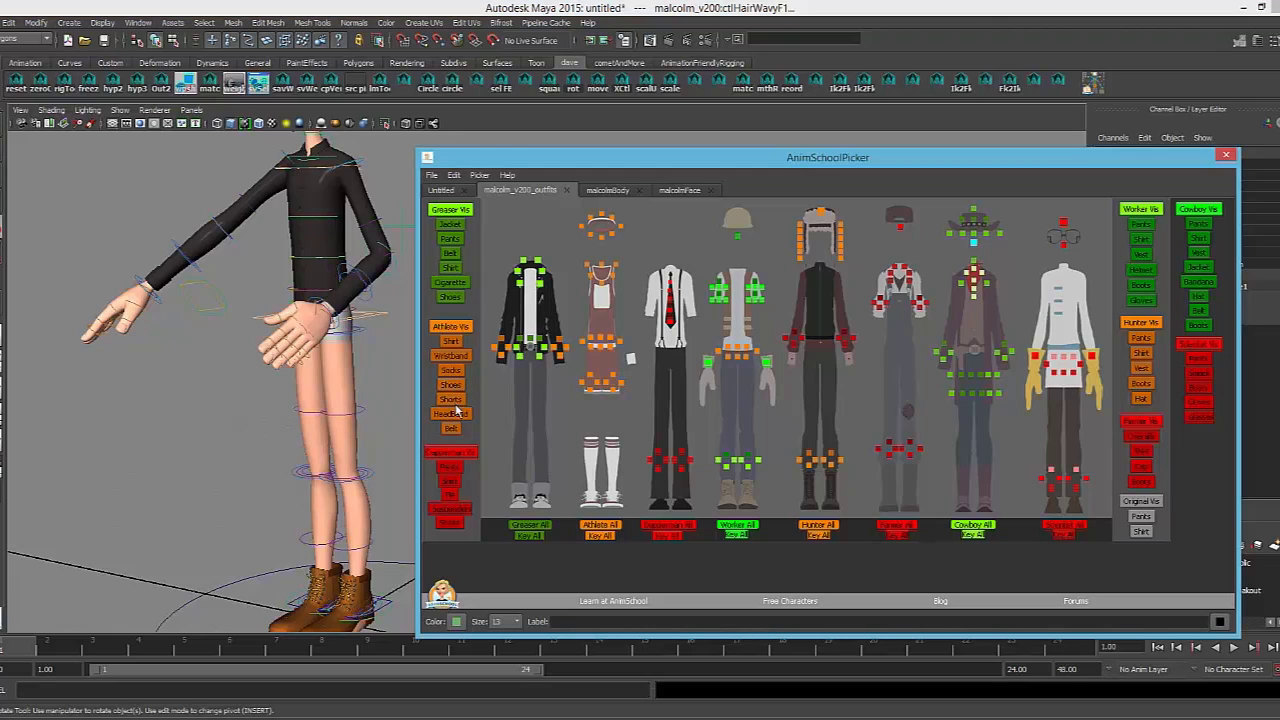
left_click(452, 239)
left_click_drag(290, 416, 355, 415, "alt")
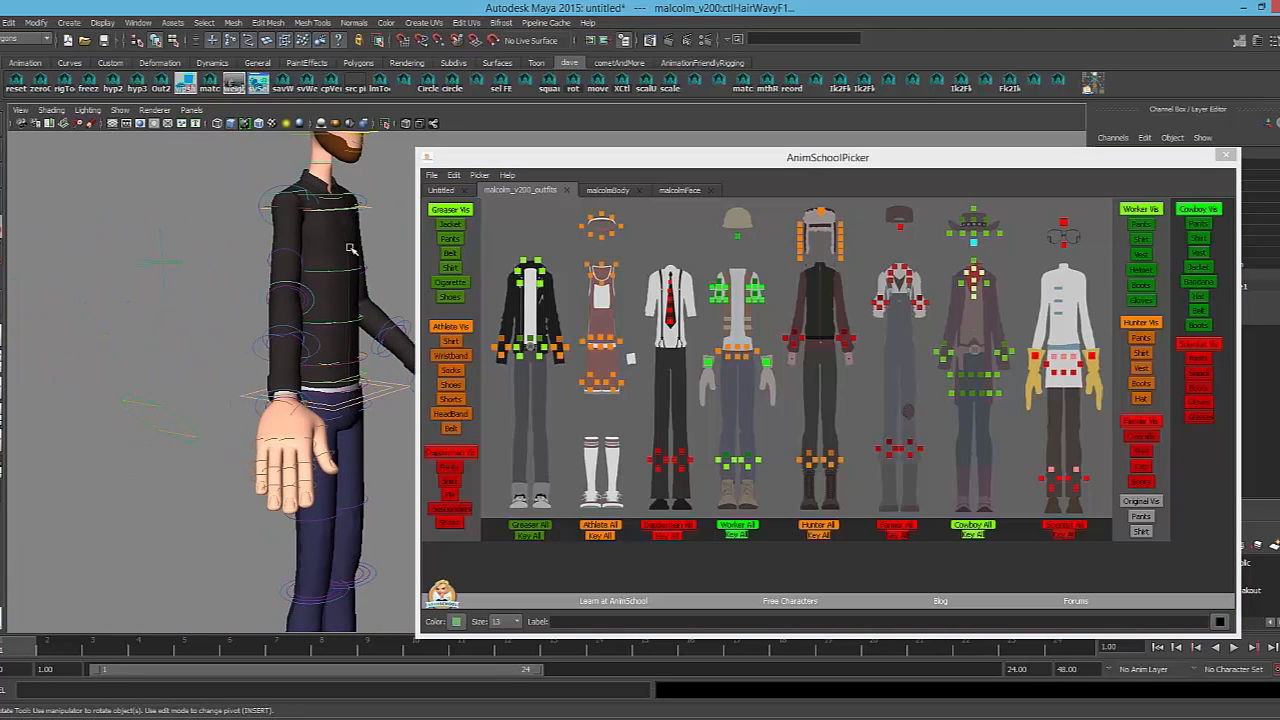
middle_click_drag(320, 308, 328, 374, "alt")
left_click_drag(328, 374, 217, 386, "alt")
middle_click_drag(283, 357, 312, 374, "alt")
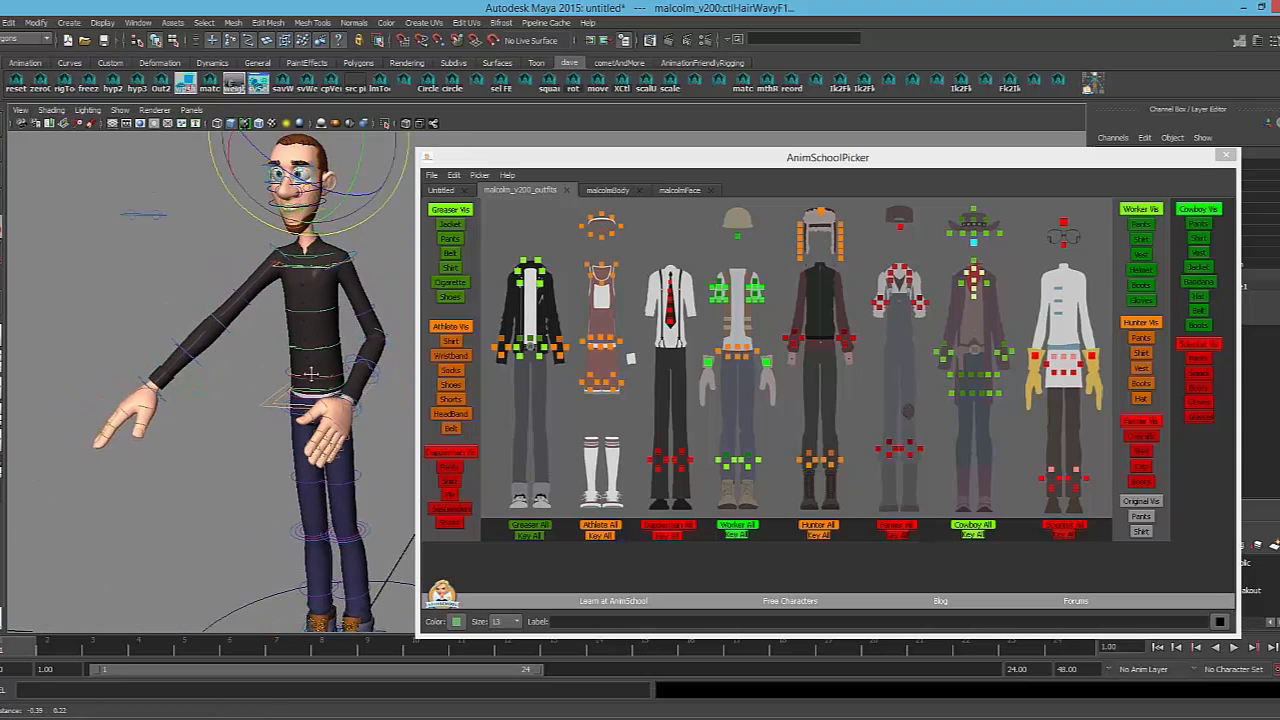
left_click_drag(311, 373, 413, 298, "alt")
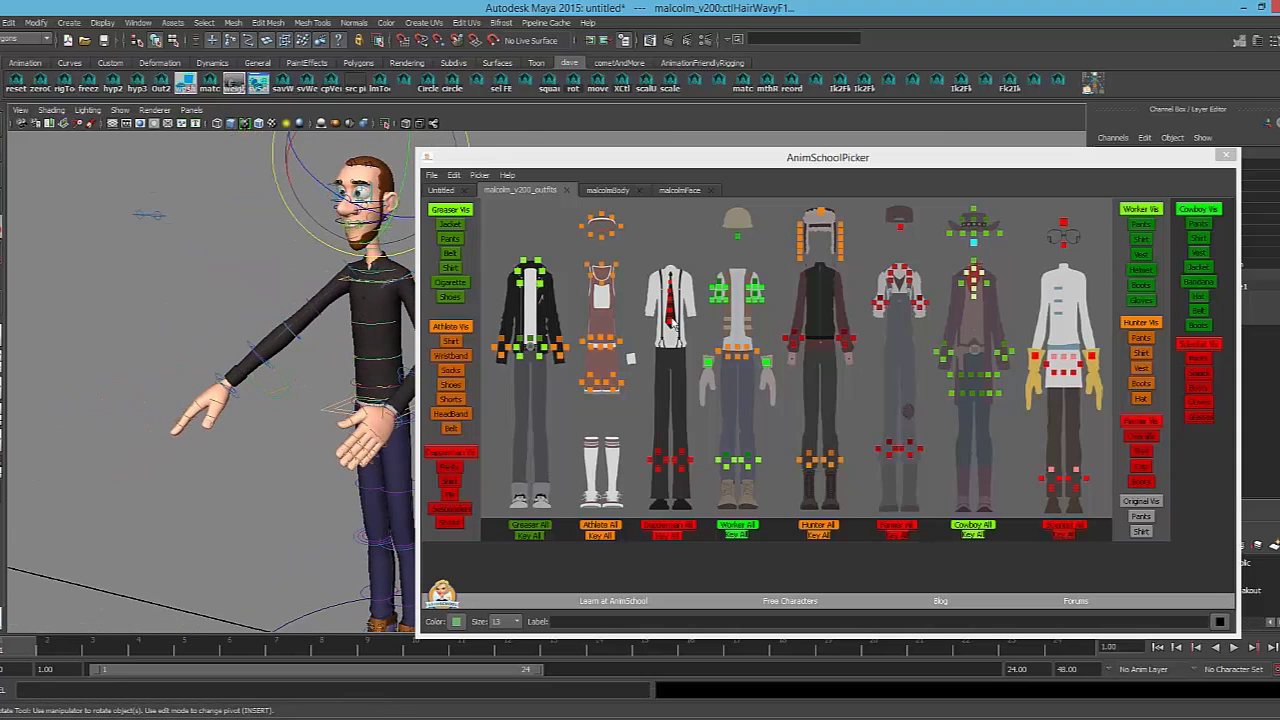
Select the dapperman tie controls and the worker vest controls, and clear the selection
left_click(672, 316)
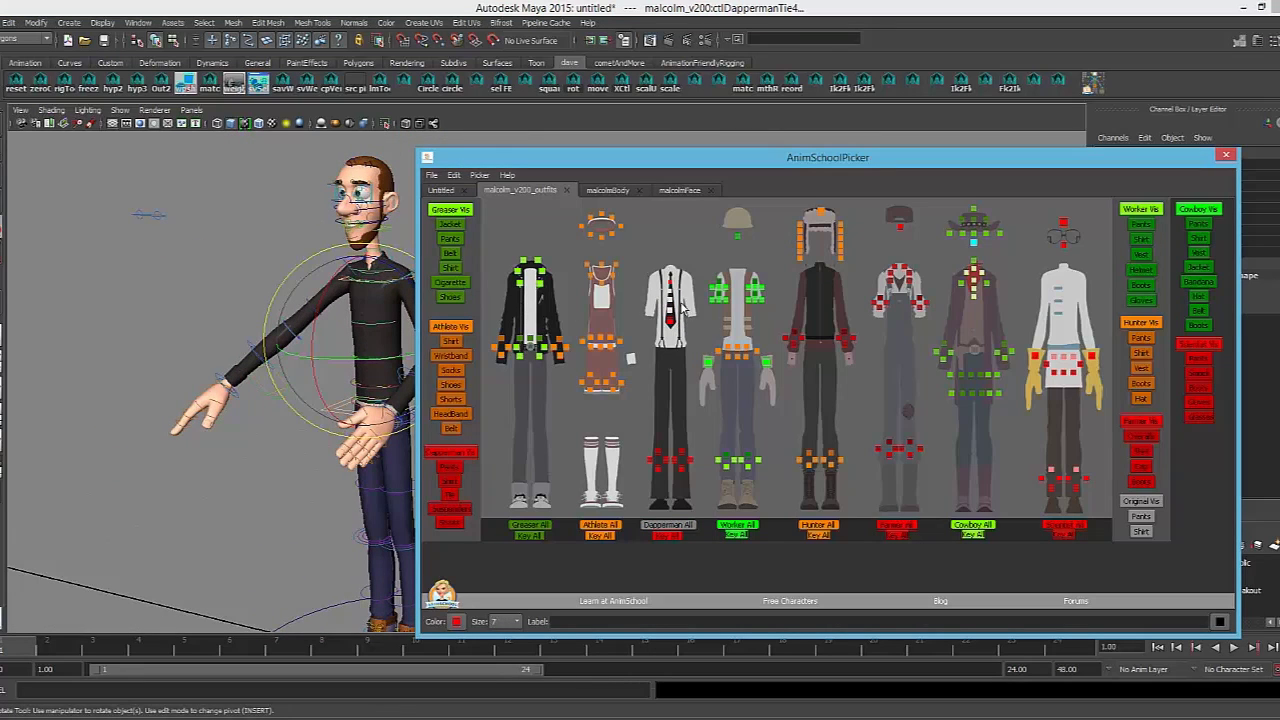
left_click_drag(704, 297, 777, 311)
left_click(709, 317)
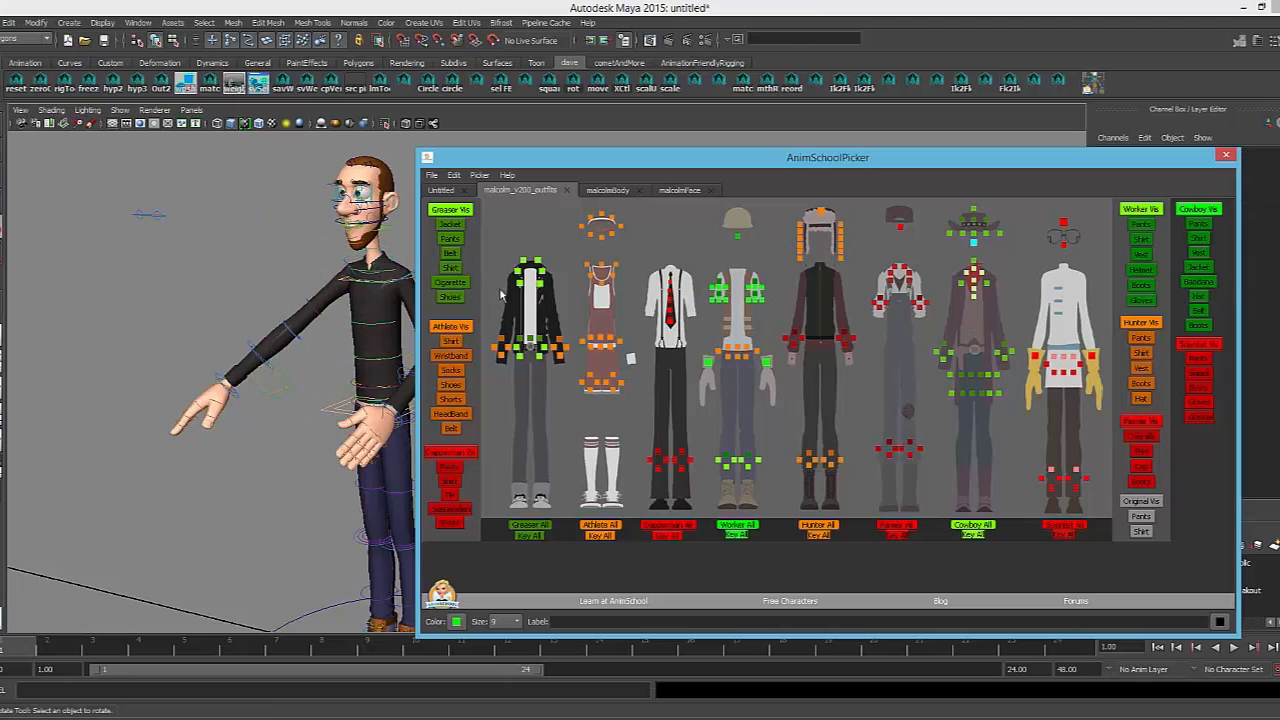
Select the greaser jacket's left sleeve controls, try moving them, and undo the move
left_click_drag(491, 320, 562, 373)
left_click_drag(551, 324, 574, 368)
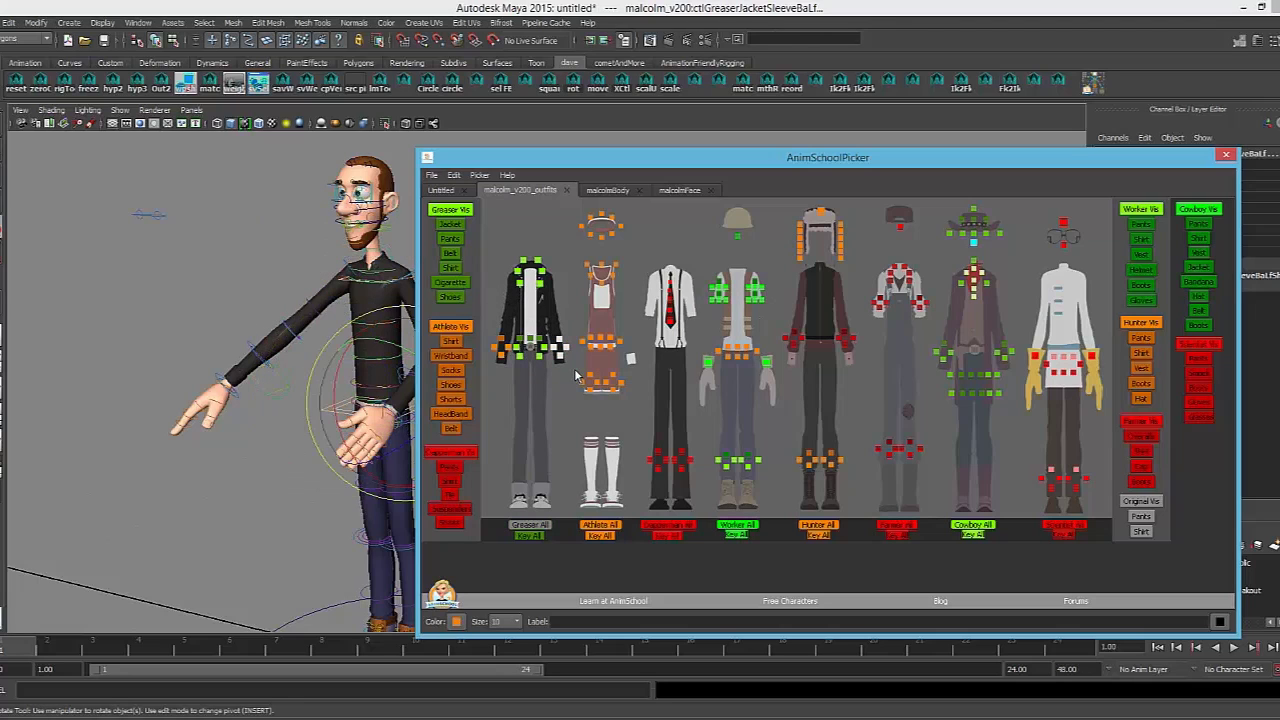
middle_click_drag(284, 359, 201, 359, "alt")
key("w")
left_click_drag(322, 403, 310, 370)
key("ctrl+z")
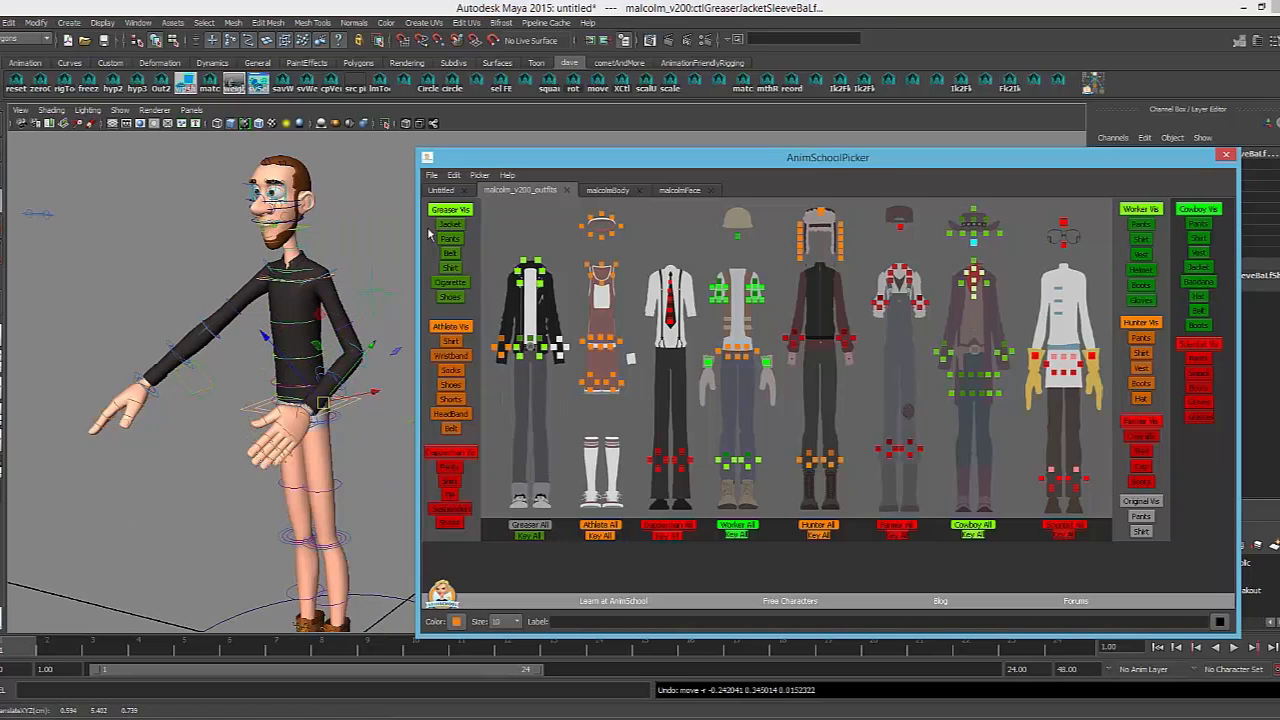
Dress the character in the full greaser outfit, test-move a left jacket sleeve control, and undo that move
left_click(452, 210)
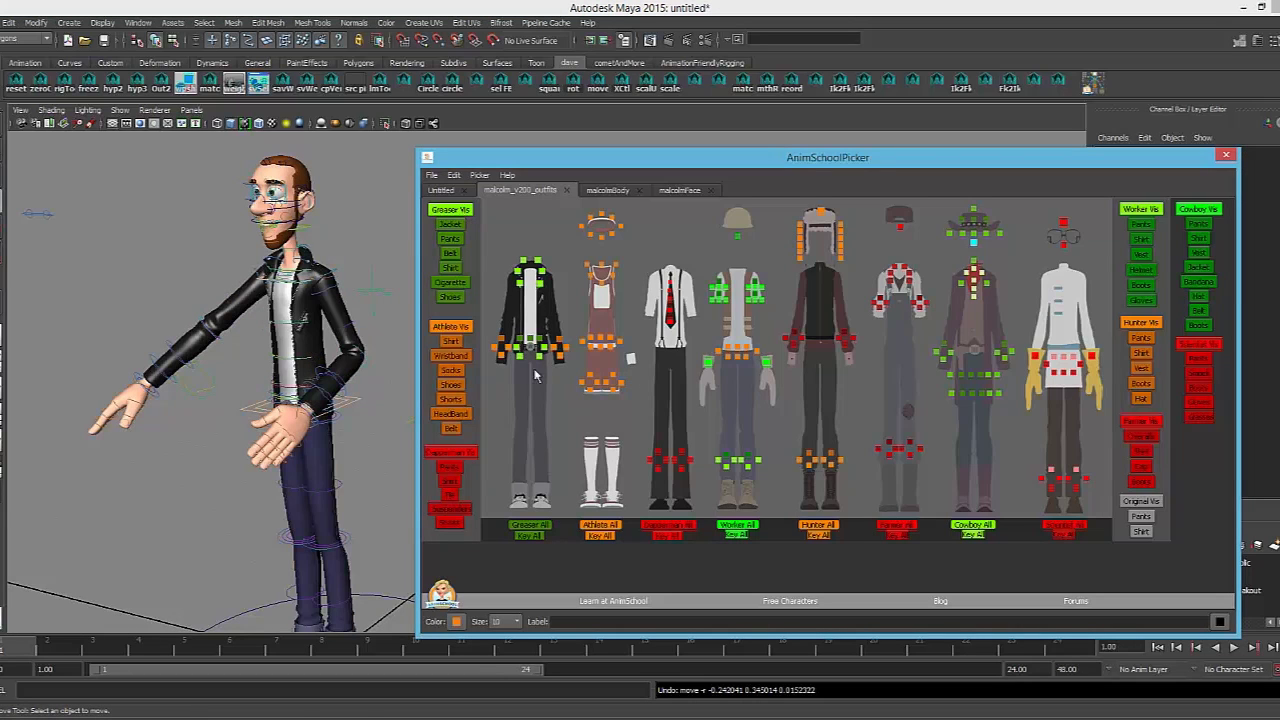
left_click(562, 352)
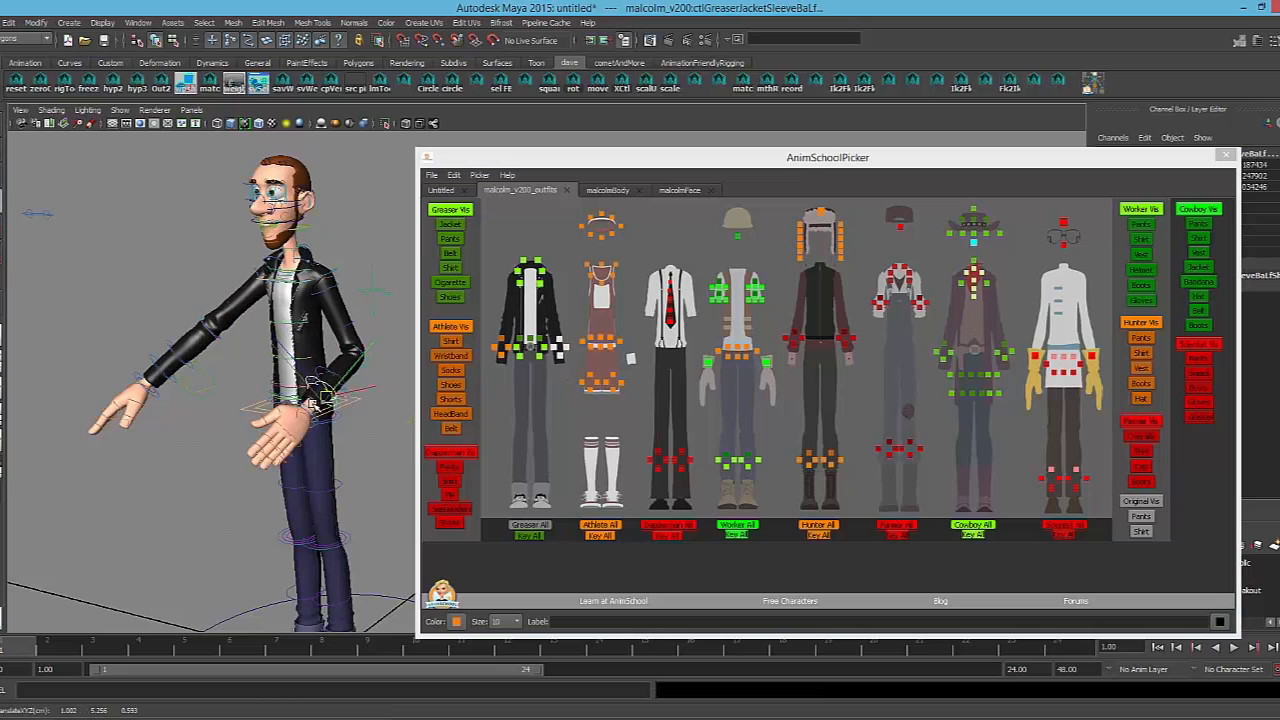
left_click_drag(336, 376, 334, 380)
key("ctrl+z")
Test-select controls on the worker, hunter, farmer and cowboy outfits in the picker, and clear the selection
left_click_drag(689, 321, 750, 380)
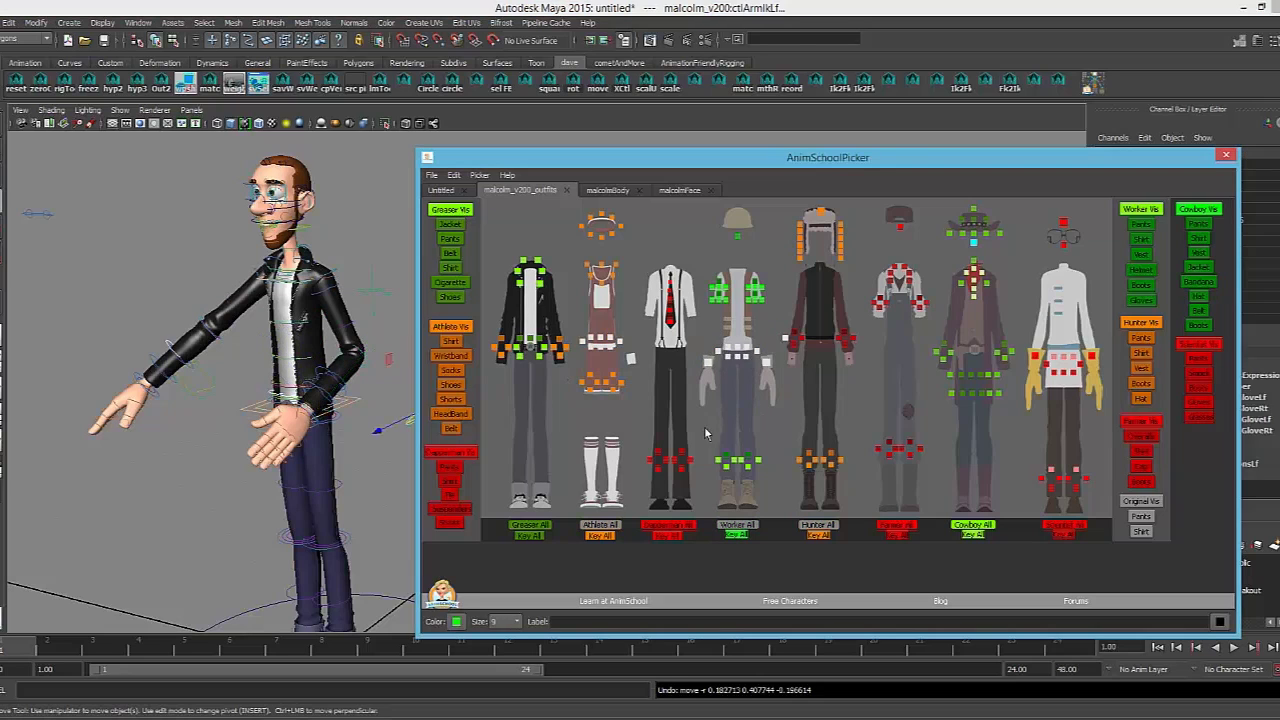
left_click_drag(670, 428, 868, 480)
left_click_drag(821, 436, 857, 482)
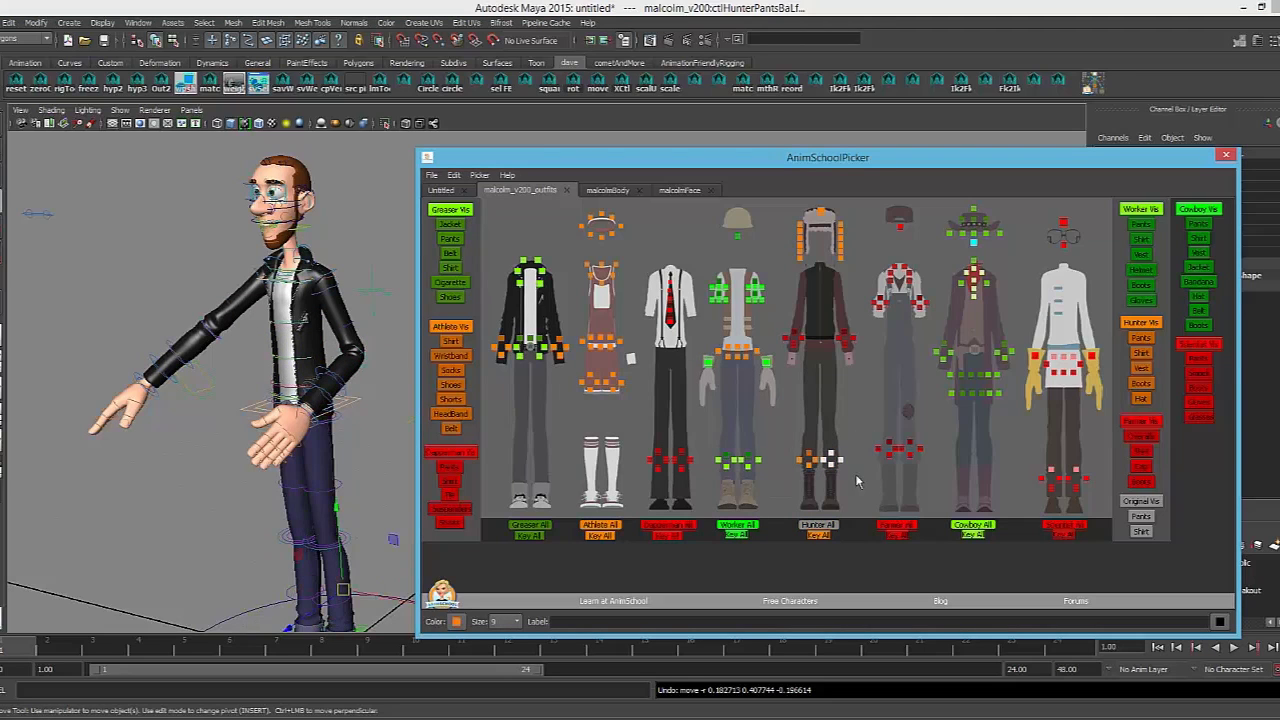
left_click_drag(868, 433, 948, 474)
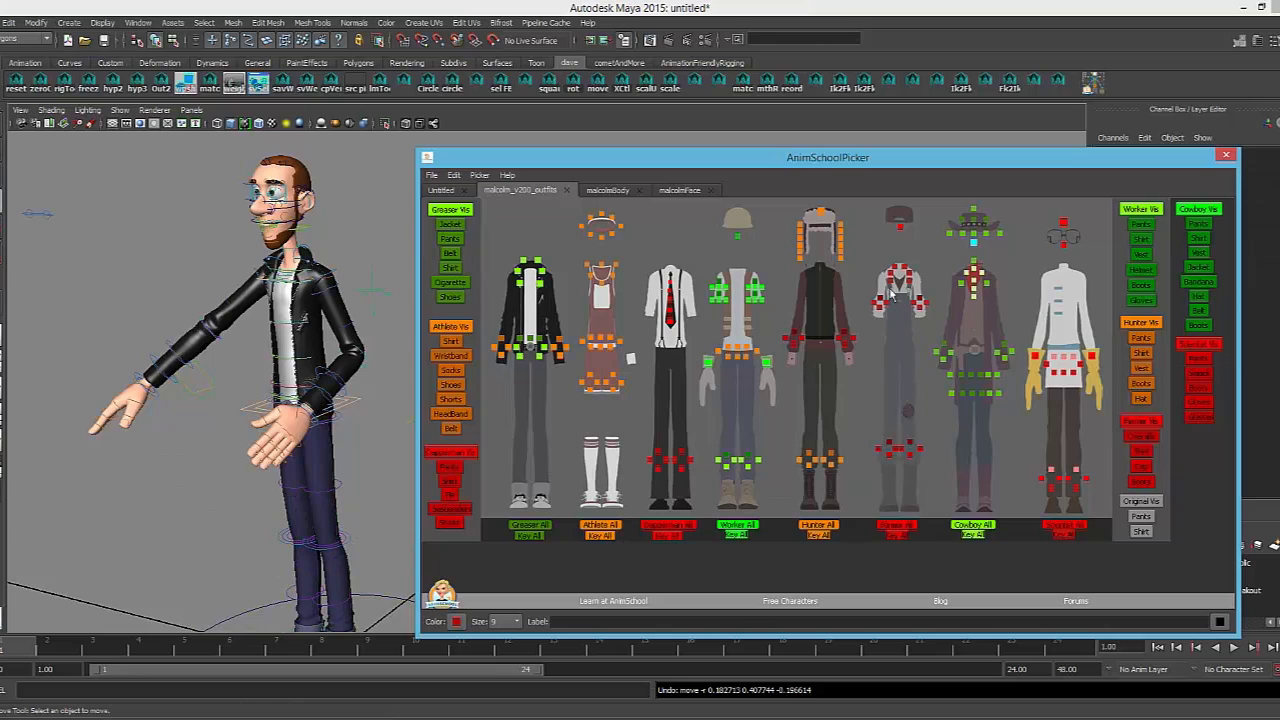
left_click_drag(925, 315, 945, 325)
left_click_drag(942, 239, 1012, 264)
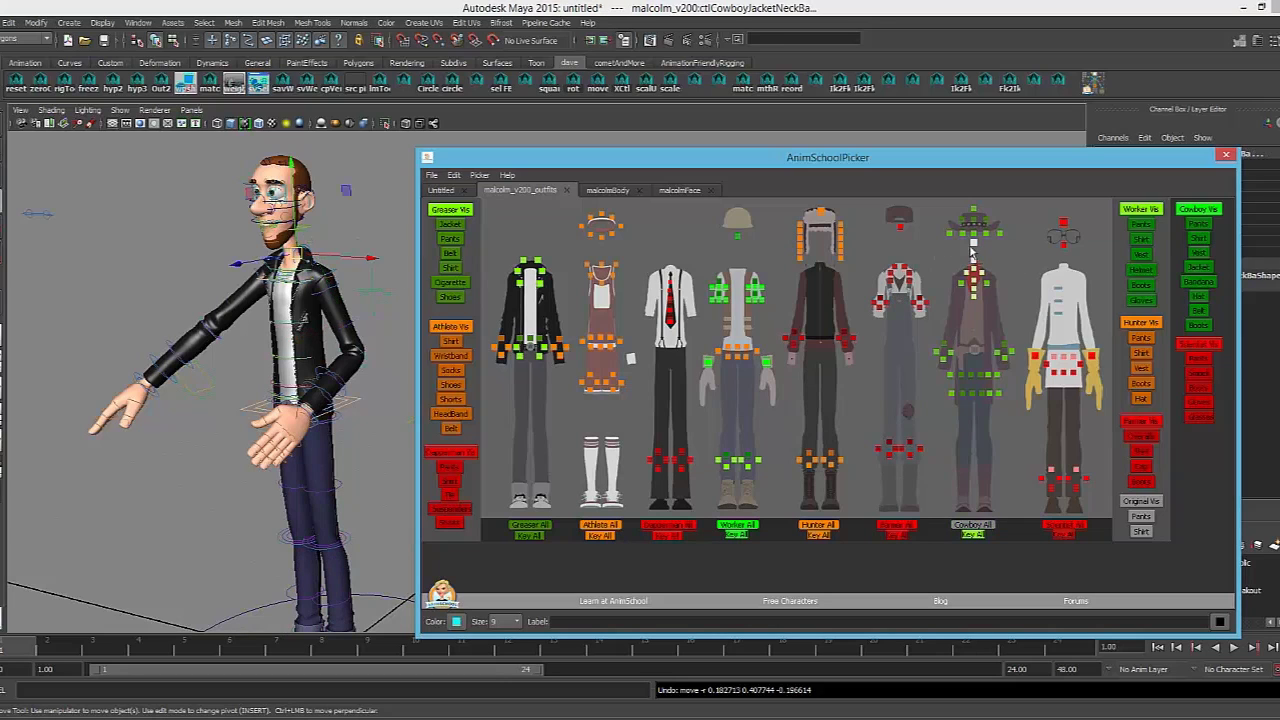
left_click(964, 248)
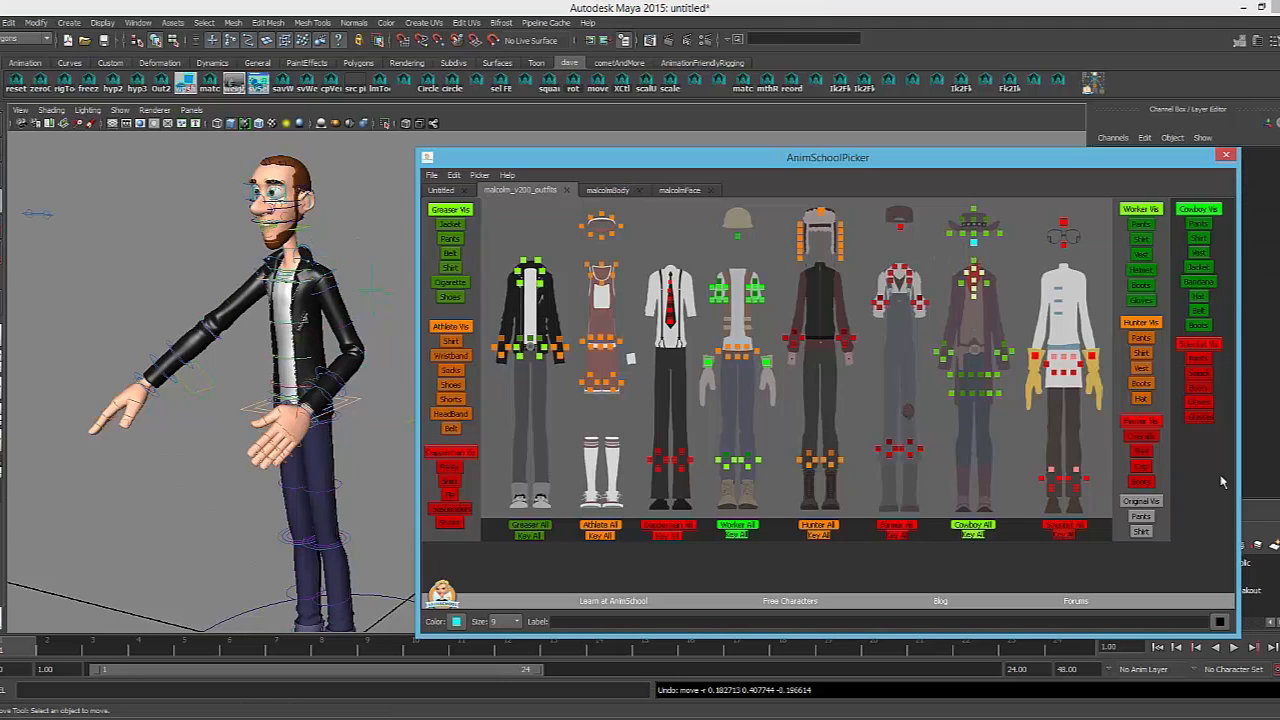
Open the malcolmFace picker in a narrower picker window placed clear of the character
left_click(607, 190)
left_click(514, 191)
middle_click_drag(258, 360, 305, 363, "alt")
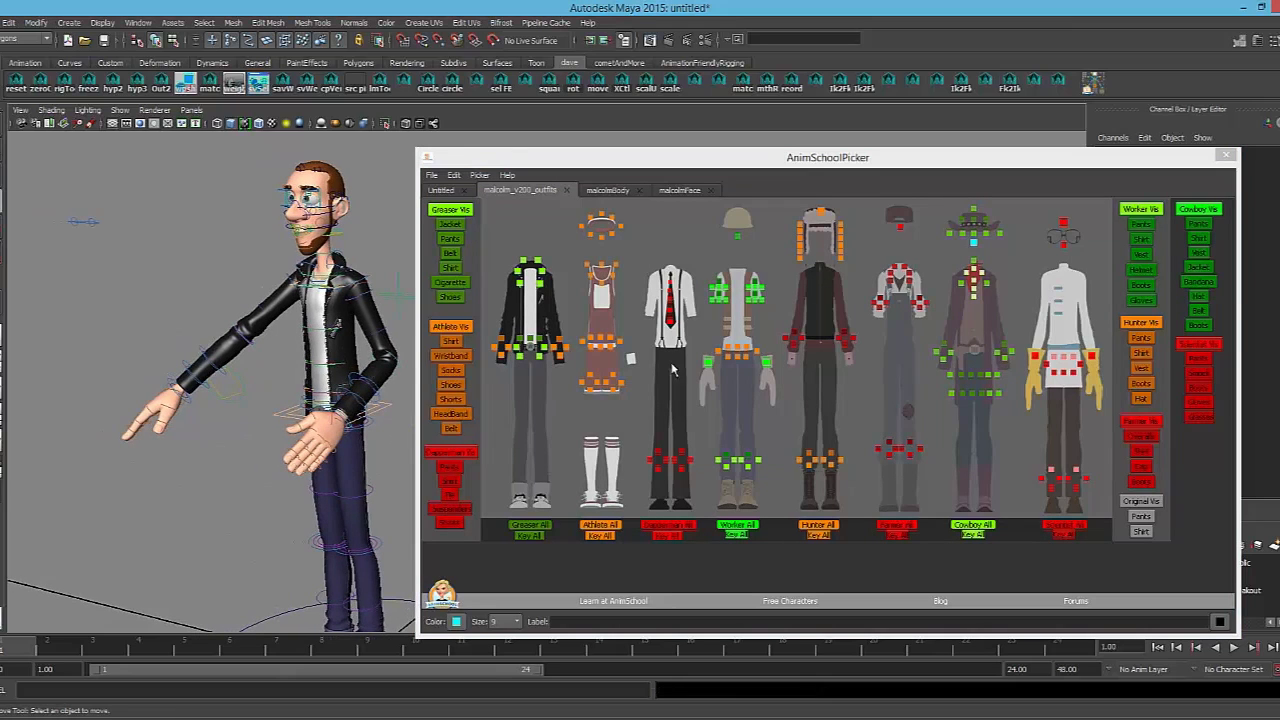
left_click_drag(1245, 293, 738, 293)
left_click(674, 190)
left_click_drag(643, 167, 922, 156)
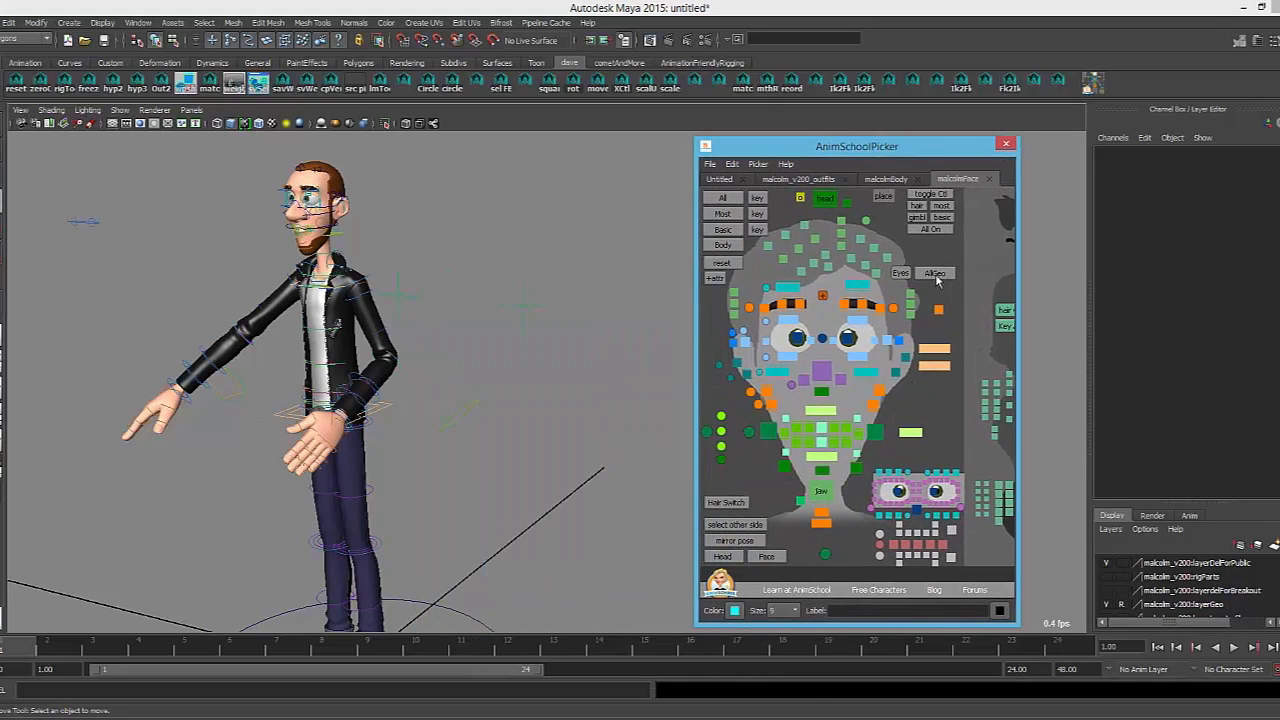
Rotate the left upper arm control away from the body to about -15.15, 0.3 and 17.79 degrees in X, Y and Z
middle_click_drag(503, 271, 553, 266, "alt")
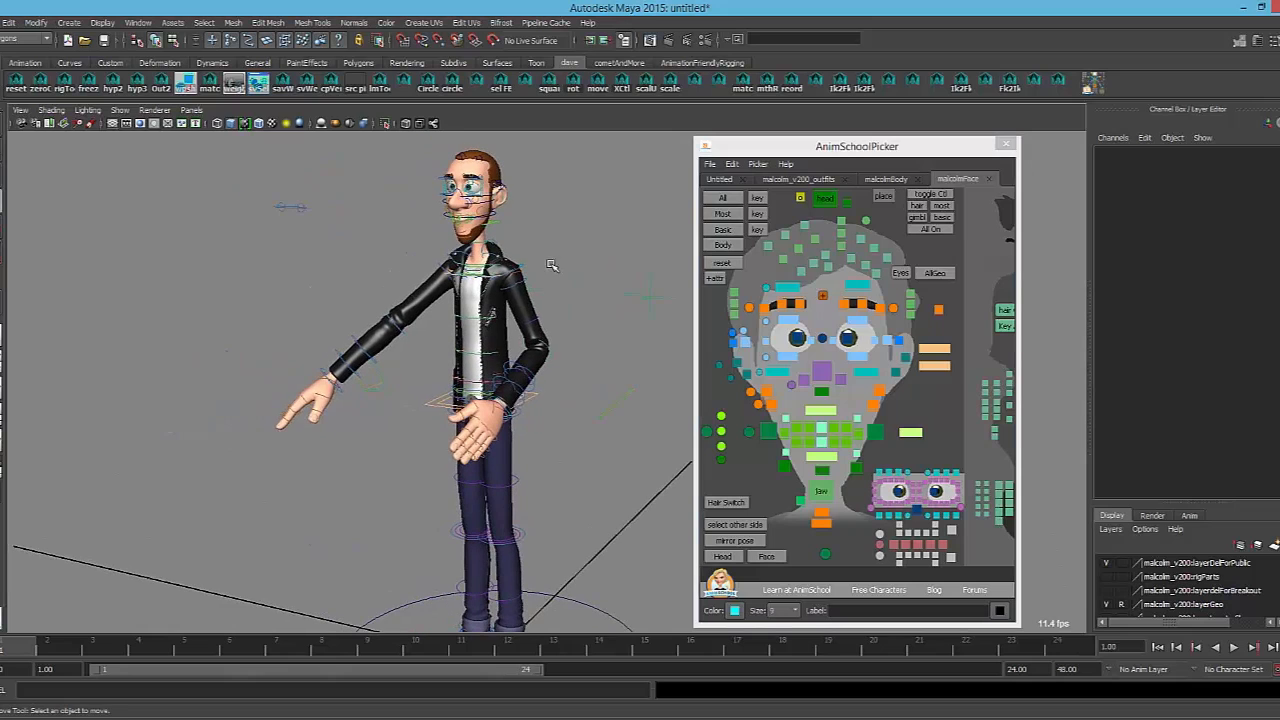
left_click(524, 267)
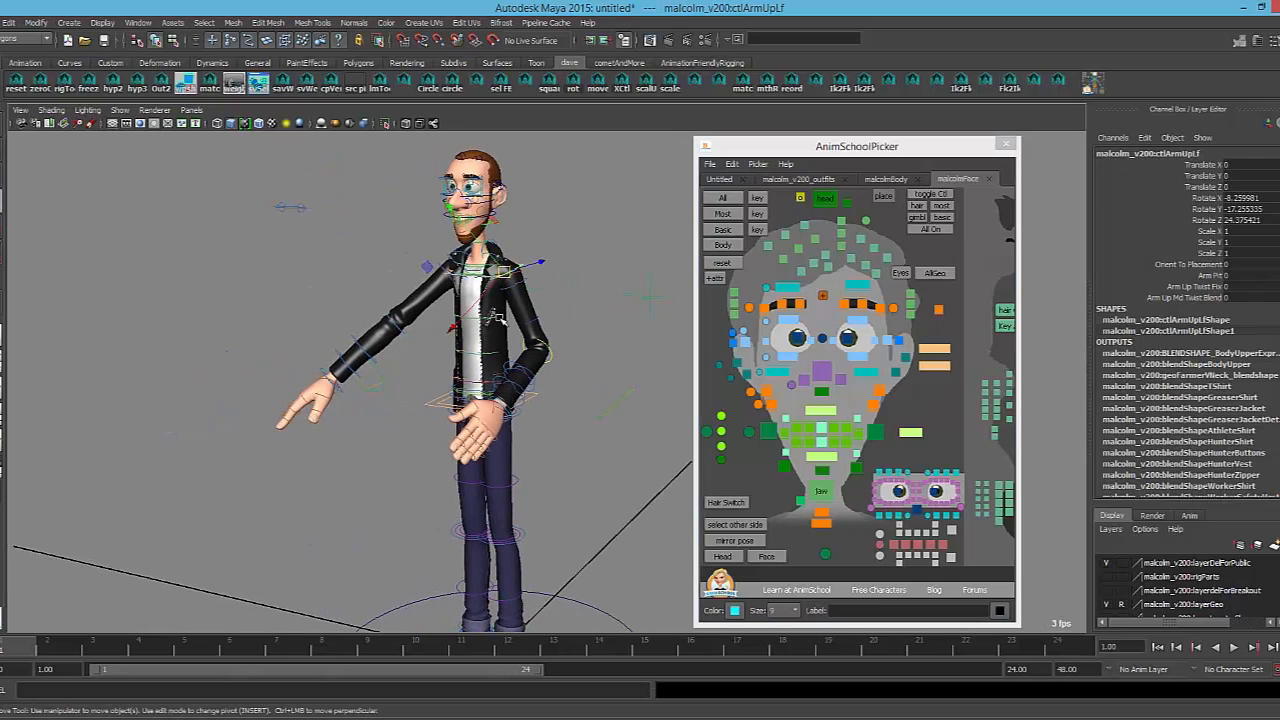
key("e")
left_click_drag(516, 310, 541, 302)
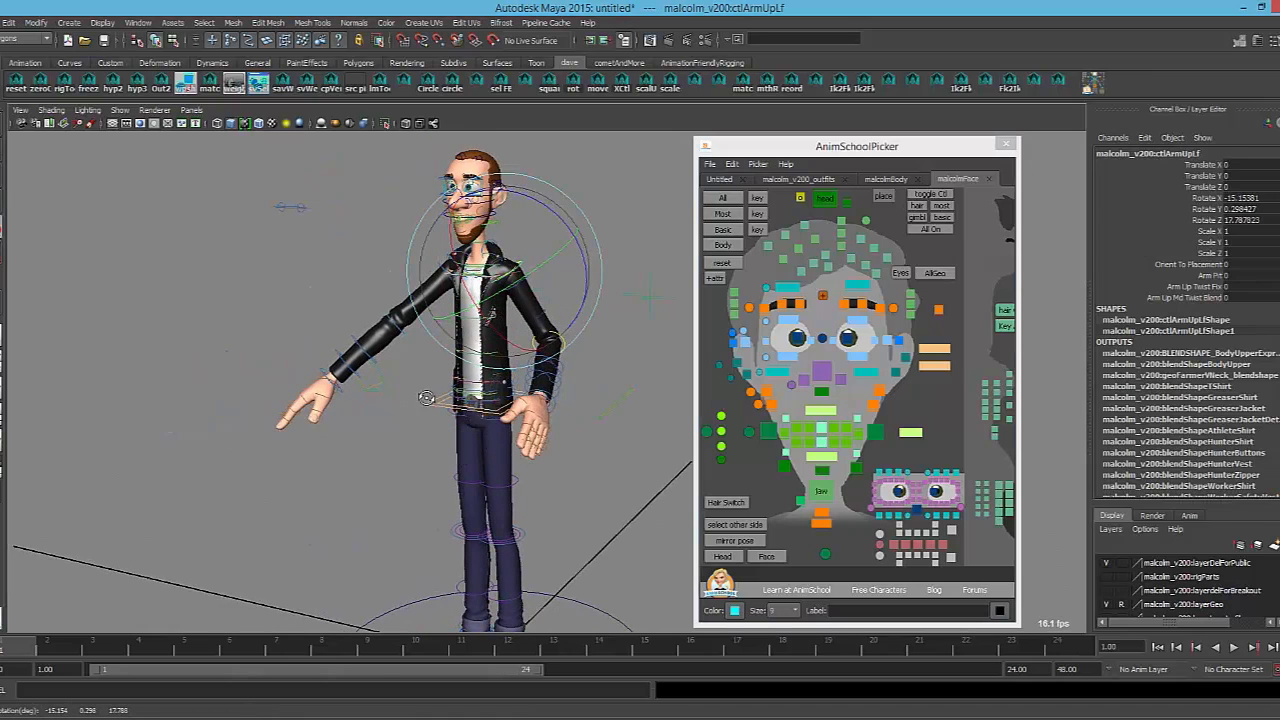
left_click_drag(450, 385, 474, 360, "alt")
middle_click_drag(474, 360, 526, 340, "alt")
left_click(534, 321)
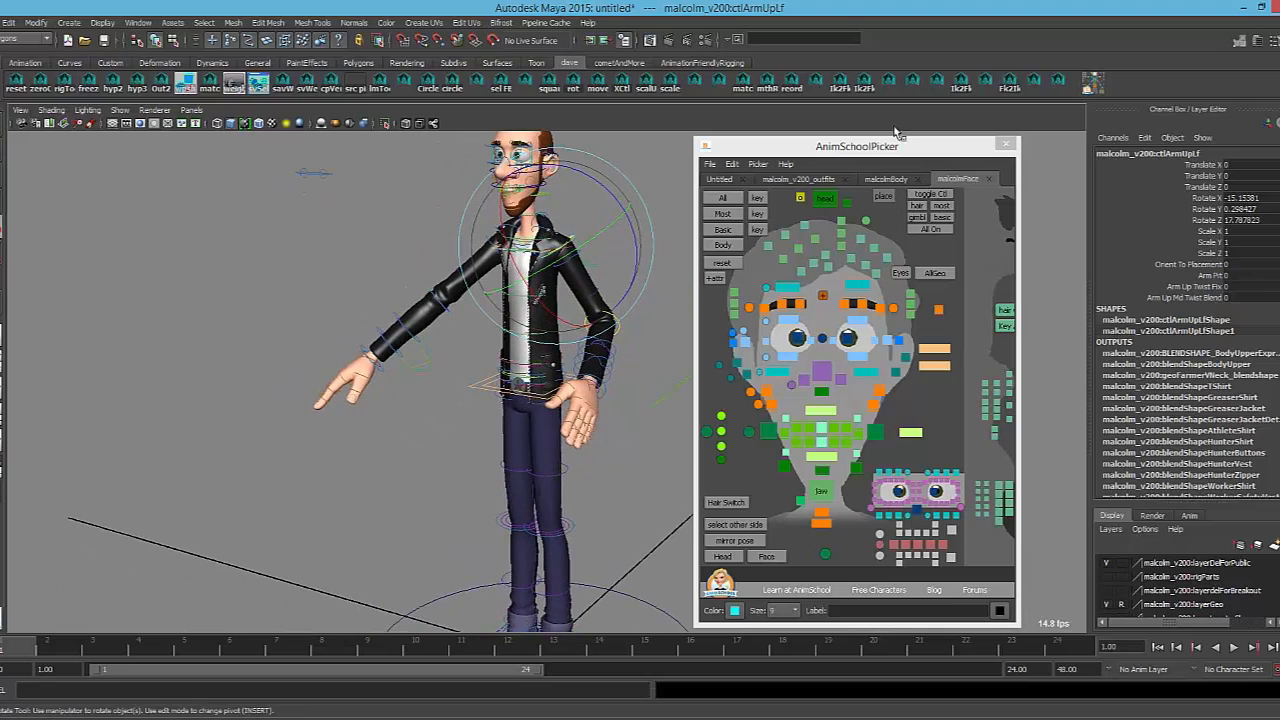
Move the picker window farther from the character and select the main Body control in the malcolmBody picker
left_click_drag(843, 147, 901, 144)
middle_click_drag(567, 427, 588, 463, "alt")
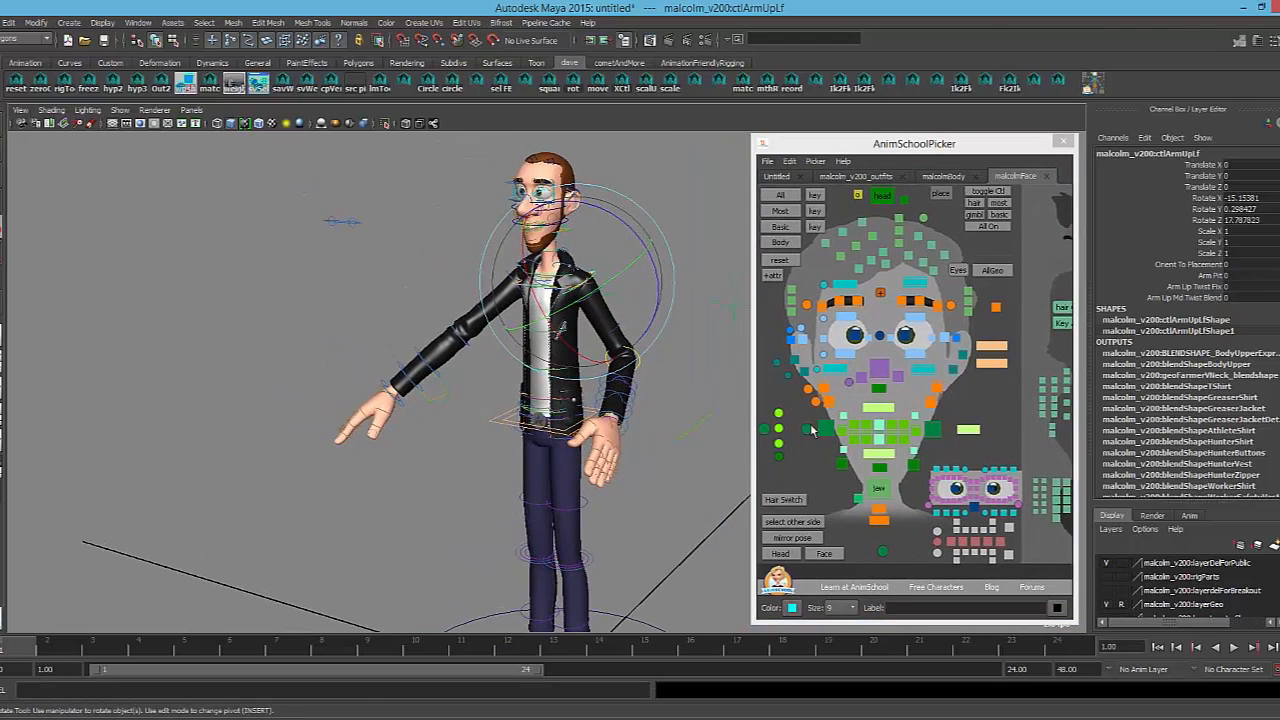
middle_click_drag(559, 347, 573, 398, "alt")
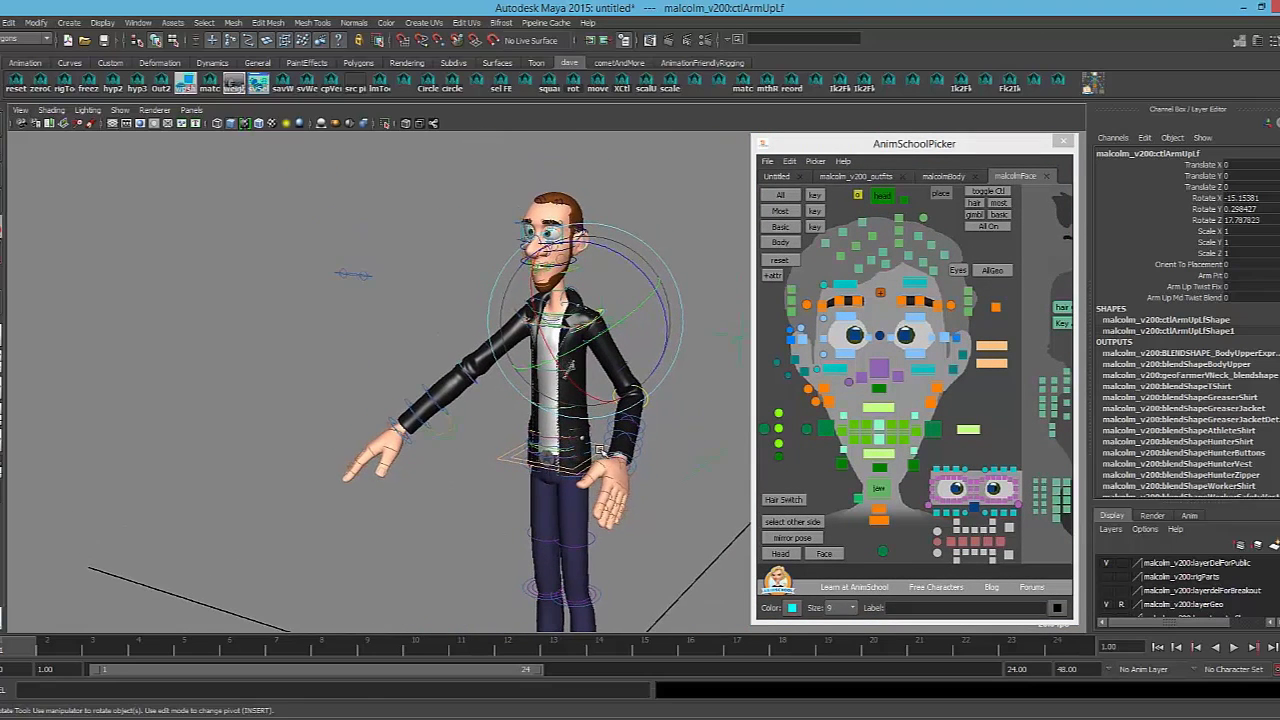
middle_click_drag(617, 494, 620, 418, "alt")
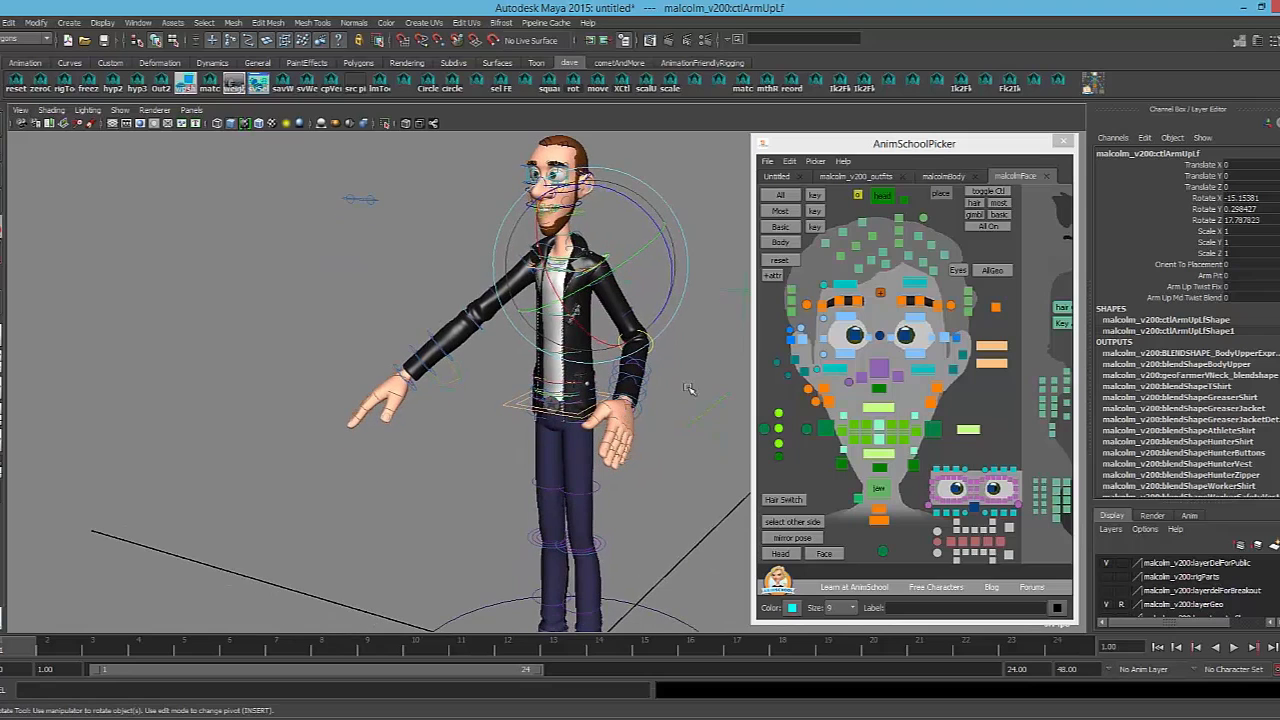
left_click(943, 176)
left_click(895, 325)
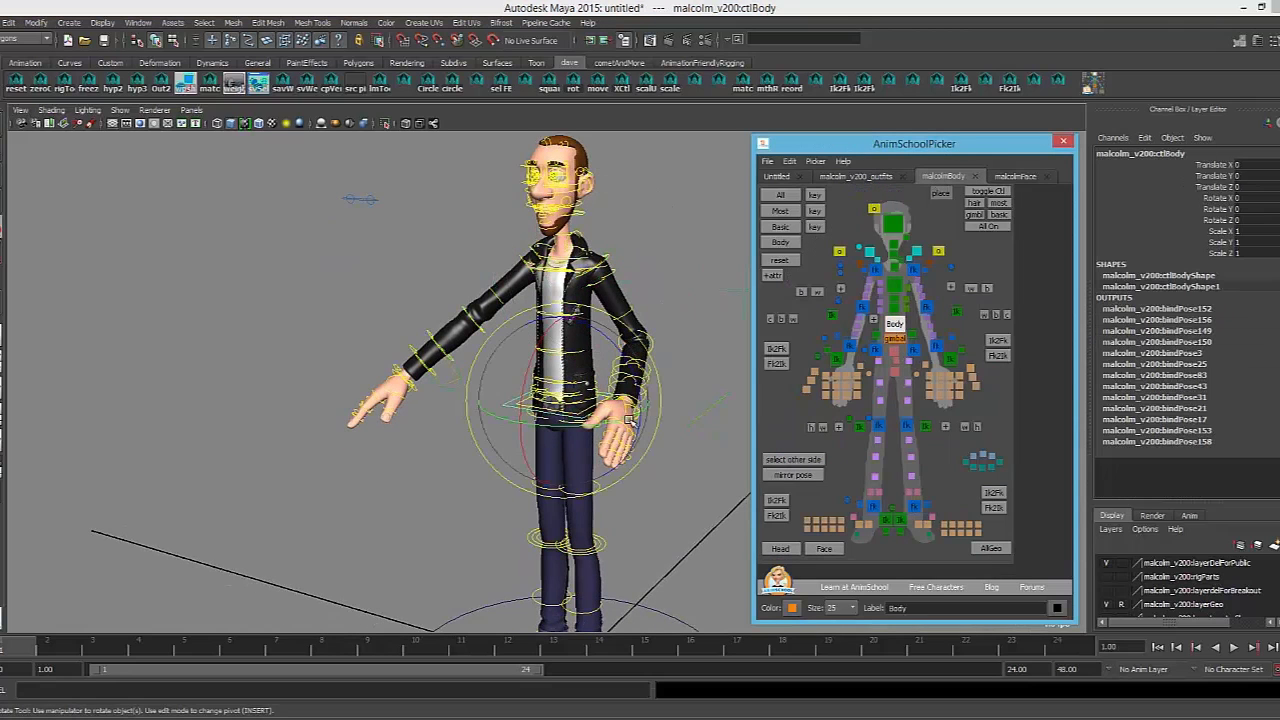
Test-move the whole character with the Body control and undo the move
left_click_drag(596, 422, 602, 410, "alt")
right_click_drag(602, 412, 615, 406, "alt")
key("w")
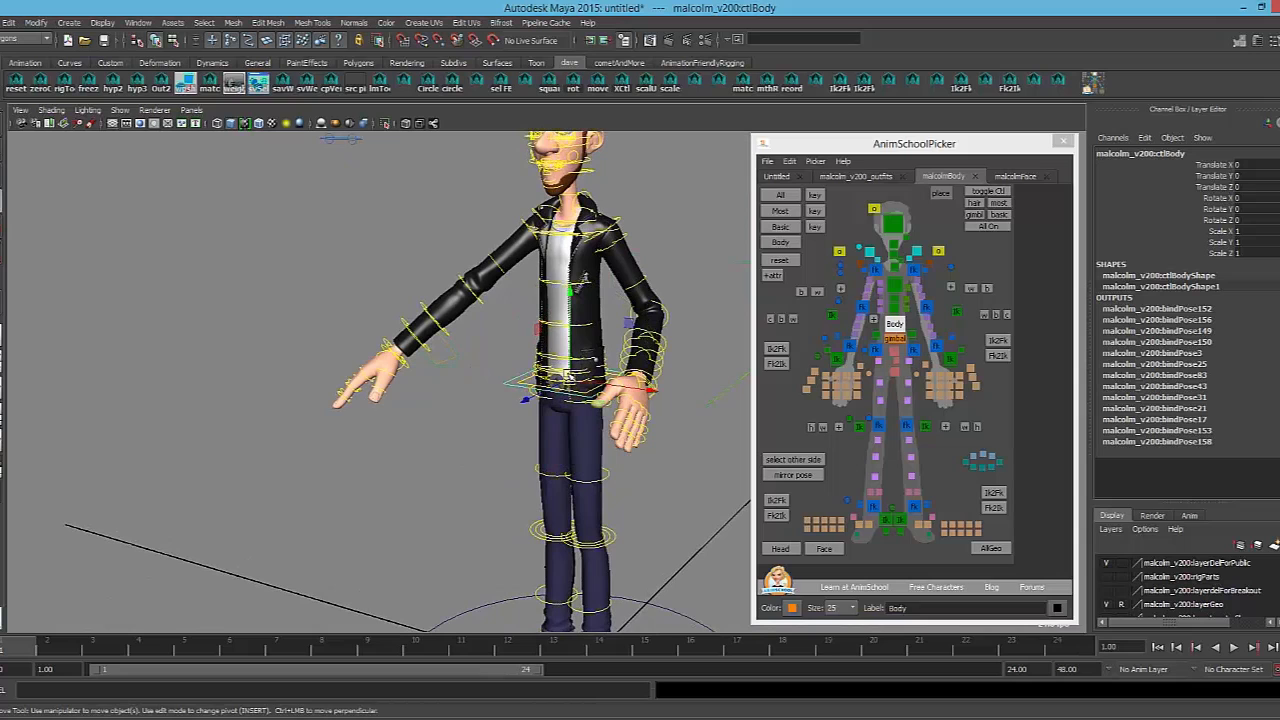
left_click_drag(567, 373, 606, 455)
middle_click_drag(605, 453, 594, 400)
key("ctrl+z")
Select the body gimbal control, test-rotate the character with it, and undo the rotation
left_click(900, 341)
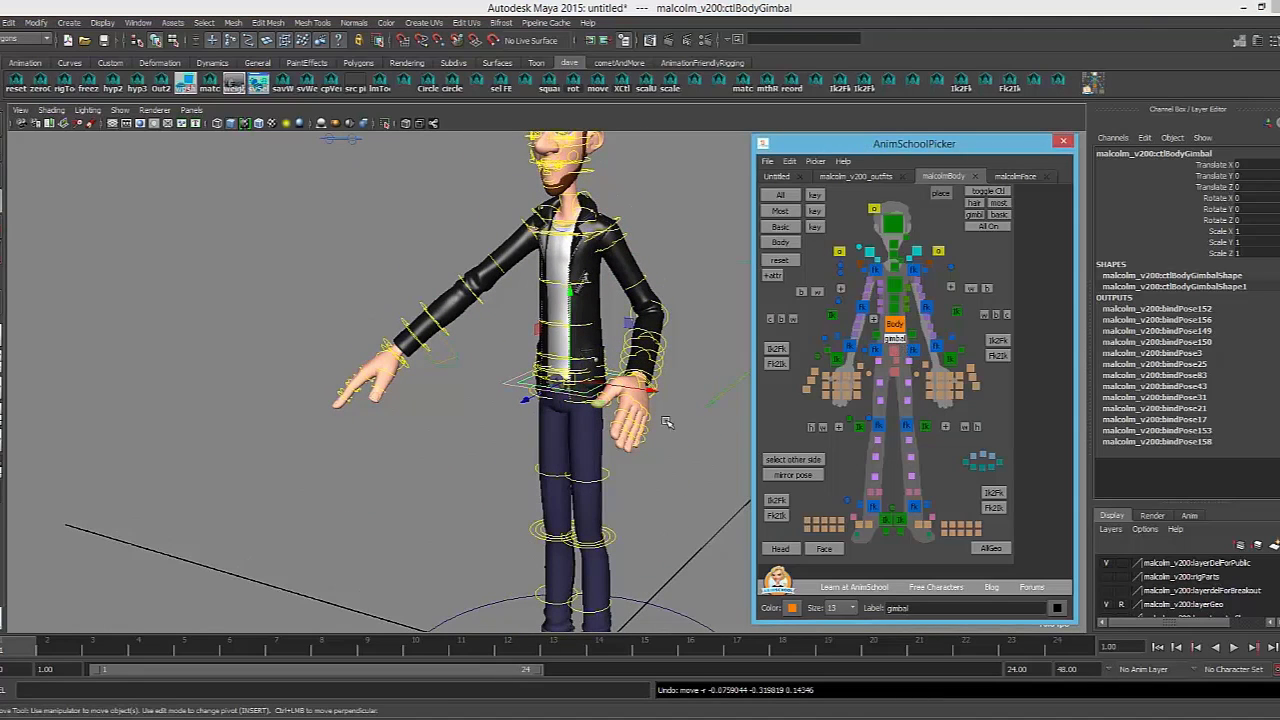
key("e")
left_click_drag(628, 420, 835, 366)
key("ctrl+z")
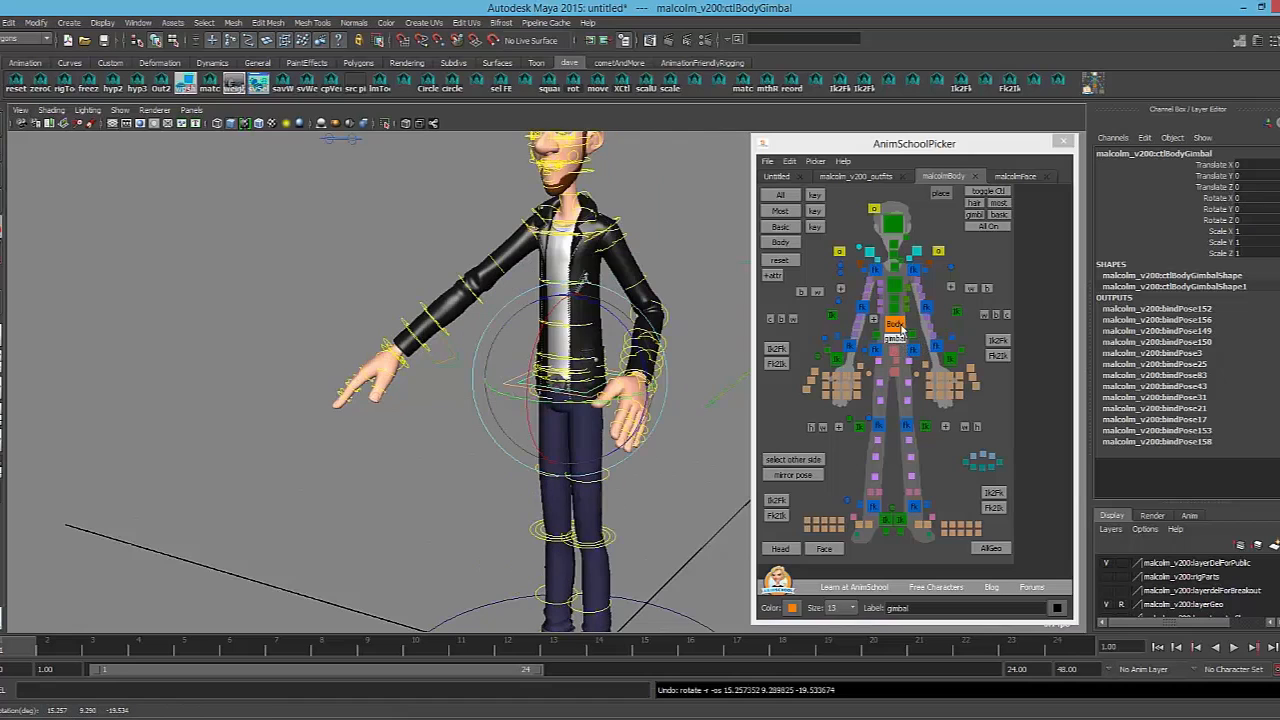
Bend the character forward with the Body control to about 59.15 degrees in X, and set the Rotate tool's mode to Gimbal
left_click(899, 326)
left_click_drag(530, 370, 521, 413)
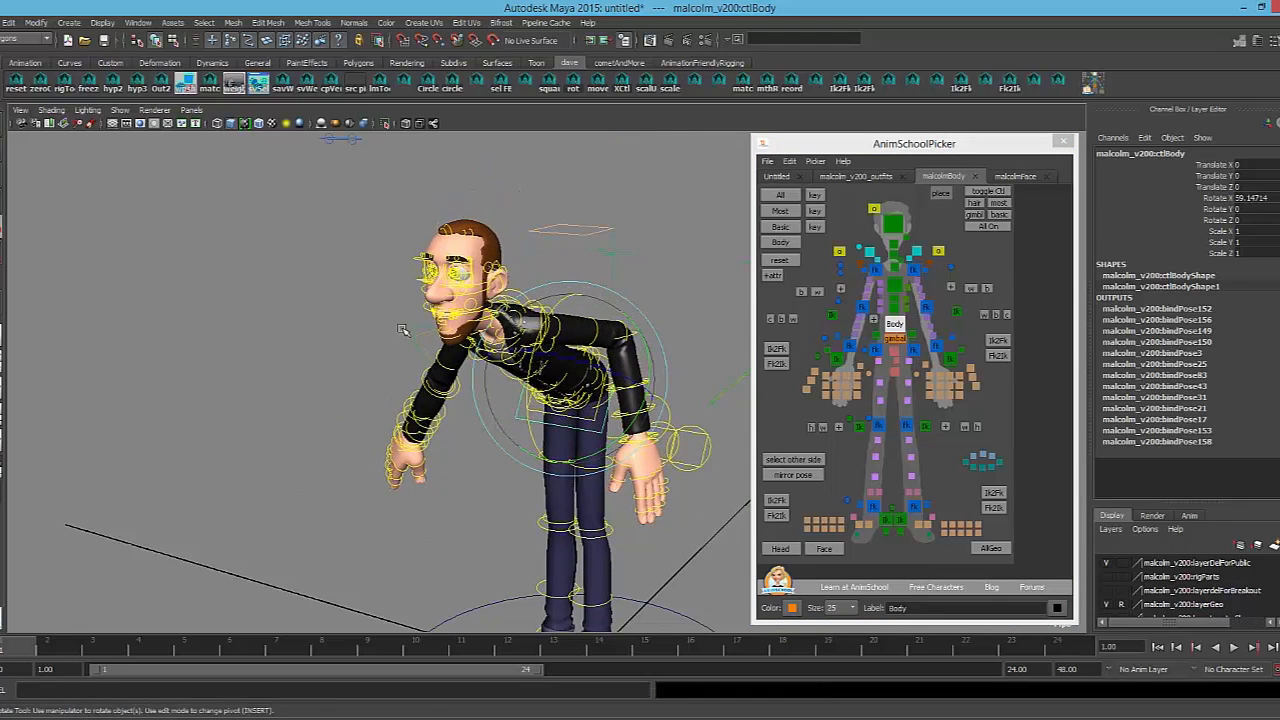
double_click(3, 232)
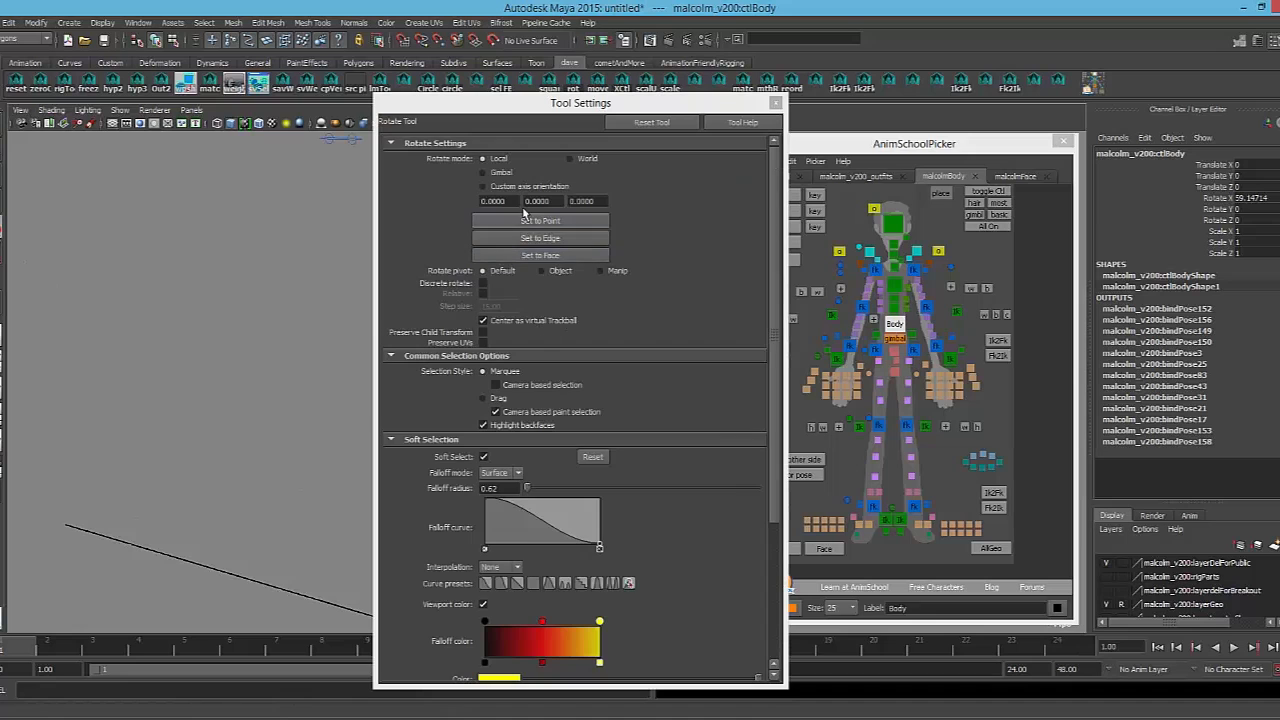
left_click(775, 102)
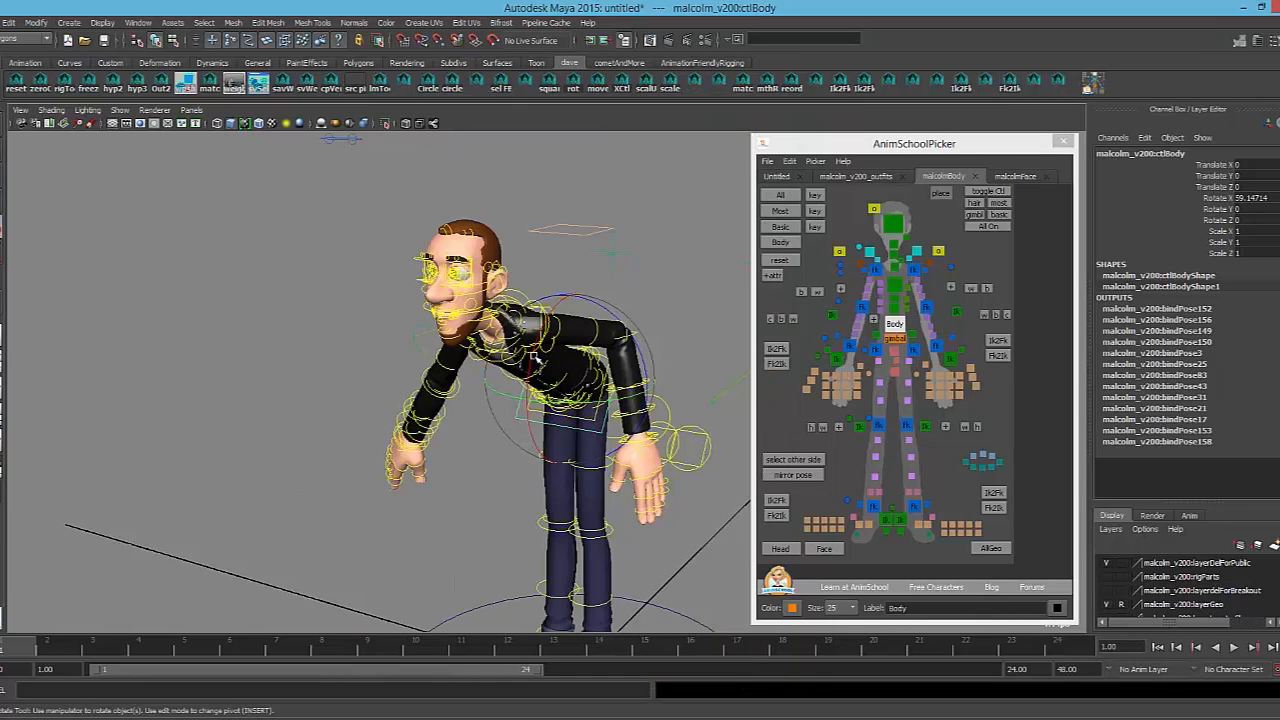
Rotate the Body control in Gimbal mode to about -10.49 degrees in X and -79.59 degrees in Y
left_click_drag(534, 356, 677, 354)
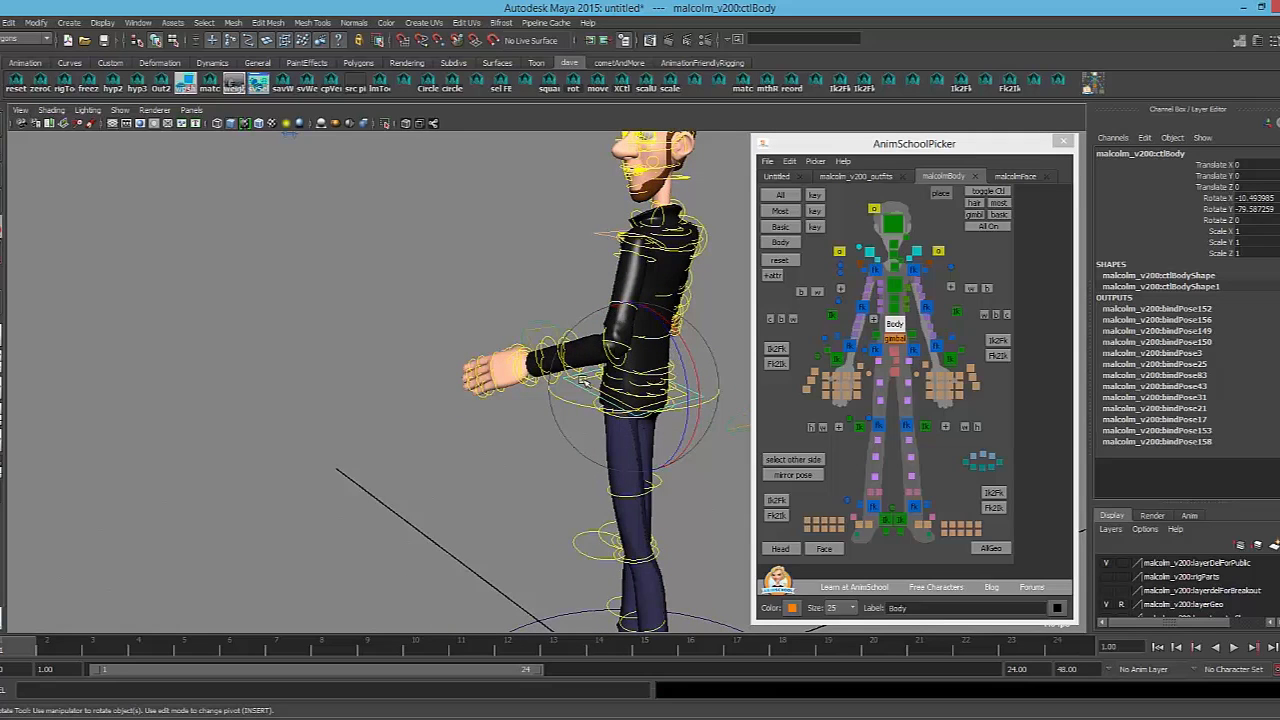
left_click(588, 456)
key("ctrl+z")
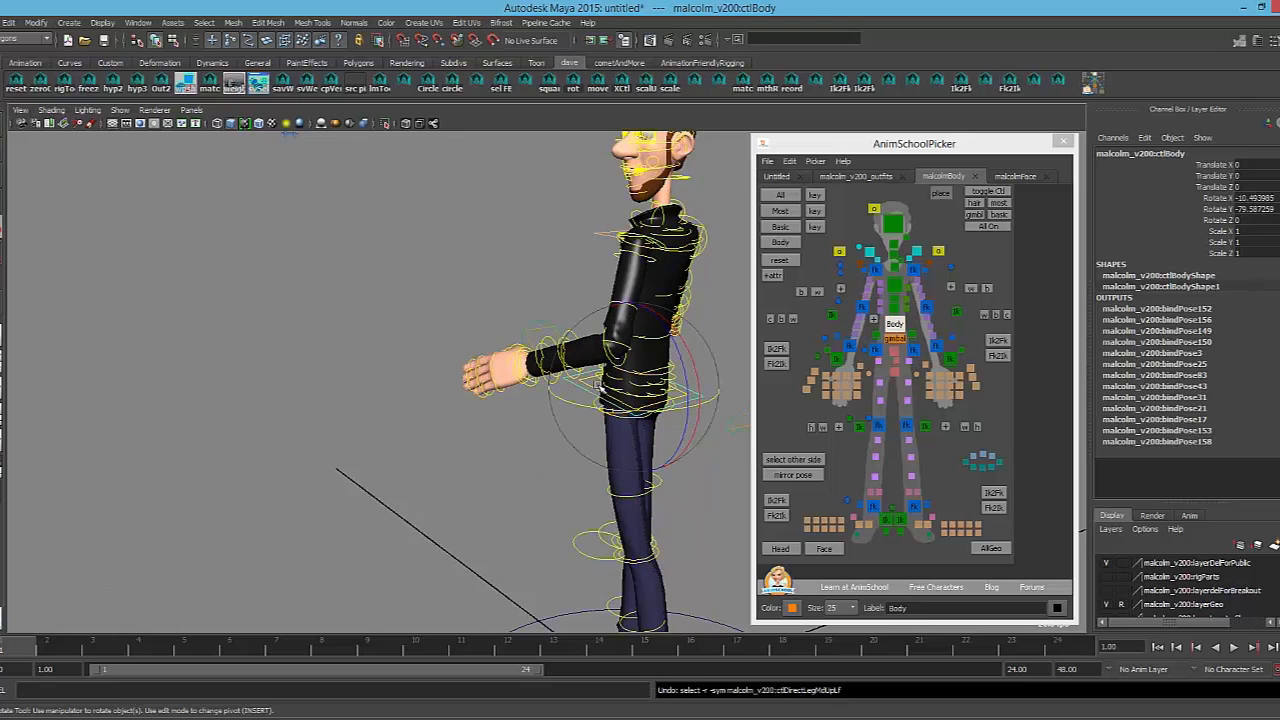
Select the body gimbal control and examine its rotation axes on the turned body from several angles
left_click(896, 339)
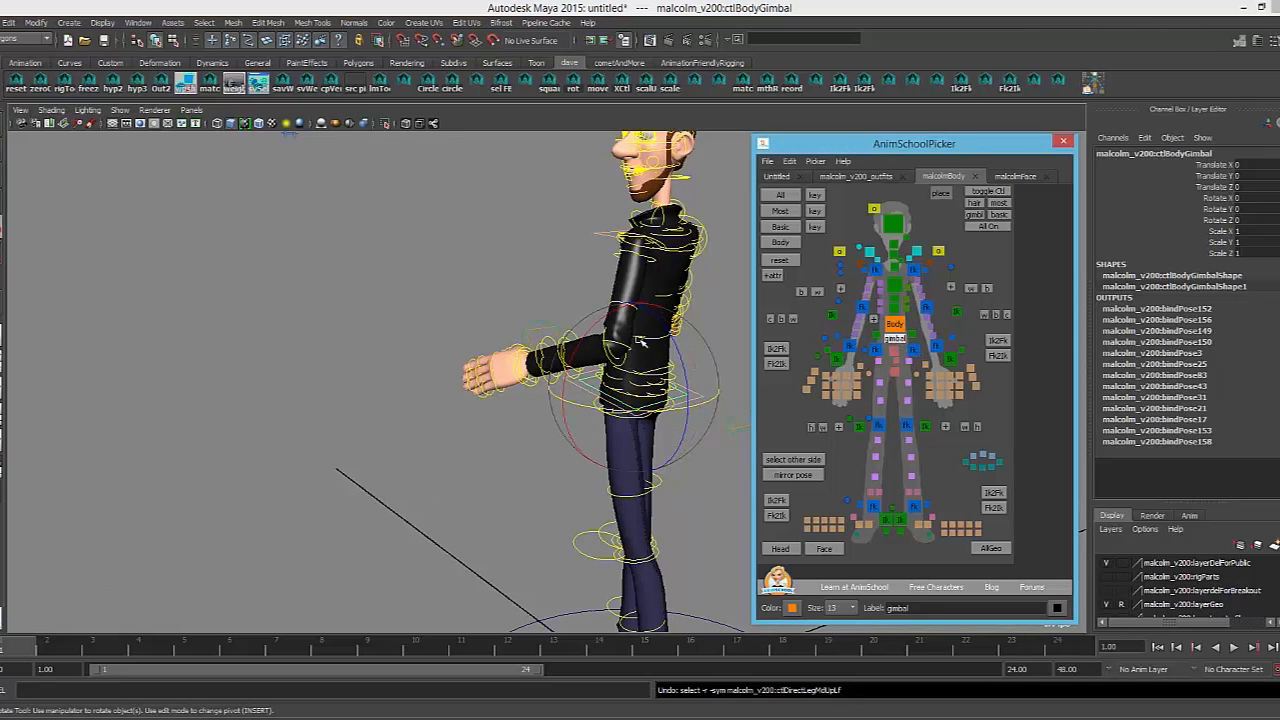
left_click(617, 310)
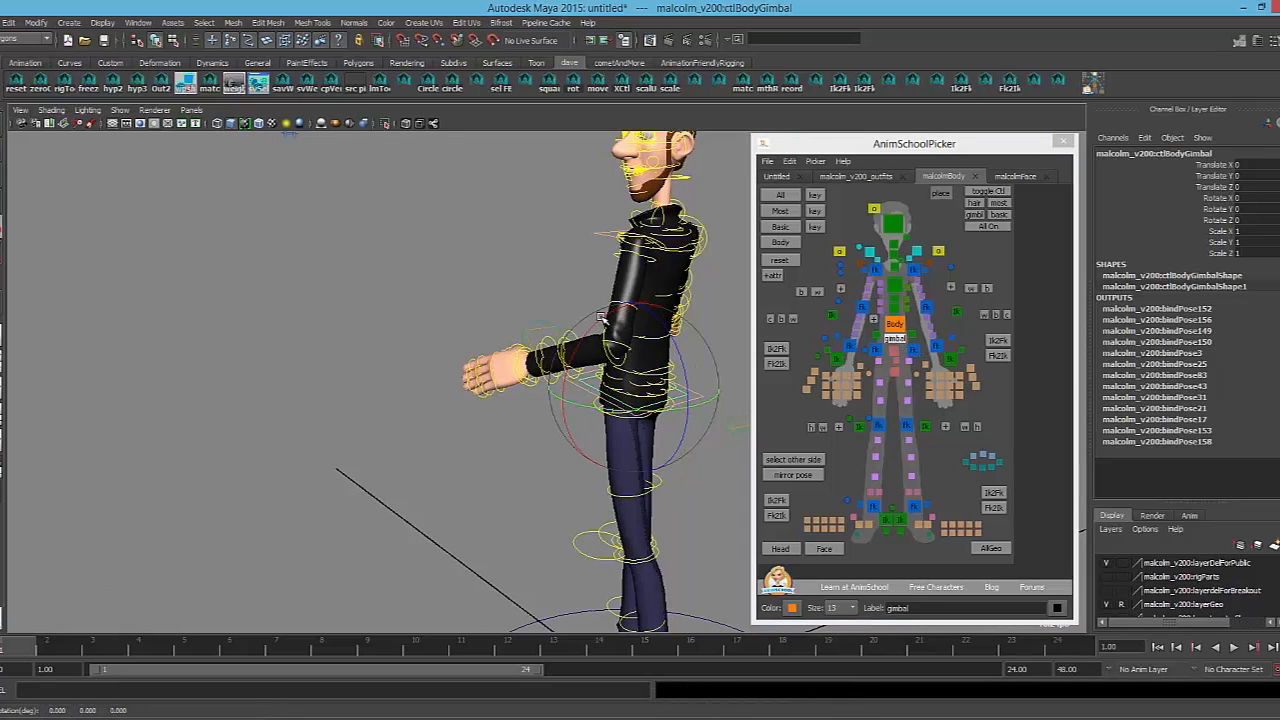
left_click_drag(596, 384, 549, 348, "alt")
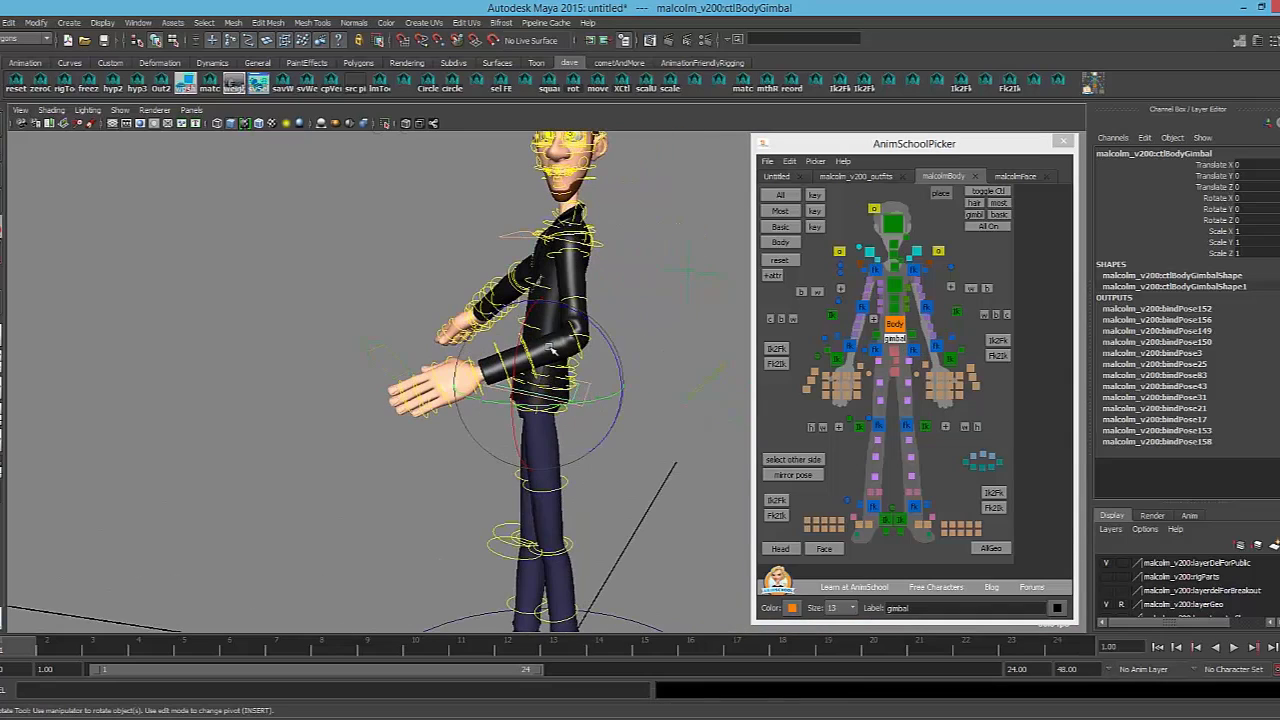
left_click_drag(527, 408, 493, 410, "alt")
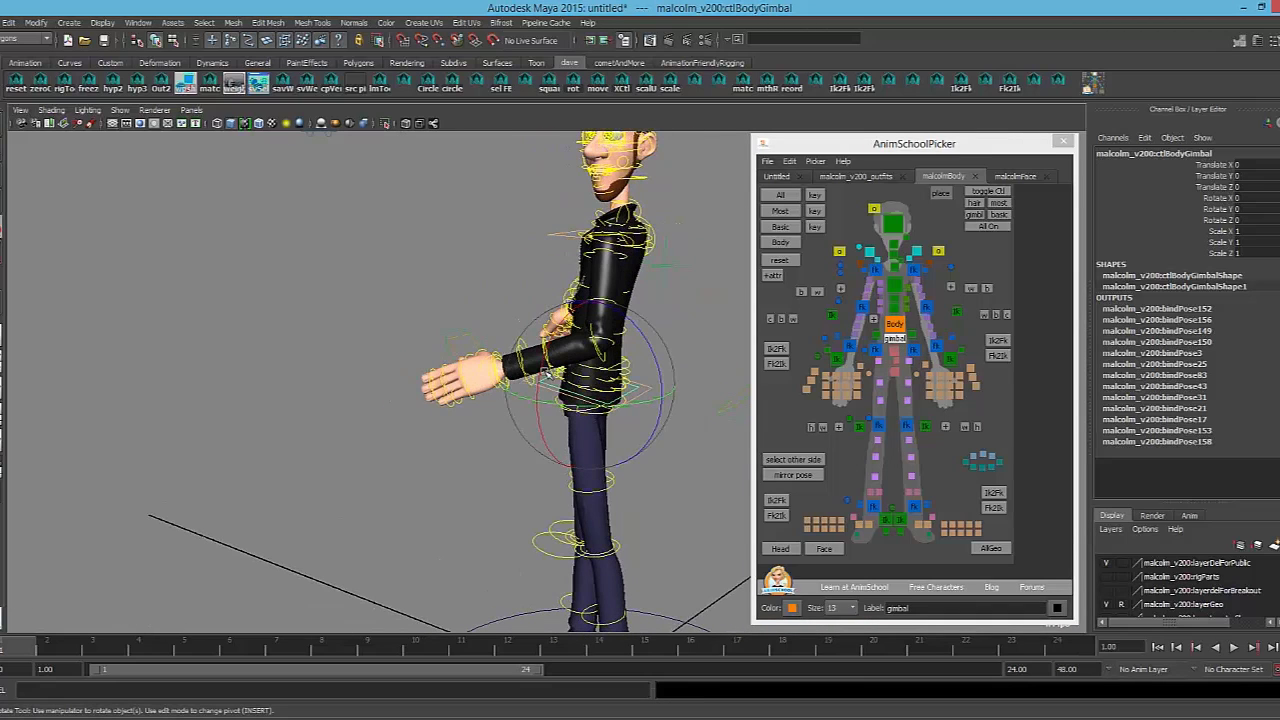
Reselect the main Body control and set the Rotate tool's mode to Local
left_click(894, 326)
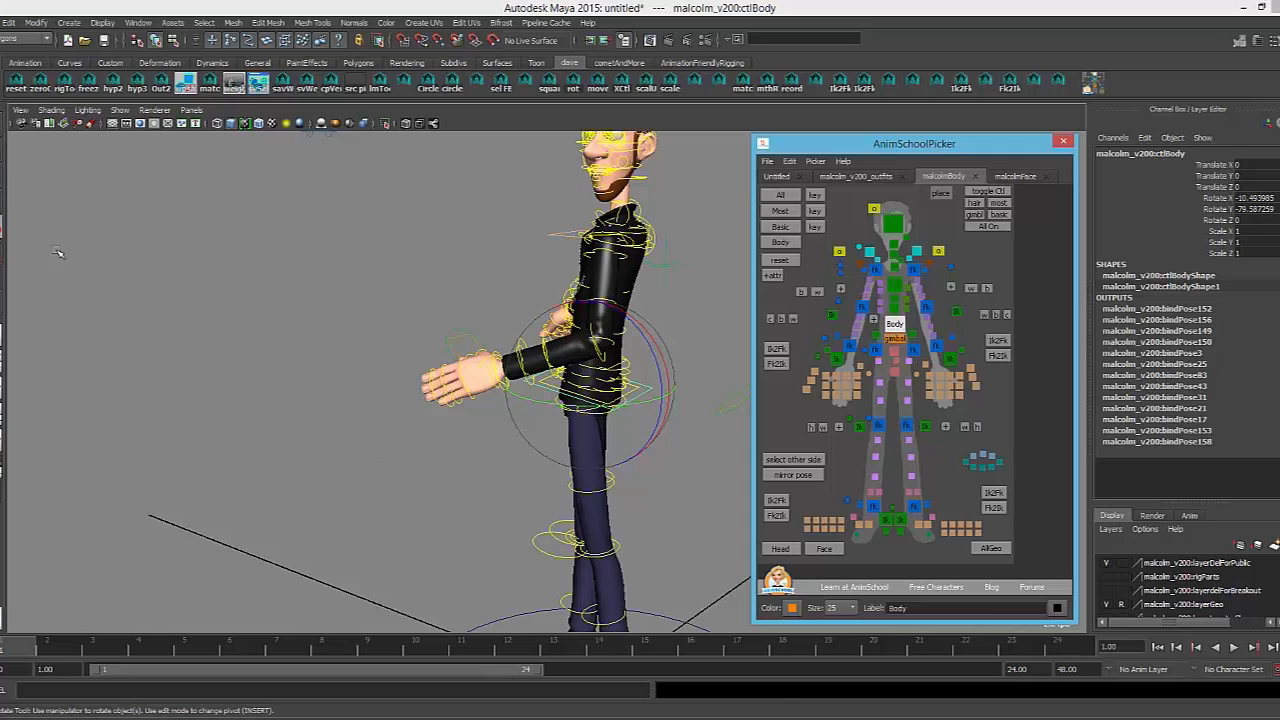
double_click(2, 235)
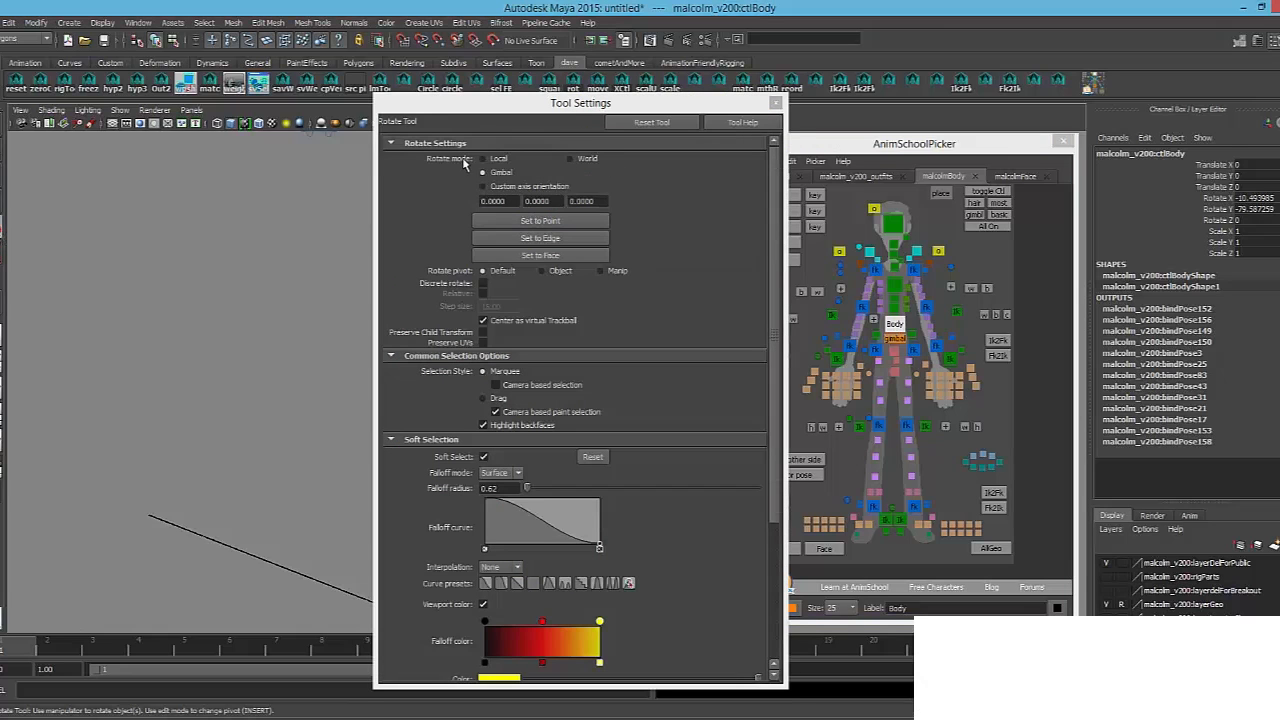
left_click(491, 159)
left_click(775, 104)
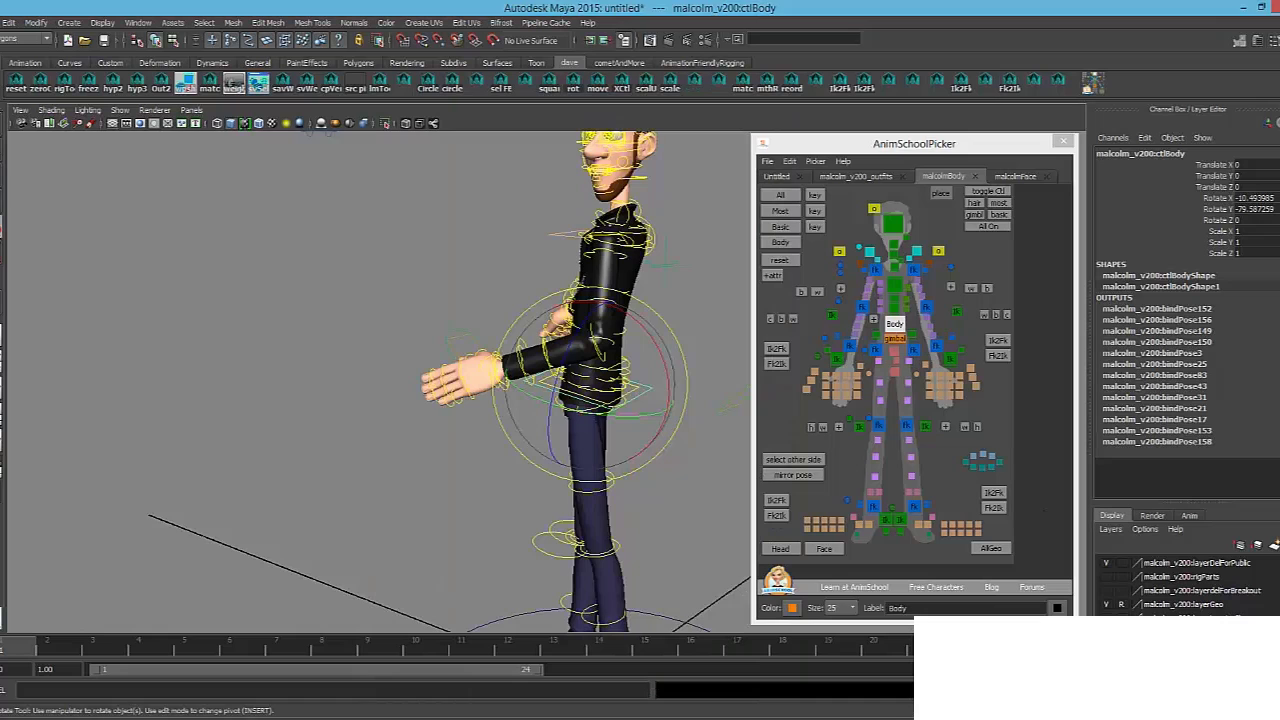
Rotate the Body control to about -1.65, -0.36 and 6.41 degrees in X, Y and Z
left_click_drag(325, 395, 522, 402, "alt")
mouse_move(522, 402)
left_mouse_down("alt")
mouse_move(582, 411)
mouse_move(608, 390)
mouse_move(616, 408)
mouse_move(567, 414)
mouse_move(541, 385)
left_mouse_up("alt")
left_click_drag(576, 312, 576, 328)
right_click_drag(574, 334, 505, 400, "alt")
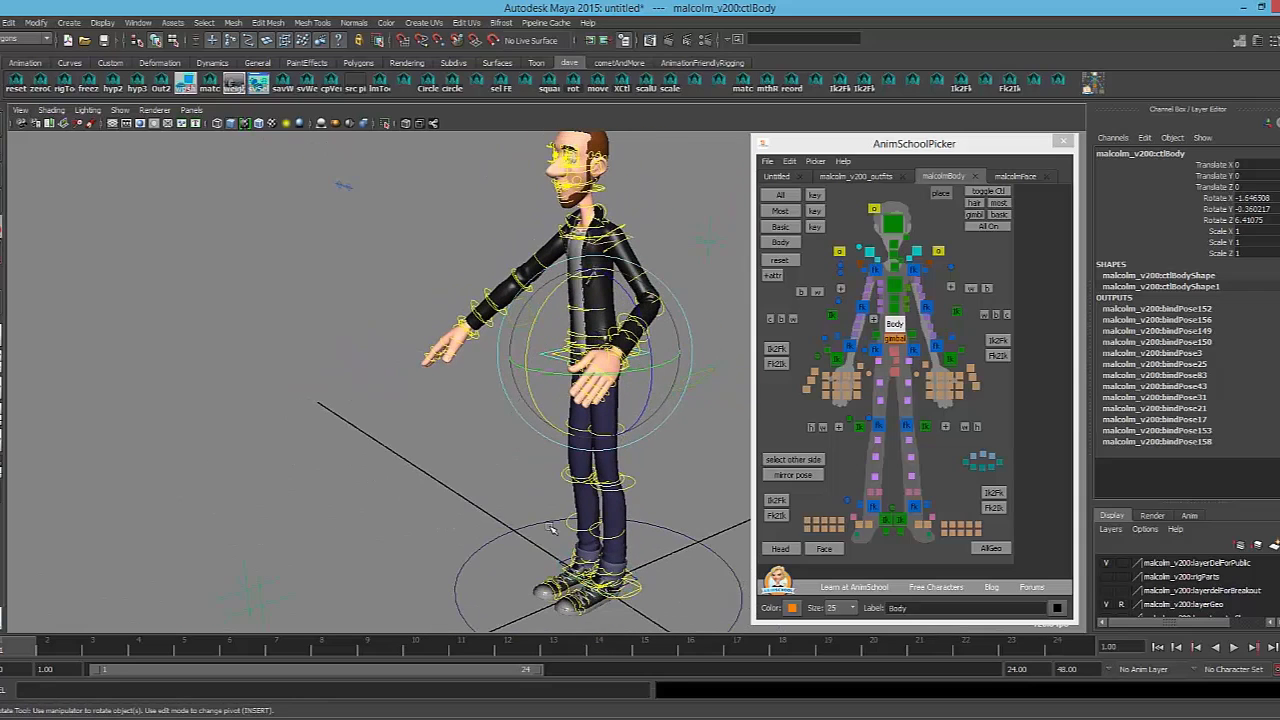
Select the left IK foot control and lift the foot to about 0.37, 0.64 and -0.18 in X, Y and Z
middle_click_drag(553, 524, 565, 434, "alt")
left_click(900, 520)
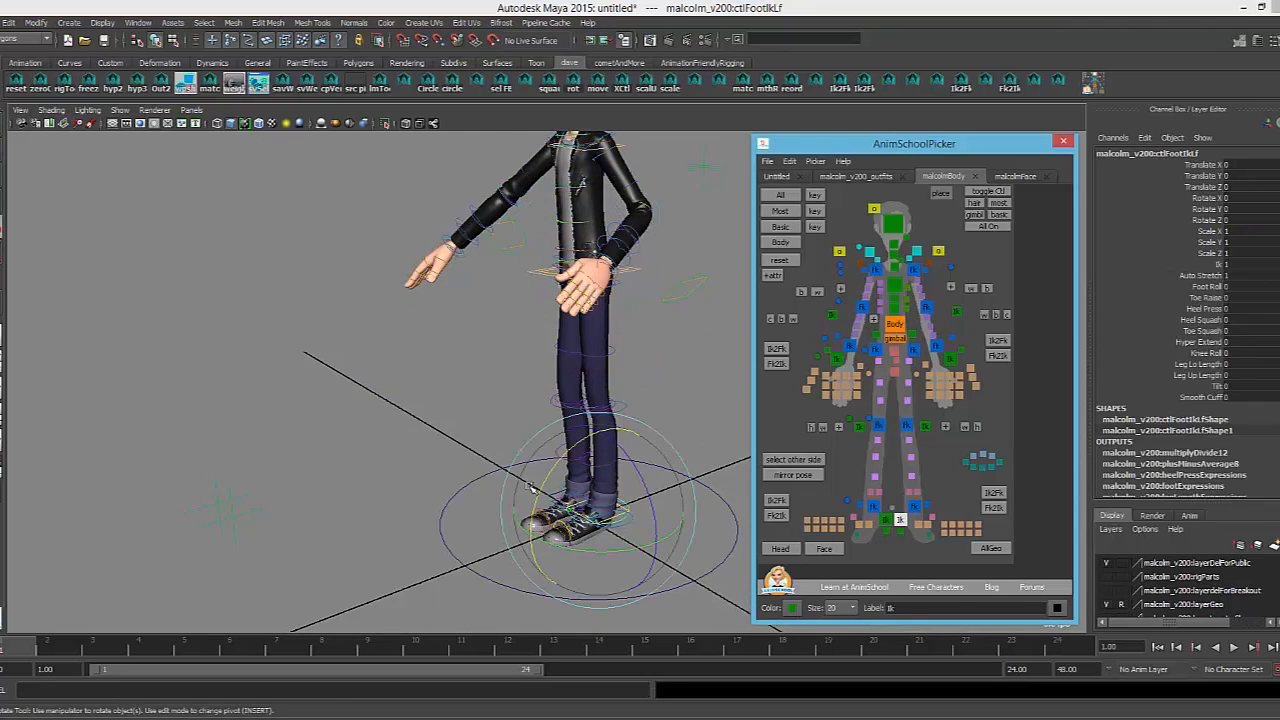
left_click_drag(531, 487, 588, 458, "alt")
key("w")
left_click_drag(489, 528, 452, 506)
left_click_drag(501, 506, 425, 500, "alt")
middle_click_drag(425, 500, 420, 485, "alt")
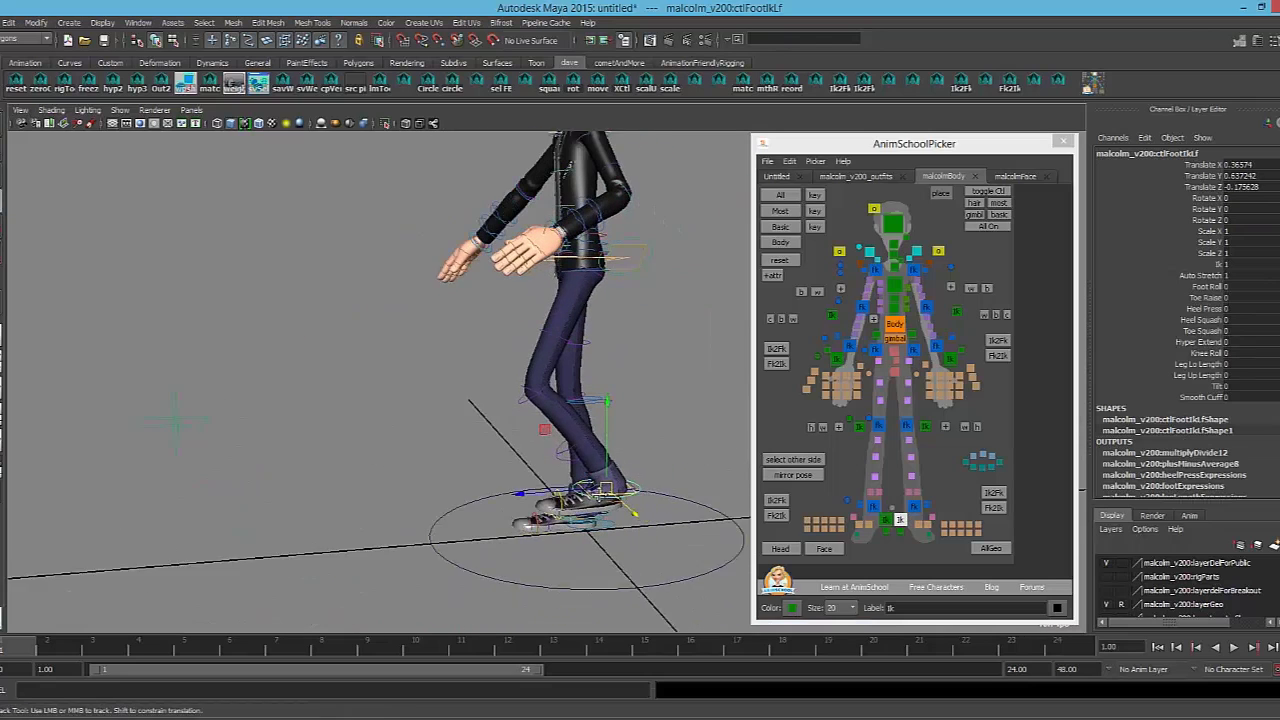
Step the left foot forward to about -0.20, 0.90 and 1.86 in X, Y and Z, and undo both foot moves
middle_click_drag(600, 492, 568, 480, "alt")
left_click_drag(573, 478, 548, 450)
right_click_drag(548, 450, 586, 443, "alt")
left_click_drag(586, 443, 566, 423, "alt")
middle_click_drag(566, 423, 657, 414, "alt")
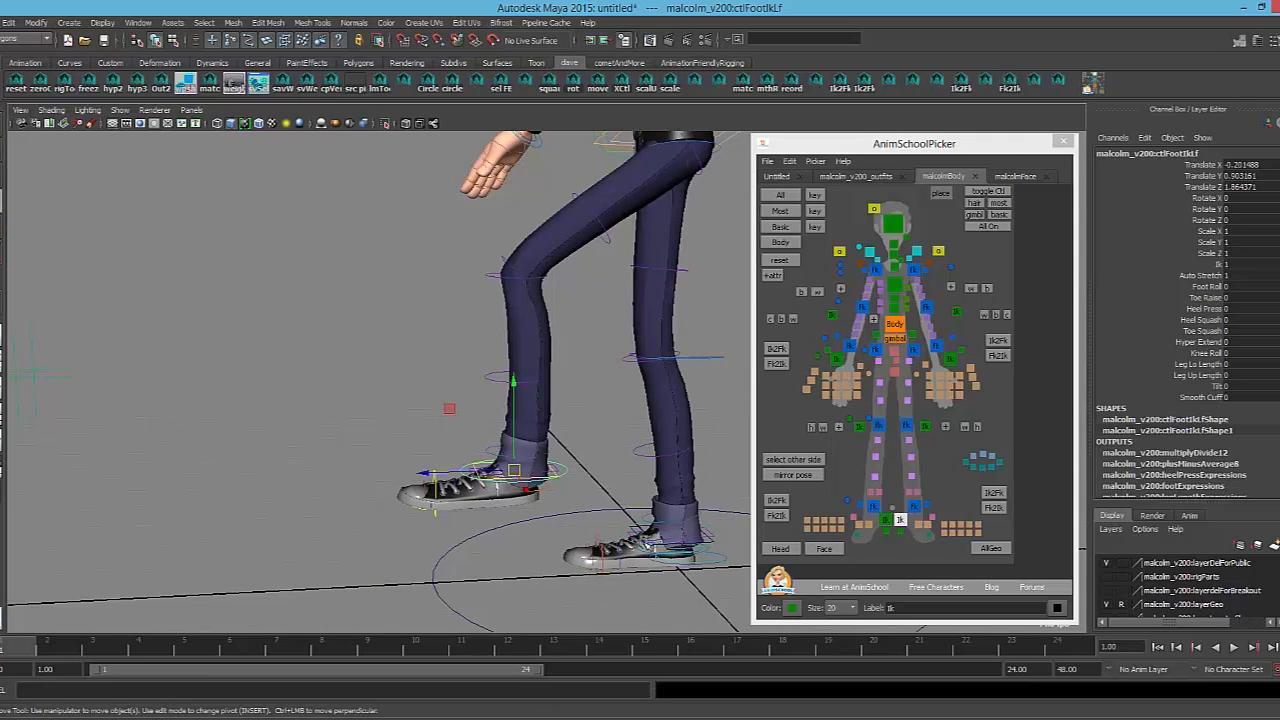
key("ctrl+z")
key("ctrl+z")
Set the left foot's Foot Roll to -0.8 so it rocks back on the heel
middle_click_drag(677, 575, 630, 490, "alt")
right_click_drag(630, 490, 680, 490, "alt")
middle_click_drag(680, 490, 600, 440, "alt")
right_click_drag(600, 440, 673, 436, "alt")
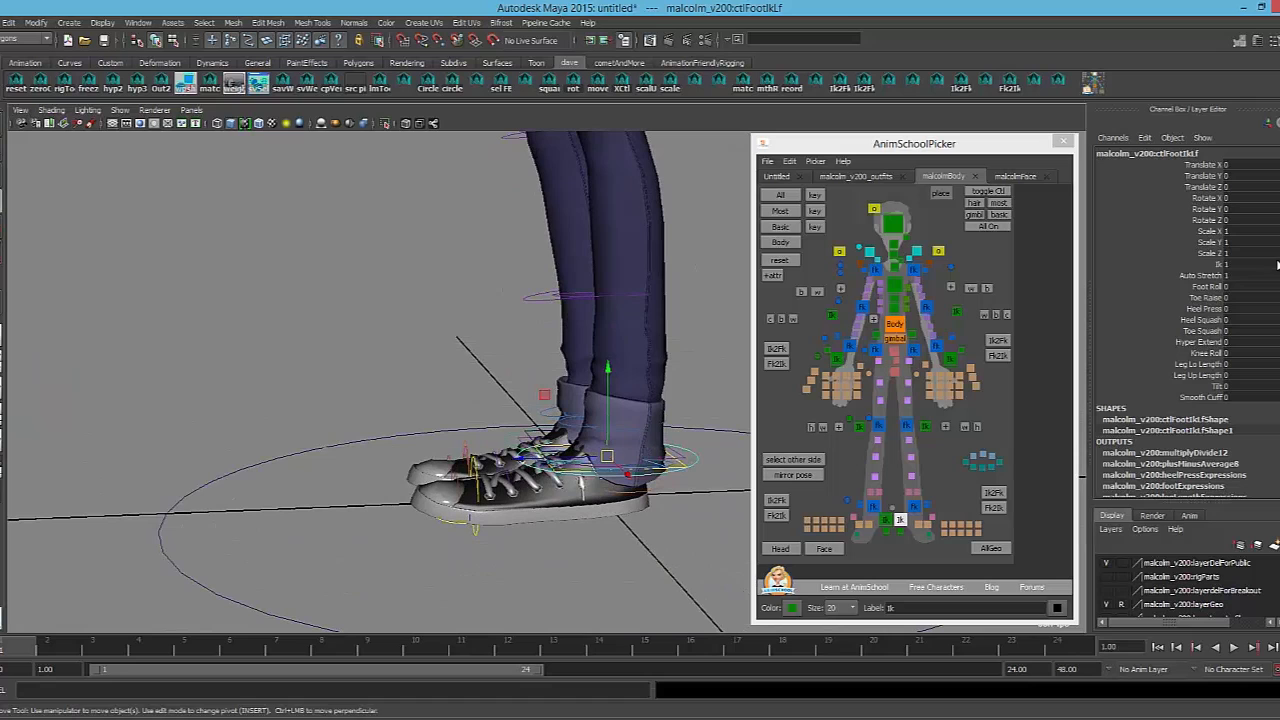
left_click(1206, 288)
mouse_move(565, 341)
middle_mouse_down()
mouse_move(530, 342)
mouse_move(578, 340)
mouse_move(505, 342)
mouse_move(568, 343)
mouse_move(556, 347)
middle_mouse_up()
middle_click_drag(598, 393, 594, 357, "alt")
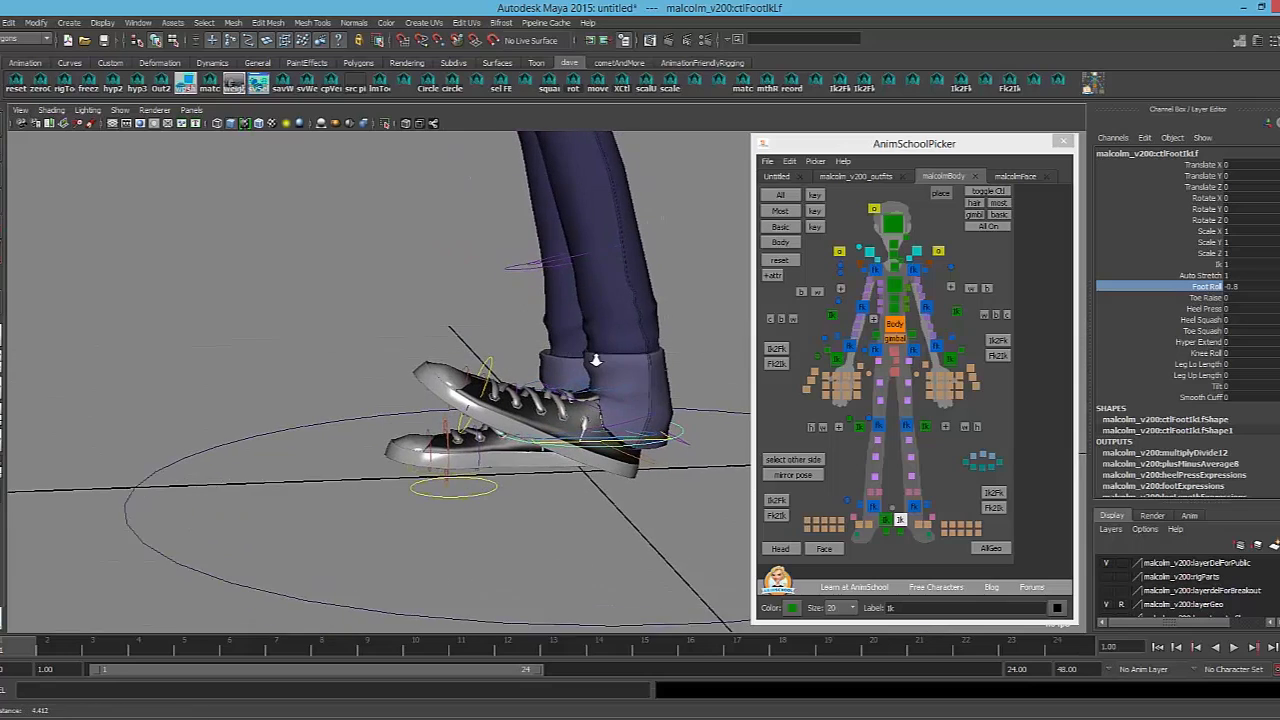
right_click_drag(594, 357, 622, 356, "alt")
Set the left foot's Heel Press to 0.57, test a lower value of 0.03, and undo that reduction
left_click(1194, 309)
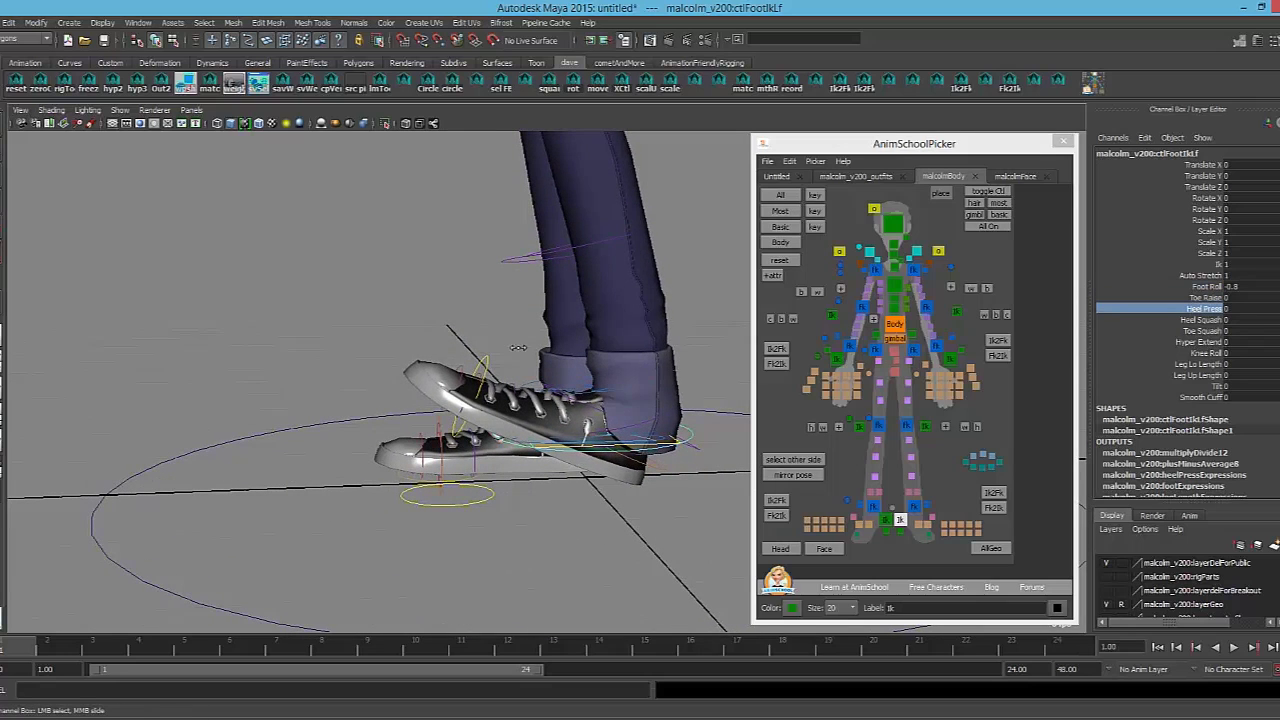
middle_click_drag(518, 347, 616, 377)
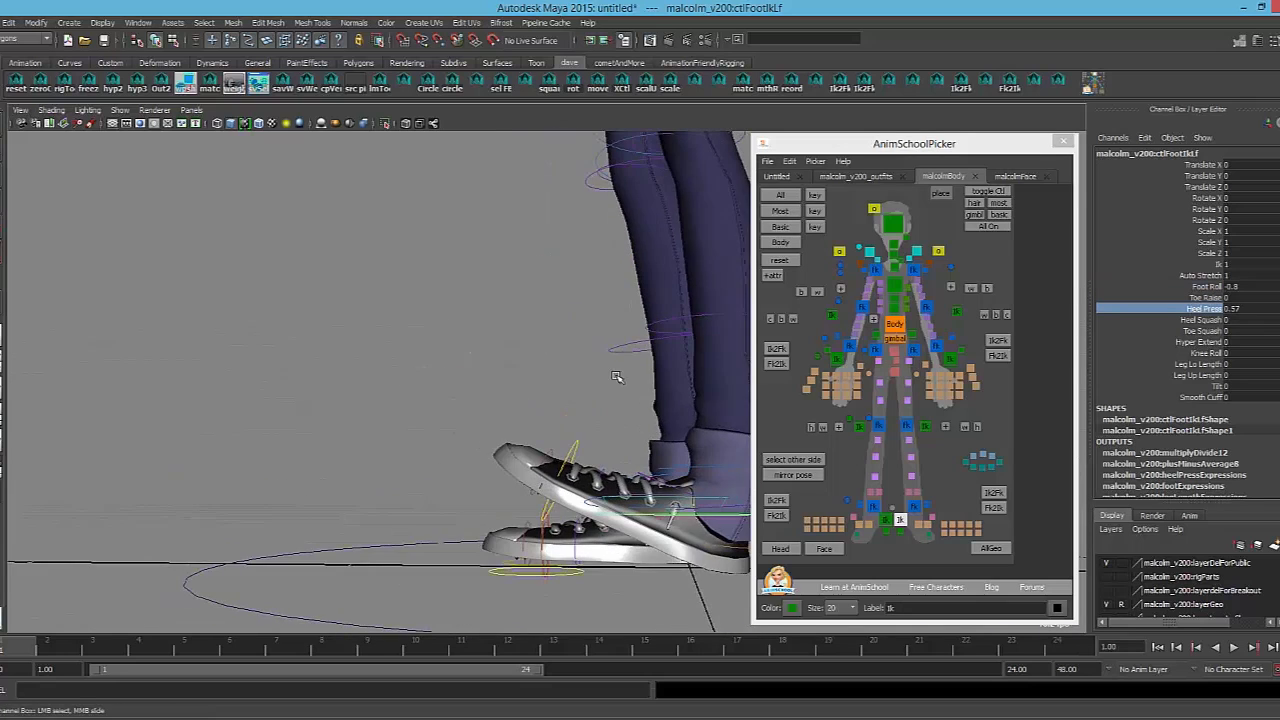
left_click_drag(616, 377, 589, 340, "alt")
middle_click_drag(589, 340, 579, 343)
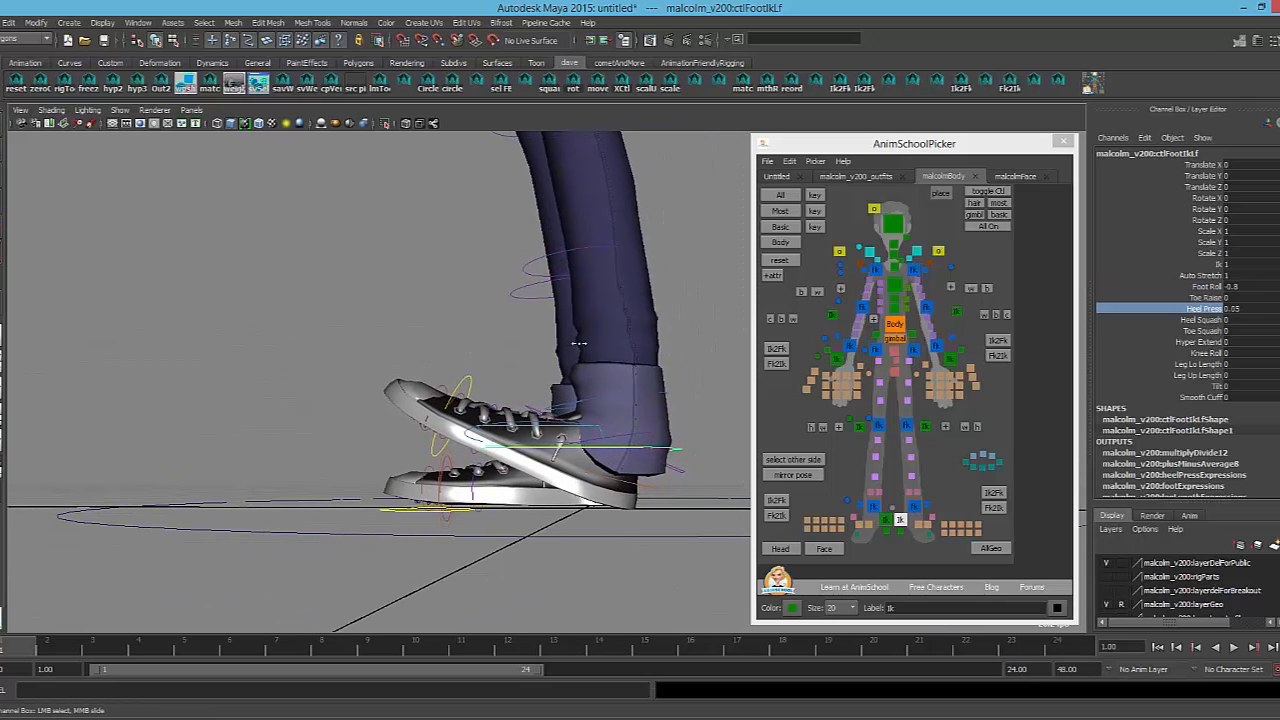
key("ctrl+z")
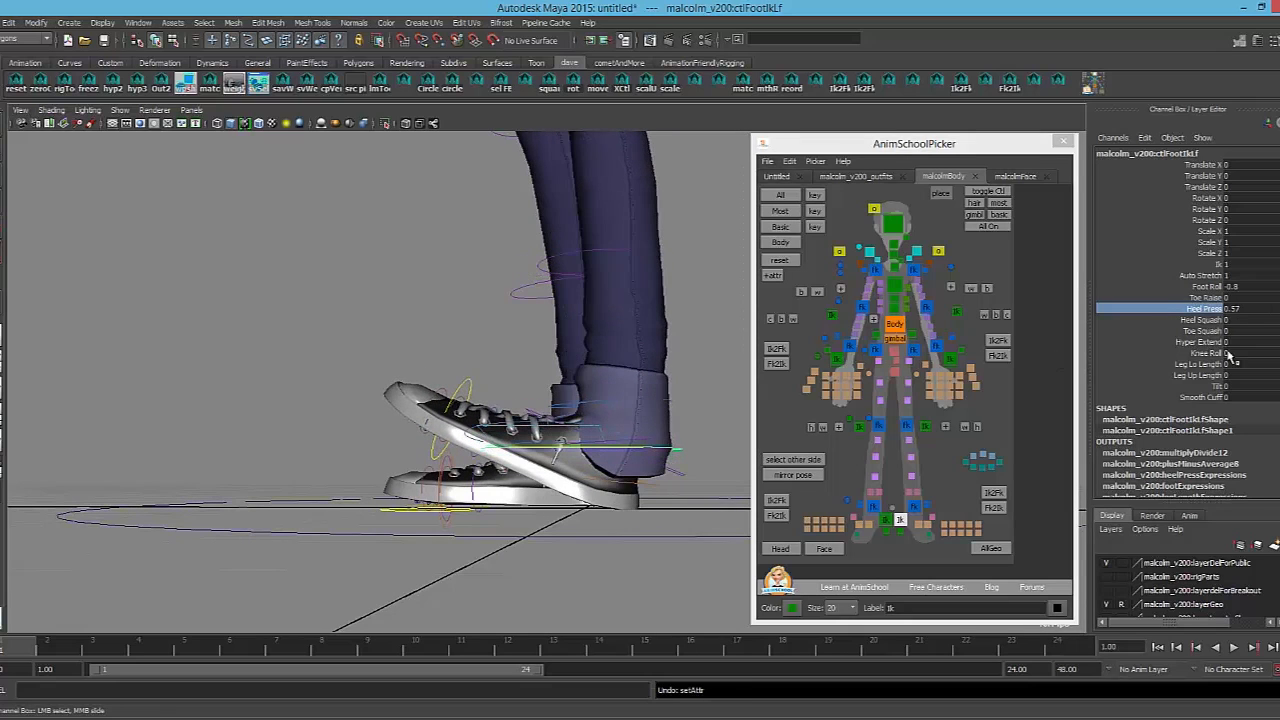
Set the left foot's Foot Roll to 1.62 so it rolls forward onto the ball of the foot
left_click(1203, 297)
left_click(1204, 287)
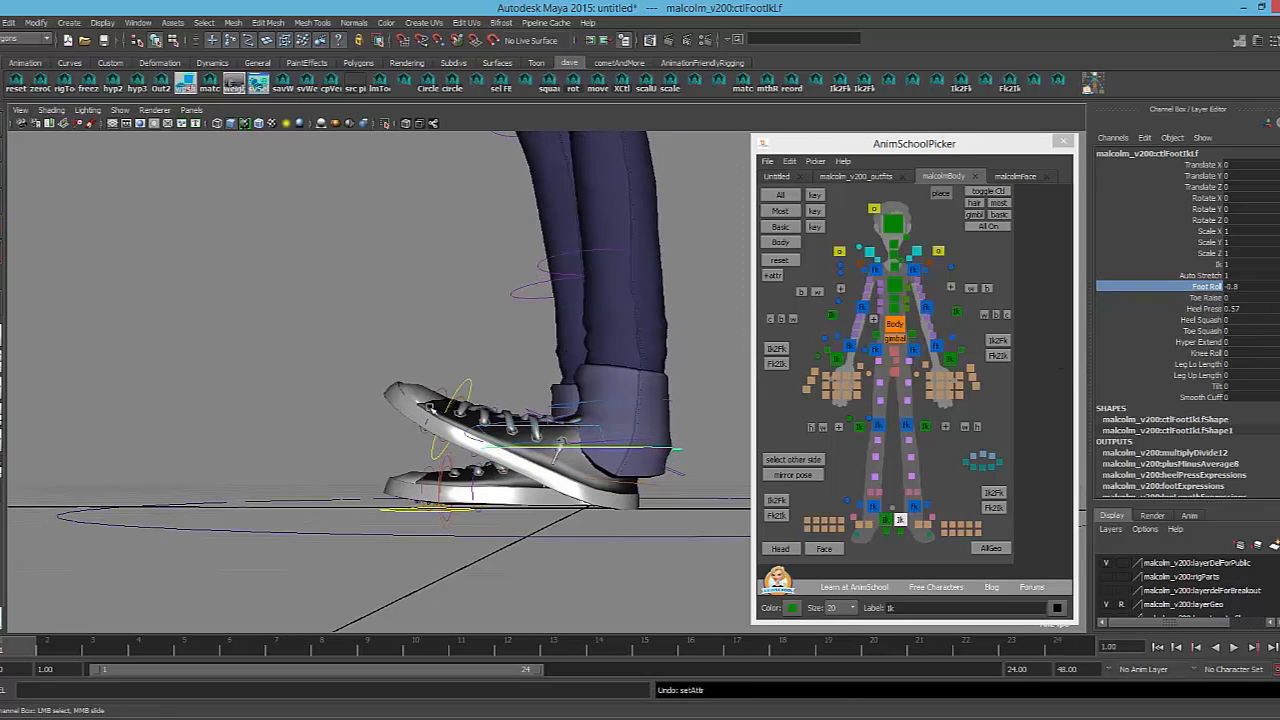
middle_click_drag(507, 416, 580, 419)
left_click_drag(580, 419, 600, 424, "alt")
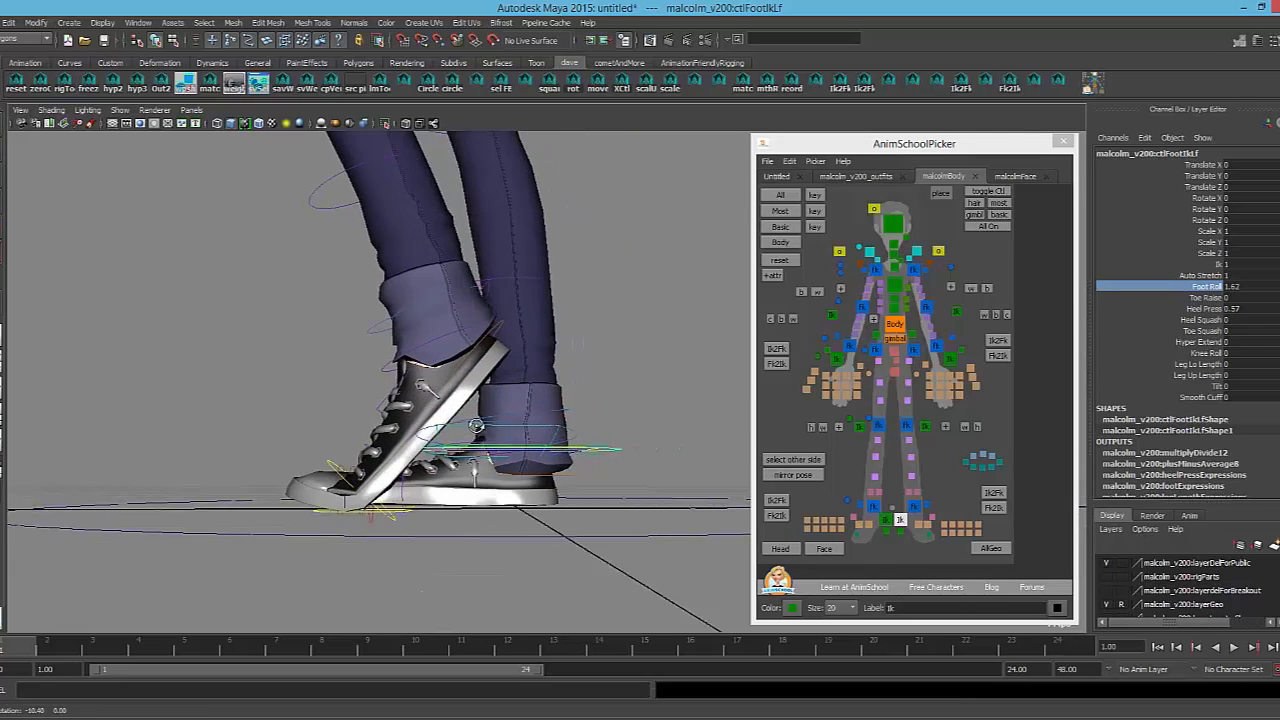
middle_click_drag(580, 440, 449, 448, "alt")
Set the left foot's Toe Raise to 0.2
left_click_drag(374, 470, 445, 486, "alt")
left_click(1185, 297)
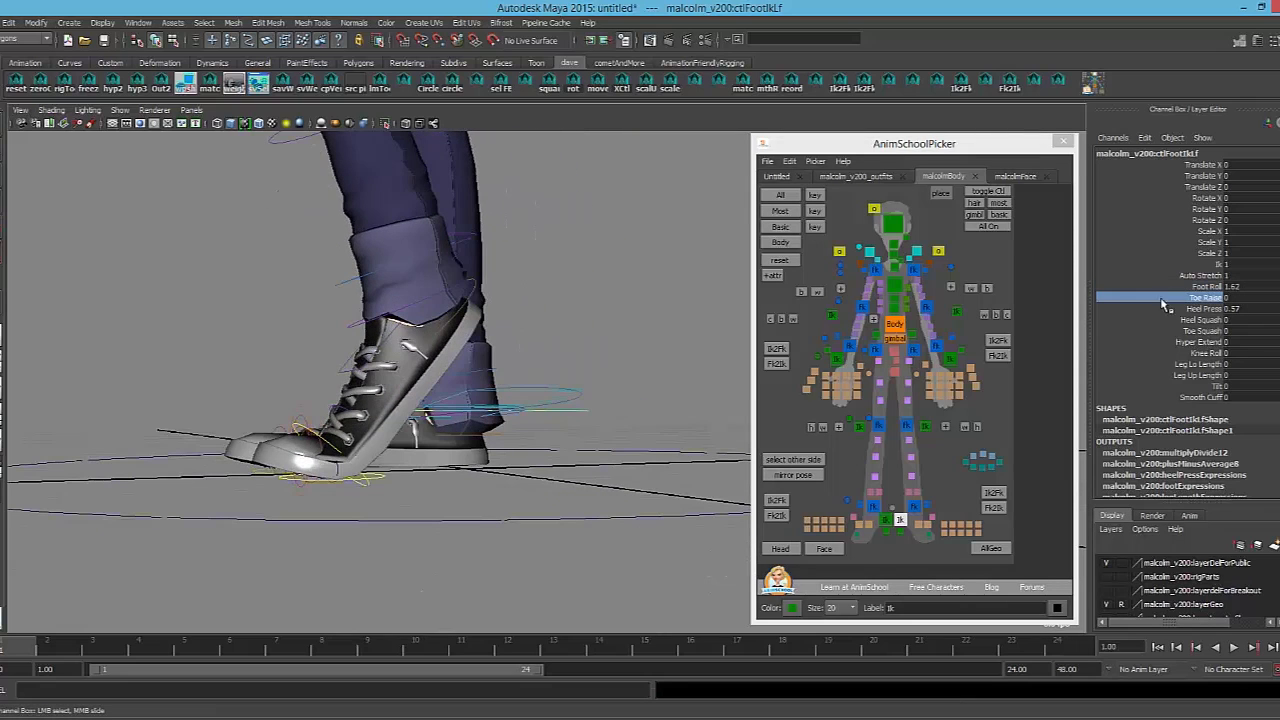
middle_click_drag(505, 381, 468, 388)
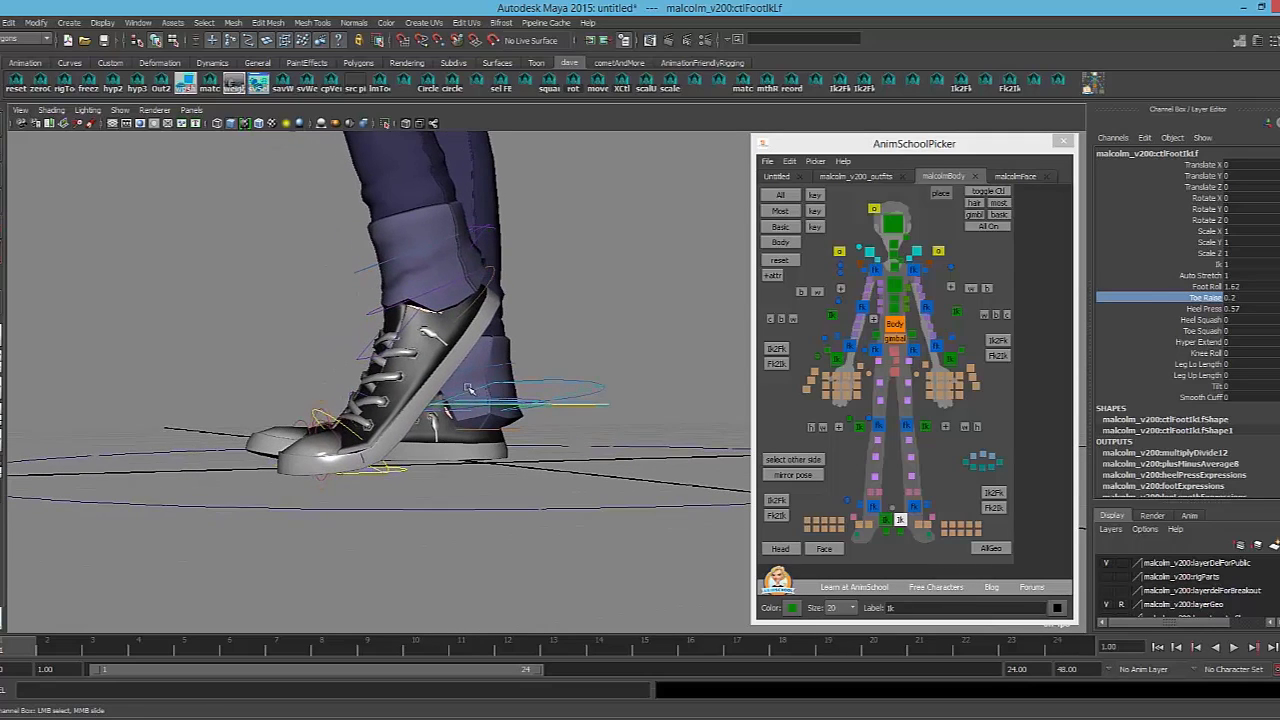
Set the left foot's Toe Squash to 1.2 while viewing the shoe from the front
left_click_drag(439, 451, 538, 456, "alt")
middle_click_drag(538, 456, 521, 453, "alt")
left_click_drag(521, 454, 556, 468, "alt")
left_click_drag(473, 438, 495, 436, "alt")
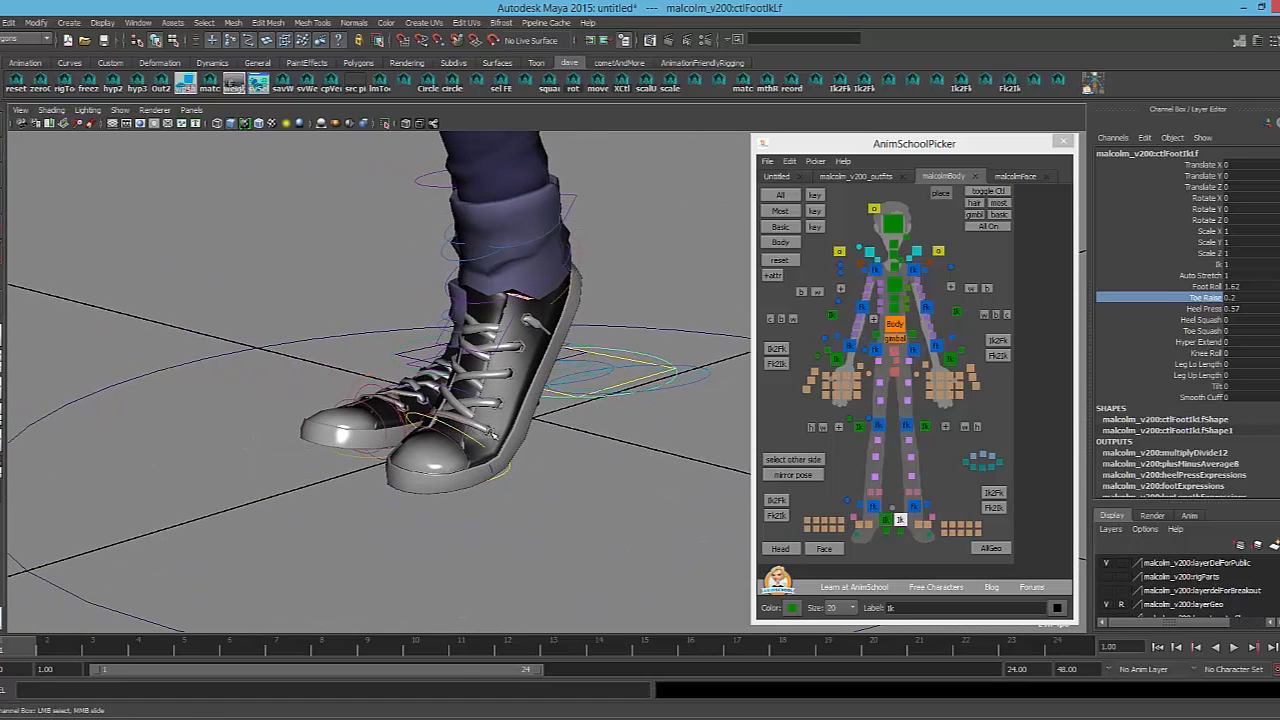
left_click(1188, 330)
middle_click_drag(522, 378, 538, 360)
left_click_drag(538, 360, 587, 348, "alt")
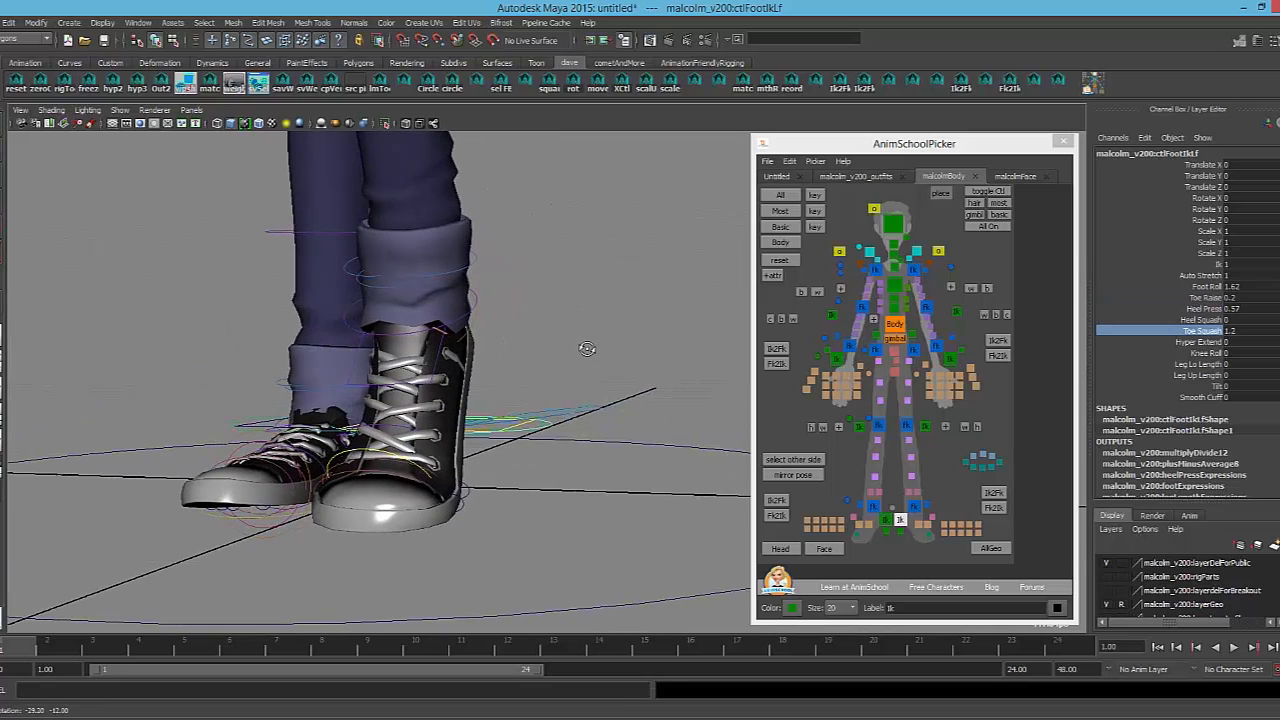
Return the left foot's Toe Squash to 0 and set its Foot Roll to -0.48 so it rocks back onto the heel
middle_click_drag(587, 348, 600, 380)
left_click_drag(600, 380, 572, 392, "alt")
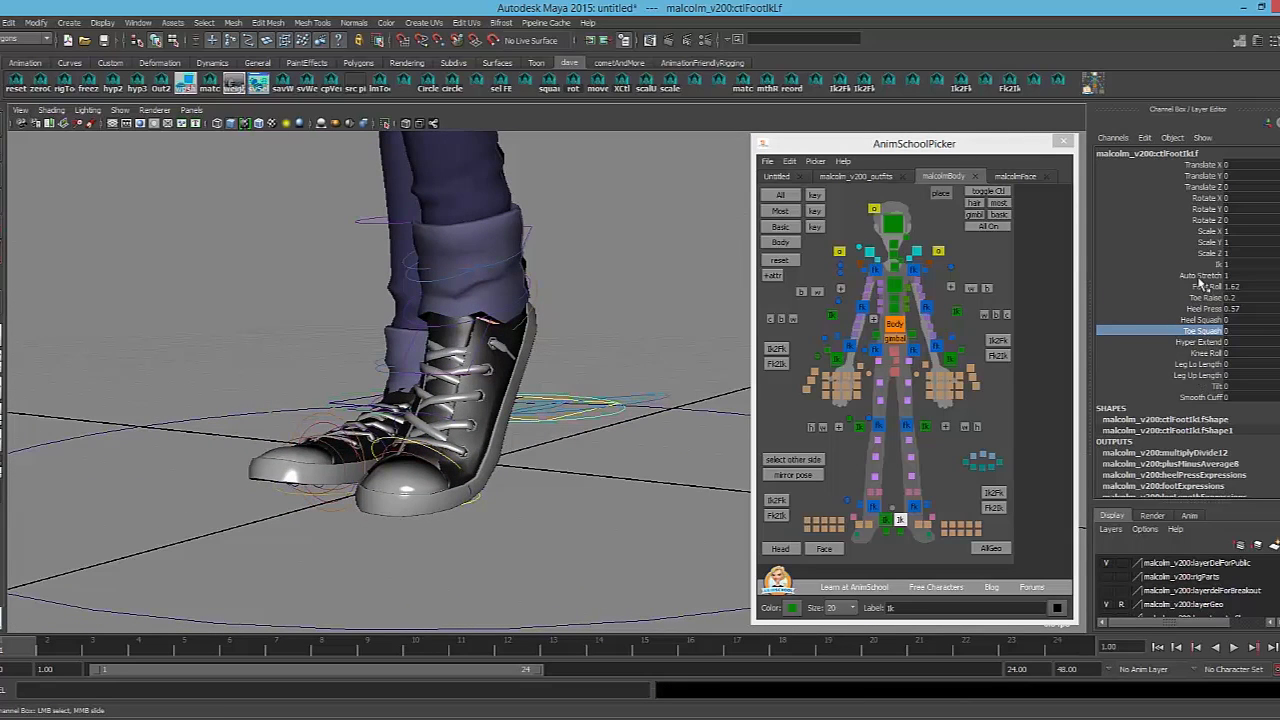
left_click(1200, 286)
middle_click_drag(610, 380, 596, 396)
left_click_drag(596, 396, 465, 402, "alt")
Try a Toe Squash change and a Heel Squash of 1.8 on the left foot, undoing each one
left_click(1184, 331)
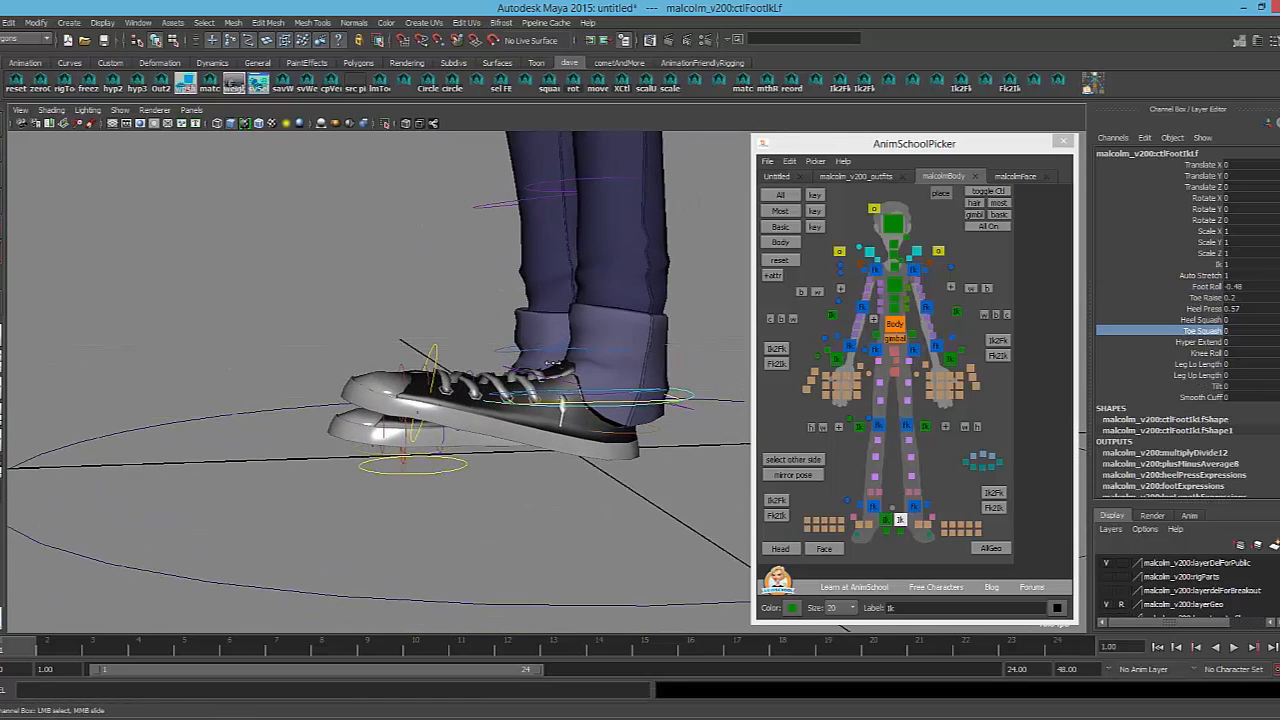
middle_click_drag(552, 364, 566, 365)
key("ctrl+z")
left_click(1187, 321)
middle_click_drag(474, 365, 466, 363)
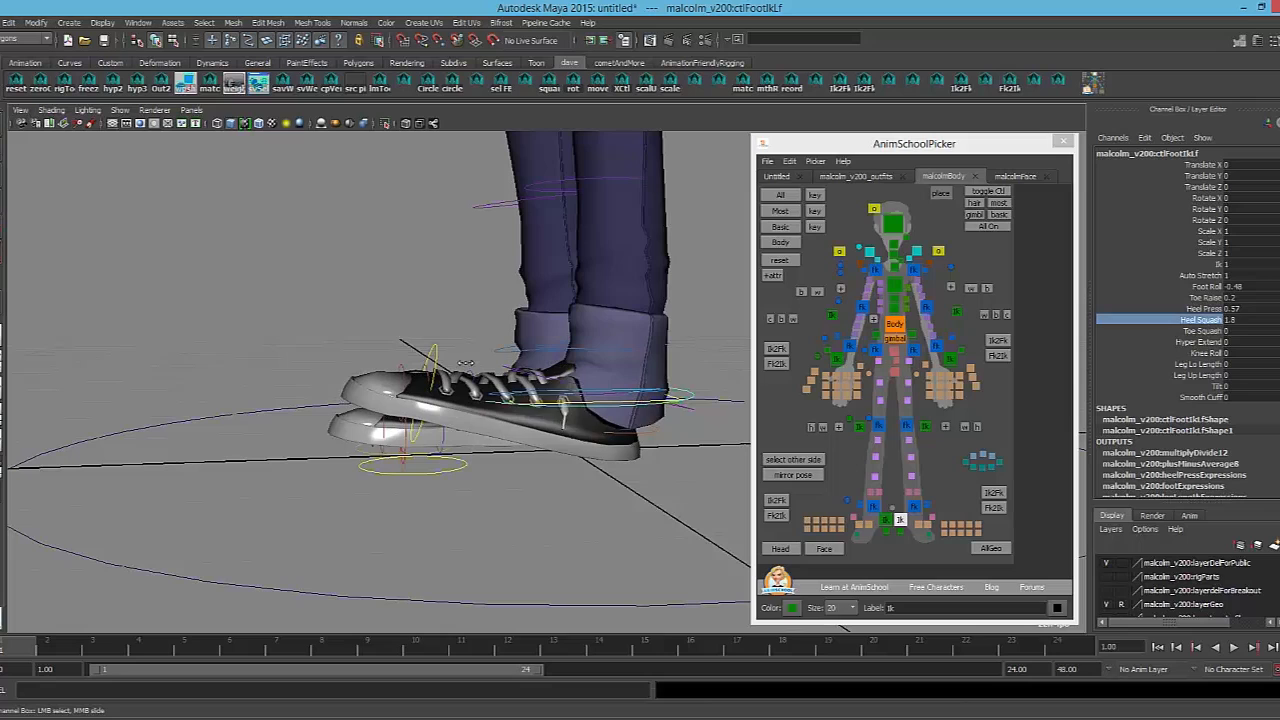
key("ctrl+z")
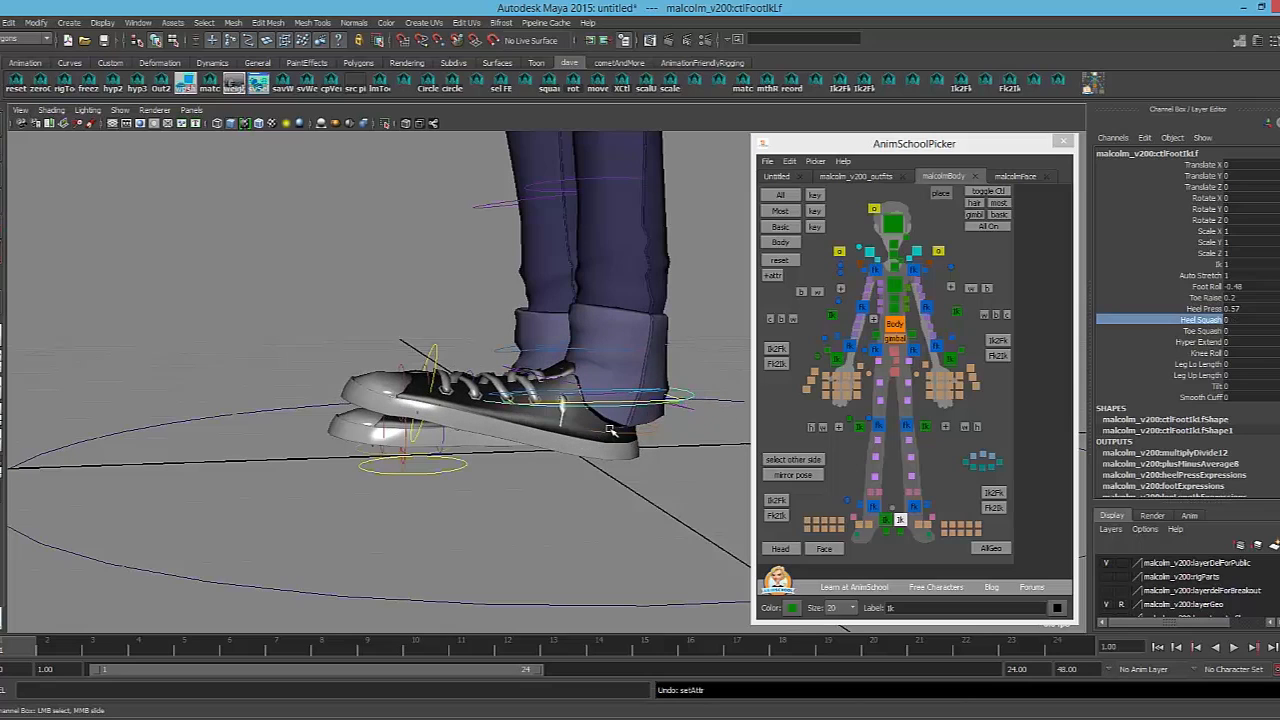
Reset the left foot's Foot Roll, Toe Raise and Heel Press to 0
left_click_drag(1267, 305, 1258, 300)
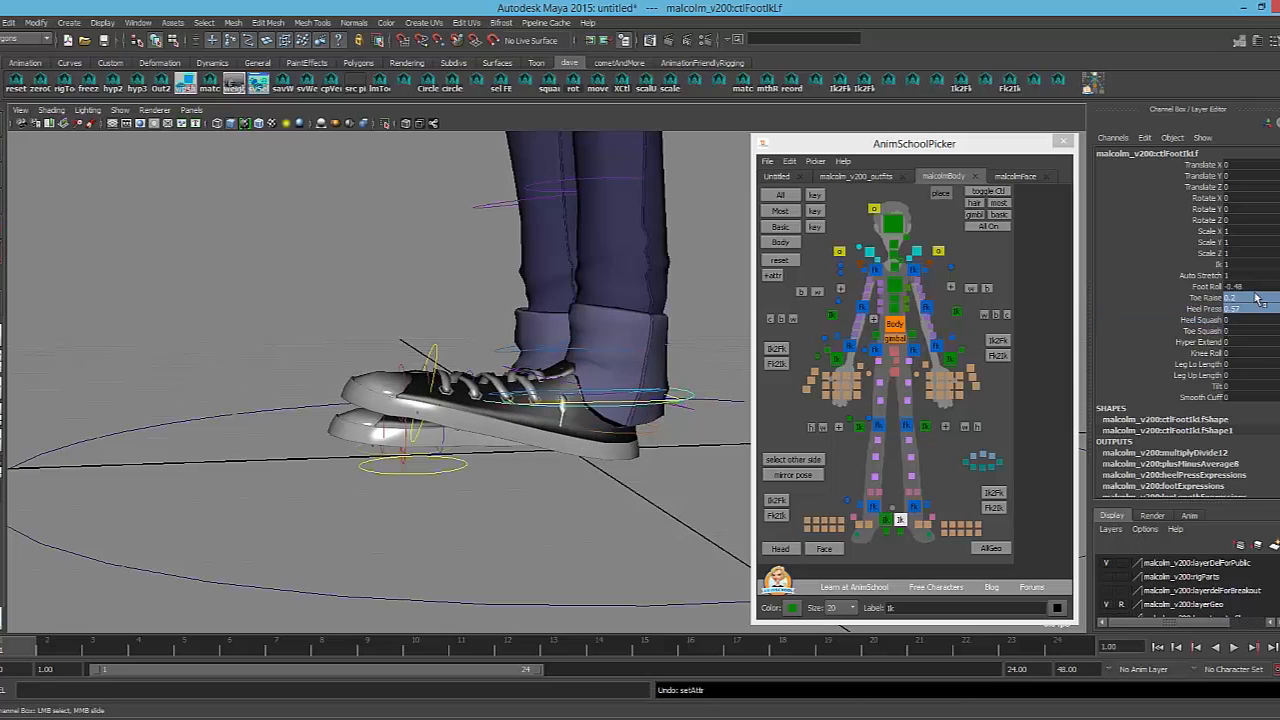
type("0")
key("Return")
Try Heel Squash on the flat left foot, toggle the change off and on for comparison, and leave it undone
left_click(1200, 319)
middle_click_drag(507, 334, 516, 323)
left_click_drag(516, 323, 535, 392, "alt")
key("ctrl+z")
key("shift+z")
key("ctrl+z")
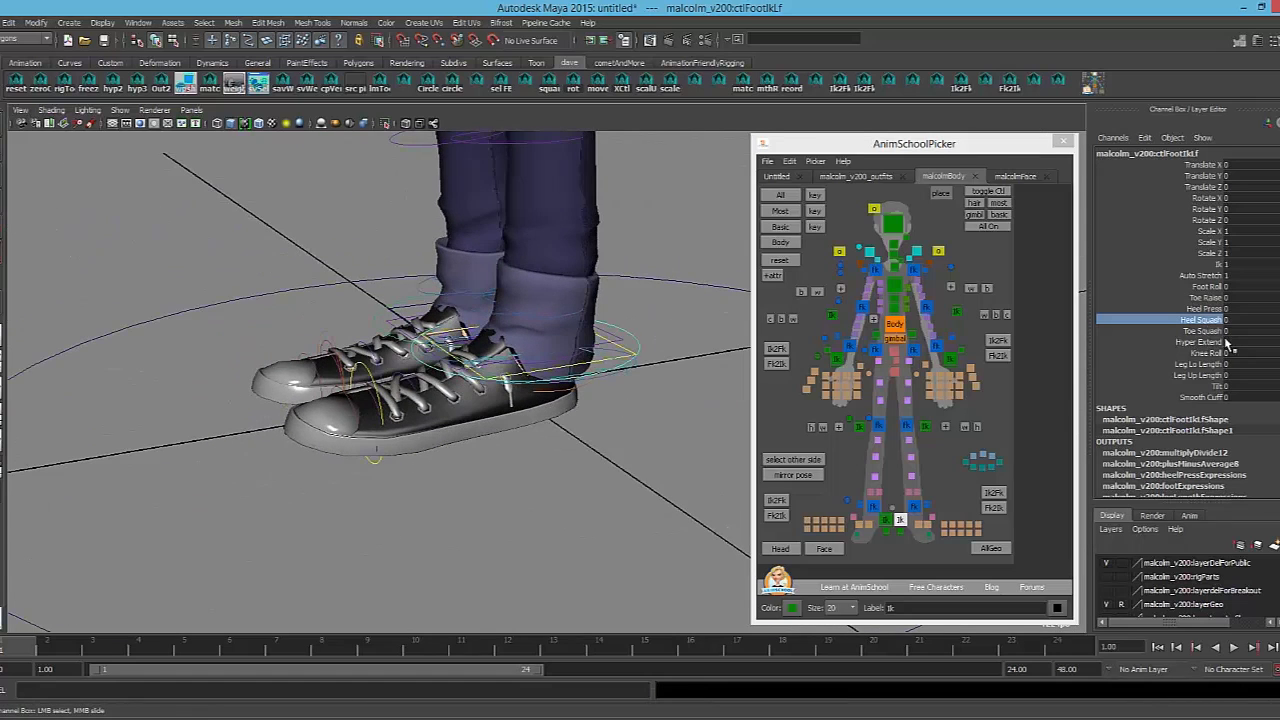
Move the left IK foot forward and up to about Translate X -0.87, Y 0.77, Z 2.40
right_click_drag(640, 405, 335, 412, "alt")
key("w")
left_click_drag(549, 516, 372, 462)
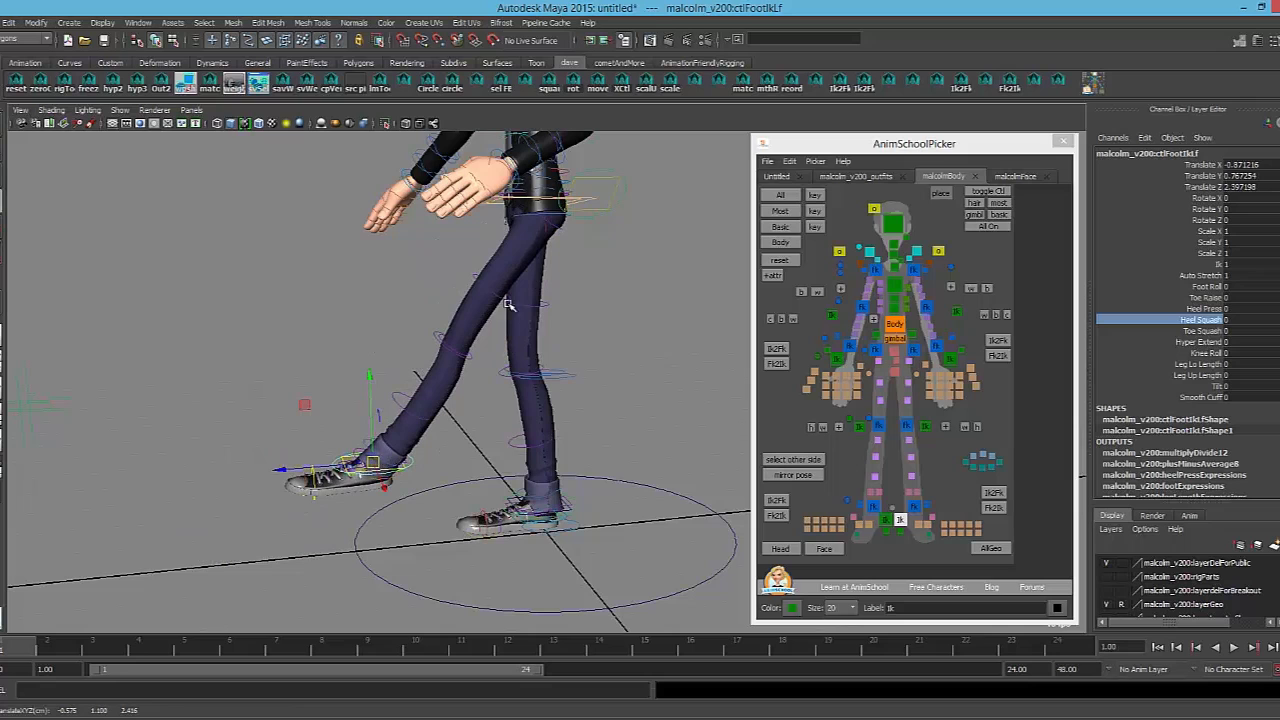
Compare Hyper Extend values of 0.9 and 0.6 on the raised left leg and undo the foot's move
left_click(1208, 342)
middle_click_drag(475, 461, 514, 457)
mouse_move(514, 457)
left_mouse_down("alt")
mouse_move(525, 450)
mouse_move(504, 443)
left_mouse_up("alt")
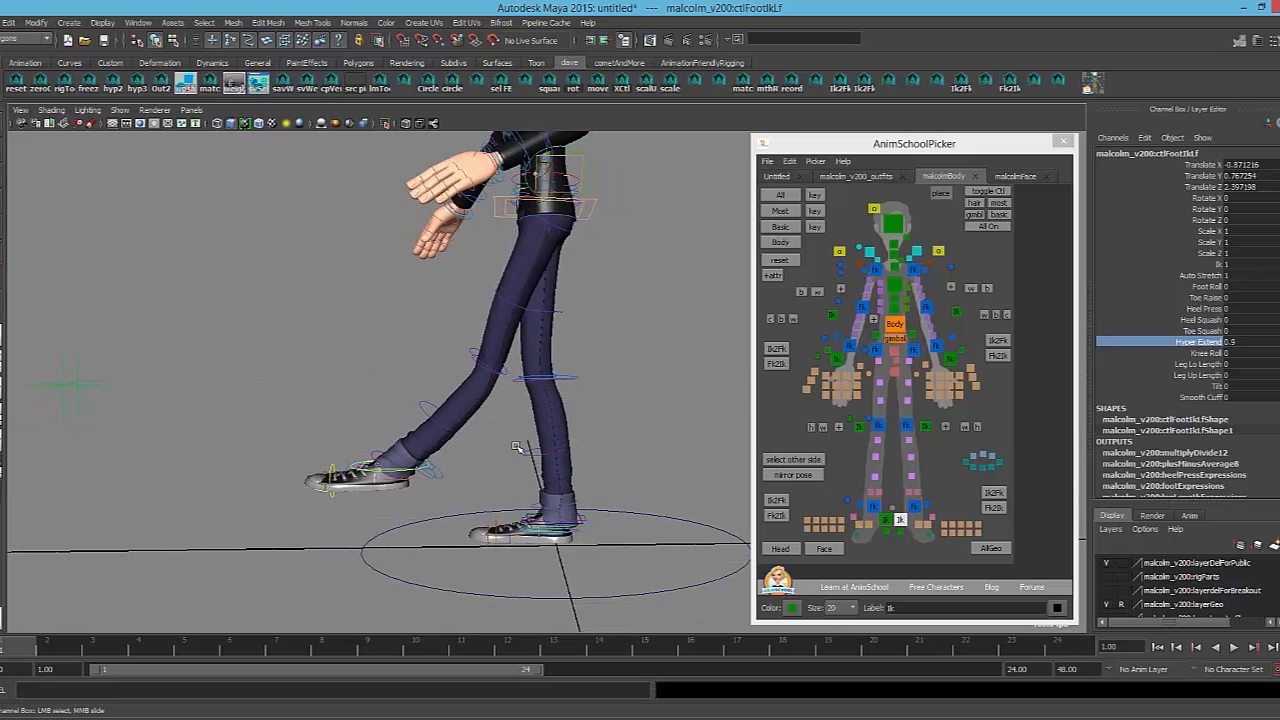
key("ctrl+z")
middle_click_drag(455, 433, 475, 432)
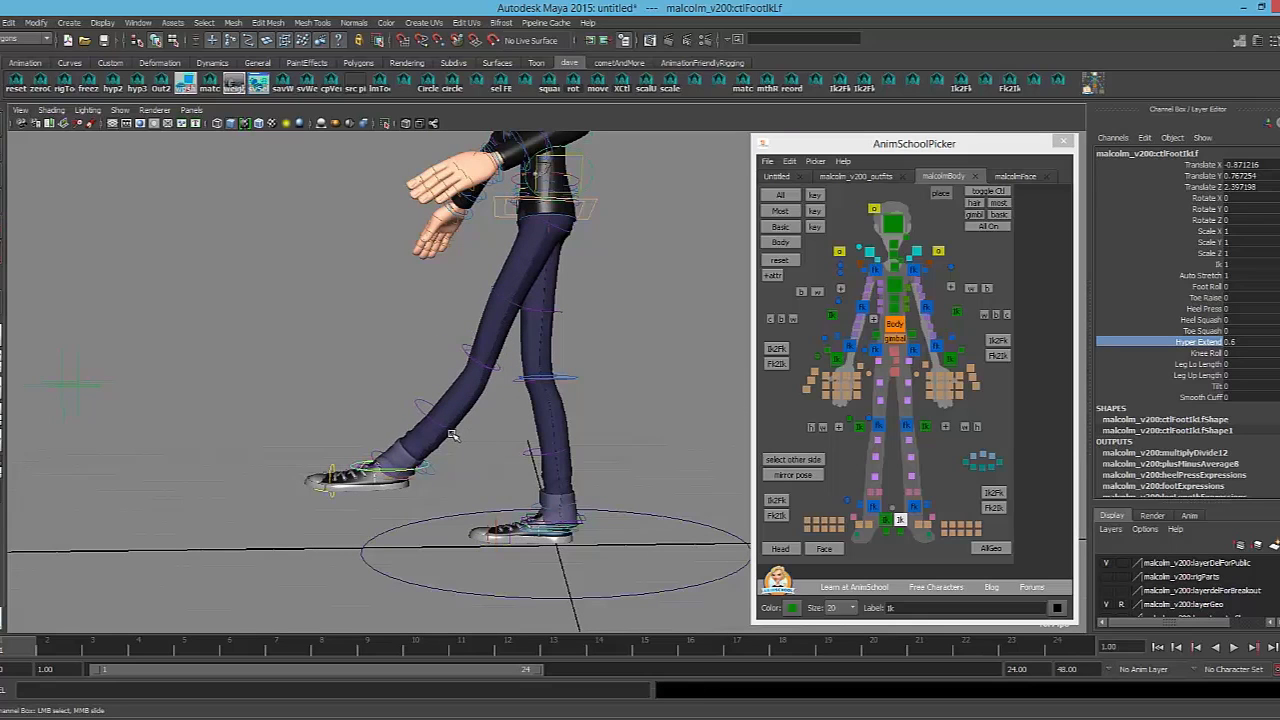
key("ctrl+z")
Vary Hyper Extend on the standing left leg and reset it to 0
left_click_drag(538, 456, 596, 468, "alt")
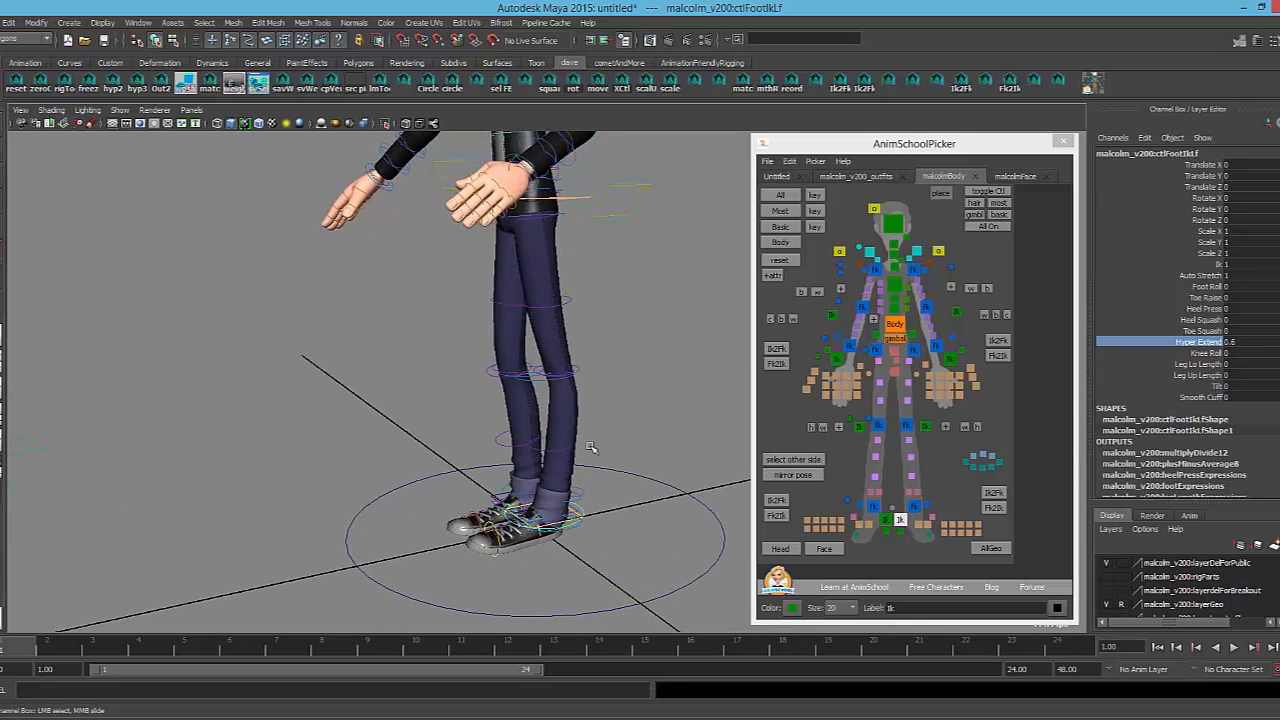
middle_click_drag(576, 321, 560, 323)
left_click_drag(560, 323, 505, 334, "alt")
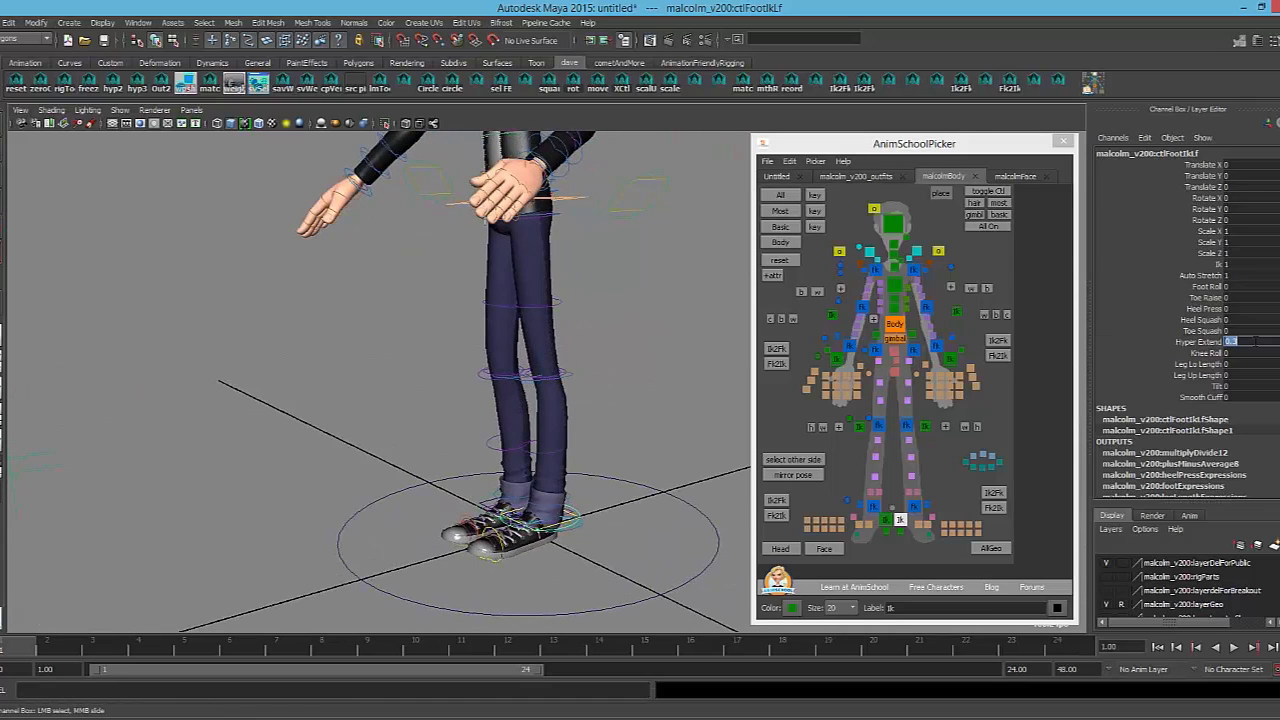
type("0")
key("Return")
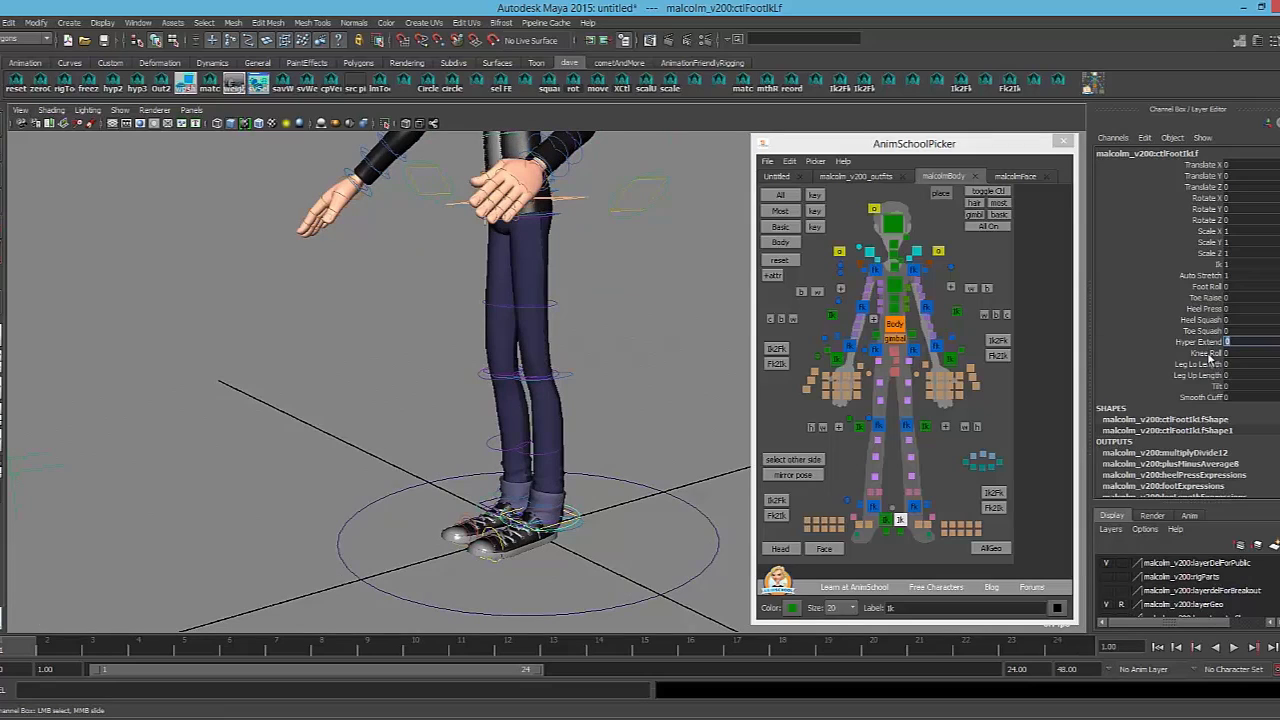
Swing the left knee both ways with the foot's Knee Roll, including about -63.1, and undo the change
middle_click_drag(565, 347, 295, 340)
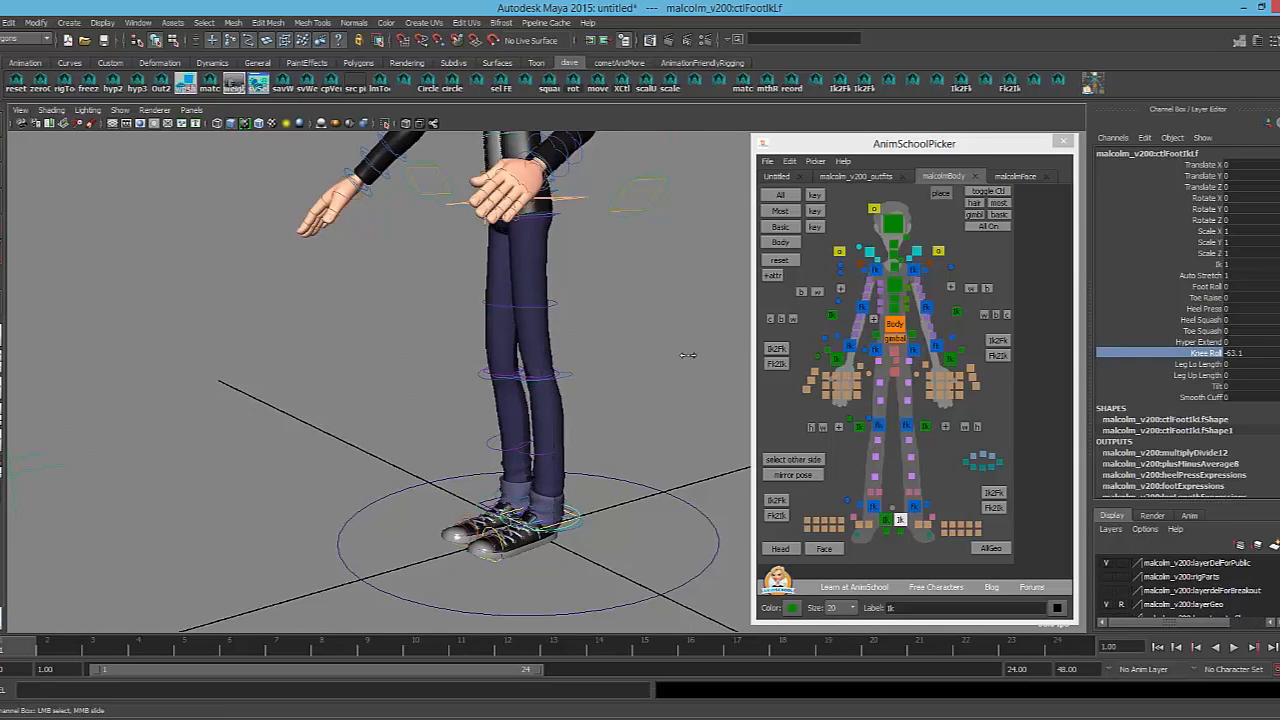
middle_click_drag(688, 355, 884, 360)
key("ctrl+z")
Select the left leg's pole vector control, move it sideways to swing the knee, and undo the move
left_click(925, 427)
right_click_drag(445, 419, 400, 403, "alt")
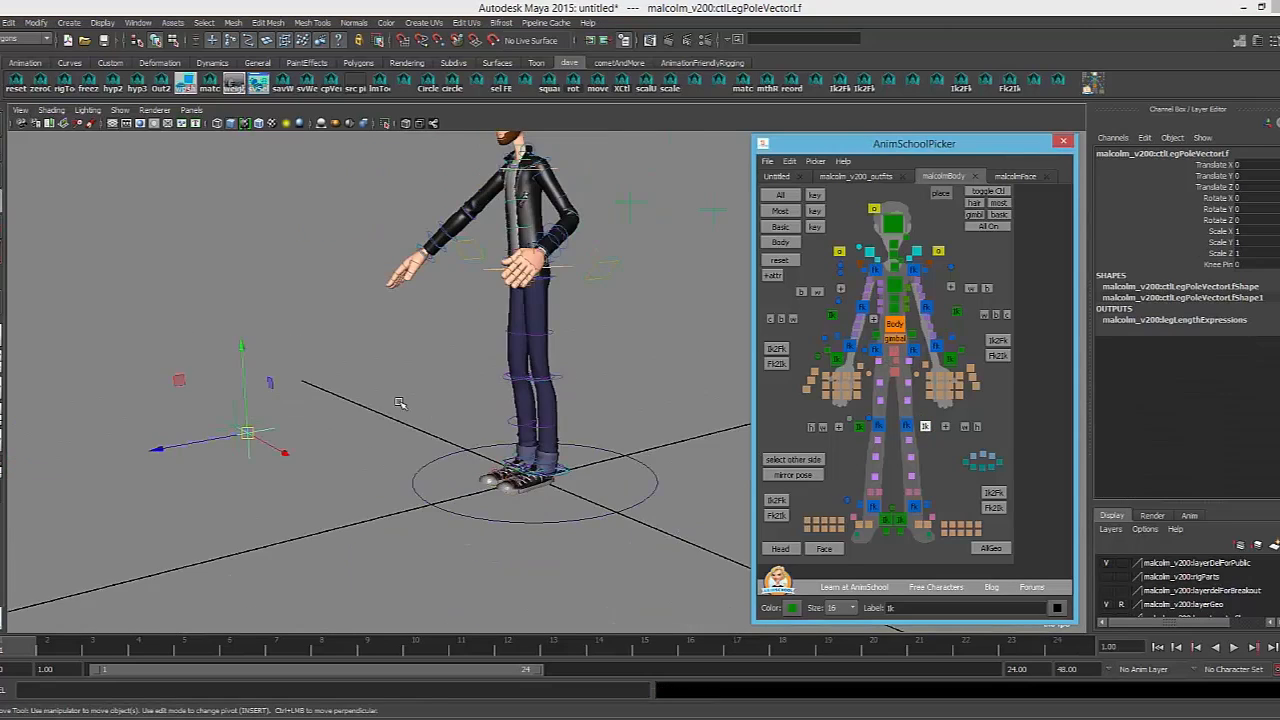
left_click_drag(400, 403, 455, 432, "alt")
left_click_drag(353, 532, 569, 532)
key("ctrl+z")
right_click_drag(569, 532, 621, 524, "alt")
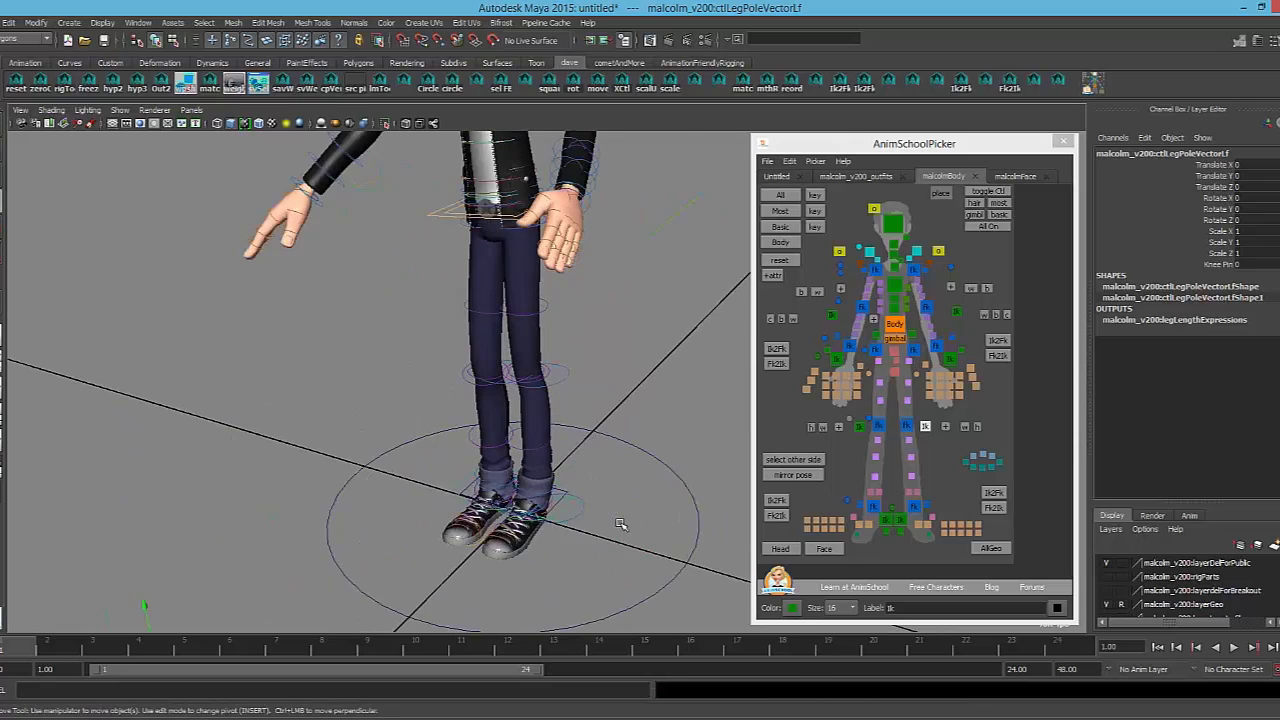
On the left IK foot control, try Leg Lo Length at 1.7 and a Leg Up Length change, undoing both
scroll(614, 522, "up", 2)
left_click(577, 528)
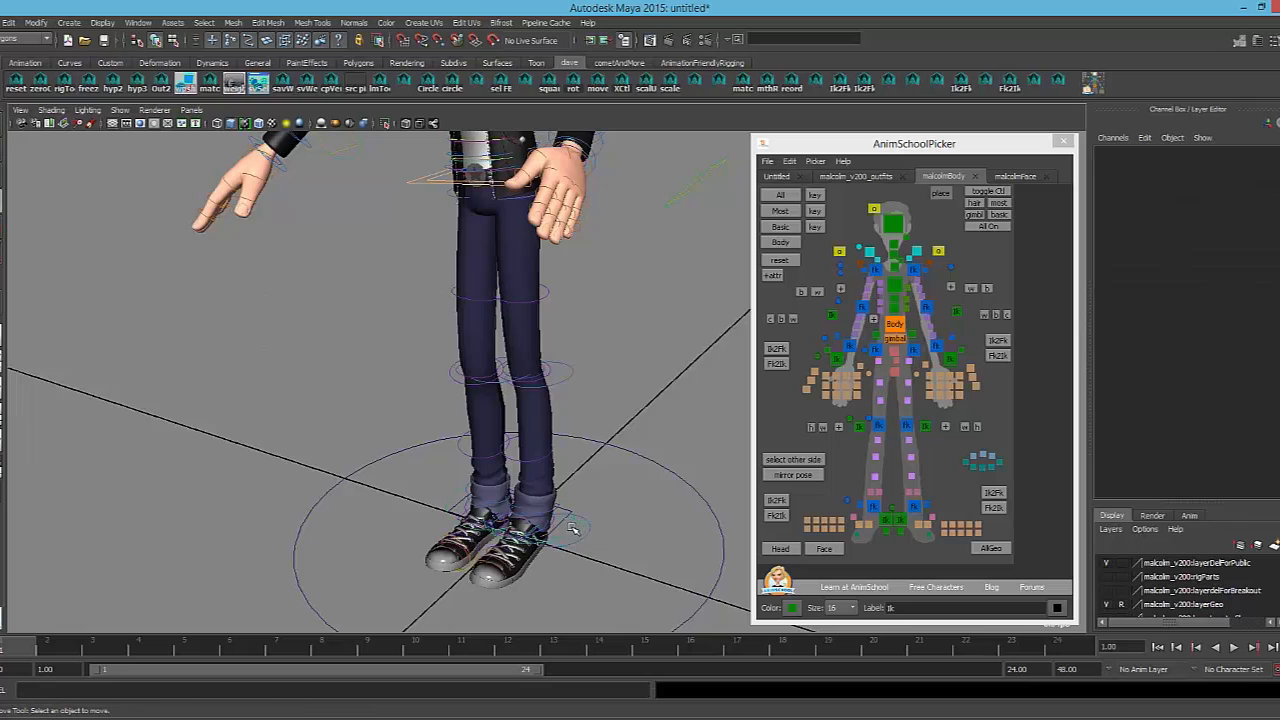
left_click(581, 530)
left_click_drag(614, 533, 560, 518, "alt")
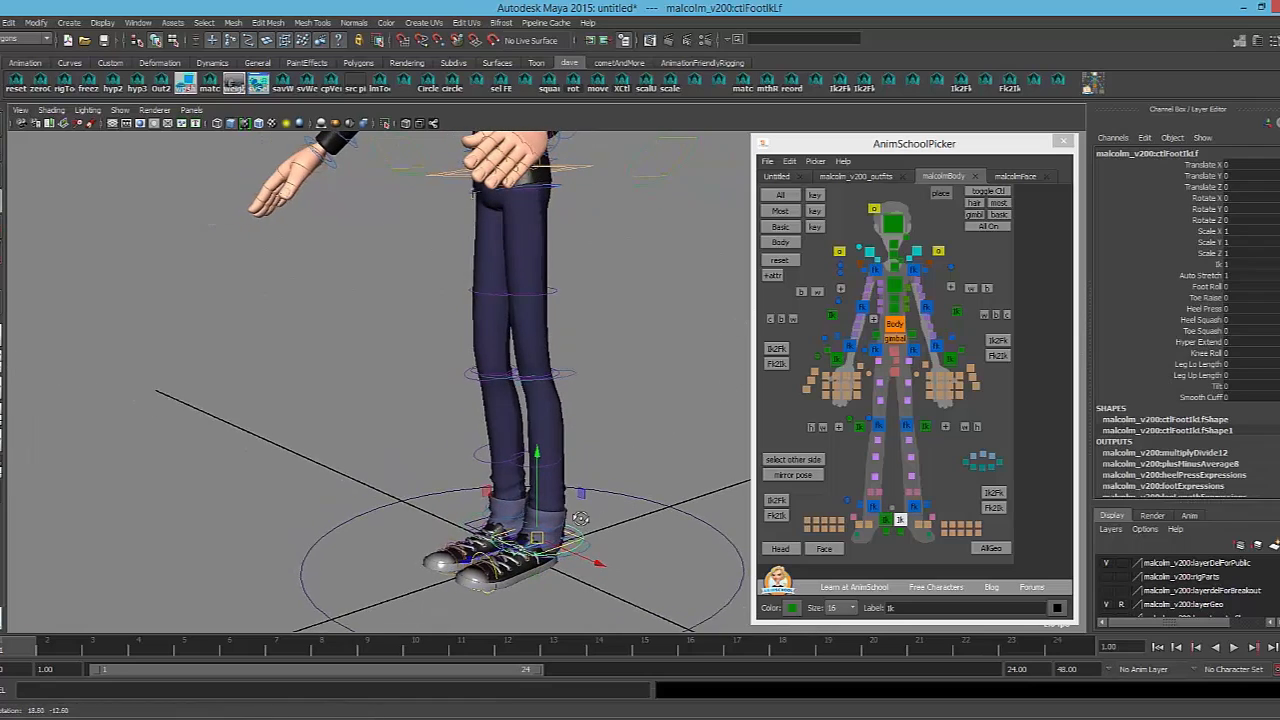
left_click(1175, 365)
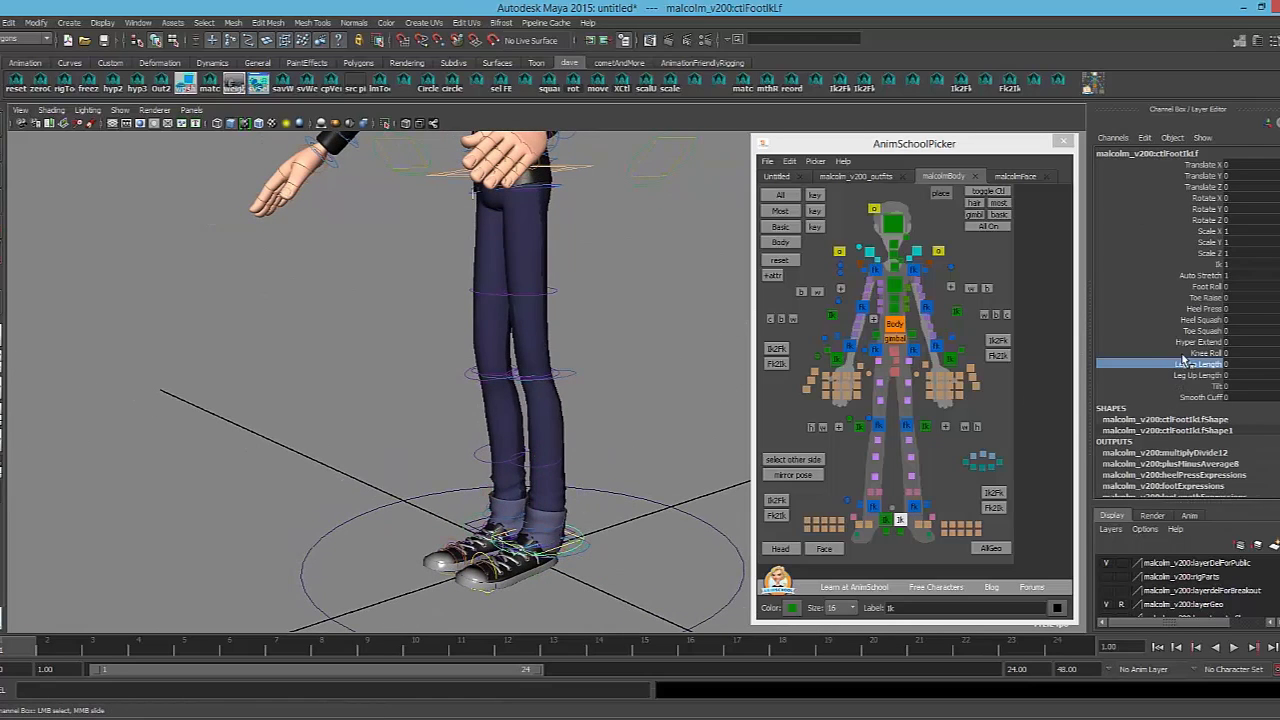
middle_click_drag(478, 364, 520, 366)
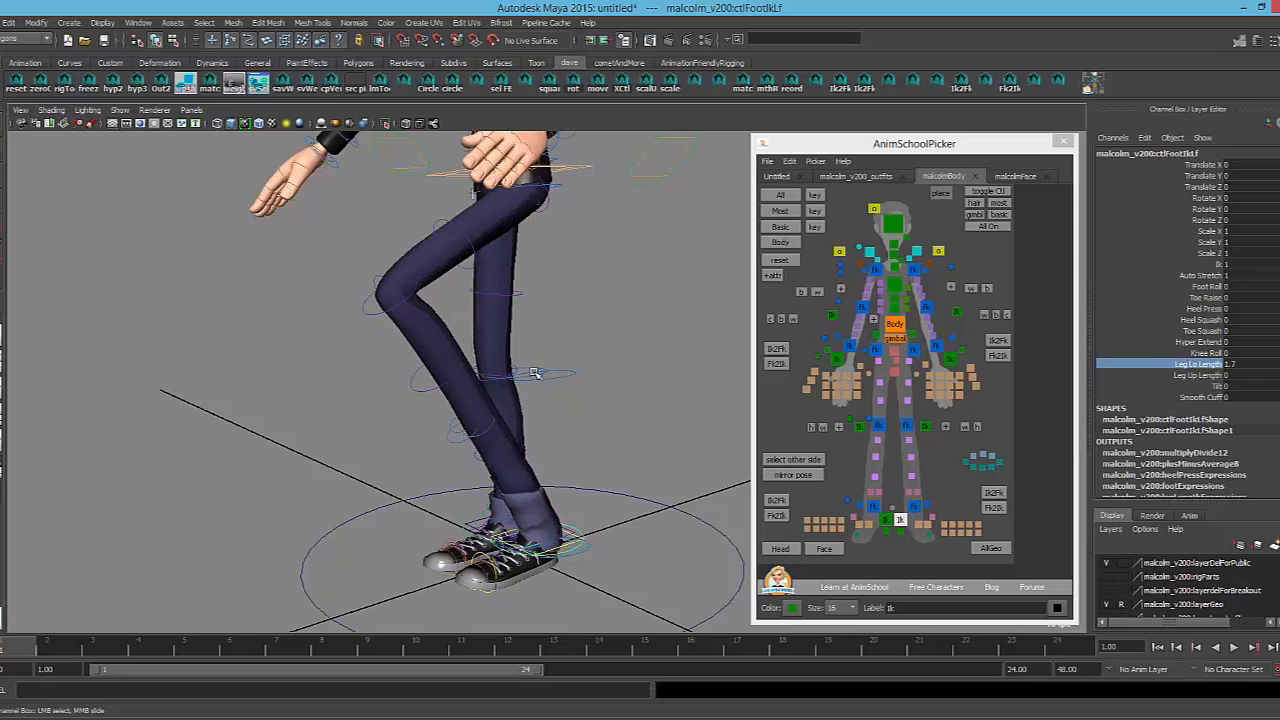
left_click_drag(530, 370, 421, 322, "alt")
key("ctrl+z")
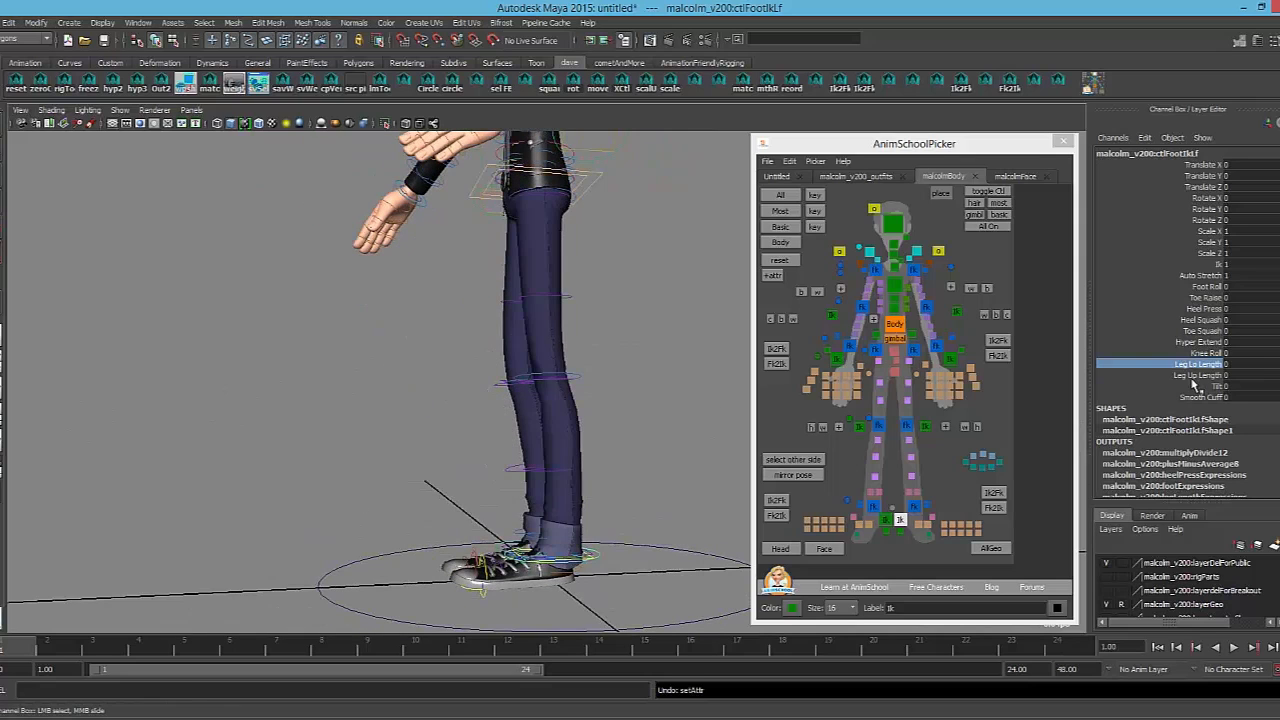
key("ctrl+z")
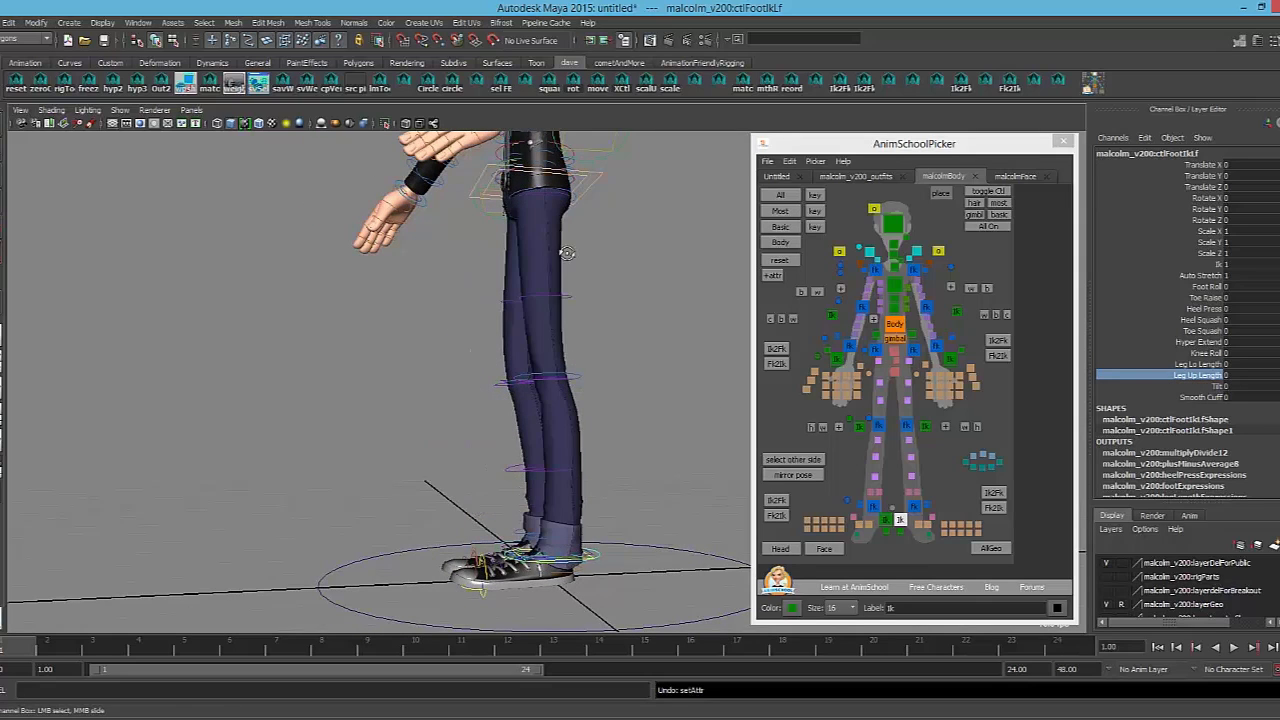
Select the Body control and pull it around, away from the feet, to stretch both legs
left_click_drag(567, 253, 600, 163, "alt")
right_click_drag(600, 163, 594, 181, "alt")
left_click(601, 168)
left_click_drag(598, 190, 594, 165, "alt")
middle_click_drag(568, 256, 466, 248)
left_click_drag(466, 248, 466, 320)
middle_click_drag(465, 320, 505, 300)
middle_click_drag(519, 247, 489, 118)
Set the left IK foot's Auto Stretch to 0 and shift the Body control to test the non-stretching leg
left_click_drag(520, 372, 595, 420, "alt")
left_click(578, 538)
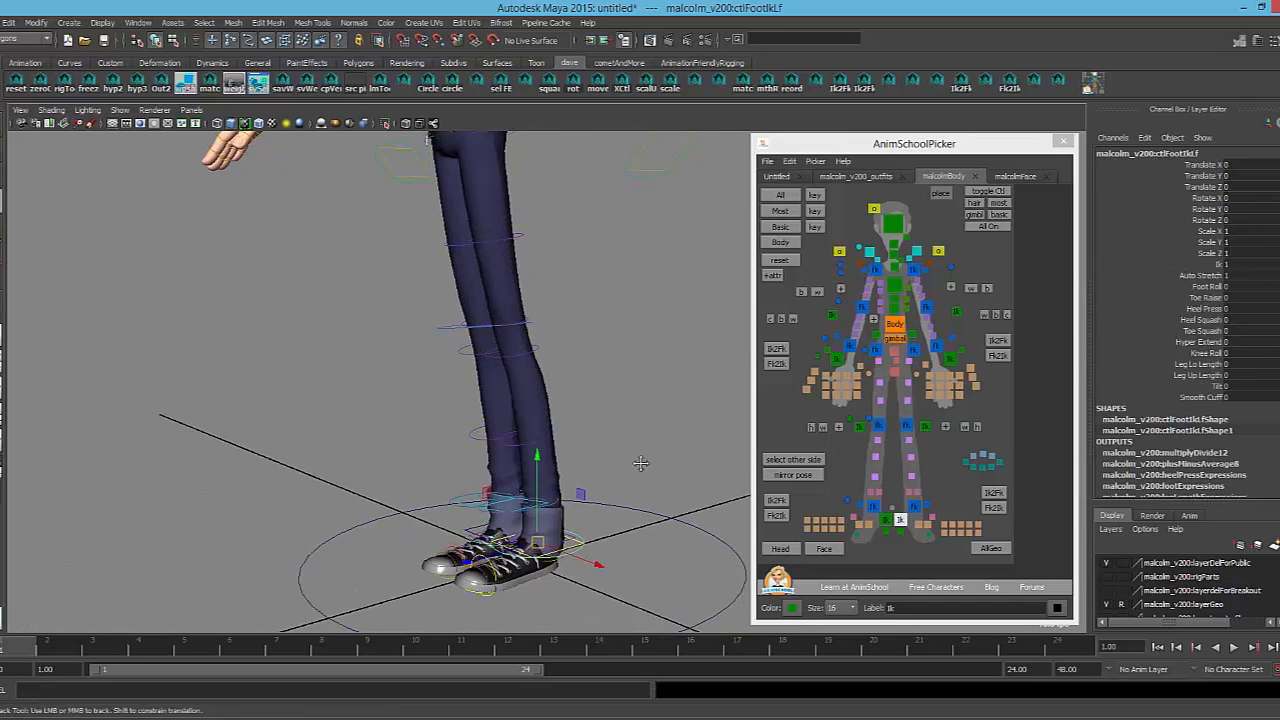
middle_click_drag(641, 463, 666, 503, "alt")
scroll(666, 503, "down", 1)
left_click(1195, 275)
middle_click_drag(584, 295, 536, 327)
middle_click_drag(652, 305, 594, 306)
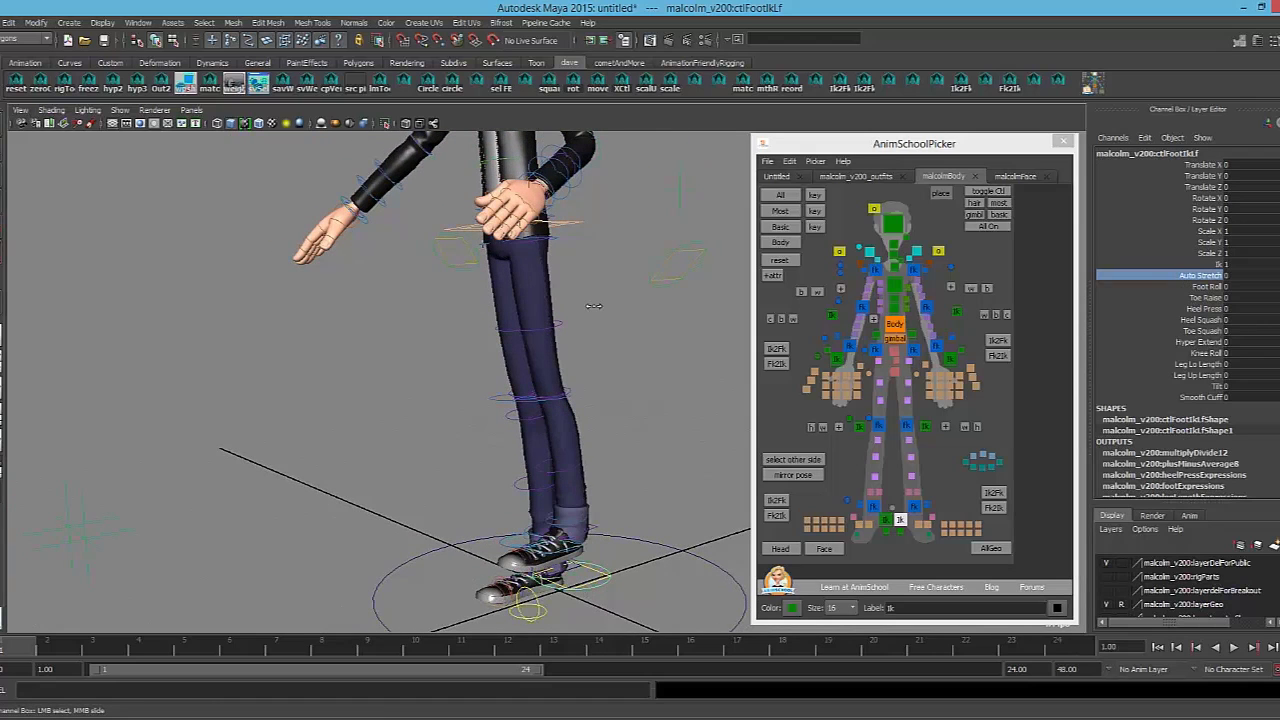
left_click(574, 225)
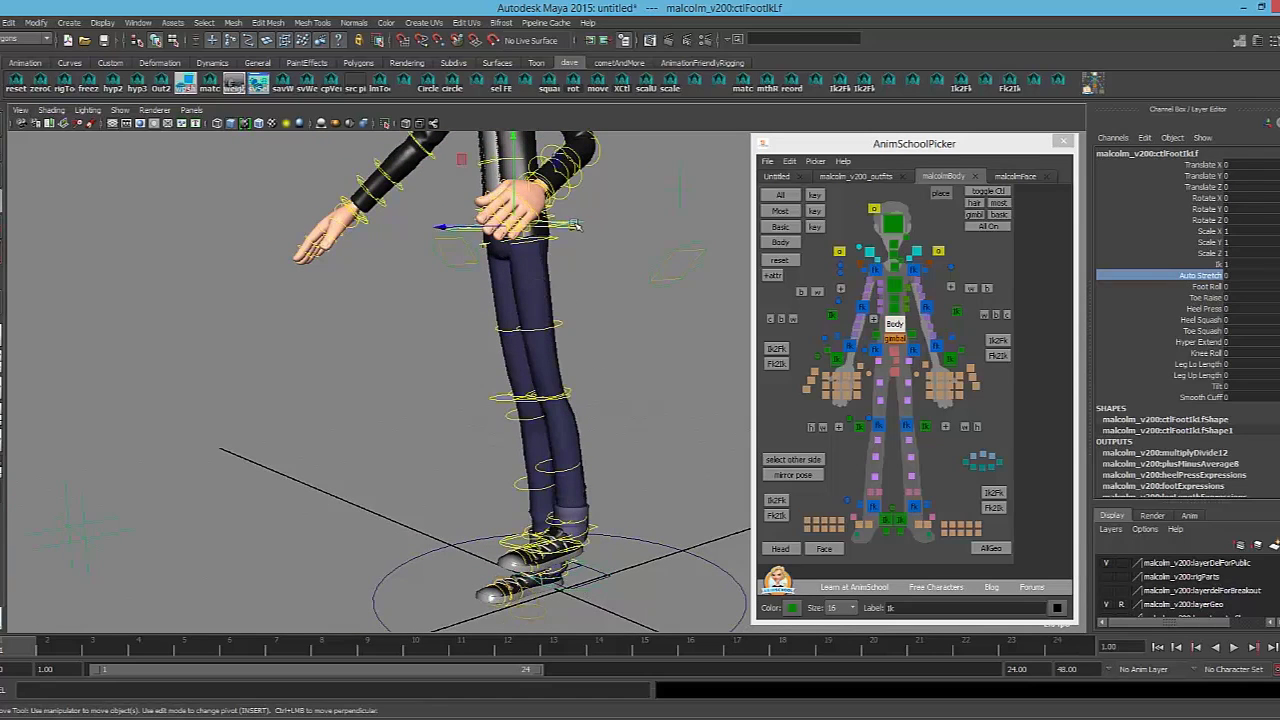
left_click_drag(514, 228, 600, 505)
Set the left IK foot's Auto Stretch back to 1
left_click(901, 520)
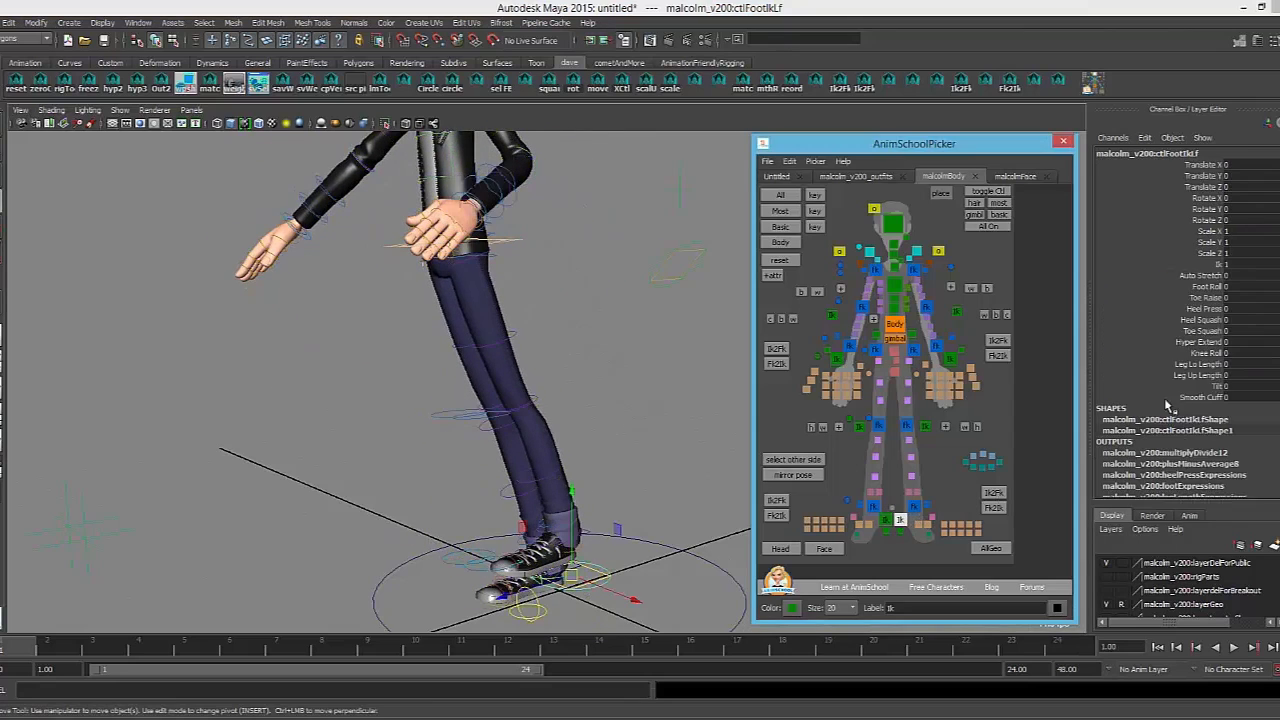
left_click(1200, 275)
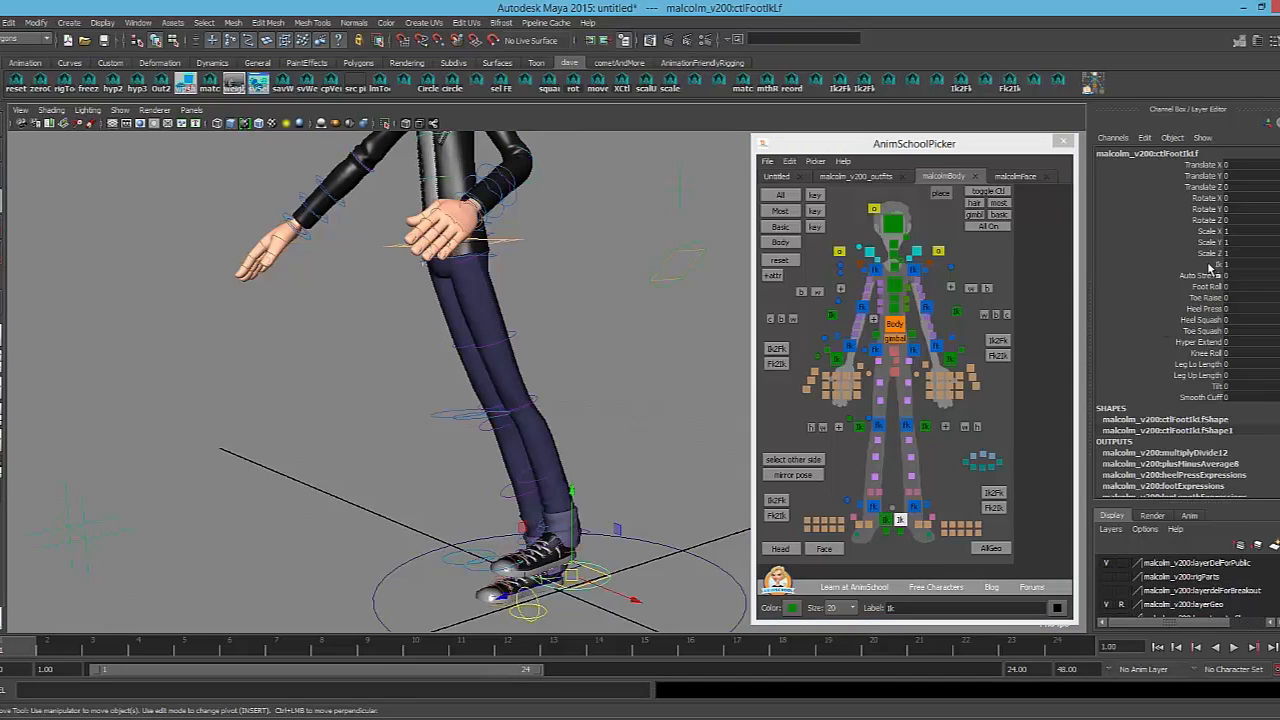
middle_click_drag(372, 307, 476, 307)
left_click_drag(546, 352, 535, 334, "alt")
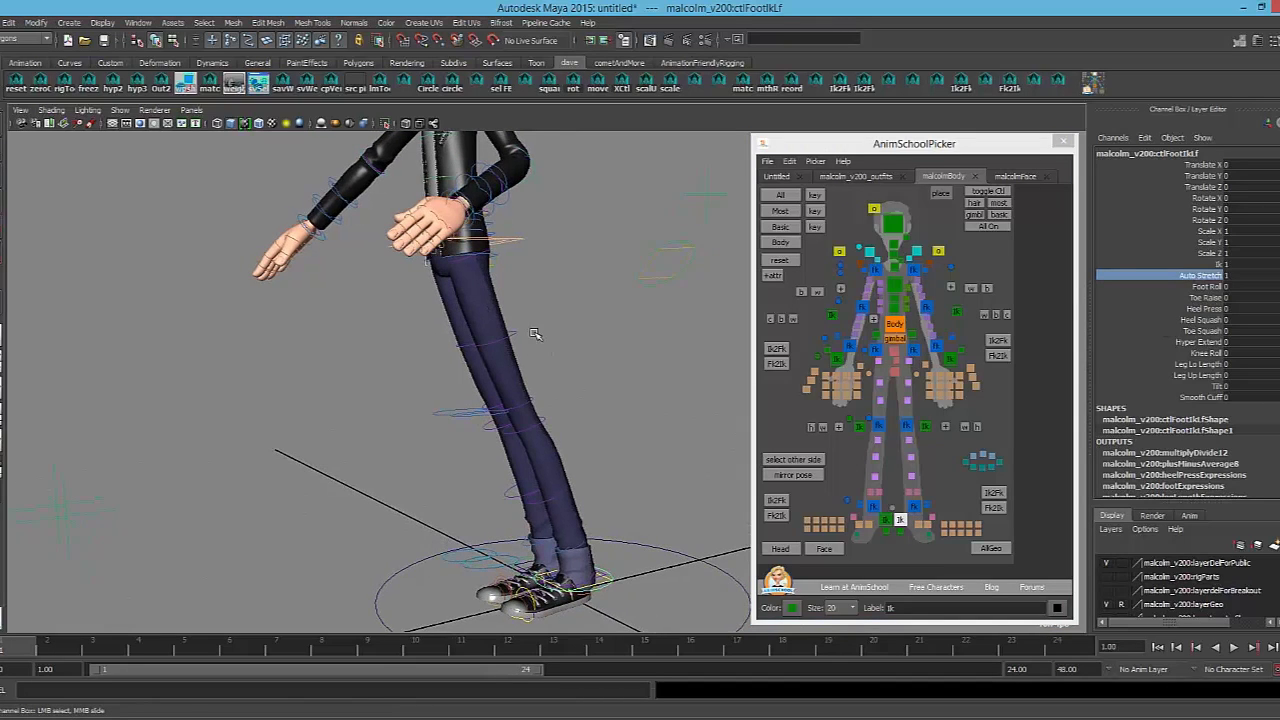
Switch the left leg's Ik to 0, try Auto Stretch at 0, and undo both changes
left_click(1205, 264)
middle_click_drag(547, 288, 525, 287)
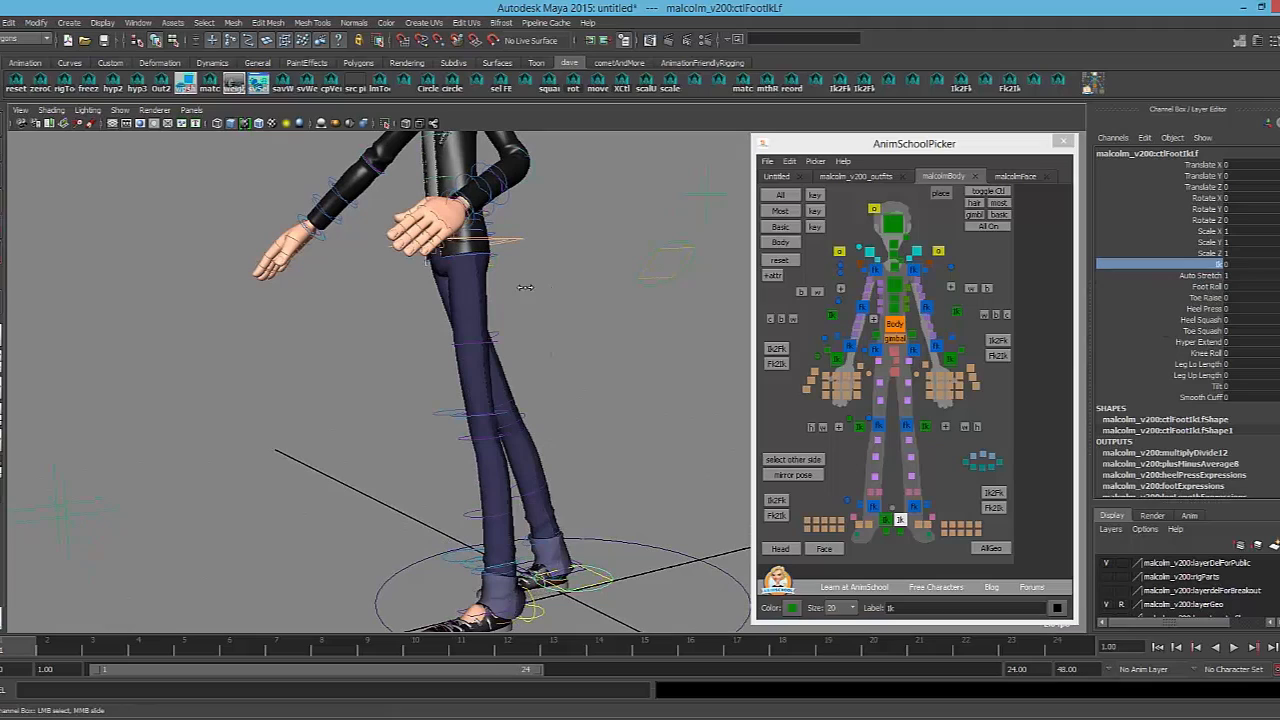
left_click(1200, 275)
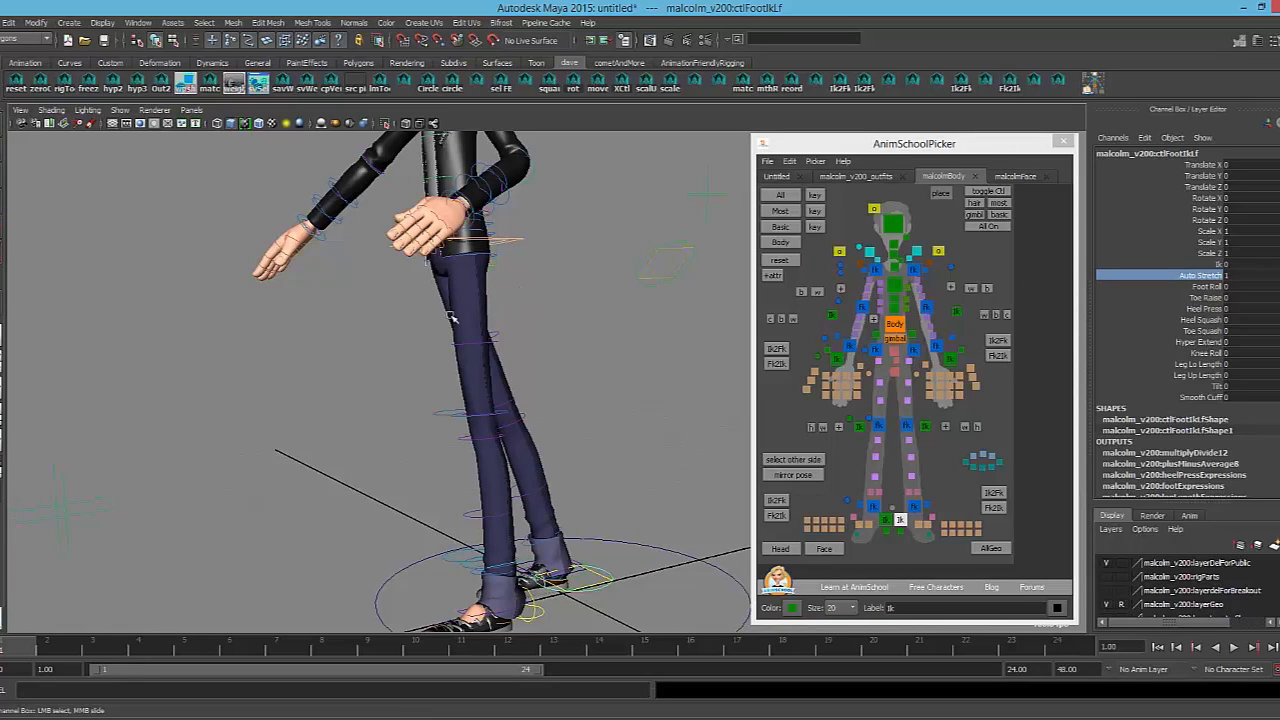
middle_click_drag(455, 315, 385, 315)
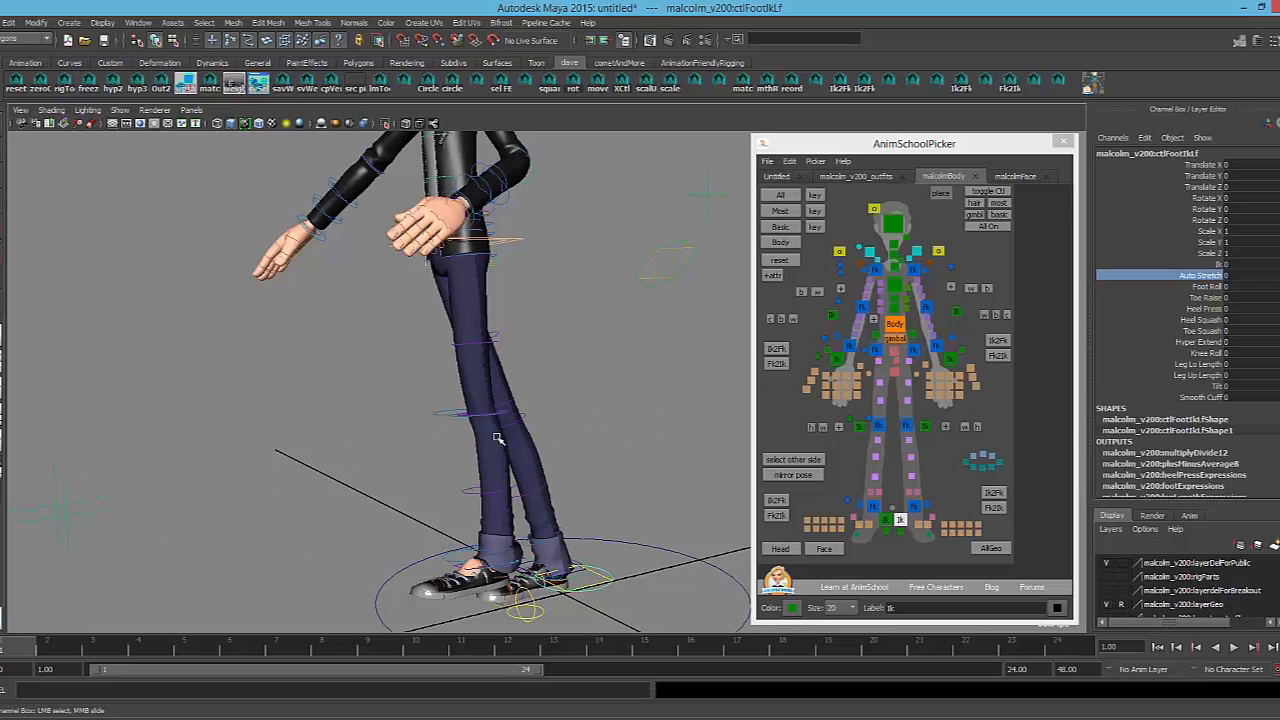
key("ctrl+z")
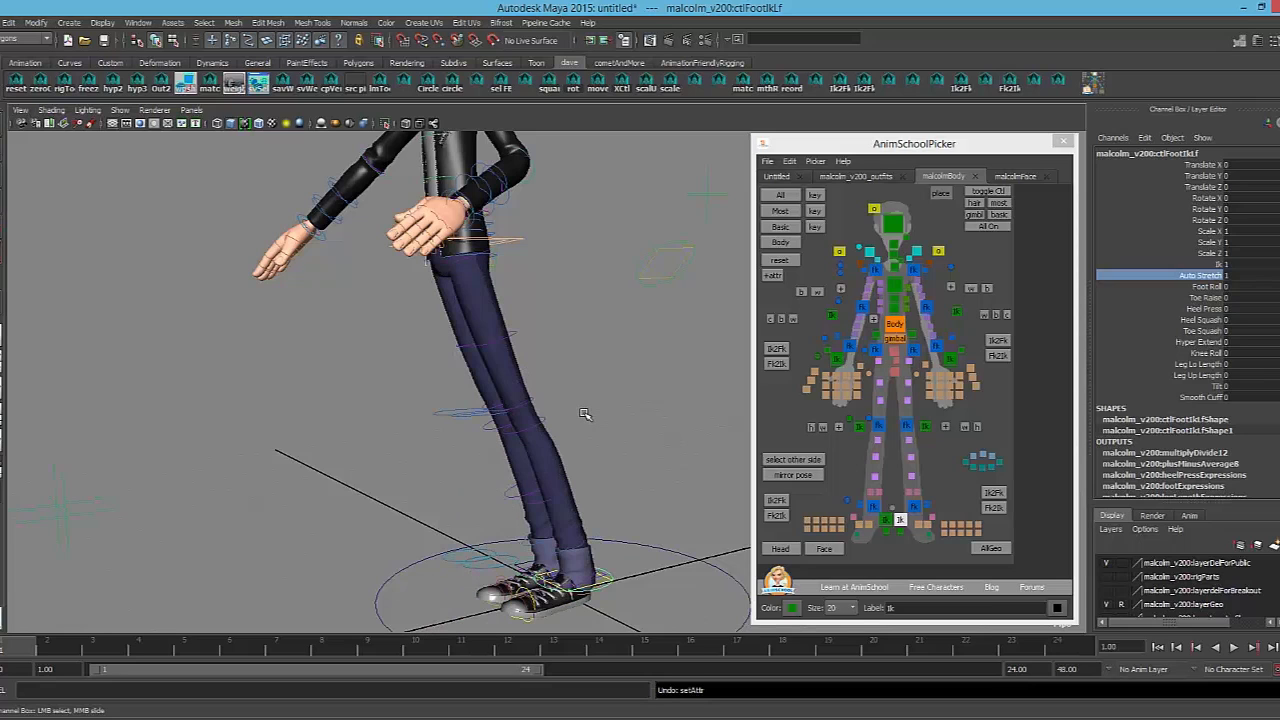
Move the Body control down over the feet into a knees-bent pose
left_click(518, 237)
left_click_drag(452, 243, 591, 322)
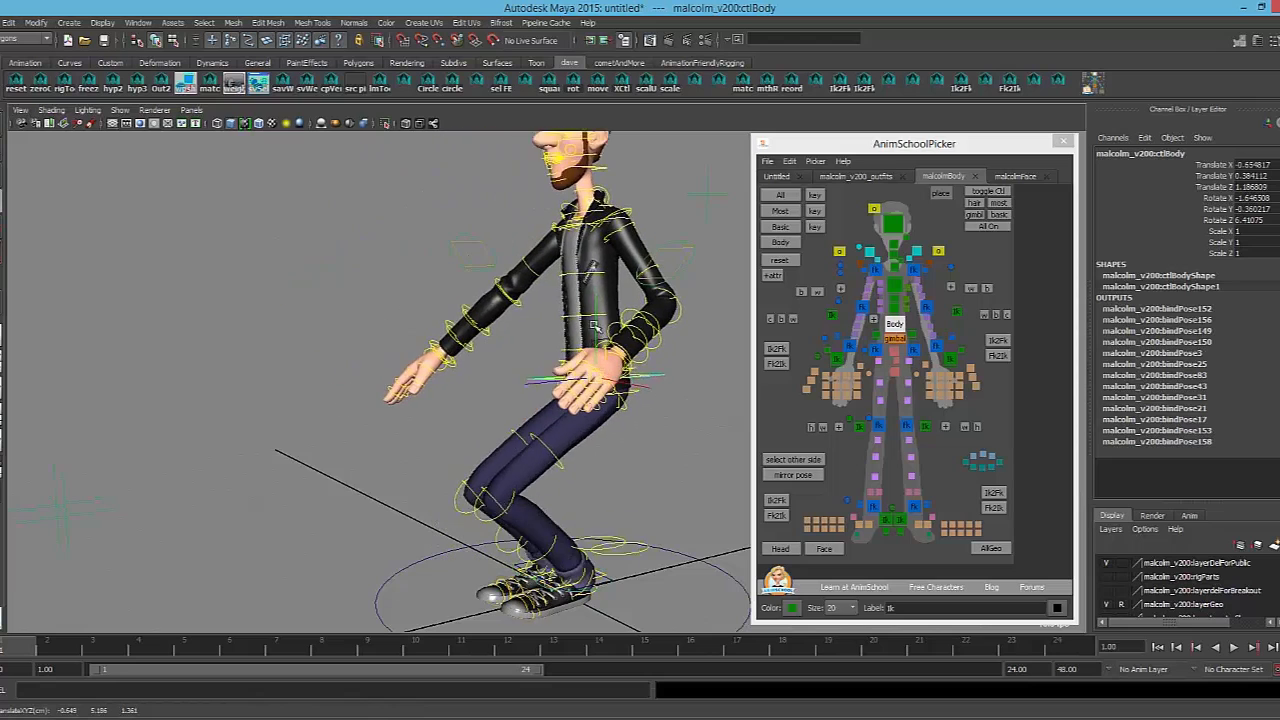
middle_click_drag(594, 326, 542, 247)
Select the left IK foot control, try its Auto Stretch and Ik attributes with bent knees, and undo the changes
left_click(900, 520)
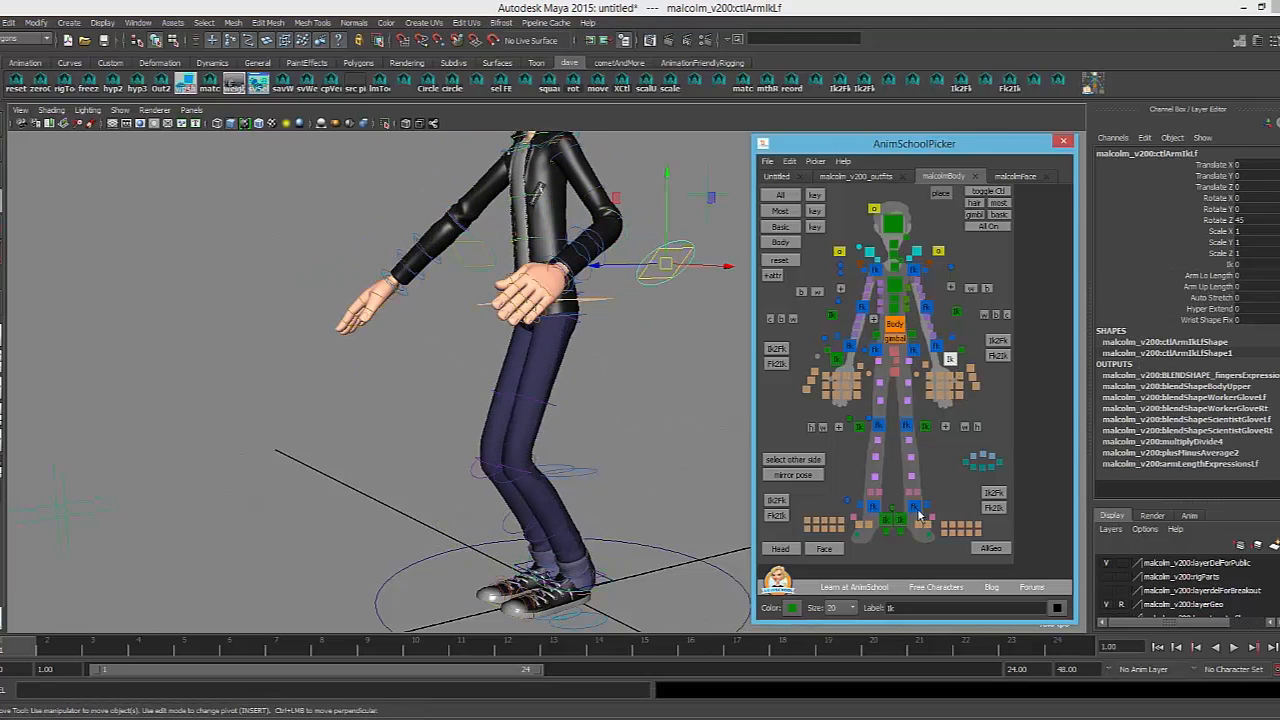
left_click(1192, 276)
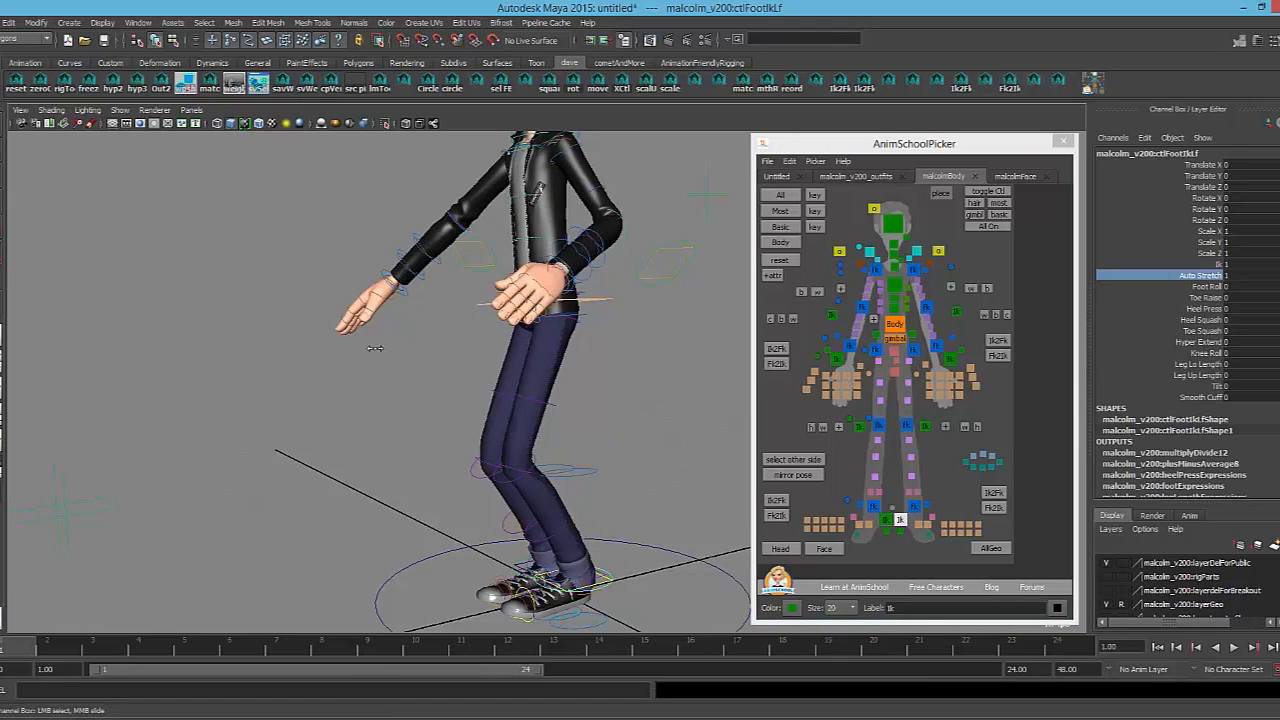
left_click(1200, 264)
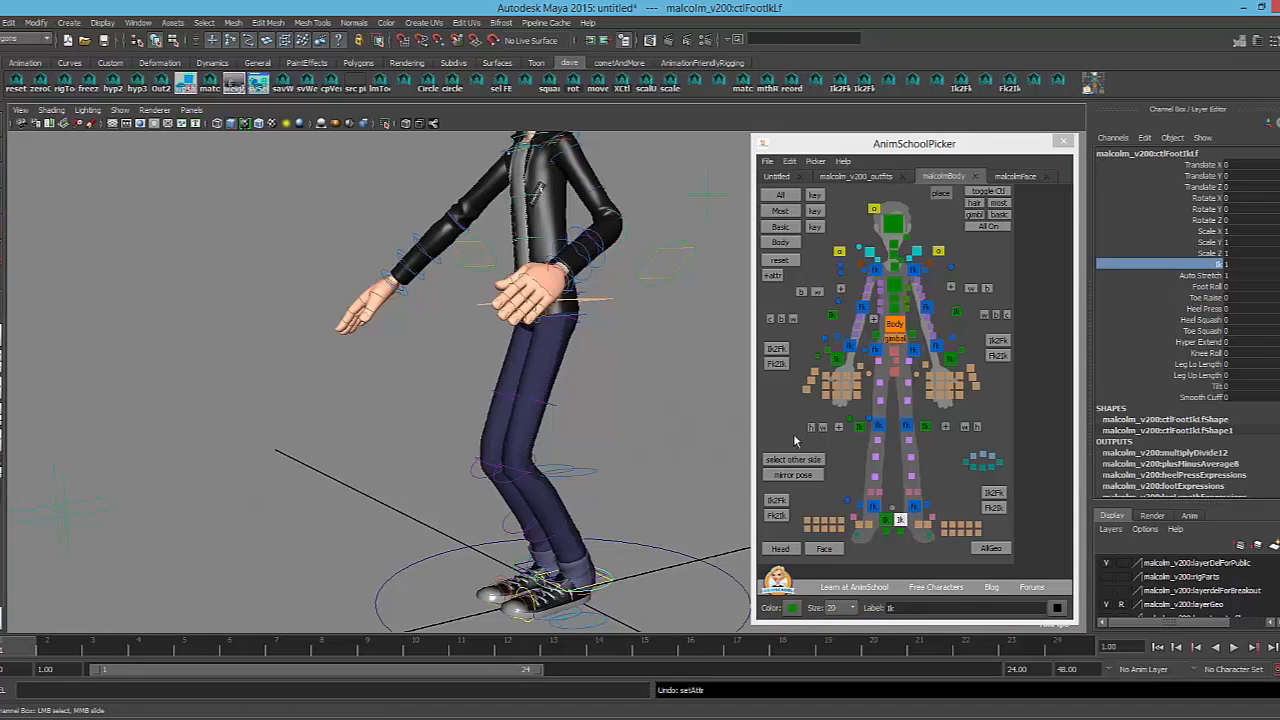
Try the Tilt attribute on the left IK foot control, and undo the change
left_click(1174, 397)
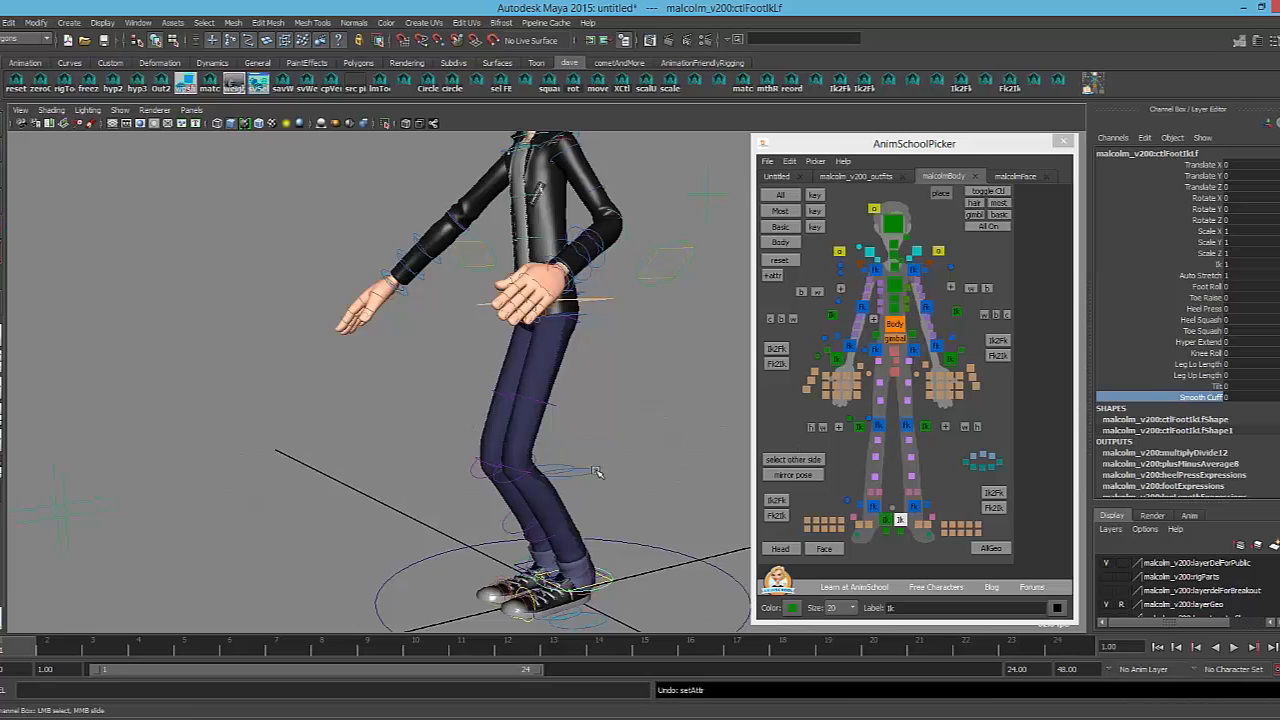
middle_click_drag(596, 471, 560, 388, "alt")
right_click_drag(637, 397, 722, 402, "alt")
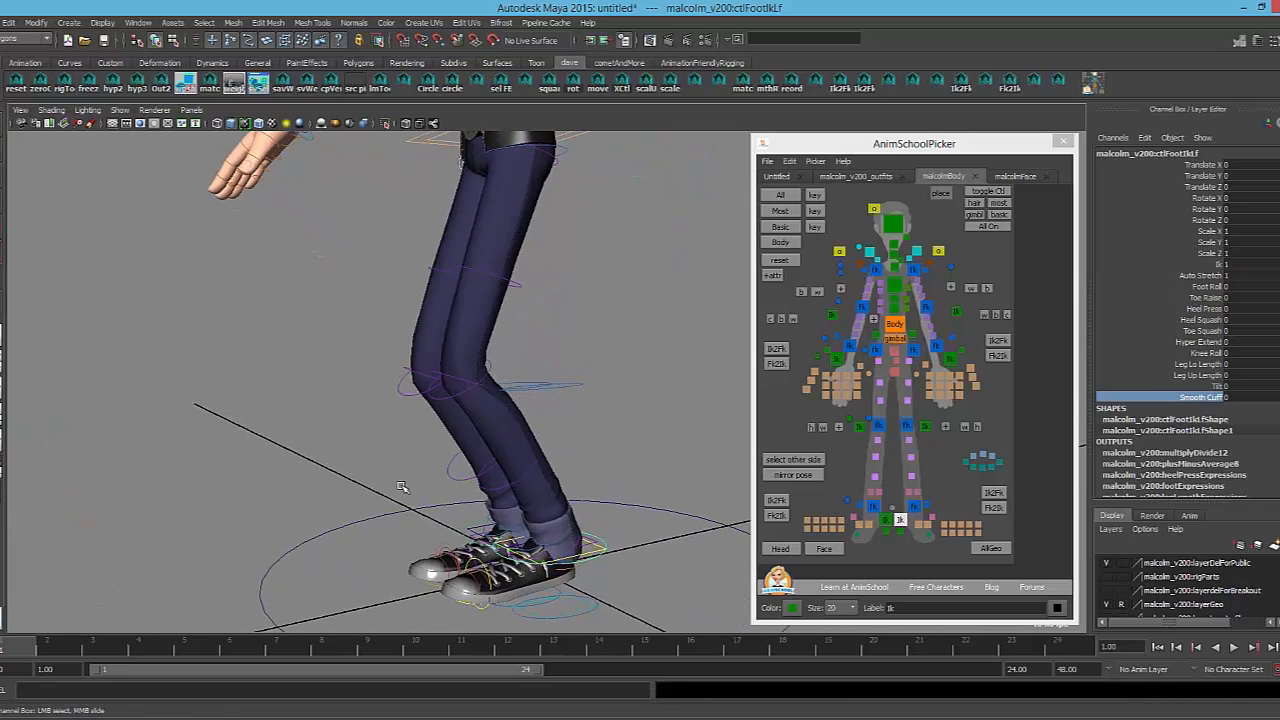
left_click(1190, 386)
mouse_move(520, 378)
middle_mouse_down()
mouse_move(530, 372)
mouse_move(497, 382)
mouse_move(520, 374)
middle_mouse_up()
key("z")
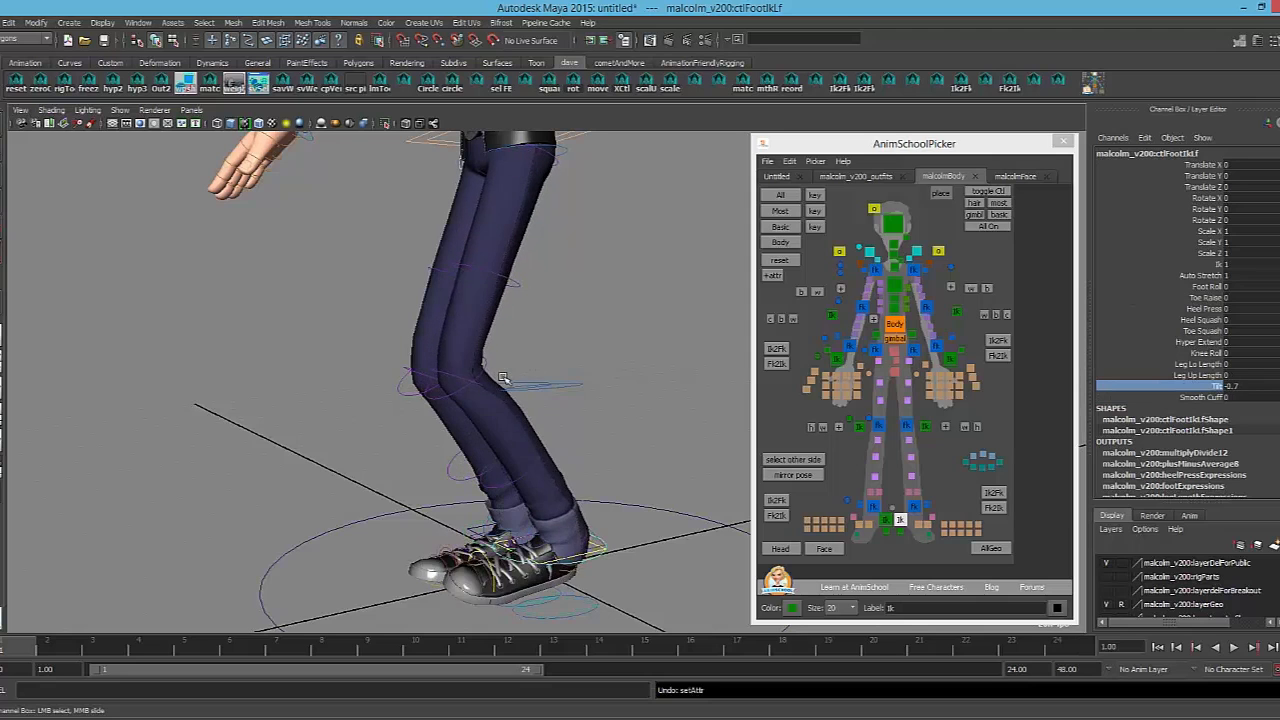
Rotate the left IK foot control to about 40 degrees in X so the toe points down
middle_click_drag(604, 398, 591, 312, "alt")
right_click_drag(650, 350, 787, 383, "alt")
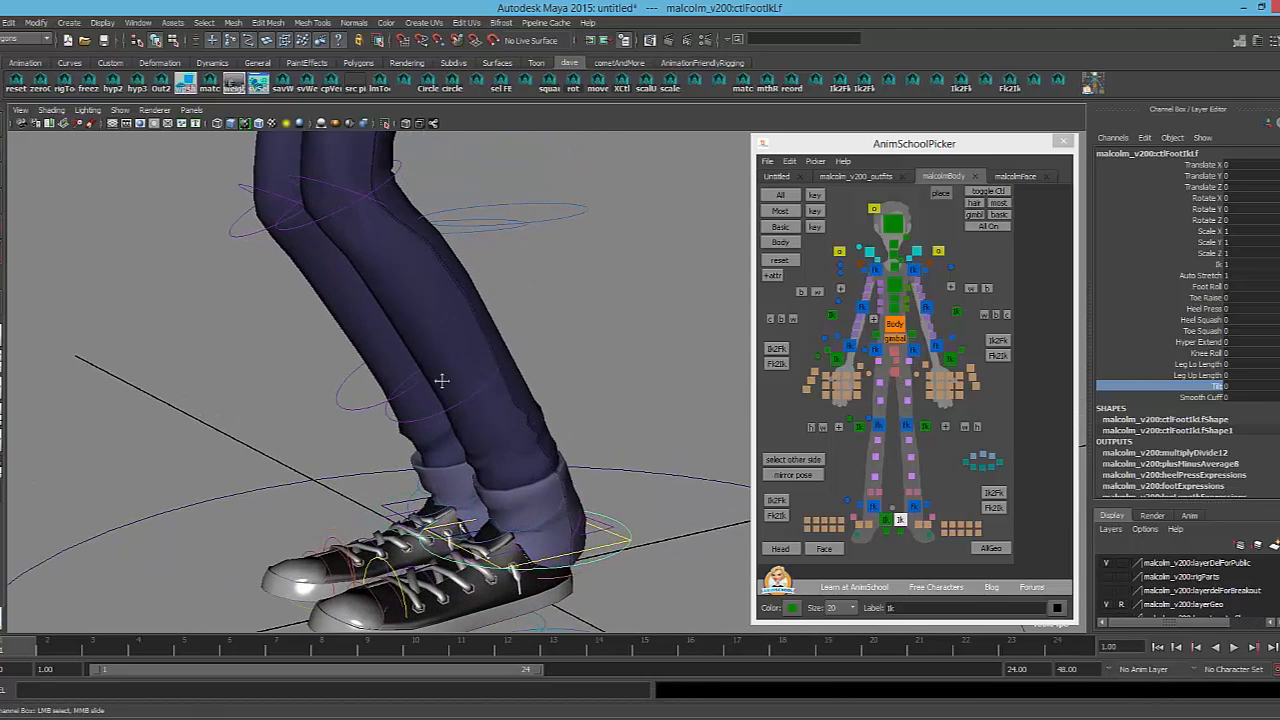
middle_click_drag(442, 381, 462, 308, "alt")
key("e")
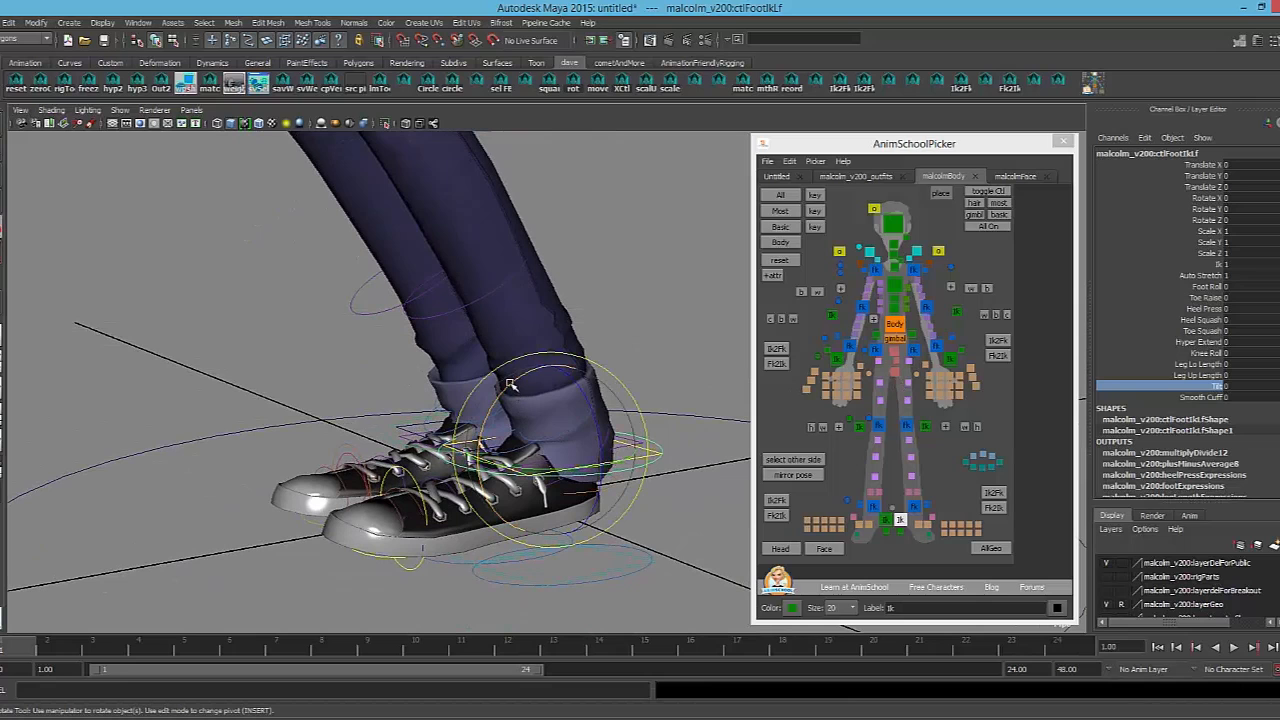
left_click_drag(509, 383, 498, 460)
left_click_drag(541, 463, 548, 369)
left_click_drag(550, 465, 408, 416, "alt")
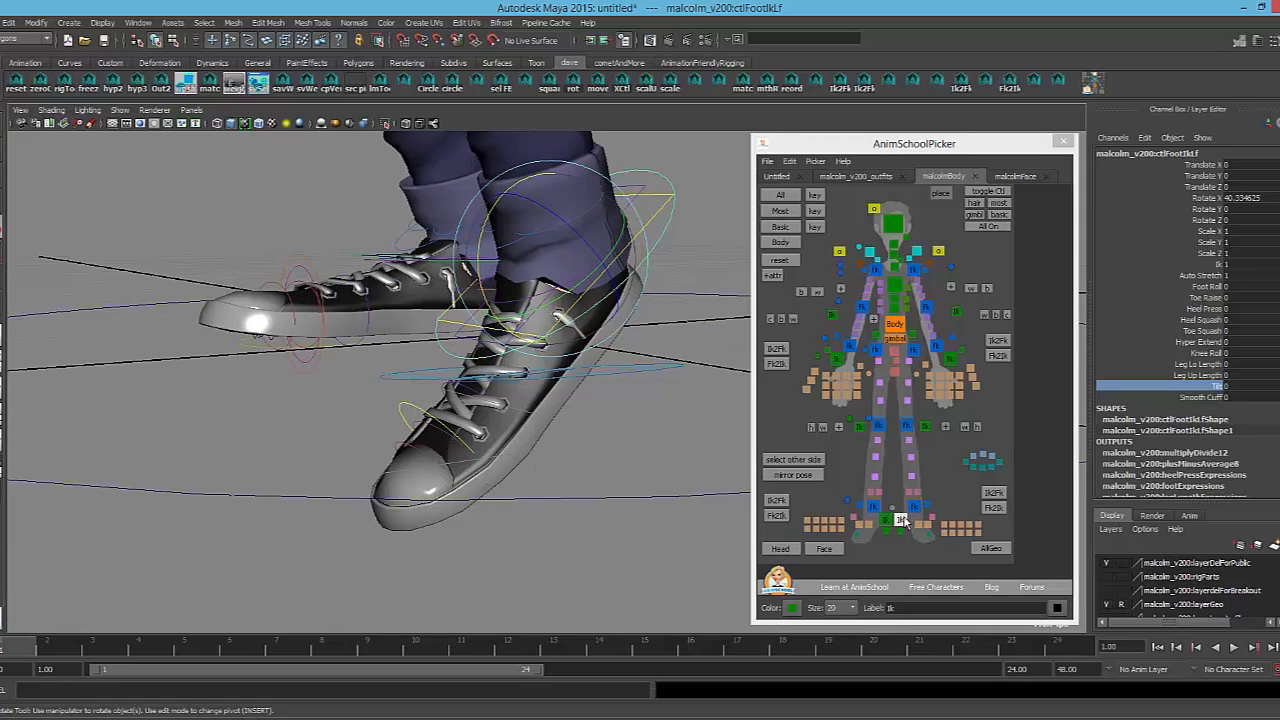
Select the left FK ankle control, try rotating it while the leg is in IK, and undo the rotation
left_click(913, 509)
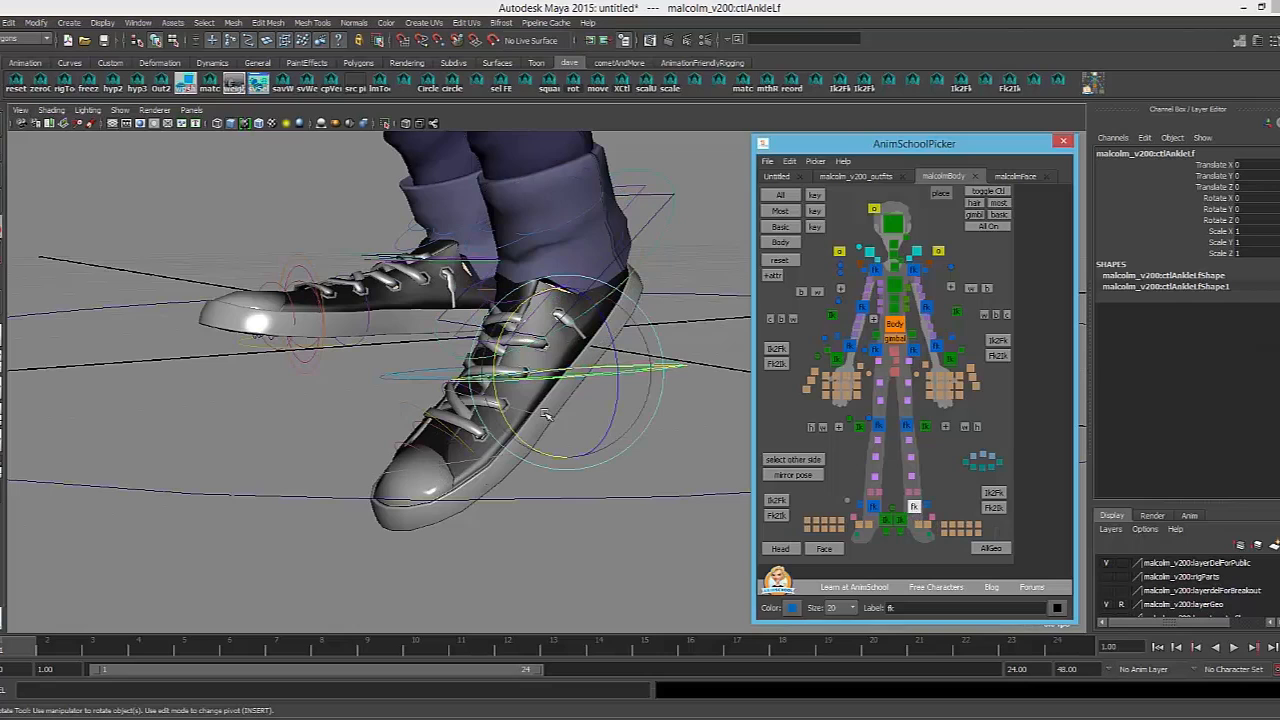
left_click_drag(544, 412, 575, 393)
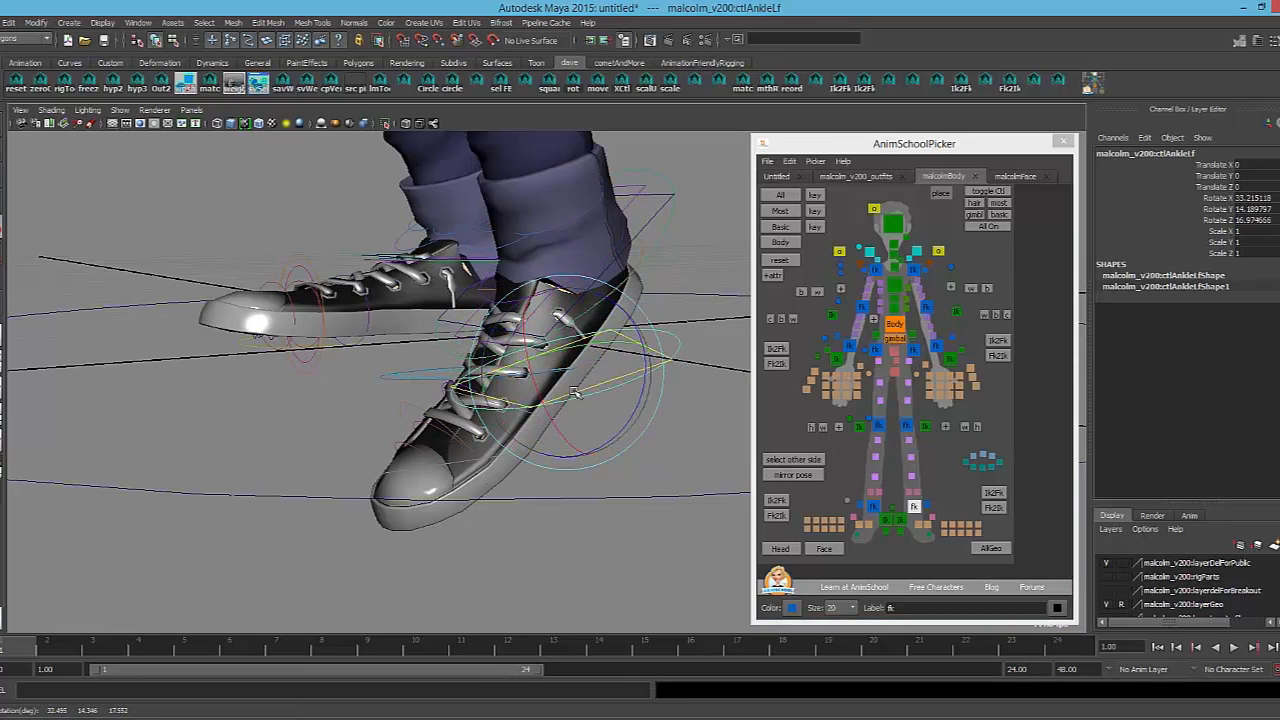
key("ctrl+z")
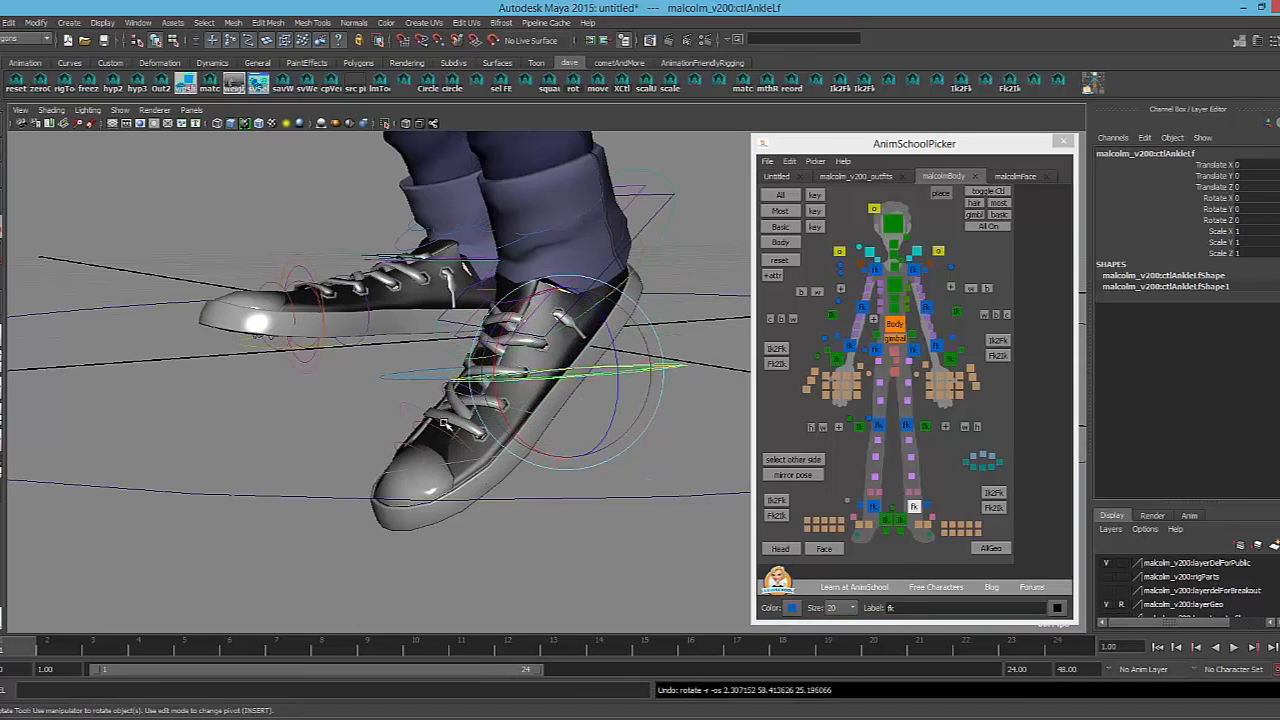
Try rotating the left ball control on the tilted foot, and undo back to the unrotated IK foot
left_click(408, 450)
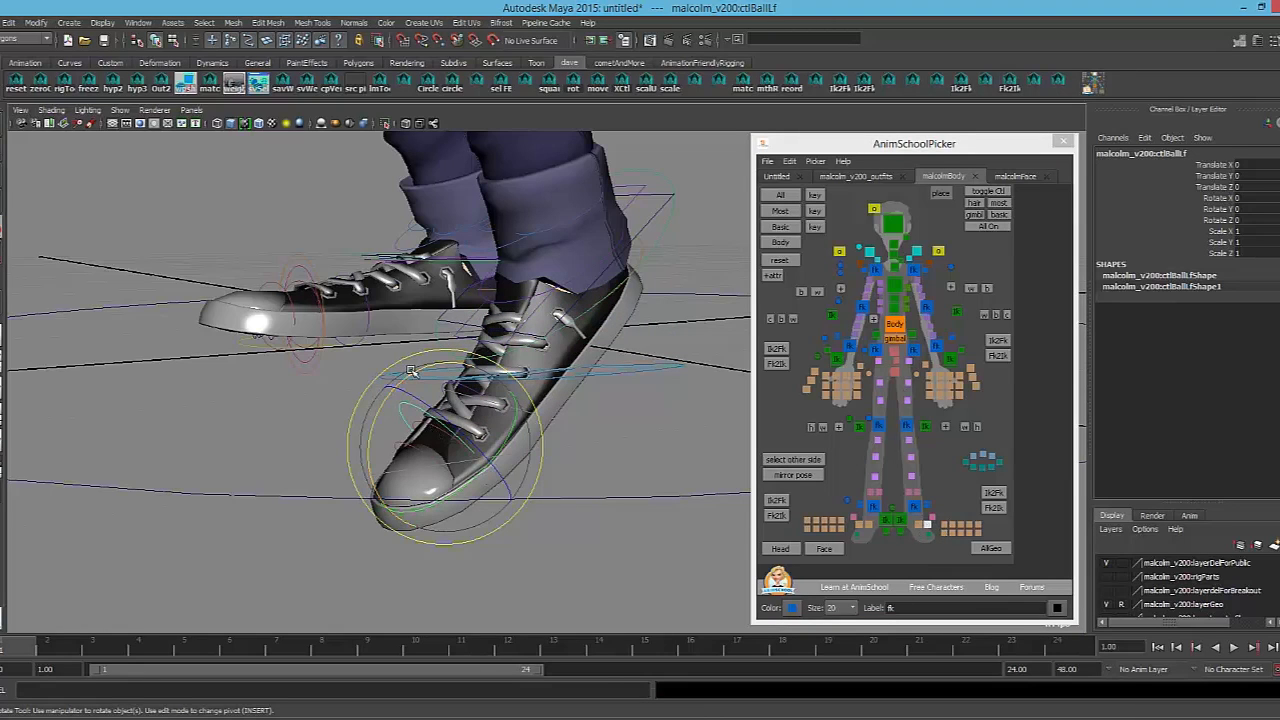
mouse_move(411, 373)
left_mouse_down()
mouse_move(386, 388)
mouse_move(412, 384)
left_mouse_up()
key("ctrl+z")
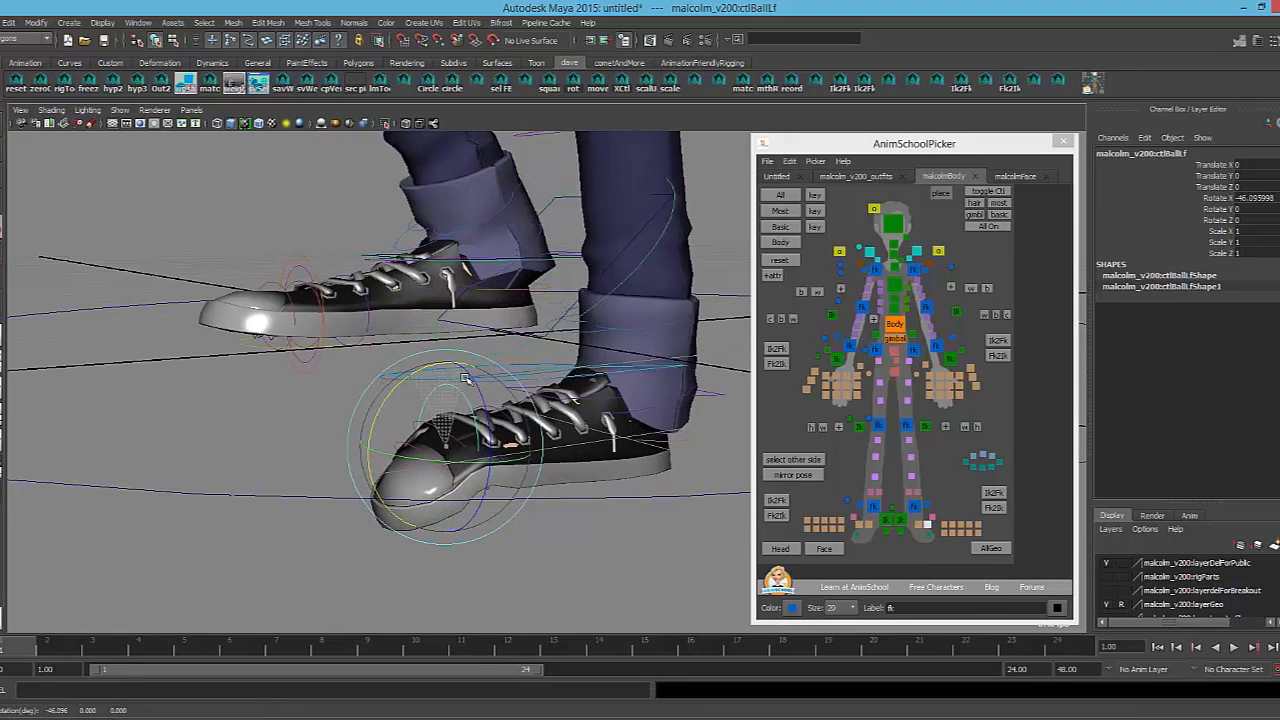
key("ctrl+z")
key("ctrl+z")
key("ctrl+z")
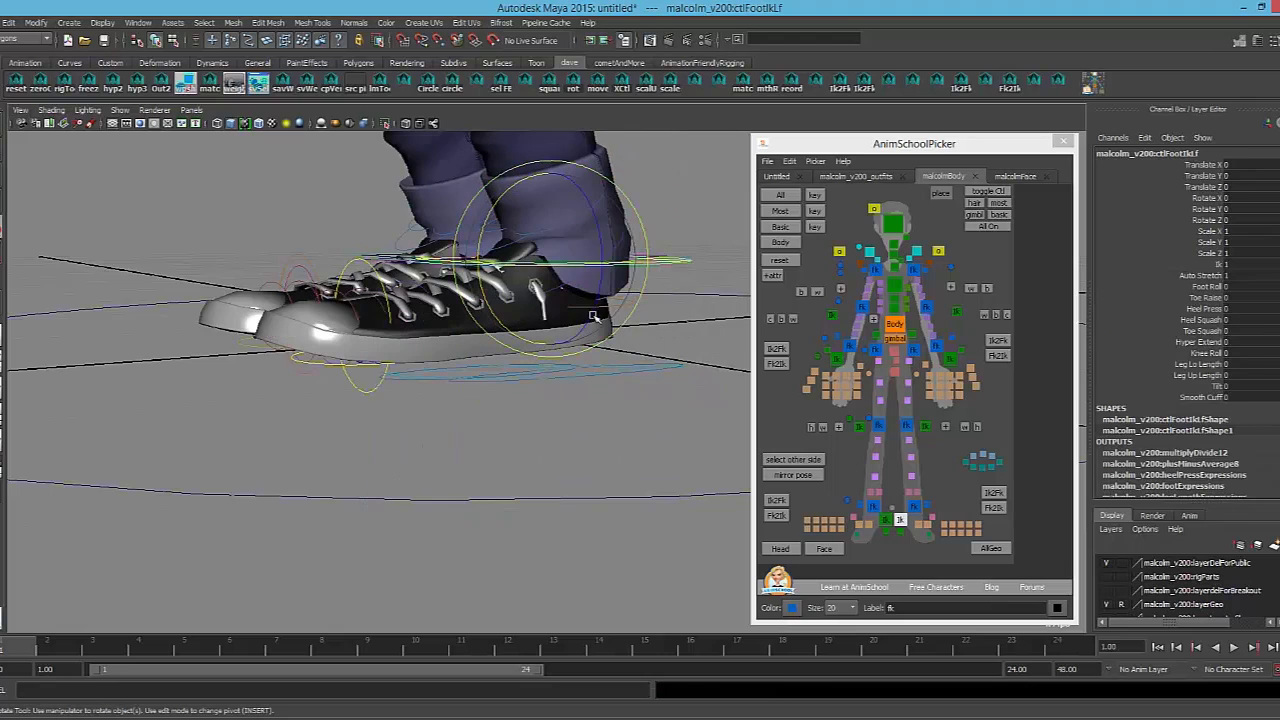
Try rotating the left ball control in several directions with the foot flat, and undo each rotation
left_click_drag(612, 316, 523, 340, "alt")
middle_click_drag(523, 340, 588, 381, "alt")
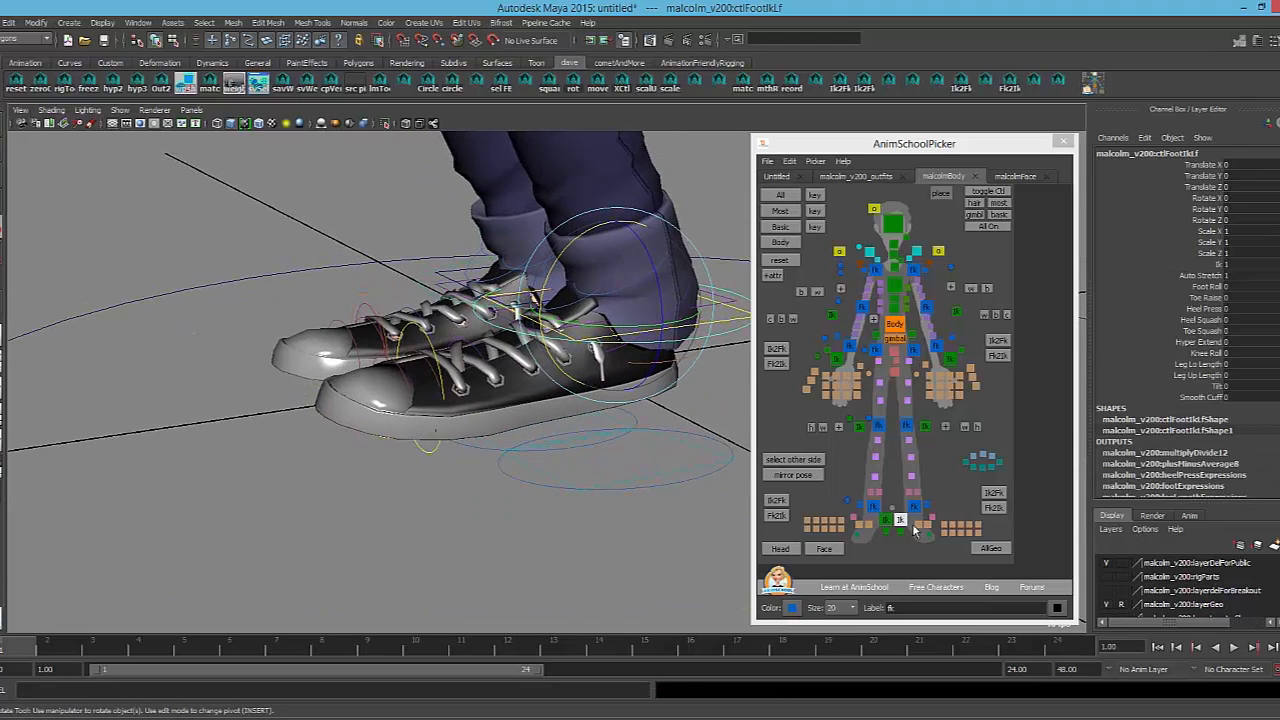
left_click(925, 527)
left_click_drag(345, 330, 335, 378)
left_click_drag(437, 300, 340, 364)
key("ctrl+z")
left_click_drag(403, 390, 384, 436, "alt")
left_click_drag(440, 430, 470, 377)
left_click_drag(470, 376, 548, 342, "alt")
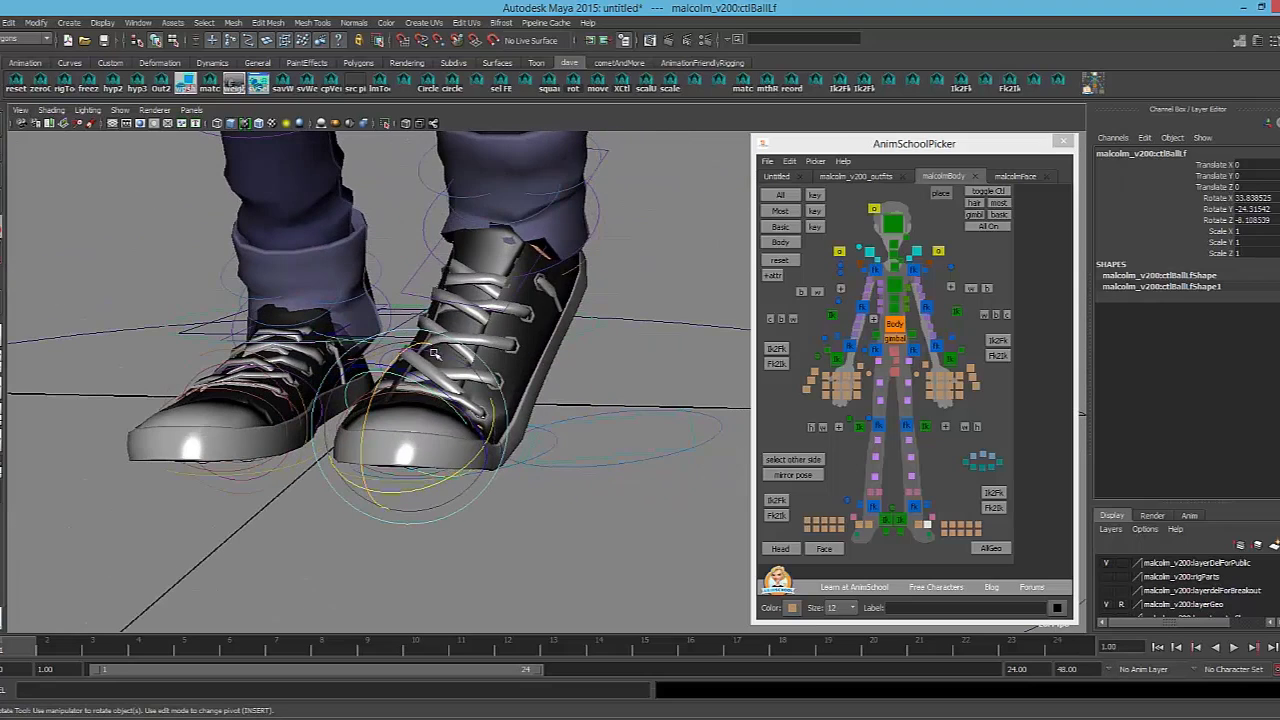
left_click_drag(428, 410, 397, 351)
key("ctrl+z")
key("ctrl+z")
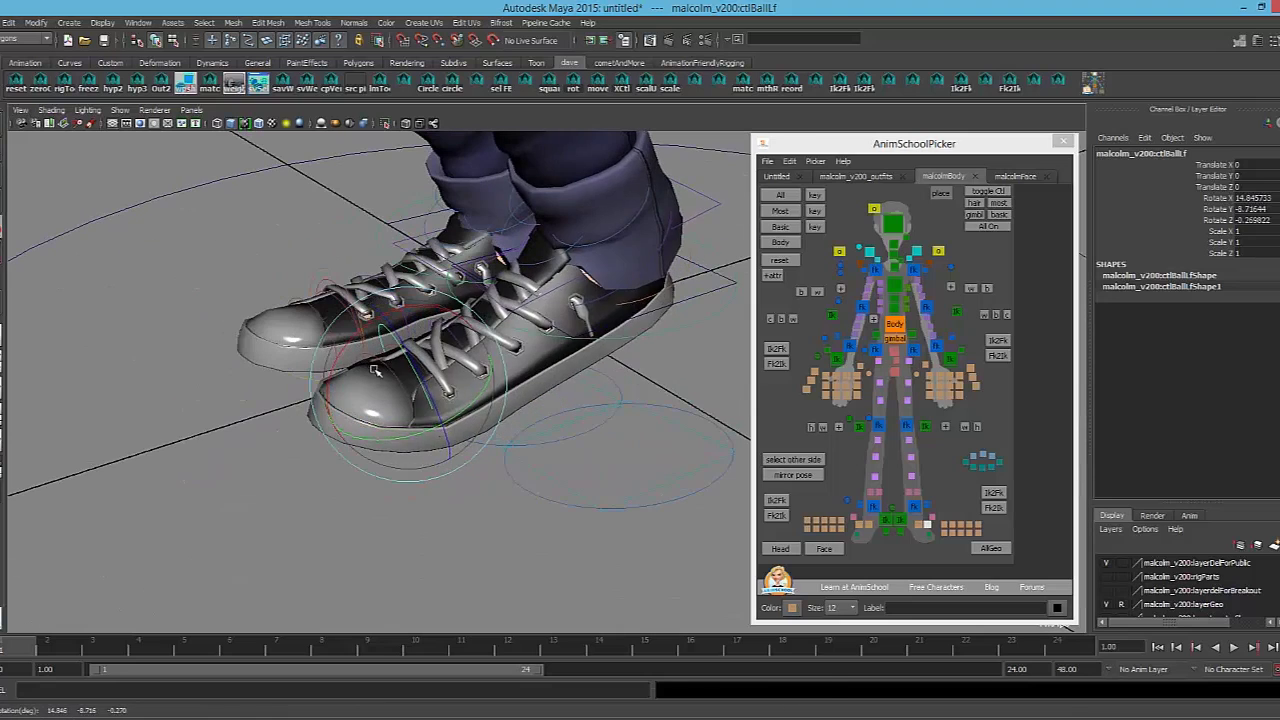
Select the first main toe control on the left foot, try rotating it, and undo the rotation
left_click(406, 354)
left_click(415, 357)
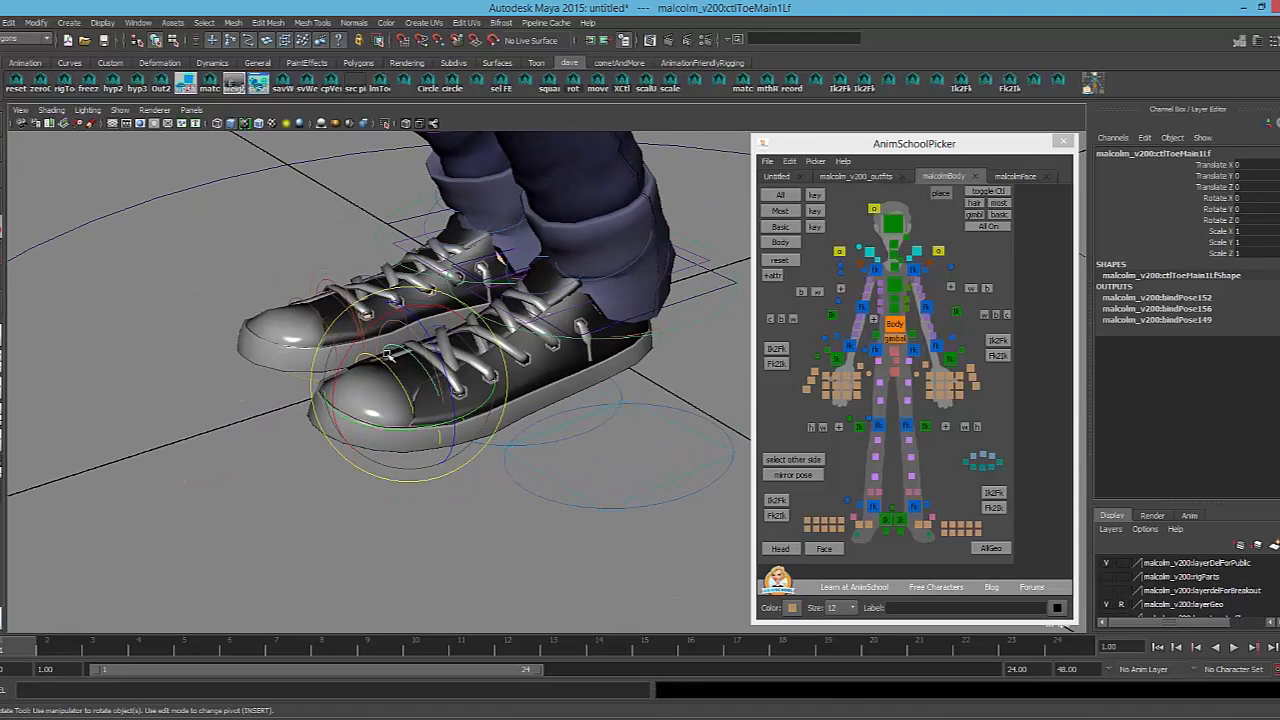
left_click_drag(386, 352, 889, 551)
key("ctrl+z")
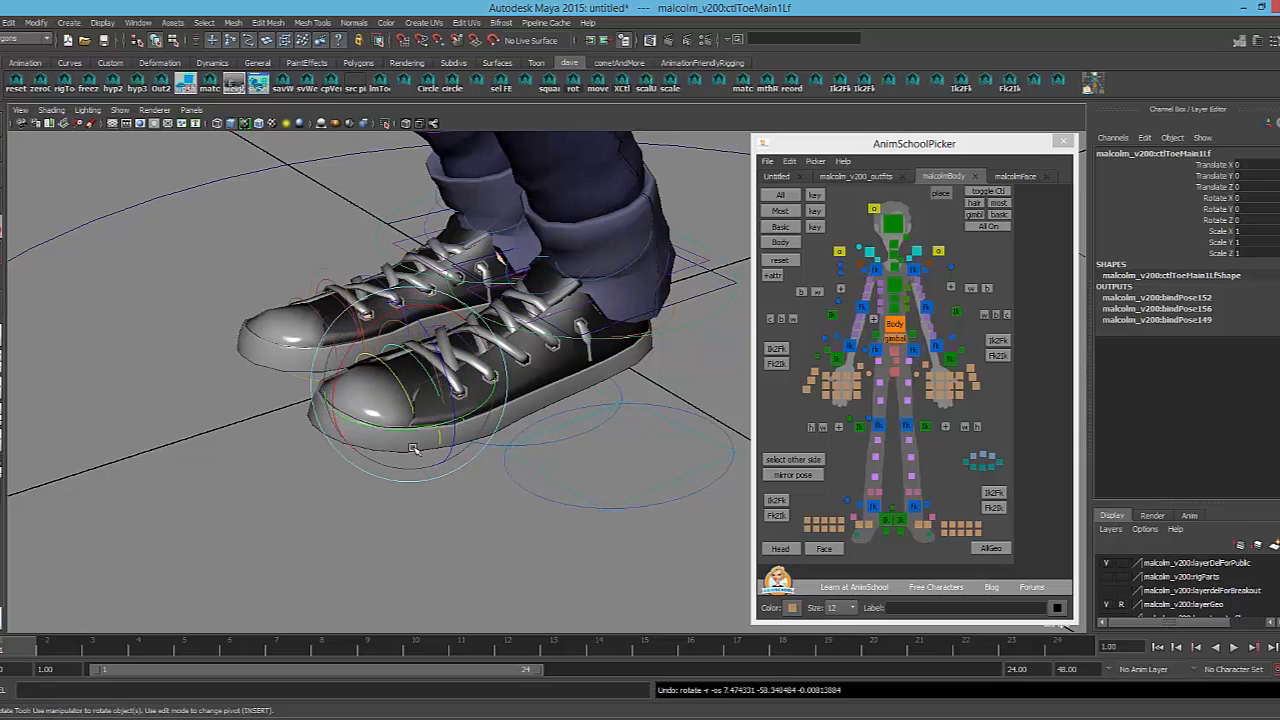
Select the second main toe control on the left foot, try rotating it, and undo the rotation
left_click(403, 361)
left_click(388, 362)
left_click_drag(375, 346, 400, 395)
key("ctrl+z")
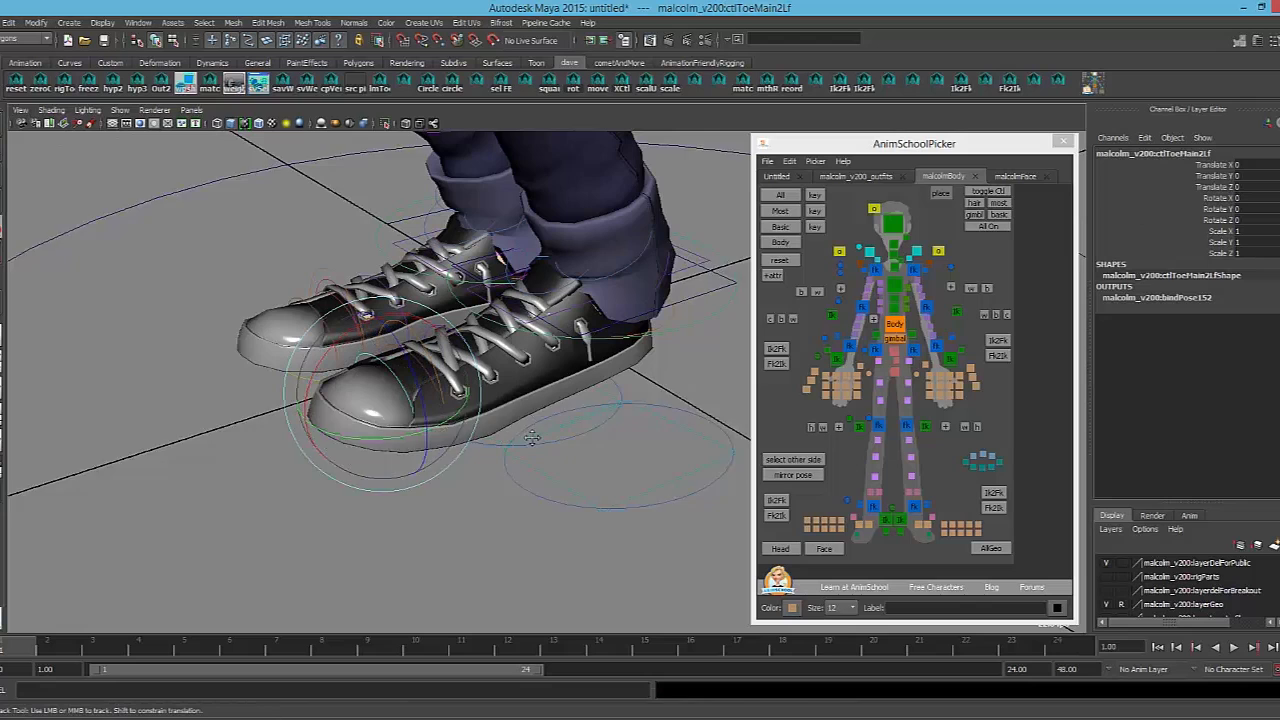
Hide the Greaser outfit's shoes to expose the bare feet, and clear the selection
middle_click_drag(522, 435, 506, 455, "alt")
left_click(856, 176)
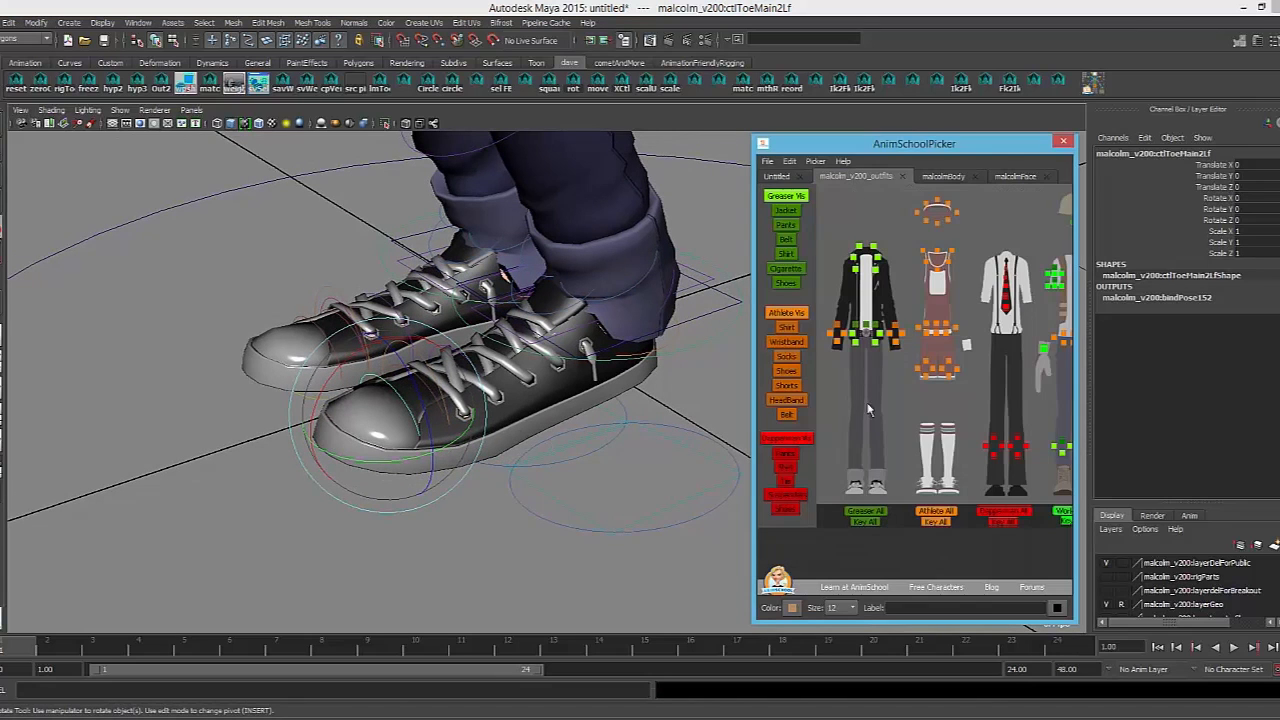
left_click(787, 283)
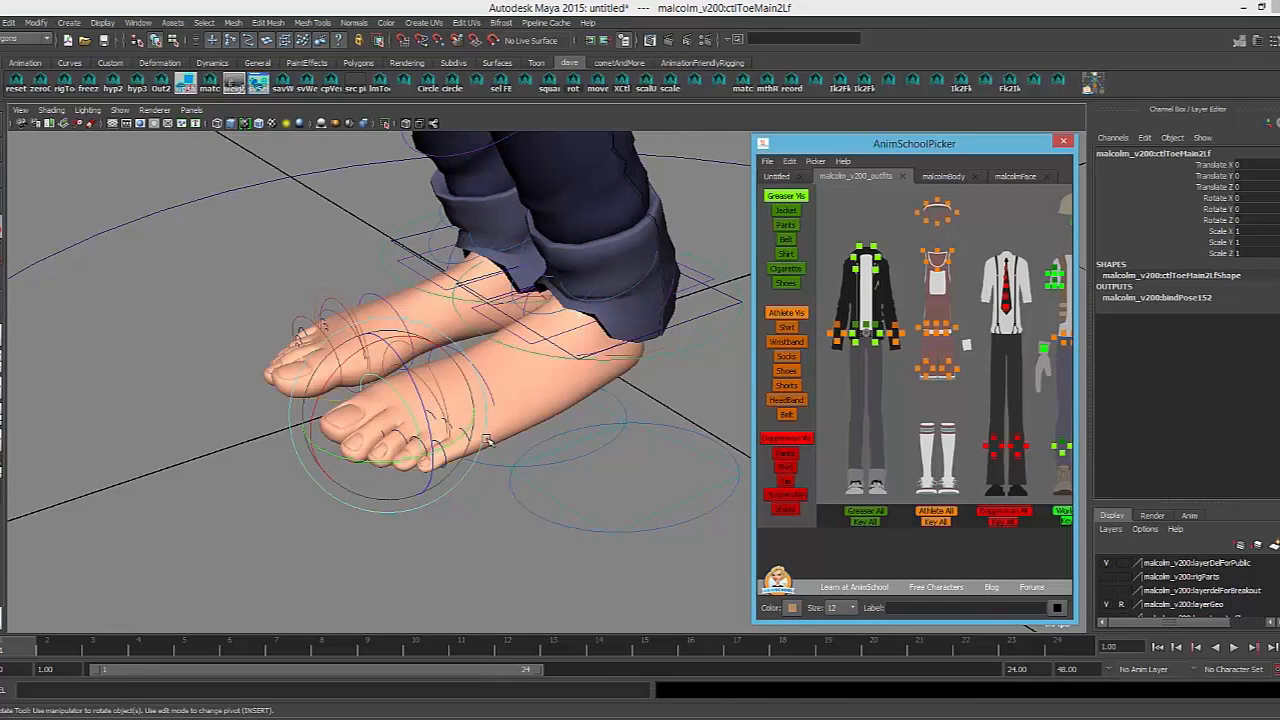
left_click_drag(500, 420, 446, 442, "alt")
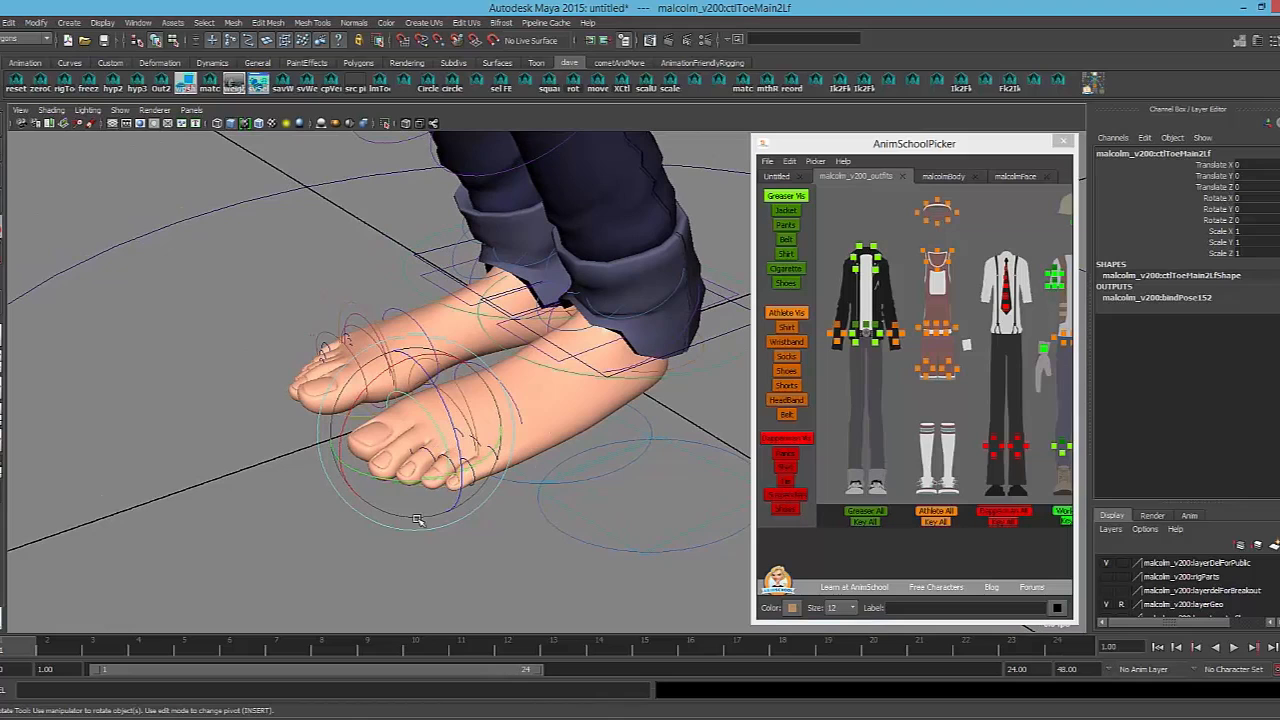
left_click(454, 534)
Select the left foot's ToeB1 control in the body picker, try rotating it, and undo the rotation
left_click(944, 177)
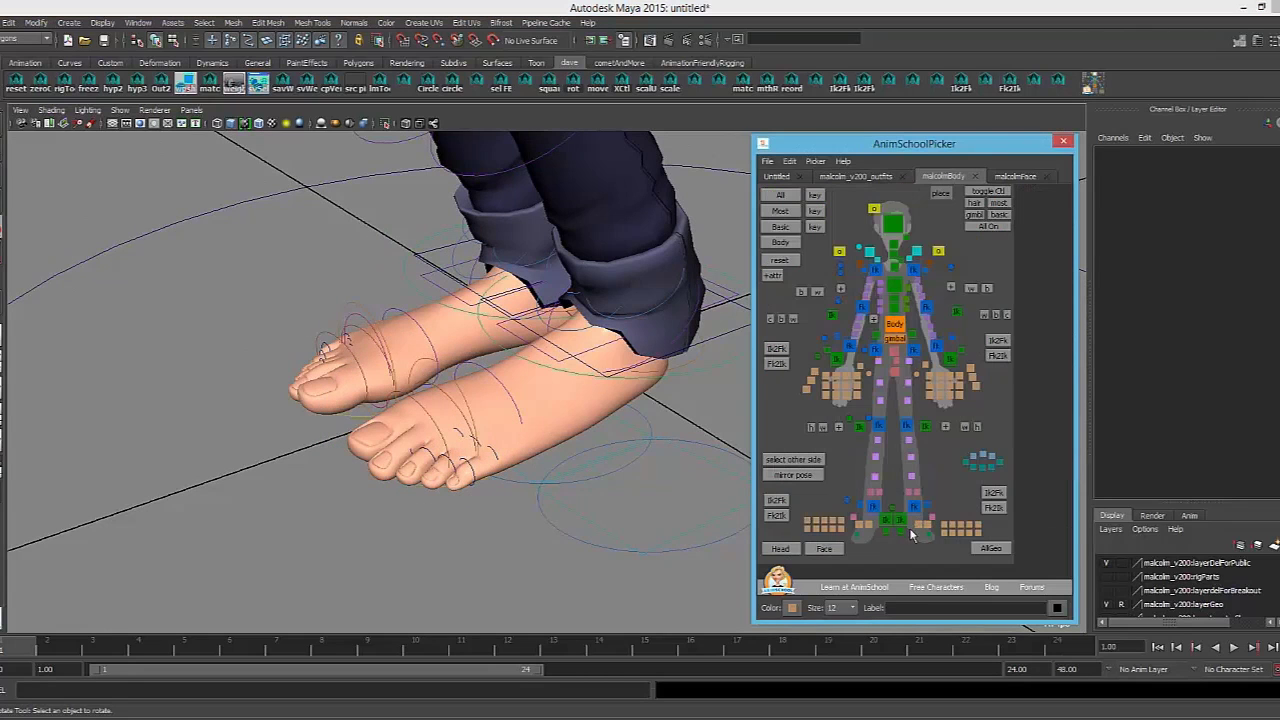
left_click(954, 529)
left_click_drag(390, 397, 426, 407)
key("ctrl+z")
right_click_drag(464, 402, 695, 489, "alt")
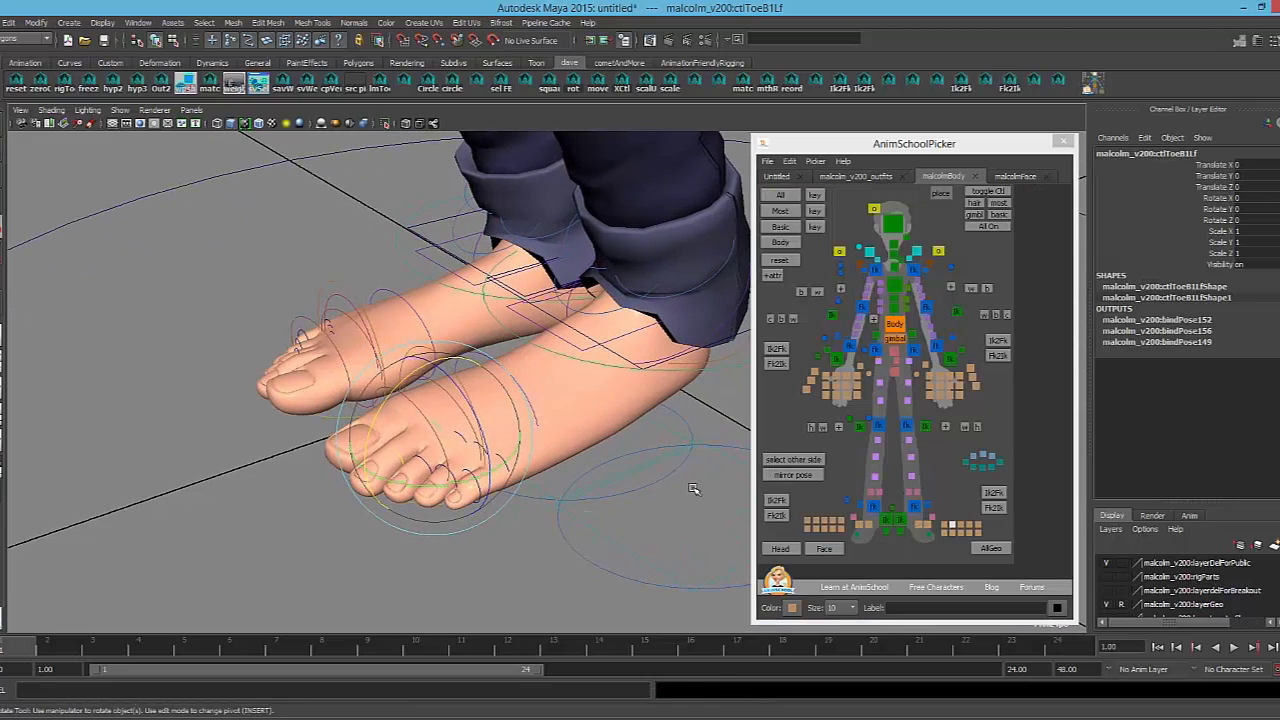
Try rotating the left foot's two main toe controls on the bare foot, and undo the rotations
left_click(447, 545)
left_click(447, 393)
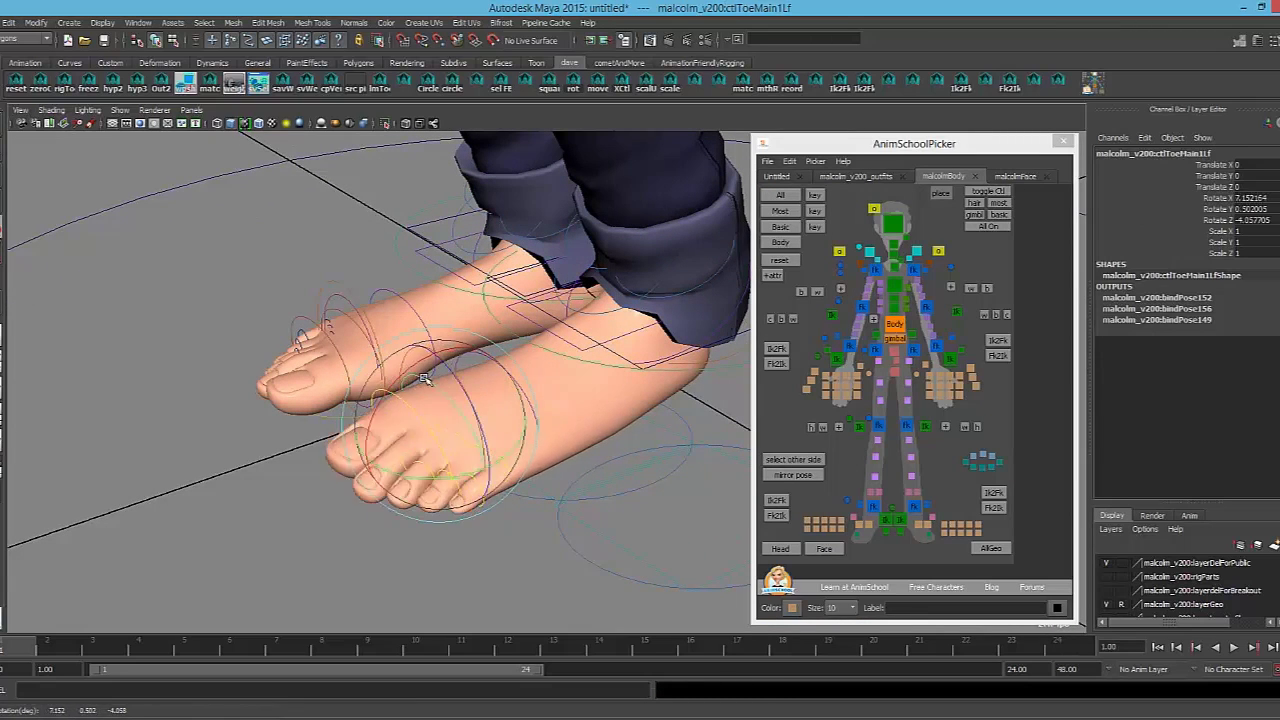
left_click(510, 551)
left_click(404, 391)
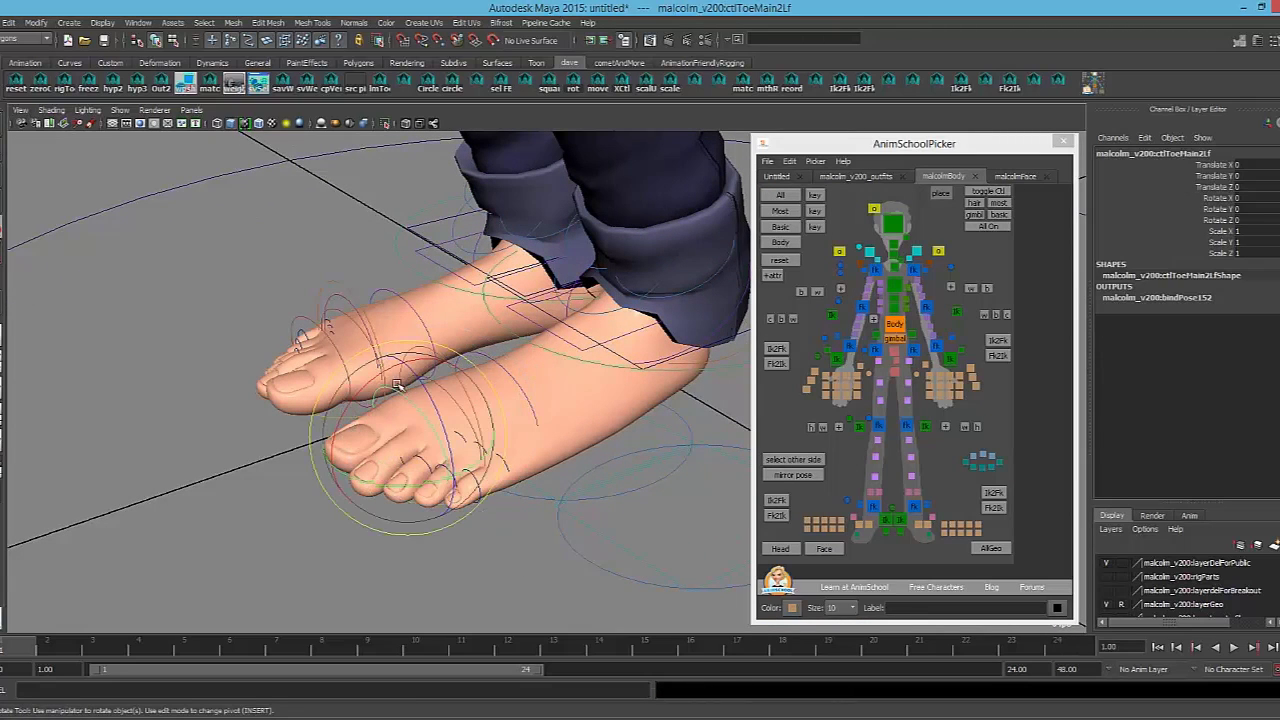
left_click_drag(398, 384, 441, 448)
key("ctrl+z")
left_click(513, 546)
left_click(443, 388)
key("ctrl+z")
Select the left foot's ToeE1 control and examine the toe controls through the foot with X-ray shading
left_click(978, 526)
key("ctrl+z")
mouse_move(576, 460)
left_mouse_down("alt")
mouse_move(623, 460)
mouse_move(568, 441)
left_mouse_up("alt")
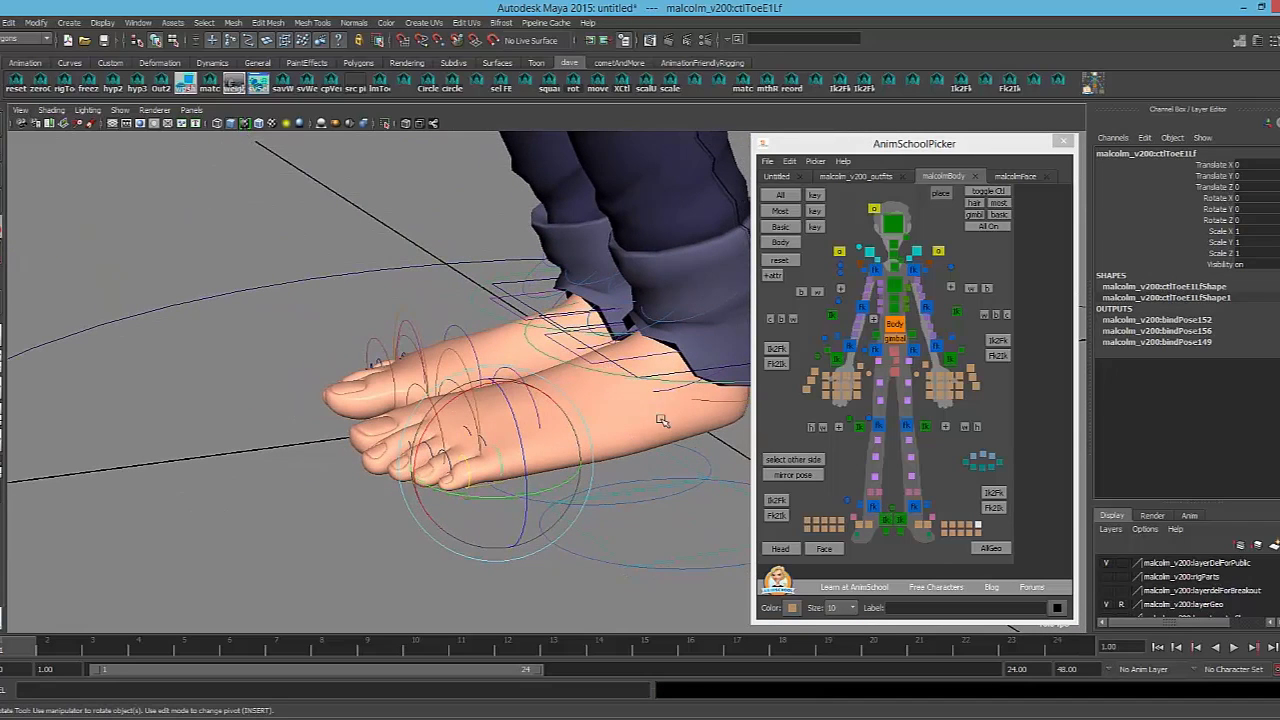
left_click_drag(660, 420, 560, 406, "alt")
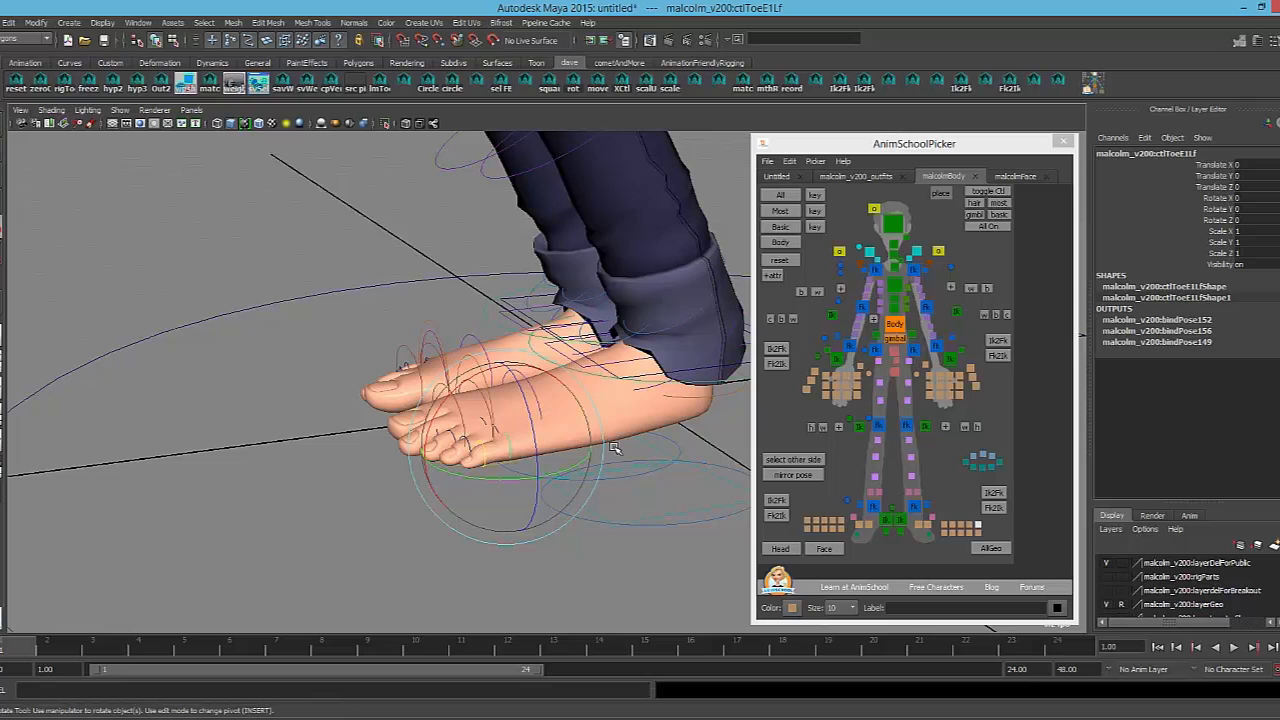
left_click_drag(645, 482, 655, 465, "alt")
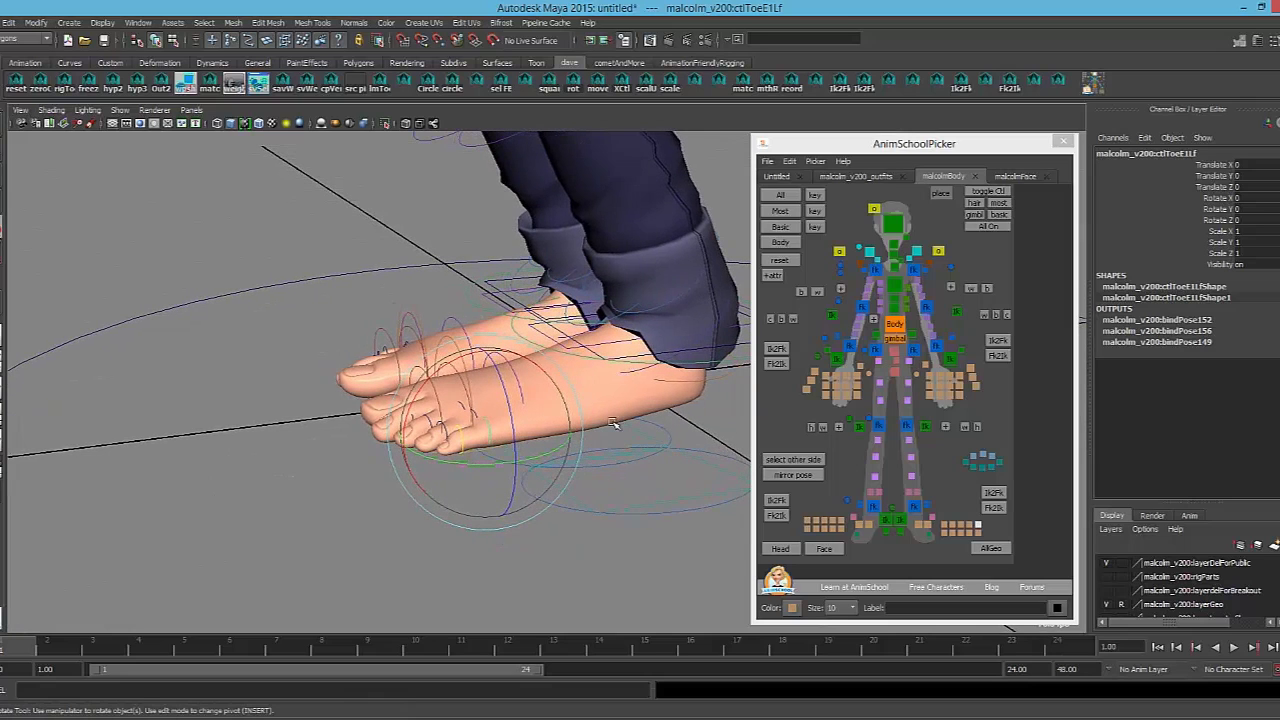
left_click_drag(585, 418, 560, 418, "alt")
left_click(388, 123)
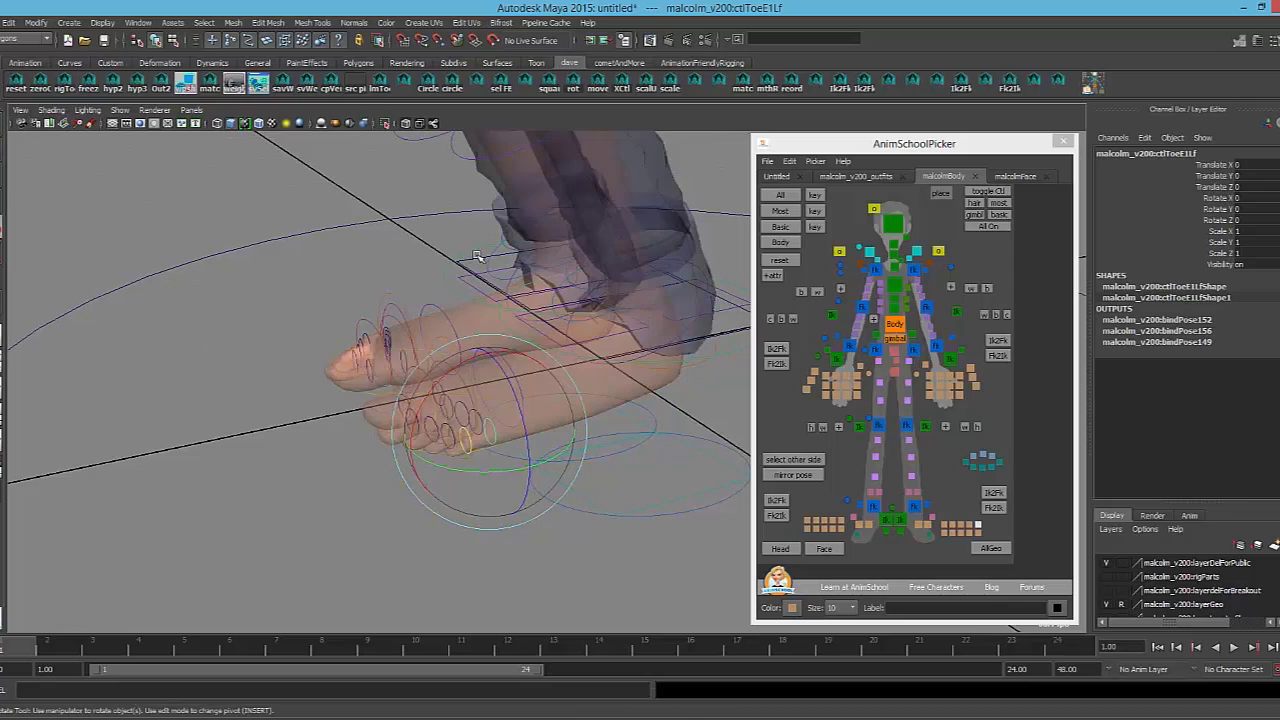
left_click_drag(643, 446, 621, 433, "alt")
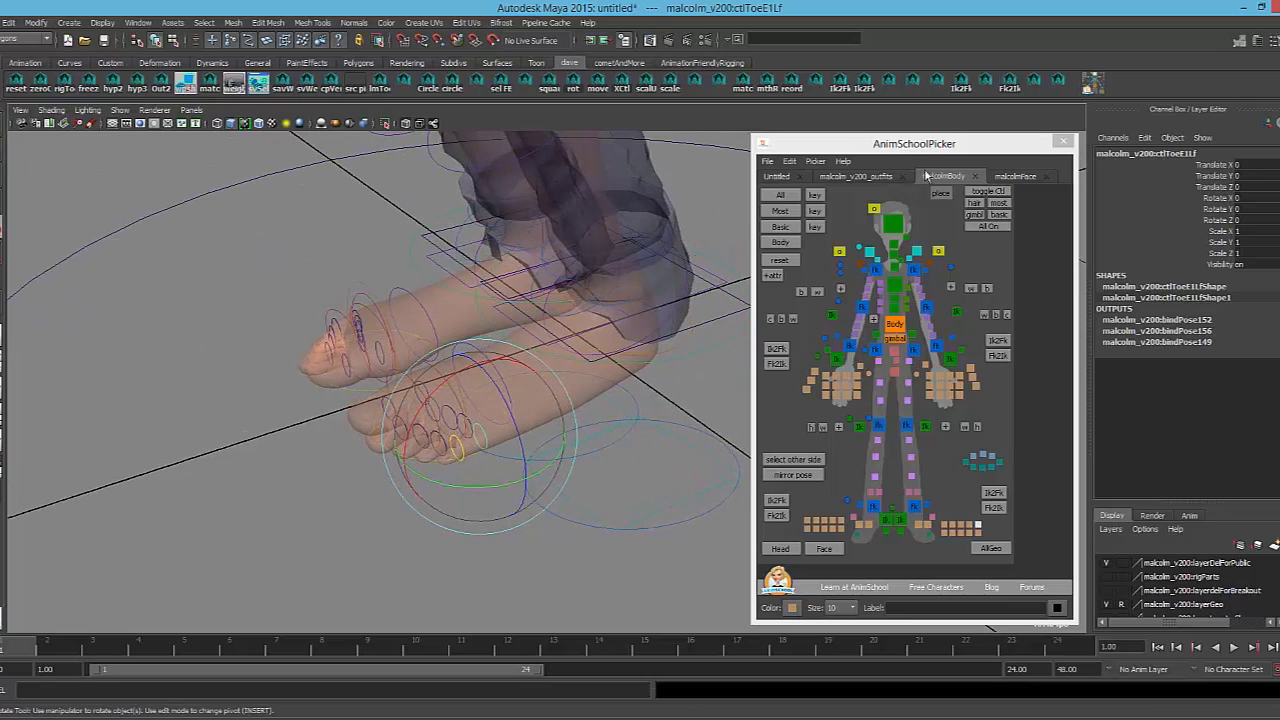
Show the Greaser shoes again, clear the selection, and return the viewport to solid smooth shading
left_click(857, 176)
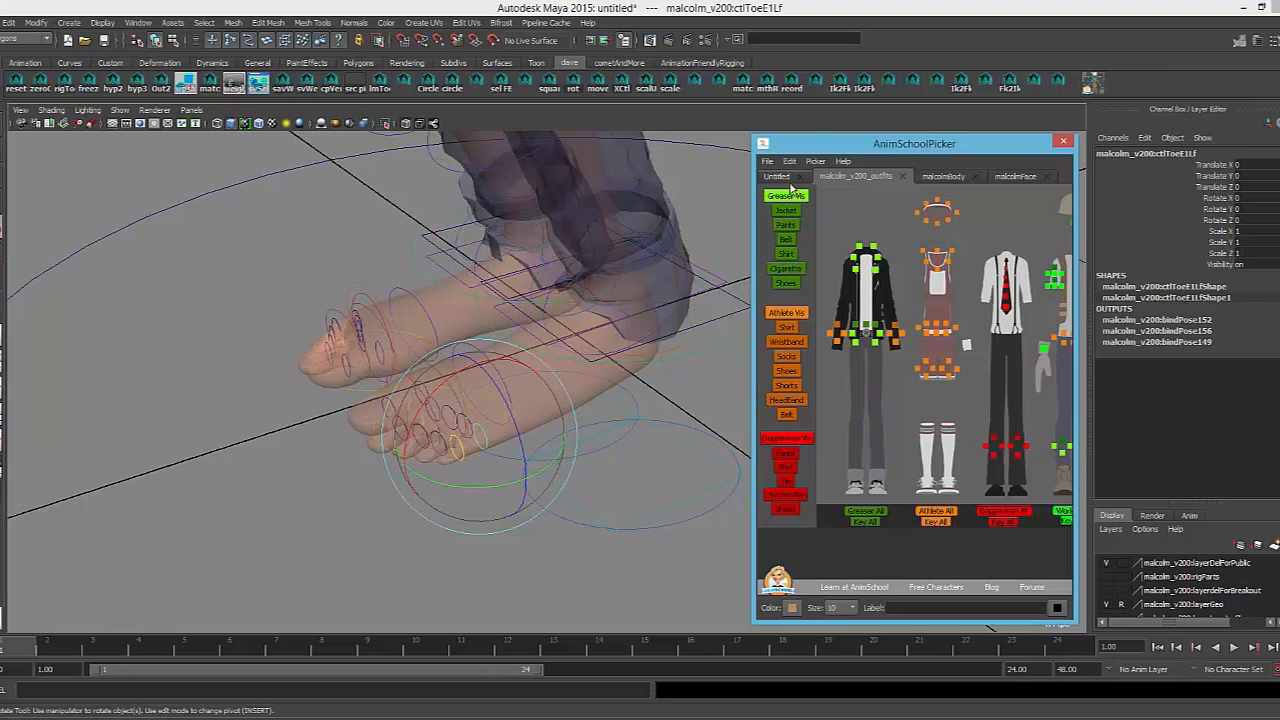
left_click(785, 285)
left_click(785, 285)
left_click(785, 285)
mouse_move(659, 349)
left_mouse_down("alt")
mouse_move(614, 309)
mouse_move(694, 323)
mouse_move(680, 320)
mouse_move(660, 358)
mouse_move(678, 382)
mouse_move(655, 370)
mouse_move(694, 362)
mouse_move(700, 342)
mouse_move(645, 392)
left_mouse_up("alt")
key("4")
left_click(676, 386)
key("5")
scroll(662, 363, "down", 3)
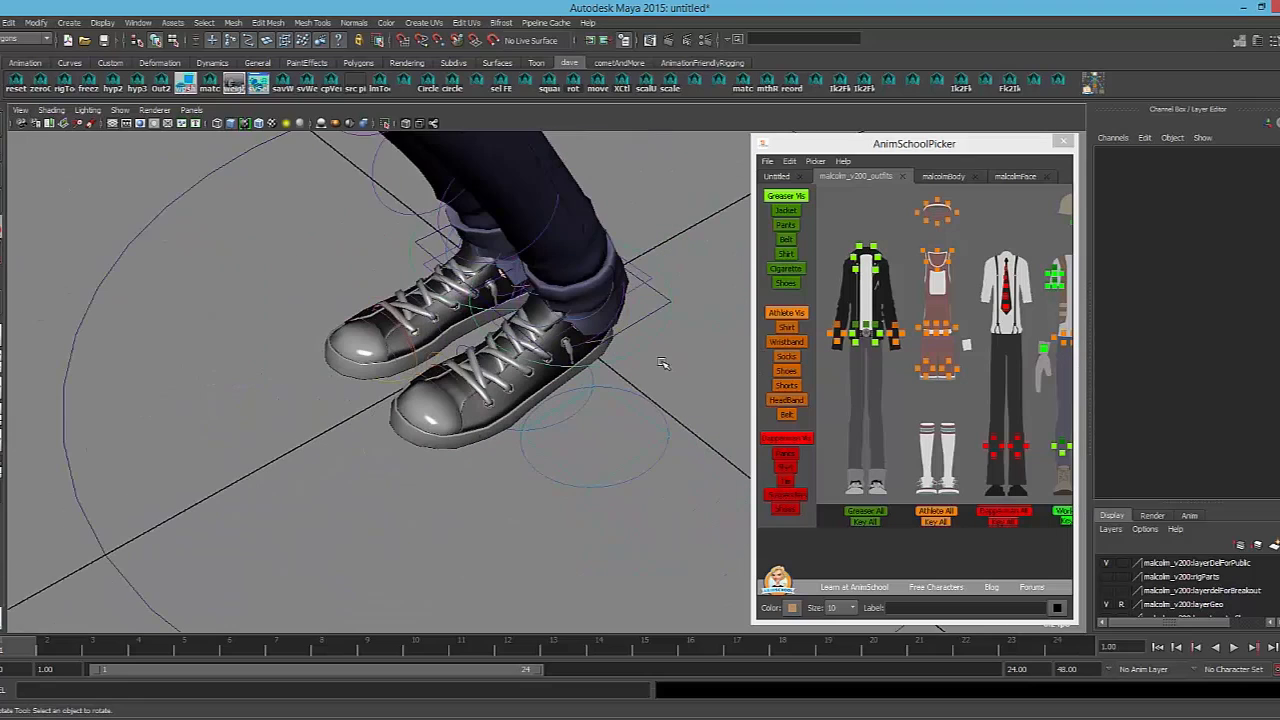
Select the rig's placement control and look through its geometry push and outfit visibility attributes
left_click_drag(141, 188, 204, 246)
scroll(204, 246, "up", 3)
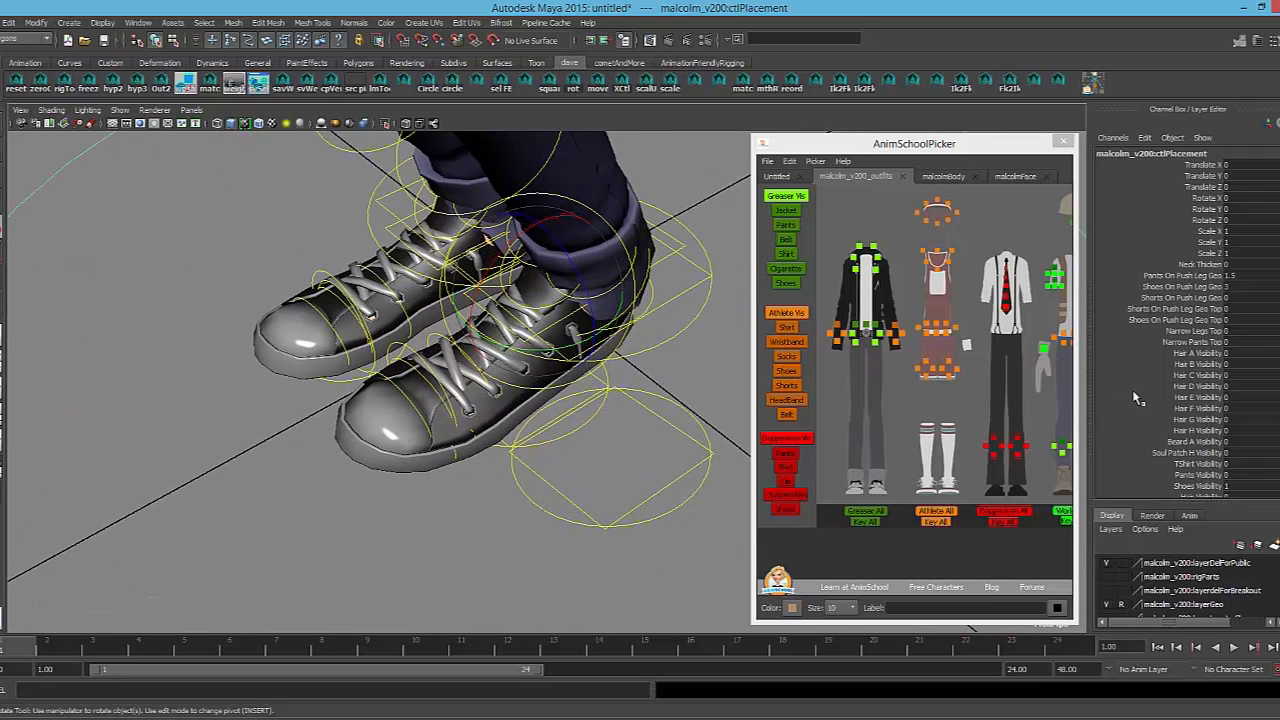
scroll(1186, 325, "down", 10)
scroll(1160, 320, "down", 5)
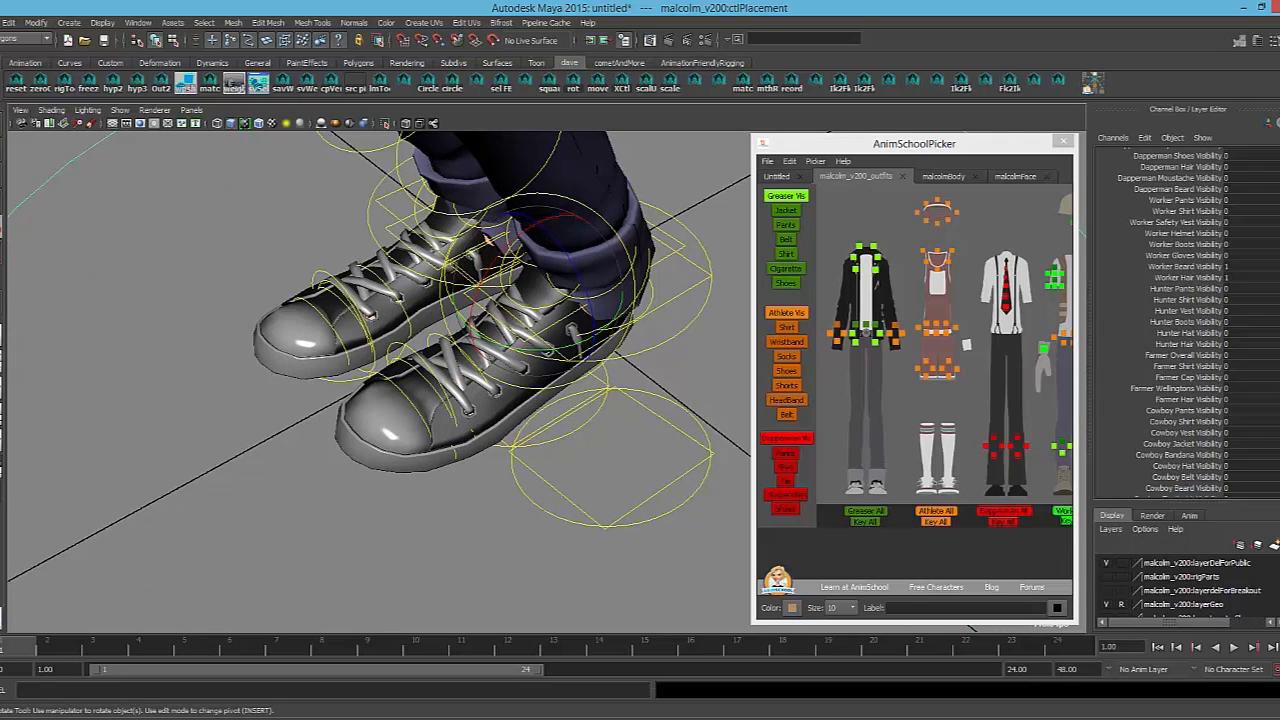
scroll(1160, 320, "down", 5)
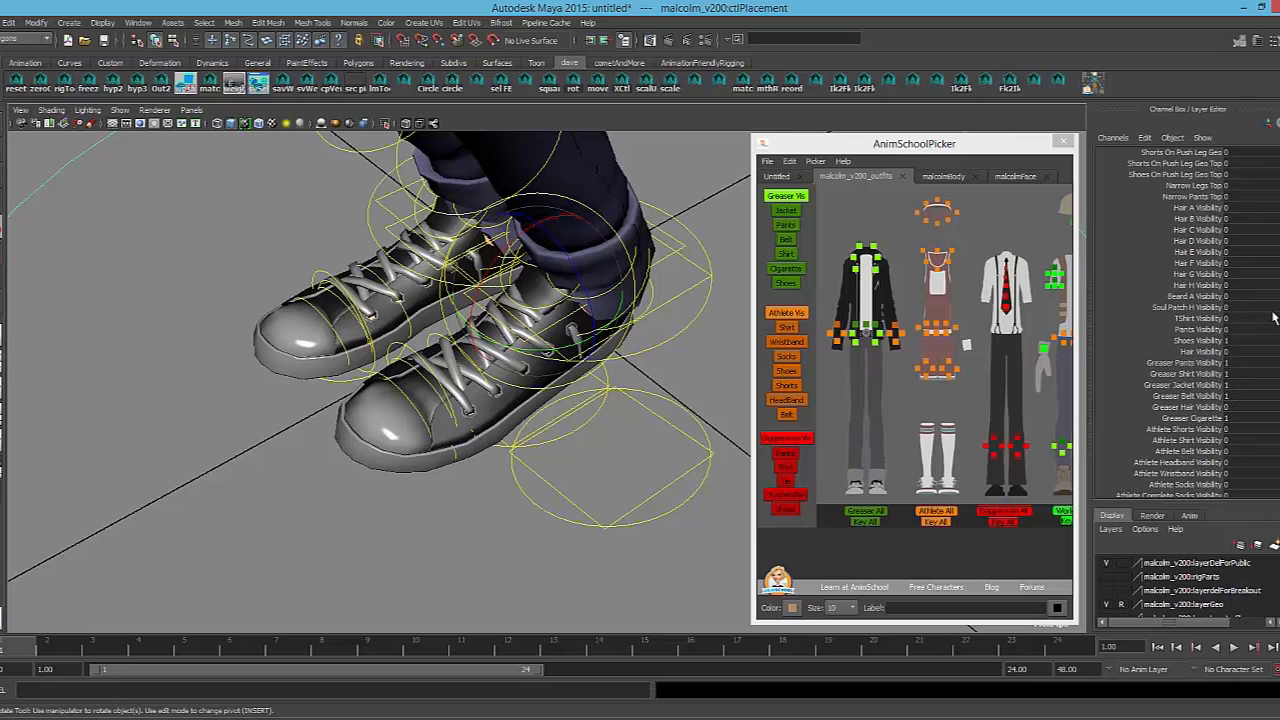
Try setting the placement control's Shoes Visibility to 0 to inspect the bare feet, and undo the change
scroll(1274, 212, "up", 5)
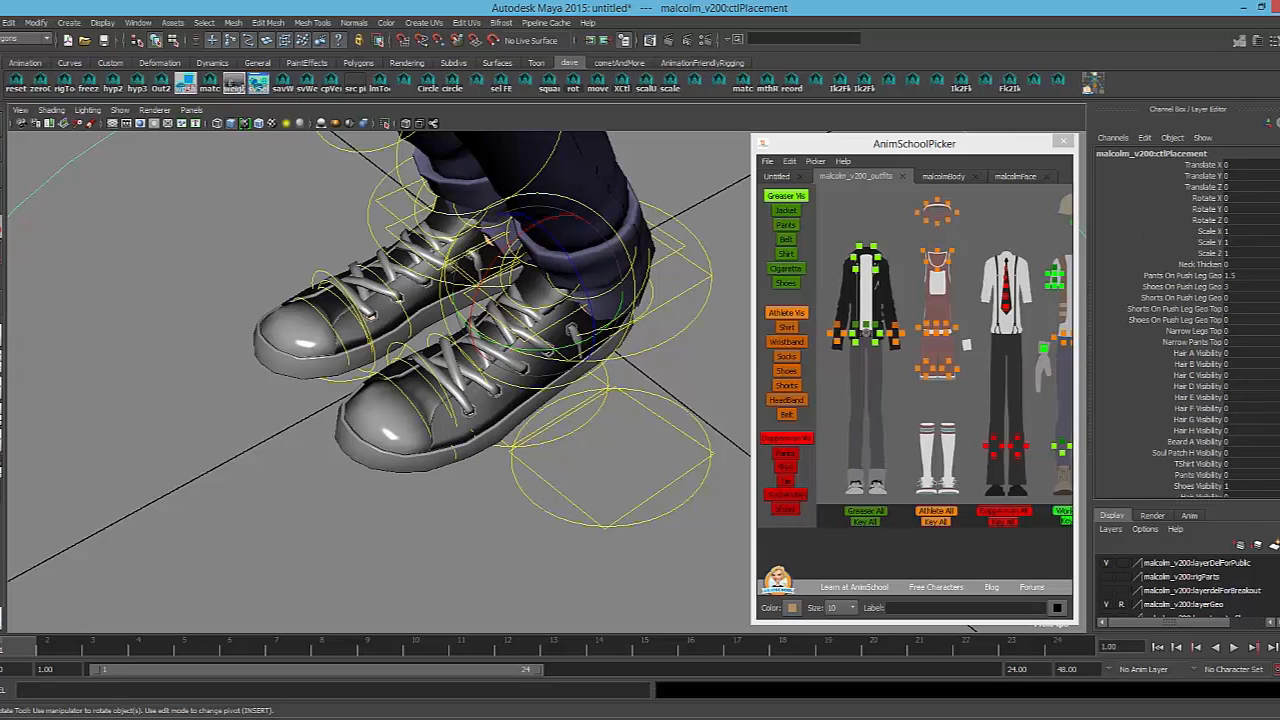
scroll(1274, 212, "down", 5)
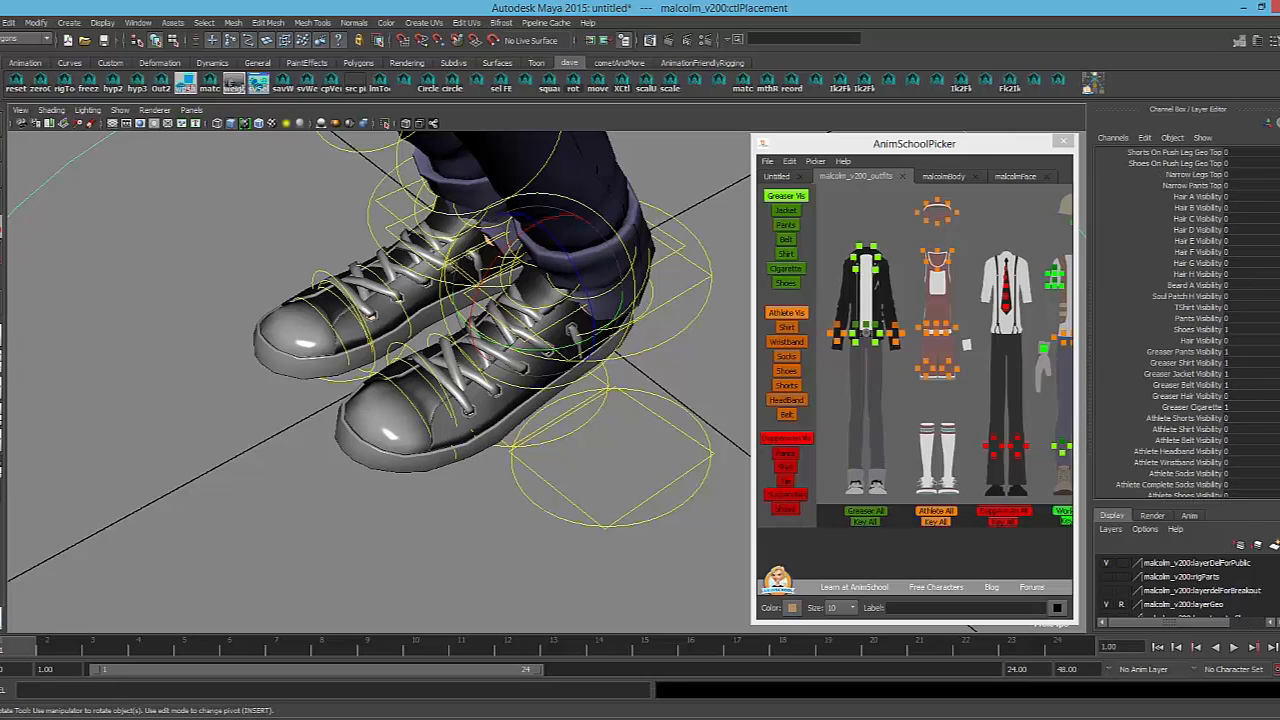
scroll(1240, 320, "down", 1)
left_click(1227, 314)
type("0")
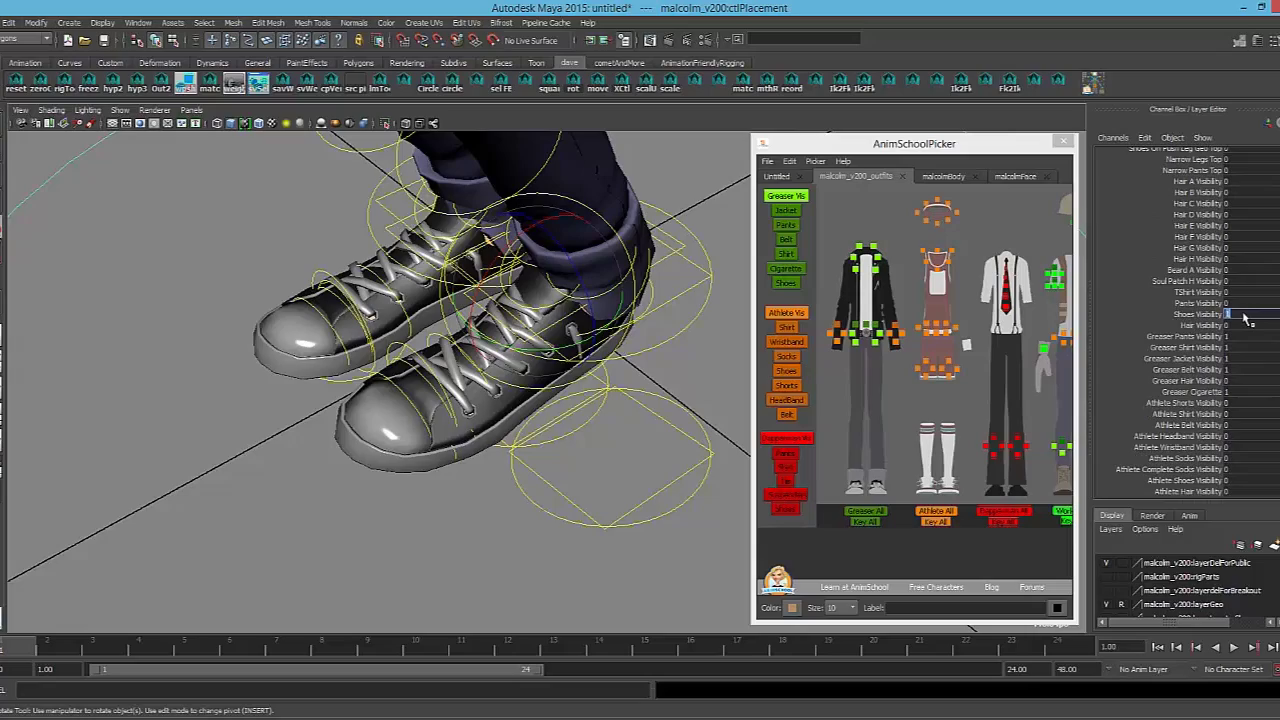
key("Return")
left_click_drag(359, 556, 328, 509, "alt")
left_click_drag(504, 420, 477, 445, "alt")
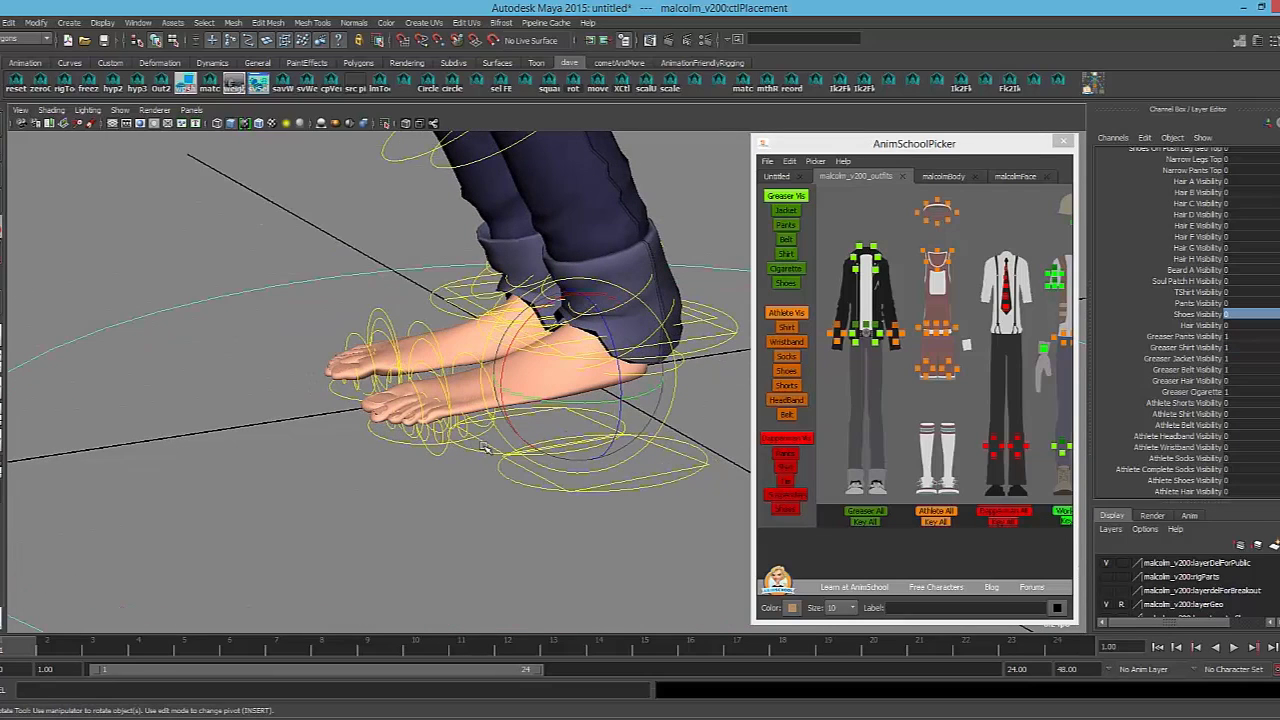
key("ctrl+z")
Clear and reselect the placement control, and examine its leg push and clothing visibility attributes again
scroll(465, 447, "down", 4)
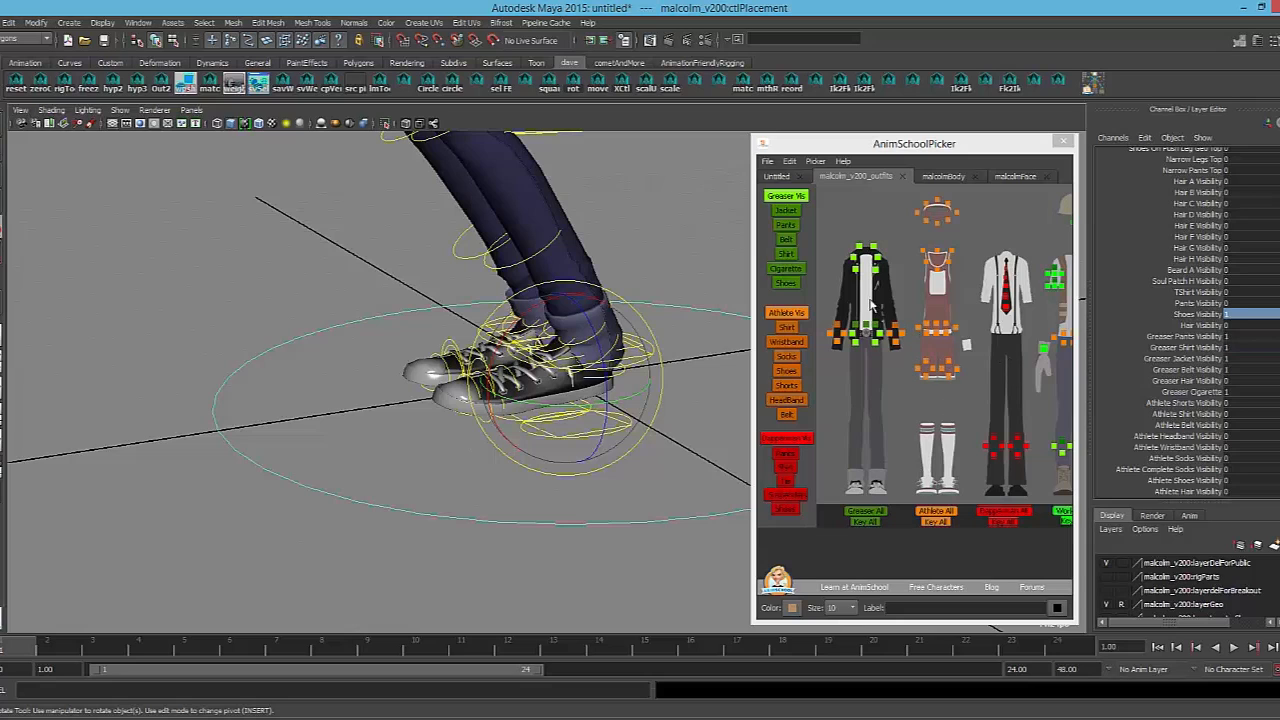
middle_click_drag(661, 318, 652, 362, "alt")
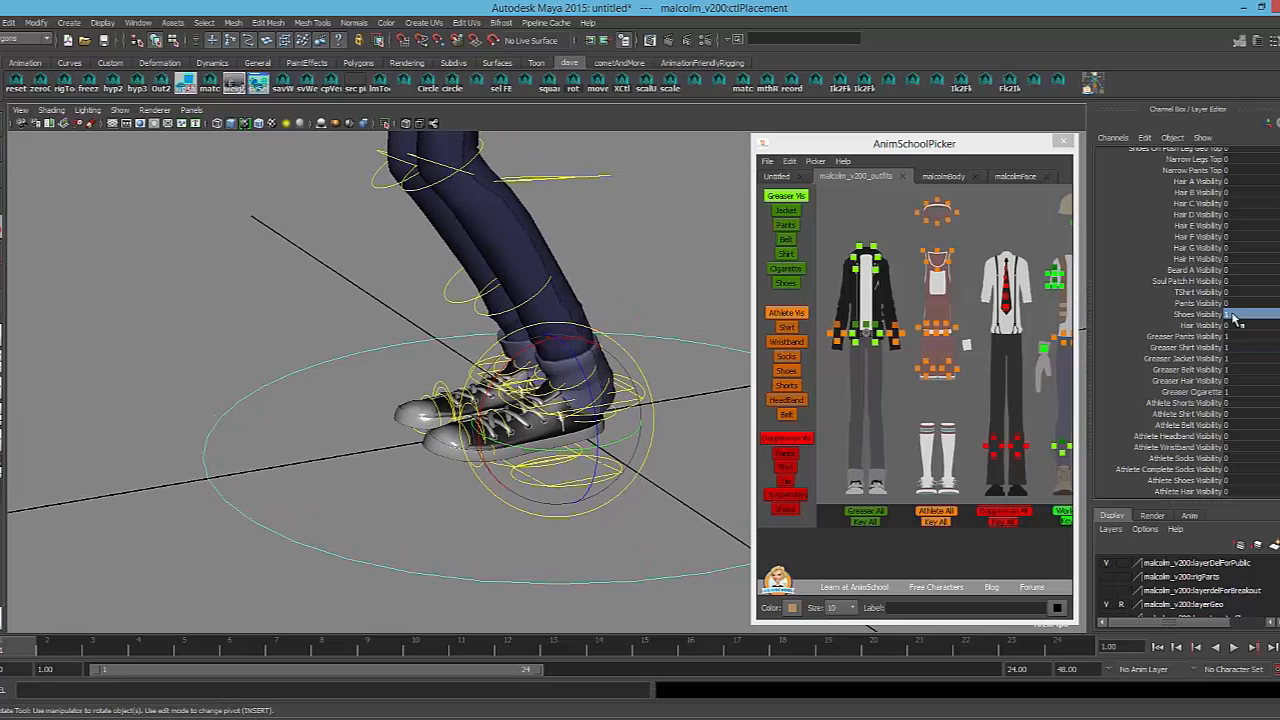
scroll(500, 306, "down", 6)
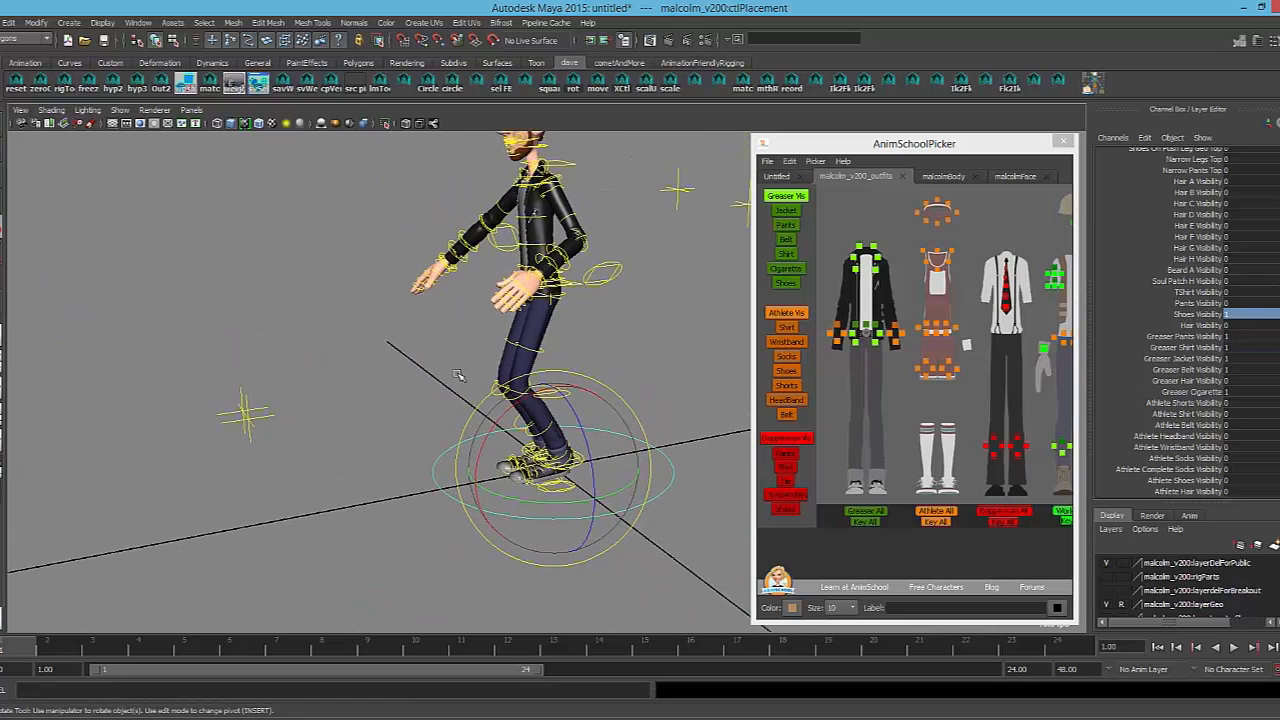
left_click(457, 374)
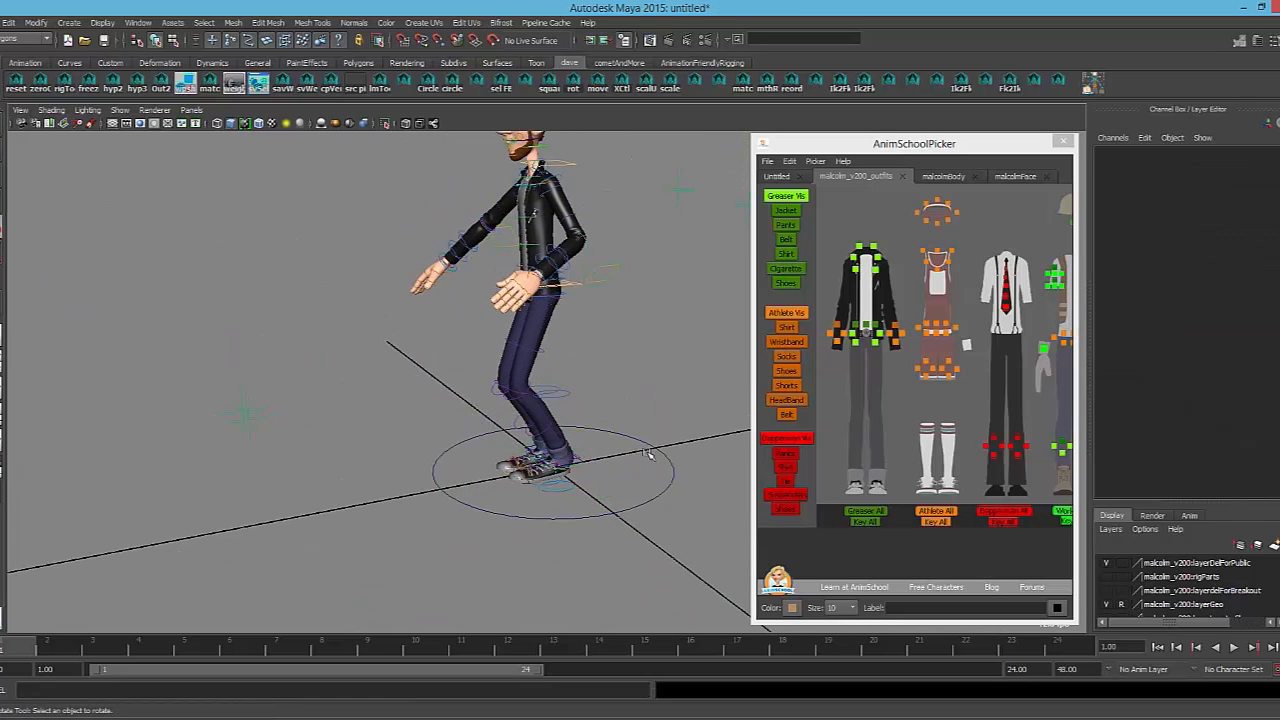
left_click(668, 500)
scroll(622, 527, "up", 5)
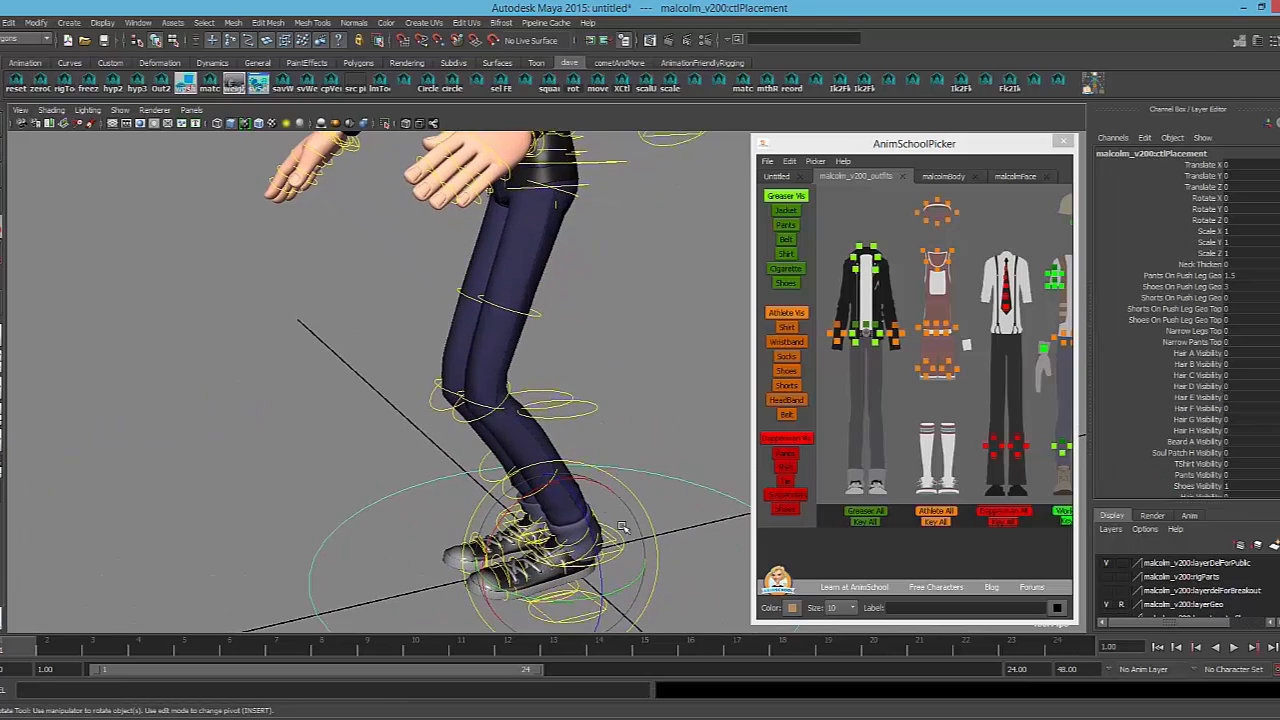
left_click_drag(622, 527, 706, 392, "alt")
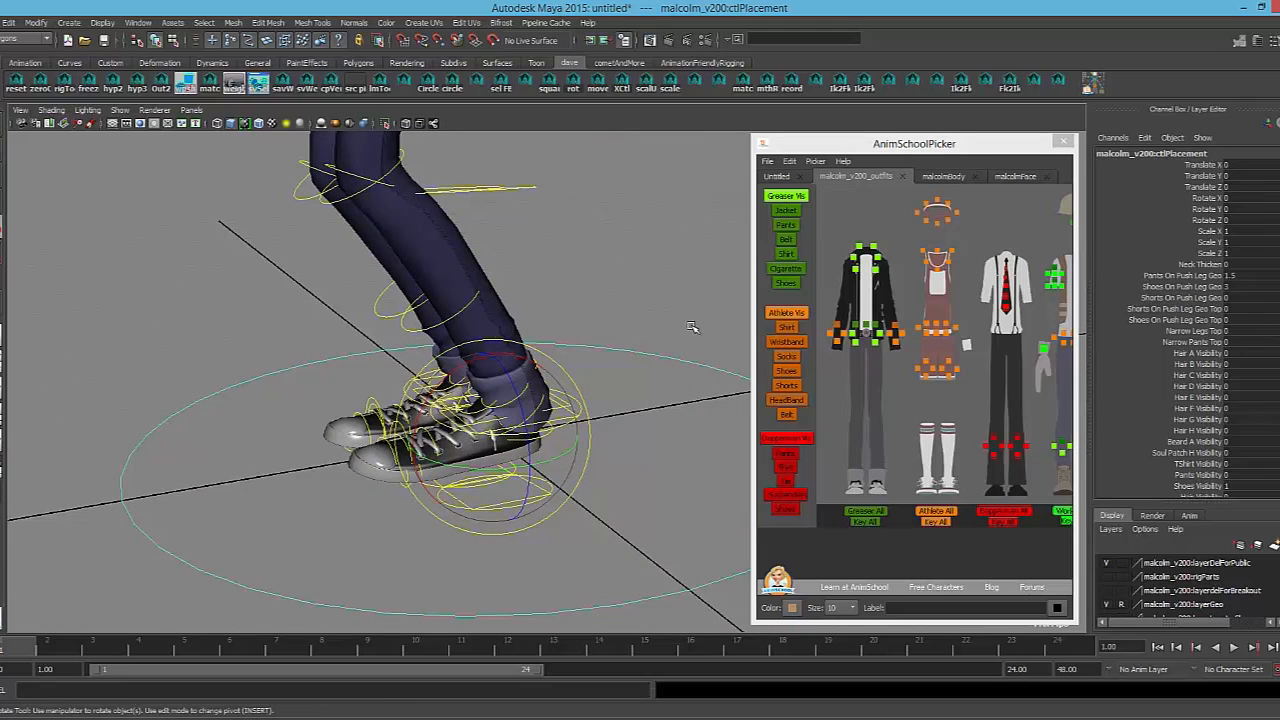
scroll(518, 467, "up", 1)
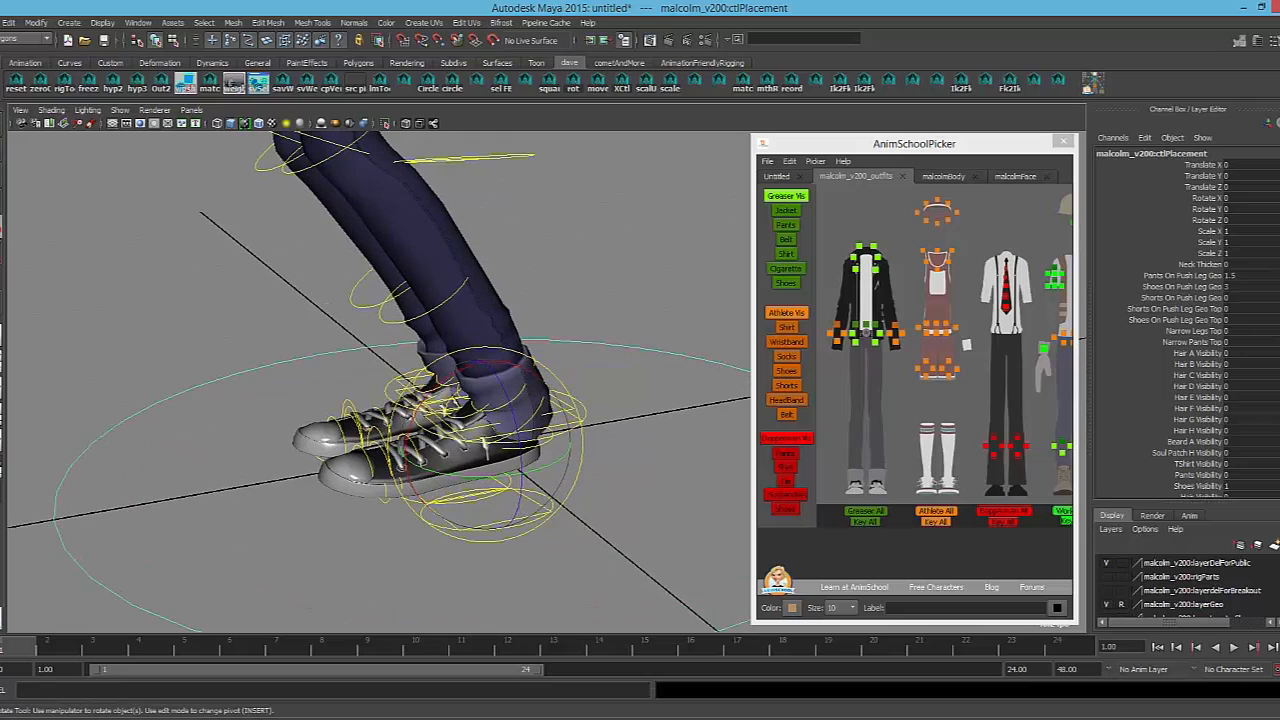
scroll(1158, 268, "down", 4)
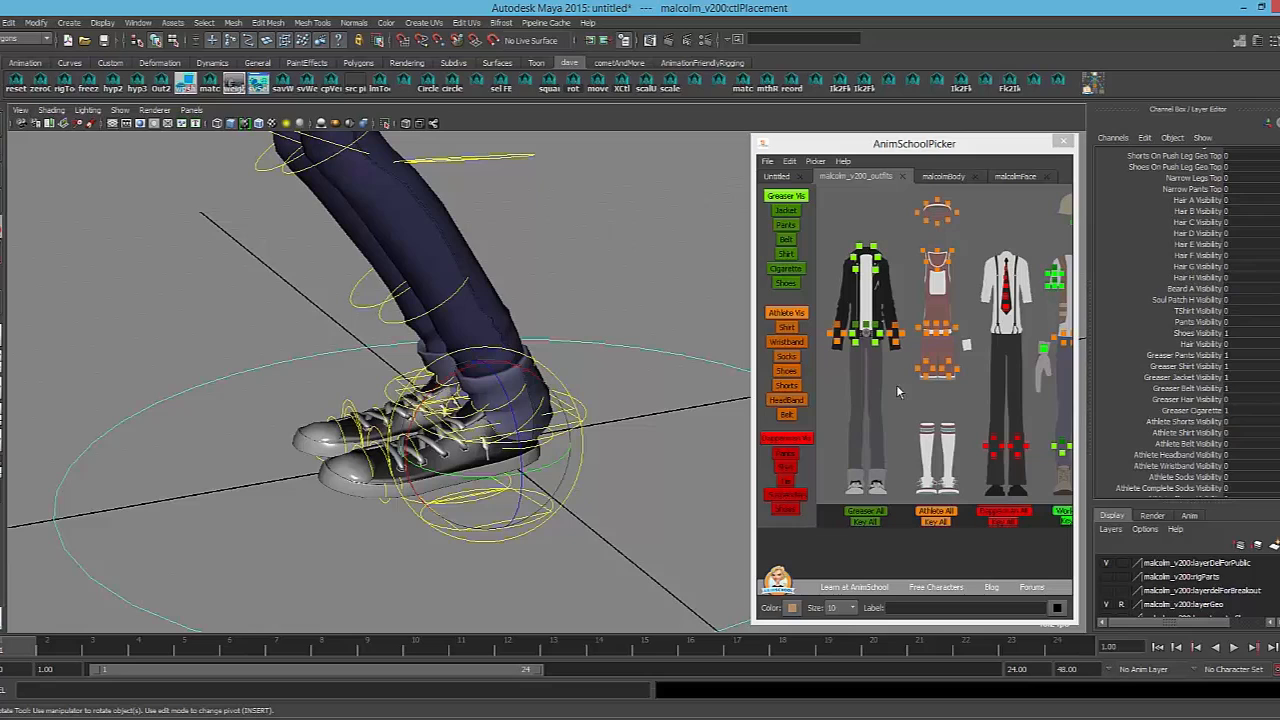
scroll(1190, 320, "up", 3)
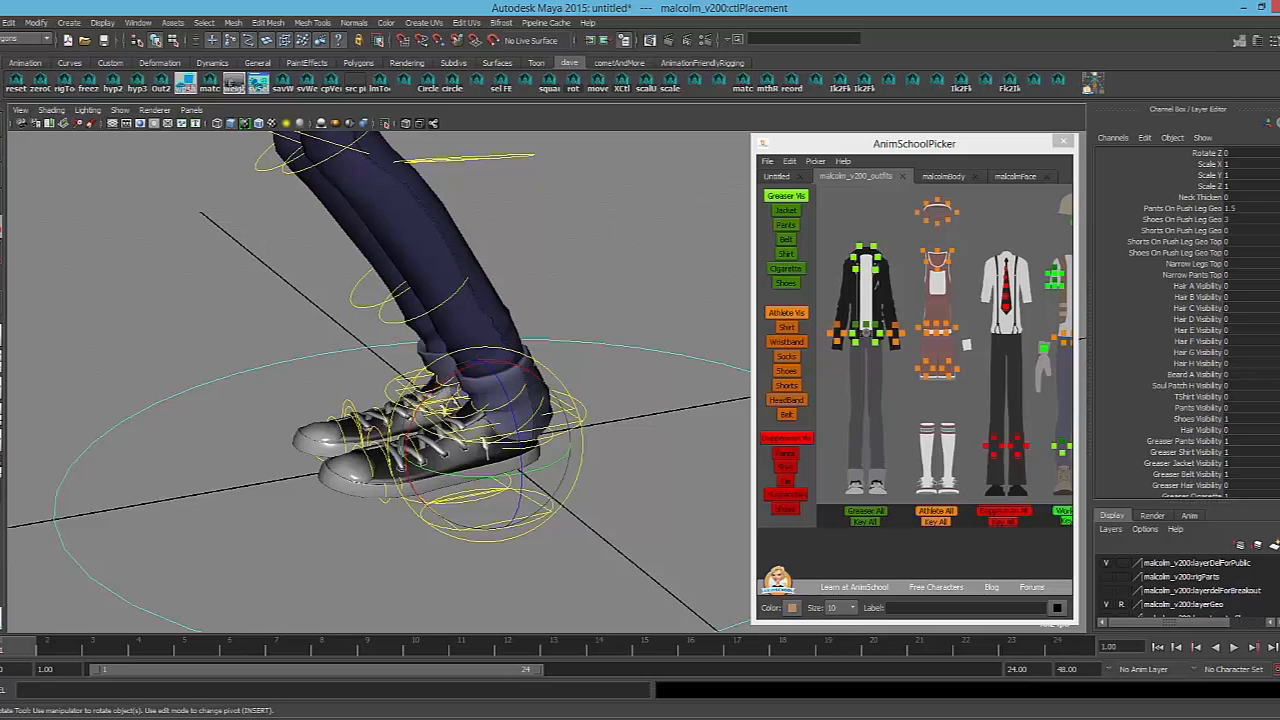
scroll(1190, 320, "down", 7)
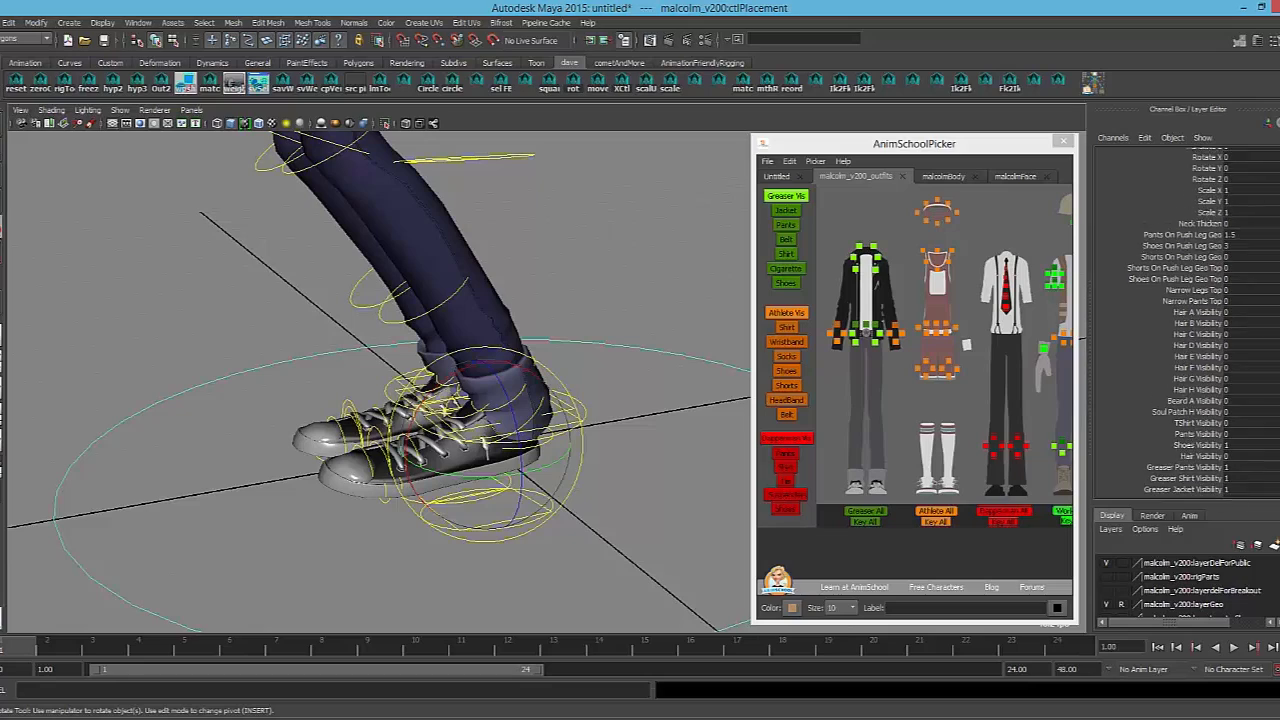
Turn on X-ray shading, examine the body beneath the jacket, and locate the shirt push attributes on the placement control
right_click_drag(365, 376, 188, 450, "alt")
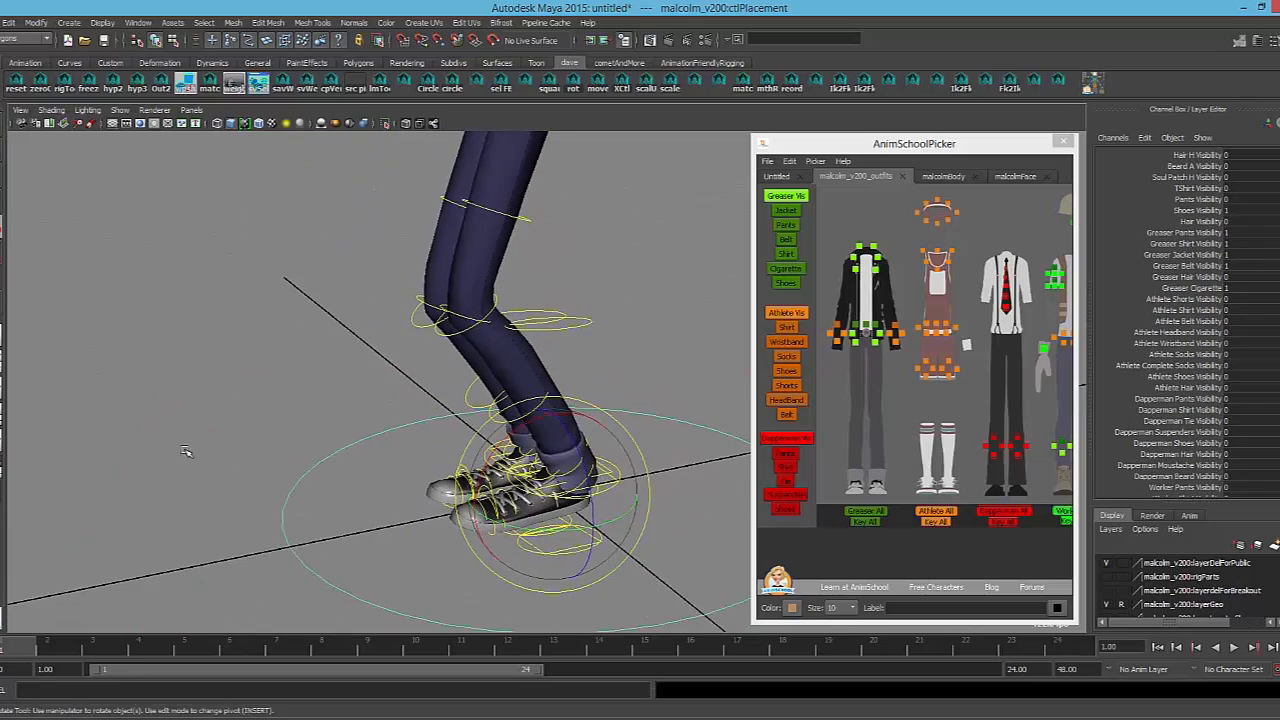
middle_click_drag(458, 312, 423, 477, "alt")
middle_click_drag(450, 200, 500, 400, "alt")
right_click_drag(500, 400, 744, 449, "alt")
key("alt+x")
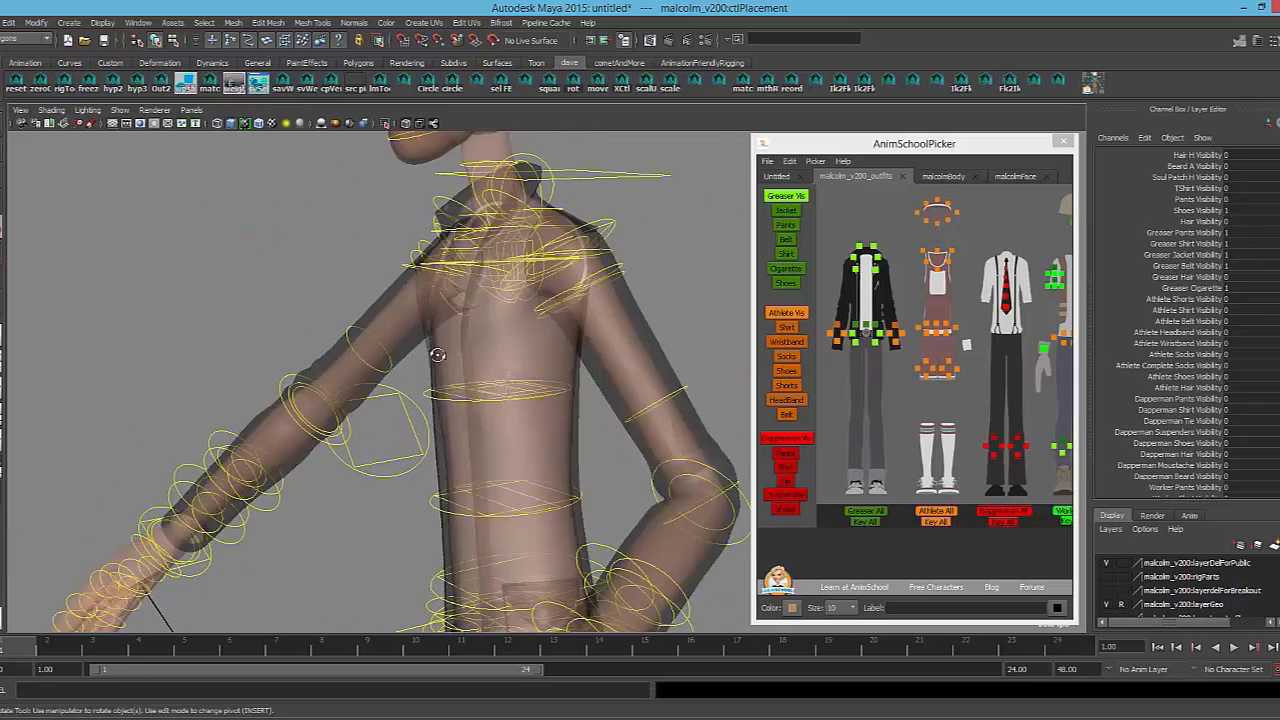
mouse_move(440, 357)
left_mouse_down("alt")
mouse_move(543, 357)
mouse_move(510, 356)
left_mouse_up("alt")
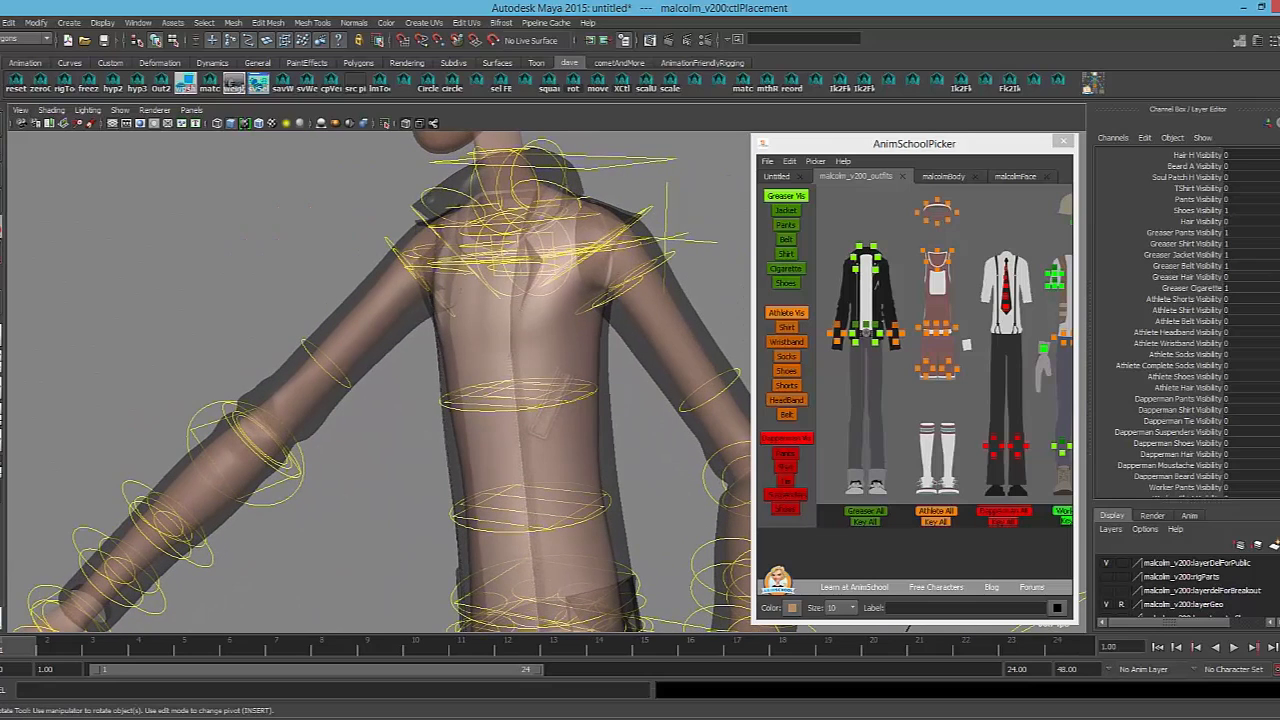
scroll(1190, 320, "down", 10)
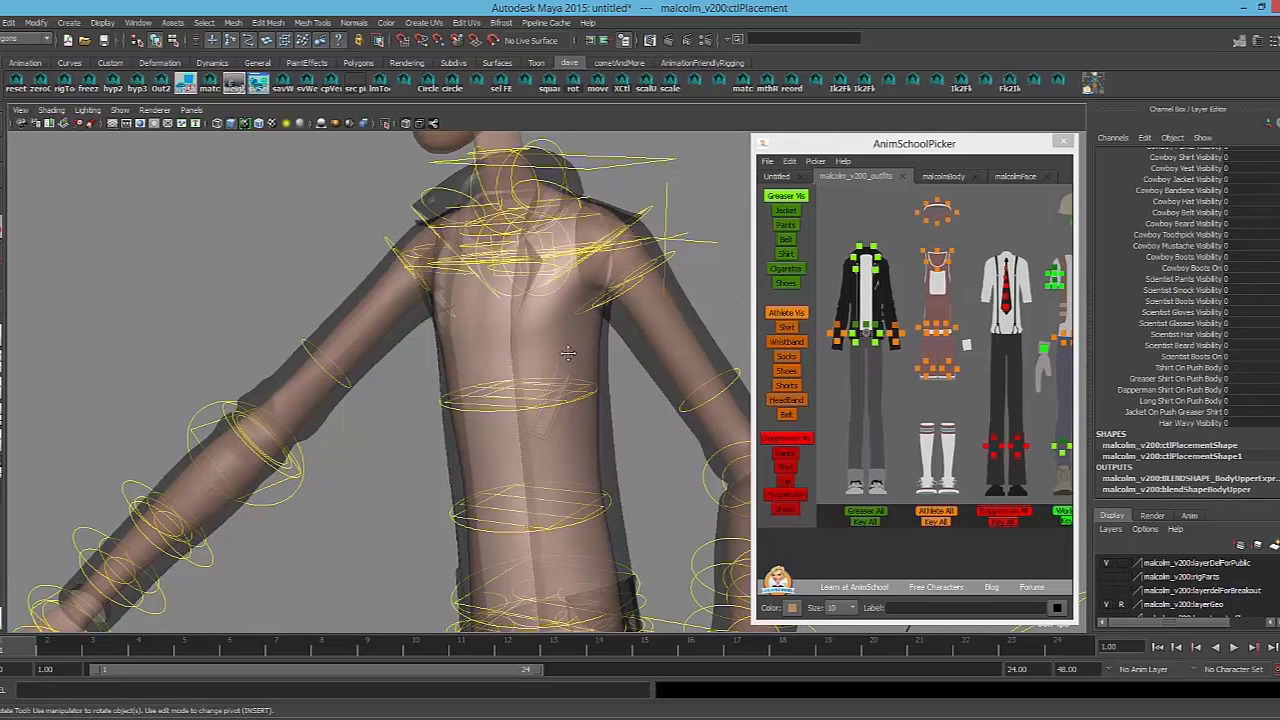
left_click_drag(567, 353, 530, 350, "alt")
Try raising Tshirt On Push Body to about 4.5 while watching the torso, and undo the change
left_click(1185, 368)
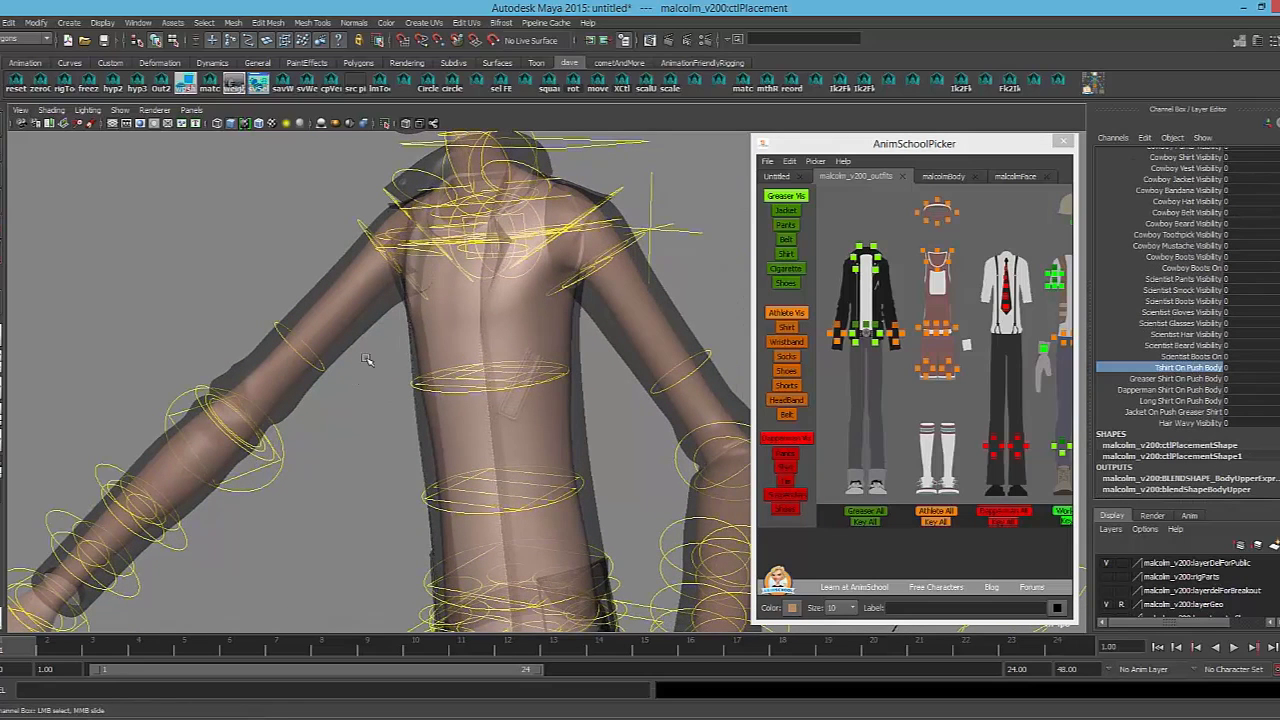
middle_click_drag(369, 357, 408, 355)
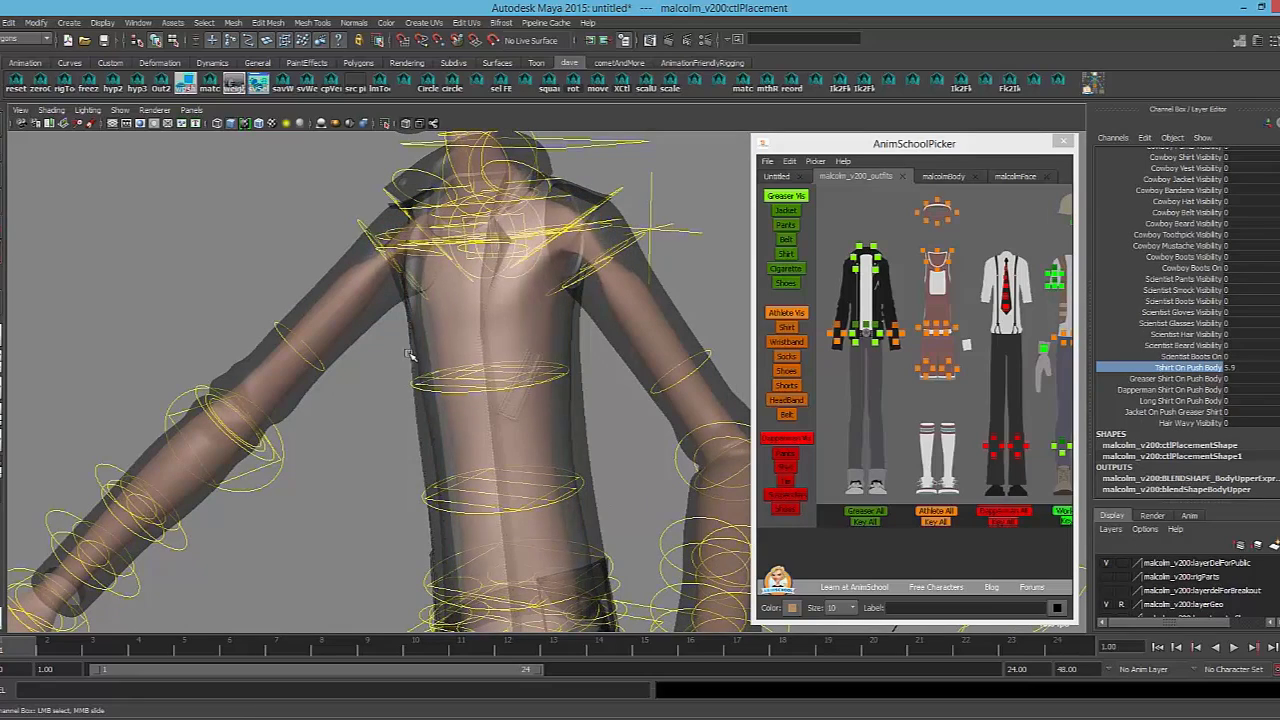
left_click_drag(408, 356, 464, 335, "alt")
middle_click_drag(464, 335, 470, 336)
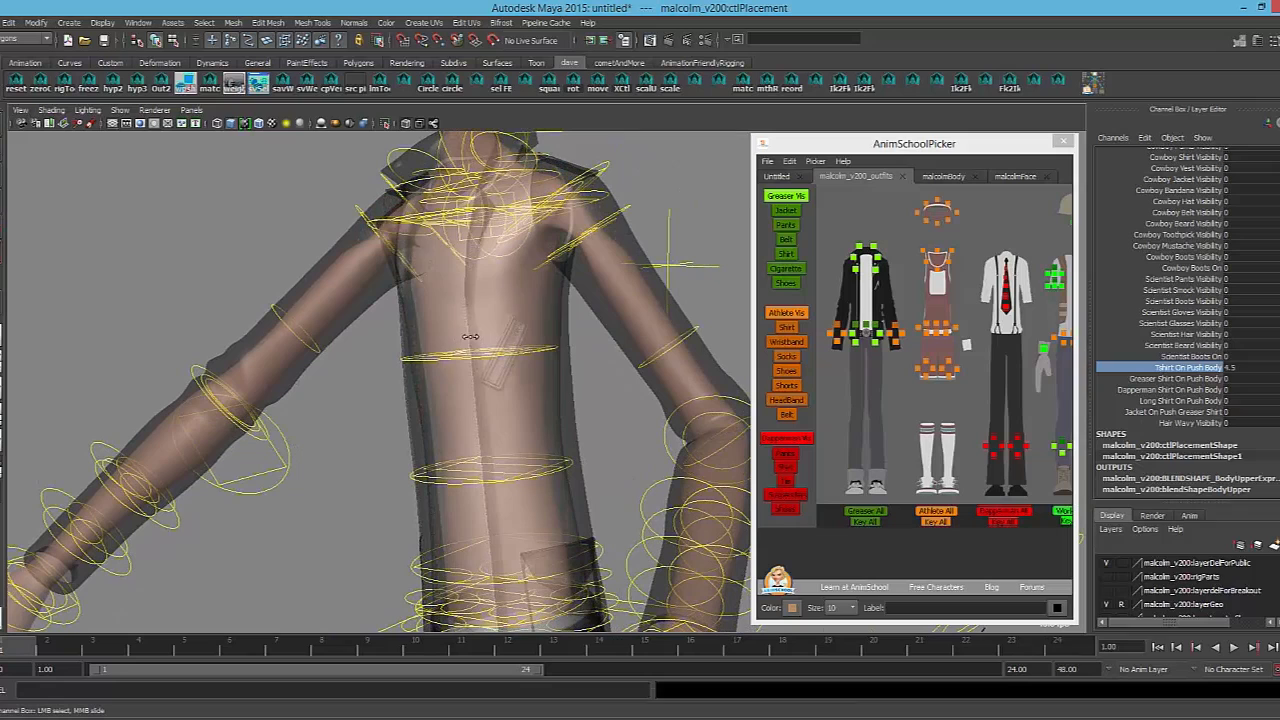
key("ctrl+z")
Try varying Long Shirt On Push Body while watching the torso and arms, and undo the change
left_click(1170, 400)
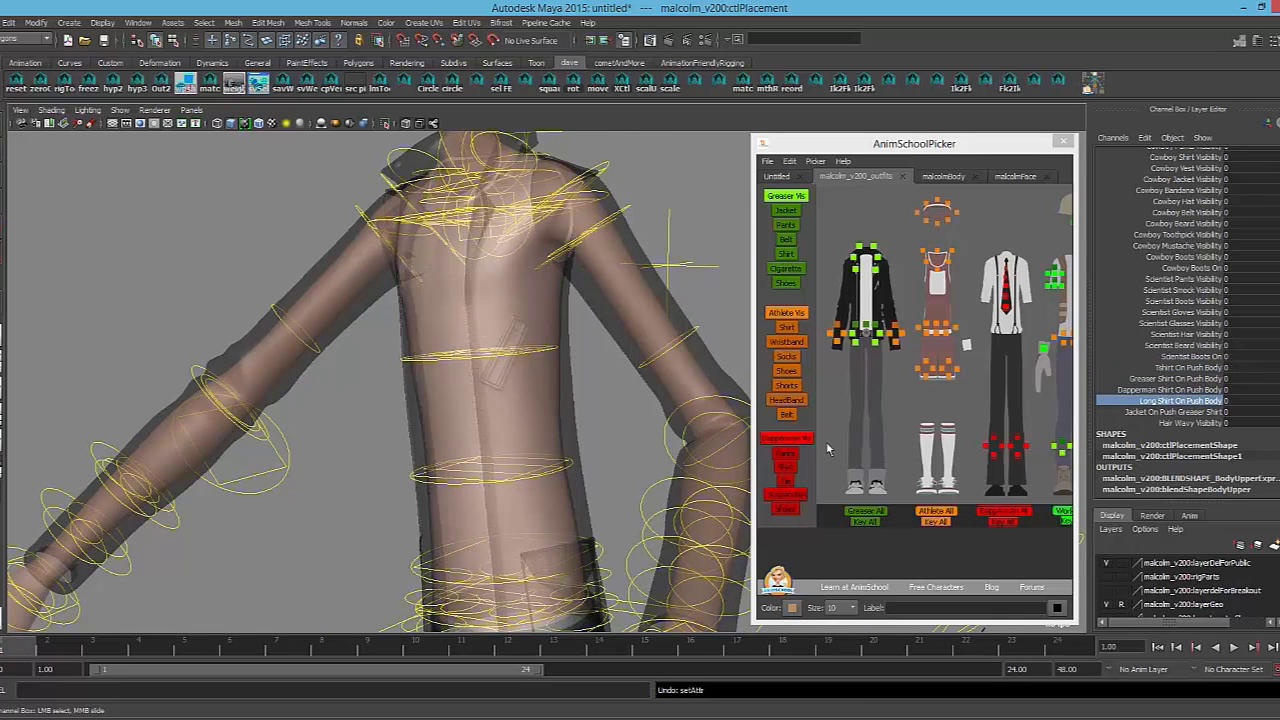
middle_click_drag(537, 422, 533, 372)
middle_click_drag(467, 345, 488, 344)
left_click_drag(516, 349, 502, 364, "alt")
right_click_drag(502, 364, 445, 370, "alt")
left_click_drag(445, 370, 371, 366, "alt")
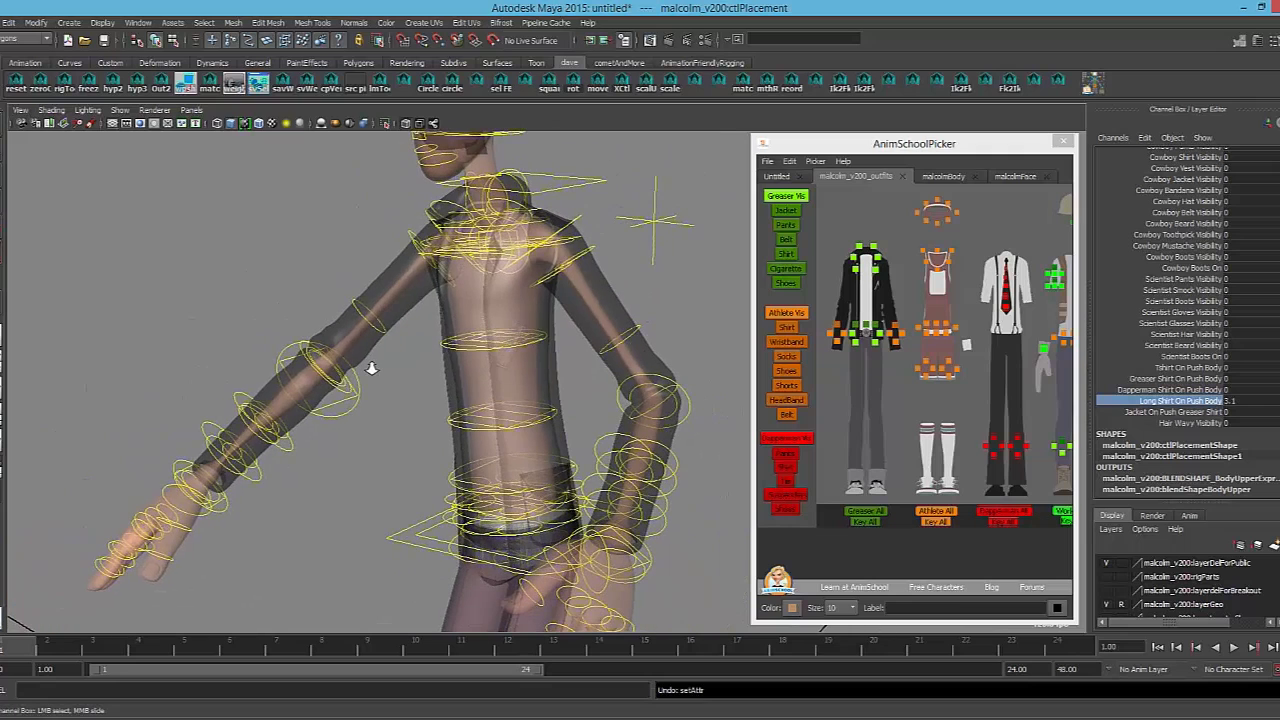
mouse_move(371, 366)
middle_mouse_down()
mouse_move(405, 367)
mouse_move(372, 376)
mouse_move(385, 375)
middle_mouse_up()
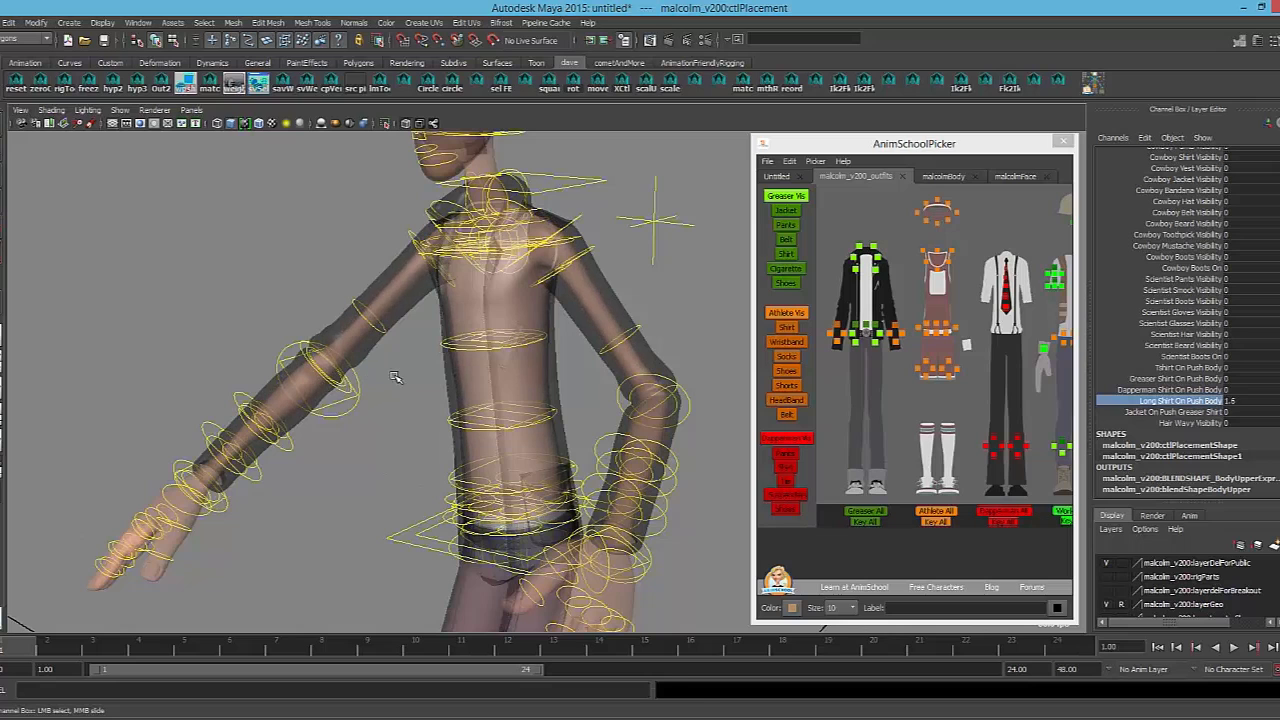
key("ctrl+z")
middle_click_drag(413, 334, 426, 377, "alt")
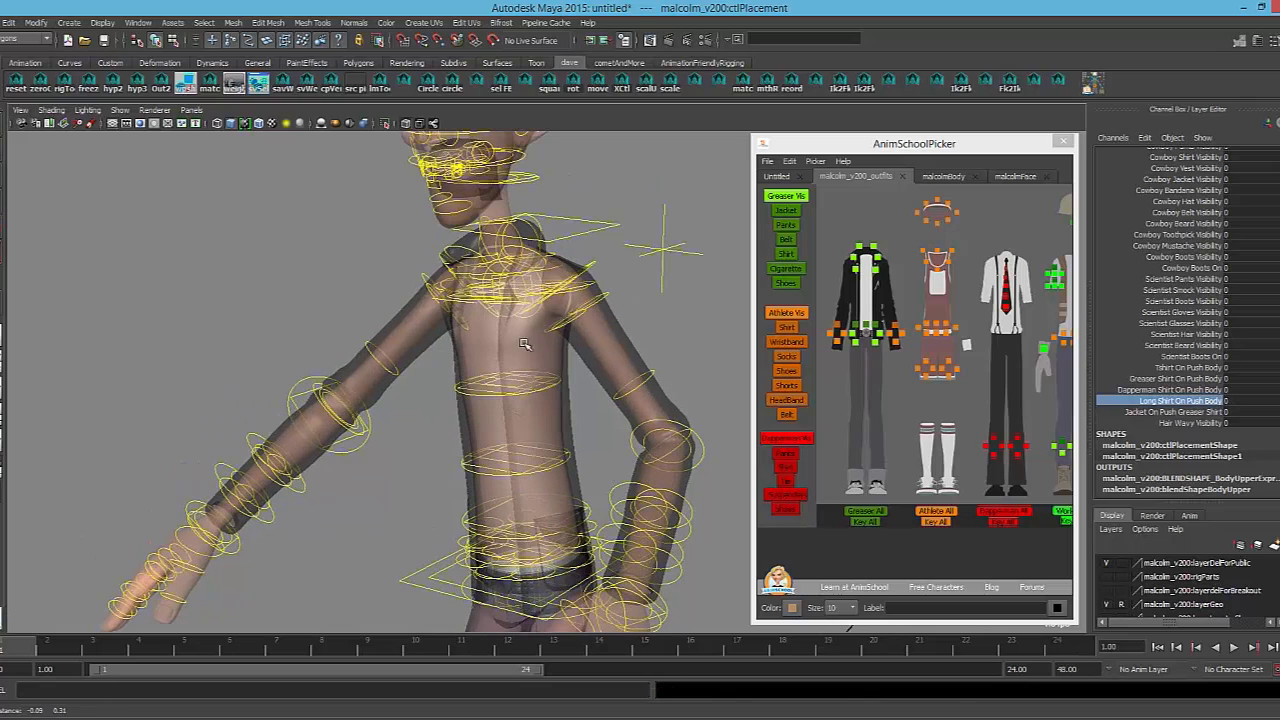
Select the Jacket On Push Greaser Shirt attribute and return the upper body to solid shading
left_click(1173, 411)
mouse_move(438, 424)
middle_mouse_down("alt")
mouse_move(424, 388)
mouse_move(453, 402)
middle_mouse_up("alt")
key("alt+x")
mouse_move(456, 407)
left_mouse_down("alt")
mouse_move(478, 389)
mouse_move(502, 245)
left_mouse_up("alt")
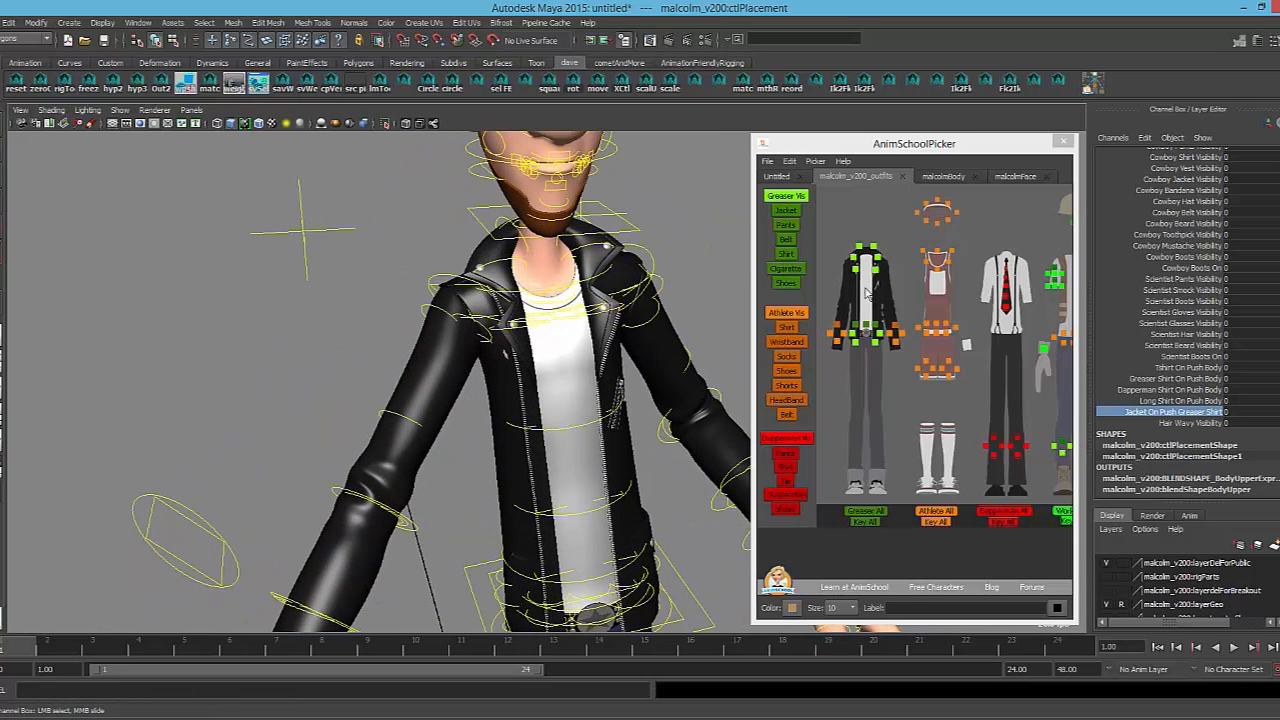
Pick the right shoulder control using X-ray shading, return to solid shading, and rotate it to about -24.2, 17.9, -5.6 degrees
left_click(497, 220)
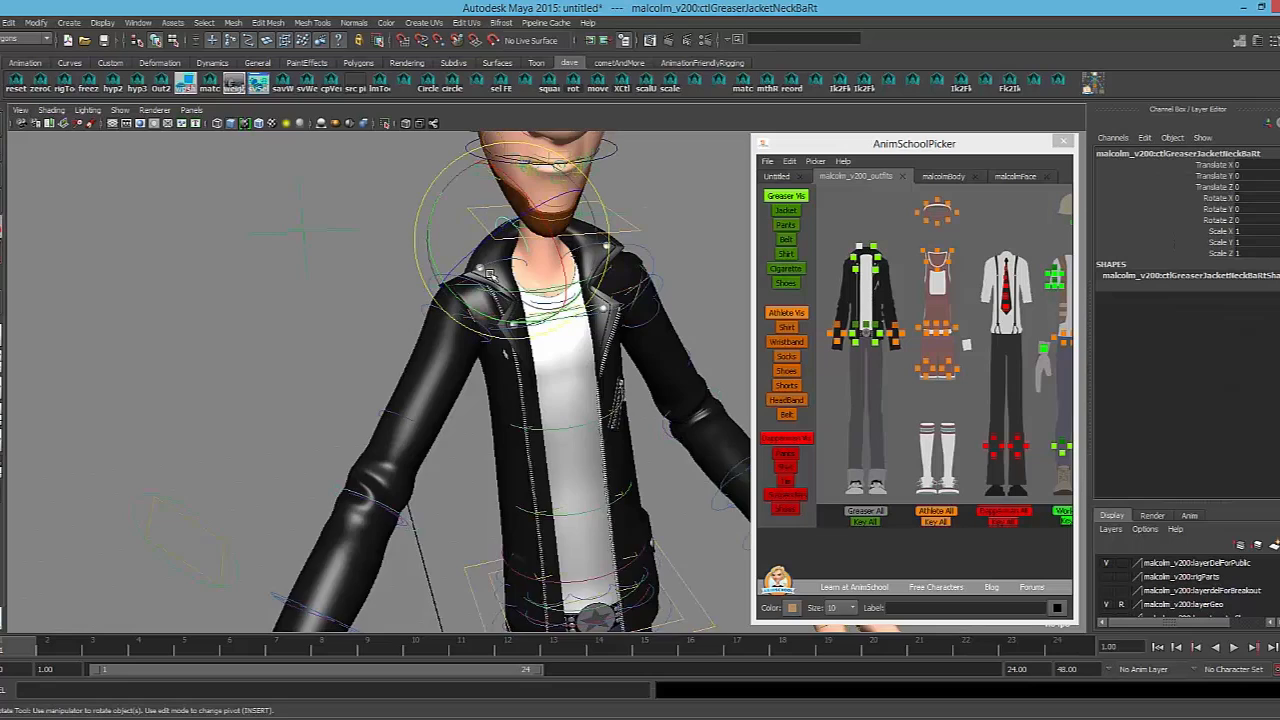
key("alt+x")
middle_click_drag(232, 278, 245, 340, "alt")
left_click_drag(253, 342, 297, 349, "alt")
left_click(527, 302)
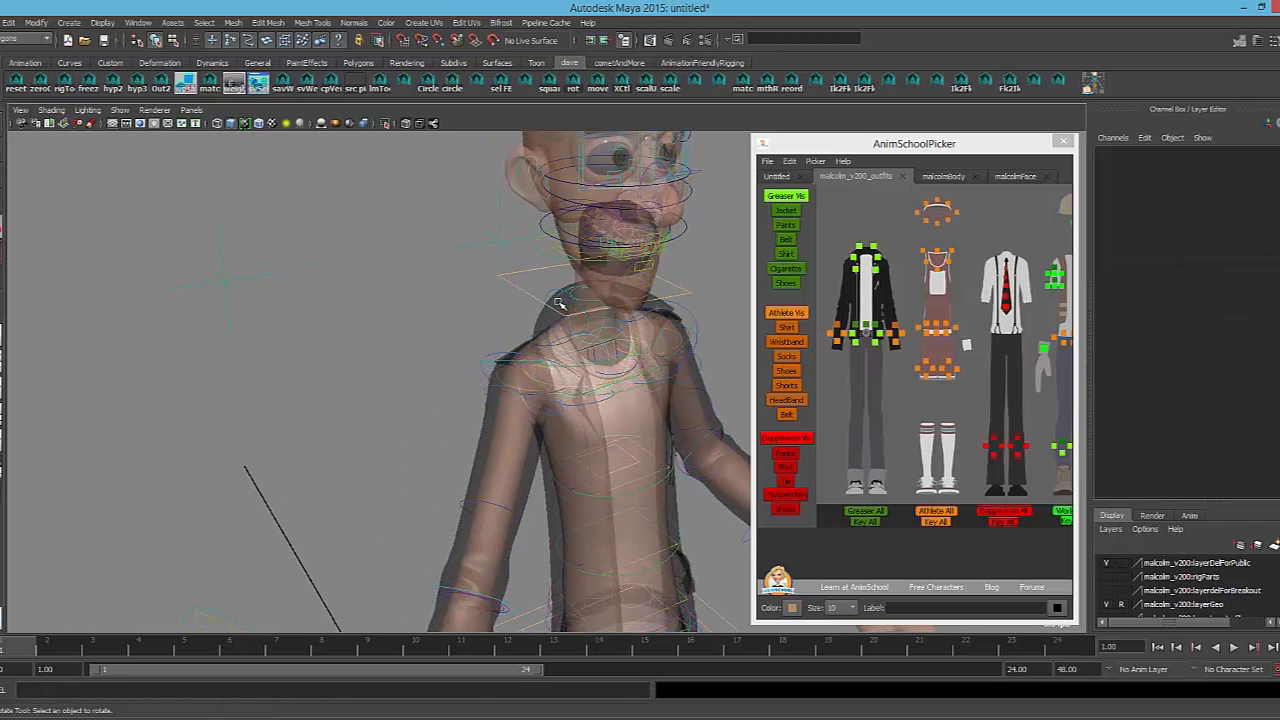
left_click(558, 303)
key("alt+x")
left_click_drag(558, 303, 567, 277)
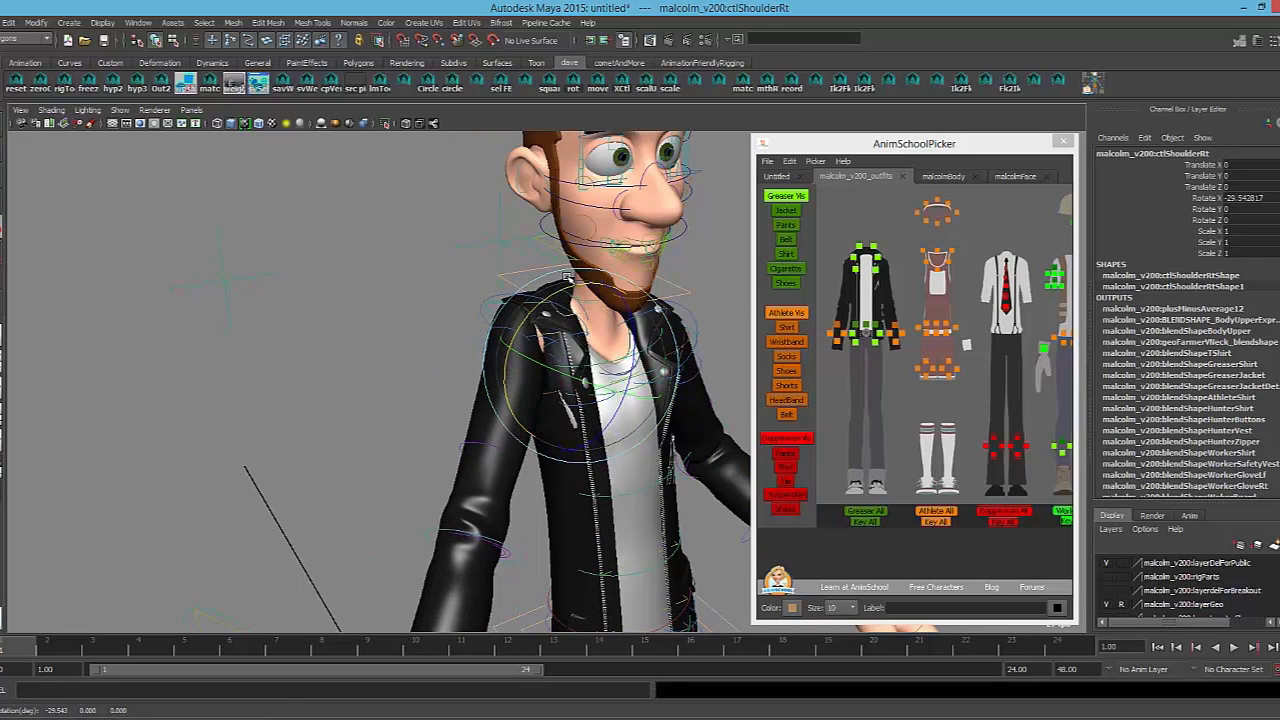
left_click_drag(620, 372, 496, 370, "alt")
scroll(496, 370, "up", 4)
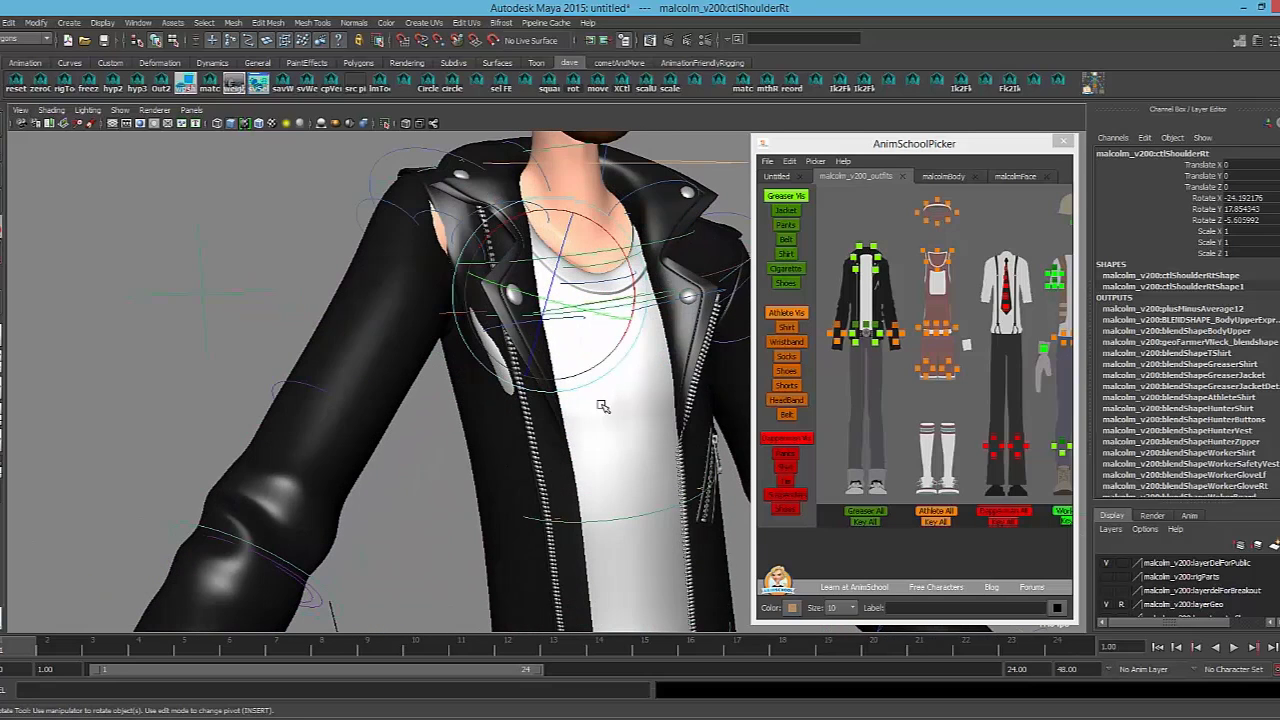
scroll(683, 433, "down", 1)
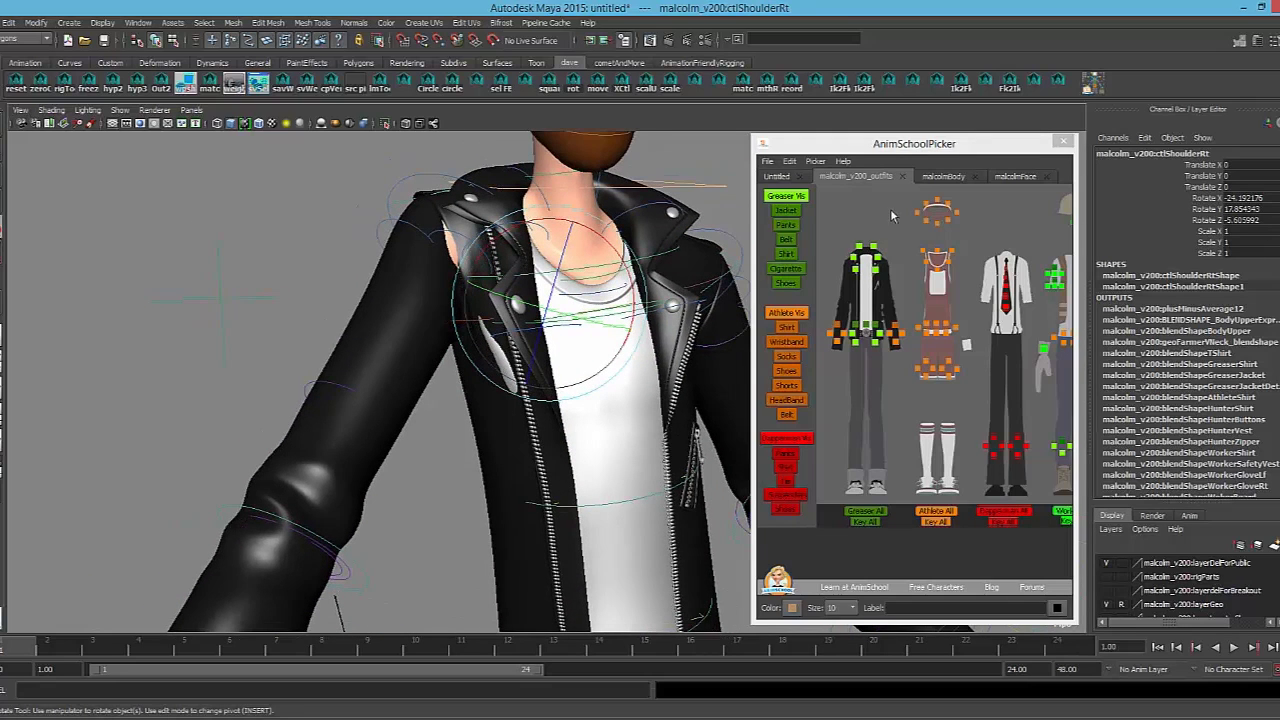
left_click_drag(565, 355, 600, 352, "alt")
Select the placement control from the malcolmBody picker and raise Jacket On Push Greaser Shirt to about 1.1
left_click(943, 177)
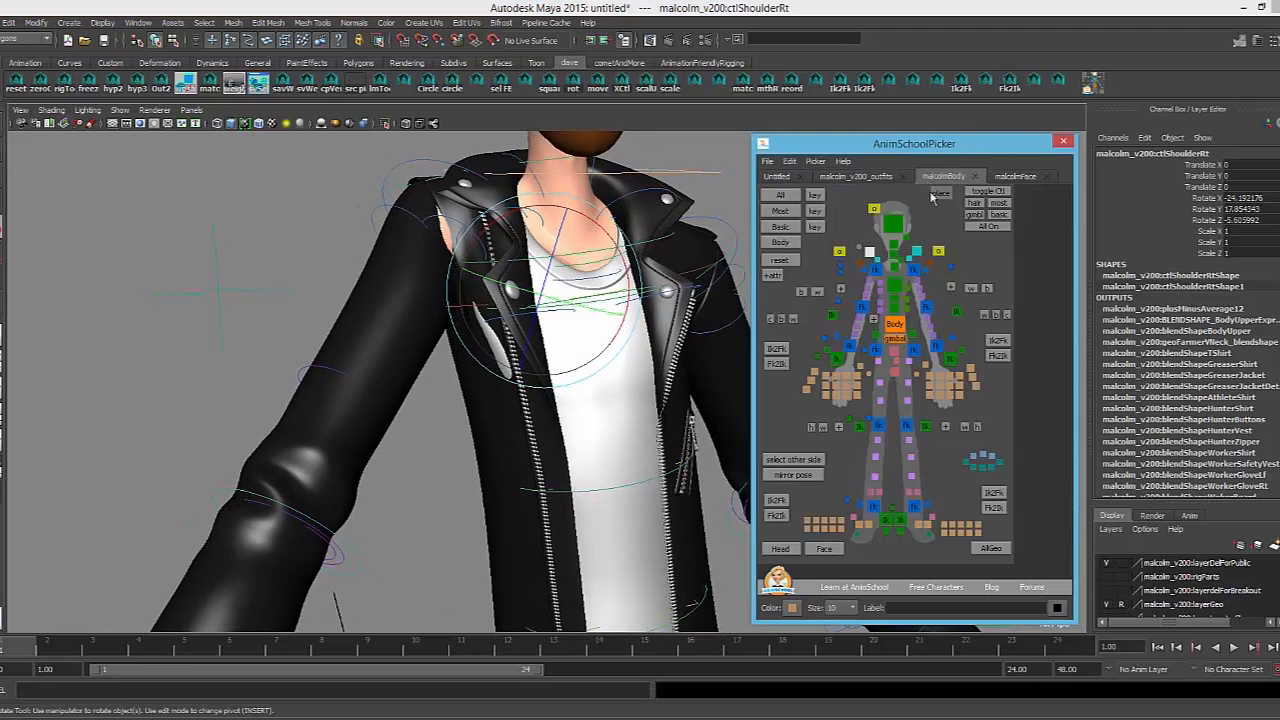
left_click(938, 194)
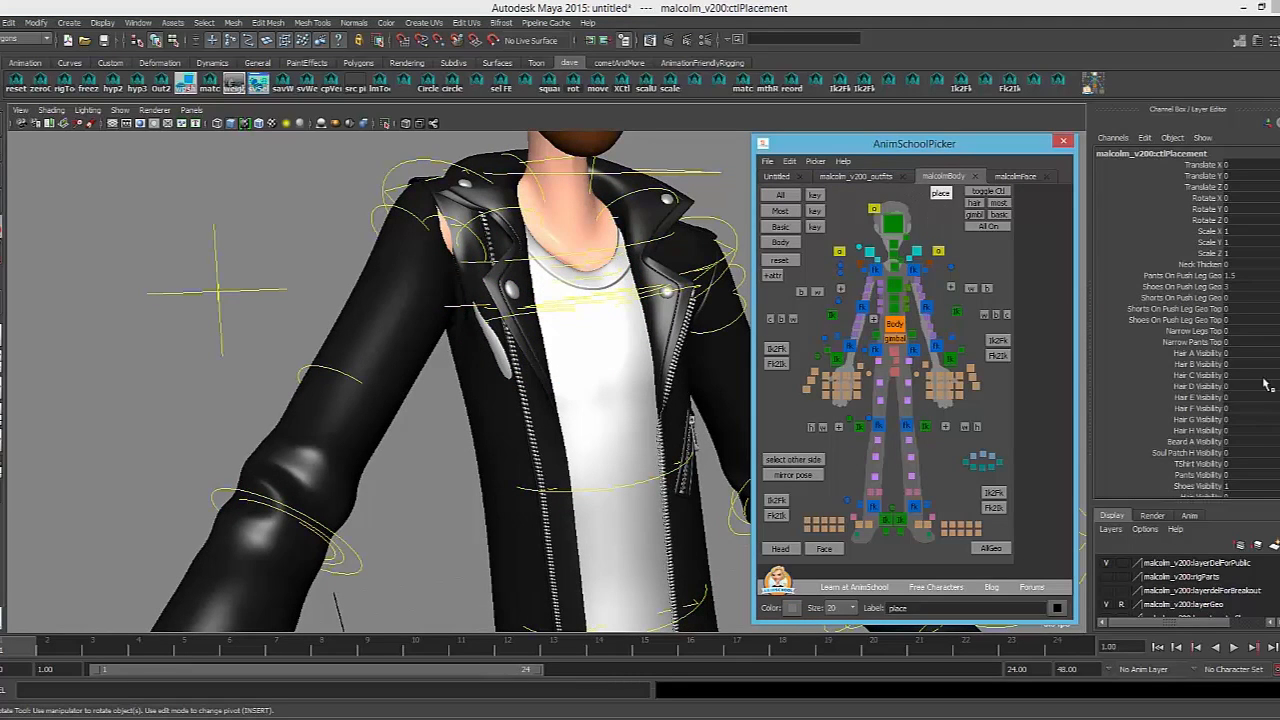
scroll(1187, 320, "down", 10)
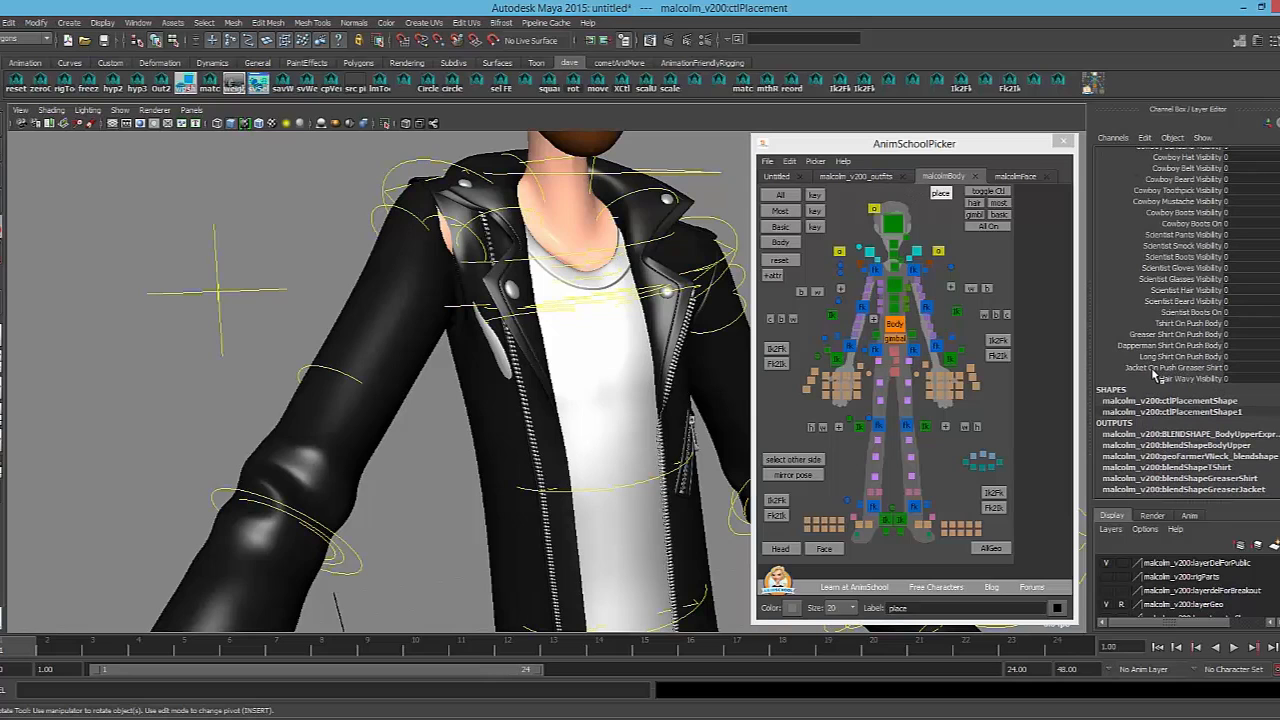
left_click(1156, 368)
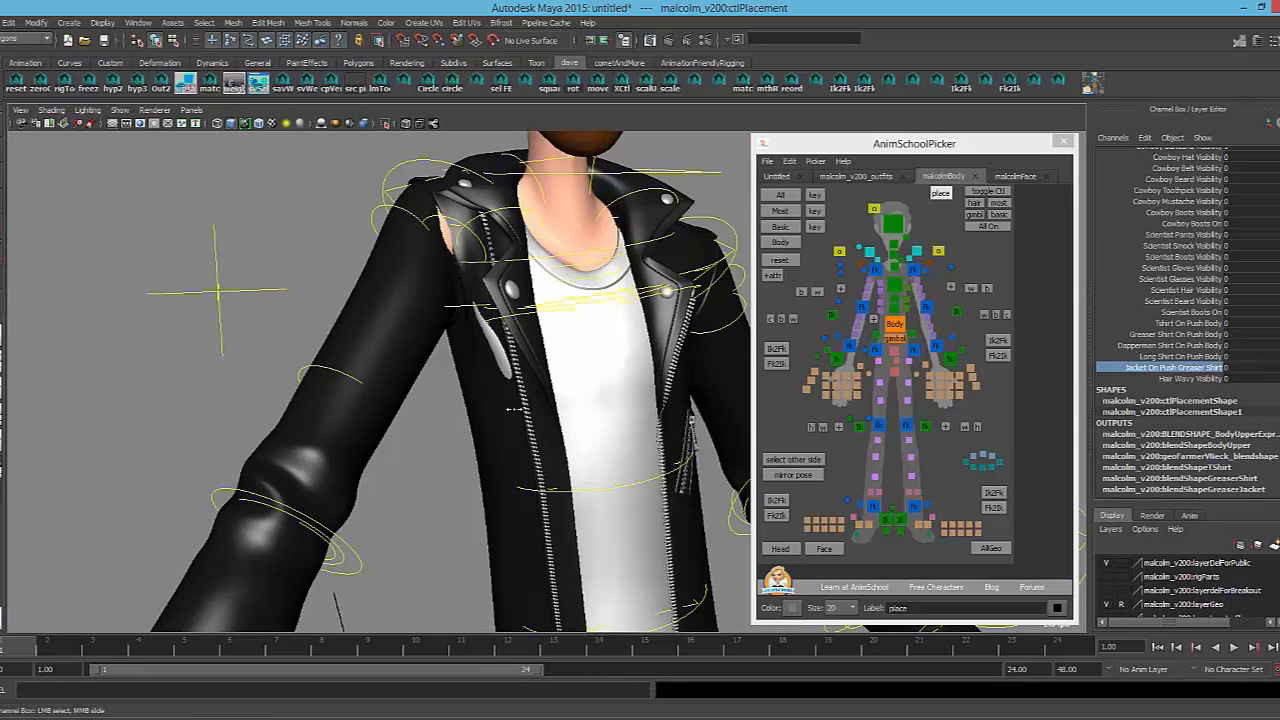
middle_click_drag(514, 409, 521, 410)
left_click_drag(551, 400, 491, 408, "alt")
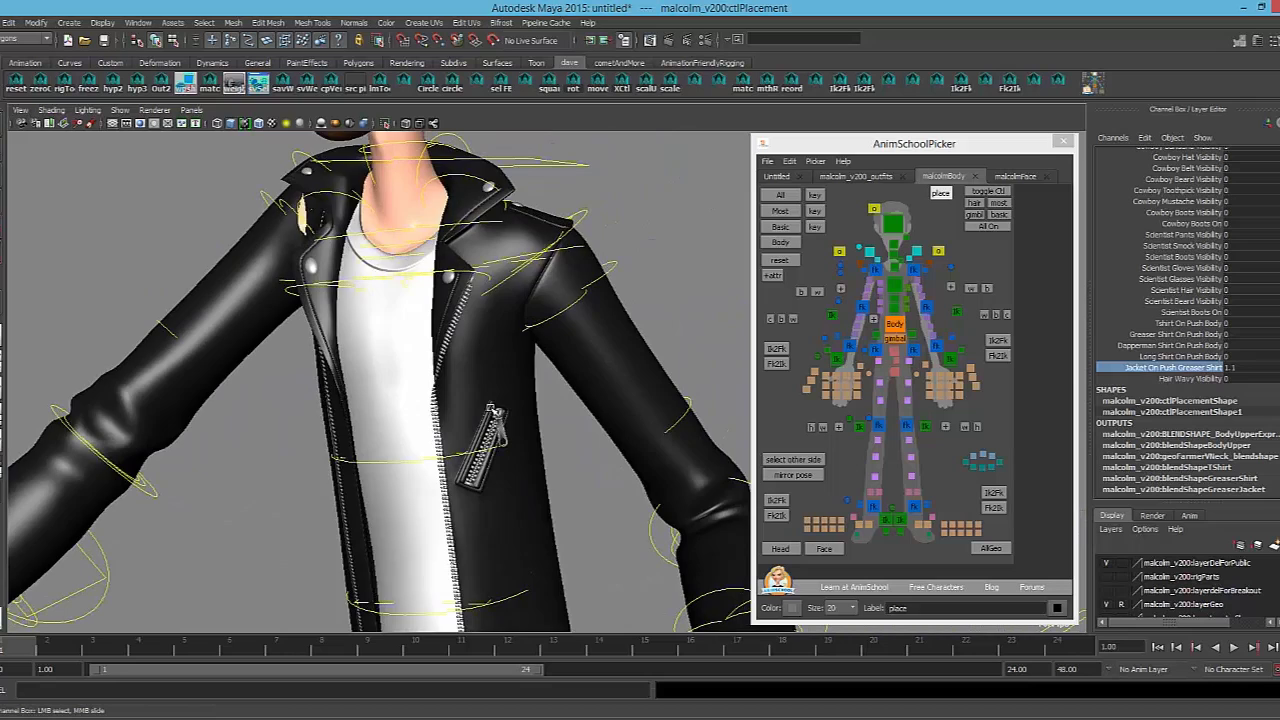
Try varying Jacket On Push Greaser Shirt further while watching the jacket, and undo the change
middle_click_drag(493, 410, 520, 403)
key("ctrl+z")
mouse_move(520, 403)
left_mouse_down("alt")
mouse_move(567, 402)
mouse_move(503, 392)
left_mouse_up("alt")
Raise the placement control's Neck Thicken attribute to about 1.1 while checking the neck from both sides
middle_click_drag(583, 323, 590, 430, "alt")
right_click_drag(590, 430, 606, 314, "alt")
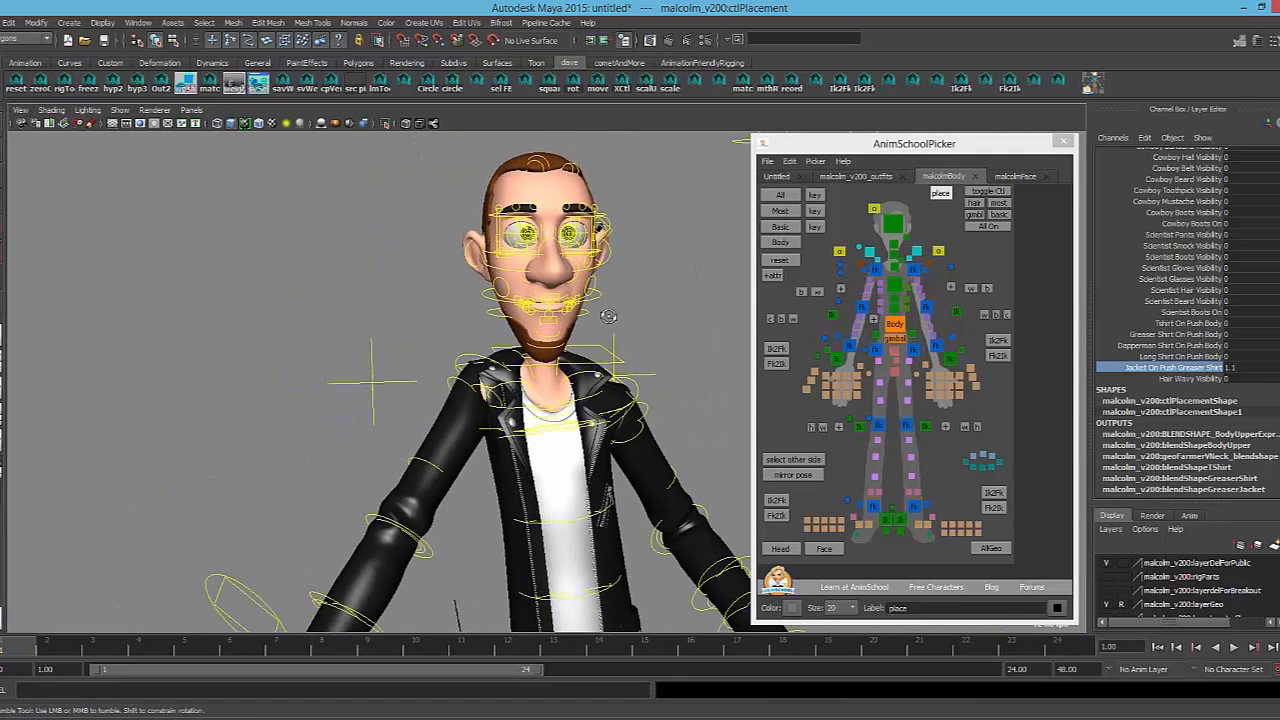
left_click_drag(606, 314, 654, 321, "alt")
key("alt+1")
key("alt+1")
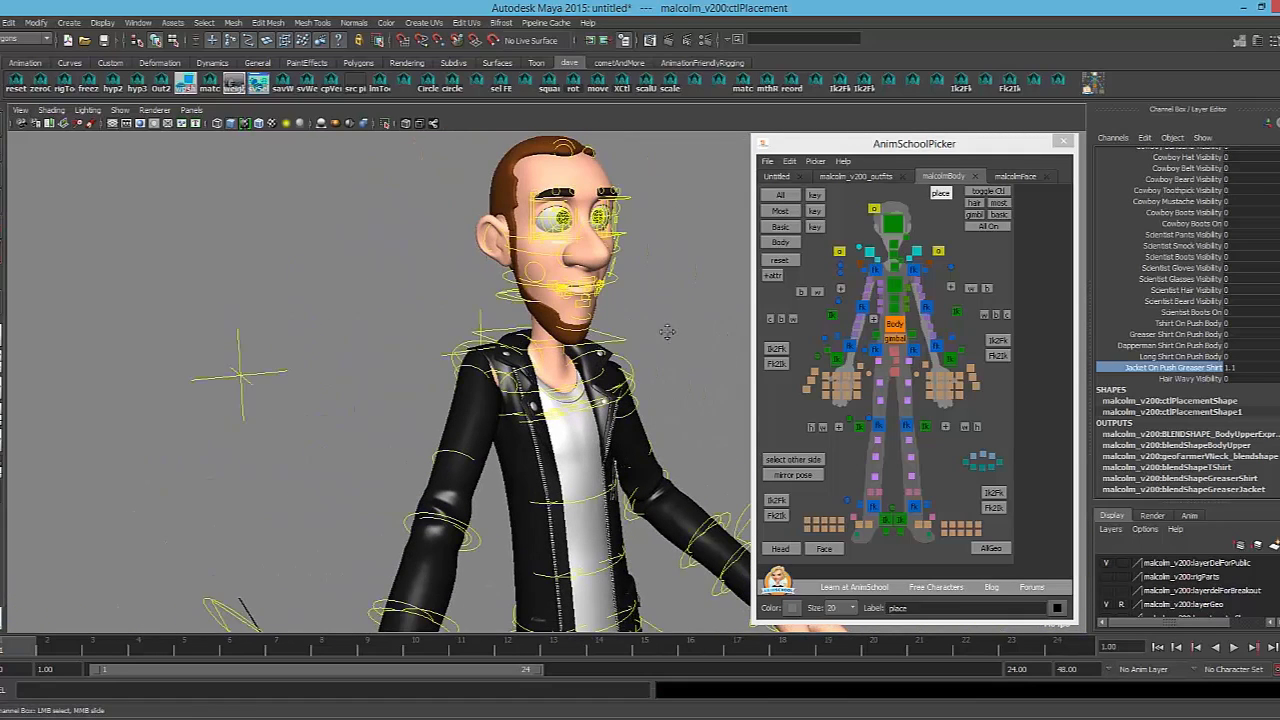
middle_click_drag(667, 334, 616, 327, "alt")
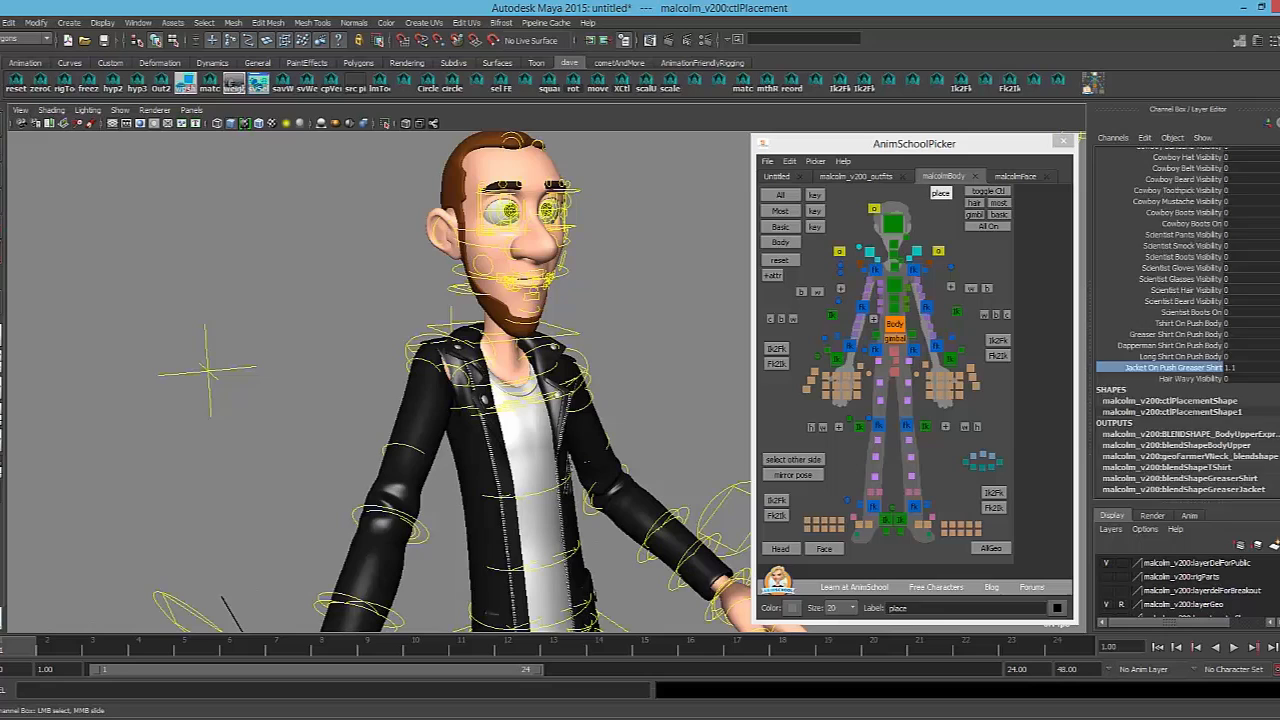
scroll(1187, 322, "up", 15)
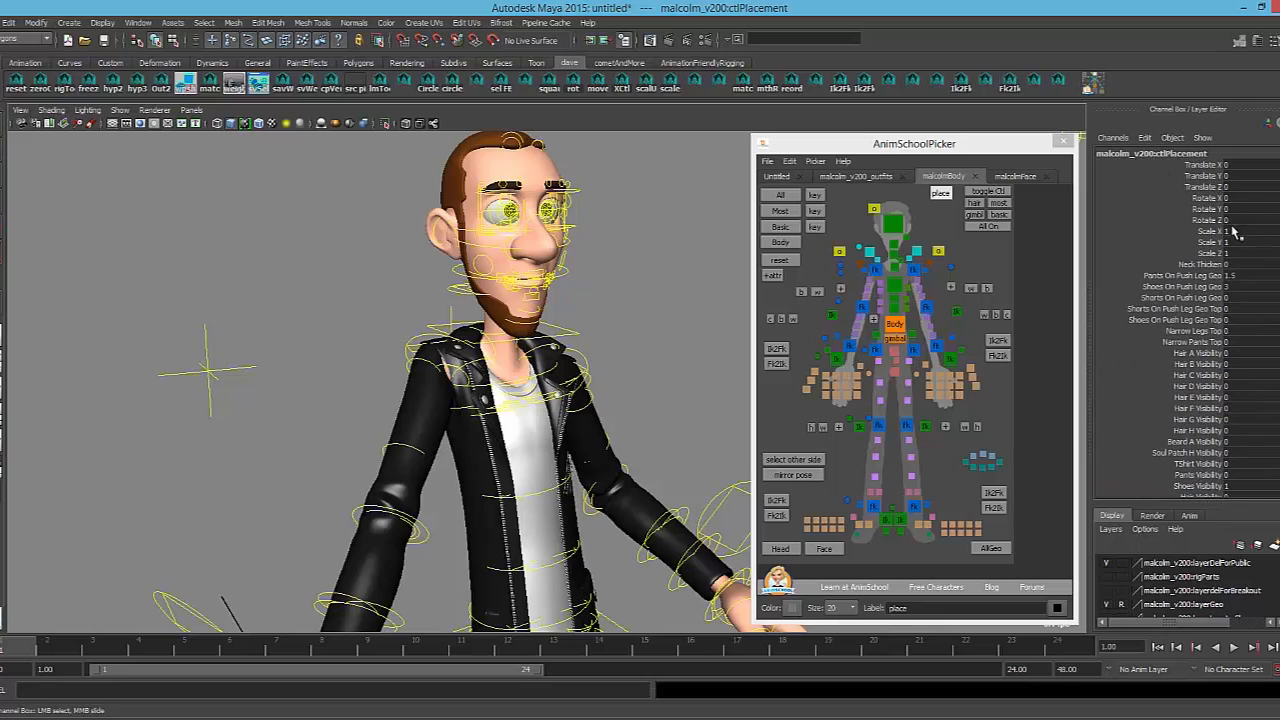
left_click(1182, 267)
middle_click_drag(485, 317, 487, 337, "alt")
right_click_drag(487, 337, 637, 374, "alt")
middle_click_drag(510, 352, 556, 349)
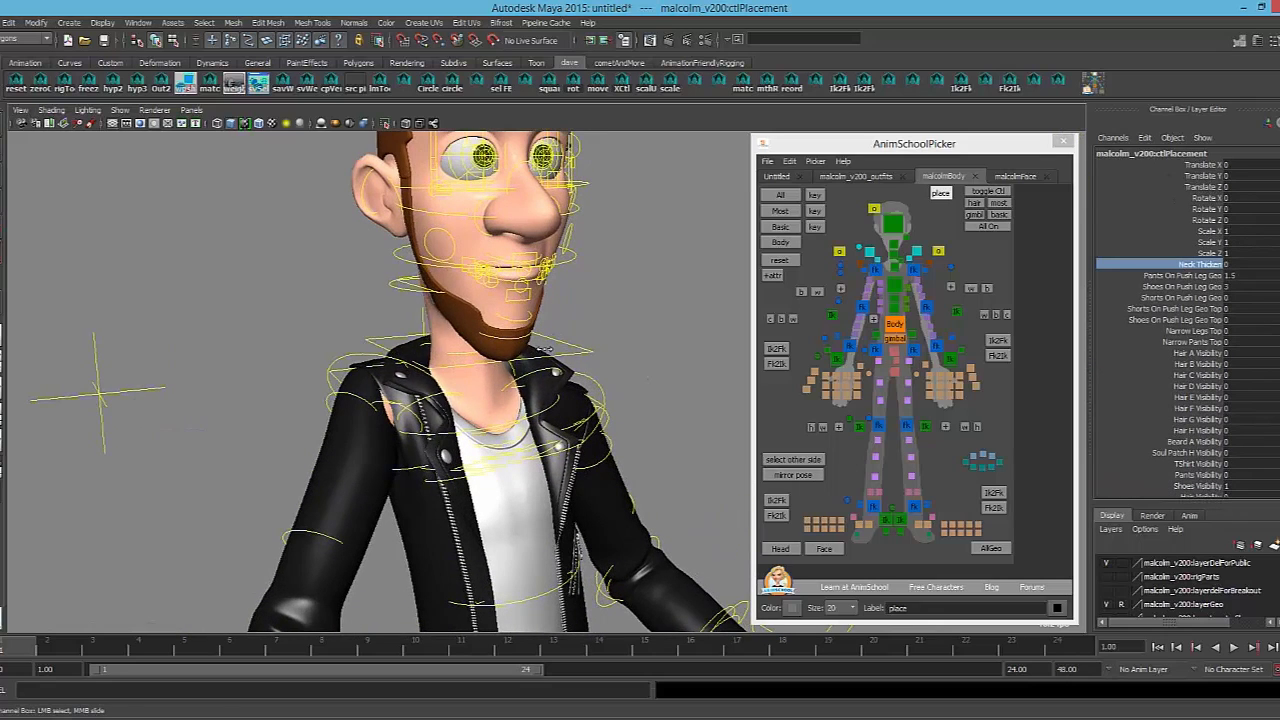
left_click_drag(556, 349, 438, 339, "alt")
middle_click_drag(438, 339, 449, 346)
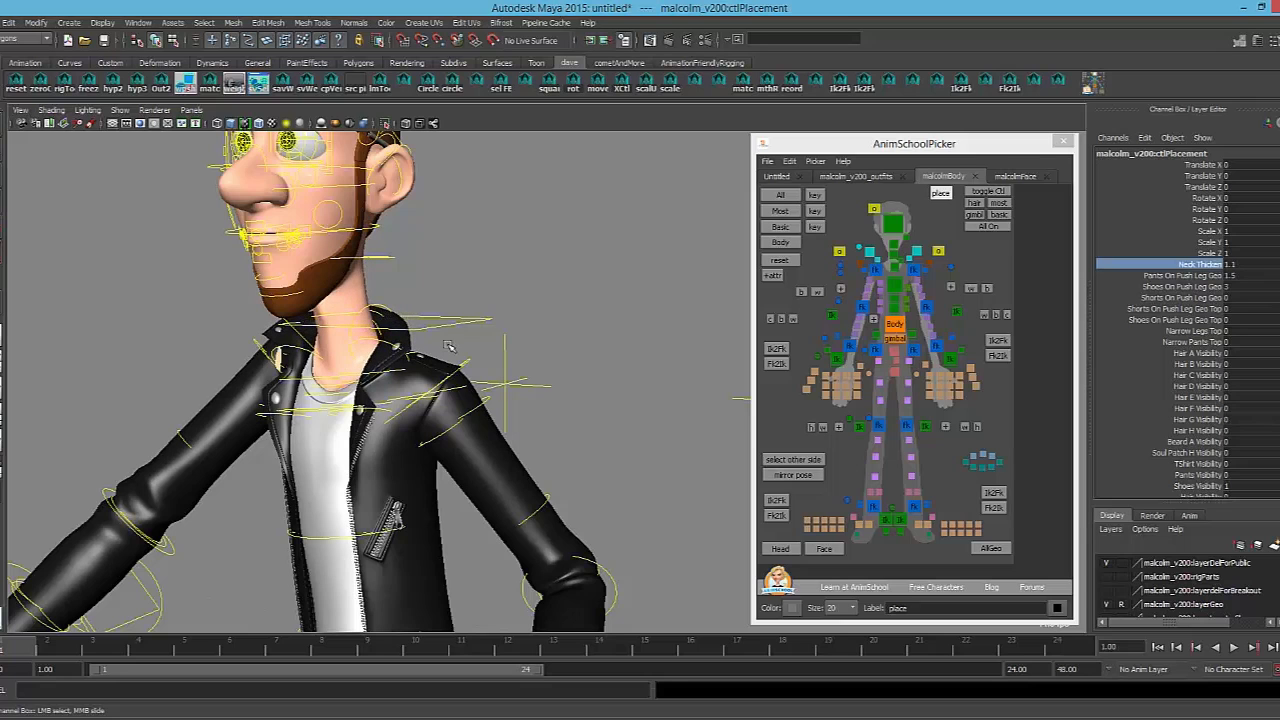
left_click_drag(470, 340, 745, 330, "alt")
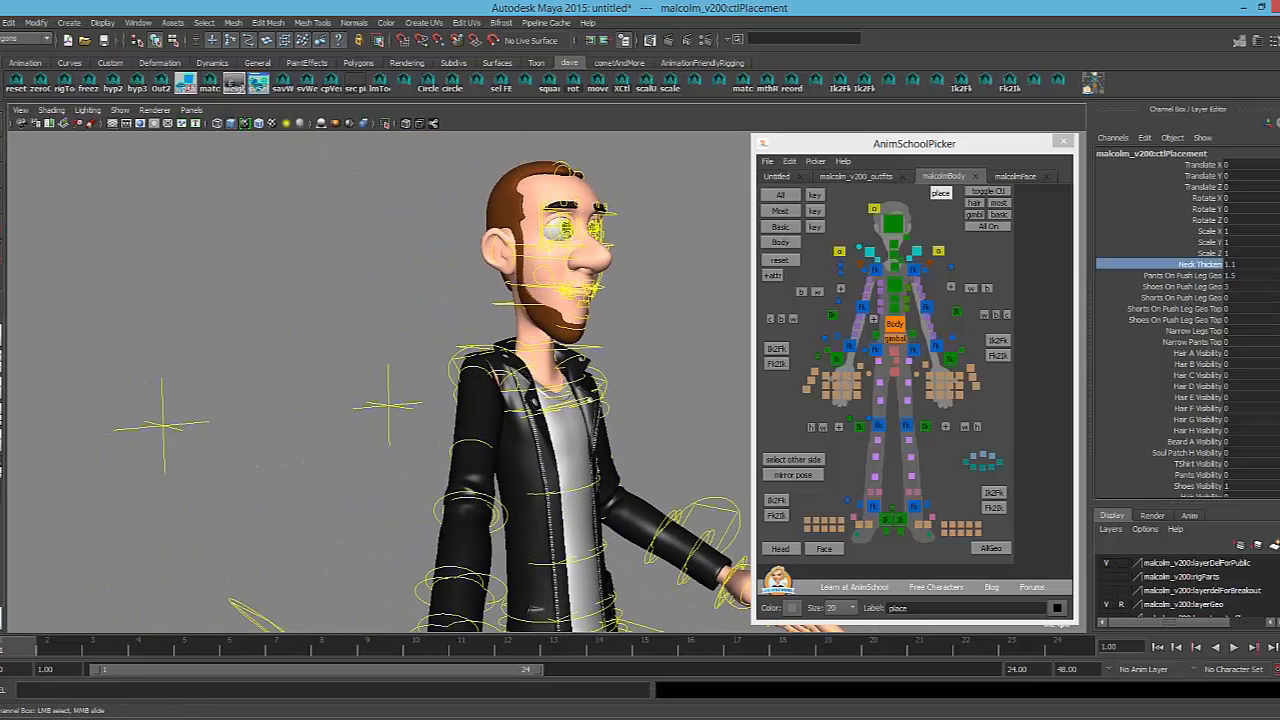
Look through the placement control's outfit visibility attributes, from Hair and Greaser down to the clothing push settings
scroll(1188, 320, "down", 3)
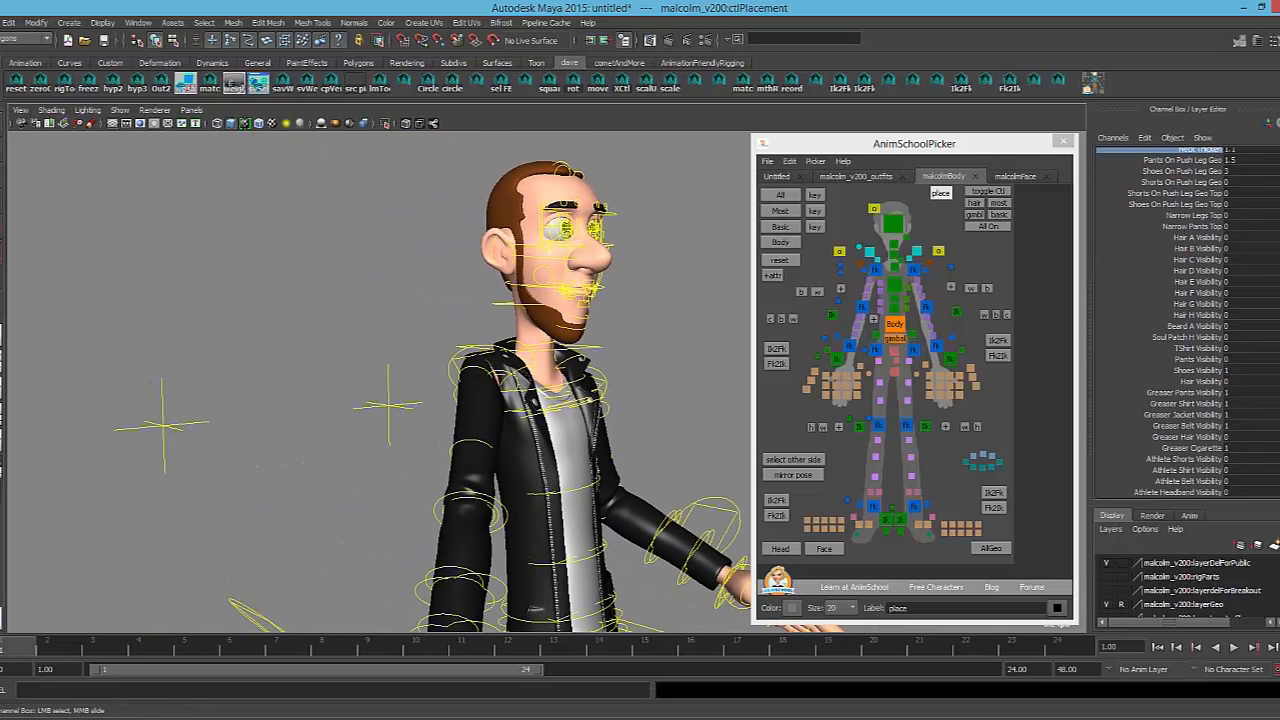
scroll(1188, 320, "down", 6)
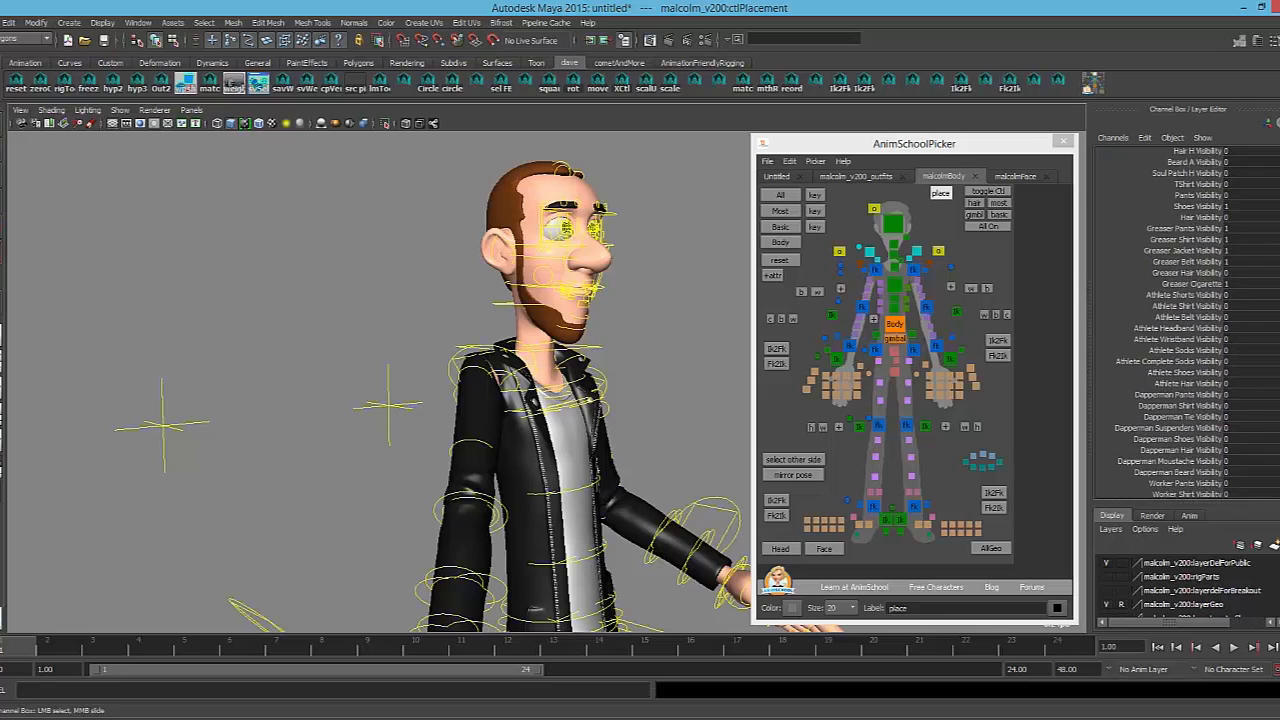
scroll(1260, 268, "down", 1)
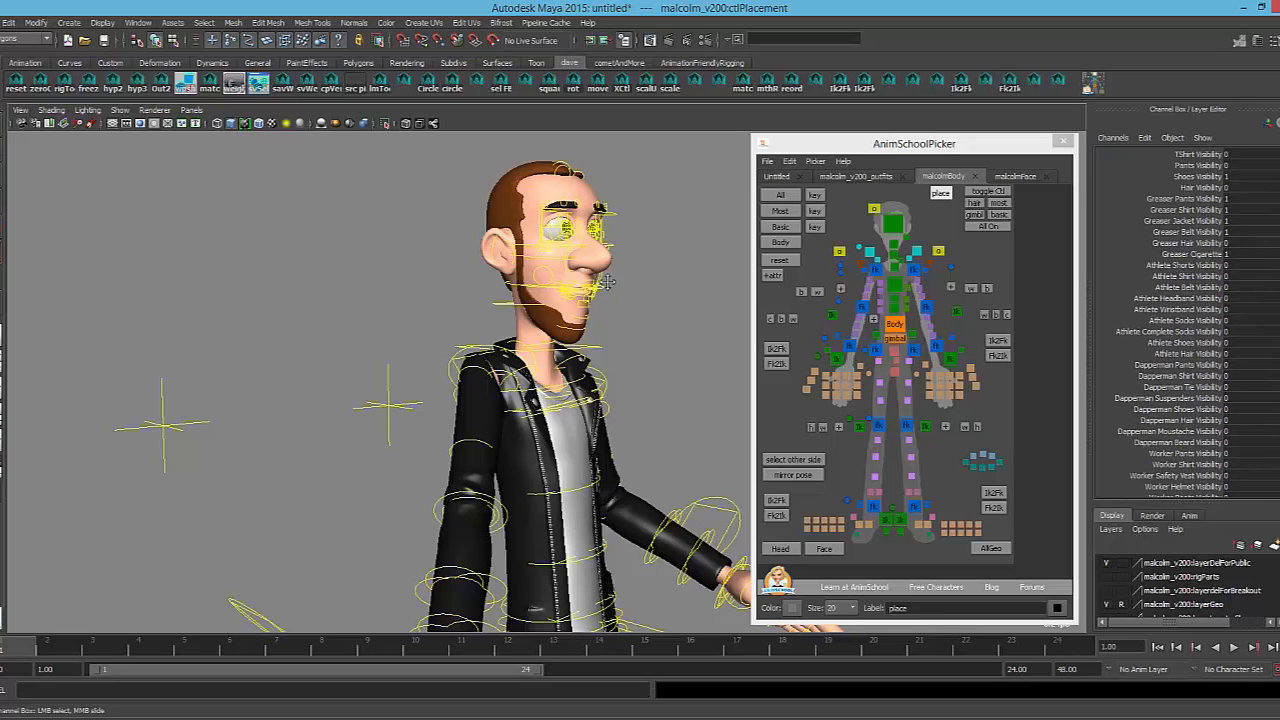
middle_click_drag(608, 283, 548, 267, "alt")
left_click_drag(1215, 275, 1205, 410)
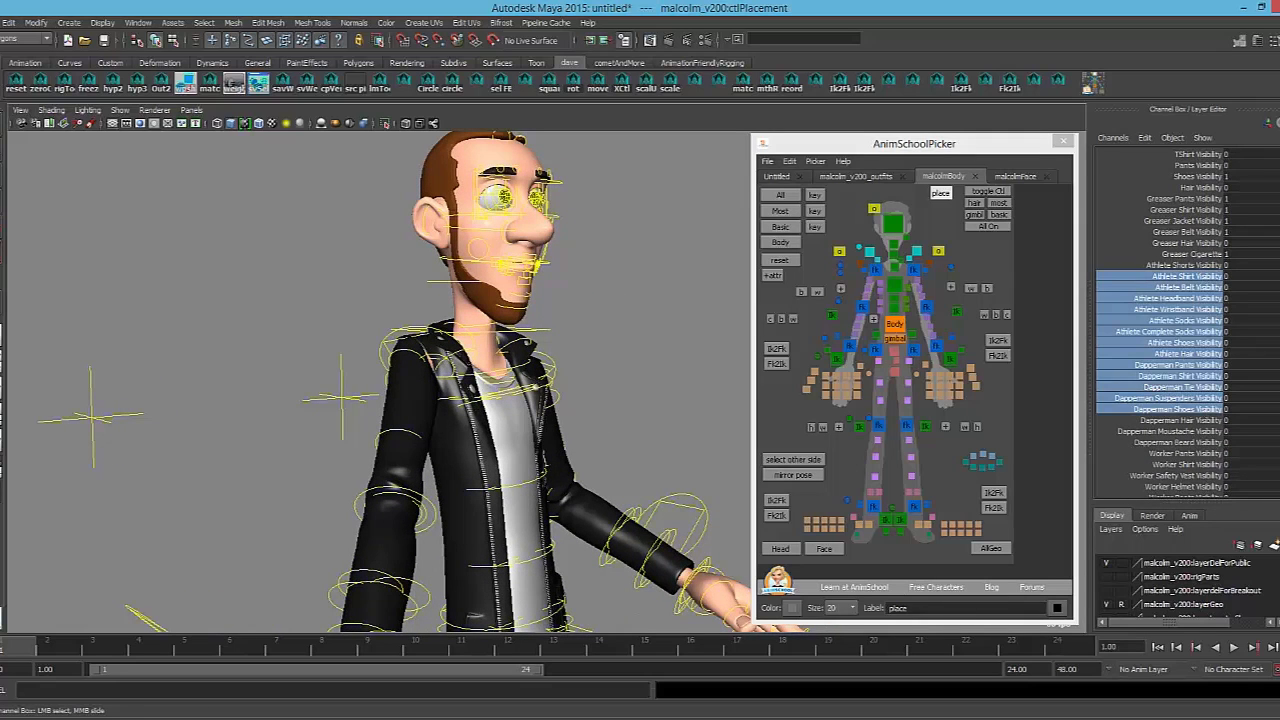
scroll(1187, 322, "down", 1)
scroll(1222, 283, "down", 15)
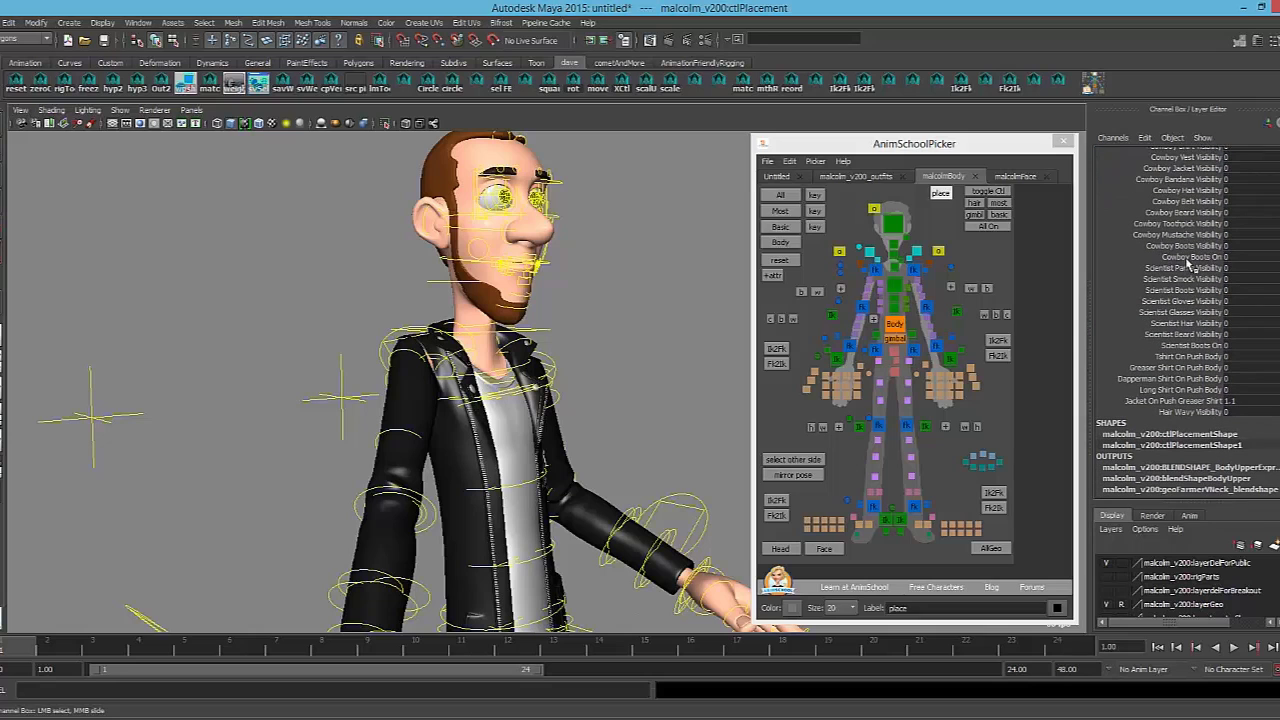
Set the placement control's Cowboy Boots On attribute to 1 while watching the feet and legs
left_click(1188, 261)
middle_click_drag(527, 460, 472, 220, "alt")
middle_click_drag(392, 410, 493, 254, "alt")
middle_click_drag(508, 366, 531, 394)
key("alt+x")
left_click_drag(552, 357, 622, 334, "alt")
scroll(627, 339, "up", 4)
middle_click_drag(631, 332, 632, 319, "alt")
middle_click_drag(632, 319, 624, 335)
key("ctrl+z")
scroll(622, 350, "down", 8)
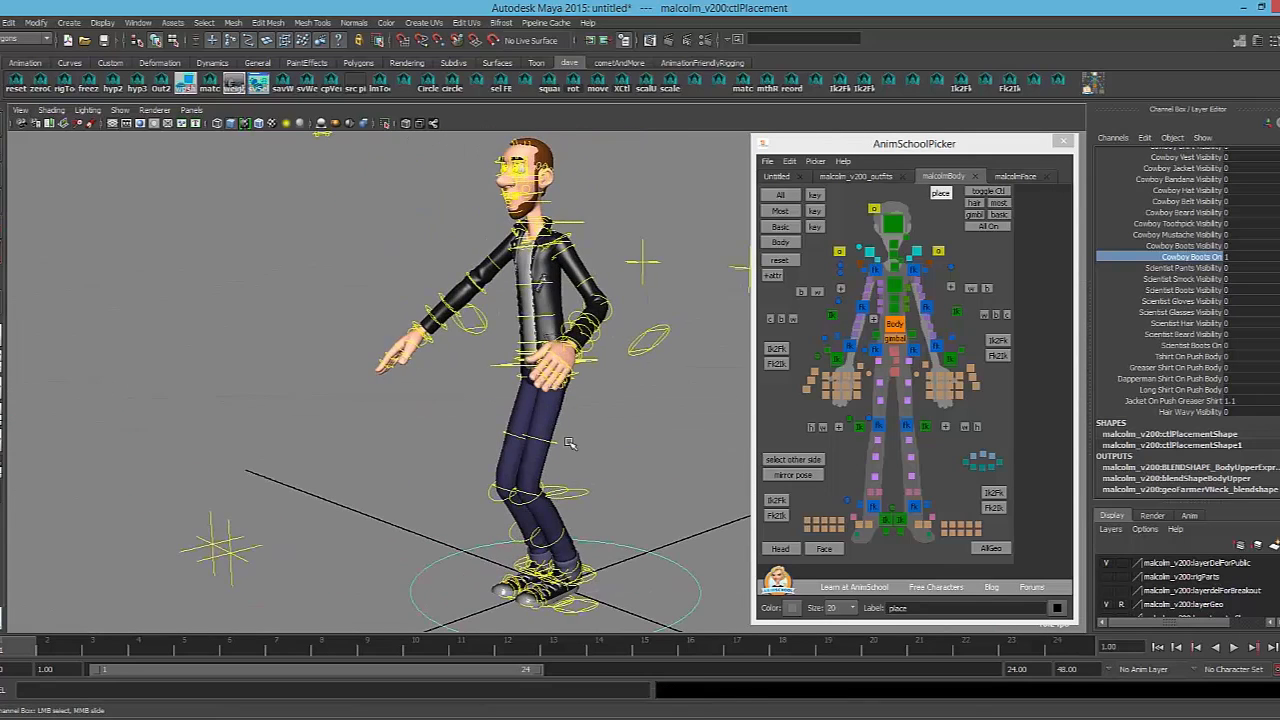
left_click_drag(568, 443, 531, 396, "alt")
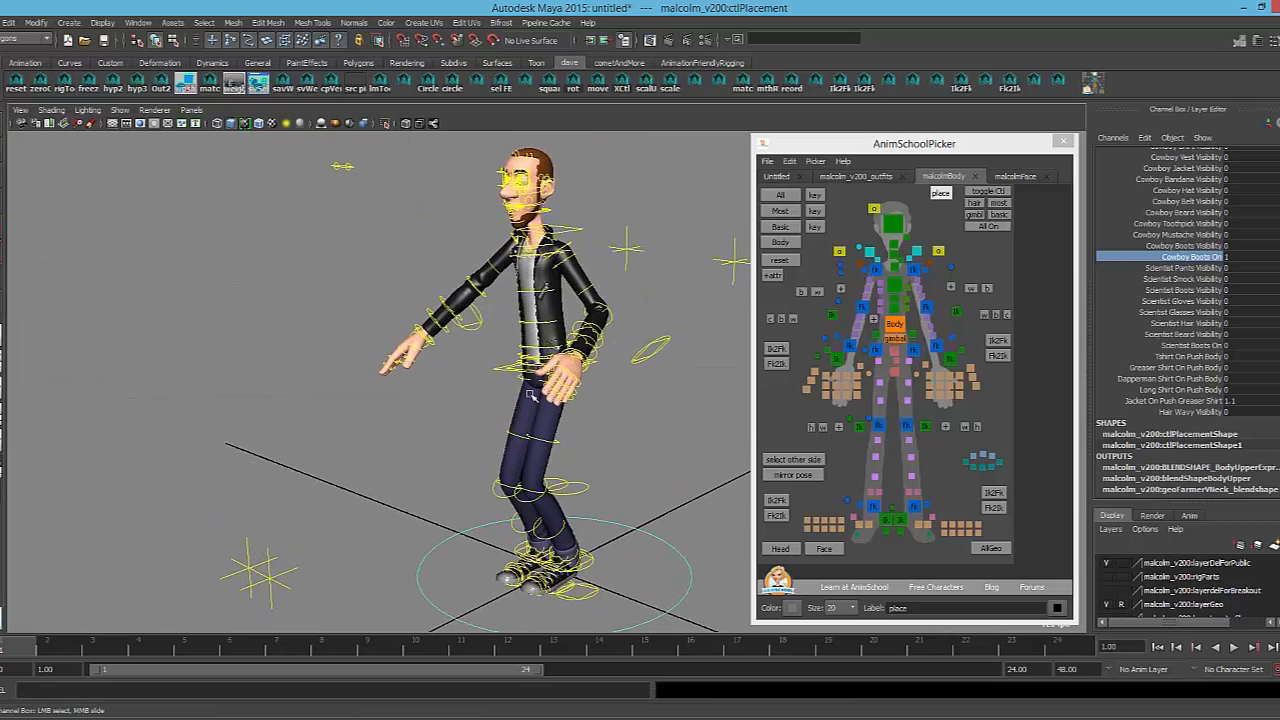
Switch the left leg to FK by setting Ik to 0 on the left foot IK control
left_click(899, 520)
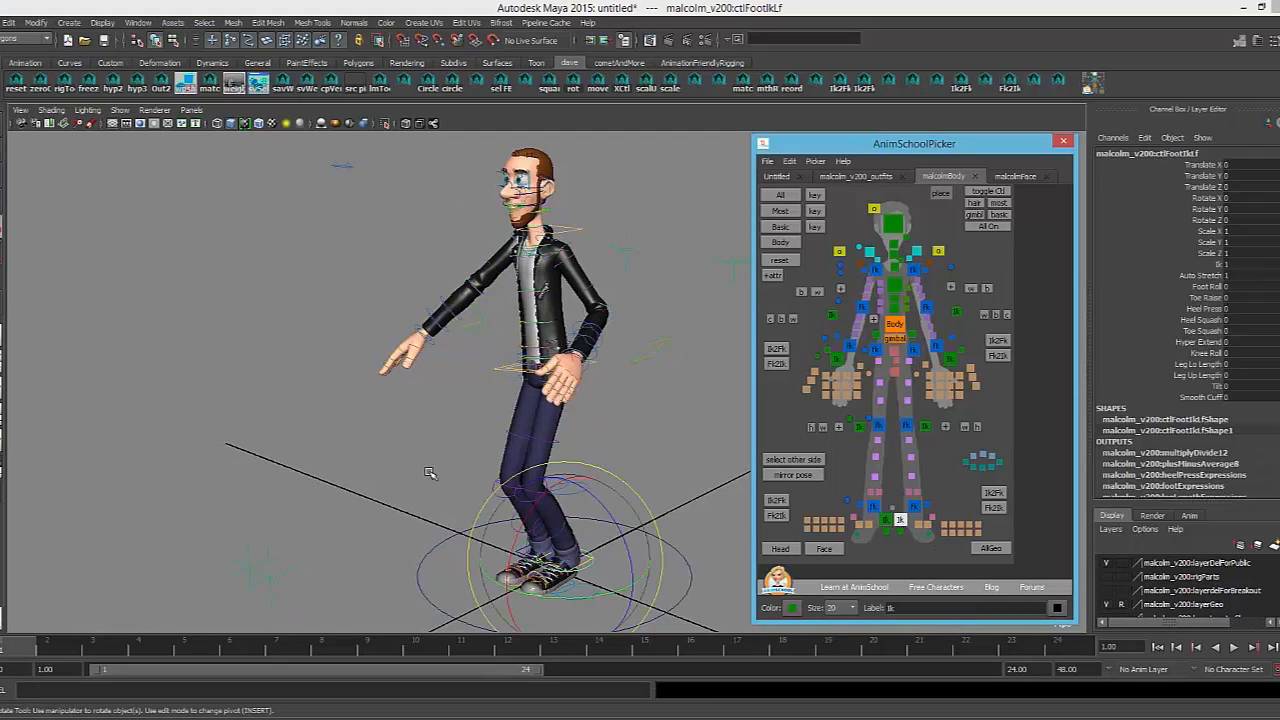
left_click_drag(458, 443, 523, 433, "alt")
left_click(645, 350)
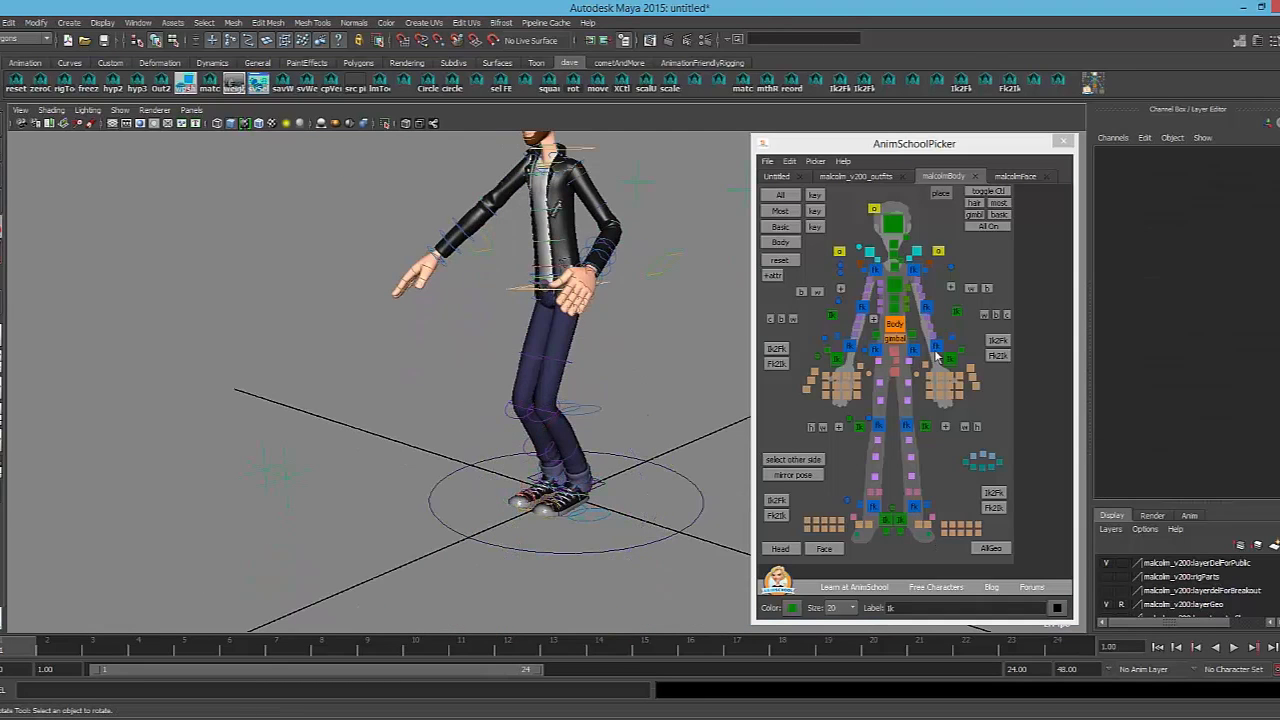
left_click(914, 349)
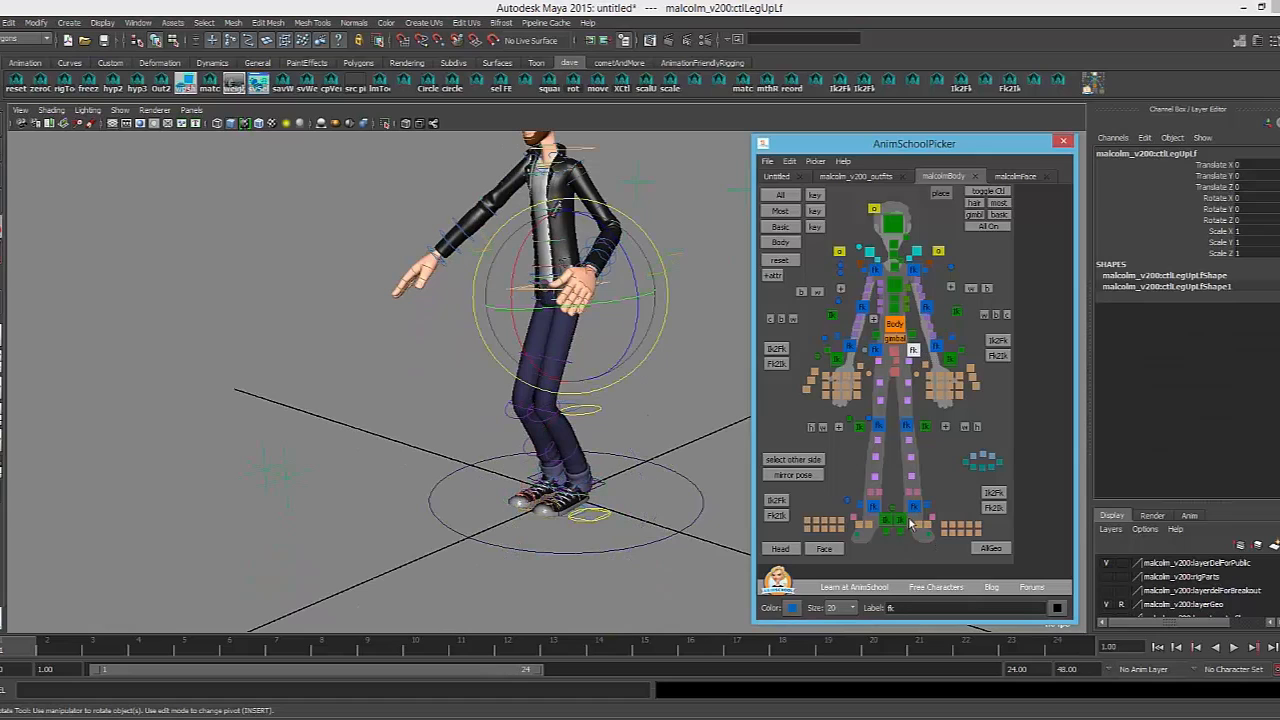
left_click(900, 520)
left_click(1216, 264)
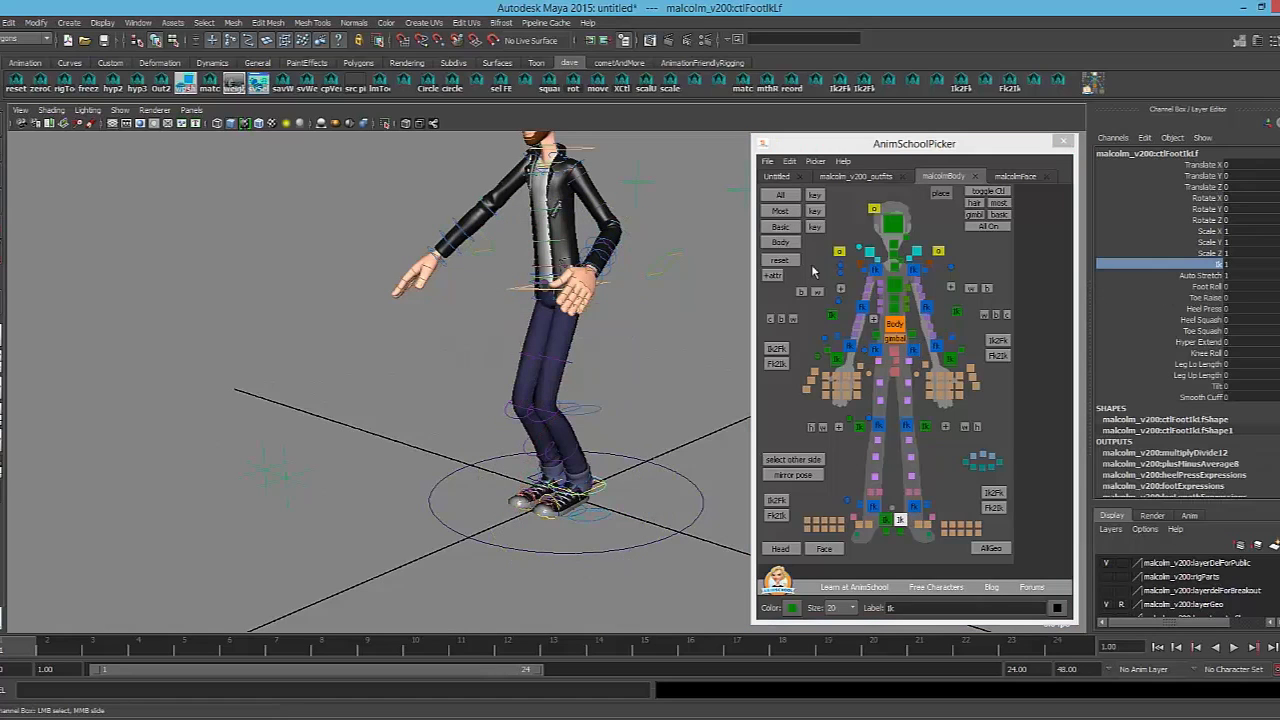
middle_click_drag(537, 266, 440, 260)
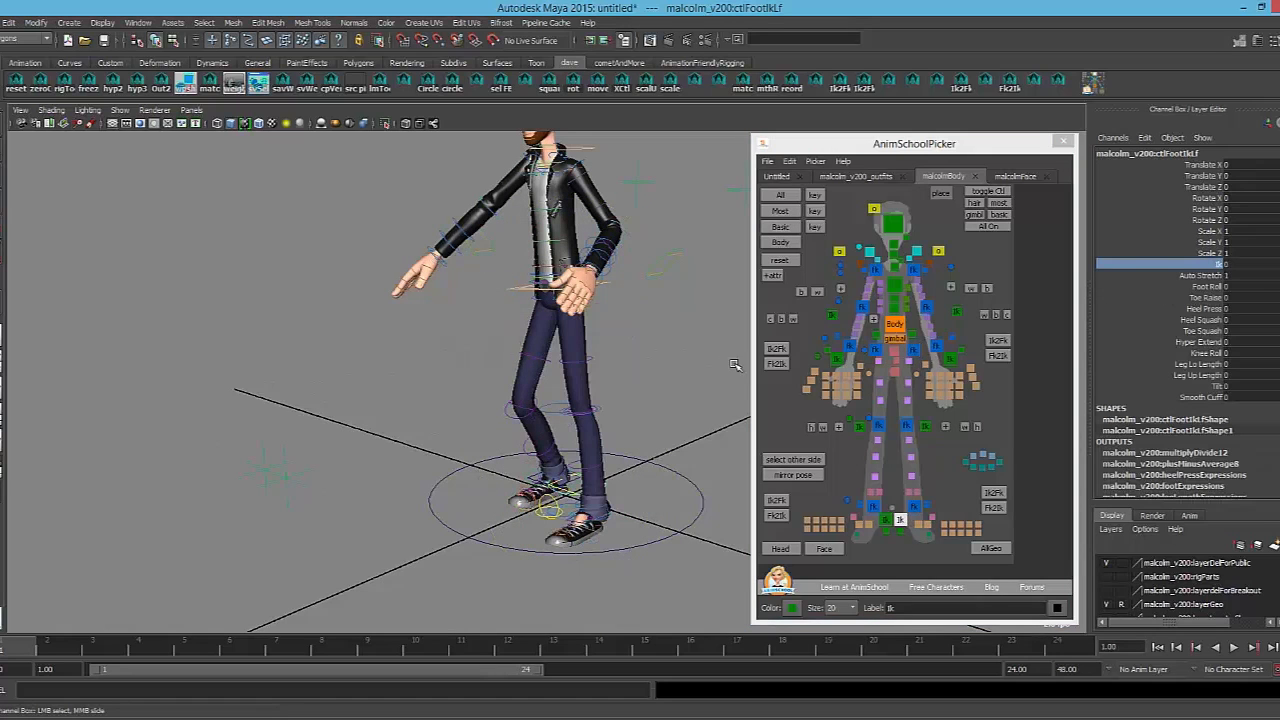
Rotate the left upper leg FK control so the leg swings up and out away from the body
left_click(914, 351)
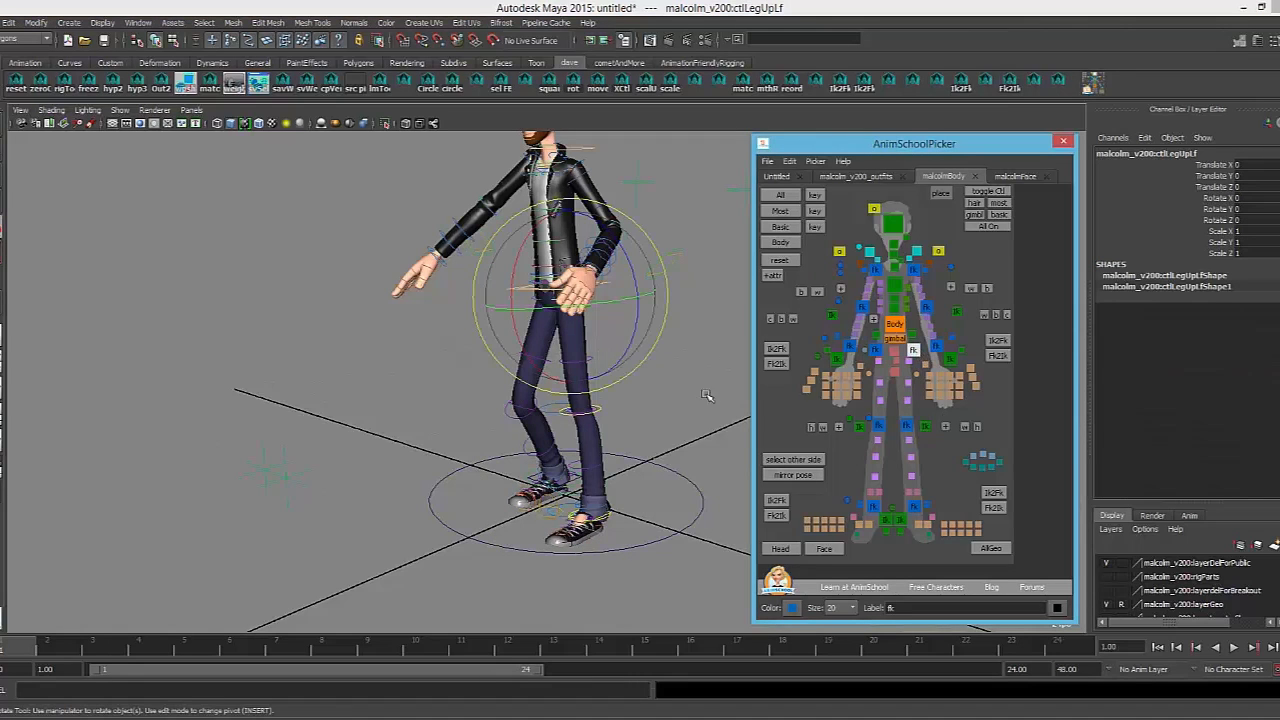
left_click_drag(572, 353, 627, 288)
left_click_drag(642, 358, 738, 383, "alt")
left_click_drag(632, 323, 614, 366)
Try blending the left foot control's Ik attribute towards IK, and return it to 0
left_click(903, 521)
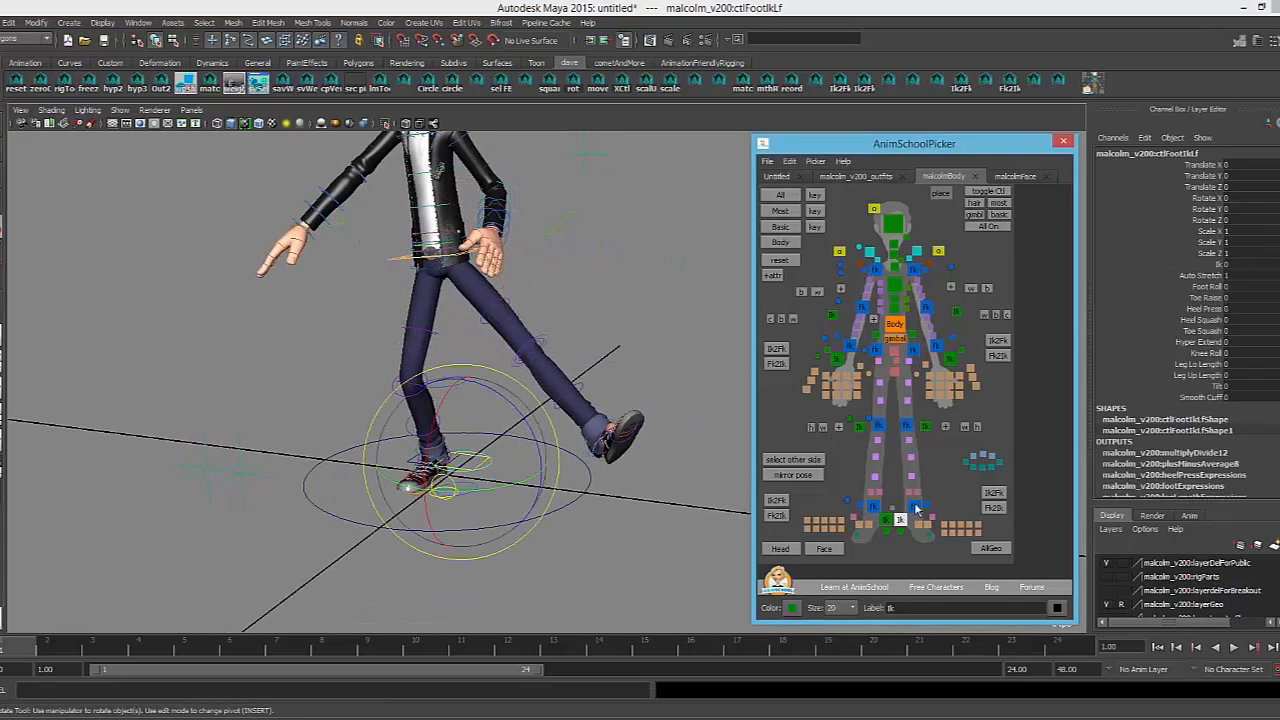
left_click(1219, 265)
middle_click_drag(462, 270, 497, 270)
mouse_move(615, 293)
middle_mouse_down()
mouse_move(588, 294)
mouse_move(612, 298)
mouse_move(595, 302)
middle_mouse_up()
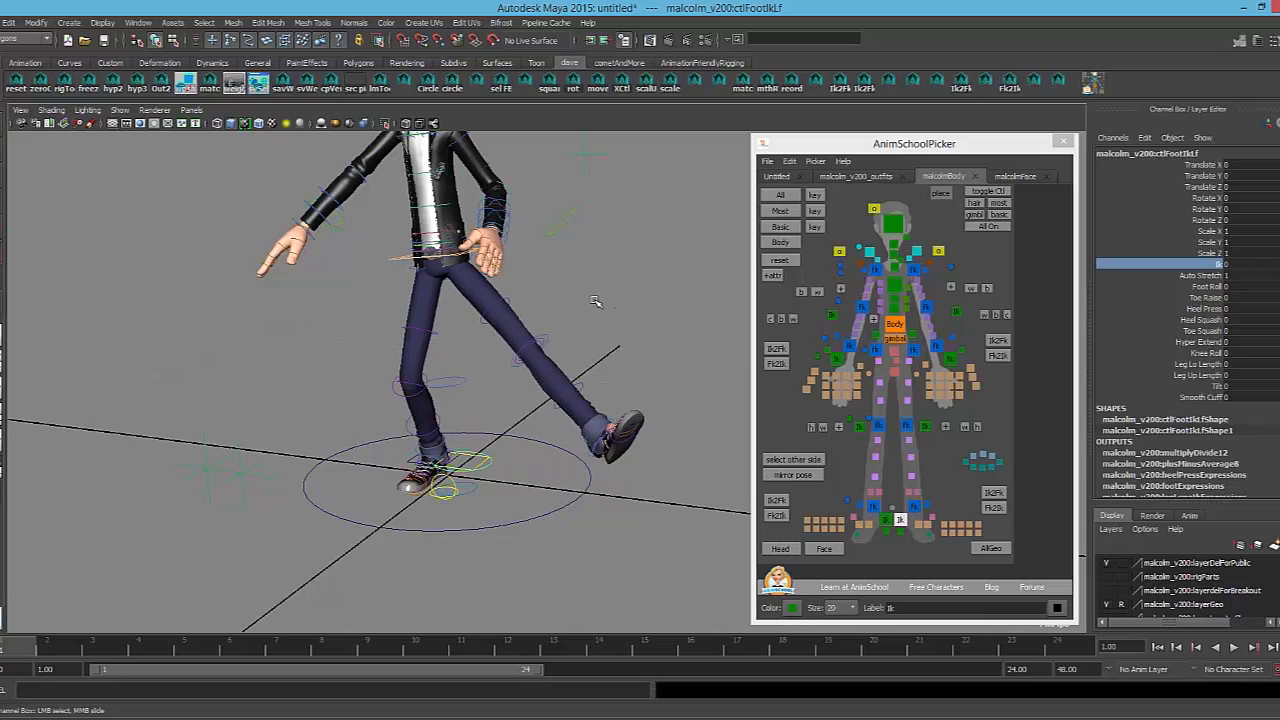
Match the left leg's IK controls to its current FK pose with the picker's Fk2Ik script
left_click_drag(581, 355, 611, 372, "alt")
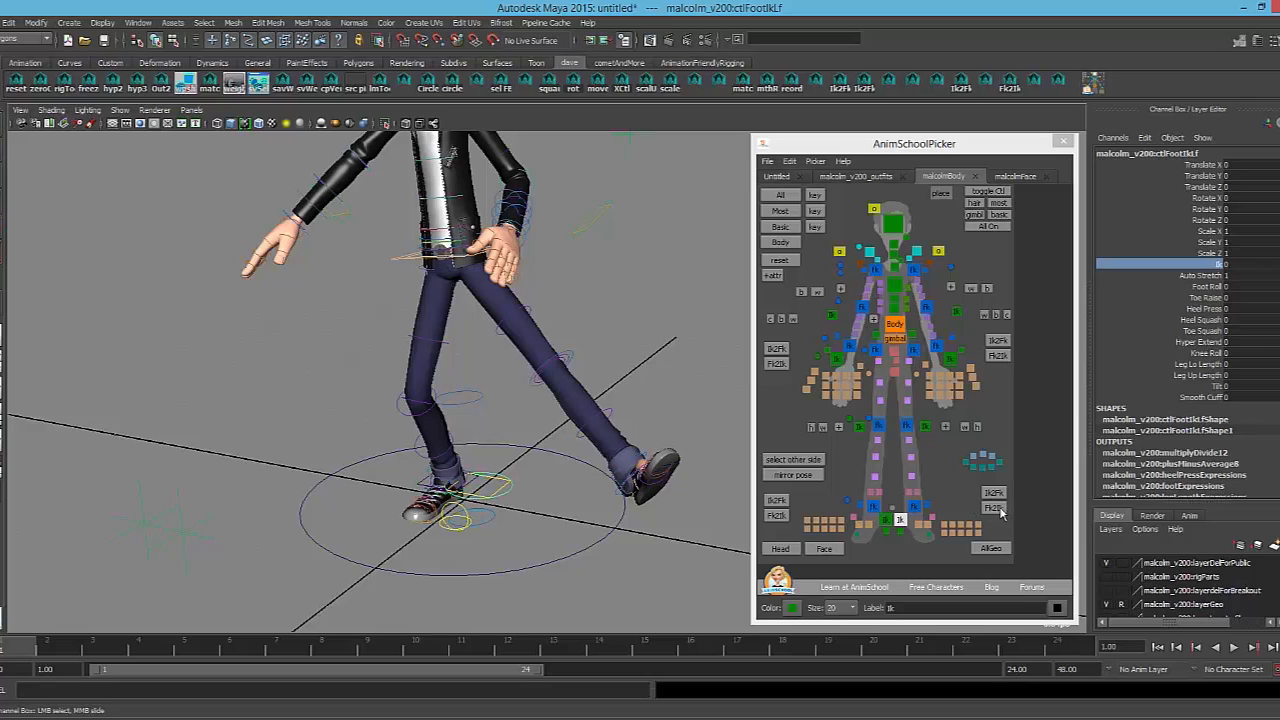
left_click(995, 509)
left_click_drag(729, 490, 705, 462, "alt")
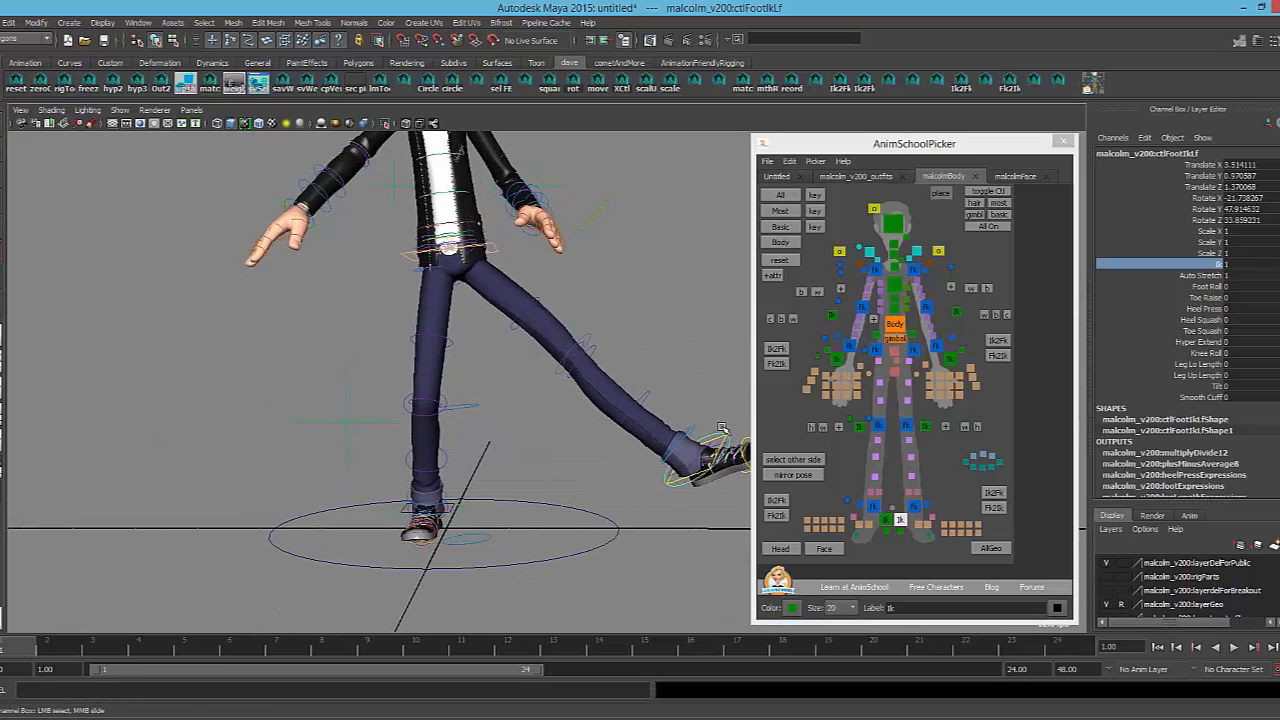
Try moving the left foot IK control to bend the raised leg, and undo the moves
left_click(721, 428)
left_click(714, 436)
key("w")
left_click_drag(695, 457, 516, 381)
key("ctrl+z")
left_click(579, 359)
left_click(708, 438)
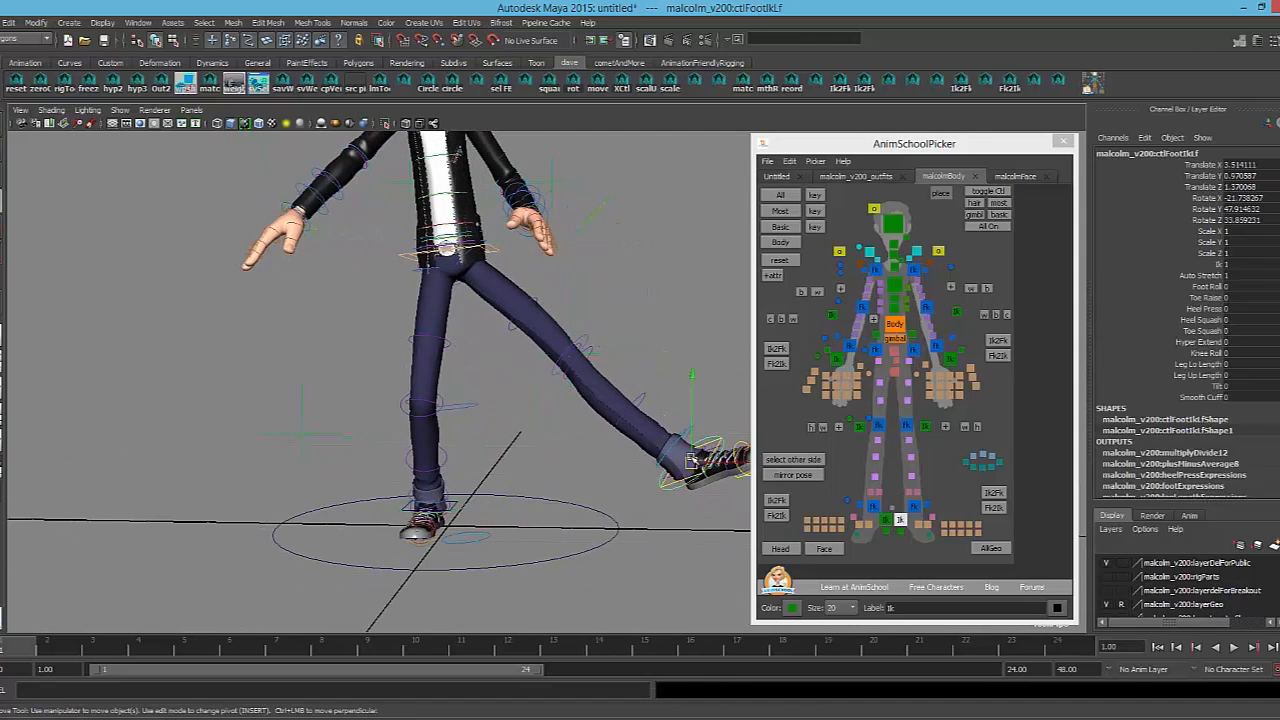
mouse_move(692, 461)
left_mouse_down()
mouse_move(677, 448)
mouse_move(660, 461)
mouse_move(664, 438)
mouse_move(654, 470)
mouse_move(688, 457)
left_mouse_up()
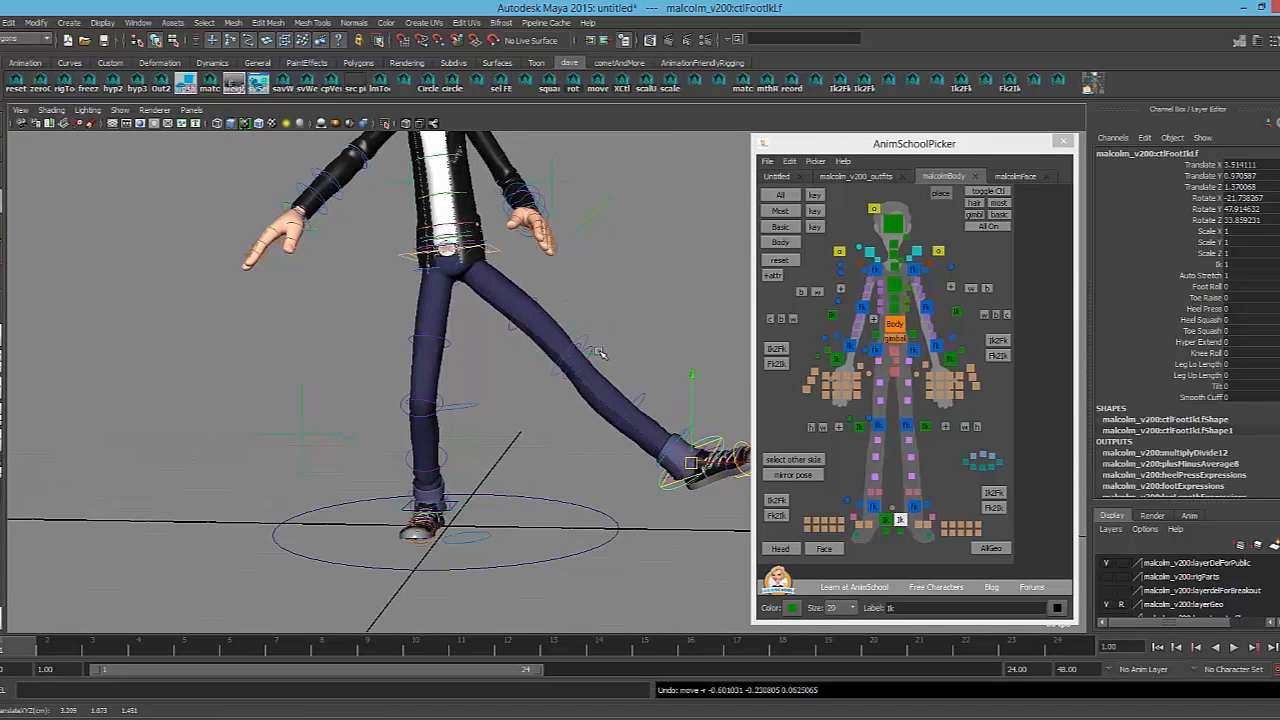
Move the left foot IK control to about 2.87, 1.08, 1.45 so the knee bends
left_click(582, 356)
left_click_drag(618, 364, 488, 299, "alt")
left_click_drag(488, 300, 408, 267, "alt")
left_click_drag(410, 272, 690, 325, "alt")
left_click_drag(704, 457, 600, 445, "alt")
left_click(705, 452)
left_click_drag(472, 450, 540, 430, "alt")
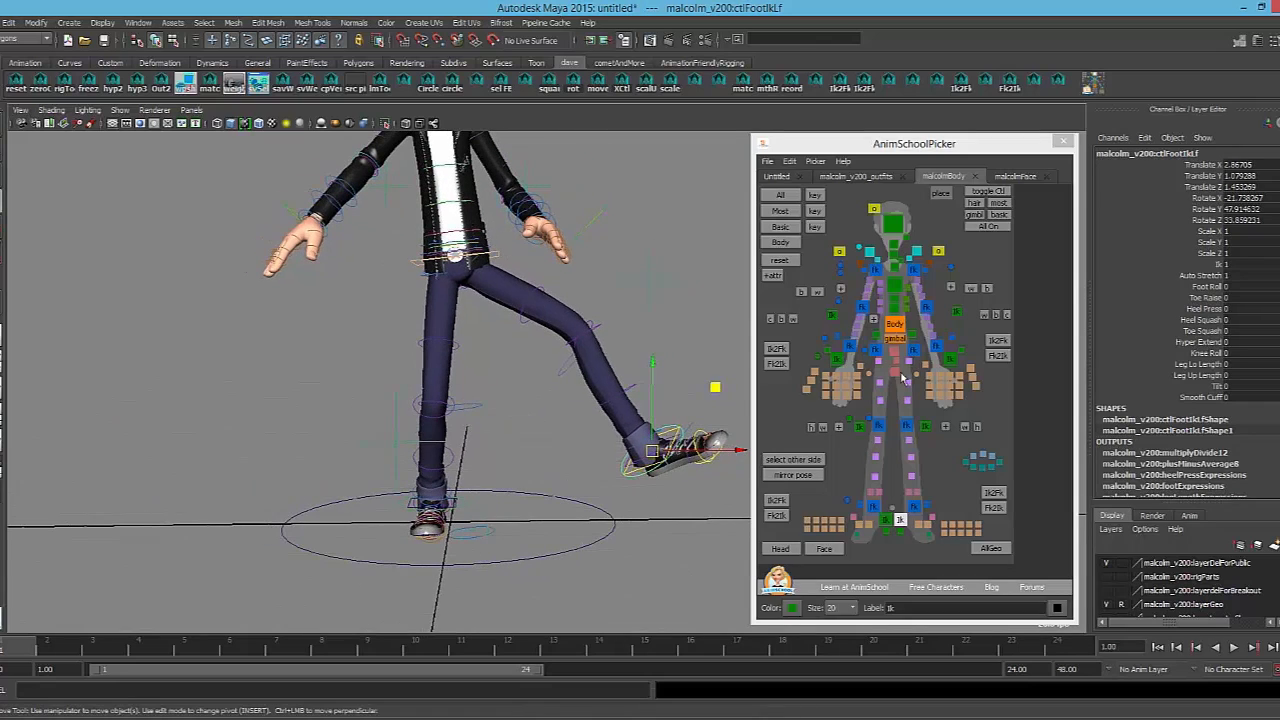
Rotate the left upper leg FK control to about 2.2, 3.4, -2.7 degrees and run the left leg's Ik2Fk match
left_click(912, 350)
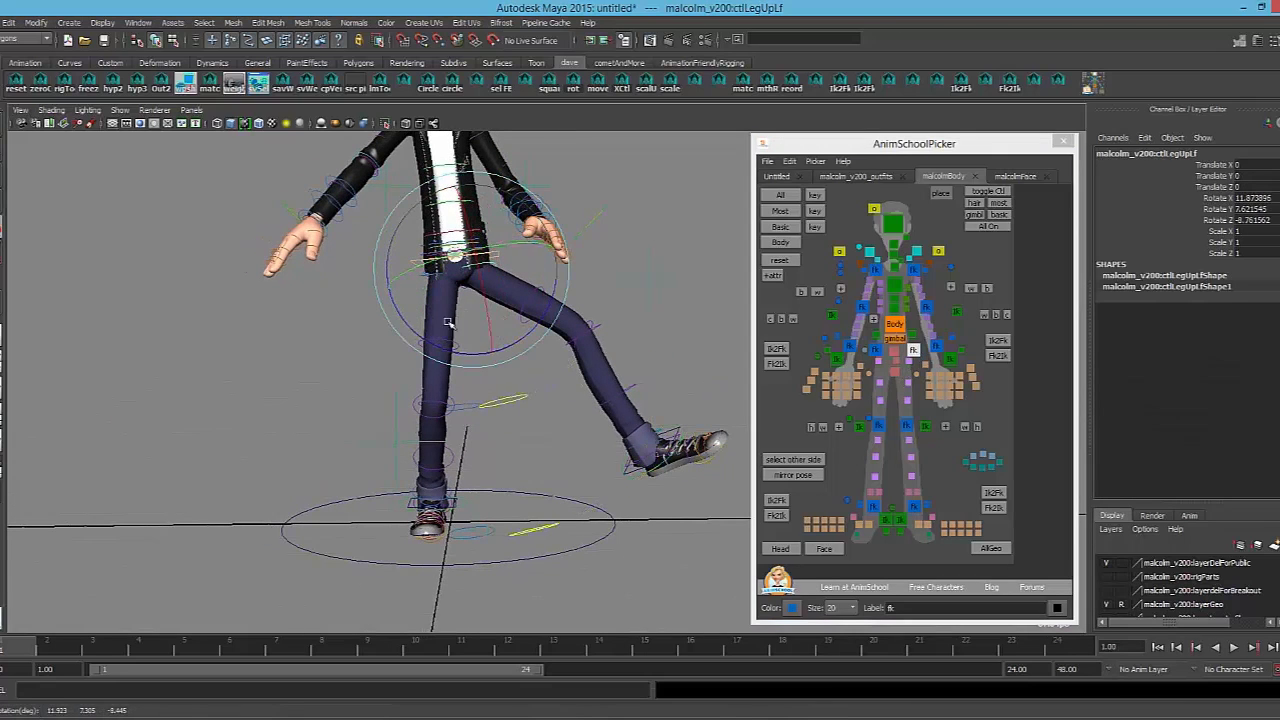
left_click_drag(448, 322, 458, 331)
left_click_drag(592, 484, 498, 312, "alt")
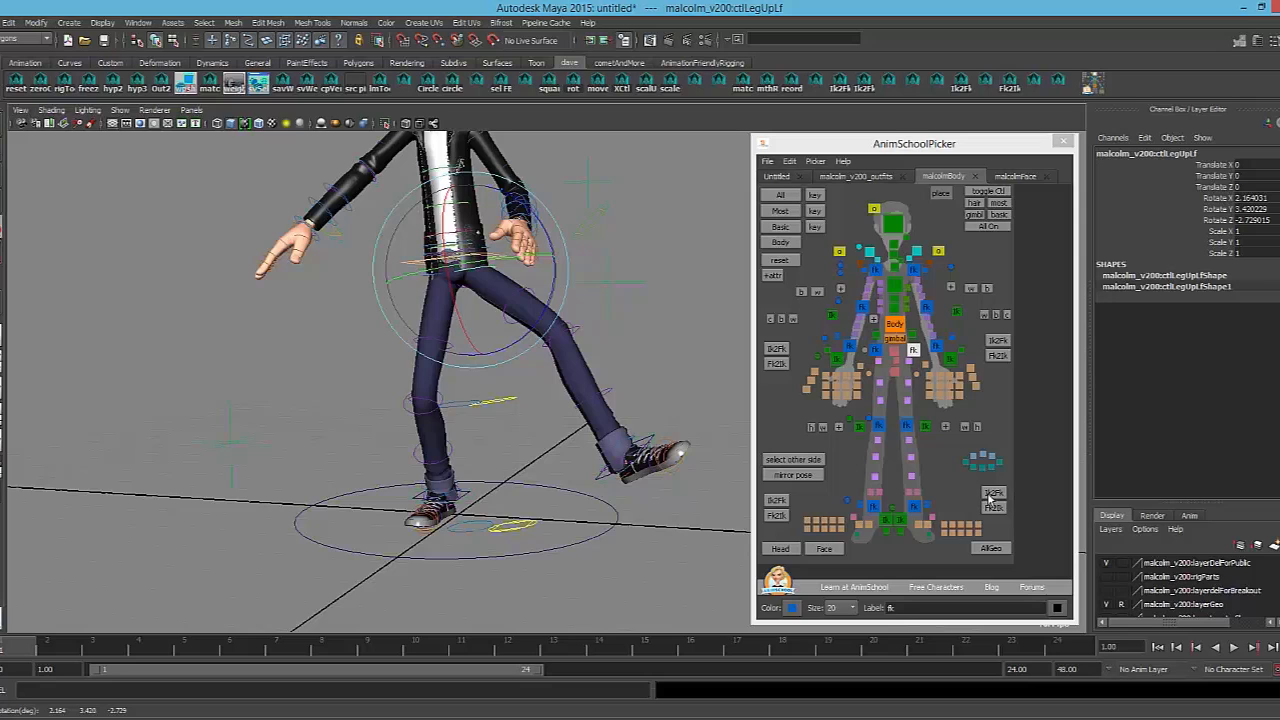
left_click(993, 495)
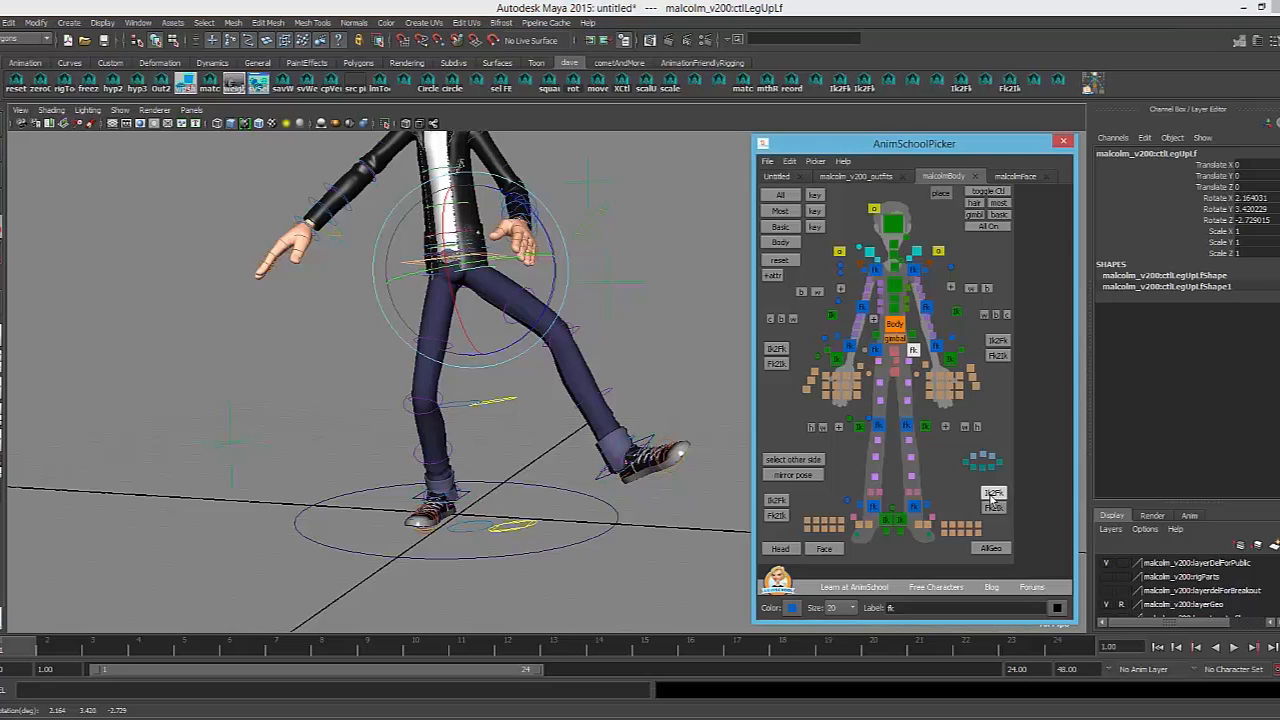
left_click(991, 498)
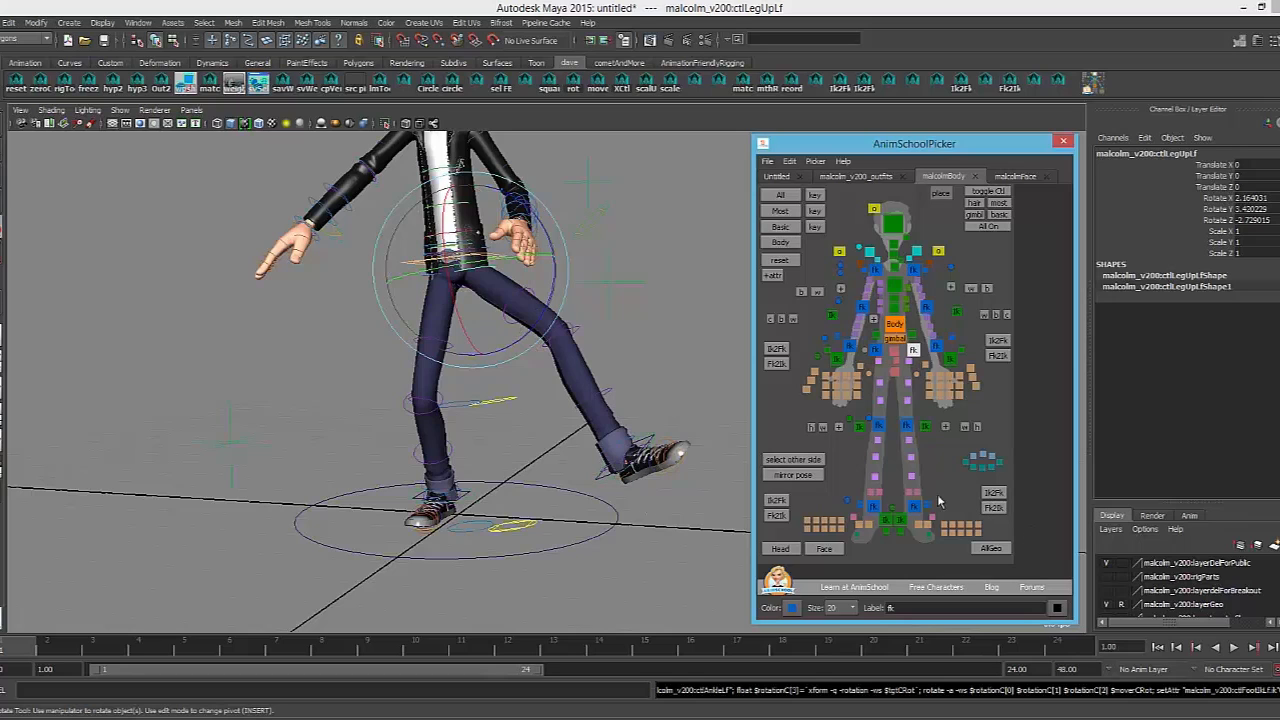
Move the left foot IK control to about 2.39, 1.68, 1.51 and run the left leg's Ik2Fk match again
left_click(901, 521)
key("w")
left_click_drag(630, 464, 593, 414)
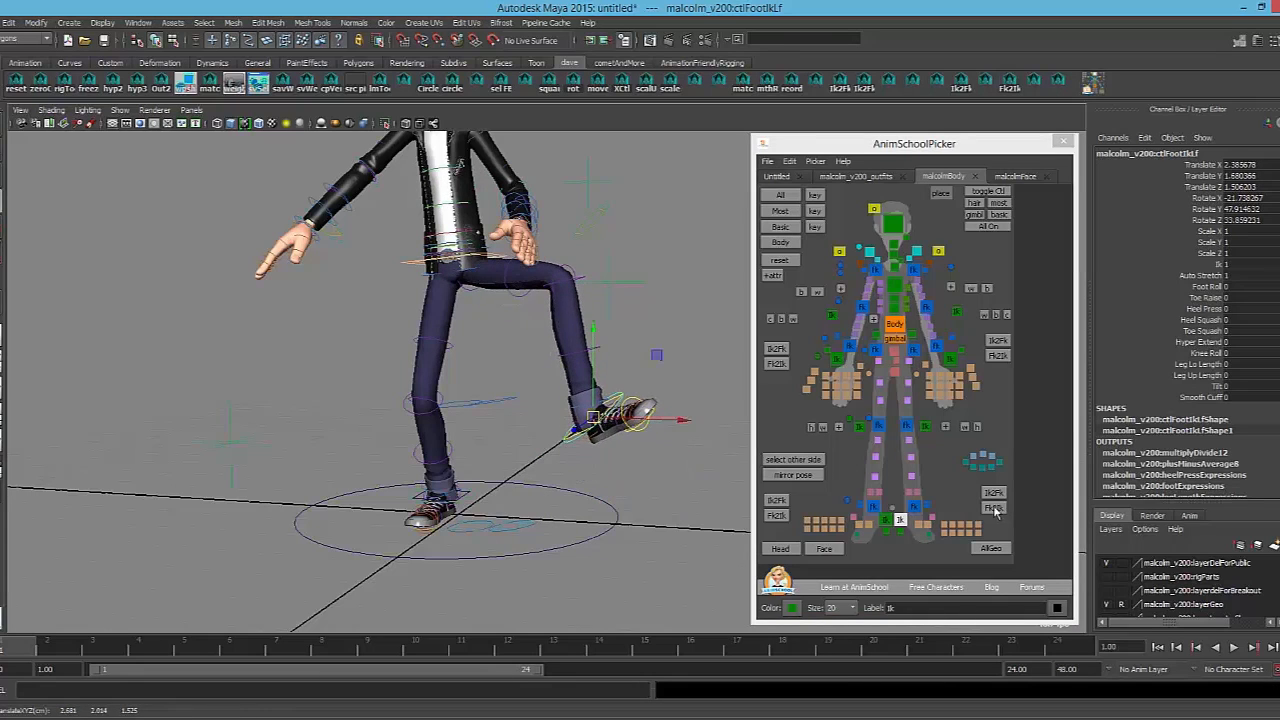
left_click(994, 494)
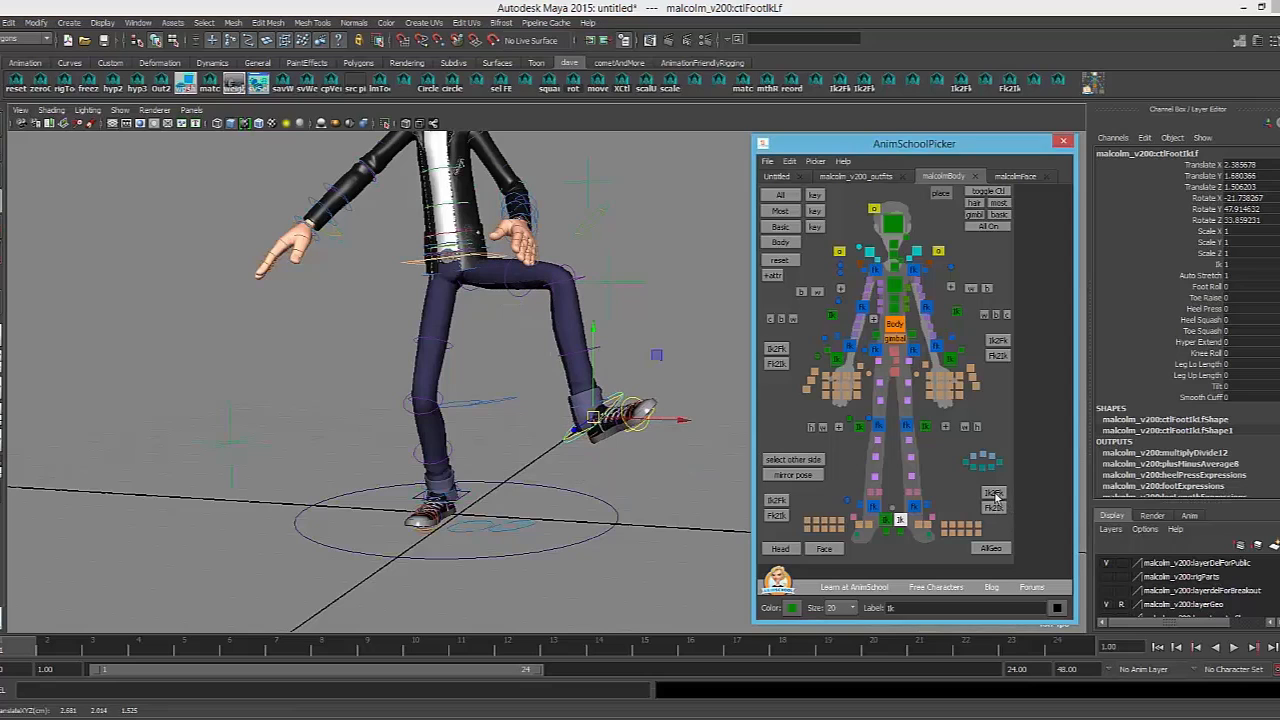
Rotate the left FK ankle control to about 36, -29 and -7 degrees in X, Y and Z
middle_click_drag(625, 460, 567, 466, "alt")
right_click_drag(567, 466, 790, 490, "alt")
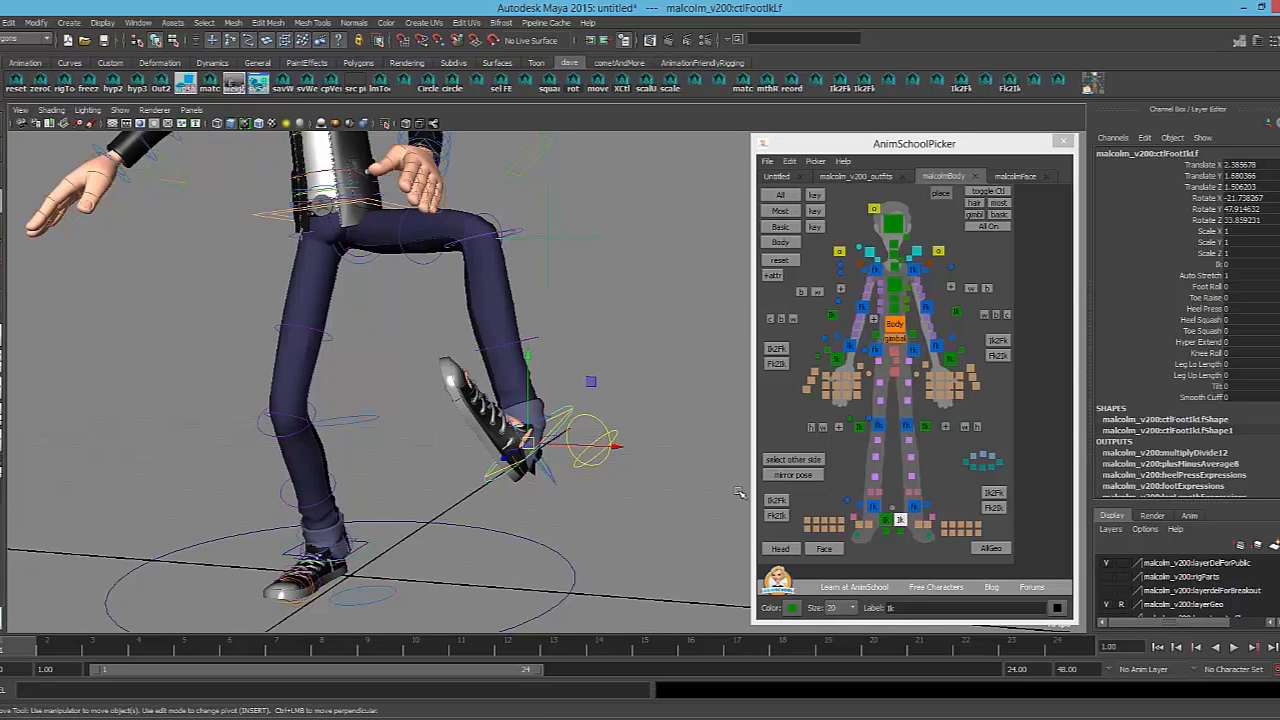
left_click(913, 507)
key("e")
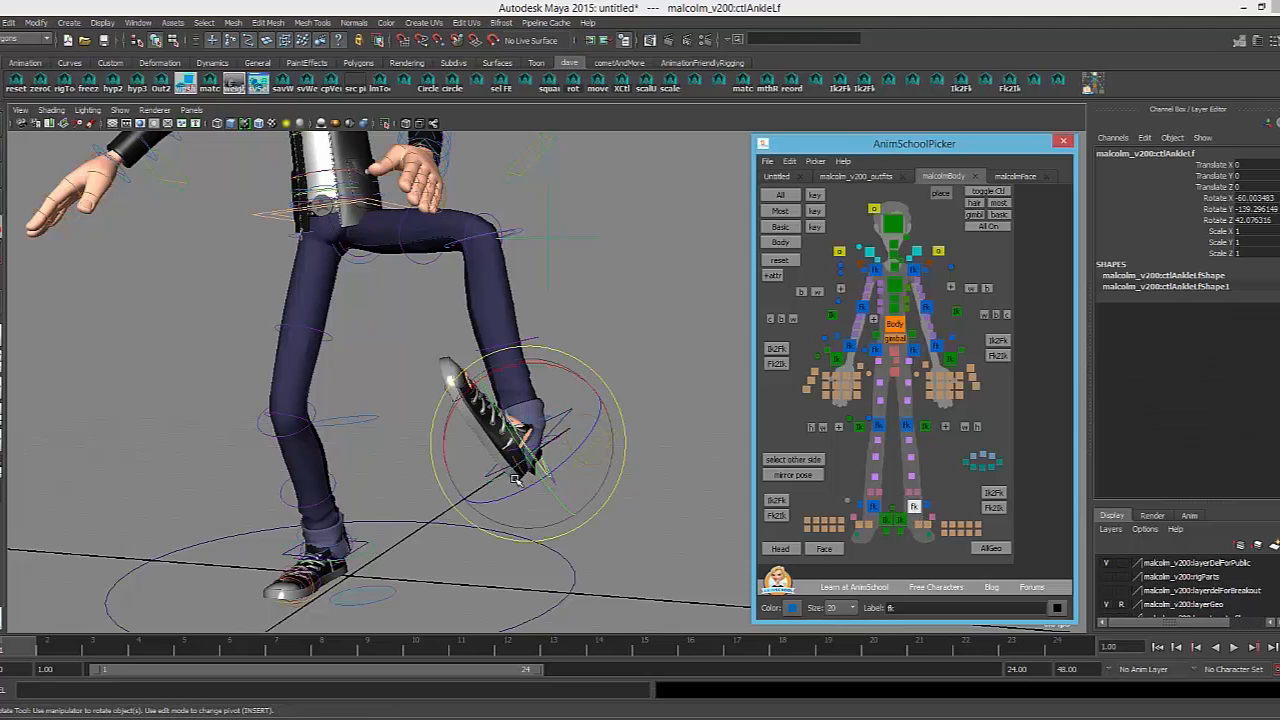
left_click_drag(614, 454, 590, 474)
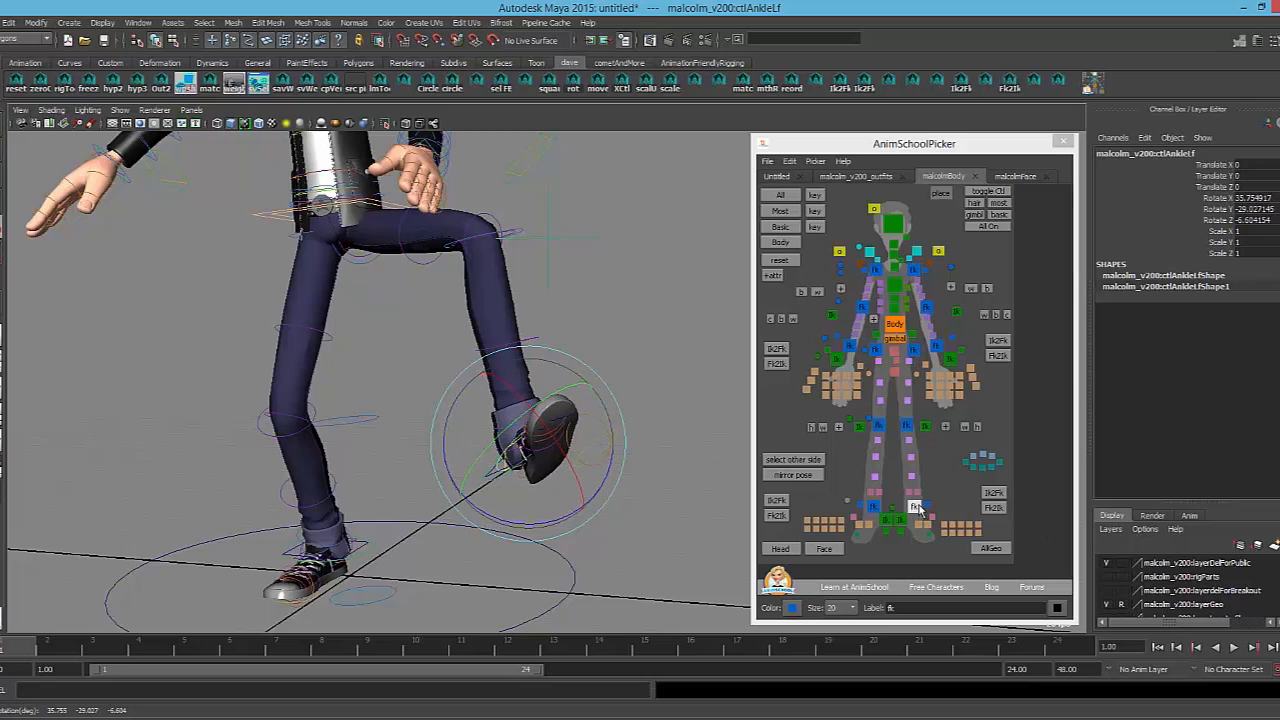
Set the left foot IK control's Ik attribute to 1 and return its translation and rotation to zero
left_click(899, 522)
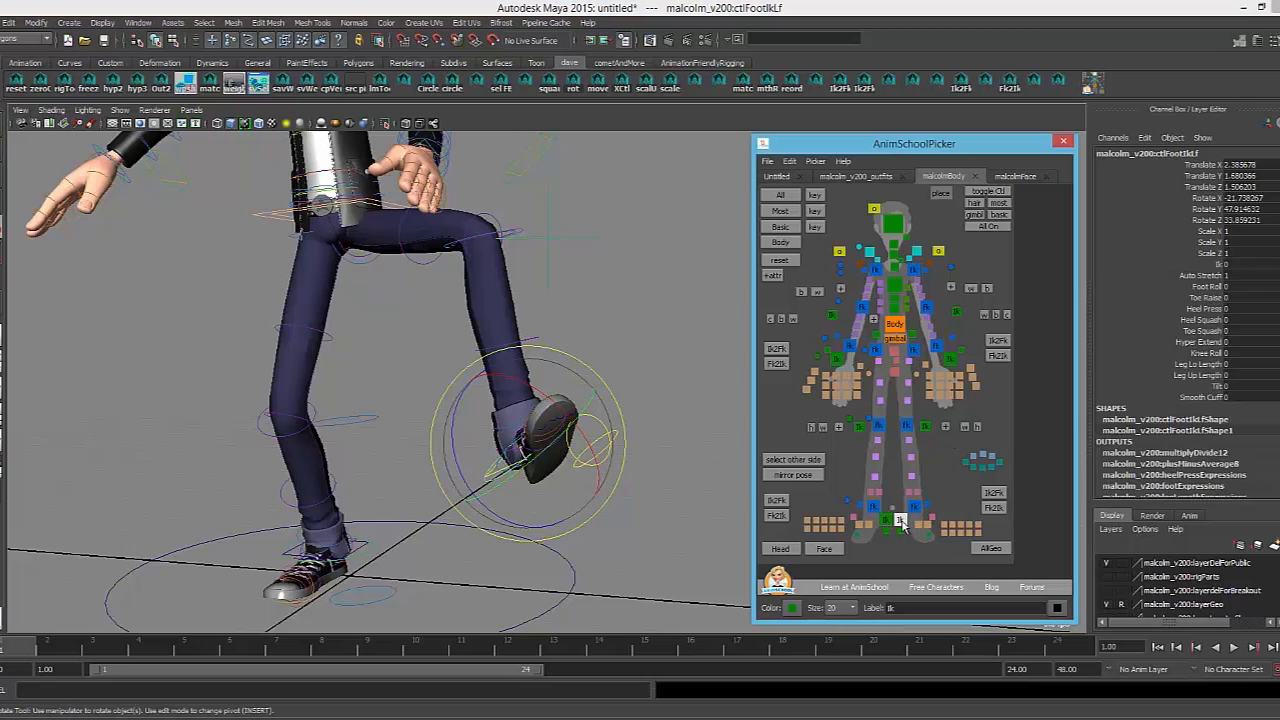
left_click(1205, 263)
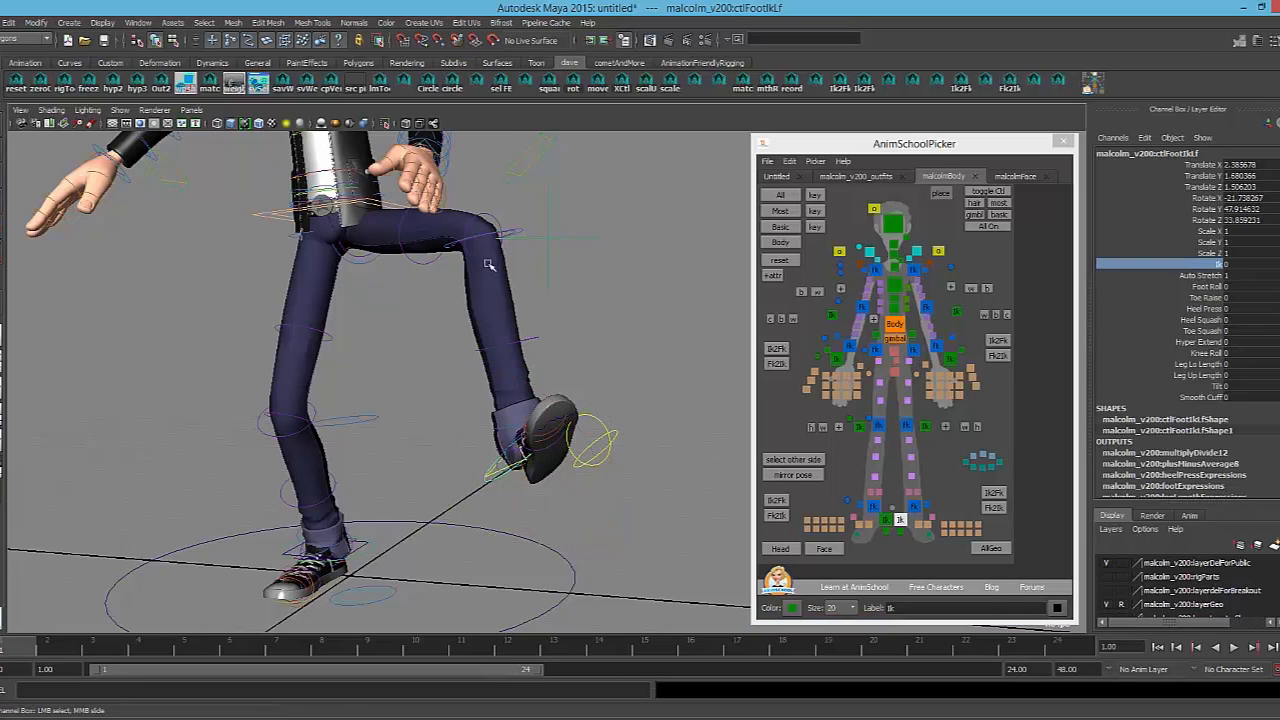
middle_click_drag(490, 265, 605, 258)
key("w")
key("ctrl+z")
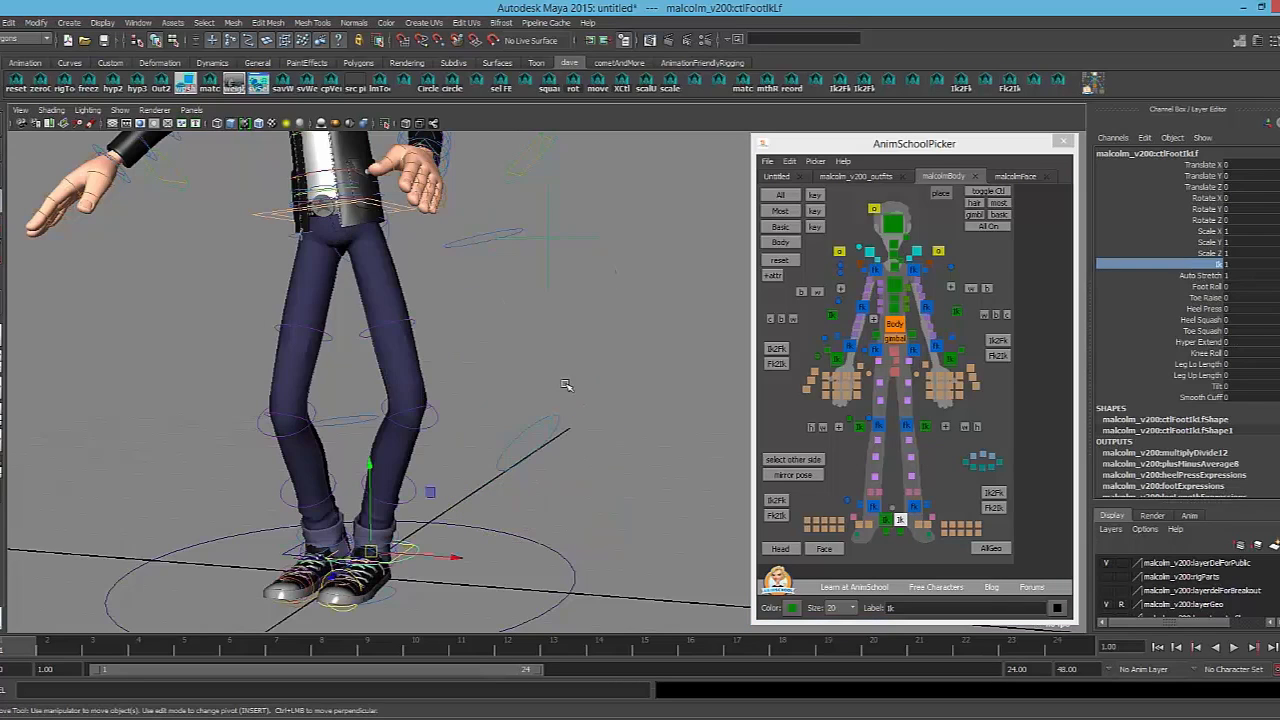
Move the left leg's pole vector control to about 2.01, -0.06, -0.20 to redirect the knee
left_click_drag(438, 424, 420, 367, "alt")
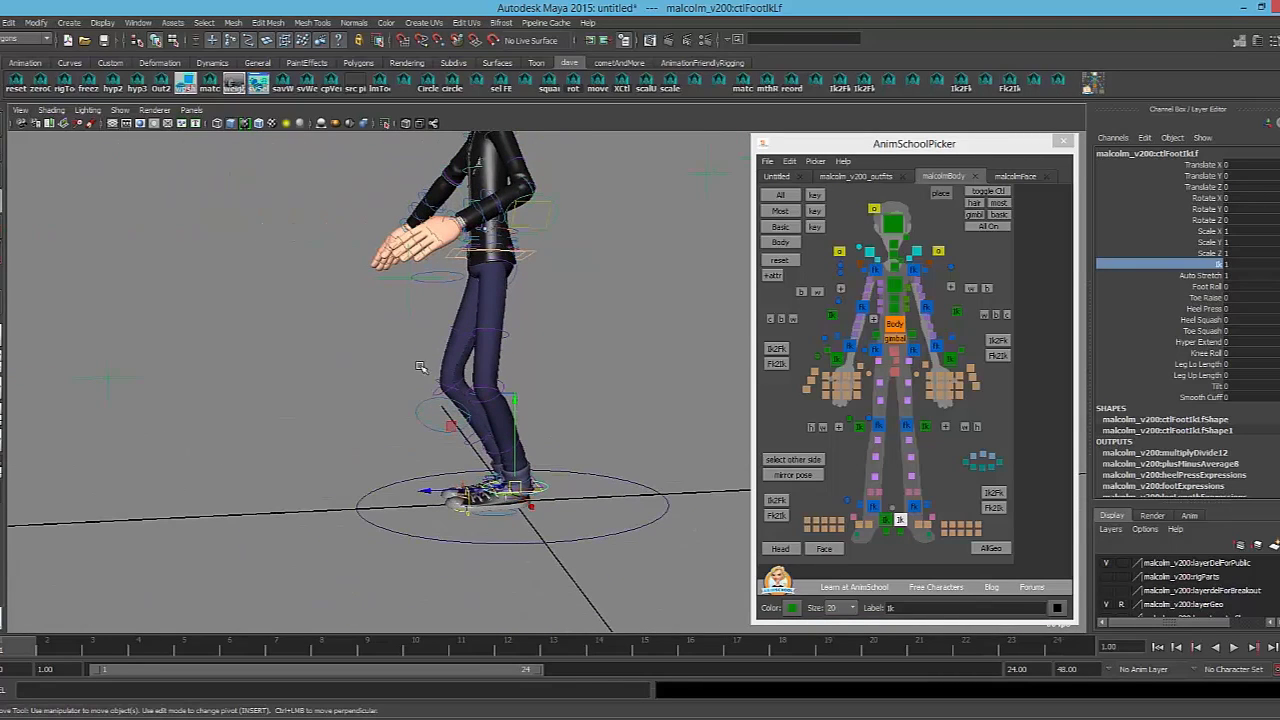
left_click(904, 433)
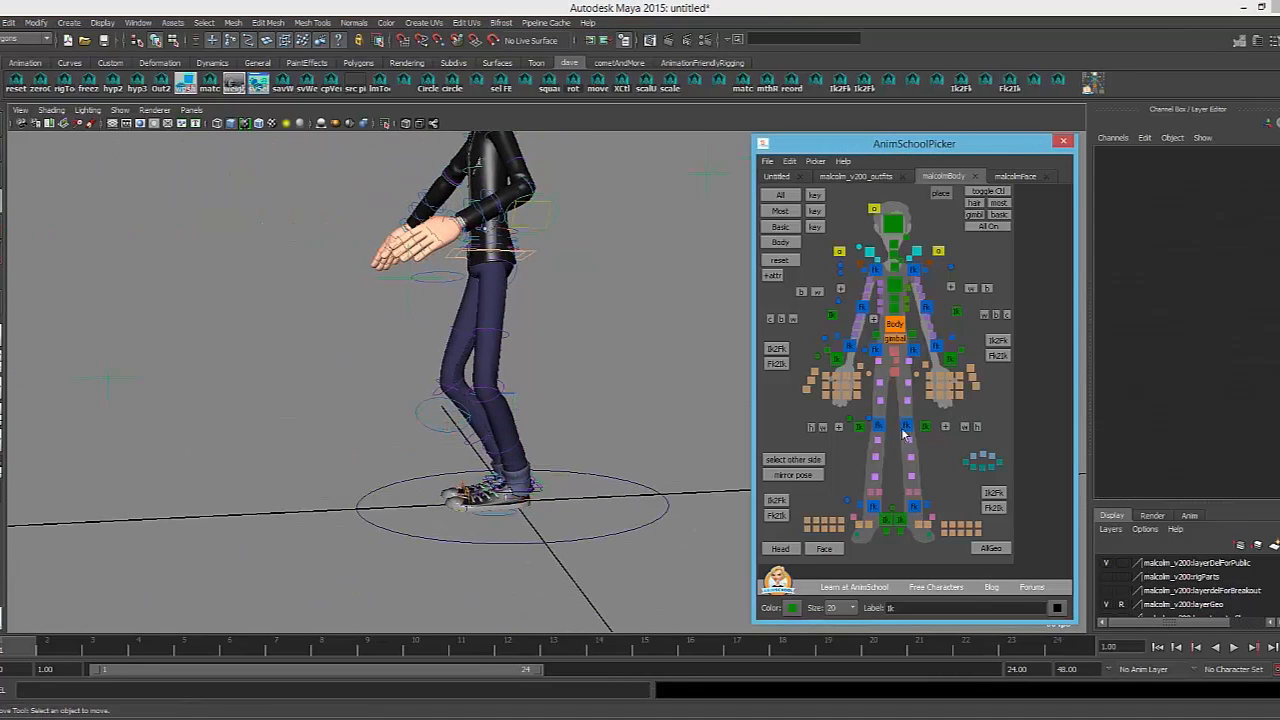
left_click(928, 428)
middle_click_drag(431, 374, 487, 374, "alt")
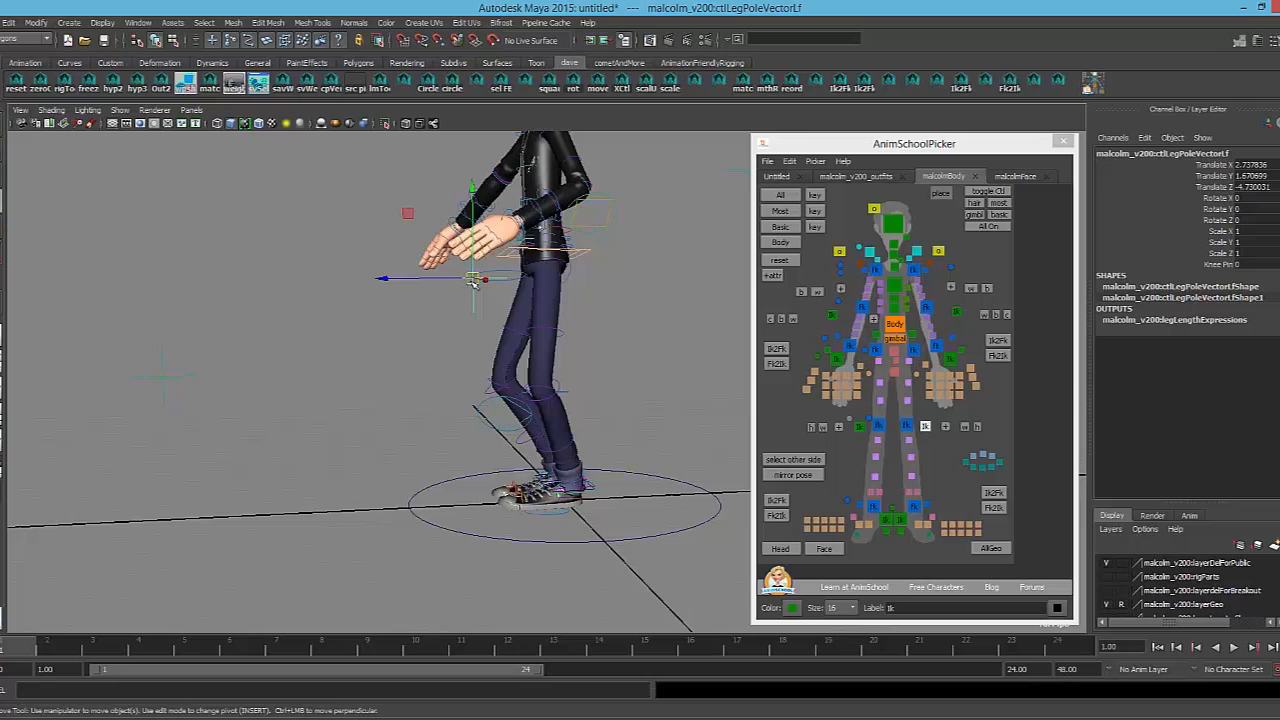
left_click_drag(477, 280, 158, 400)
left_click_drag(280, 345, 419, 386, "alt")
right_click_drag(425, 382, 520, 374, "alt")
middle_click_drag(458, 360, 505, 352, "alt")
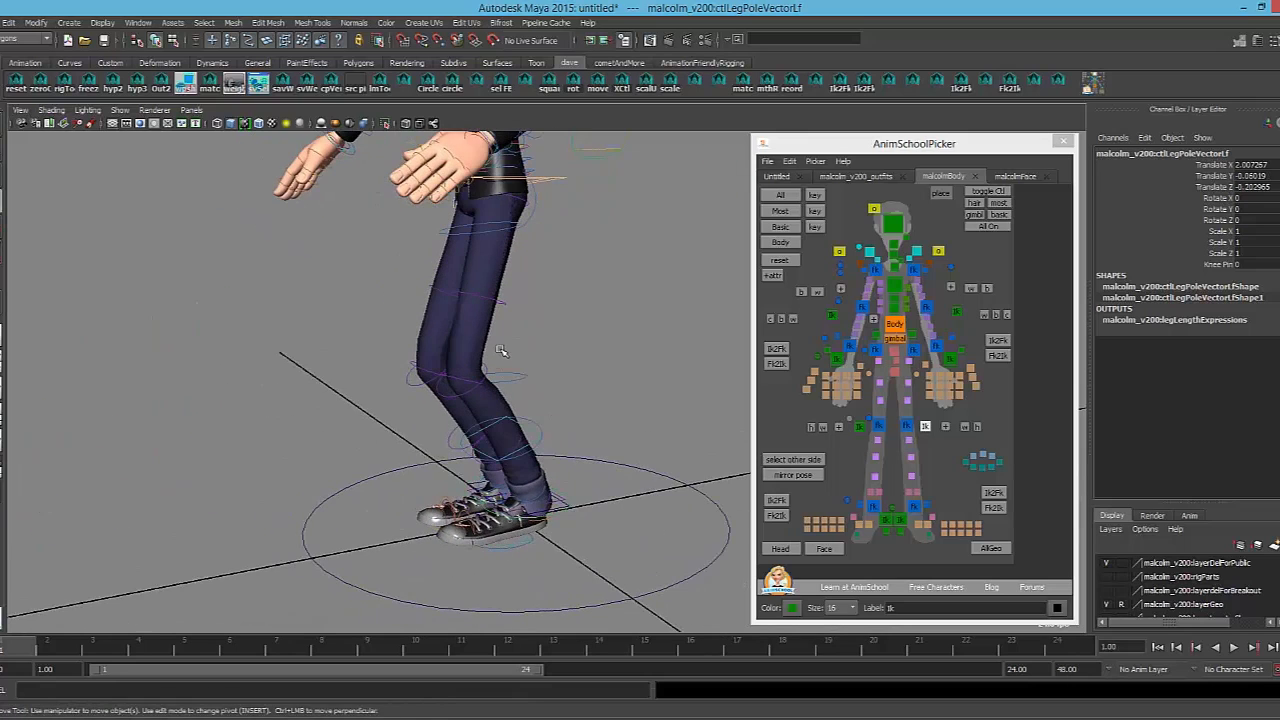
Try shifting the left mid-thigh direct control to bend the upper leg, then undo the move
right_click_drag(505, 352, 570, 346, "alt")
middle_click_drag(497, 274, 519, 302, "alt")
left_click(521, 308)
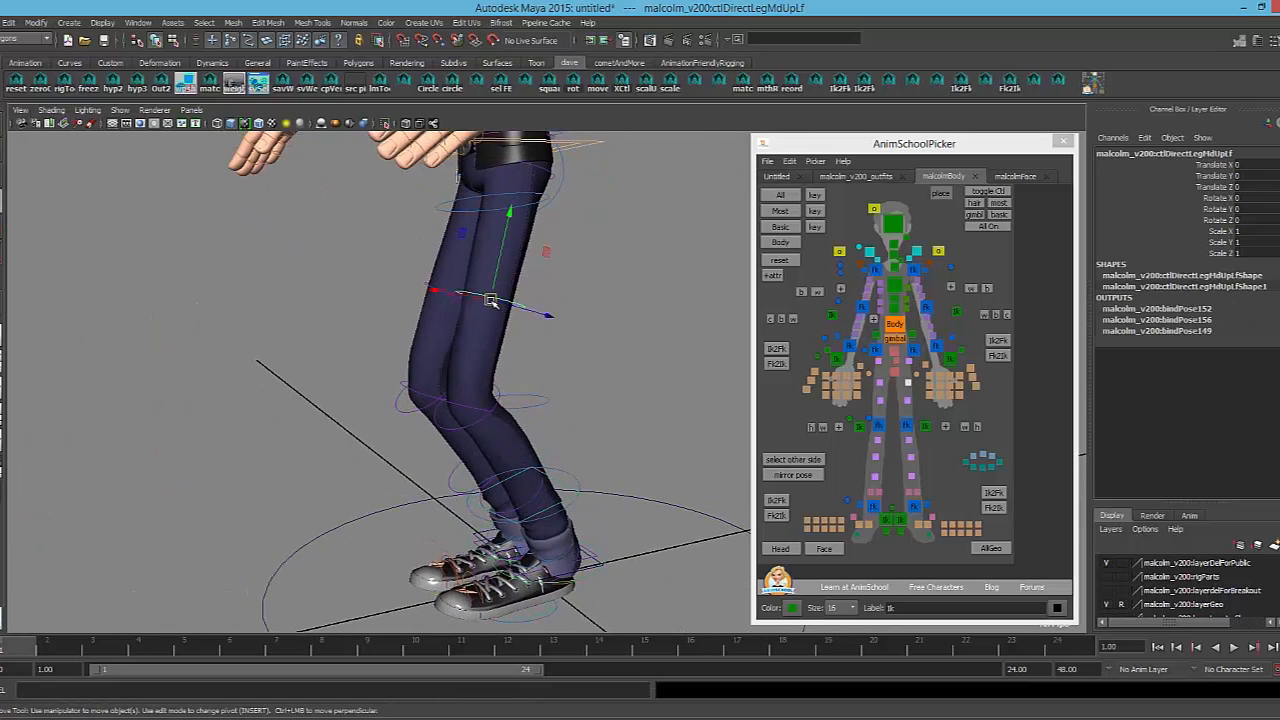
mouse_move(491, 300)
left_mouse_down()
mouse_move(469, 294)
mouse_move(500, 304)
left_mouse_up()
key("ctrl+z")
left_click_drag(550, 343, 590, 346, "alt")
key("ctrl+z")
left_click_drag(510, 312, 660, 290, "alt")
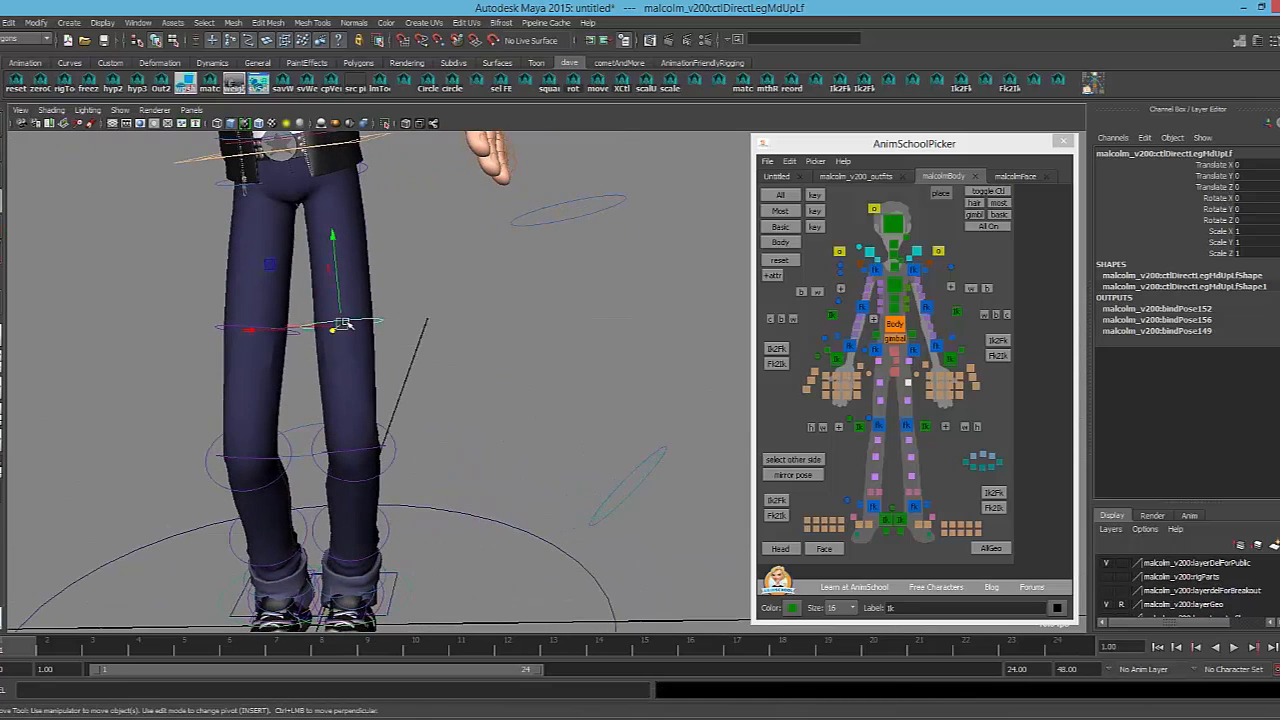
Try offsetting the left mid-thigh direct control as seen from the front, and undo the change
left_click_drag(343, 323, 377, 351)
key("ctrl+z")
key("ctrl+z")
key("ctrl+z")
scroll(378, 320, "down", 3)
scroll(406, 345, "up", 3)
key("ctrl+z")
Try rotating the left leg's direct control just above the knee
middle_click_drag(436, 504, 515, 427, "alt")
left_click_drag(514, 427, 492, 381, "alt")
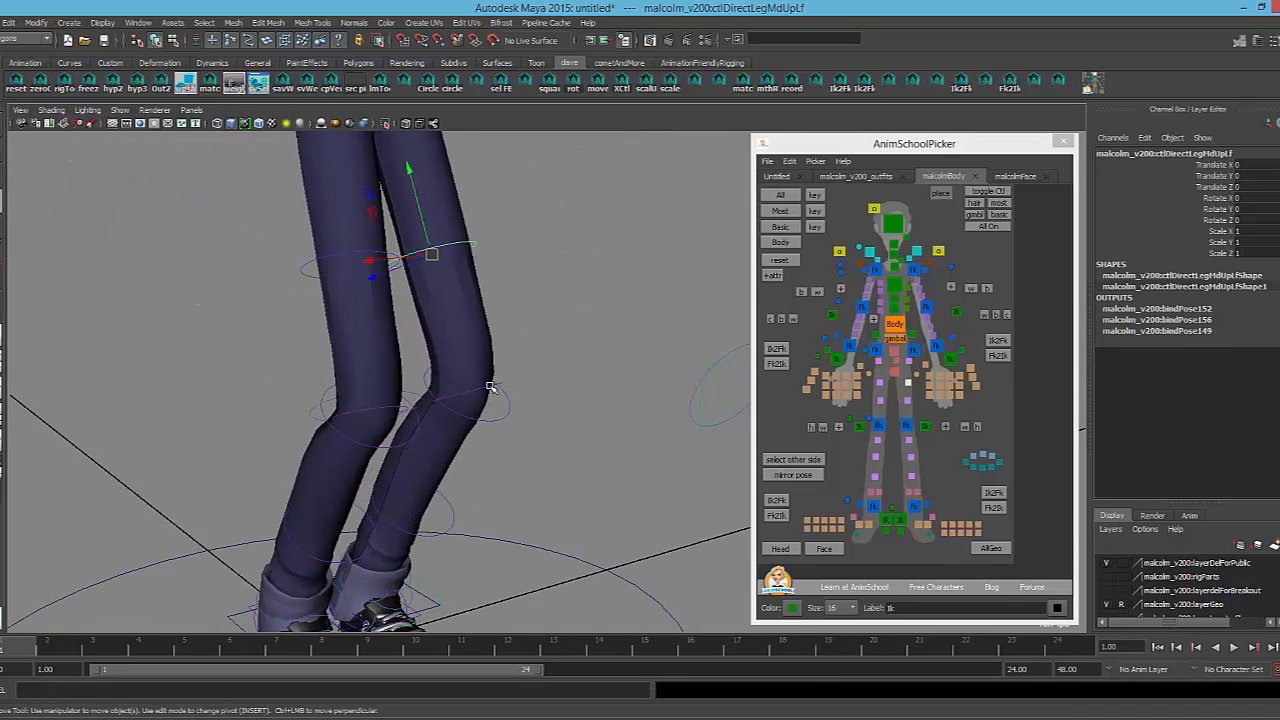
left_click(490, 387)
key("e")
left_click_drag(507, 328, 452, 301)
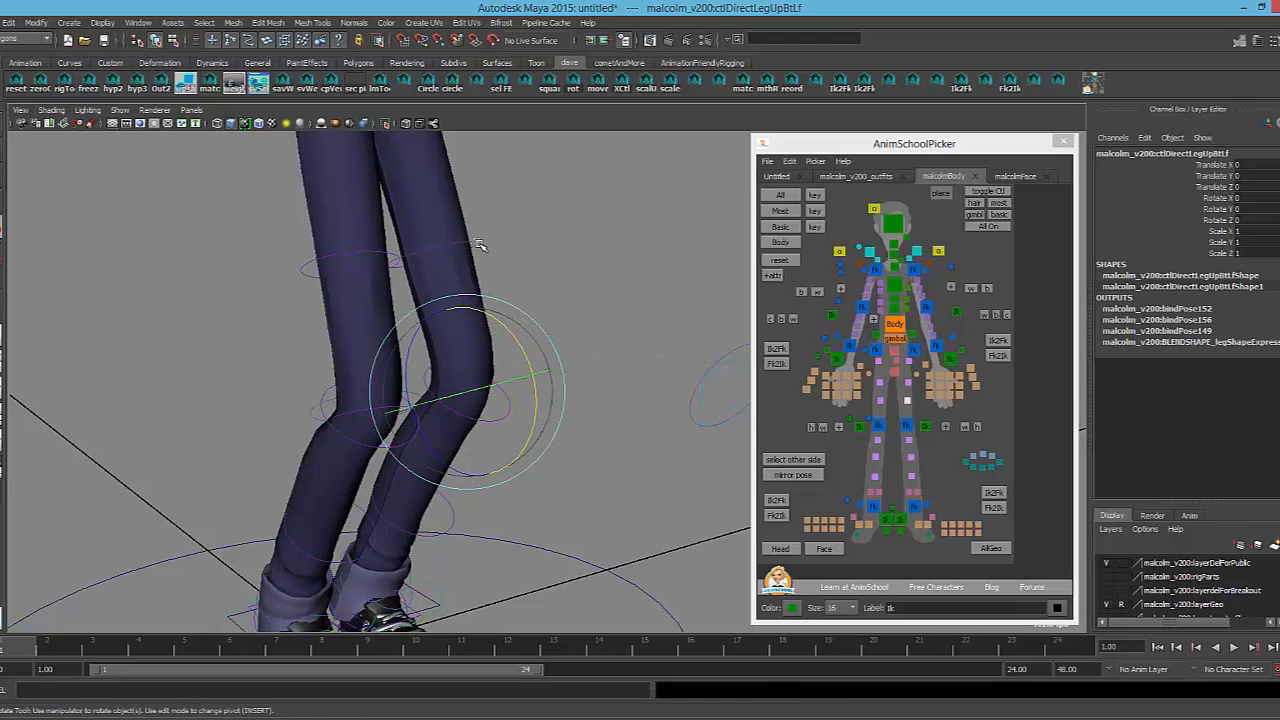
Try moving the left mid-thigh direct control outward from the leg, then undo it
left_click(470, 243)
key("w")
left_click_drag(431, 257, 470, 243)
key("ctrl+z")
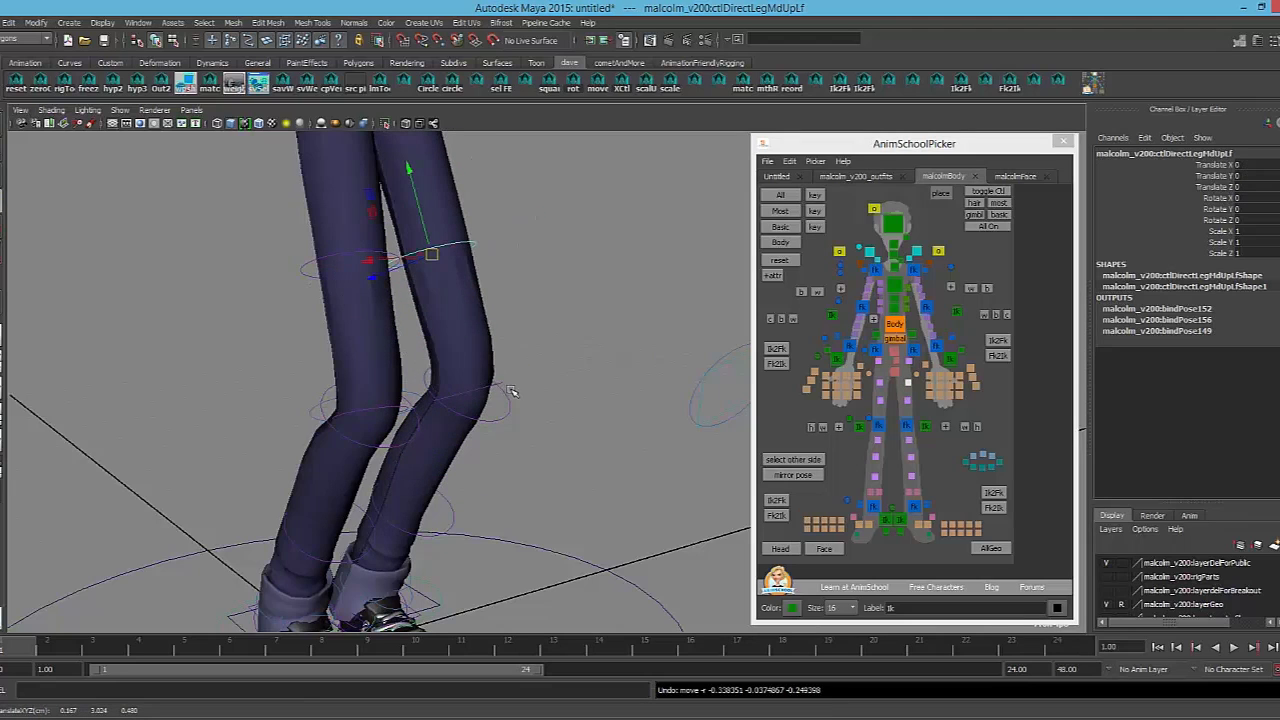
Try rotating the direct control at the lower end of the left thigh and undo the rotation
left_click(482, 389)
key("e")
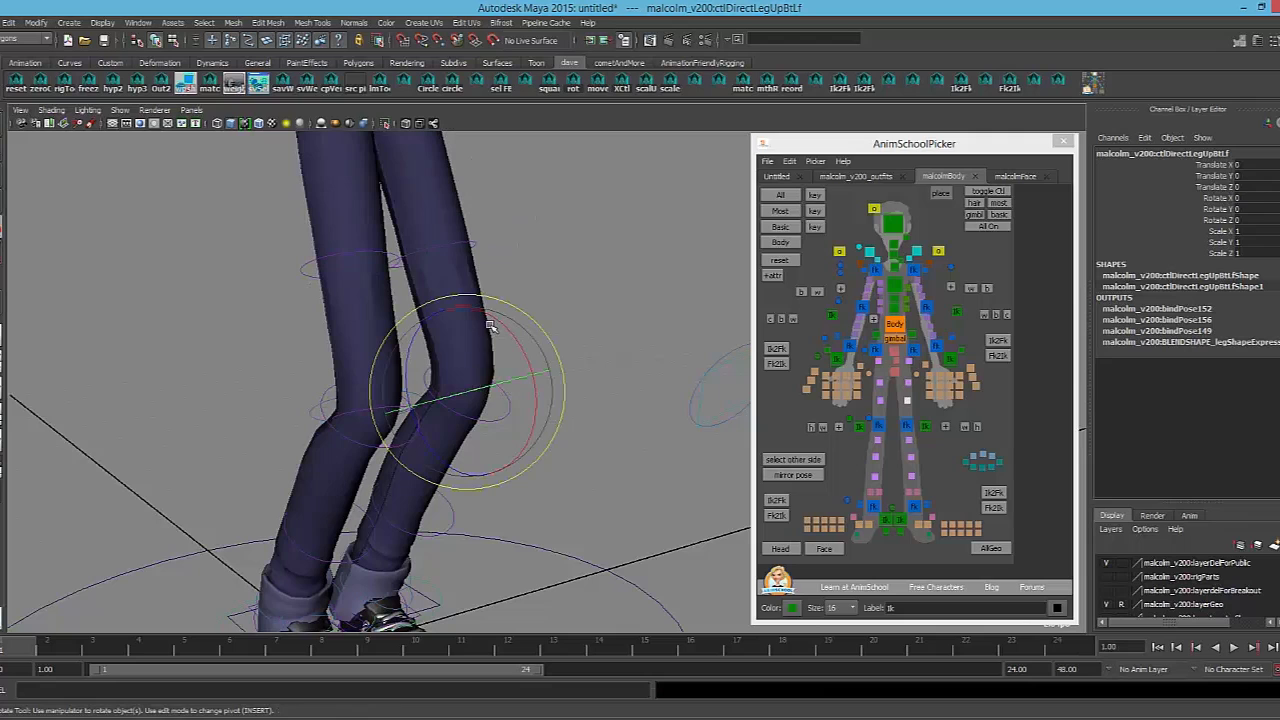
left_click_drag(490, 326, 532, 400)
key("ctrl+z")
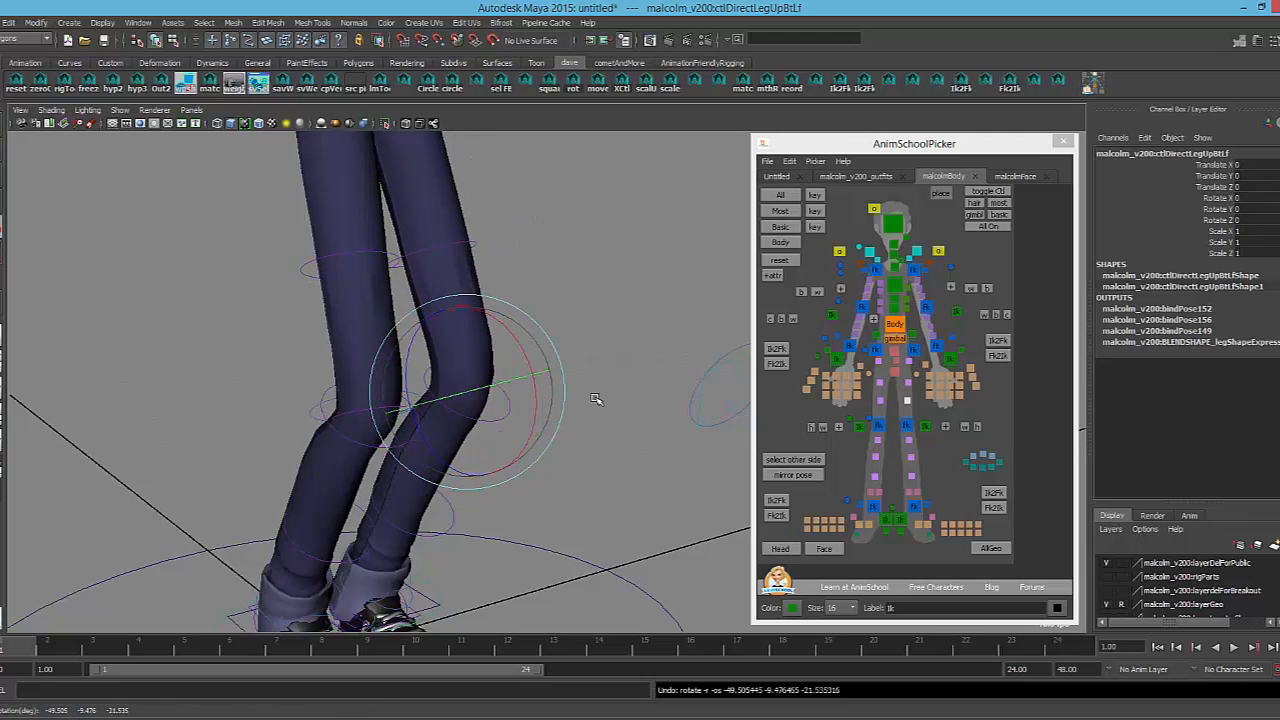
Try rotating the direct control at the upper end of the left shin and undo the rotation
left_click(595, 399)
left_click(505, 390)
left_click_drag(527, 354, 490, 372)
key("ctrl+z")
Try rotating and moving the left mid-shin direct control to deform the lower leg
left_click(456, 517)
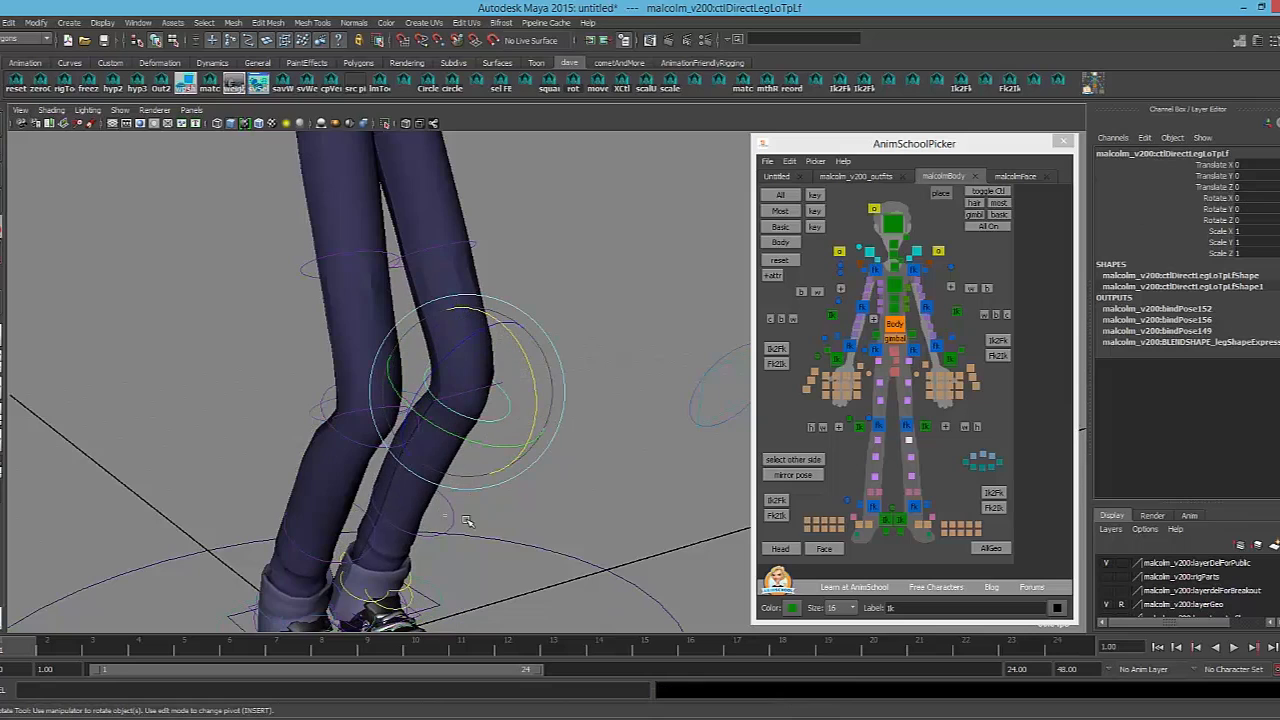
middle_click_drag(468, 515, 520, 412, "alt")
mouse_move(498, 361)
left_mouse_down()
mouse_move(534, 469)
mouse_move(499, 366)
left_mouse_up()
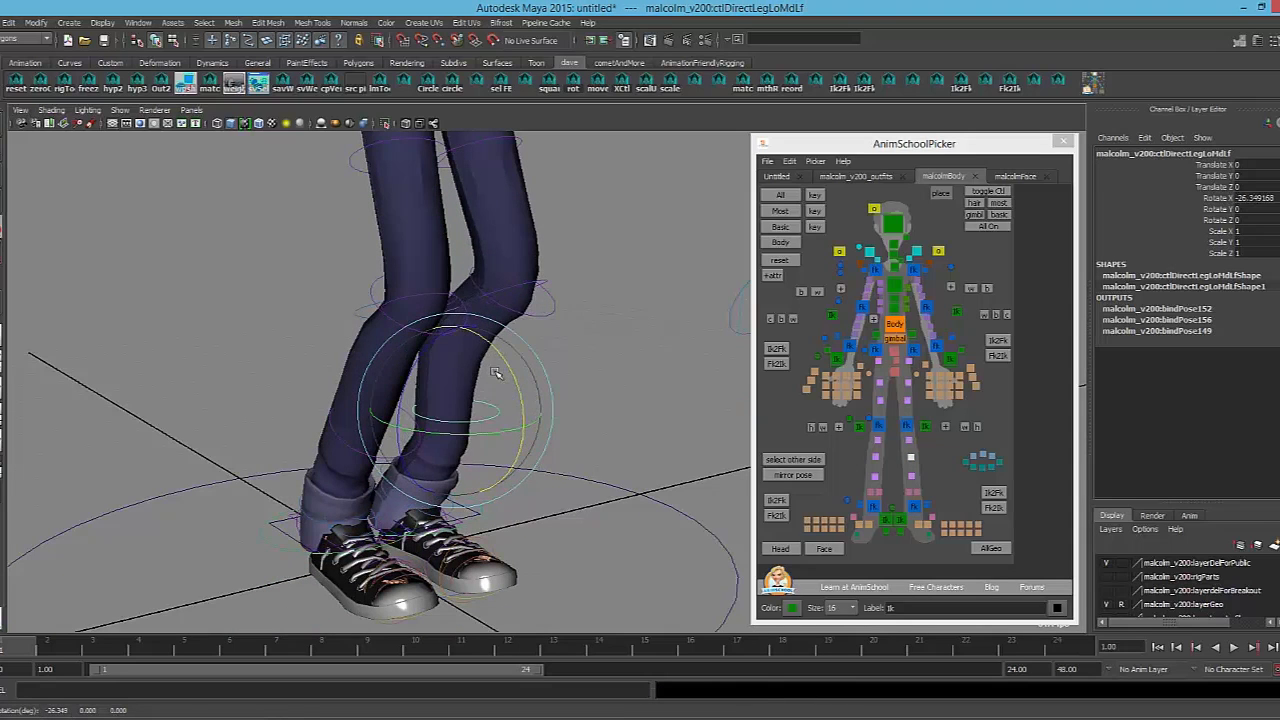
key("ctrl+z")
key("w")
left_click_drag(455, 412, 490, 437)
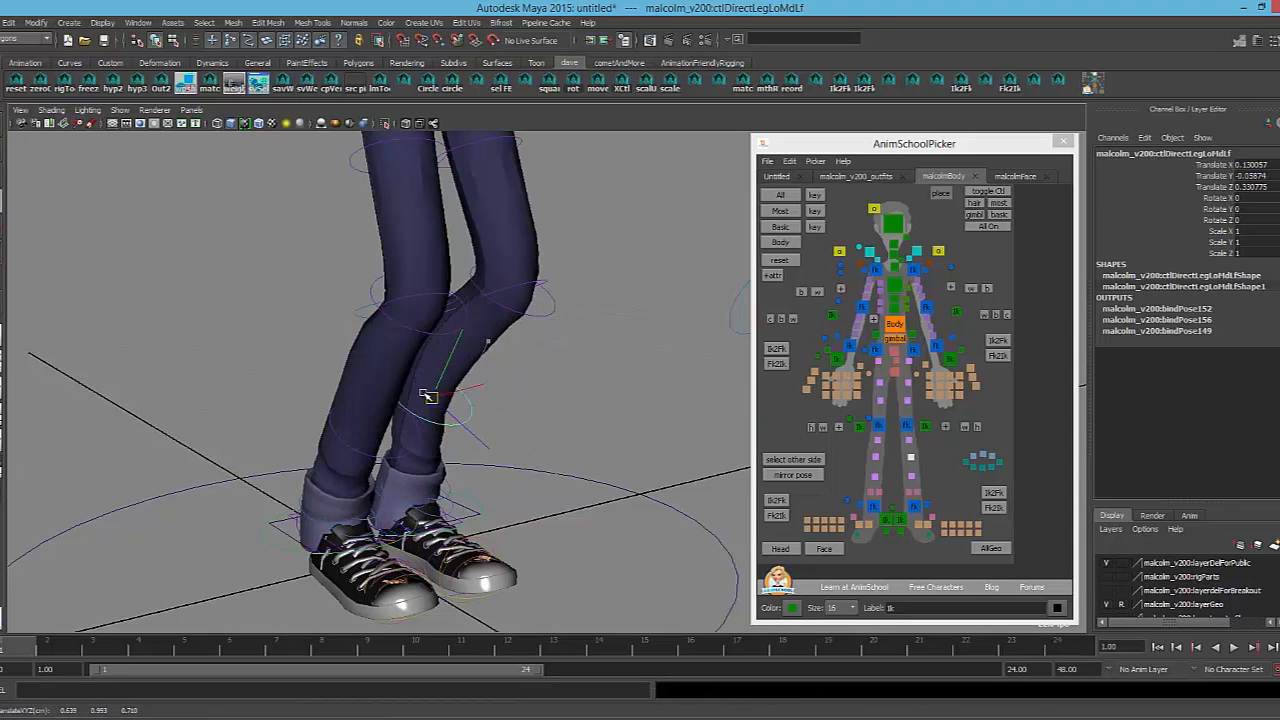
Try moving the front and inner cuff controls of the left pant leg, undoing the changes
left_click(450, 508)
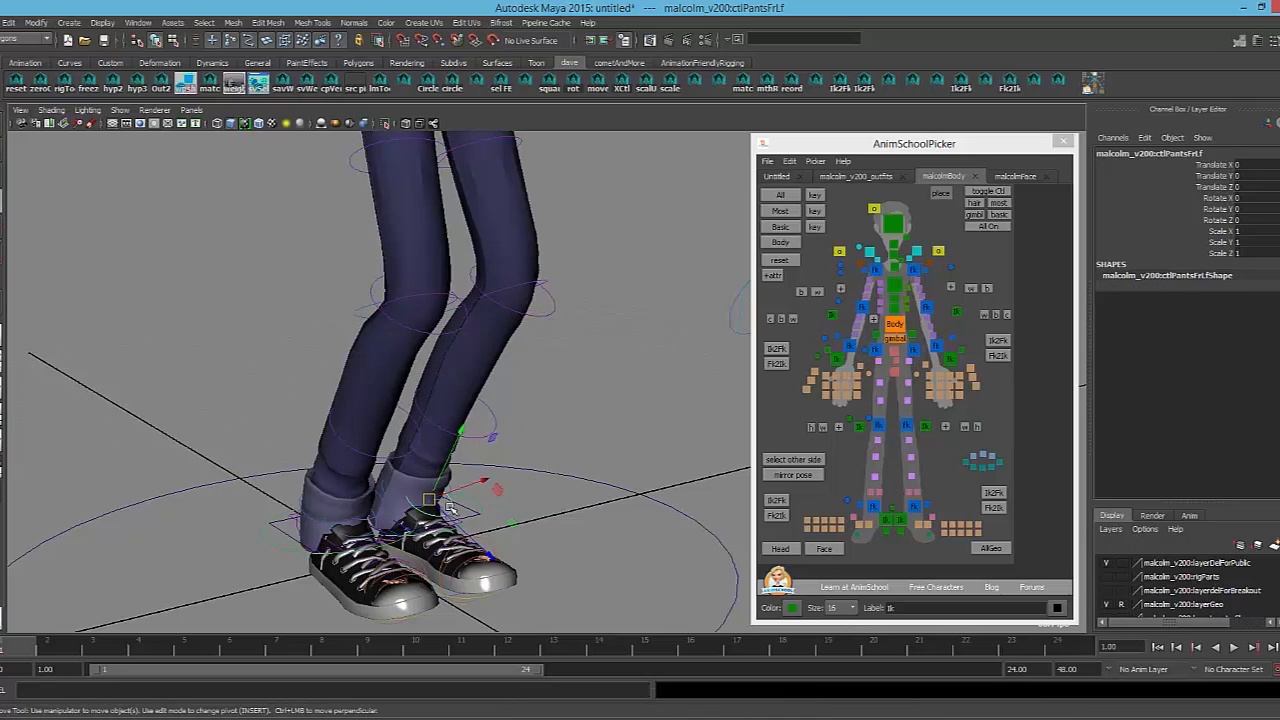
right_click_drag(503, 492, 749, 514, "alt")
middle_click_drag(405, 458, 467, 427, "alt")
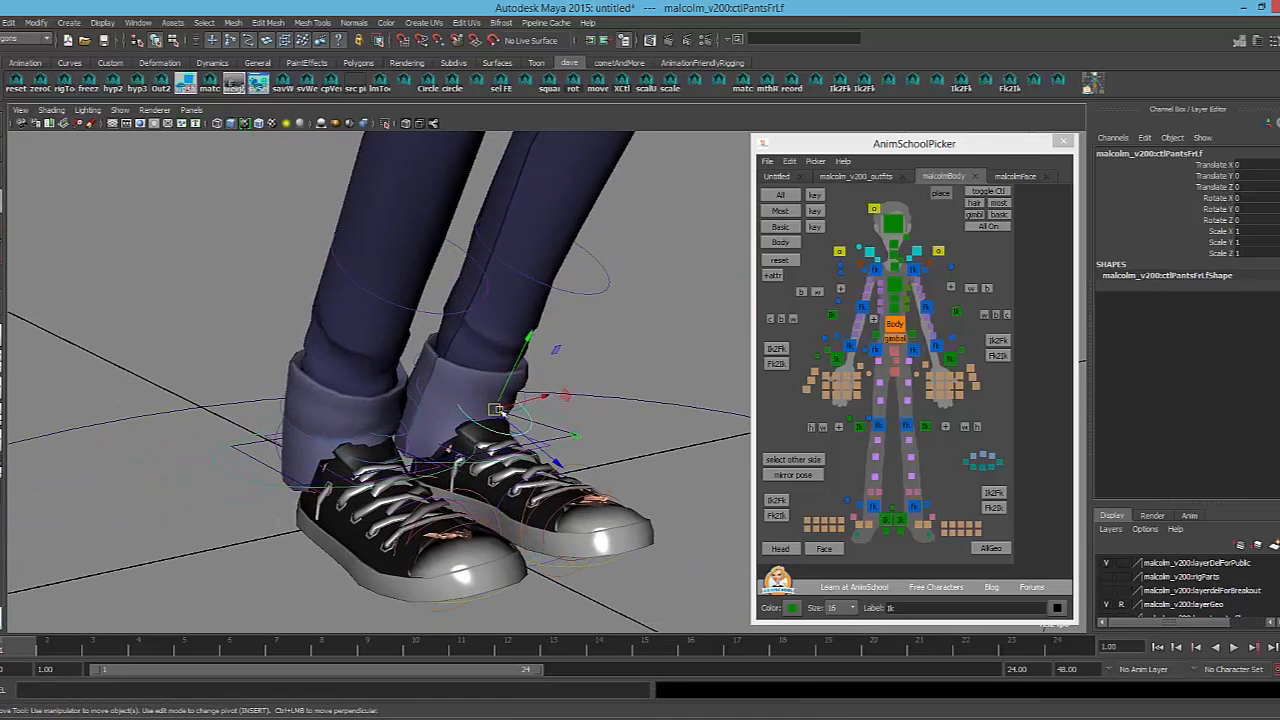
mouse_move(497, 410)
left_mouse_down()
mouse_move(540, 380)
mouse_move(494, 428)
mouse_move(511, 408)
mouse_move(493, 414)
left_mouse_up()
key("ctrl+z")
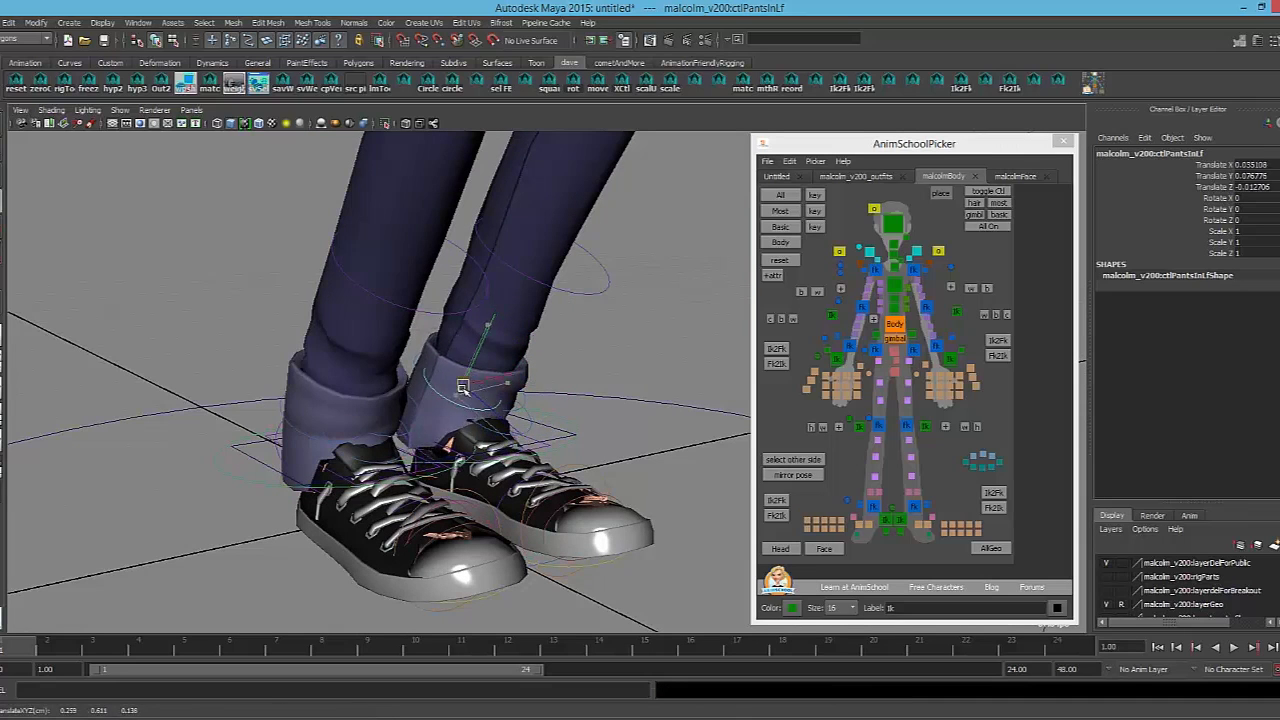
Select the spine and chest controls one after another to examine the torso's main control chain
scroll(405, 418, "down", 5)
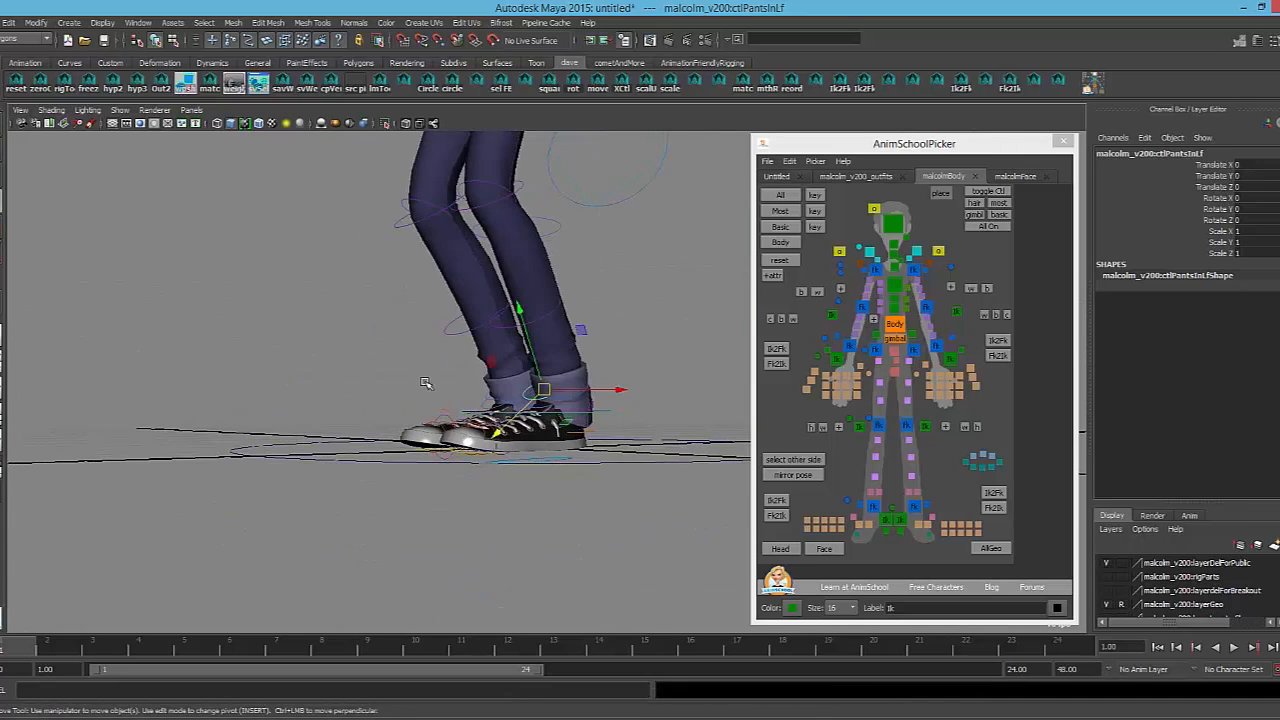
left_click_drag(425, 383, 423, 487, "alt")
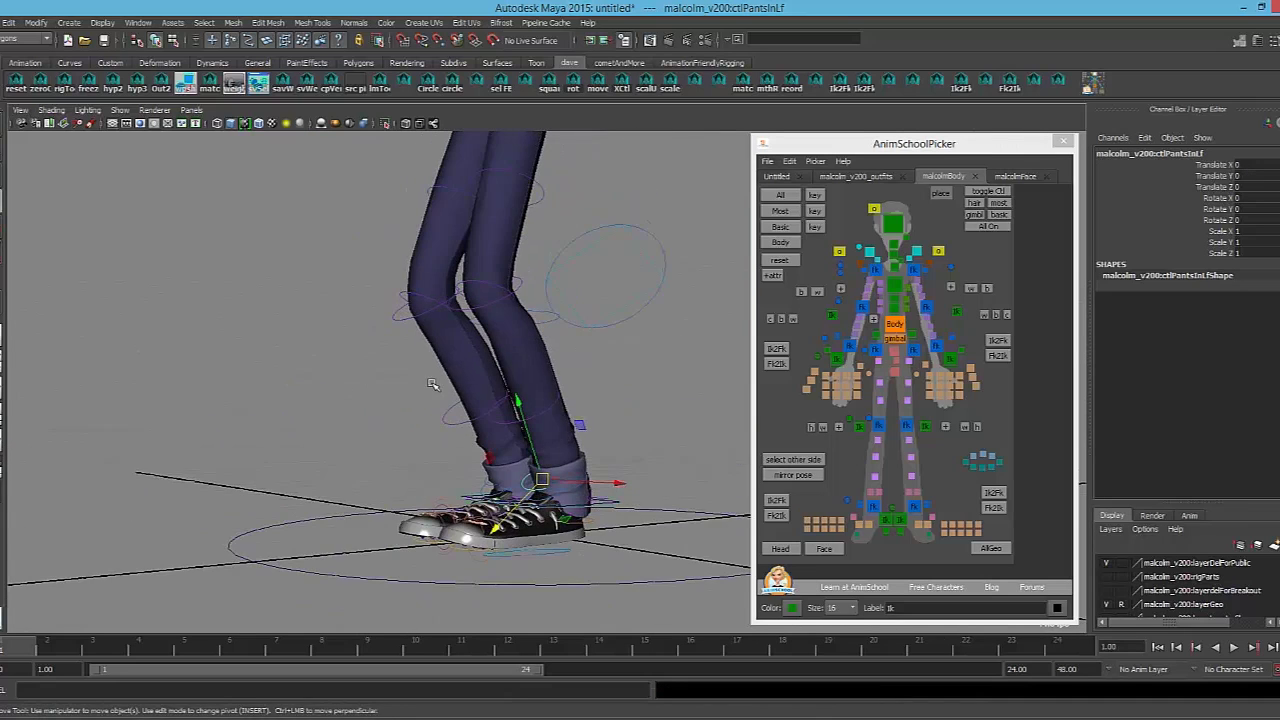
middle_click_drag(436, 298, 473, 550, "alt")
scroll(460, 448, "down", 3)
left_click_drag(474, 500, 484, 398, "alt")
middle_click_drag(484, 398, 500, 455, "alt")
scroll(492, 430, "up", 3)
left_click_drag(505, 395, 552, 420, "alt")
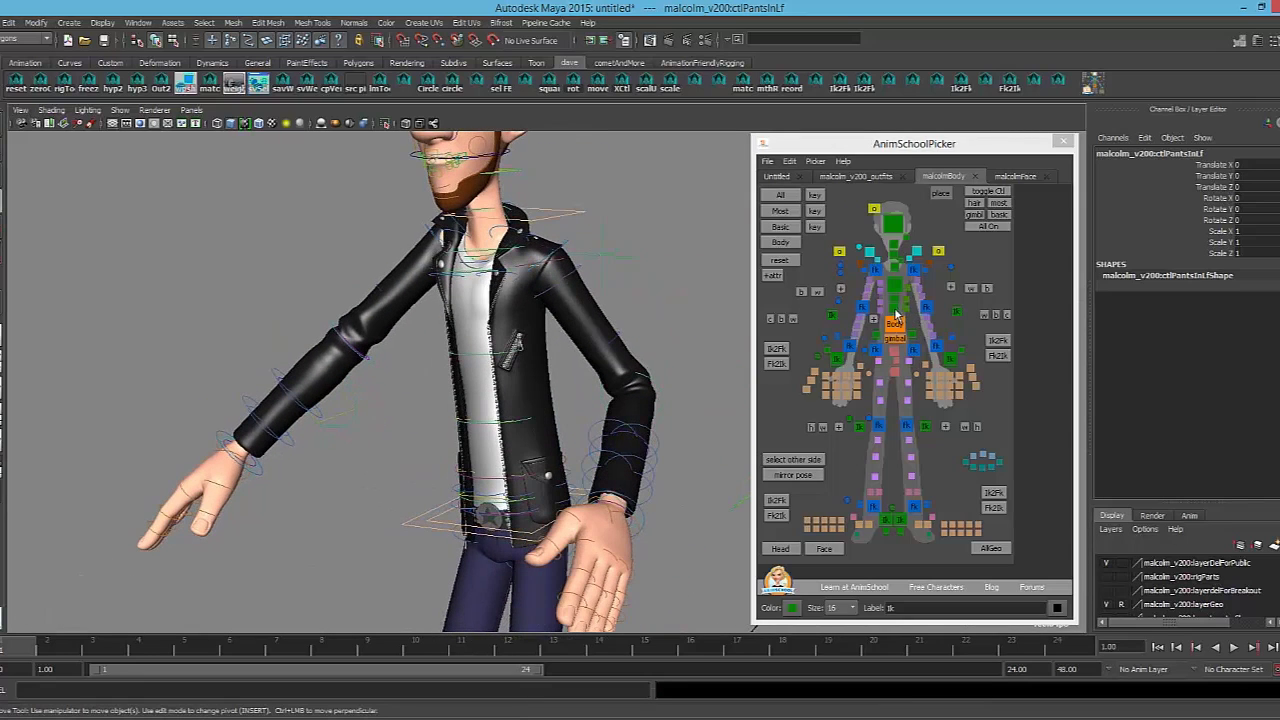
left_click(894, 311)
left_click(894, 298)
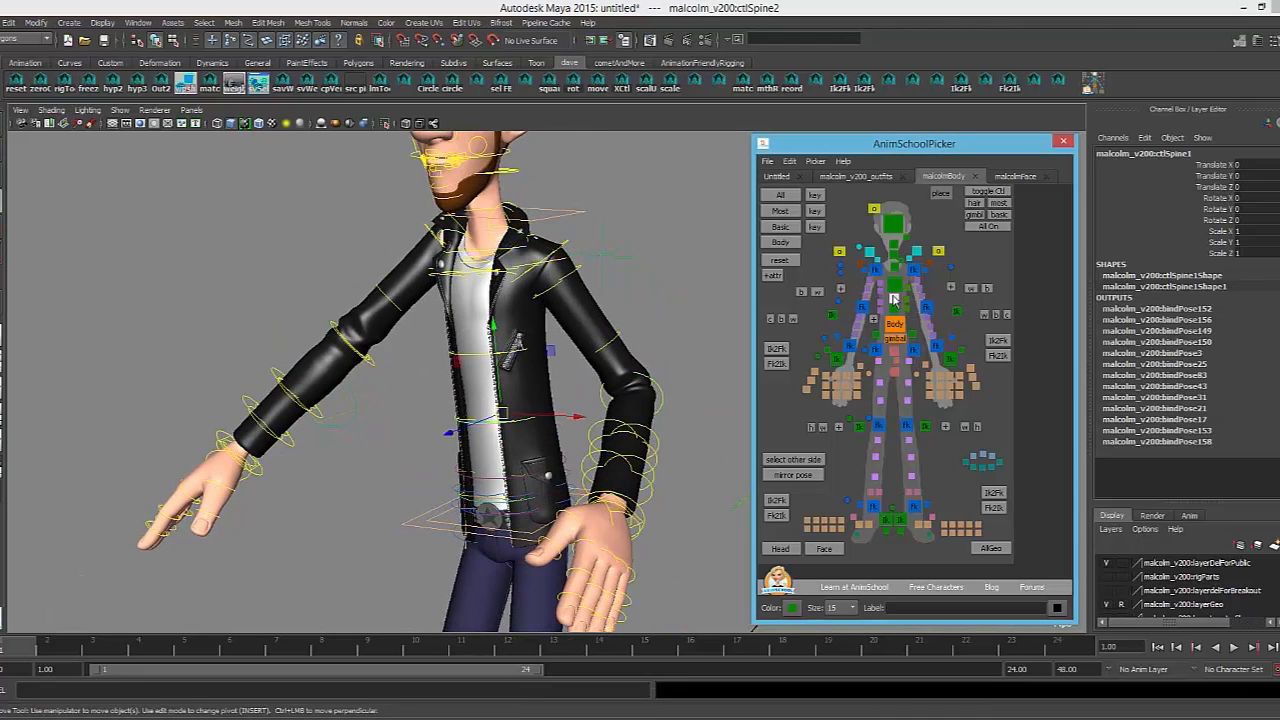
left_click(895, 286)
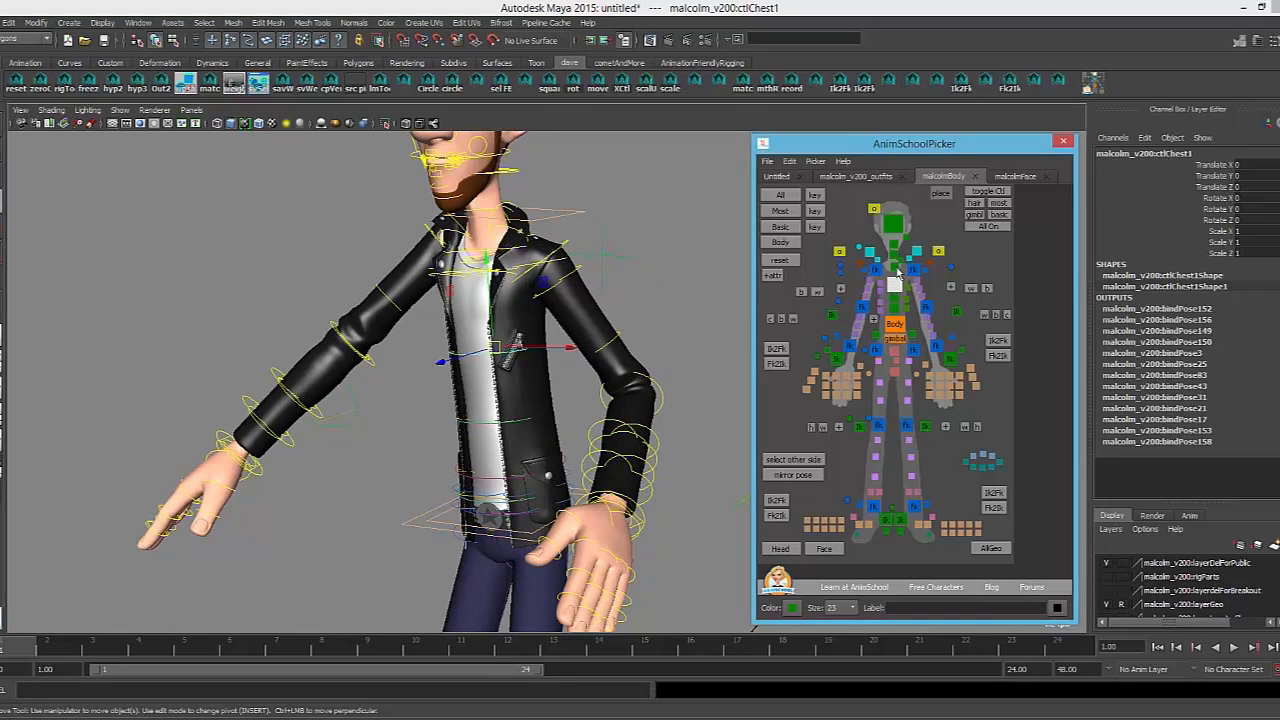
left_click(895, 268)
left_click_drag(891, 268, 876, 318)
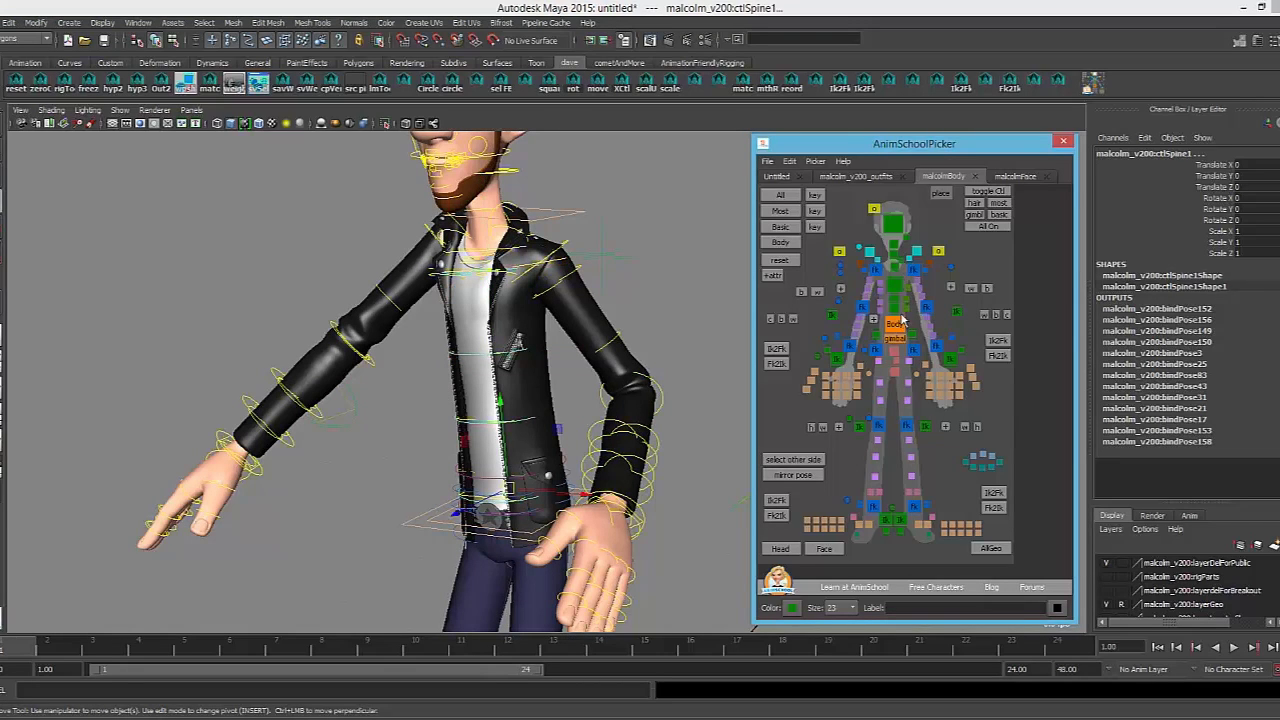
Try moving and uniformly scaling the first direct spine control near the waist
left_click(880, 311)
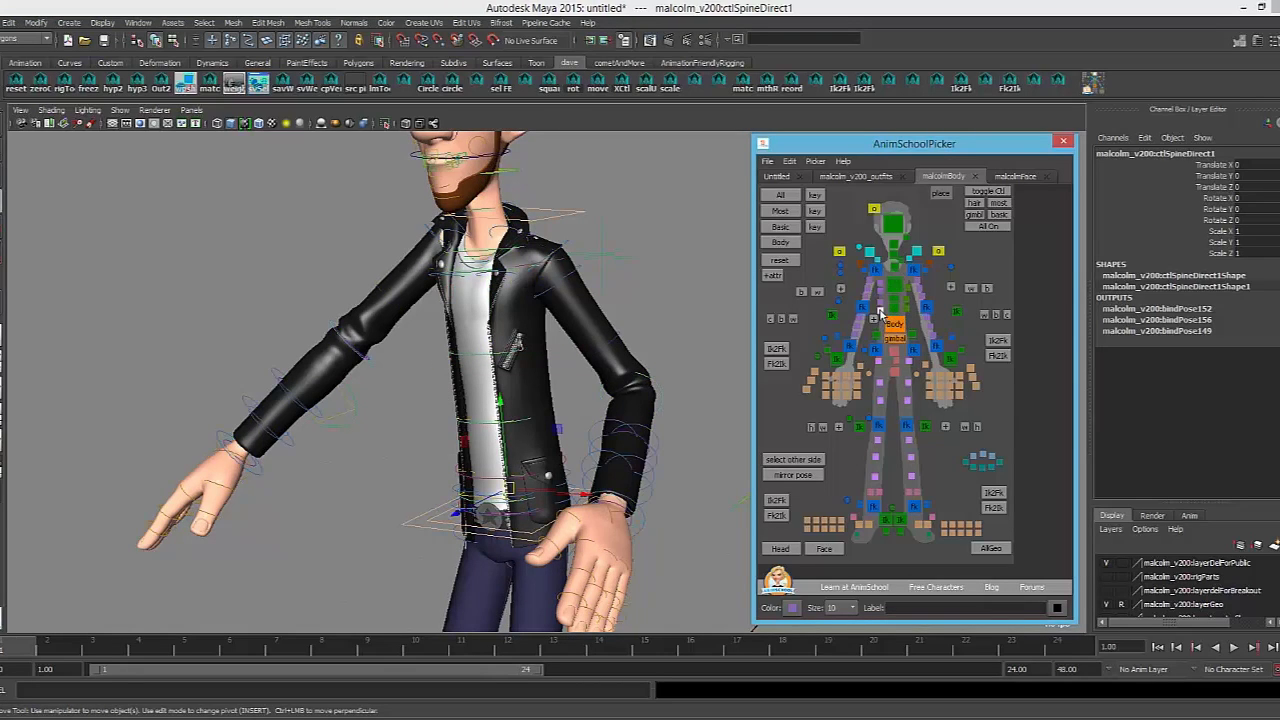
left_click_drag(503, 412, 523, 436, "alt")
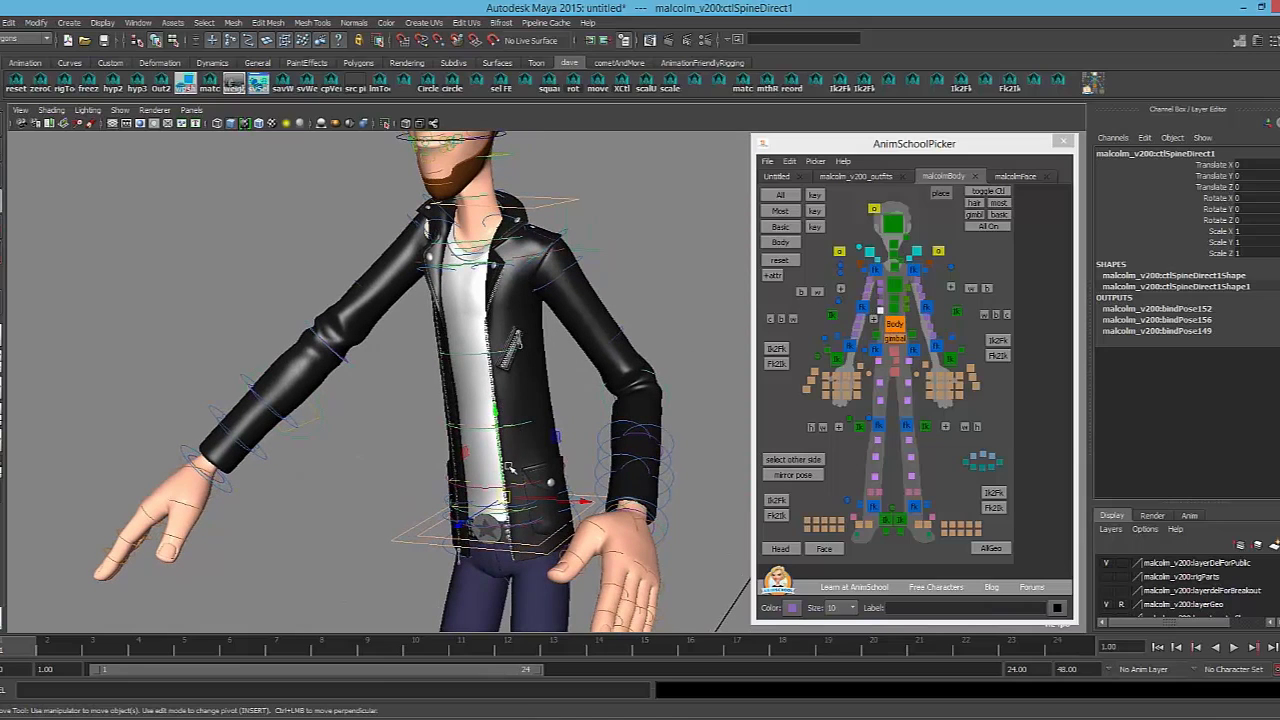
left_click_drag(505, 498, 513, 498)
key("r")
mouse_move(592, 489)
left_mouse_down()
mouse_move(558, 520)
mouse_move(561, 499)
mouse_move(606, 487)
left_mouse_up()
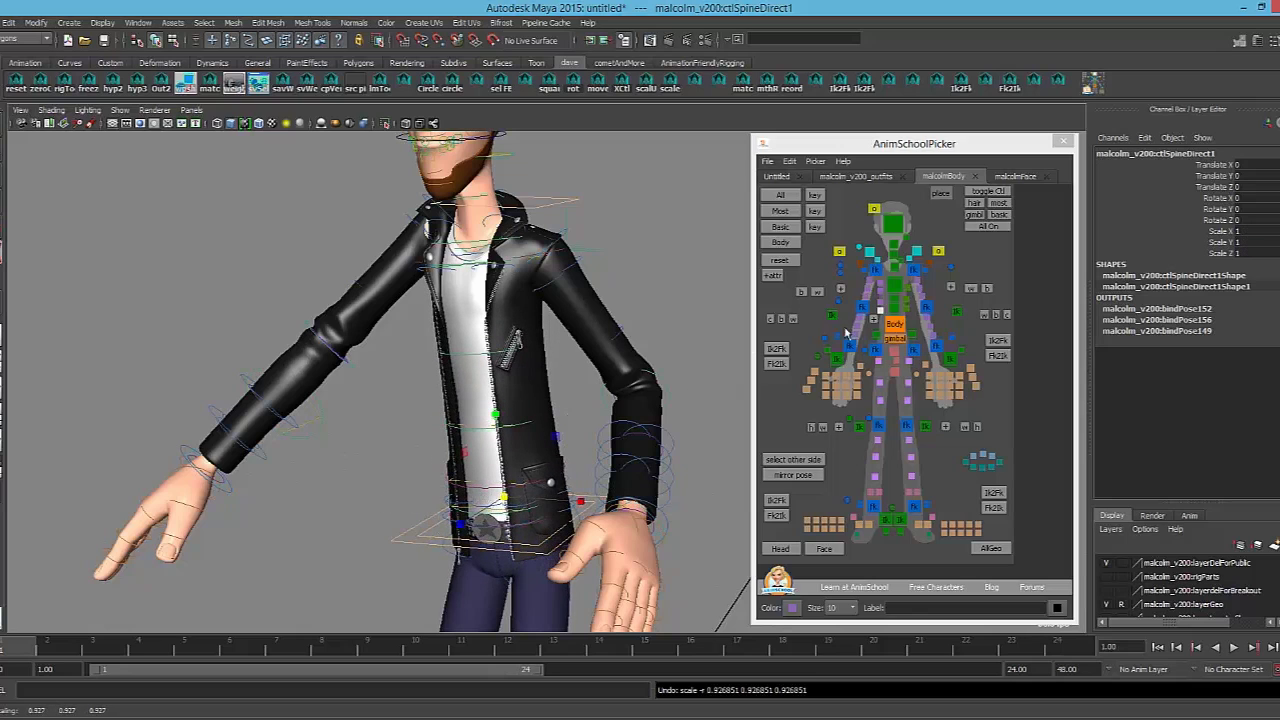
Try uniformly scaling the first direct chest control and undo the scaling
left_click(882, 292)
left_click_drag(486, 347, 543, 343)
left_click_drag(415, 358, 535, 337)
key("ctrl+z")
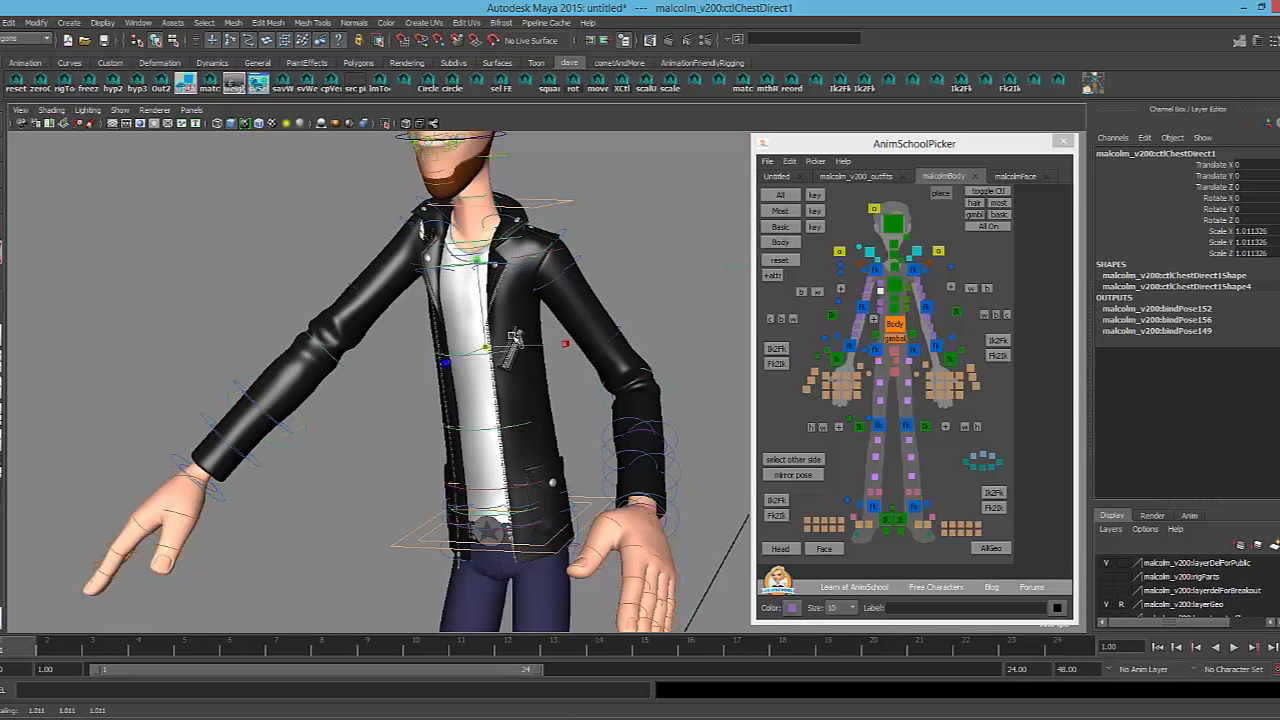
left_click_drag(541, 329, 542, 329)
Scale the second direct chest control uniformly to about 1.14
left_click(880, 284)
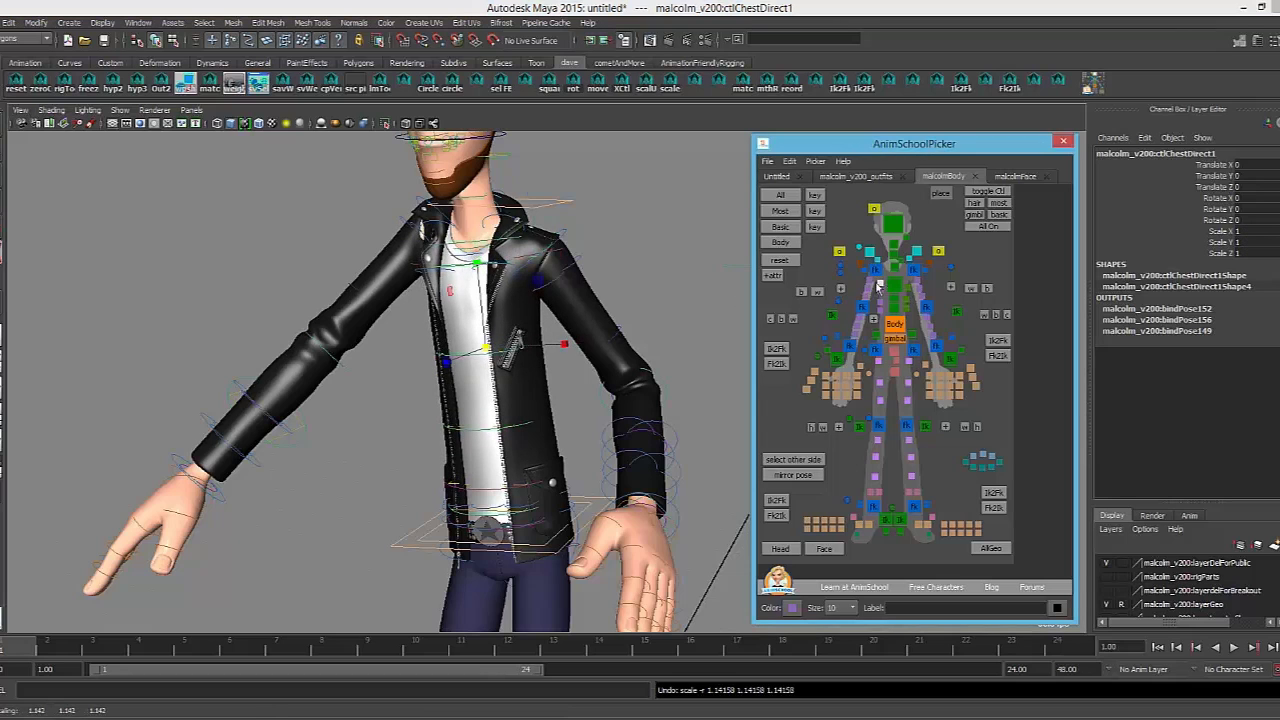
left_click_drag(480, 262, 605, 263)
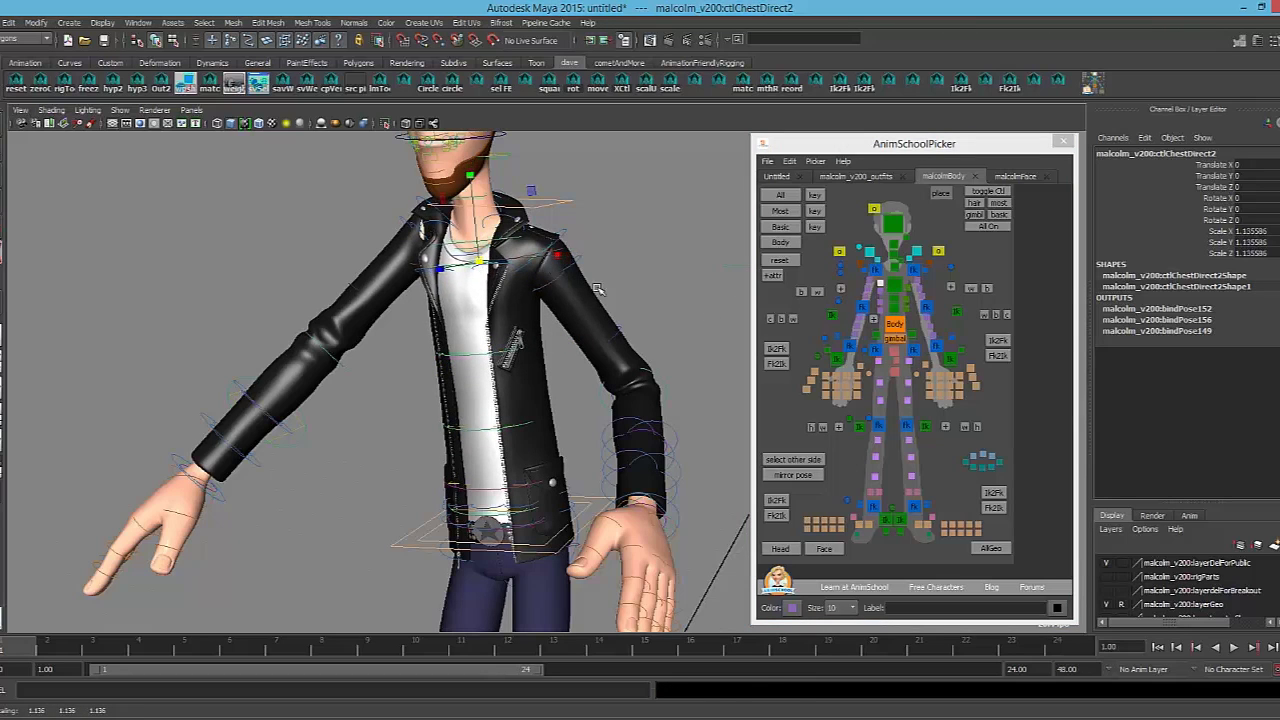
Undo the second direct chest control's scaling, and try uniformly scaling the second direct spine control to about 1.18
key("ctrl+z")
left_click(880, 303)
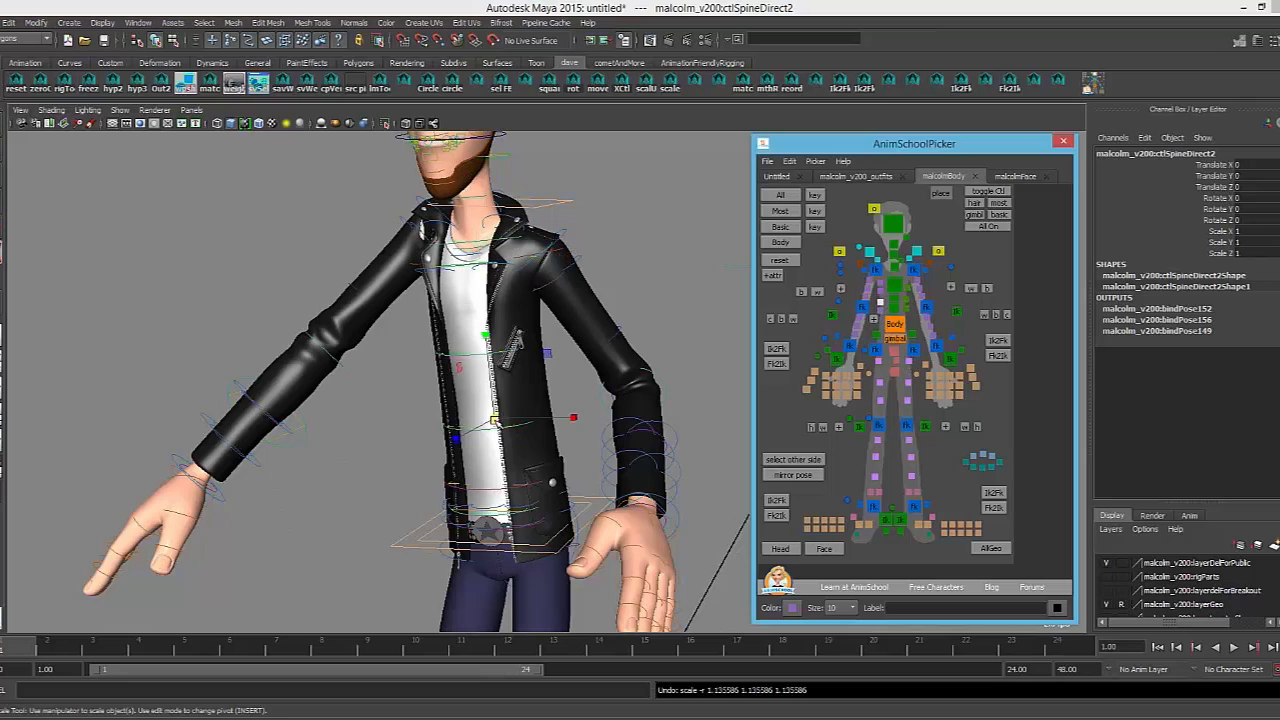
left_click_drag(494, 421, 510, 425)
key("ctrl+z")
Try rotating the first chest control freely to bend the upper body, undoing each rotation
left_click(895, 286)
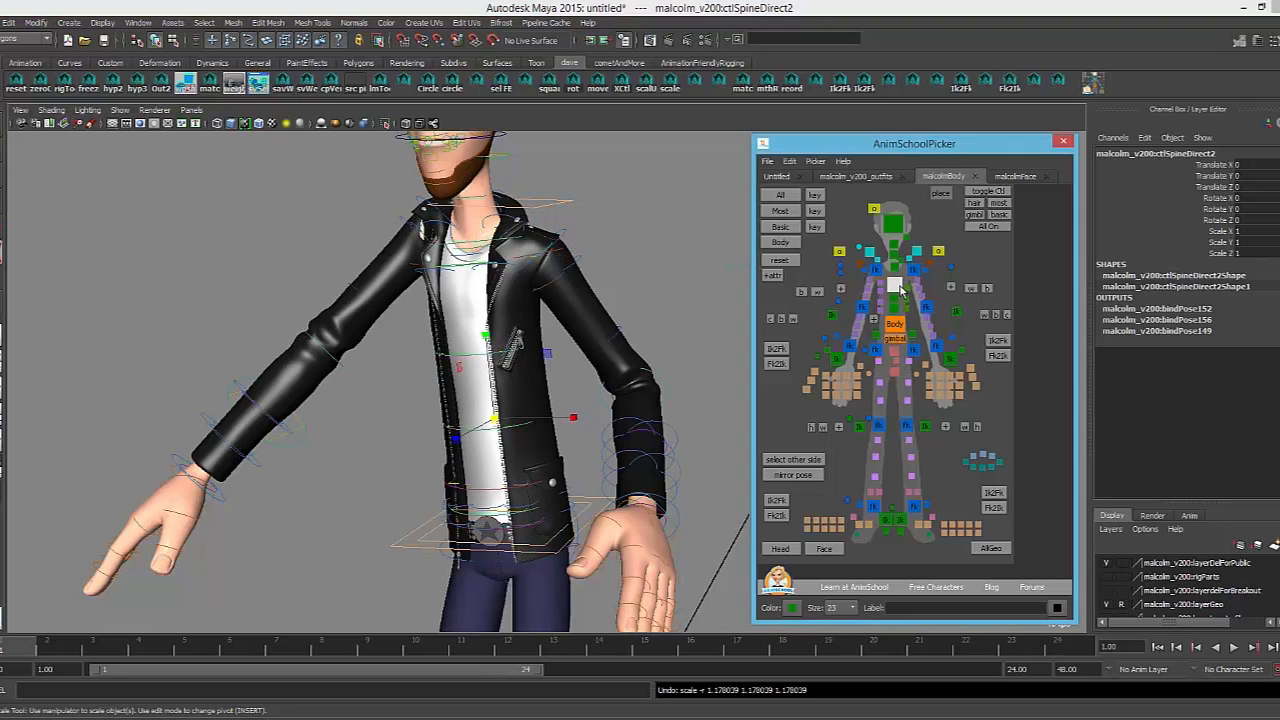
key("e")
left_click_drag(508, 348, 555, 333)
key("ctrl+z")
left_click(861, 326)
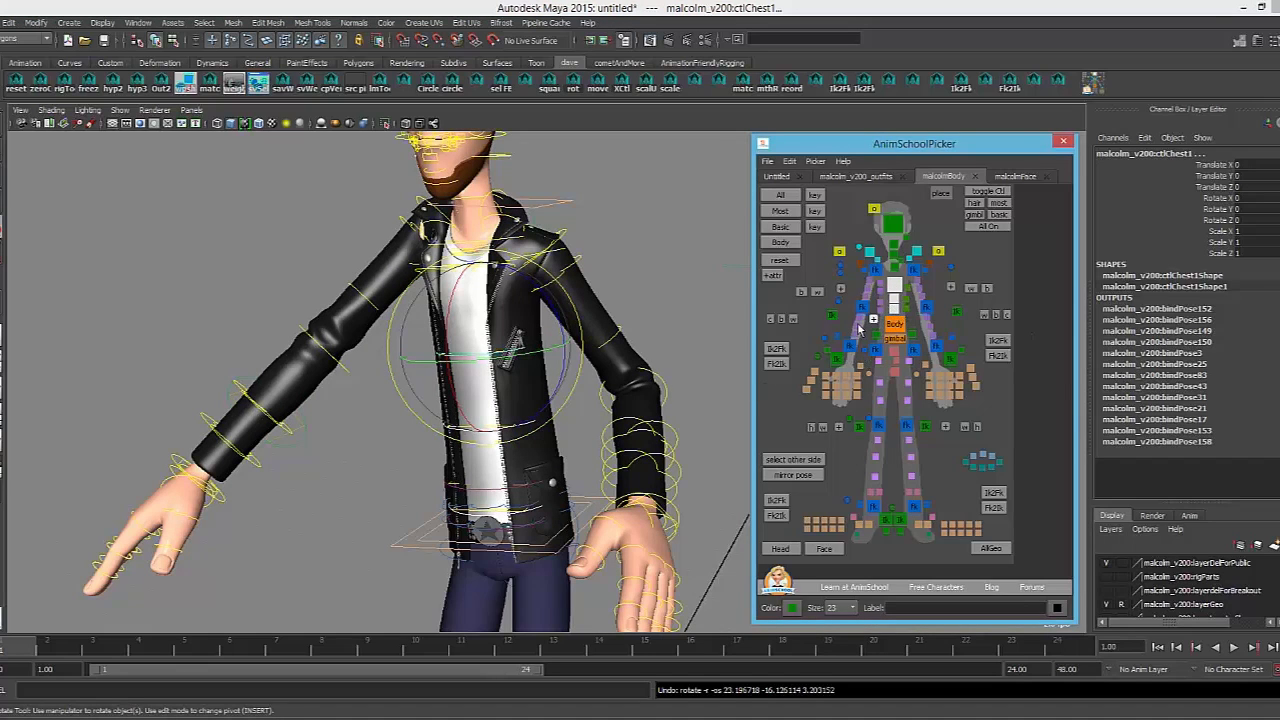
left_click_drag(477, 376, 640, 334)
key("ctrl+z")
Select the spine and chest controls together and add a new picker button for the set beside the character's shoulder
left_click(904, 314)
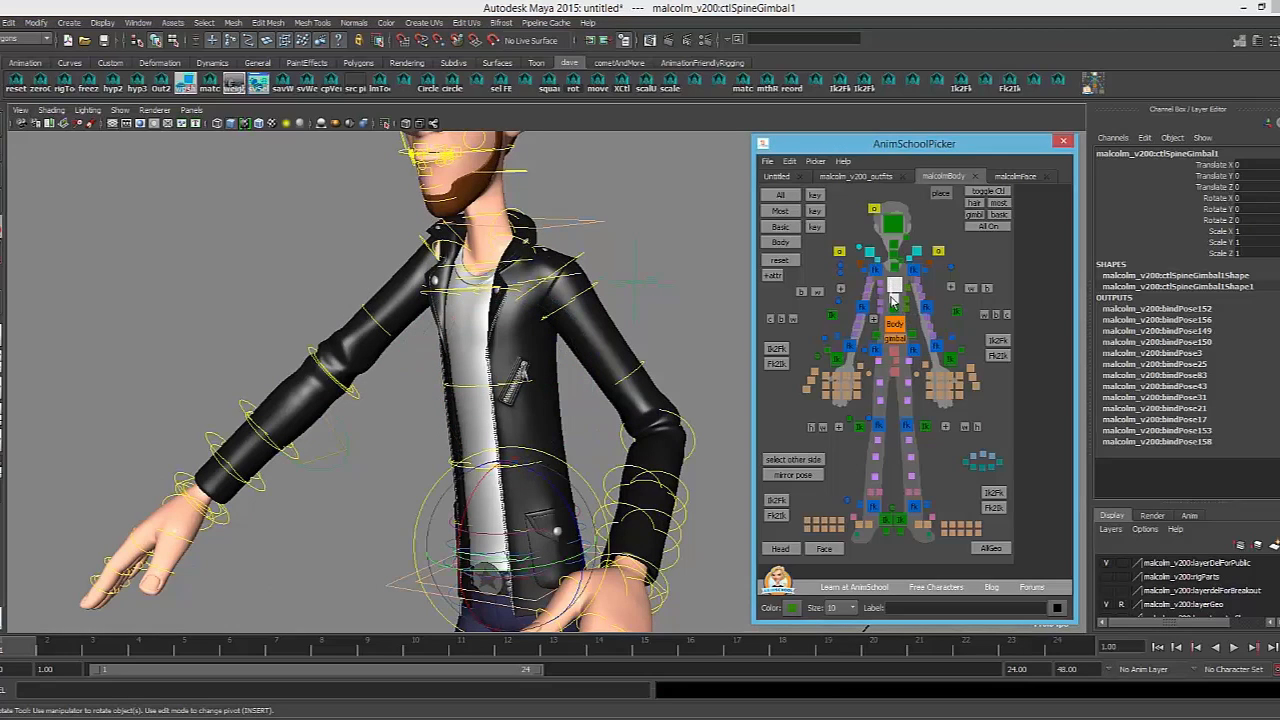
left_click(893, 282)
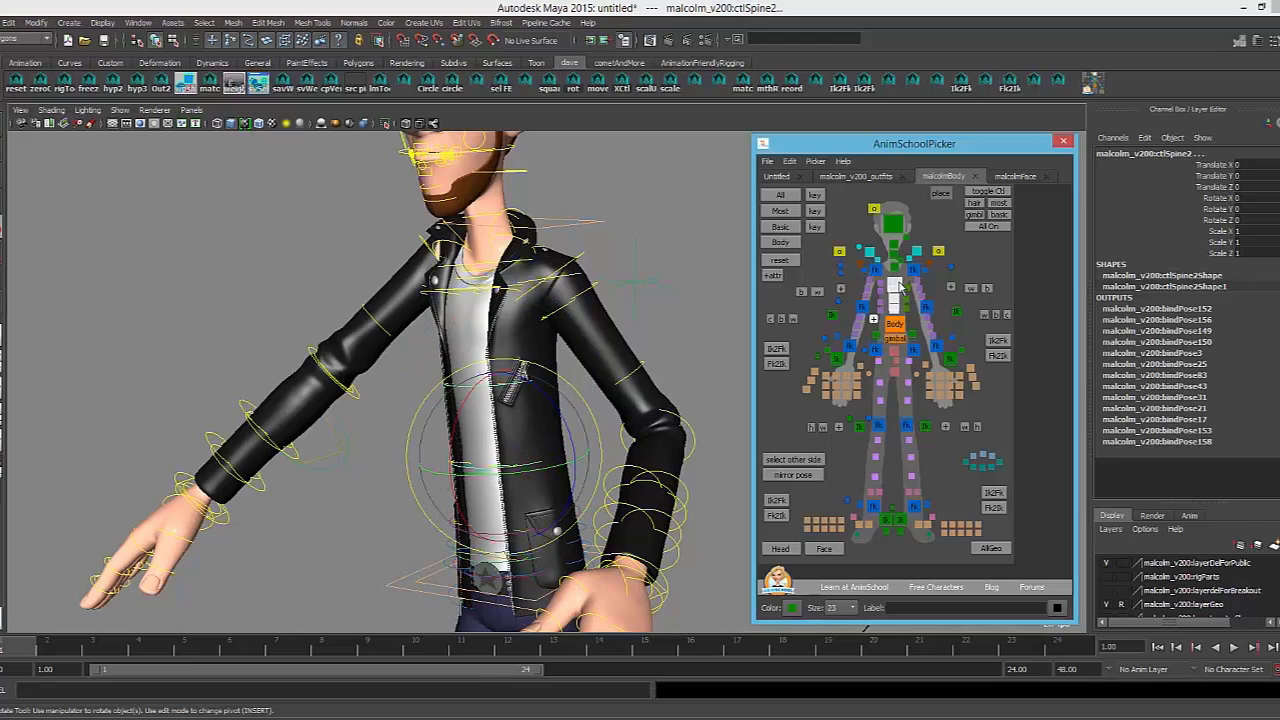
left_click(904, 278)
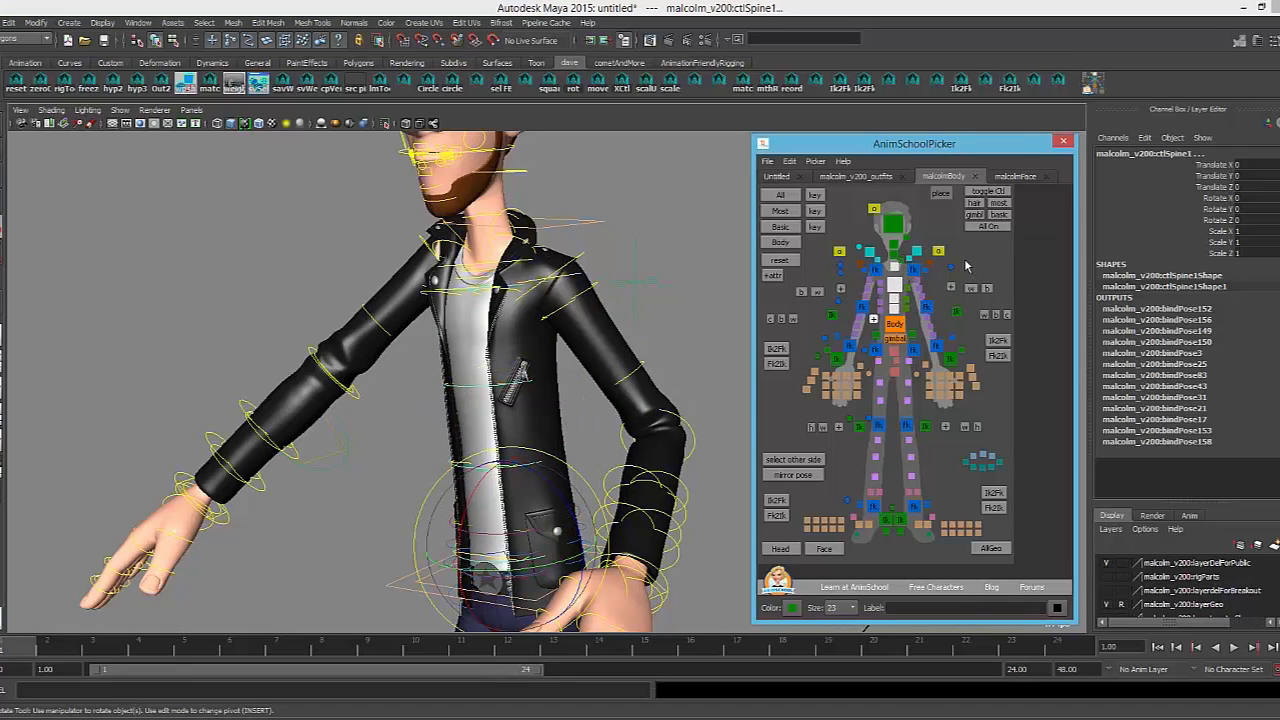
right_click(969, 264)
left_click(971, 263)
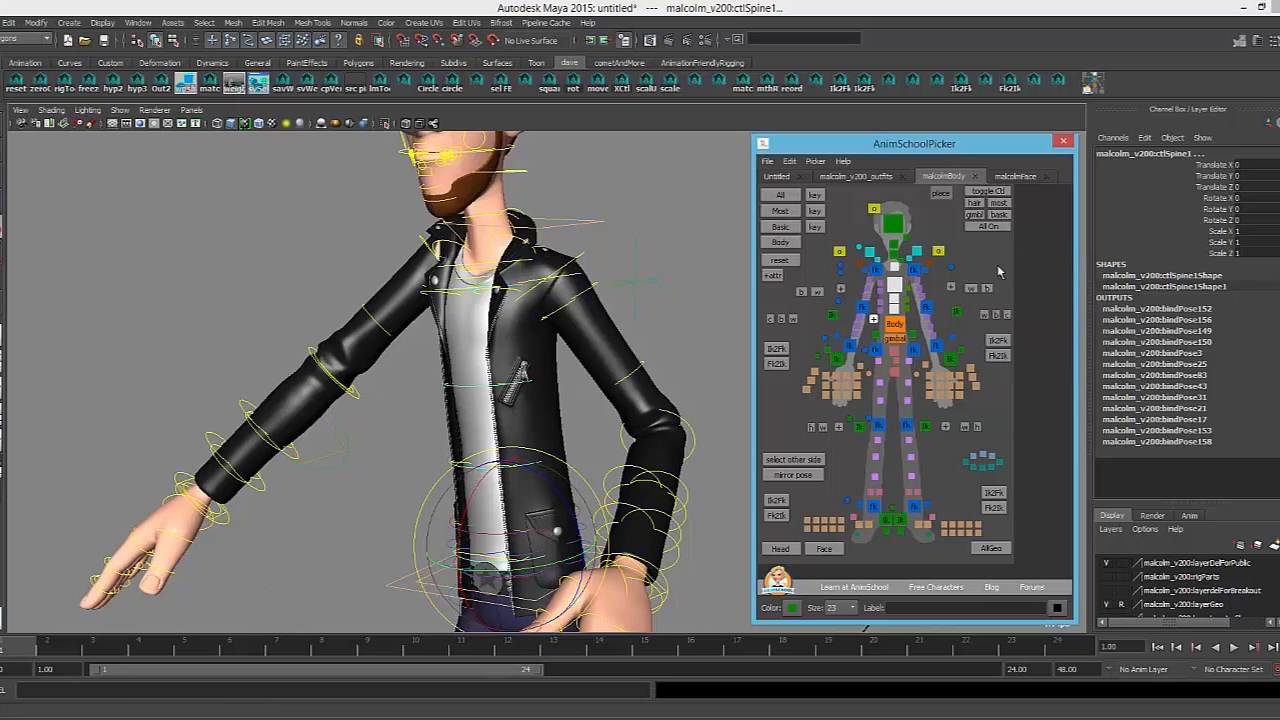
left_click(968, 261)
left_click(968, 260)
left_click(986, 271)
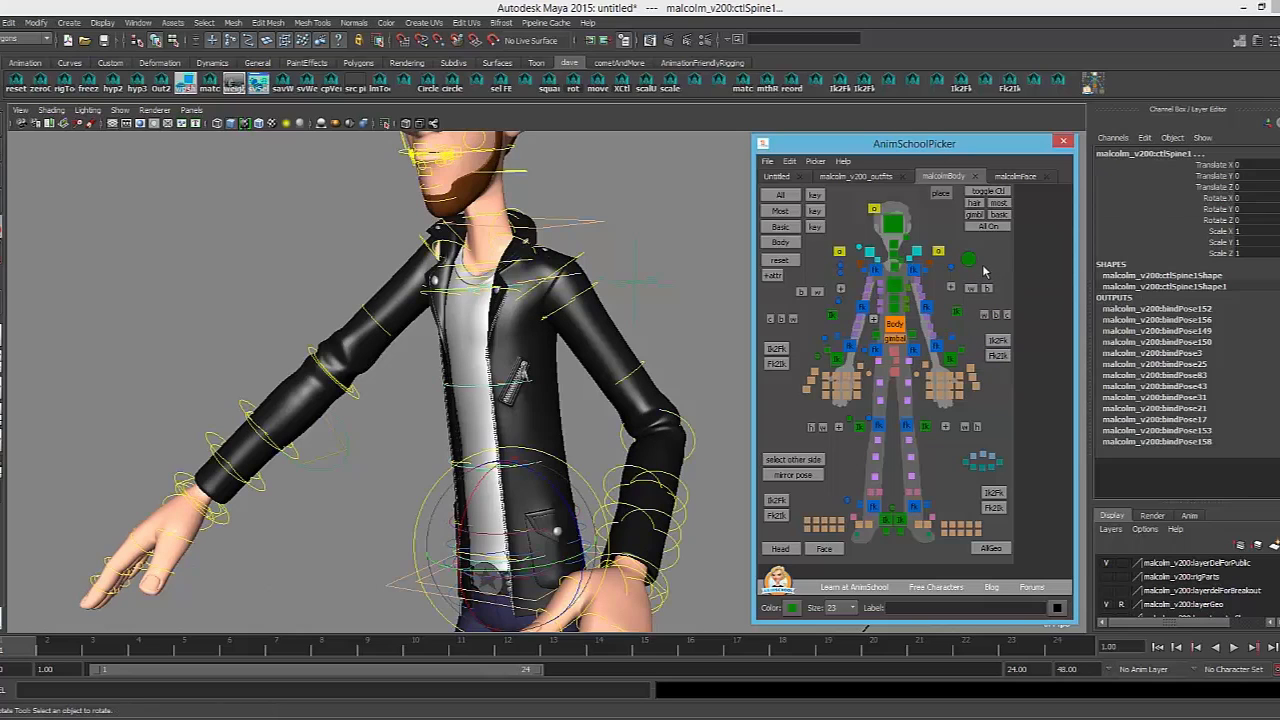
Select the new picker button and label it "spine", keeping the picker window beside the character
left_click(968, 261)
left_click(912, 607)
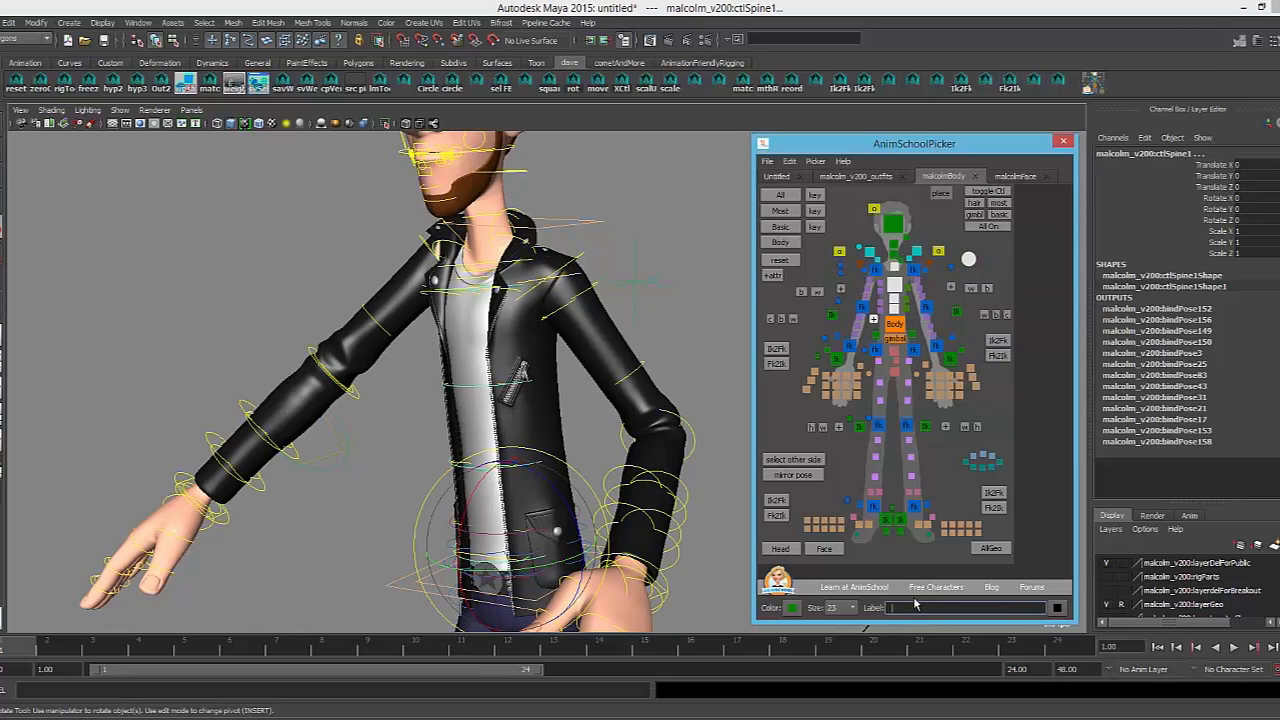
key("Return")
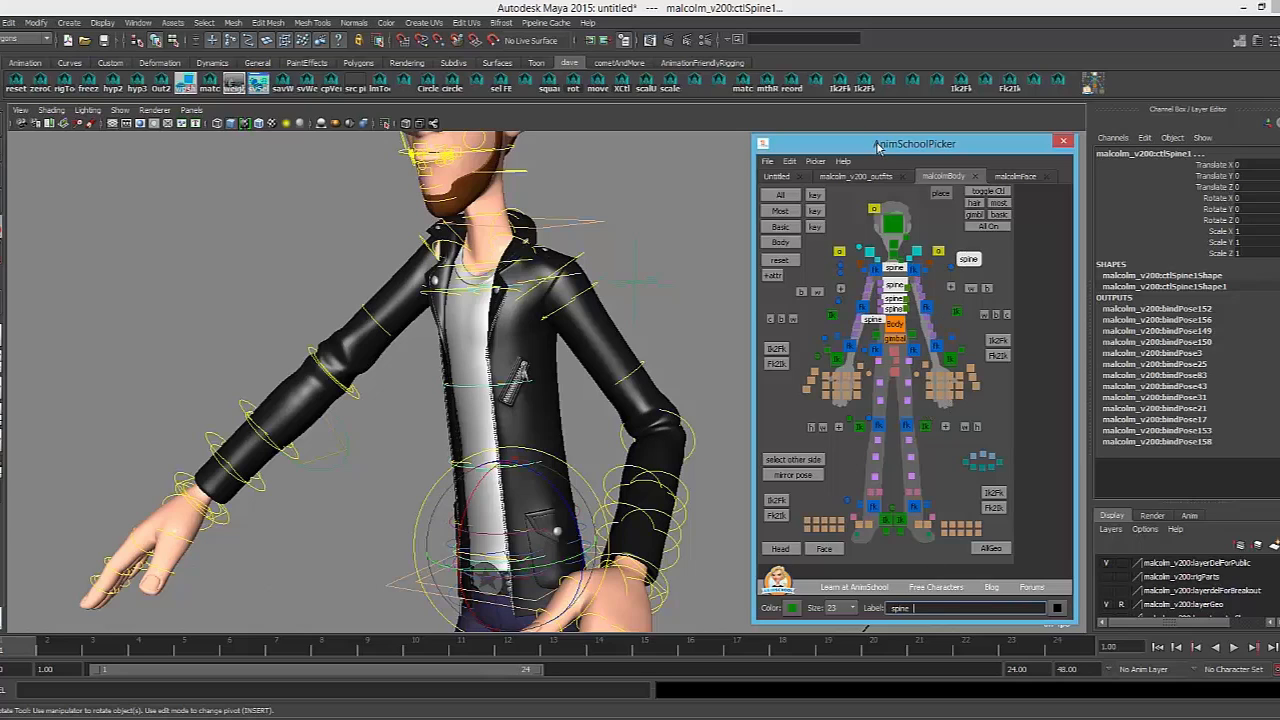
left_click_drag(882, 146, 884, 144)
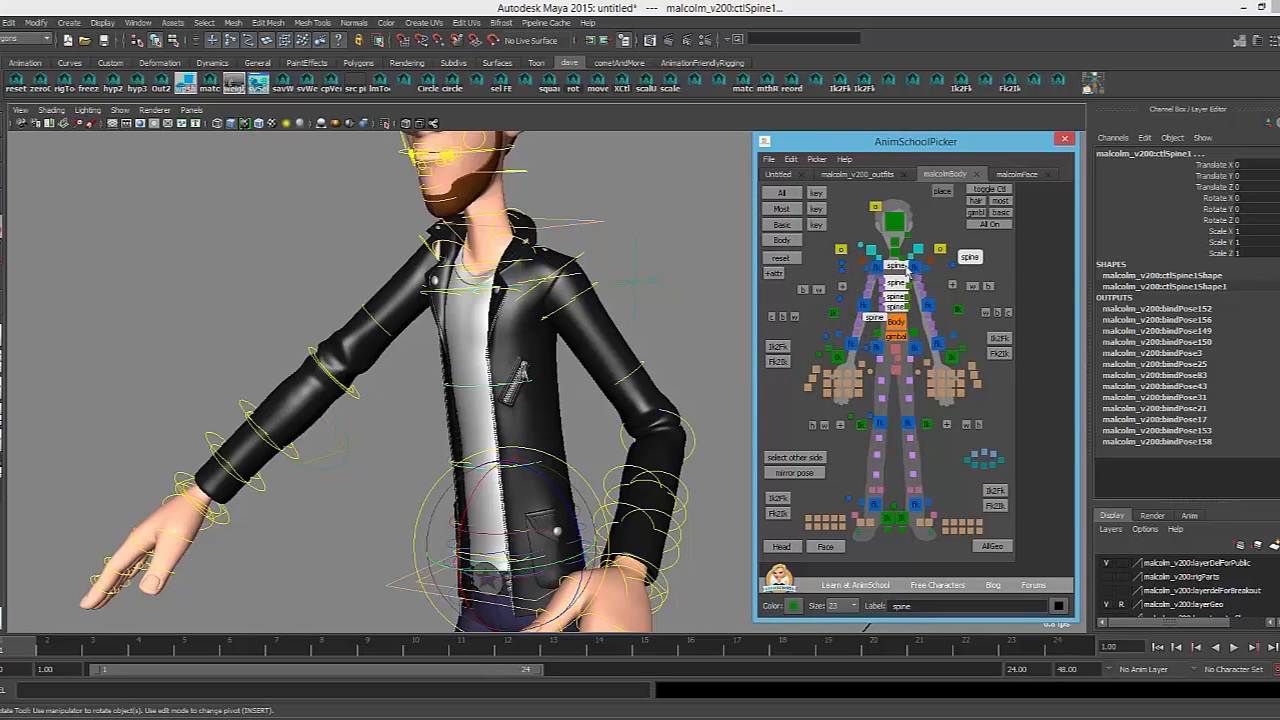
left_click_drag(897, 148, 893, 147)
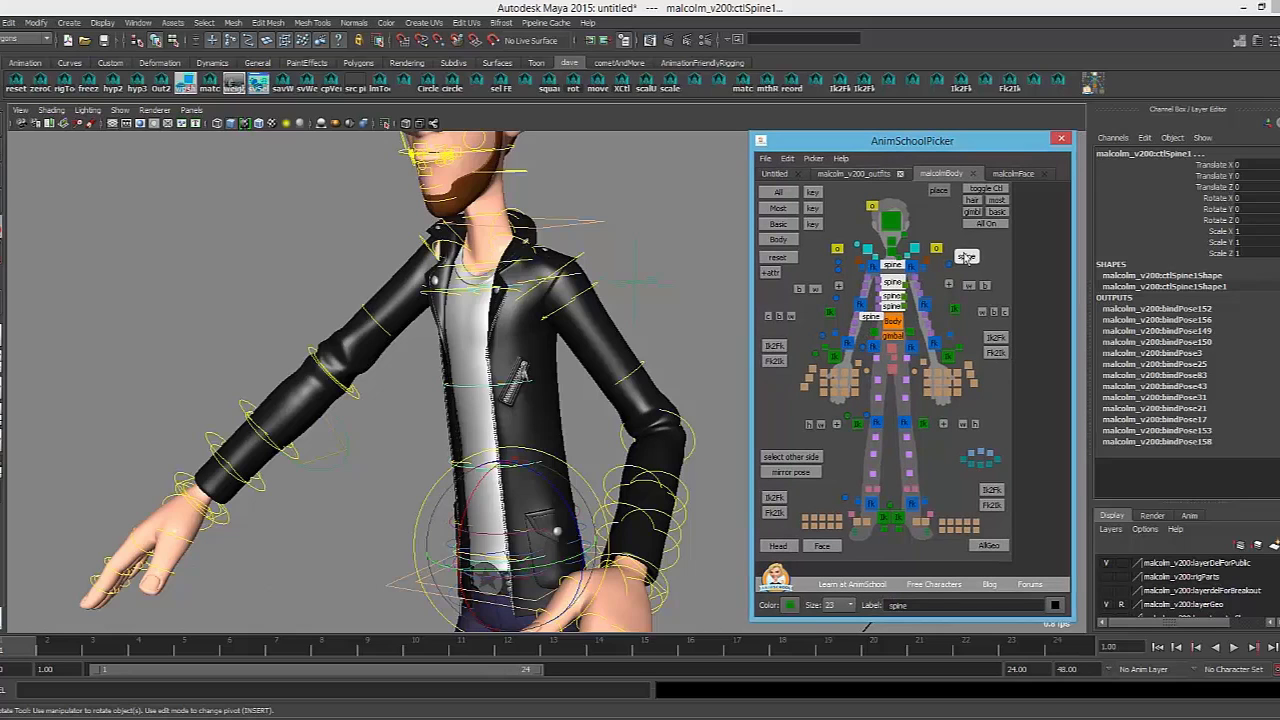
Undo the "spine" label change on the picker's torso buttons
key("ctrl+z")
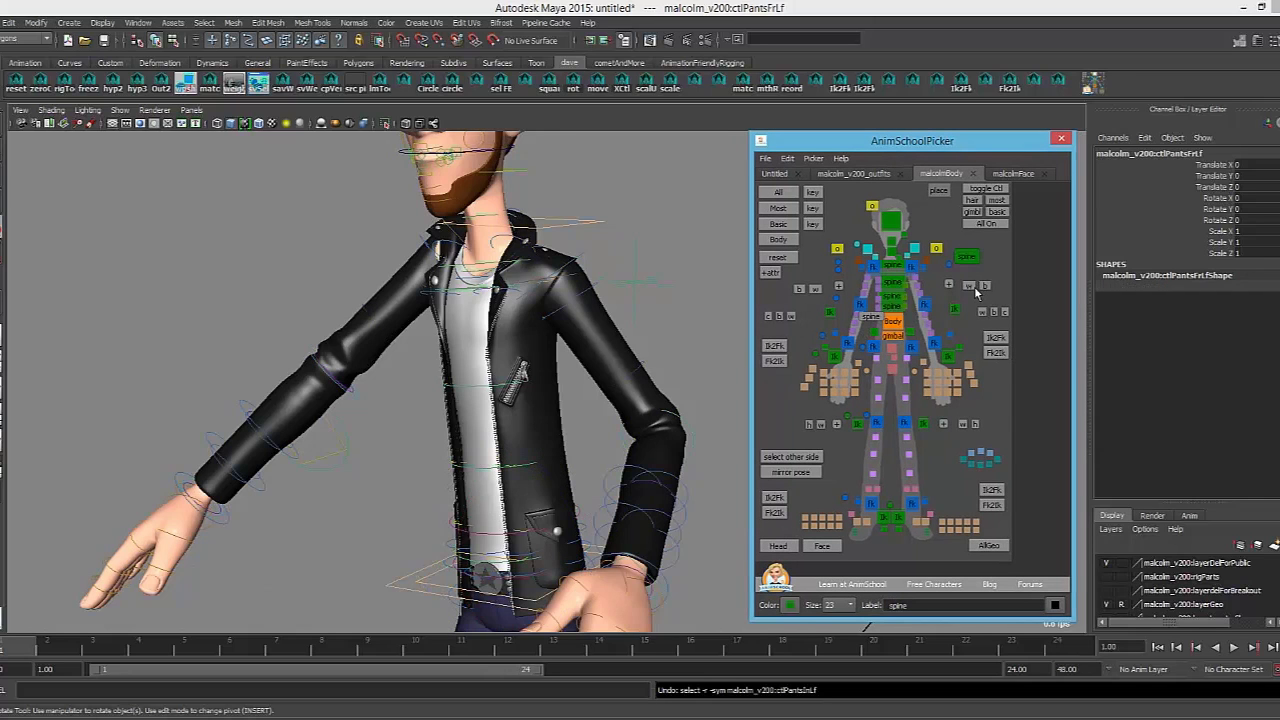
left_click_drag(924, 148, 909, 151)
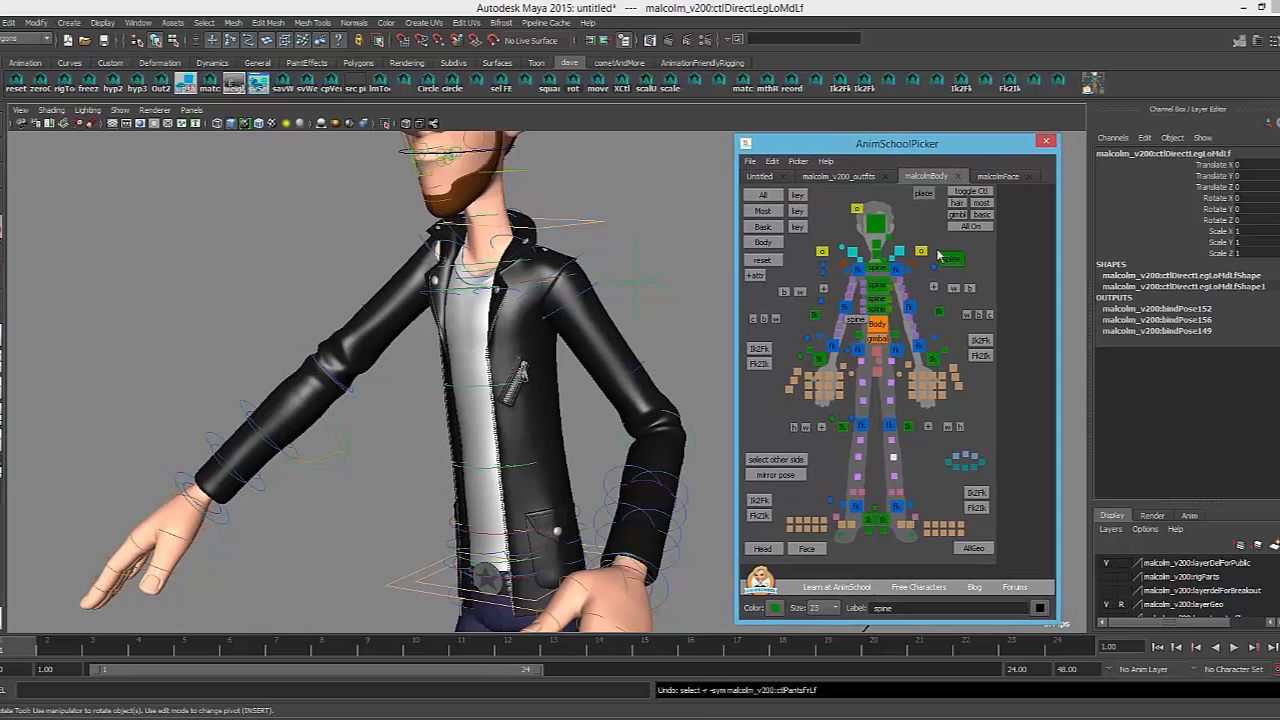
key("ctrl+z")
left_click(773, 163)
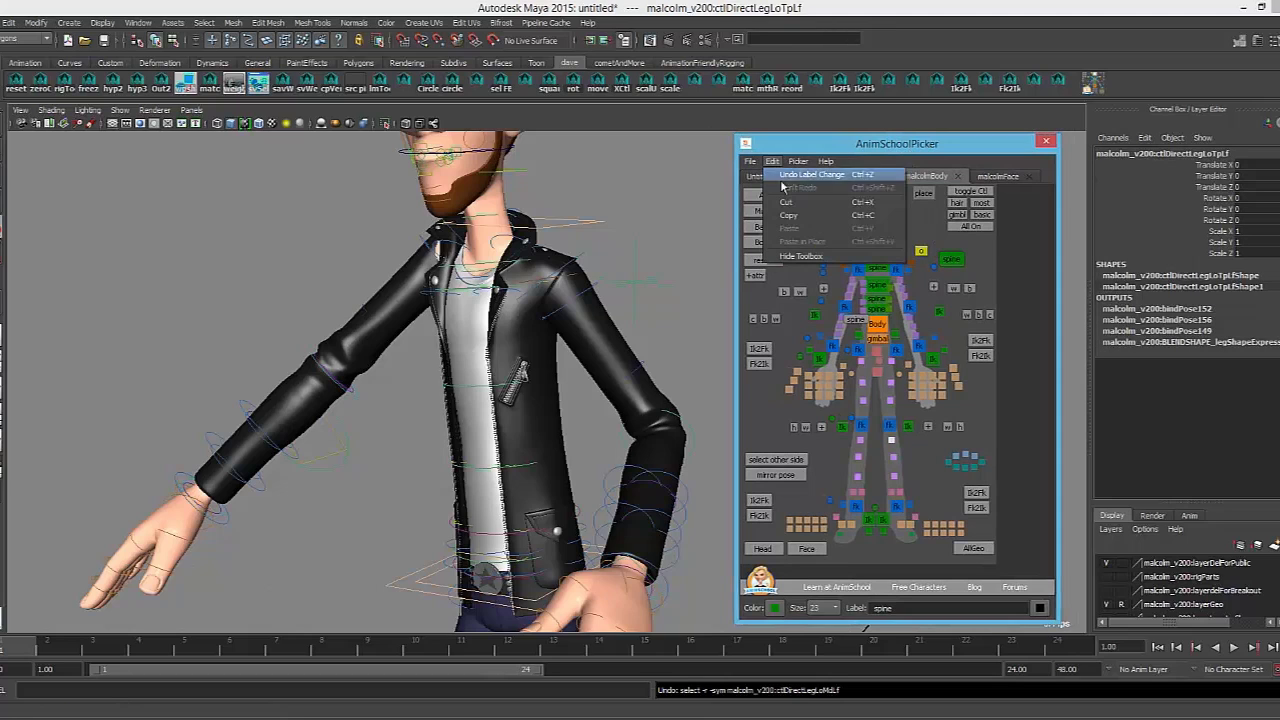
left_click(781, 175)
left_click(772, 163)
left_click(778, 176)
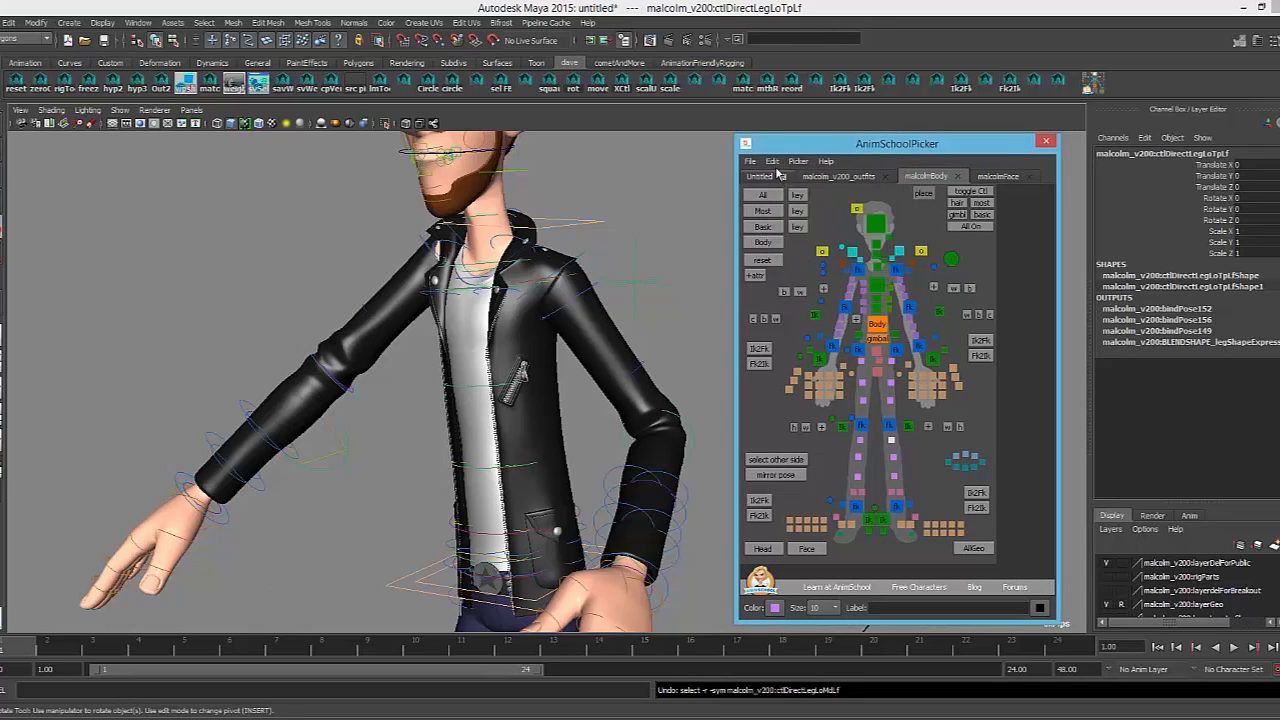
Select only the new picker button and label it "spine"
left_click(950, 258)
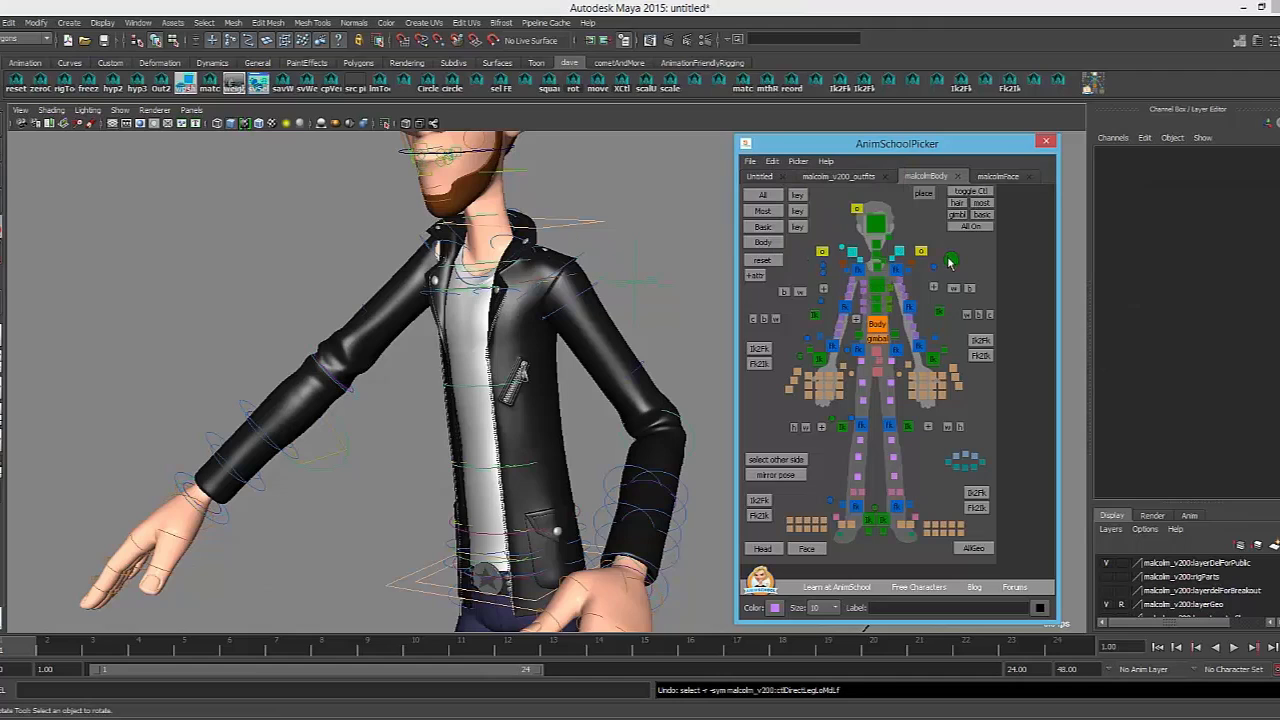
left_click(945, 283)
left_click(951, 260)
left_click(902, 608)
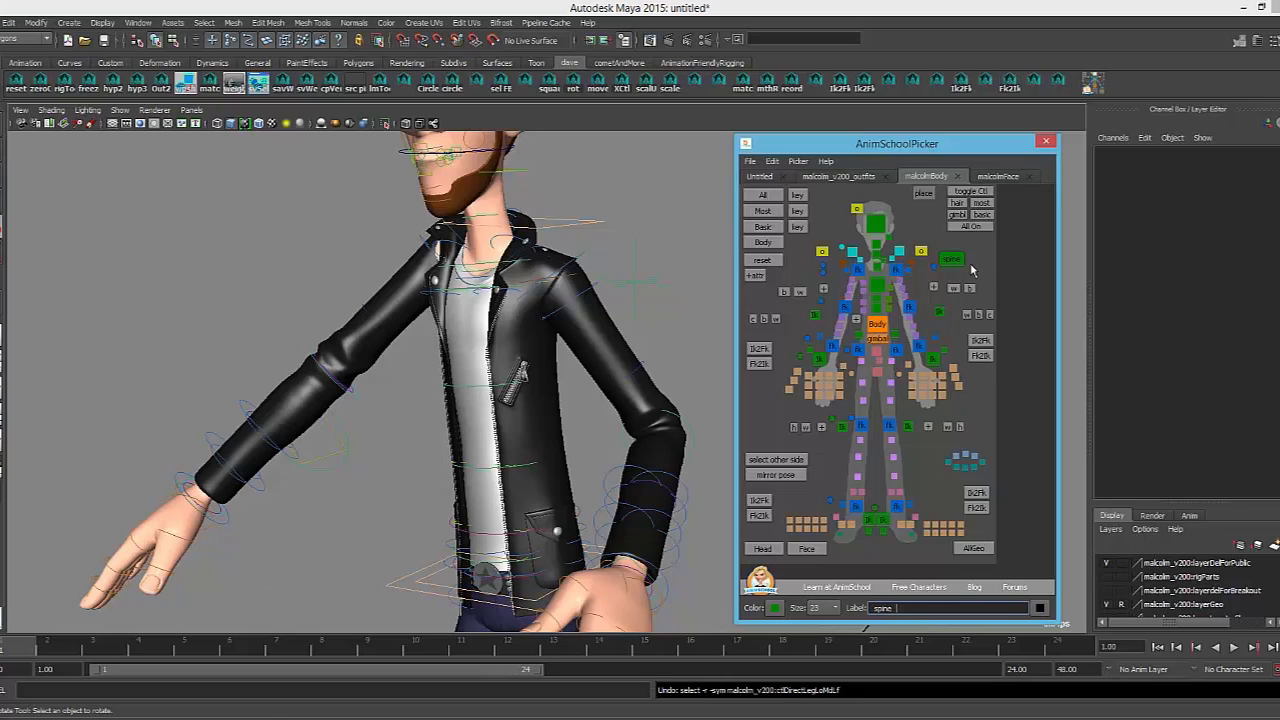
Clear the new picker button's label and use the button to select the whole set of spine and chest controls
left_click(951, 260)
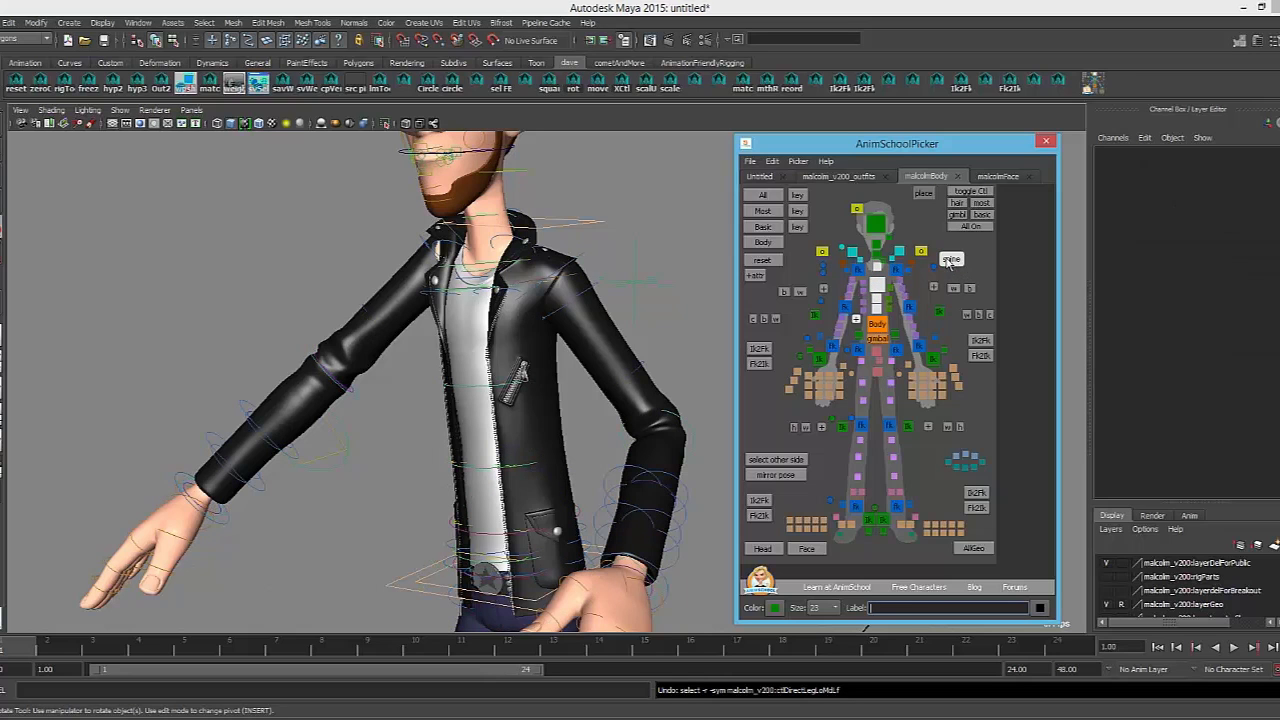
left_click(951, 260)
left_click_drag(586, 351, 612, 358, "alt")
right_click_drag(612, 358, 540, 380, "alt")
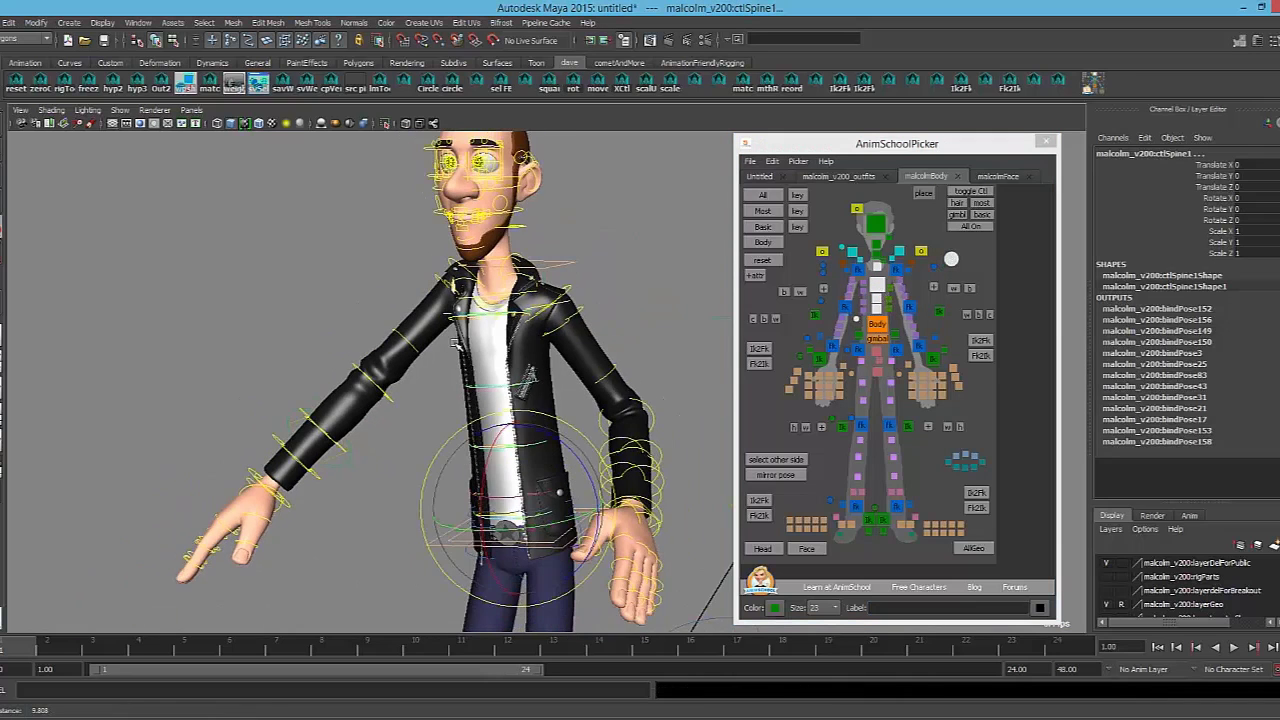
left_click_drag(540, 380, 576, 432, "alt")
right_click_drag(576, 432, 545, 430, "alt")
left_click_drag(590, 390, 662, 336, "alt")
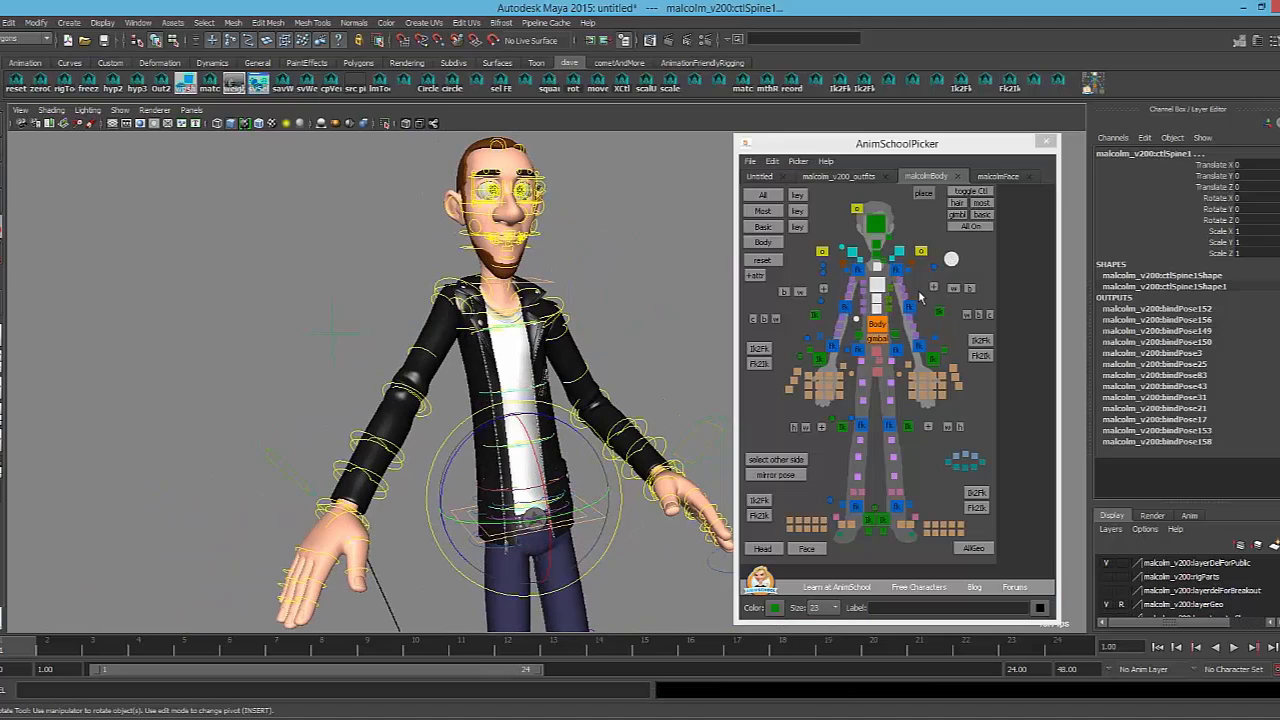
Test the new picker button by reselecting its spine set, adding and removing the Body control, and finally clearing the selection
left_click(919, 293)
middle_click_drag(438, 394, 406, 334, "alt")
scroll(406, 334, "down", 2)
left_click(947, 262)
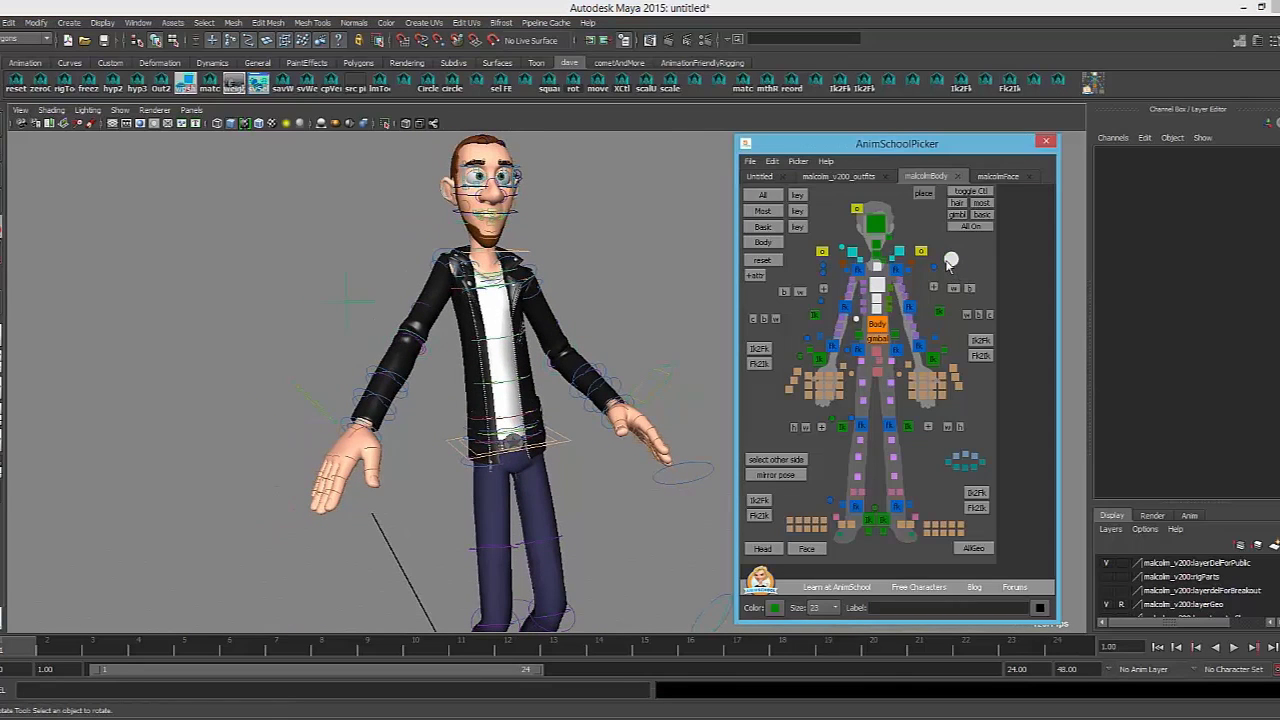
left_click(951, 260)
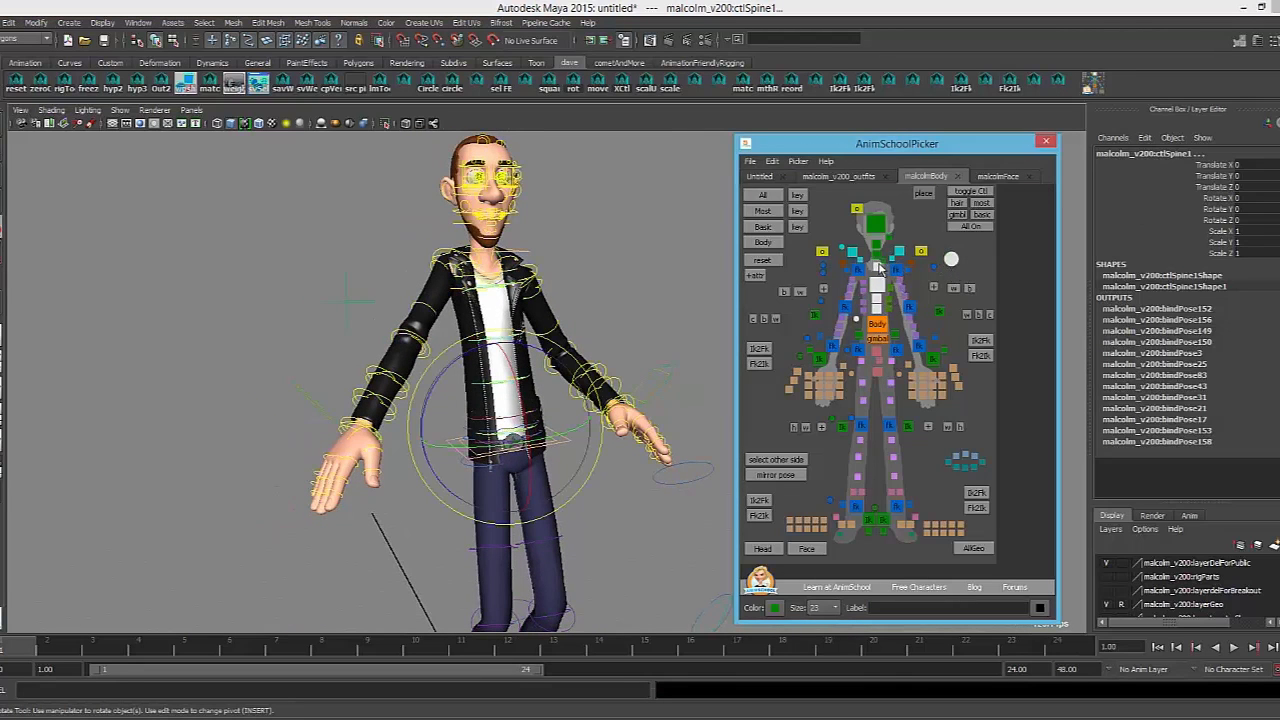
left_click(877, 324)
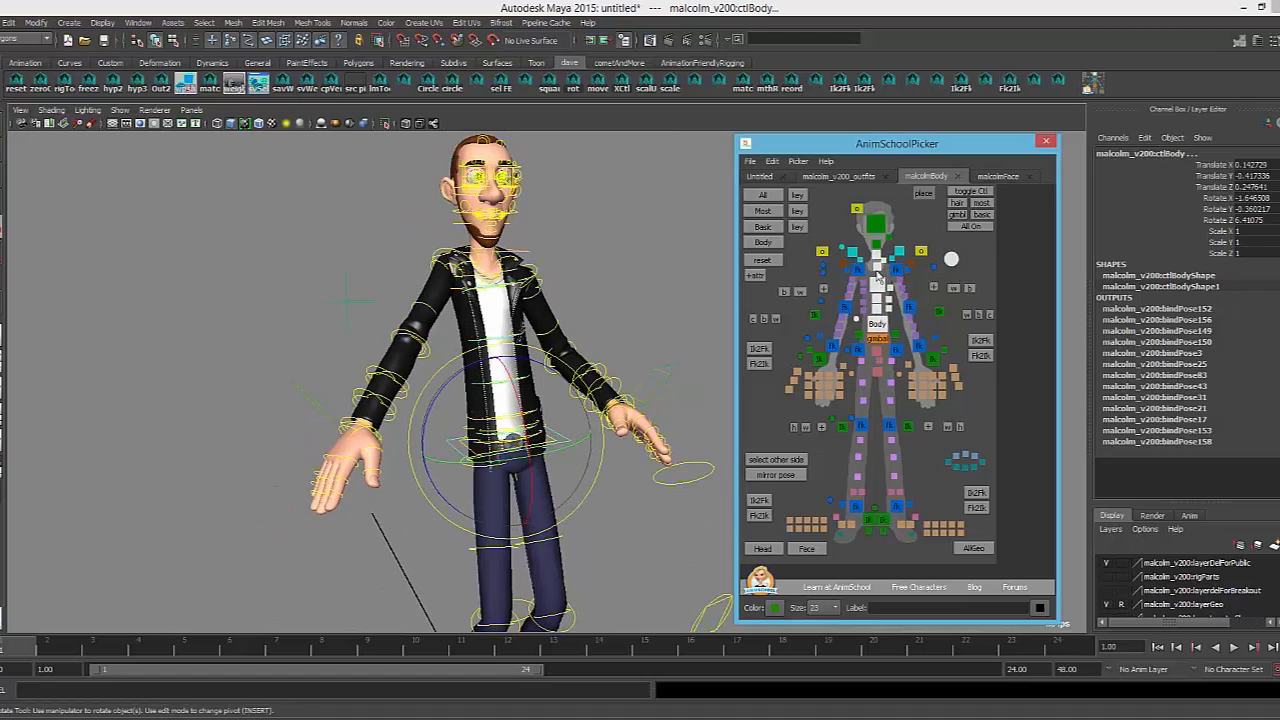
left_click(887, 313)
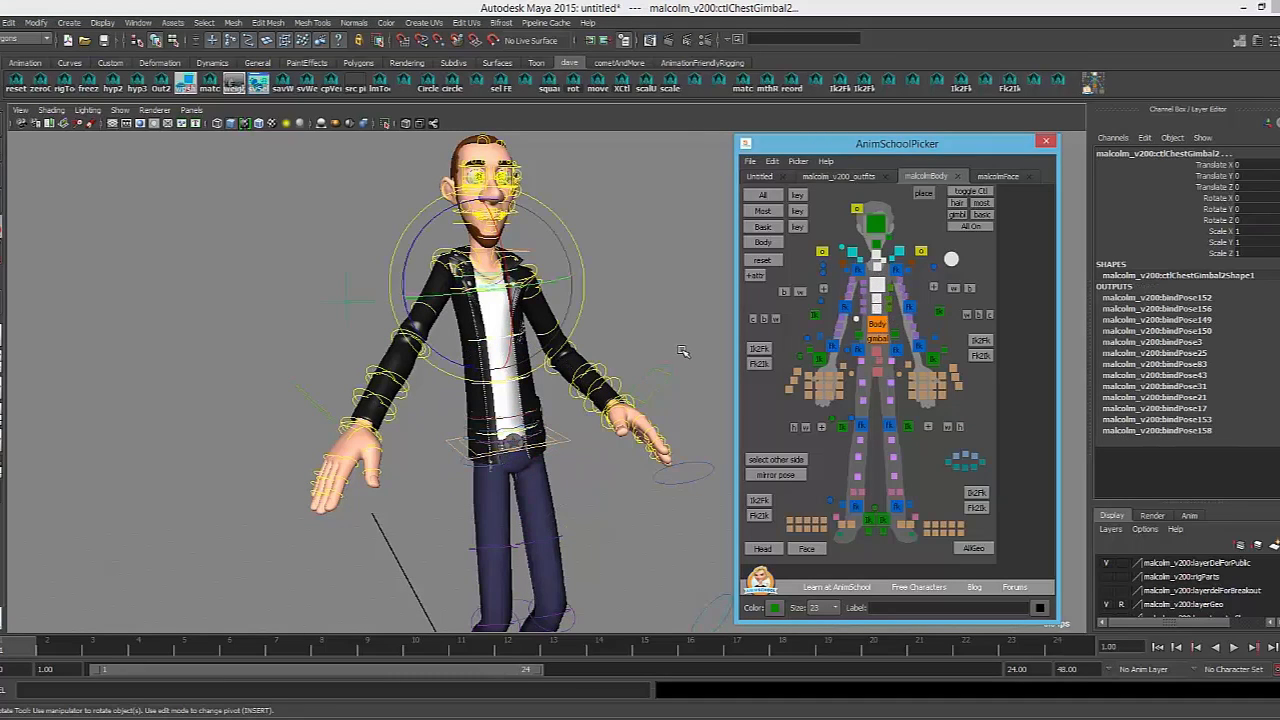
left_click_drag(656, 350, 597, 323, "alt")
scroll(595, 325, "down", 1)
left_click(956, 304)
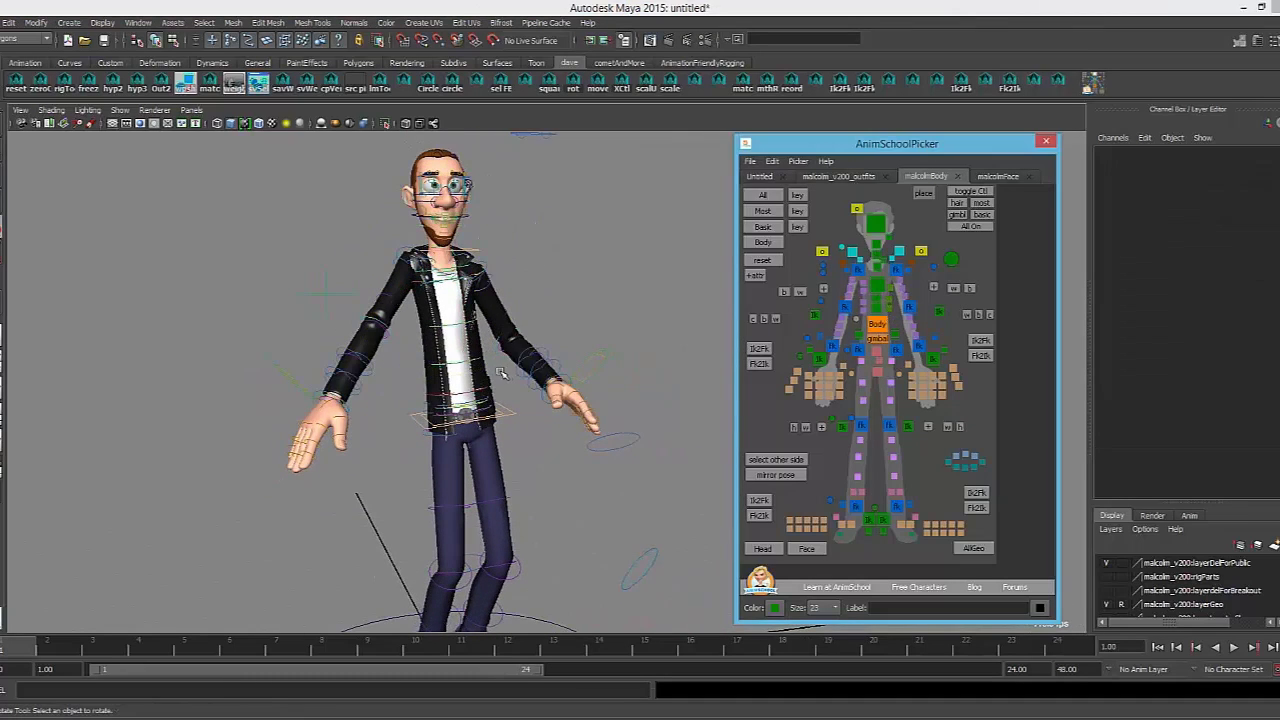
Select the Body control and rotate it to about -6.7, -5.8 and 2.8 degrees in X, Y and Z
middle_click_drag(573, 376, 598, 379, "alt")
middle_click_drag(495, 441, 502, 350, "alt")
left_click_drag(544, 493, 600, 520, "alt")
right_click_drag(600, 520, 503, 525, "alt")
left_click_drag(503, 525, 697, 536, "alt")
key("e")
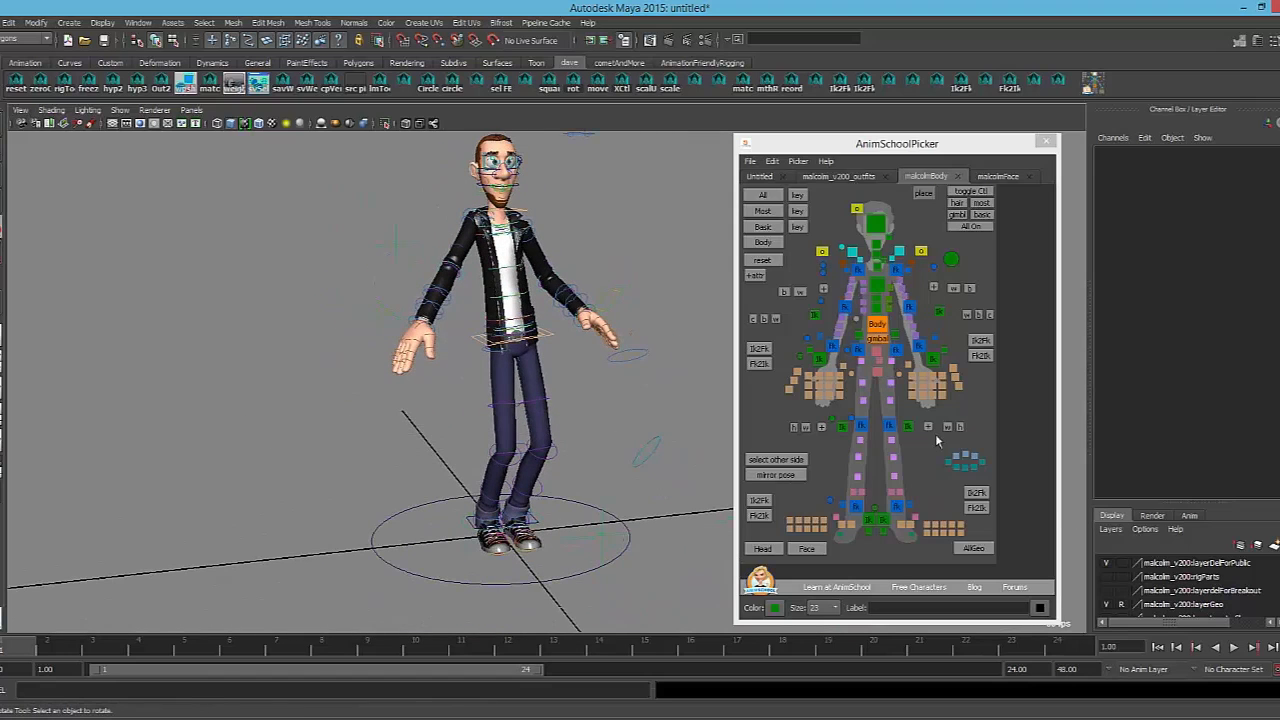
left_click_drag(549, 456, 490, 472, "alt")
left_click(552, 334)
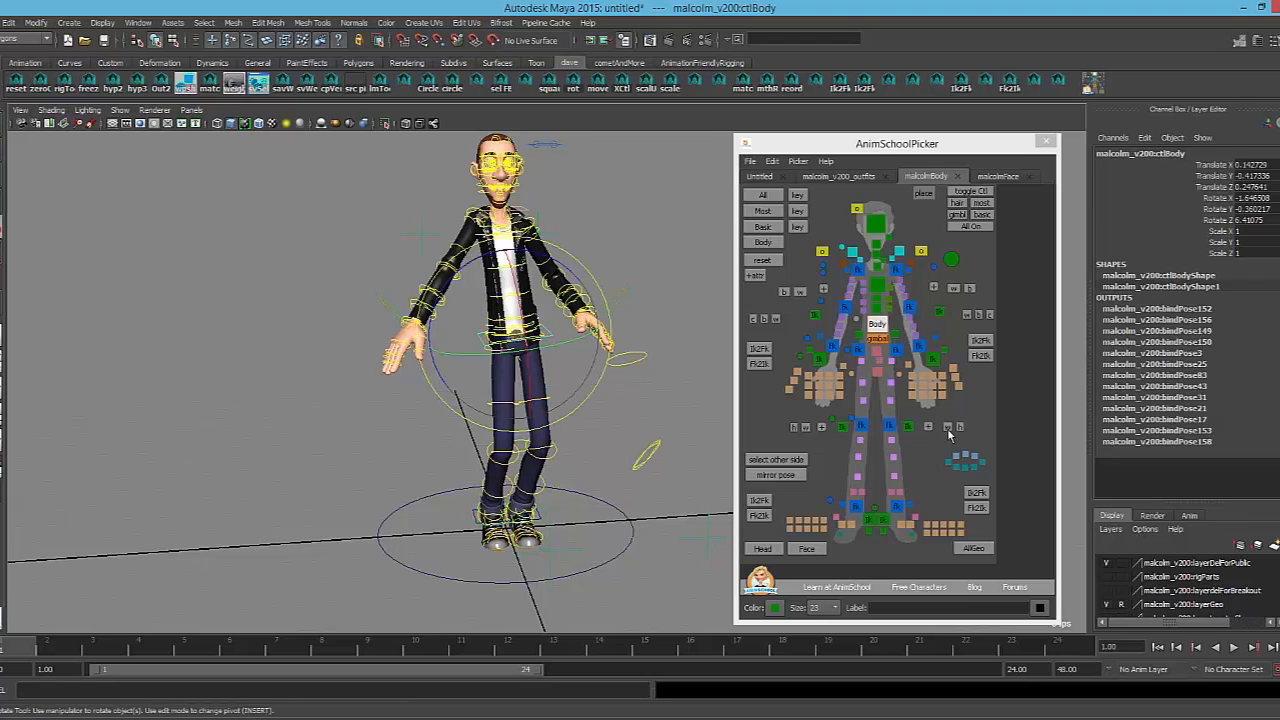
mouse_move(564, 355)
left_mouse_down()
mouse_move(552, 356)
mouse_move(567, 357)
left_mouse_up()
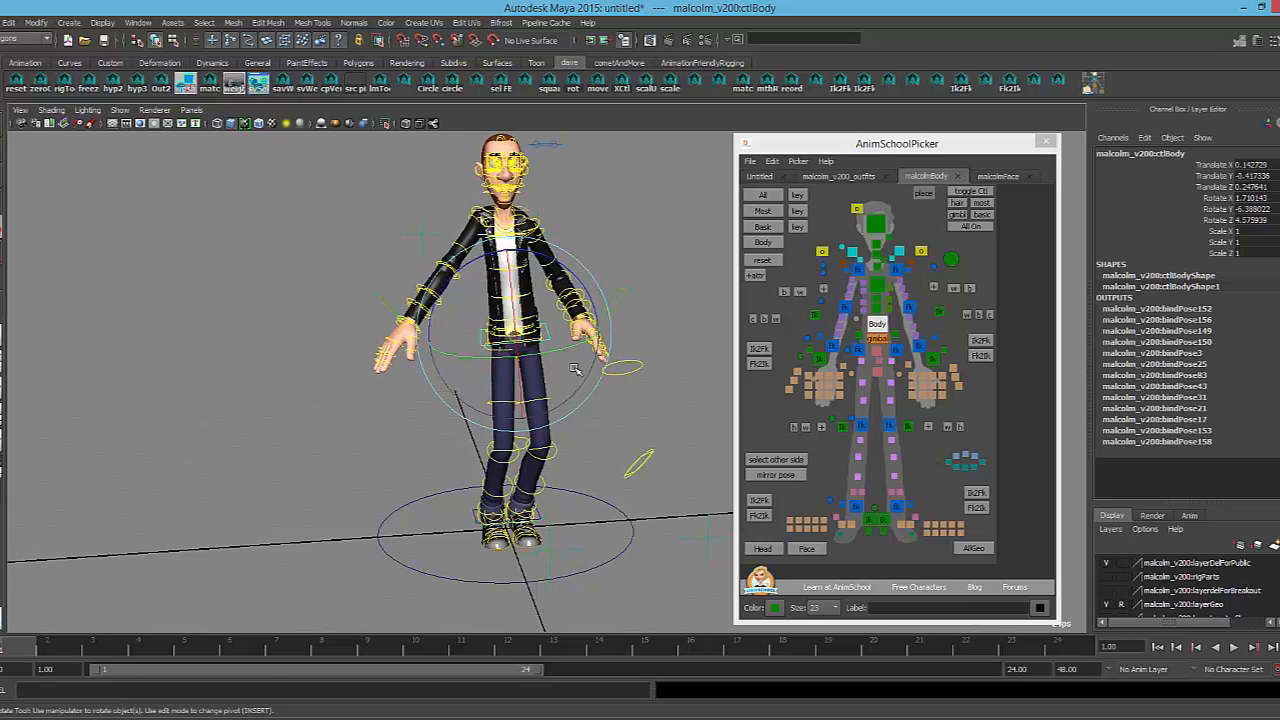
mouse_move(580, 372)
left_mouse_down()
mouse_move(556, 362)
mouse_move(573, 367)
mouse_move(538, 390)
mouse_move(597, 366)
mouse_move(576, 341)
mouse_move(478, 368)
mouse_move(574, 364)
left_mouse_up()
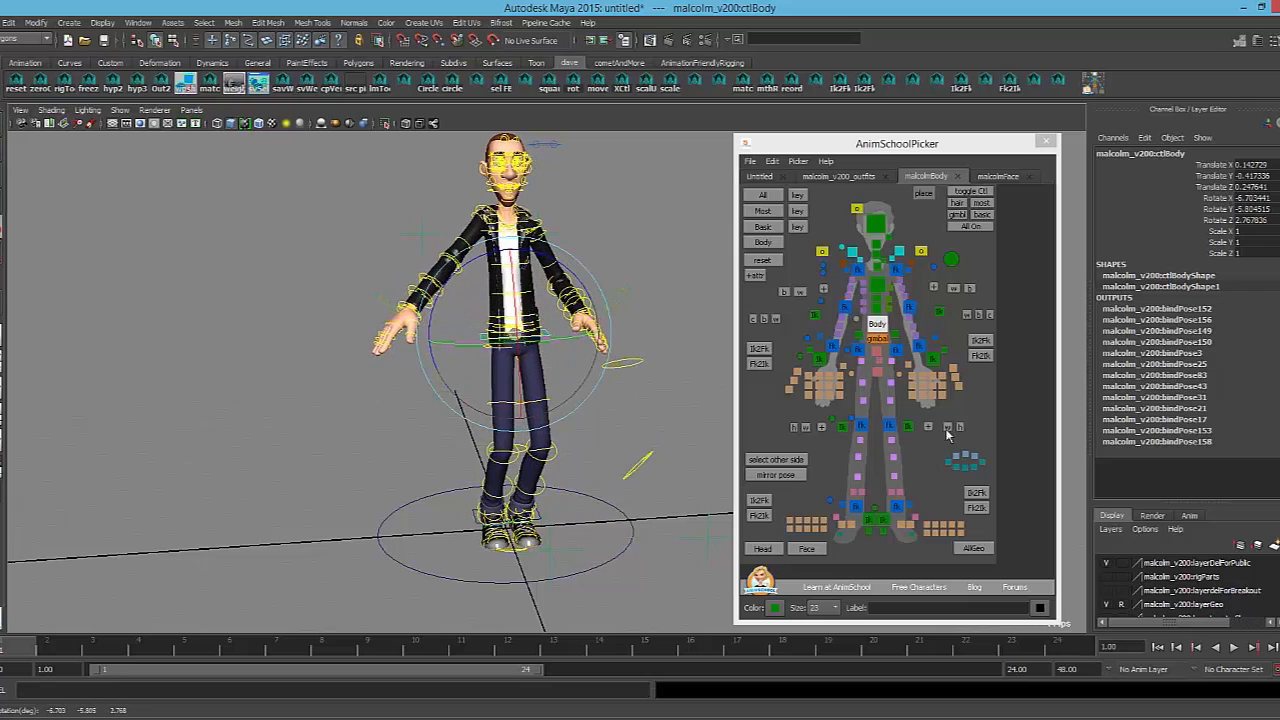
Swing the Body control around and set its rotation to about -4.8, -19.6 and 7.4 degrees in X, Y and Z
left_click(959, 428)
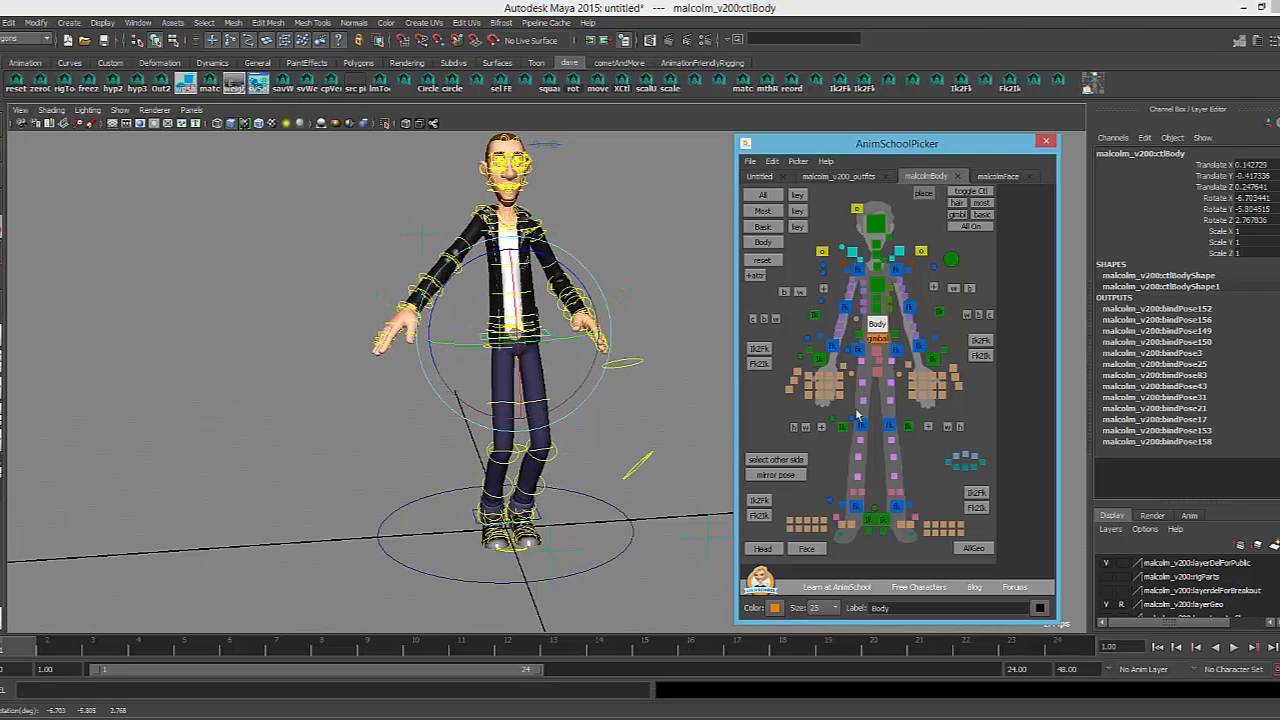
mouse_move(551, 343)
left_mouse_down()
mouse_move(483, 343)
mouse_move(570, 337)
left_mouse_up()
scroll(580, 441, "up", 3)
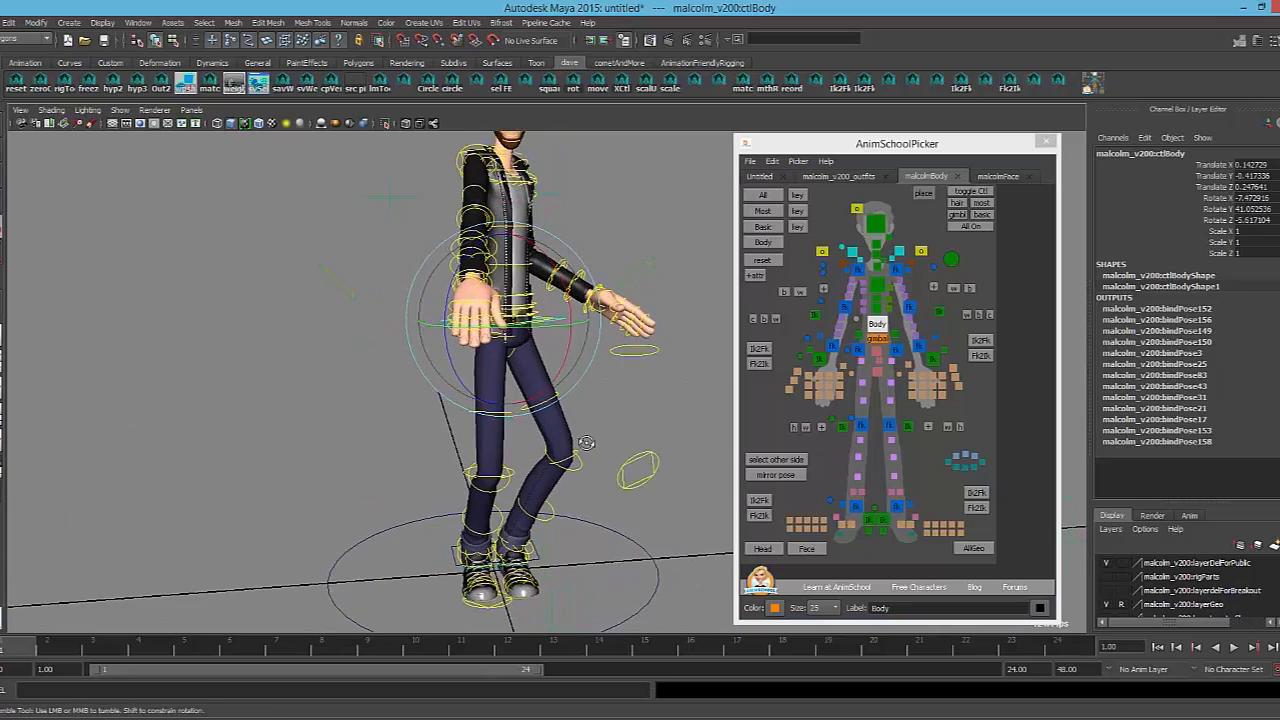
left_click_drag(587, 443, 588, 330, "alt")
left_click_drag(488, 304, 491, 273)
middle_click_drag(500, 322, 506, 402, "alt")
left_click_drag(506, 372, 535, 348, "alt")
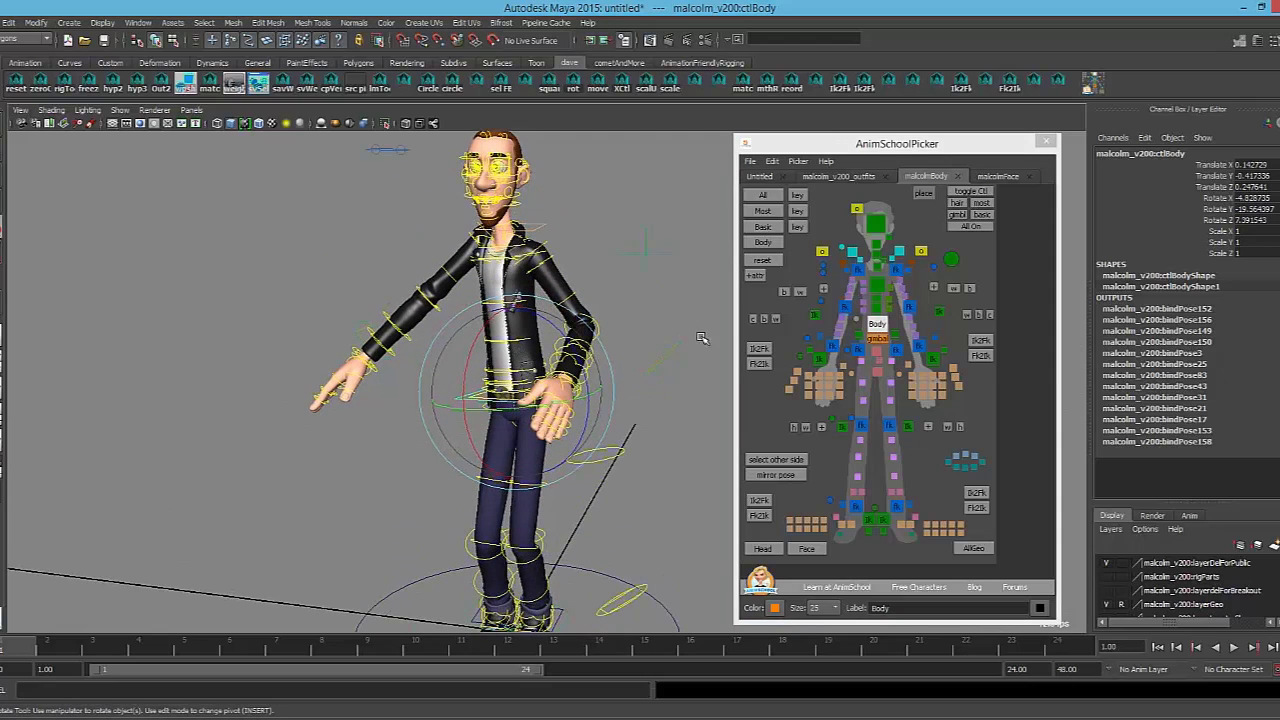
left_click_drag(441, 351, 555, 322, "alt")
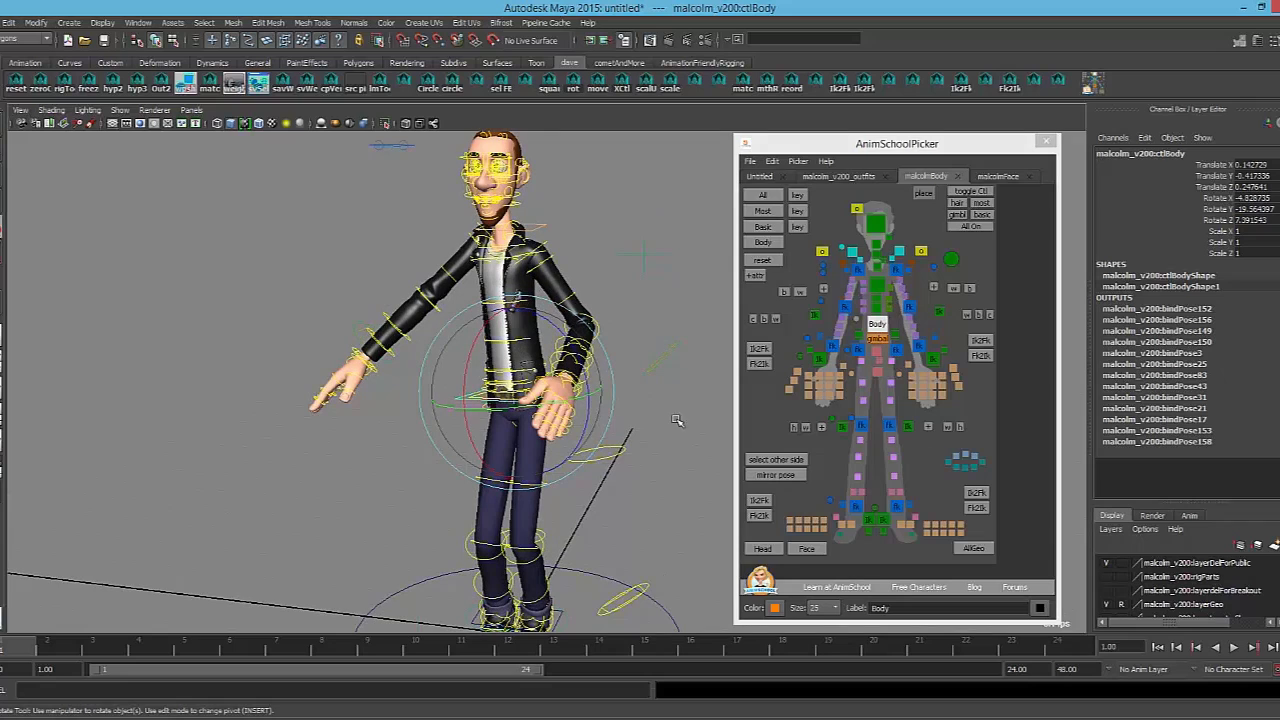
scroll(677, 420, "up", 5)
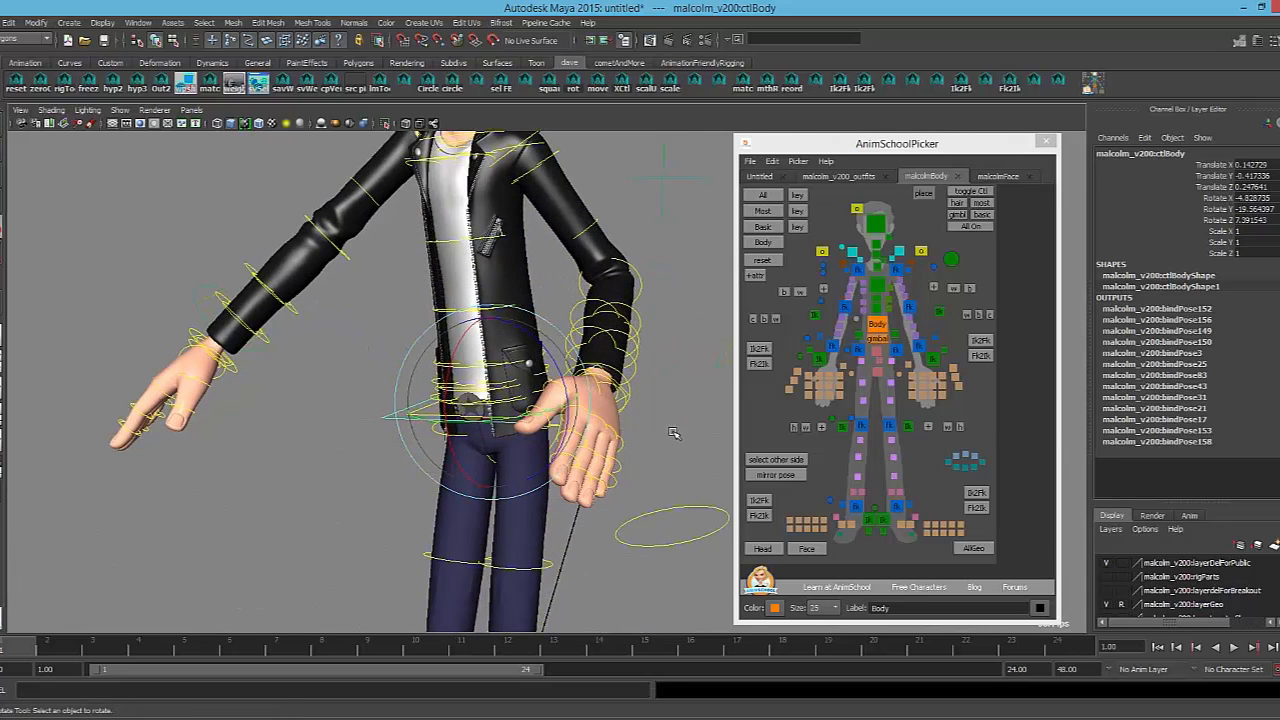
Select the left hand's ctlFingerA1Lf control and rotate the base of the index finger to bend it
left_click(673, 433)
left_click_drag(673, 433, 623, 431, "alt")
scroll(623, 431, "up", 3)
left_click(942, 378)
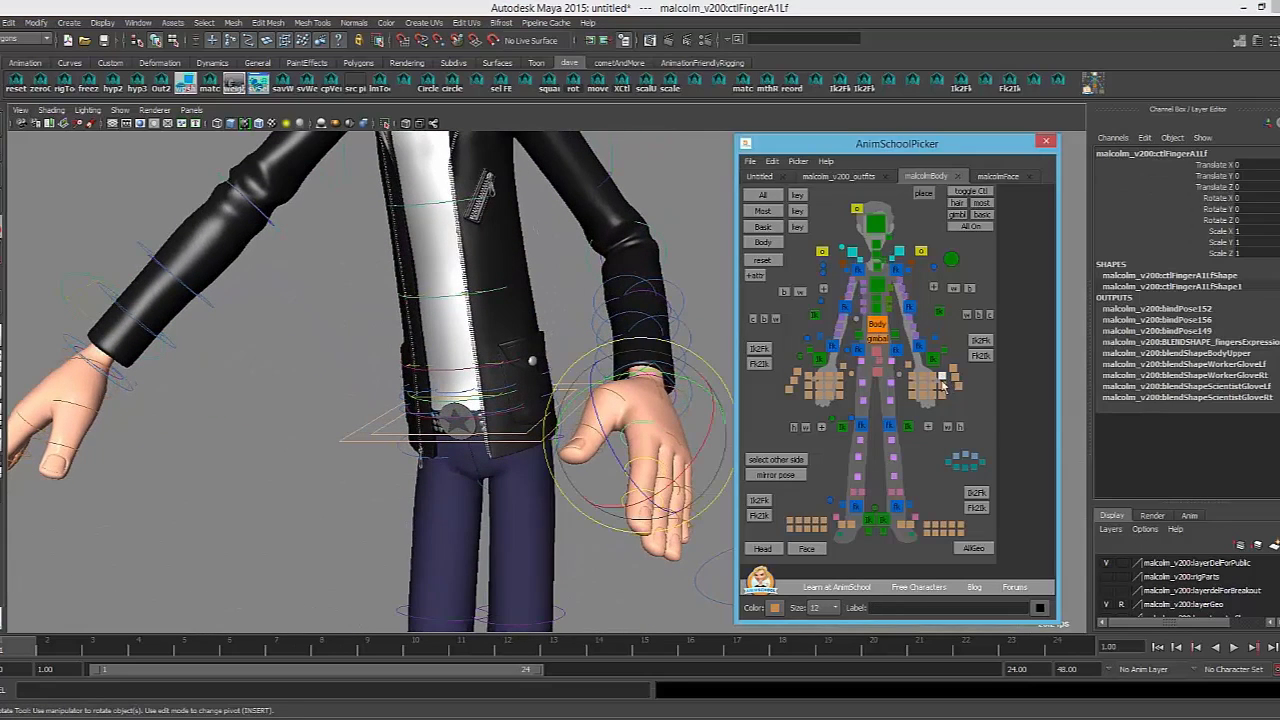
left_click_drag(655, 425, 627, 437)
left_click(706, 325)
Rotate the left hand's FK control to about -106.3, 64.9 and -104.9 degrees in X, Y and Z
left_click(687, 380)
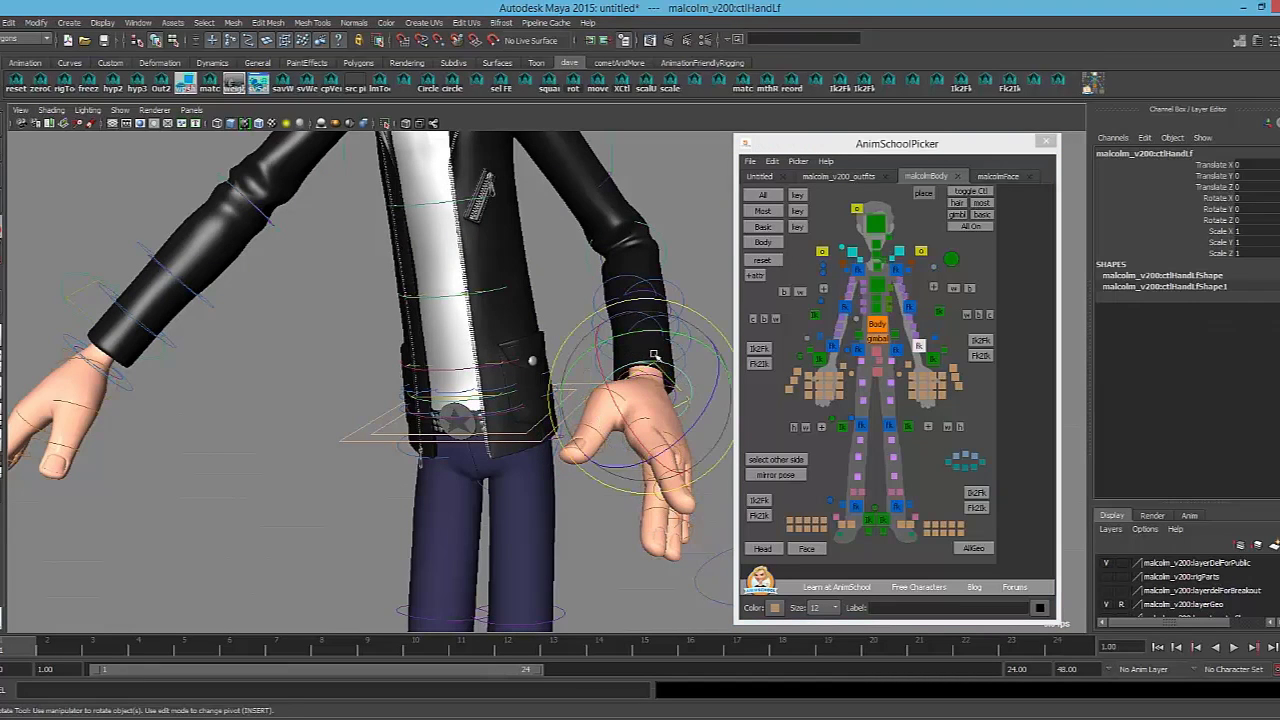
left_click_drag(656, 356, 708, 392)
middle_click_drag(715, 398, 597, 350, "alt")
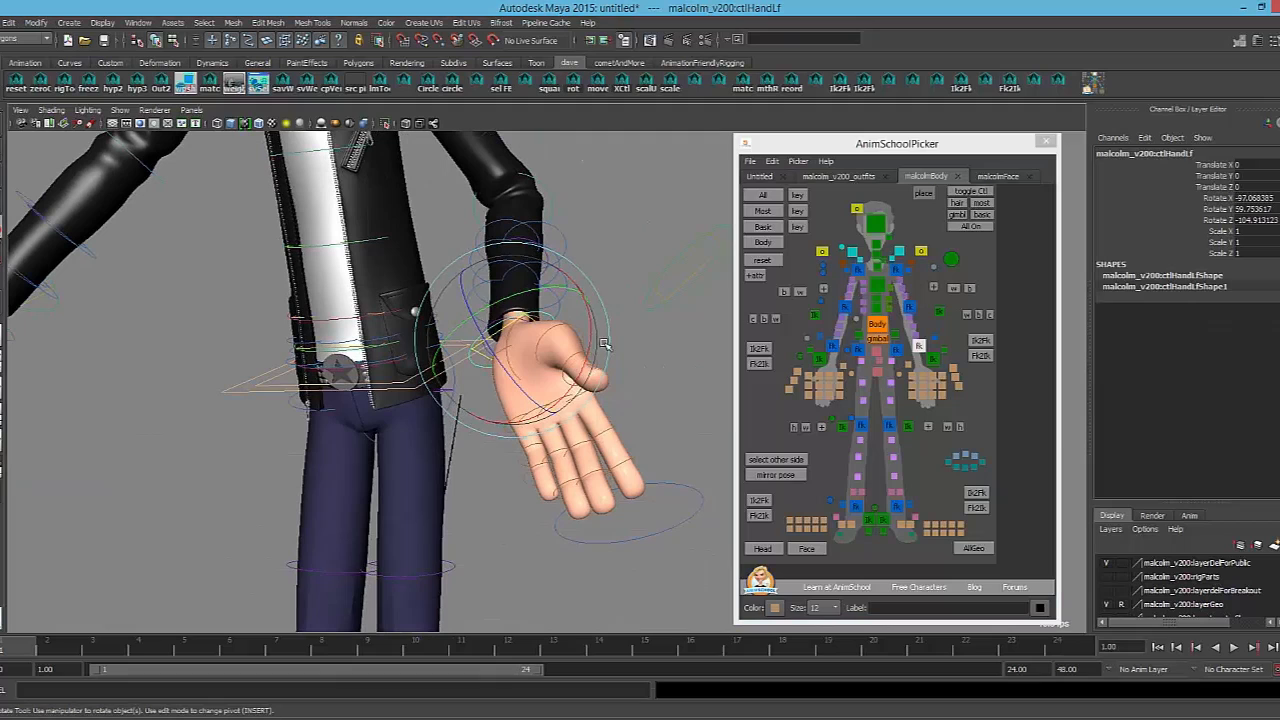
left_click(602, 366)
key("ctrl+z")
left_click_drag(601, 357, 630, 372)
Try rotating the left thumb's base control, clear the selection, and examine the hand from below and from the side
left_click(620, 346)
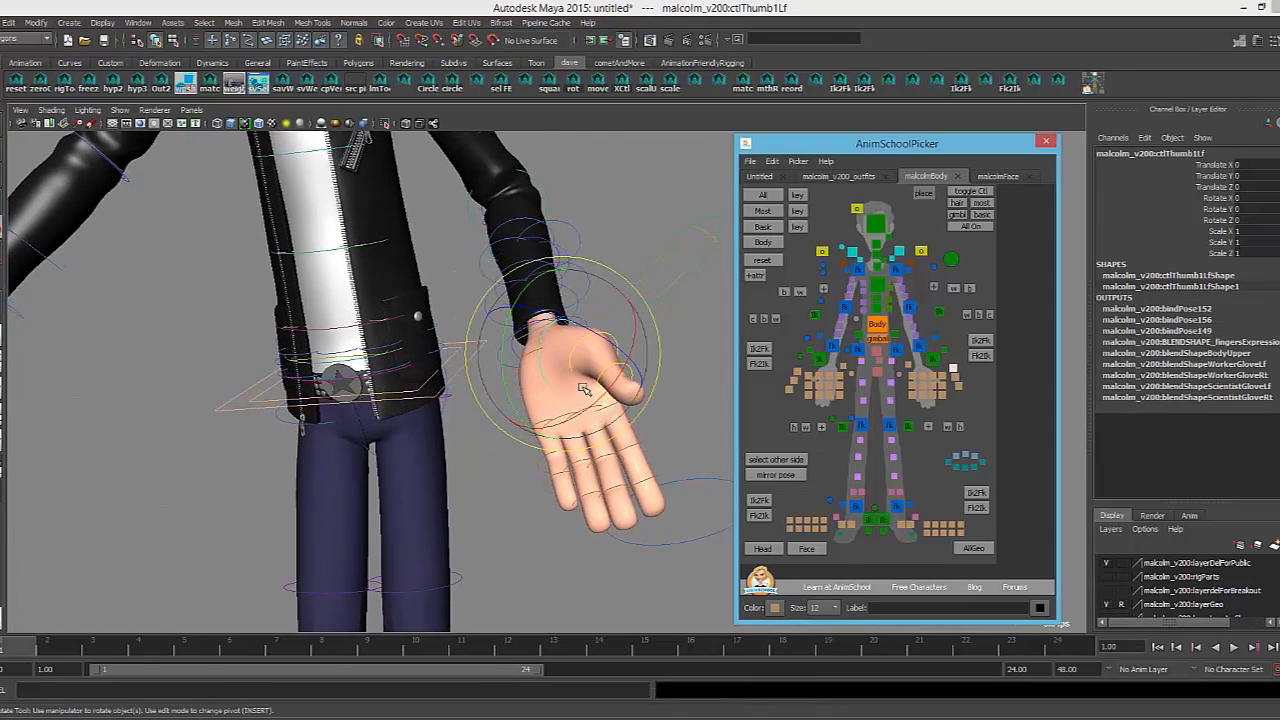
left_click_drag(608, 388, 638, 344)
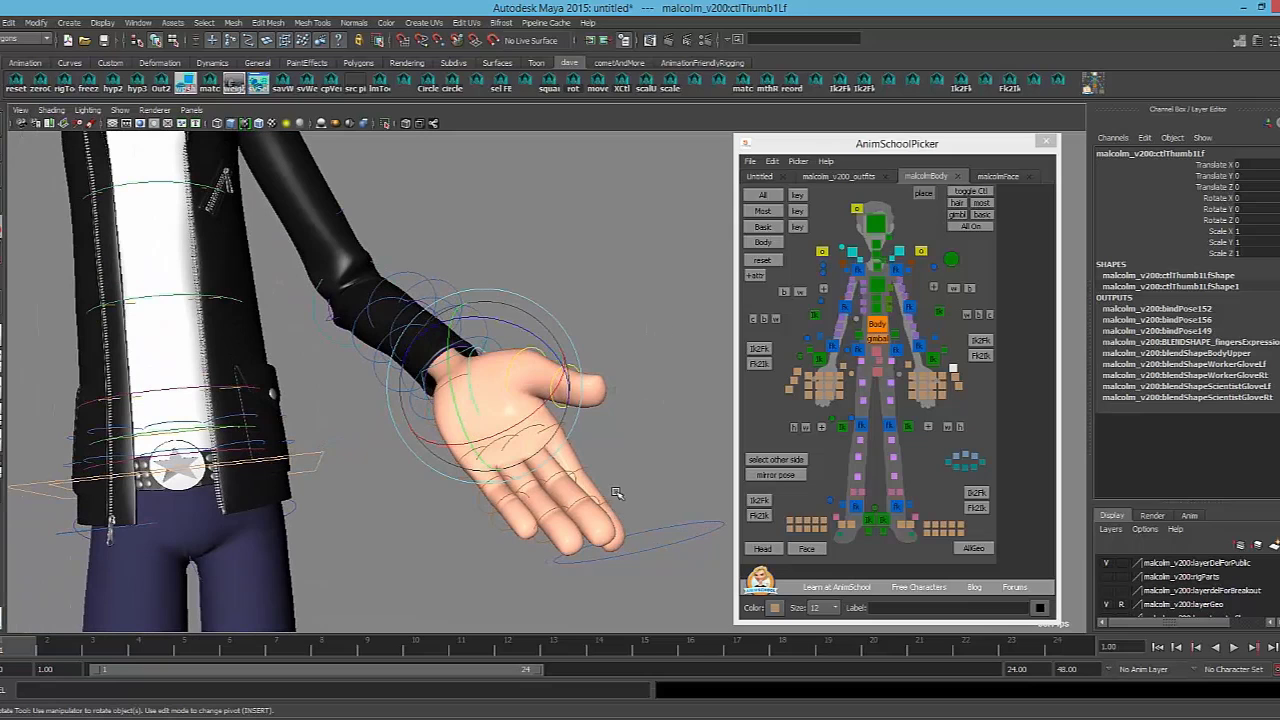
left_click_drag(616, 493, 493, 428, "alt")
left_click_drag(578, 375, 548, 373, "alt")
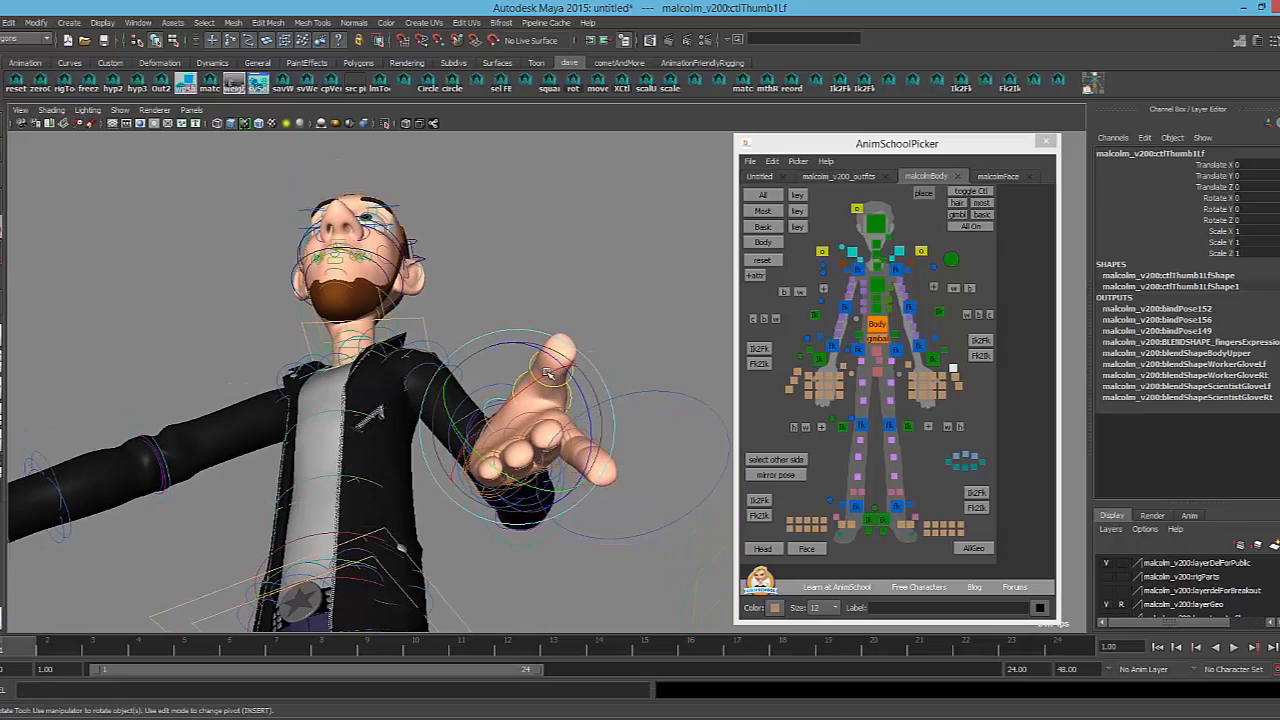
left_click(600, 238)
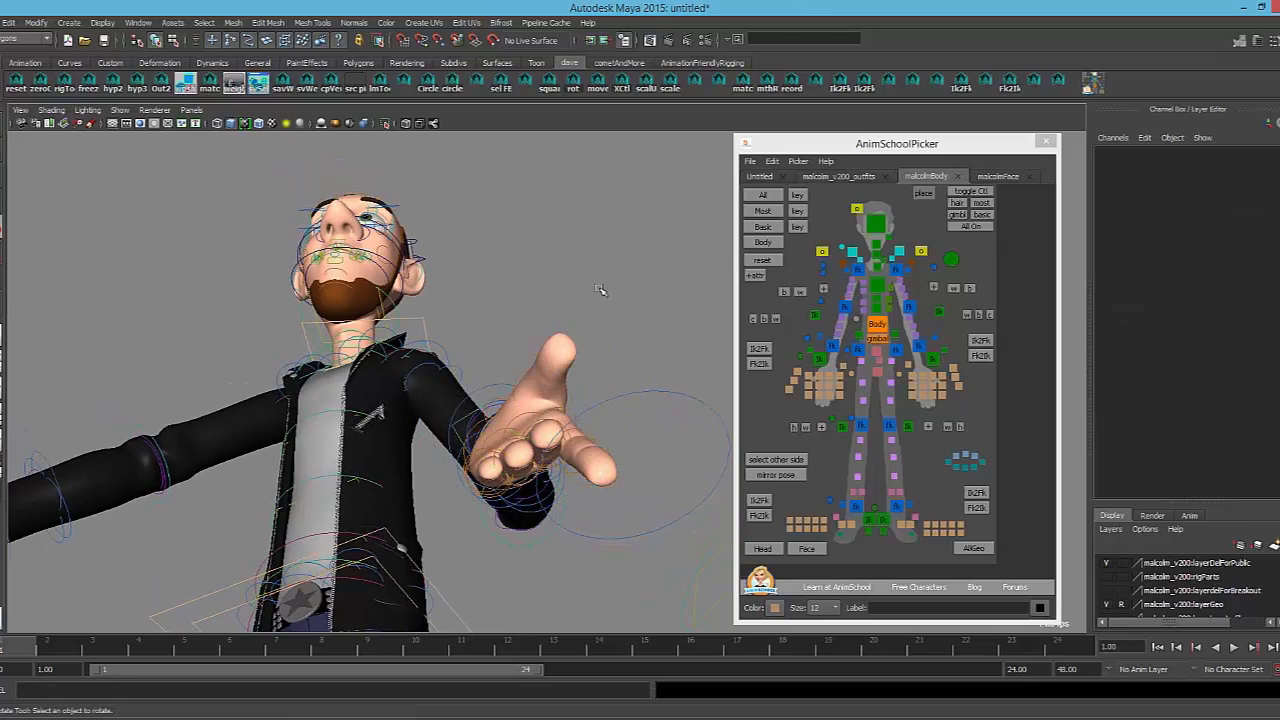
left_click_drag(600, 286, 459, 426, "alt")
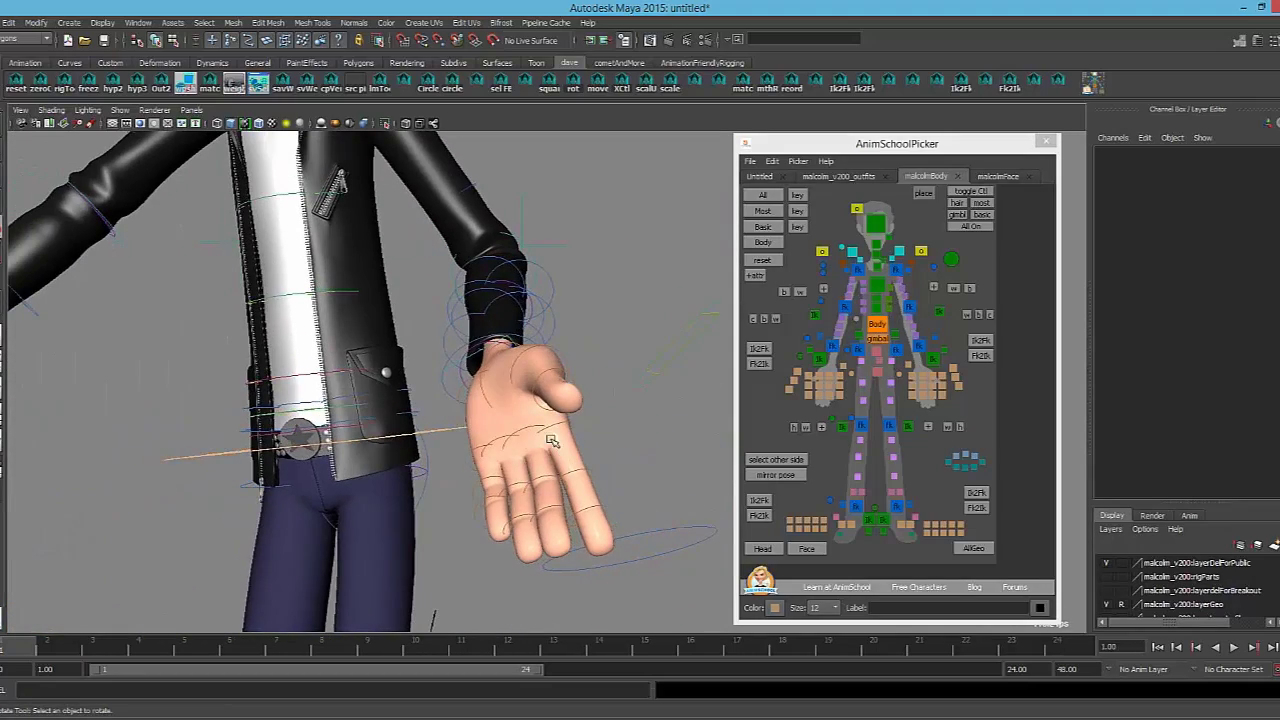
left_click_drag(551, 441, 478, 418, "alt")
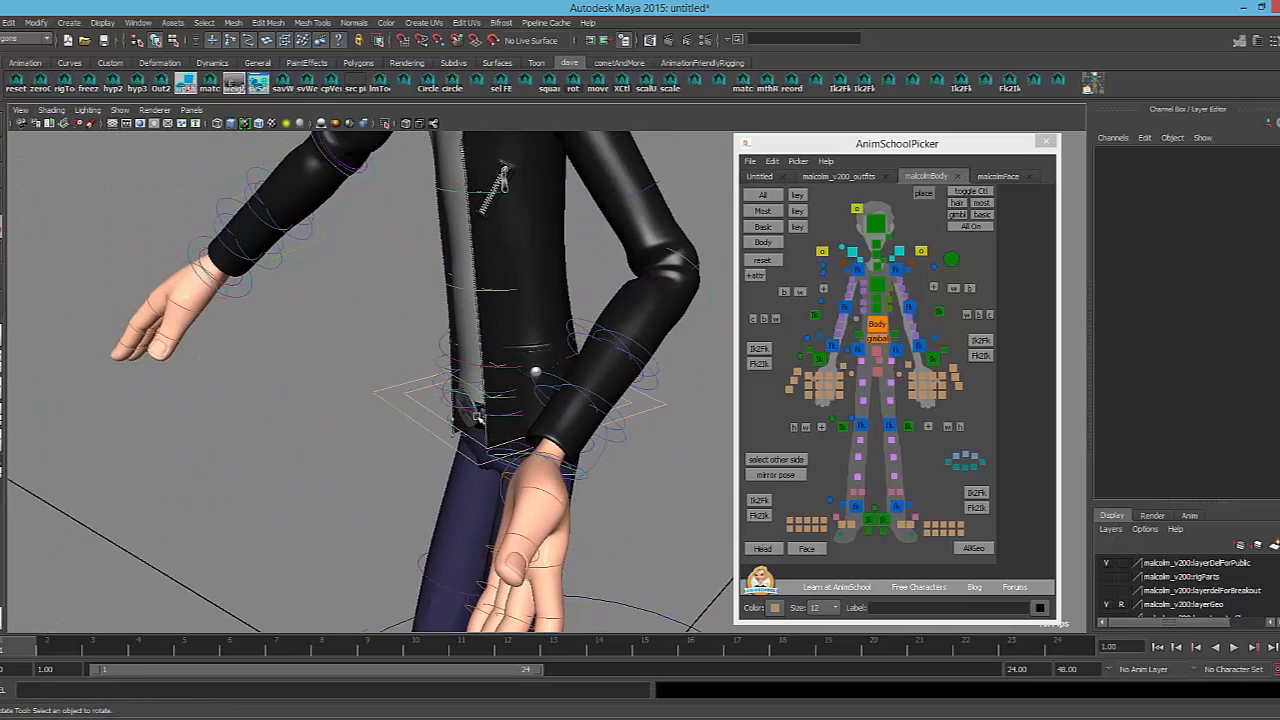
left_click_drag(603, 347, 962, 347, "alt")
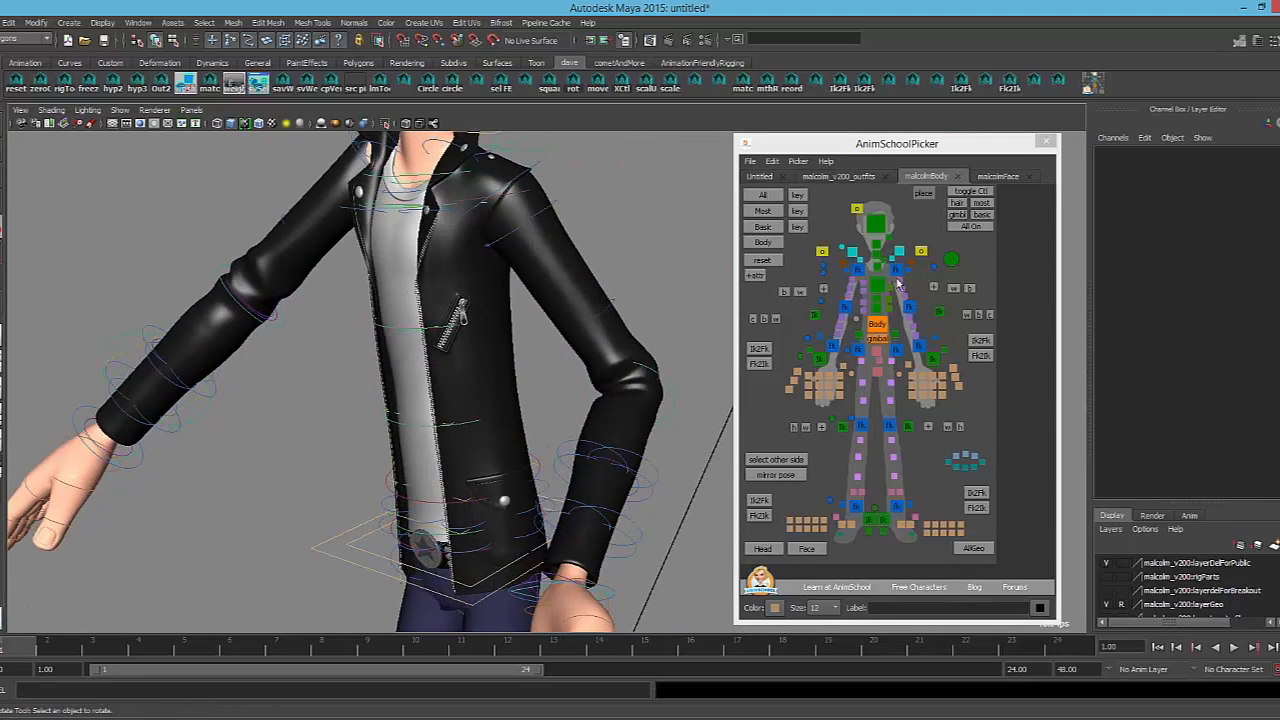
Select the left upper arm's FK control and swing the arm slightly
left_click(897, 271)
middle_click_drag(496, 266, 506, 343, "alt")
left_click_drag(506, 343, 550, 375, "alt")
middle_click_drag(552, 378, 570, 324, "alt")
left_click(909, 294)
left_click(896, 271)
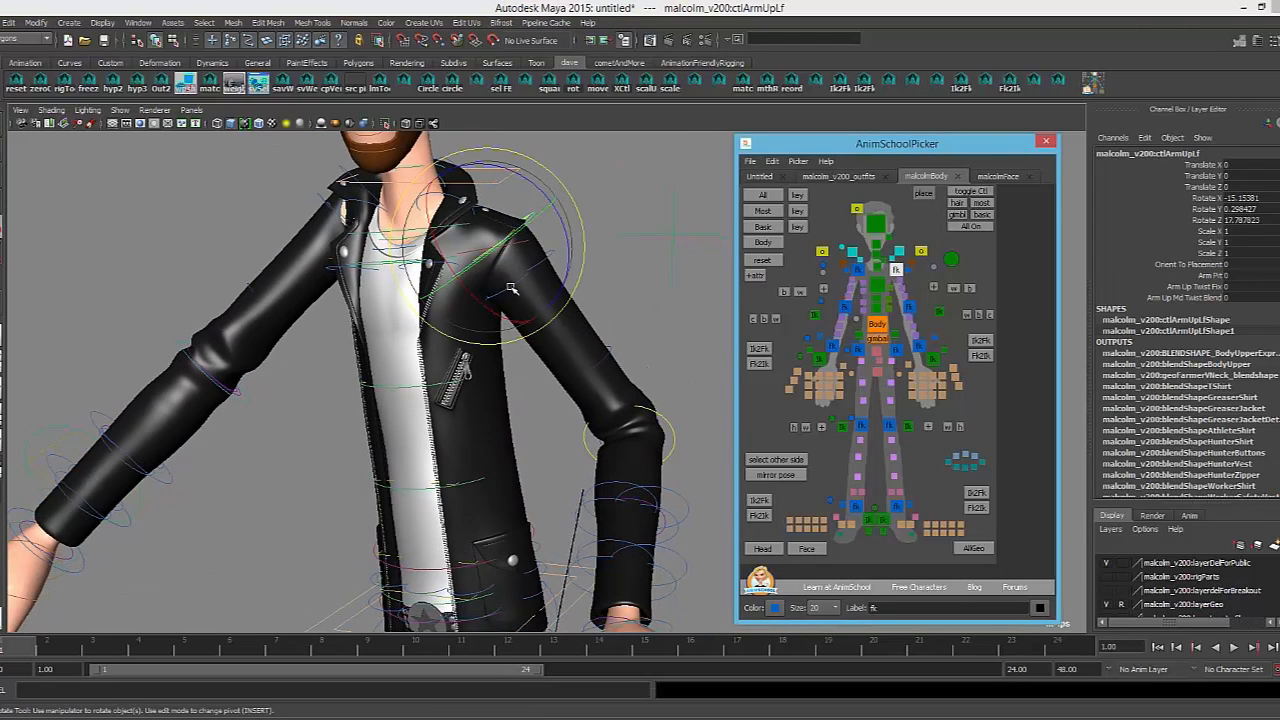
mouse_move(511, 288)
left_mouse_down()
mouse_move(510, 257)
mouse_move(543, 280)
mouse_move(526, 286)
left_mouse_up()
Try the left upper arm's direct controls, scaling the middle one uniformly to about 1.4
left_click(900, 287)
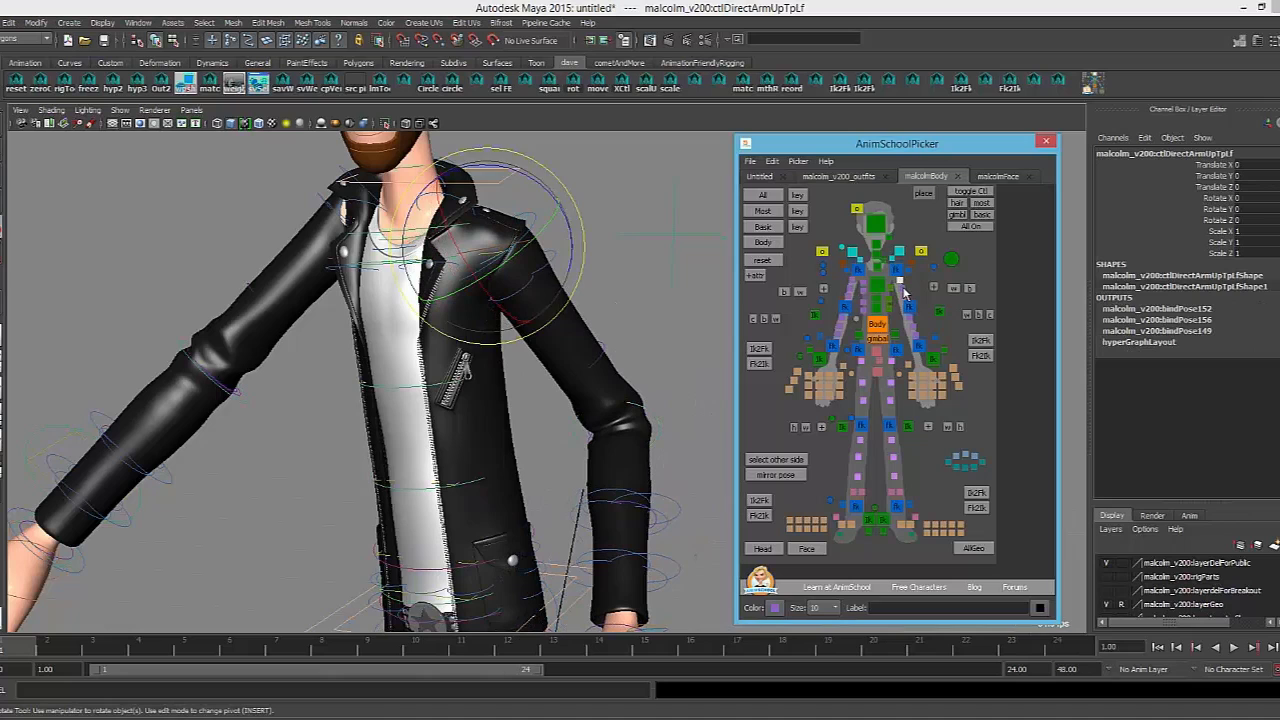
key("ctrl+z")
key("r")
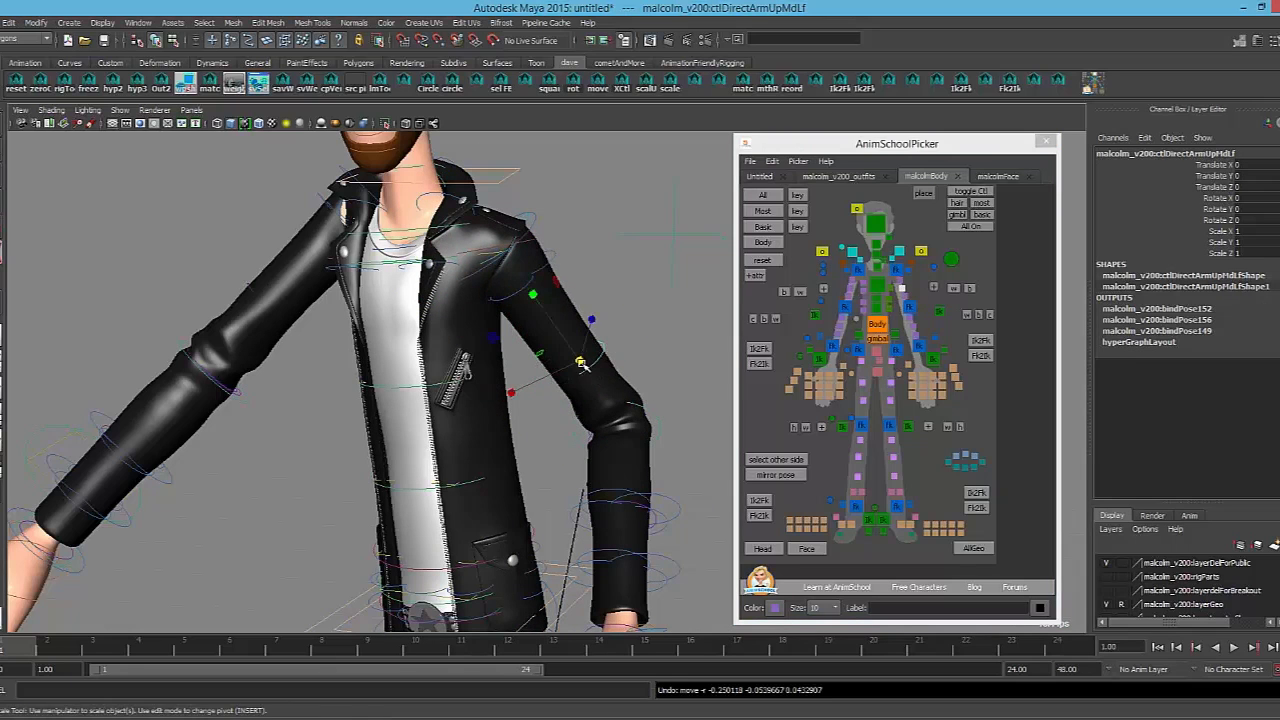
middle_click_drag(624, 354, 628, 353)
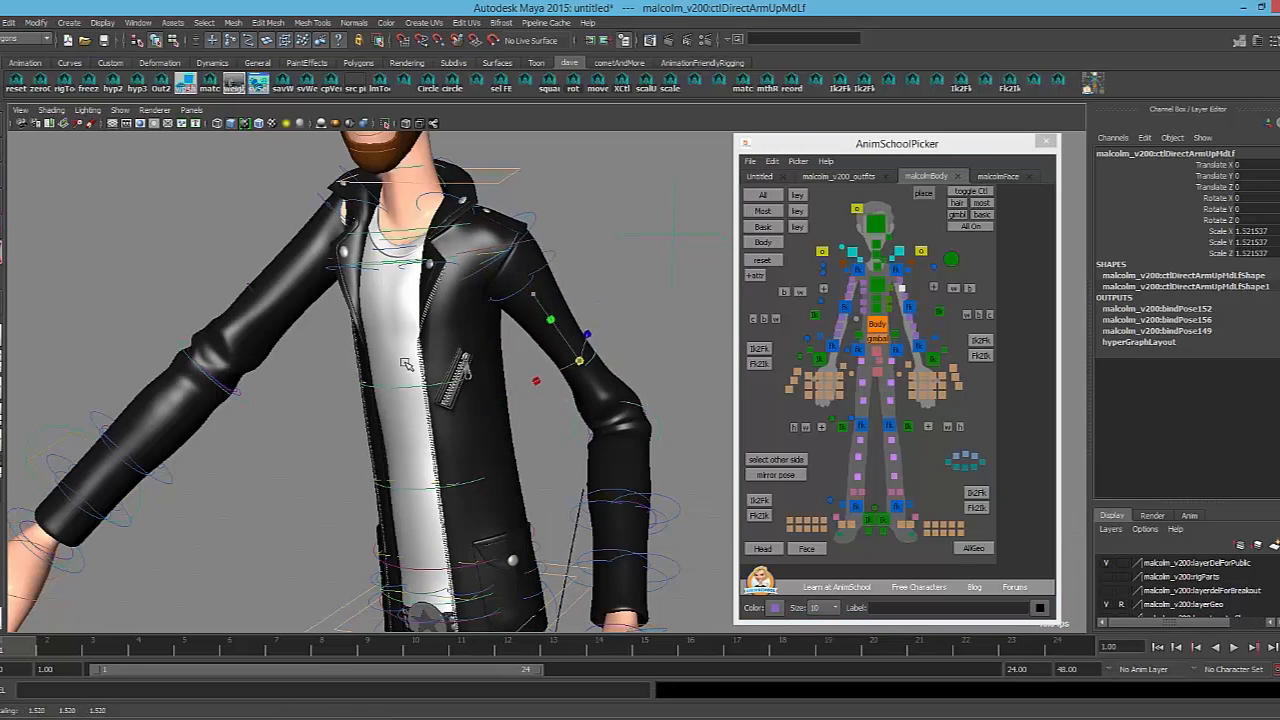
key("ctrl+z")
mouse_move(609, 386)
left_mouse_down("alt")
mouse_move(643, 377)
mouse_move(611, 352)
mouse_move(609, 381)
left_mouse_up("alt")
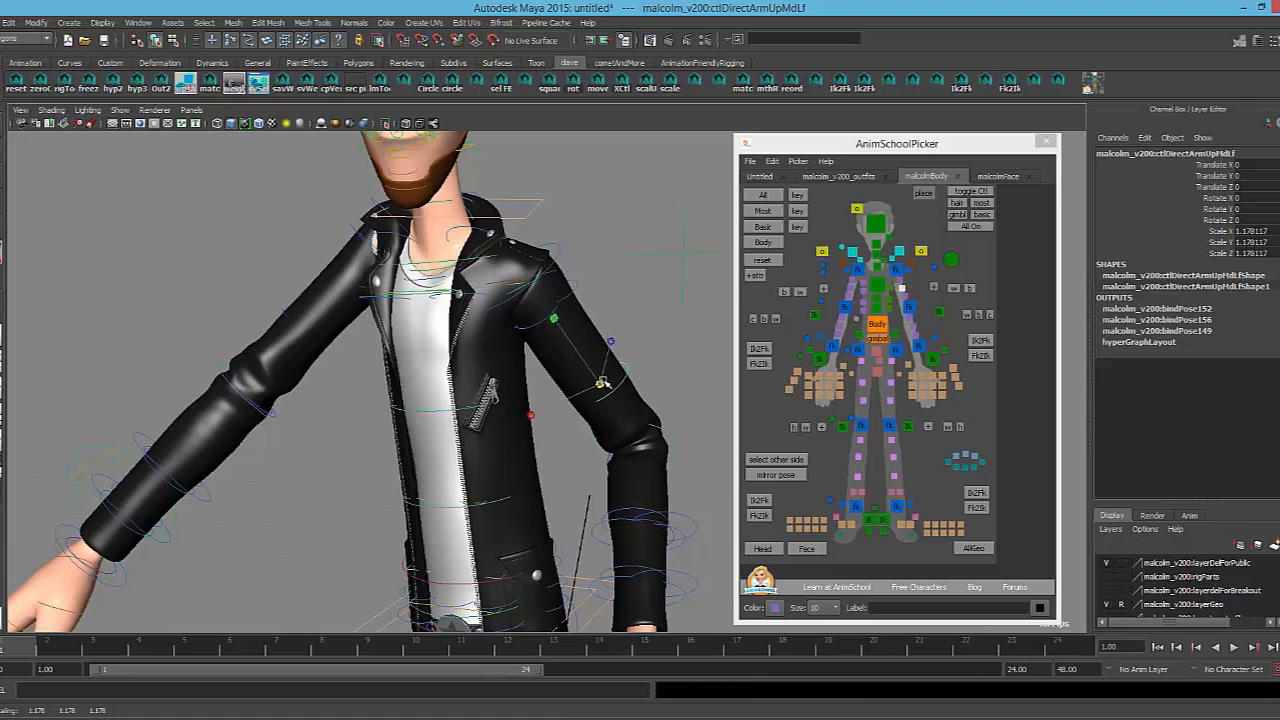
left_click_drag(693, 366, 658, 381, "alt")
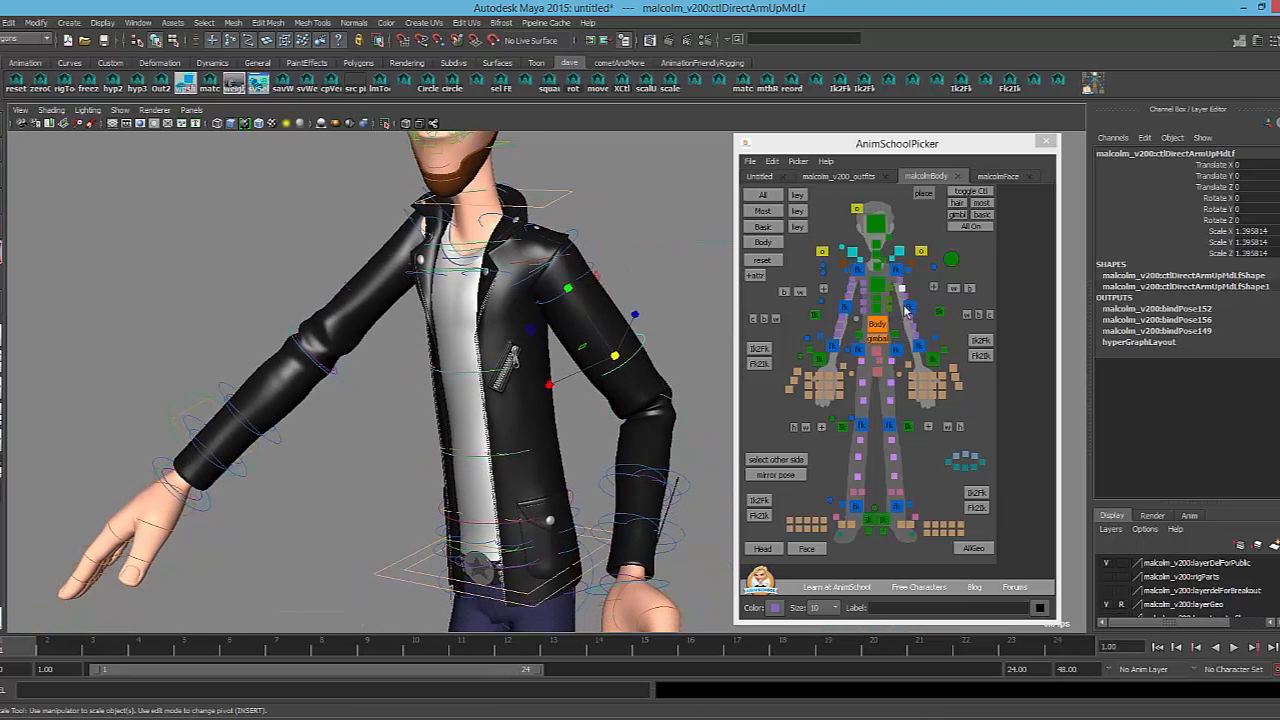
Select two direct controls of the left upper arm and try uniform scaling, then scale them in Z to about 1.42
left_click(905, 296)
left_click(900, 282, "shift")
mouse_move(538, 260)
left_mouse_down()
mouse_move(697, 260)
mouse_move(538, 261)
left_mouse_up()
key("ctrl+z")
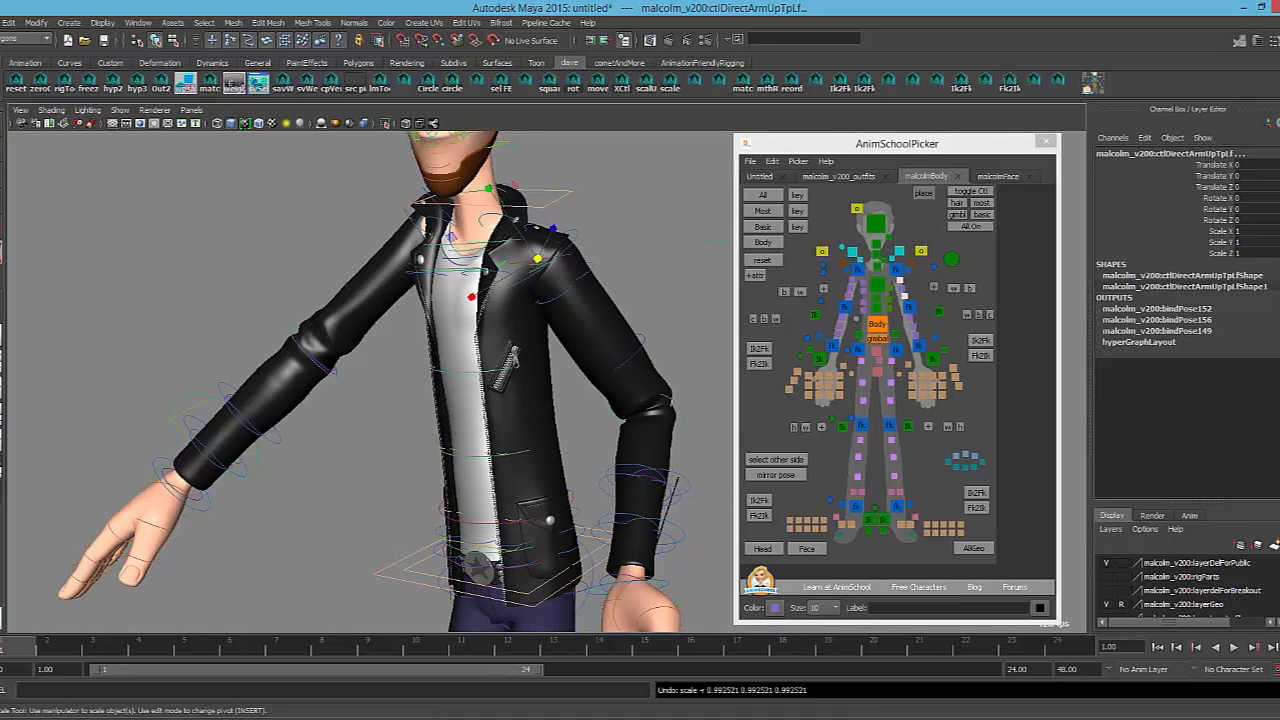
left_click(1199, 232)
left_click(1200, 255, "ctrl")
middle_click_drag(470, 347, 643, 345)
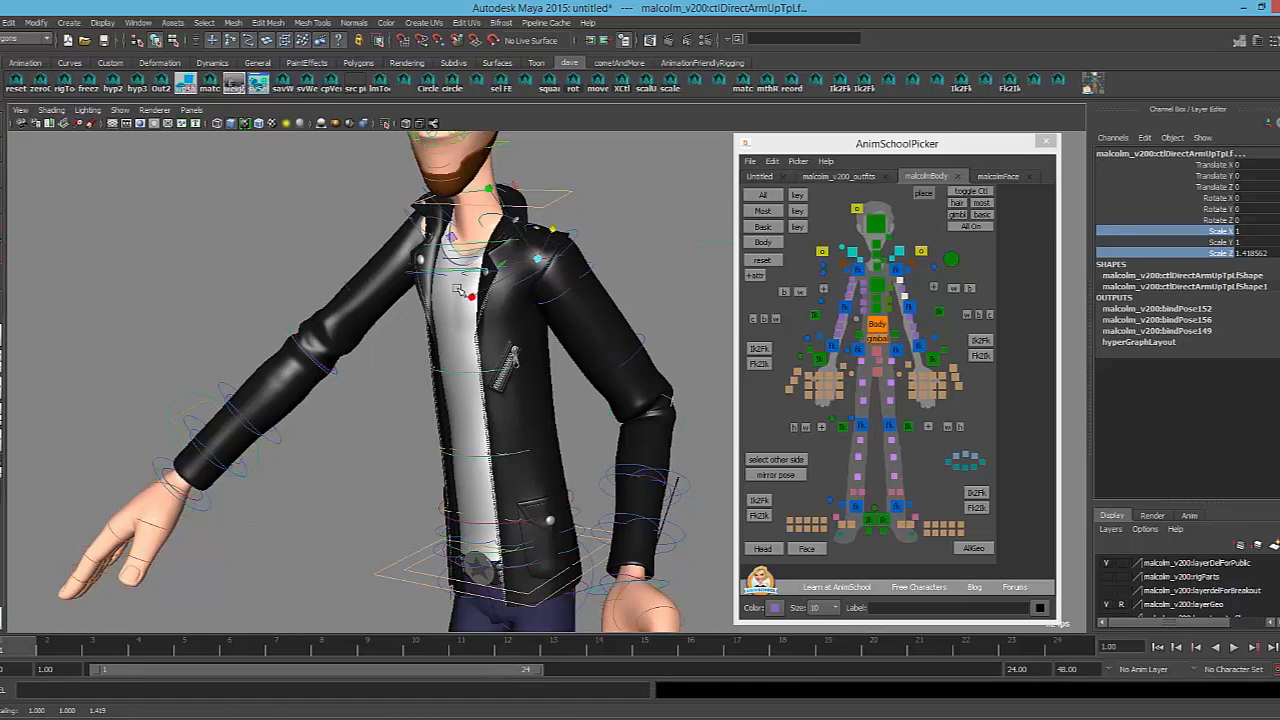
middle_click_drag(470, 297, 473, 299)
right_click_drag(639, 371, 570, 348, "alt")
Undo the scaling and selection changes made on the left upper arm's direct controls
key("ctrl+z")
key("ctrl+z")
key("ctrl+z")
key("ctrl+z")
key("ctrl+z")
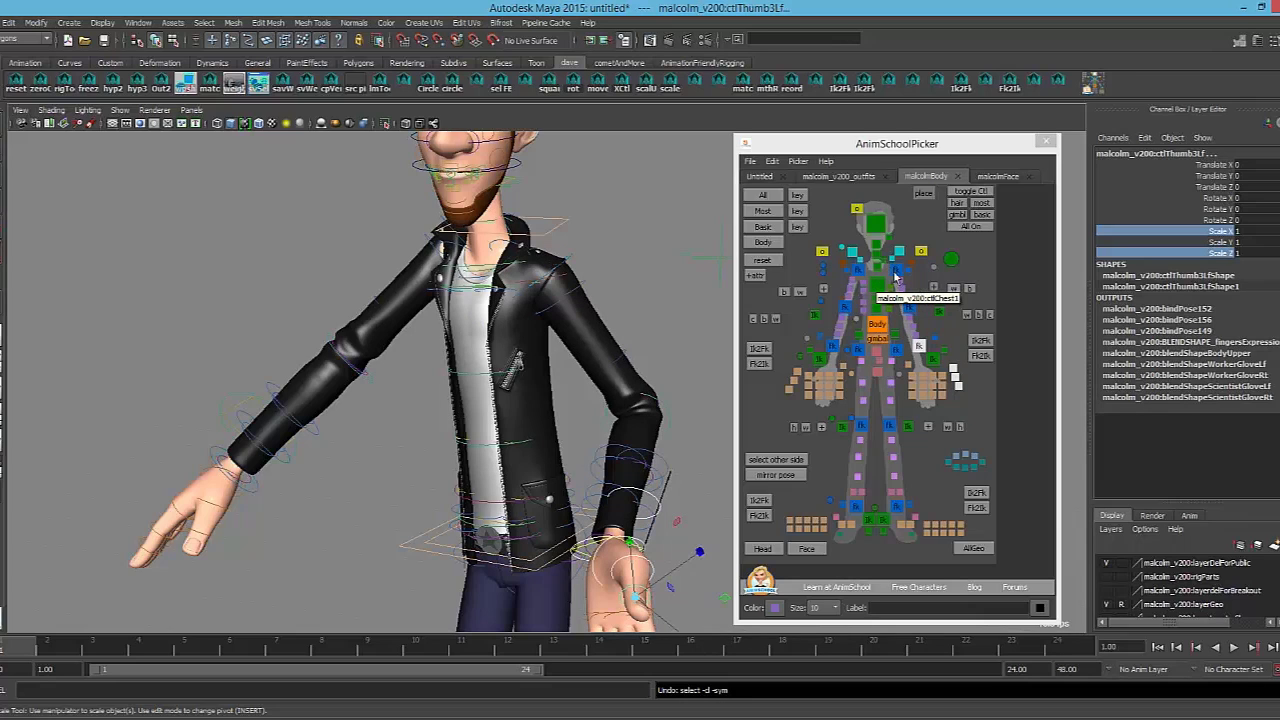
Test the group-selection buttons of the left and right arms, reselect the left arm's set, and clear the selection
left_click(934, 289)
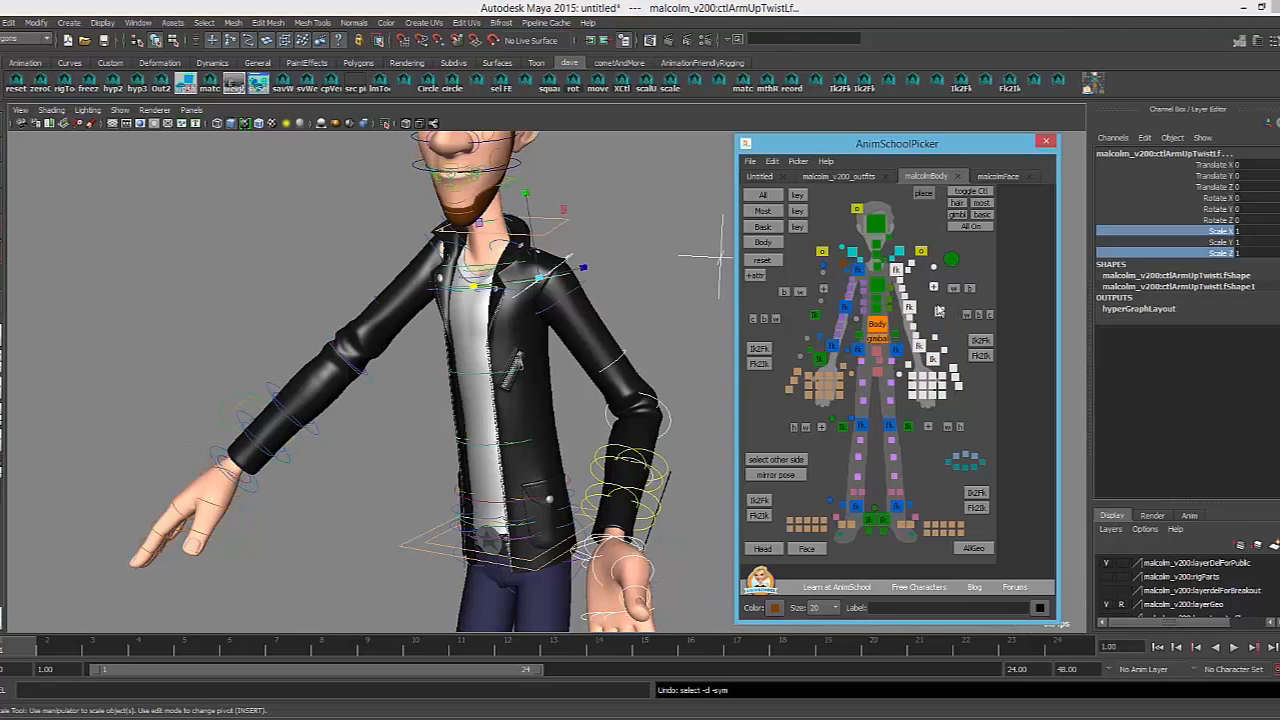
left_click(822, 291)
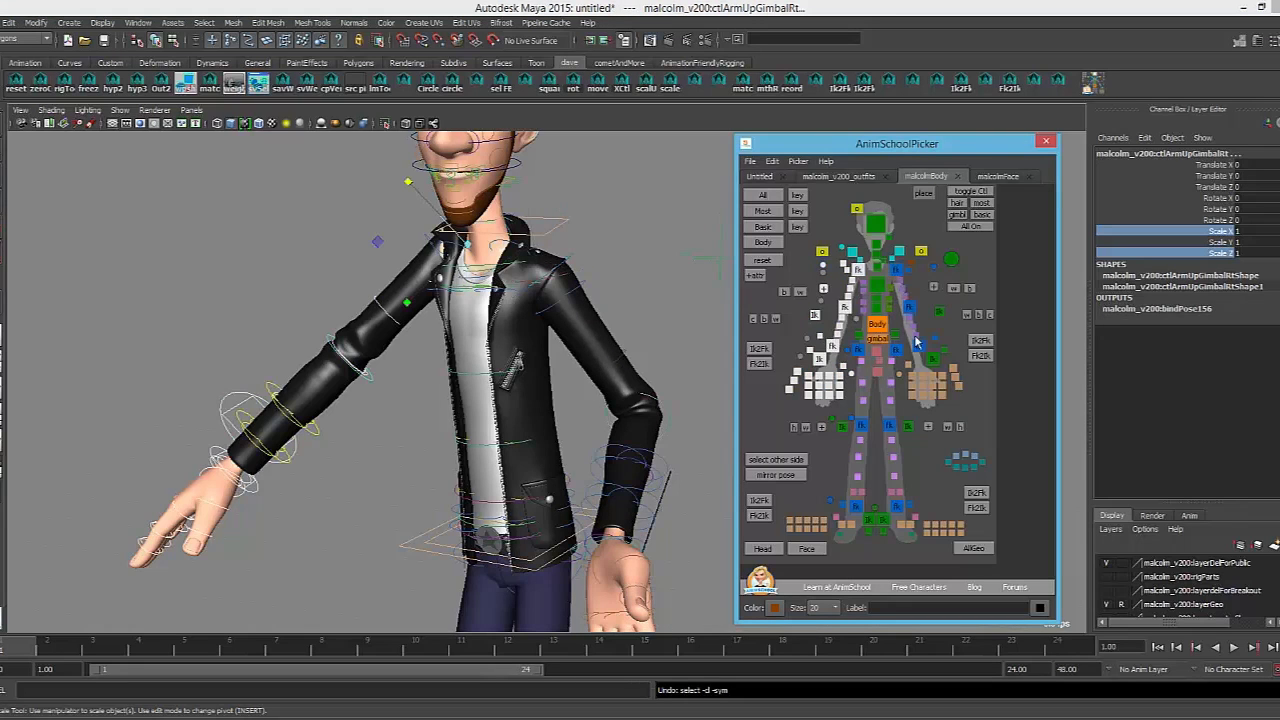
left_click(934, 289)
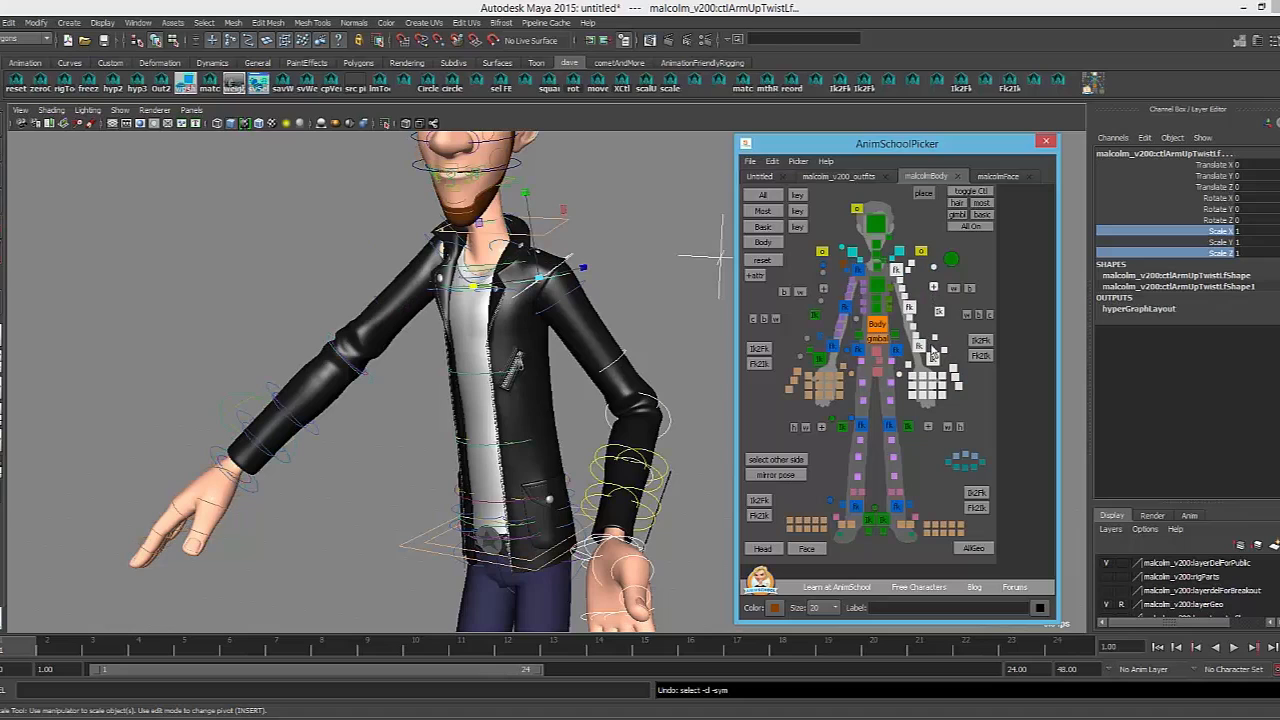
left_click_drag(693, 317, 546, 381, "alt")
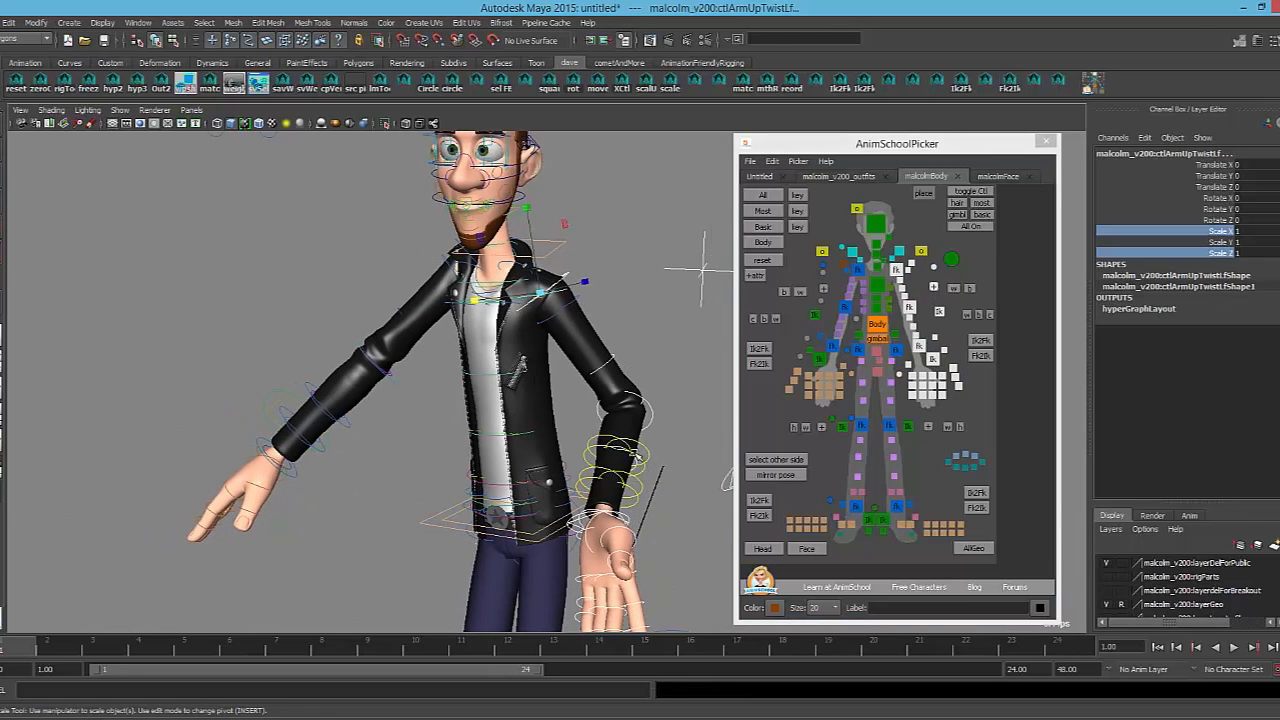
left_click(953, 402)
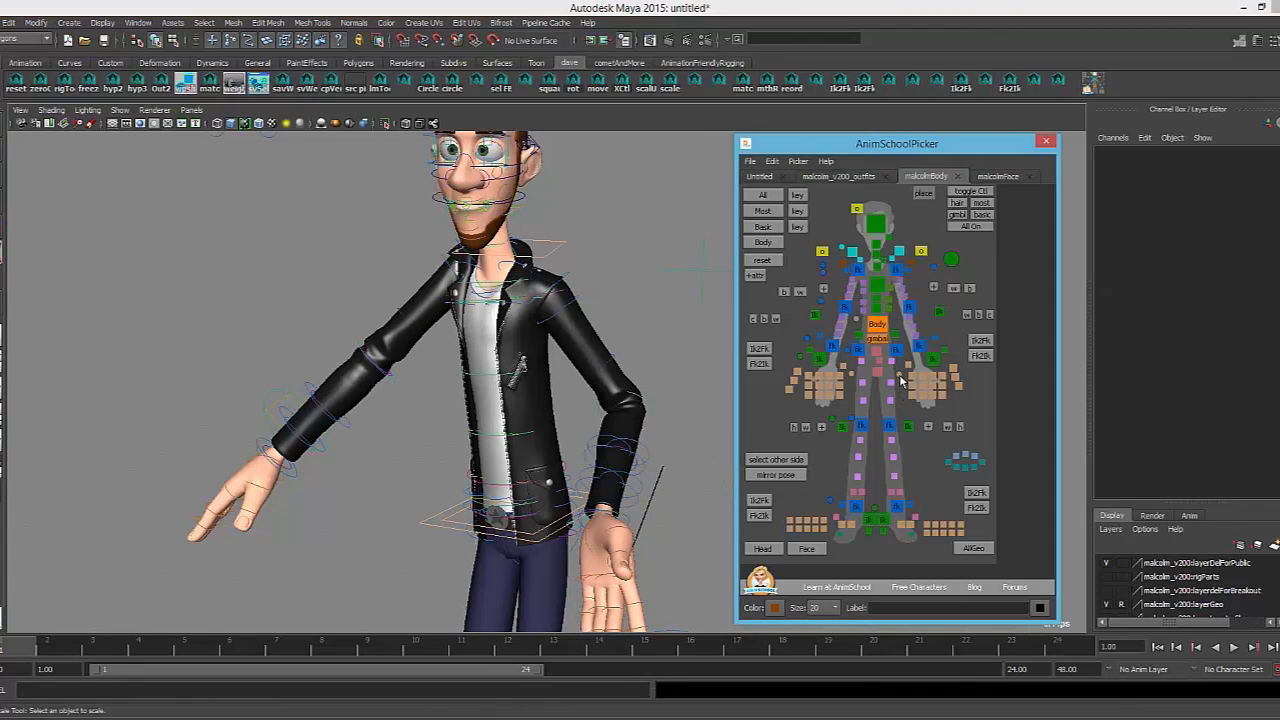
Select the left finger controls as a group, switch to the ctlHandD1Lf palm control, and try rotating it
left_click_drag(901, 380, 954, 373)
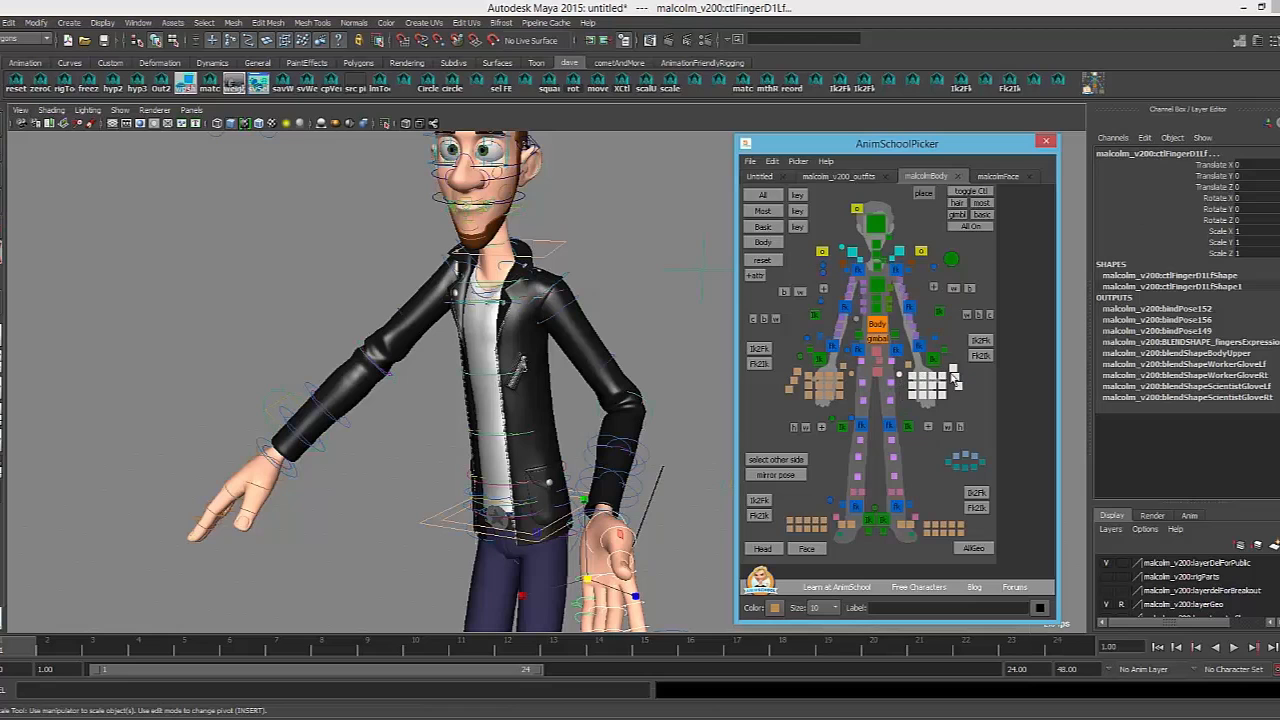
left_click(910, 368)
middle_click_drag(650, 495, 648, 414, "alt")
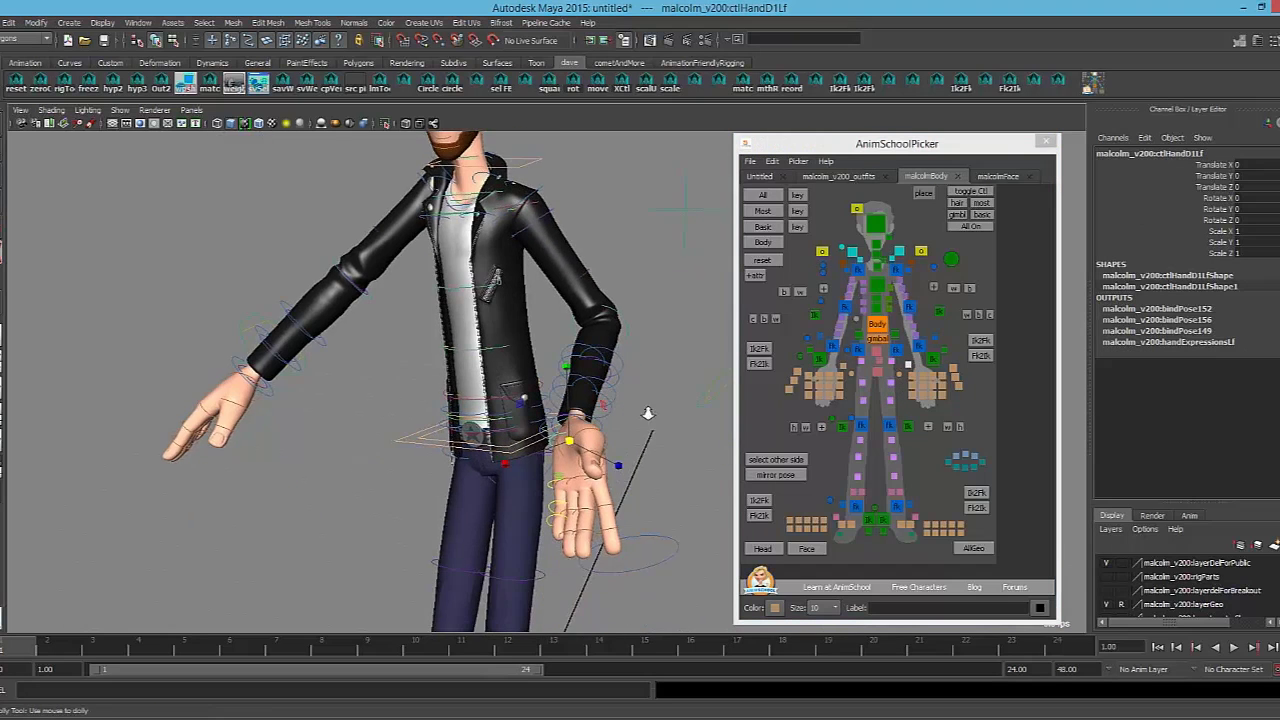
right_click_drag(648, 414, 637, 548, "alt")
middle_click_drag(637, 548, 585, 442, "alt")
right_click_drag(585, 442, 577, 462, "alt")
key("e")
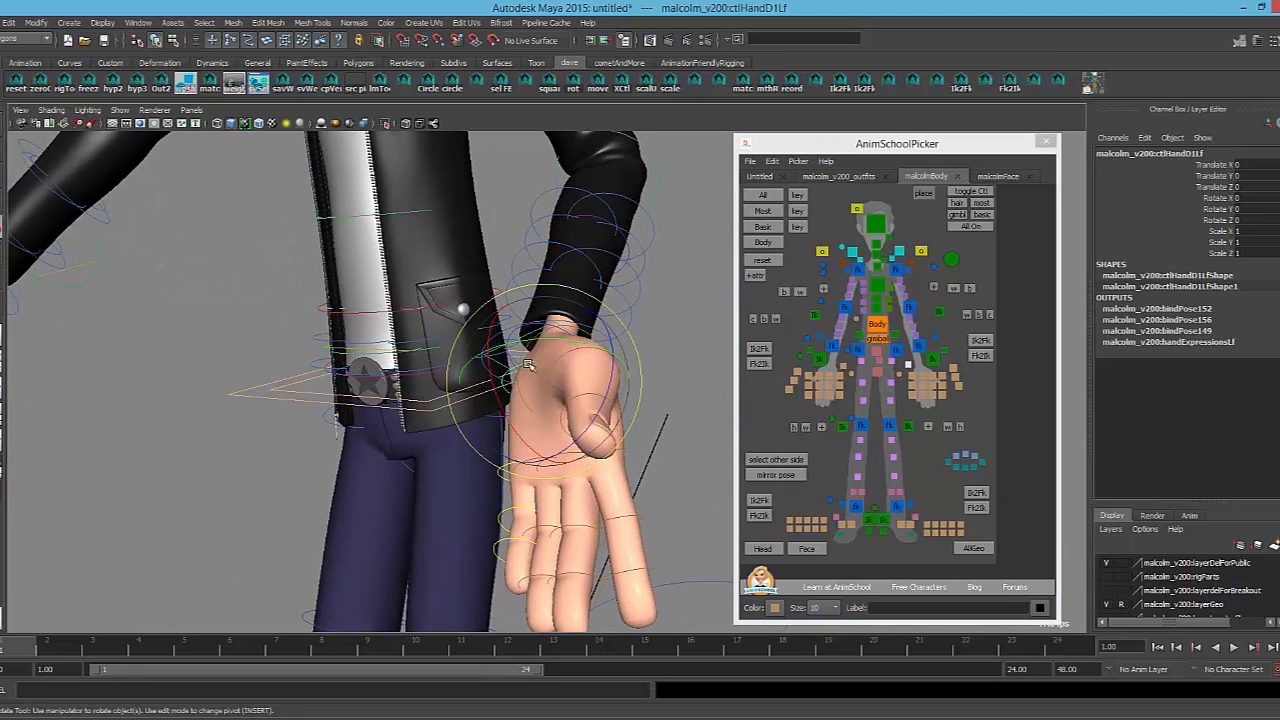
left_click_drag(528, 365, 564, 386)
key("ctrl+z")
Rotate the left ctlHandD1Lf control to about 6.3, 39.4 and 10 degrees in X, Y and Z, cupping the palm
middle_click_drag(578, 400, 566, 340, "alt")
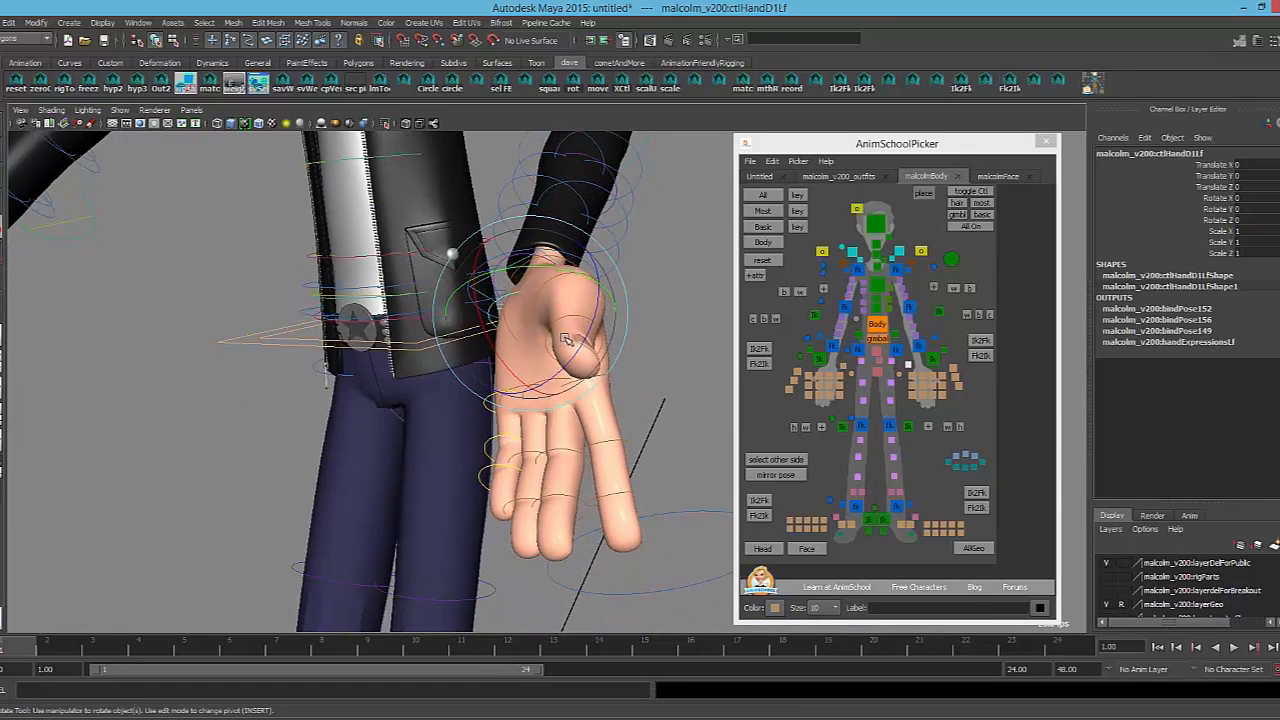
left_click_drag(492, 338, 505, 378)
left_click_drag(508, 378, 590, 265, "alt")
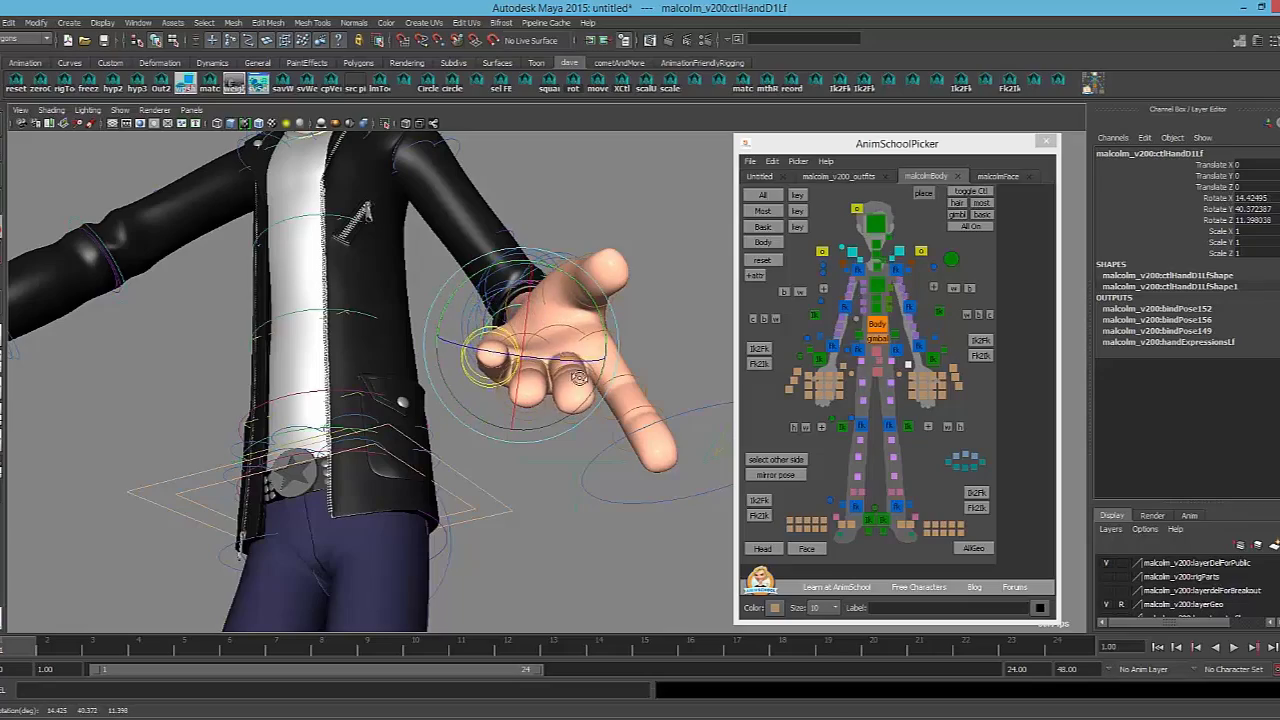
left_click_drag(578, 377, 916, 353, "alt")
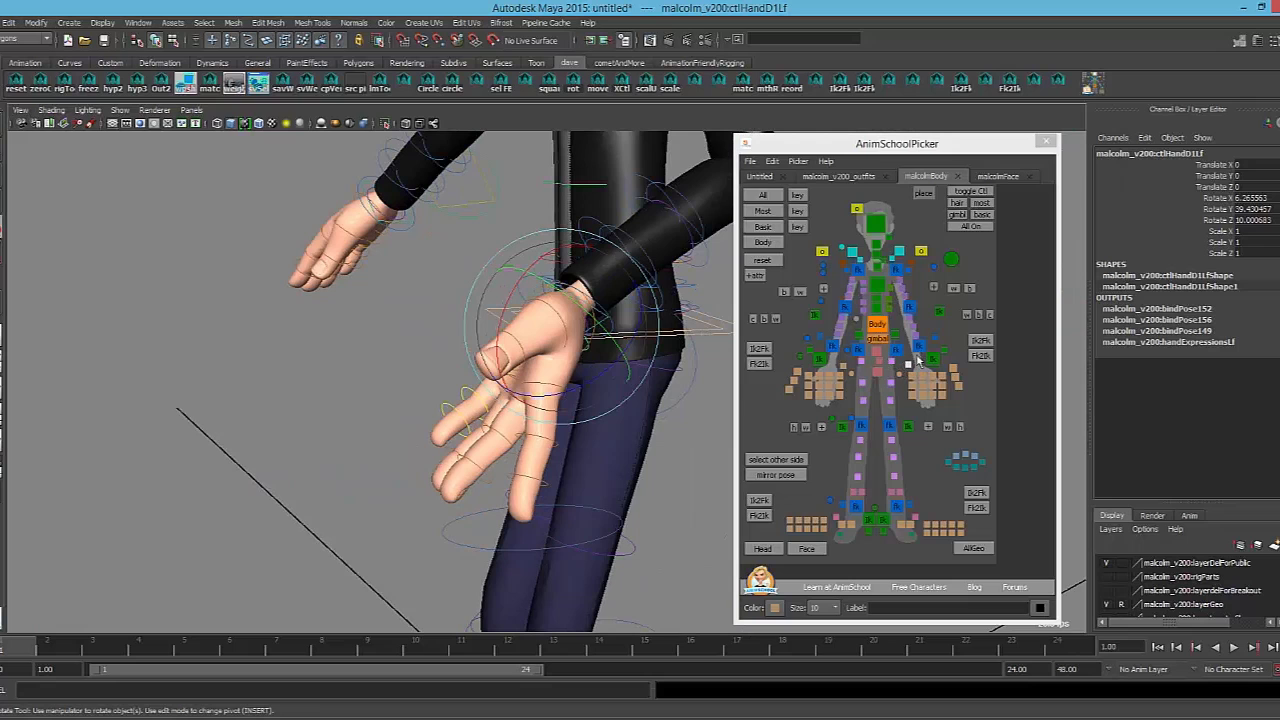
Select the left hand's FK control, switch to its gimbal control, and try rotating the hand
left_click(932, 360)
left_click(918, 347)
left_click_drag(420, 432, 510, 345, "alt")
left_click(934, 340)
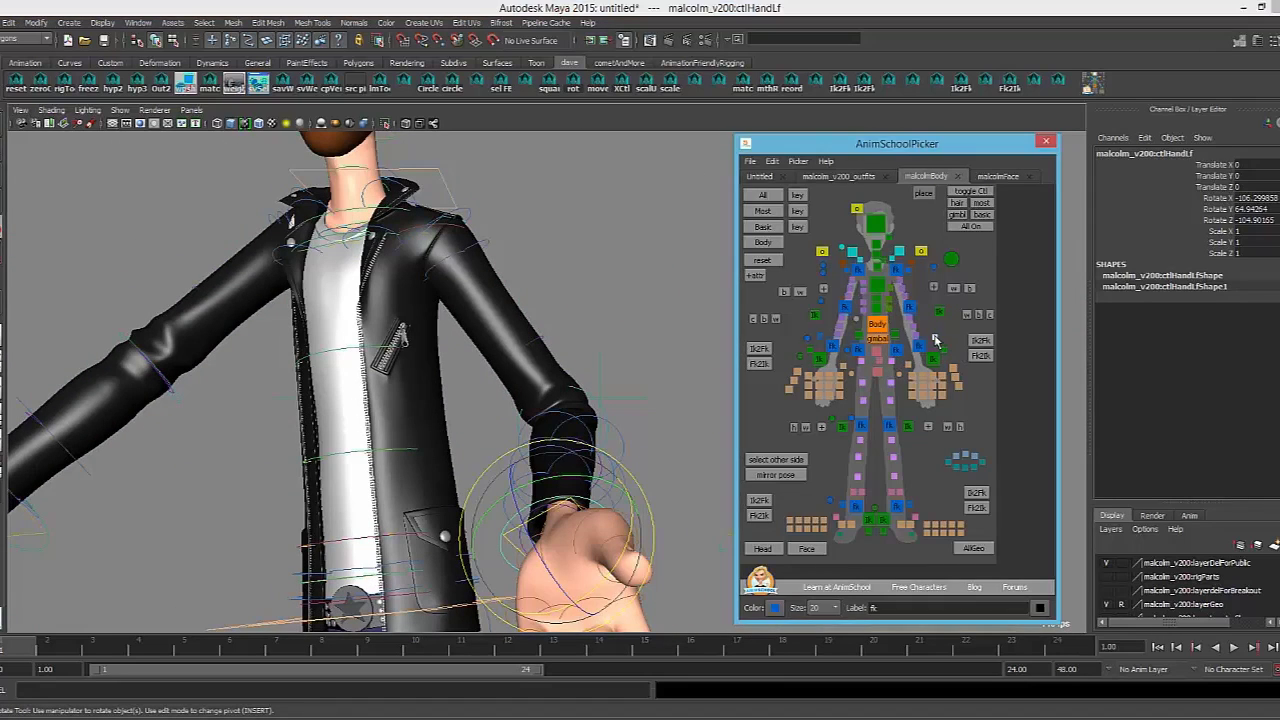
left_click_drag(631, 503, 522, 490)
key("ctrl+z")
Switch from the left hand's FK control back to its gimbal control, try an X rotation, and undo it
left_click(917, 347)
key("ctrl+z")
left_click(935, 340)
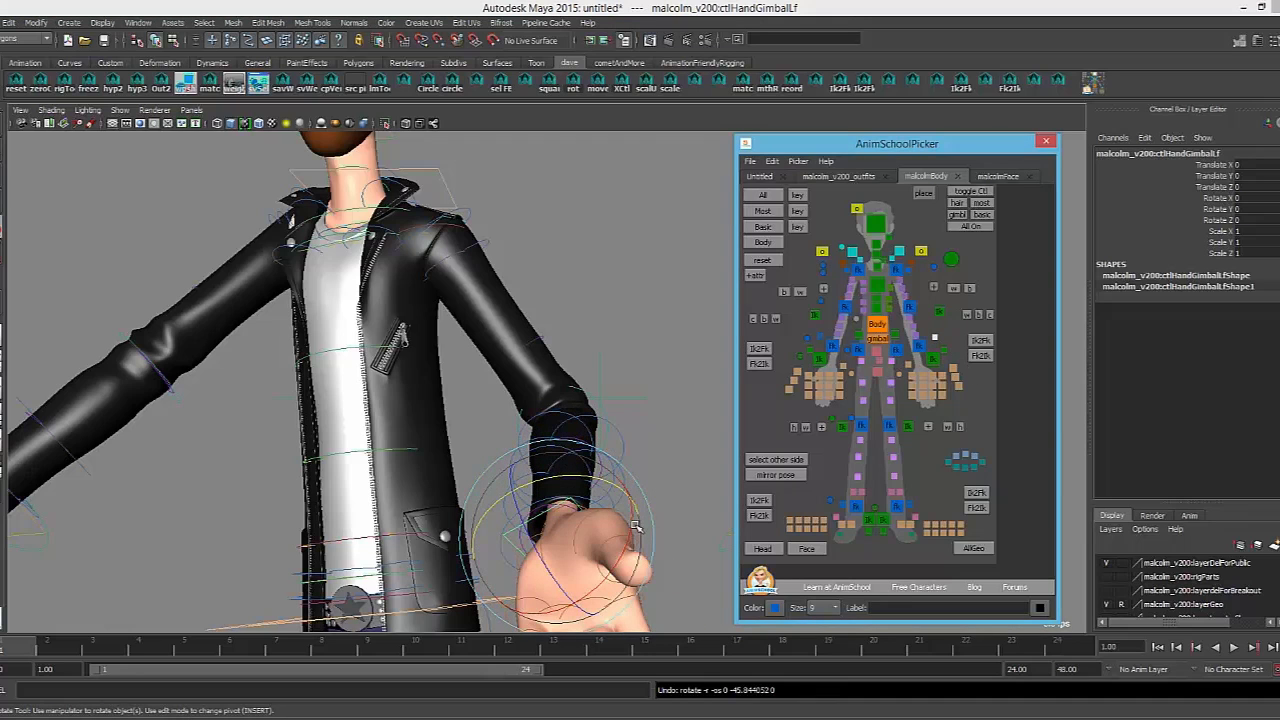
mouse_move(627, 527)
left_mouse_down()
mouse_move(604, 455)
mouse_move(624, 545)
left_mouse_up()
key("ctrl+z")
Select the left arm's IK control, switch to the upper arm's FK control, and try rotating the arm
left_click(934, 358)
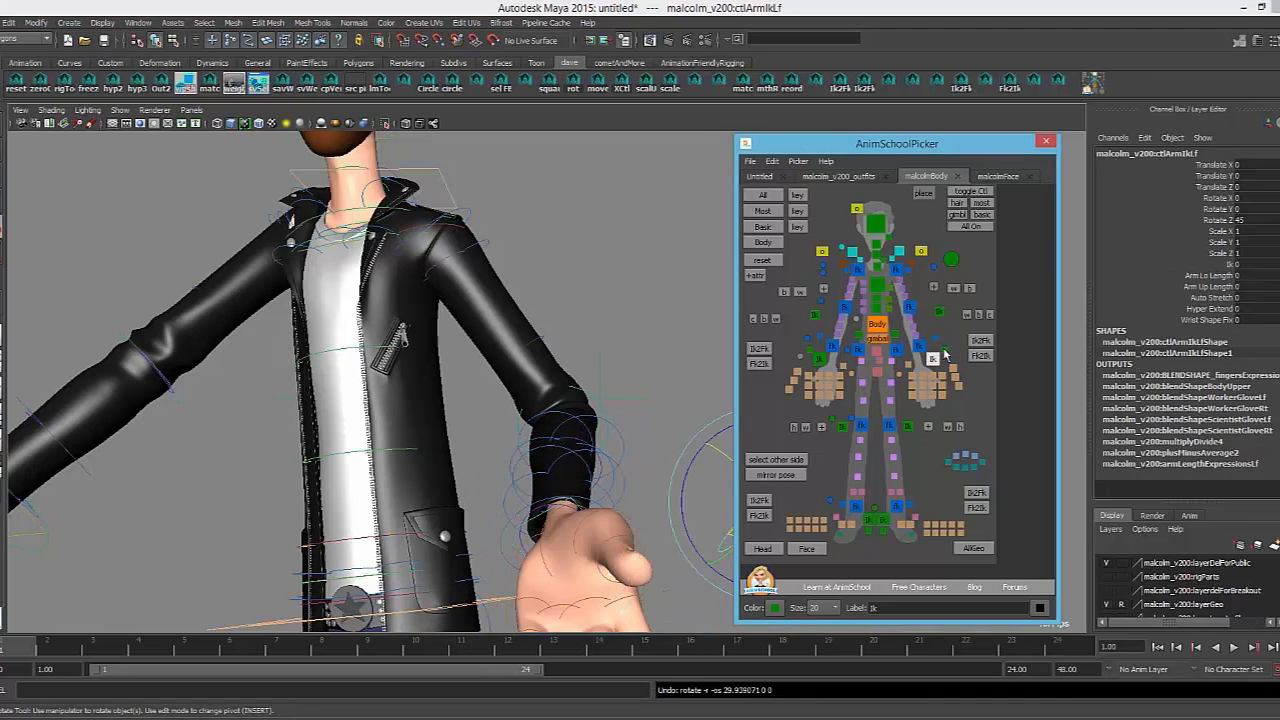
left_click(896, 270)
right_click_drag(510, 436, 425, 441, "alt")
middle_click_drag(425, 441, 447, 486, "alt")
left_click_drag(461, 456, 509, 486, "alt")
right_click_drag(509, 486, 625, 455, "alt")
mouse_move(586, 396)
left_mouse_down()
mouse_move(533, 385)
mouse_move(584, 314)
mouse_move(540, 405)
mouse_move(500, 385)
mouse_move(573, 380)
left_mouse_up()
key("ctrl+z")
Rotate the left upper arm's gimbal control to about 4.5, 0.5 and -6.3 degrees, then clear the selection
left_click(906, 273)
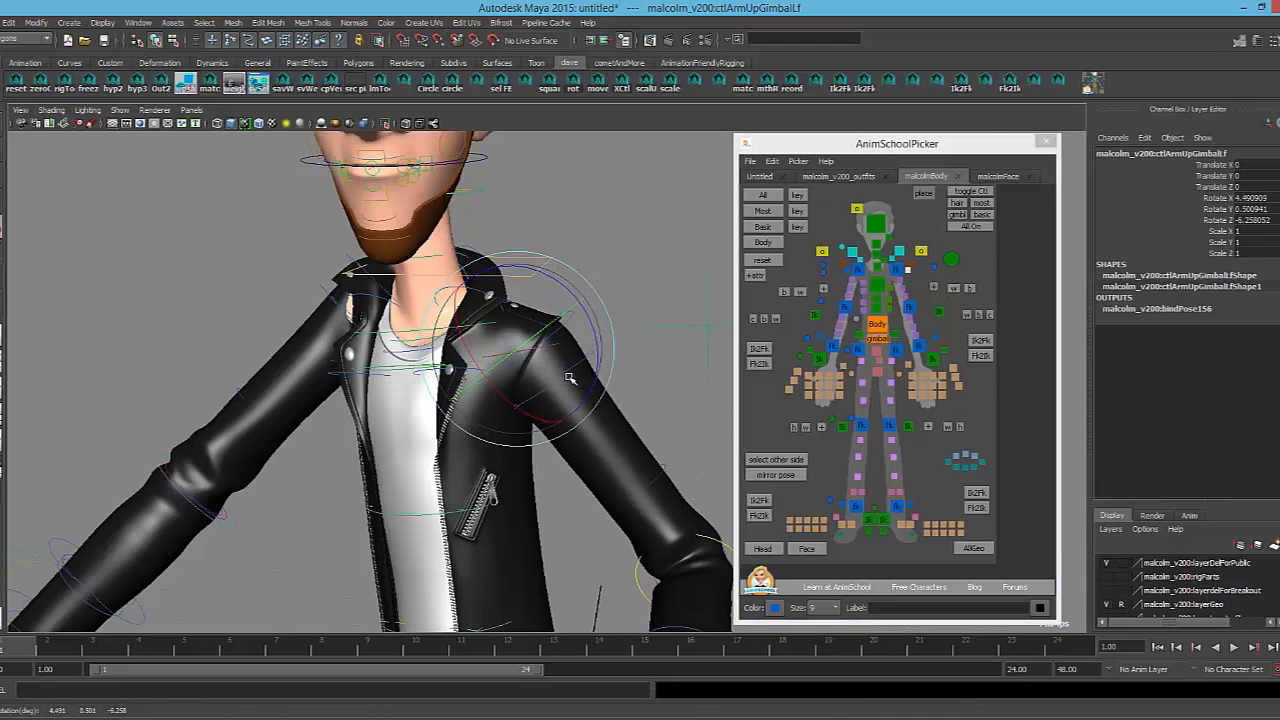
left_click(629, 386)
right_click_drag(629, 386, 606, 383, "alt")
middle_click_drag(568, 543, 584, 465, "alt")
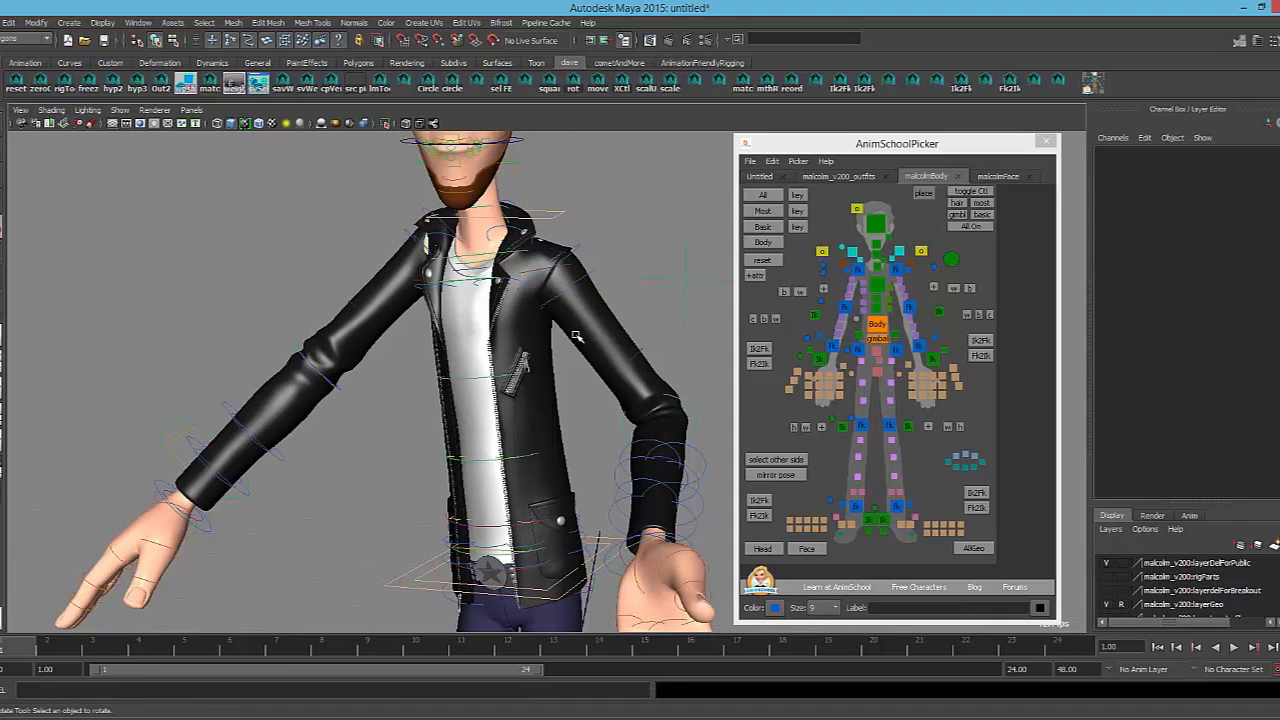
Select the left upper arm's FK control, switch to the body control, and rotate it to about -3.7, -6.9 and 1.3 degrees
right_click_drag(575, 337, 592, 343, "alt")
left_click(557, 393)
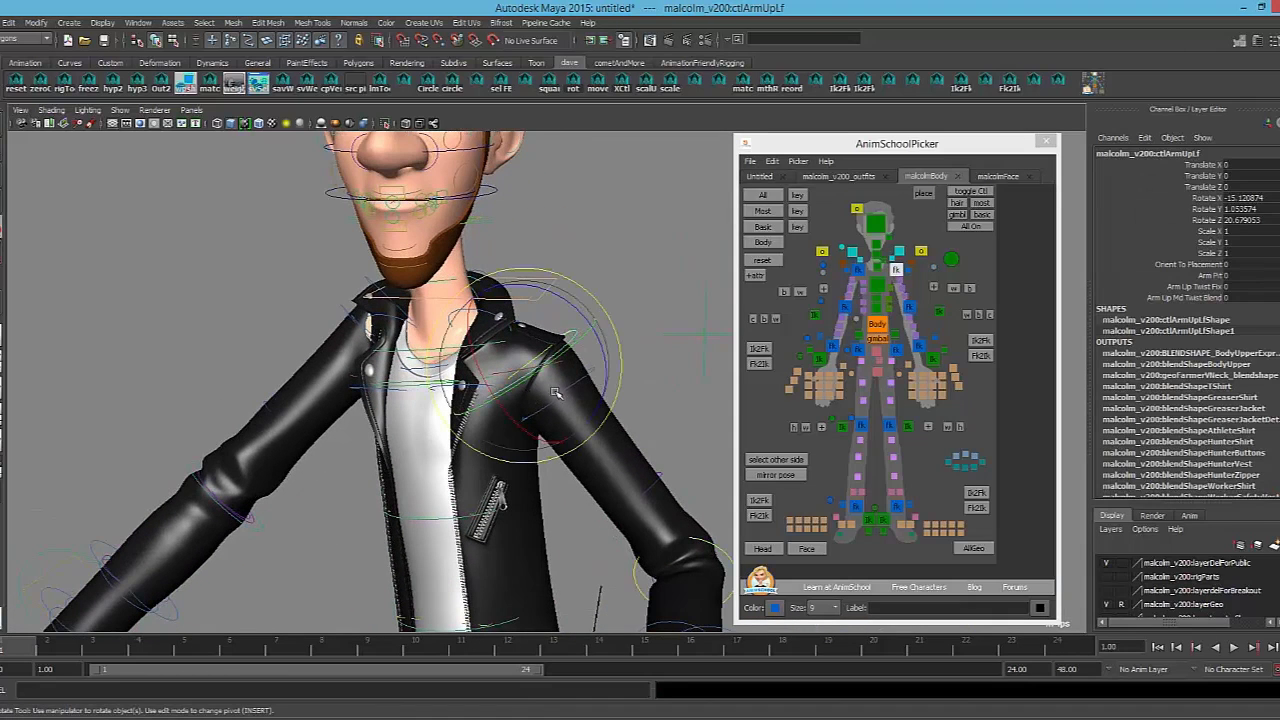
middle_click_drag(598, 481, 595, 348, "alt")
right_click_drag(419, 578, 368, 574, "alt")
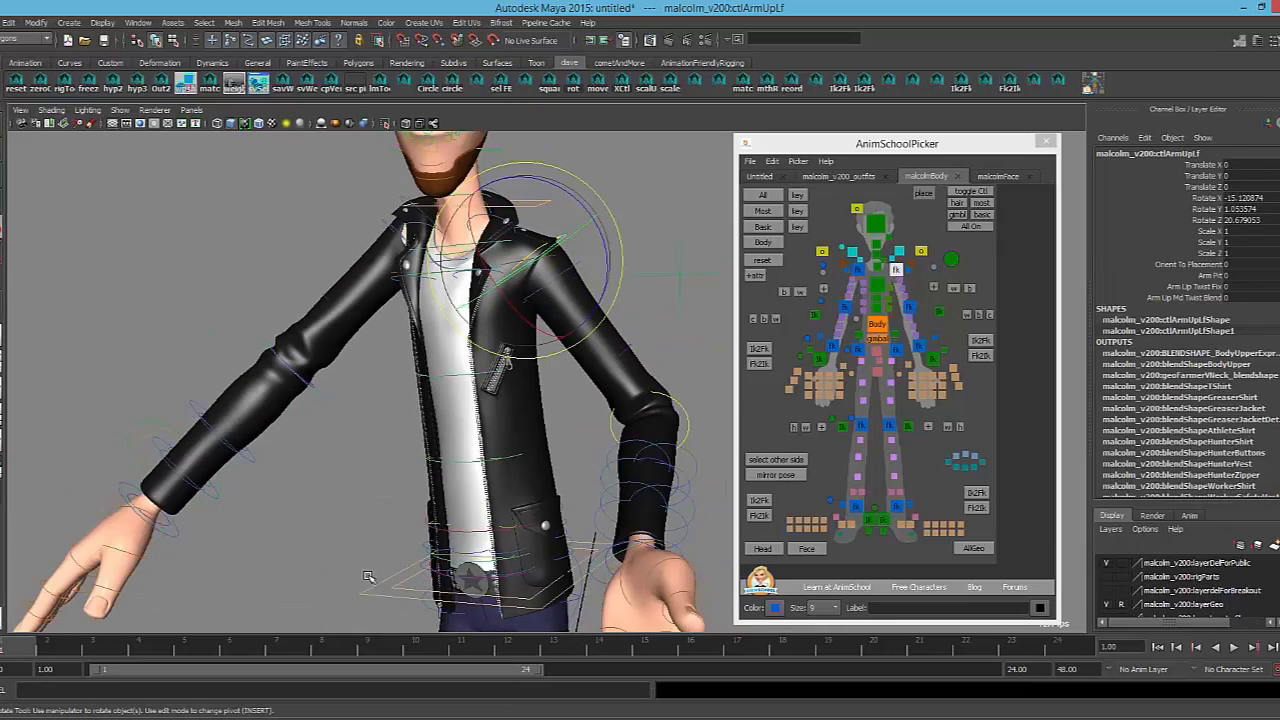
left_click(411, 580)
mouse_move(536, 577)
left_mouse_down()
mouse_move(456, 591)
mouse_move(546, 580)
mouse_move(506, 590)
mouse_move(530, 588)
left_mouse_up()
middle_click_drag(512, 326, 523, 383, "alt")
left_click_drag(530, 603, 547, 607)
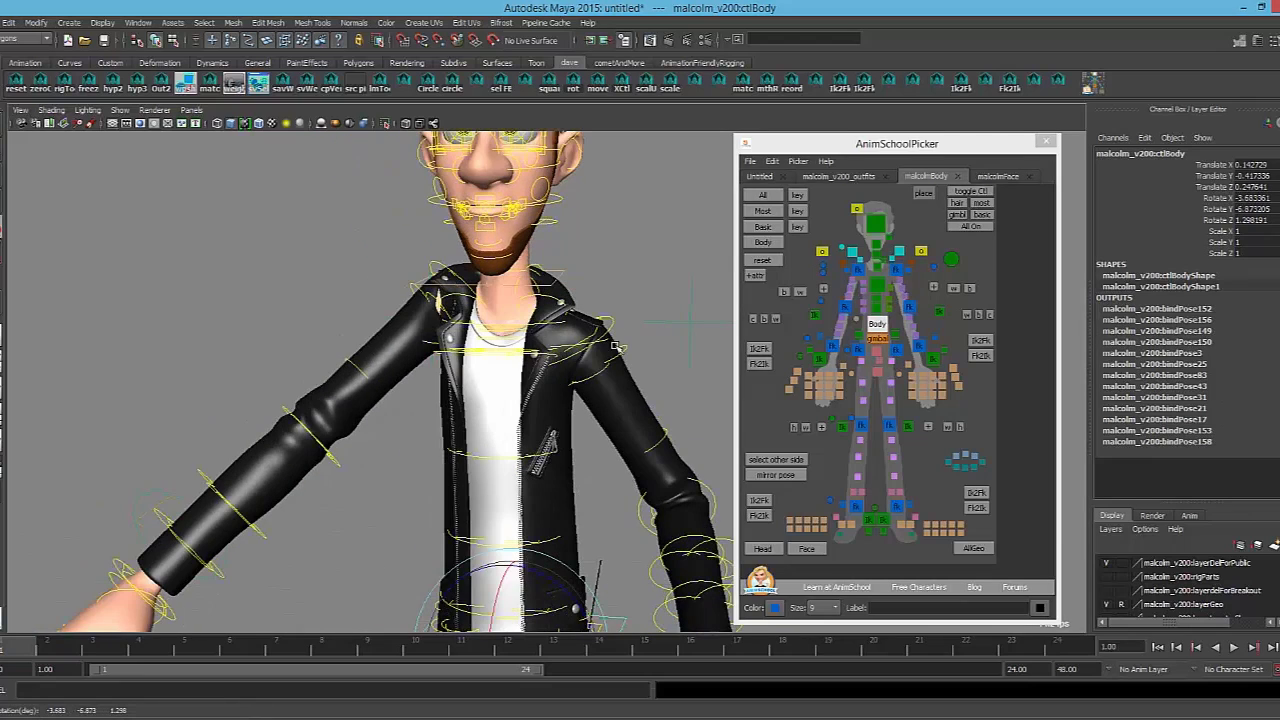
left_click_drag(663, 419, 615, 378, "alt")
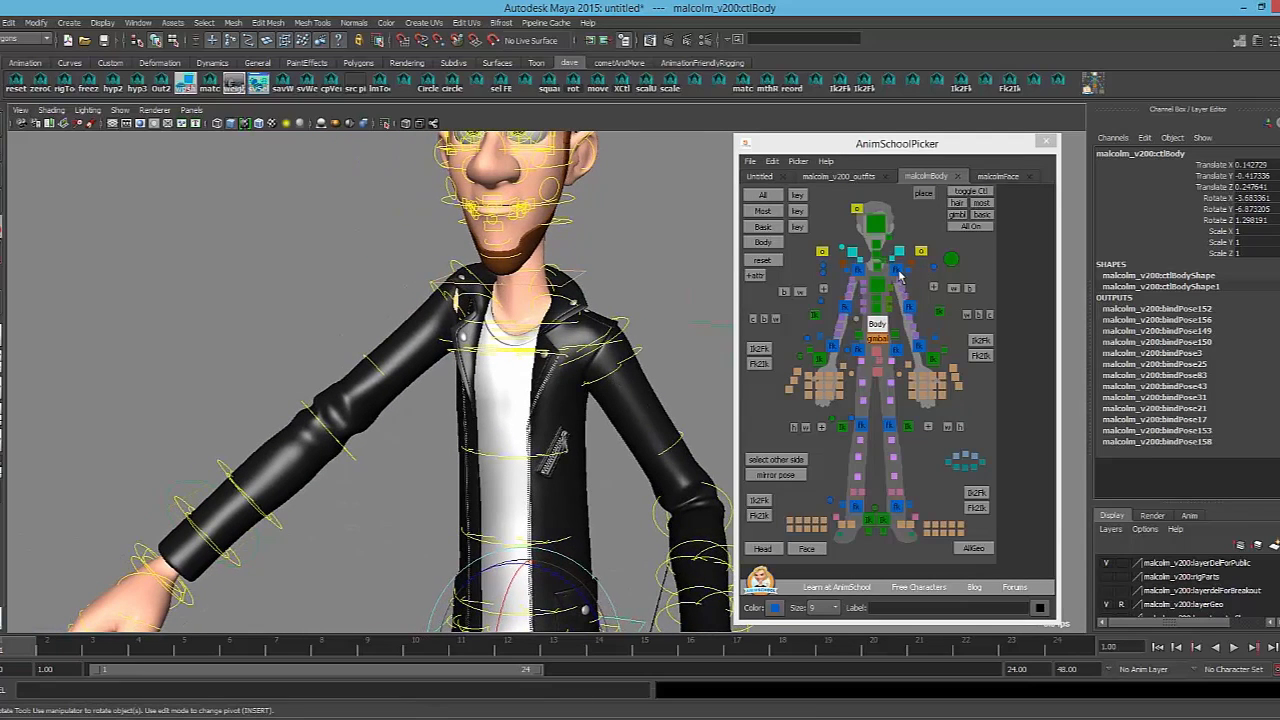
Set Orient To Placement to 1 on the left upper arm's FK control
left_click(897, 271)
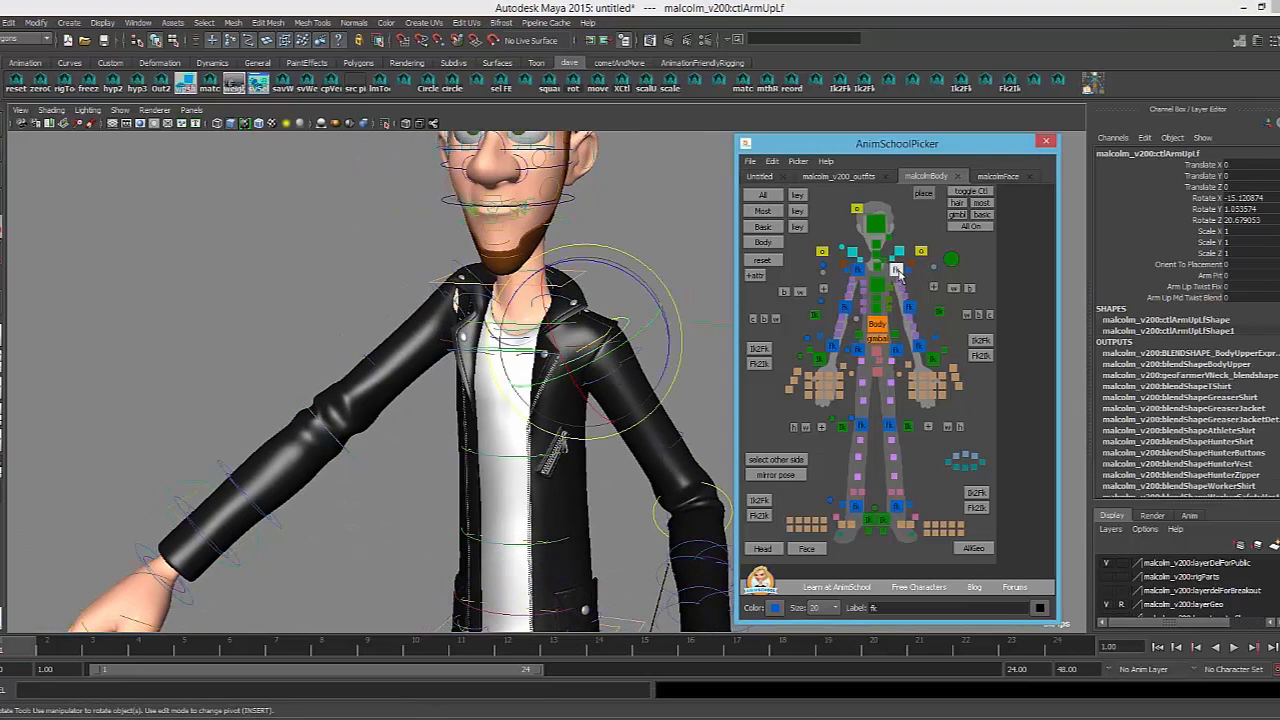
left_click(1190, 267)
middle_click_drag(655, 354, 733, 354)
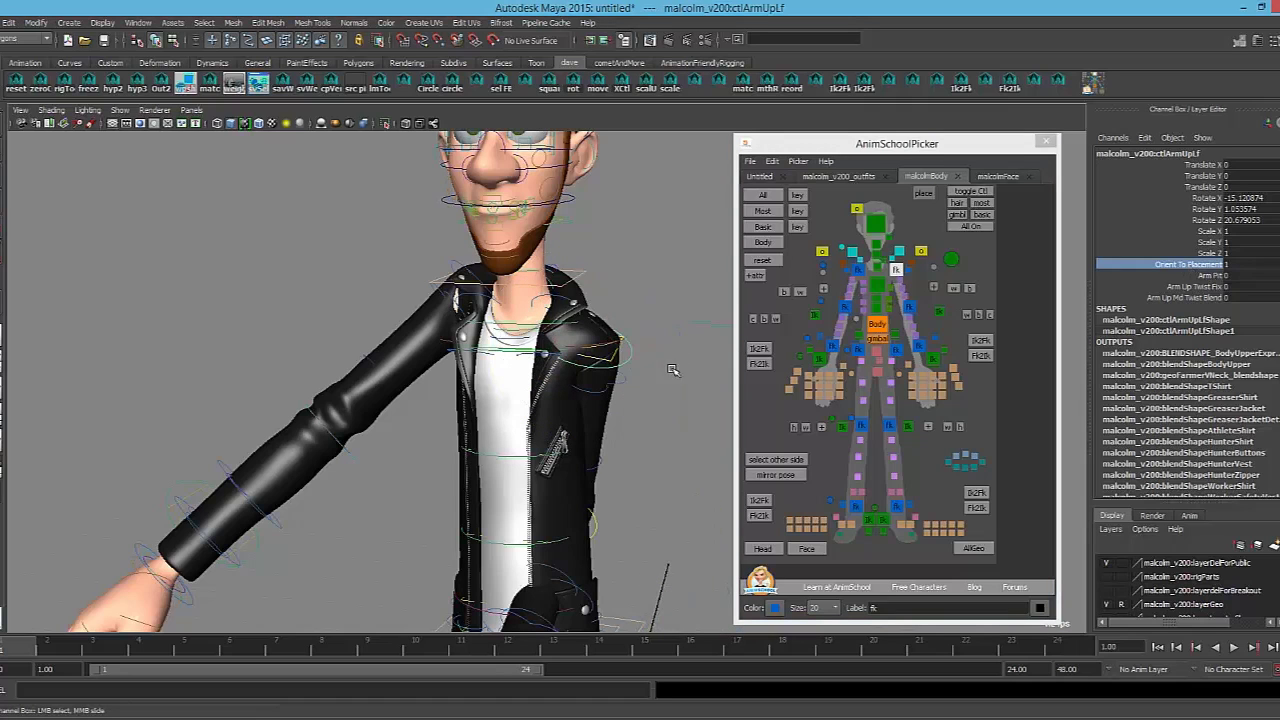
middle_click_drag(626, 410, 605, 335, "alt")
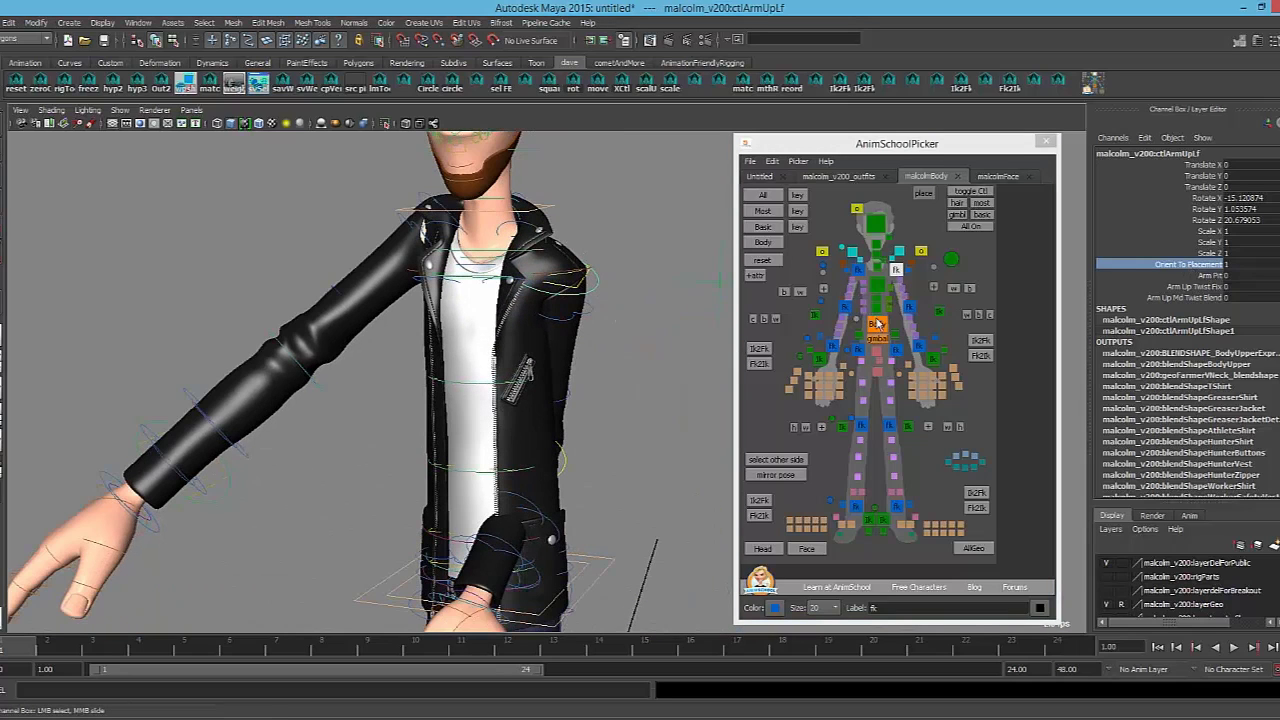
Try a body rotation and undo it, then rotate the left upper arm's FK control to about 3.7, -4.8 and -12 degrees
left_click(877, 324)
mouse_move(540, 565)
left_mouse_down()
mouse_move(380, 578)
mouse_move(520, 550)
left_mouse_up()
key("ctrl+z")
left_click(896, 270)
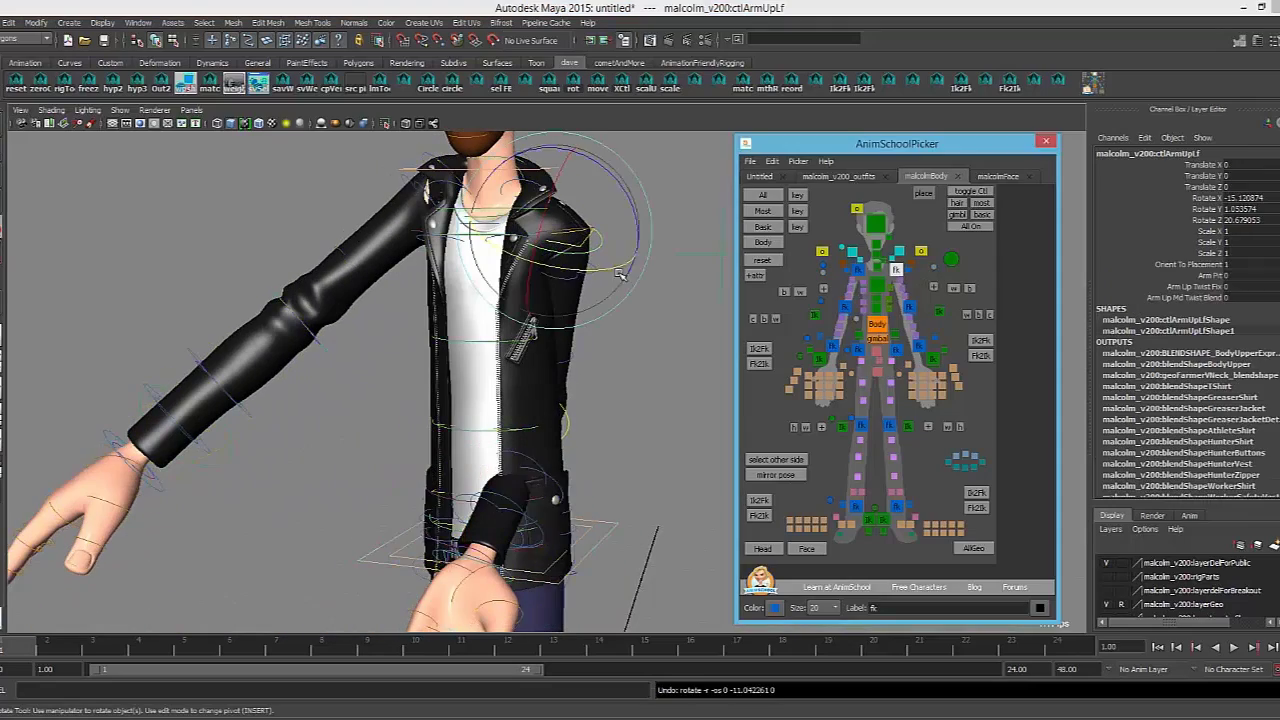
left_click_drag(589, 201, 591, 202)
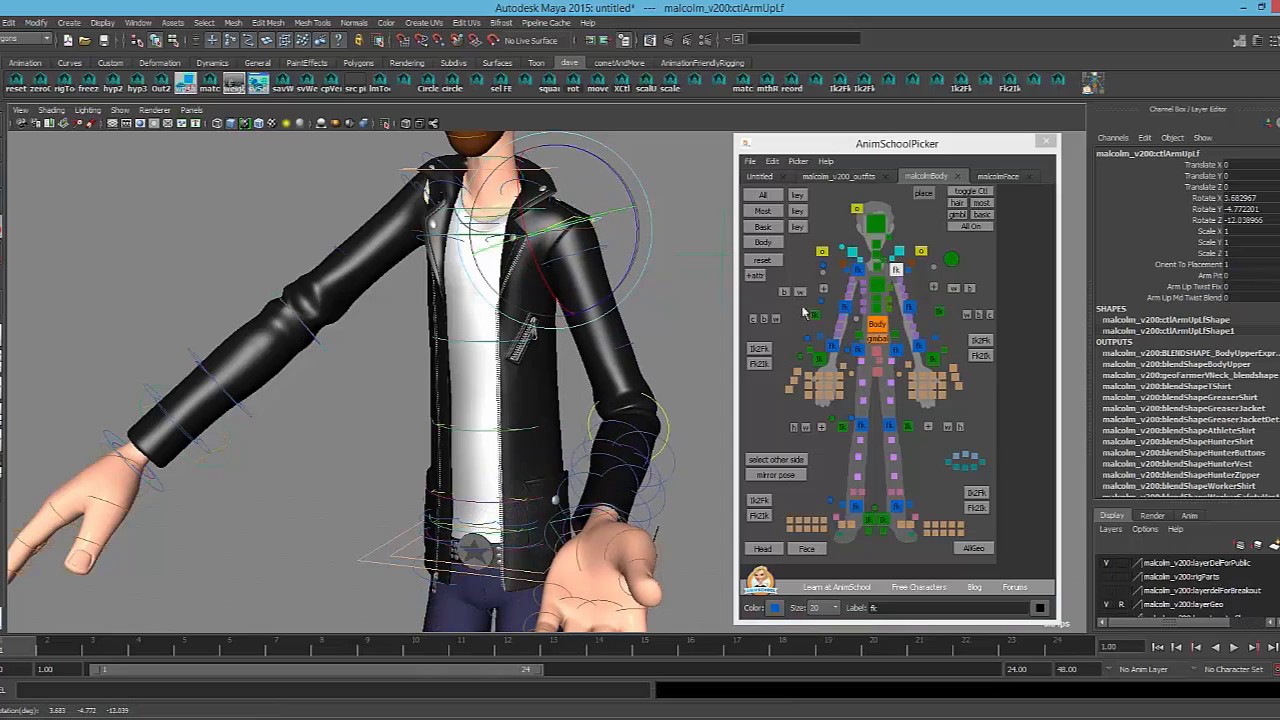
Spin the body control through a full turn, to about -363.7, -368.2 and 361.4 degrees
left_click(877, 325)
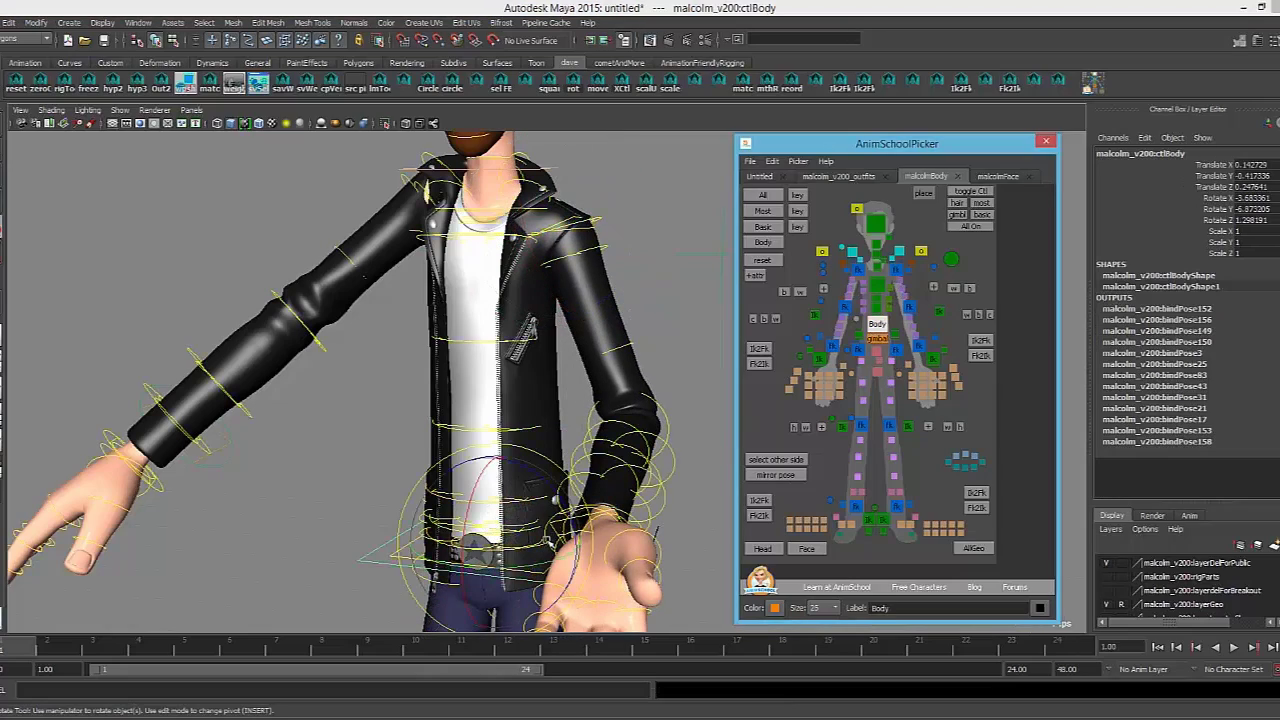
left_click_drag(514, 558, 544, 525)
key("ctrl+z")
key("ctrl+z")
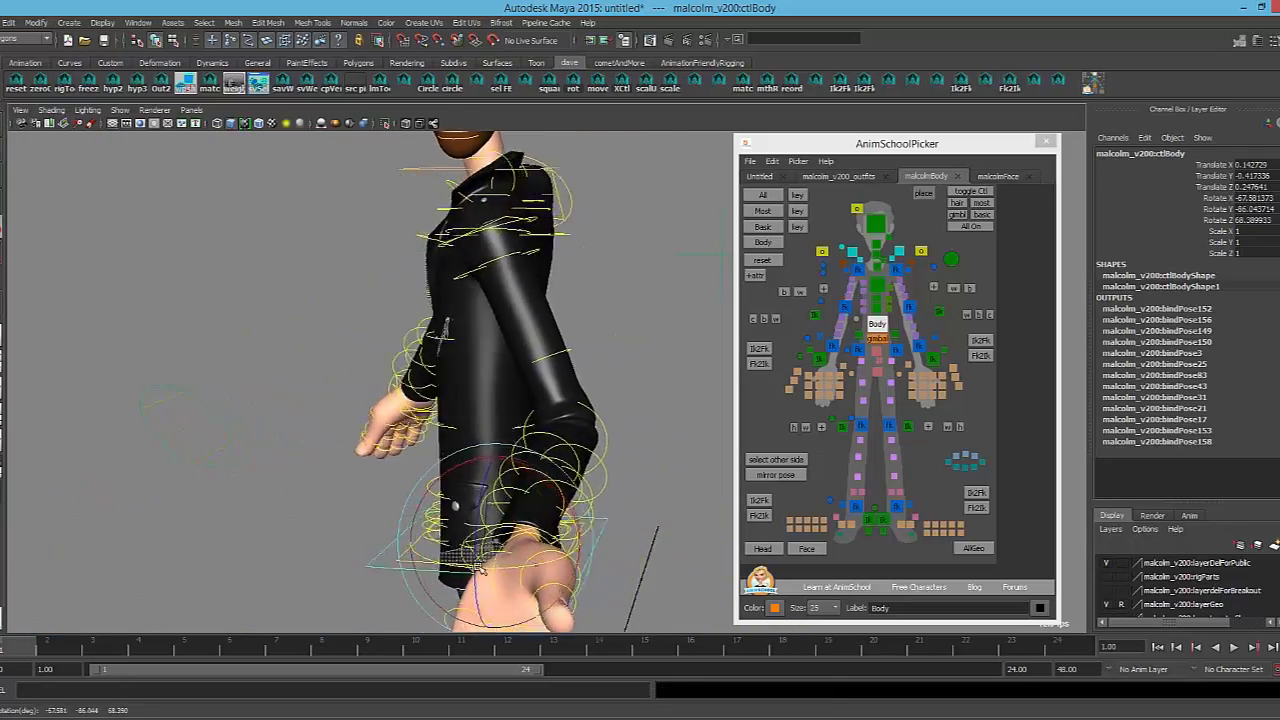
left_click_drag(480, 566, 468, 451)
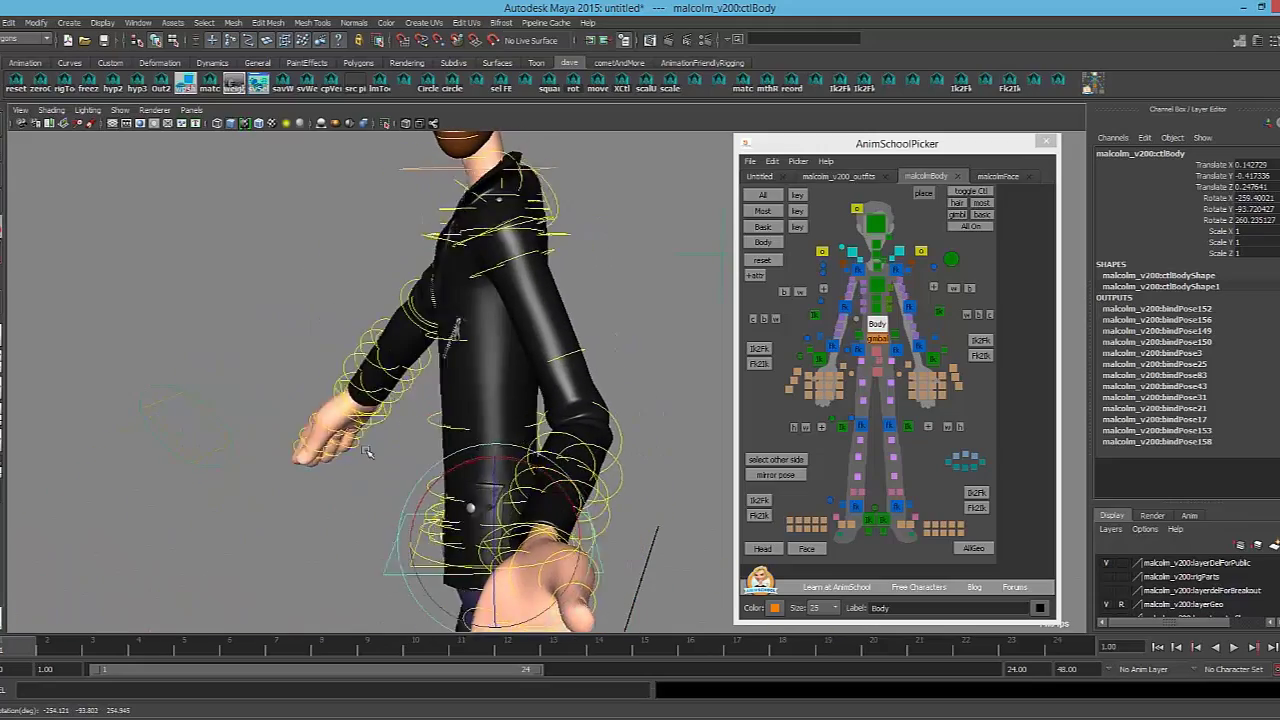
left_click_drag(367, 452, 320, 446)
Select the left upper arm's orient control and rotate it to about 3.6, 19.7 and -0.3 degrees
left_click_drag(712, 272, 702, 300, "alt")
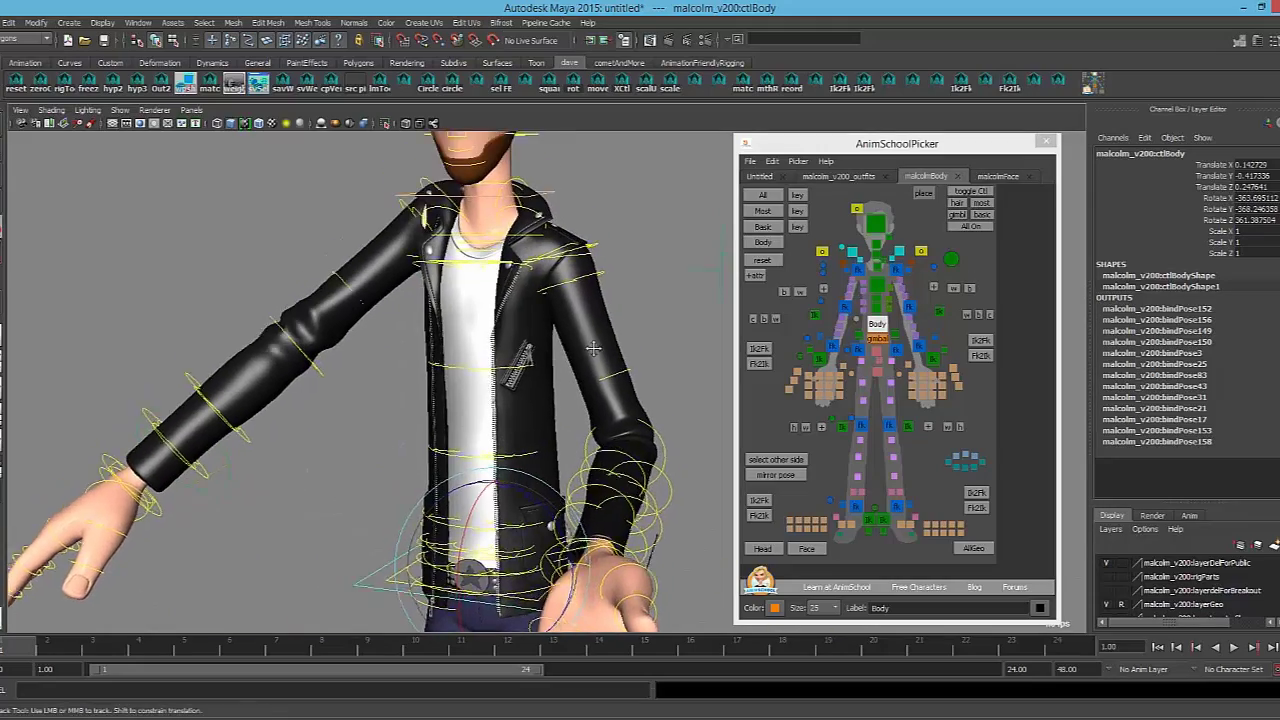
right_click_drag(702, 300, 806, 372, "alt")
middle_click_drag(674, 279, 712, 377, "alt")
right_click_drag(712, 377, 717, 379, "alt")
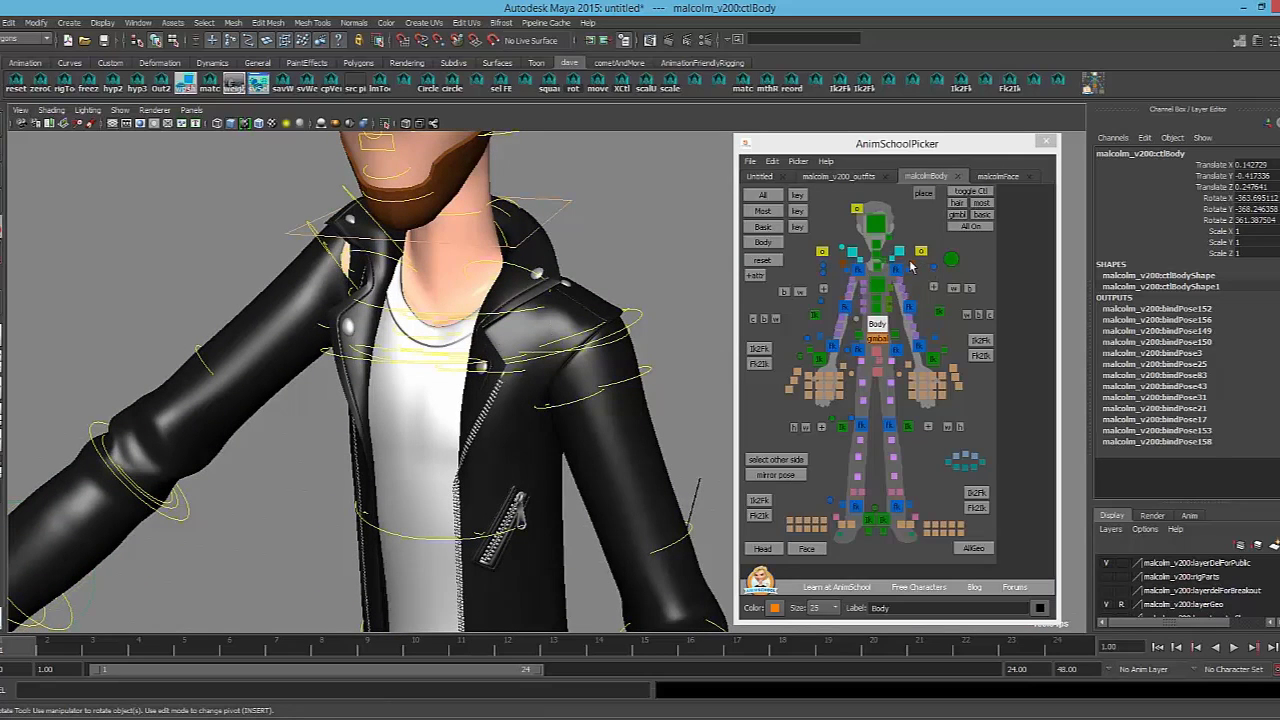
left_click(911, 265)
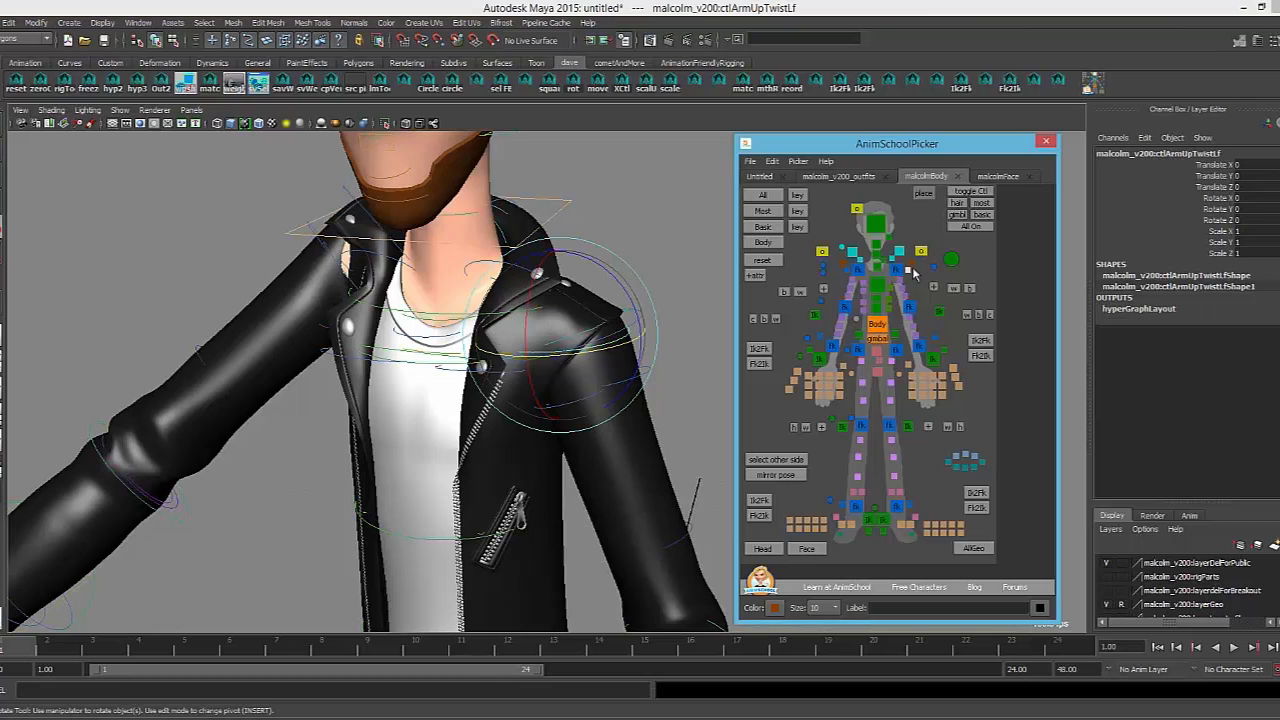
left_click(920, 251)
left_click_drag(587, 370, 591, 356)
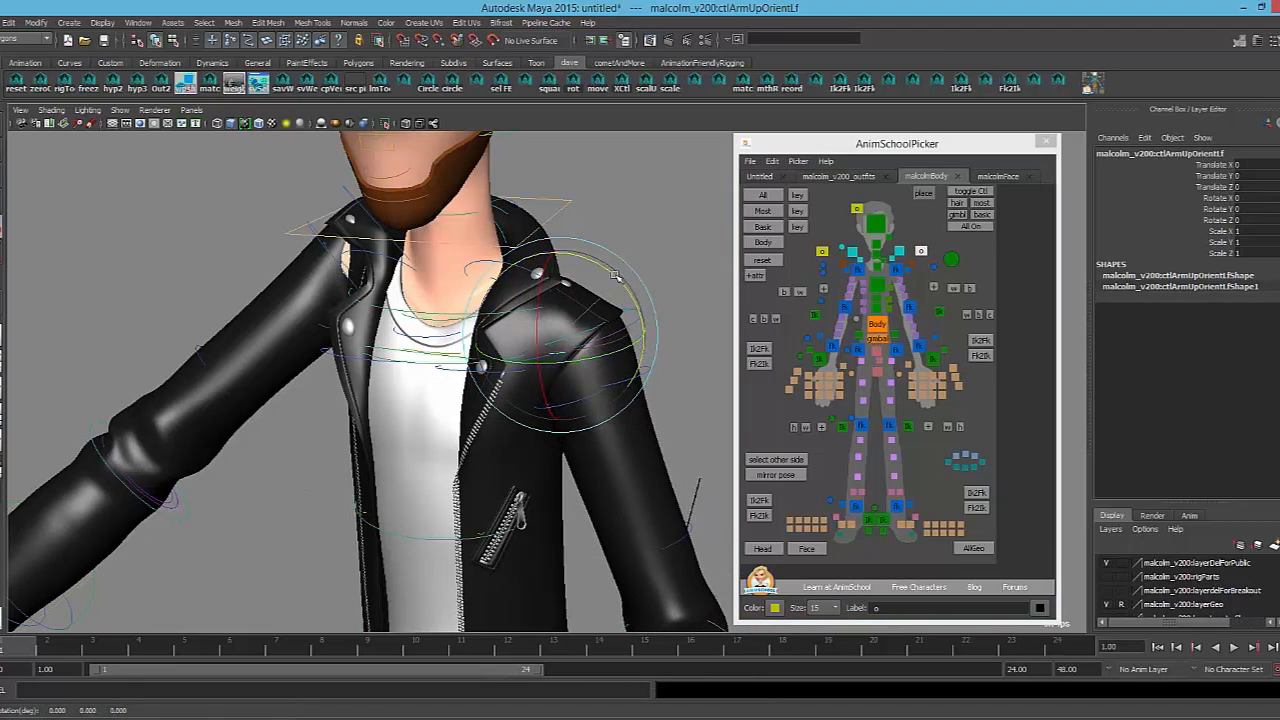
mouse_move(615, 276)
left_mouse_down()
mouse_move(629, 306)
mouse_move(592, 284)
mouse_move(606, 374)
mouse_move(634, 370)
mouse_move(522, 390)
mouse_move(596, 378)
mouse_move(558, 386)
left_mouse_up()
key("alt+x")
key("alt+x")
middle_click_drag(609, 411, 607, 313, "alt")
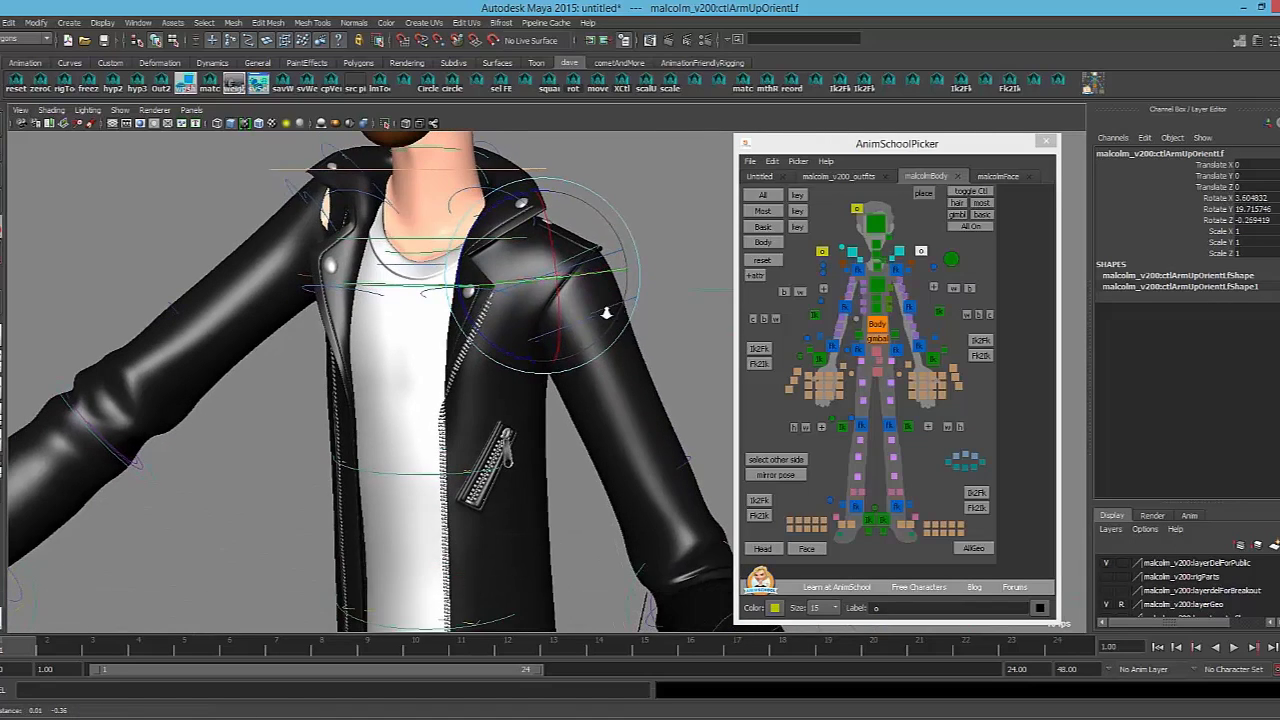
Rotate the left upper arm's FK control to about -4.5, 1.2 and -15.6 degrees
scroll(606, 313, "down", 2)
left_click(896, 270)
mouse_move(592, 321)
left_mouse_down()
mouse_move(571, 327)
mouse_move(608, 322)
left_mouse_up()
Return to the left upper arm's orient control and rotate it to about 4.6, -5.7 and 7.3 degrees
left_click(921, 252)
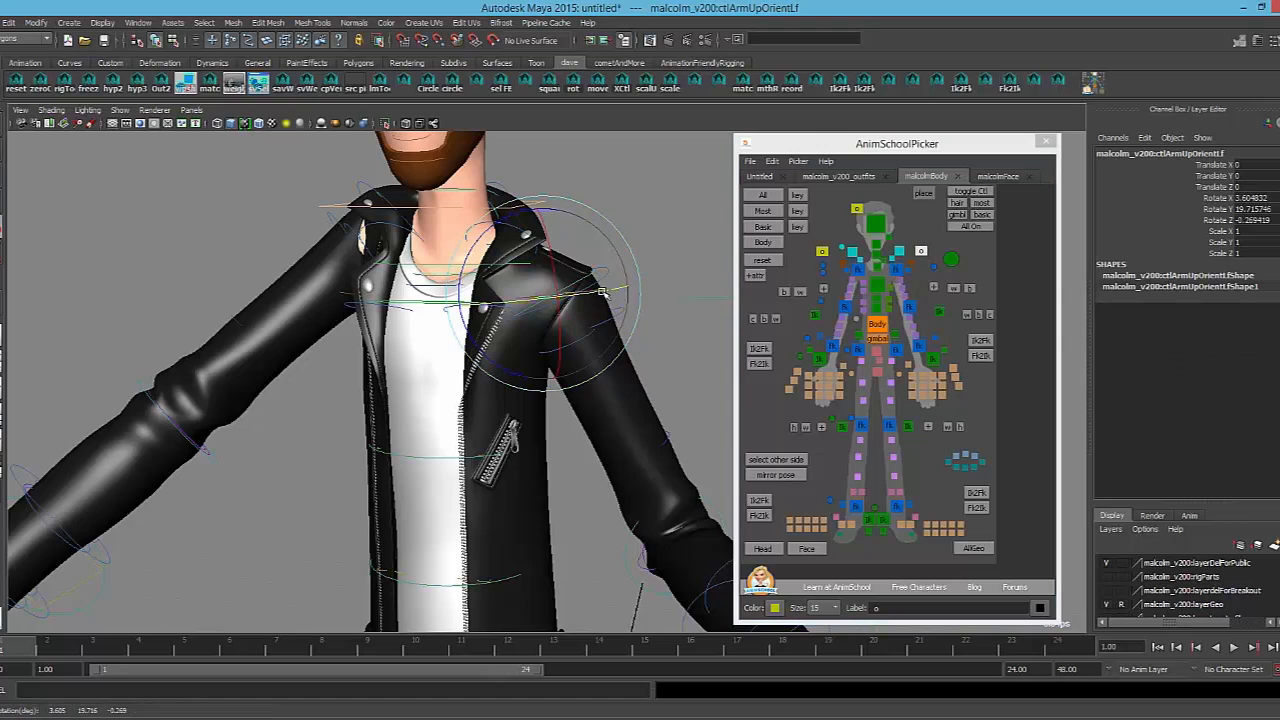
left_click_drag(580, 234, 583, 294)
middle_click_drag(613, 364, 601, 299, "alt")
left_click_drag(591, 252, 921, 271)
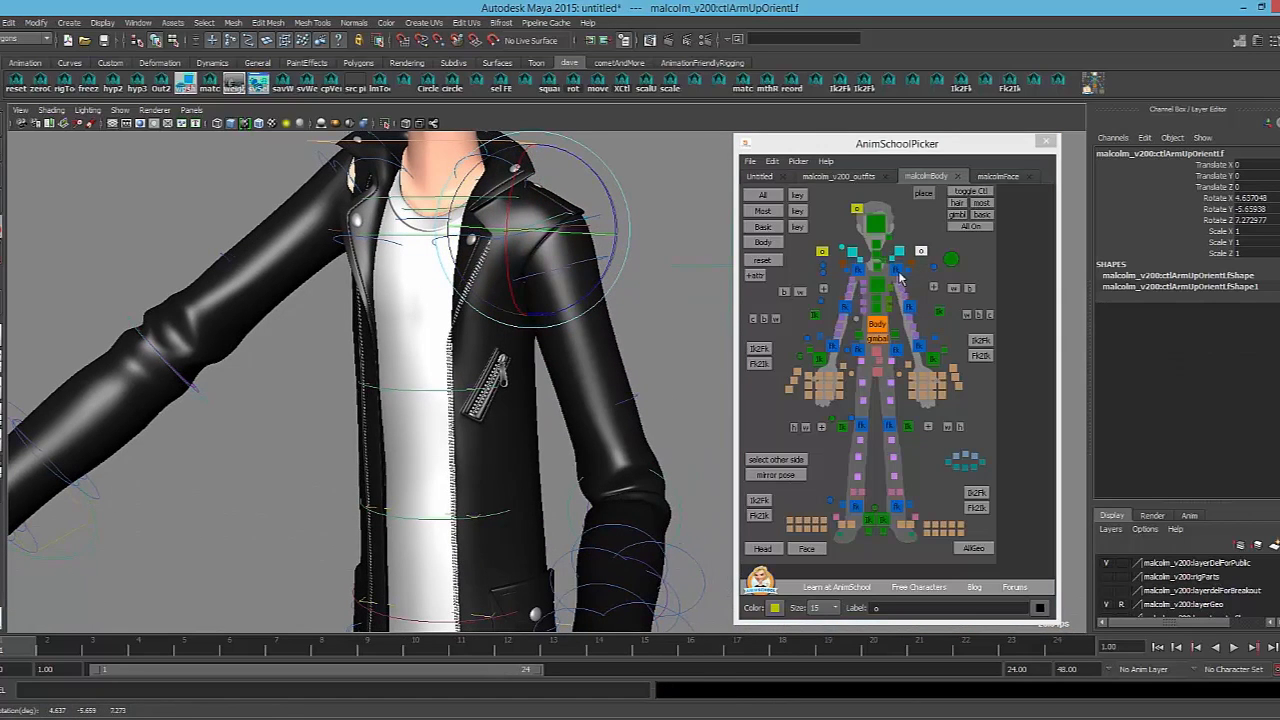
Pose the left upper arm outward with its FK control, at about -8.4, -14.8 and -29.2 degrees
left_click(897, 271)
middle_click_drag(567, 341, 571, 437, "alt")
right_click_drag(571, 437, 518, 430, "alt")
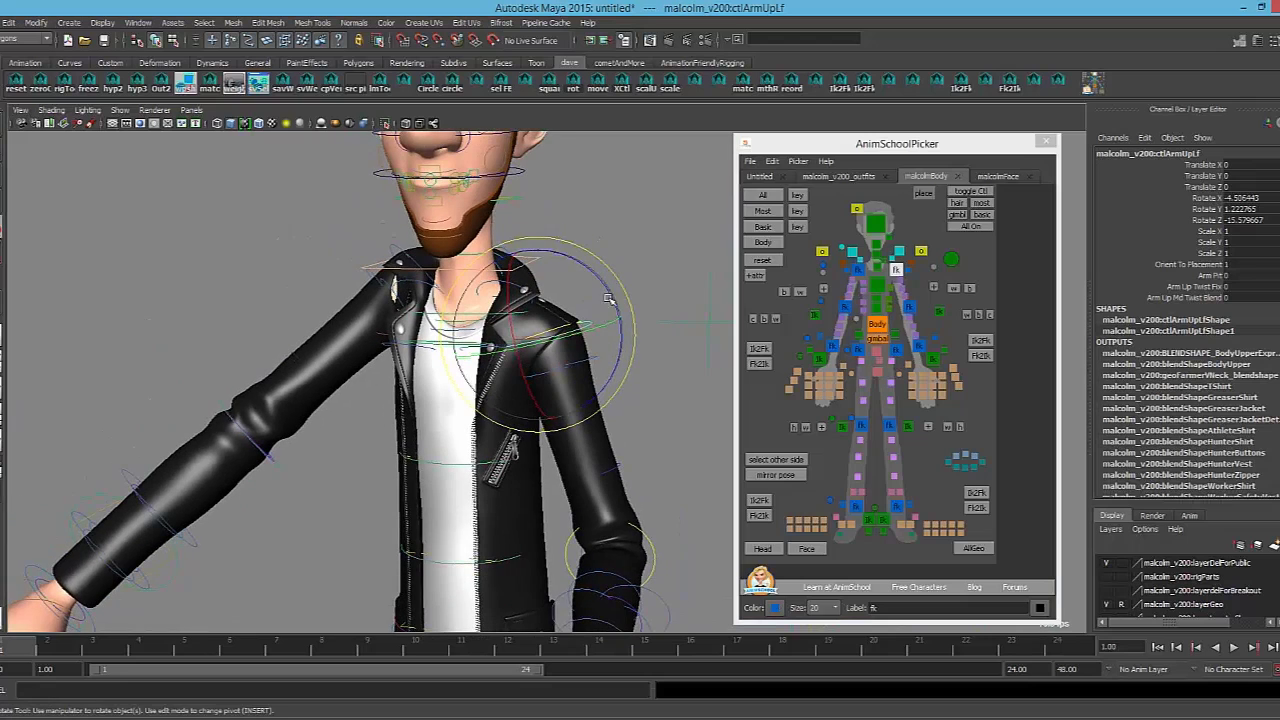
left_click_drag(604, 286, 645, 285)
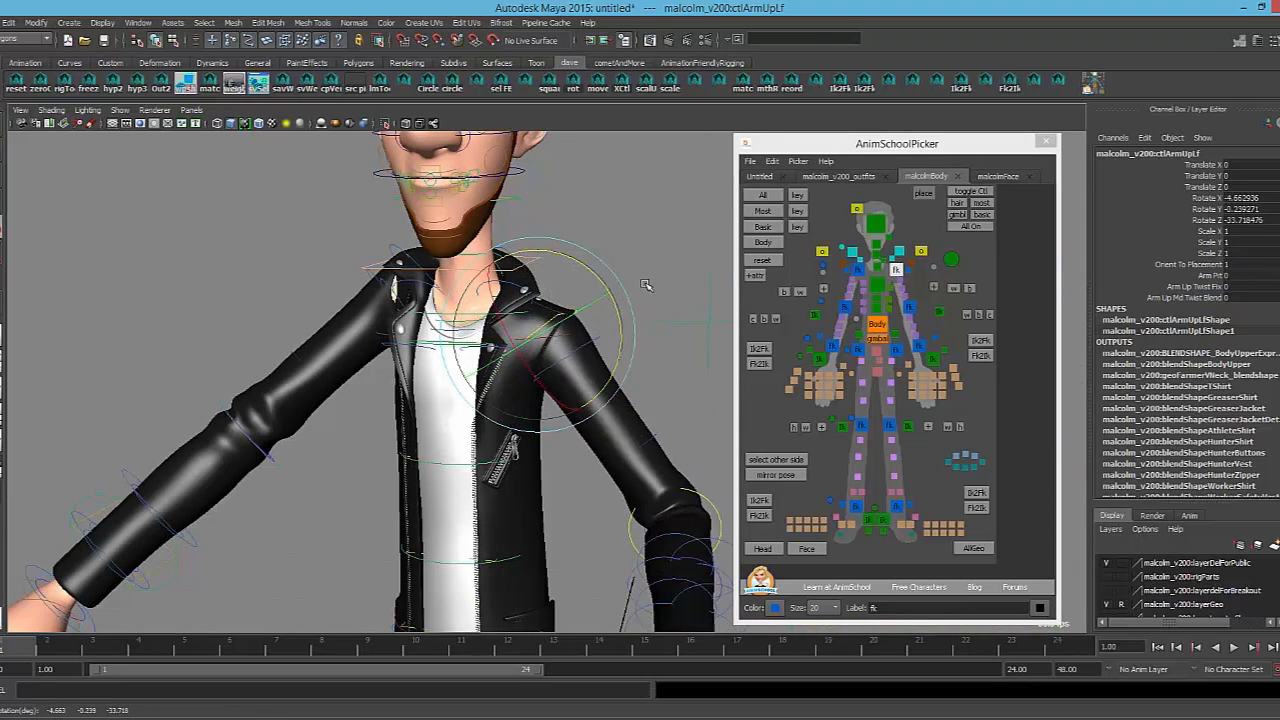
left_click_drag(600, 358, 588, 375)
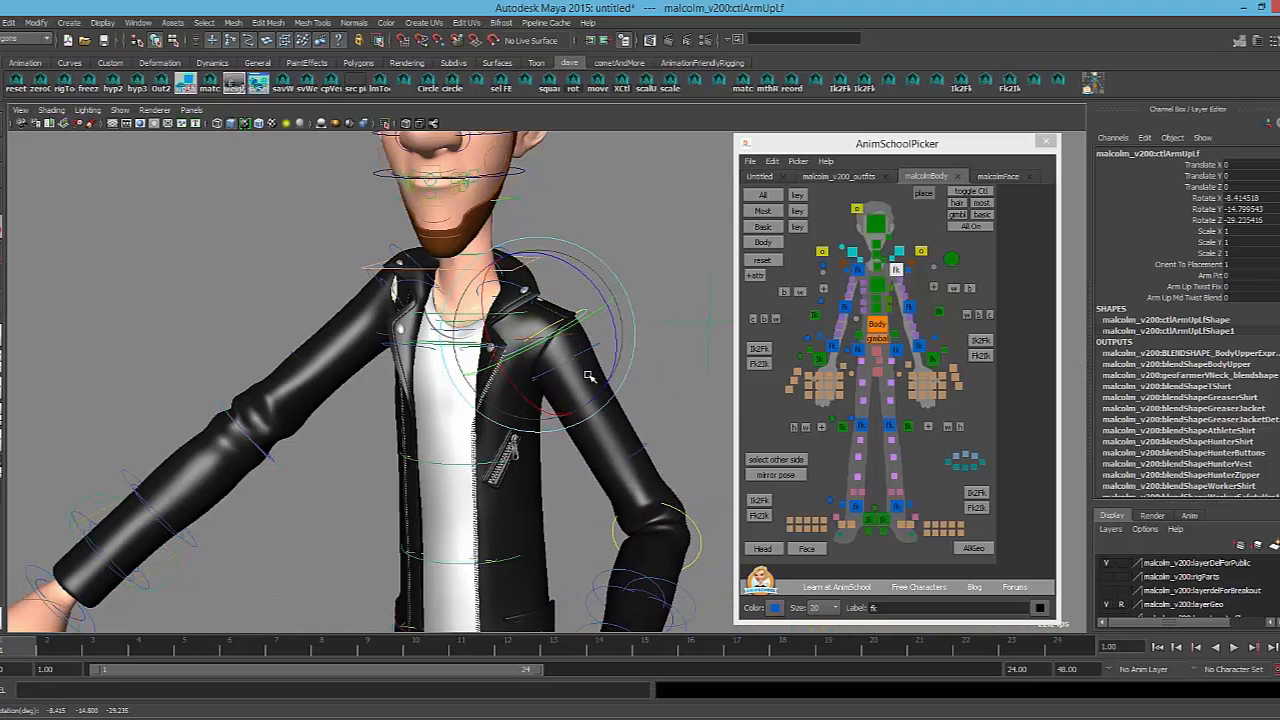
Switch to the malcolm_v200_outfits picker and hide the greaser outfit
left_click(838, 176)
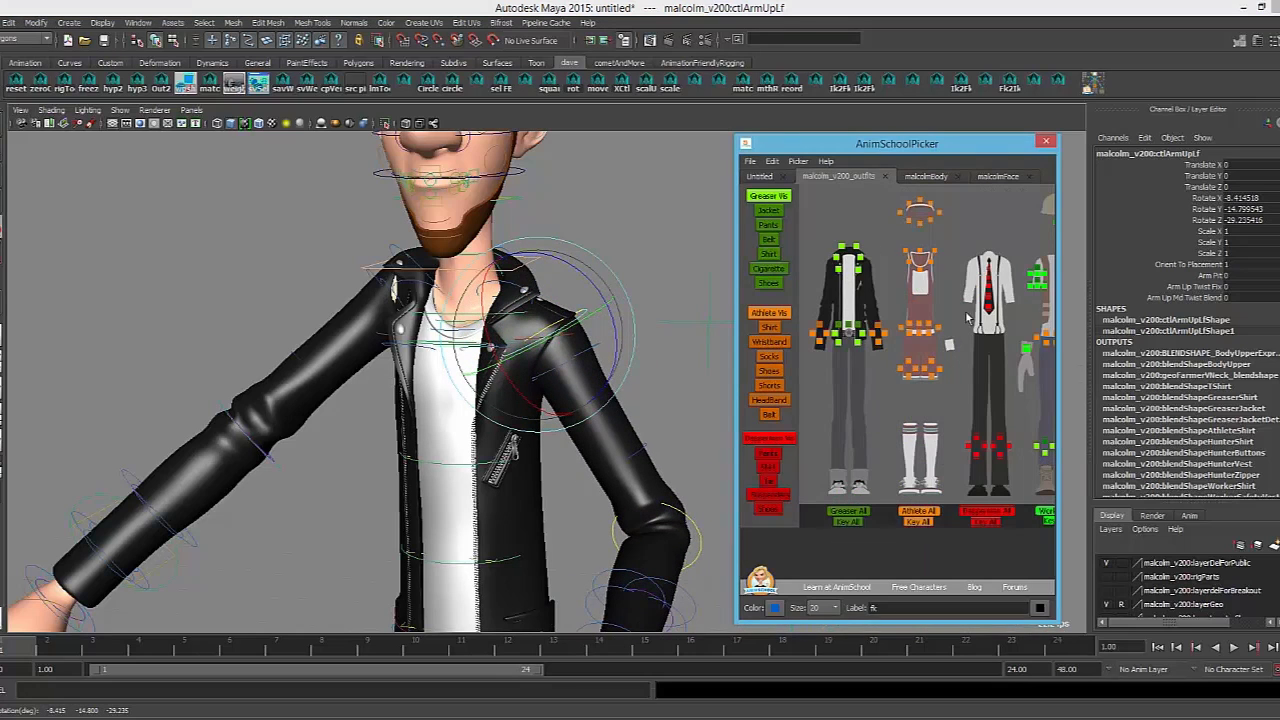
left_click(769, 196)
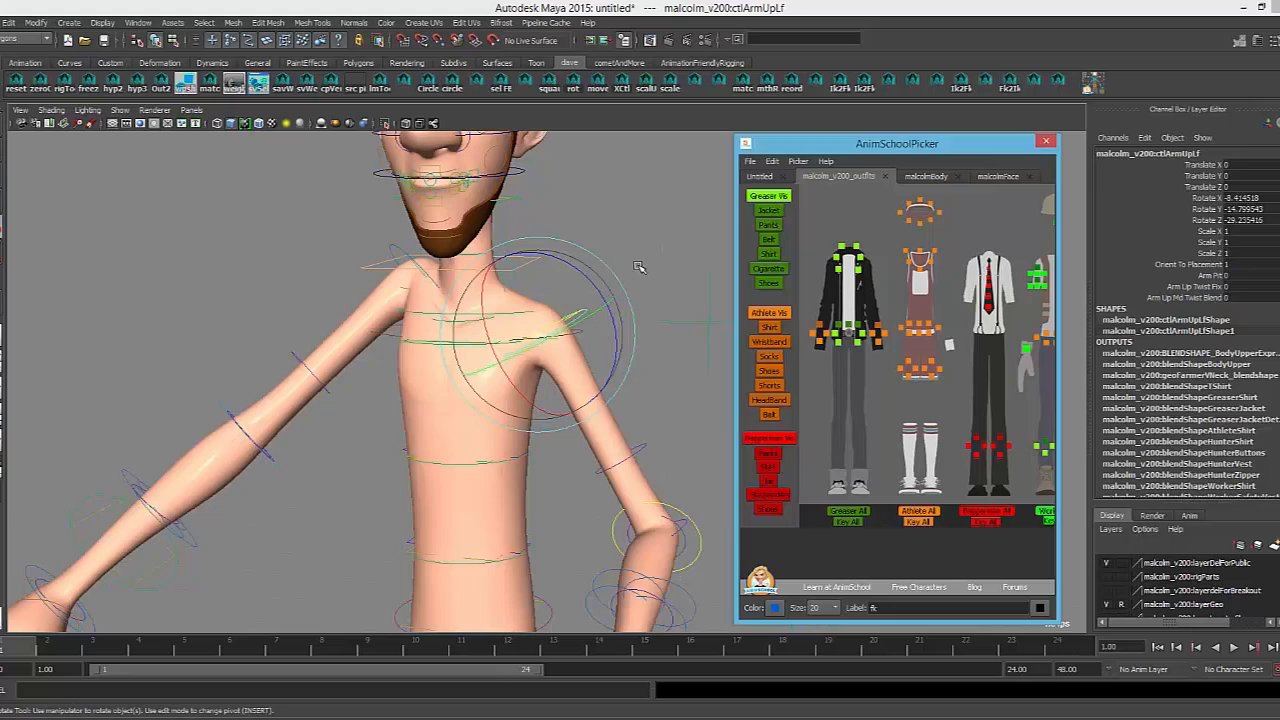
Lower the left arm beside the body by rotating its upper FK control to about -9.7, 9.9 and 5.3 degrees
left_click(638, 267)
left_click(586, 318)
left_click_drag(605, 292, 577, 322)
left_click_drag(360, 267, 349, 277, "alt")
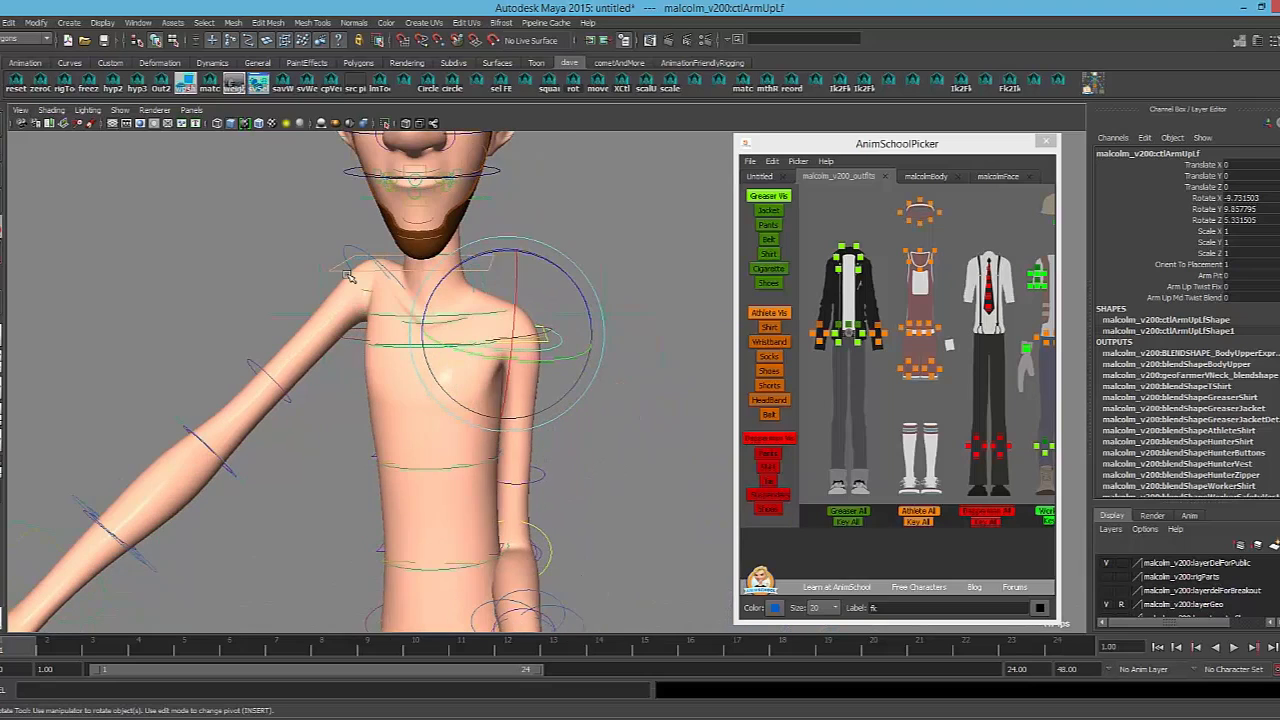
Return to the malcolmBody picker and zero the rotations of the right shoulder control and right upper arm's FK control
left_click(926, 176)
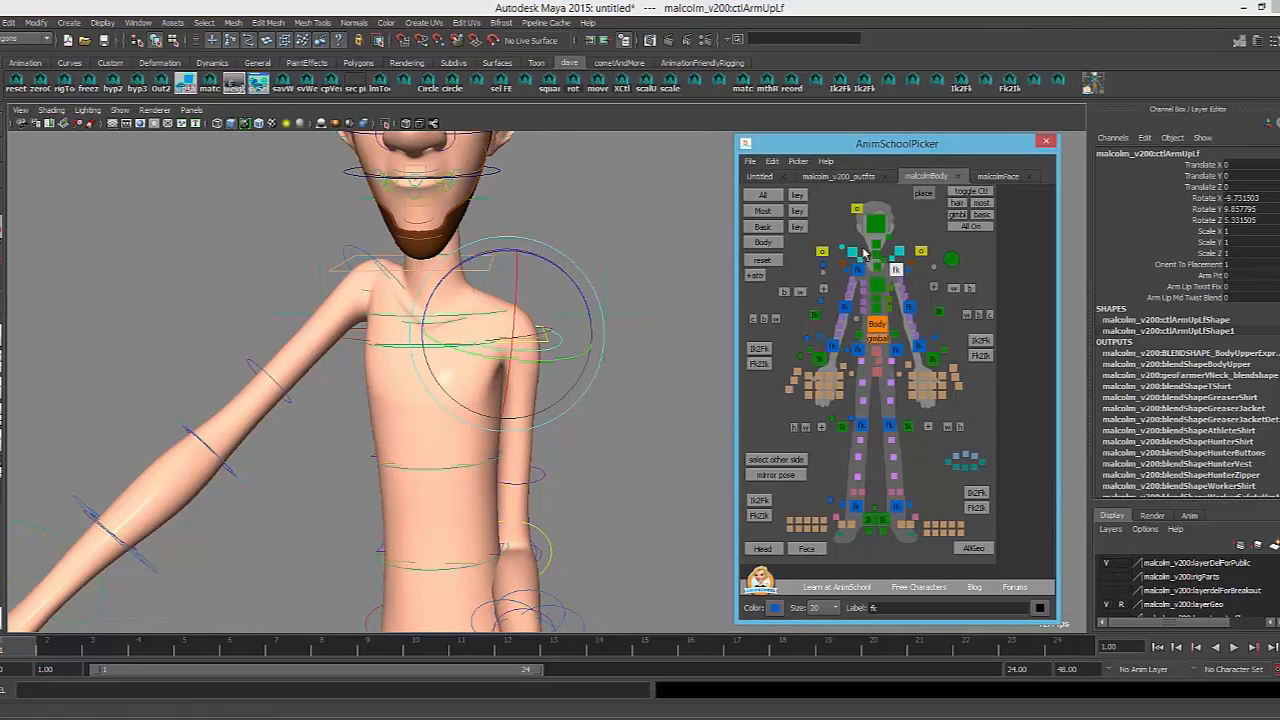
left_click(432, 368)
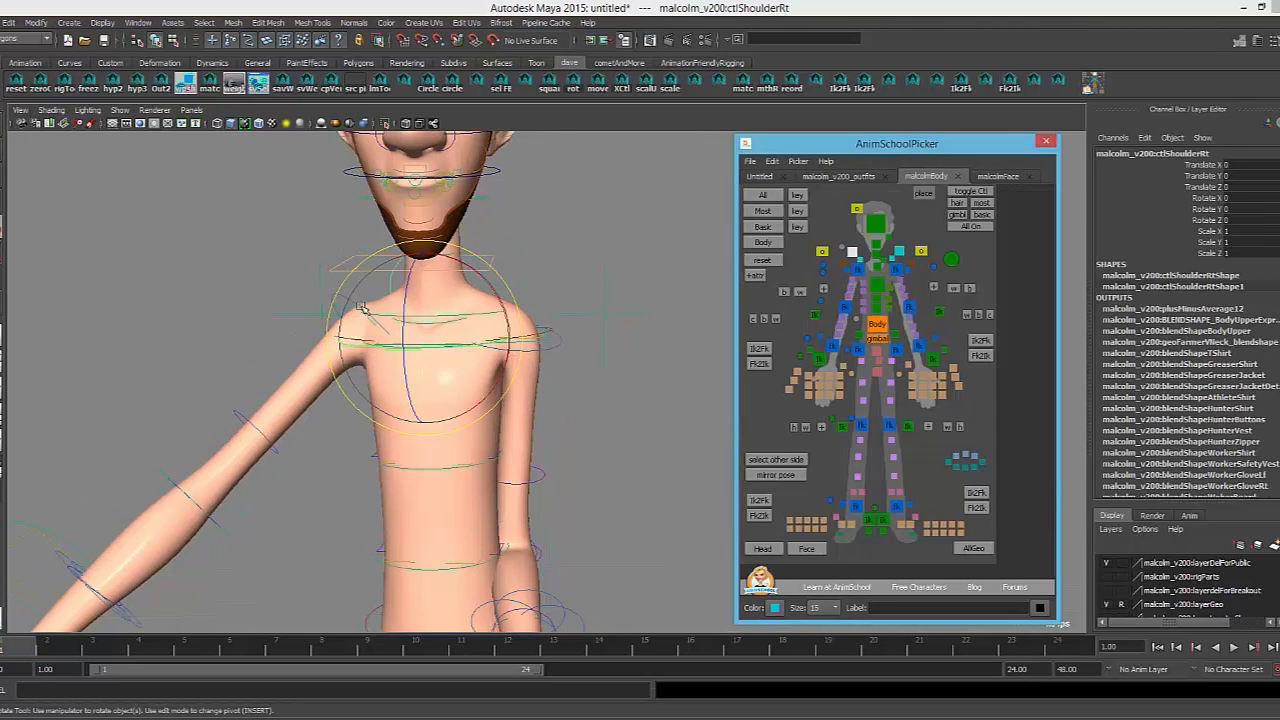
left_click(322, 281)
left_click(333, 293)
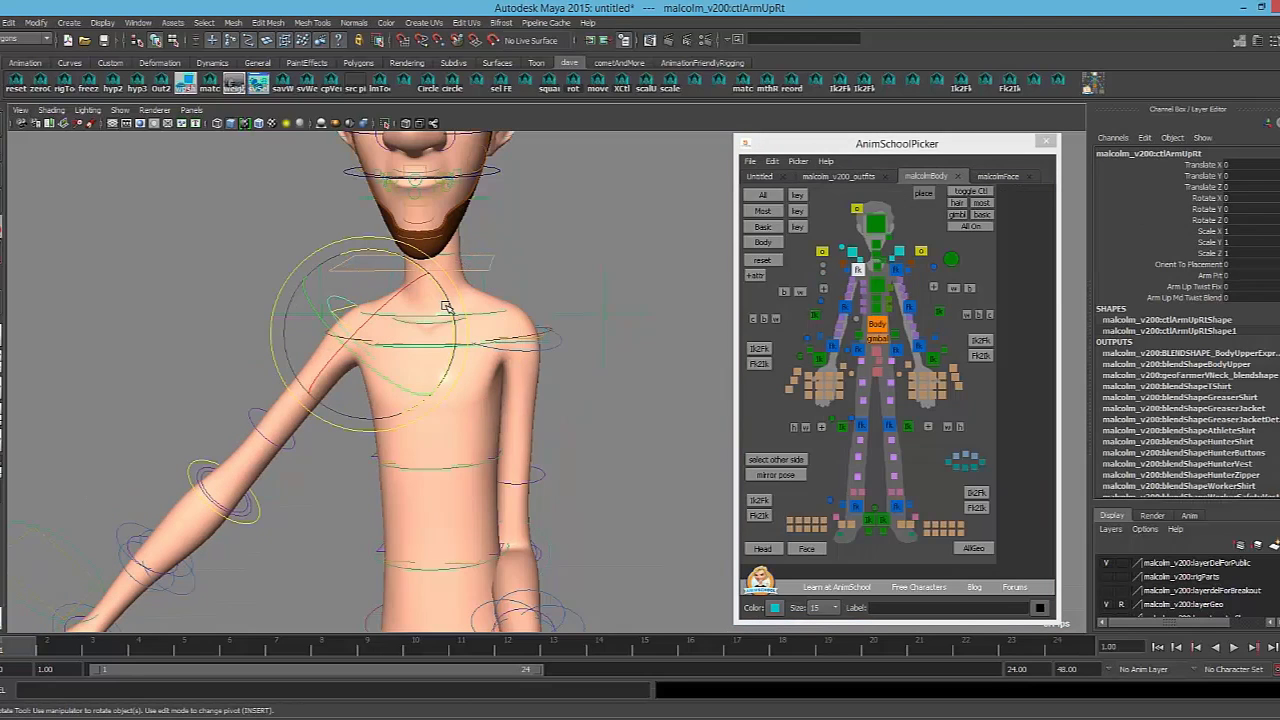
Try lowering the right upper arm with its FK control, undo it, and rotate it to about 28.5 degrees in Z
left_click_drag(446, 307, 440, 332)
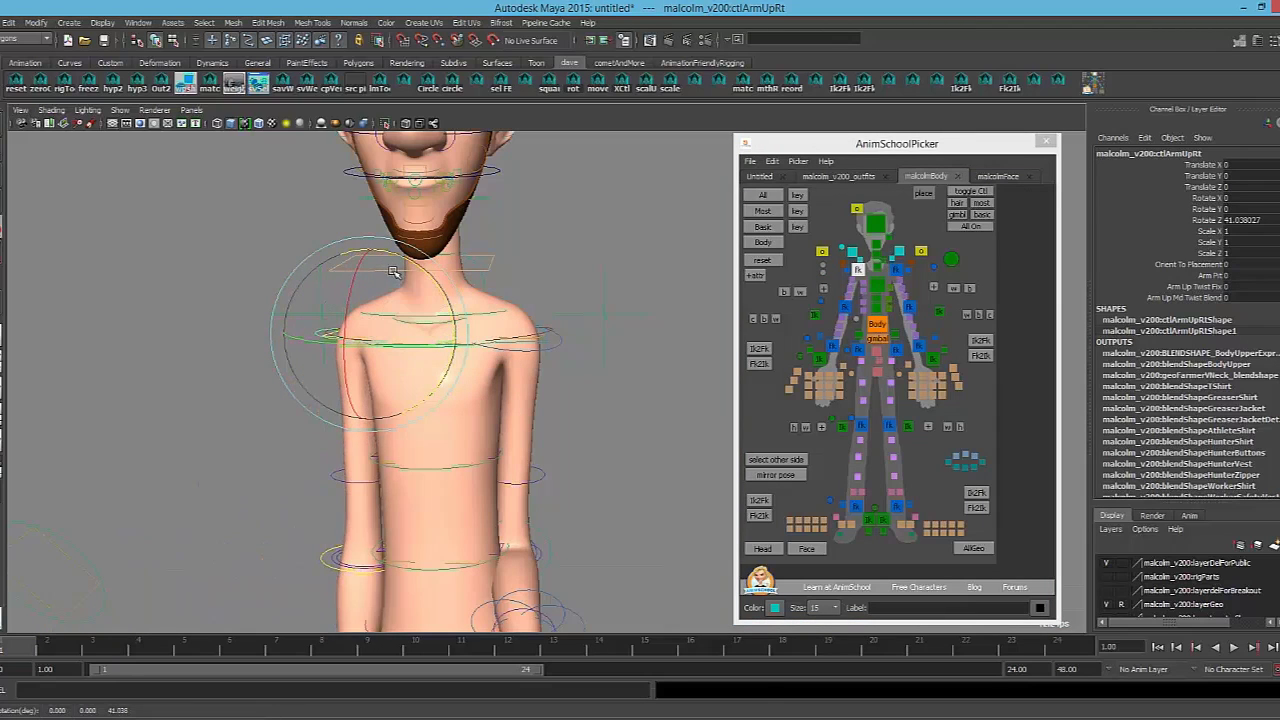
key("ctrl+z")
middle_click_drag(585, 365, 640, 375, "alt")
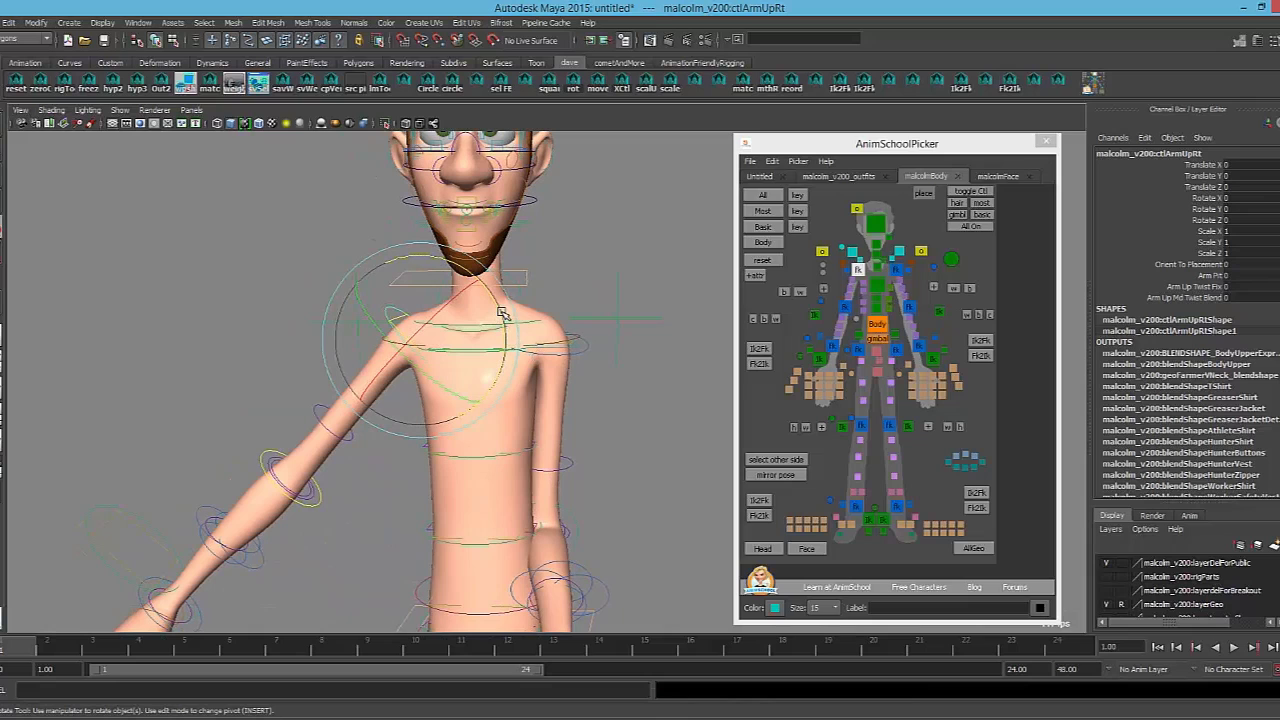
left_click_drag(498, 313, 463, 292)
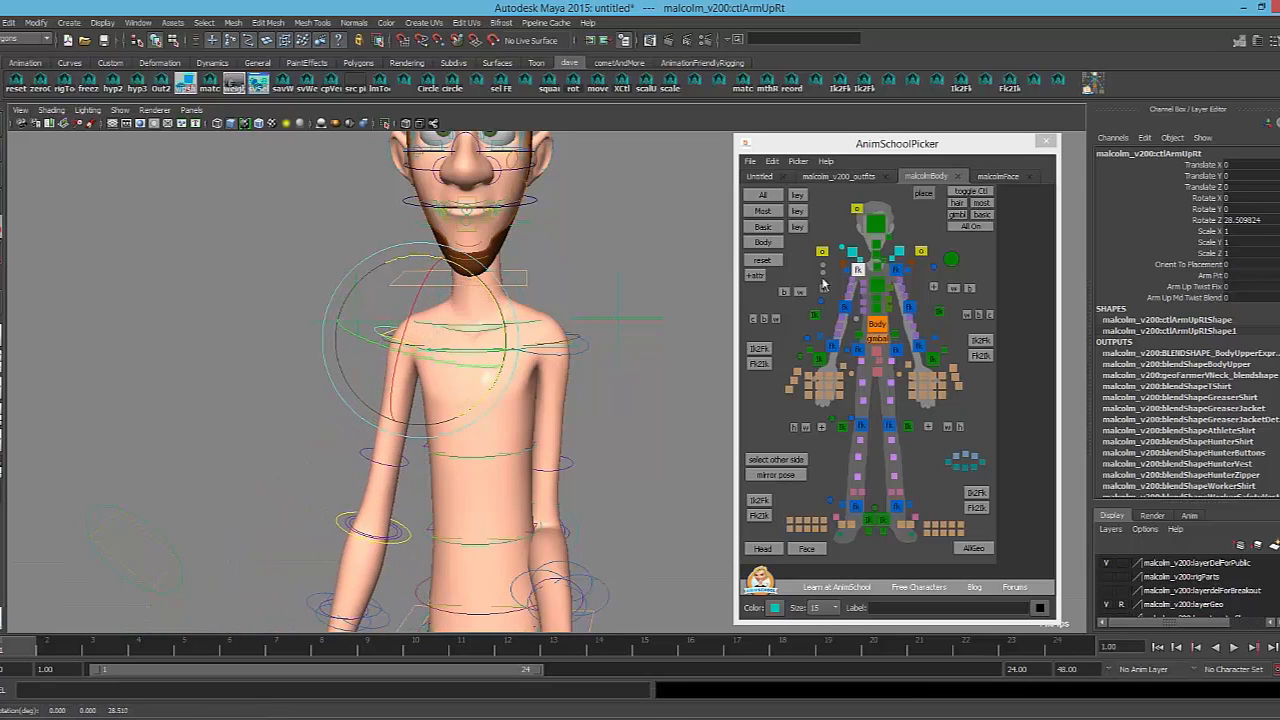
Set Orient To Placement to 1 on the right upper arm's FK control and rotate the arm's orient control to about -25 degrees in Z
left_click(822, 252)
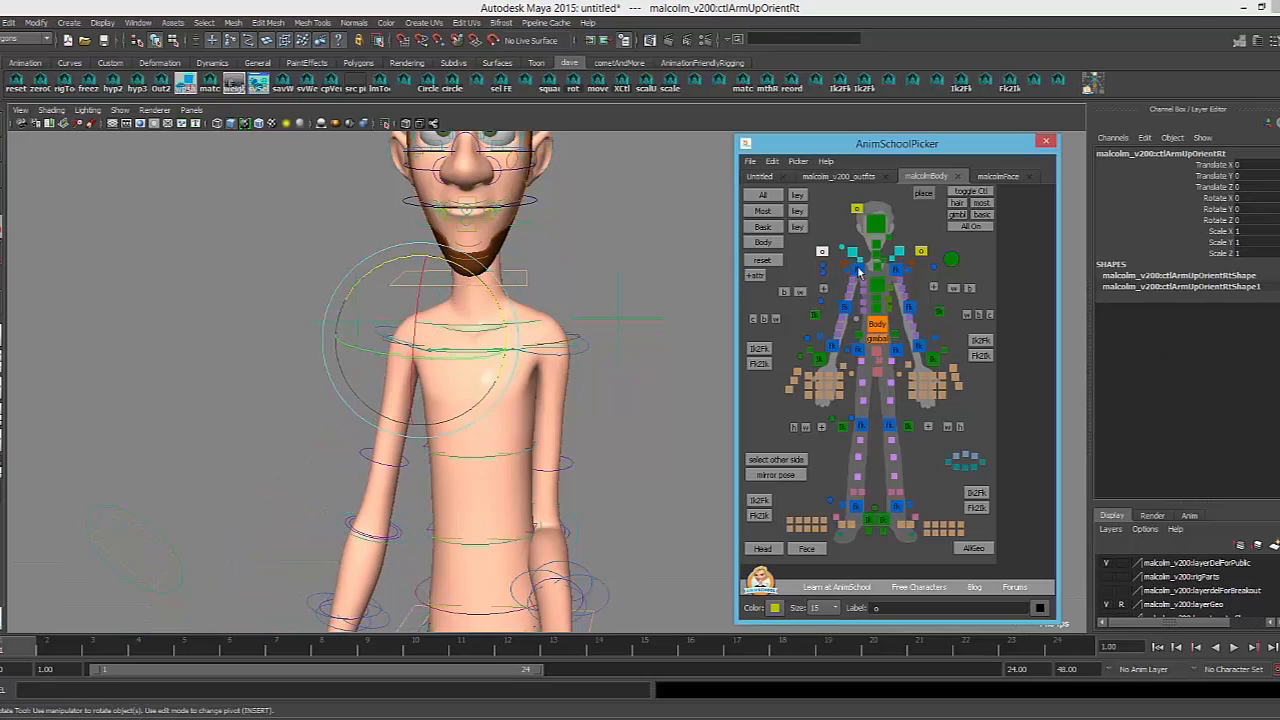
left_click(858, 270)
left_click(1187, 264)
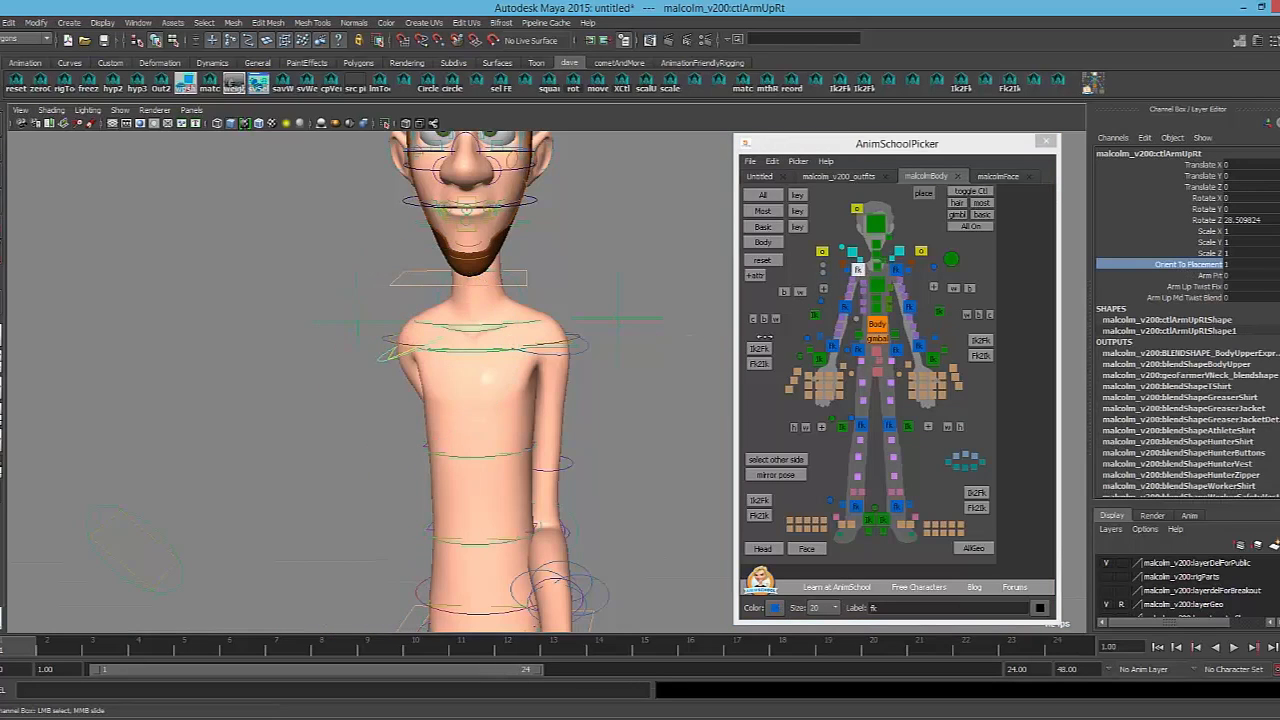
left_click(823, 252)
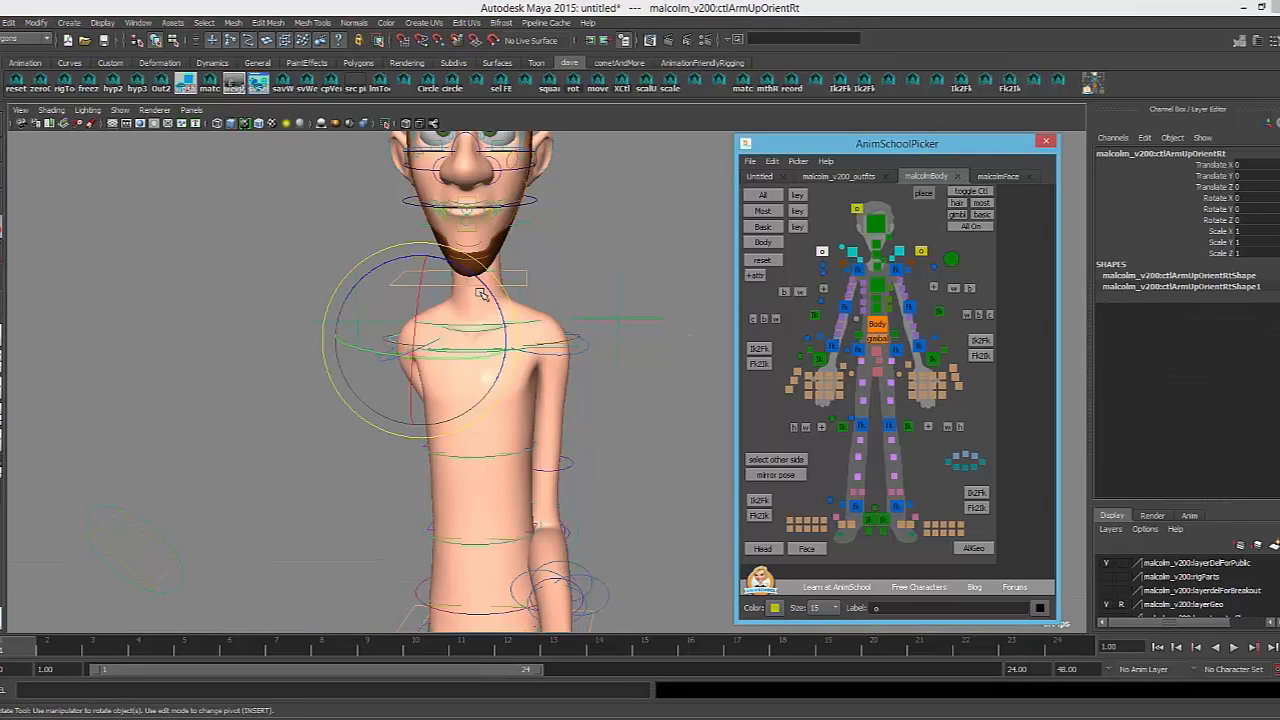
left_click_drag(481, 294, 484, 322)
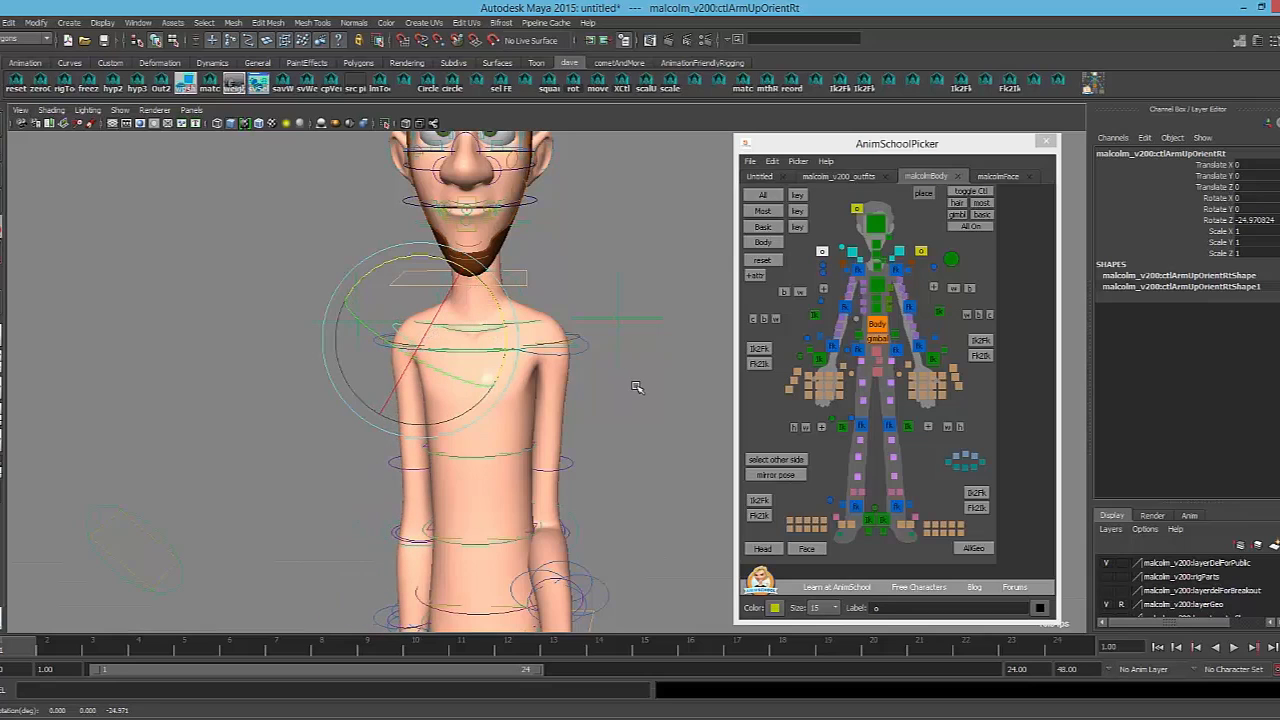
Set Orient To Placement to 0 on the right upper arm's FK control and undo the arm's earlier pose changes
left_click(586, 385)
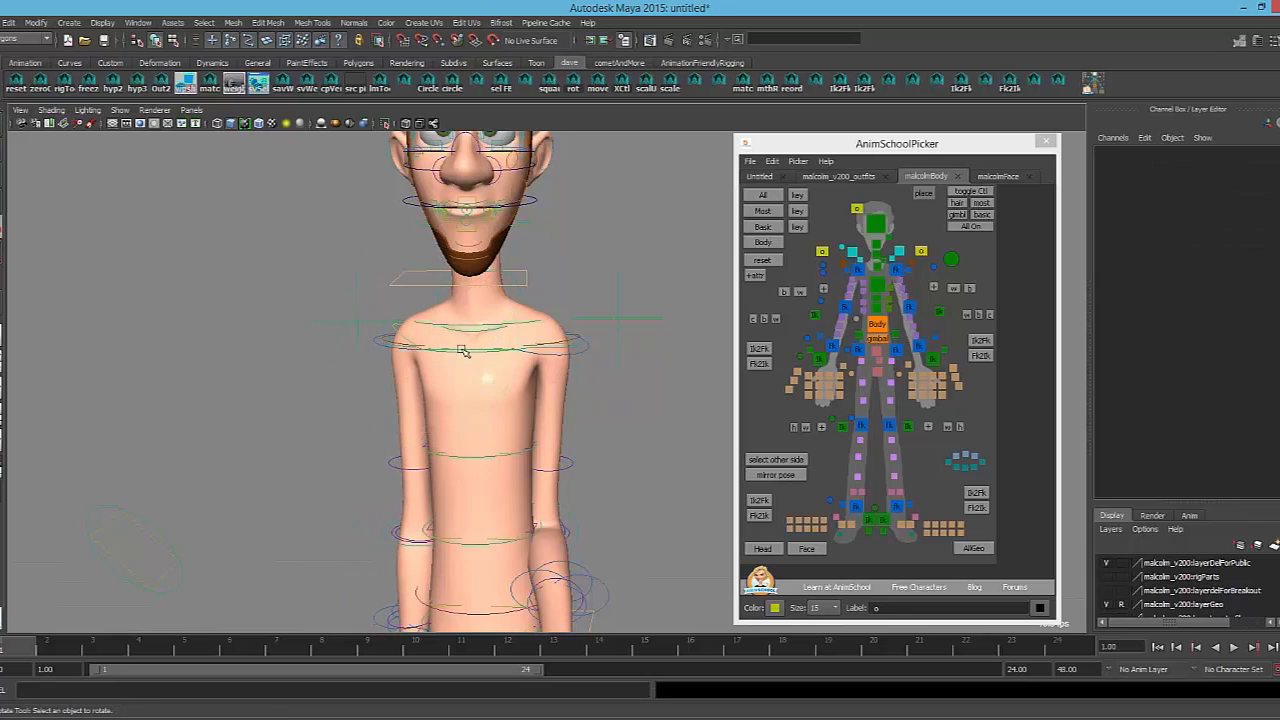
left_click(380, 345)
left_click(1185, 264)
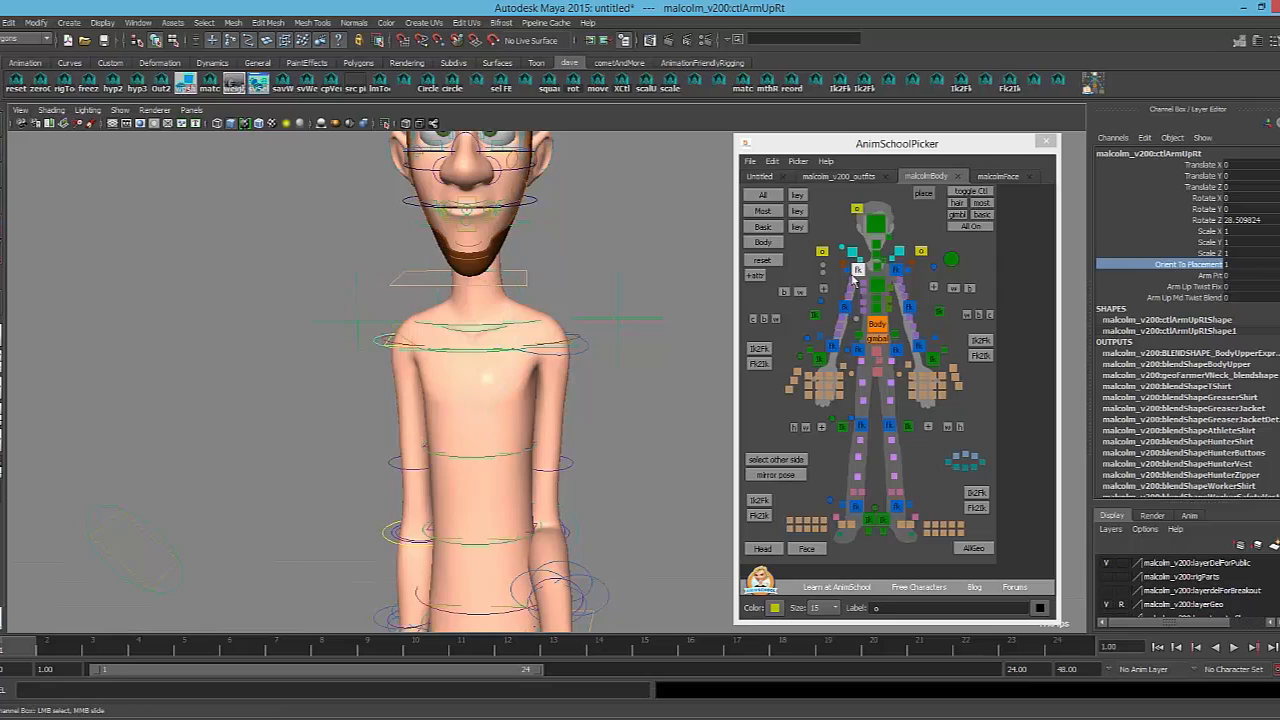
middle_click_drag(620, 282, 272, 282)
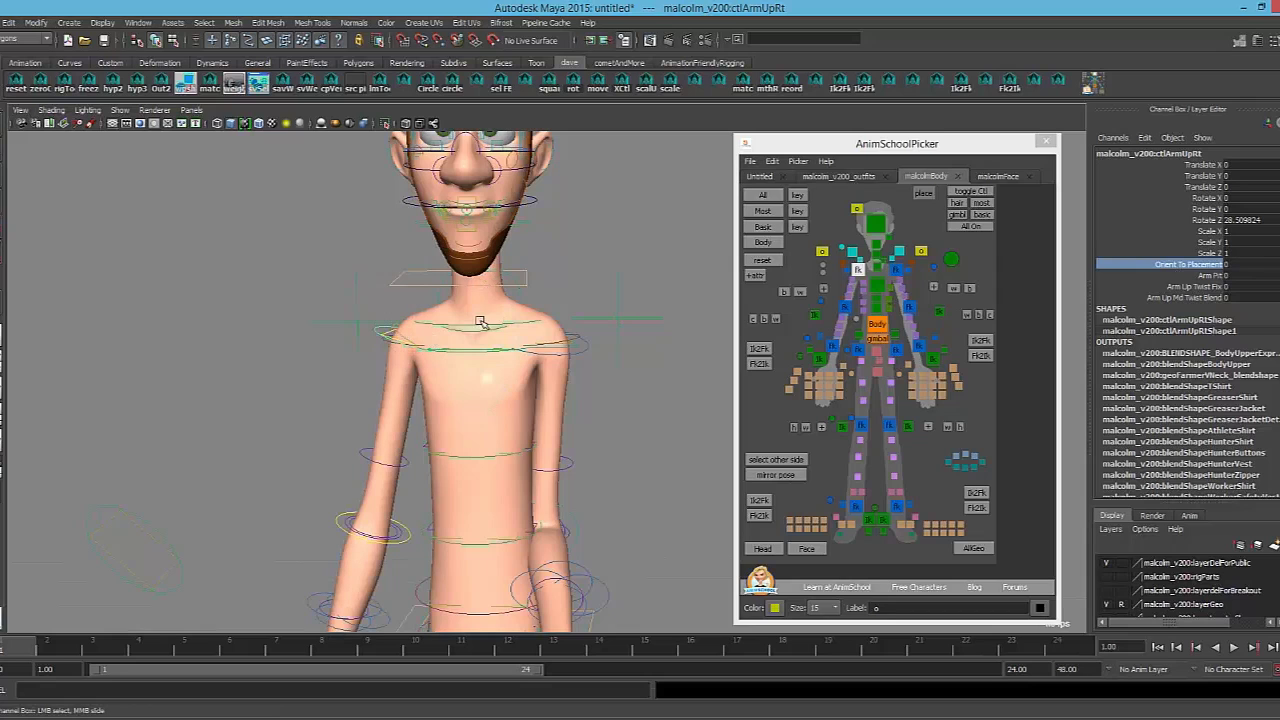
key("ctrl+z")
Check the left arm's orient control, and set Orient To Placement to 0 on the left upper arm's FK control
left_click(592, 350)
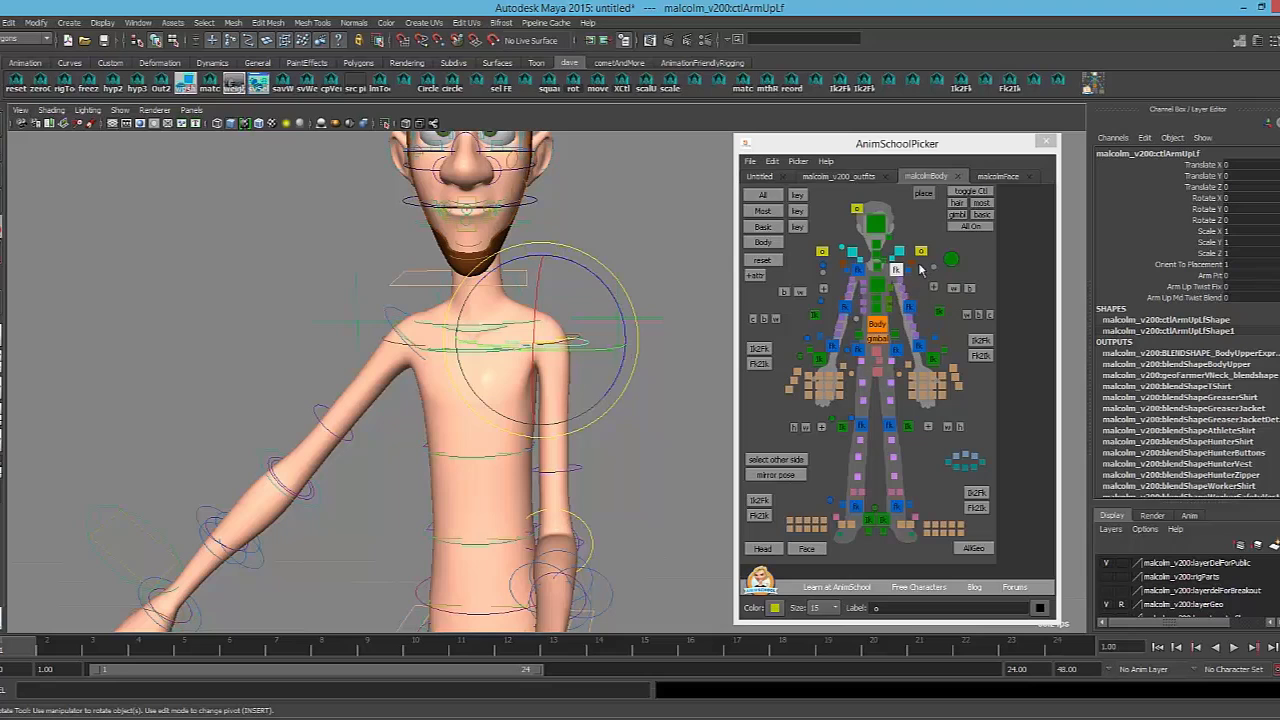
left_click(921, 251)
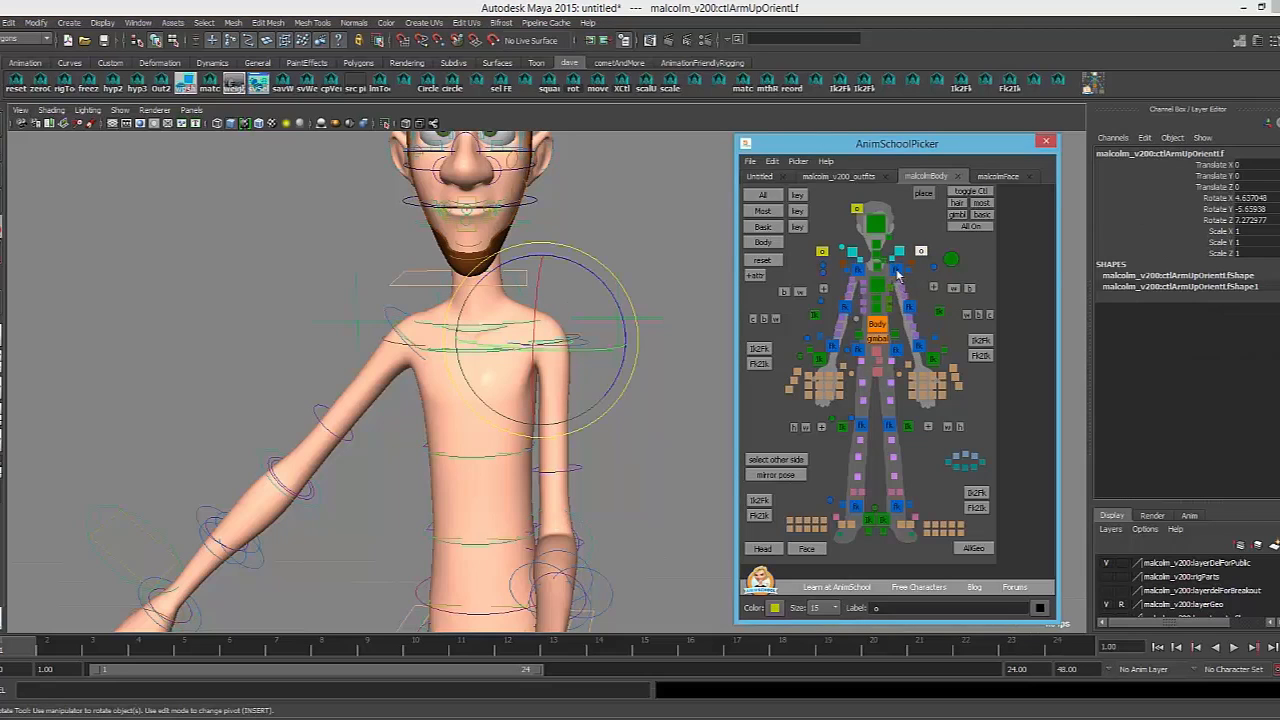
left_click(896, 270)
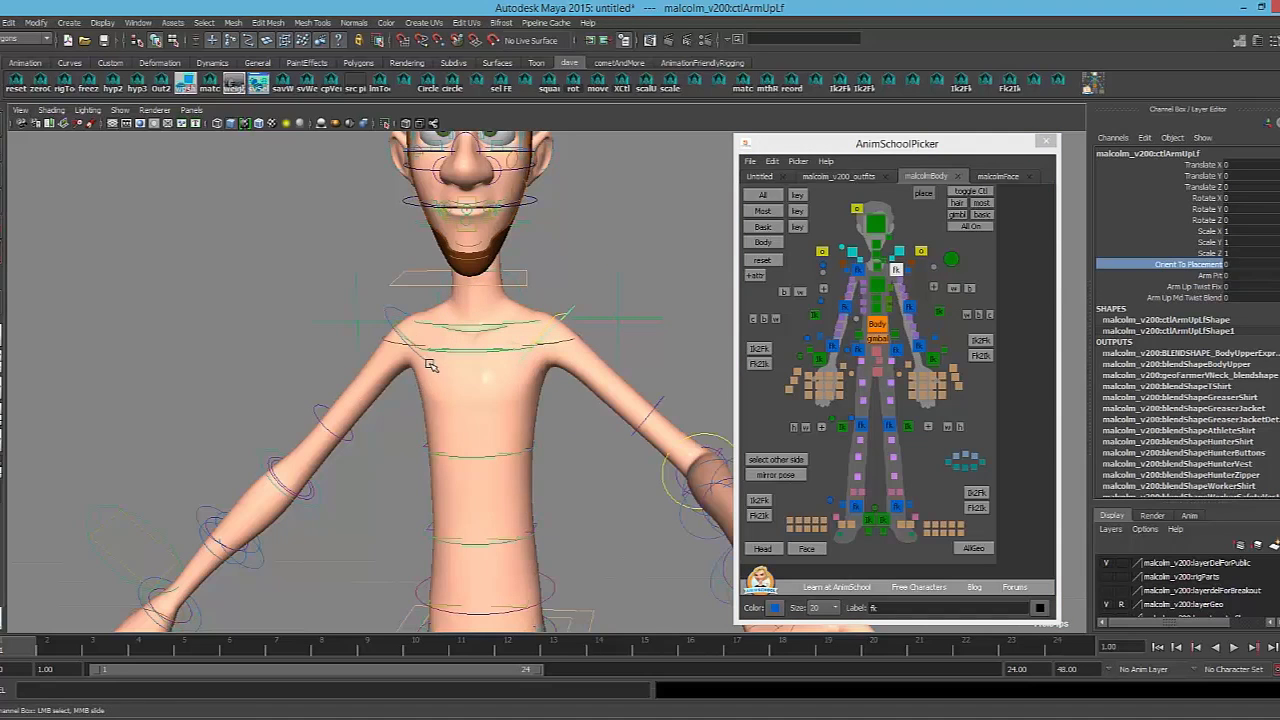
Try a free rotation of the right upper arm's FK control, undo it, and raise the arm to about -50.3 degrees in Z
left_click(390, 306)
left_click_drag(502, 305, 507, 382)
key("ctrl+z")
key("ctrl+z")
key("ctrl+z")
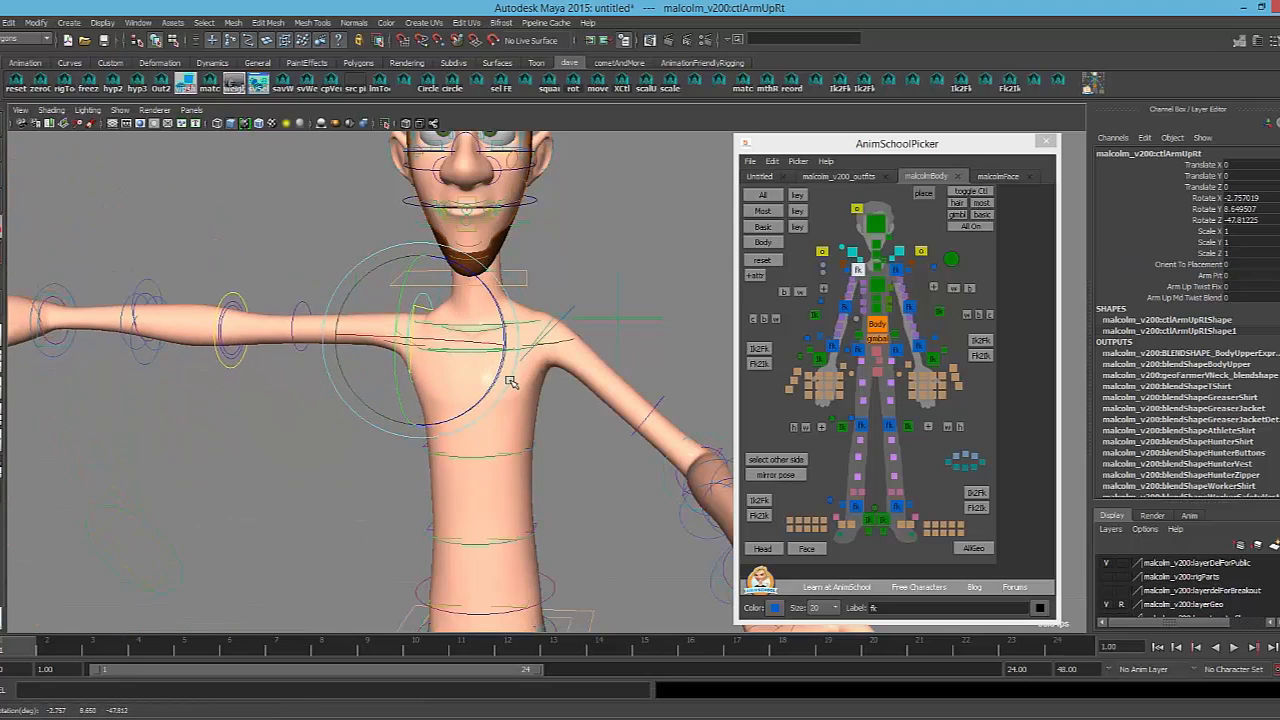
left_click_drag(494, 296, 533, 378)
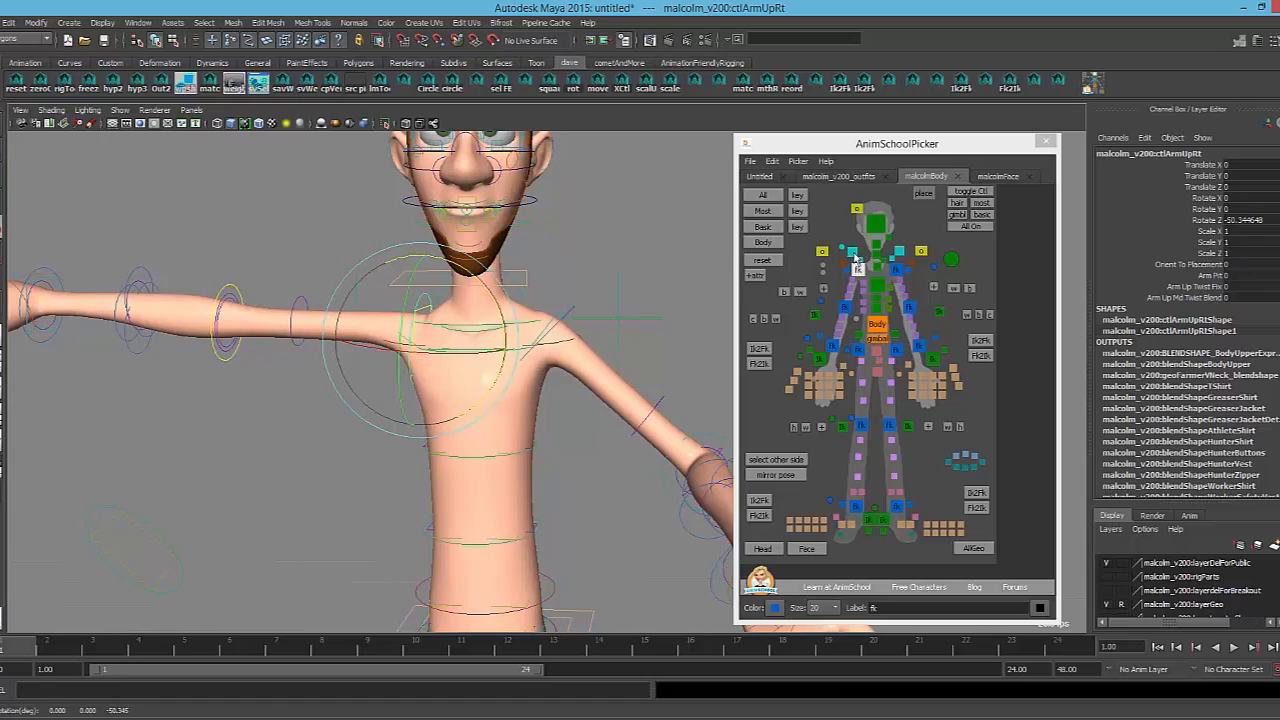
Try moving the right shoulder control, undo it, and rotate the shoulder to about -26.8 degrees in X
left_click(853, 253)
mouse_move(519, 277)
left_mouse_down("alt")
mouse_move(508, 282)
mouse_move(528, 288)
left_mouse_up("alt")
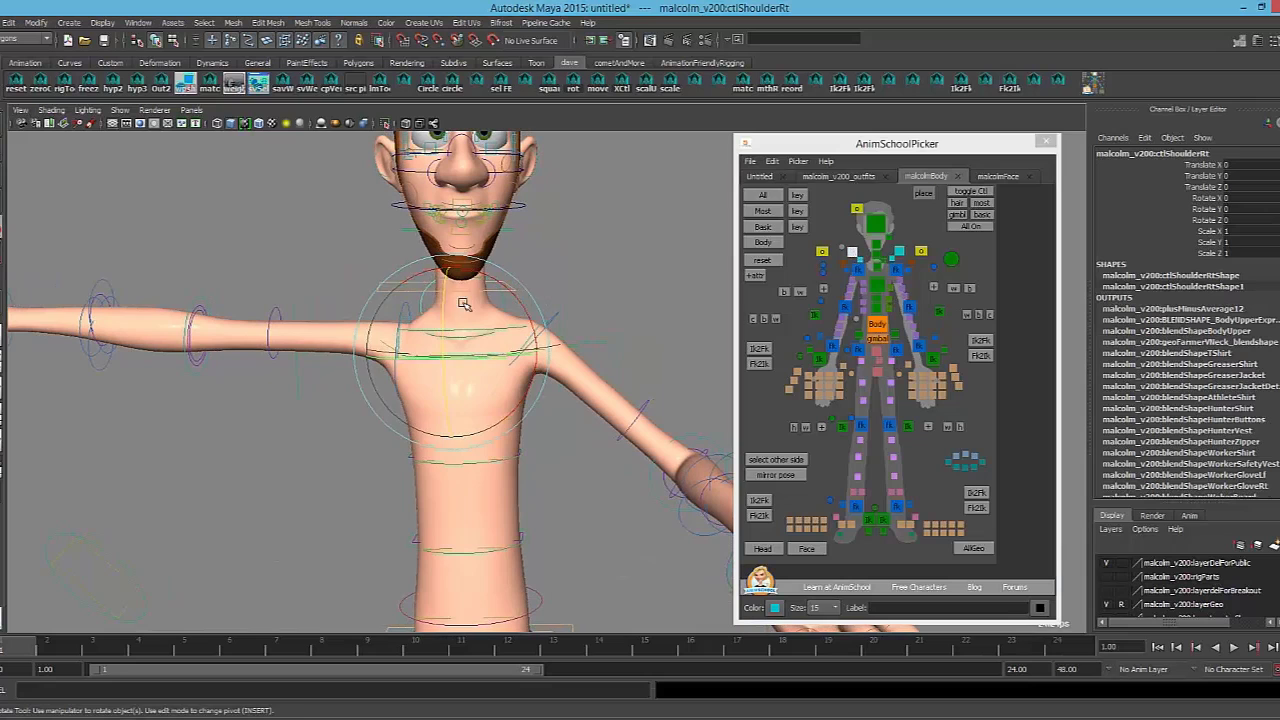
key("w")
mouse_move(453, 354)
left_mouse_down()
mouse_move(446, 328)
mouse_move(458, 340)
left_mouse_up()
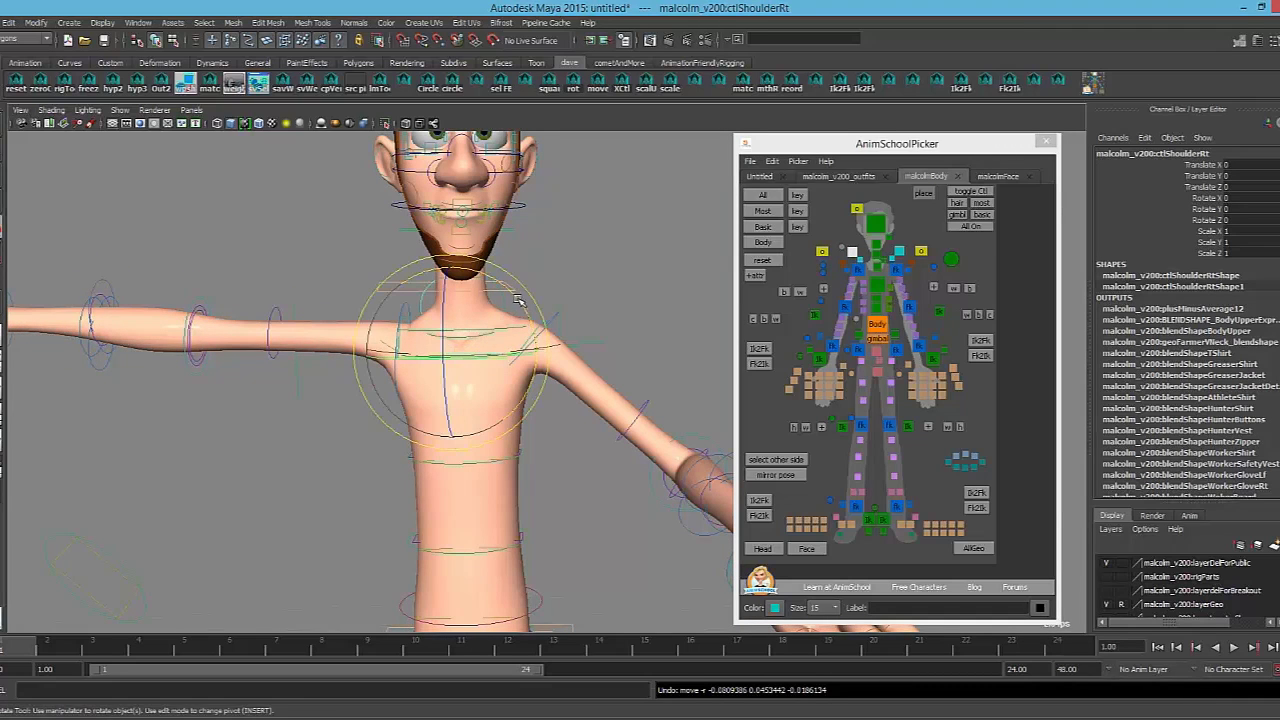
left_click_drag(519, 302, 535, 335)
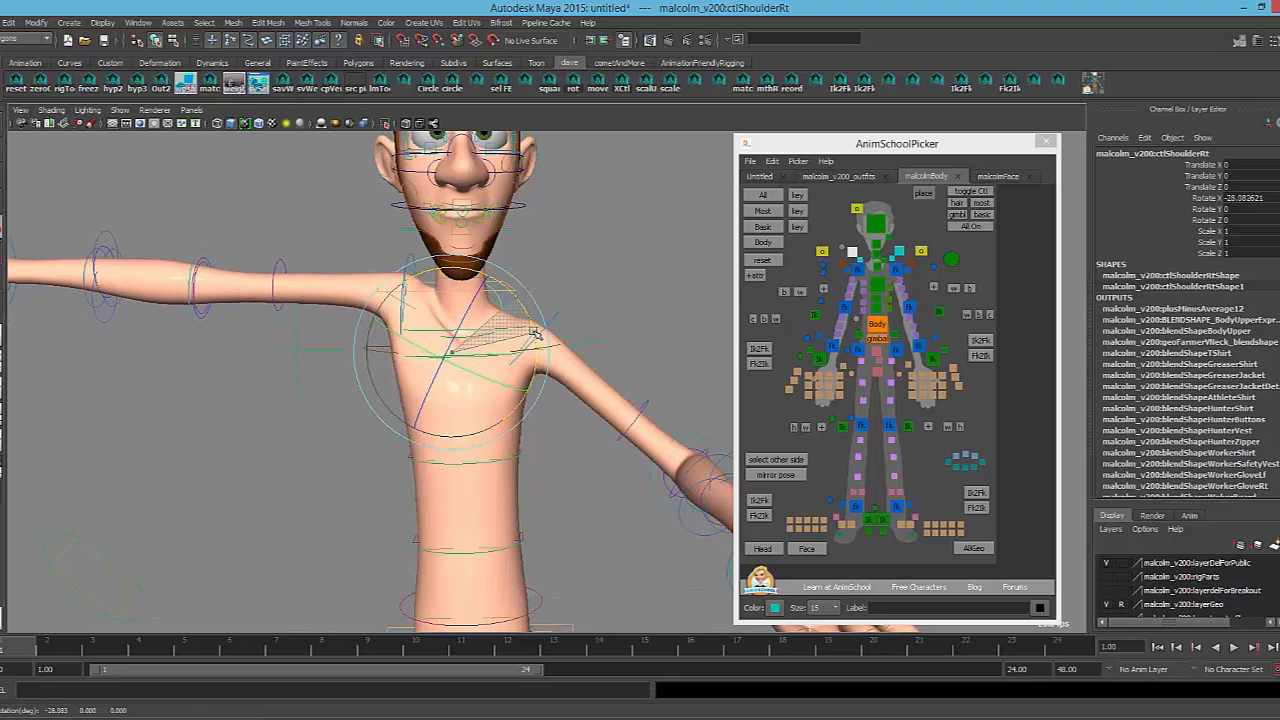
left_click(511, 297)
Rotate the left shoulder control to about -22.6 degrees in X and the left upper arm's FK control to about 38.8 degrees in Z
left_click(498, 284)
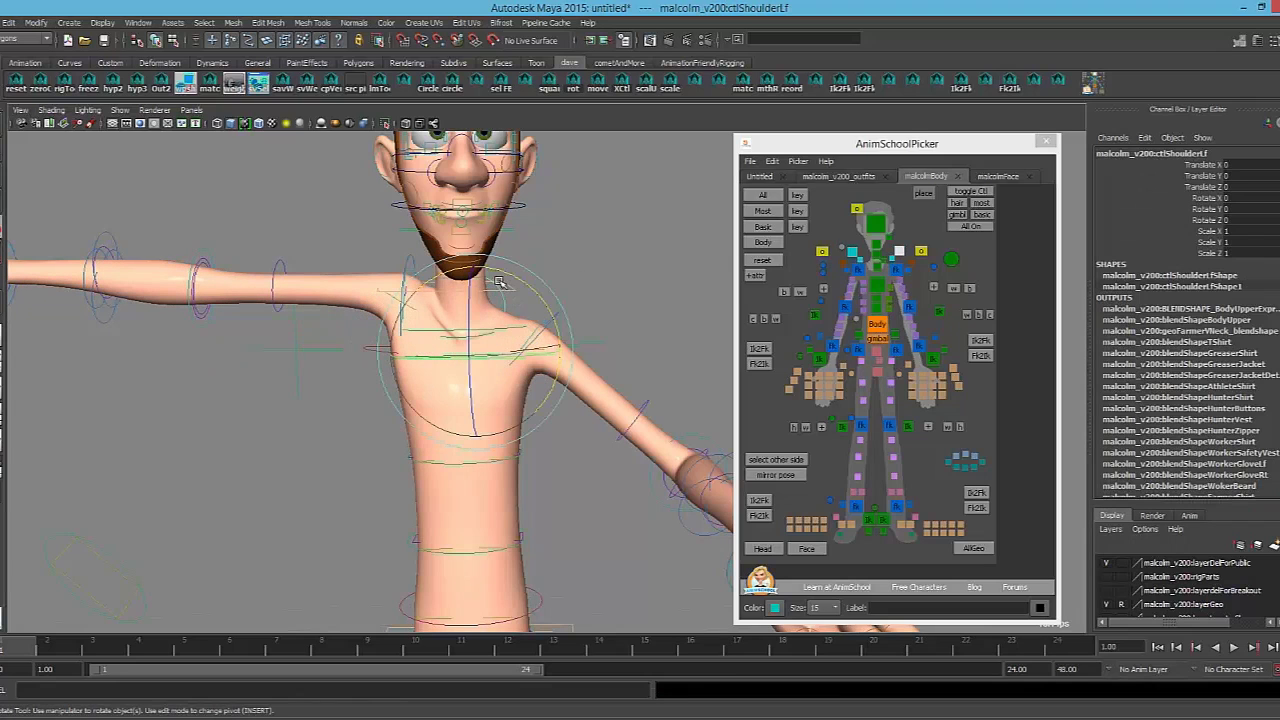
left_click_drag(499, 273, 496, 273)
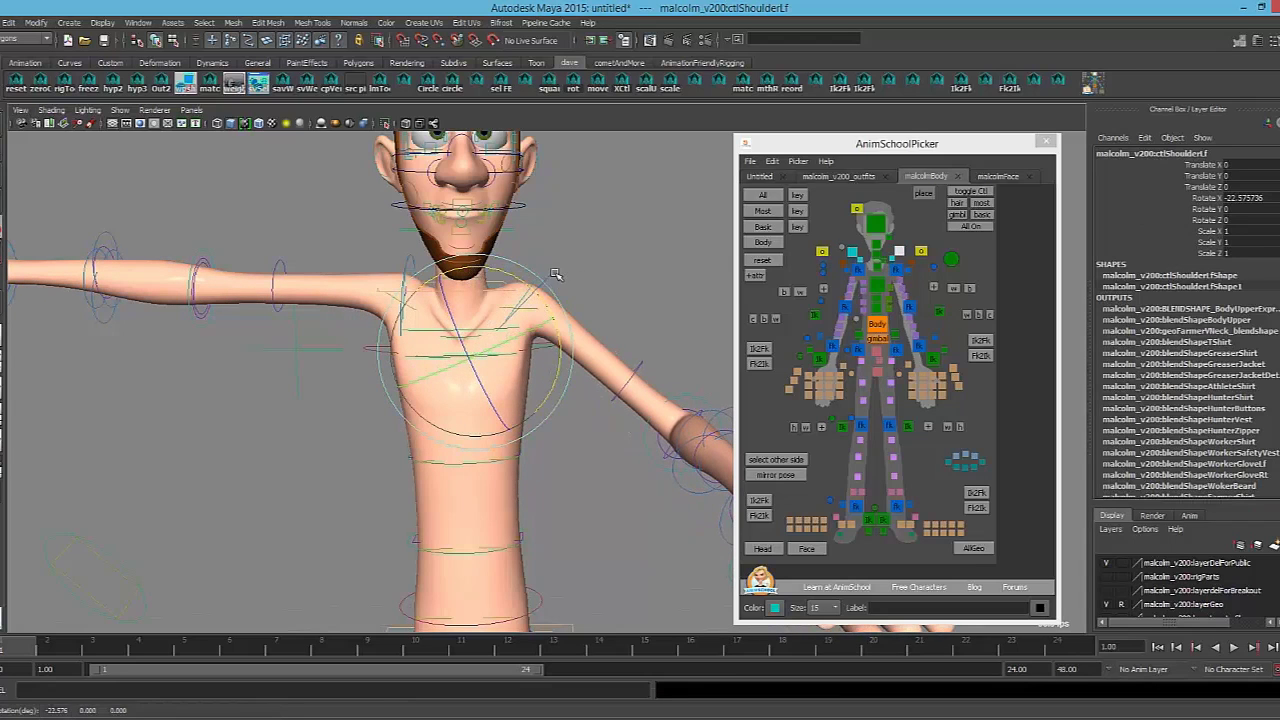
left_click(576, 311)
left_click_drag(597, 273, 590, 327)
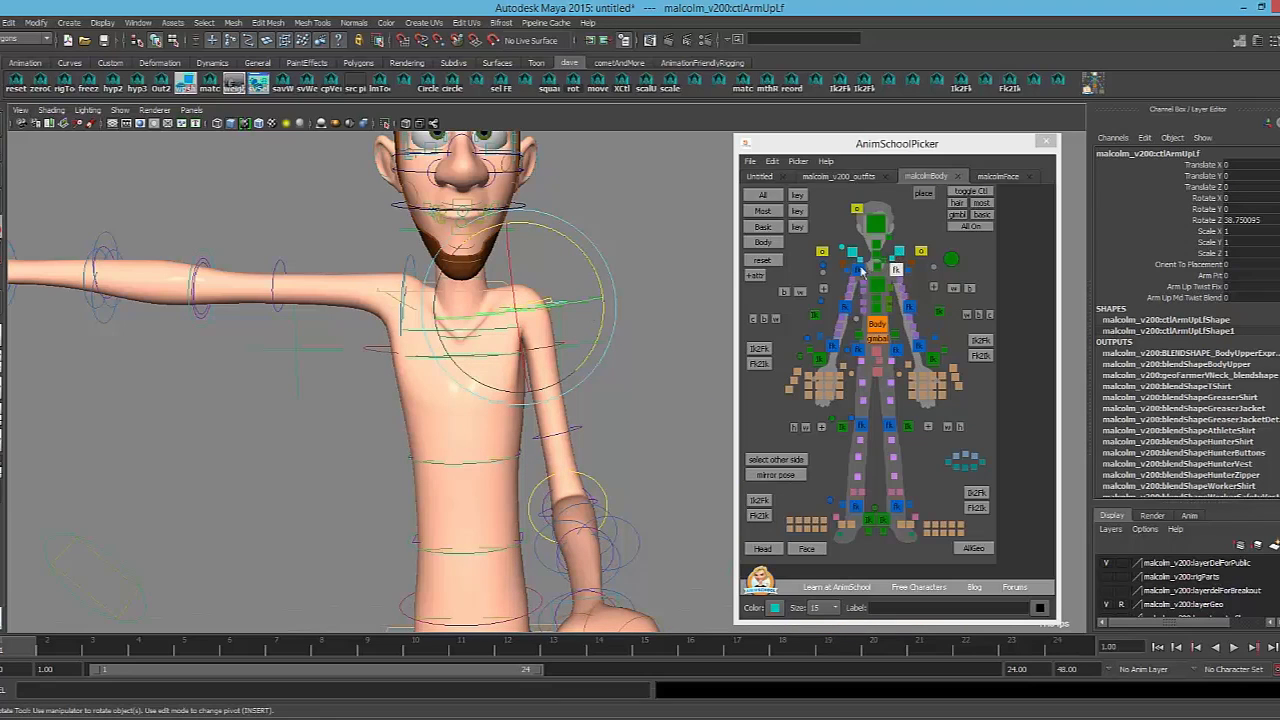
Rotate the left shoulder to about -6 degrees in X and raise the left upper arm's FK control to about 4.2, -4.5 and -54.4 degrees
left_click(899, 252)
left_click_drag(486, 266, 519, 293)
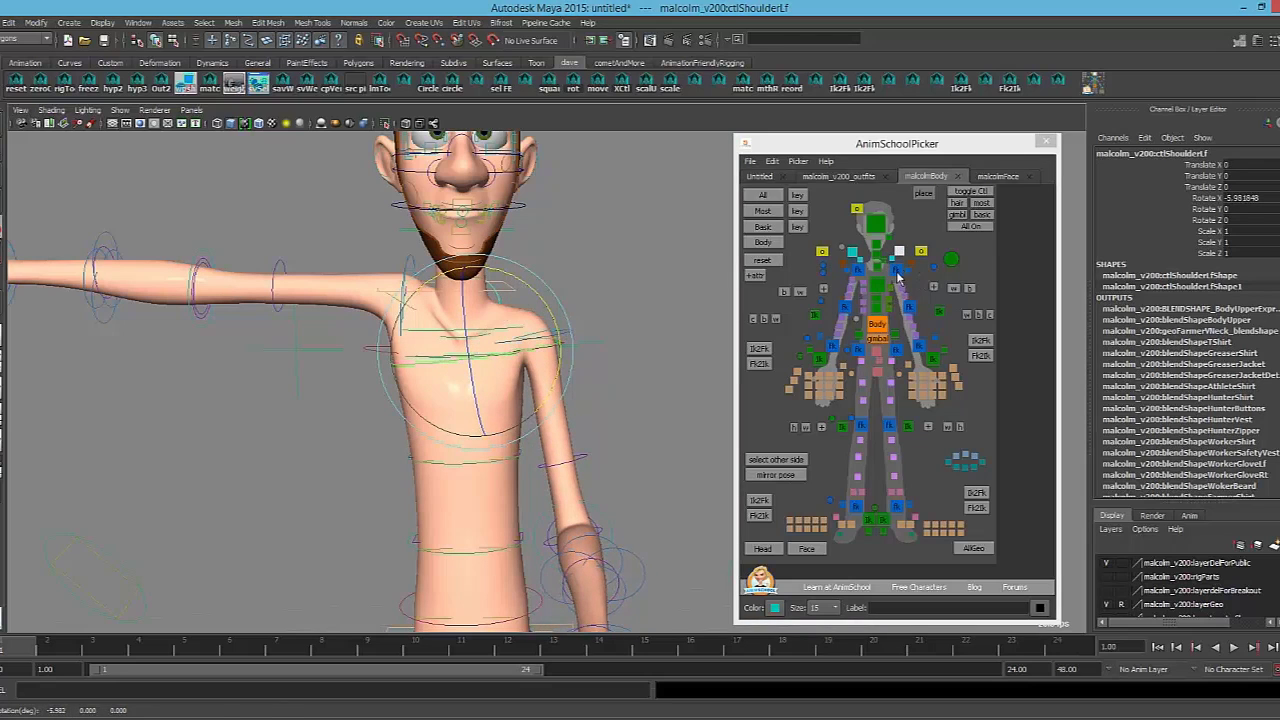
left_click(896, 270)
left_click_drag(600, 306, 553, 352)
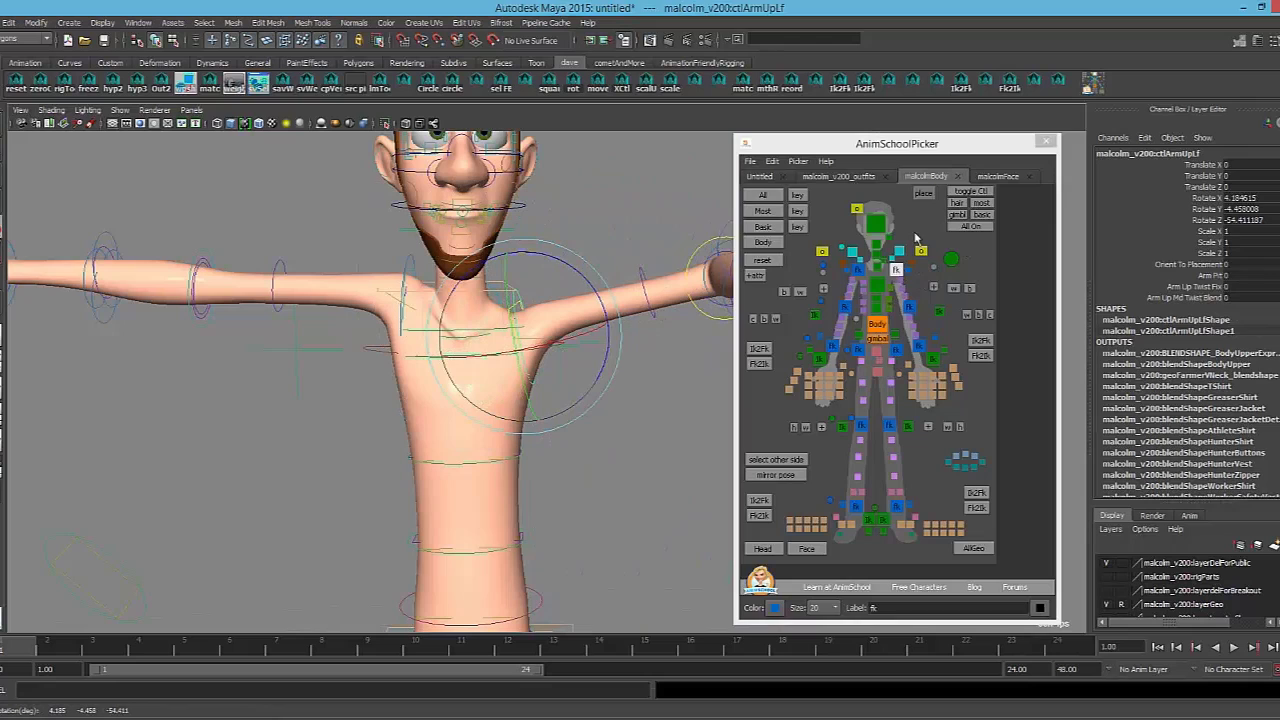
Rotate the left shoulder control to about -27.2 degrees in X, and rotate both shoulder controls together to about -31.3 degrees
left_click(900, 251)
left_click_drag(520, 300, 500, 271)
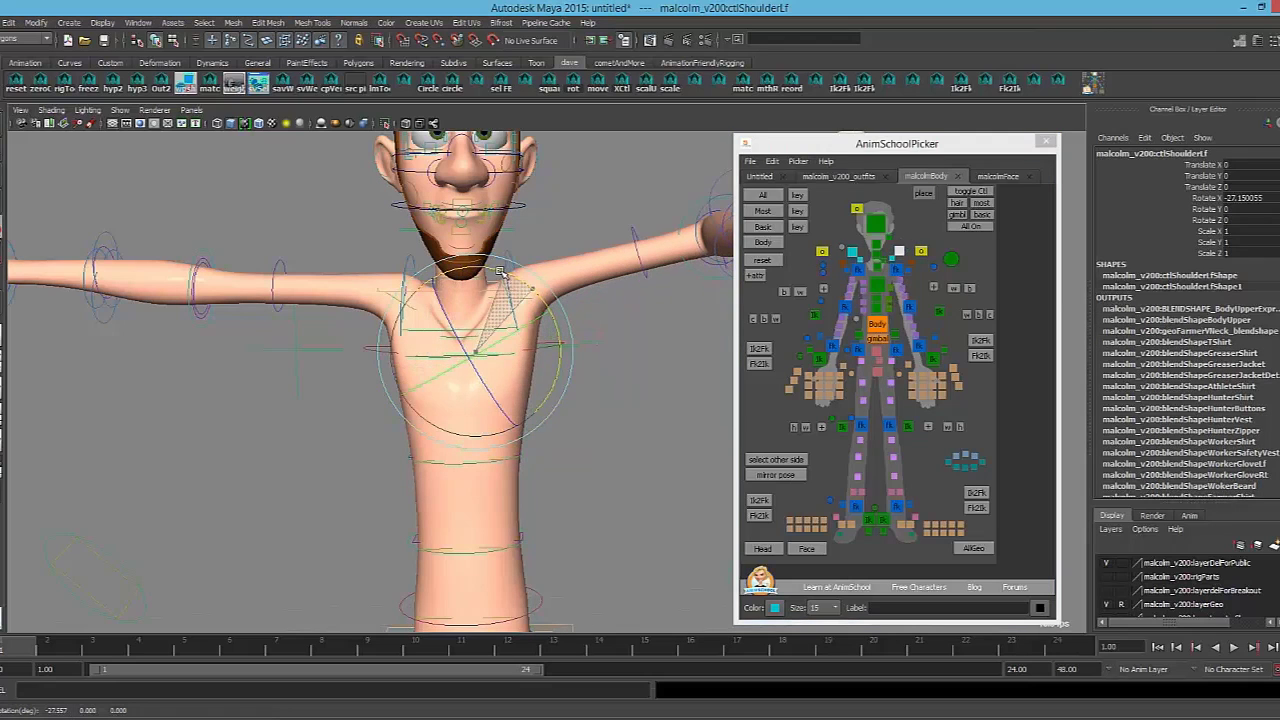
left_click(852, 251)
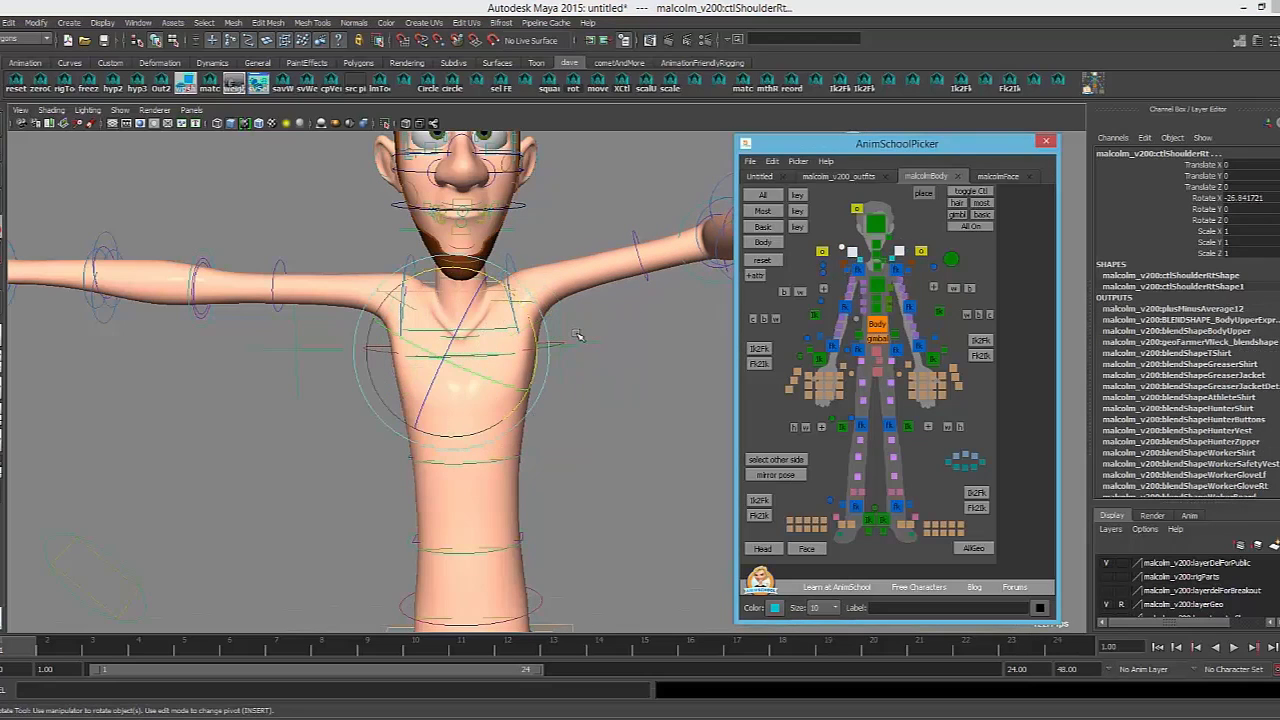
left_click_drag(521, 305, 509, 385)
Try moving both shoulder controls upward together, and undo their movement and rotation
key("w")
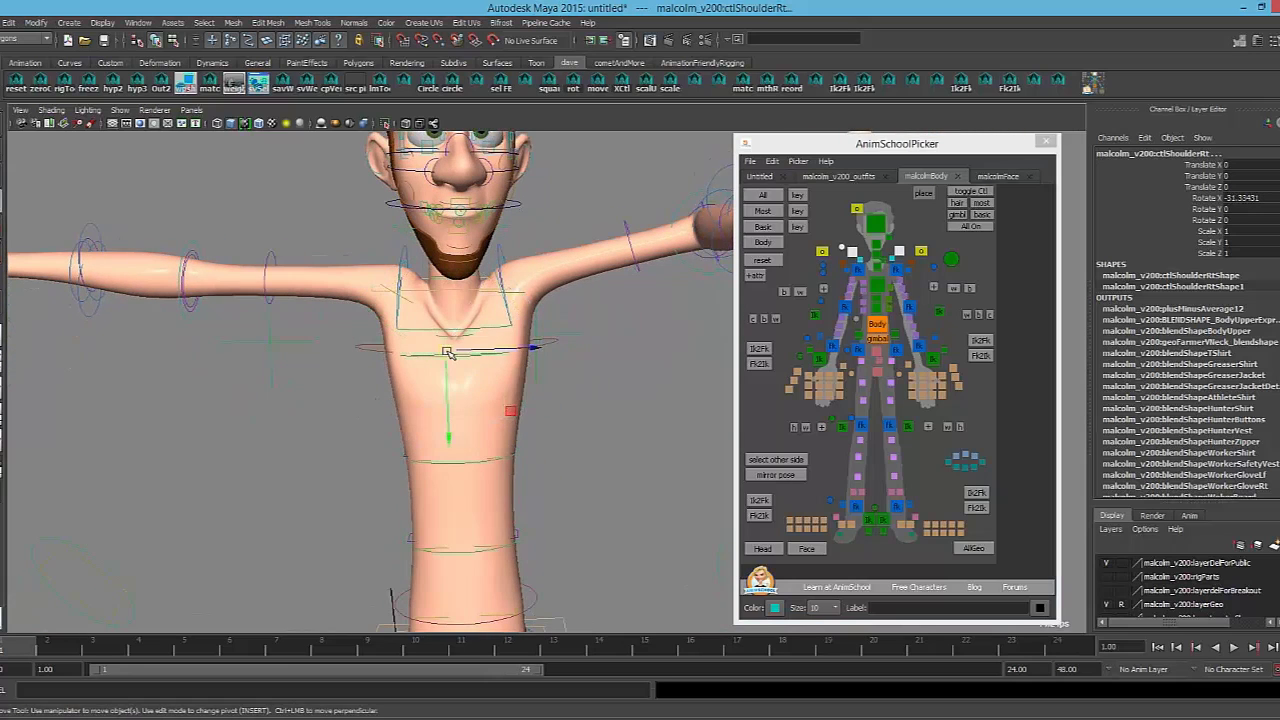
left_click_drag(448, 353, 452, 297)
left_click_drag(580, 350, 551, 376, "alt")
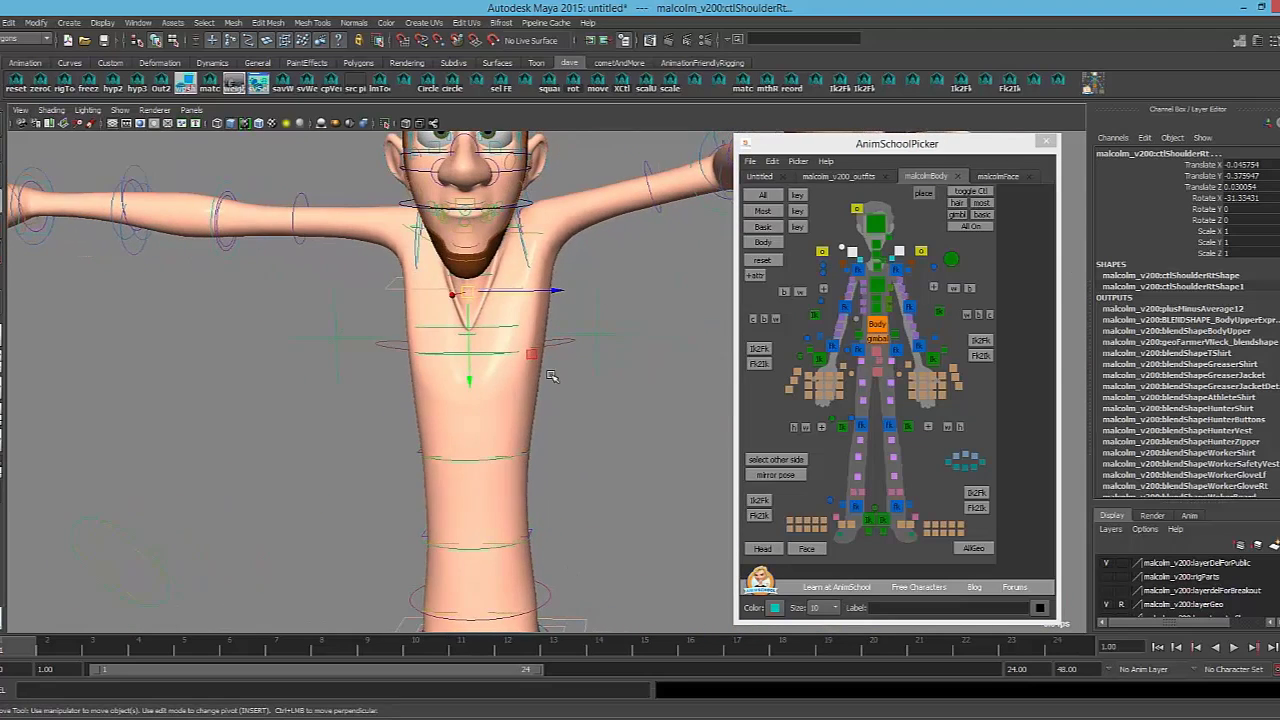
key("ctrl+z")
key("ctrl+z")
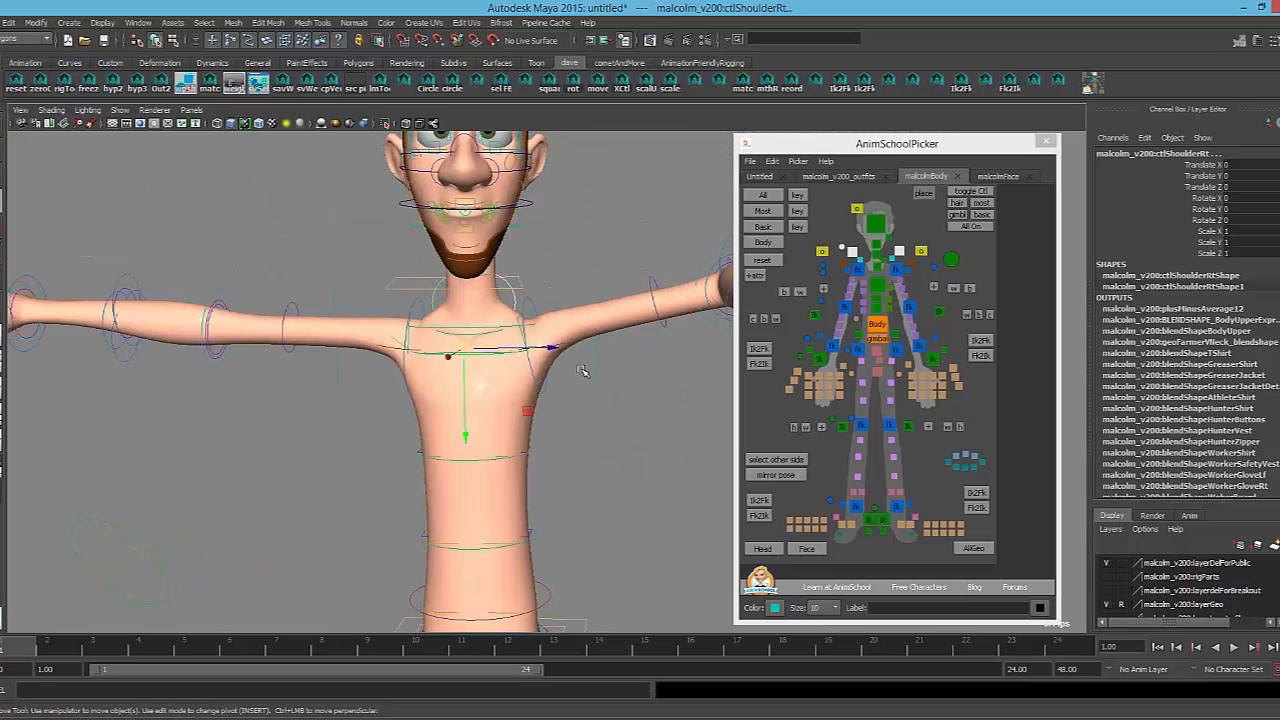
Select the left shoulder's separate rotation control (ctlShoulderRotLf), try a slight rotation in X and undo it
left_click(512, 295)
left_click(433, 299)
left_click(891, 261)
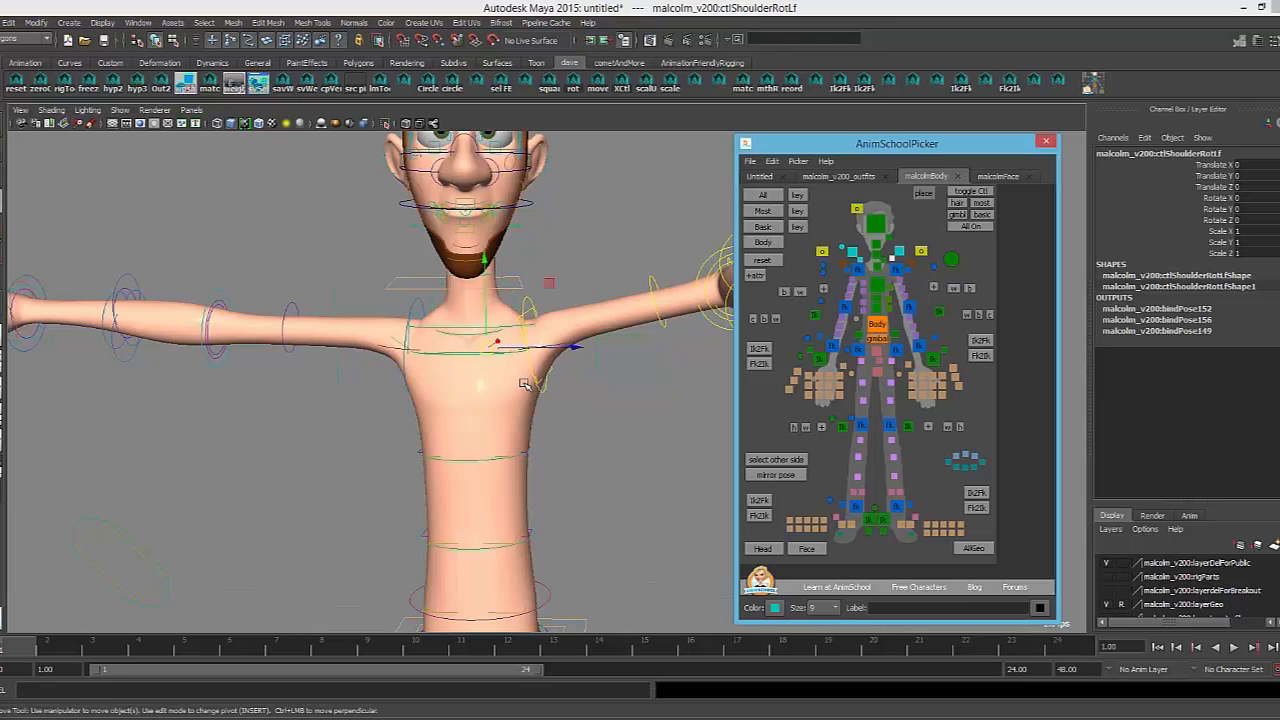
mouse_move(540, 285)
left_mouse_down()
mouse_move(465, 262)
mouse_move(555, 302)
mouse_move(479, 258)
mouse_move(531, 296)
left_mouse_up()
key("ctrl+z")
Compare the left shoulder controls by trying ctlShoulderRotLf at about -26.2 degrees in X, and undo the rotation
left_click(598, 380)
scroll(560, 340, "up", 3)
left_click(507, 279)
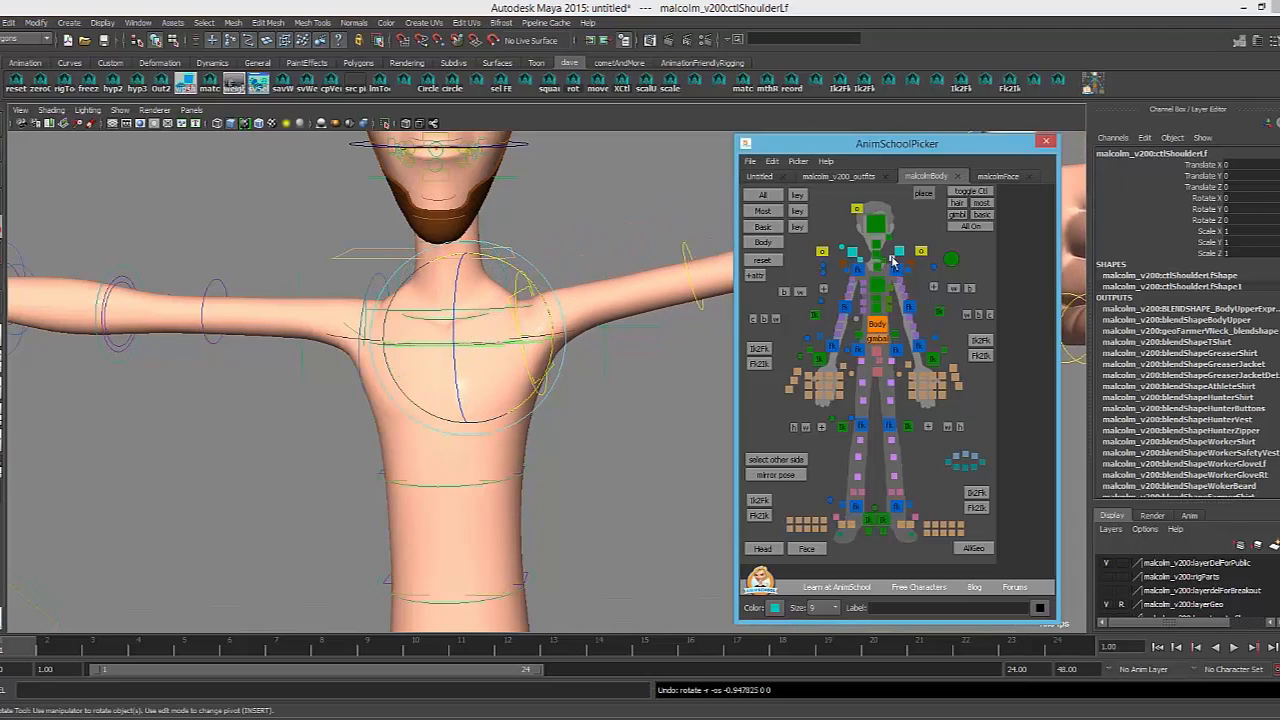
left_click(545, 285)
left_click_drag(525, 280, 510, 333)
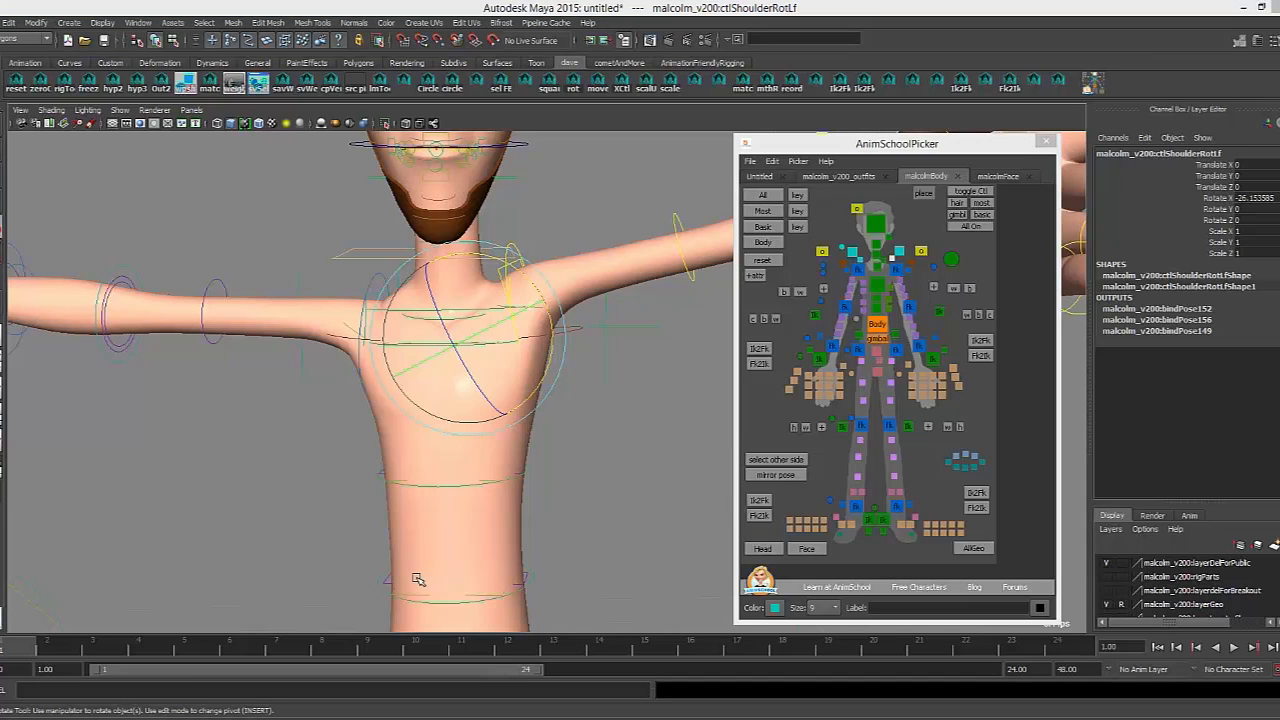
left_click_drag(506, 260, 548, 288)
key("ctrl+z")
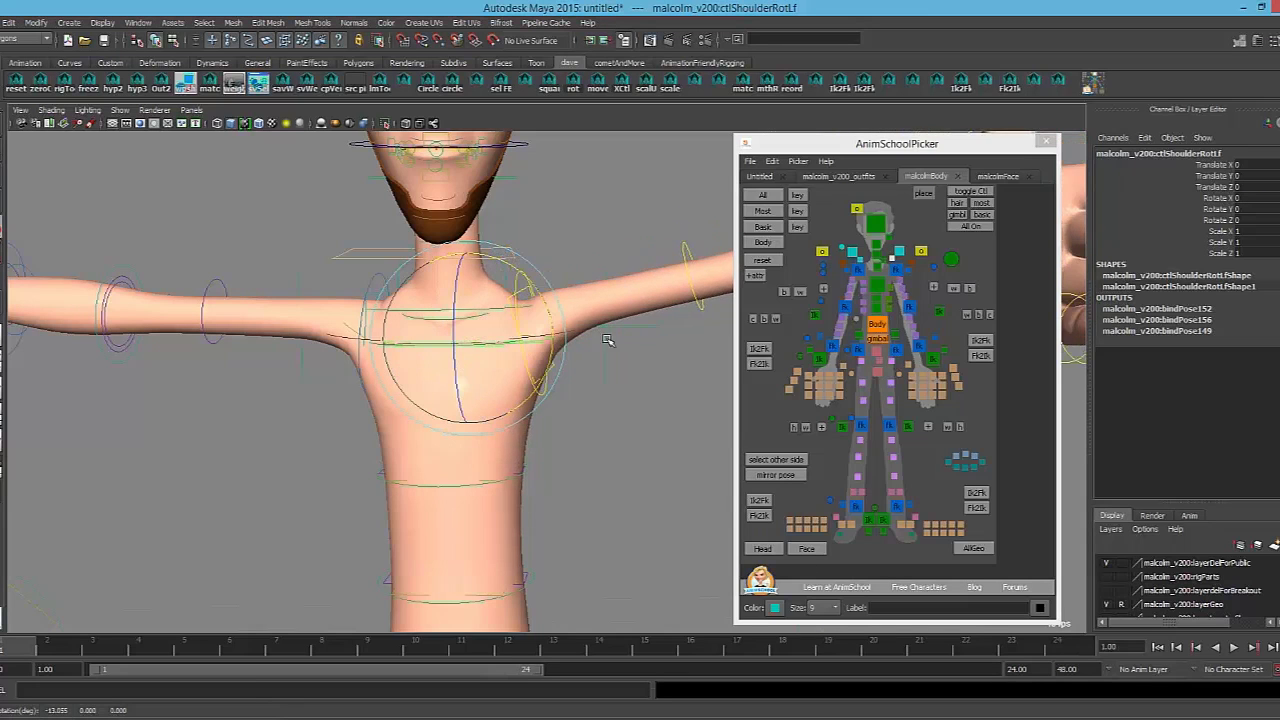
Move the left arm's IK control closer to the torso and set its Ik attribute to 1
left_click_drag(606, 338, 614, 362, "alt")
left_click(932, 359)
middle_click_drag(640, 350, 585, 347, "alt")
right_click_drag(560, 348, 362, 364, "alt")
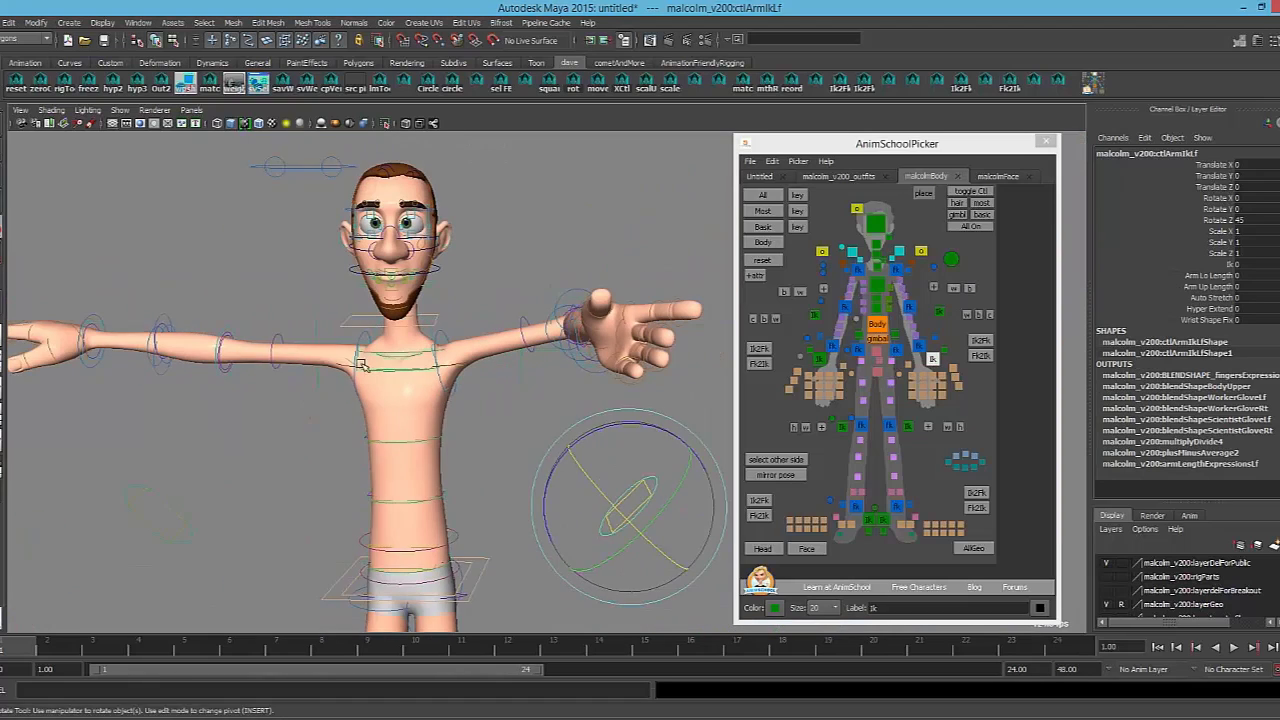
right_click_drag(488, 398, 517, 421, "alt")
key("w")
left_click_drag(615, 495, 490, 472)
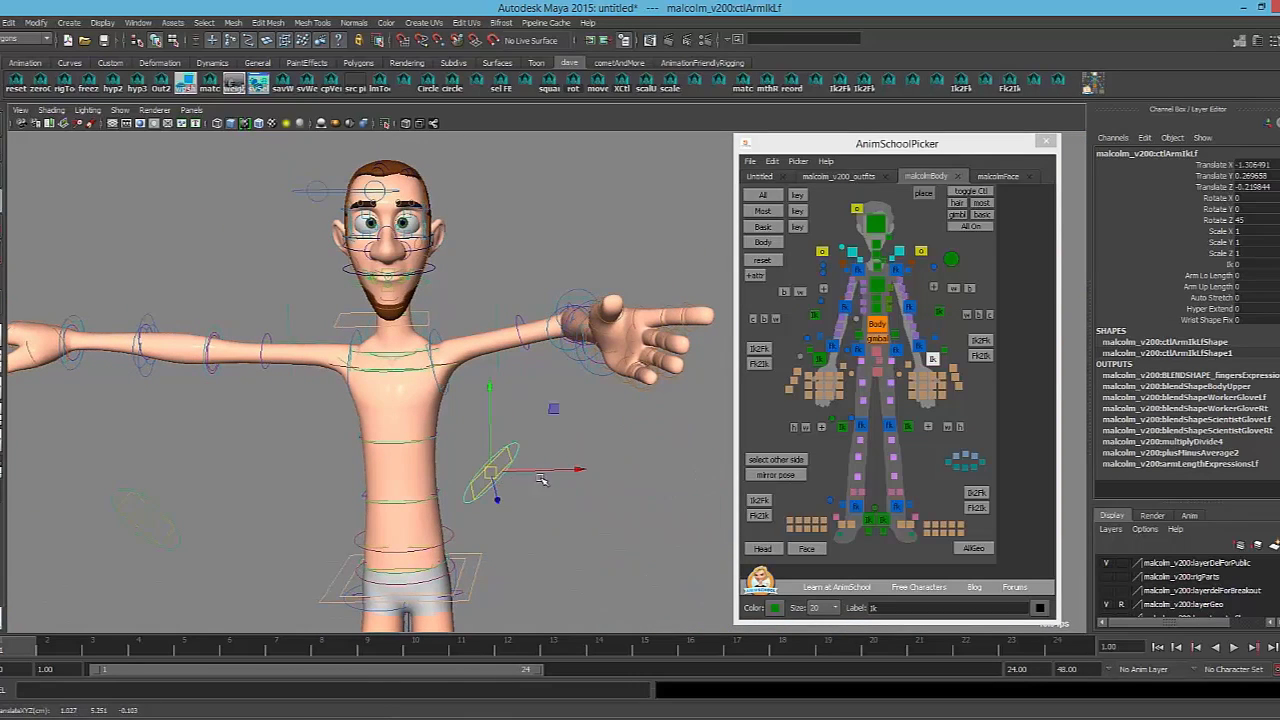
left_click(1211, 265)
middle_click_drag(560, 330, 632, 324)
Move the left arm's IK control forward of the hips and rotate the hand to about -59.7, -10.6 and 9 degrees
left_click_drag(606, 408, 460, 440, "alt")
left_click_drag(644, 466, 459, 492)
key("e")
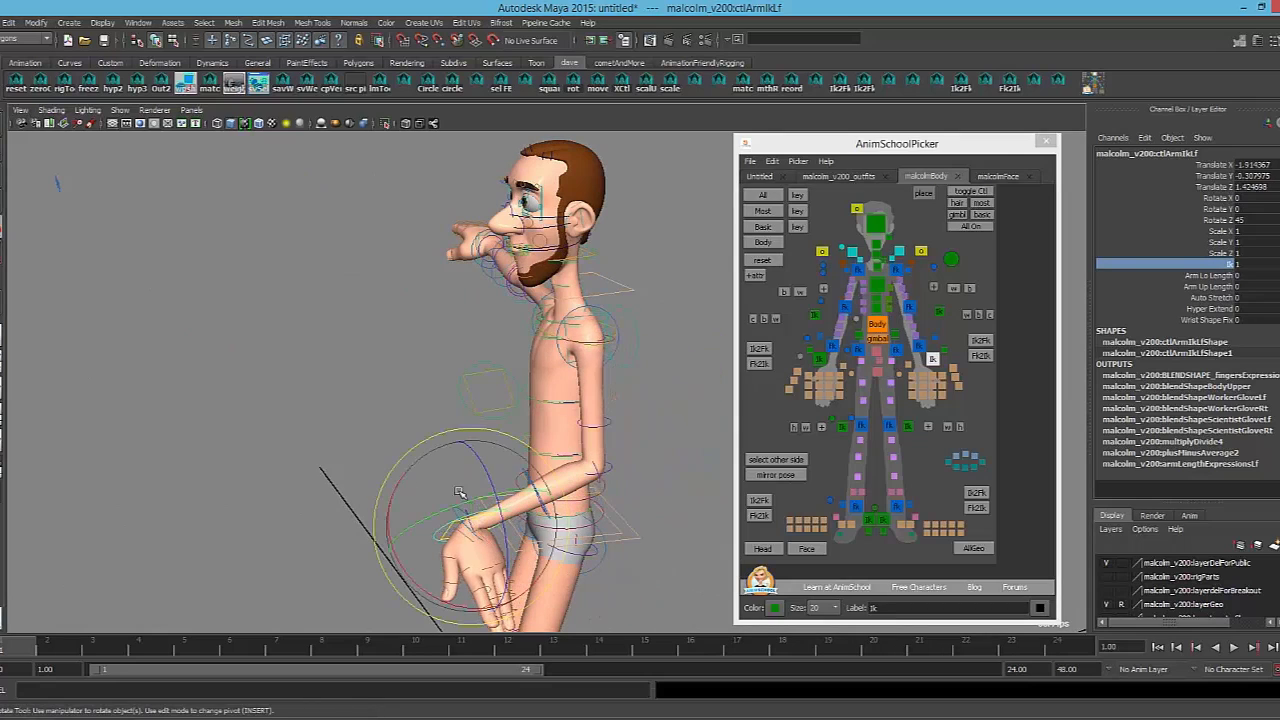
left_click_drag(436, 445, 487, 535)
left_click_drag(495, 480, 622, 462, "alt")
Move the left arm's IK control outward beside the hips to about -0.76, -0.12 and 1.14
key("w")
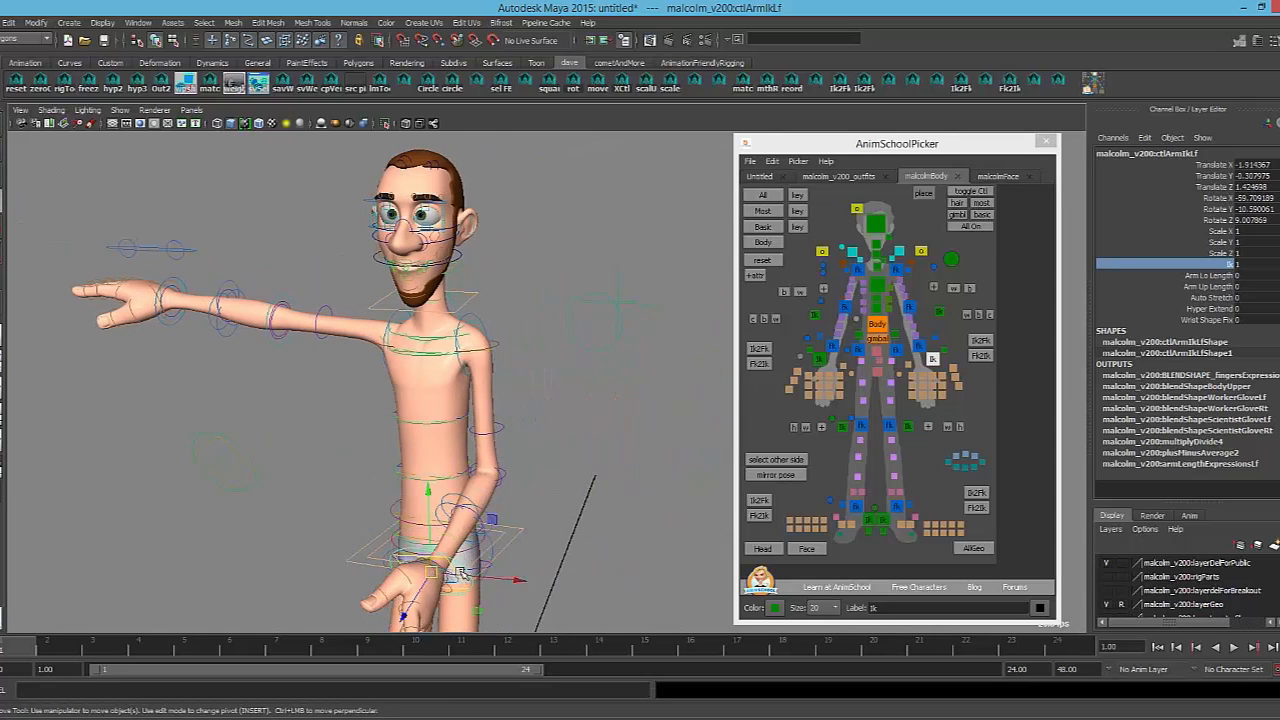
left_click_drag(441, 577, 566, 551)
left_click_drag(446, 506, 491, 494, "alt")
middle_click_drag(491, 494, 564, 432, "alt")
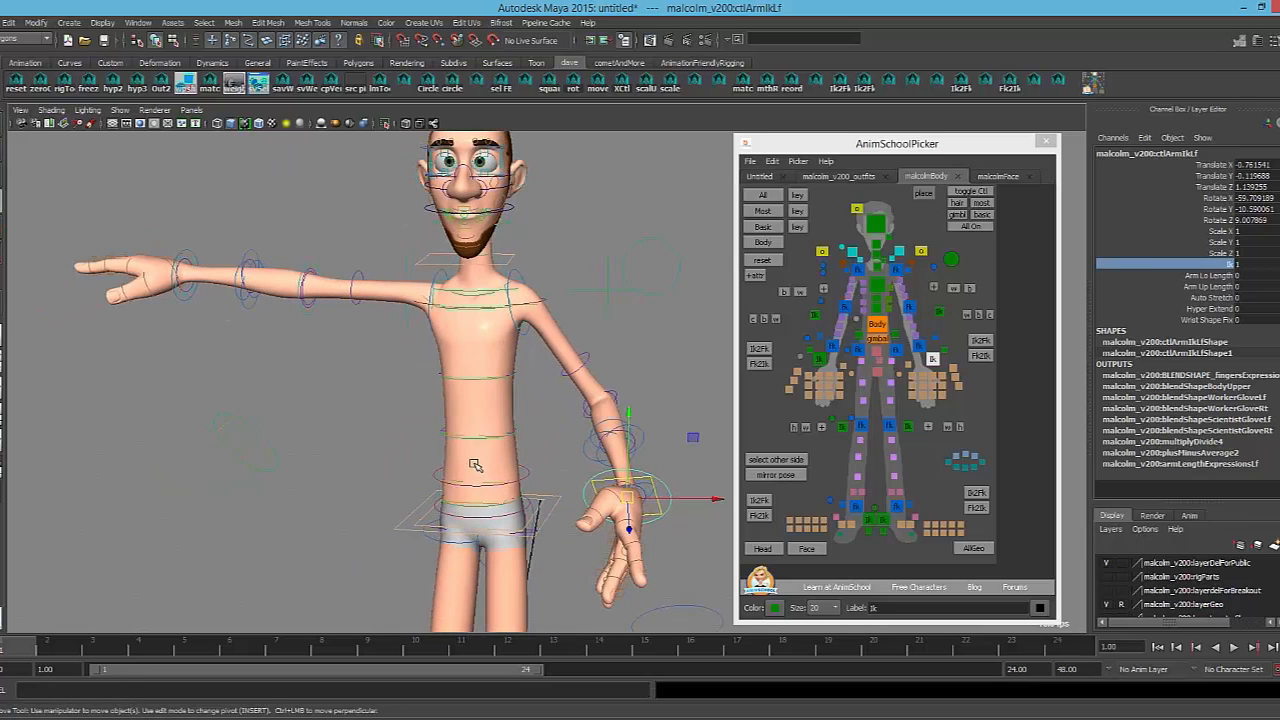
Rotate the body control to about -361.6, -362.1 and 364.9 degrees, switching the space the left arm's IK control follows
key("e")
mouse_move(561, 514)
left_mouse_down()
mouse_move(497, 532)
mouse_move(578, 520)
mouse_move(540, 521)
left_mouse_up()
left_click_drag(520, 469, 518, 503)
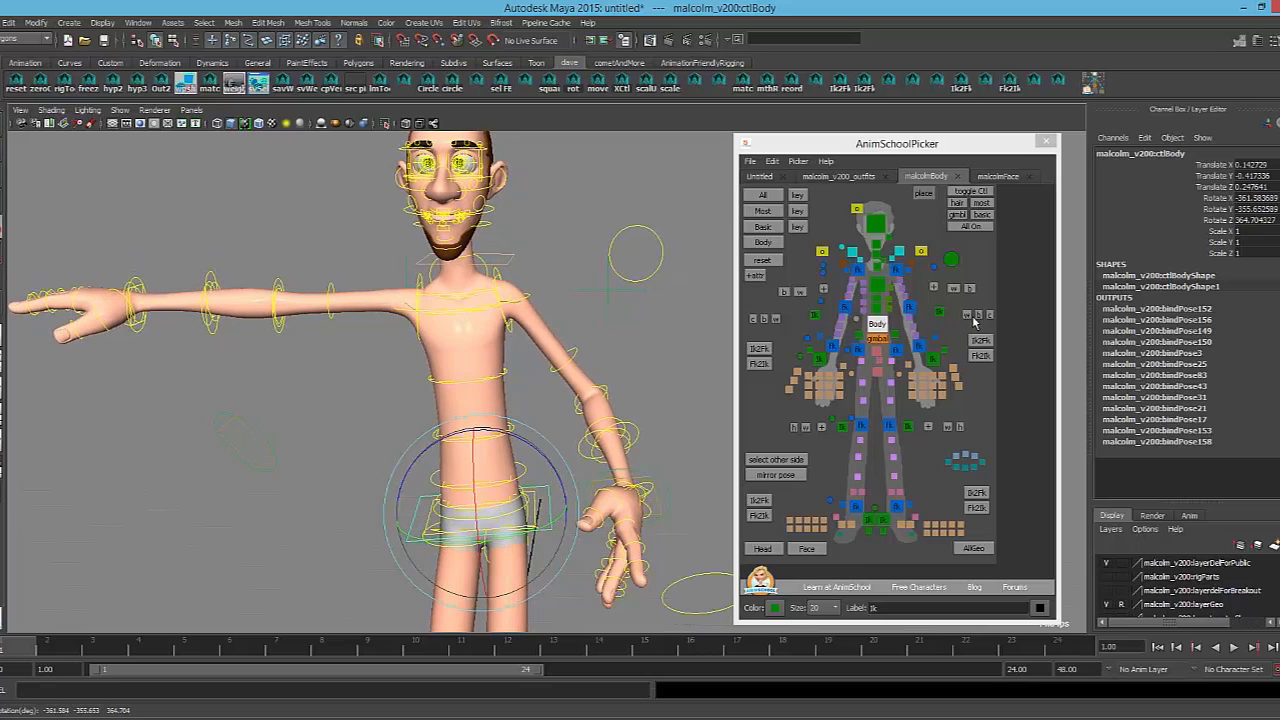
left_click(982, 318)
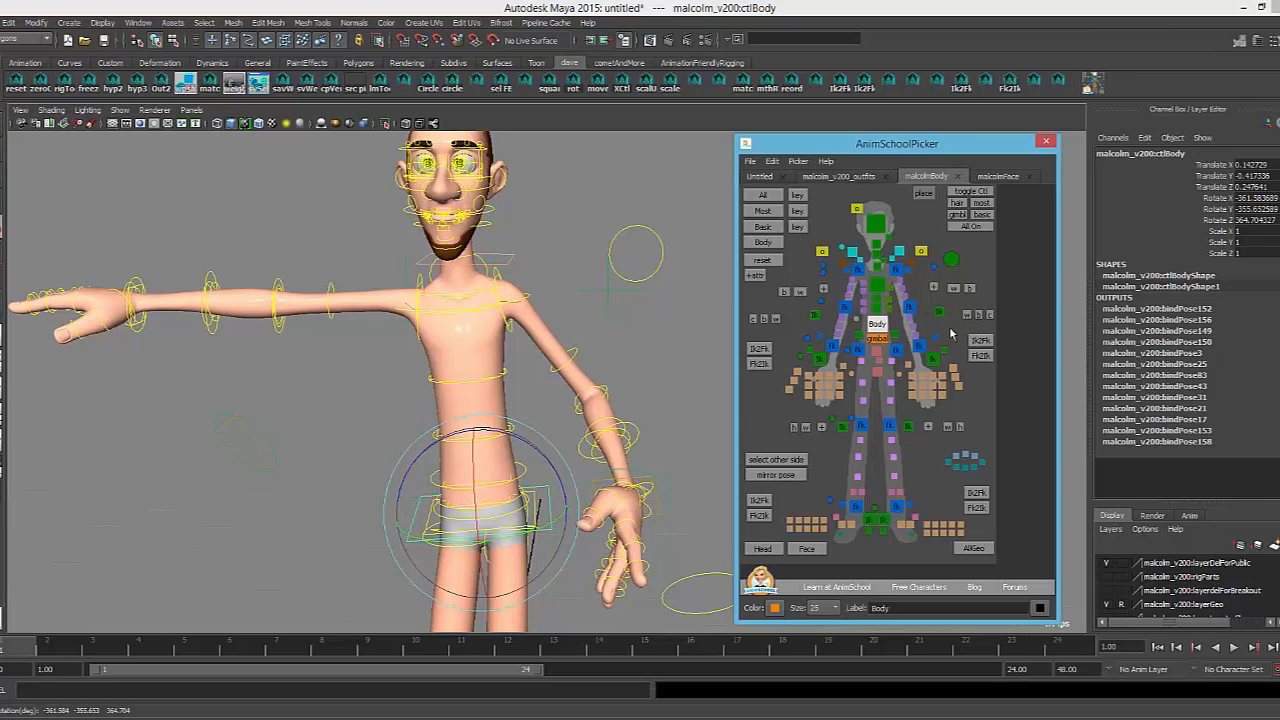
left_click_drag(547, 527, 560, 505)
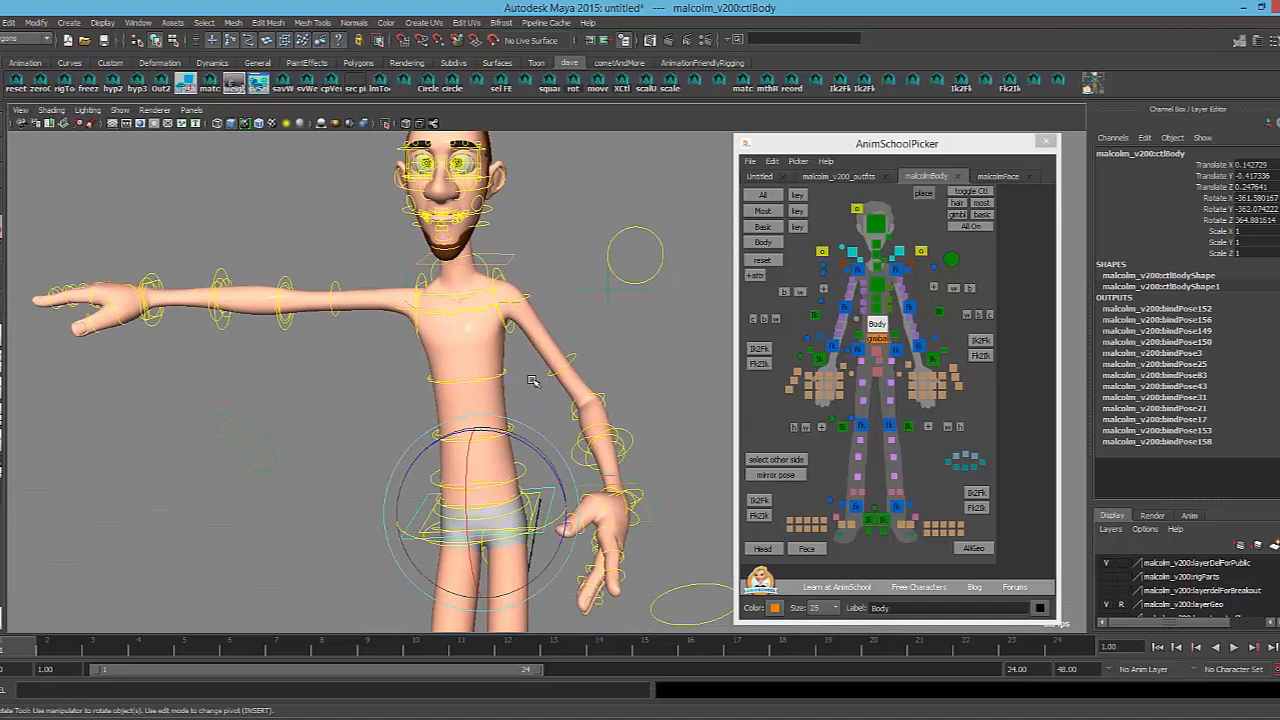
Try rotating the chest control freely to tilt the upper body, and undo the rotation
left_click(469, 383)
mouse_move(472, 380)
left_mouse_down()
mouse_move(471, 338)
mouse_move(450, 352)
mouse_move(487, 353)
mouse_move(456, 352)
mouse_move(476, 365)
left_mouse_up()
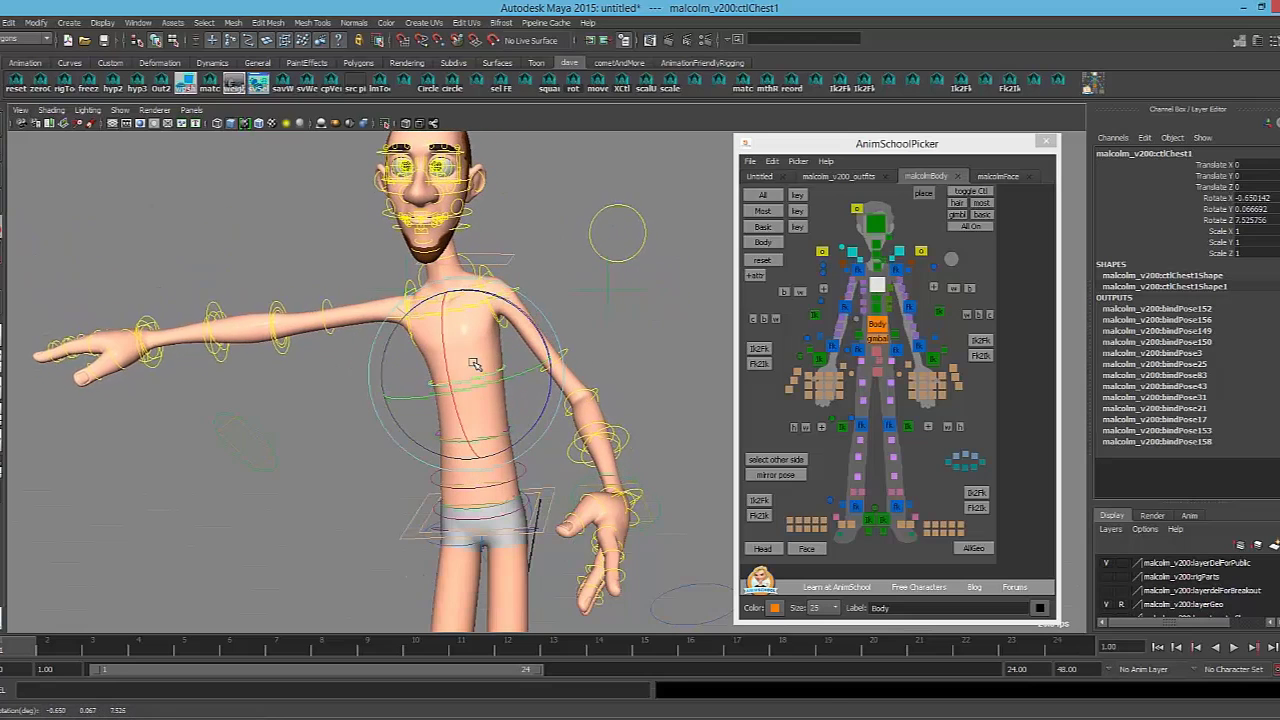
key("ctrl+z")
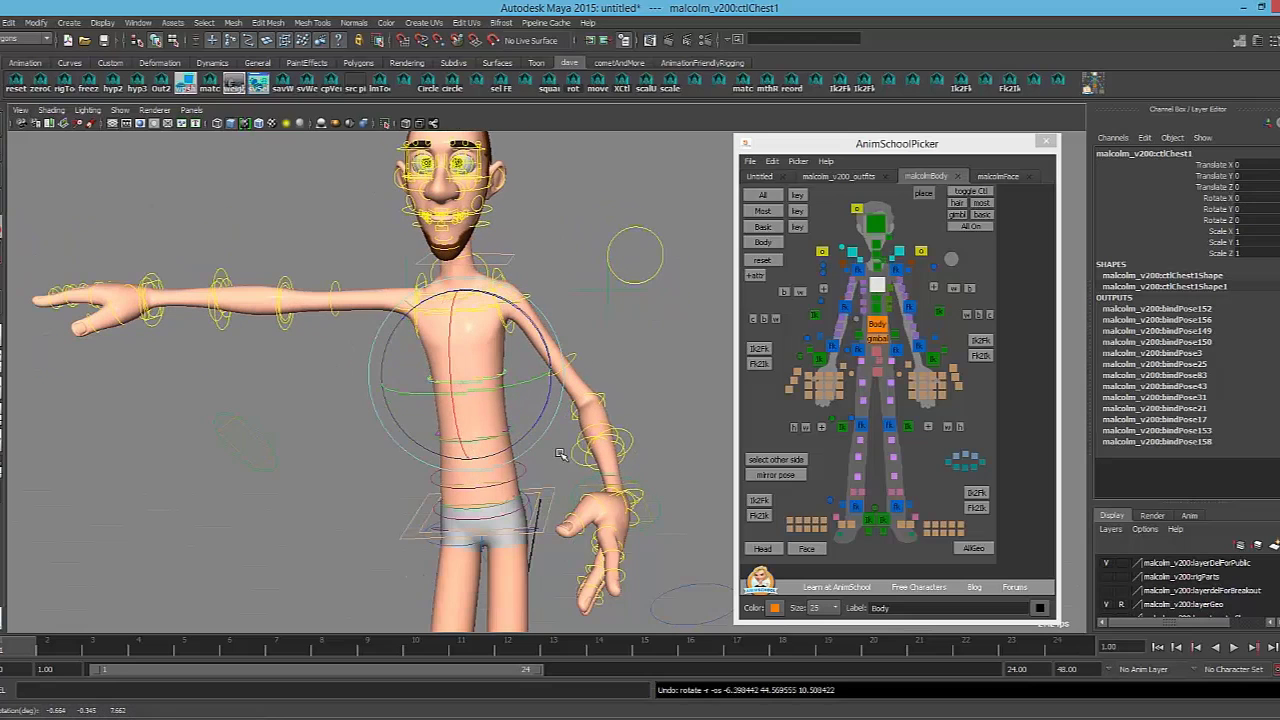
Make the left arm's IK control follow the chest and rotate the chest control to about -3.9, -7.4 and 4.2 degrees
left_click(990, 317)
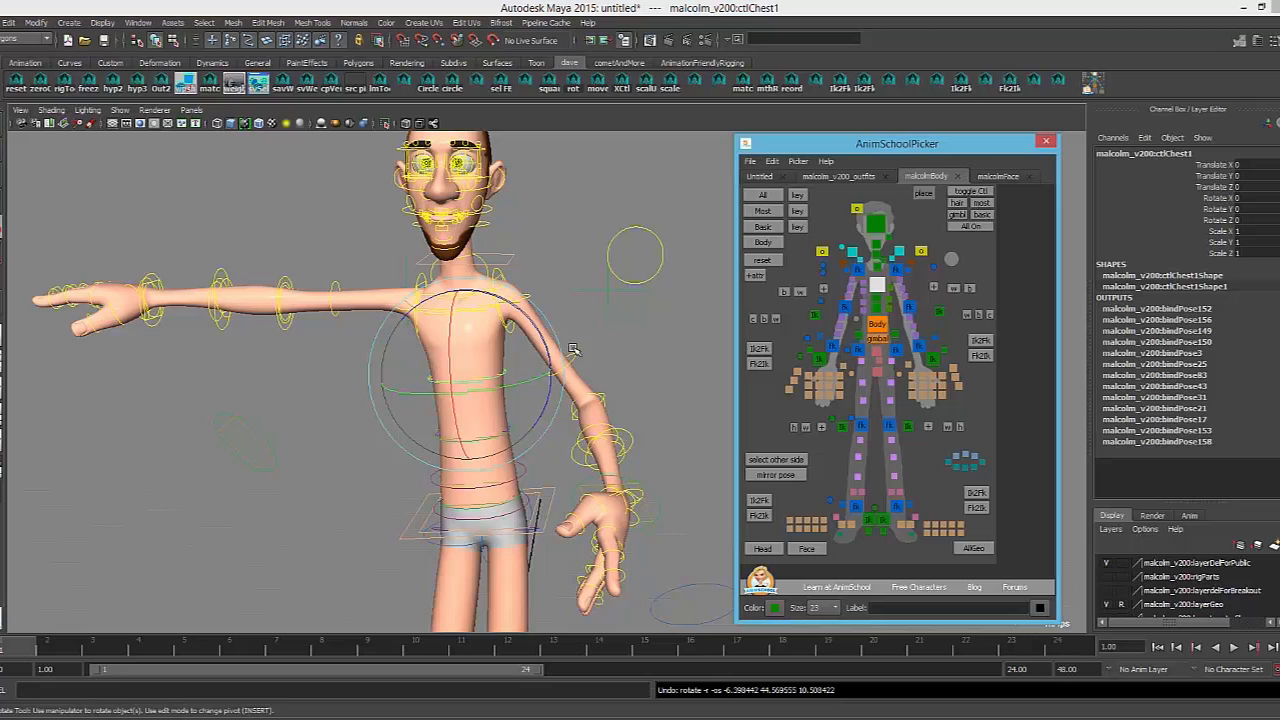
mouse_move(503, 372)
left_mouse_down()
mouse_move(520, 388)
mouse_move(490, 395)
mouse_move(500, 372)
mouse_move(477, 362)
mouse_move(474, 382)
mouse_move(488, 374)
left_mouse_up()
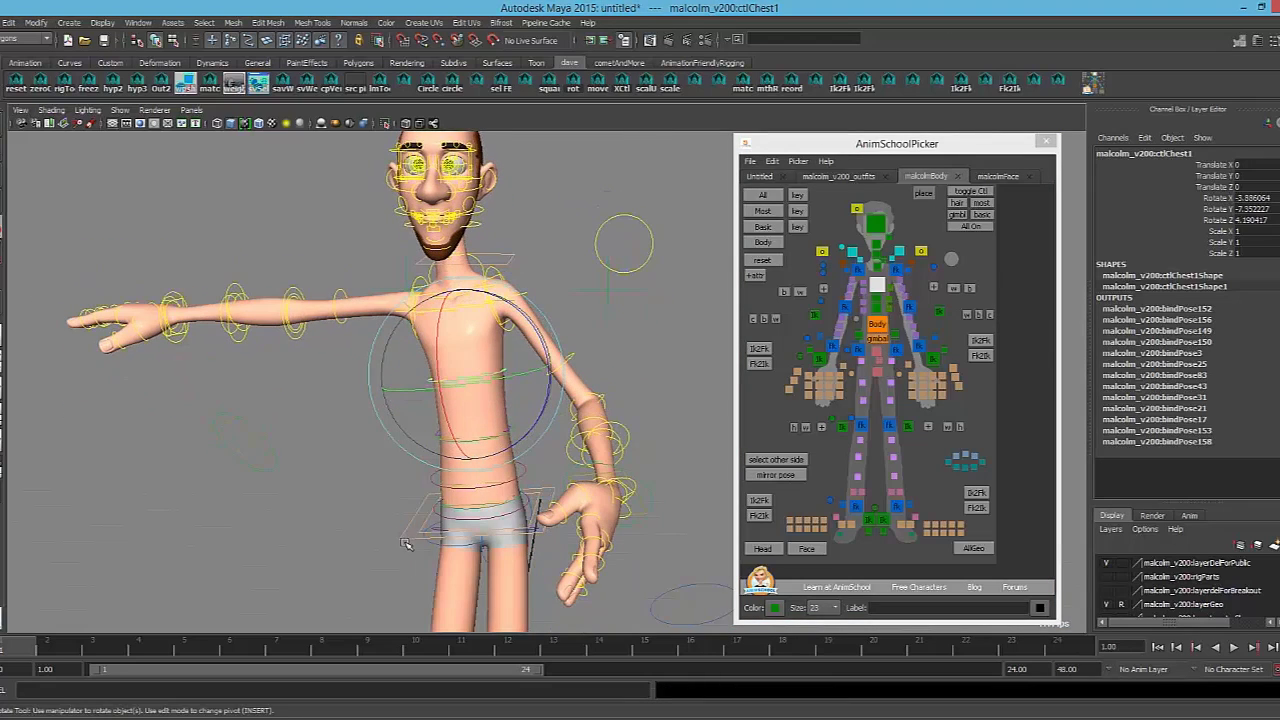
Rotate the body control to about -359.5, -370.2 and 363.9 degrees
left_click(400, 540)
left_click_drag(490, 482, 529, 471)
right_click_drag(574, 431, 729, 434, "alt")
middle_click_drag(642, 440, 626, 375, "alt")
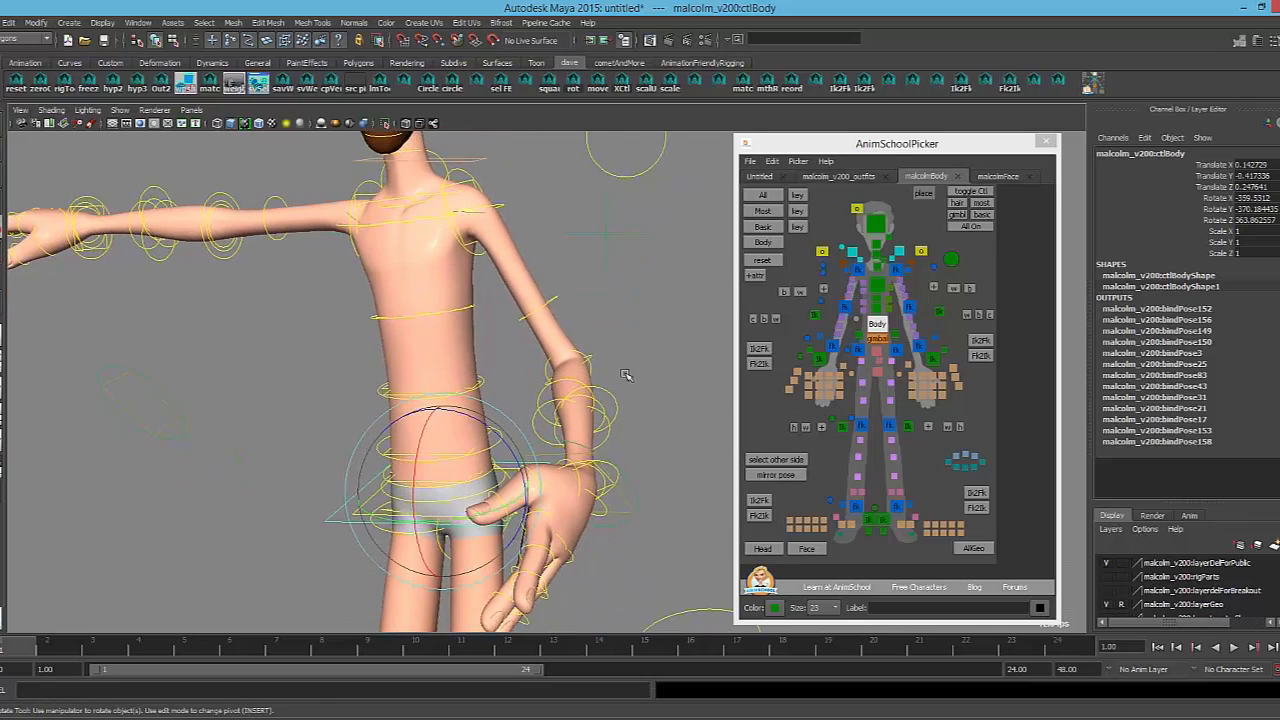
mouse_move(602, 399)
left_mouse_down("alt")
mouse_move(617, 398)
mouse_move(606, 384)
left_mouse_up("alt")
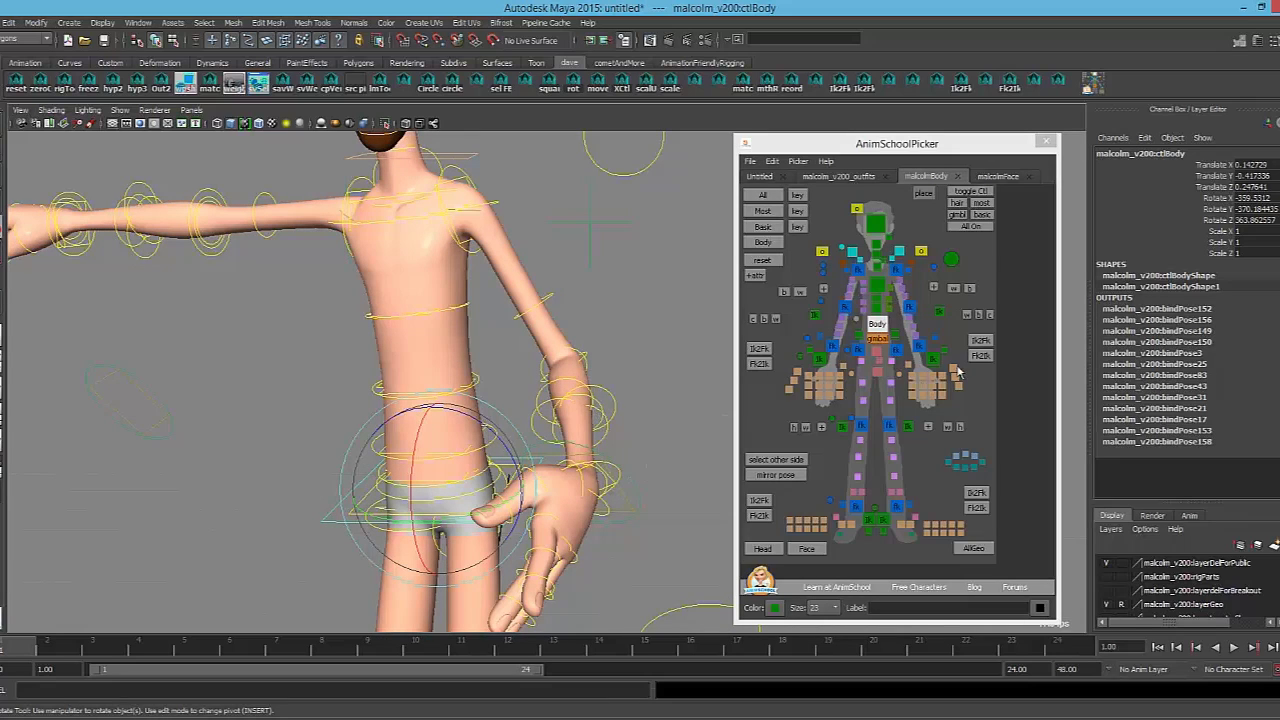
Examine the Chest, Placement and Body follow weights on the parent constraint of the group above the left arm's IK control
left_click(932, 361)
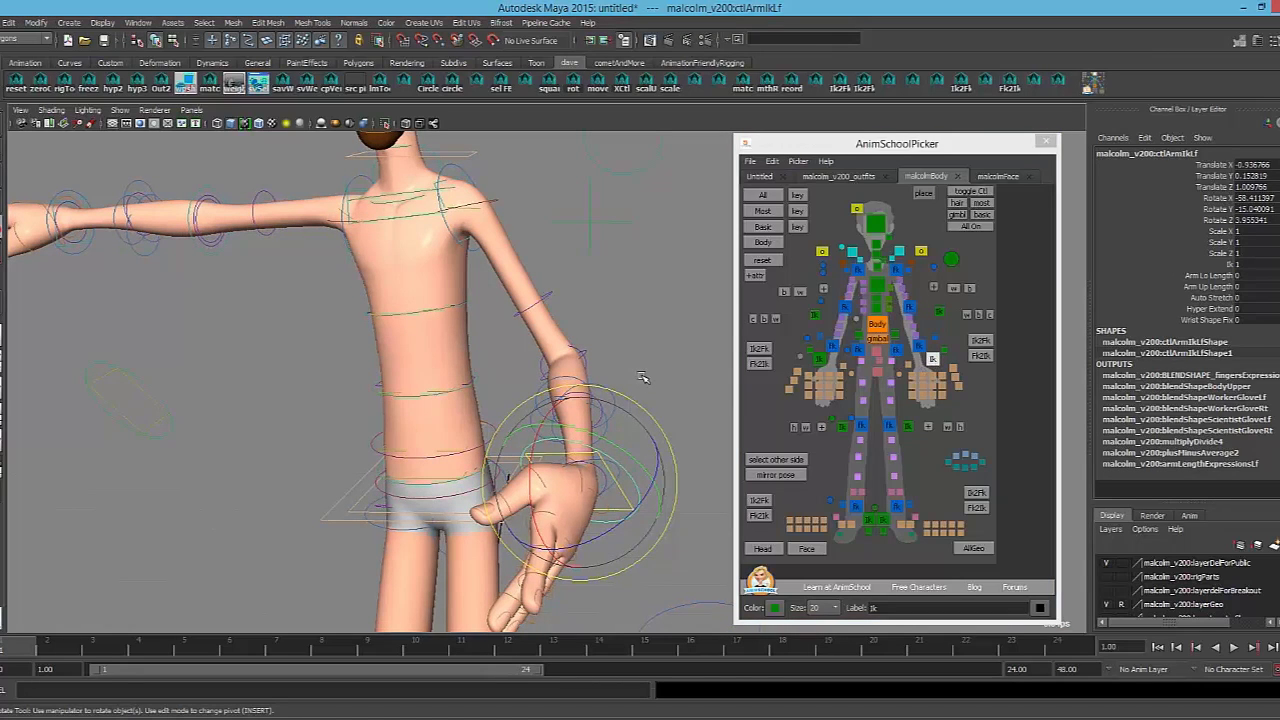
key("Up")
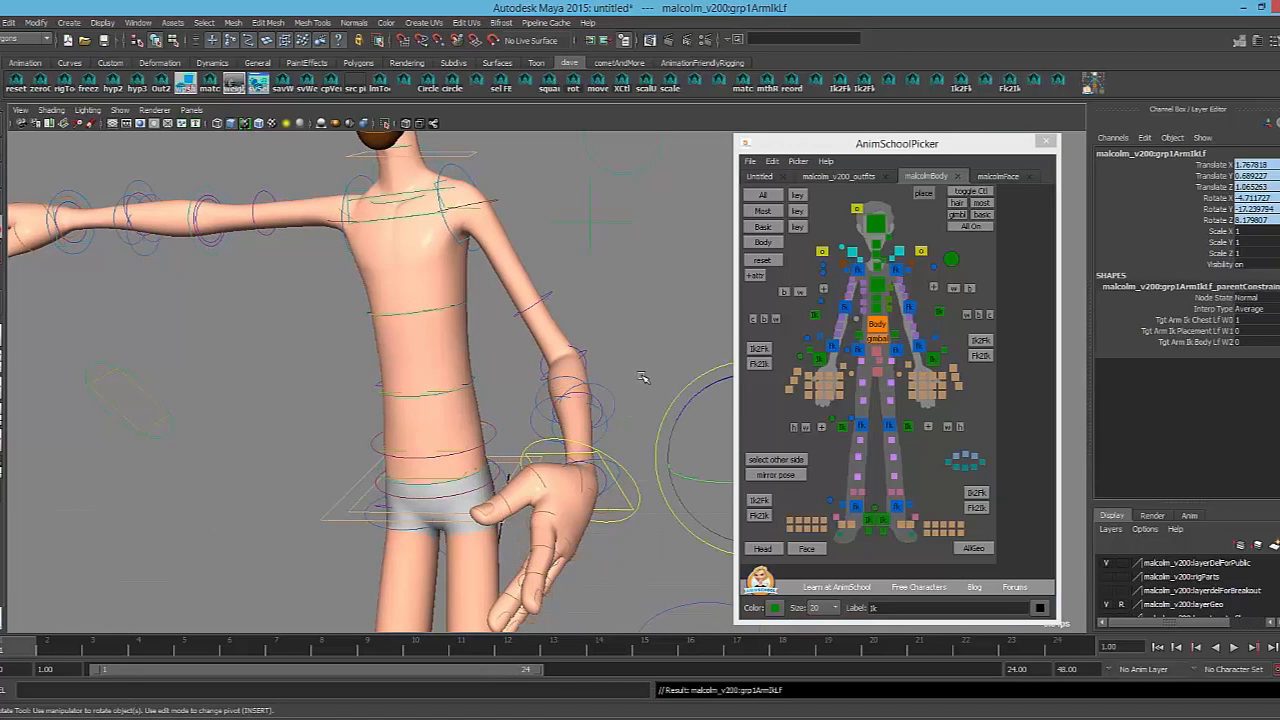
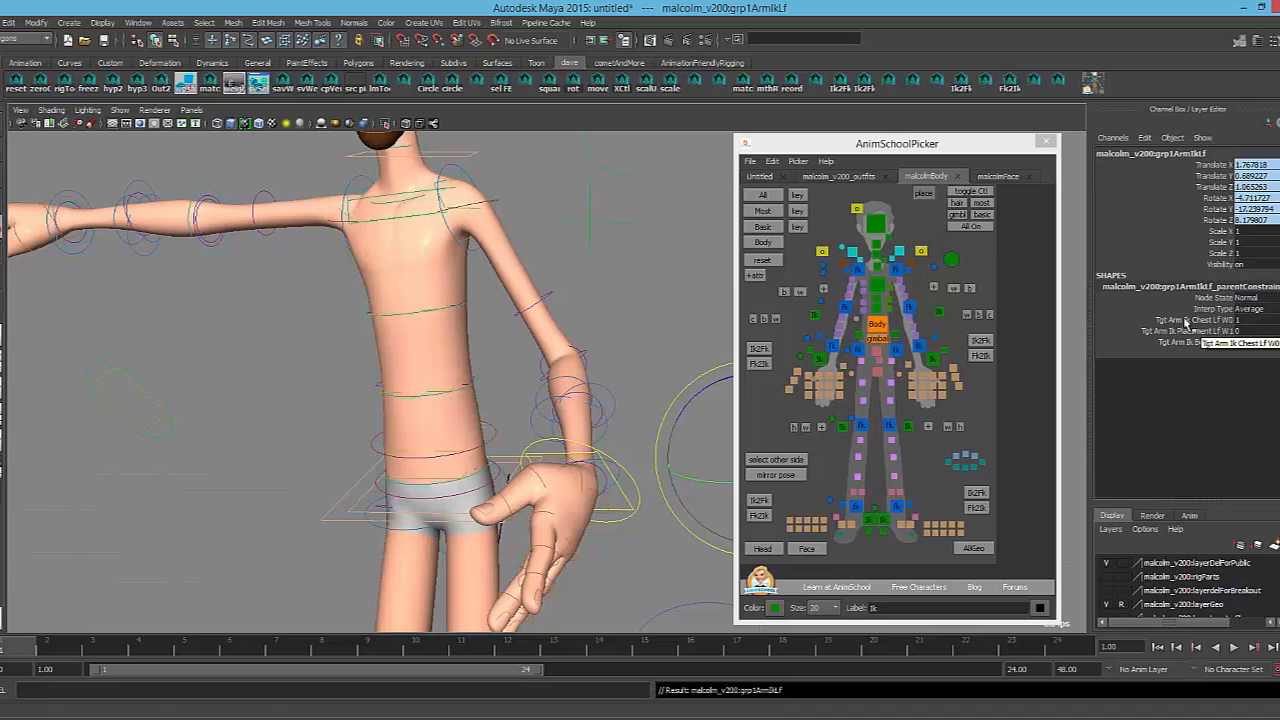
left_click_drag(1186, 321, 1190, 347)
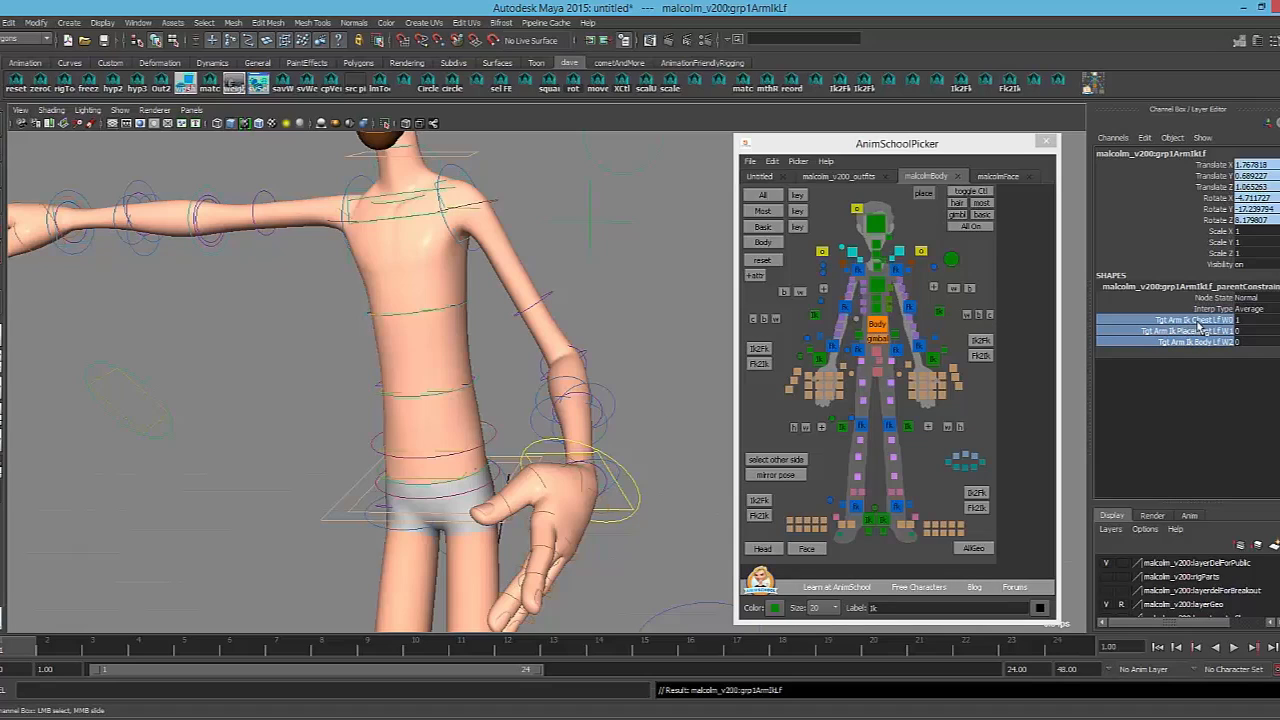
right_click(1165, 326)
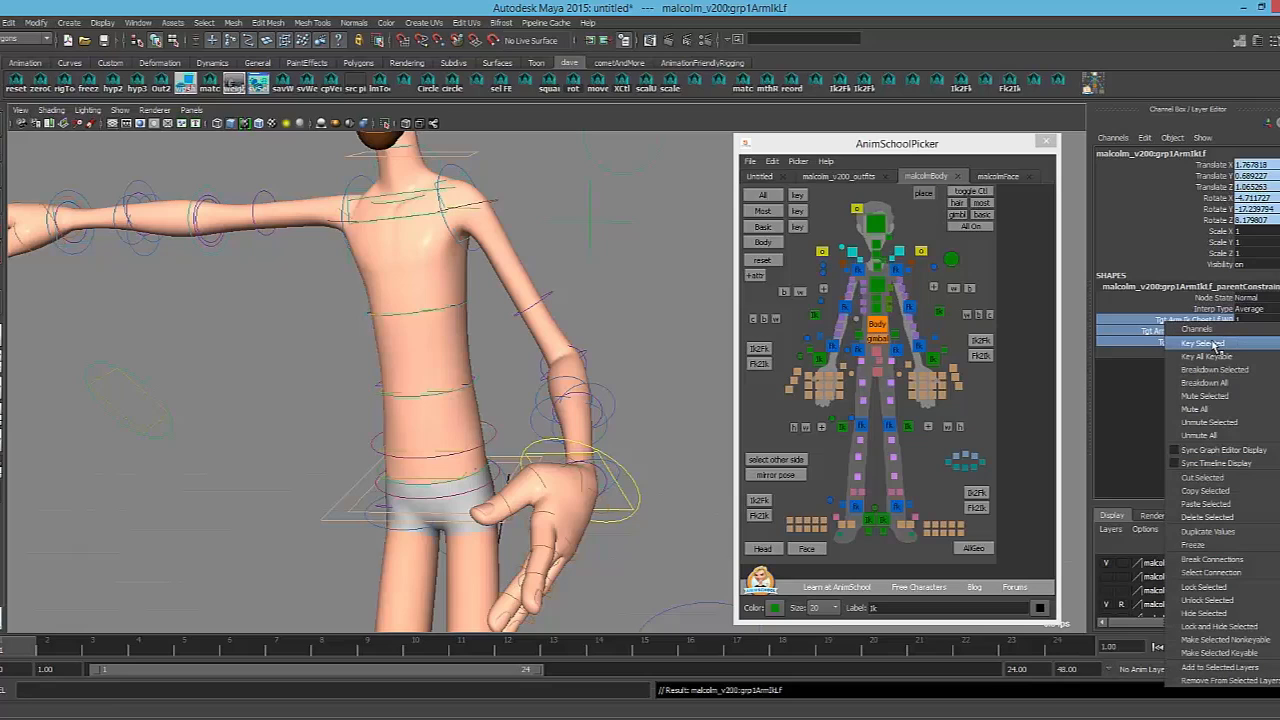
left_click(1213, 344)
double_click(1255, 318)
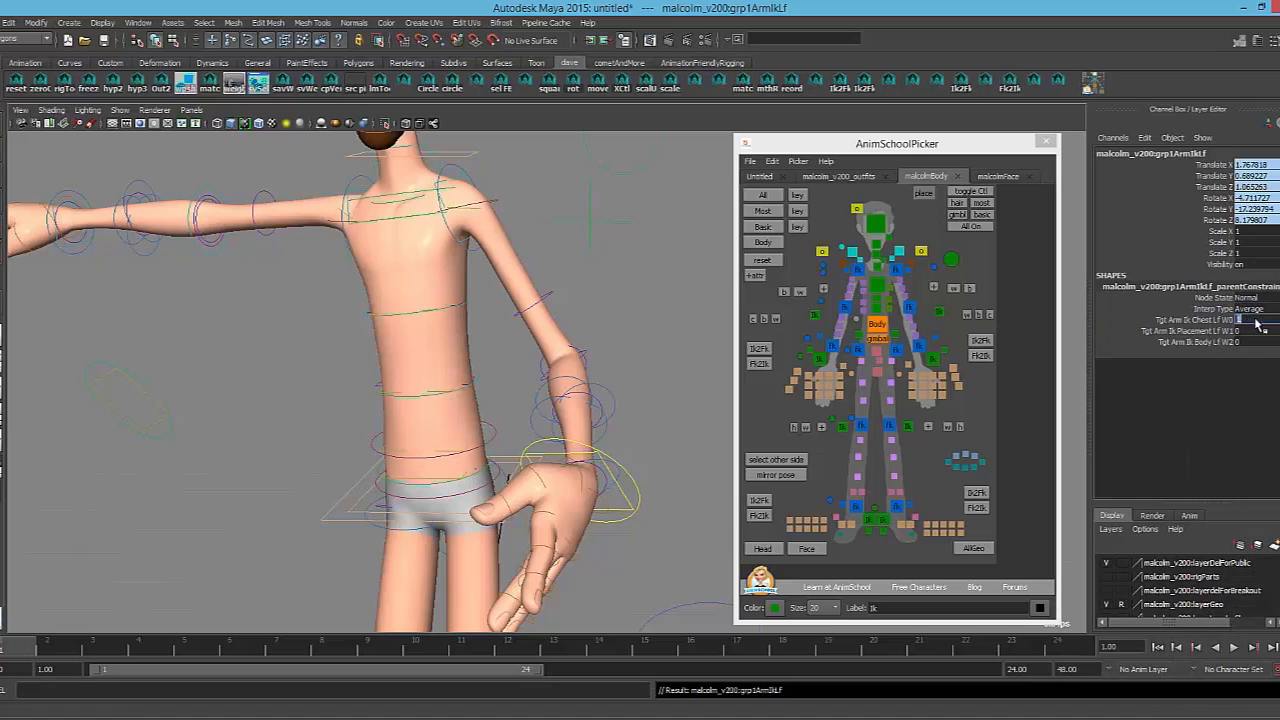
double_click(1242, 331)
left_click(1193, 320)
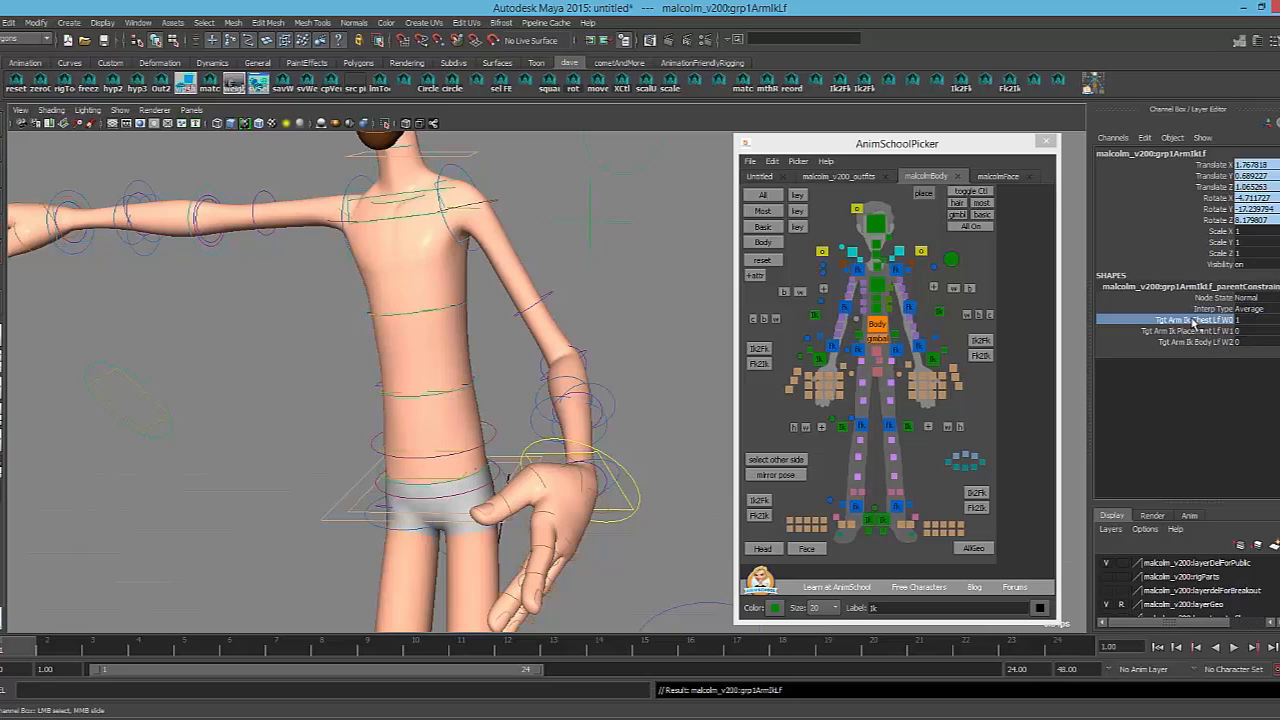
left_click(1193, 331)
left_click(1194, 342)
left_click_drag(1193, 320, 1190, 341)
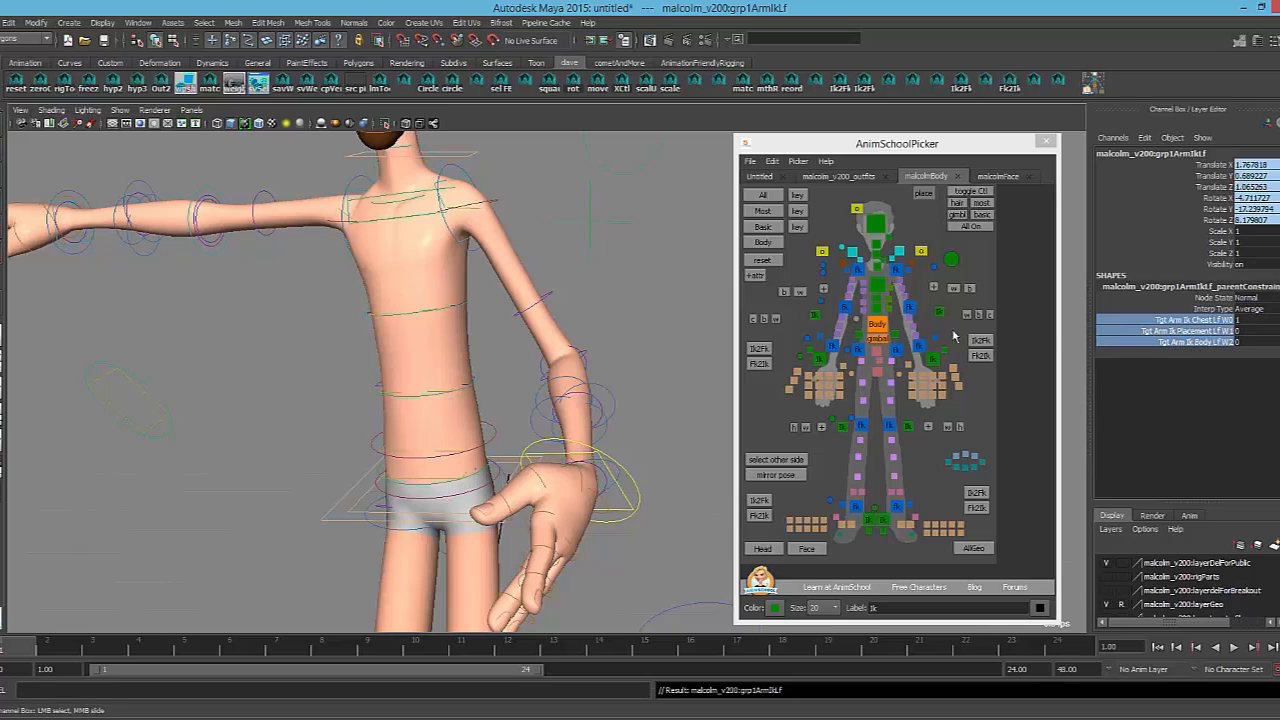
Add a picker button beside the left hand for the group above the left arm's IK control, and test it
left_click(933, 358)
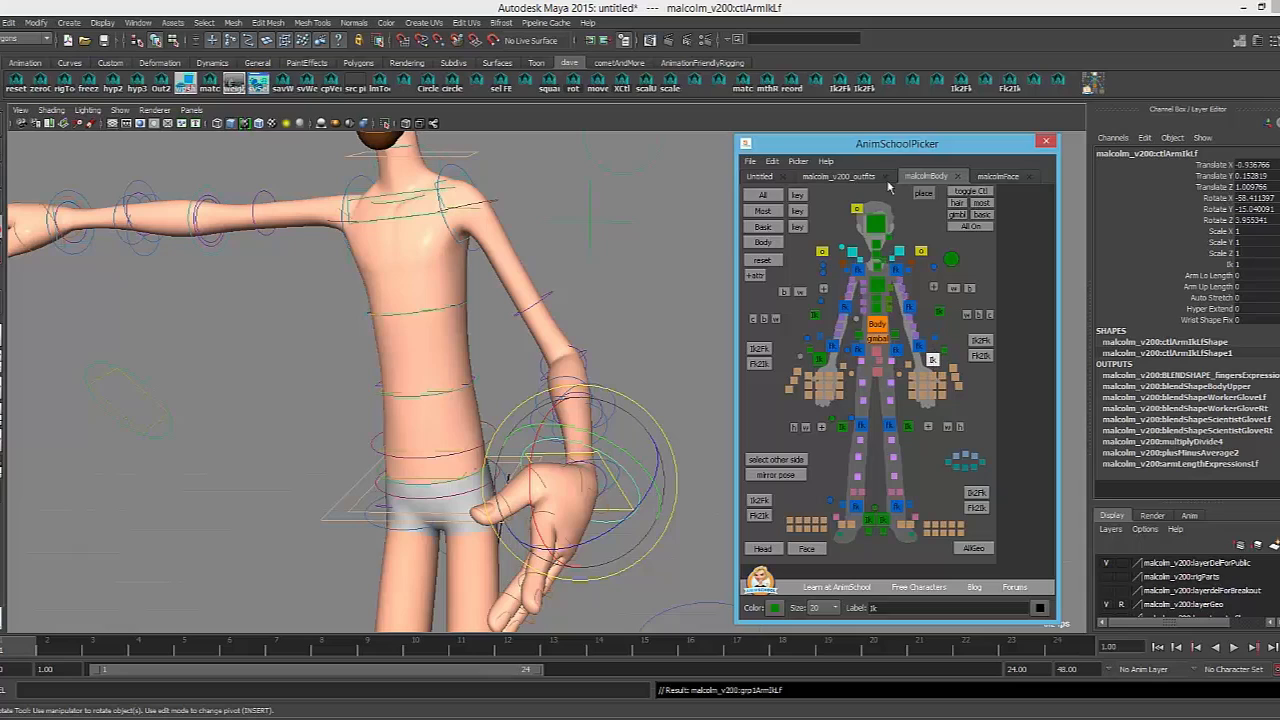
middle_click(675, 295)
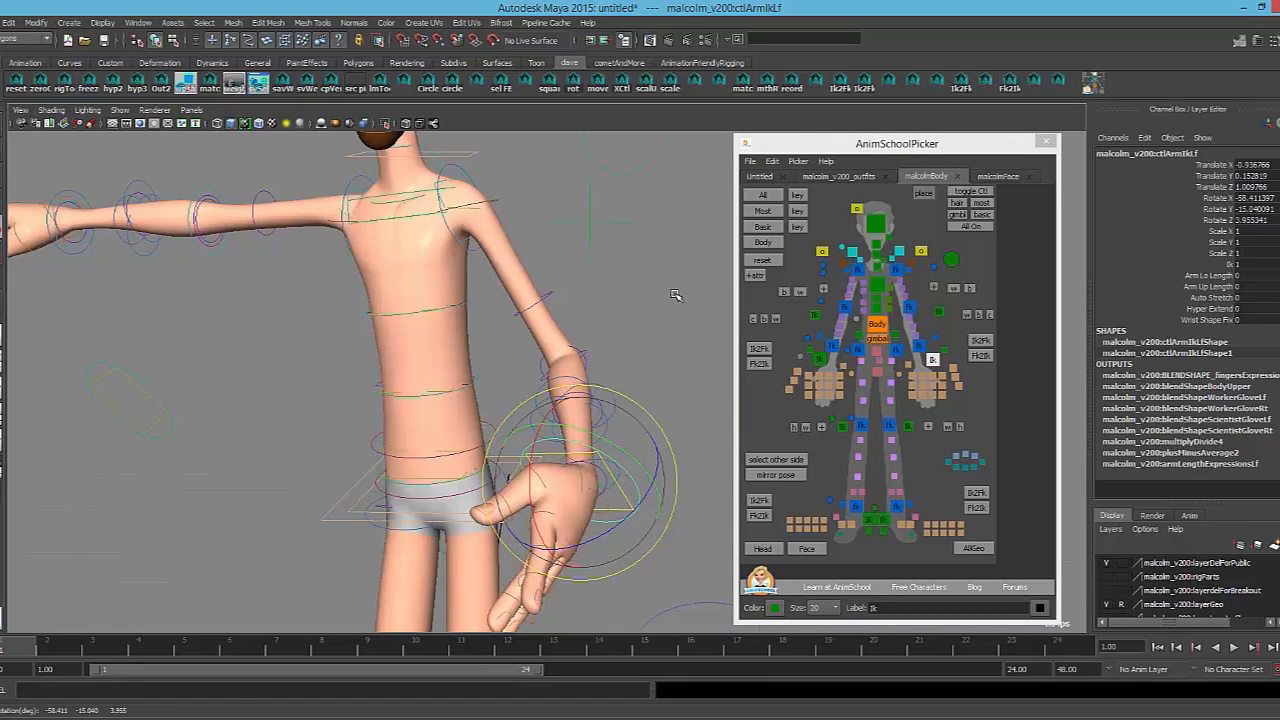
key("Up")
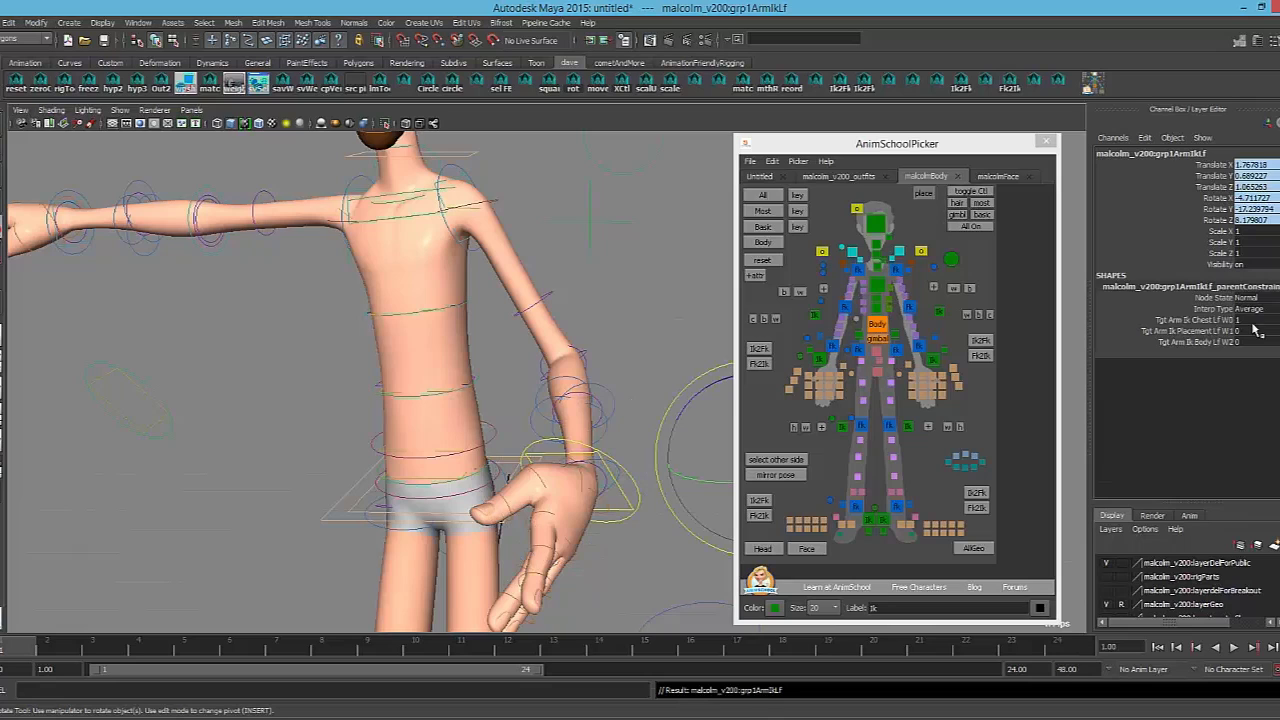
right_click(1019, 366)
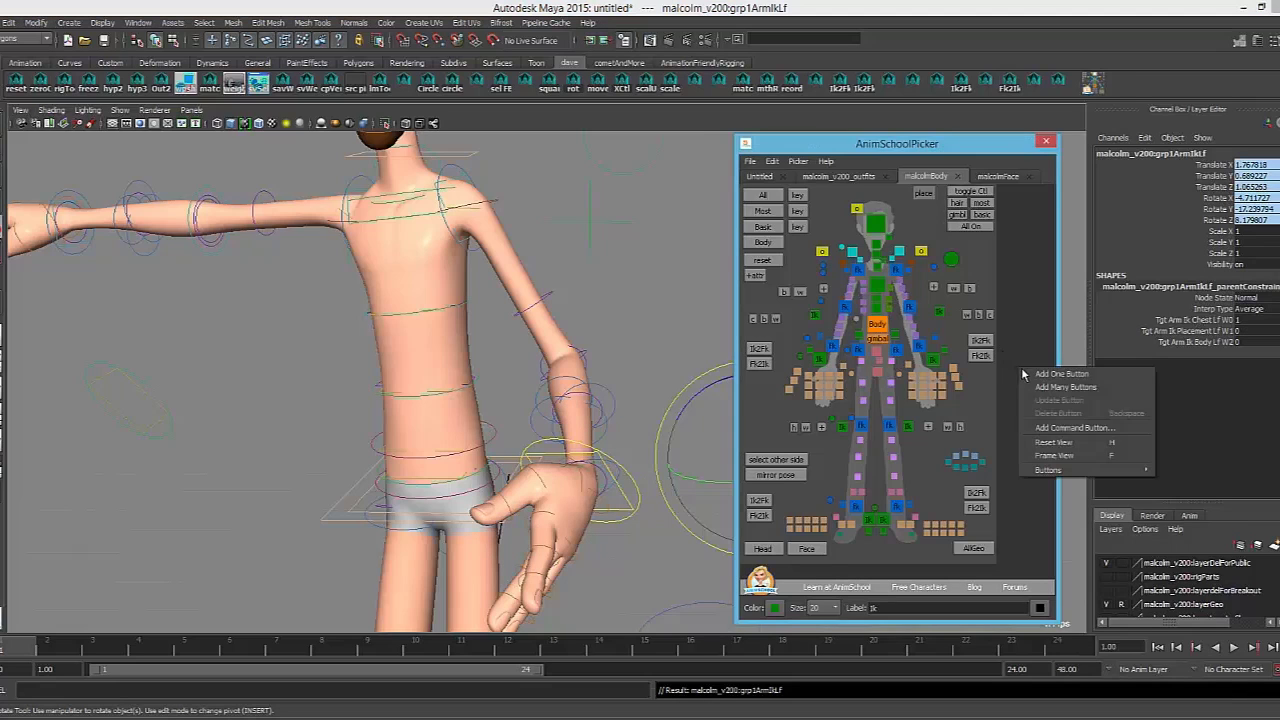
left_click(1033, 375)
left_click_drag(1019, 372, 1027, 383)
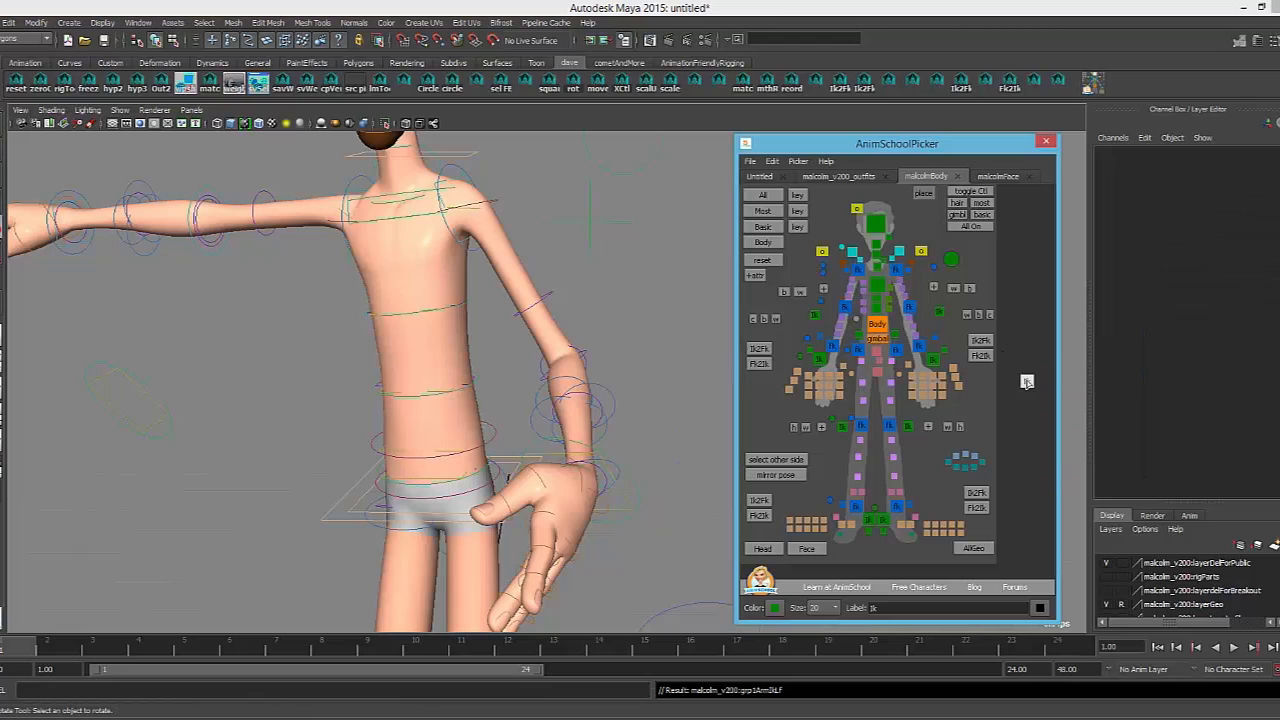
left_click(1028, 376)
left_click(1025, 385)
left_click(1028, 376)
Delete the picker button added for the left arm's IK group
right_click(1028, 376)
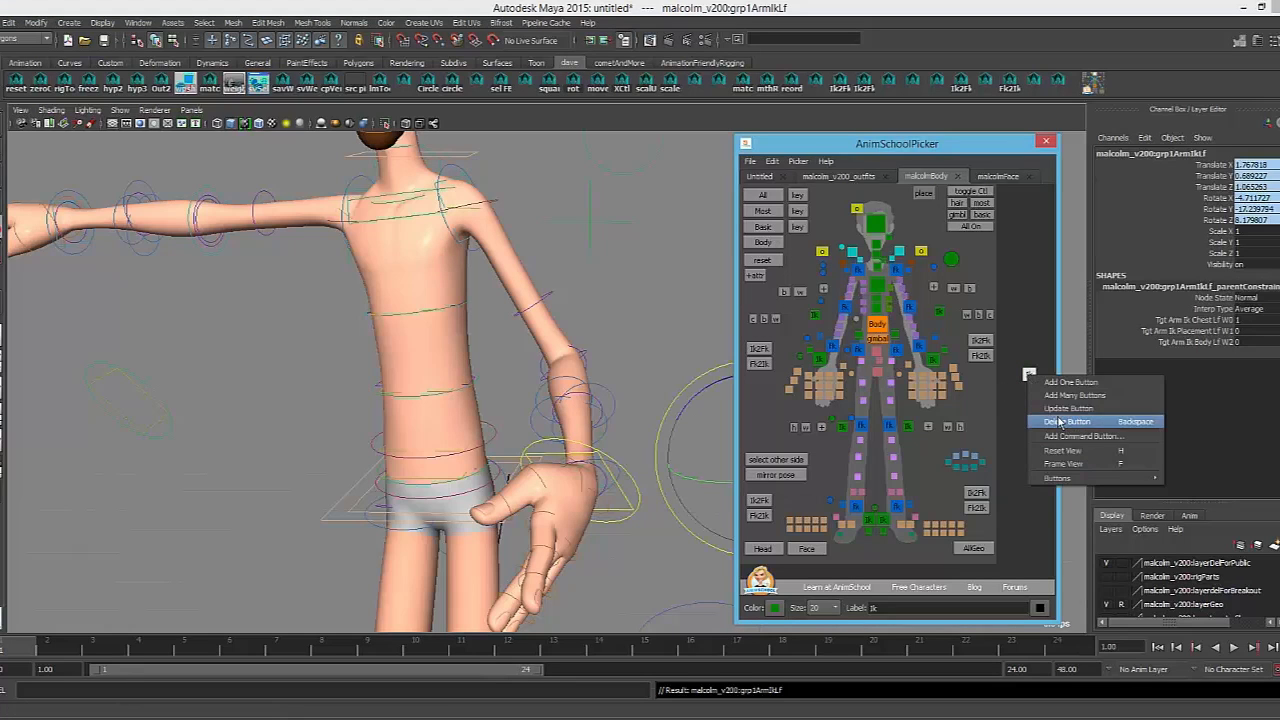
left_click(1037, 404)
left_click(1010, 366)
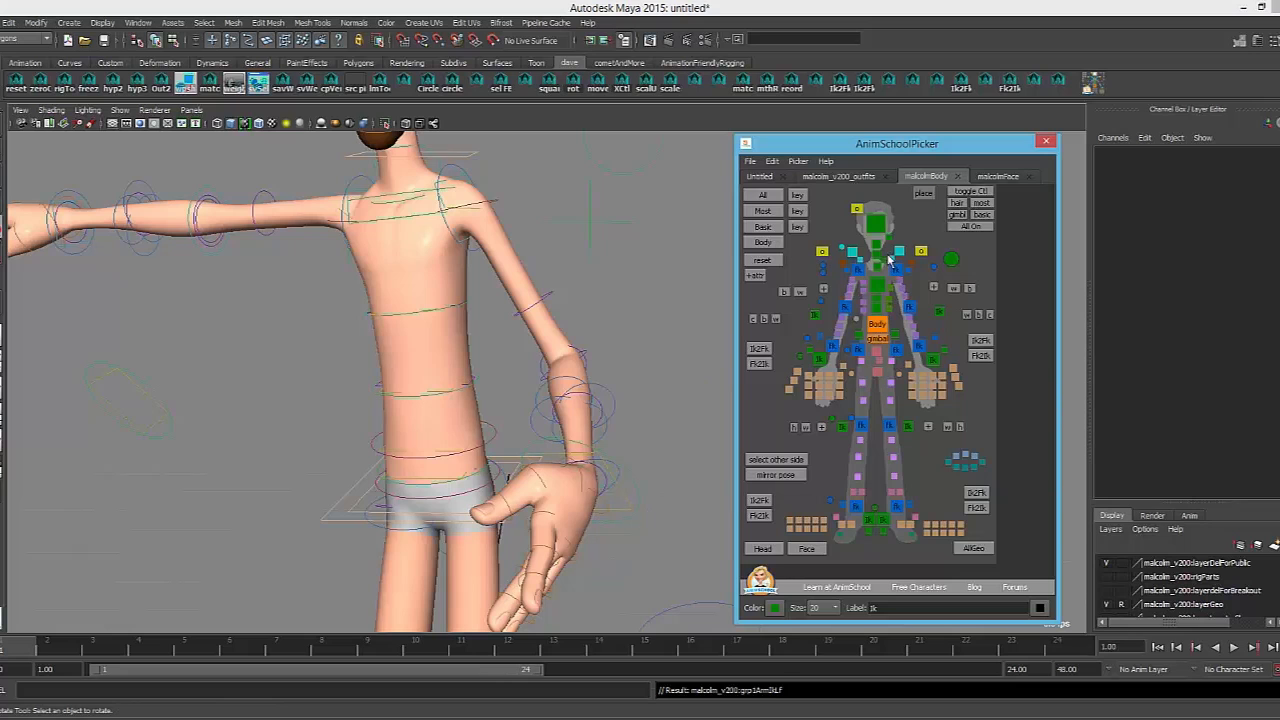
Lower the placement control's Neck Thicken value to thin the neck
left_click(878, 258)
middle_click_drag(491, 306, 500, 446, "alt")
middle_click_drag(460, 330, 597, 403, "alt")
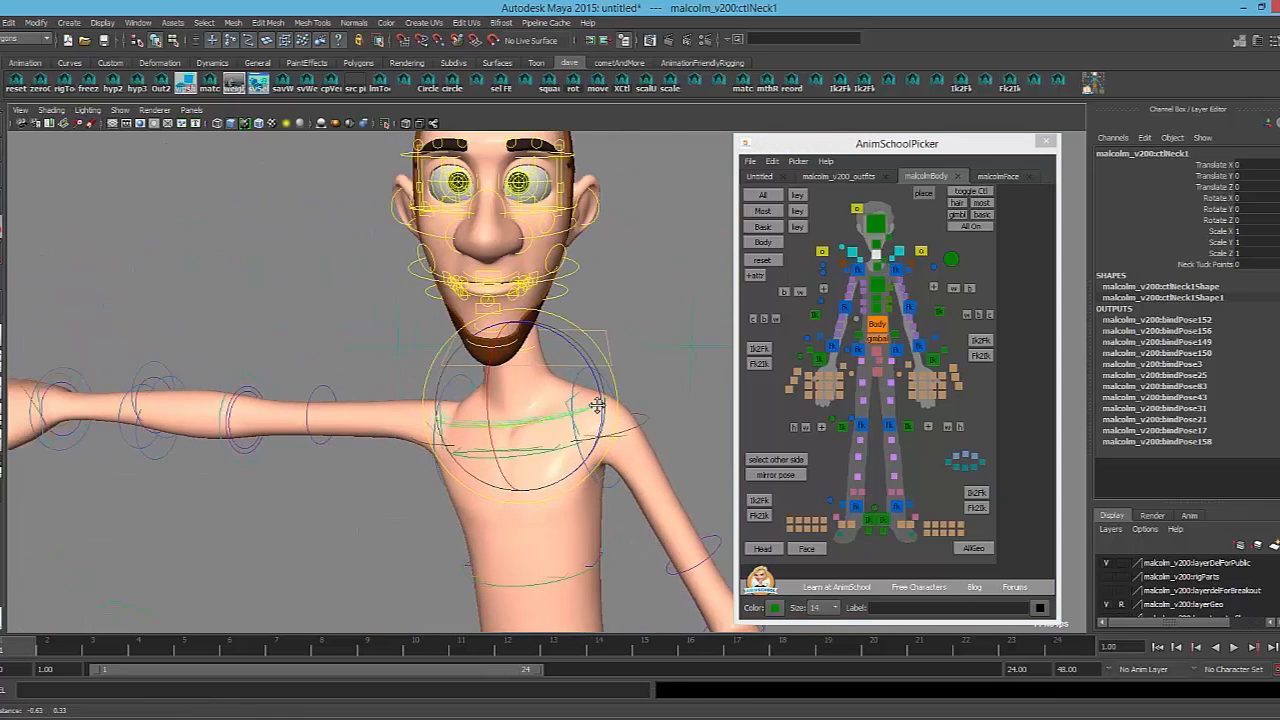
left_click_drag(597, 403, 548, 425, "alt")
right_click_drag(548, 425, 625, 430, "alt")
middle_click_drag(625, 430, 524, 434, "alt")
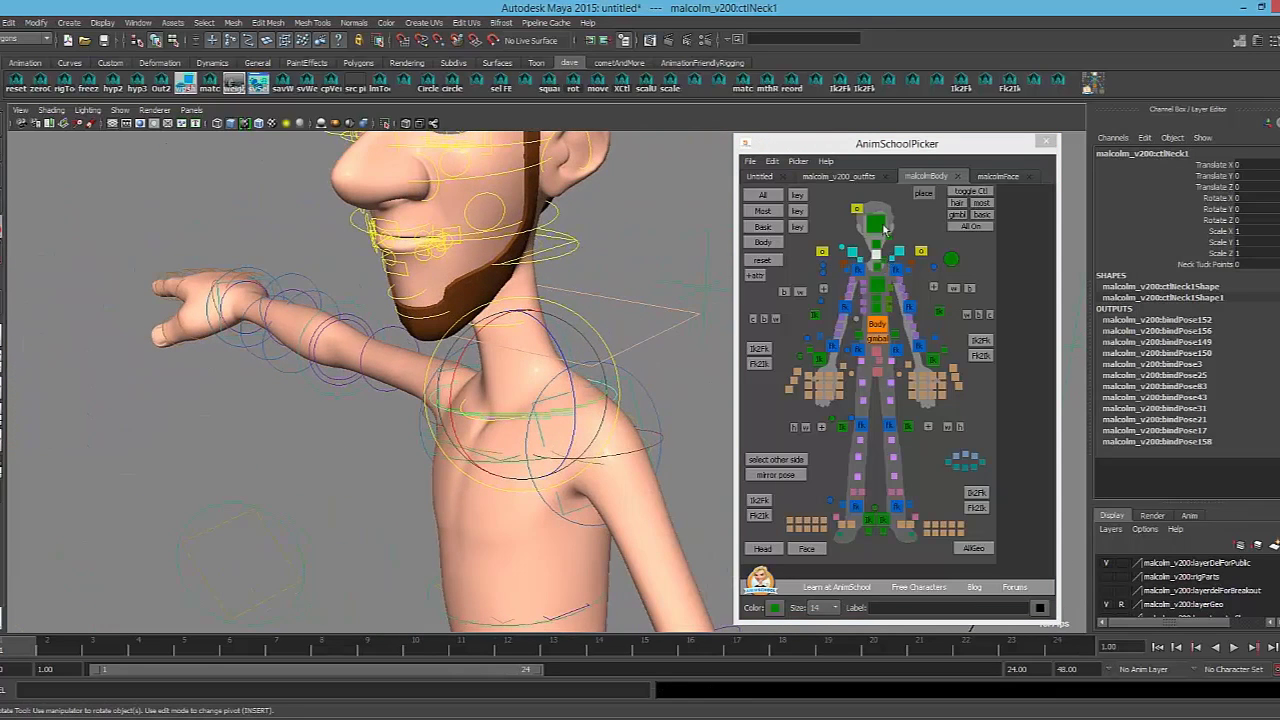
left_click(924, 194)
double_click(1247, 264)
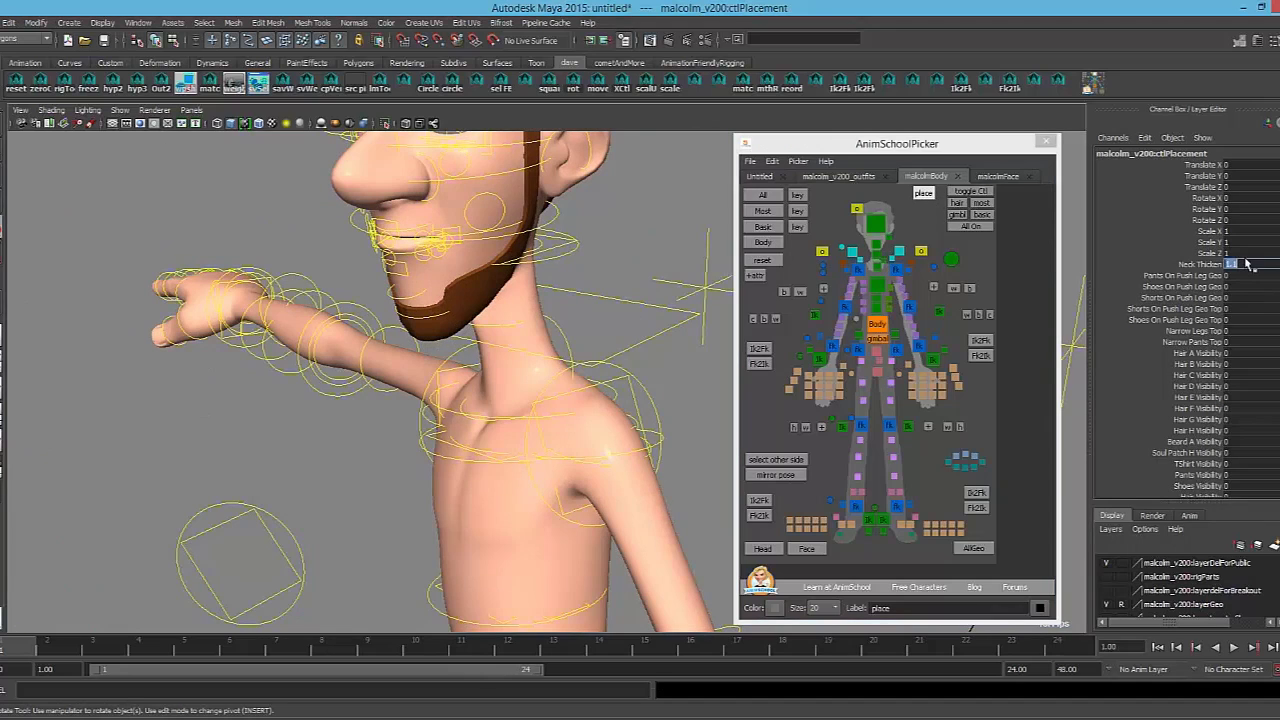
middle_click_drag(290, 357, 316, 345, "alt")
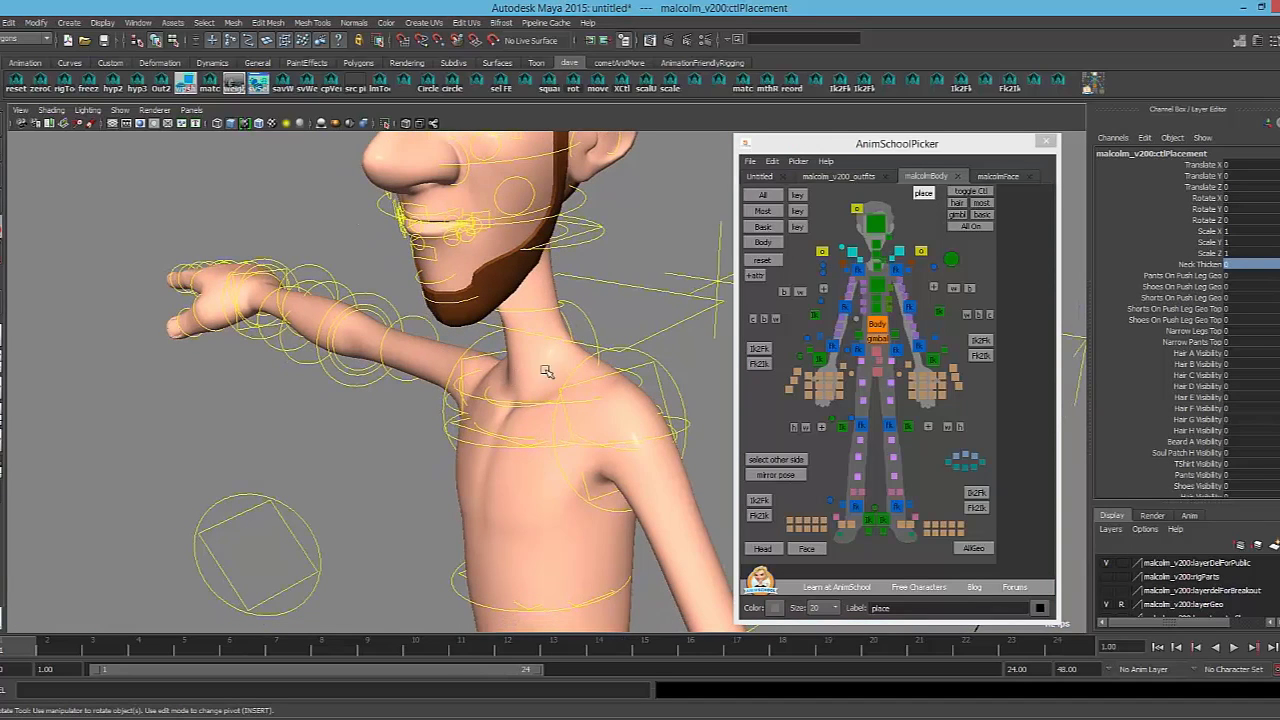
Try rotating the main and upper chest controls beneath the neck, and undo the rotations
left_click(877, 267)
mouse_move(533, 391)
left_mouse_down()
mouse_move(508, 434)
mouse_move(529, 390)
mouse_move(505, 403)
mouse_move(532, 375)
mouse_move(541, 395)
left_mouse_up()
key("ctrl+z")
left_click(877, 286)
left_click_drag(534, 474, 494, 461)
left_click(878, 268)
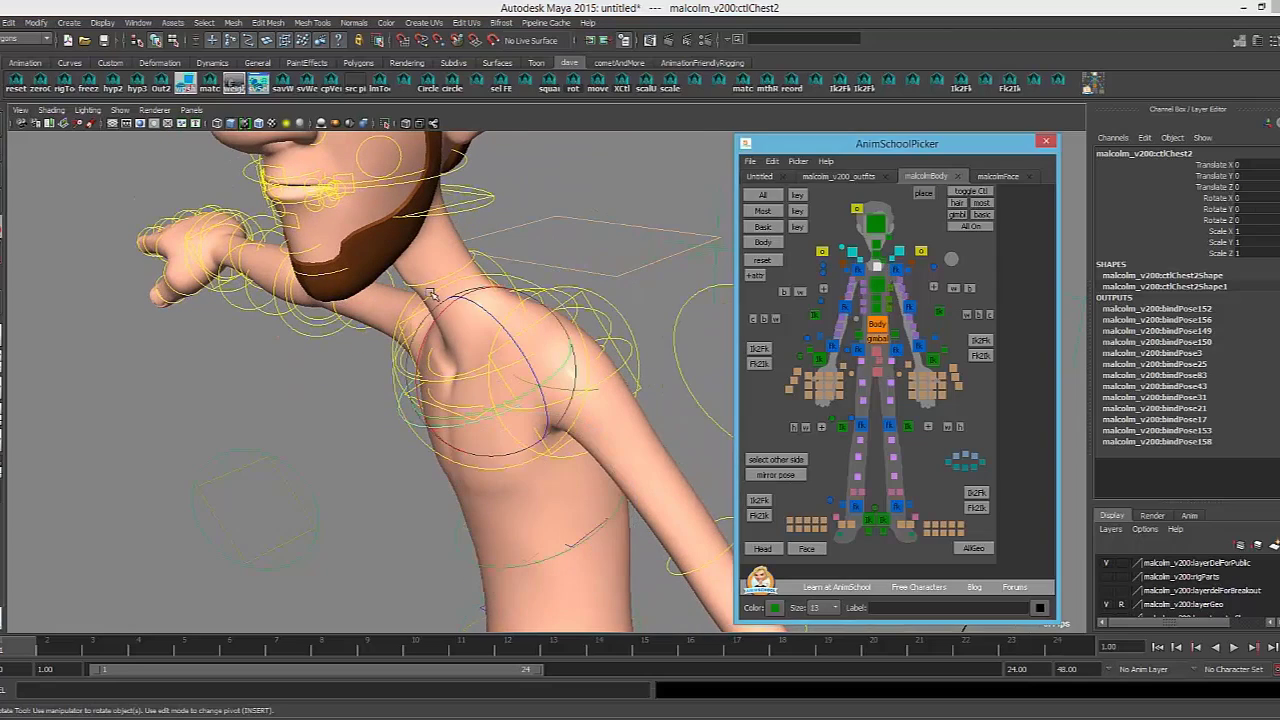
left_click_drag(450, 380, 463, 335)
key("ctrl+z")
left_click(876, 287)
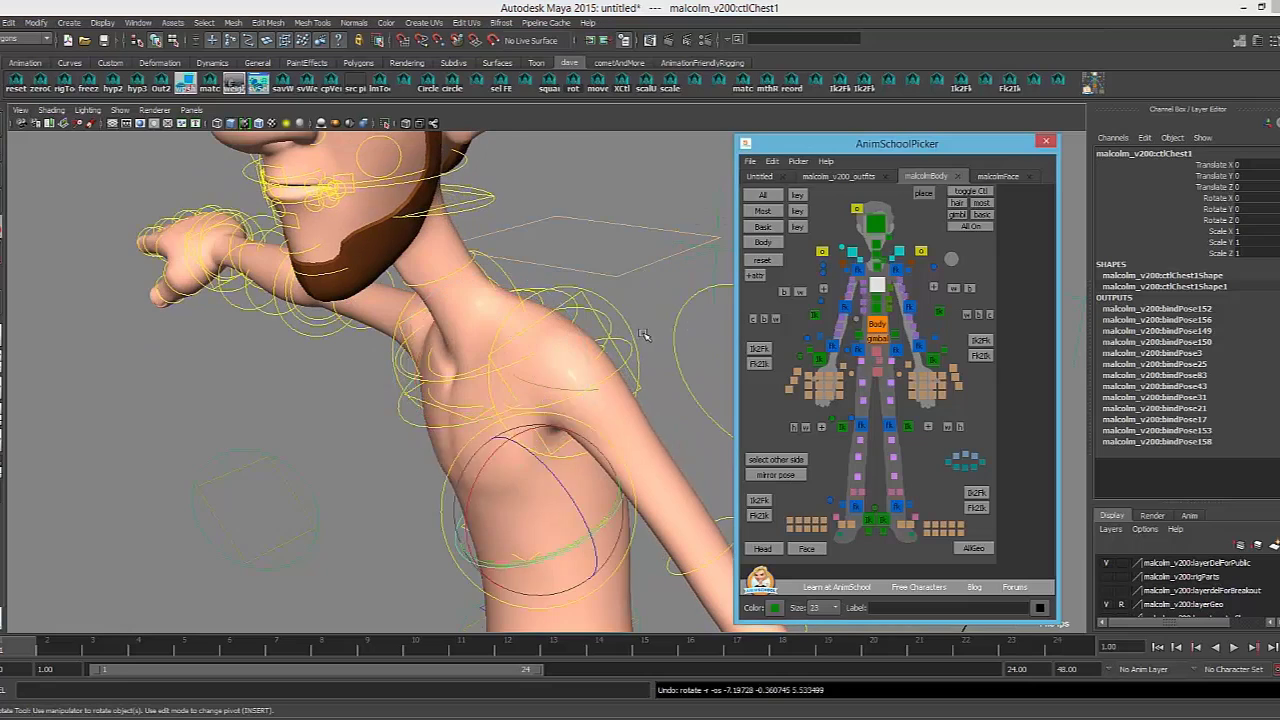
key("ctrl+z")
Rotate the lower neck control to about -6.8, 9.4 and -4.9 degrees
left_click(875, 258)
middle_click_drag(531, 337, 503, 367, "alt")
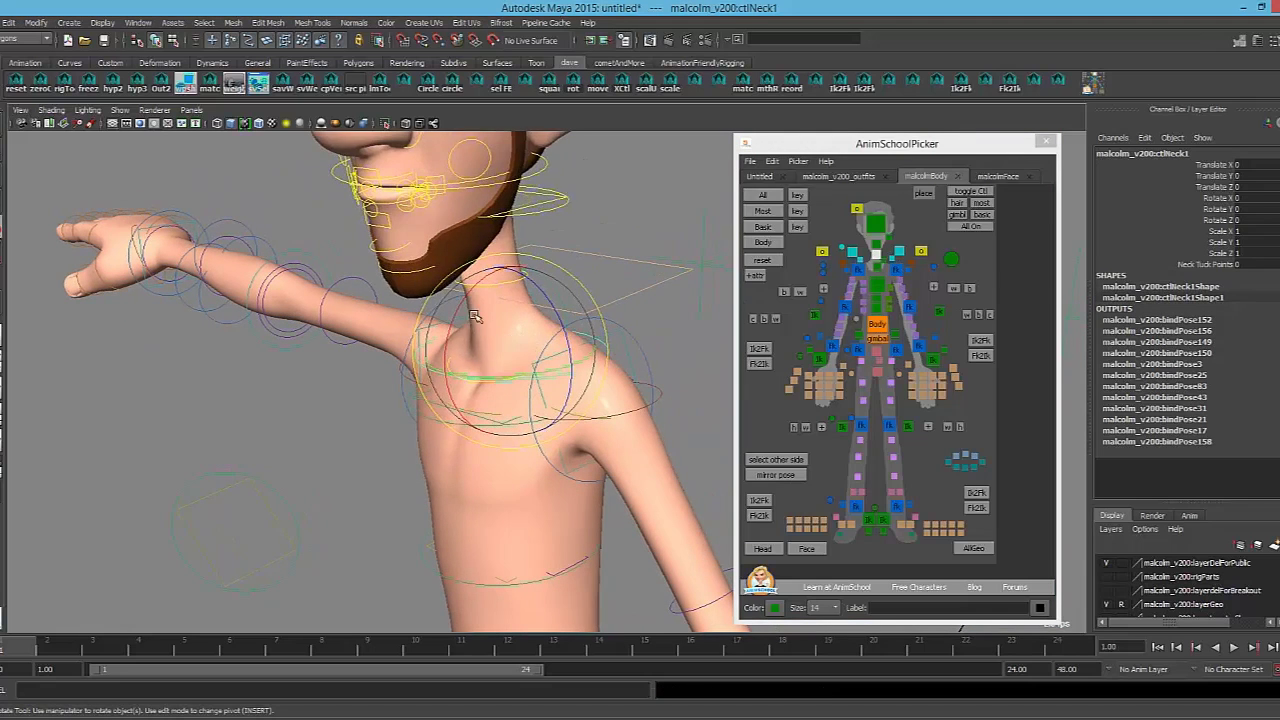
left_click_drag(503, 367, 510, 318)
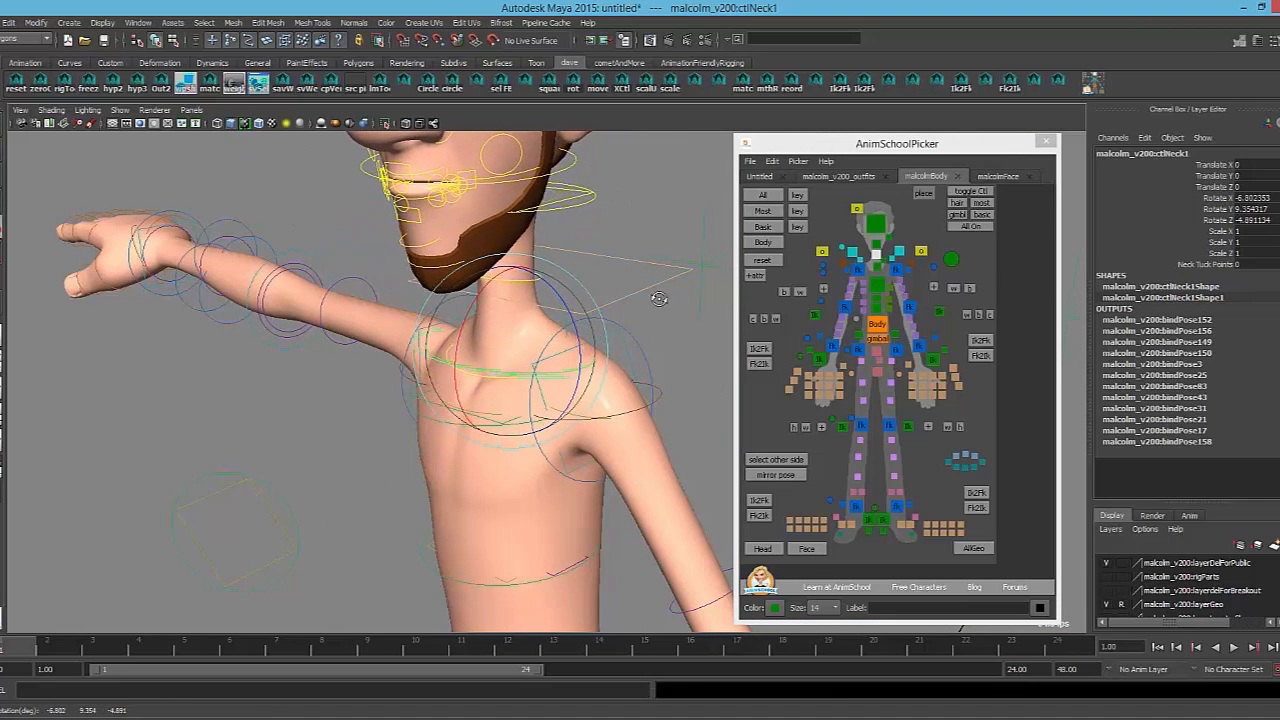
Try rotating the upper neck control in side view, and undo the rotation
left_click_drag(657, 295, 435, 347, "alt")
left_click(877, 245)
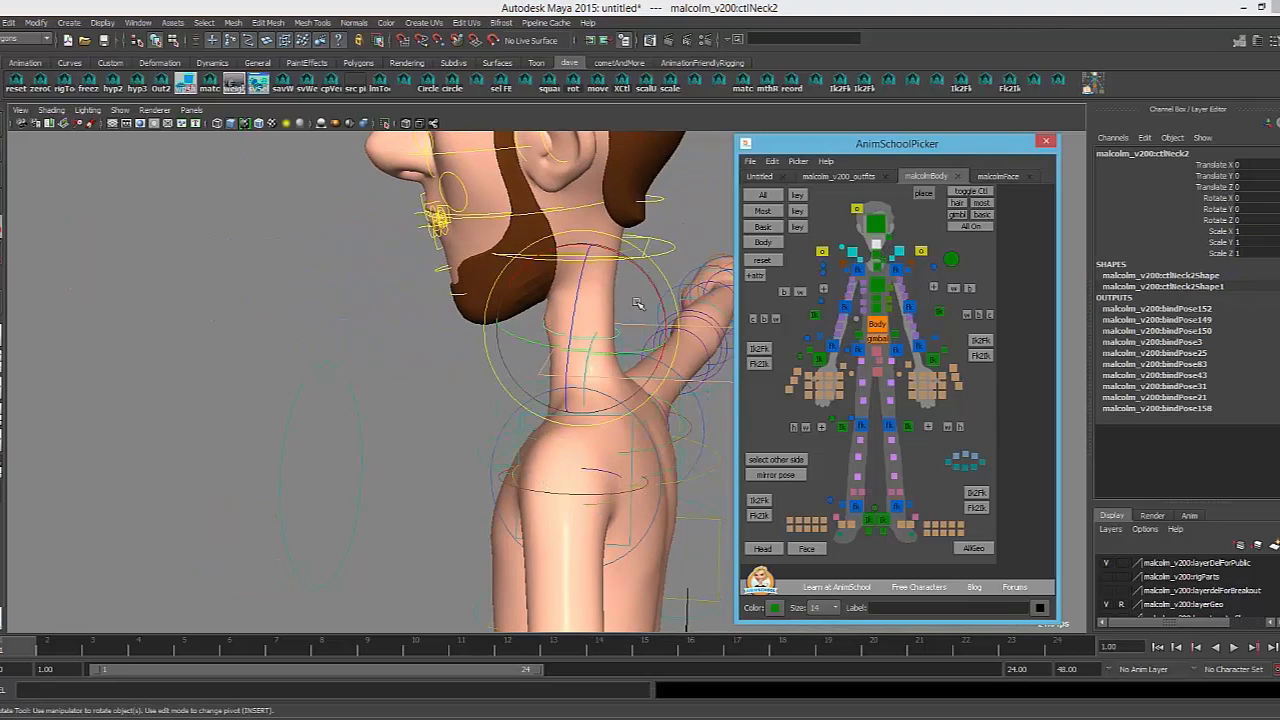
left_click_drag(635, 264, 632, 342)
key("ctrl+z")
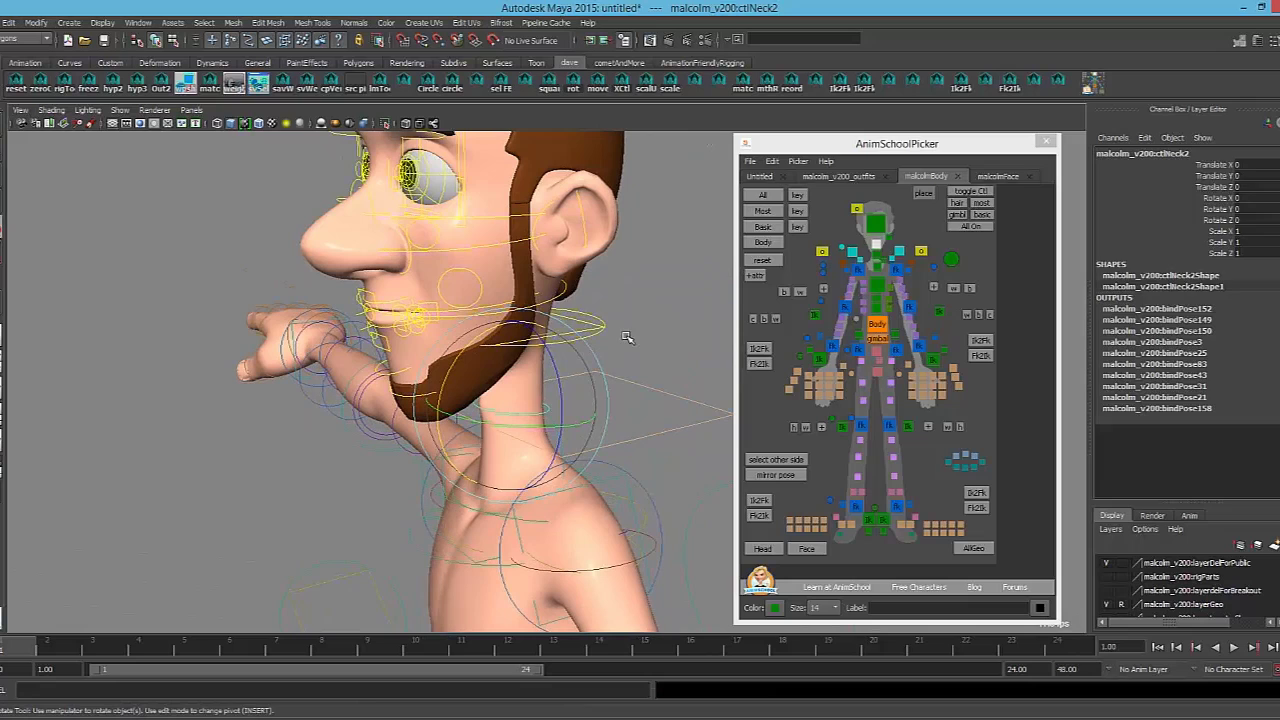
Inspect the head, lower neck, upper chest and upper neck controls in turn, and bring up the face page of the picker
left_click(610, 338)
left_click(596, 352)
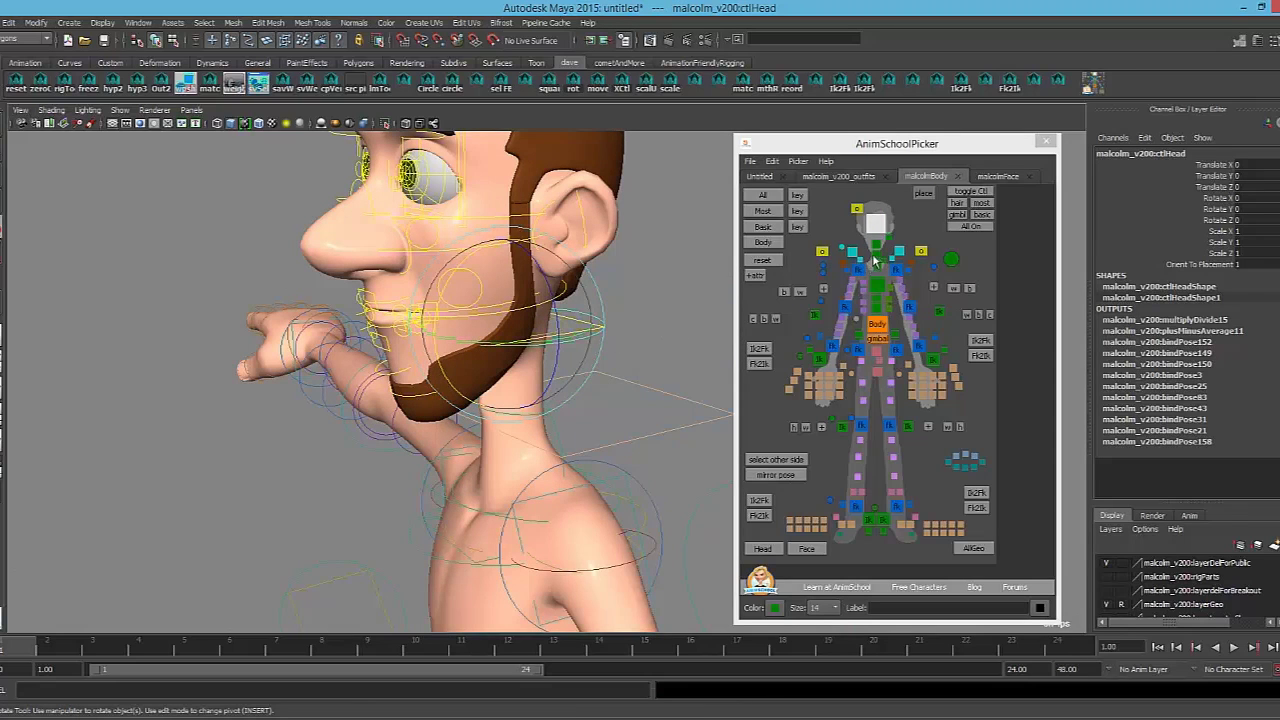
left_click(875, 256)
left_click(876, 268)
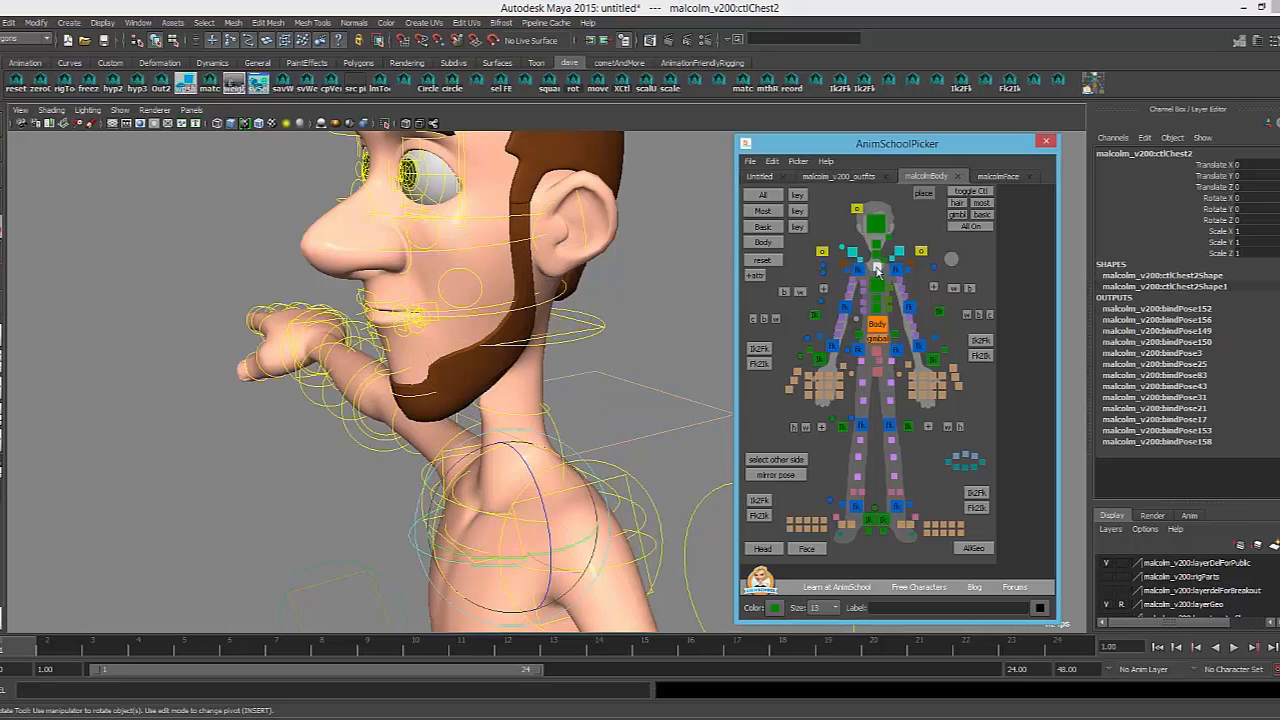
left_click(877, 247)
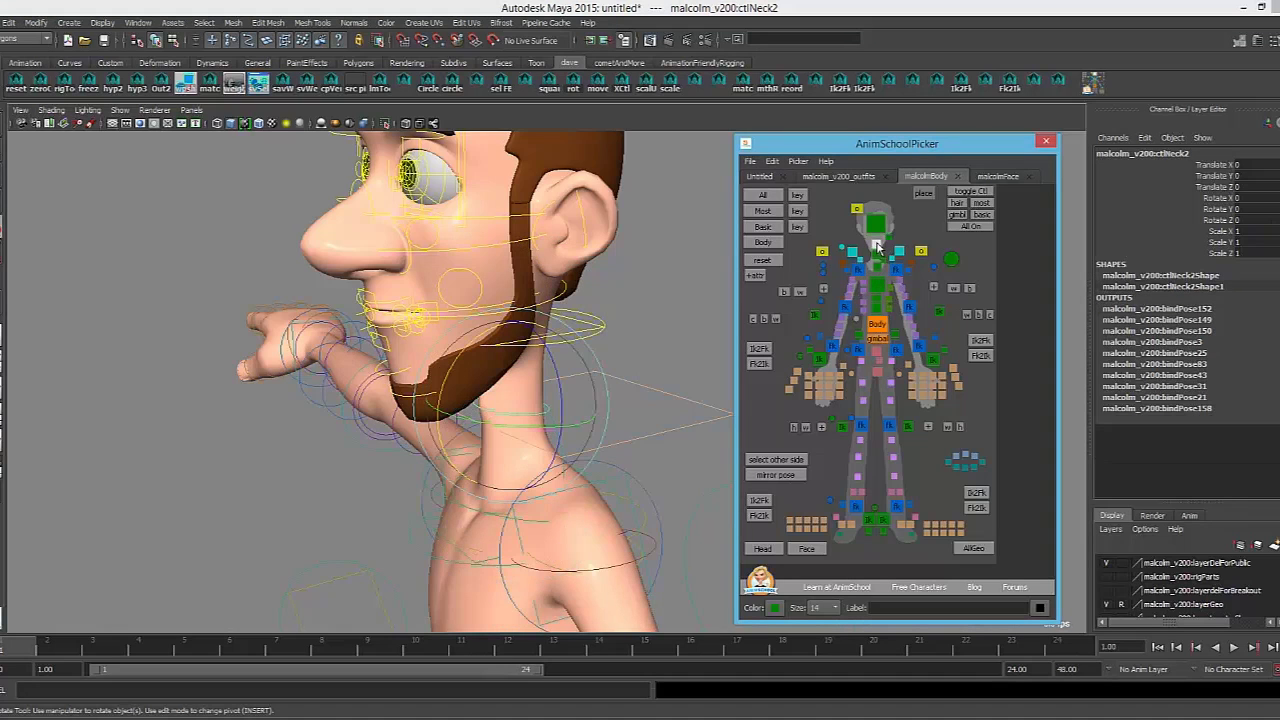
left_click(876, 232)
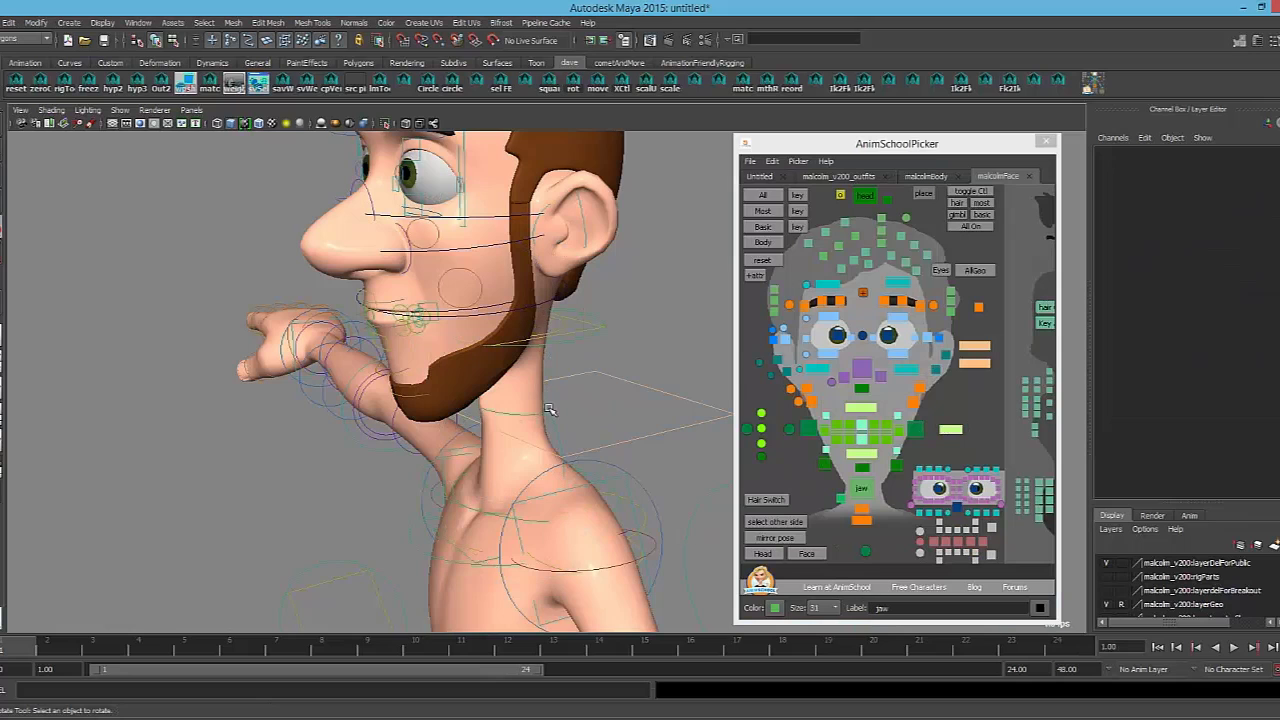
Try rotating the neck control selected on the character from a closer view, and undo the rotation
left_click_drag(552, 410, 536, 420, "alt")
left_click(533, 420)
right_click_drag(557, 468, 680, 516, "alt")
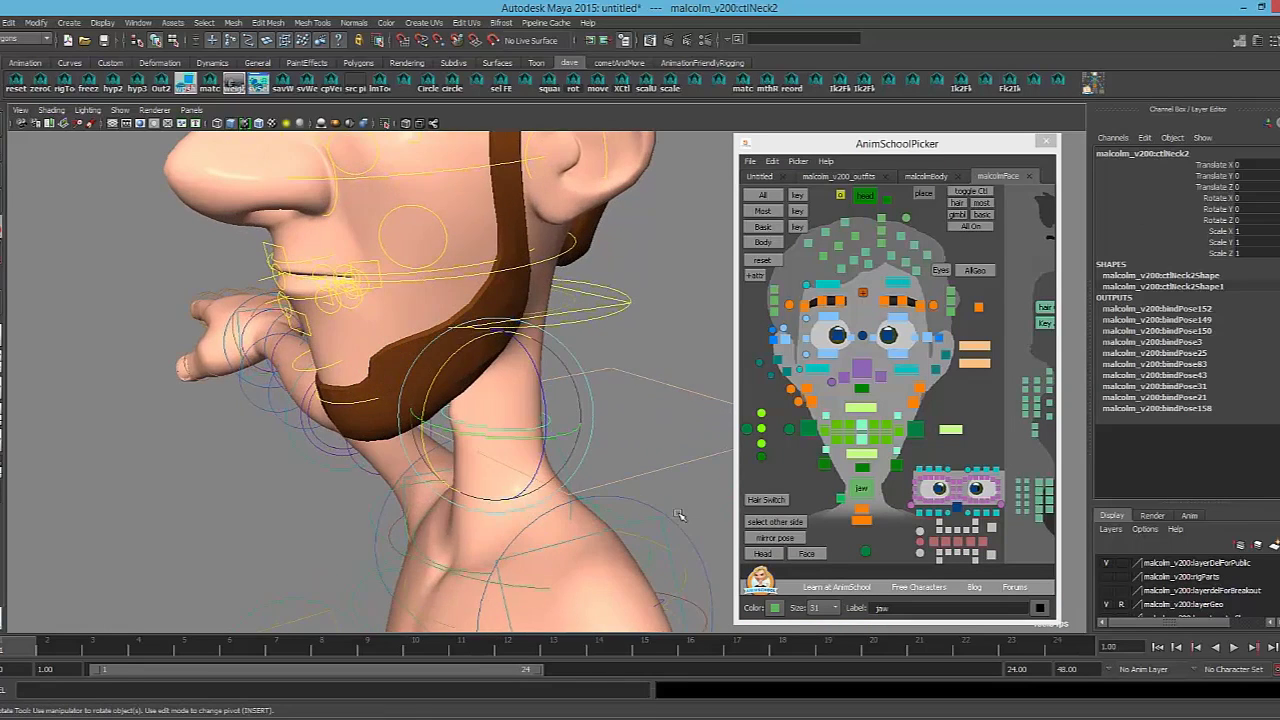
left_click_drag(626, 523, 474, 434, "alt")
left_click_drag(466, 373, 680, 350)
key("ctrl+z")
right_click_drag(680, 350, 670, 370, "alt")
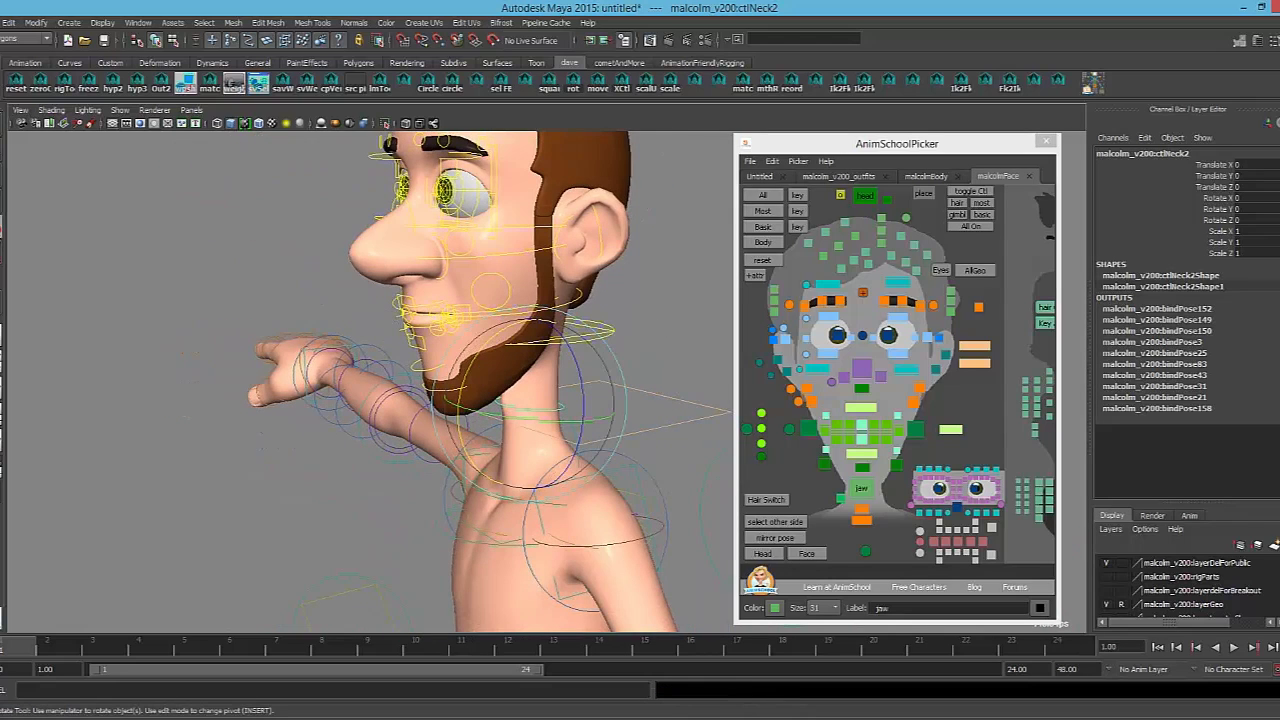
Bring up the body page of the picker, hide all of the rig's controls, and show them again
left_click(925, 176)
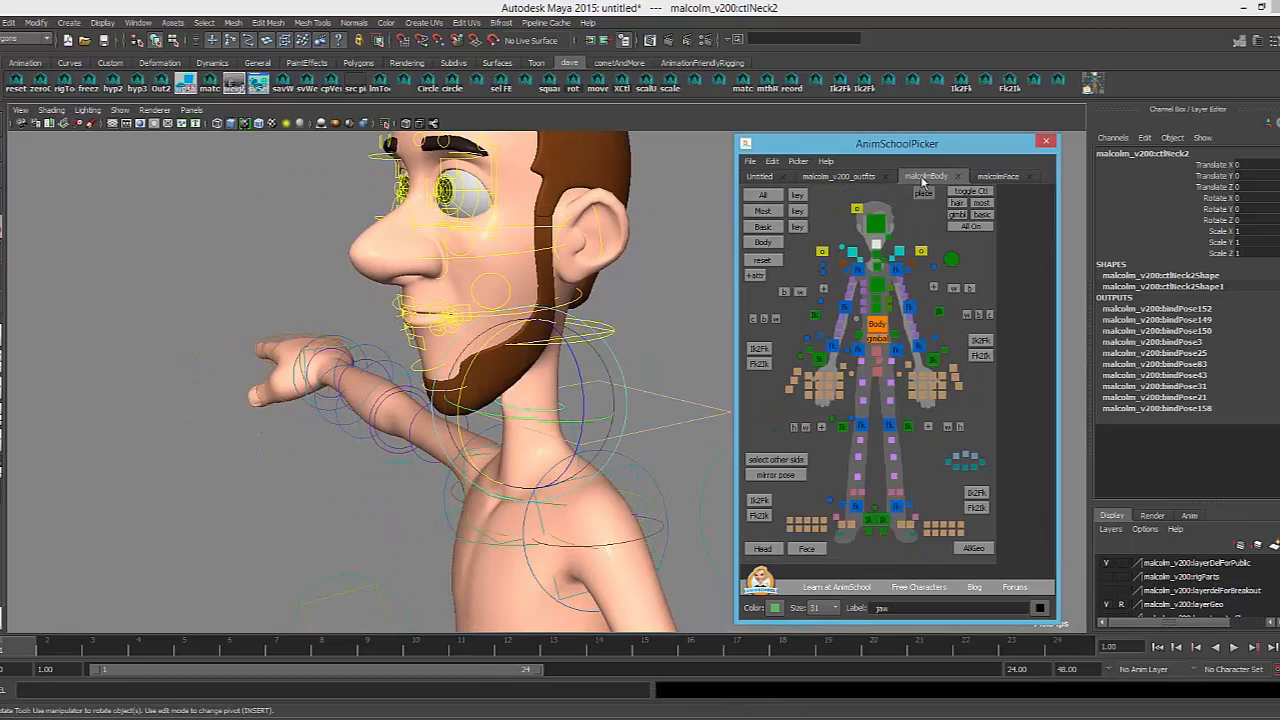
left_click_drag(515, 311, 669, 320, "alt")
middle_click_drag(669, 320, 667, 315, "alt")
right_click_drag(540, 329, 480, 331, "alt")
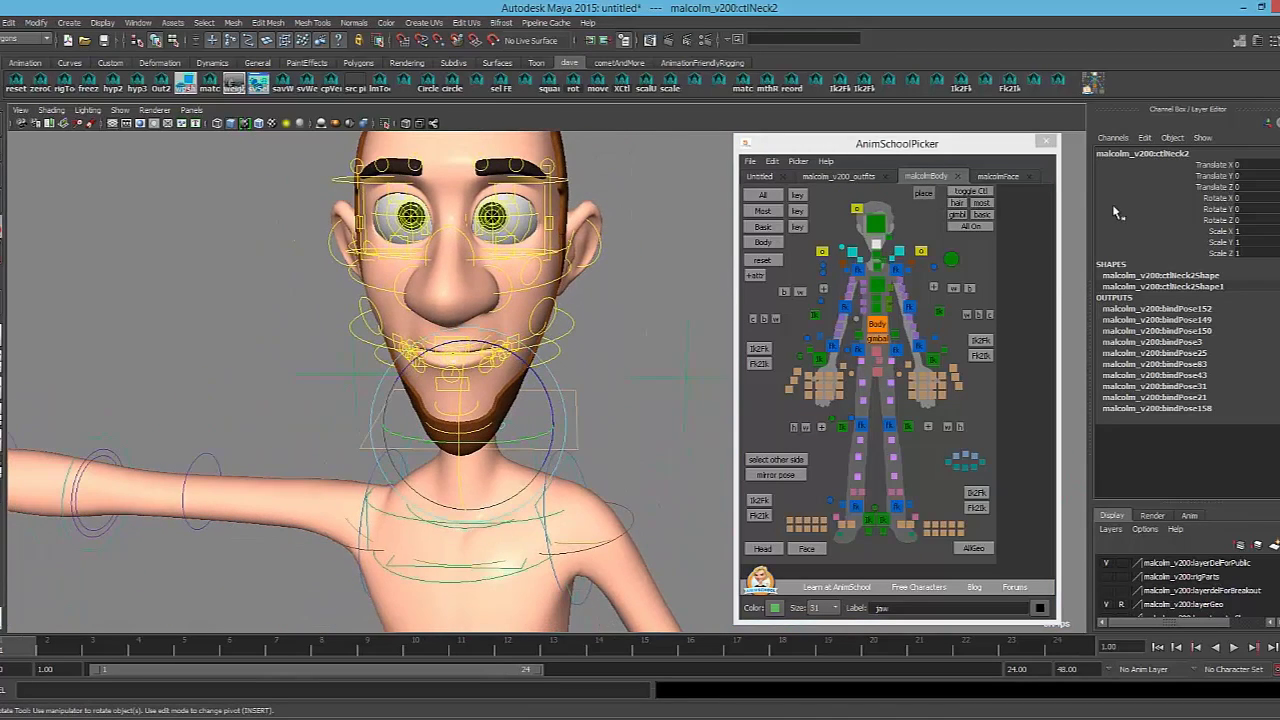
left_click(958, 192)
right_click_drag(560, 285, 395, 300, "alt")
middle_click_drag(395, 300, 408, 62, "alt")
middle_click_drag(560, 311, 560, 398, "alt")
right_click_drag(460, 356, 212, 352, "alt")
right_click_drag(396, 396, 686, 366, "alt")
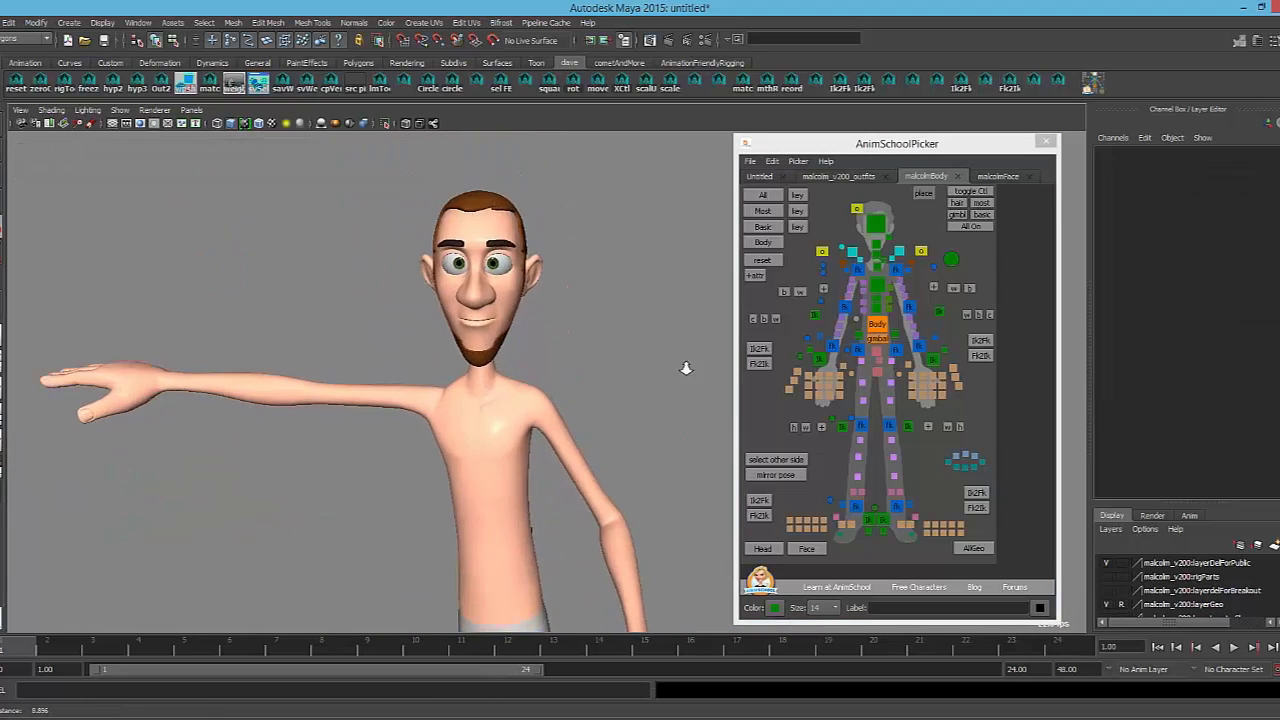
key("shift+h")
Reduce the displayed rig controls with the Most visibility toggle and examine which controls stay on the character
left_click_drag(597, 301, 690, 290, "alt")
left_click(984, 204)
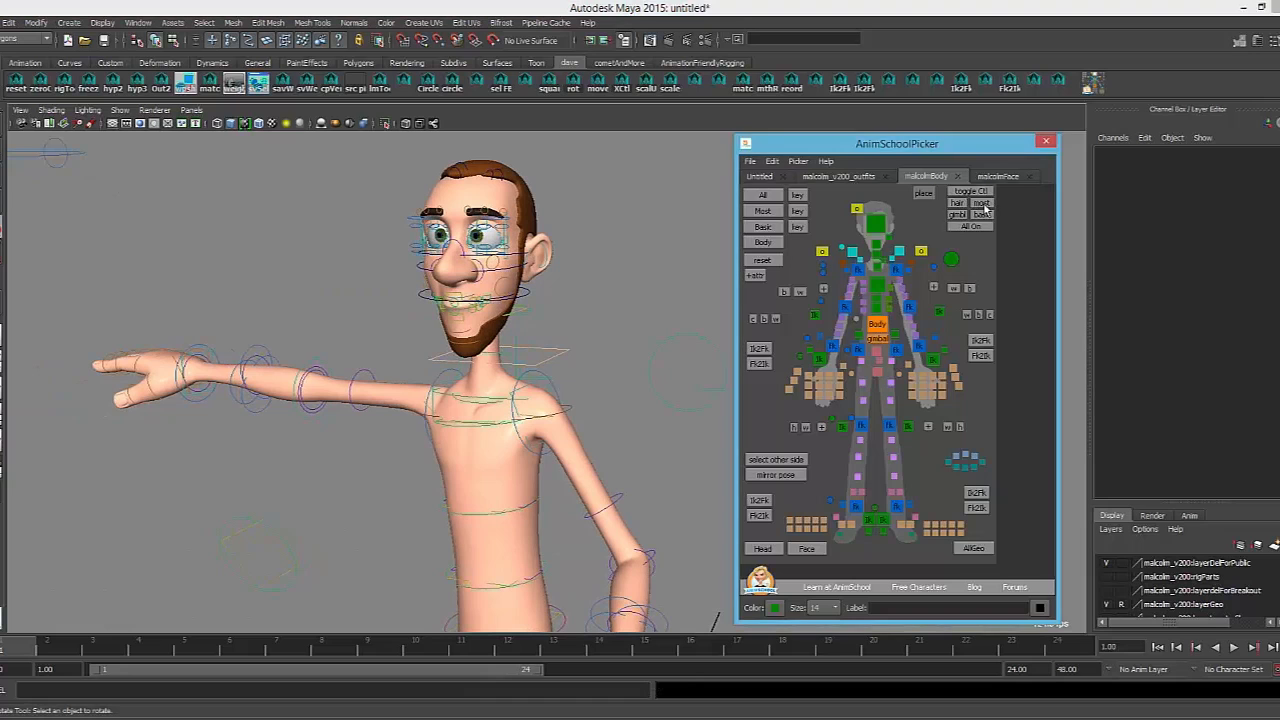
right_click_drag(577, 397, 437, 400, "alt")
middle_click_drag(550, 411, 563, 291, "alt")
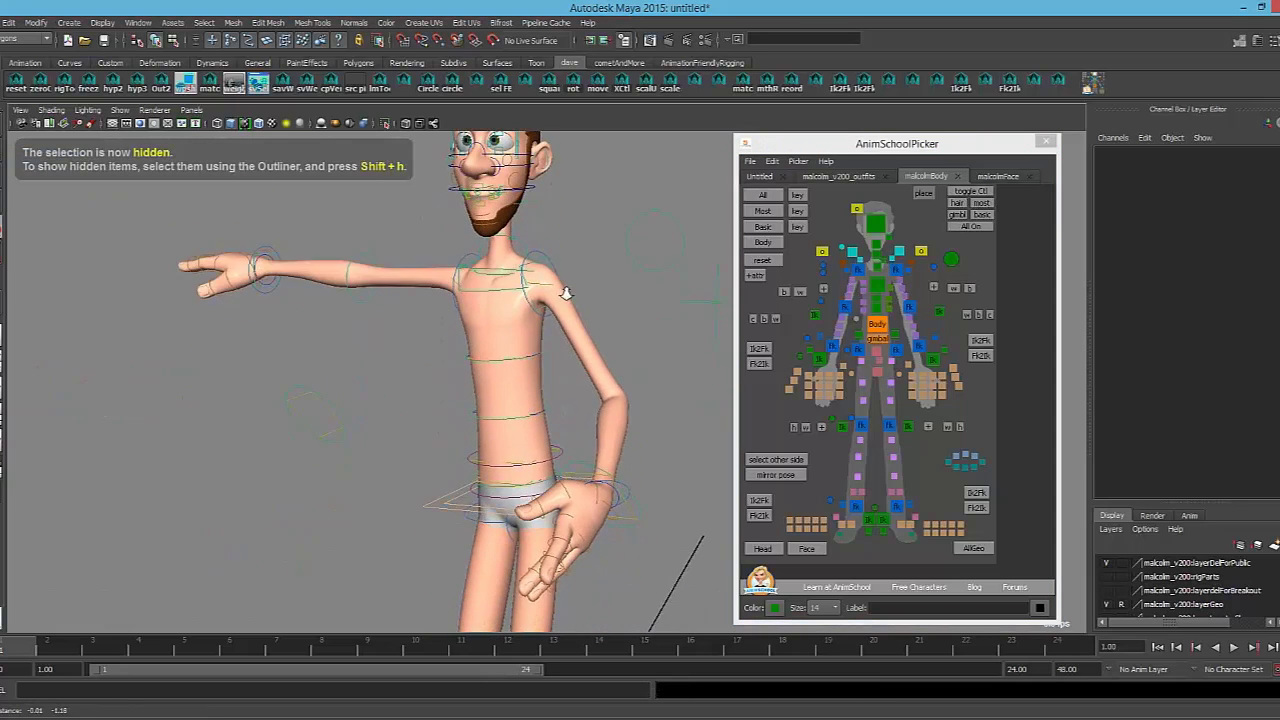
right_click_drag(563, 291, 525, 297, "alt")
left_click_drag(525, 297, 590, 309, "alt")
right_click_drag(590, 309, 683, 329, "alt")
left_click_drag(683, 329, 587, 315, "alt")
middle_click_drag(587, 315, 577, 346, "alt")
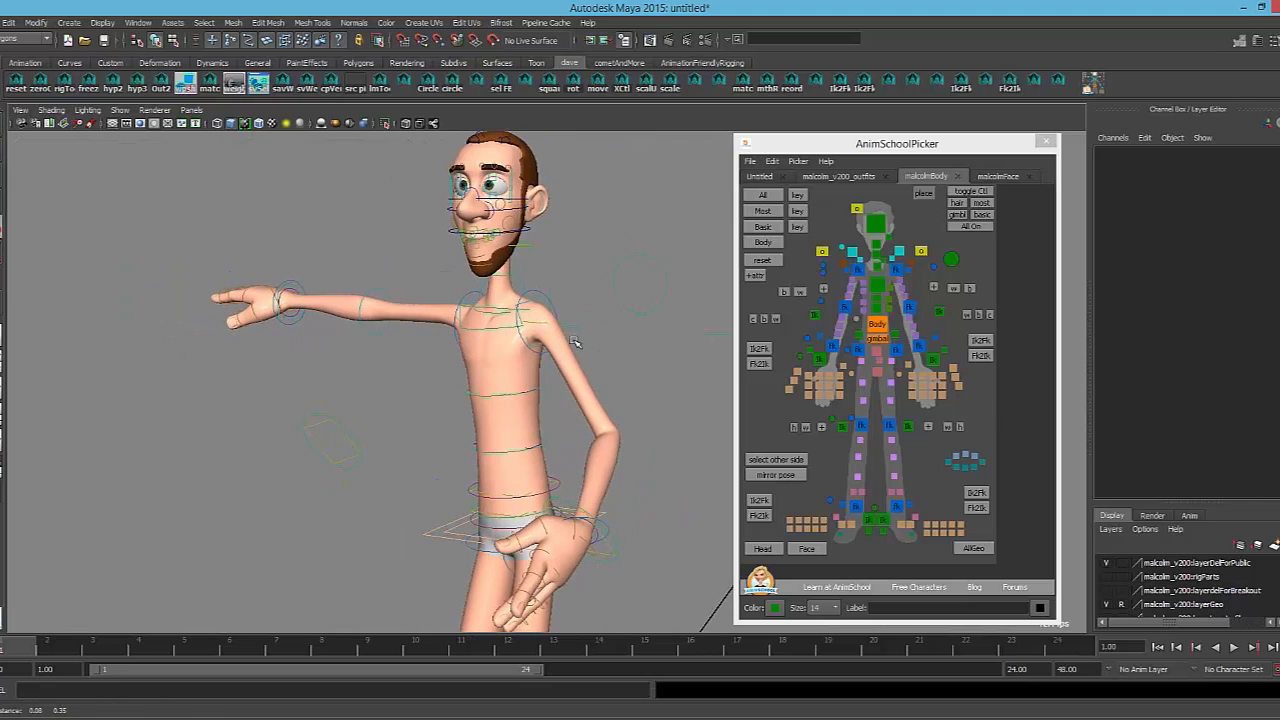
left_click_drag(577, 346, 578, 332, "alt")
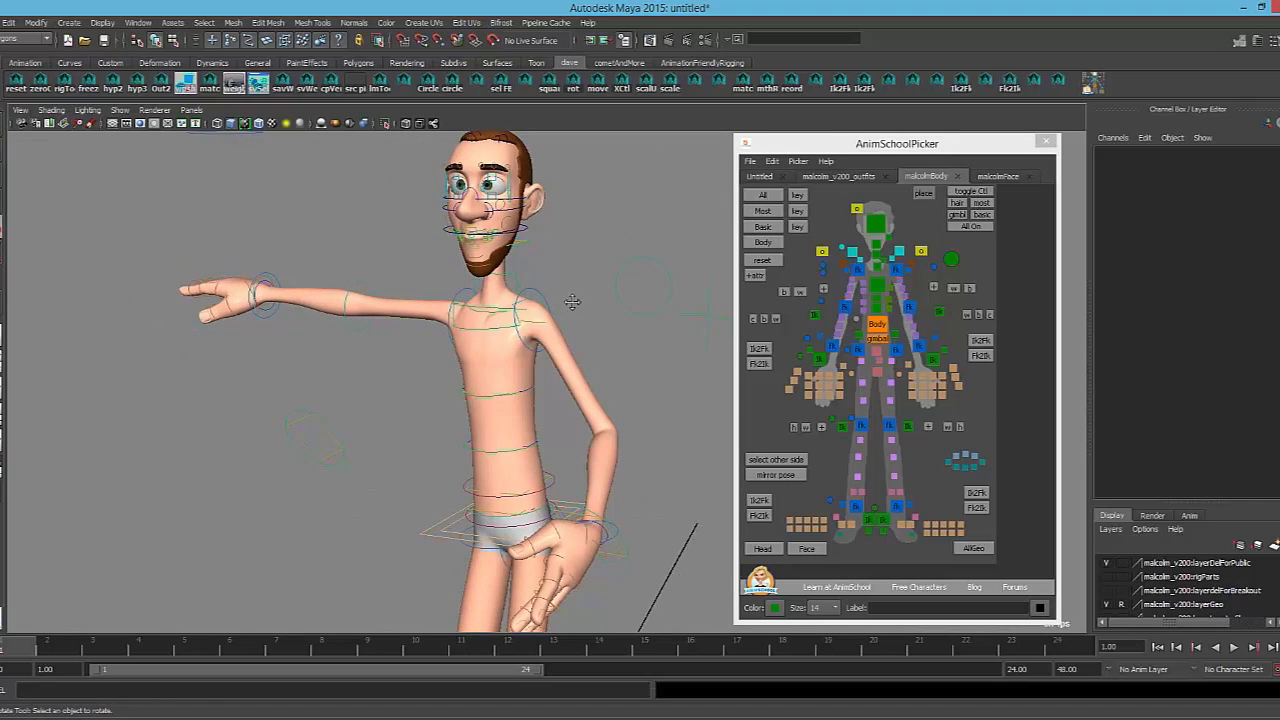
Reduce the displayed controls further with the Basic visibility toggle and examine the character from the side
left_click(985, 216)
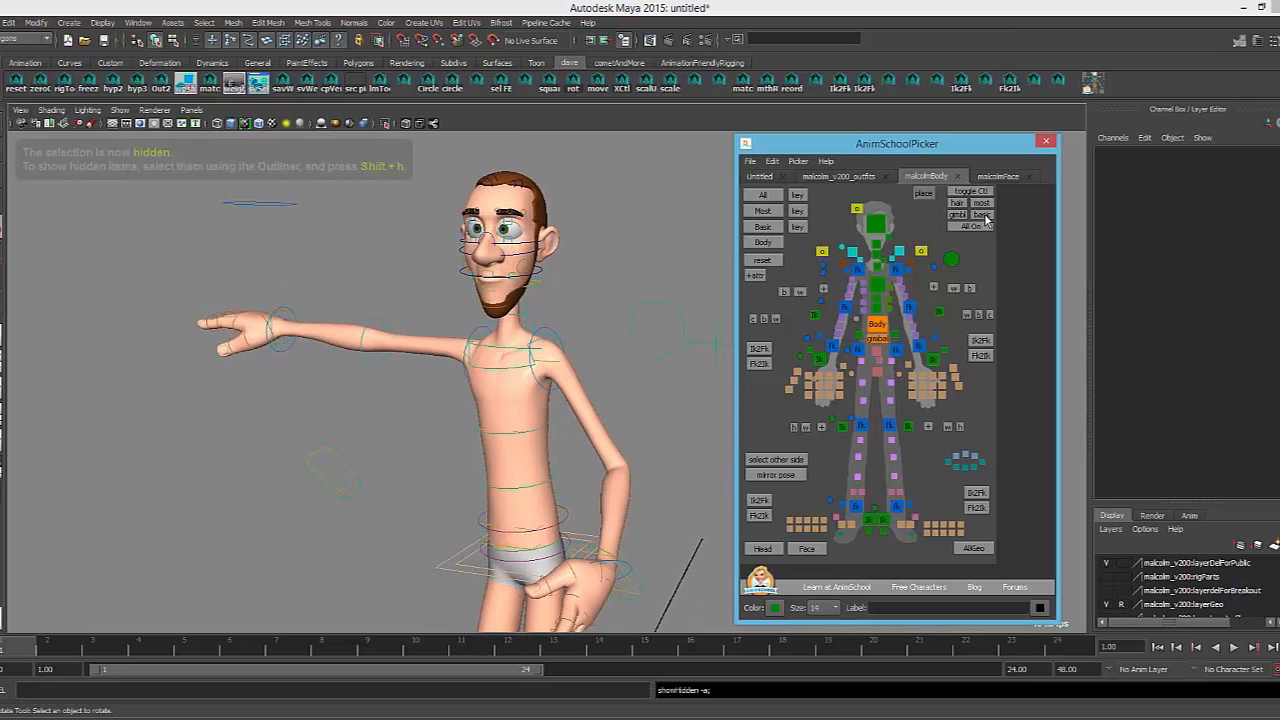
left_click_drag(482, 286, 575, 290, "alt")
left_click_drag(594, 350, 370, 345, "alt")
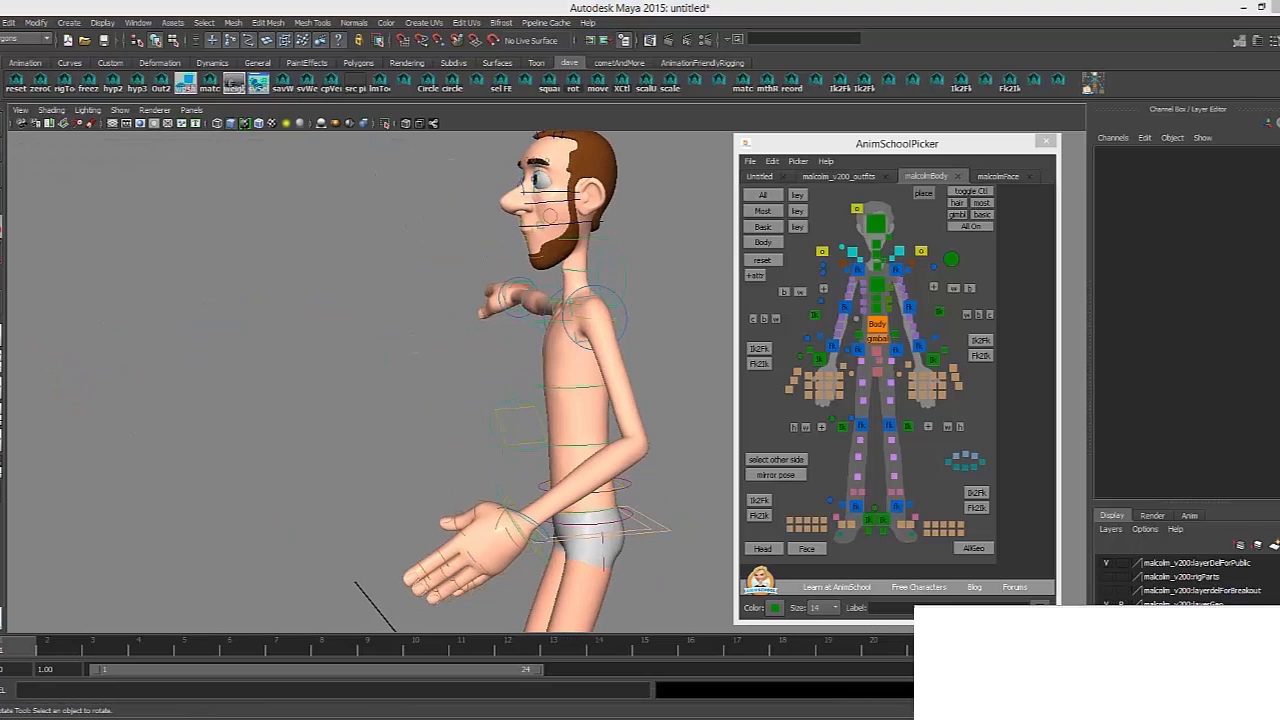
left_click_drag(567, 271, 680, 272, "alt")
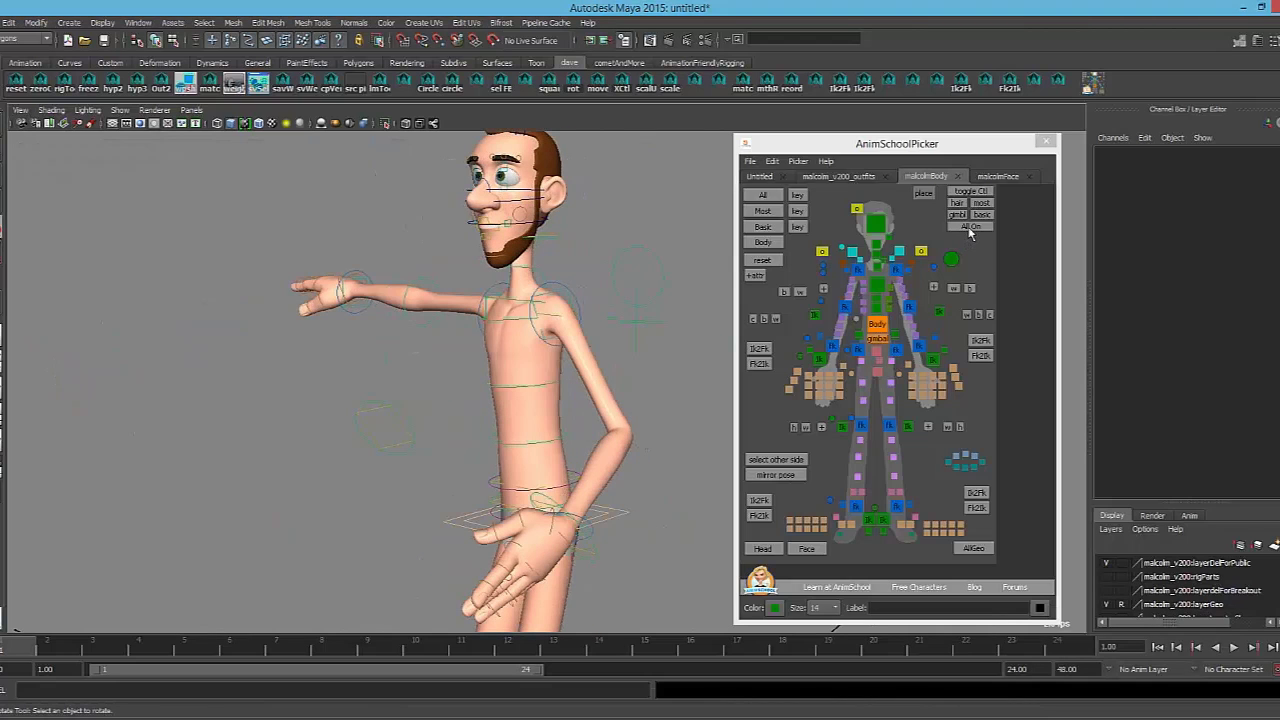
Turn the visibility of all rig controls back on and view the whole character
left_click(968, 228)
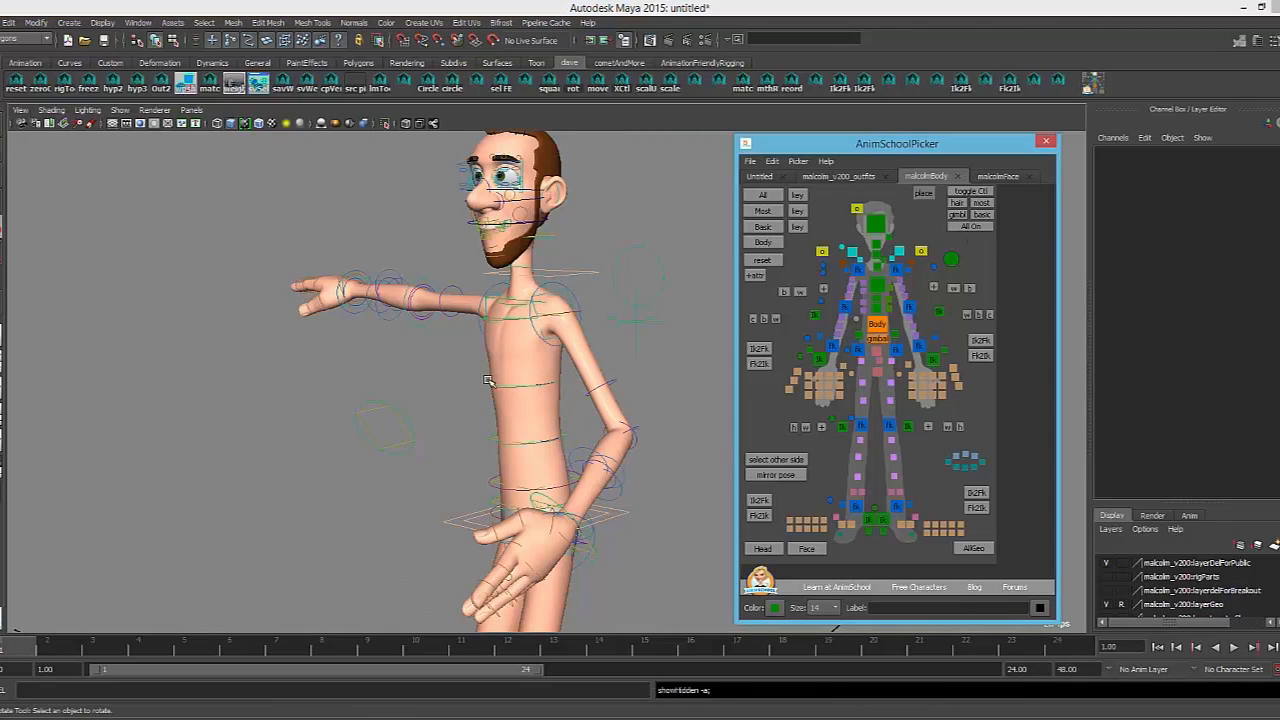
left_click_drag(488, 381, 560, 378, "alt")
right_click_drag(560, 378, 345, 345, "alt")
left_click_drag(345, 345, 378, 343, "alt")
left_click_drag(292, 343, 345, 345, "alt")
Toggle the hair controls' visibility, and toggle it back while viewing the head up close
left_click(954, 206)
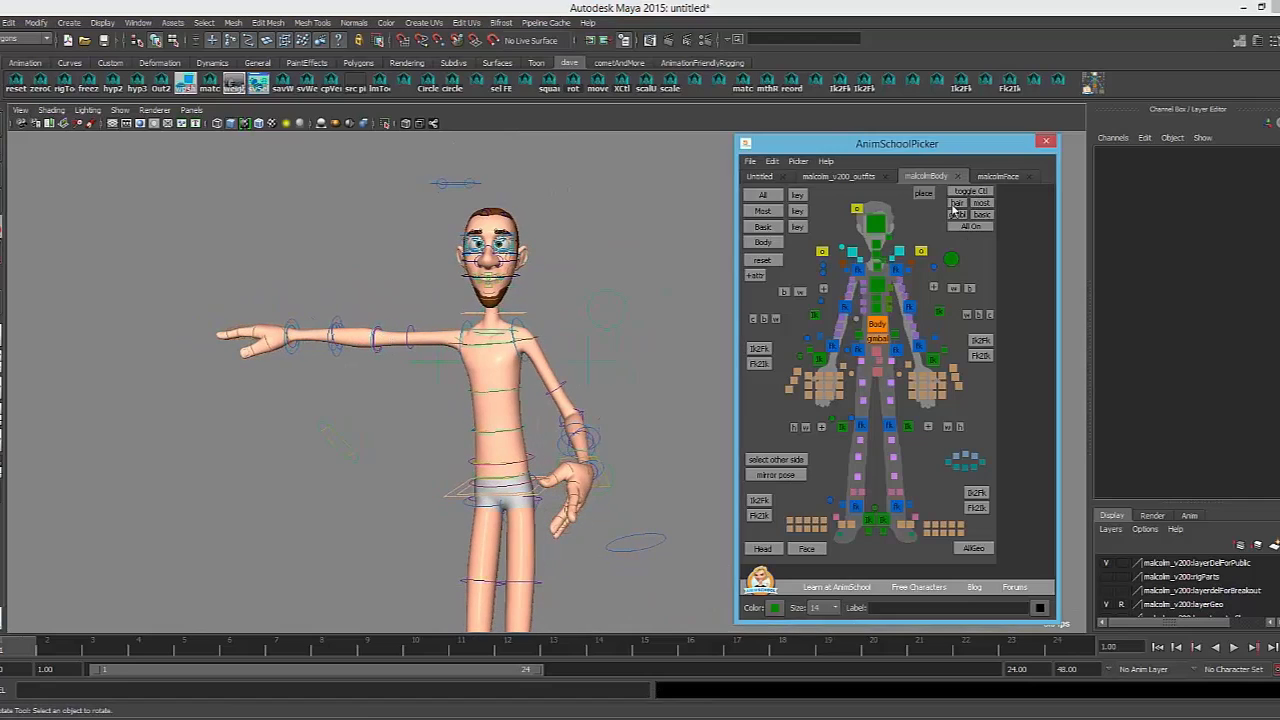
middle_click_drag(540, 247, 555, 328, "alt")
right_click_drag(555, 328, 904, 278, "alt")
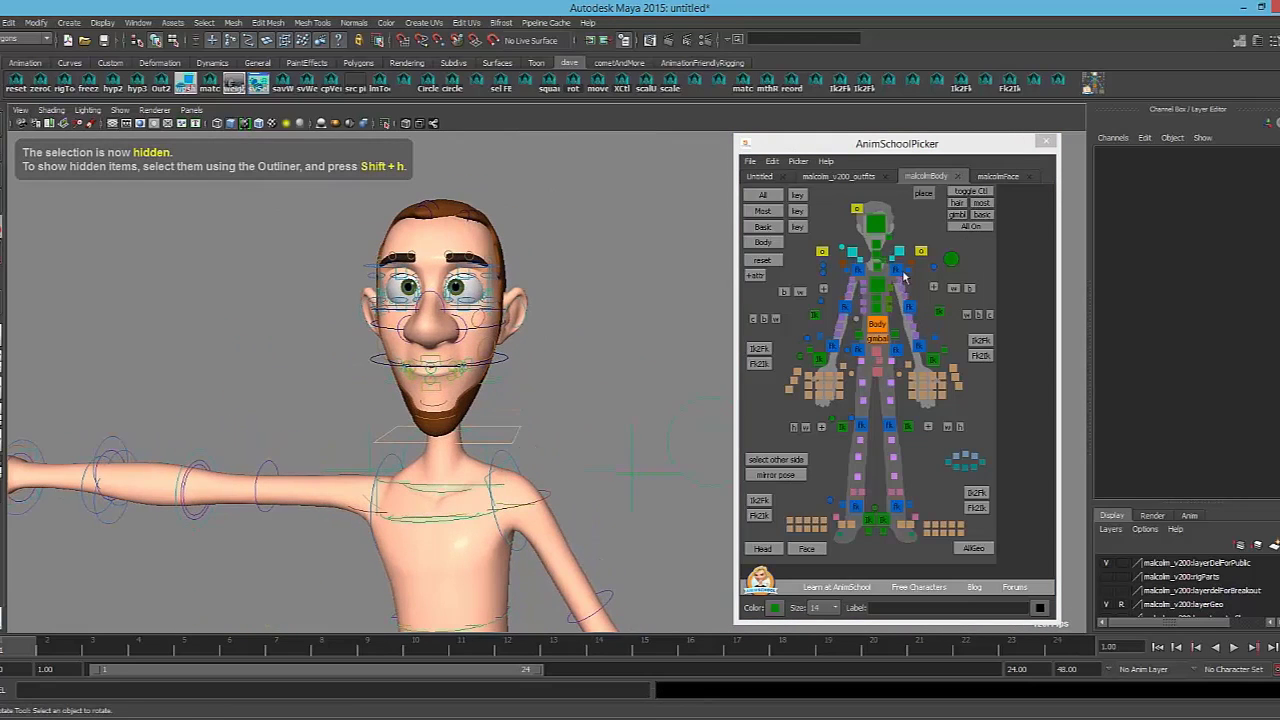
left_click(962, 206)
left_click_drag(534, 250, 552, 252, "alt")
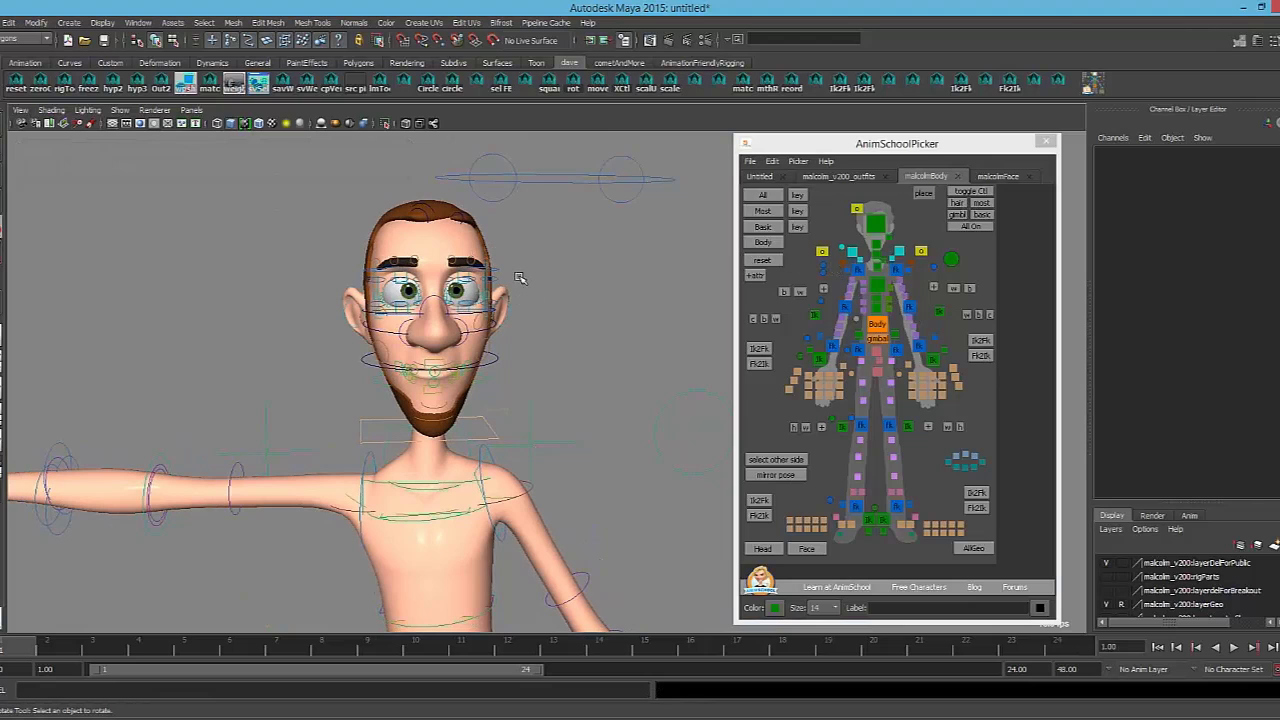
left_click_drag(571, 323, 500, 290, "alt")
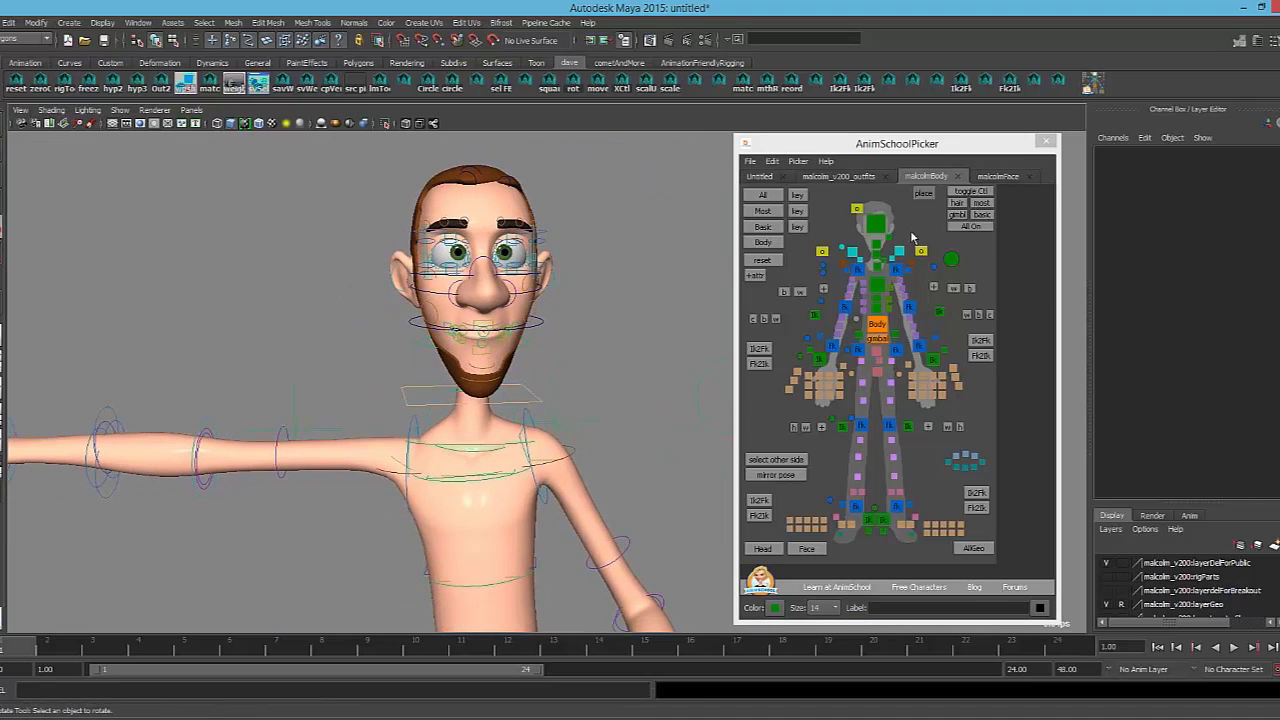
Look over the face page of the picker and return to the body page
left_click(992, 177)
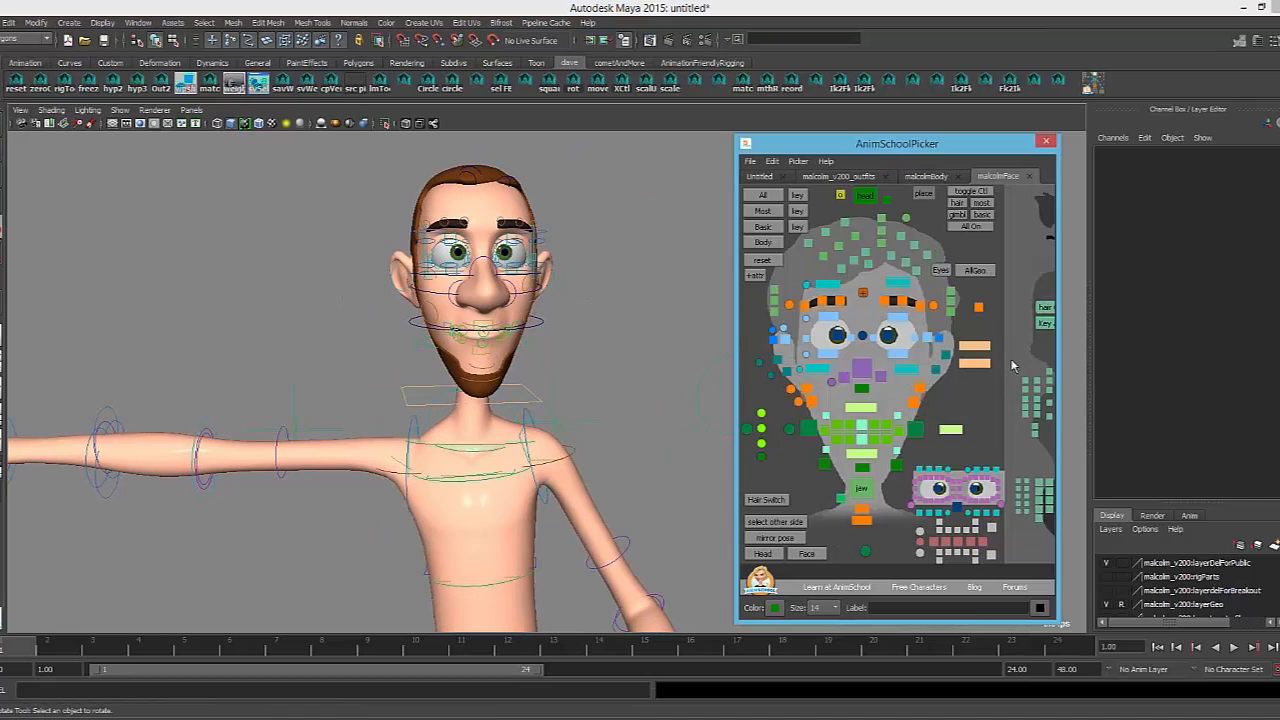
left_click_drag(1058, 343, 1056, 310)
left_click(929, 177)
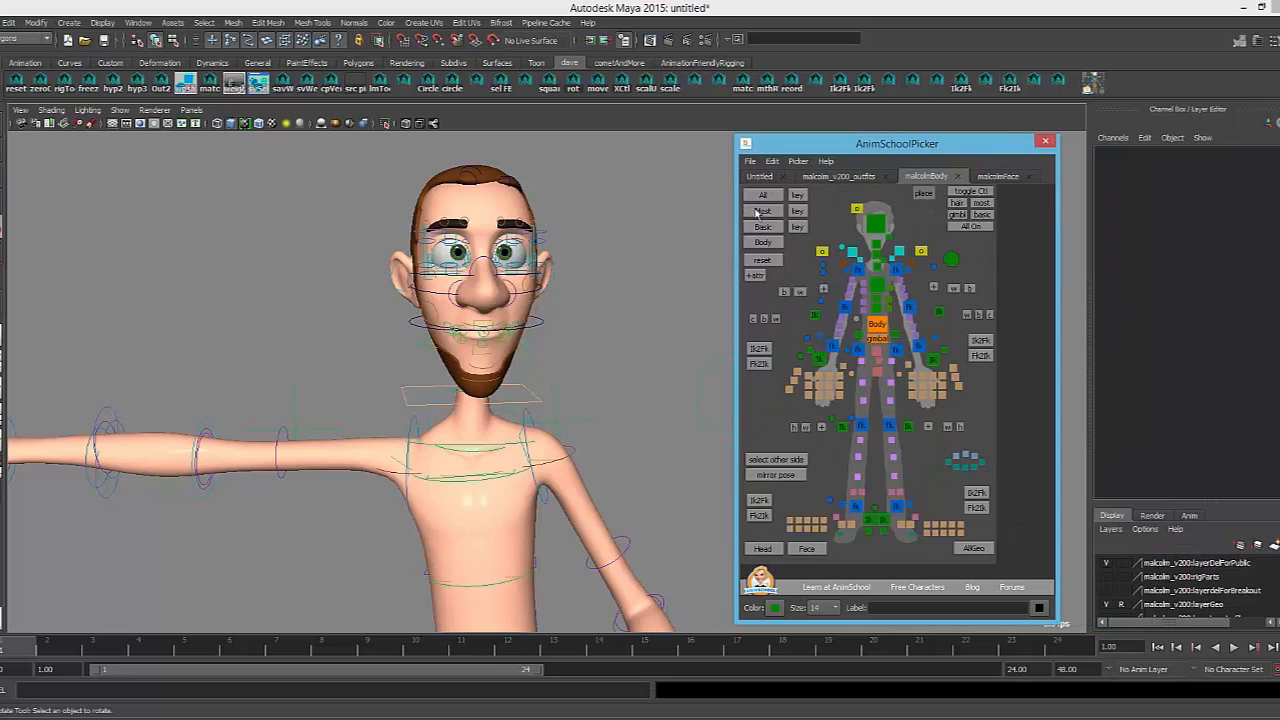
left_click_drag(576, 242, 748, 228, "alt")
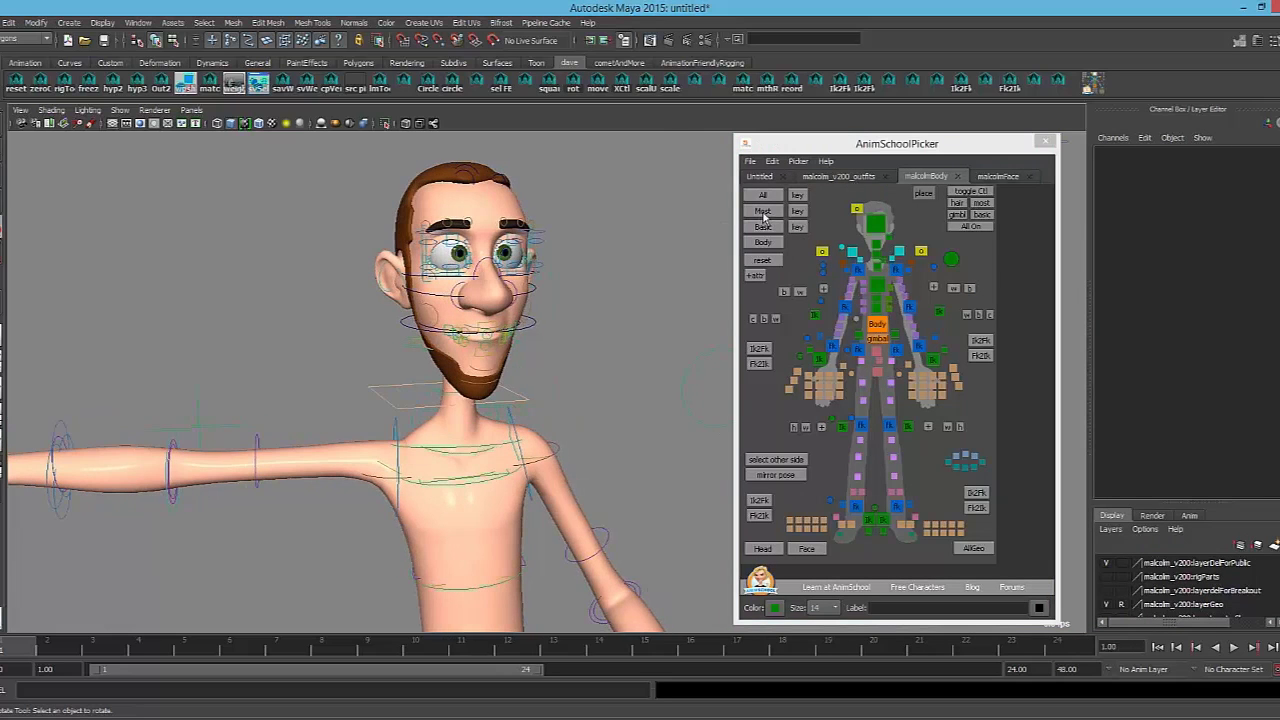
Select all of the rig's controls and review the selection on the outfits and face pages
left_click(763, 199)
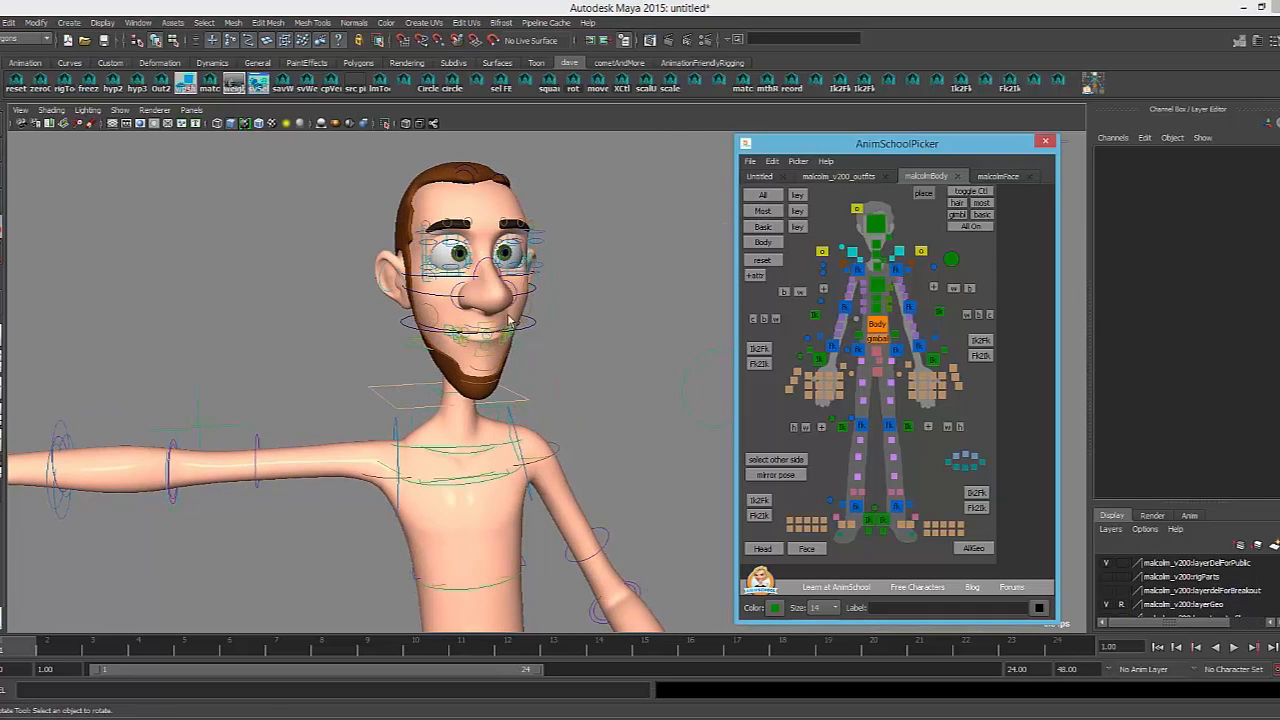
right_click_drag(563, 417, 300, 414, "alt")
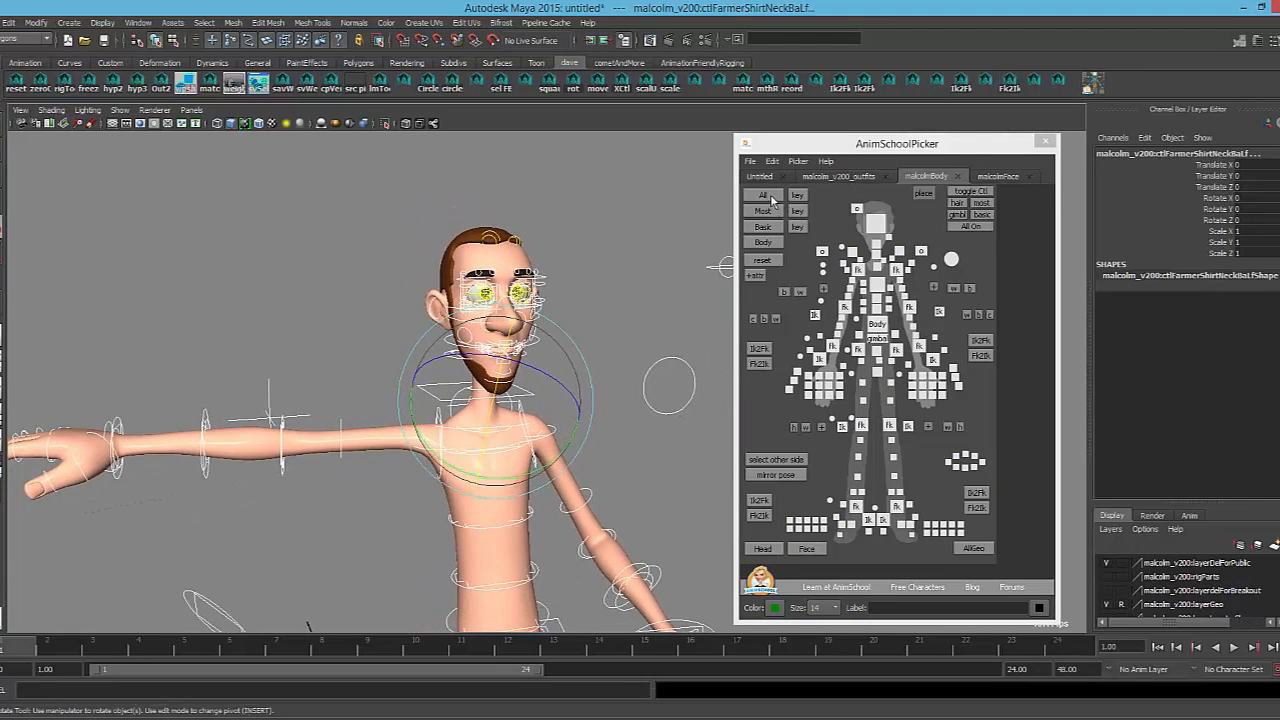
left_click(856, 177)
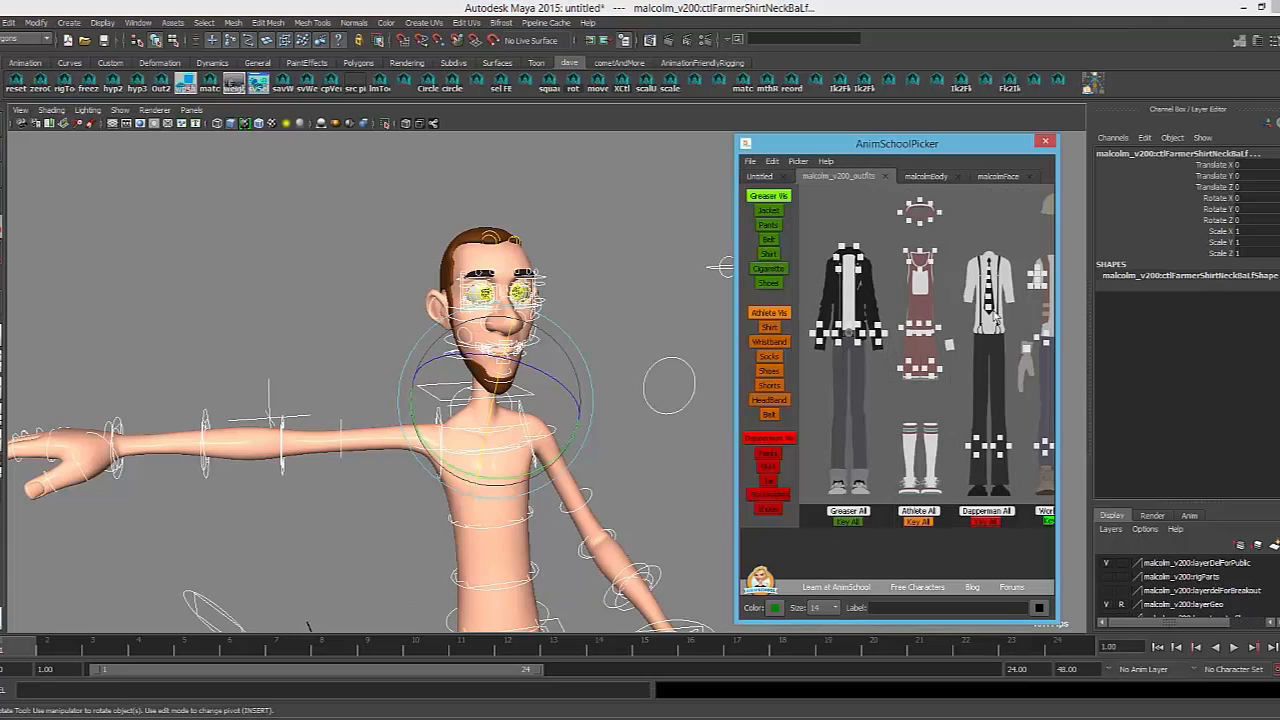
left_click(990, 177)
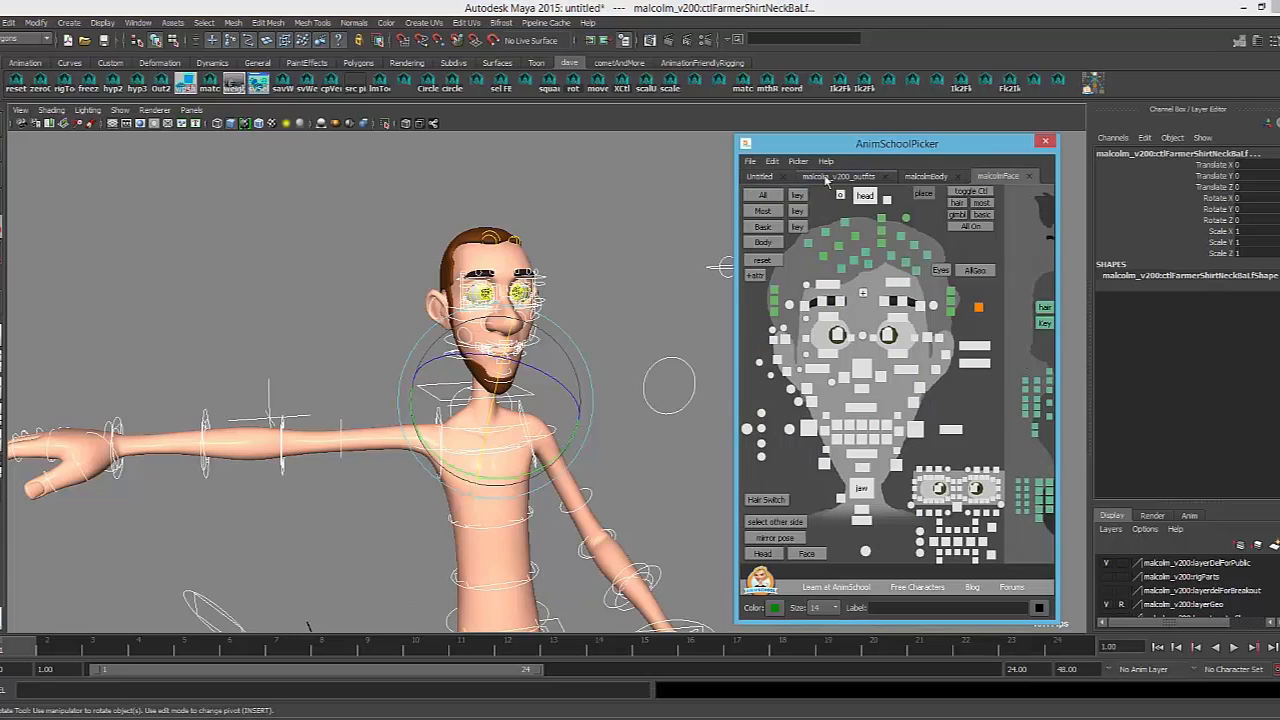
left_click(826, 177)
Close the empty Untitled page of the picker
left_click(776, 178)
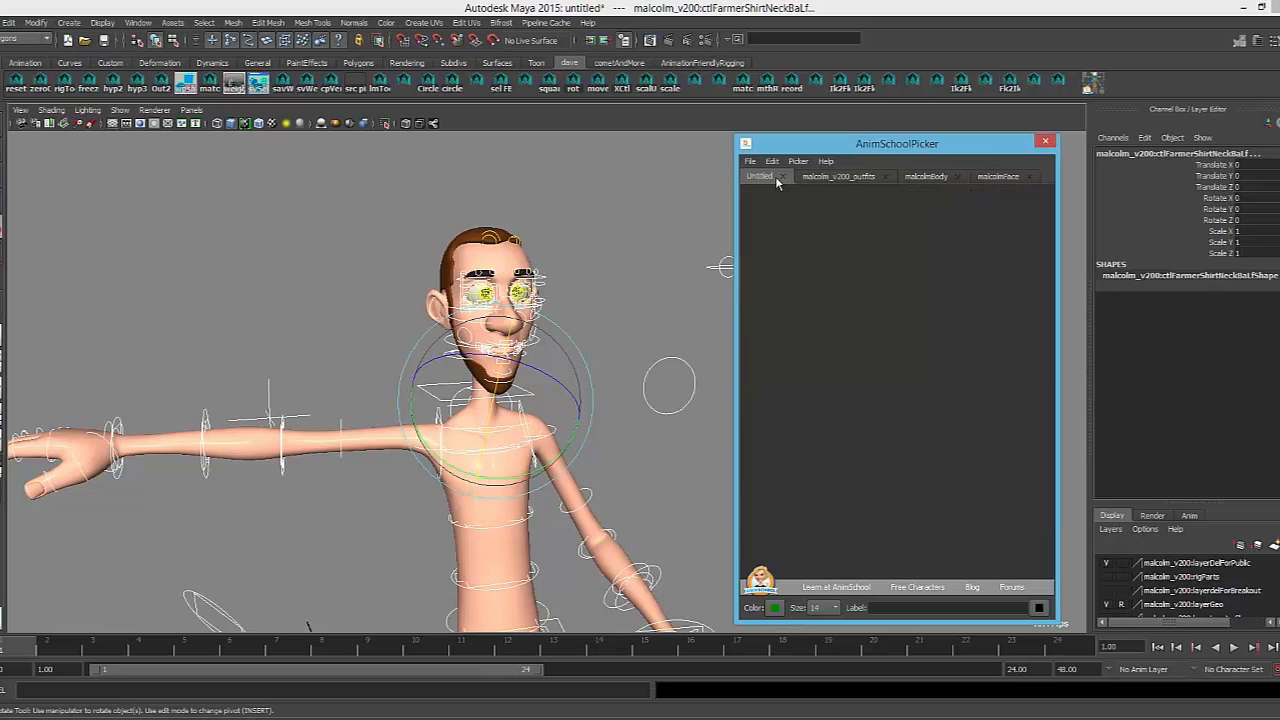
left_click(918, 177)
left_click(764, 177)
left_click(786, 177)
left_click(865, 404)
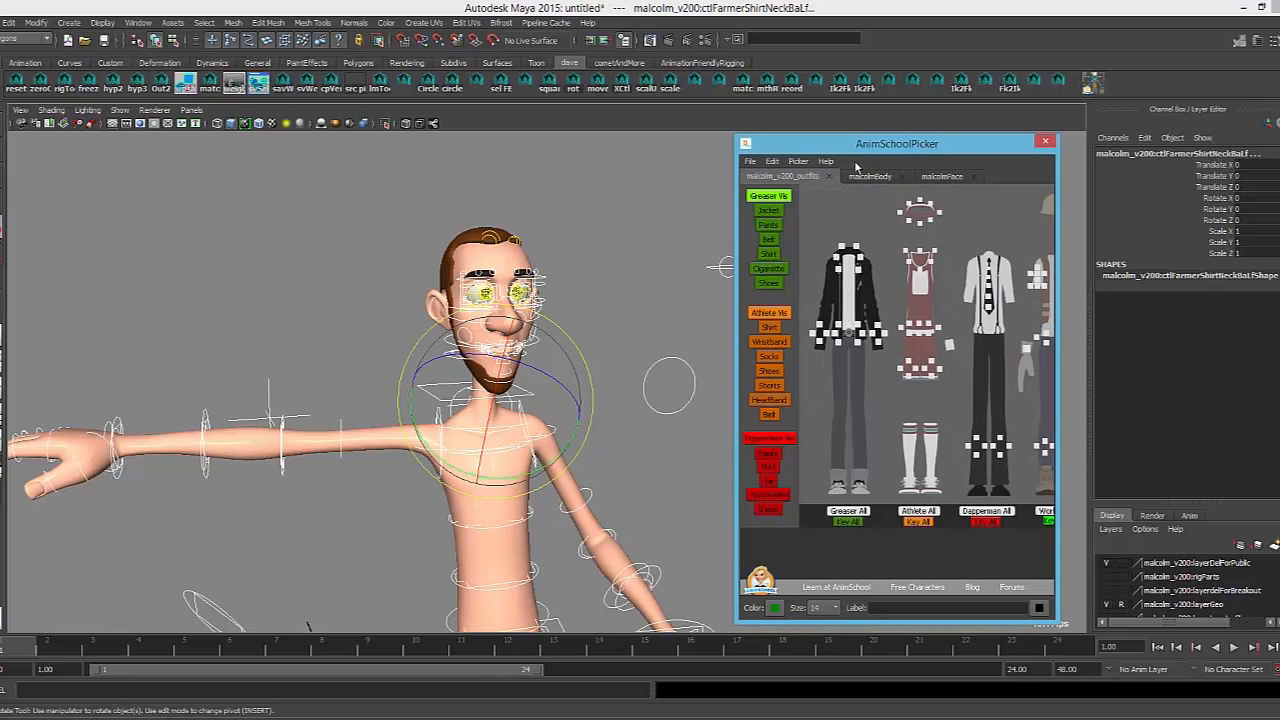
Try the Most, Basic and Body selection sets on the body page, and clear the selection
left_click(870, 177)
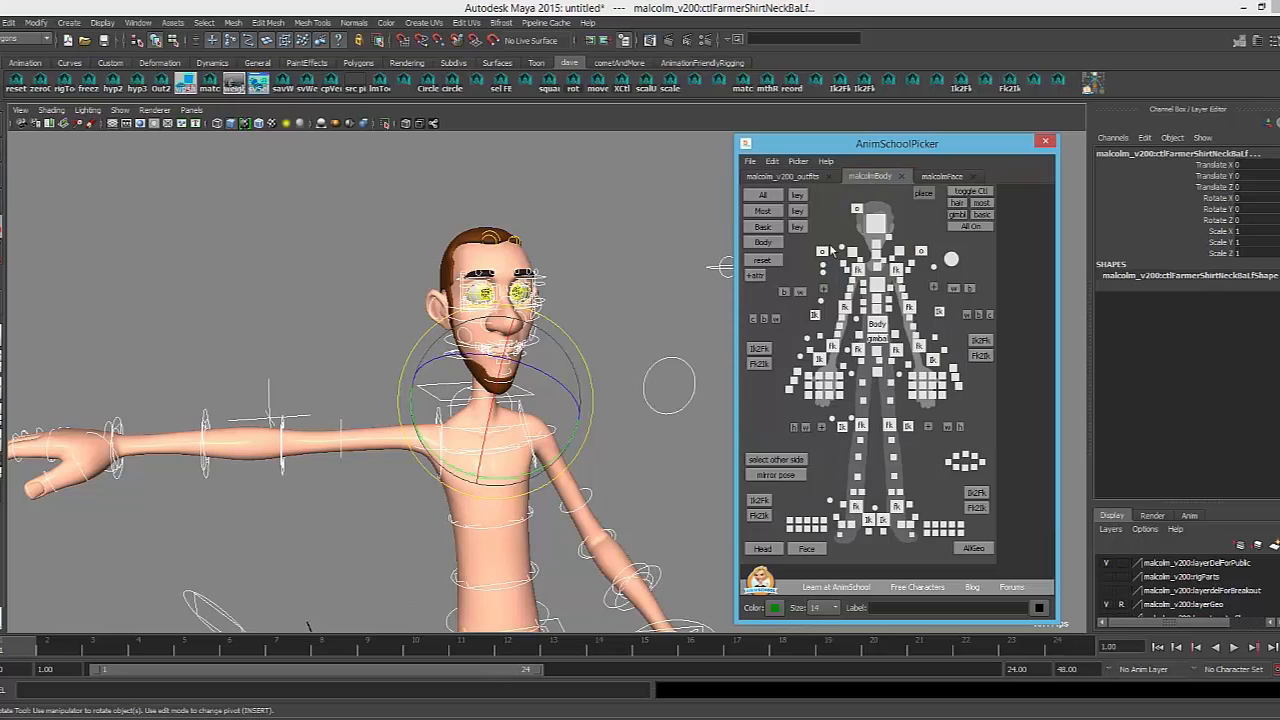
left_click(824, 230)
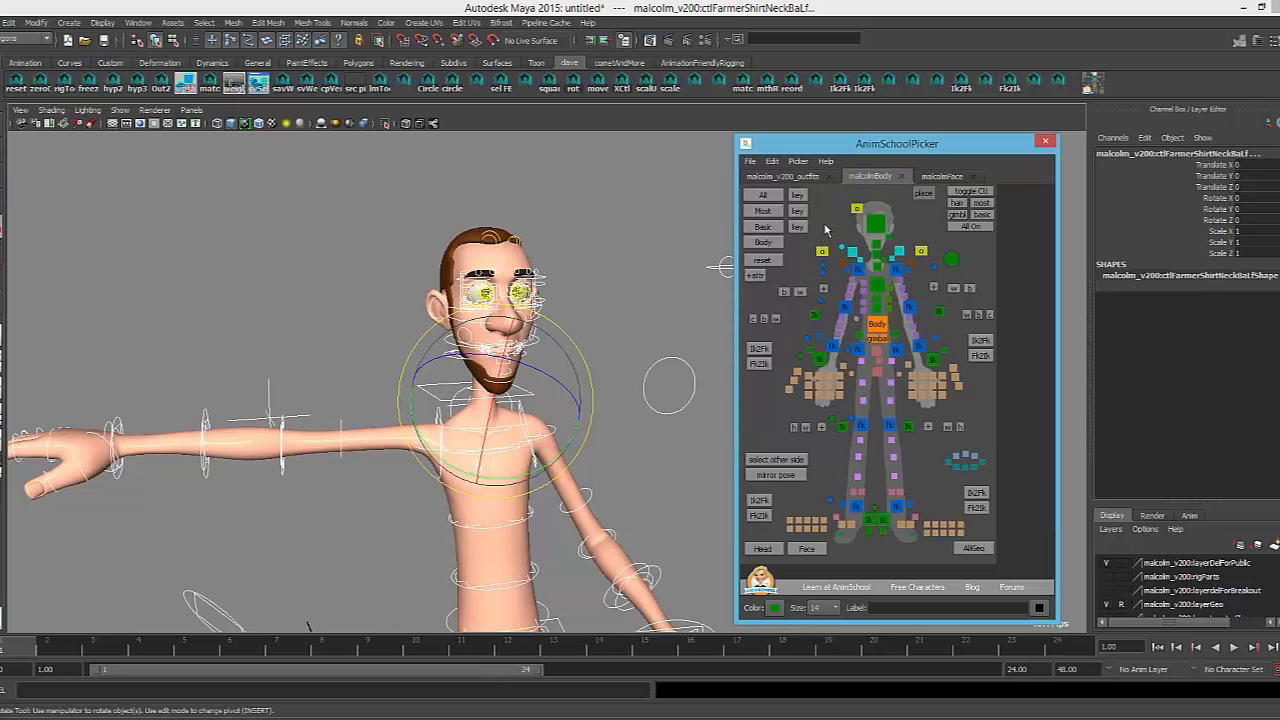
left_click(762, 211)
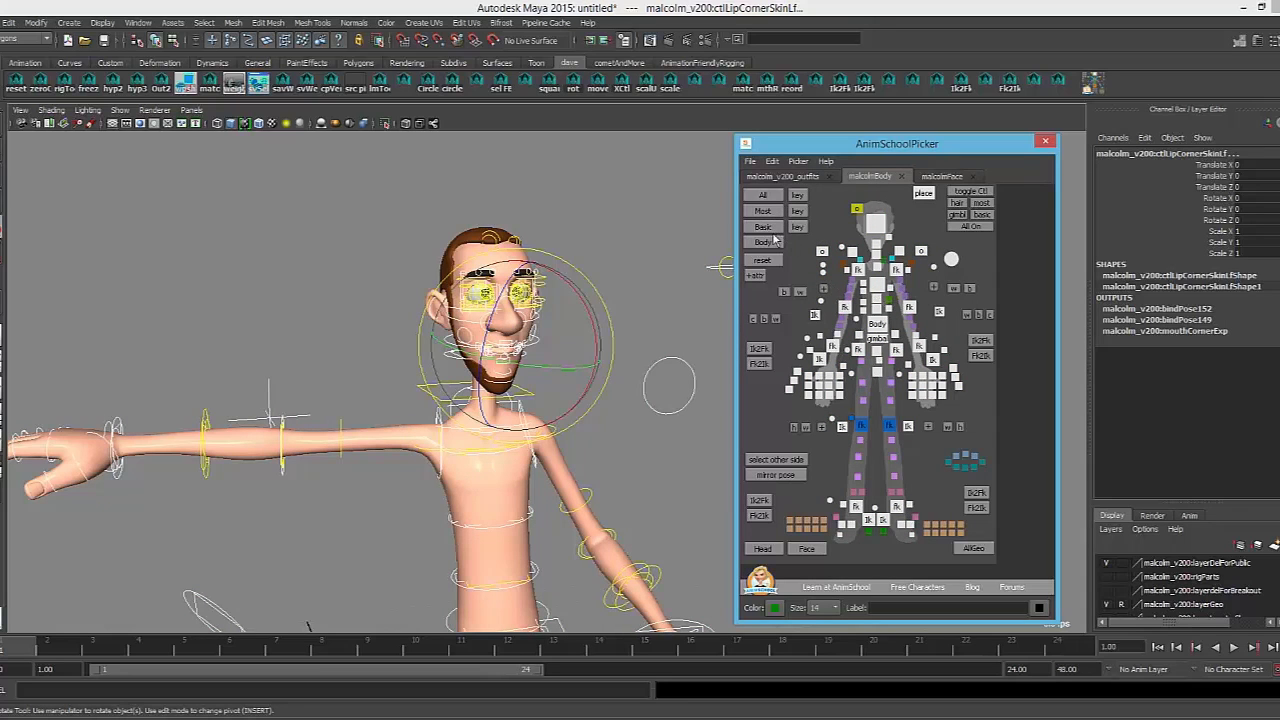
left_click(763, 228)
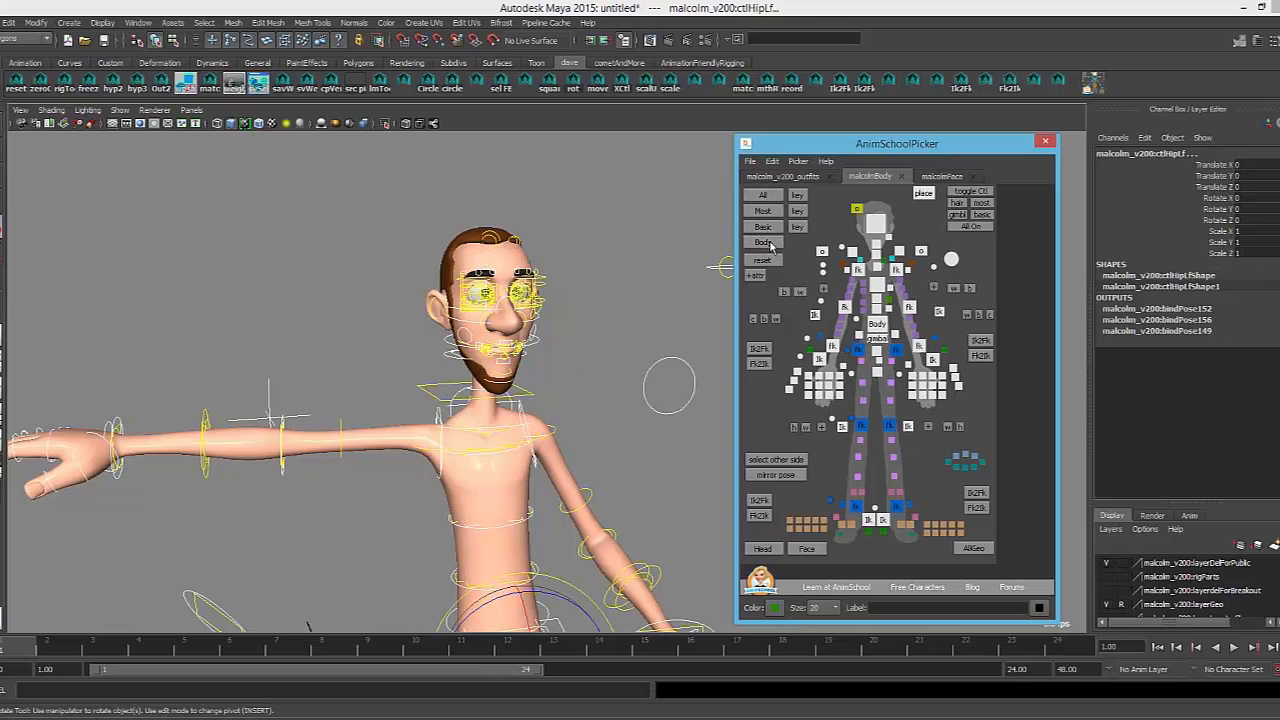
left_click(768, 243)
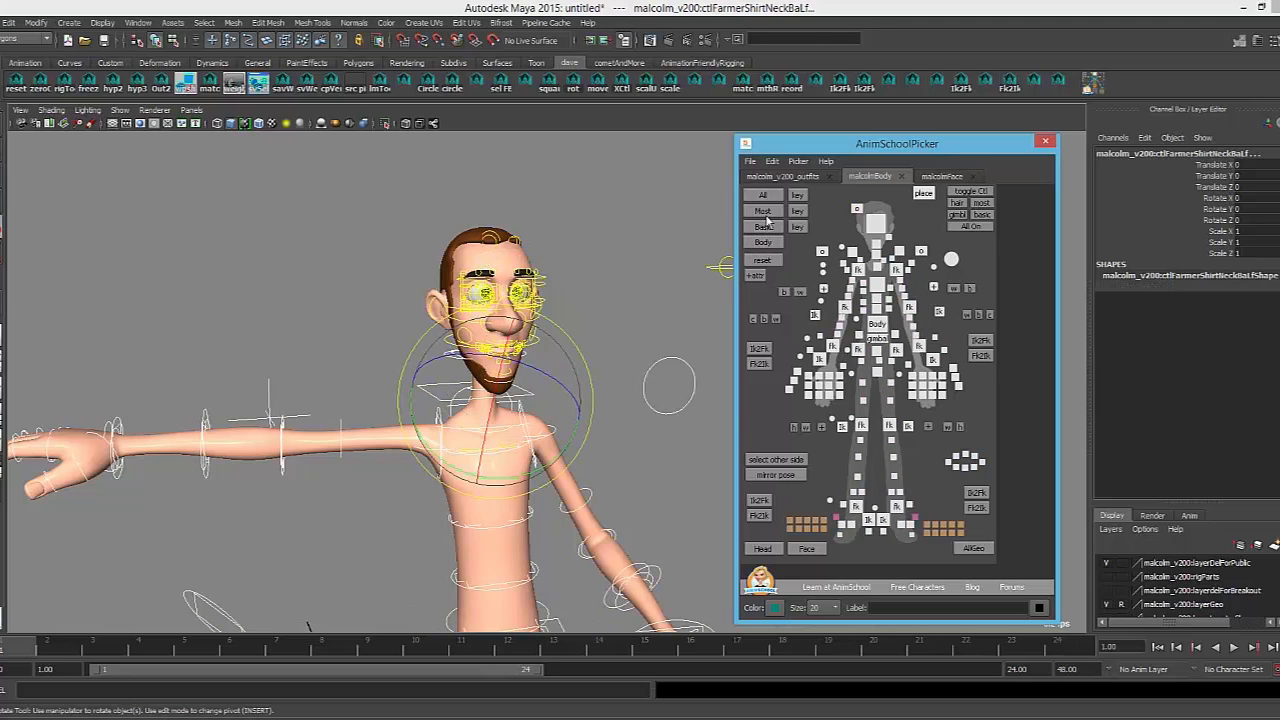
left_click(766, 222)
left_click(765, 211)
left_click(802, 263)
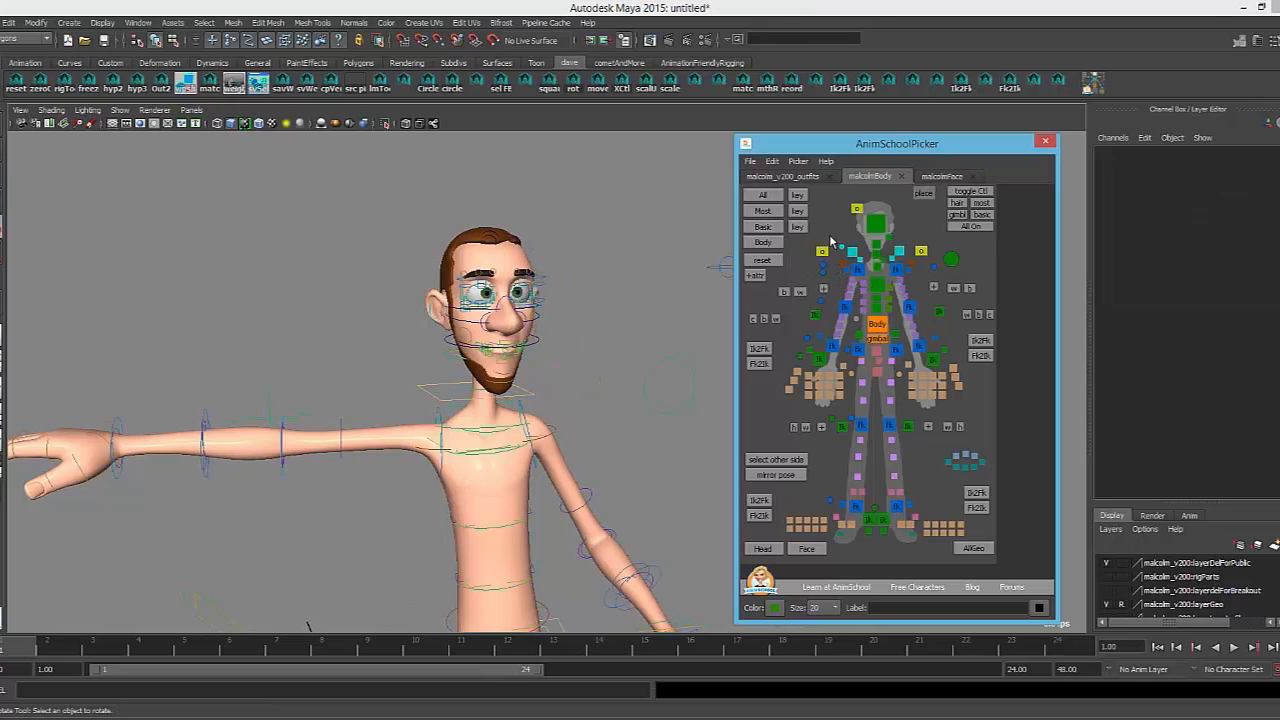
Select a group of controls from head to feet, add a picker button for them beside the key buttons, and deselect everything
left_click_drag(837, 218, 936, 545)
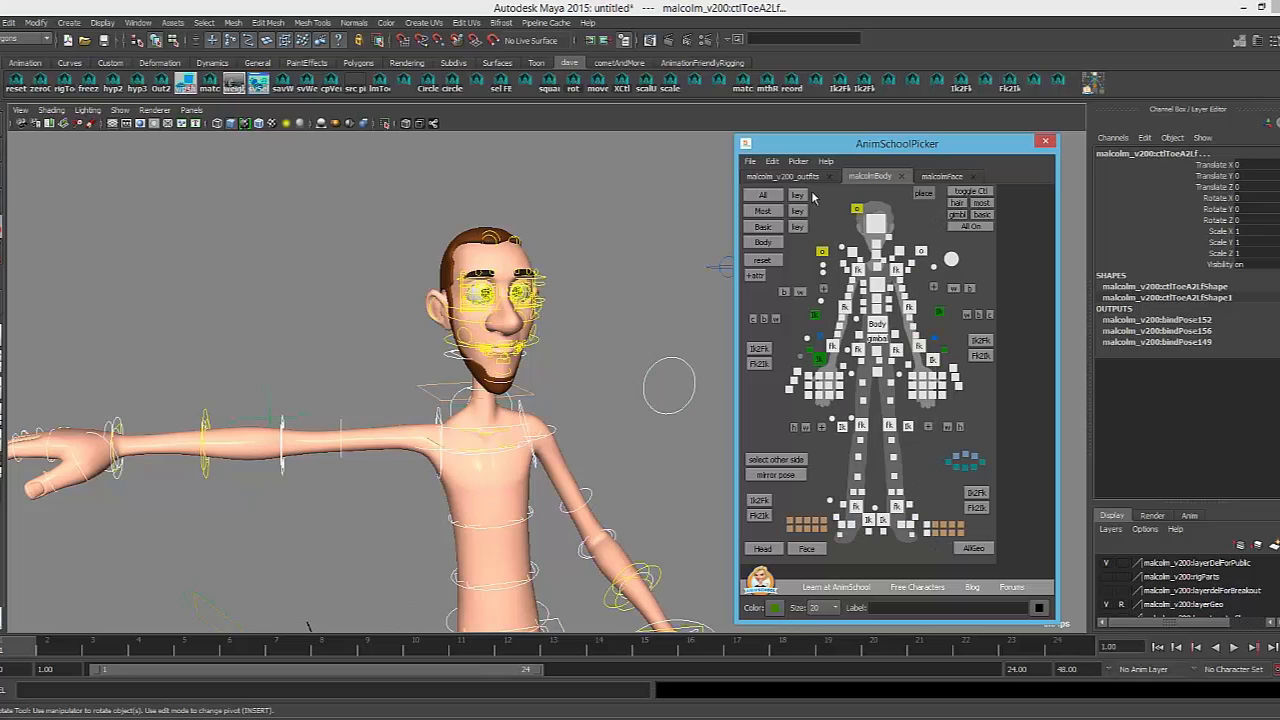
right_click(815, 205)
left_click(823, 204)
left_click(822, 197)
left_click(825, 208)
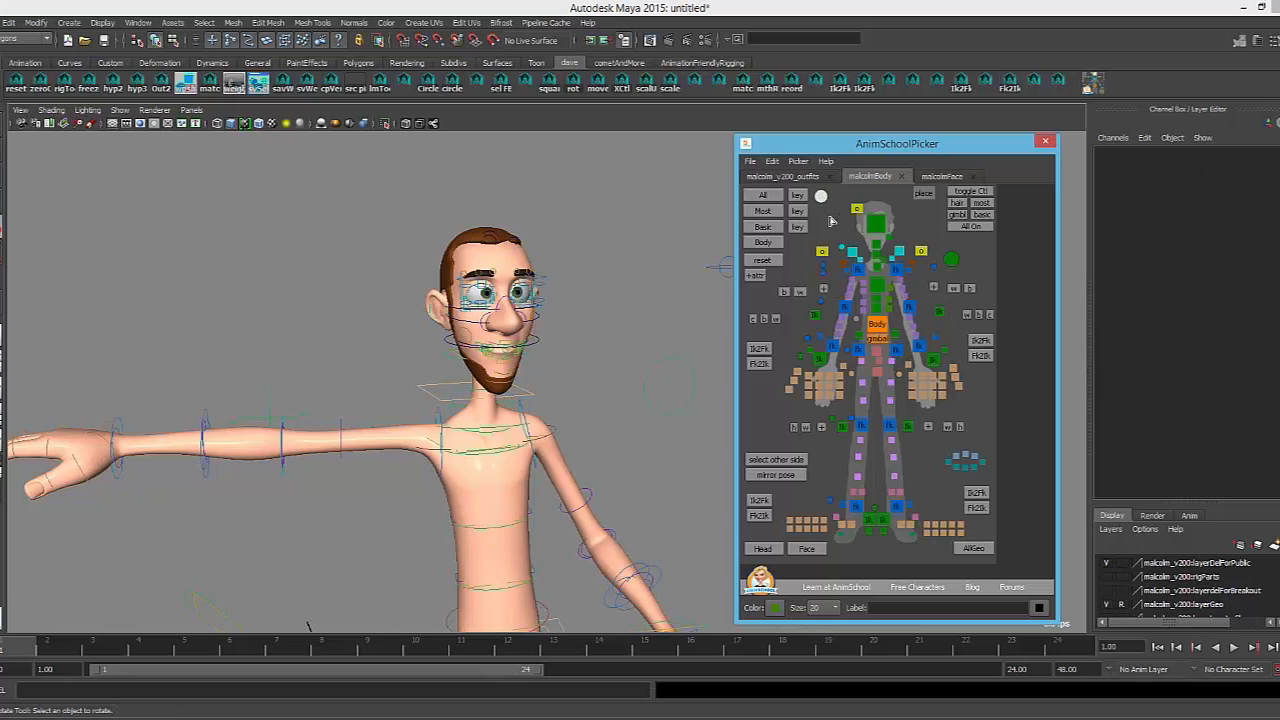
Test the newly added selection button, and delete it from the body page
left_click(821, 197)
left_click(821, 197)
right_click(821, 197)
left_click(832, 231)
Select the left and then the right upper arm FK control, and reset the right one to its default pose
left_click(891, 268)
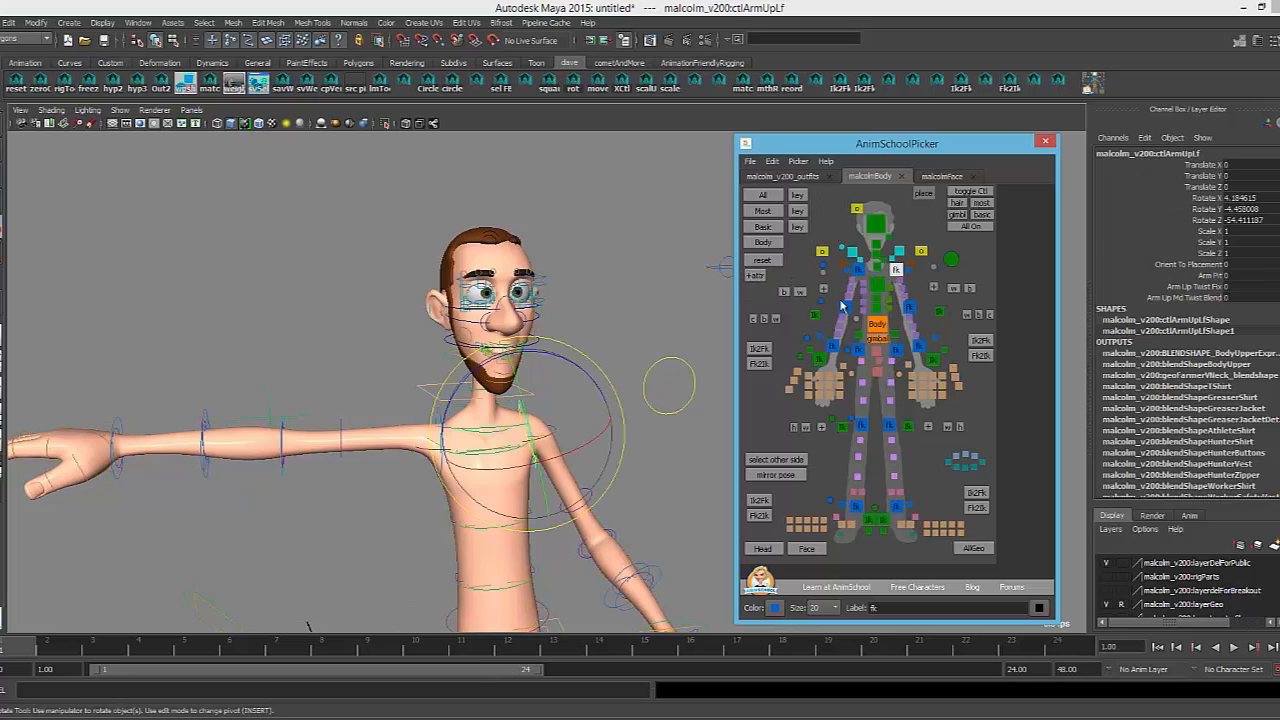
left_click_drag(556, 322, 564, 408, "alt")
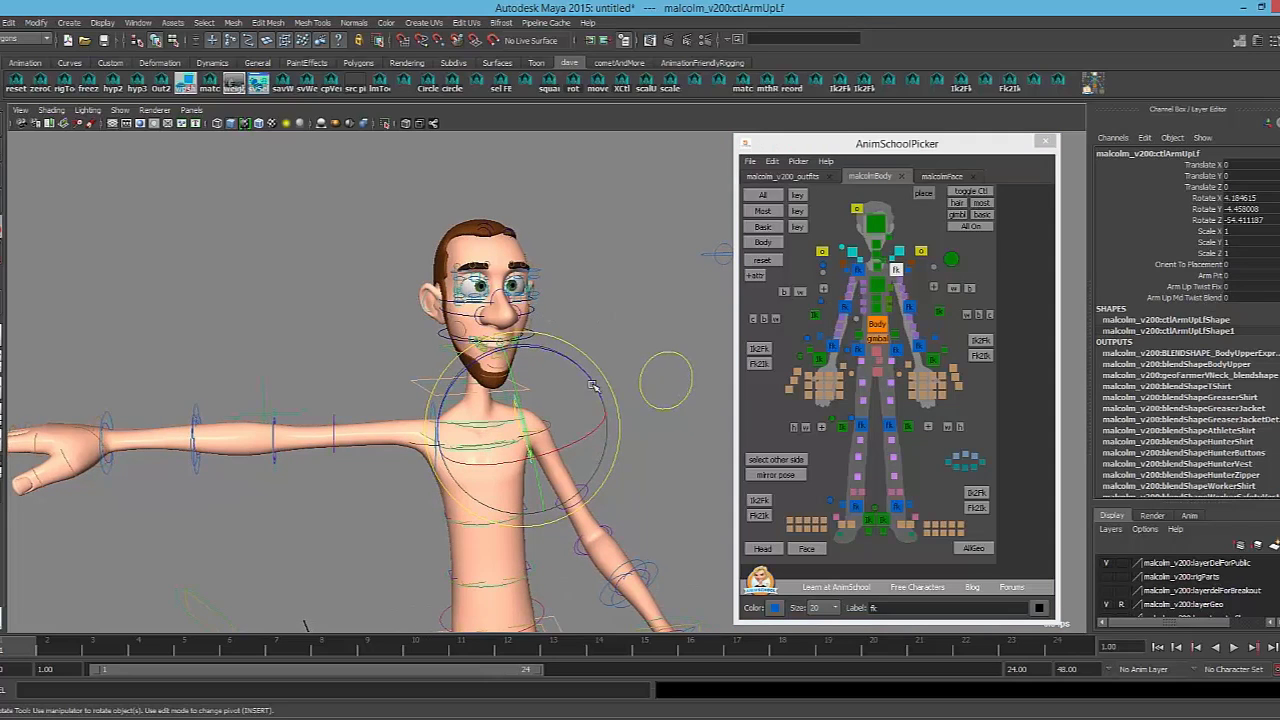
right_click_drag(594, 386, 760, 425, "alt")
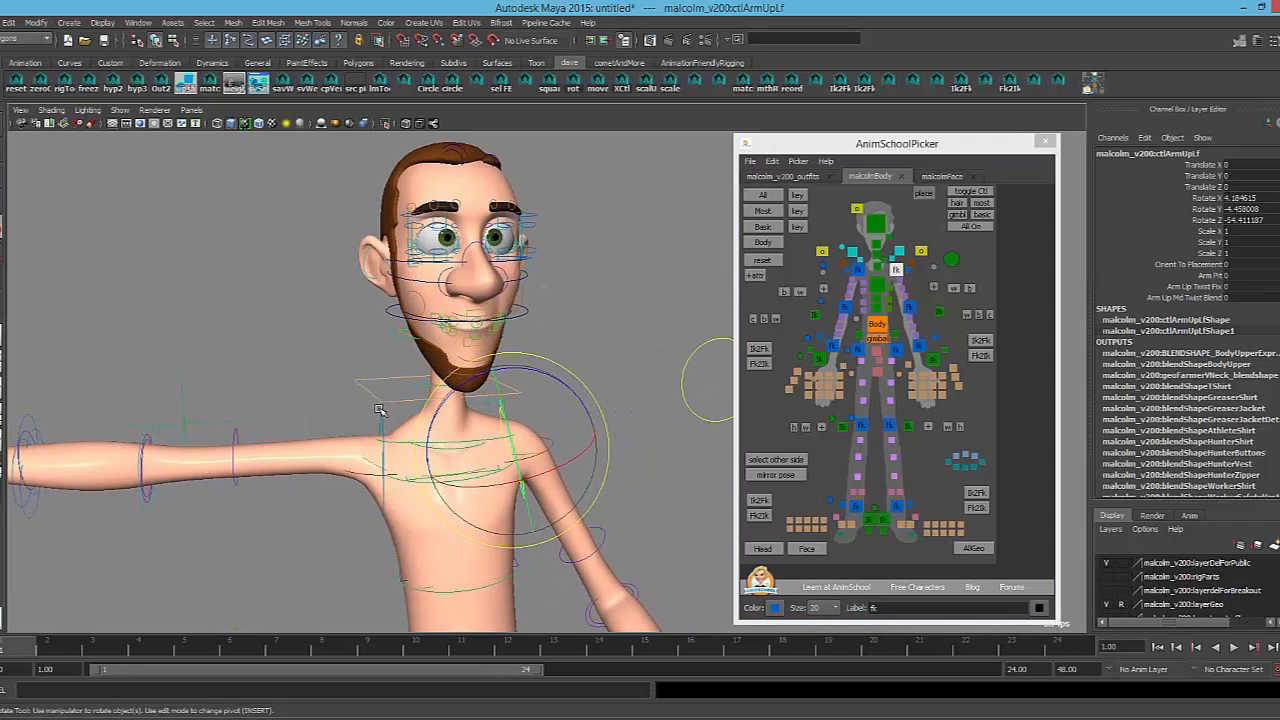
left_click(378, 408)
left_click_drag(404, 416, 695, 251, "alt")
left_click(768, 261)
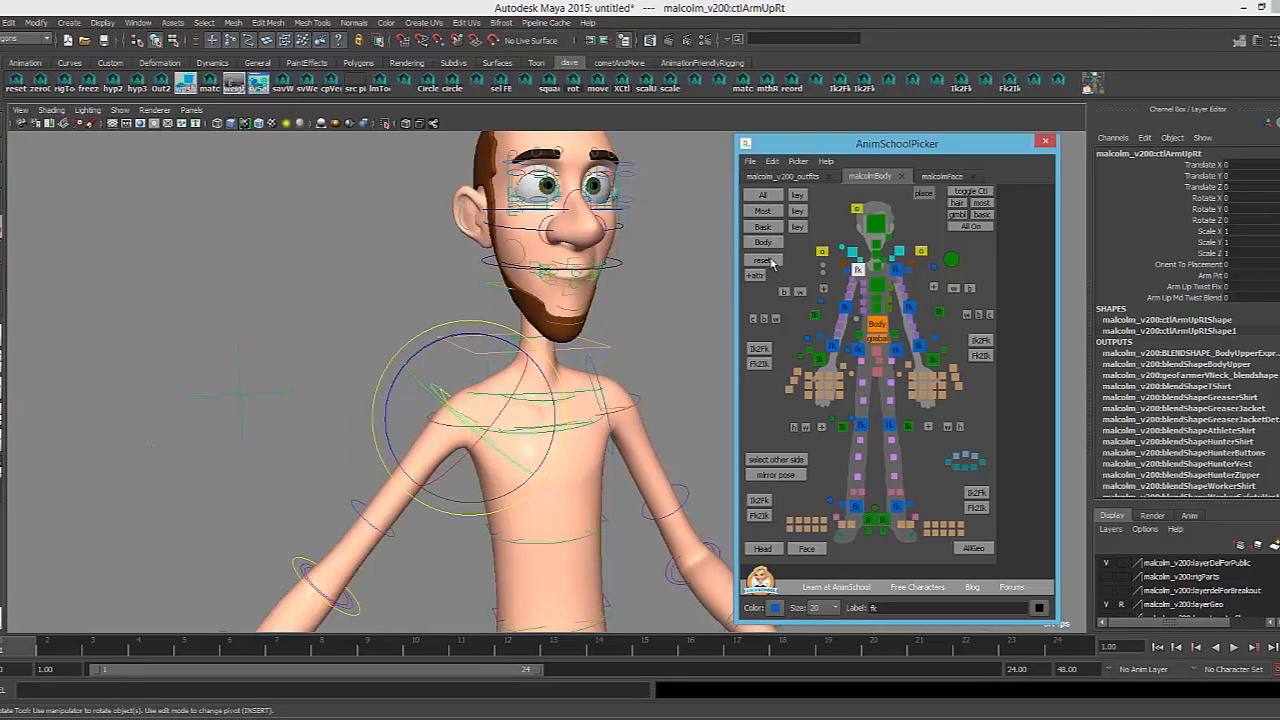
Try a small rotation and the Arm Pit attribute on the right upper arm, reset its attributes, and undo a further Arm Pit change
mouse_move(508, 408)
left_mouse_down()
mouse_move(486, 428)
mouse_move(497, 388)
mouse_move(492, 402)
left_mouse_up()
left_click(1200, 264)
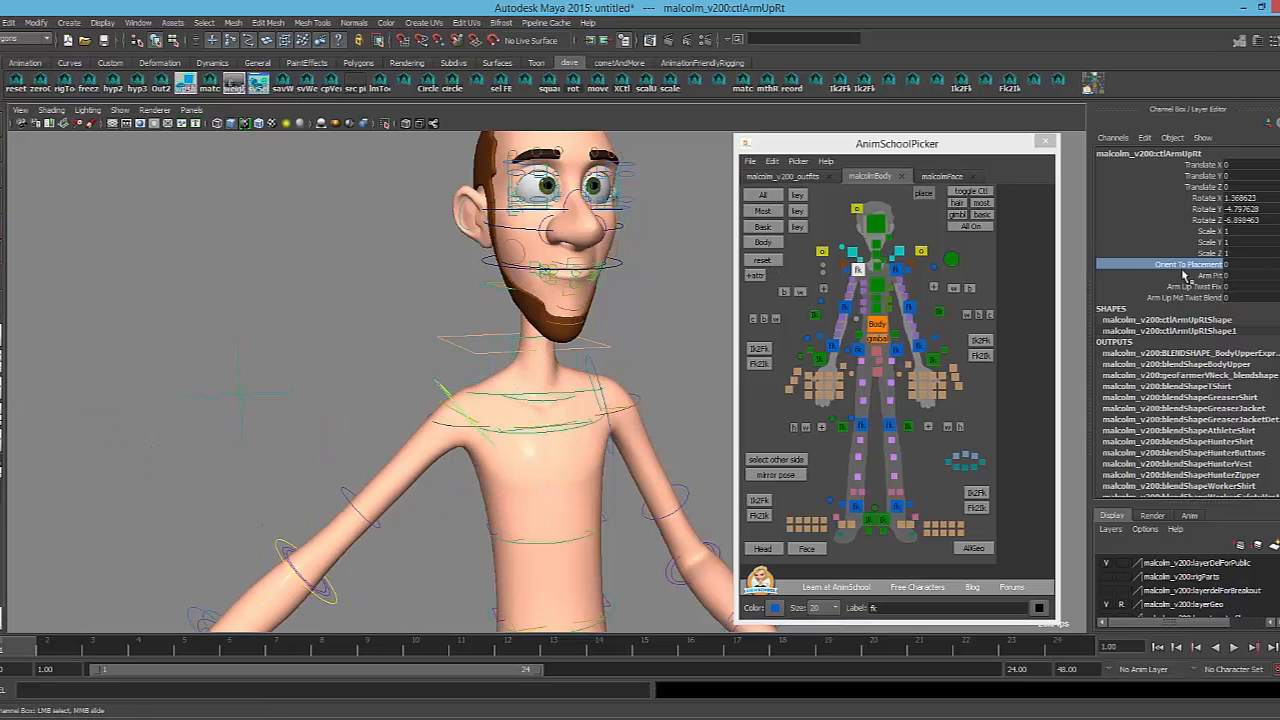
left_click(1210, 275)
middle_click_drag(514, 343, 506, 351)
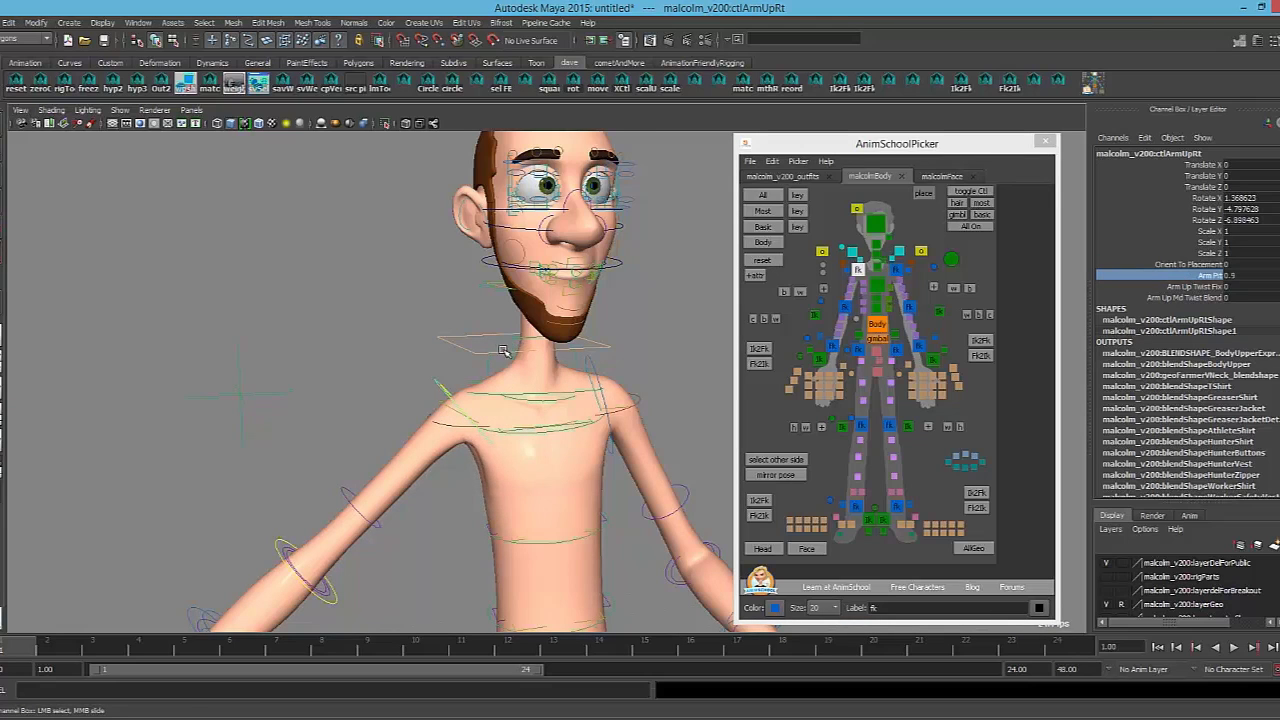
middle_click_drag(534, 416, 530, 368, "alt")
left_click(754, 276)
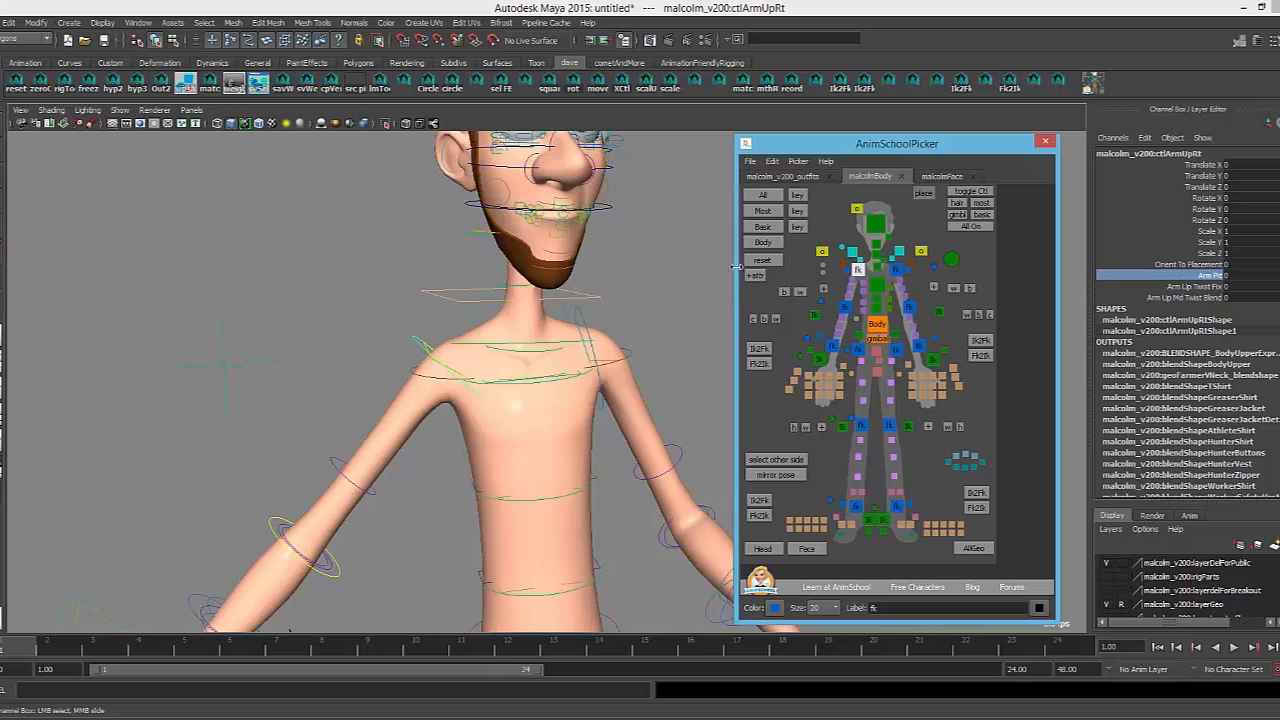
left_click(1200, 275)
mouse_move(604, 329)
middle_mouse_down()
mouse_move(428, 337)
mouse_move(468, 322)
middle_mouse_up()
key("ctrl+z")
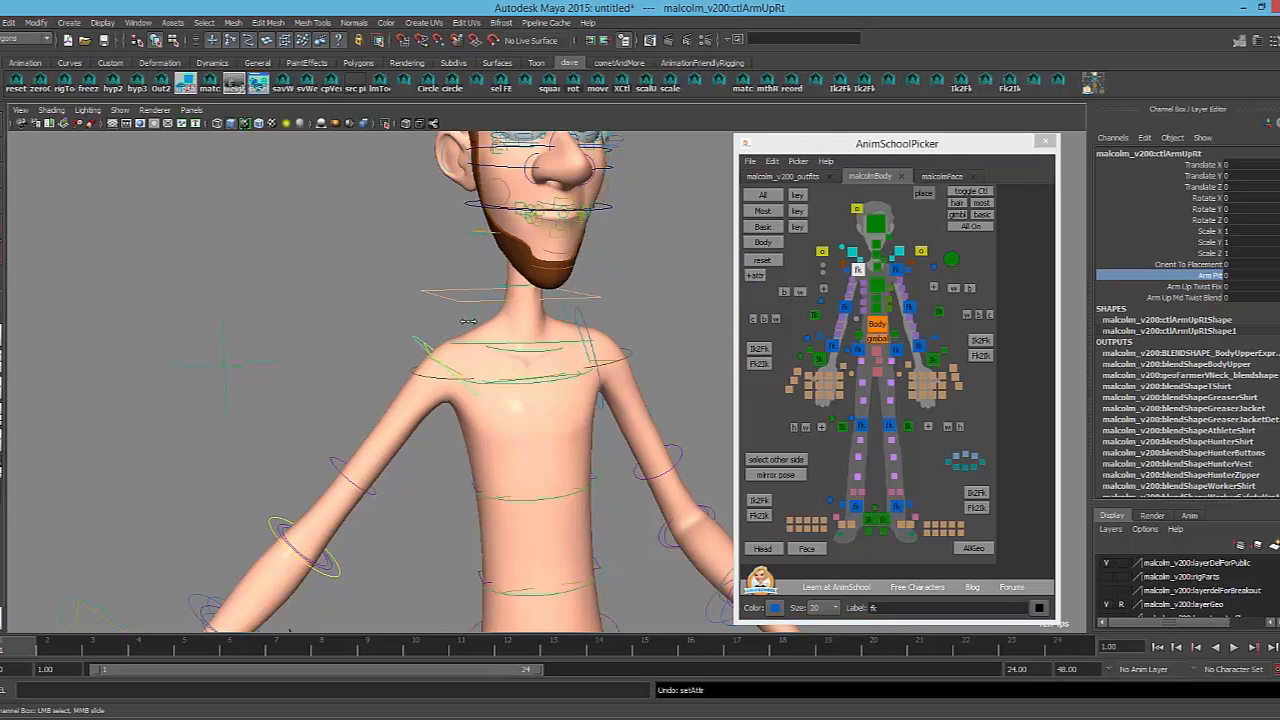
Look through the picker's face and body pages, open the outfits page, and show the Greaser outfit
left_click_drag(604, 332, 537, 318, "alt")
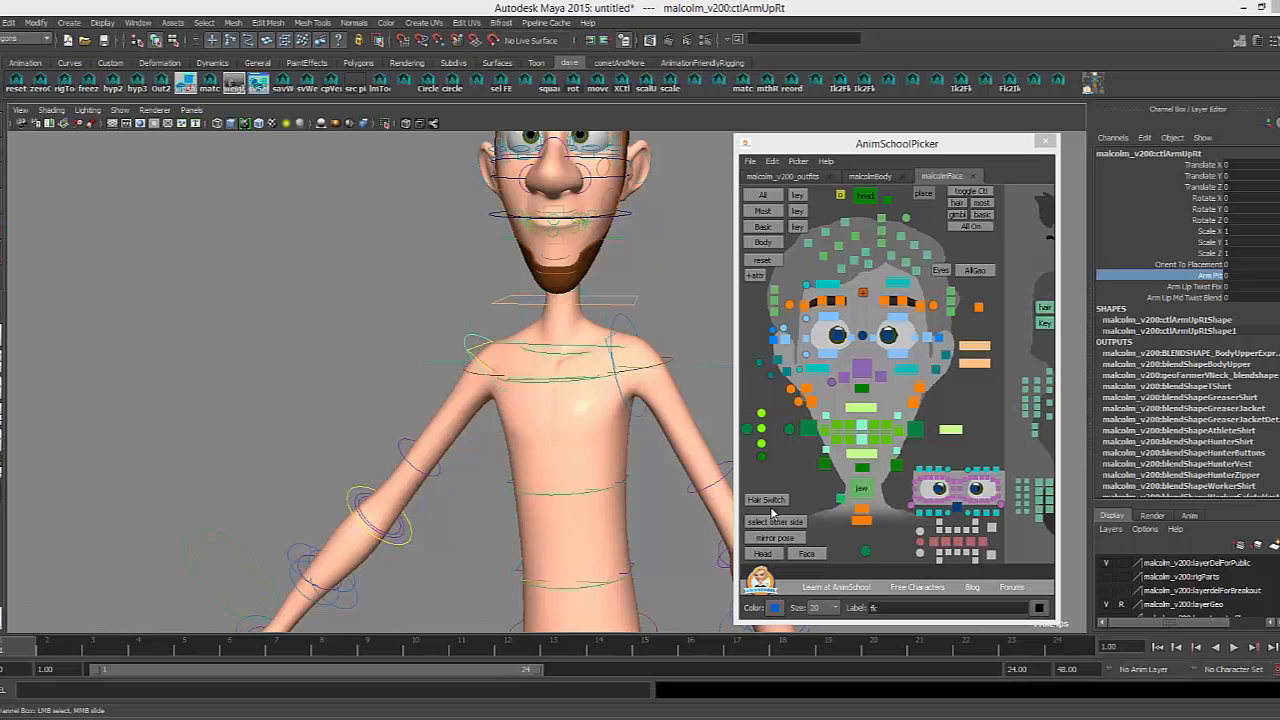
middle_click_drag(456, 413, 378, 409, "alt")
left_click_drag(420, 440, 457, 467, "alt")
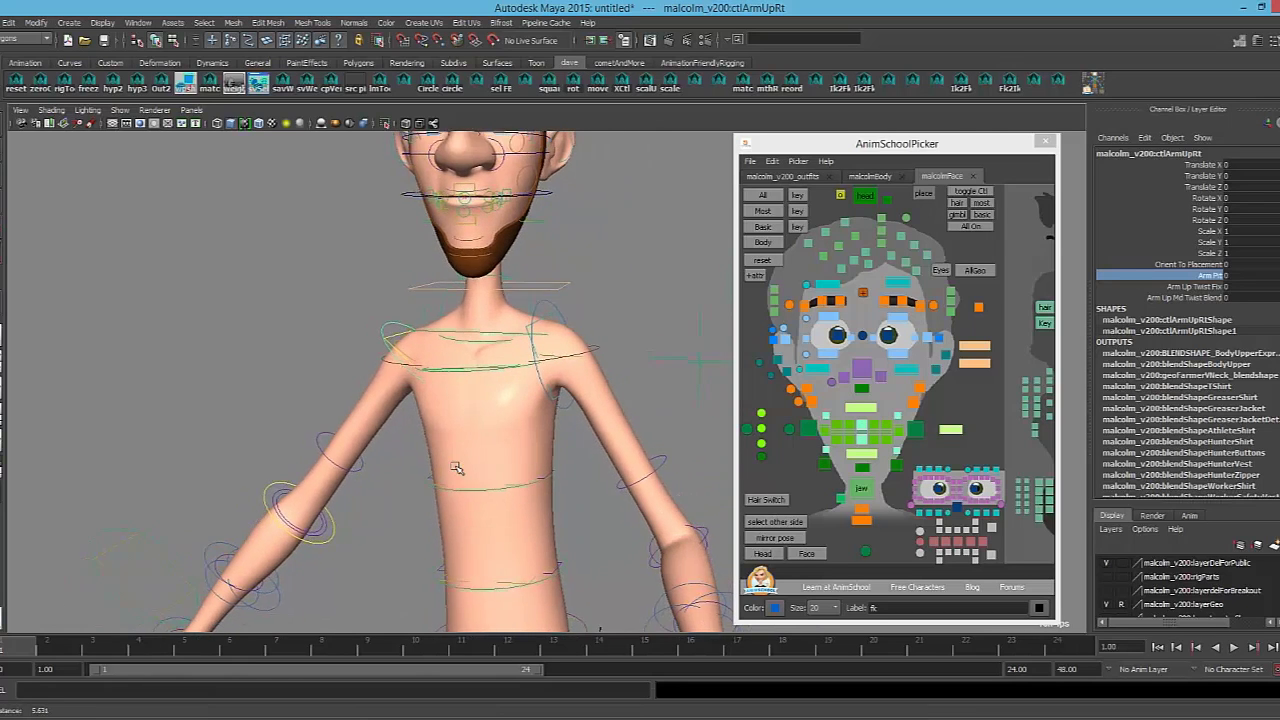
left_click(868, 177)
left_click(816, 177)
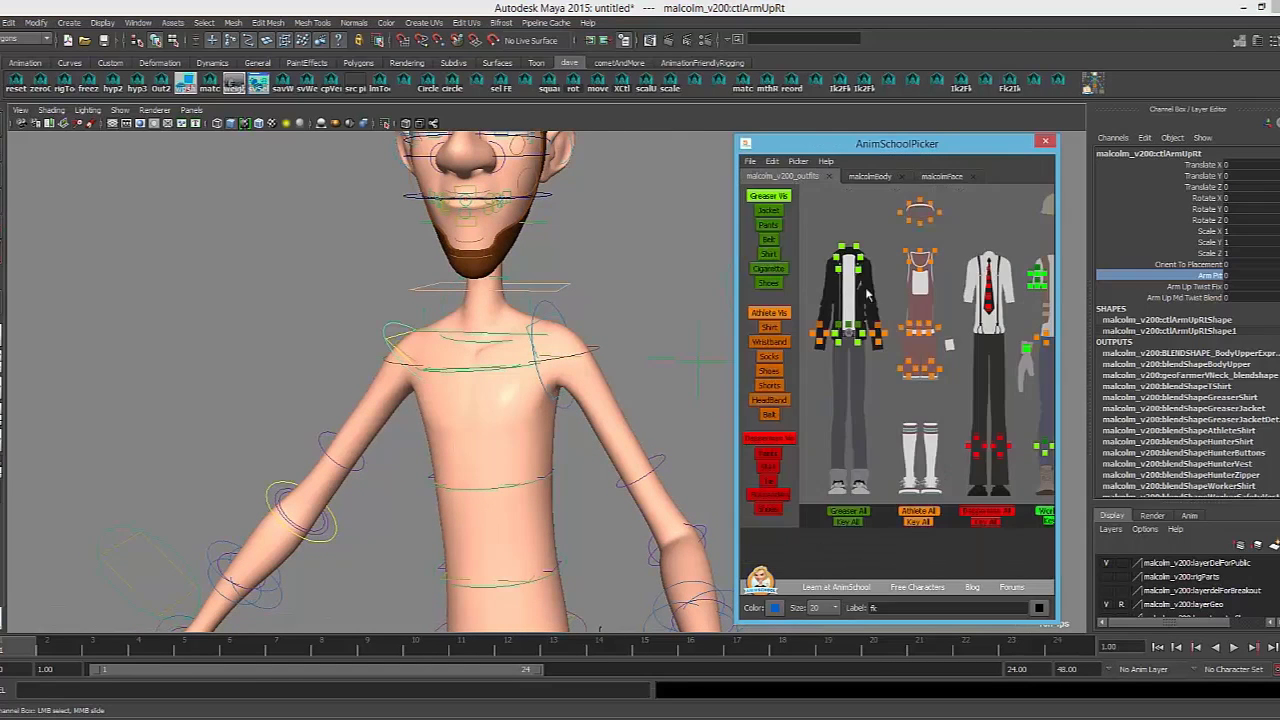
left_click(752, 200)
left_click_drag(589, 335, 481, 346, "alt")
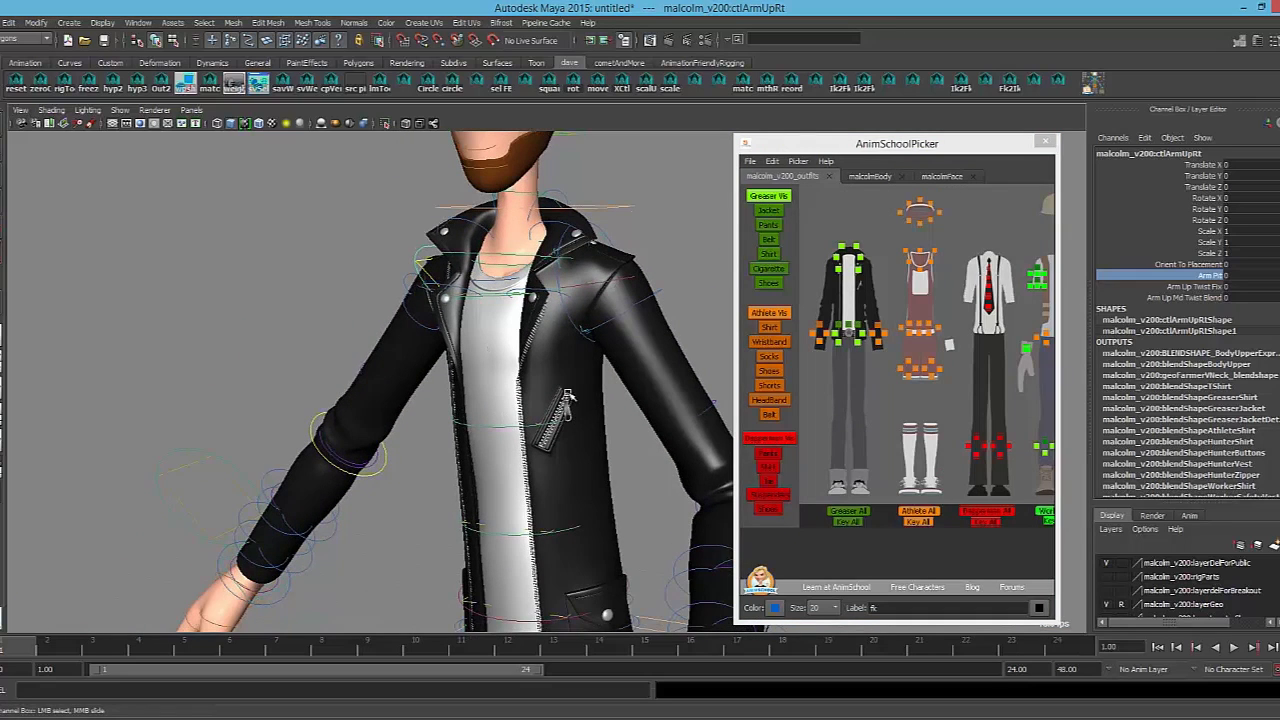
Hide the Greaser jacket and shirt, and show the Athlete shirt instead
left_click(769, 212)
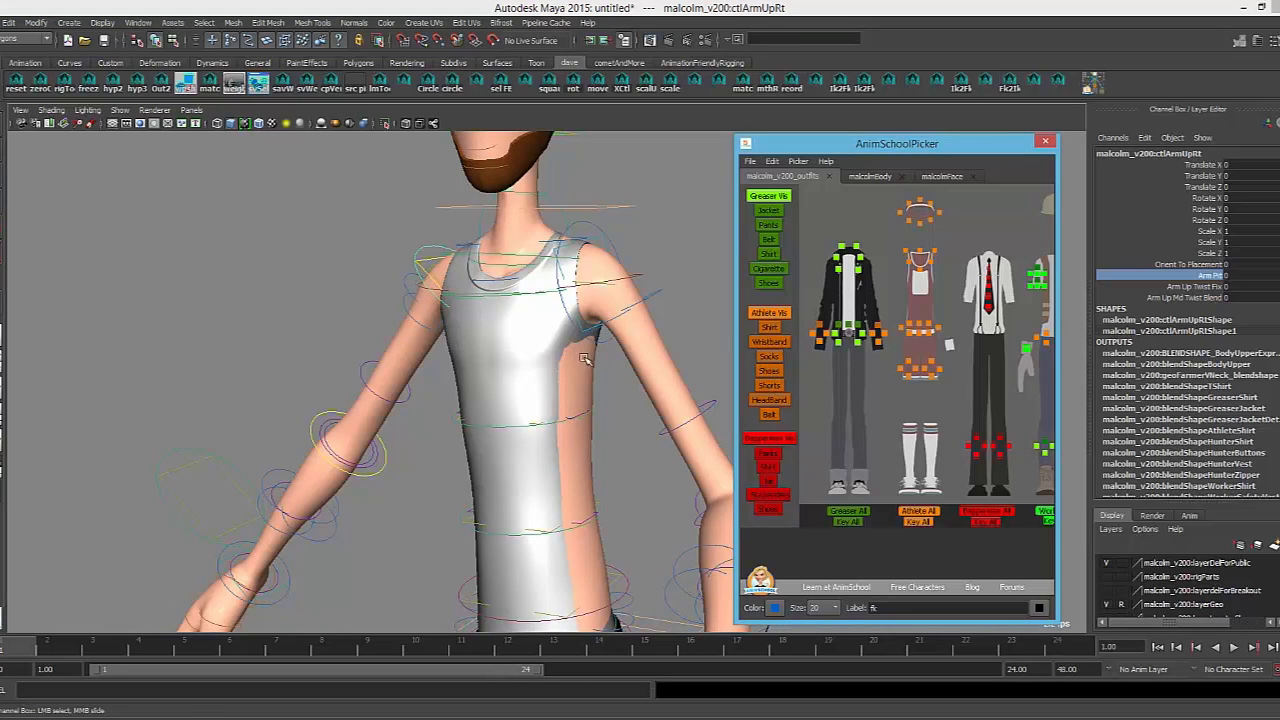
left_click_drag(585, 360, 662, 352, "alt")
left_click(762, 341)
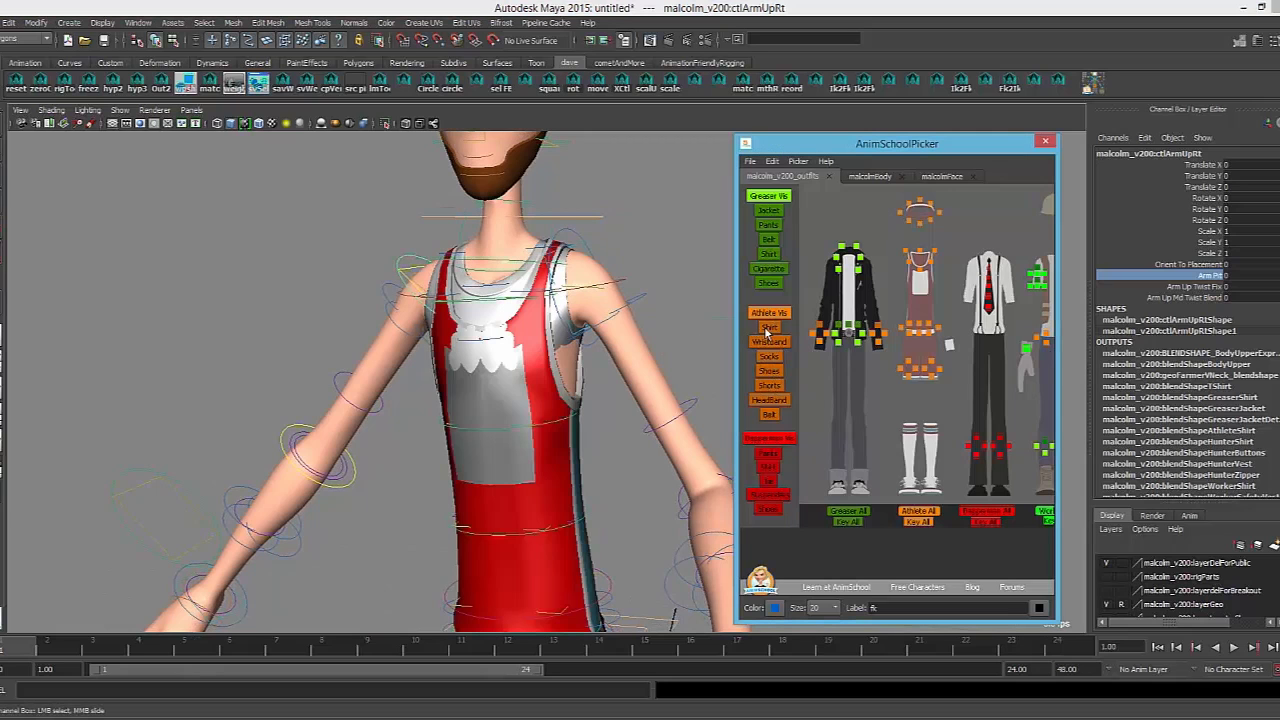
left_click(773, 266)
left_click_drag(676, 338, 618, 444, "alt")
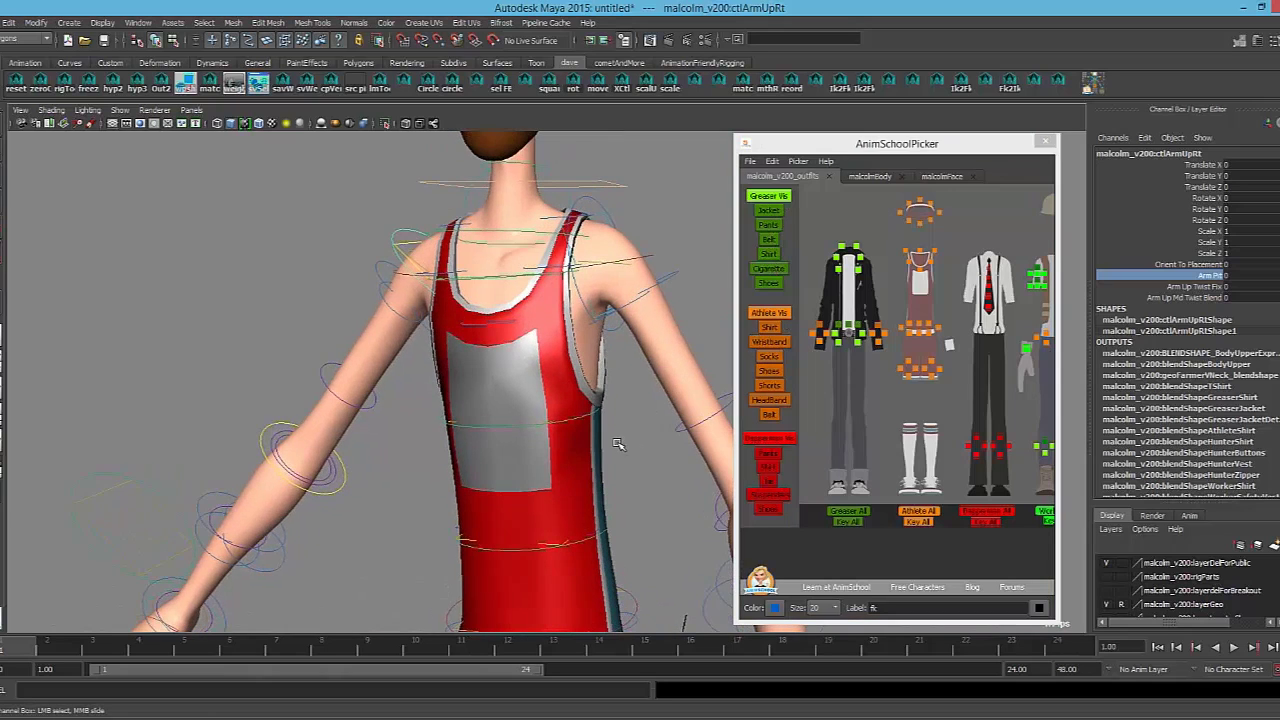
Add the Dapperman suspenders over the Athlete shirt, and inspect how they fit down to the belt
left_click(766, 499)
left_click_drag(553, 426, 620, 414, "alt")
right_click_drag(620, 414, 484, 389, "alt")
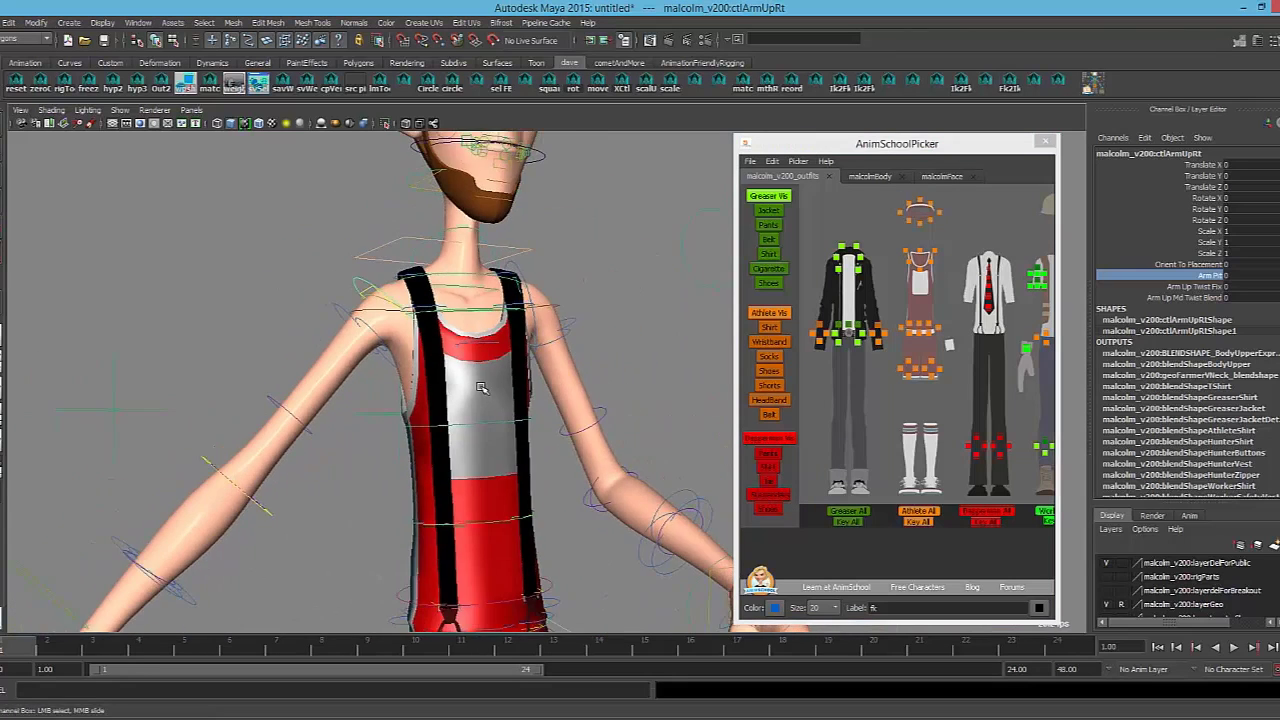
left_click_drag(484, 389, 603, 314, "alt")
middle_click_drag(606, 410, 624, 216, "alt")
left_click_drag(596, 366, 455, 352, "alt")
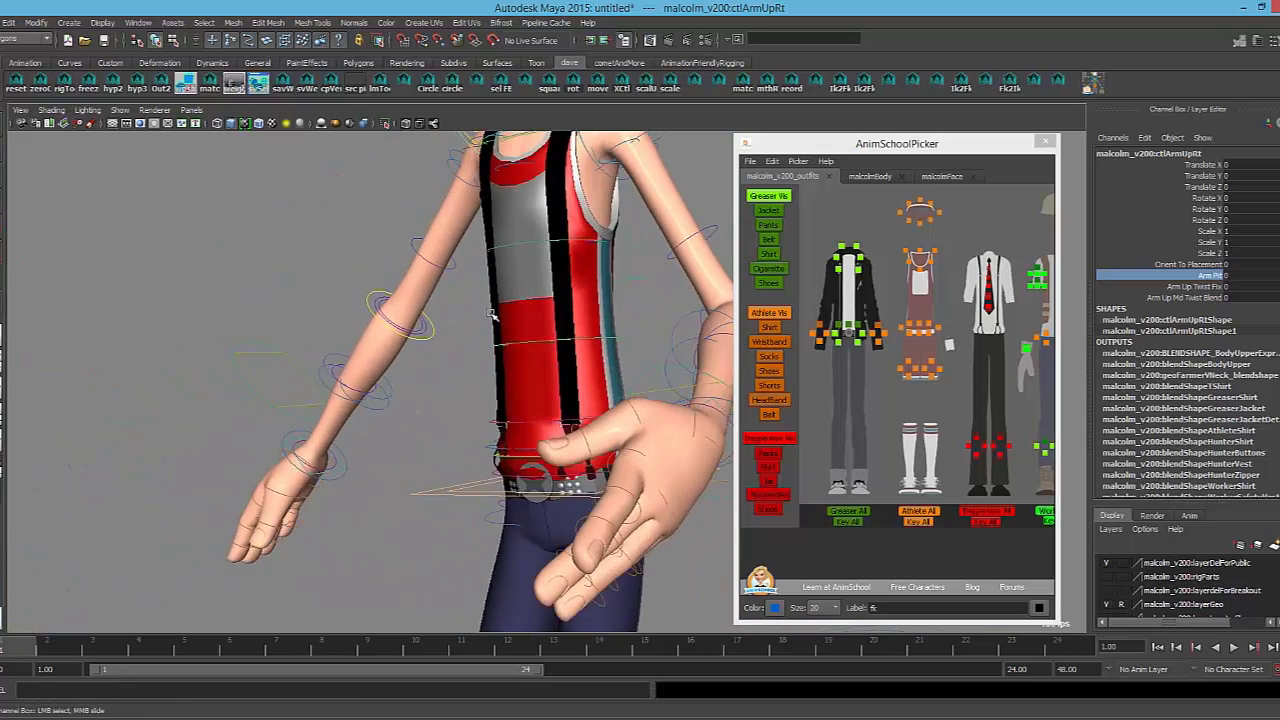
right_click_drag(480, 360, 634, 366, "alt")
left_click_drag(415, 442, 498, 433, "alt")
middle_click_drag(592, 458, 600, 329, "alt")
right_click_drag(600, 329, 698, 315, "alt")
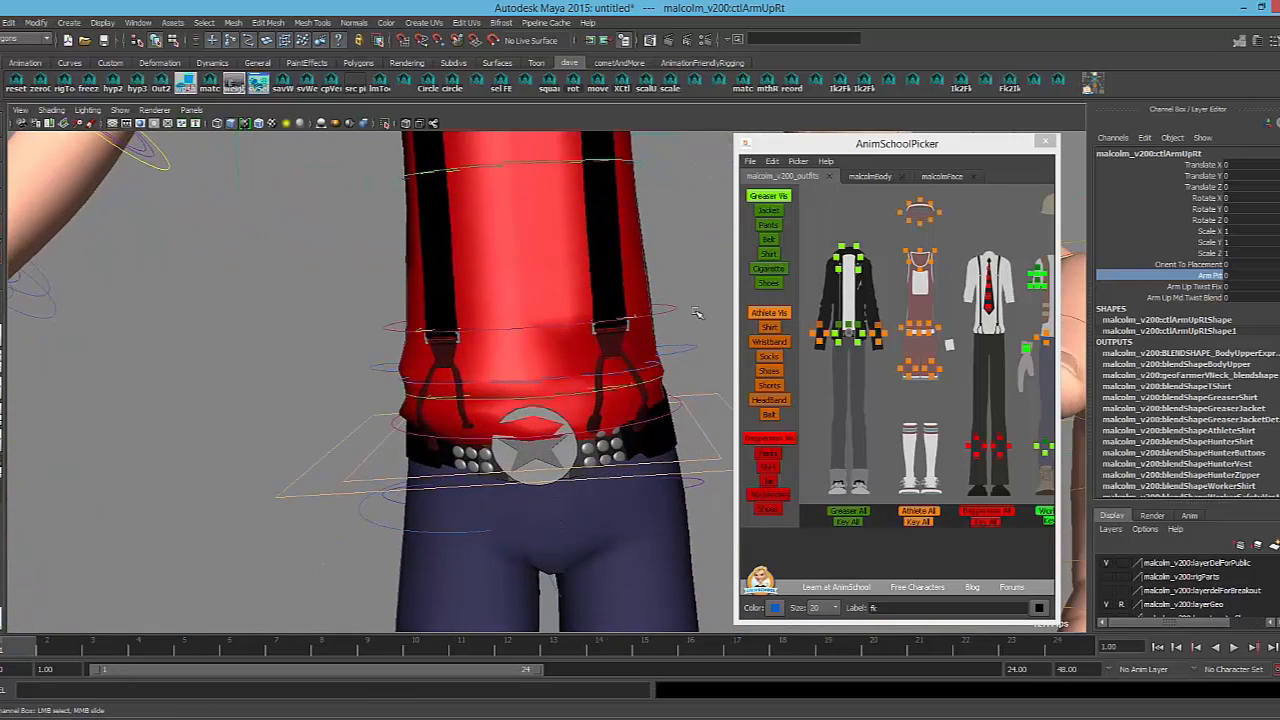
left_click_drag(546, 272, 455, 385, "alt")
Select the Athlete shirt and then the suspenders to examine their meshes where they overlap at the waist
left_click(579, 373)
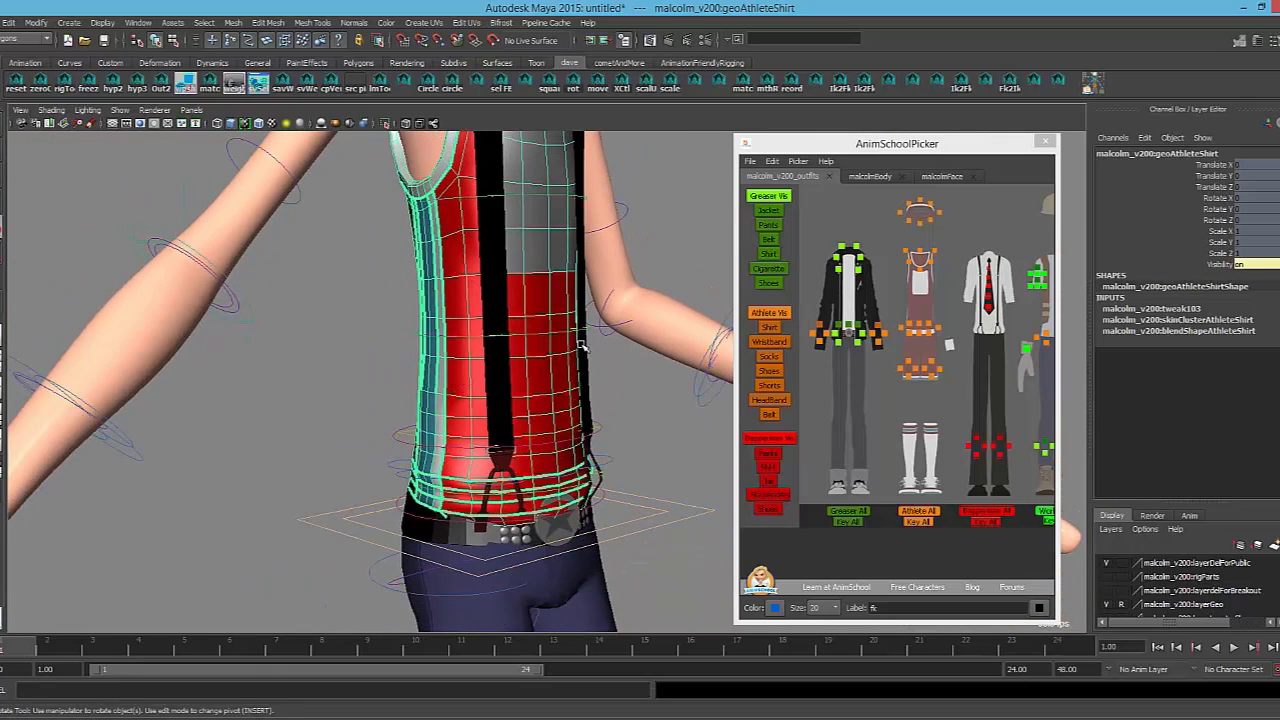
left_click(591, 388)
left_click_drag(591, 388, 572, 384, "alt")
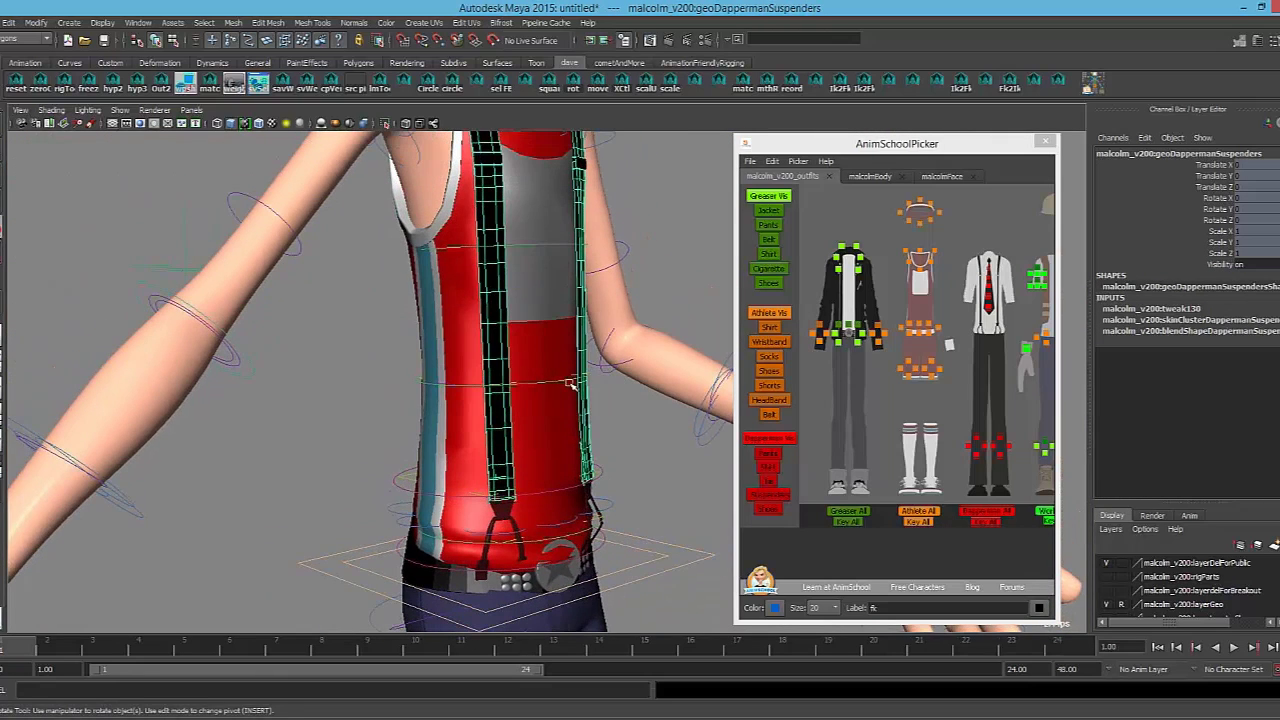
Adjust individual vertices of the Athlete shirt's hem near the suspender clips on both sides, and return to object selection
left_click(472, 330)
key("f")
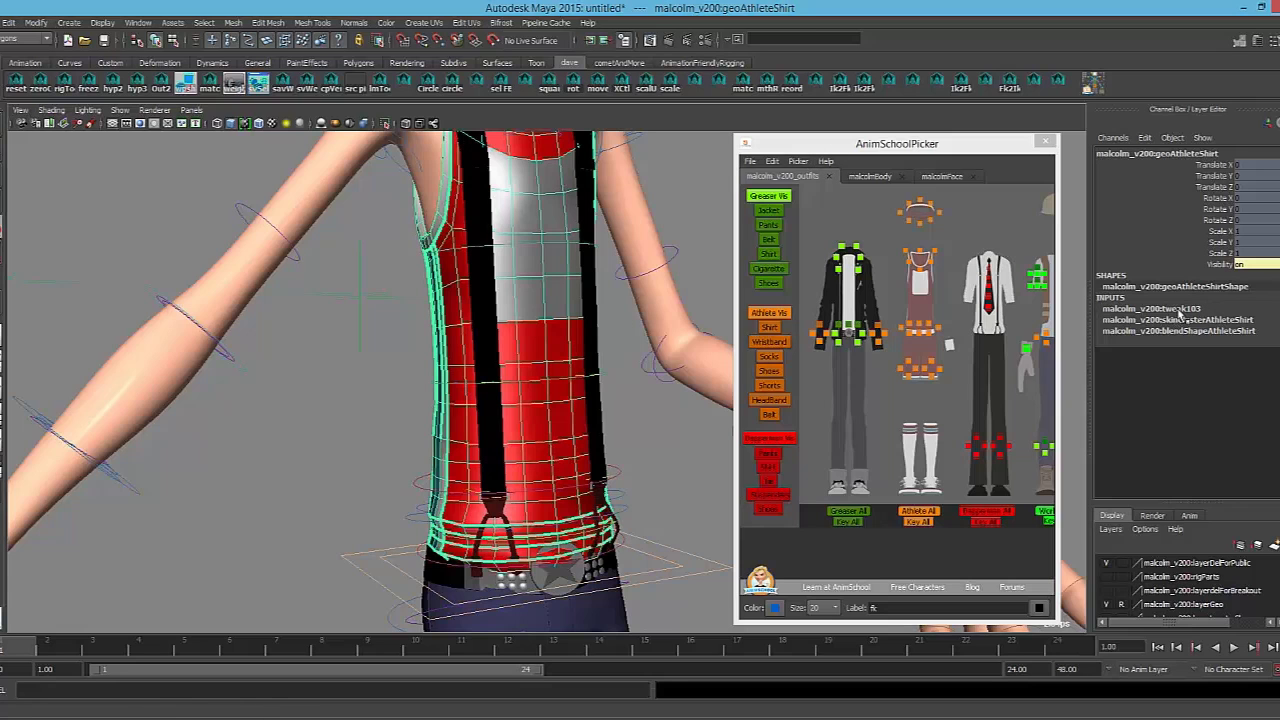
left_click_drag(482, 378, 572, 408, "alt")
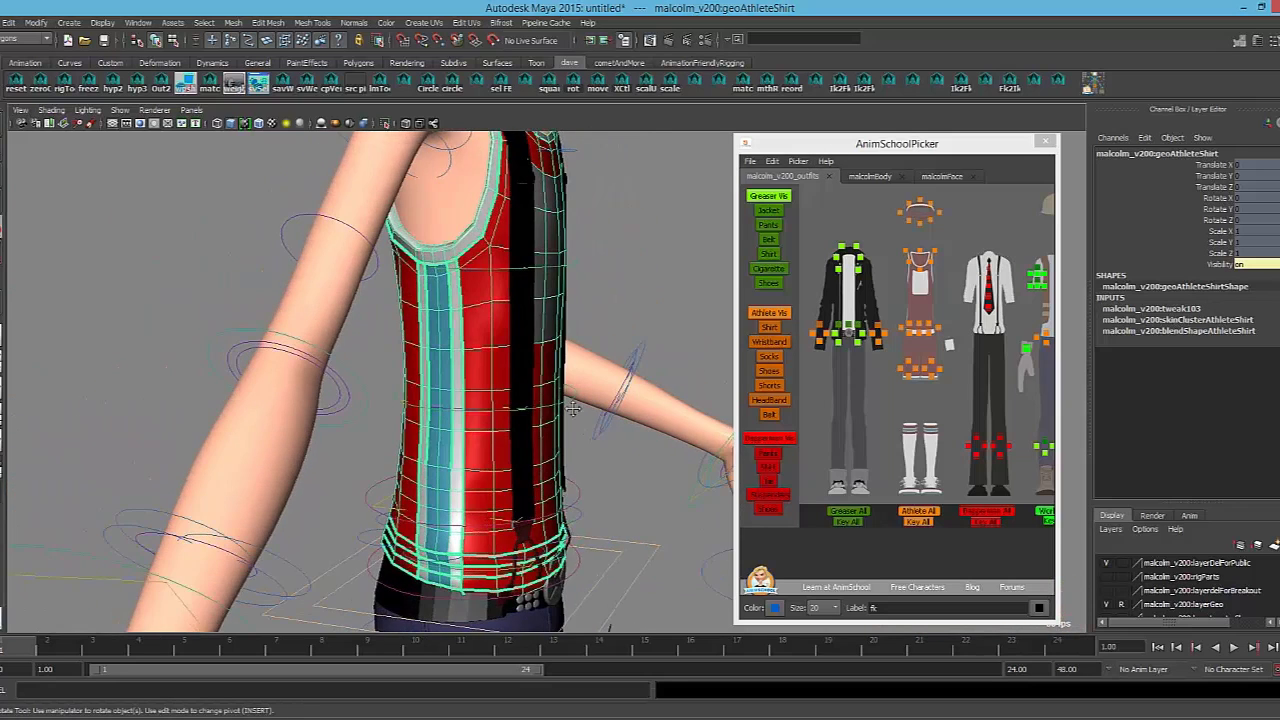
middle_click_drag(573, 408, 588, 312, "alt")
left_click_drag(588, 312, 552, 388, "alt")
key("F8")
left_click_drag(490, 466, 445, 468, "alt")
left_click(502, 471)
left_click_drag(555, 488, 506, 481, "alt")
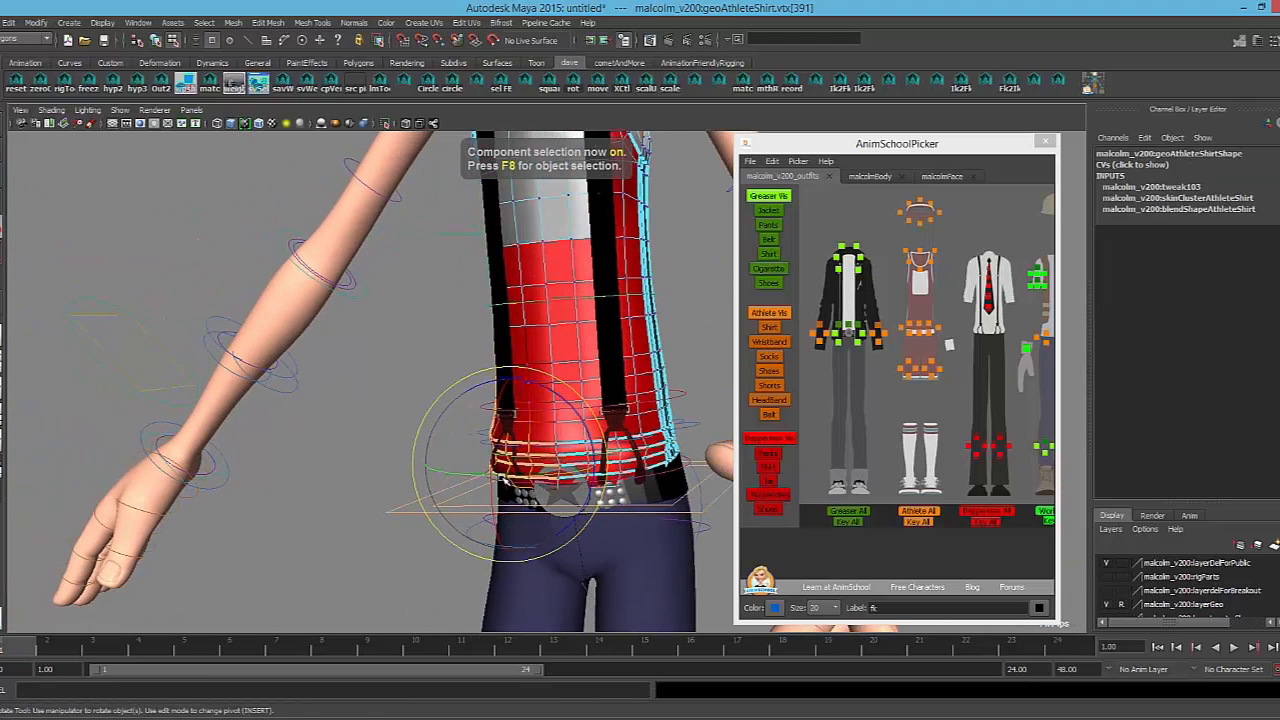
key("w")
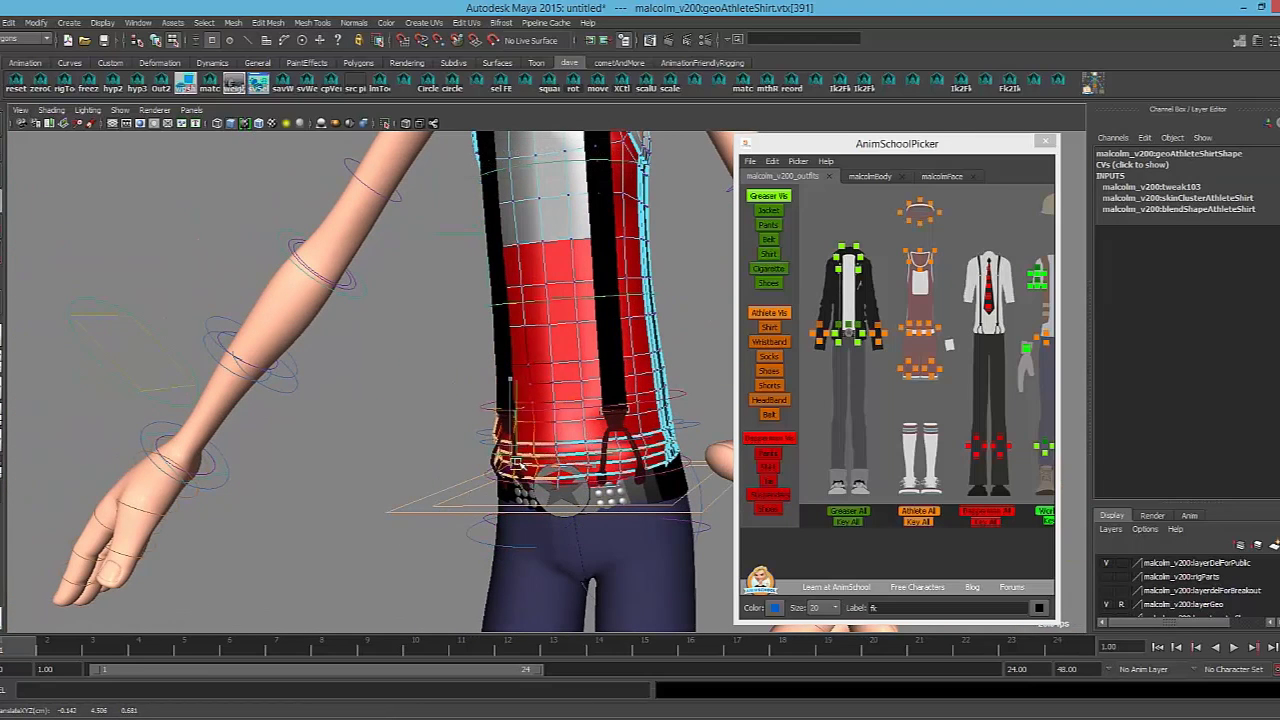
left_click_drag(513, 466, 450, 466, "alt")
left_click(608, 444)
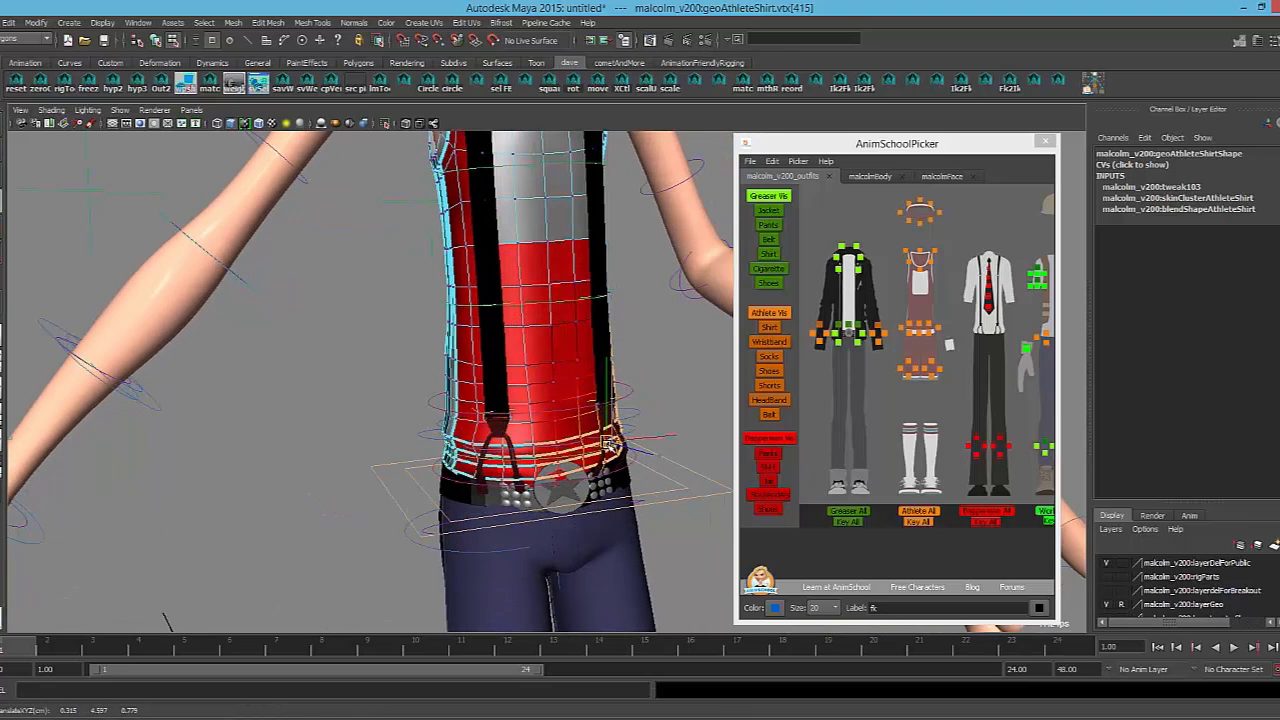
key("F8")
Turn on smooth mesh preview for the Athlete shirt and check its fit under the suspenders at the shoulders
left_click_drag(605, 395, 566, 370, "alt")
right_click_drag(566, 370, 622, 308, "alt")
key("F8")
key("F8")
key("F8")
key("3")
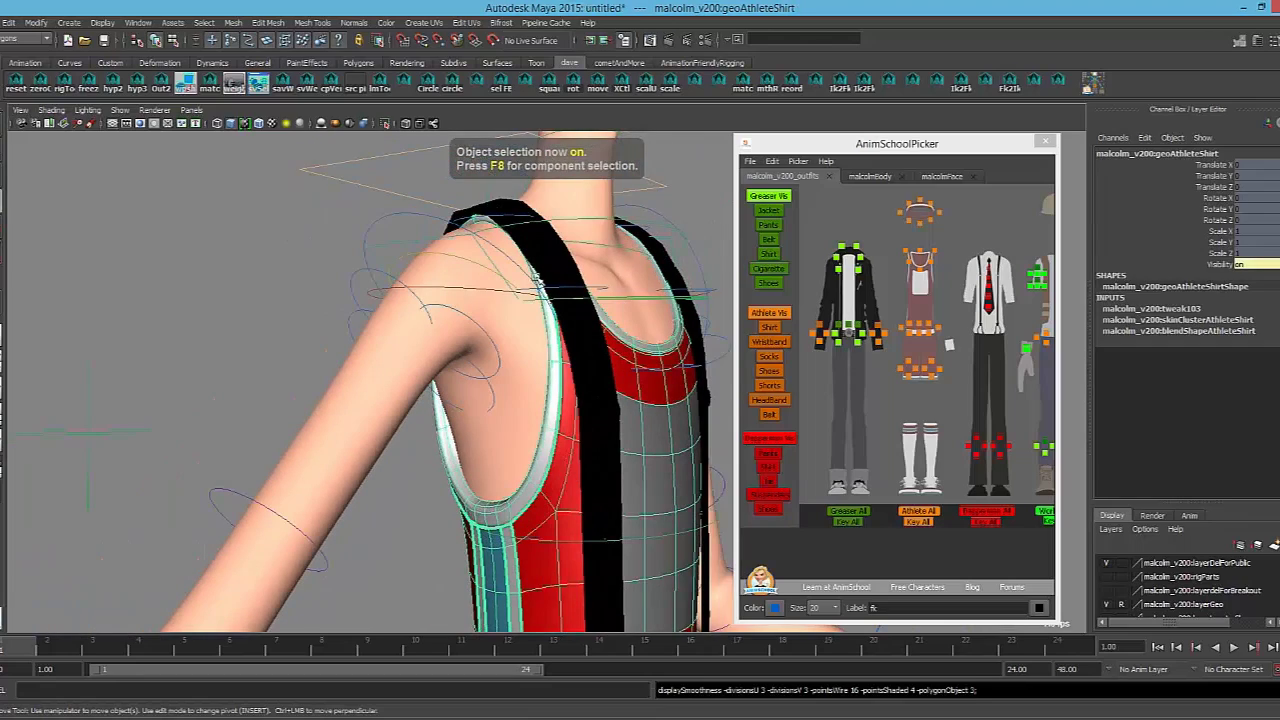
left_click_drag(622, 308, 418, 334, "alt")
left_click_drag(630, 388, 447, 195, "alt")
Try rotating the right shoulder control to test how the shirt and suspenders follow it
left_click(449, 231)
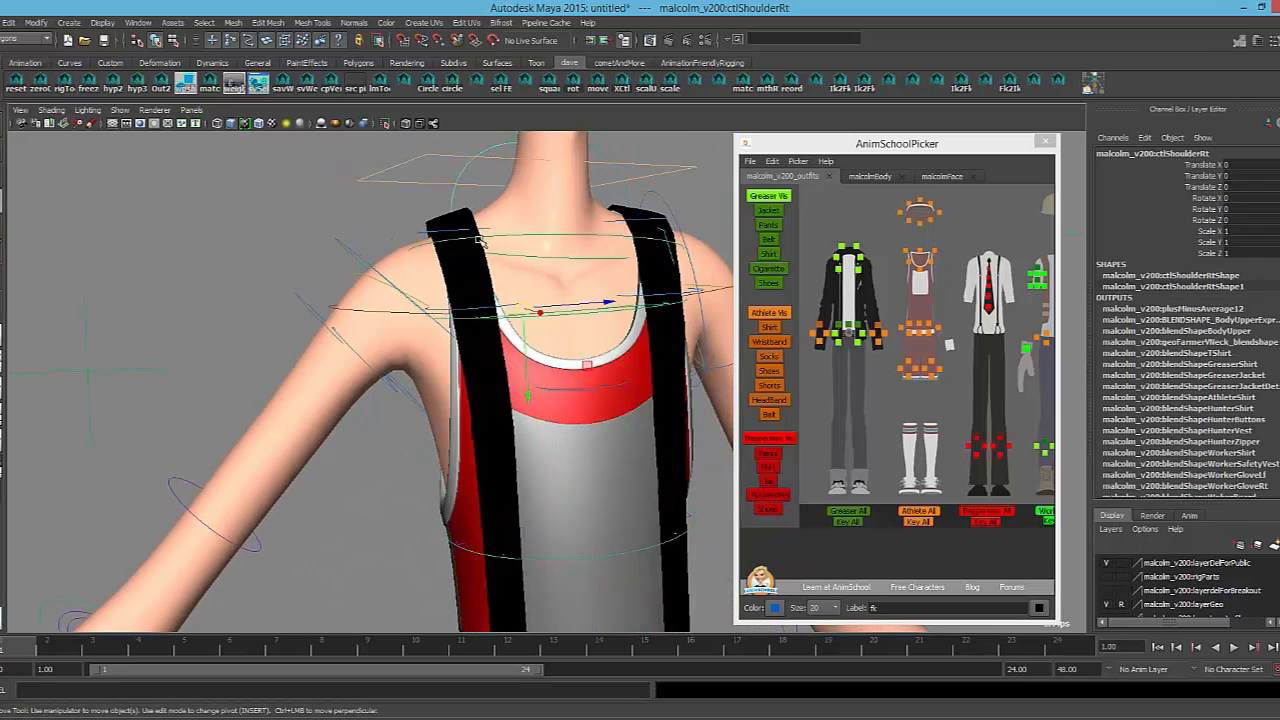
key("e")
left_click_drag(476, 238, 603, 312)
left_click_drag(626, 388, 521, 314, "alt")
Adjust an Athlete shirt vertex at the back of the right armhole, where skin pokes through beside the suspender
left_click(597, 508)
scroll(559, 385, "up", 2)
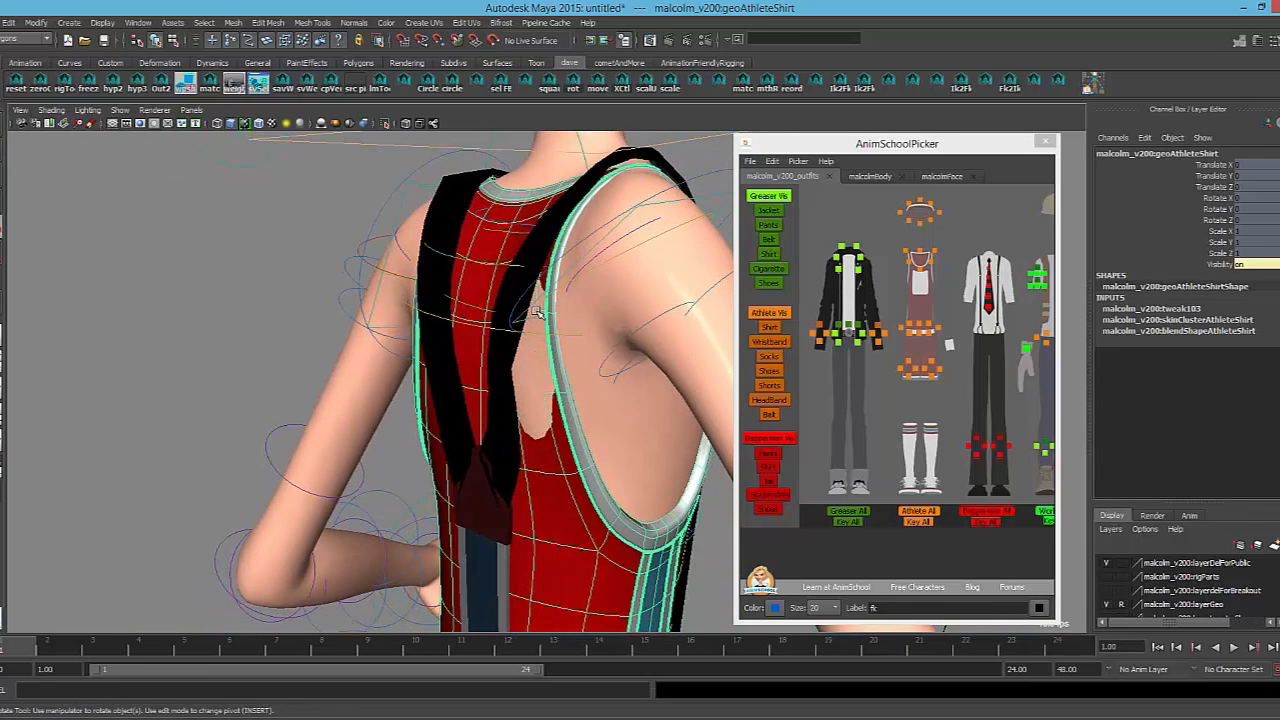
key("F8")
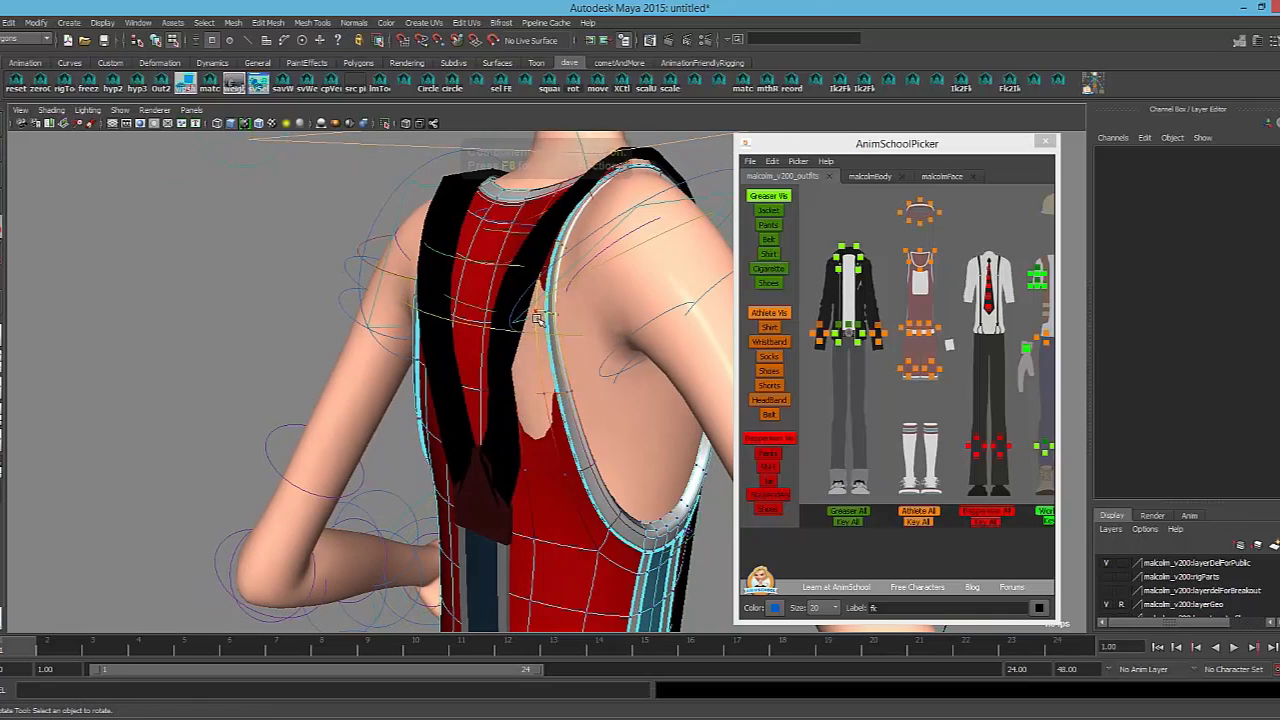
left_click(537, 314)
key("w")
left_click_drag(537, 318, 499, 404, "alt")
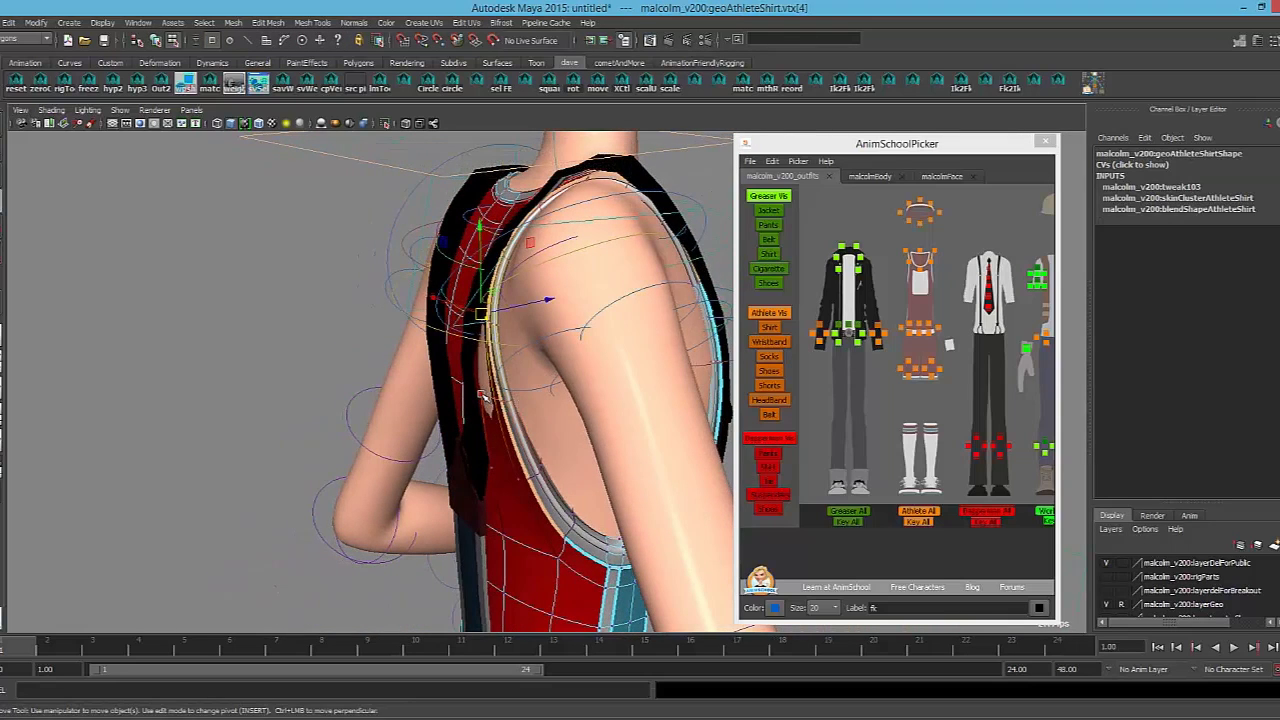
Move further Athlete shirt vertices lower and higher along the right back armhole to cover the skin, and leave component selection
left_click(475, 394)
left_click_drag(492, 400, 538, 412, "alt")
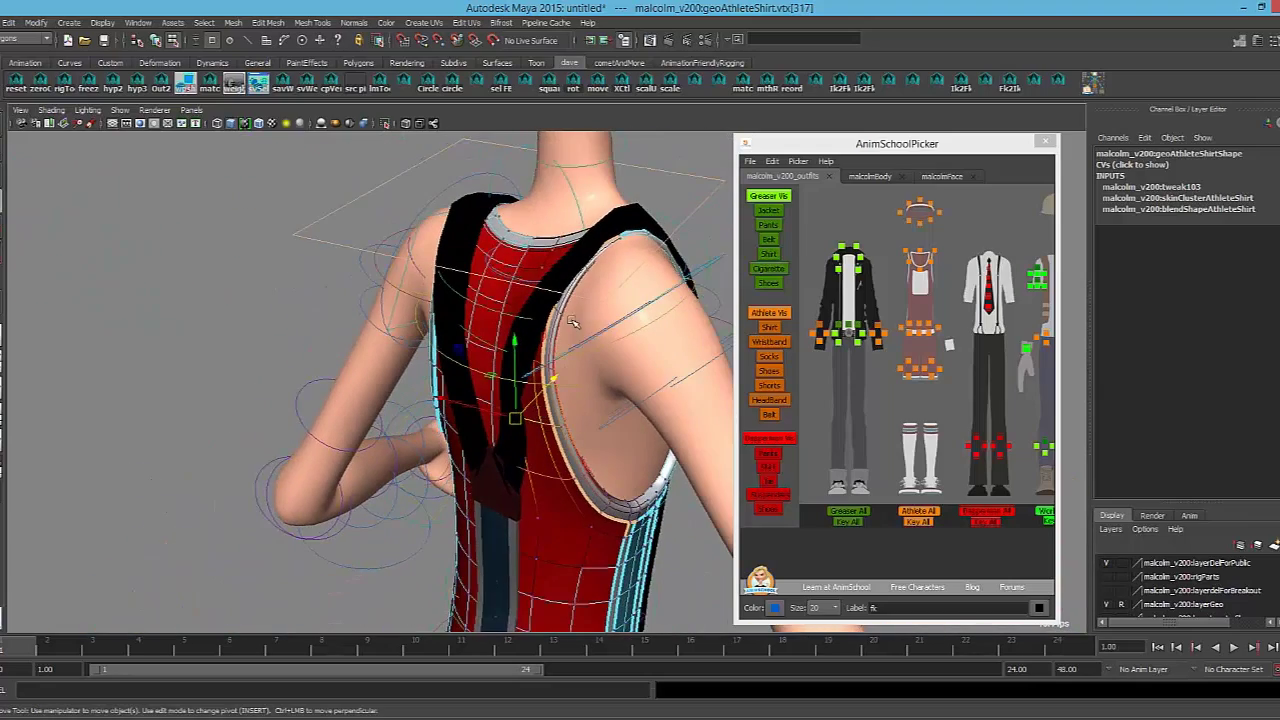
left_click_drag(572, 322, 534, 212, "alt")
key("F8")
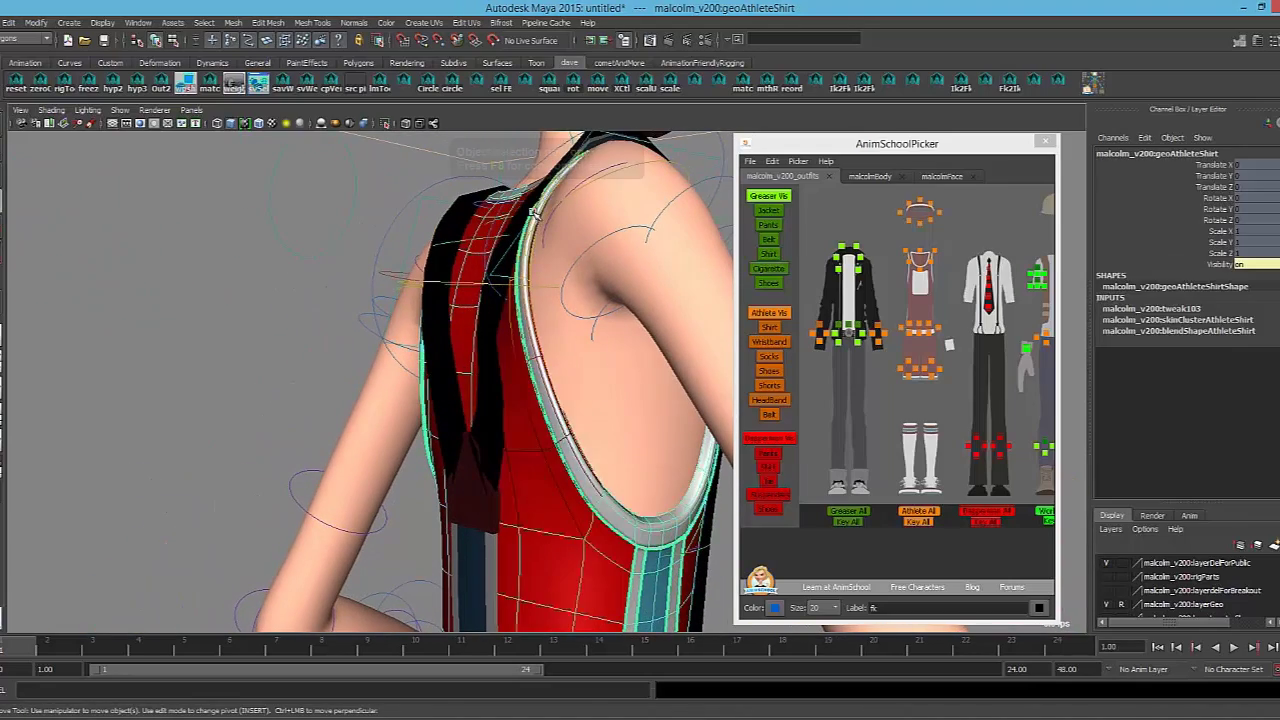
key("F8")
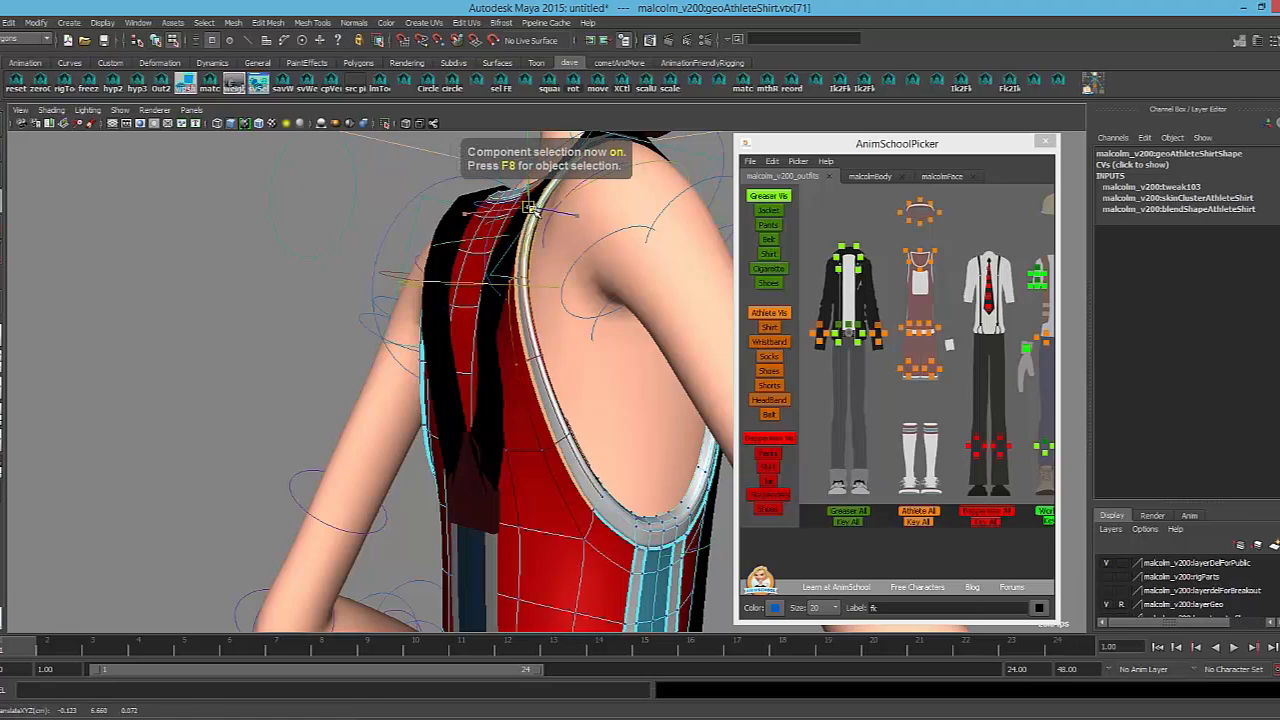
key("F8")
Select the right shoulder control and then the Athlete shirt, and inspect the corrected armhole
left_click_drag(652, 290, 493, 367, "alt")
left_click(510, 229)
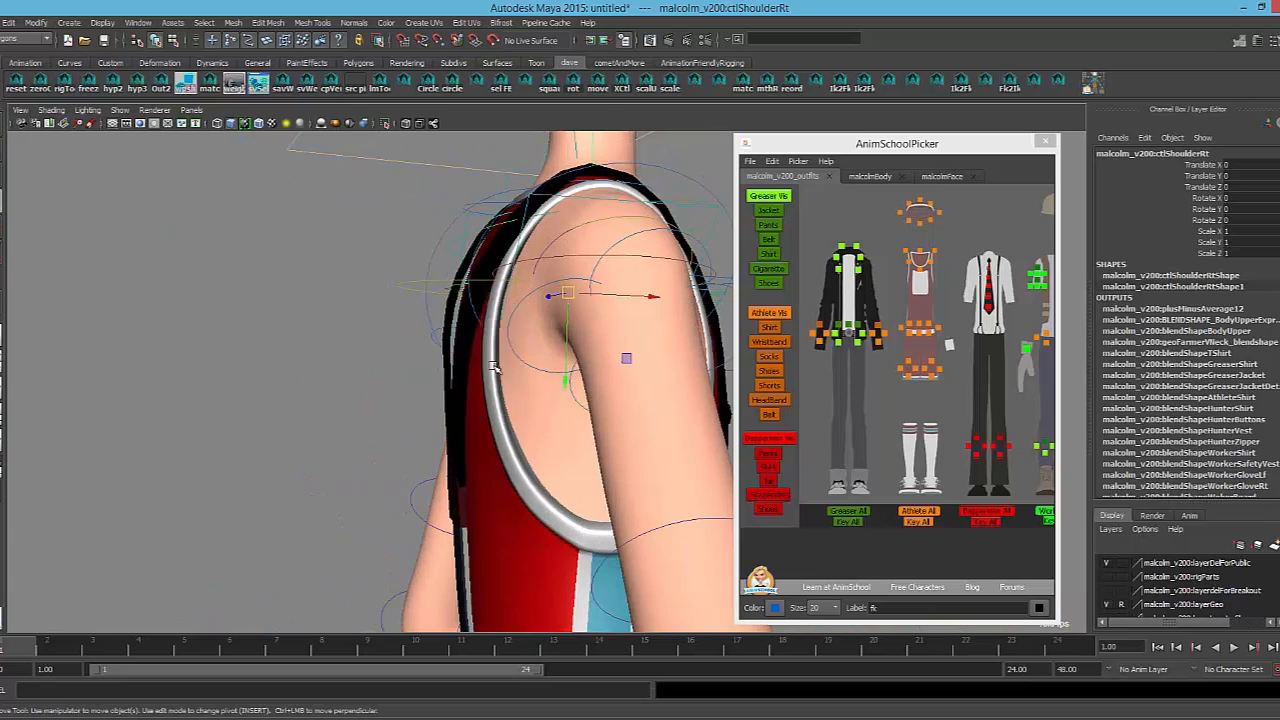
left_click(490, 382)
left_click_drag(461, 410, 523, 403, "alt")
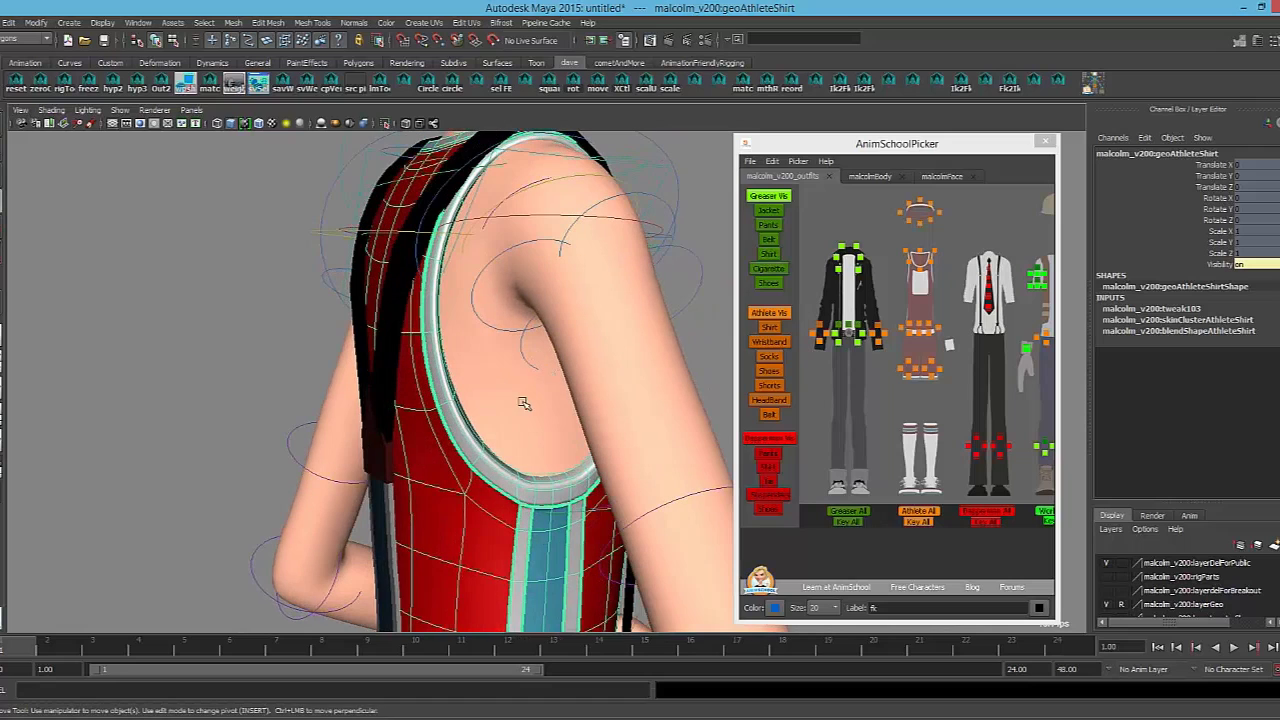
Try varying the envelope of the Athlete shirt's tweak103 input to compare the shirt with and without the vertex edits
left_click(1169, 311)
left_click(1179, 320)
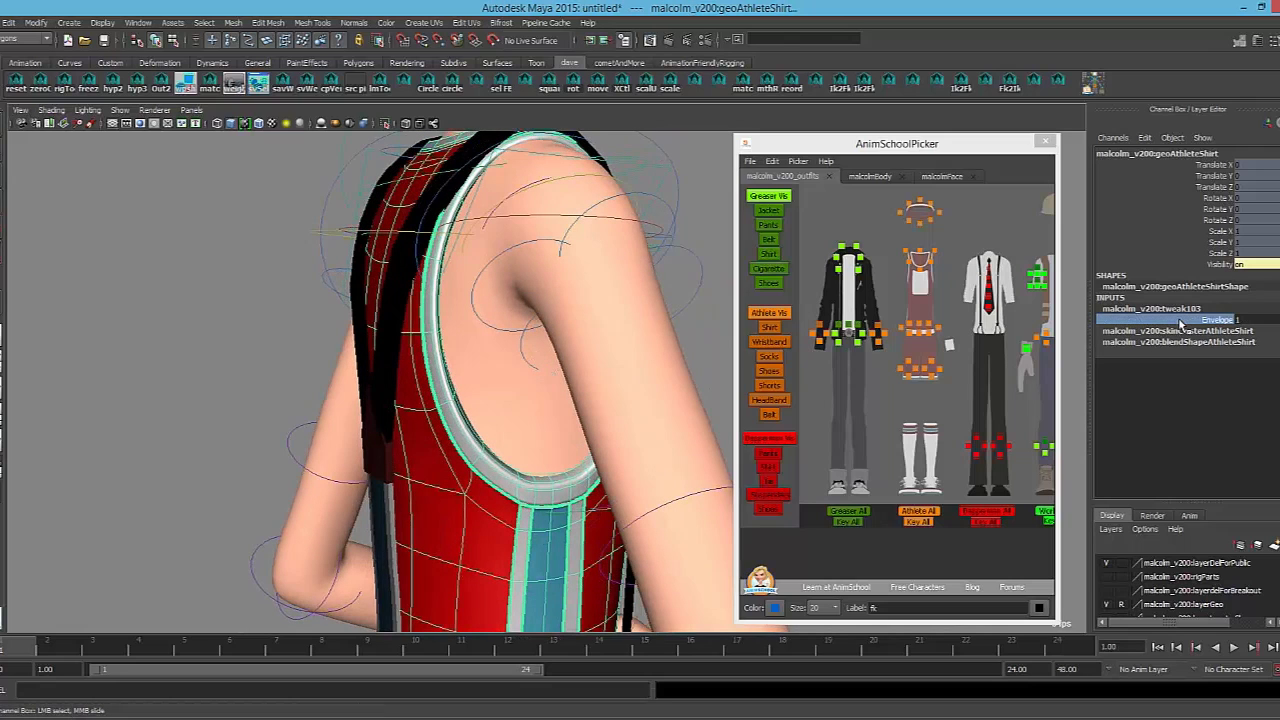
mouse_move(644, 316)
left_mouse_down("alt")
mouse_move(491, 326)
mouse_move(586, 303)
mouse_move(651, 306)
left_mouse_up("alt")
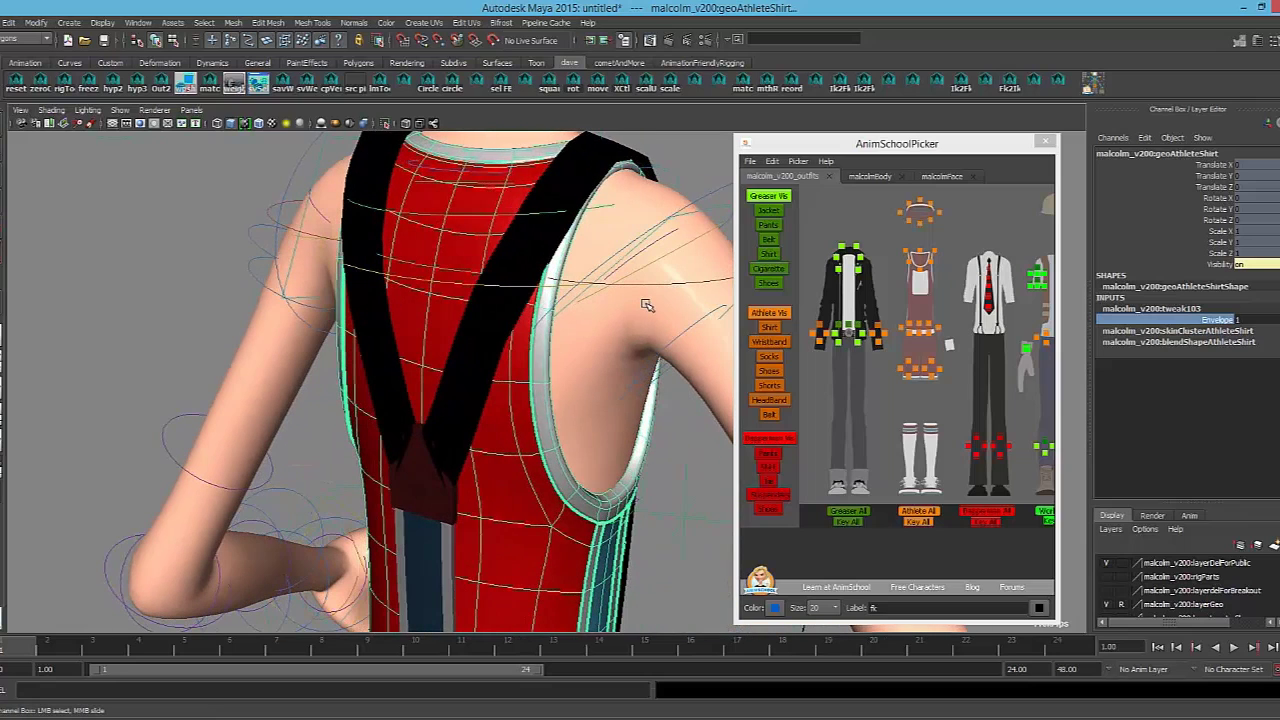
middle_click_drag(716, 293, 749, 291)
left_click_drag(649, 312, 543, 407, "alt")
Turn on component selection, add a blue picker button for the Athlete shirt's armhole vertices above the Greaser outfit, and clear its label
key("F8")
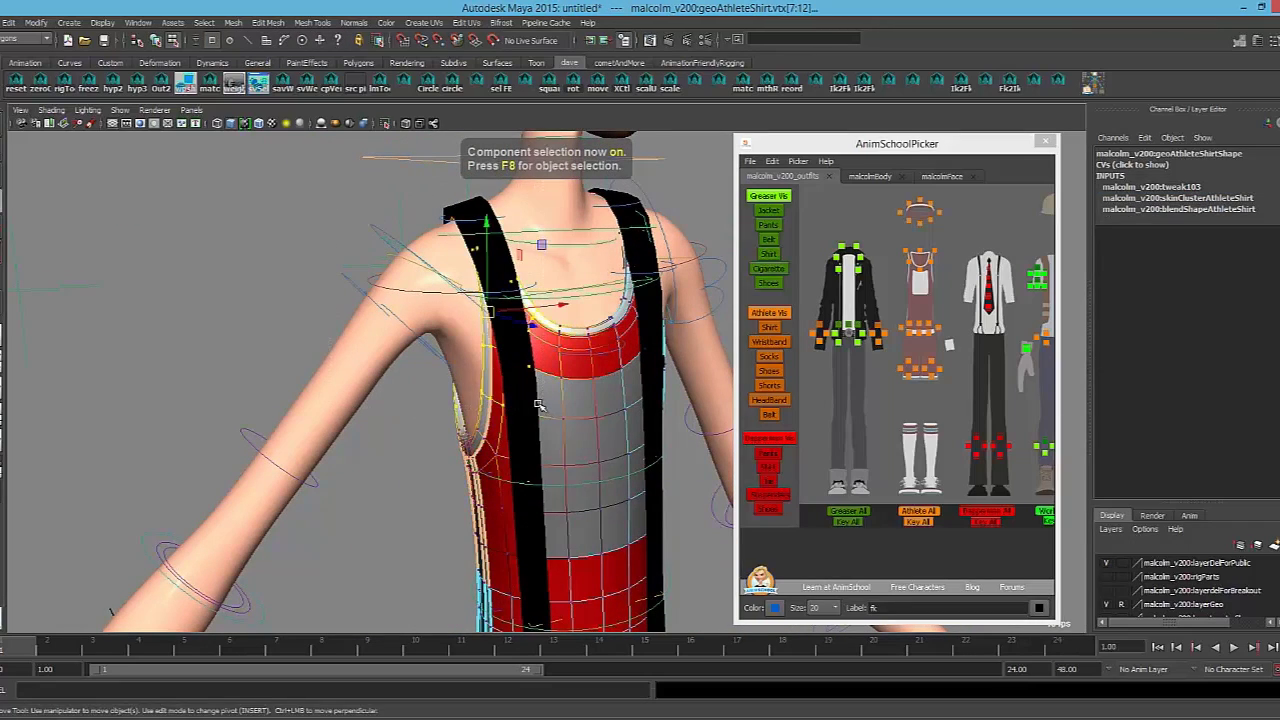
left_click_drag(448, 374, 384, 362, "alt")
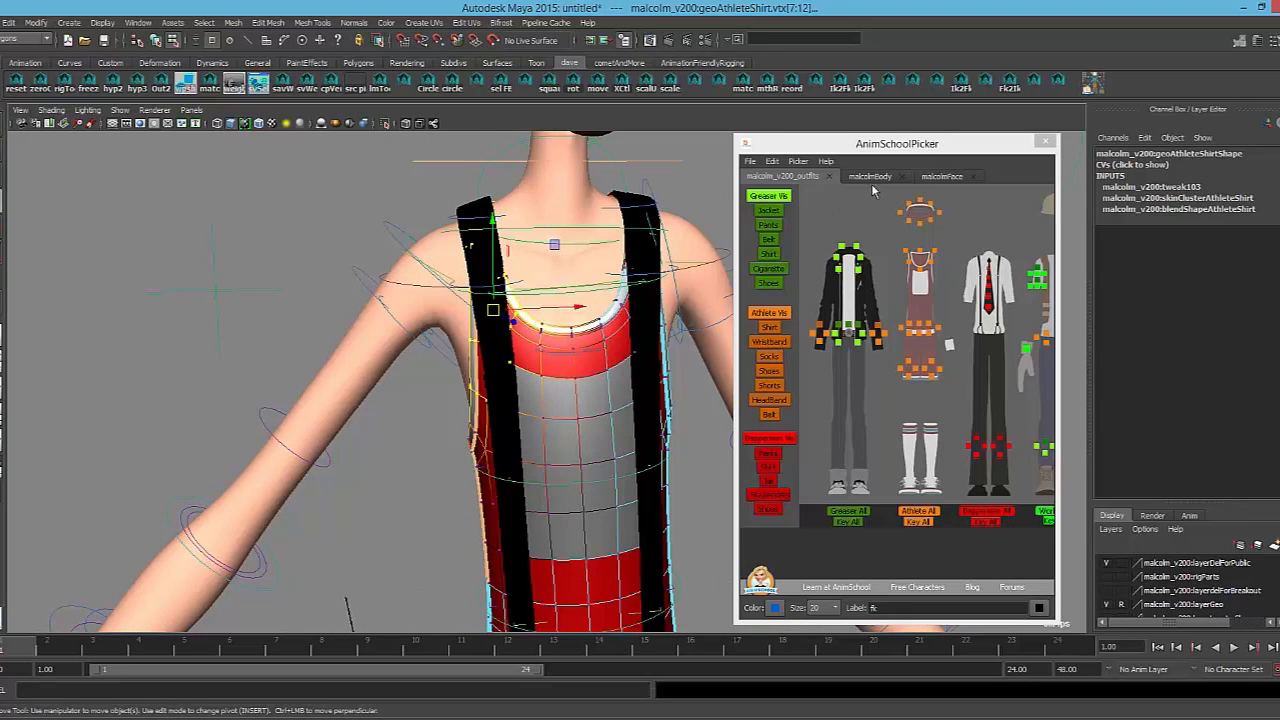
right_click(825, 213)
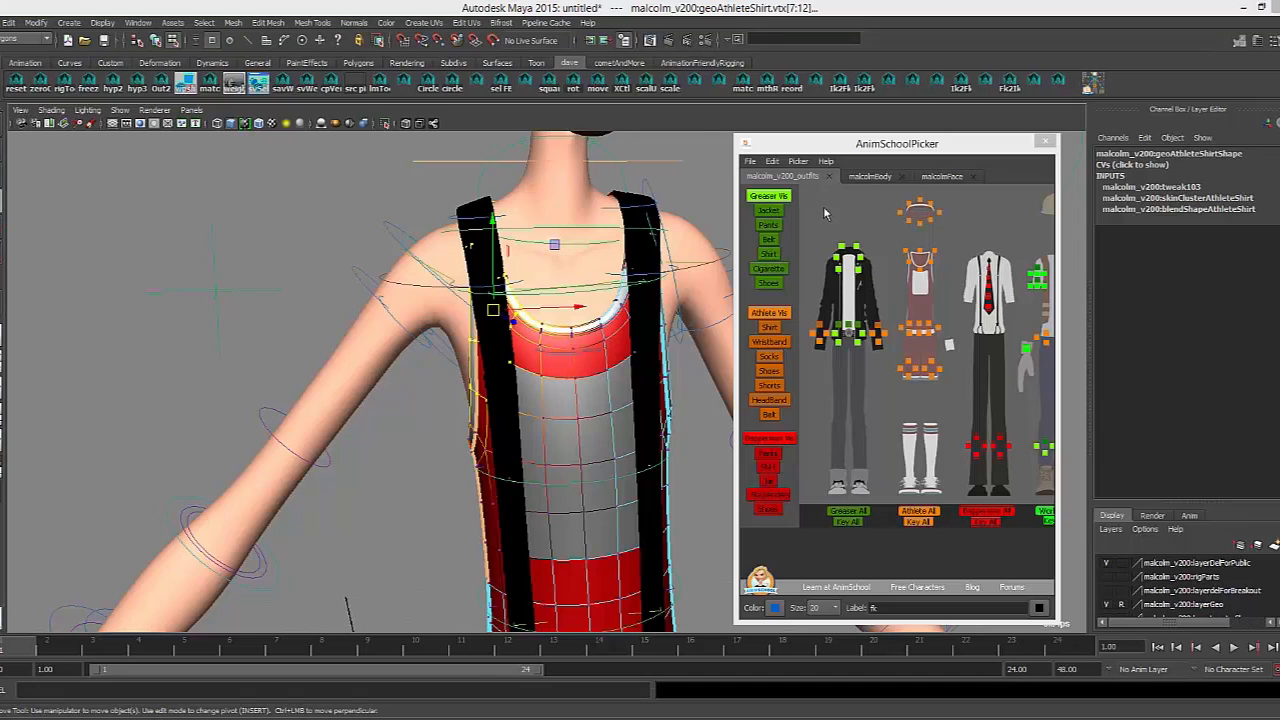
left_click(848, 222)
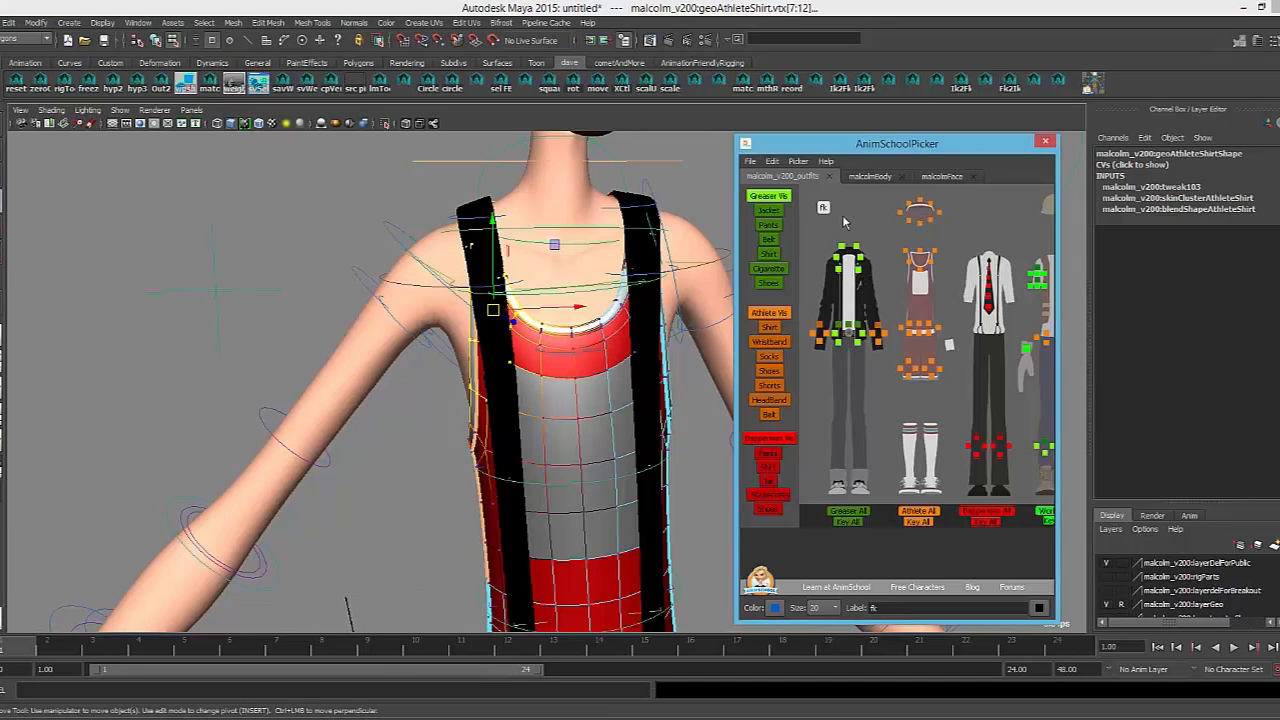
left_click(843, 222)
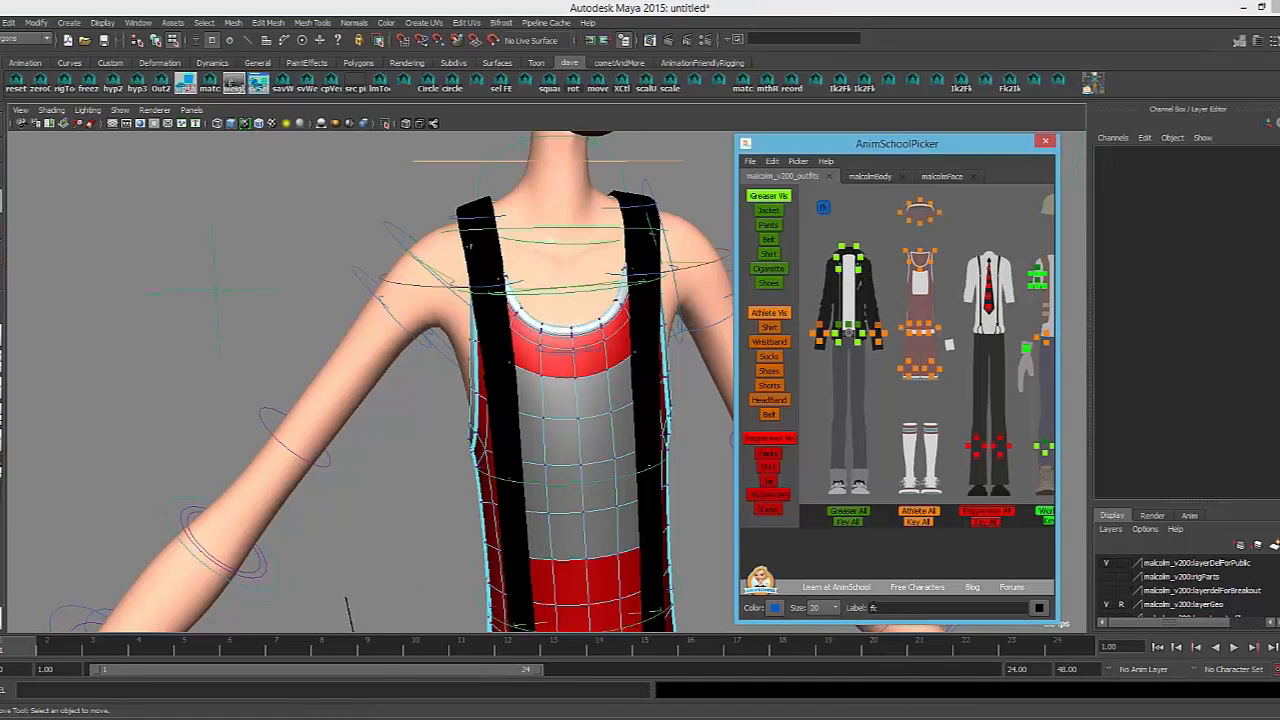
left_click_drag(893, 609, 820, 605)
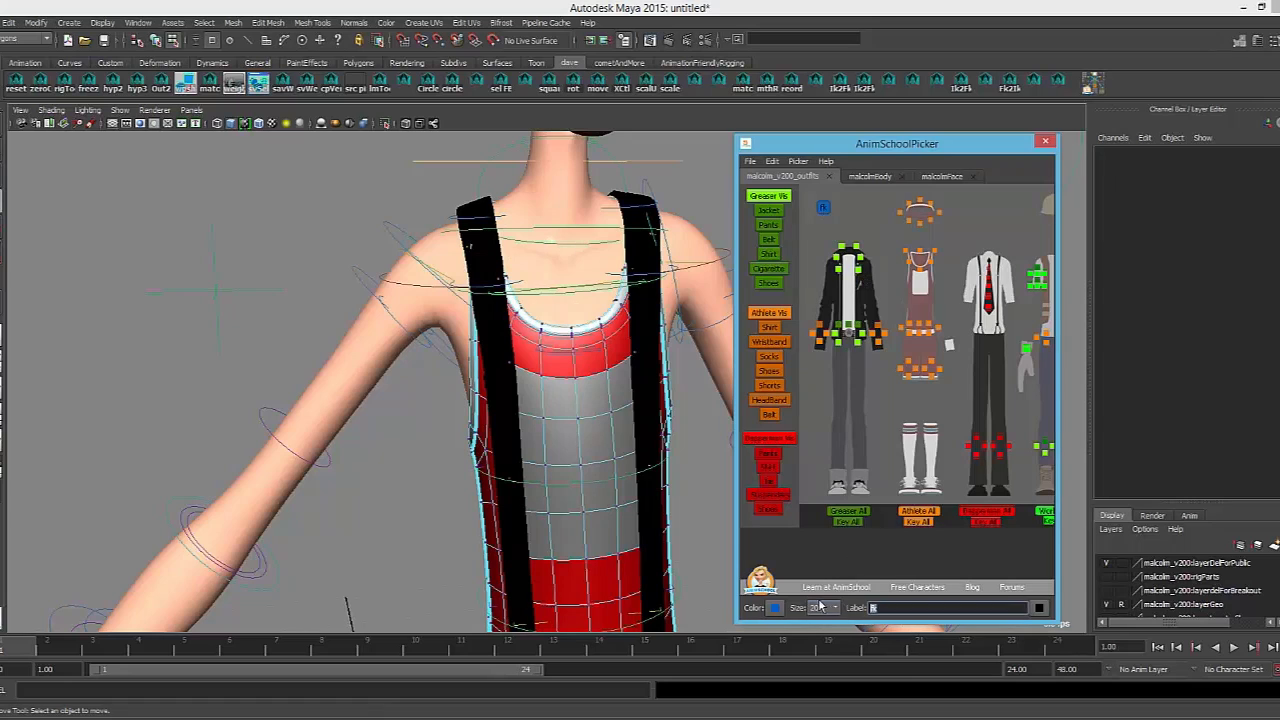
left_click(824, 208)
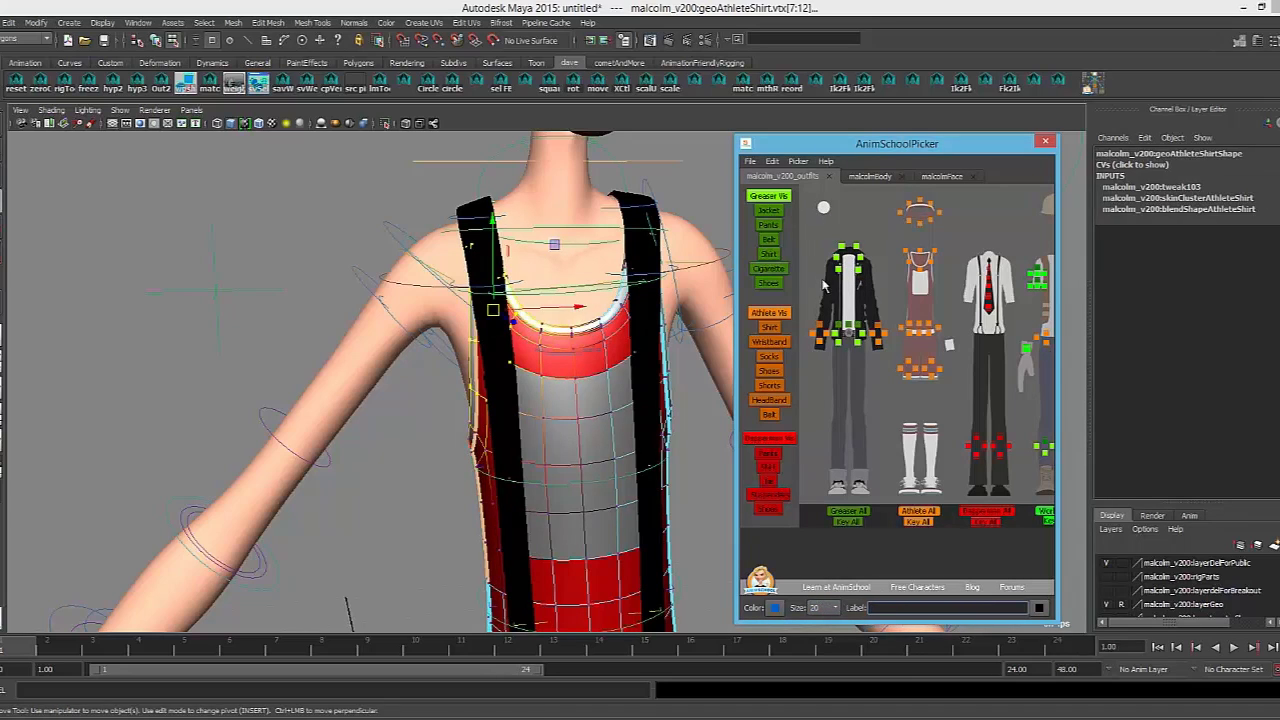
Inspect the right armhole from several angles, reselecting its vertices with the new unlabelled picker button
left_click_drag(424, 399, 567, 337, "alt")
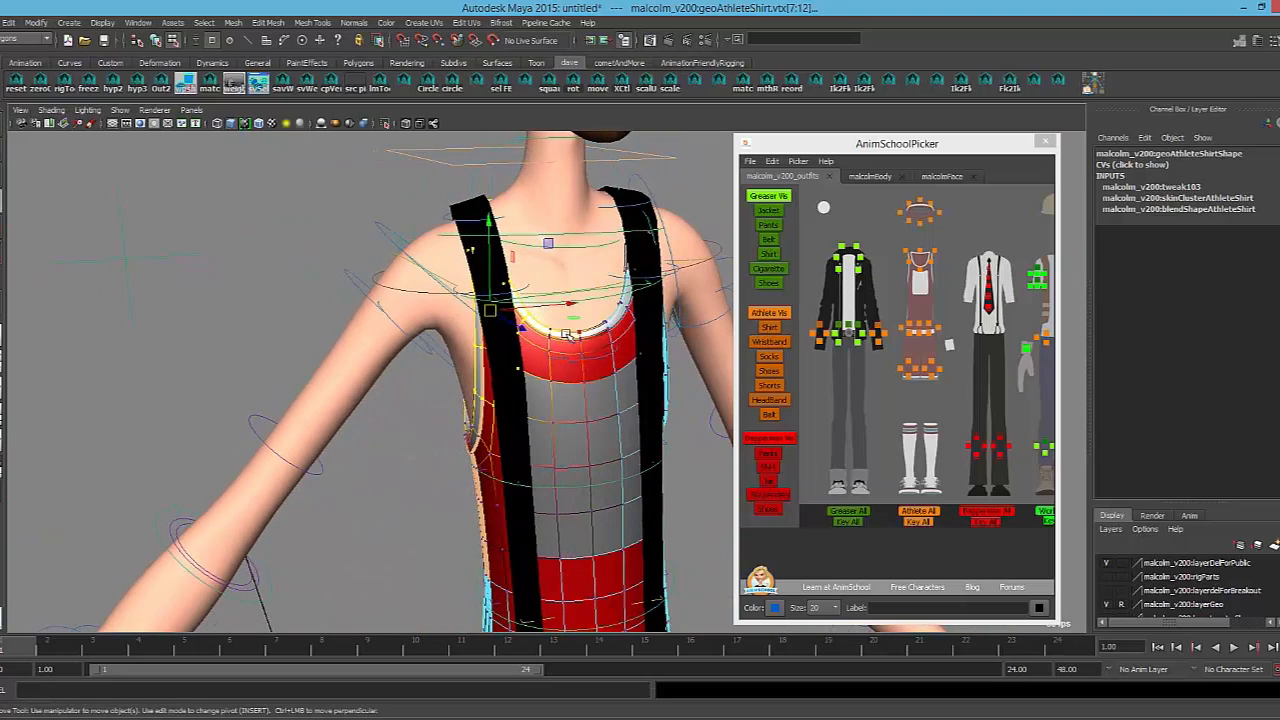
mouse_move(530, 377)
left_mouse_down("alt")
mouse_move(734, 368)
mouse_move(543, 374)
left_mouse_up("alt")
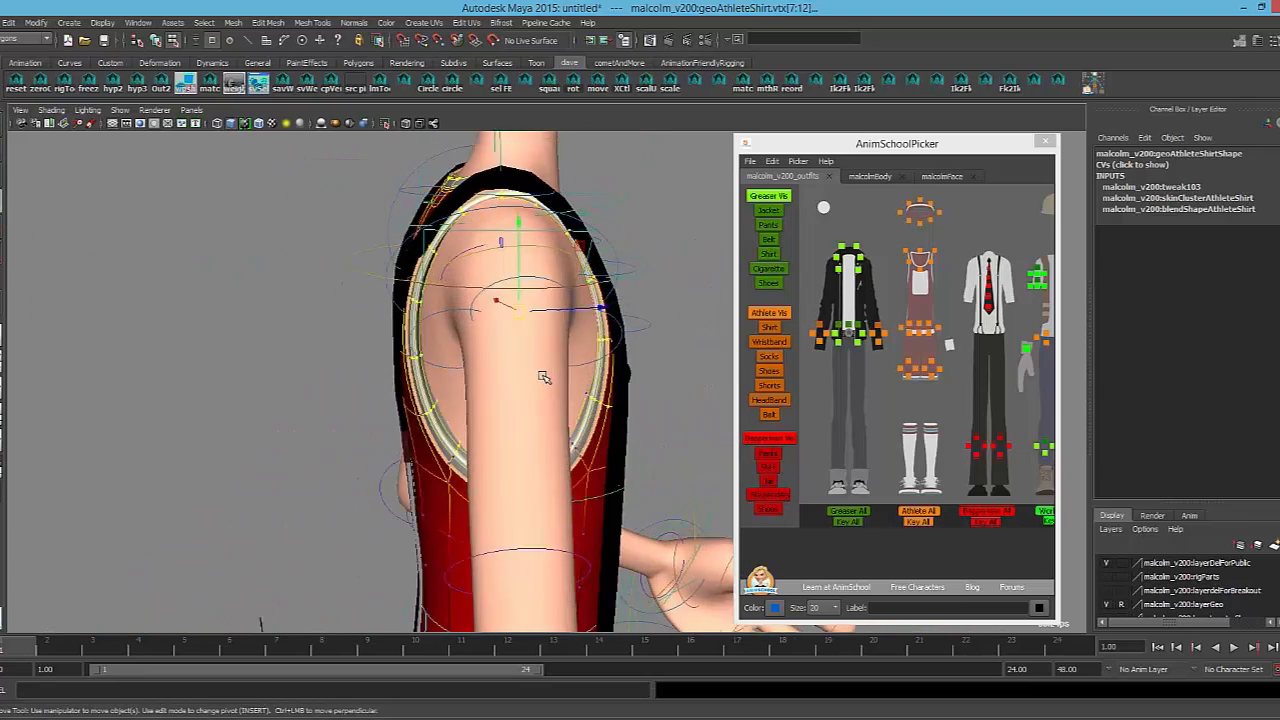
scroll(540, 370, "up", 3)
left_click_drag(480, 342, 520, 337, "alt")
middle_click_drag(542, 322, 564, 360, "alt")
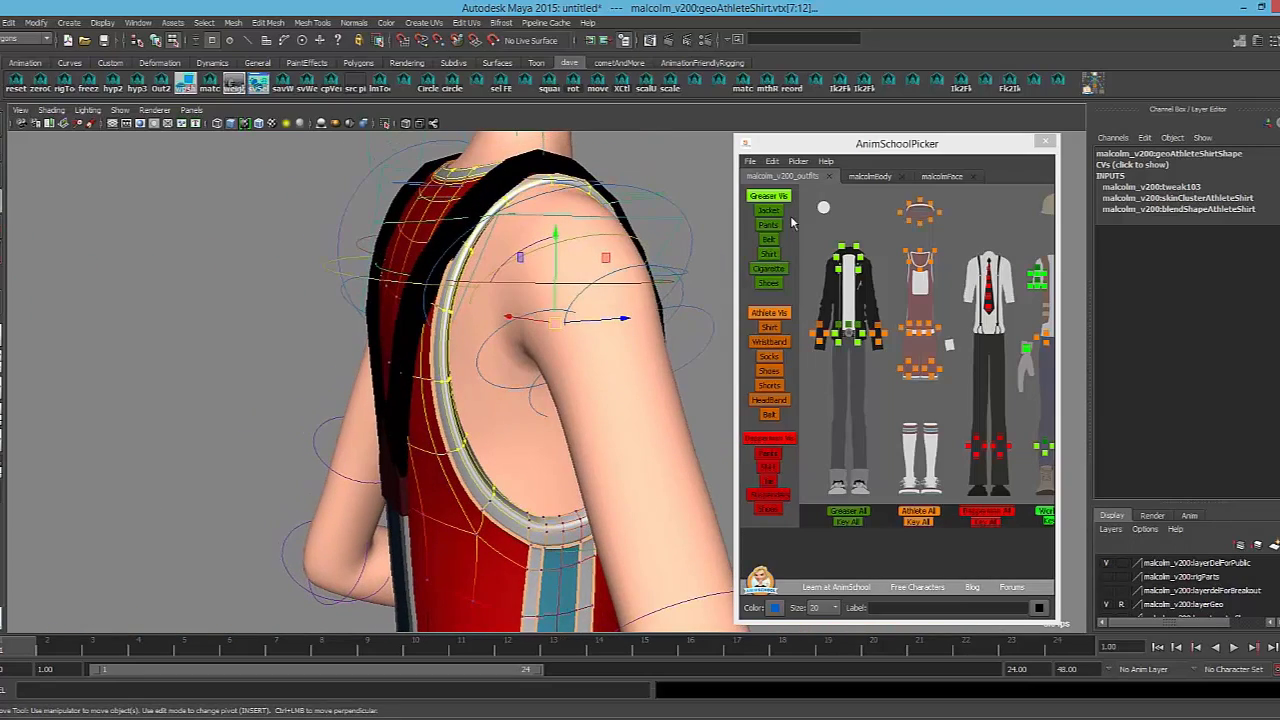
left_click(819, 211)
left_click_drag(541, 323, 650, 335, "alt")
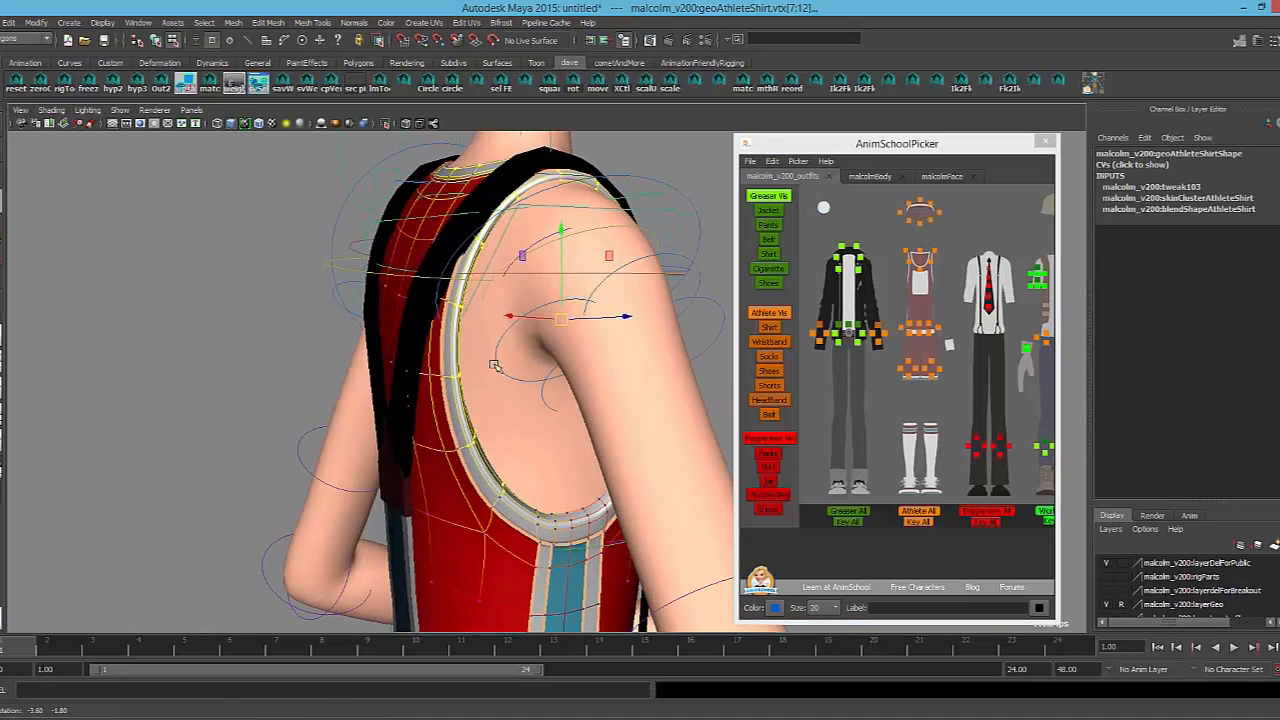
Try zeroing the X, Y and Z offsets of armhole vertices 7 to 68 in the CV list
left_click(1127, 166)
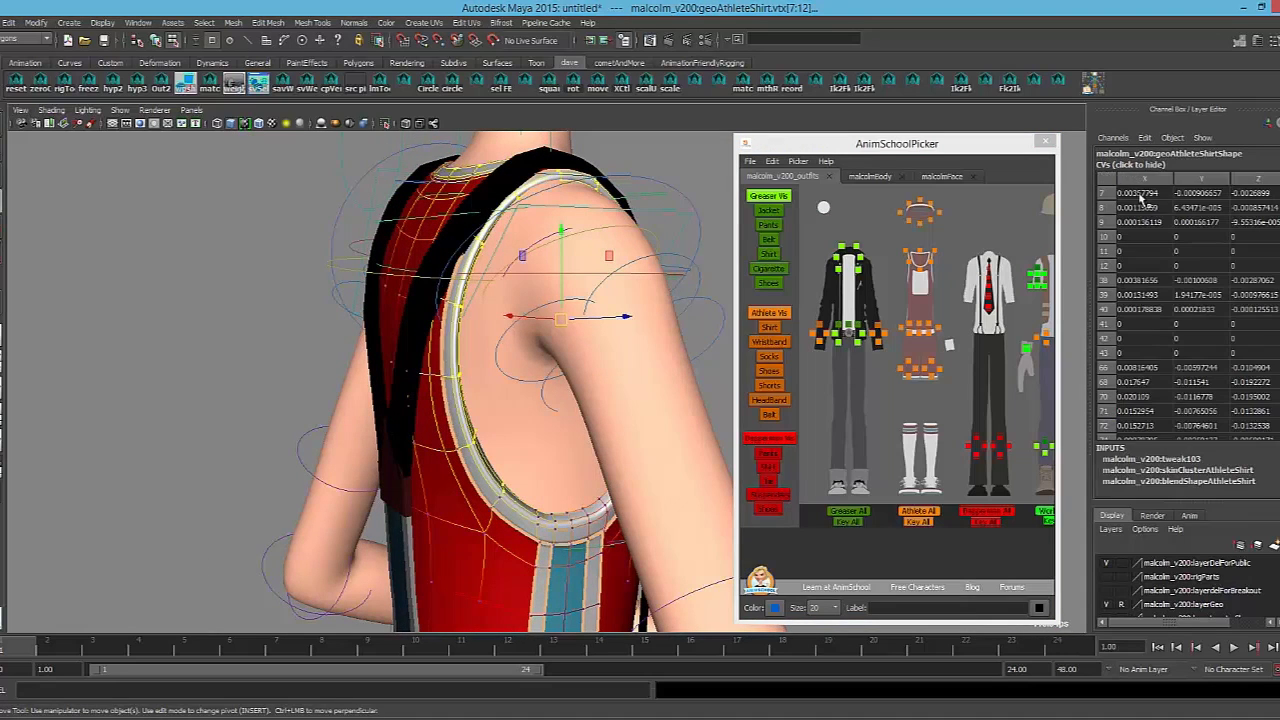
left_click_drag(1143, 200, 1252, 381)
type("0")
key("Return")
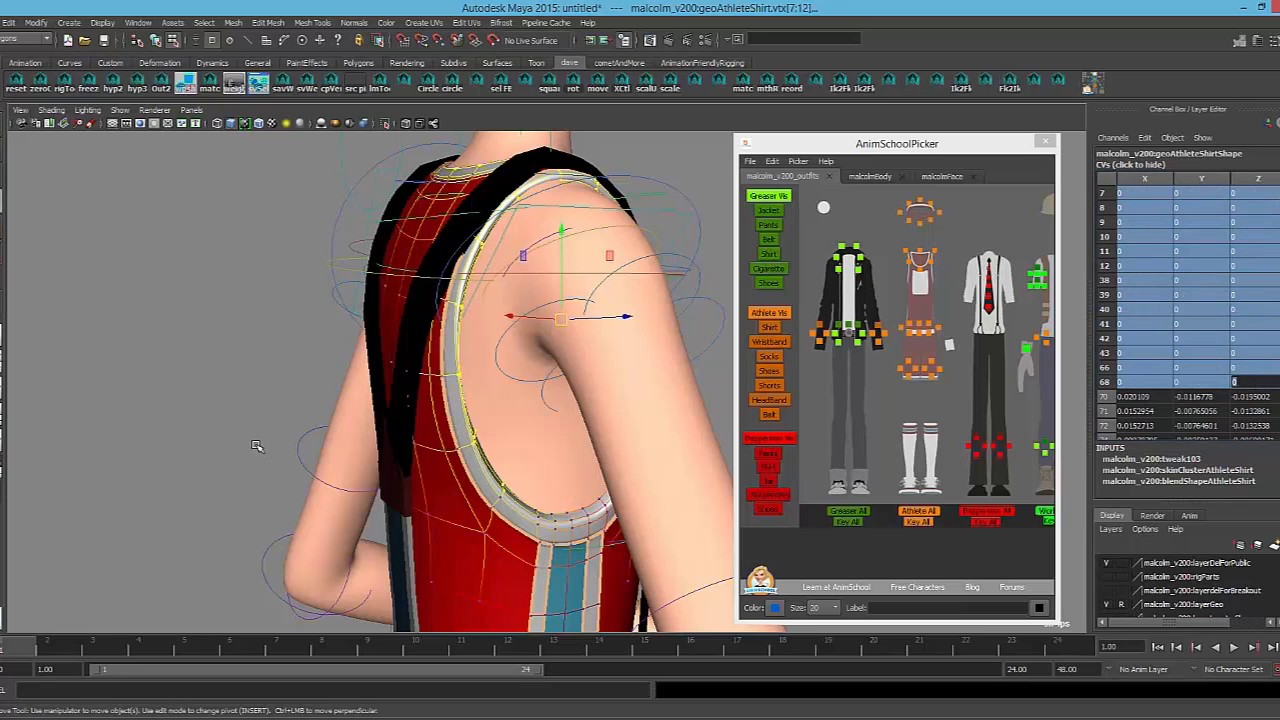
left_click_drag(257, 446, 402, 430, "alt")
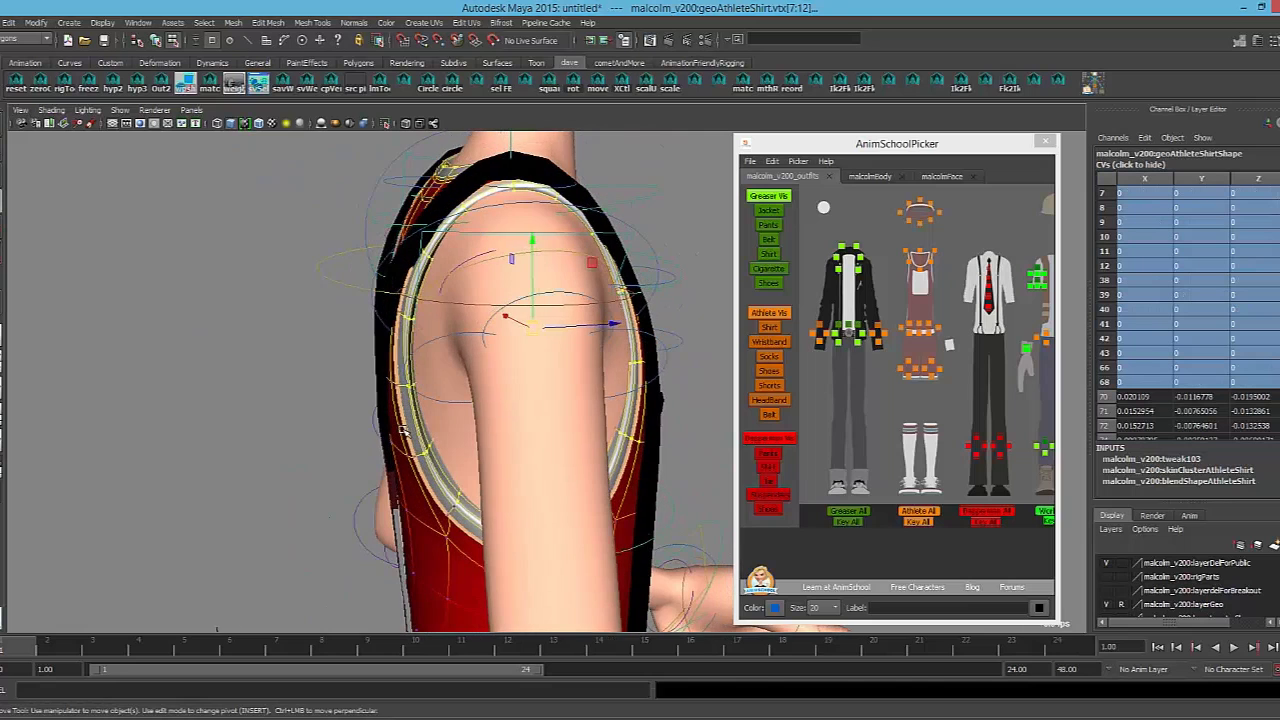
key("ctrl+z")
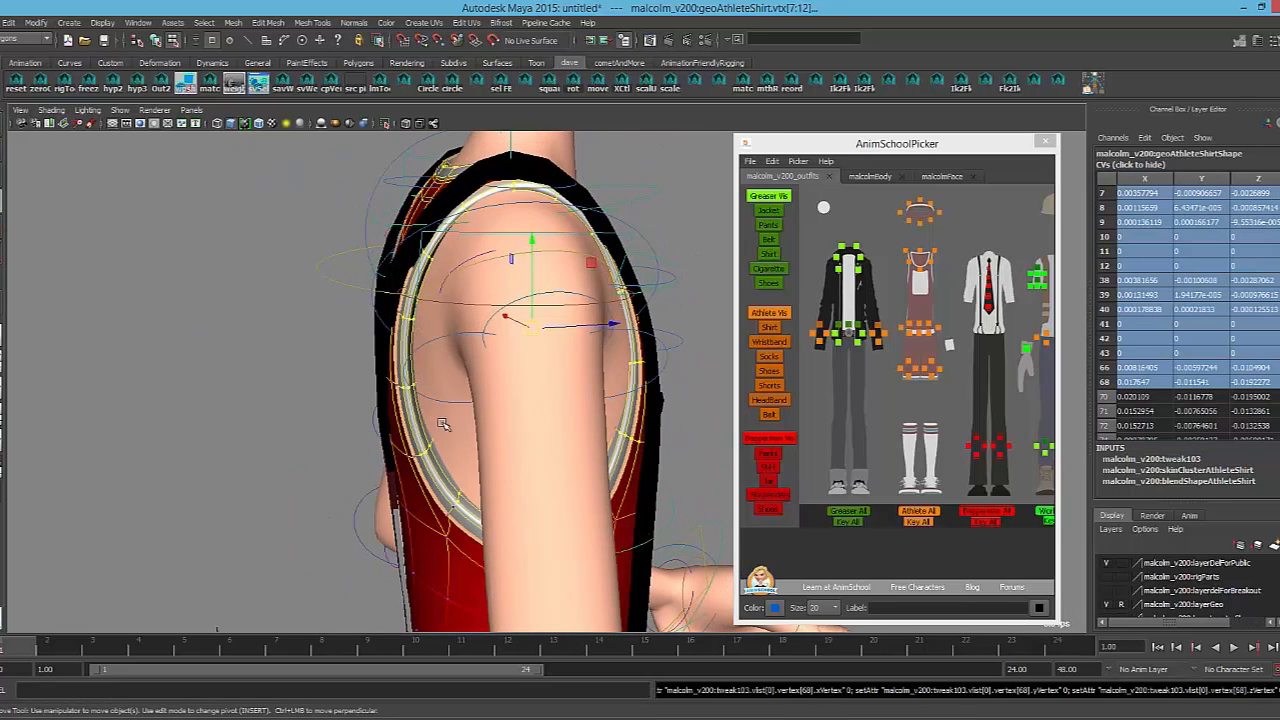
left_click_drag(415, 426, 737, 378, "alt")
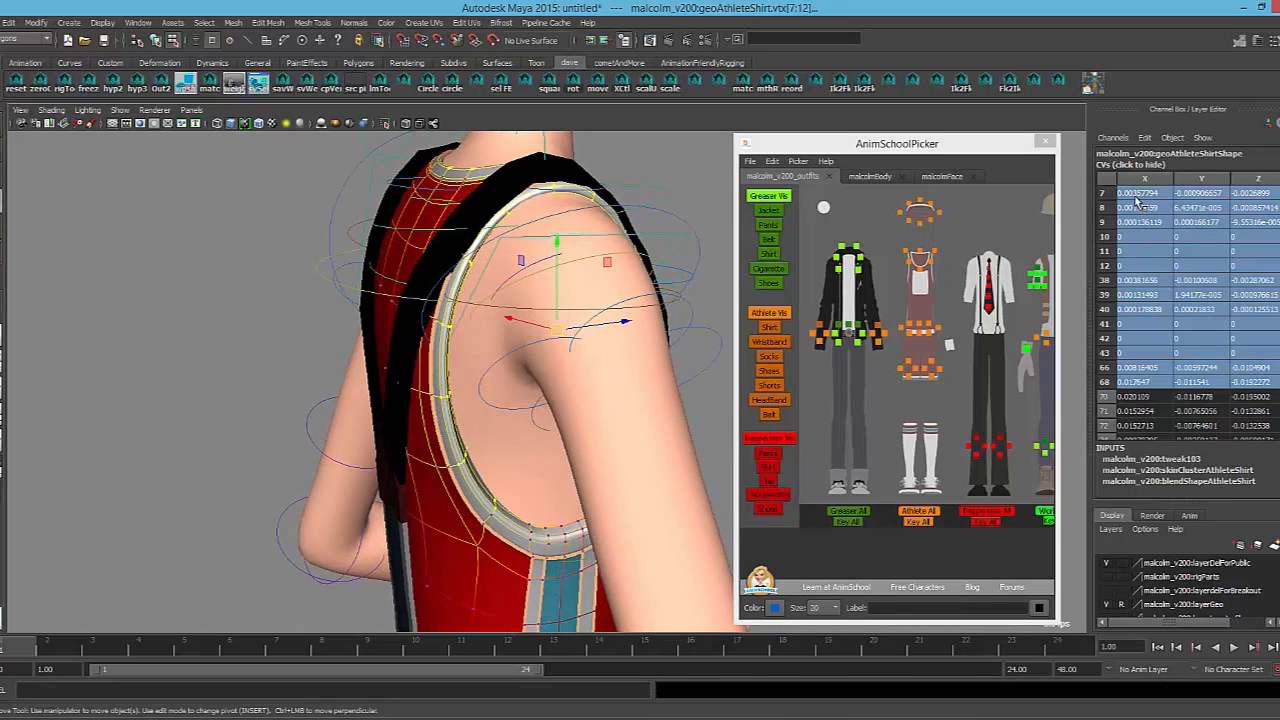
Move to frame 2 and switch from component selection back to object selection
left_click_drag(560, 390, 520, 405, "alt")
scroll(549, 391, "down", 4)
scroll(566, 383, "down", 1)
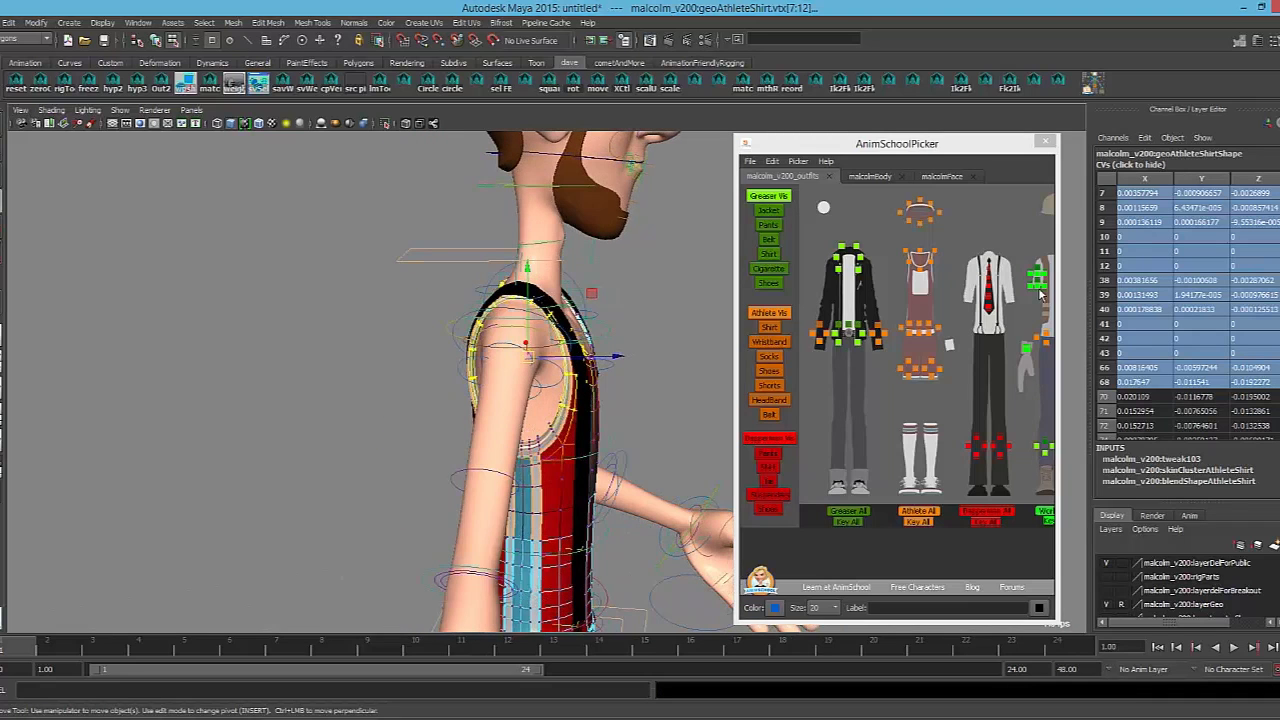
left_click_drag(478, 470, 105, 626, "alt")
scroll(594, 494, "up", 2)
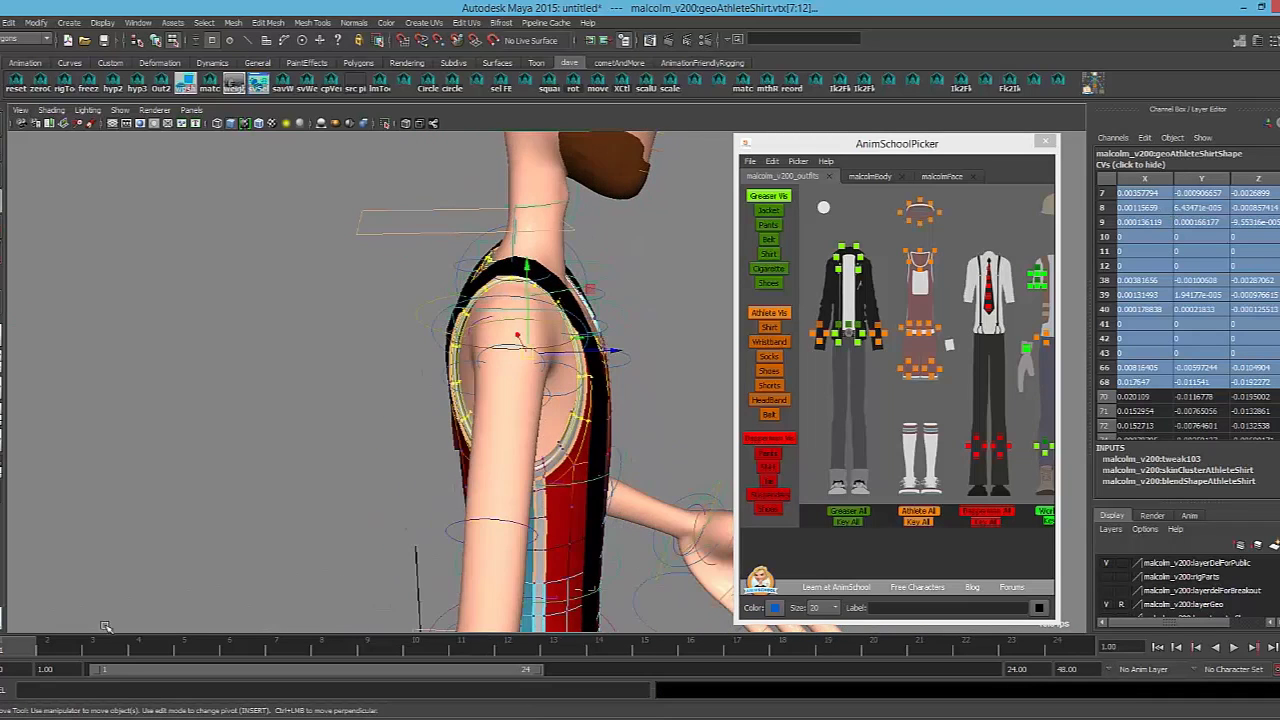
left_click(75, 650)
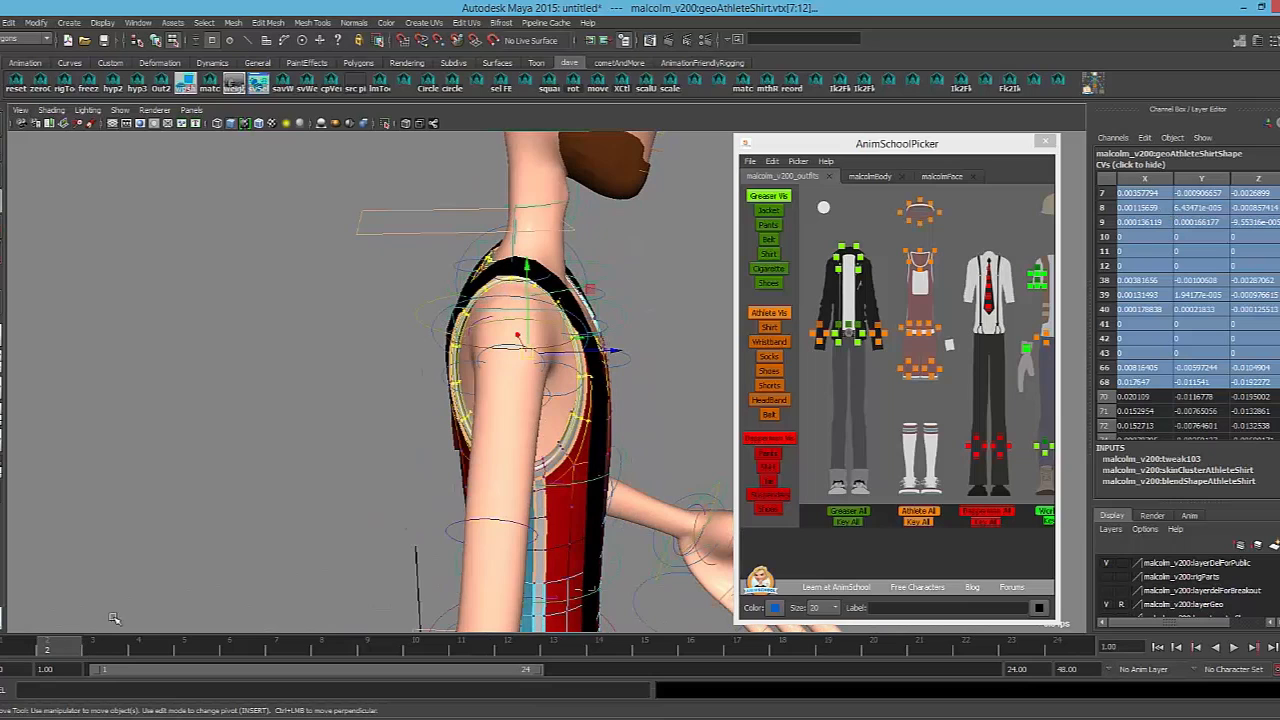
left_click(468, 338)
left_click_drag(620, 268, 527, 265, "alt")
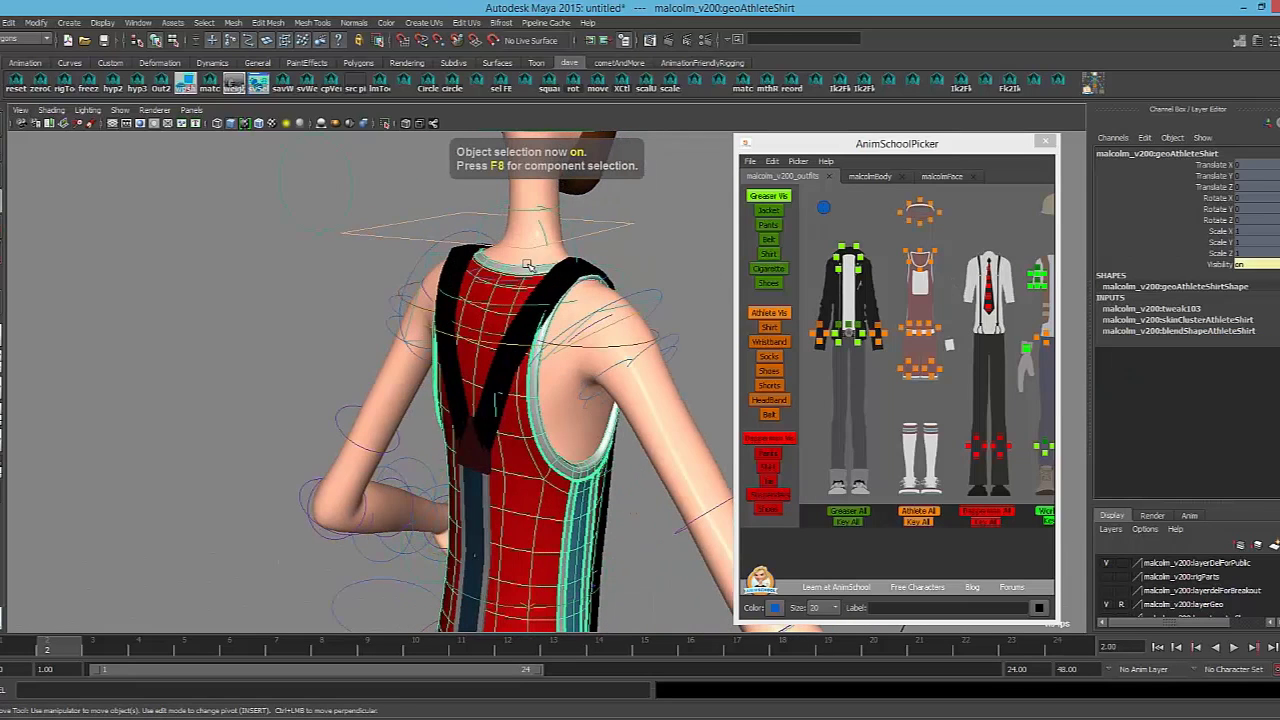
Rotate the right shoulder control to move the shoulder into a different pose, and deselect it
left_click(533, 322)
key("e")
left_click_drag(533, 322, 511, 321)
left_click(670, 268)
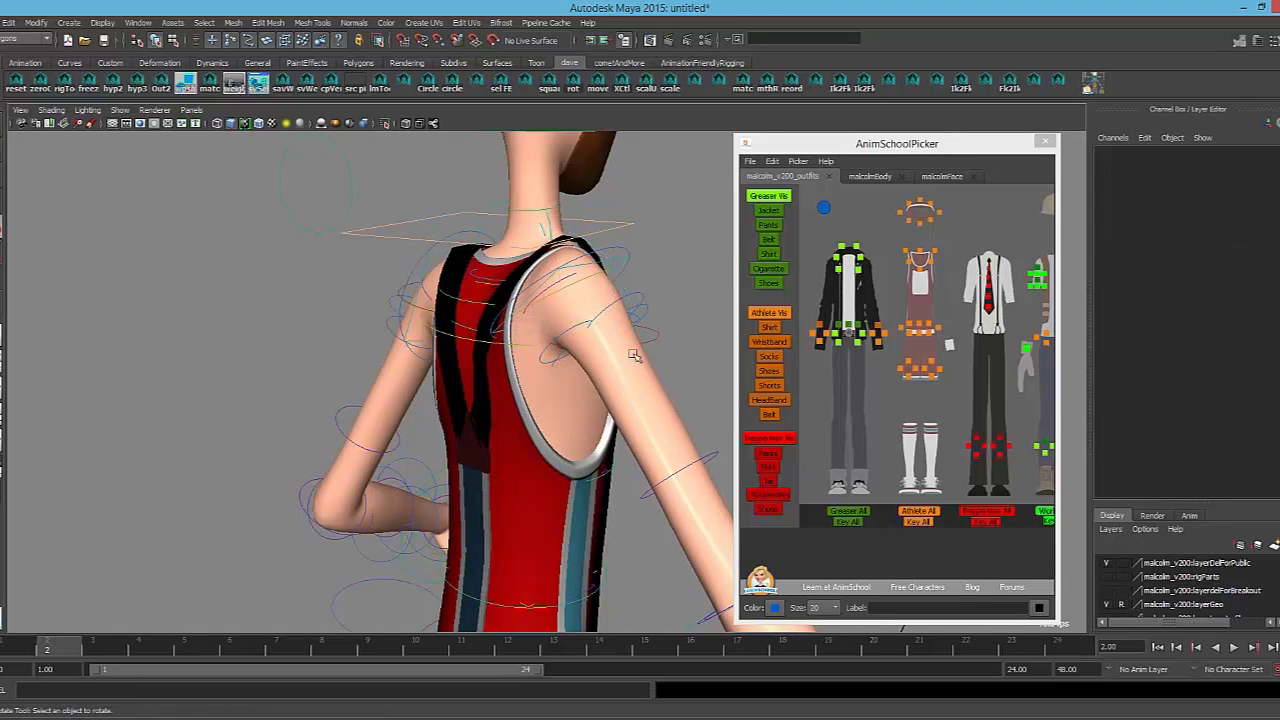
Select the Athlete shirt's armhole vertices with the new picker button and expand their CV values
left_click(583, 500)
left_click_drag(606, 445, 602, 402, "alt")
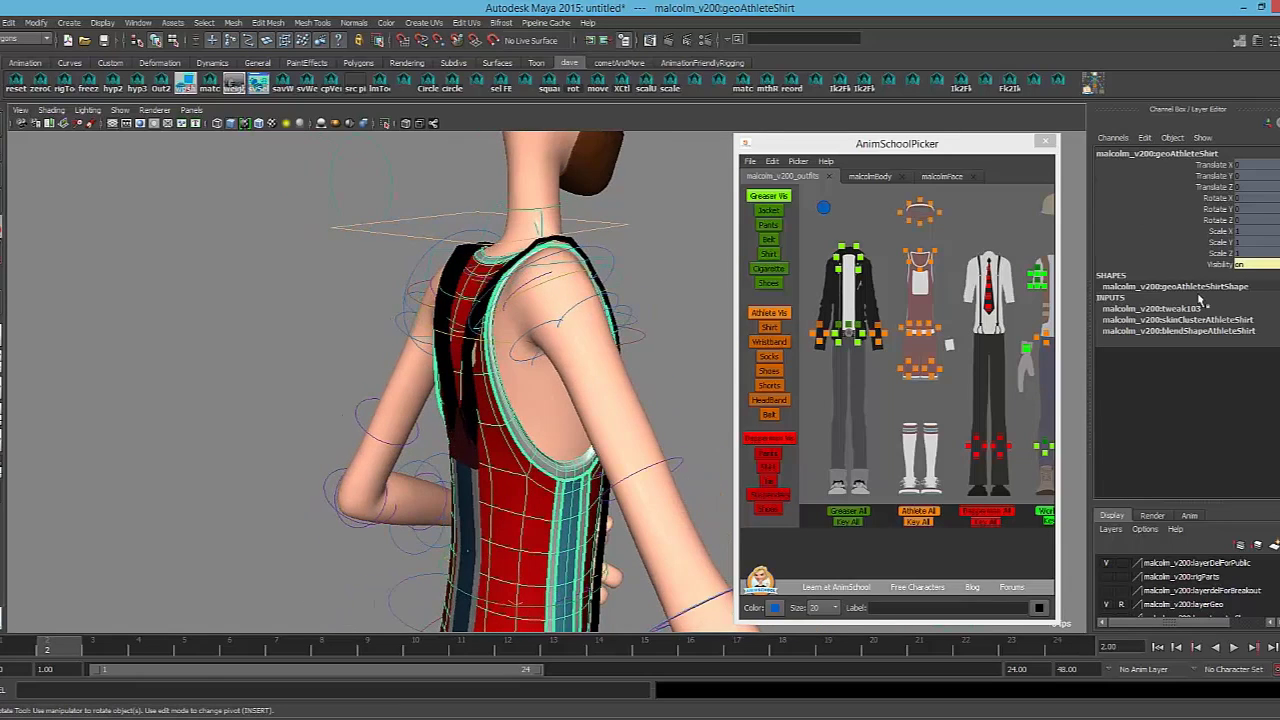
left_click(827, 211)
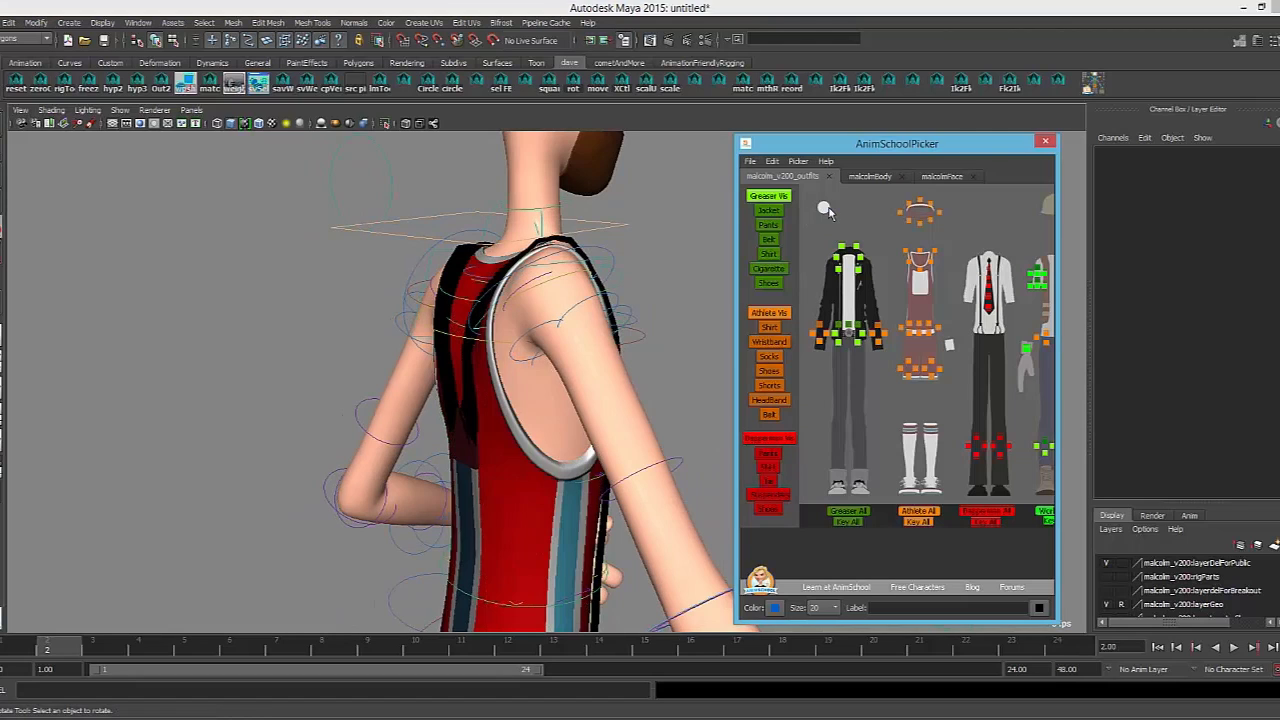
left_click(825, 209)
left_click(1137, 165)
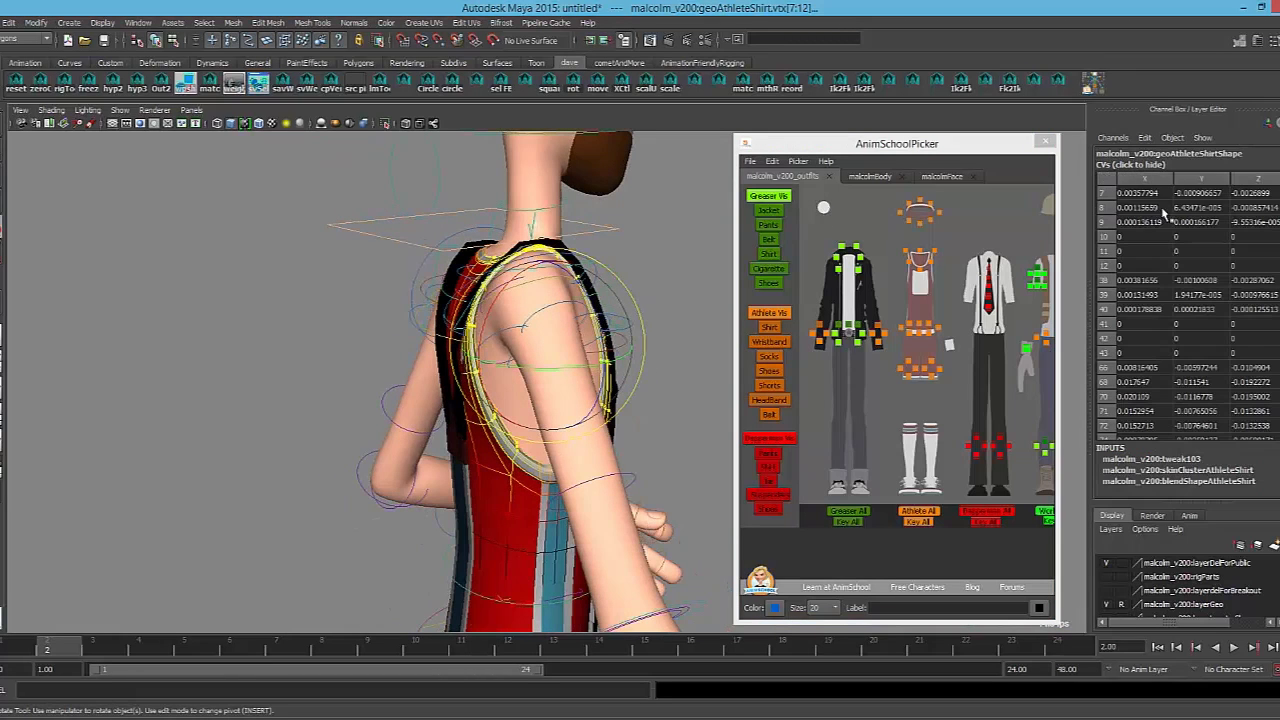
Key the X, Y and Z values of all the listed armhole vertices at frame 2
left_click_drag(1150, 197, 1266, 427)
right_click(1266, 426)
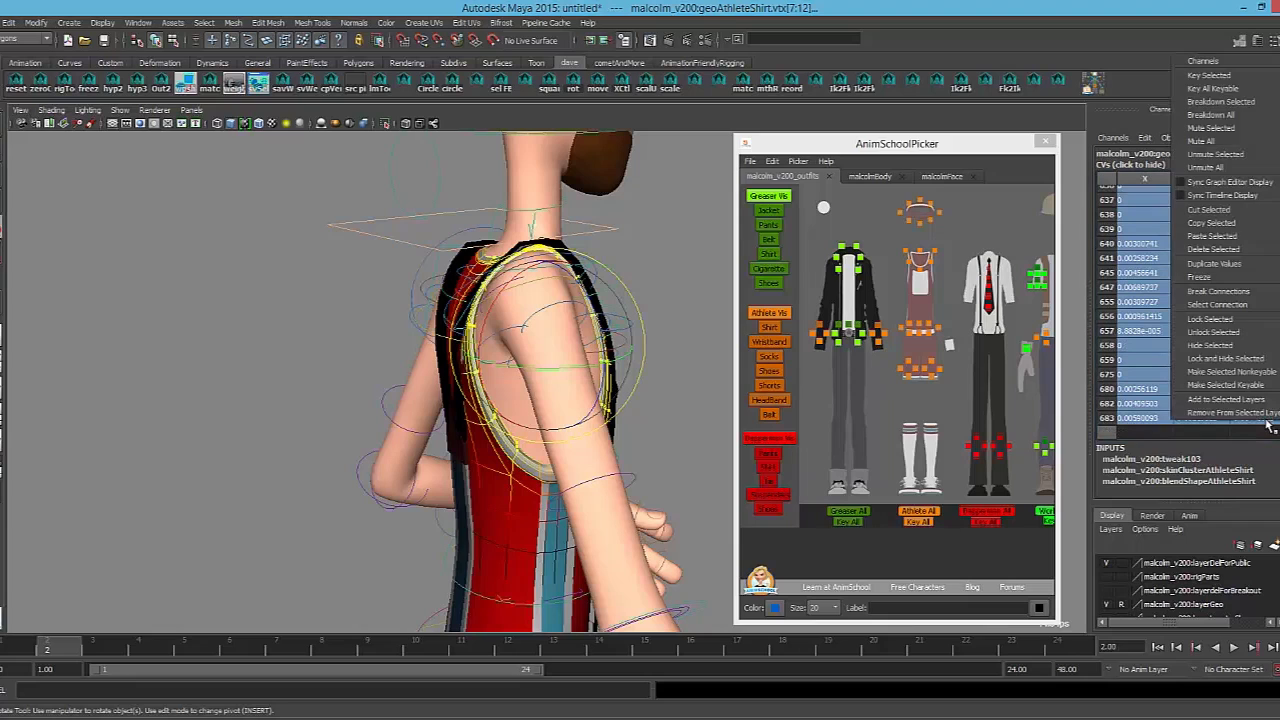
left_click(1222, 77)
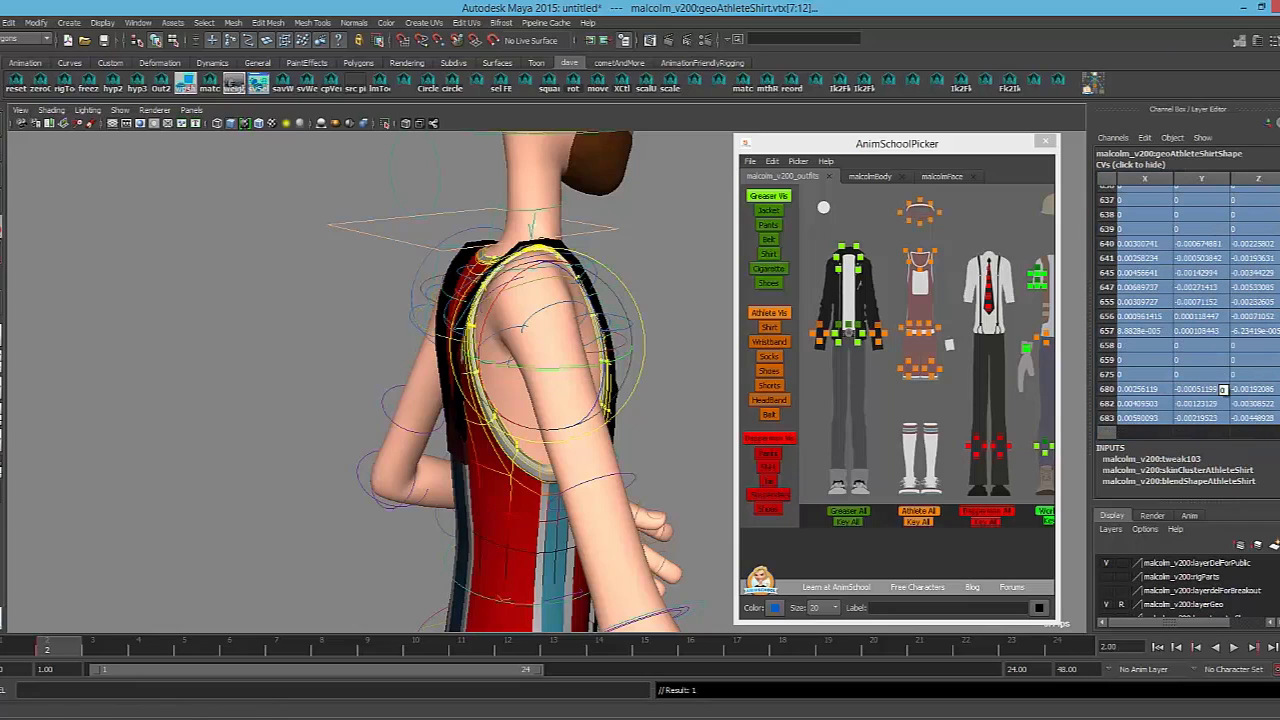
scroll(1187, 305, "up", 10)
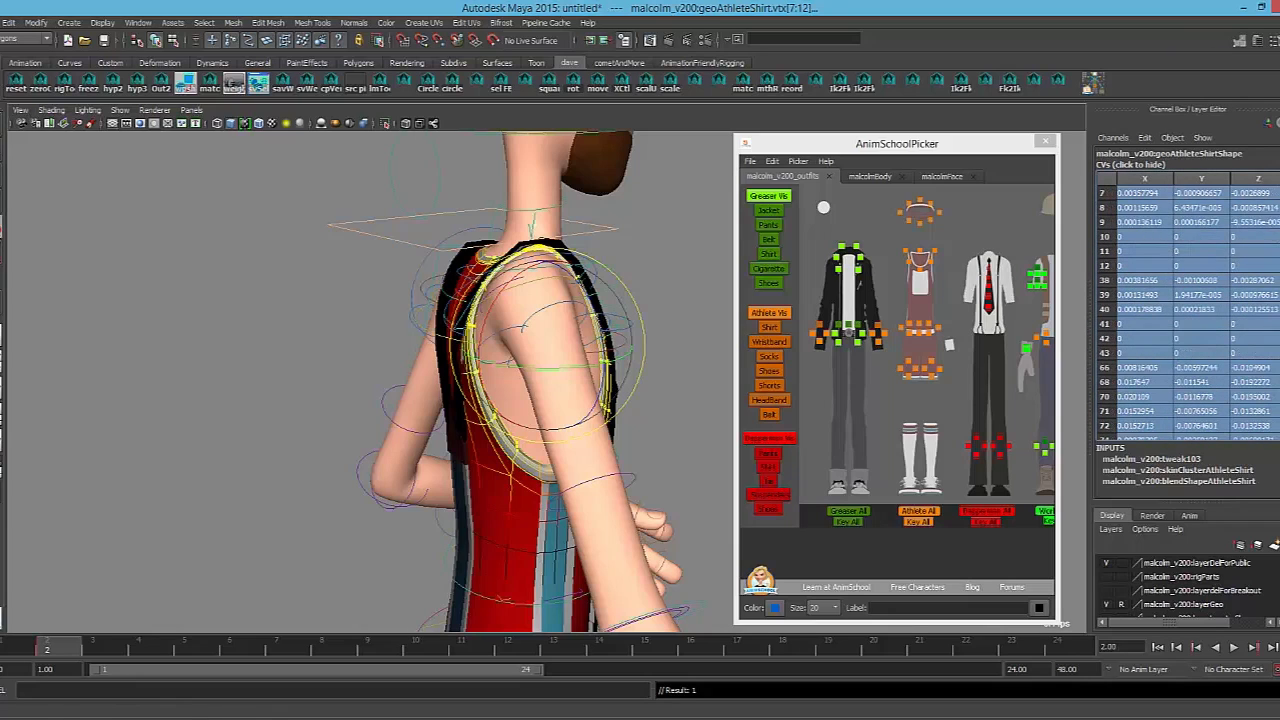
Return to frame 1 and restore object selection with nothing selected
left_click_drag(385, 365, 152, 556, "alt")
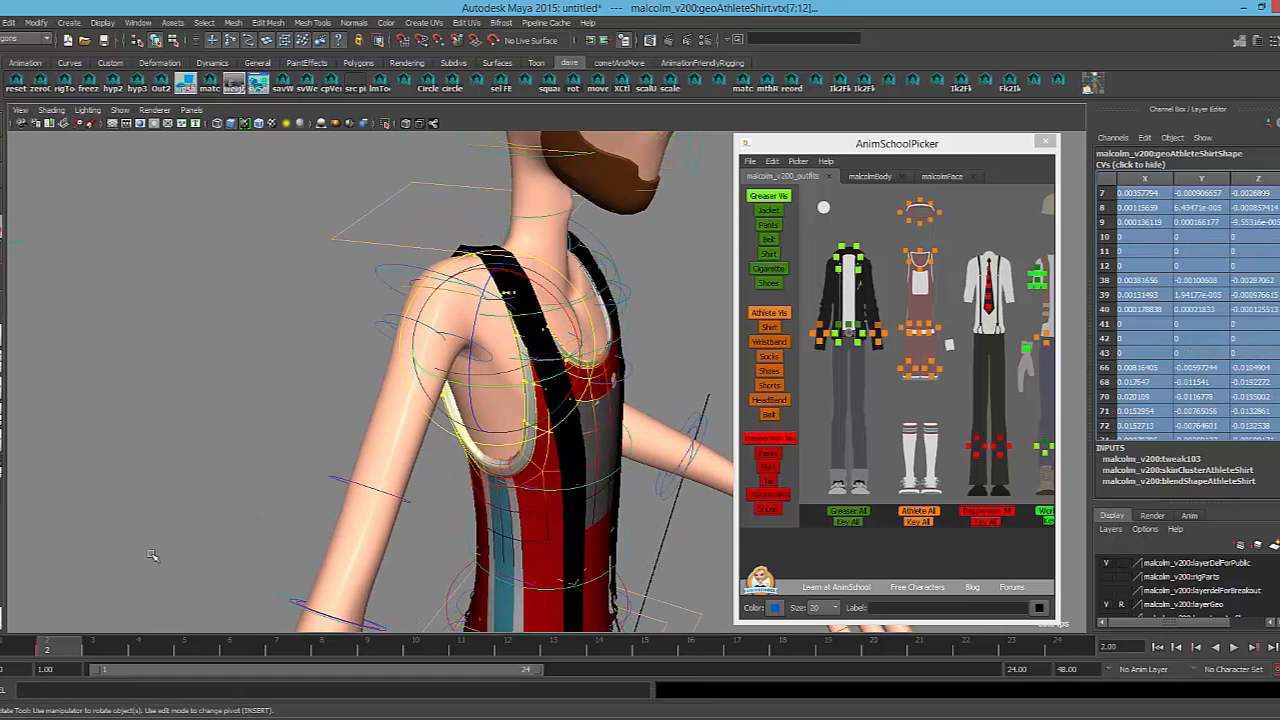
left_click(28, 645)
left_click_drag(262, 473, 548, 318, "alt")
key("F8")
left_click(713, 279)
key("F8")
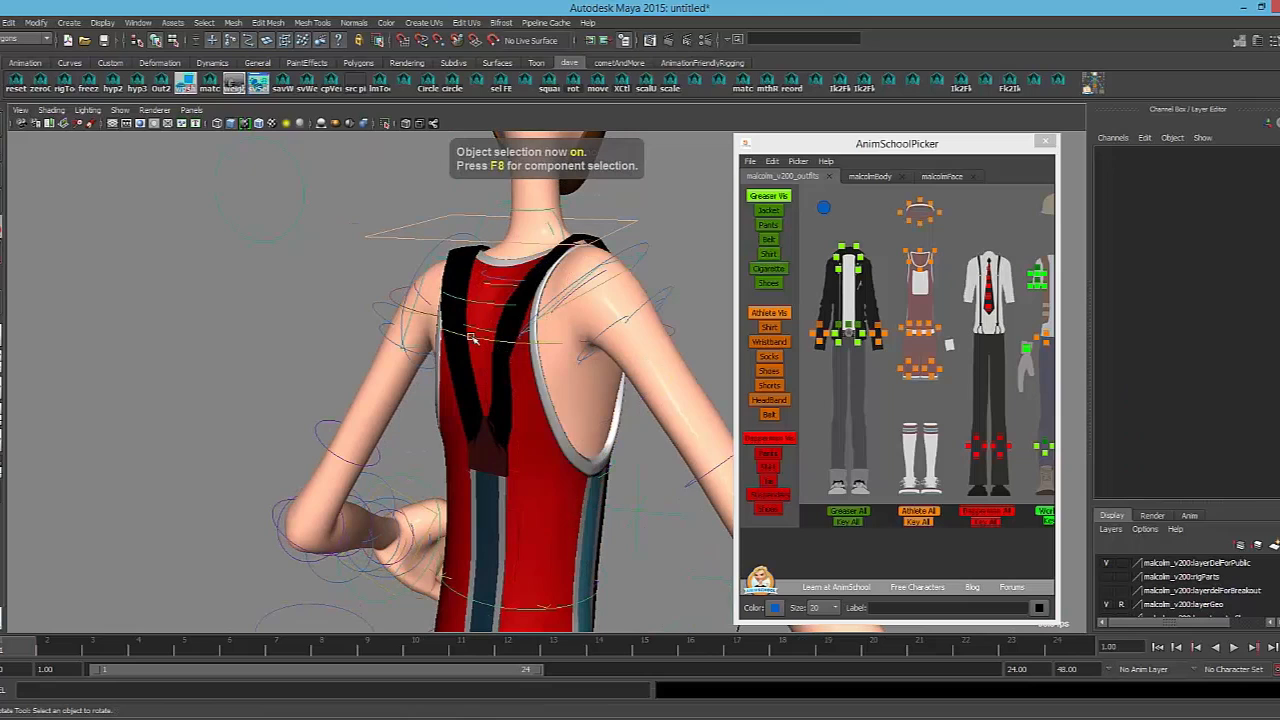
Try keying the right shoulder control at frame 2
left_click(560, 217)
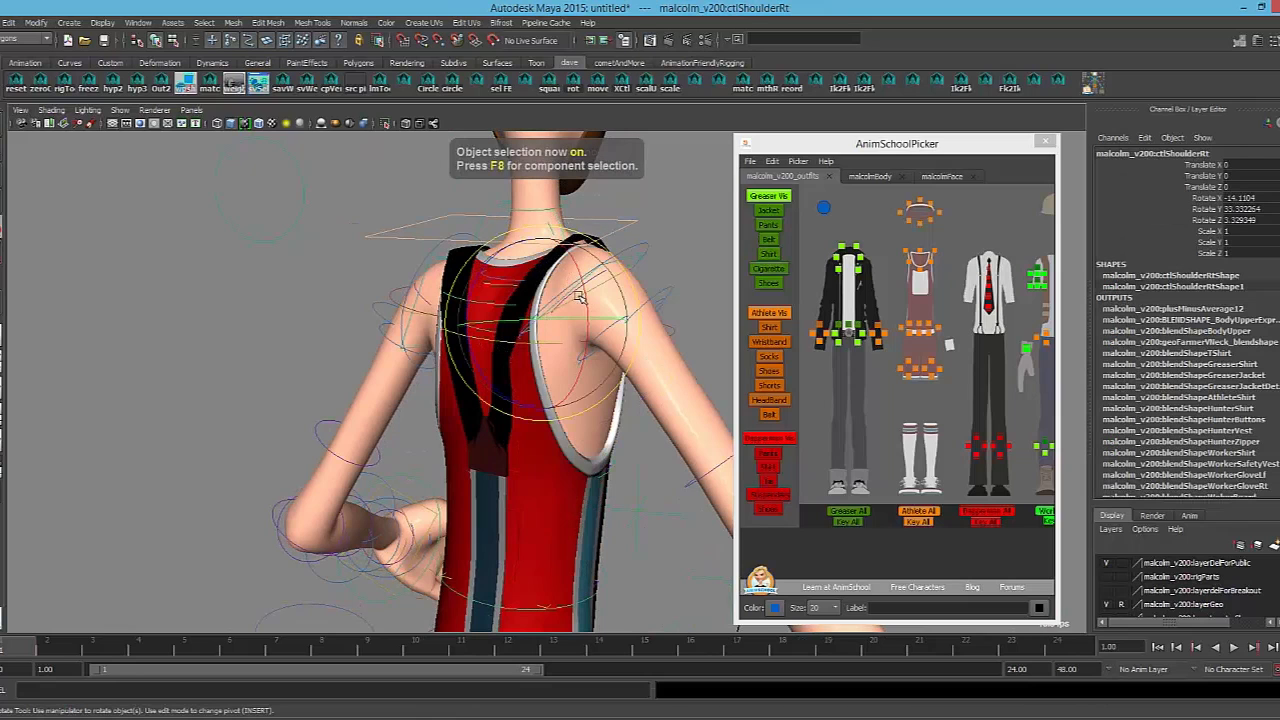
left_click_drag(578, 297, 470, 330, "alt")
left_click(52, 647)
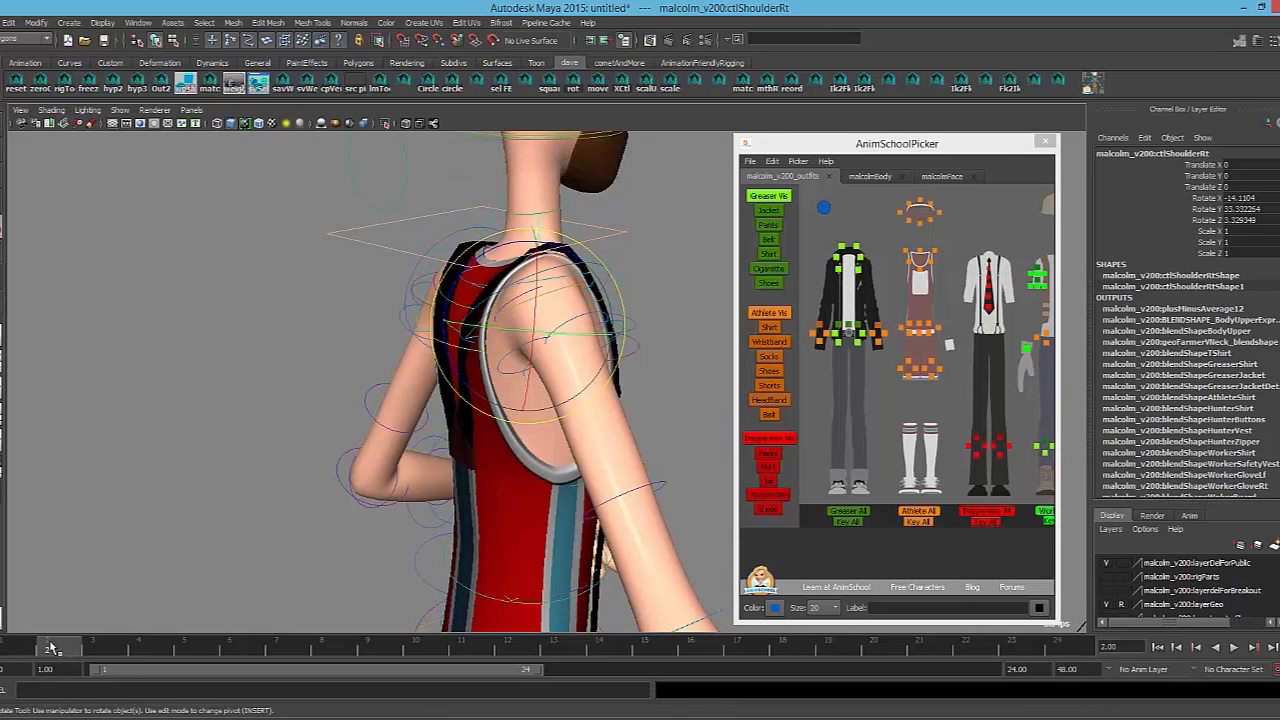
key("s")
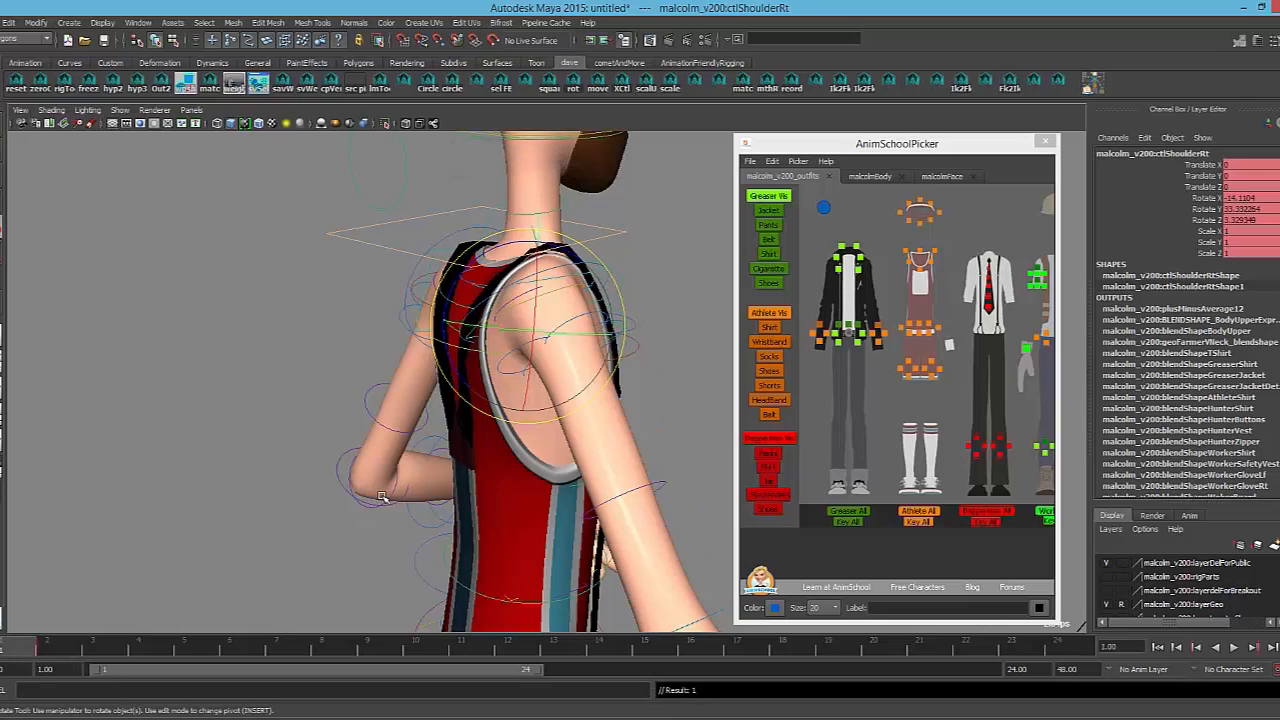
key("ctrl+z")
Select the Athlete shirt's armhole vertices with the blue picker button and expand their CV values
left_click_drag(610, 423, 566, 470, "alt")
left_click(568, 484)
left_click_drag(535, 430, 605, 376, "alt")
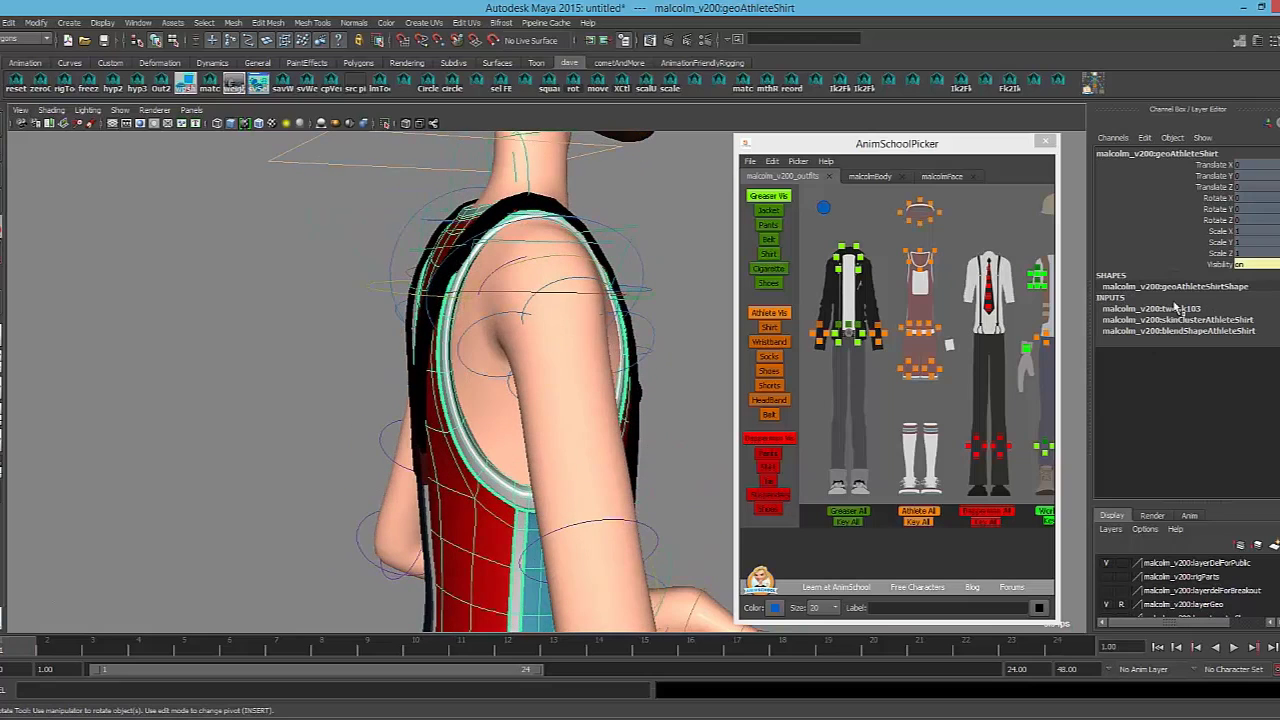
left_click(823, 208)
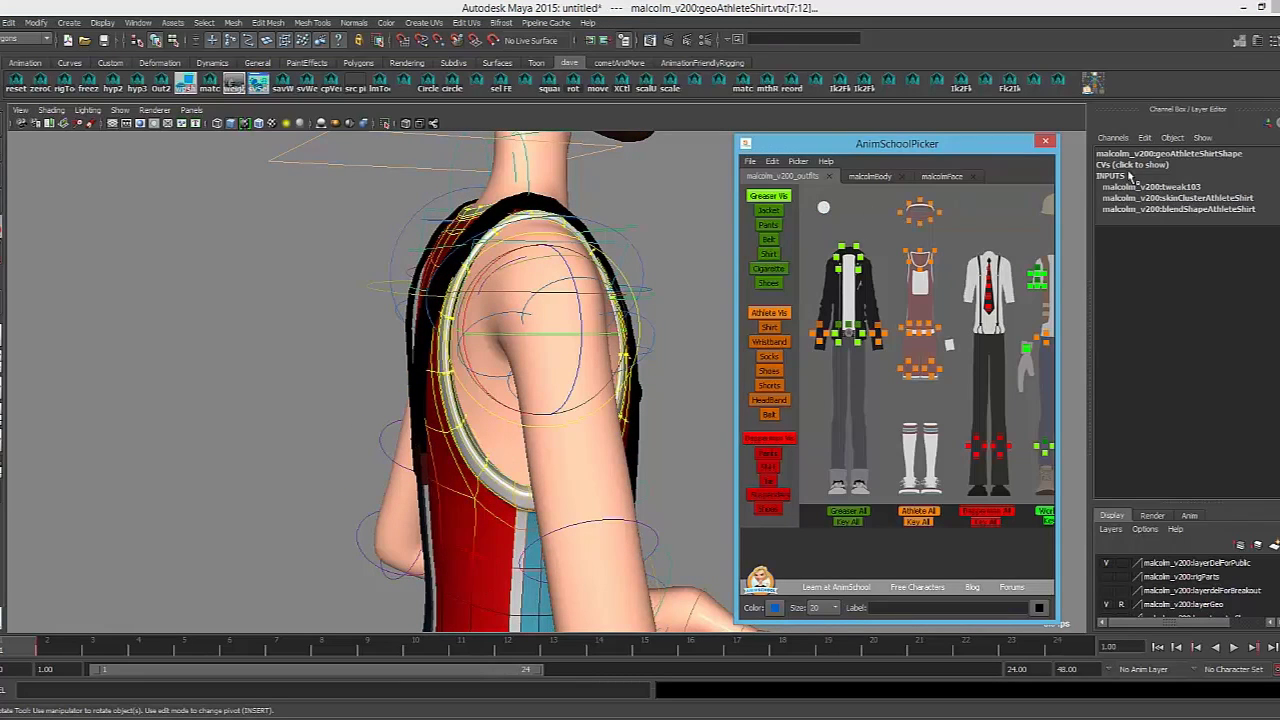
left_click(1145, 166)
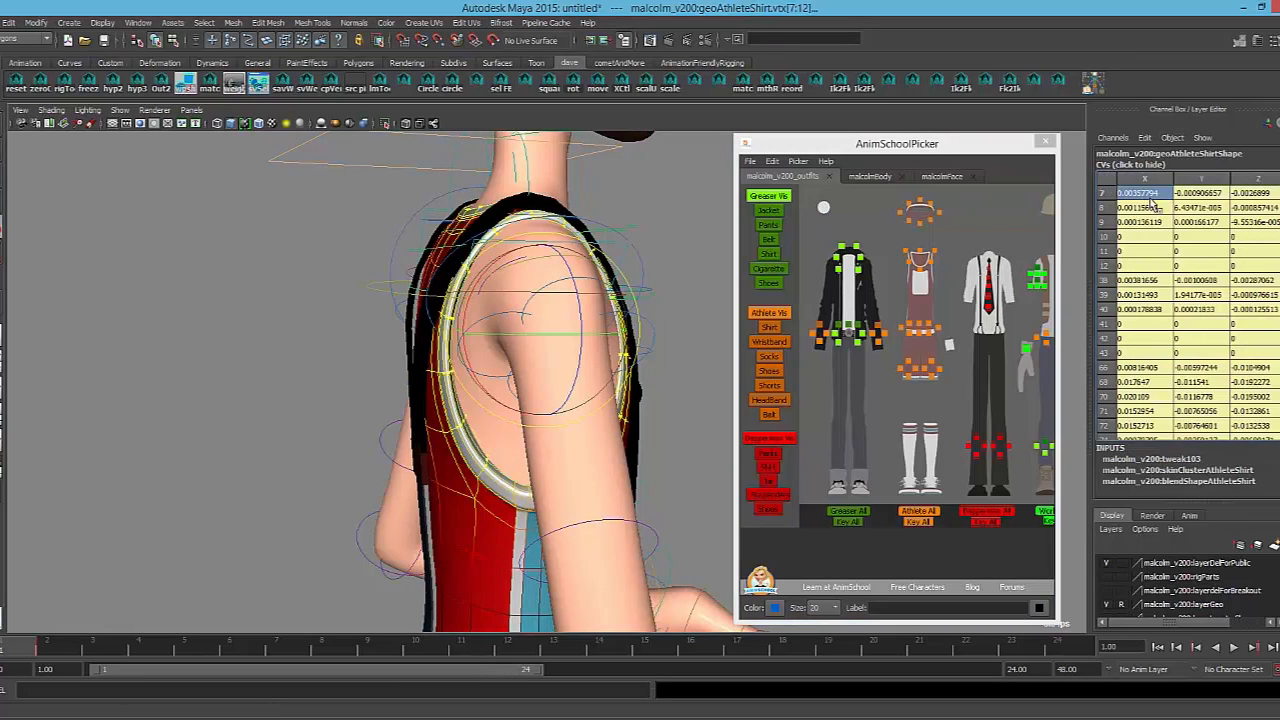
Set the X, Y and Z values of all the listed armhole vertices to 0 and key them at frame 1
left_click_drag(1150, 204, 1258, 524)
left_click(1250, 427)
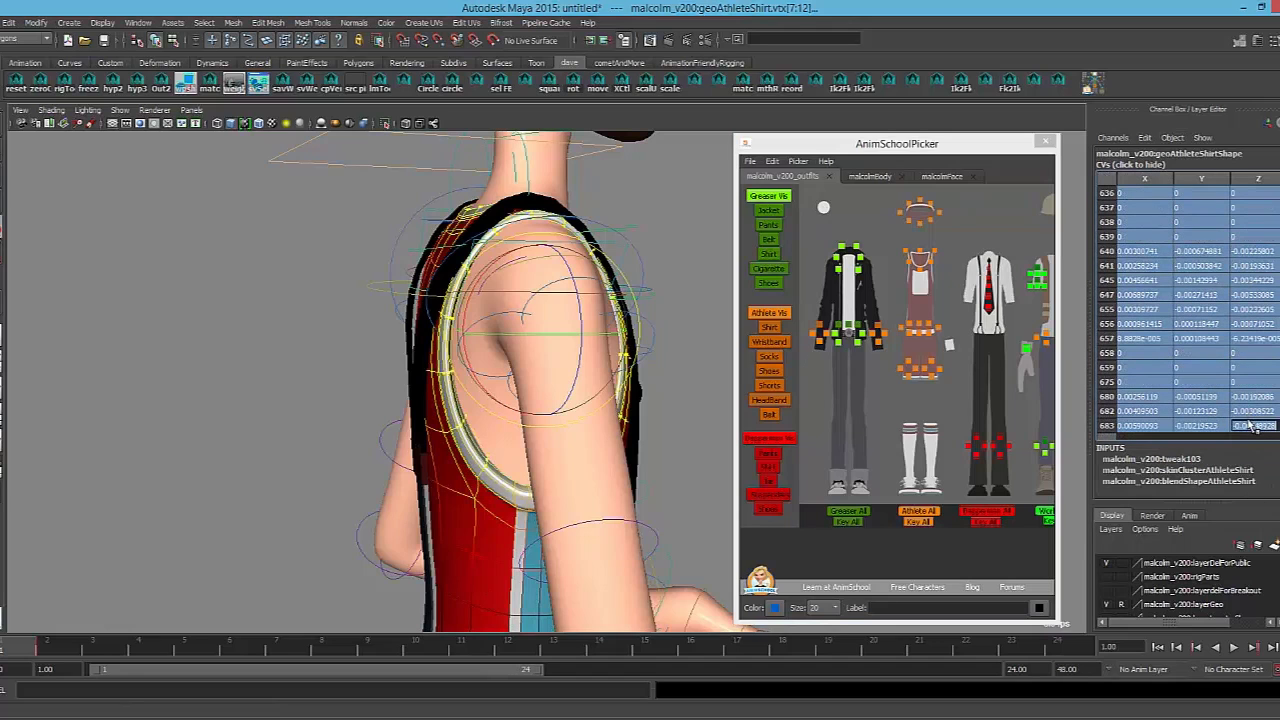
type("0")
key("Return")
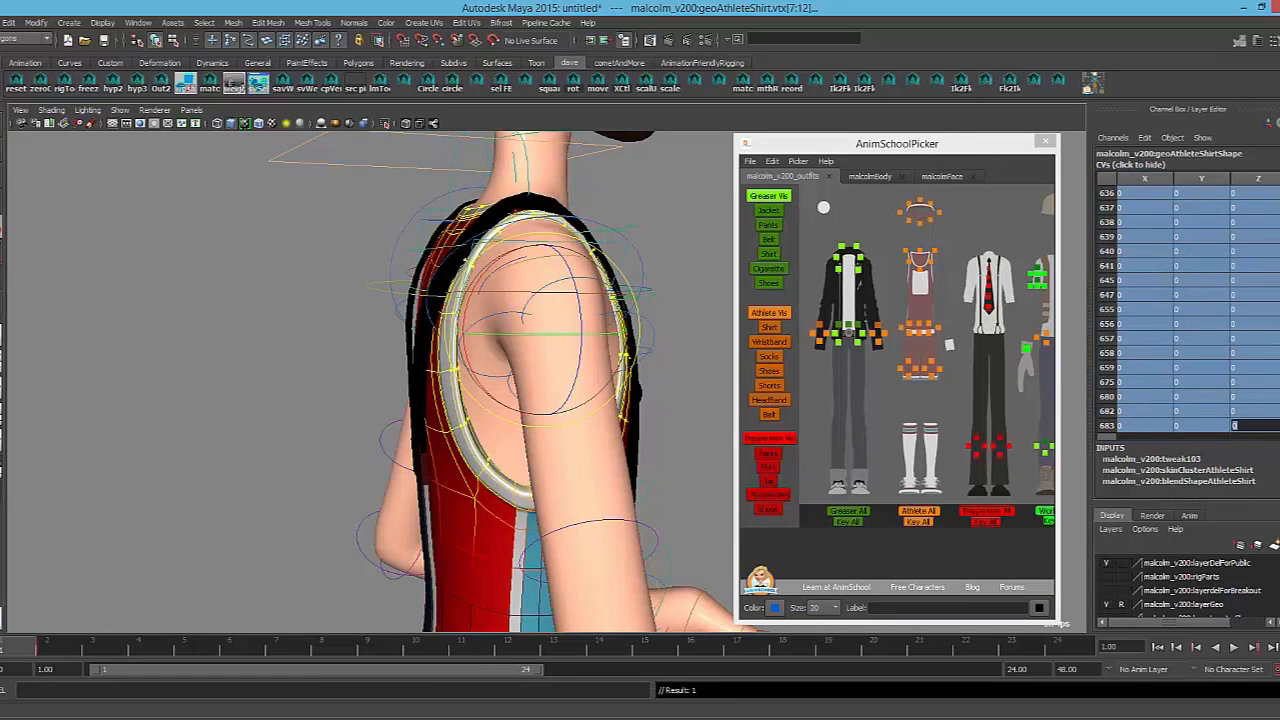
key("Return")
right_click(1154, 361)
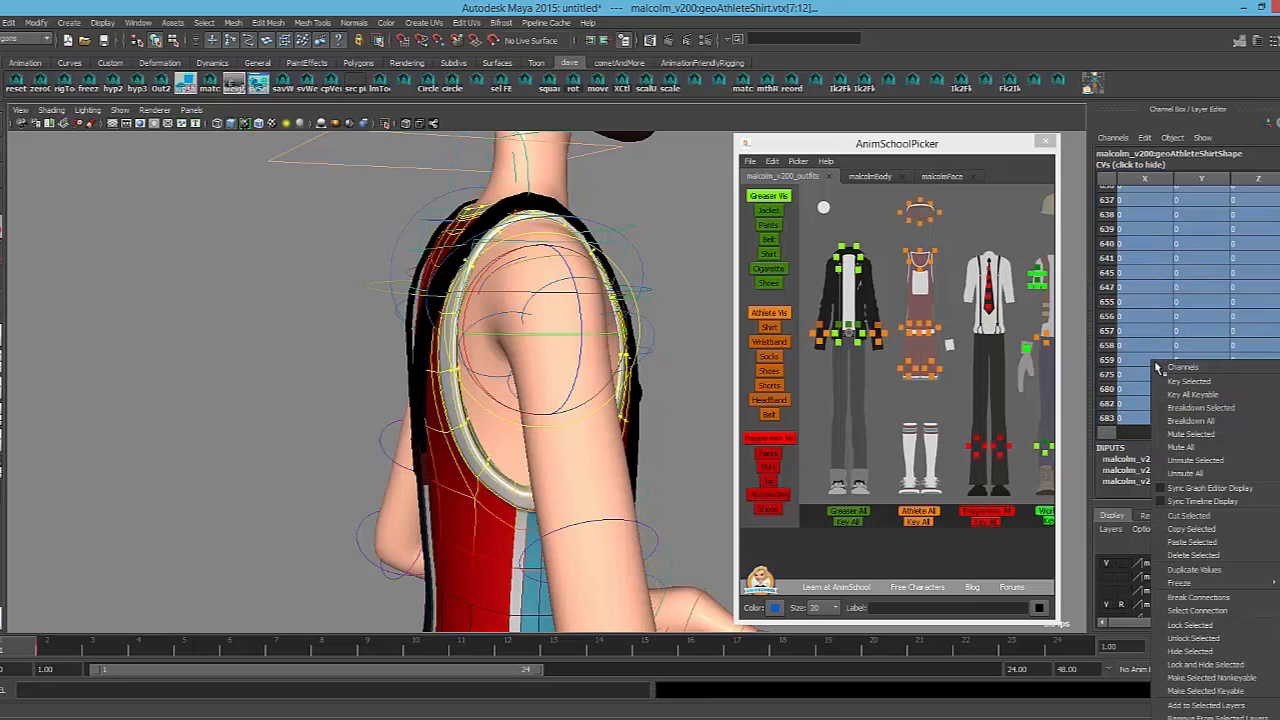
left_click(1170, 383)
Turn on component selection and play and scrub between frames 1 and 2, examining the armhole vertices from the side
left_click_drag(461, 371, 411, 348, "alt")
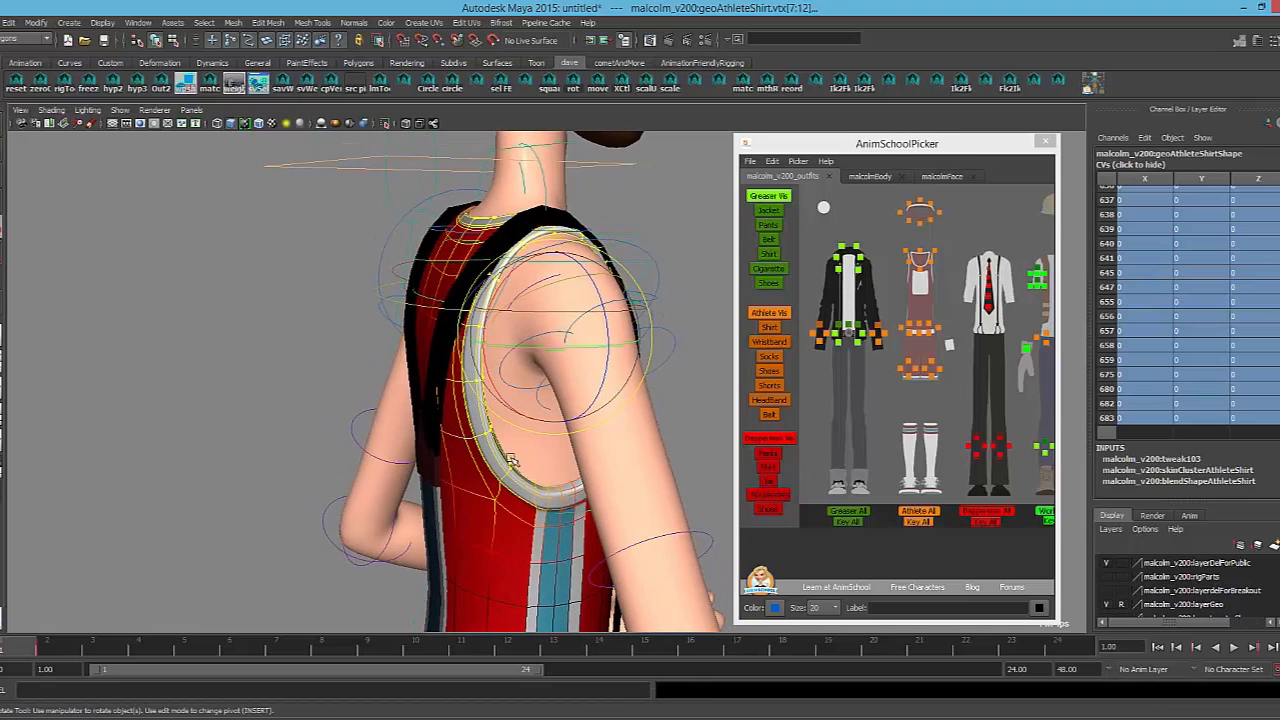
left_click_drag(511, 461, 502, 465, "alt")
key("F8")
left_click(47, 650)
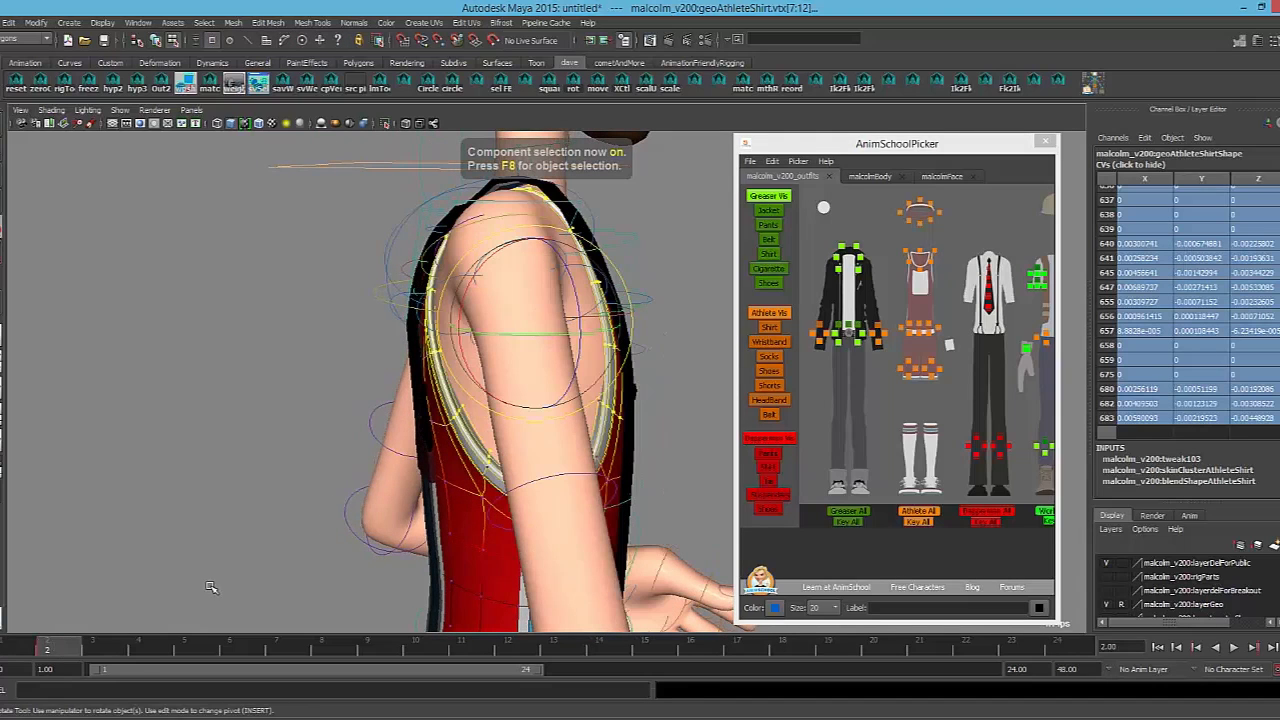
key("alt+v")
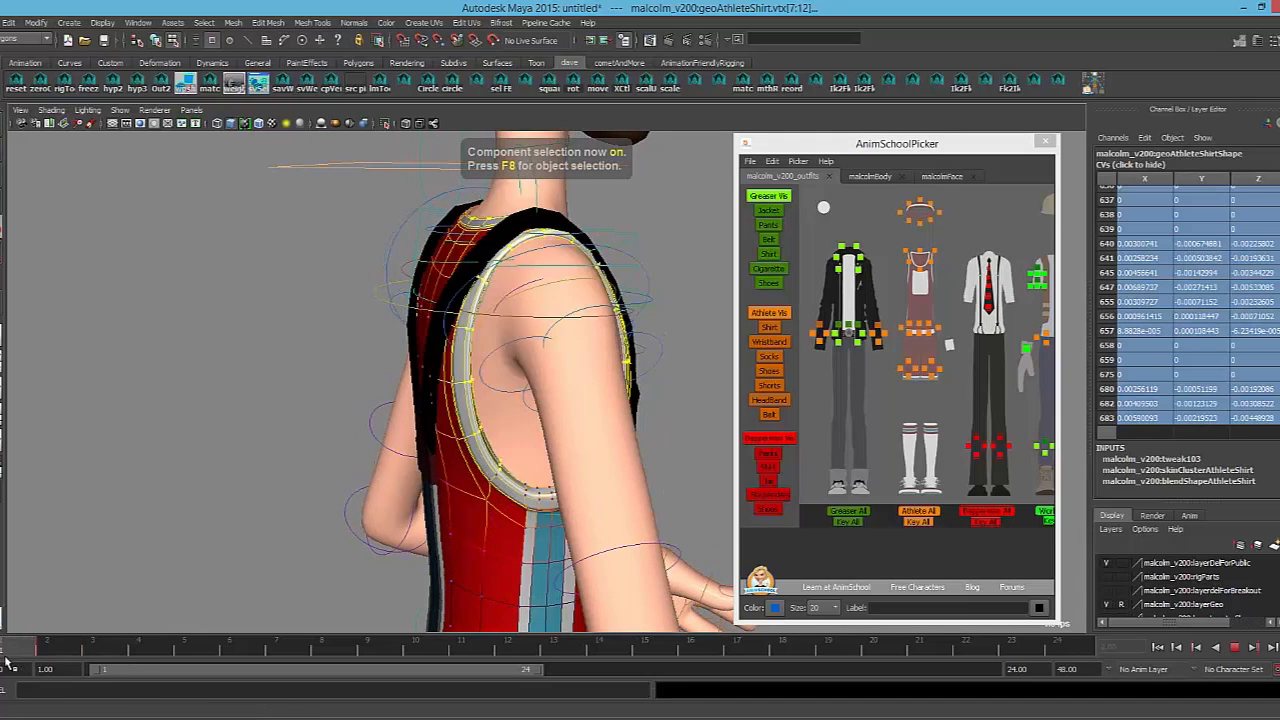
mouse_move(6, 662)
left_mouse_down()
mouse_move(88, 663)
mouse_move(3, 662)
left_mouse_up()
left_click_drag(660, 410, 507, 416, "alt")
left_click(64, 648)
left_click_drag(299, 473, 527, 467, "alt")
left_click_drag(53, 648, 80, 656)
left_click_drag(470, 484, 345, 486, "alt")
left_click_drag(27, 652, 62, 650)
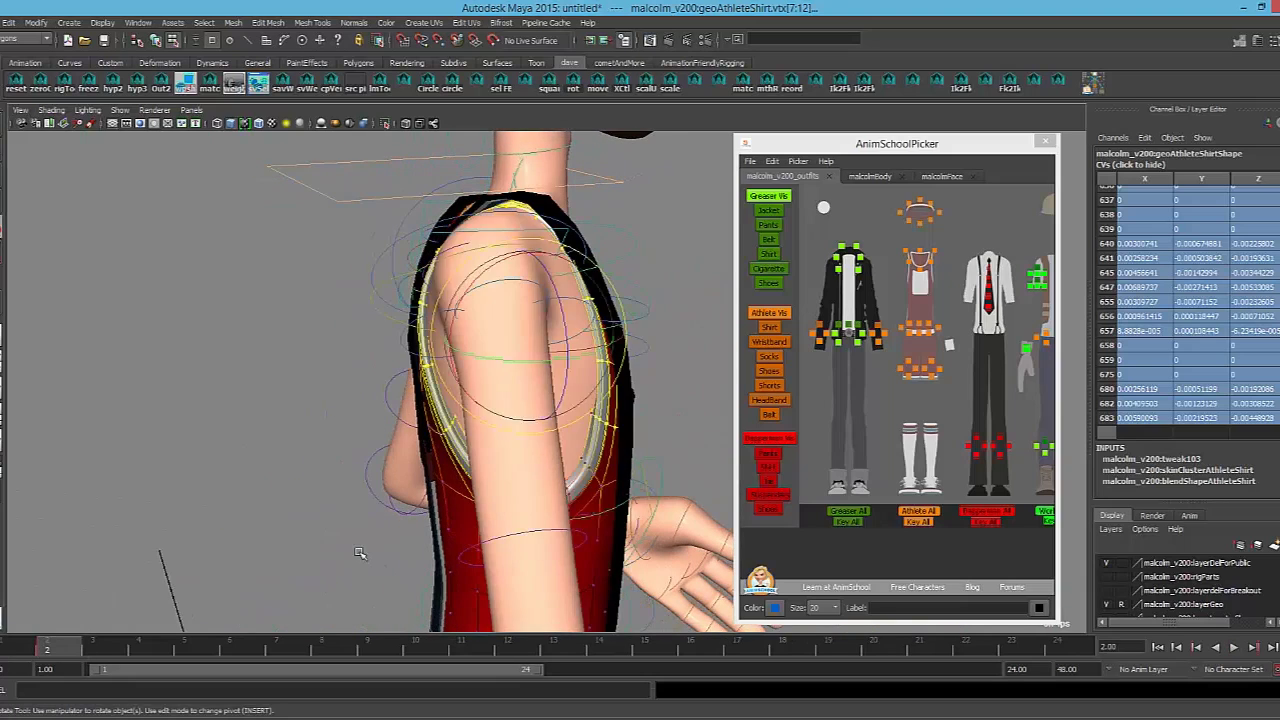
Compare frames 1 and 2 from the front, examining how the shirt and suspenders sit around the right shoulder
left_click_drag(484, 492, 390, 476, "alt")
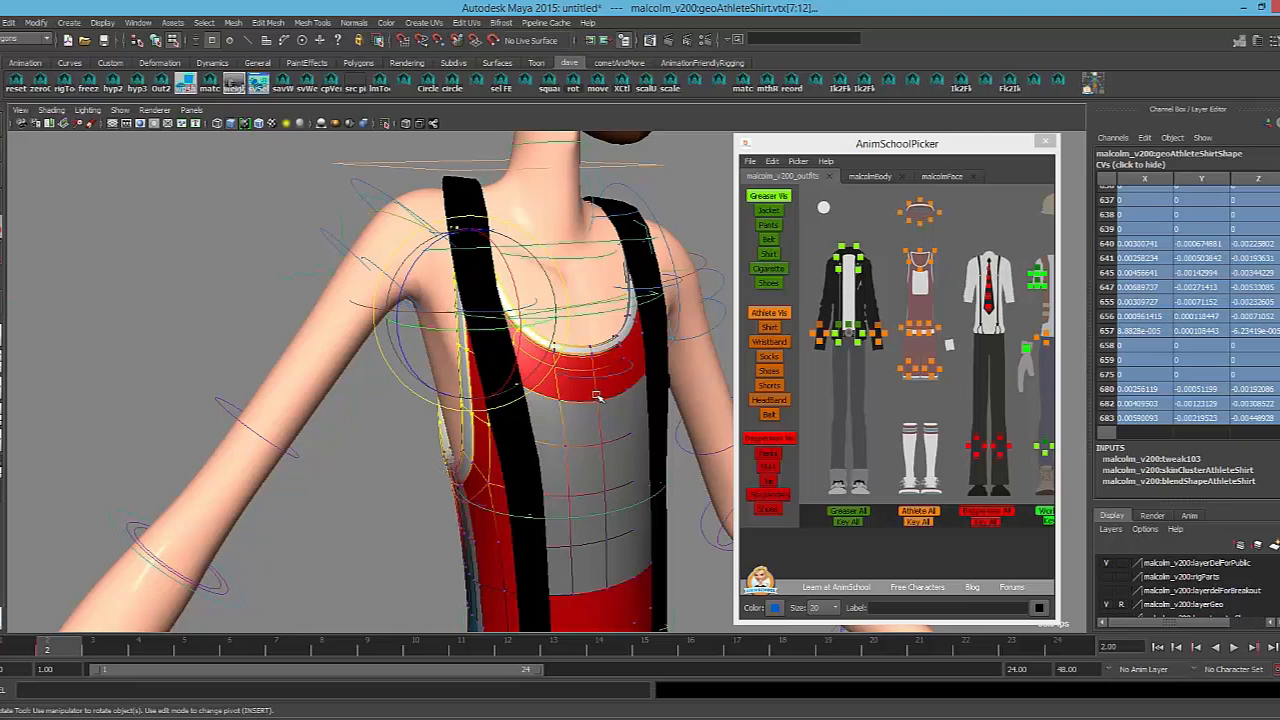
left_click_drag(40, 647, 17, 653)
left_click_drag(620, 420, 468, 430, "alt")
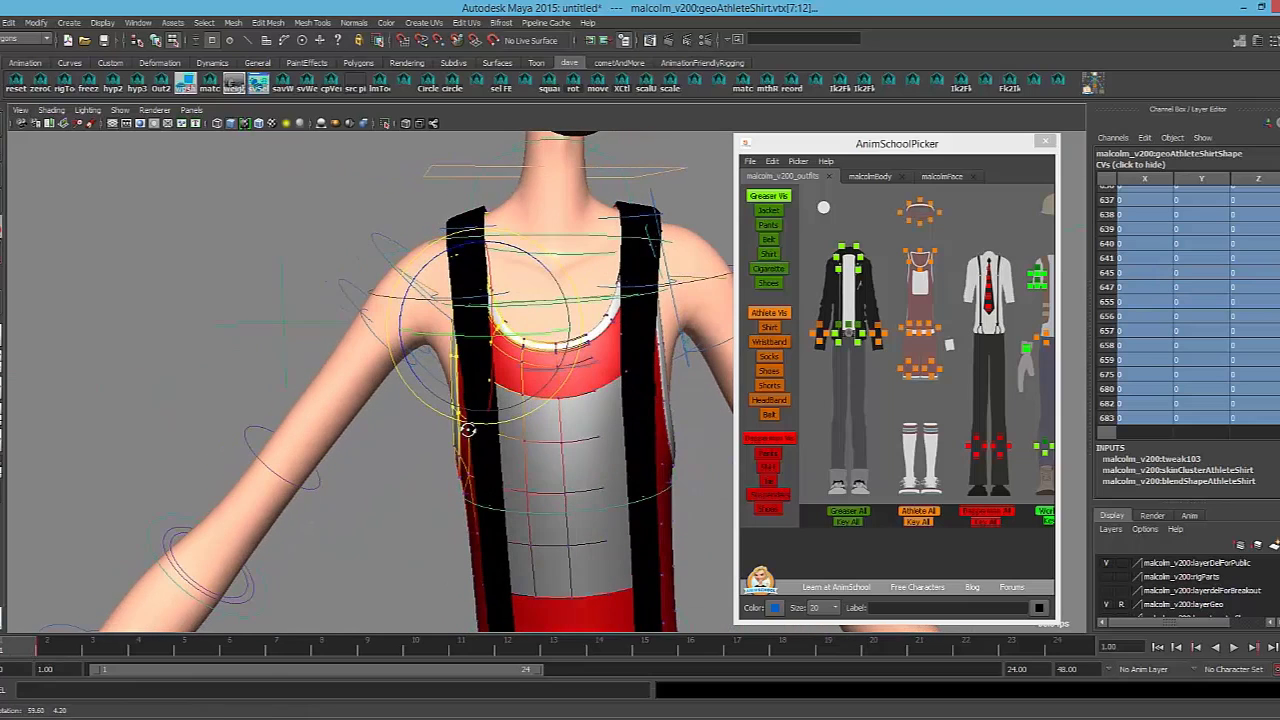
mouse_move(28, 647)
left_mouse_down()
mouse_move(52, 646)
mouse_move(29, 644)
left_mouse_up()
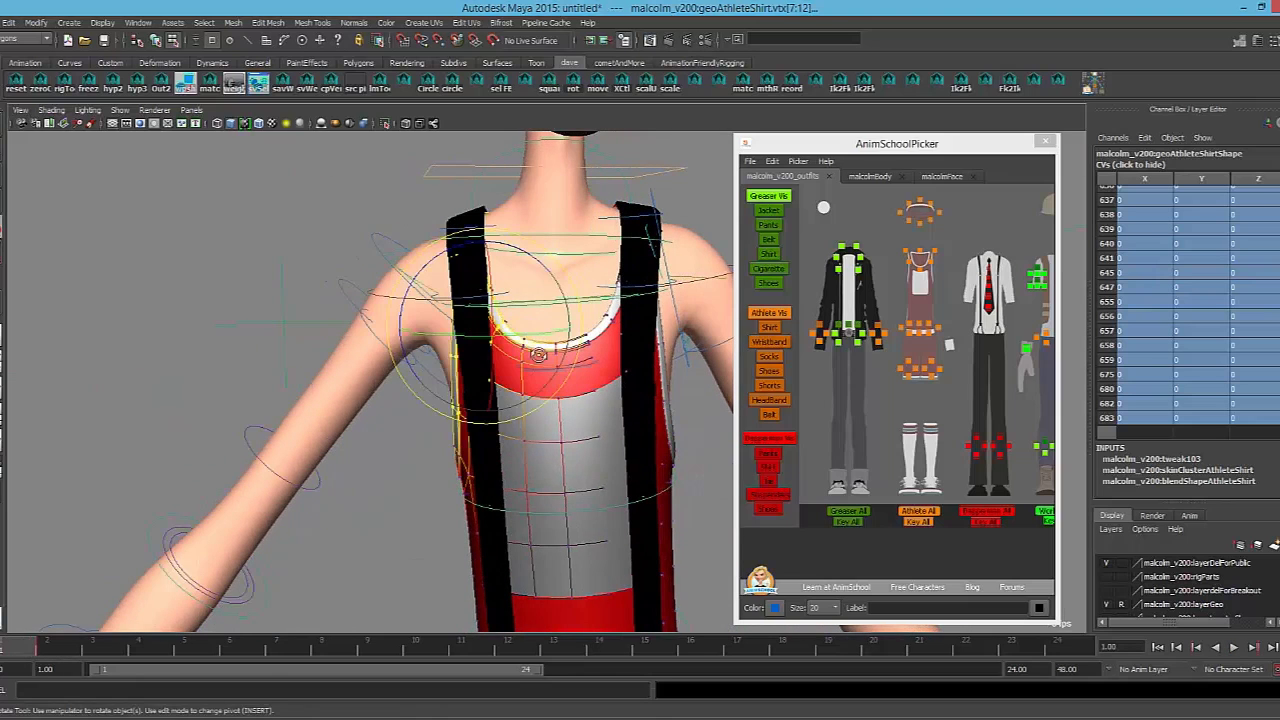
left_click_drag(538, 354, 601, 349, "alt")
left_click_drag(416, 264, 418, 264, "alt")
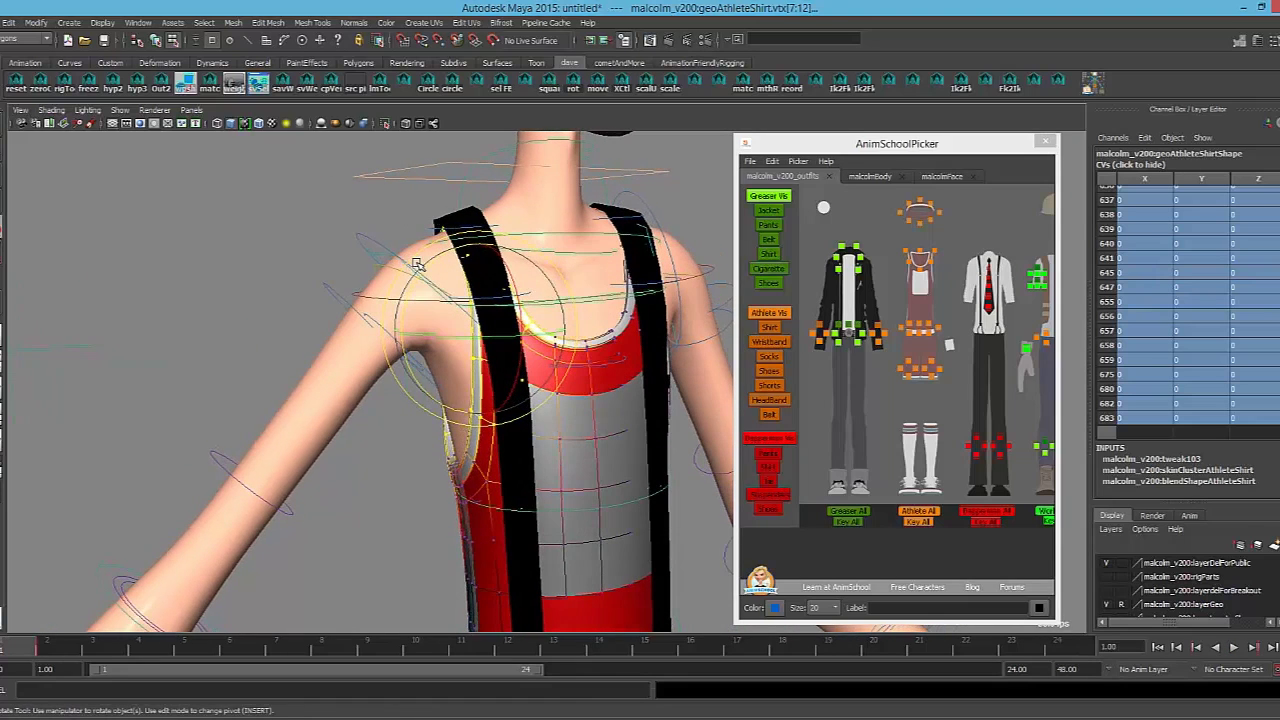
left_click(46, 648)
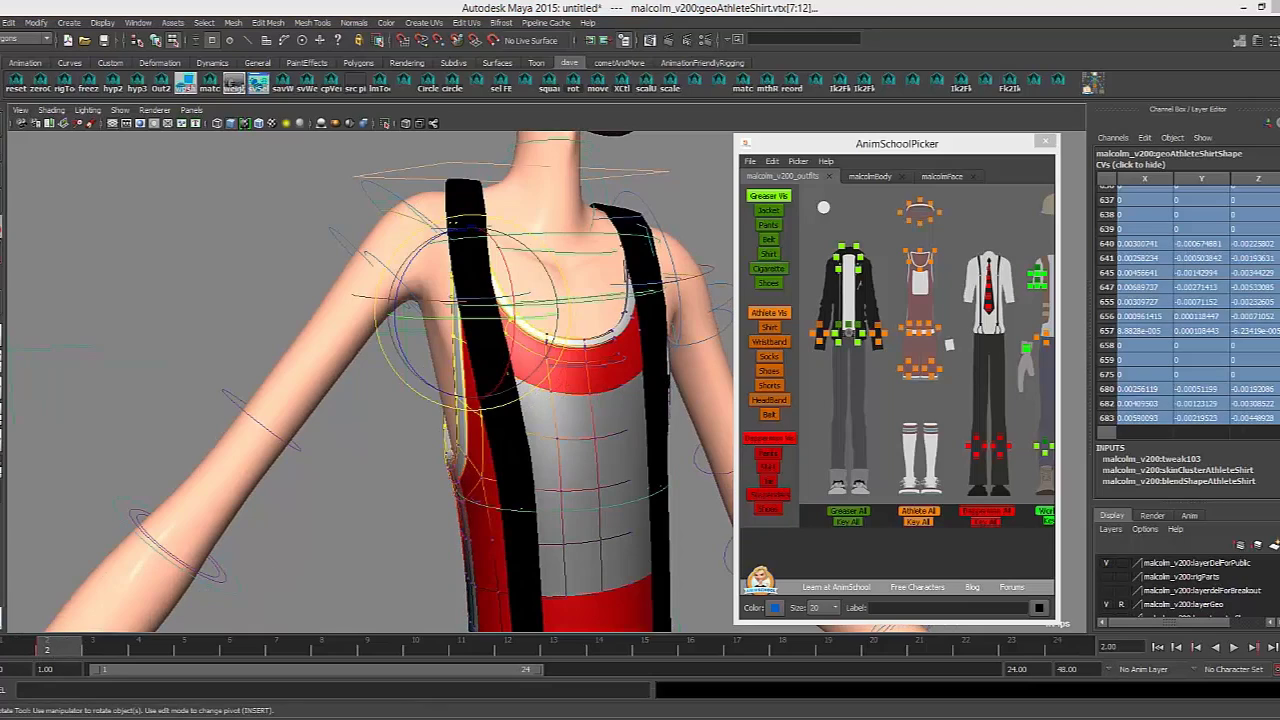
left_click_drag(357, 465, 430, 450, "alt")
Restore object selection and switch the Dapperman suspenders to unsmoothed mesh display
key("F8")
left_click(390, 456)
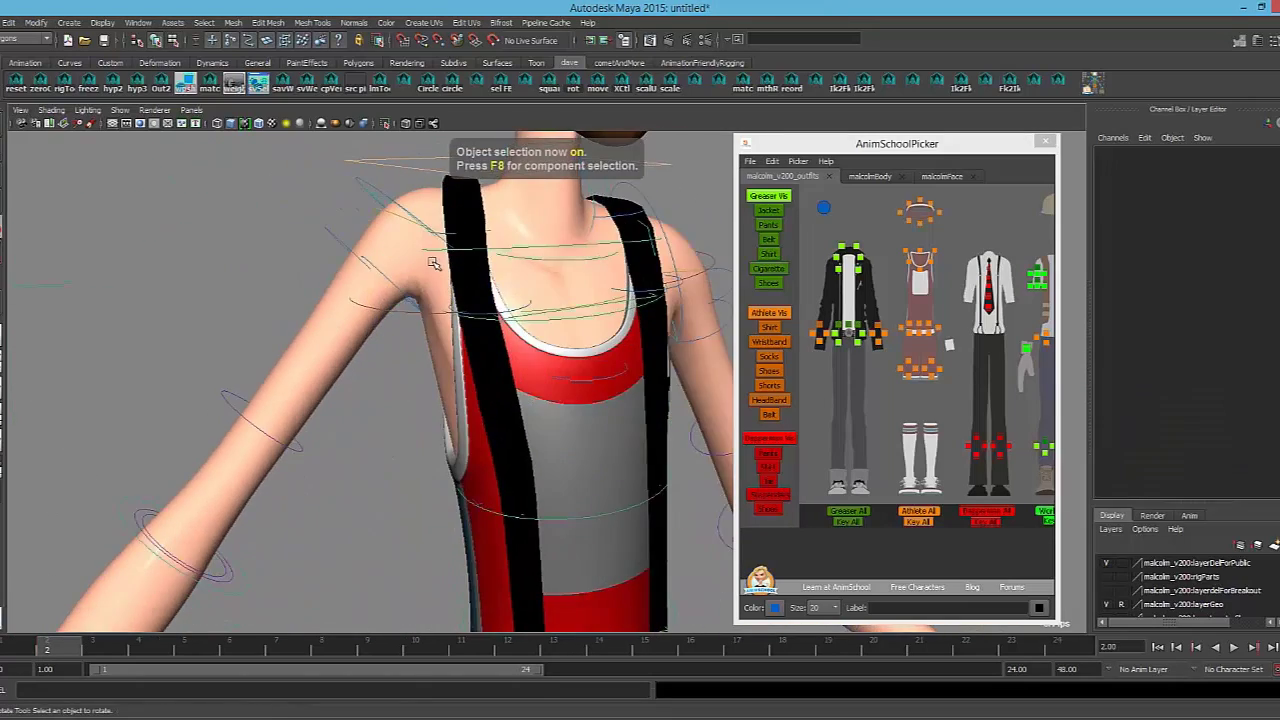
middle_click_drag(434, 263, 437, 383, "alt")
left_click_drag(437, 383, 465, 378, "alt")
left_click(463, 267)
left_click_drag(463, 267, 572, 486, "alt")
key("3")
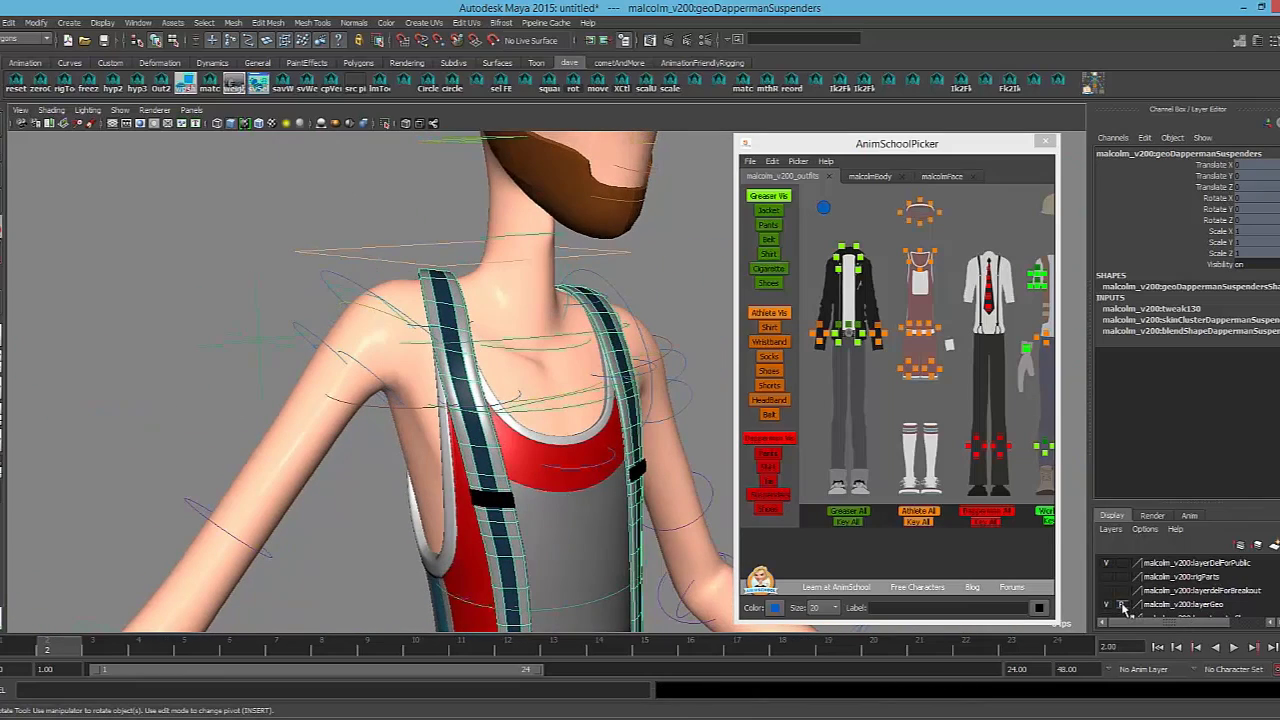
Cycle the display type of the malcolm_v200:layerGeo layer and clear the selection
left_click_drag(463, 480, 350, 366, "alt")
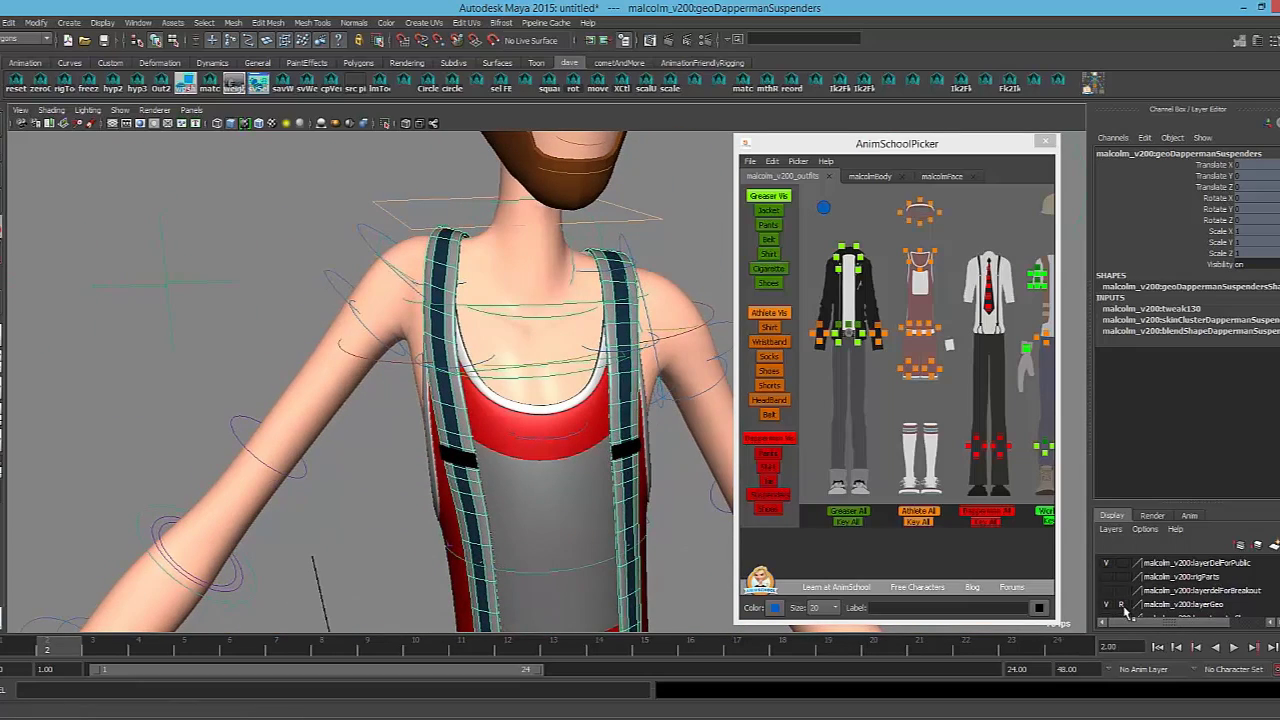
left_click(1123, 607)
left_click(1123, 607)
middle_click_drag(522, 466, 514, 438, "alt")
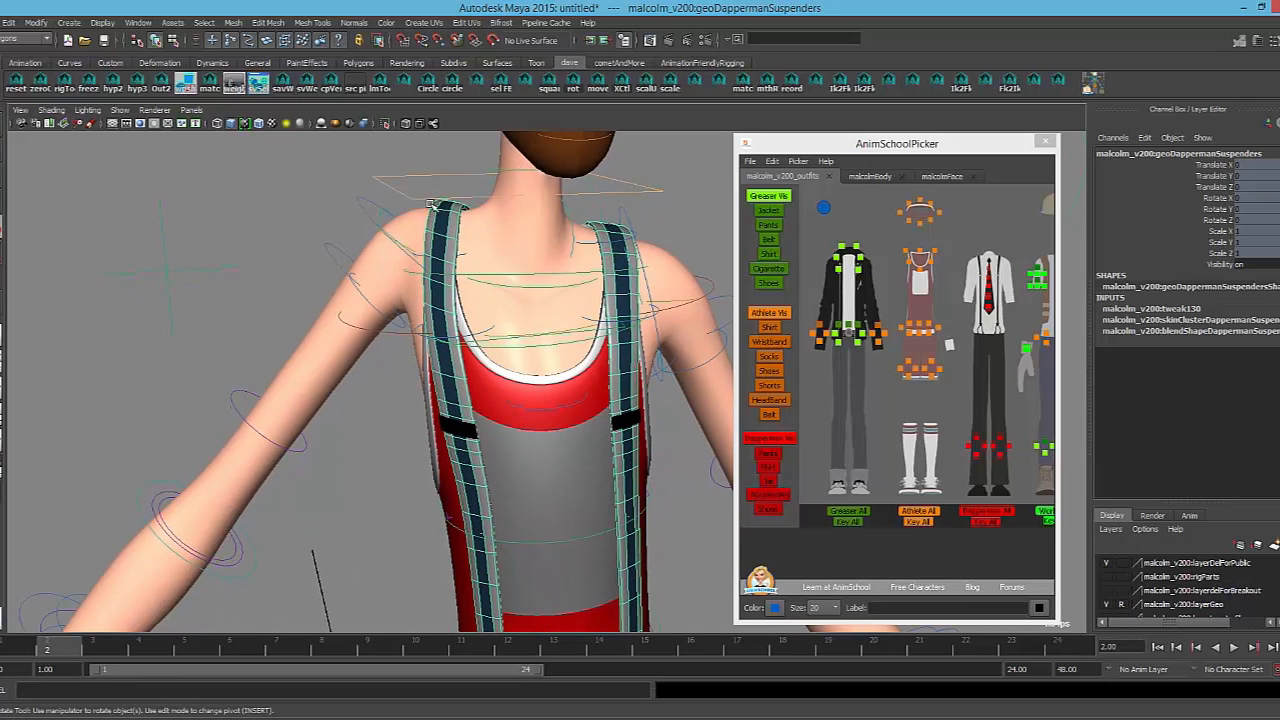
left_click(309, 206)
View the malcolmFace and malcolmBody picker pages and select all of the character's geometry with AllGeo
left_click(875, 177)
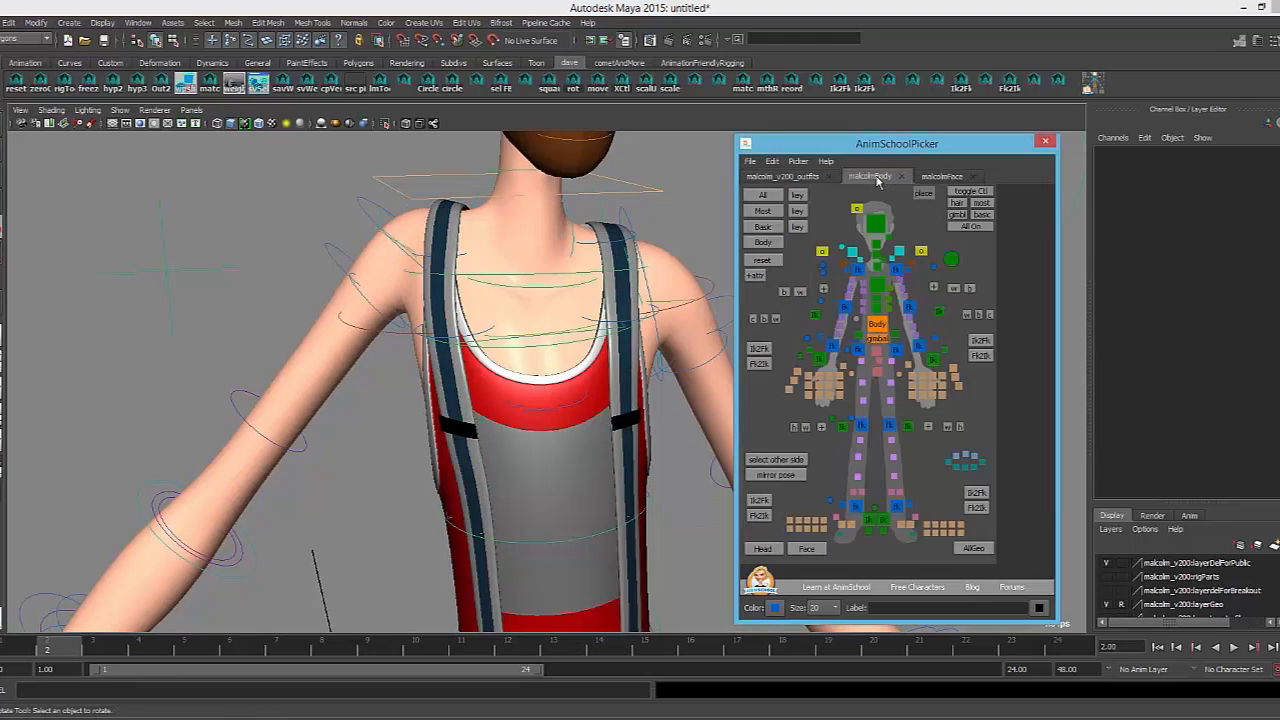
left_click(942, 177)
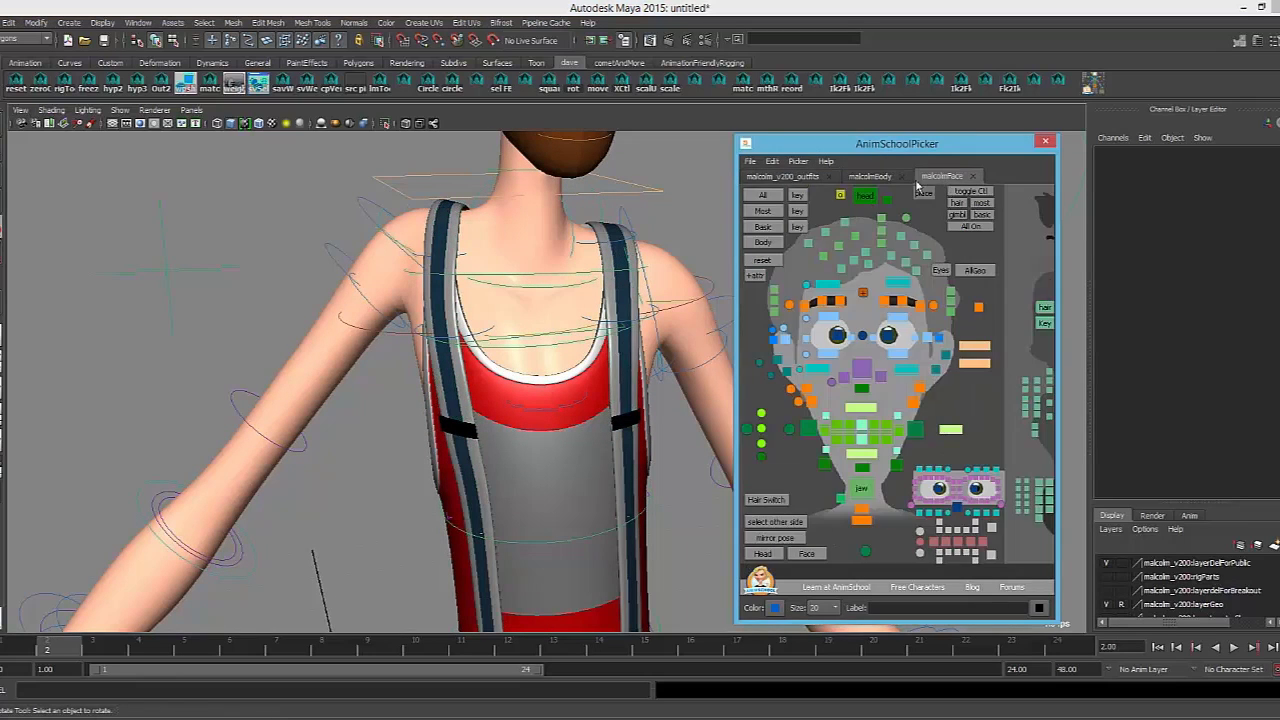
left_click(870, 177)
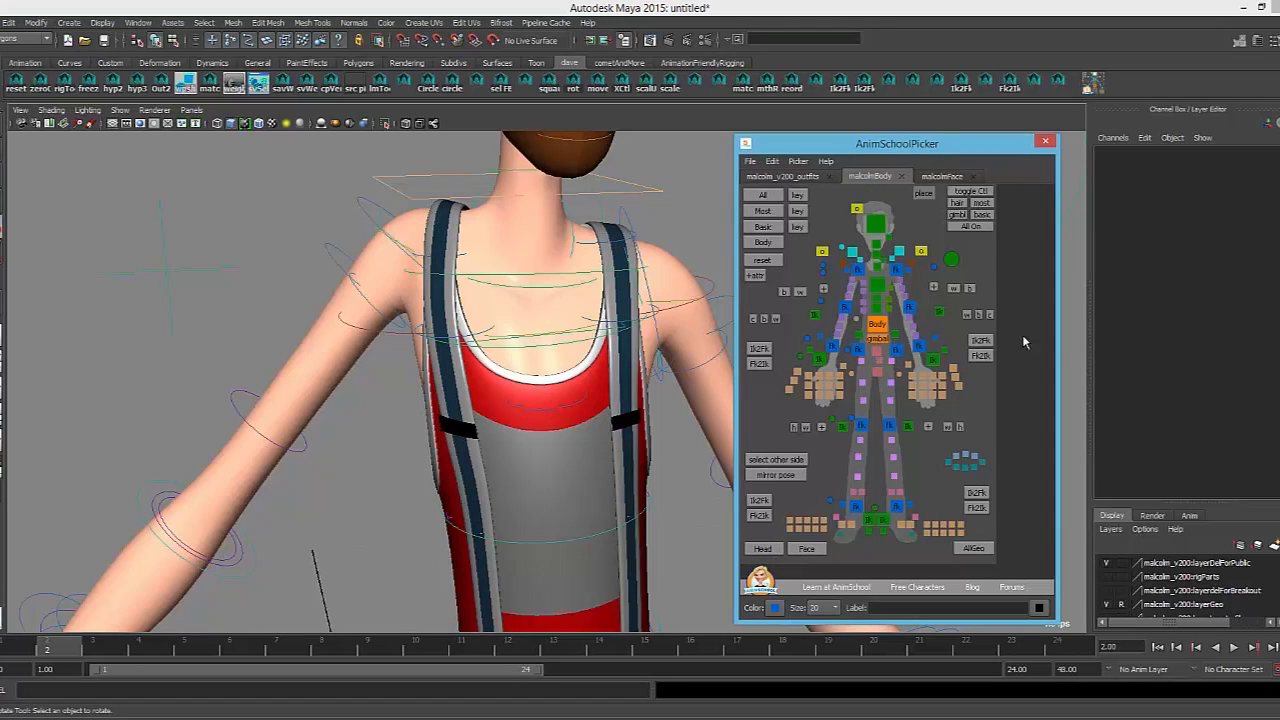
left_click(964, 552)
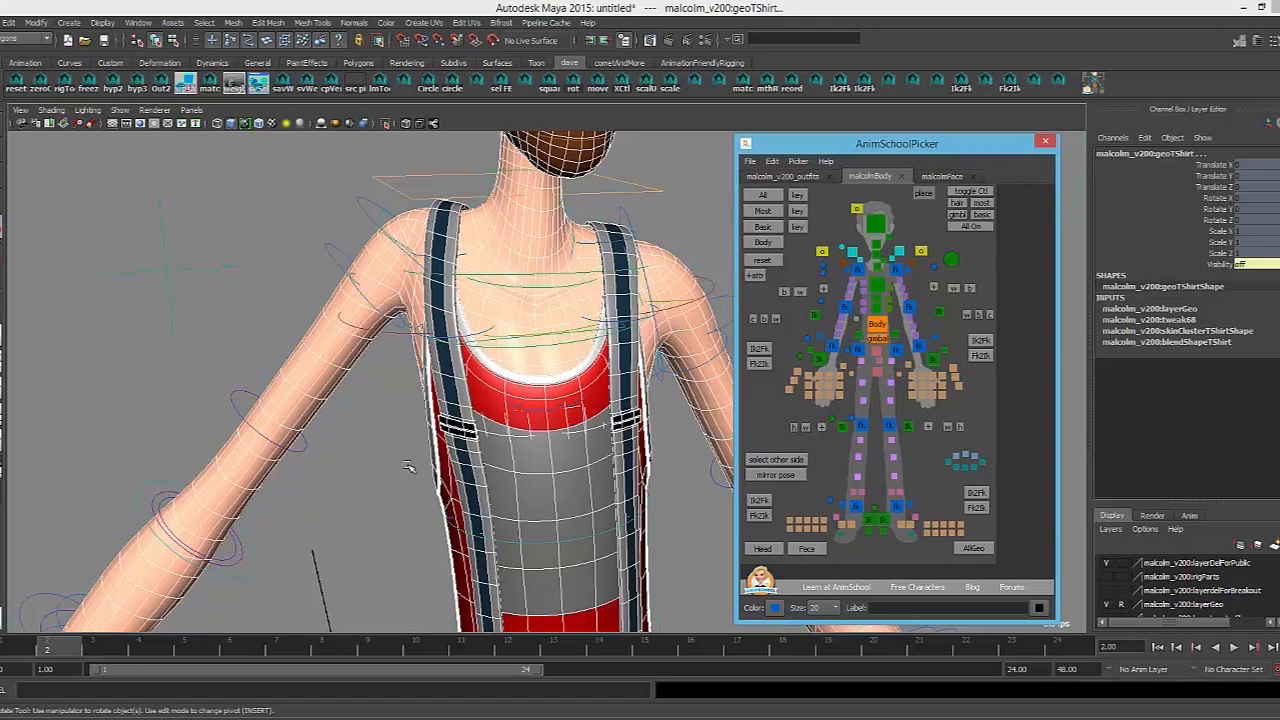
left_click_drag(357, 441, 398, 444, "alt")
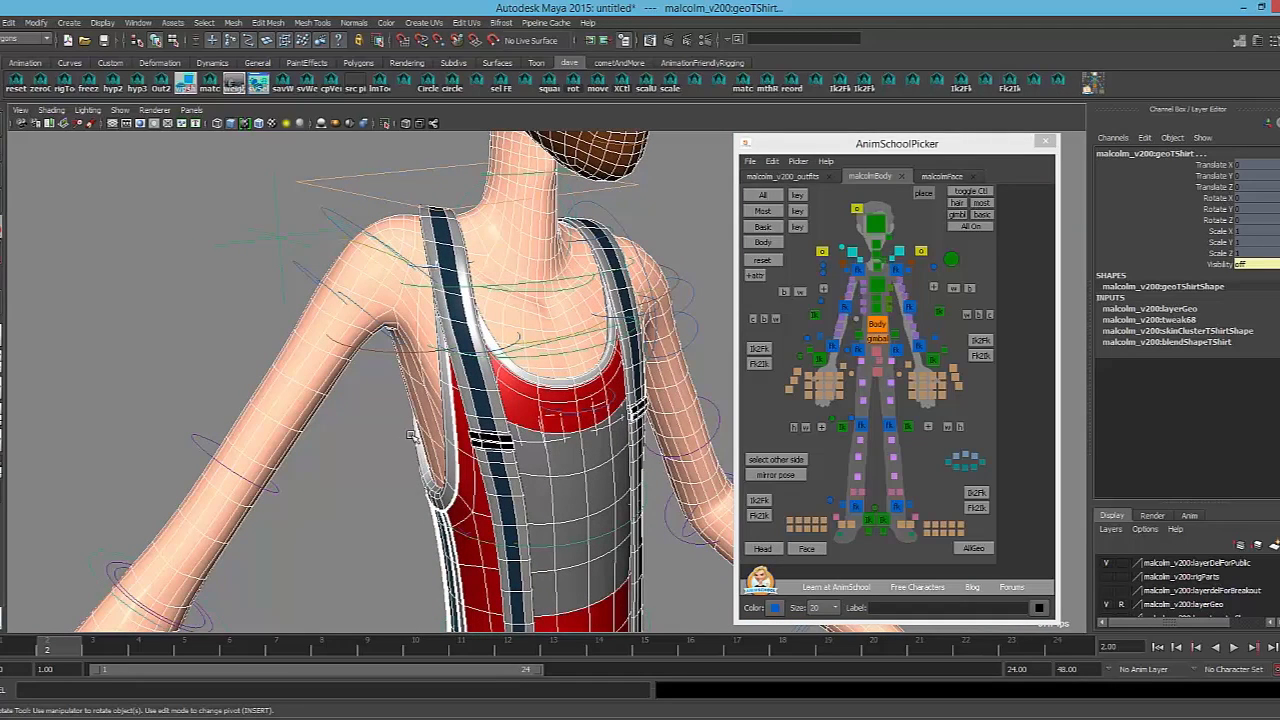
Try the smooth mesh preview on the Dapperman suspenders alone
left_click(411, 437)
left_click(443, 217)
key("3")
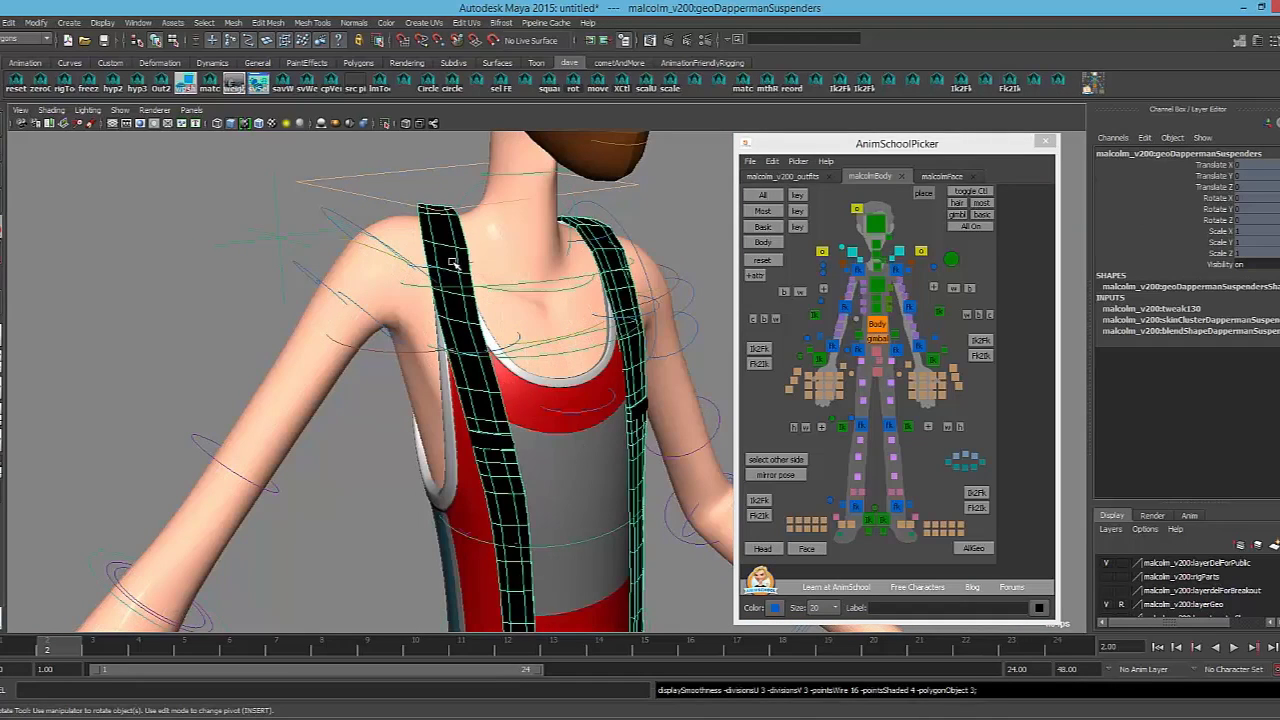
Select the Athlete shirt and toggle it between unsmoothed and smooth mesh preview, finishing with the smooth preview
left_click(455, 506)
left_click(430, 487)
key("1")
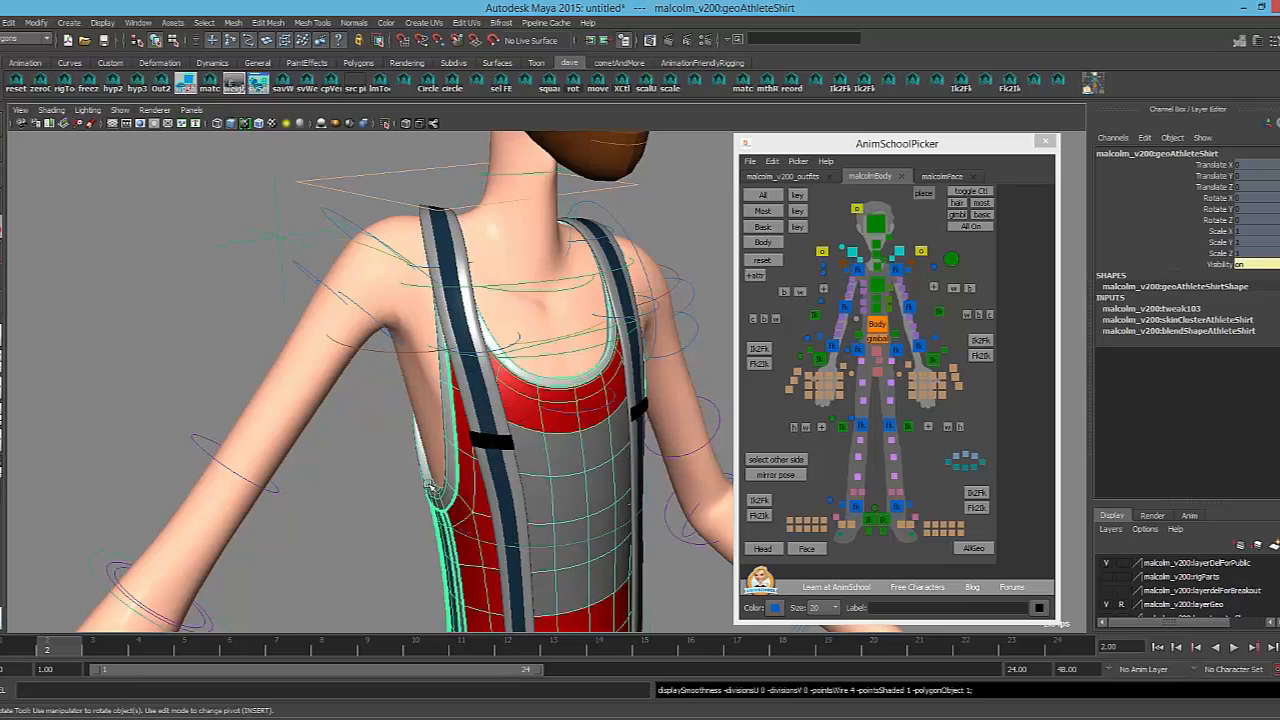
key("3")
key("1")
key("3")
key("1")
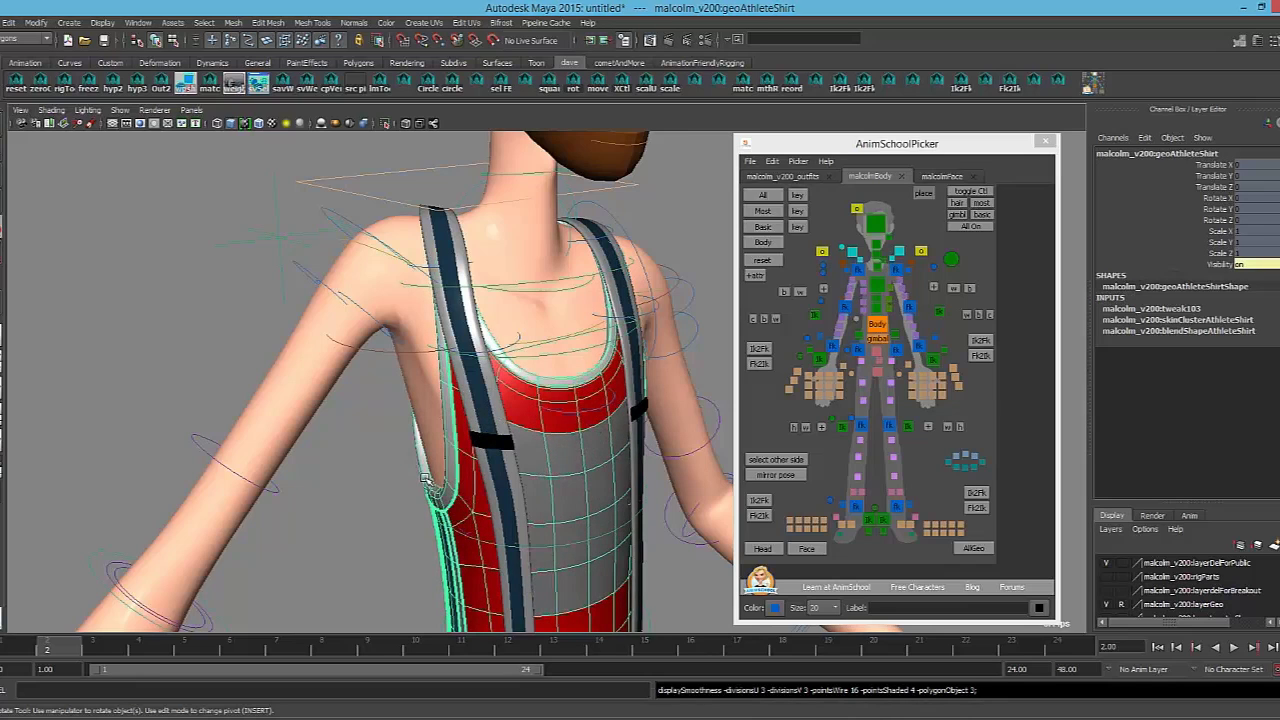
left_click_drag(425, 478, 520, 450, "alt")
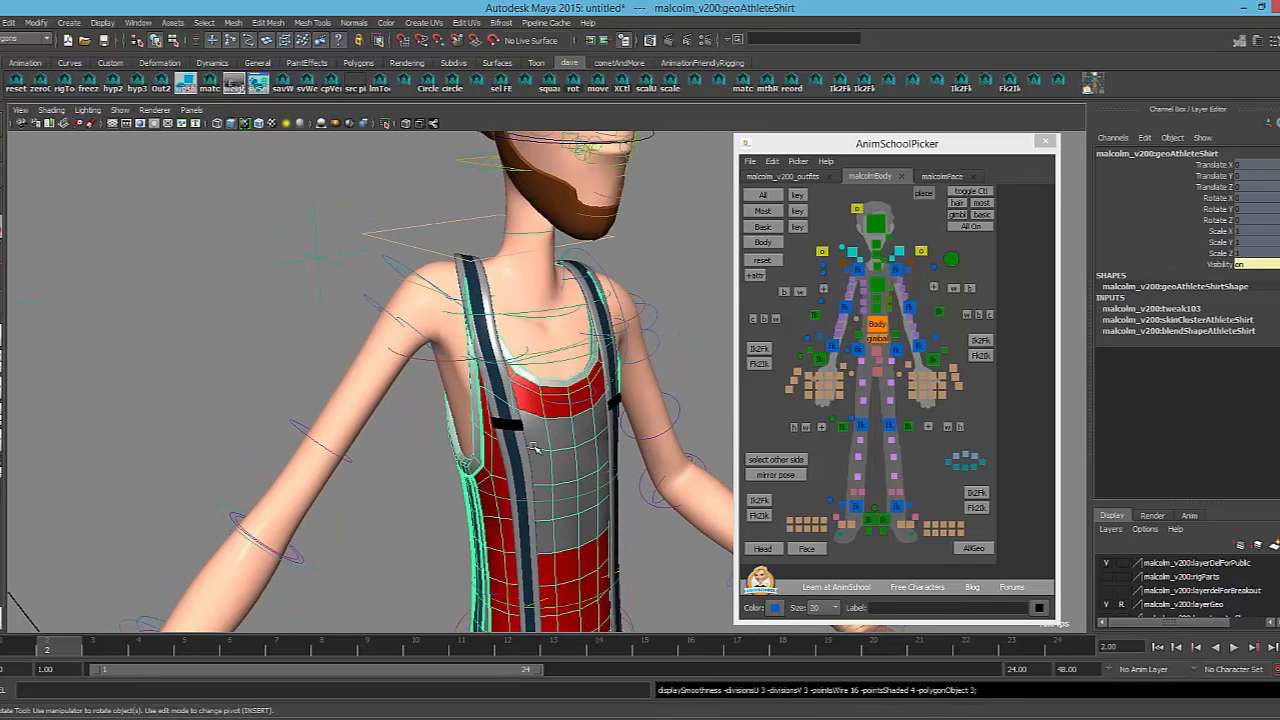
key("1")
key("3")
left_click_drag(607, 450, 595, 420, "alt")
Clear the selection, examine the character's whole outfit, and select the upper body geometry
left_click(430, 415)
left_click_drag(440, 405, 577, 350, "alt")
right_click_drag(577, 350, 548, 418, "alt")
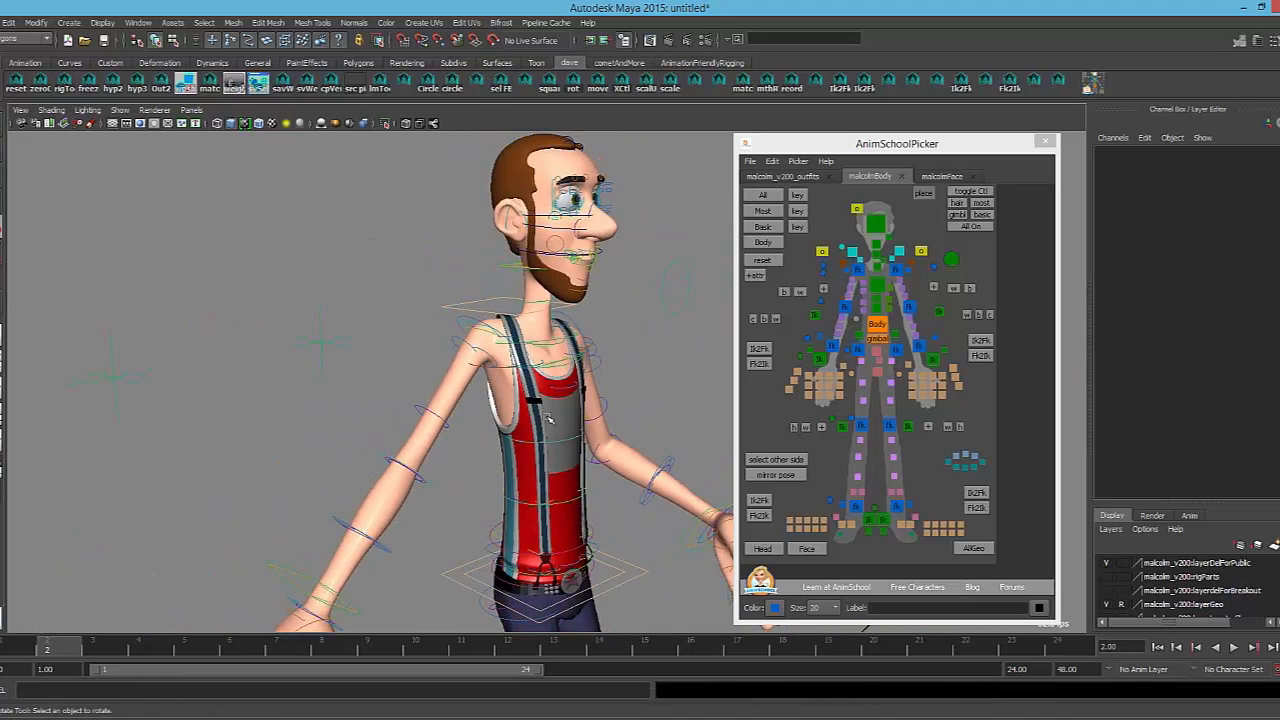
left_click_drag(548, 420, 533, 435, "alt")
left_click_drag(642, 516, 640, 530, "alt")
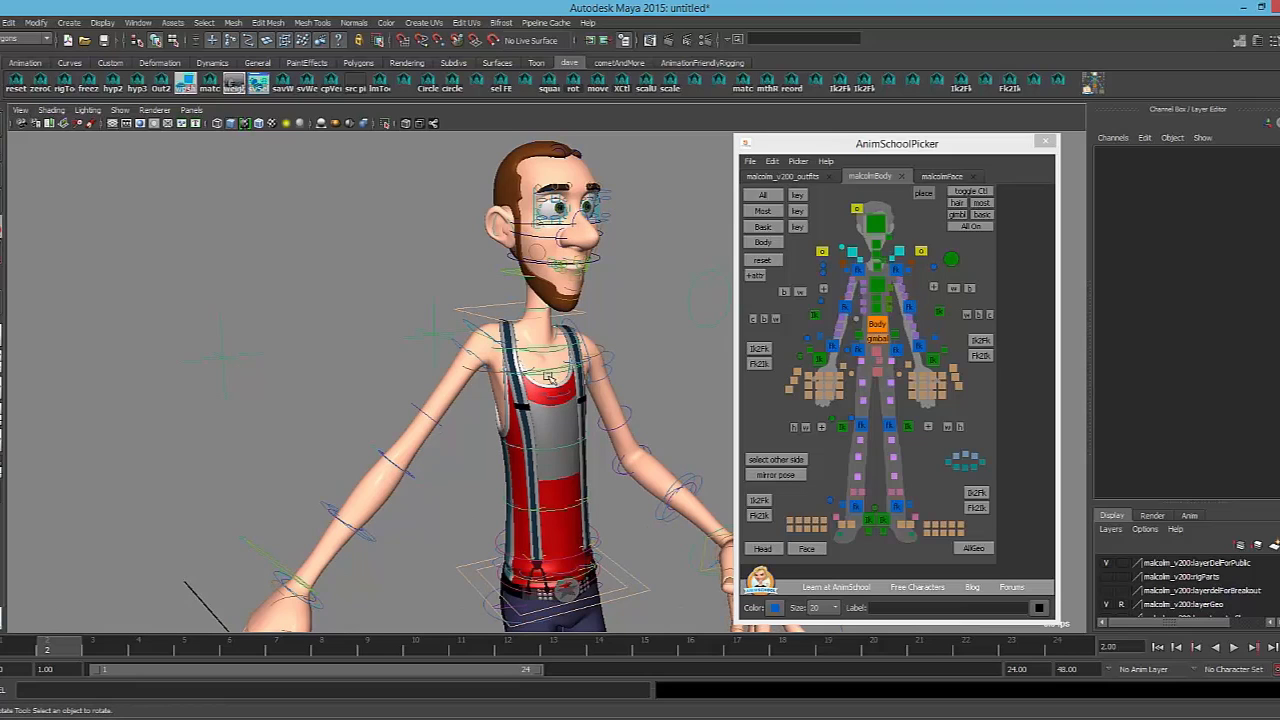
right_click_drag(556, 382, 747, 400, "alt")
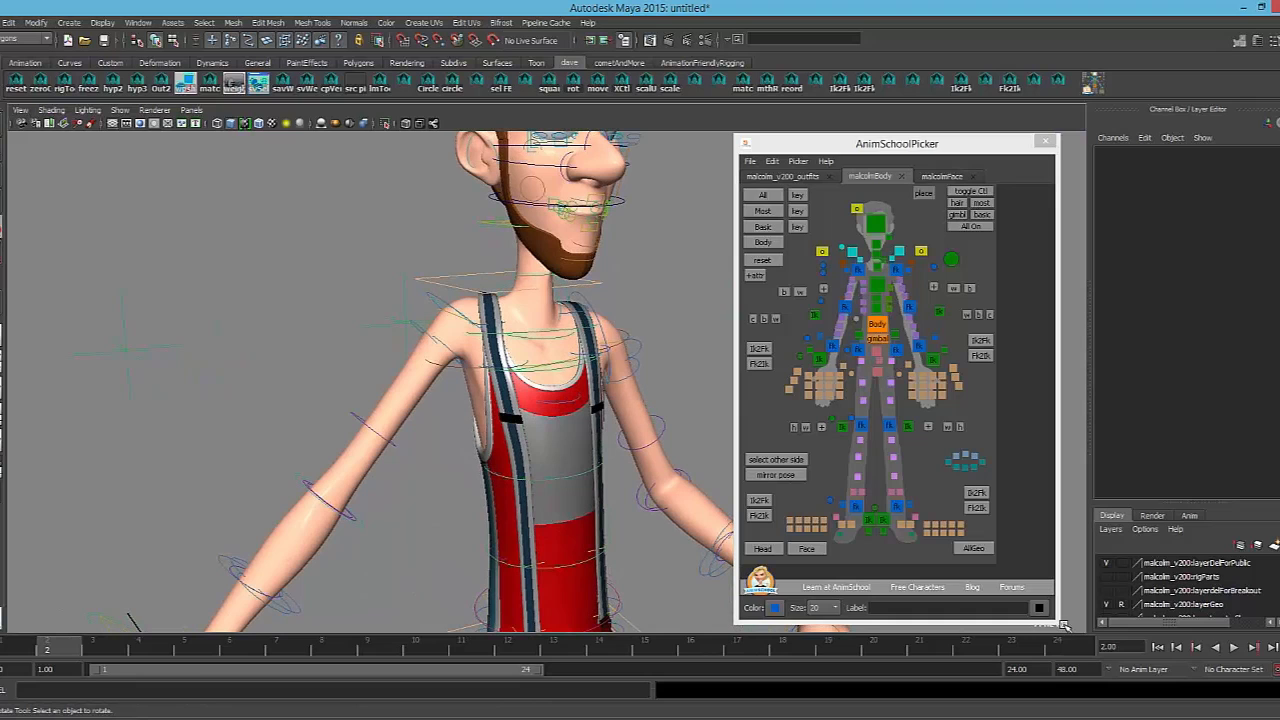
left_click(636, 412)
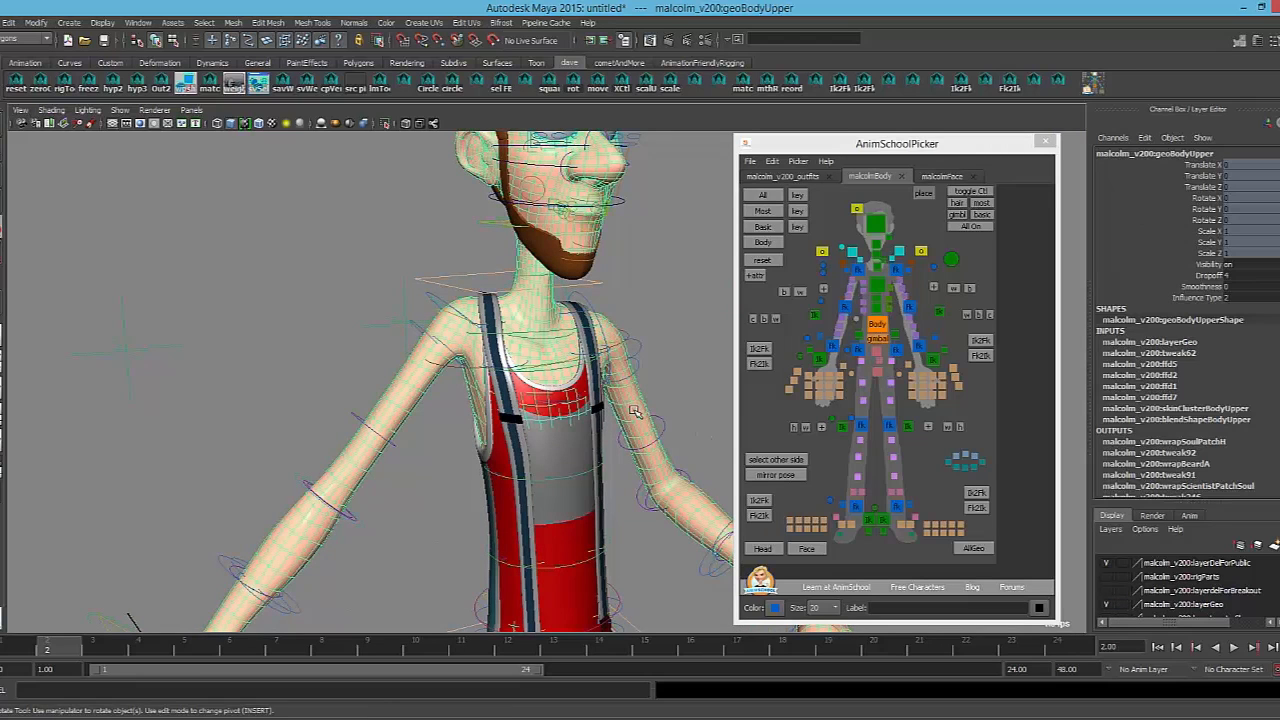
left_click_drag(652, 404, 556, 363, "alt")
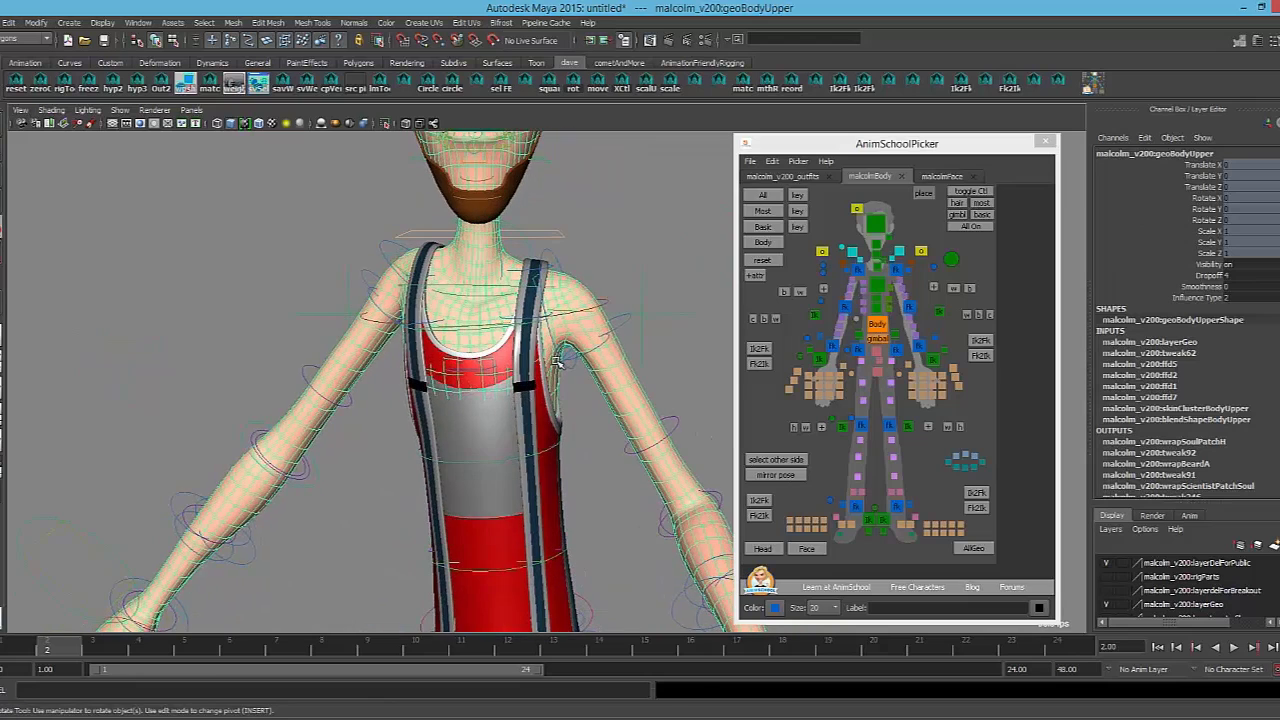
Switch the selected upper-body mesh to unsmoothed display and inspect it around the shoulders and head
left_click_drag(484, 344, 601, 346, "alt")
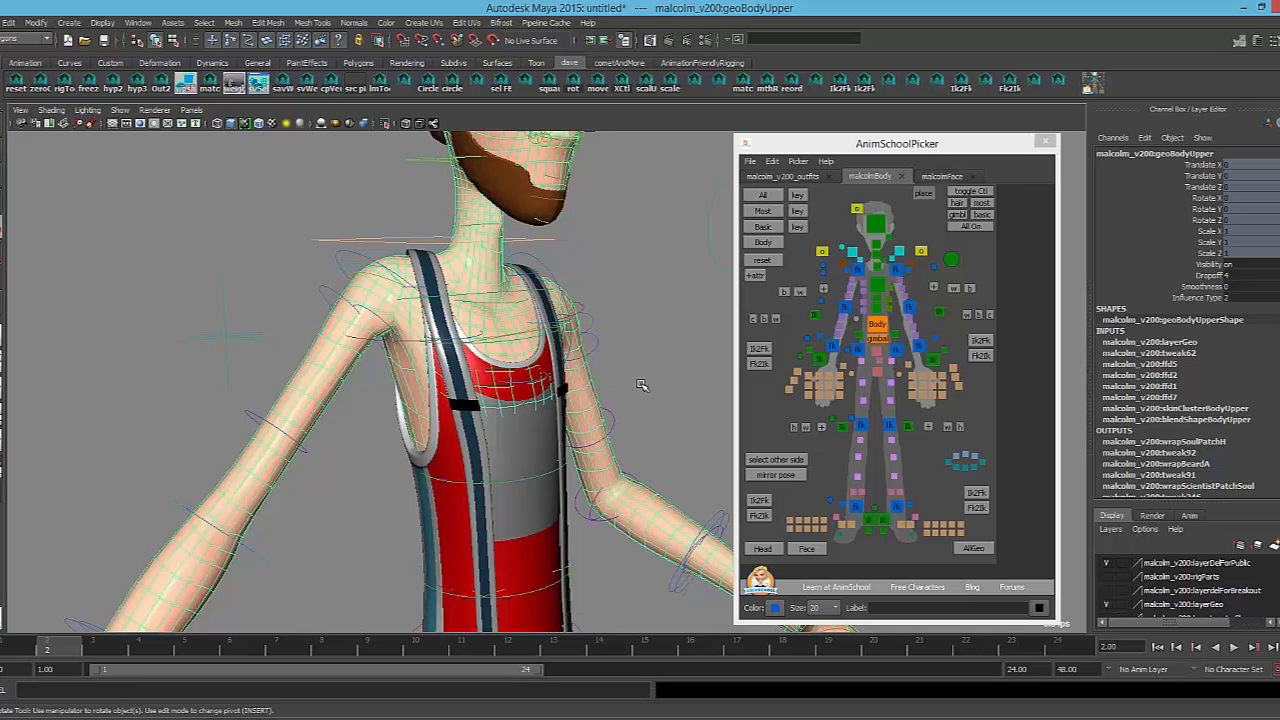
left_click_drag(645, 381, 604, 407, "alt")
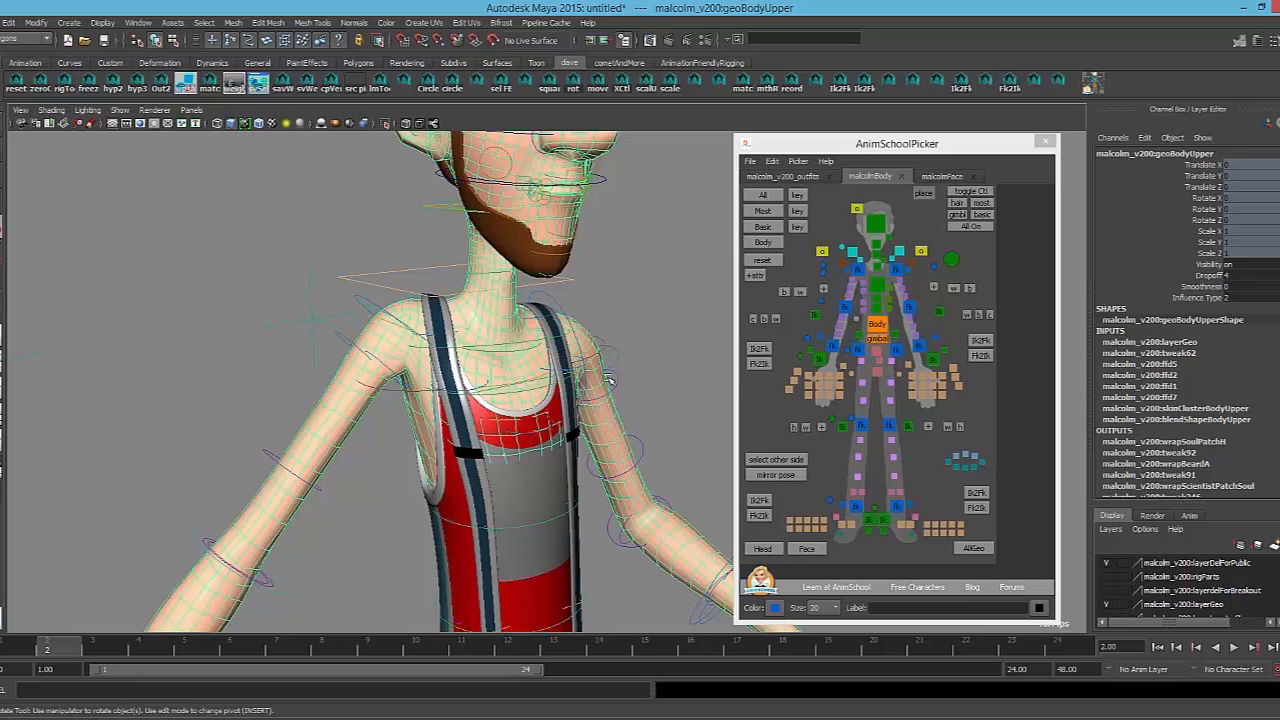
left_click_drag(627, 408, 643, 393, "alt")
key("3")
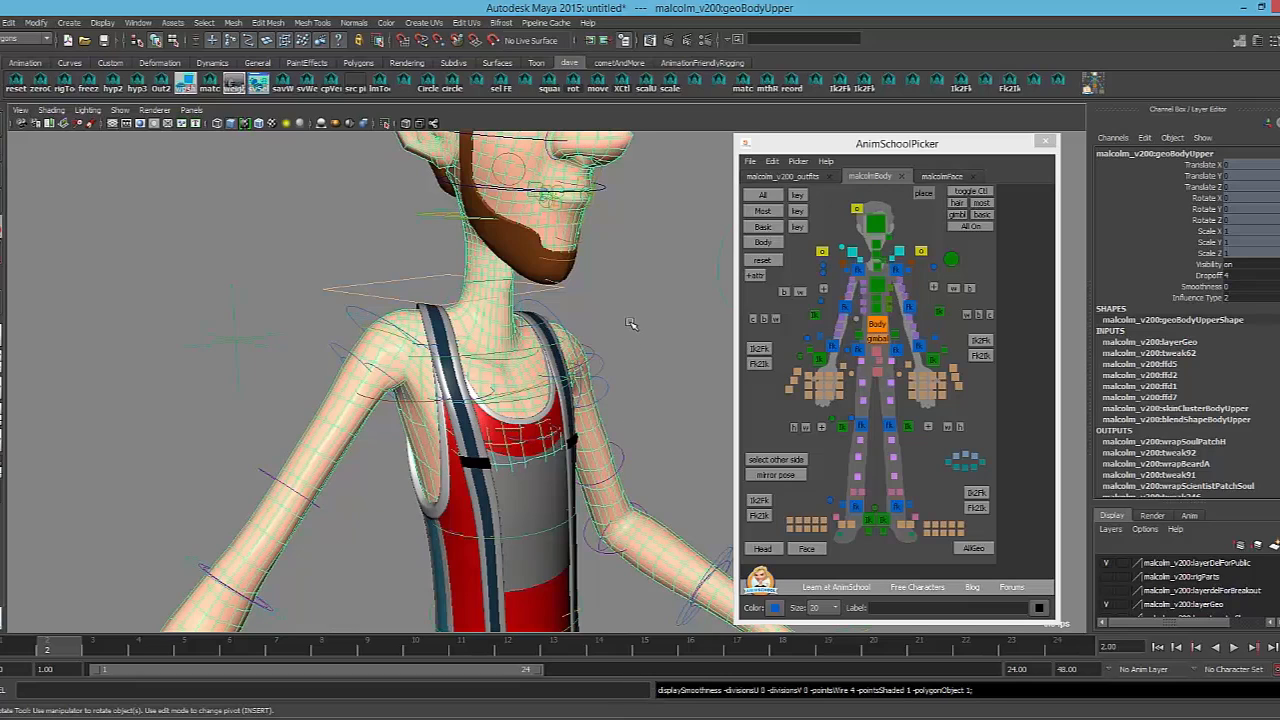
left_click_drag(620, 306, 653, 369, "alt")
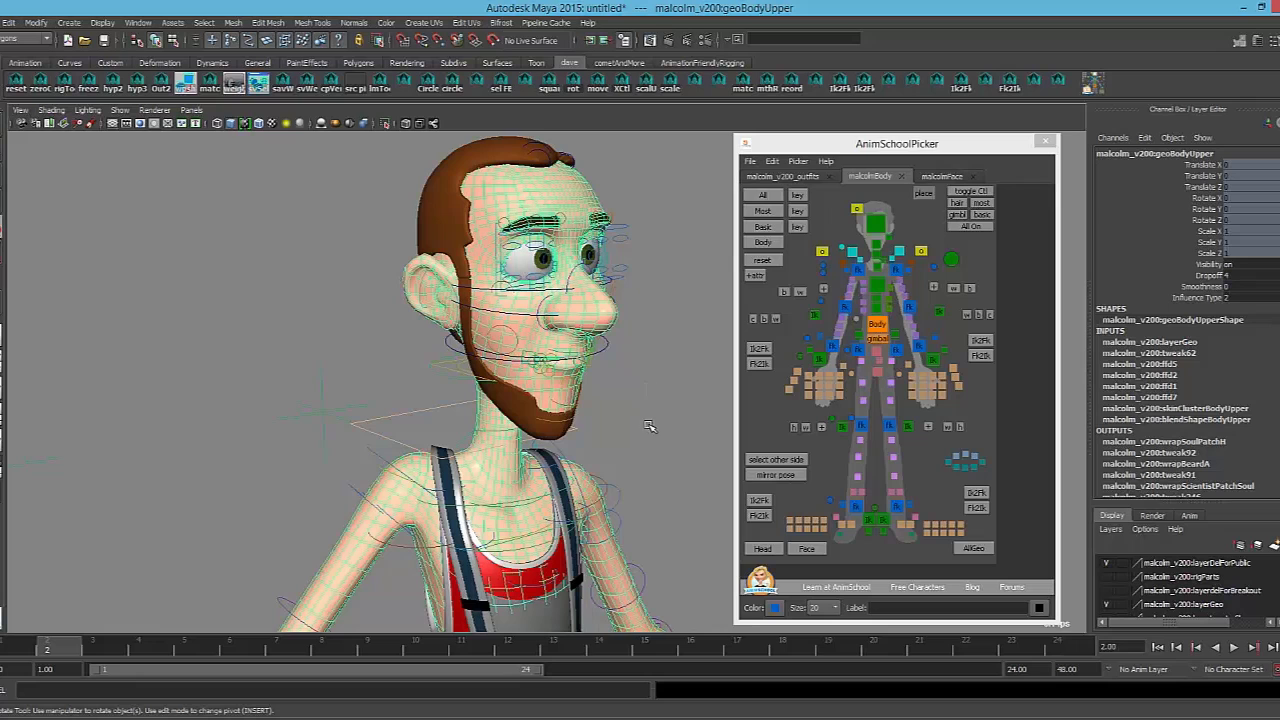
left_click_drag(610, 508, 654, 386, "alt")
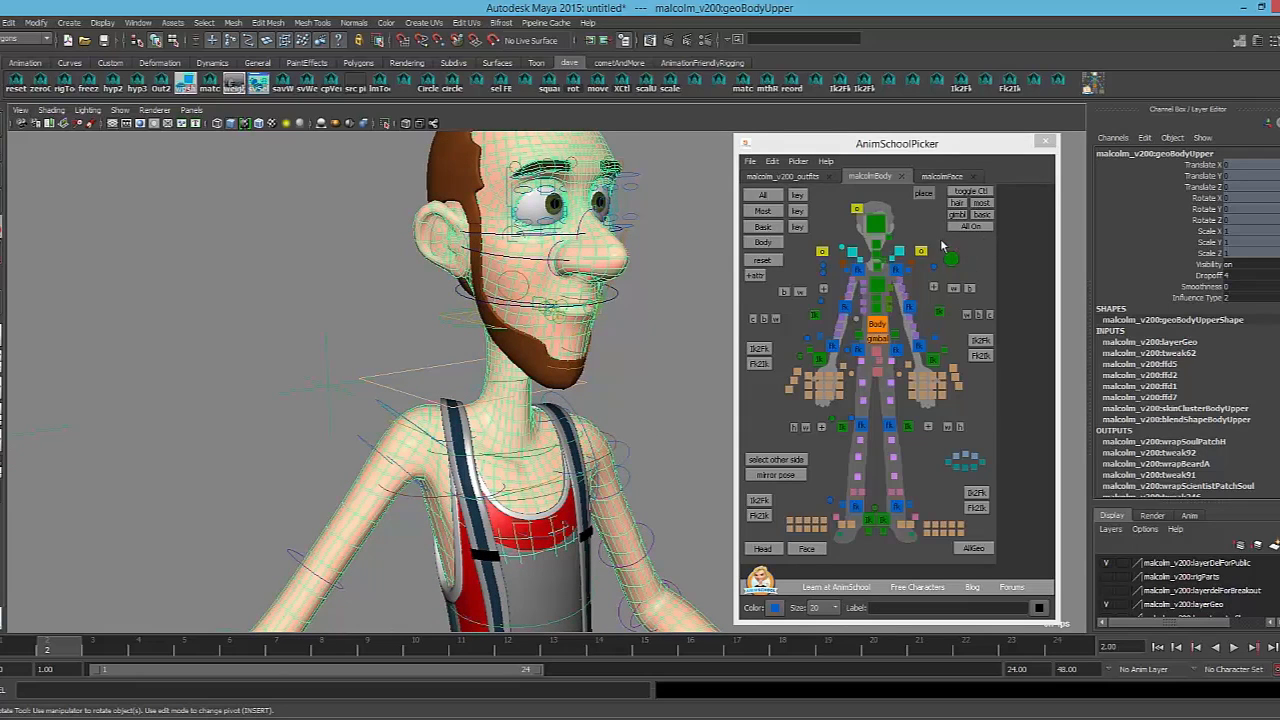
Switch all of the character's geometry to unsmoothed display and clear the selection
left_click(668, 360)
left_click_drag(674, 351, 598, 433, "alt")
left_click(972, 548)
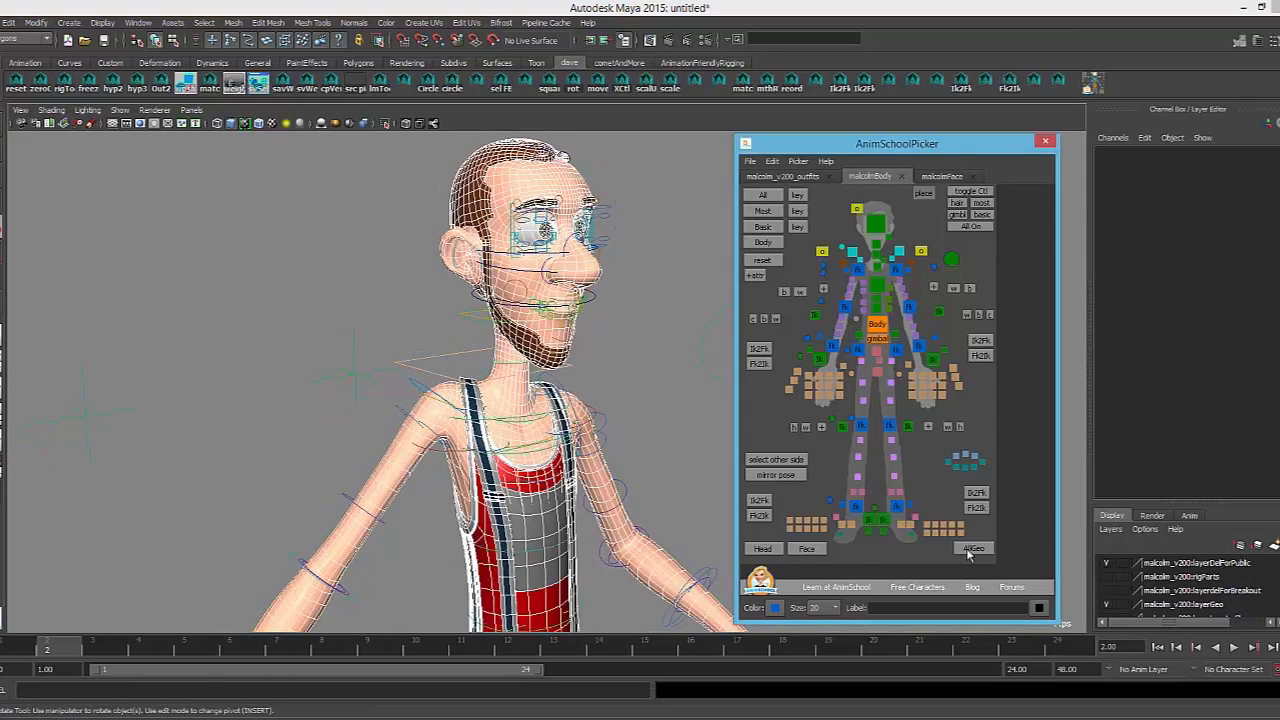
scroll(478, 400, "down", 3)
right_click_drag(478, 400, 586, 405, "alt")
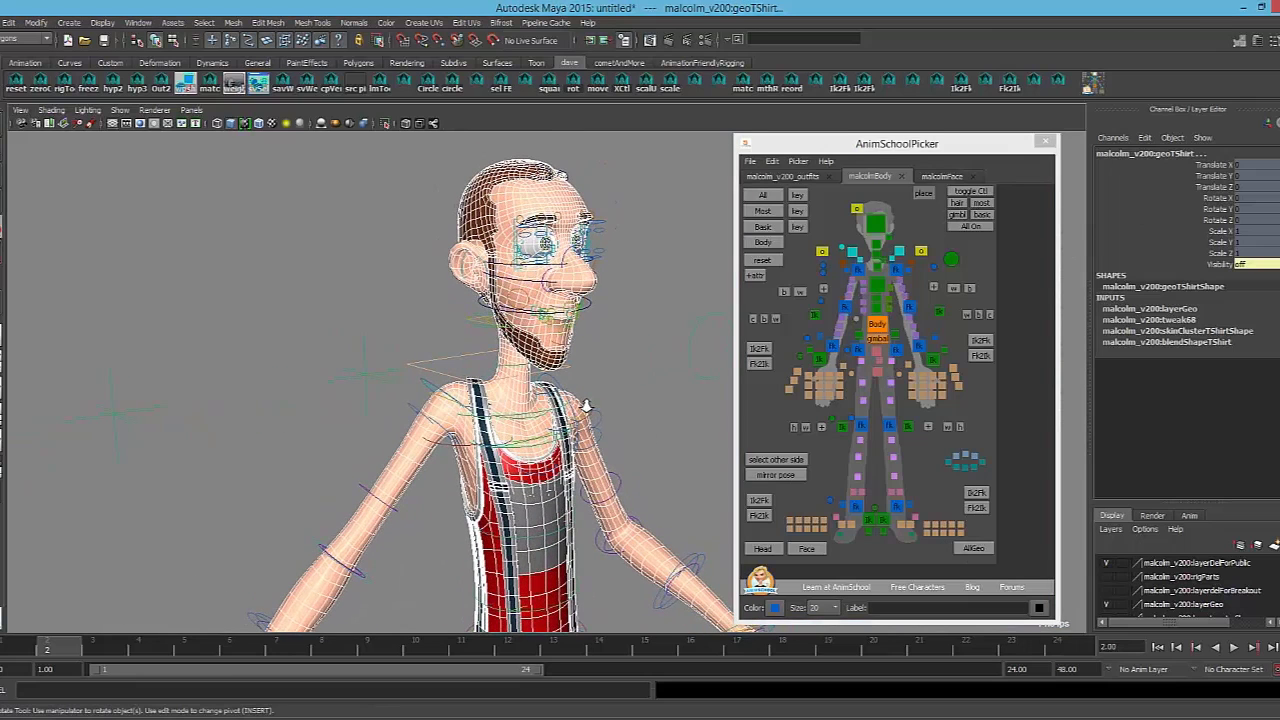
left_click(586, 405)
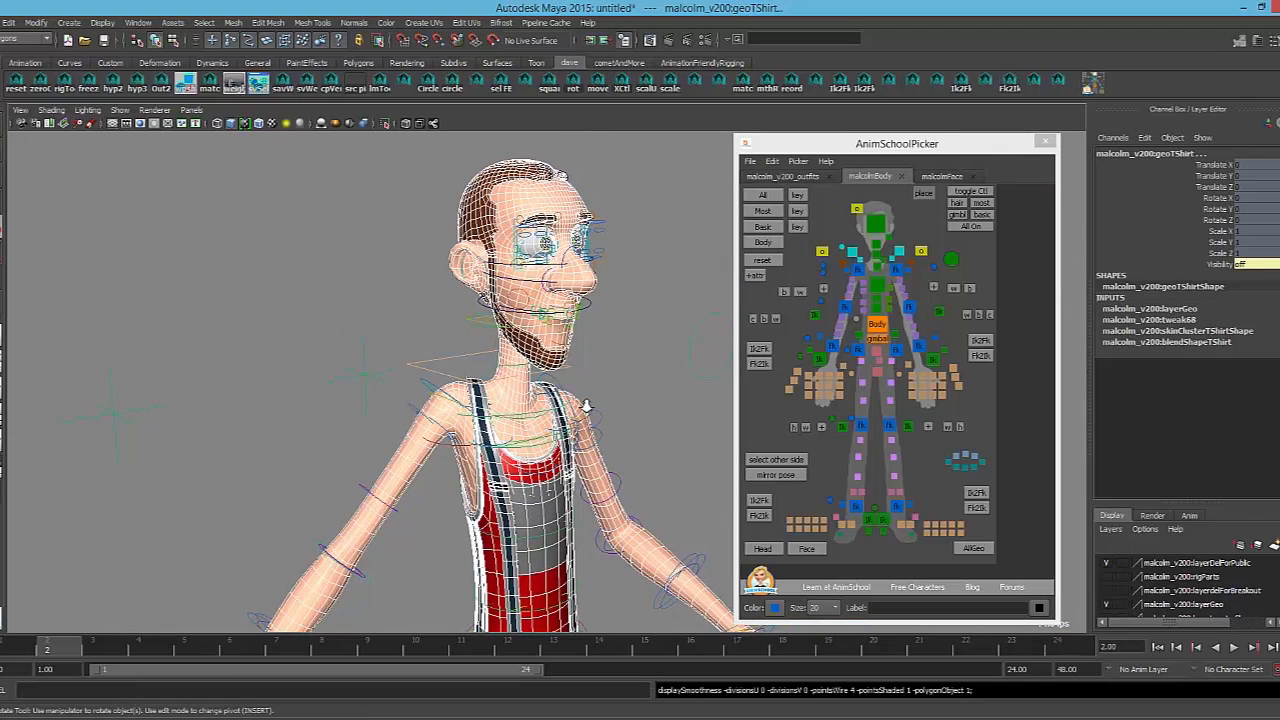
left_click(635, 367)
middle_click_drag(635, 367, 643, 310, "alt")
Try moving the main body control with the unsmoothed geometry from two view angles, undoing each move
left_click(874, 325)
scroll(578, 553, "down", 3)
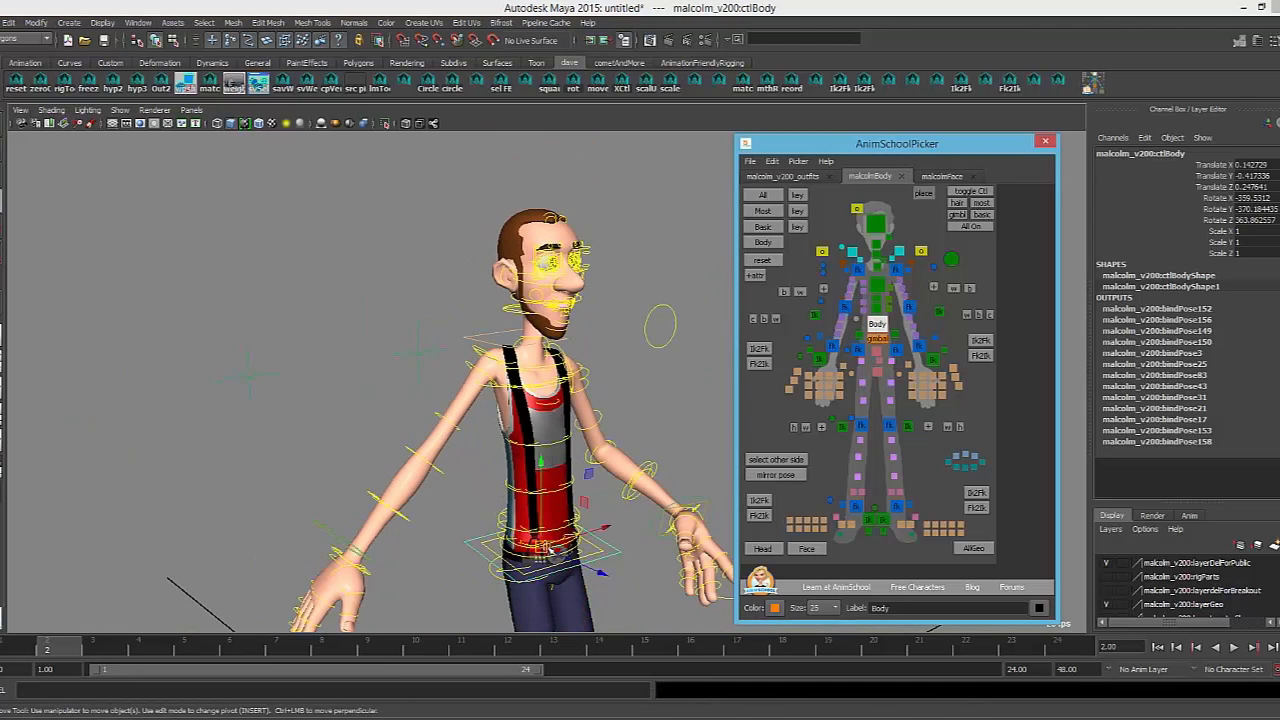
left_click_drag(578, 552, 526, 558)
key("z")
left_click_drag(584, 476, 508, 484, "alt")
left_click_drag(566, 553, 530, 578)
key("z")
Switch all of the character's geometry to smooth display and clear the selection
left_click_drag(489, 443, 574, 443, "alt")
right_click_drag(574, 443, 838, 478, "alt")
middle_click_drag(592, 329, 556, 409, "alt")
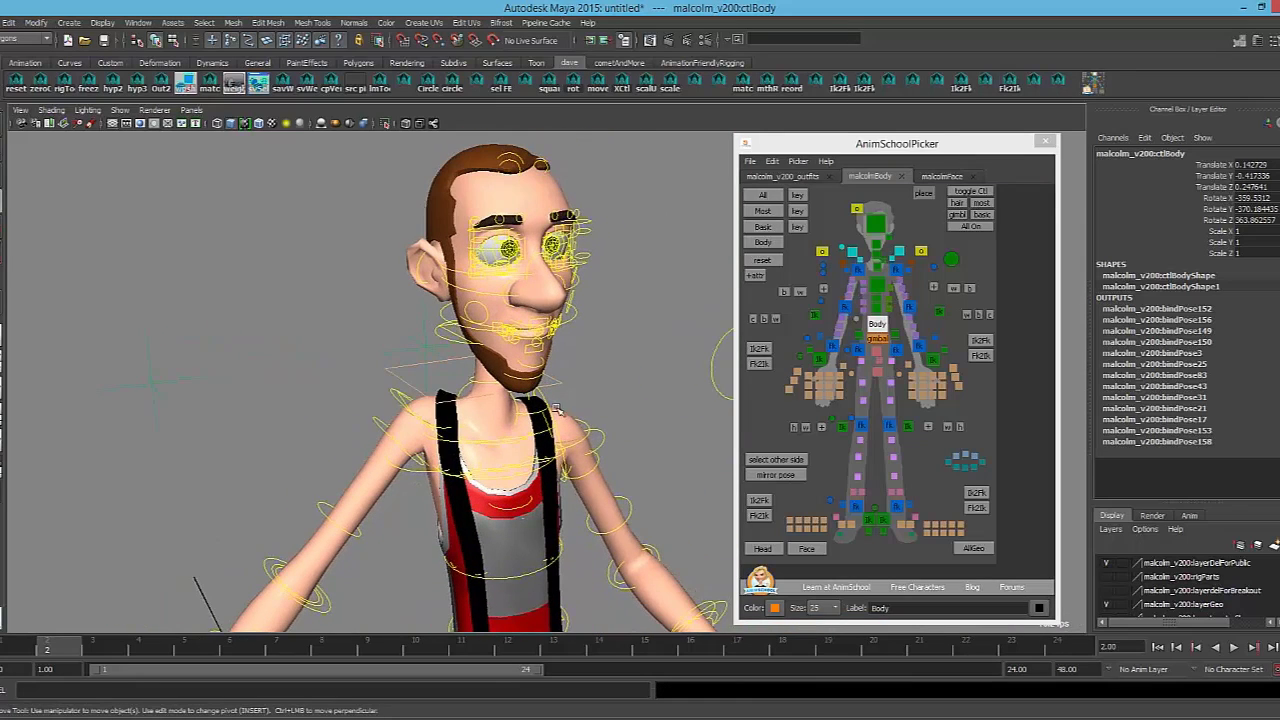
left_click(974, 548)
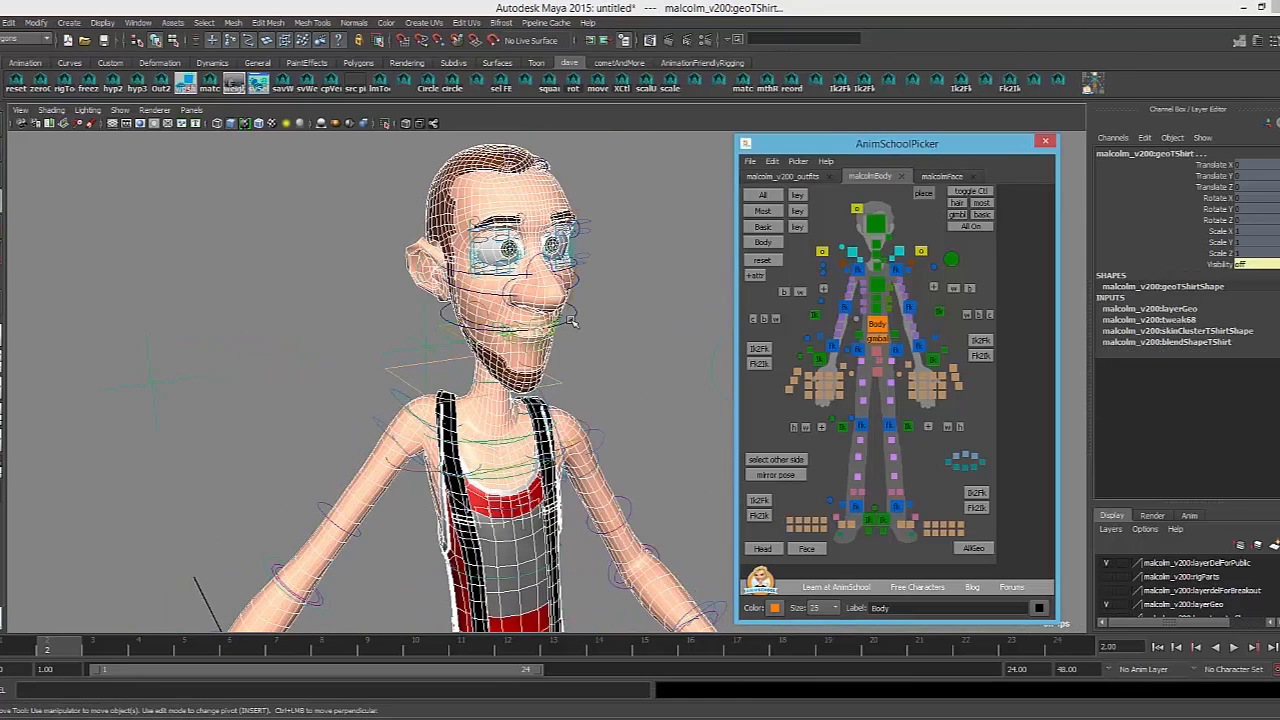
key("3")
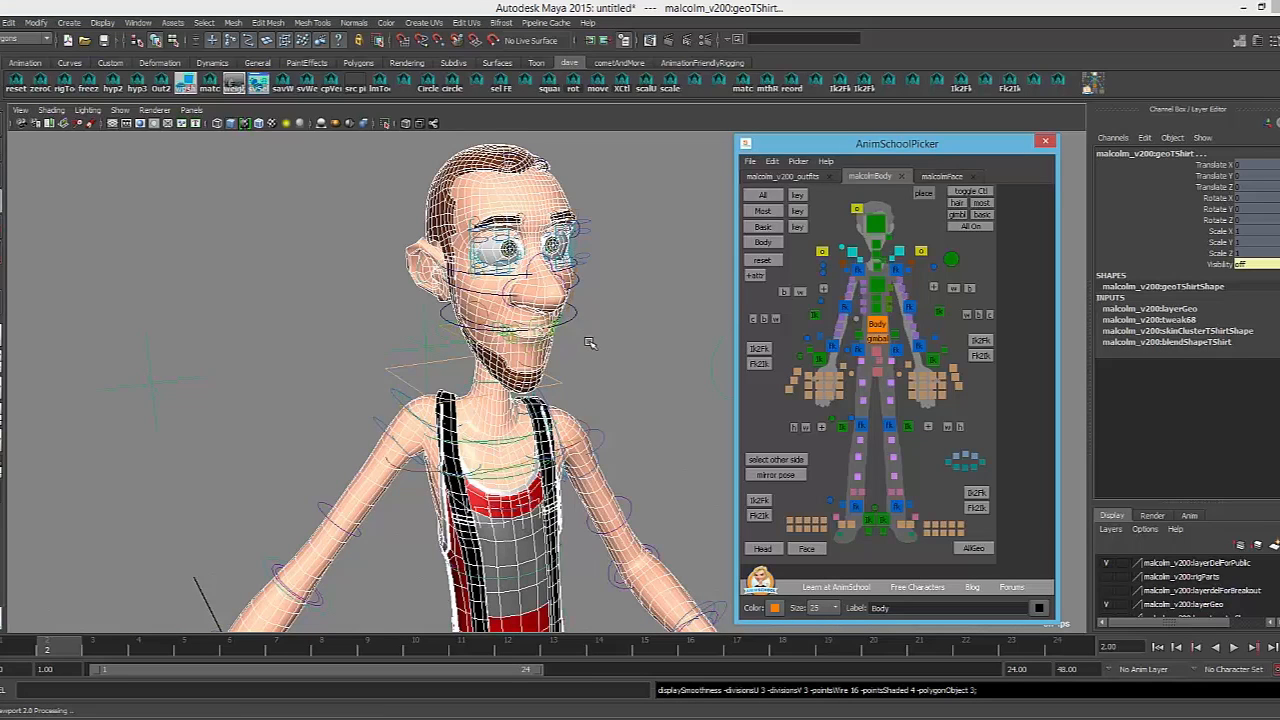
left_click(585, 358)
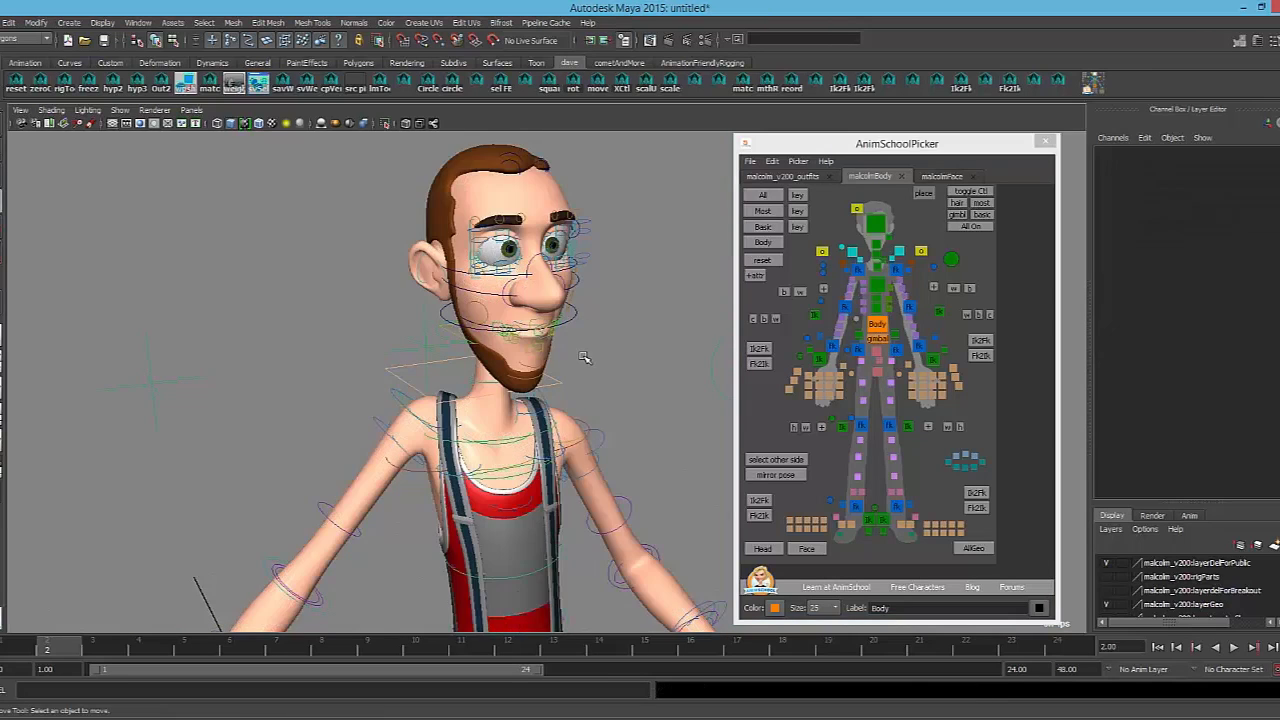
Try moving the main body control with the geometry smoothed, and deselect it
middle_click_drag(571, 417, 566, 357, "alt")
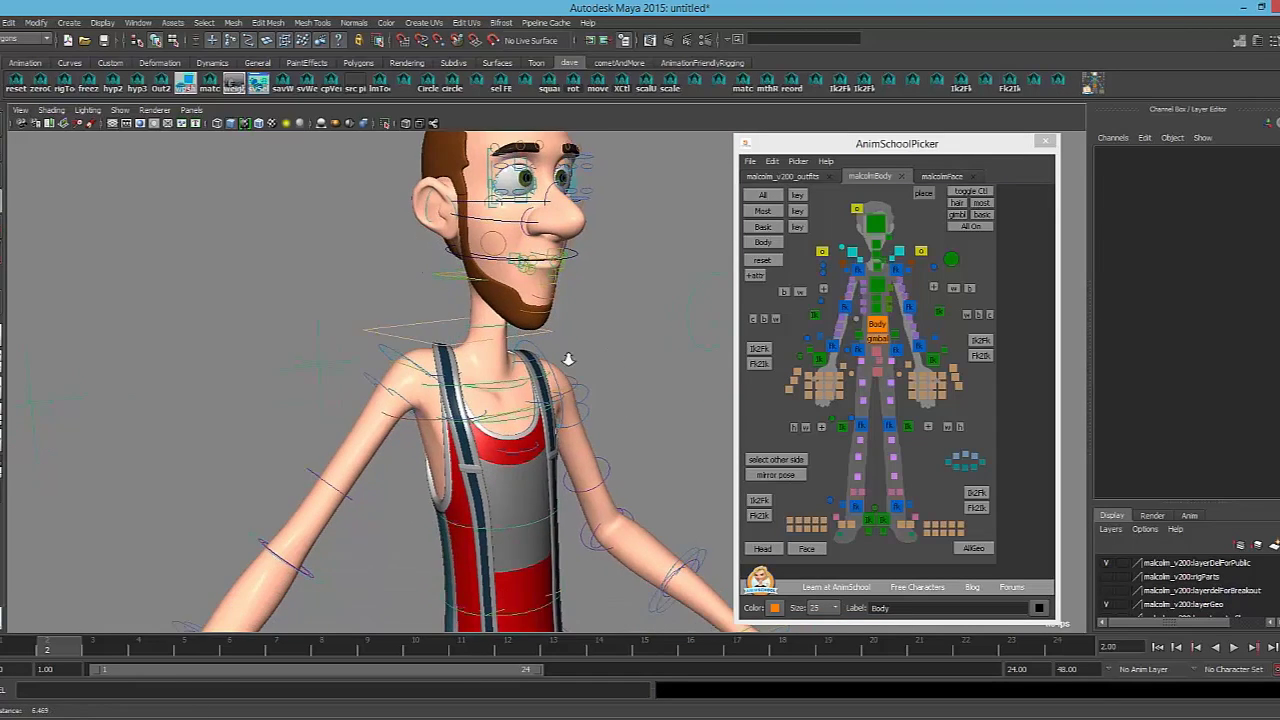
right_click_drag(566, 357, 374, 392, "alt")
left_click(443, 574)
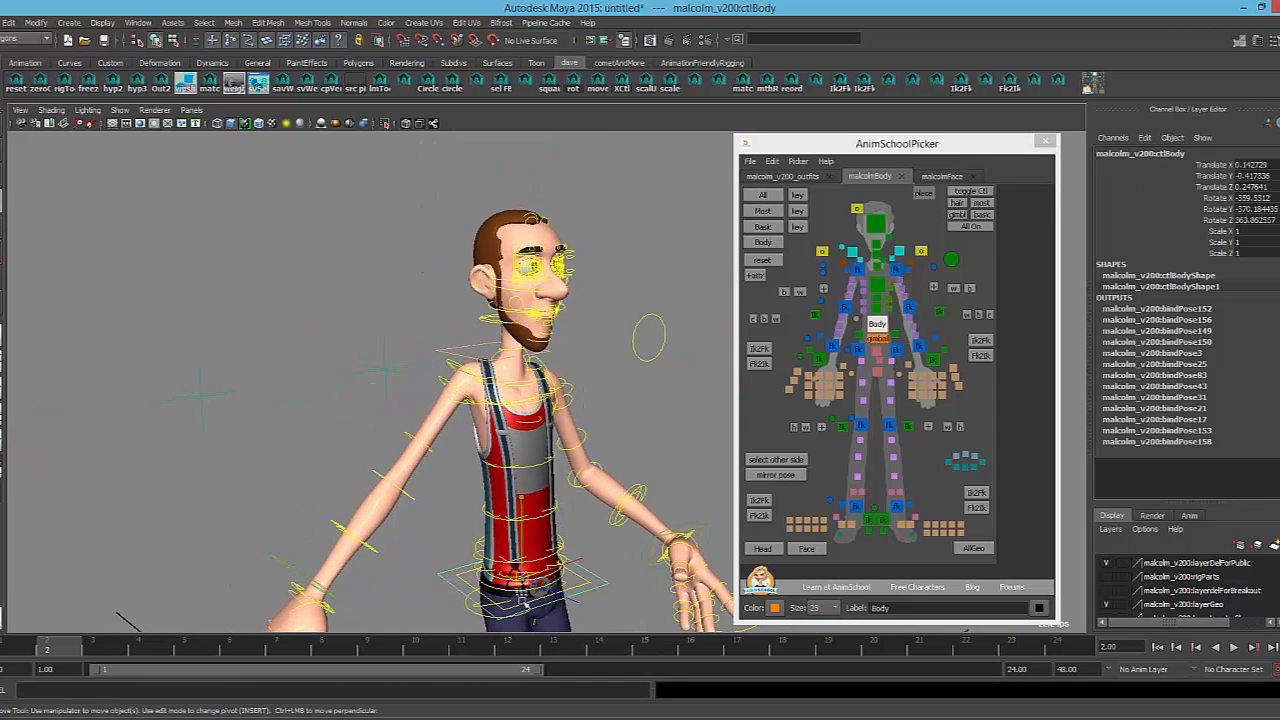
left_click_drag(522, 592, 508, 503)
right_click_drag(508, 503, 490, 499, "alt")
middle_click_drag(575, 530, 580, 415, "alt")
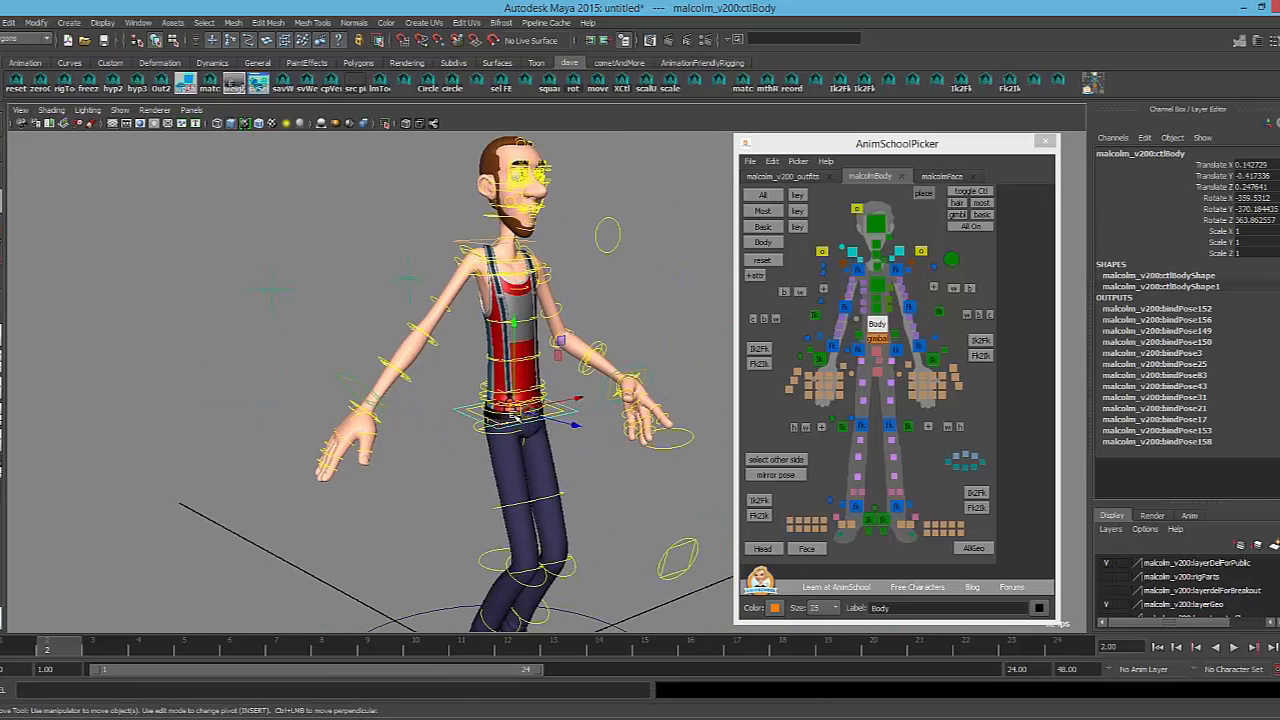
left_click(375, 212)
Rotate the right upper arm control down towards the torso, to about X 11.8, Y -10.5, Z 22.2
left_click_drag(376, 213, 438, 303, "alt")
right_click_drag(438, 303, 462, 298, "alt")
left_click(452, 287)
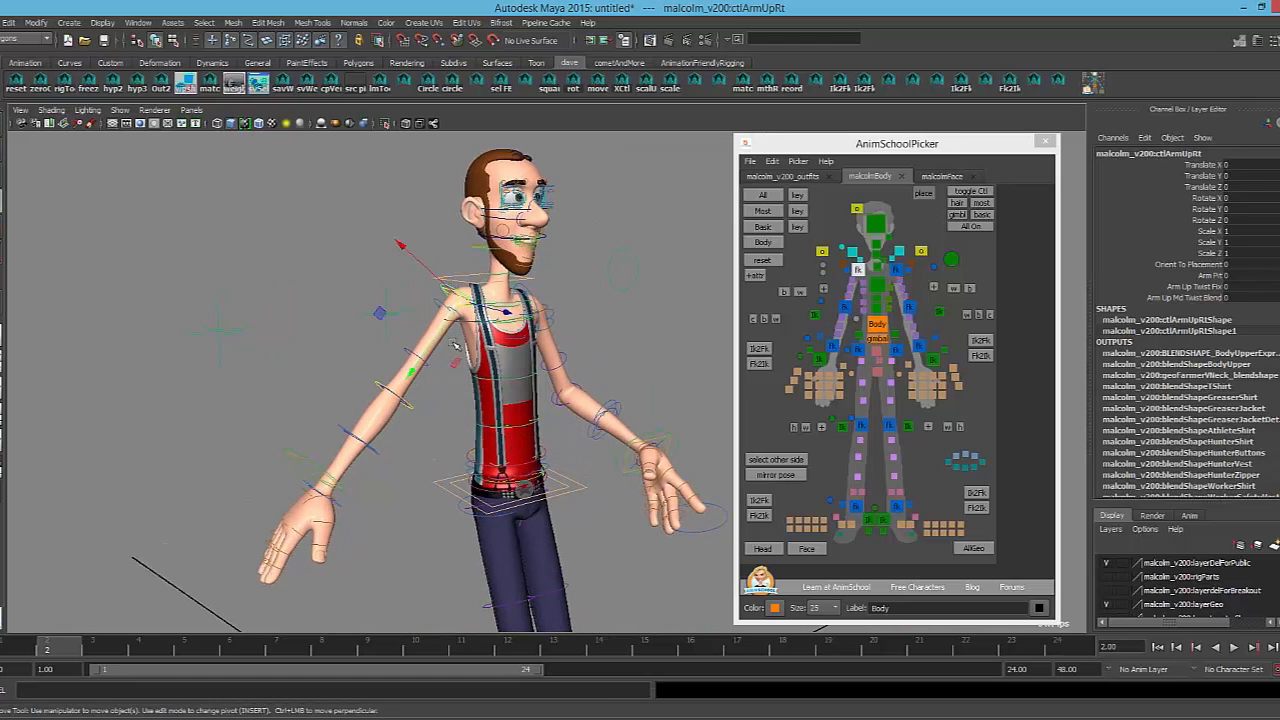
key("e")
left_click_drag(462, 352, 406, 300)
Adjust the shoulder controls, rotating the left one to about X 7.02, Y 3.12, Z -0.98, and check the chest and shoulders
left_click(850, 251)
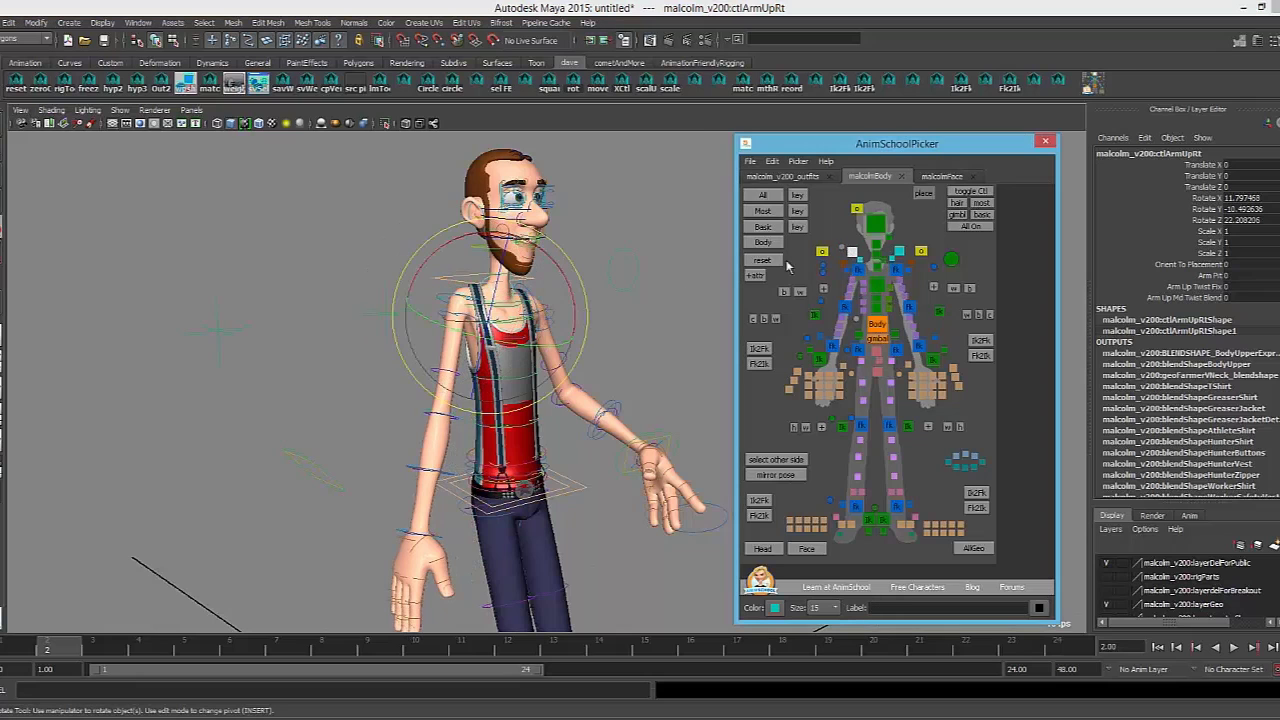
left_click(899, 251)
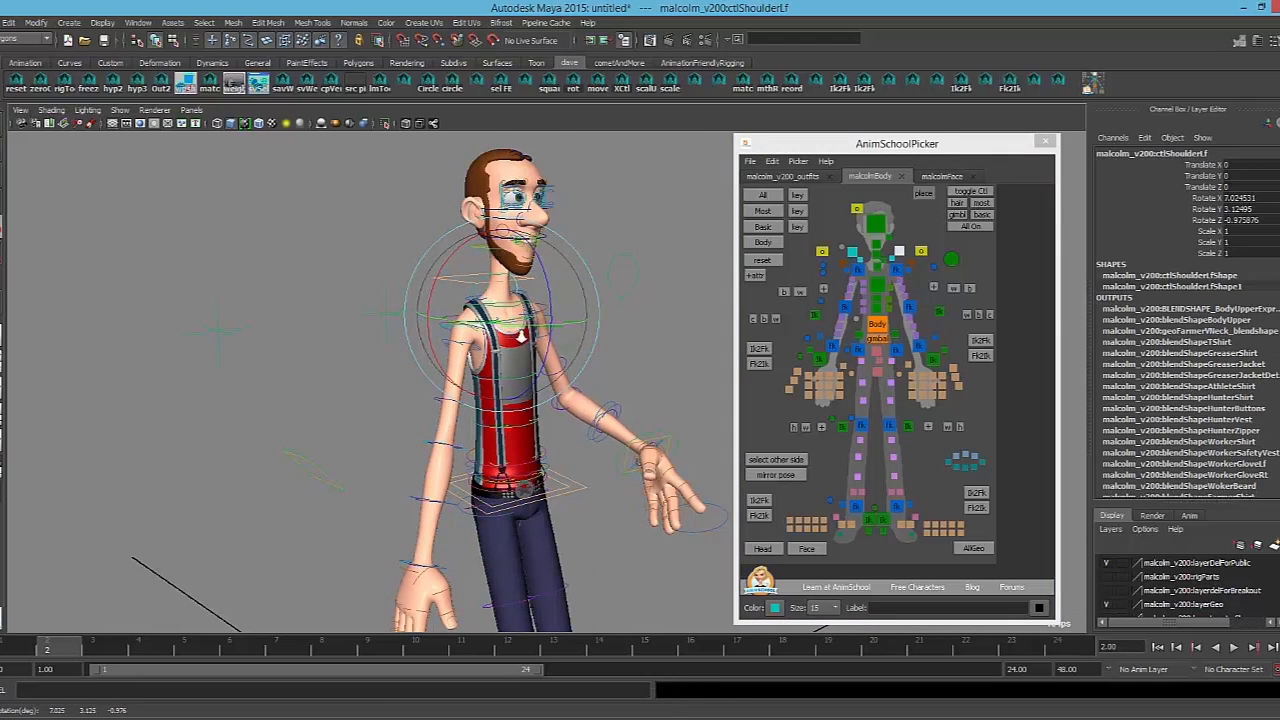
right_click_drag(517, 337, 590, 304, "alt")
middle_click_drag(590, 304, 583, 394, "alt")
left_click_drag(583, 394, 555, 387, "alt")
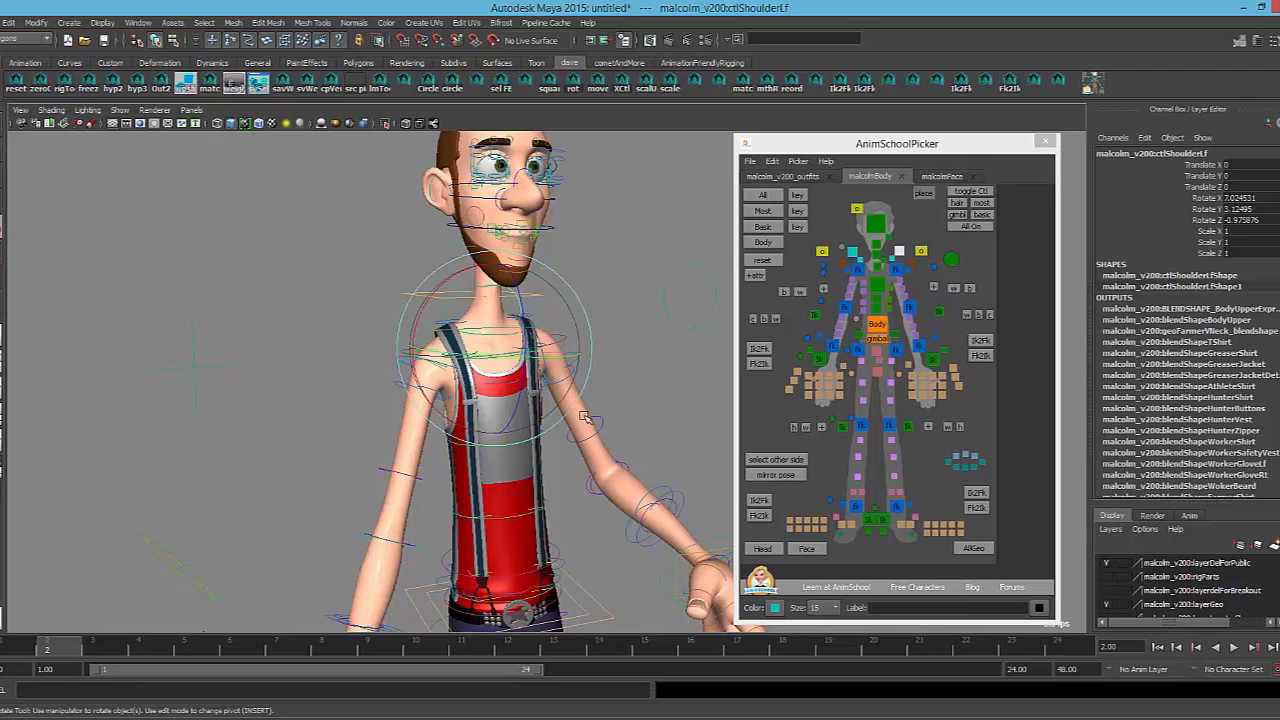
left_click_drag(586, 400, 450, 362, "alt")
left_click_drag(604, 512, 592, 556, "alt")
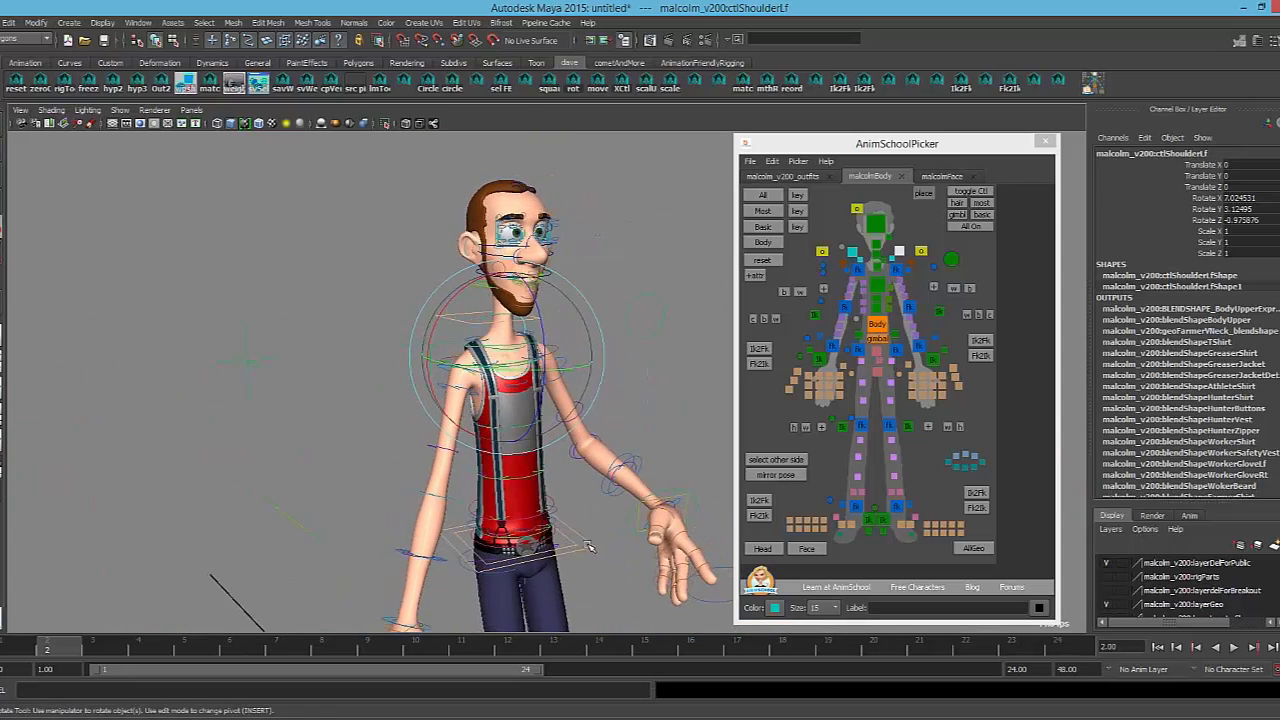
Try moving the main body control with the shoulders posed, undo the move and clear the selection
left_click(592, 559)
middle_click_drag(605, 567, 597, 448, "alt")
key("w")
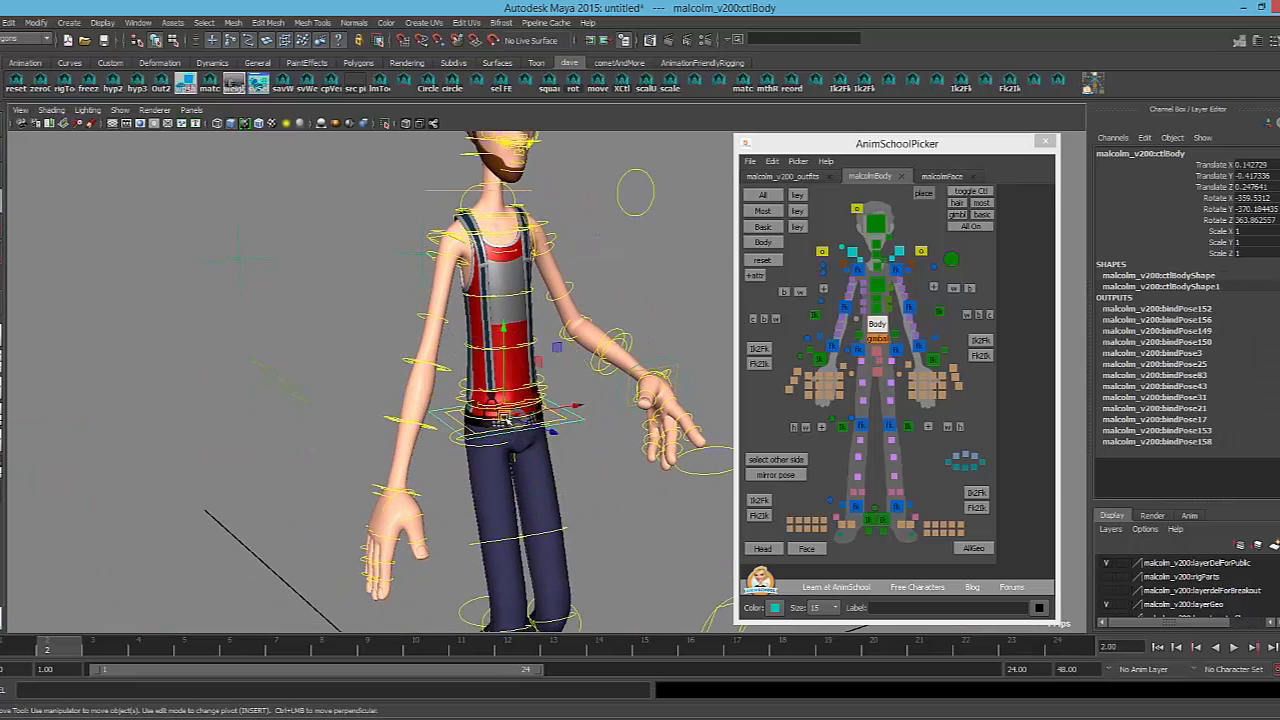
middle_click_drag(513, 535, 513, 585)
left_click_drag(512, 585, 455, 420)
key("ctrl+z")
left_click_drag(632, 437, 620, 474, "alt")
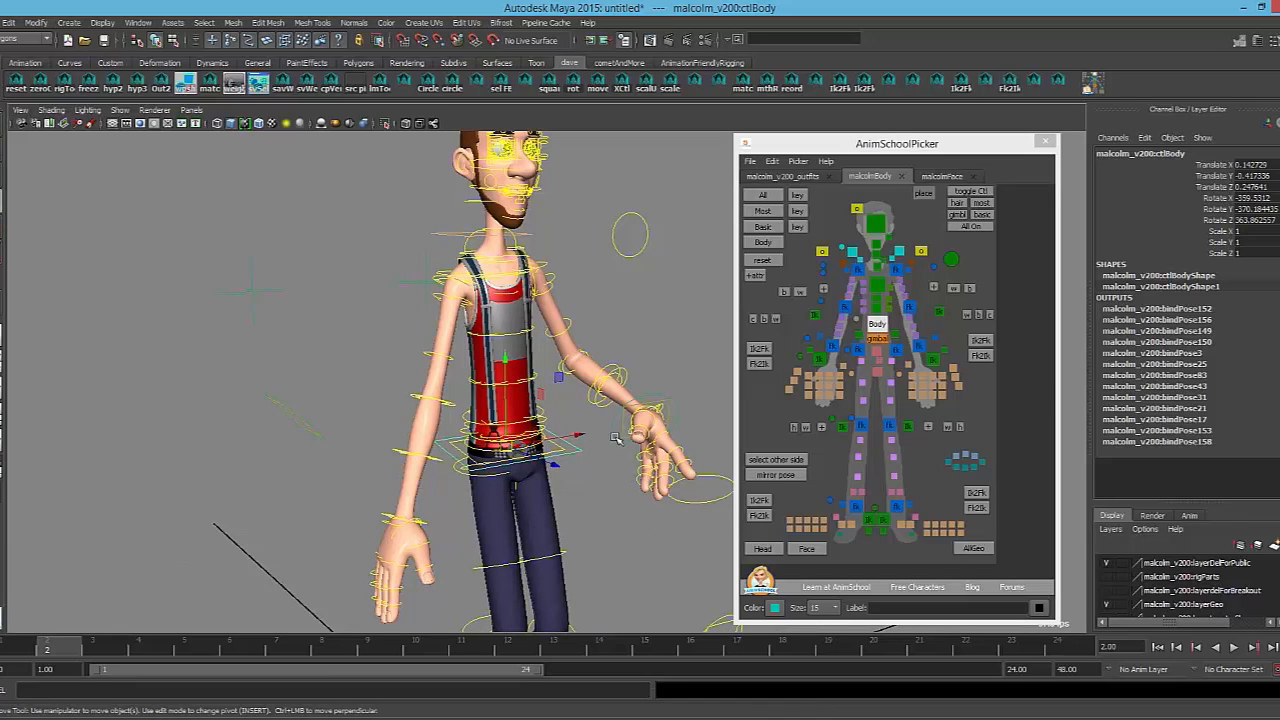
left_click(596, 288)
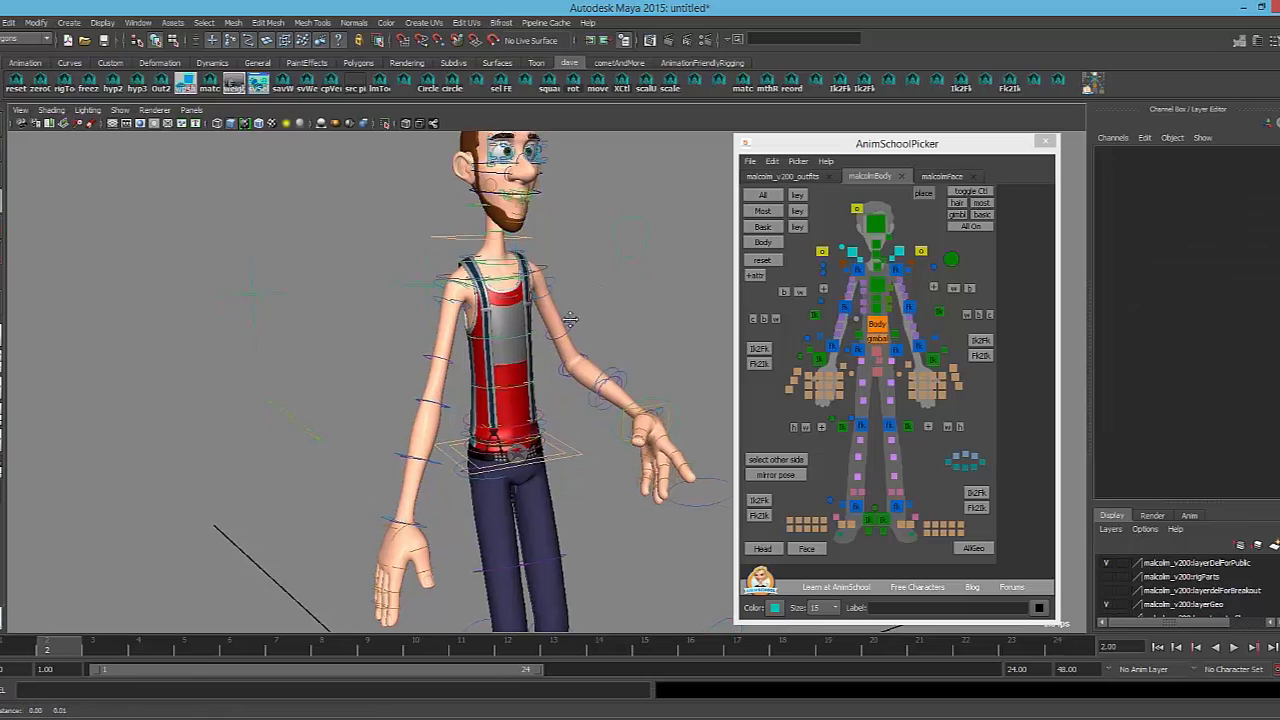
Raise the right upper arm out to the side by rotating its control to about X 19.1, Y 25.1, Z -28.2
left_click_drag(568, 319, 575, 326, "alt")
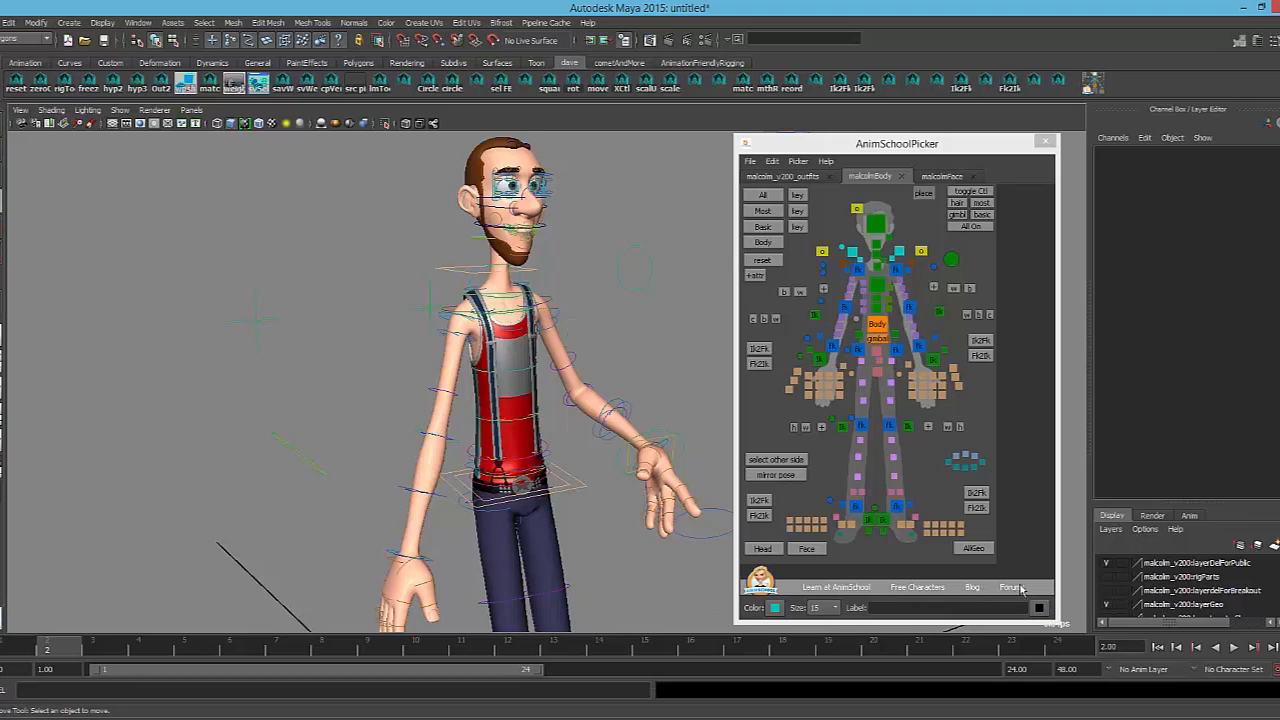
middle_click_drag(558, 345, 547, 368, "alt")
right_click_drag(547, 368, 763, 391, "alt")
middle_click_drag(502, 305, 538, 371, "alt")
right_click_drag(538, 371, 752, 430, "alt")
left_click(338, 374)
key("e")
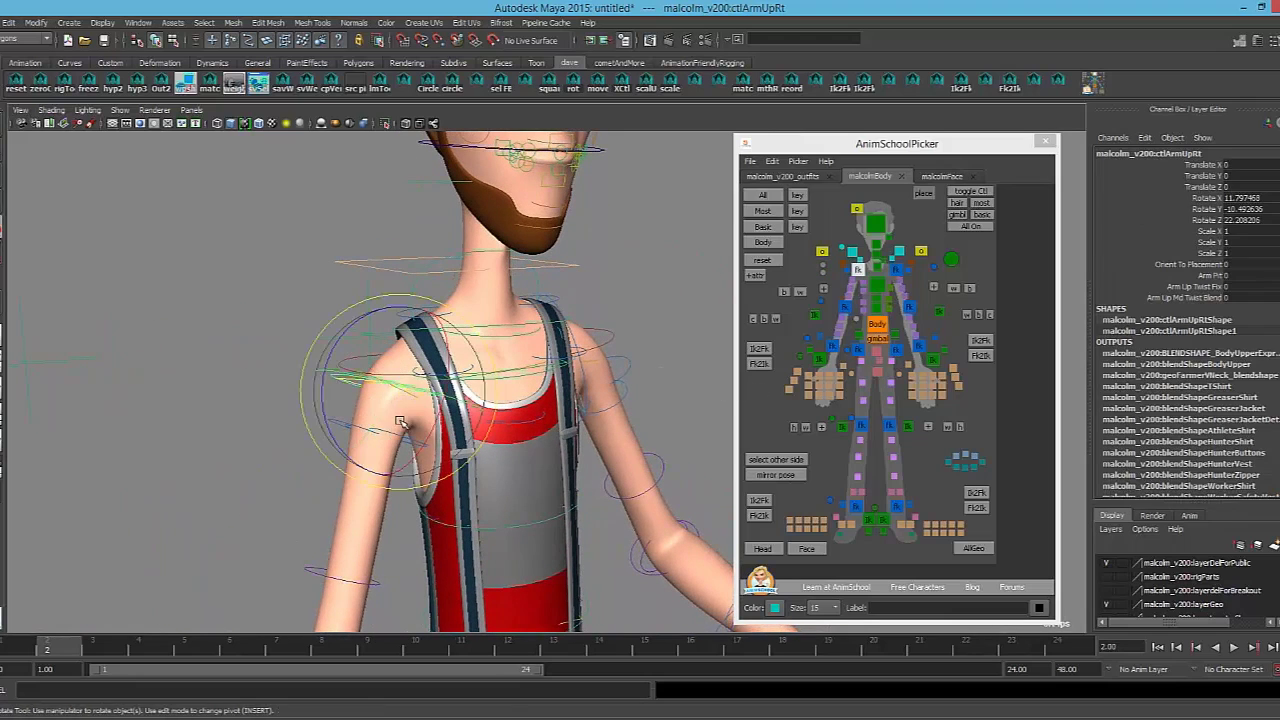
left_click_drag(402, 422, 412, 370)
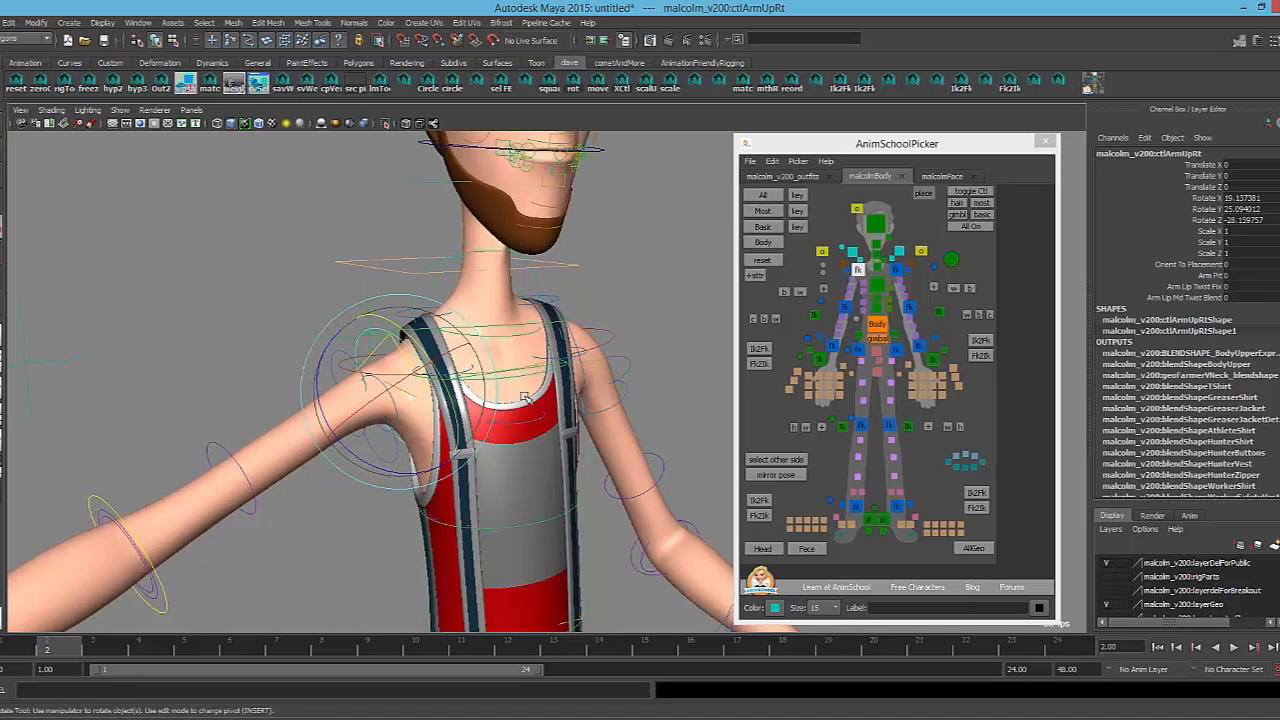
Turn on Wireframe on Shaded in the viewport to show the mesh edges around the raised shoulder
left_click_drag(525, 397, 520, 360, "alt")
left_click(51, 110)
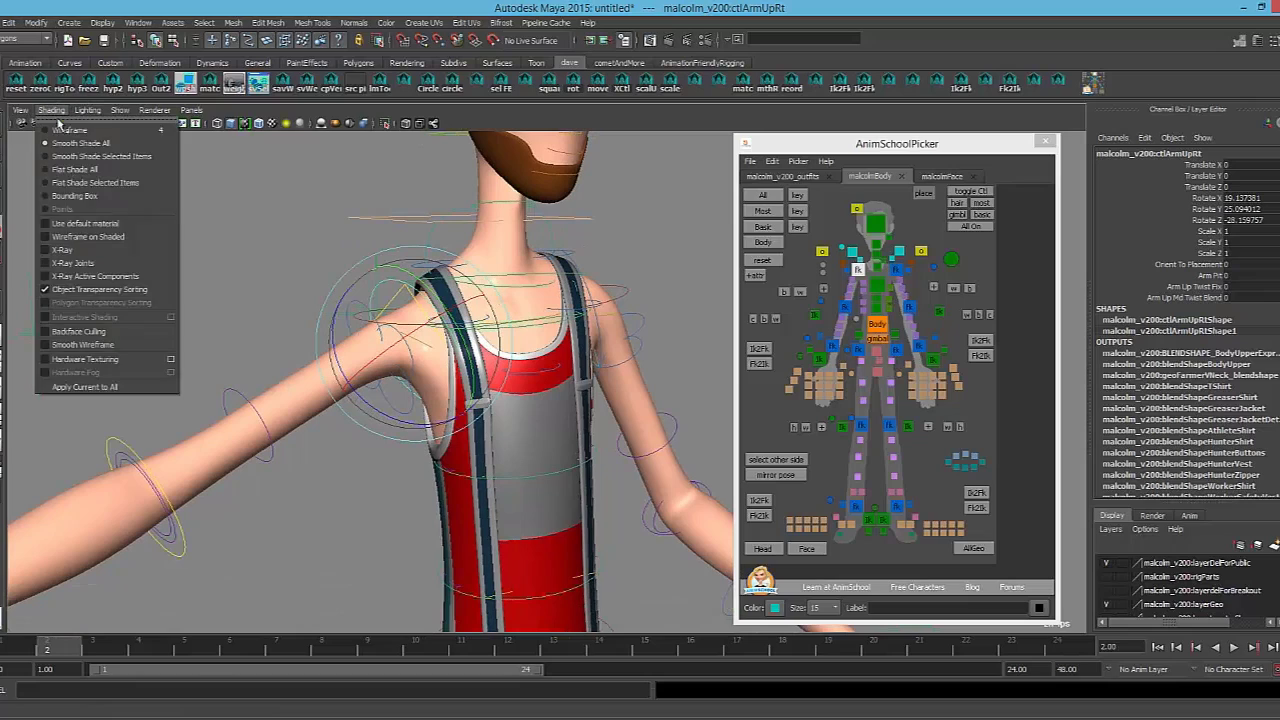
left_click(89, 237)
Rotate the right upper arm up beside the head to test the shoulder deformation, undoing the accidental deselection
mouse_move(405, 291)
left_mouse_down()
mouse_move(448, 411)
mouse_move(424, 278)
left_mouse_up()
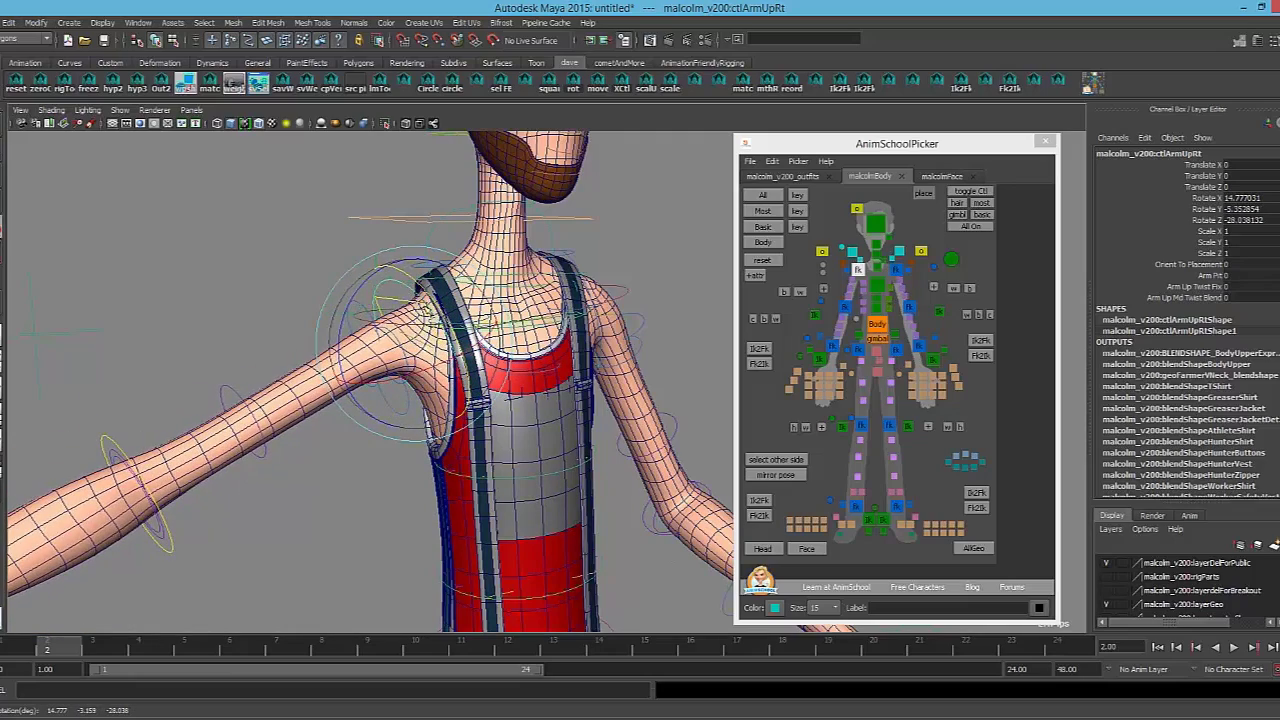
left_click_drag(405, 262, 506, 365)
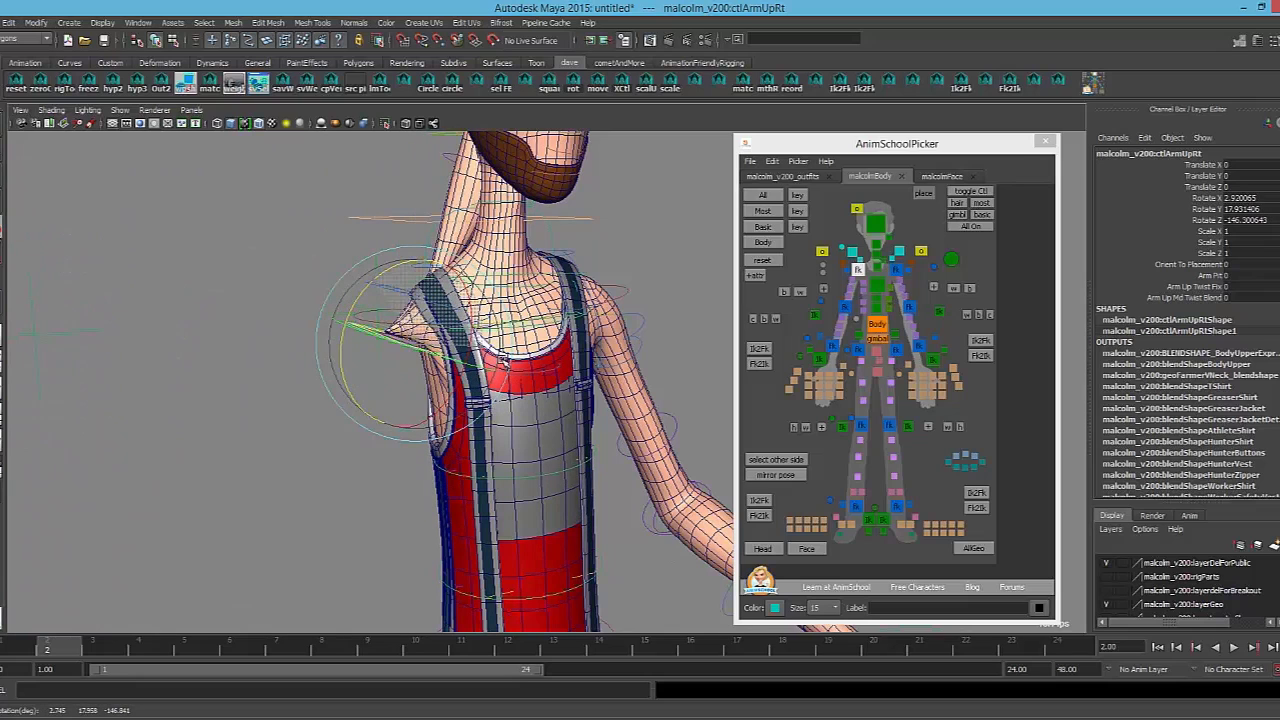
left_click(405, 295)
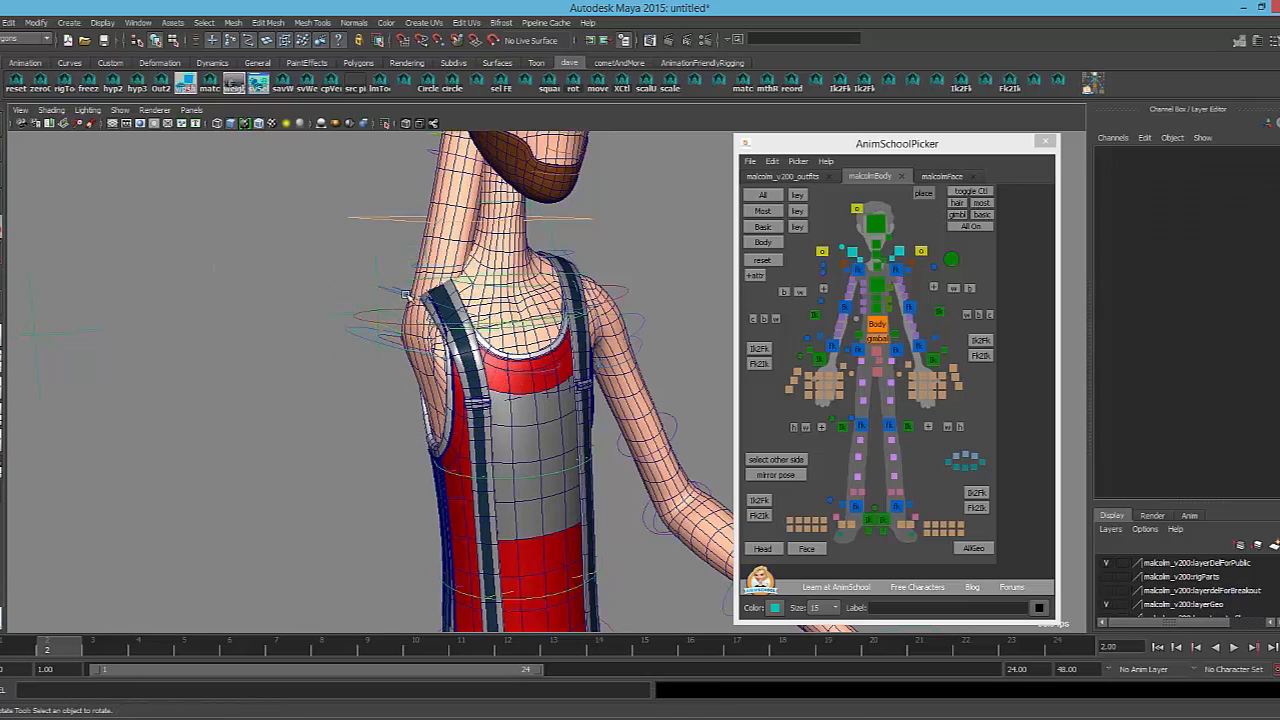
key("ctrl+z")
Try rotating the right upper arm twist control on the raised arm, and undo the recent rotations
left_click_drag(388, 316, 356, 314)
left_click(358, 312)
left_click(363, 318)
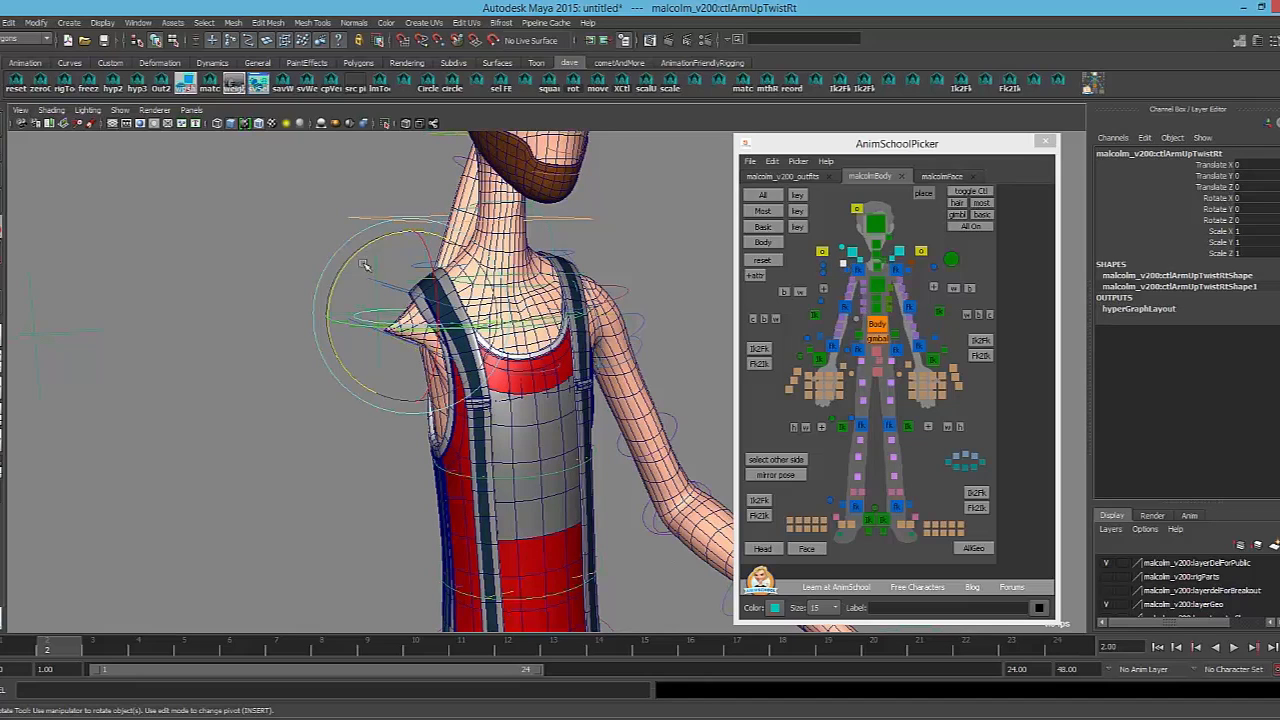
left_click_drag(377, 235, 277, 366)
key("ctrl+z")
key("ctrl+z")
key("ctrl+z")
key("ctrl+z")
key("ctrl+z")
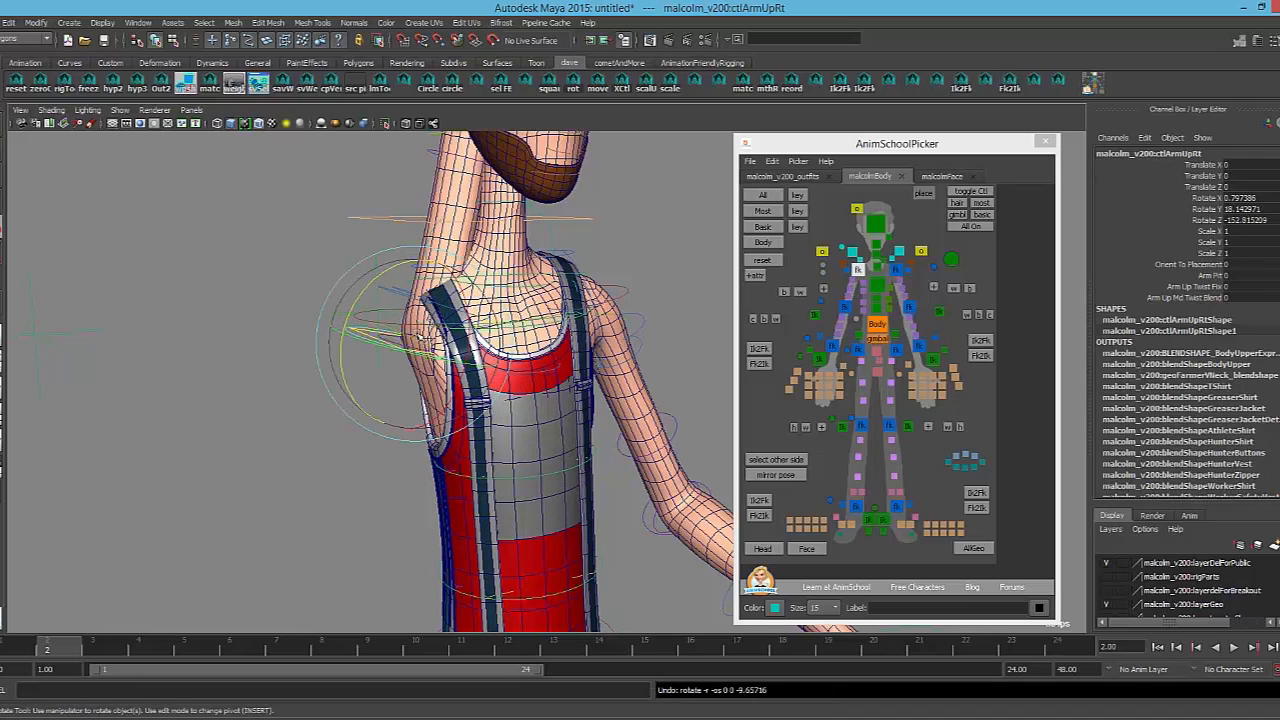
Lower the right upper arm to about X 25.5, Y -28.2, Z -18.9, and select the direct control at its top
left_click_drag(390, 272, 408, 392)
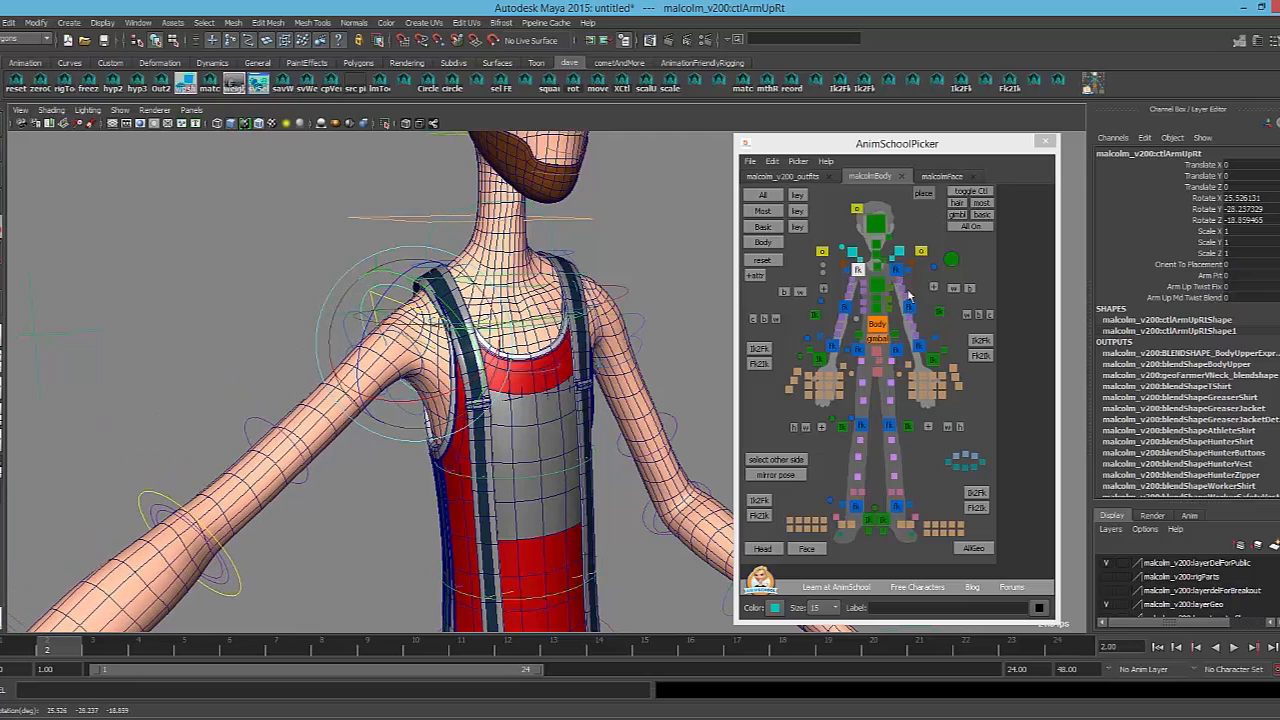
left_click(850, 281)
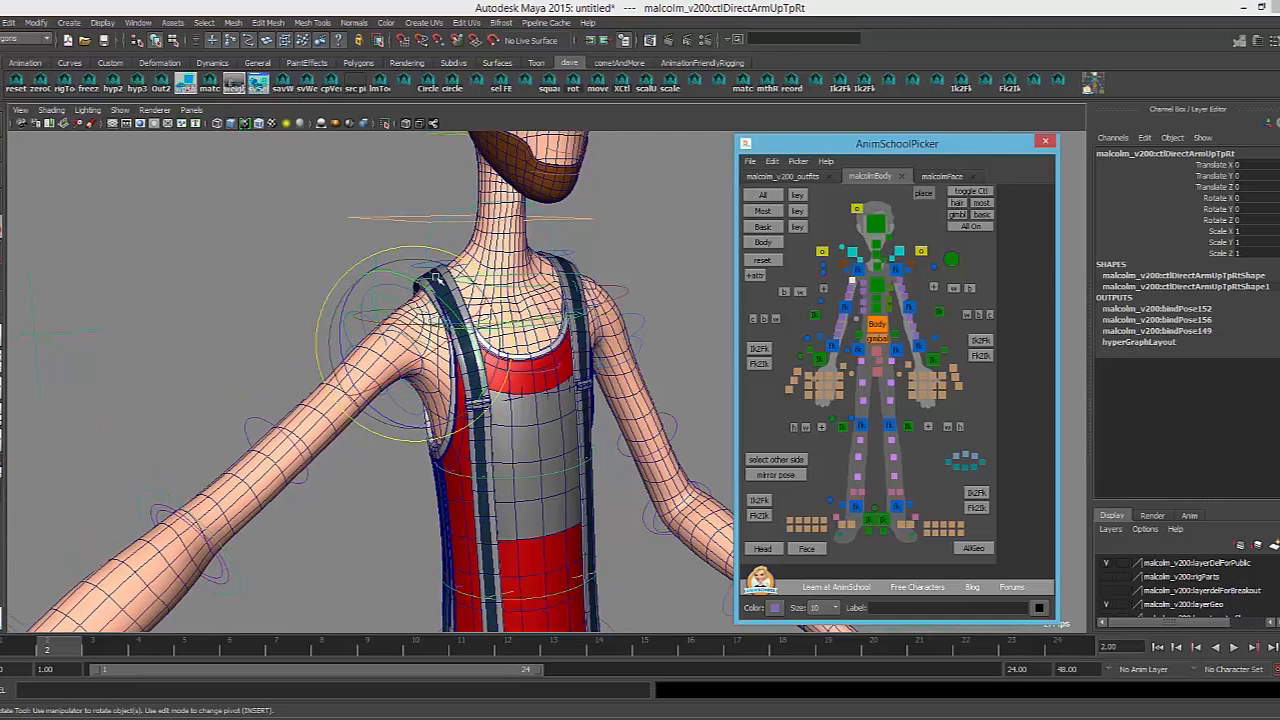
Try rotating and enlarging the direct control at the top of the right upper arm, undoing each change
left_click_drag(437, 276, 412, 298)
key("ctrl+z")
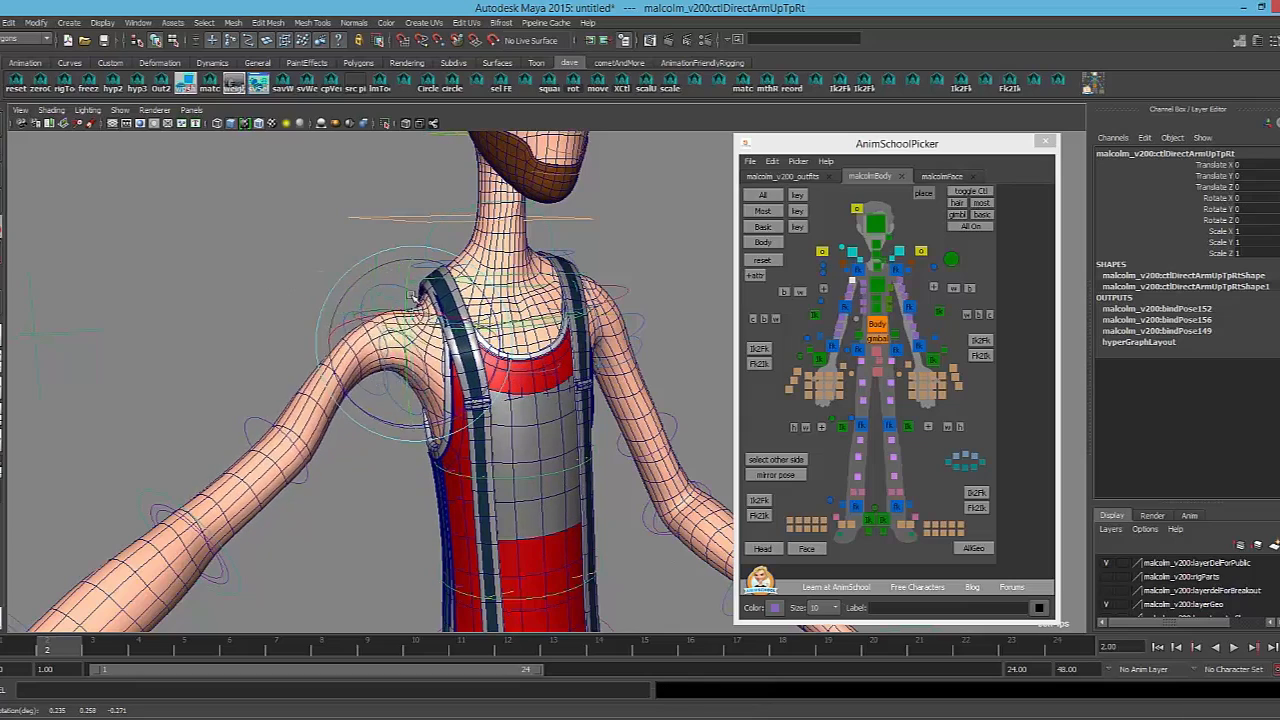
key("ctrl+z")
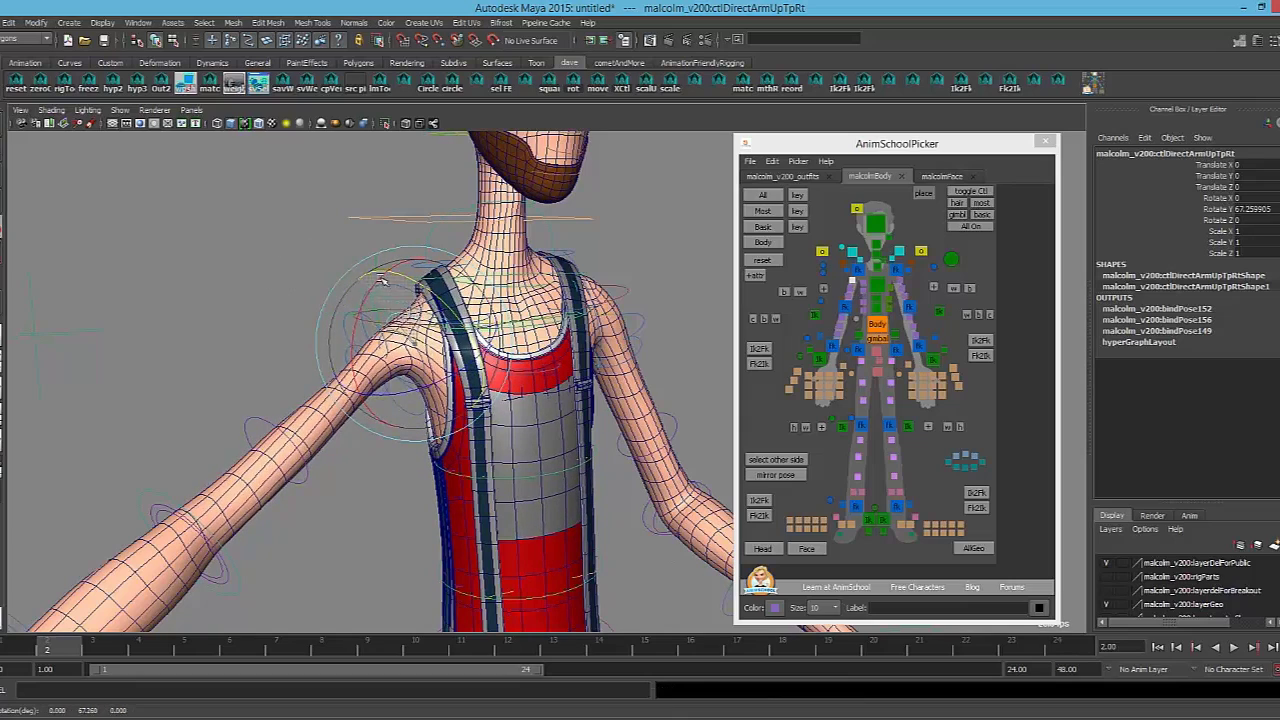
key("r")
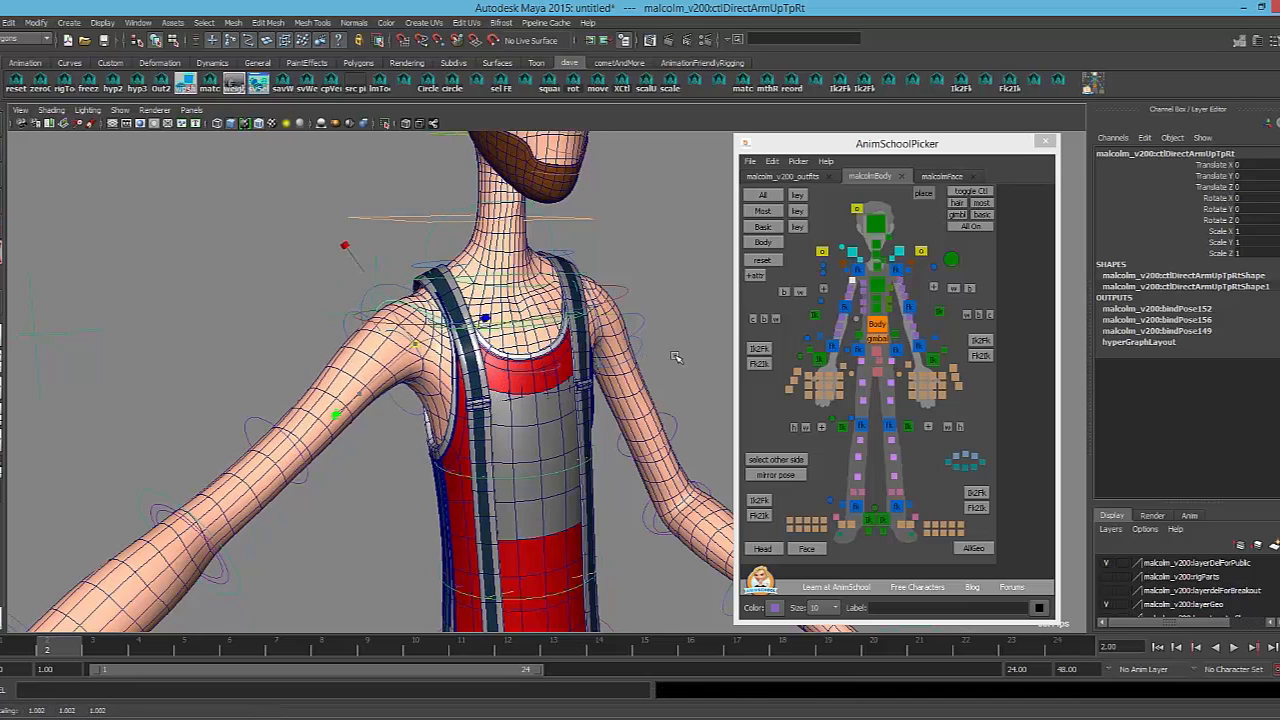
middle_click_drag(676, 357, 268, 345)
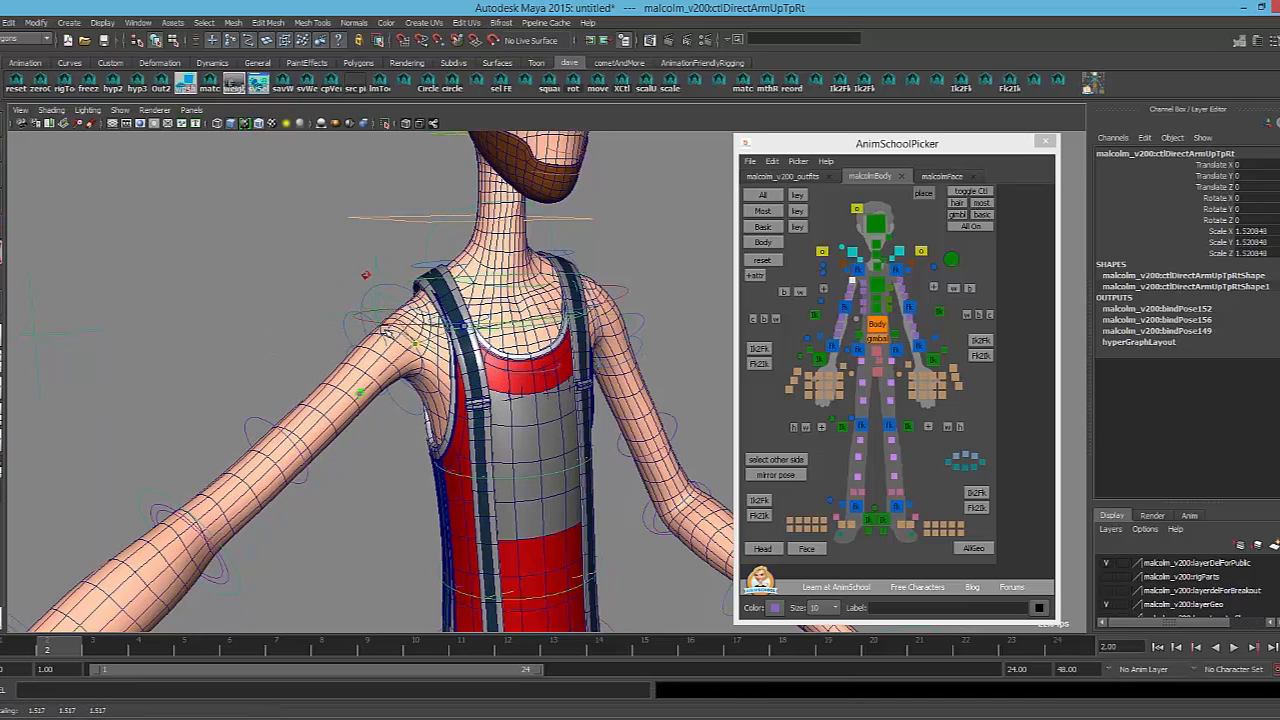
key("ctrl+z")
Clear the selection and turn off Wireframe on Shaded to show the character smoothly shaded
key("alt+x")
mouse_move(590, 350)
left_mouse_down("alt")
mouse_move(592, 378)
mouse_move(560, 378)
mouse_move(595, 349)
mouse_move(614, 362)
mouse_move(490, 361)
left_mouse_up("alt")
key("alt+5")
key("alt+5")
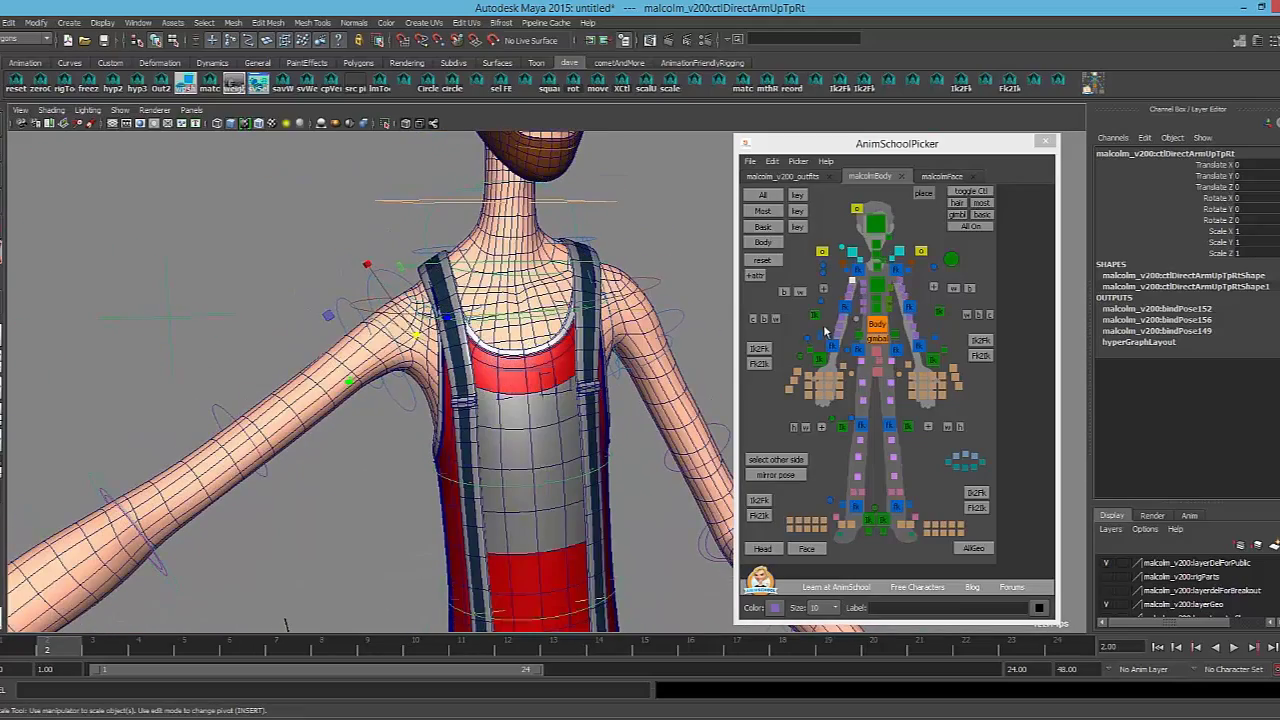
left_click(666, 232)
right_click_drag(560, 280, 389, 291, "alt")
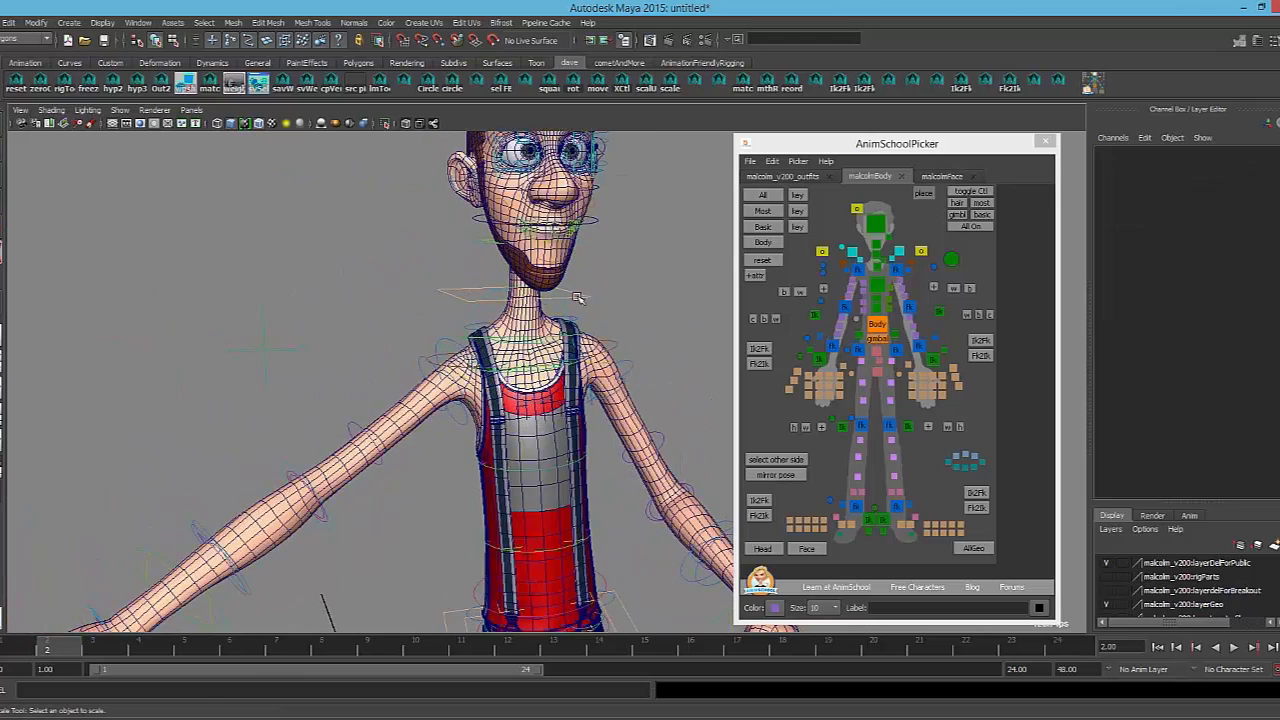
key("alt+5")
mouse_move(669, 299)
left_mouse_down("alt")
mouse_move(592, 300)
mouse_move(586, 380)
mouse_move(578, 330)
left_mouse_up("alt")
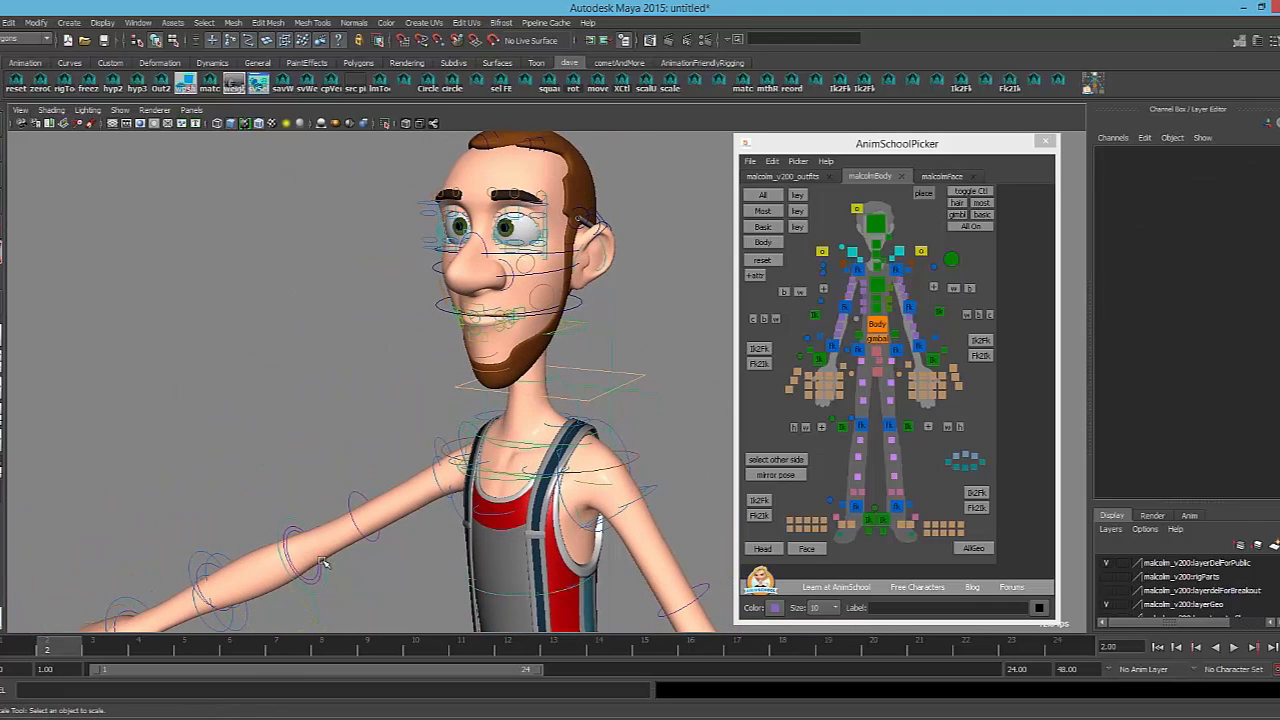
Select the right upper arm control and reset its rotation to zero
left_click_drag(468, 434, 460, 419, "alt")
left_click(468, 414)
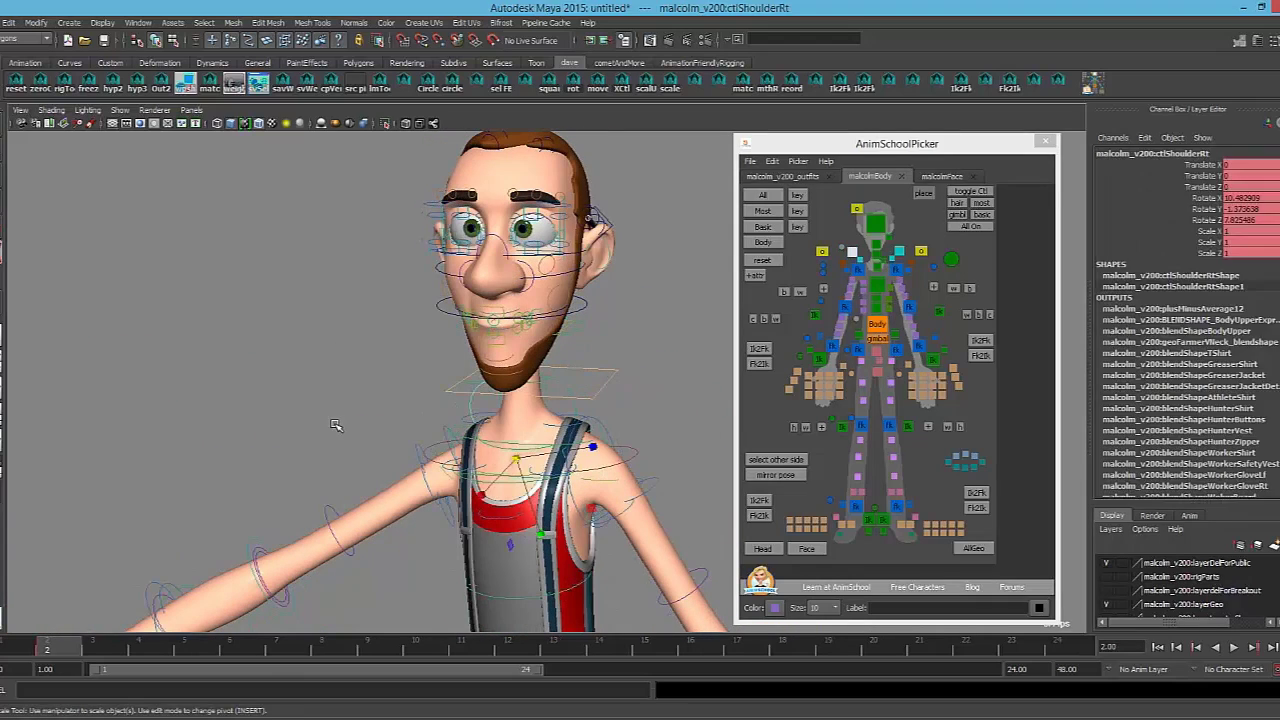
left_click(334, 426)
left_click(443, 433)
key("alt+r")
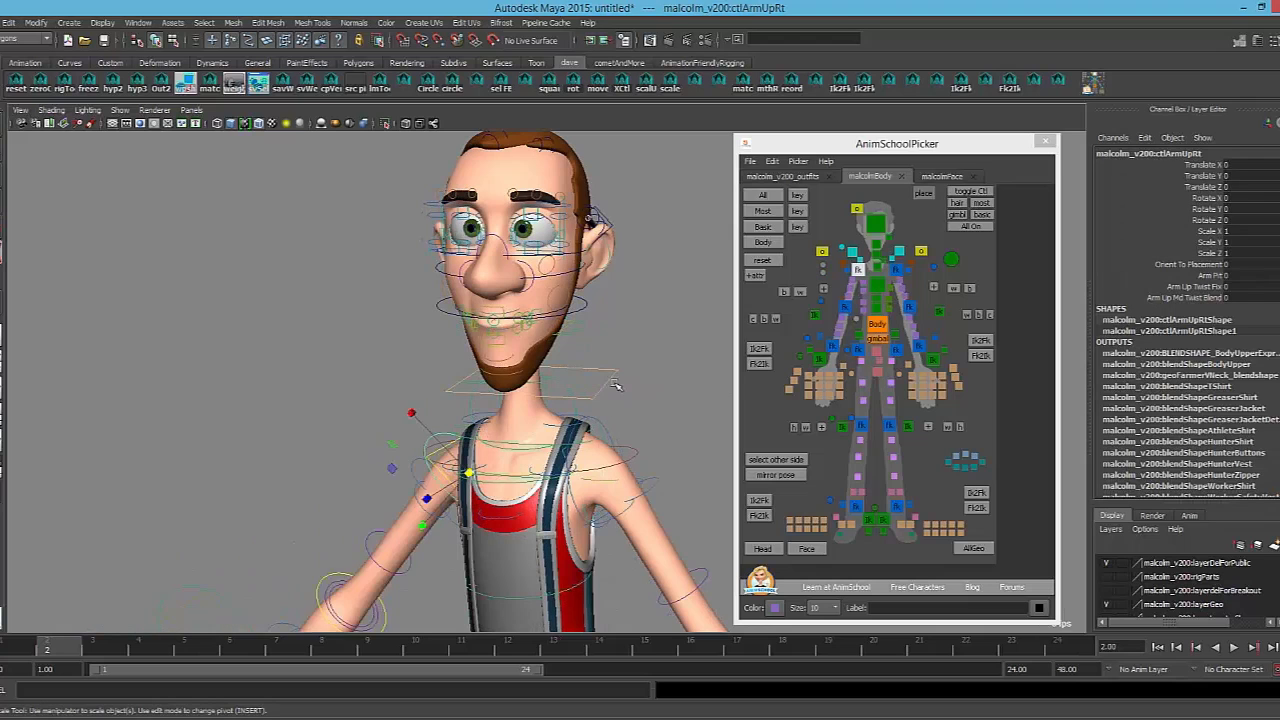
Turn on the Greaser outfit's visibility from the outfits picker, keeping the head framed in the viewport
left_click_drag(617, 385, 644, 381, "alt")
right_click_drag(644, 381, 614, 401, "alt")
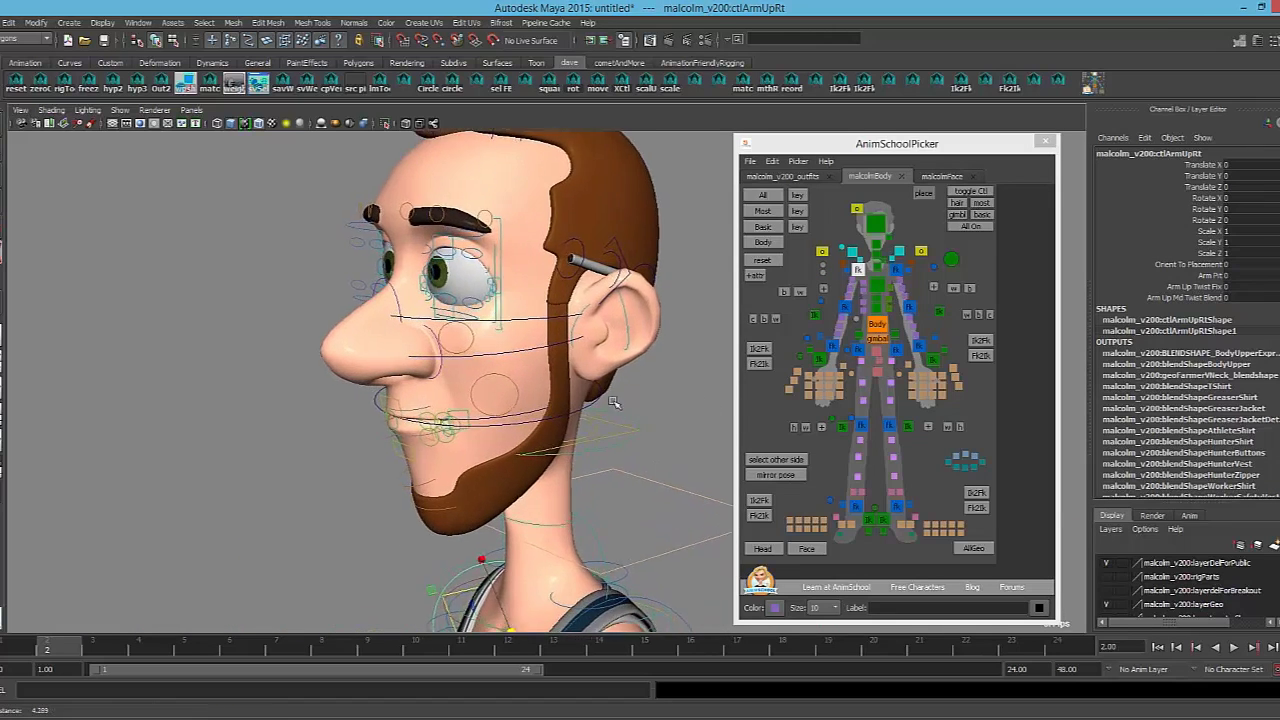
left_click_drag(614, 401, 612, 372, "alt")
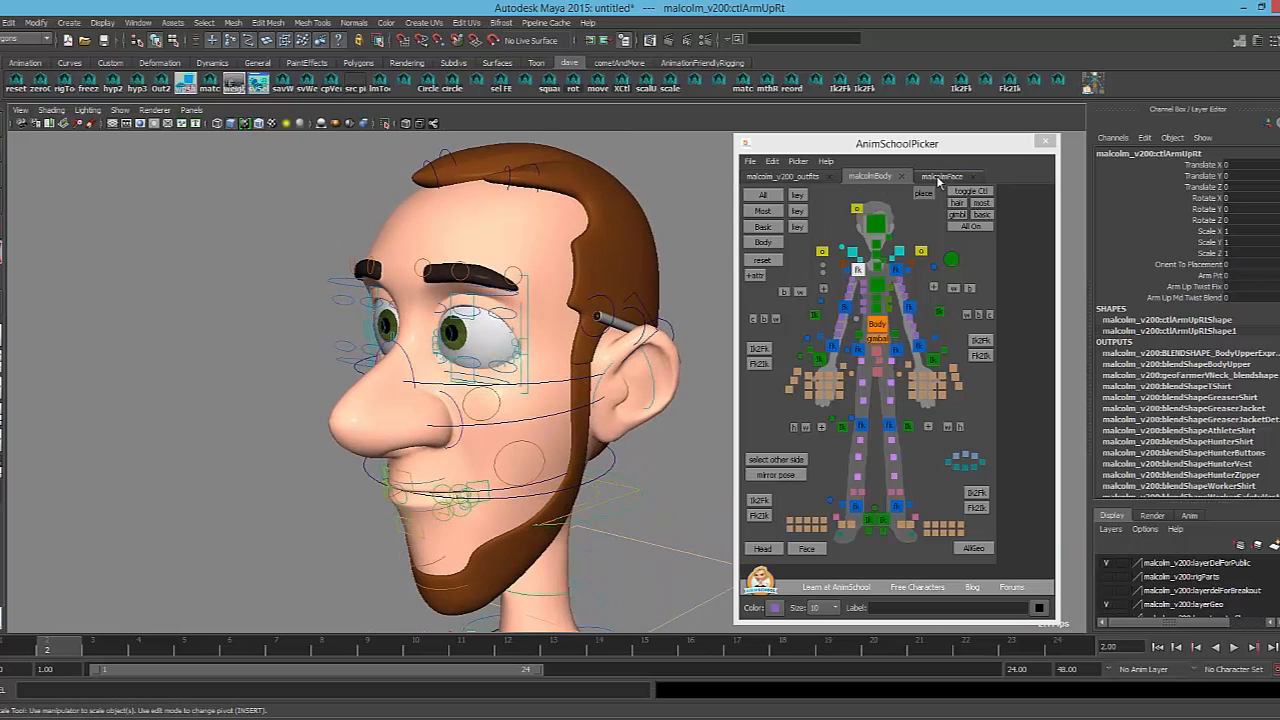
left_click(784, 177)
left_click(768, 197)
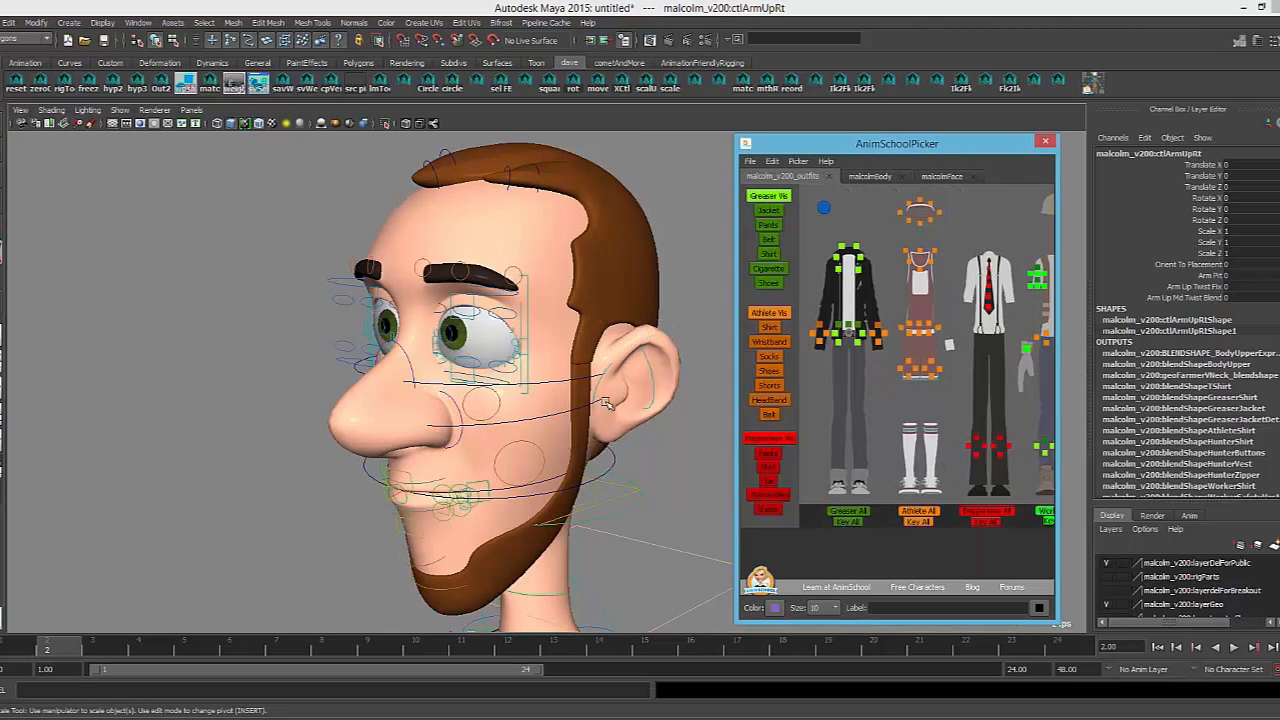
left_click(763, 198)
middle_click_drag(525, 463, 537, 363, "alt")
right_click_drag(555, 350, 535, 338, "alt")
middle_click_drag(535, 335, 519, 377, "alt")
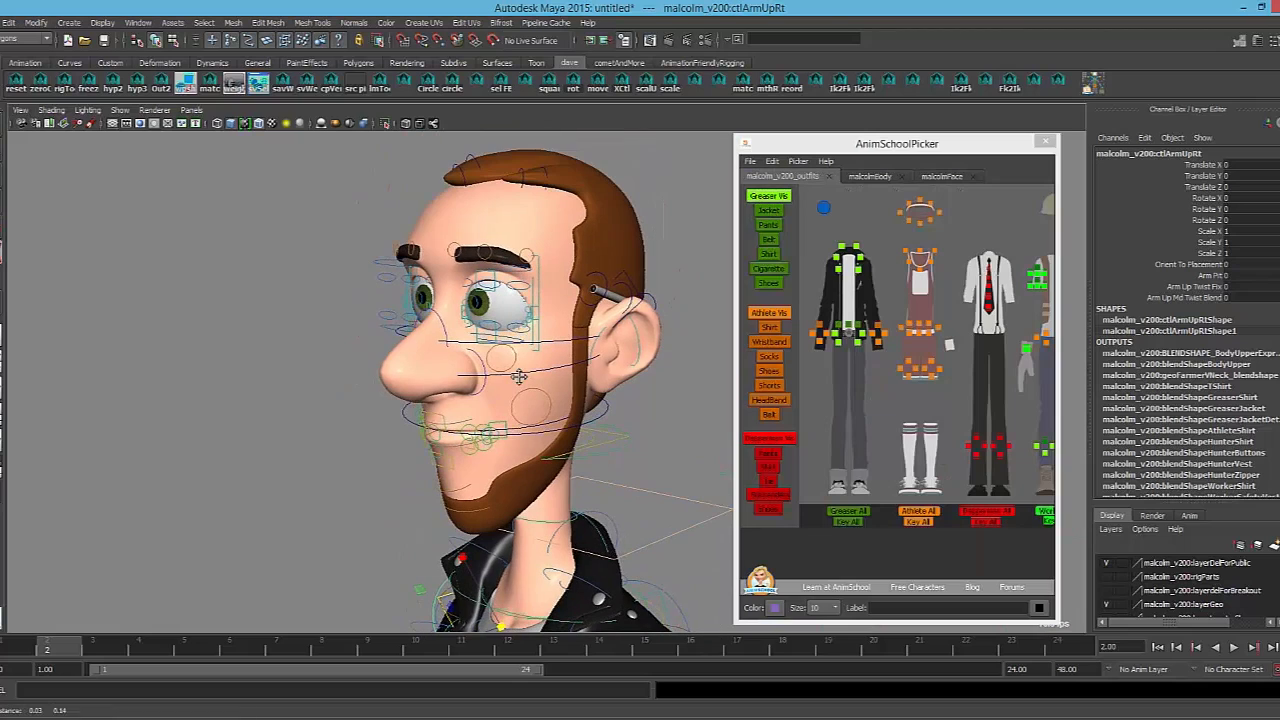
key("r")
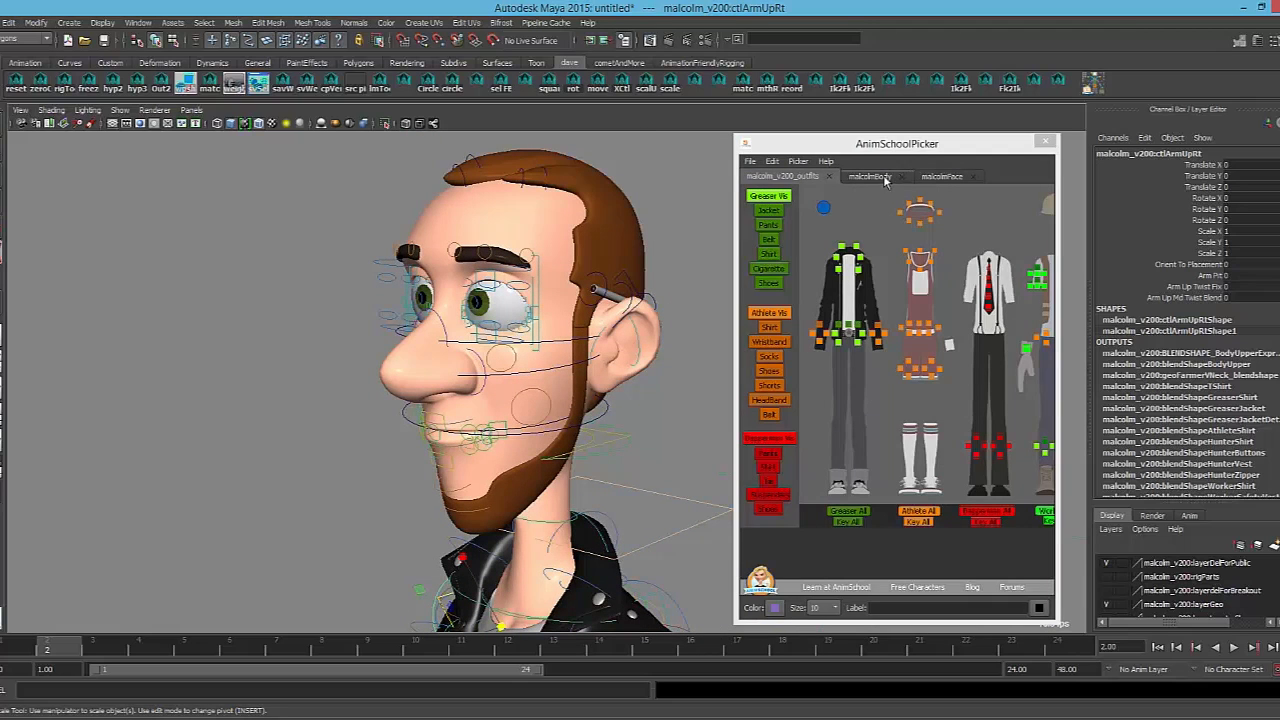
Hide the worker hair and worker beard using the hair visibility options of the face picker
left_click(927, 177)
middle_click_drag(874, 371, 758, 361, "alt")
middle_click_drag(985, 350, 750, 363, "alt")
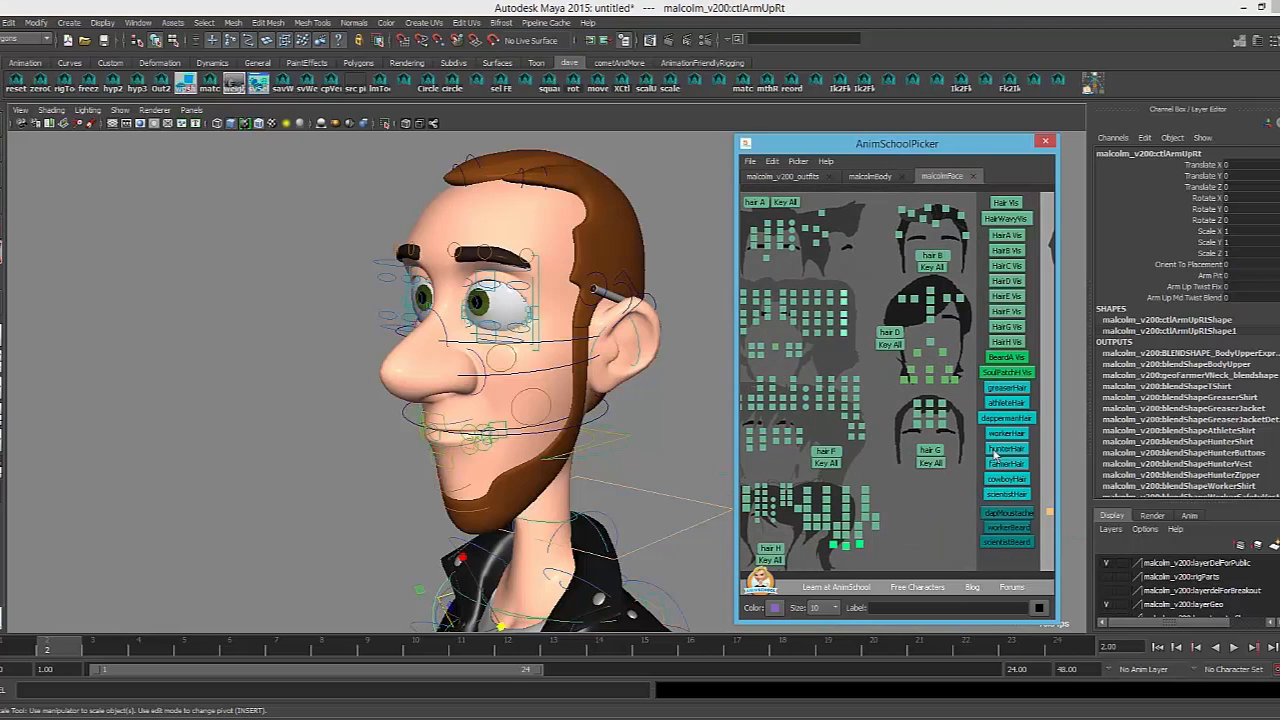
left_click(1006, 444)
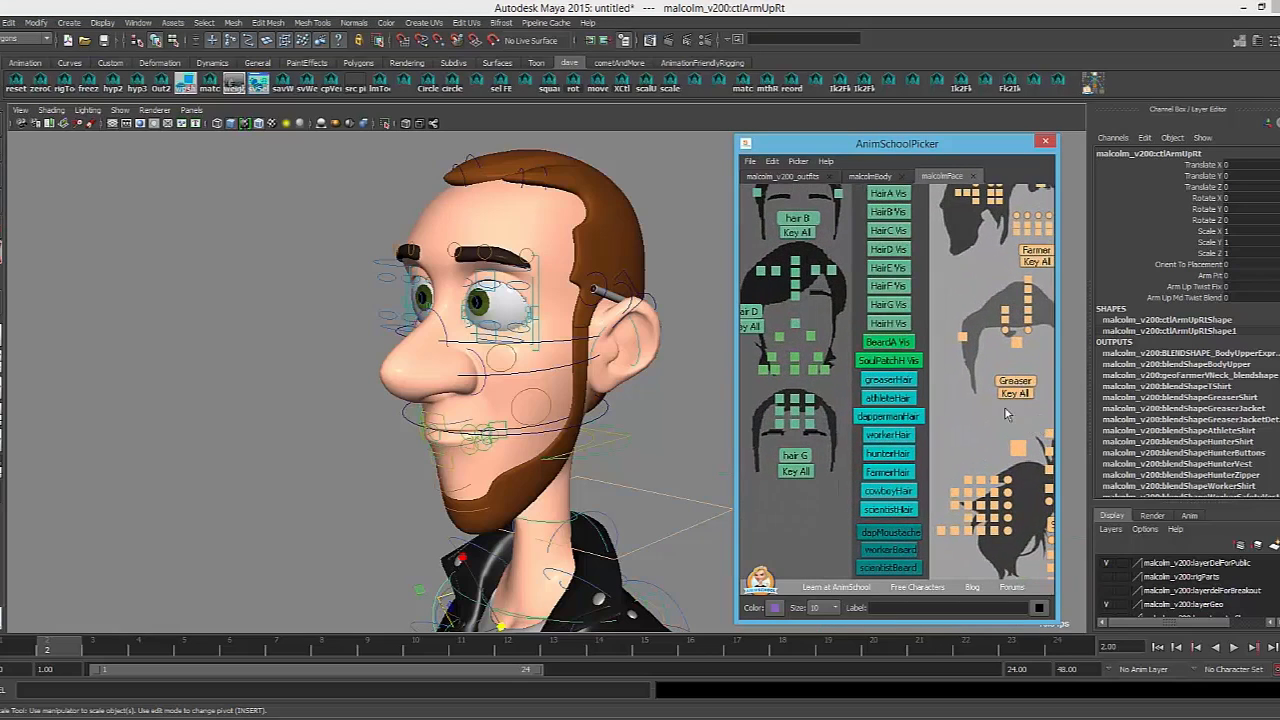
right_click_drag(915, 422, 876, 420, "alt")
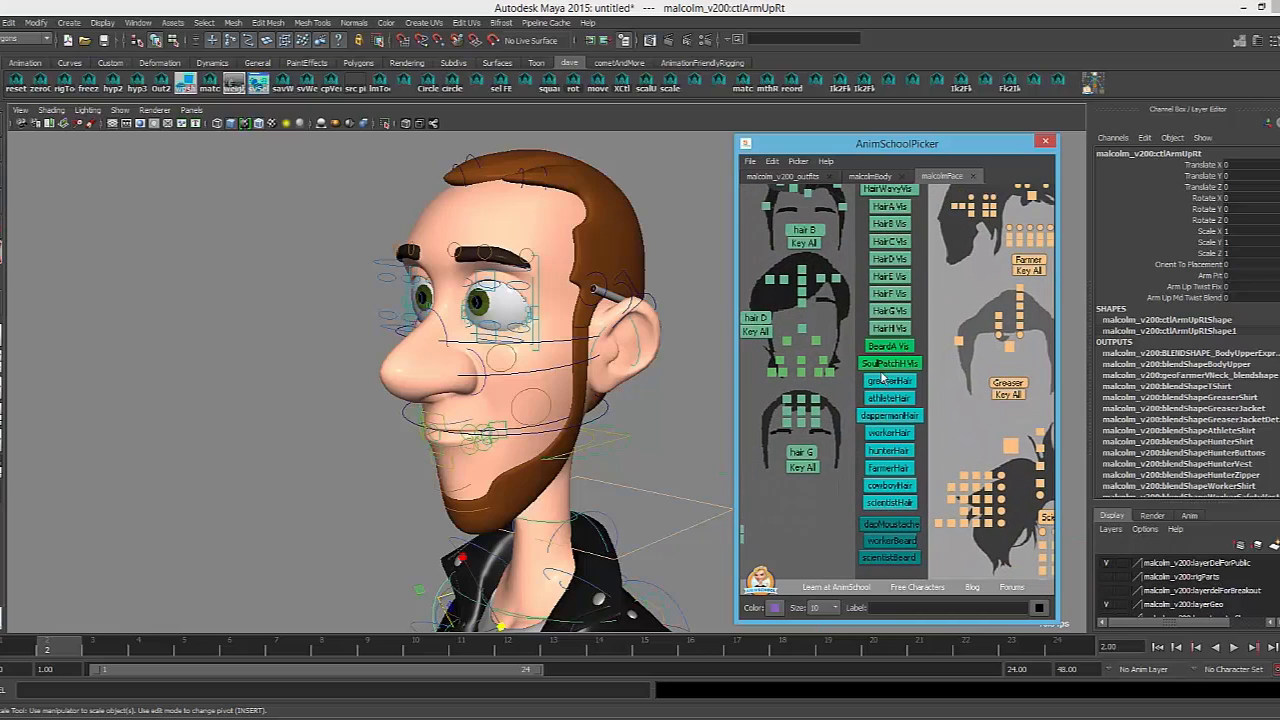
left_click(900, 437)
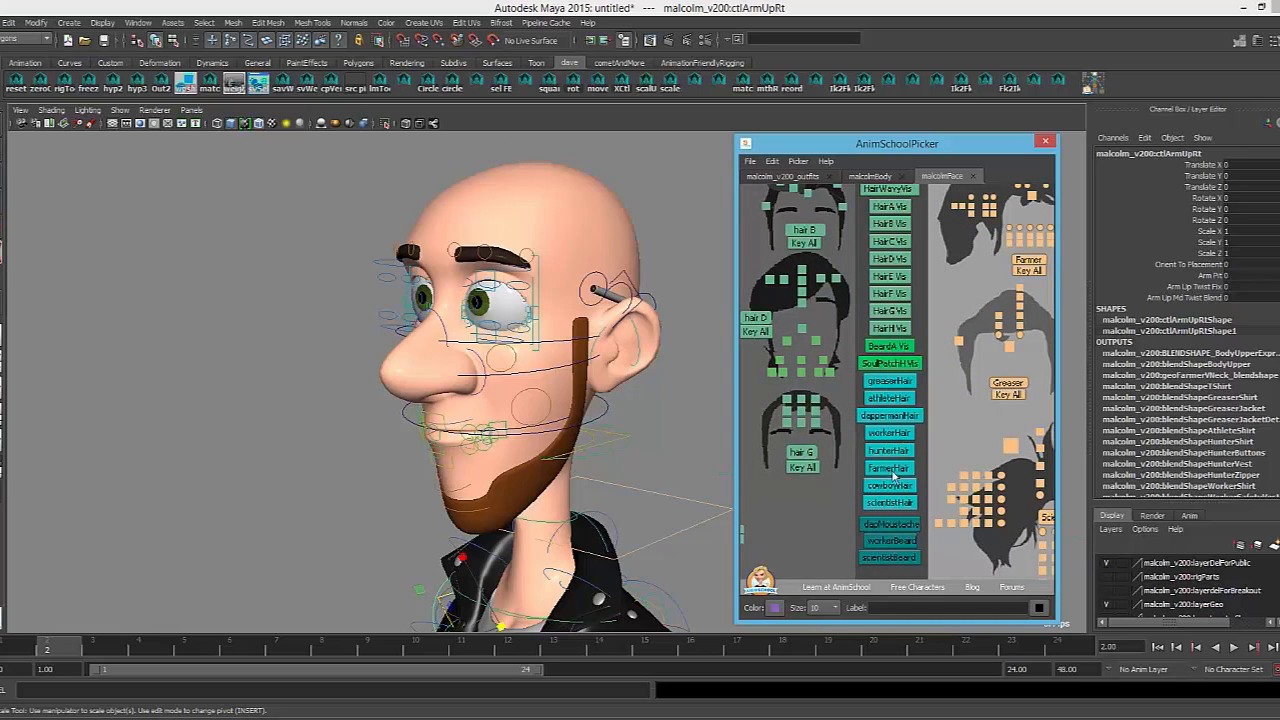
left_click(886, 541)
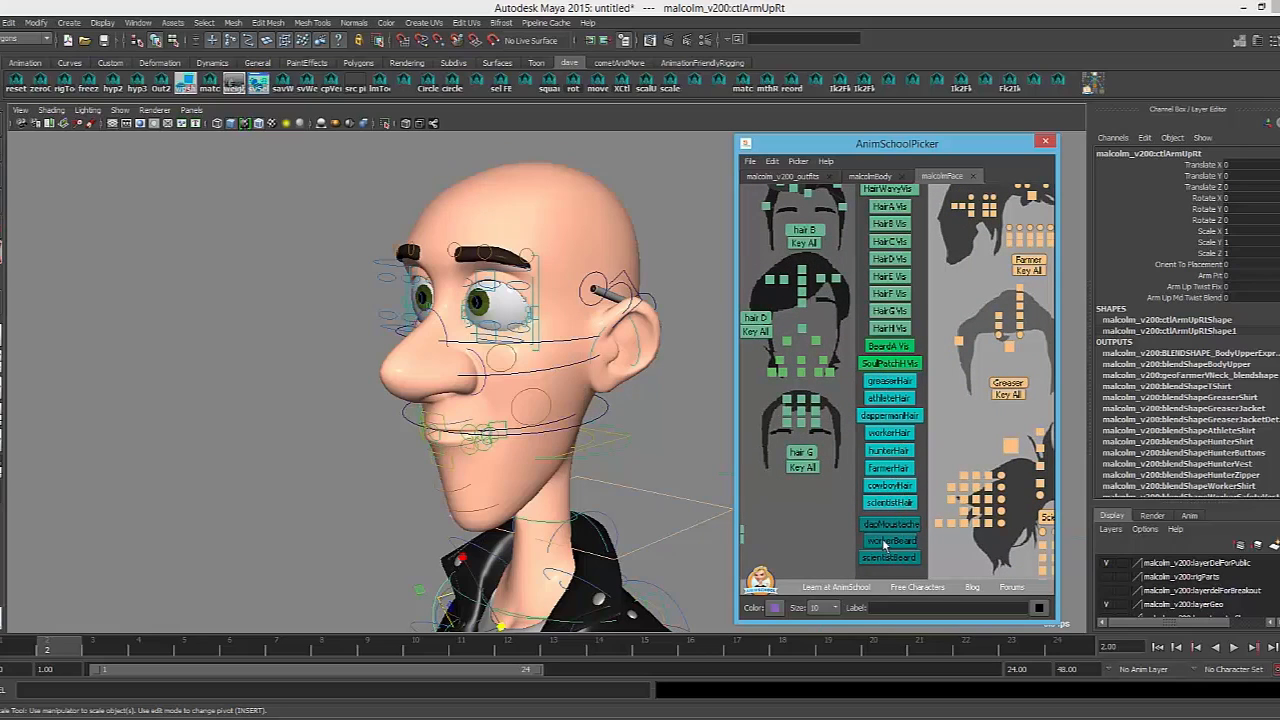
Hide the Greaser outfit's cigarette from the outfits picker
middle_click_drag(884, 543, 1250, 560, "alt")
middle_click_drag(995, 424, 706, 411, "alt")
scroll(918, 312, "down", 1)
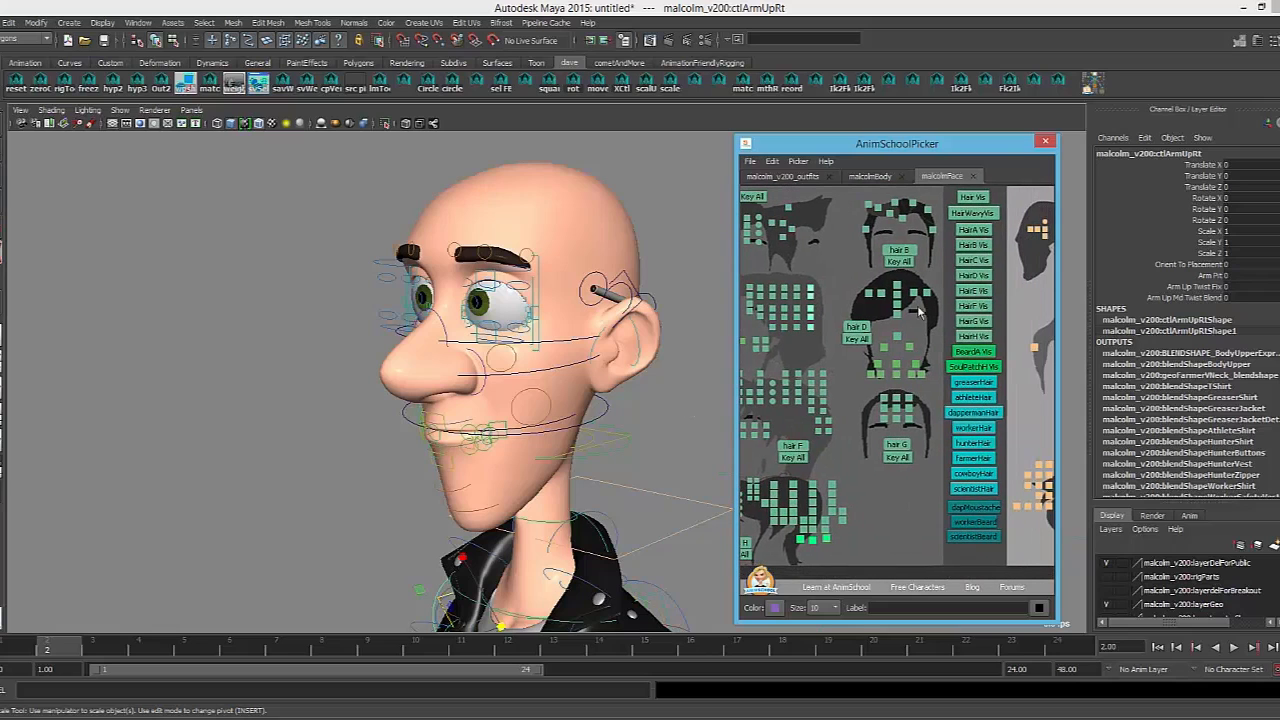
left_click(866, 177)
left_click(791, 177)
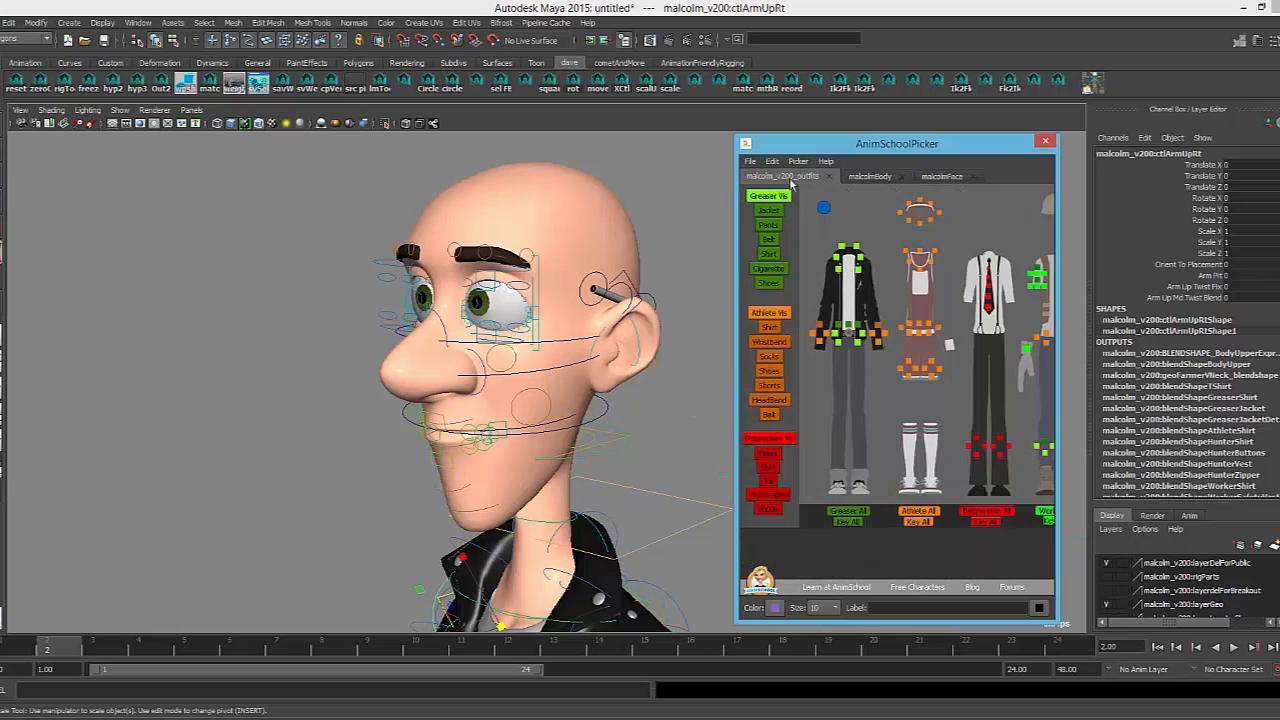
left_click(774, 273)
left_click_drag(472, 412, 490, 344, "alt")
Preview the HairE style on the bald head, hide it again, and show HairD instead
left_click(869, 176)
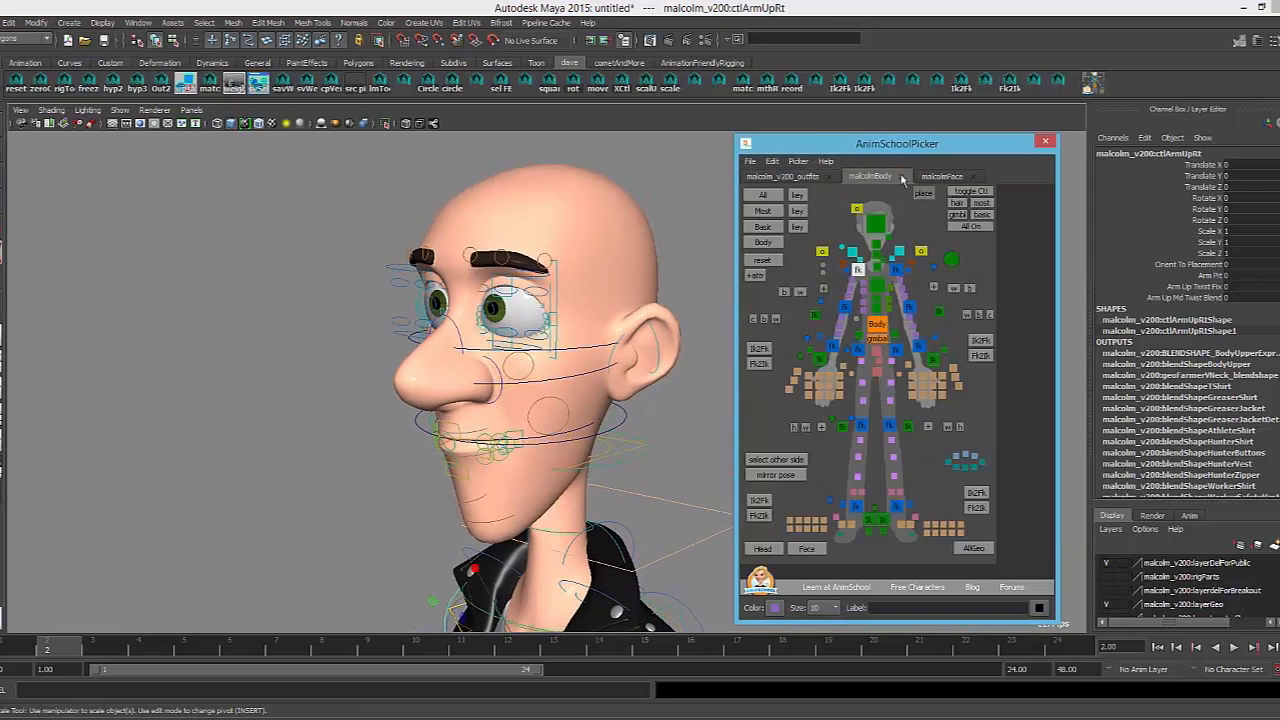
left_click(942, 176)
middle_click_drag(971, 308, 905, 310)
left_click(905, 292)
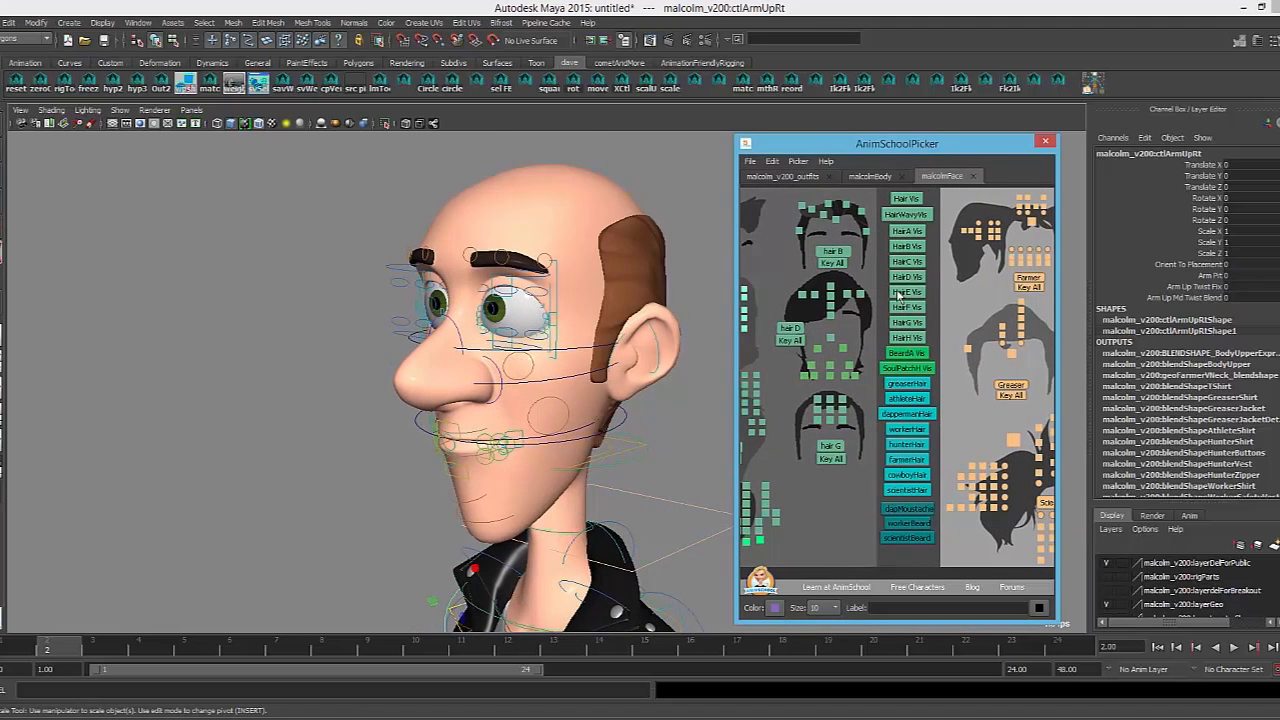
left_click(905, 292)
left_click(910, 276)
left_click_drag(630, 344, 460, 369, "alt")
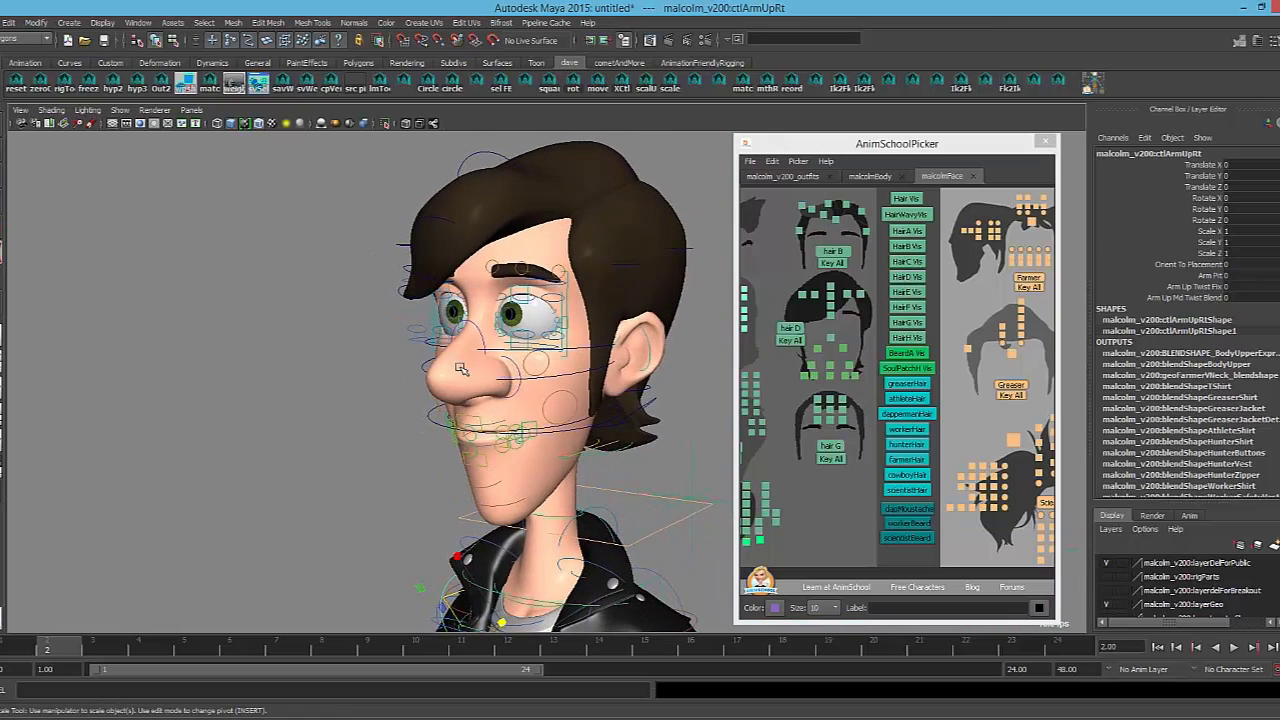
Clear the selection, frame the right side of the face, and bring up the face control layout in the picker
left_click(406, 433)
right_click_drag(412, 434, 470, 434, "alt")
left_click_drag(470, 434, 564, 384, "alt")
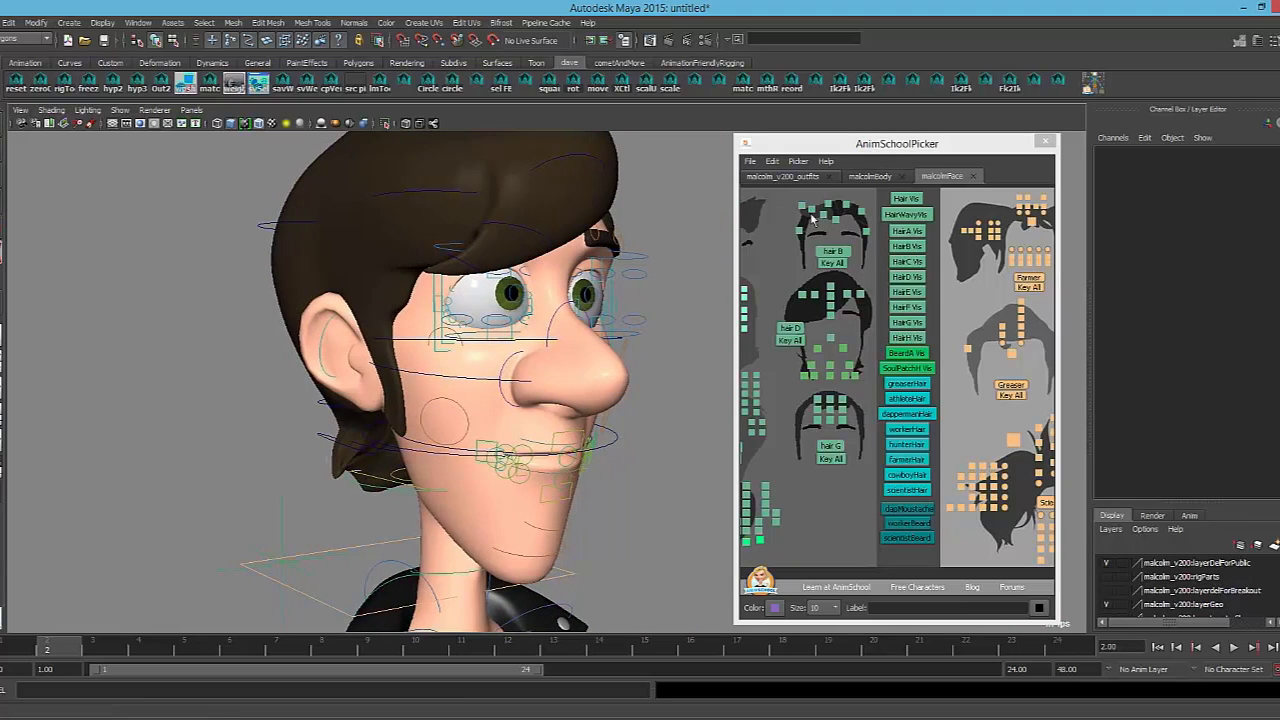
middle_click_drag(858, 296, 1018, 300, "alt")
middle_click_drag(832, 334, 886, 317, "alt")
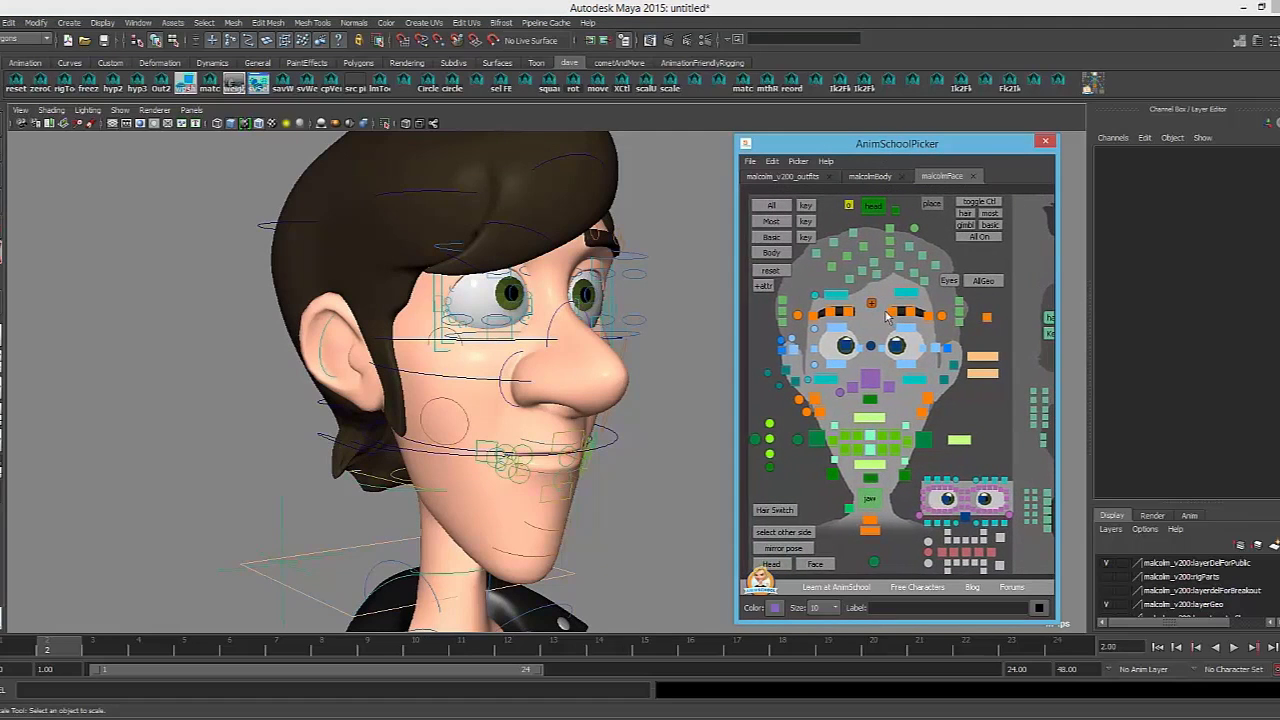
left_click(590, 358)
key("w")
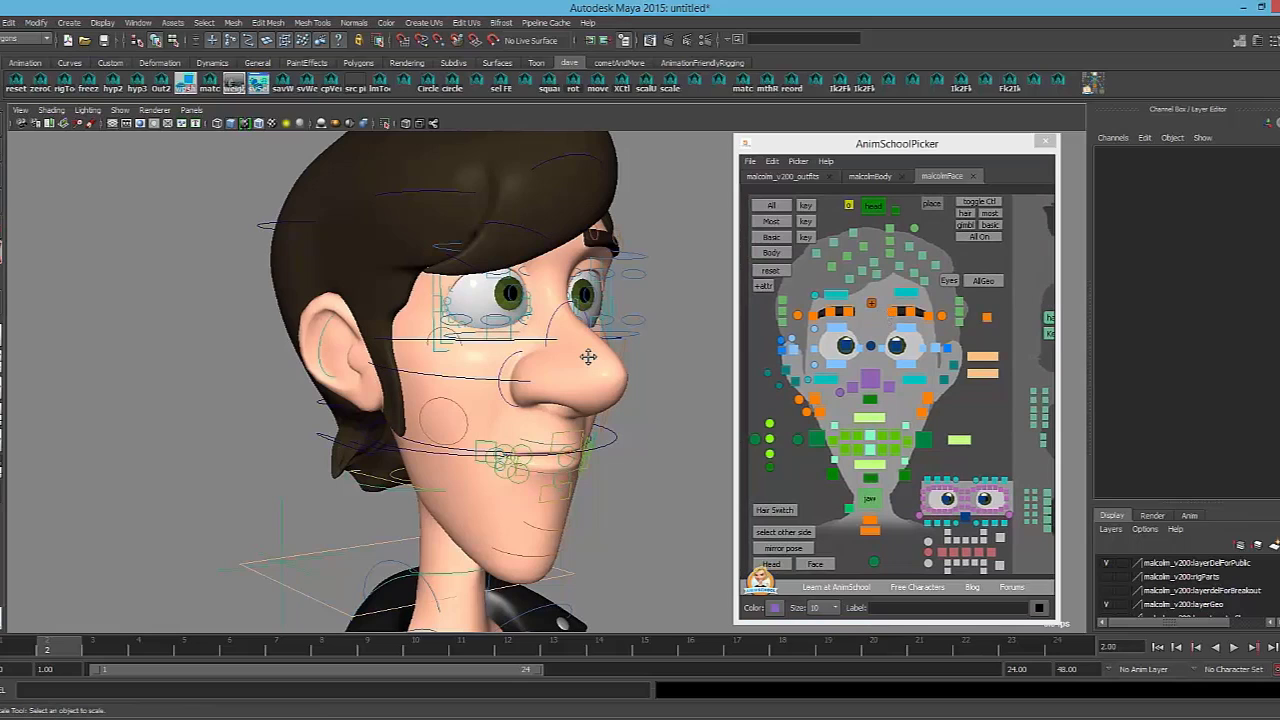
middle_click_drag(605, 313, 609, 317, "alt")
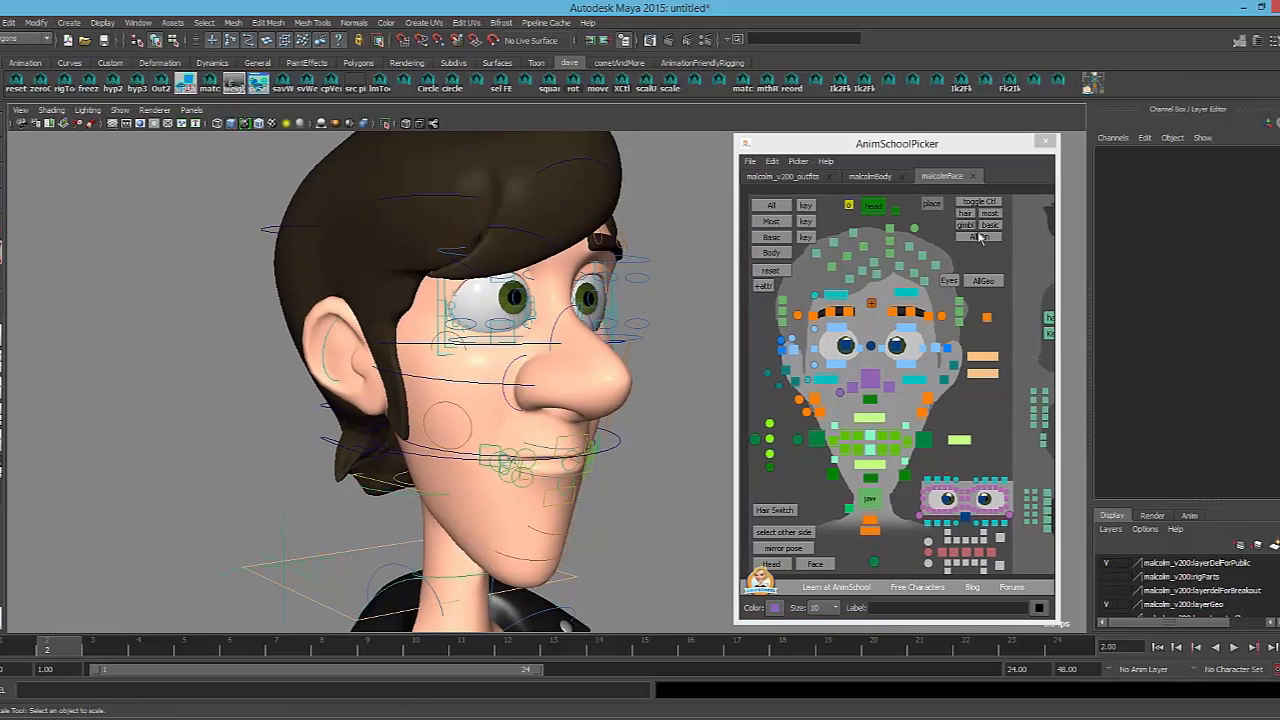
Switch the visible rig controls to the basic set, the most set, and all on
left_click(986, 228)
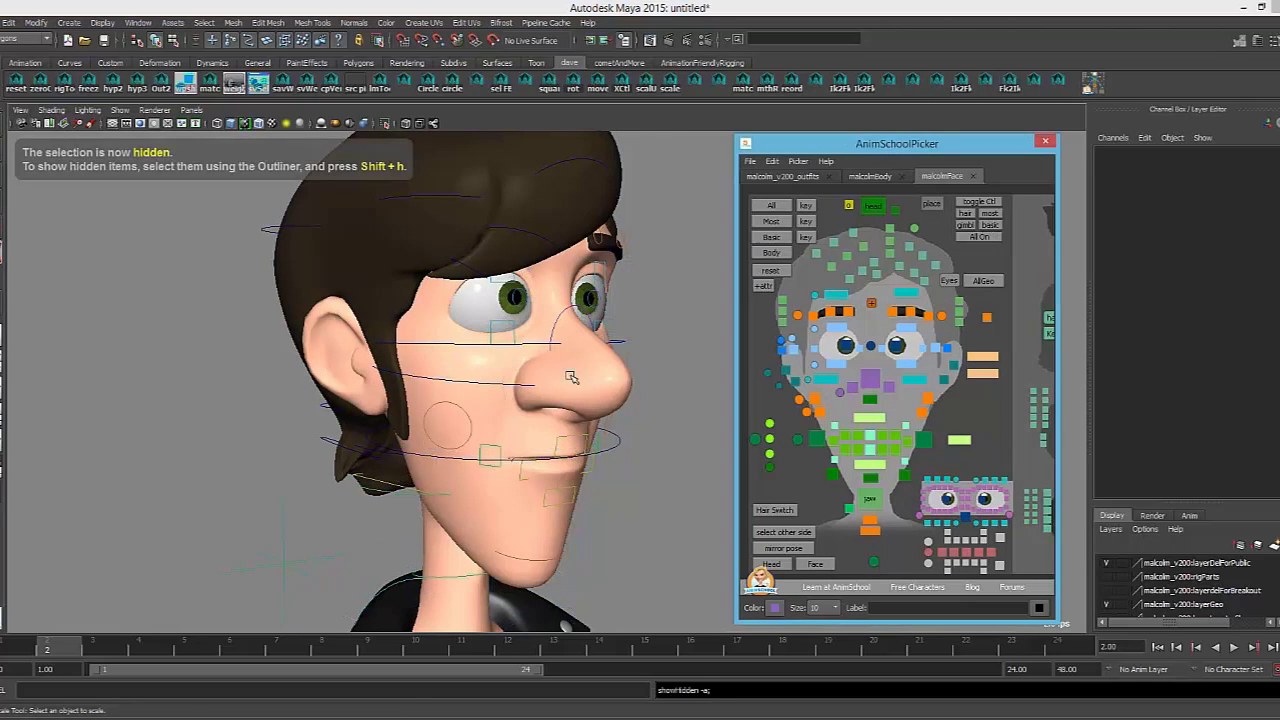
middle_click_drag(599, 373, 598, 370, "alt")
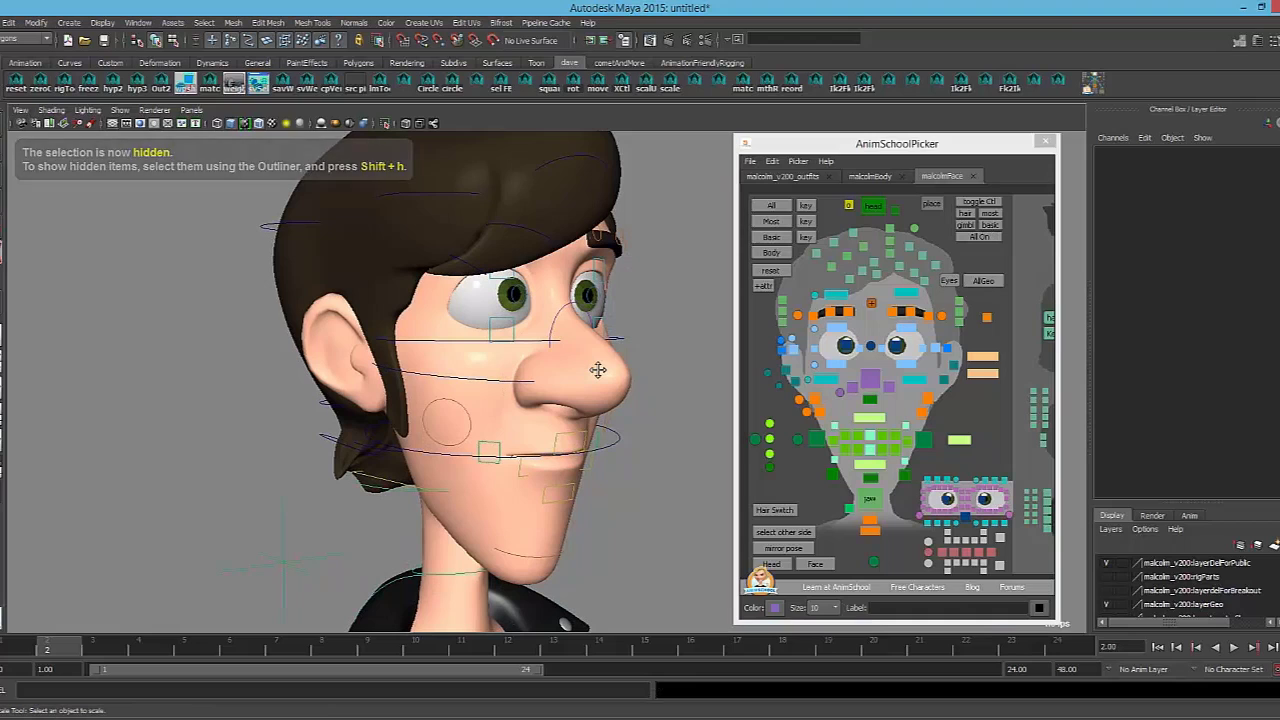
left_click(991, 217)
left_click(993, 219)
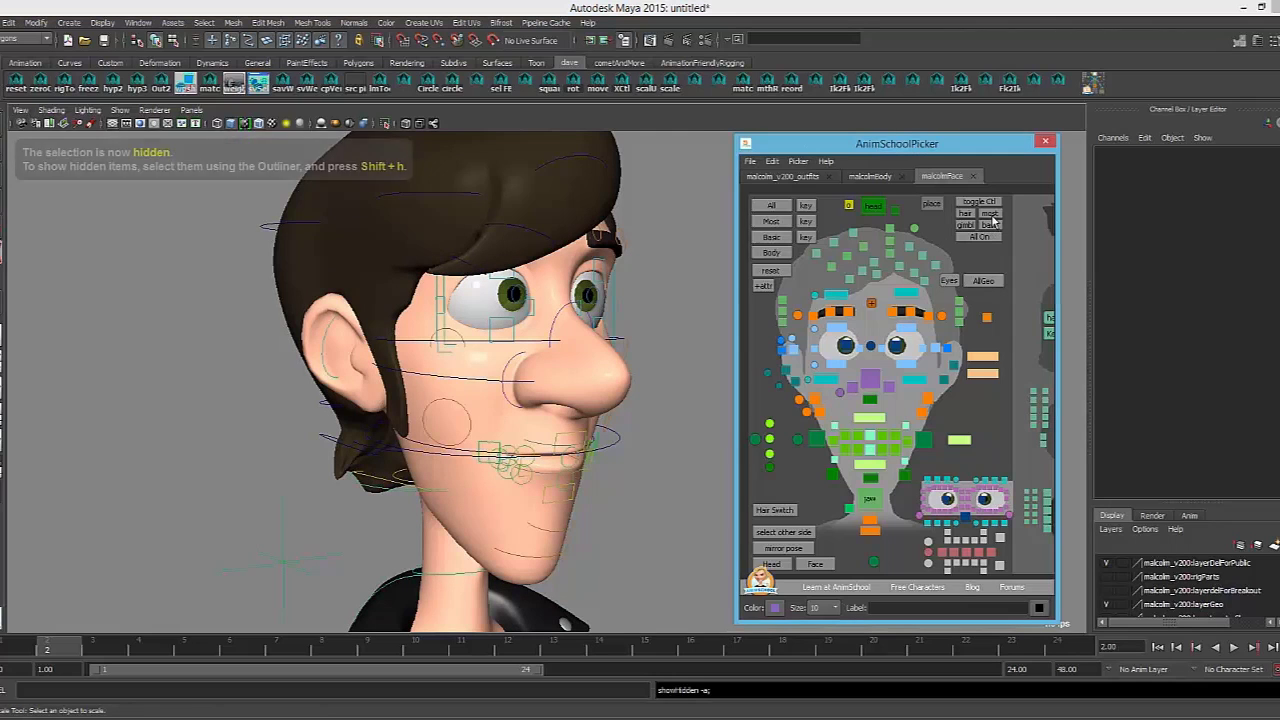
left_click(989, 237)
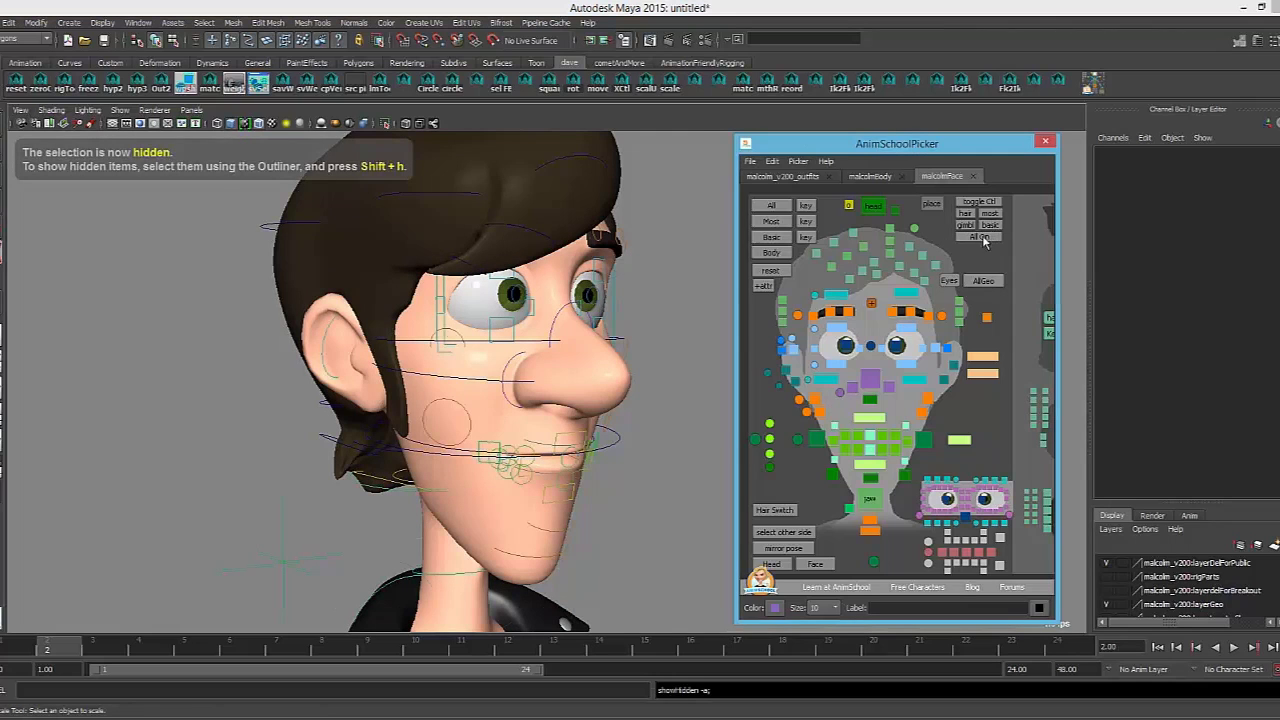
left_click_drag(651, 342, 537, 327, "alt")
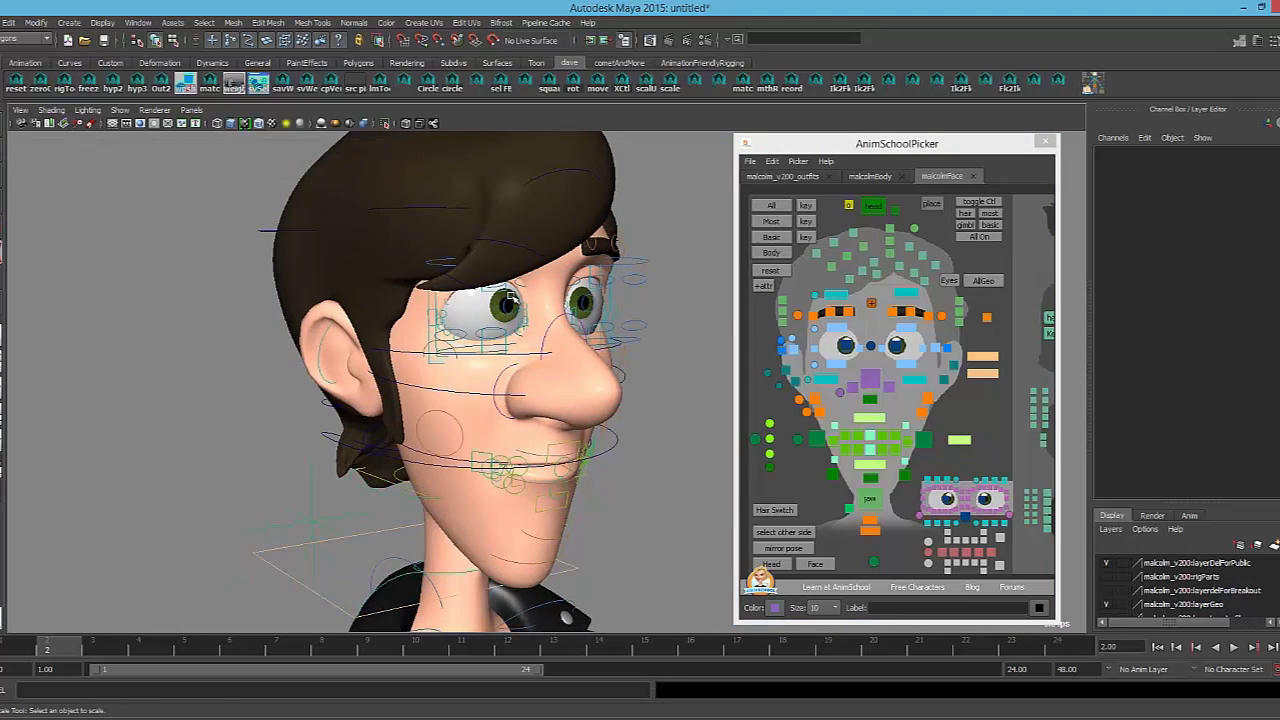
Turn off Eye Shaper Vis and Lid Shaper Vis on the right pupil control
left_click(512, 302)
right_click_drag(544, 372, 722, 411, "alt")
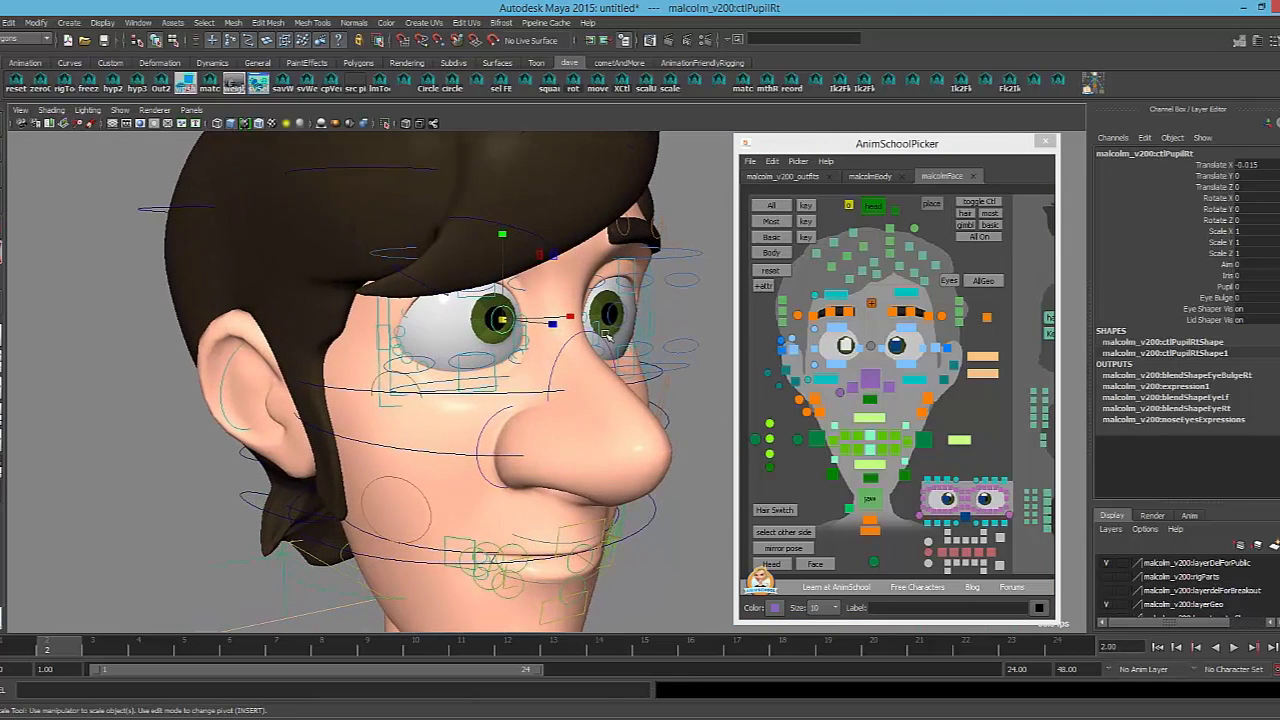
left_click(1197, 311)
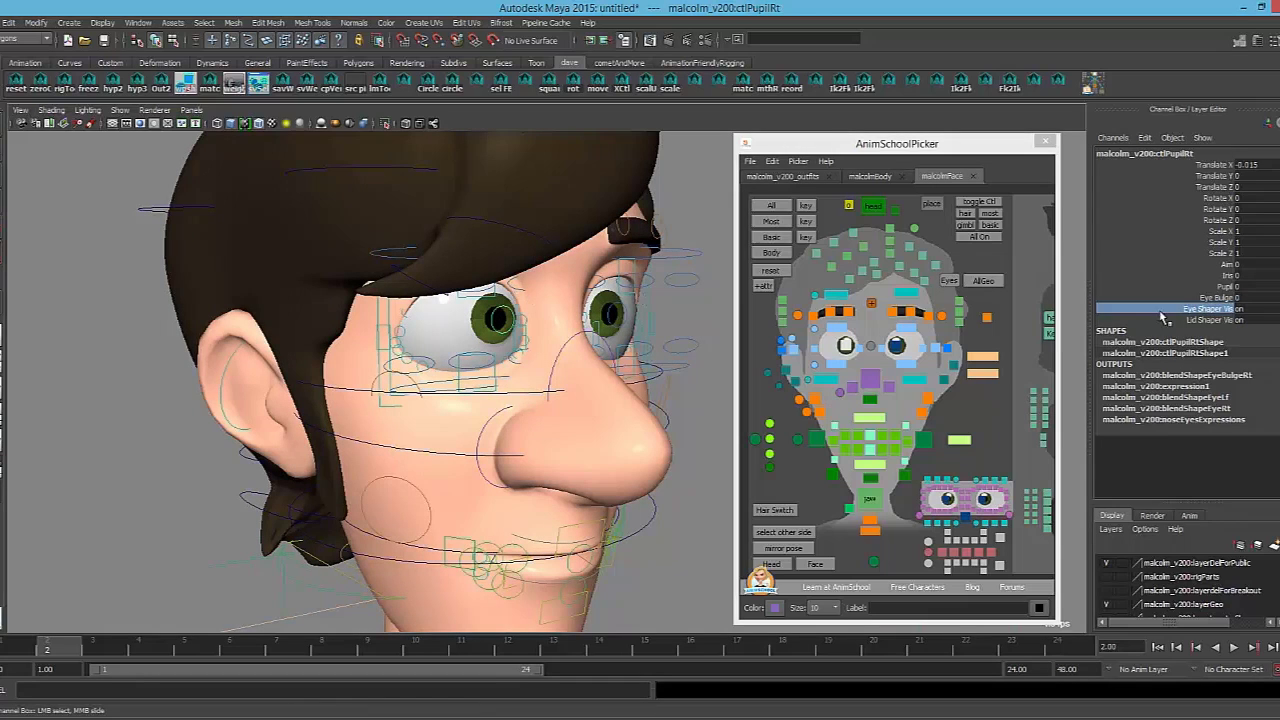
left_click(1243, 320)
left_click(1256, 310)
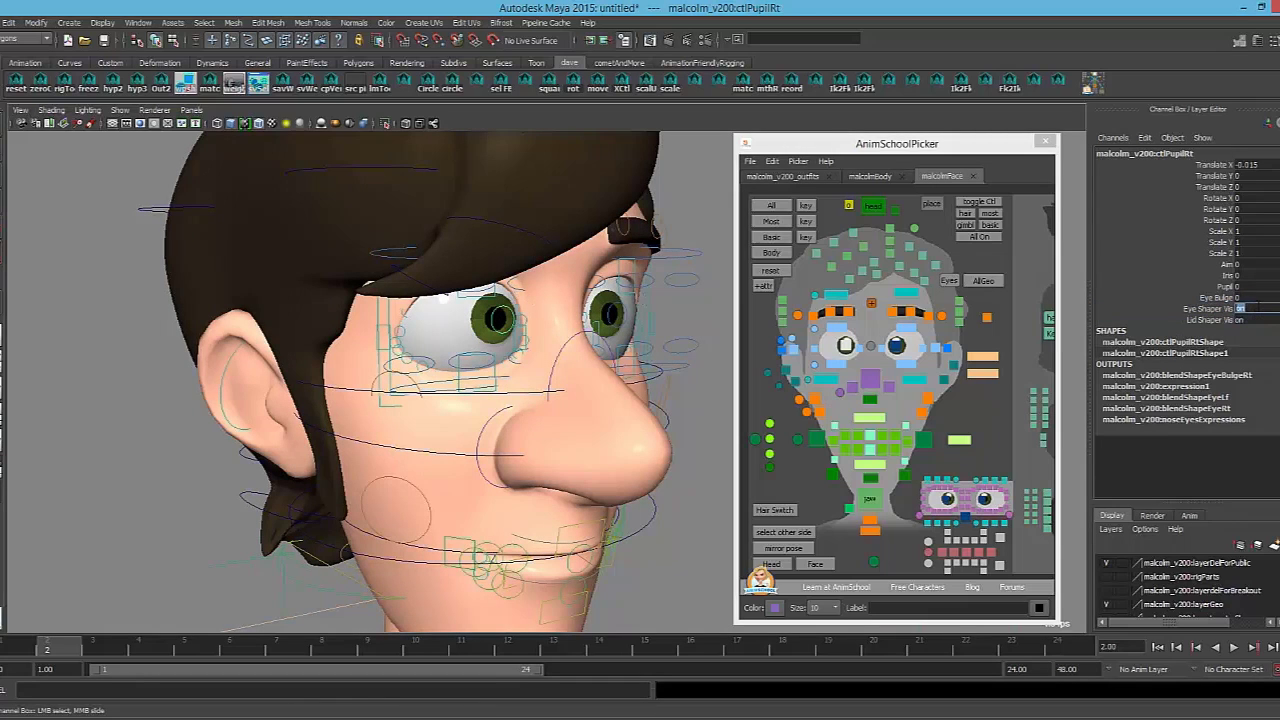
type("0")
key("Return")
left_click(1258, 321)
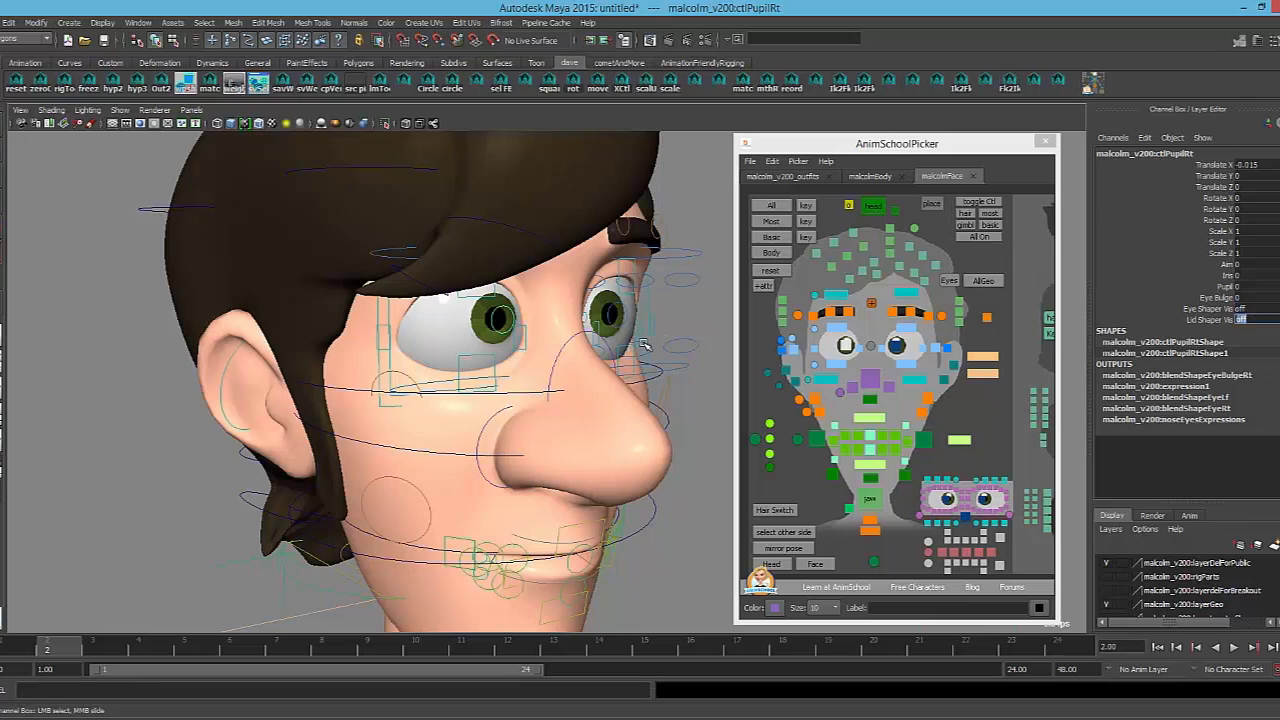
Try moving the shaper controls around the left eye from the front, undoing each move
left_click_drag(645, 345, 582, 336, "alt")
left_click(632, 280)
key("ctrl+z")
left_click(541, 291)
left_click_drag(541, 291, 482, 300)
key("ctrl+z")
left_click(493, 283)
Try moving and rotating the left eye's upper eye shaper control, and pull the lower eye shaper down
left_click(903, 294)
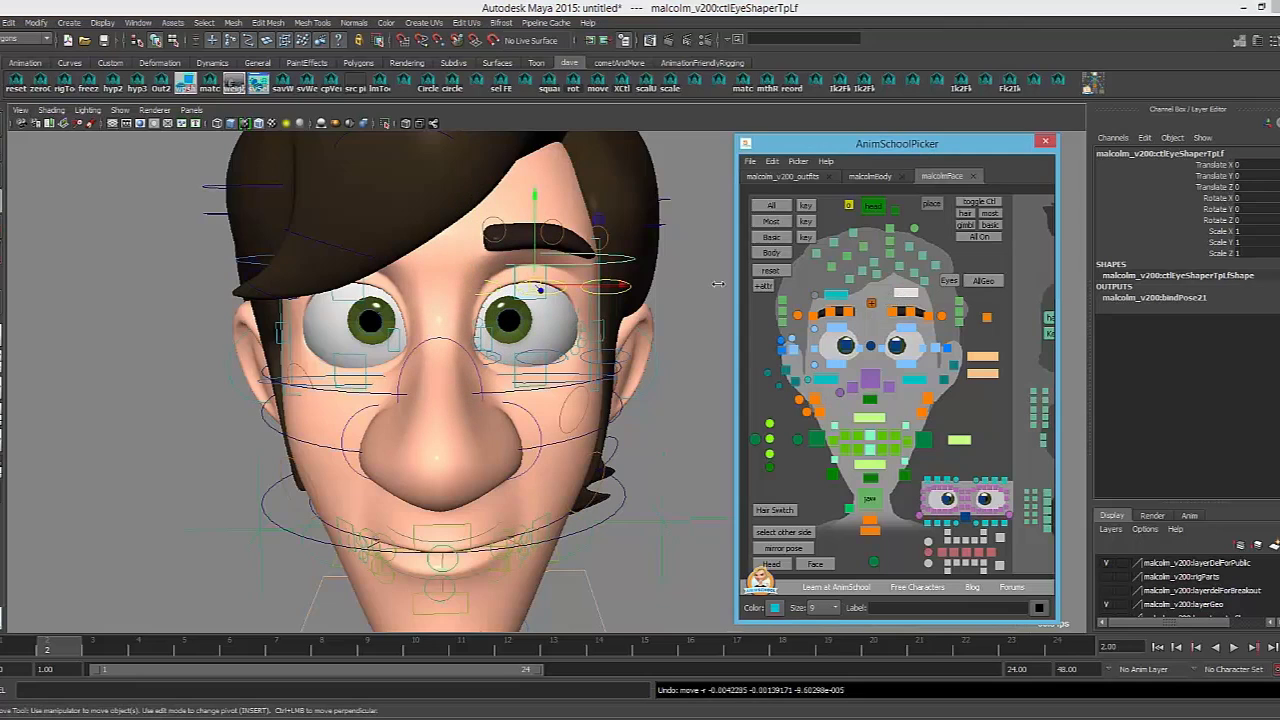
key("e")
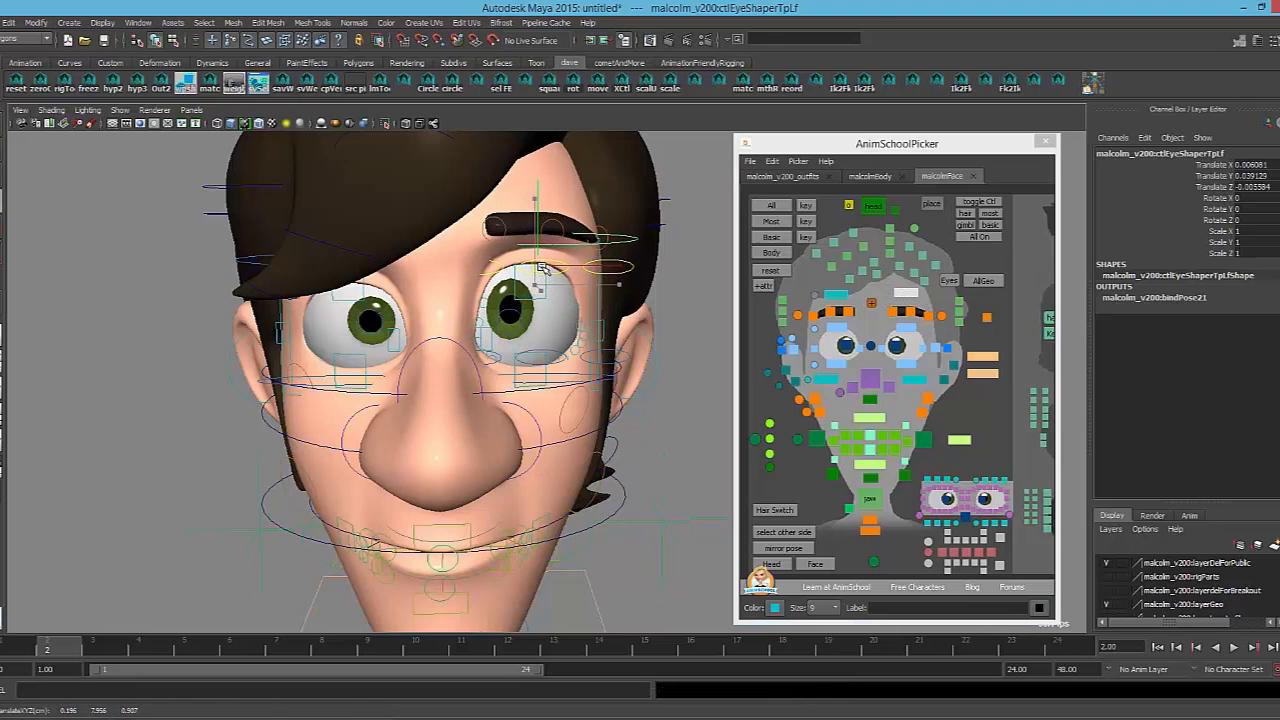
mouse_move(588, 222)
left_mouse_down()
mouse_move(620, 280)
mouse_move(586, 200)
left_mouse_up()
key("w")
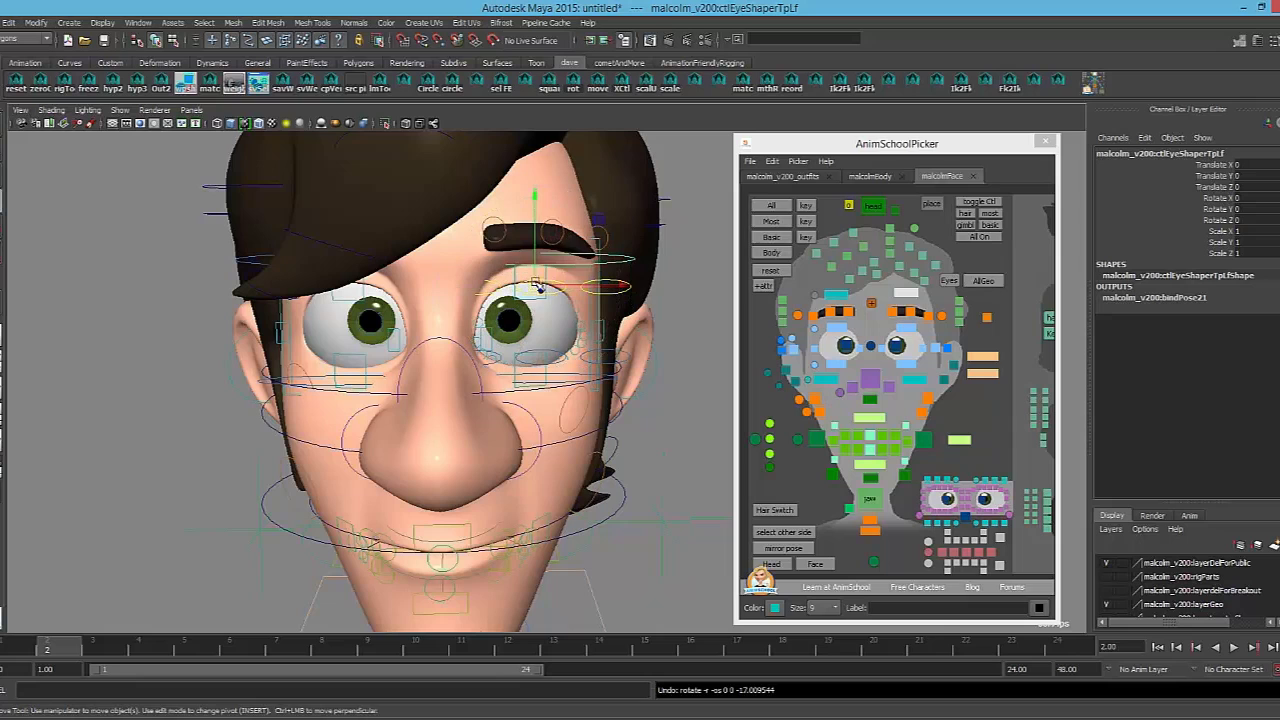
left_click_drag(539, 288, 540, 292)
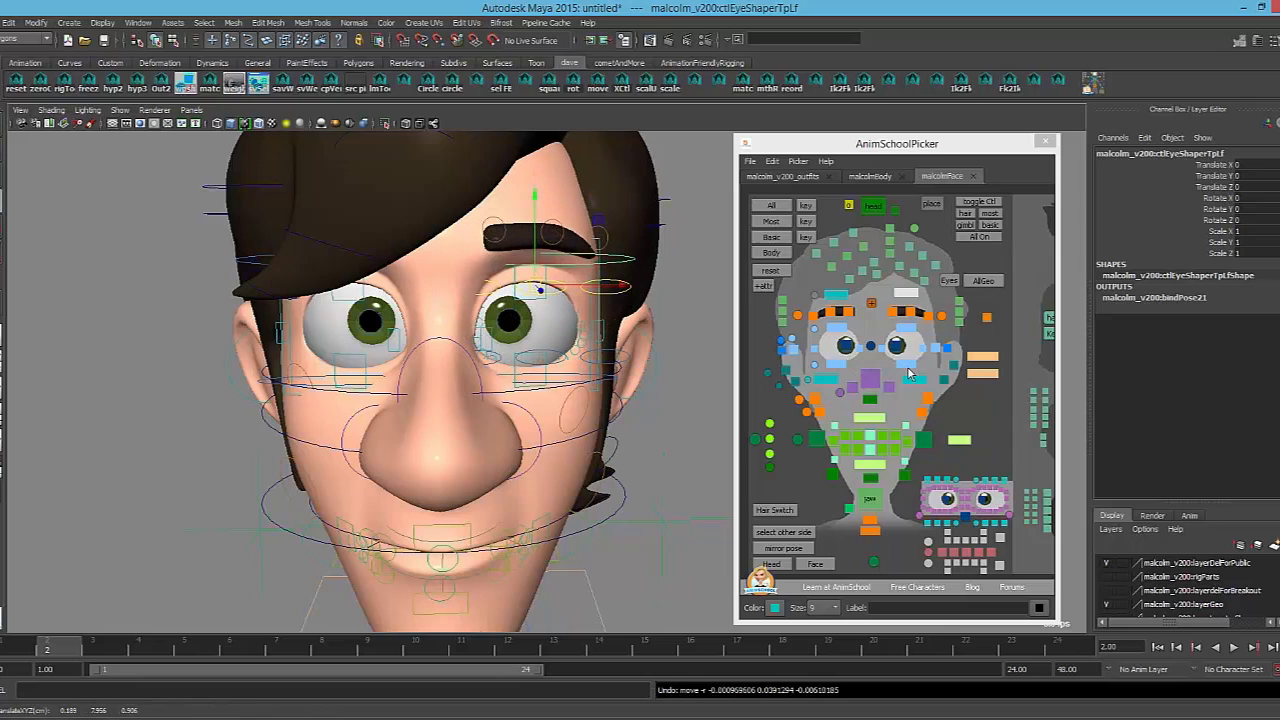
left_click(912, 377)
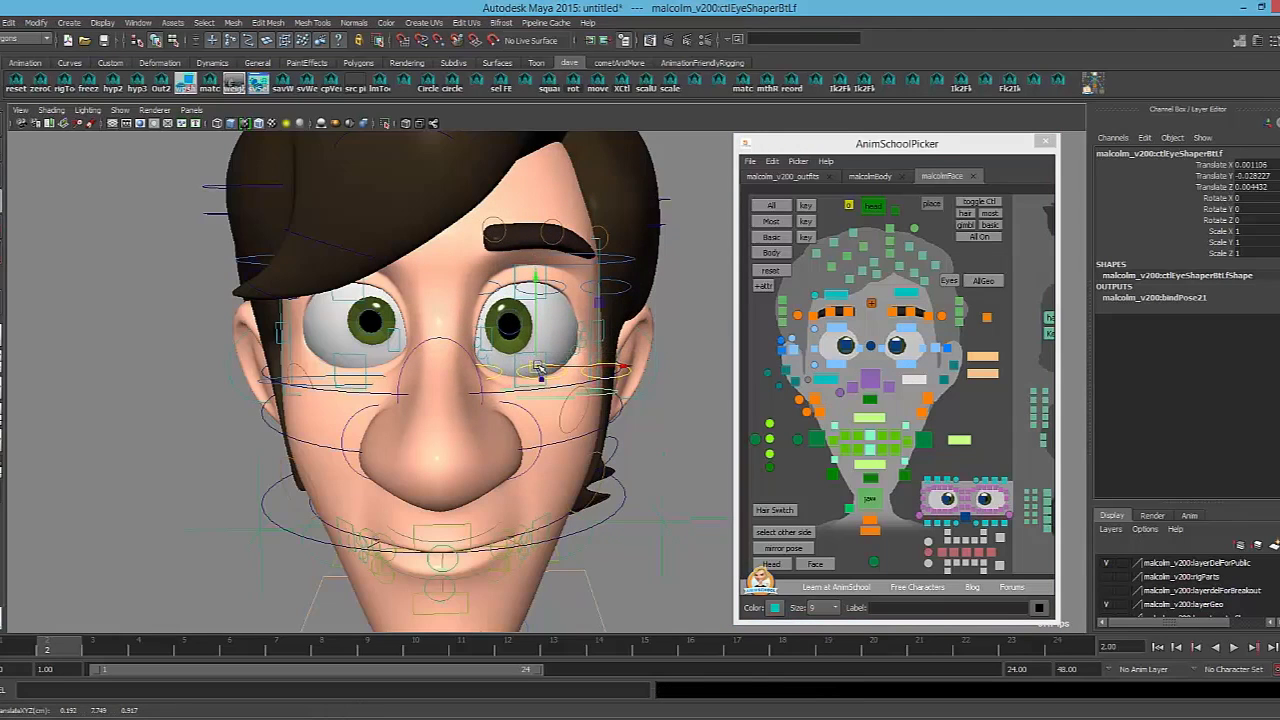
Turn off Eye Shaper Vis on the left pupil control, leaving Lid Shaper Vis on
left_click(896, 345)
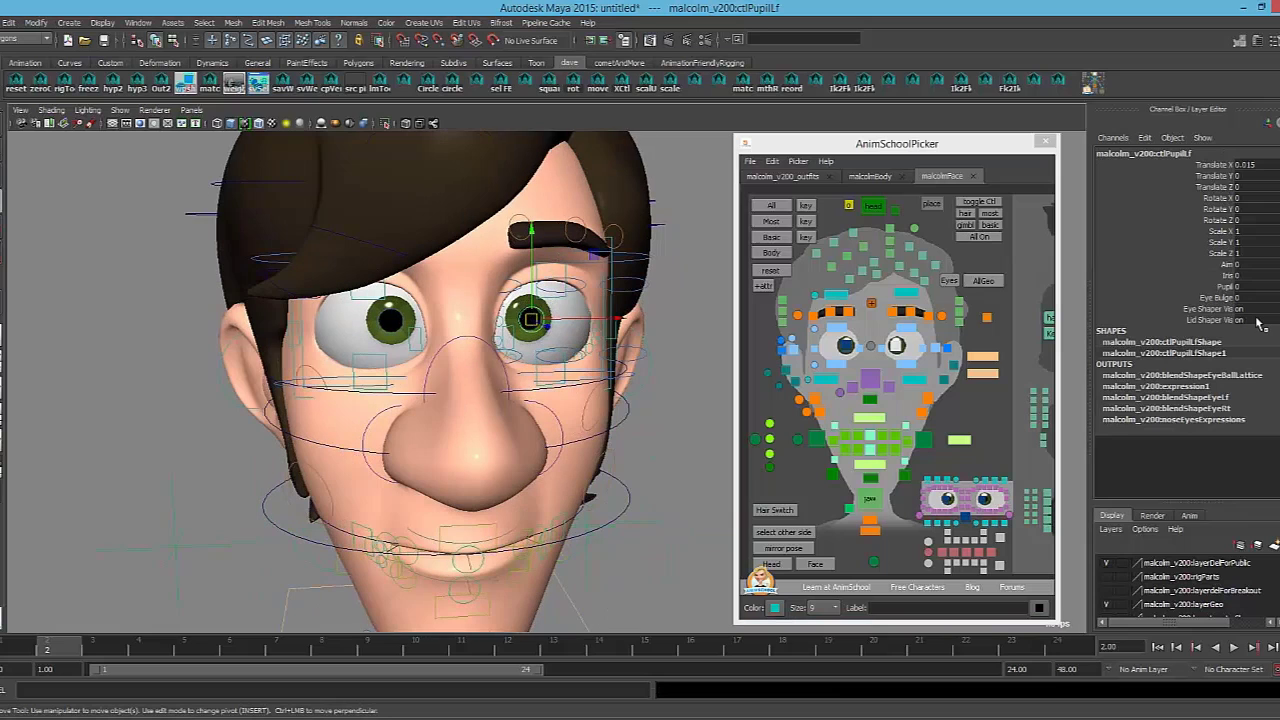
left_click(1257, 315)
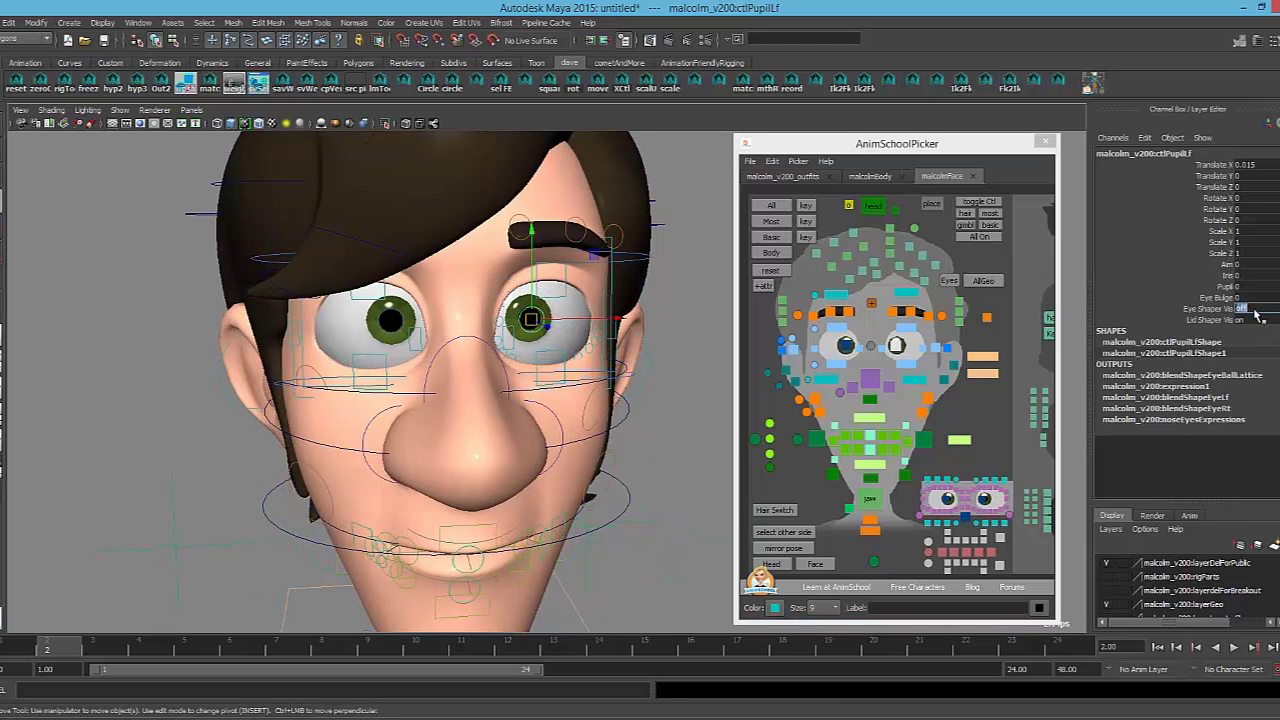
right_click_drag(327, 308, 532, 312, "alt")
middle_click_drag(532, 312, 495, 326, "alt")
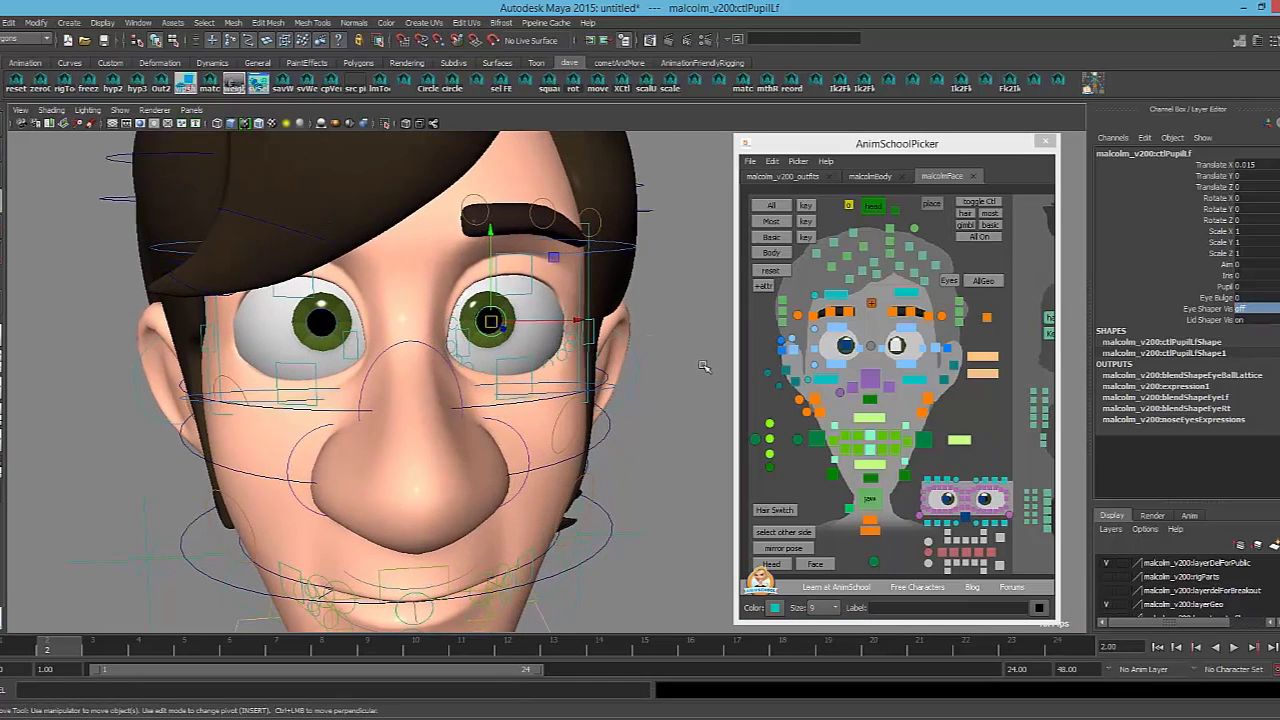
Move the left eye's main upper lid control to about -0.37 in Translate X and 0.85 in Translate Y
left_click(705, 367)
left_click(497, 262)
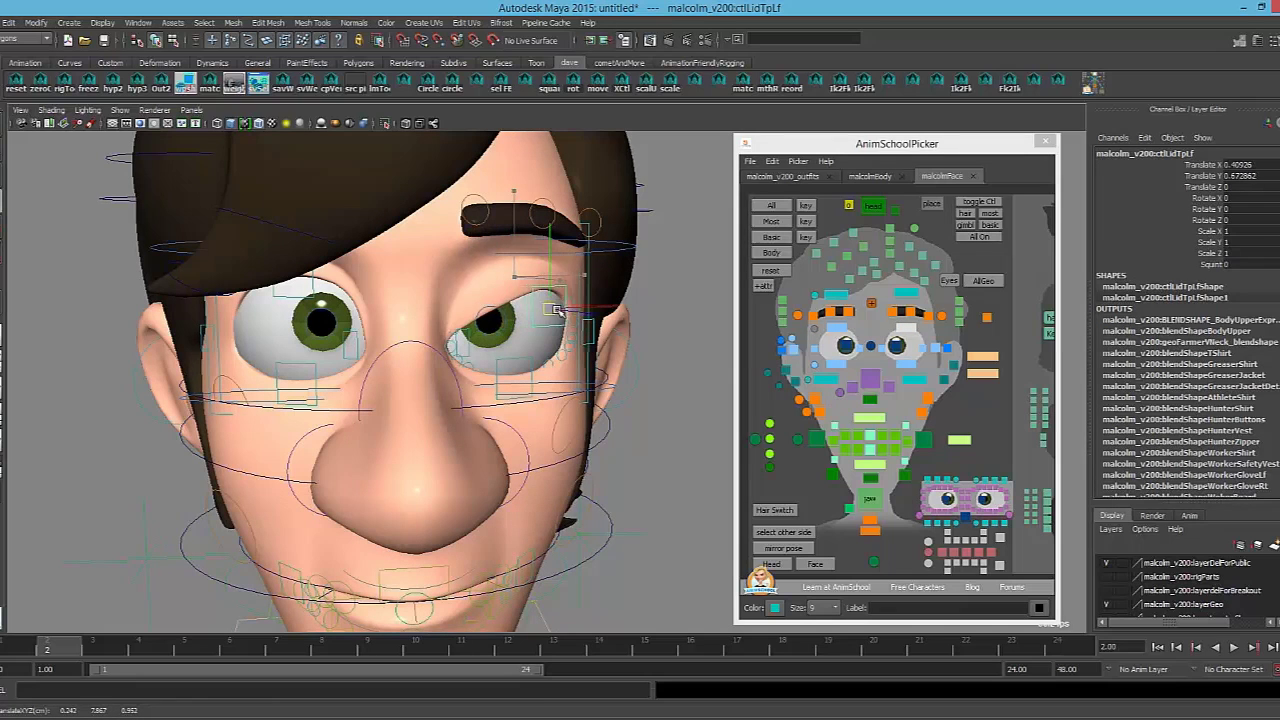
left_click_drag(555, 311, 469, 289)
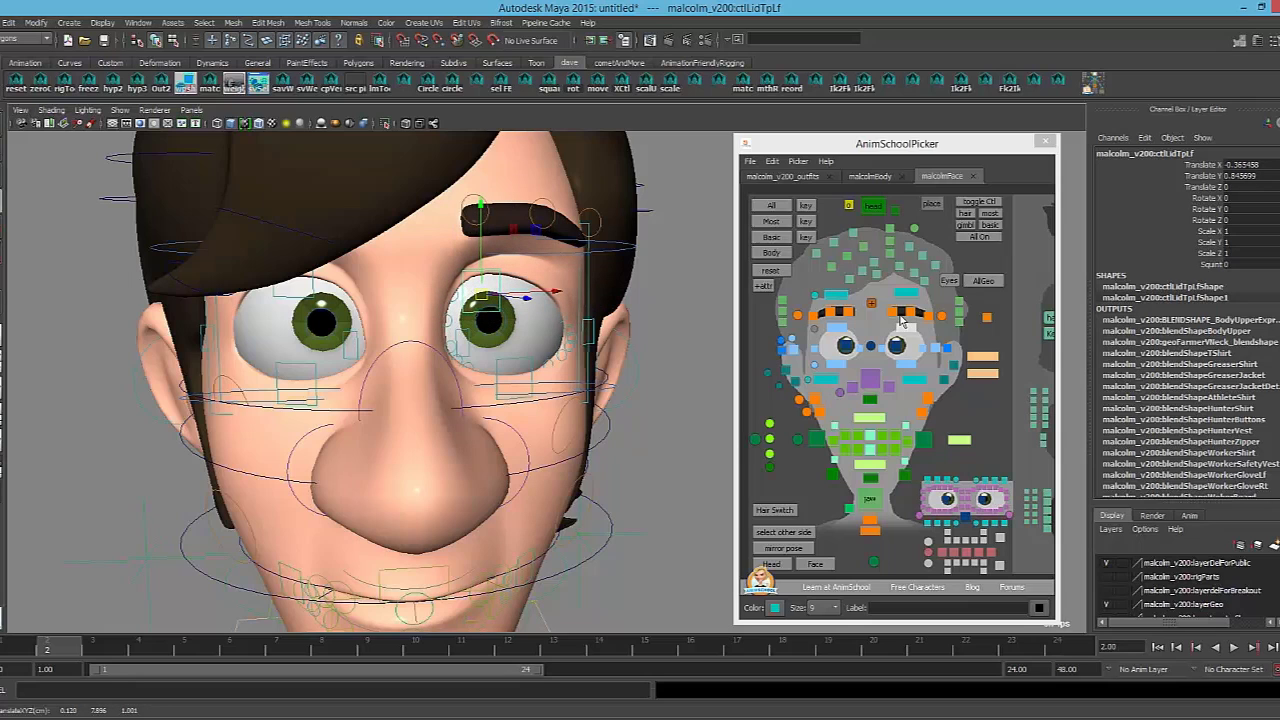
Try pulling a single left upper lid shaper point out of place from the front and side, undoing each move
left_click(992, 497)
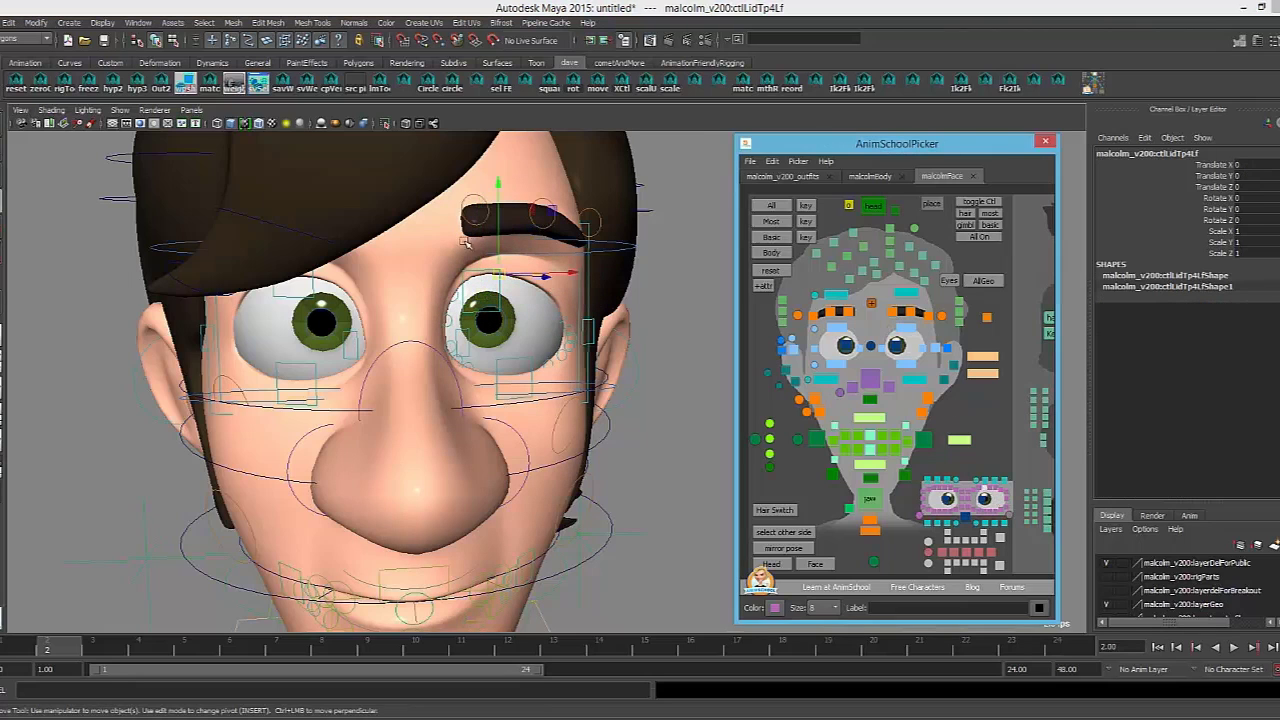
left_click_drag(503, 278, 486, 249)
left_click_drag(504, 321, 503, 254)
key("ctrl+z")
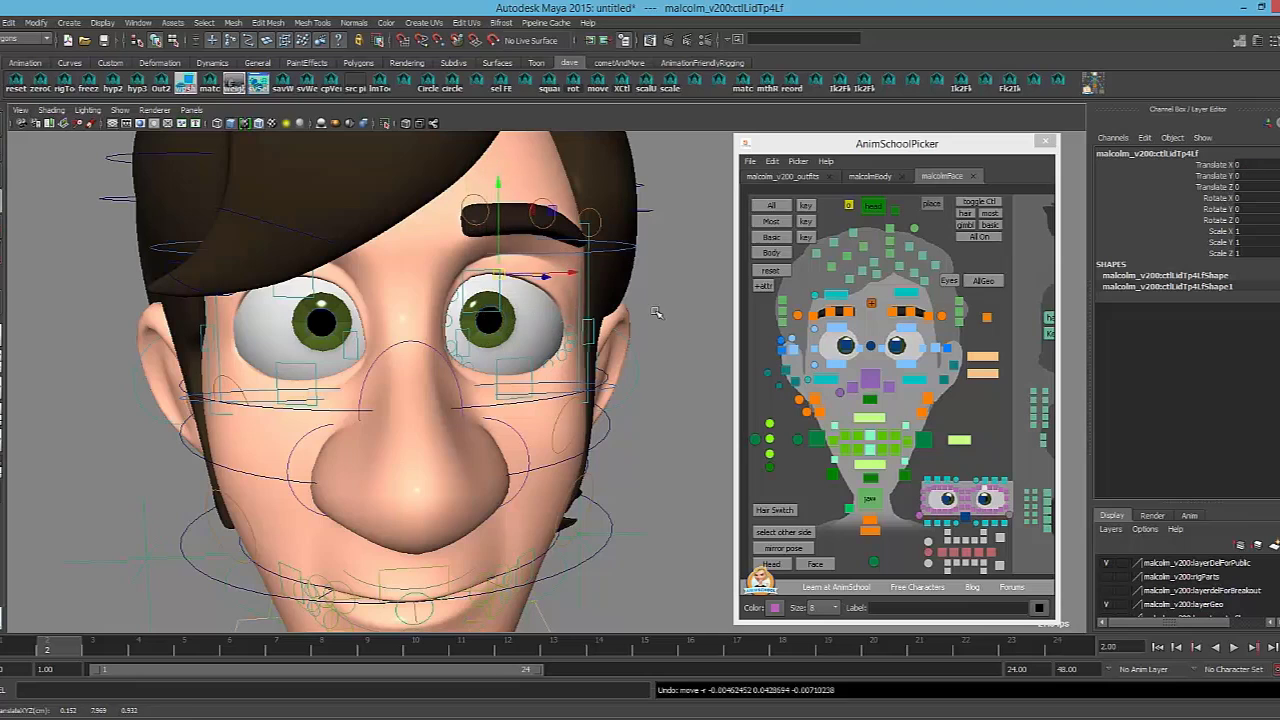
left_click_drag(657, 314, 511, 298, "alt")
left_click_drag(379, 268, 721, 468)
key("ctrl+z")
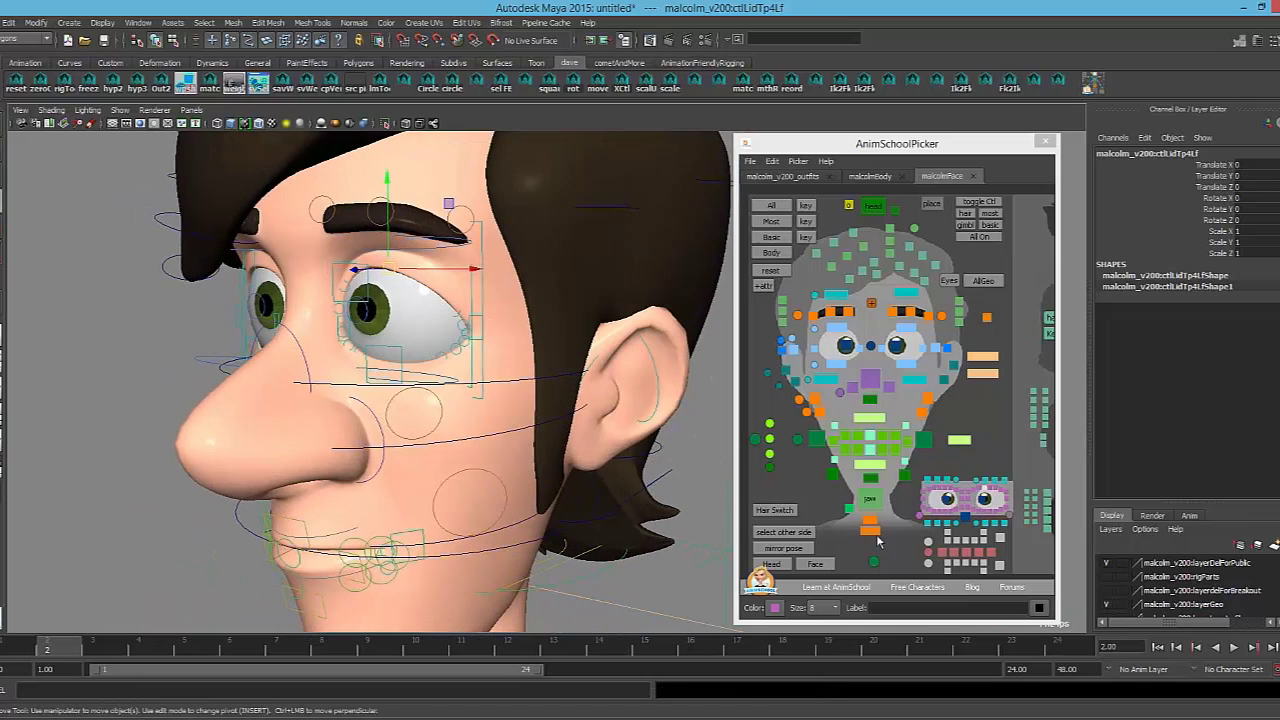
Select the row of left upper lid shaper points, view them from an angle, and clear the selection
left_click(1003, 497)
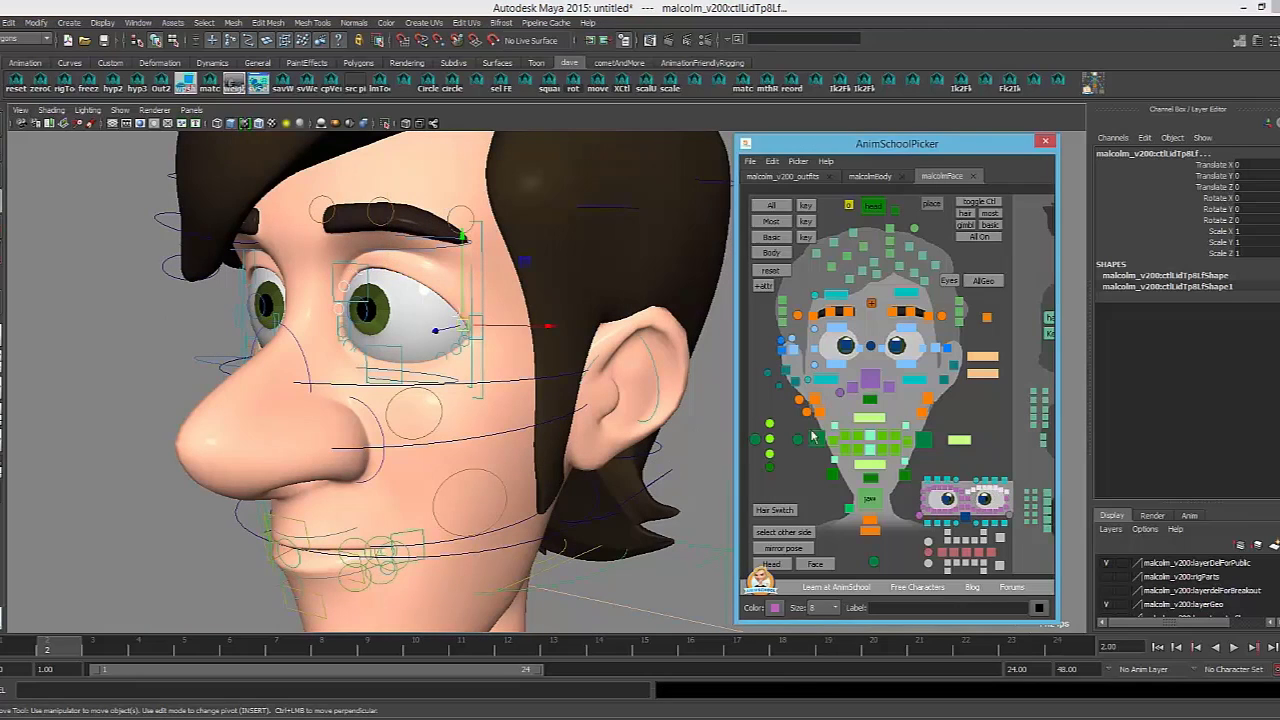
left_click_drag(428, 325, 456, 342, "alt")
left_click(625, 368)
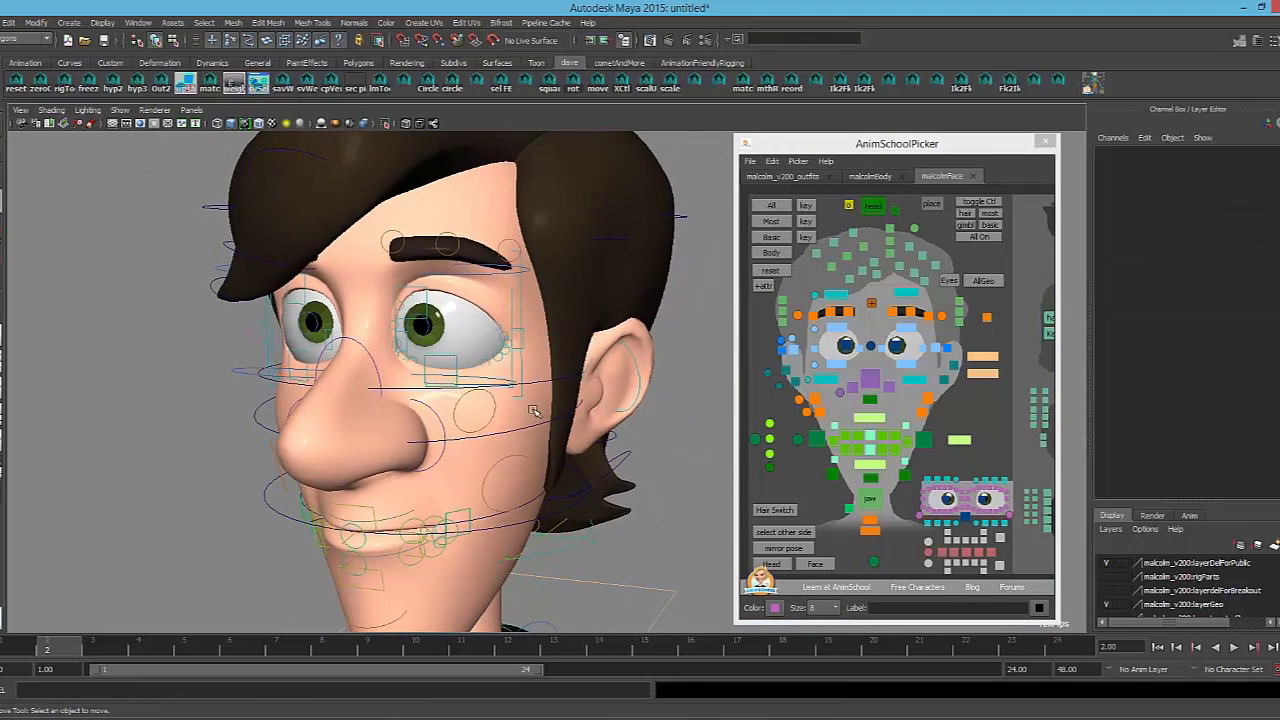
Try shifting the left and right pupil controls directly in the viewport, undoing the moves
left_click(410, 333)
left_click_drag(410, 333, 515, 364, "alt")
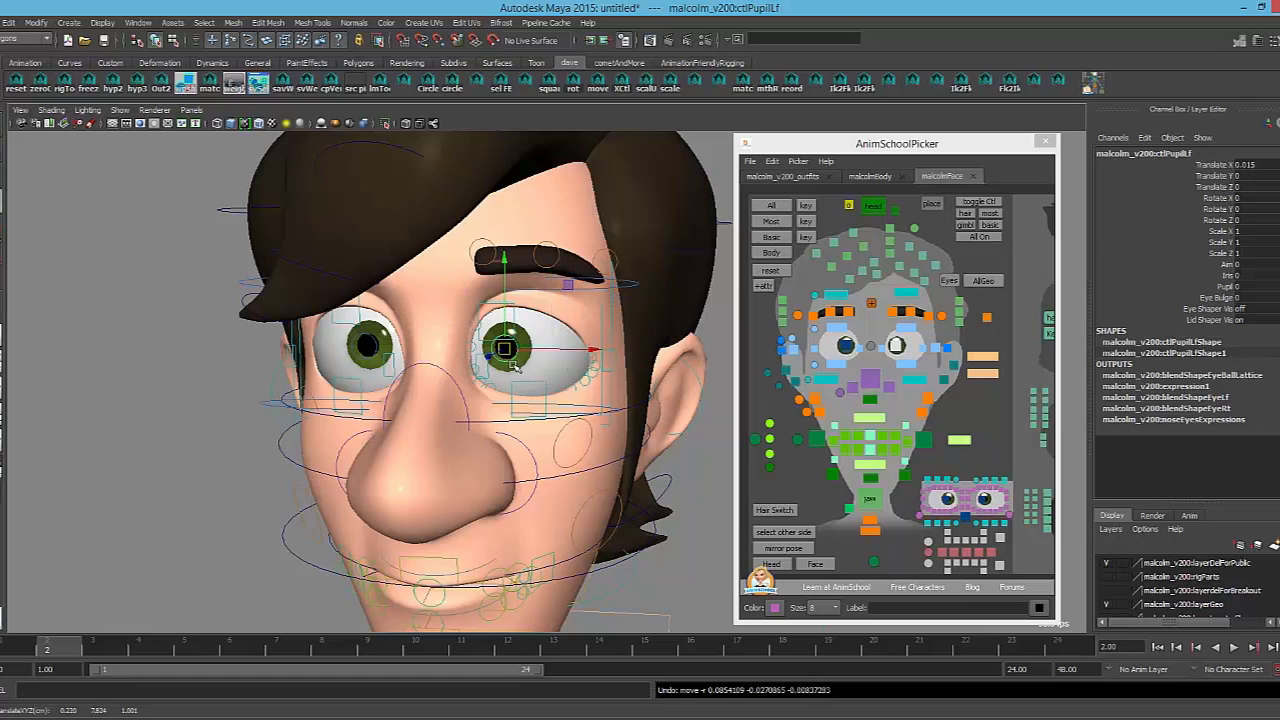
left_click(368, 347)
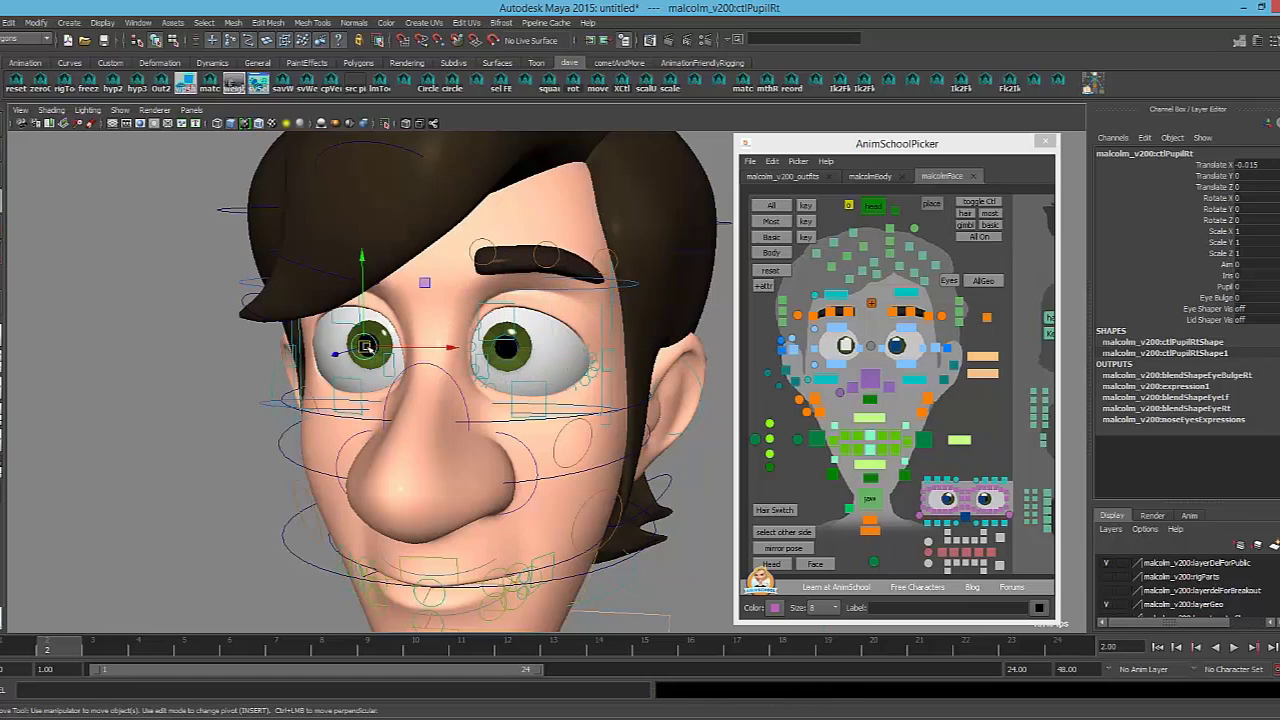
left_click_drag(366, 347, 362, 345)
key("ctrl+z")
Move the eye aim control in front of the head to about X 1.11, Y 0.18, Z -0.44
right_click_drag(621, 426, 463, 421, "alt")
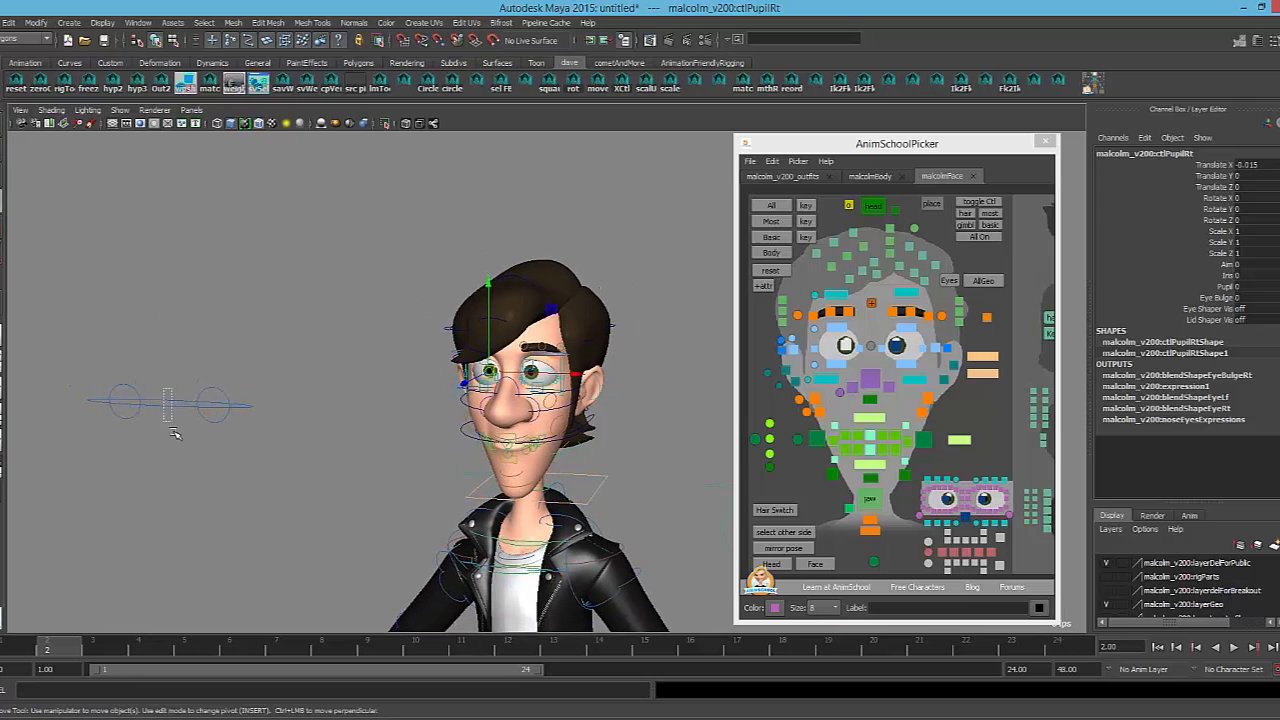
left_click(172, 389)
left_click_drag(170, 408, 400, 456, "alt")
scroll(400, 457, "down", 5)
scroll(364, 416, "up", 1)
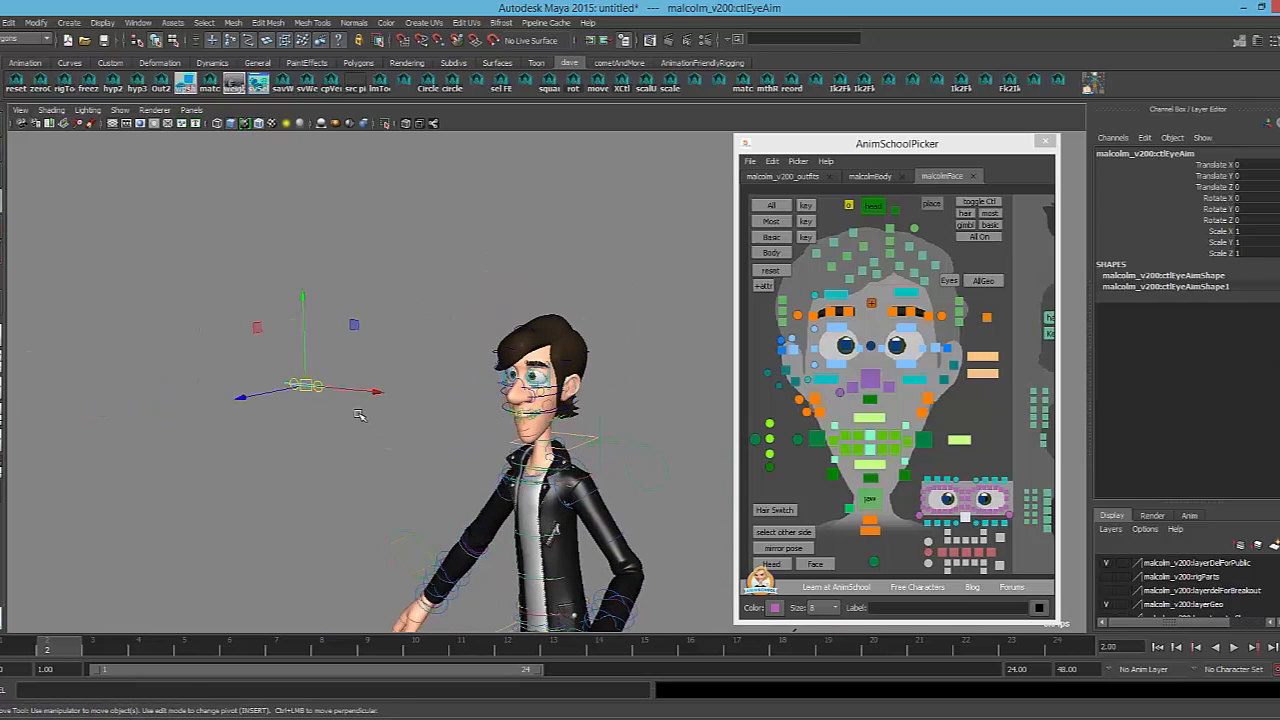
left_click_drag(346, 408, 400, 428, "alt")
right_click_drag(430, 430, 550, 435, "alt")
left_click_drag(549, 437, 580, 438, "alt")
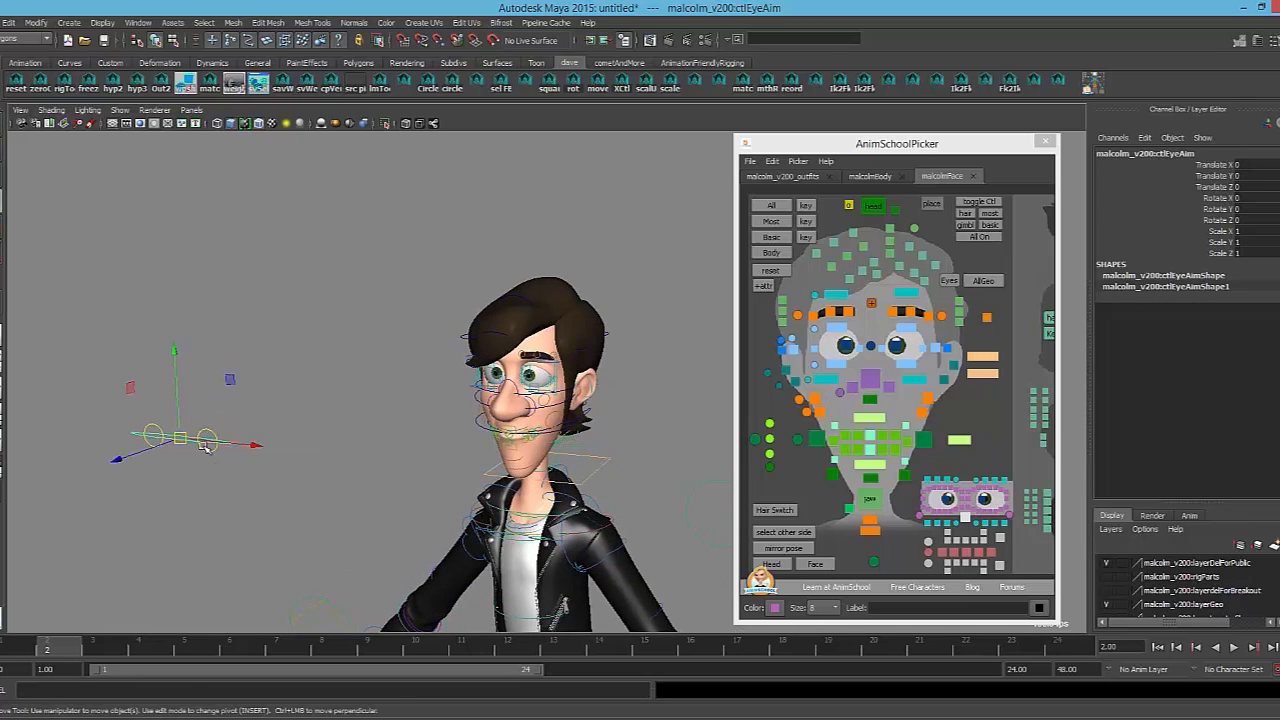
left_click_drag(183, 440, 281, 388)
left_click_drag(366, 414, 449, 427)
right_click_drag(452, 430, 682, 456, "alt")
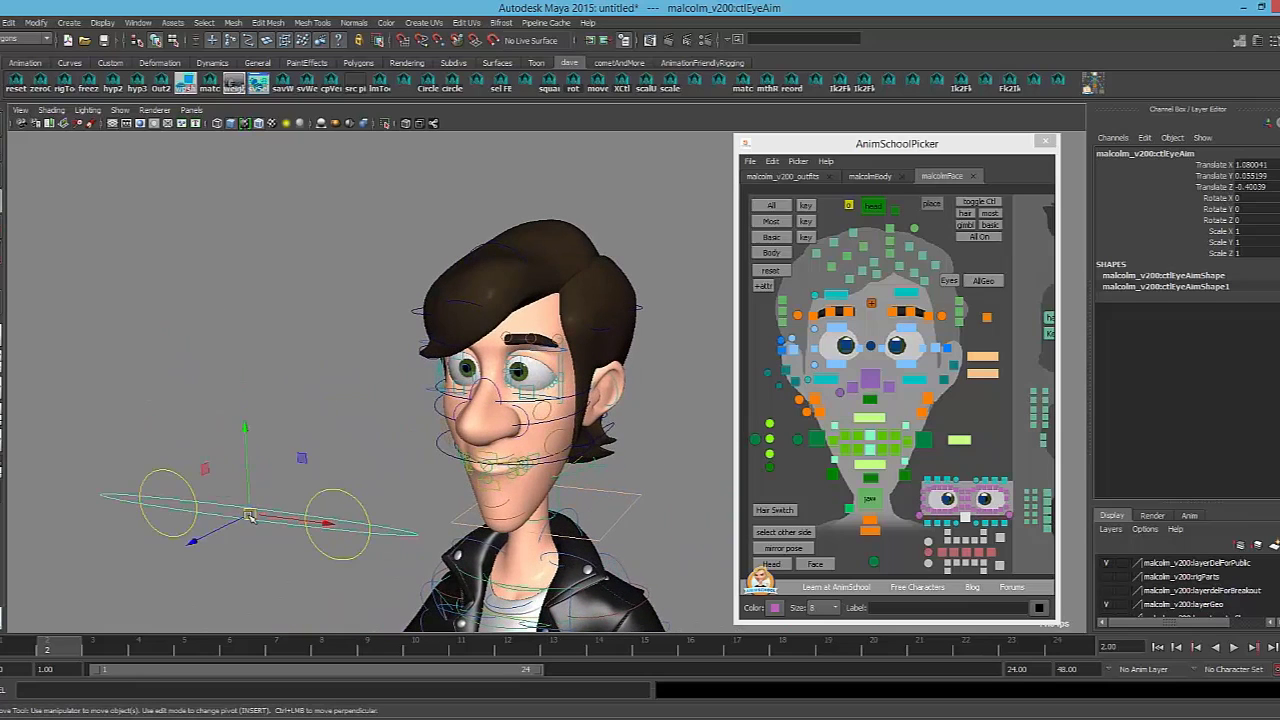
left_click_drag(238, 516, 424, 432)
middle_click_drag(425, 432, 281, 426)
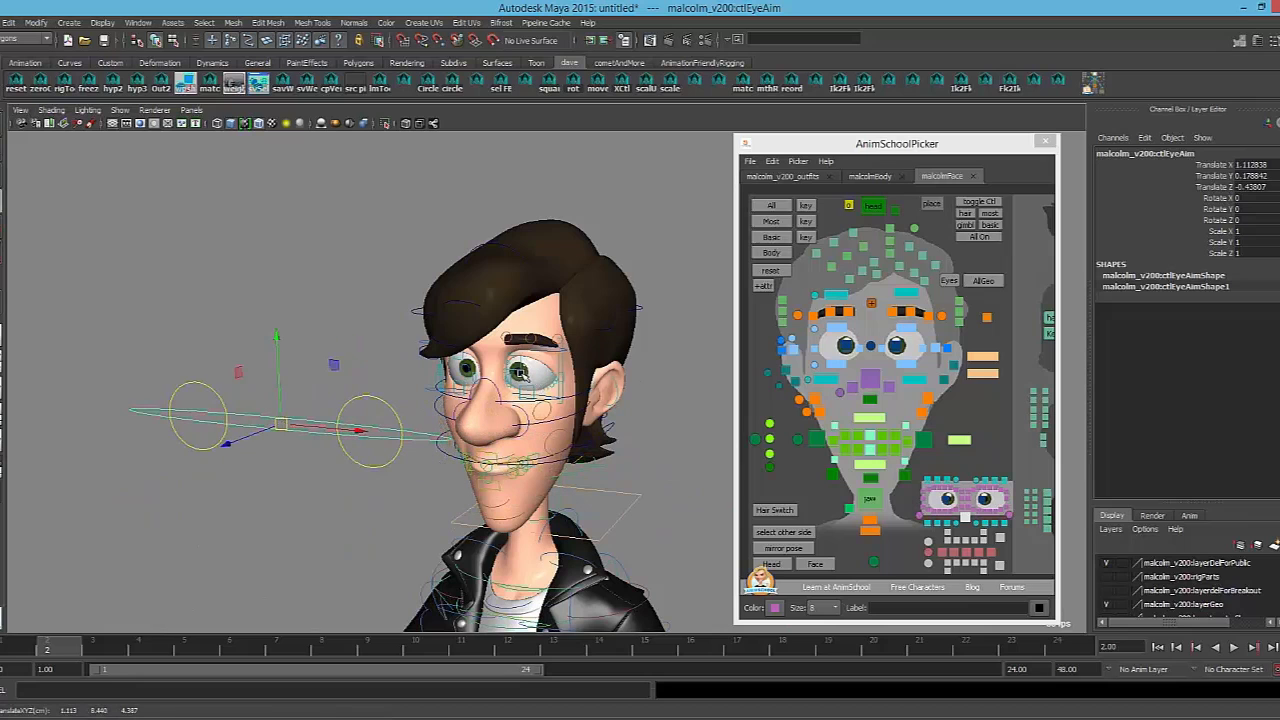
Set the Aim attribute to 1 on both pupil controls together
left_click(872, 348)
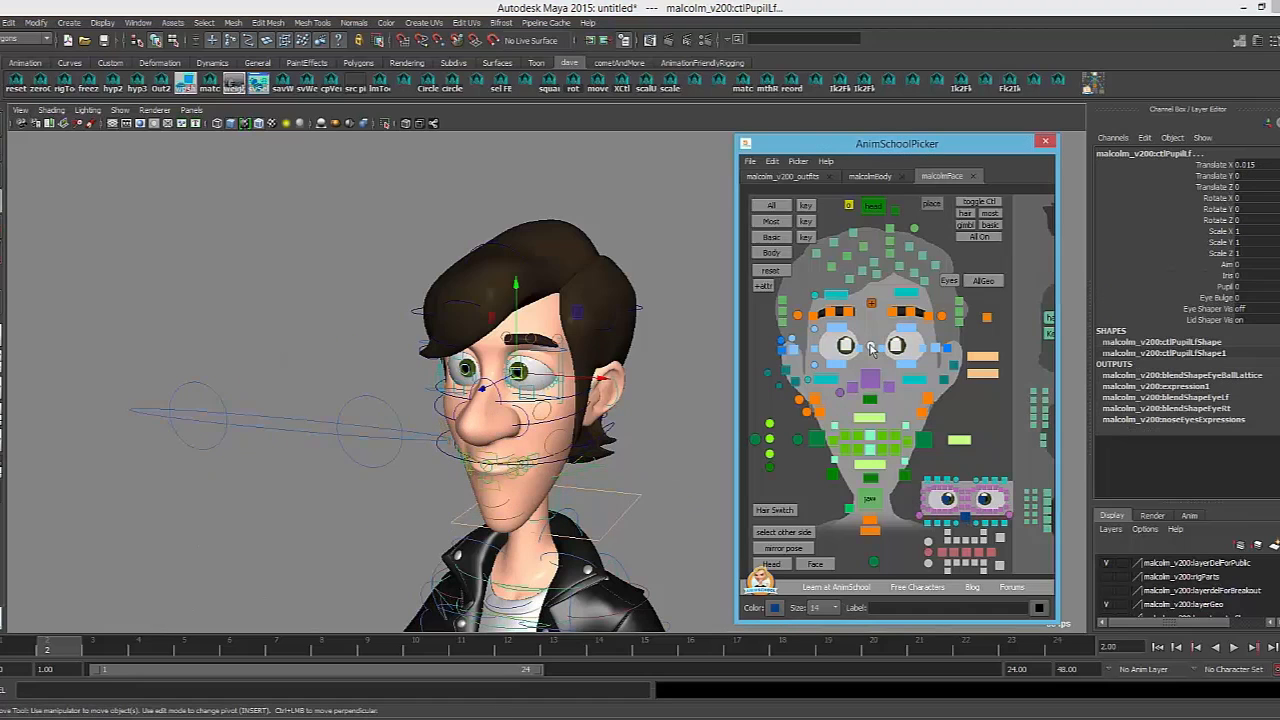
left_click(1195, 265)
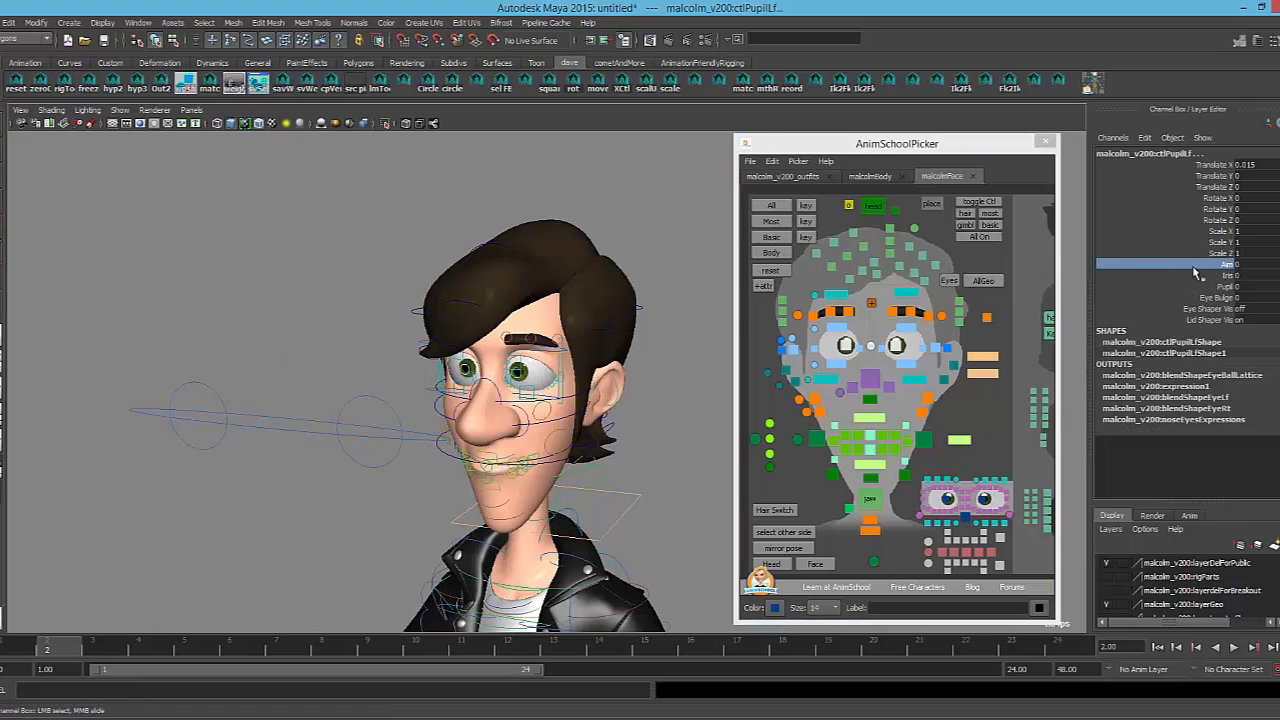
middle_click_drag(568, 323, 676, 324)
Move the eye aim control around the head to redirect the gaze, ending at about X 0.46, Y -0.40, Z -0.29
left_click(314, 420)
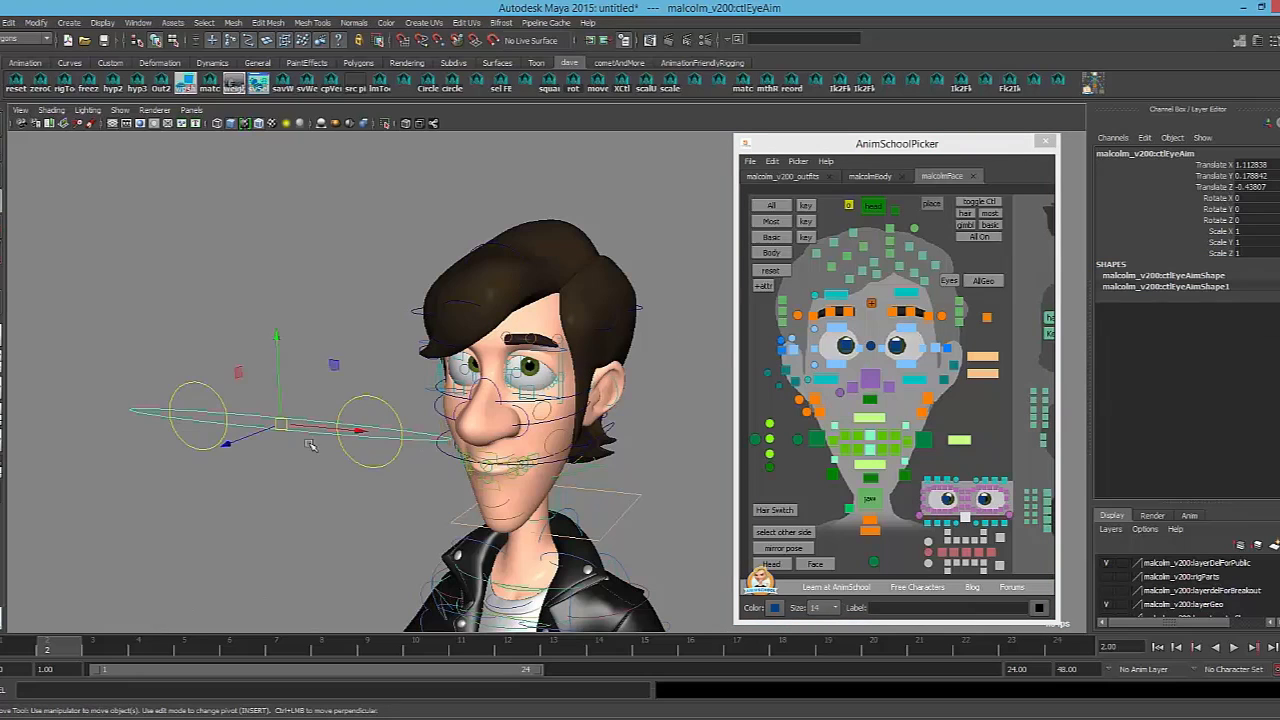
left_click_drag(286, 427, 340, 409)
scroll(401, 408, "down", 3)
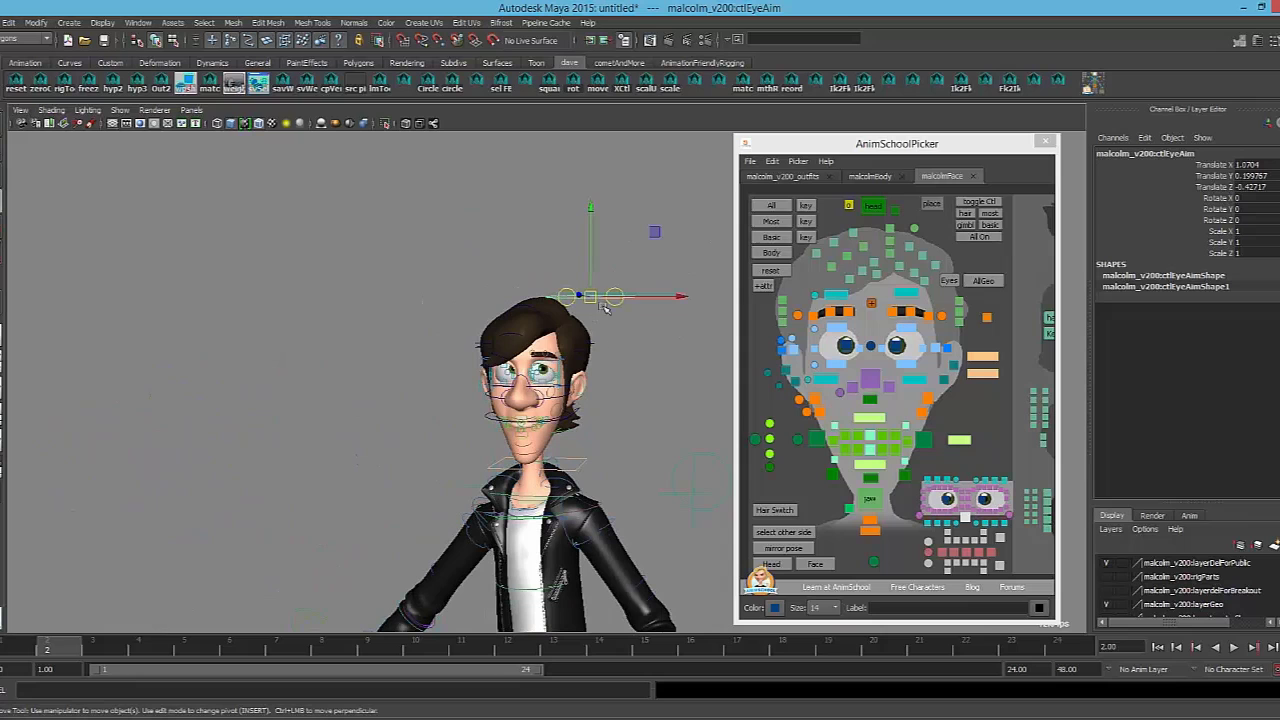
left_click_drag(591, 297, 484, 406)
right_click_drag(484, 406, 840, 380, "alt")
left_click(846, 345)
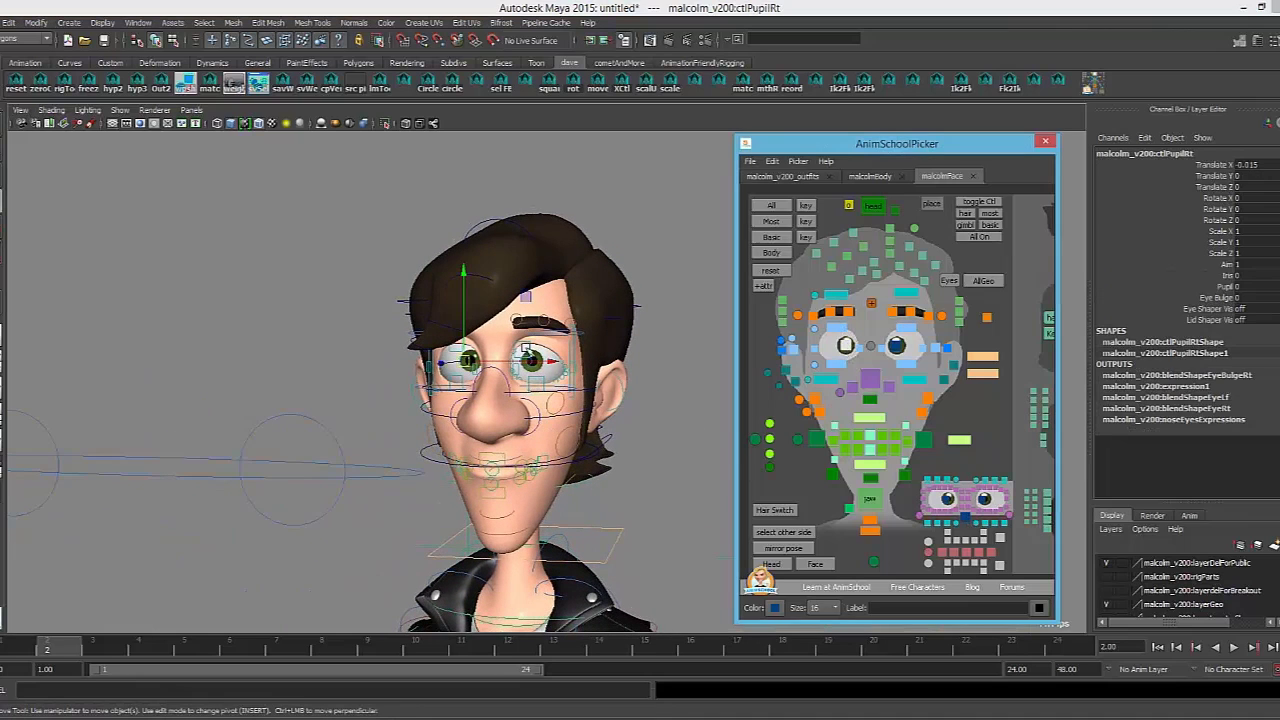
left_click(272, 466)
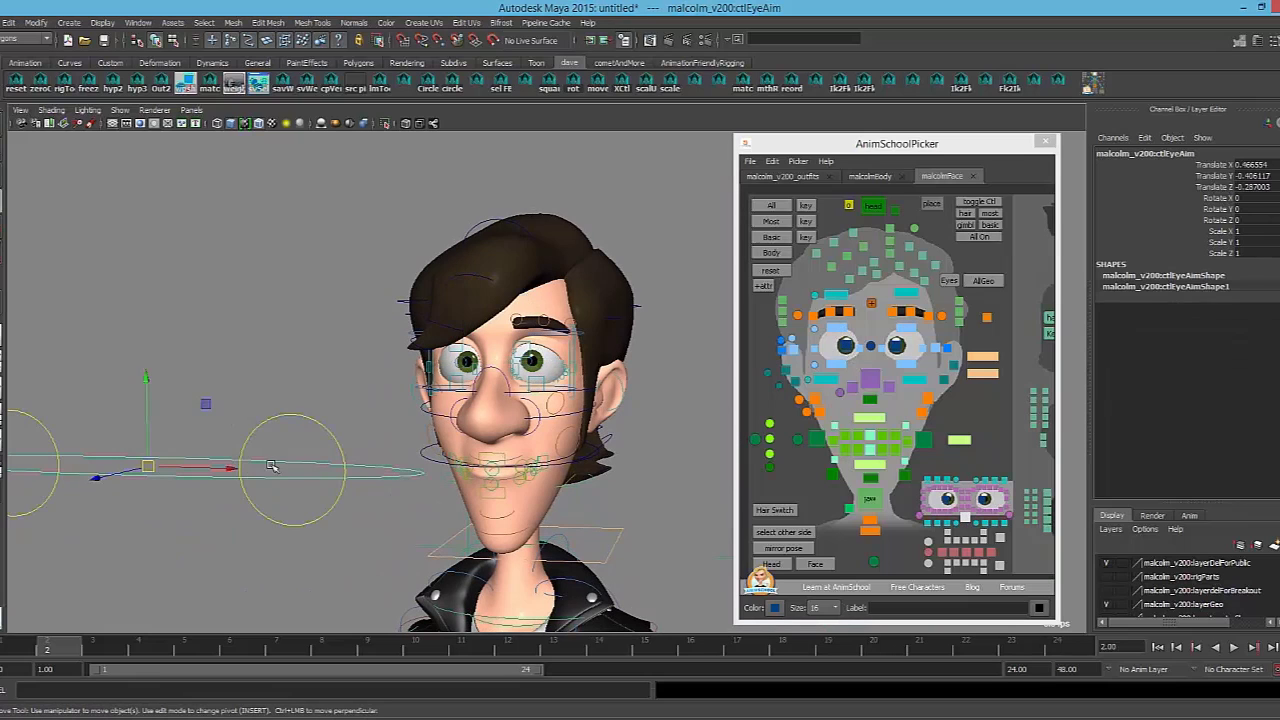
mouse_move(160, 469)
left_mouse_down()
mouse_move(160, 494)
mouse_move(142, 452)
mouse_move(153, 463)
left_mouse_up()
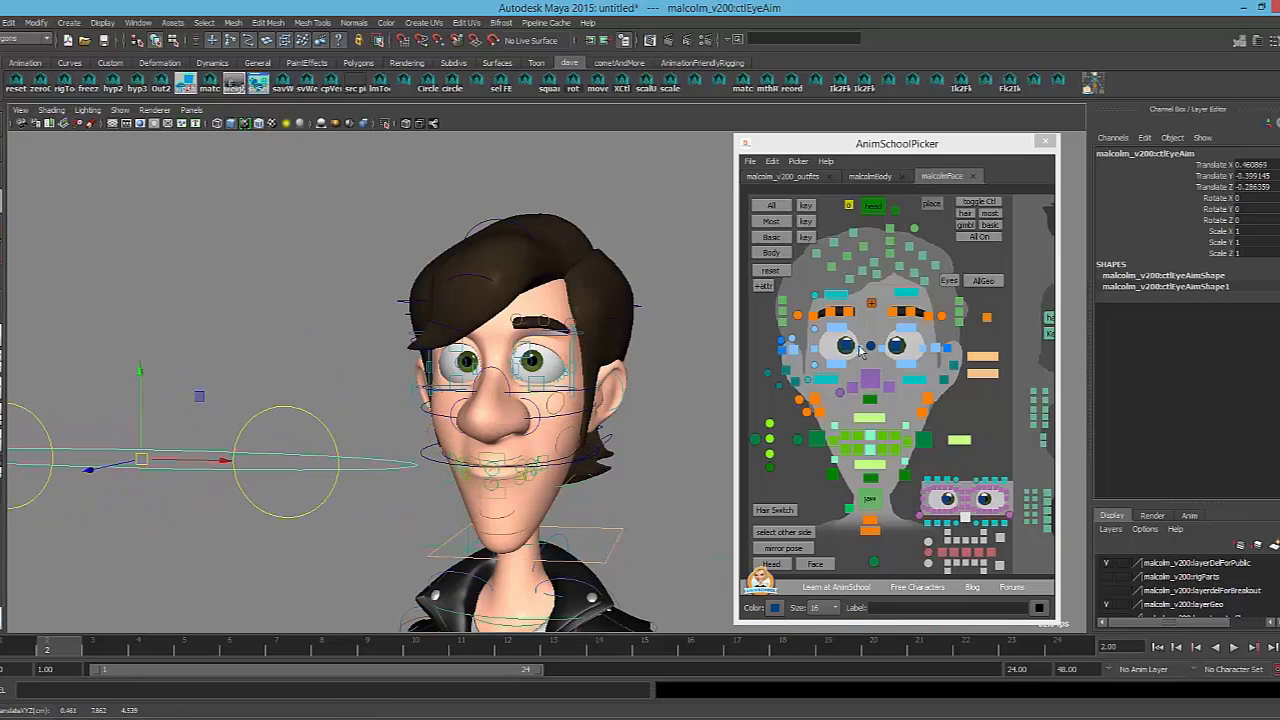
Select both pupil controls and reset their Translate X and Aim values to 0
left_click(872, 347)
left_click_drag(526, 376, 519, 386, "alt")
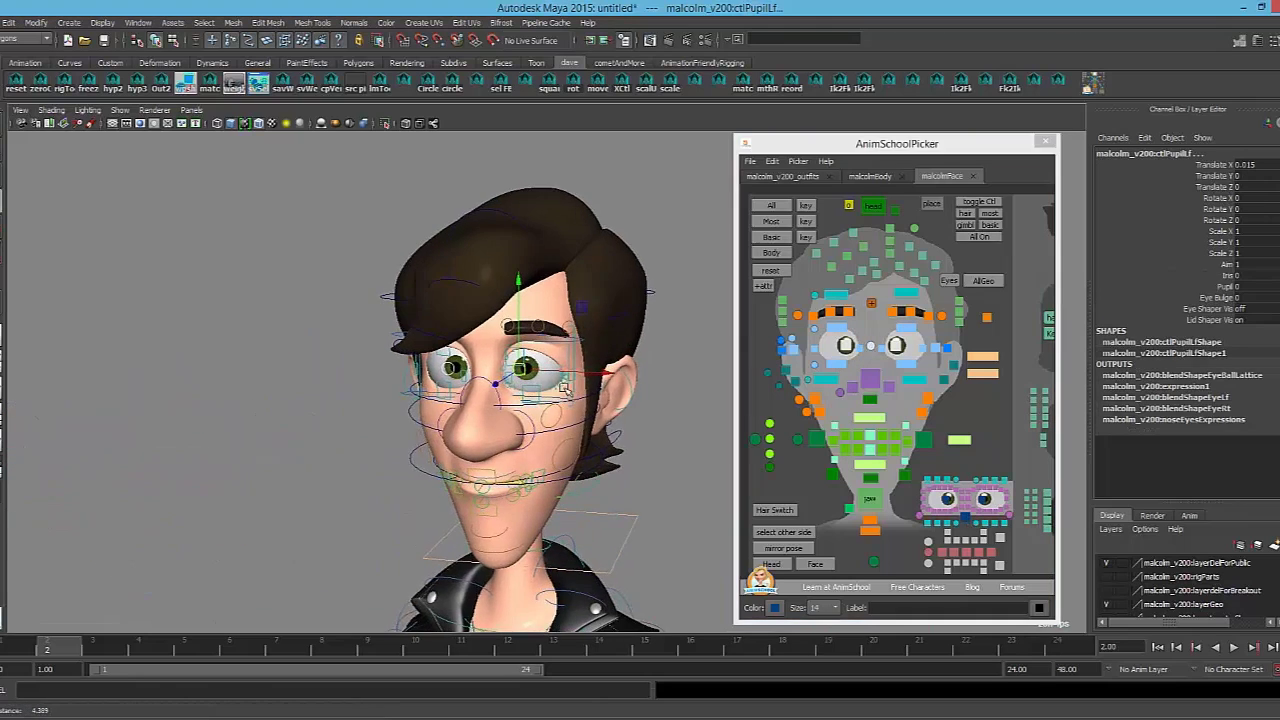
middle_click_drag(530, 379, 543, 379)
key("ctrl+z")
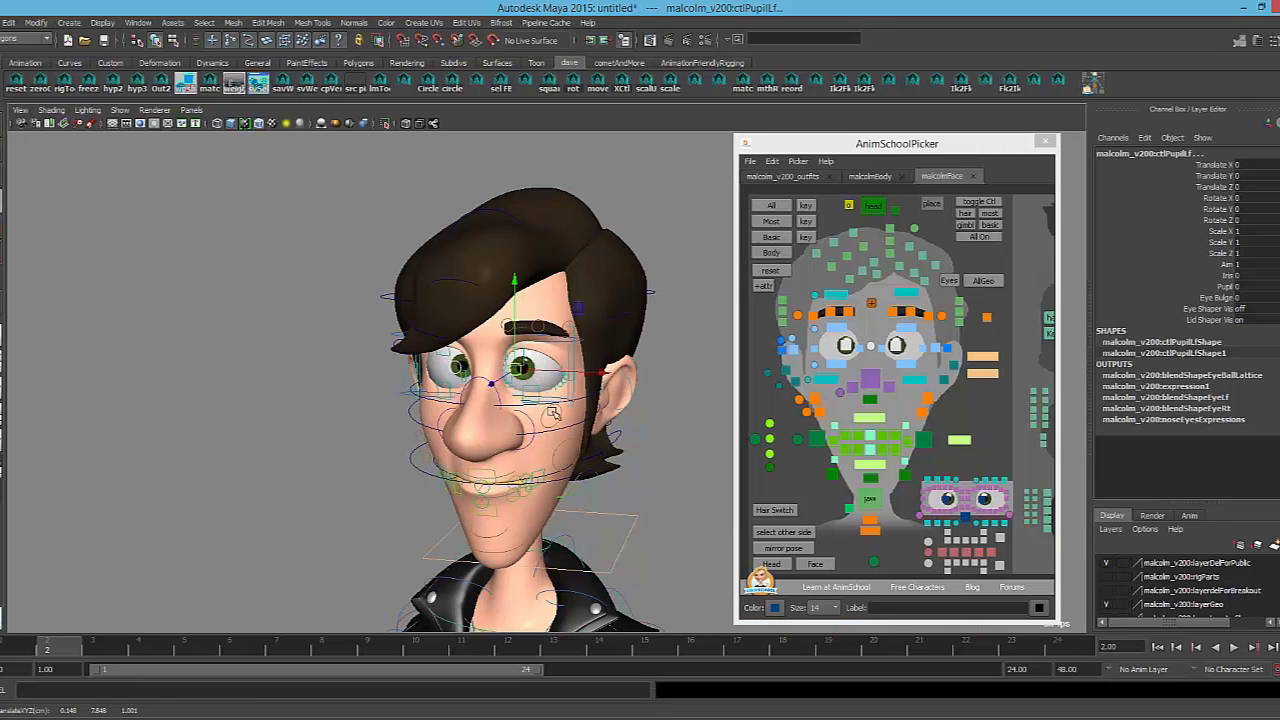
Undo the last reset of the pupil controls and shift both pupils slightly
right_click_drag(545, 380, 534, 386, "alt")
left_click_drag(534, 386, 564, 376, "alt")
key("ctrl+z")
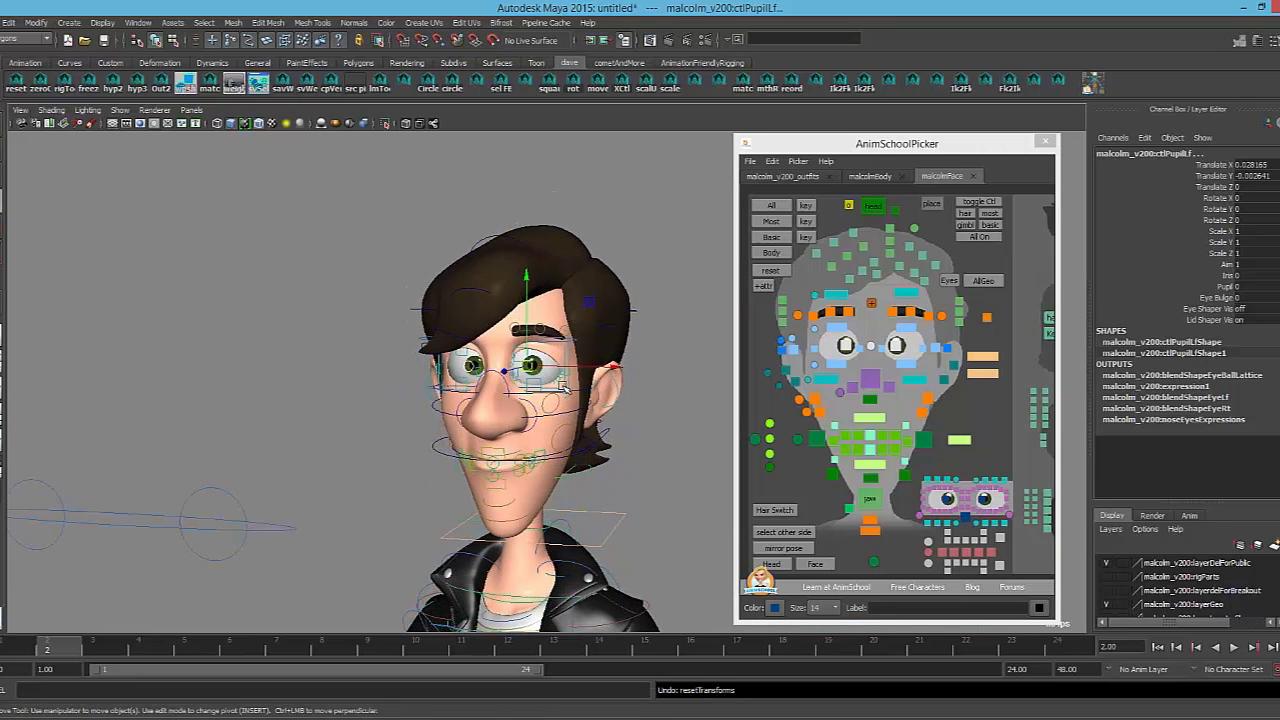
mouse_move(530, 378)
middle_mouse_down()
mouse_move(545, 377)
mouse_move(532, 375)
middle_mouse_up()
Select the eye aim control and examine its placement relative to the whole character and the gaze from several angles
left_click_drag(180, 476, 252, 420)
key("ctrl+z")
scroll(308, 442, "down", 5)
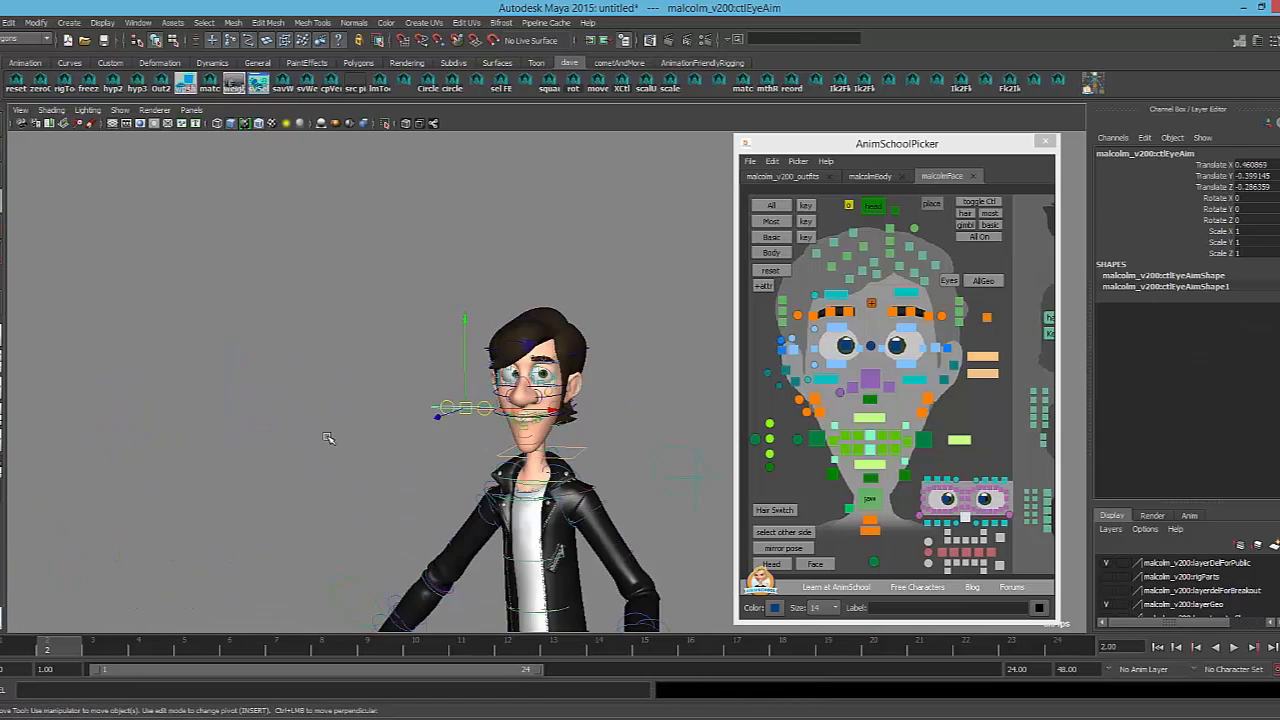
scroll(345, 435, "down", 5)
left_click_drag(370, 430, 600, 428, "alt")
scroll(645, 427, "down", 3)
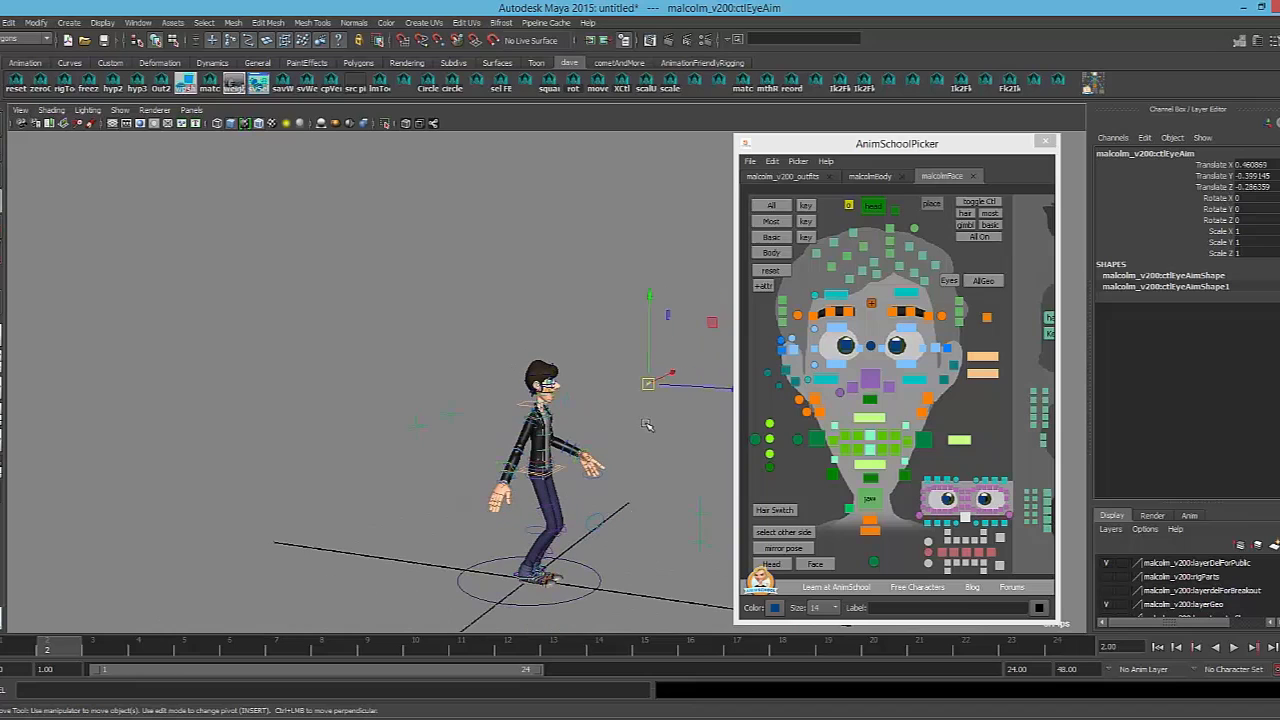
left_click(648, 364)
scroll(672, 444, "up", 5)
left_click_drag(672, 444, 349, 430, "alt")
scroll(469, 467, "up", 4)
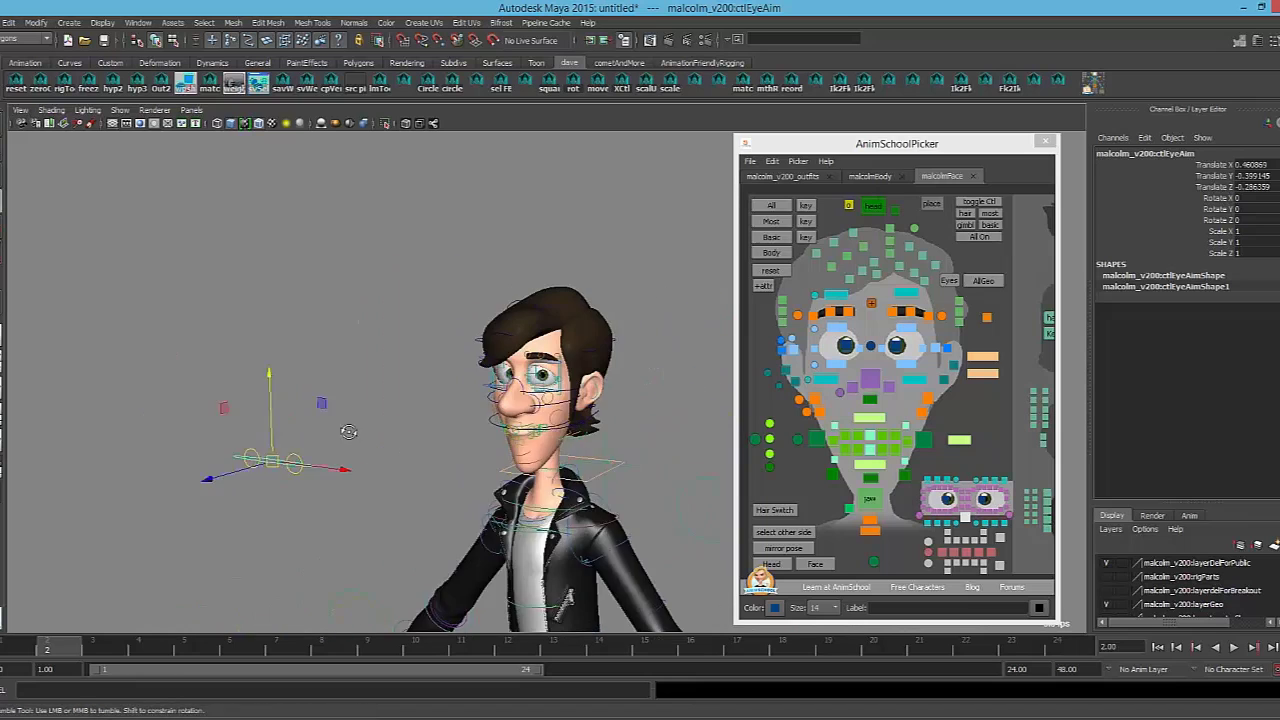
middle_click_drag(349, 430, 420, 480, "alt")
right_click_drag(420, 480, 968, 510, "alt")
middle_click_drag(490, 430, 435, 367, "alt")
left_click_drag(436, 367, 446, 402, "alt")
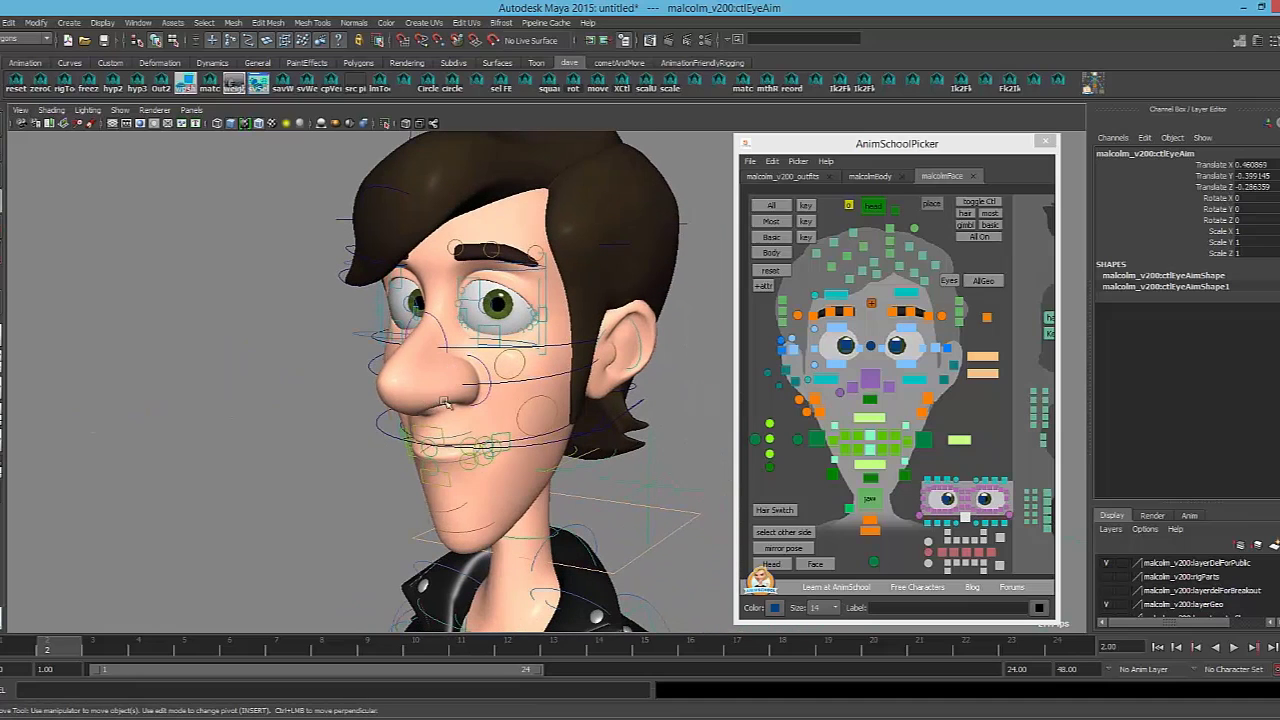
left_click(873, 205)
key("e")
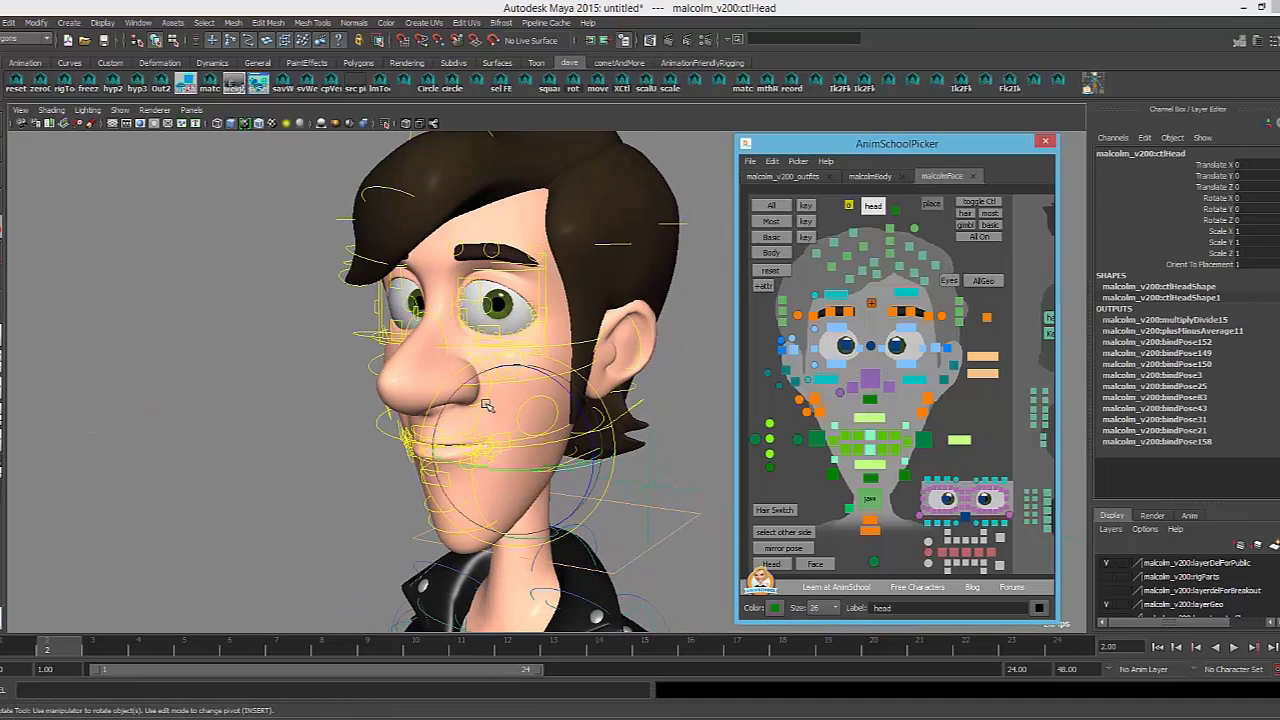
left_click_drag(450, 400, 688, 389, "alt")
Move the right pupil control to about X 0.020, Y 0.010, and toggle the rig's control curves off and back on
left_click(850, 345)
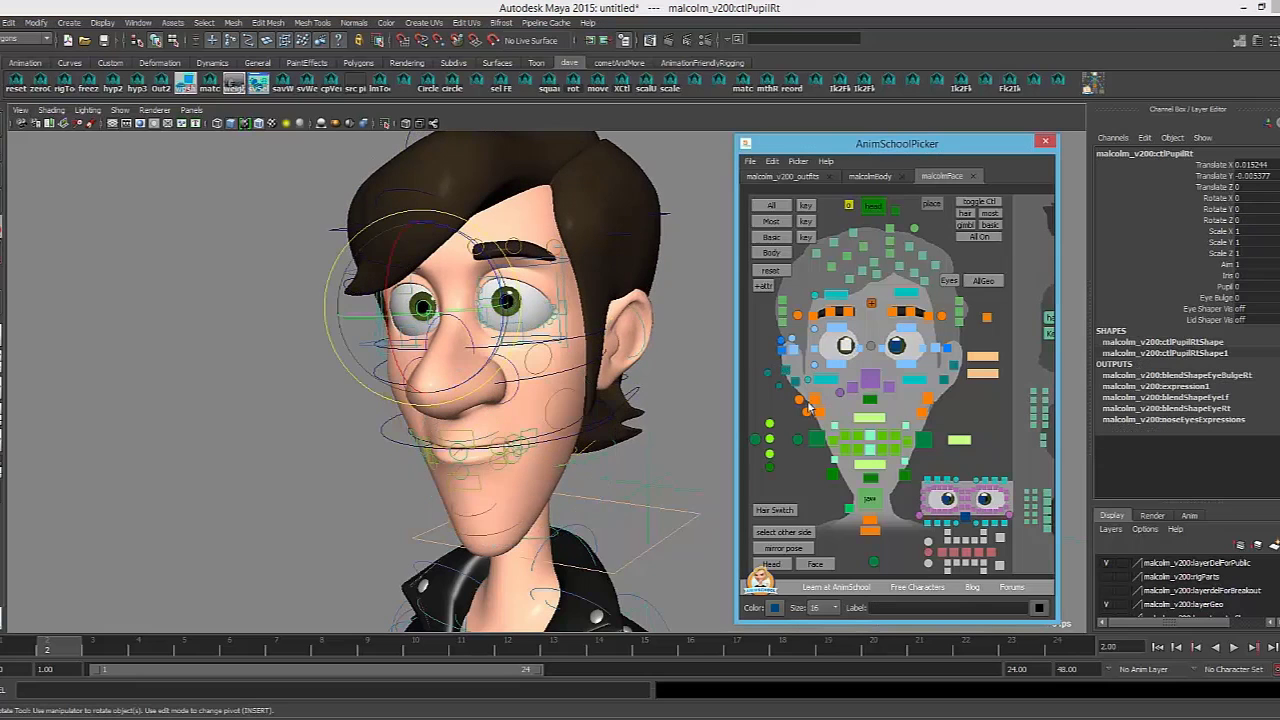
key("w")
left_click_drag(422, 303, 427, 306)
key("alt+1")
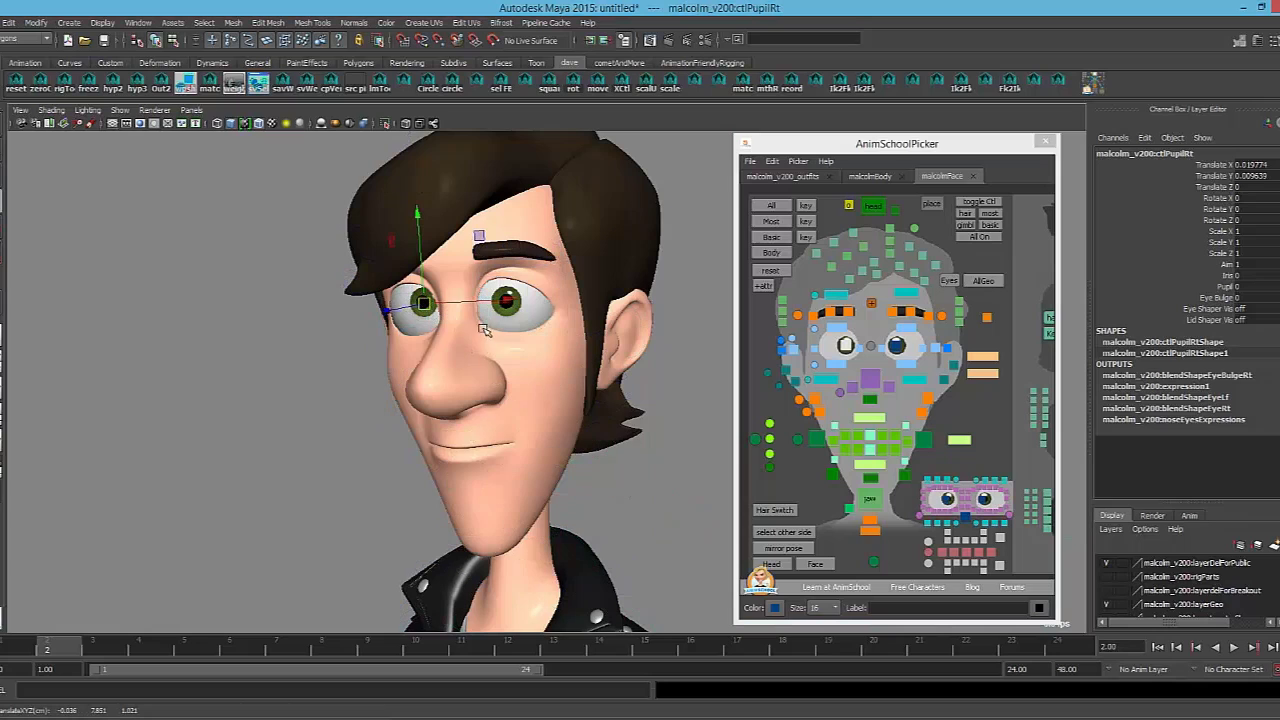
key("alt+1")
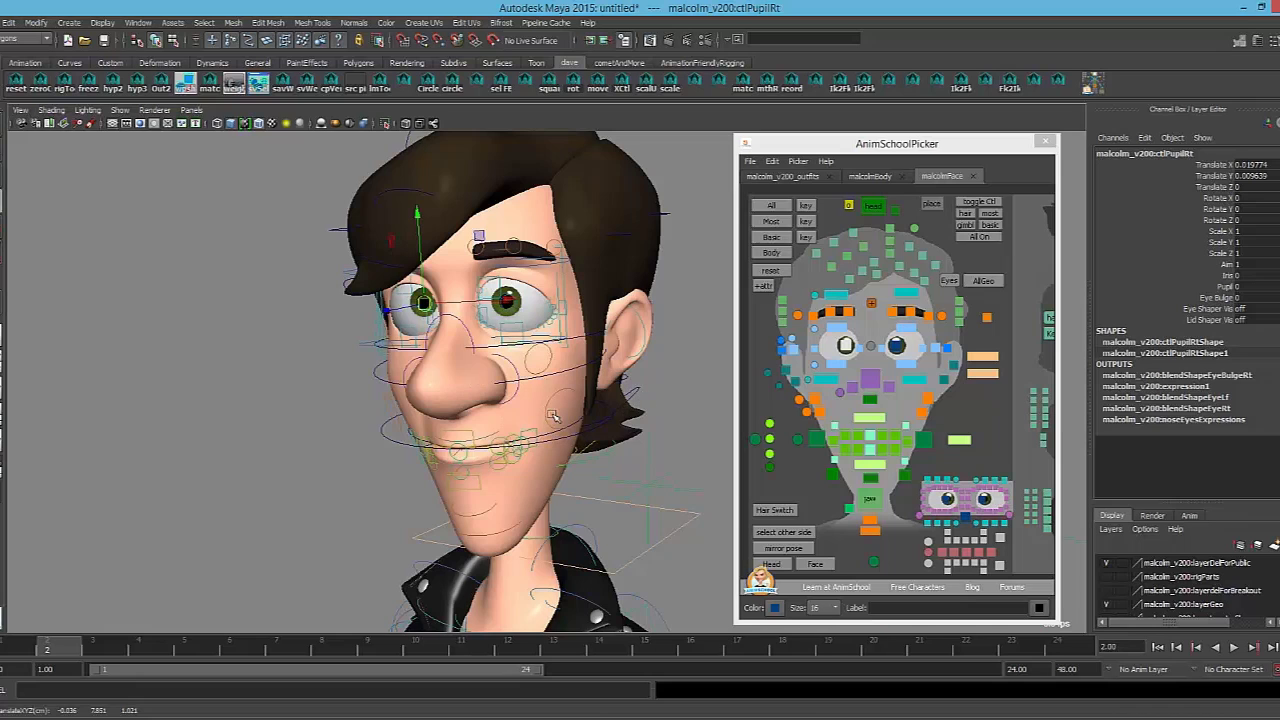
left_click(770, 274)
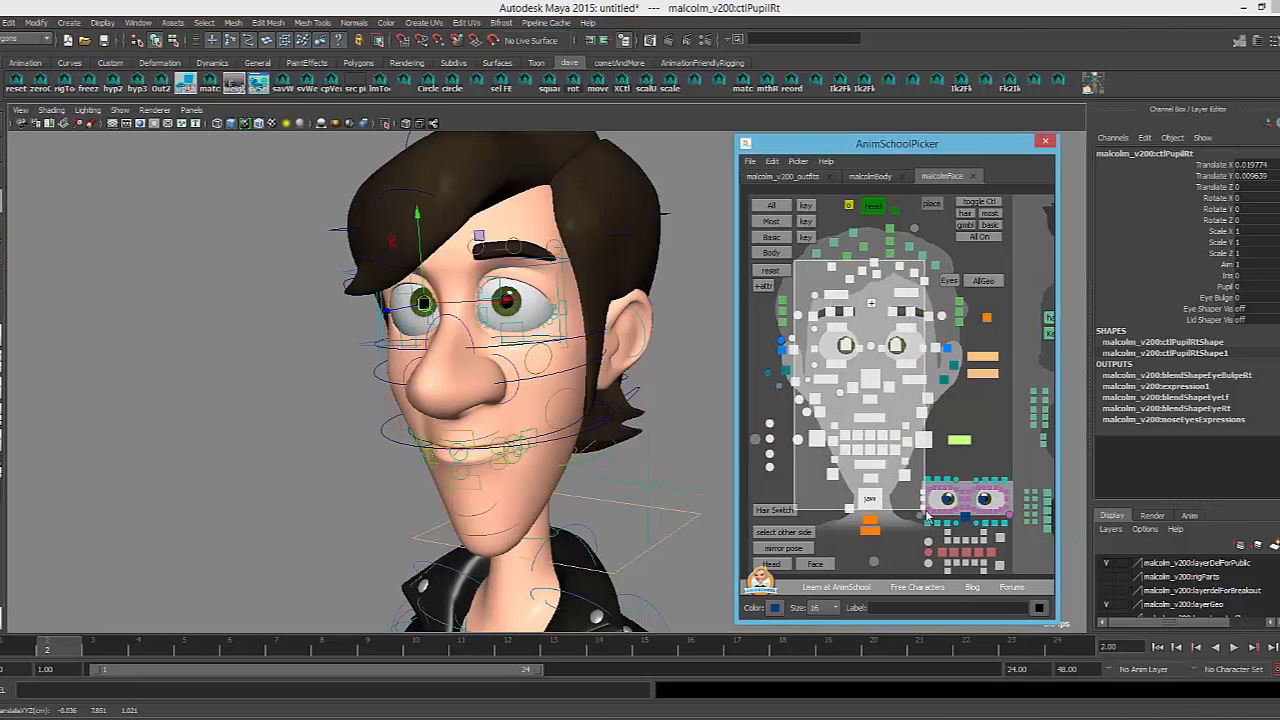
left_click(959, 340)
left_click_drag(804, 312, 930, 480)
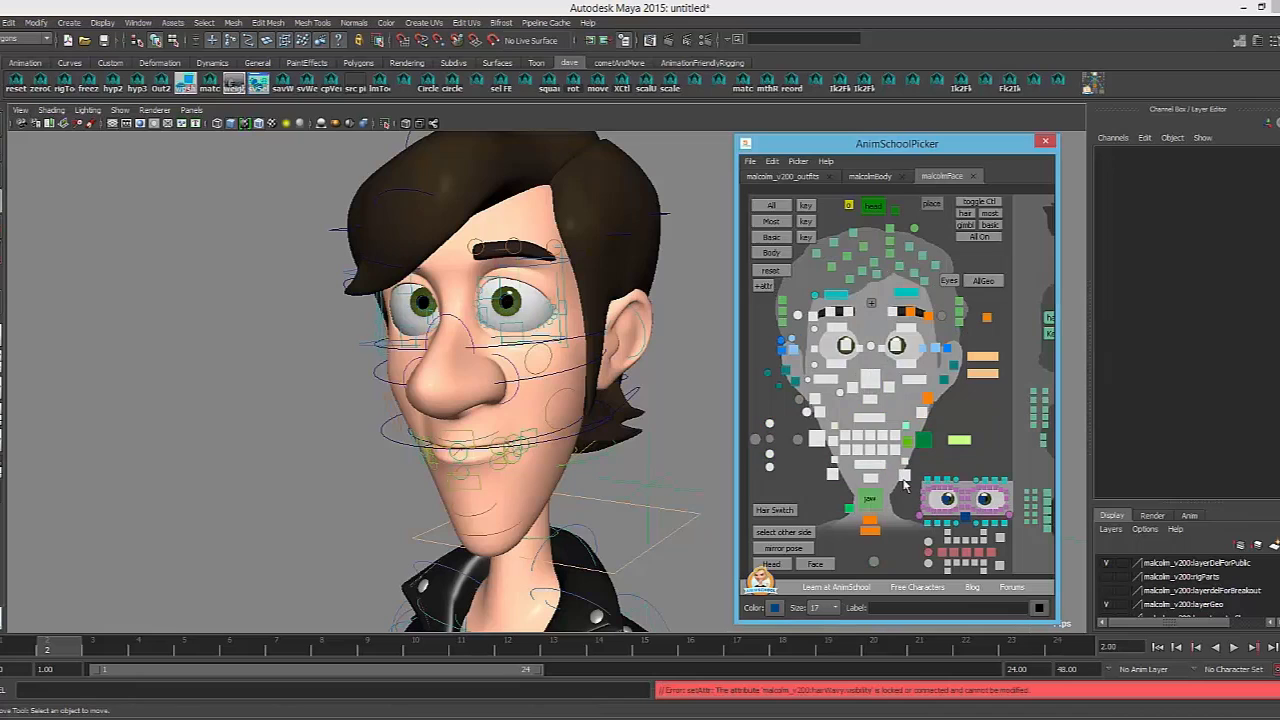
Clear the selection of face controls and hide the rig's control curves in the viewport
left_click(661, 320)
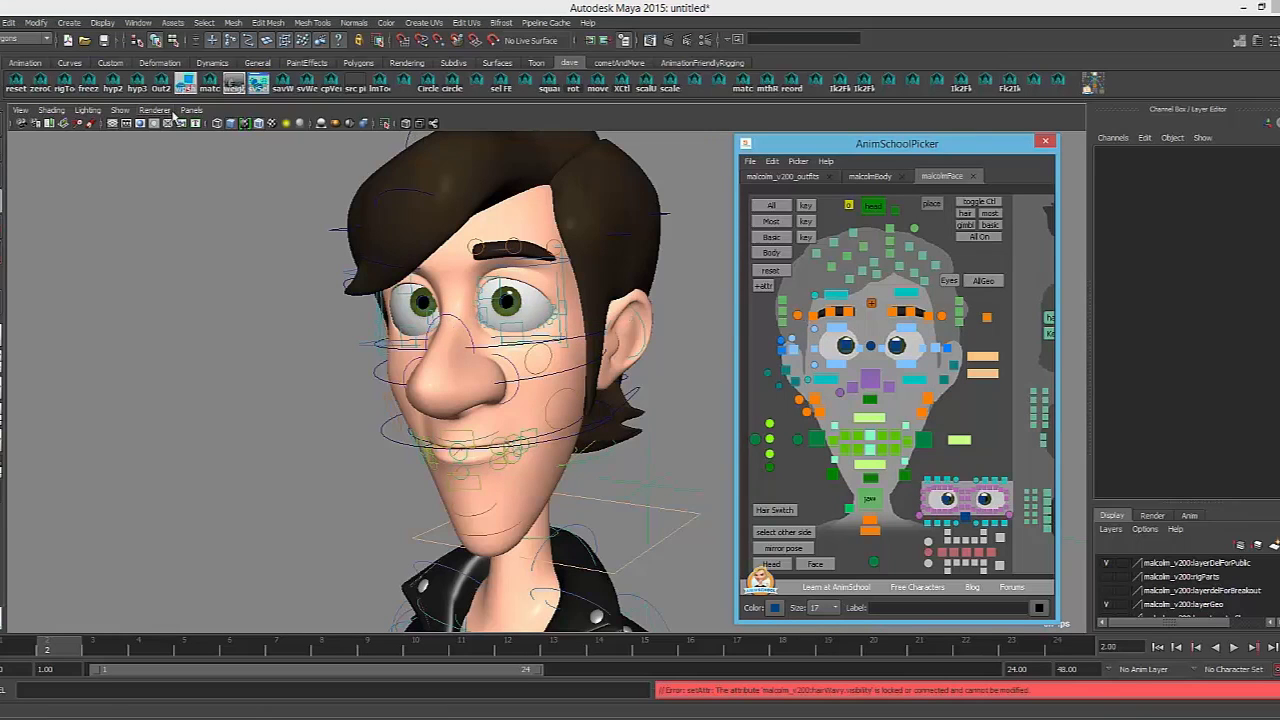
left_click(119, 111)
left_click(150, 174)
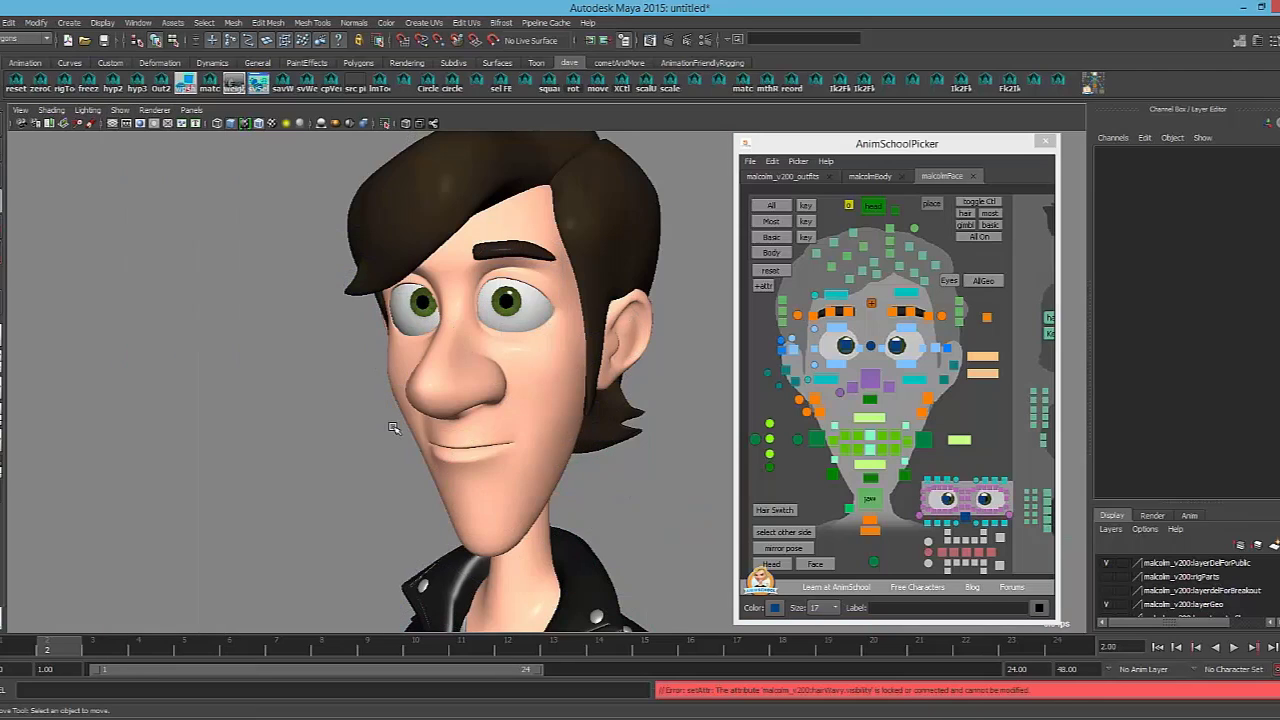
Move the right pupil control to about X 0.032, Y -0.002 and clear the selection
left_click(846, 347)
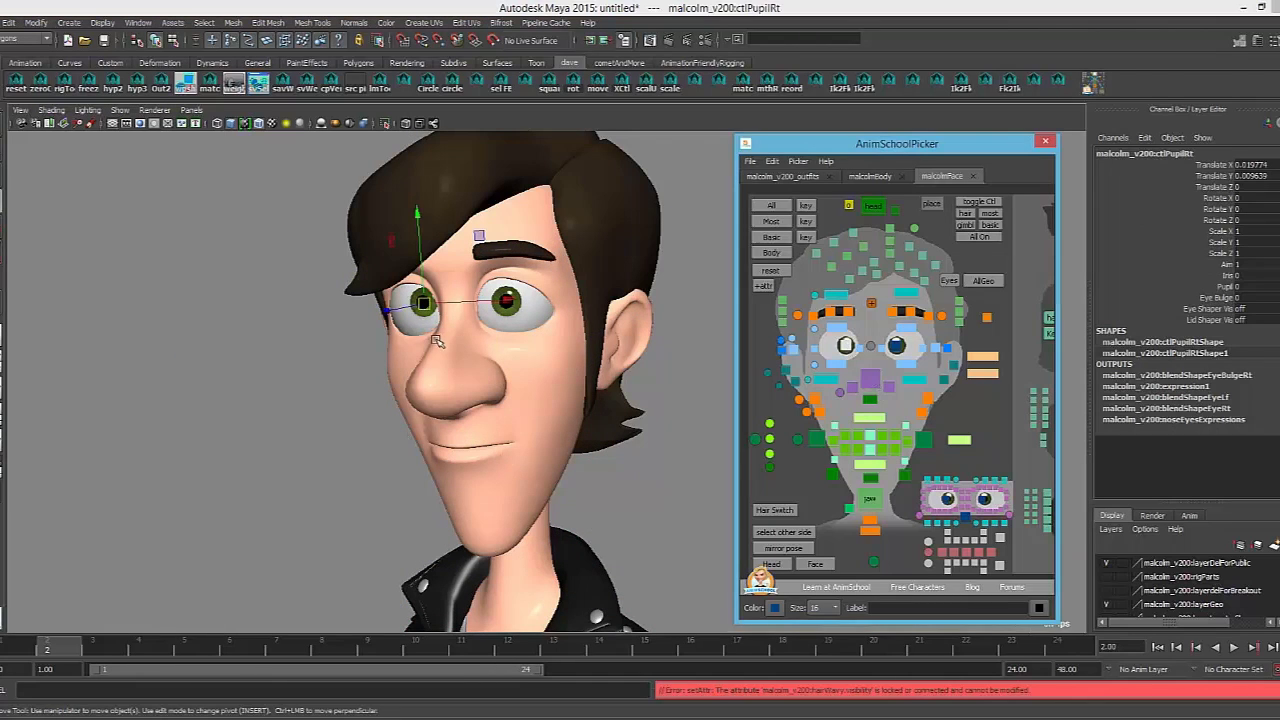
left_click_drag(426, 308, 430, 310)
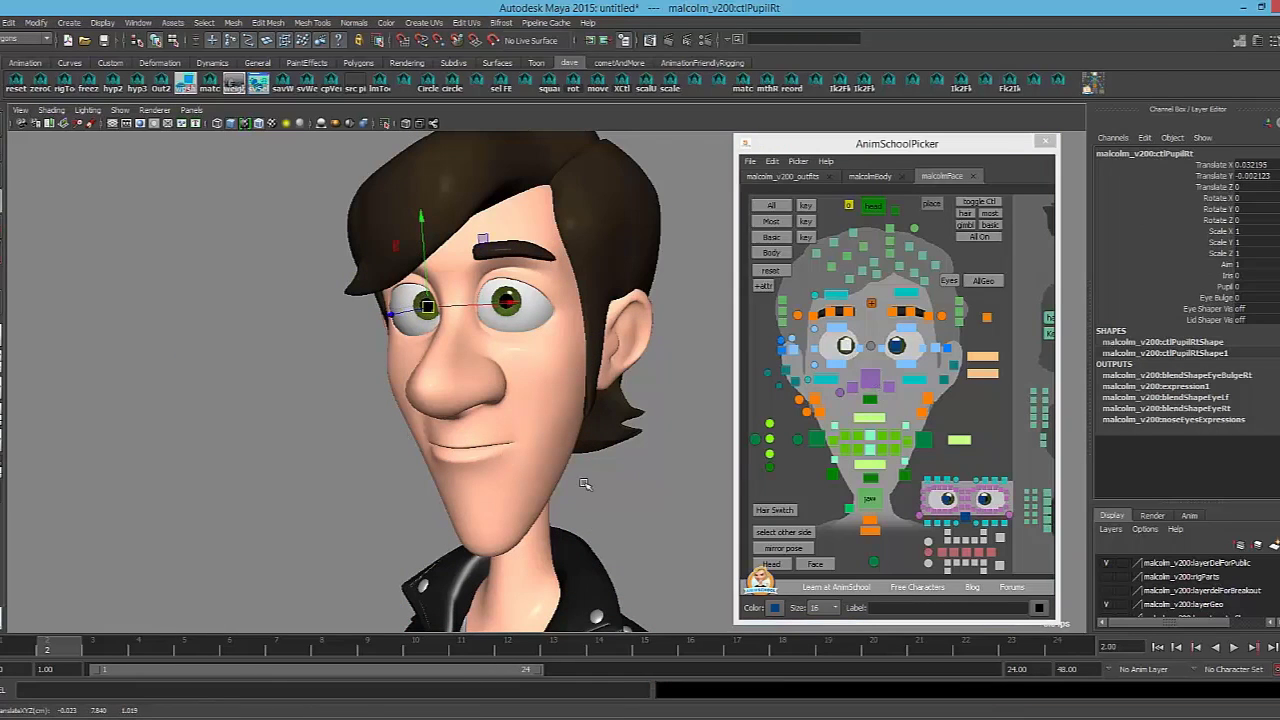
left_click(607, 488)
left_click(437, 317)
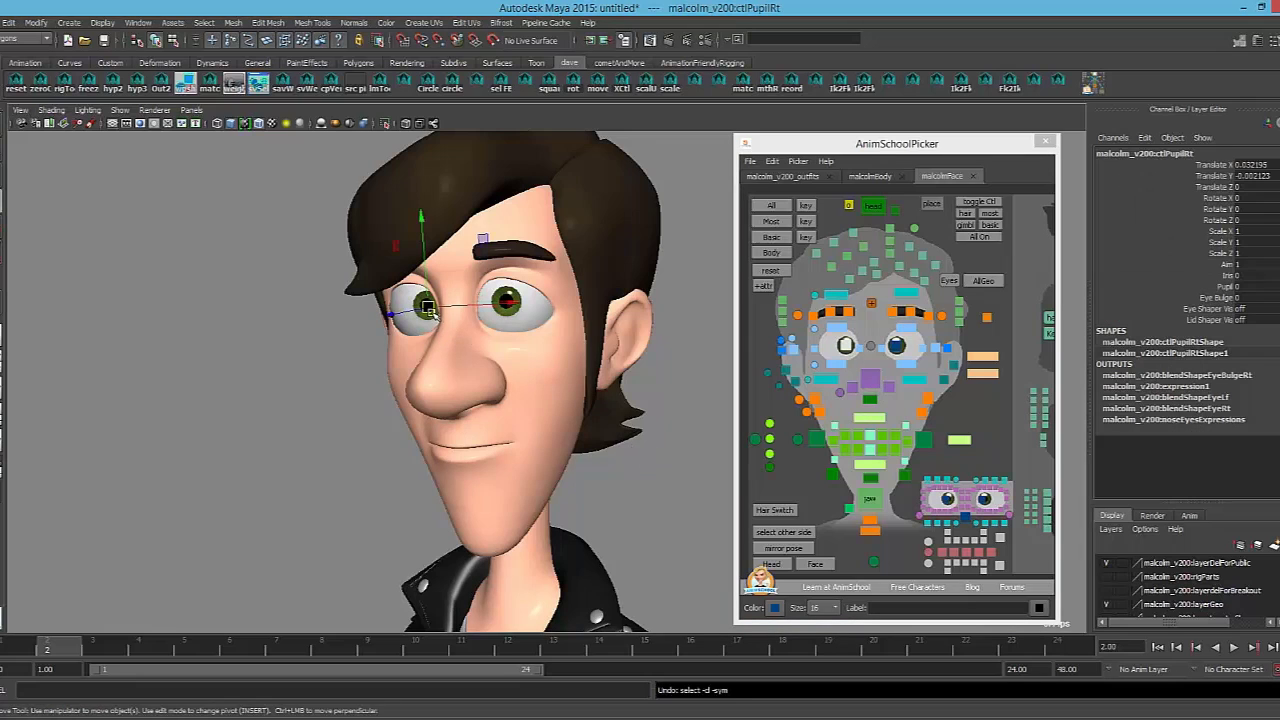
left_click(645, 505)
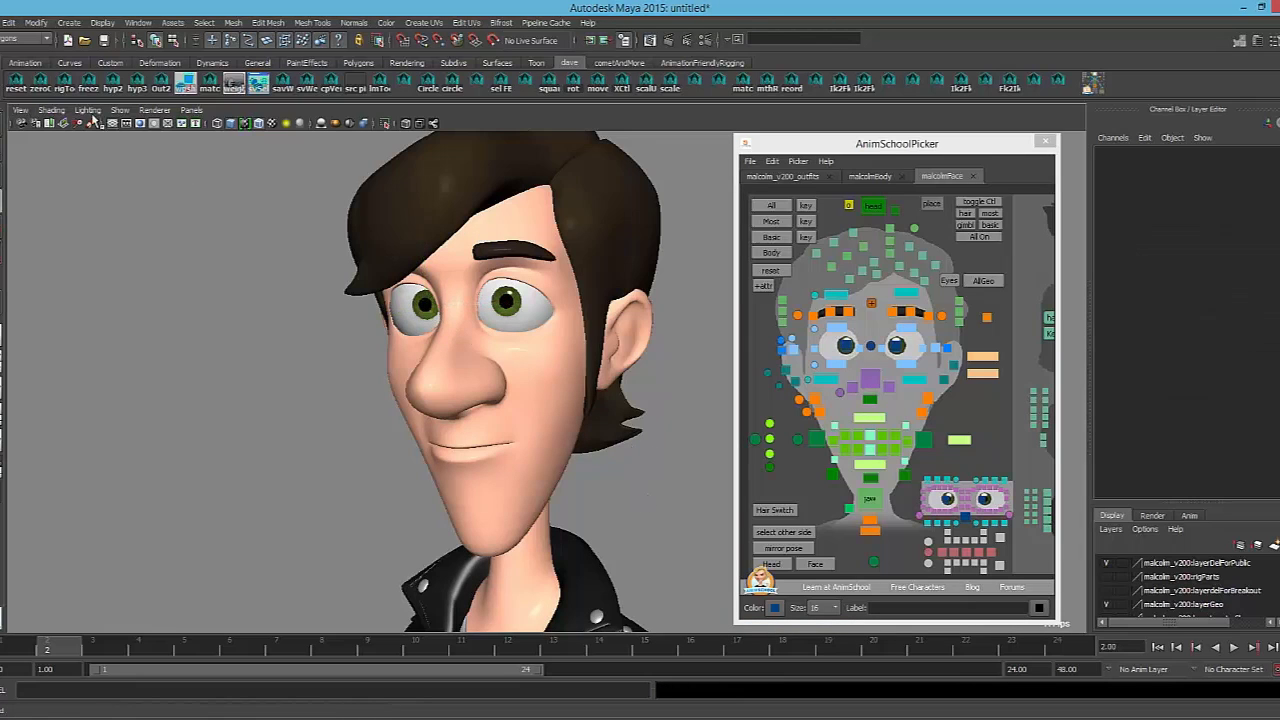
Turn on Wireframe on Shaded to show the face's mesh, and turn it off again
left_click(58, 110)
left_click(98, 232)
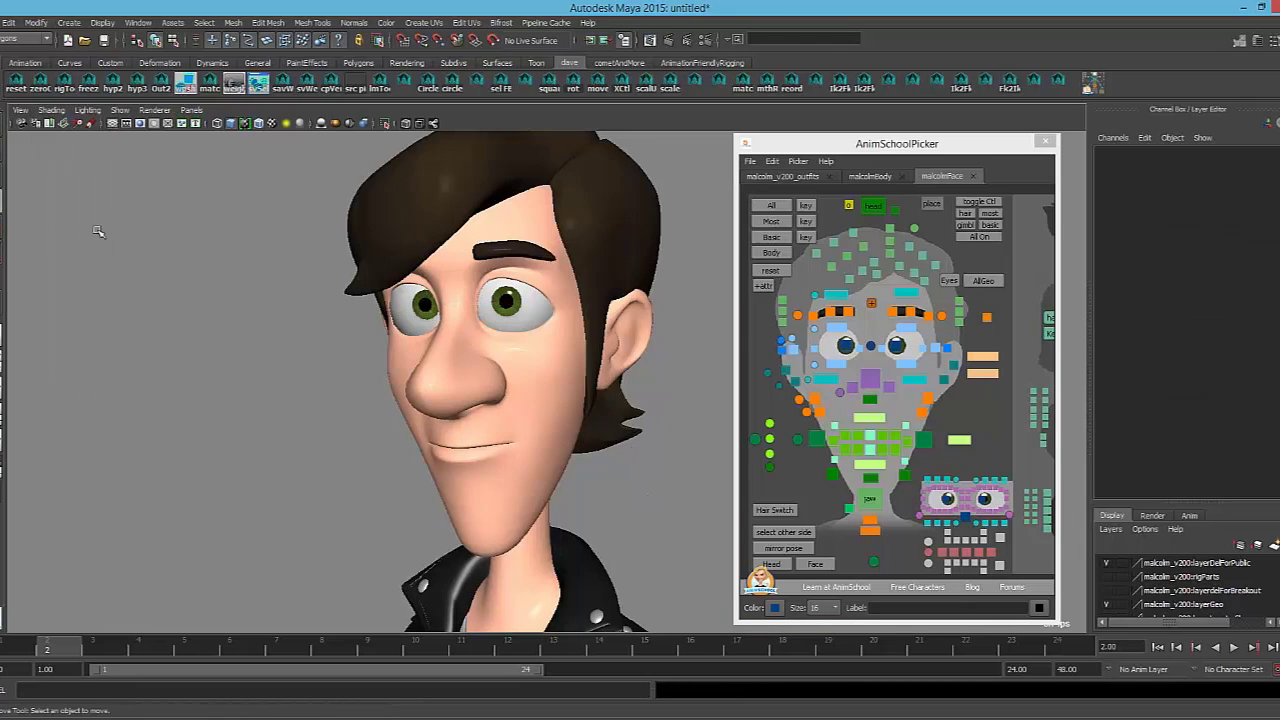
left_click(52, 110)
left_click(100, 234)
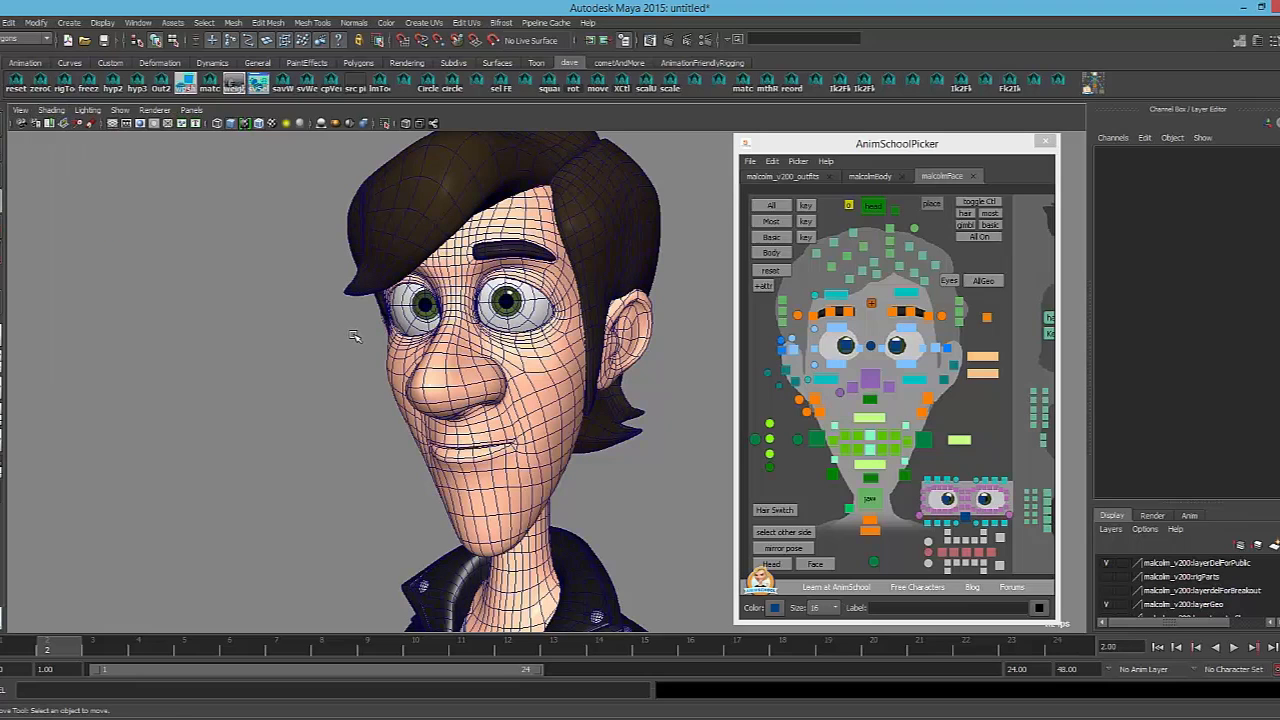
left_click(52, 110)
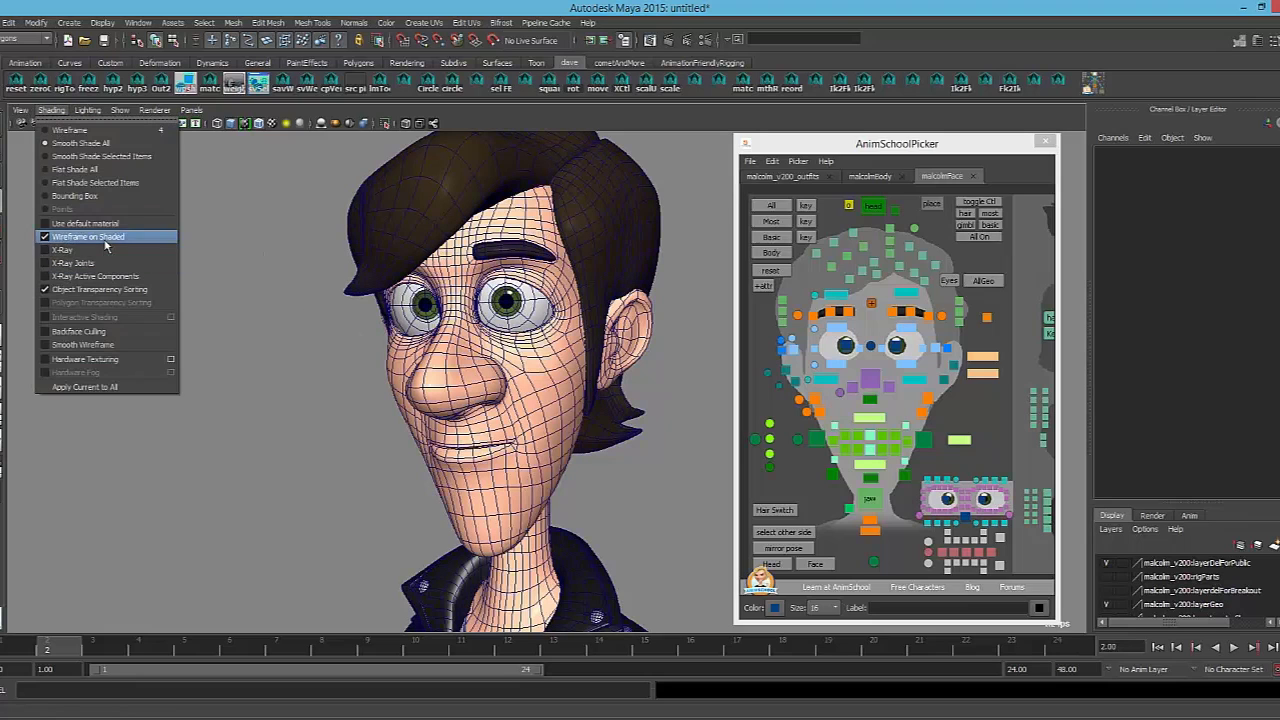
left_click(100, 236)
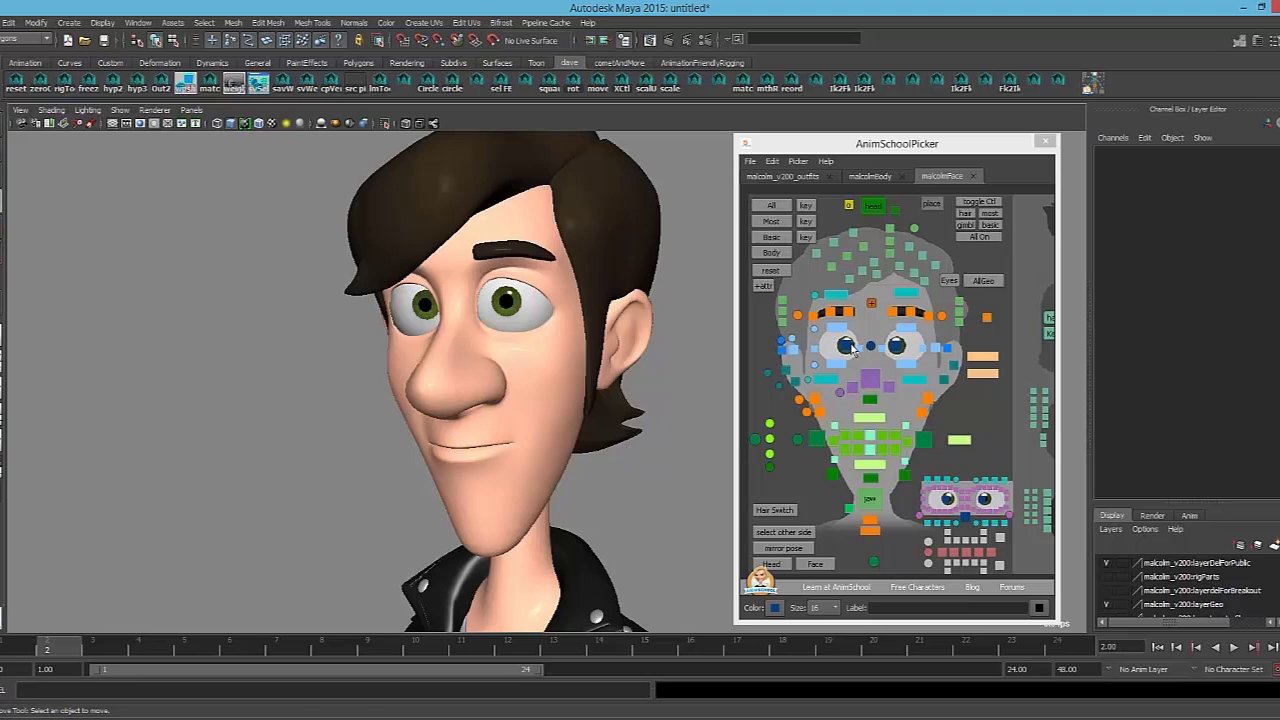
Raise the left pupil control's Eye Bulge to 0.6 and check the eyeball's profile from the side
left_click(850, 347)
left_click(896, 346)
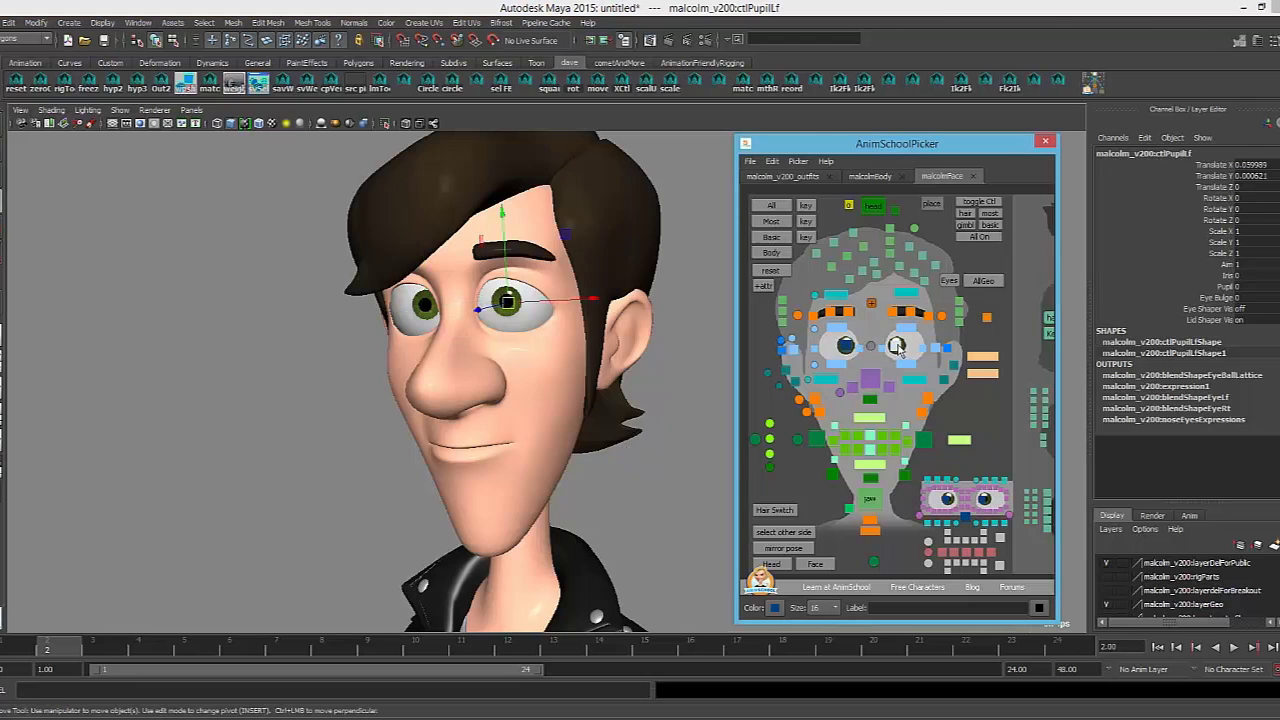
left_click(1210, 298)
middle_click_drag(482, 359, 508, 357)
left_click_drag(510, 358, 632, 362, "alt")
key("f")
right_click_drag(632, 362, 615, 378, "alt")
key("f")
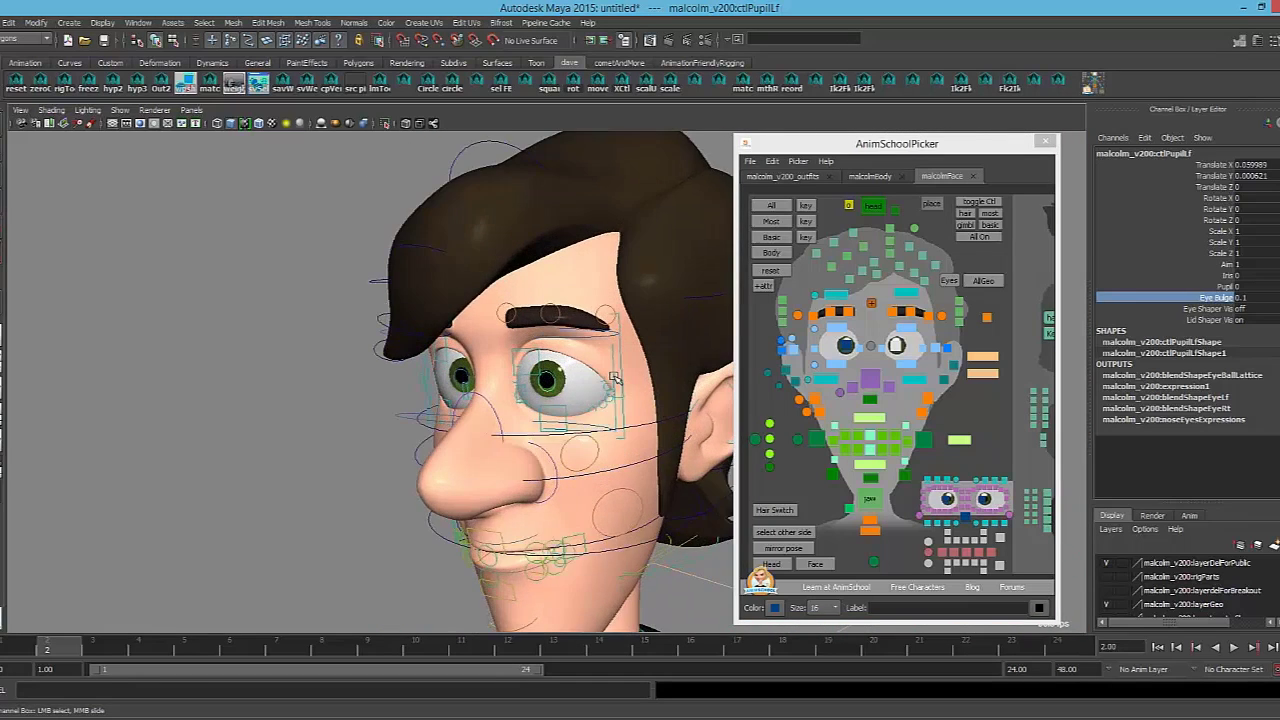
left_click_drag(613, 377, 423, 357, "alt")
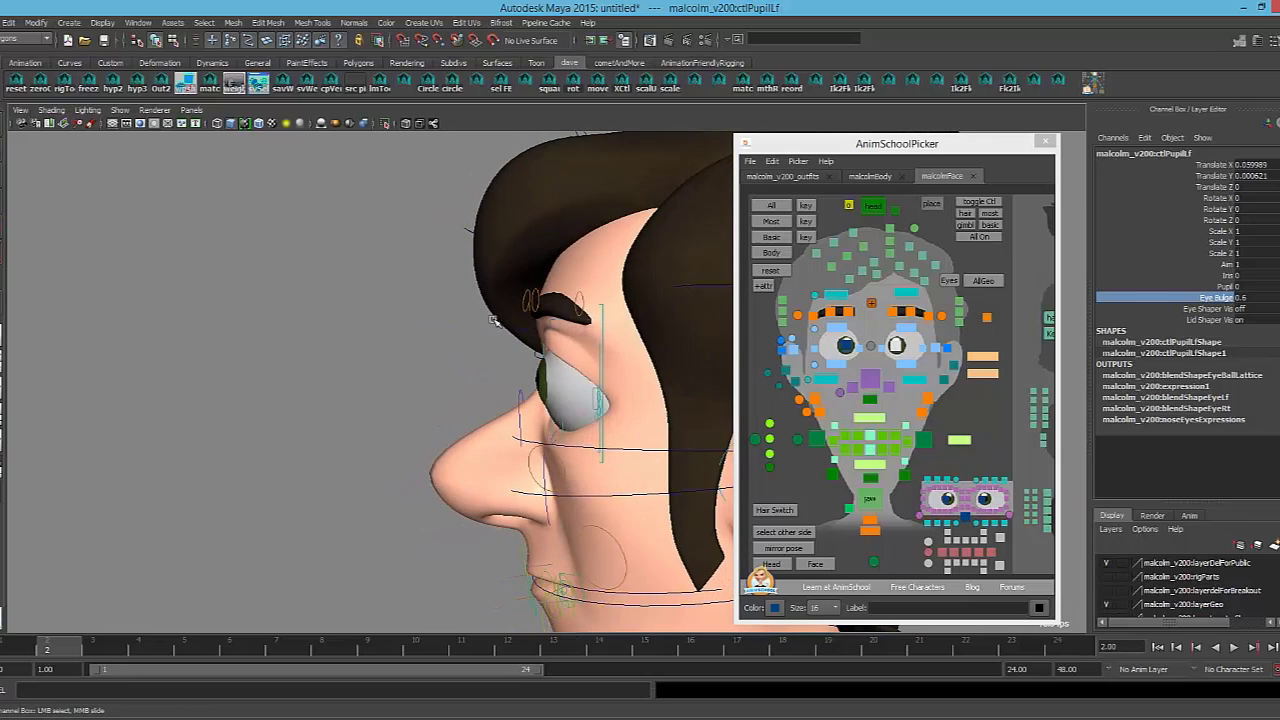
left_click_drag(493, 321, 665, 328, "alt")
Undo the last Eye Bulge change and move the left pupil around the bulged eye, to about X 0.066, Y 0.015
key("ctrl+z")
key("w")
left_click_drag(547, 379, 556, 349)
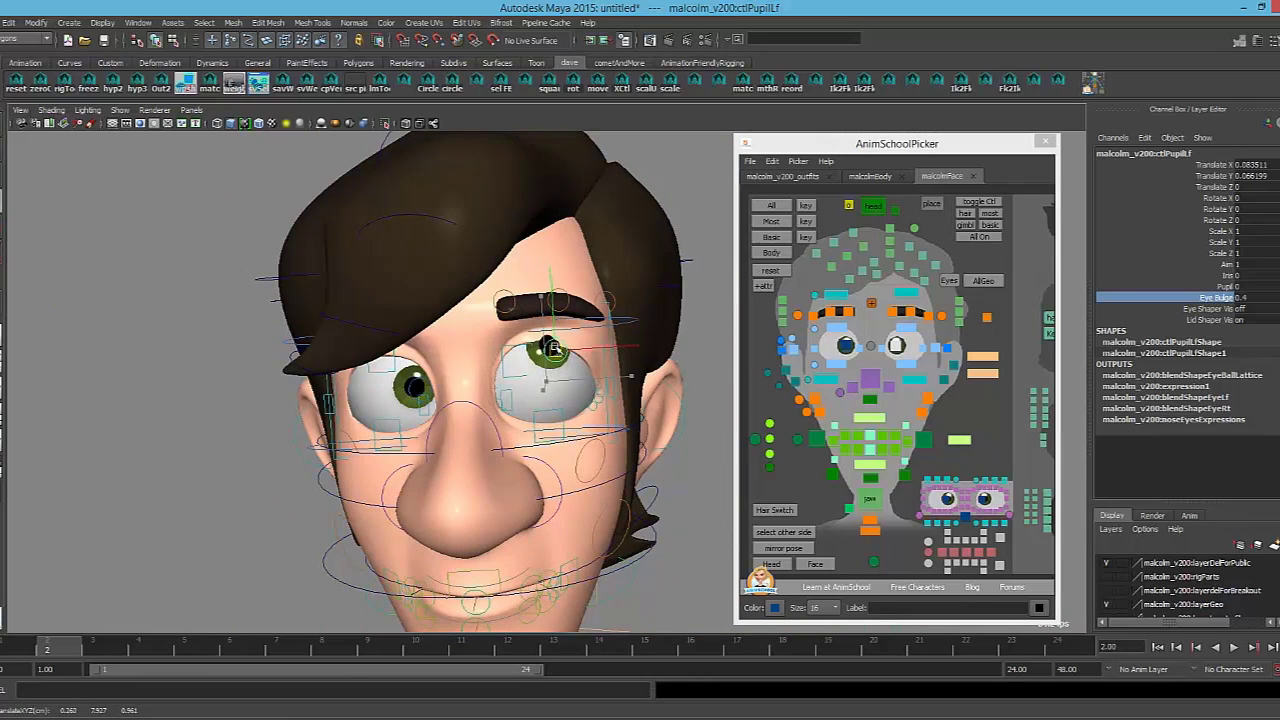
left_click_drag(612, 398, 544, 385, "alt")
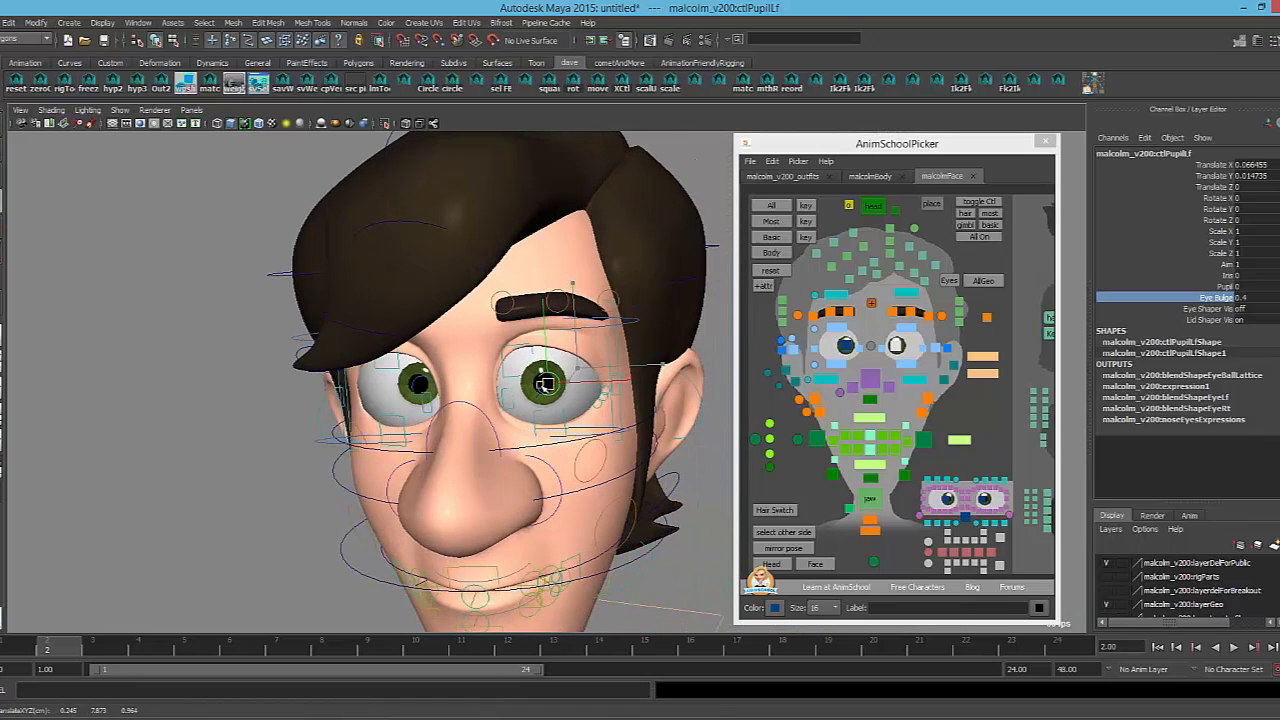
Set the left pupil control's Eye Bulge to 0 and move the pupil to about X 0.062, Y 0.002
double_click(1267, 299)
type("0")
key("Return")
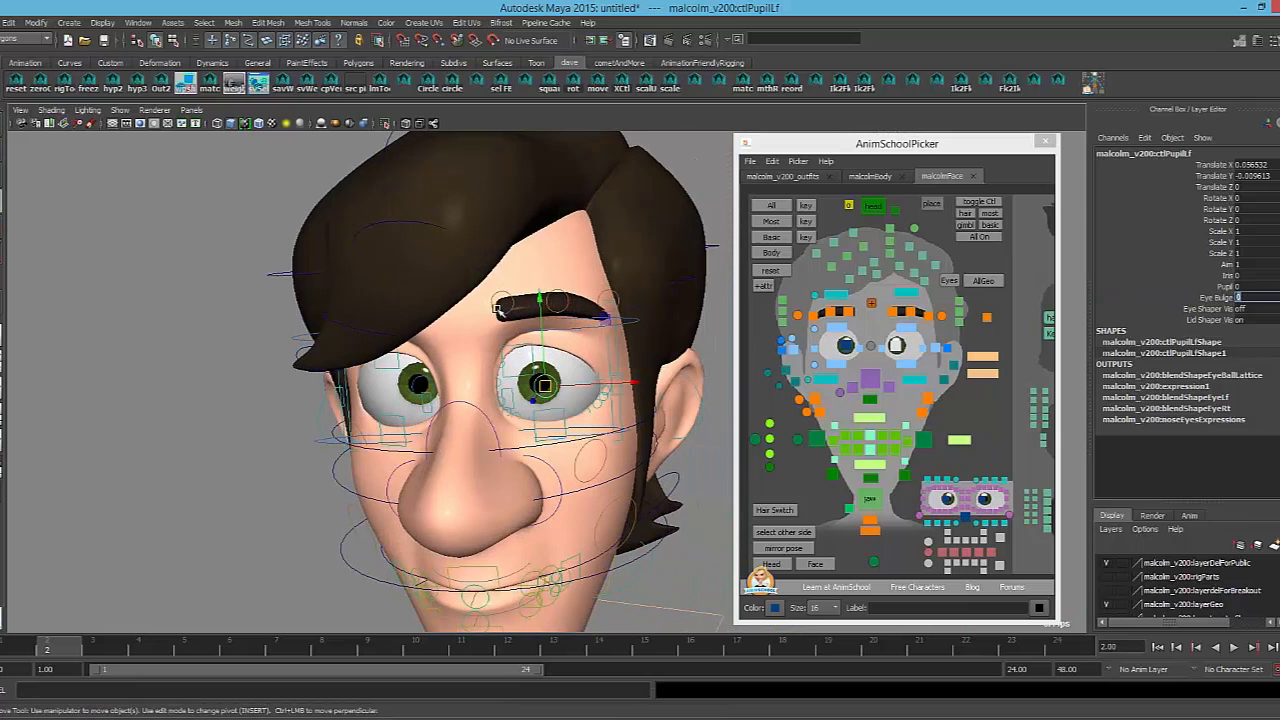
right_click_drag(262, 375, 327, 419, "alt")
left_click_drag(531, 403, 546, 388, "alt")
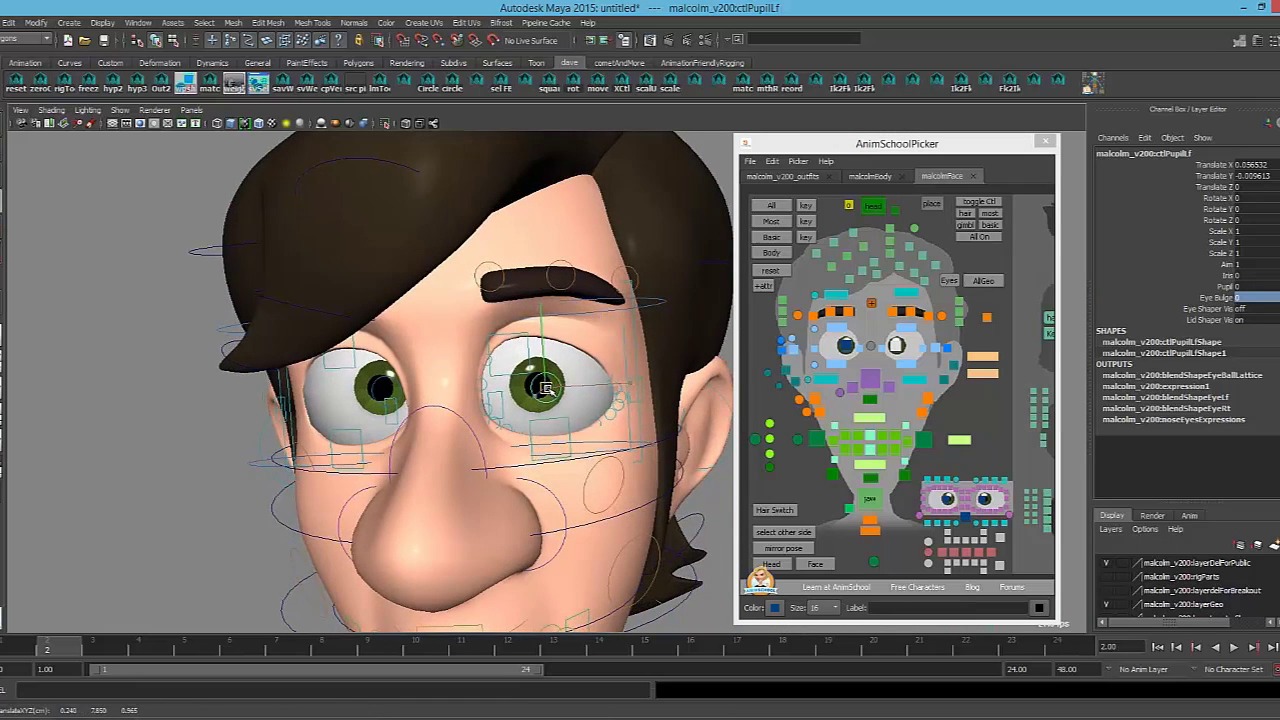
right_click_drag(603, 391, 573, 396, "alt")
left_click_drag(573, 396, 610, 392, "alt")
Try scaling the left pupil uniformly, along X, and to about 1.34 in Y, undoing each attempt
key("r")
key("ctrl+z")
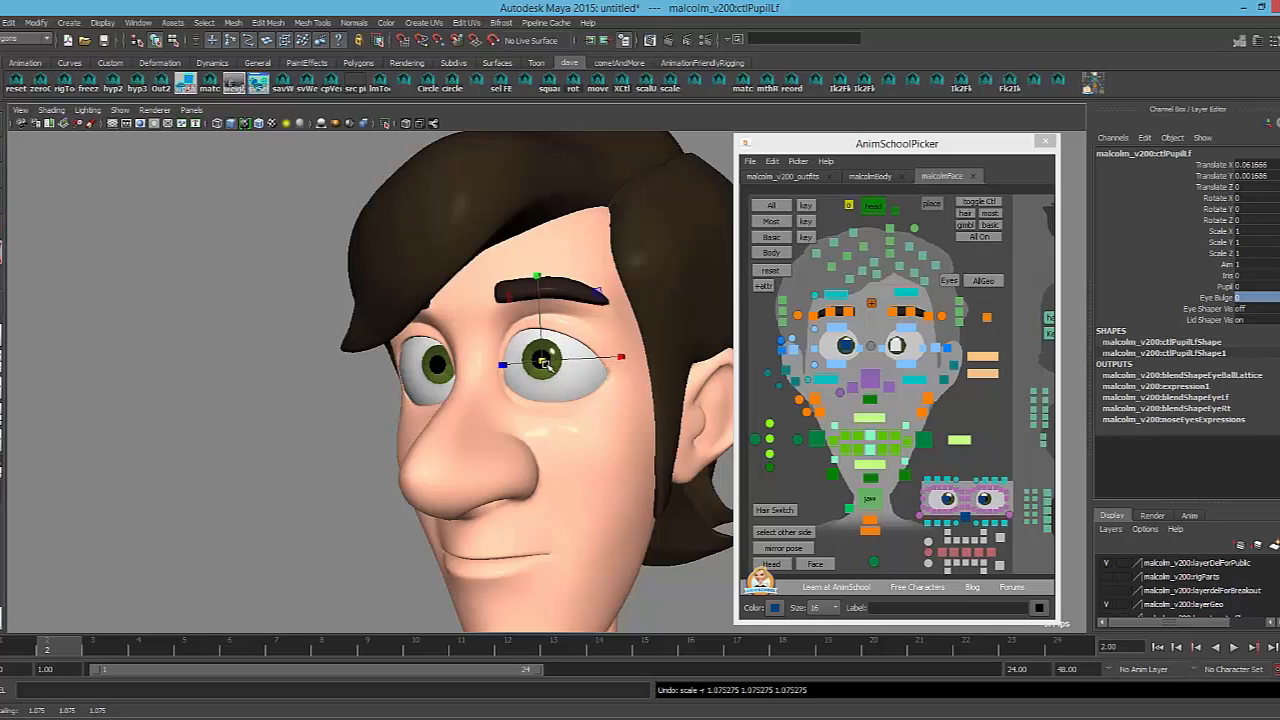
left_click_drag(620, 357, 564, 362)
key("ctrl+z")
left_click_drag(538, 277, 534, 242)
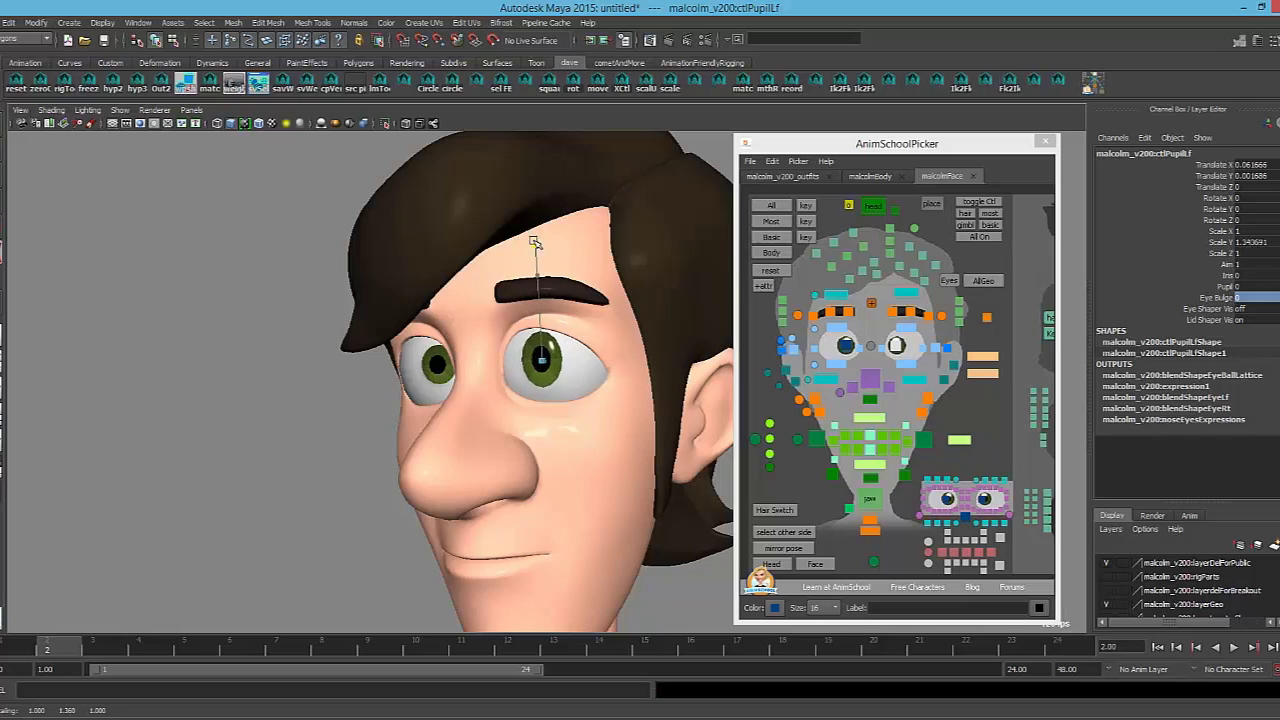
left_click_drag(533, 287, 534, 286)
key("ctrl+z")
middle_click_drag(647, 385, 644, 378, "alt")
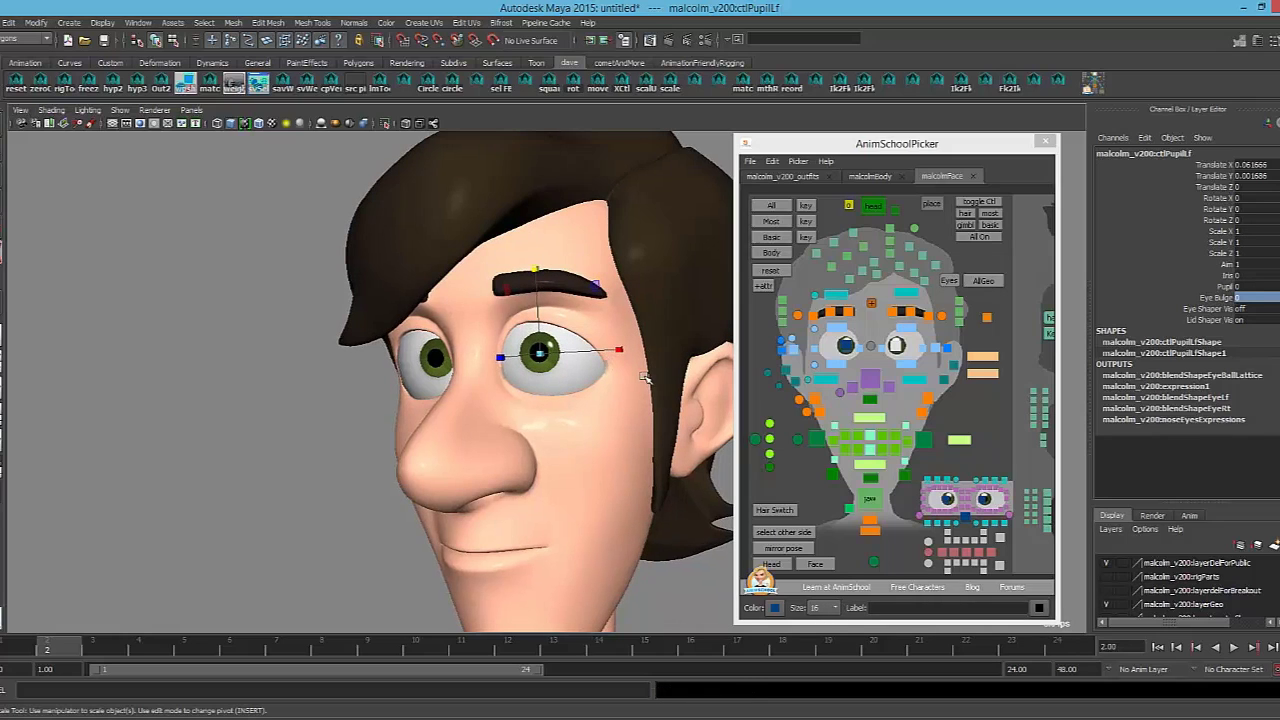
Raise the top eye shaper of the left eye to about Y 0.034
left_click(905, 294)
key("w")
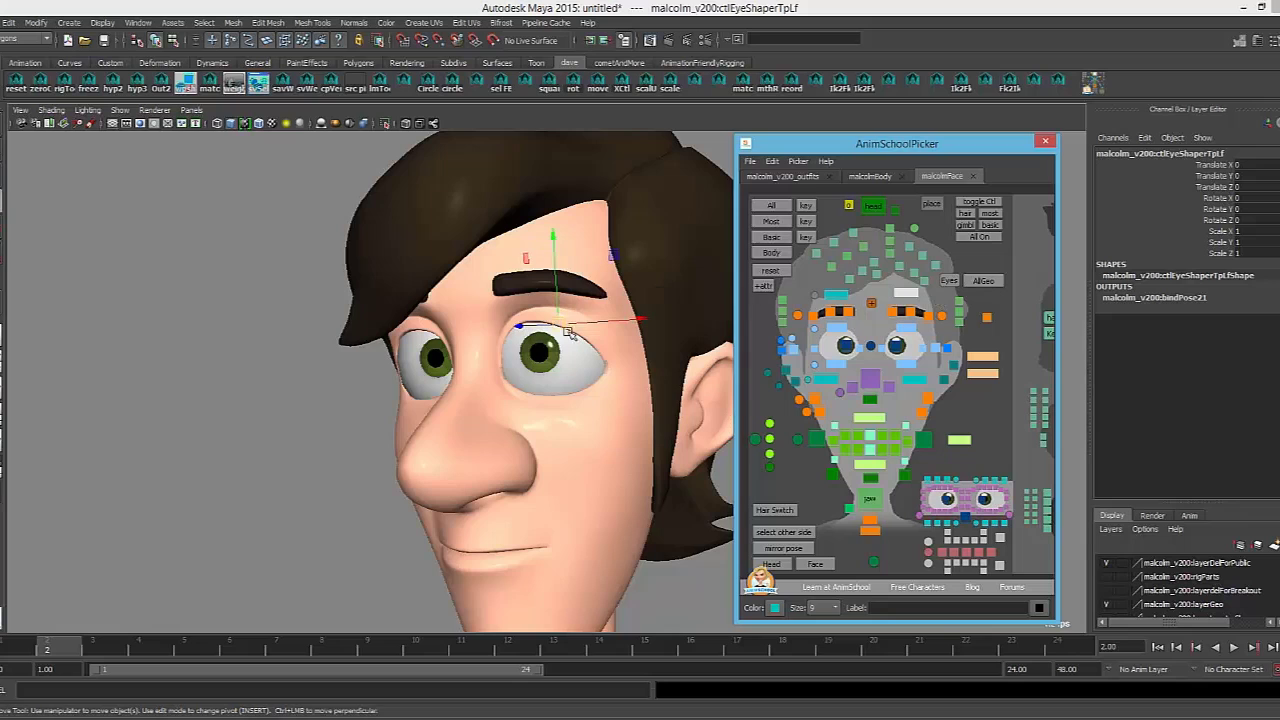
mouse_move(567, 331)
left_mouse_down()
mouse_move(554, 300)
mouse_move(565, 314)
left_mouse_up()
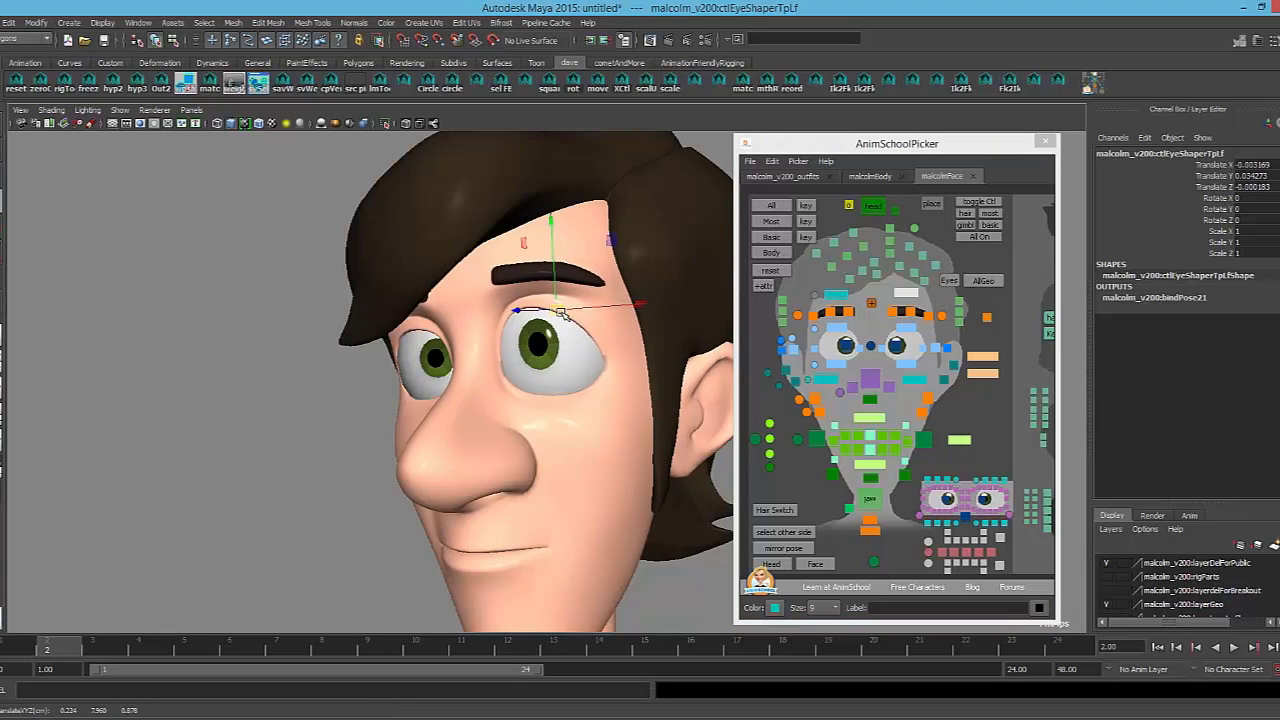
Scale the left pupil control vertically to about 0.77 in Y
left_click(898, 347)
key("r")
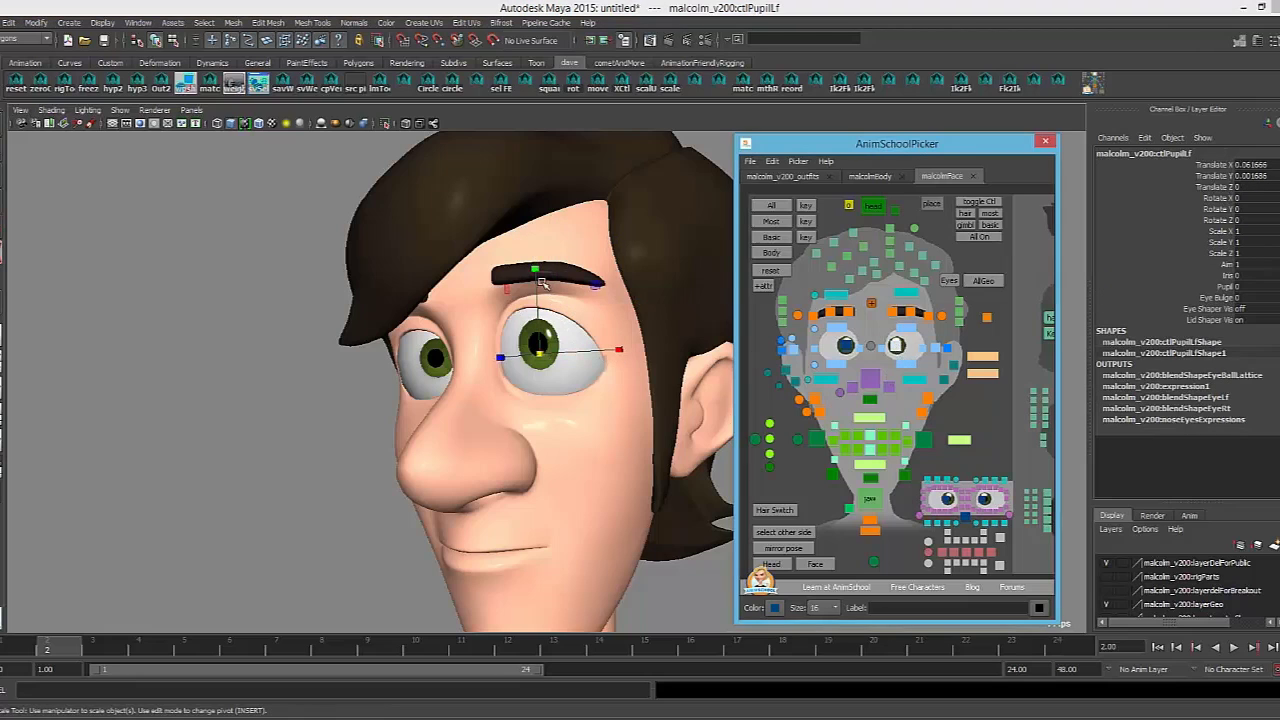
left_click_drag(535, 268, 537, 288)
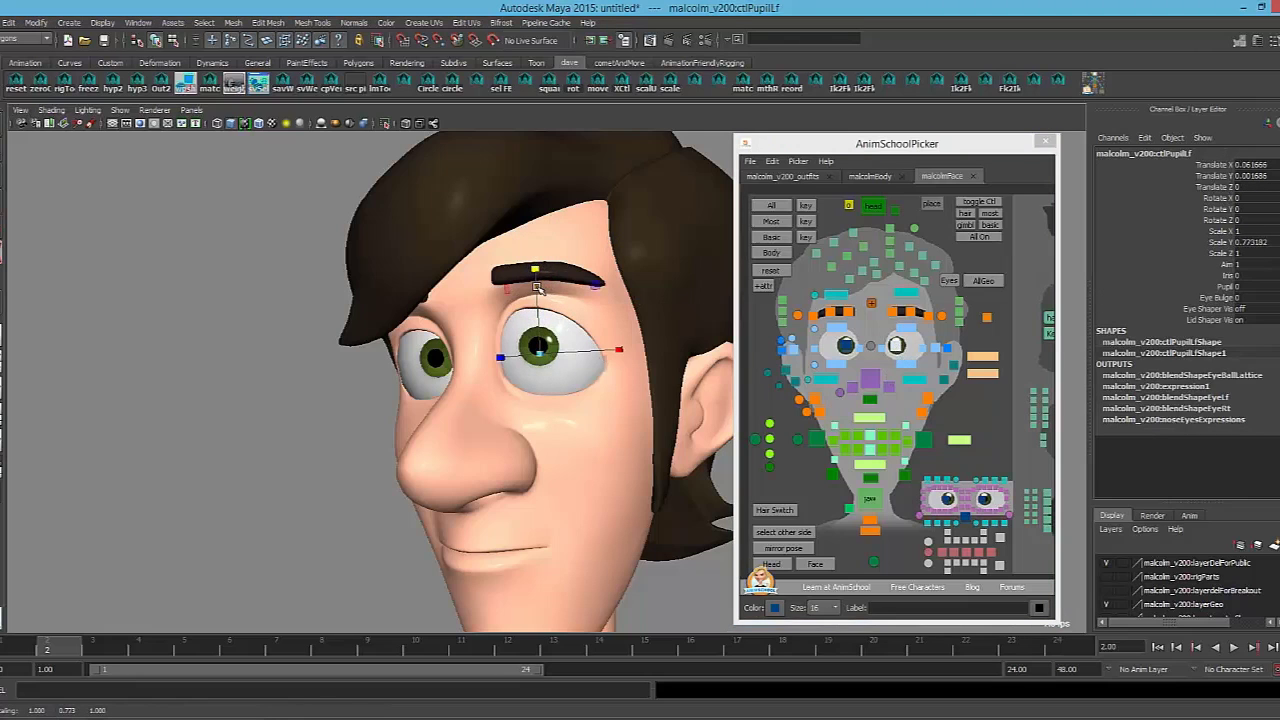
Undo the left pupil control's vertical scaling
left_click_drag(600, 405, 596, 407, "alt")
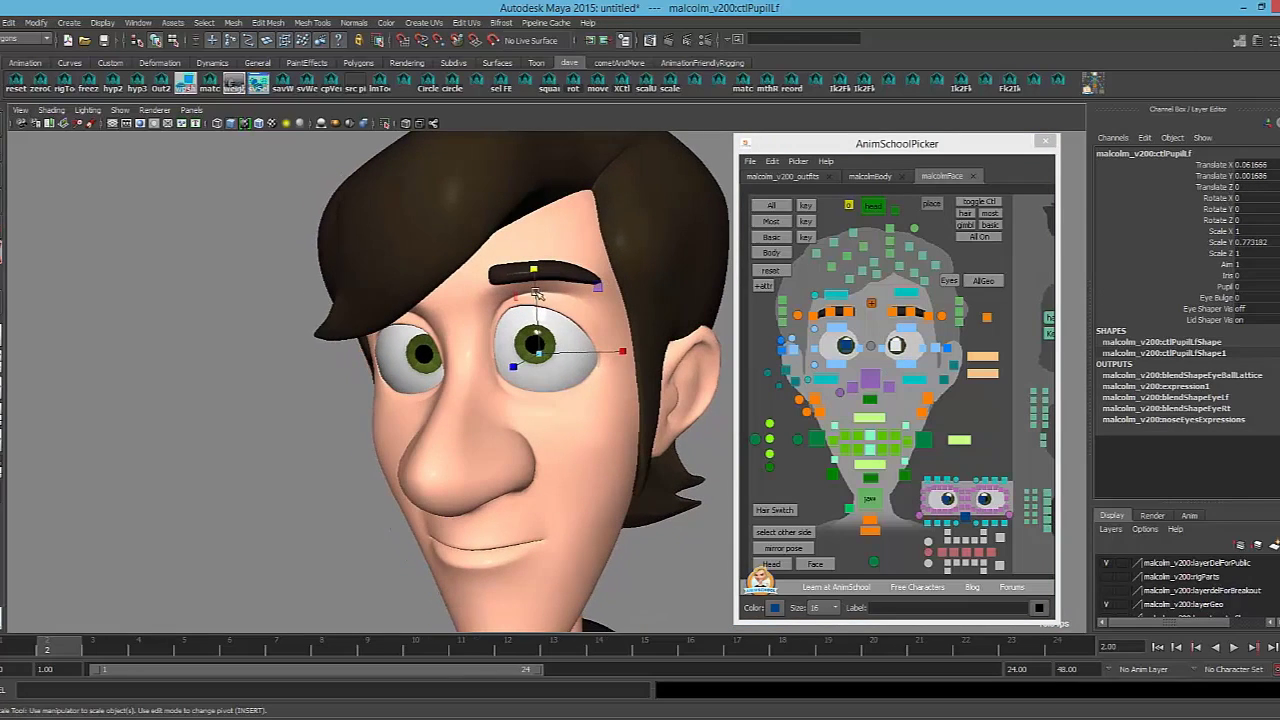
left_click_drag(535, 272, 535, 268)
key("ctrl+z")
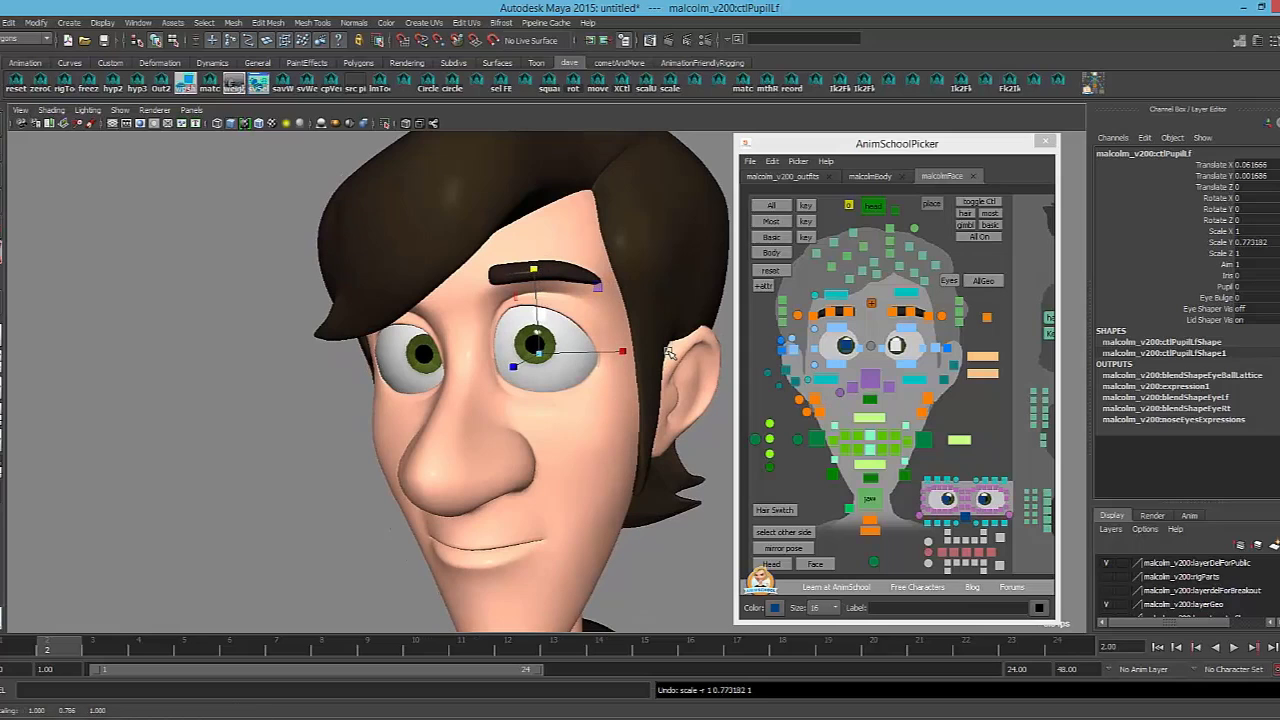
key("ctrl+z")
left_click(902, 293)
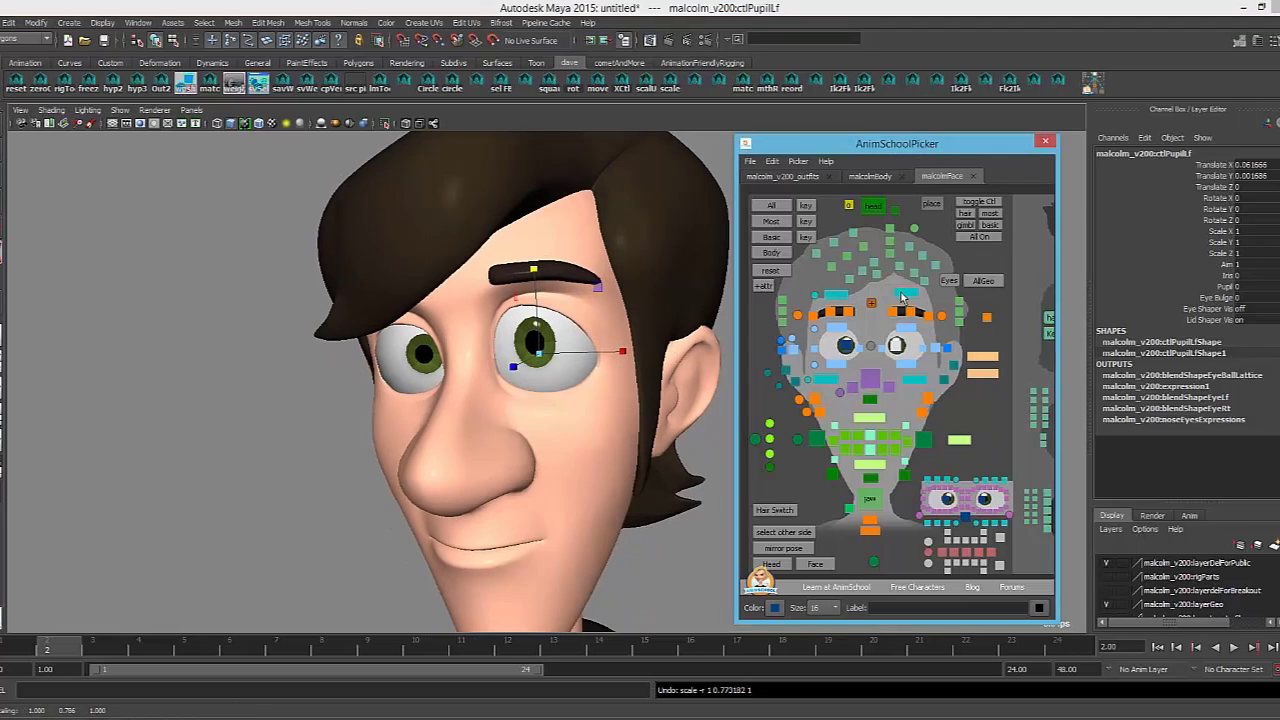
Try scaling the left pupil control uniformly and setting its Iris to about -1.4, undoing each change
left_click(897, 346)
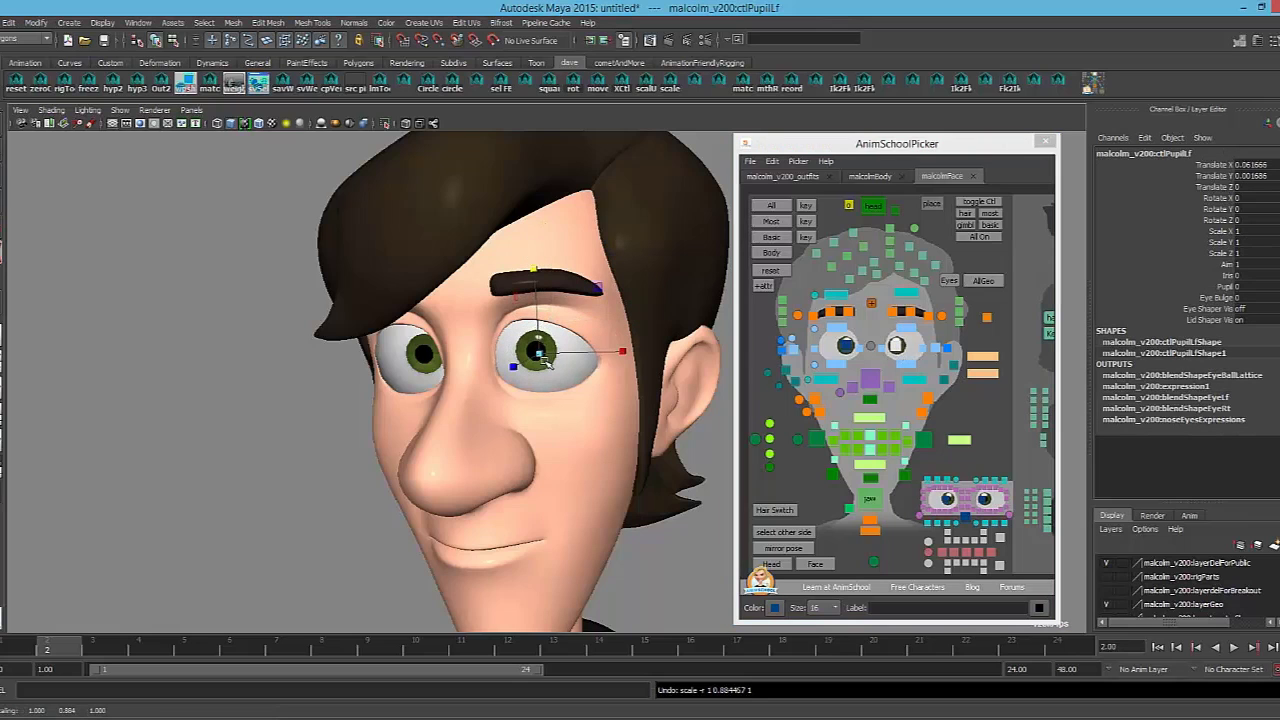
left_click_drag(539, 350, 598, 349)
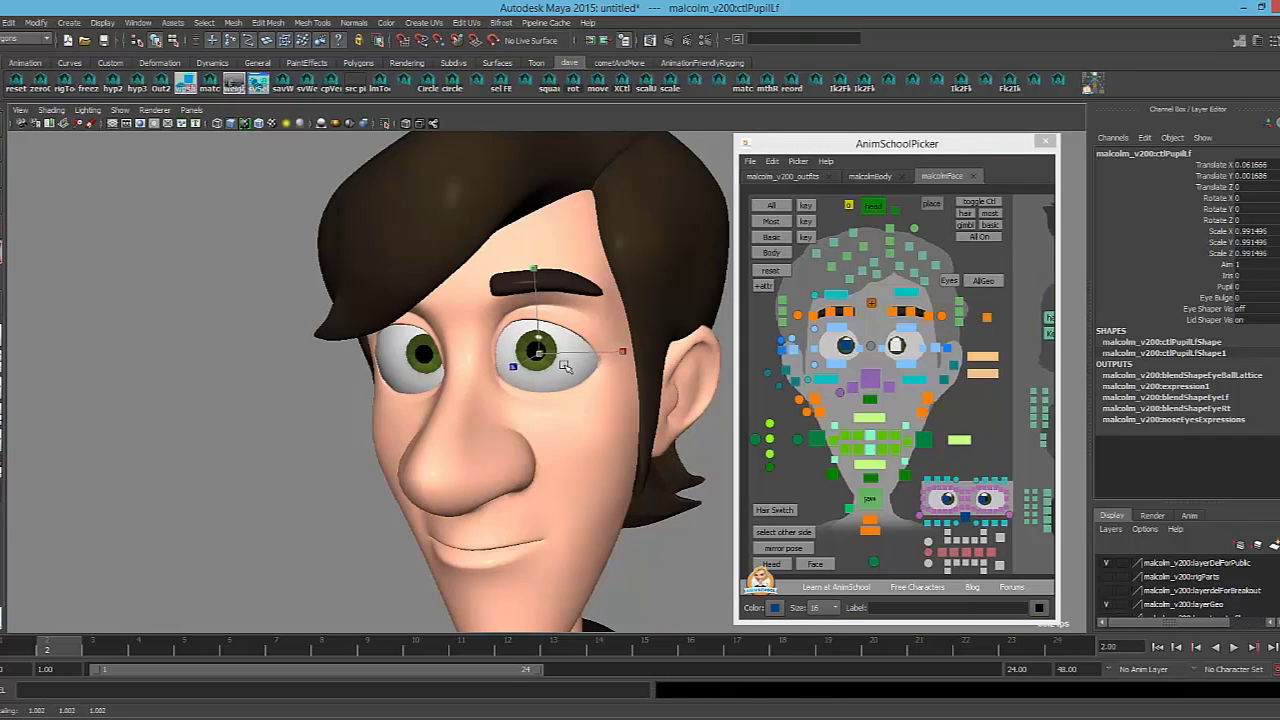
key("ctrl+z")
left_click(1220, 275)
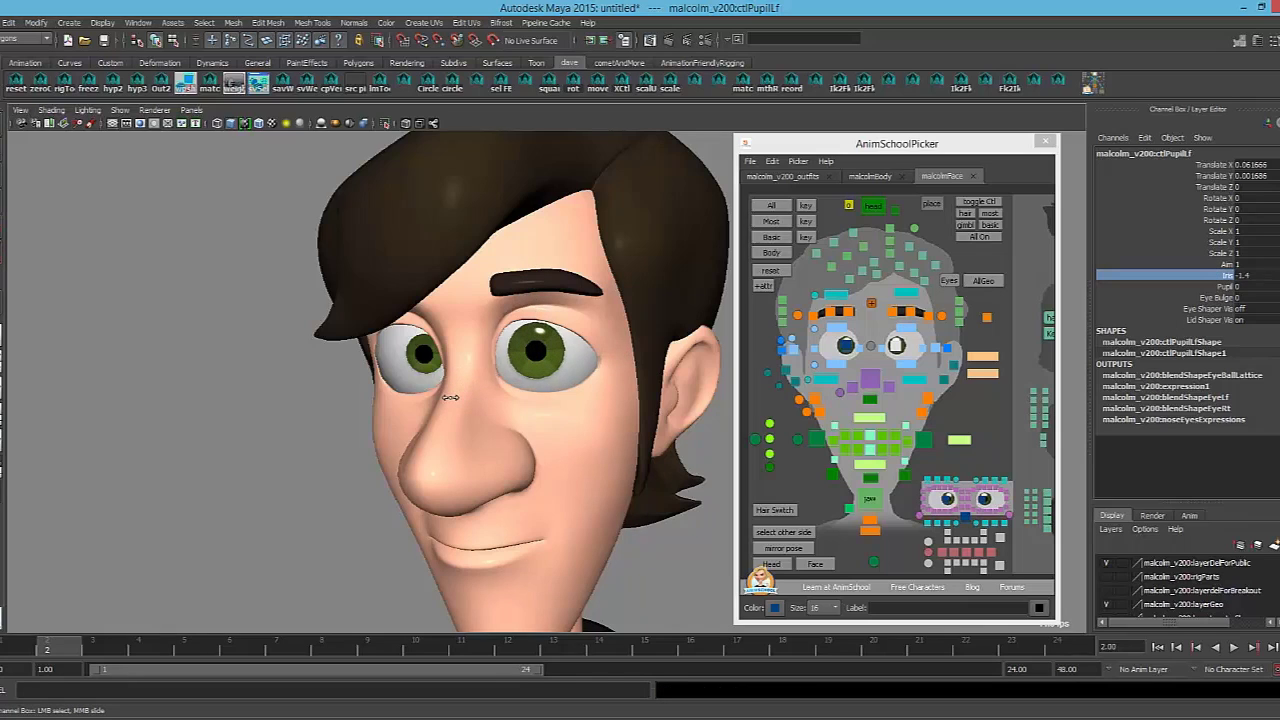
key("ctrl+z")
Adjust the left pupil control's Iris to about -2.4 and its Pupil to about -2.2
left_click(1220, 287)
middle_click_drag(500, 350, 460, 353)
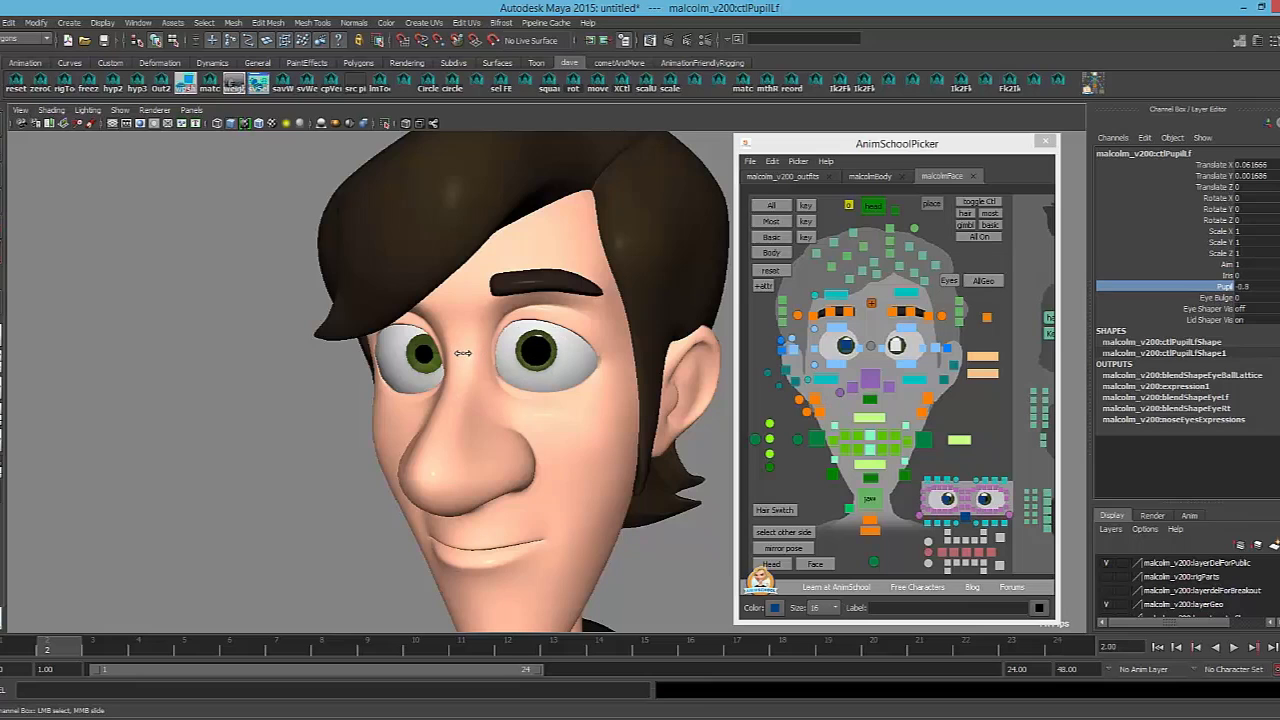
mouse_move(478, 375)
left_mouse_down("alt")
mouse_move(507, 364)
mouse_move(485, 372)
left_mouse_up("alt")
left_click(1228, 275)
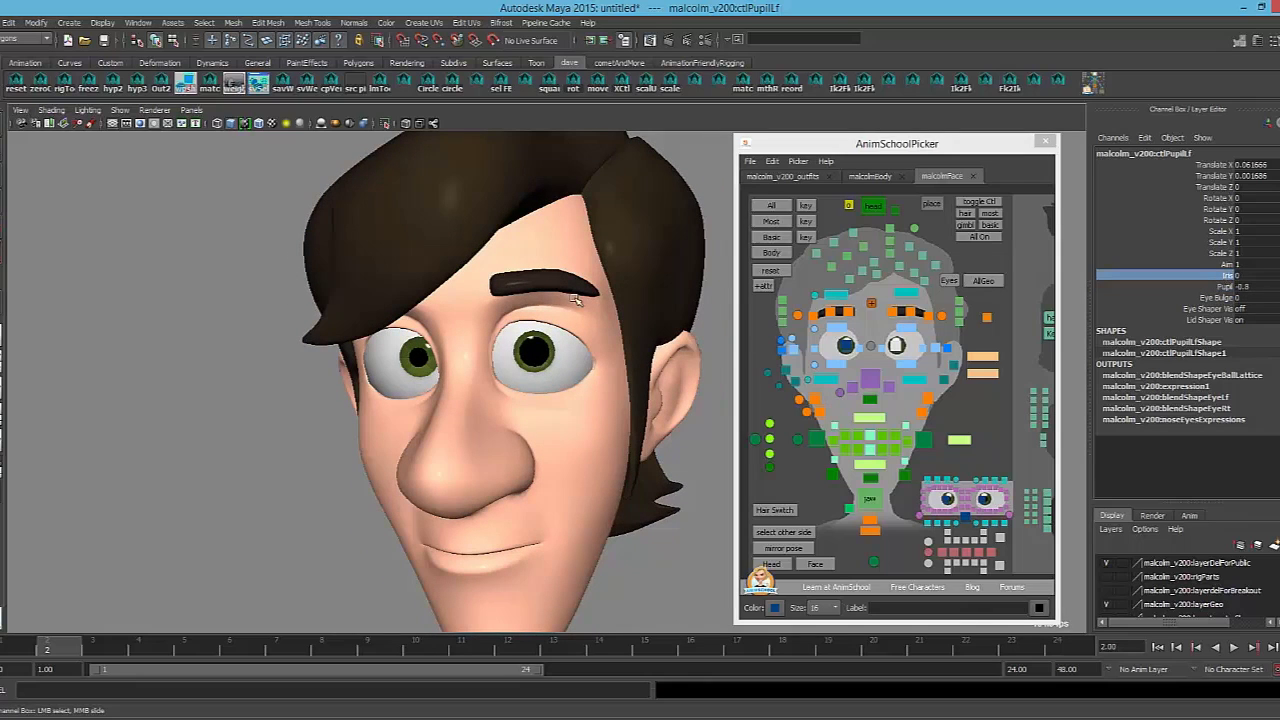
middle_click_drag(577, 301, 534, 325)
left_click(1226, 287)
left_click_drag(535, 325, 467, 376, "alt")
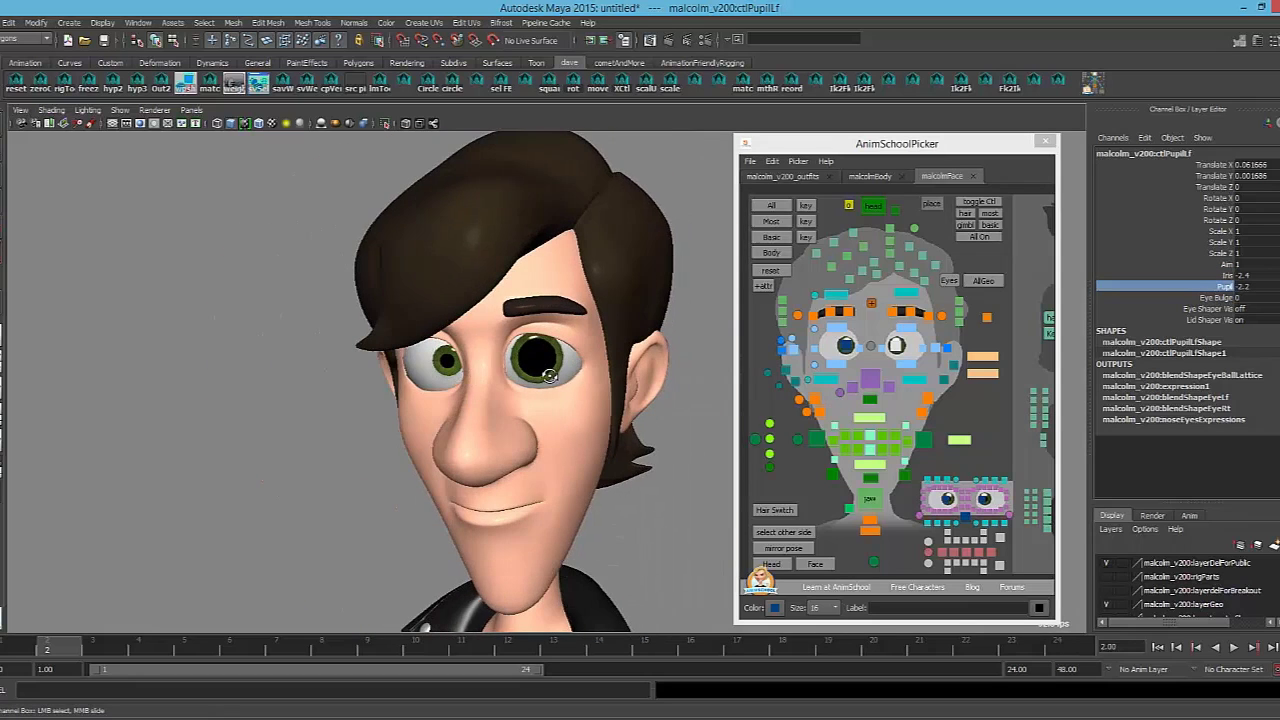
Reset the left pupil control's Iris and Pupil values to 0
left_click_drag(549, 376, 630, 372, "alt")
left_click_drag(1258, 277, 1257, 288)
type("0")
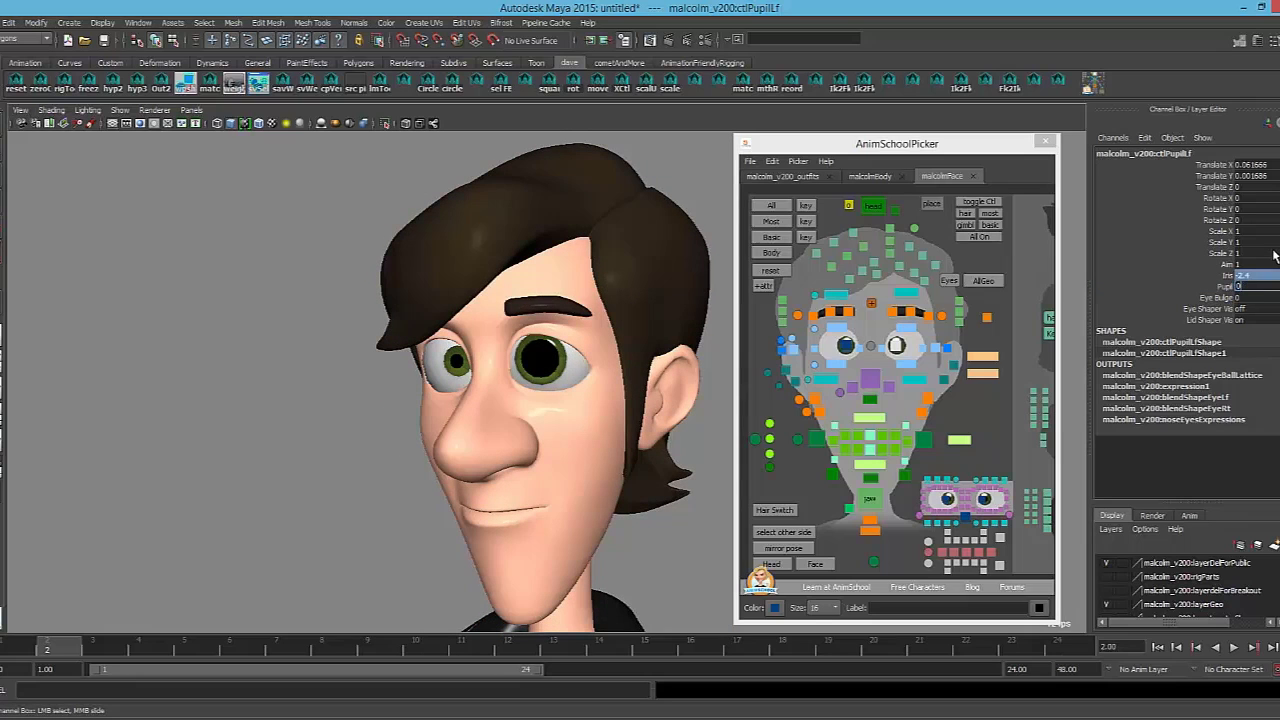
key("Return")
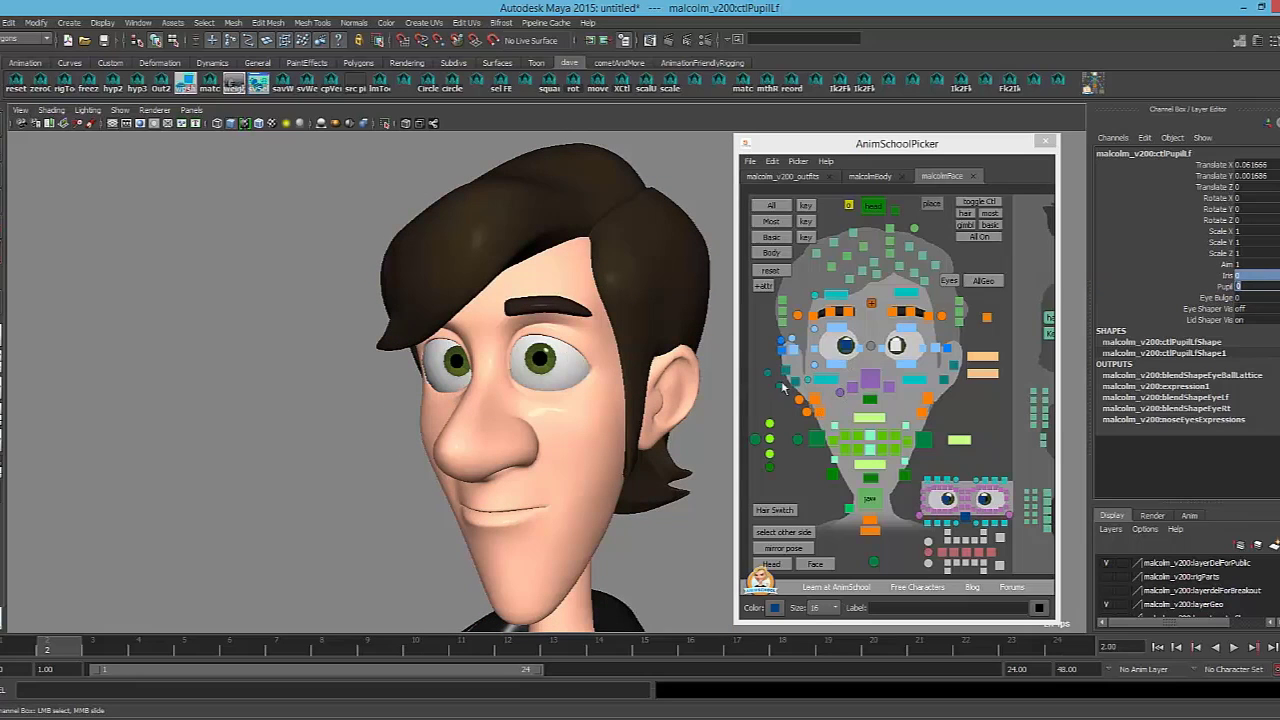
Select the top and bottom eyelid controls of both eyes and return their translation to 0
left_click_drag(604, 414, 825, 368, "alt")
left_click(811, 339)
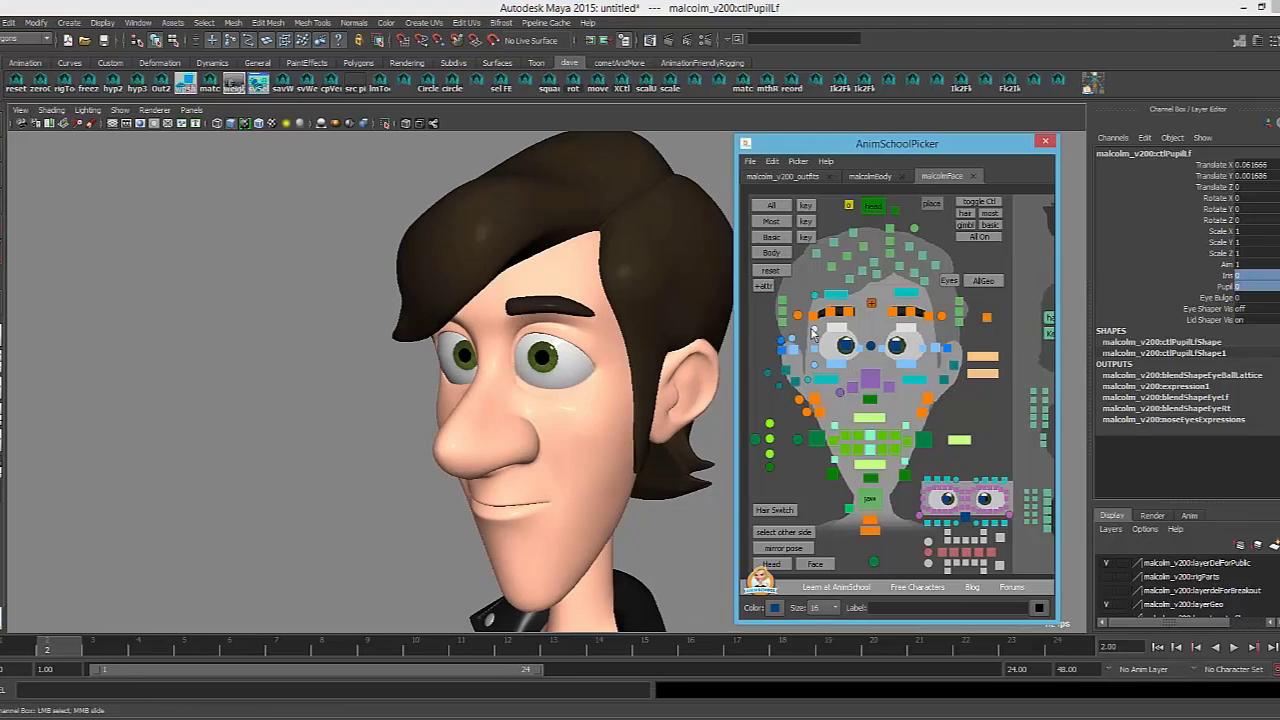
left_click(814, 330)
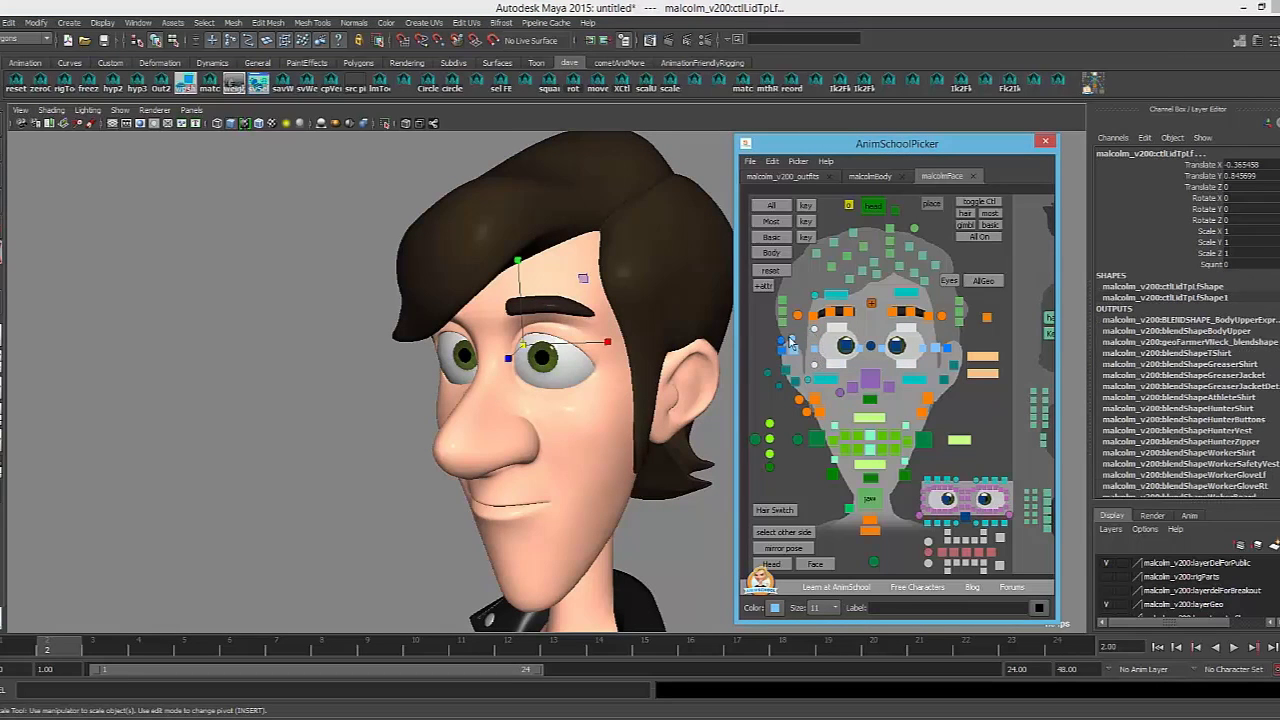
key("ctrl+z")
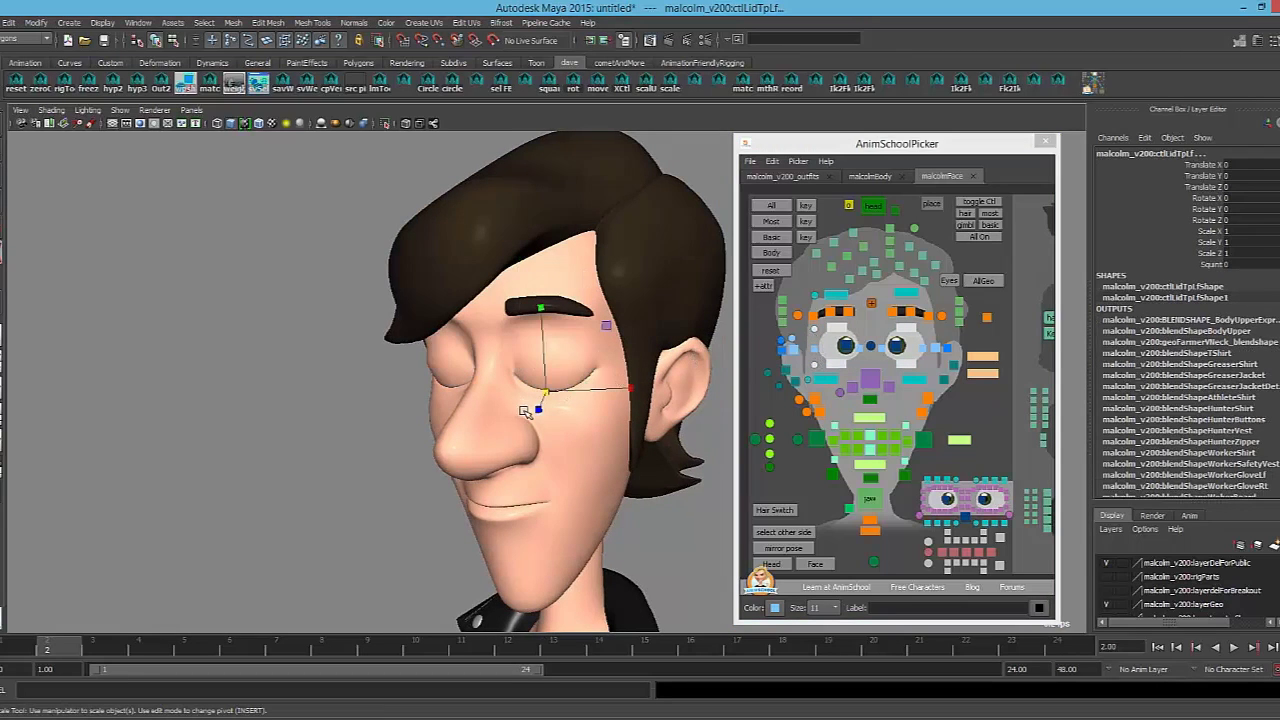
Move the selected top and bottom eyelid controls together to about X -0.015, Y 0.405 to shift the closed-lid line
key("w")
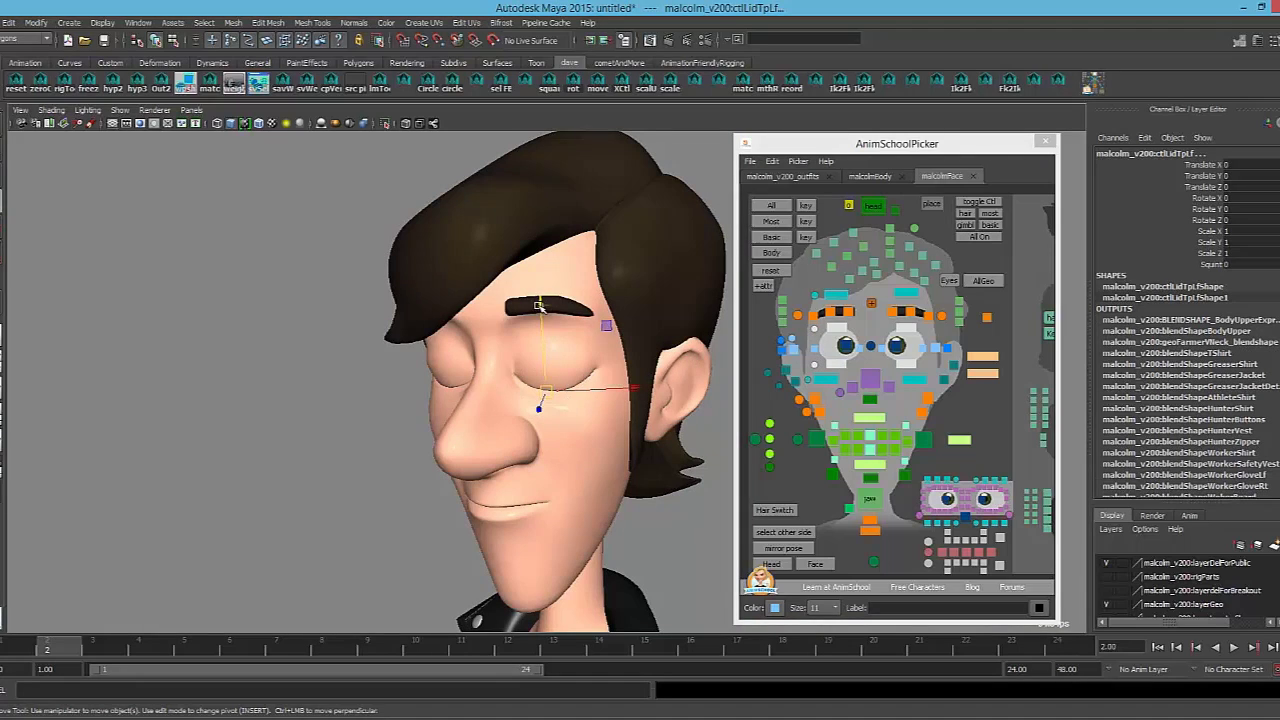
middle_click_drag(538, 305, 604, 374)
mouse_move(632, 354)
left_mouse_down()
mouse_move(650, 355)
mouse_move(616, 362)
left_mouse_up()
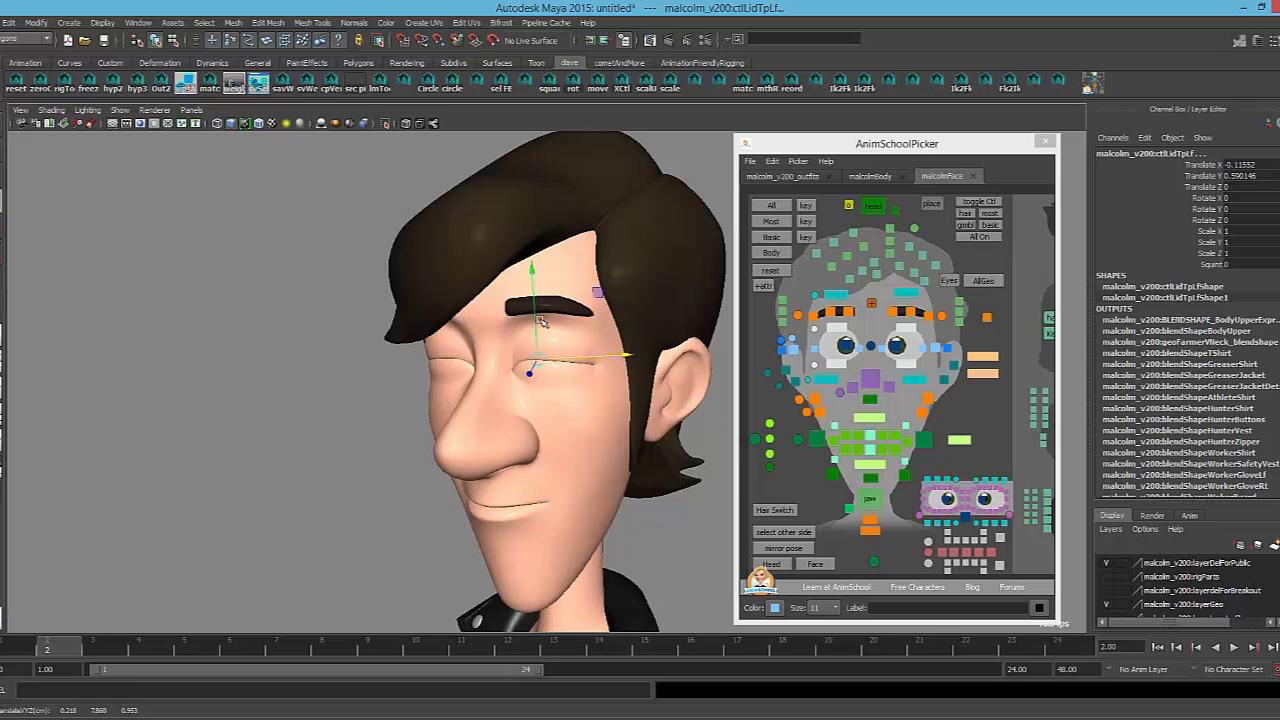
left_click_drag(527, 270, 533, 263)
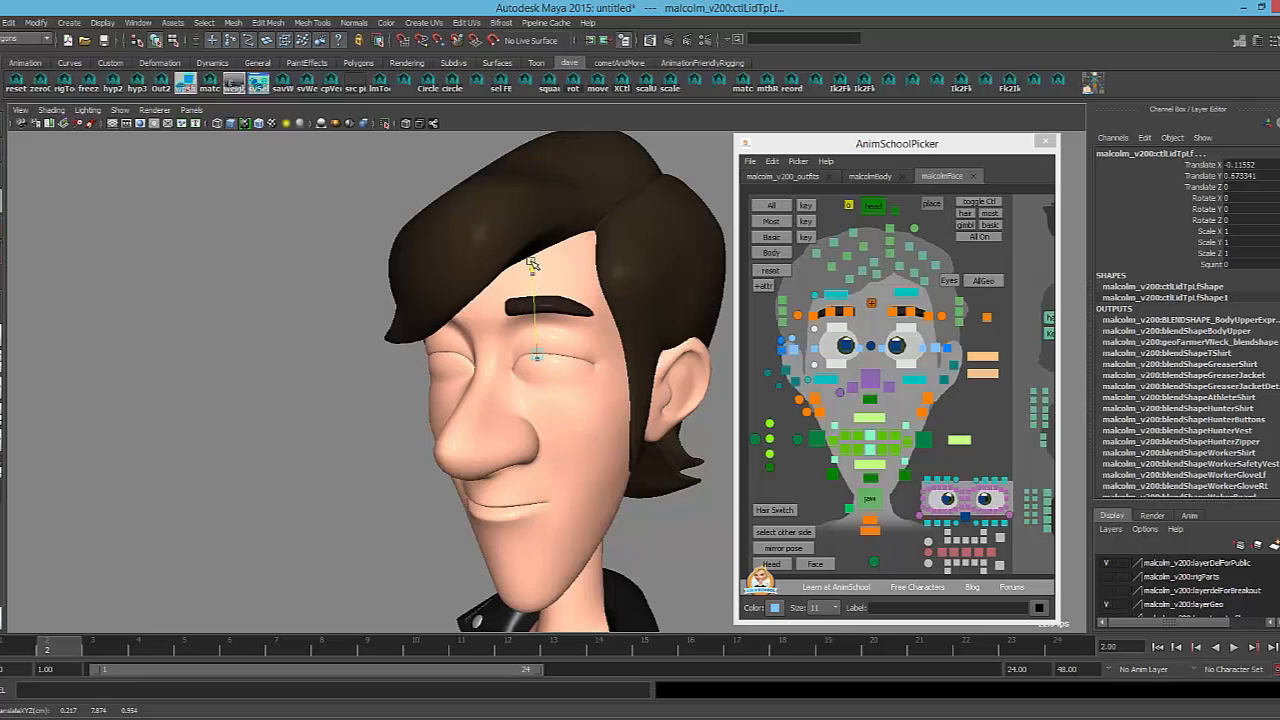
left_click_drag(631, 349, 639, 347)
mouse_move(543, 264)
left_mouse_down()
mouse_move(541, 286)
mouse_move(540, 263)
left_mouse_up()
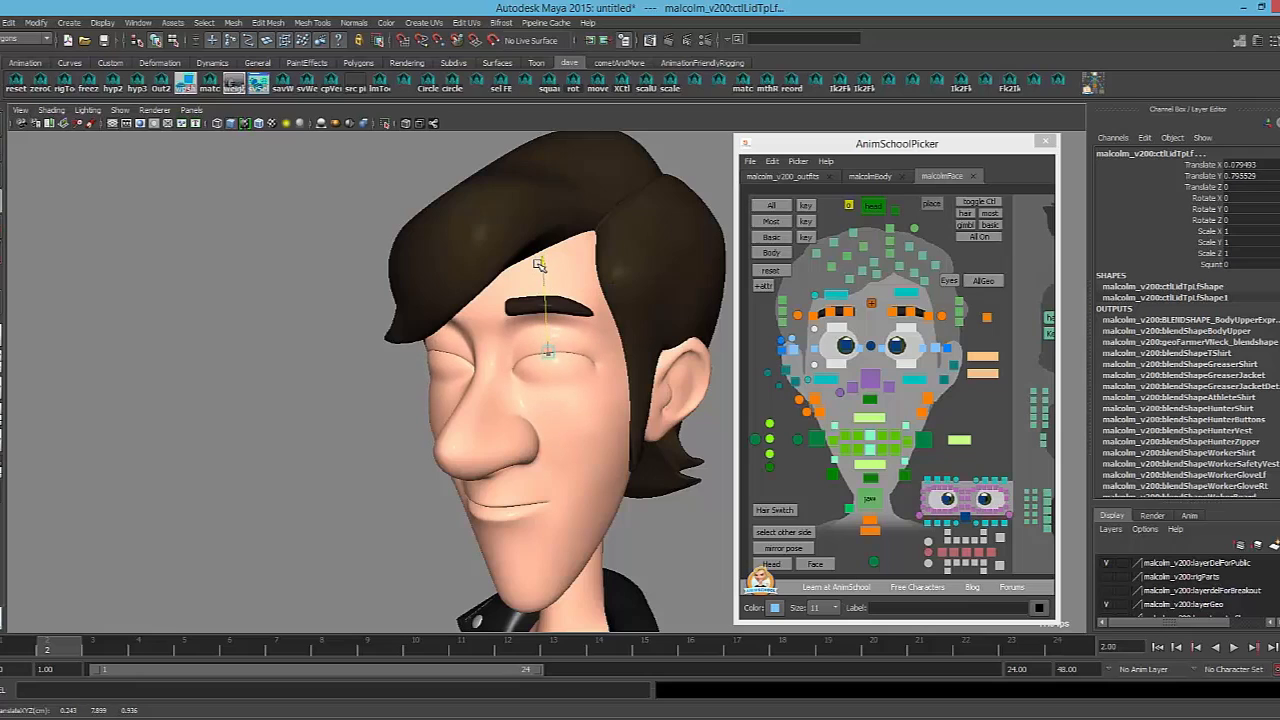
left_click_drag(620, 352, 615, 345)
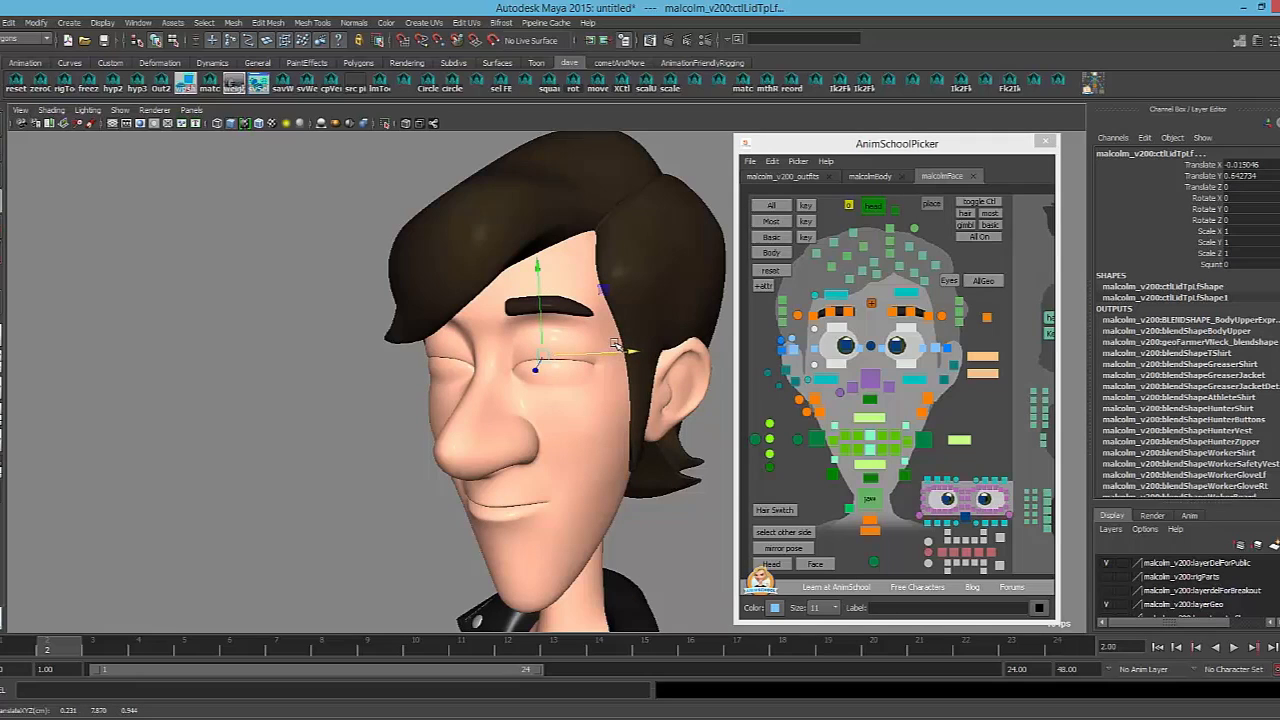
left_click_drag(539, 265, 539, 277)
right_click_drag(480, 425, 539, 459, "alt")
left_click_drag(539, 459, 570, 467, "alt")
Select the top eyelid controls and set their Translate X to 0 and Translate Y to 1
left_click(899, 330)
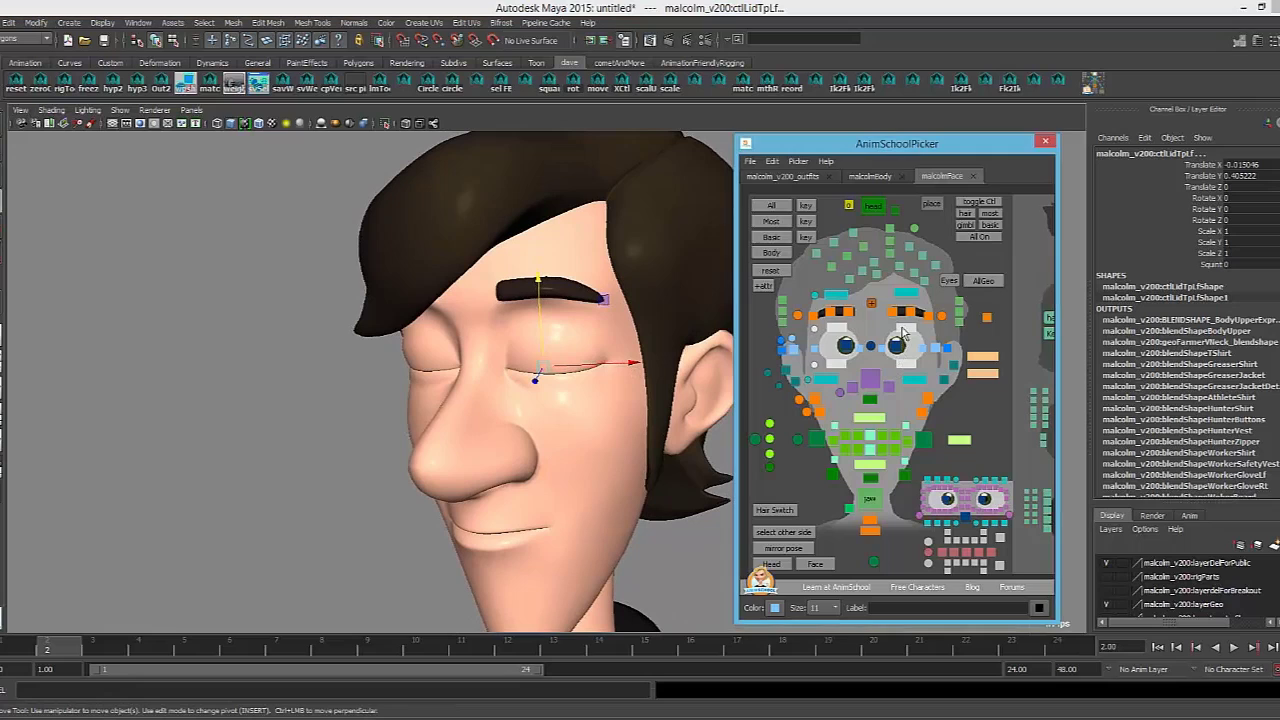
left_click(813, 333)
left_click_drag(1246, 177, 1253, 164)
type("1")
key("Return")
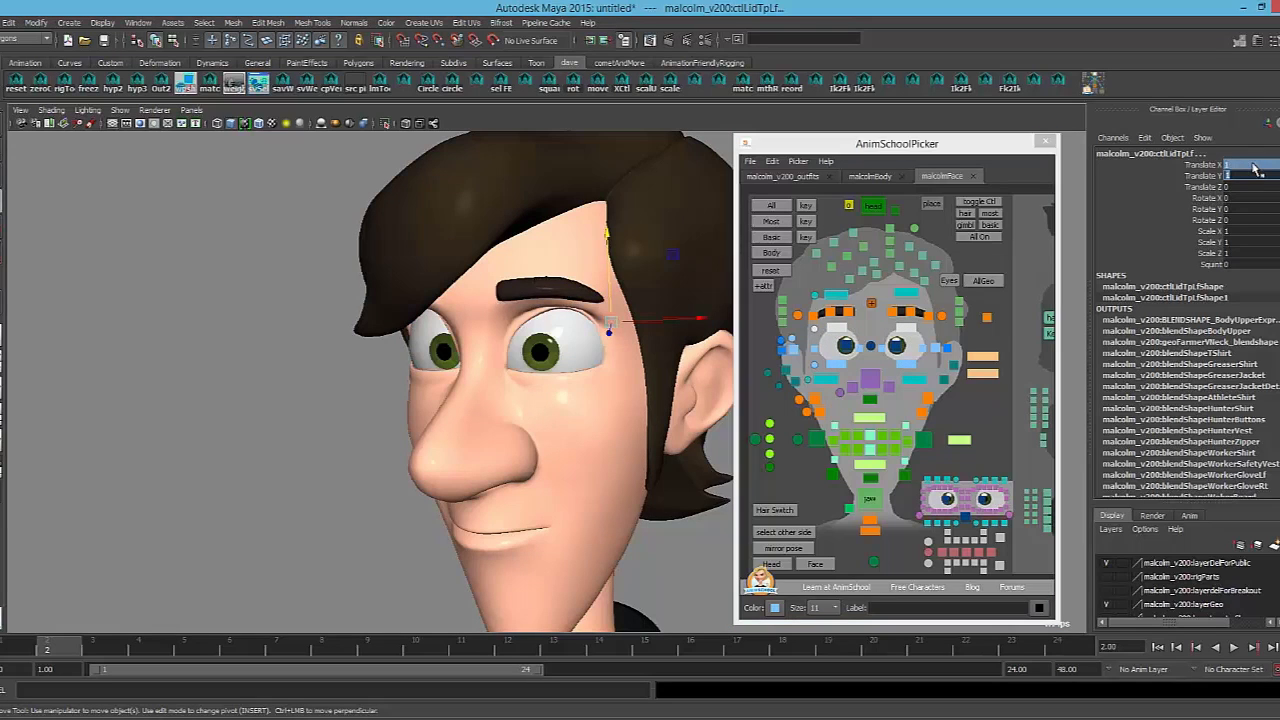
left_click_drag(1242, 168, 1241, 176)
type("0")
key("Return")
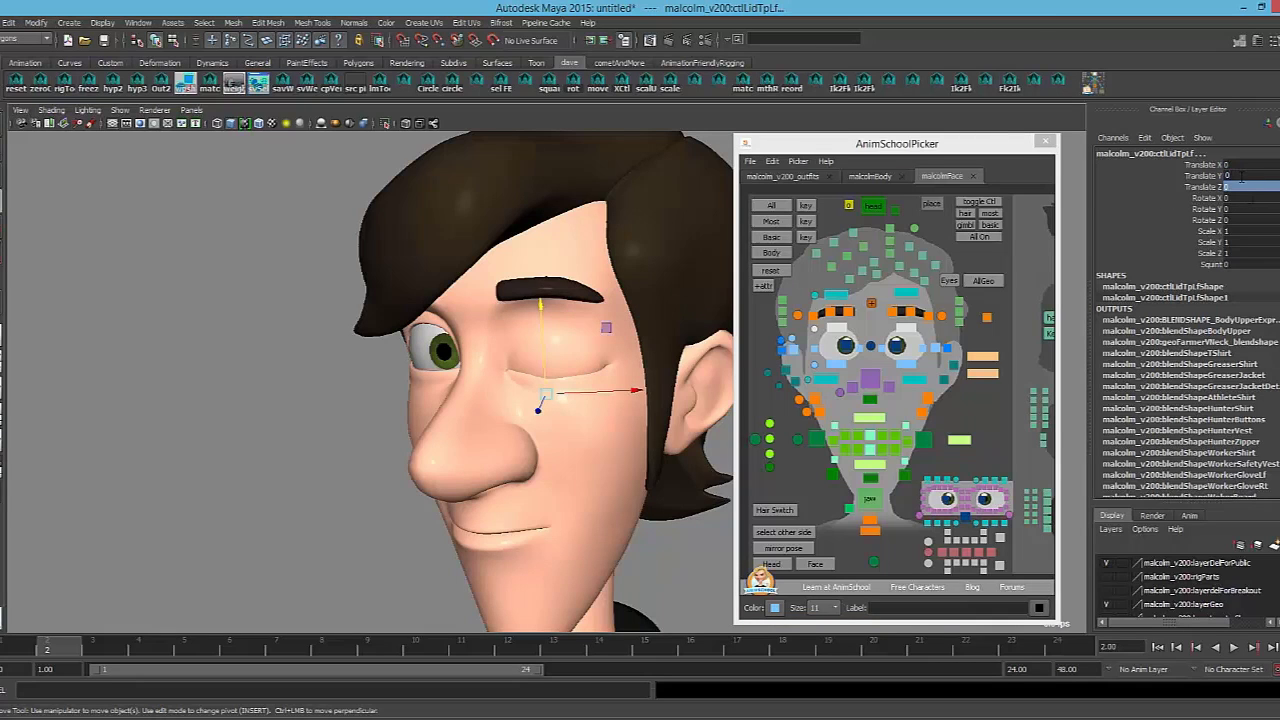
left_click(1255, 210)
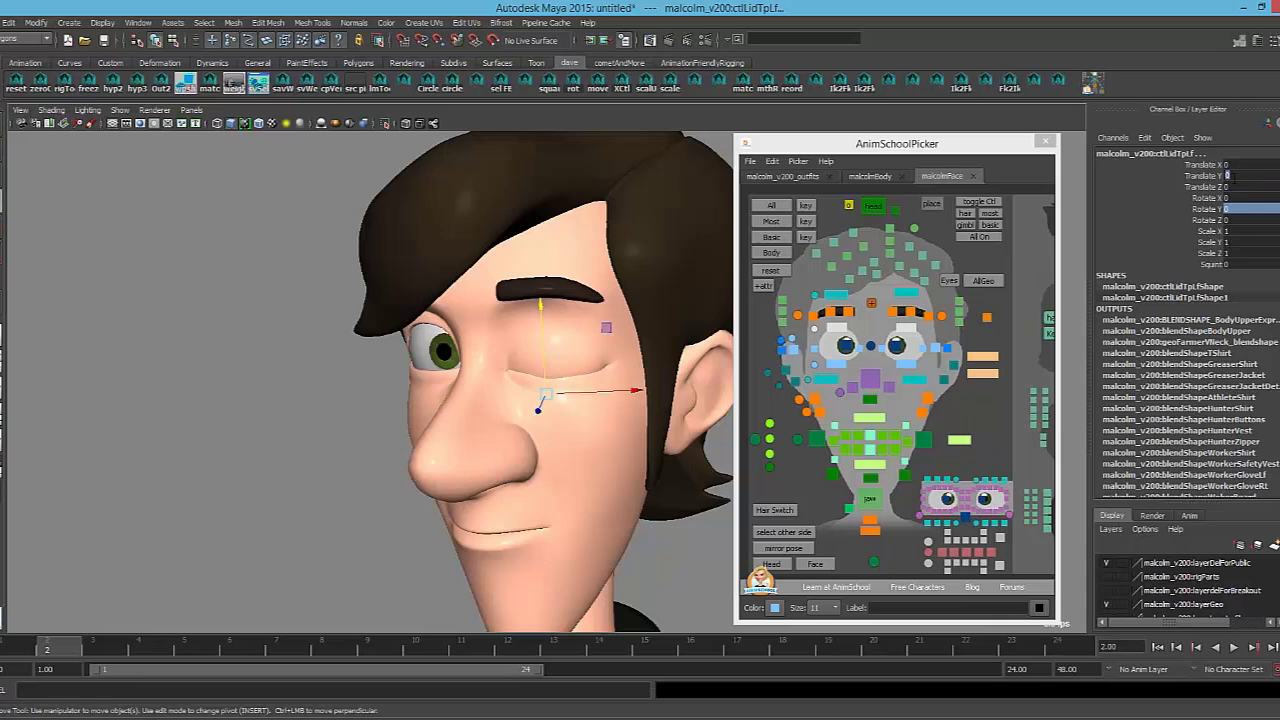
key("Return")
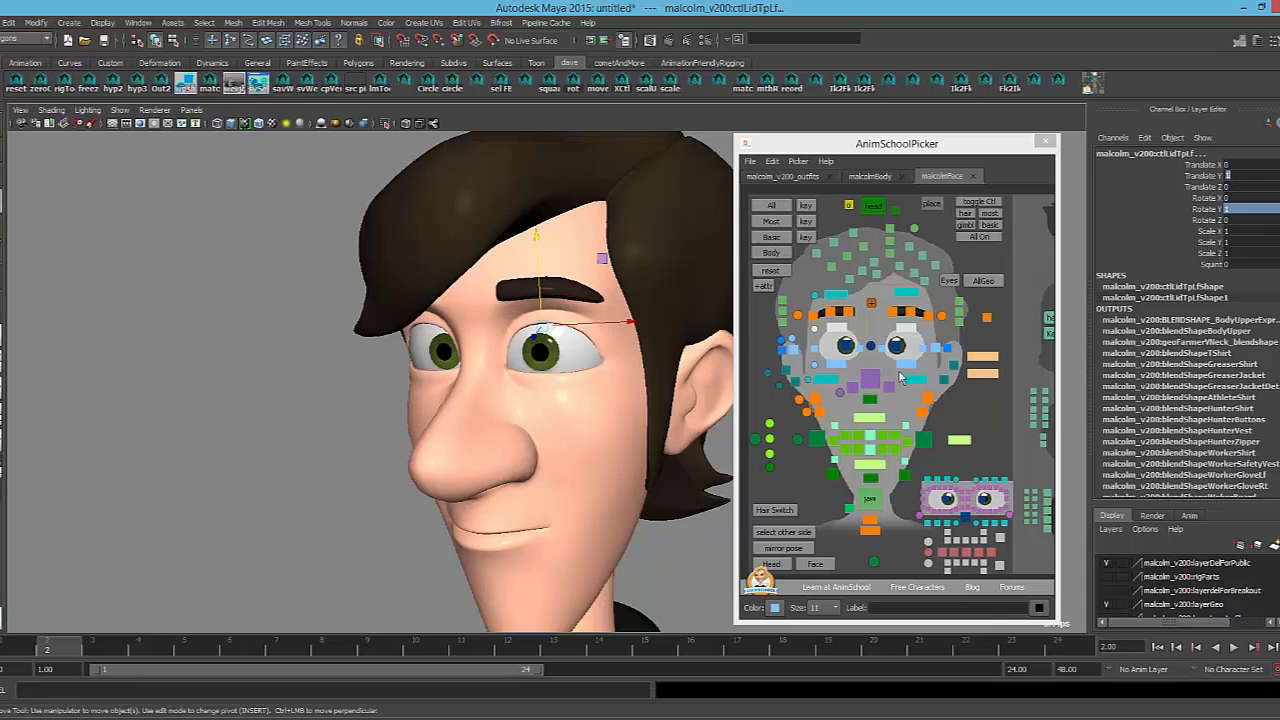
Select the bottom eyelid controls and set their Translate Y and Translate X to 0
left_click(815, 368)
left_click(1240, 176)
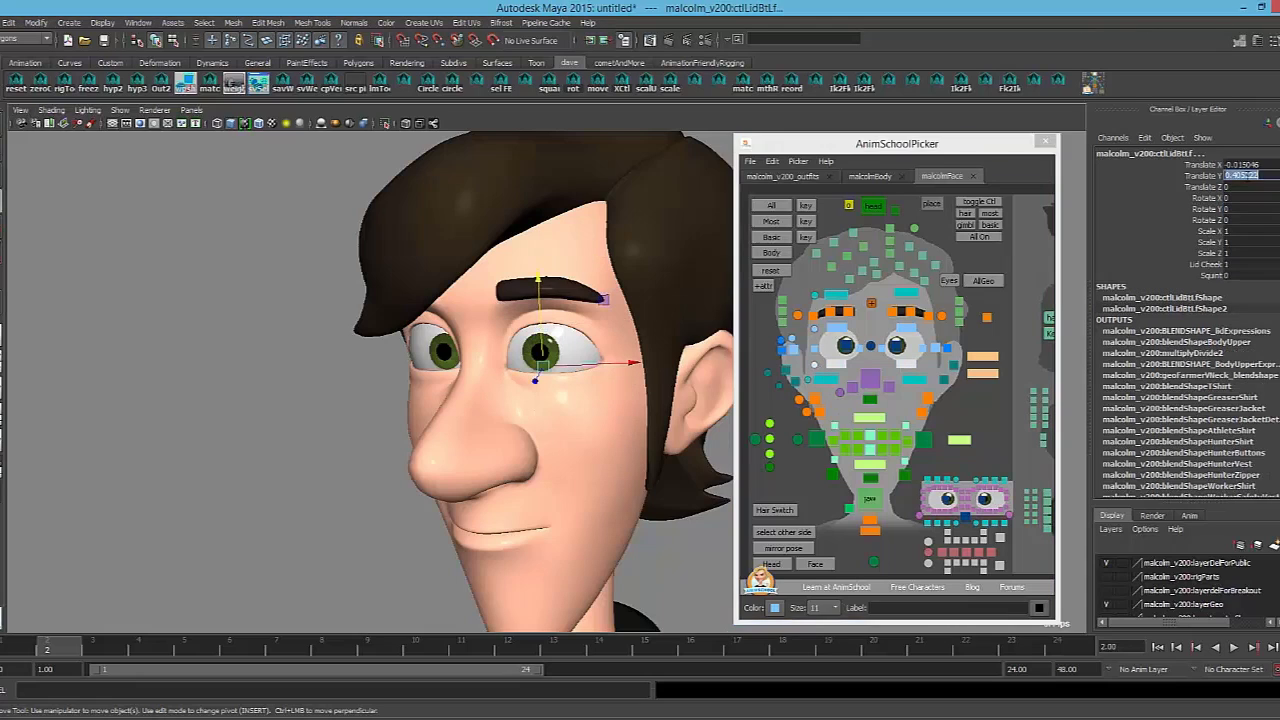
key("Return")
left_click(1240, 164)
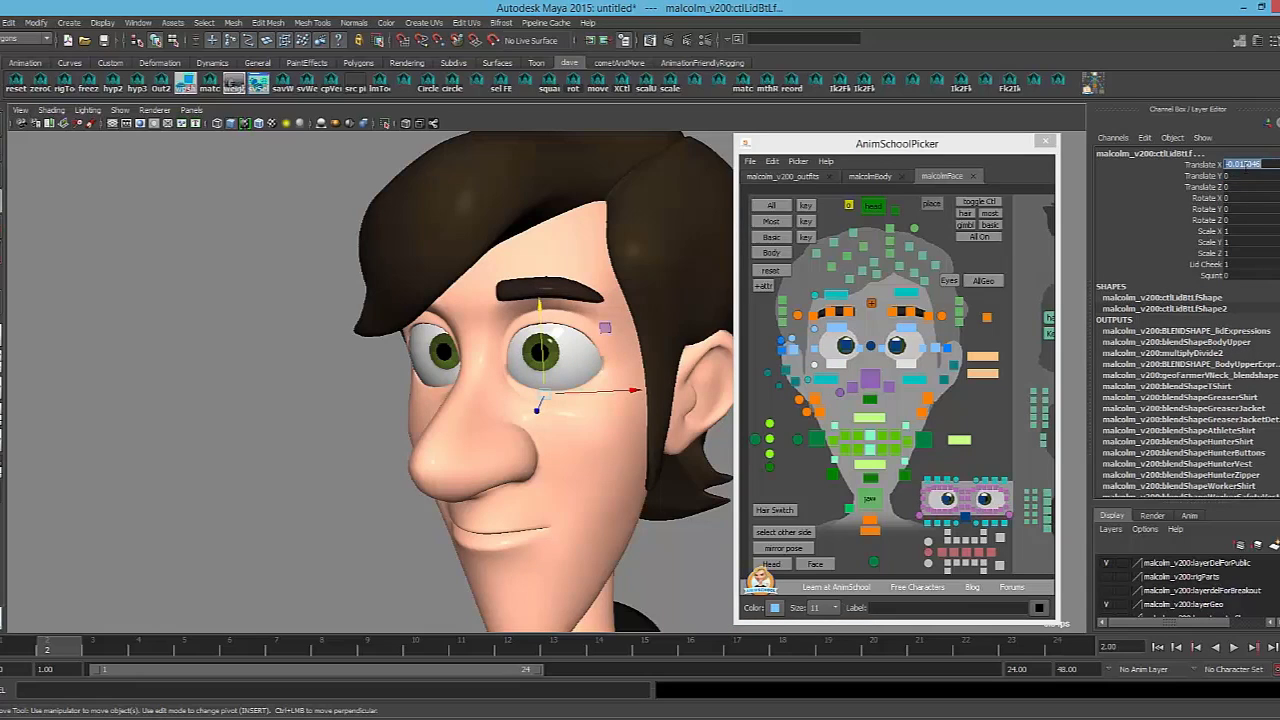
type("0")
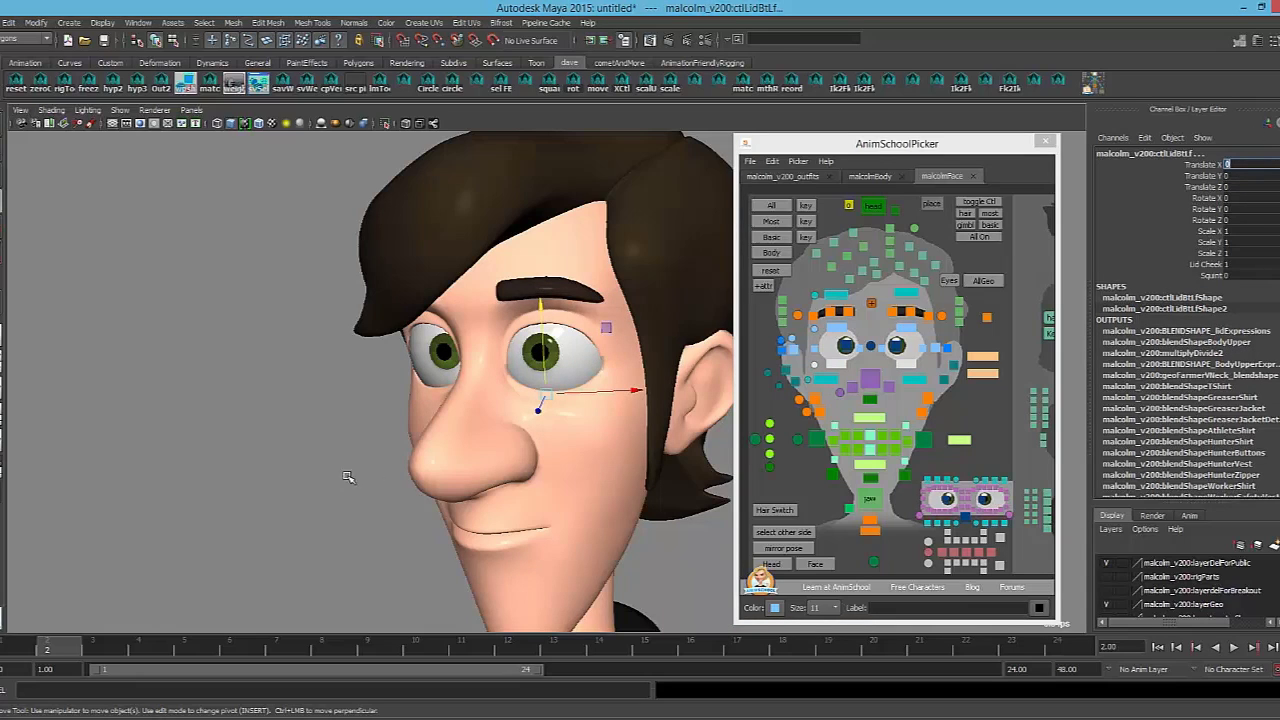
Try moving the left eye's inner lid corner and its outer corner to about X 0.061, Y 0.026, undoing each move
left_click(813, 333)
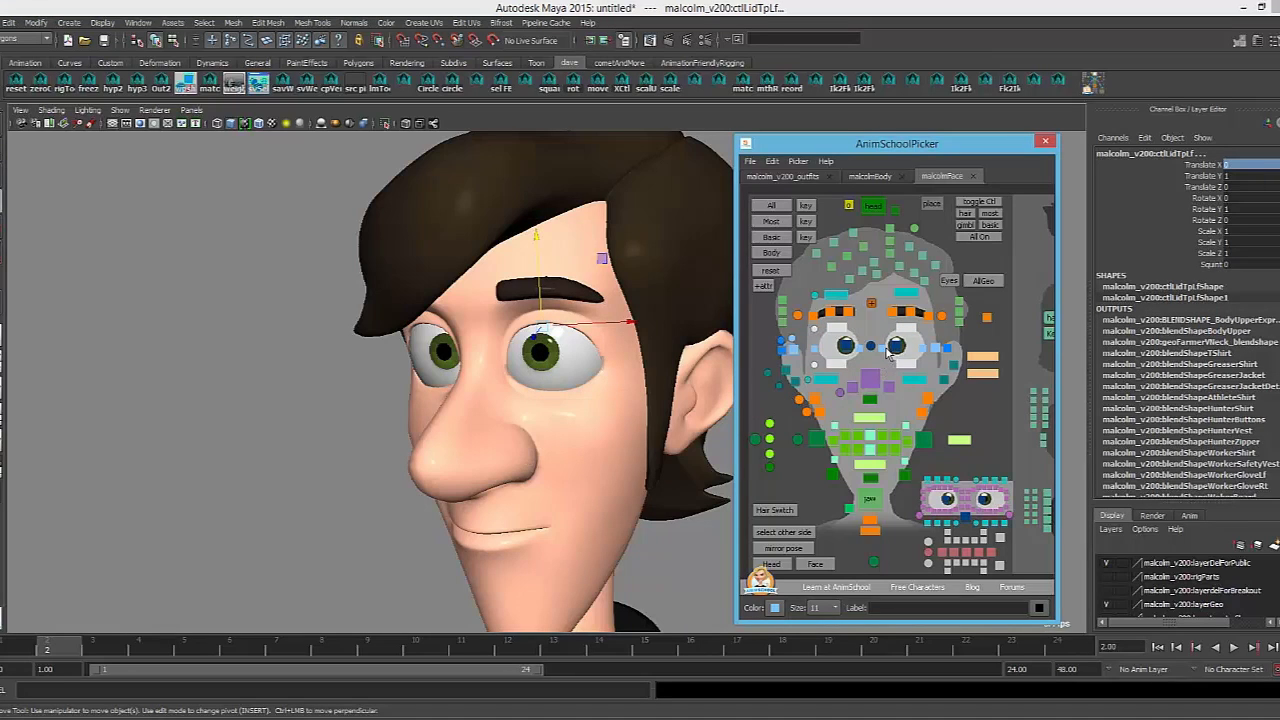
left_click(882, 352)
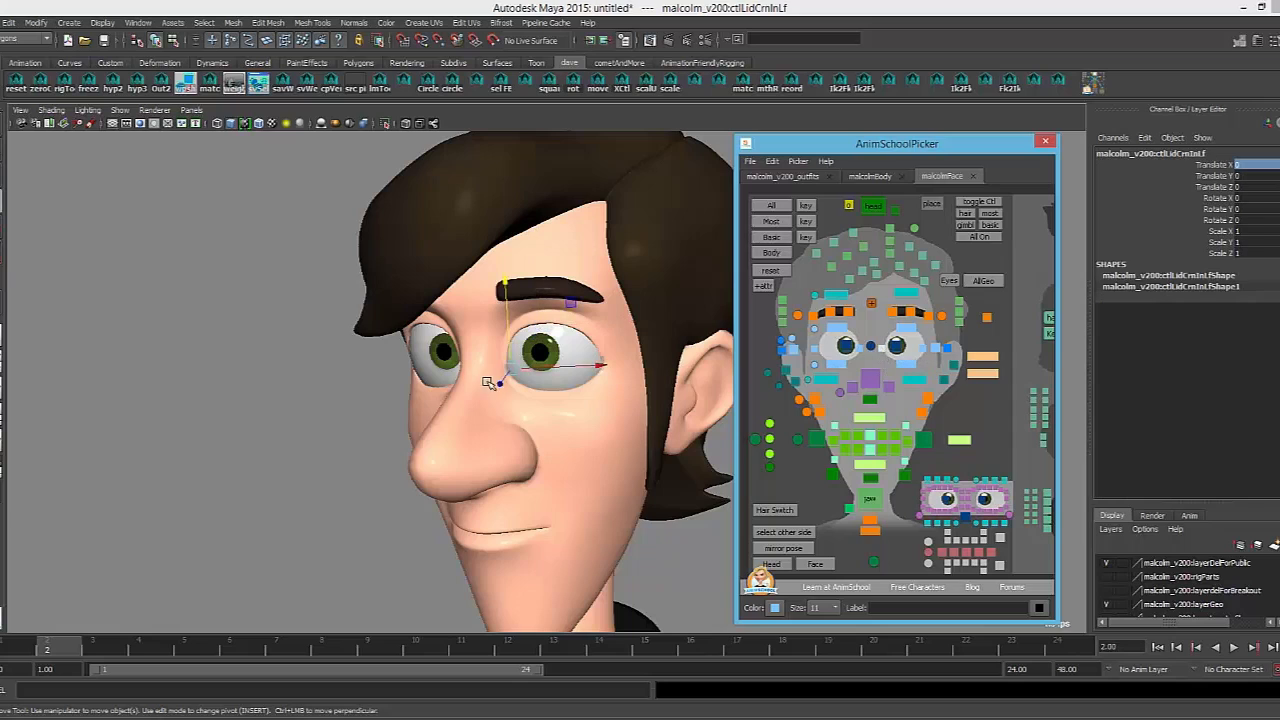
left_click_drag(500, 370, 509, 370, "alt")
key("ctrl+z")
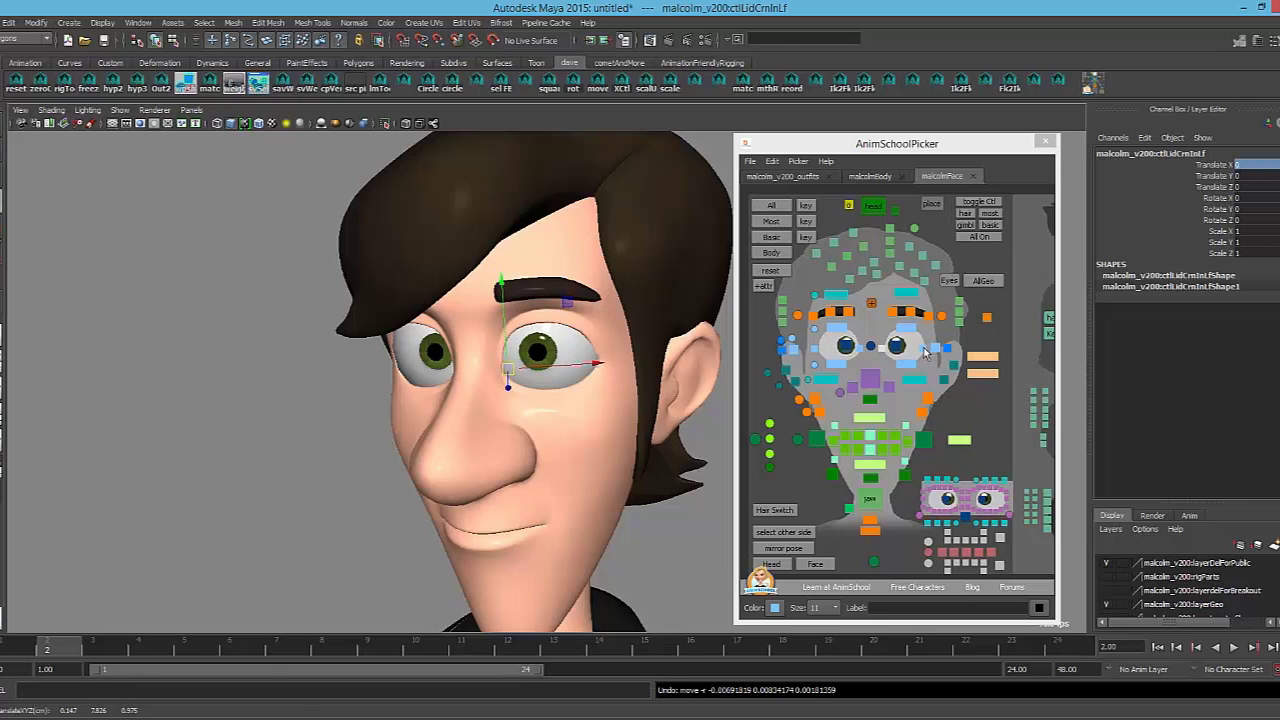
left_click(925, 352)
left_click_drag(632, 364, 618, 360, "alt")
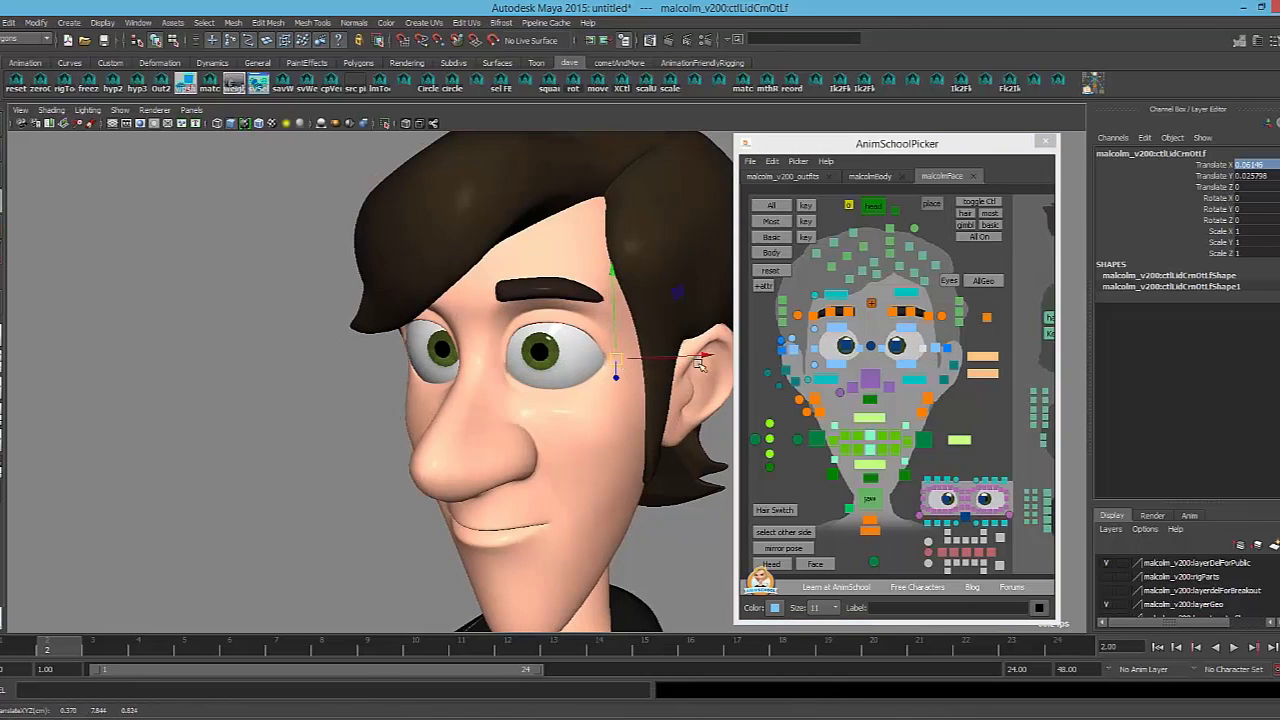
key("ctrl+z")
Raise the left eye's top lid and move its bottom lid to about X -0.055, Y -0.127
left_click(909, 331)
left_click_drag(547, 413, 546, 299, "alt")
left_click(914, 370)
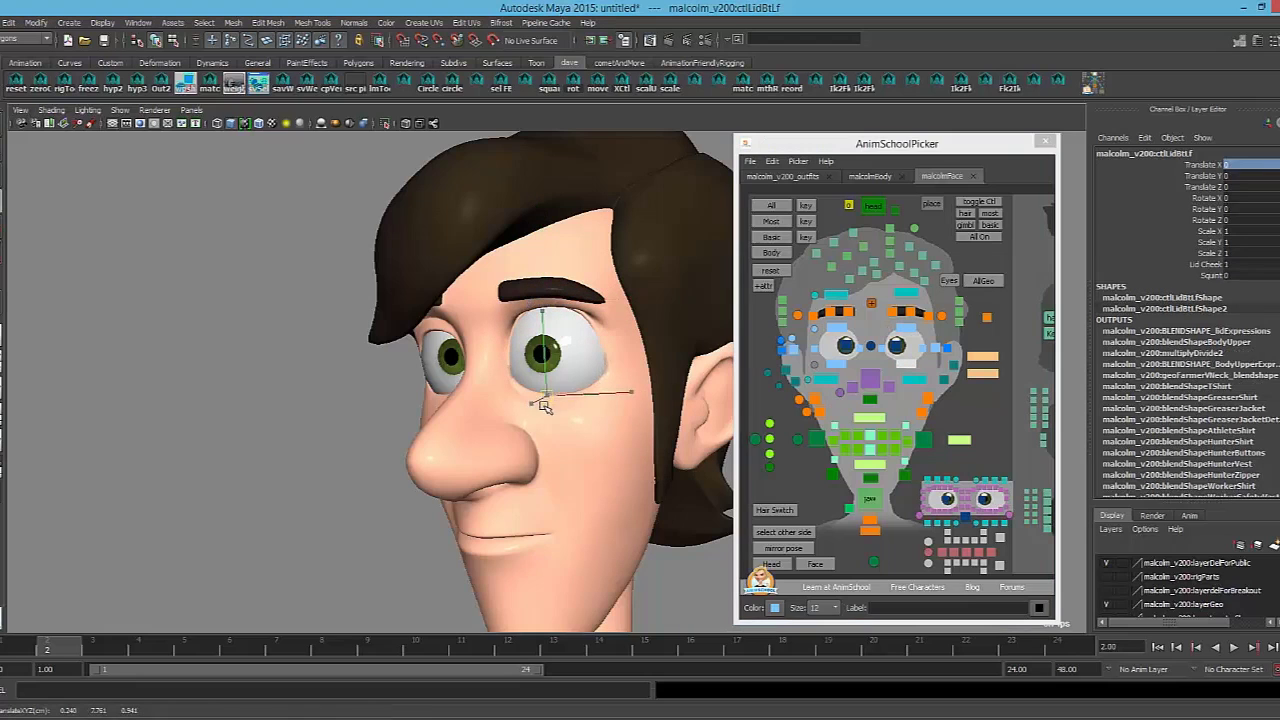
left_click_drag(540, 403, 542, 407)
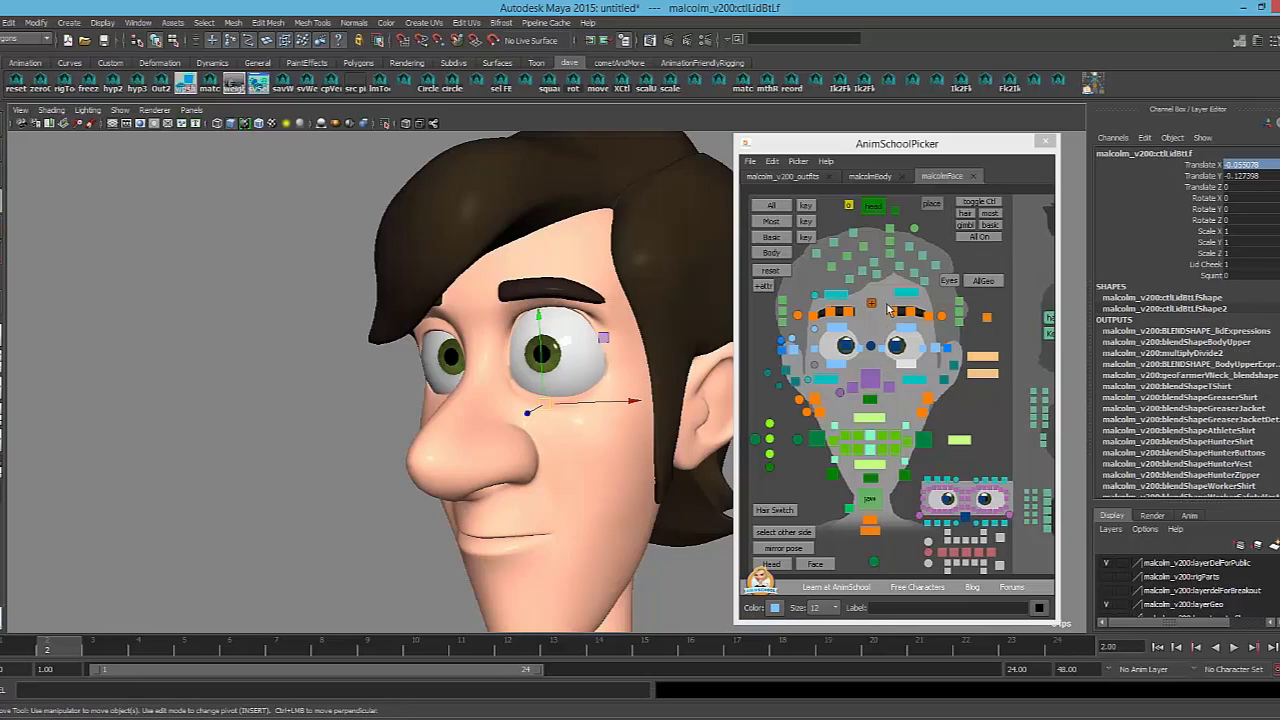
Try moving, scaling and rotating the left eye's overall eyelid control, undoing each change
left_click(935, 355)
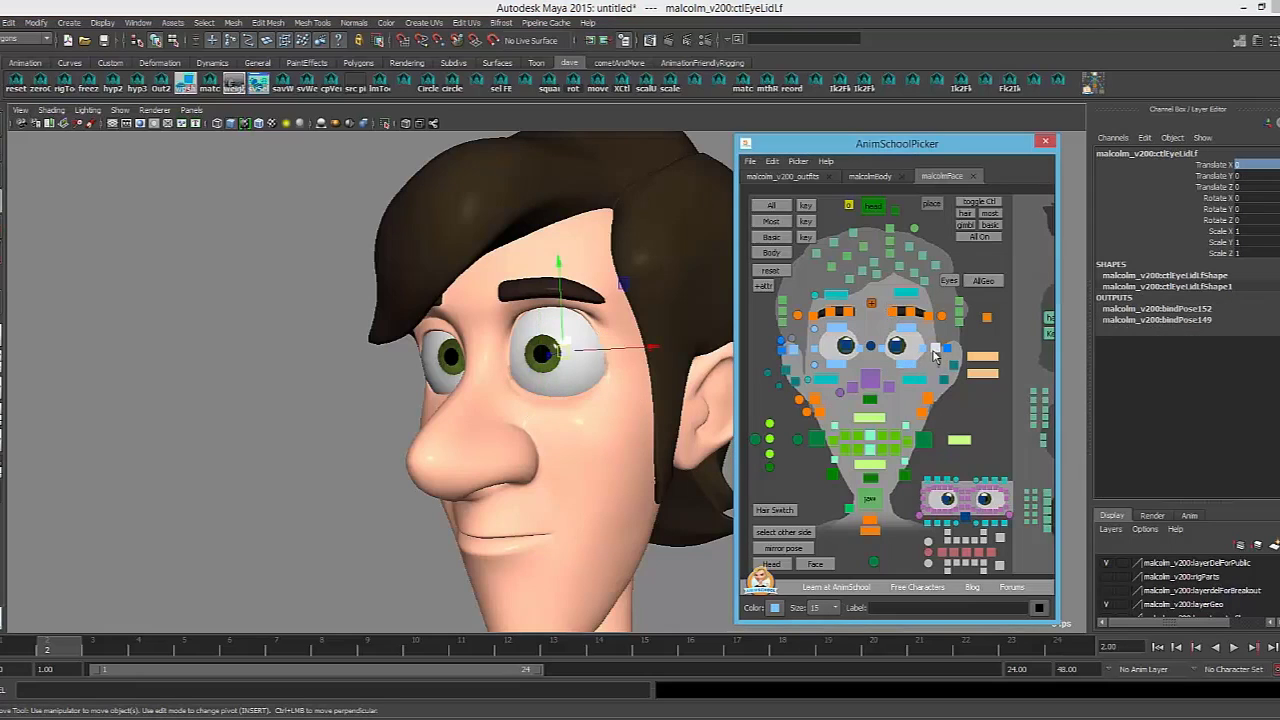
left_click_drag(595, 377, 590, 379, "alt")
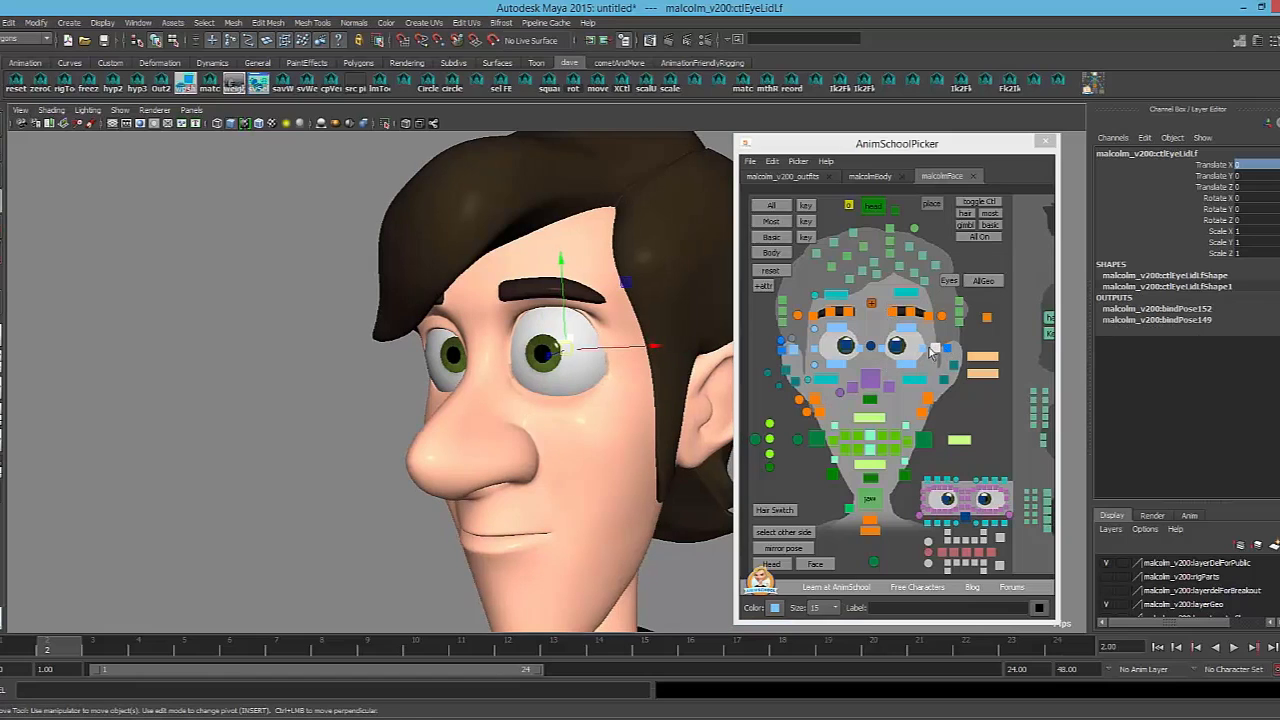
left_click(925, 353)
left_click(936, 350)
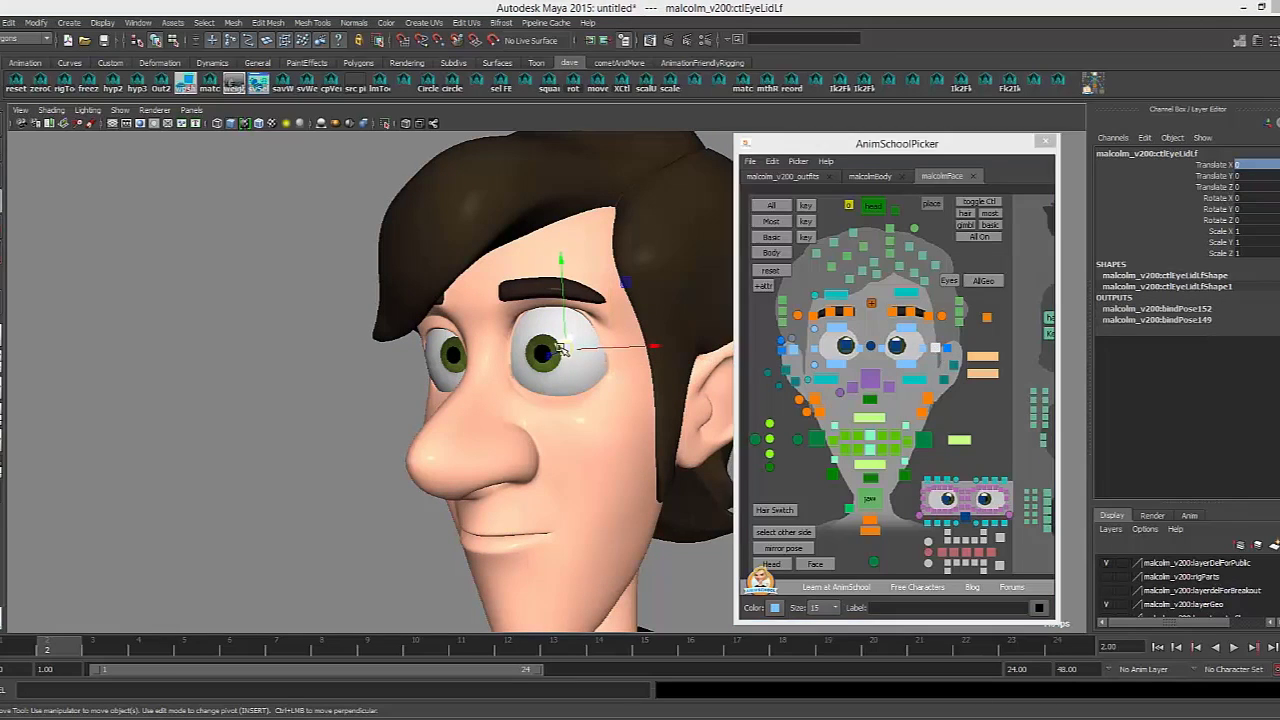
mouse_move(566, 350)
left_mouse_down()
mouse_move(548, 358)
mouse_move(589, 349)
left_mouse_up()
key("ctrl+z")
key("r")
key("e")
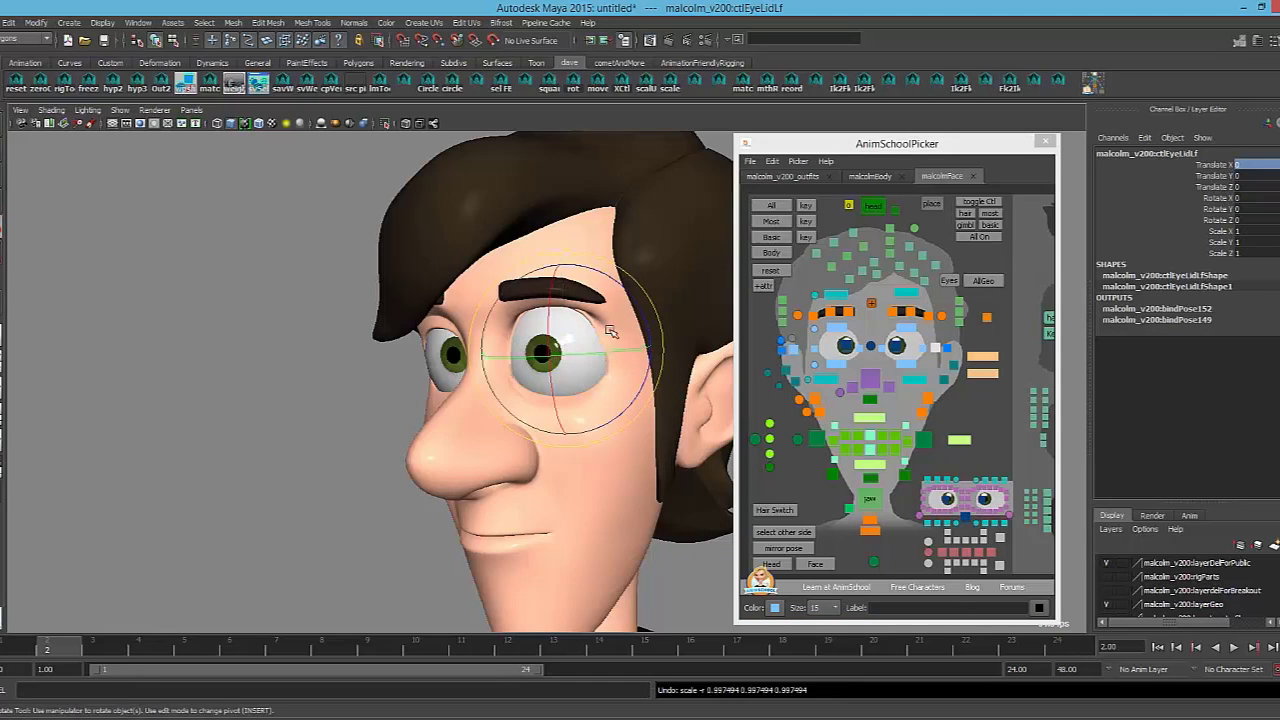
mouse_move(622, 290)
left_mouse_down()
mouse_move(630, 330)
mouse_move(598, 302)
left_mouse_up()
key("ctrl+z")
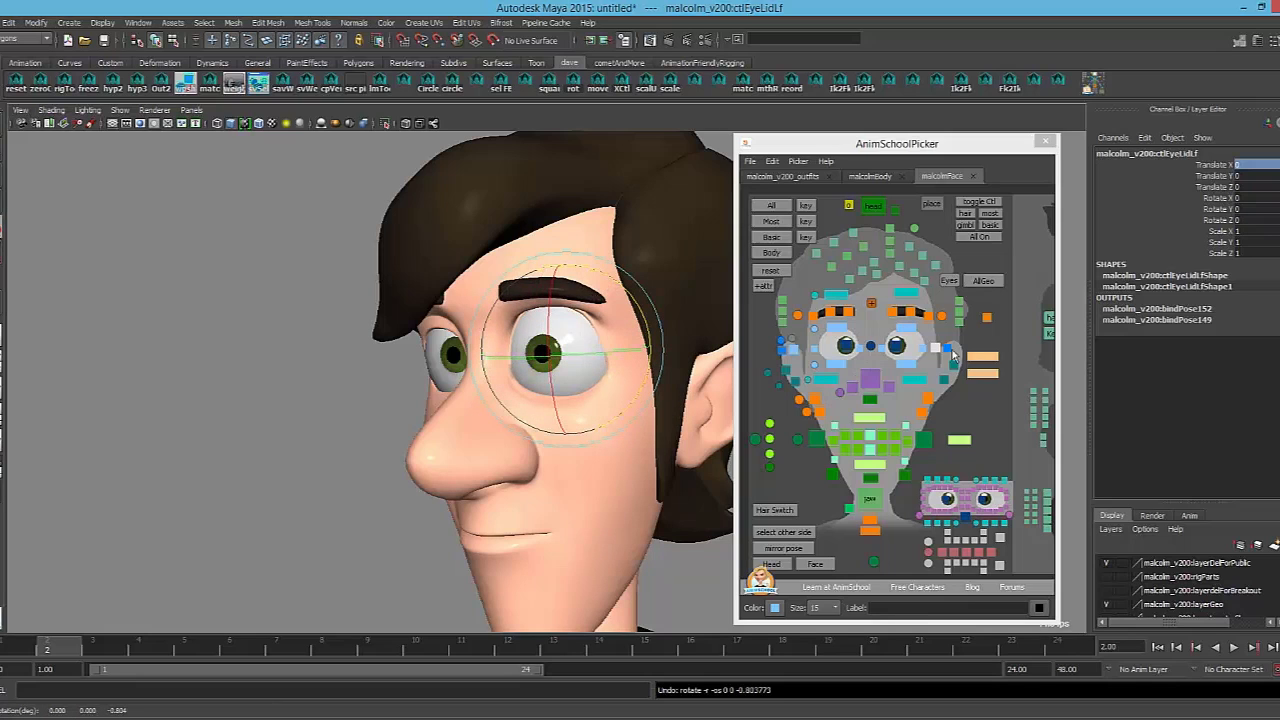
Try scaling the main left eye control, undoing the change
left_click(947, 350)
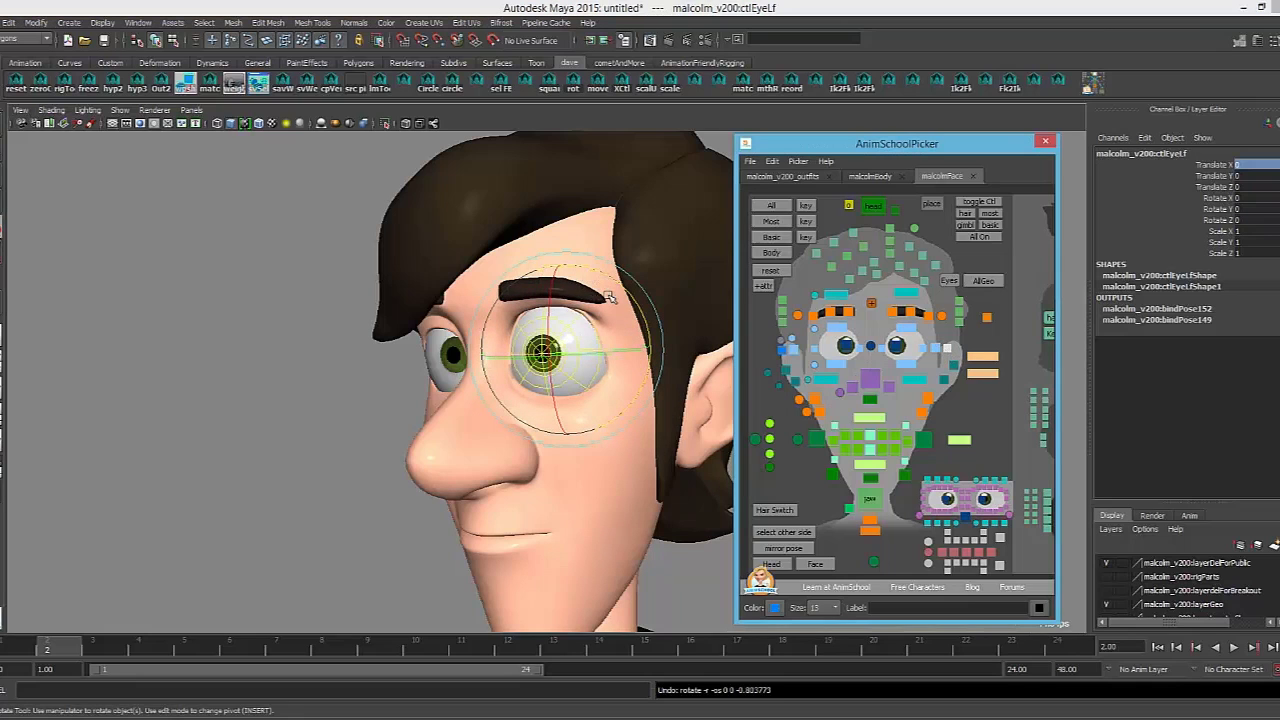
key("r")
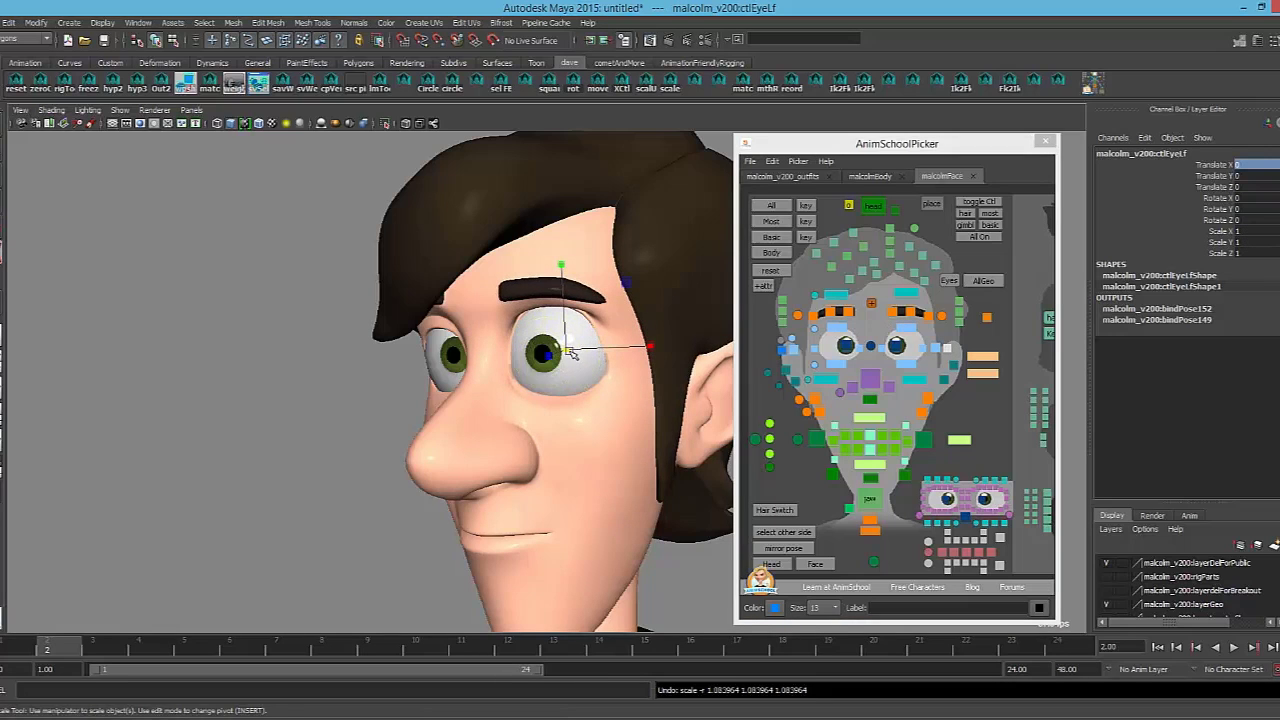
middle_click_drag(468, 375, 771, 362)
key("ctrl+z")
Move the left eye's top lid control down and sideways to about X -0.488, Y 0.917
left_click(904, 328)
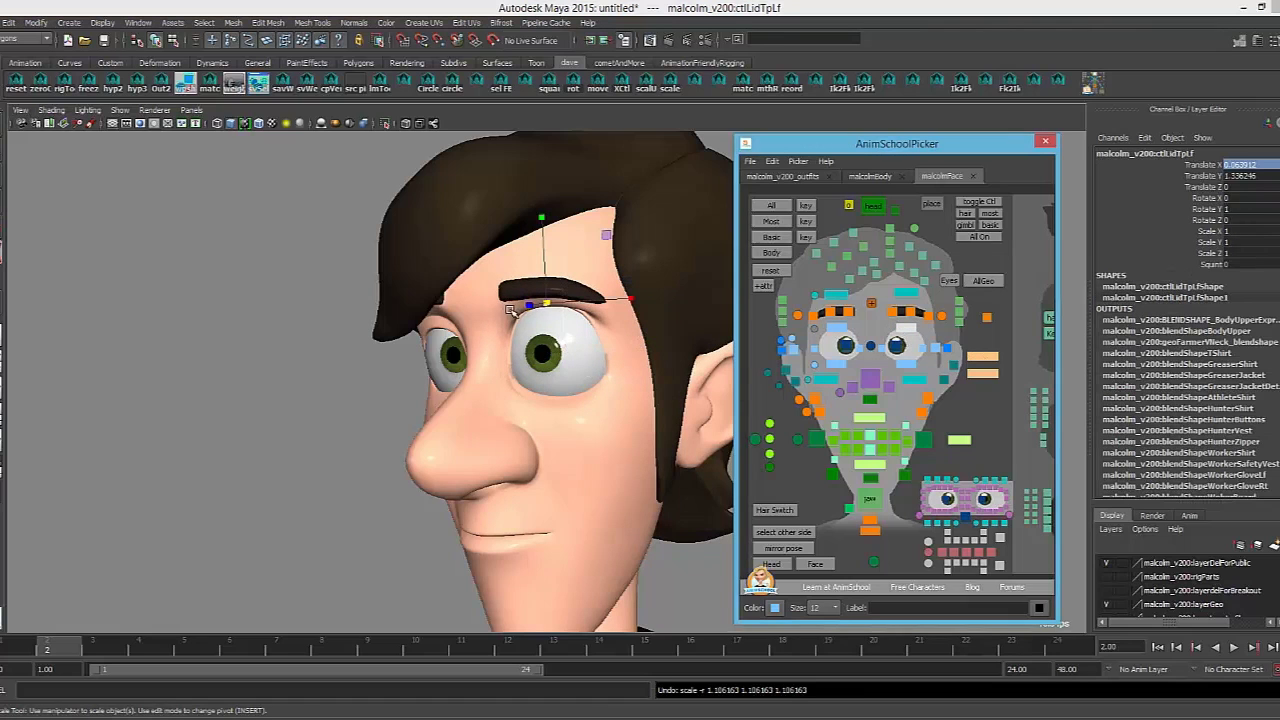
left_click_drag(510, 310, 543, 290, "alt")
key("w")
left_click_drag(540, 199, 543, 235)
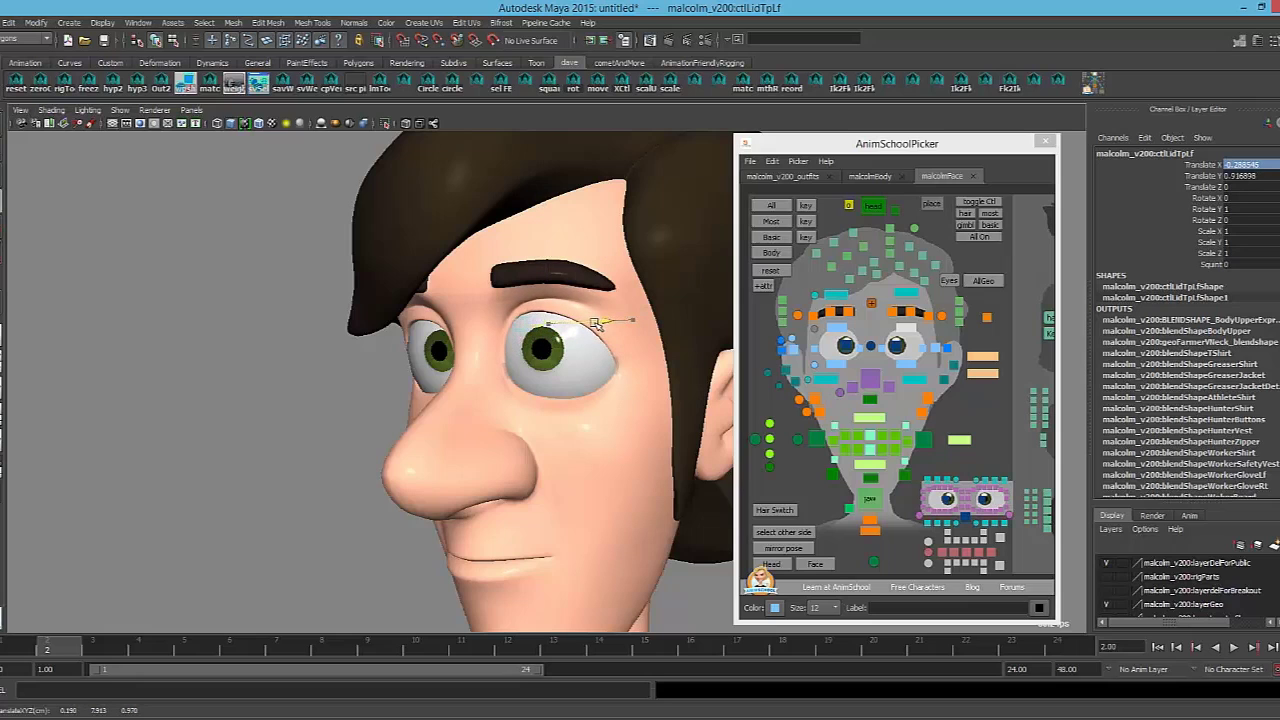
mouse_move(585, 323)
left_mouse_down()
mouse_move(655, 320)
mouse_move(576, 325)
left_mouse_up()
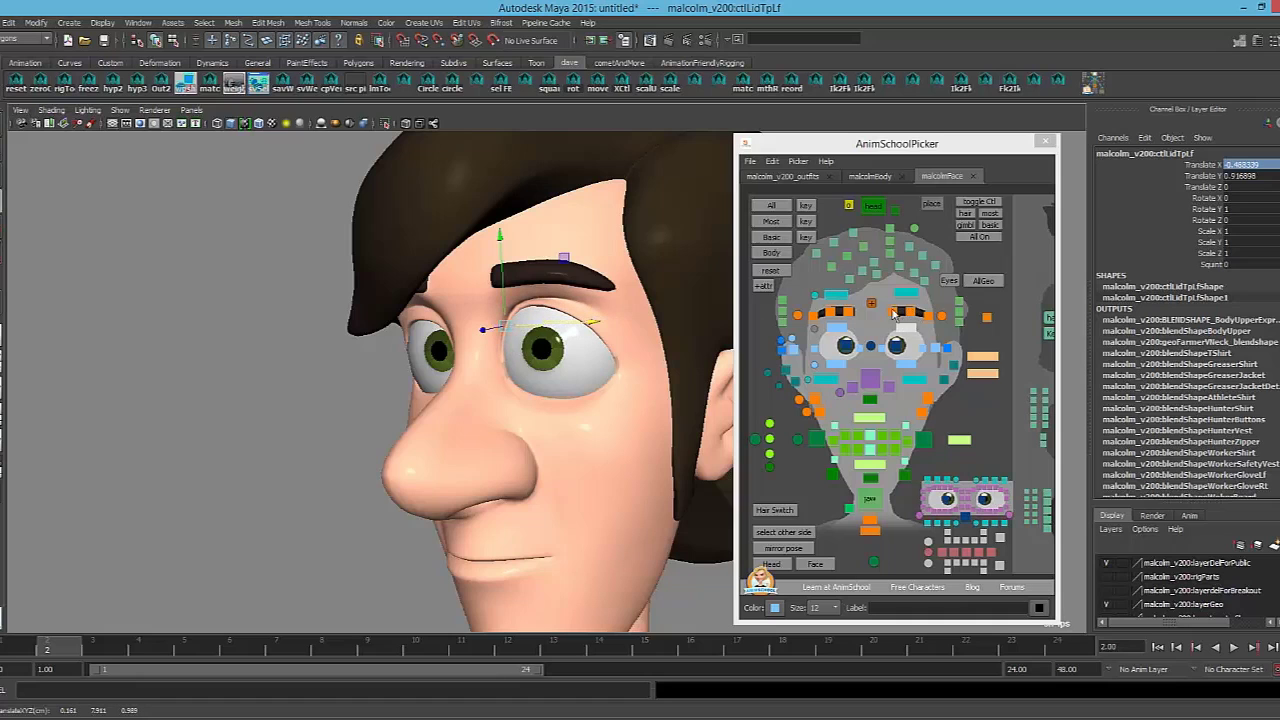
Slant the left brow outward-down, with inner control about X 0.122, Y 0.559, middle about X -0.216, Y -0.386, and outer about X -0.080, Y -0.590
left_click(800, 317)
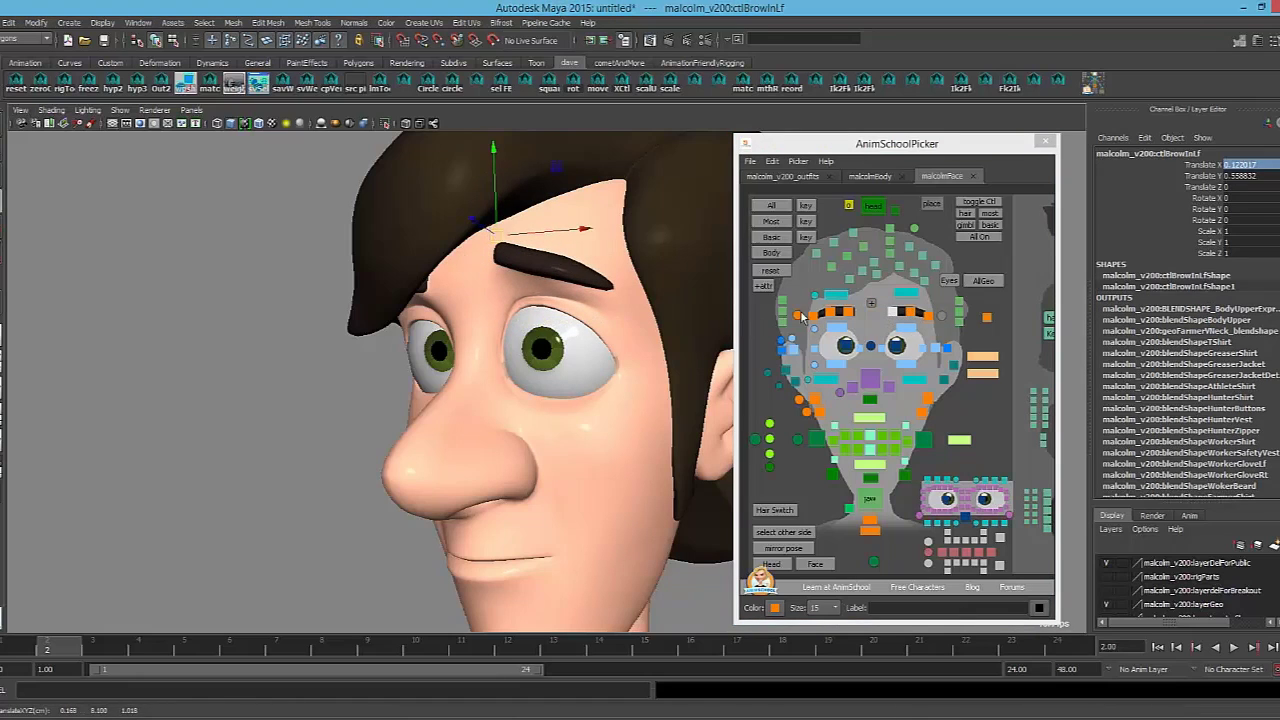
left_click(570, 263)
left_click_drag(546, 271, 535, 292)
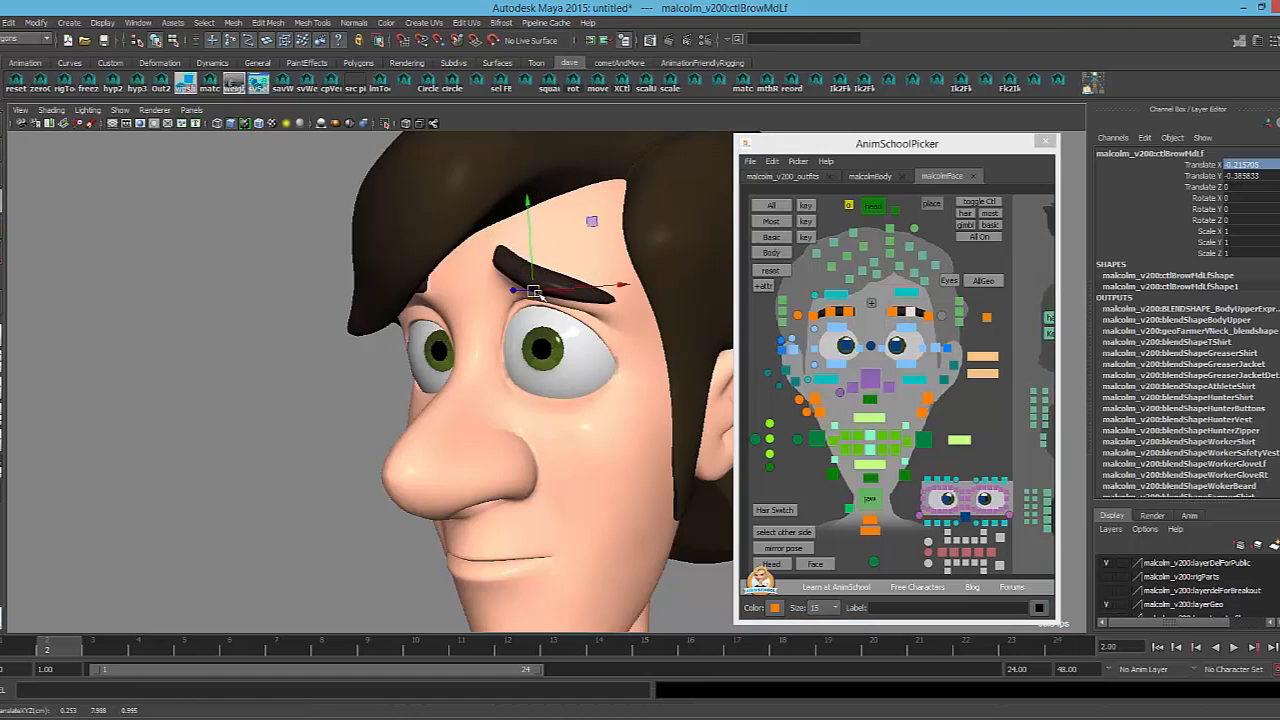
left_click(928, 316)
left_click_drag(612, 272, 608, 304)
right_click_drag(638, 353, 470, 358, "alt")
left_click_drag(468, 357, 619, 368, "alt")
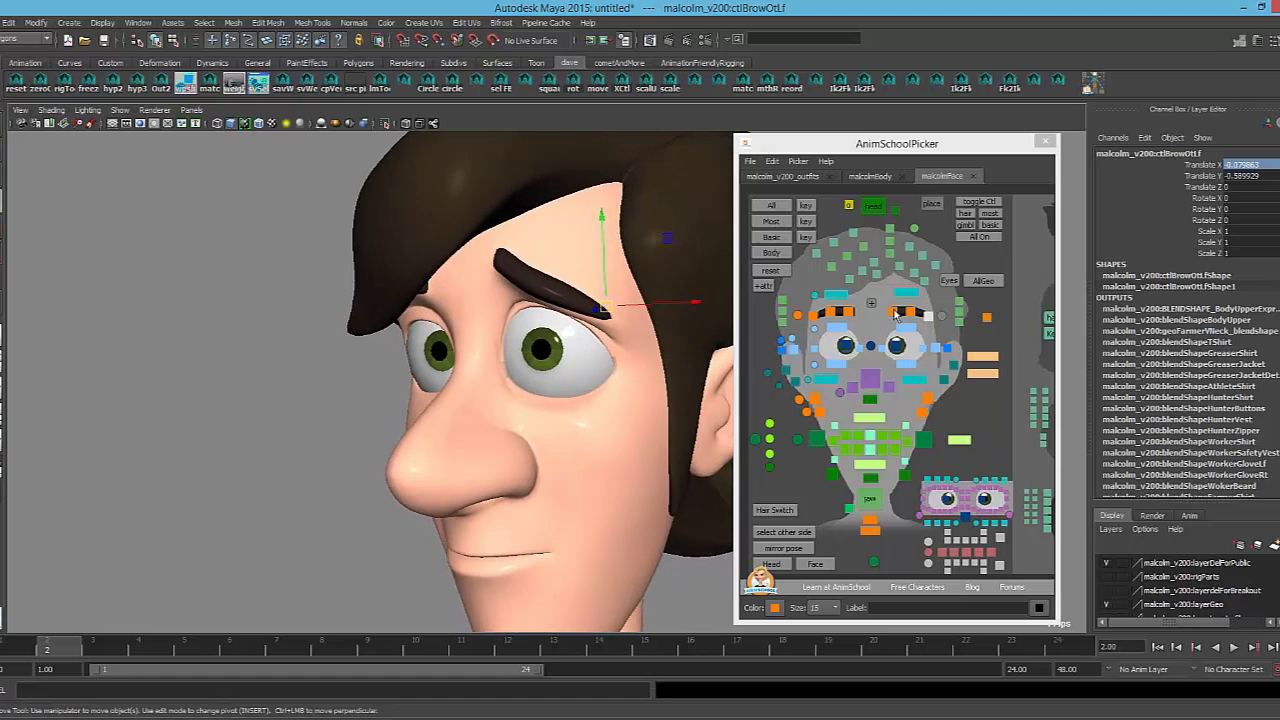
Reverse the left brow's slant, with inner control about X 0.052, Y -0.355, middle about X -0.172, Y -0.003, and the outer control raised
left_click(897, 316)
left_click_drag(492, 237, 537, 269)
left_click(910, 313)
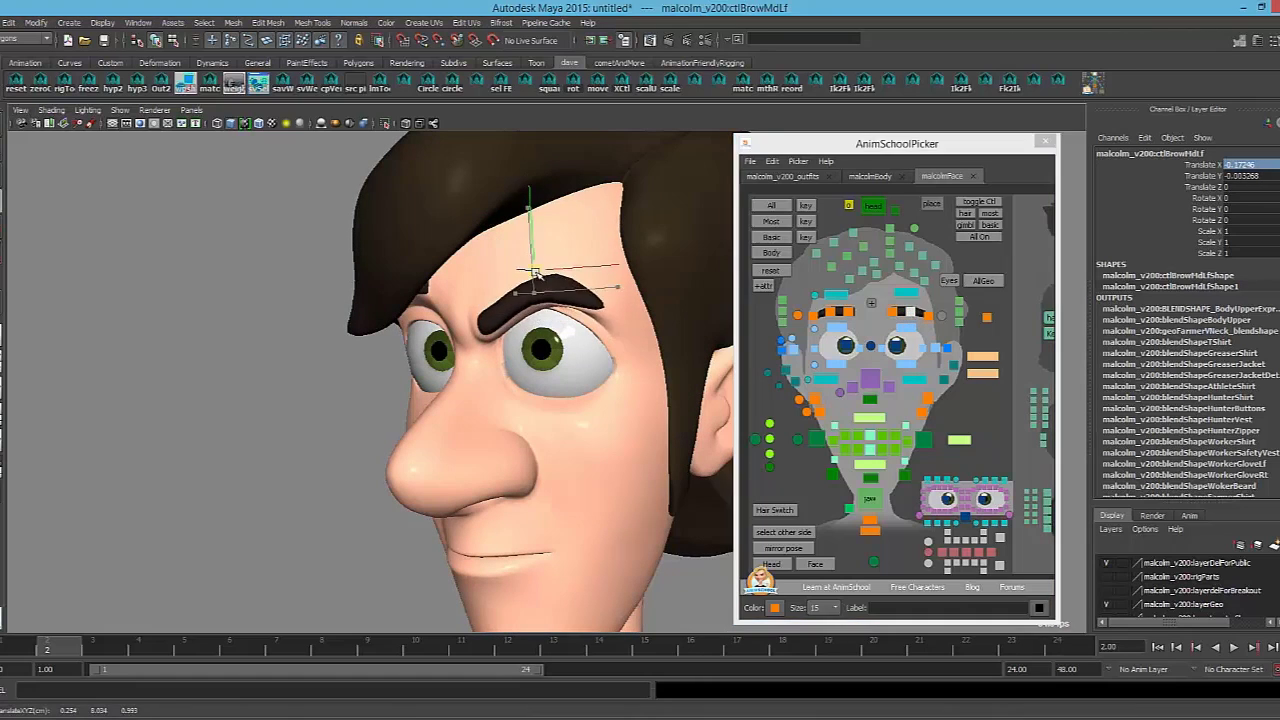
left_click(929, 317)
left_click_drag(607, 305, 611, 277)
left_click(896, 315)
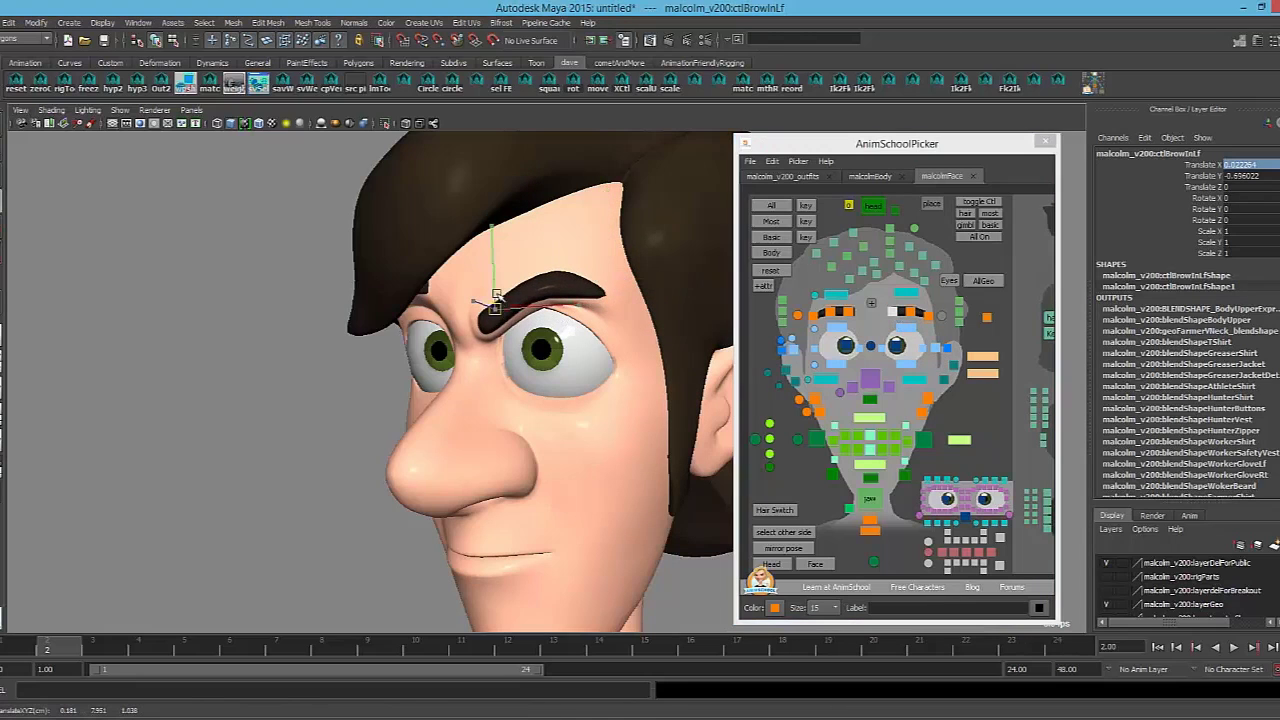
left_click_drag(497, 309, 492, 288)
Slide the left top lid to about X 0.269 and lower the left inner and middle brow controls together, the middle to about Y -0.237
left_click(905, 328)
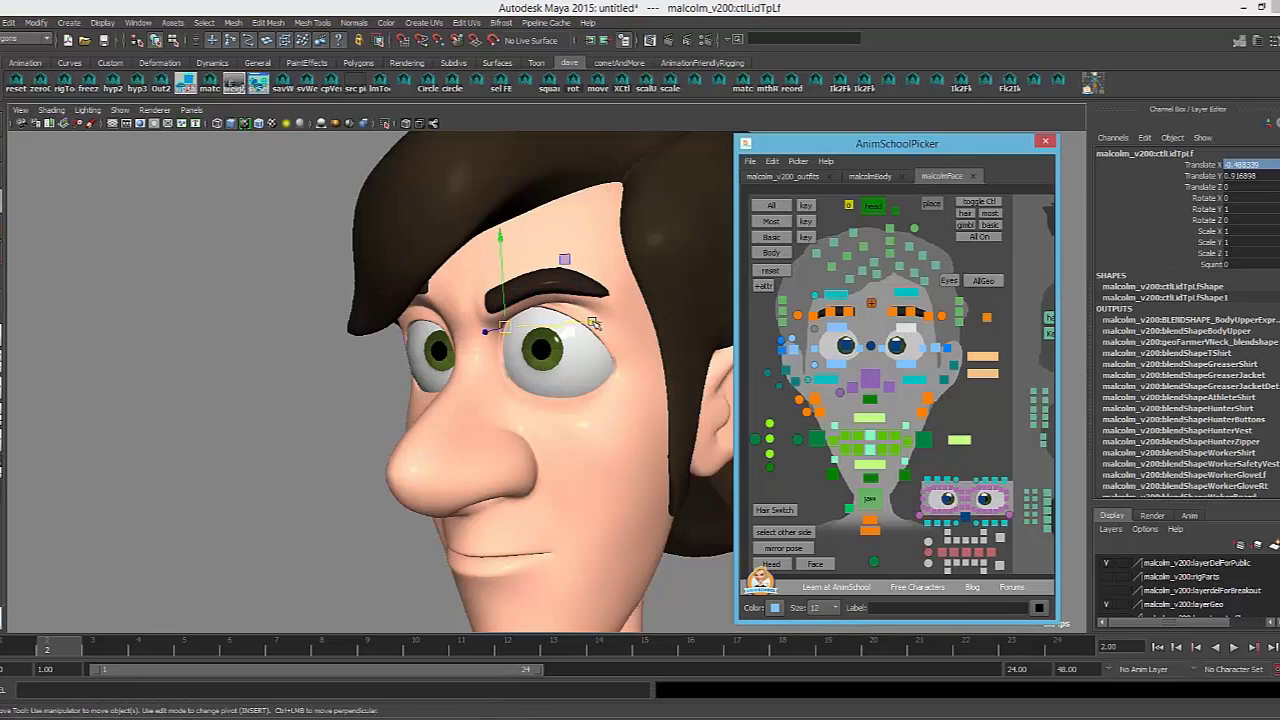
left_click_drag(602, 323, 648, 323)
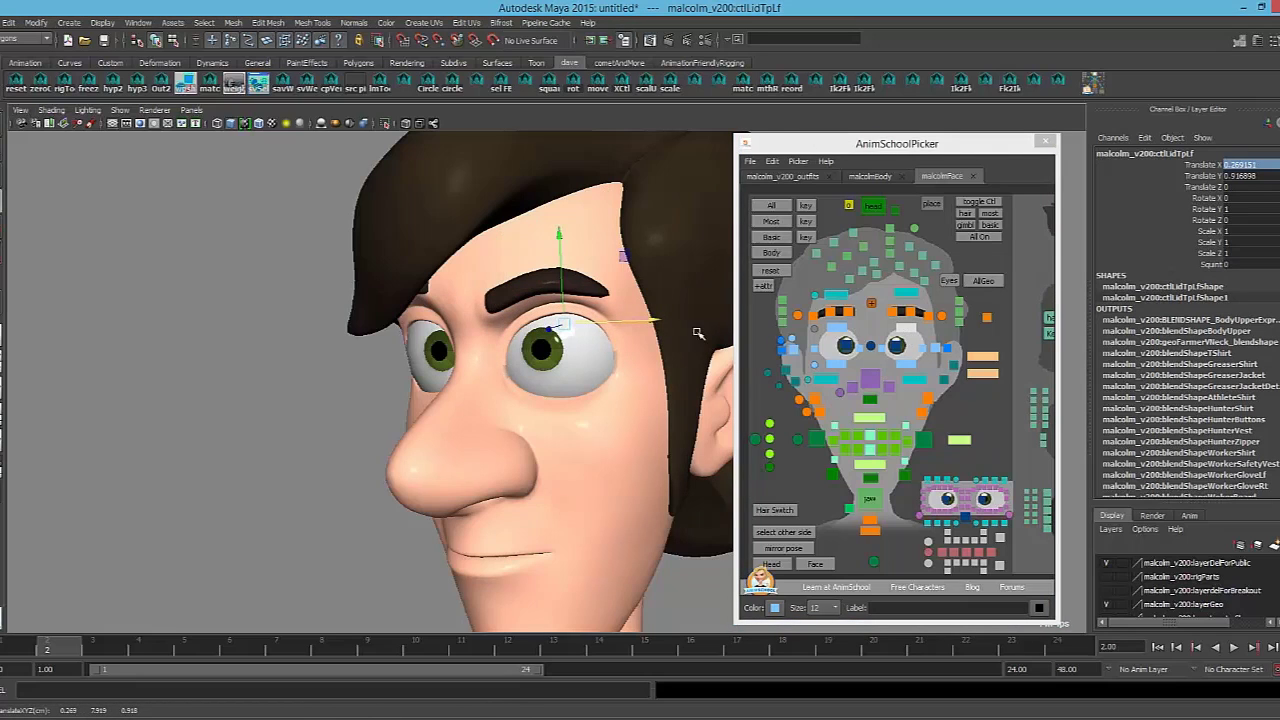
left_click(890, 312)
left_click(909, 313, "shift")
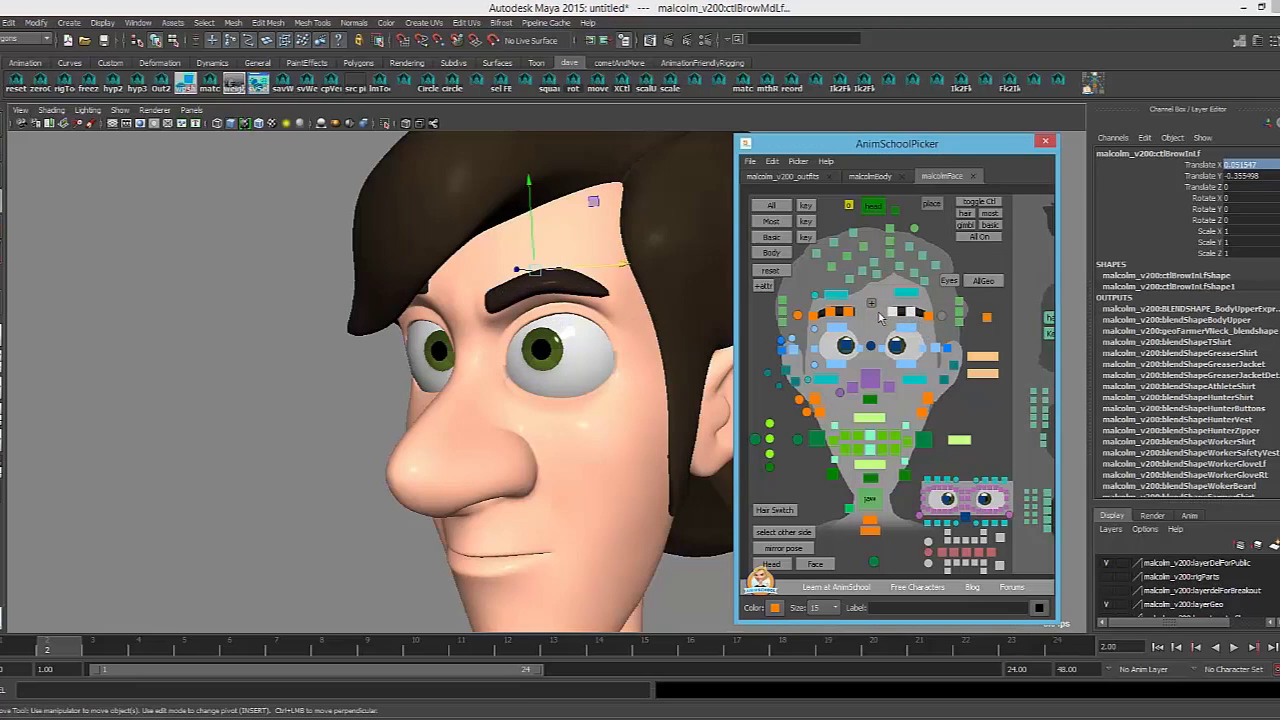
left_click(529, 186)
left_click_drag(529, 186, 534, 194)
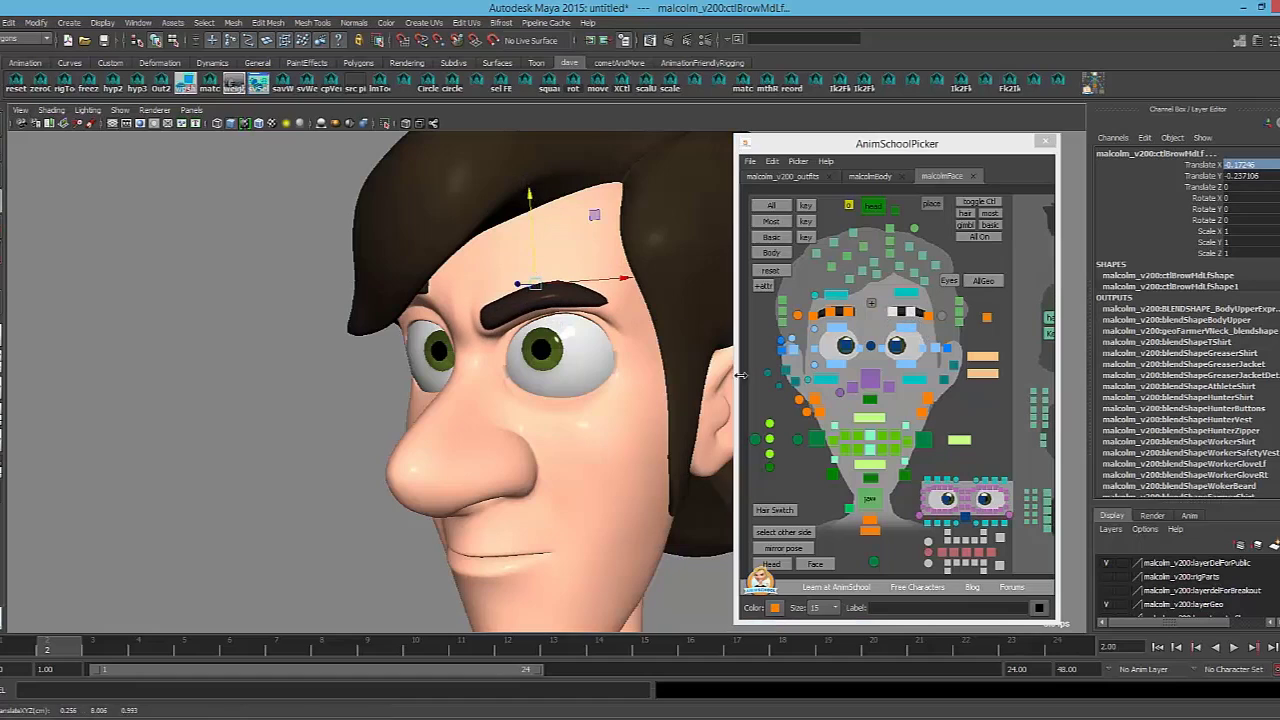
Move the left eye's top lid control to about X 0.023, Y 1.169
left_click(911, 331)
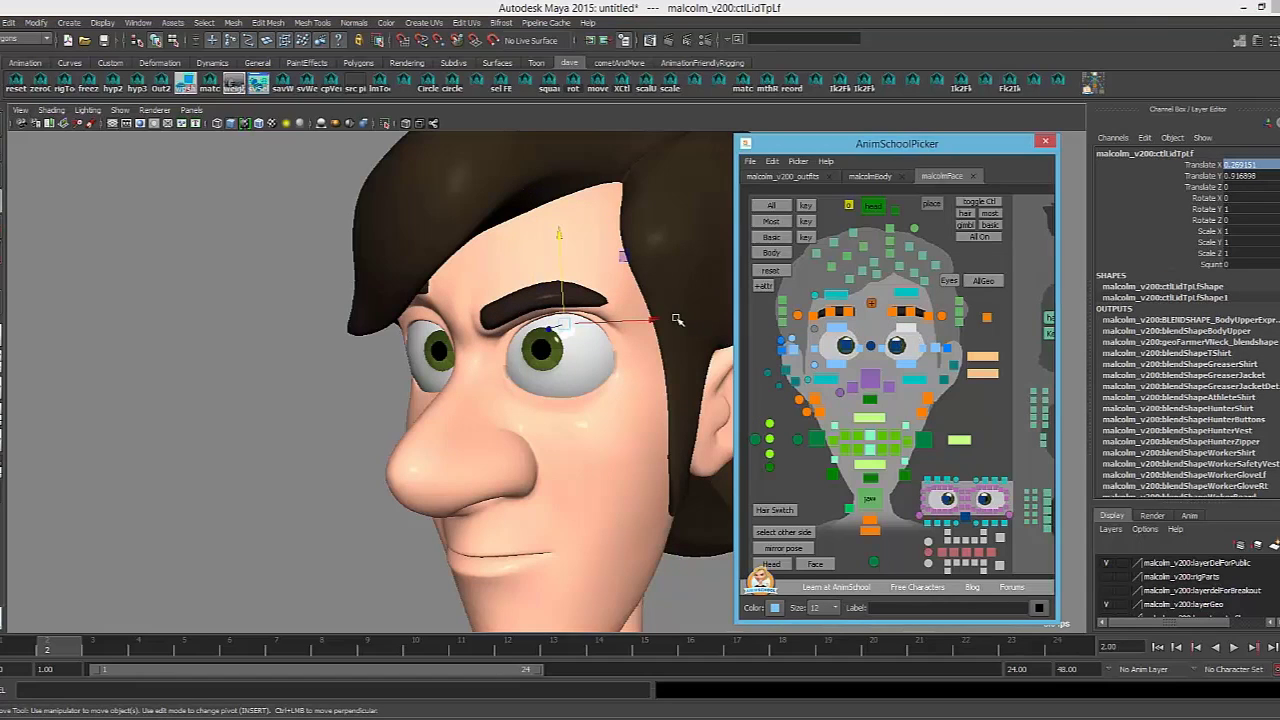
mouse_move(639, 320)
left_mouse_down()
mouse_move(607, 319)
mouse_move(627, 312)
left_mouse_up()
left_click_drag(542, 319, 543, 302)
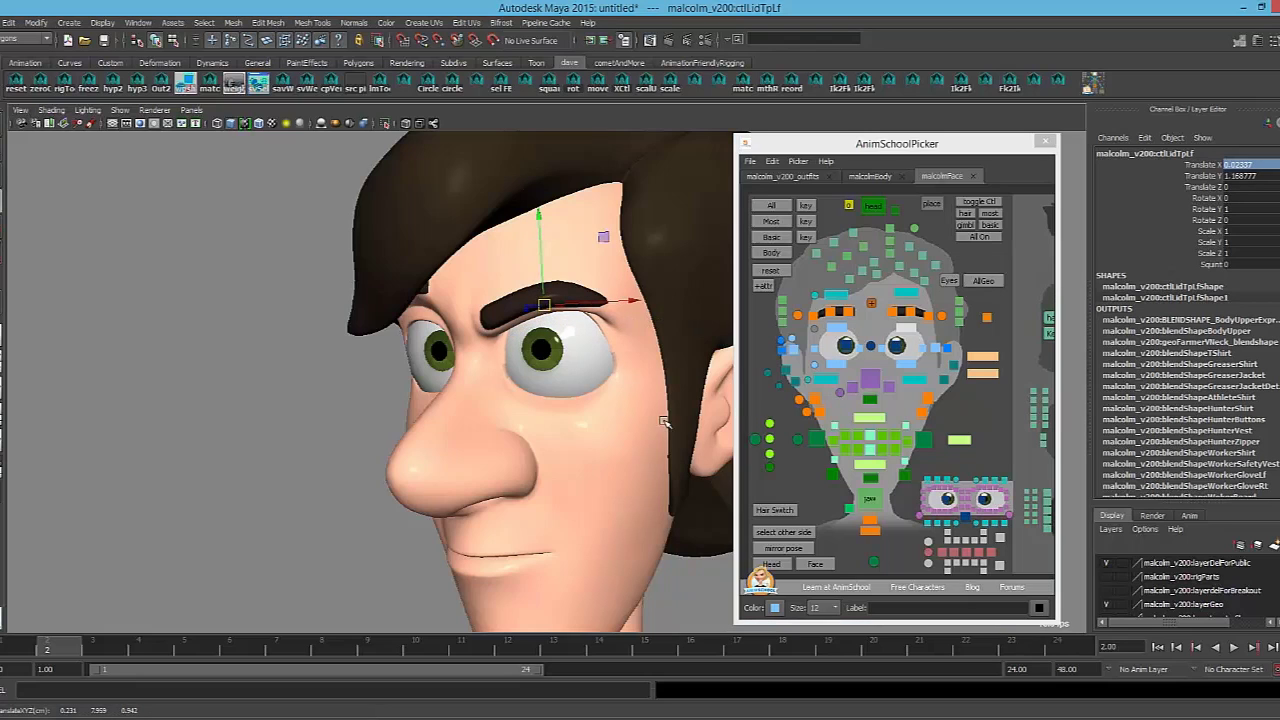
Lower the left brow's inner and middle controls together, bringing the middle one to about Y -0.774
left_click(905, 312)
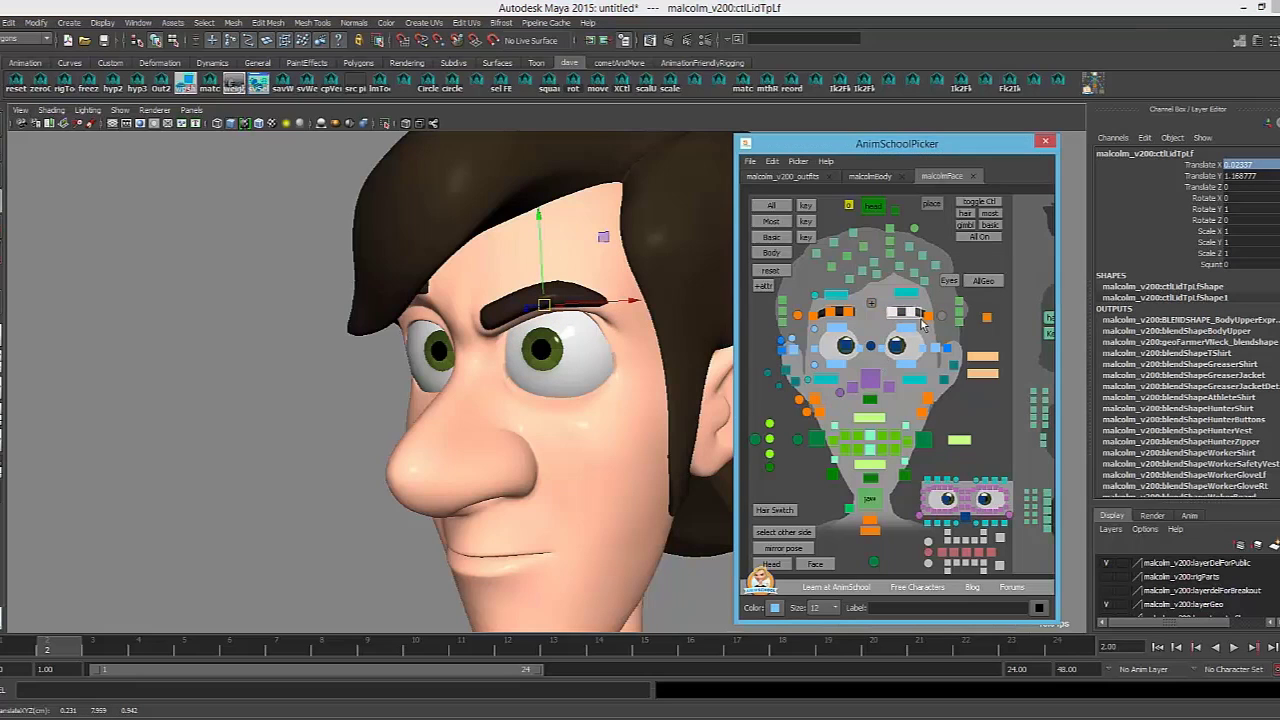
left_click(527, 196)
left_click_drag(527, 196, 531, 228)
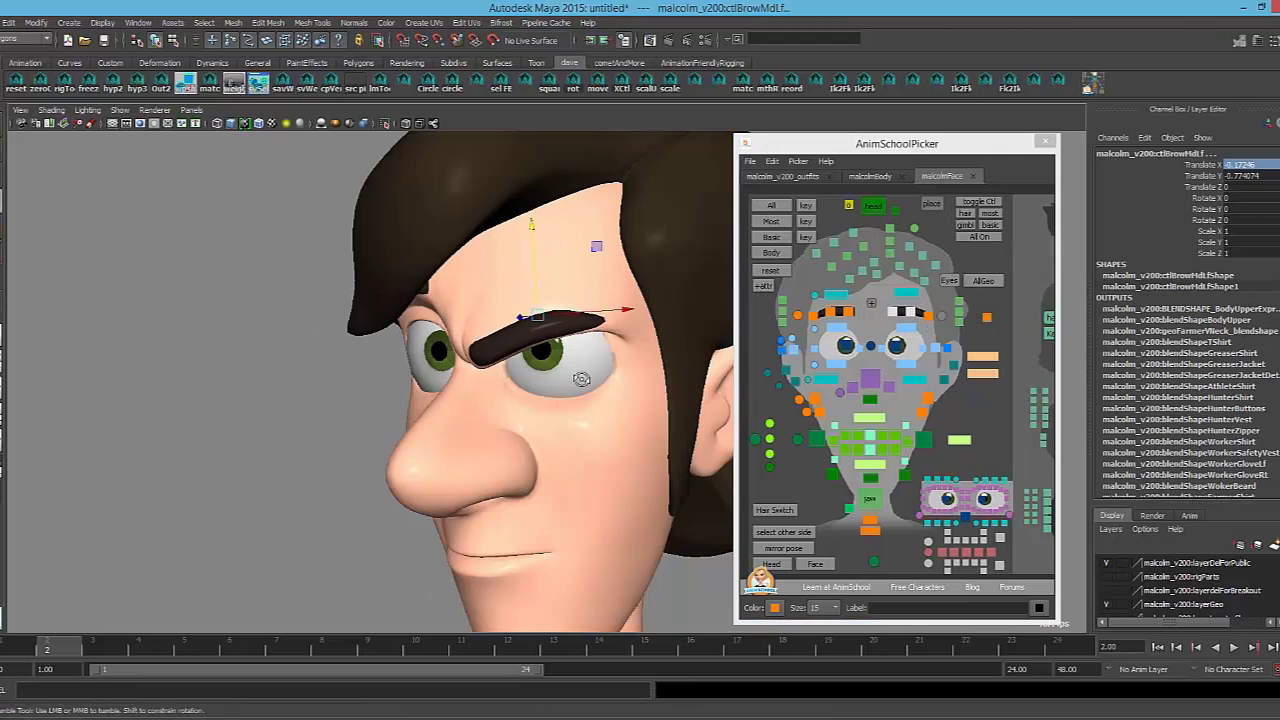
left_click_drag(582, 380, 499, 383, "alt")
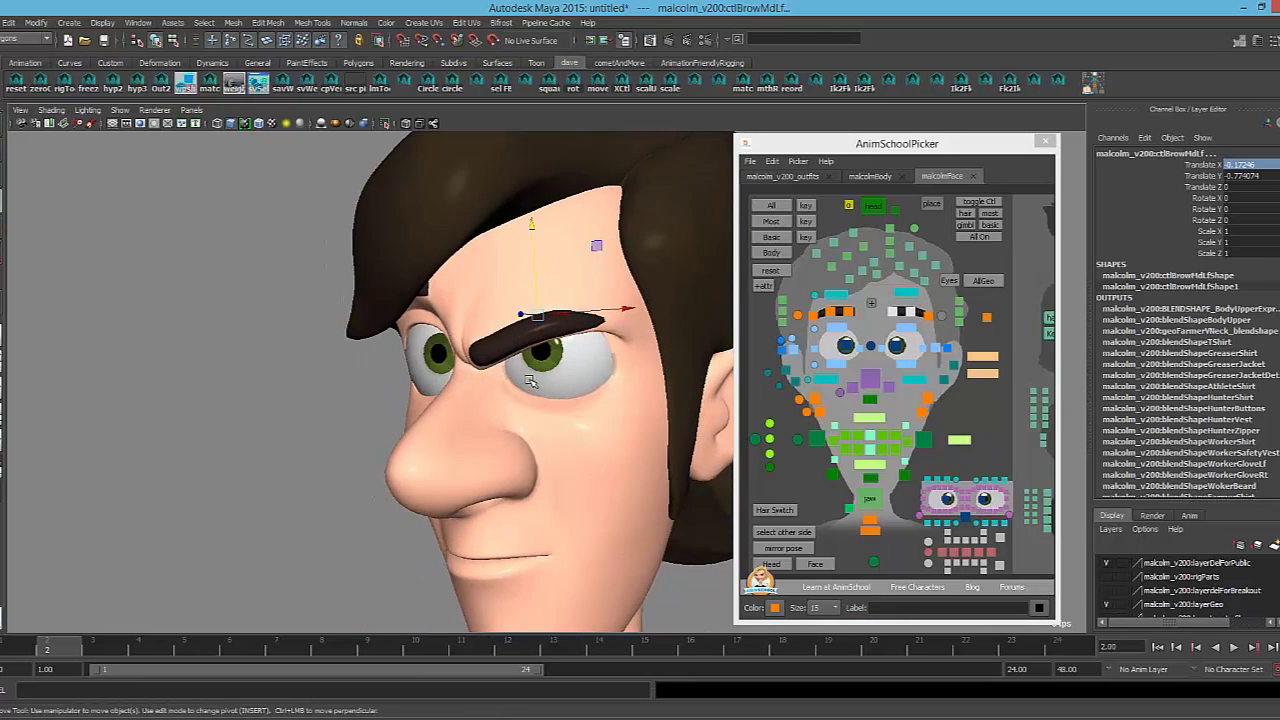
Lower the right inner brow control to about Y -1.114 and raise the left middle brow control to about Y 0.470
left_click(849, 315)
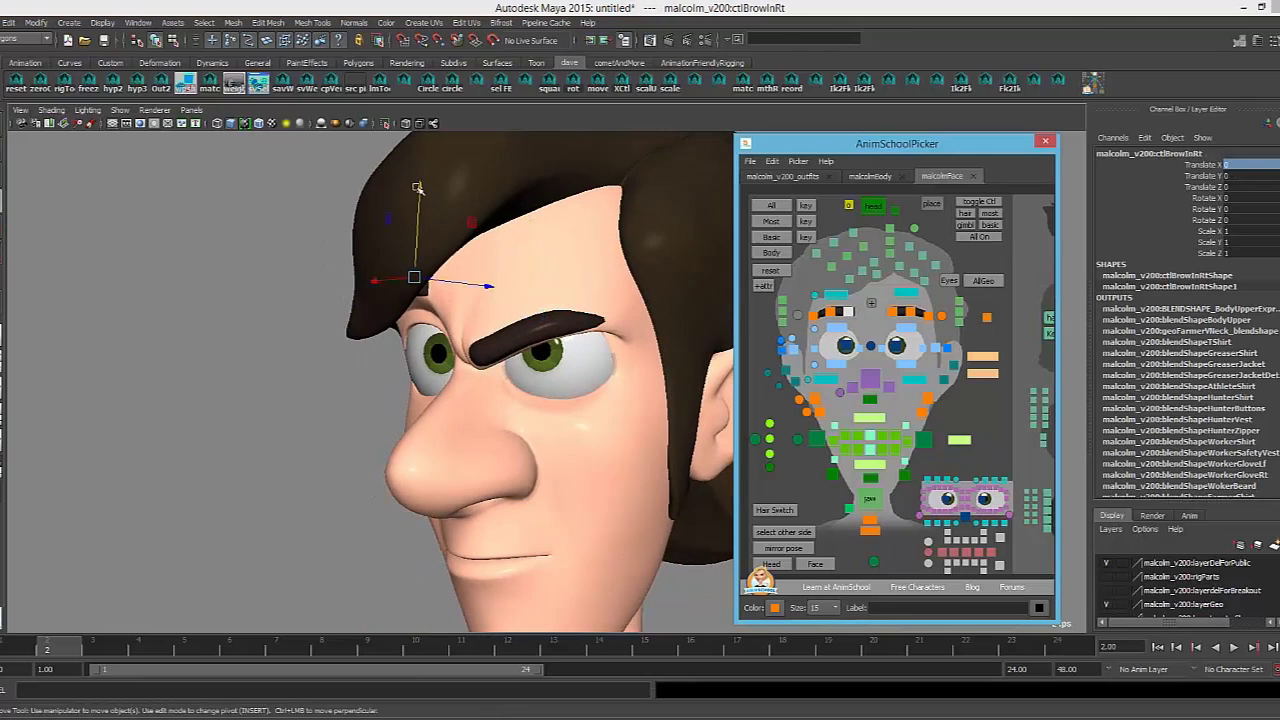
left_click_drag(417, 188, 416, 247)
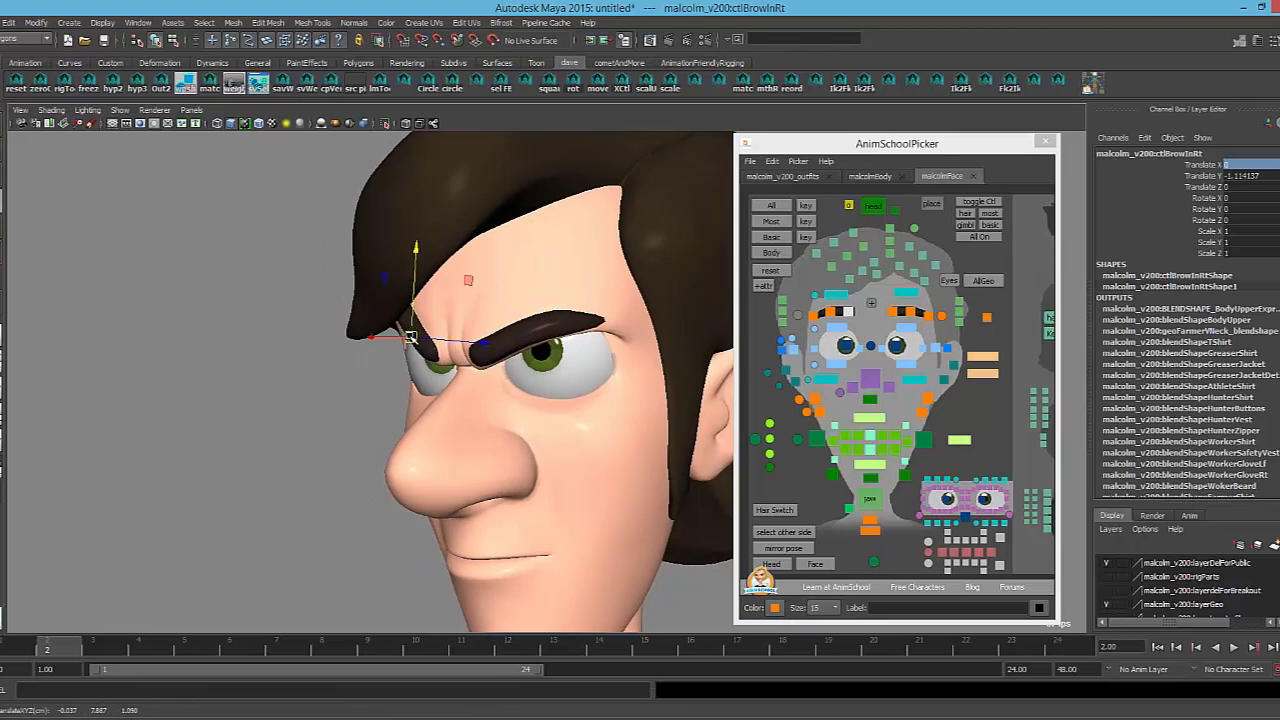
left_click_drag(410, 336, 541, 236)
left_click(901, 315)
left_click(911, 315)
left_click_drag(652, 314, 584, 316, "alt")
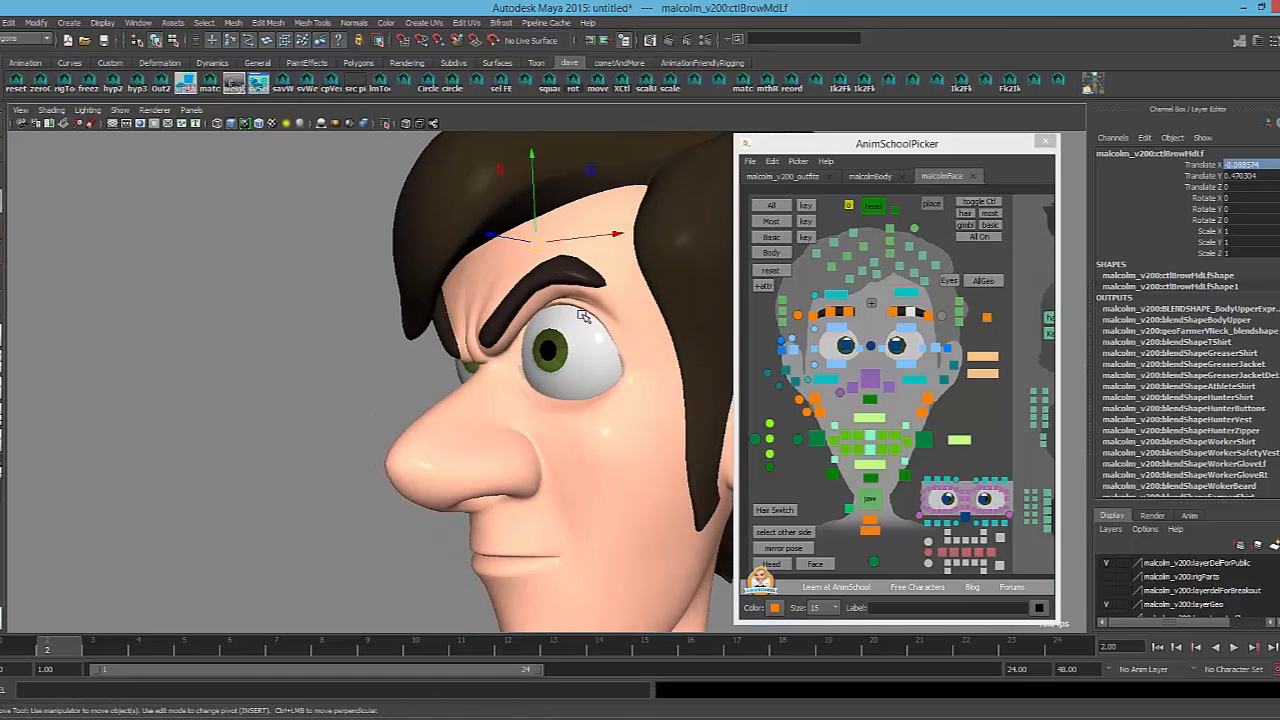
Move the left middle brow control up and down, leaving it lowered at about X -0.053, Y -0.576
left_click_drag(537, 242, 537, 218)
left_click_drag(541, 264, 542, 308)
left_click_drag(561, 418, 551, 399, "alt")
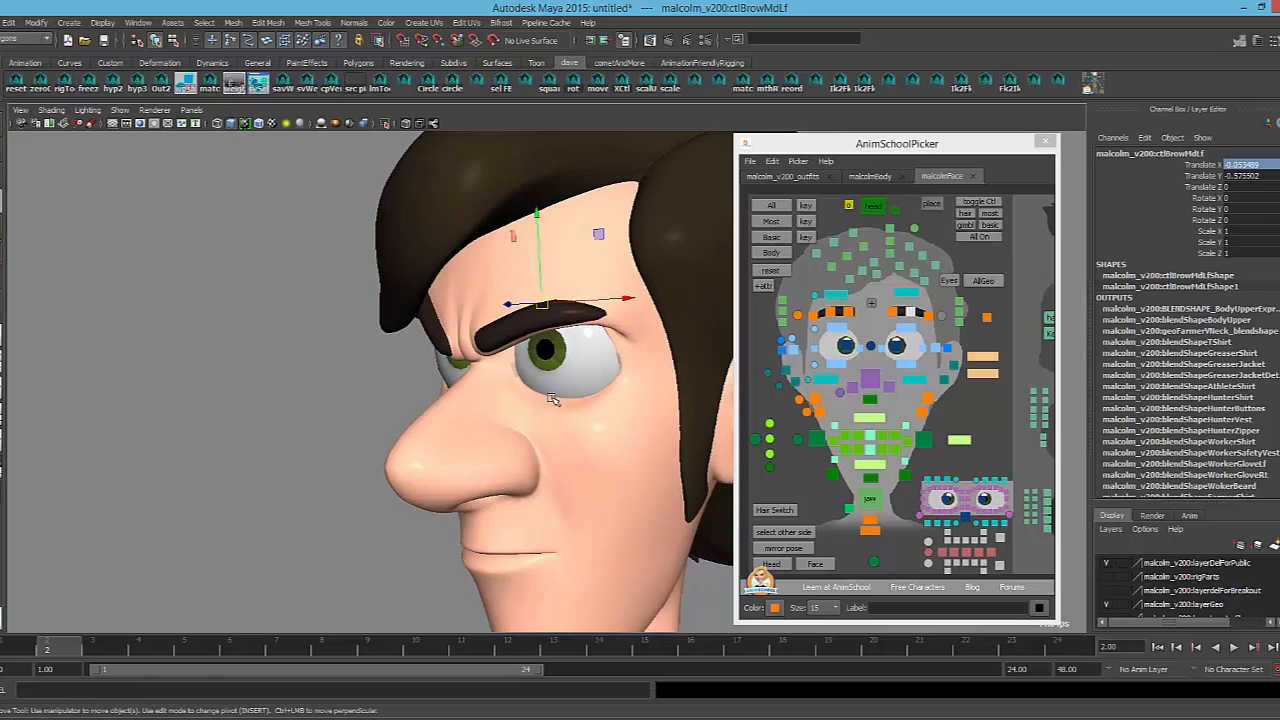
Raise both brows' inner and middle controls, bringing the left middle to about X 0.039, Y 0.334 and the right middle to about X 0.027, Y 0.854
left_click(893, 312, "shift")
left_click_drag(549, 312, 568, 268)
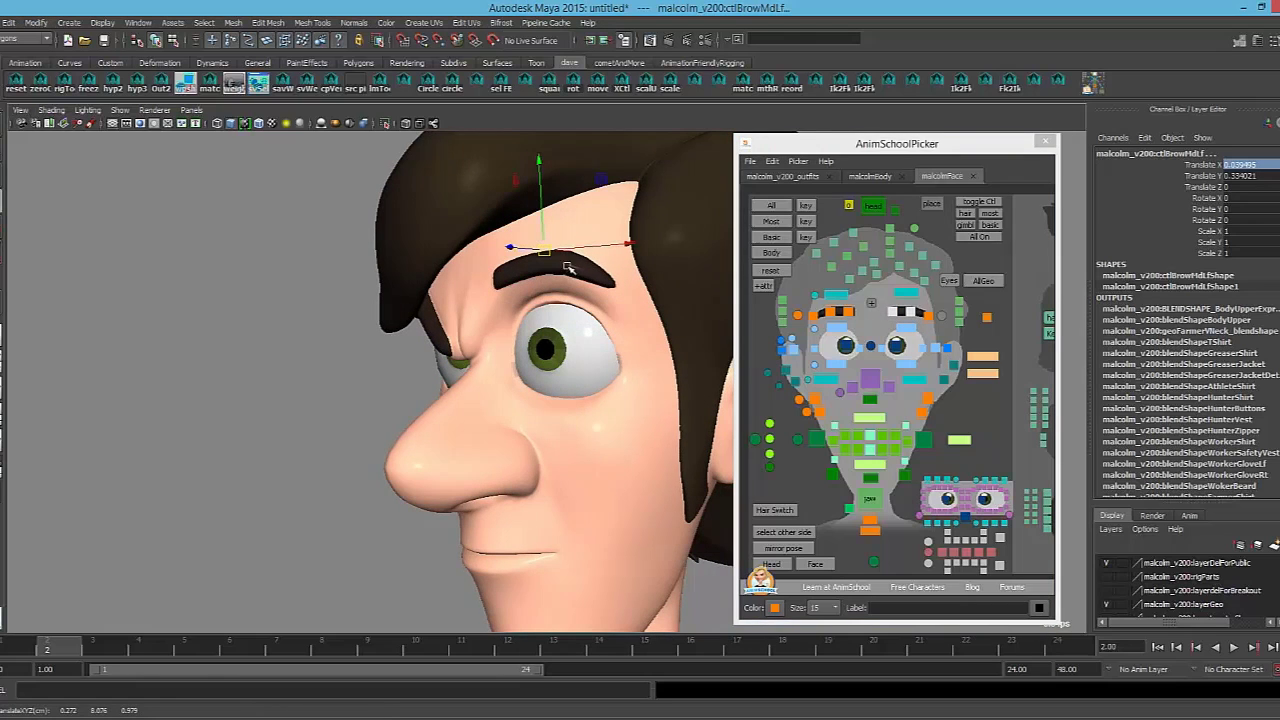
left_click(905, 313)
left_click_drag(418, 283, 413, 239)
left_click_drag(632, 314, 695, 313, "alt")
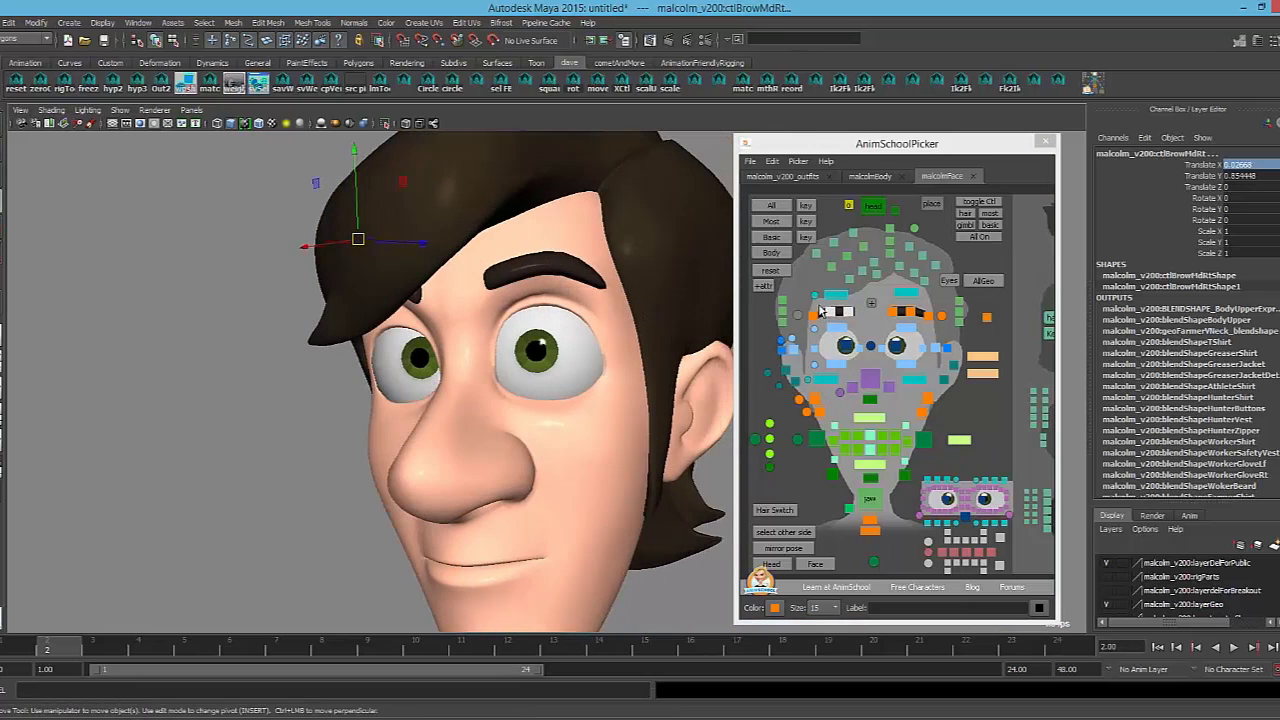
Nudge the picker's central brow button and both middle brow buttons slightly upward, and select the middle brow controls
left_click(870, 314)
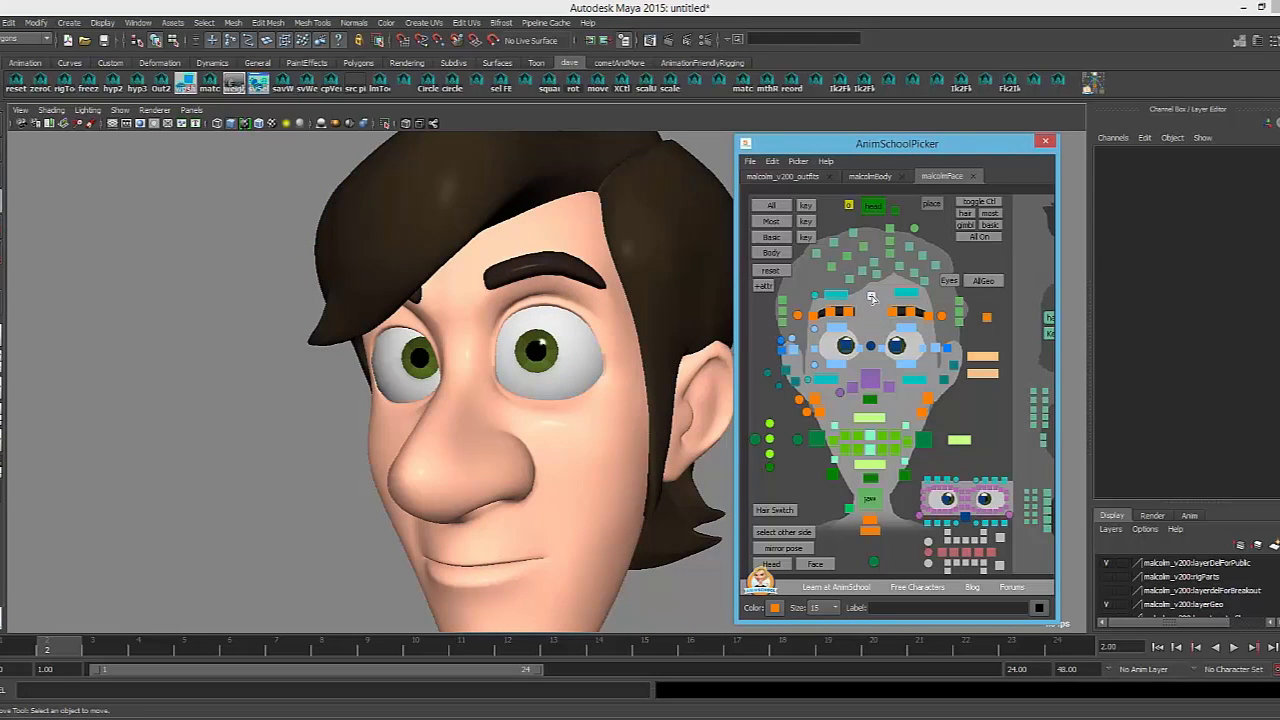
left_click_drag(850, 305, 896, 317)
left_click_drag(823, 307, 921, 304)
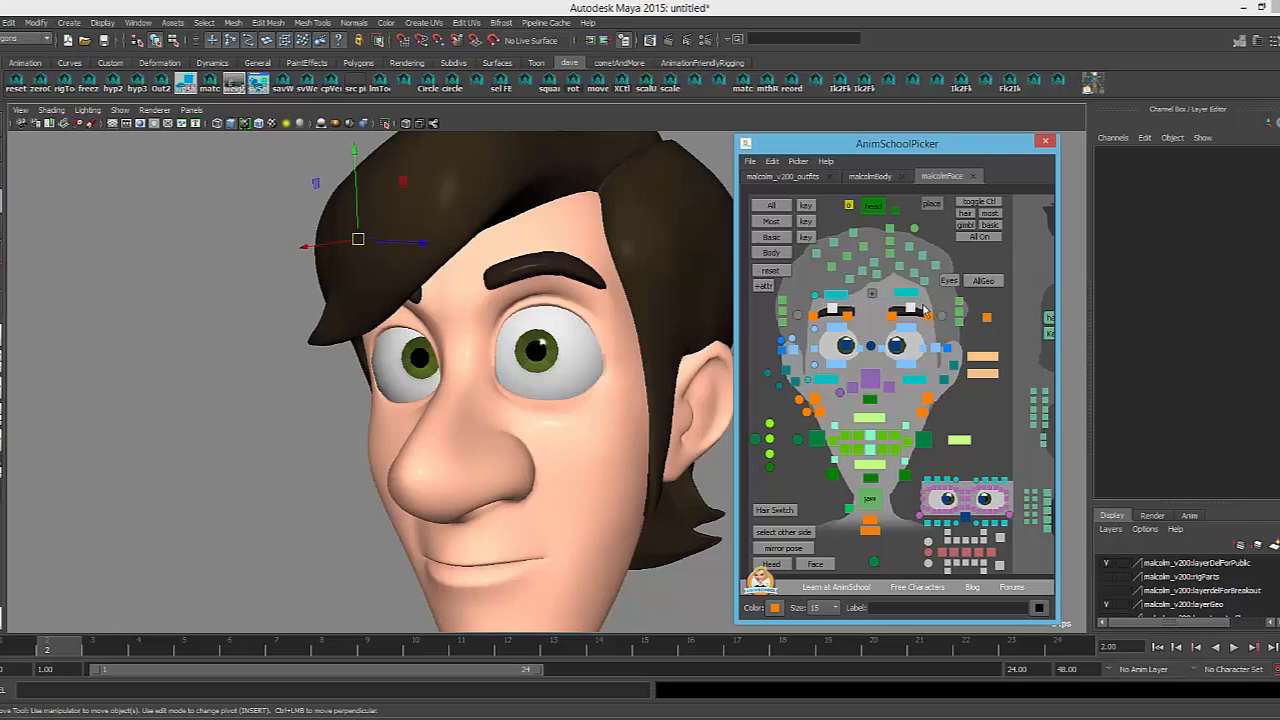
left_click_drag(840, 313, 920, 306)
left_click(904, 320)
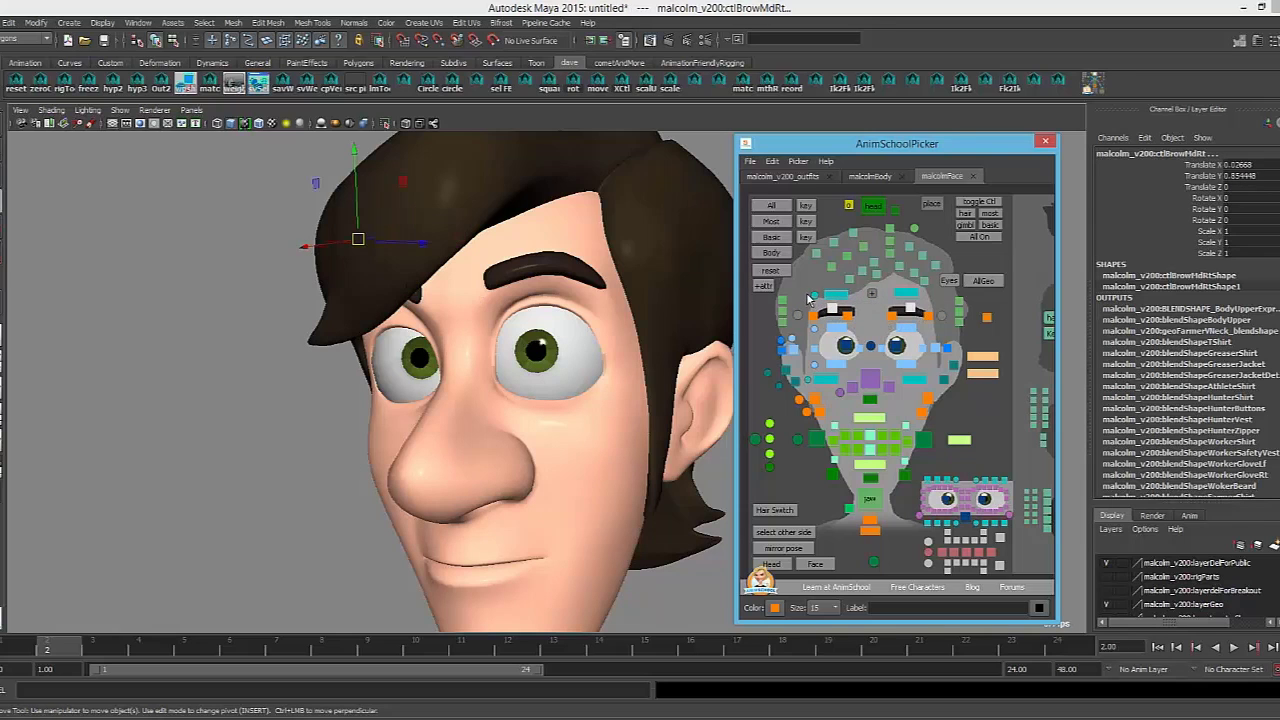
Shift the picker's cyan buttons above both brows and the central brow button slightly upward, and reselect both middle brow controls
left_click(830, 293)
left_click(873, 298)
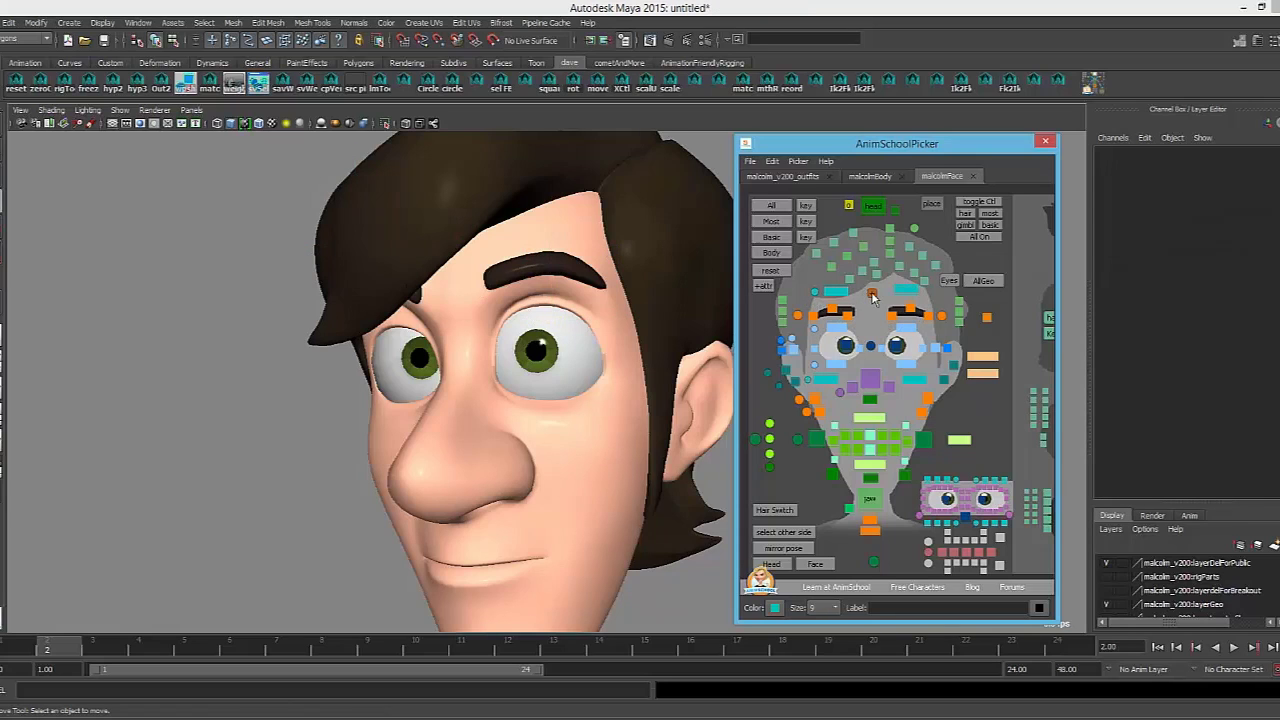
left_click(910, 311)
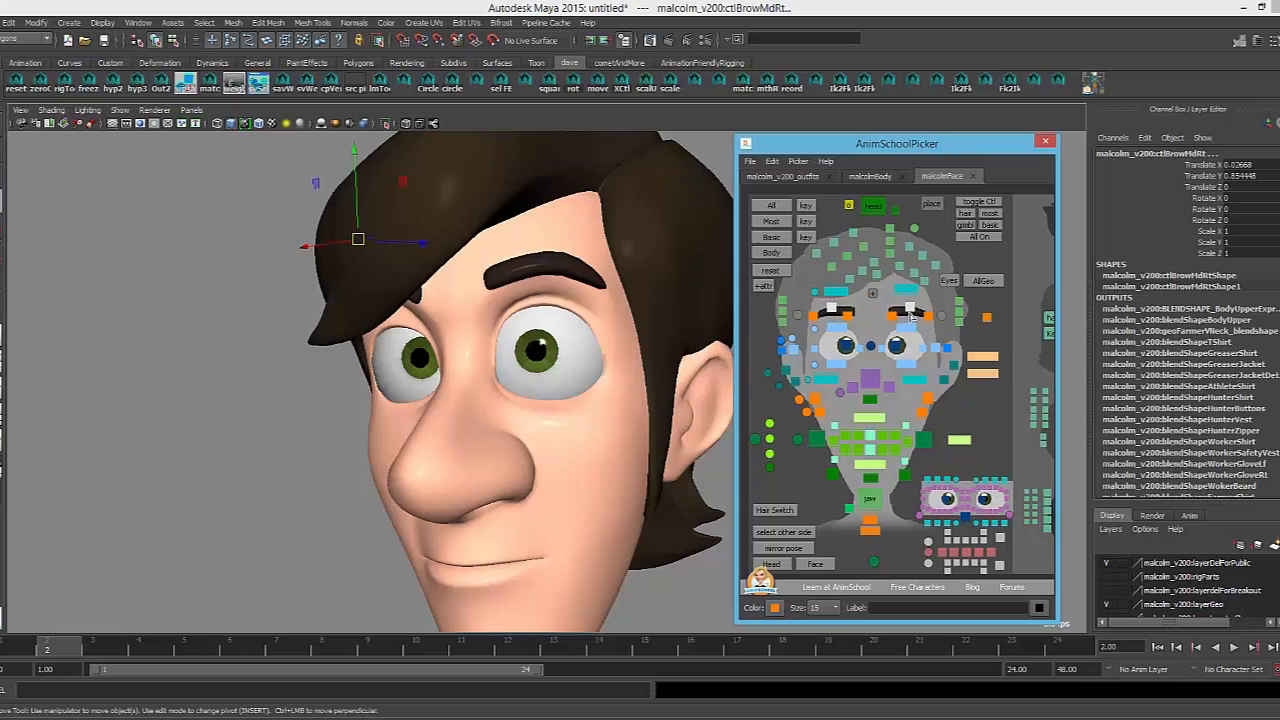
Reselect the inner and middle brow controls and reset the right middle brow control's translation to zero
left_click(901, 319)
left_click(847, 316)
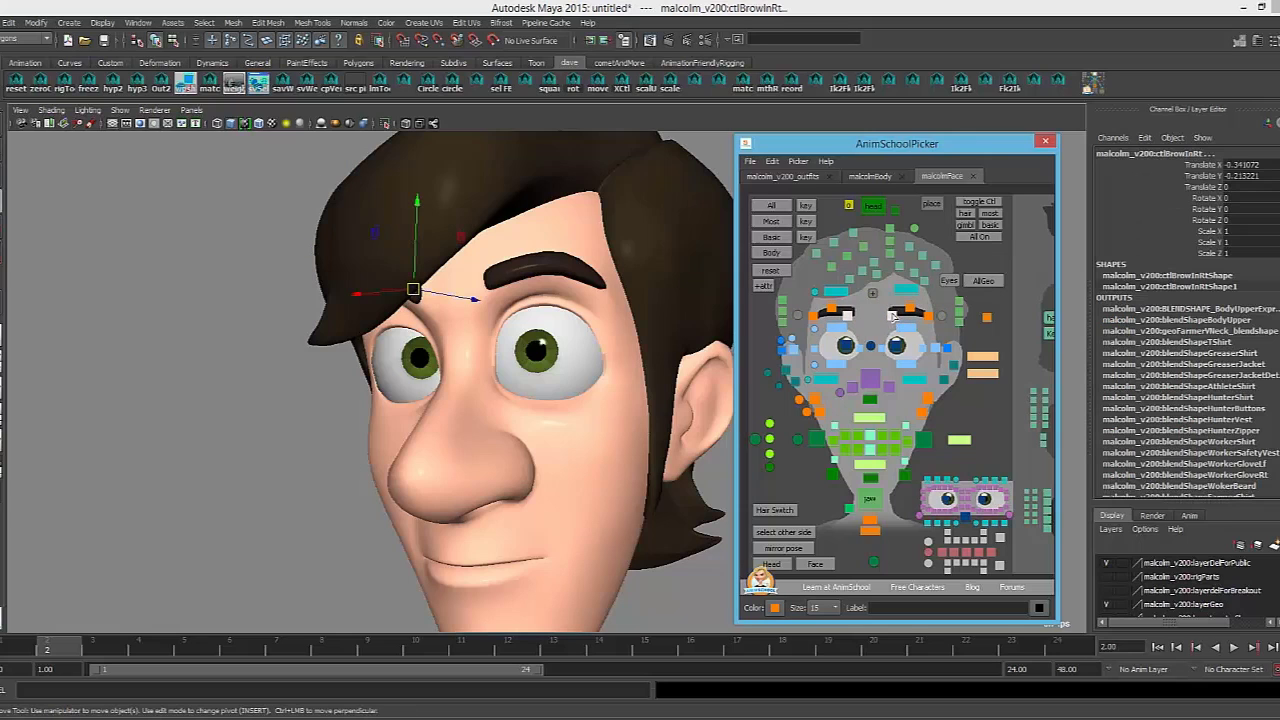
left_click(912, 311)
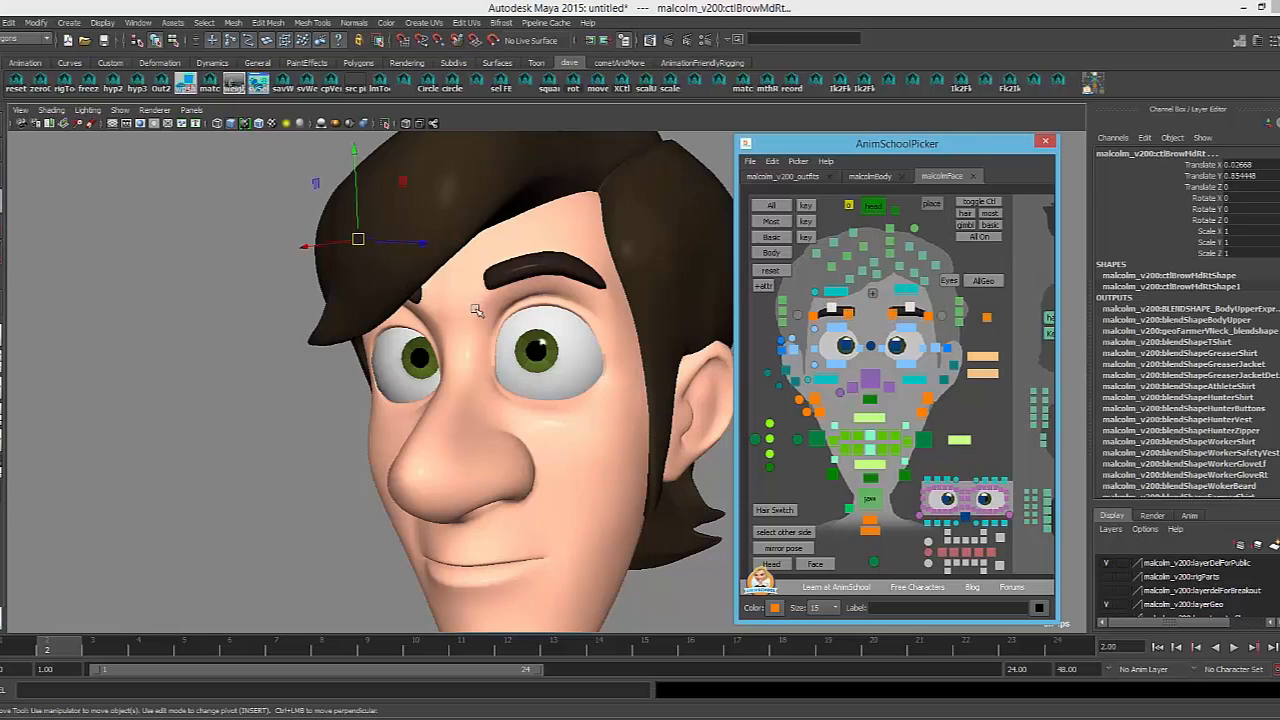
left_click_drag(459, 305, 628, 352, "alt")
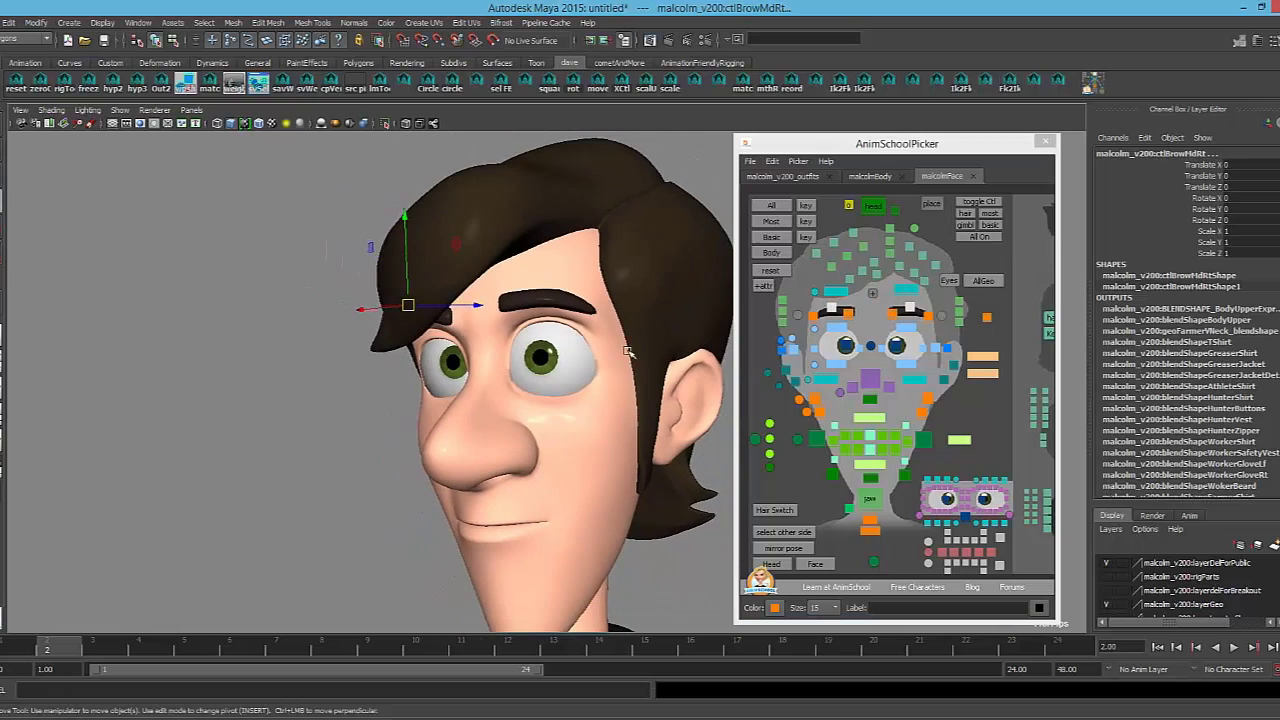
Lower the right upper eyelid control over the eye and shift it sideways to about X -0.078
left_click(836, 328)
left_click_drag(437, 346, 438, 353)
right_click_drag(430, 350, 570, 380, "alt")
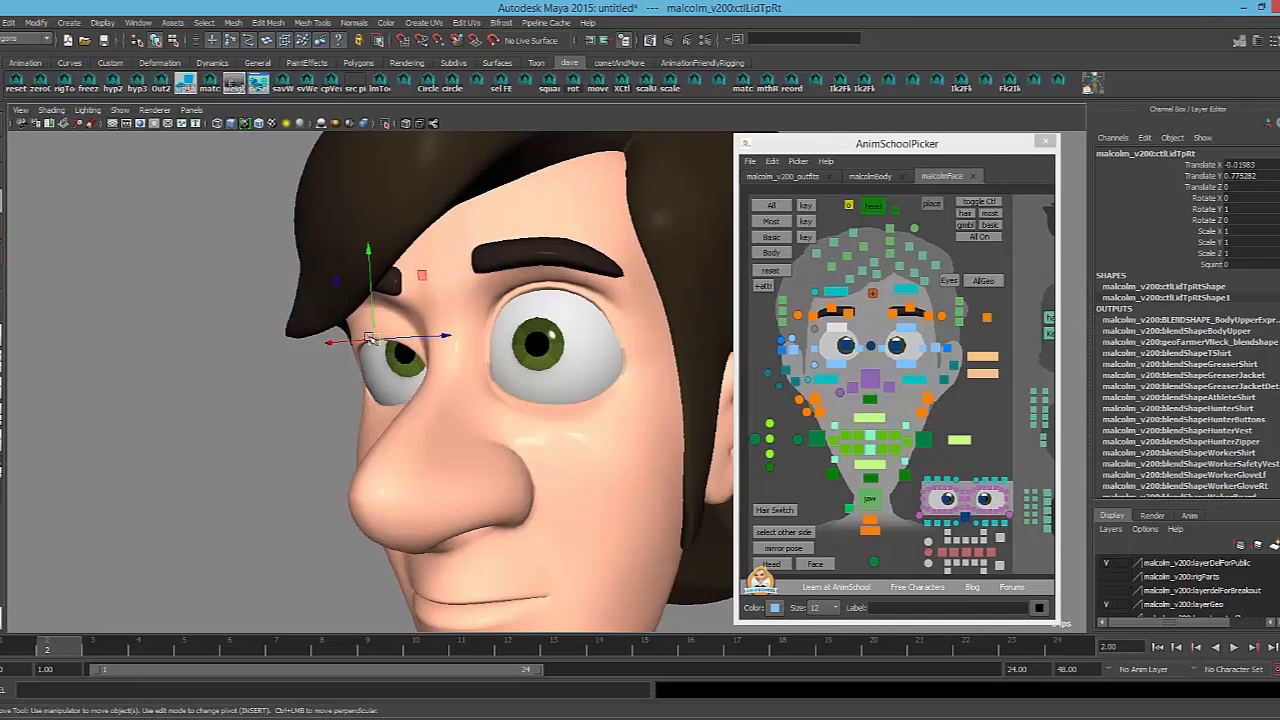
mouse_move(329, 344)
left_mouse_down()
mouse_move(354, 349)
mouse_move(332, 346)
left_mouse_up()
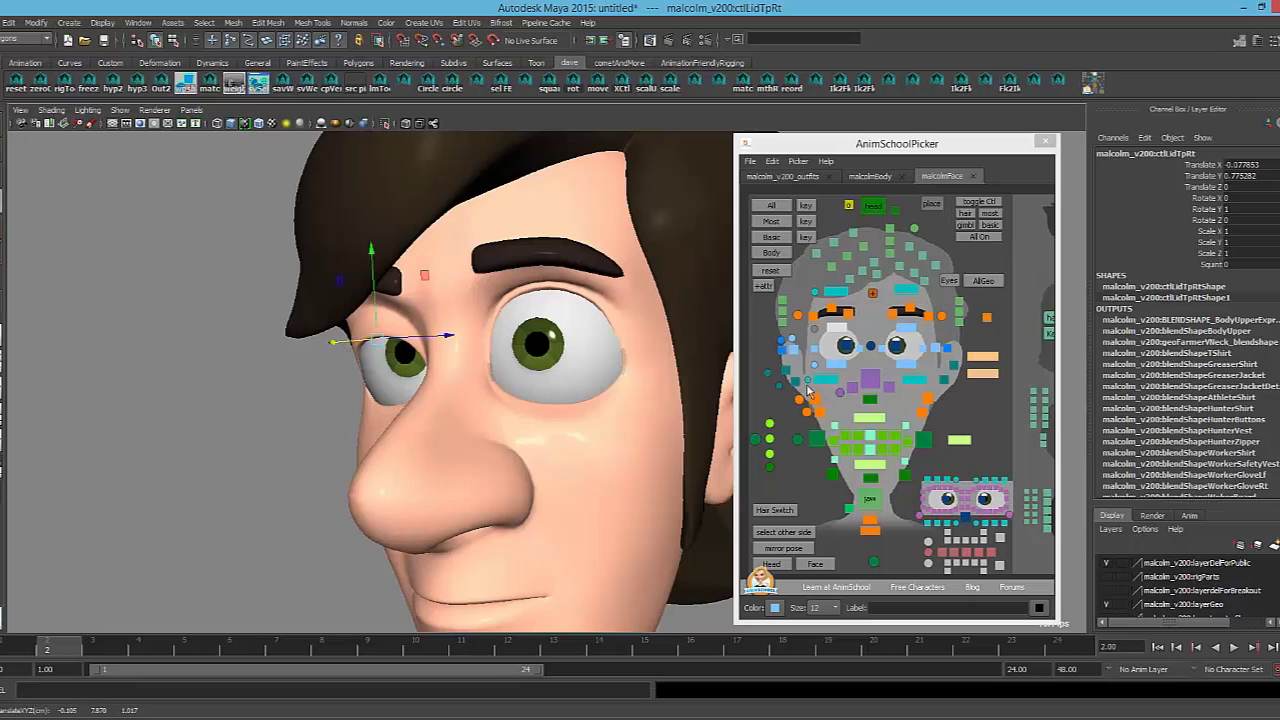
Fine-tune the right upper lid edge, moving its third detail control to about Y 0.009 and its second to about Y 0.013
left_click(953, 488)
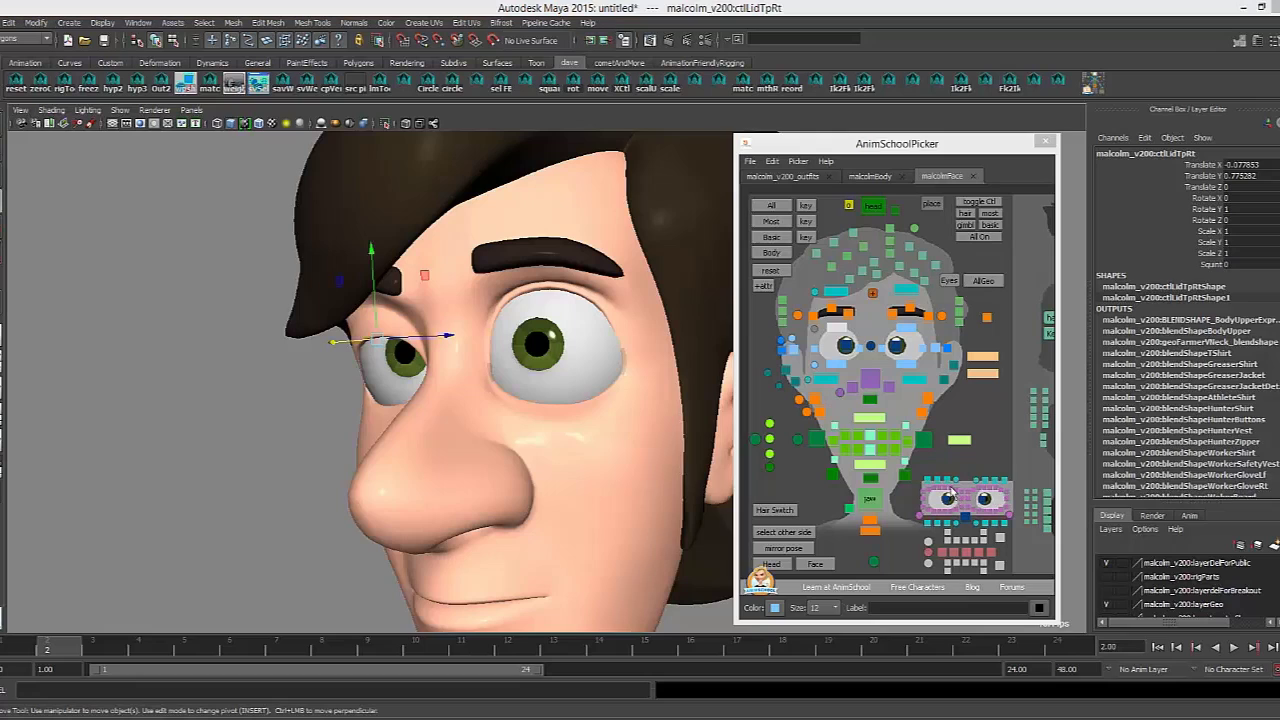
left_click_drag(404, 340, 406, 338)
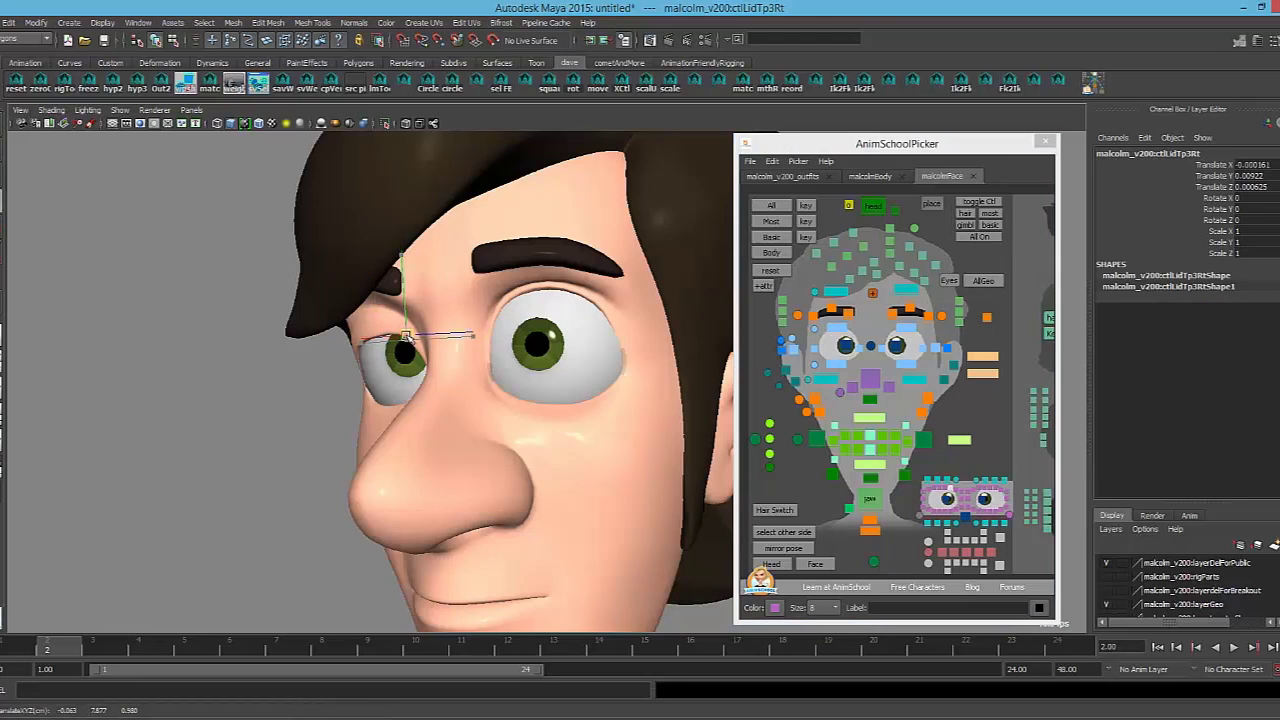
left_click(955, 494)
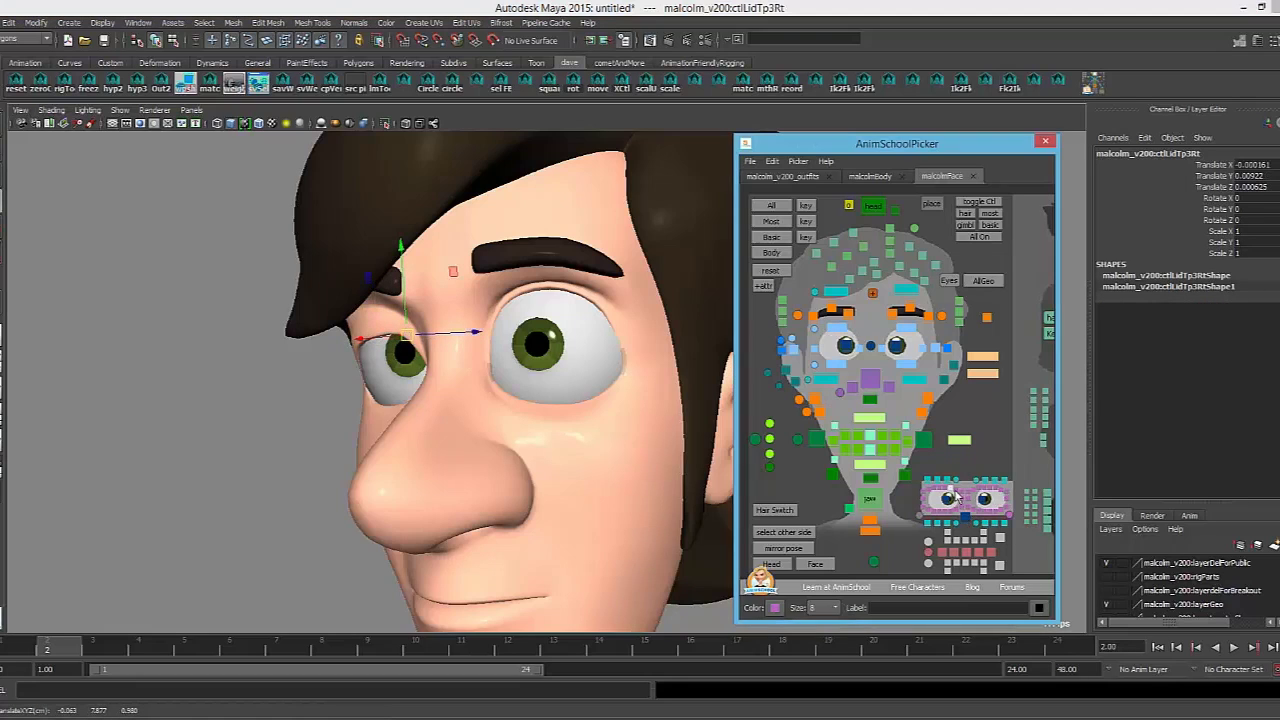
left_click_drag(414, 350, 418, 341)
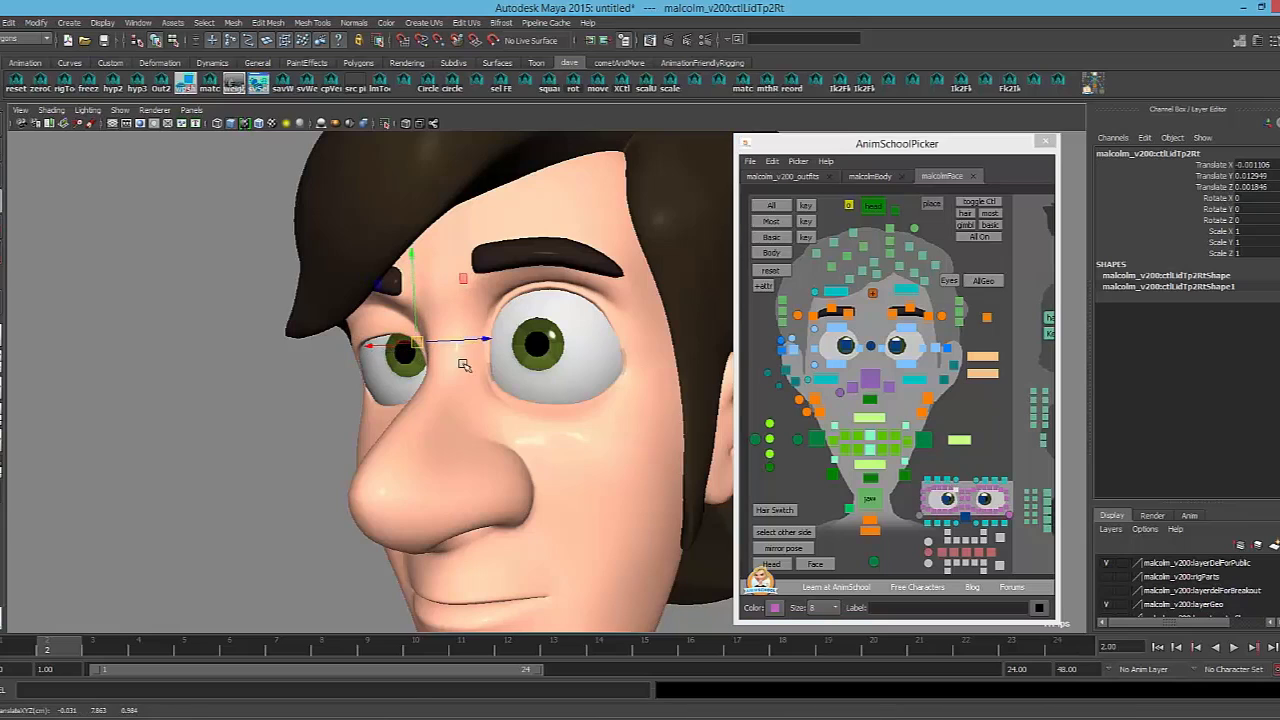
right_click_drag(606, 368, 516, 370, "alt")
Try the right pupil control and shift the right upper eyelid control sideways to about X -0.040
left_click(848, 348)
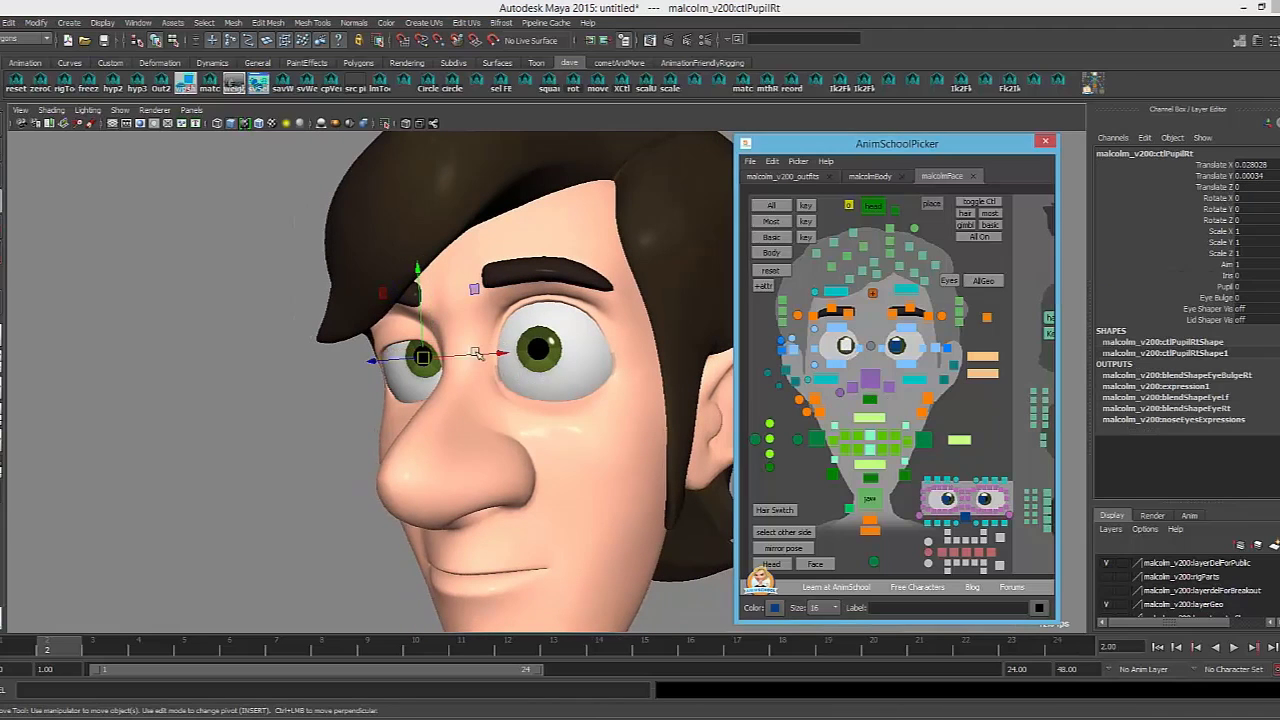
left_click_drag(422, 363, 352, 348)
left_click(838, 333)
left_click(354, 349)
key("ctrl+z")
Lower the left upper eyelid to match the right one, touch up the right eye's controls and clear the selection
left_click(909, 329)
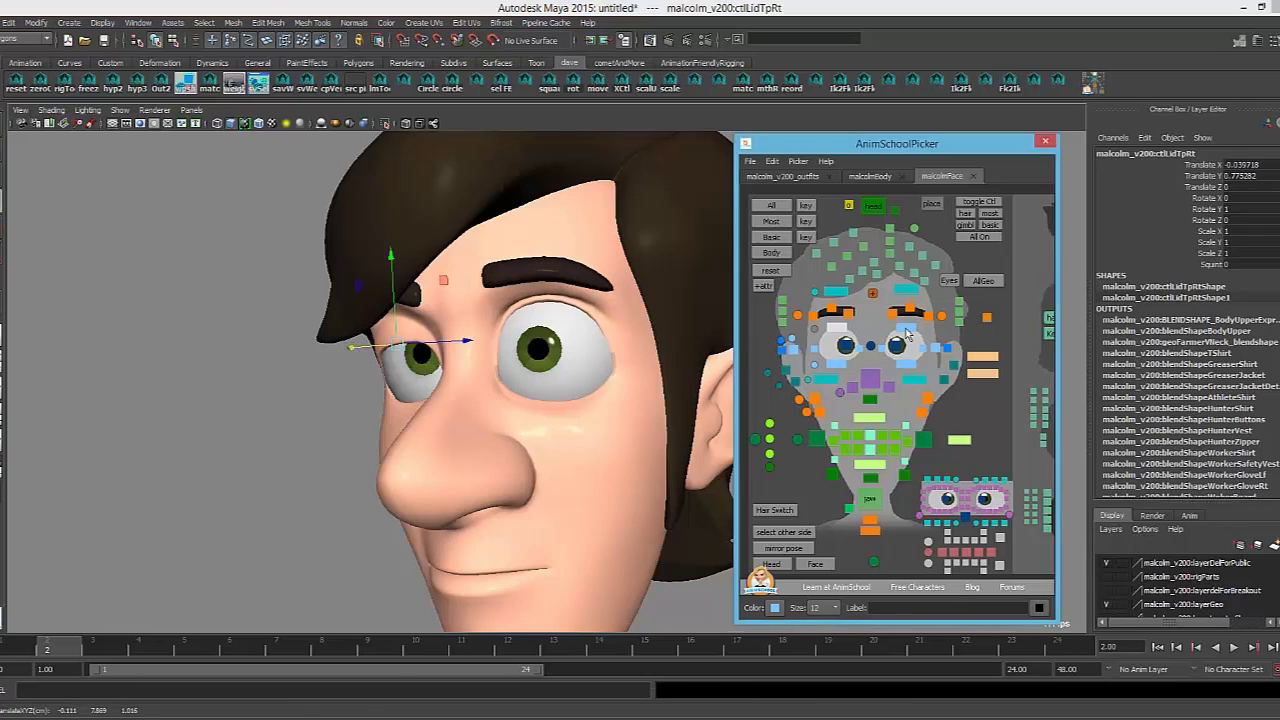
left_click_drag(540, 301, 508, 347)
scroll(655, 374, "down", 3)
left_click(845, 343)
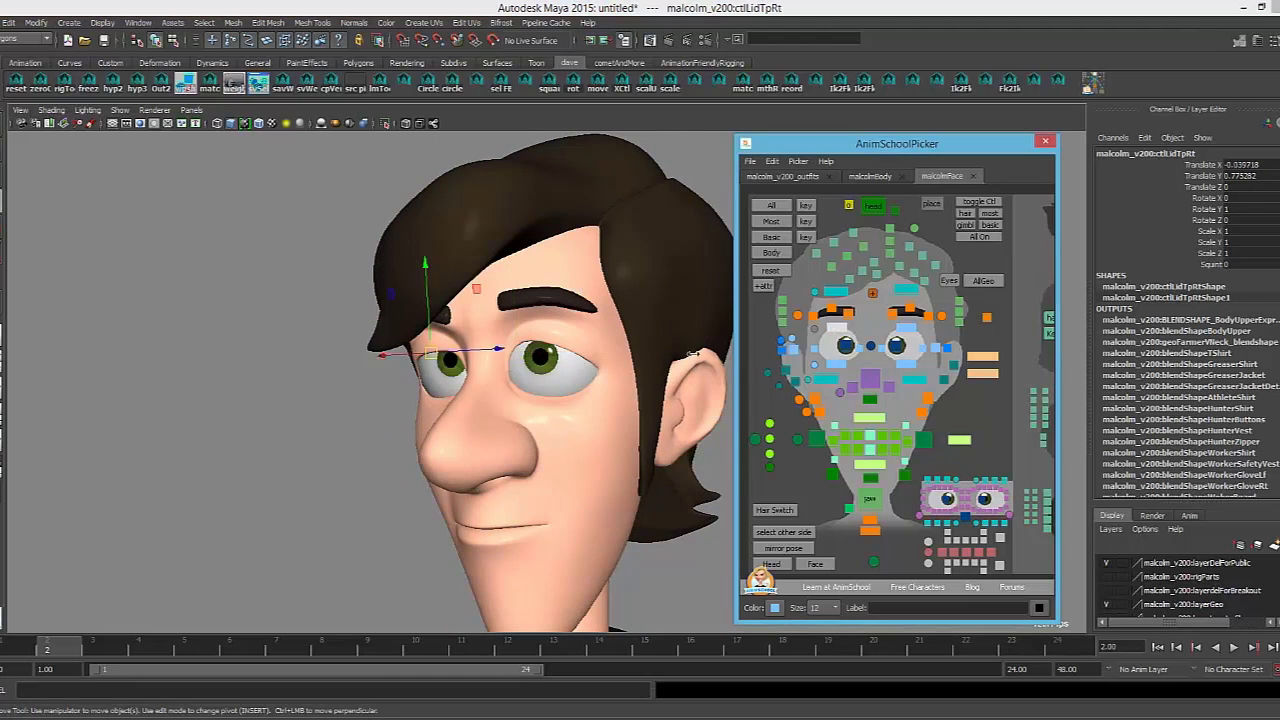
left_click_drag(428, 355, 452, 363)
left_click(848, 345)
left_click(283, 423)
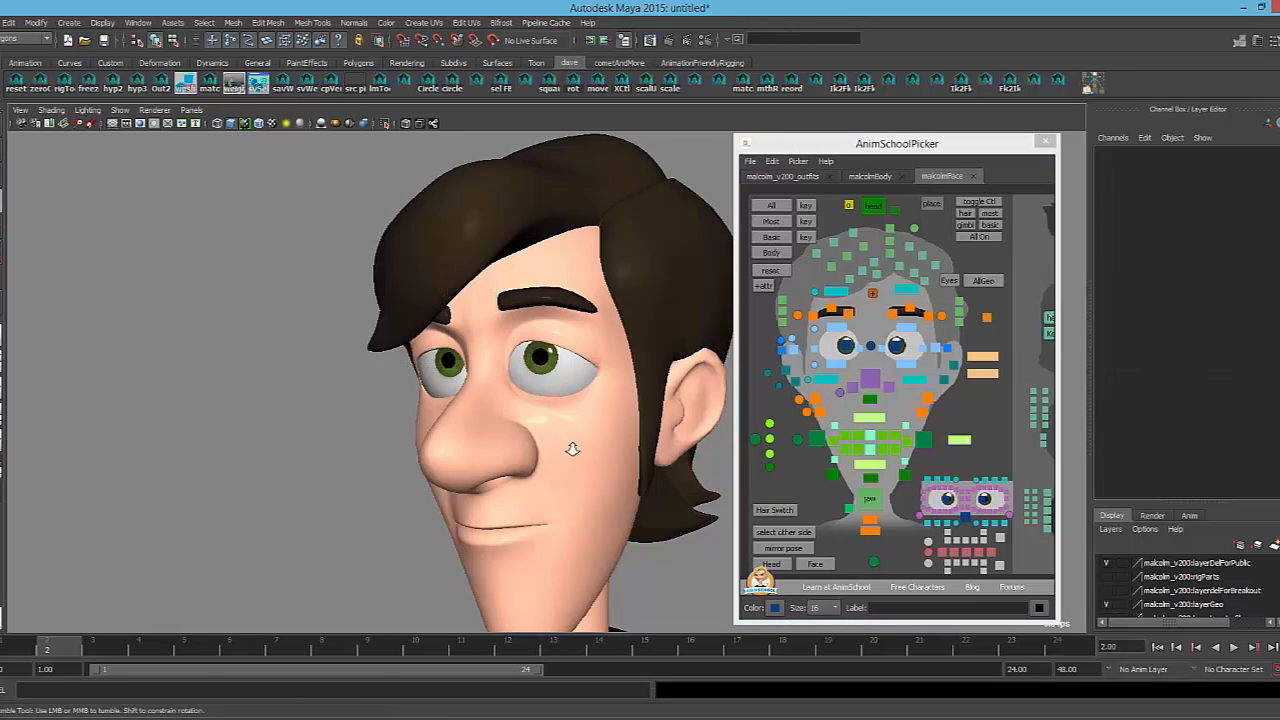
Raise both inner brow controls for a worried look, bringing the left one to about X -0.435, Y 0.368
left_click_drag(591, 443, 555, 400, "alt")
left_click(852, 309)
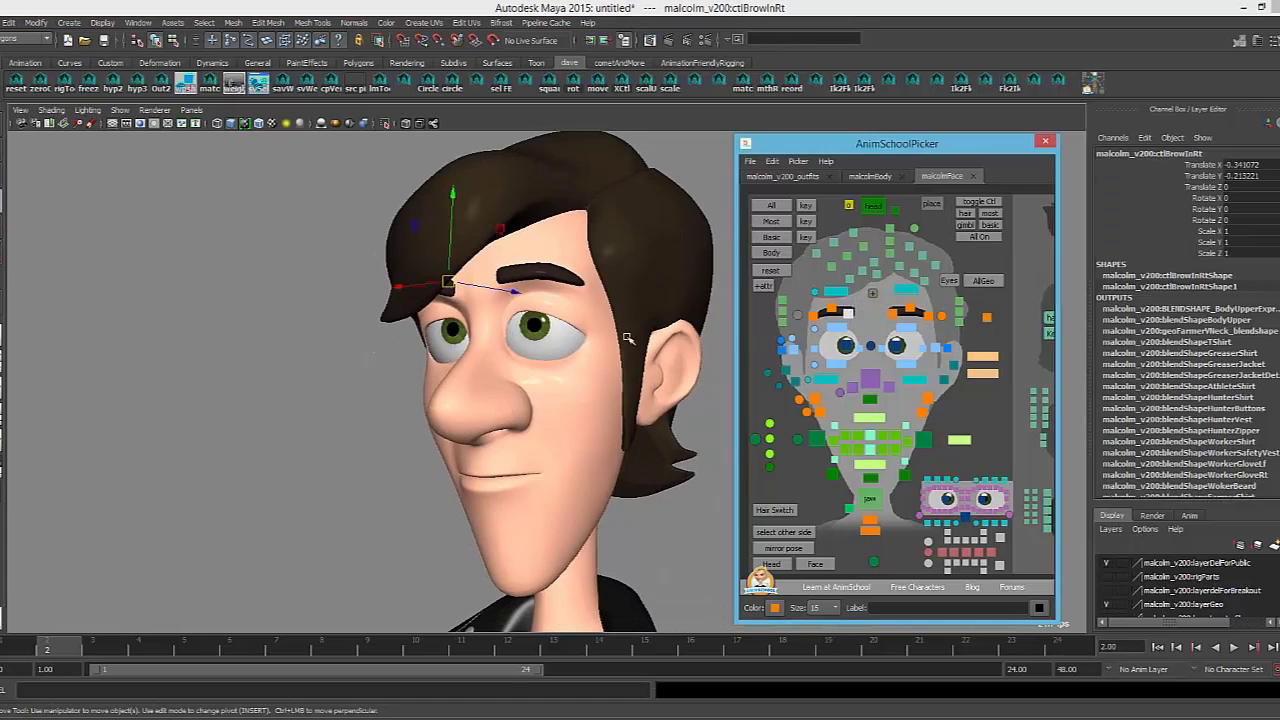
left_click_drag(458, 285, 470, 263)
left_click(897, 318)
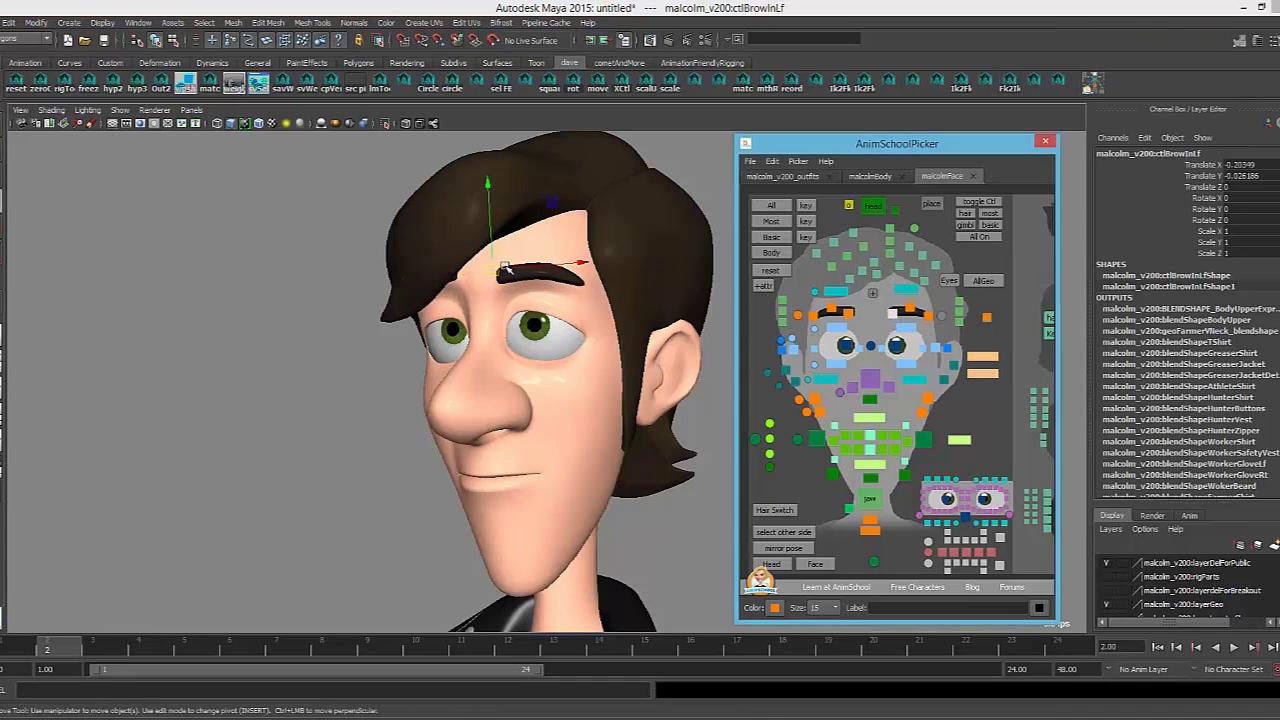
left_click(491, 271)
left_click_drag(495, 275, 485, 260)
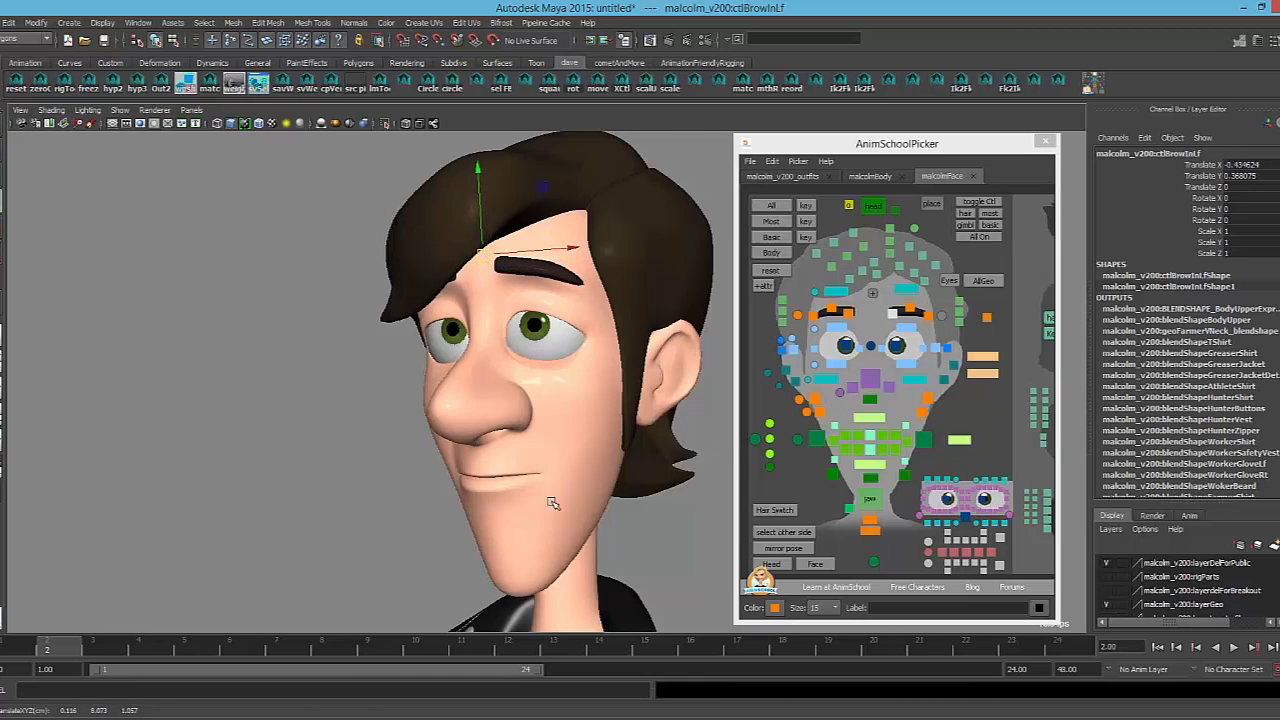
Rotate the jaw control open to about X 10.6, Y 2.6, Z -0.86, and try moving it before undoing the move
middle_click_drag(472, 506, 469, 457, "alt")
right_click_drag(469, 457, 530, 455, "alt")
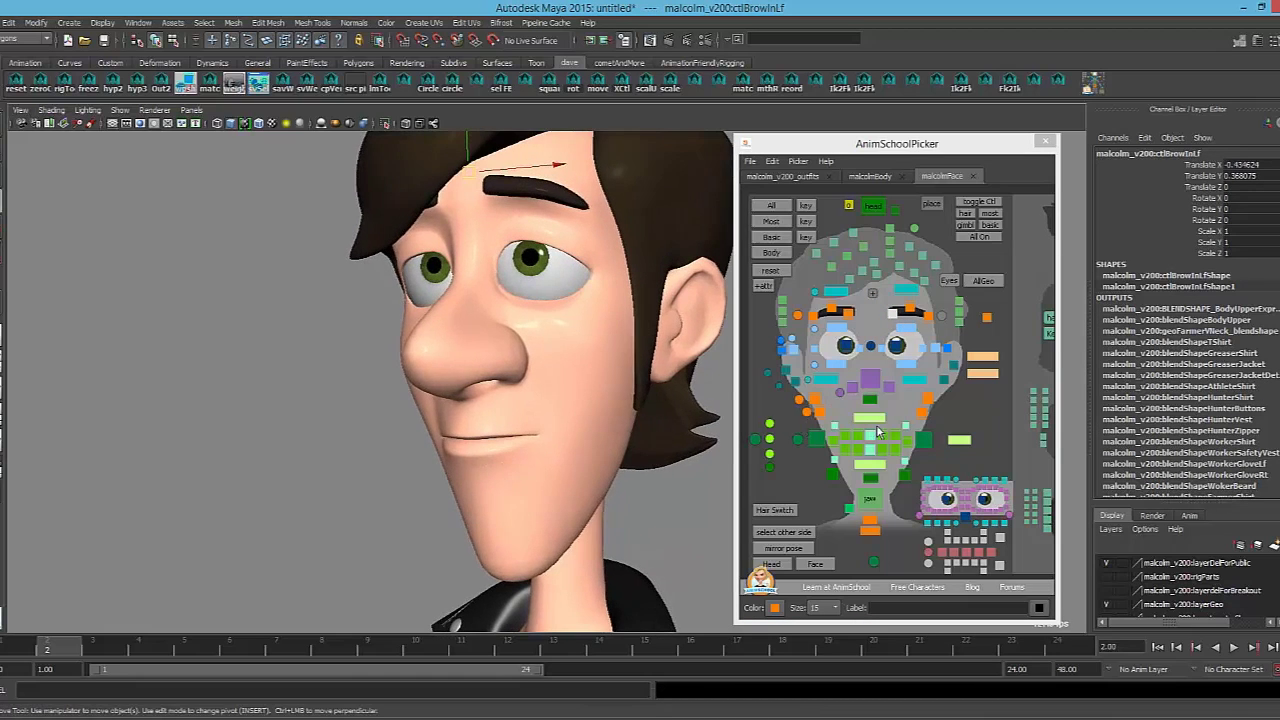
left_click_drag(757, 412, 946, 510)
left_click(869, 508)
key("e")
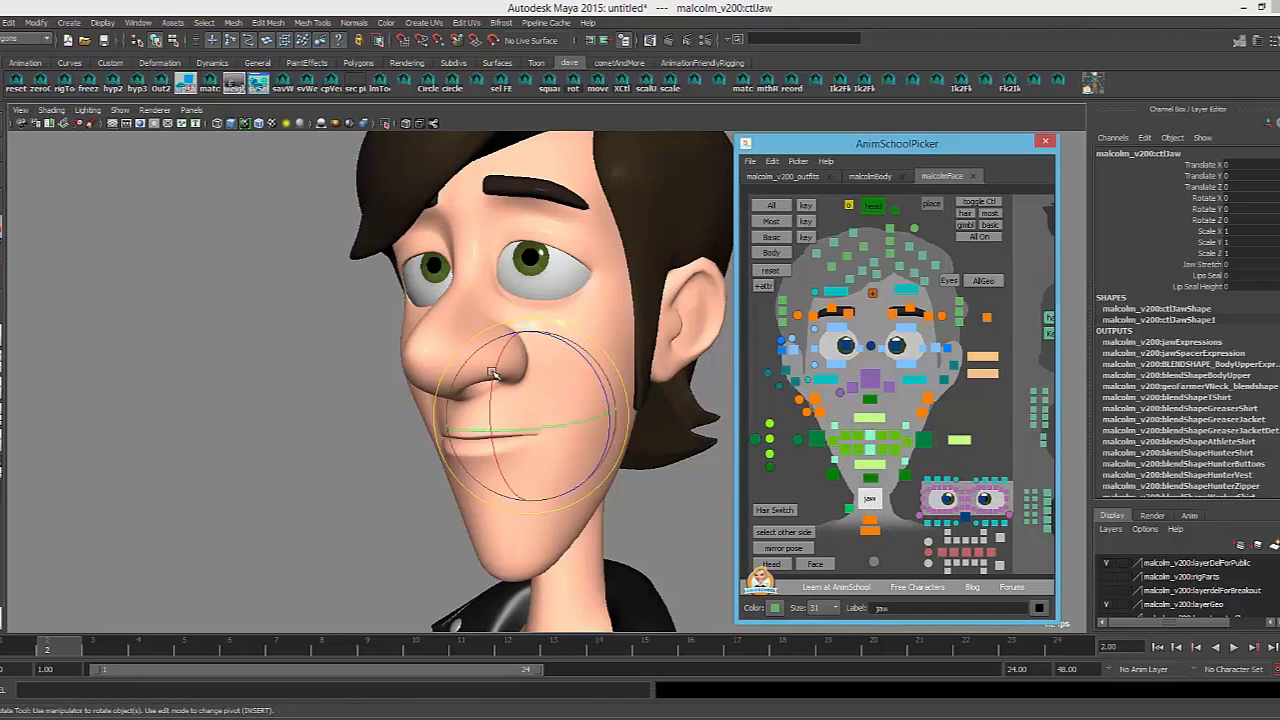
left_click_drag(494, 376, 668, 428)
key("w")
key("ctrl+z")
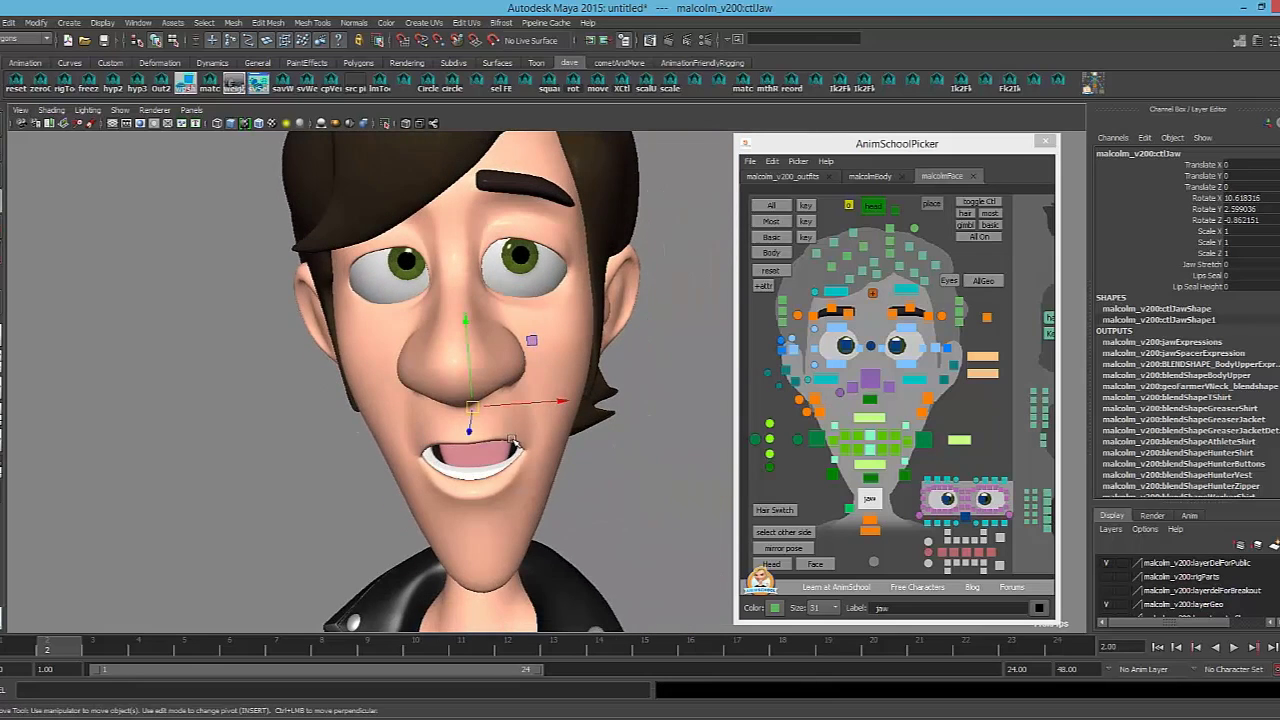
Open the jaw further to about 14.3 in rotate X and inspect the mouth from both sides
left_click_drag(440, 438, 567, 443, "alt")
scroll(553, 445, "down", 3)
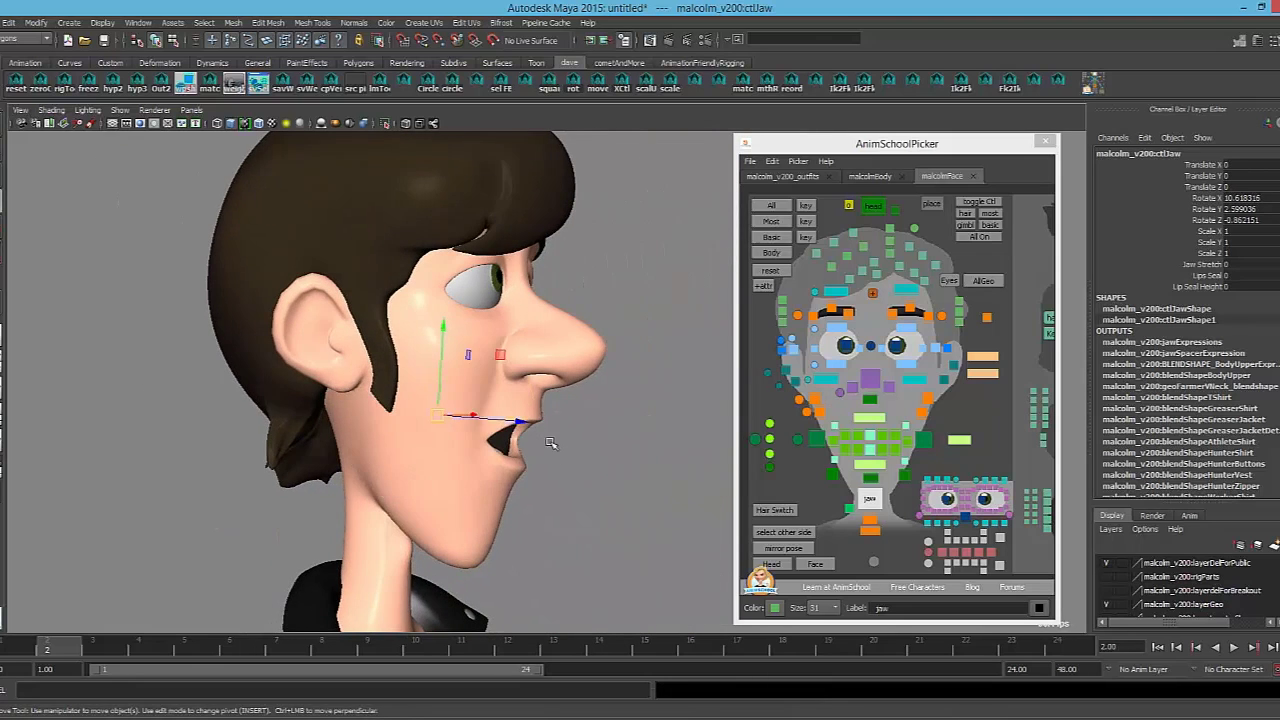
key("e")
mouse_move(514, 380)
left_mouse_down()
mouse_move(502, 359)
mouse_move(495, 389)
left_mouse_up()
left_click_drag(495, 389, 598, 394, "alt")
mouse_move(598, 394)
middle_mouse_down()
mouse_move(605, 357)
mouse_move(604, 387)
middle_mouse_up()
left_click_drag(627, 408, 515, 415, "alt")
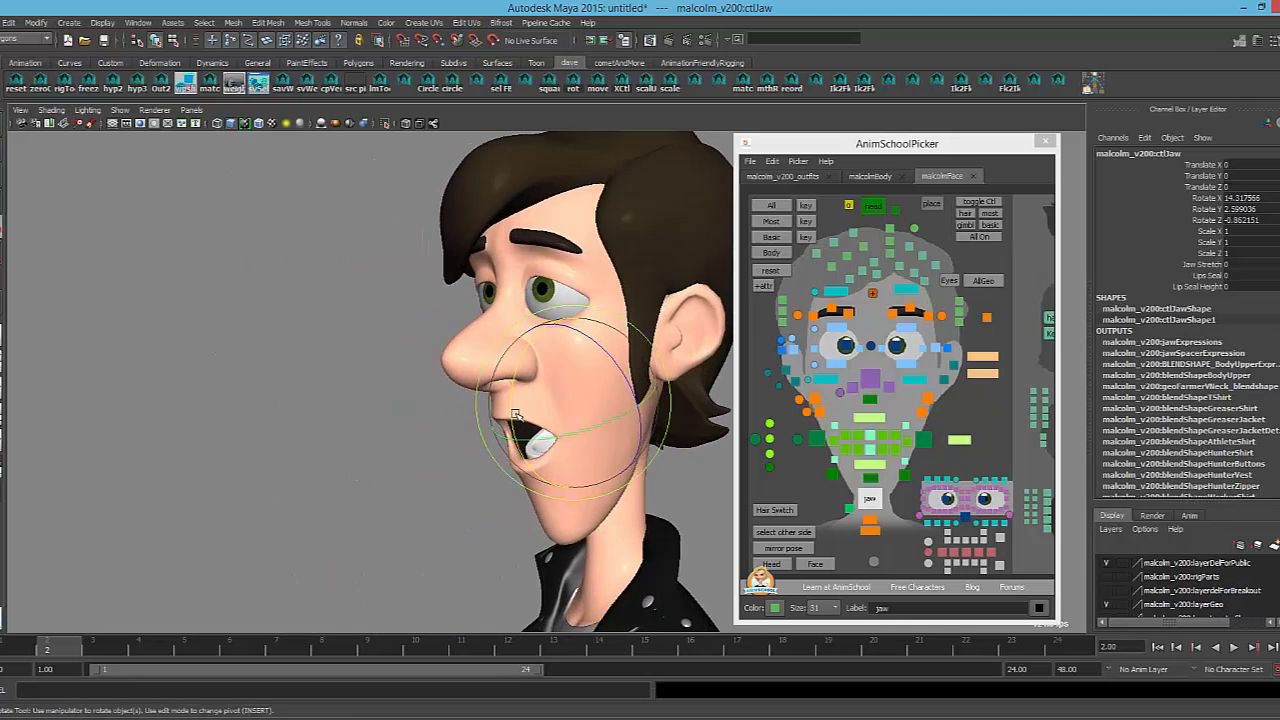
Undo the jaw rotations, then try translating the jaw control and undo that move
middle_click_drag(515, 378, 512, 371)
key("ctrl+z")
left_click_drag(643, 422, 609, 431, "alt")
middle_click_drag(609, 431, 520, 374, "alt")
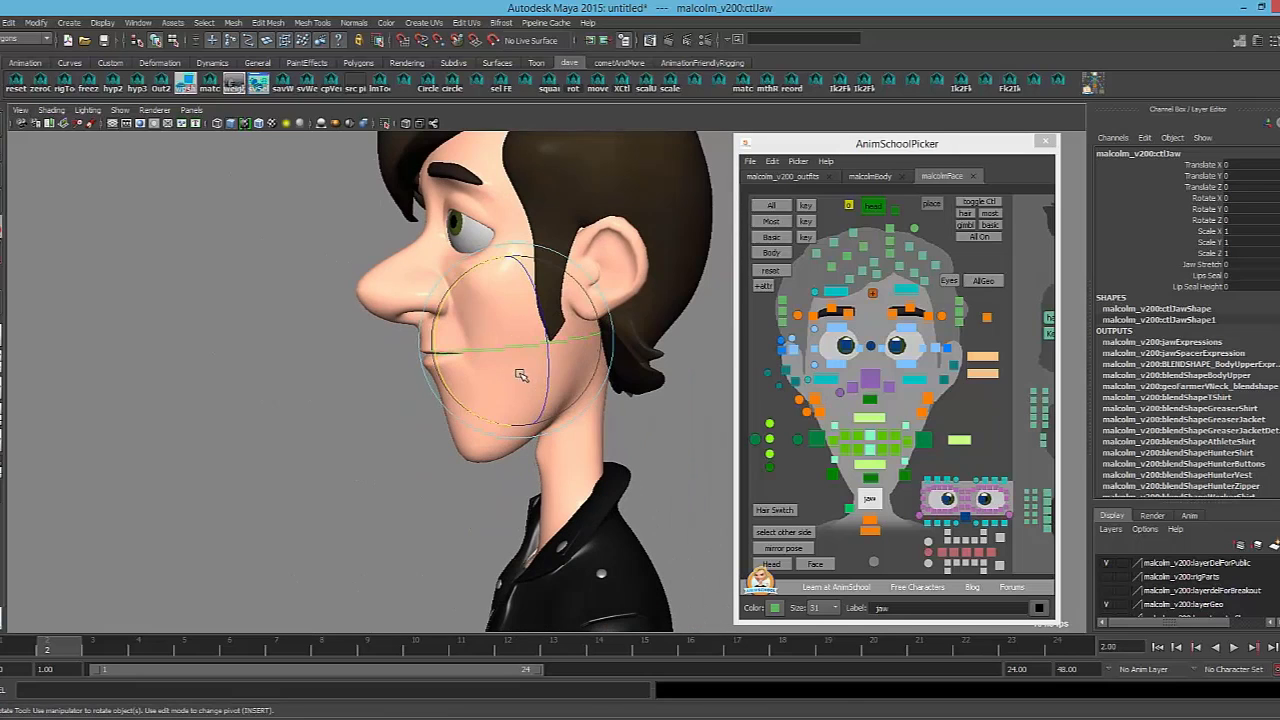
key("w")
left_click_drag(517, 341, 594, 381)
key("ctrl+z")
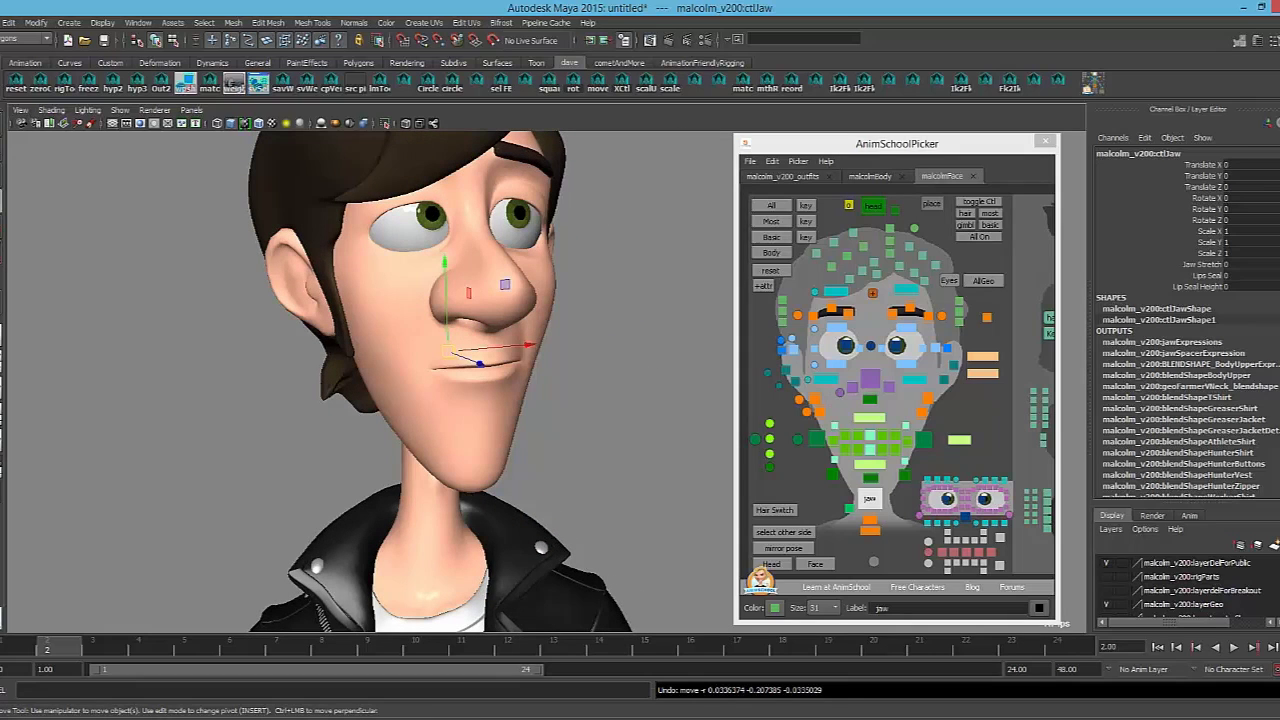
Rotate the jaw control open and sideways to about X 9.93, Y 3.51, Z -0.88
left_click_drag(461, 503, 390, 500, "alt")
key("e")
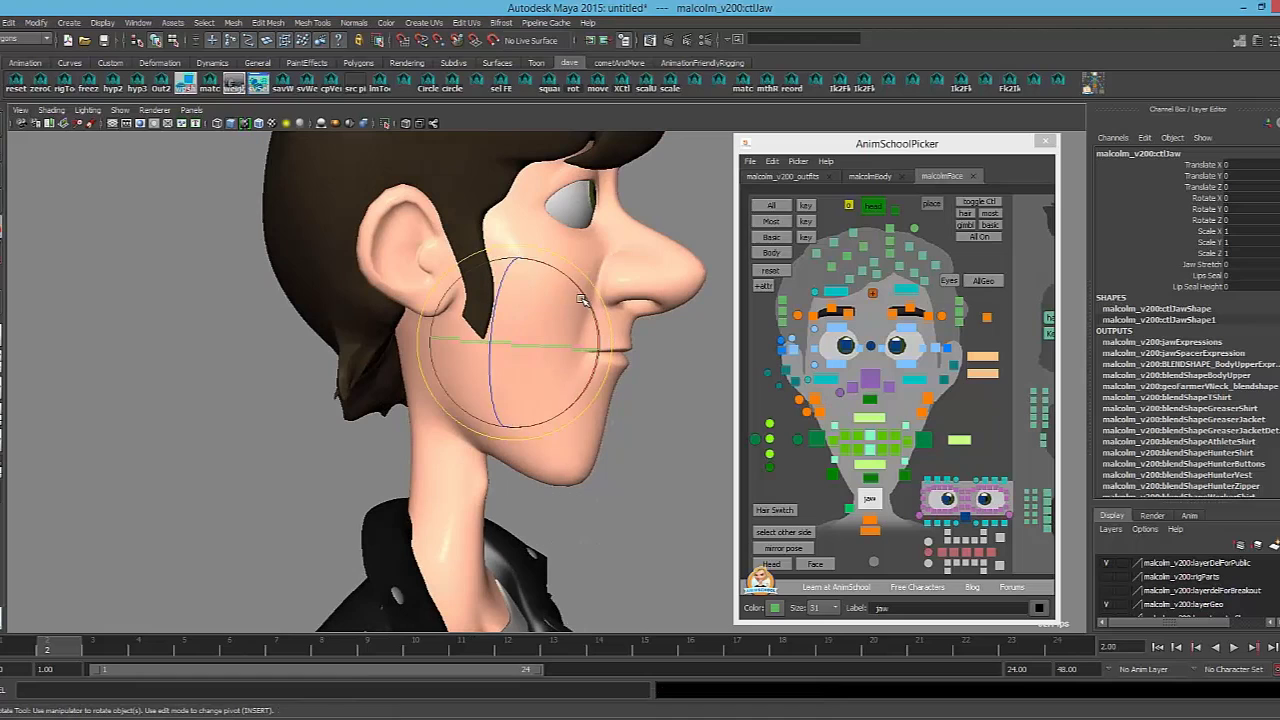
left_click_drag(592, 325, 588, 311)
left_click_drag(590, 330, 487, 350, "alt")
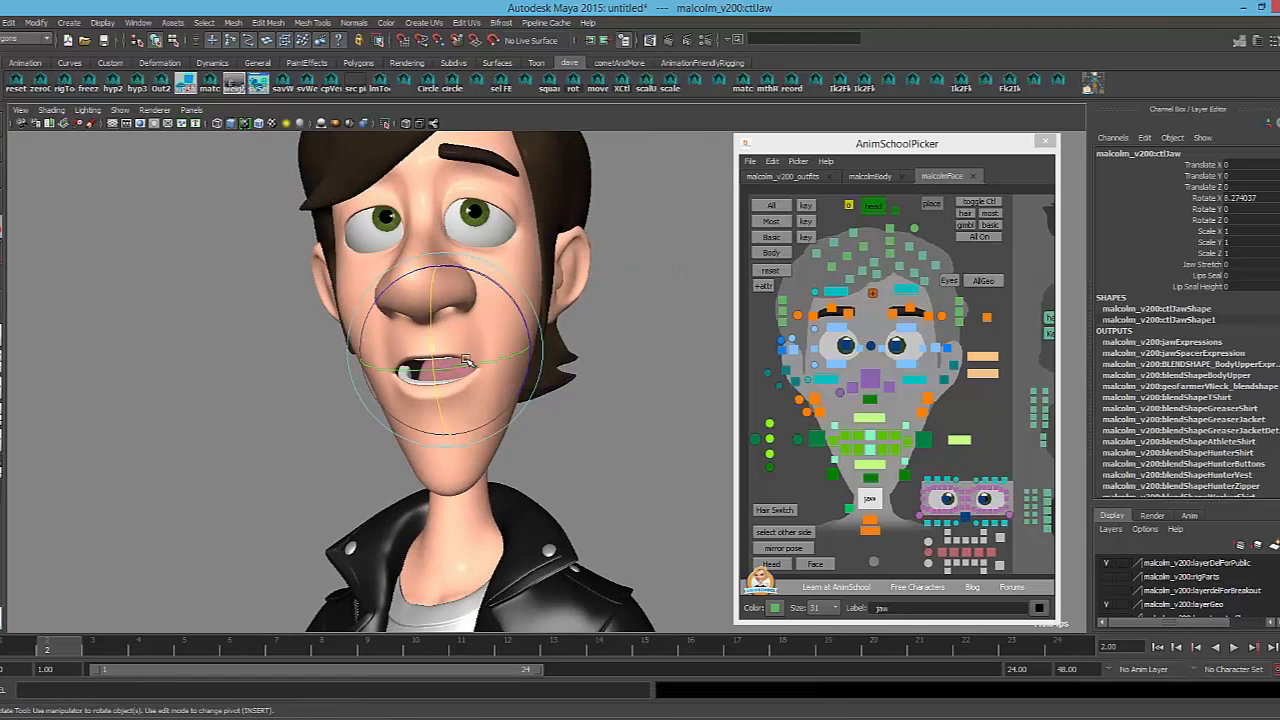
mouse_move(485, 278)
left_mouse_down()
mouse_move(463, 272)
mouse_move(500, 291)
left_mouse_up()
key("ctrl+z")
mouse_move(451, 370)
left_mouse_down()
mouse_move(466, 379)
mouse_move(439, 371)
left_mouse_up()
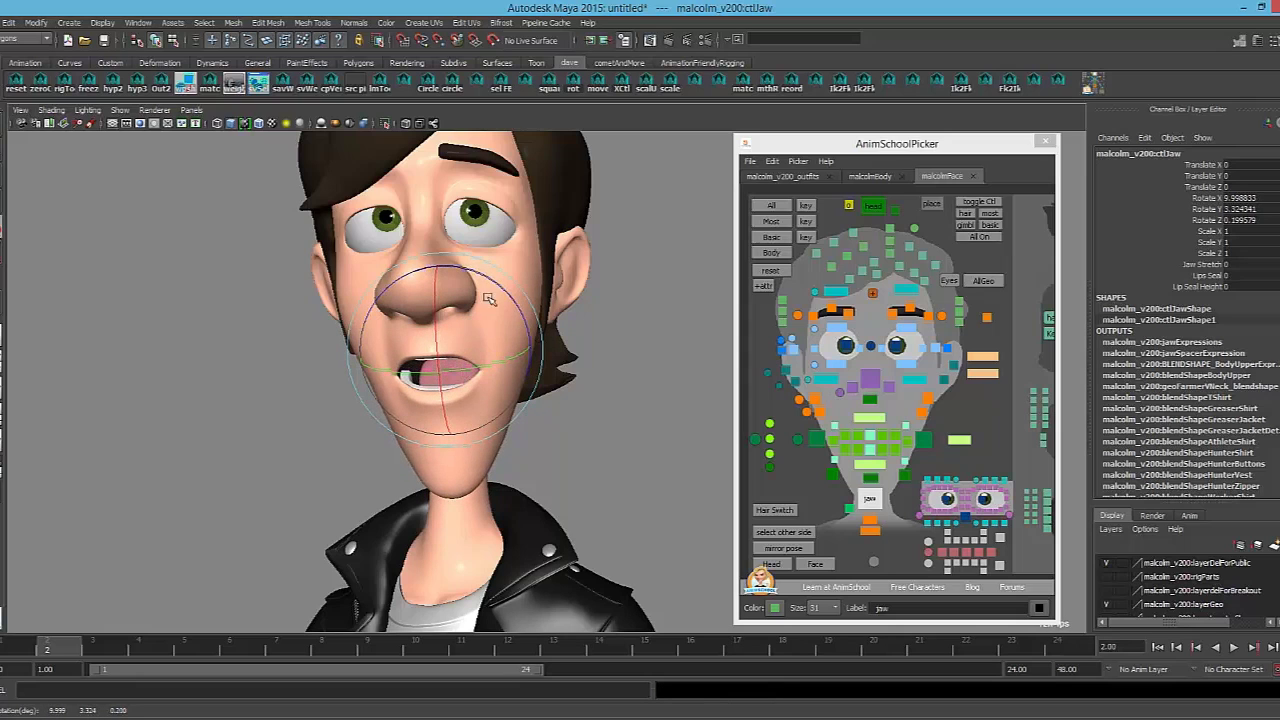
left_click_drag(487, 275, 487, 275)
left_click_drag(487, 290, 451, 321, "alt")
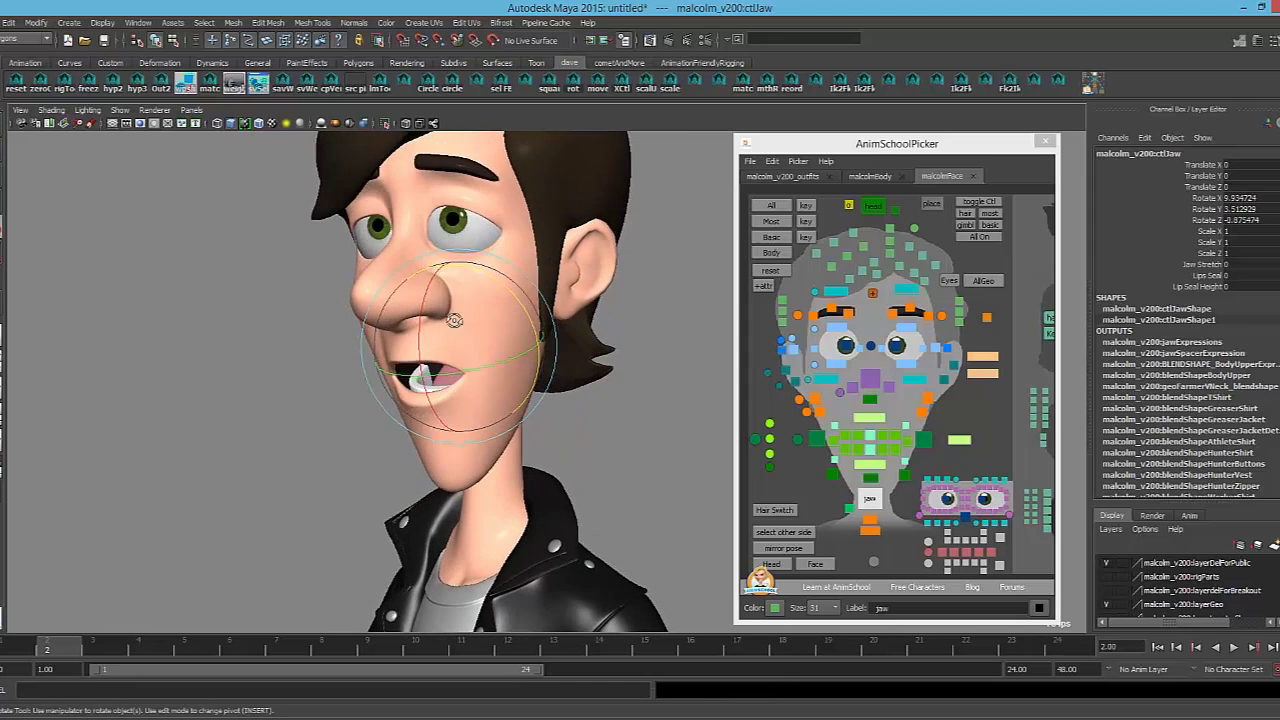
Compare the secondary jaw rotation control with the main jaw control by rotating each in X and undoing the rotations
right_click_drag(451, 321, 489, 340, "alt")
middle_click_drag(400, 266, 387, 329, "alt")
left_click_drag(409, 320, 542, 382, "alt")
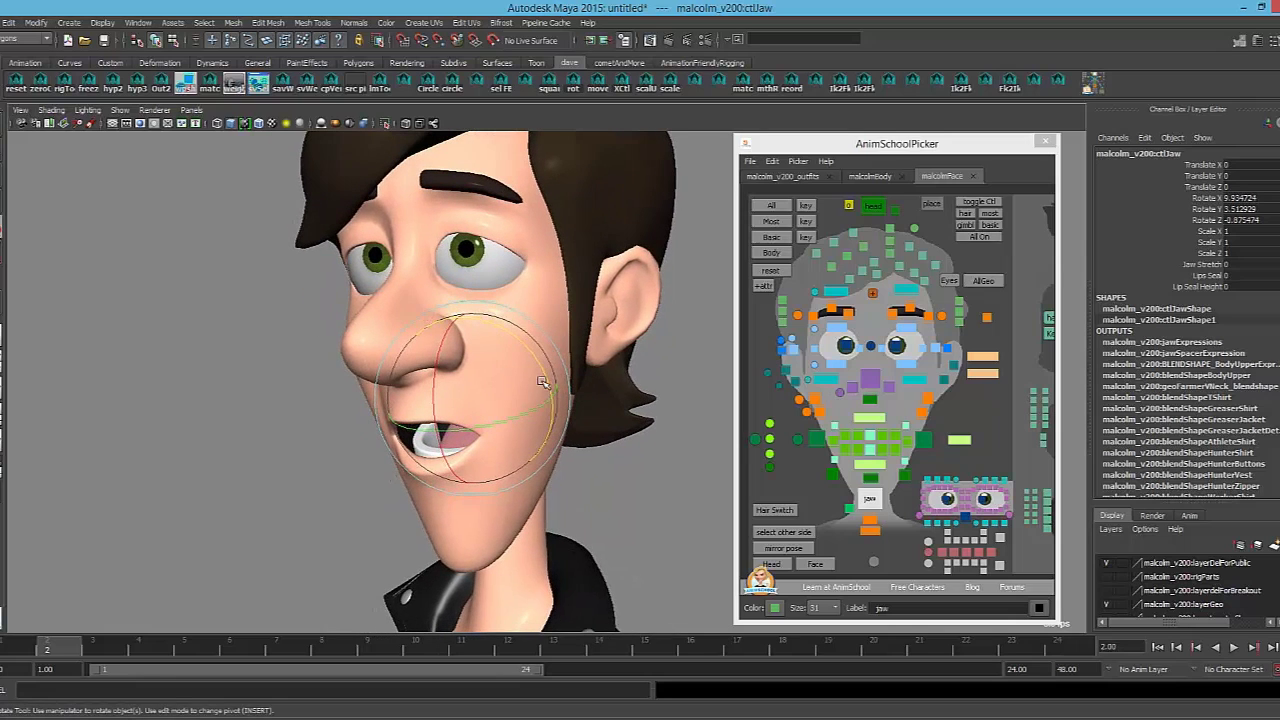
middle_click_drag(531, 402, 535, 397, "alt")
left_click(867, 499)
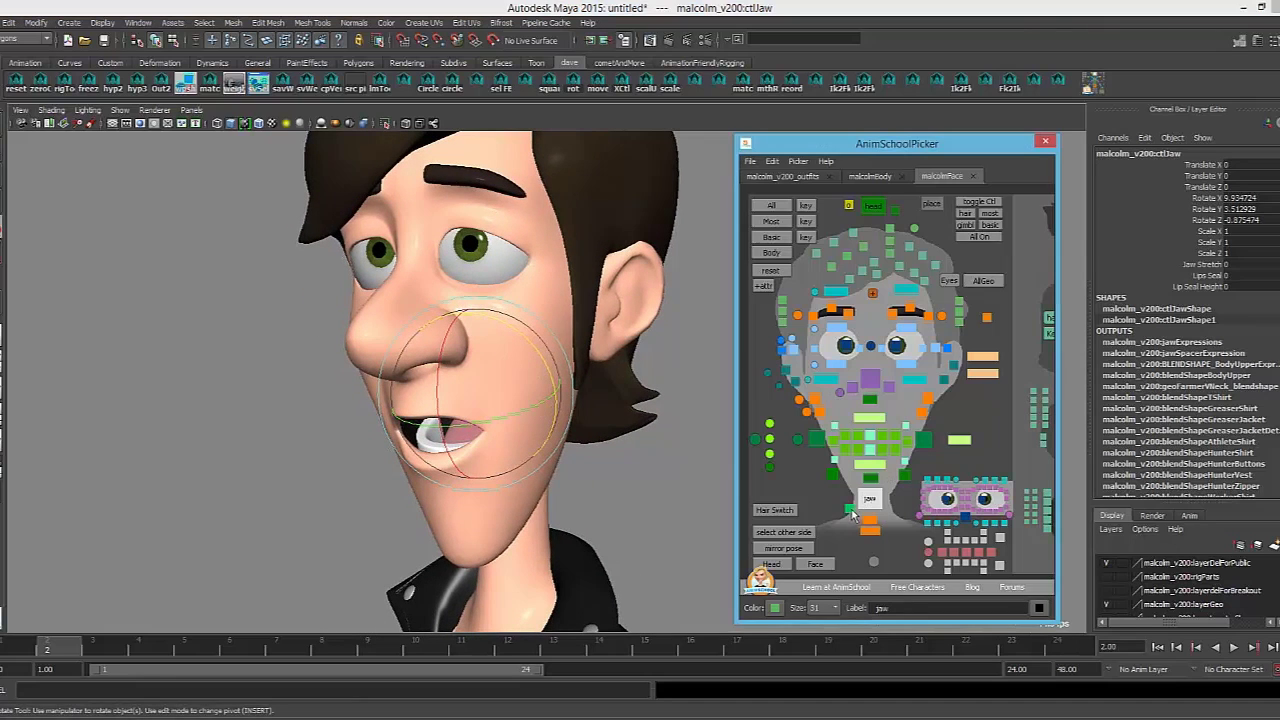
left_click(848, 509)
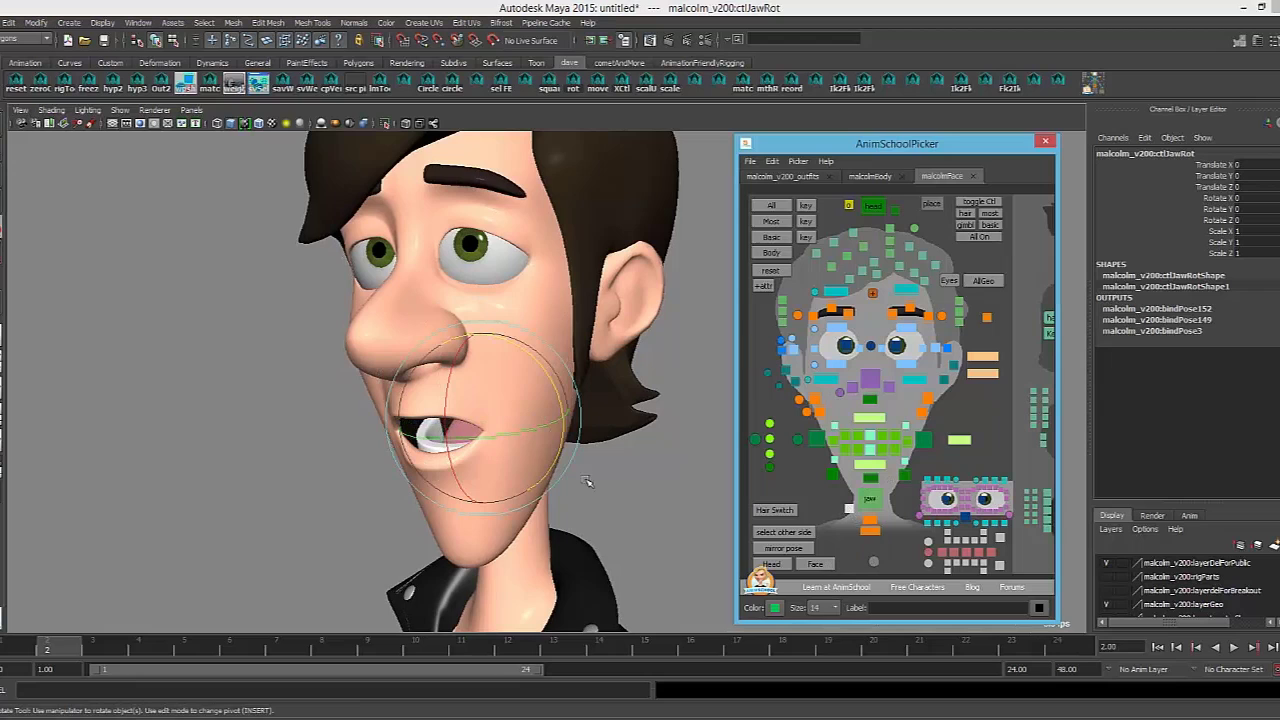
left_click_drag(588, 482, 525, 346, "alt")
key("ctrl+z")
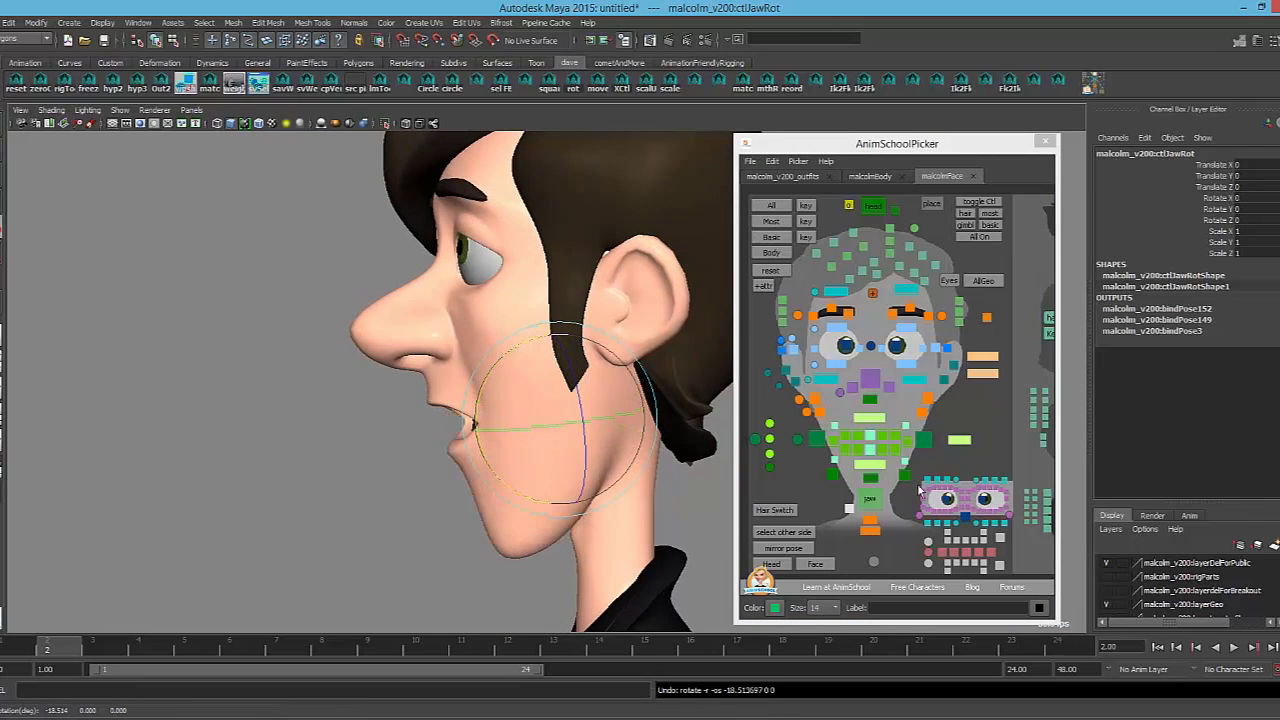
left_click(870, 502)
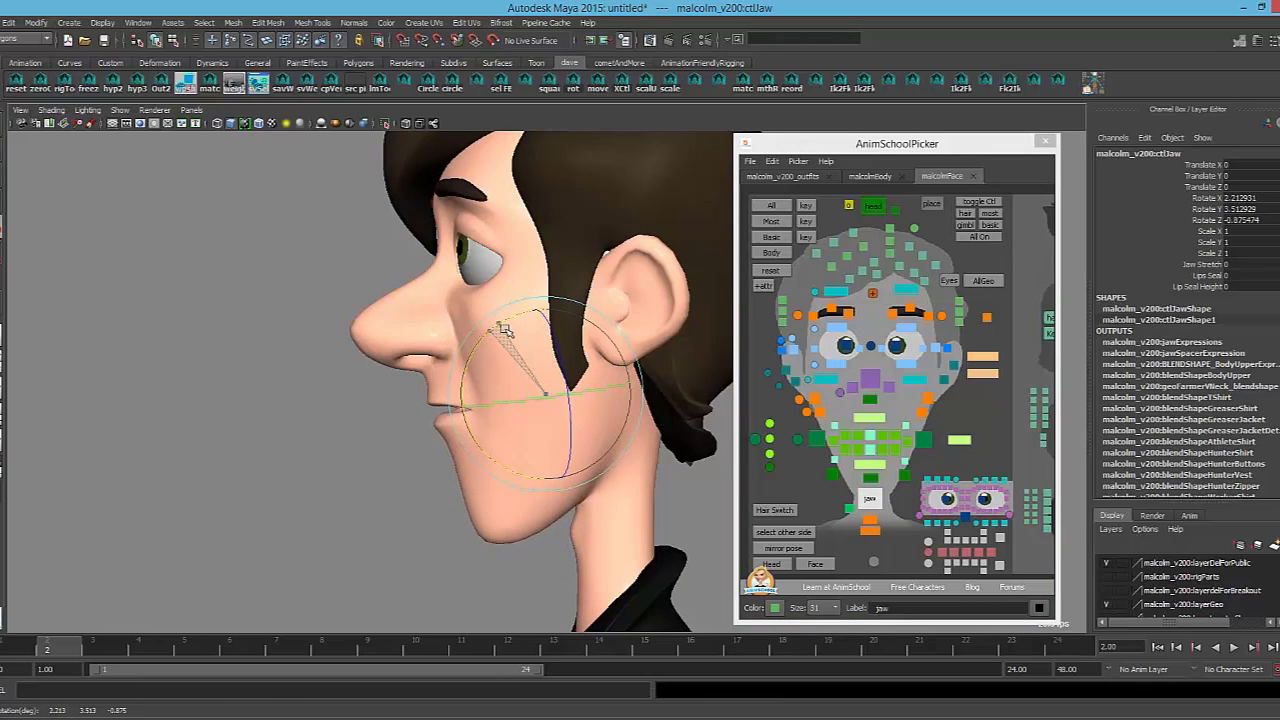
Rotate the secondary jaw rotation control to about 13.2 in X to open the mouth wider
left_click(848, 510)
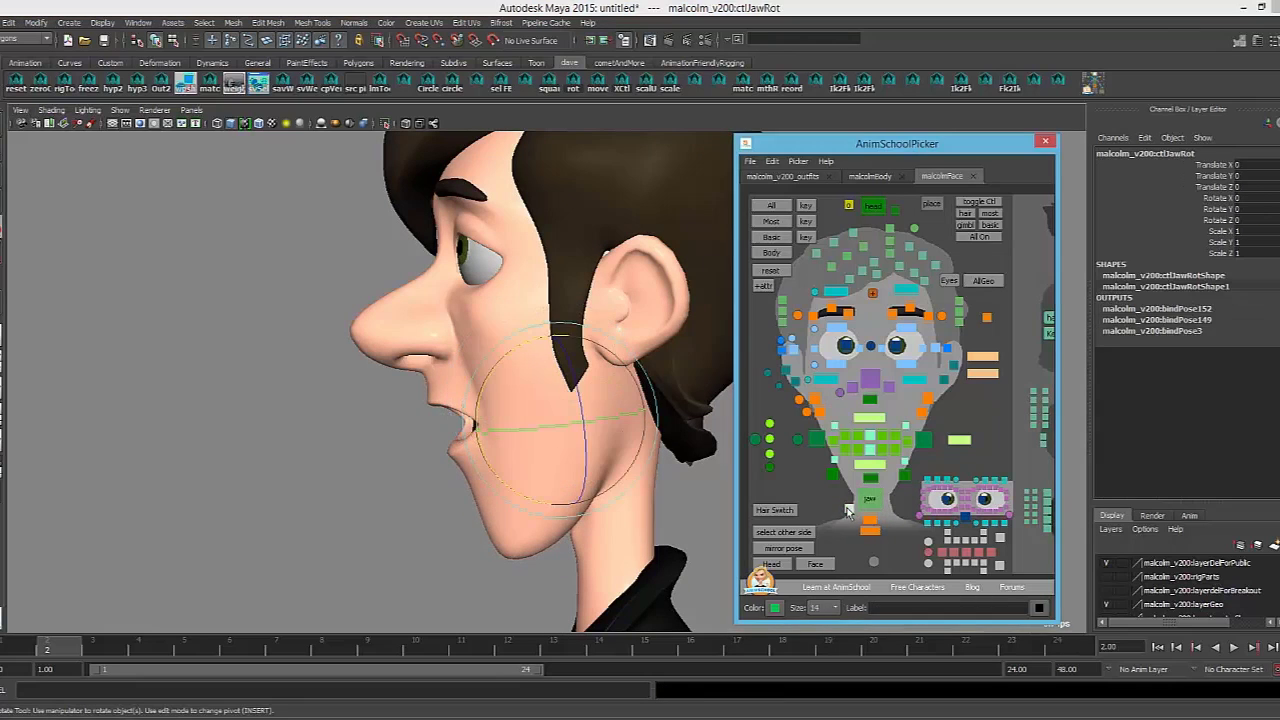
left_click_drag(532, 404, 478, 414, "alt")
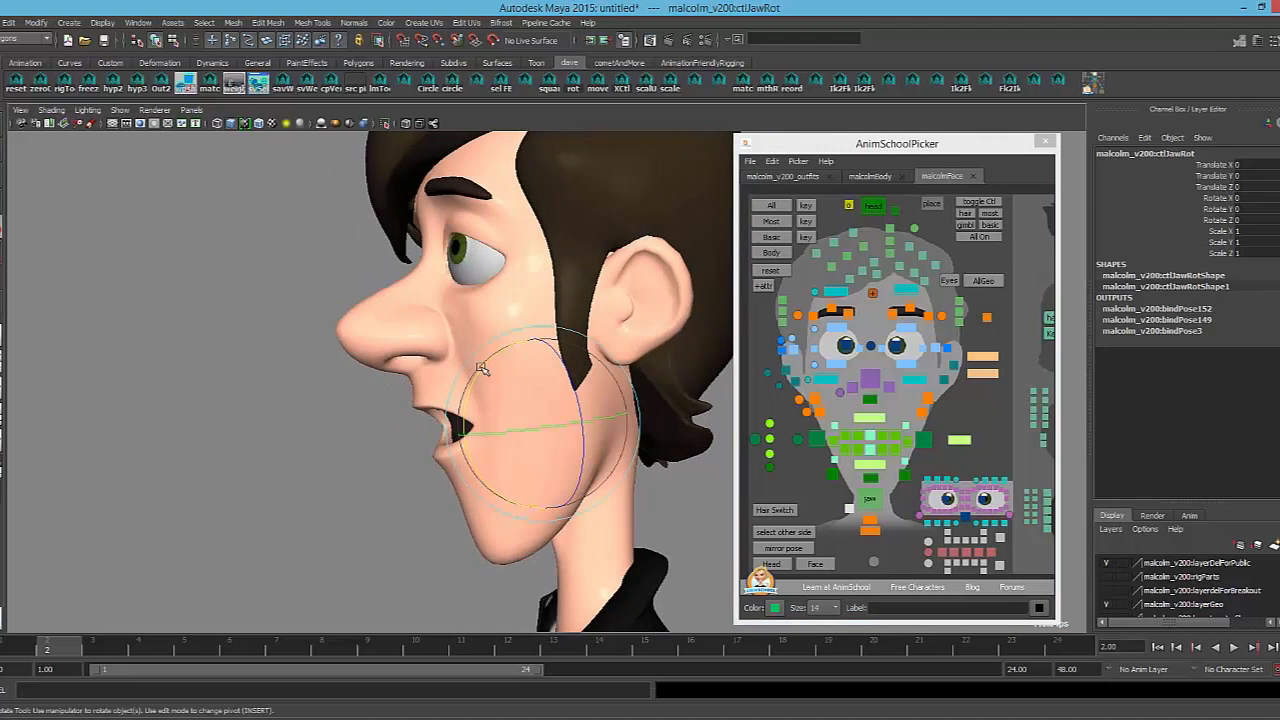
left_click_drag(486, 367, 508, 396)
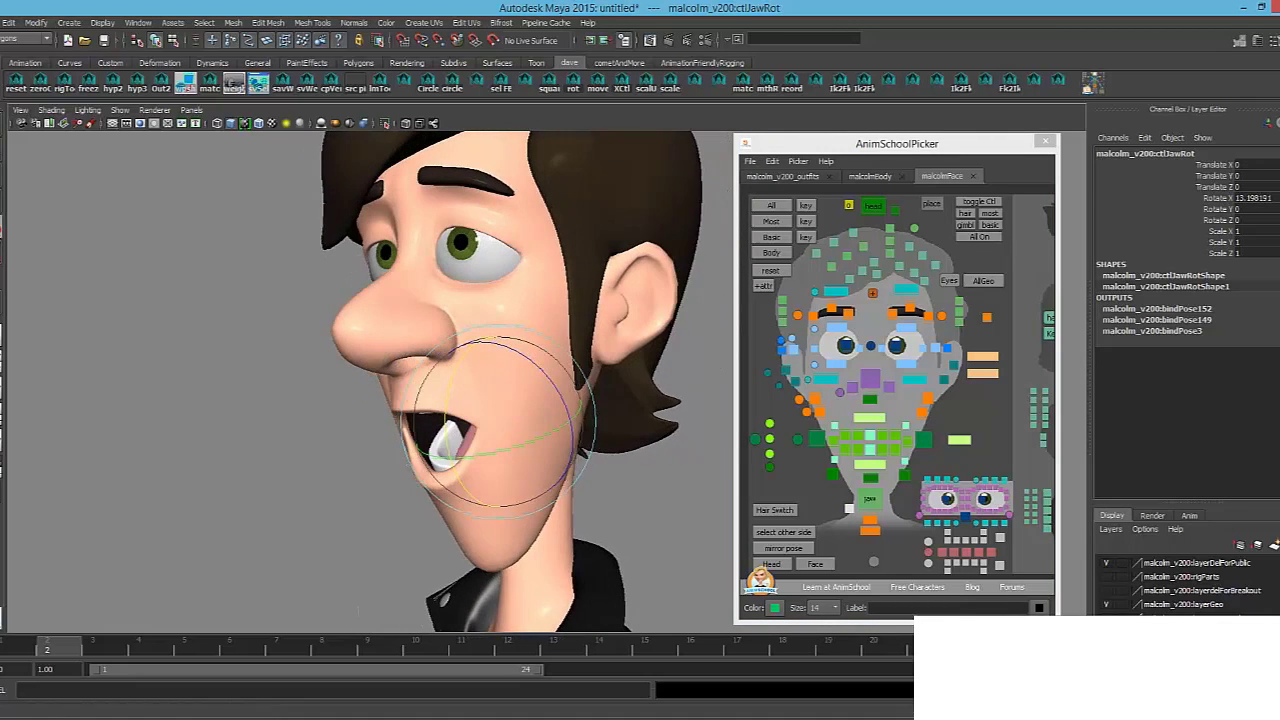
Rotate the secondary jaw rotation control to about X -6.68, Y -1.11, Z 4.76, and undo all of its rotations
left_click_drag(580, 534, 545, 492, "alt")
left_click_drag(477, 420, 537, 430)
left_click_drag(560, 368, 462, 428, "alt")
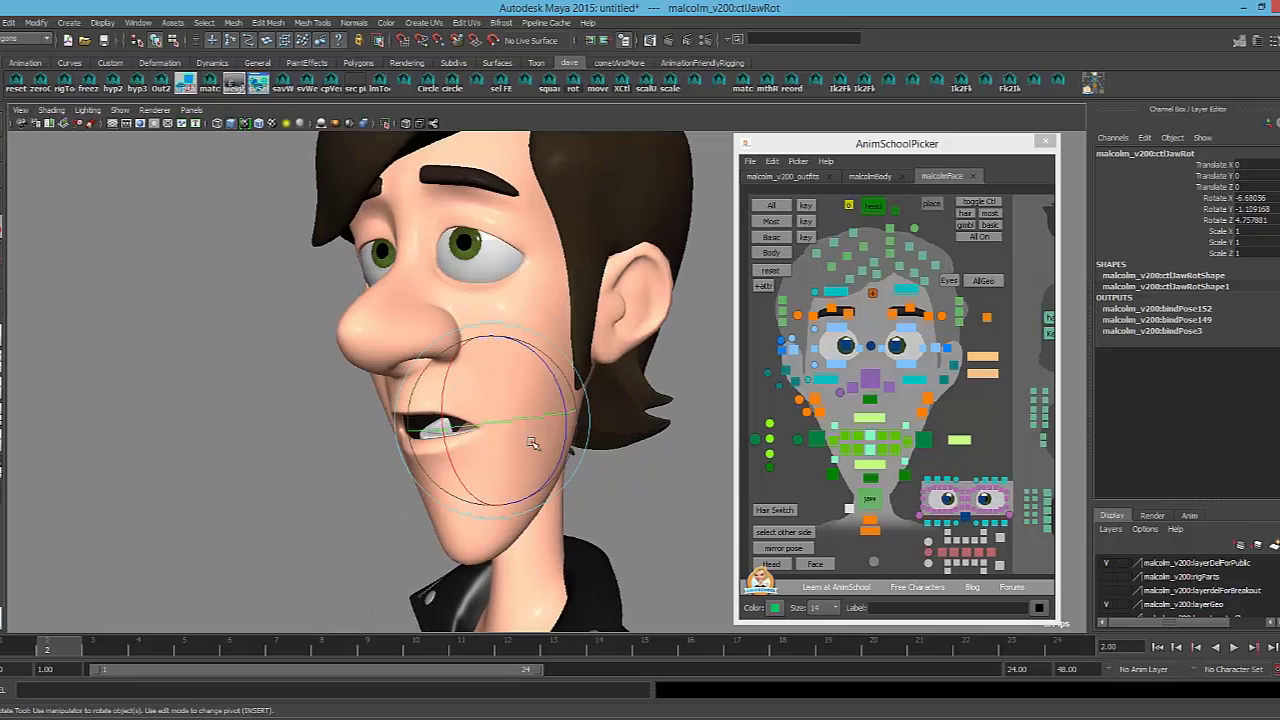
key("ctrl+z")
key("ctrl+z")
left_click_drag(608, 397, 508, 355, "alt")
key("ctrl+z")
left_click_drag(567, 386, 617, 378, "alt")
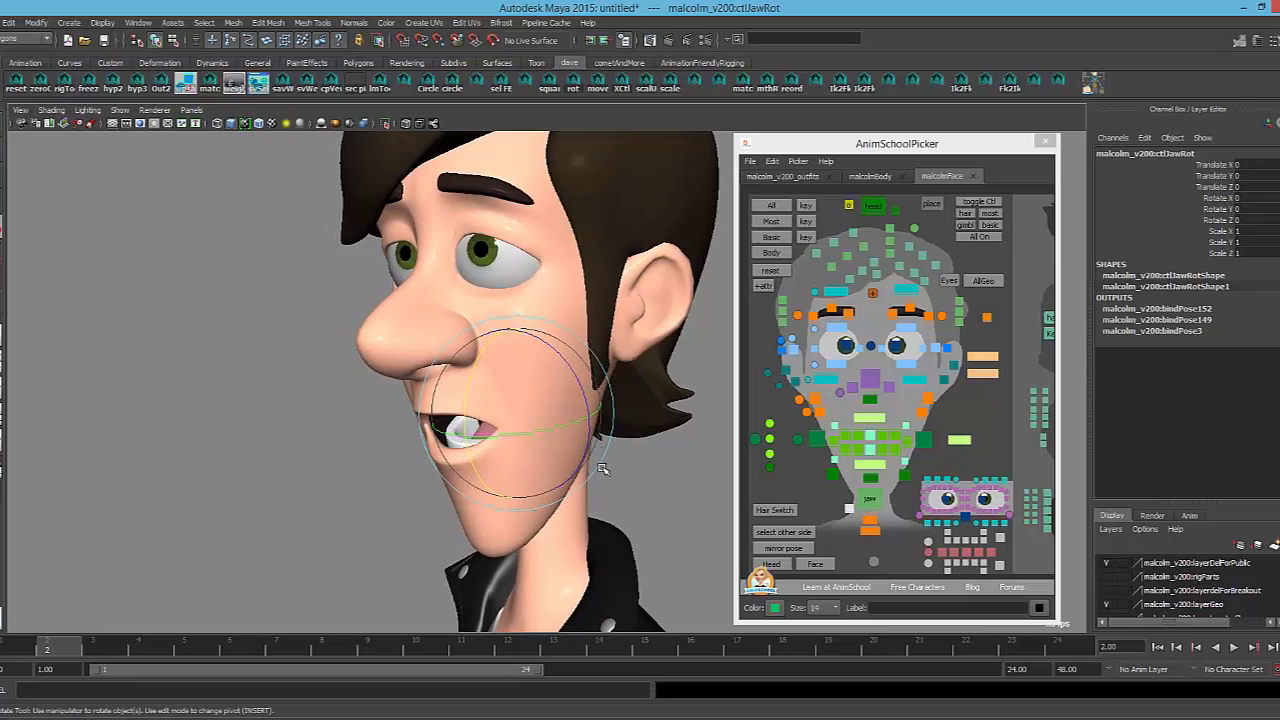
middle_click_drag(602, 469, 599, 448, "alt")
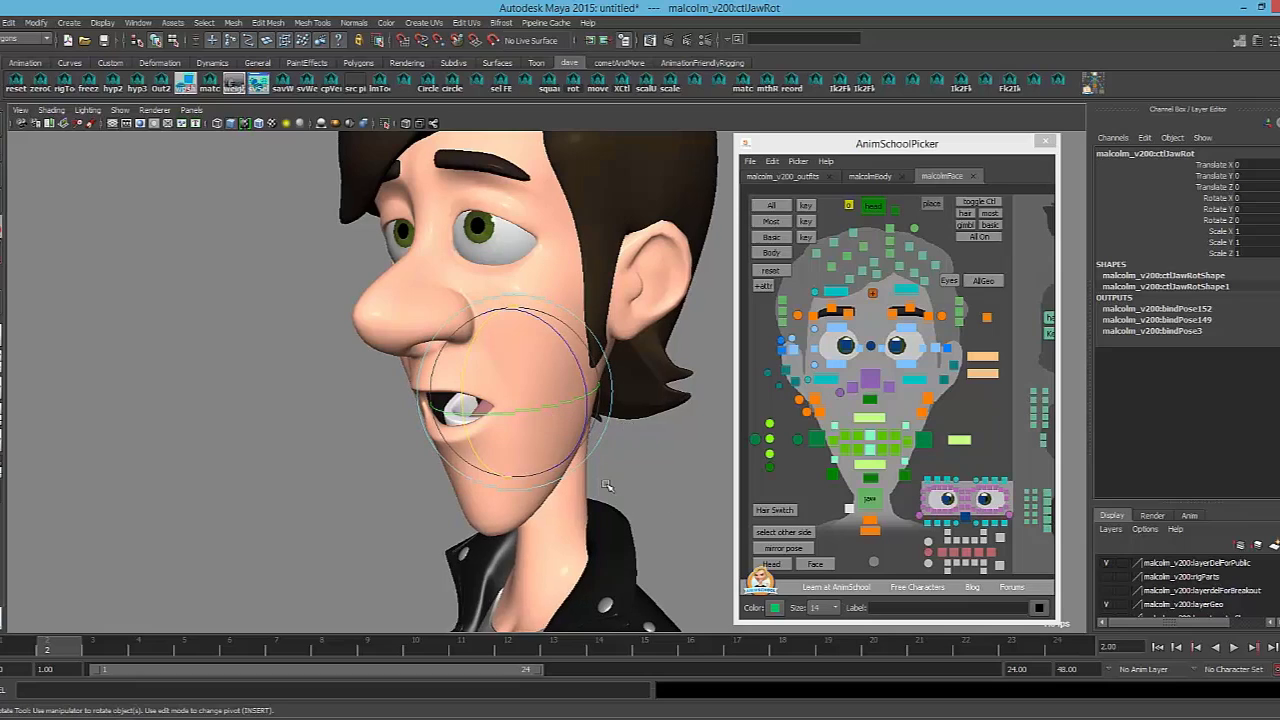
left_click_drag(620, 441, 625, 438)
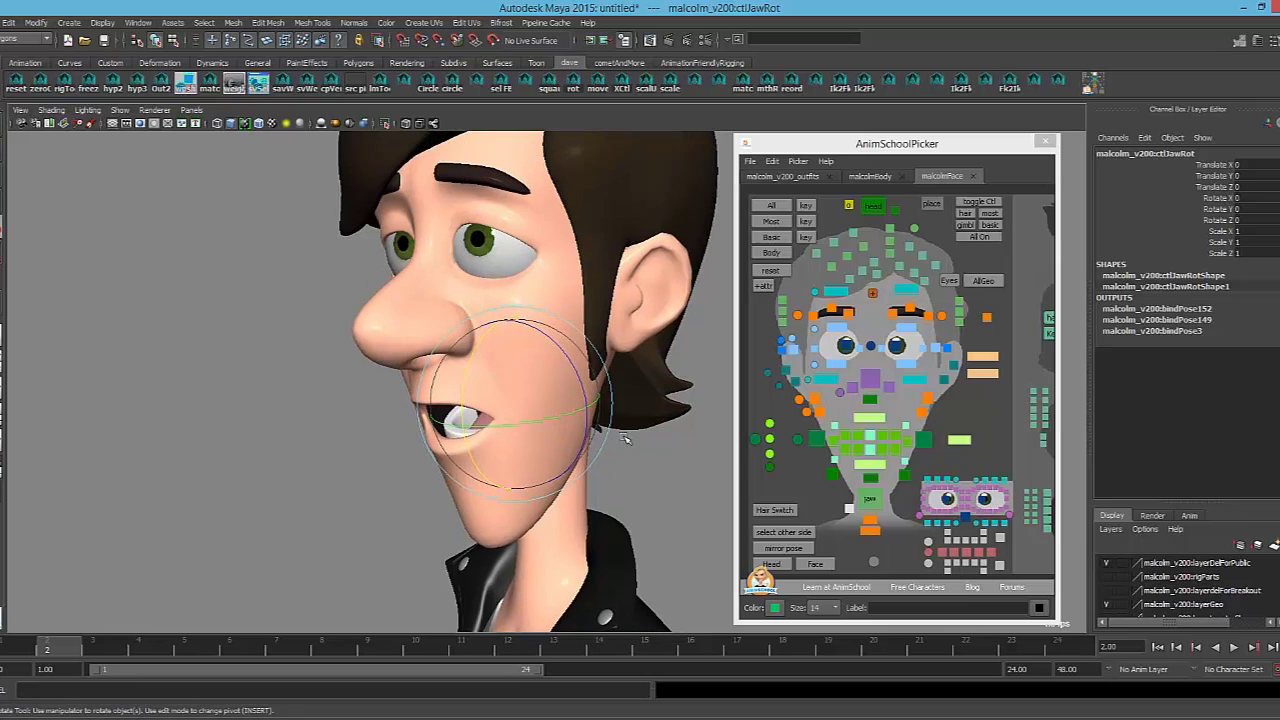
Try translating the chin control upward and undo the move
left_click(869, 524)
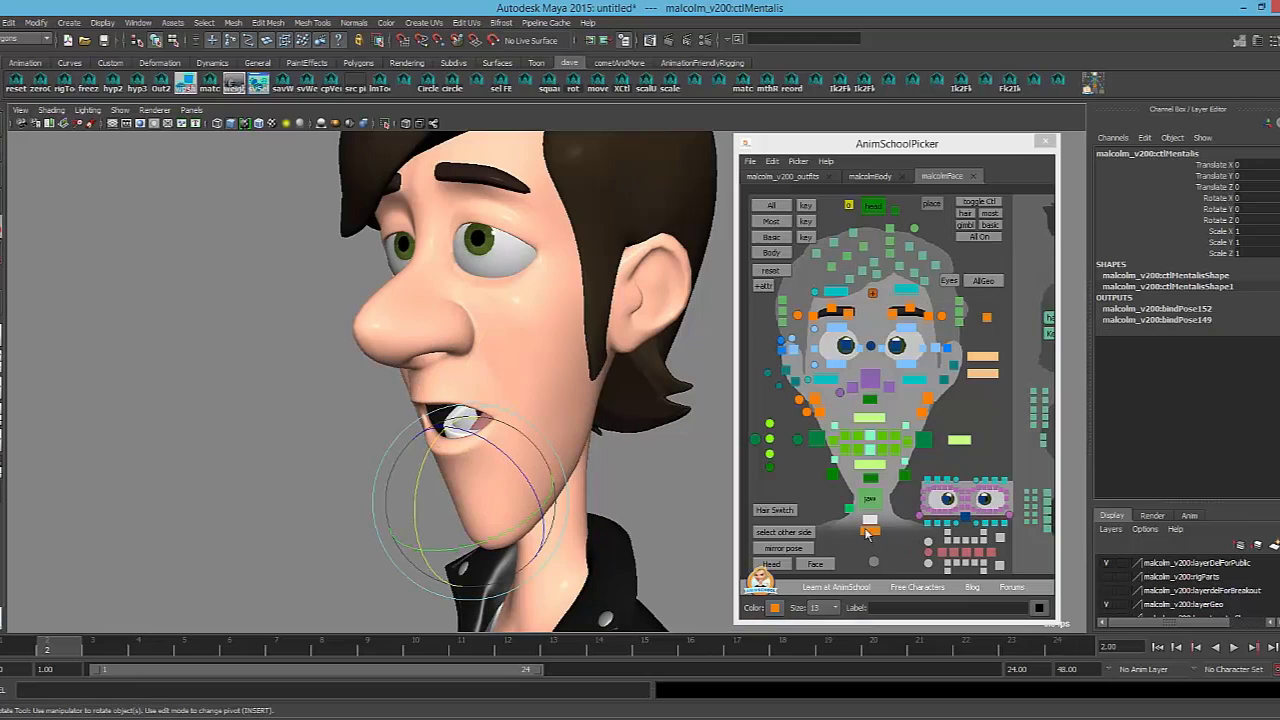
left_click(866, 530)
key("w")
mouse_move(476, 437)
left_mouse_down()
mouse_move(466, 405)
mouse_move(582, 392)
mouse_move(477, 416)
mouse_move(474, 430)
mouse_move(471, 418)
left_mouse_up()
key("ctrl+z")
key("ctrl+z")
mouse_move(603, 446)
left_mouse_down("alt")
mouse_move(649, 451)
mouse_move(618, 452)
left_mouse_up("alt")
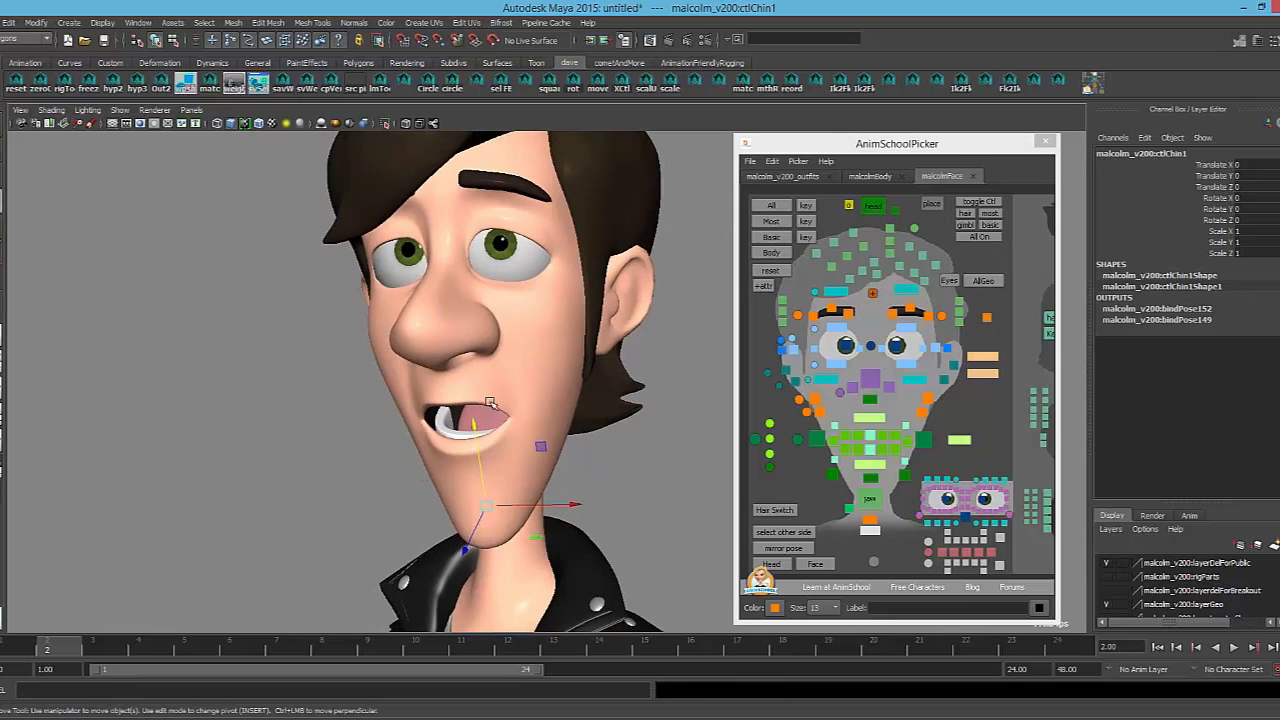
Try moving a vertex on the lower cheek of the upper body mesh in component mode, undo it, and return to object selection
left_click(545, 419)
left_click_drag(652, 429, 617, 429, "alt")
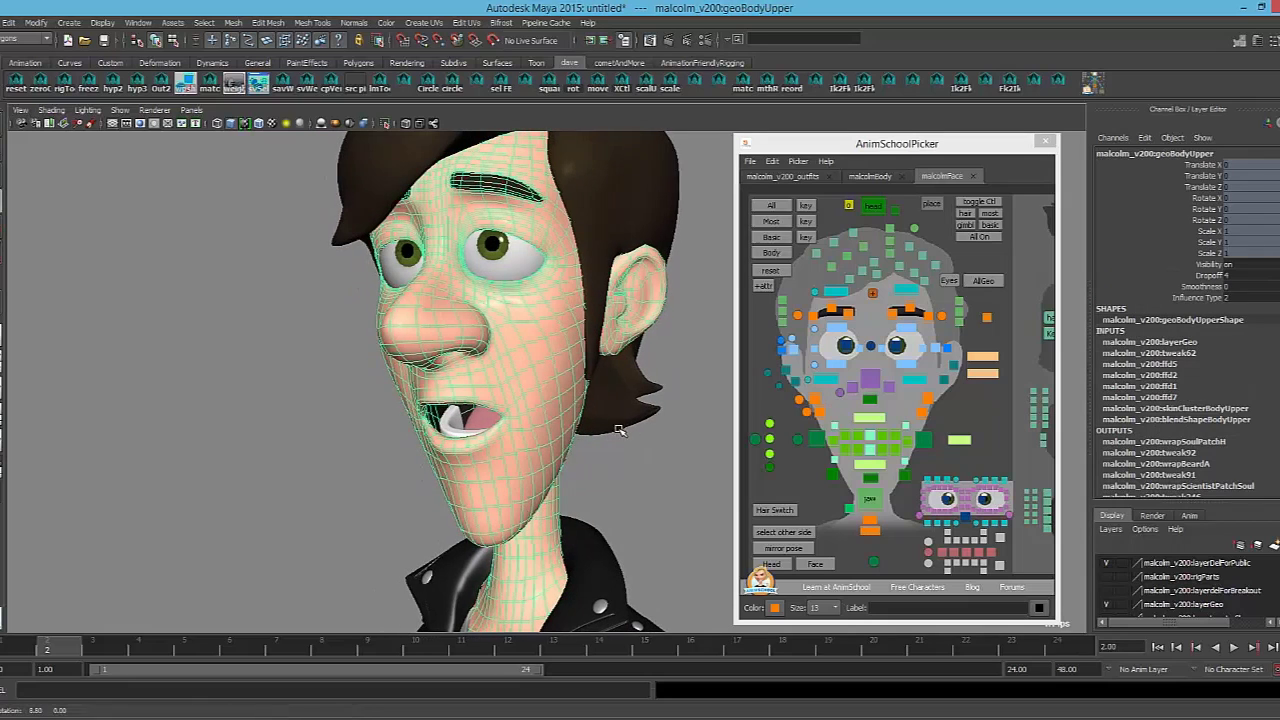
left_click_drag(540, 415, 520, 415, "alt")
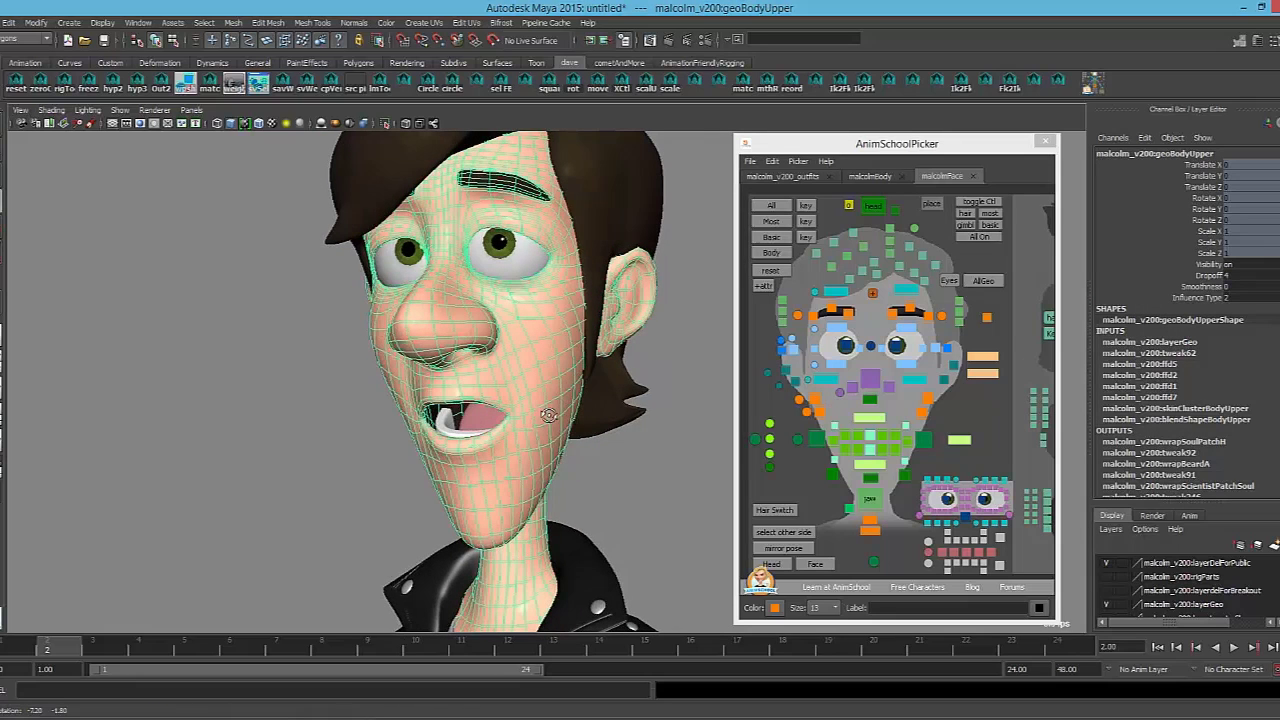
key("F8")
left_click(553, 466)
left_click_drag(556, 468, 557, 455)
key("F8")
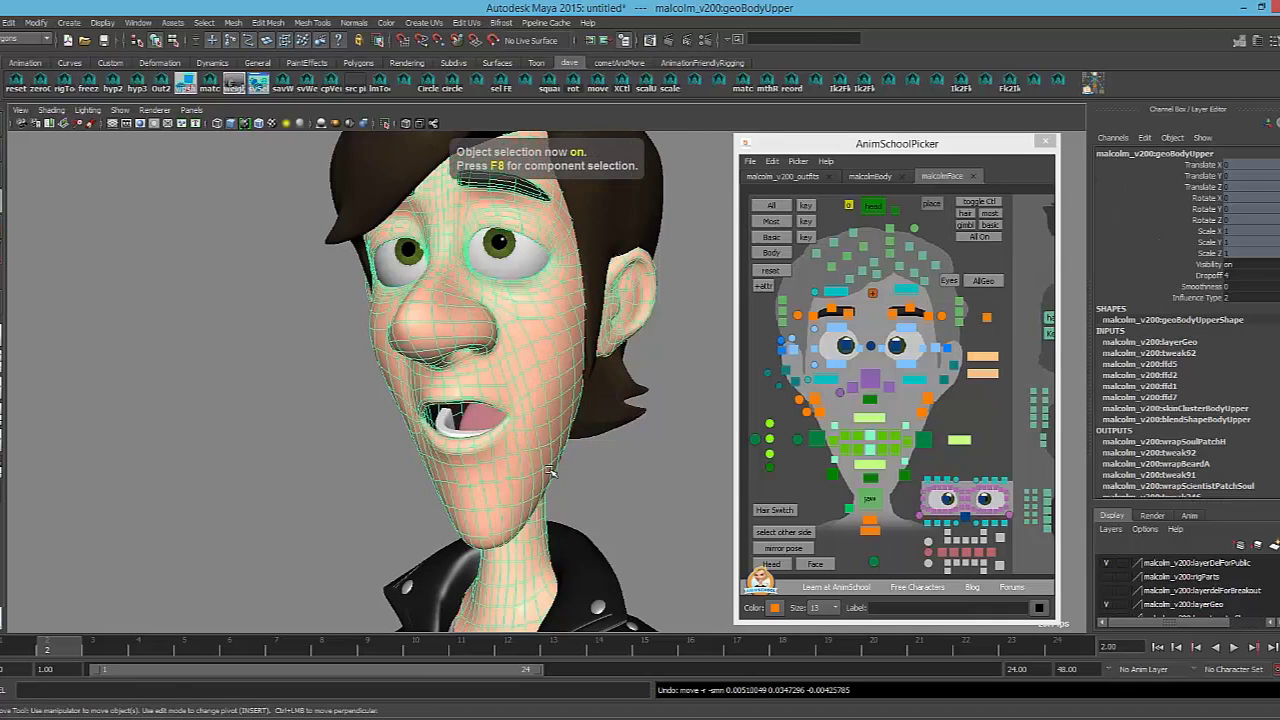
Examine the Envelope attribute of the upper body mesh's tweak62 input, and clear the selection
left_click(361, 467)
left_click(488, 497)
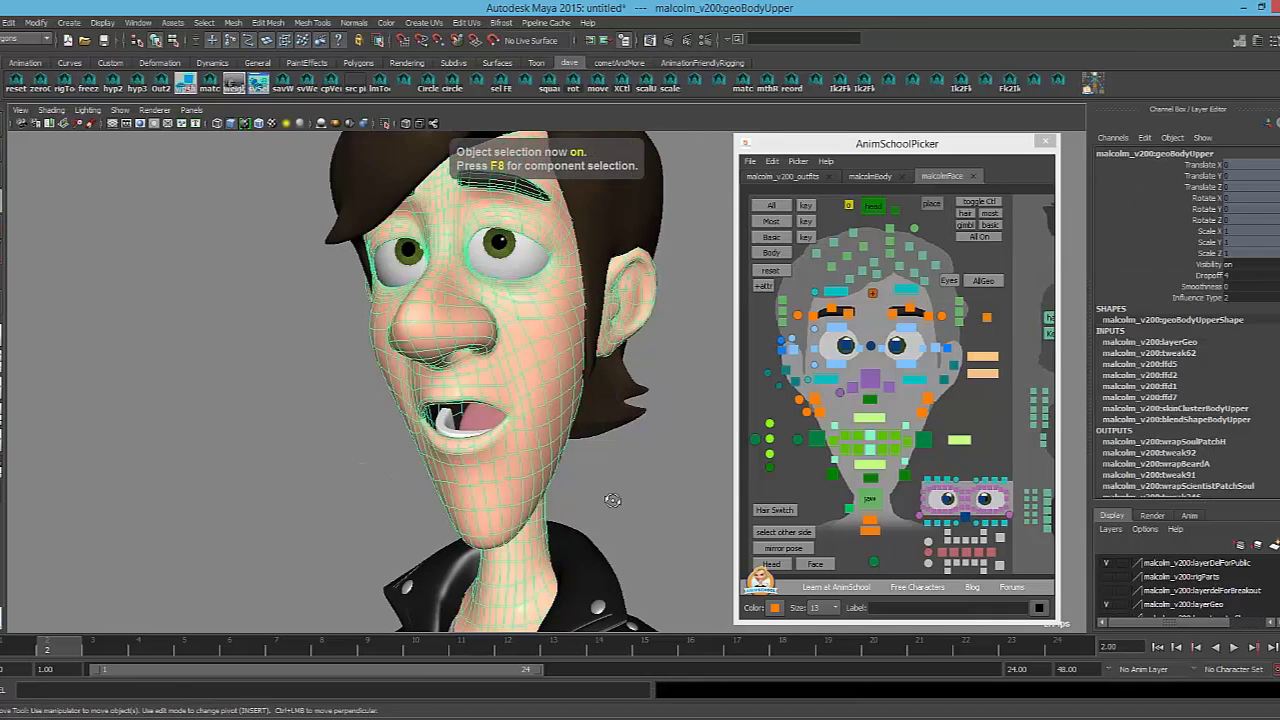
left_click_drag(611, 500, 590, 500, "alt")
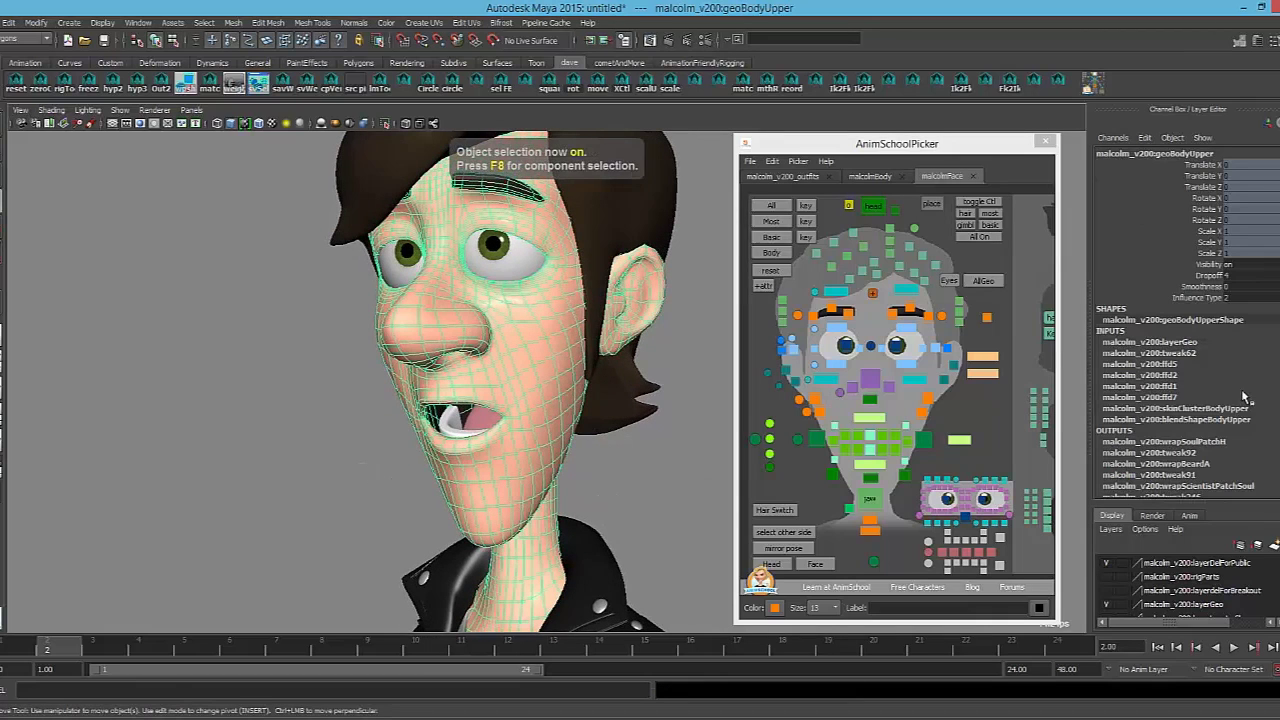
left_click(1157, 355)
left_click(1202, 282)
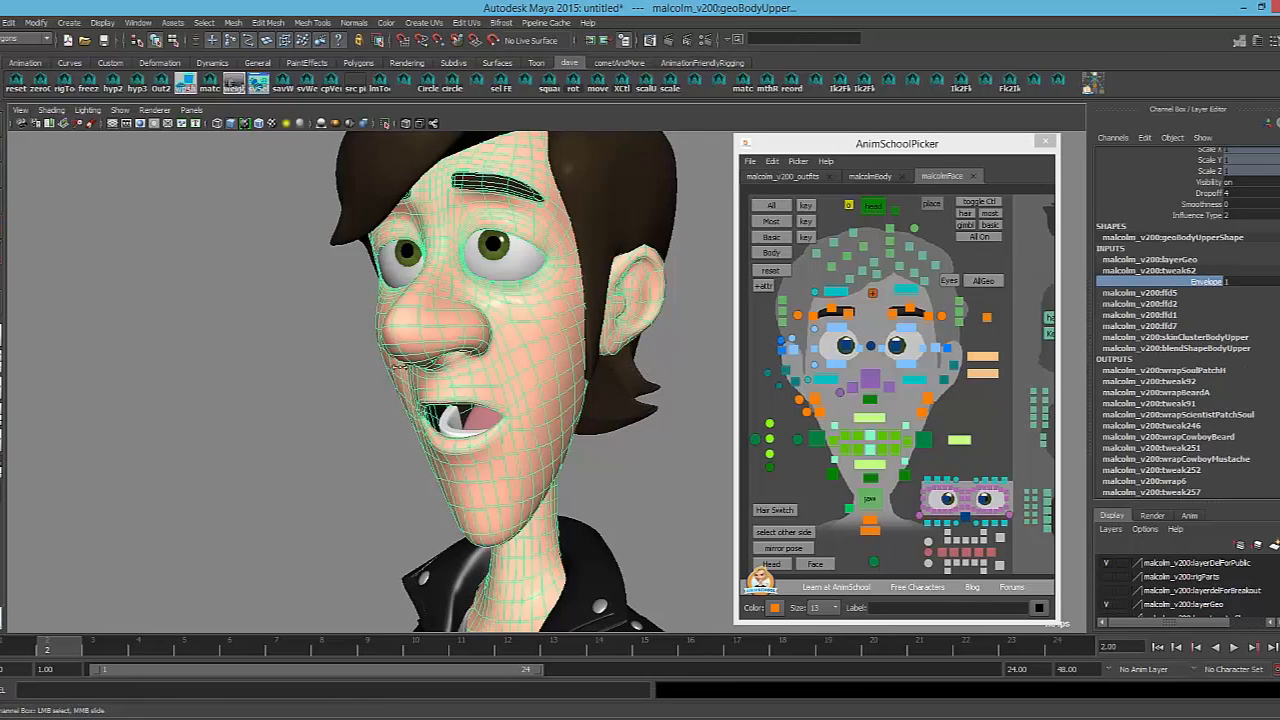
left_click(651, 482)
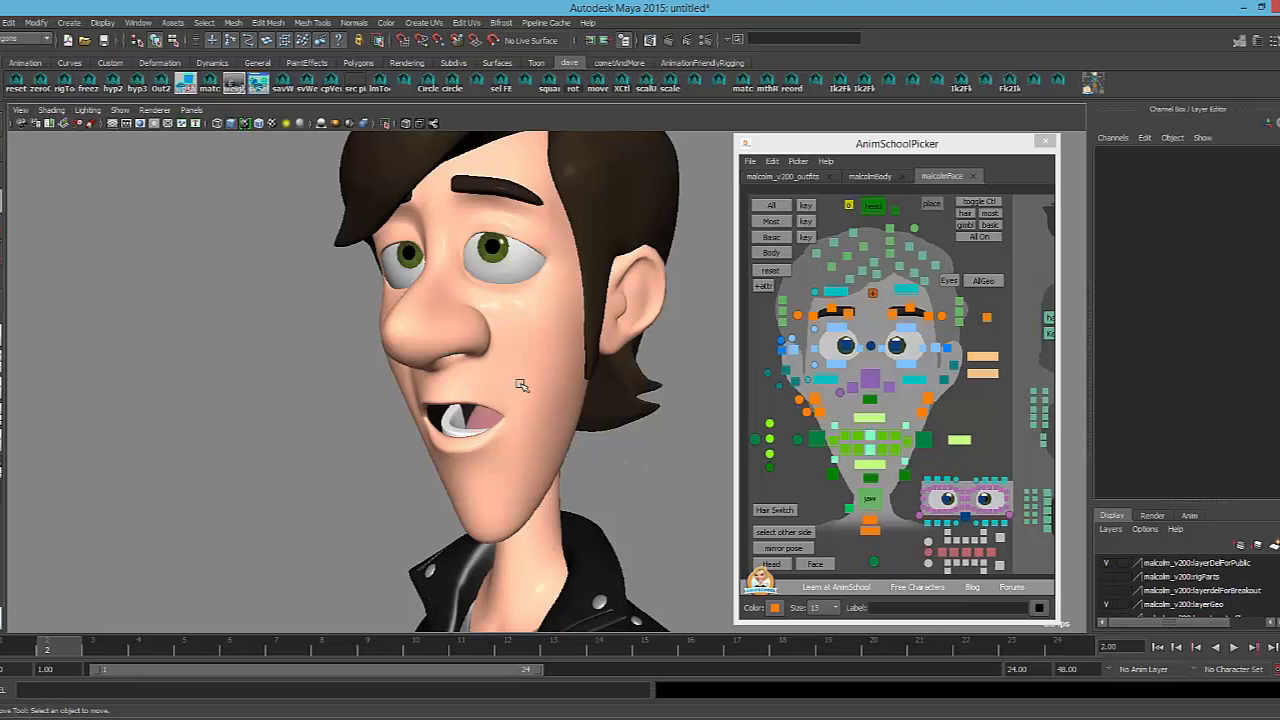
Try scaling the nose control uniformly to about 0.58 and undo the scaling
left_click_drag(520, 384, 512, 382, "alt")
middle_click_drag(512, 382, 534, 378, "alt")
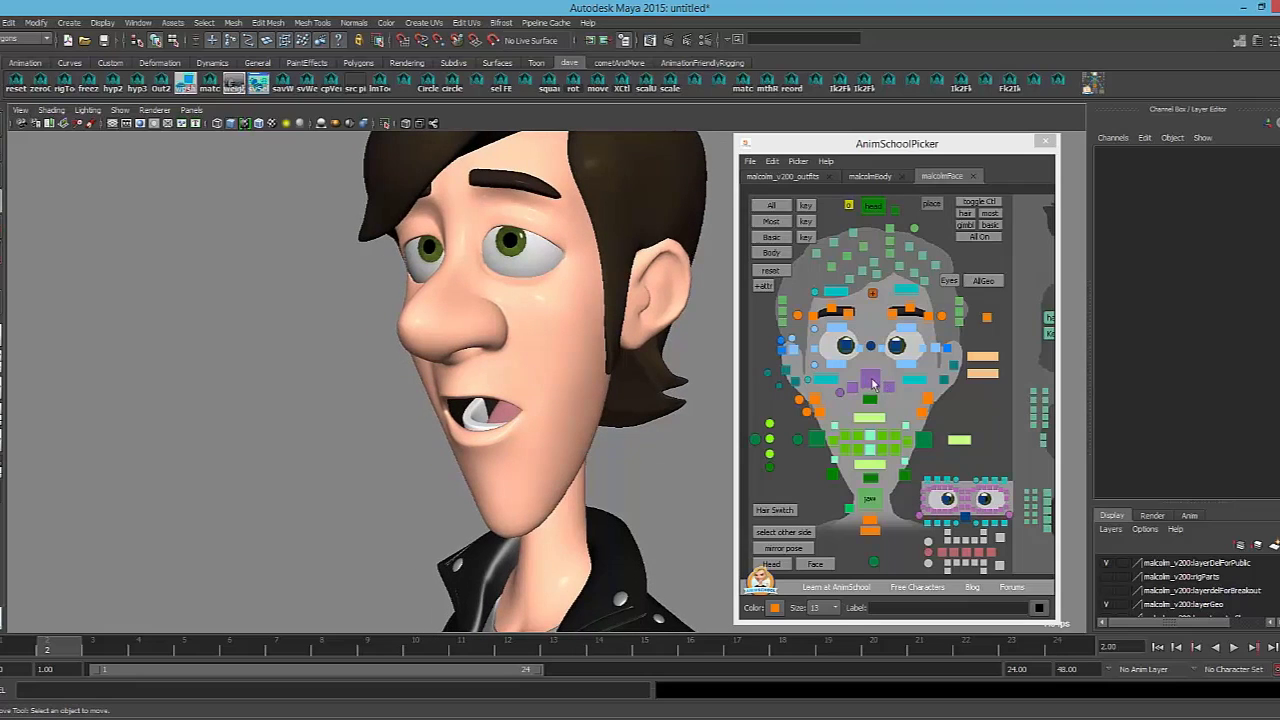
left_click(868, 381)
left_click_drag(474, 350, 503, 386, "alt")
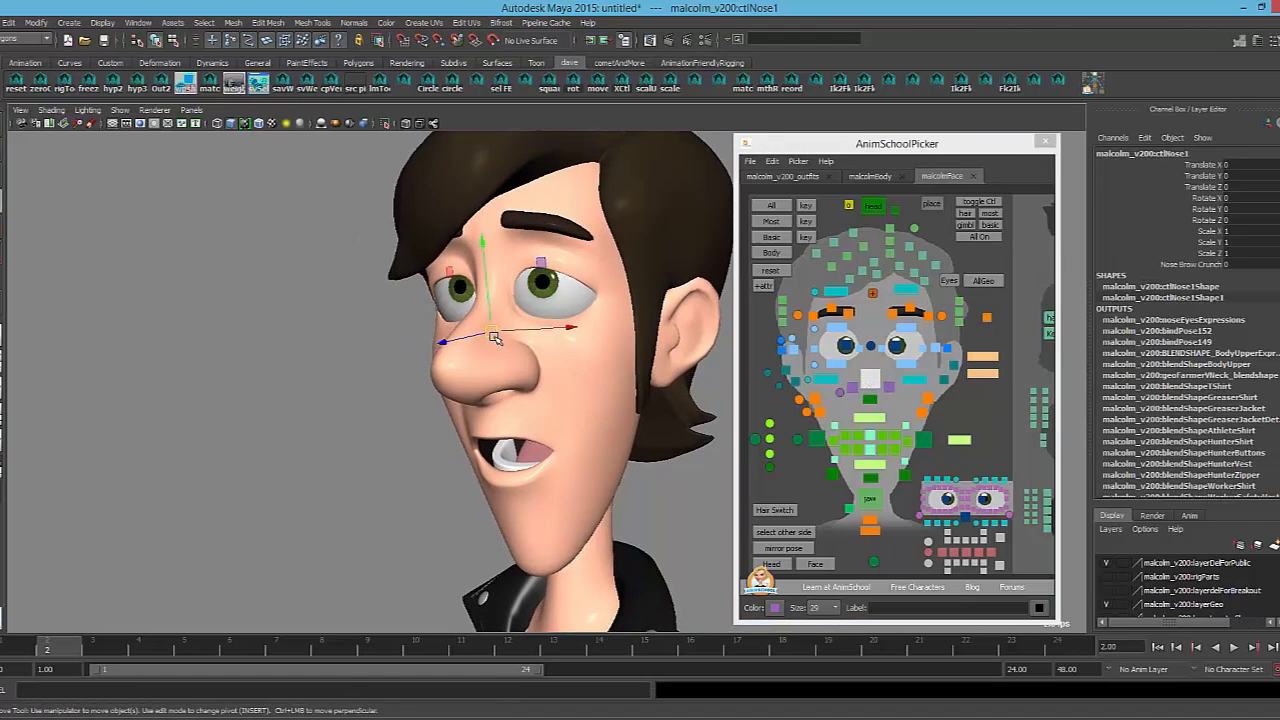
key("r")
left_click_drag(493, 335, 200, 371)
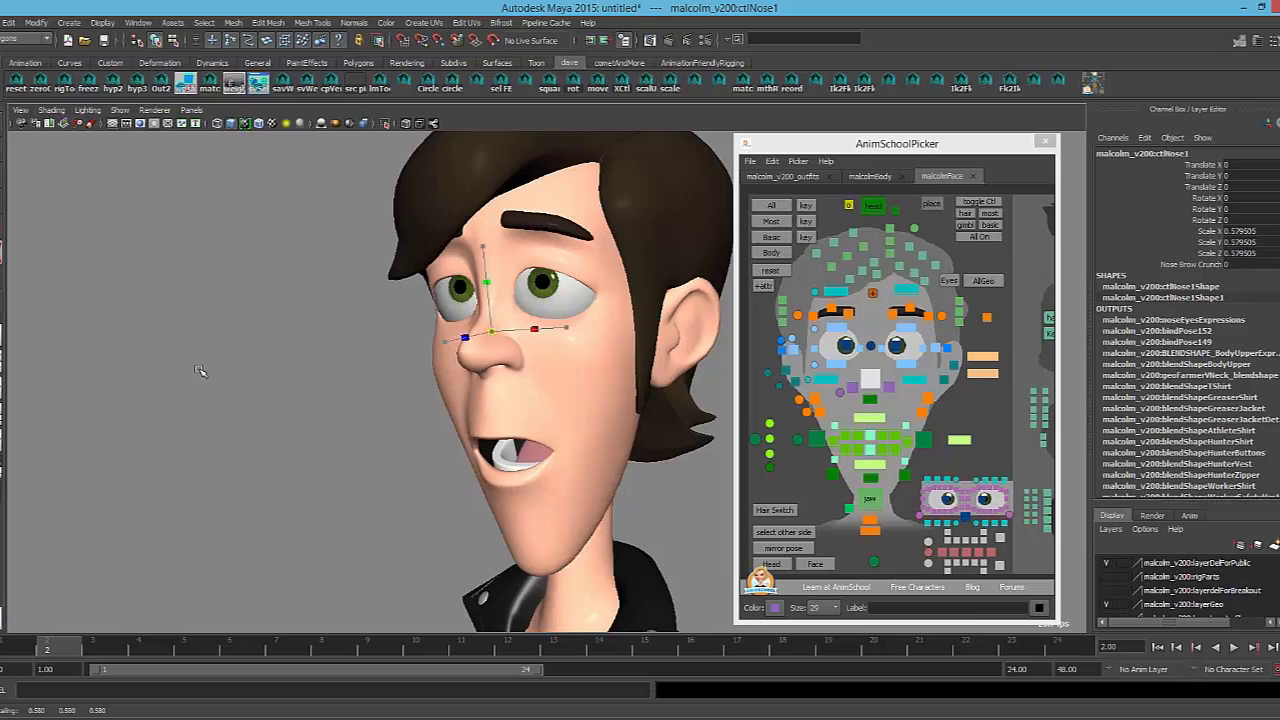
key("ctrl+z")
Try adjusting the nose control along single axes, including moving it in Y and scaling it in Z, and undo the changes
left_click_drag(481, 245, 485, 285)
left_click_drag(566, 327, 547, 328)
mouse_move(487, 252)
left_mouse_down()
mouse_move(486, 288)
mouse_move(483, 275)
left_mouse_up()
left_click_drag(549, 352, 528, 372, "alt")
key("ctrl+z")
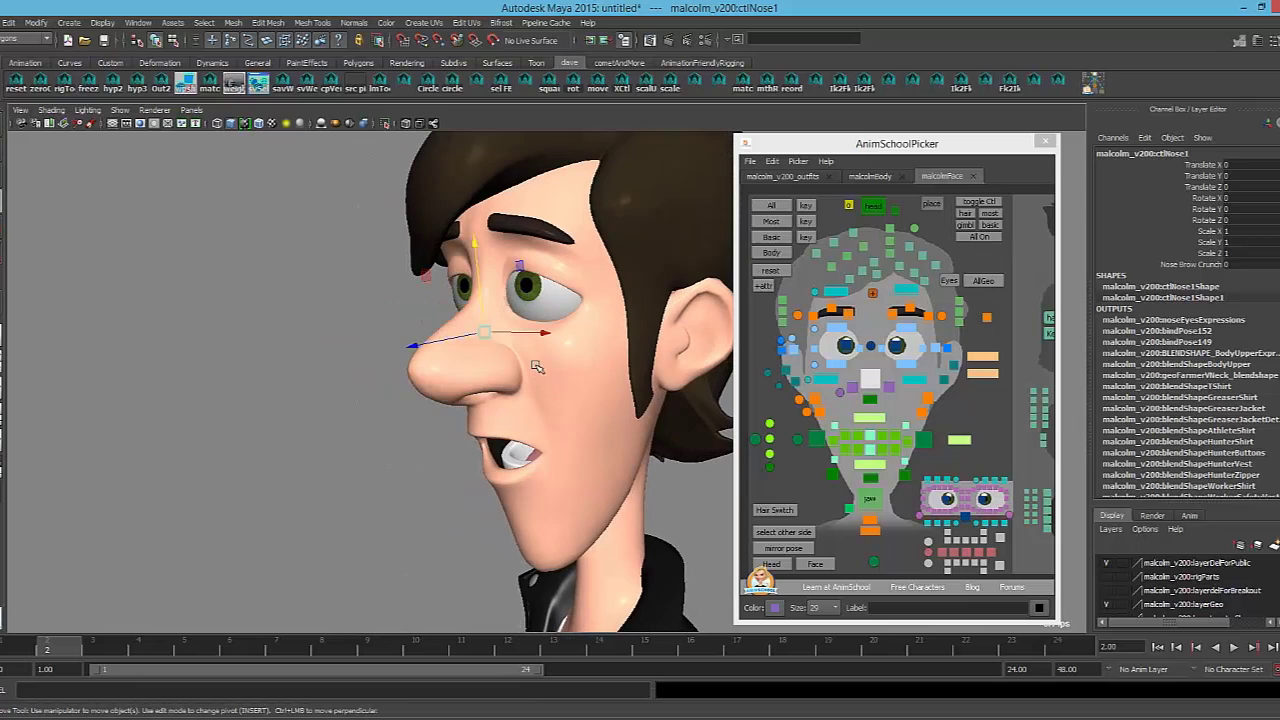
left_click_drag(476, 246, 474, 259)
key("ctrl+z")
key("r")
left_click_drag(412, 346, 492, 338)
key("ctrl+z")
left_click_drag(539, 463, 475, 463, "alt")
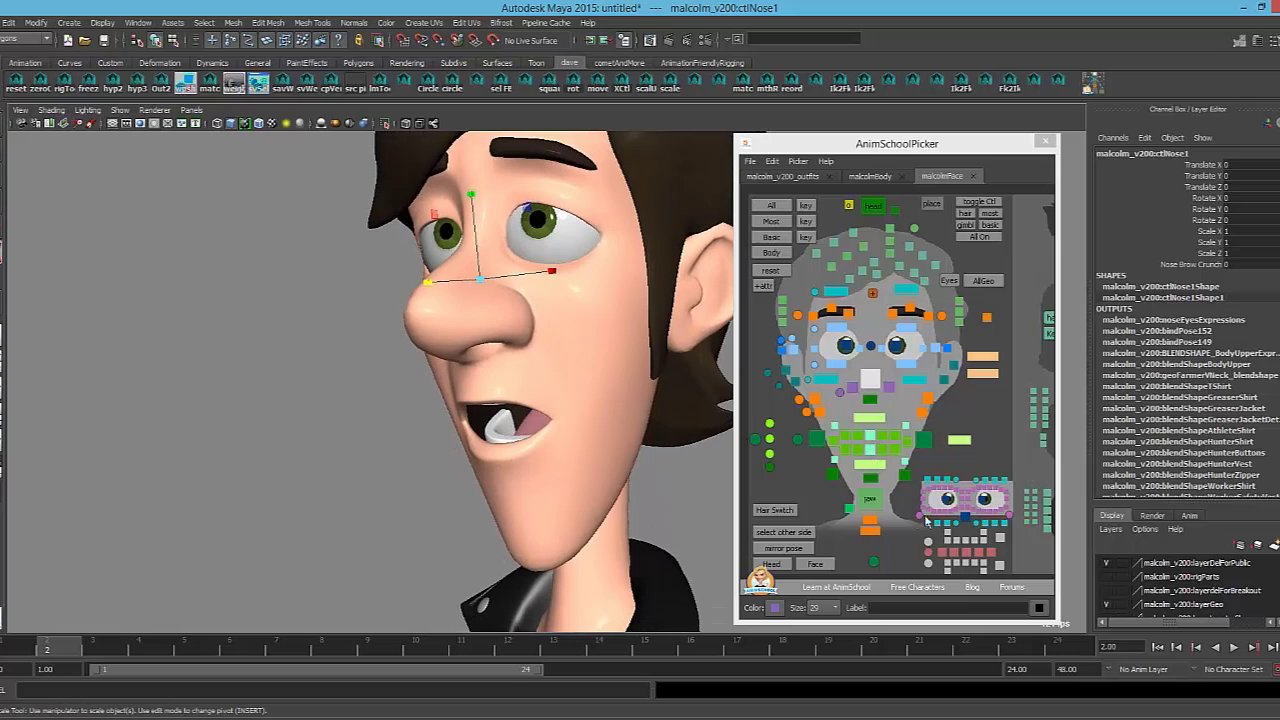
Select the chin control, then switch to the mentalis control, try translating it, and undo the move
left_click(872, 534)
left_click_drag(616, 478, 577, 456, "alt")
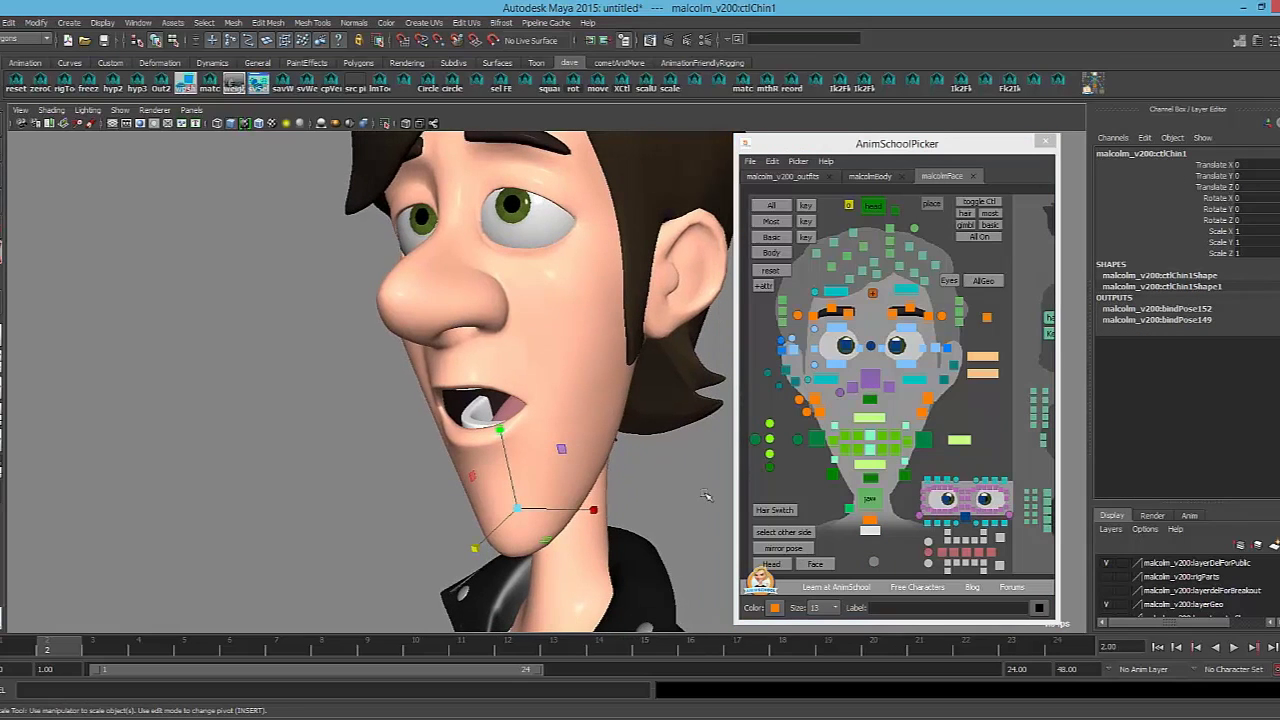
left_click(870, 518)
left_click_drag(560, 500, 597, 492, "alt")
key("w")
key("ctrl+z")
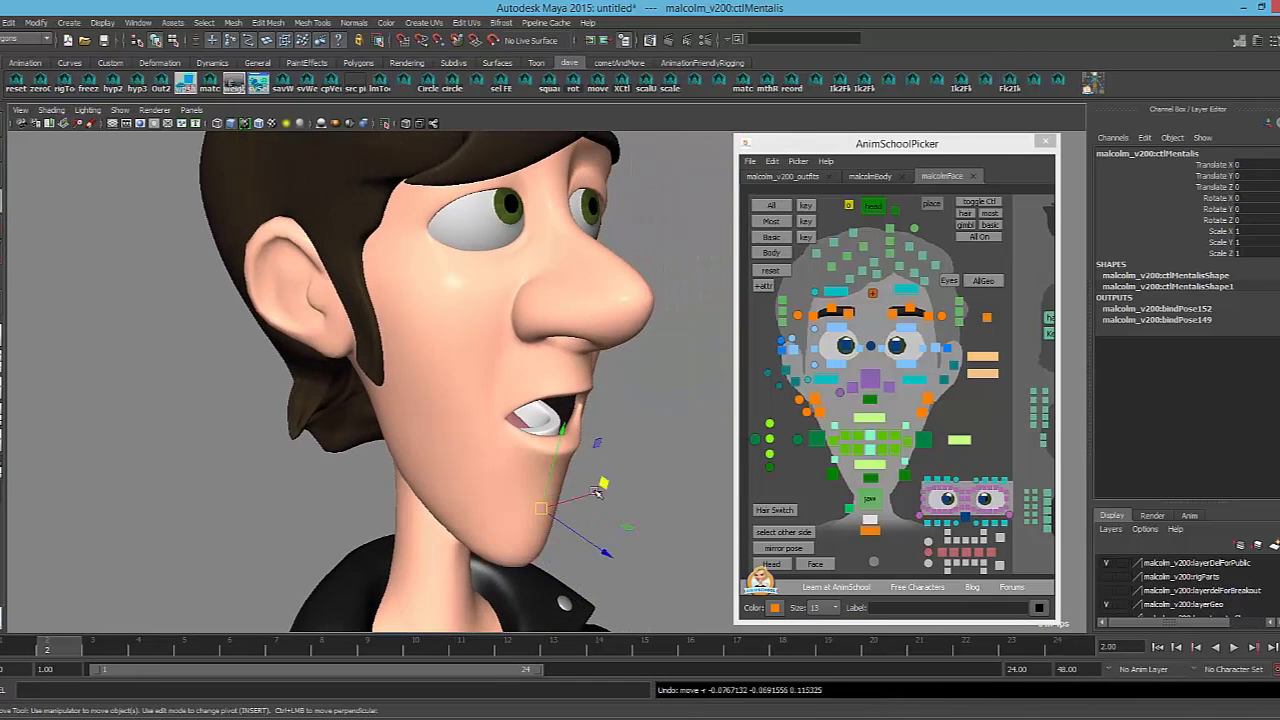
Try translating the mentalis control to about Y 0.134, Z 0.162, and undo both moves
mouse_move(573, 535)
left_mouse_down()
mouse_move(629, 564)
mouse_move(555, 556)
mouse_move(575, 520)
left_mouse_up()
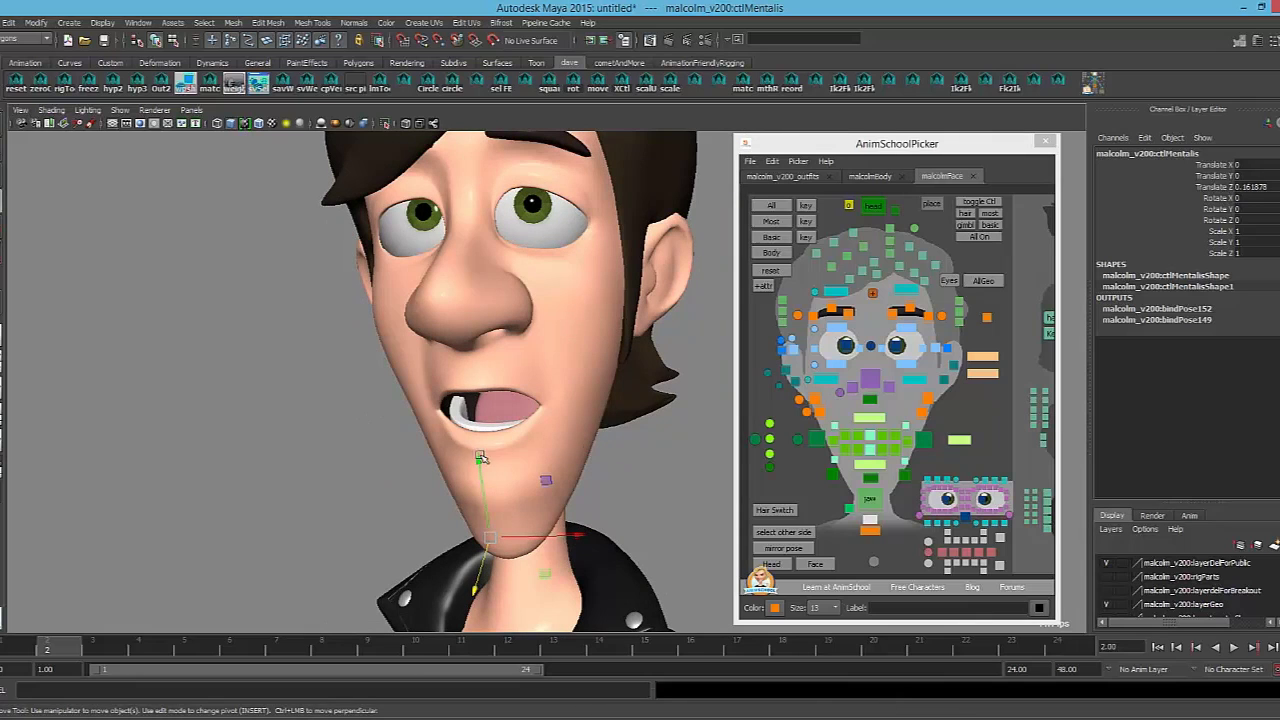
left_click_drag(481, 456, 690, 477)
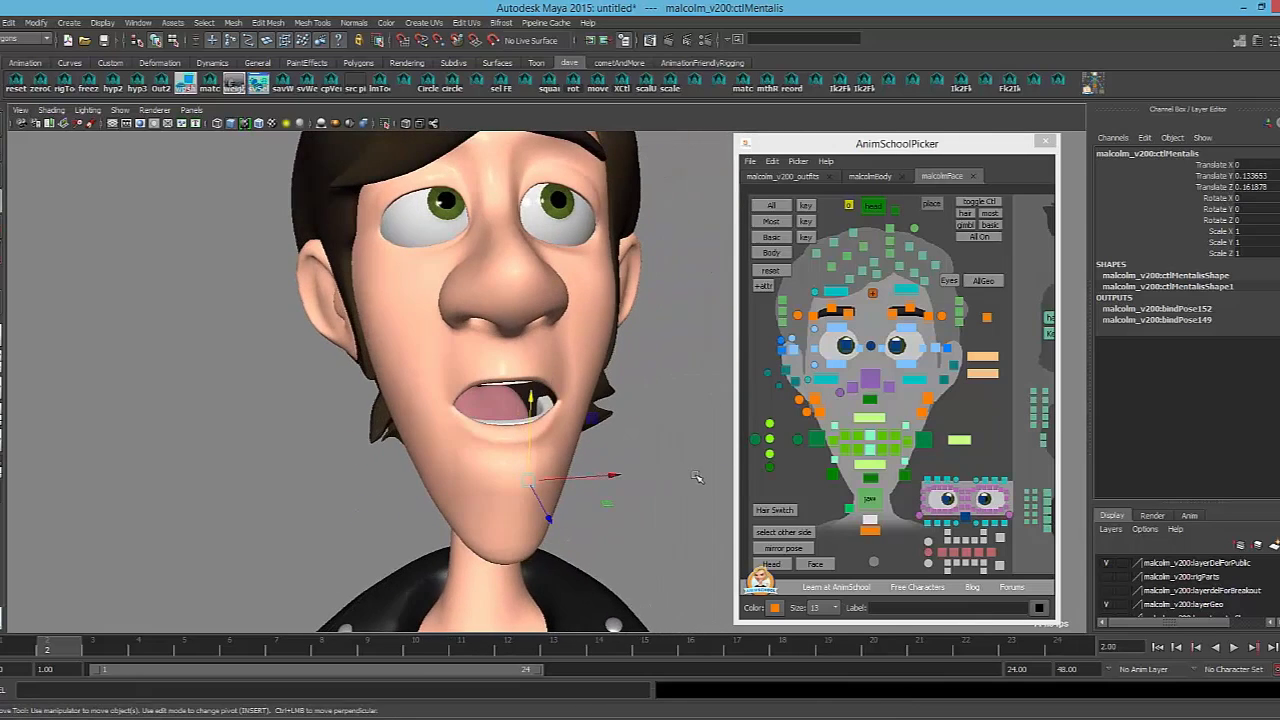
key("ctrl+z")
key("ctrl+z")
Try a smaller mentalis control translation of about Y 0.097, Z 0.095, and undo it
left_click_drag(516, 421, 518, 382)
left_click_drag(519, 470, 502, 518, "alt")
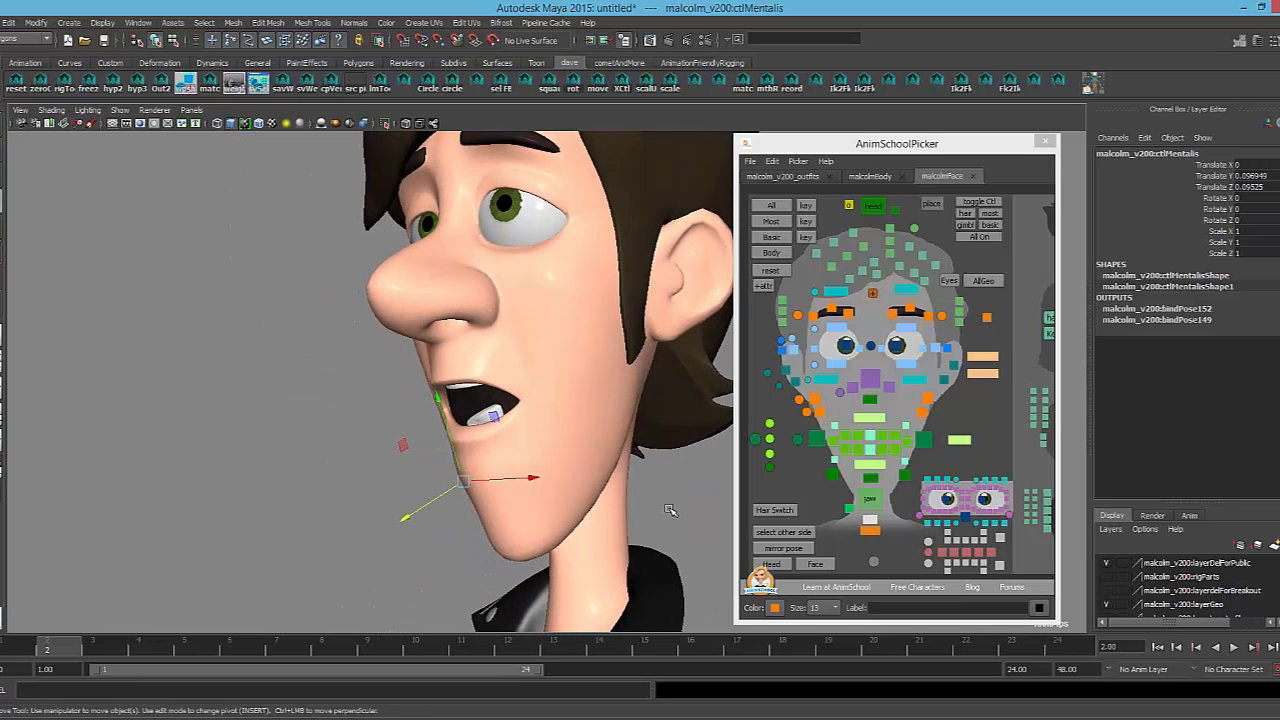
key("ctrl+z")
key("ctrl+z")
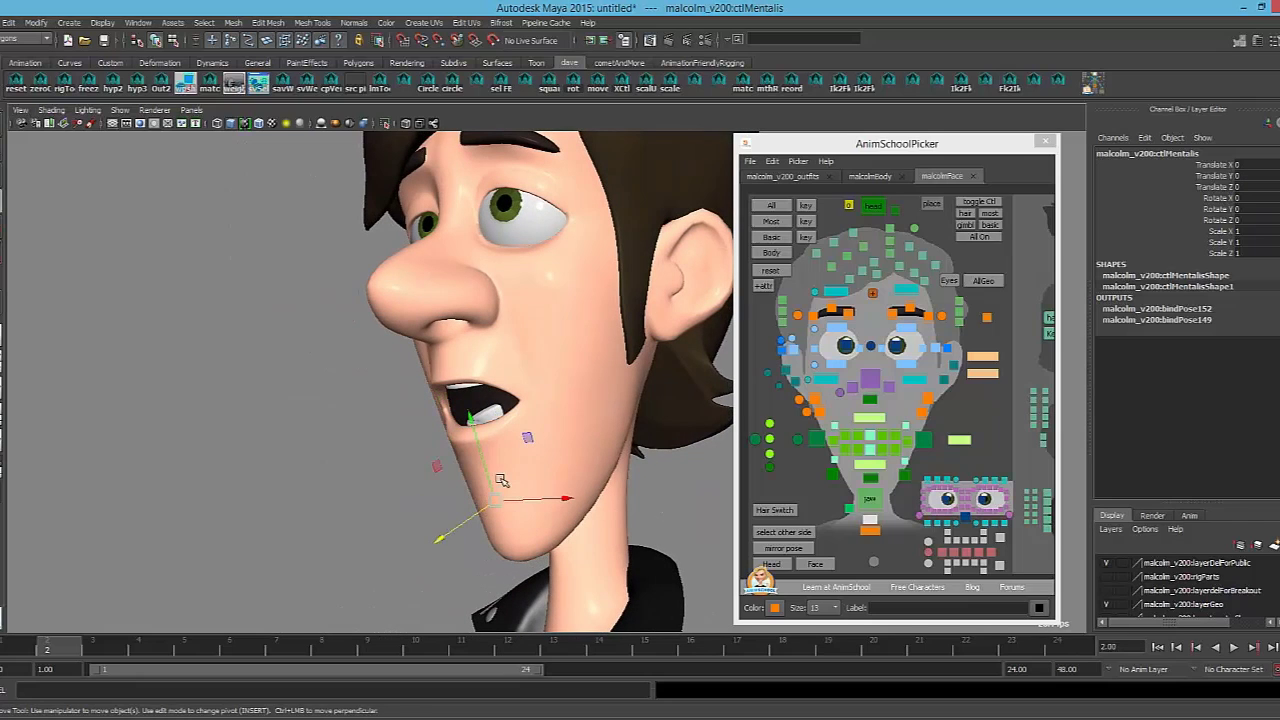
left_click_drag(520, 433, 566, 420, "alt")
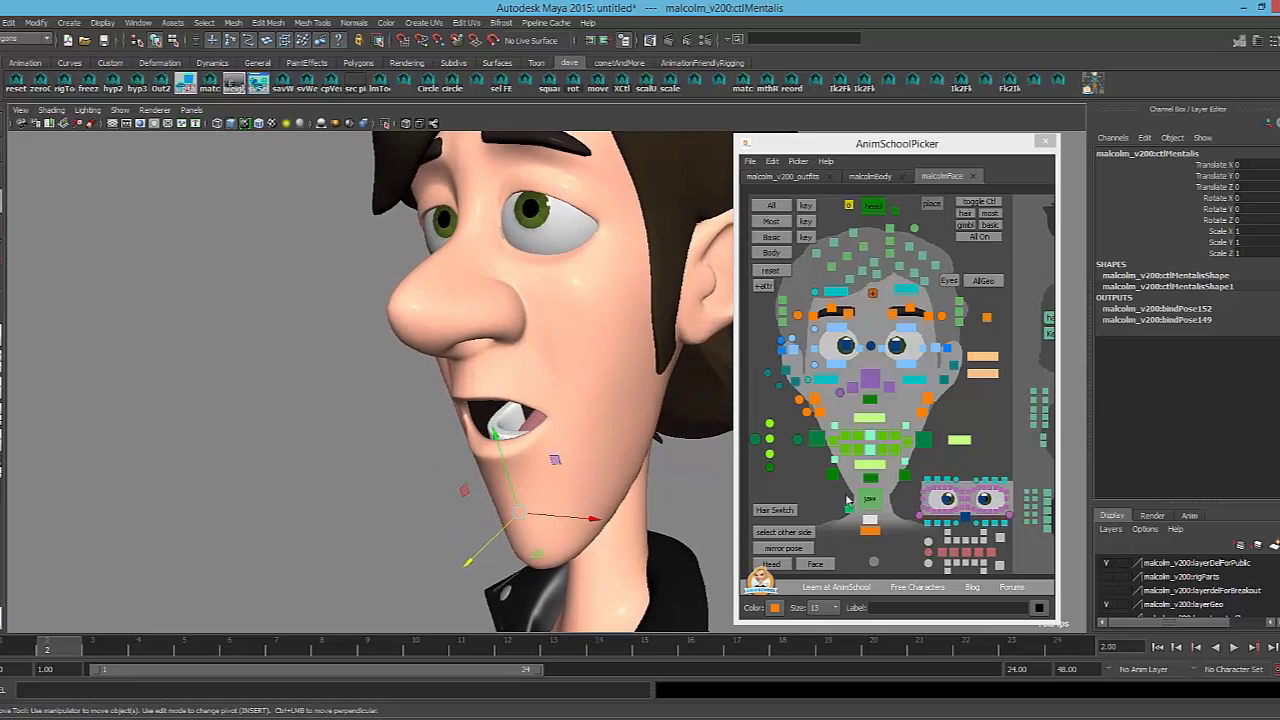
Move the left mouth corner control outward and up to about X 0.92, Y 0.26 to form a smile
left_click(873, 500)
left_click(816, 440)
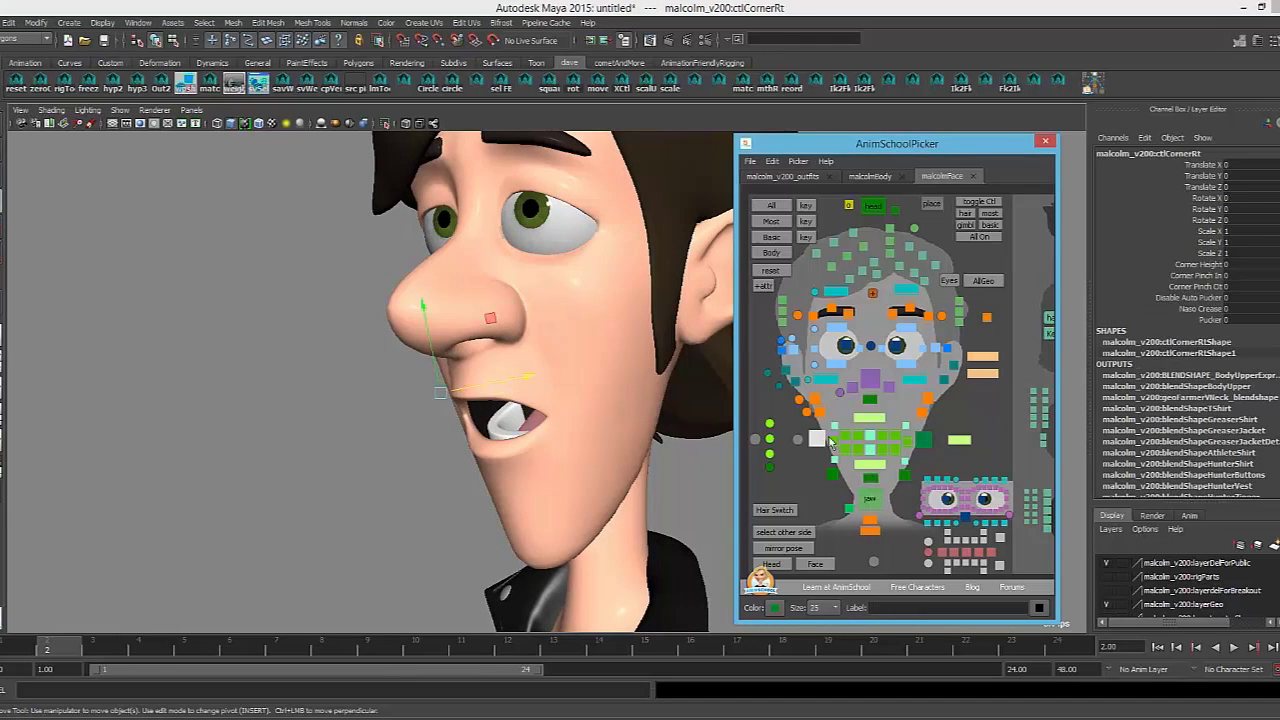
left_click(925, 441)
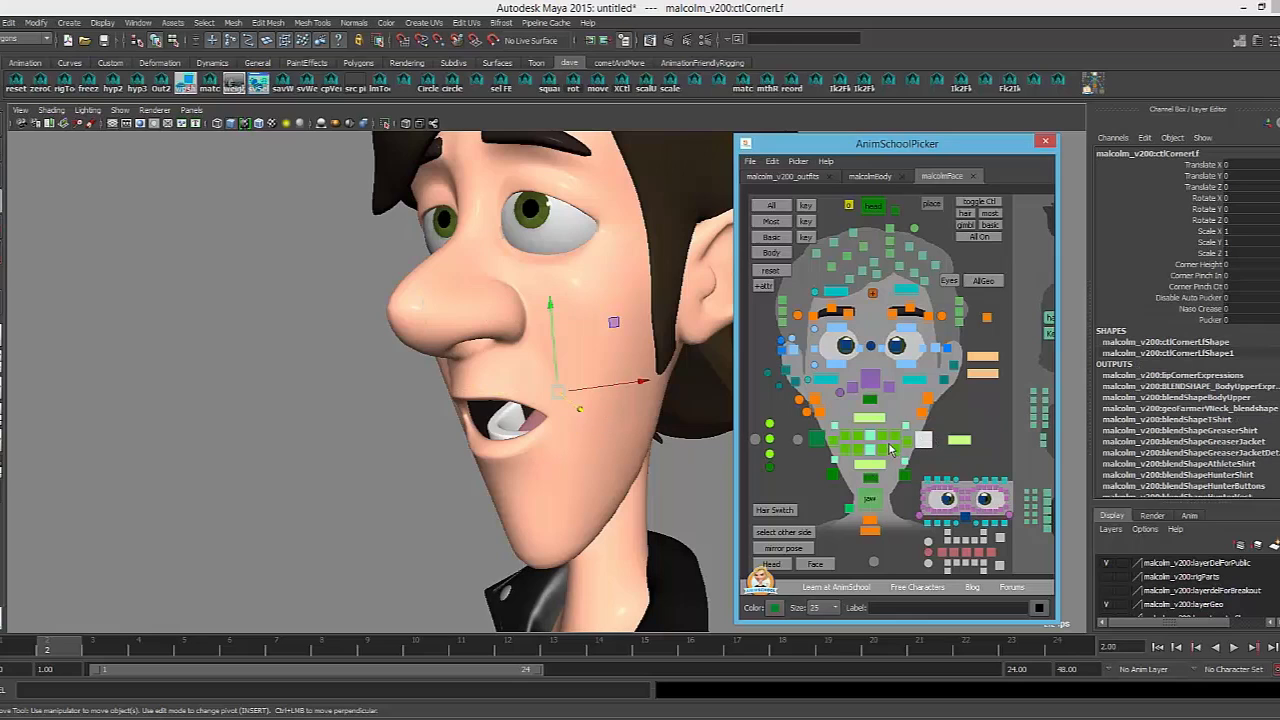
middle_click_drag(598, 409, 579, 421, "alt")
left_click_drag(531, 312, 532, 342)
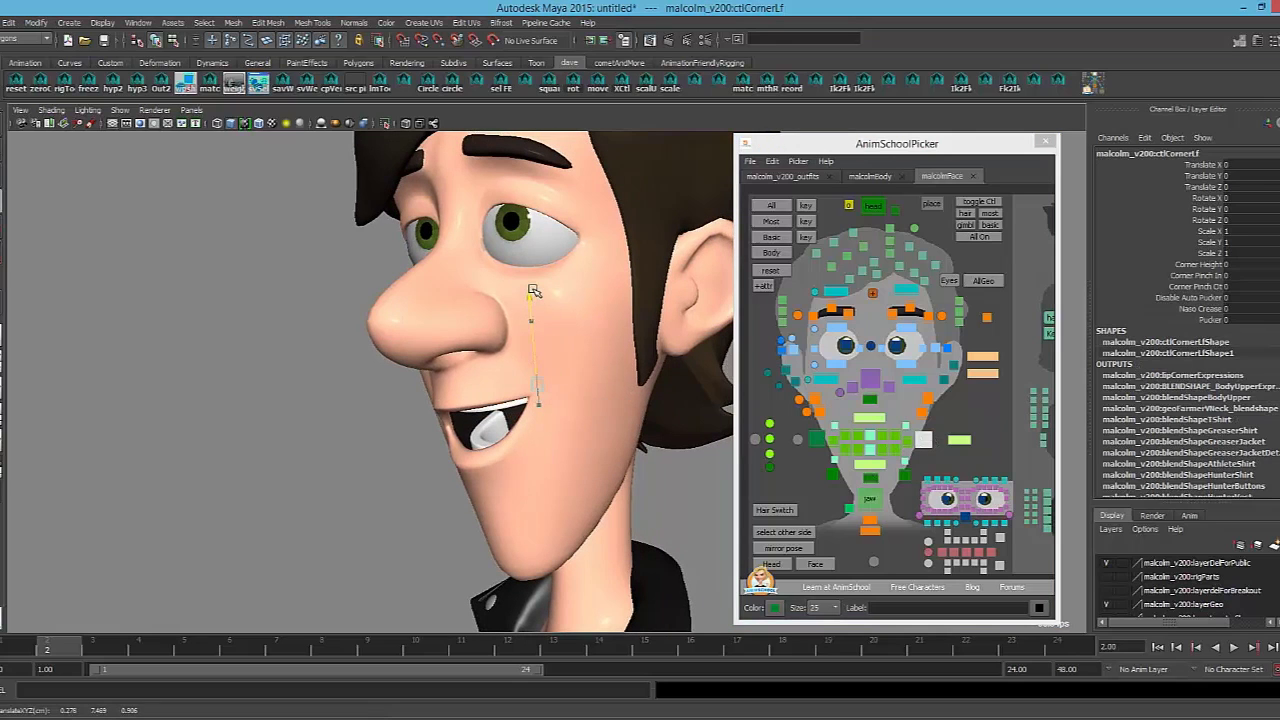
left_click_drag(595, 420, 610, 388)
left_click_drag(704, 406, 662, 406)
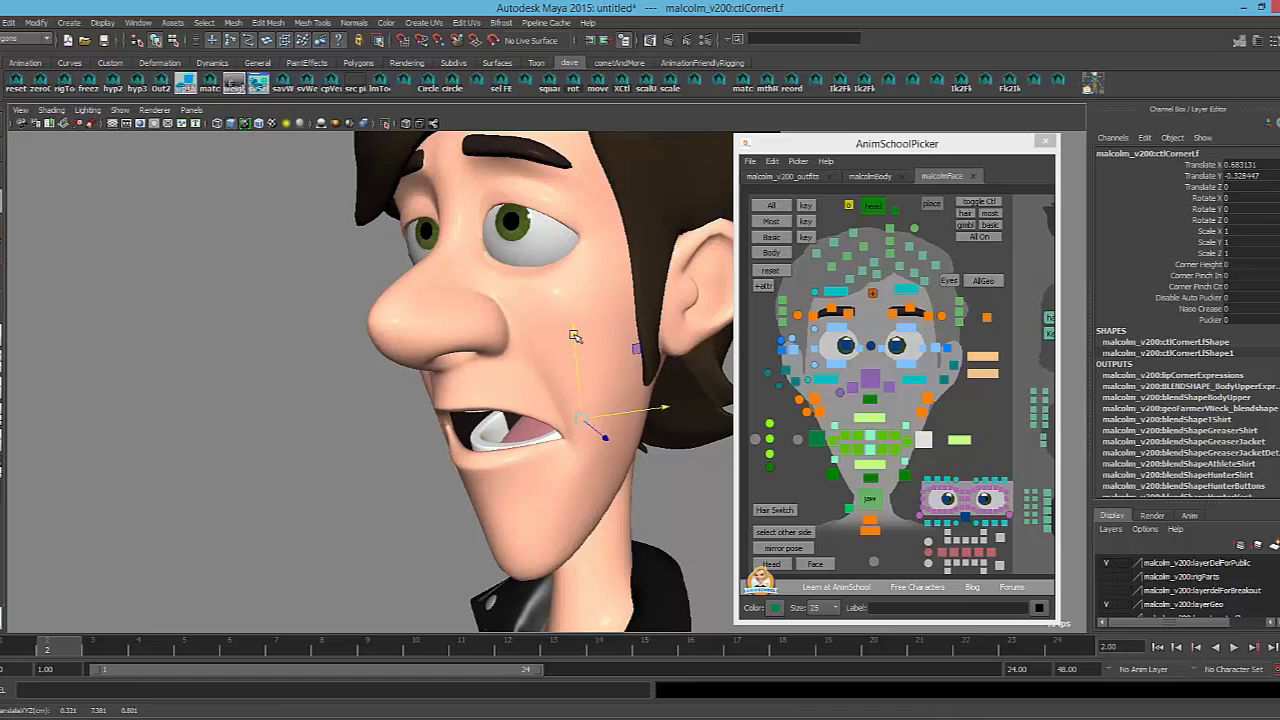
left_click_drag(574, 336, 510, 333)
scroll(523, 362, "up", 1)
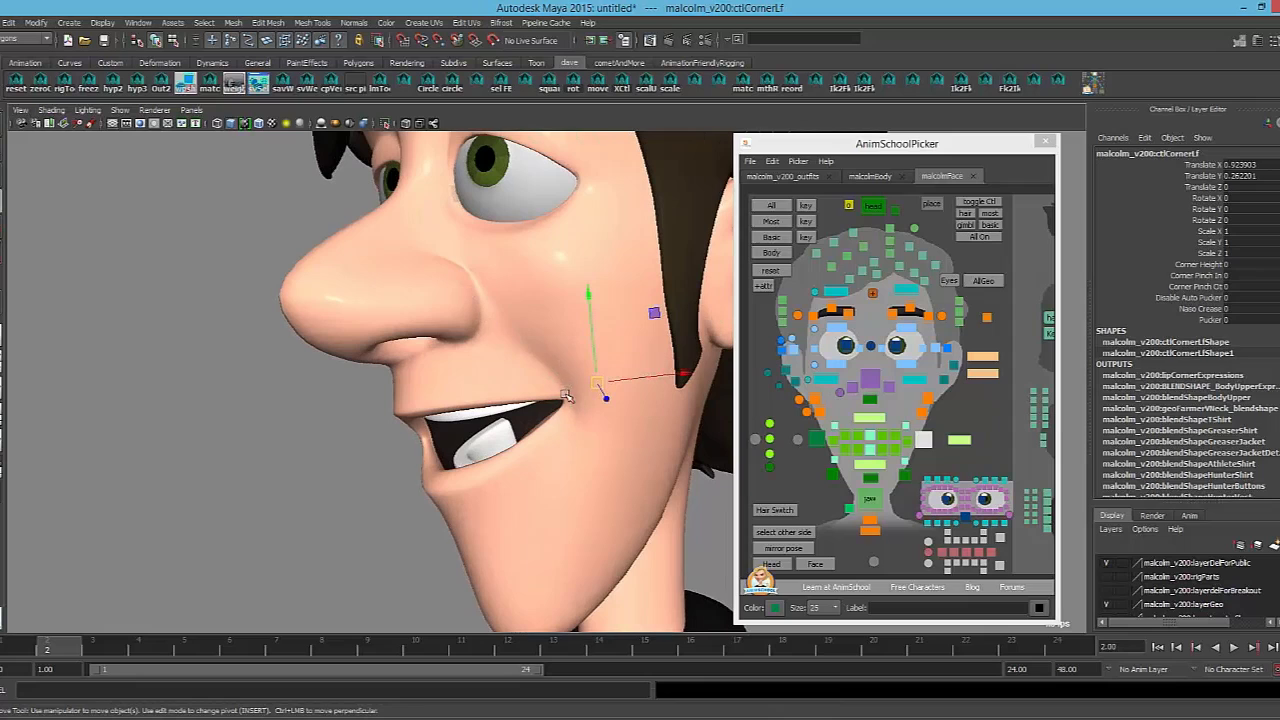
key("ctrl+z")
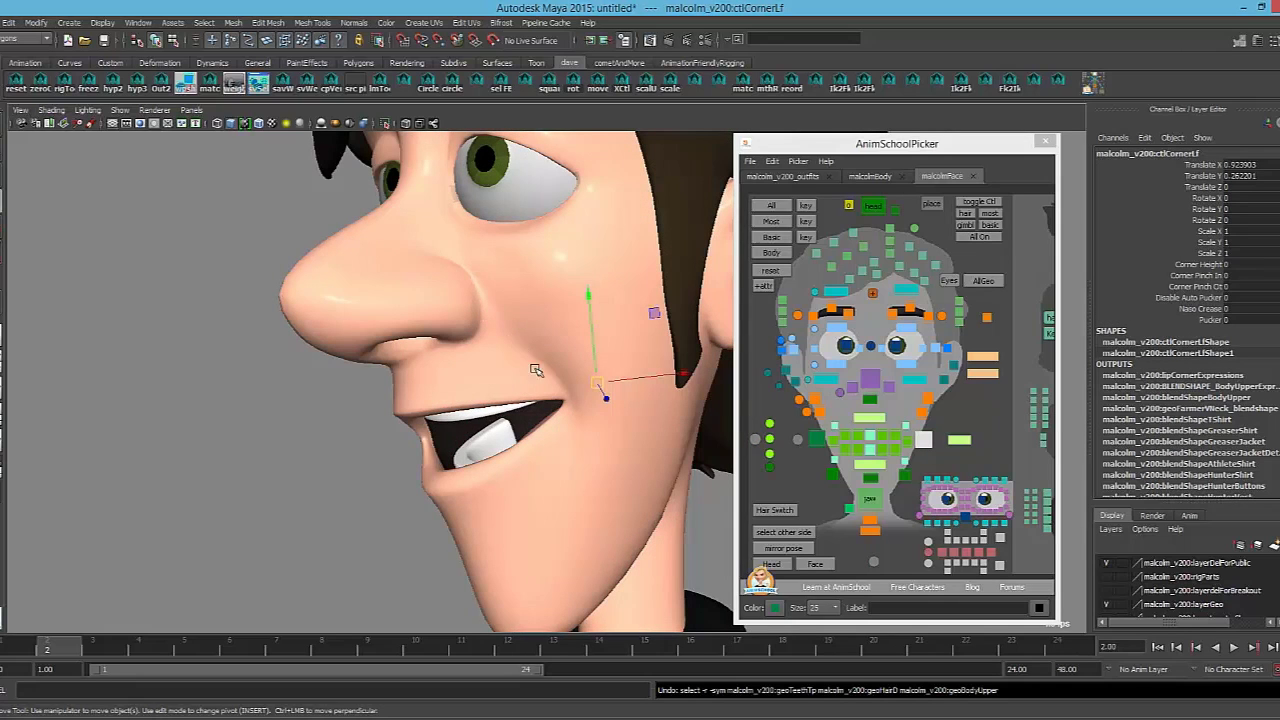
Raise the left mouth corner control's Naso Crease to 3 to deepen the crease beside the nose
left_click(1180, 311)
middle_click_drag(484, 315, 497, 314)
left_click_drag(497, 314, 567, 316, "alt")
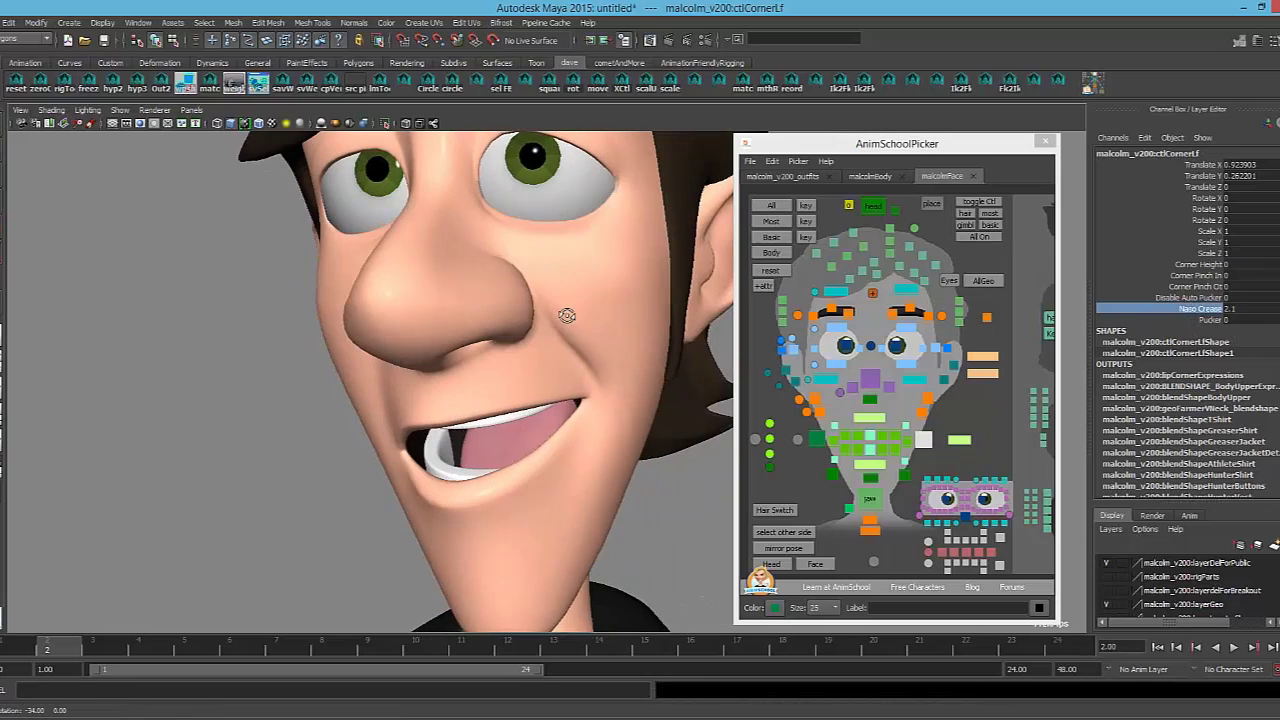
right_click_drag(567, 316, 431, 303, "alt")
left_click_drag(680, 350, 619, 371, "alt")
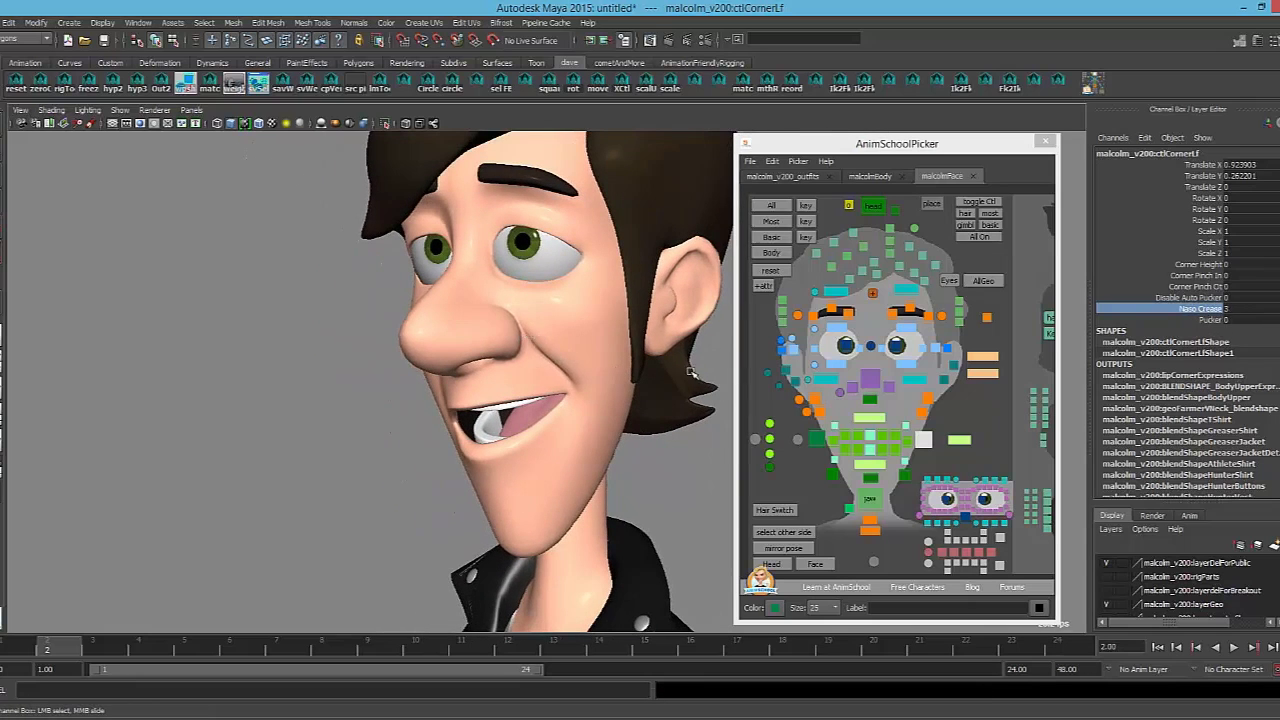
Try a negative Naso Crease of about -1.1 on the left mouth corner control, and reset the attribute to 0
left_click_drag(689, 372, 676, 375, "alt")
middle_click_drag(676, 375, 636, 372)
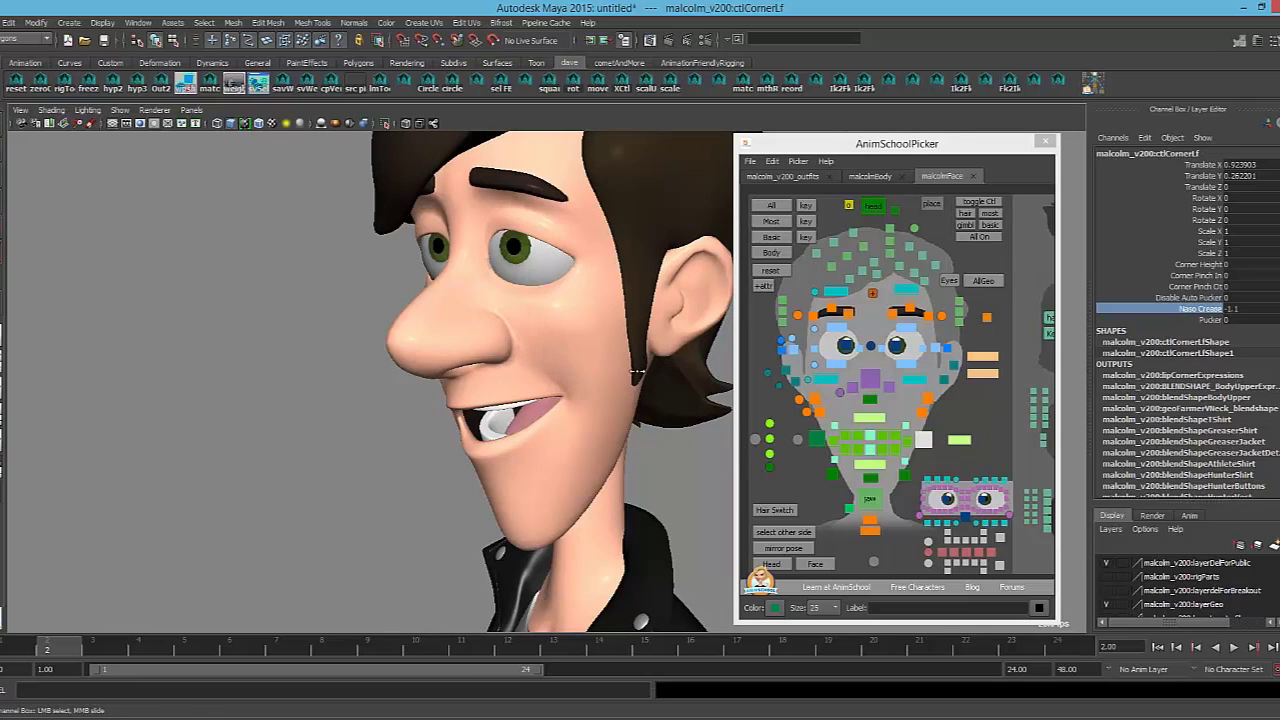
left_click_drag(527, 244, 532, 238, "alt")
double_click(1257, 310)
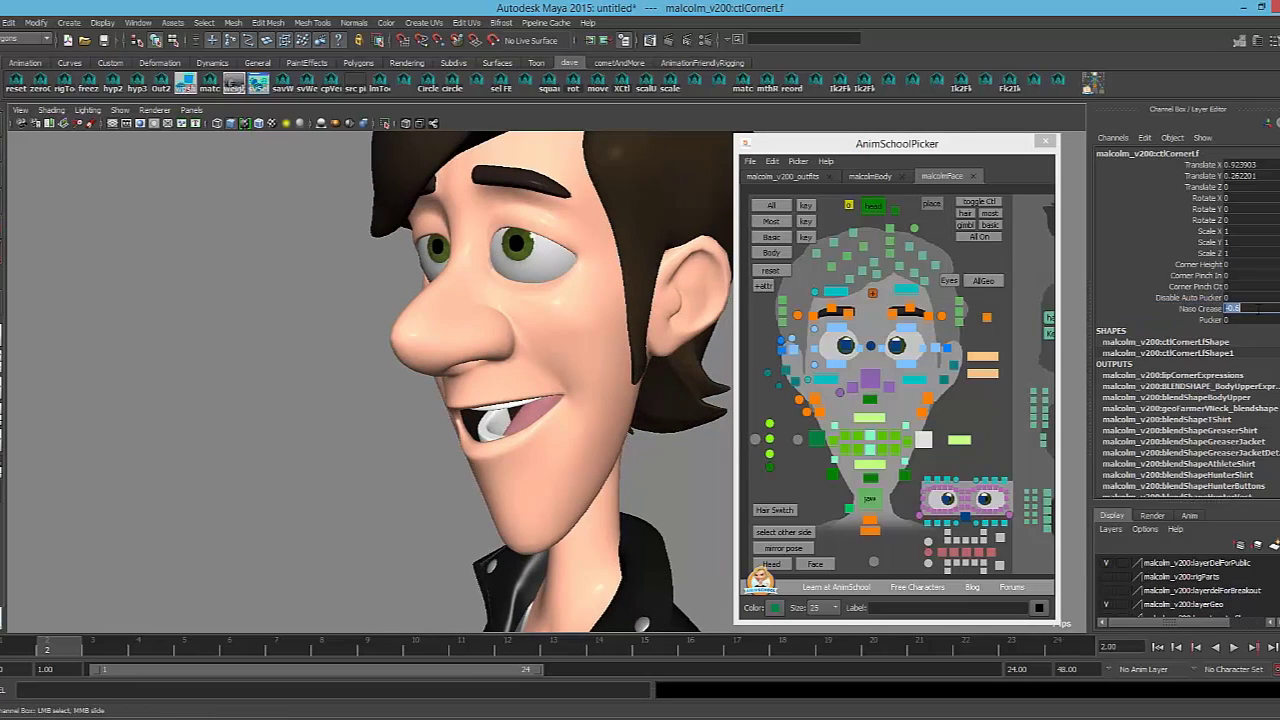
mouse_move(588, 363)
left_mouse_down("alt")
mouse_move(589, 350)
mouse_move(593, 362)
left_mouse_up("alt")
left_click_drag(640, 436, 620, 400, "alt")
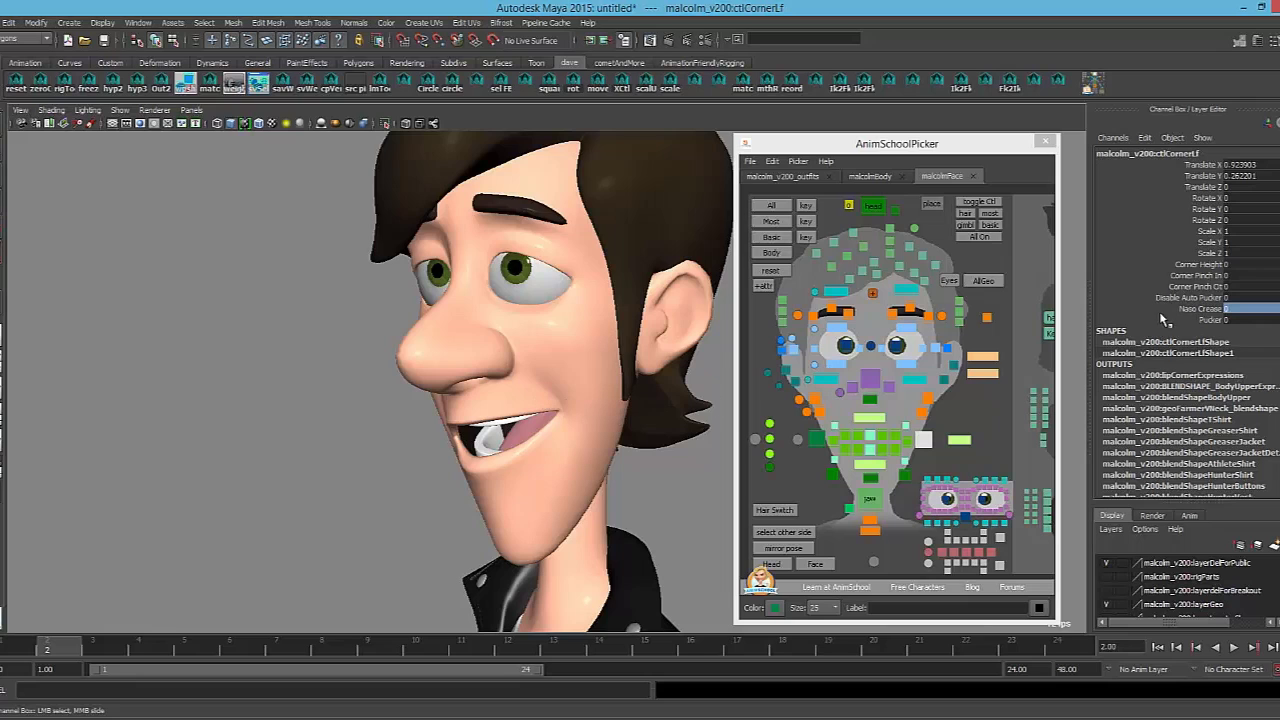
Try a Corner Pinch In of about 1.6 on the left mouth corner control, and undo it
right_click_drag(496, 469, 603, 471, "alt")
left_click_drag(603, 471, 597, 466, "alt")
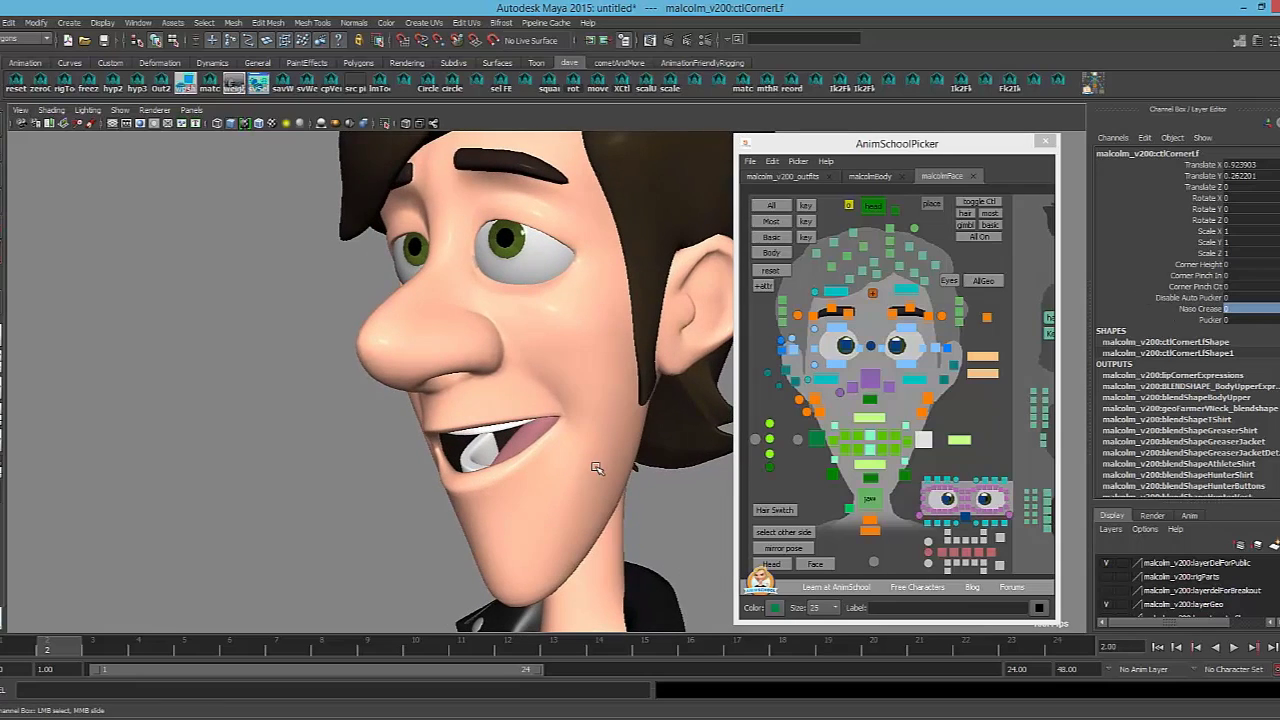
middle_click_drag(597, 466, 563, 395, "alt")
left_click(1195, 277)
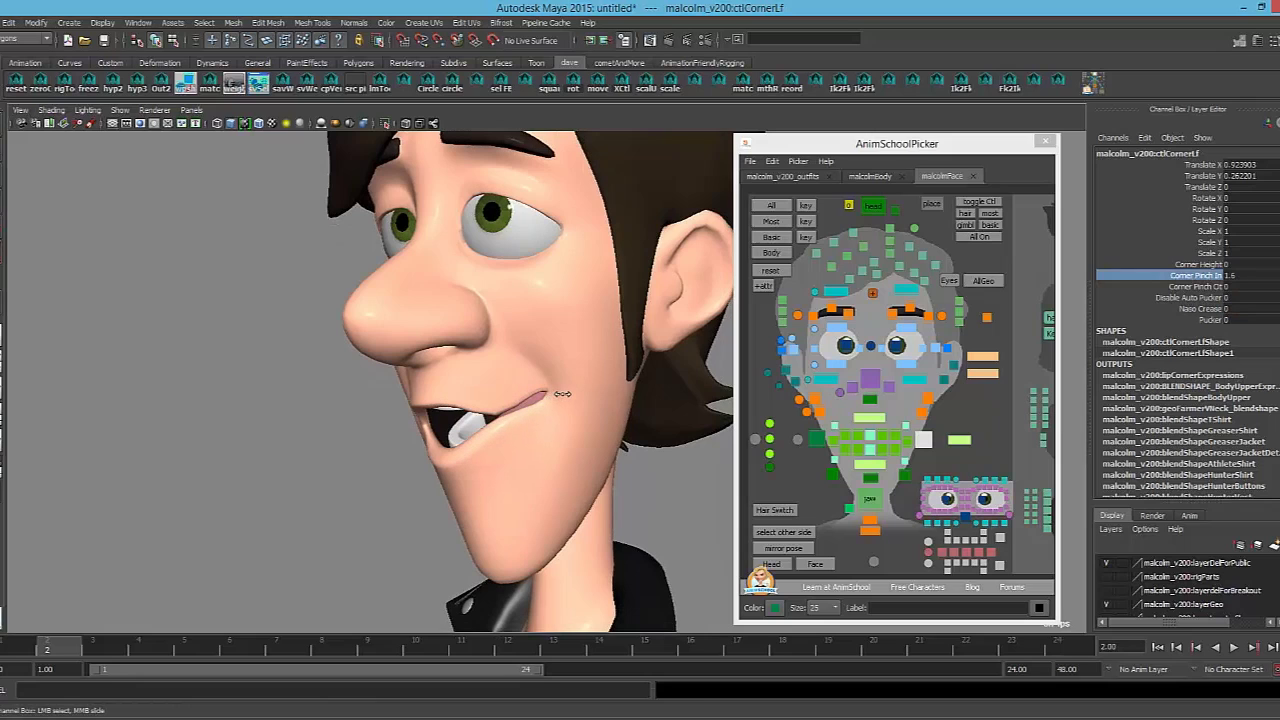
key("ctrl+z")
Try adjusting Corner Pinch Out on the left mouth corner control, and return it to 0
left_click(1200, 287)
middle_click_drag(620, 362, 620, 366)
left_click_drag(620, 366, 510, 367, "alt")
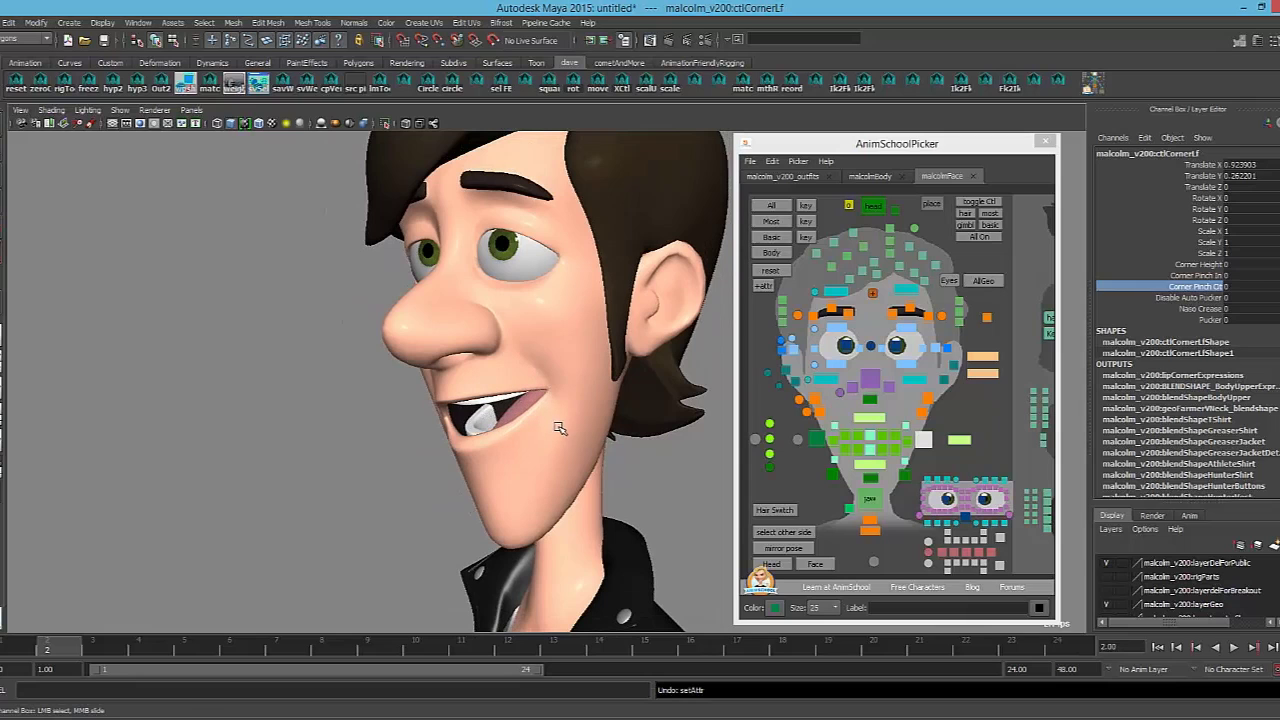
left_click_drag(563, 429, 520, 423, "alt")
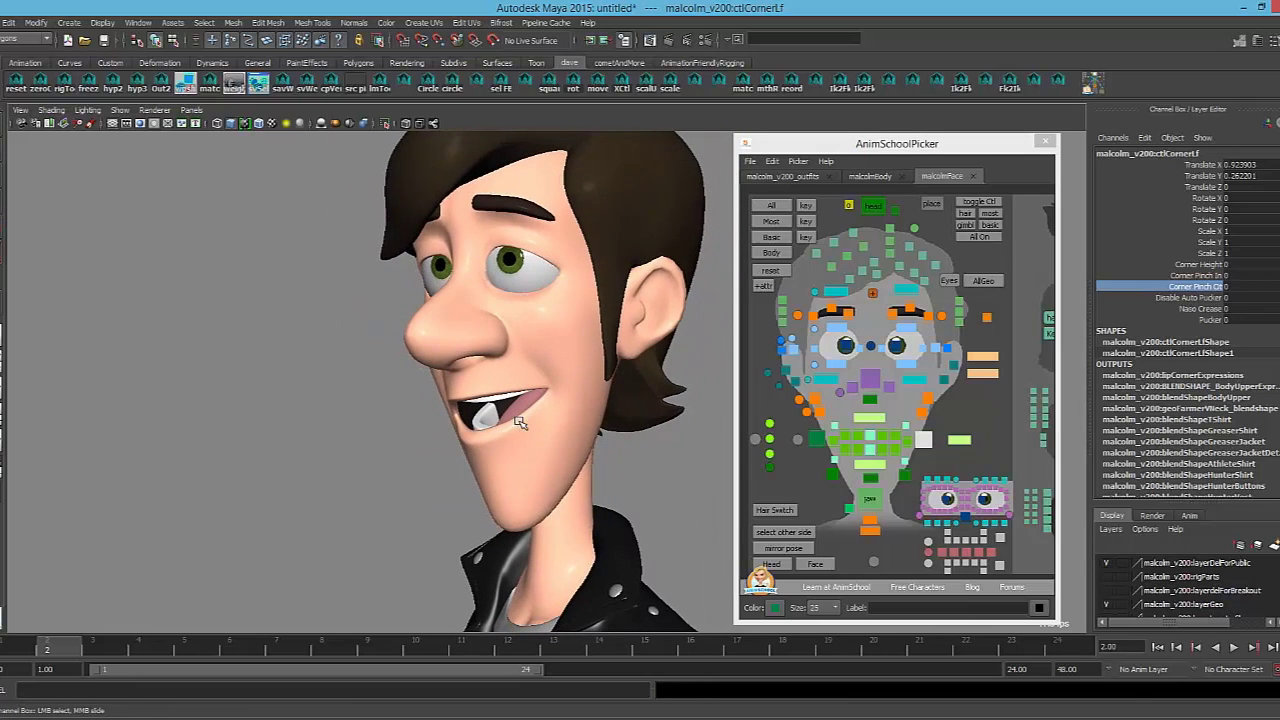
Try reshaping the left side of the mouth by moving the individual upper and lower lip controls, and undo the moves
right_click_drag(590, 436, 736, 439, "alt")
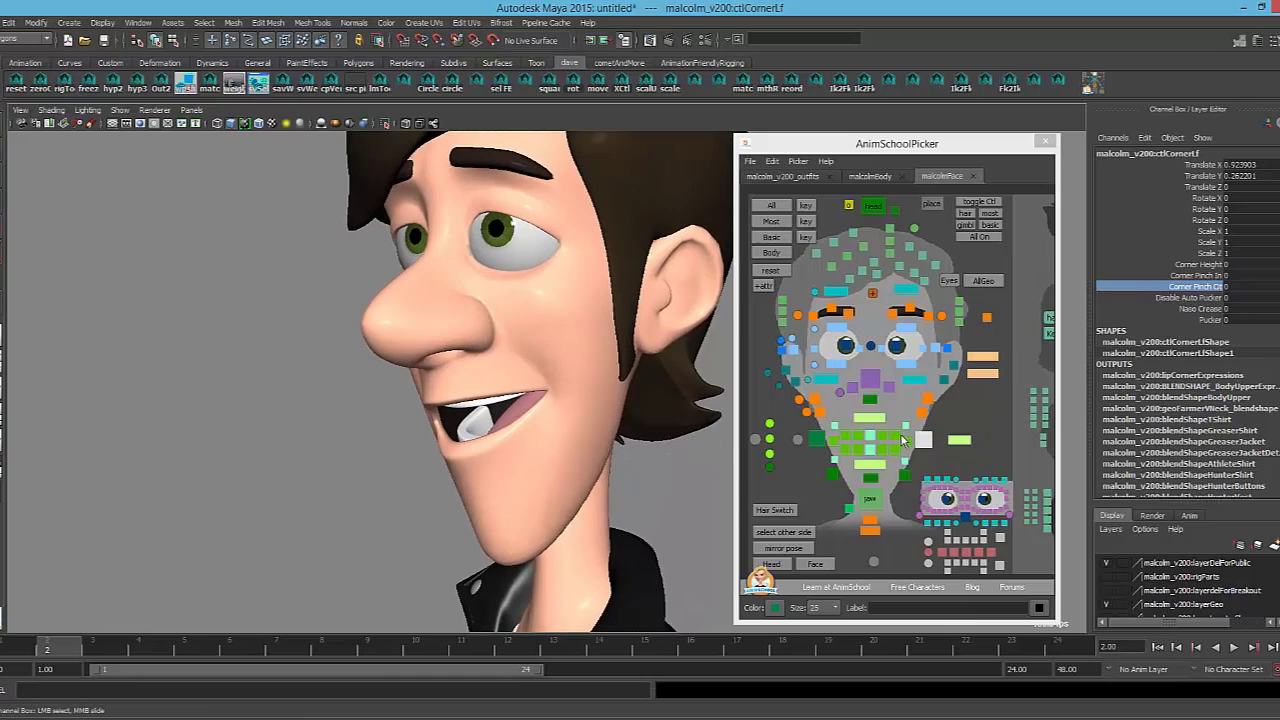
left_click(895, 436)
left_click(530, 392)
left_click_drag(530, 392, 530, 395)
left_click(891, 457)
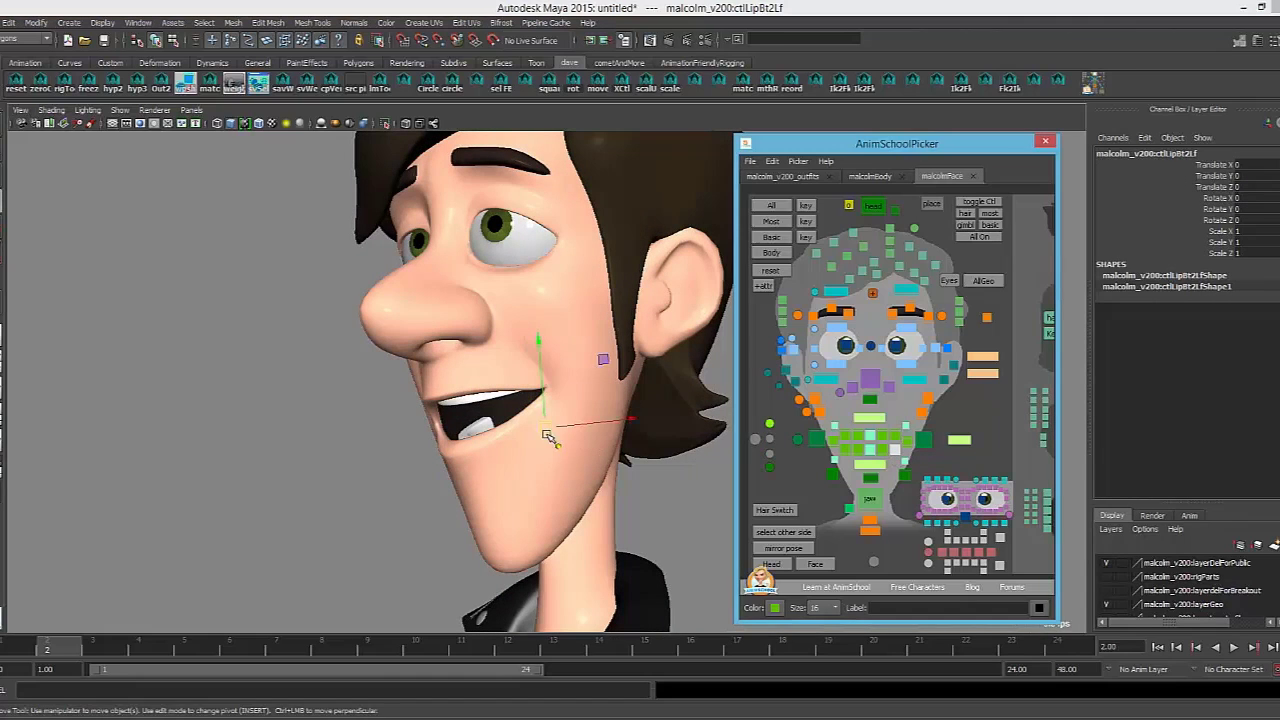
left_click_drag(548, 437, 508, 393)
left_click(893, 440)
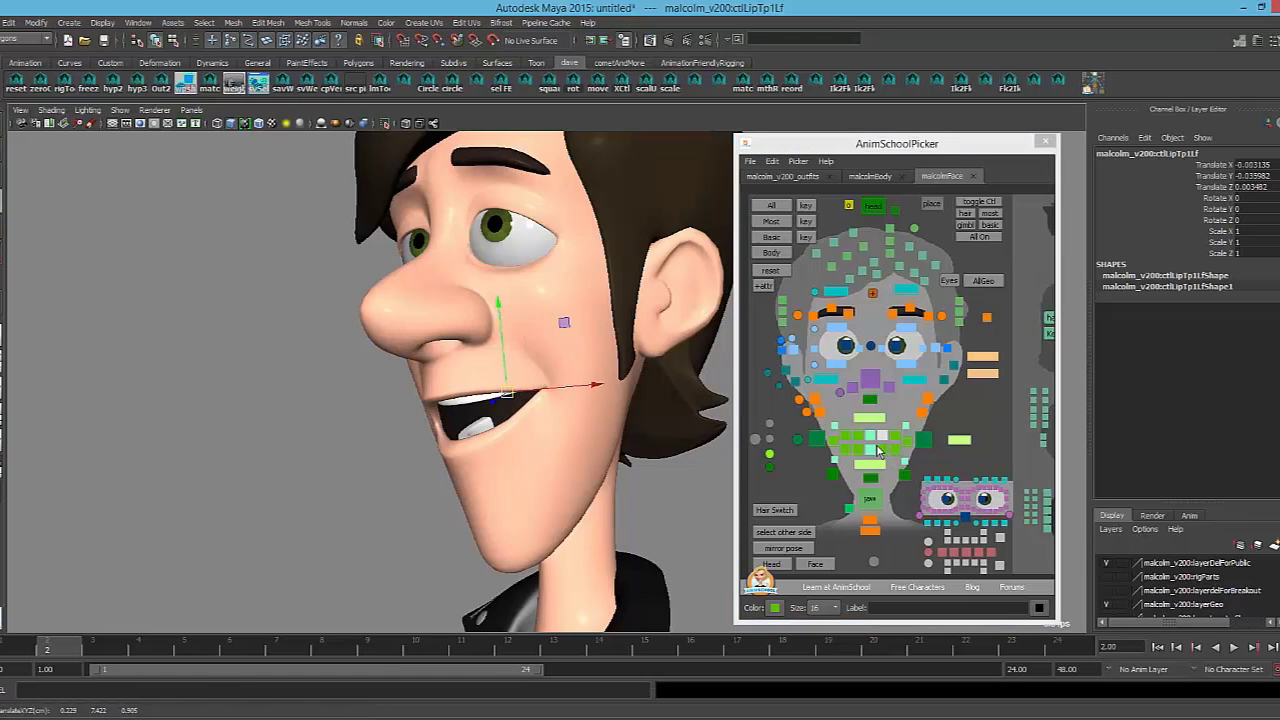
left_click(881, 449)
left_click_drag(523, 448, 585, 421)
key("ctrl+z")
key("ctrl+z")
key("ctrl+z")
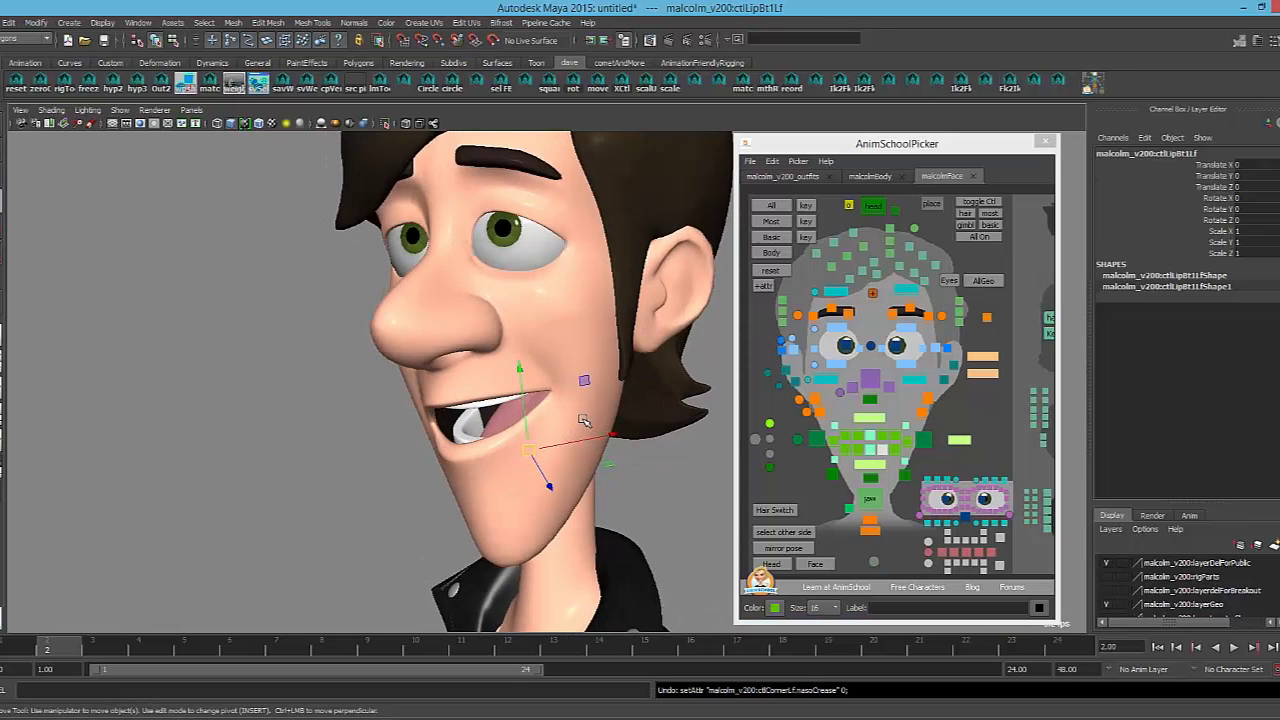
Set the left mouth corner control's Corner Pinch Out to 0.9 and Corner Pinch In to 0.3
left_click_drag(631, 418, 613, 408, "alt")
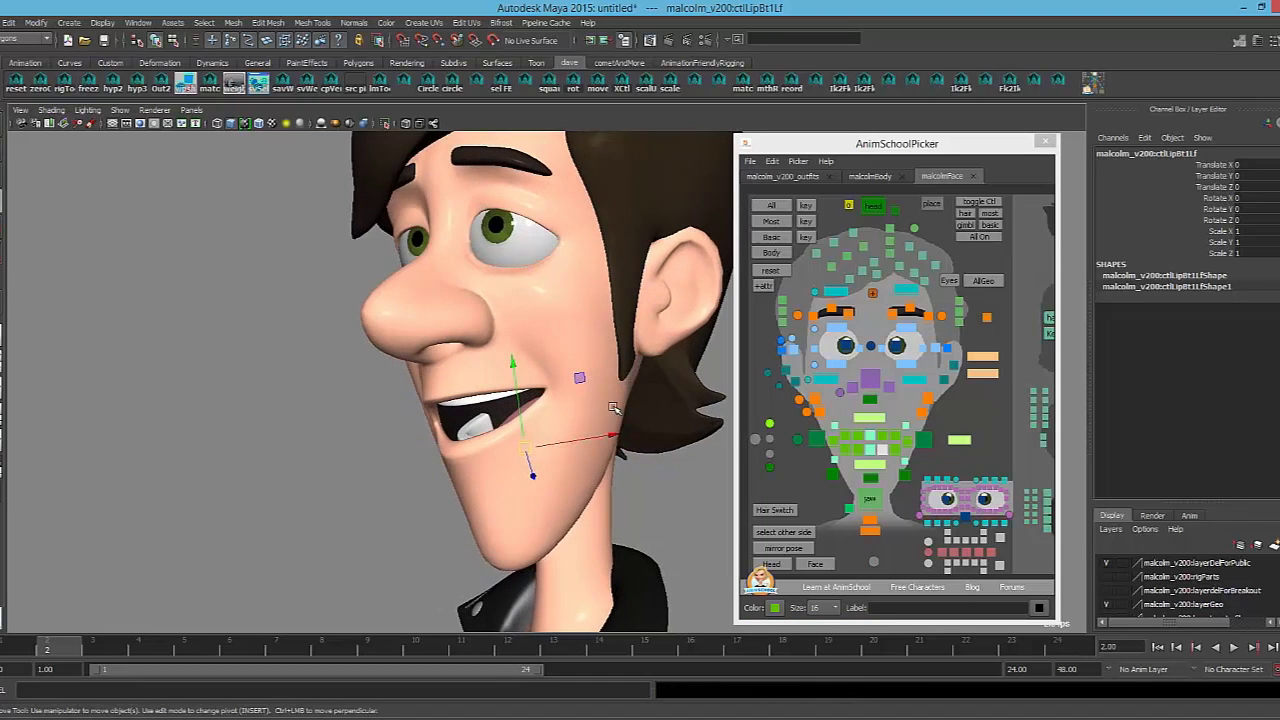
left_click(922, 444)
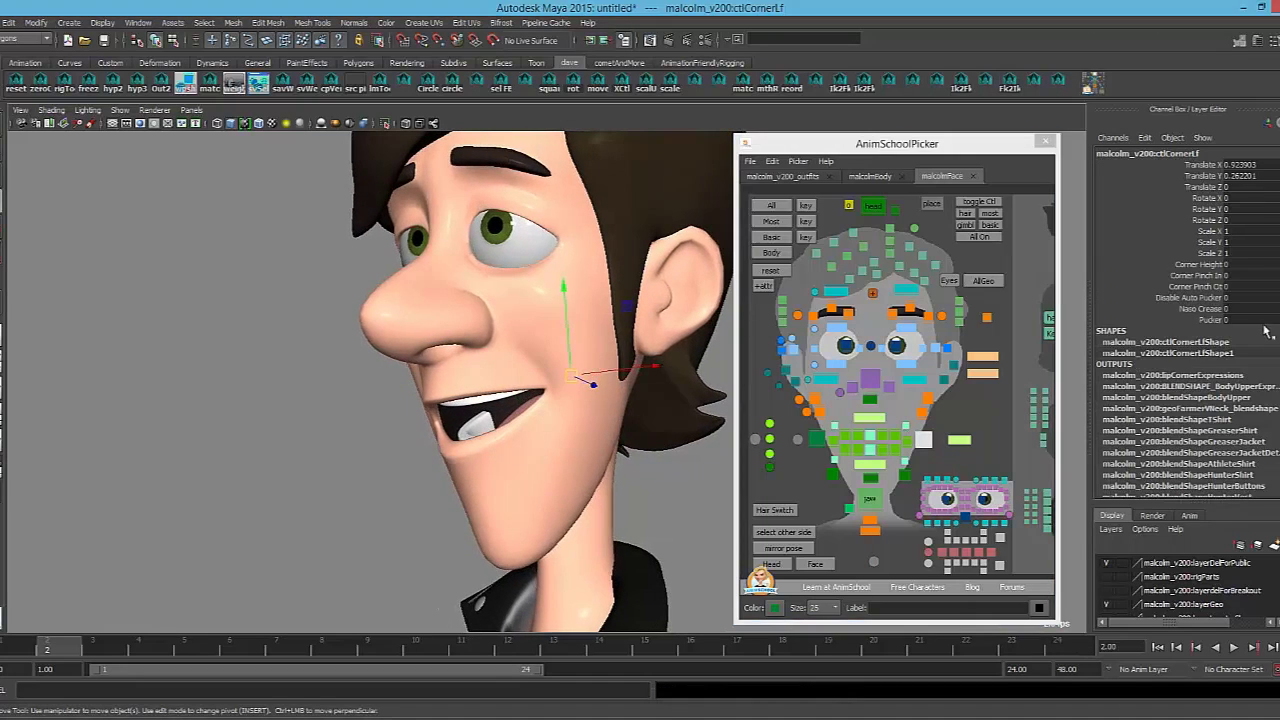
left_click(1185, 287)
middle_click_drag(635, 324, 641, 325)
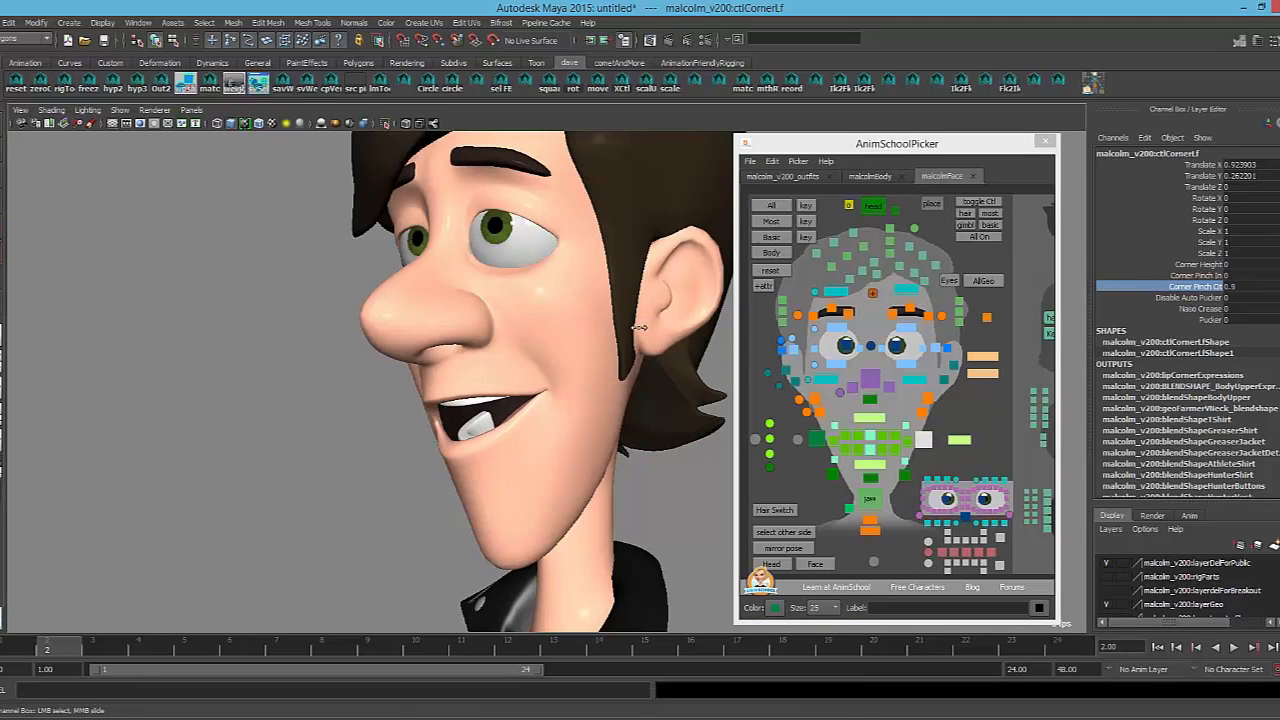
left_click(1208, 276)
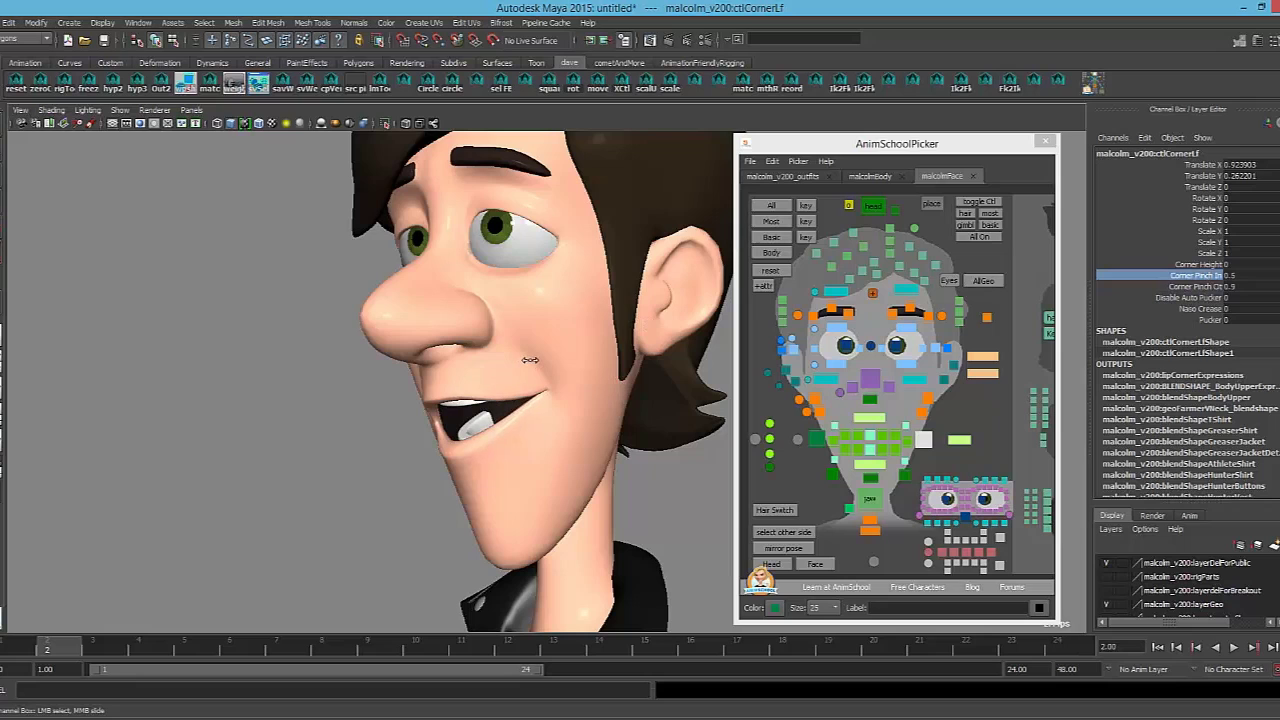
left_click_drag(528, 360, 551, 377, "alt")
right_click_drag(551, 380, 738, 400, "alt")
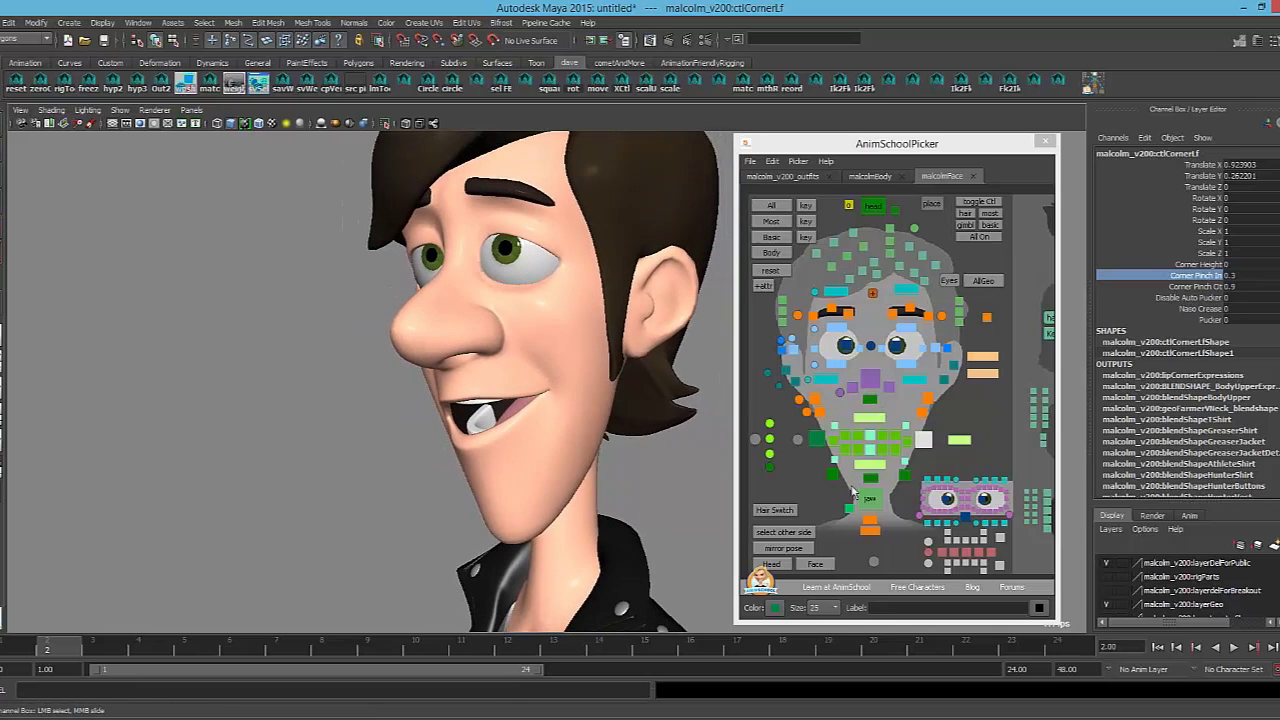
Rotate the jaw control to adjust the opening of the mouth
left_click(869, 493)
key("e")
left_click_drag(489, 334, 600, 390)
Move the right mouth corner control outward and up to about X 0.62, Y 0.13 to extend the smile
left_click(818, 440)
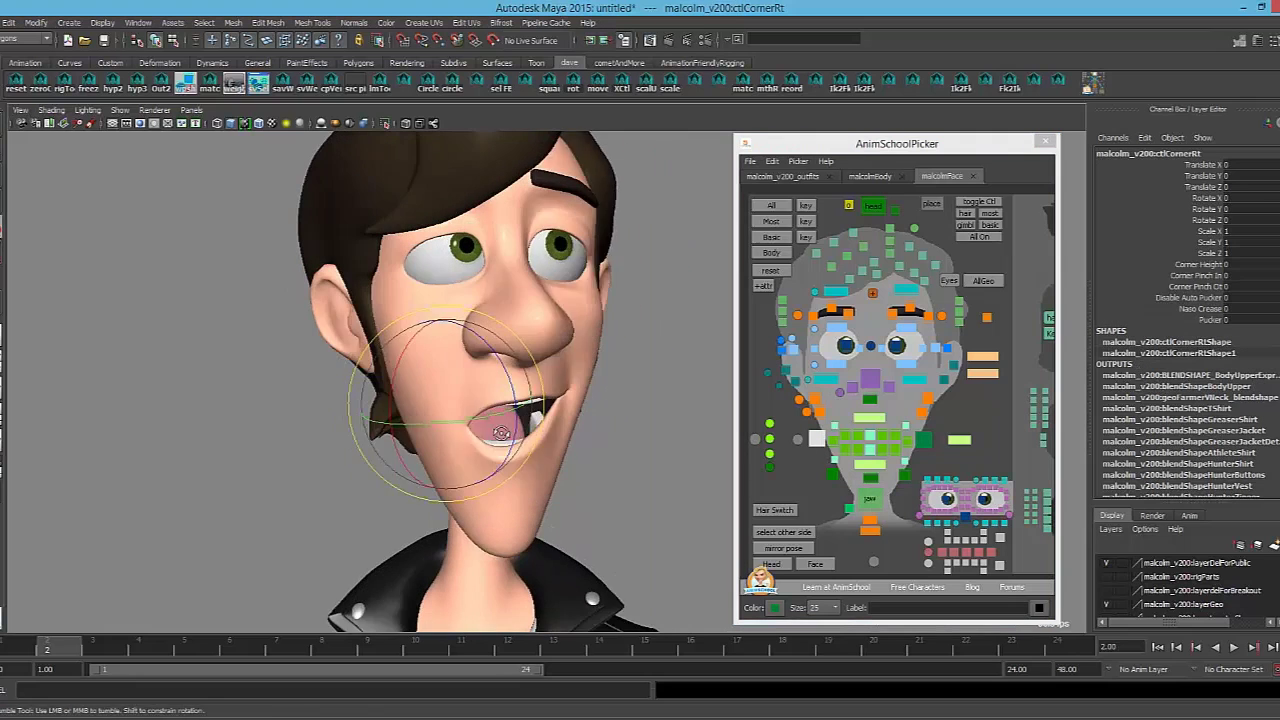
left_click_drag(501, 432, 560, 430, "alt")
key("w")
left_click_drag(500, 386, 452, 388)
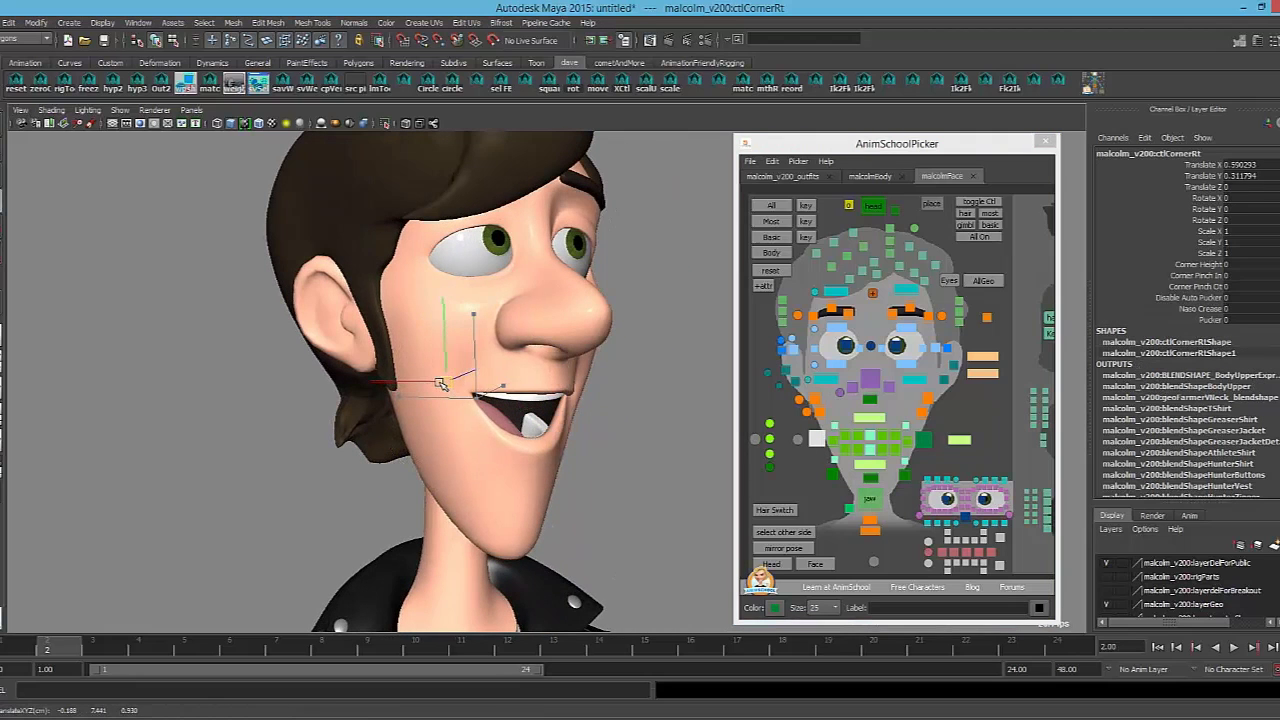
left_click_drag(624, 435, 468, 433, "alt")
left_click_drag(448, 388, 493, 415)
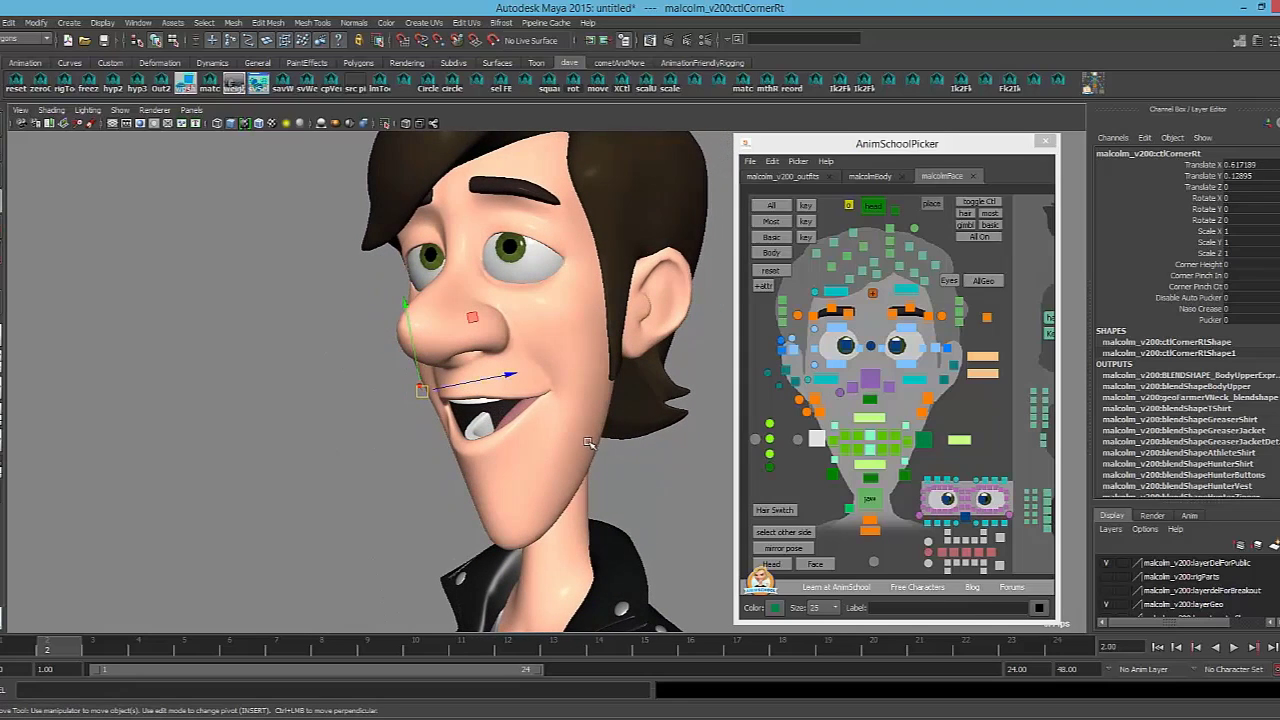
Try small translations of the right lip corner skin control, with Z about 0.036 and 0.018, and undo them
left_click_drag(589, 435, 470, 455, "alt")
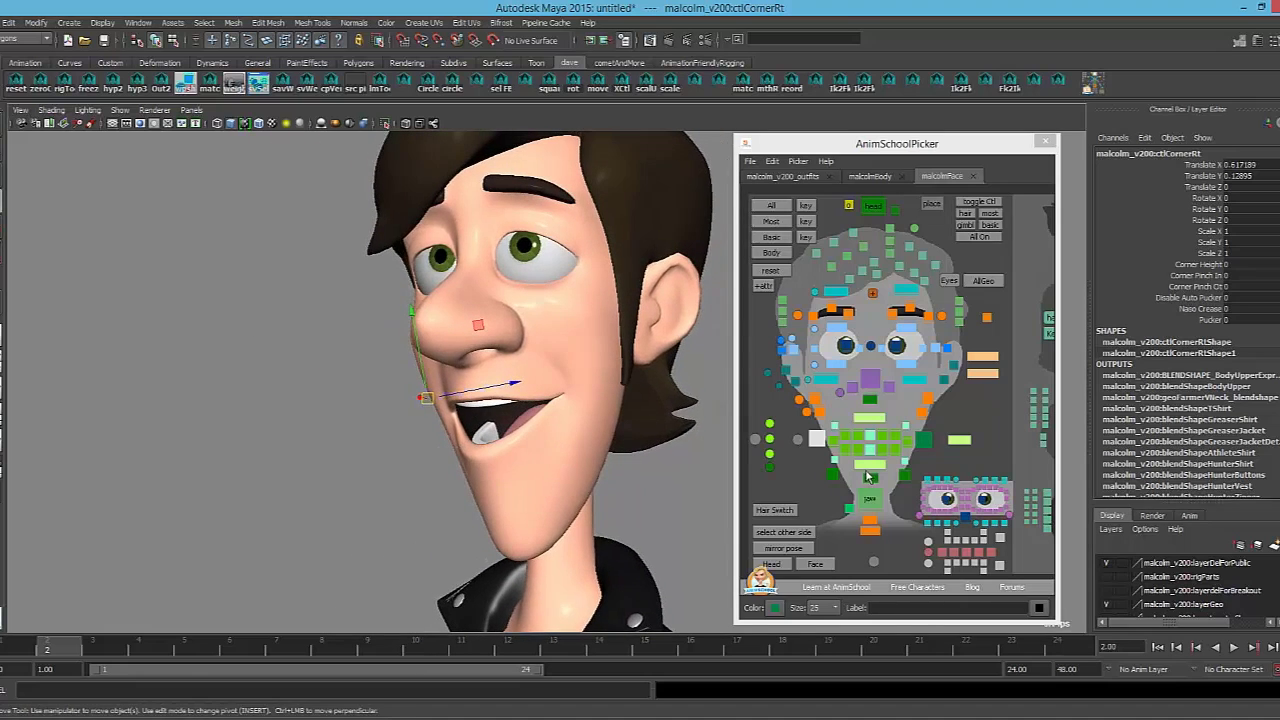
left_click(832, 475)
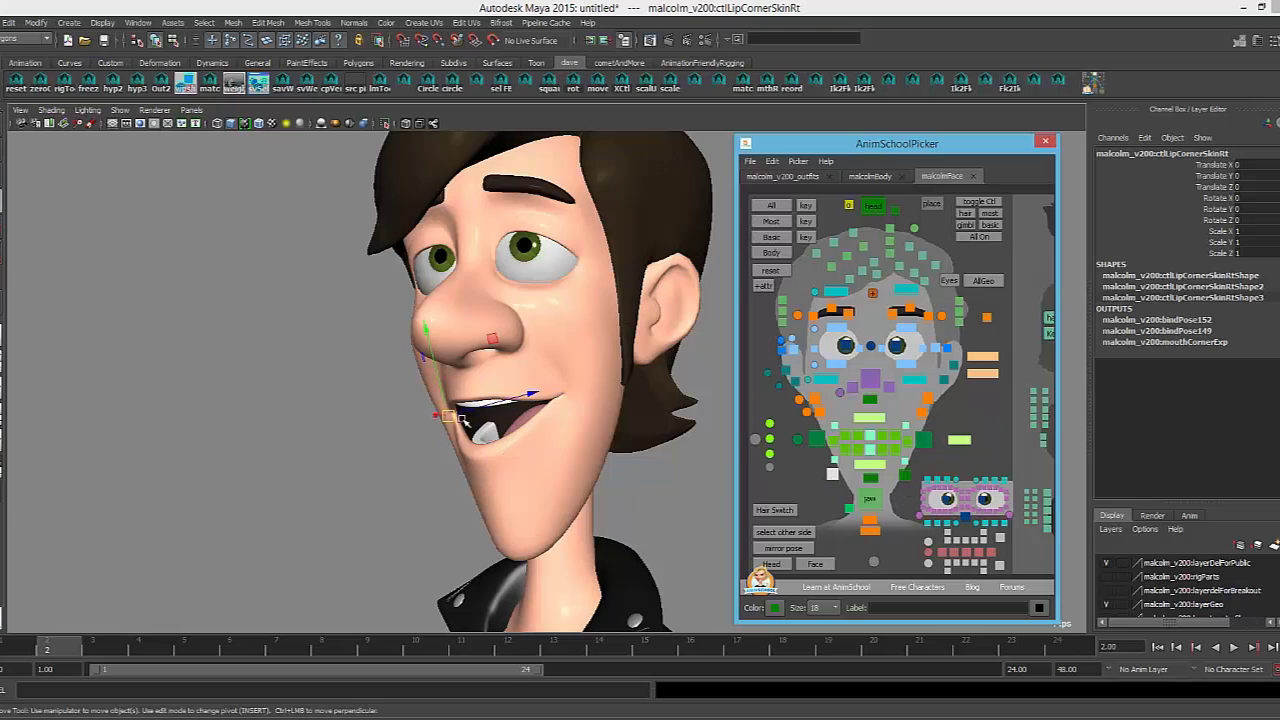
left_click_drag(449, 416, 461, 413)
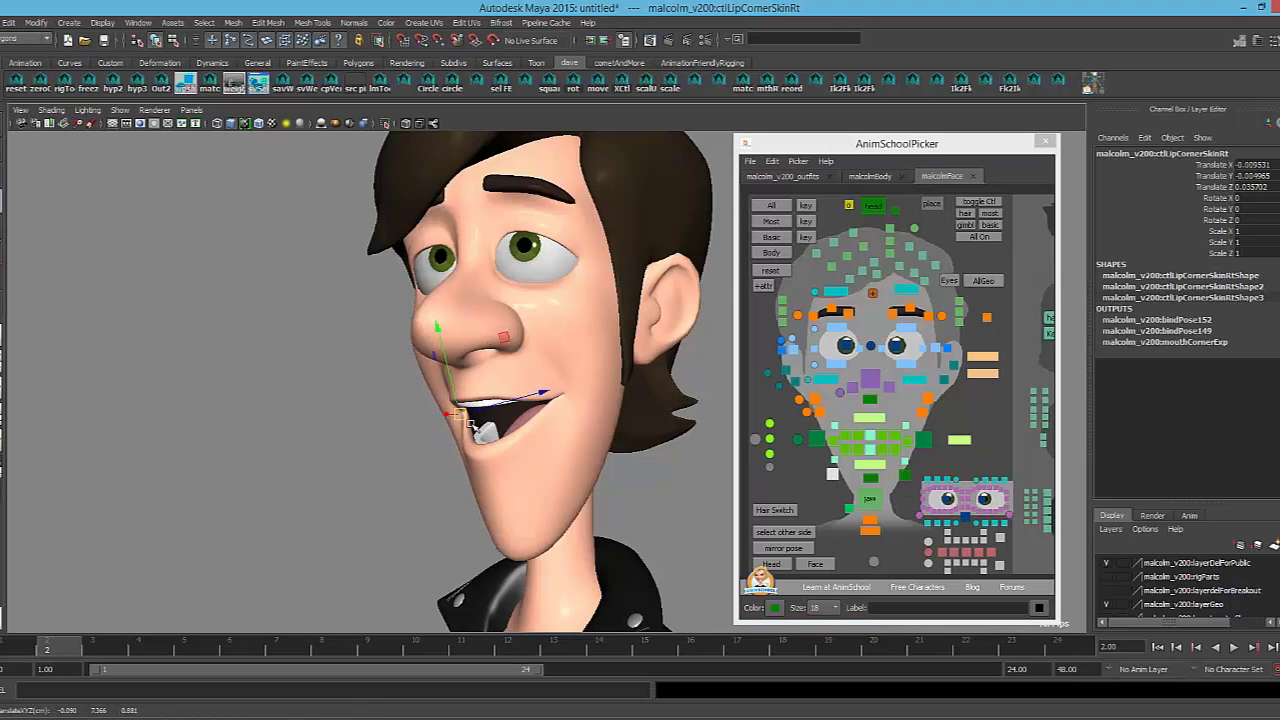
left_click(441, 503)
mouse_move(665, 514)
left_mouse_down("alt")
mouse_move(649, 514)
mouse_move(666, 510)
left_mouse_up("alt")
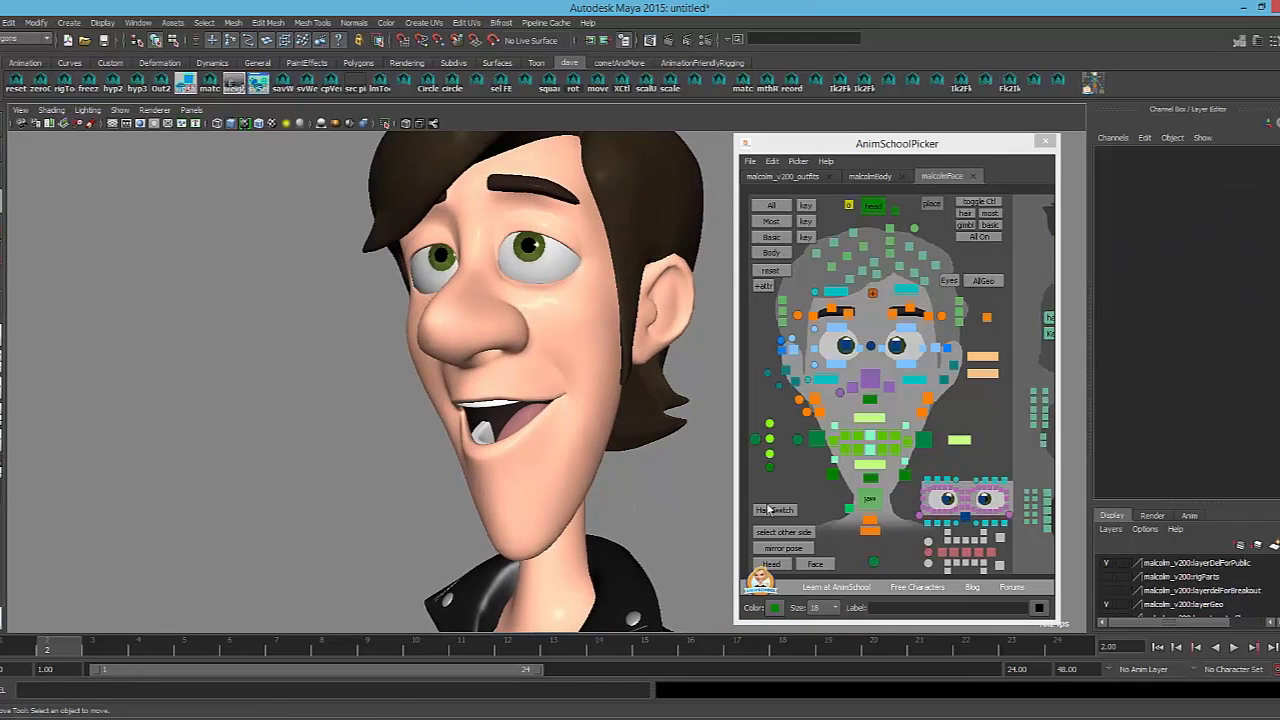
left_click(833, 474)
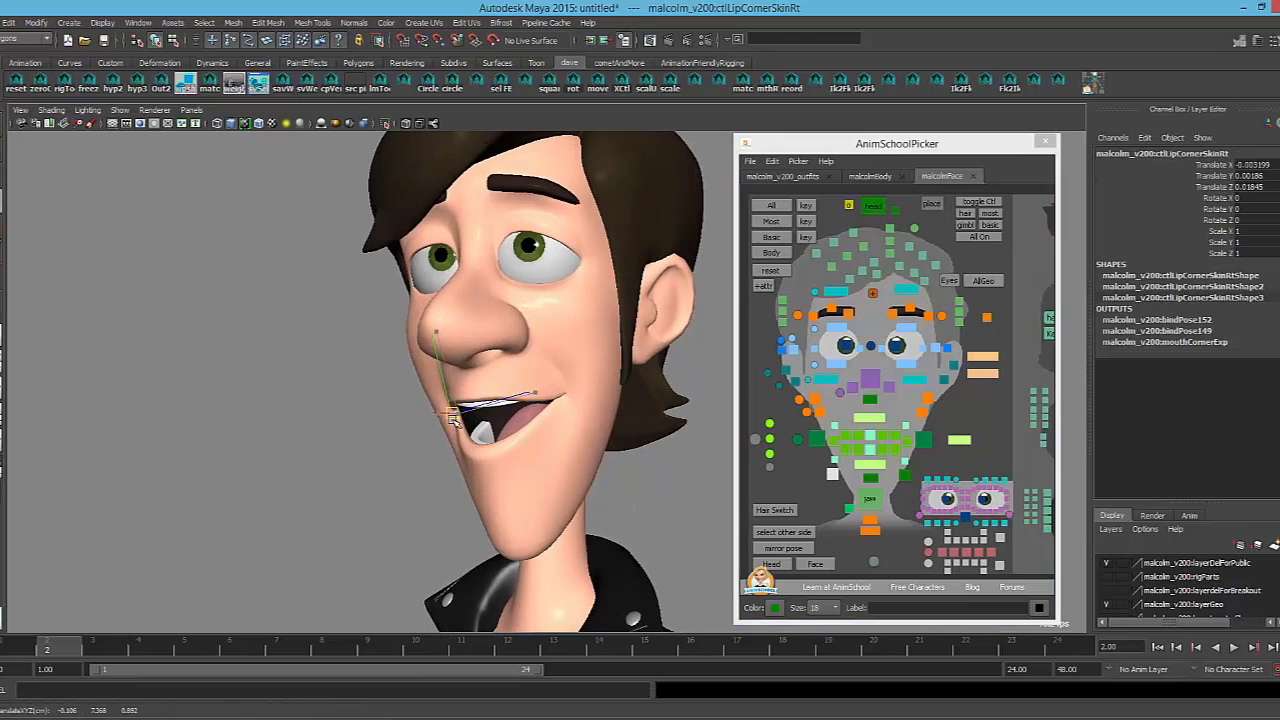
left_click_drag(527, 470, 517, 465, "alt")
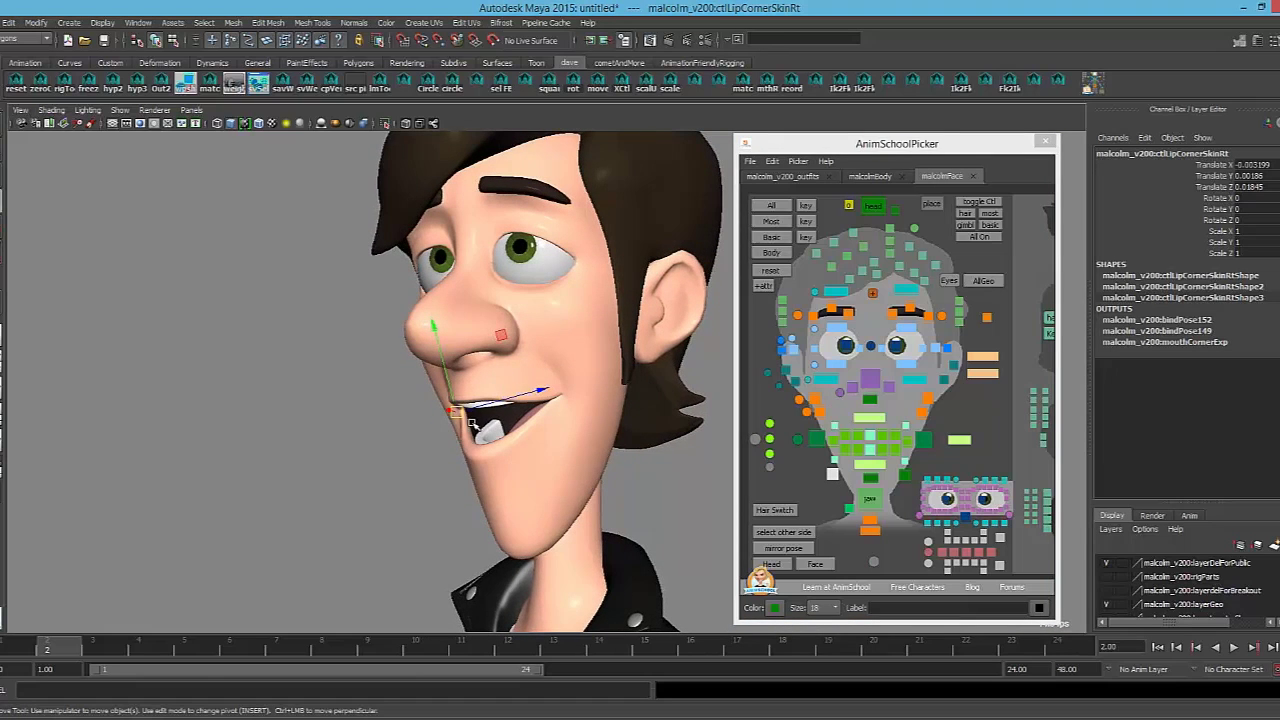
key("ctrl+z")
key("ctrl+z")
key("ctrl+z")
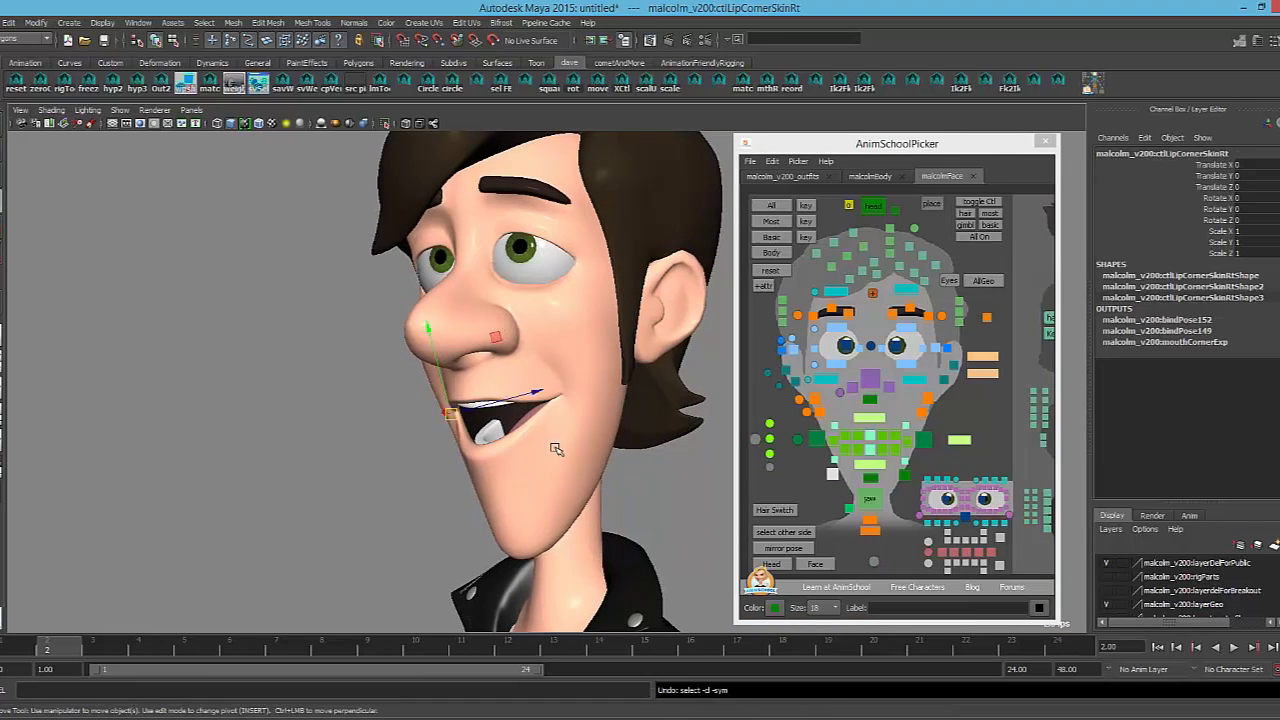
Move the right lip corner skin control to about X -0.005, Y -0.014, Z 0.016 to refine the far mouth corner's silhouette
left_click_drag(457, 416, 463, 415)
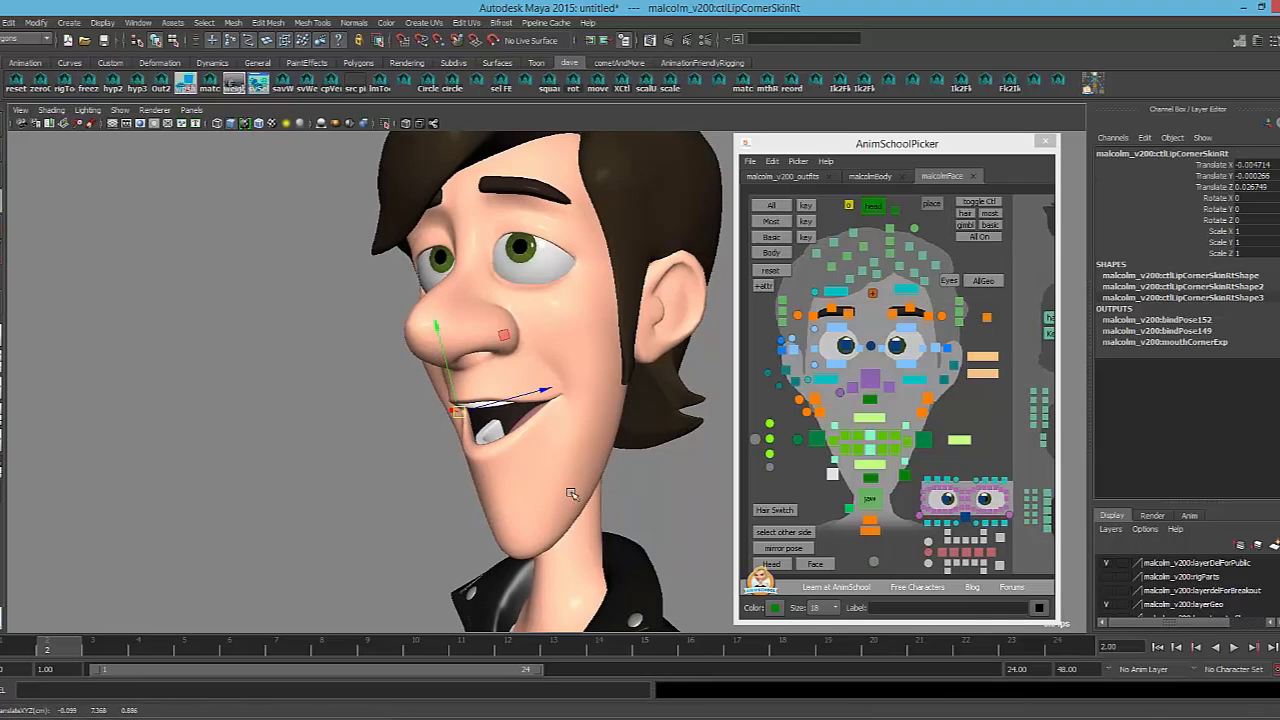
left_click(400, 493)
left_click_drag(590, 508, 548, 530, "alt")
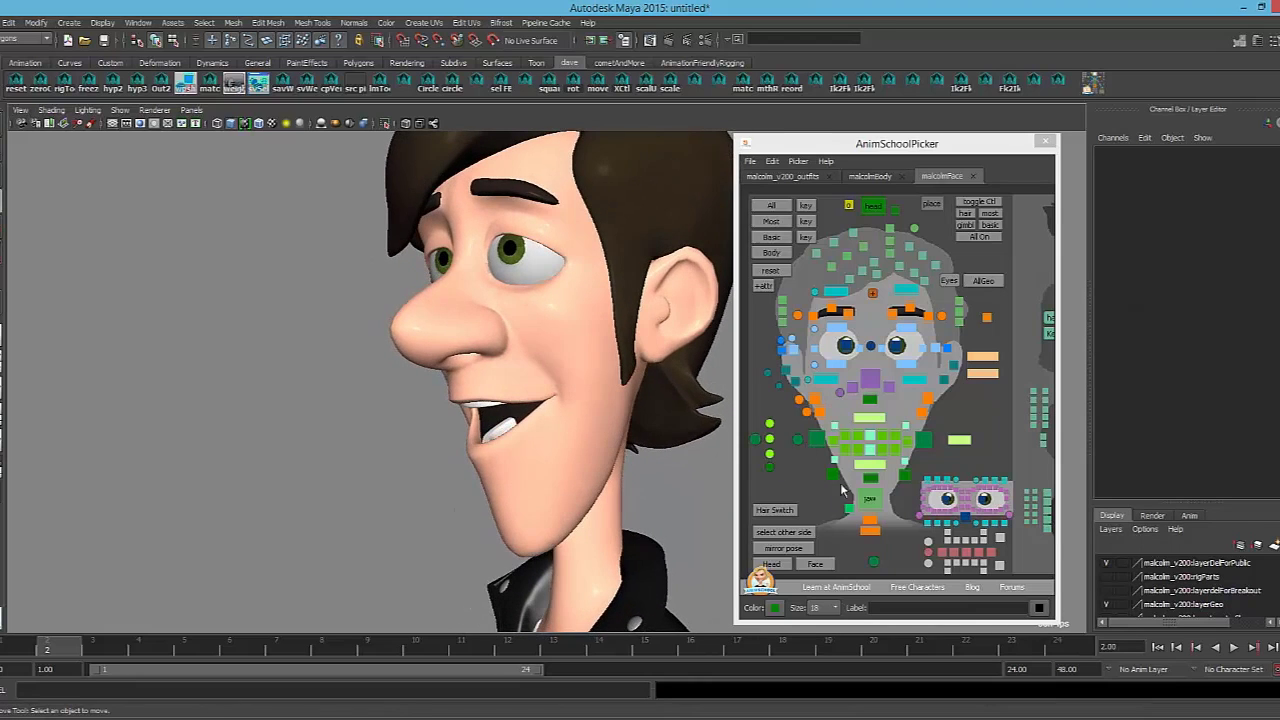
left_click(833, 474)
left_click_drag(473, 415, 604, 423)
left_click_drag(608, 360, 680, 443, "alt")
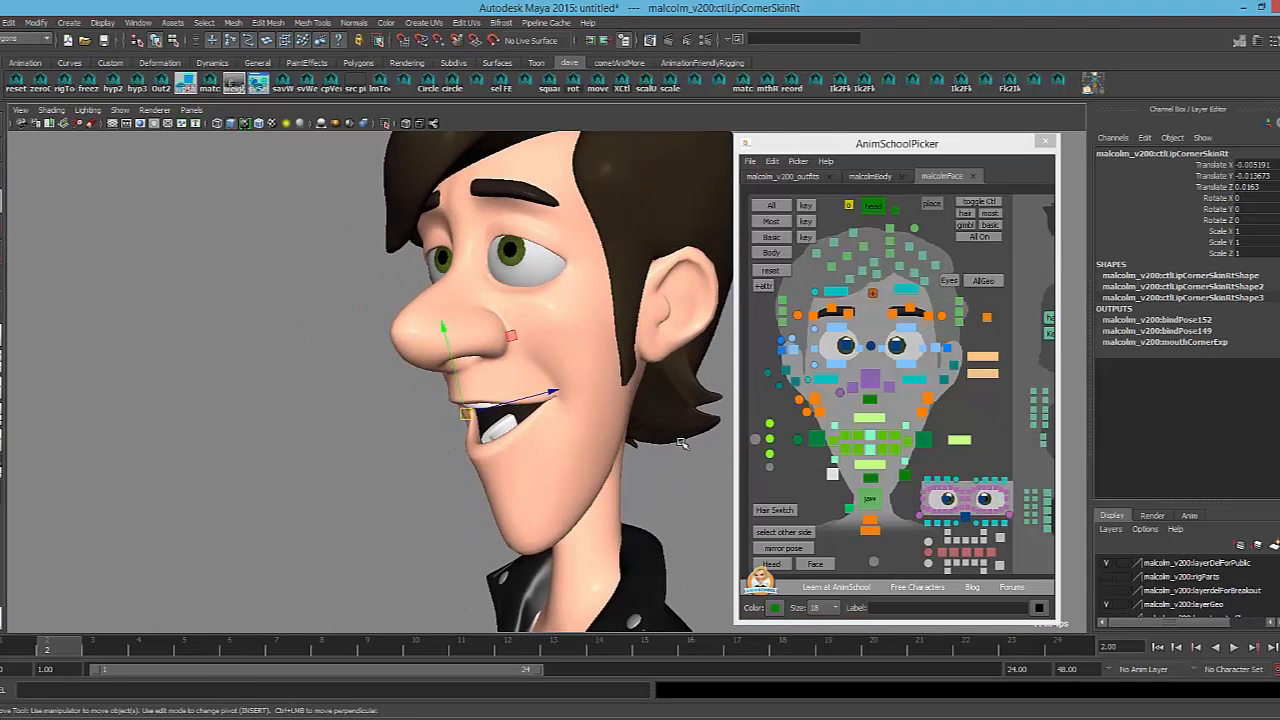
Raise the right mouth corner control to about X 0.62, Y 0.21
left_click(819, 440)
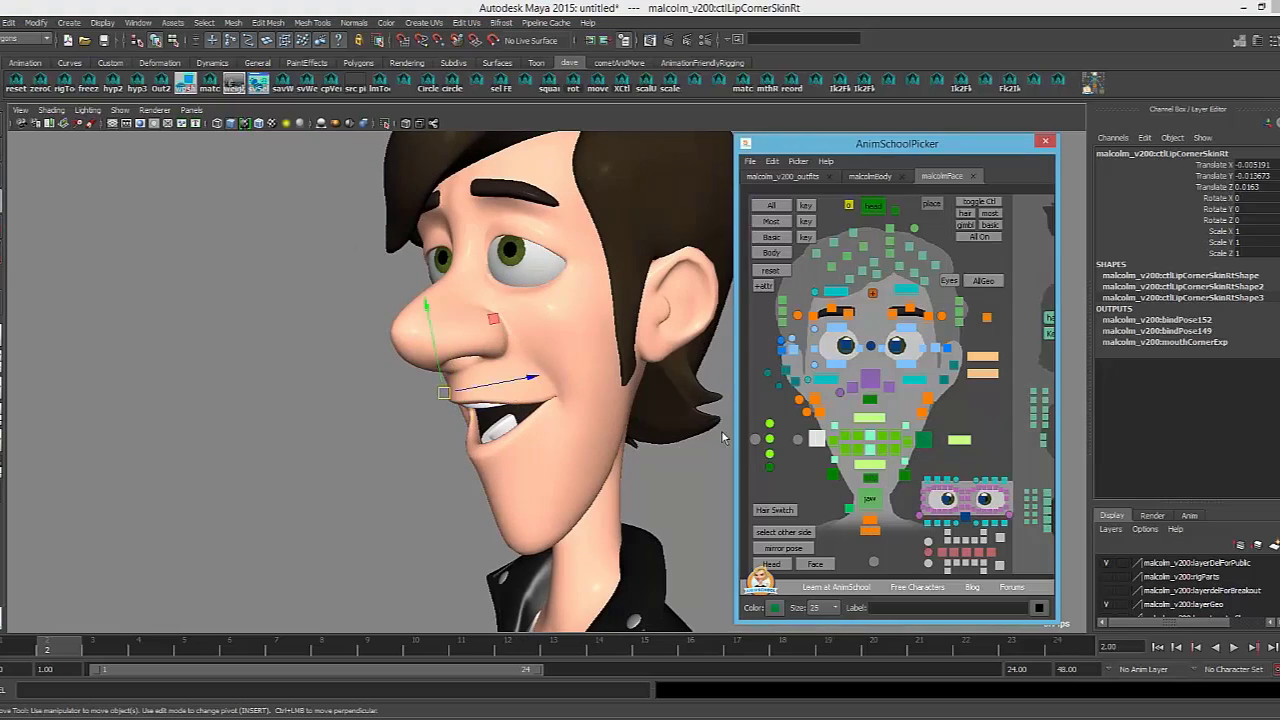
left_click_drag(520, 432, 628, 426, "alt")
left_click_drag(430, 401, 455, 397)
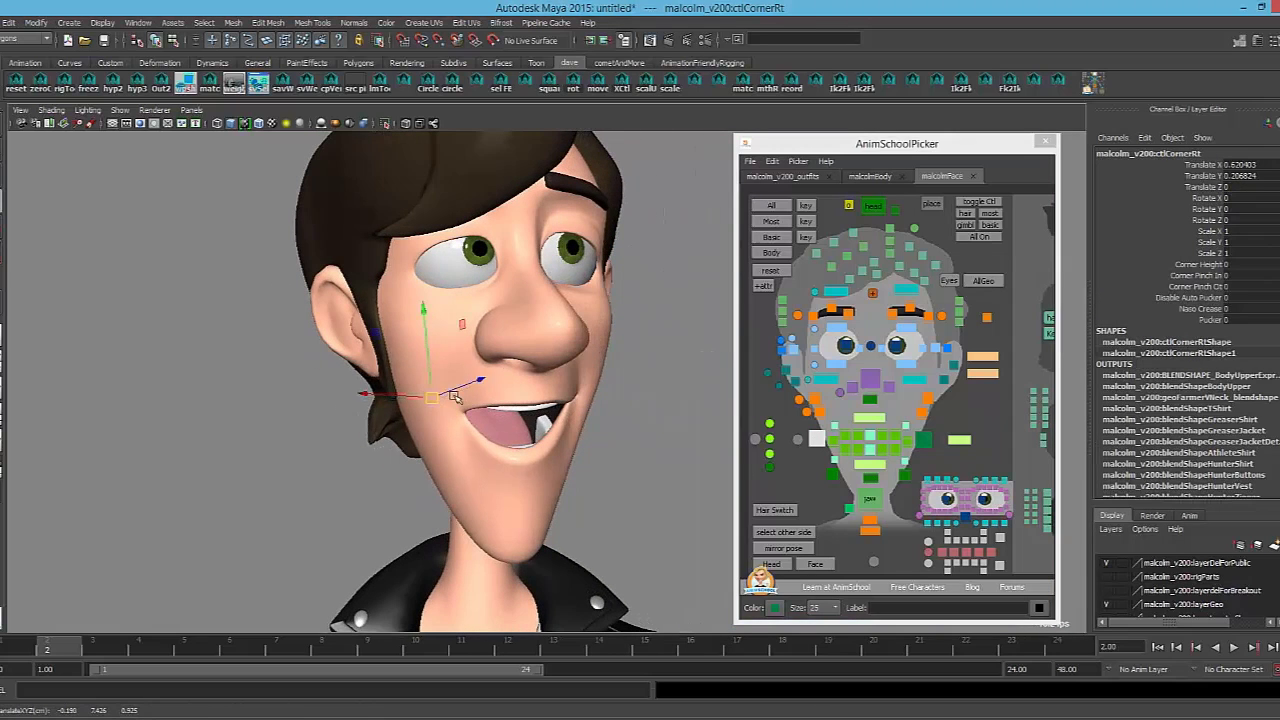
Try rotating the left mouth corner control, and undo the rotation
left_click(924, 439)
left_click_drag(720, 430, 591, 427, "alt")
key("e")
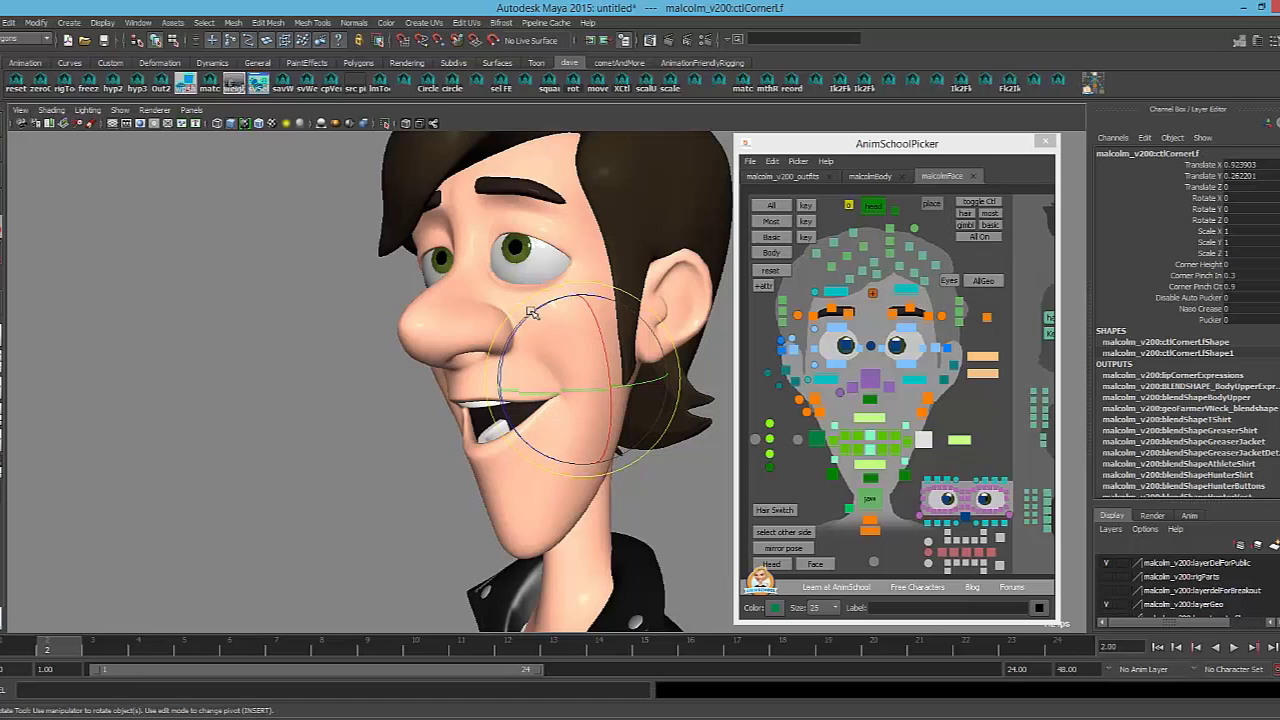
mouse_move(531, 312)
left_mouse_down()
mouse_move(582, 317)
mouse_move(546, 328)
left_mouse_up()
key("ctrl+z")
Rotate the left mouth corner control to about Z -15.8, undoing any further rotation beyond that
right_click_drag(625, 410, 688, 437, "alt")
middle_click_drag(558, 348, 536, 291, "alt")
left_click(520, 265)
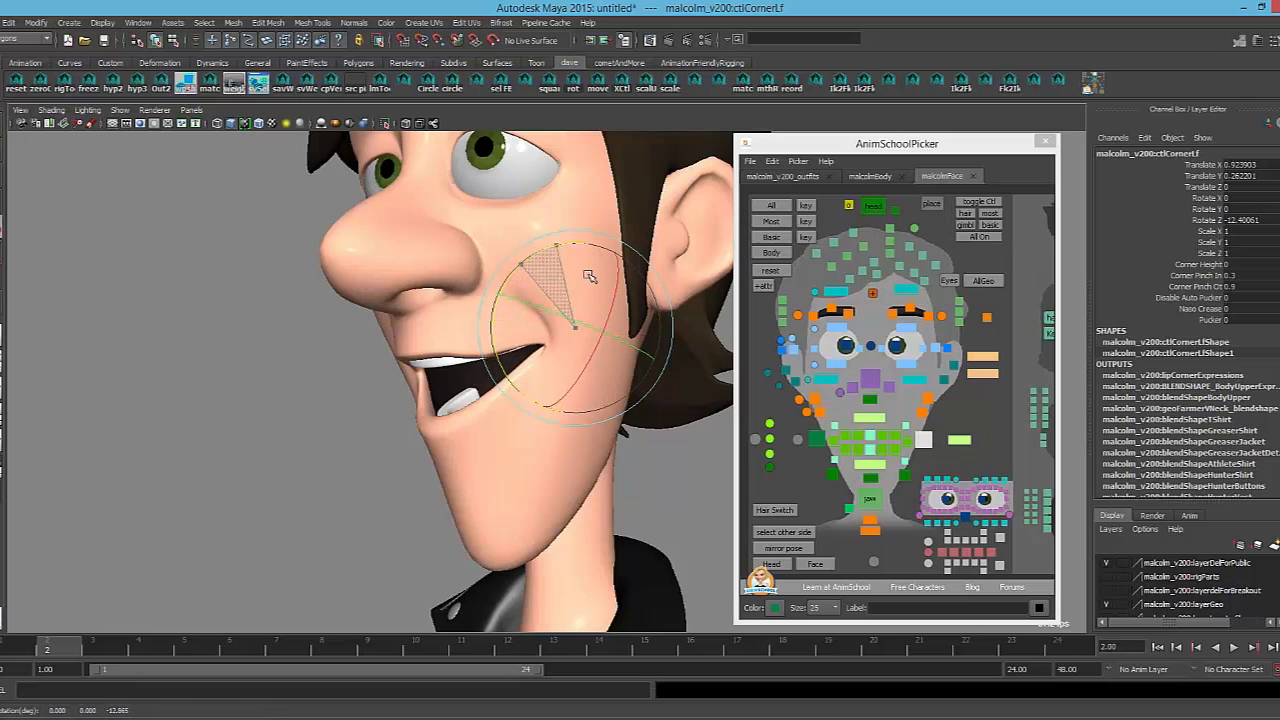
key("w")
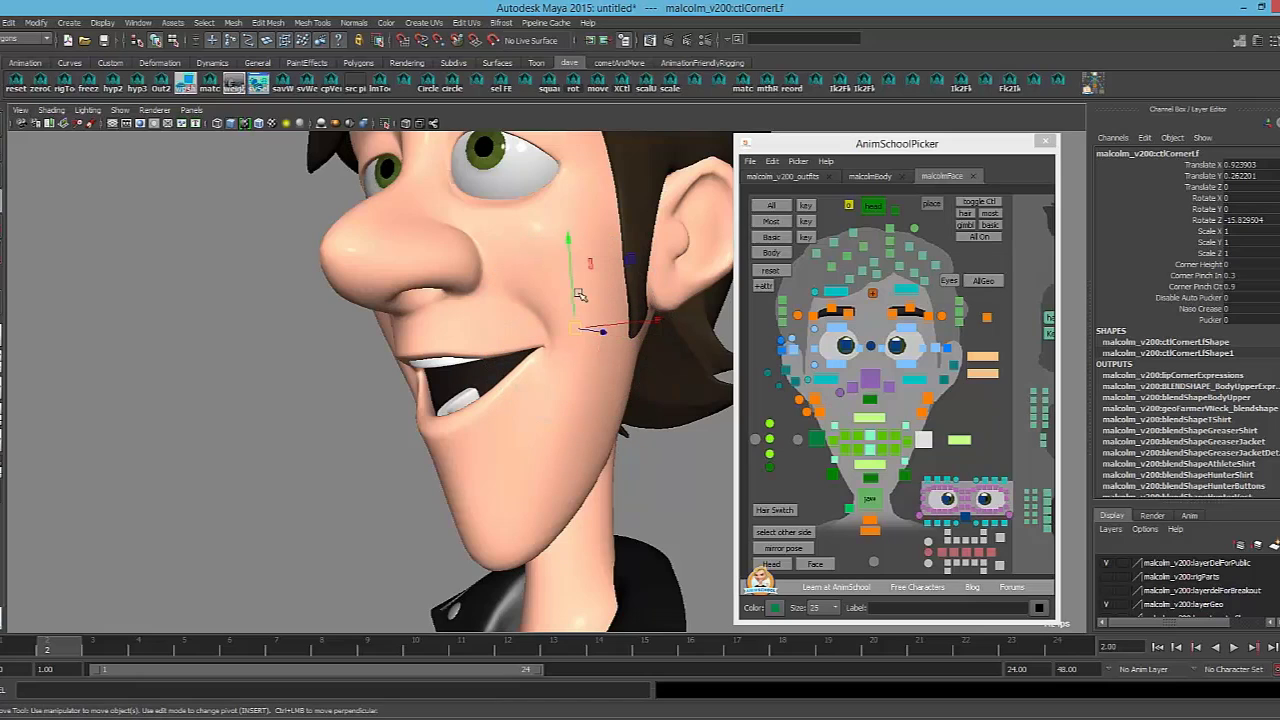
key("e")
left_click_drag(566, 257, 535, 264)
key("ctrl+z")
Lower the left mouth corner control to about X 0.60, Y 0, and rotate it to about Z 2.6
key("w")
left_click_drag(574, 328, 564, 358)
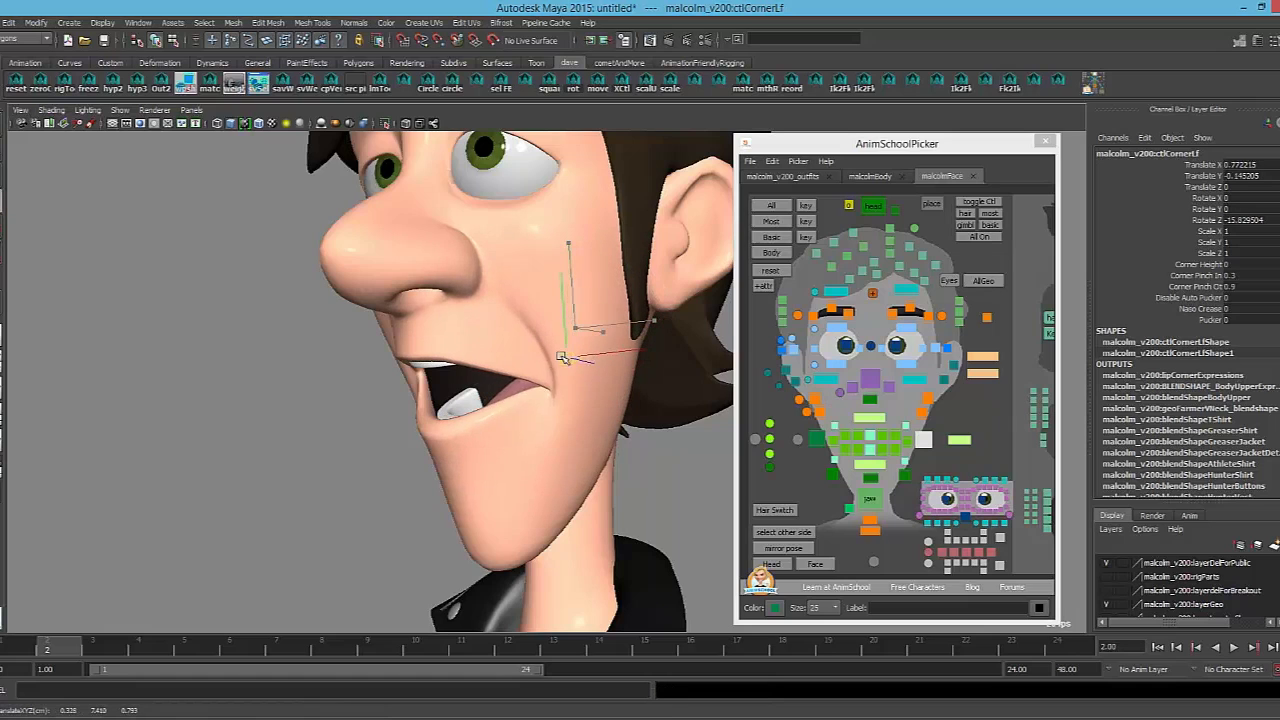
key("e")
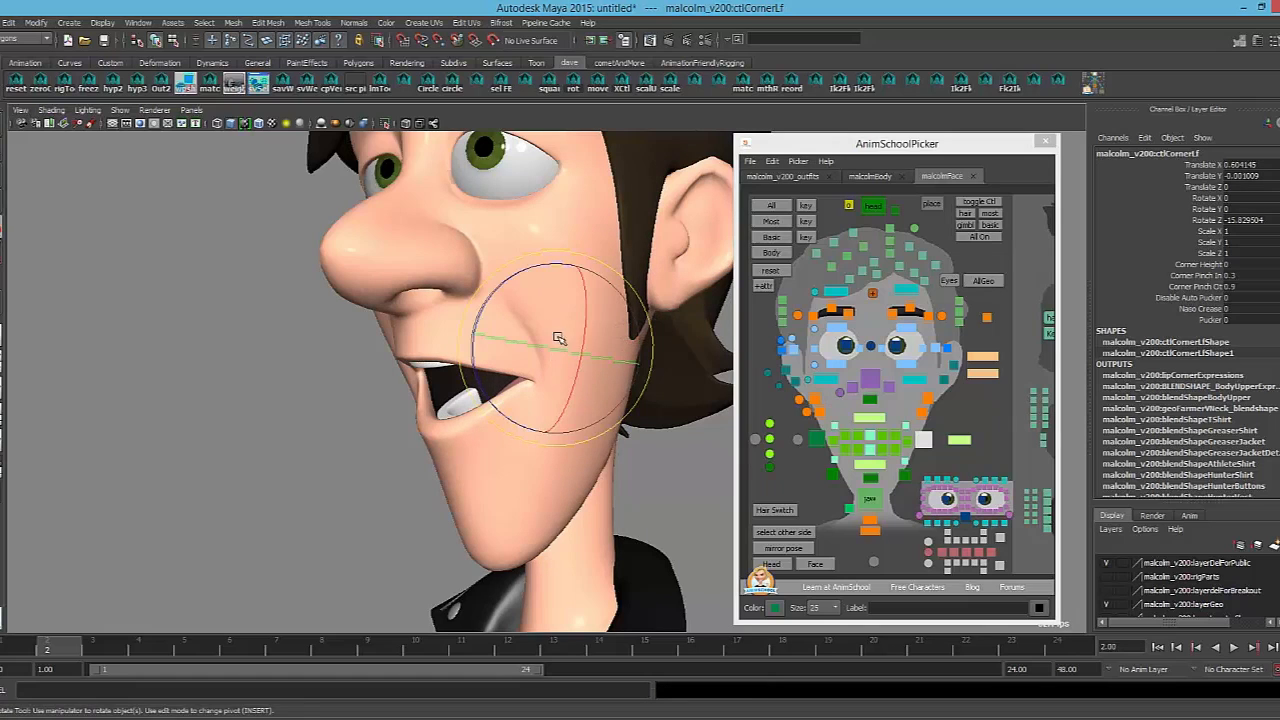
mouse_move(514, 287)
left_mouse_down()
mouse_move(493, 293)
mouse_move(520, 300)
left_mouse_up()
key("w")
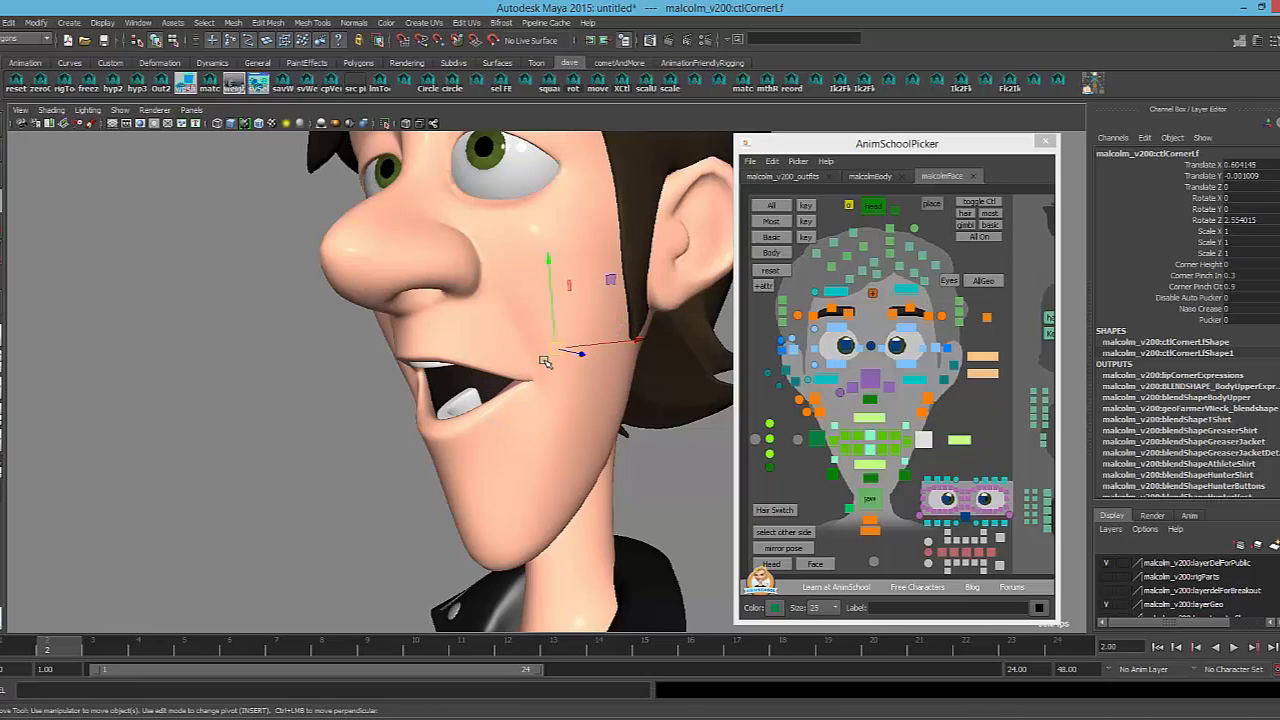
Pull the left mouth corner control out to about X 1.12, Y 0.06, then try rotating it further and undo the rotation
left_click_drag(556, 348, 594, 343)
key("e")
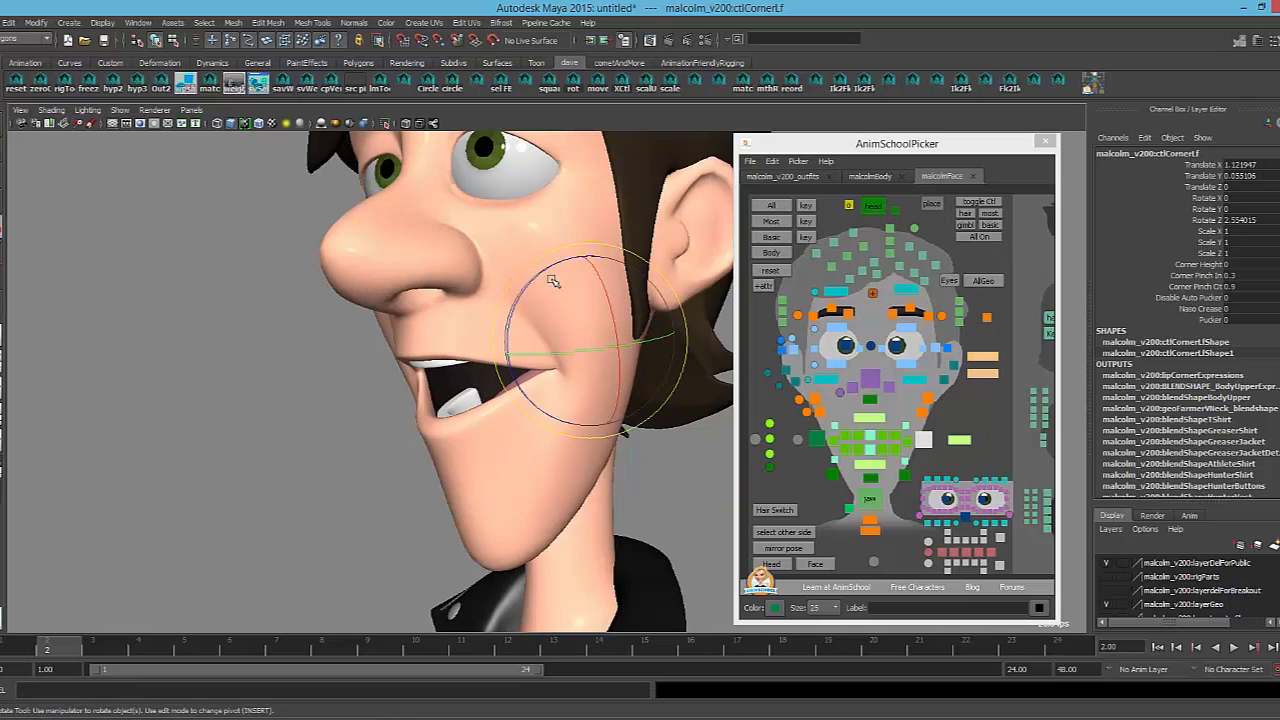
left_click_drag(560, 262, 592, 259)
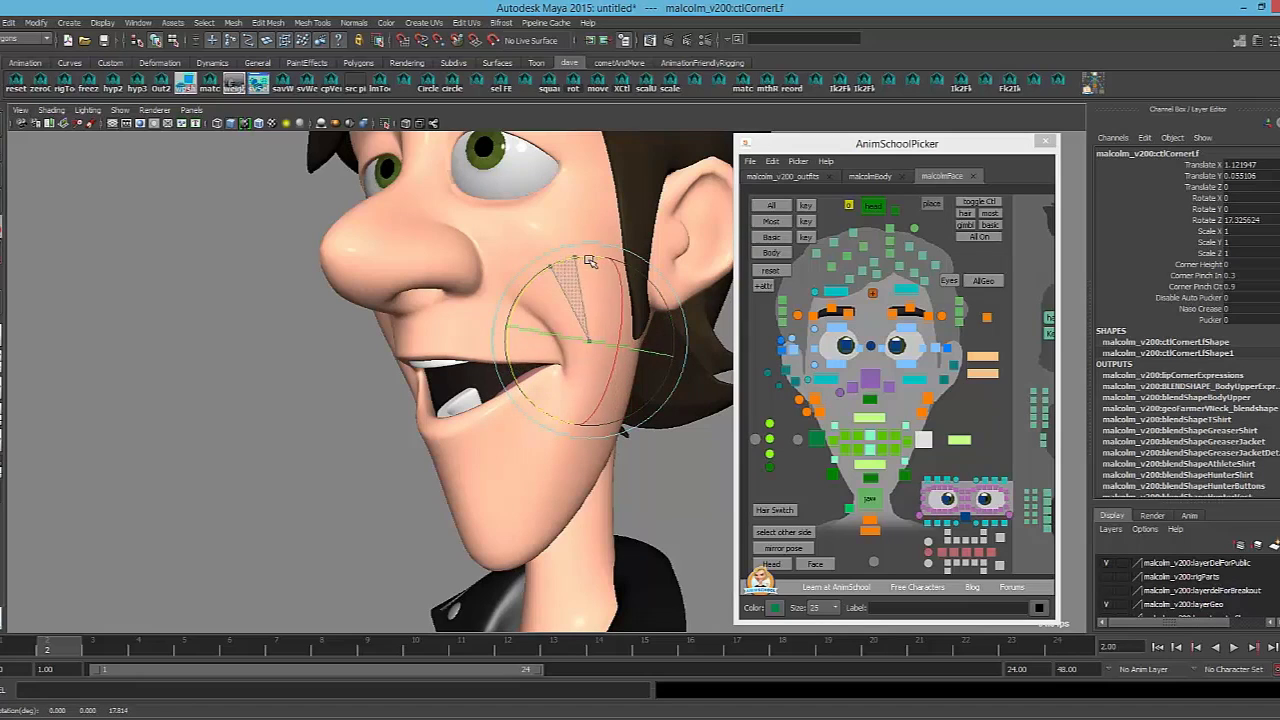
left_click_drag(590, 261, 543, 271)
key("ctrl+z")
Raise the left mouth corner control to about X 0.53, Y 0.43, and set its Z rotation to 0
key("w")
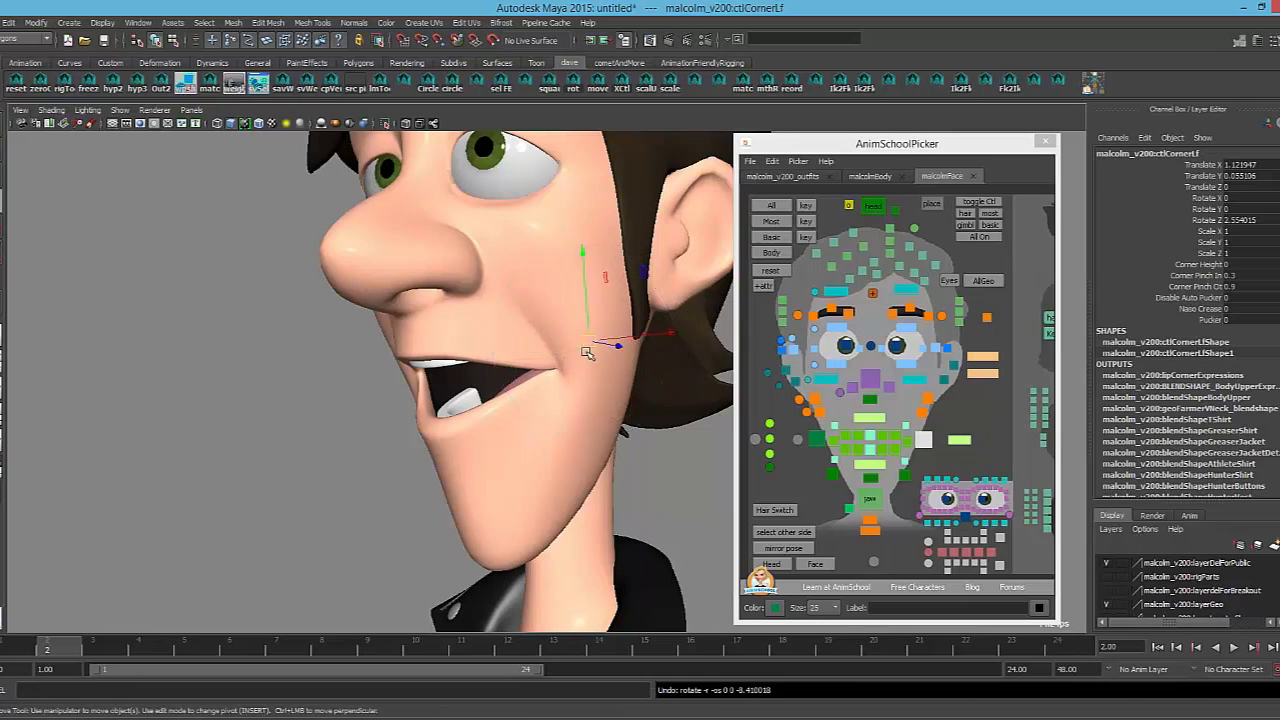
left_click_drag(587, 353, 540, 324)
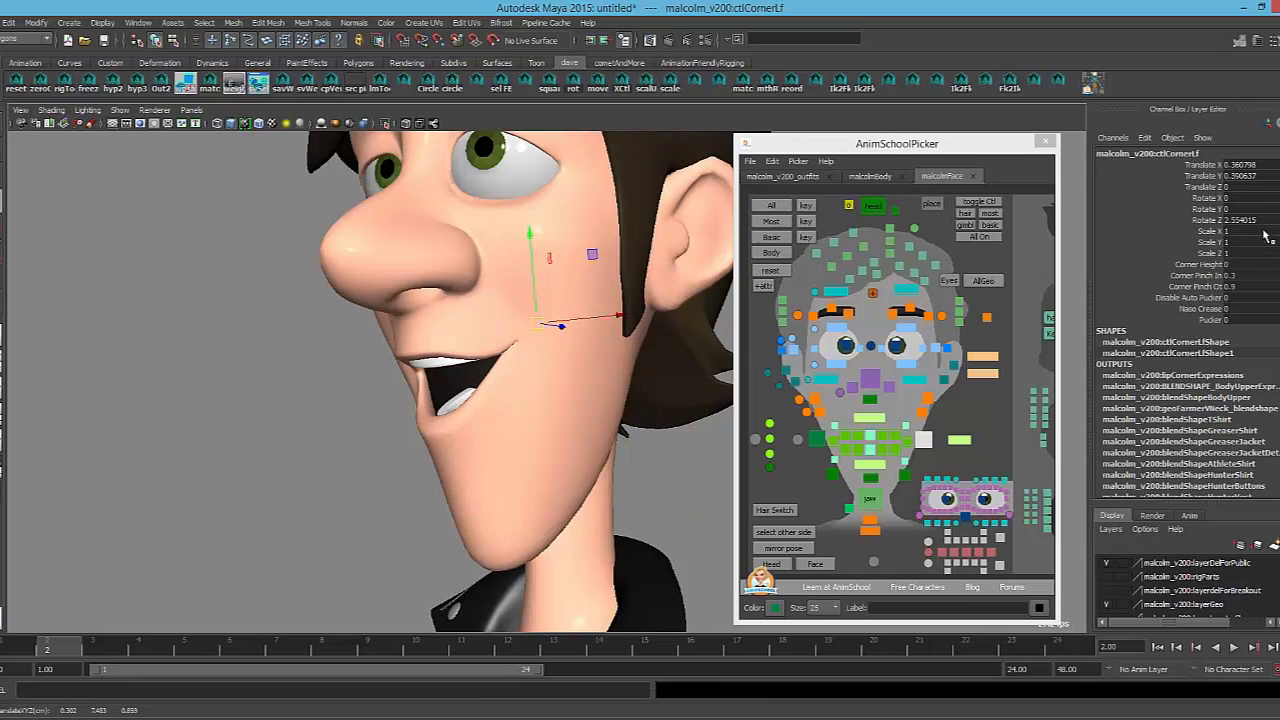
double_click(1241, 219)
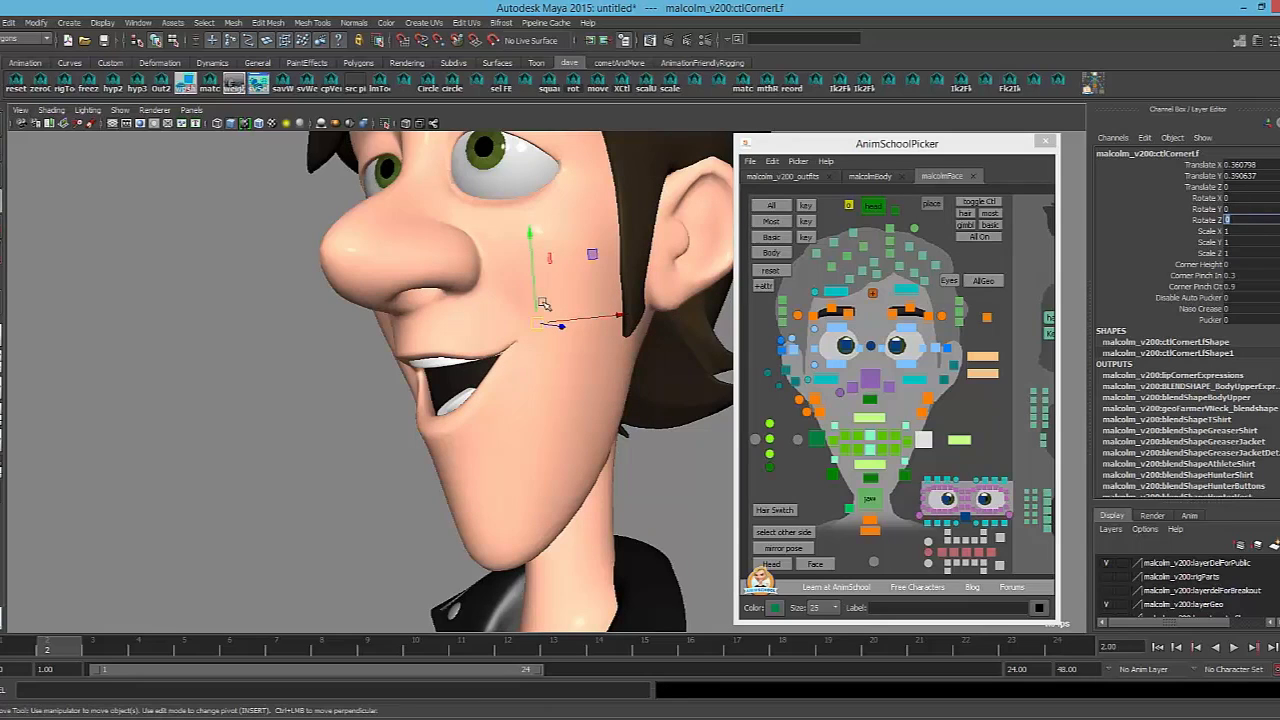
left_click_drag(540, 326, 551, 322)
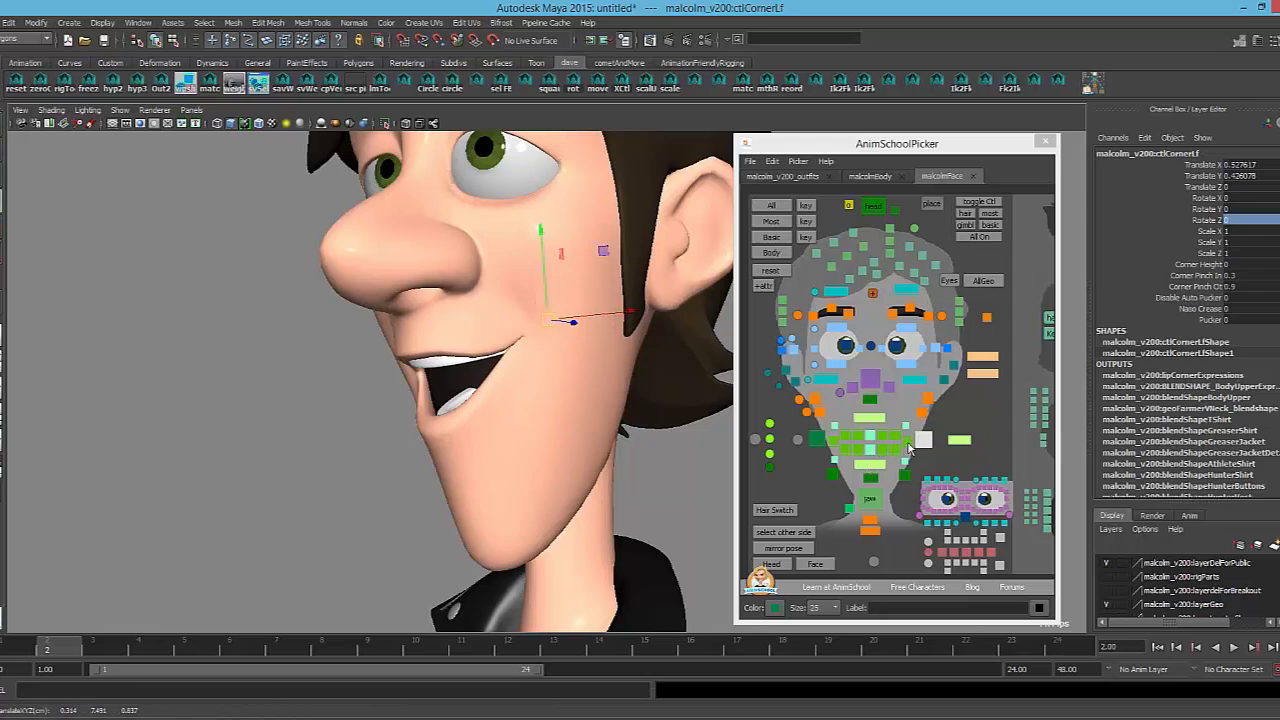
Try moving the left lip corner control and the outer lower-left lip control, undoing each move
left_click(908, 444)
left_click_drag(529, 369, 537, 384)
key("ctrl+z")
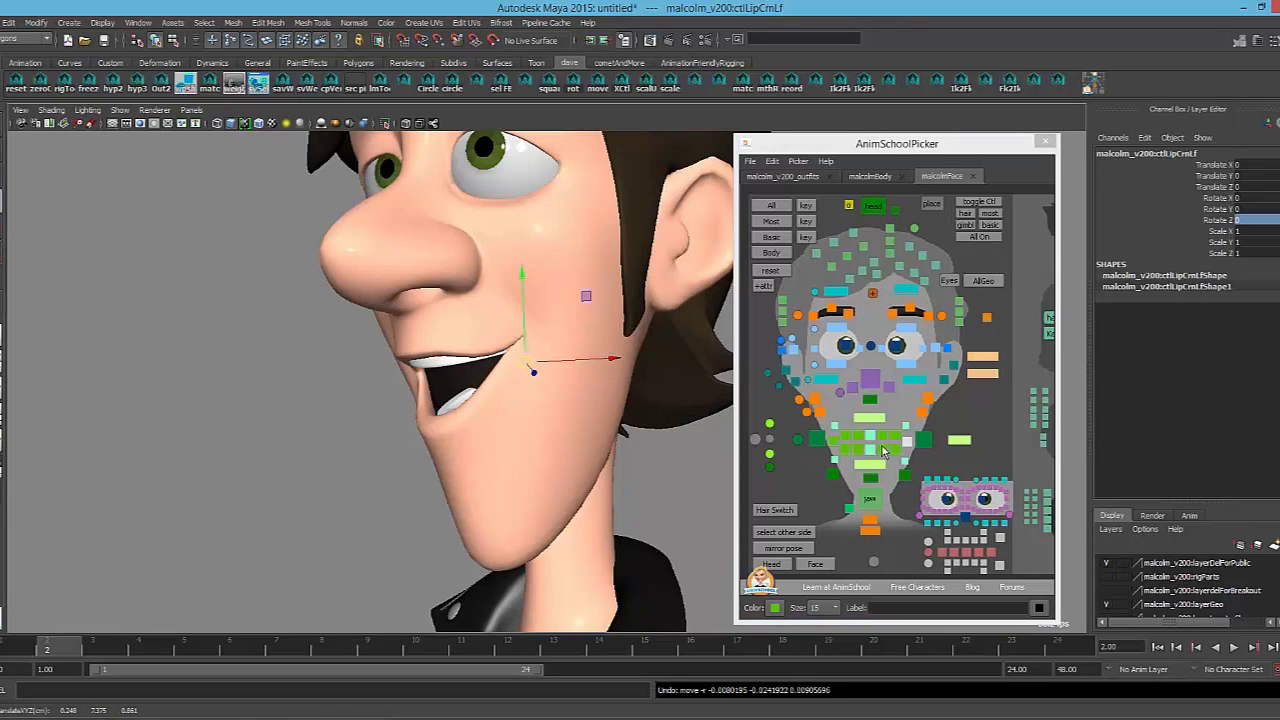
left_click(899, 446)
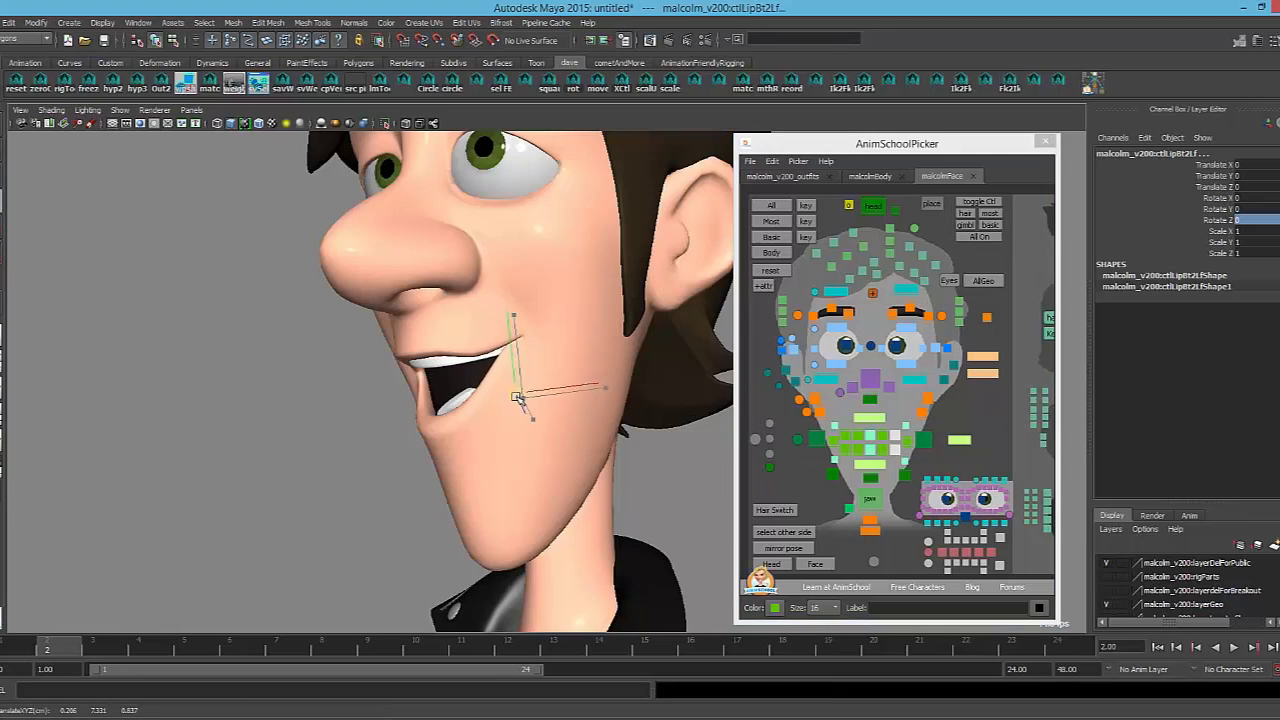
mouse_move(527, 400)
left_mouse_down()
mouse_move(515, 388)
mouse_move(529, 396)
left_mouse_up()
key("ctrl+z")
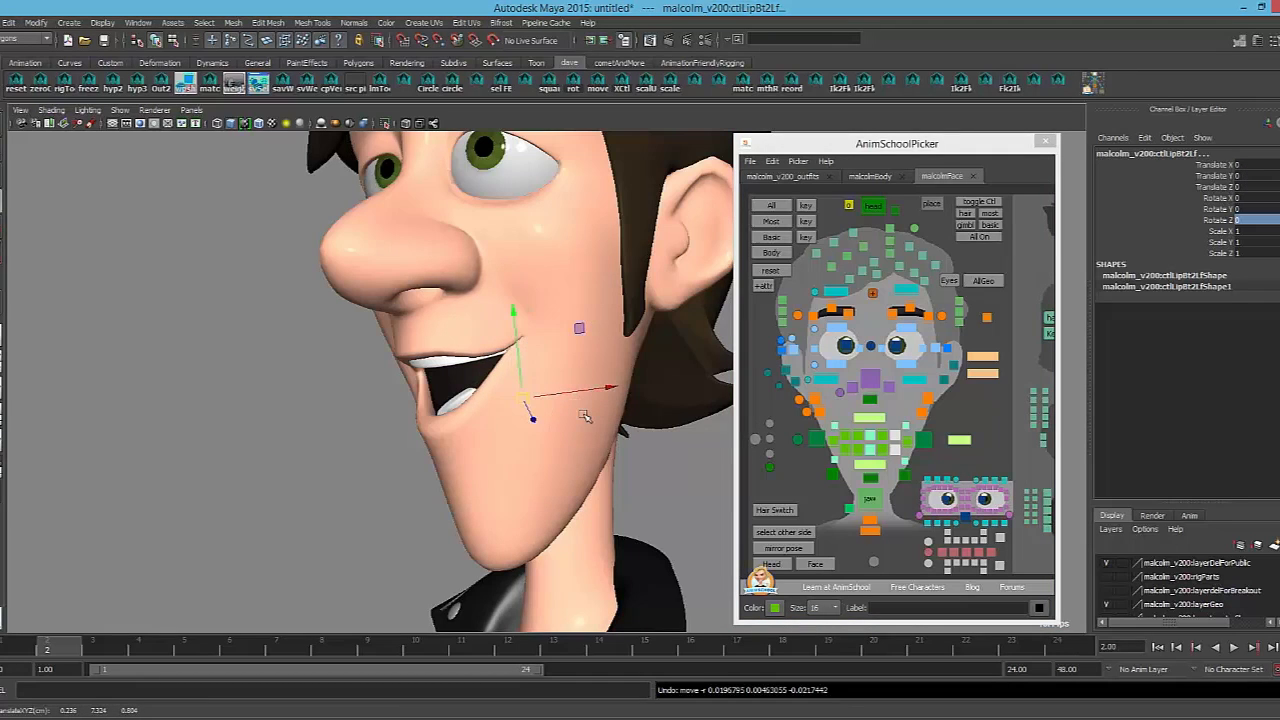
Try rotating the left mouth corner control about 12.4 degrees around Z, and undo the rotation
left_click_drag(487, 407, 494, 428, "alt")
left_click(924, 440)
key("e")
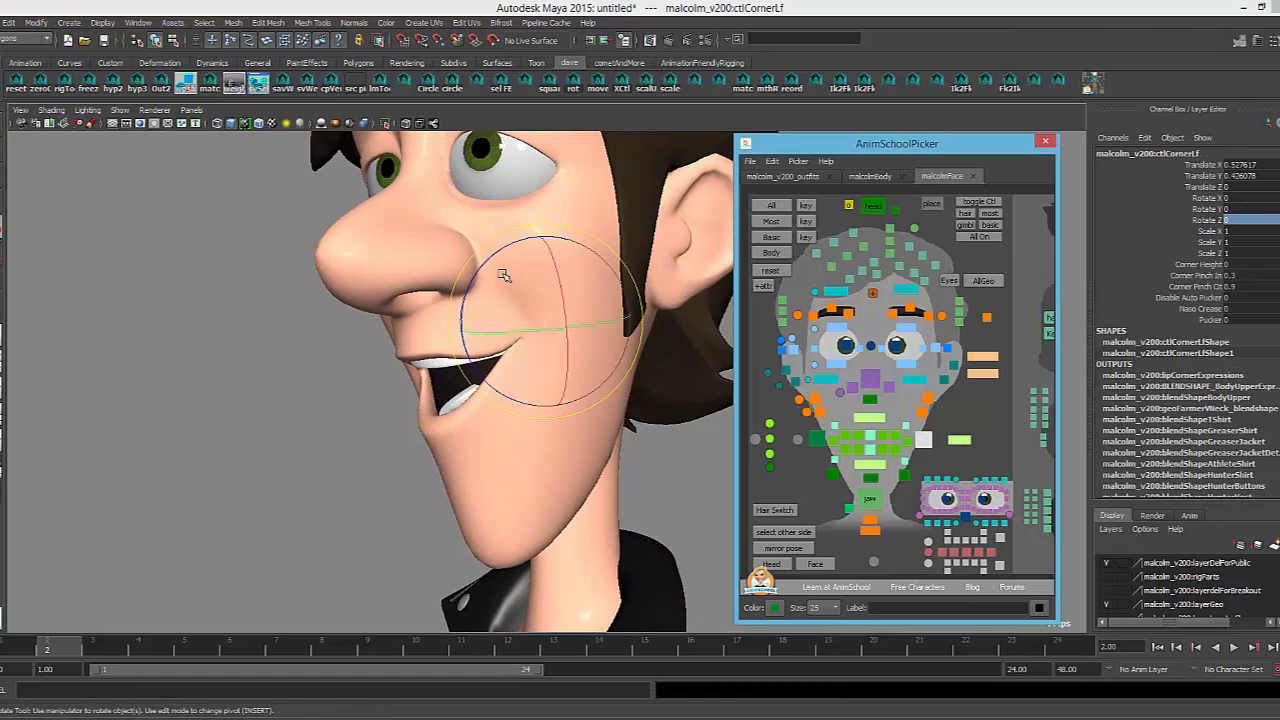
left_click_drag(500, 252, 516, 276)
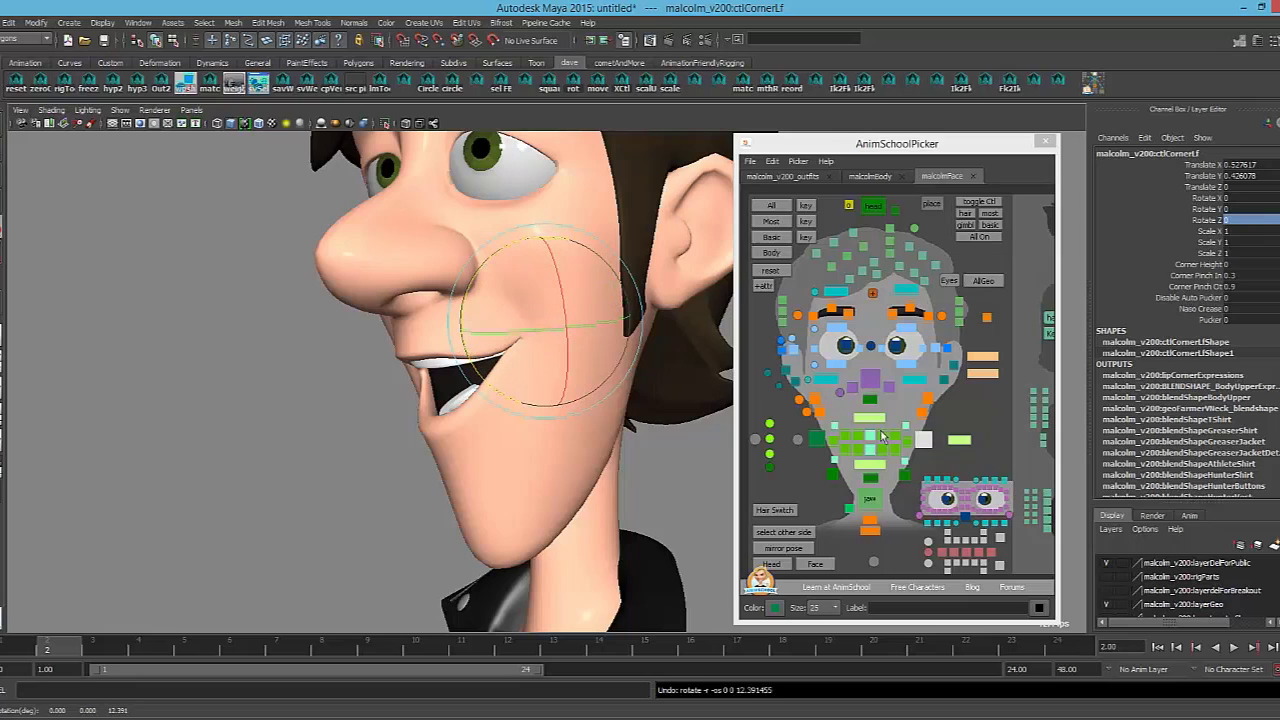
Try rotating and moving the small upper control at the left lip corner, undoing both changes
left_click(906, 452)
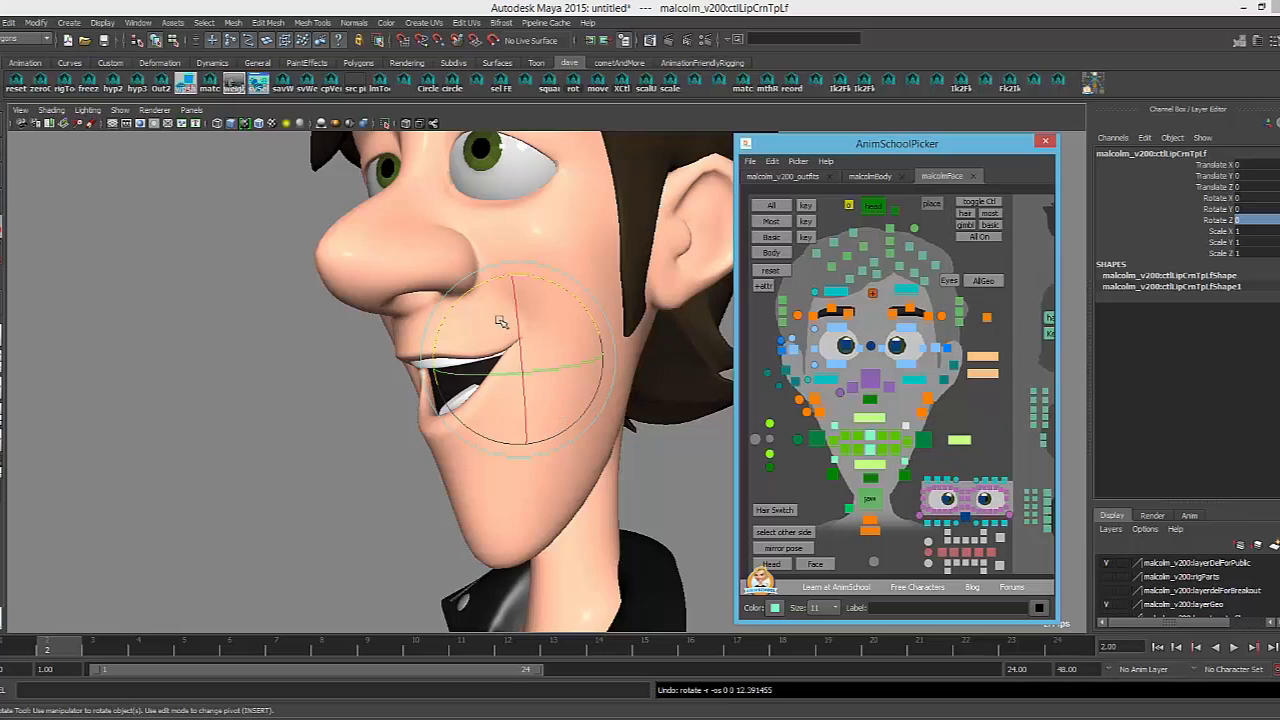
left_click_drag(483, 283, 545, 292)
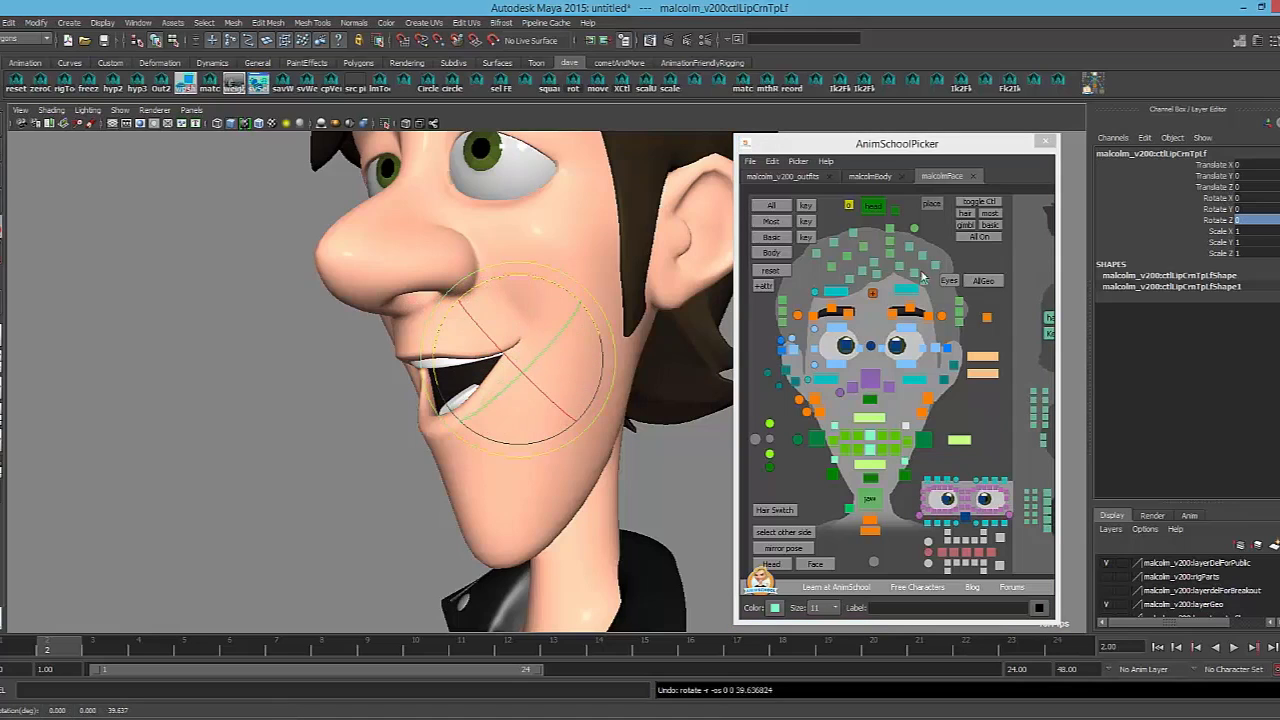
key("w")
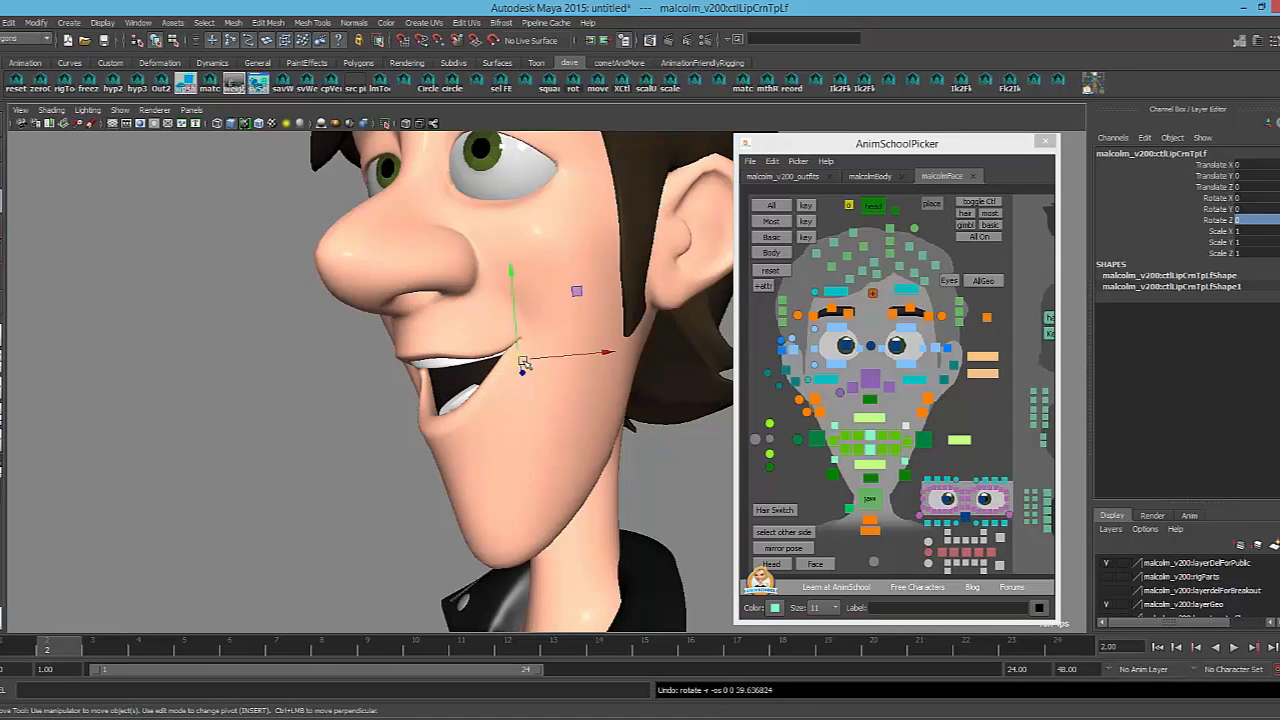
mouse_move(526, 363)
left_mouse_down()
mouse_move(512, 350)
mouse_move(533, 364)
left_mouse_up()
key("ctrl+z")
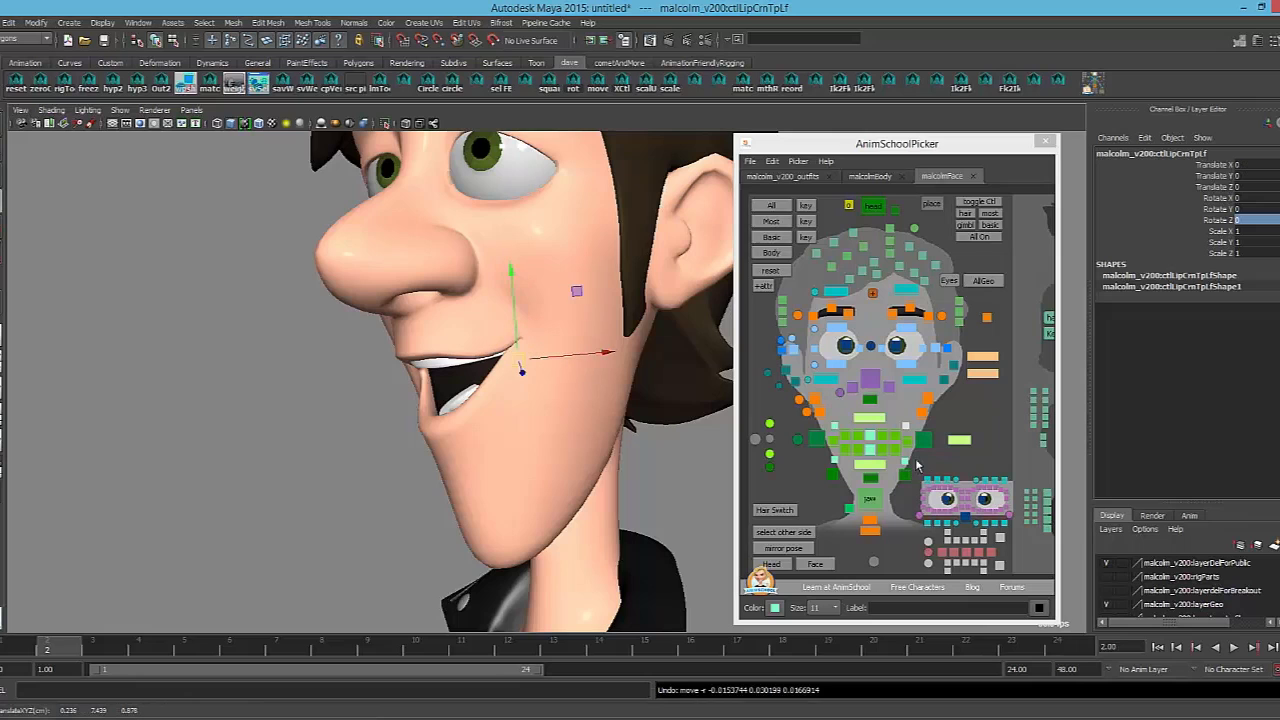
Open the jaw wide to about Rotate X 28.3, viewed from the character's right side
left_click(911, 449)
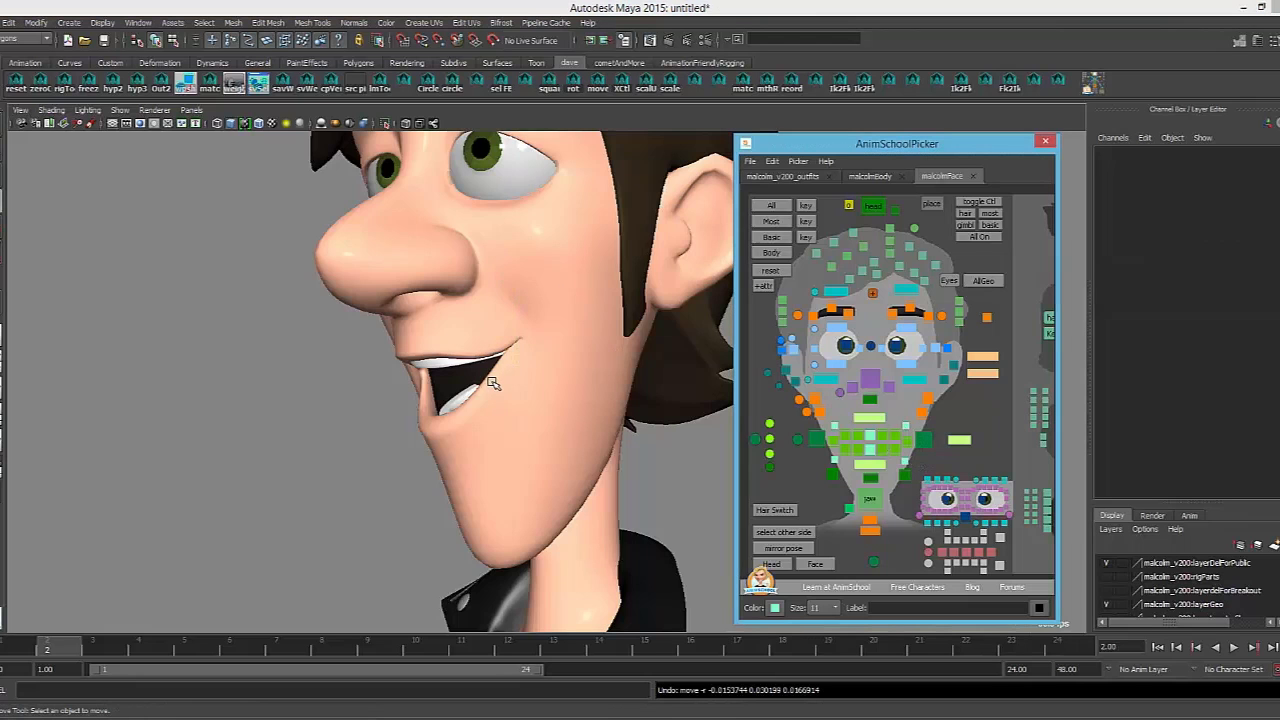
left_click_drag(493, 383, 522, 390, "alt")
left_click(871, 499)
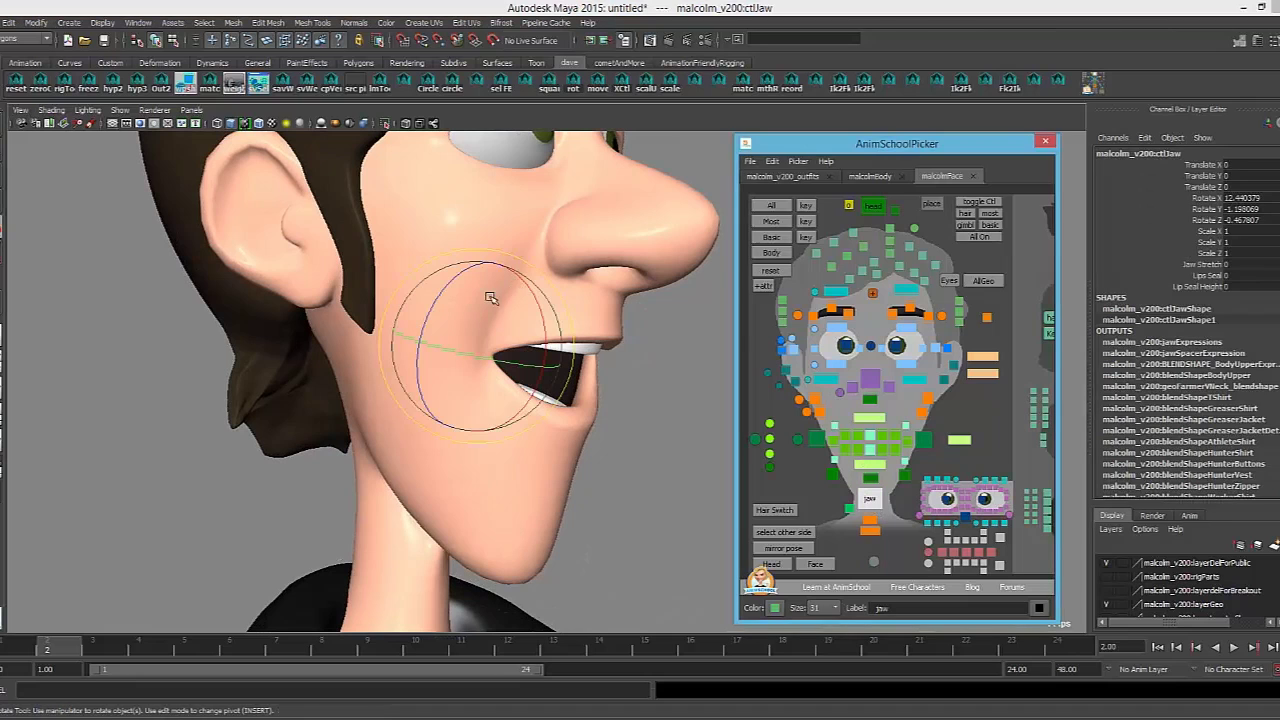
left_click_drag(518, 287, 516, 342)
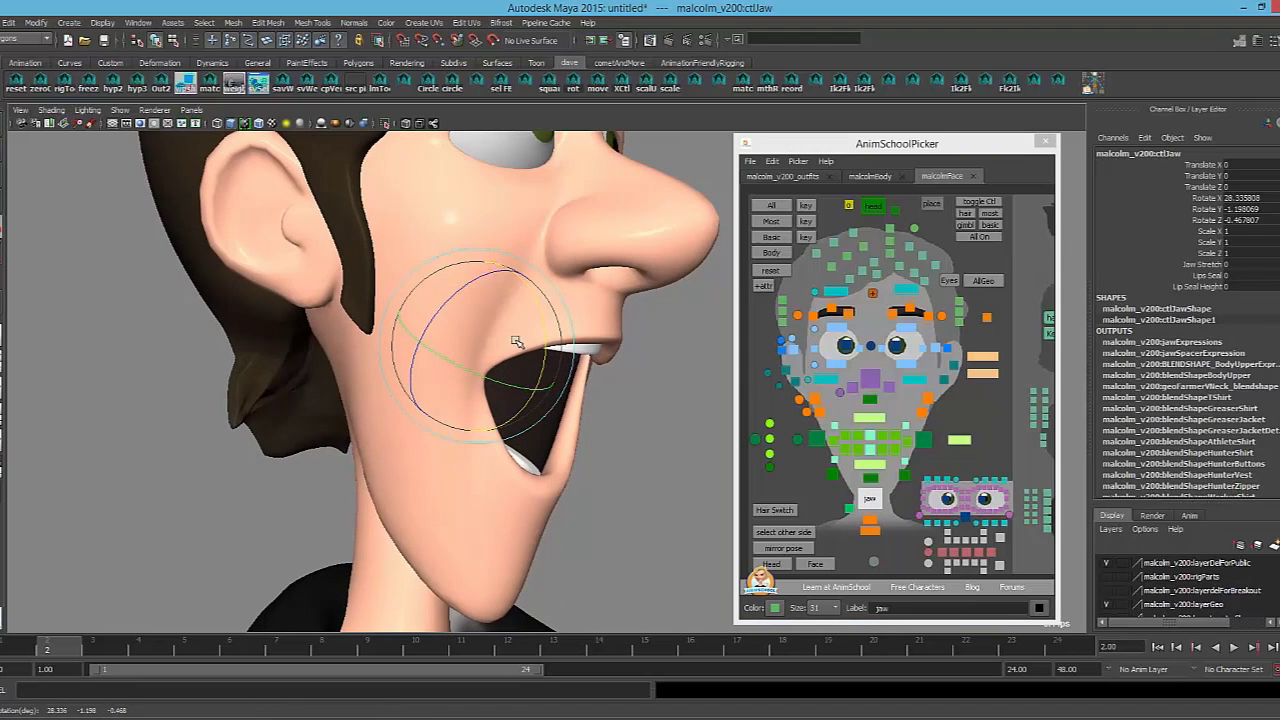
Show the face control curves and try moving the right lip corner and outer upper-right lip controls, undoing each move
scroll(572, 377, "up", 3)
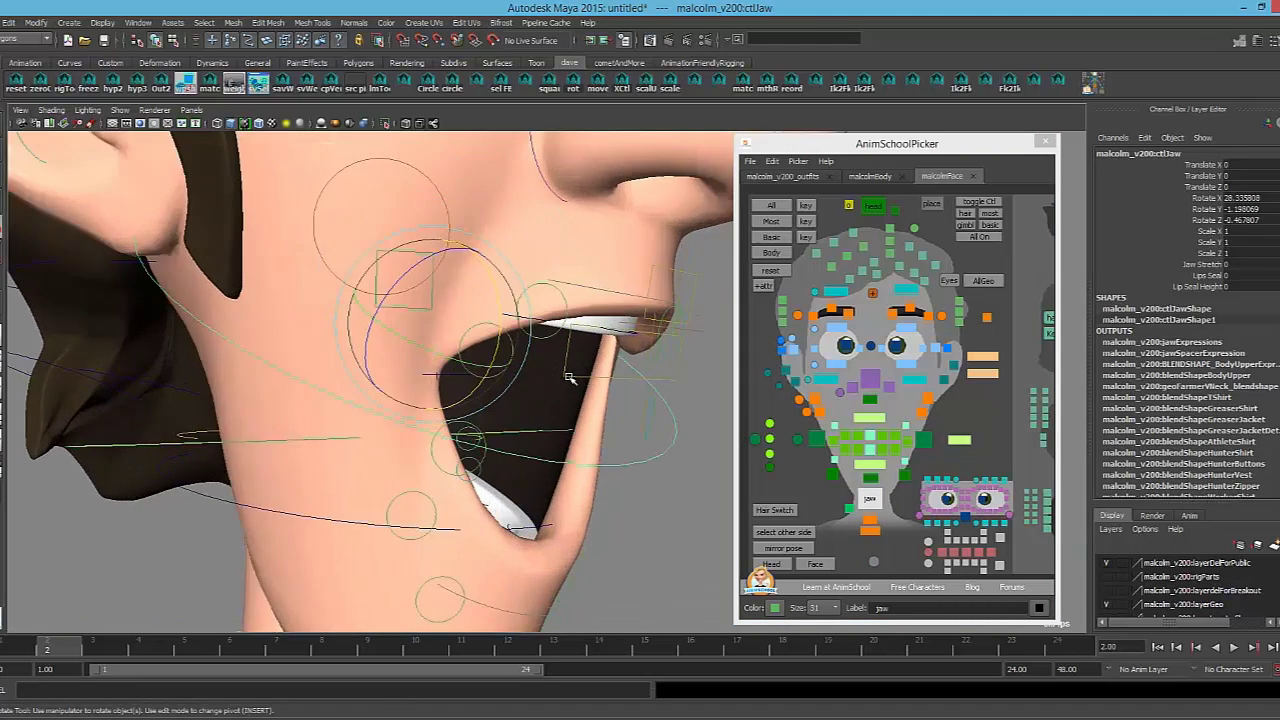
scroll(565, 369, "down", 1)
left_click(701, 372)
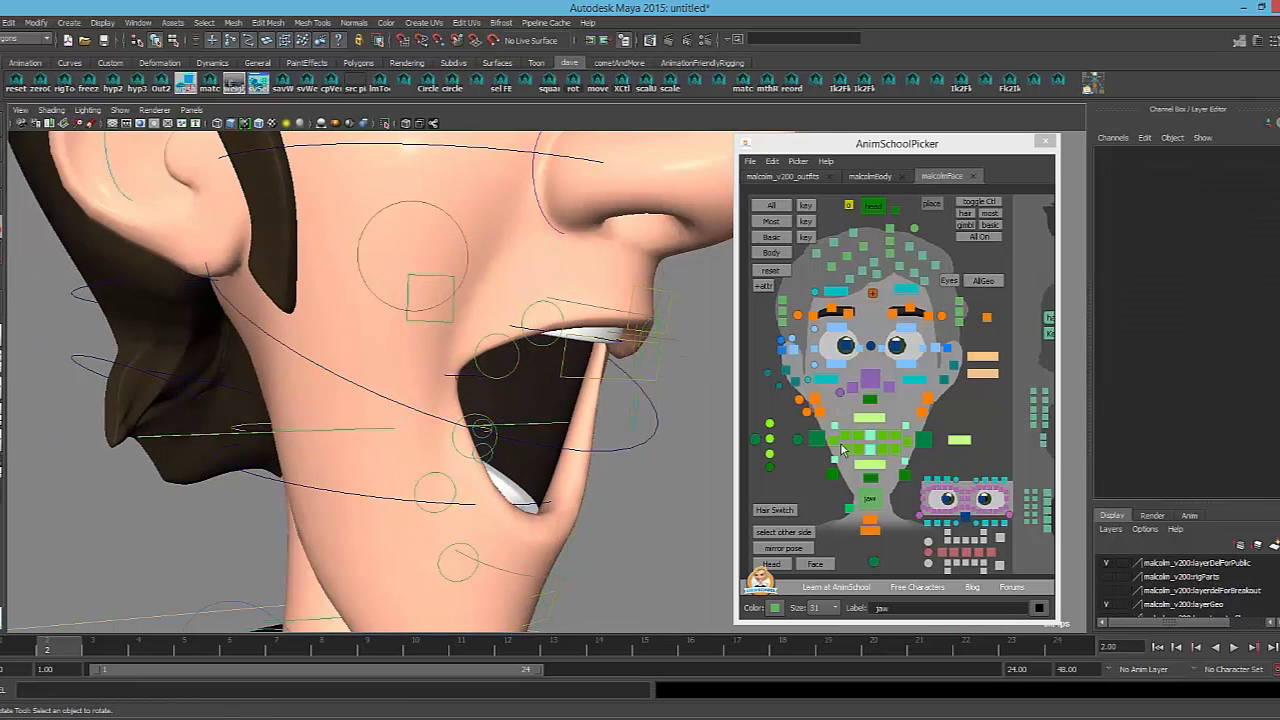
left_click(834, 442)
key("w")
mouse_move(470, 433)
left_mouse_down()
mouse_move(497, 416)
mouse_move(458, 436)
left_mouse_up()
key("ctrl+z")
left_click(847, 441)
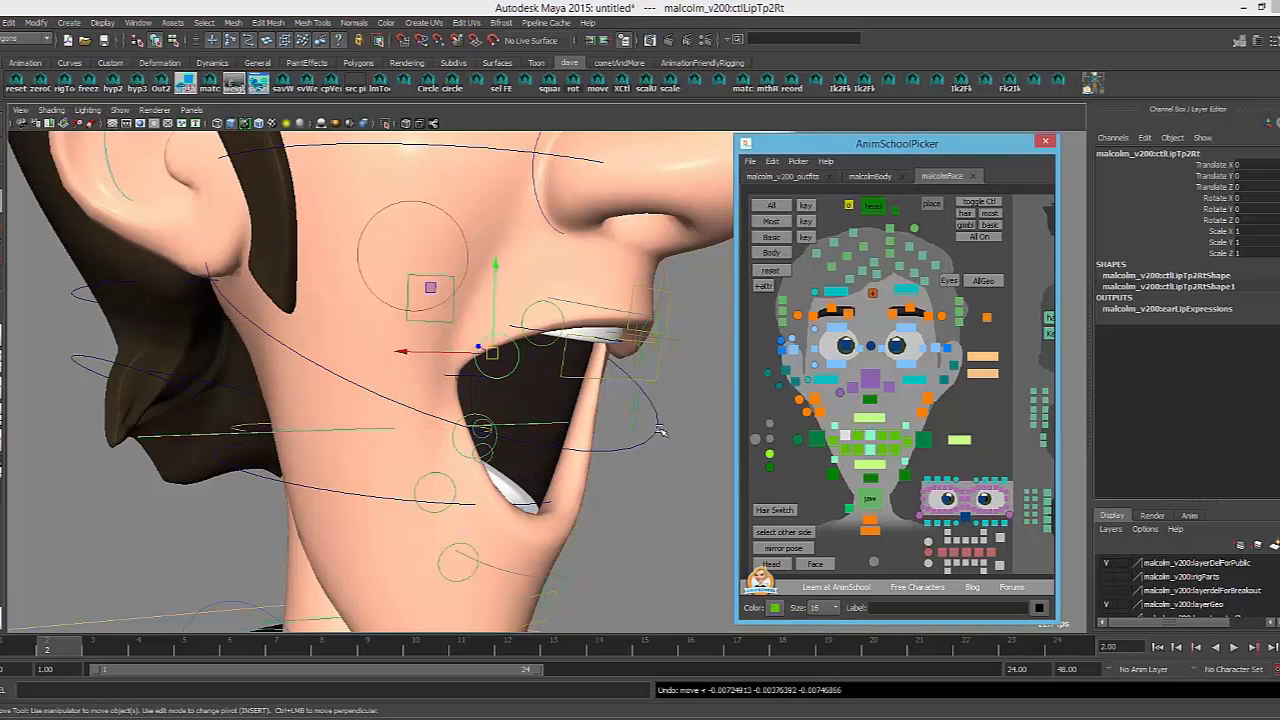
left_click_drag(493, 357, 498, 329)
key("ctrl+z")
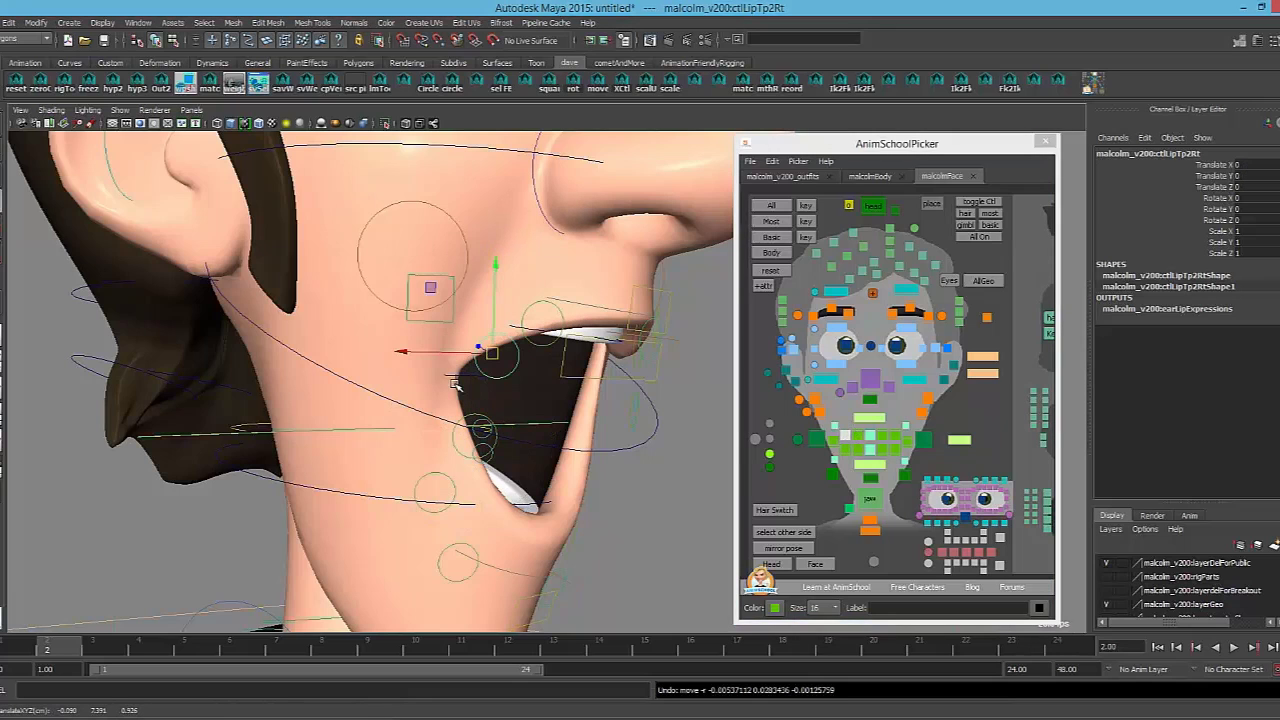
Try raising the small upper control at the right lip corner to about Y 0.16, and undo the move
left_click(836, 431)
left_click(834, 459)
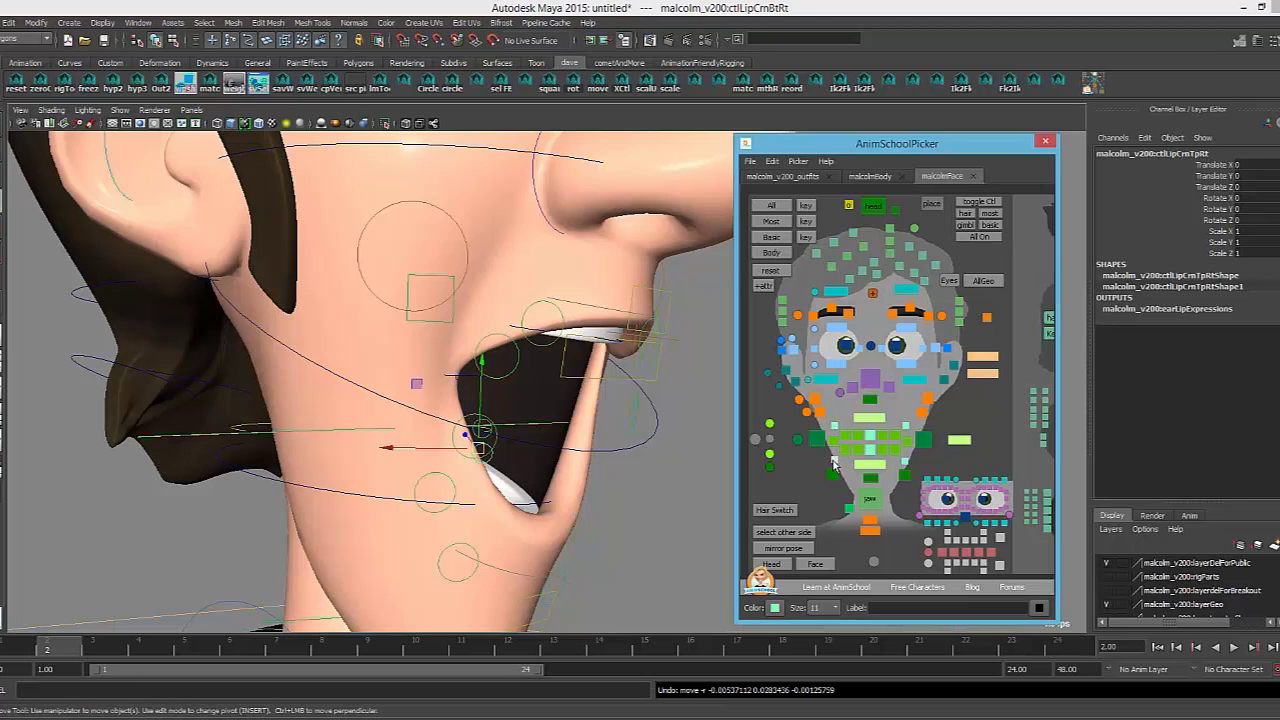
left_click(833, 428)
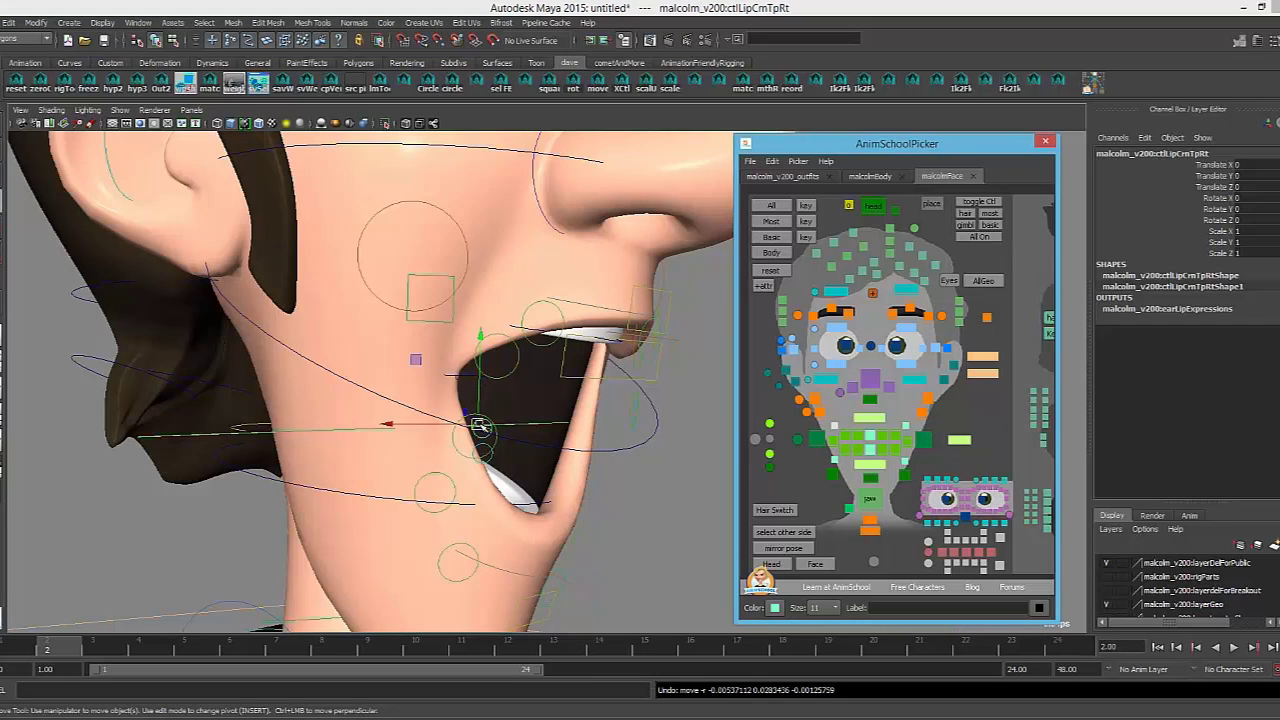
mouse_move(479, 425)
left_mouse_down()
mouse_move(444, 394)
mouse_move(520, 440)
mouse_move(481, 410)
left_mouse_up()
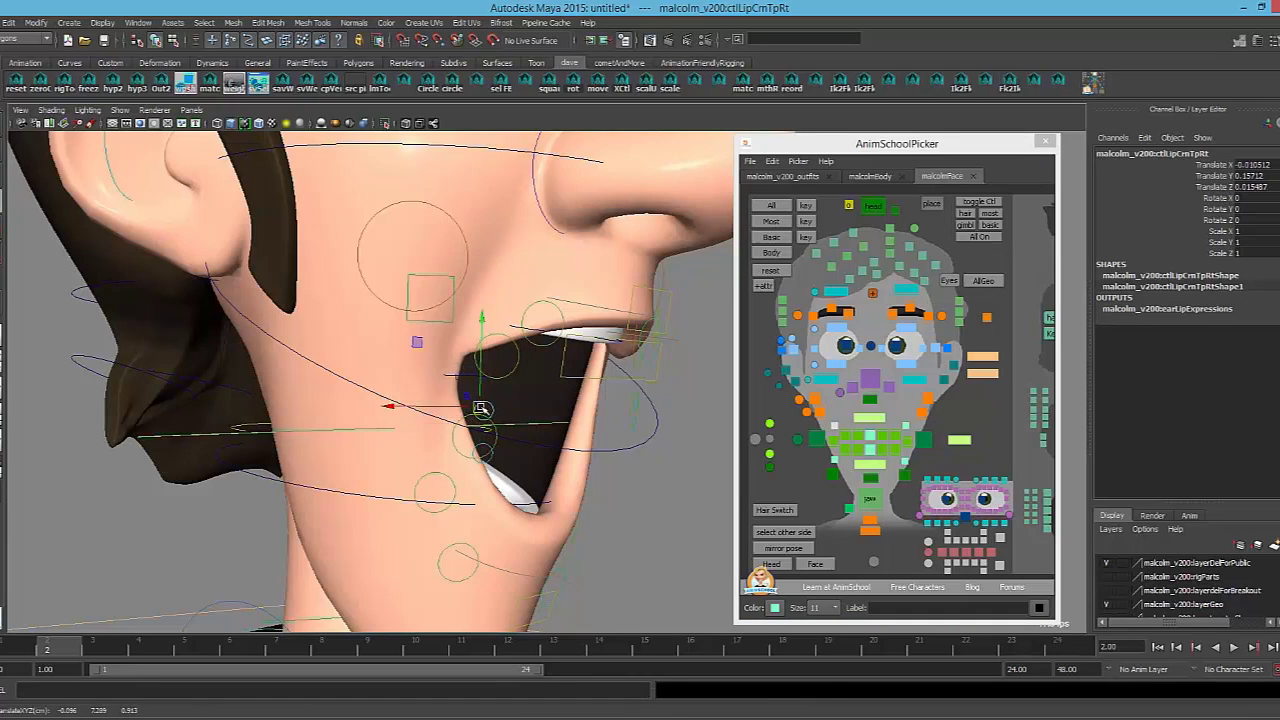
key("ctrl+z")
Open the jaw further to about Rotate X 31.8
left_click(626, 448)
key("e")
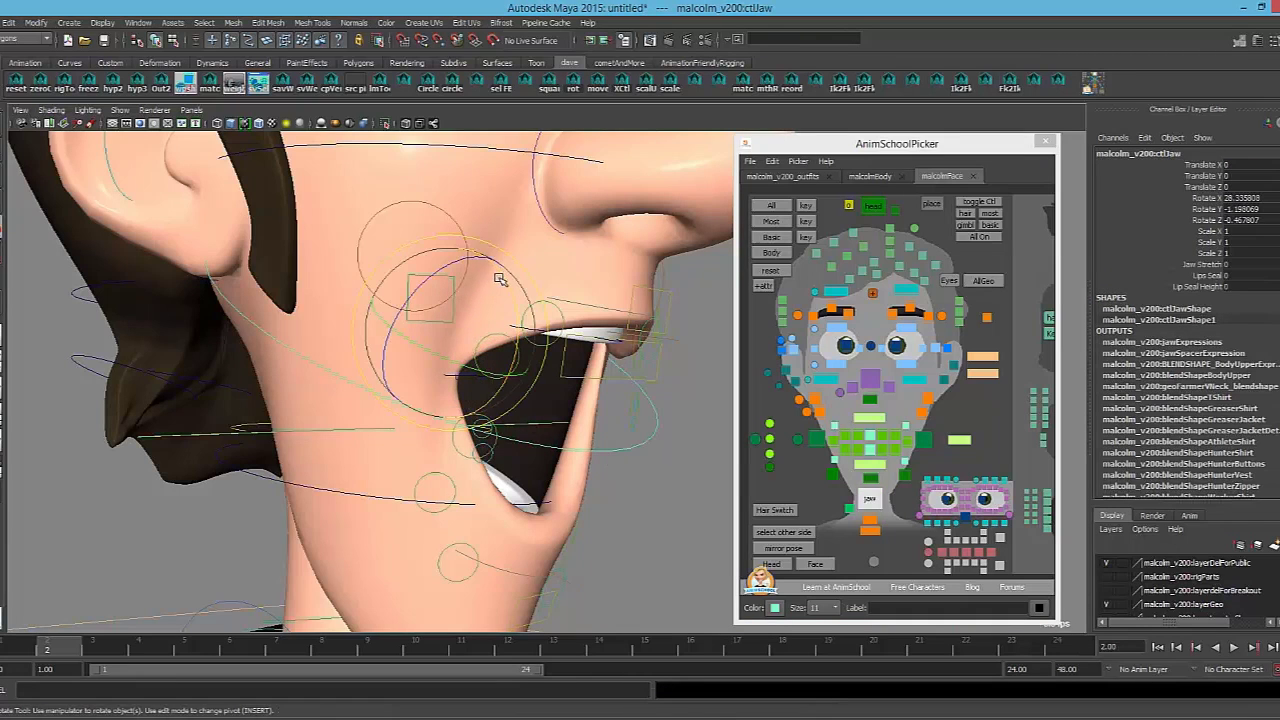
mouse_move(500, 279)
left_mouse_down()
mouse_move(505, 298)
mouse_move(500, 276)
left_mouse_up()
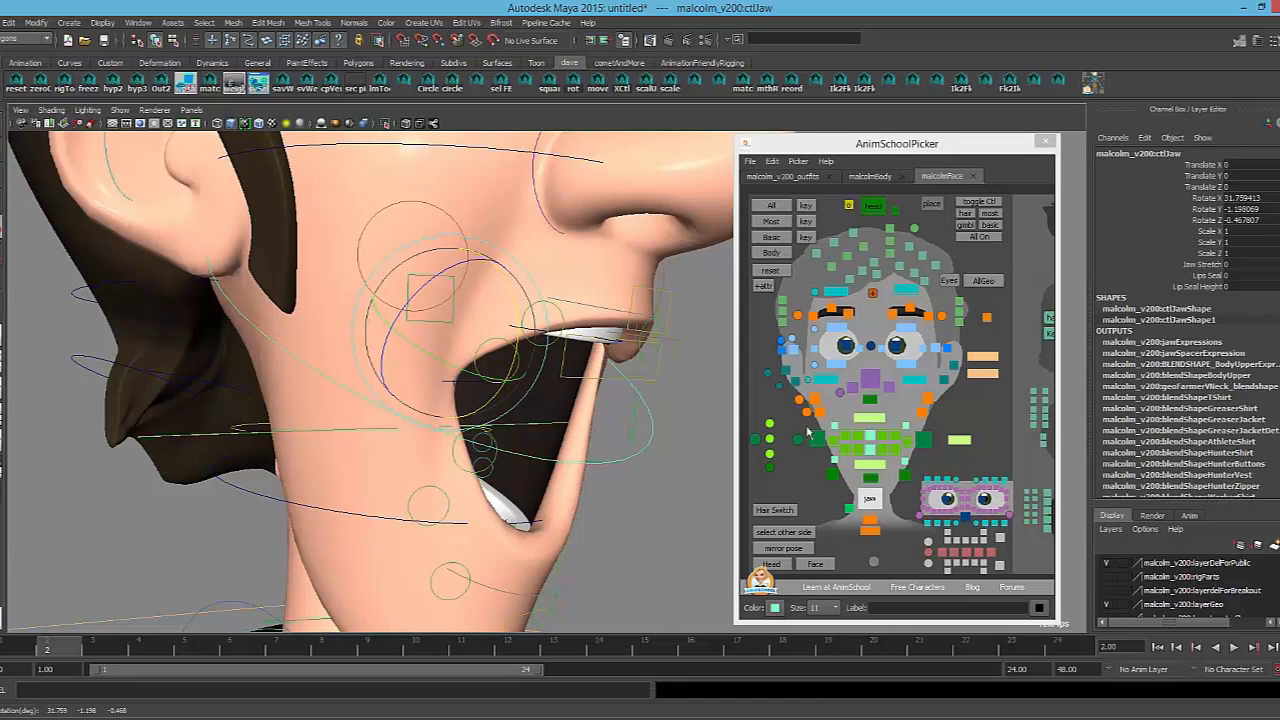
Try several positions for the right lip corner control, including about X 0.37, Y 0.10, Z 0.03, and undo the moves
left_click(757, 439)
key("w")
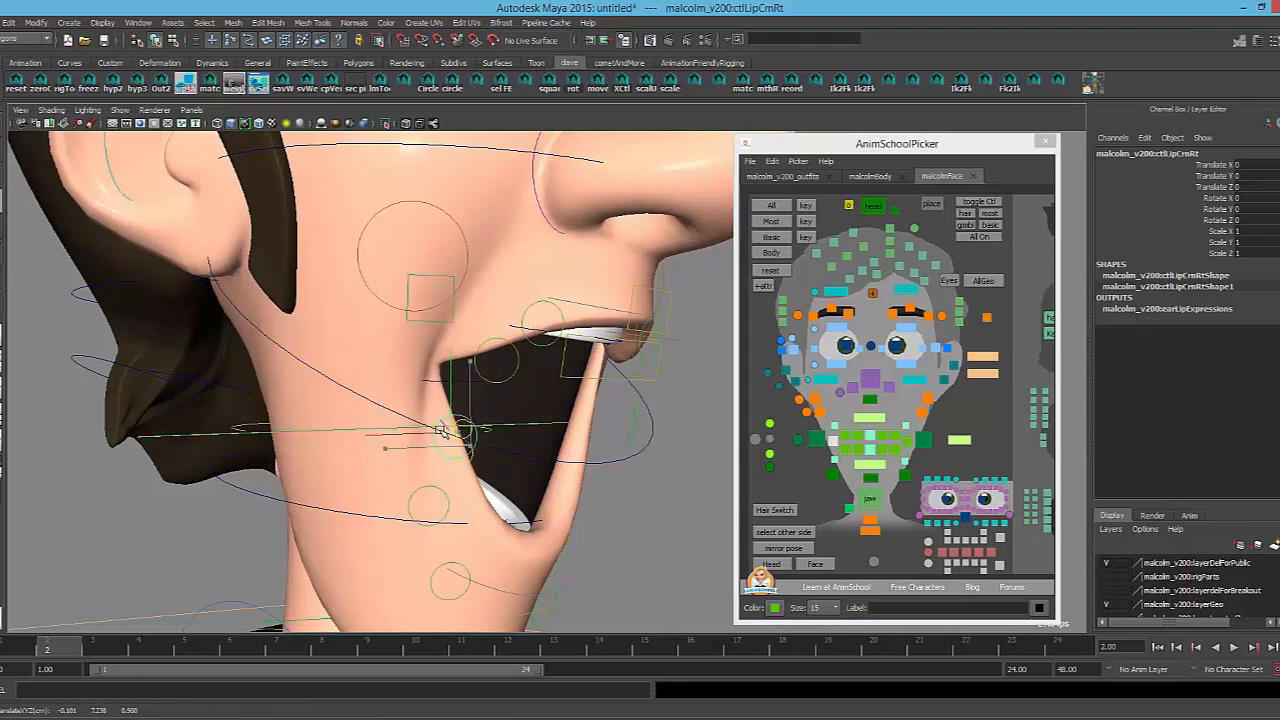
key("ctrl+z")
left_click_drag(468, 458, 464, 408)
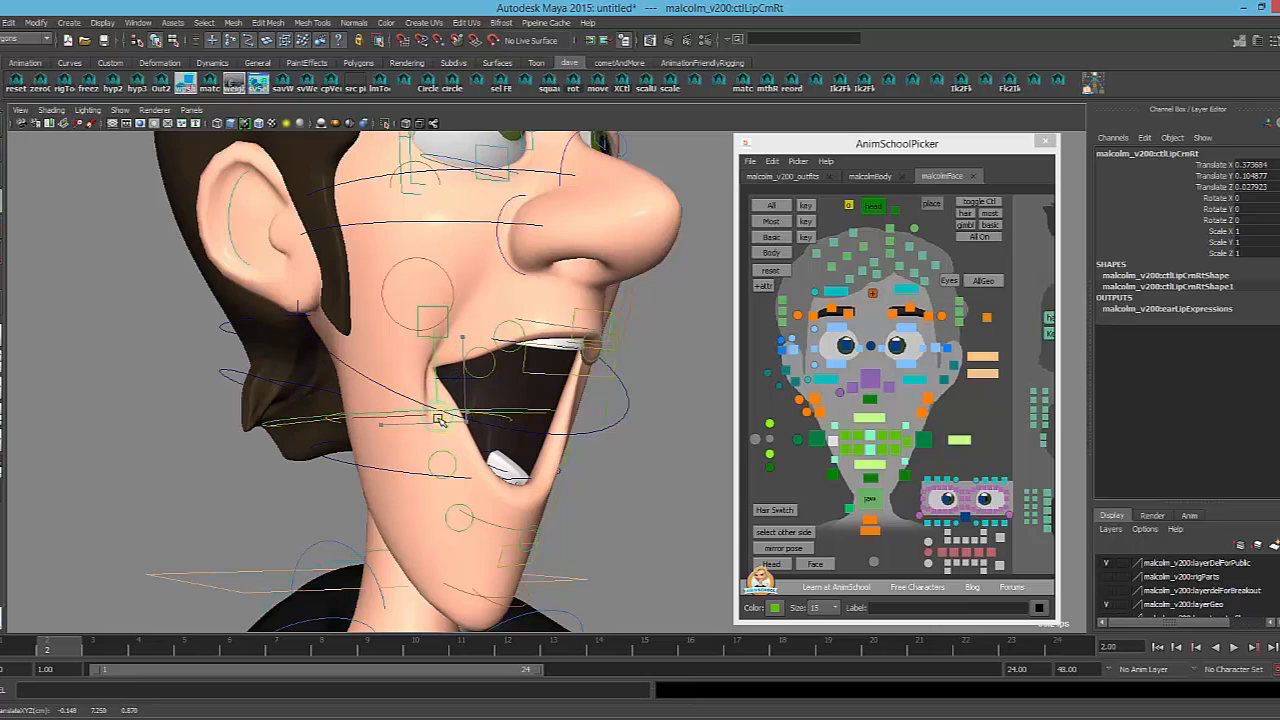
key("ctrl+z")
key("ctrl+z")
key("ctrl+z")
key("ctrl+z")
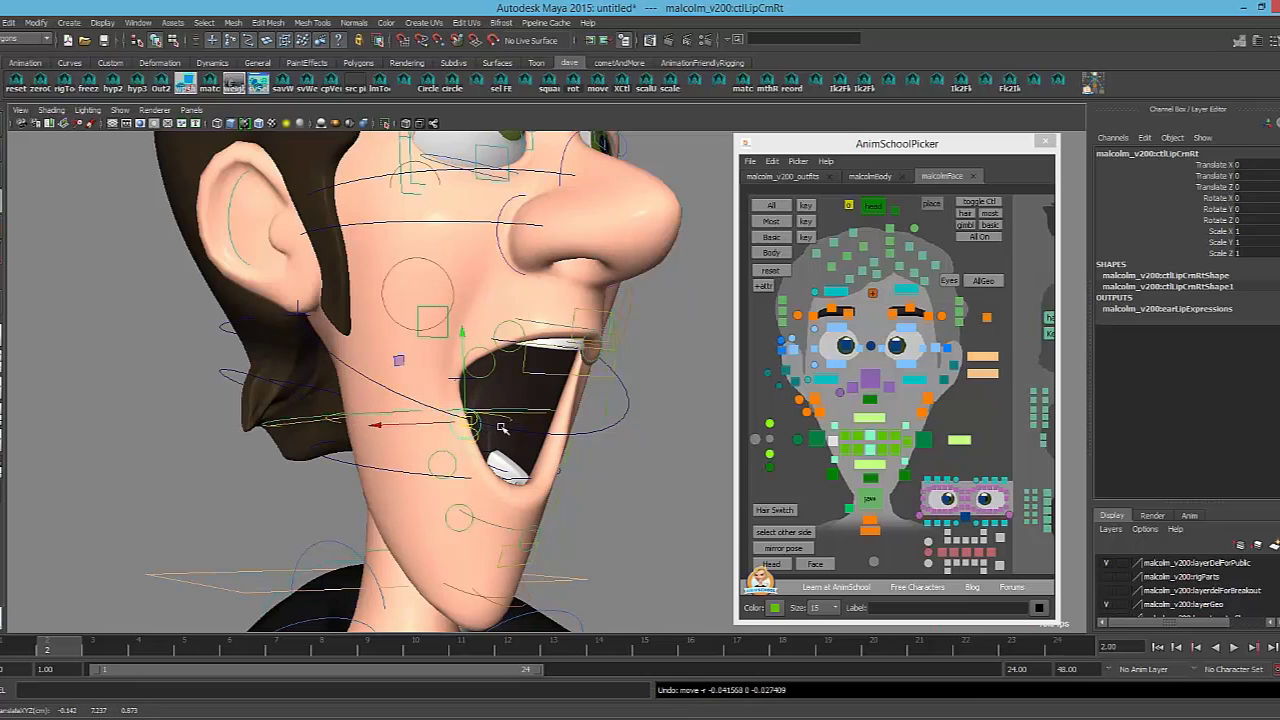
left_click_drag(469, 423, 437, 409)
key("ctrl+z")
key("ctrl+z")
Reset the jaw control's rotation to 0 and open the jaw to about Rotate X 17.8
left_click_drag(616, 400, 636, 430)
key("0")
key("e")
left_click_drag(505, 279, 510, 297)
left_click_drag(598, 350, 330, 345, "alt")
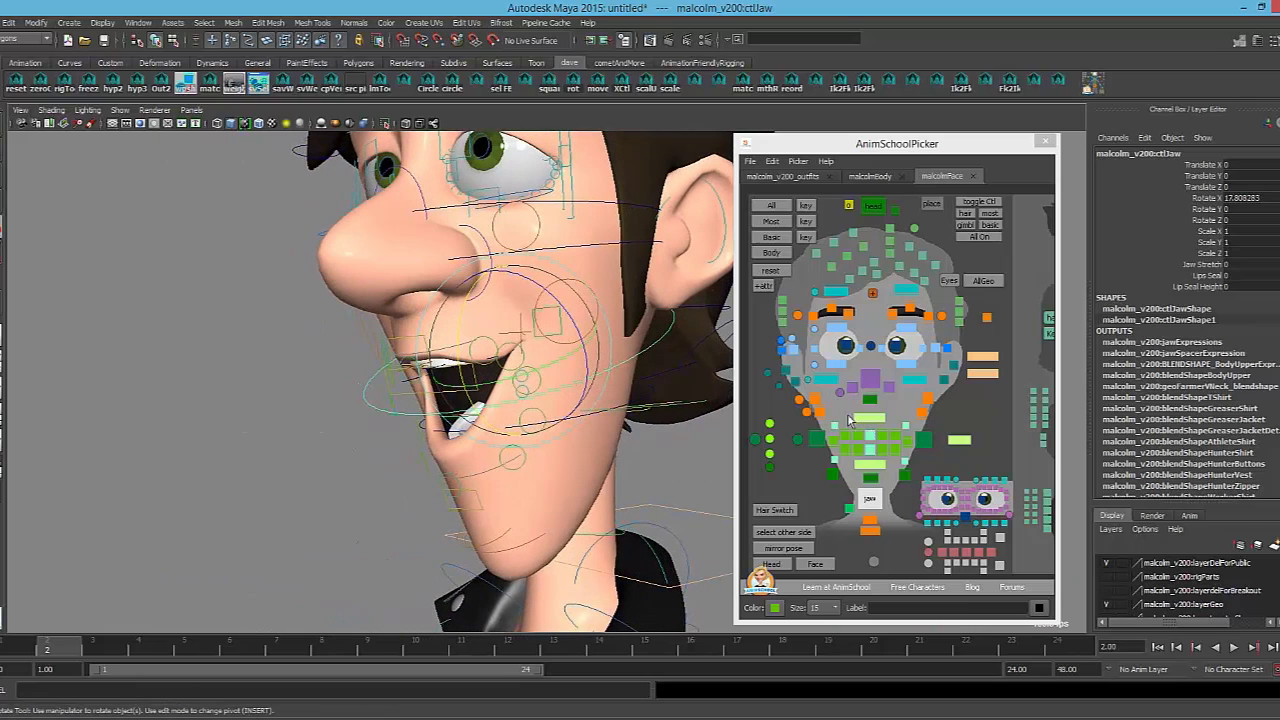
Raise the right mouth corner control to about X 0.63, Y 0.32
left_click(816, 438)
key("w")
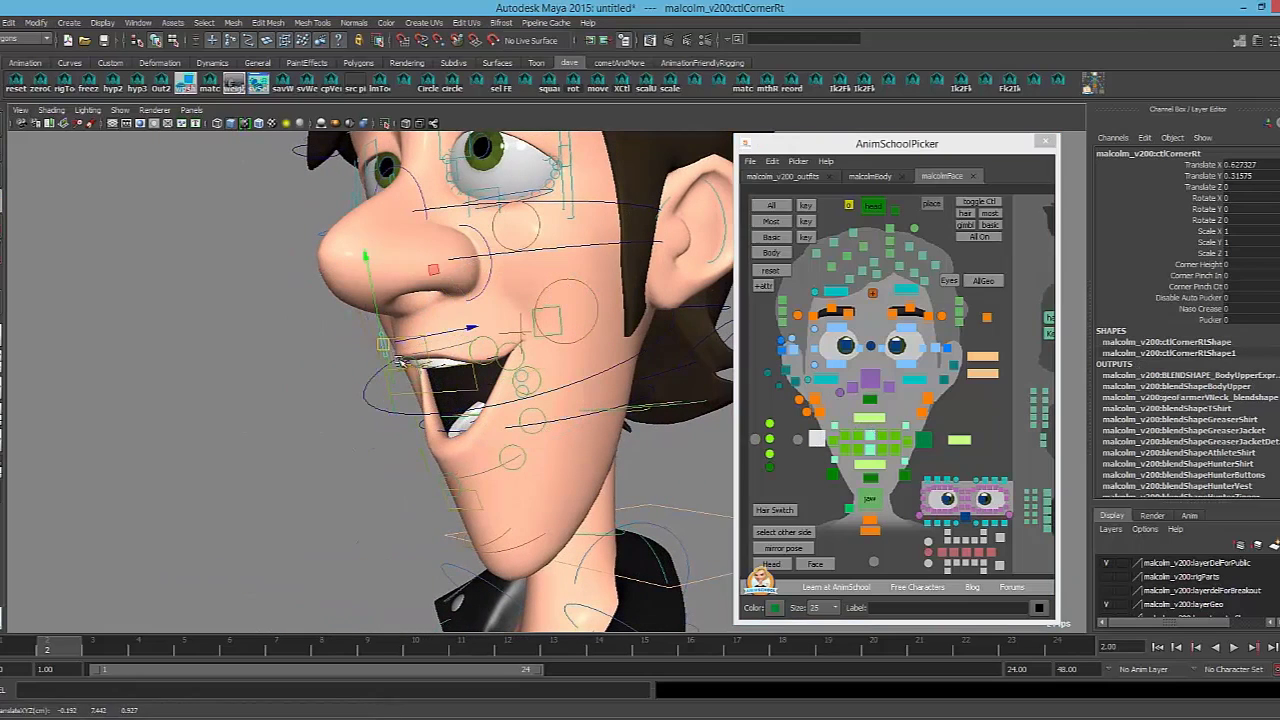
Move the right mouth corner control to about 0.83 in X and 0.37 in Y to widen the smile
left_click_drag(500, 345, 364, 327, "alt")
left_click_drag(645, 441, 568, 382, "alt")
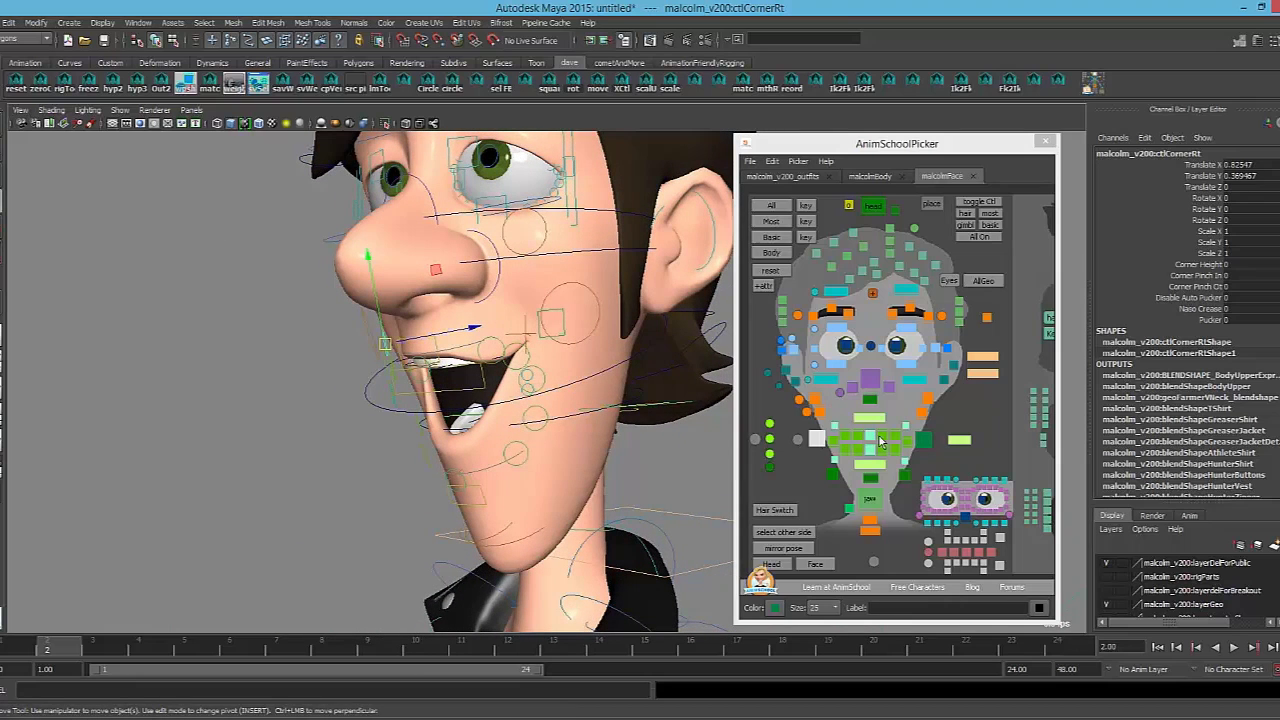
Raise the inner left upper-lip control by about 0.1 and lower the inner right one by about 0.06
left_click(881, 440)
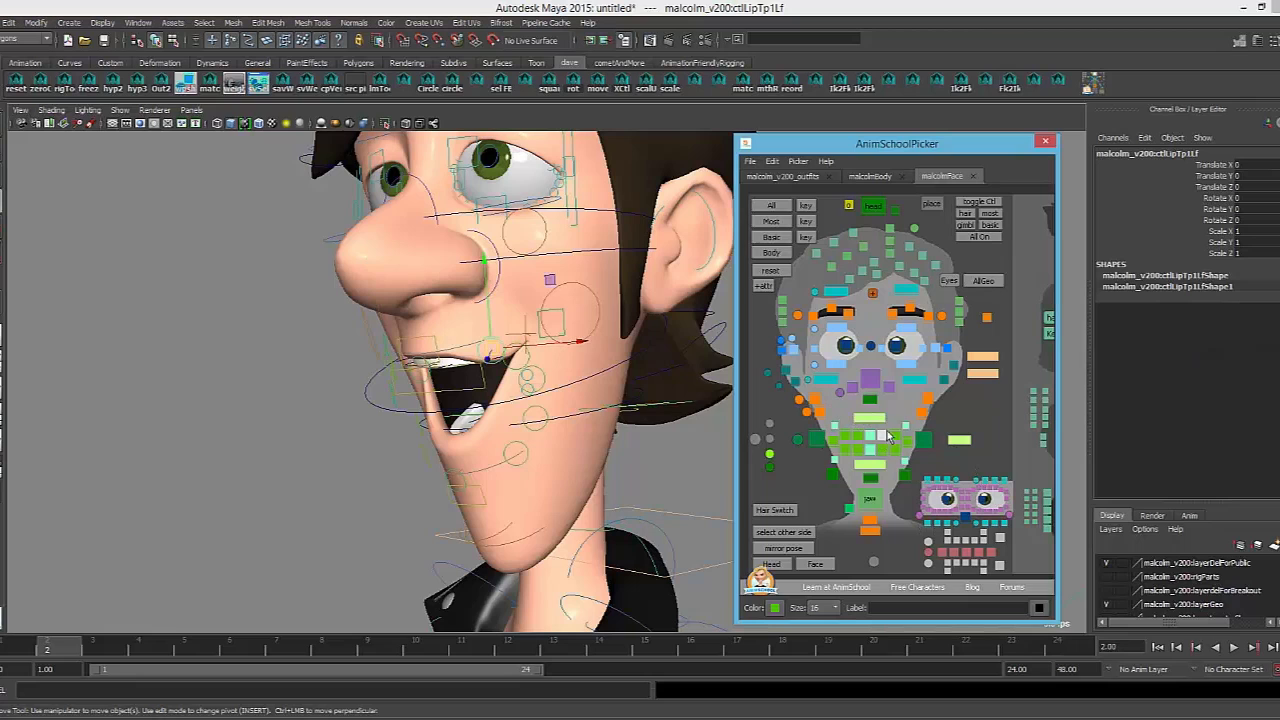
left_click(881, 438)
left_click_drag(519, 355, 407, 366)
key("ctrl+z")
left_click(881, 438)
left_click(882, 446)
left_click(870, 441)
mouse_move(590, 468)
left_mouse_down("alt")
mouse_move(526, 458)
mouse_move(592, 466)
left_mouse_up("alt")
Reposition the outer right upper-lip control while viewing the face from the front
left_click(845, 436)
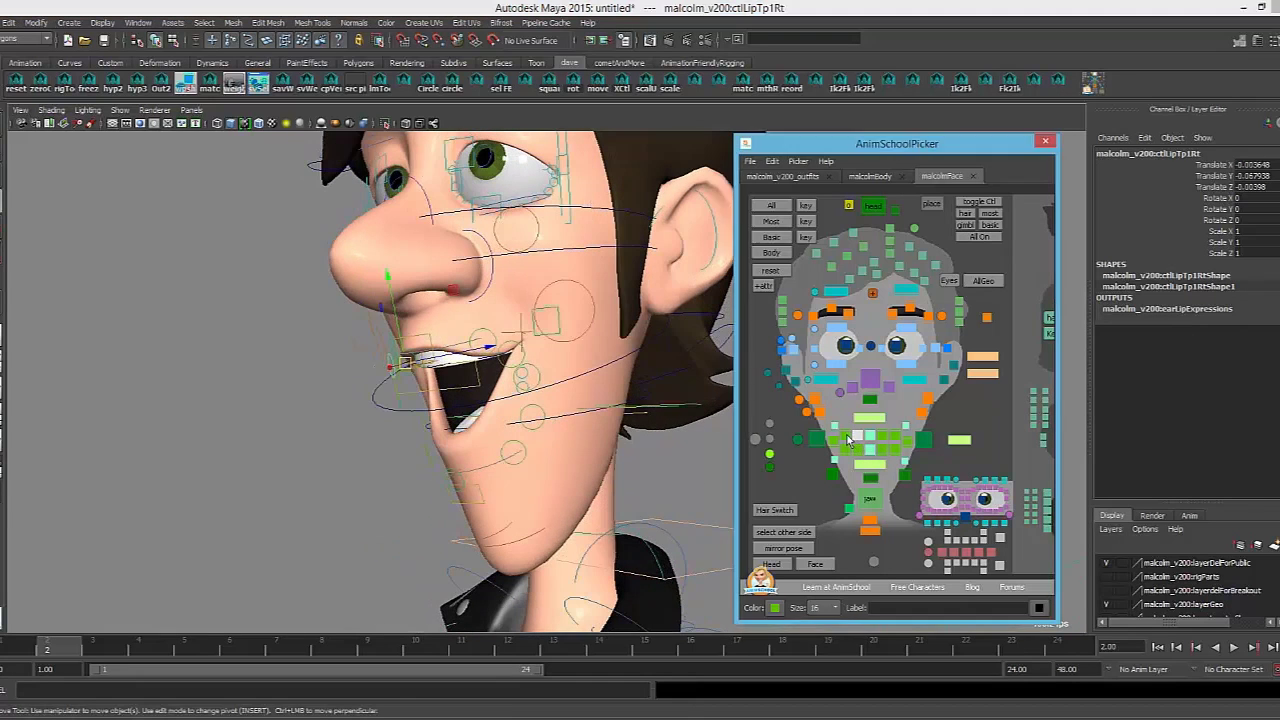
left_click_drag(490, 440, 635, 434, "alt")
left_click_drag(415, 350, 434, 400)
Try moving the right mouth corner control slightly outward and up
left_click(833, 442)
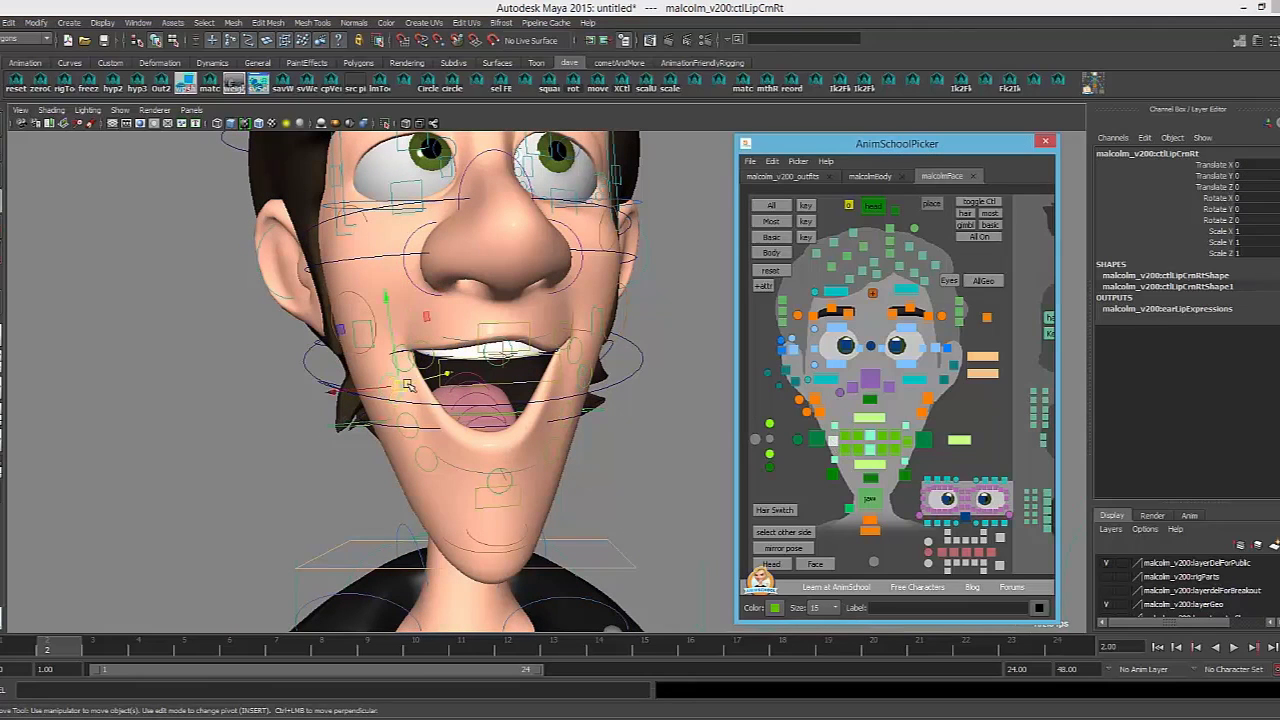
left_click(817, 439)
mouse_move(395, 360)
left_mouse_down()
mouse_move(358, 316)
mouse_move(375, 360)
mouse_move(361, 331)
mouse_move(398, 356)
mouse_move(428, 348)
mouse_move(340, 368)
mouse_move(262, 420)
mouse_move(350, 380)
mouse_move(368, 353)
mouse_move(350, 395)
mouse_move(372, 360)
mouse_move(350, 395)
mouse_move(397, 366)
mouse_move(426, 370)
mouse_move(386, 352)
left_mouse_up()
key("ctrl+z")
Try moving and scaling the skin control around the right lip corner
left_click(834, 475)
key("ctrl+z")
key("r")
left_click_drag(466, 354, 393, 354)
key("ctrl+z")
key("w")
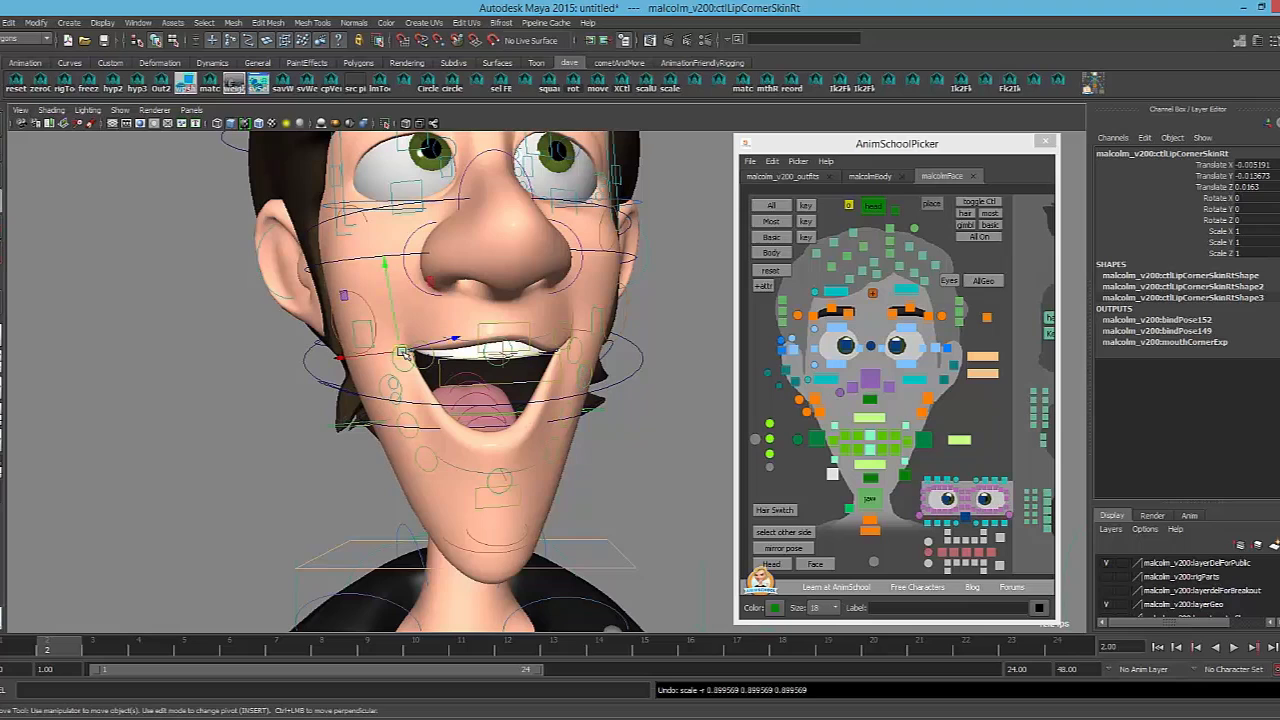
Try pulling the outer right lower-lip control down
left_click(843, 455)
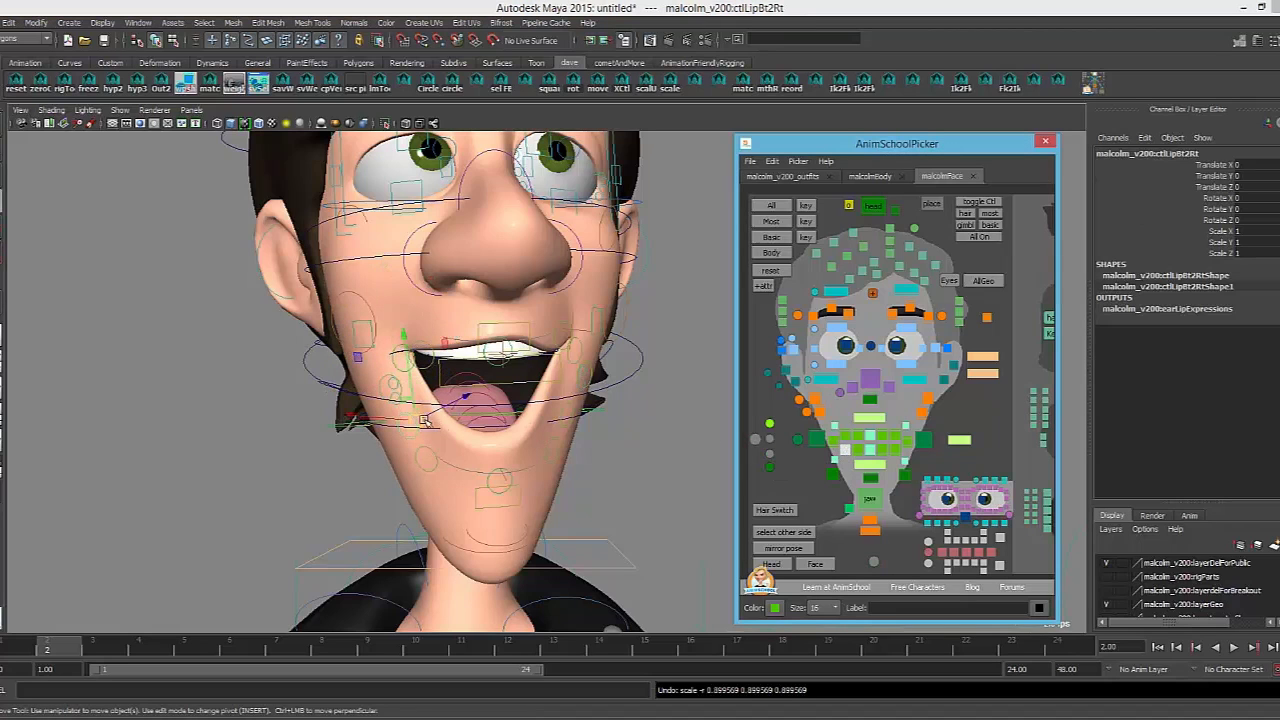
left_click_drag(425, 420, 432, 442)
key("ctrl+z")
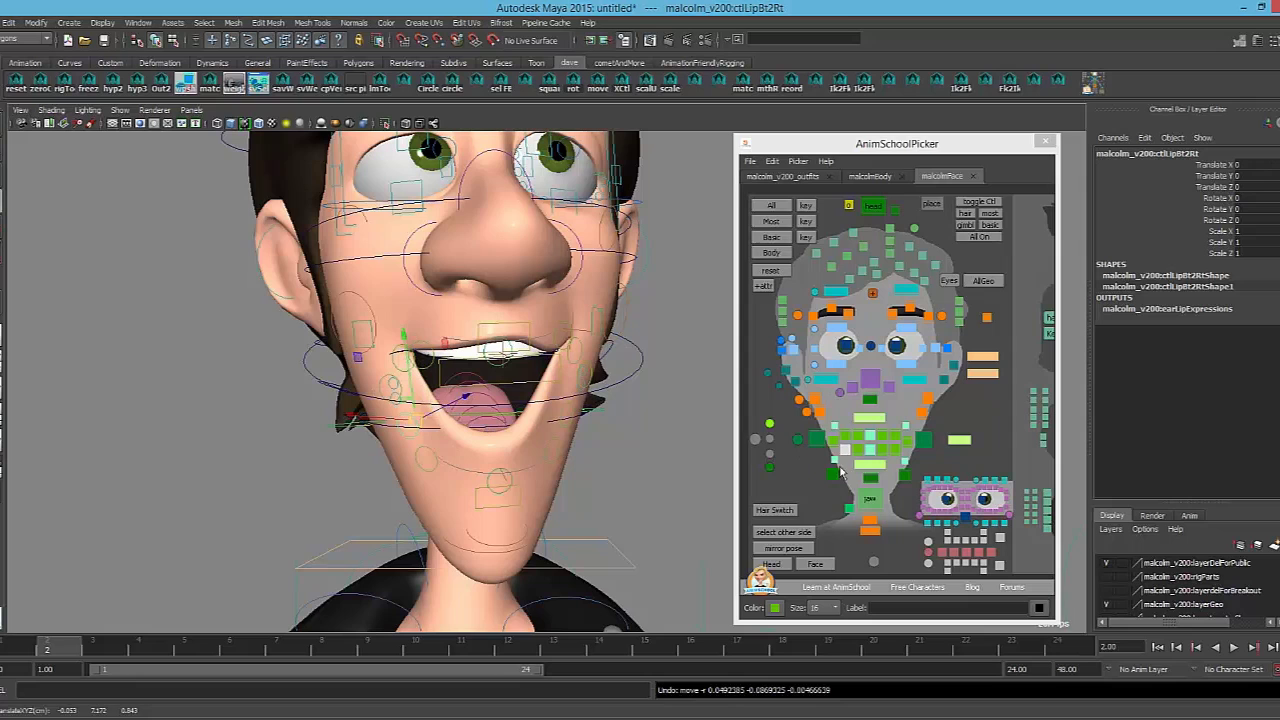
Try moving the middle upper-lip control and raising the middle lower-lip control
left_click_drag(700, 450, 430, 371, "alt")
left_click(864, 424)
key("ctrl+z")
left_click(870, 464)
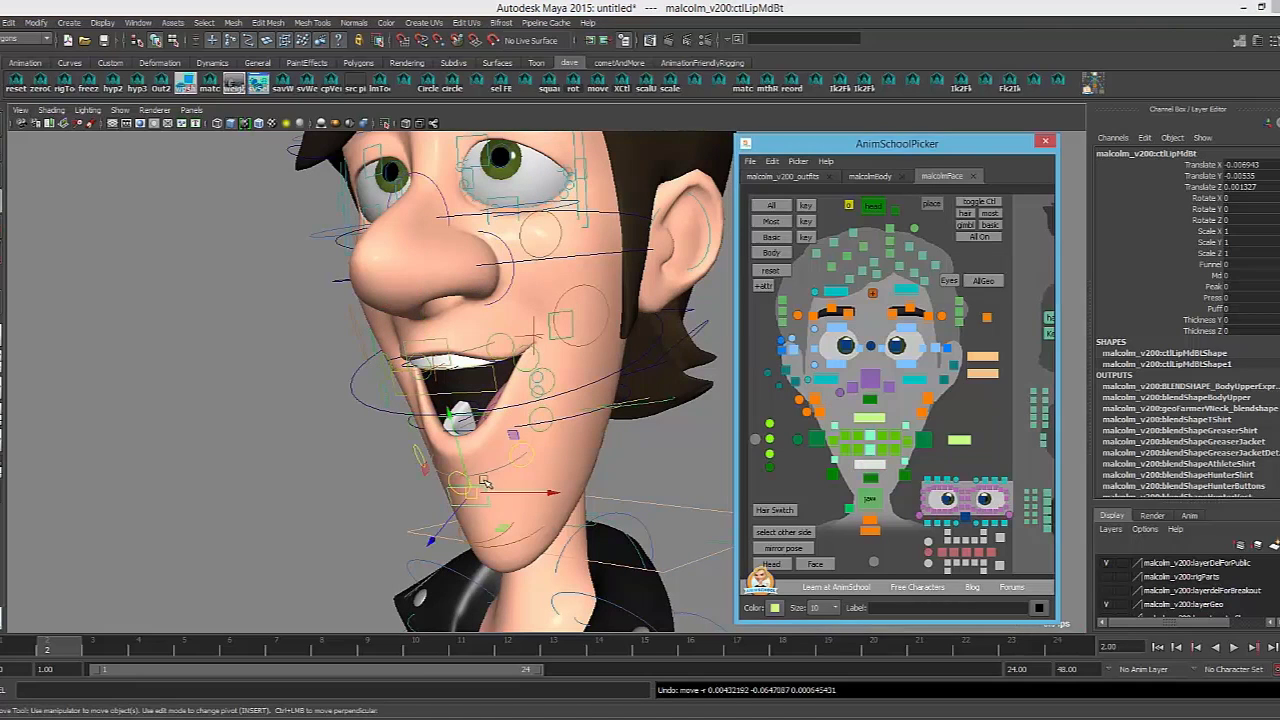
left_click_drag(472, 498, 456, 460)
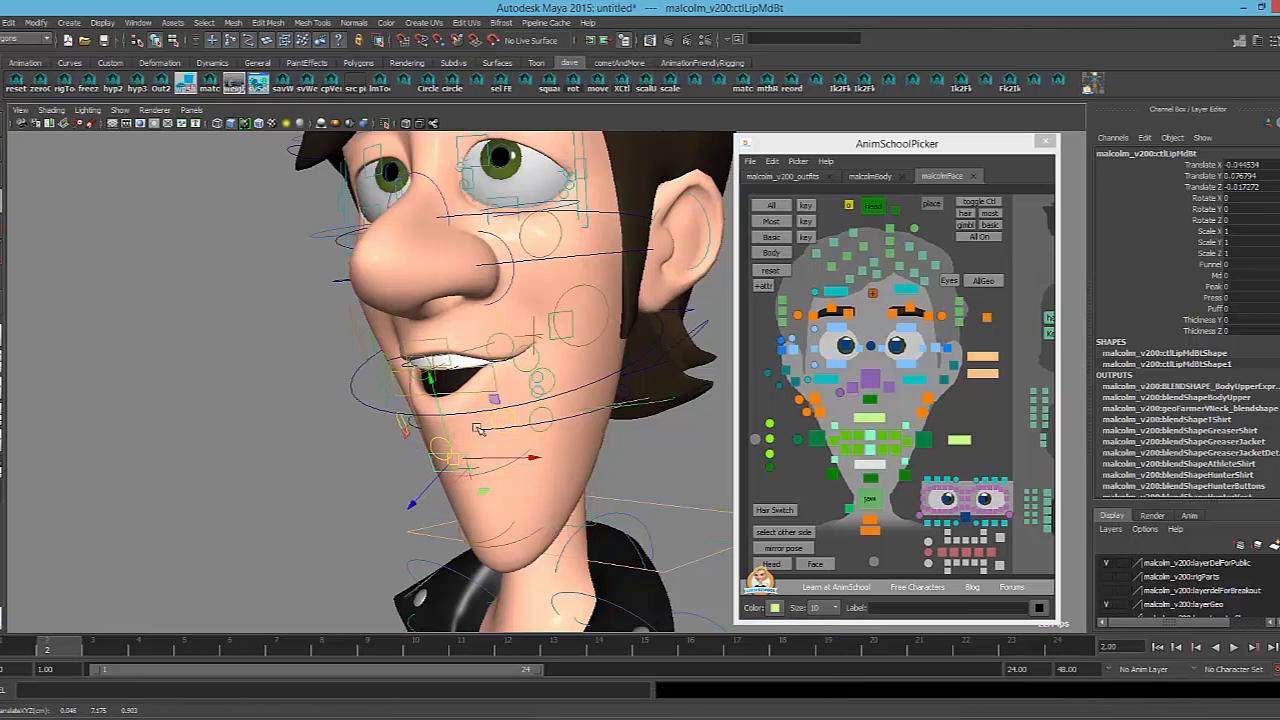
middle_click_drag(417, 441, 432, 469, "alt")
right_click_drag(432, 469, 445, 430, "alt")
key("ctrl+z")
left_click_drag(468, 420, 517, 415, "alt")
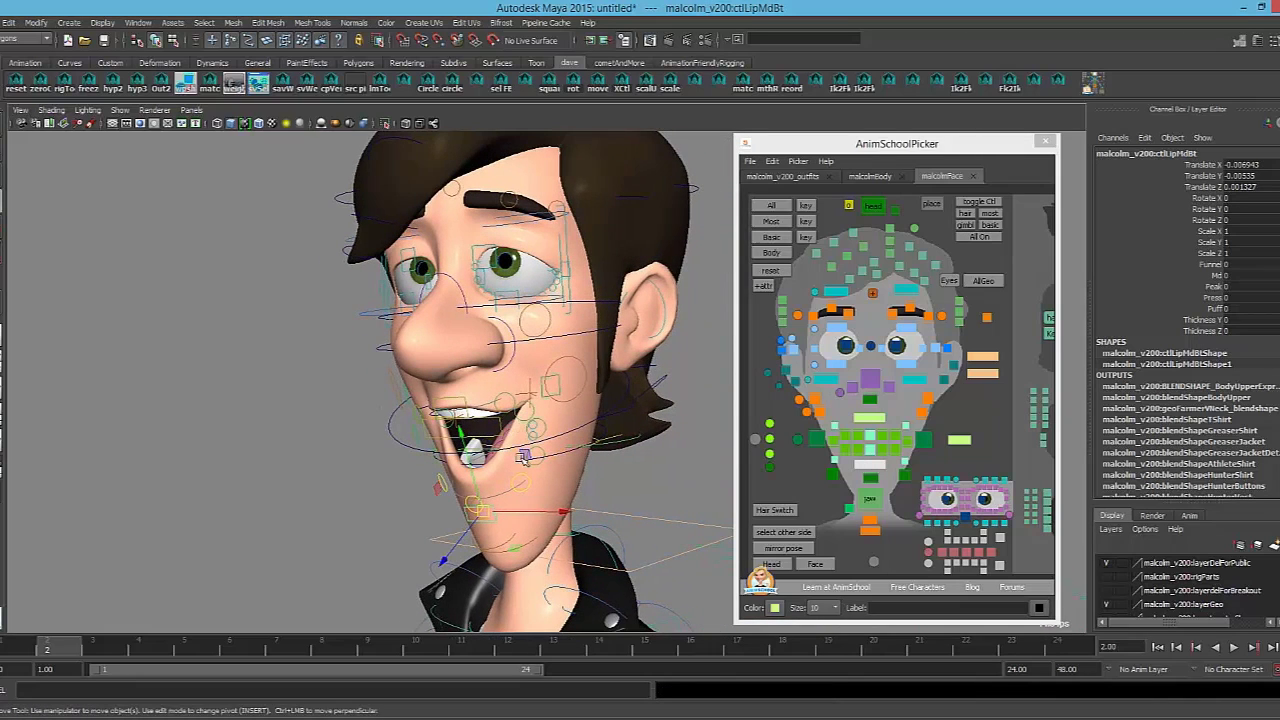
Try moving the whole row of small lower-lip controls together
left_click(842, 451)
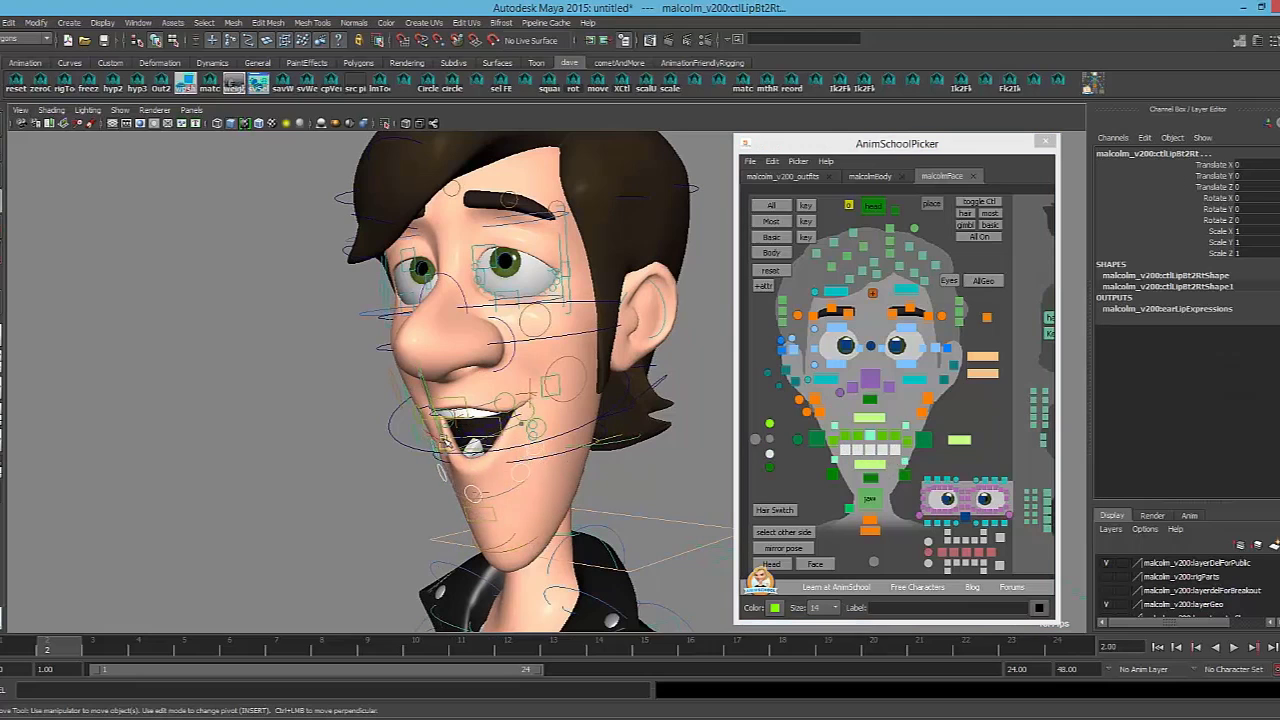
left_click_drag(435, 456, 479, 484)
key("ctrl+z")
Try moving the middle lower-lip control and rotating it about X to roll the lower lip
left_click(872, 465)
key("ctrl+z")
right_click_drag(536, 430, 592, 470, "alt")
middle_click_drag(592, 470, 586, 439, "alt")
key("e")
mouse_move(441, 467)
left_mouse_down()
mouse_move(470, 432)
mouse_move(432, 478)
left_mouse_up()
mouse_move(505, 394)
left_mouse_down("alt")
mouse_move(660, 373)
mouse_move(487, 383)
left_mouse_up("alt")
key("ctrl+z")
left_click_drag(438, 458, 425, 504)
key("ctrl+z")
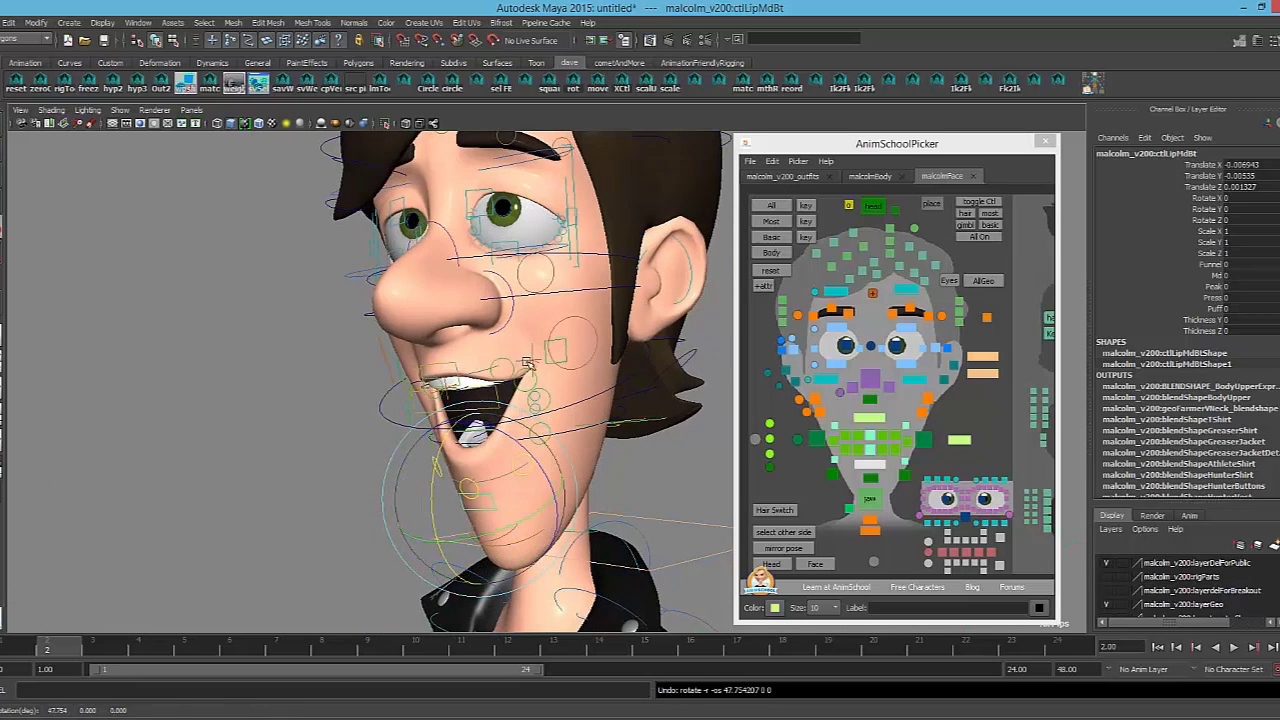
Try rotating the middle upper-lip control about X to roll the upper lip
left_click(864, 418)
left_click_drag(402, 323, 345, 288)
key("ctrl+z")
key("ctrl+z")
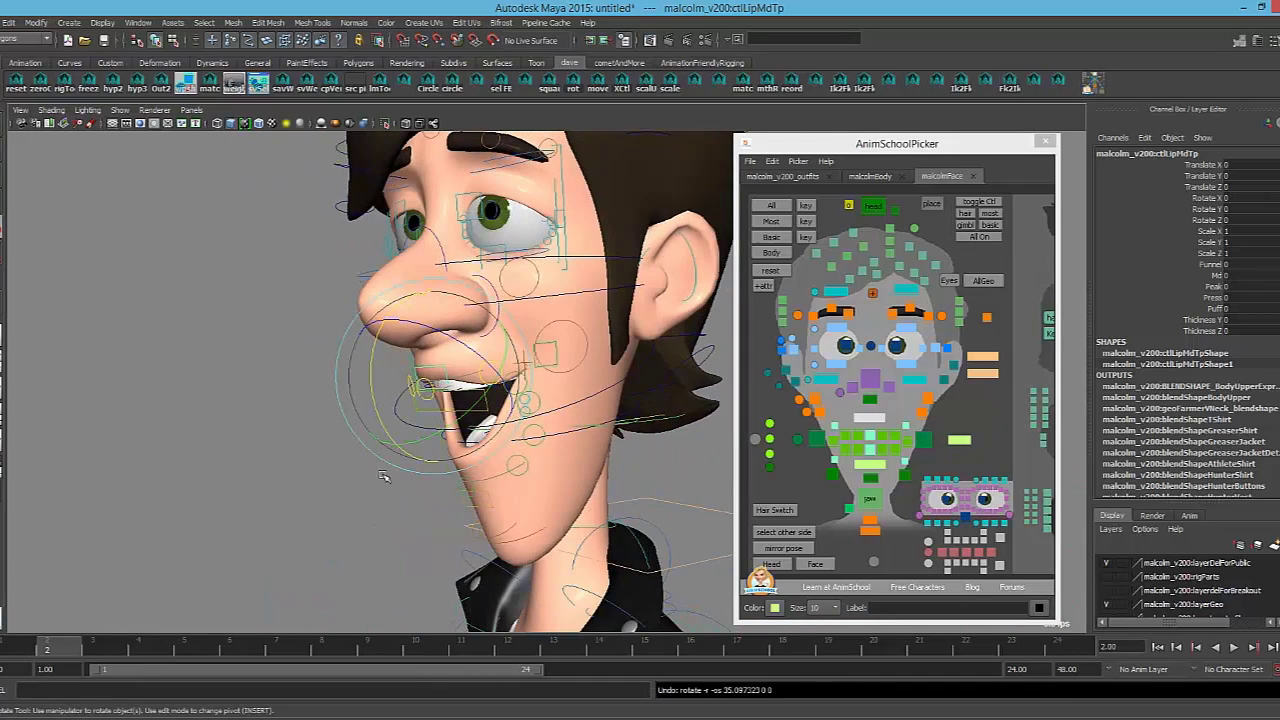
Try rotating the middle lower-lip control, and close the jaw by rotating it to about 4.1 in X
left_click_drag(383, 476, 571, 440, "alt")
left_click(868, 465)
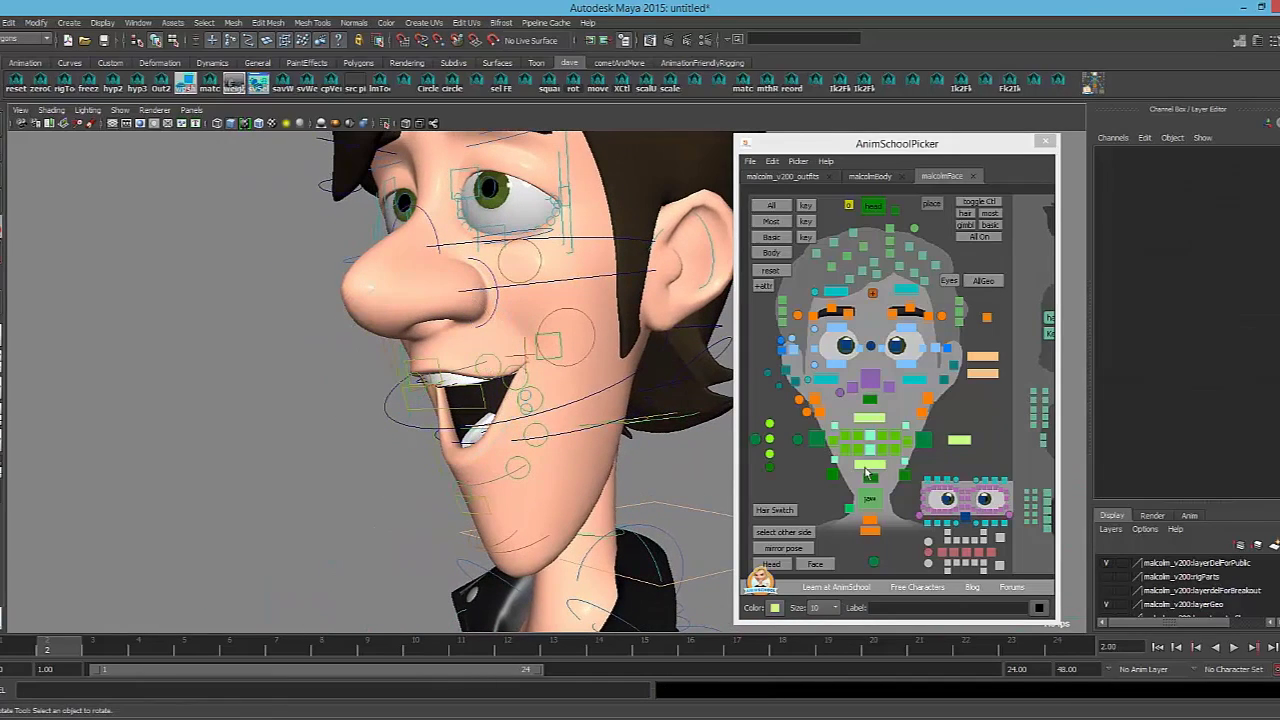
left_click_drag(437, 455, 455, 428)
left_click(869, 497)
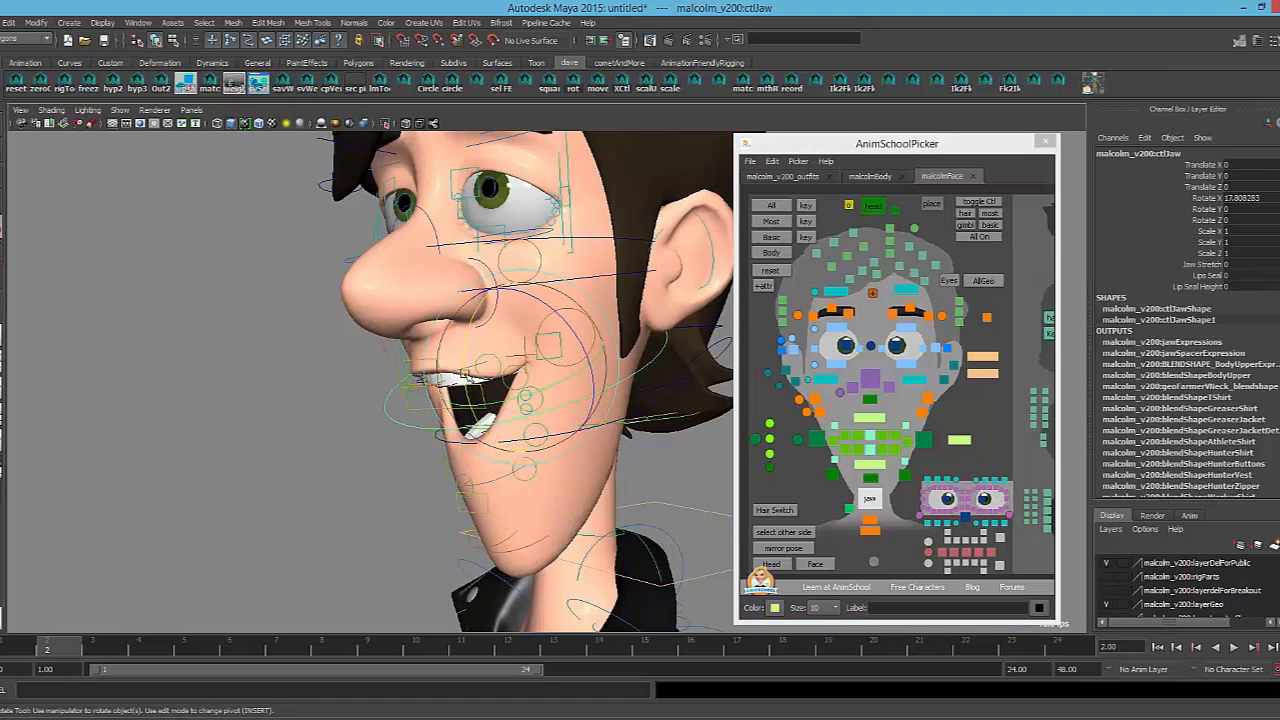
left_click_drag(463, 347, 468, 328)
mouse_move(615, 415)
left_mouse_down("alt")
mouse_move(656, 420)
mouse_move(606, 418)
left_mouse_up("alt")
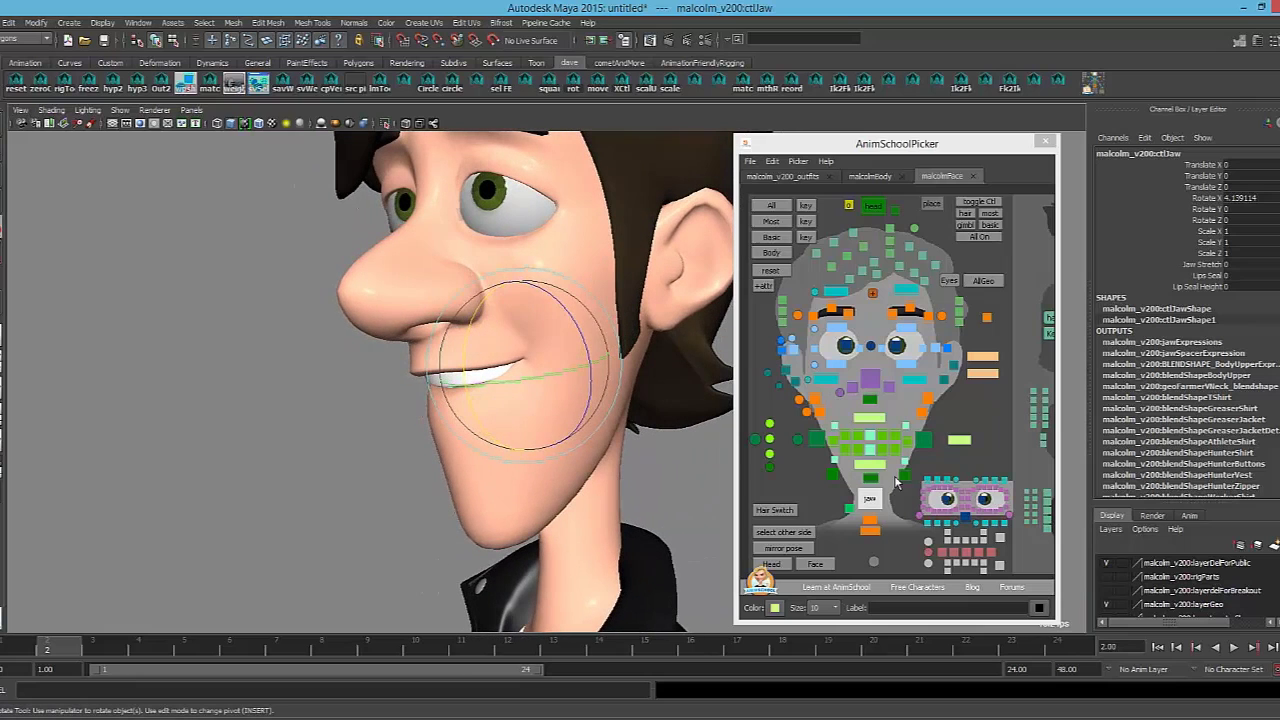
Try rolling the lower lip further with the jaw nearly closed, and undo the lip and jaw rotations
left_click(877, 464)
left_click_drag(407, 394, 437, 386)
key("z")
key("z")
key("z")
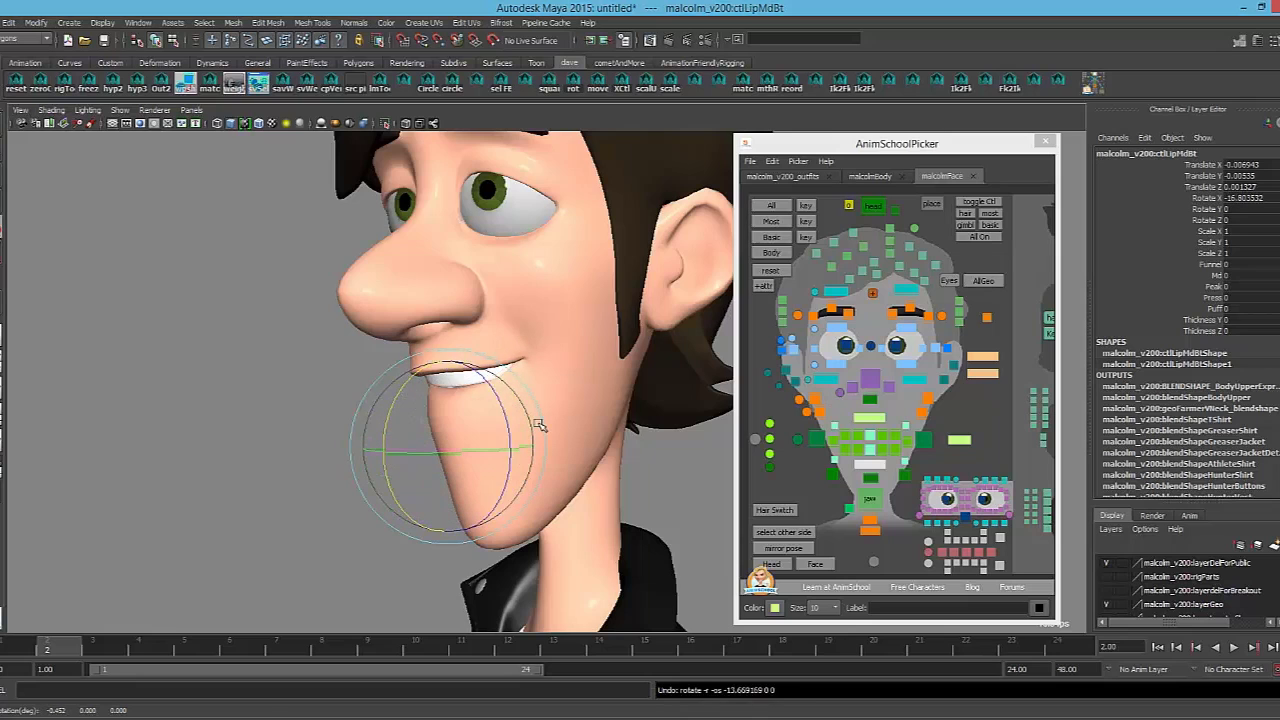
key("z")
key("z")
mouse_move(541, 426)
left_mouse_down("alt")
mouse_move(529, 424)
mouse_move(557, 428)
left_mouse_up("alt")
key("z")
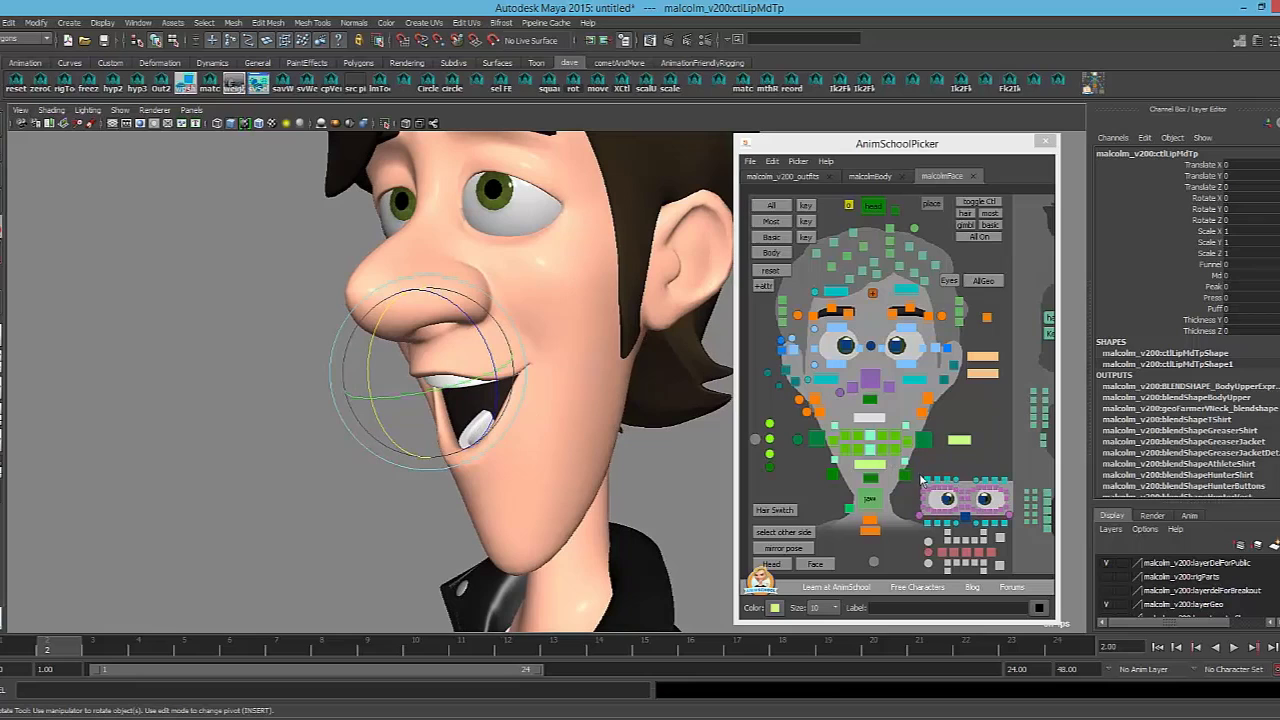
Try moving the whole mouth up with the control for all lips
left_click(960, 443)
key("w")
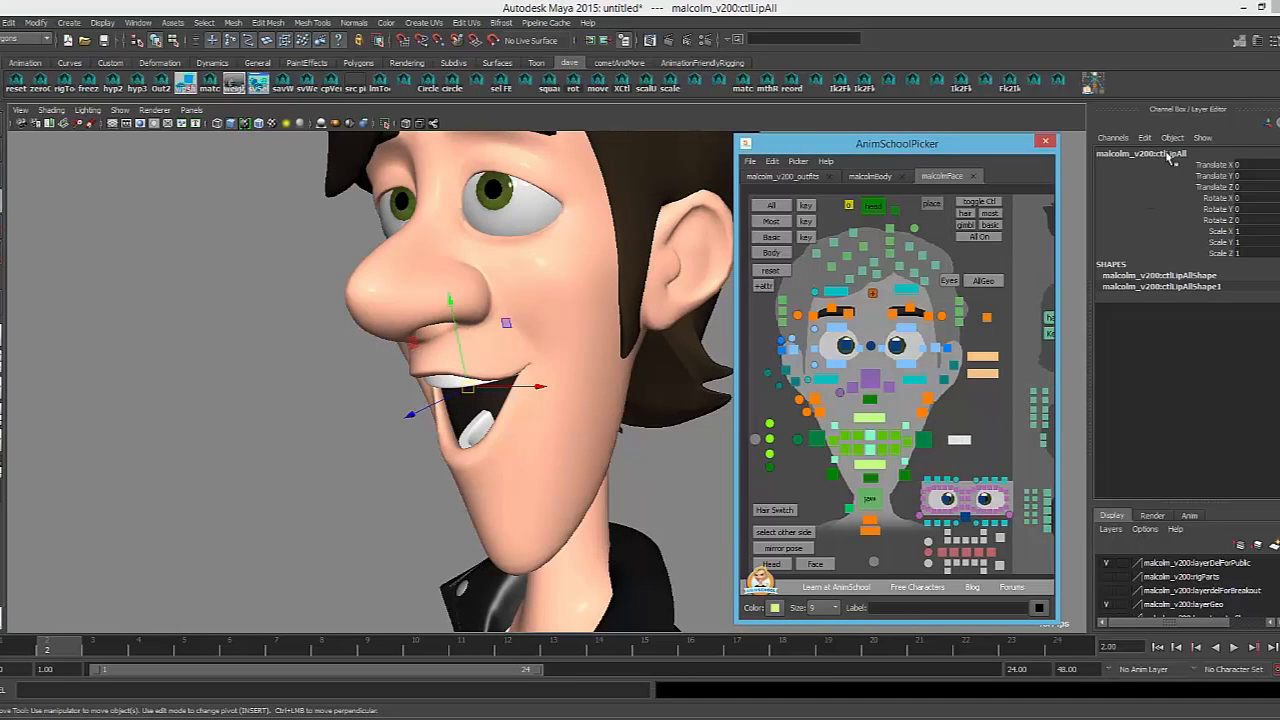
mouse_move(450, 301)
left_mouse_down()
mouse_move(453, 316)
mouse_move(520, 318)
mouse_move(452, 321)
mouse_move(451, 280)
left_mouse_up()
key("ctrl+z")
key("ctrl+z")
Try rotating and scaling the whole mouth with the control for all lips
key("e")
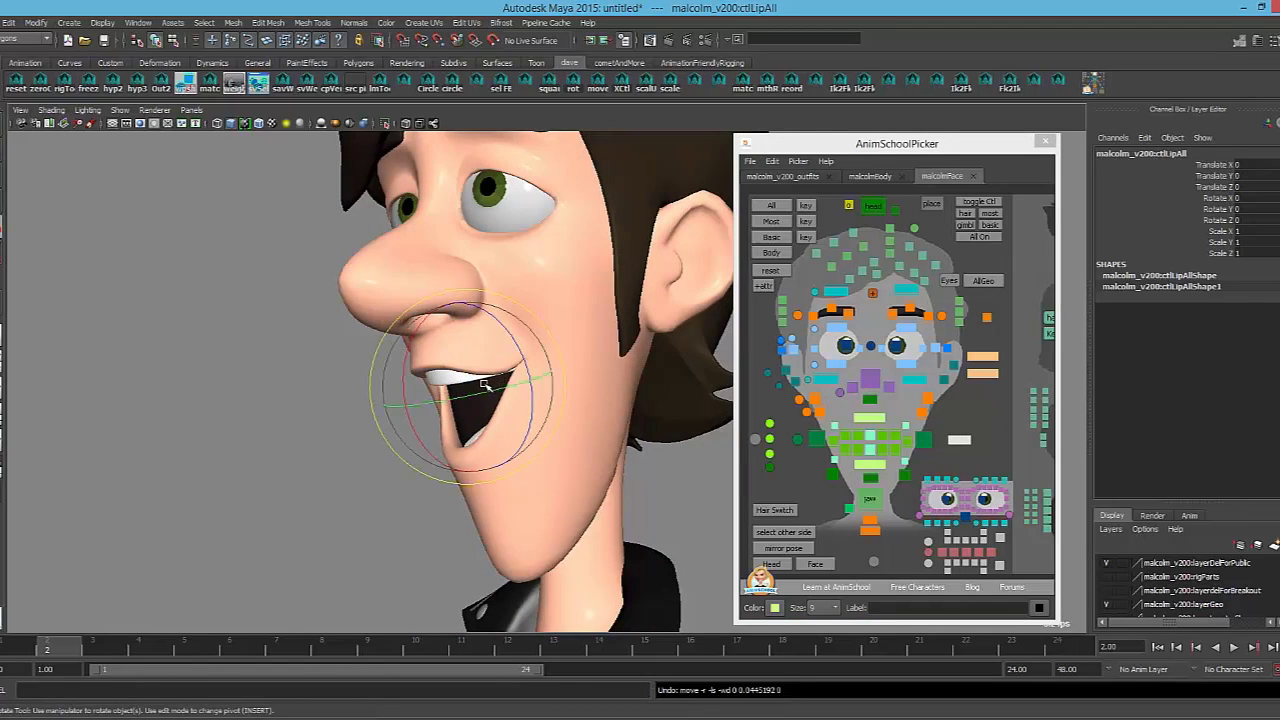
left_click_drag(483, 385, 536, 297)
key("ctrl+z")
key("ctrl+z")
key("r")
left_click_drag(470, 371, 590, 458)
key("ctrl+z")
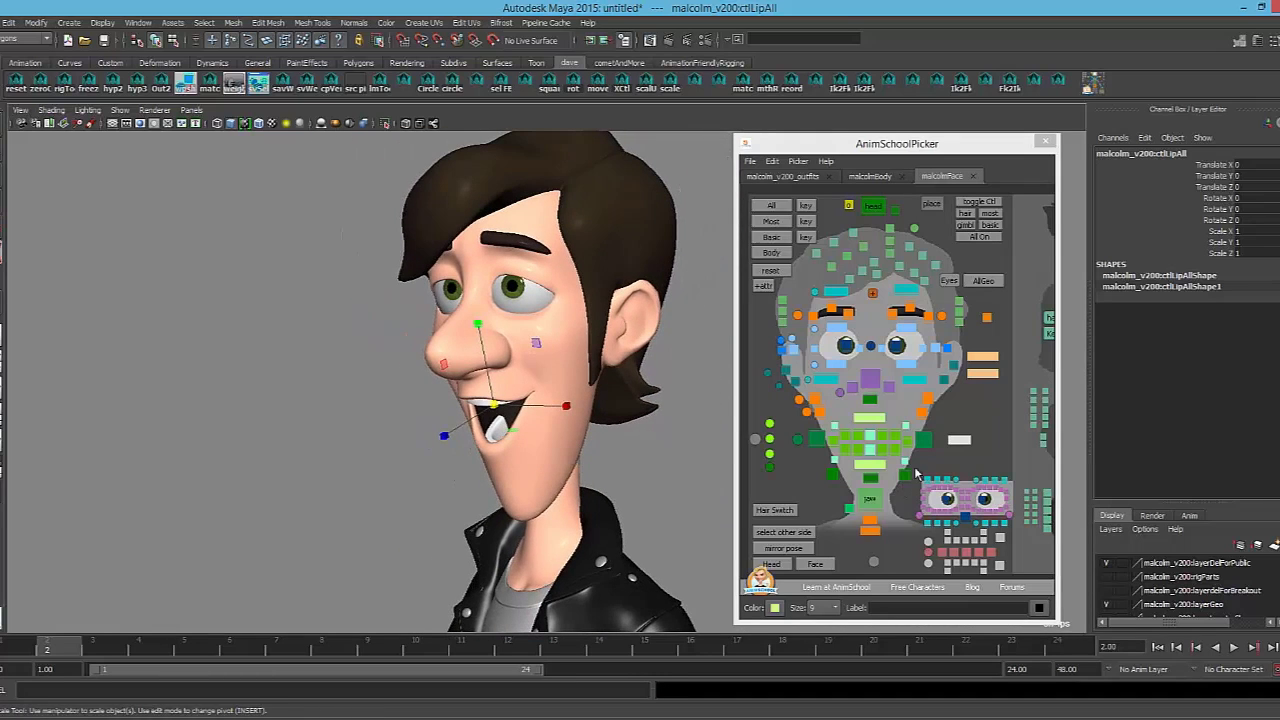
Preview the group selections for both mouth corners, the upper-lip row, the lower-lip row and all small lip controls
left_click(799, 441)
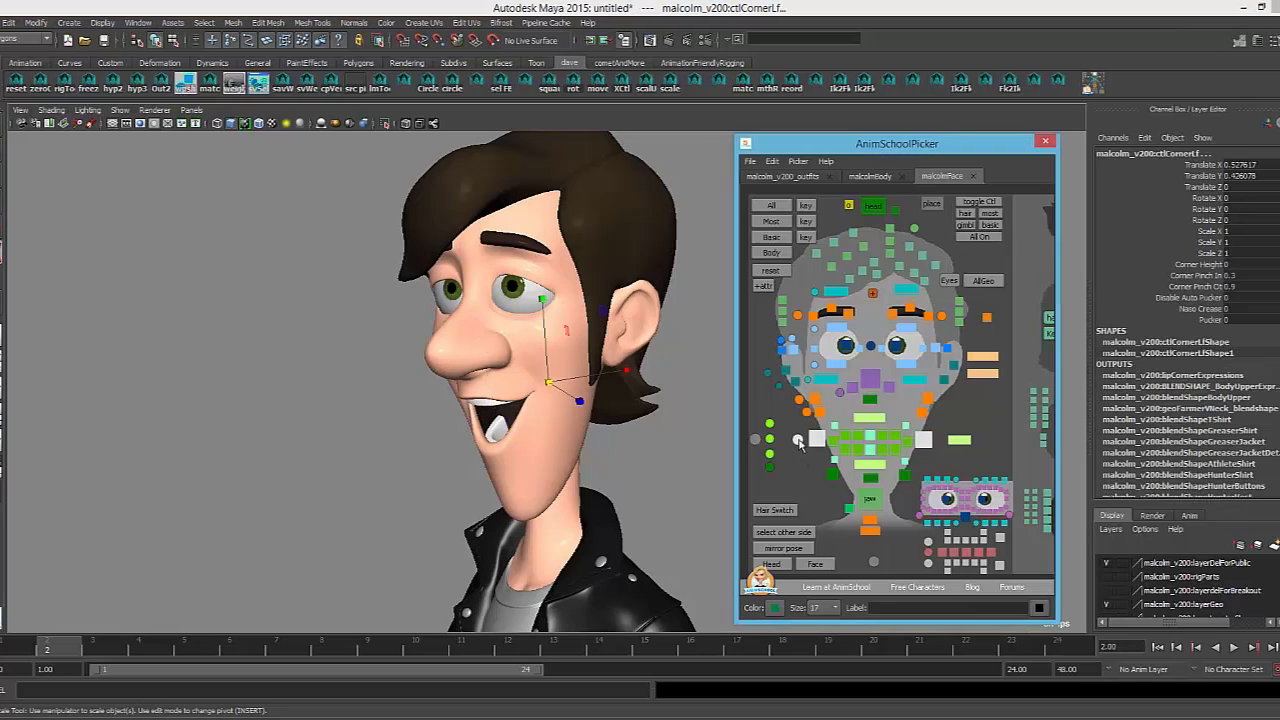
left_click(769, 424)
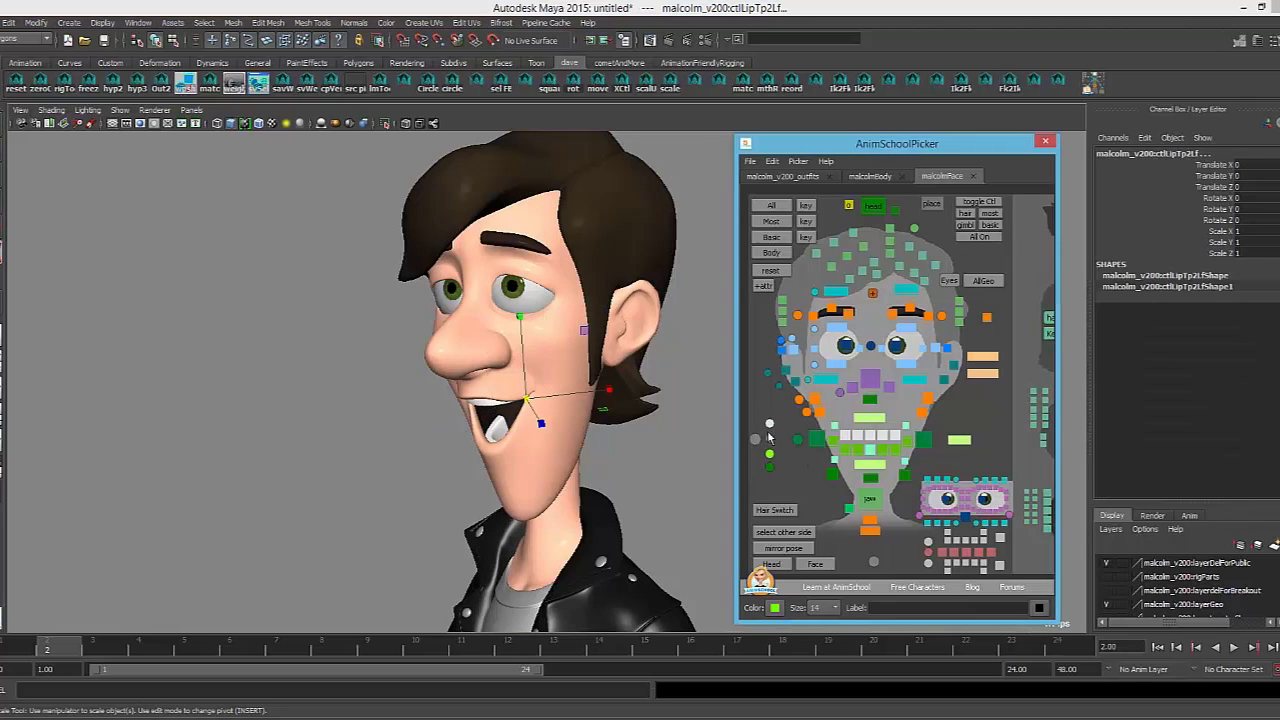
left_click(769, 440)
left_click(769, 467)
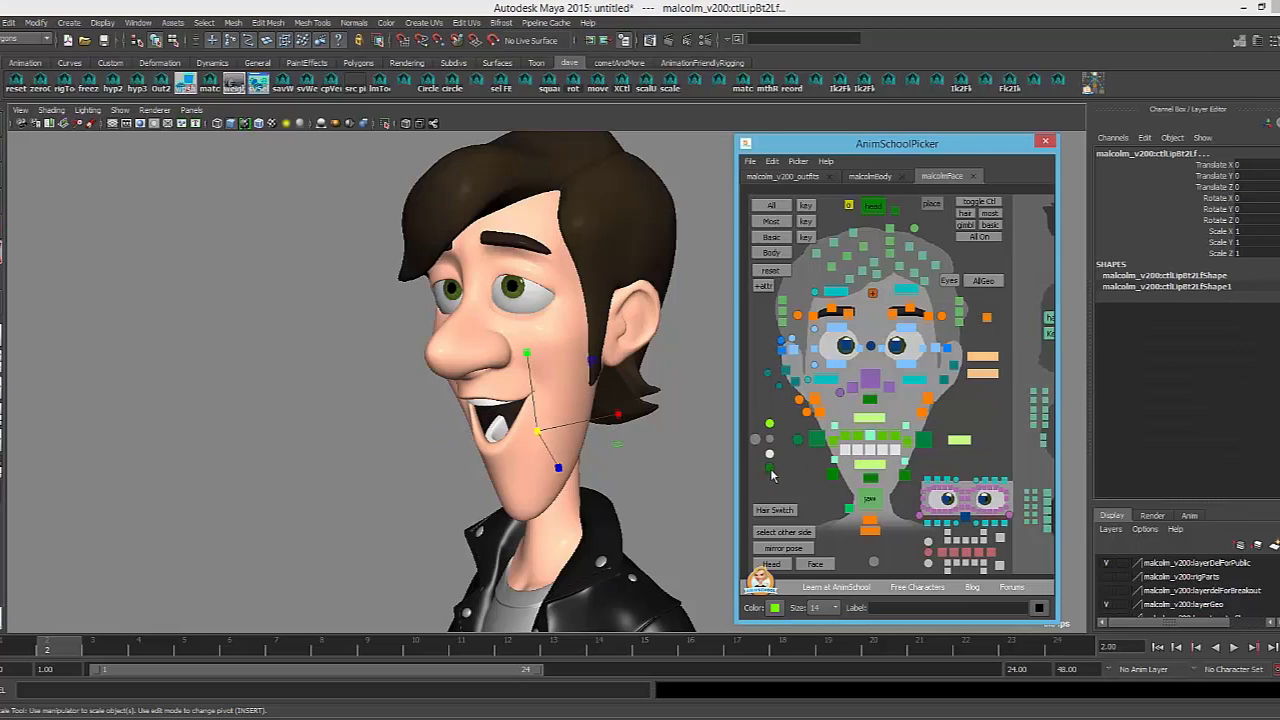
left_click(769, 454)
left_click(769, 440)
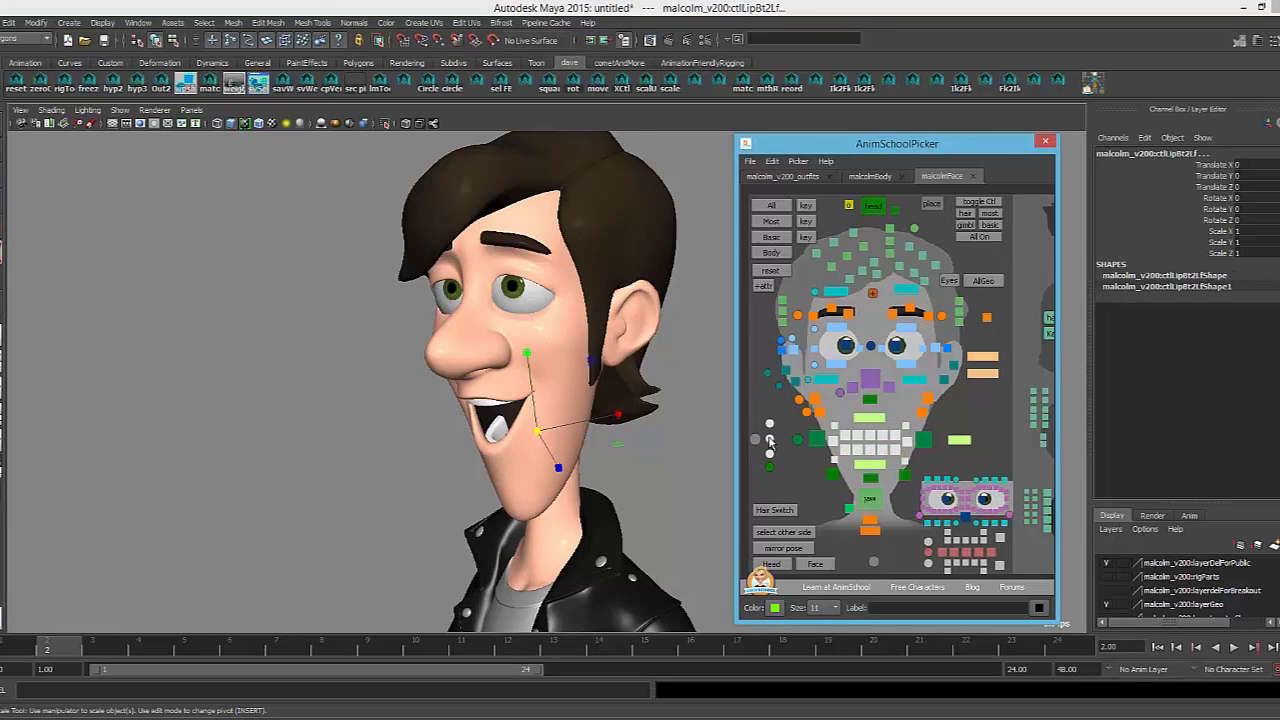
left_click(755, 440)
left_click(778, 435)
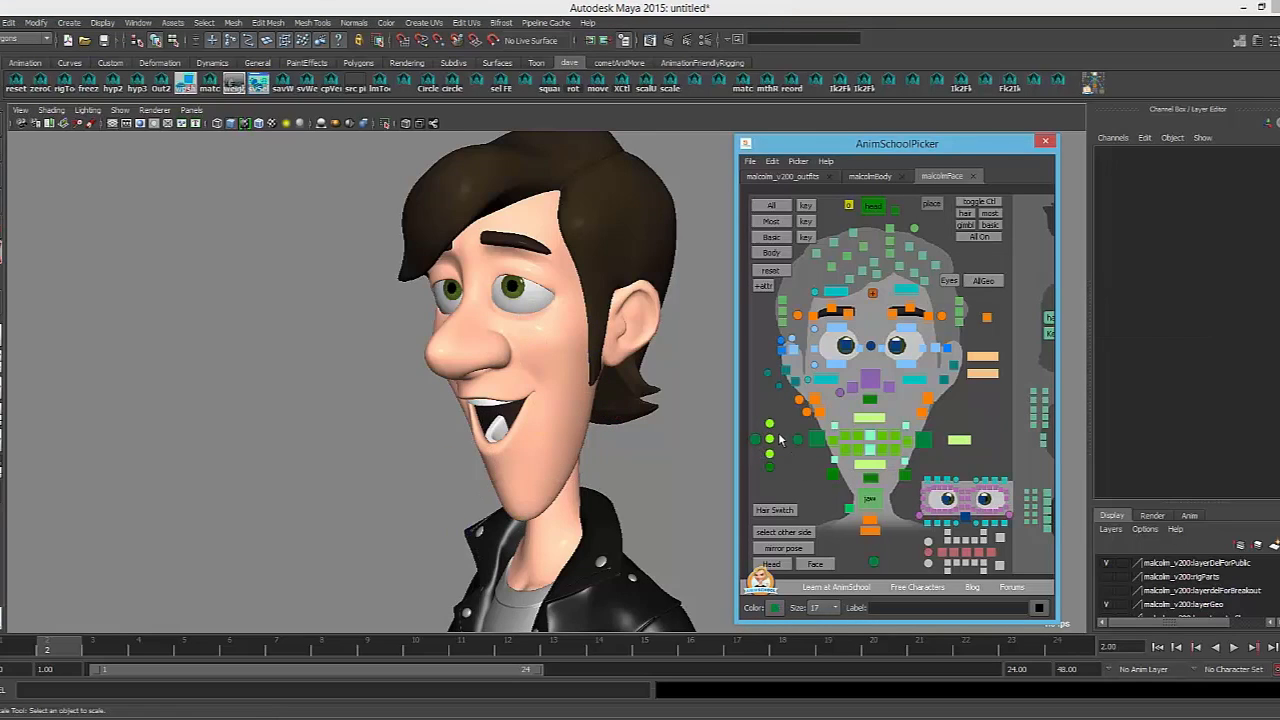
Cycle through the group selections for the upper lip, all small lip controls, the lower lip and the lip corner skin
left_click(769, 425)
left_click(769, 440)
left_click(769, 453)
left_click(769, 467)
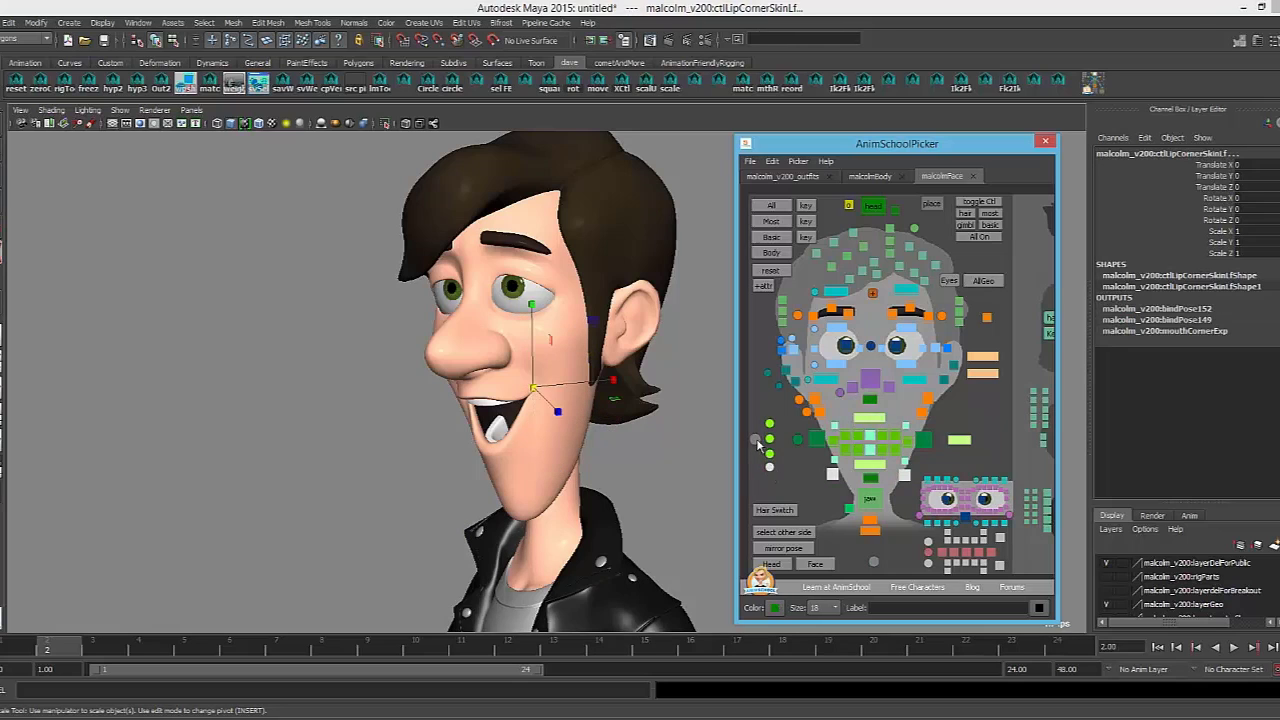
left_click(756, 441)
left_click(791, 444)
Select both mouth corner controls as a group, and individually the left corner and the inner left upper-lip control
left_click(798, 441)
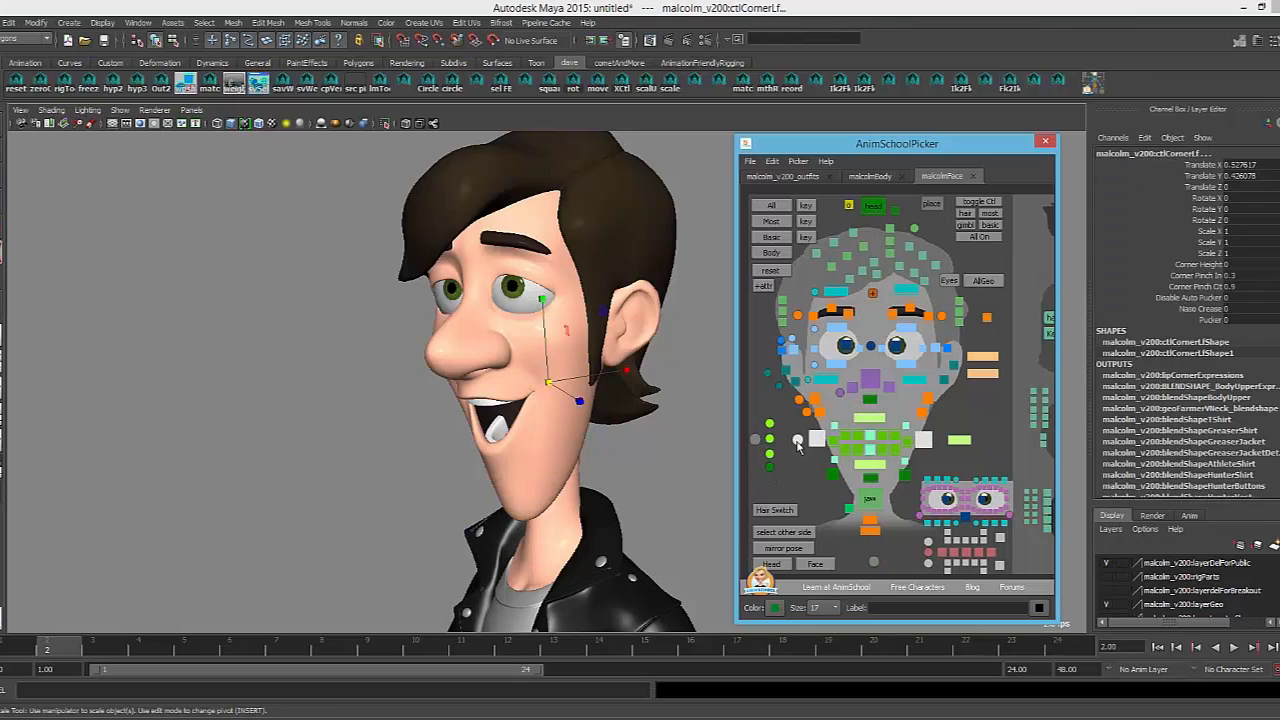
left_click(795, 475)
left_click(796, 441)
left_click(923, 440)
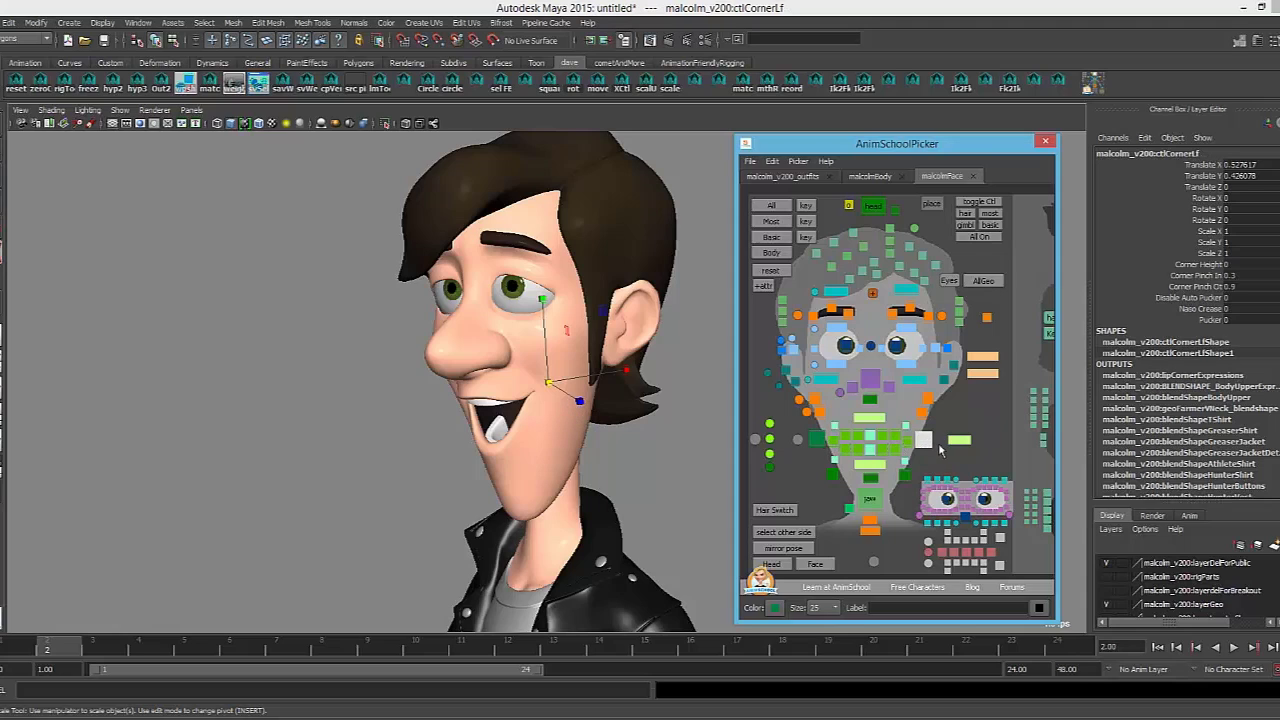
right_click_drag(624, 416, 634, 468, "alt")
middle_click_drag(634, 464, 632, 443, "alt")
left_click(879, 449)
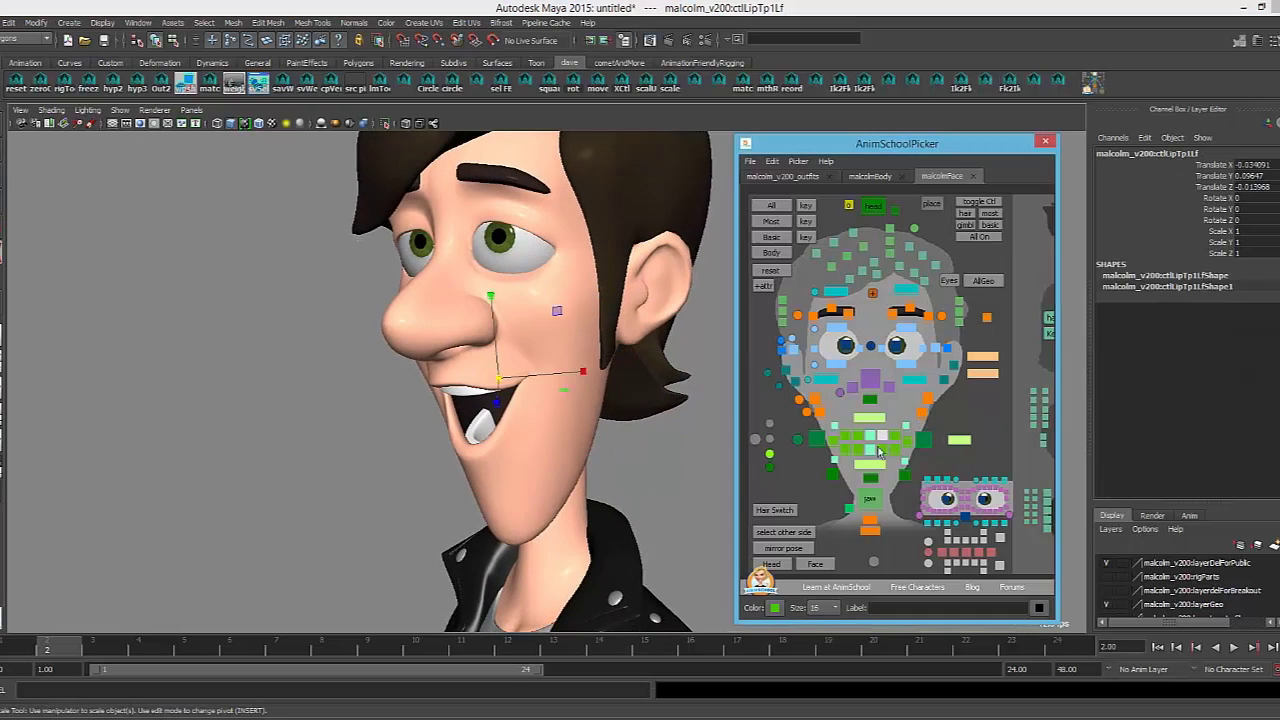
Try varying the jaw control's Jaw Stretch attribute and restore it
left_click(869, 498)
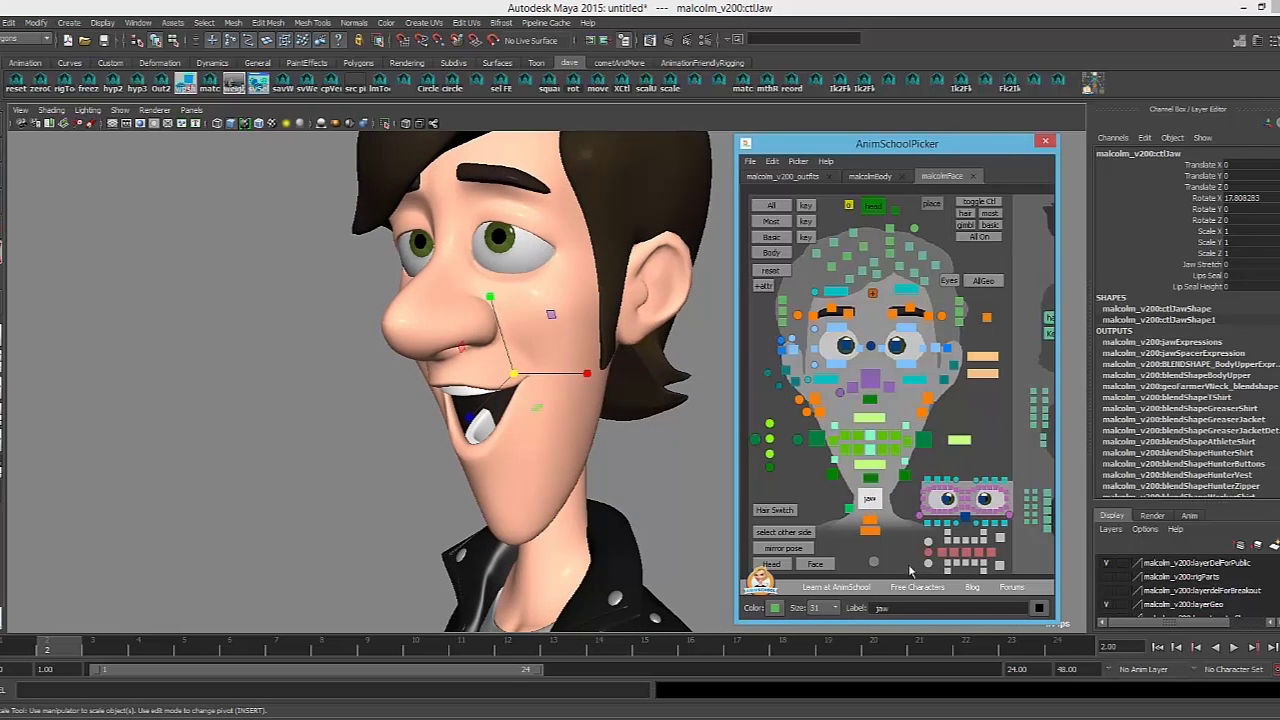
left_click_drag(610, 363, 637, 358, "alt")
left_click_drag(541, 385, 556, 339, "alt")
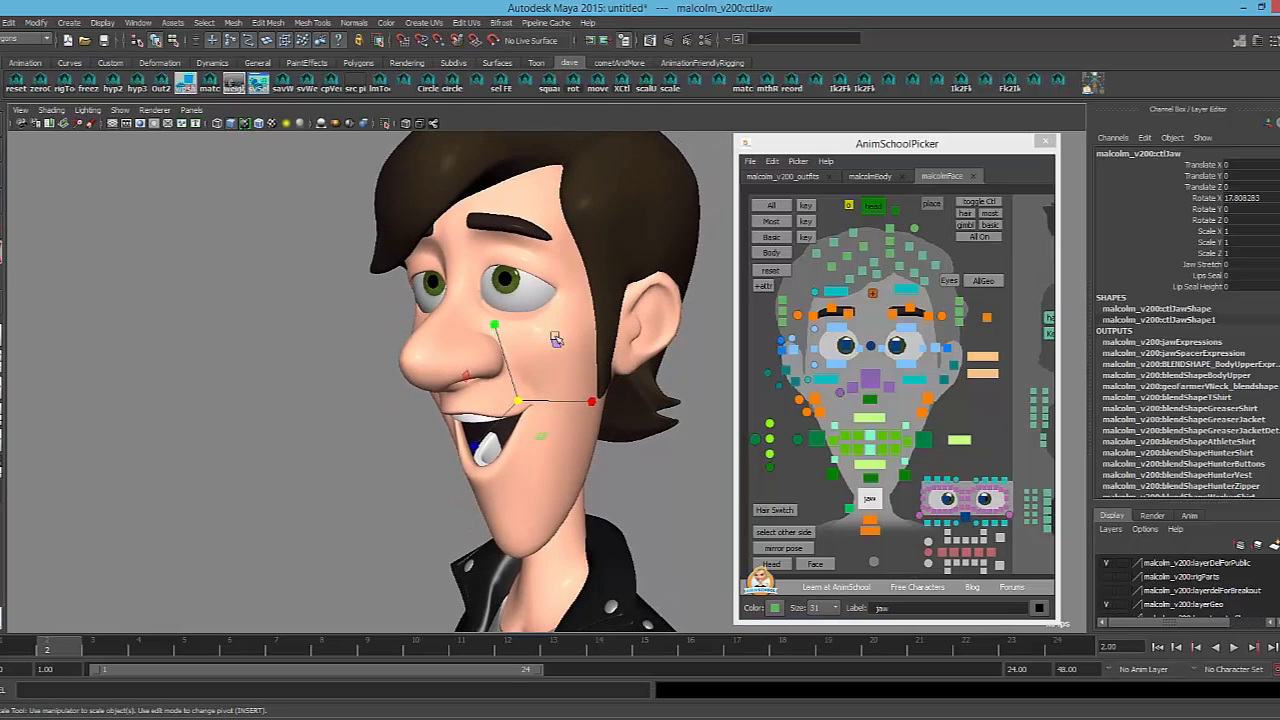
left_click(1178, 265)
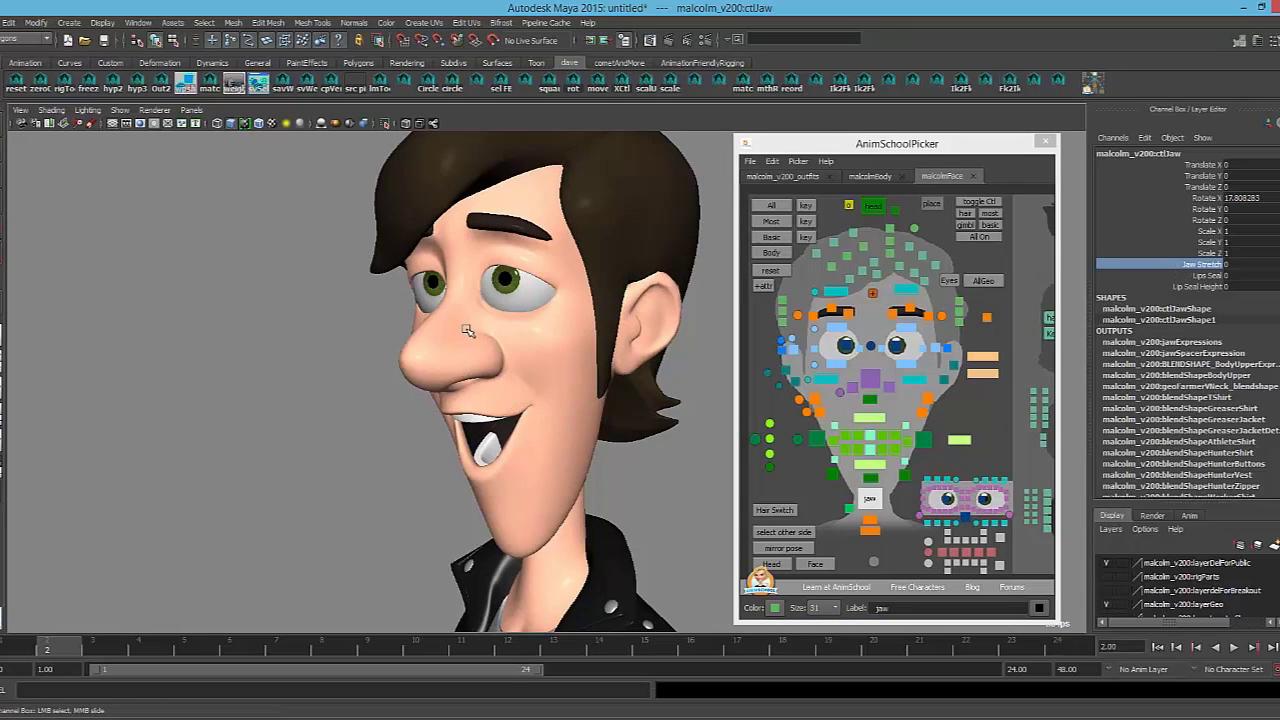
middle_click_drag(468, 332, 474, 331)
key("ctrl+z")
right_click_drag(520, 334, 495, 333, "alt")
middle_click_drag(494, 333, 464, 333)
key("ctrl+z")
key("z")
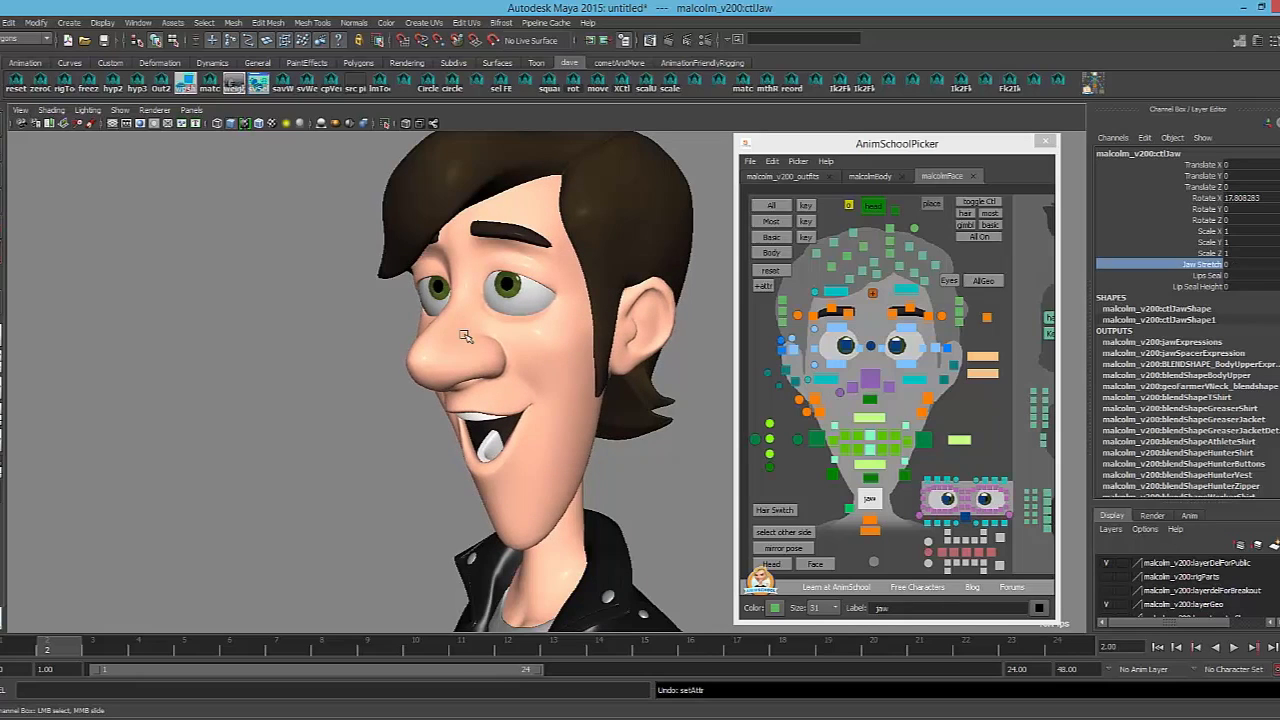
left_click_drag(493, 381, 474, 381, "alt")
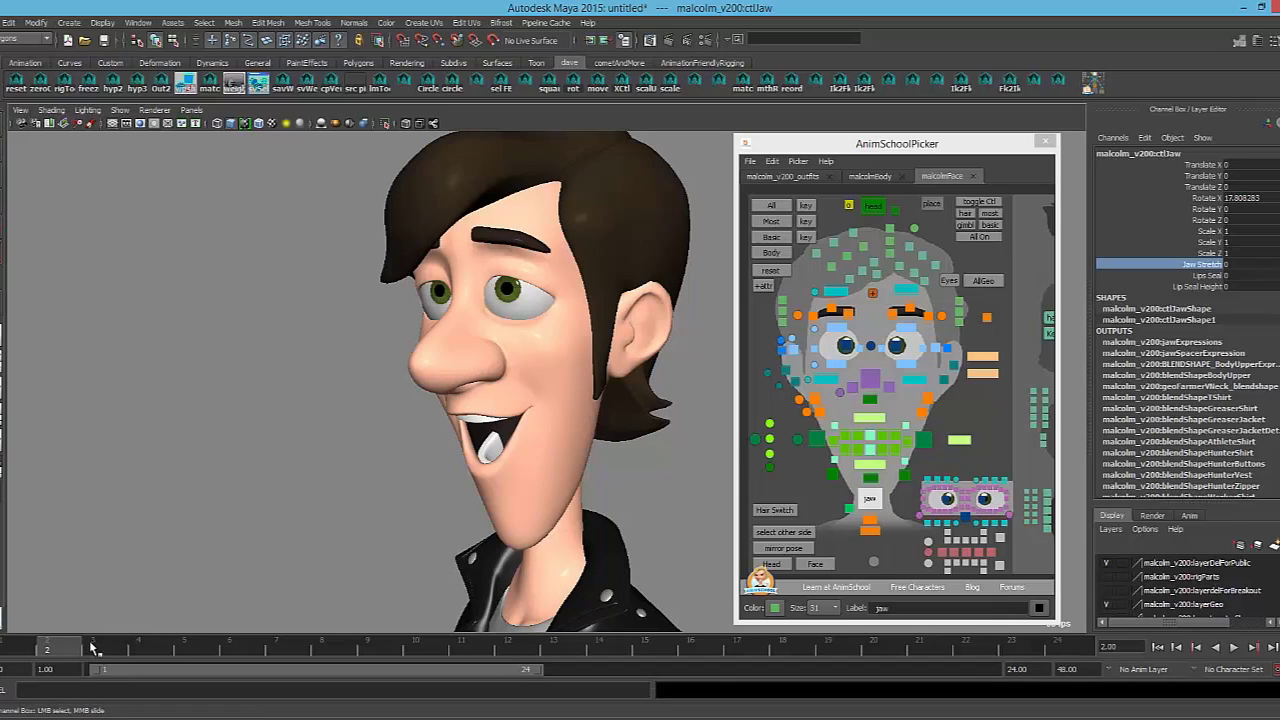
Key the current smile pose at frame 3 on the jaw control and the rig's other body and face controls
left_click(92, 647)
left_click(787, 190)
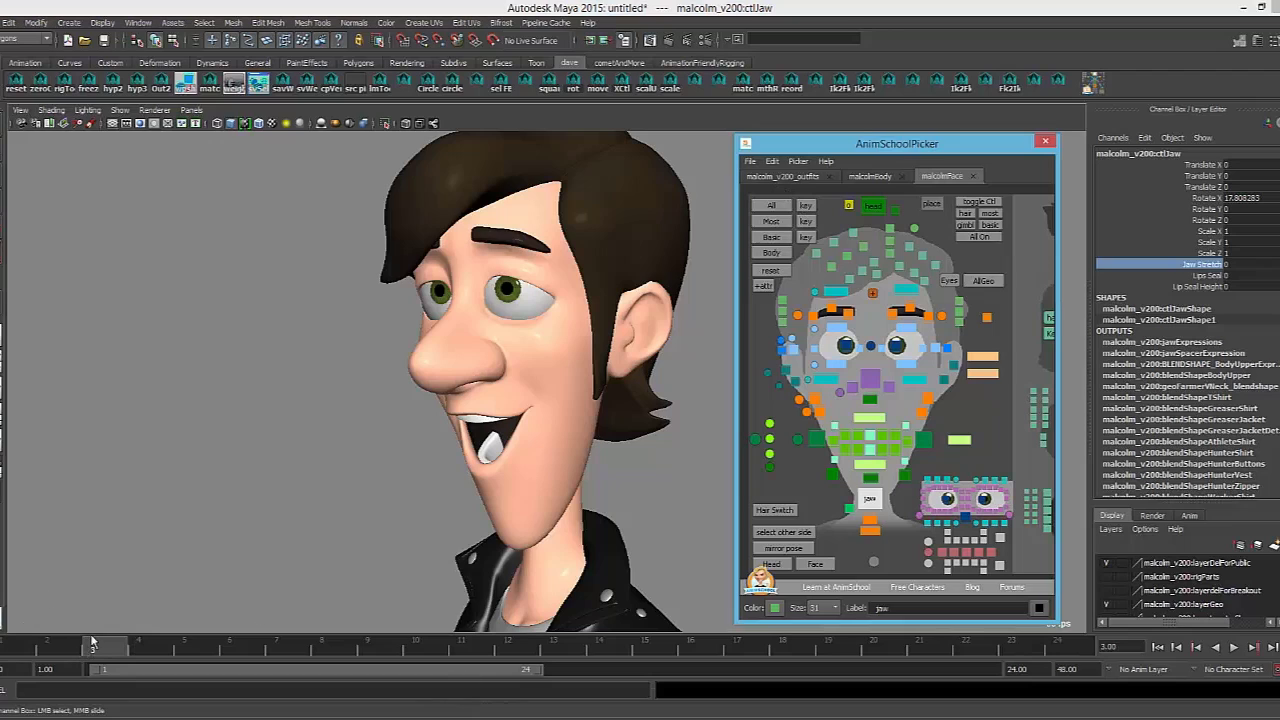
key("s")
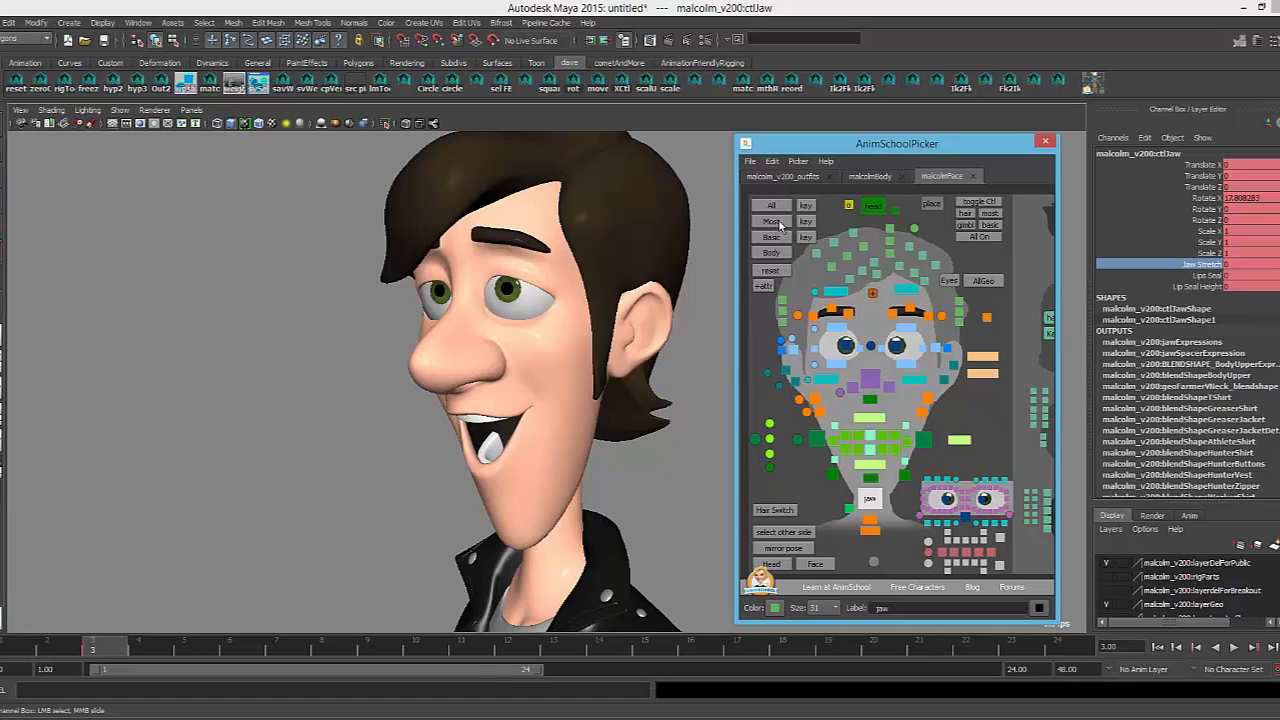
left_click(760, 368)
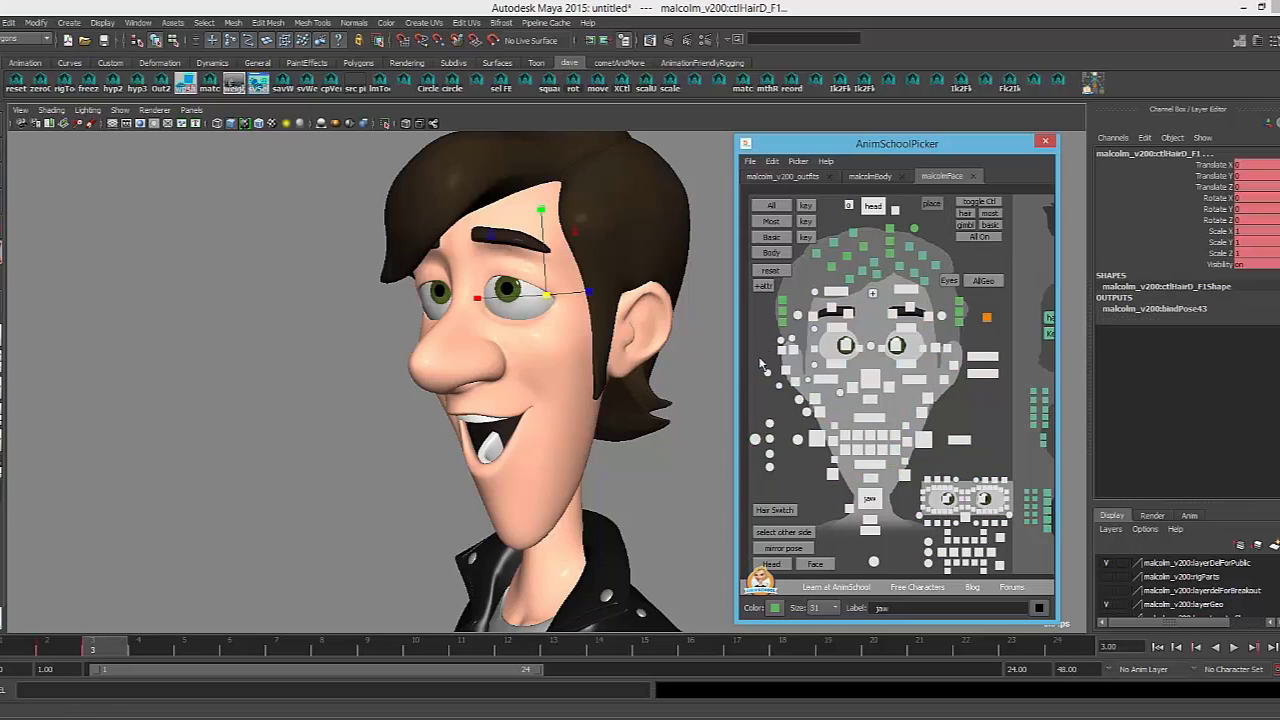
At frame 2, select the head and face controls as a group and reset them to their default pose
left_click(48, 652)
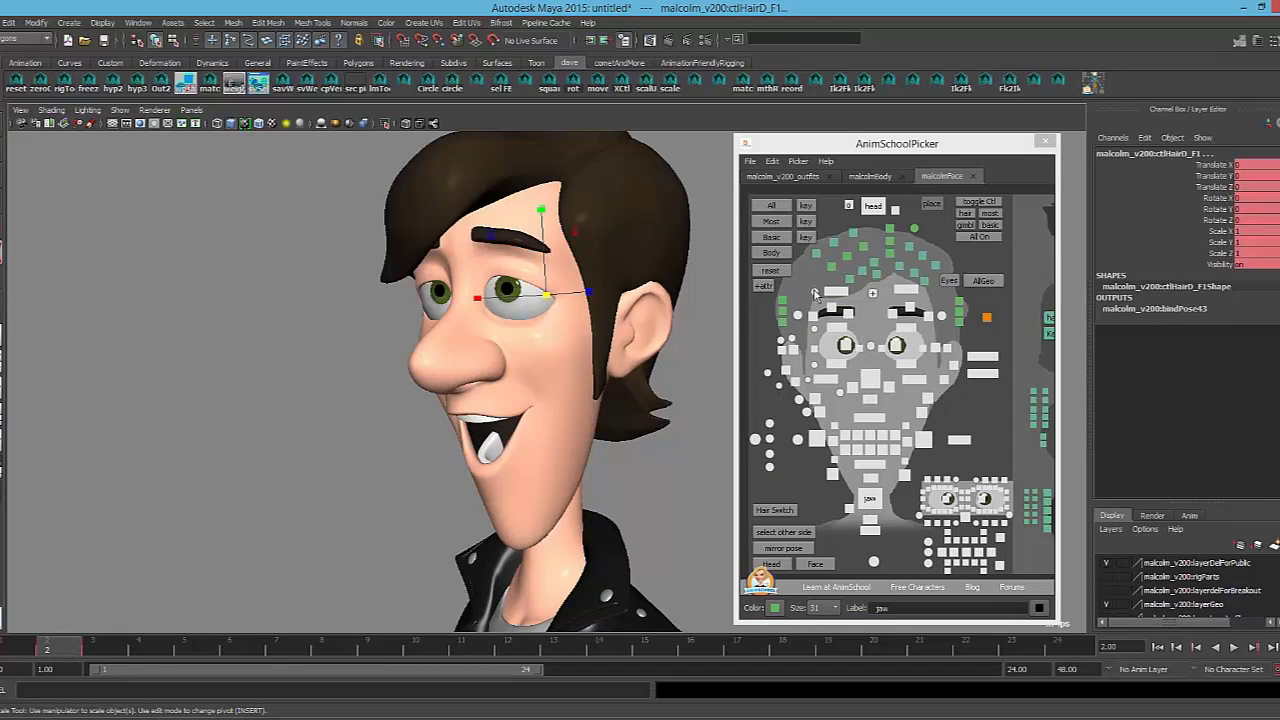
left_click(804, 287)
left_click(777, 563)
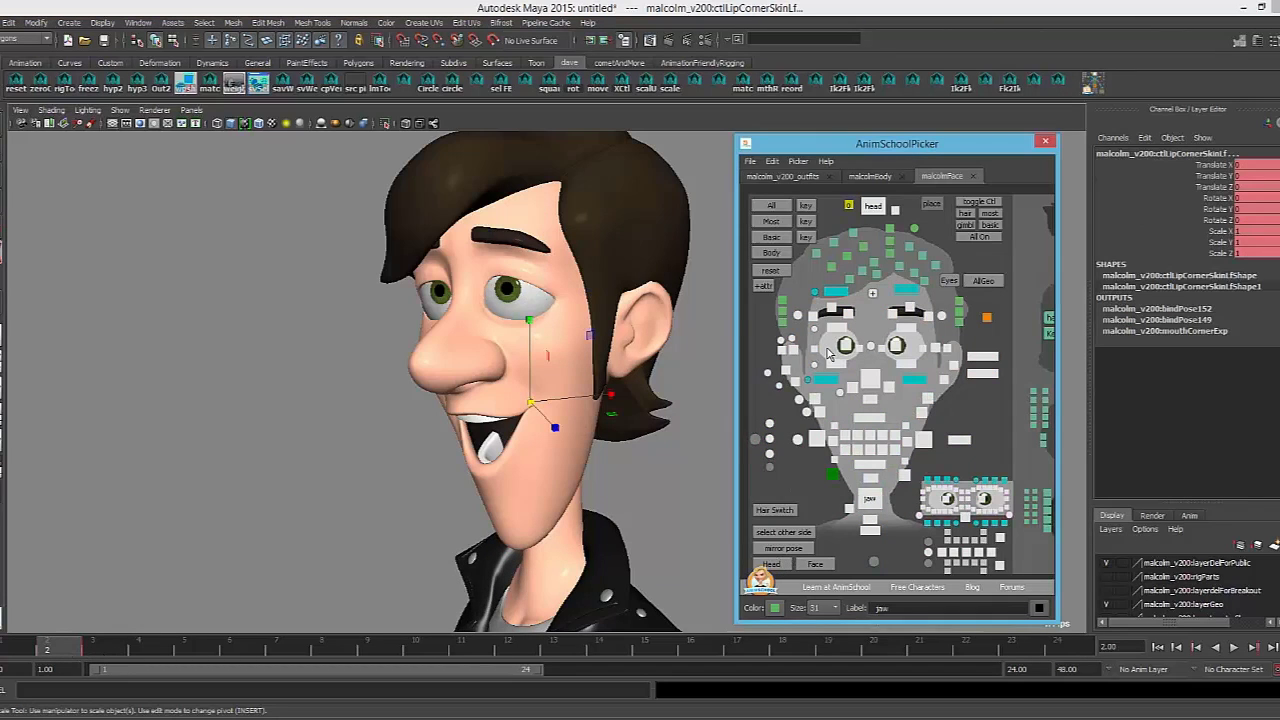
left_click(772, 271)
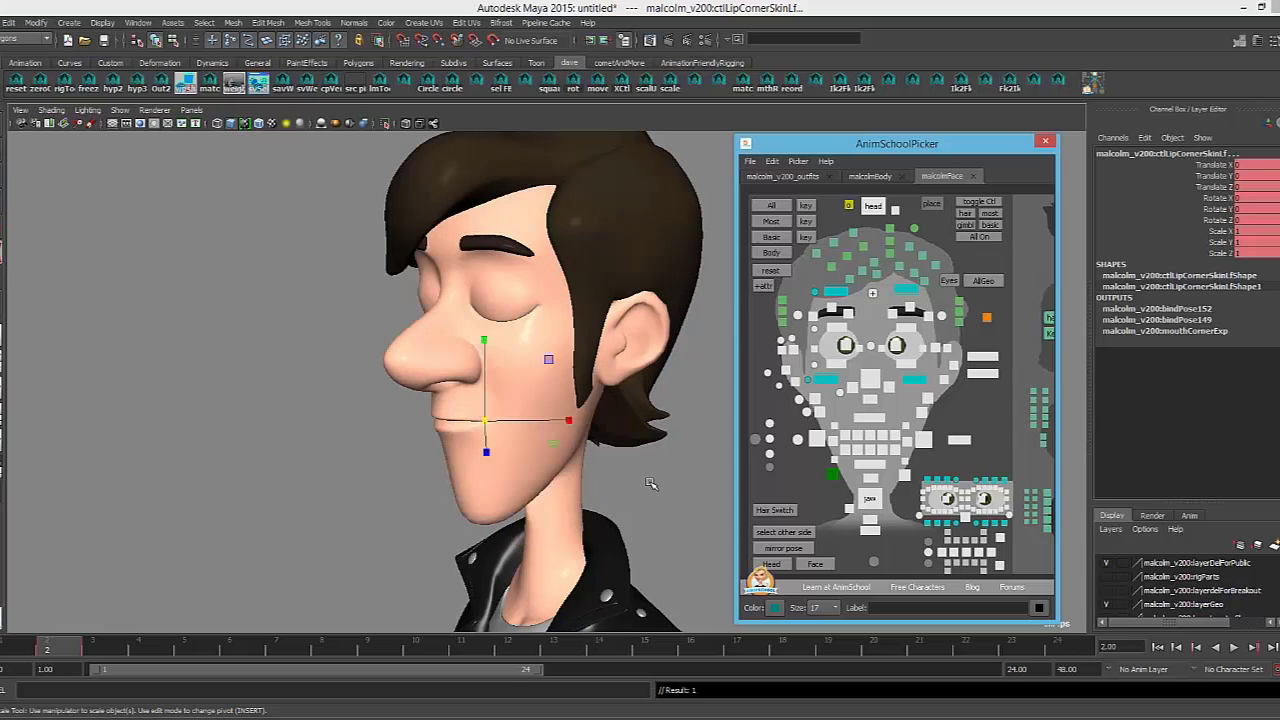
left_click(246, 489)
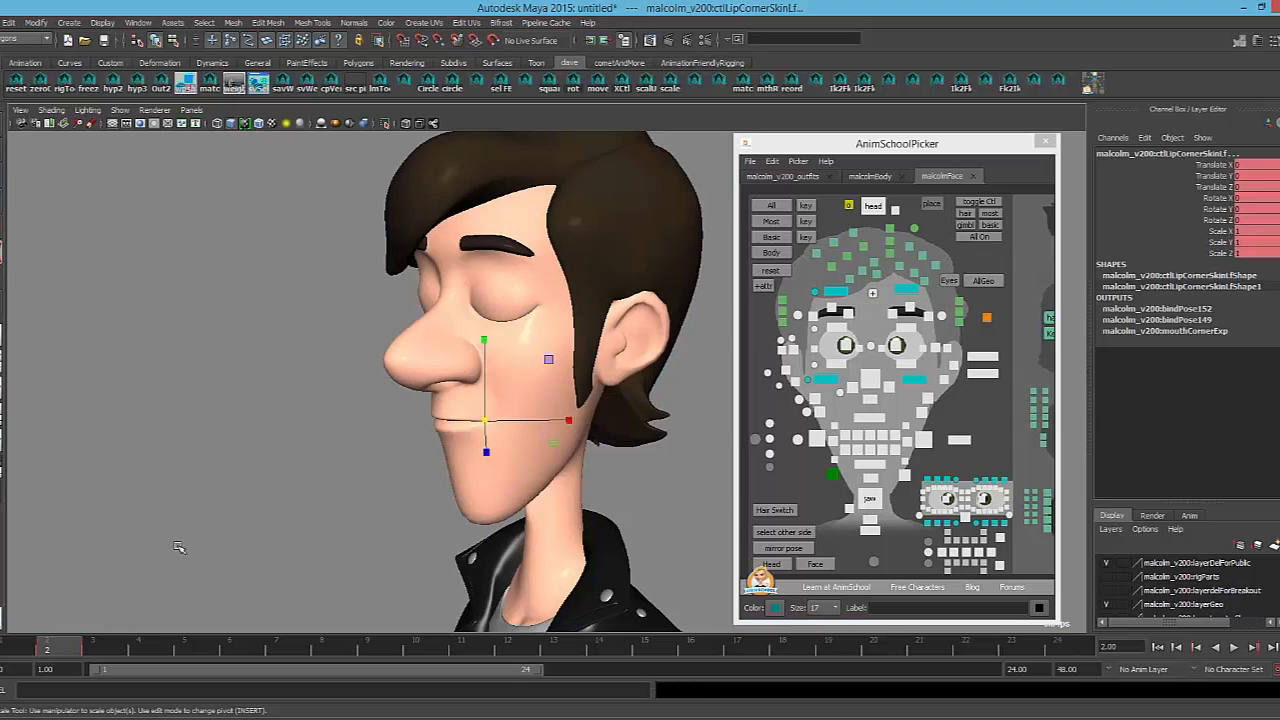
left_click_drag(98, 652, 64, 652)
Open the eyes at frame 2 by setting the upper eyelid controls' Translate Y to 1
left_click_drag(214, 423, 610, 365, "alt")
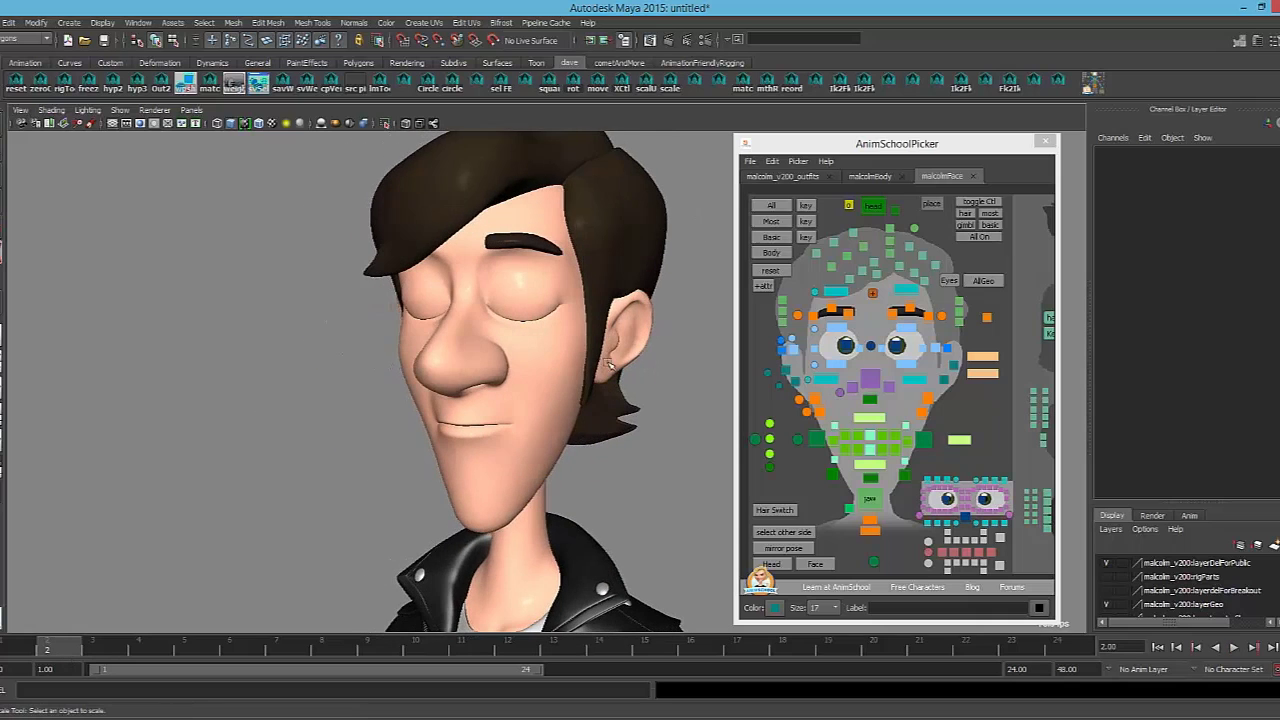
left_click(817, 336)
left_click(1256, 178)
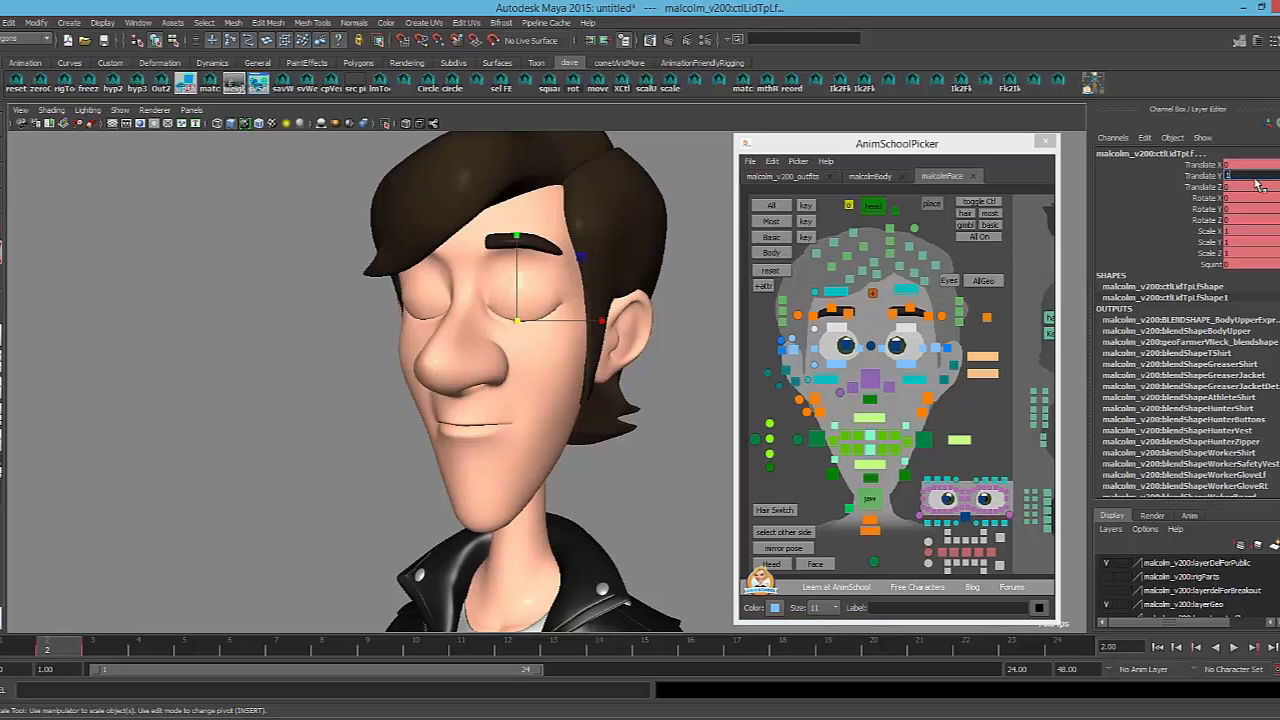
type("1")
key("Return")
Select the pupil controls, the individual eye aim controls and the main eye aim control, and examine the gaze direction
left_click_drag(509, 375, 454, 364, "alt")
left_click(871, 348)
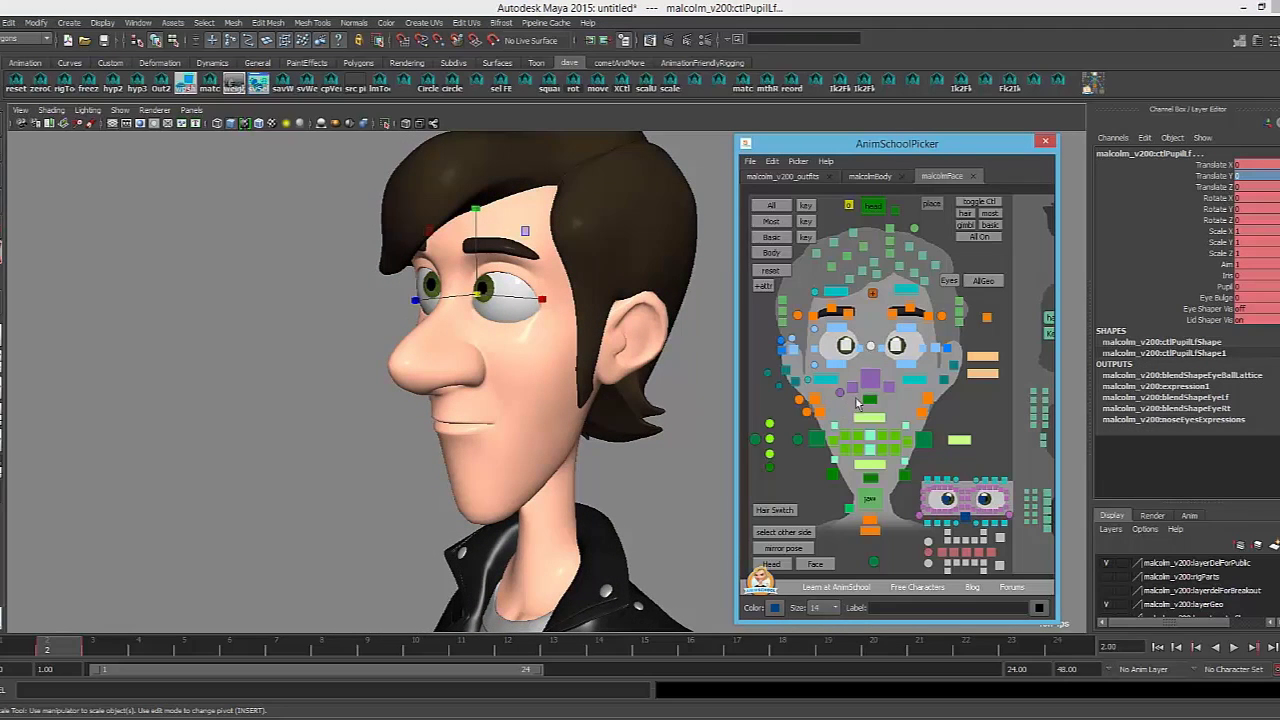
left_click(972, 512)
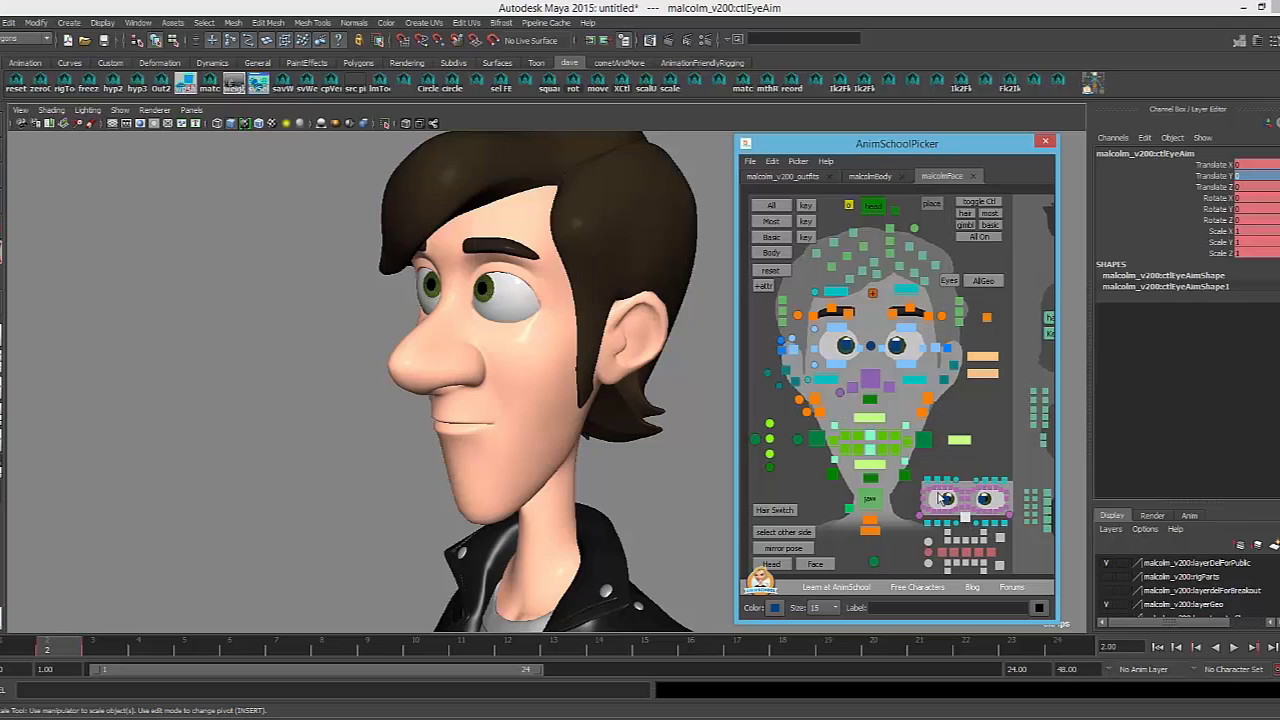
left_click(945, 501)
left_click(984, 501)
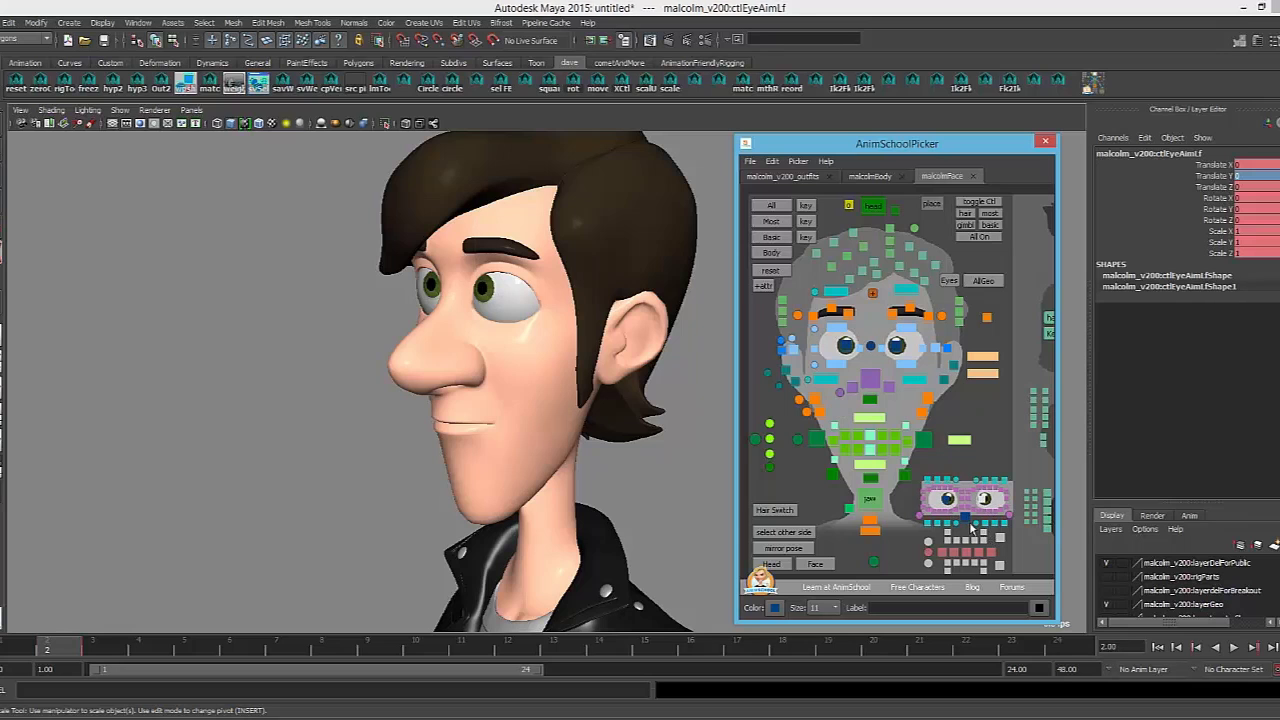
left_click(966, 517)
mouse_move(518, 340)
left_mouse_down("alt")
mouse_move(541, 346)
mouse_move(500, 345)
mouse_move(554, 351)
mouse_move(541, 342)
left_mouse_up("alt")
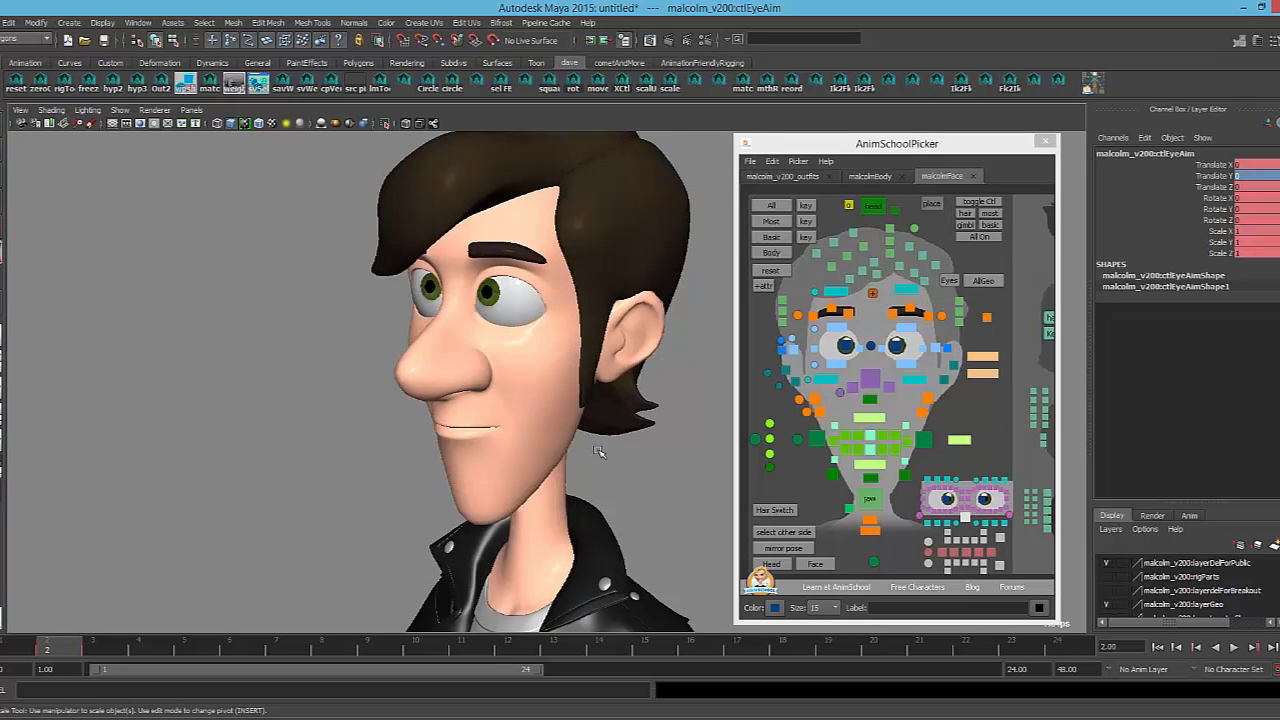
left_click_drag(519, 374, 661, 361, "alt")
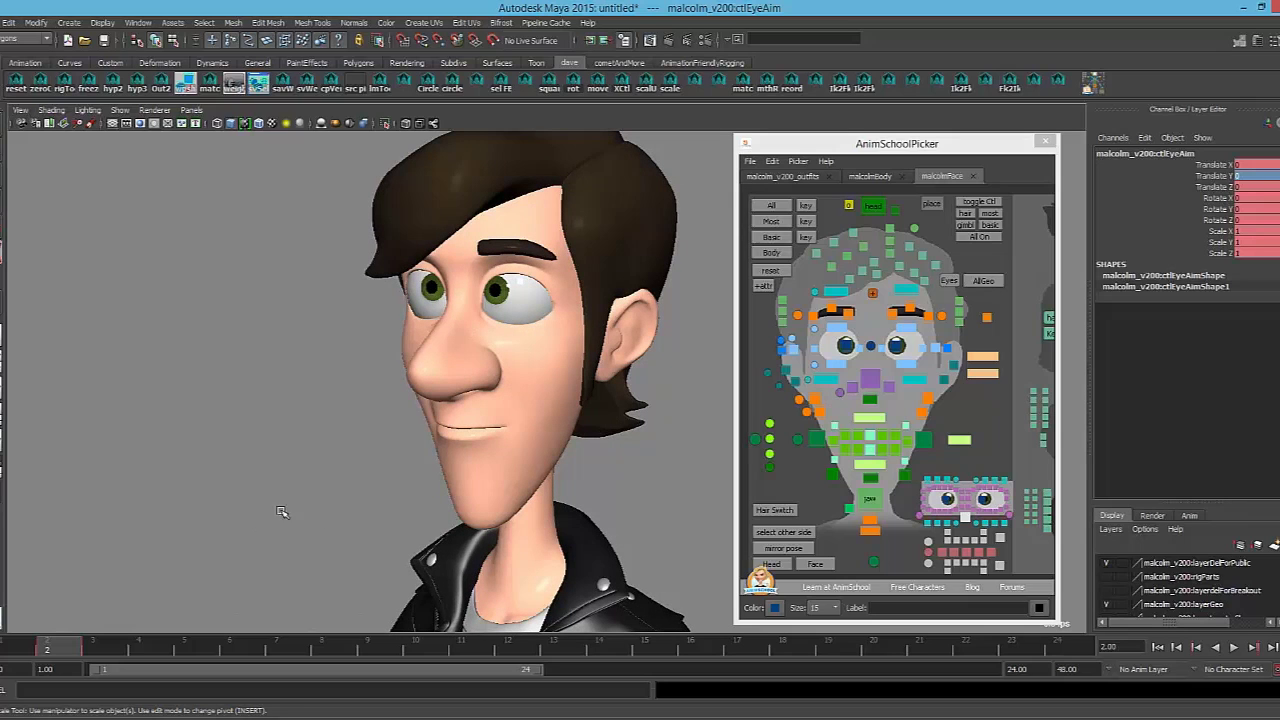
Return to the smile pose at frame 3, inspect the face from the side and pick the nose control
left_click(91, 649)
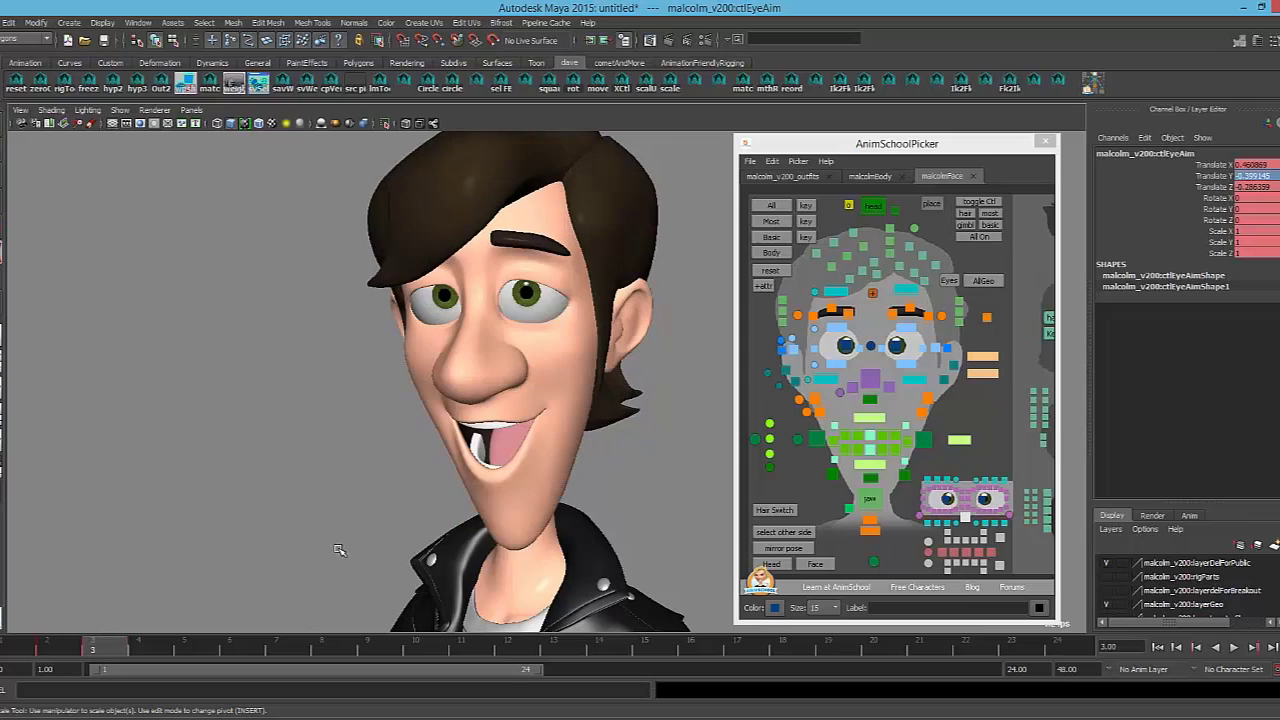
left_click_drag(615, 487, 580, 485, "alt")
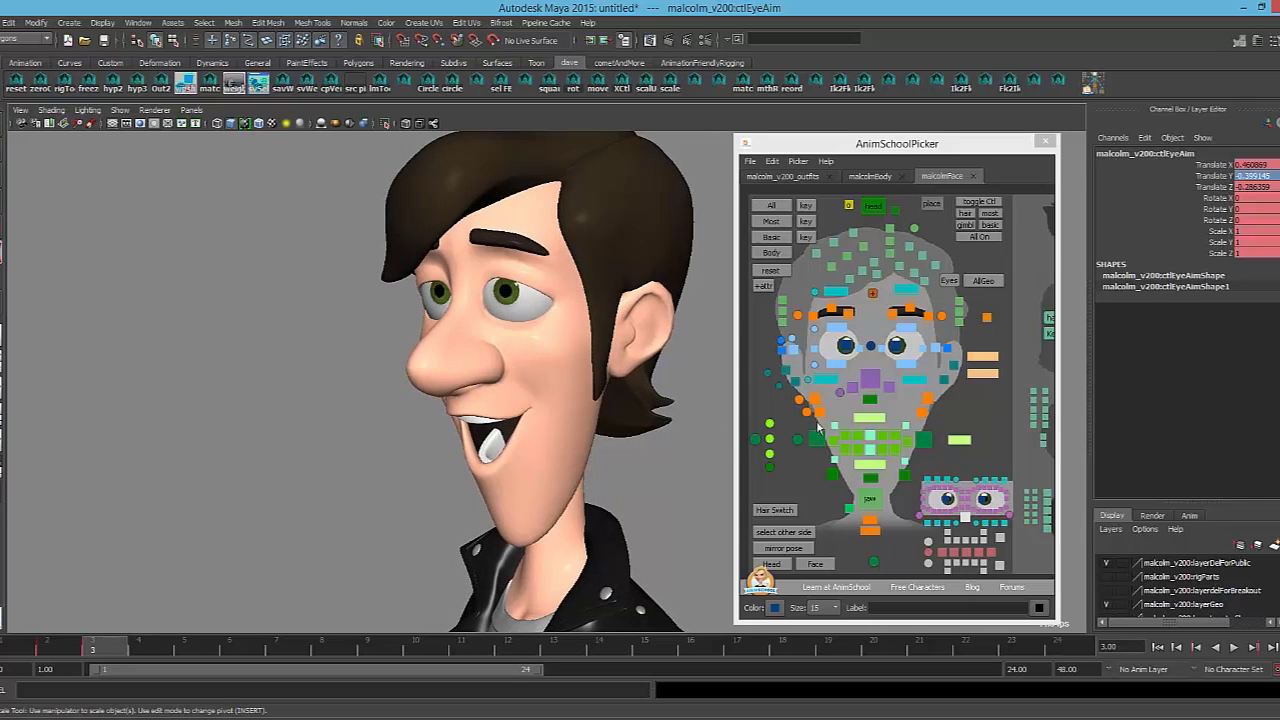
left_click(867, 371)
left_click(863, 328)
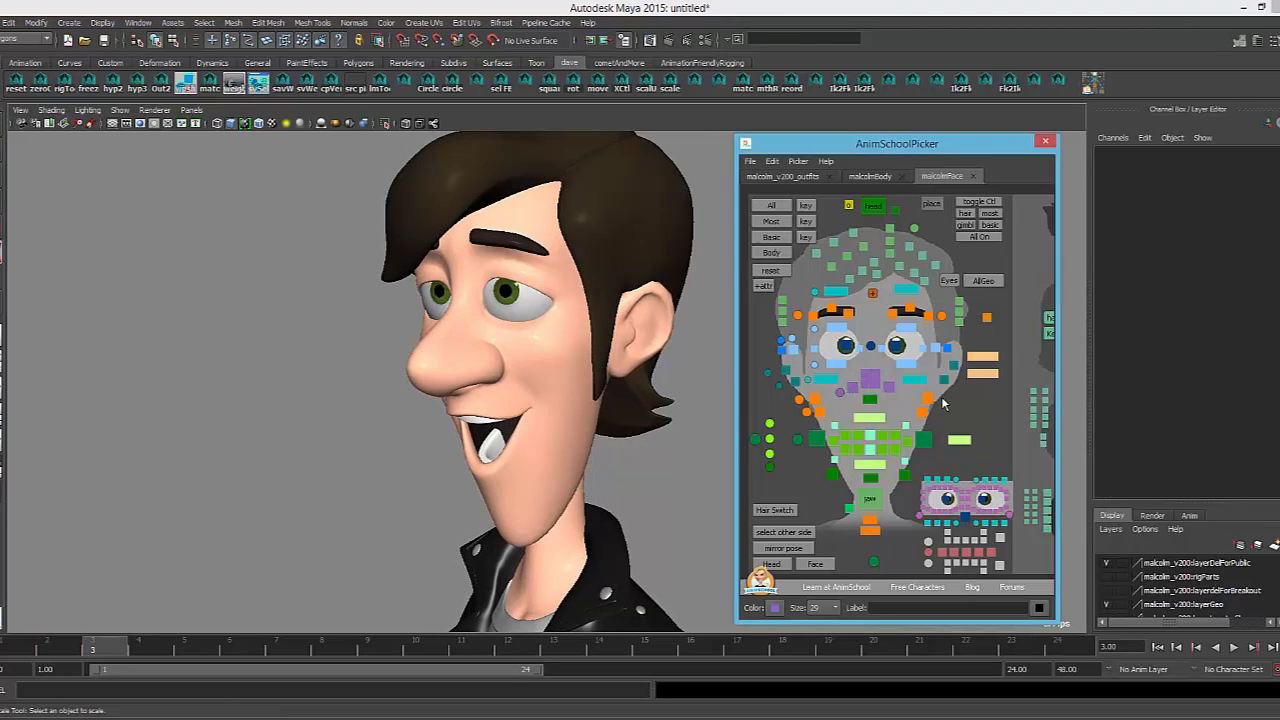
Try rotating the lower head and upper head controls in turn, undoing each rotation
left_click(978, 376)
left_click_drag(534, 394, 556, 390, "alt")
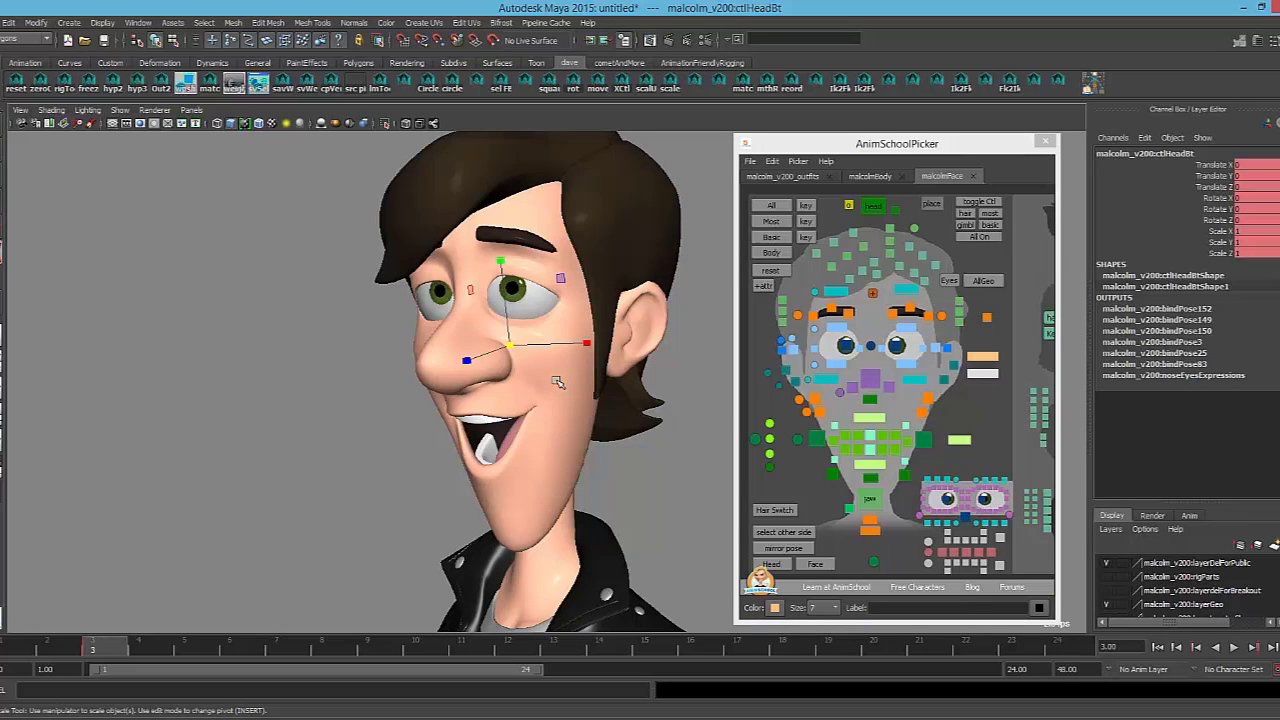
key("e")
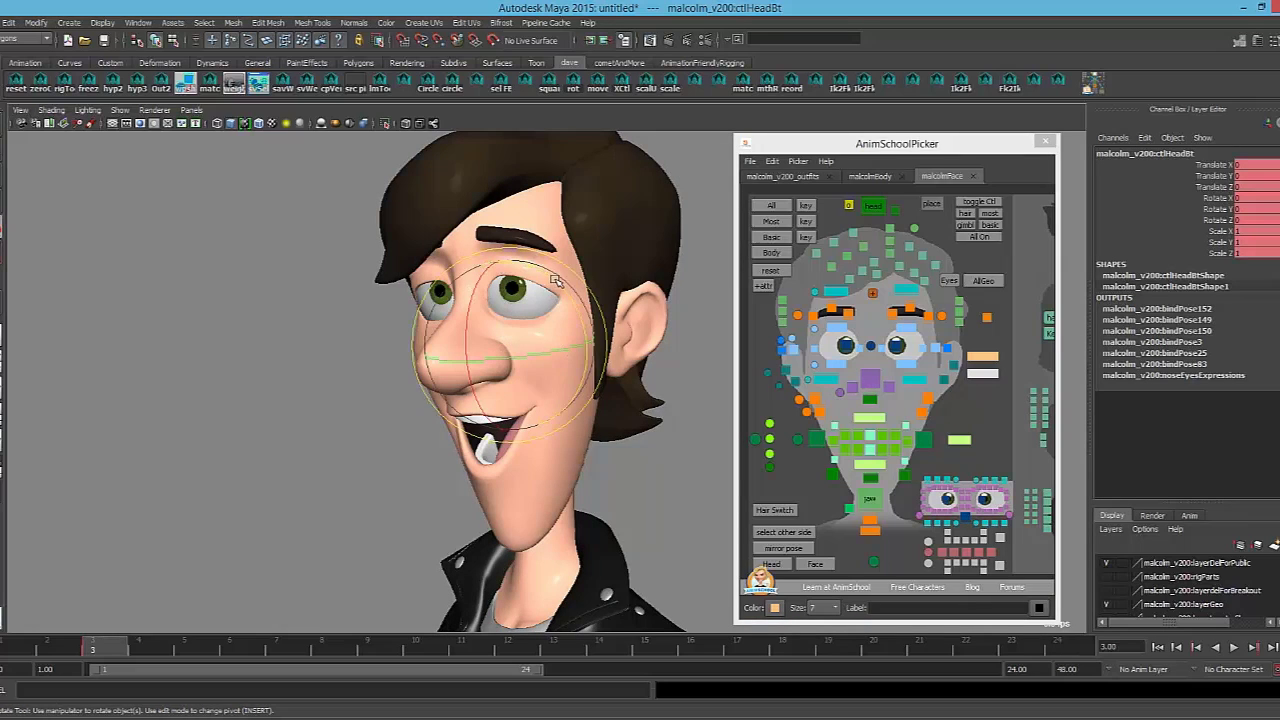
mouse_move(552, 272)
left_mouse_down()
mouse_move(556, 262)
mouse_move(568, 281)
mouse_move(562, 263)
mouse_move(558, 277)
left_mouse_up()
key("ctrl+z")
left_click(990, 358)
key("ctrl+z")
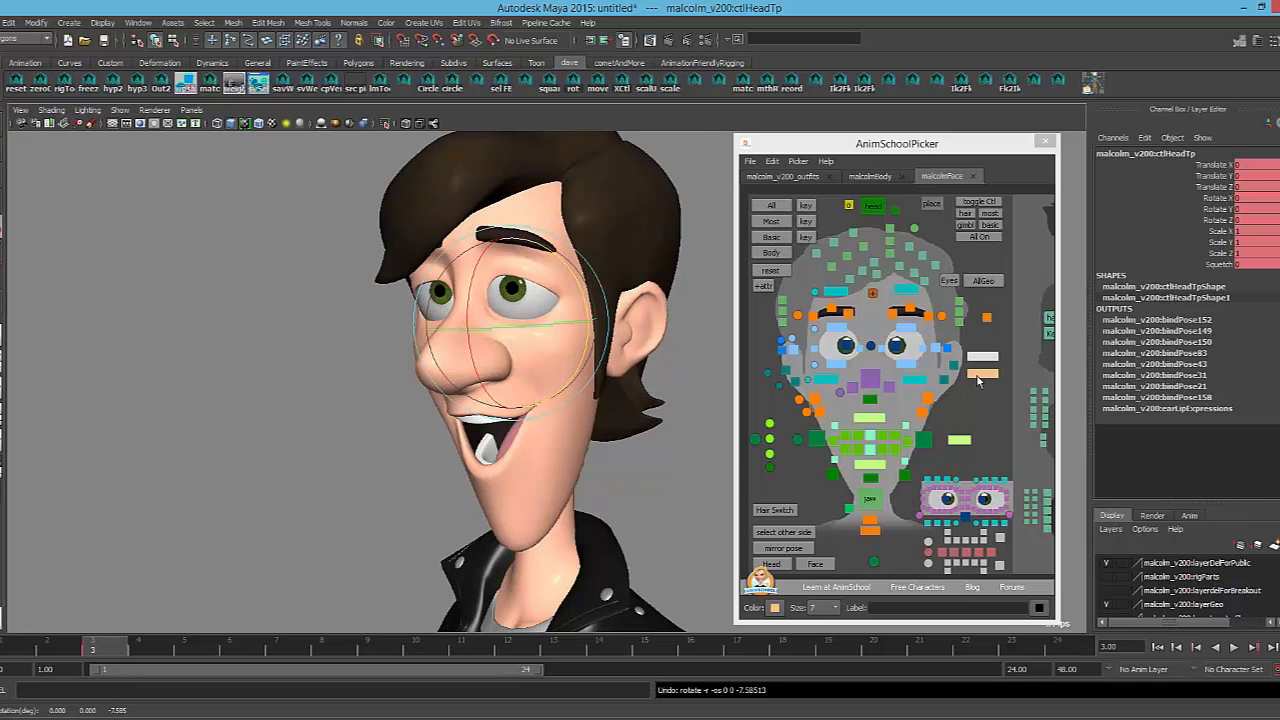
Try turning the main head control and tilting the head far back
left_click(978, 378)
left_click_drag(600, 450, 578, 476, "alt")
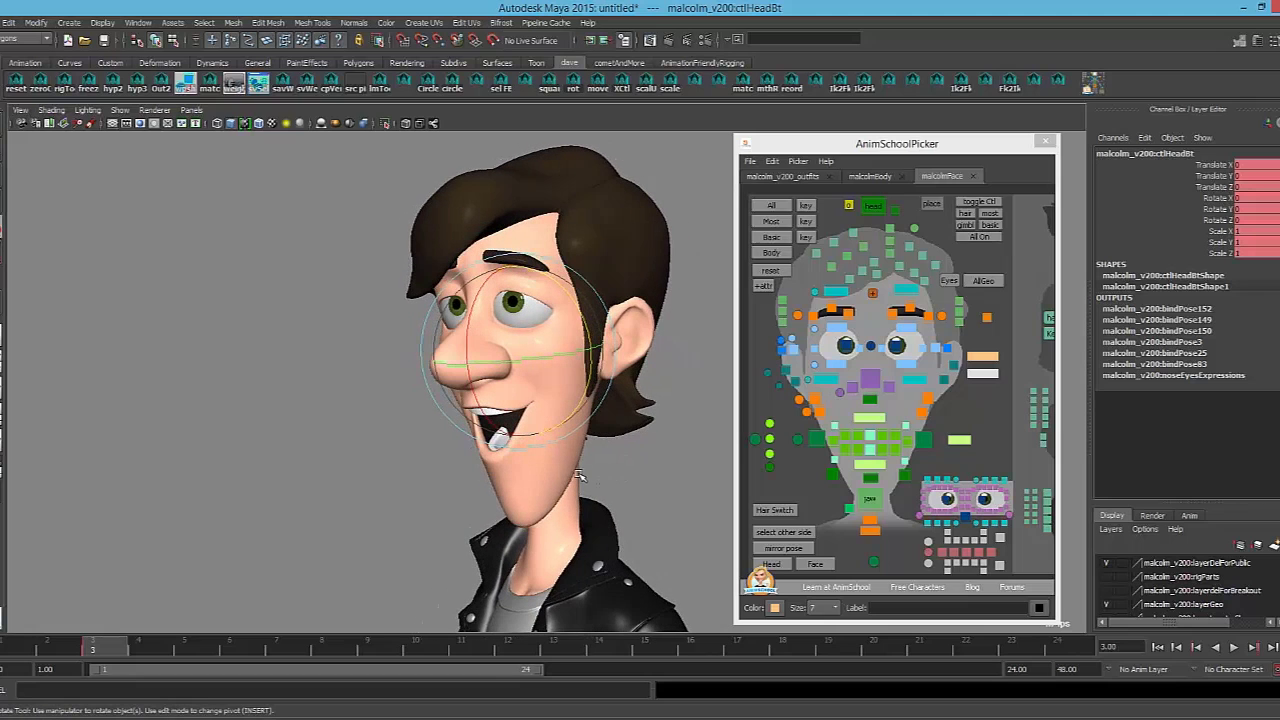
left_click(870, 210)
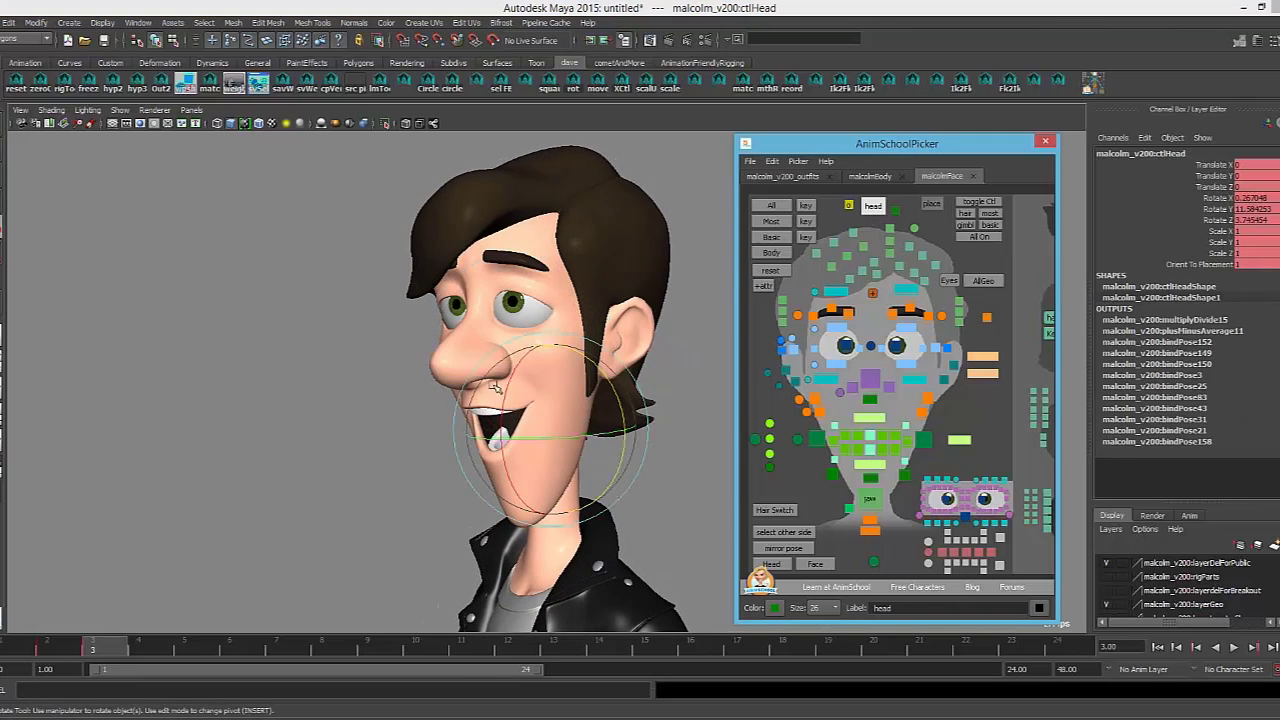
left_click_drag(515, 377, 712, 446)
left_click_drag(525, 460, 480, 463)
left_click_drag(635, 485, 582, 469, "alt")
Try rotating the lower head control on the tilted head, and undo these rotations together with the head tilt
left_click(983, 374)
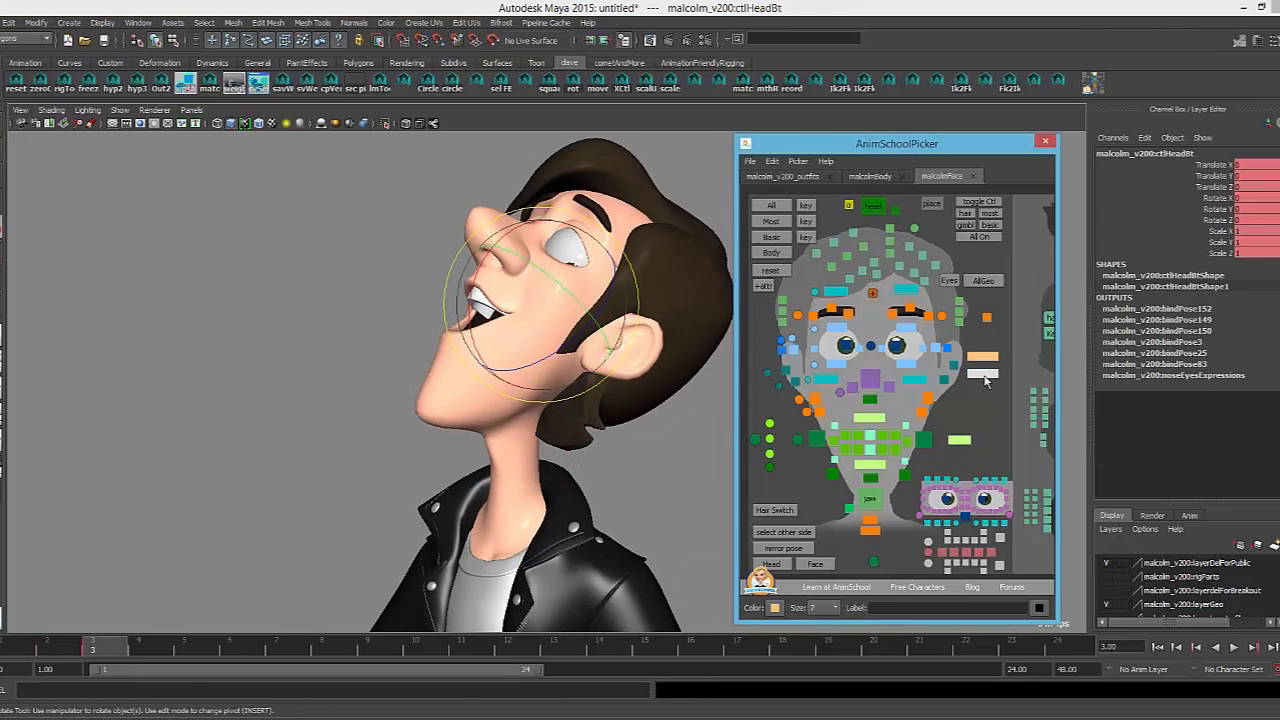
mouse_move(515, 384)
left_mouse_down()
mouse_move(548, 386)
mouse_move(437, 366)
mouse_move(466, 388)
left_mouse_up()
key("ctrl+z")
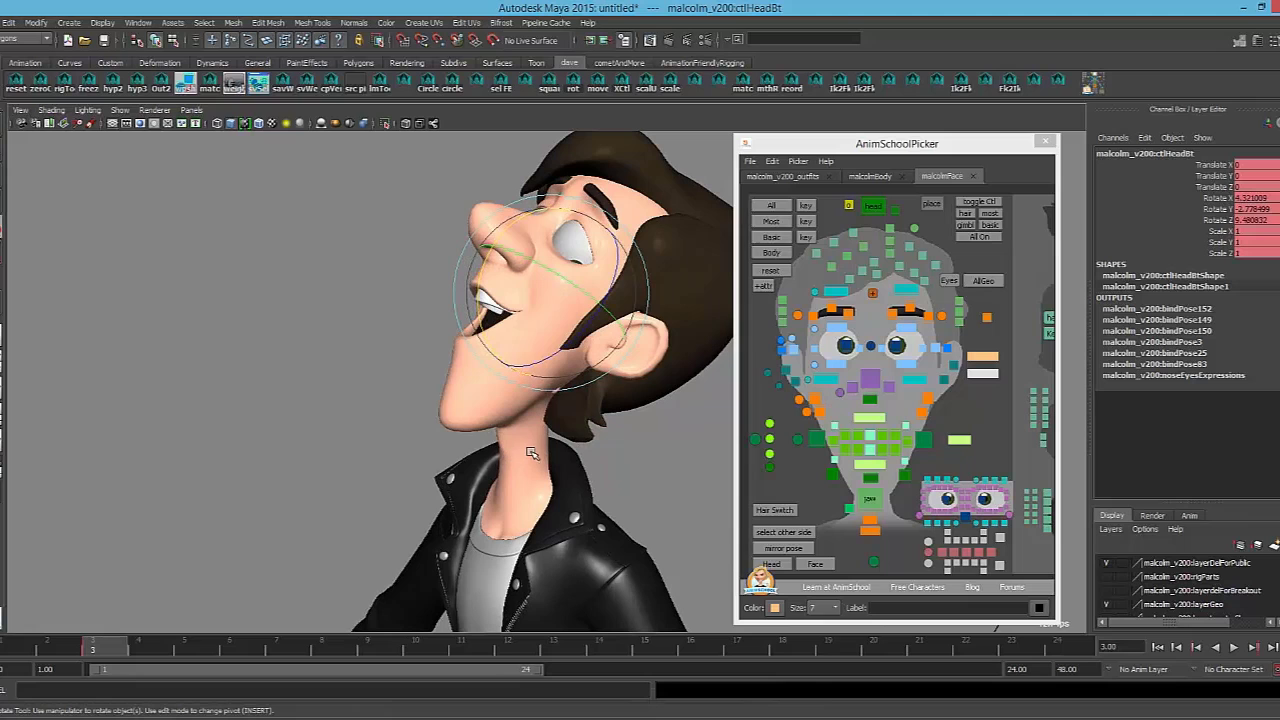
key("ctrl+z")
key("ctrl+z")
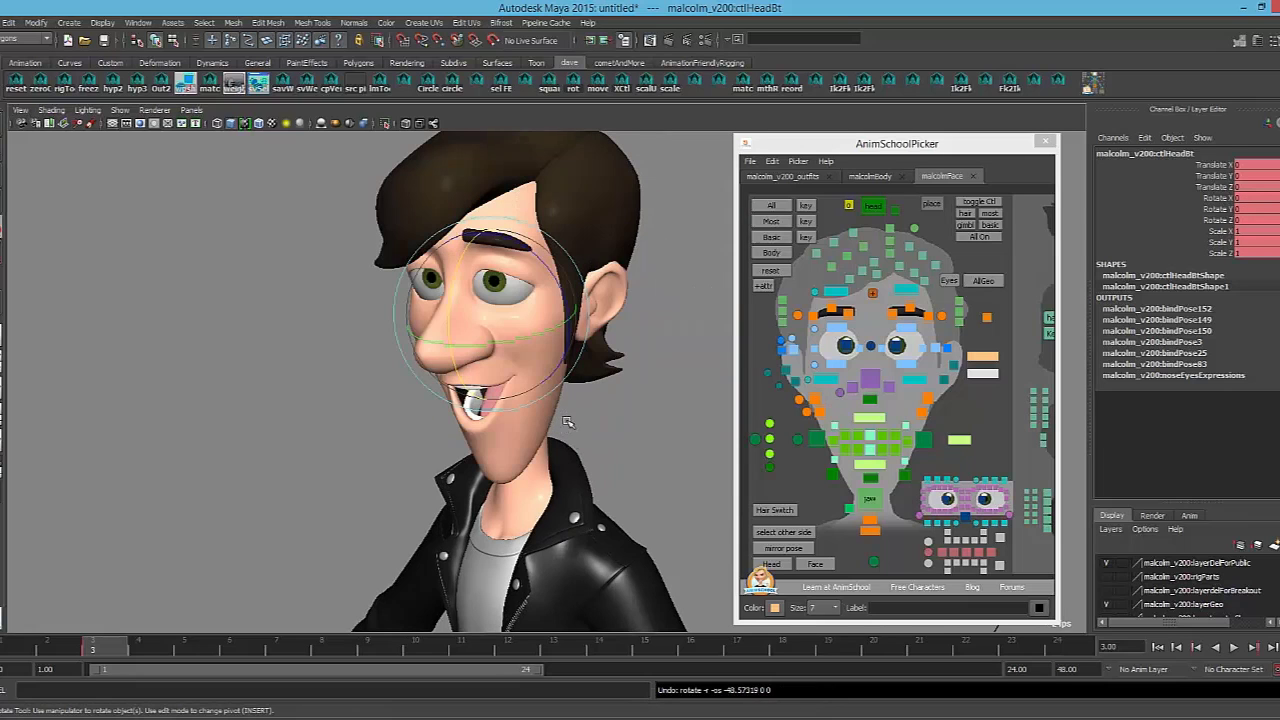
Rotate the lower head control to about 4.35 degrees in Z and try bending the upper head control
left_click_drag(567, 422, 652, 403)
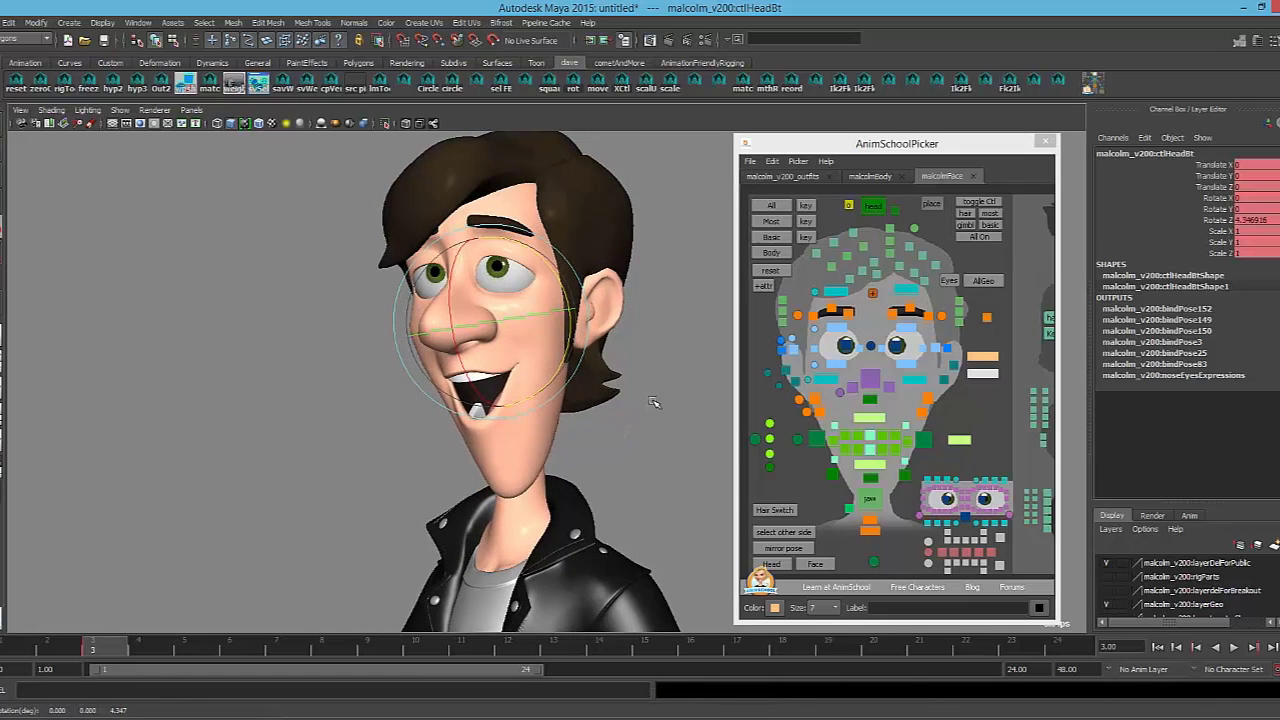
left_click(983, 355)
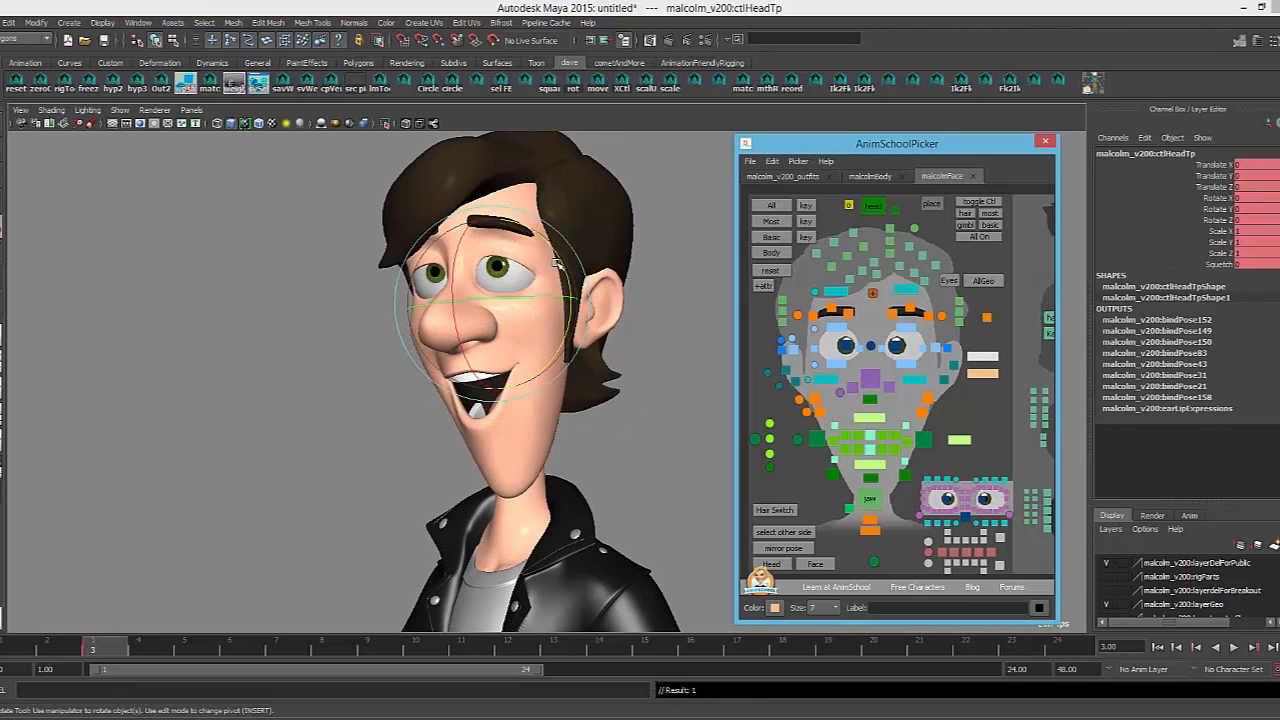
left_click_drag(556, 251, 588, 298)
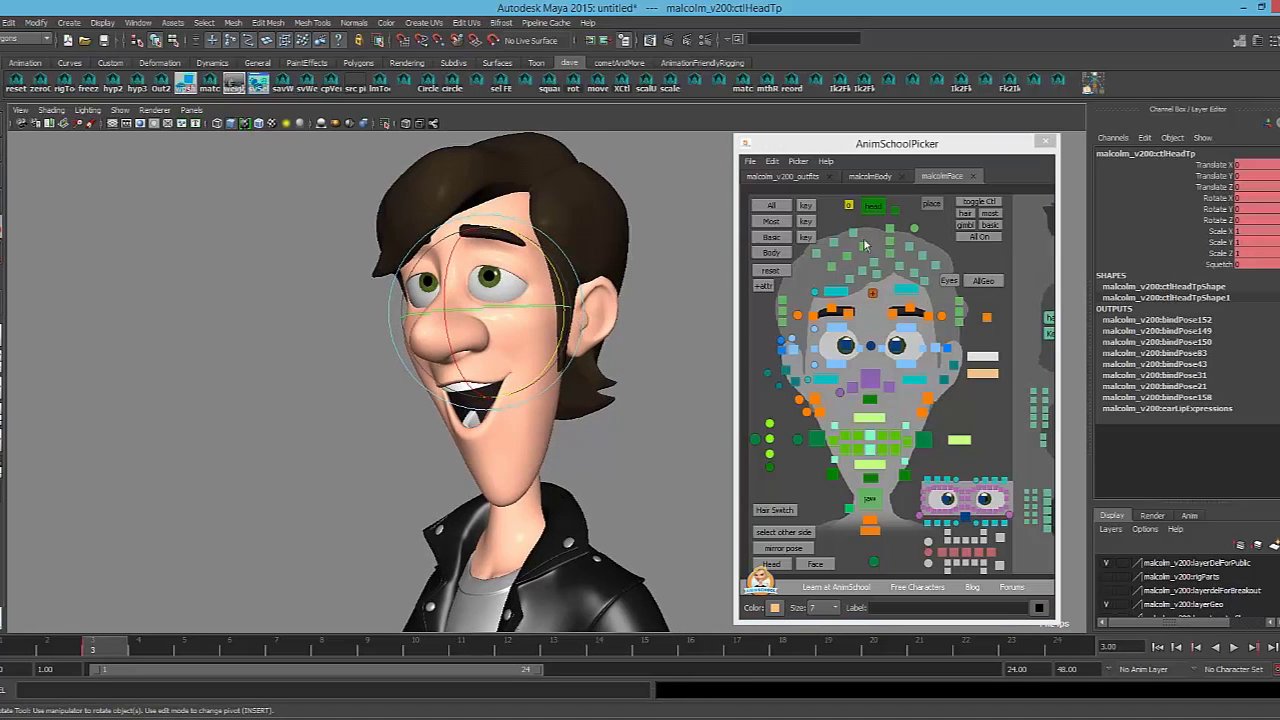
Rotate the main head control to about 0.85, 6.88 and -1.85 degrees, and the upper head control to about -4.04 in Z
left_click(873, 205)
left_click_drag(540, 399, 655, 428)
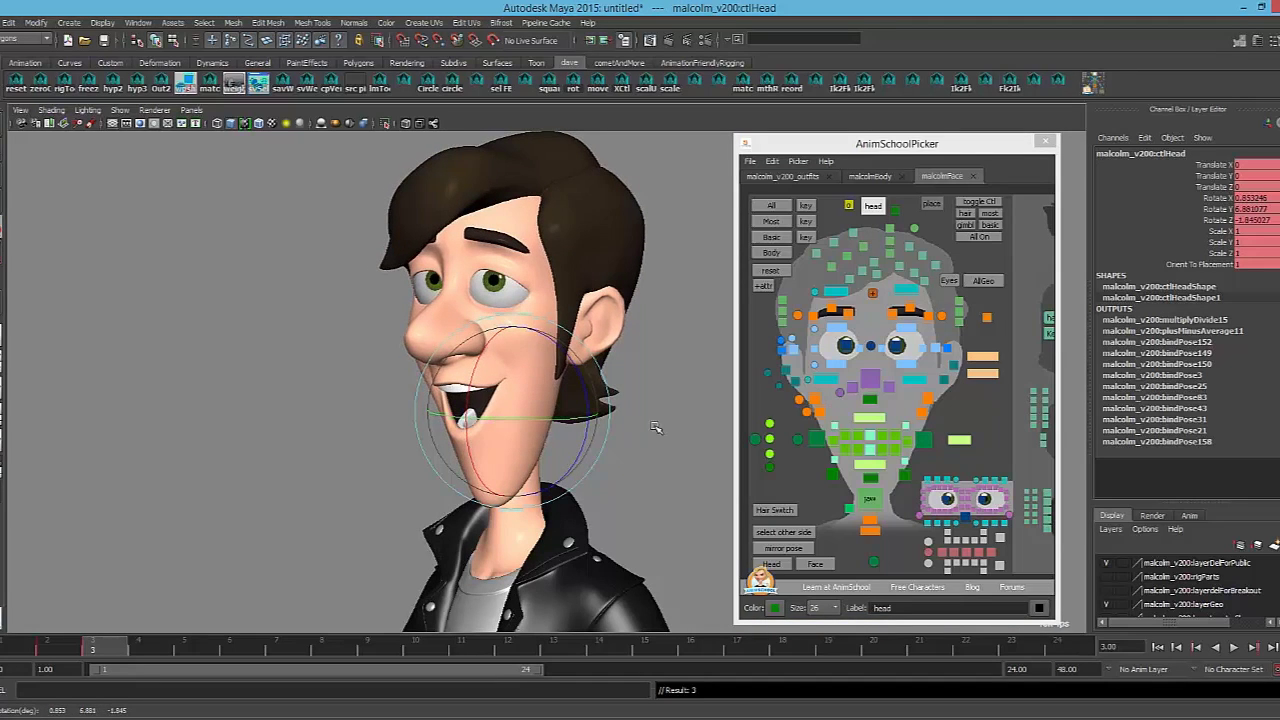
left_click(973, 357)
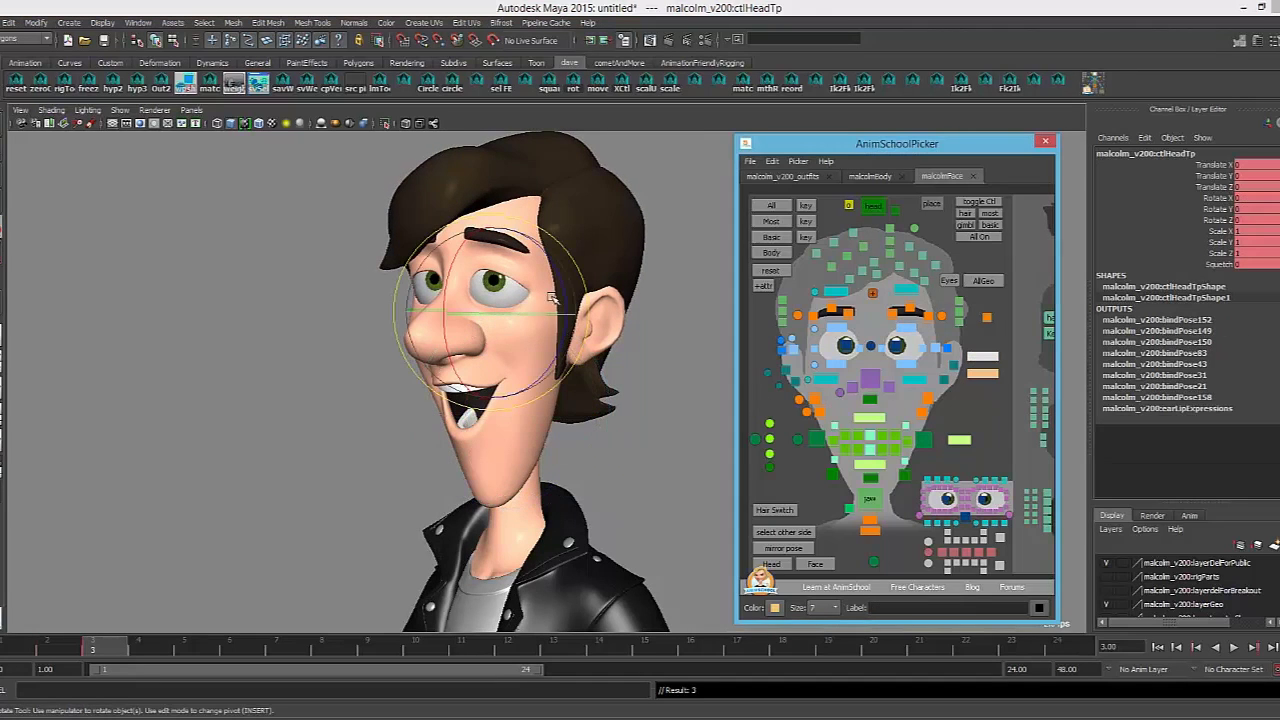
left_click_drag(548, 270, 550, 265)
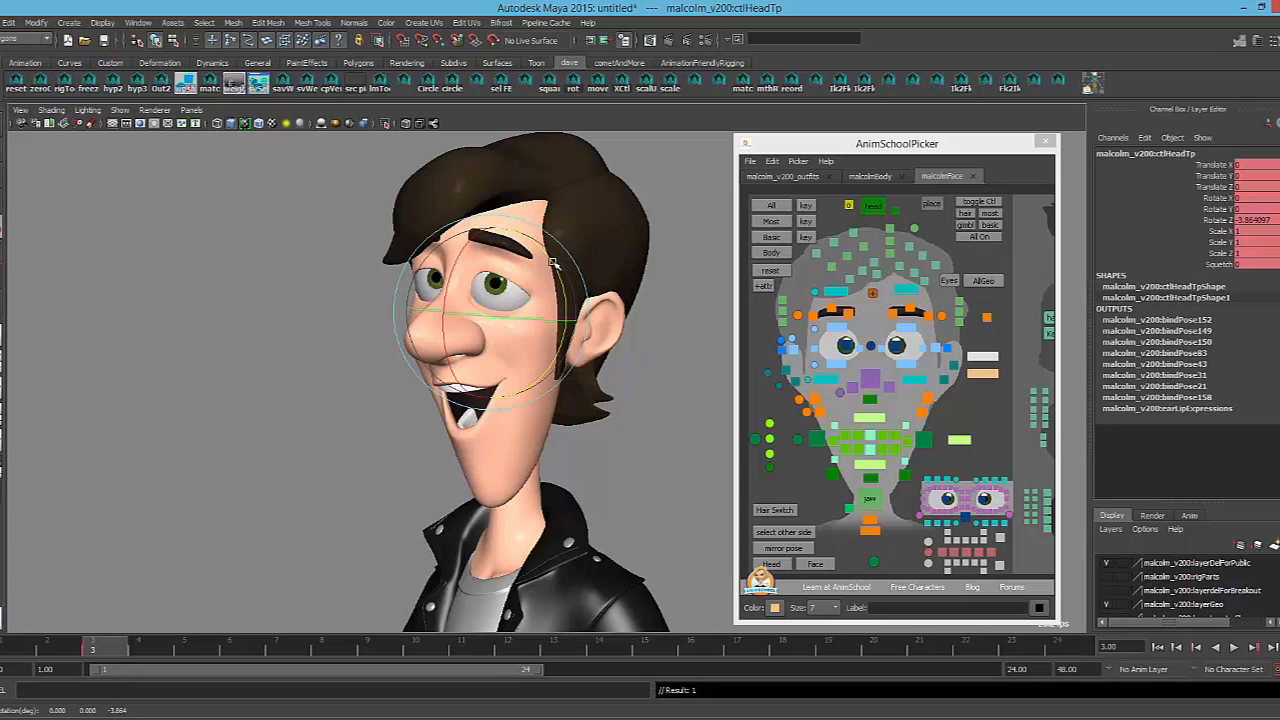
mouse_move(552, 262)
left_mouse_down()
mouse_move(558, 278)
mouse_move(550, 261)
left_mouse_up()
Try the upper head control's Squetch attribute at values such as 0.32 and undo the change
left_click(1216, 264)
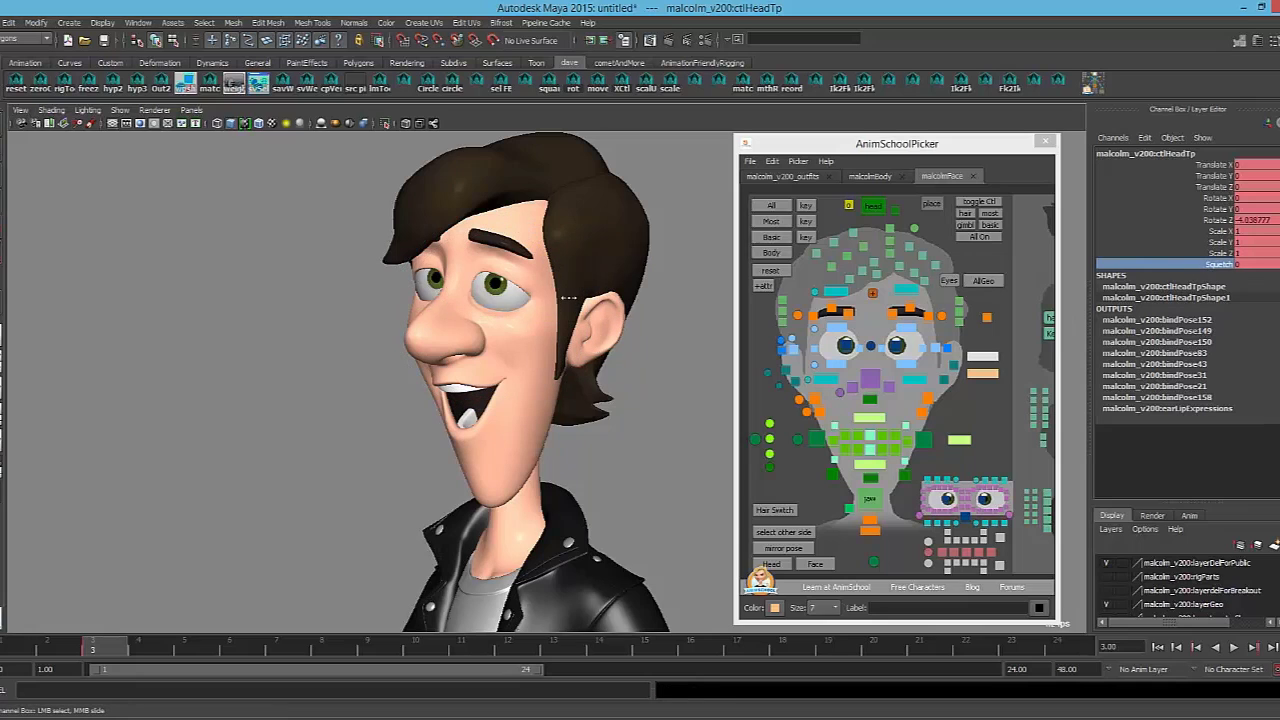
mouse_move(566, 297)
middle_mouse_down()
mouse_move(551, 305)
mouse_move(571, 302)
middle_mouse_up()
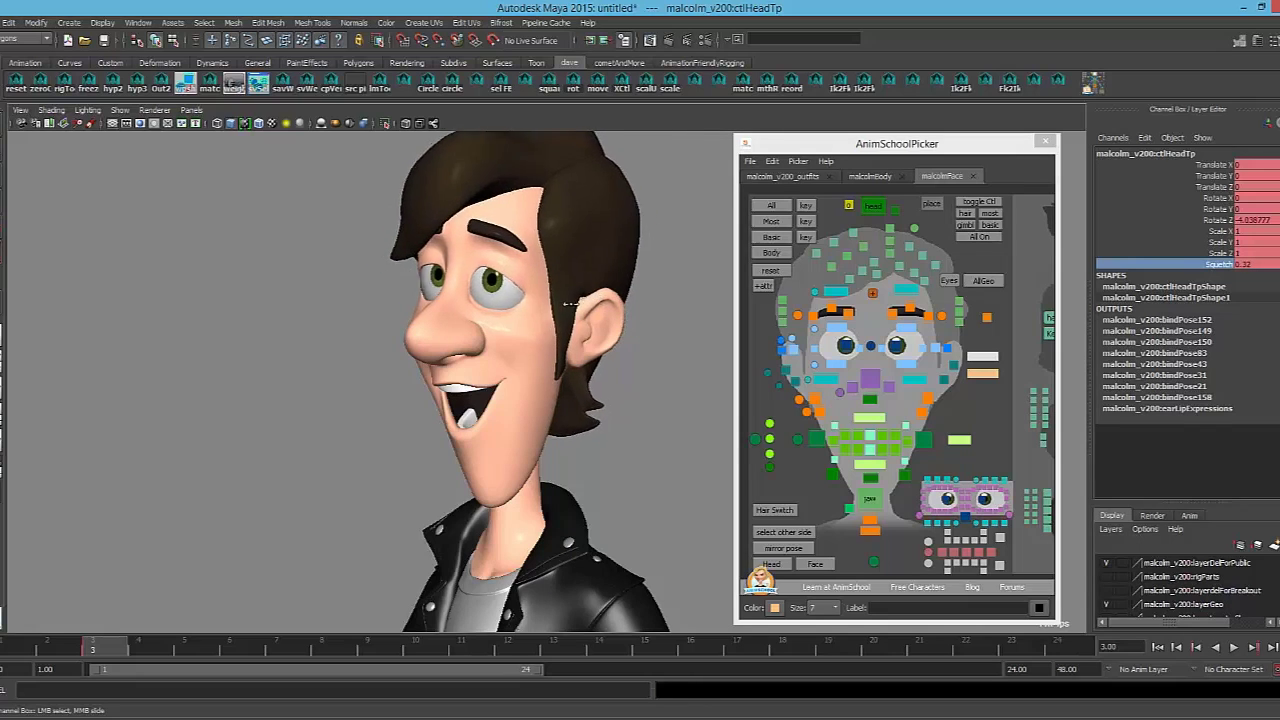
key("ctrl+z")
Scale the lower head control to about 1.47 in X to widen the lower face
left_click(979, 374)
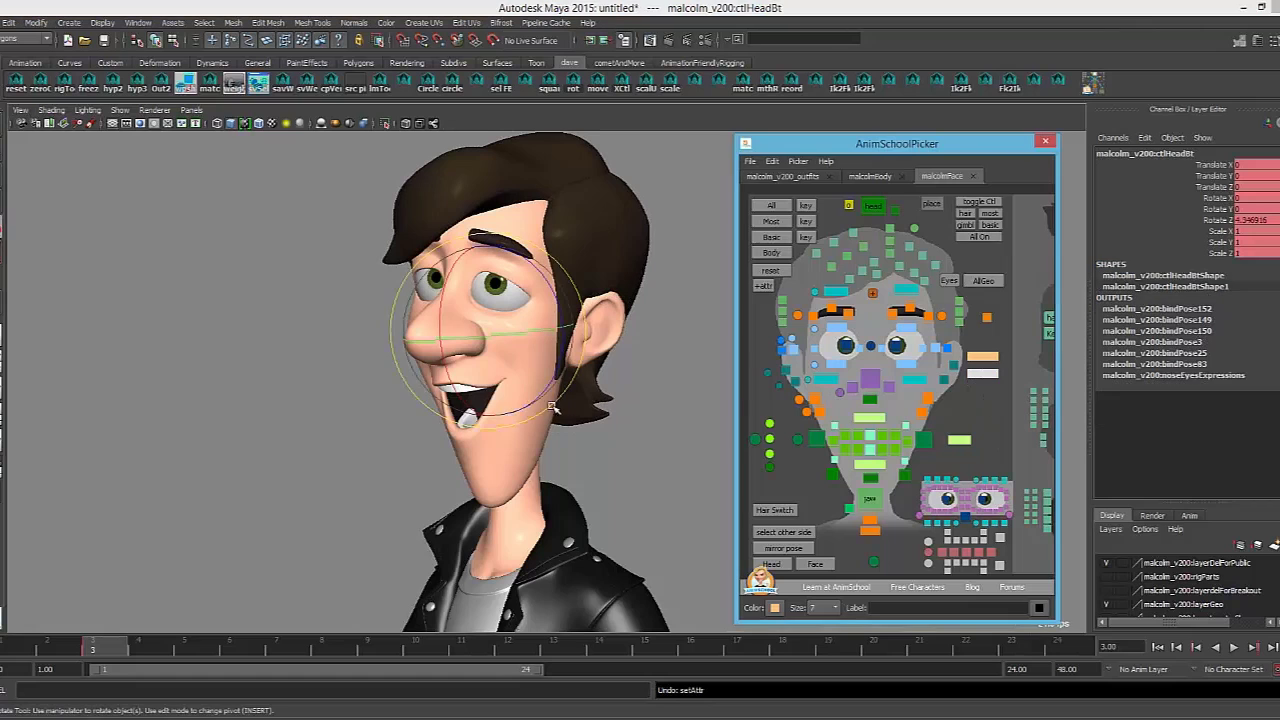
key("r")
left_click_drag(562, 328, 597, 337)
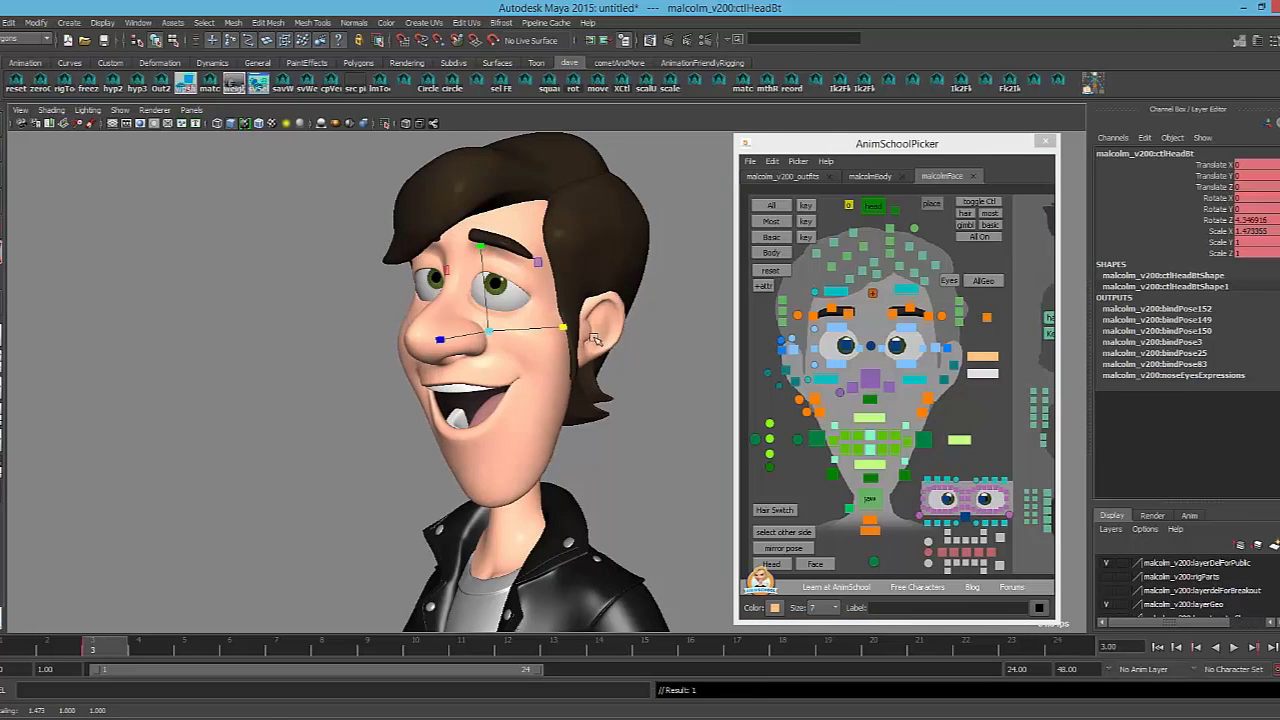
Undo the lower head control's X scaling and try rotating and moving that control
key("ctrl+z")
key("e")
mouse_move(491, 334)
left_mouse_down()
mouse_move(505, 337)
mouse_move(480, 324)
mouse_move(487, 338)
left_mouse_up()
key("ctrl+z")
key("w")
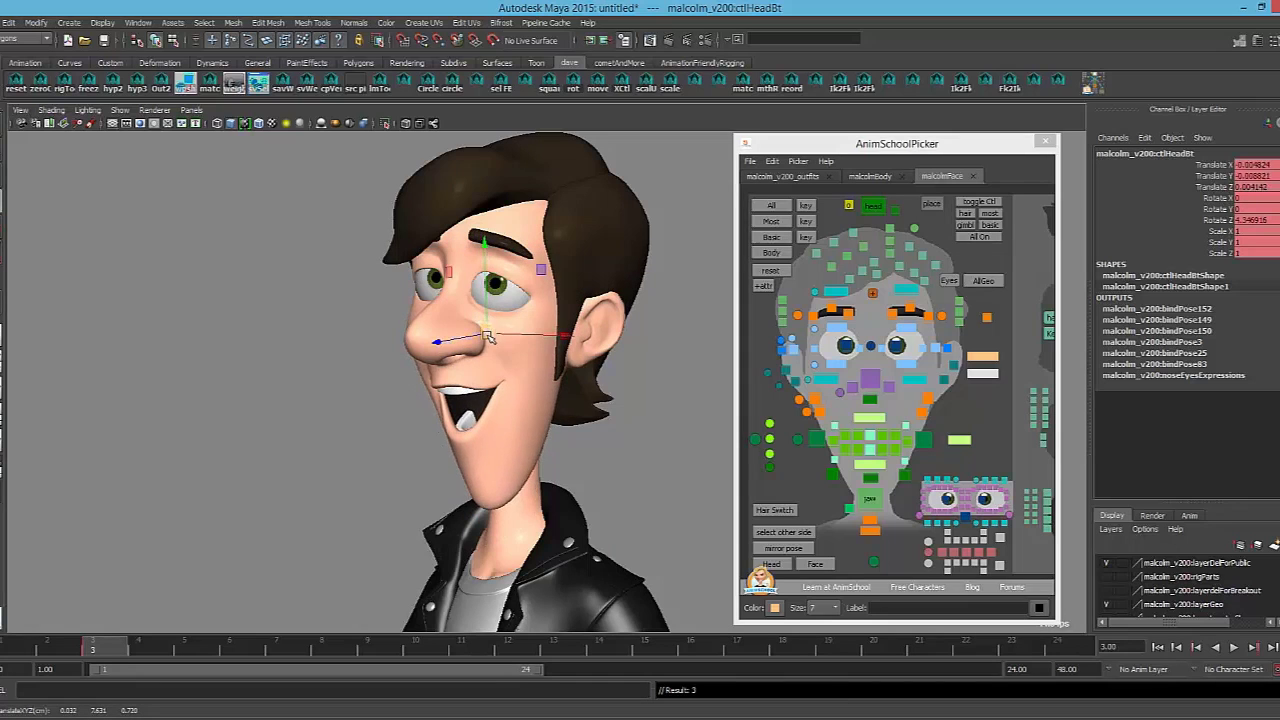
key("ctrl+z")
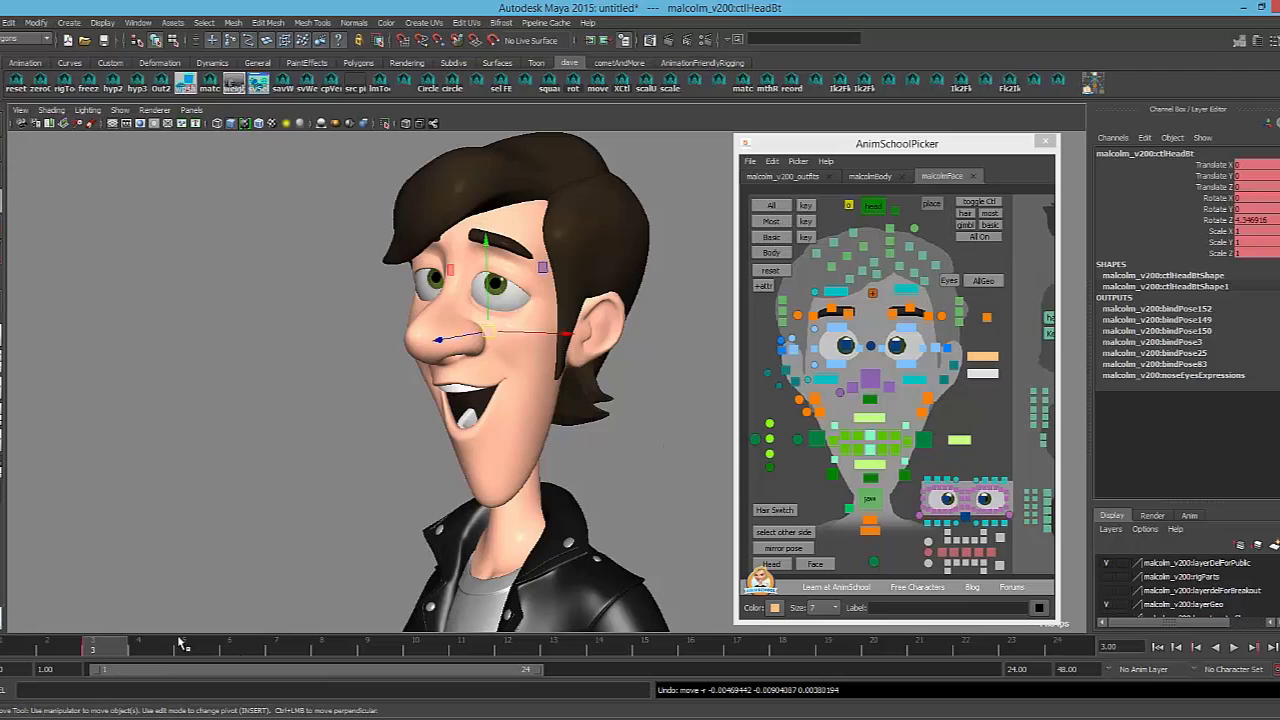
Key all of the rig's controls at frames 3 and 4
left_click(141, 650)
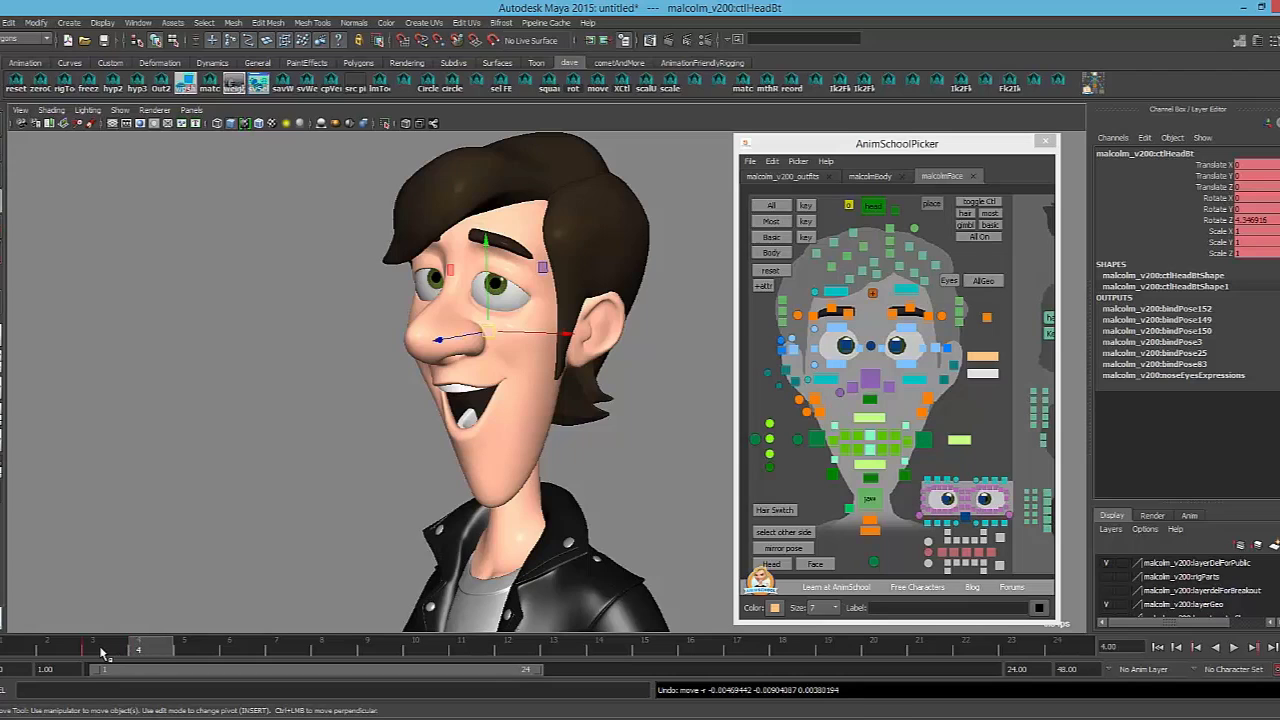
left_click(101, 650)
left_click(800, 209)
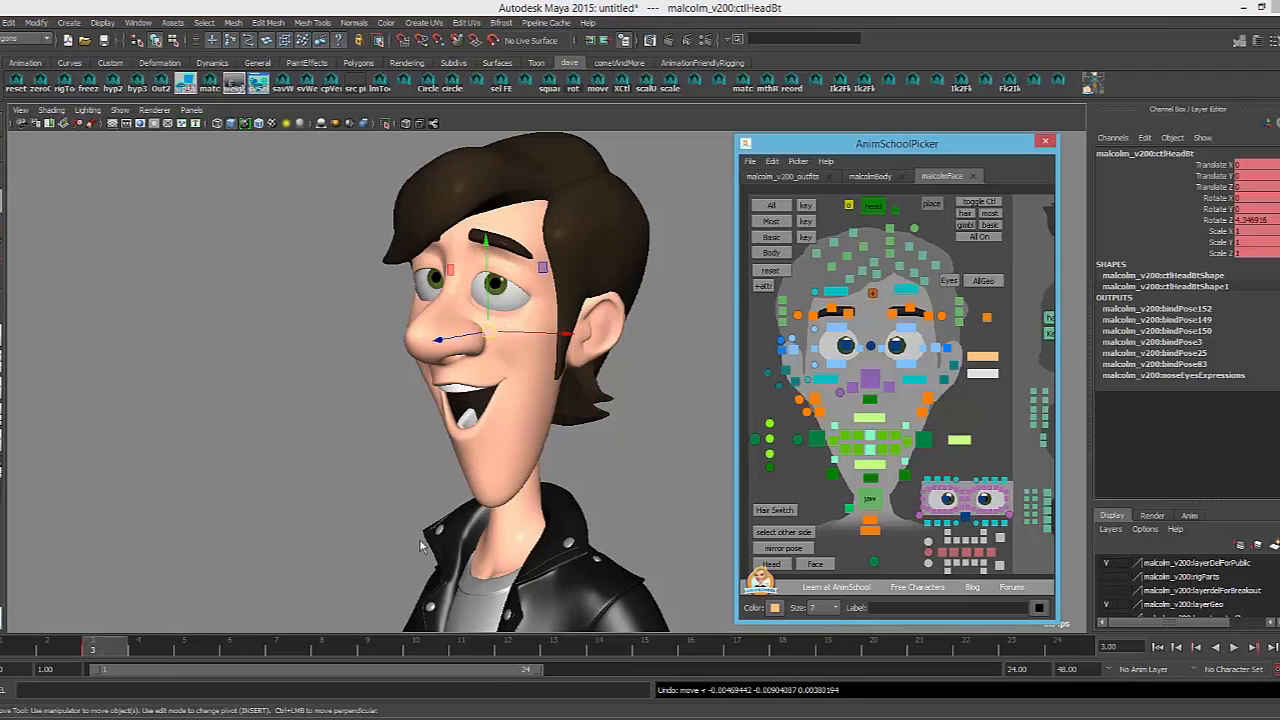
left_click(145, 650)
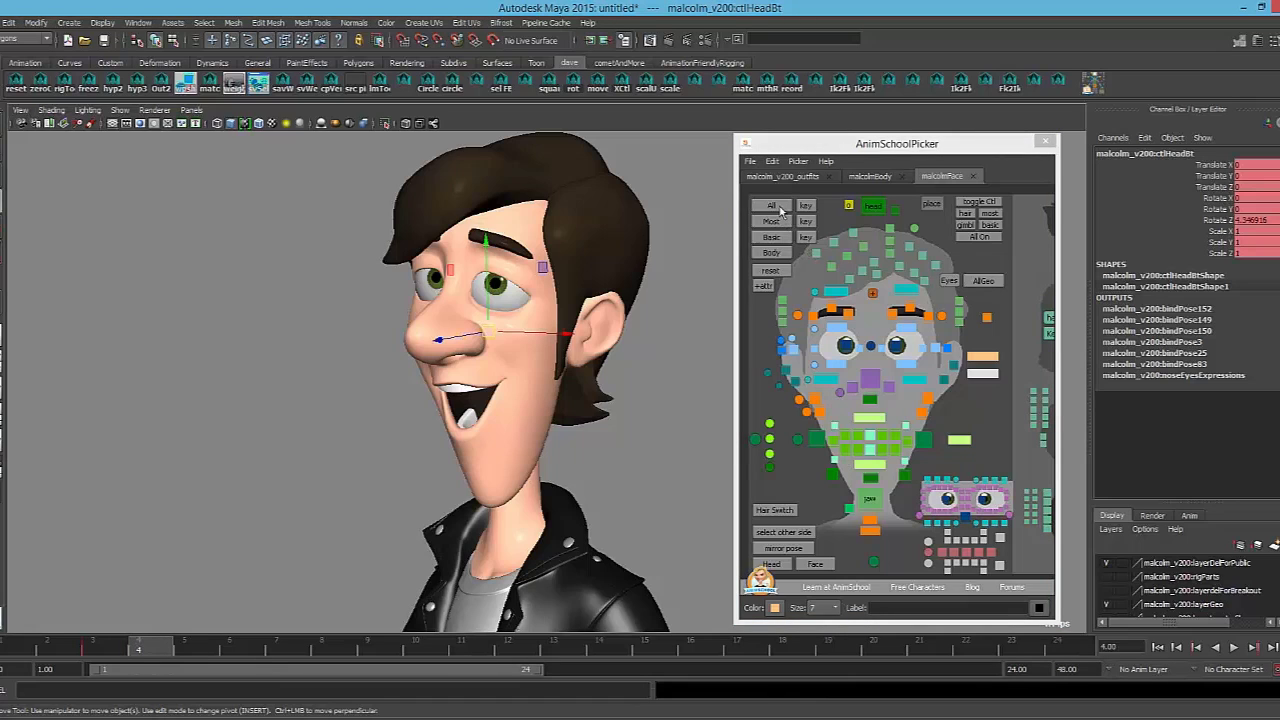
left_click(780, 208)
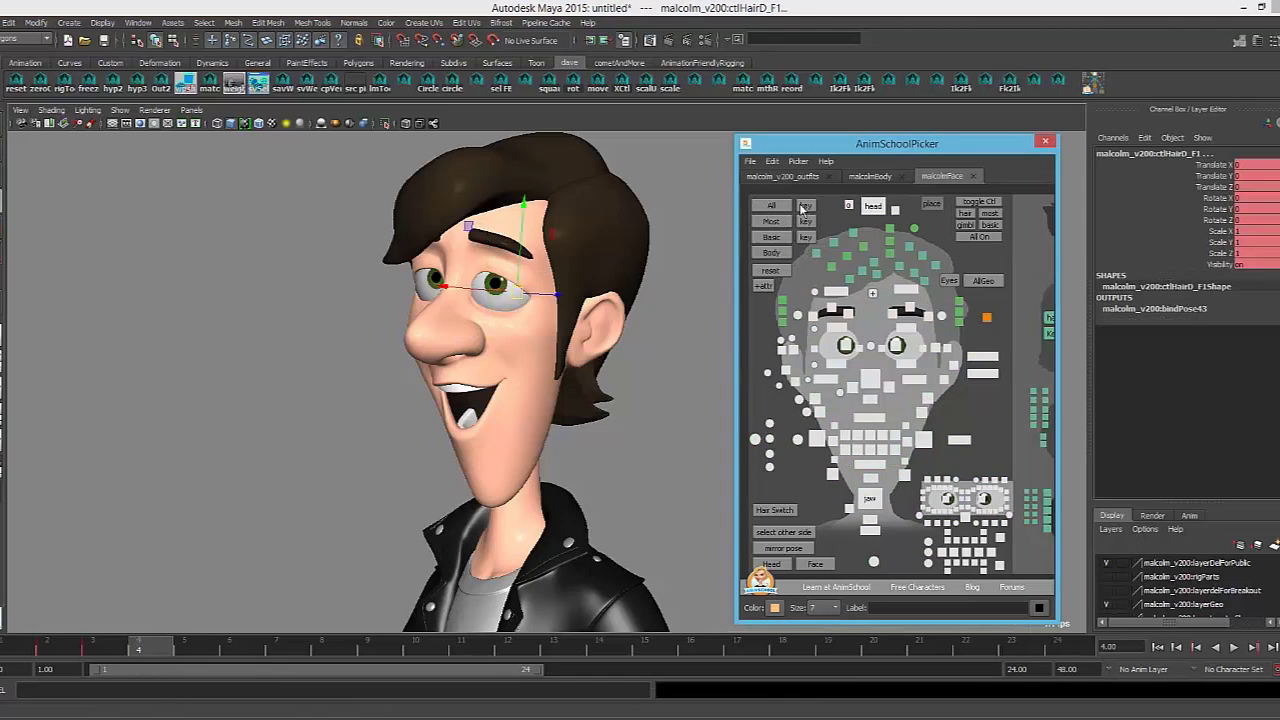
left_click(801, 209)
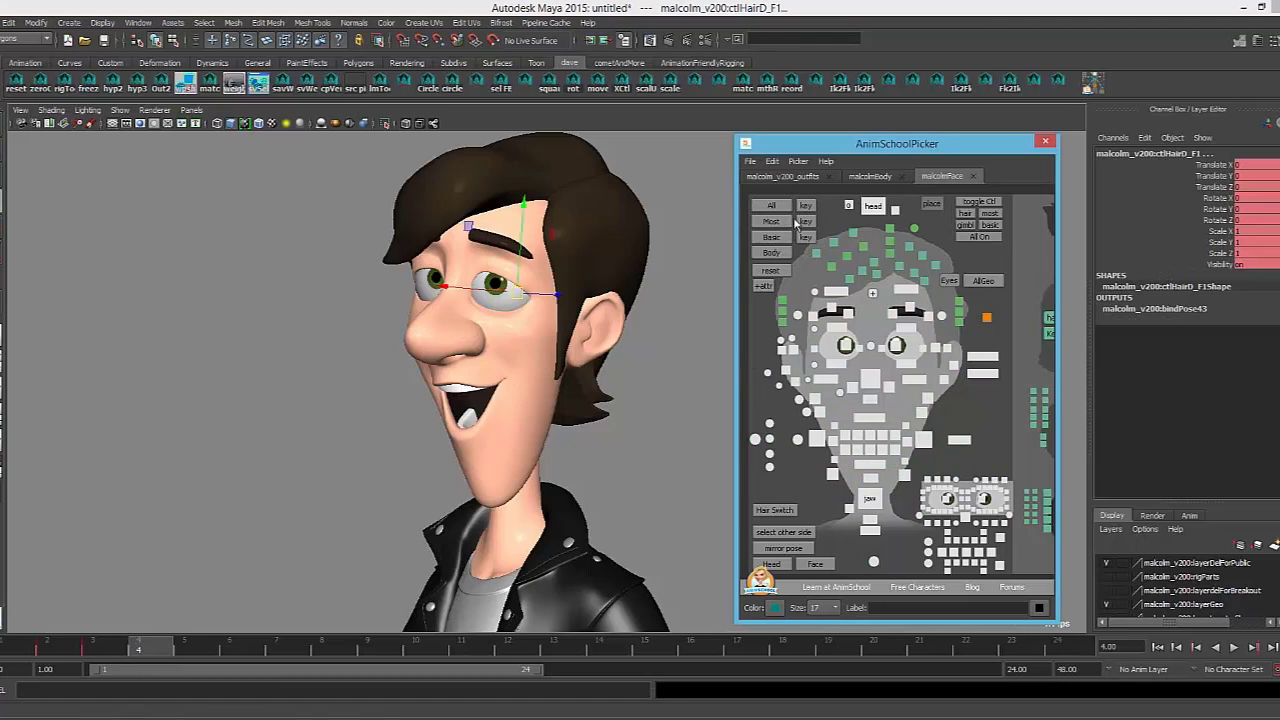
left_click(93, 647)
left_click(151, 650)
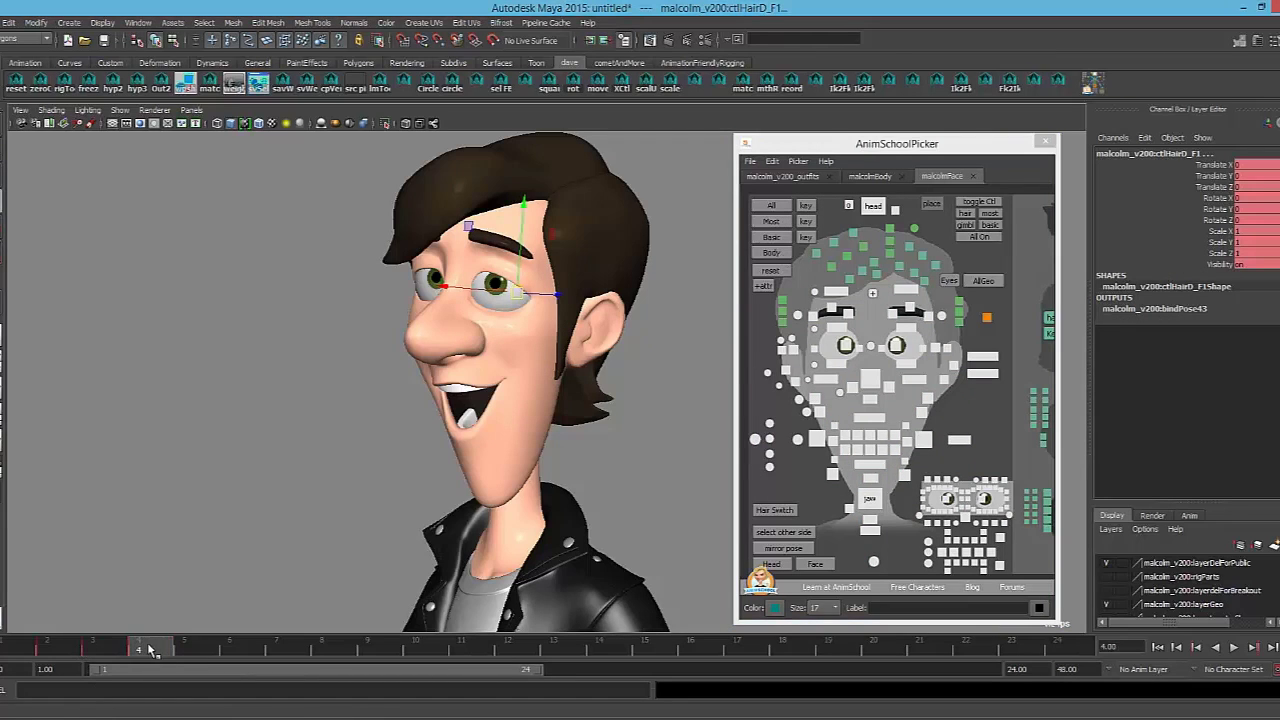
Try moving the main nose control upward in Y, and undo the move
left_click(857, 381)
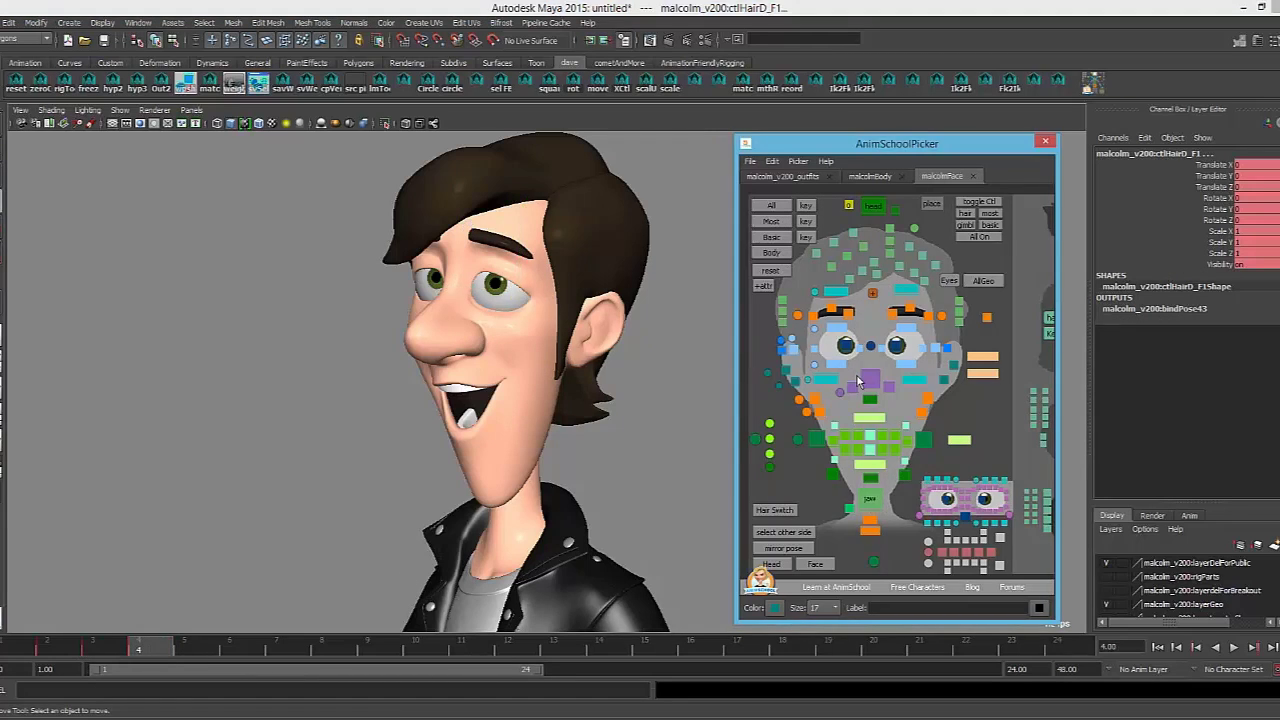
left_click(869, 379)
right_click_drag(431, 398, 572, 421, "alt")
mouse_move(410, 203)
left_mouse_down()
mouse_move(409, 171)
mouse_move(415, 238)
mouse_move(410, 164)
mouse_move(416, 247)
mouse_move(413, 190)
left_mouse_up()
key("ctrl+z")
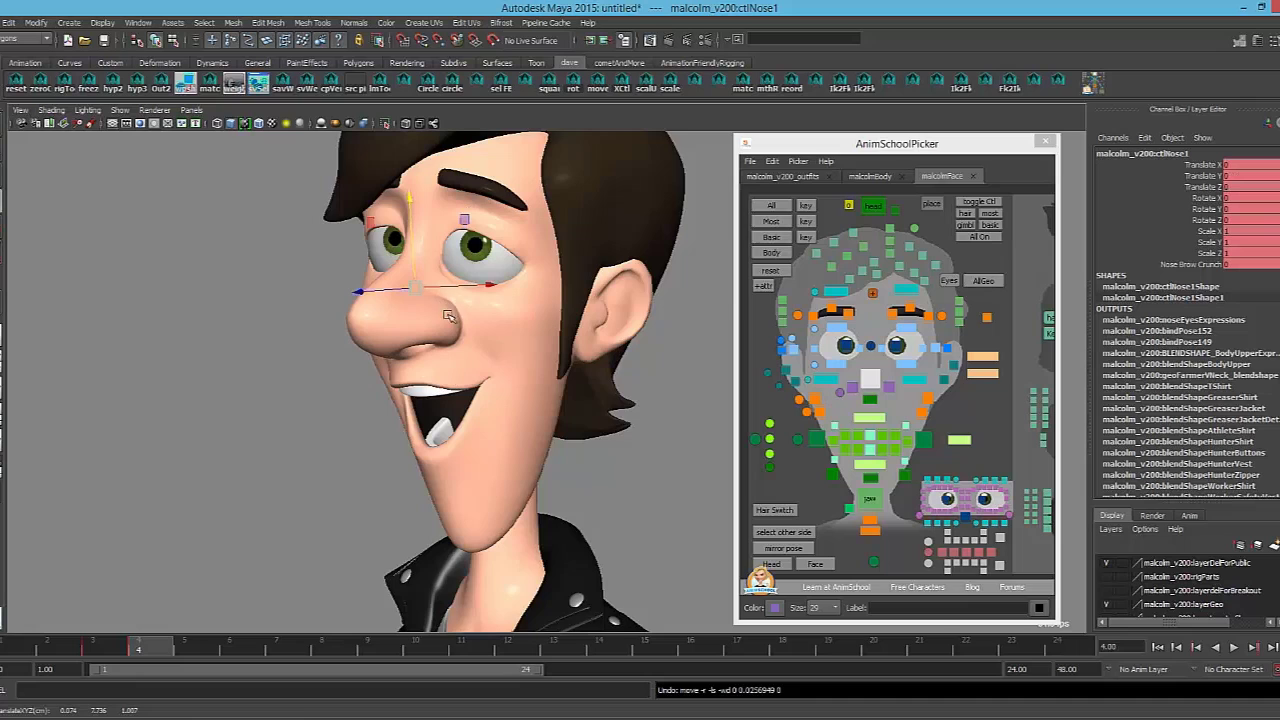
Try rotating the main nose control, and undo the rotations
middle_click_drag(449, 316, 500, 343, "alt")
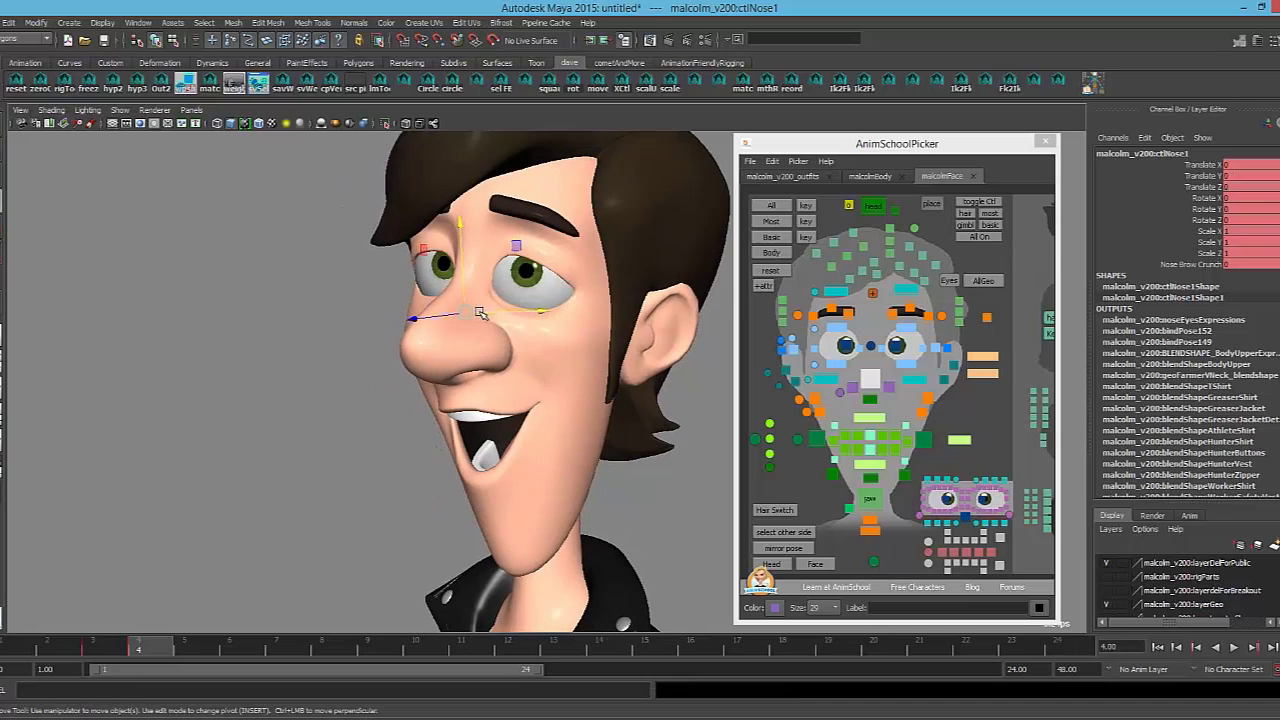
key("e")
left_click_drag(509, 252, 607, 340)
key("ctrl+z")
key("ctrl+z")
key("ctrl+z")
key("ctrl+z")
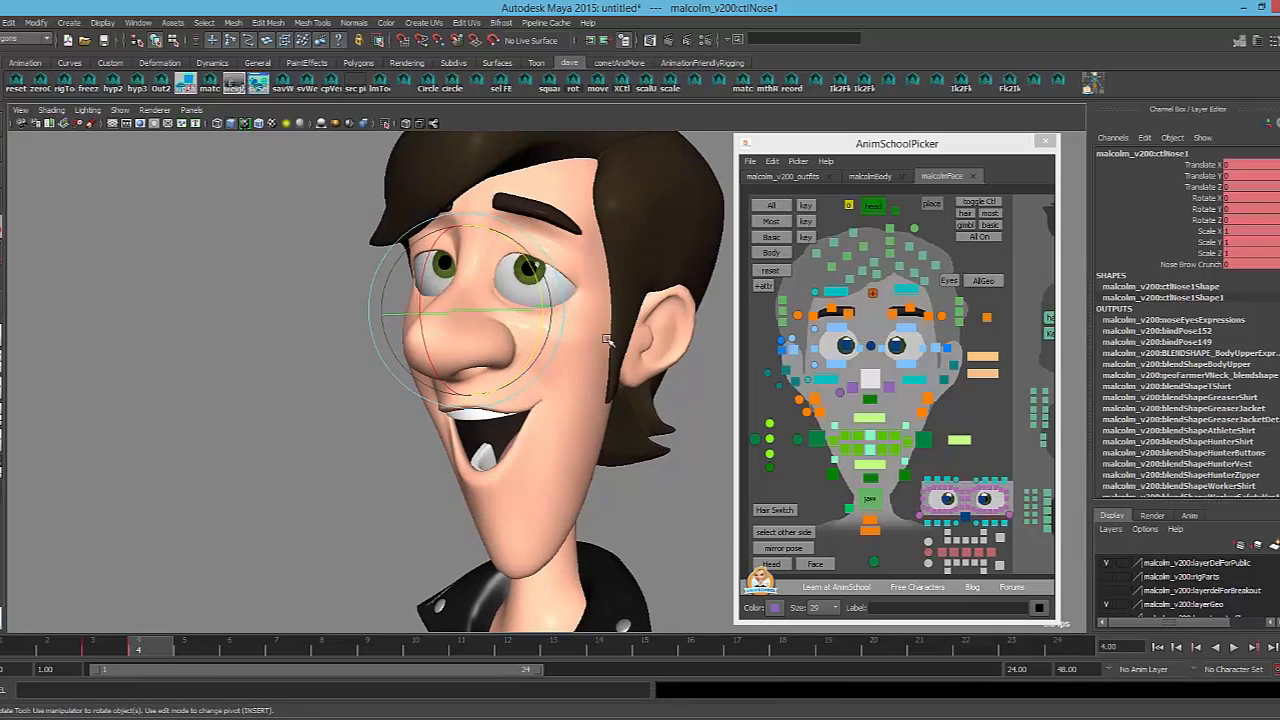
Try raising the left nostril control in Y, and undo the changes
left_click(887, 395)
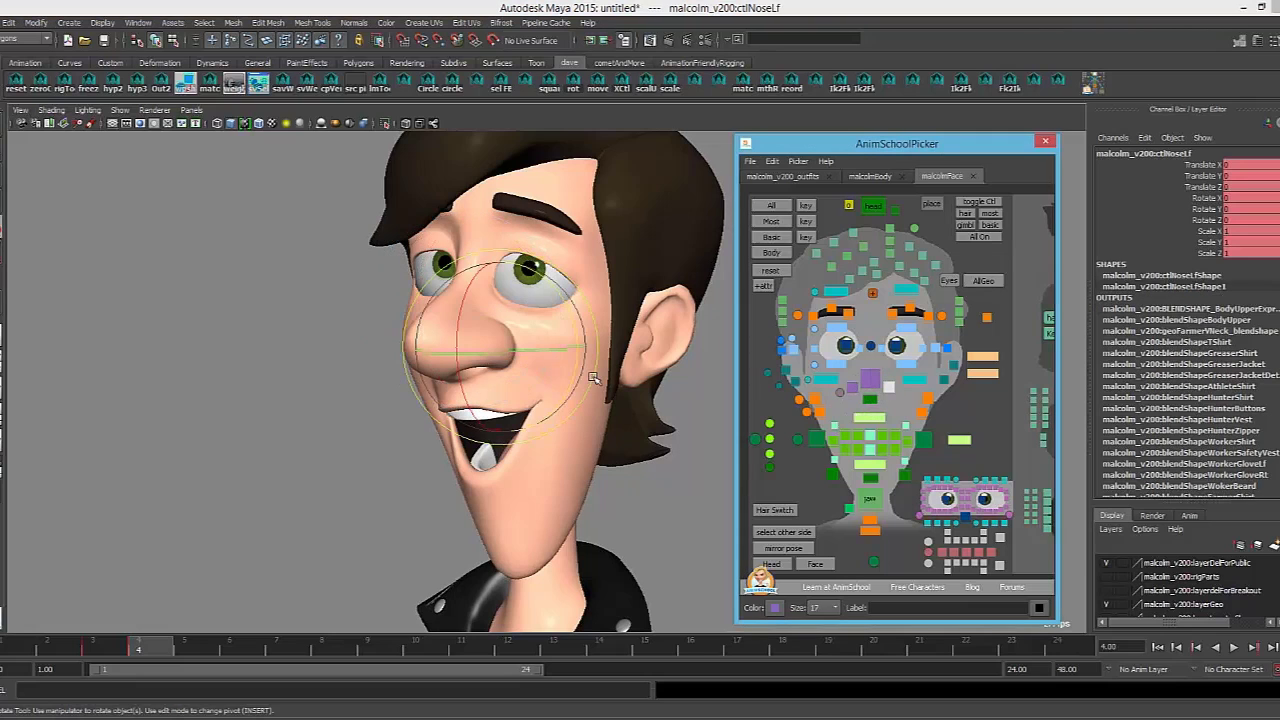
key("w")
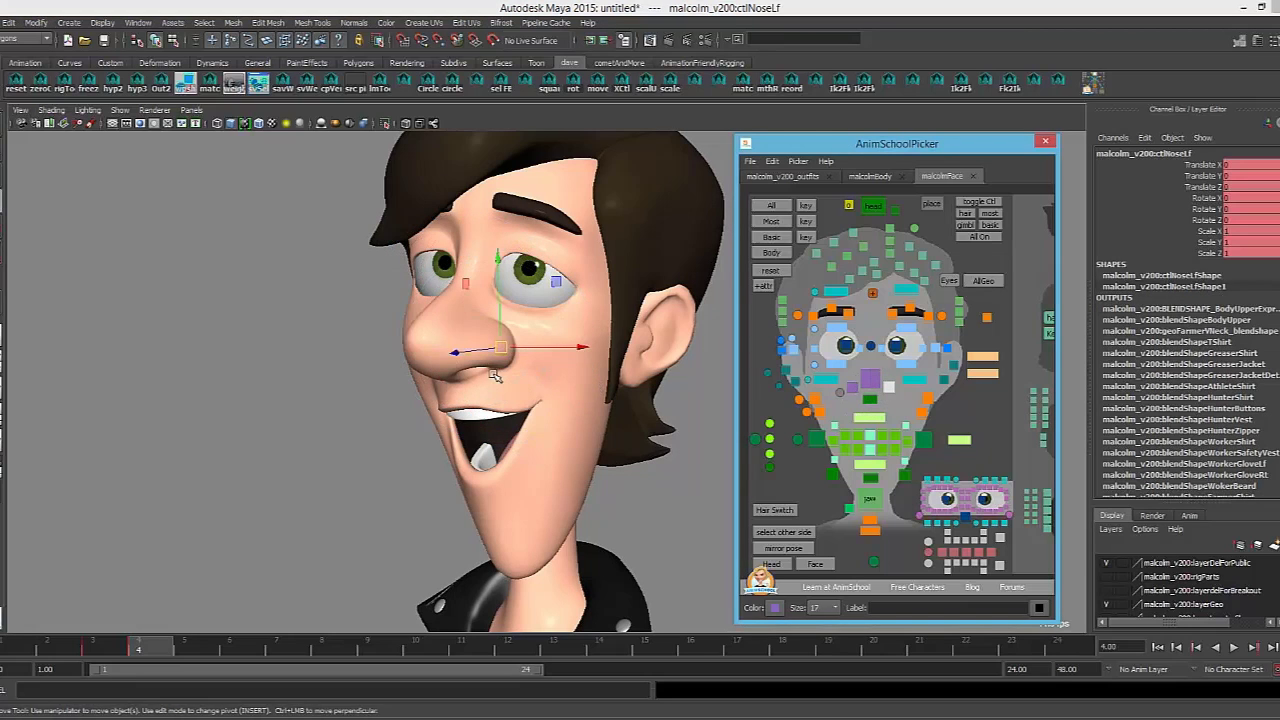
left_click_drag(498, 300, 500, 263)
key("ctrl+z")
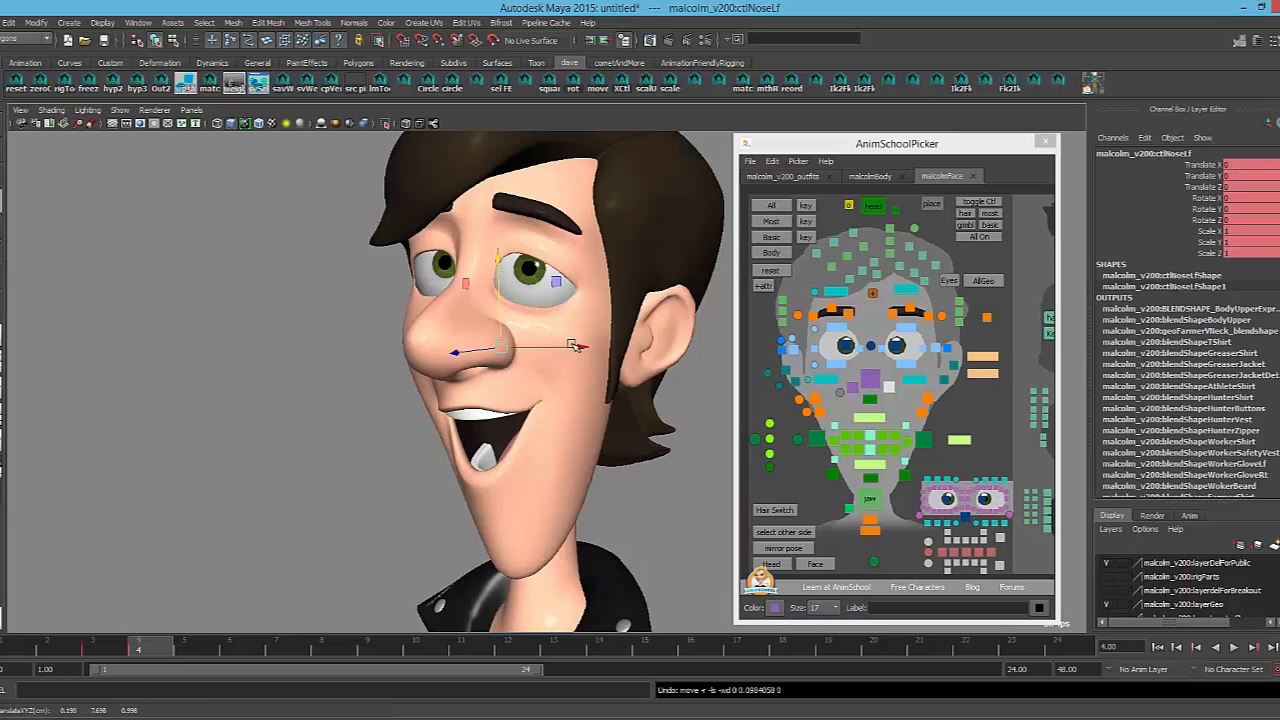
left_click_drag(610, 347, 562, 374, "alt")
key("ctrl+z")
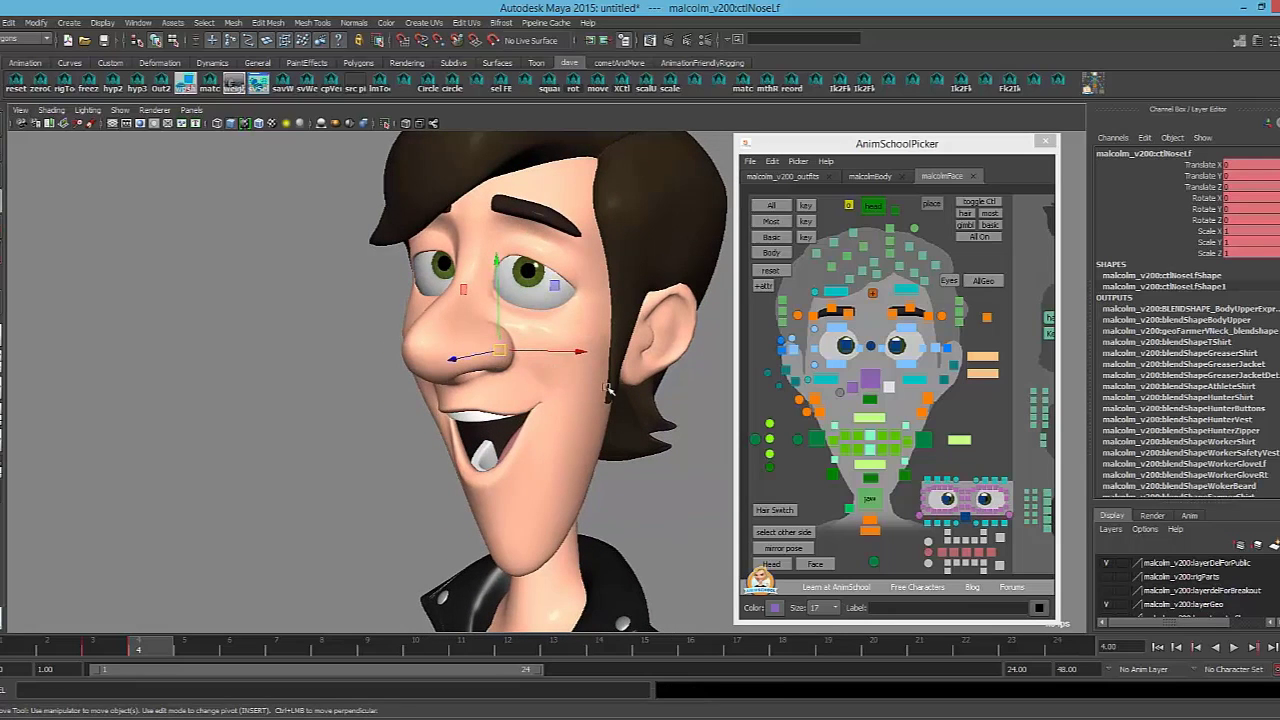
Try moving the control between the nose and the upper lip, and undo the move
left_click(869, 400)
left_click_drag(466, 422, 463, 402)
key("ctrl+z")
Try rotating the upper middle lip control about -11.9 degrees in X
left_click(868, 420)
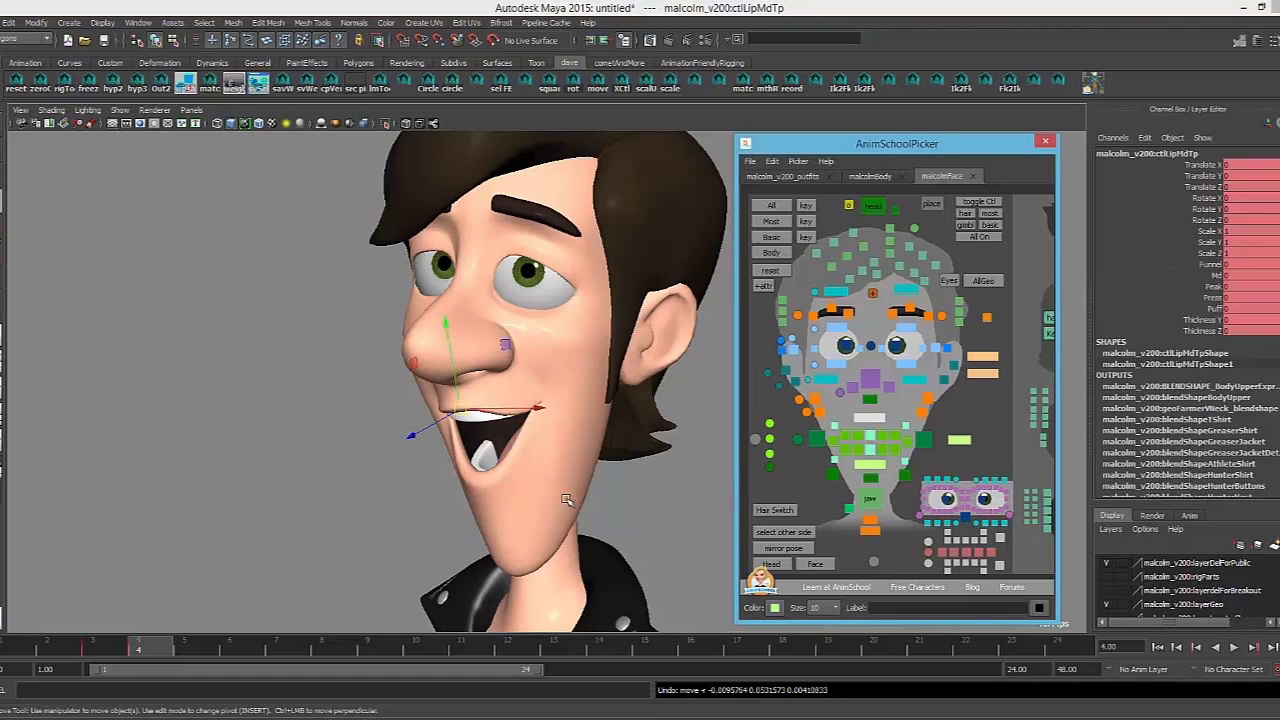
left_click_drag(565, 500, 580, 390, "alt")
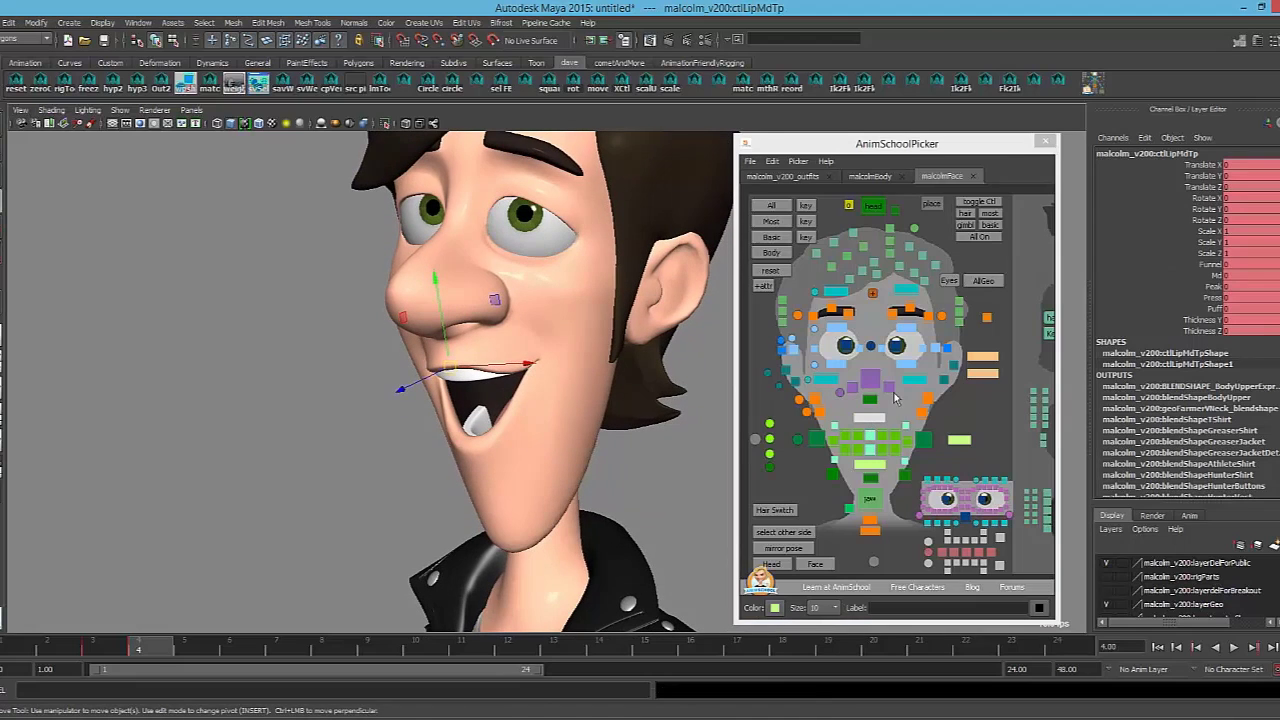
key("e")
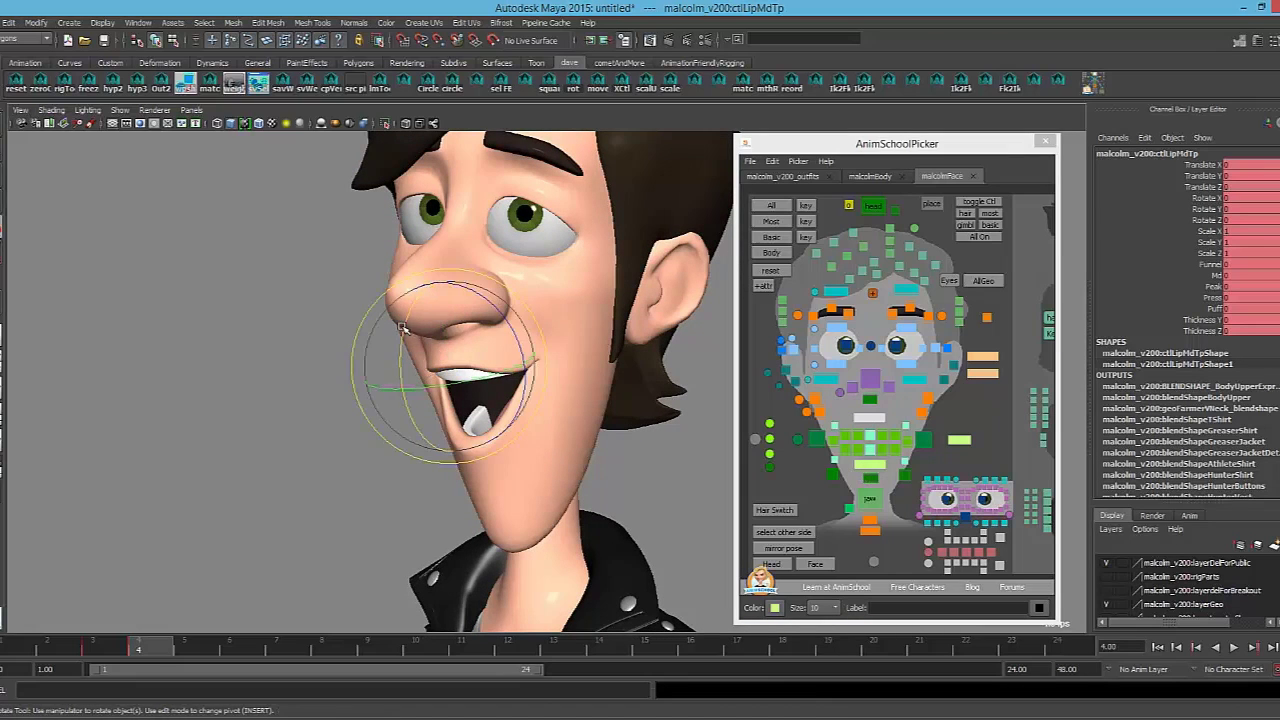
left_click_drag(470, 284, 431, 307)
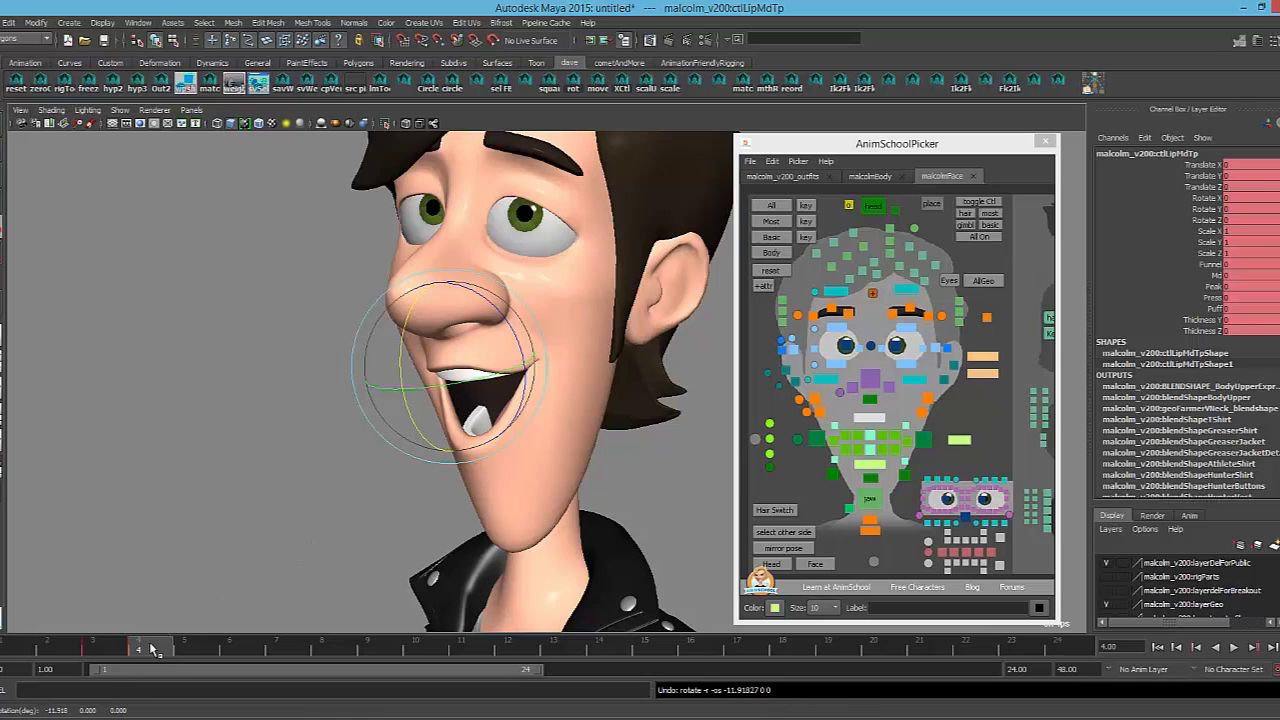
Go to frame 2 and puff out the upper lip with the upper middle lip control's Puff attribute
left_click(56, 650)
left_click_drag(412, 448, 489, 466, "alt")
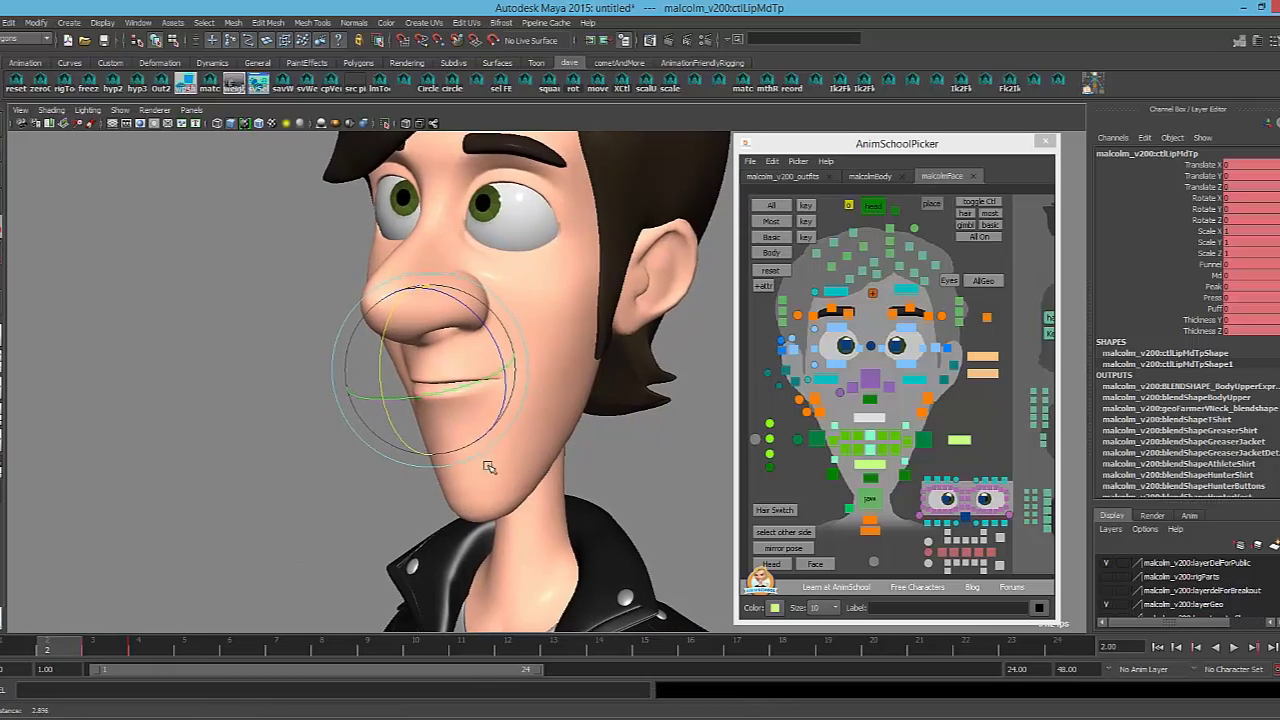
left_click_drag(591, 411, 655, 414, "alt")
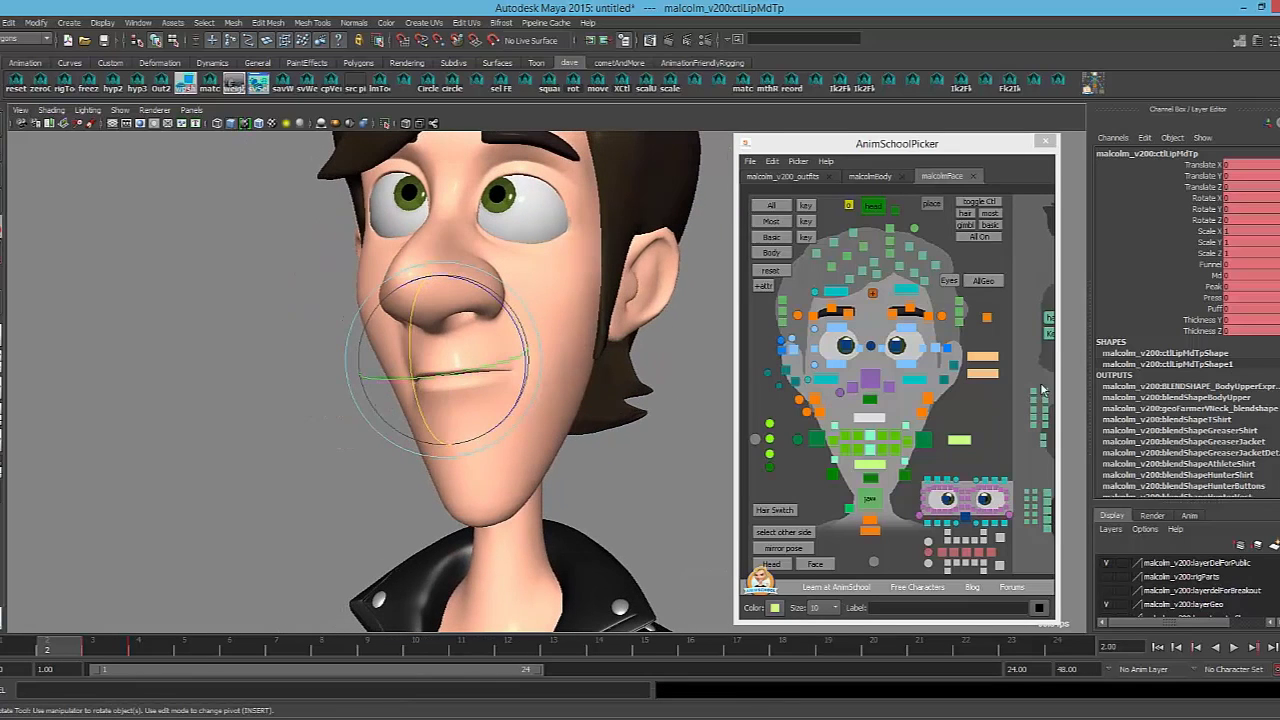
left_click(1205, 309)
middle_click_drag(431, 370, 450, 371)
mouse_move(476, 374)
left_mouse_down("alt")
mouse_move(426, 374)
mouse_move(466, 378)
left_mouse_up("alt")
key("ctrl+z")
left_click_drag(544, 368, 537, 374, "alt")
middle_click_drag(535, 373, 546, 374)
Set the lower middle lip control's Puff to 0.7
left_click(880, 464)
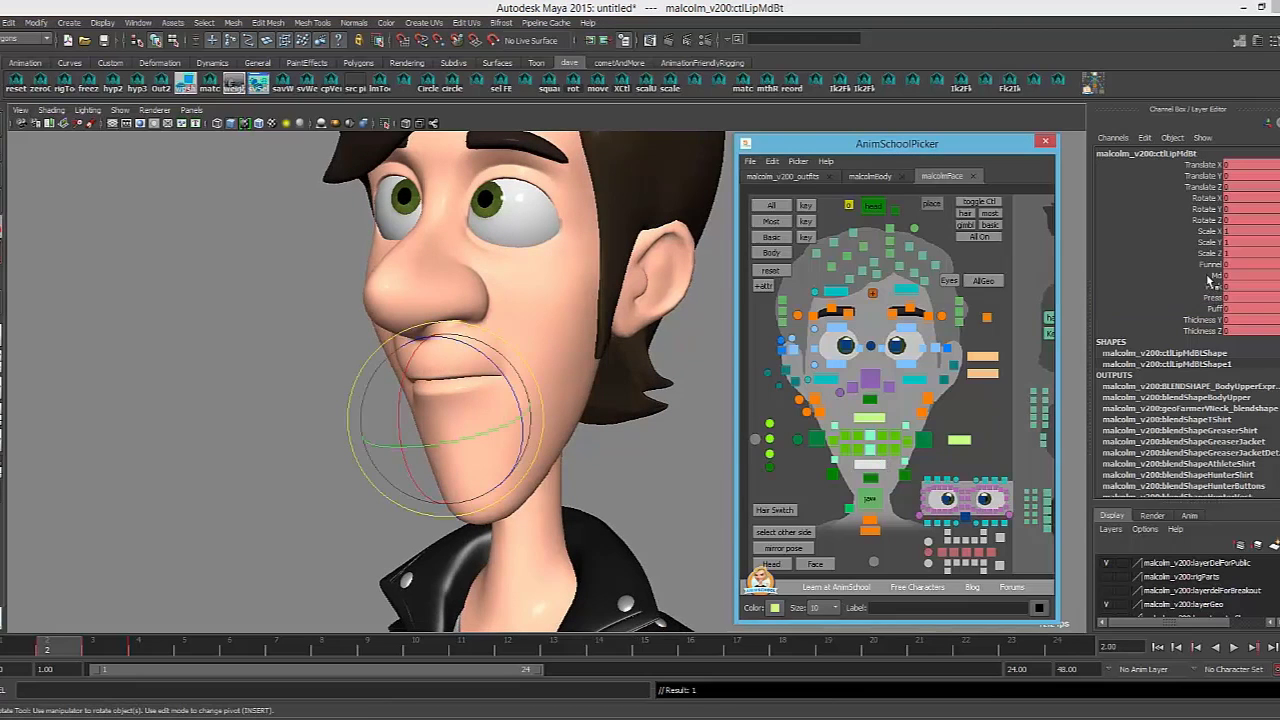
left_click(1192, 307)
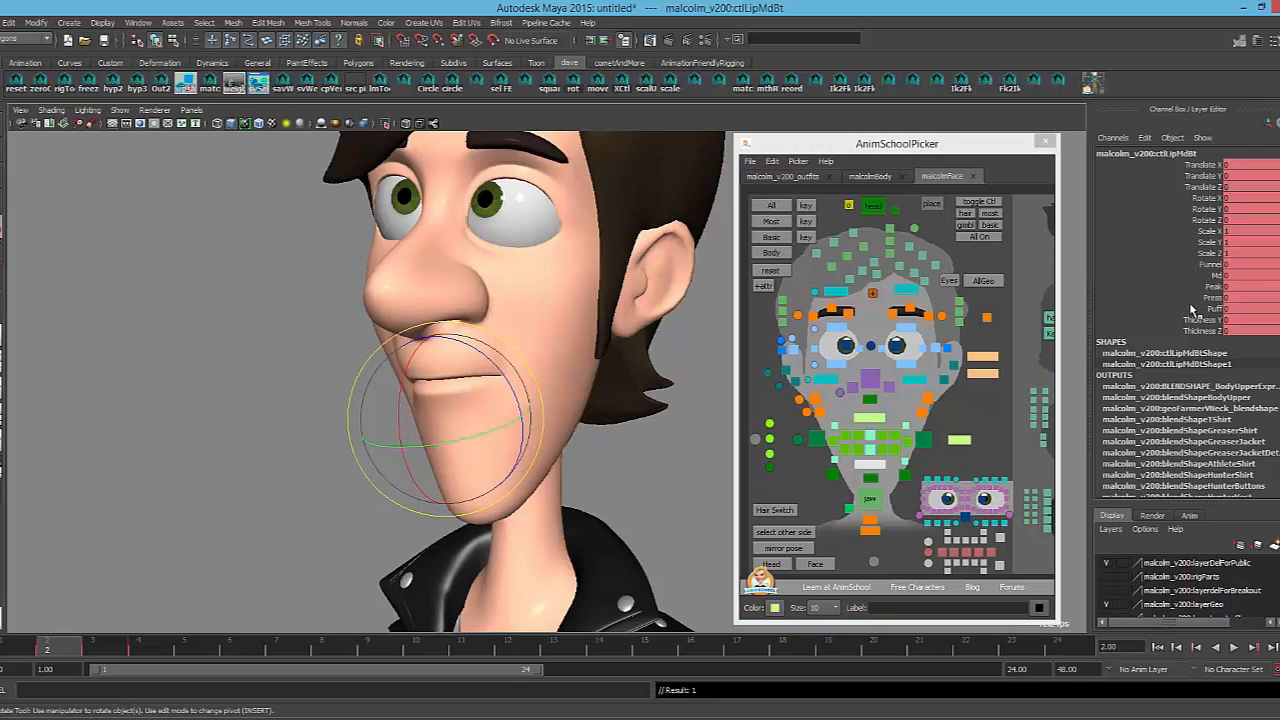
middle_click_drag(521, 452, 519, 448)
mouse_move(526, 420)
left_mouse_down("alt")
mouse_move(557, 423)
mouse_move(539, 424)
left_mouse_up("alt")
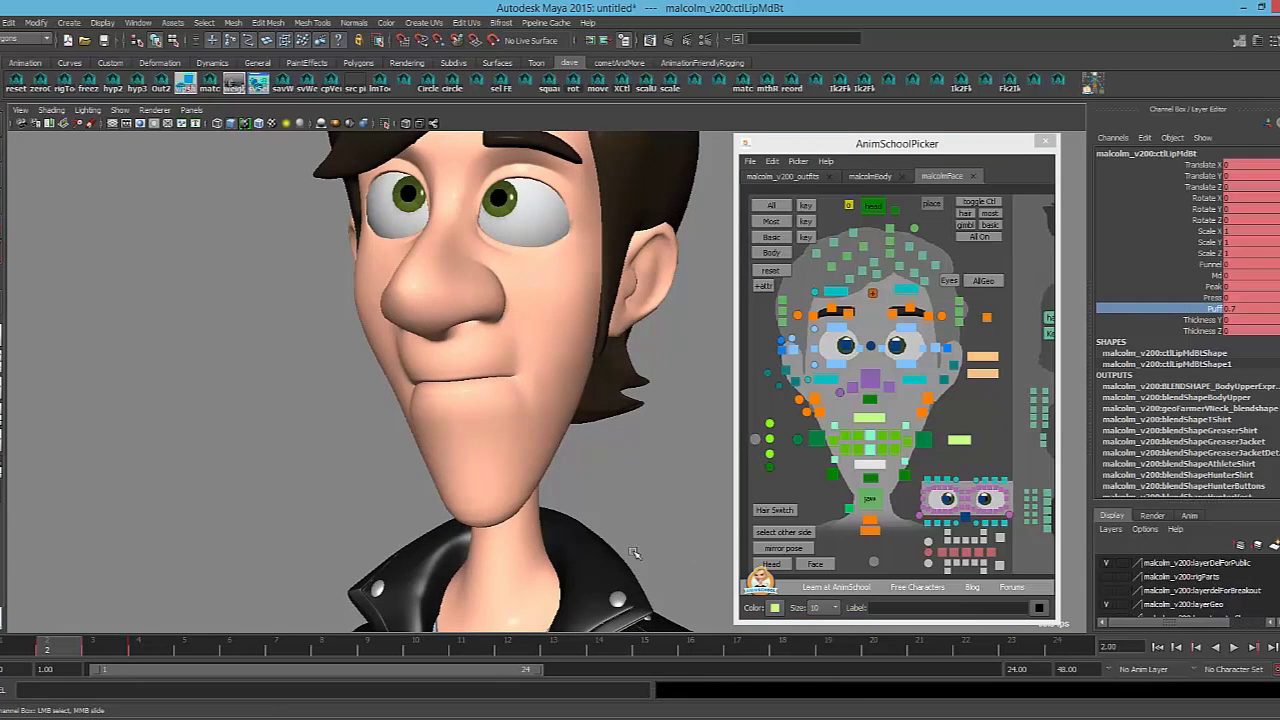
Raise the Puff of both cheek controls to about 0.9
left_click(808, 413)
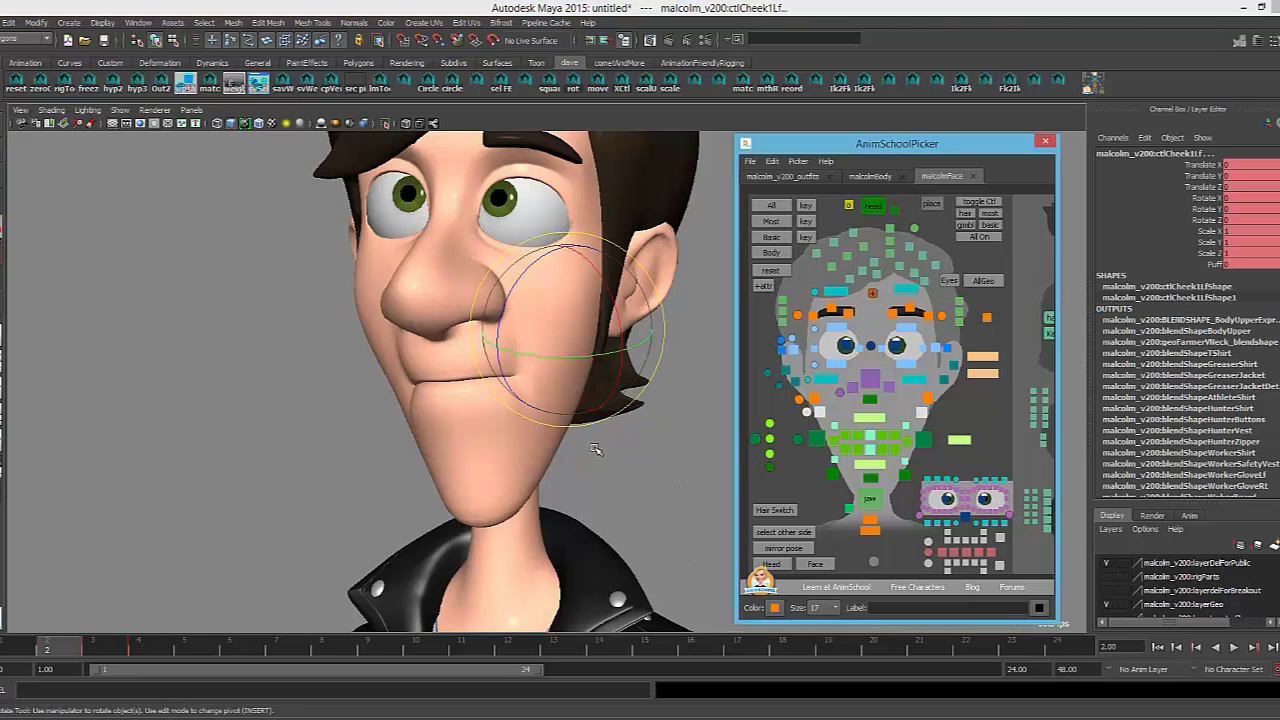
left_click_drag(595, 450, 549, 466, "alt")
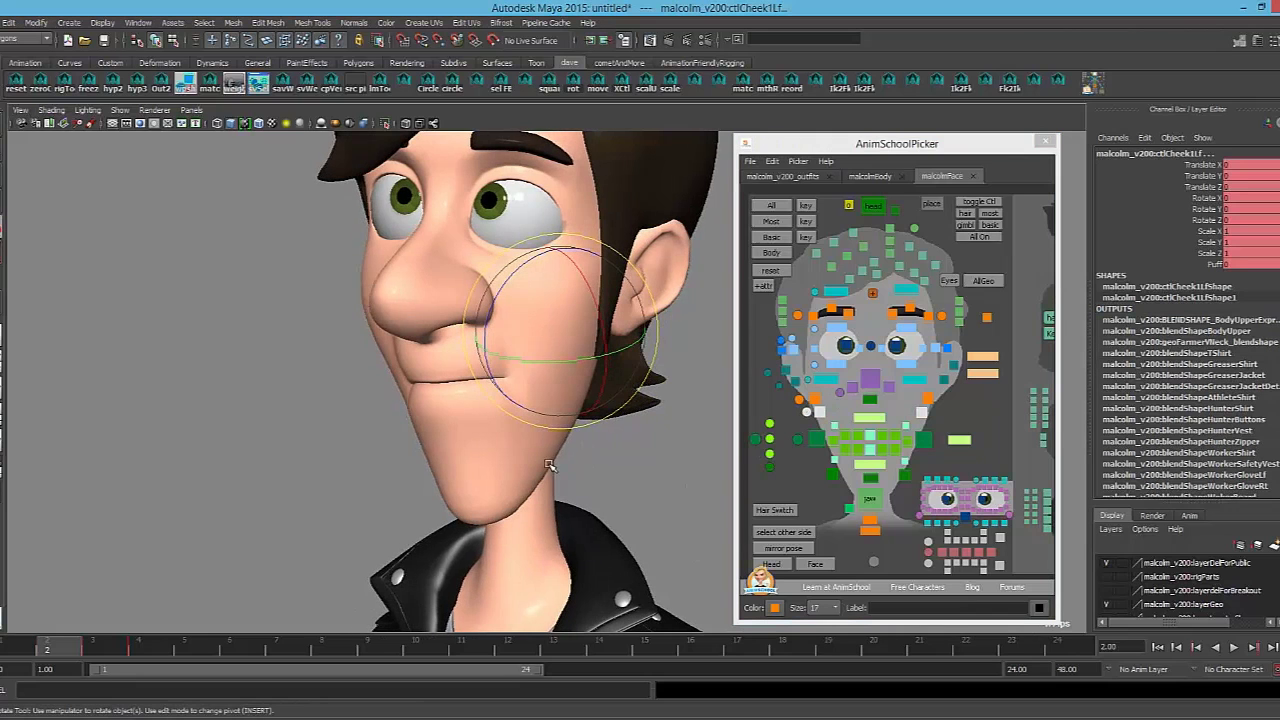
left_click(1210, 264)
middle_click_drag(499, 411, 505, 415)
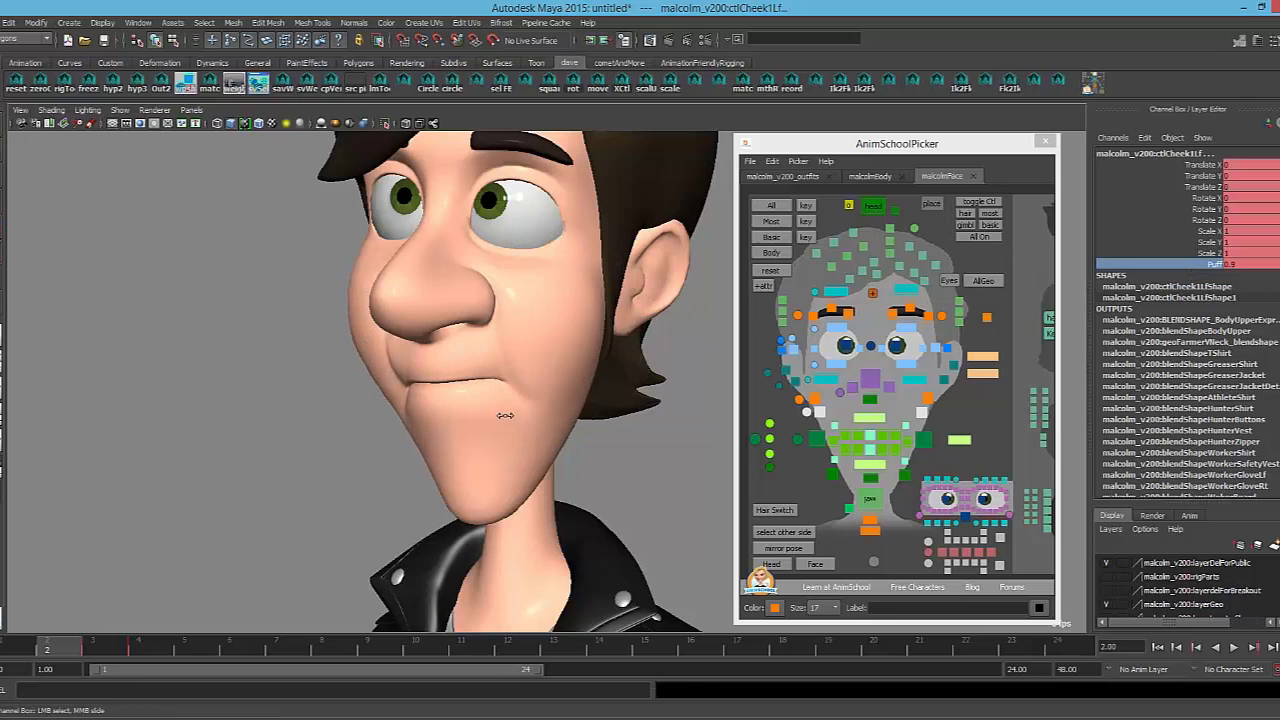
Try scaling both cheek controls, and move them to about 0.002, -0.007 and 0.003 in X, Y and Z
left_click_drag(522, 397, 487, 399, "alt")
key("w")
mouse_move(545, 352)
left_mouse_down()
mouse_move(534, 340)
mouse_move(540, 349)
mouse_move(560, 325)
mouse_move(606, 321)
mouse_move(562, 325)
mouse_move(549, 354)
mouse_move(552, 332)
left_mouse_up()
key("ctrl+z")
key("r")
key("ctrl+z")
key("w")
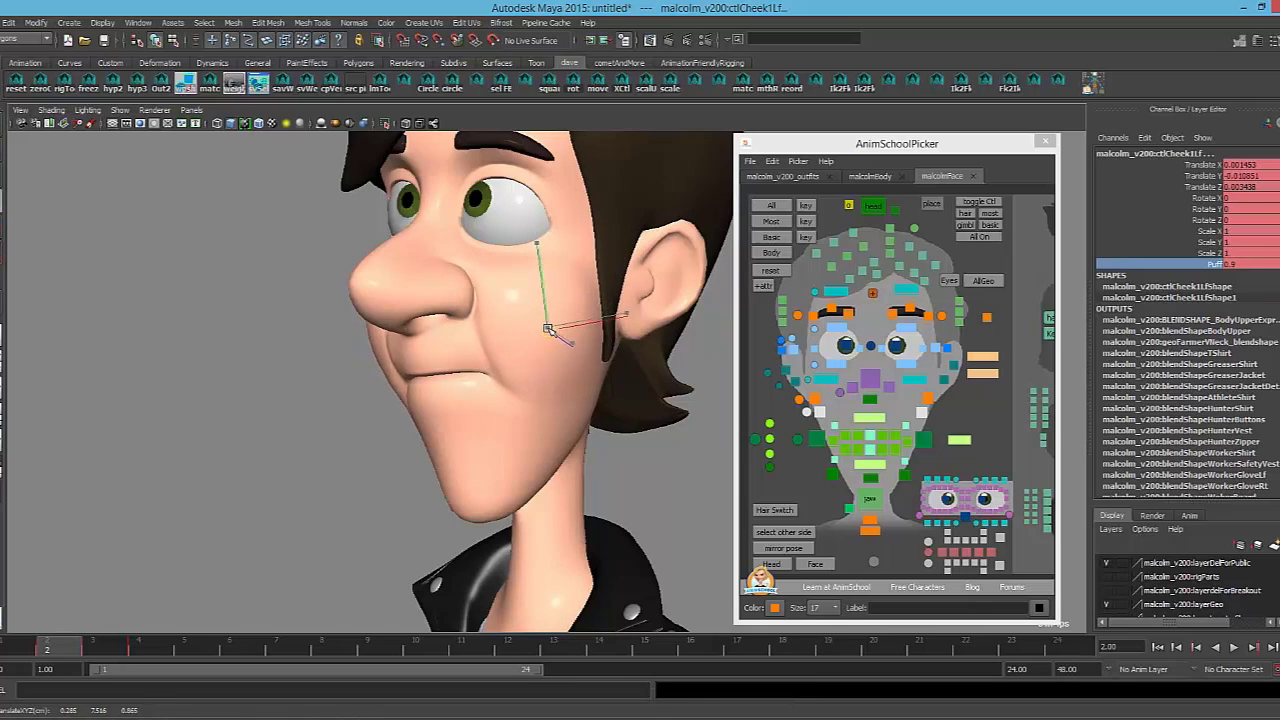
left_click_drag(552, 391, 565, 396, "alt")
Readjust the Puff of the lower middle lip control
left_click(868, 493)
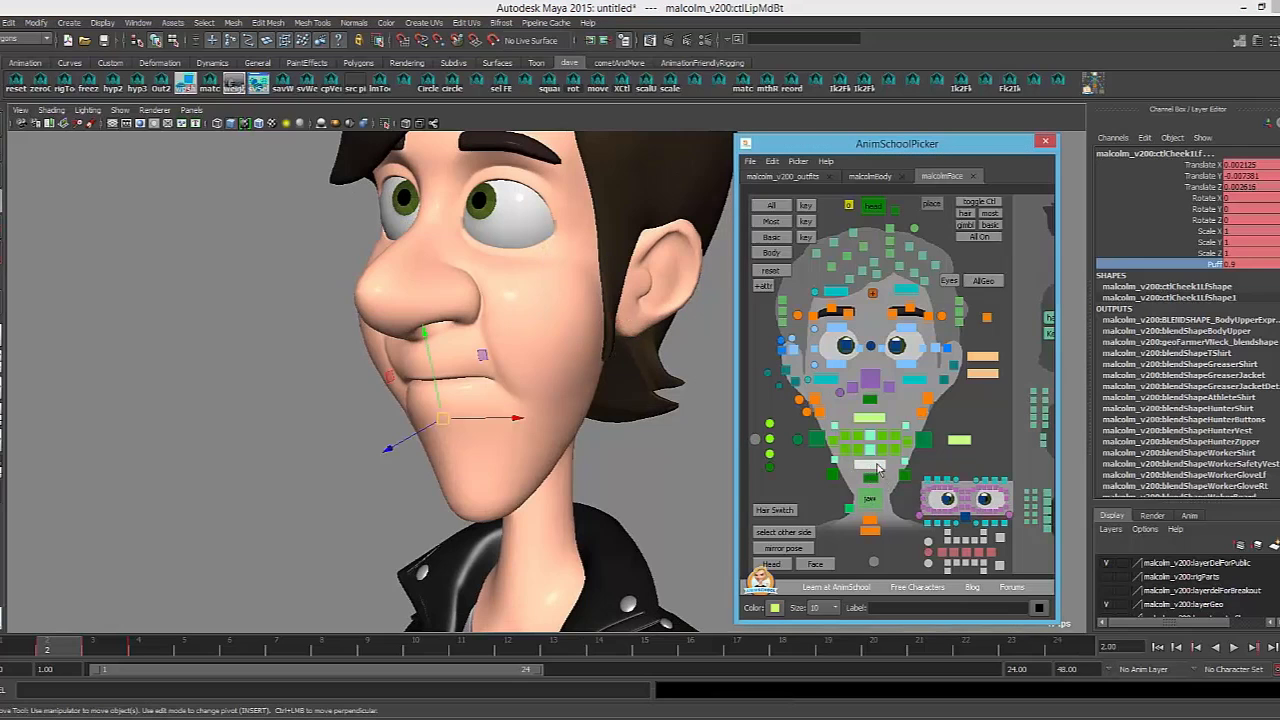
left_click(1212, 308)
middle_click_drag(616, 362, 620, 364)
left_click_drag(620, 364, 555, 370, "alt")
Close both upper eyelids and raise the lower eyelid controls to about 0.58 in Y
left_click(814, 338)
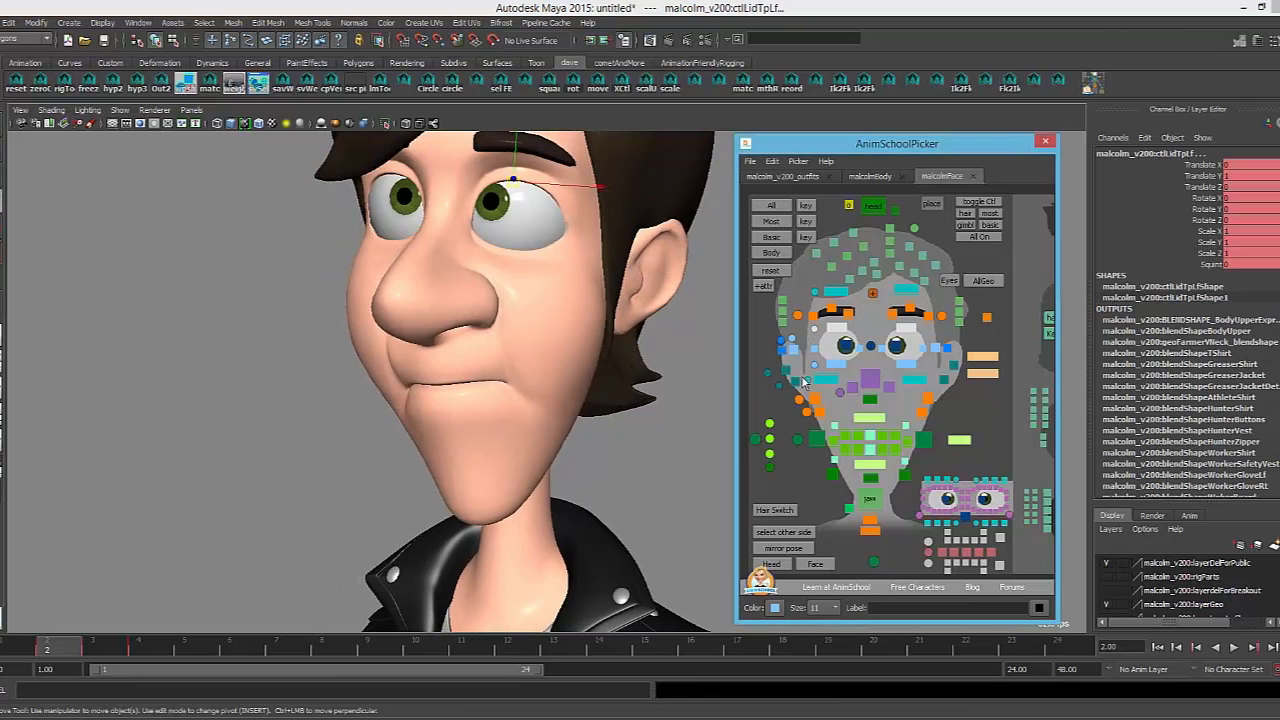
left_click(814, 366)
middle_click_drag(675, 332, 670, 349, "alt")
key("comma")
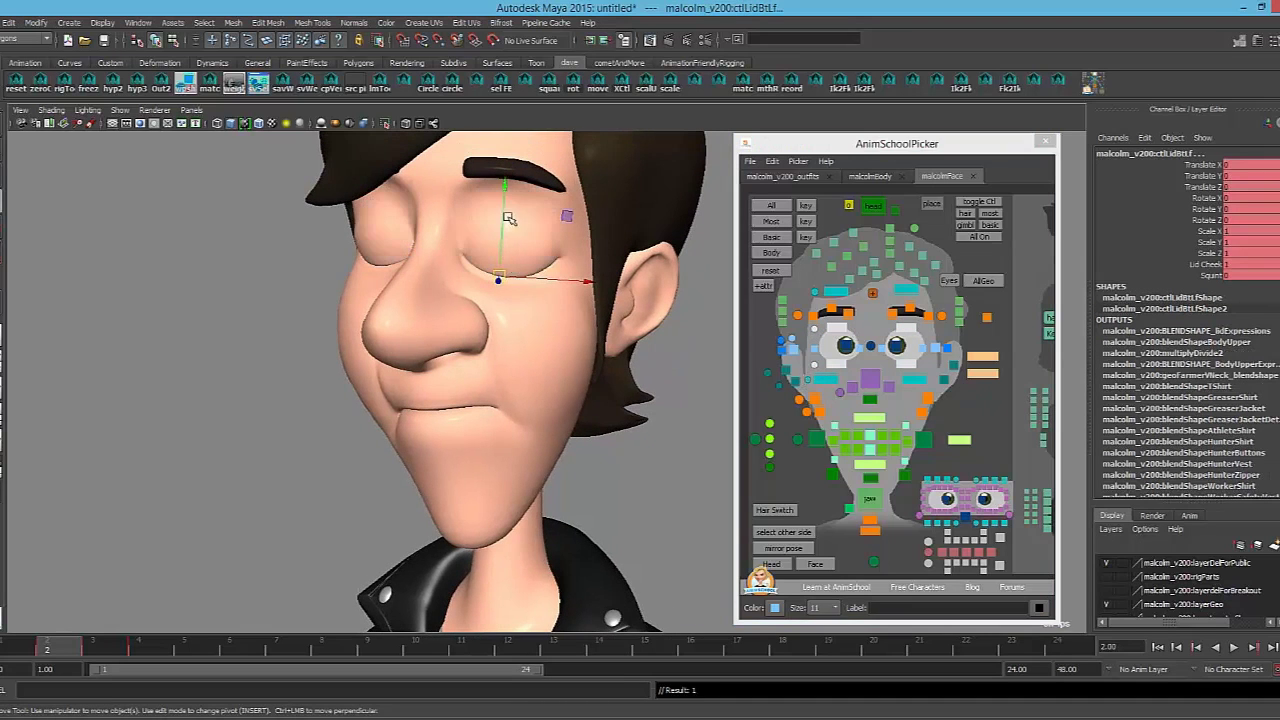
left_click_drag(505, 180, 513, 142)
left_click_drag(572, 322, 523, 317, "alt")
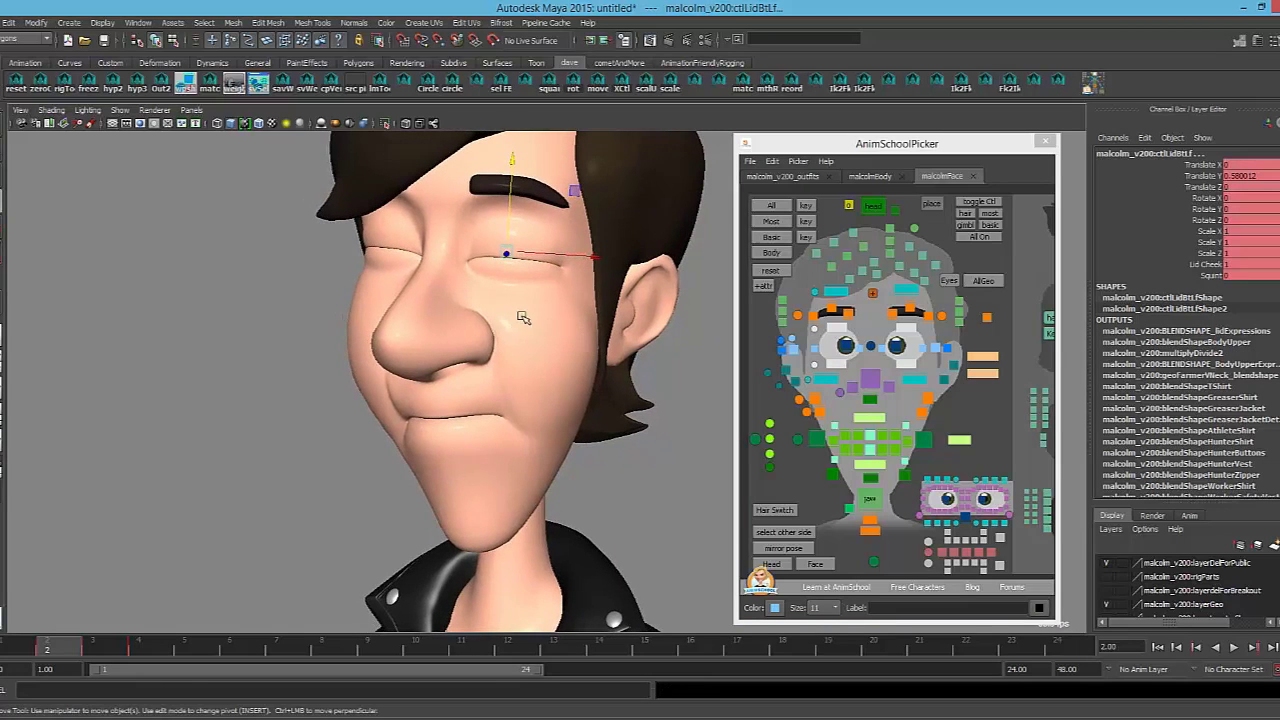
Lower the controls of both eyebrows to about -0.83 in Y
left_click_drag(818, 301, 917, 335)
left_click_drag(372, 141, 364, 177)
left_click_drag(502, 290, 476, 294, "alt")
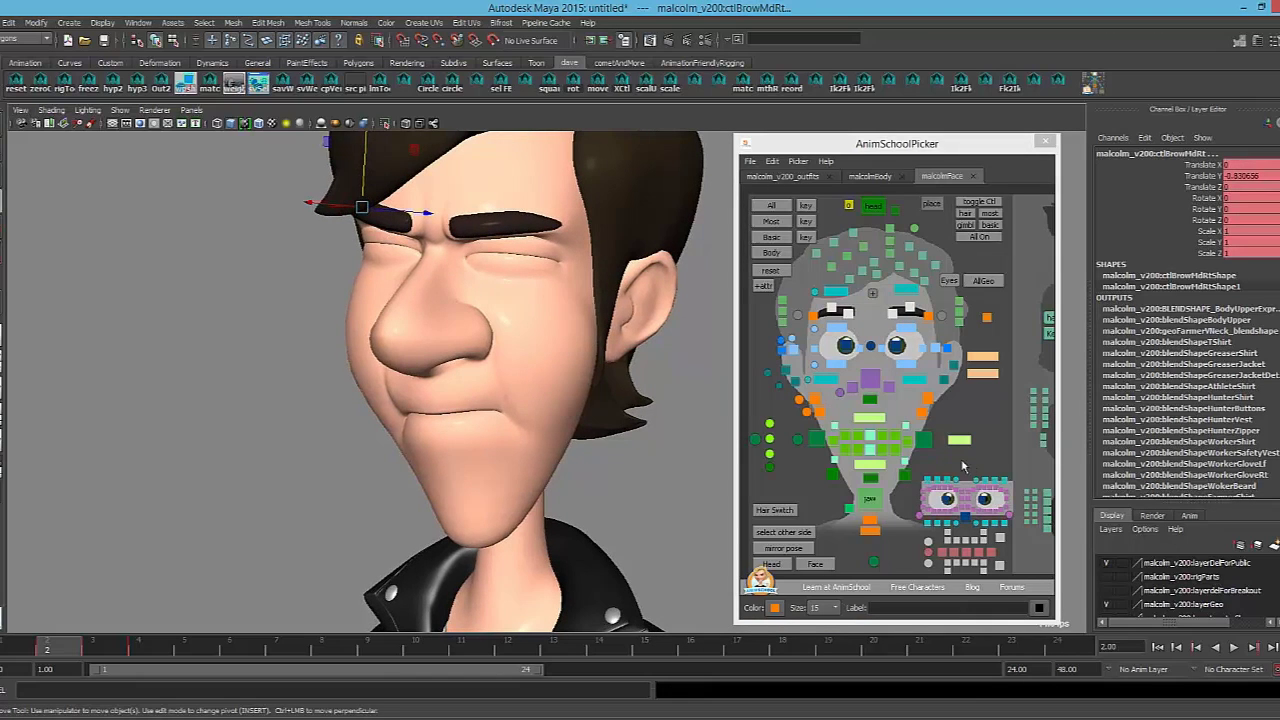
Adjust the jaw control's Jaw Stretch to about 0.6 to shape the chin of the squeezed face
left_click(866, 502)
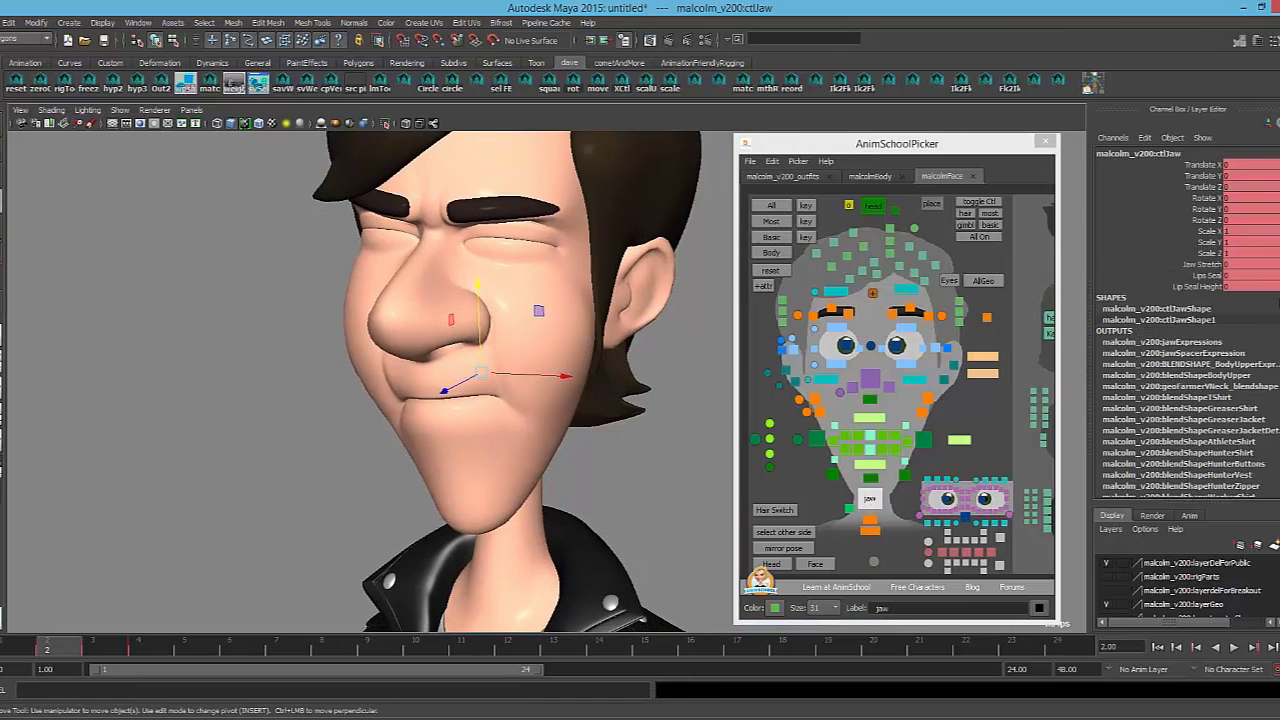
left_click(1175, 265)
mouse_move(655, 262)
middle_mouse_down()
mouse_move(640, 260)
mouse_move(656, 260)
middle_mouse_up()
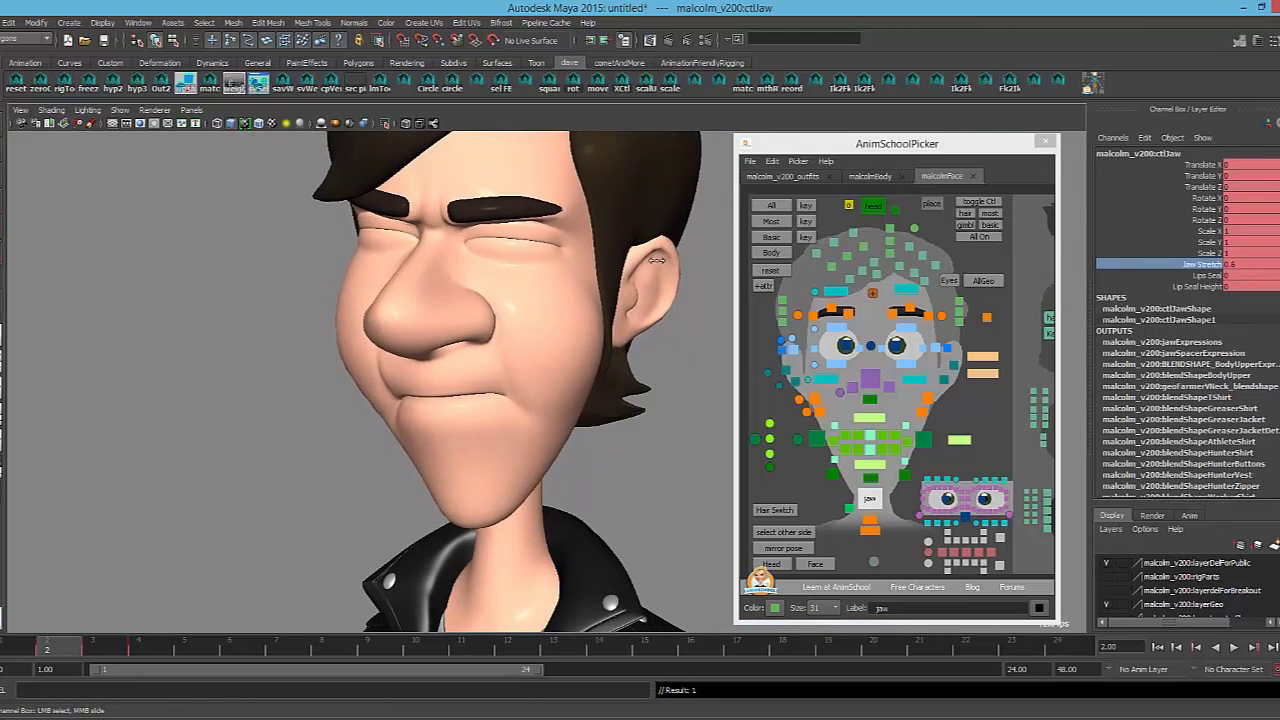
left_click_drag(592, 322, 558, 407, "alt")
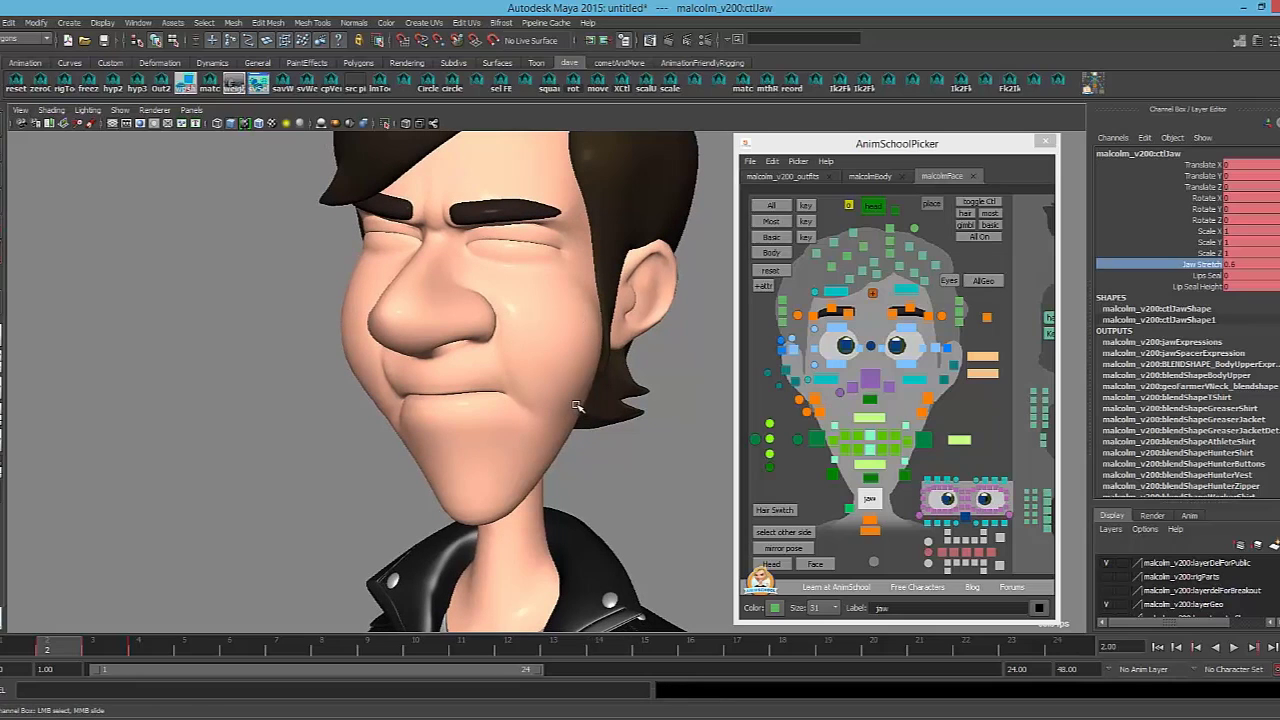
Key all of the character's controls at frame 5 to store the squeezed-face pose
left_click(195, 648)
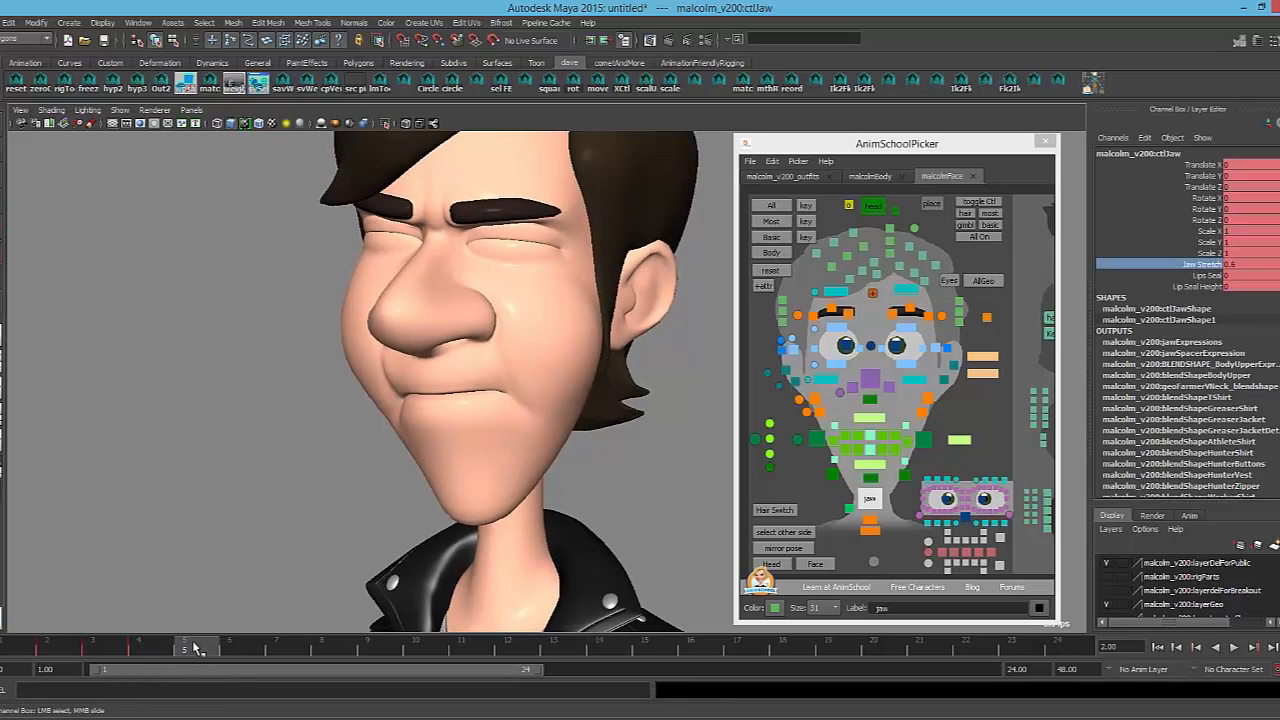
left_click(809, 207)
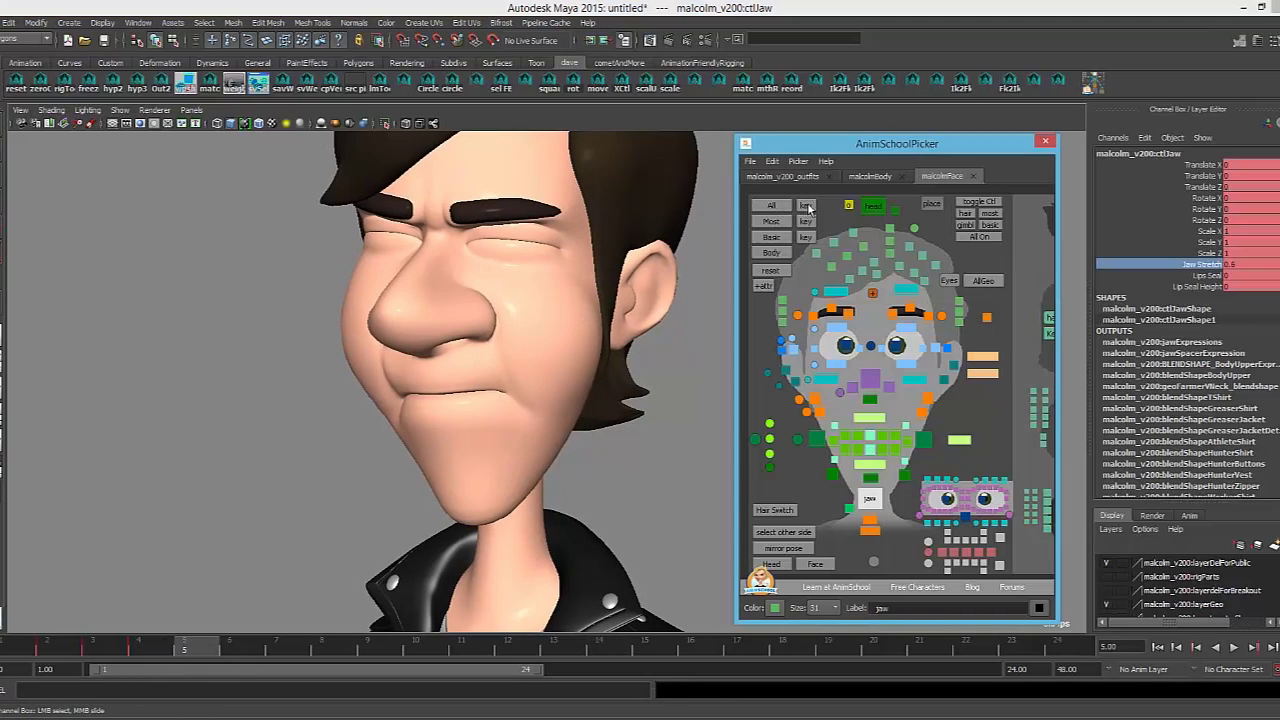
left_click(153, 650)
left_click(186, 651)
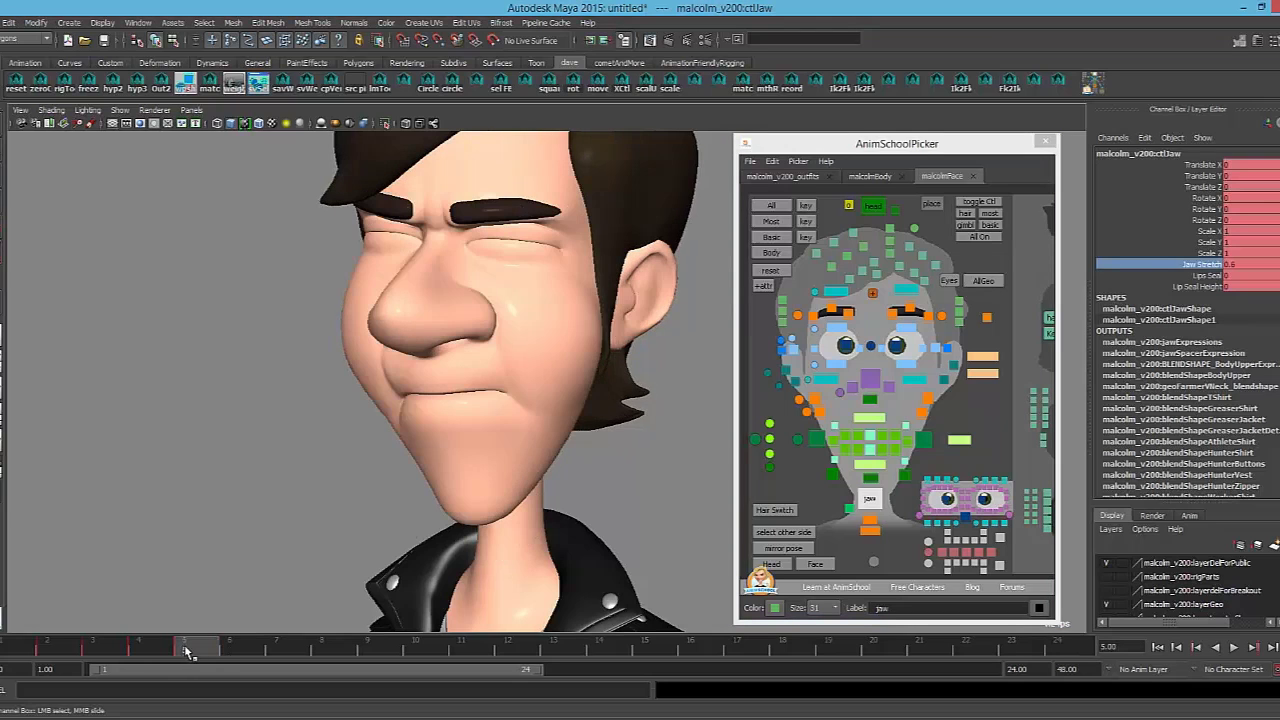
left_click_drag(548, 448, 532, 447, "alt")
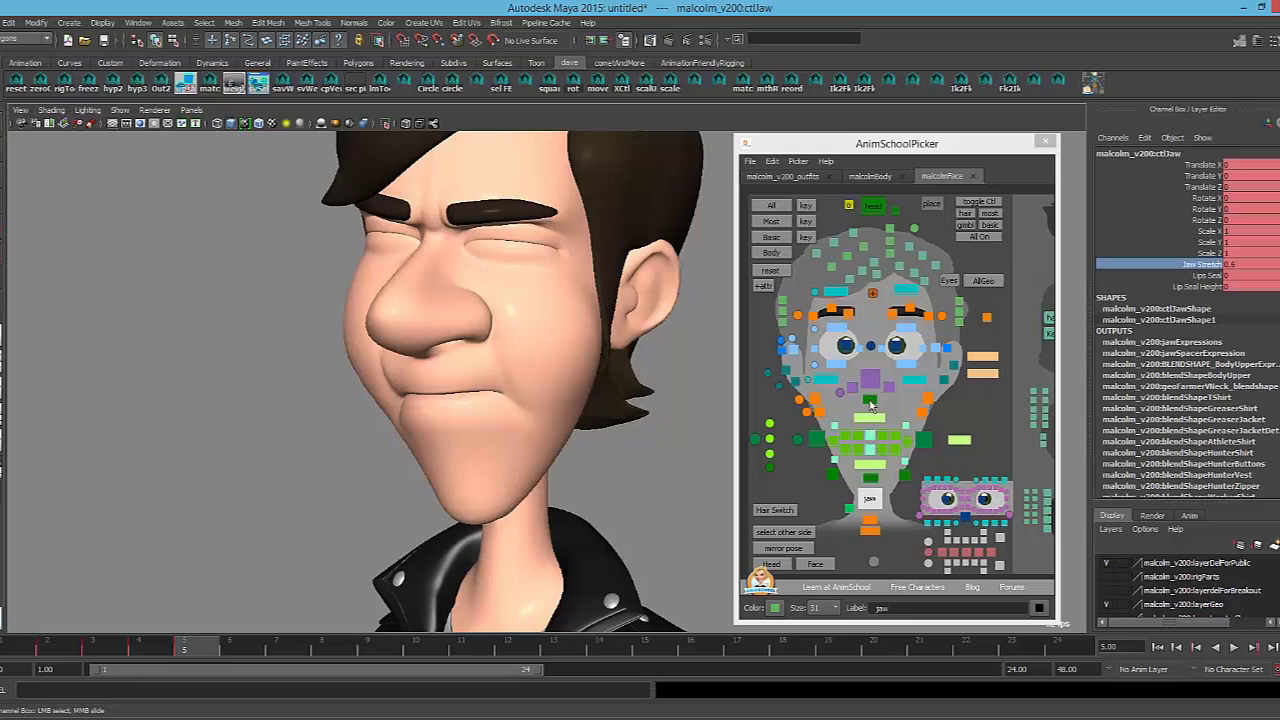
Try changing the Puff of the upper middle lip control, and undo the change
left_click(870, 401)
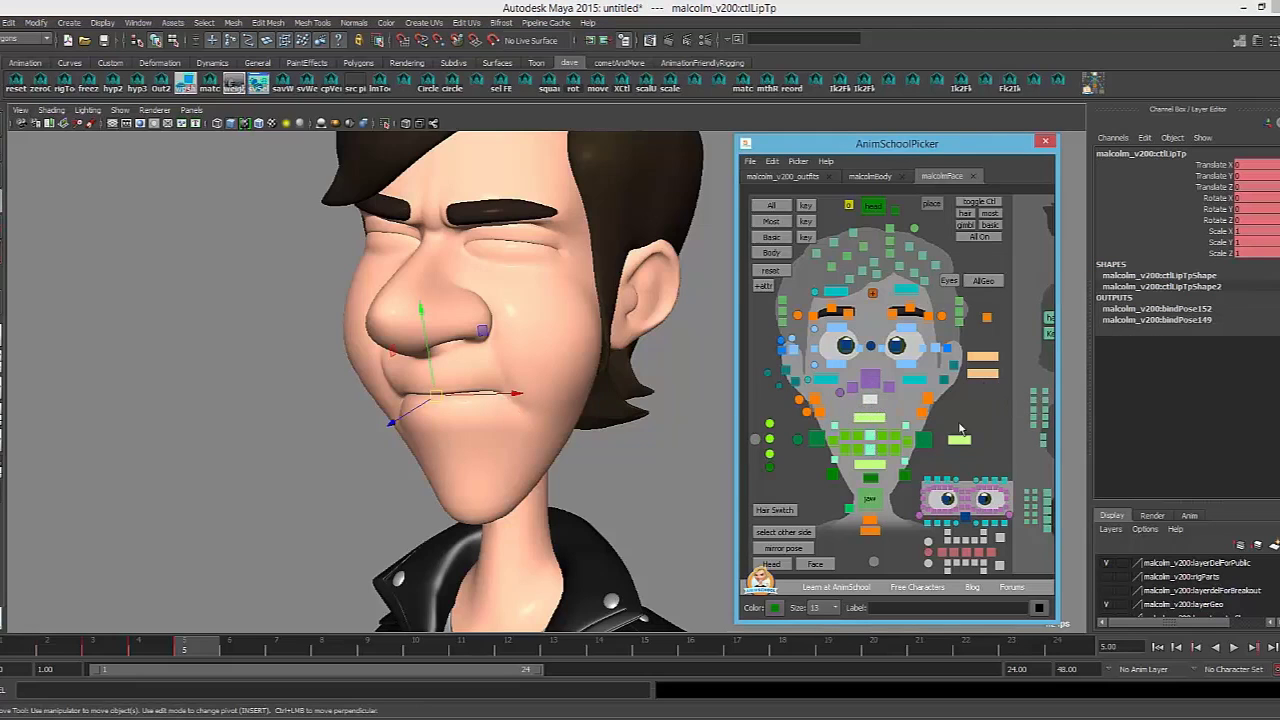
left_click(872, 420)
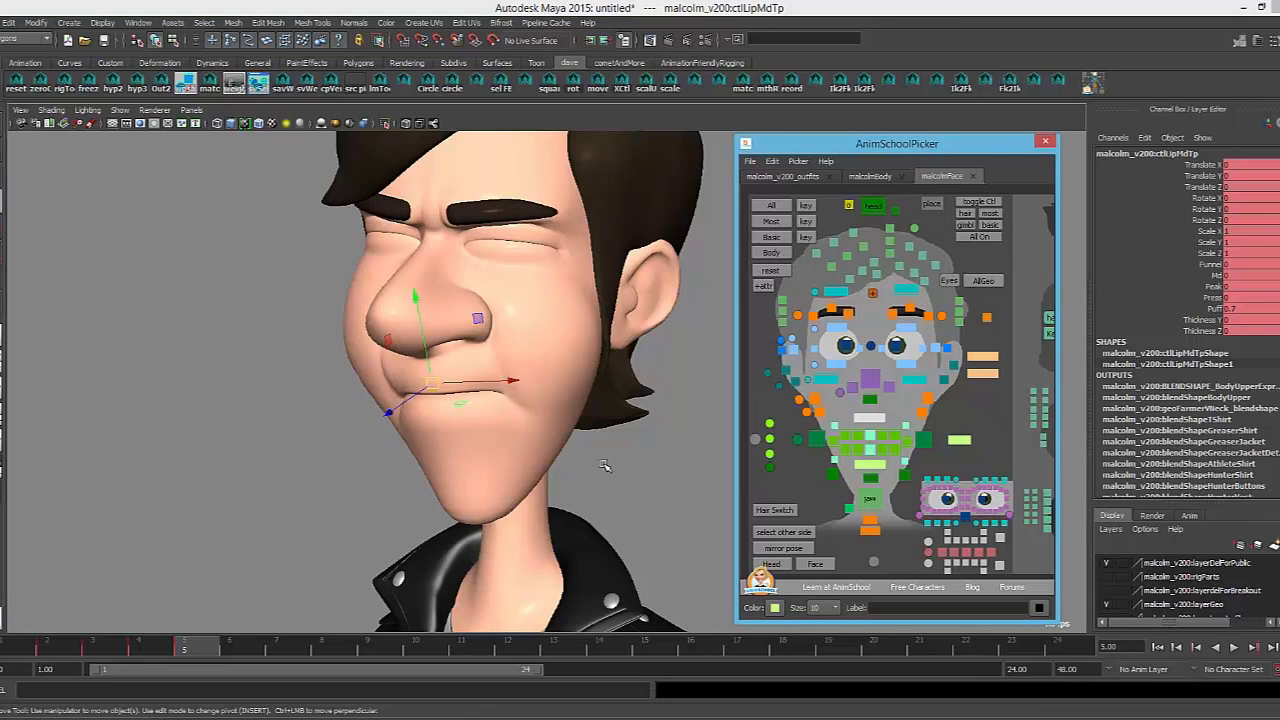
left_click(1213, 309)
middle_click_drag(563, 351, 548, 368)
Reset all of the head's facial controls to their defaults at frame 2, and clear the selection
left_click(72, 651)
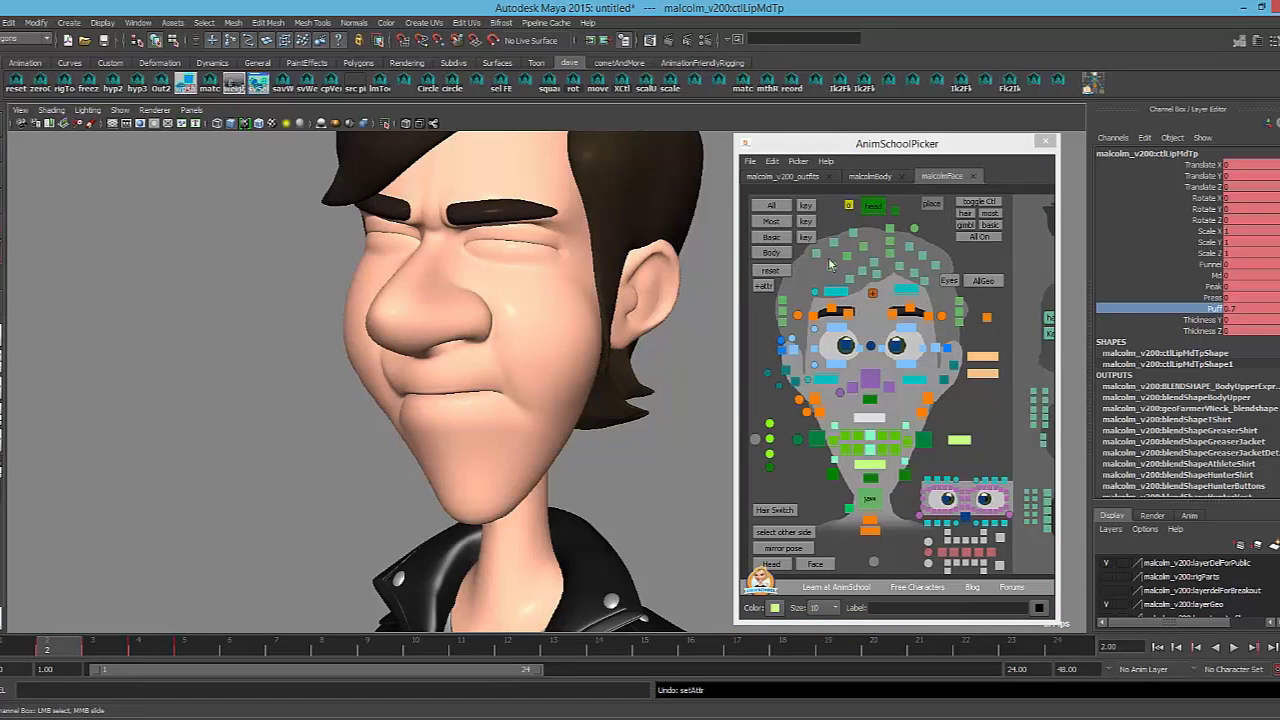
left_click(770, 567)
left_click(770, 272)
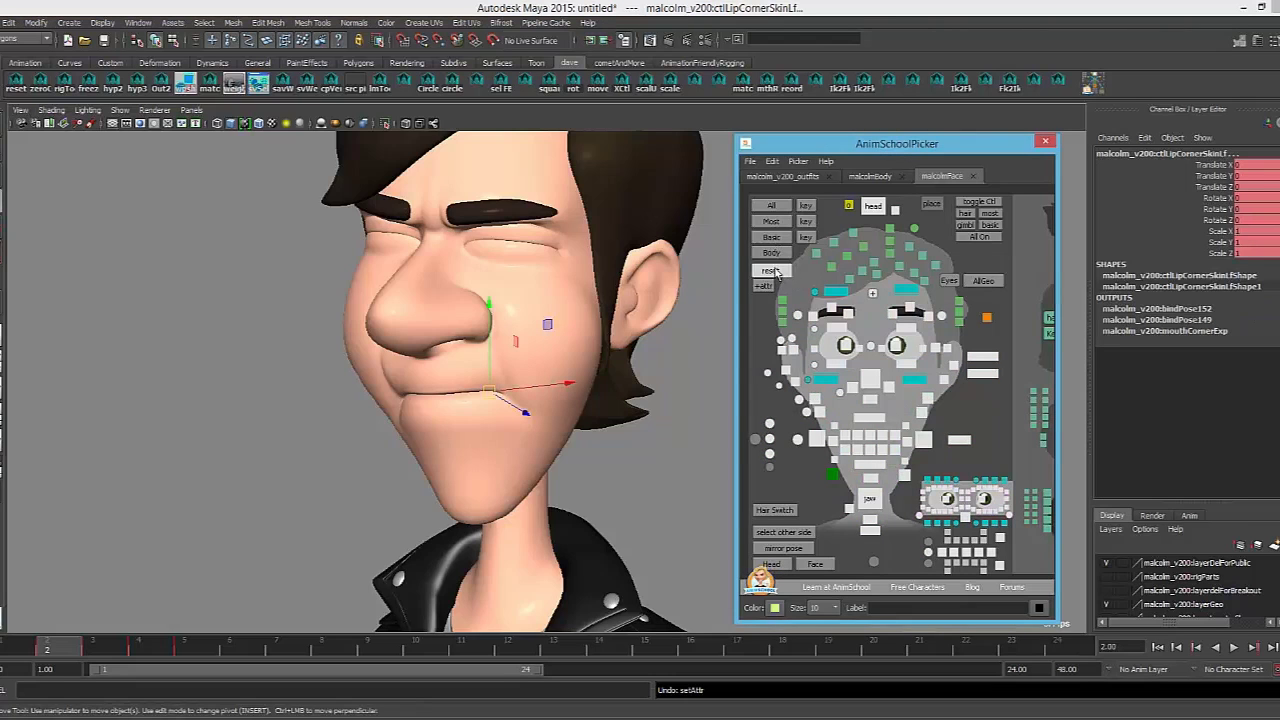
left_click(274, 450)
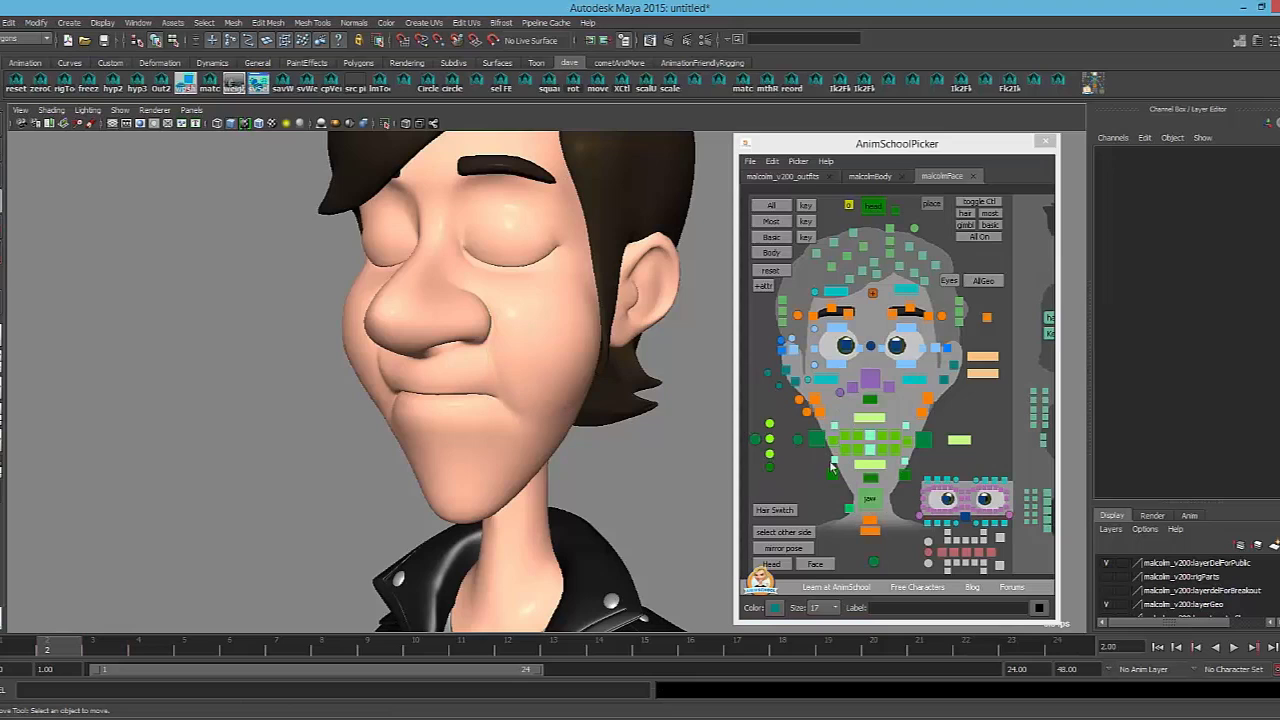
Set the Puff of the upper and lower middle lip controls to 0, and remove the Puff from both cheeks
left_click(871, 423)
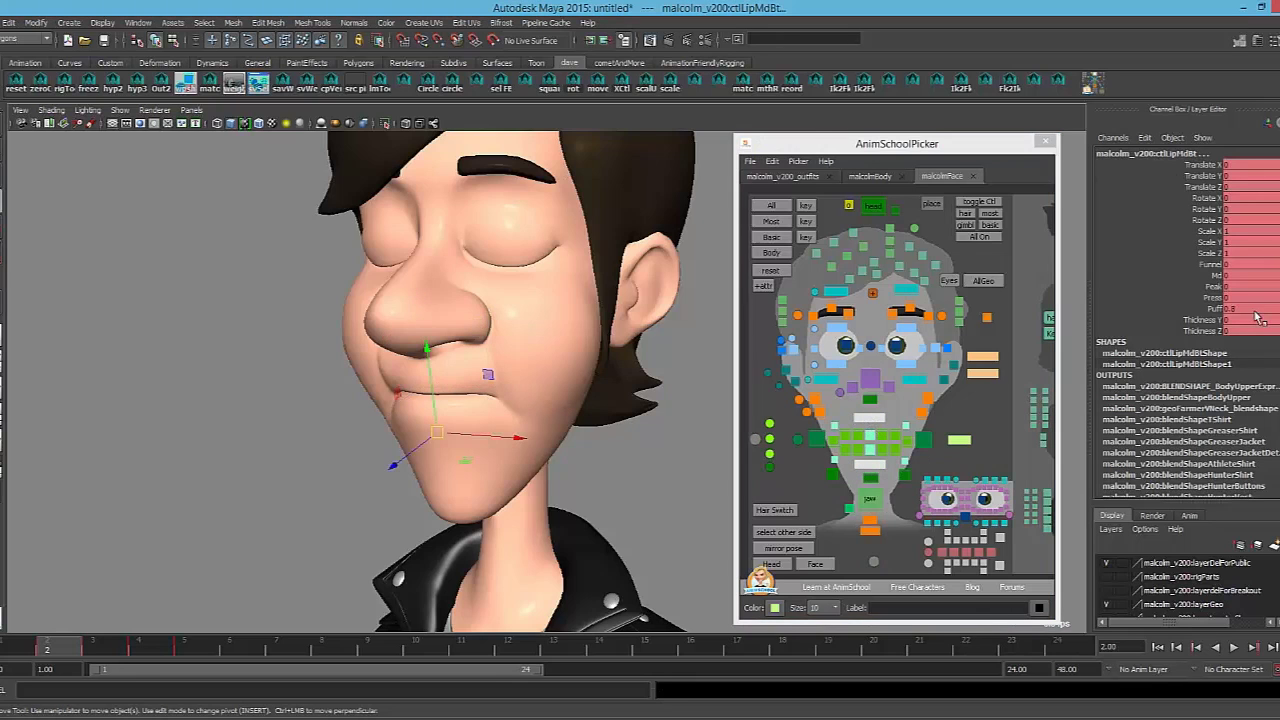
key("Return")
left_click(806, 414)
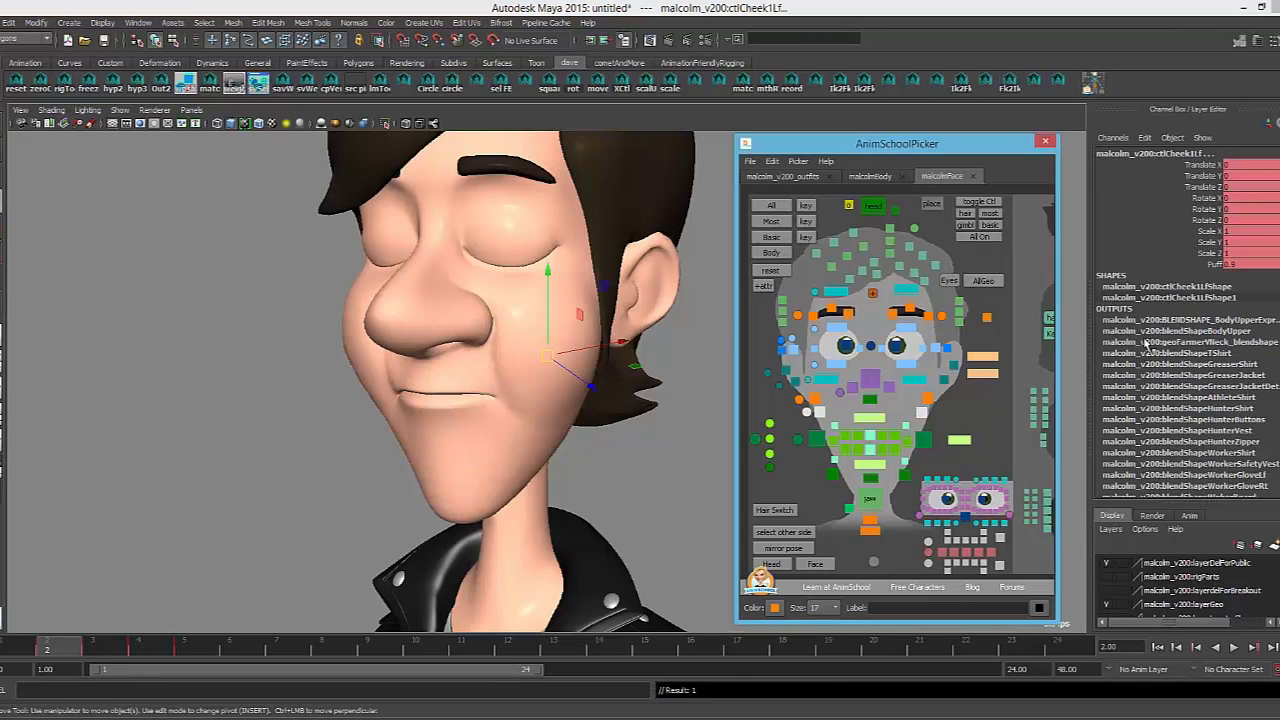
left_click_drag(386, 421, 408, 426, "alt")
Open both eyes by setting the upper eyelid controls' Translate Y to 1
left_click(816, 329)
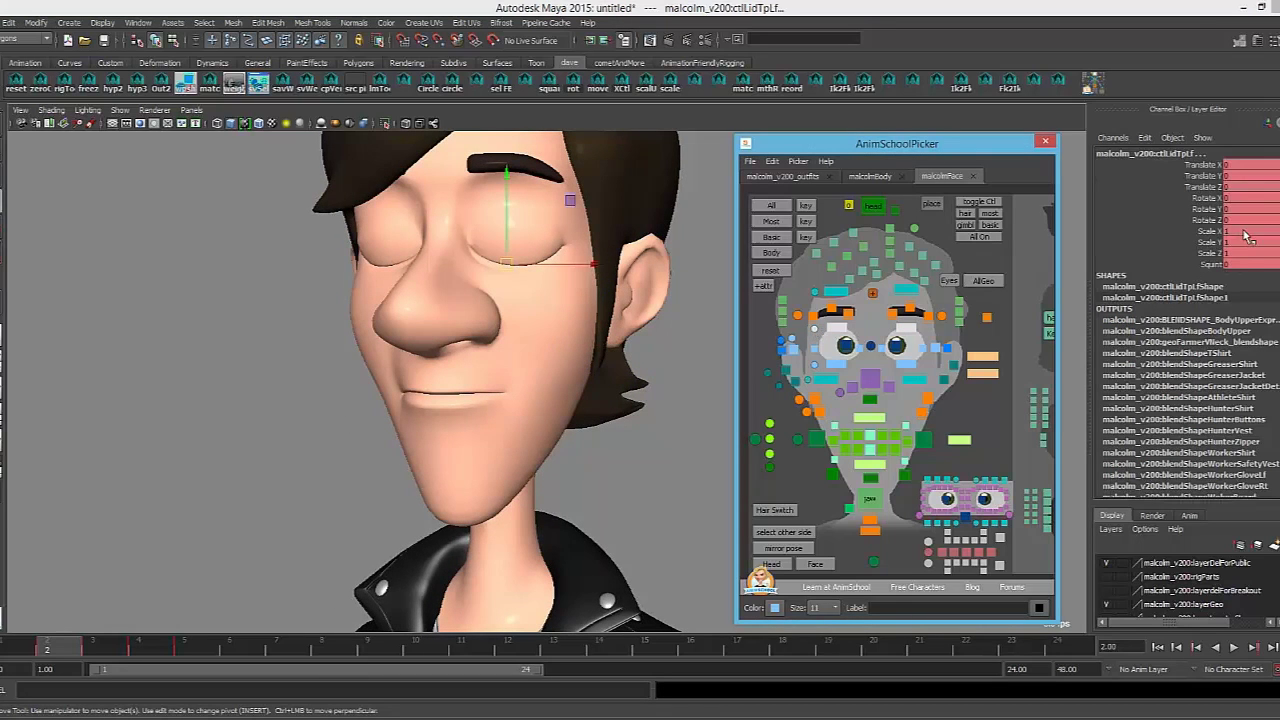
left_click(1240, 175)
middle_click_drag(1240, 175, 910, 280)
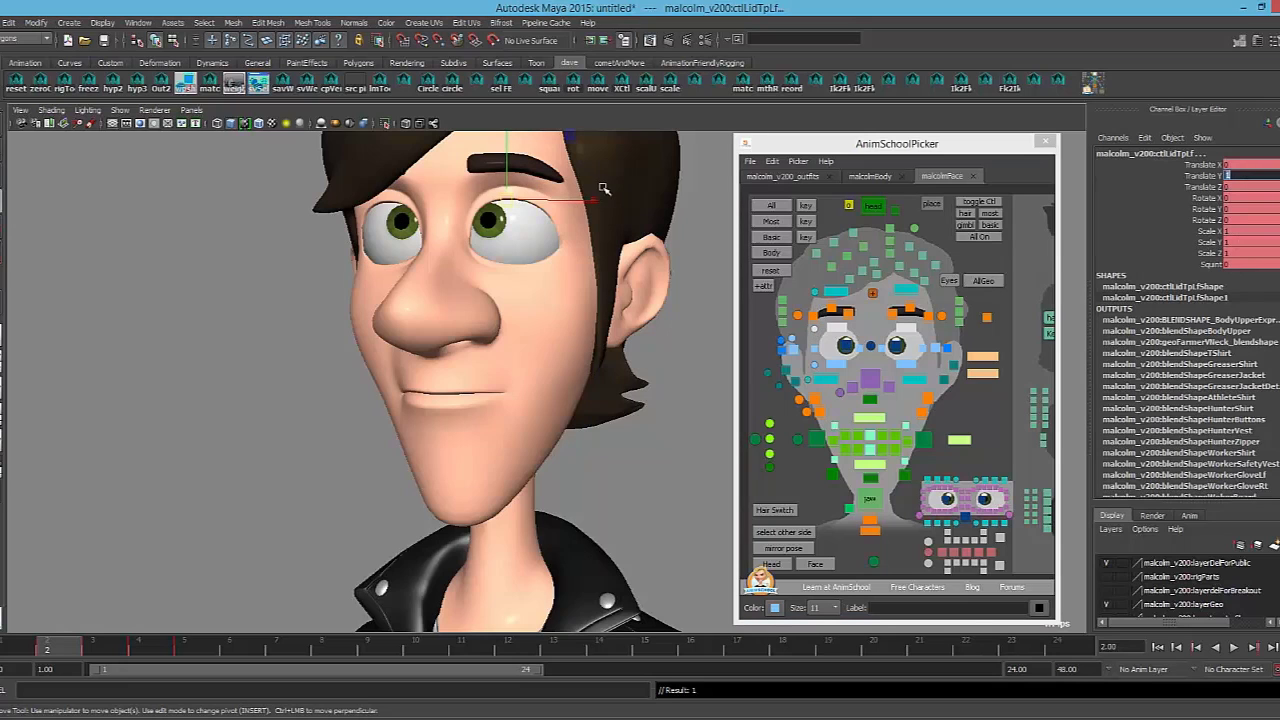
left_click_drag(572, 423, 527, 460, "alt")
left_click_drag(605, 423, 585, 425, "alt")
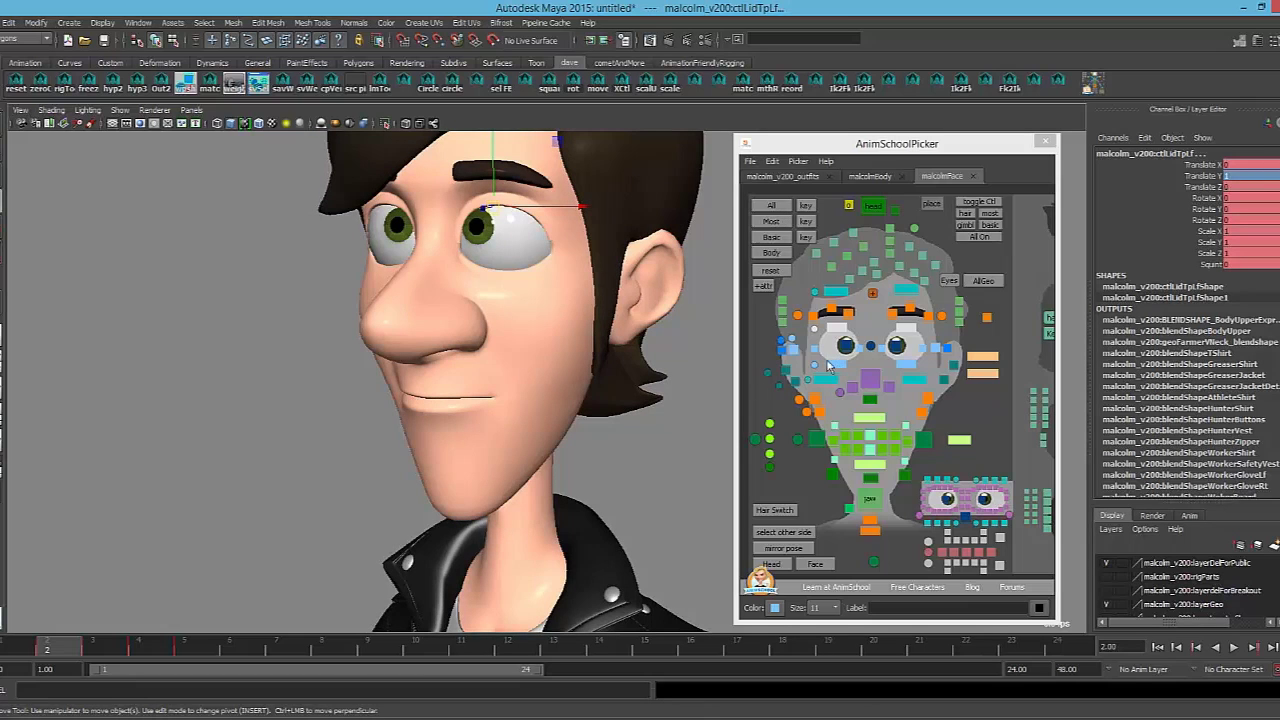
Set the right lip corner skin control's Translate X, Y and Z to 0
left_click_drag(487, 396, 538, 394, "alt")
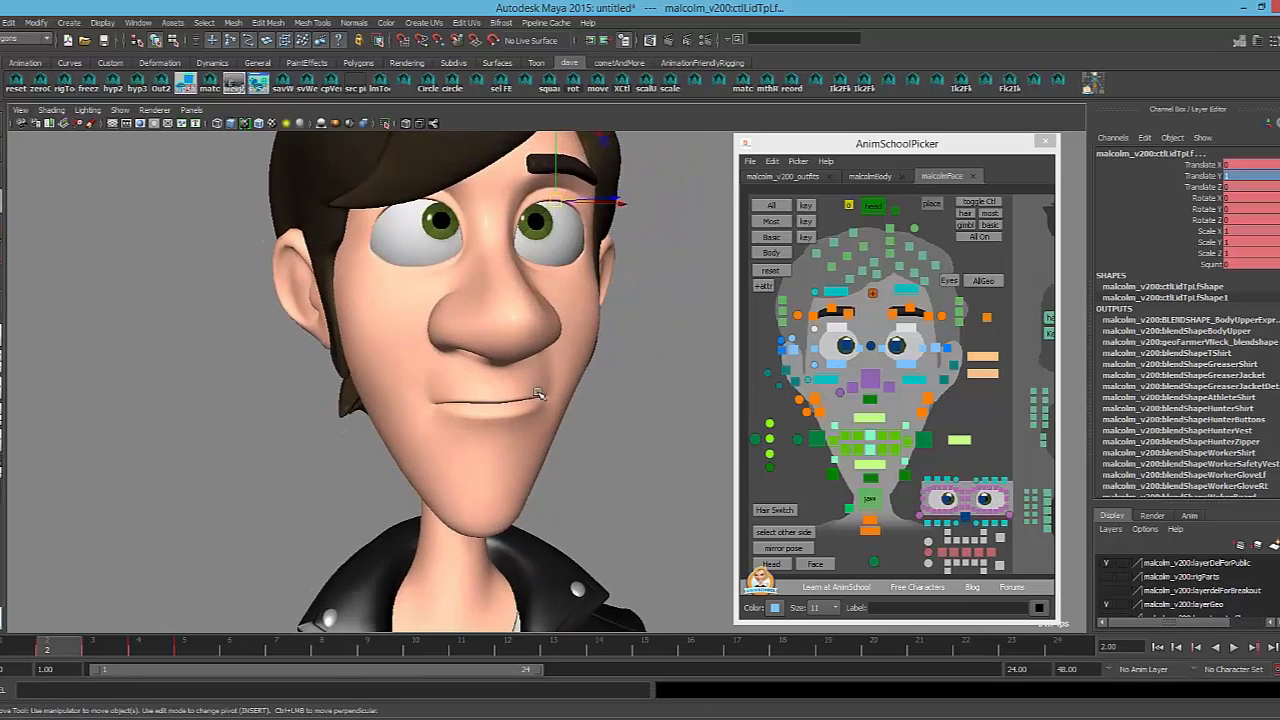
right_click_drag(538, 394, 562, 391, "alt")
left_click_drag(562, 391, 591, 383, "alt")
left_click(817, 441)
left_click_drag(609, 444, 617, 447, "alt")
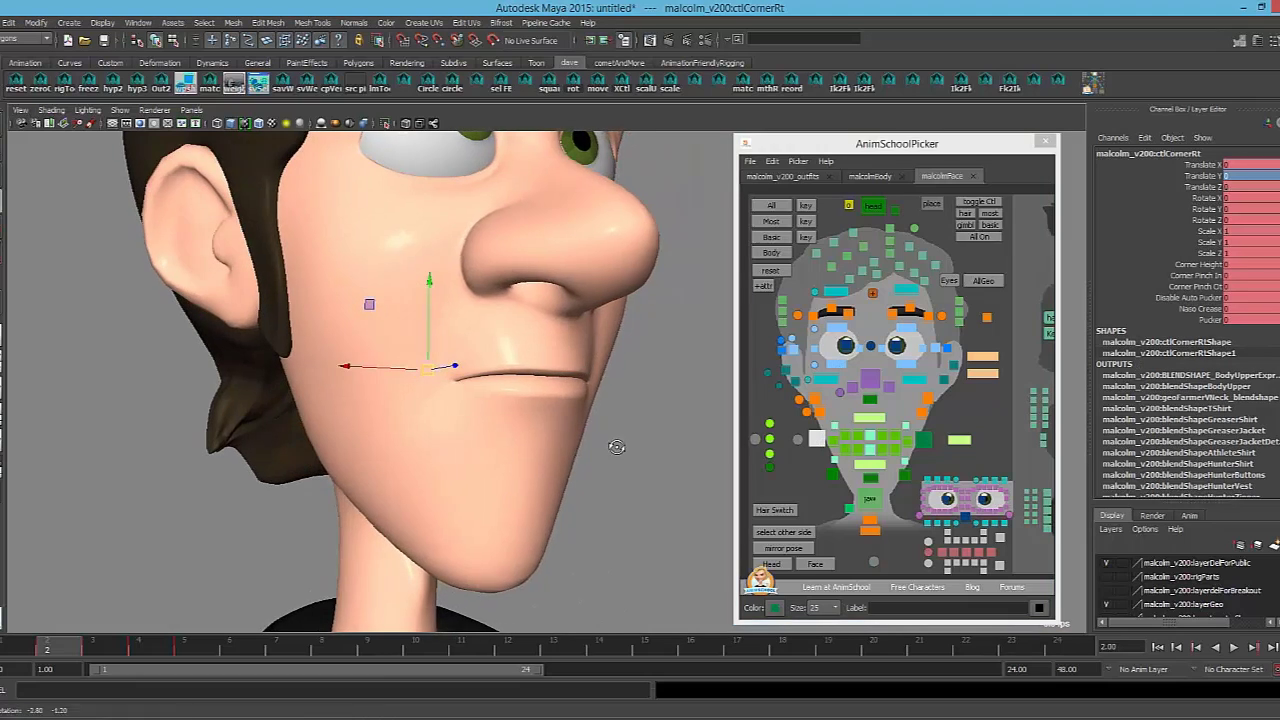
left_click(838, 437)
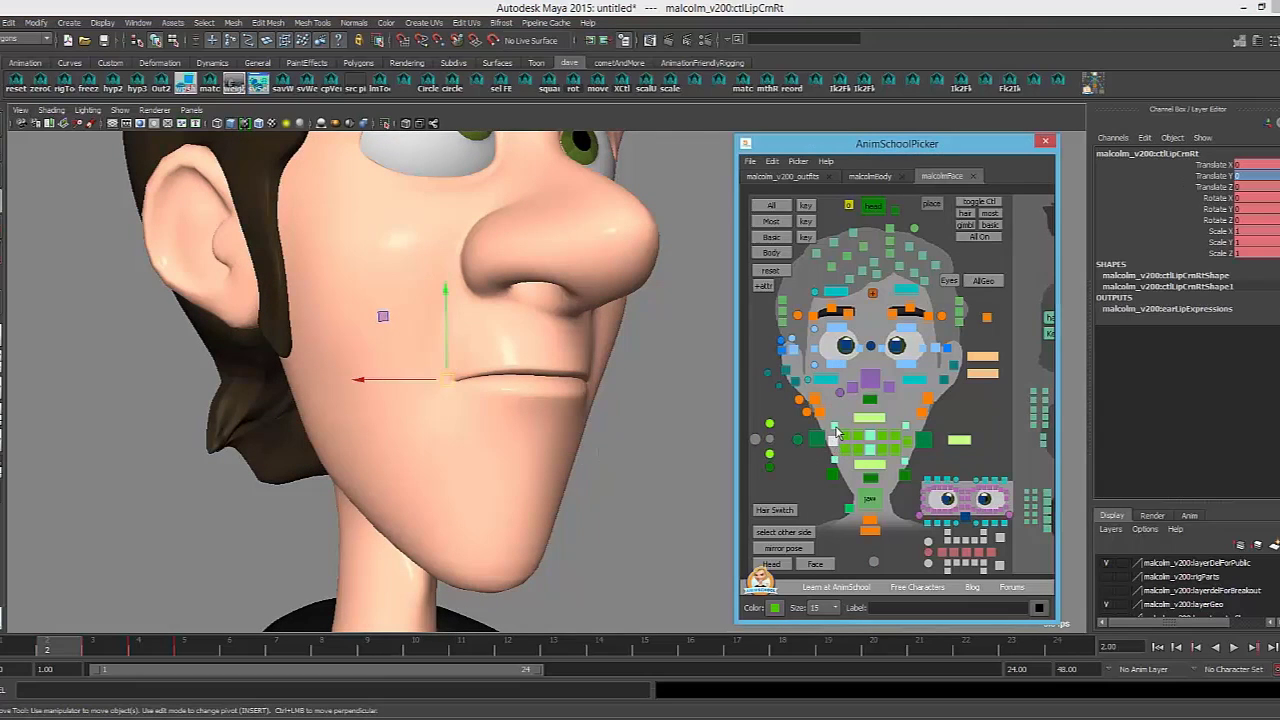
left_click(837, 427)
left_click(832, 474)
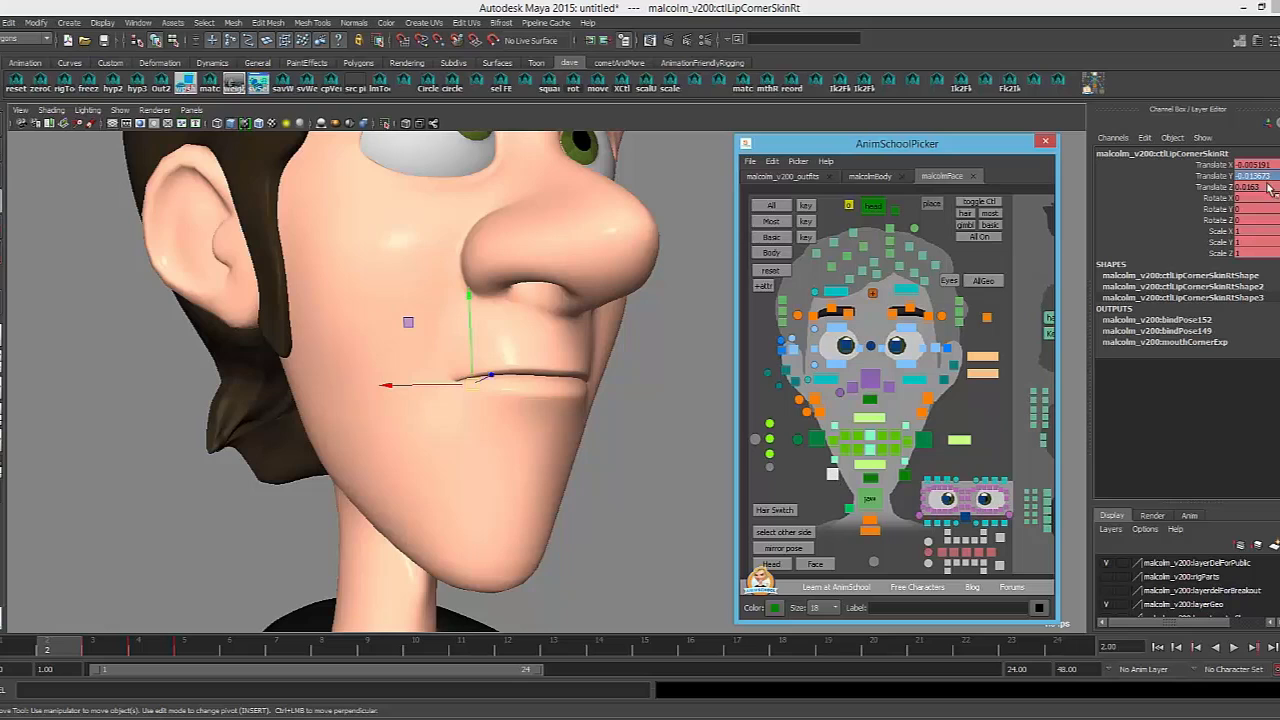
left_click_drag(1267, 186, 1271, 166)
type("0")
key("Return")
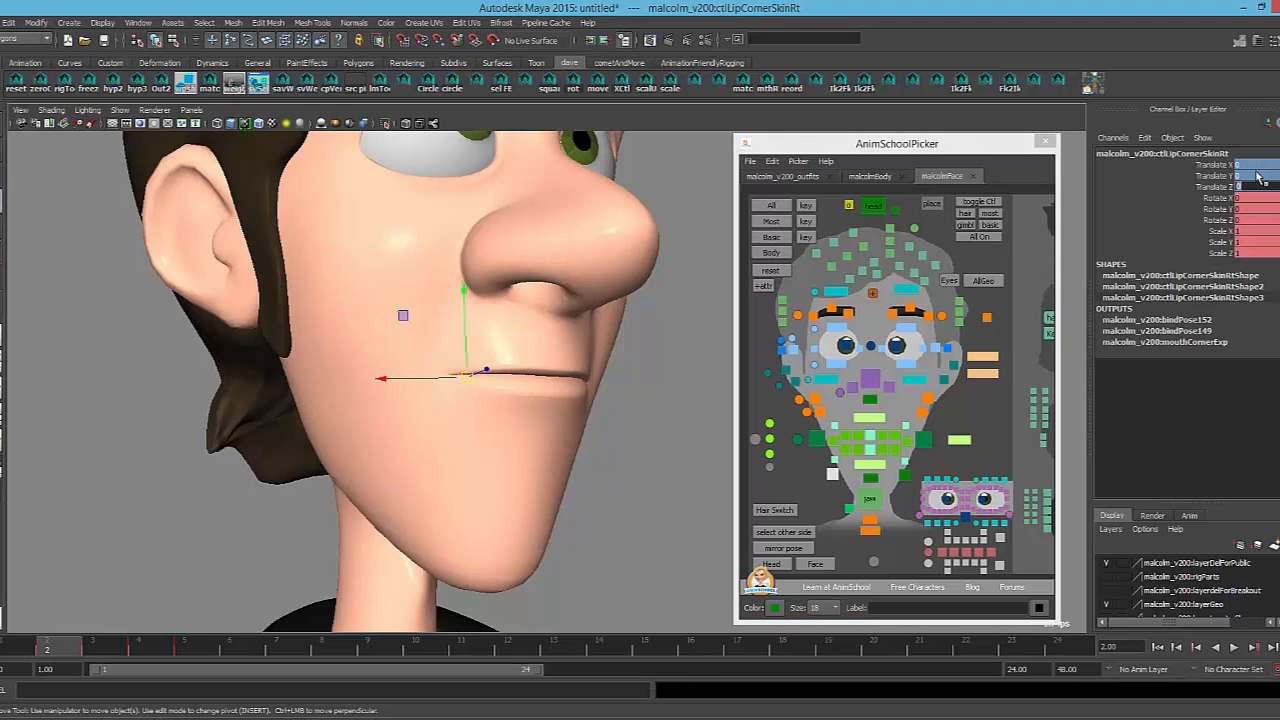
Compare the squeezed pose at frame 5 with the neutral face at frame 2
left_click(828, 498)
left_click(829, 475)
left_click_drag(654, 449, 525, 465, "alt")
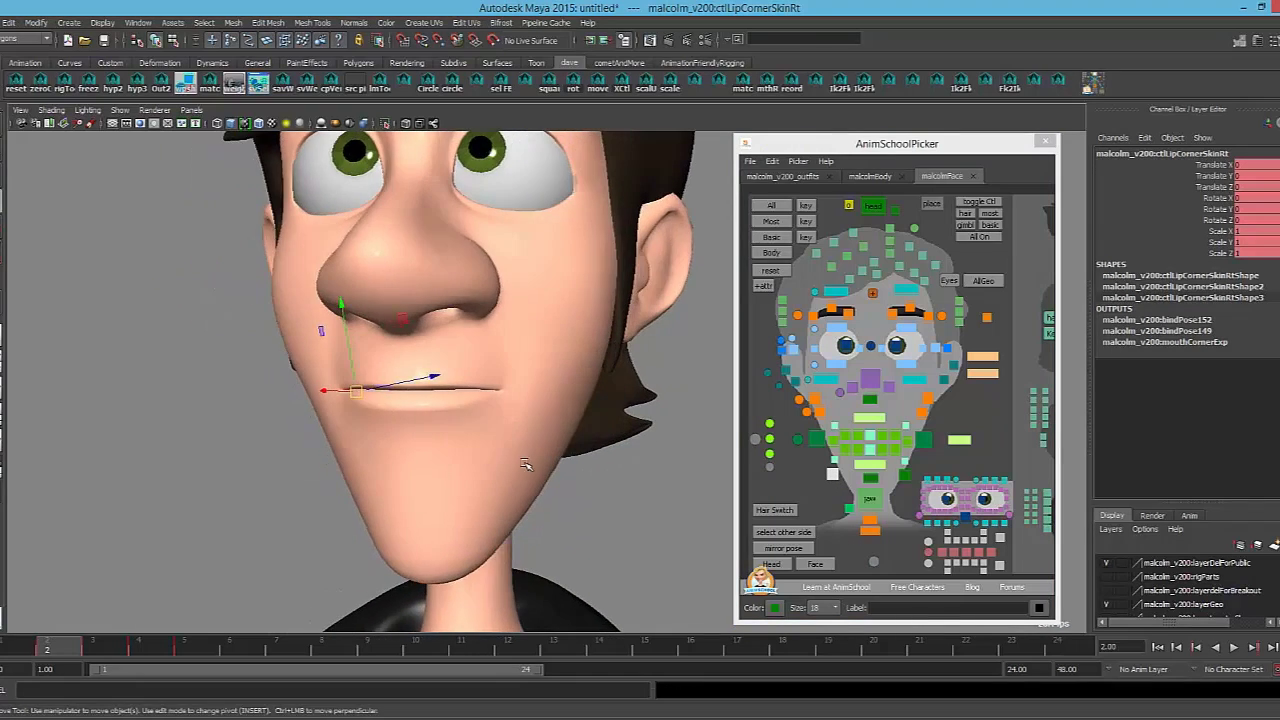
left_click(197, 648)
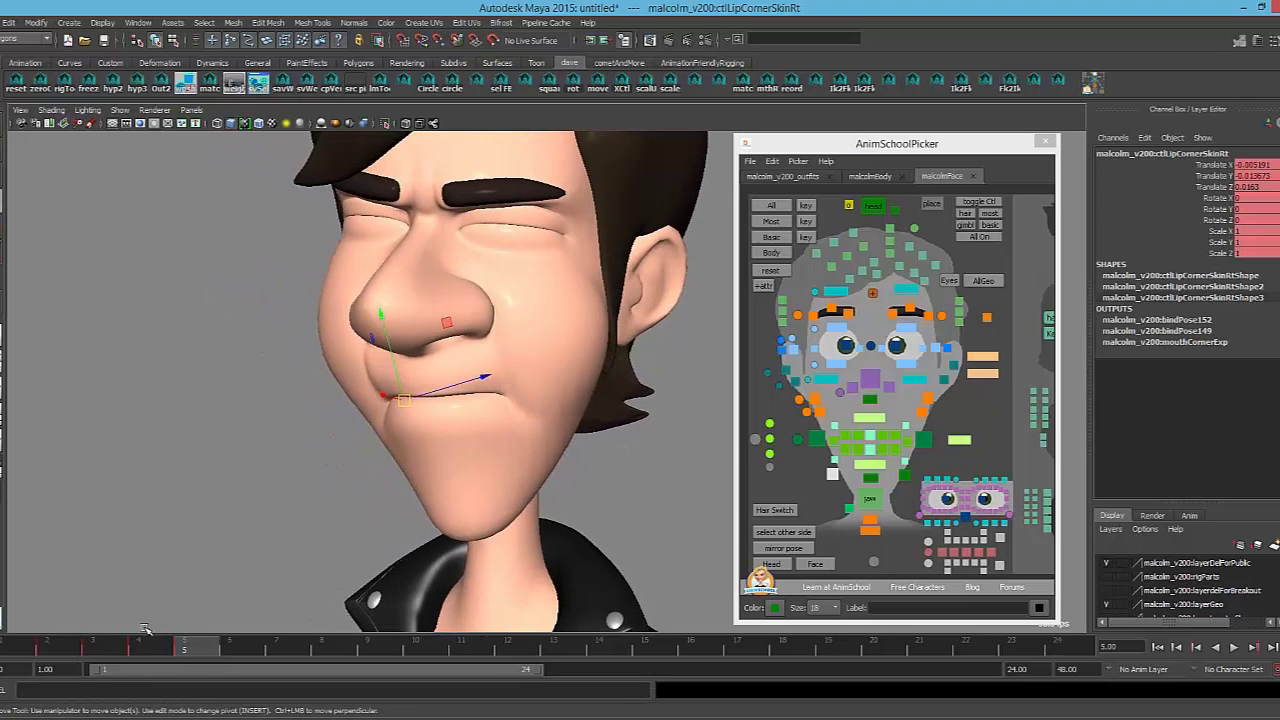
left_click(58, 650)
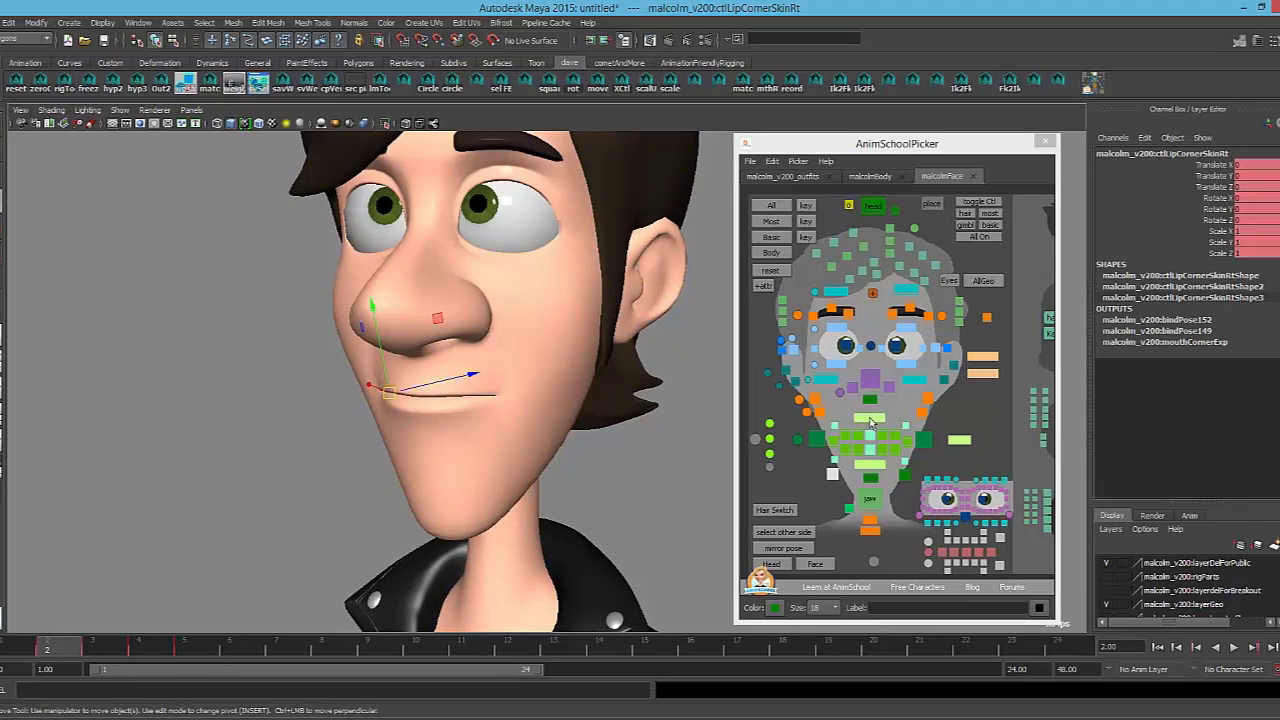
Try raising the Funnel of the upper middle lip control to about 1.7, and undo the change
left_click(869, 419)
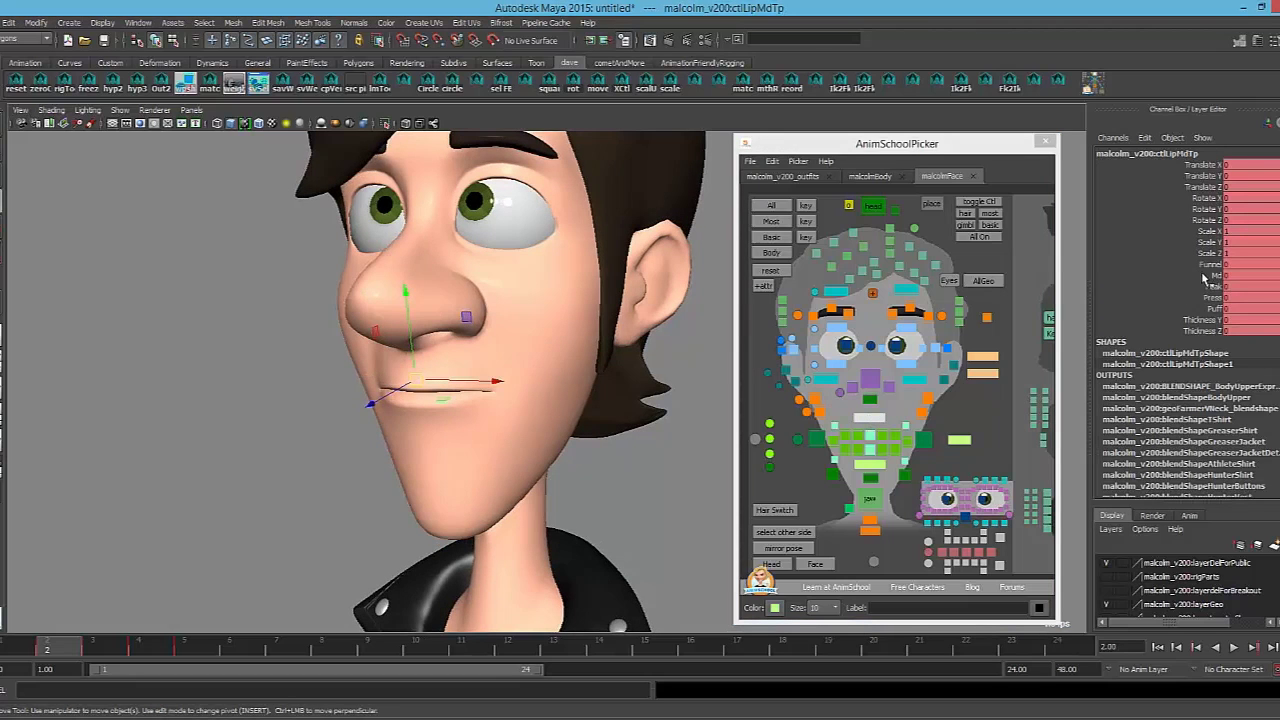
left_click(1205, 266)
middle_click_drag(472, 337, 489, 352, "alt")
middle_click_drag(468, 353, 484, 354)
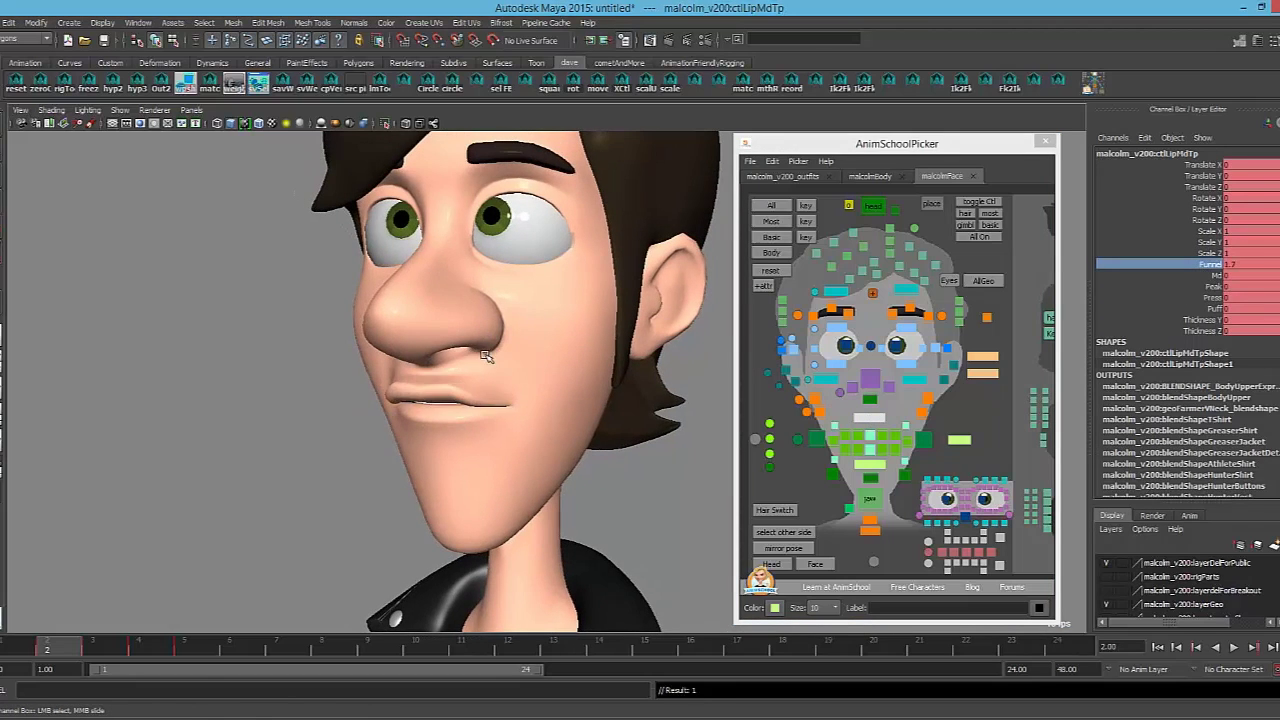
left_click_drag(485, 356, 633, 303, "alt")
key("ctrl+z")
Try rotating the upper middle lip control about its X axis in both directions, and undo the rotation
key("e")
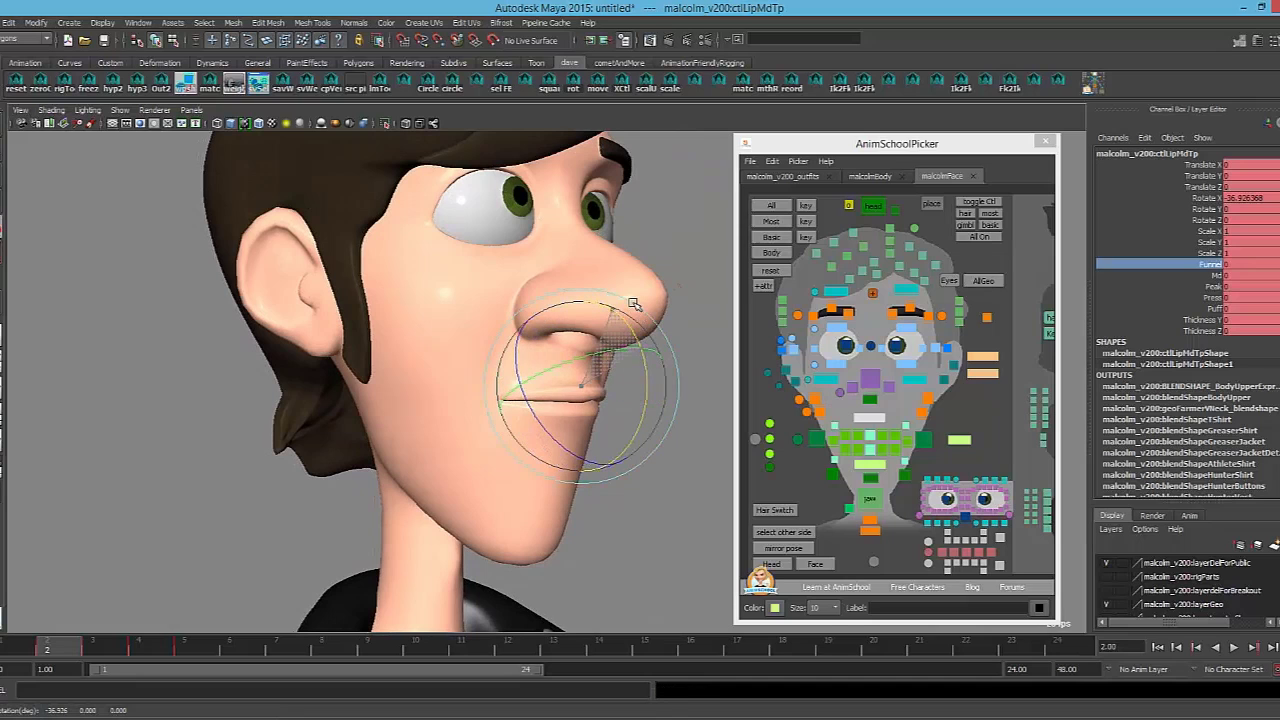
left_click_drag(633, 358, 633, 387)
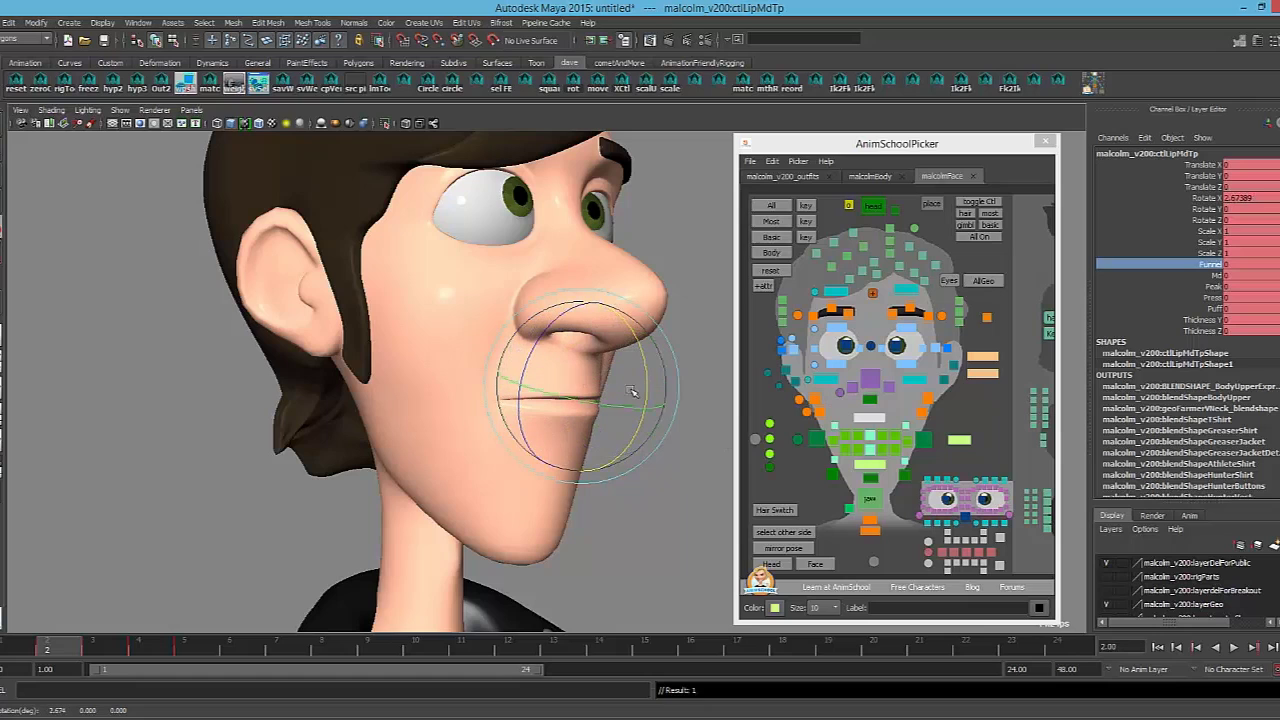
key("ctrl+z")
Move both mouth corner controls inward to about -0.64 in X to narrow the mouth
left_click(799, 442)
key("w")
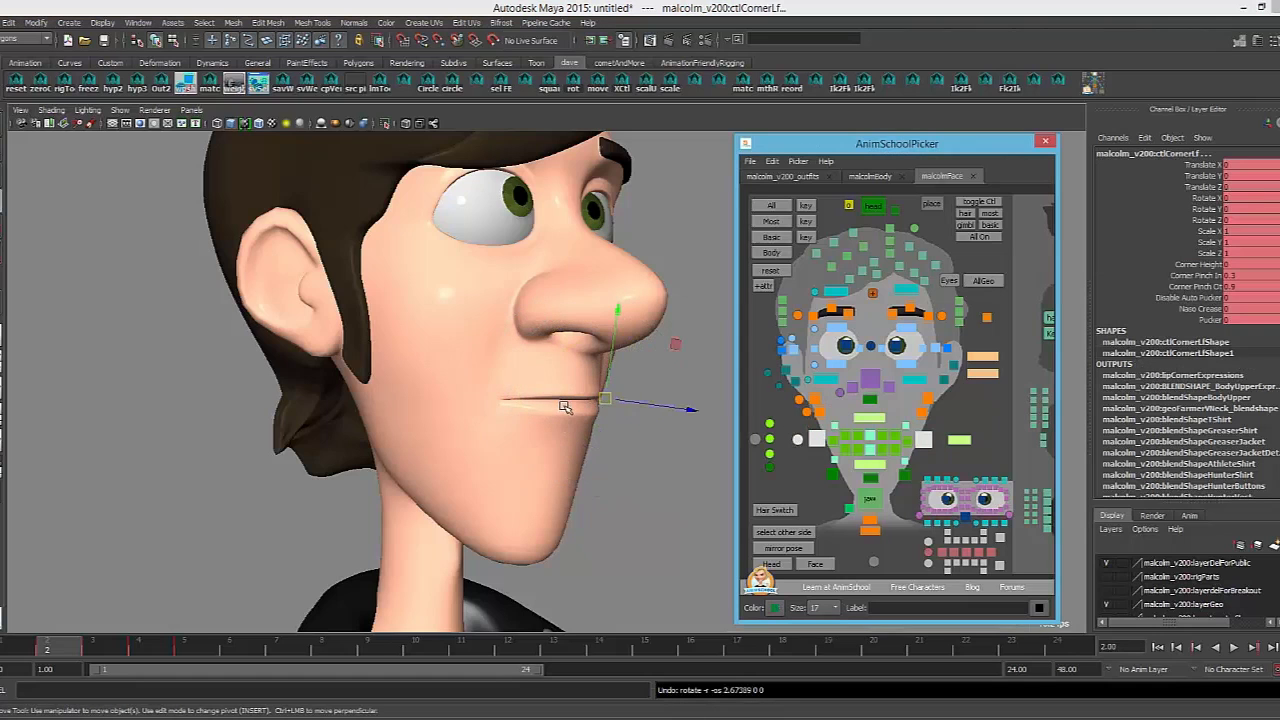
left_click_drag(657, 409, 450, 405, "alt")
left_click_drag(592, 400, 720, 434)
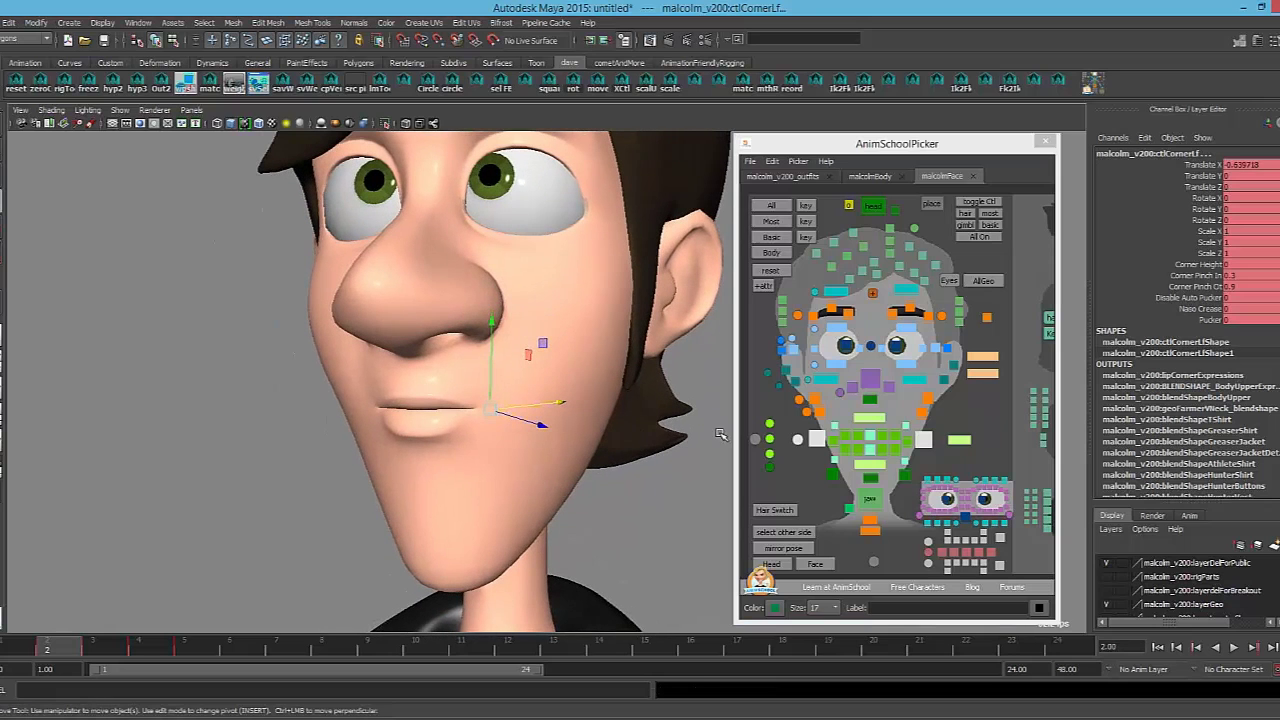
Open the mouth by rotating the jaw control about its X axis
left_click(872, 498)
key("e")
left_click_drag(455, 342, 452, 358)
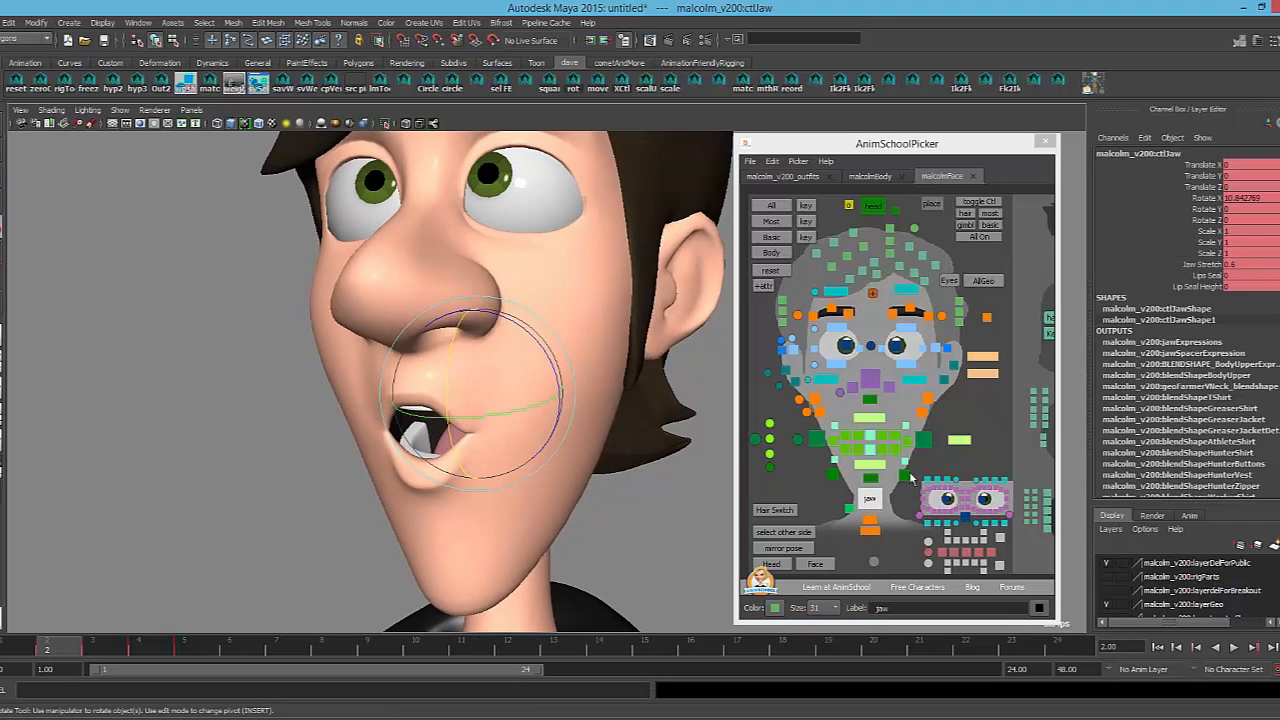
Try the left mouth corner's Corner Pinch In and Corner Pinch Ot at 2, and set both to 0
left_click(921, 439)
left_click(1238, 286)
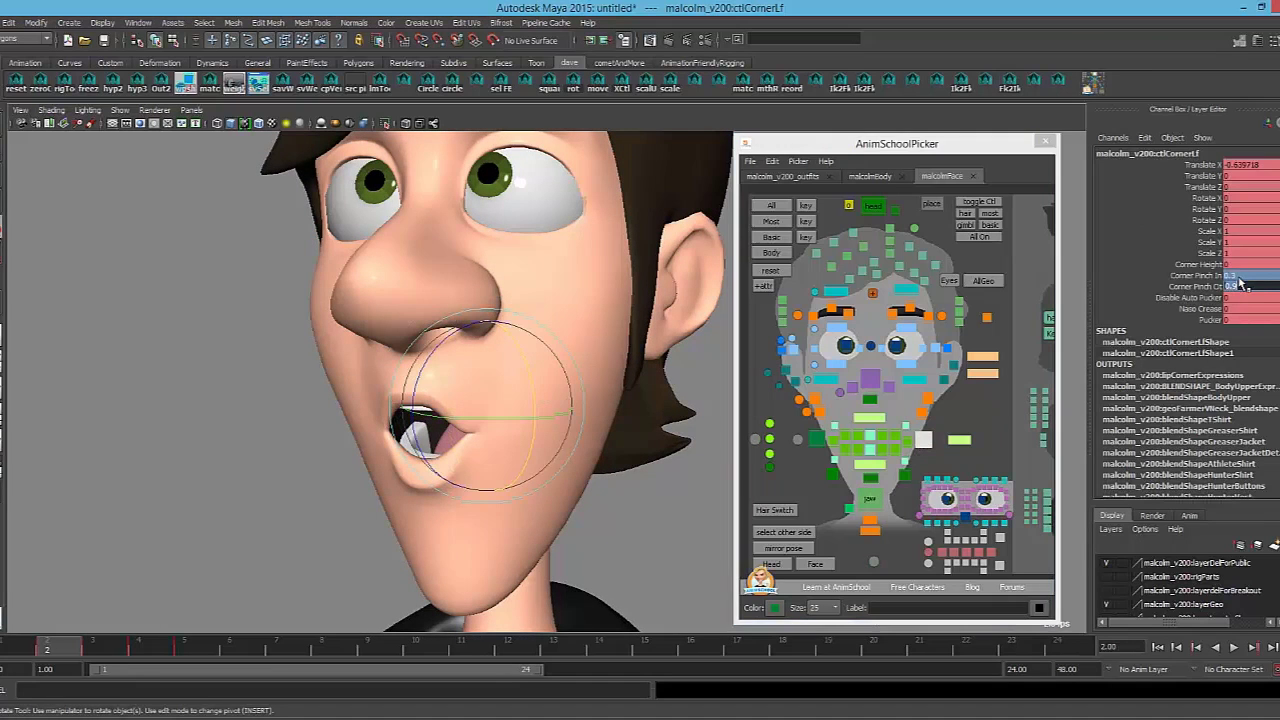
key("Return")
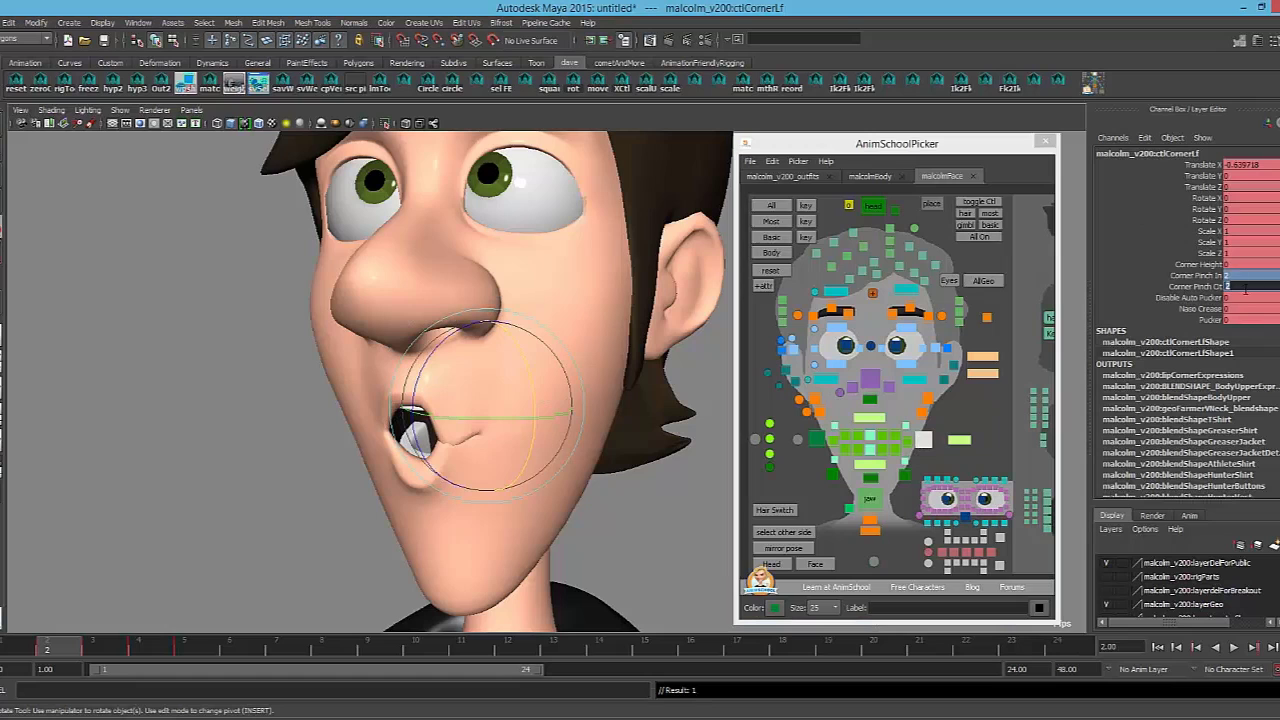
key("Return")
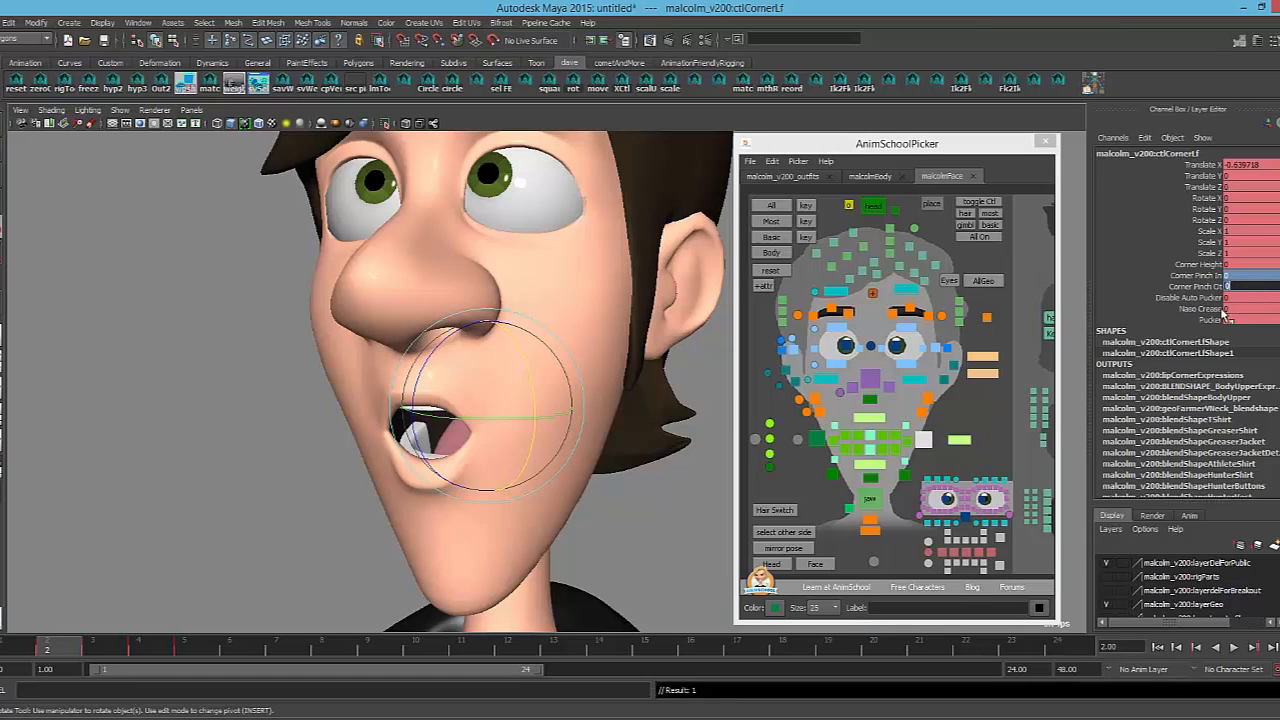
Set Corner Pinch Ot to 0.8 on both mouth corner controls
mouse_move(720, 398)
left_mouse_down("alt")
mouse_move(805, 400)
mouse_move(717, 402)
left_mouse_up("alt")
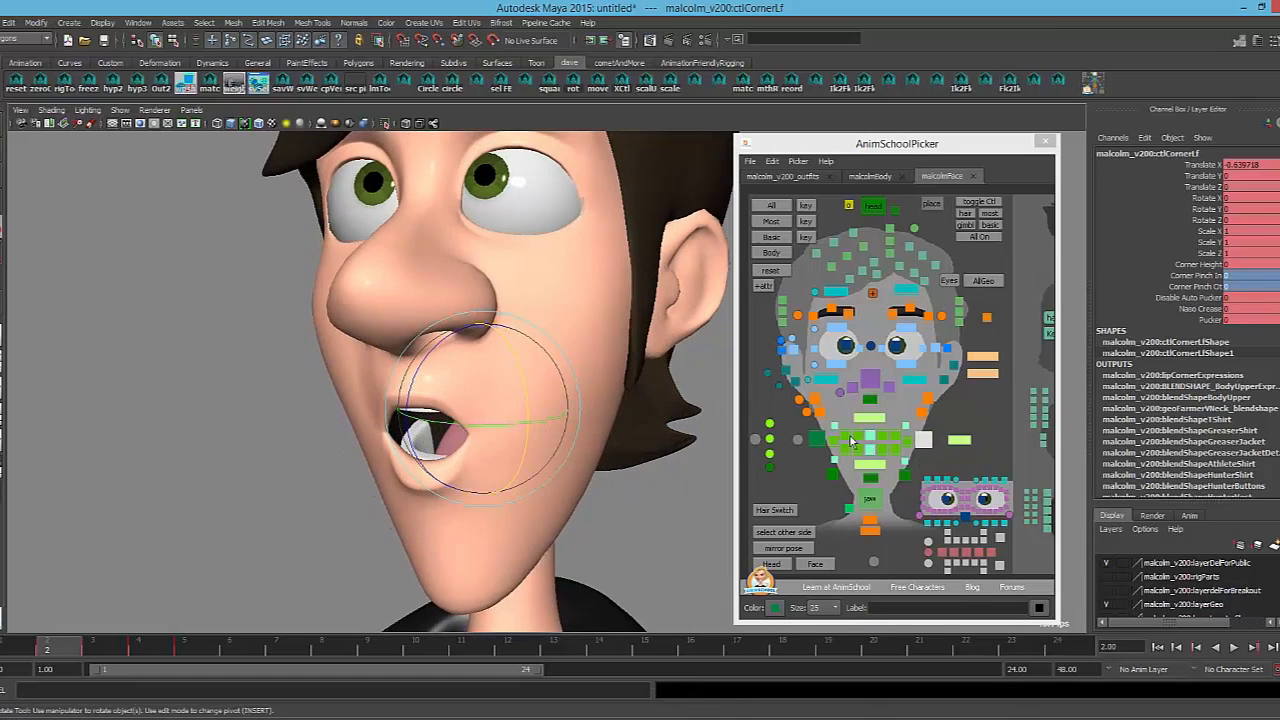
left_click(817, 440)
left_click(1198, 287)
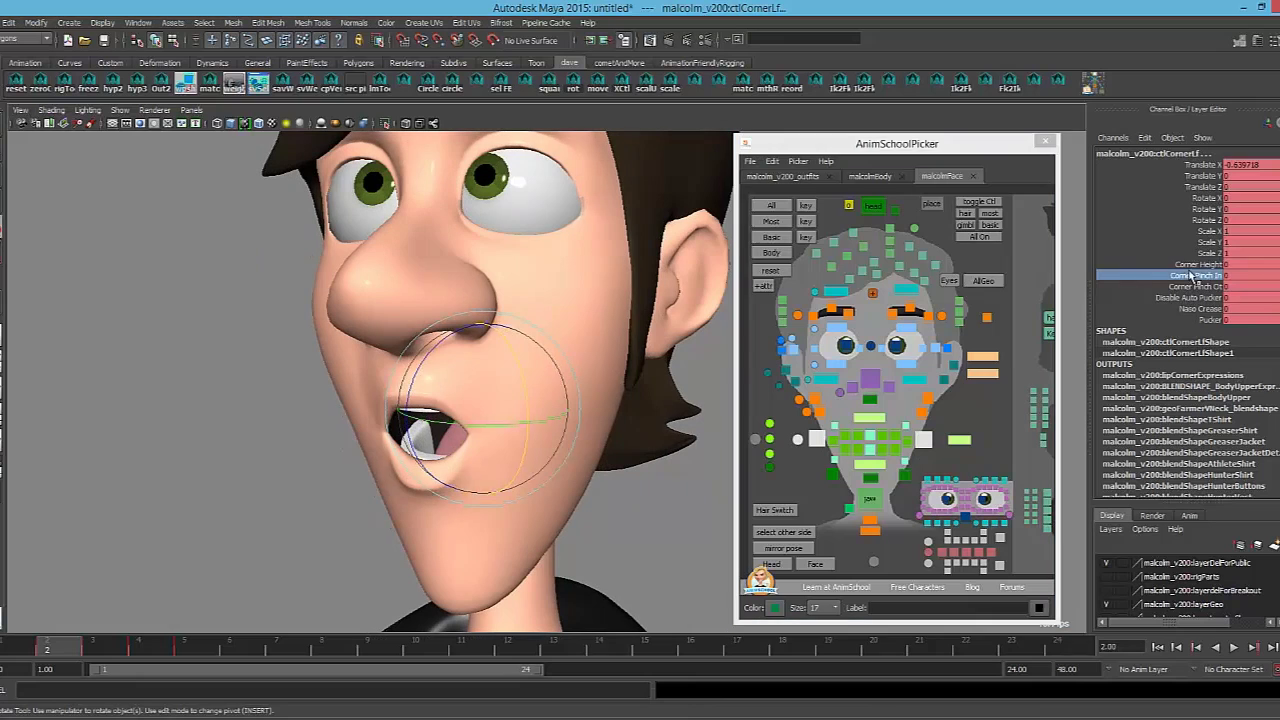
middle_click_drag(673, 352, 676, 351)
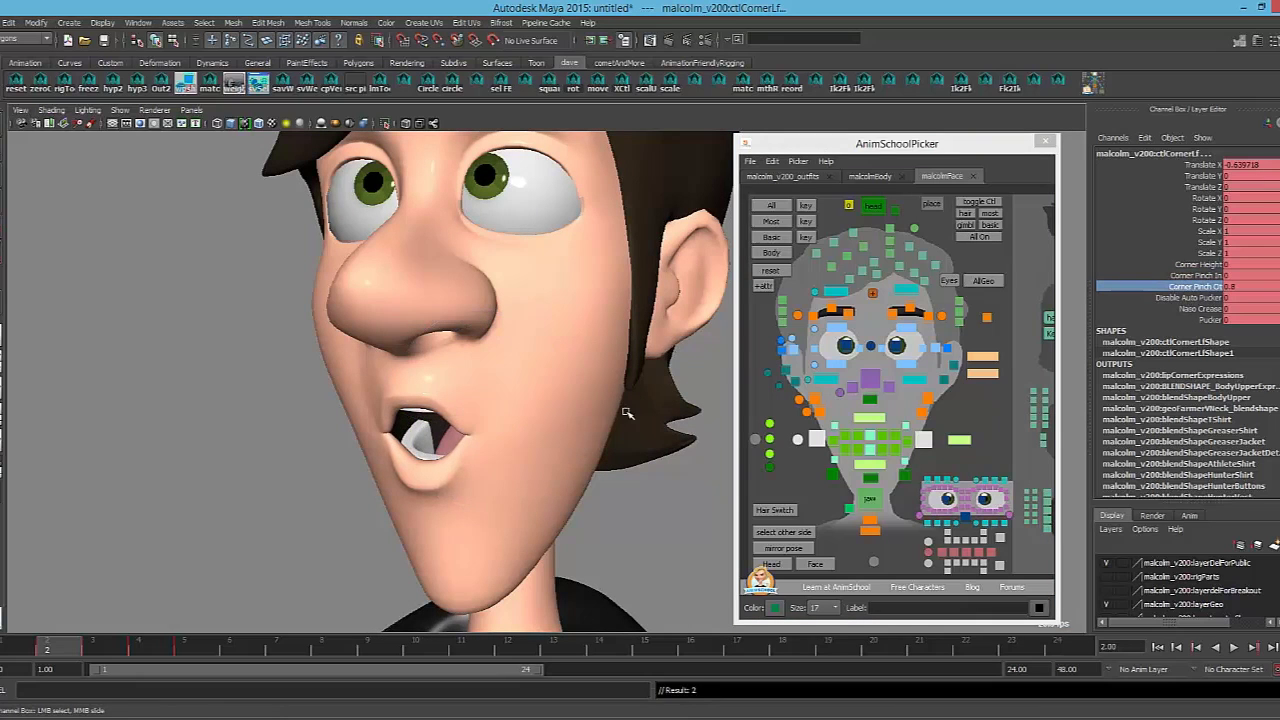
mouse_move(626, 413)
left_mouse_down("alt")
mouse_move(571, 423)
mouse_move(629, 434)
left_mouse_up("alt")
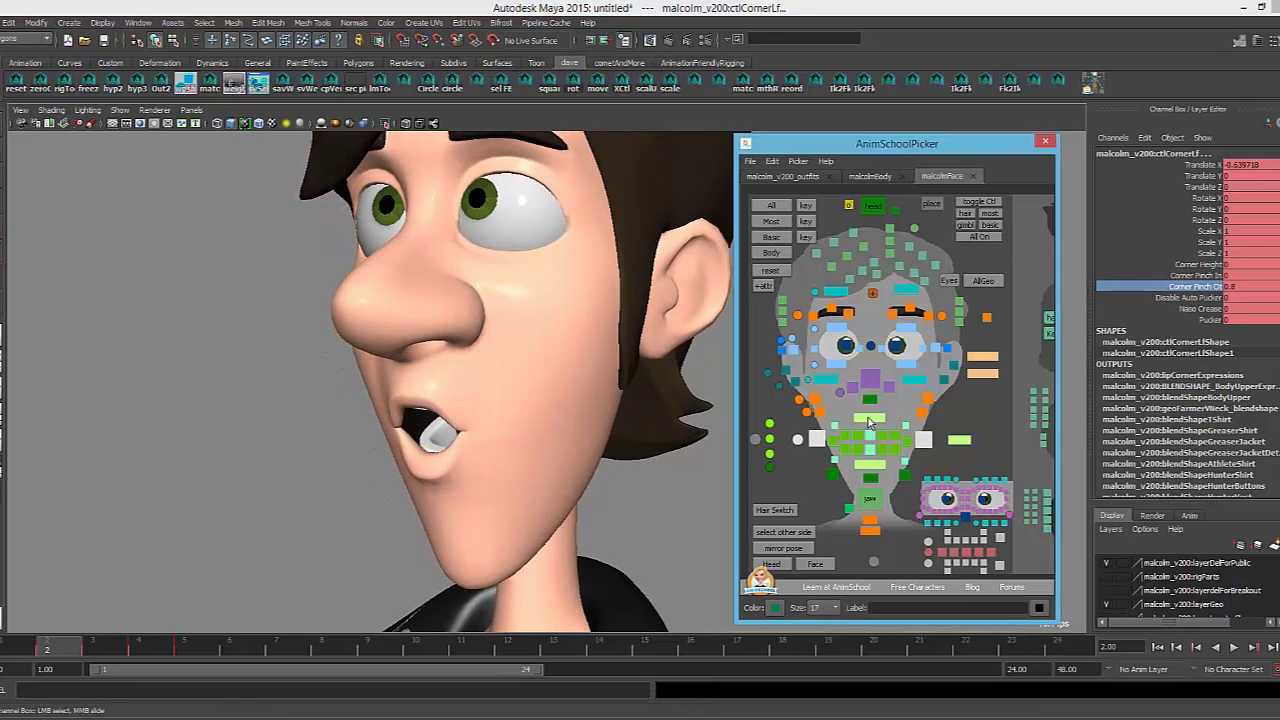
Try rotating the upper and lower middle lip controls about their X axes, and undo both rotations
left_click(869, 420)
left_click_drag(374, 346, 401, 348)
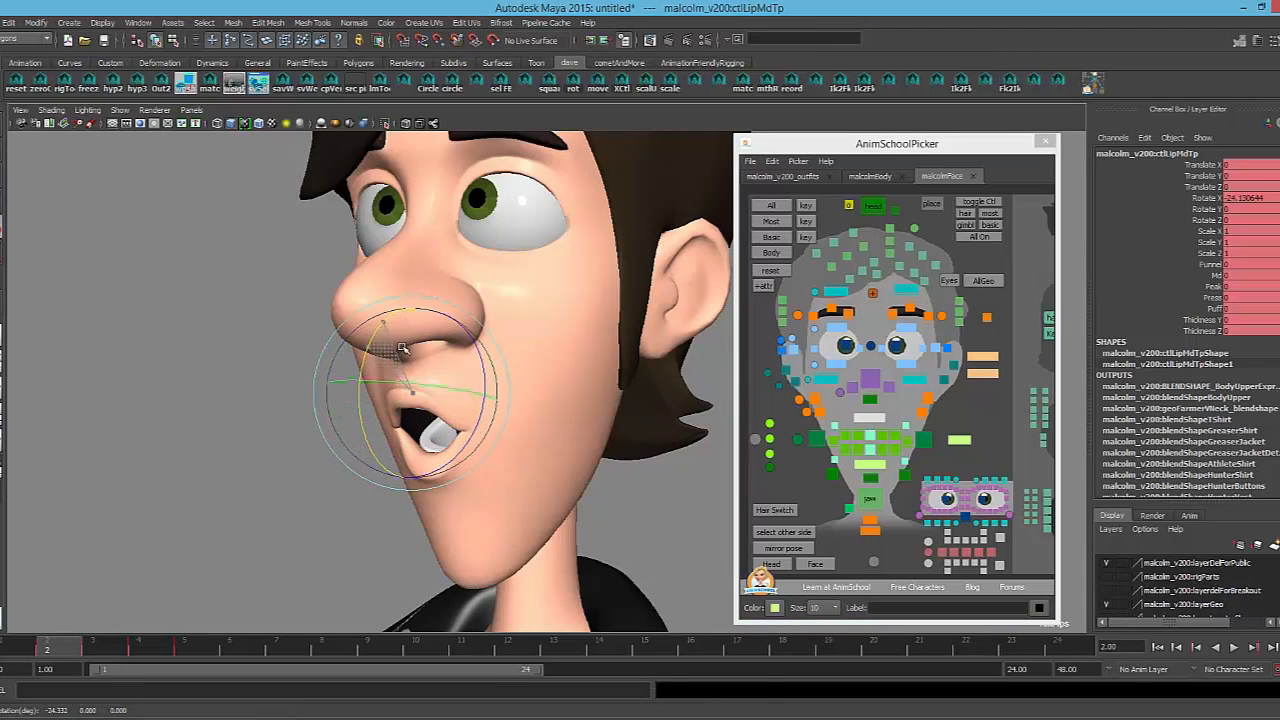
key("ctrl+z")
left_click(869, 465)
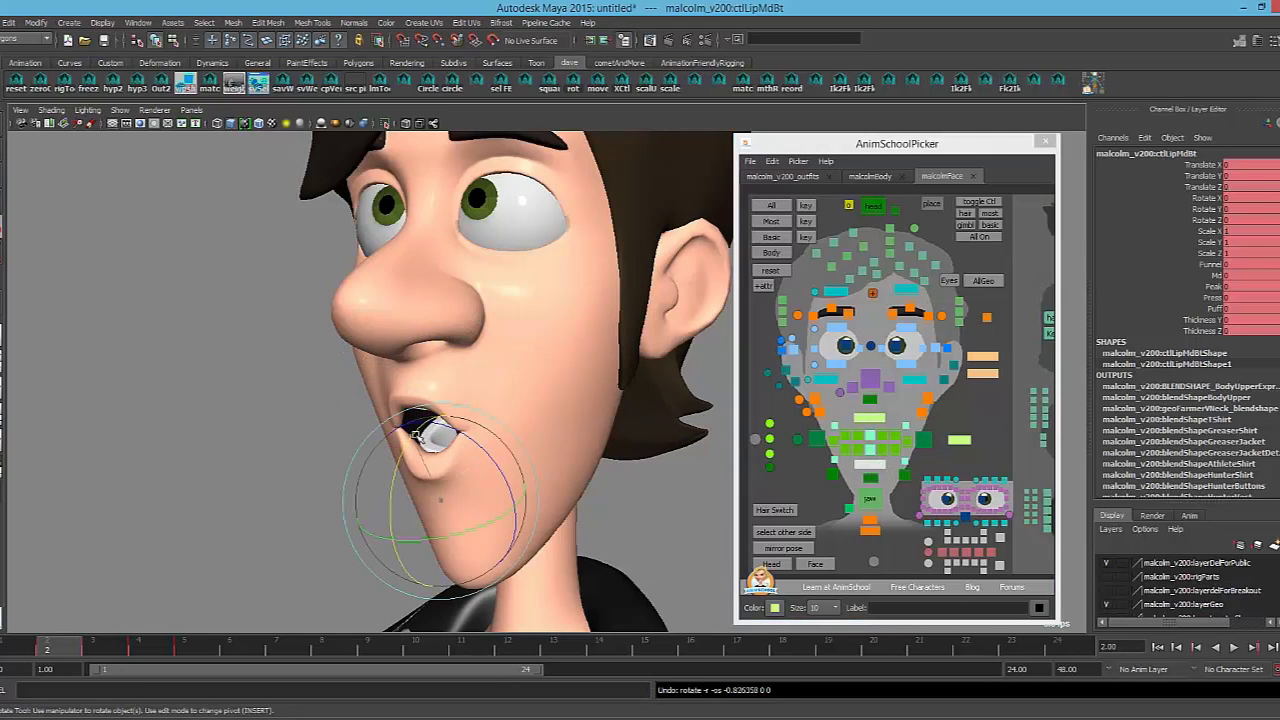
left_click_drag(436, 470, 458, 437)
key("ctrl+z")
Try the upper middle lip control's Funnel attribute at about 1.4, and undo the change
left_click(872, 418)
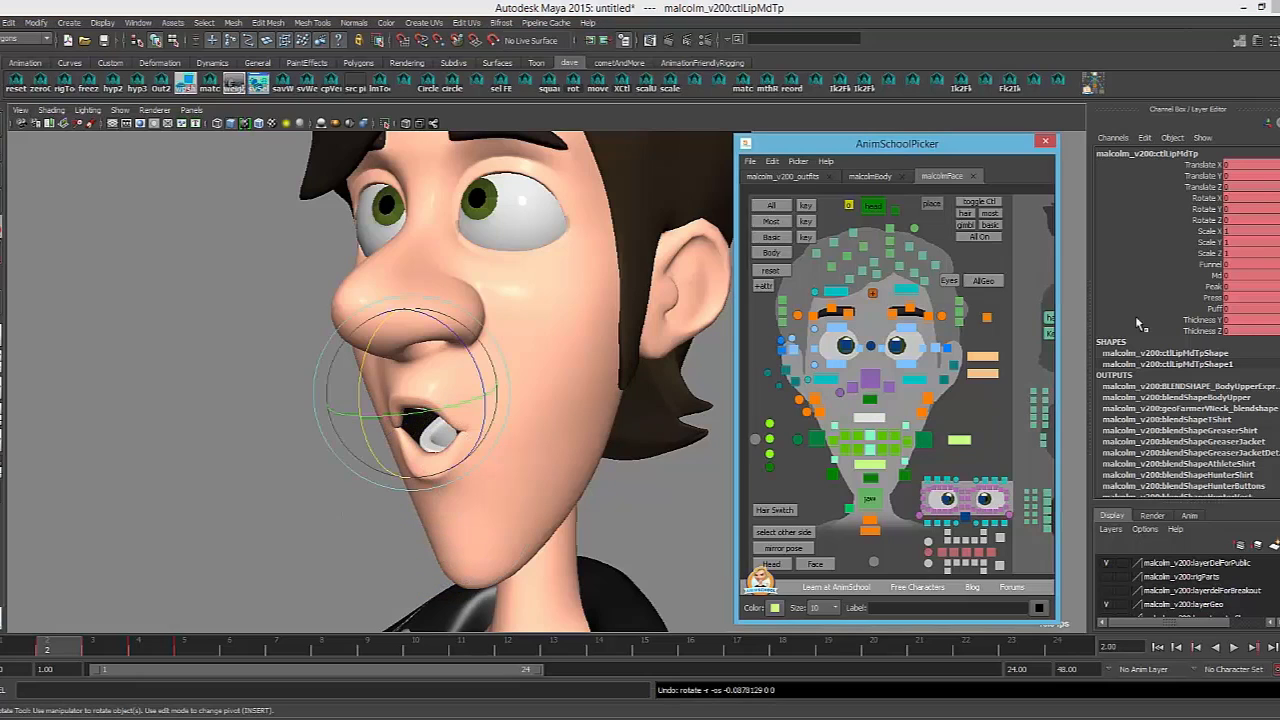
left_click(1214, 264)
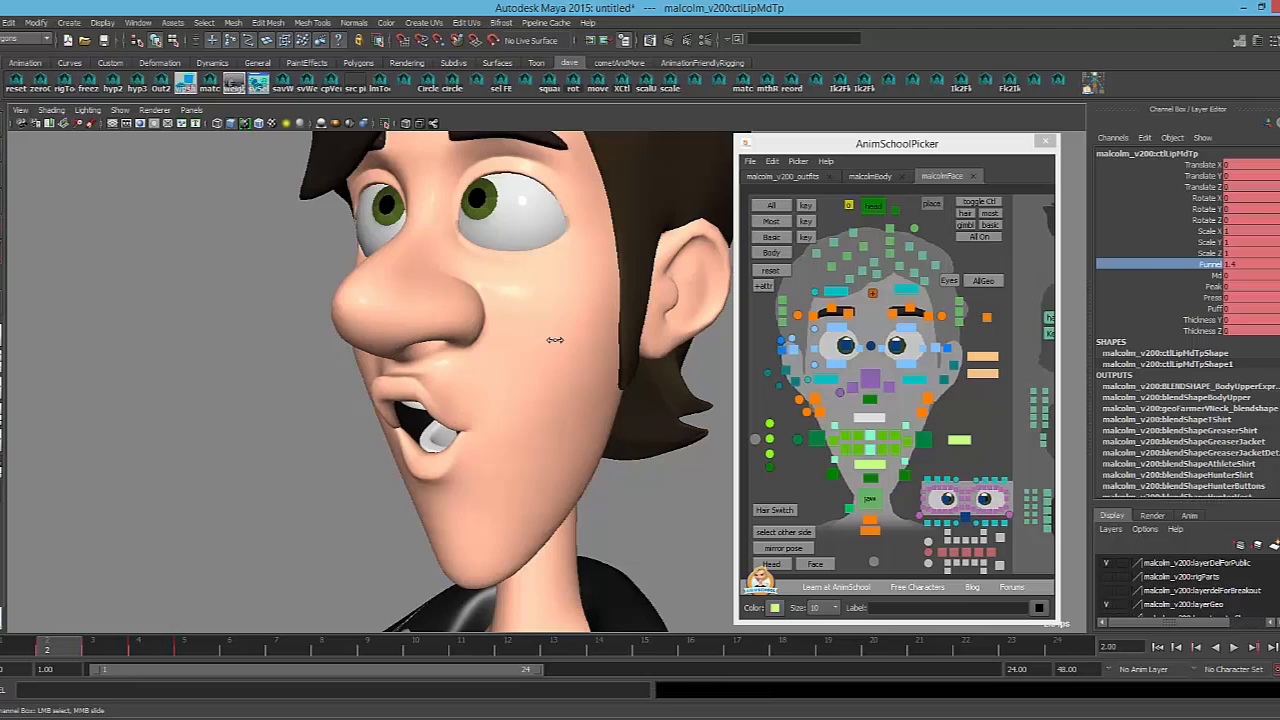
left_click_drag(555, 340, 517, 357, "alt")
key("ctrl+z")
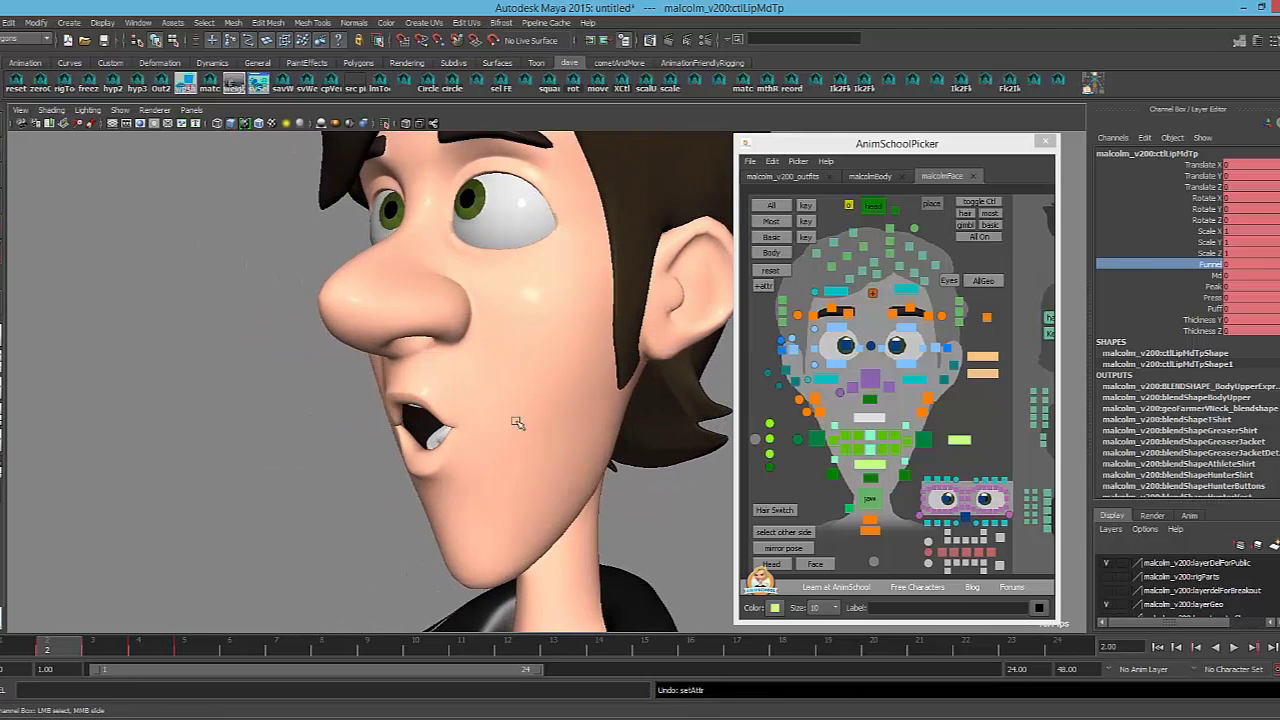
Rotate the upper middle lip control to about -3.9 in X, undoing the first attempt
left_click(1180, 276)
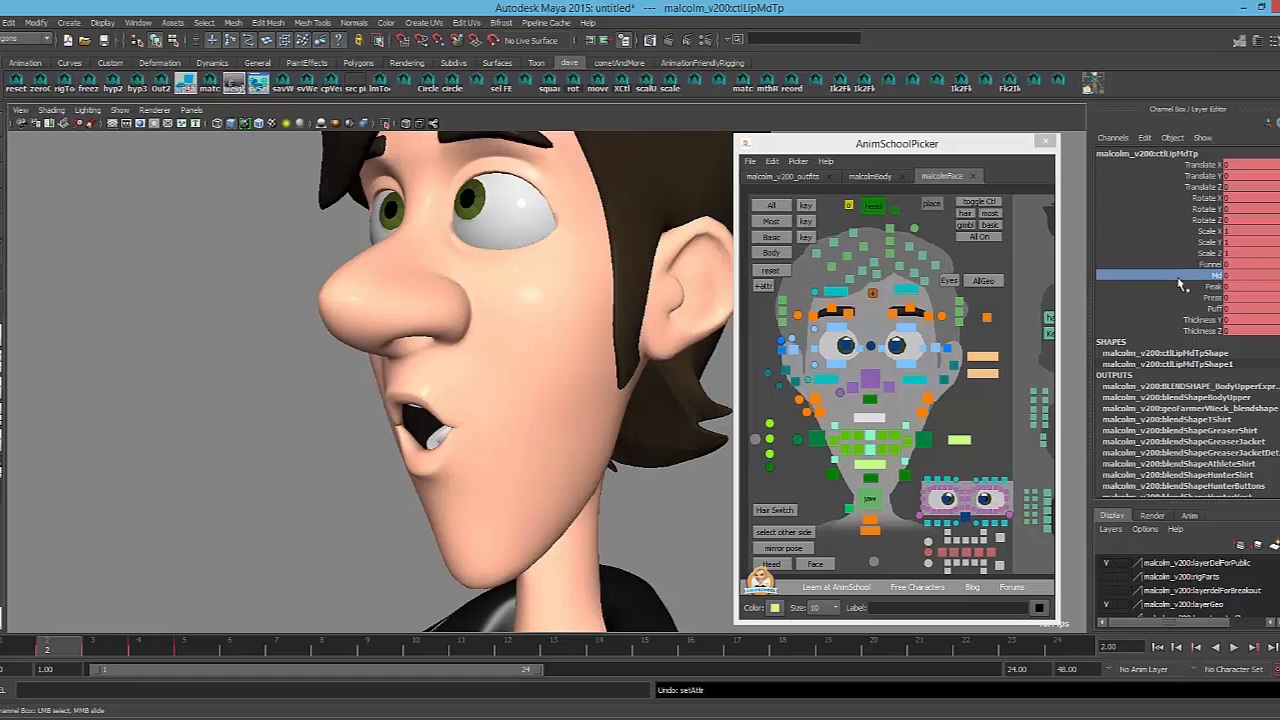
left_click_drag(509, 435, 512, 428, "alt")
key("e")
left_click_drag(392, 335, 390, 346)
left_click_drag(514, 417, 440, 418, "alt")
key("ctrl+z")
mouse_move(340, 355)
left_mouse_down()
mouse_move(360, 363)
mouse_move(364, 347)
left_mouse_up()
mouse_move(440, 433)
left_mouse_down("alt")
mouse_move(499, 434)
mouse_move(436, 455)
left_mouse_up("alt")
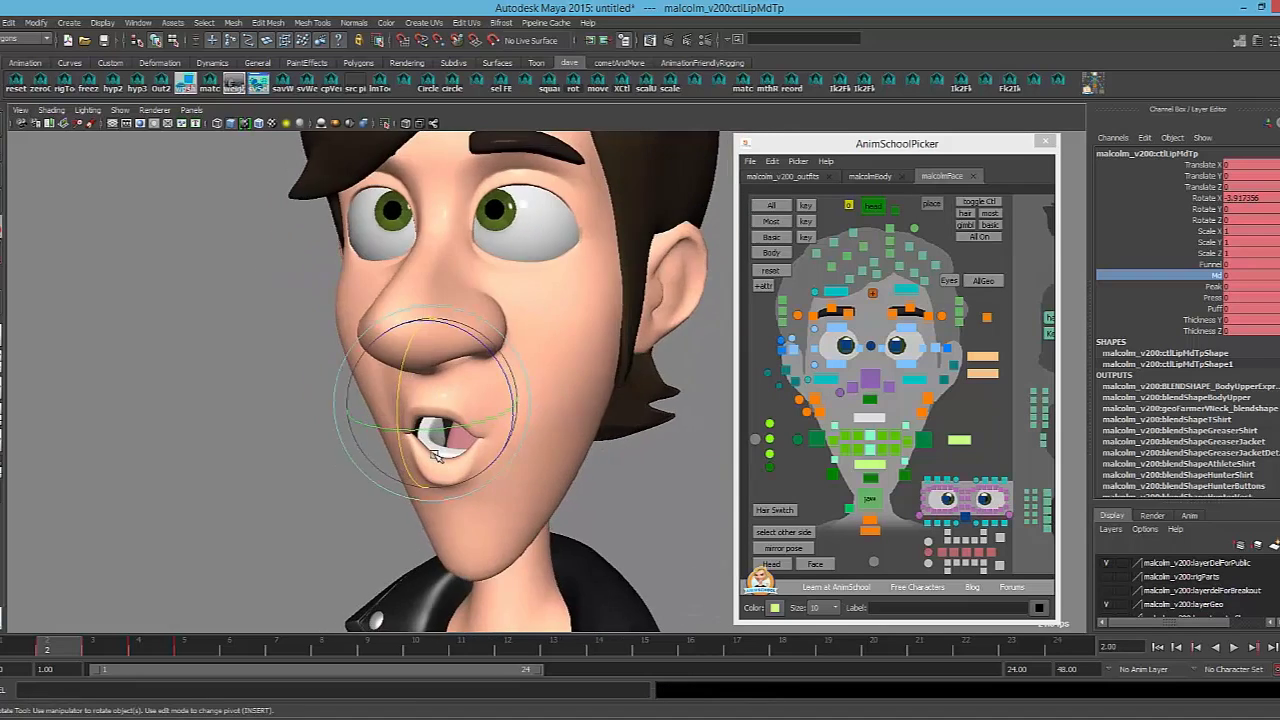
left_click_drag(530, 393, 503, 444, "alt")
Move the right lip corner skin control slightly
left_click(818, 439)
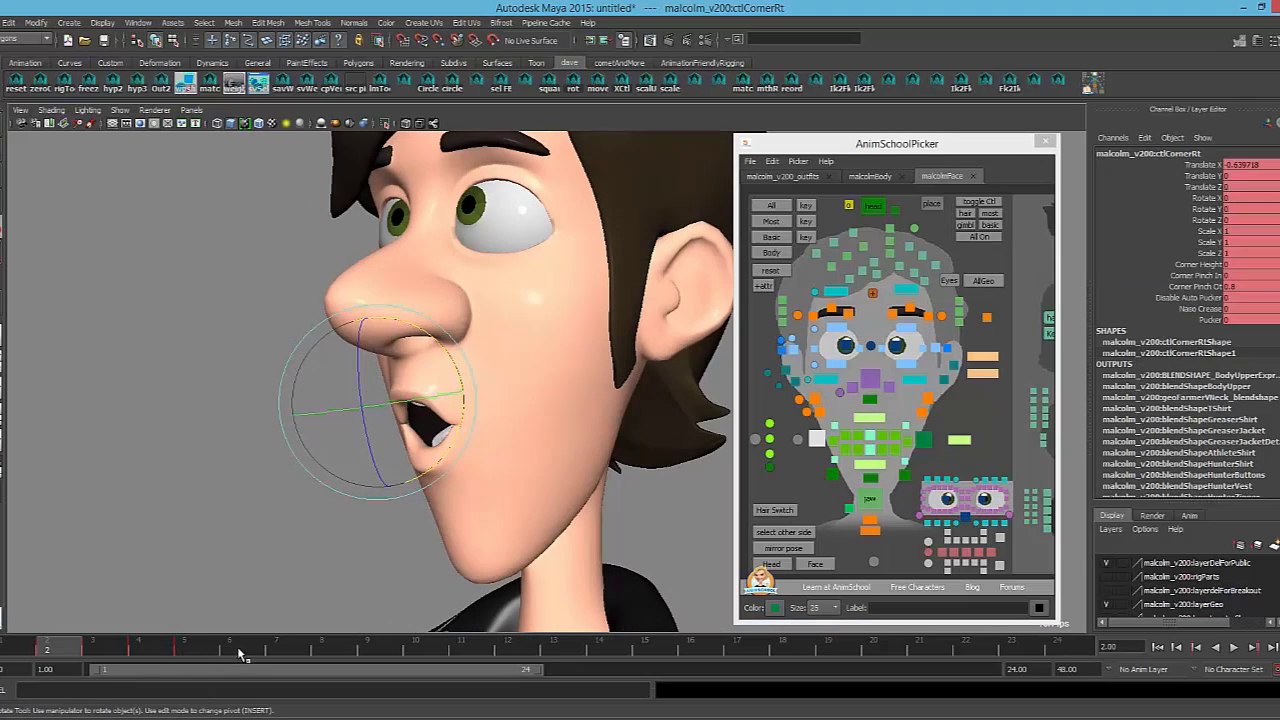
left_click(830, 473)
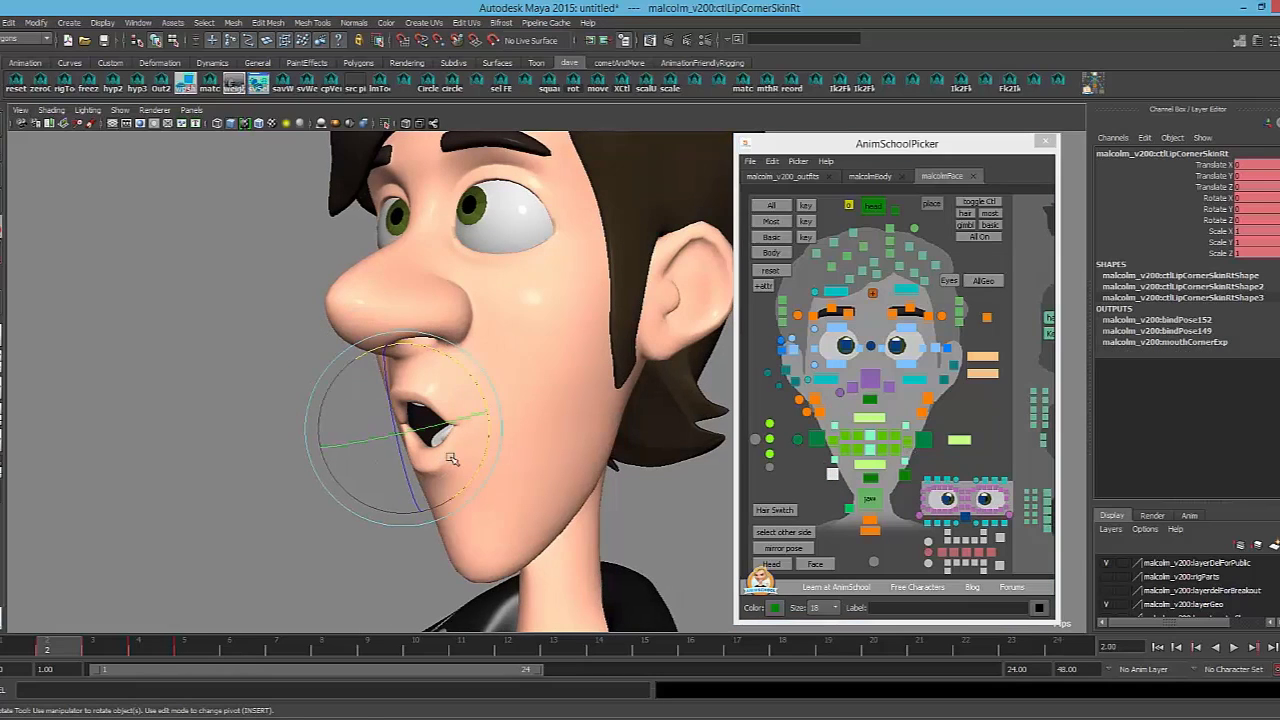
key("w")
left_click_drag(410, 427, 417, 429)
Try rotating the lower middle lip control to about 51 in X, and undo the rotation
left_click(873, 466)
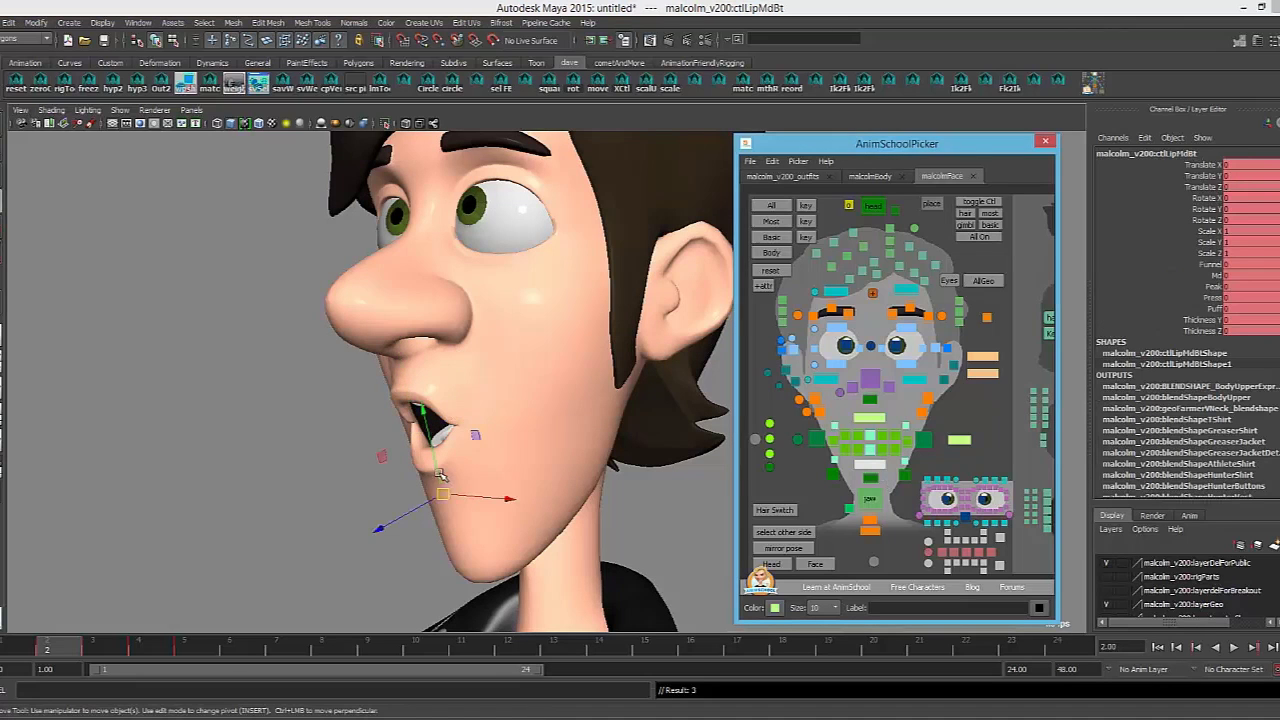
key("e")
left_click_drag(398, 432, 371, 494)
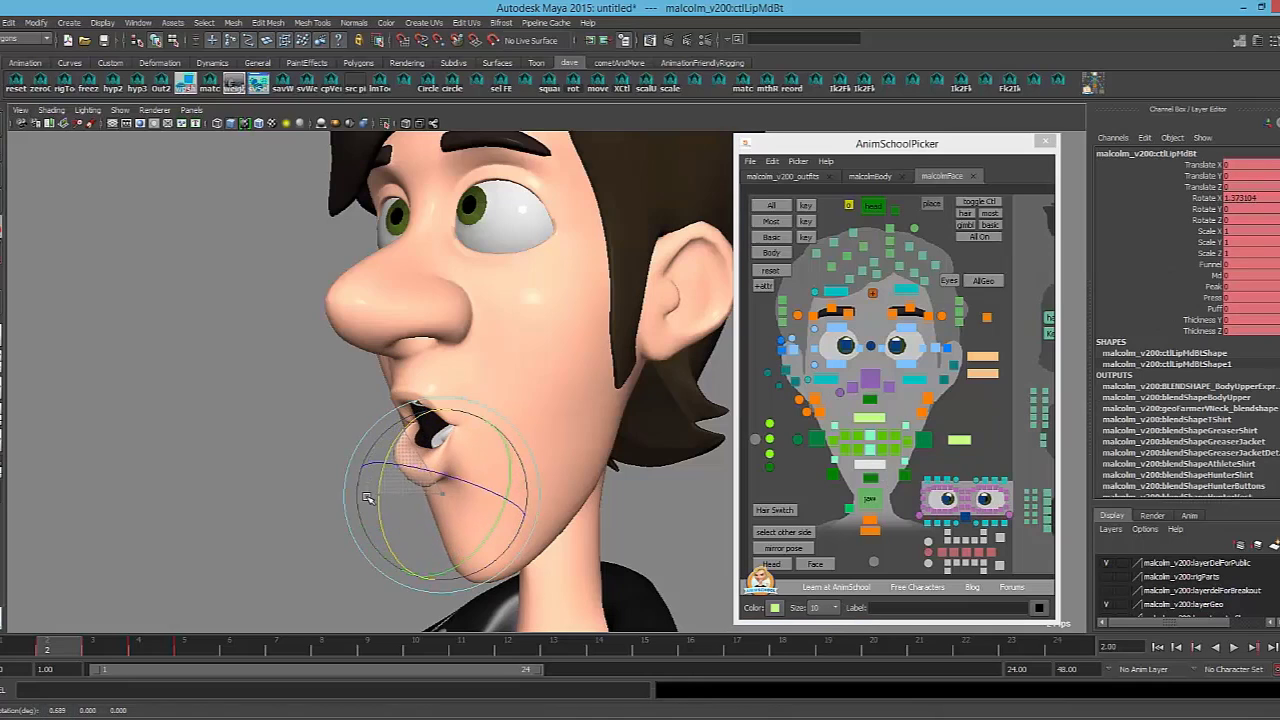
mouse_move(490, 506)
left_mouse_down("alt")
mouse_move(426, 495)
mouse_move(476, 503)
left_mouse_up("alt")
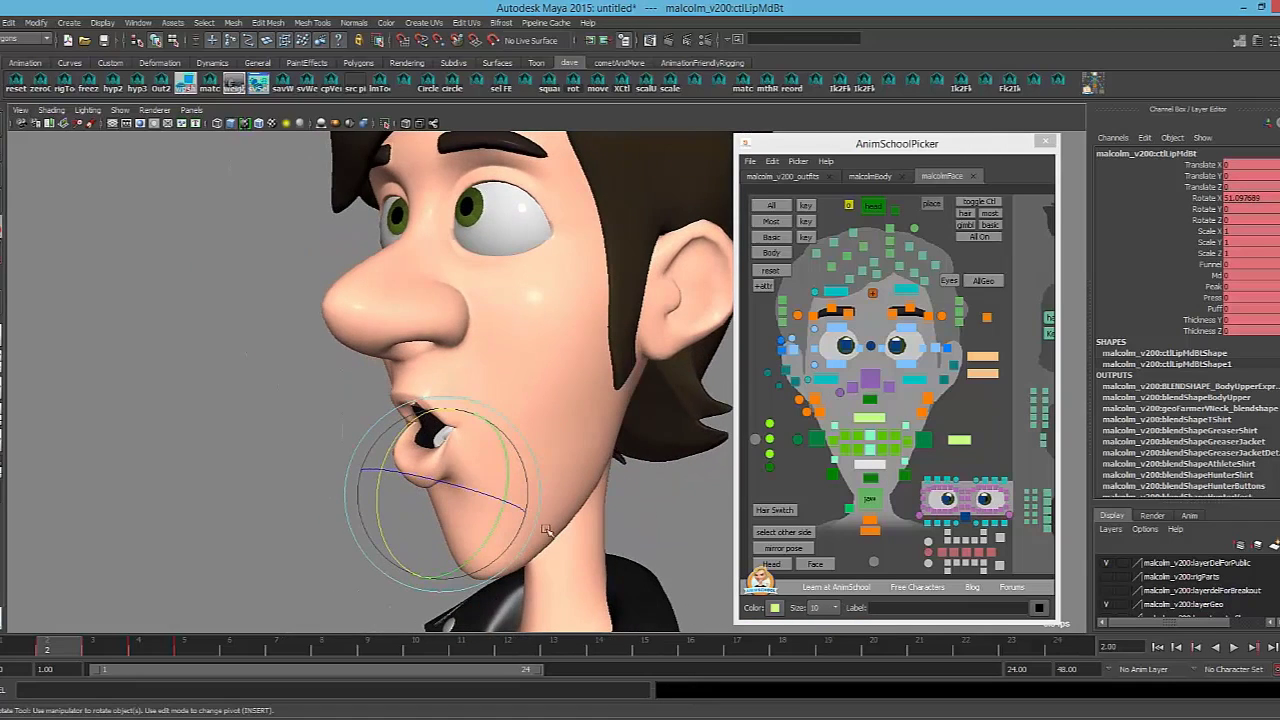
key("ctrl+z")
Move the lower middle lip control forward to about 0.03 in Z and the upper one to about 0.04
key("w")
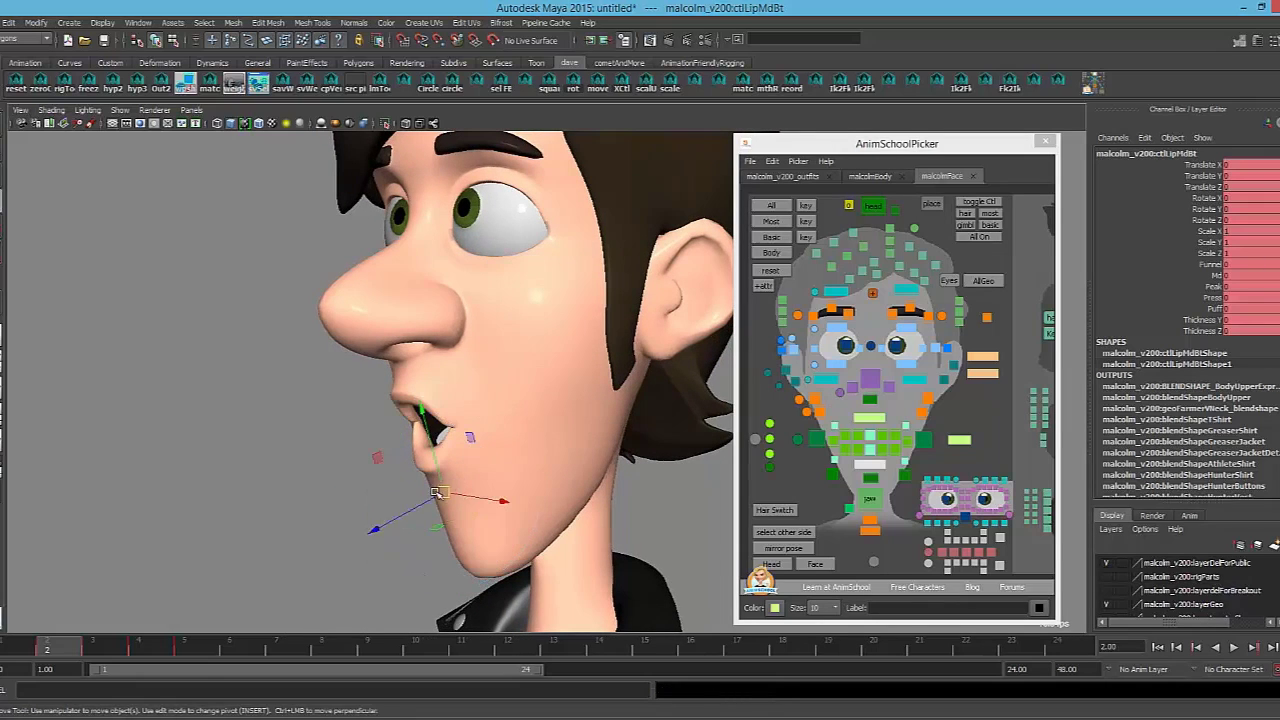
mouse_move(419, 510)
left_mouse_down()
mouse_move(402, 521)
mouse_move(411, 512)
left_mouse_up()
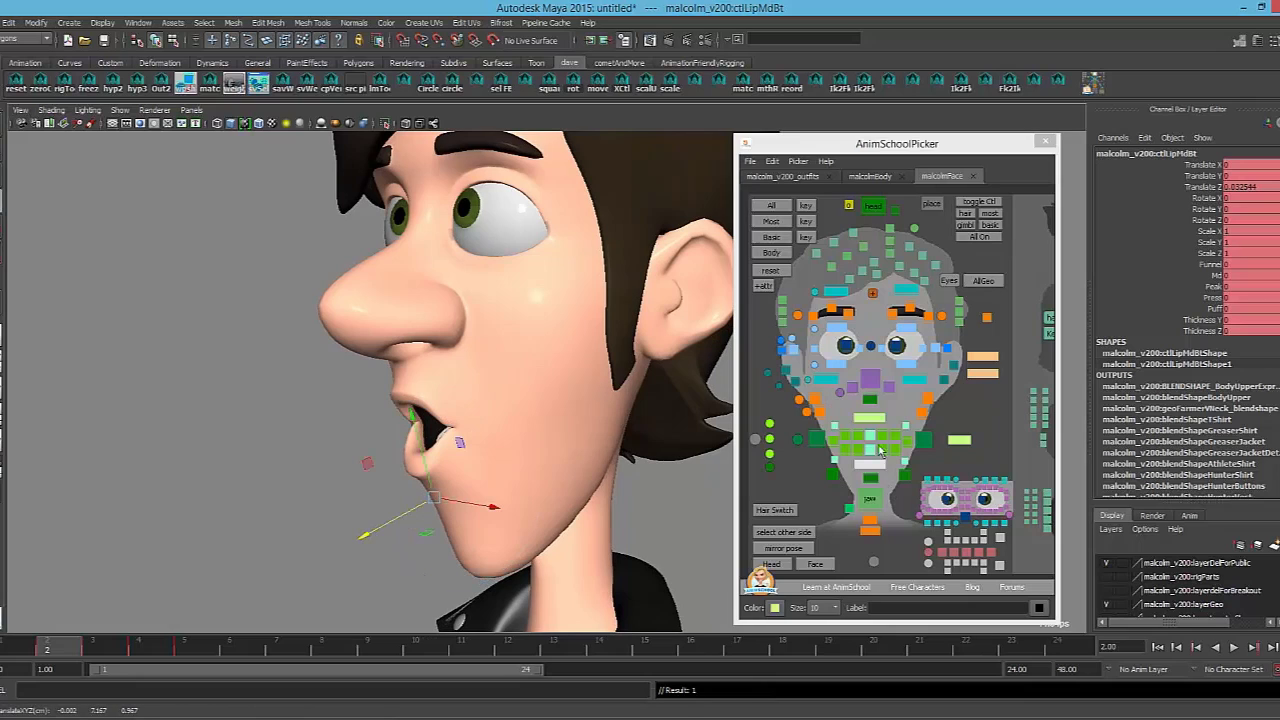
left_click(869, 420)
left_click_drag(340, 416, 352, 418)
Rotate the upper middle lip control to about -15.7 in X
key("e")
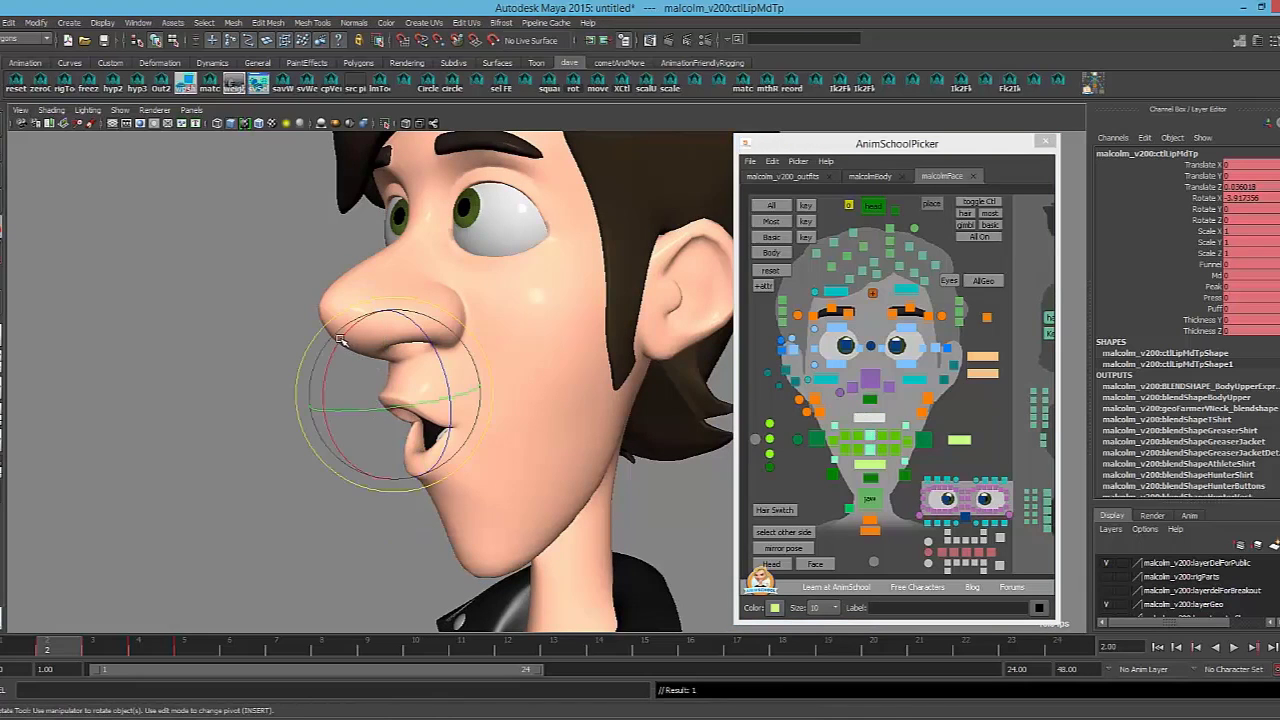
left_click_drag(340, 341, 354, 325)
left_click_drag(344, 366, 355, 328)
left_click_drag(470, 365, 535, 390, "alt")
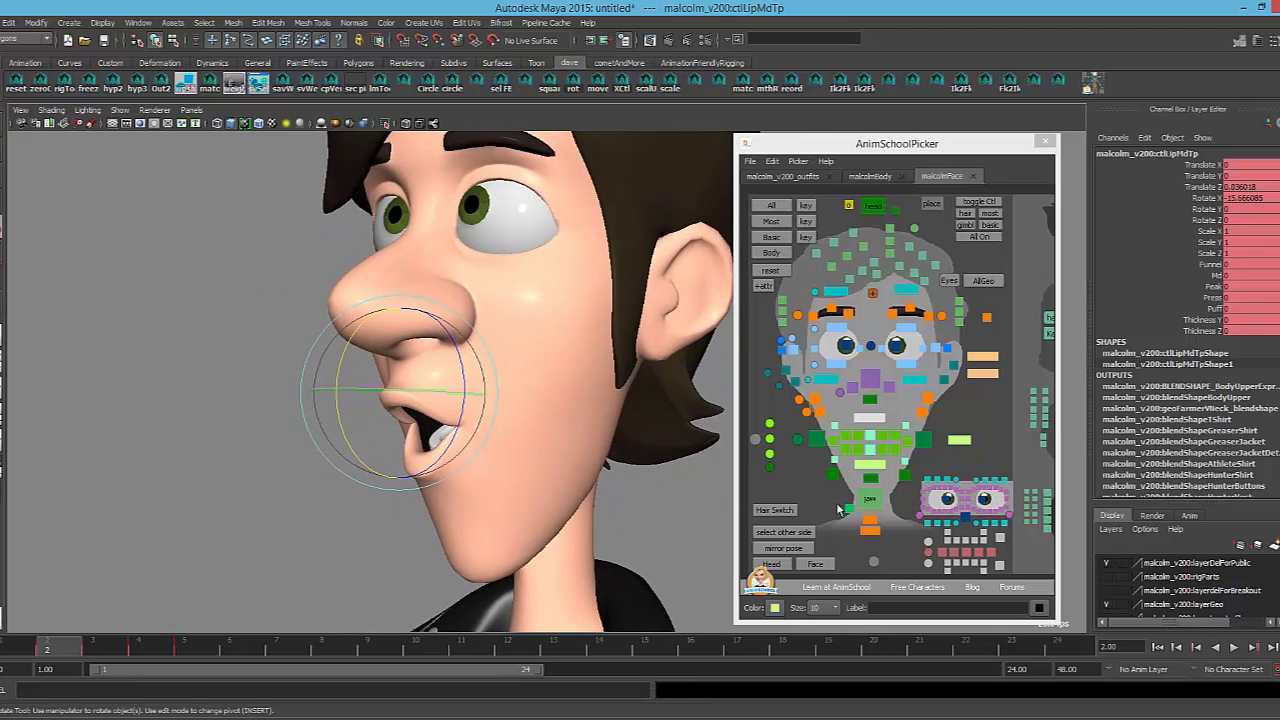
Set the left mouth corner's Corner Pinch Ot to 1.2 and Corner Pinch In to -0.1
left_click(922, 440)
left_click(1200, 287)
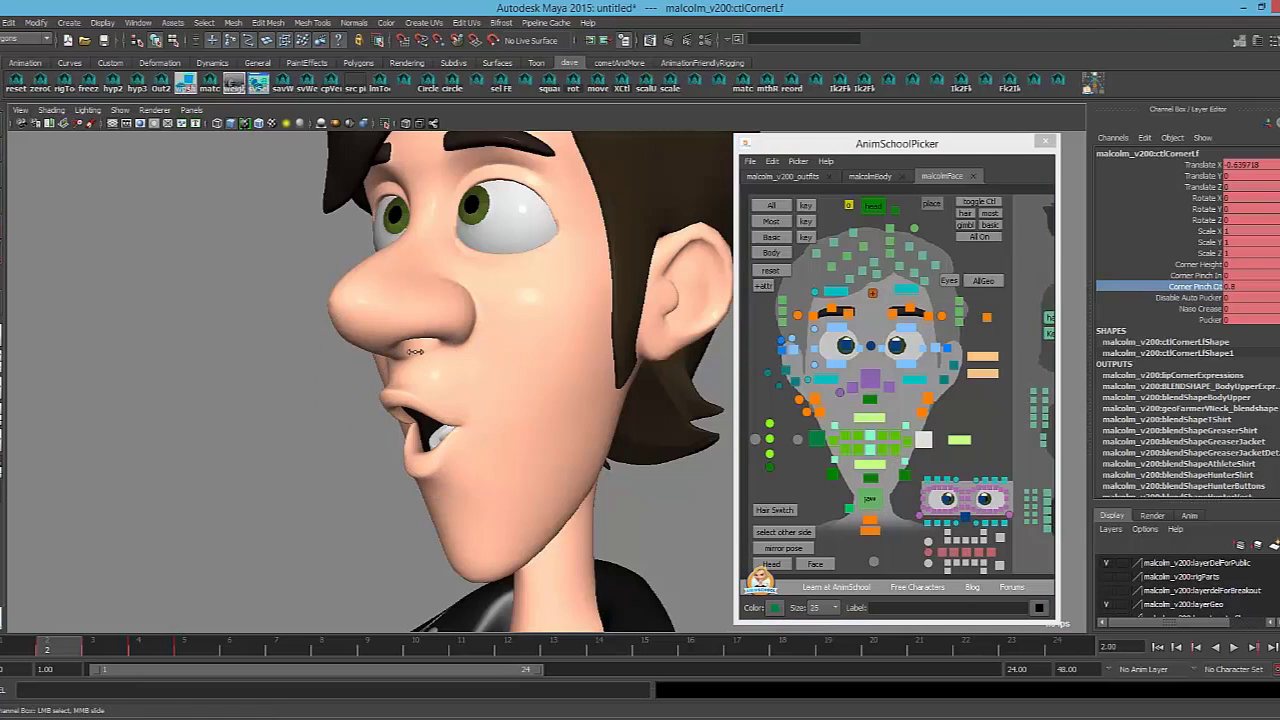
middle_click_drag(414, 349, 1066, 351)
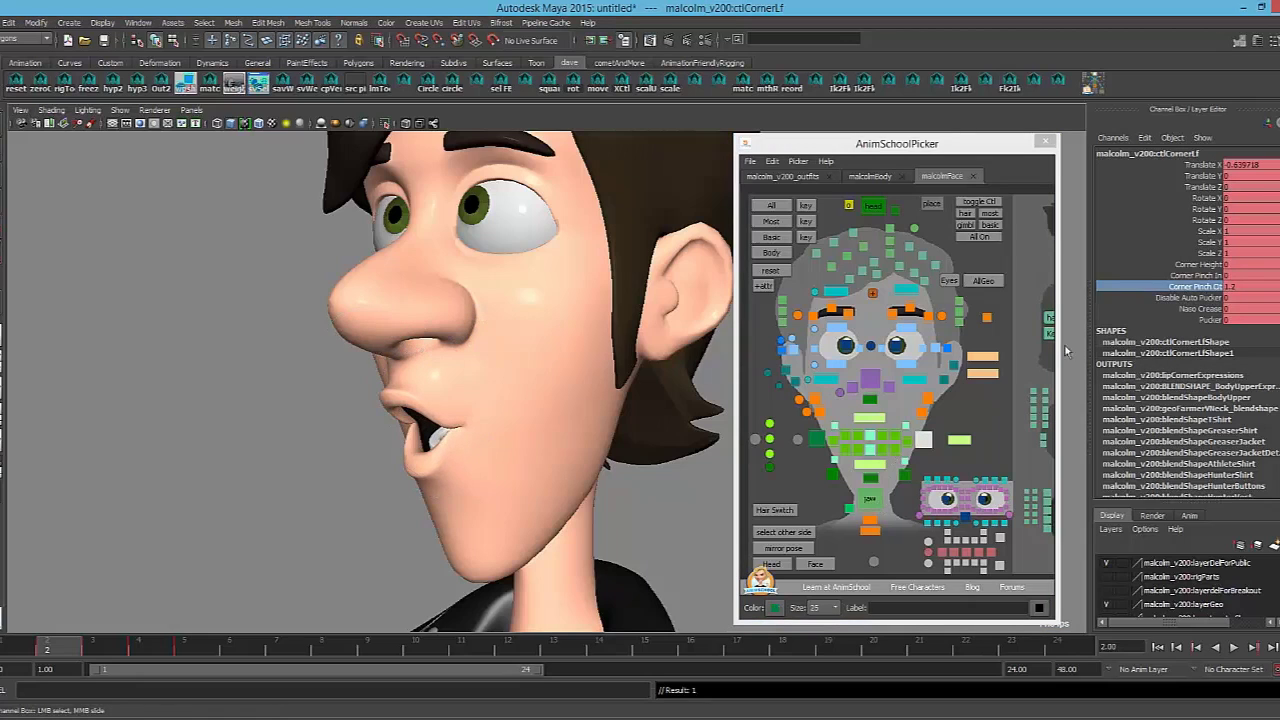
left_click(1200, 275)
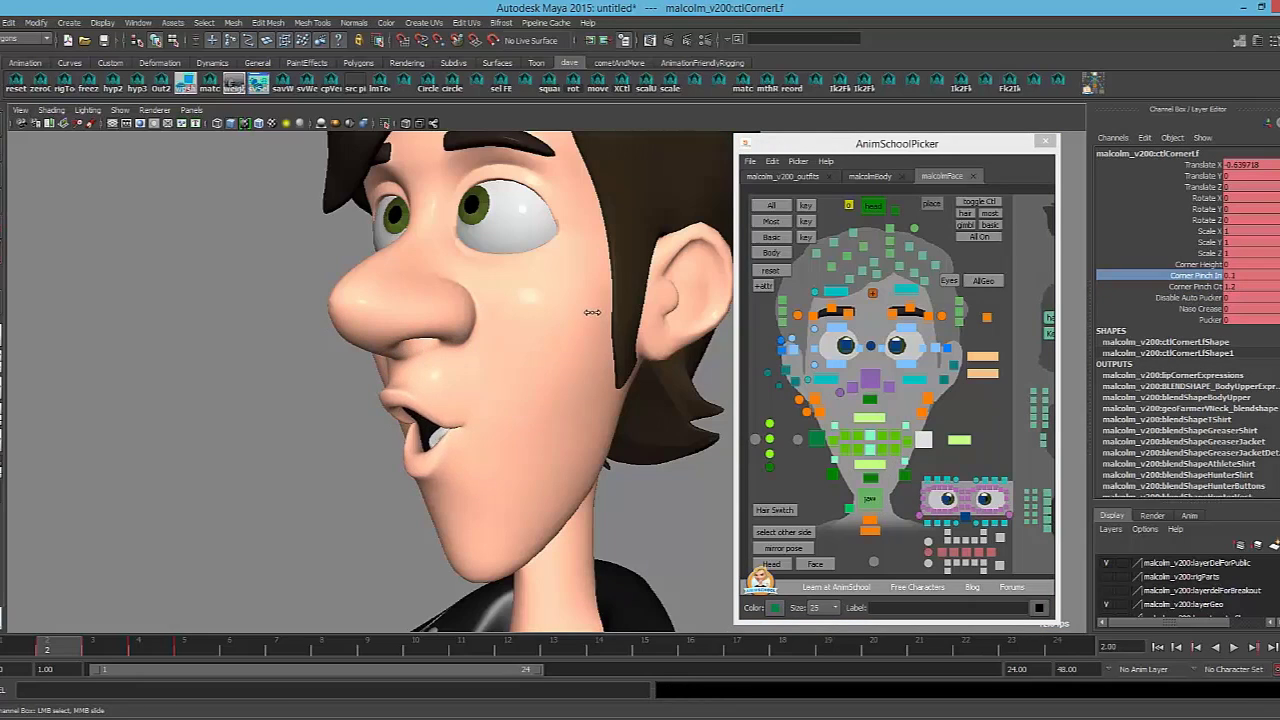
mouse_move(534, 435)
middle_mouse_down()
mouse_move(620, 506)
mouse_move(521, 432)
middle_mouse_up()
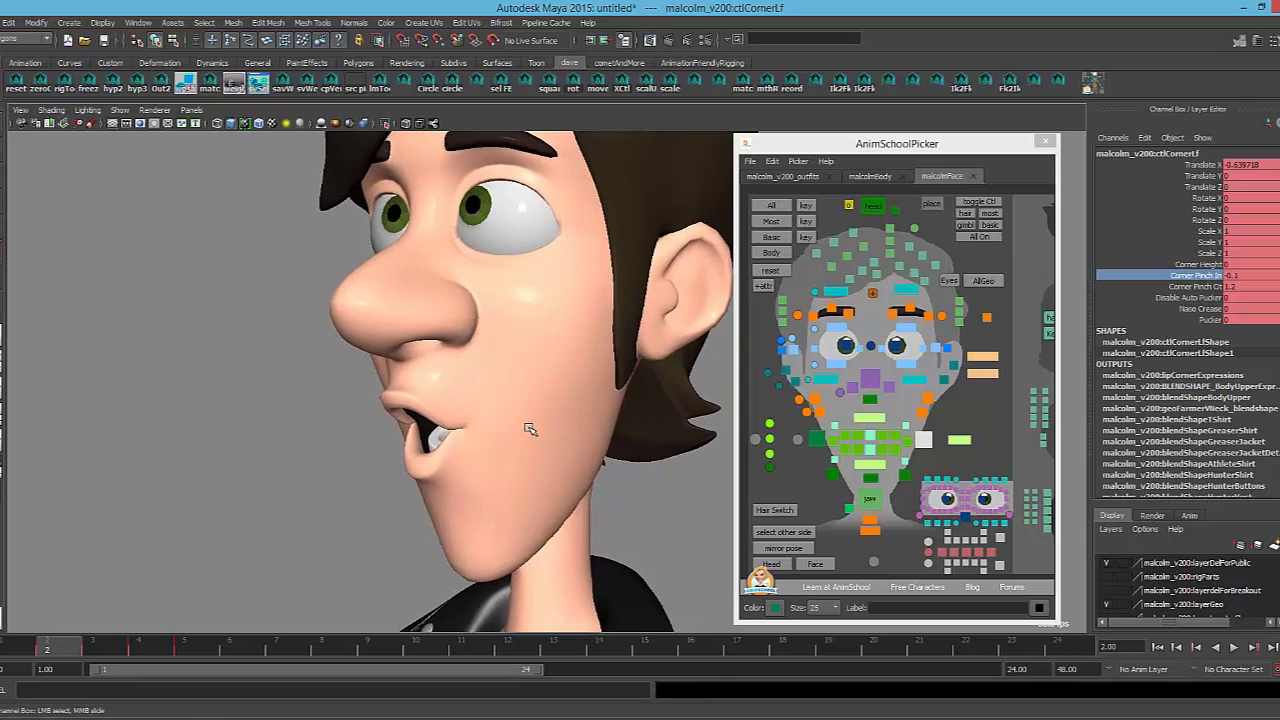
right_click_drag(538, 430, 526, 427, "alt")
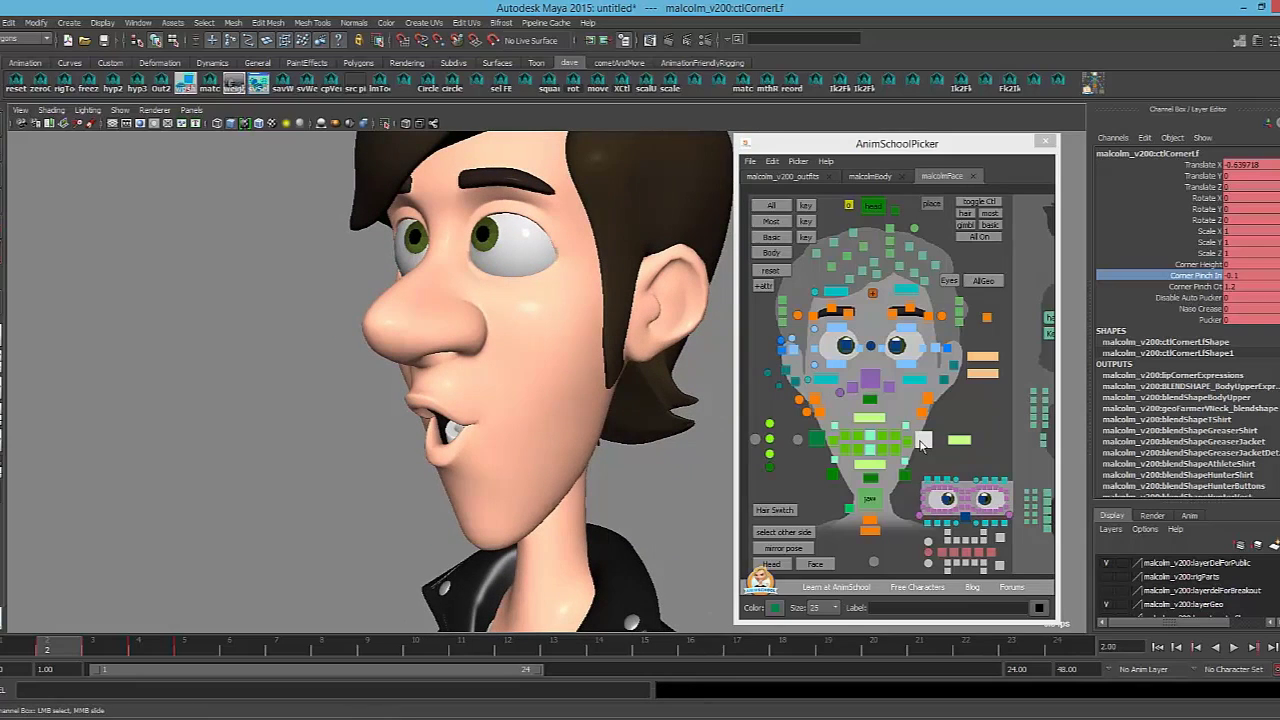
Move the whole-mouth lip control forward to about 0.02 in Z
left_click(961, 445)
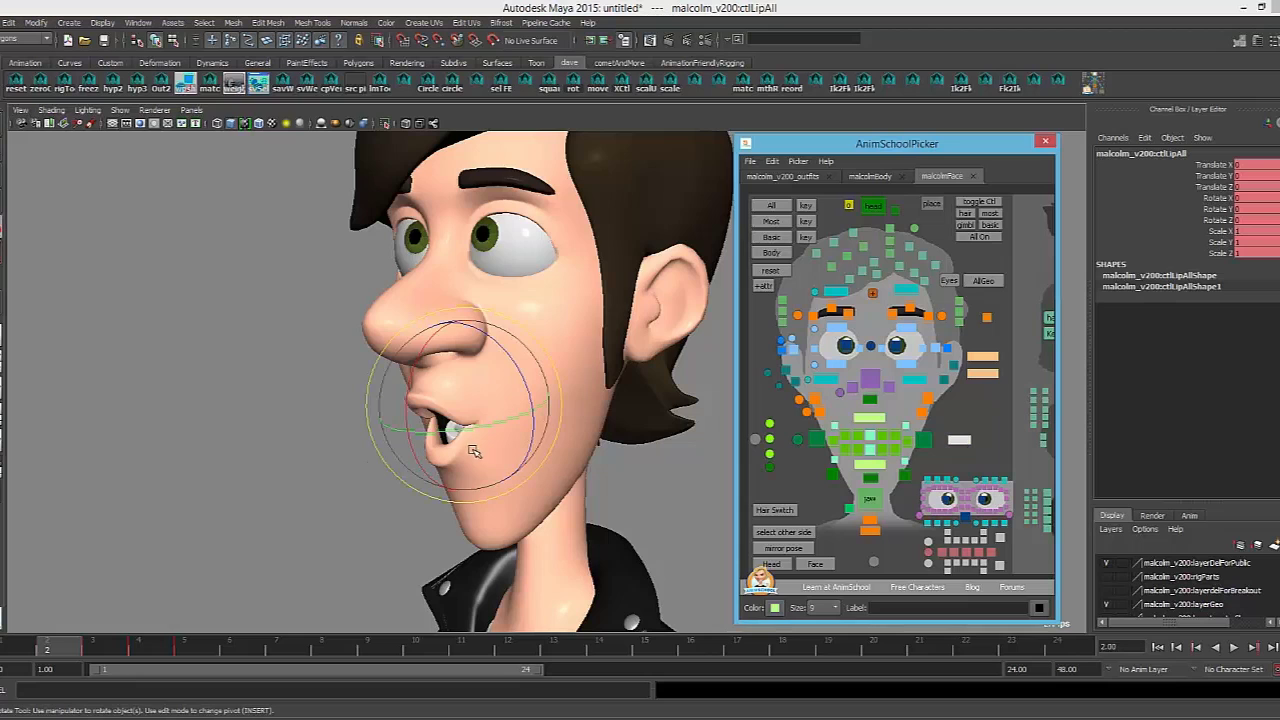
key("w")
left_click_drag(421, 420, 600, 454)
left_click_drag(532, 429, 593, 450, "alt")
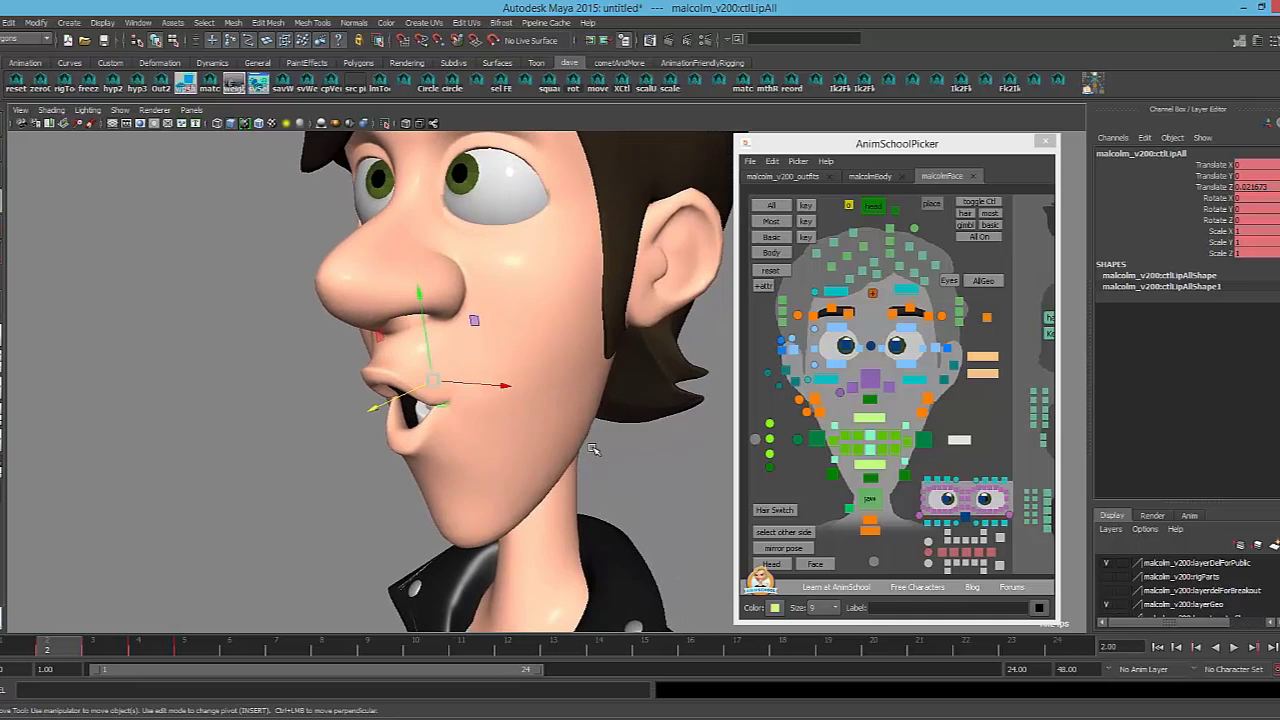
Key all the rig's controls at frame 6 to store the pursed mouth pose
left_click(226, 650)
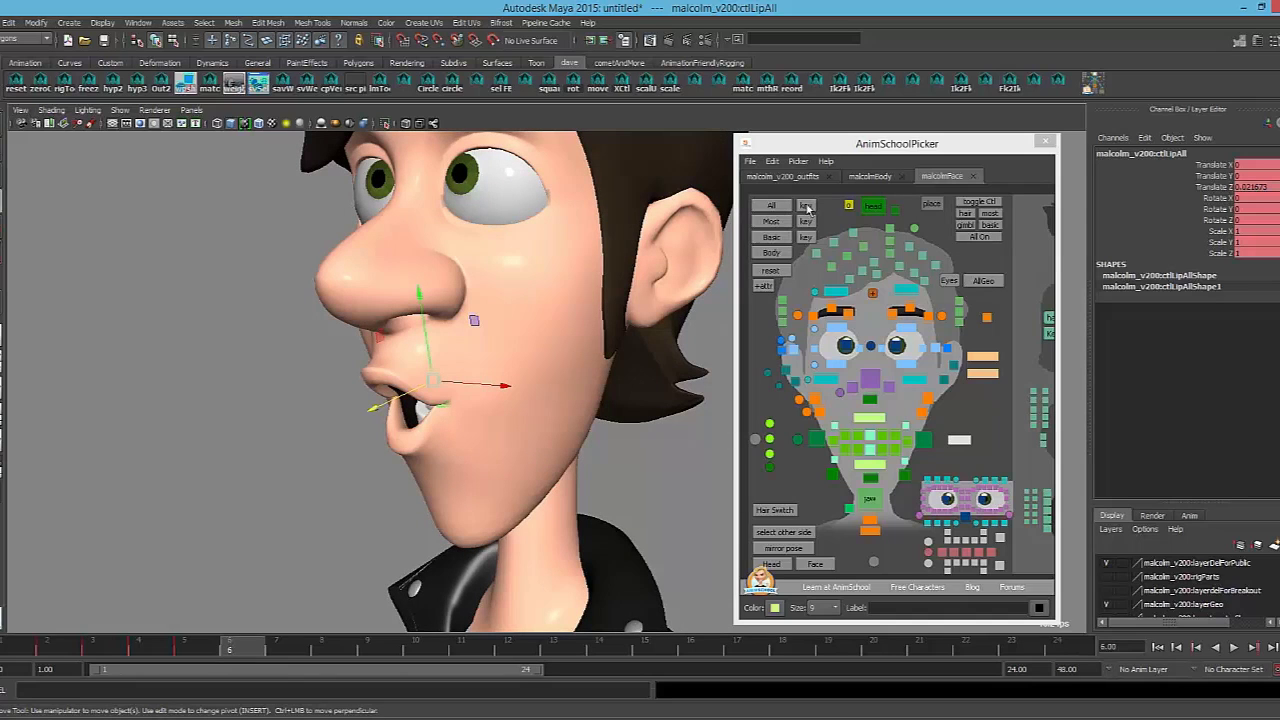
left_click(806, 207)
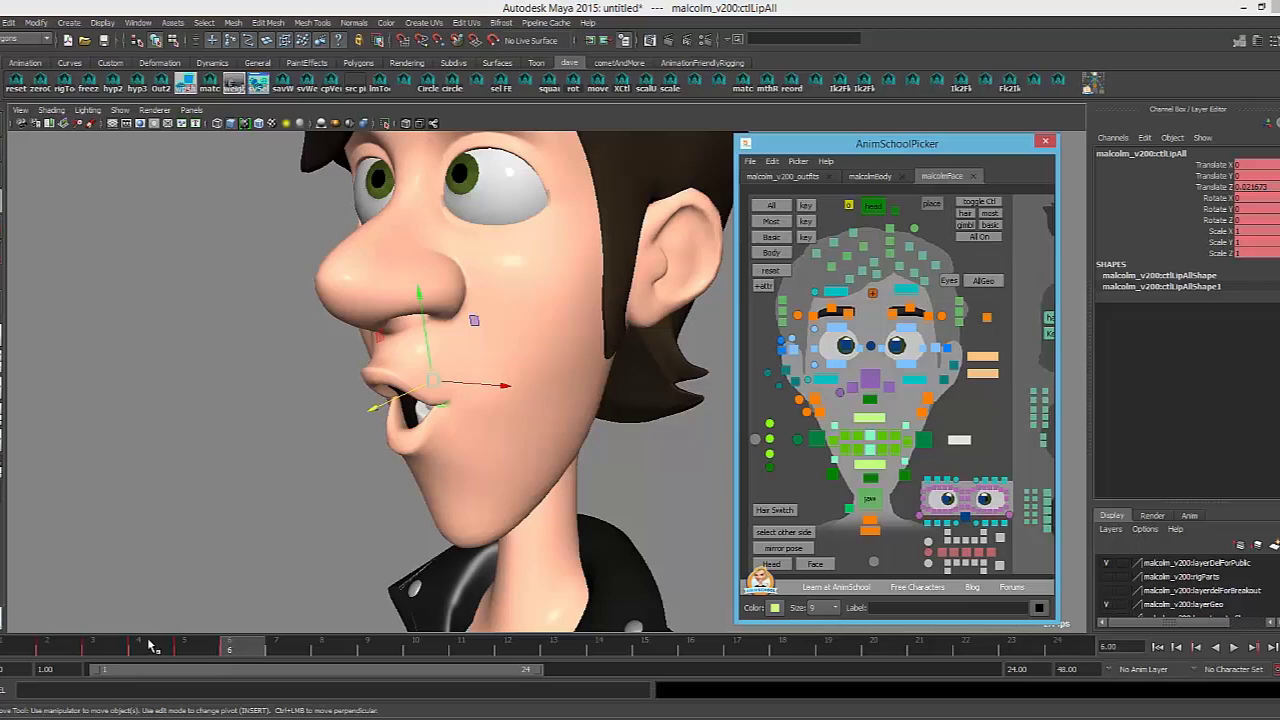
At frame 2, select most of the face controls and reset them, including their custom attributes
left_click(52, 651)
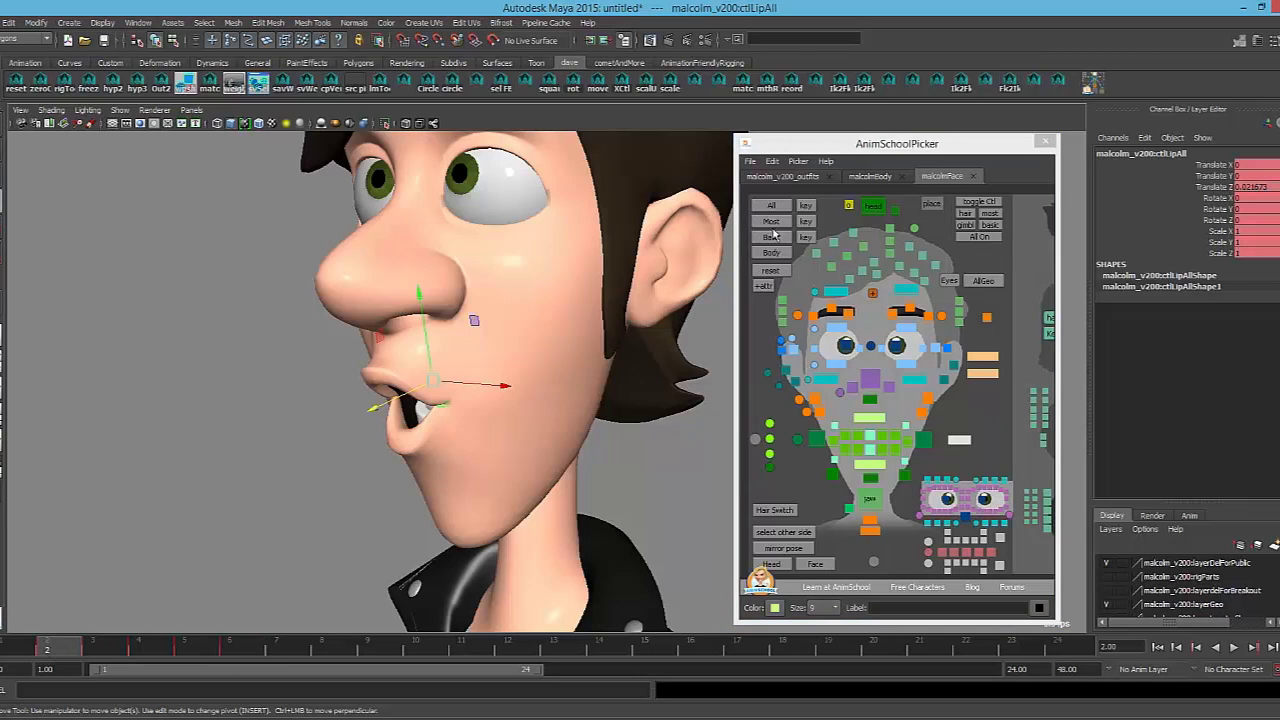
left_click(769, 223)
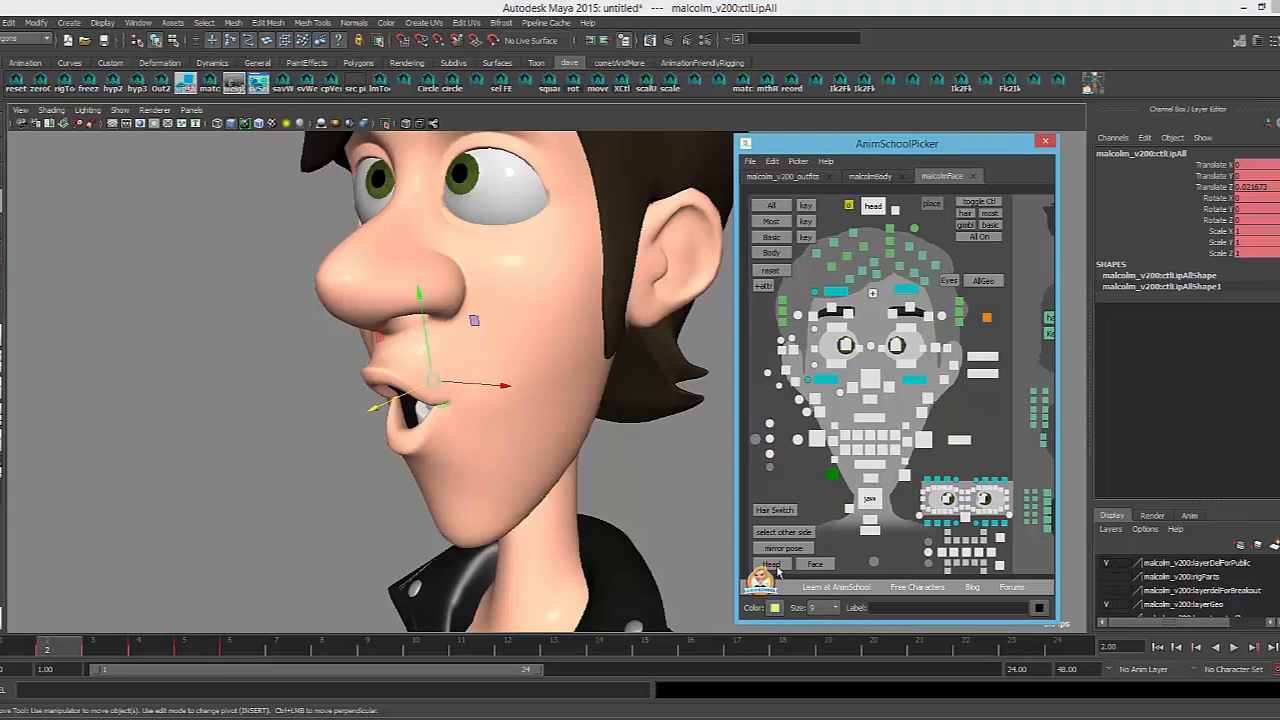
left_click(768, 286)
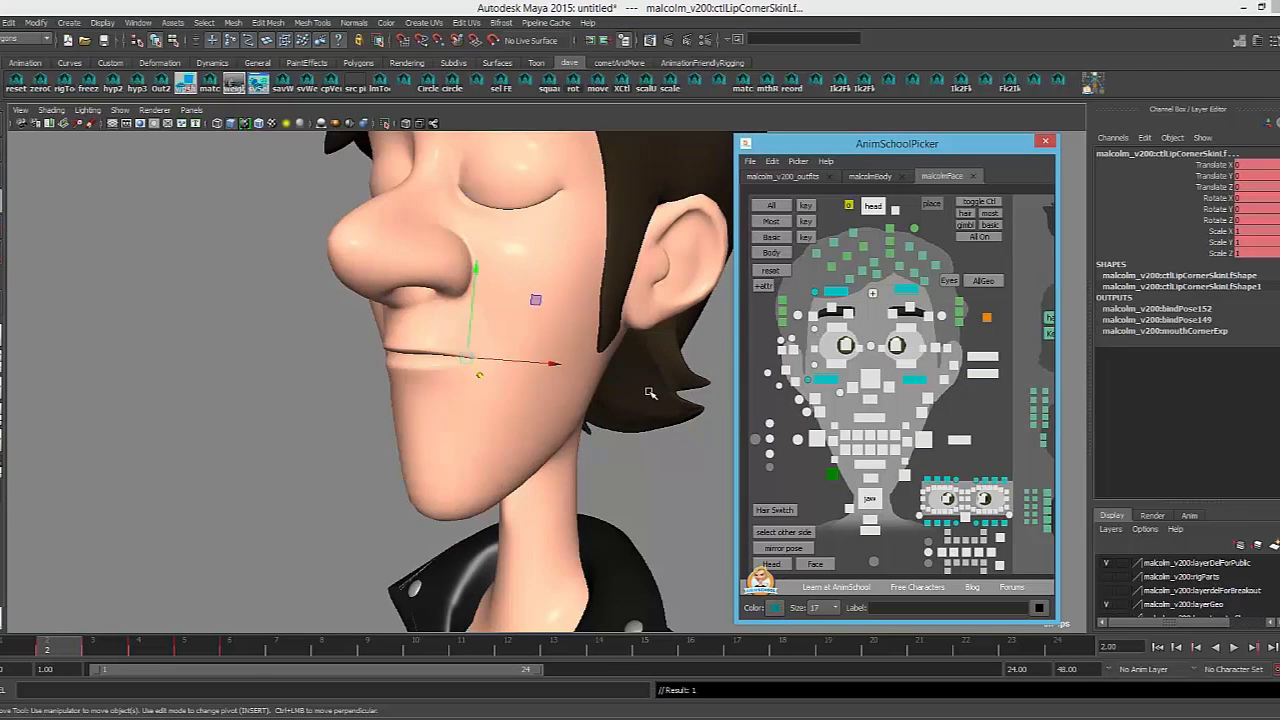
left_click_drag(649, 399, 517, 418, "alt")
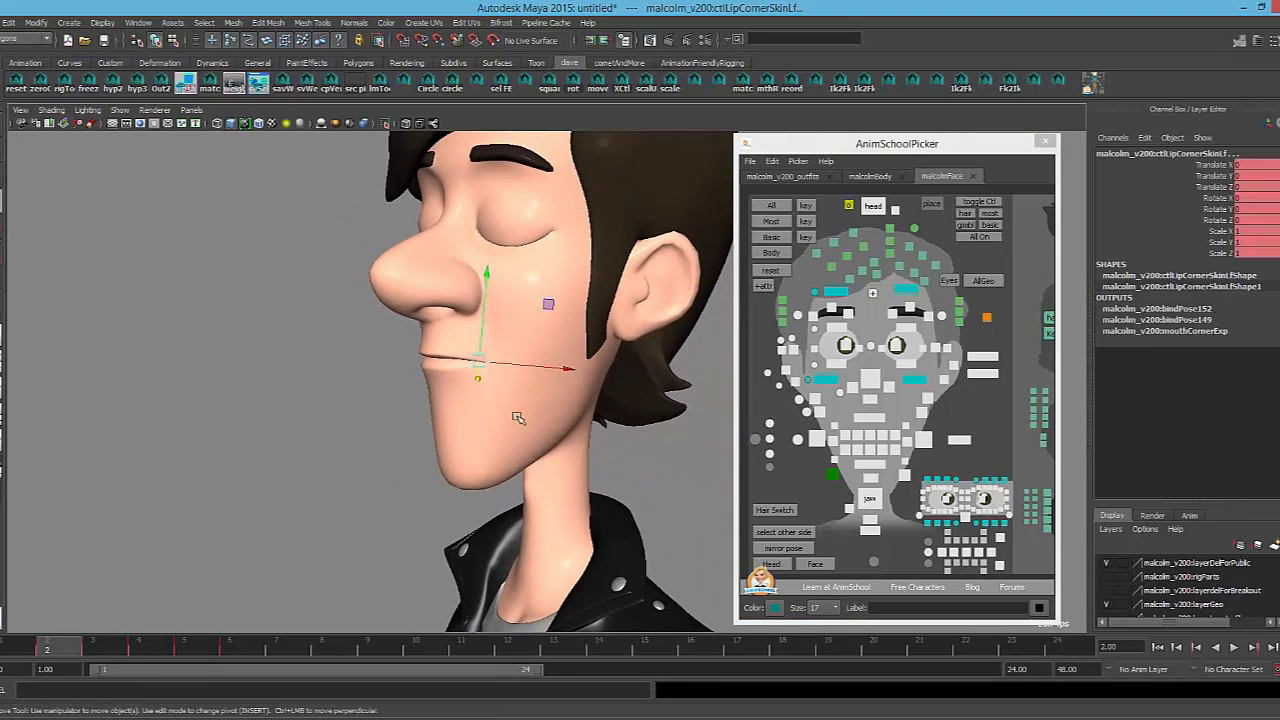
Inspect the transform values of the body rig's neck, chest and main body controls while viewing the head from the front
left_click(870, 176)
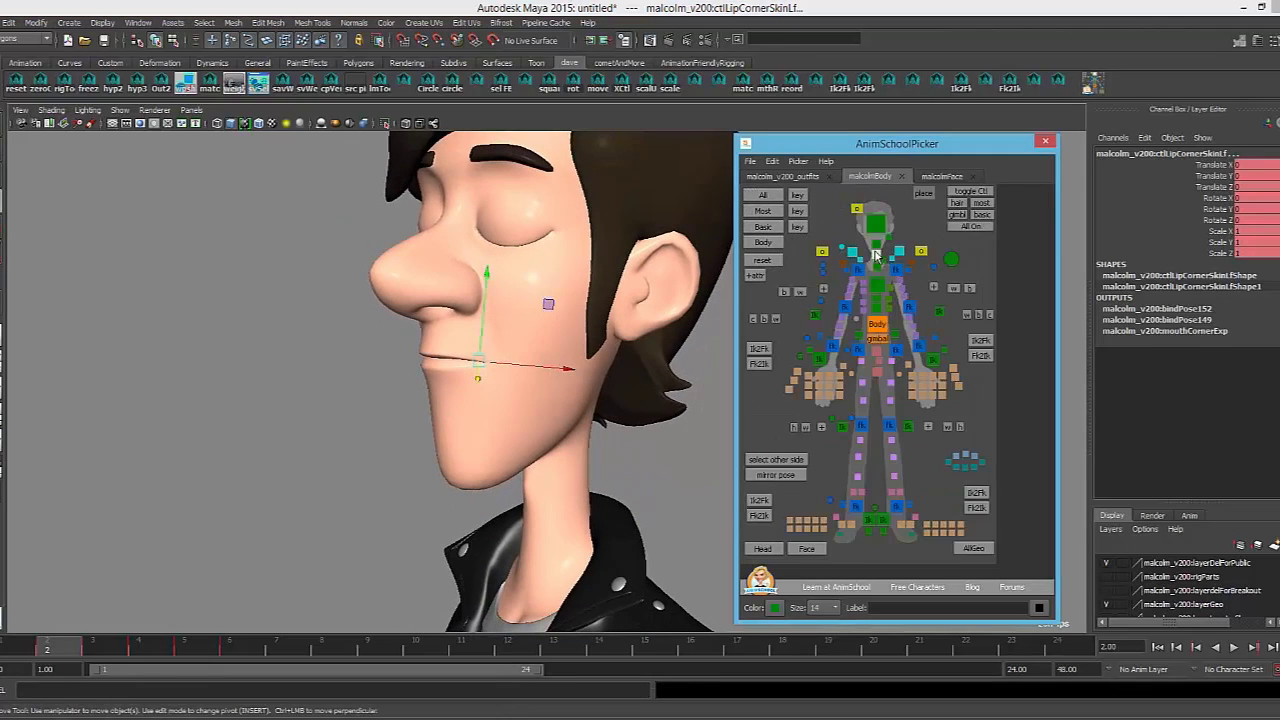
left_click(877, 262)
left_click(877, 250)
left_click(877, 245)
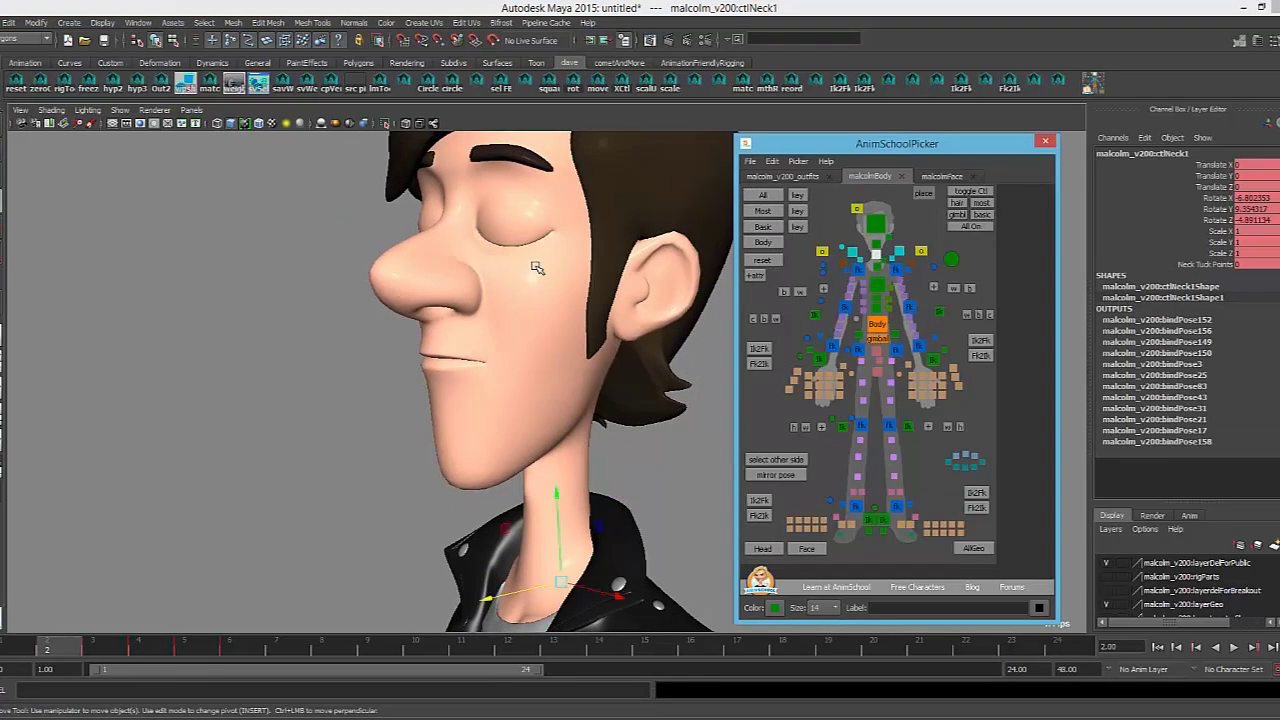
left_click_drag(614, 266, 648, 350, "alt")
left_click_drag(568, 336, 598, 356, "alt")
left_click(881, 289)
left_click(880, 288)
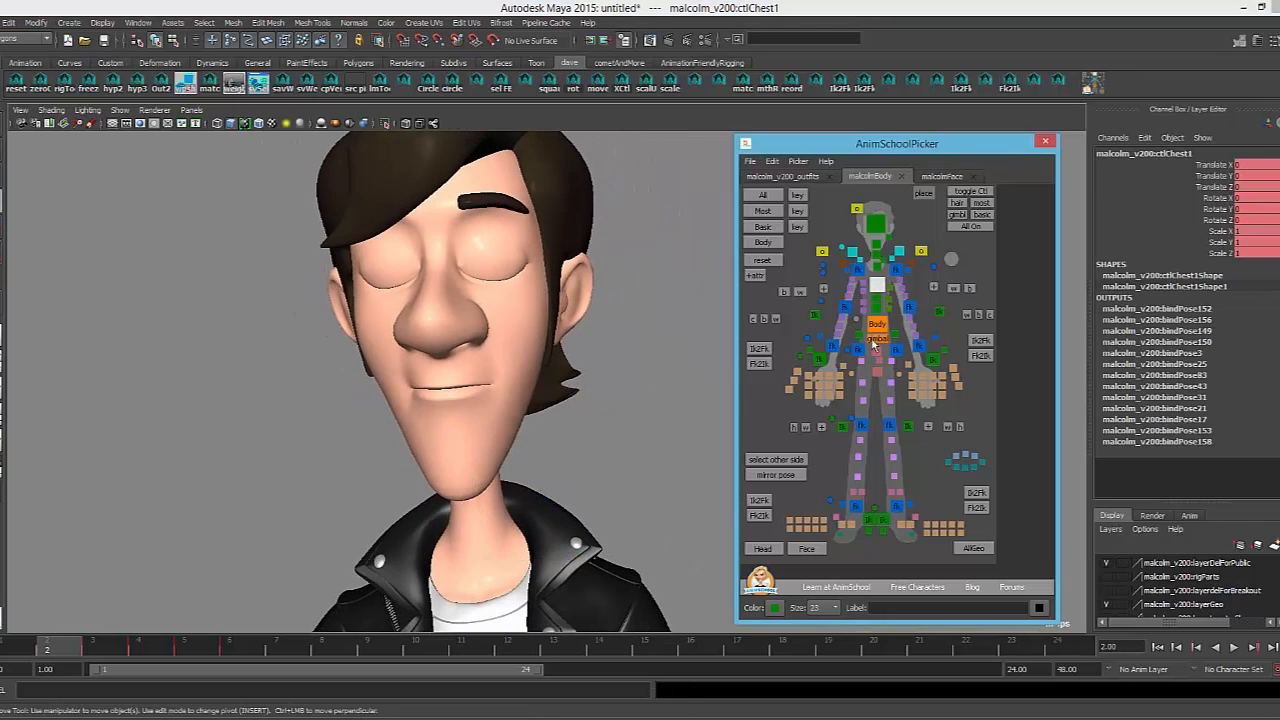
left_click(877, 325)
left_click_drag(552, 387, 518, 352, "alt")
middle_click_drag(518, 352, 520, 430, "alt")
right_click_drag(520, 430, 575, 440, "alt")
left_click_drag(375, 442, 434, 458, "alt")
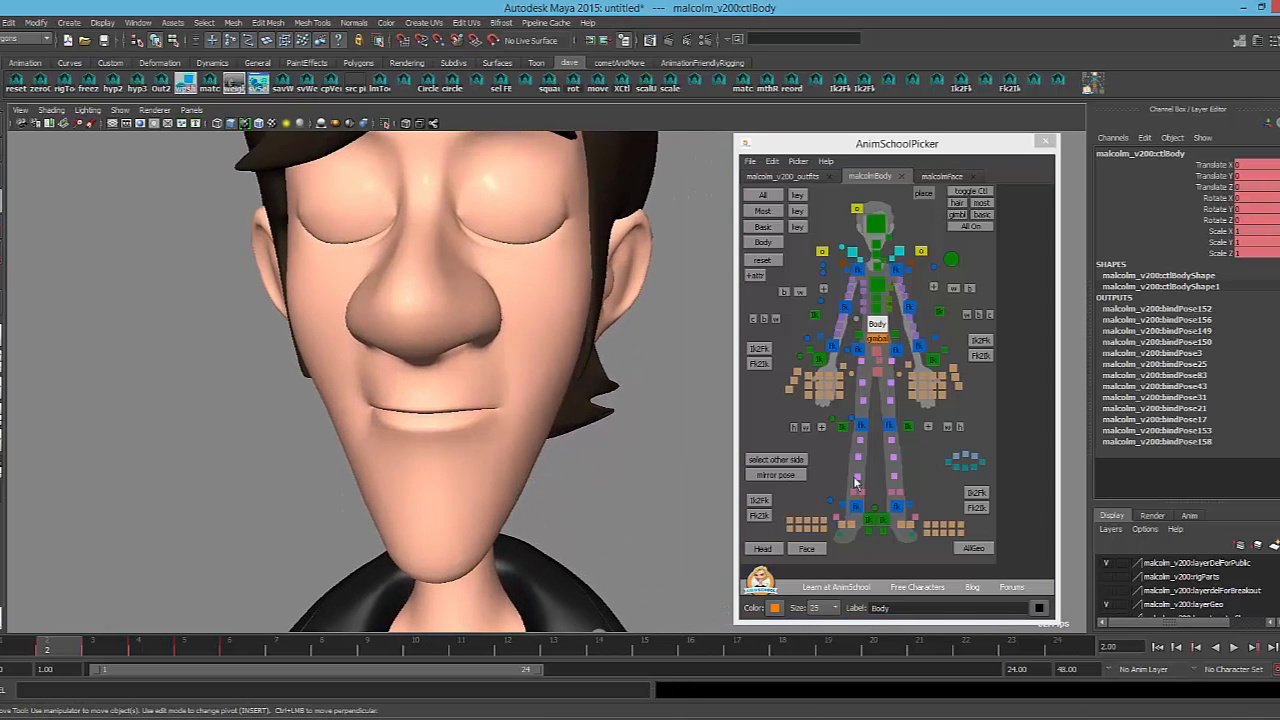
Reset the translation of the right lip corner skin control to zero
left_click(941, 176)
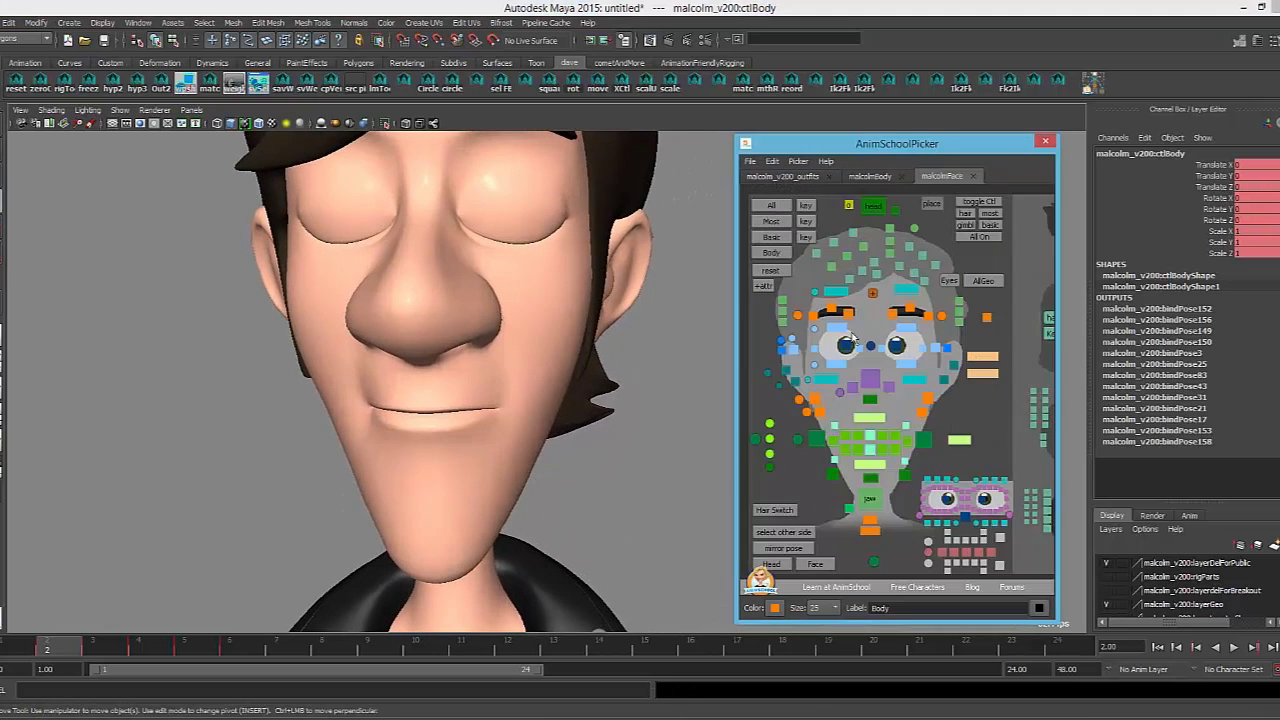
left_click(832, 473)
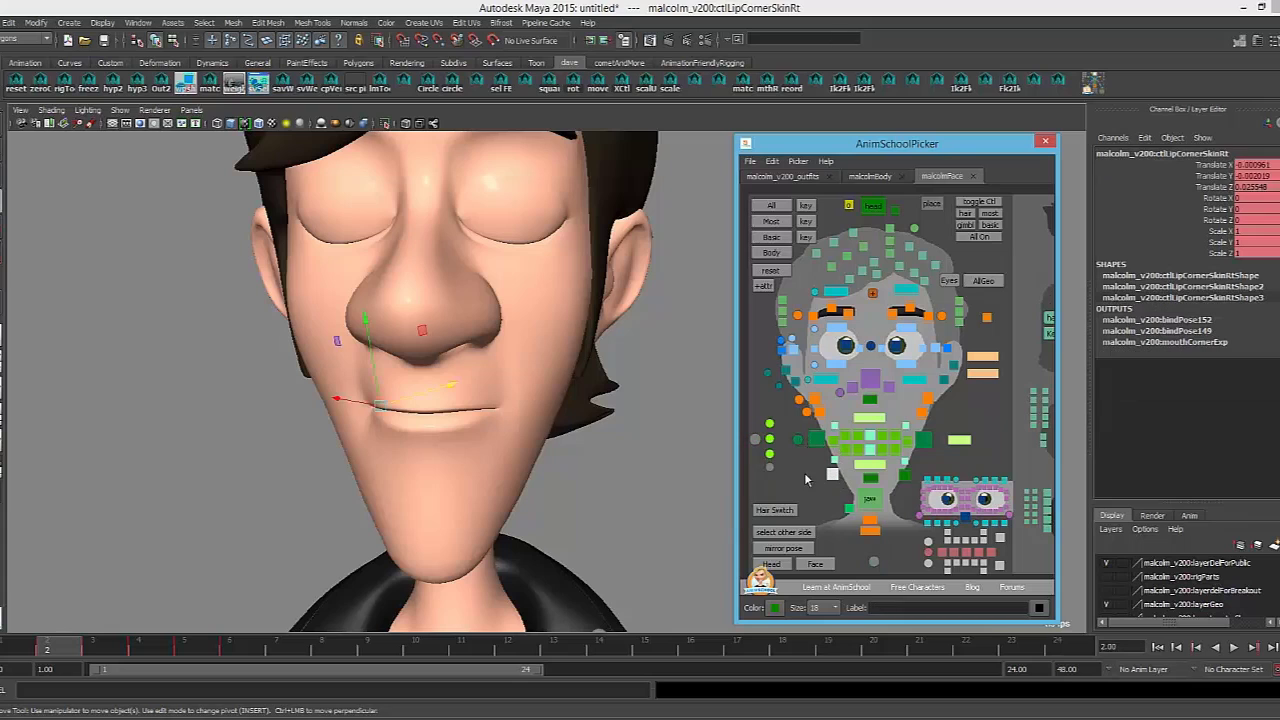
left_click_drag(588, 462, 630, 450, "alt")
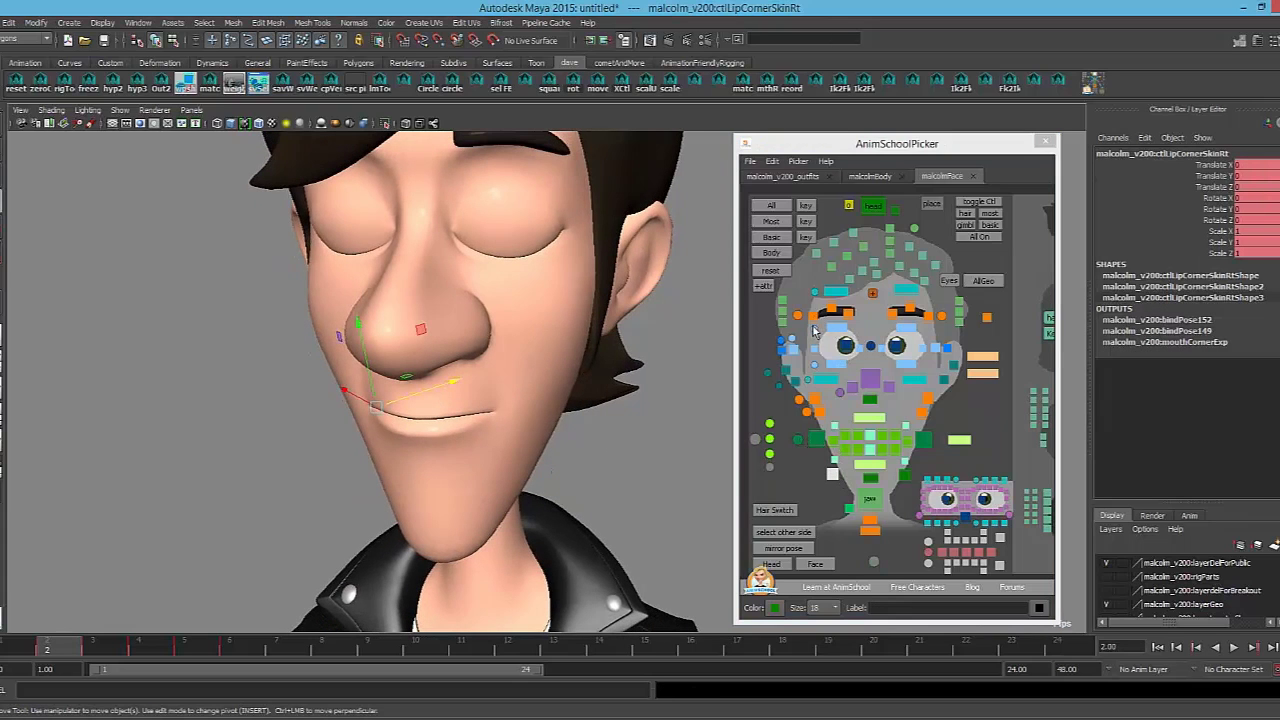
Open the eyes by setting both upper eyelids' Translate Y to 1, and key all the rig's controls at frame 2
left_click(814, 328)
left_click(1245, 176)
type("1")
key("Return")
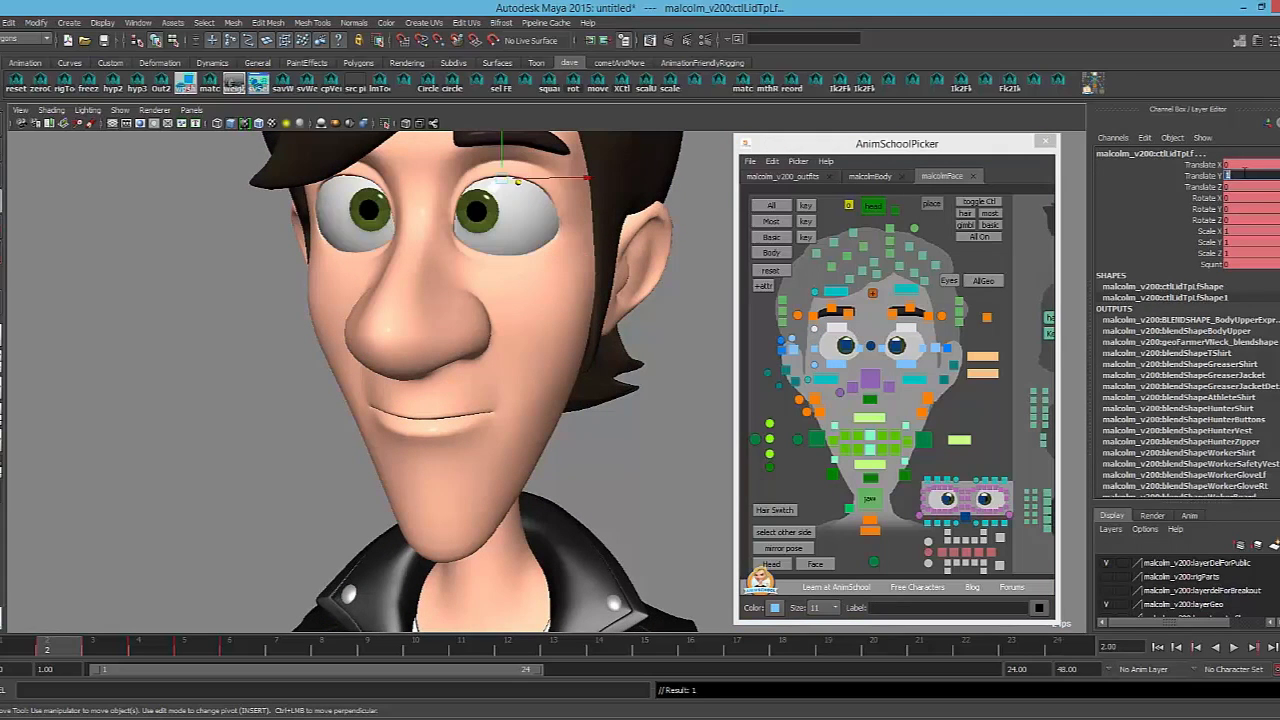
left_click_drag(522, 322, 445, 462, "alt")
left_click(810, 206)
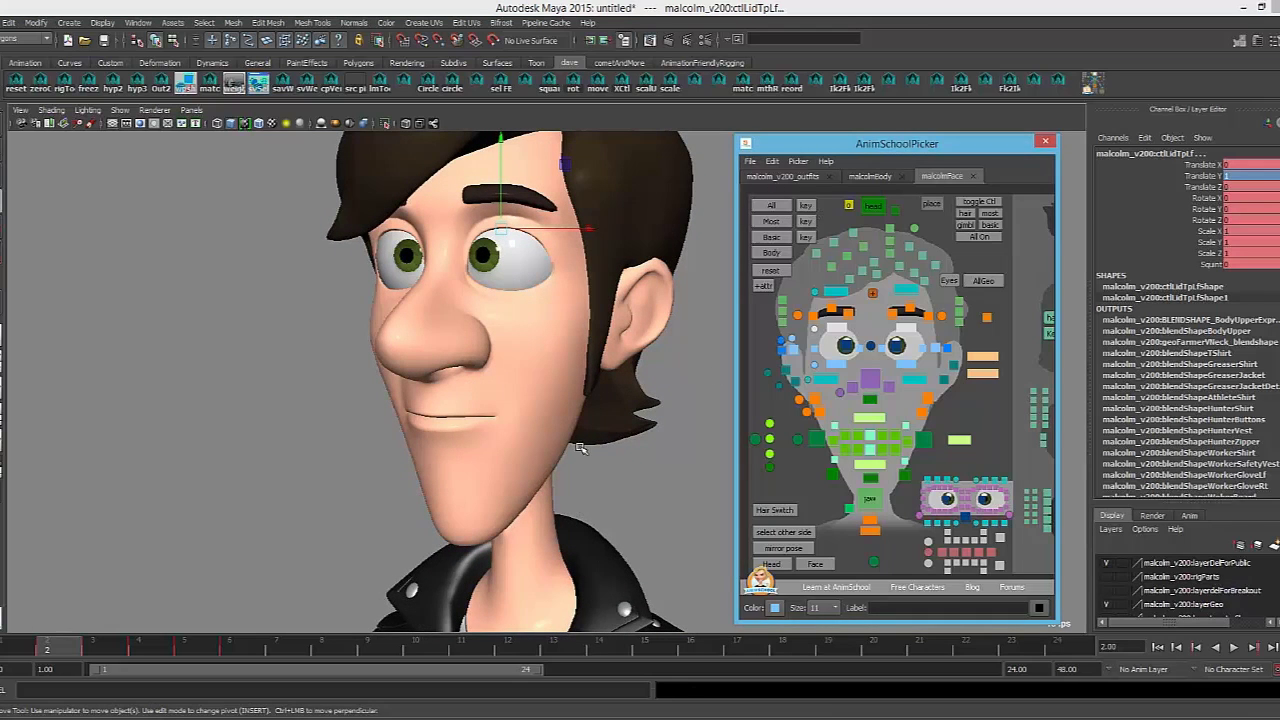
left_click_drag(629, 443, 632, 430, "alt")
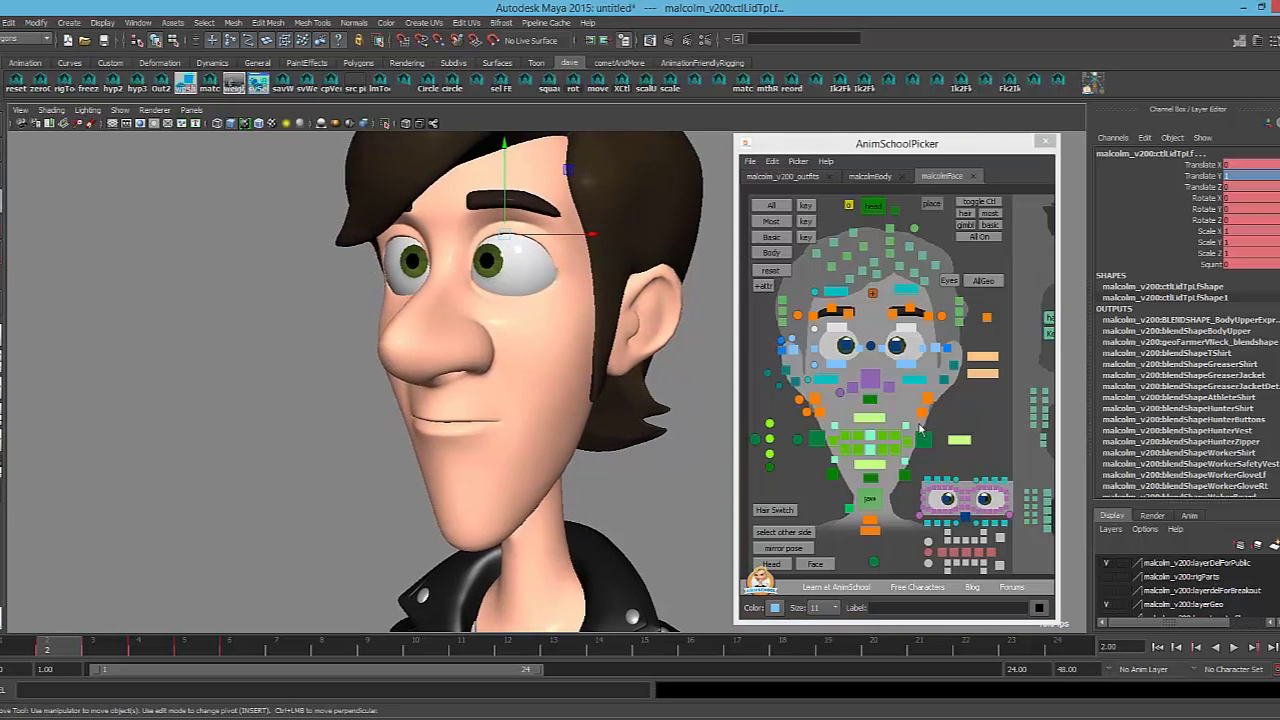
Try raising the Md attribute of the middle upper lip control to about 2.9, and undo the changes
left_click(940, 408)
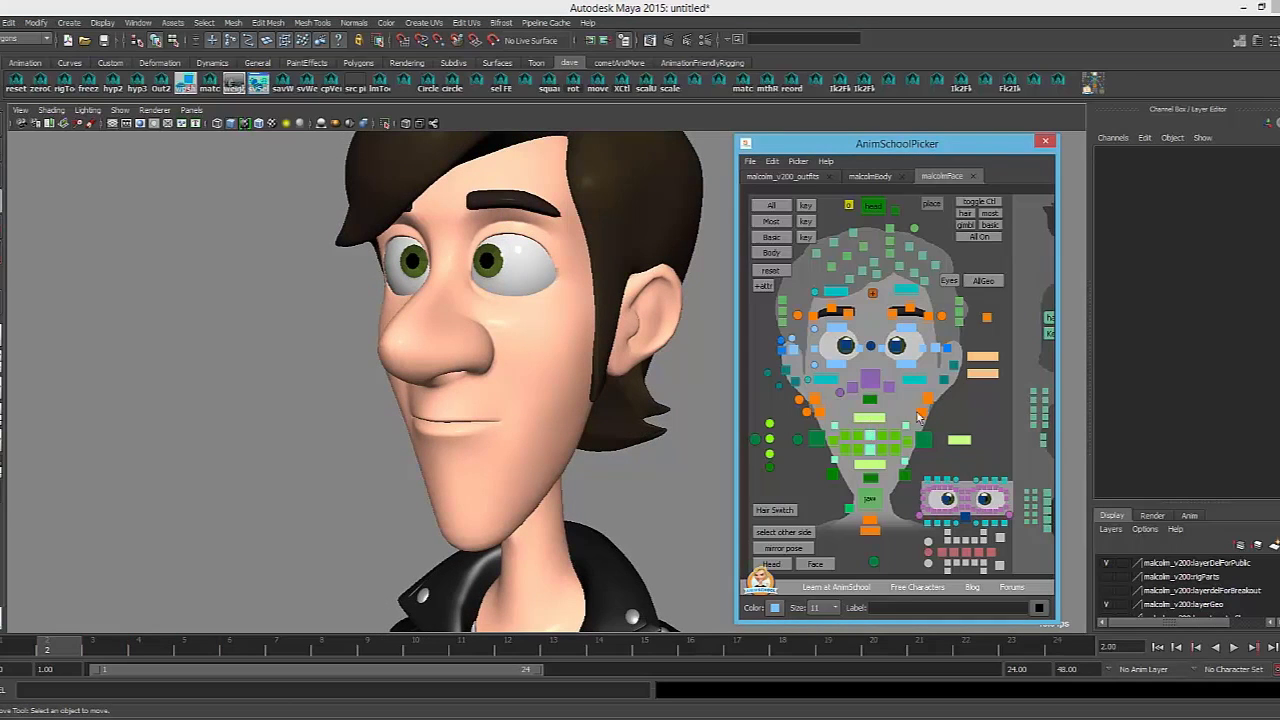
left_click(923, 440)
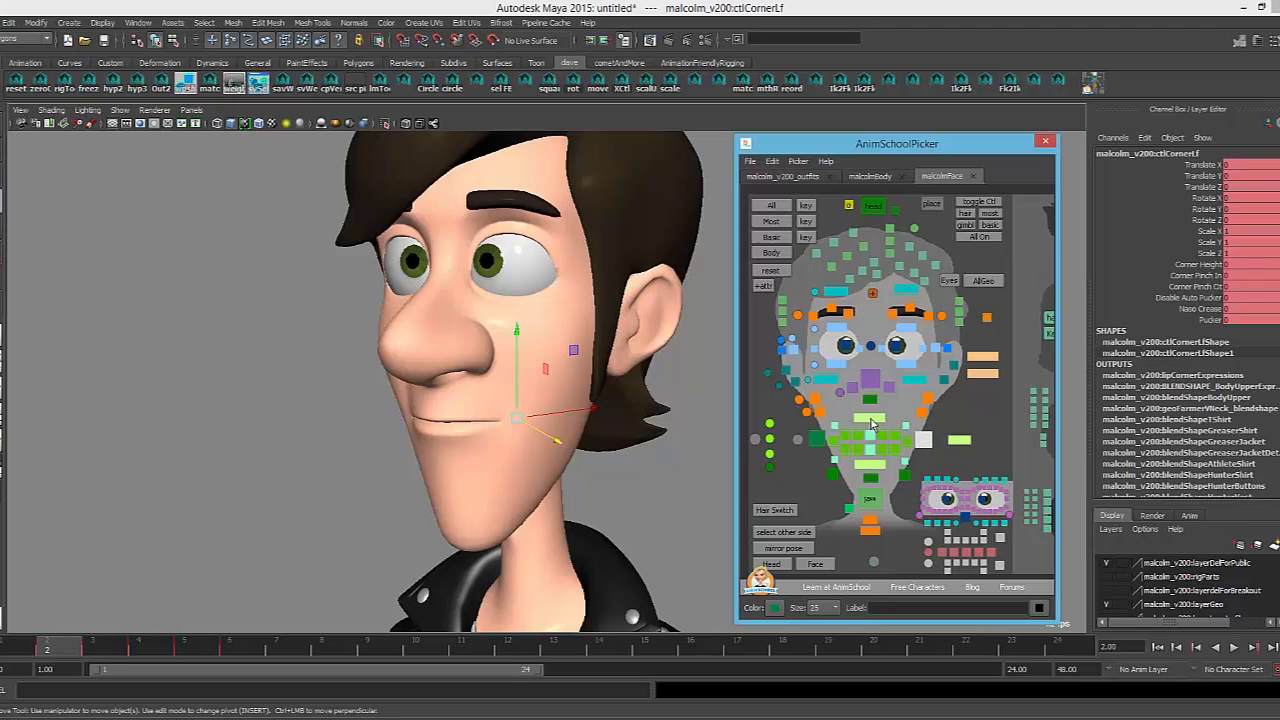
left_click(870, 419)
right_click_drag(617, 414, 785, 428, "alt")
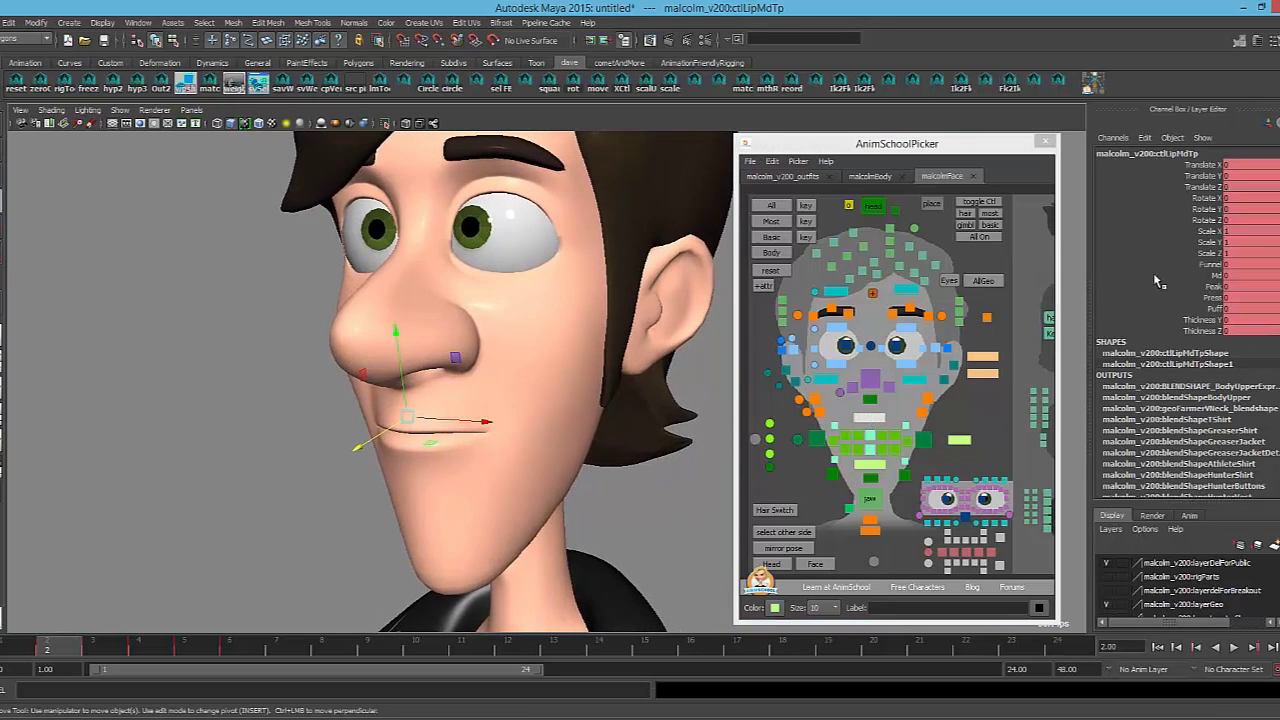
left_click(1206, 275)
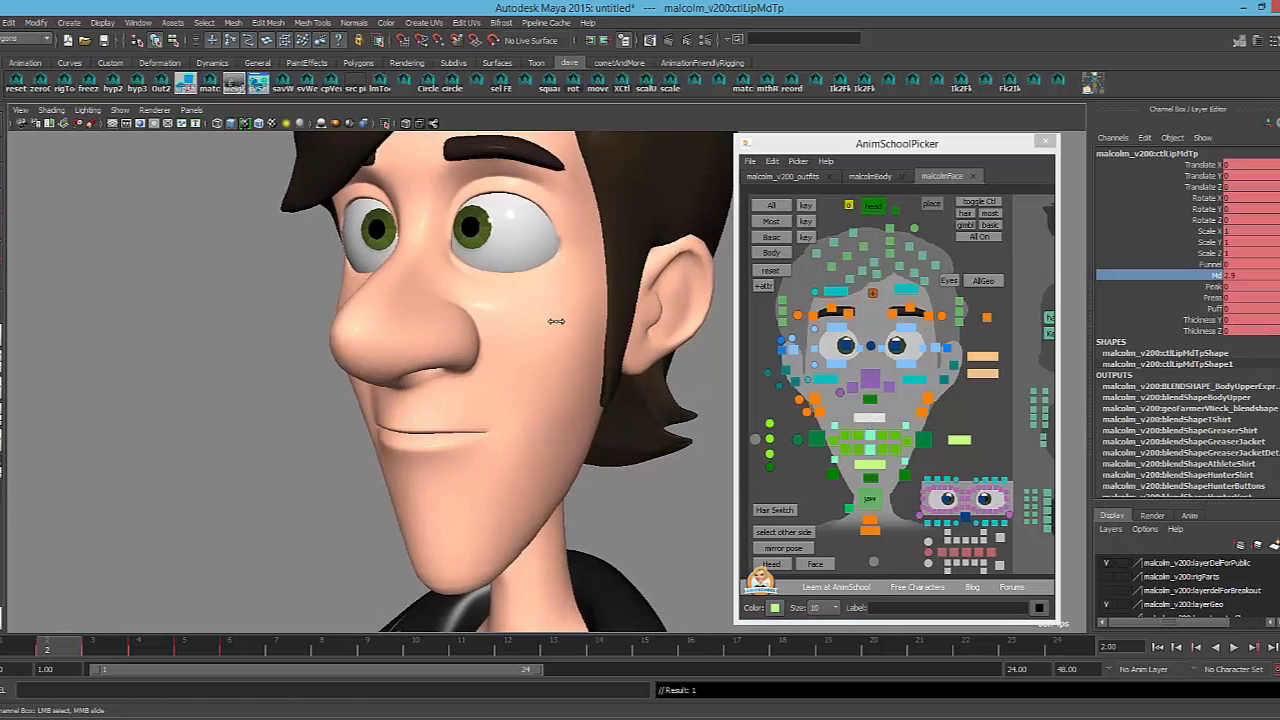
key("ctrl+z")
middle_click_drag(514, 332, 578, 356)
key("ctrl+z")
key("ctrl+z")
Try the Peak and Funnel attributes of the upper lip control with the mouth closed, and undo the changes
left_click(1185, 288)
key("ctrl+z")
left_click(1202, 276)
left_click(1205, 266)
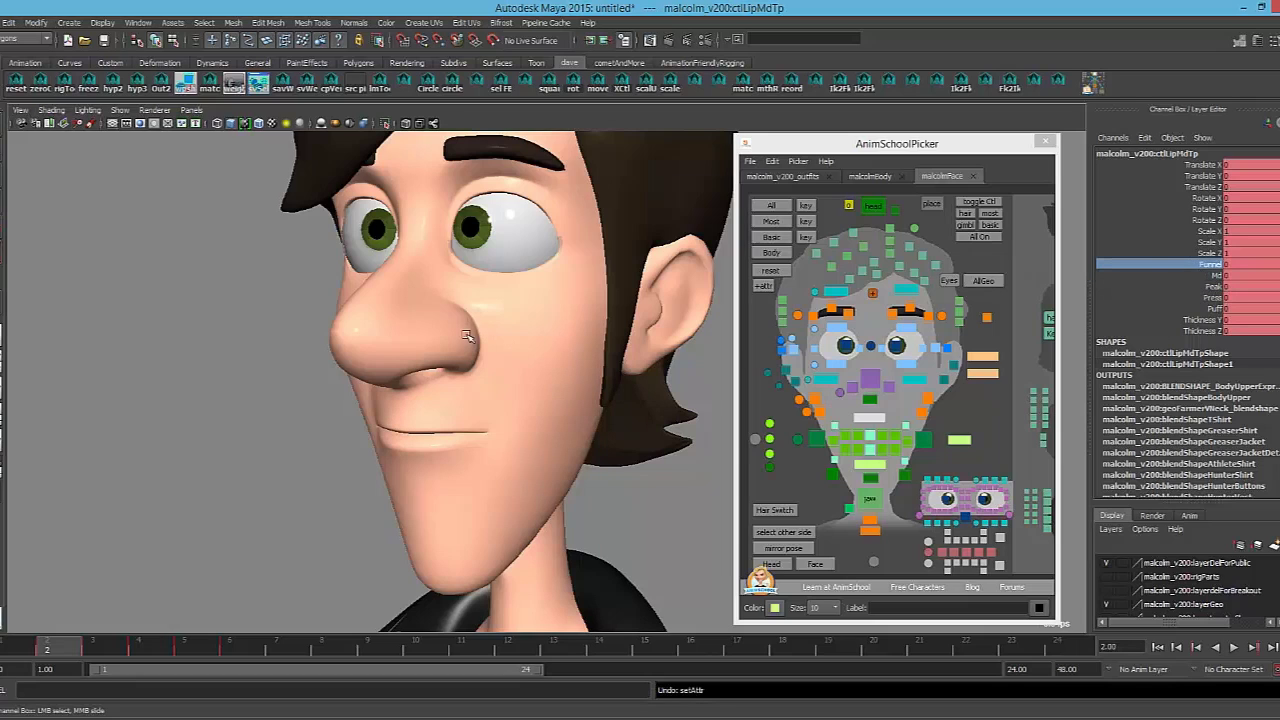
mouse_move(468, 334)
middle_mouse_down()
mouse_move(485, 330)
mouse_move(463, 333)
middle_mouse_up()
key("ctrl+z")
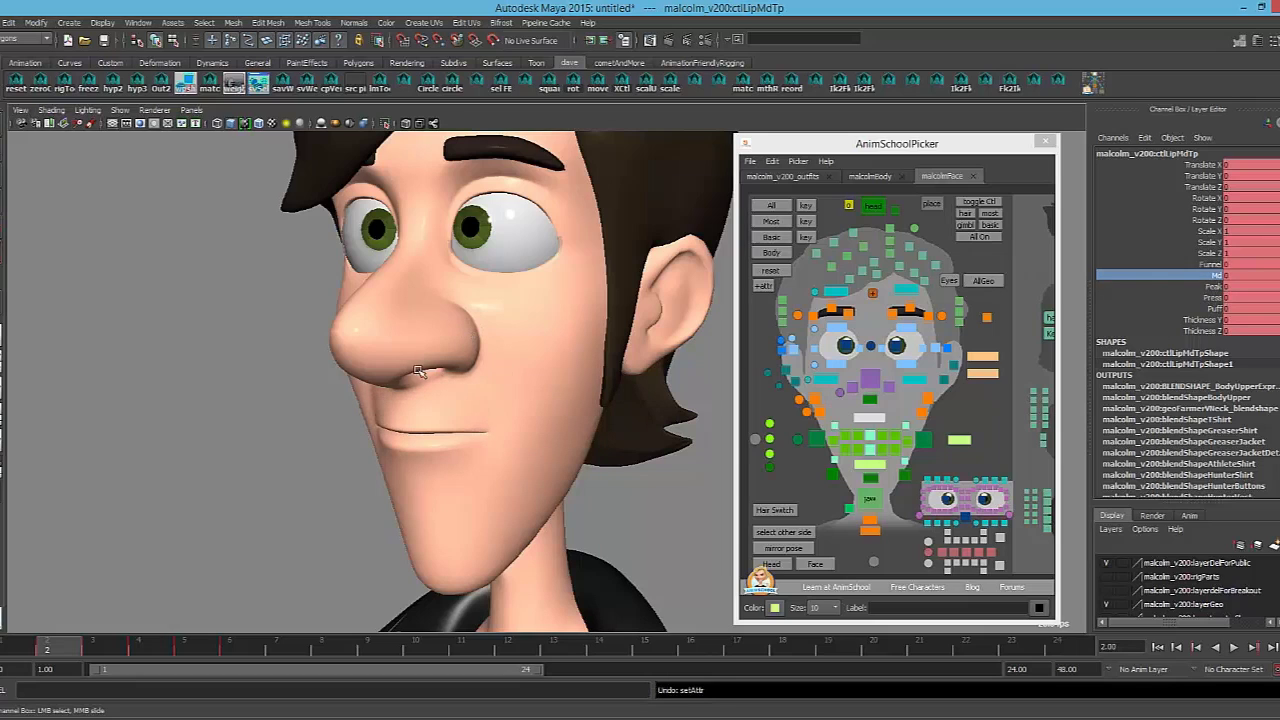
Open the mouth by rotating the jaw control about 9.6 degrees in X
left_click(869, 500)
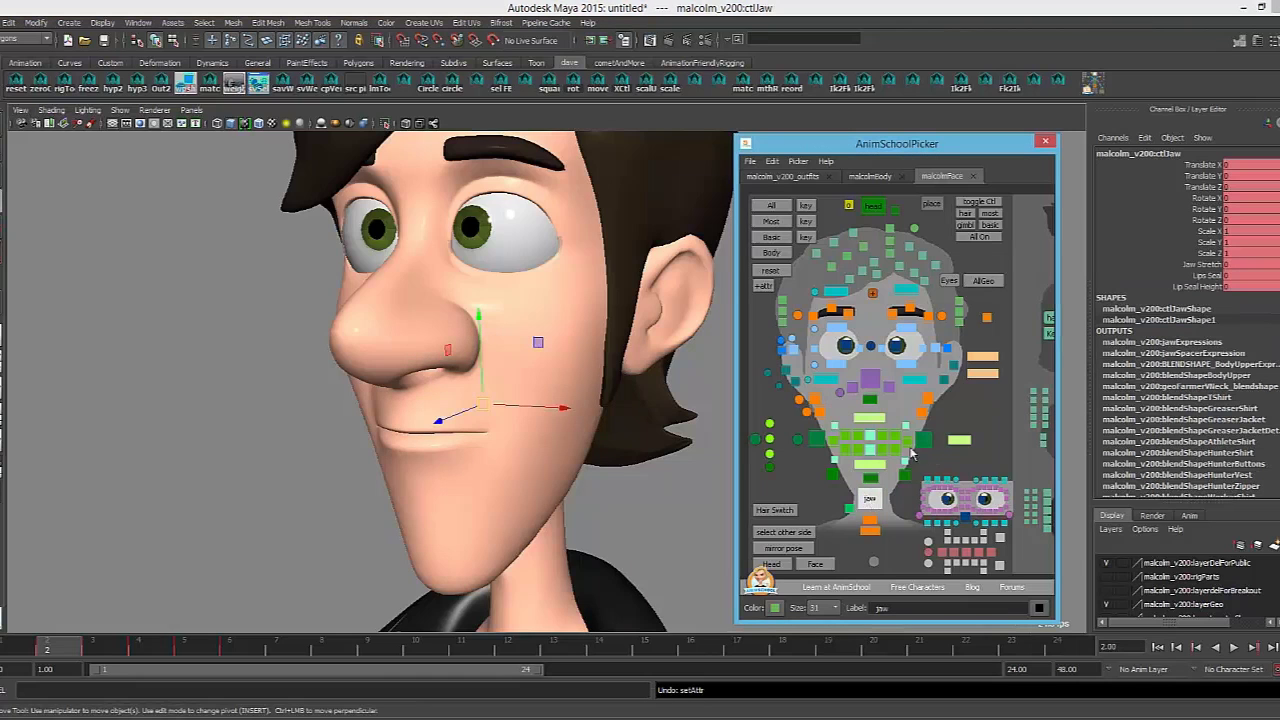
key("e")
left_click_drag(439, 384, 443, 433)
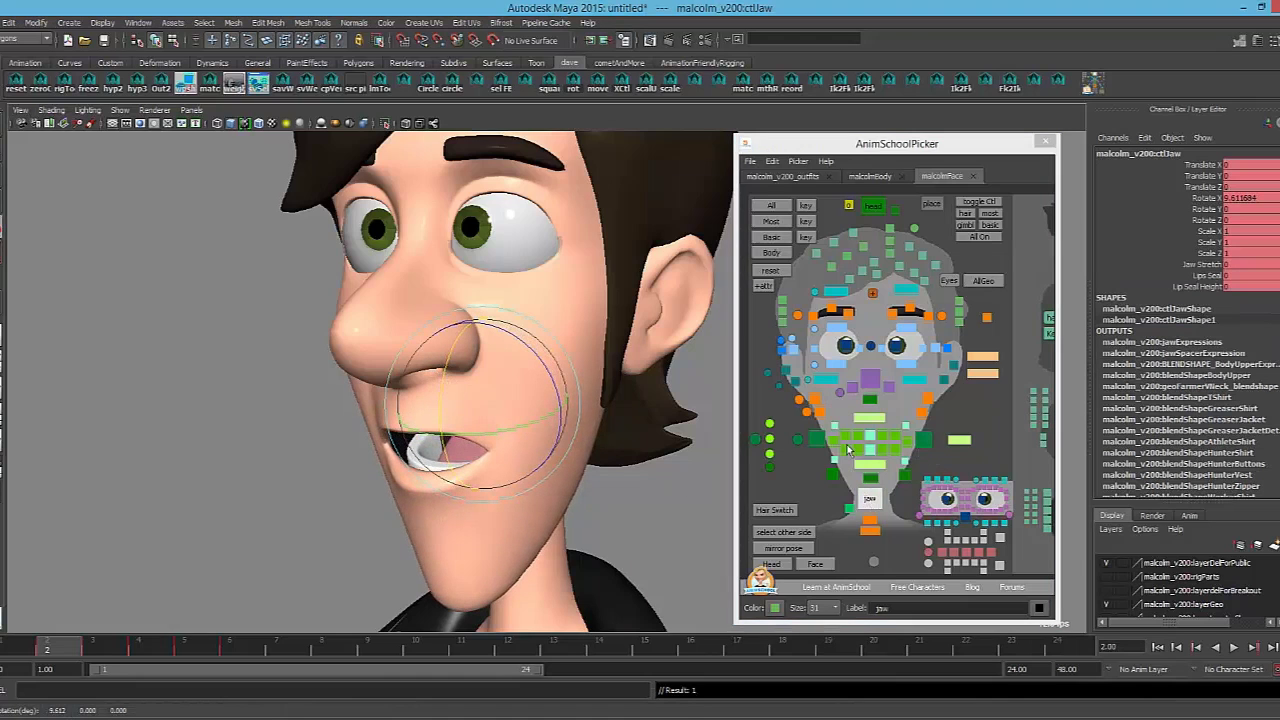
Try the upper lip control's Md attribute with the mouth open, and undo the change
left_click(869, 417)
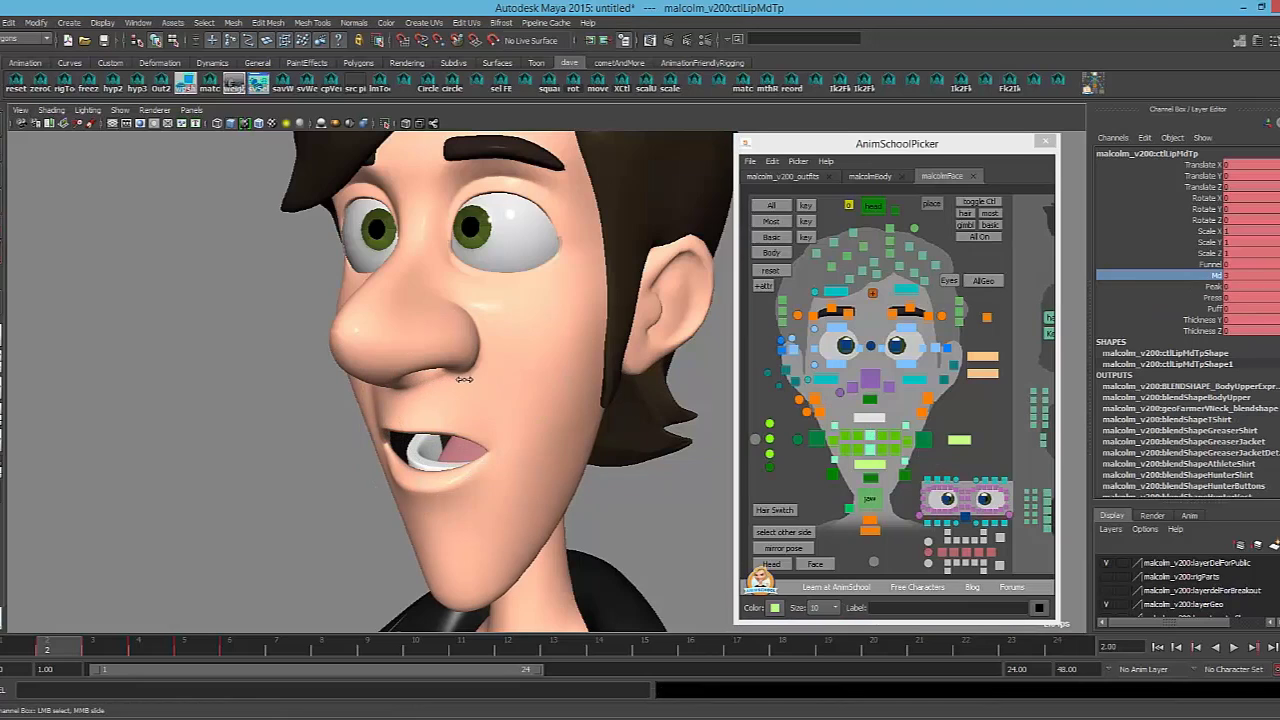
key("ctrl+z")
middle_click_drag(536, 390, 535, 360, "alt")
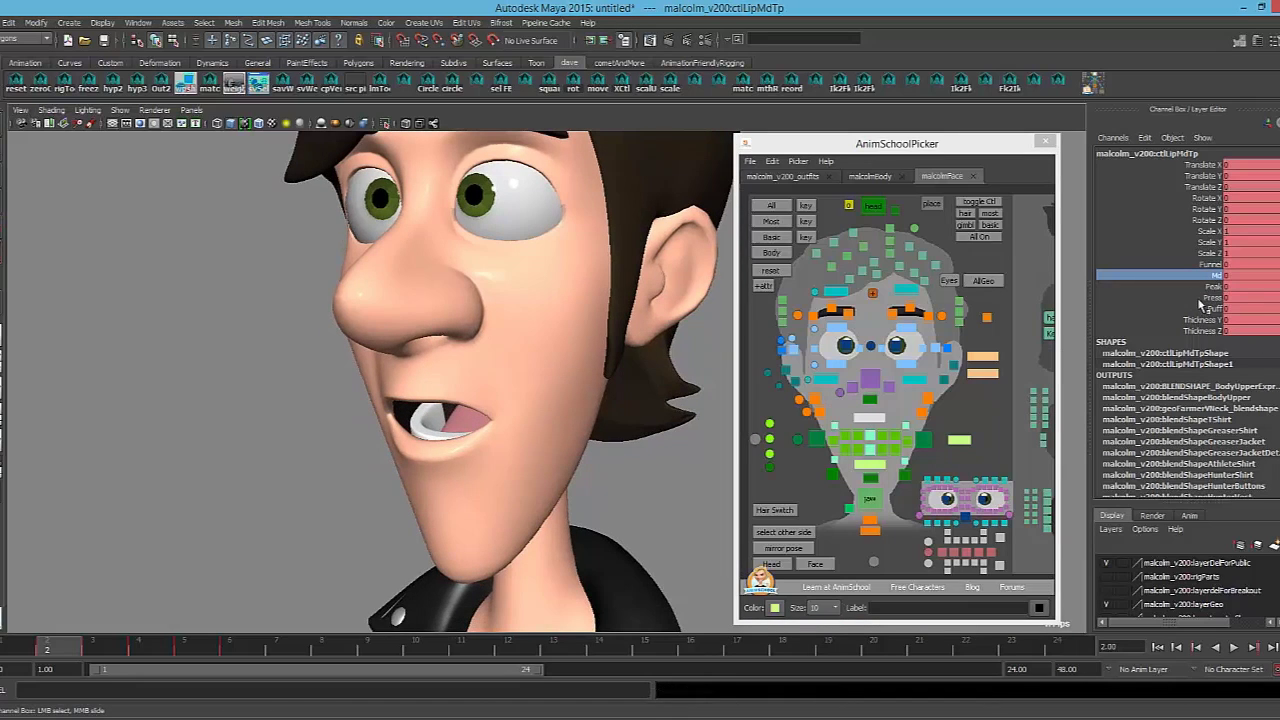
Try adjusting the upper lip control's Peak attribute with the mouth open, and undo it
left_click(1207, 288)
middle_click_drag(609, 335, 620, 335)
mouse_move(611, 331)
left_mouse_down("alt")
mouse_move(612, 314)
mouse_move(632, 318)
mouse_move(610, 324)
left_mouse_up("alt")
key("ctrl+z")
Try lowering the upper lip's Peak to about -0.4 in a close view of the mouth, and set it back to 0
right_click_drag(580, 336, 608, 348, "alt")
left_click_drag(608, 348, 568, 344, "alt")
mouse_move(568, 344)
middle_mouse_down()
mouse_move(551, 335)
mouse_move(560, 343)
middle_mouse_up()
mouse_move(452, 376)
left_mouse_down("alt")
mouse_move(492, 375)
mouse_move(451, 386)
left_mouse_up("alt")
left_click_drag(567, 440, 554, 431, "alt")
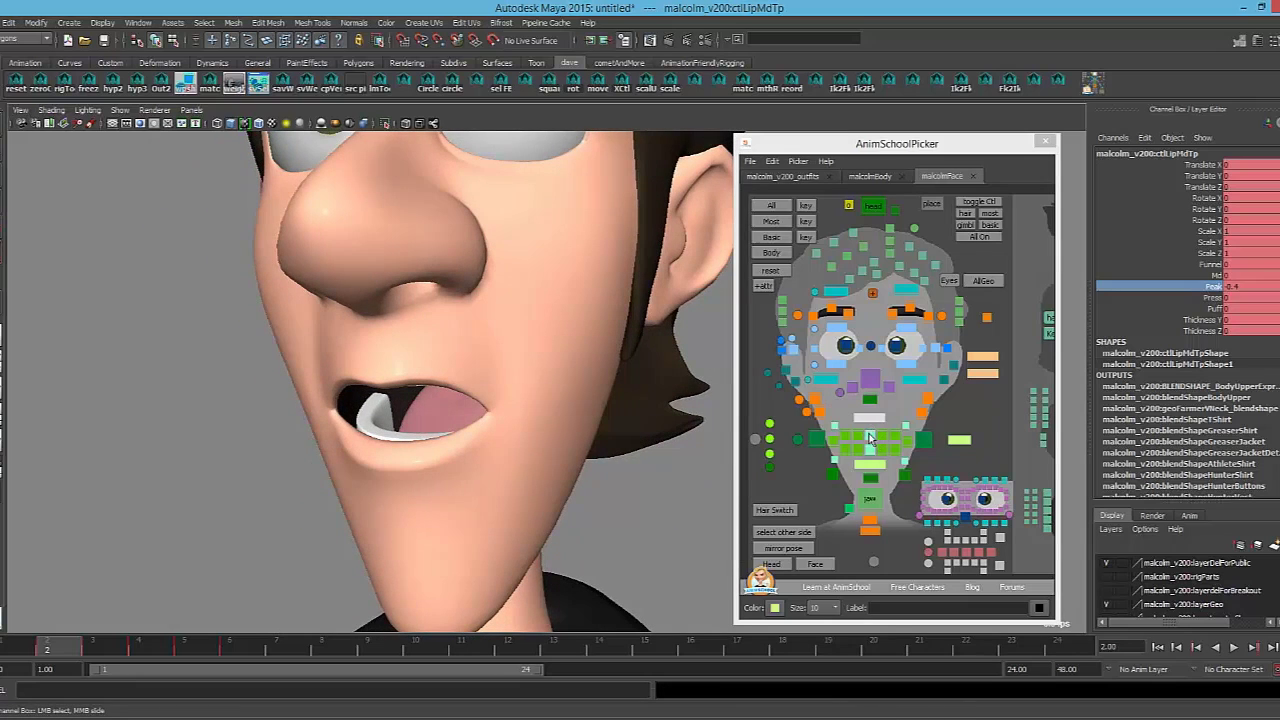
key("ctrl+z")
left_click(1244, 288)
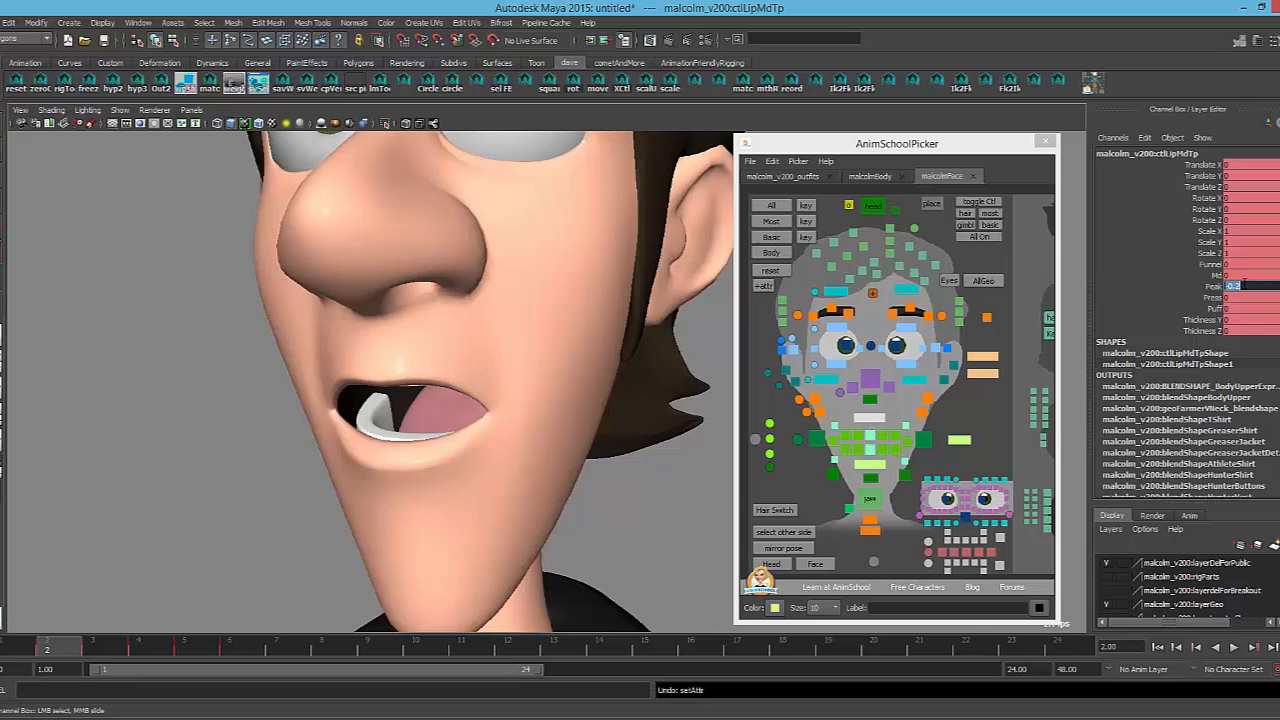
type("0")
key("Return")
Try moving the centre upper lip control up about 0.15 in Y, and undo the moves
left_click(873, 436)
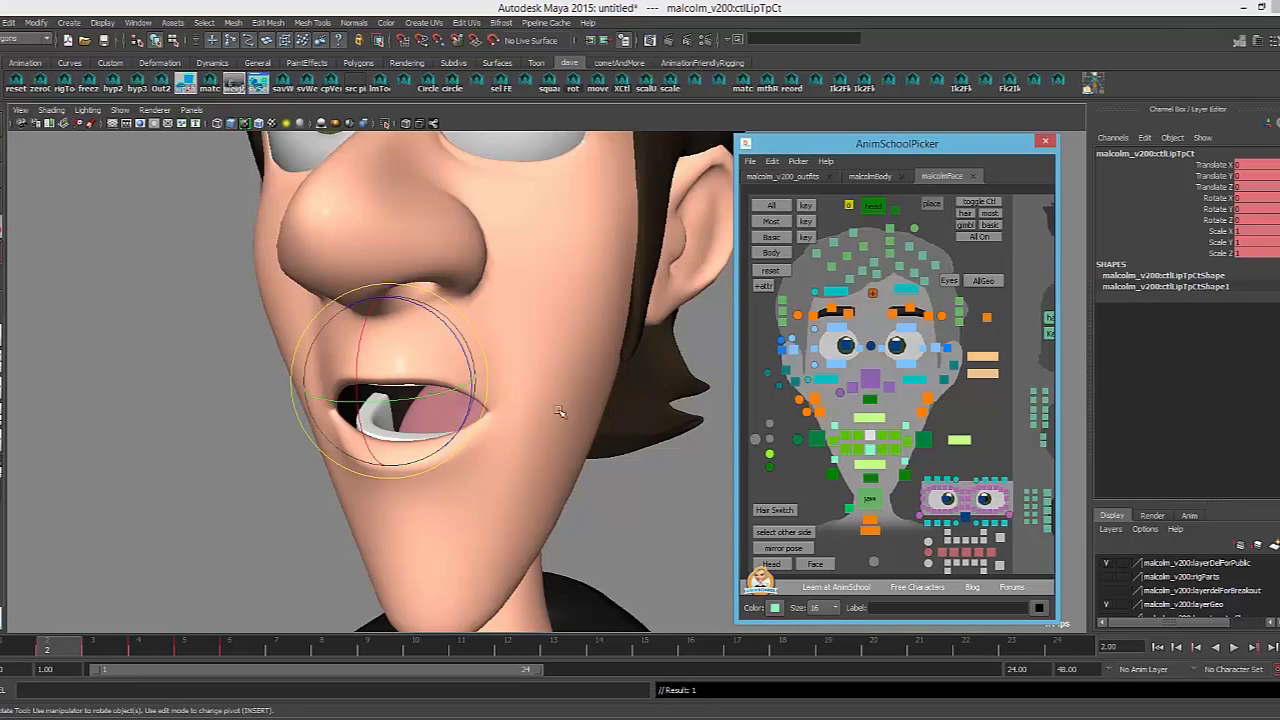
key("w")
mouse_move(392, 379)
left_mouse_down()
mouse_move(393, 332)
mouse_move(378, 370)
mouse_move(385, 350)
mouse_move(394, 388)
mouse_move(368, 302)
mouse_move(366, 346)
mouse_move(386, 367)
left_mouse_up()
key("ctrl+z")
key("e")
key("ctrl+z")
key("w")
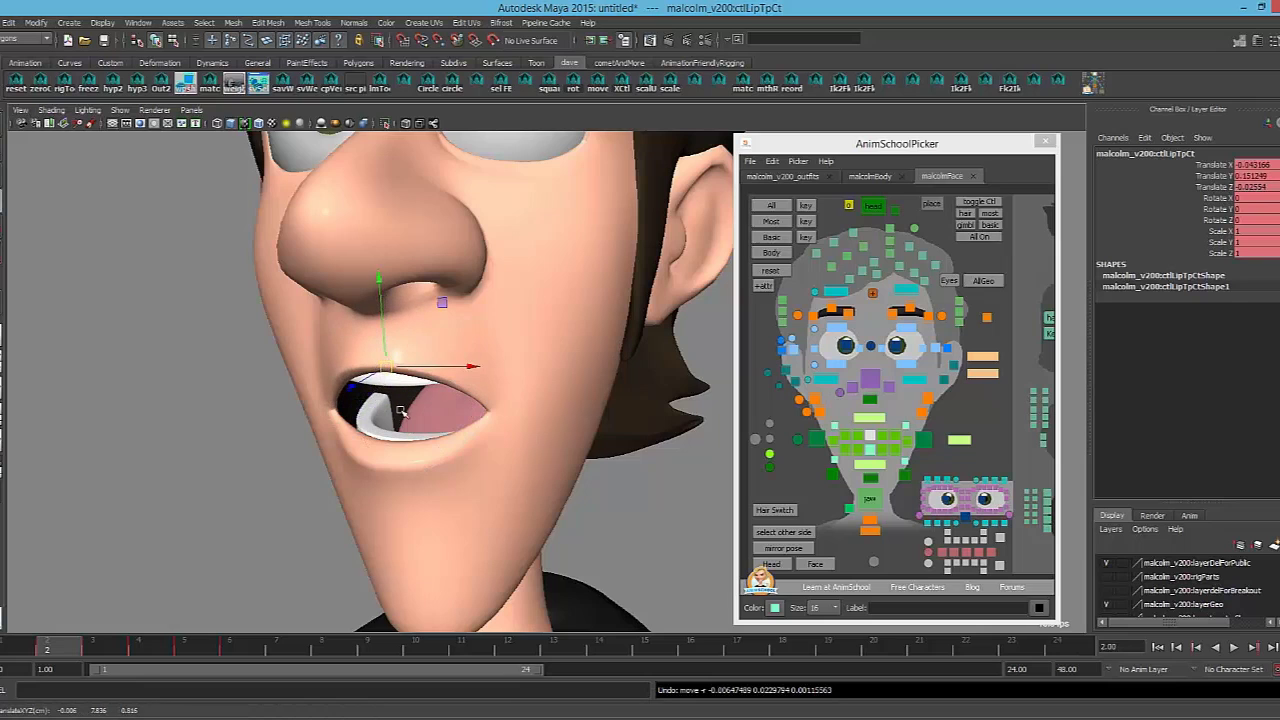
key("ctrl+z")
Try raising the centre upper lip control again by about 0.13 in Y, and undo the move
middle_click_drag(449, 411, 455, 402, "alt")
left_click_drag(394, 372, 405, 364)
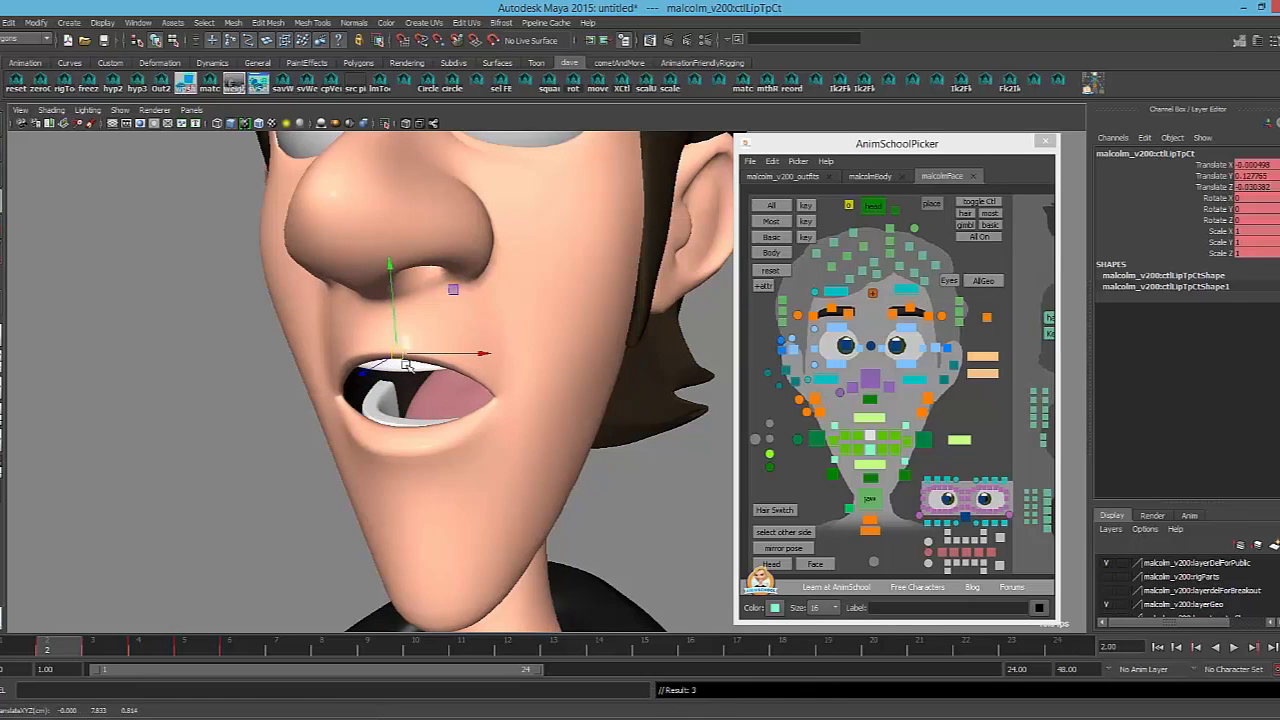
key("ctrl+z")
left_click(876, 438)
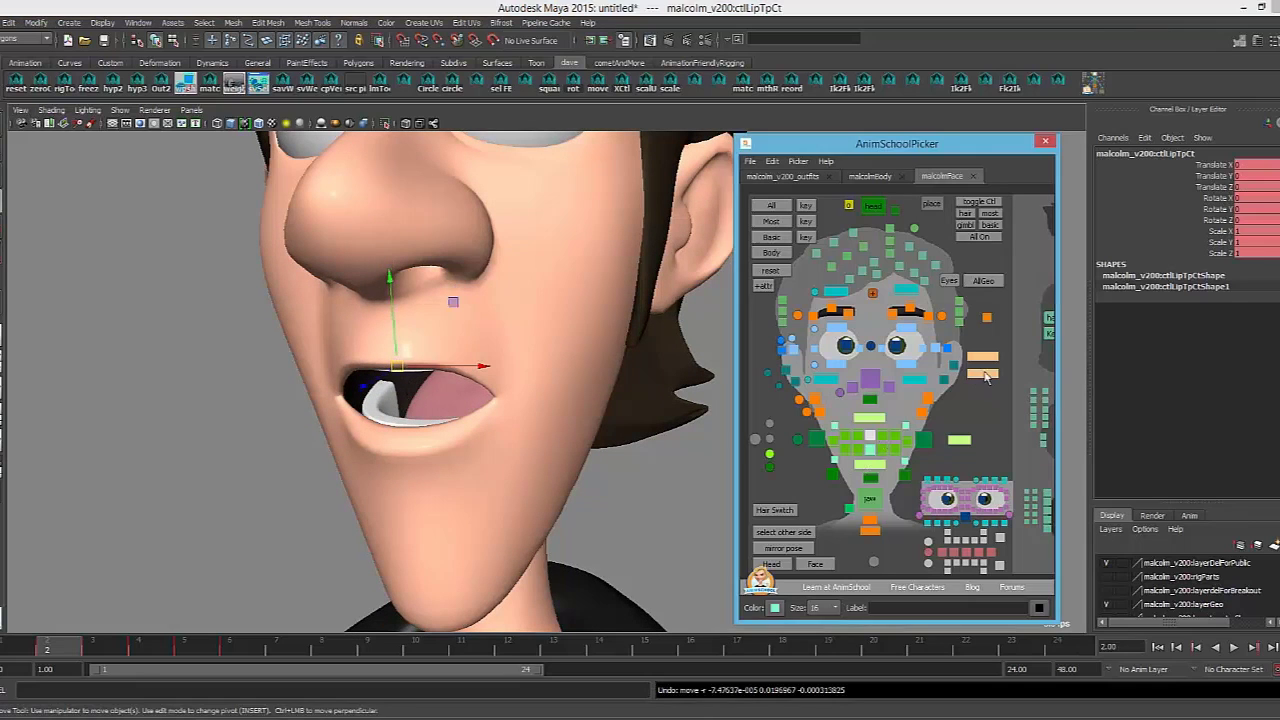
Try the middle upper lip control's Peak between about 0.1 and -0.3, and set it back to 0
left_click(874, 418)
left_click(1210, 287)
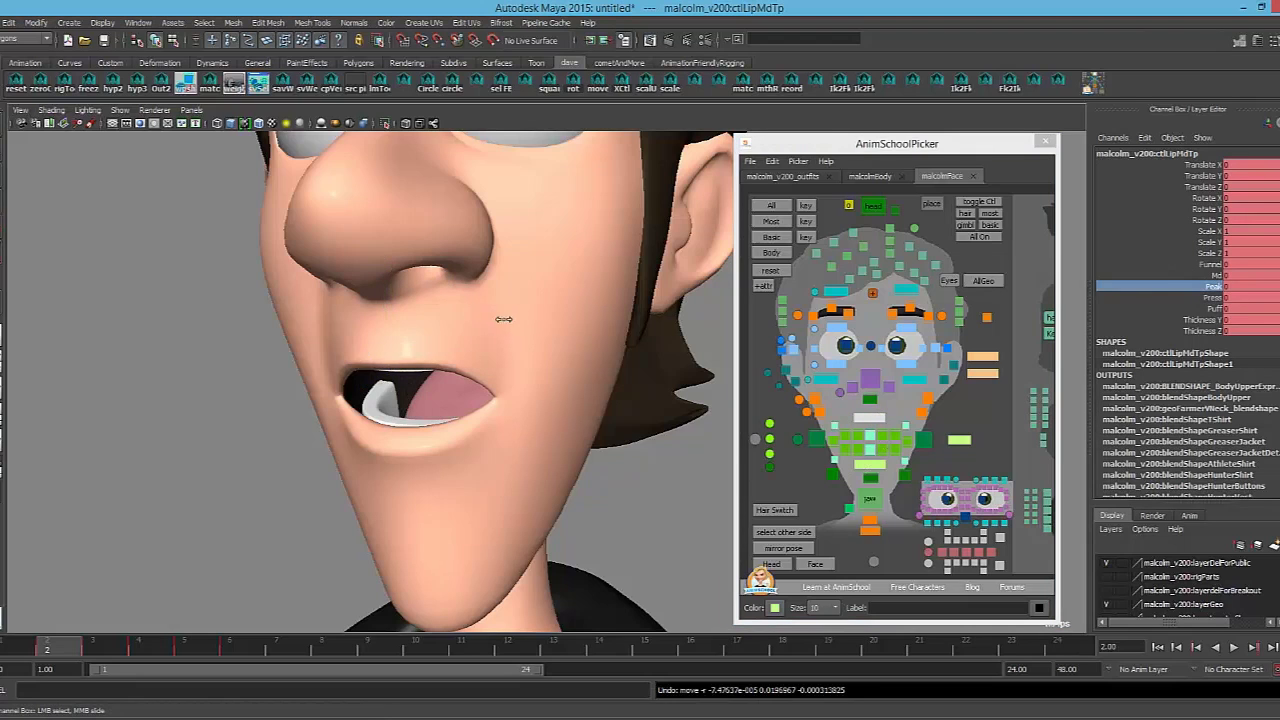
middle_click_drag(500, 320, 497, 321)
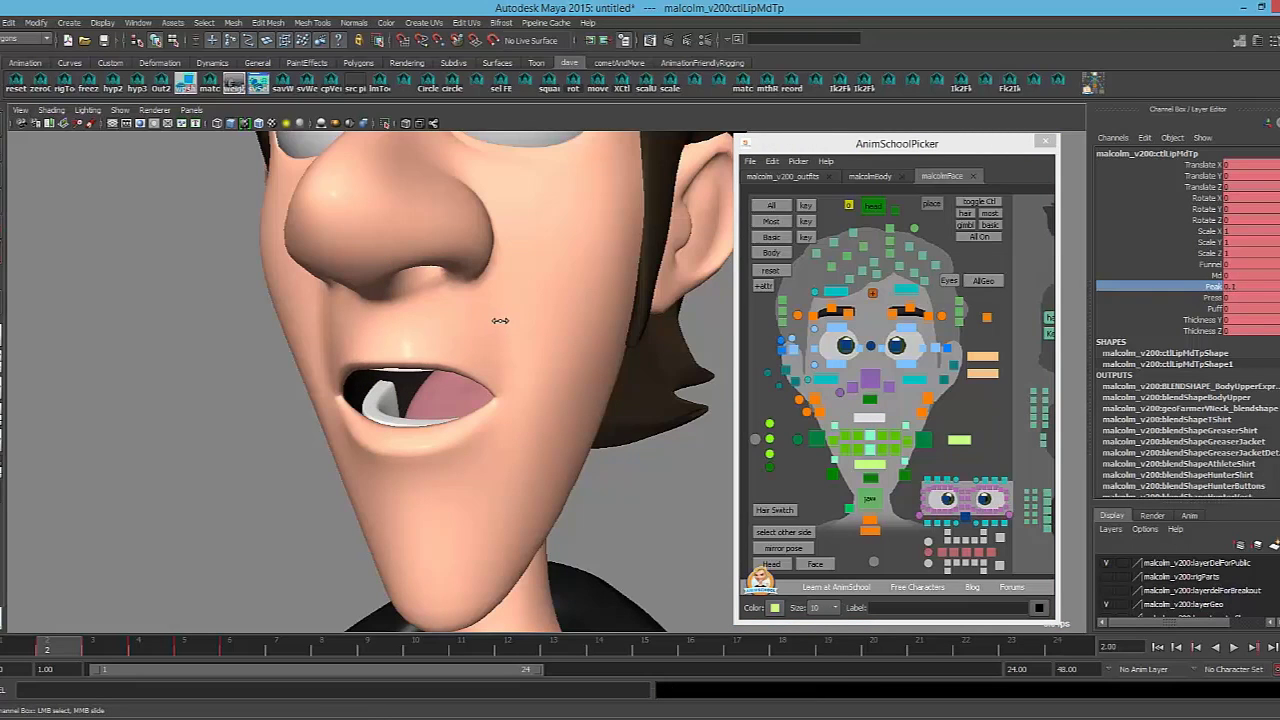
mouse_move(498, 321)
left_mouse_down("alt")
mouse_move(494, 337)
mouse_move(517, 357)
mouse_move(489, 323)
mouse_move(508, 328)
left_mouse_up("alt")
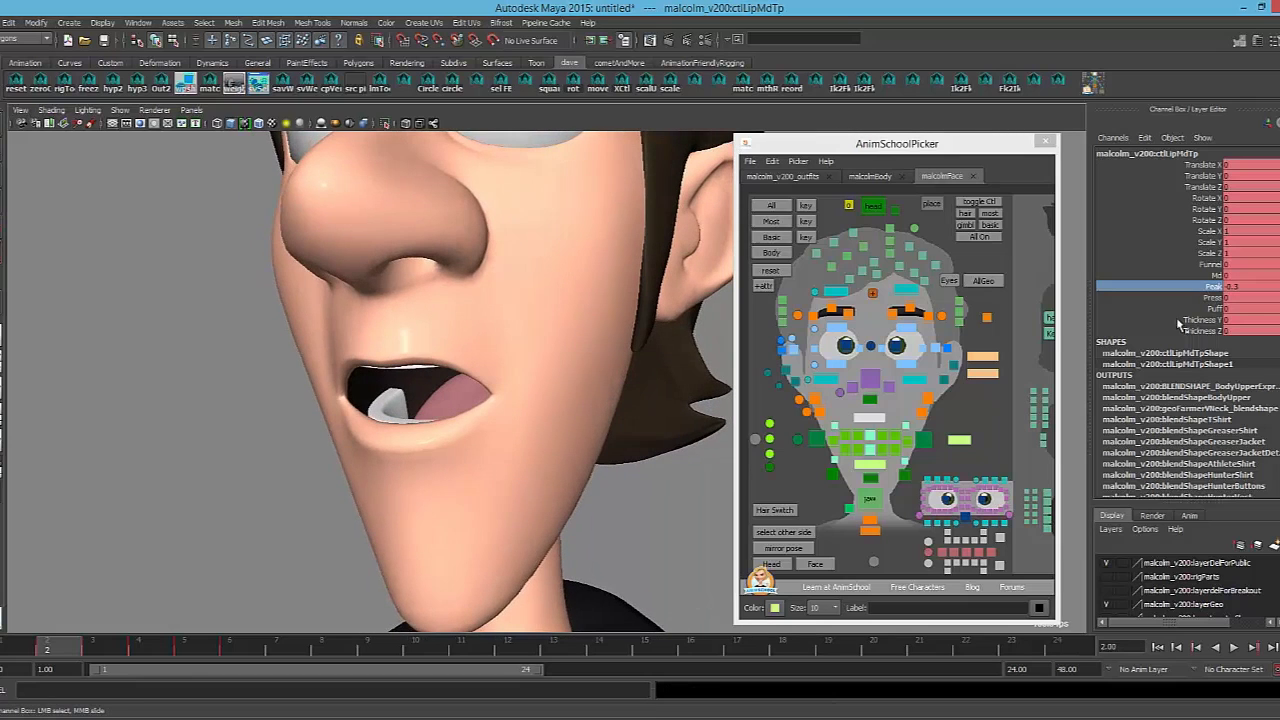
left_click(1250, 287)
type("0")
key("Return")
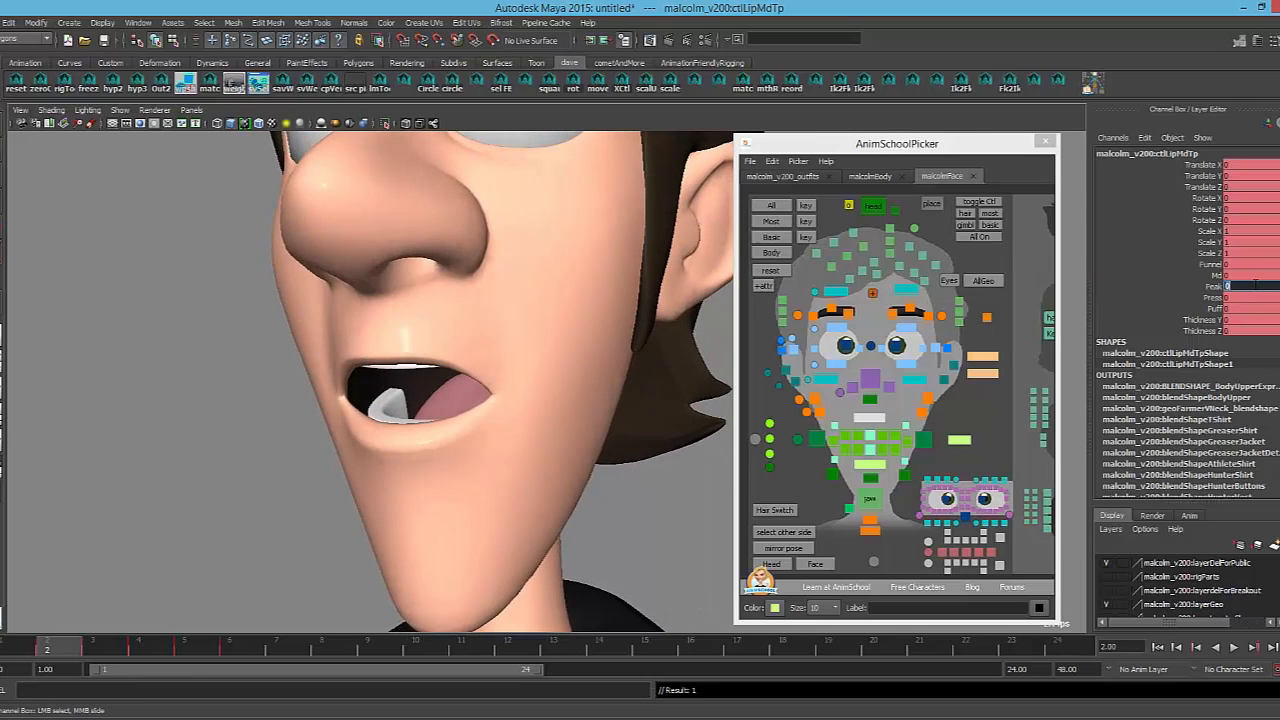
Try the upper lip control's Press attribute at about 1.3 from several angles, and undo the changes
left_click(1209, 298)
middle_click_drag(474, 320, 408, 320)
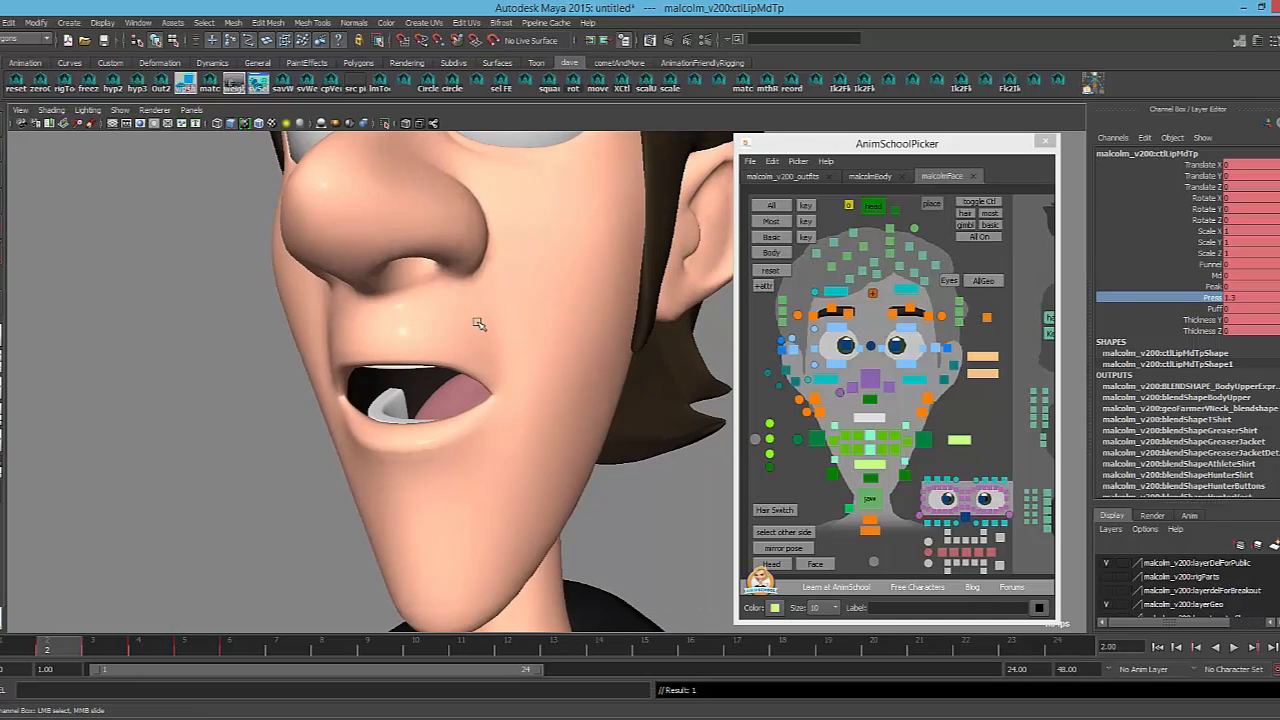
left_click_drag(480, 323, 490, 329, "alt")
middle_click_drag(487, 330, 443, 363)
left_click_drag(443, 363, 363, 360, "alt")
key("ctrl+z")
middle_click_drag(363, 360, 360, 358)
key("ctrl+z")
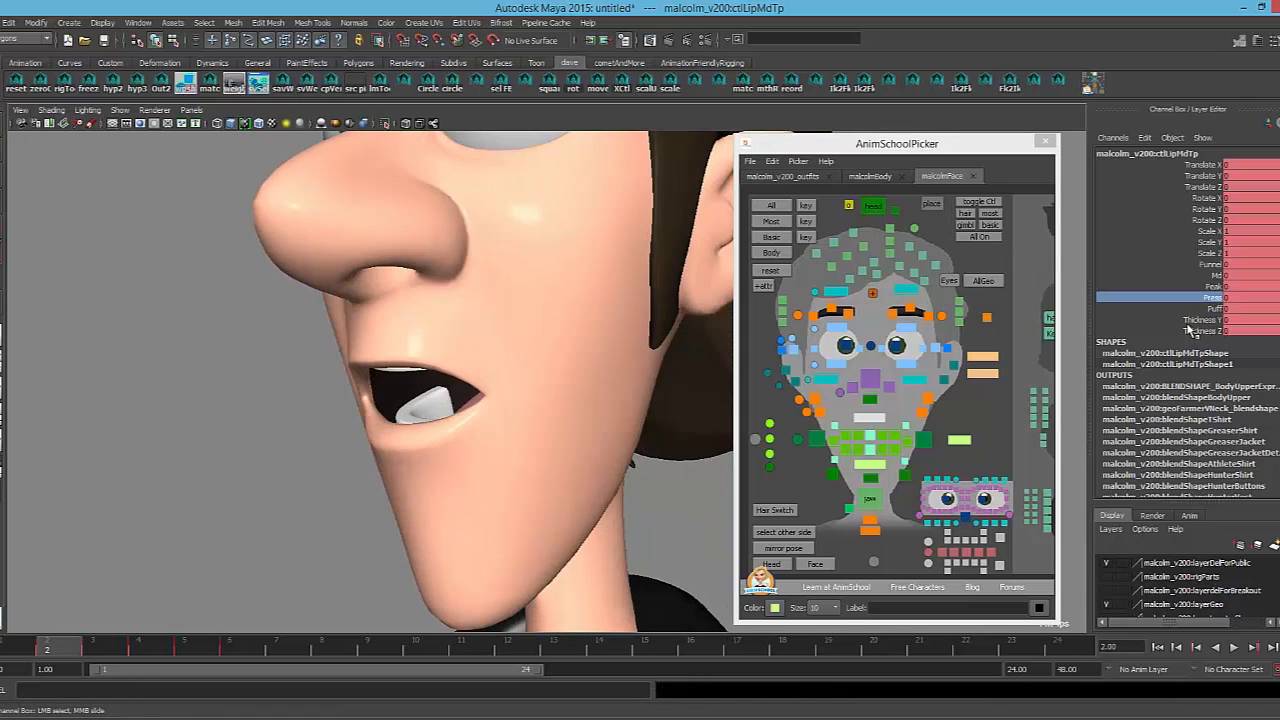
Try the middle upper lip control's Thickness Y at about 1.9, undo it, and set it to about 1.2
left_click(1195, 320)
mouse_move(466, 372)
middle_mouse_down()
mouse_move(449, 366)
mouse_move(467, 368)
middle_mouse_up()
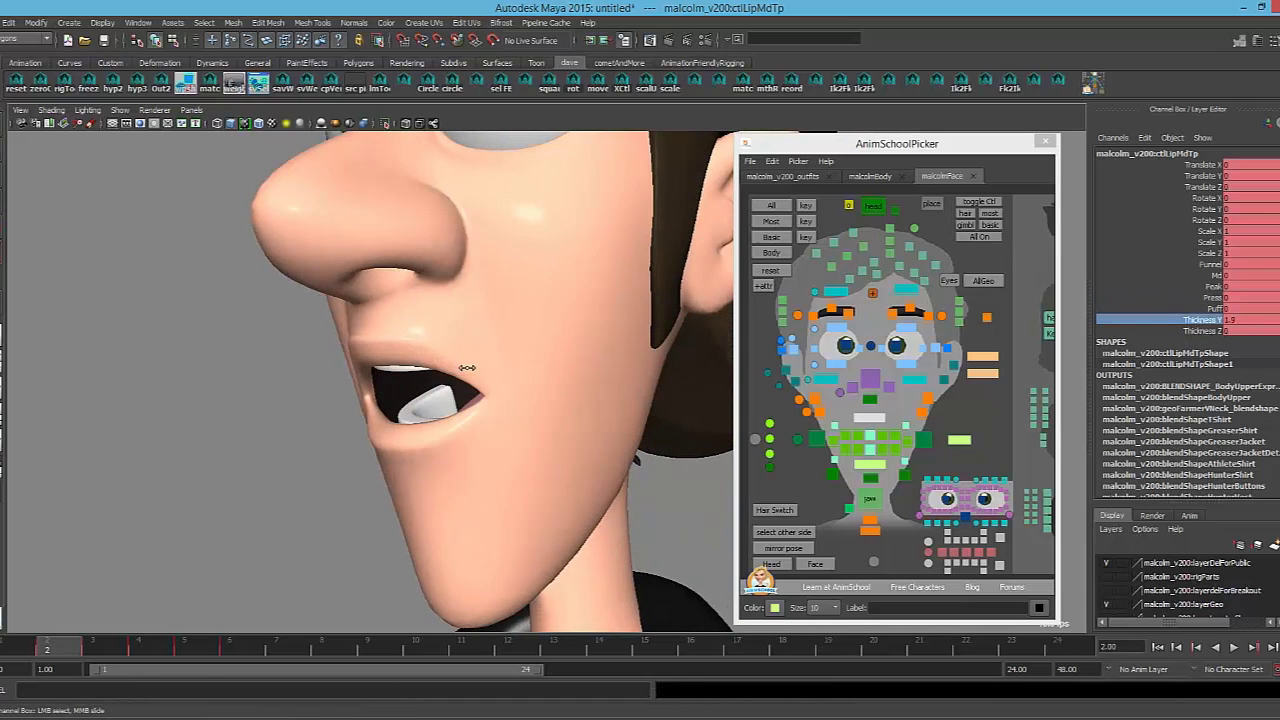
key("ctrl+z")
left_click_drag(466, 368, 596, 367, "alt")
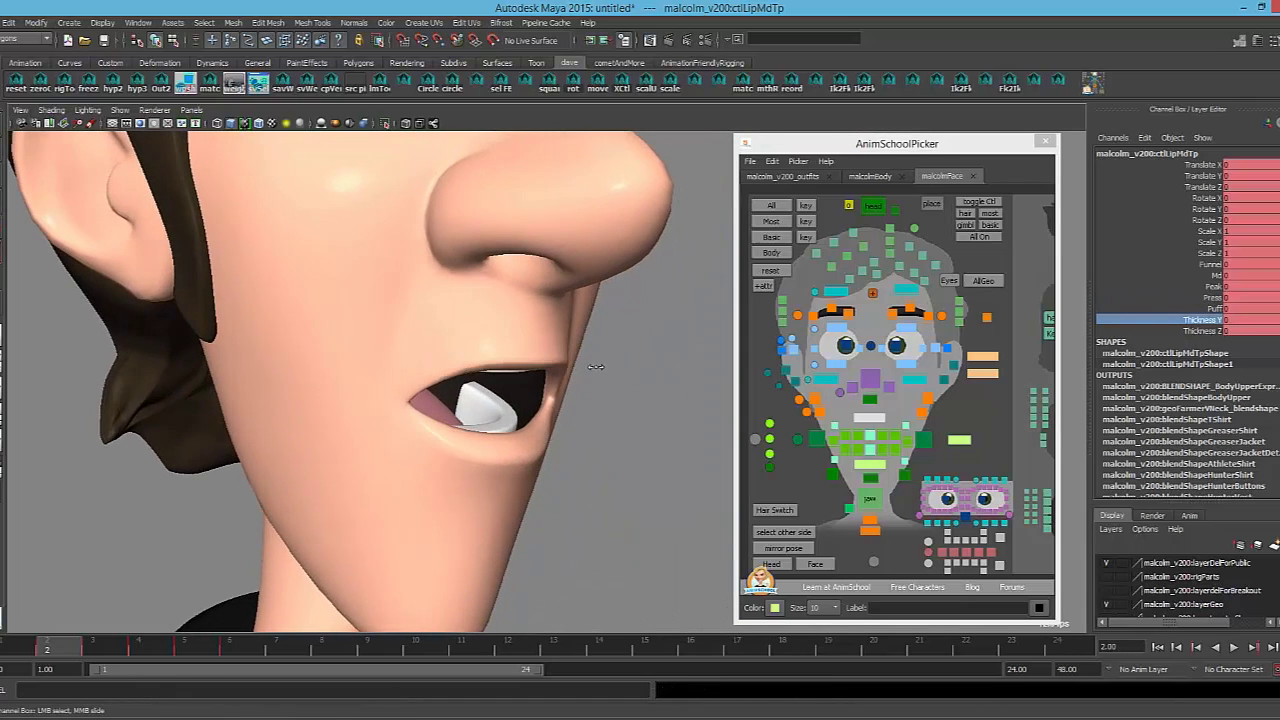
middle_click_drag(596, 367, 589, 363)
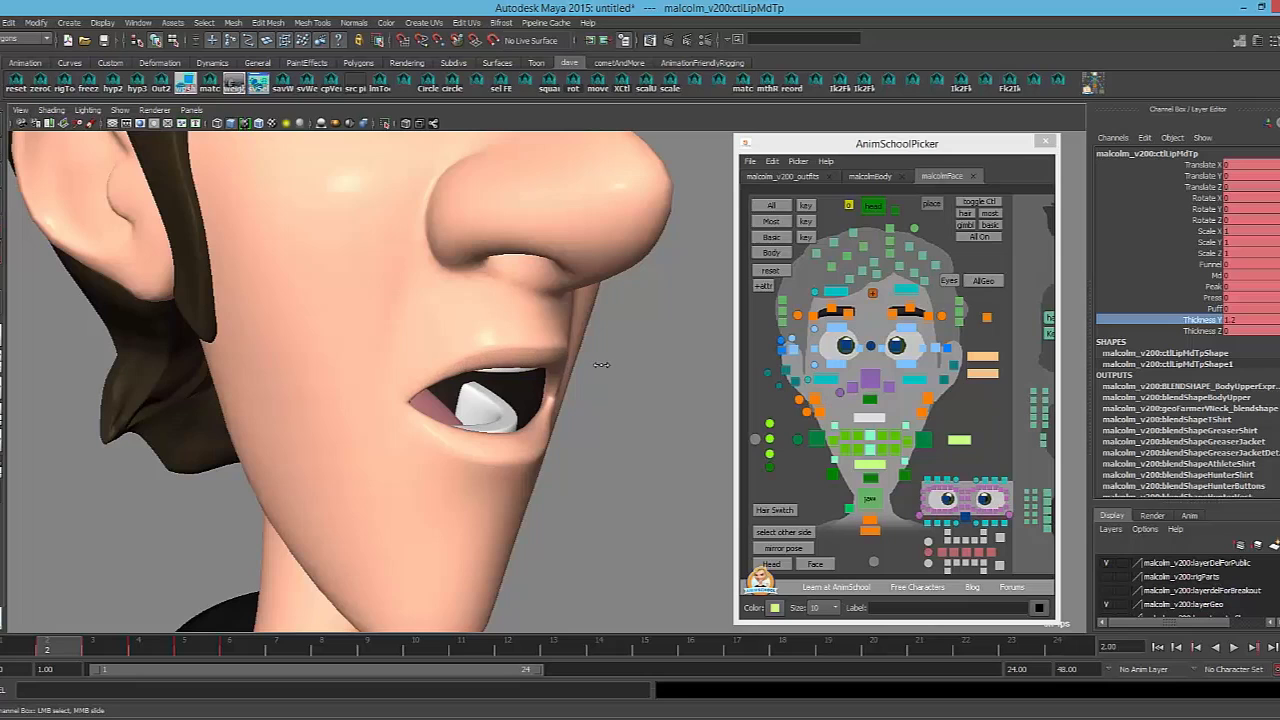
Set the middle lower lip control's Thickness Y to about 1.5
left_click(862, 466)
left_click(1190, 320)
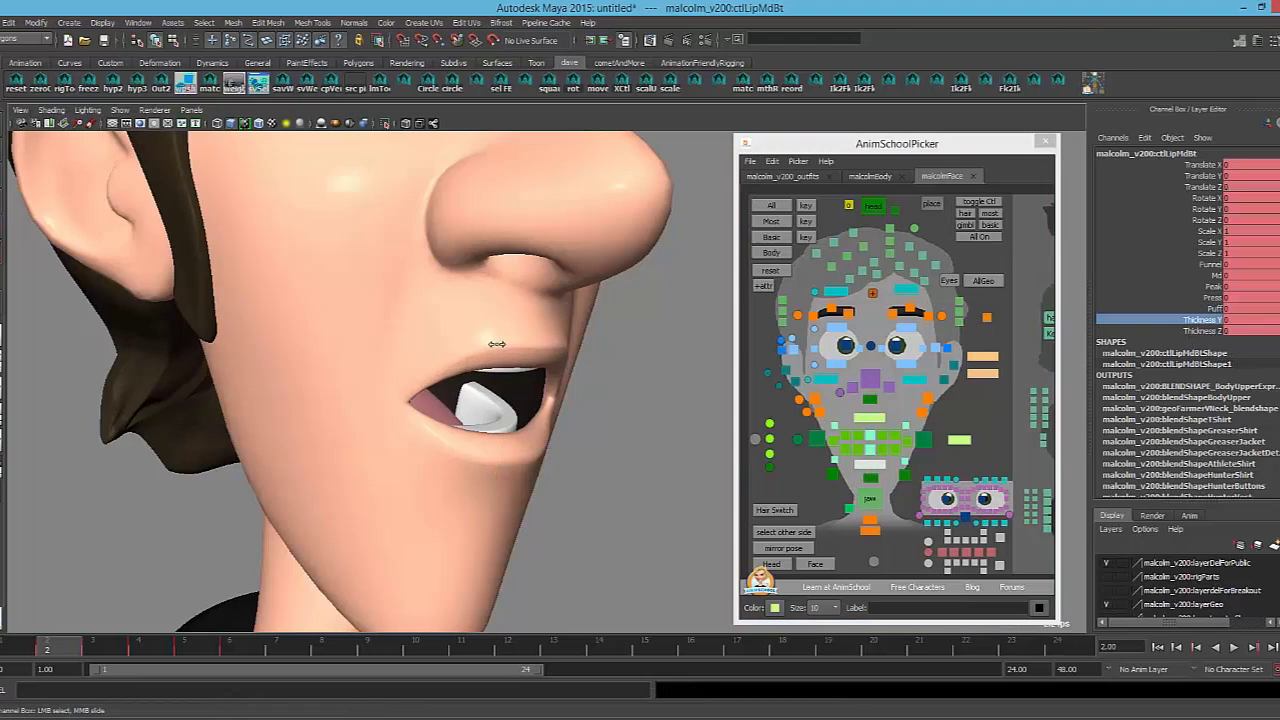
middle_click_drag(503, 349, 506, 349)
left_click_drag(506, 349, 675, 372, "alt")
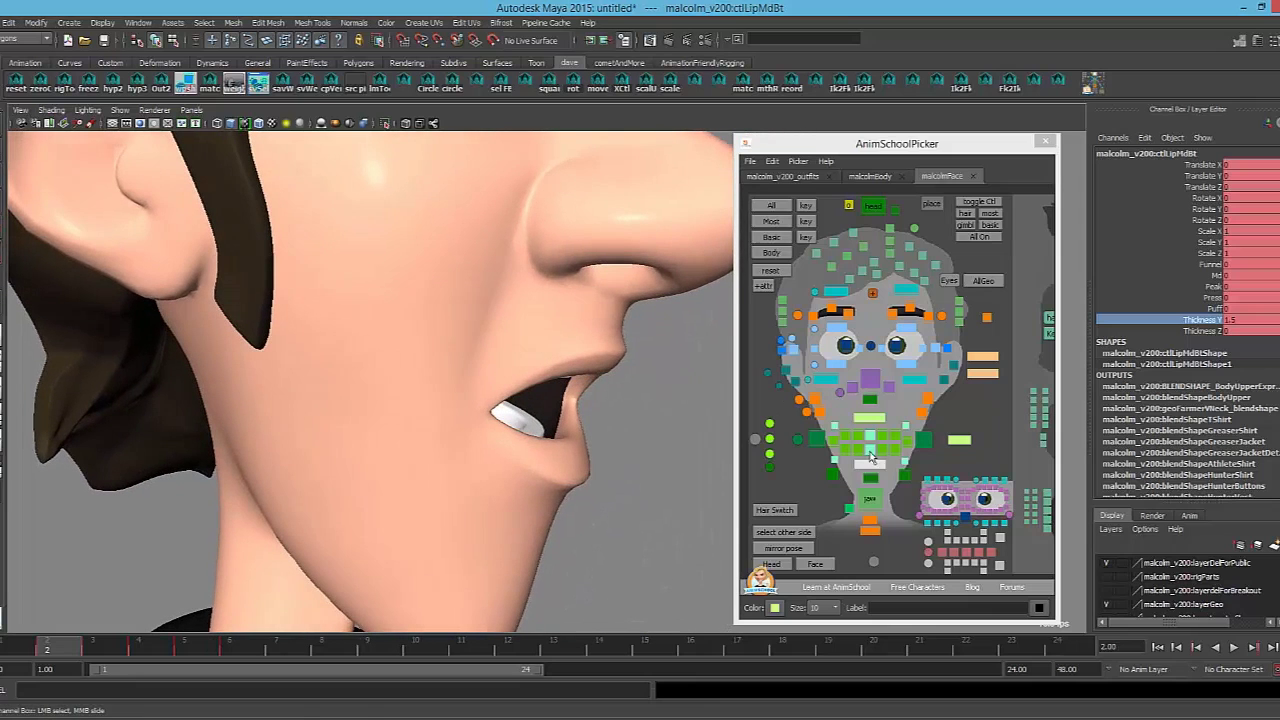
Adjust Thickness Z on the middle upper and lower lip controls together from several angles, ending at about 0.4
left_click(878, 418)
left_click(1198, 328)
left_click(1203, 331)
middle_click_drag(573, 369, 612, 382)
left_click_drag(612, 382, 408, 399, "alt")
middle_click_drag(434, 403, 378, 404)
left_click_drag(380, 404, 598, 404, "alt")
scroll(653, 385, "down", 3)
middle_click_drag(598, 404, 609, 401)
left_click_drag(584, 410, 546, 406, "alt")
scroll(474, 404, "up", 4)
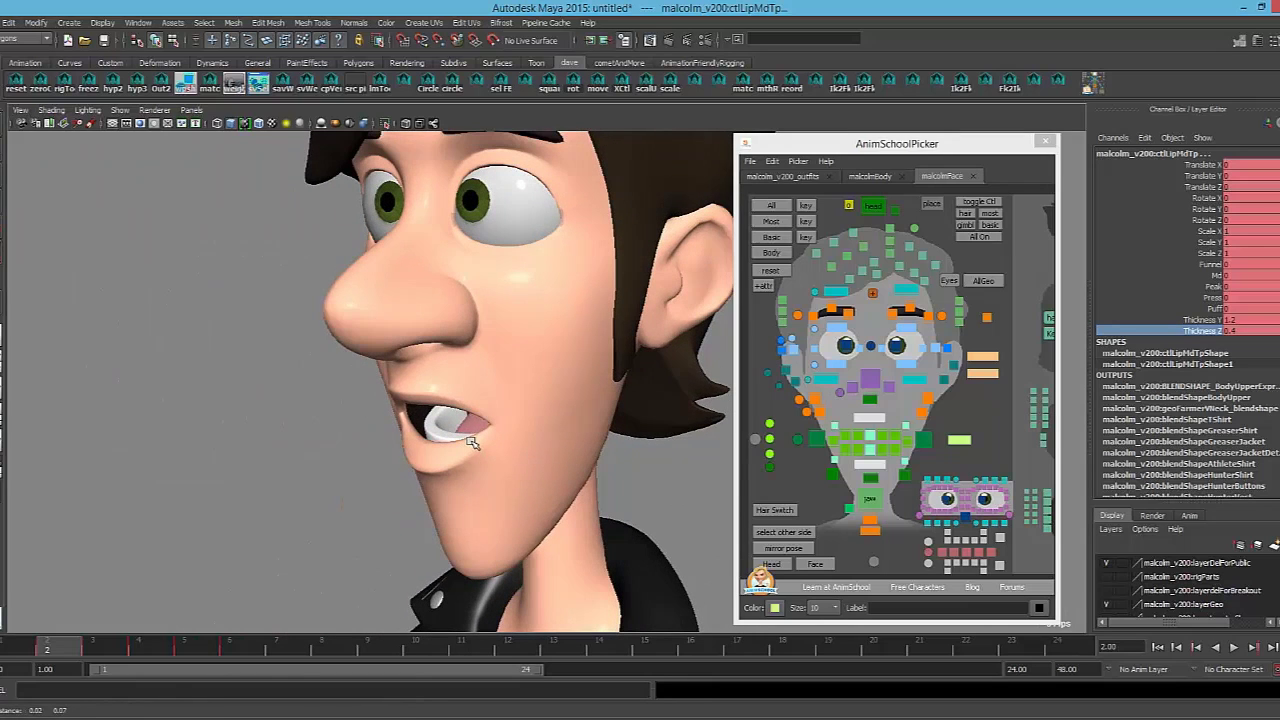
Offset the left pupil control sideways by setting its Translate X to 0.015
left_click(896, 346)
middle_click_drag(423, 311, 435, 410, "alt")
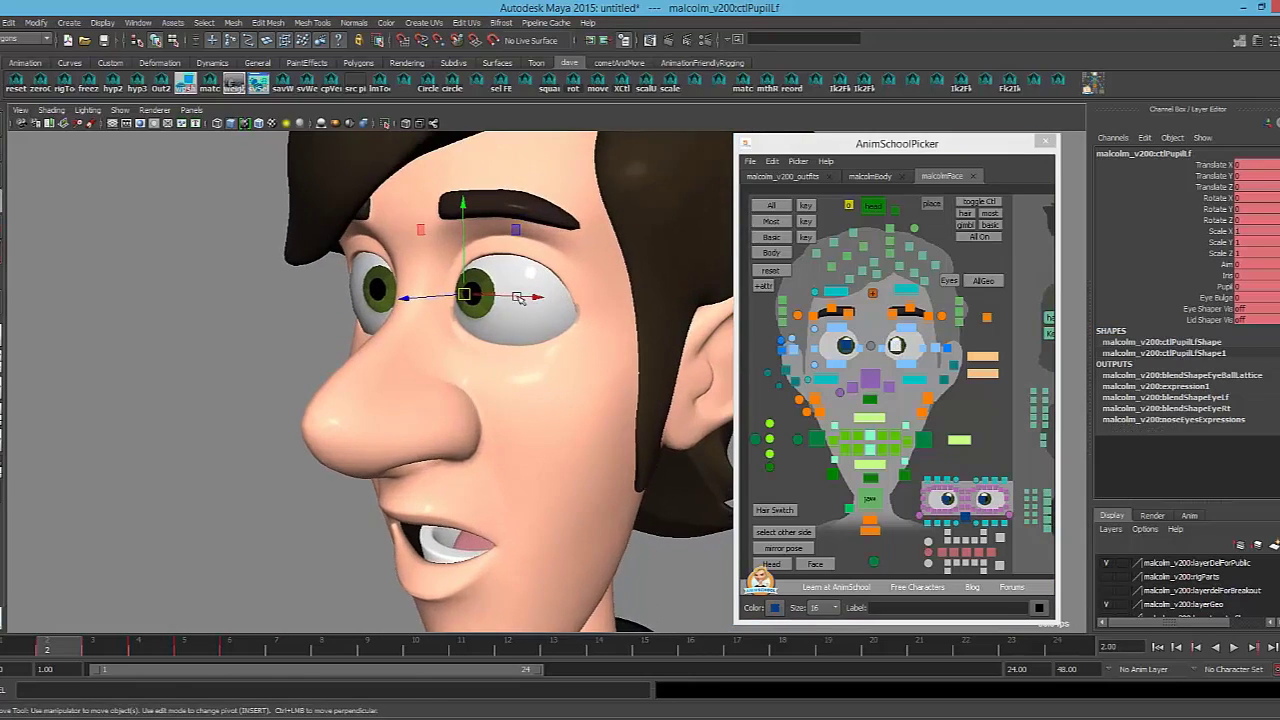
left_click_drag(522, 298, 560, 300, "alt")
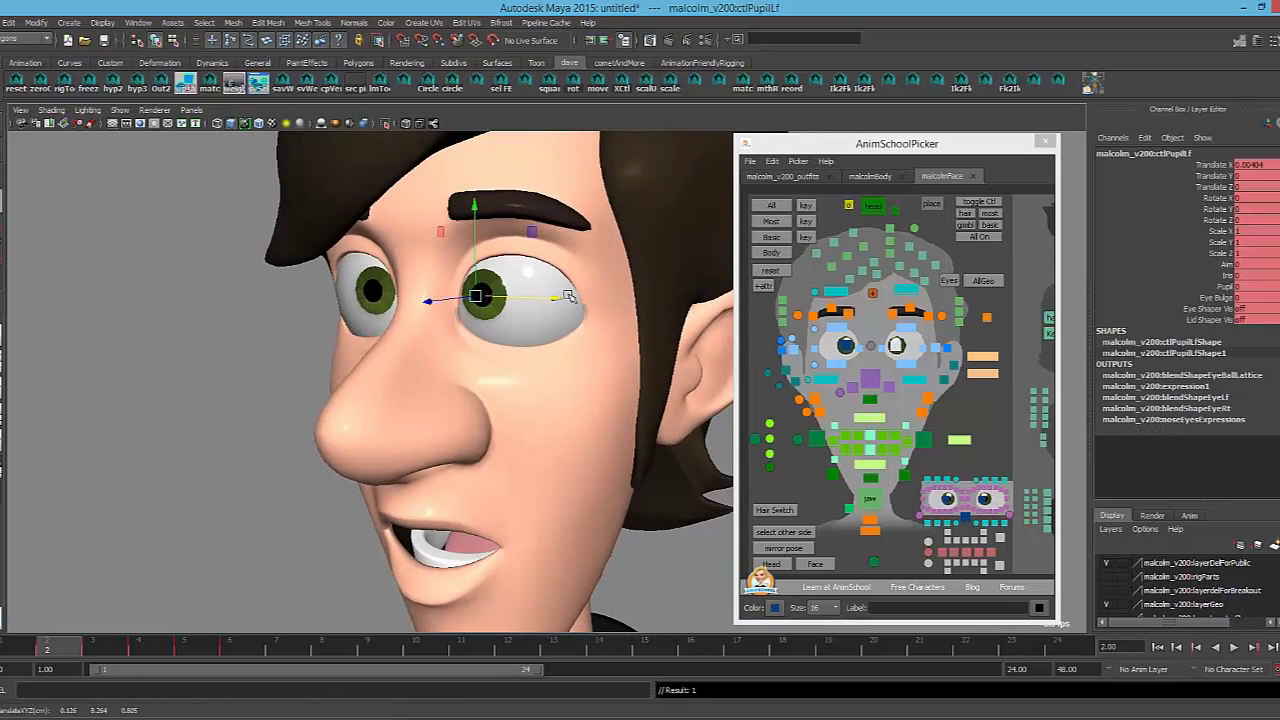
double_click(1251, 165)
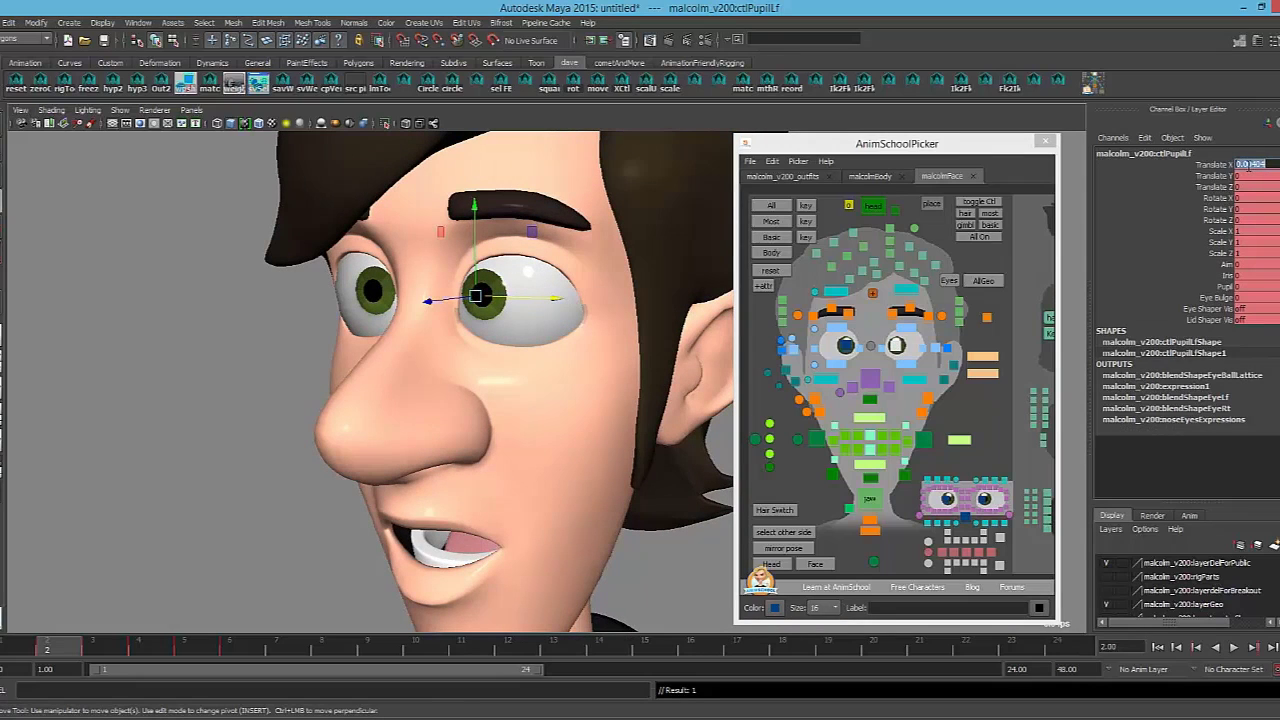
type("0.015")
key("Return")
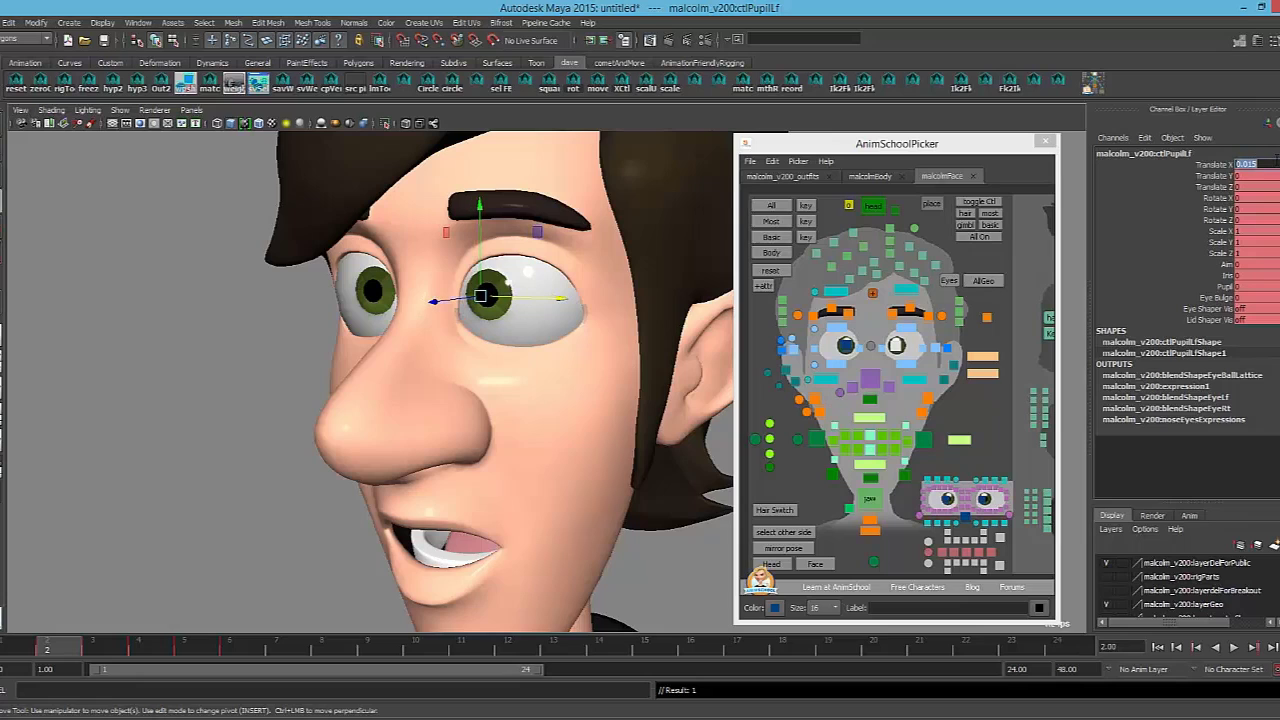
Set the right pupil control's Translate X to a small negative offset, correcting the first entry of -0.15
left_click(896, 345)
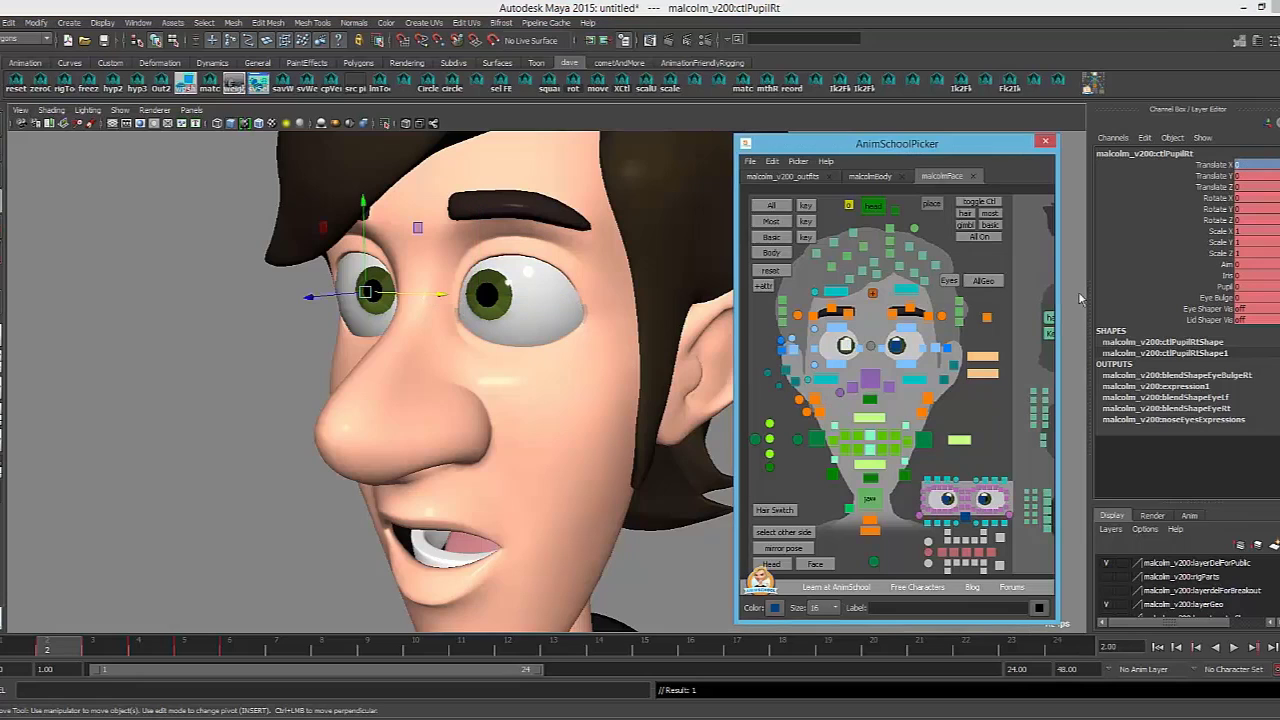
double_click(1249, 166)
key("Return")
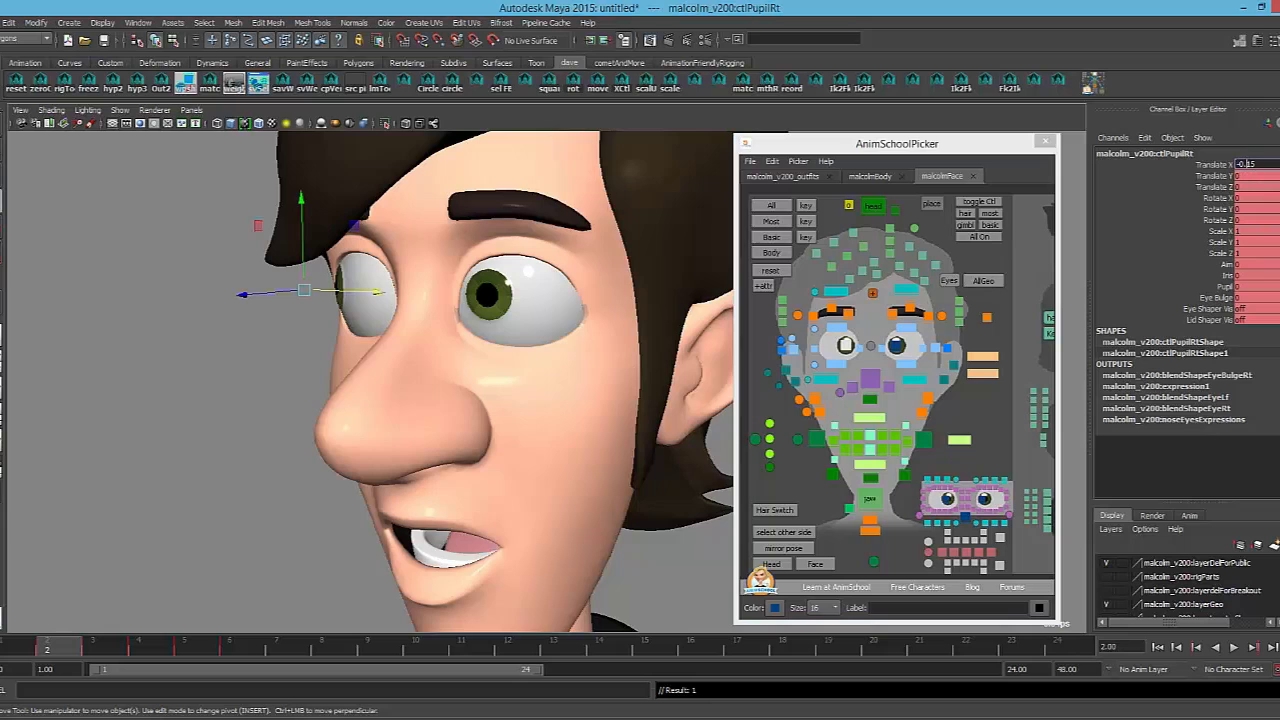
key("Return")
Try raising the left mouth corner control by about 0.28 in Translate Y
middle_click_drag(243, 505, 256, 375)
left_click(870, 466)
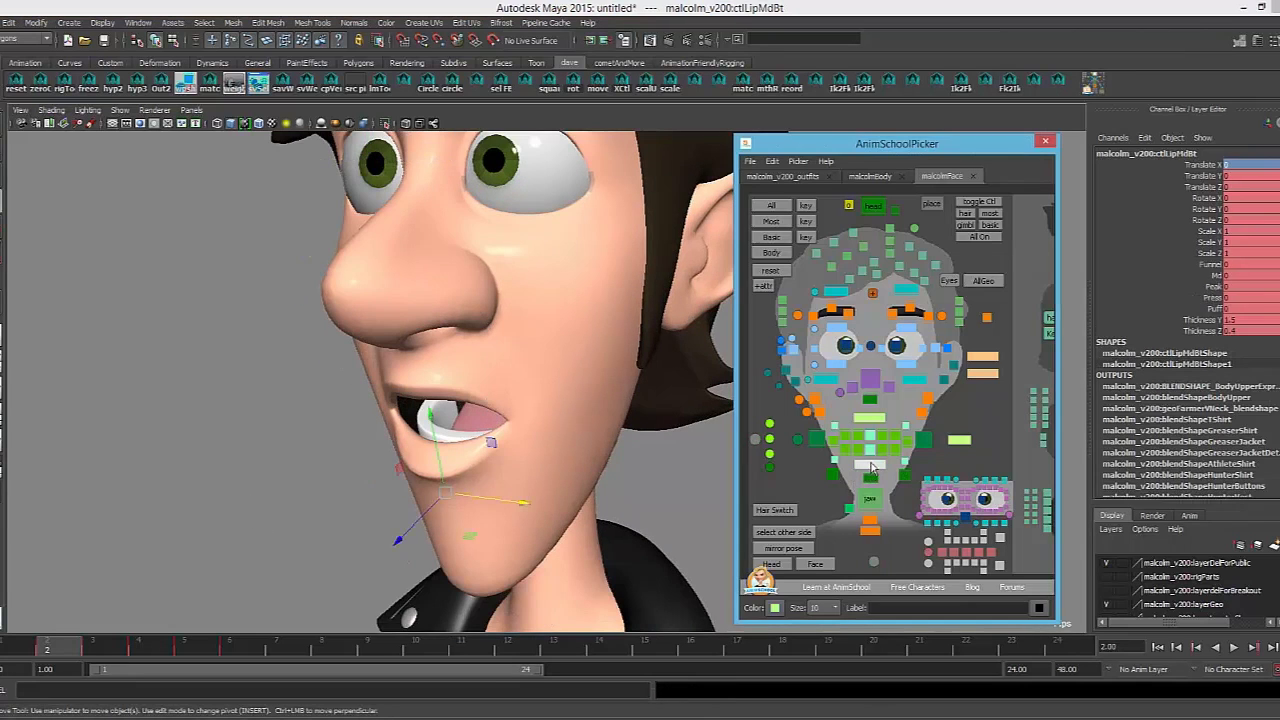
left_click(921, 441)
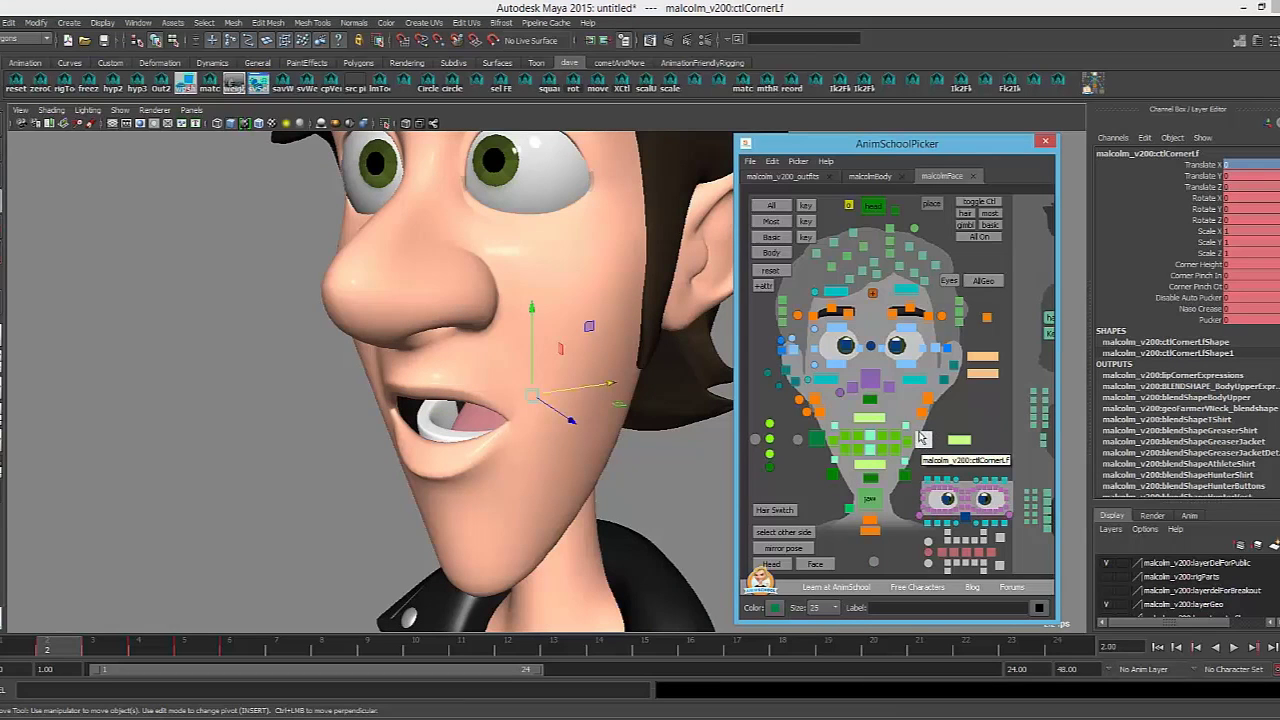
right_click_drag(457, 450, 360, 380, "alt")
left_click(924, 445)
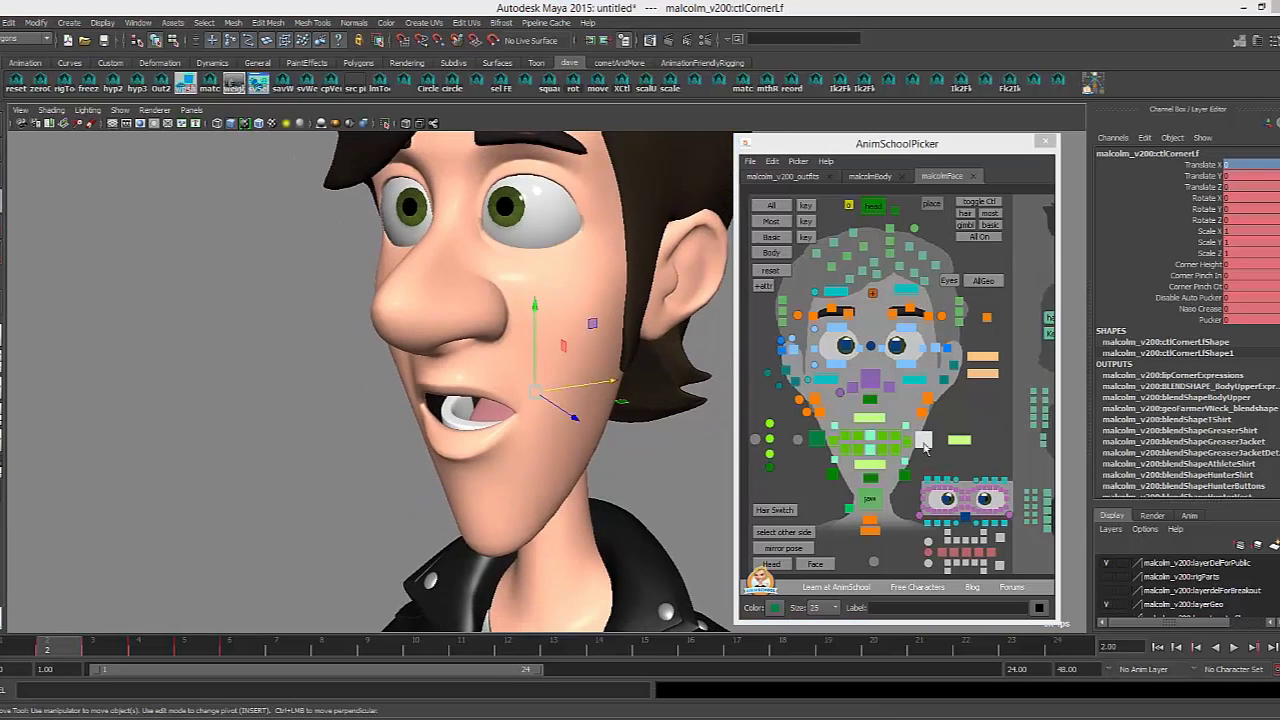
left_click_drag(521, 300, 530, 283)
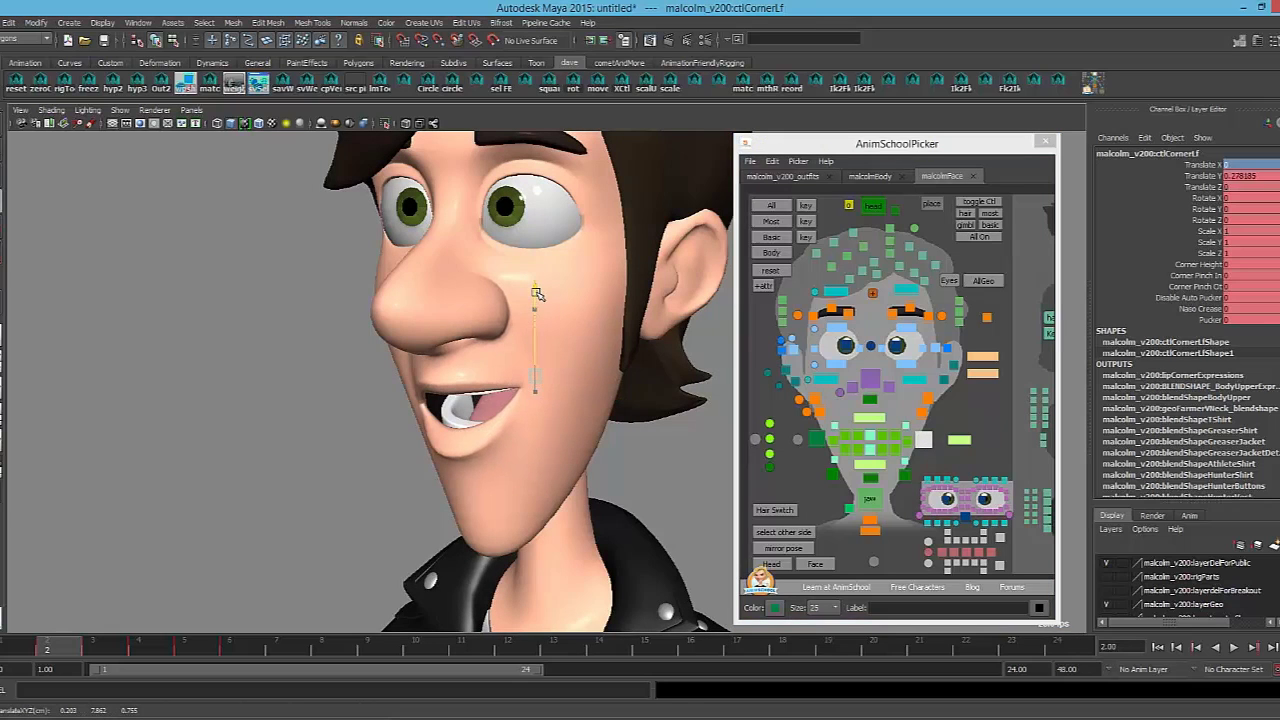
Open the jaw wider by rotating the jaw control to about 17.2 in Rotate X
left_click(866, 500)
key("e")
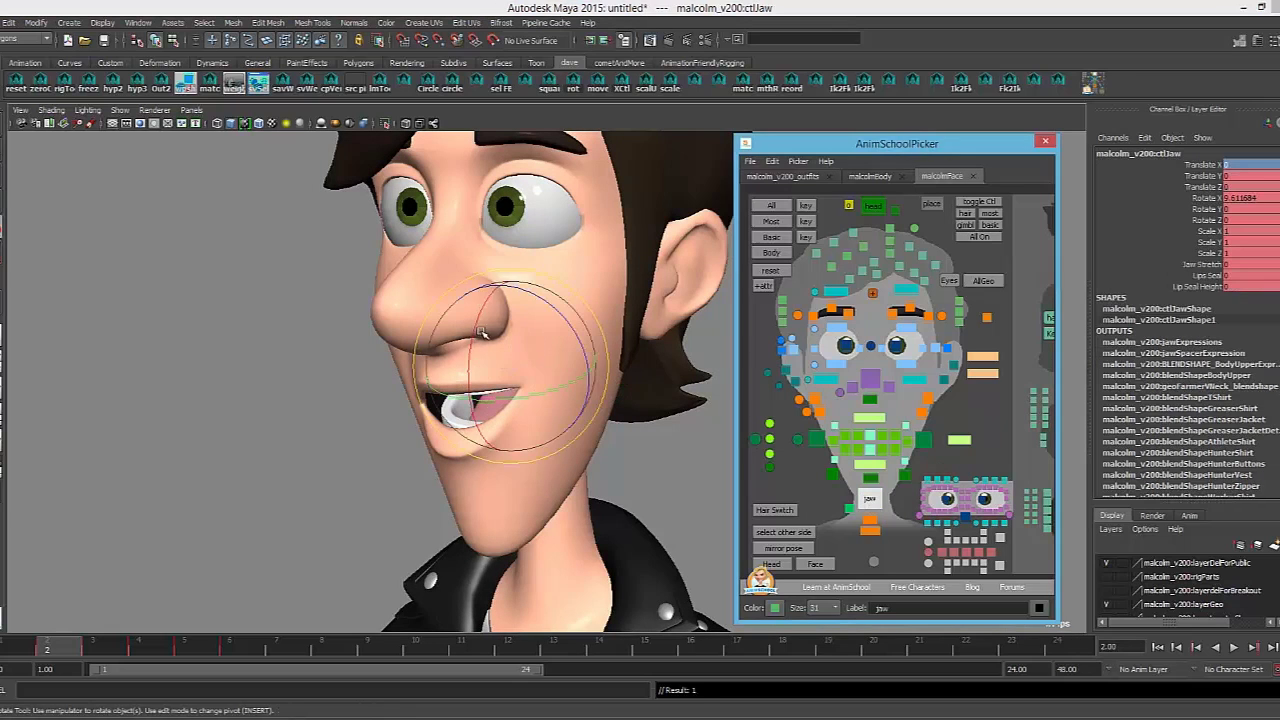
mouse_move(478, 318)
left_mouse_down()
mouse_move(466, 350)
mouse_move(466, 336)
left_mouse_up()
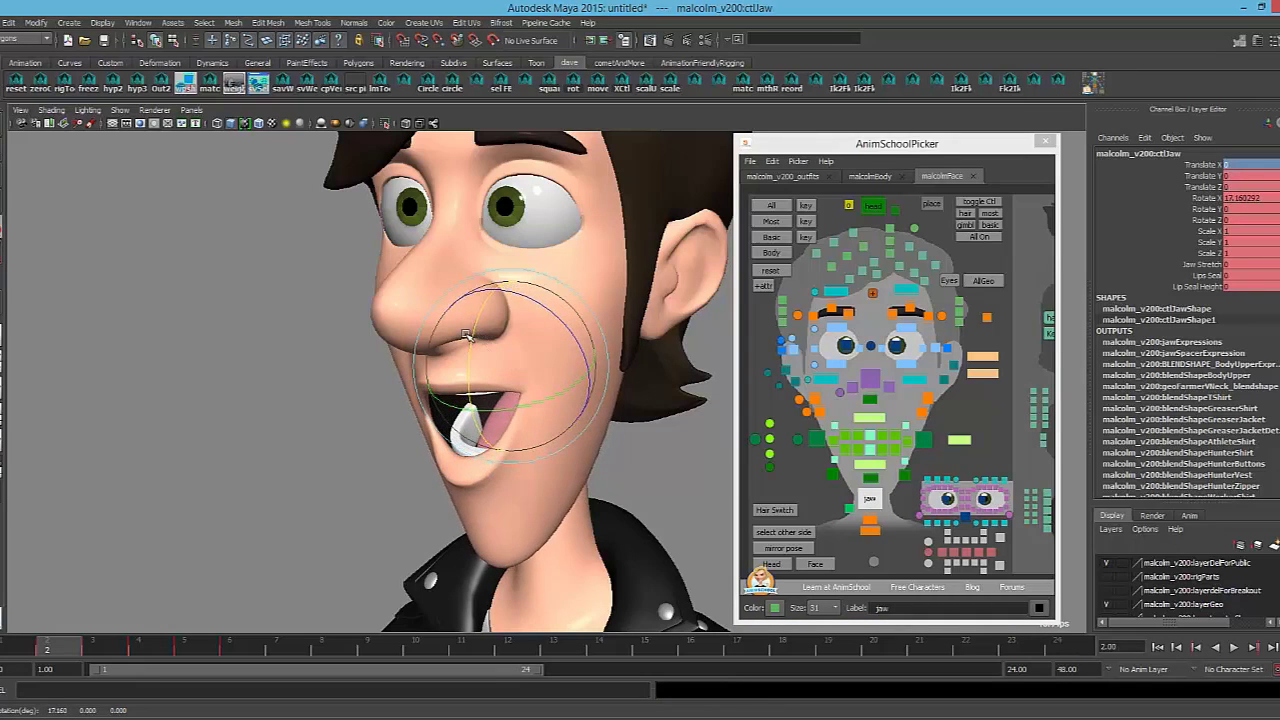
Try raising the left mouth corner to about 0.39 in Translate Y, and test and undo a Corner Height change
left_click(929, 442)
key("w")
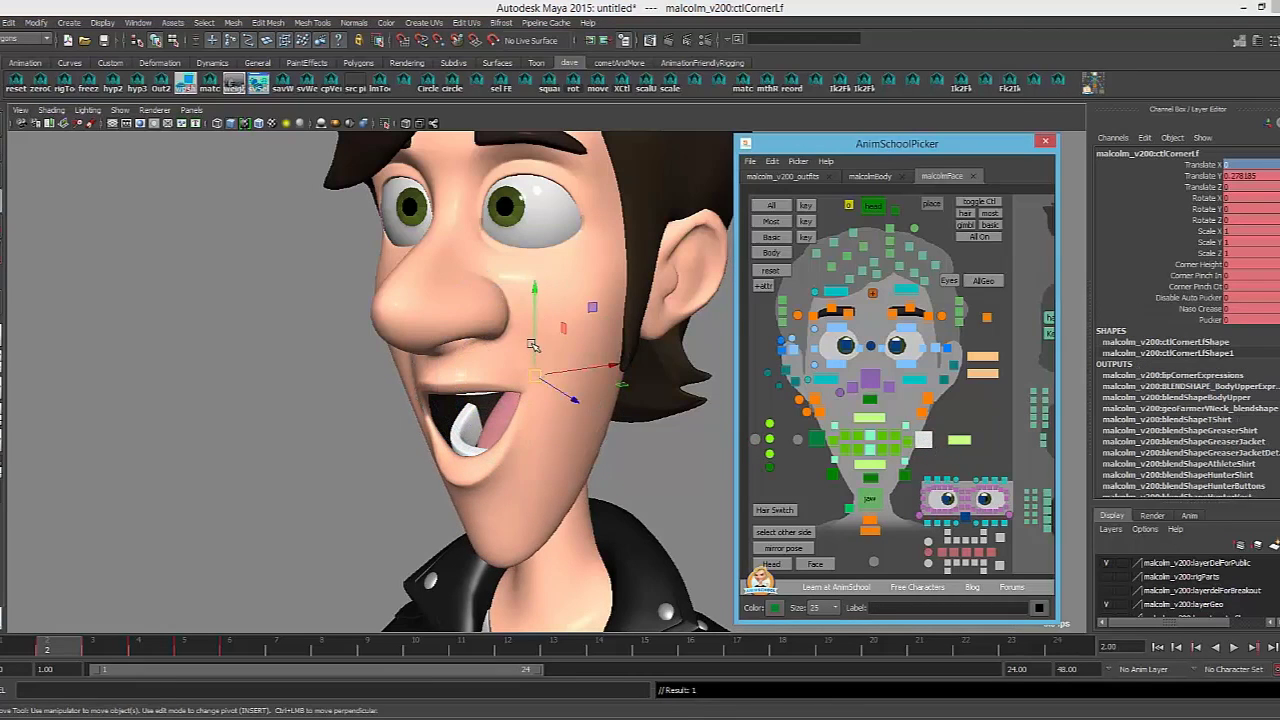
mouse_move(534, 291)
left_mouse_down()
mouse_move(535, 329)
mouse_move(536, 292)
left_mouse_up()
left_click(1195, 264)
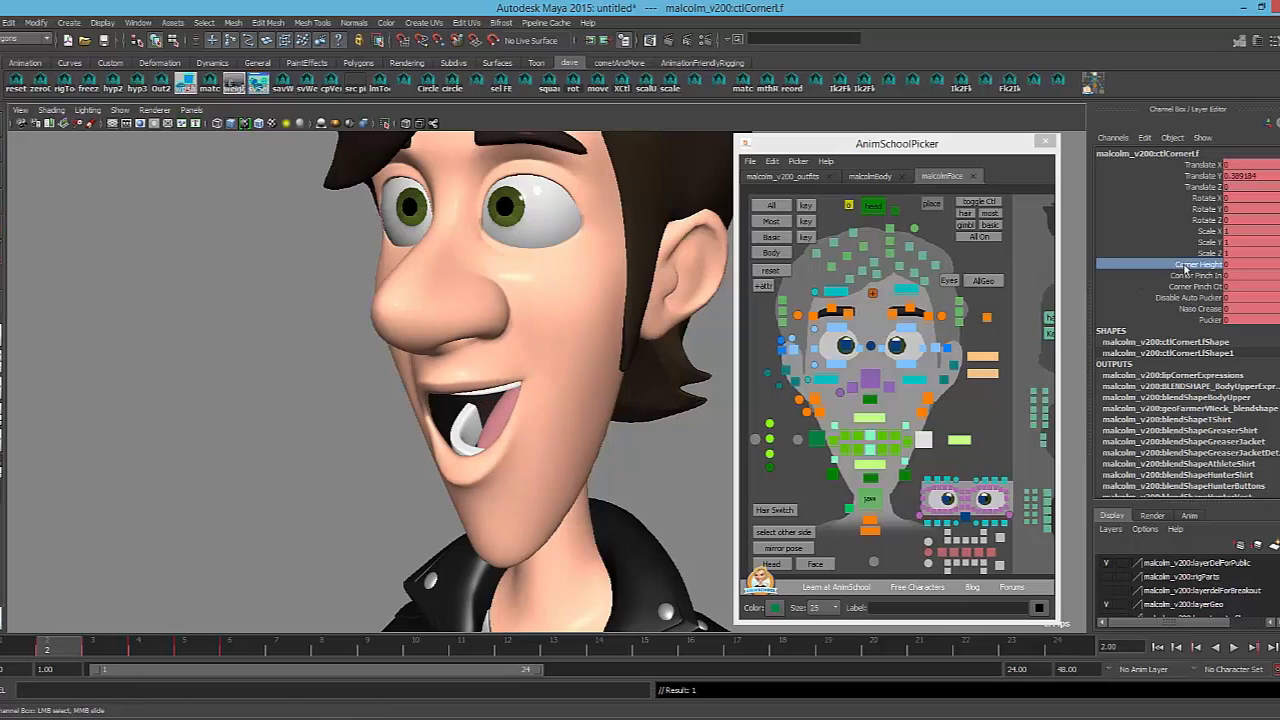
middle_click_drag(508, 398, 509, 397)
key("ctrl+z")
Rotate the jaw control slightly off axis, to about -0.47 in Y and 0.08 in Z
left_click(870, 498)
key("e")
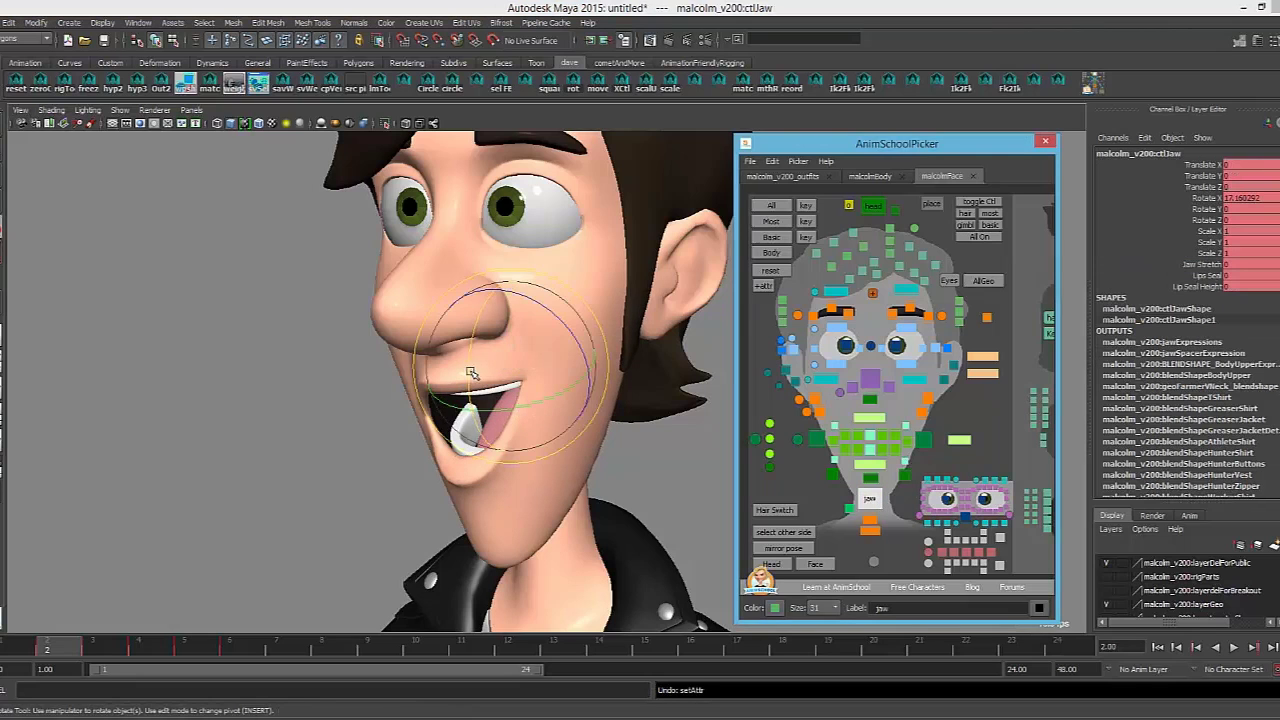
mouse_move(468, 366)
left_mouse_down()
mouse_move(478, 350)
mouse_move(474, 370)
left_mouse_up()
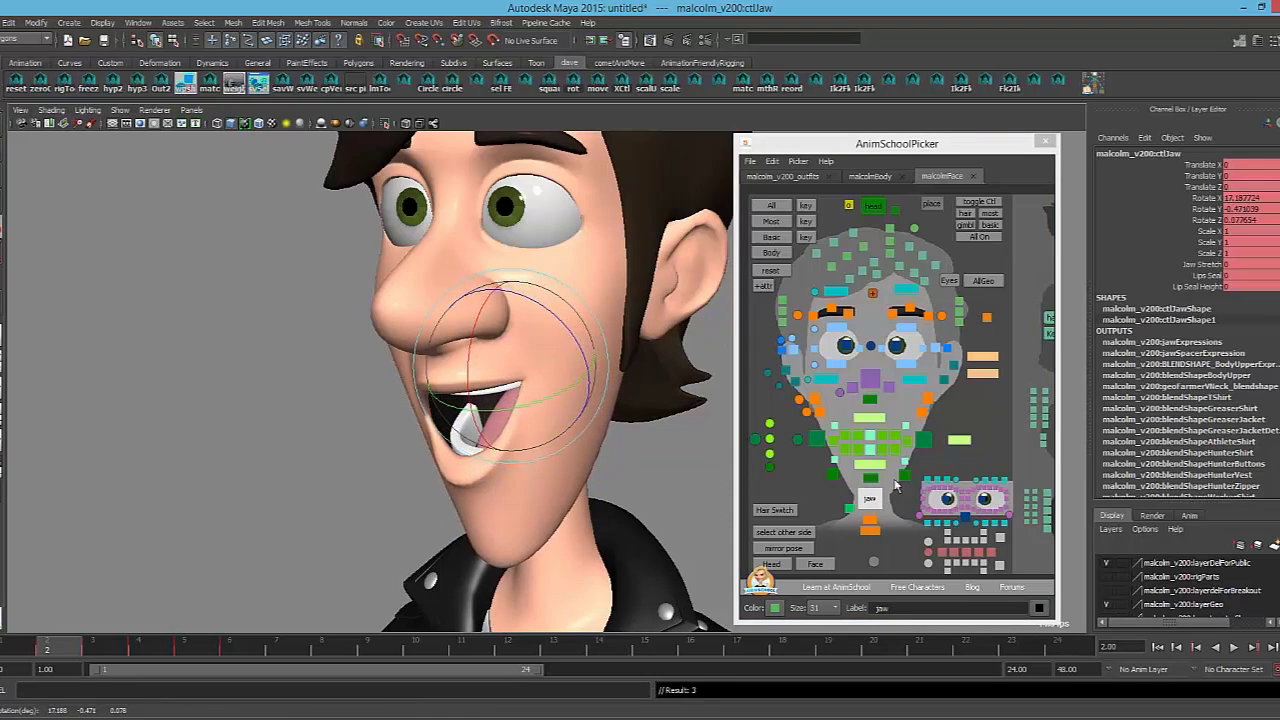
Return the left mouth corner control to 0 in Translate Y
left_click(922, 439)
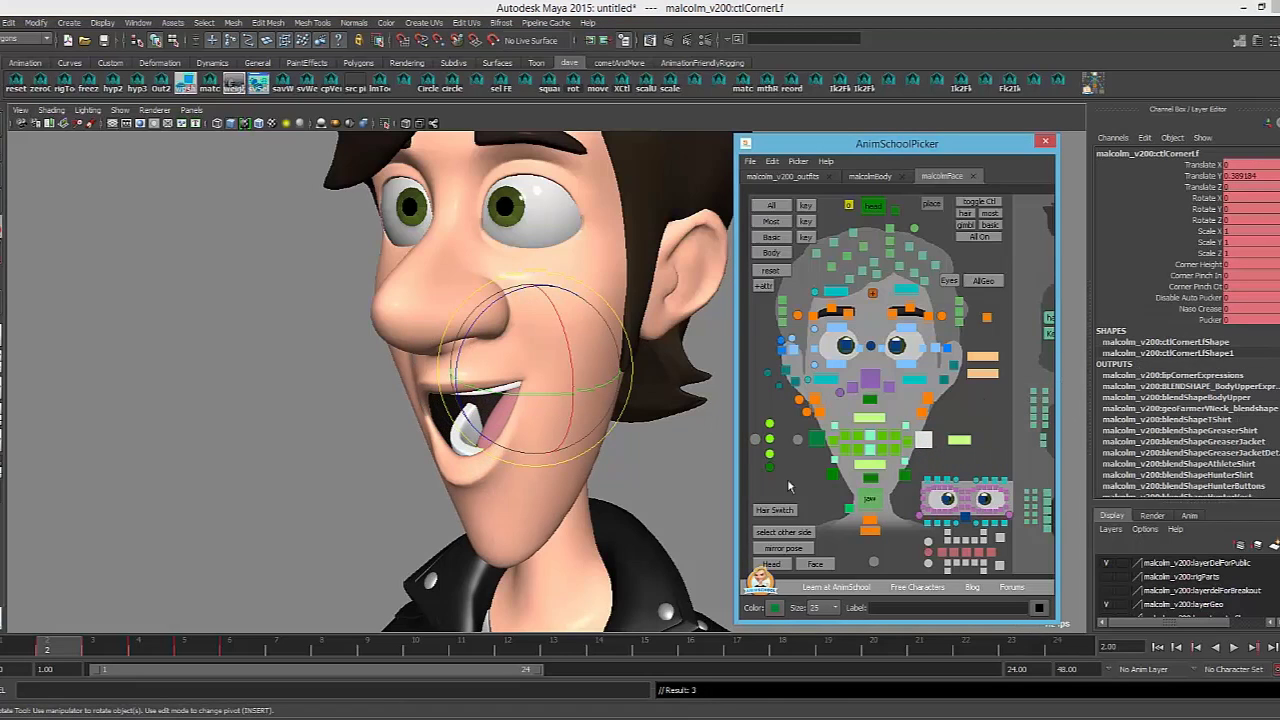
left_click_drag(676, 392, 601, 393, "alt")
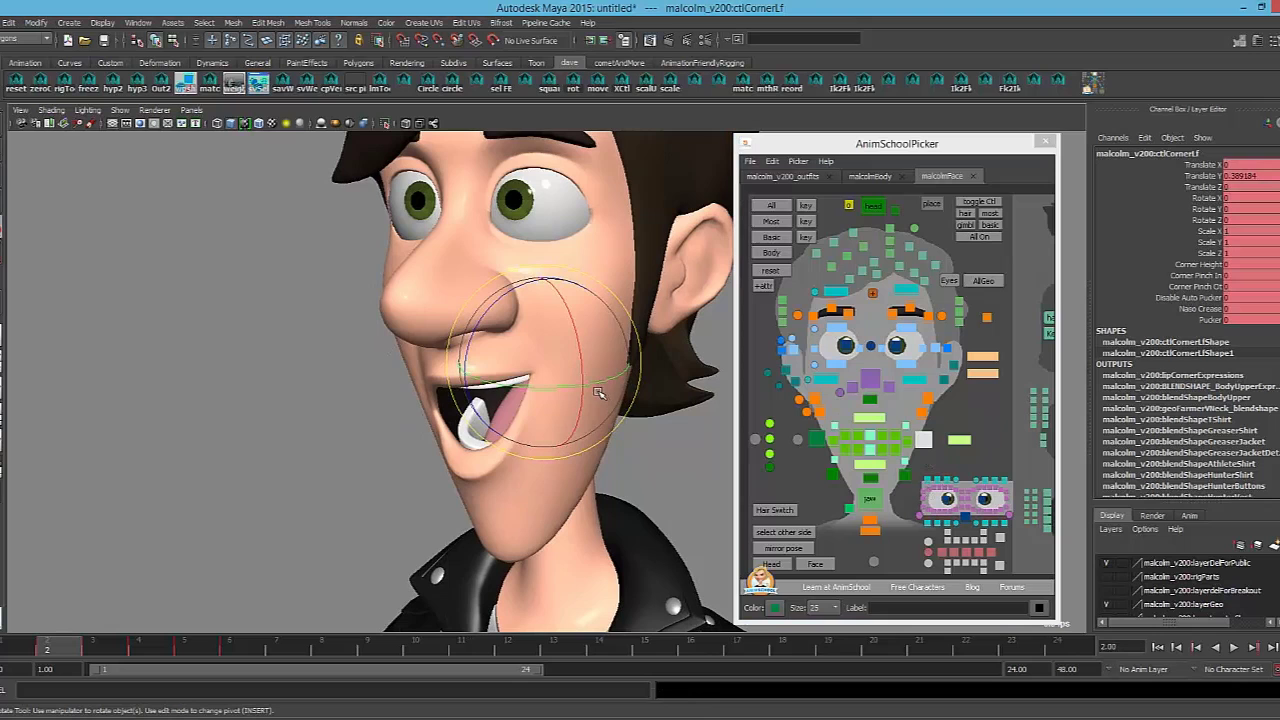
key("ctrl+z")
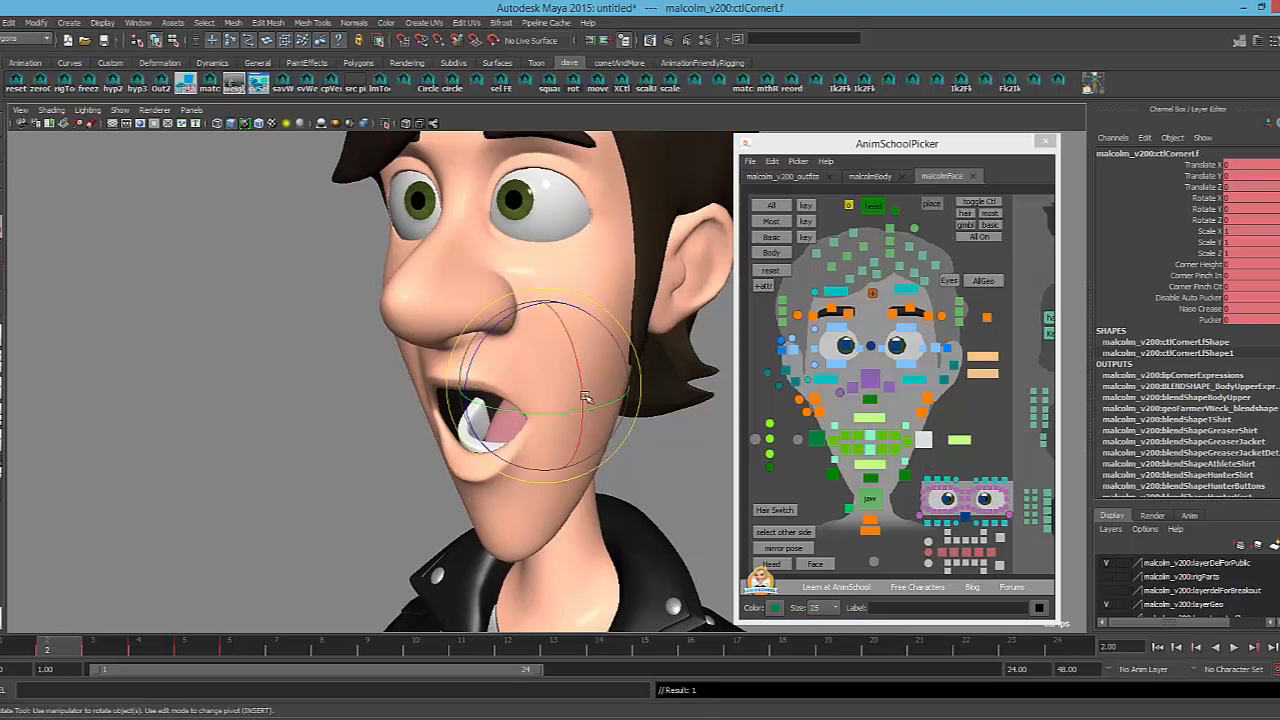
Try moving both mouth corner controls inward to about -0.2 in Translate X, checking the pucker from both sides
left_click(798, 440)
left_click_drag(530, 456, 440, 438, "alt")
key("w")
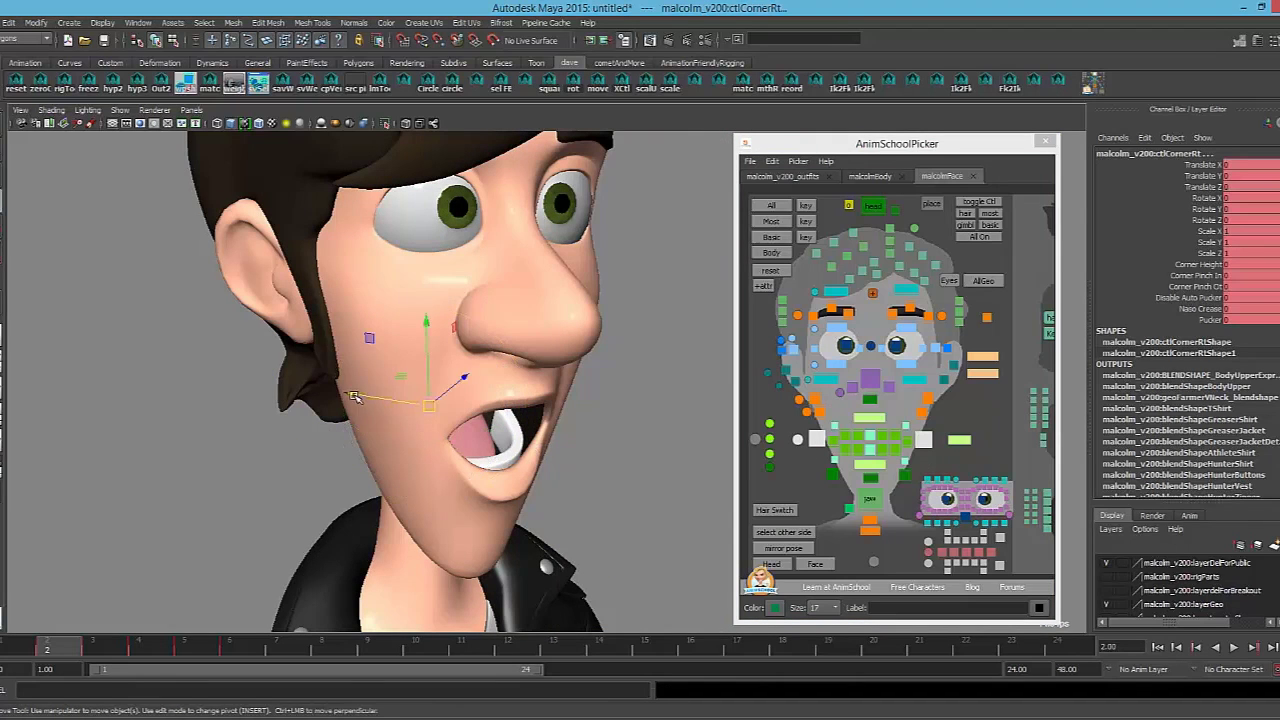
left_click_drag(354, 397, 420, 404)
left_click_drag(420, 404, 616, 427, "alt")
mouse_move(488, 384)
left_mouse_down()
mouse_move(394, 376)
mouse_move(483, 380)
mouse_move(411, 387)
mouse_move(470, 380)
left_mouse_up()
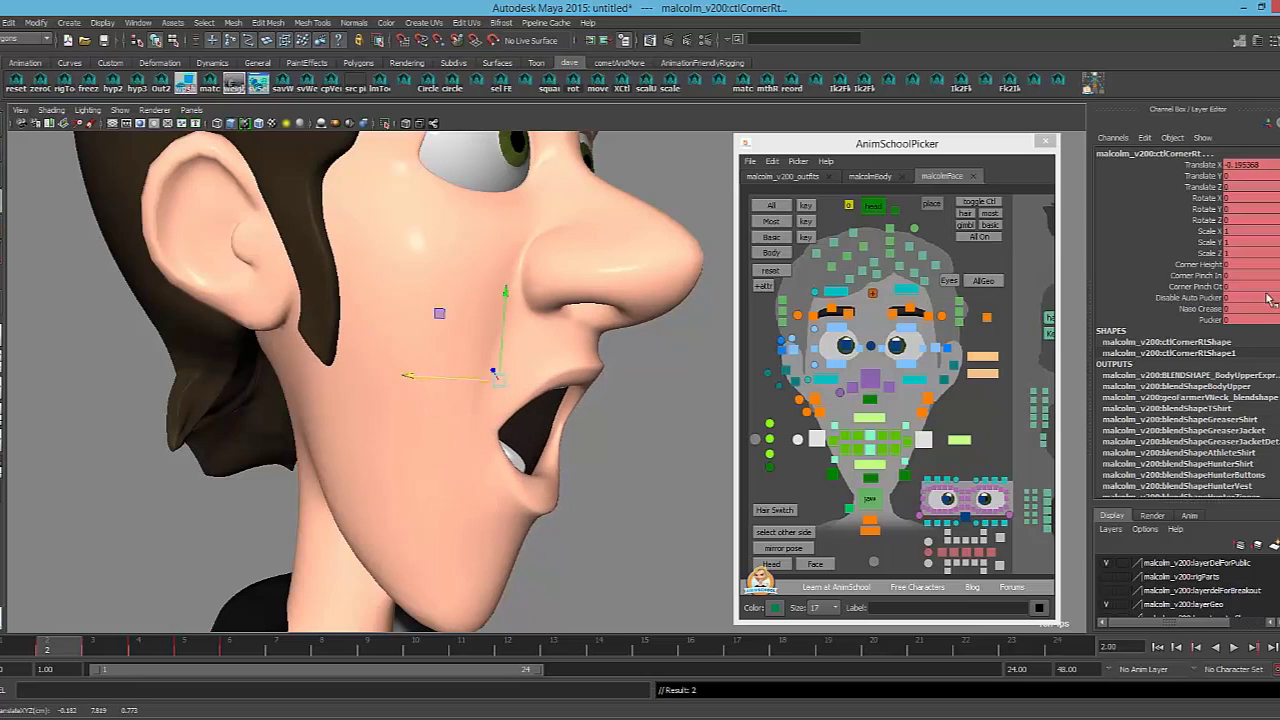
Try Disable Auto Pucker at 1 on both mouth corners, and move them further inward to about -0.62 in Translate X
left_click(1189, 298)
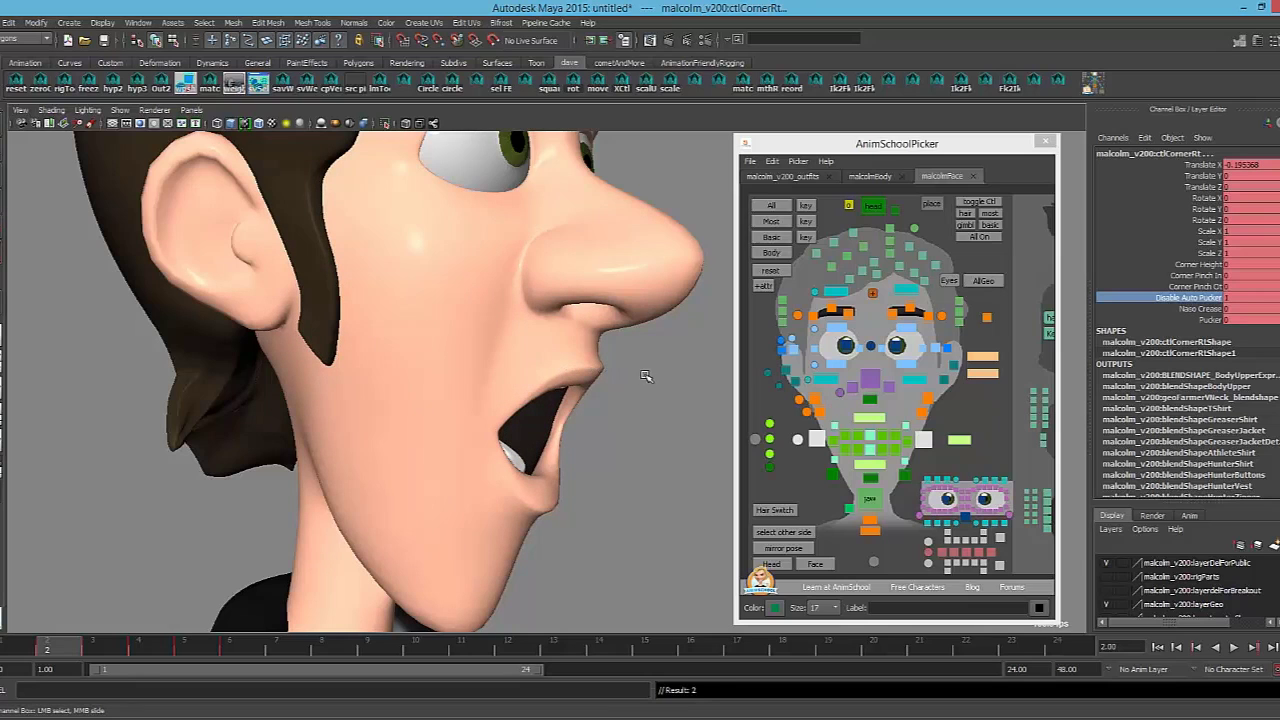
left_click_drag(556, 385, 651, 386, "alt")
key("w")
left_click_drag(581, 430, 478, 394, "alt")
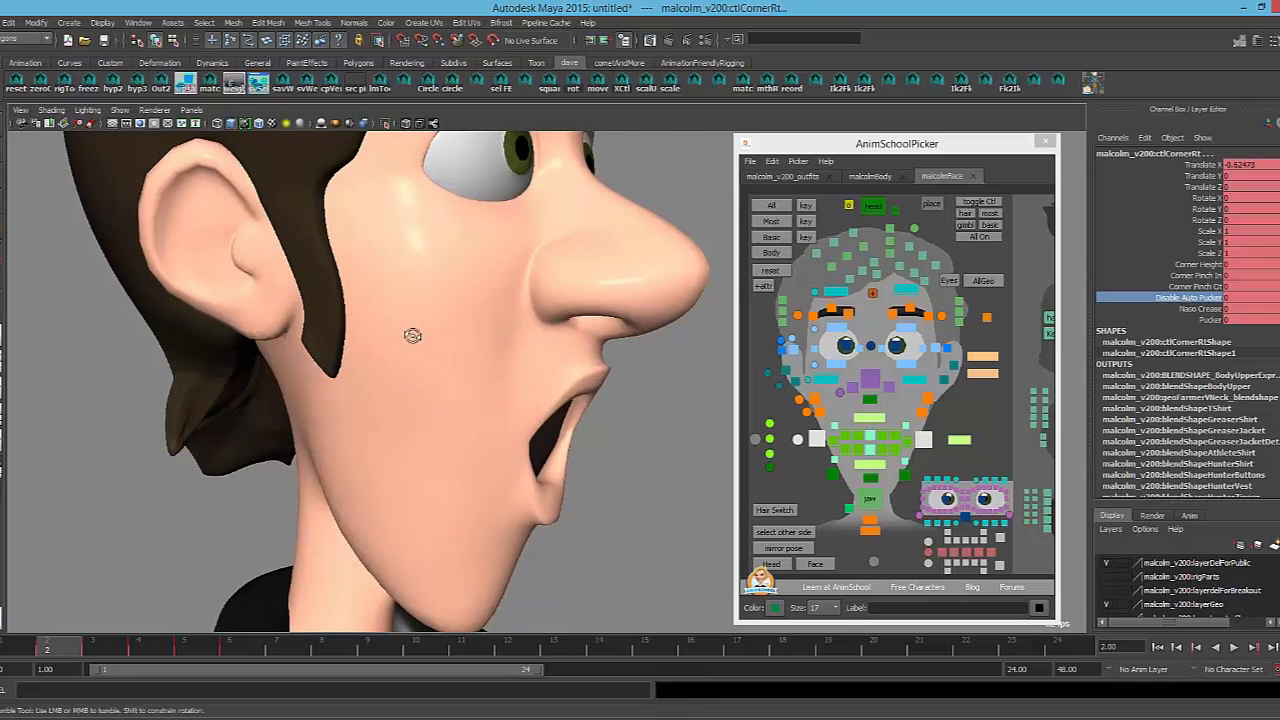
Compare the puckered mouth from several angles while switching Disable Auto Pucker between 0 and 1 on both corners
left_click_drag(408, 334, 585, 358, "alt")
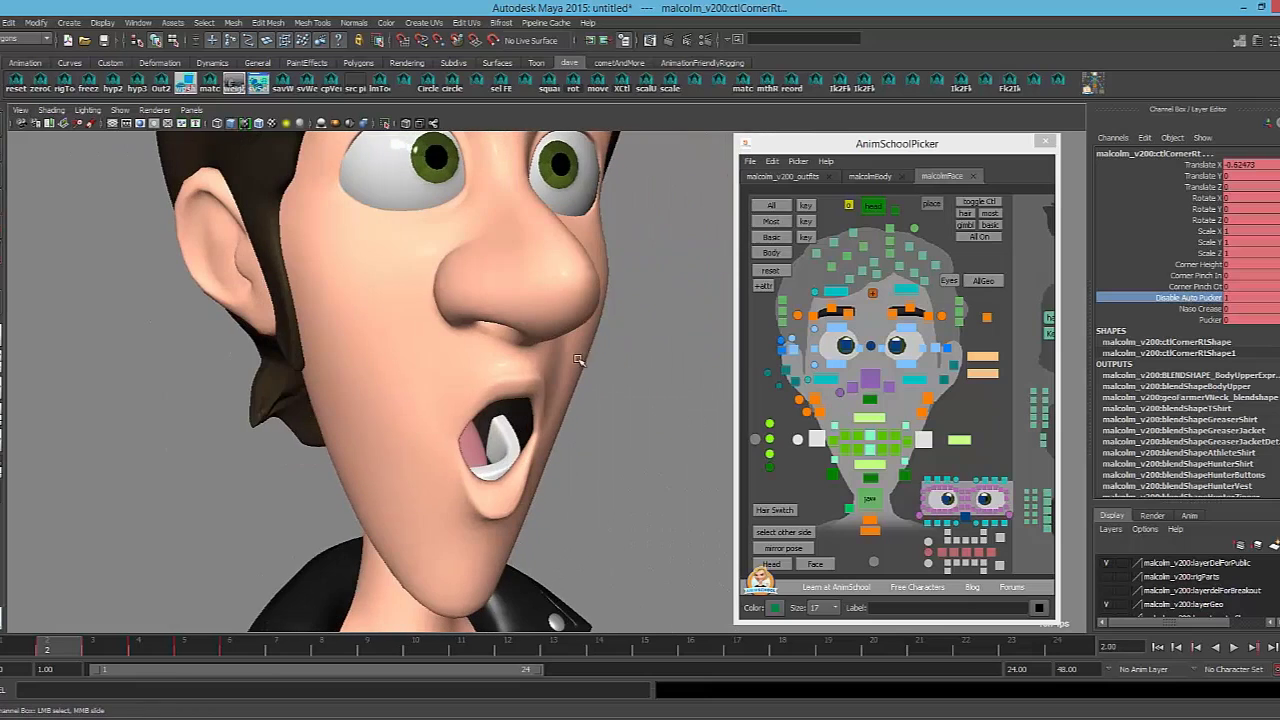
left_click_drag(530, 430, 460, 432, "alt")
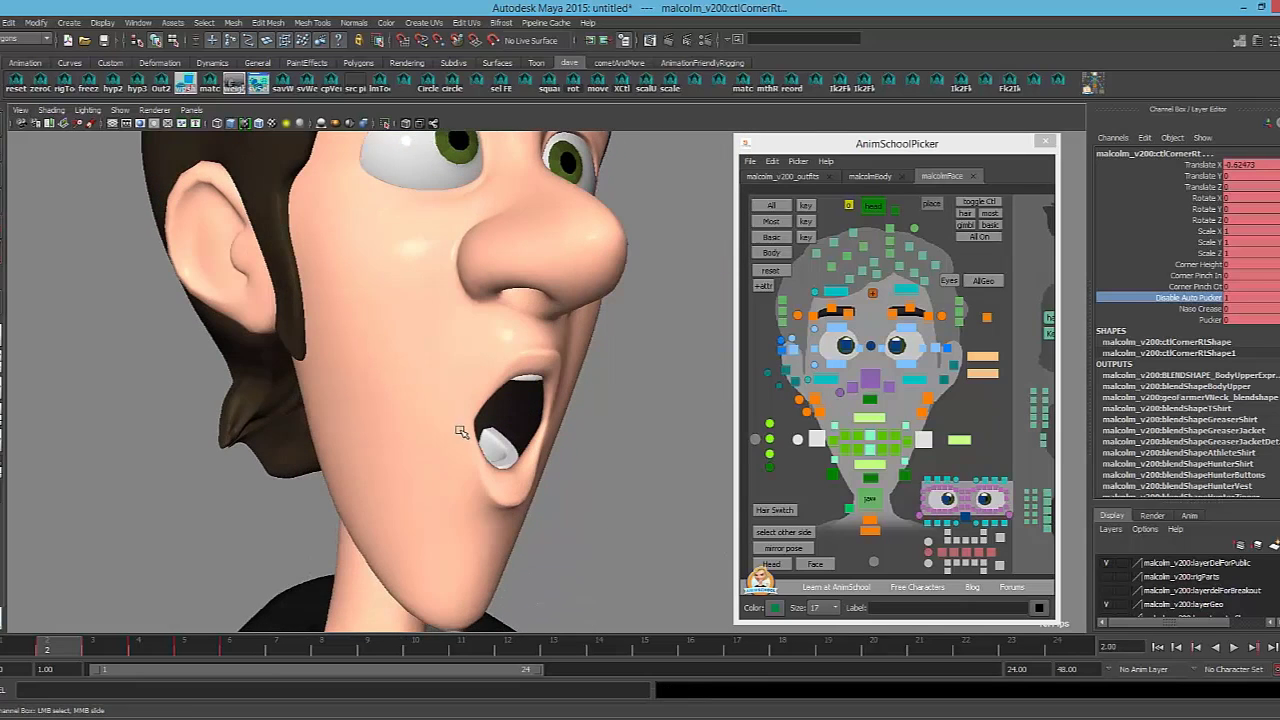
left_click_drag(627, 444, 434, 449, "alt")
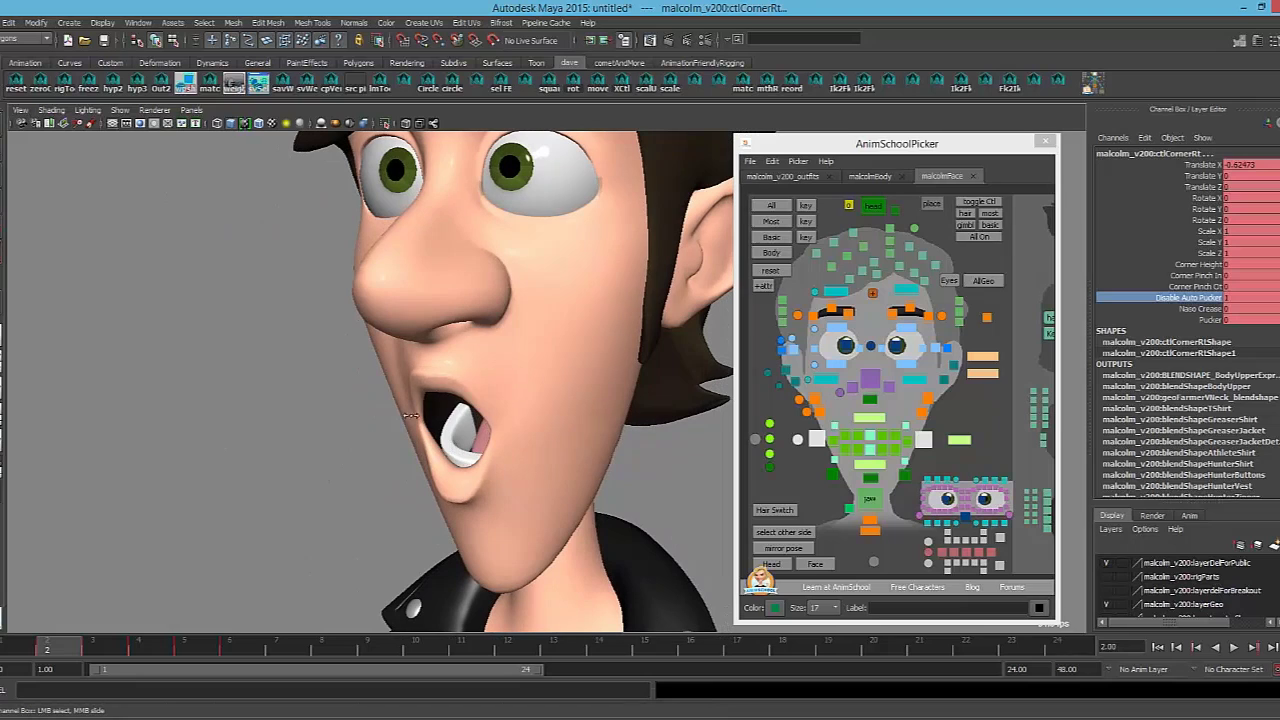
middle_click_drag(324, 408, 340, 406)
key("z")
left_click_drag(560, 440, 515, 440, "alt")
key("z")
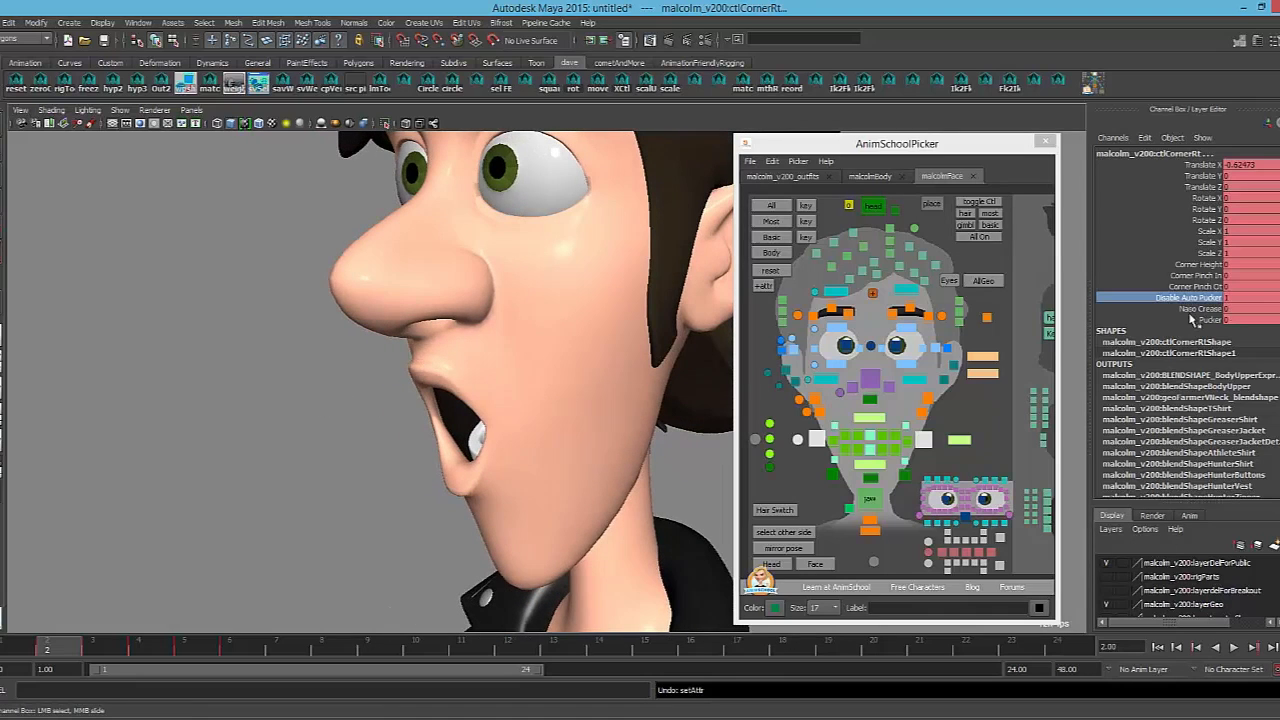
Set Disable Auto Pucker back to 0 on both mouth corners, and undo their inward move
left_click(1238, 300)
type("0")
key("Return")
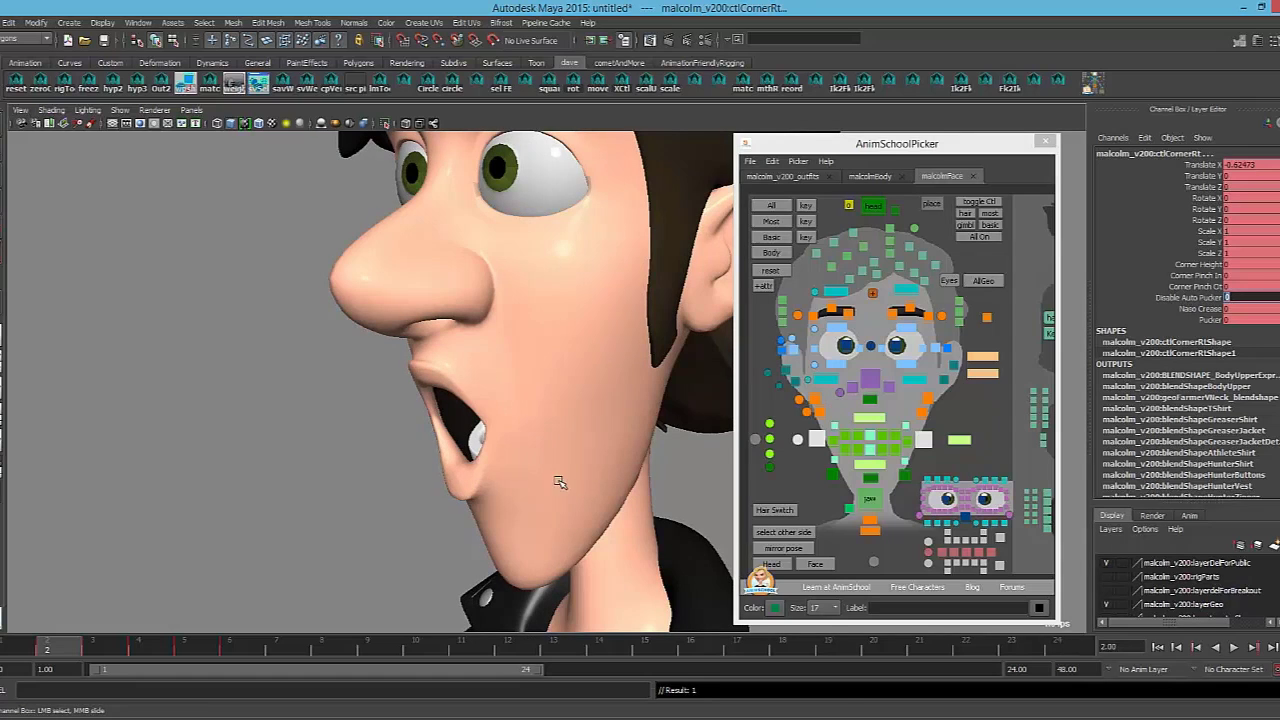
middle_click_drag(559, 482, 554, 477, "alt")
left_click_drag(562, 433, 627, 412, "alt")
key("ctrl+z")
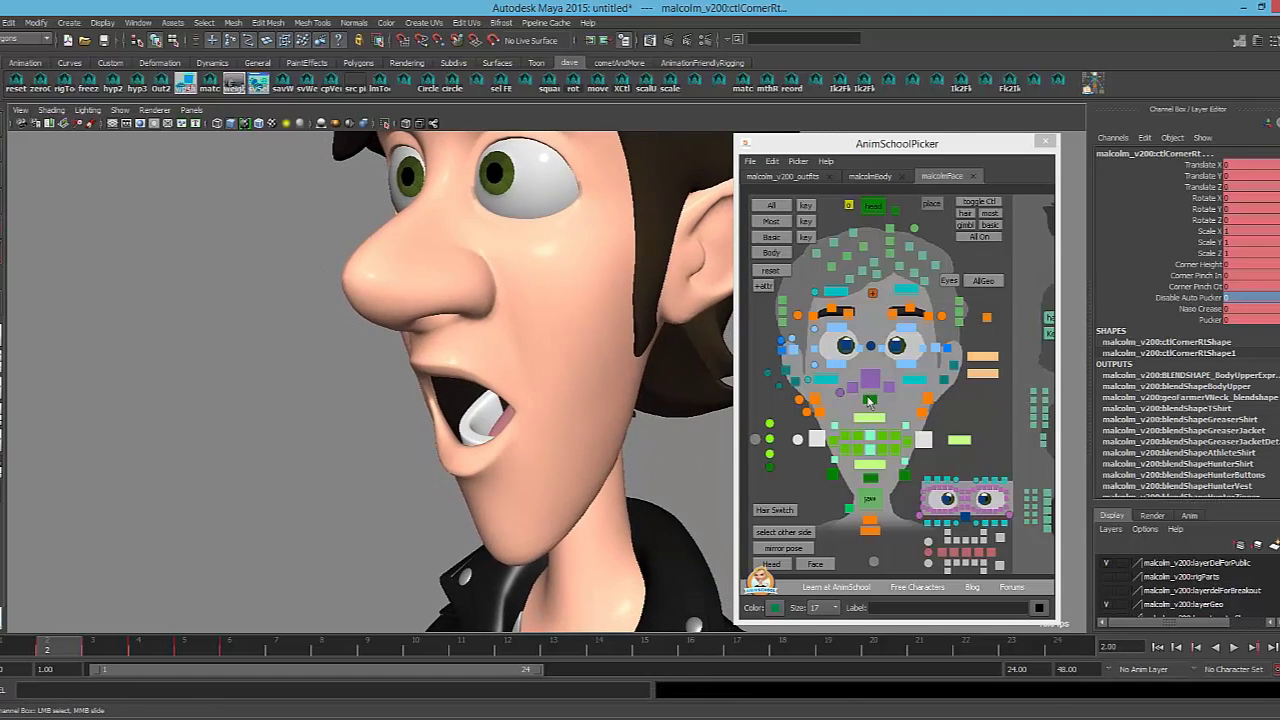
Try moving the main cheek controls on both sides, checking the shape from another angle, and undo the move
left_click(929, 399)
left_click(807, 412)
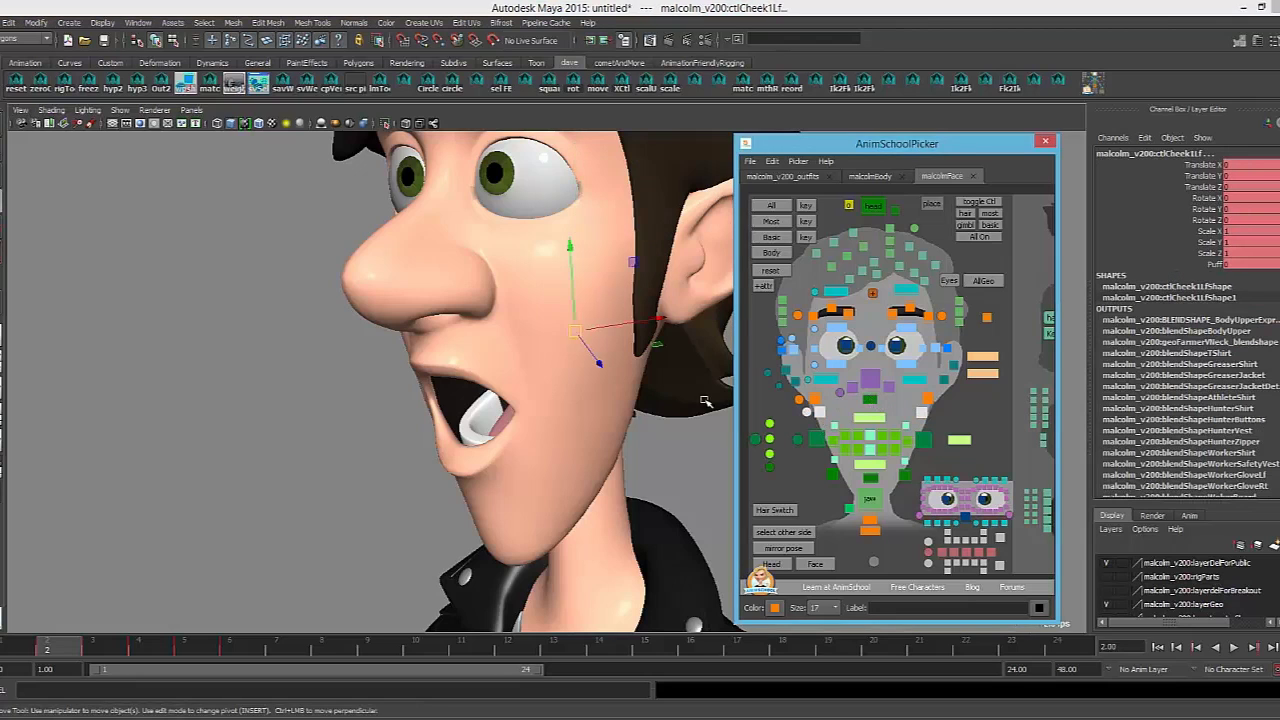
middle_click_drag(582, 338, 580, 375, "alt")
mouse_move(603, 408)
left_mouse_down()
mouse_move(620, 429)
mouse_move(608, 414)
left_mouse_up()
left_click_drag(550, 400, 519, 409, "alt")
key("ctrl+z")
key("r")
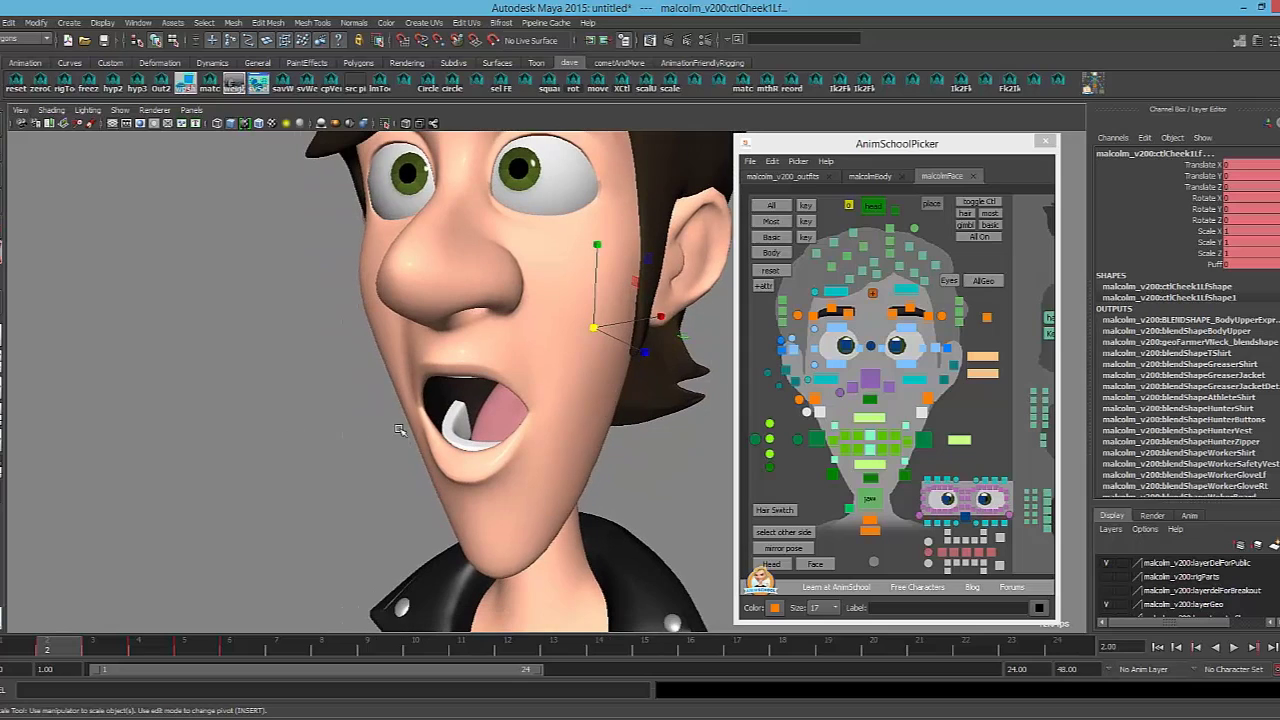
Try changing the Puff attribute on both main cheek controls, and undo the change
left_click_drag(400, 430, 632, 386, "alt")
left_click(1214, 264)
middle_click_drag(550, 331, 550, 331)
key("ctrl+z")
middle_click_drag(413, 422, 413, 435, "alt")
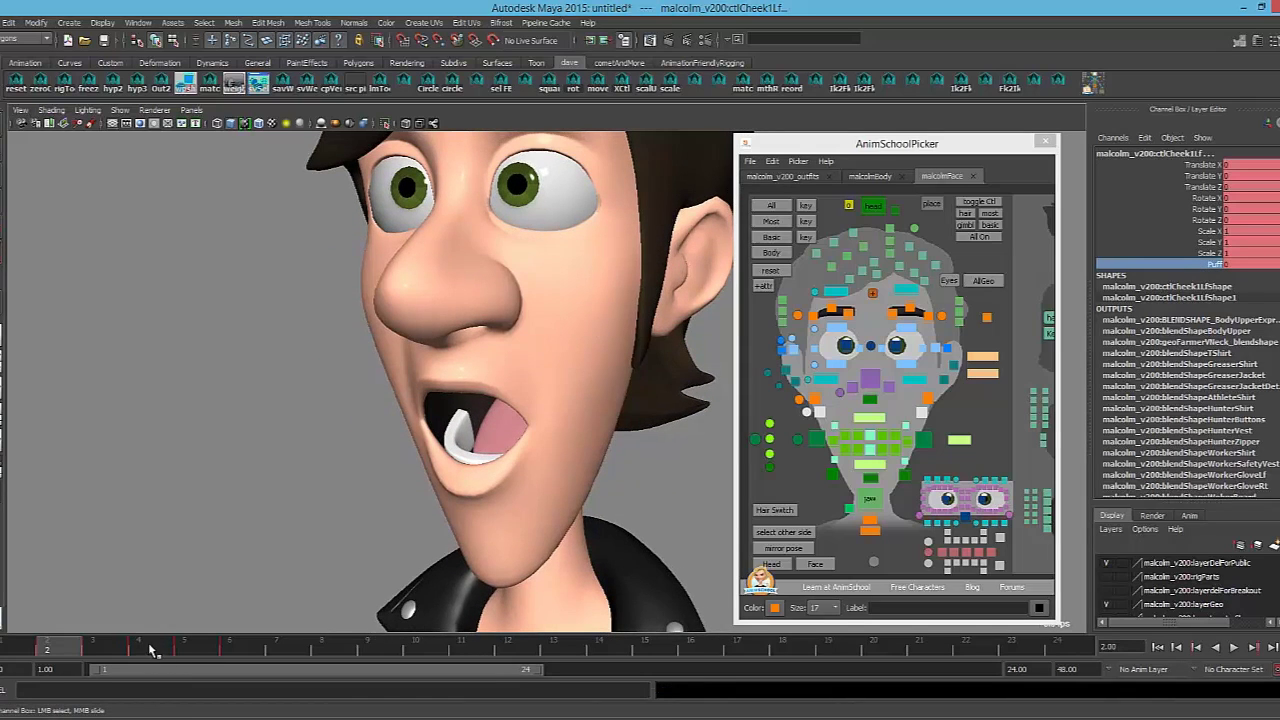
Go to frame 5, try raising the left upper outer cheek control to about 0.17 in Translate Y, and undo it
left_click_drag(150, 650, 197, 647)
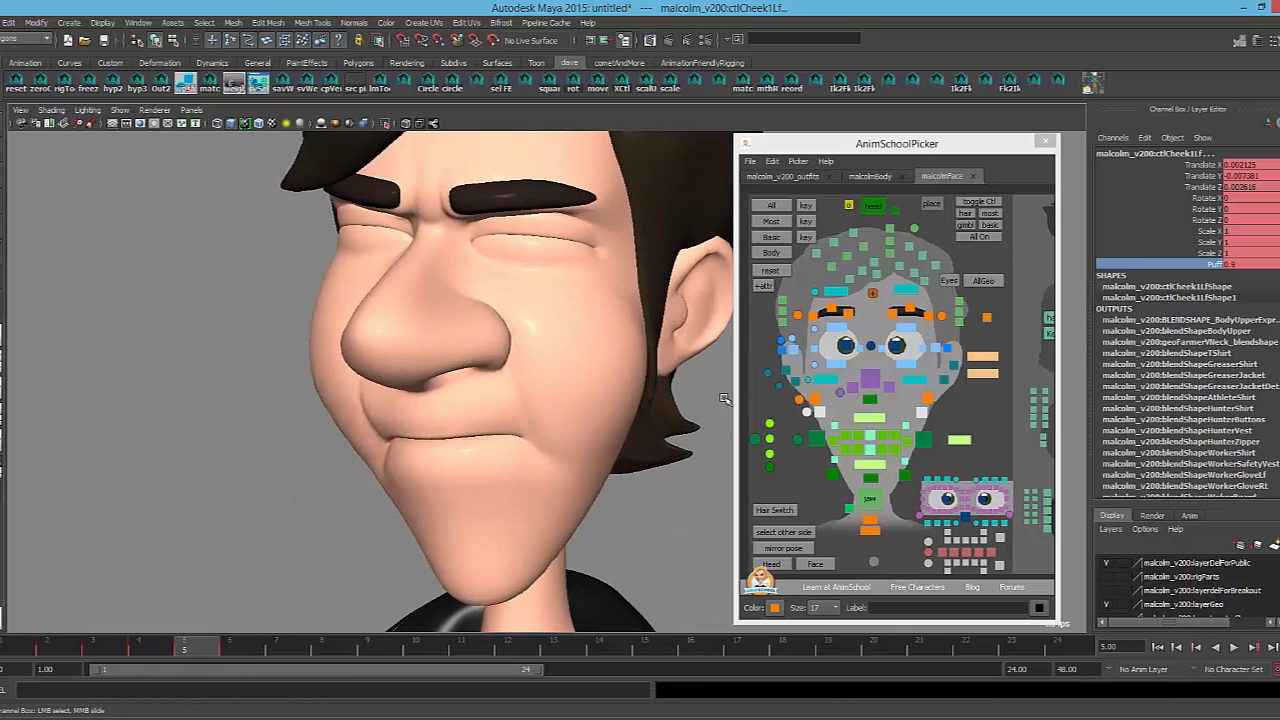
left_click(904, 366)
left_click(927, 399)
middle_click_drag(584, 397, 576, 418, "alt")
left_click_drag(580, 319, 586, 229)
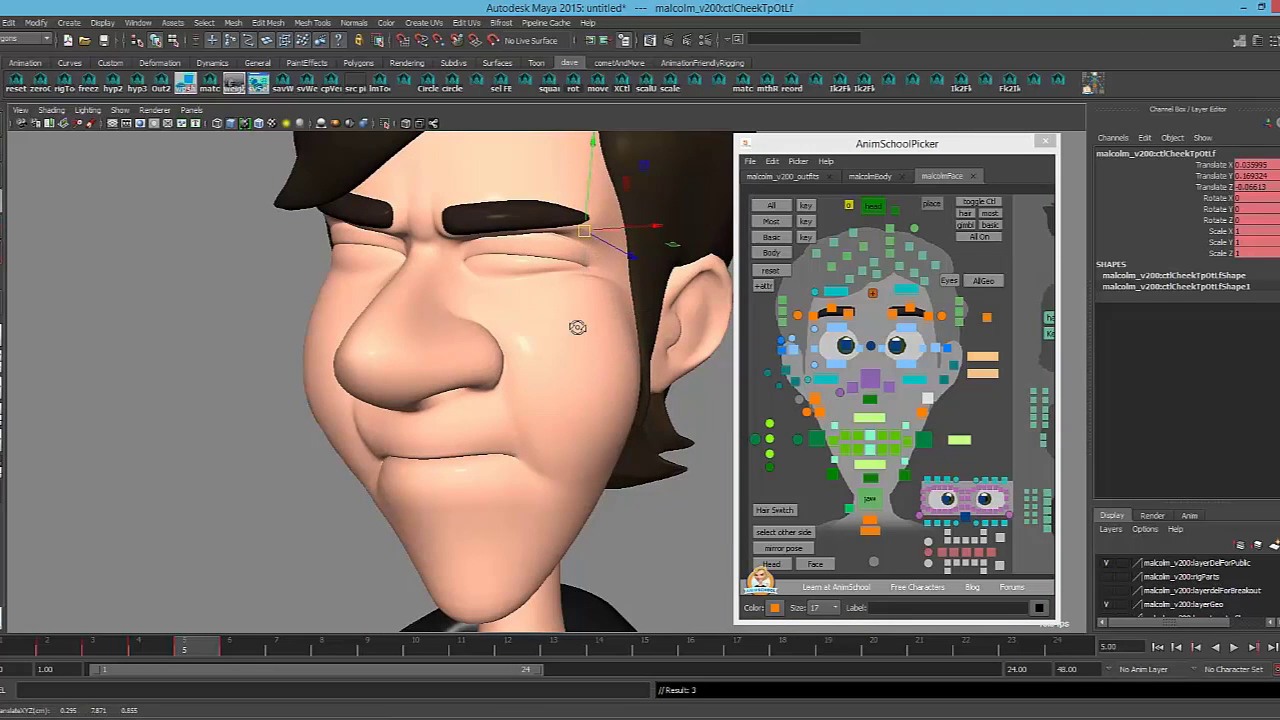
left_click_drag(577, 327, 548, 305, "alt")
key("ctrl+z")
key("ctrl+z")
key("r")
key("ctrl+z")
key("w")
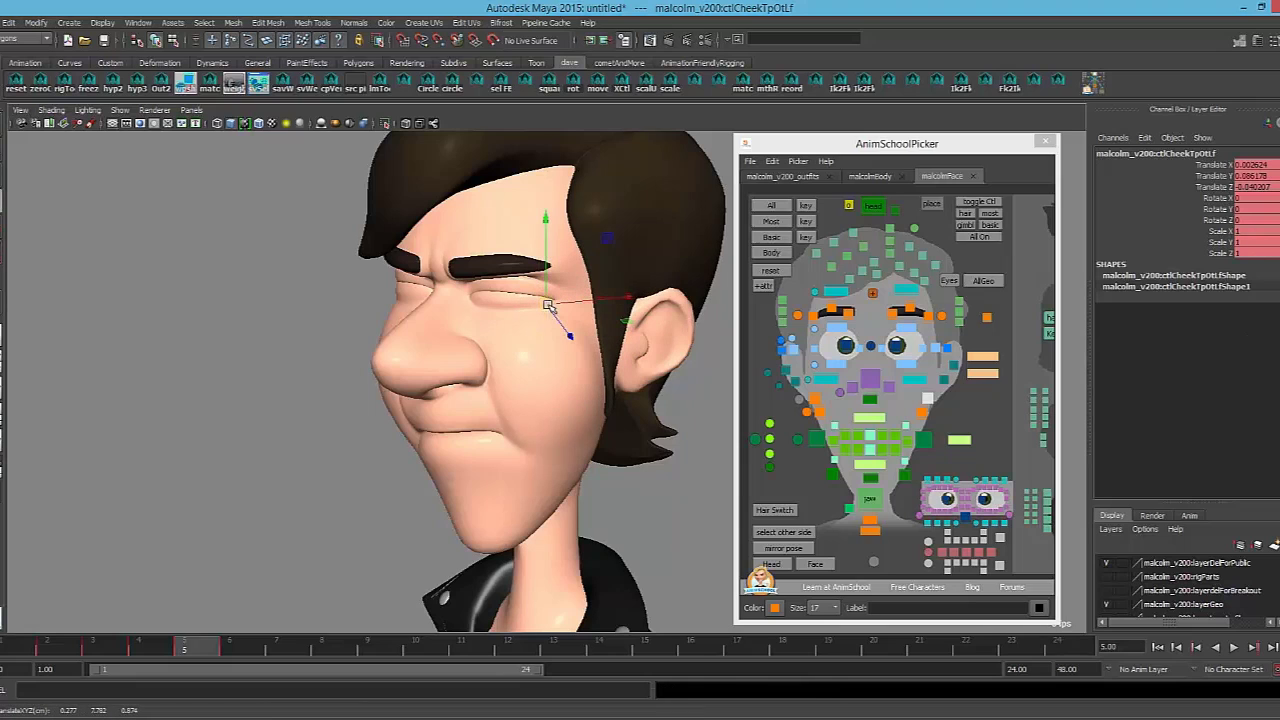
left_click_drag(537, 369, 497, 302, "alt")
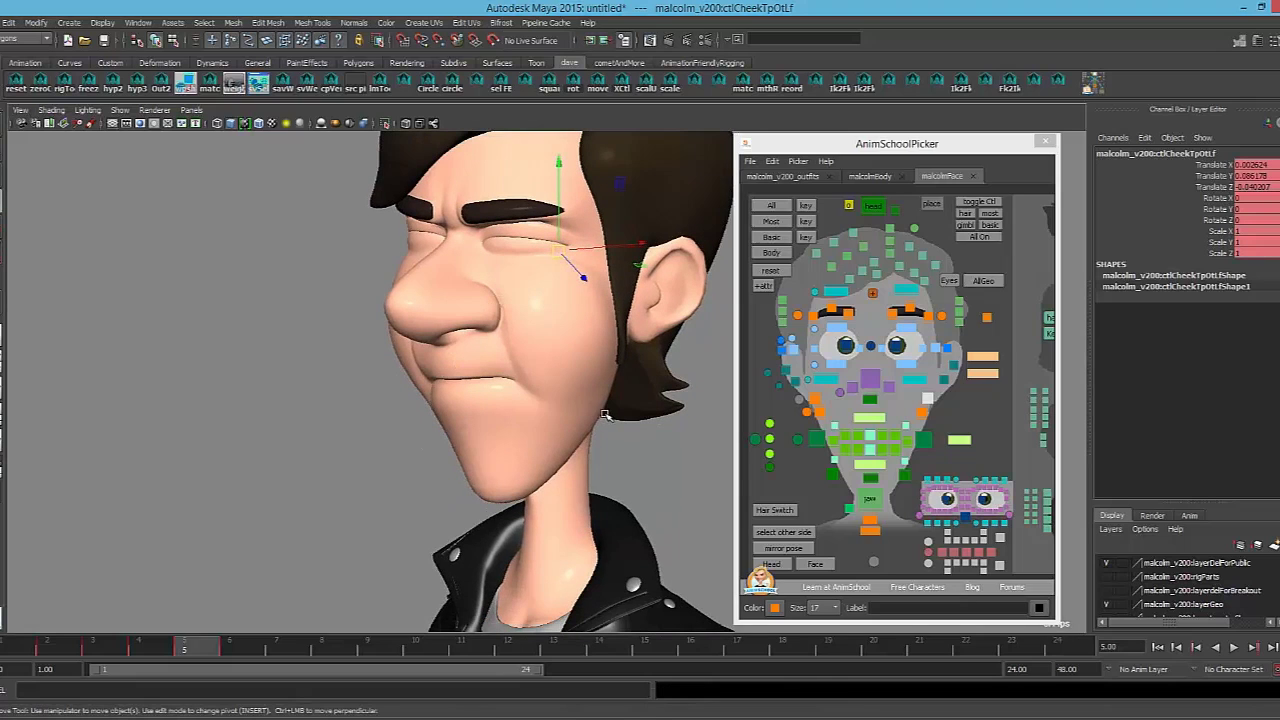
Move the left nostril control along X to about 0.30 in Translate X
left_click(889, 388)
left_click_drag(488, 308, 539, 306)
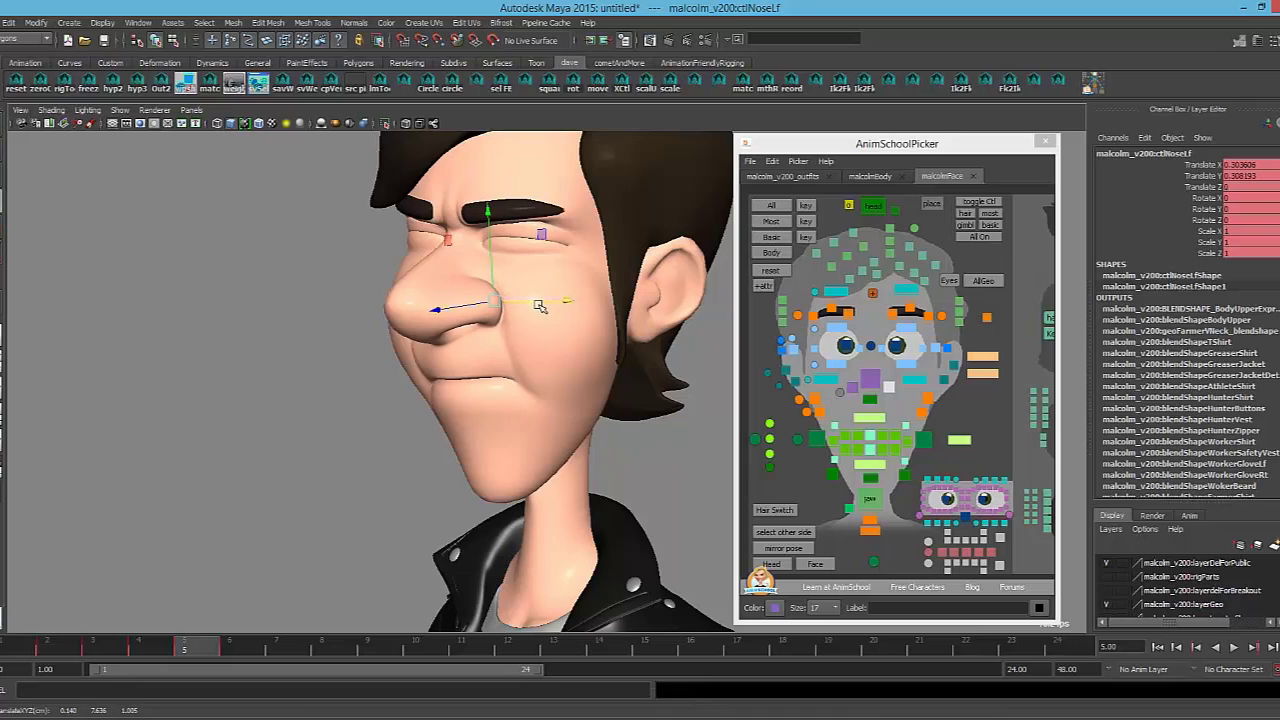
middle_click_drag(545, 331, 545, 325, "alt")
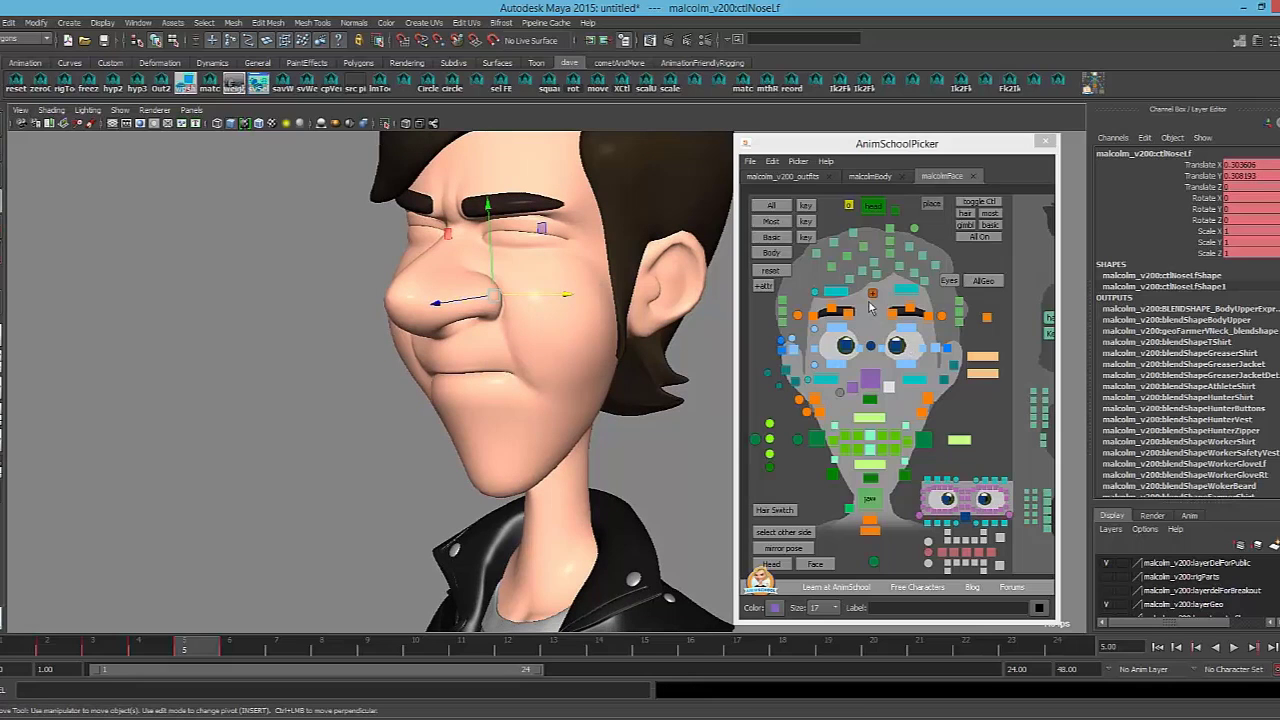
Try Nose Brow Crunch at about 1.1 on the main nose control, checking it from the side, and undo the change
left_click(868, 377)
left_click(1188, 265)
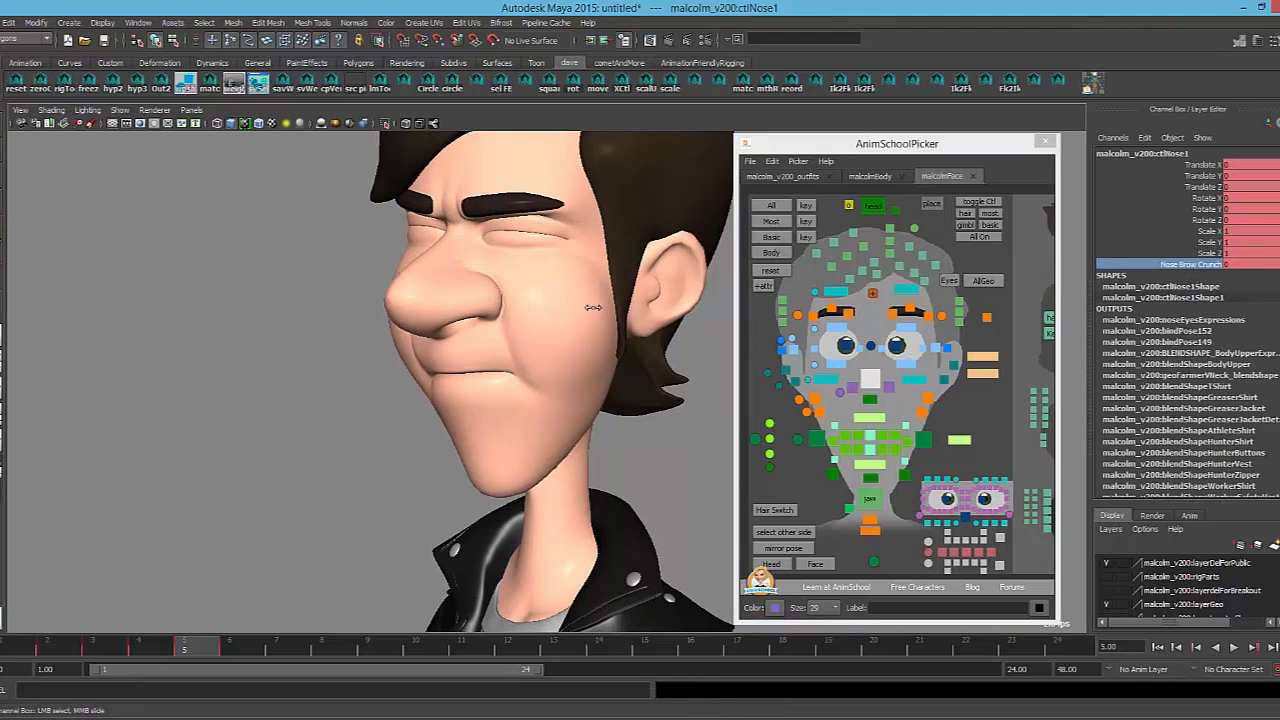
middle_click_drag(604, 308, 512, 312)
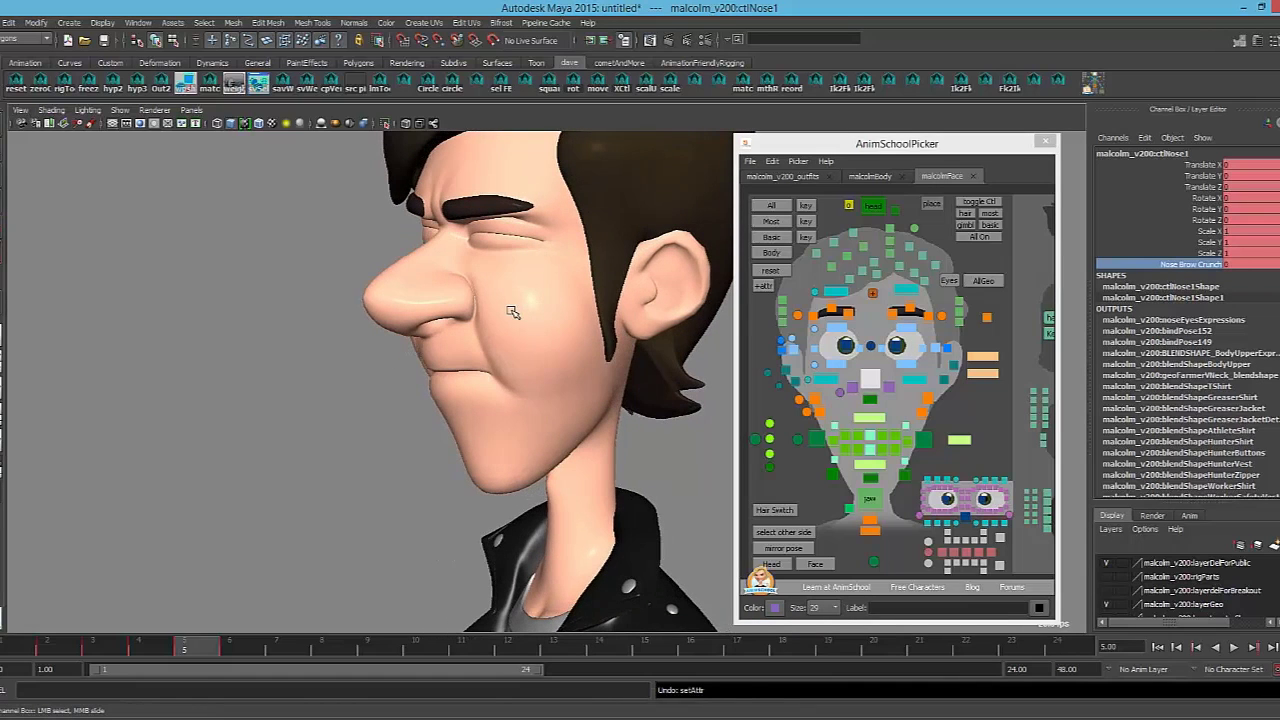
left_click_drag(521, 314, 593, 311, "alt")
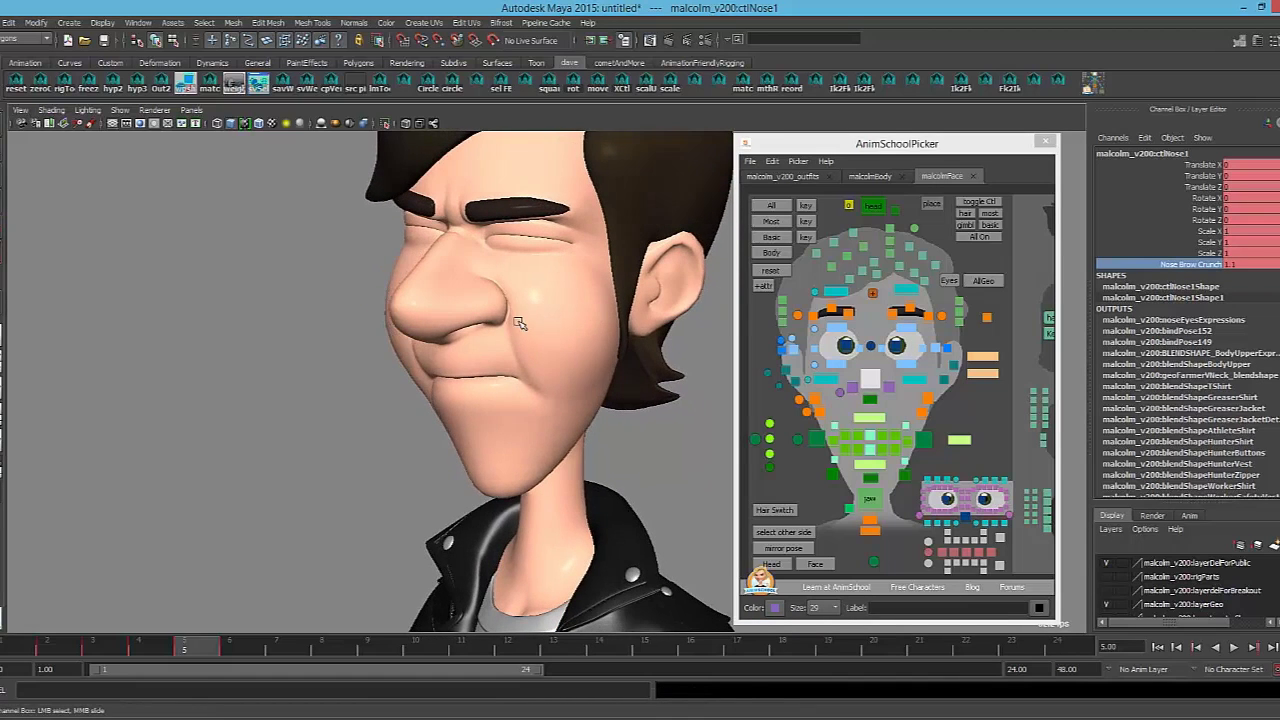
middle_click_drag(520, 308, 545, 279)
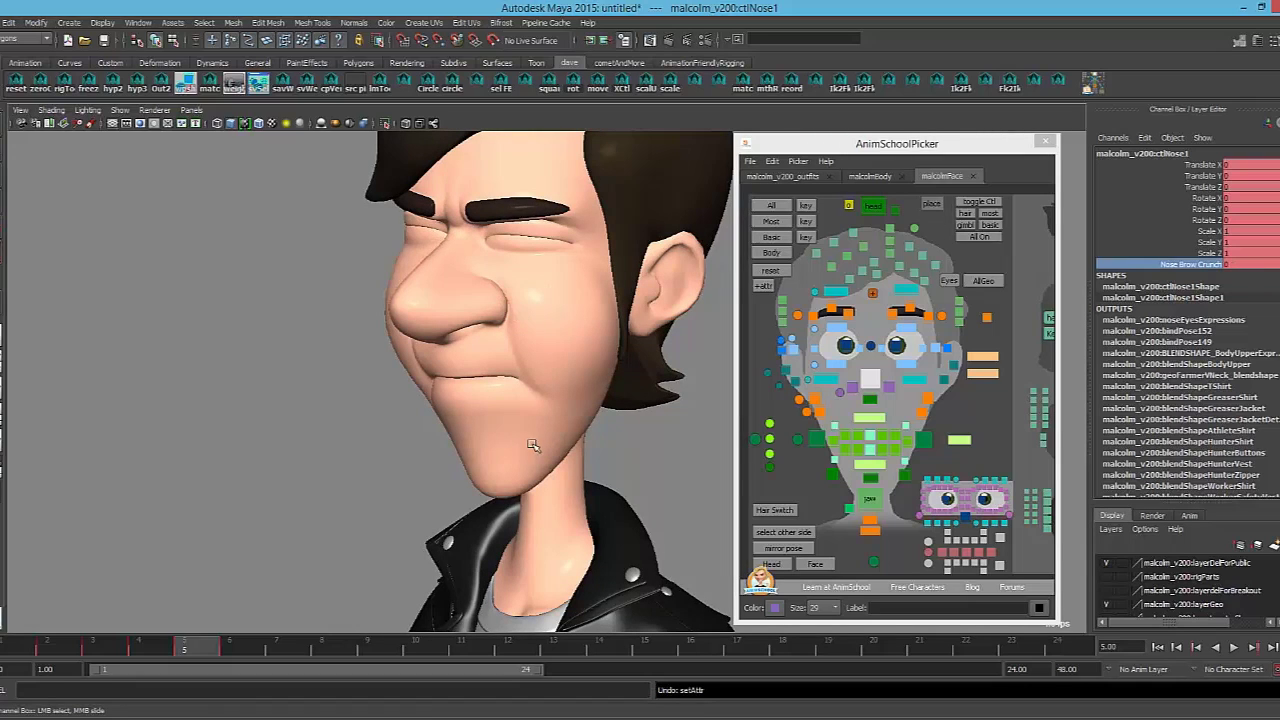
left_click(926, 400)
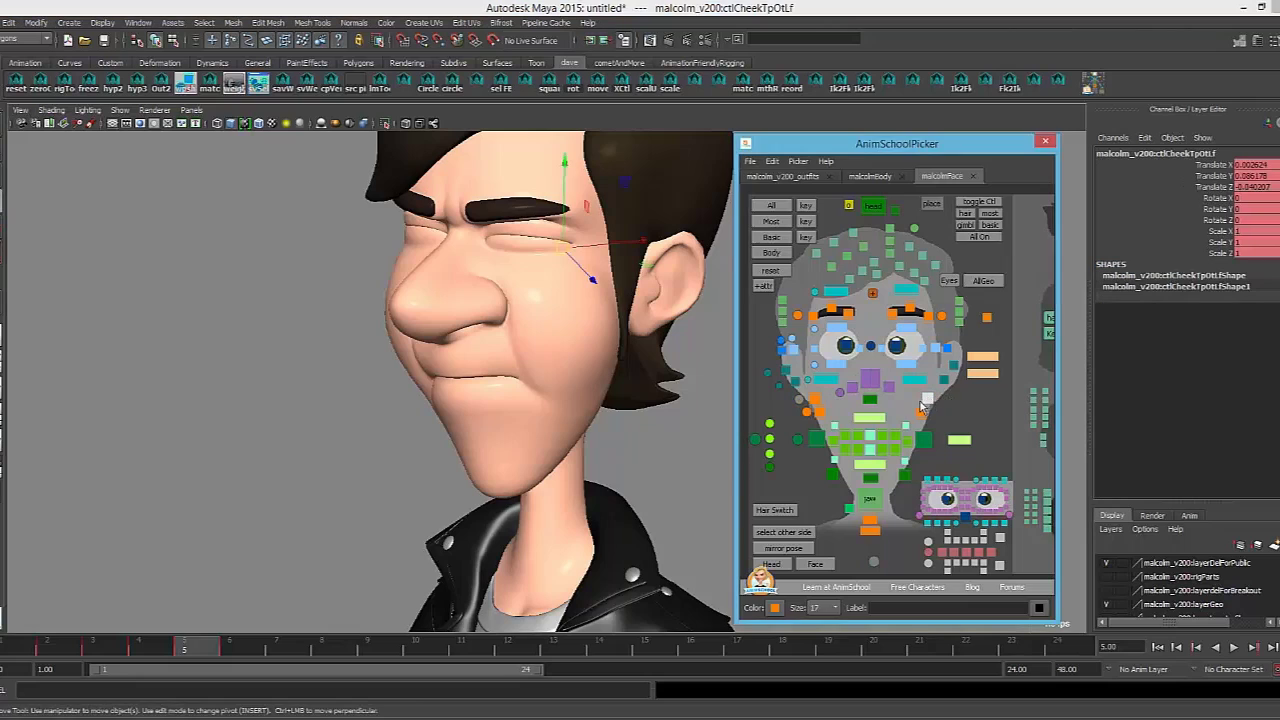
left_click(916, 381)
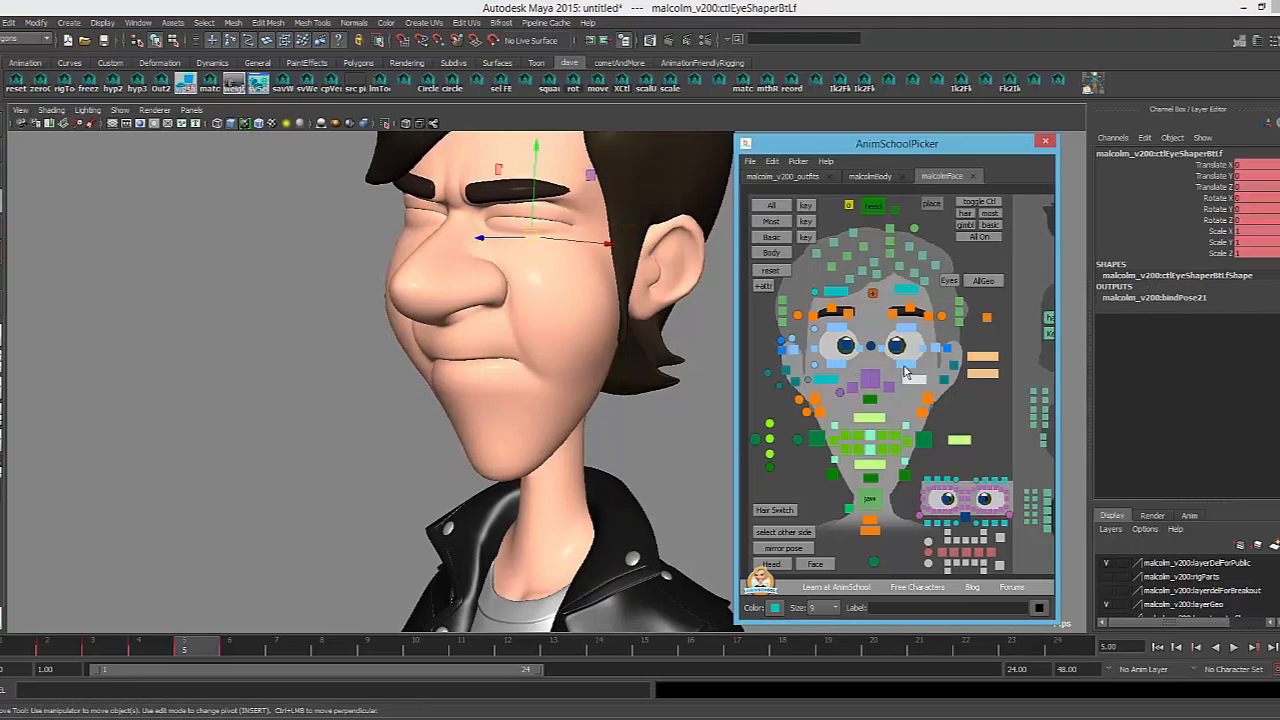
left_click(702, 555)
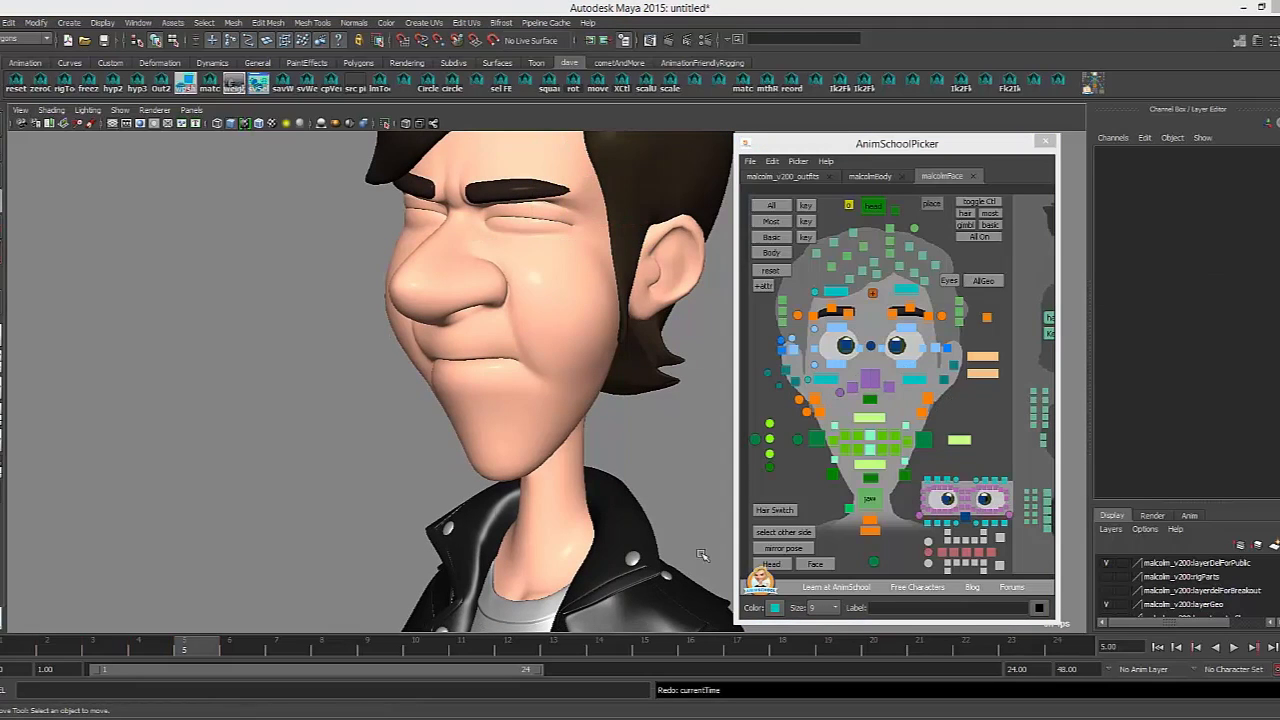
Scale the left inner brow control to about 1.16 and the left middle brow control to about 0.82 in Scale Y
middle_click_drag(381, 285, 391, 386, "alt")
right_click_drag(391, 386, 446, 366, "alt")
left_click_drag(446, 366, 560, 366, "alt")
left_click(892, 315)
middle_click_drag(446, 300, 437, 329, "alt")
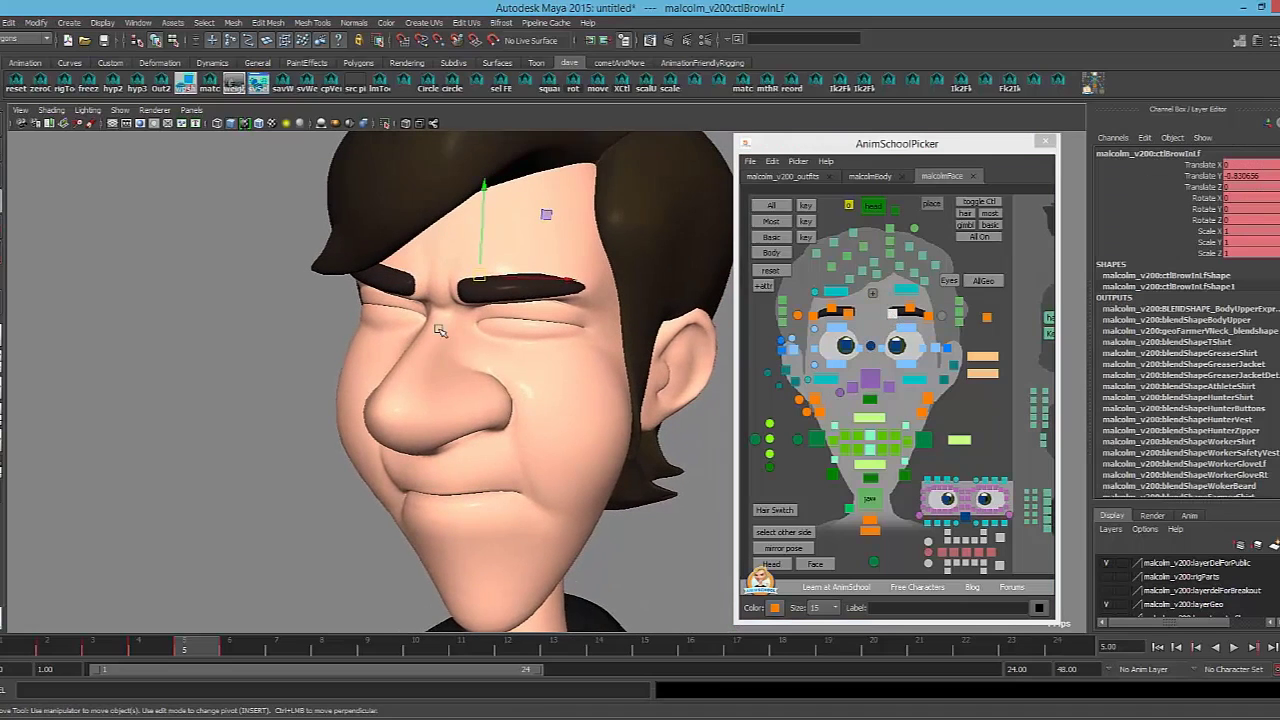
key("e")
key("r")
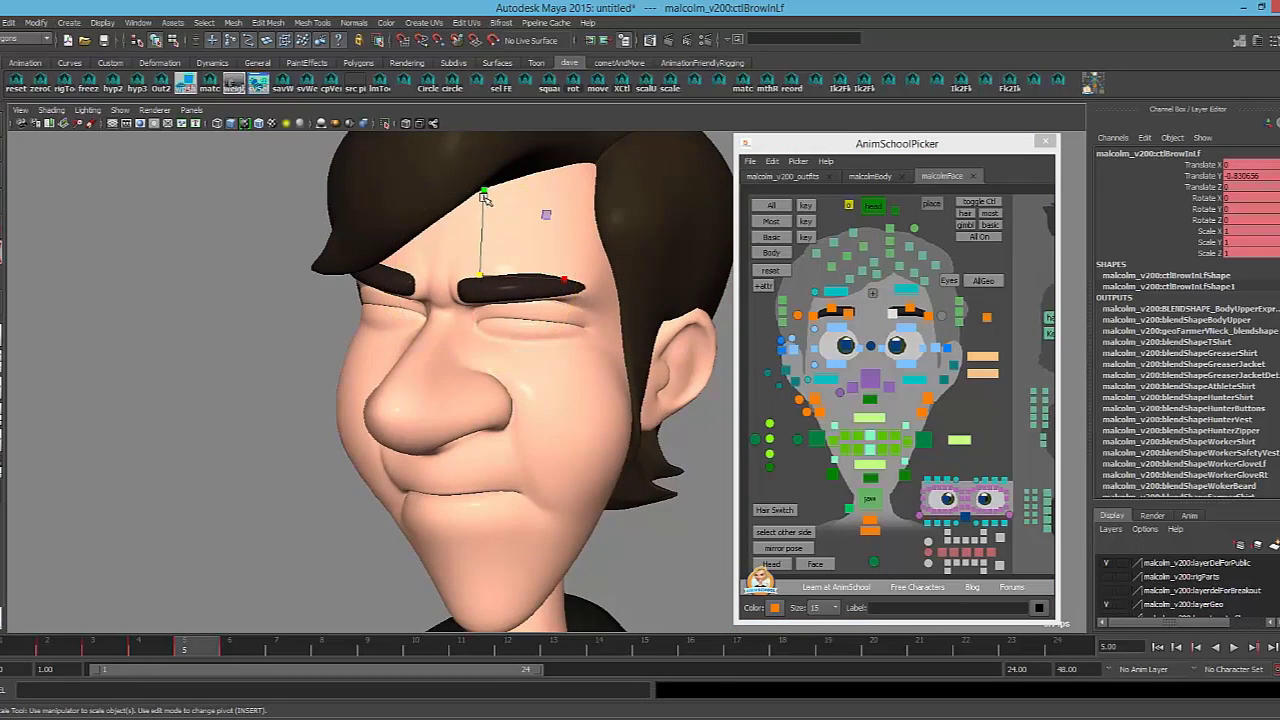
left_click_drag(496, 36, 477, 278)
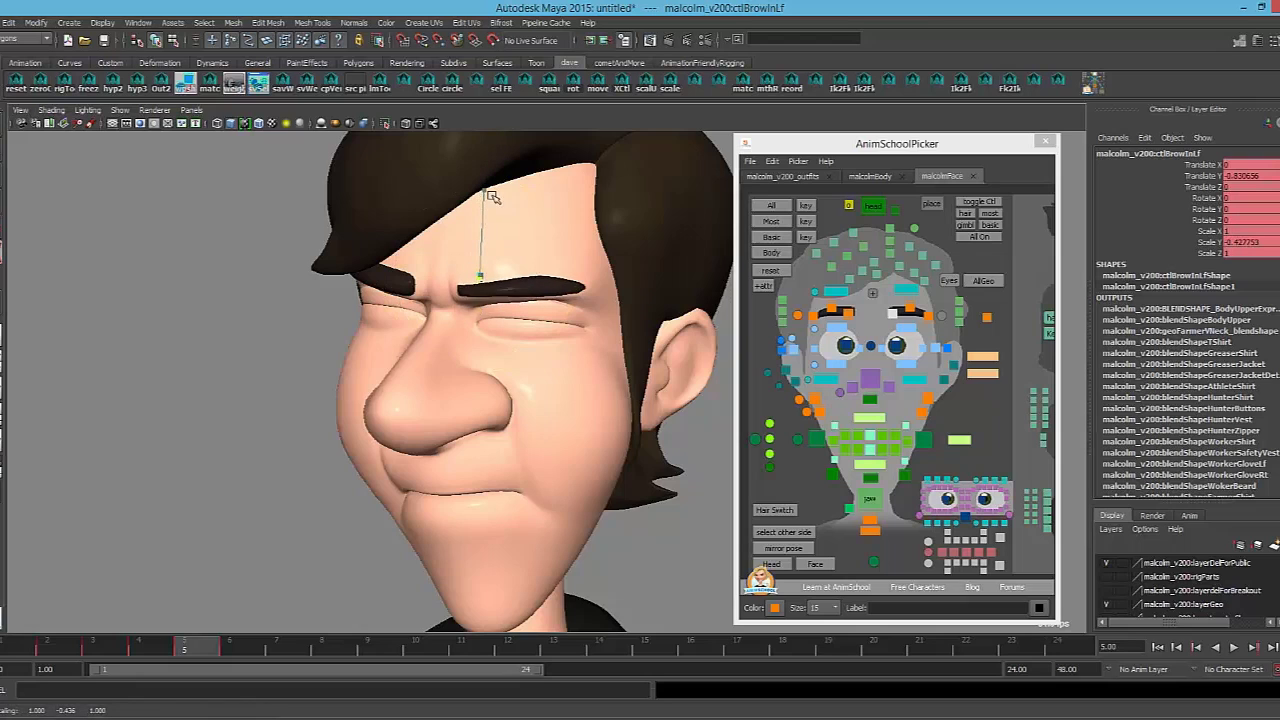
left_click_drag(492, 197, 538, 194)
left_click(904, 310)
left_click(892, 314)
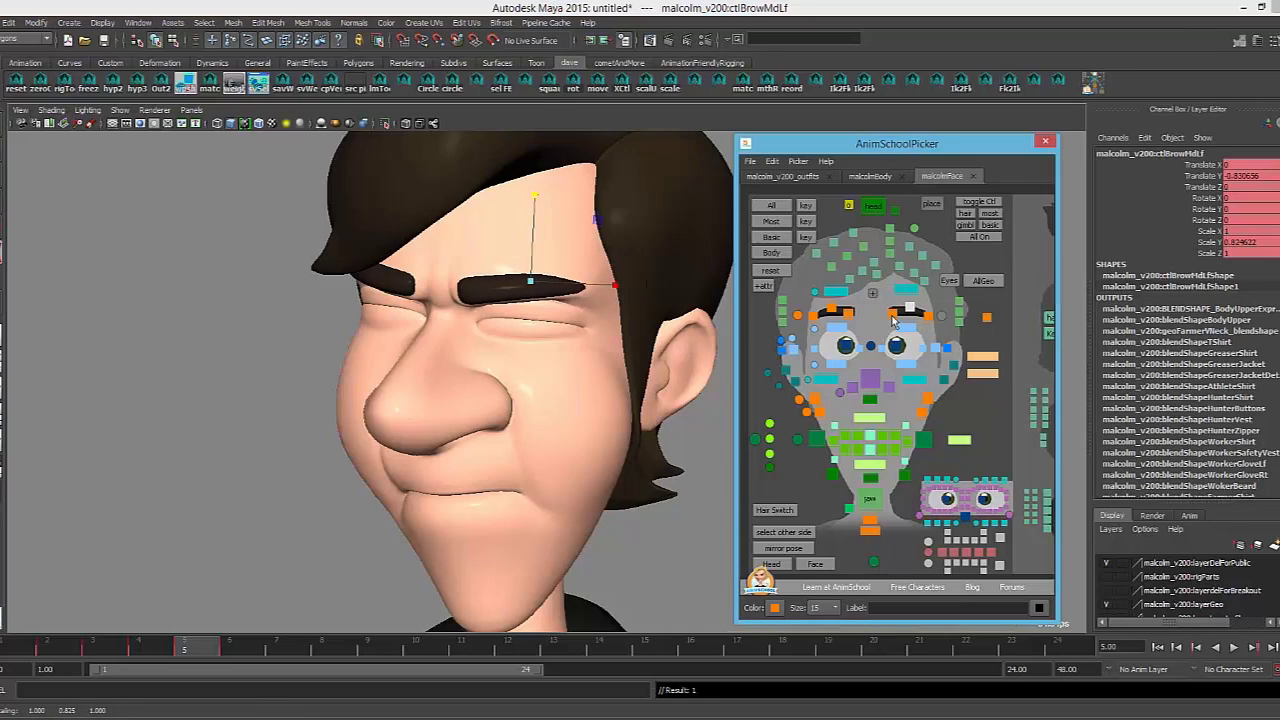
Rotate the left inner brow to about -27.4 in Z, and move it to about -0.42 in X and -0.72 in Y
key("e")
left_click_drag(552, 238, 465, 278)
key("w")
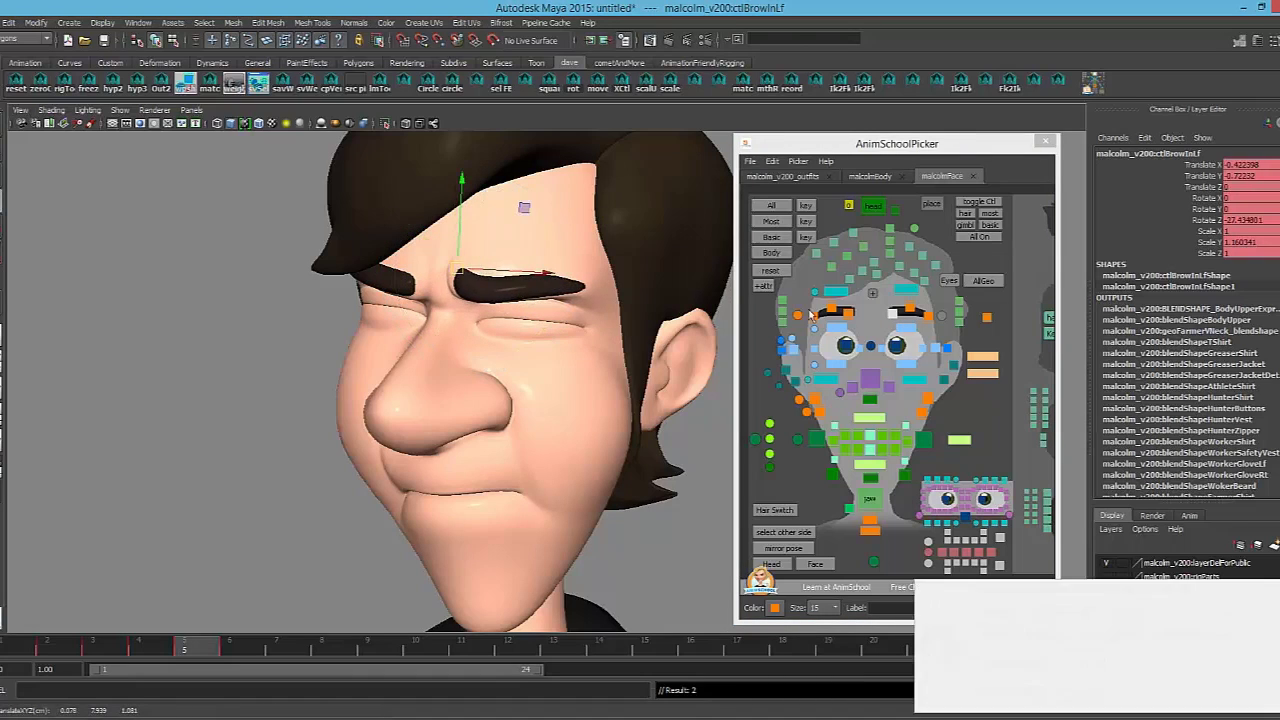
Move the right inner brow to about -0.99 in X and -0.65 in Y, and rotate it to about -18.2 in Z
left_click(840, 313)
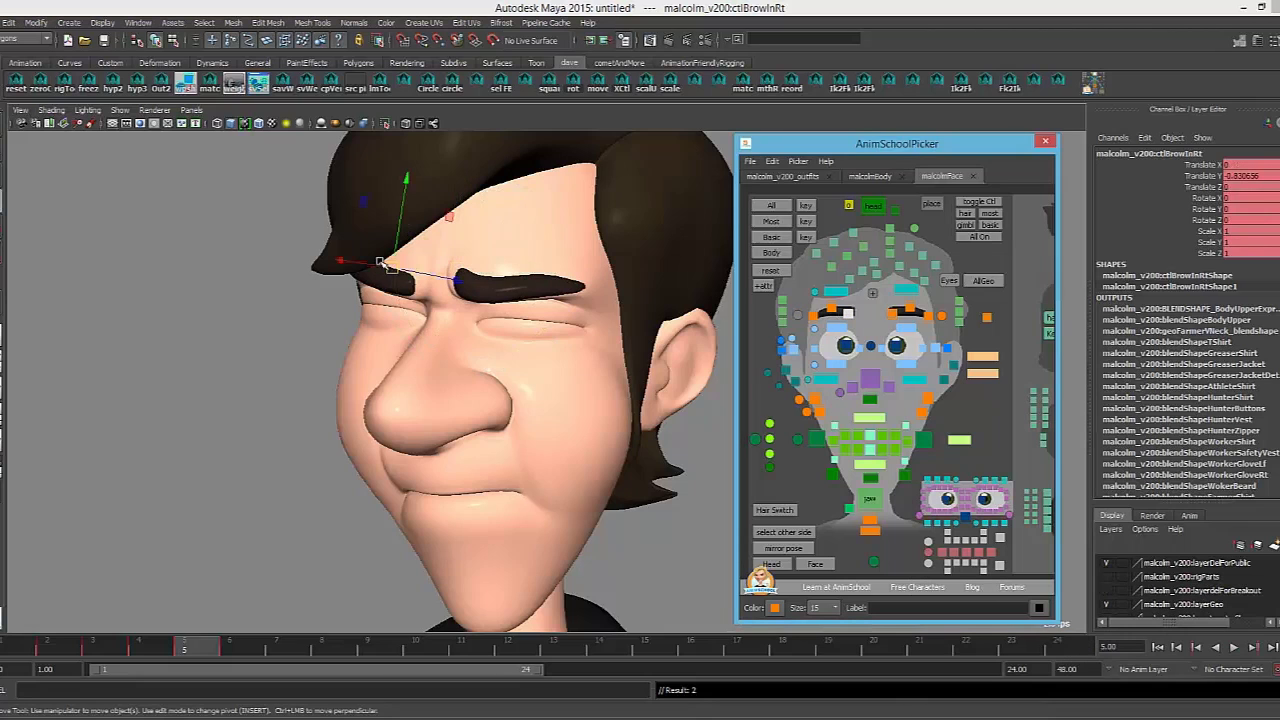
left_click_drag(378, 275, 410, 276)
key("e")
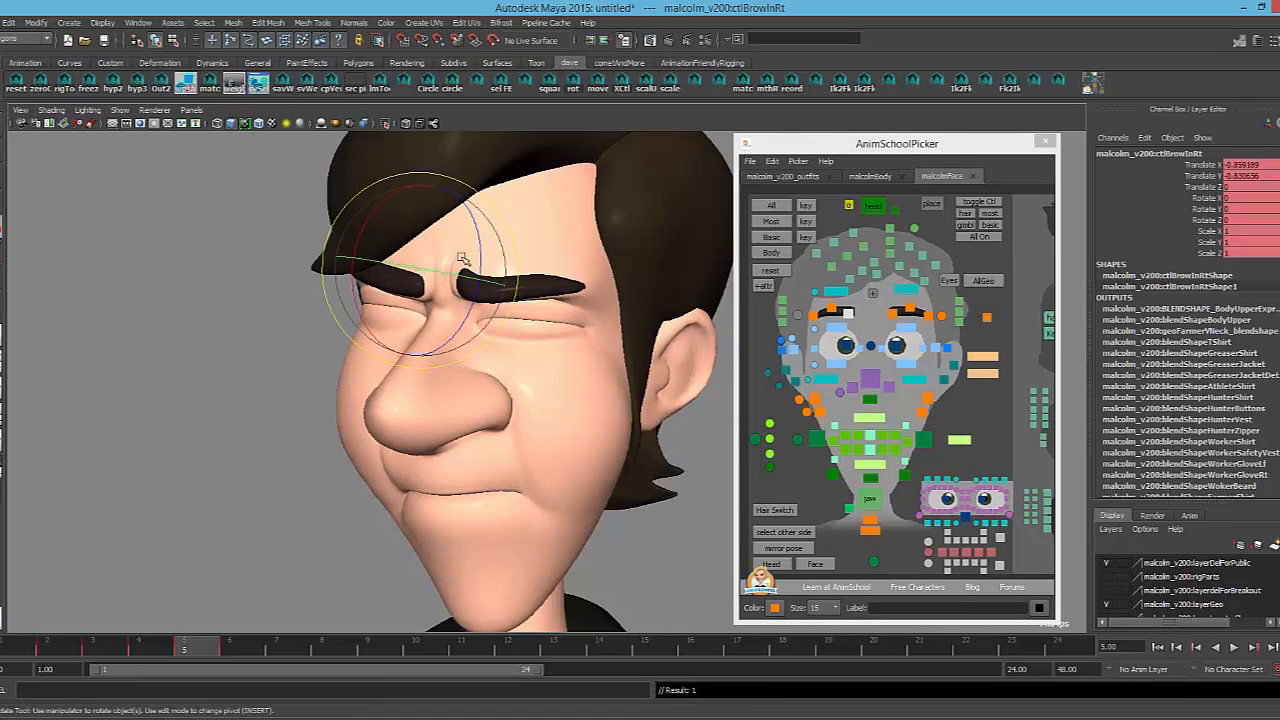
left_click_drag(474, 229, 464, 205)
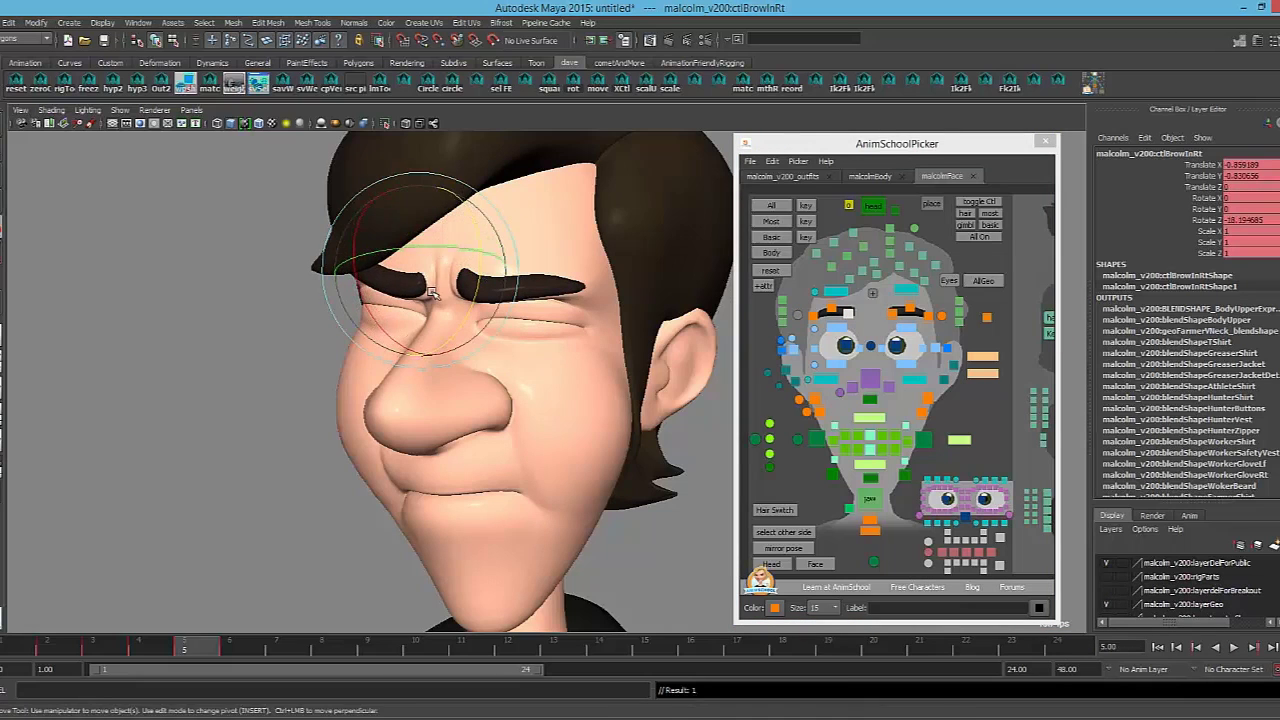
key("w")
left_click_drag(422, 273, 427, 270)
right_click_drag(597, 368, 439, 385, "alt")
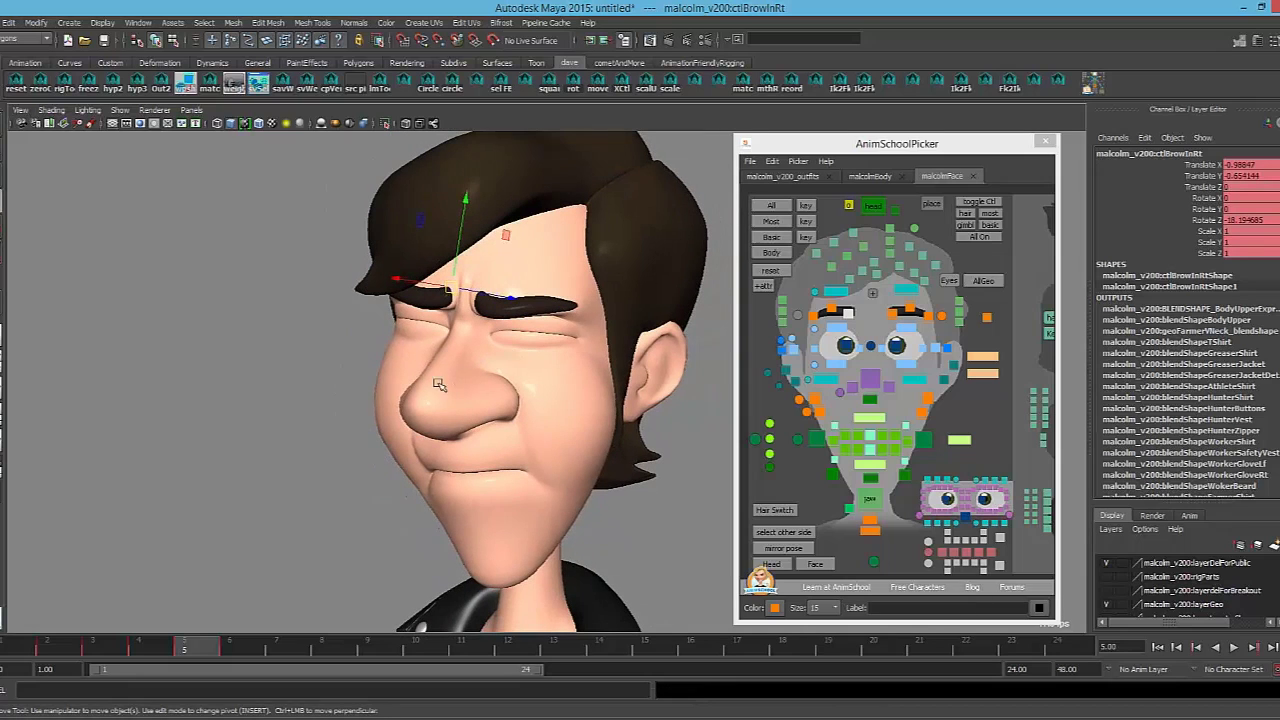
left_click_drag(503, 392, 496, 396, "alt")
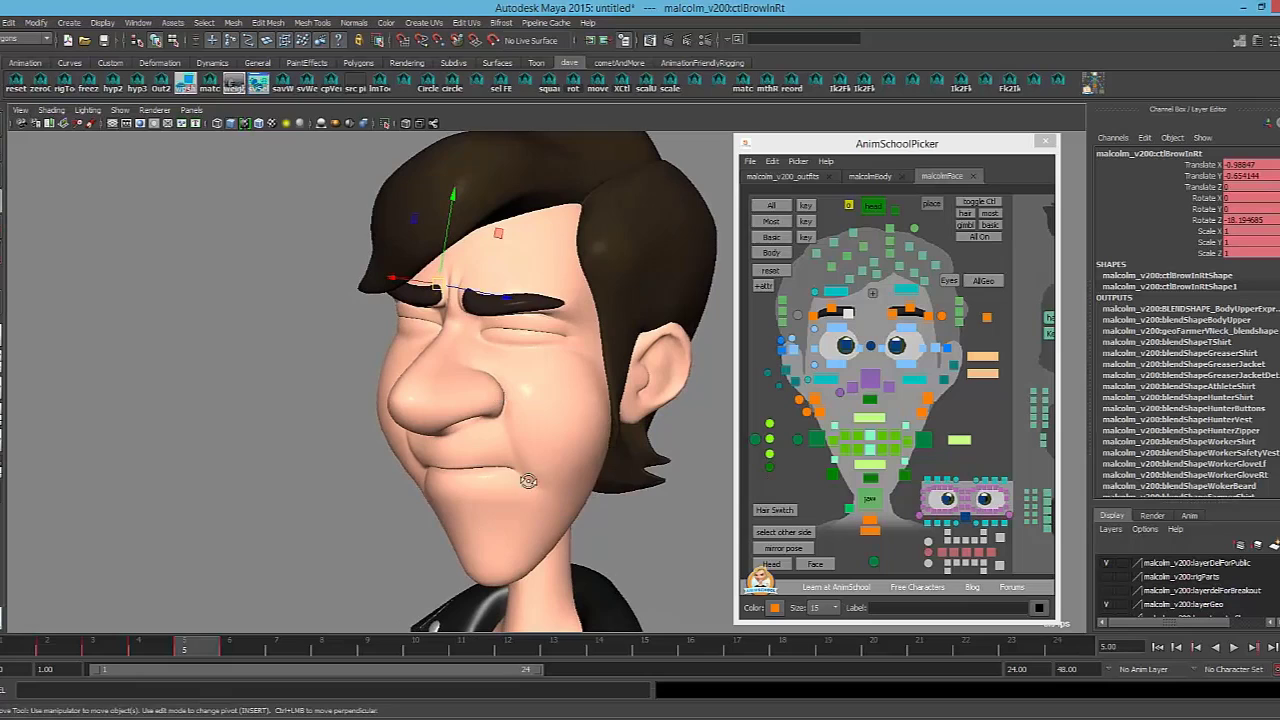
left_click_drag(529, 481, 590, 390, "alt")
Select the wavy hair controls, the front hair control and the left eye shaper controls in turn to show what each group covers
left_click_drag(823, 226, 969, 334)
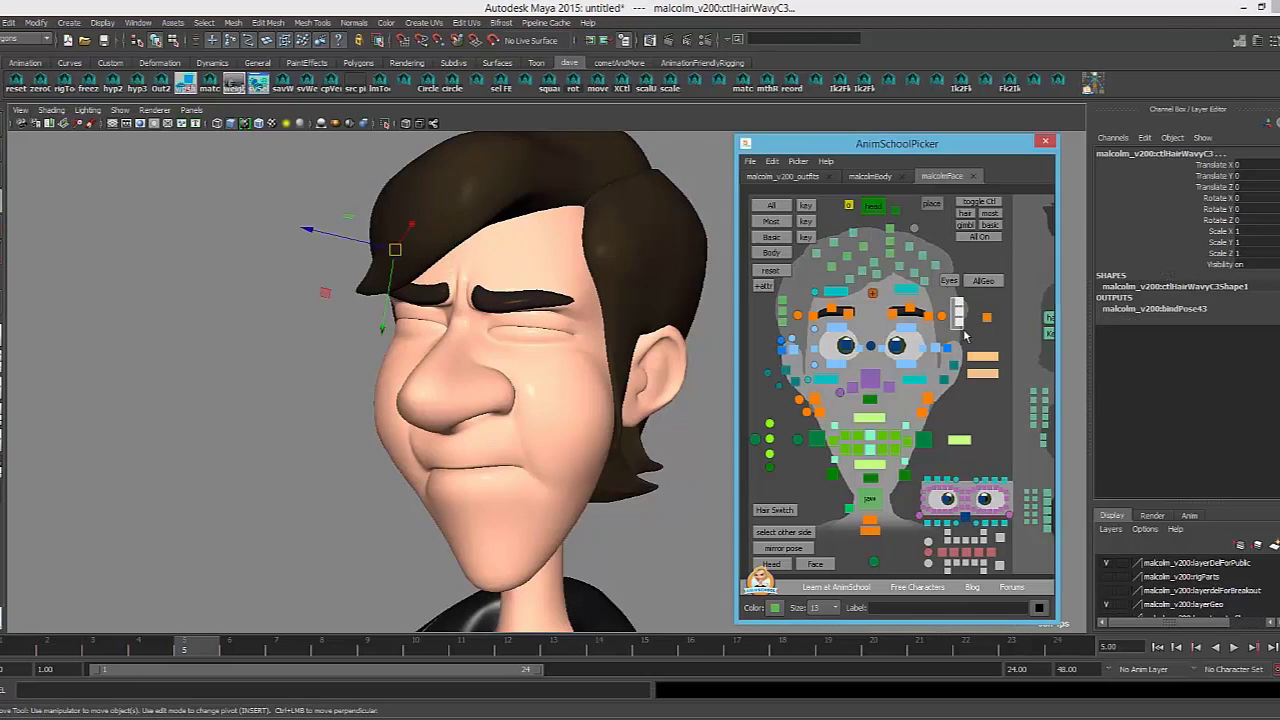
left_click_drag(777, 293, 790, 328)
left_click(913, 229)
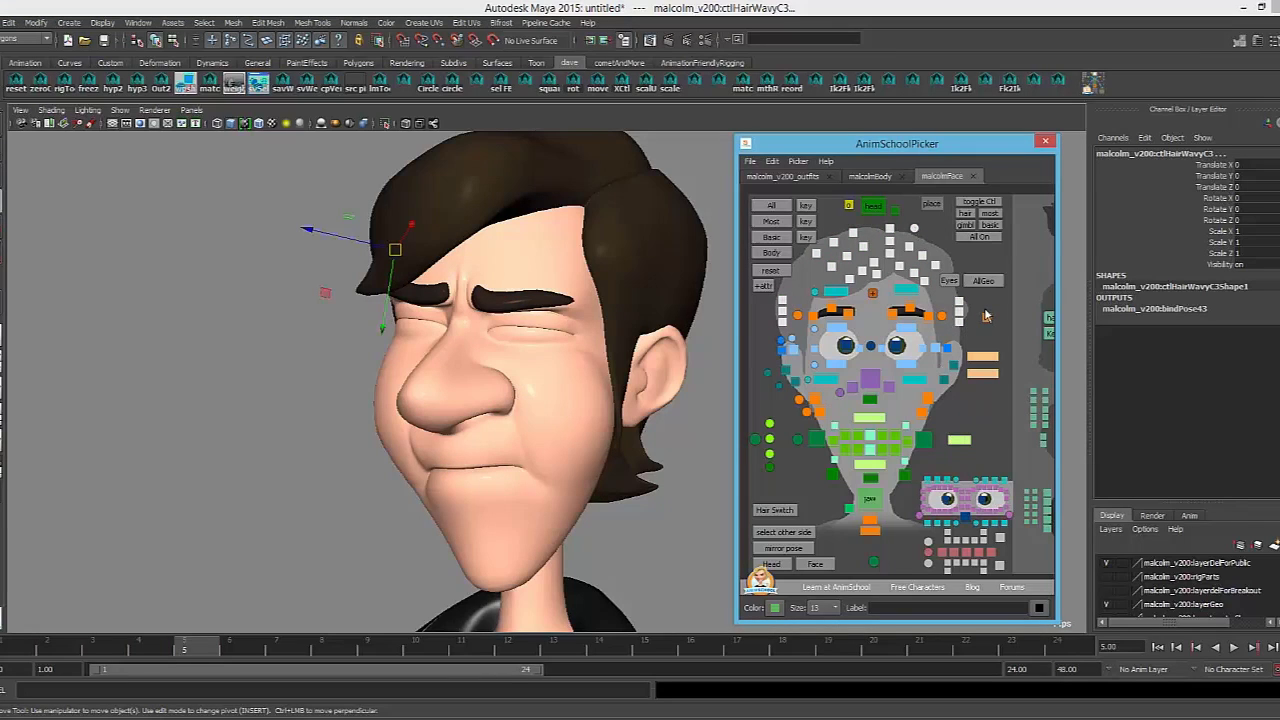
left_click(986, 317)
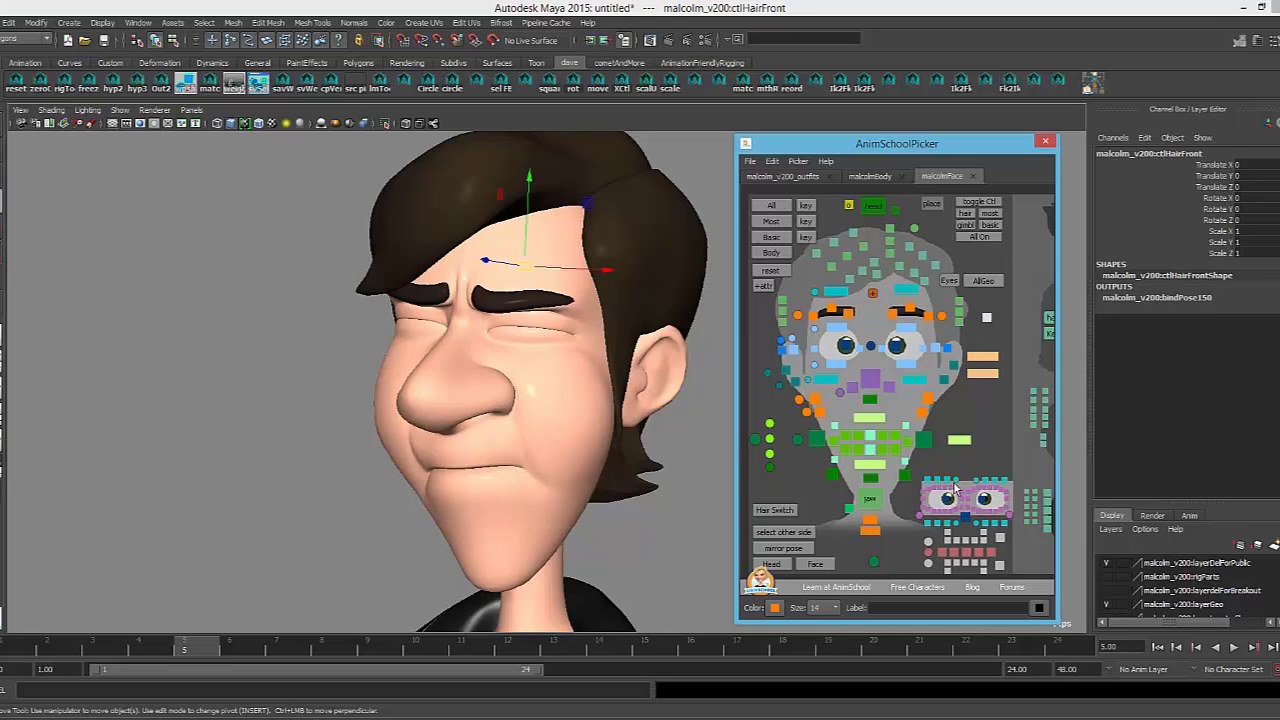
left_click(977, 481)
left_click_drag(965, 490, 996, 518)
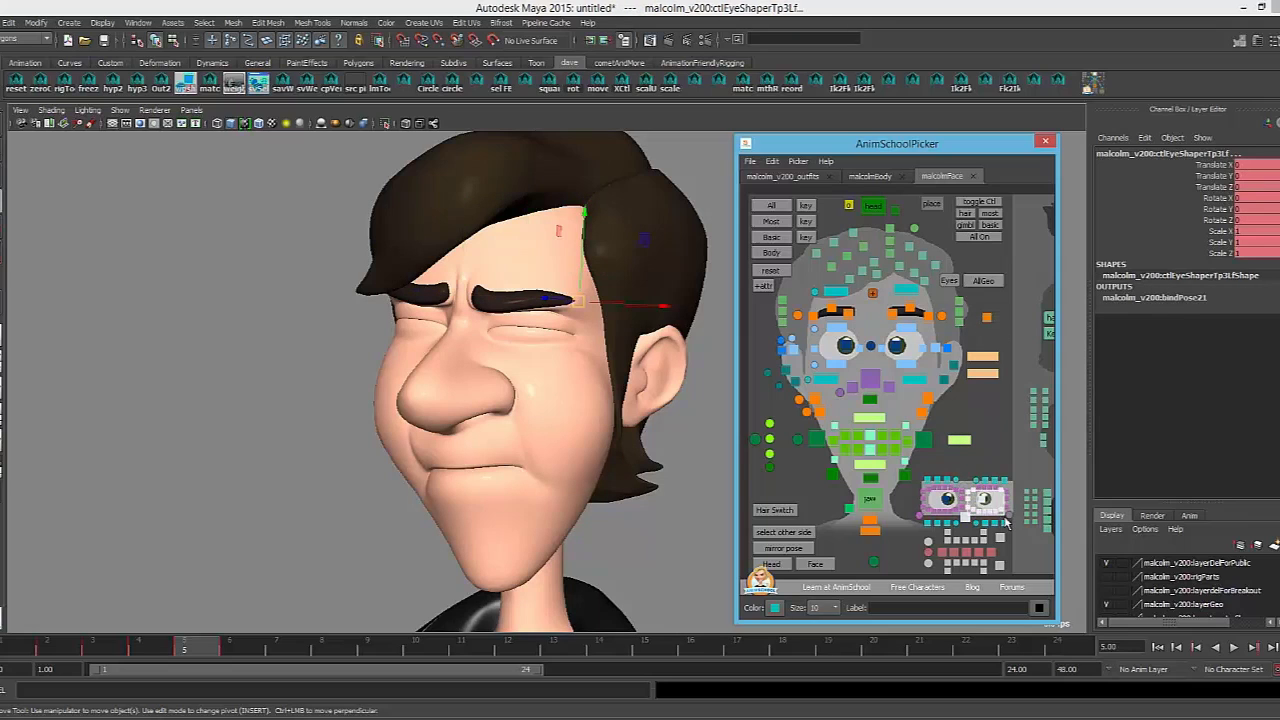
left_click(971, 533)
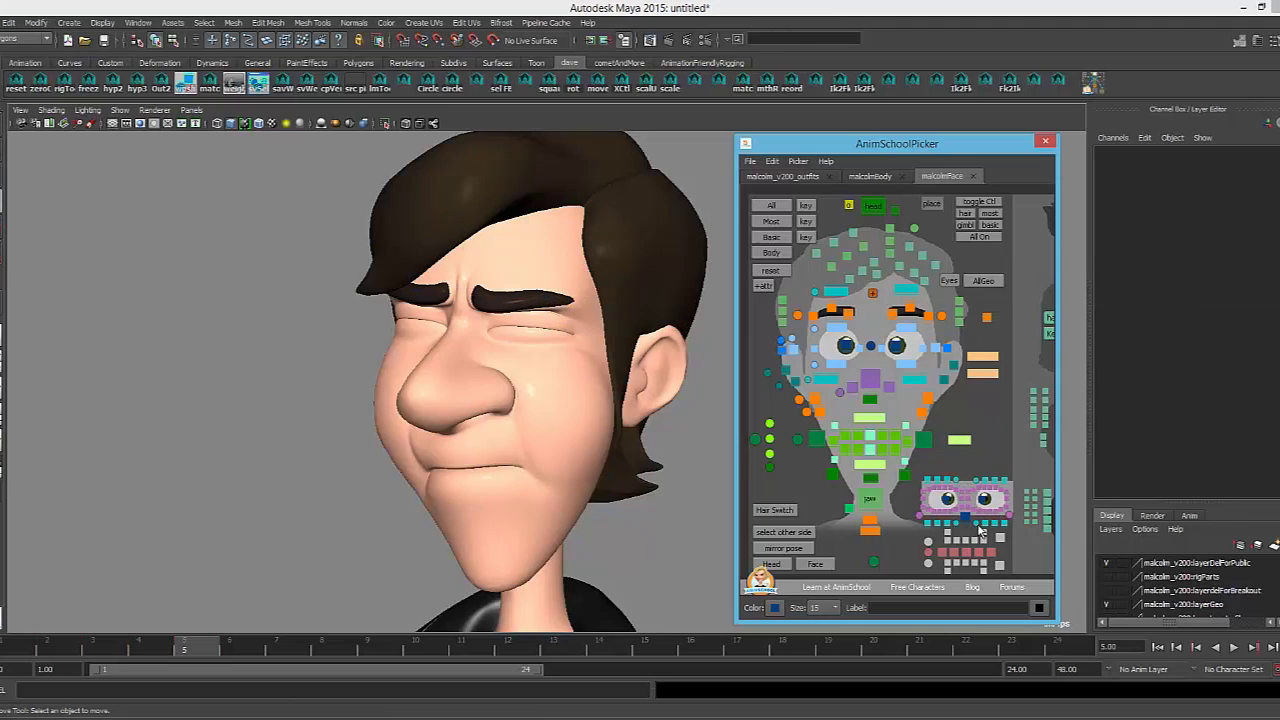
left_click(990, 528)
Select the upper teeth control, go to frame 4, and examine the upper teeth up close from below
left_click(1000, 542)
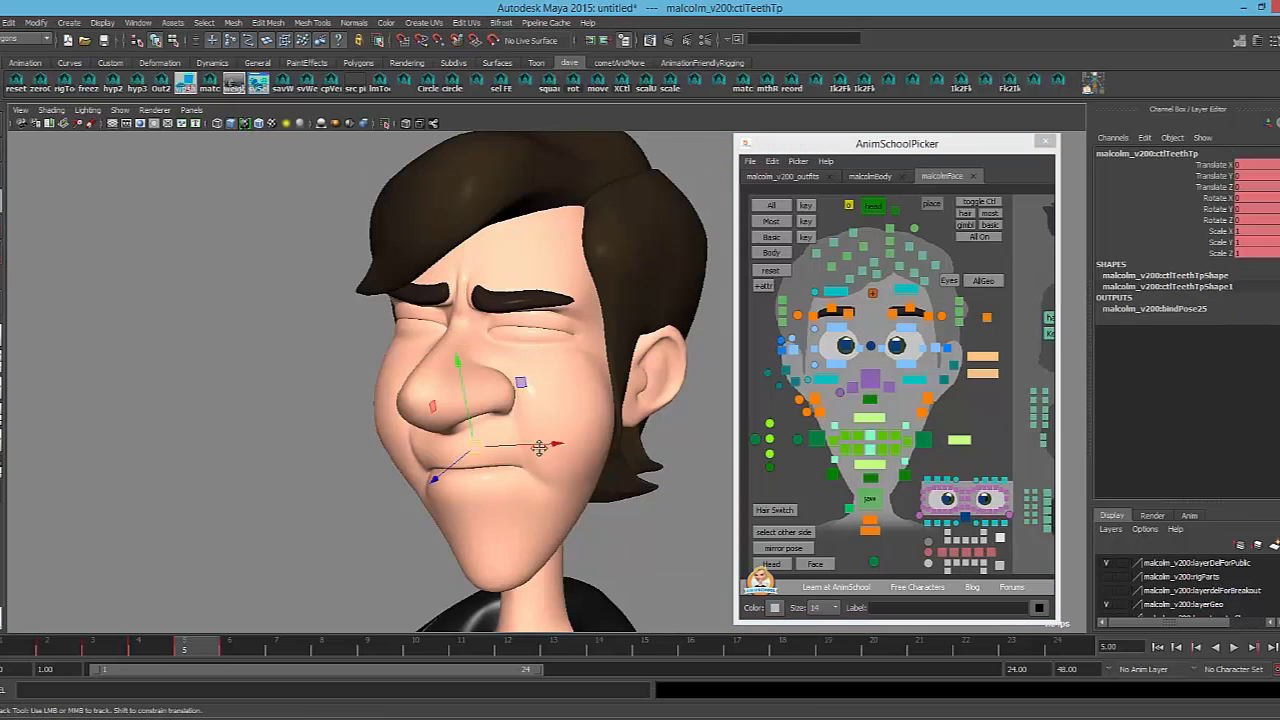
left_click_drag(520, 548, 417, 548, "alt")
left_click(137, 656)
right_click_drag(477, 516, 597, 491, "alt")
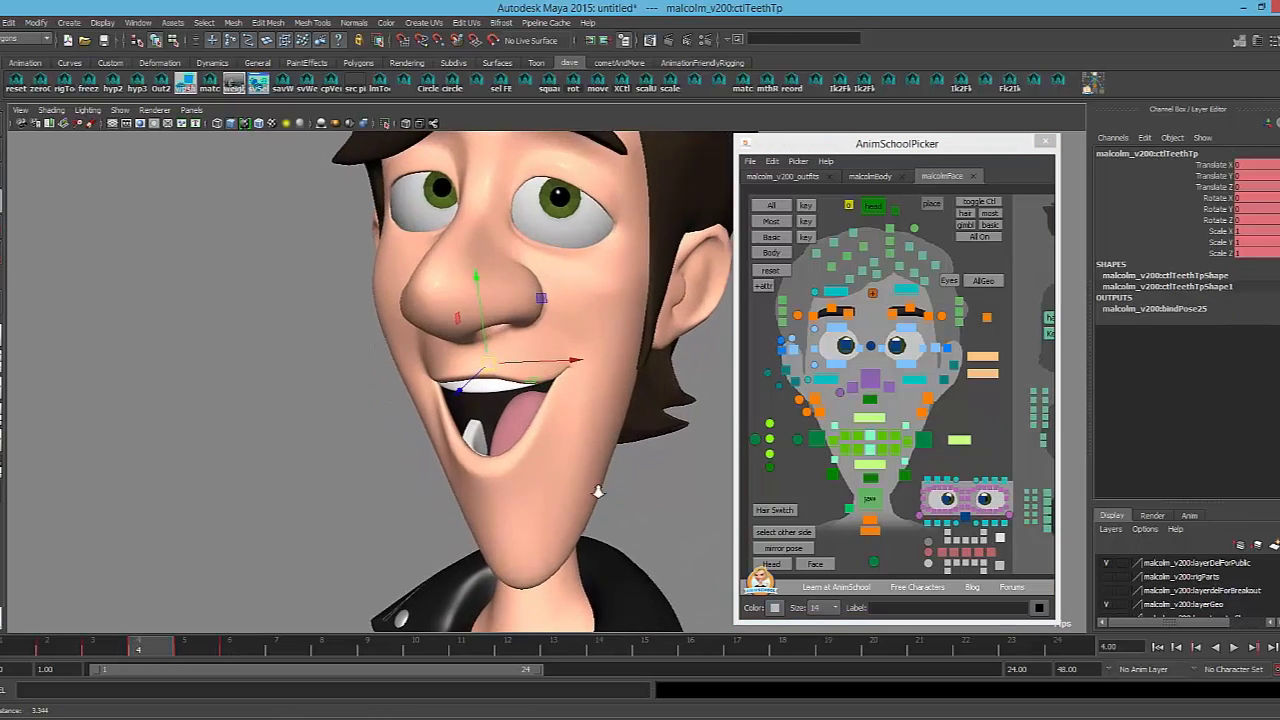
left_click_drag(597, 491, 591, 401, "alt")
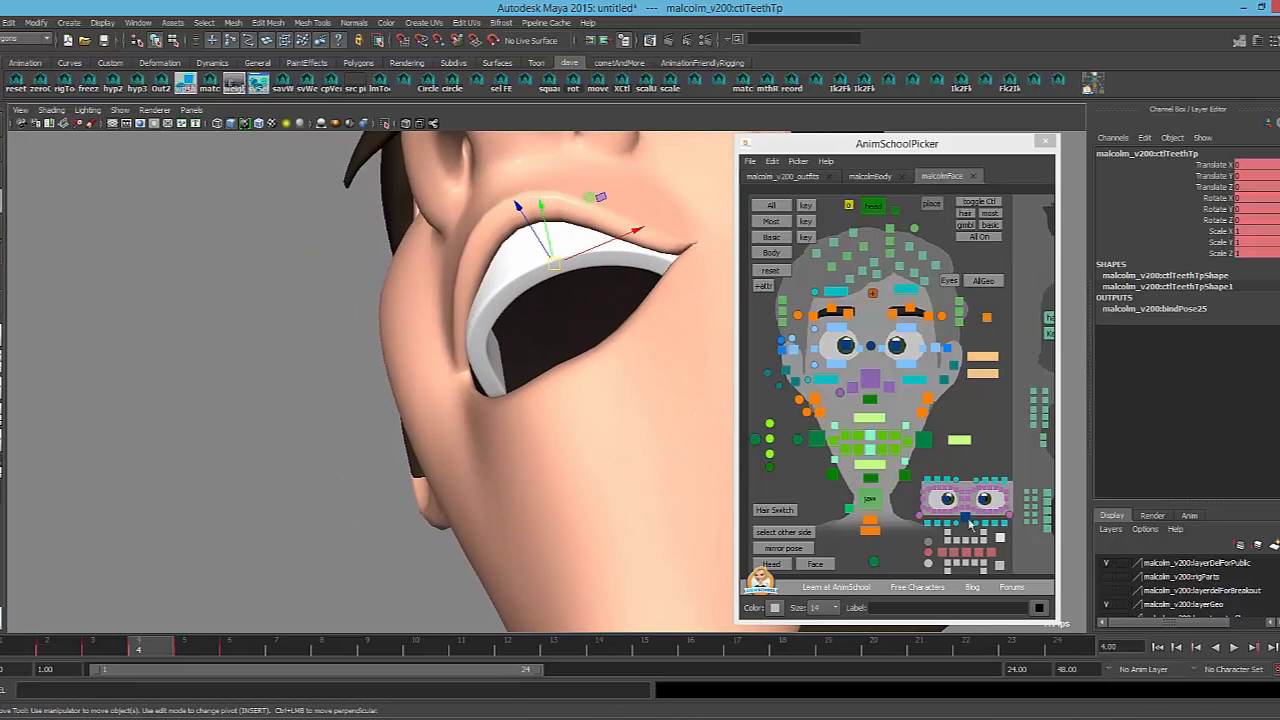
Try moving the first right upper lip control, and undo the move
left_click(857, 436)
left_click_drag(456, 378, 418, 332, "alt")
key("ctrl+z")
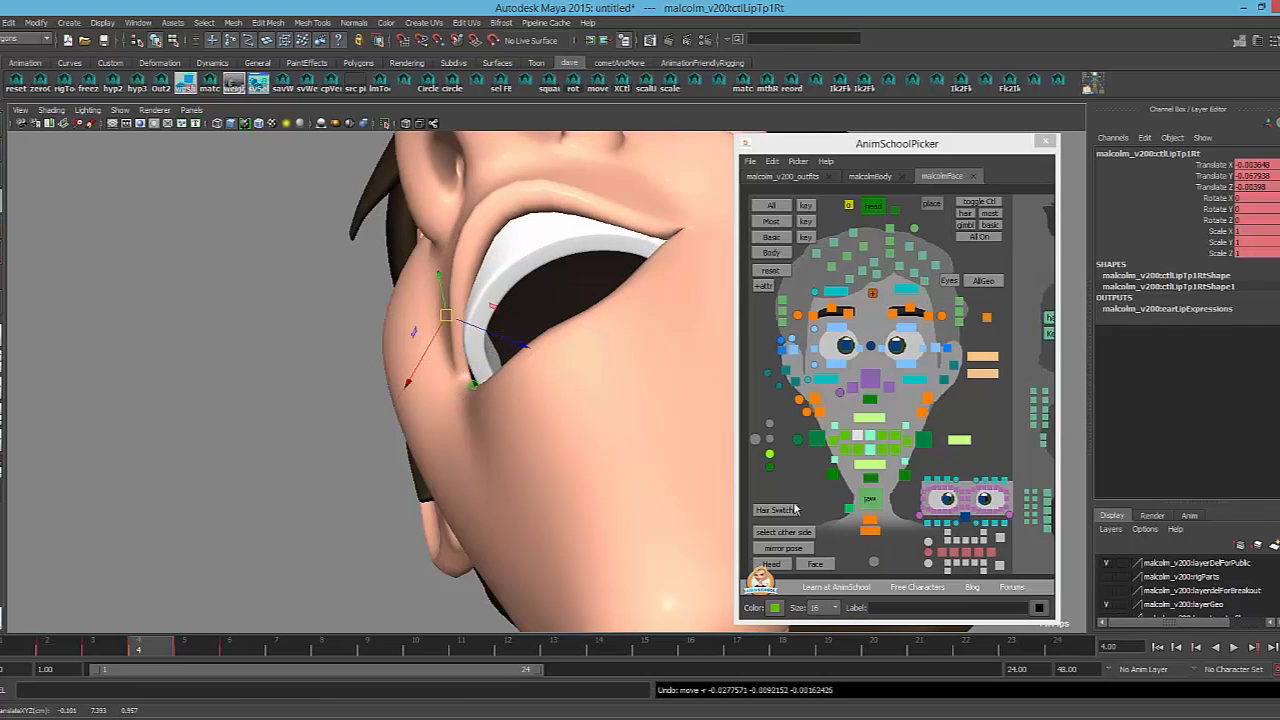
Try moving the right upper teeth control, undo the move, and examine the teeth from the front
left_click(955, 546)
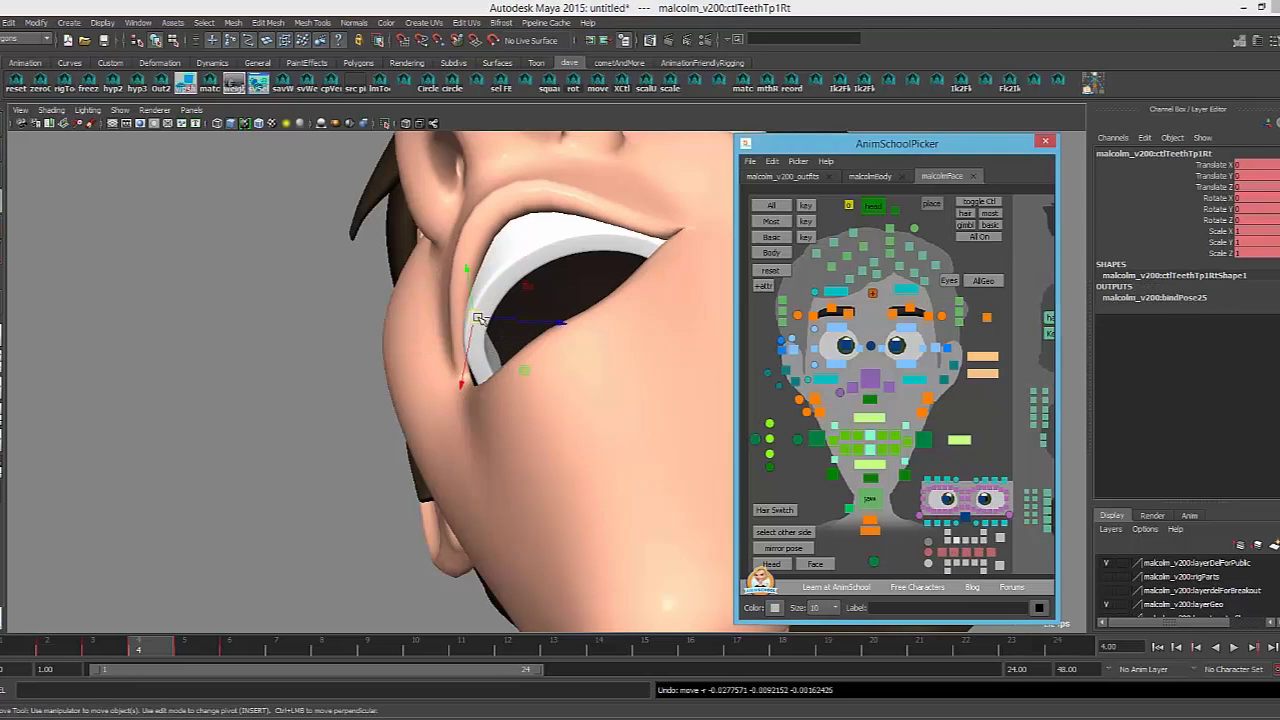
left_click_drag(478, 318, 483, 320)
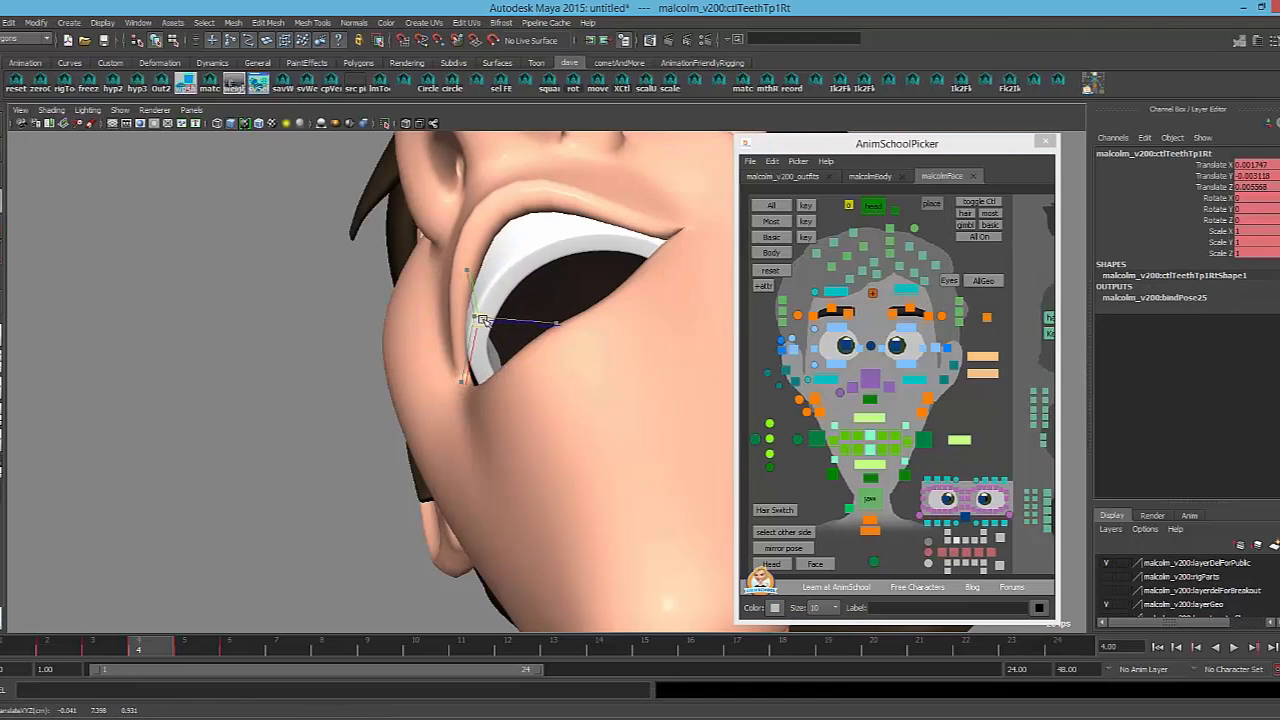
key("ctrl+z")
left_click_drag(566, 263, 520, 347, "alt")
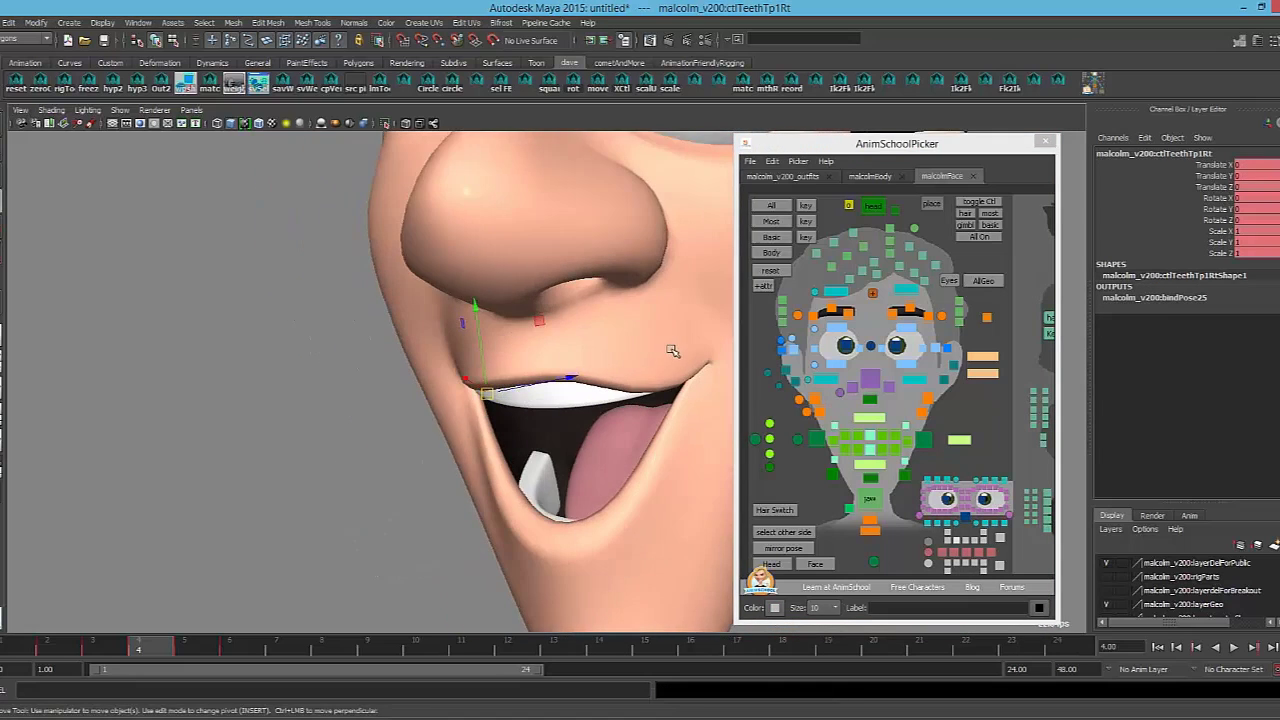
left_click_drag(672, 350, 598, 425, "alt")
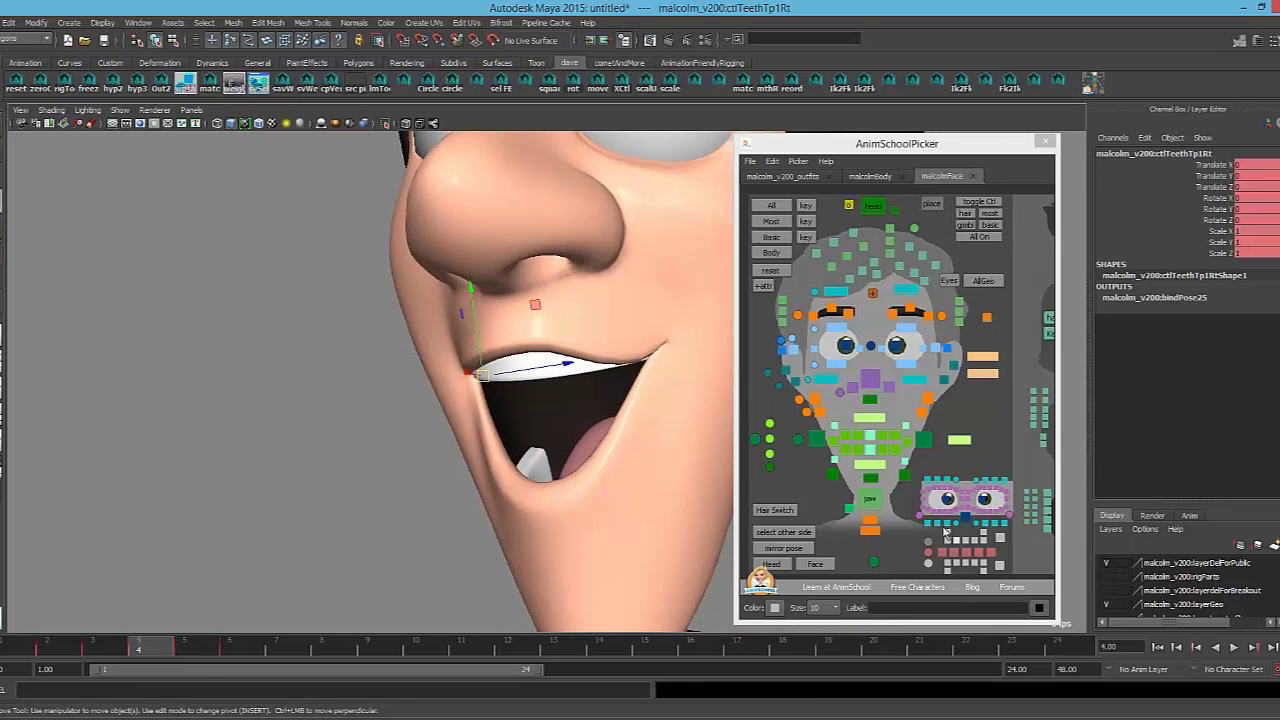
Try moving the left upper teeth control, and undo the move
left_click(975, 545)
left_click_drag(618, 368, 574, 412)
key("ctrl+z")
key("ctrl+z")
Select all the tongue controls and examine the tongue inside the open mouth
left_click(932, 553)
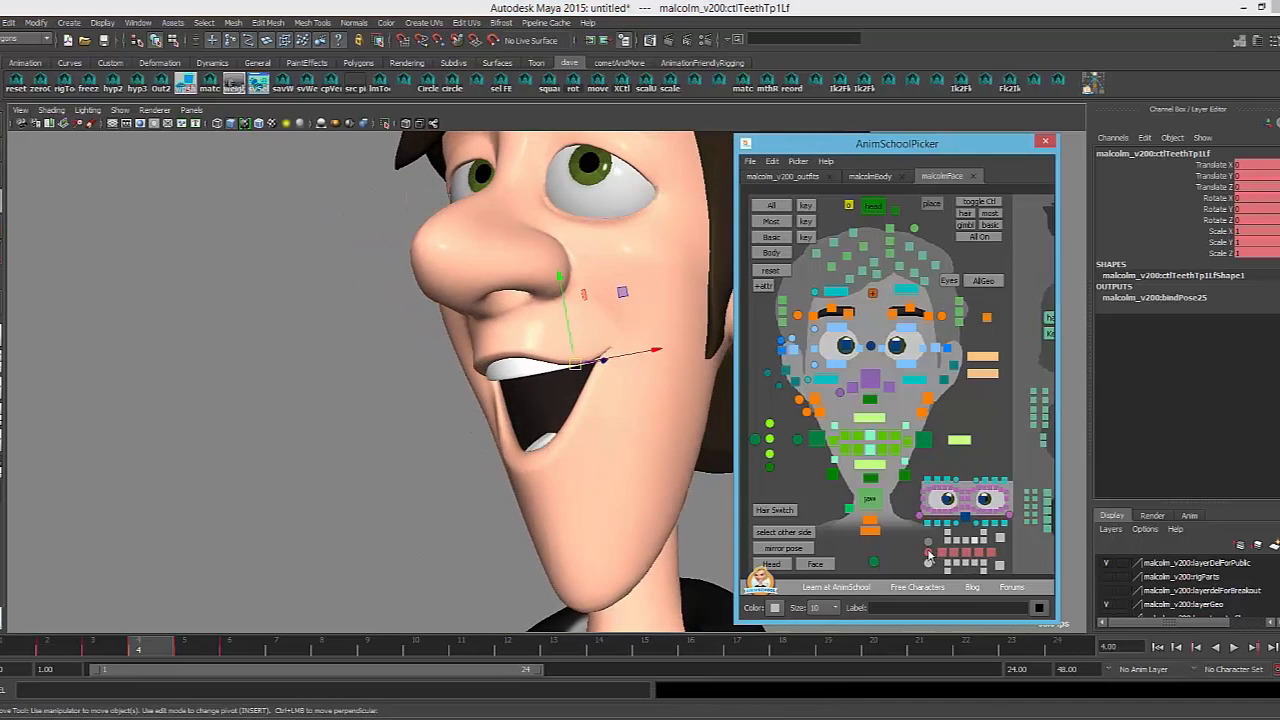
left_click_drag(531, 481, 534, 485, "alt")
right_click_drag(534, 485, 563, 490, "alt")
middle_click_drag(566, 491, 552, 436, "alt")
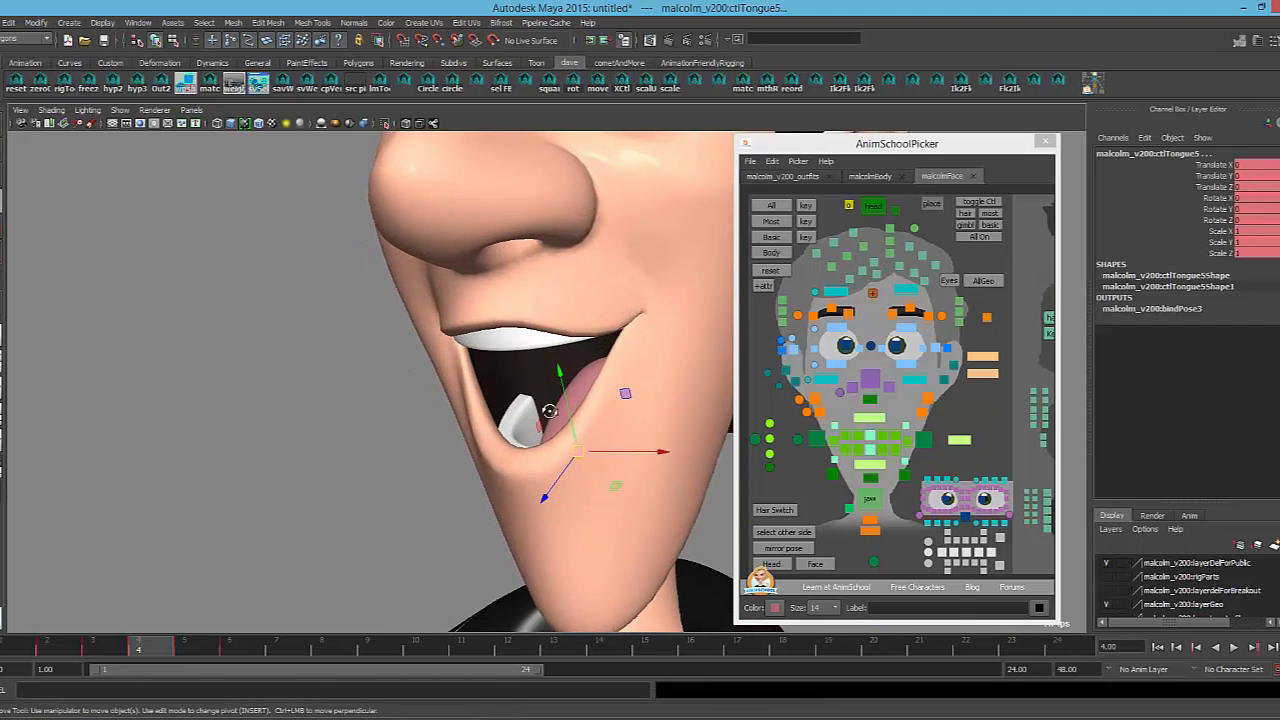
left_click_drag(552, 436, 684, 428, "alt")
Move the first tongue control to about -0.02 in X, 0.12 in Y and 0.19 in Z to push the tongue out
left_click(942, 553)
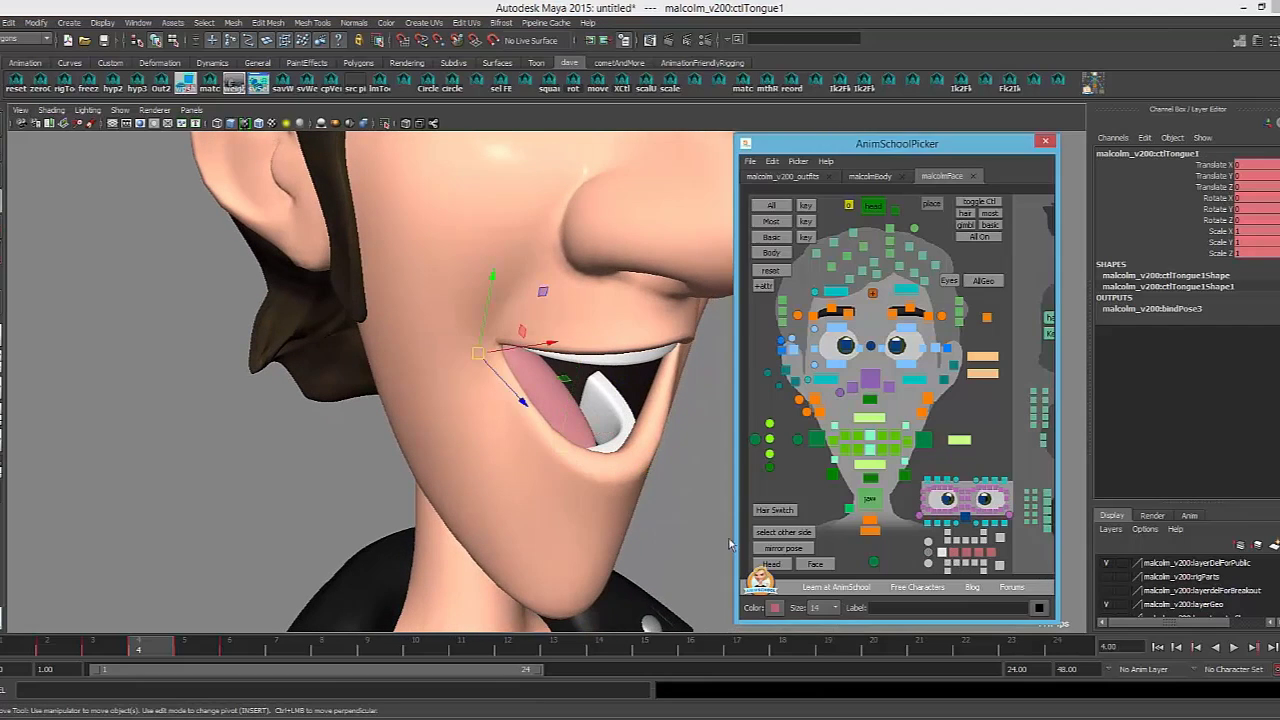
left_click_drag(476, 422, 523, 391, "alt")
left_click_drag(422, 355, 532, 361, "alt")
left_click_drag(632, 424, 526, 422, "alt")
left_click_drag(615, 381, 567, 372)
left_click_drag(599, 435, 567, 419, "alt")
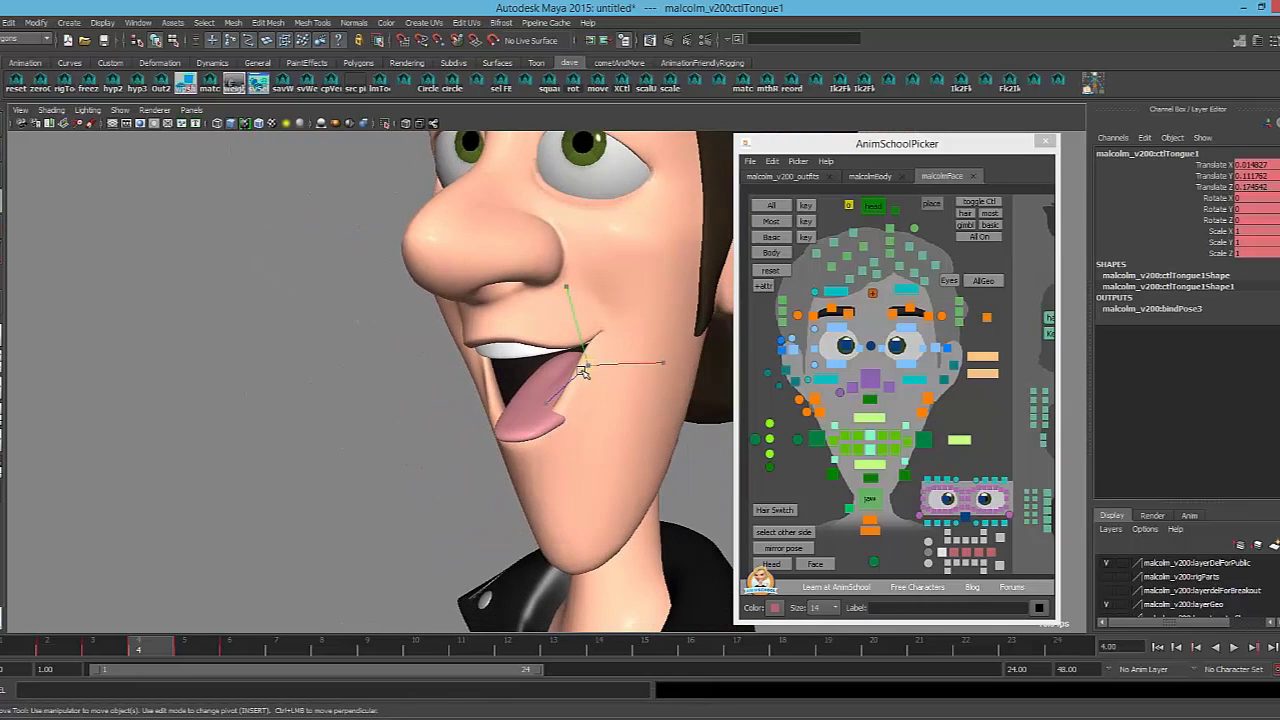
left_click_drag(583, 371, 572, 368)
left_click_drag(575, 388, 643, 386, "alt")
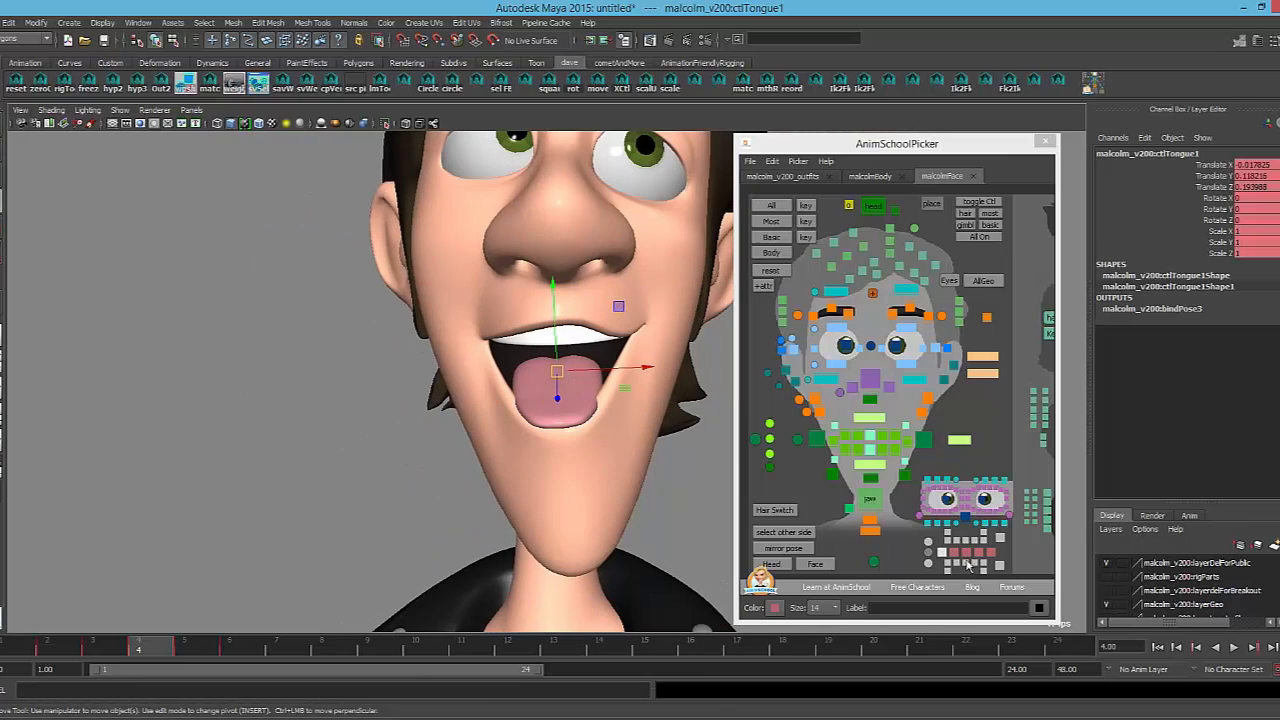
Try rotating and scaling the third tongue control, undo all the tongue changes, and select the second tongue control
left_click(968, 565)
left_click_drag(560, 400, 634, 361, "alt")
key("e")
left_click_drag(636, 376, 598, 404, "alt")
left_click(972, 560)
key("r")
key("ctrl+z")
left_click_drag(587, 418, 627, 424, "alt")
key("ctrl+z")
key("ctrl+z")
key("ctrl+z")
key("ctrl+z")
key("ctrl+z")
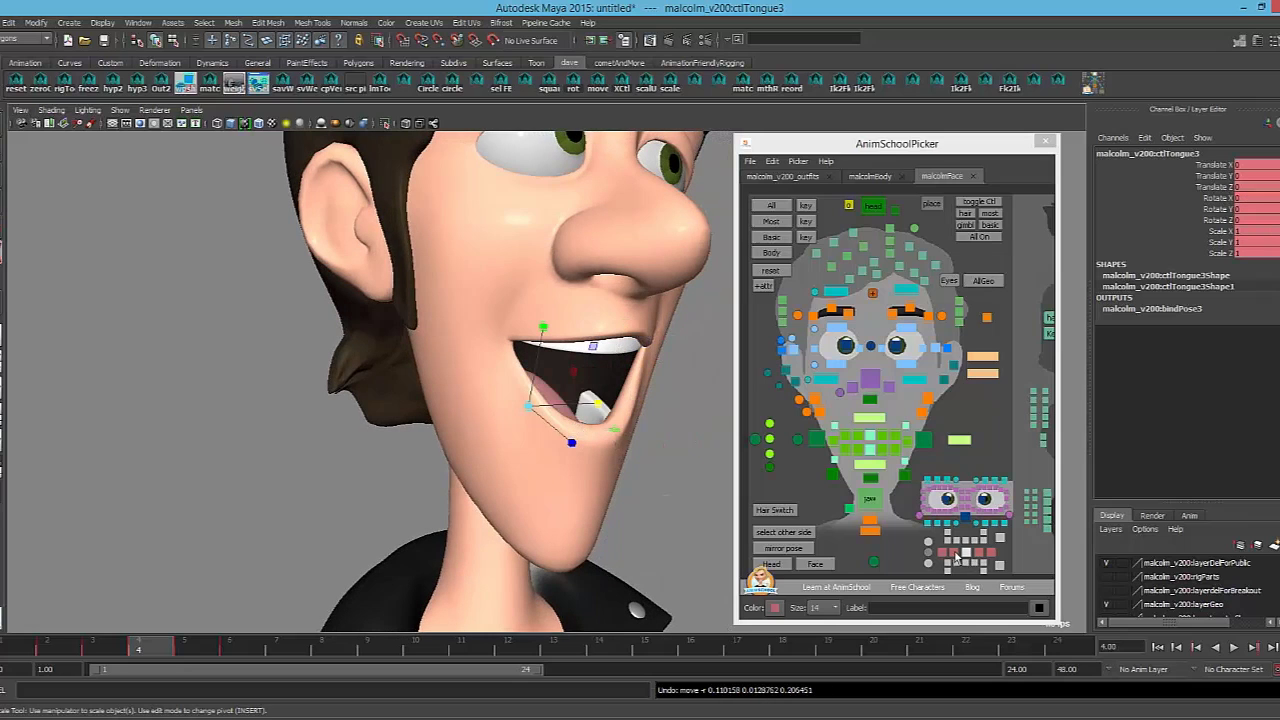
left_click(954, 555)
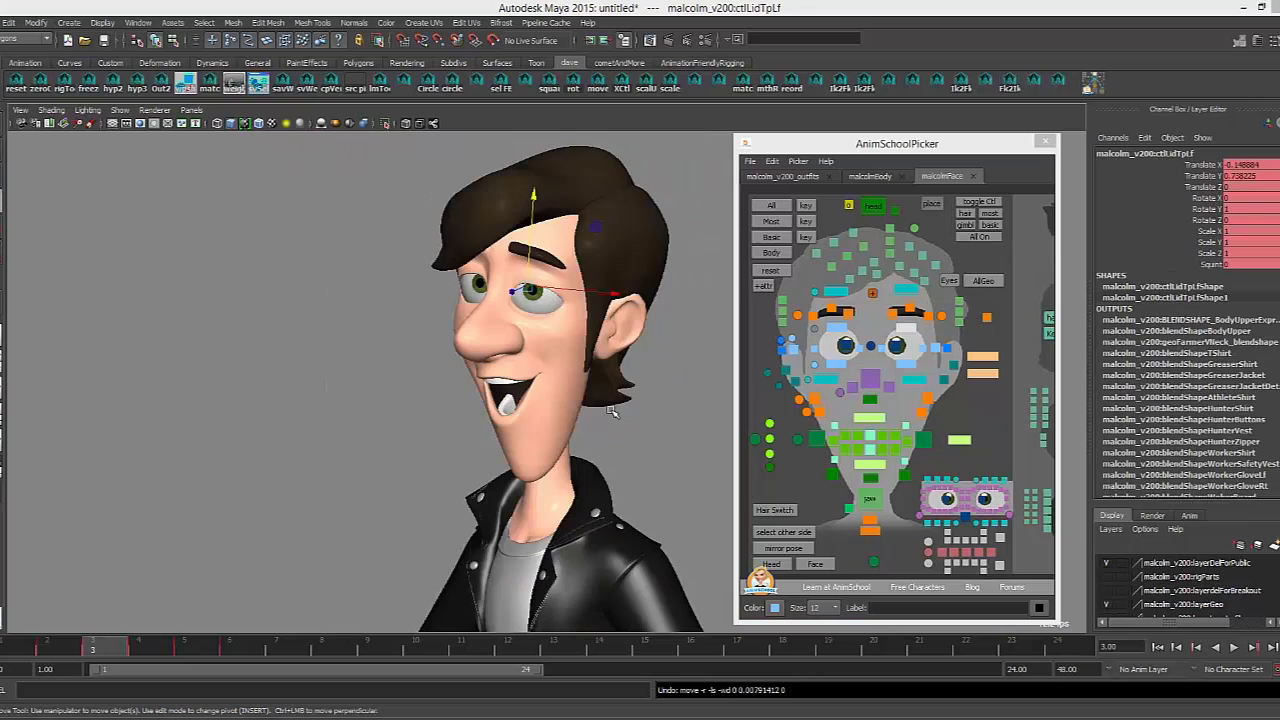
Try rotating and scaling the main left ear control on frame 3, and undo the changes
middle_click_drag(611, 411, 540, 430, "alt")
right_click_drag(540, 430, 590, 440, "alt")
left_click_drag(520, 450, 475, 440, "alt")
left_click(943, 381)
left_click(943, 381)
key("e")
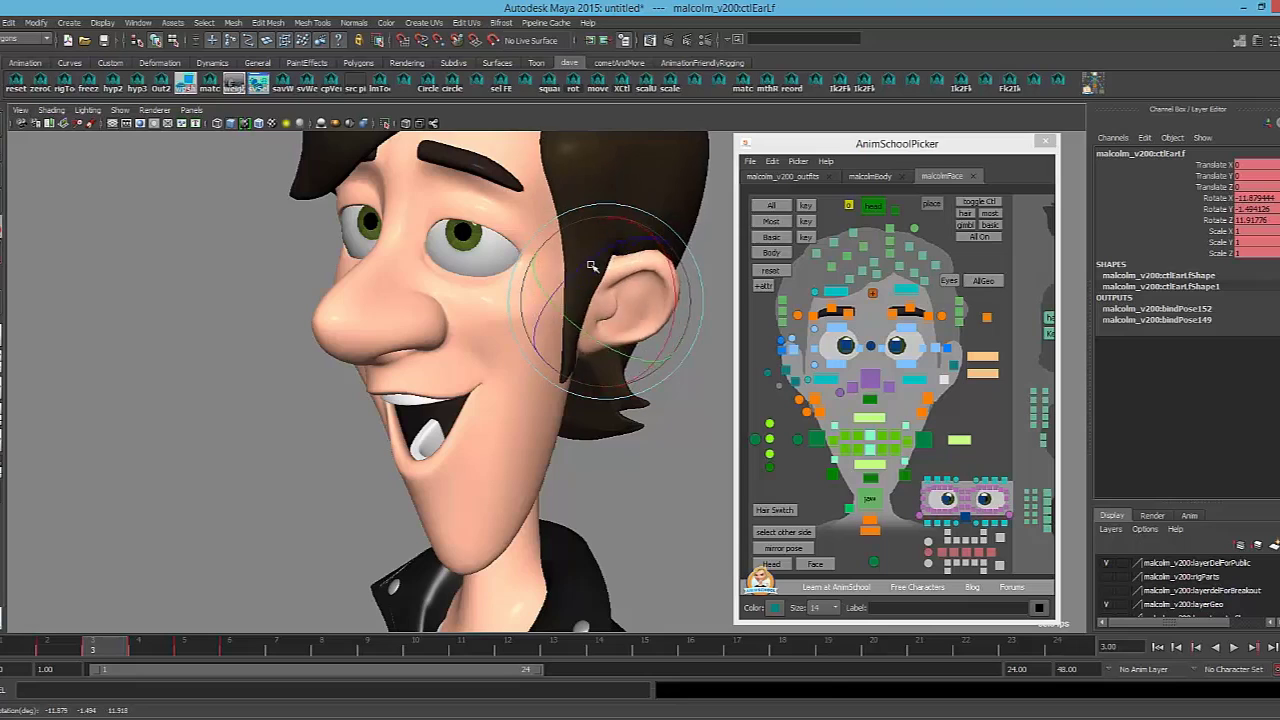
key("r")
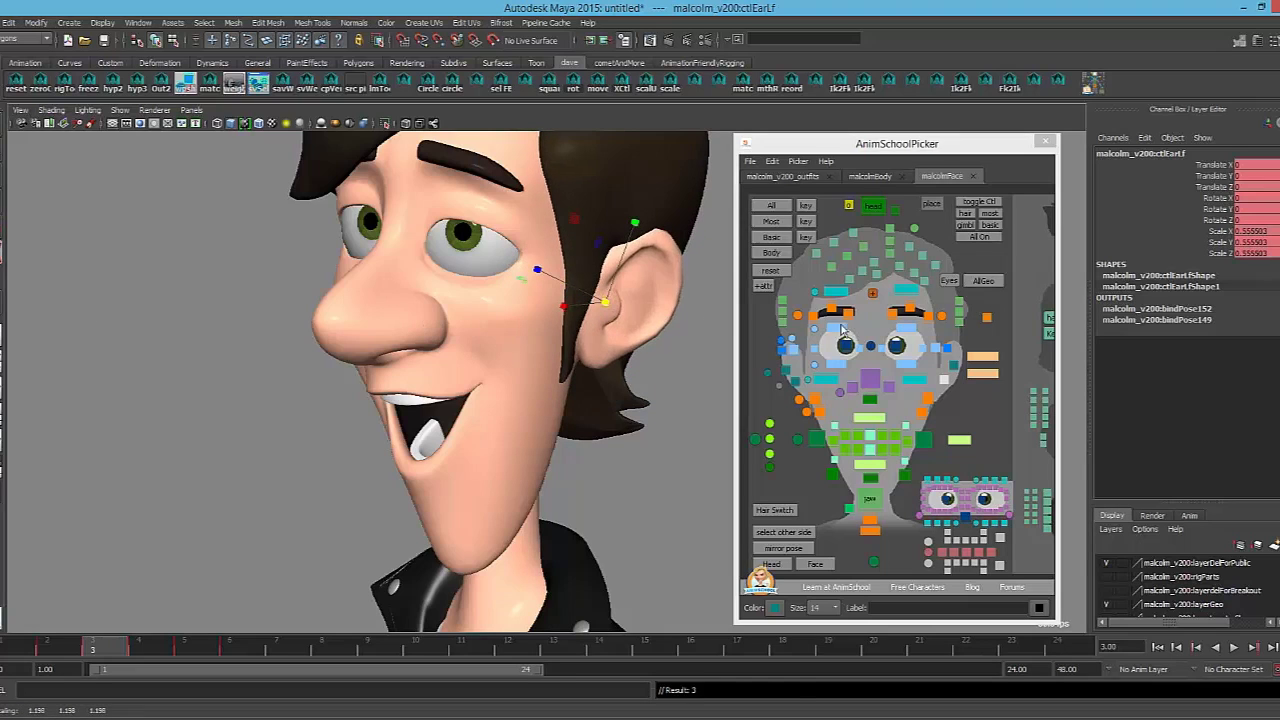
key("ctrl+z")
Try rotating the second left ear control to bend the outer ear, and undo the rotation
left_click(955, 369)
key("e")
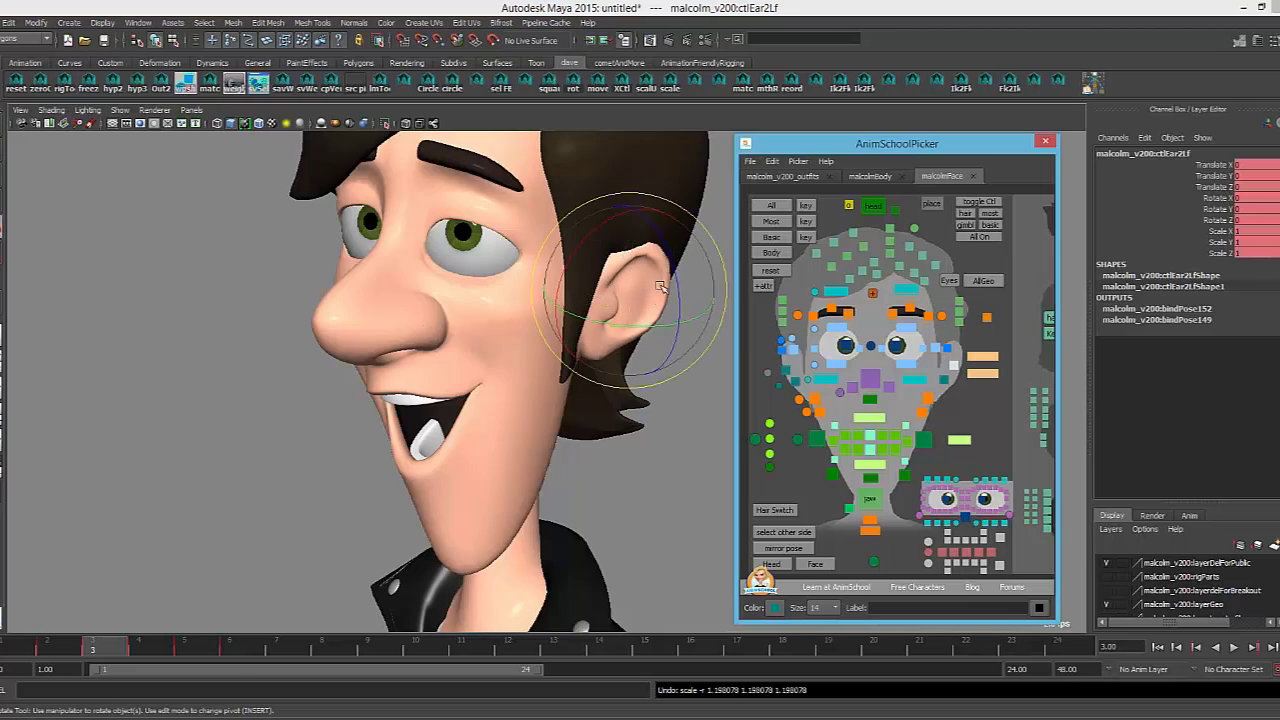
left_click_drag(638, 300, 684, 292)
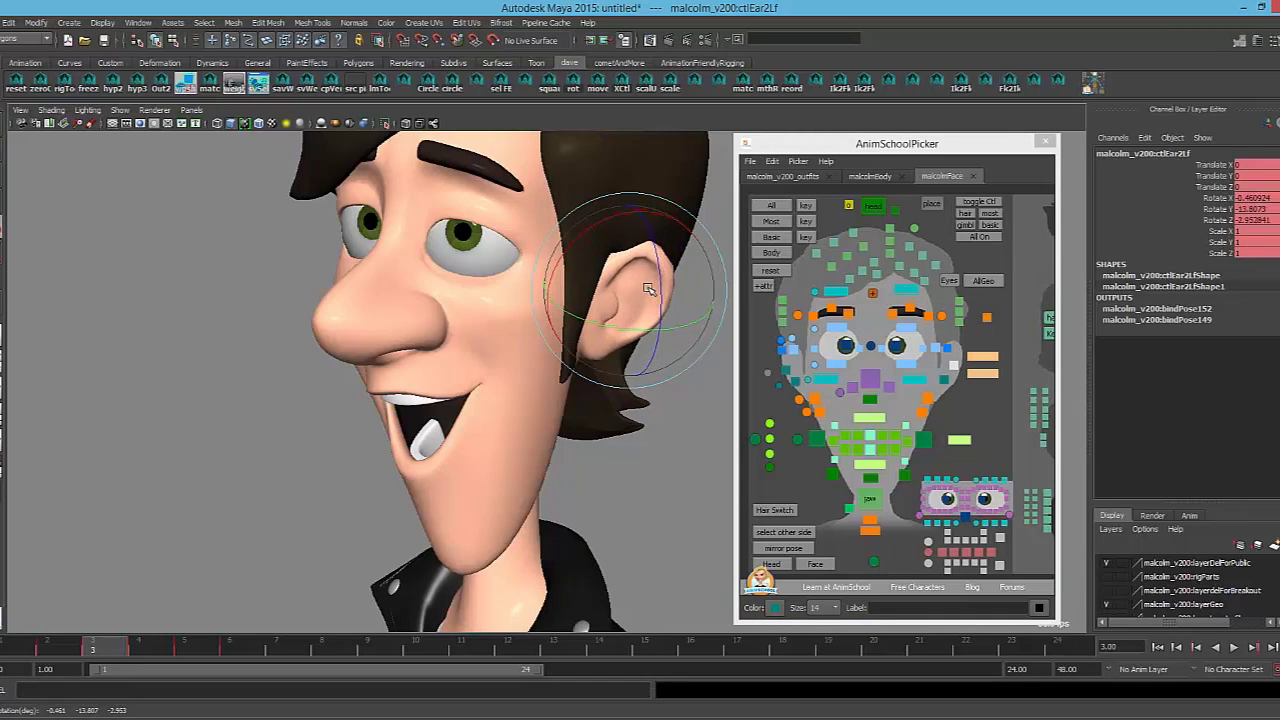
key("ctrl+z")
right_click_drag(674, 434, 374, 429, "alt")
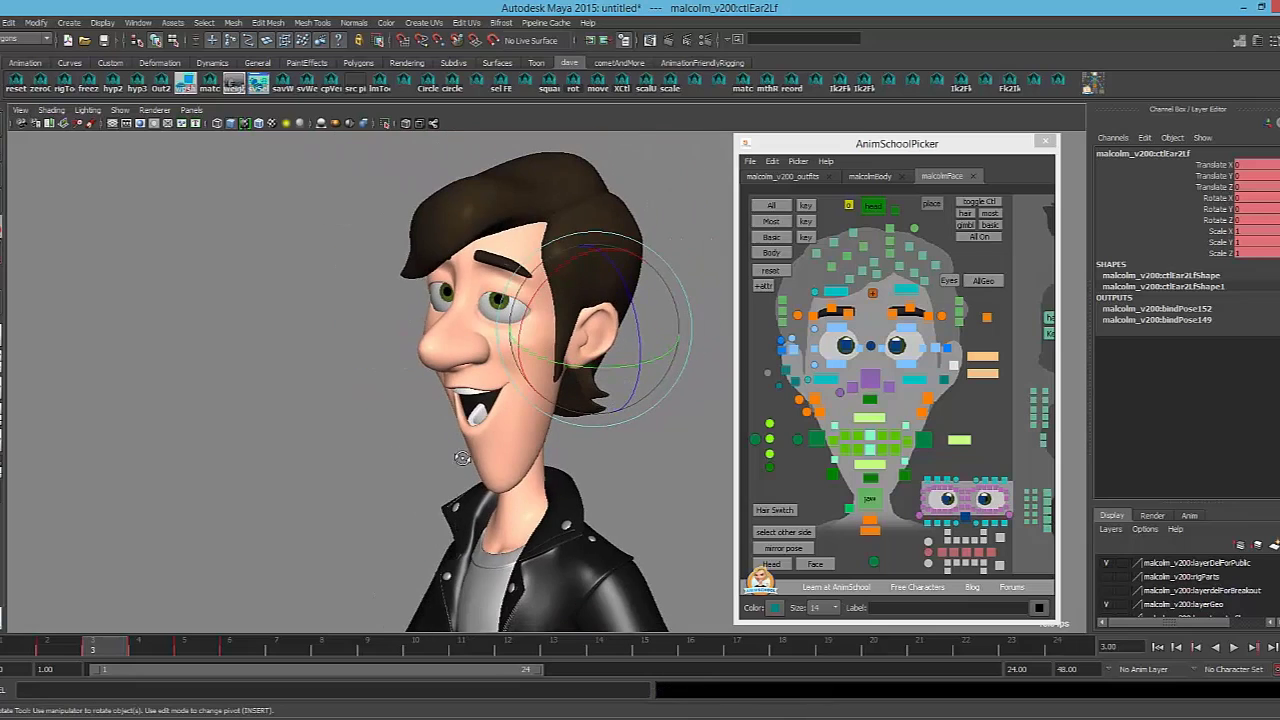
mouse_move(462, 459)
left_mouse_down("alt")
mouse_move(529, 460)
mouse_move(400, 463)
mouse_move(467, 459)
left_mouse_up("alt")
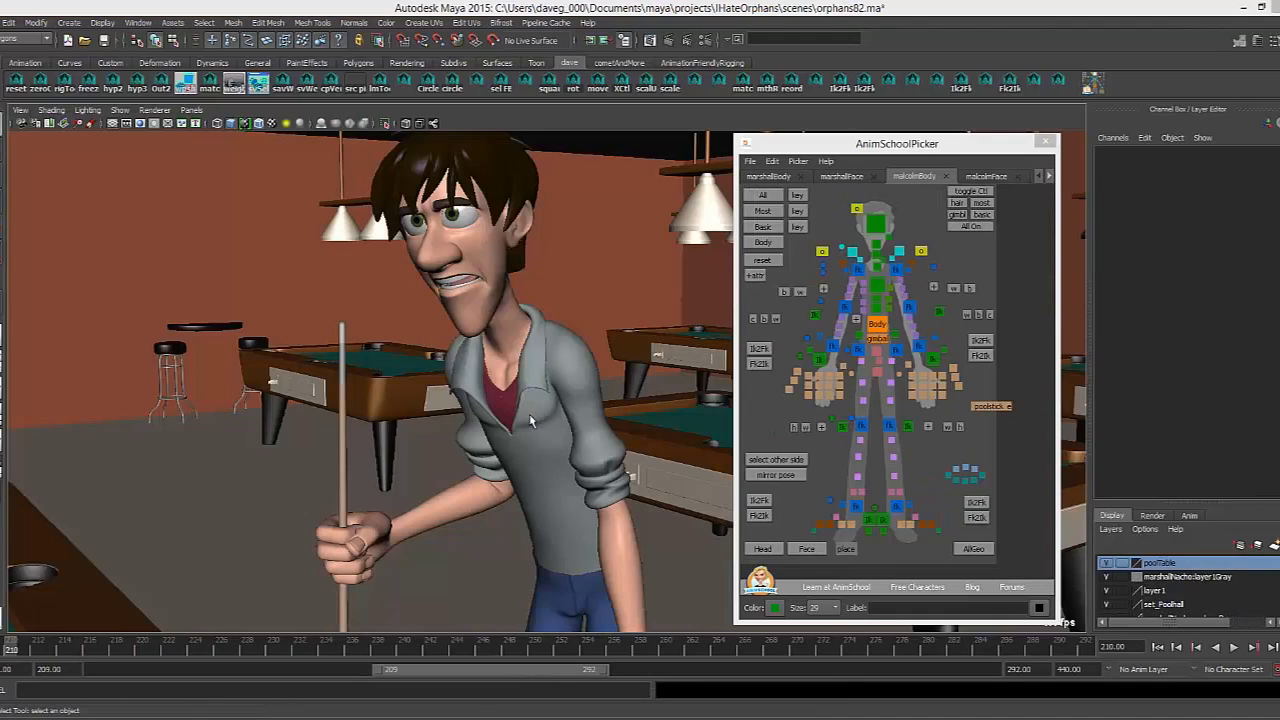
In the pool hall scene, try moving the left arm pole vector and changing its Elbow Pin attribute, and undo both
left_click_drag(598, 424, 555, 411, "alt")
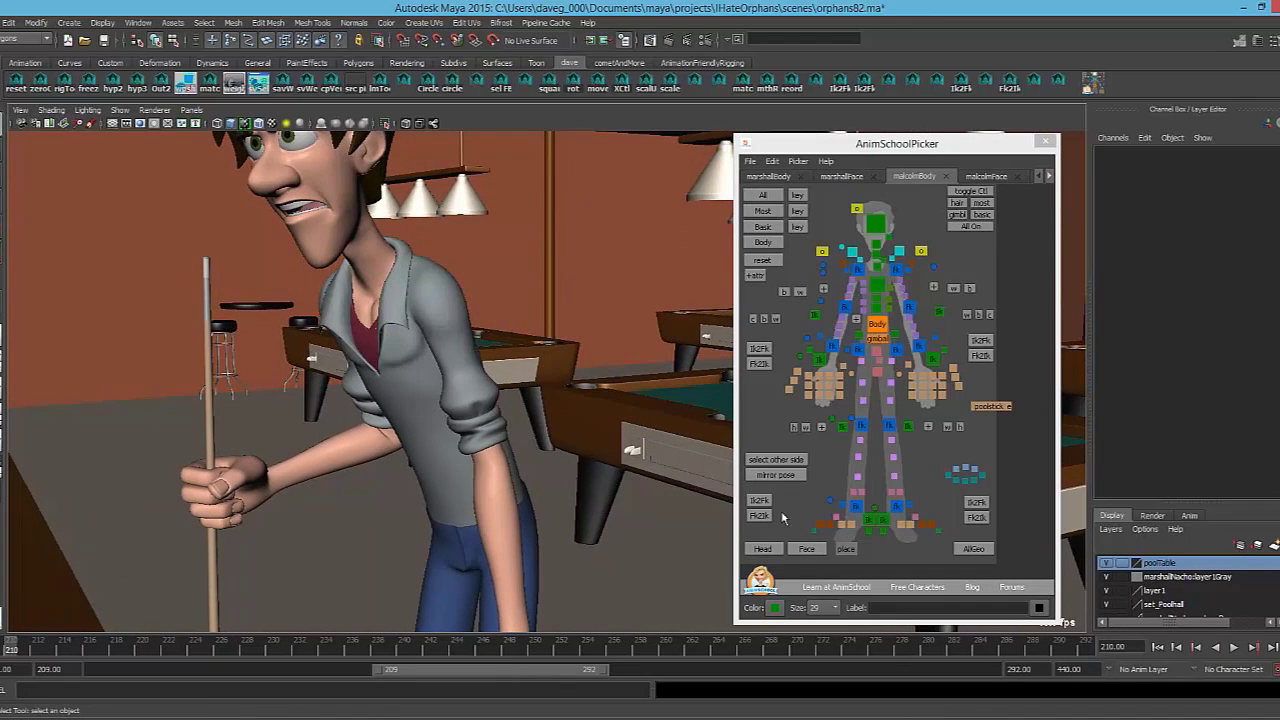
middle_click_drag(468, 427, 493, 434, "alt")
right_click_drag(493, 434, 550, 395, "alt")
middle_click_drag(549, 395, 594, 354, "alt")
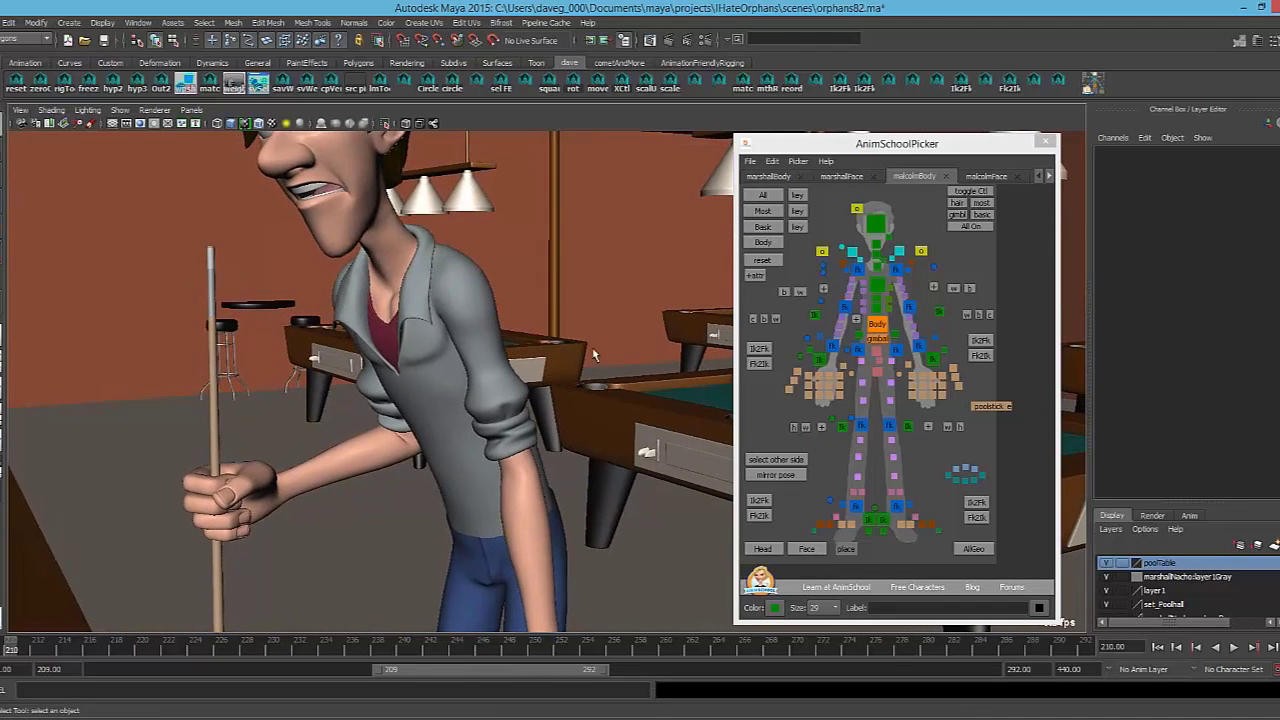
left_click(939, 313)
left_click_drag(470, 390, 660, 324, "alt")
key("w")
left_click_drag(515, 320, 573, 367)
left_click(1194, 264)
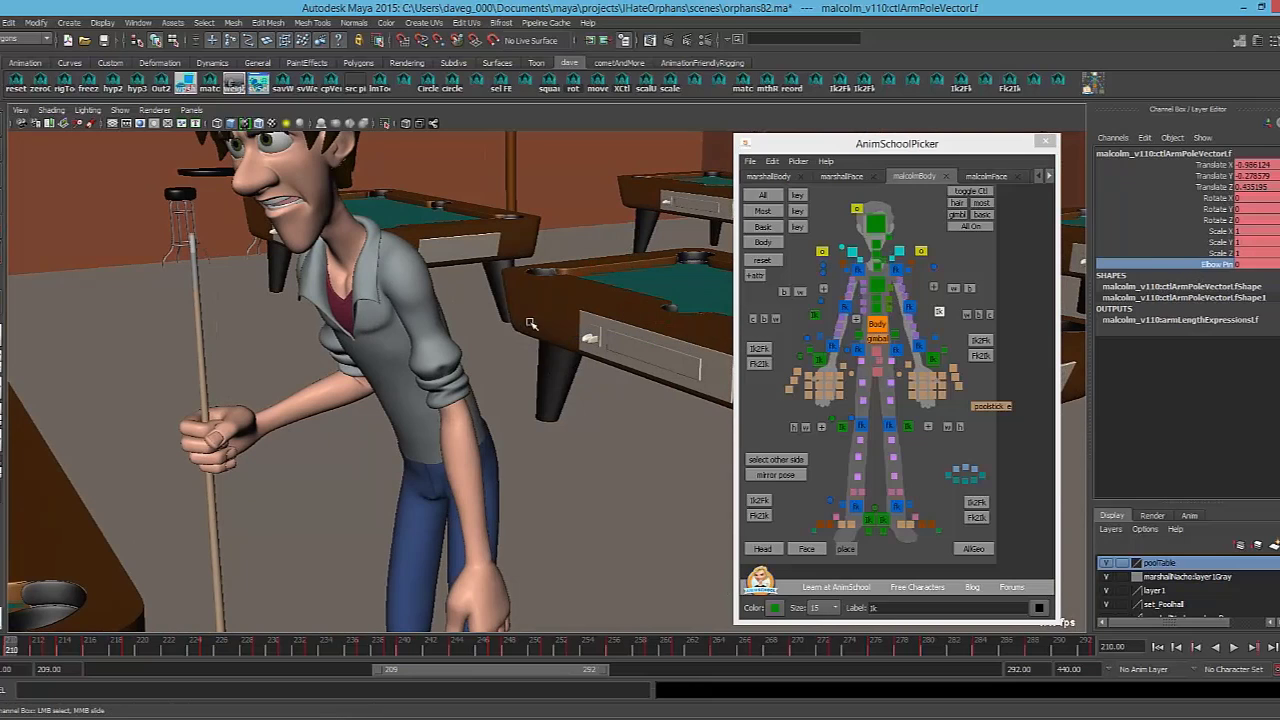
middle_click_drag(531, 323, 597, 317)
key("ctrl+z")
key("ctrl+z")
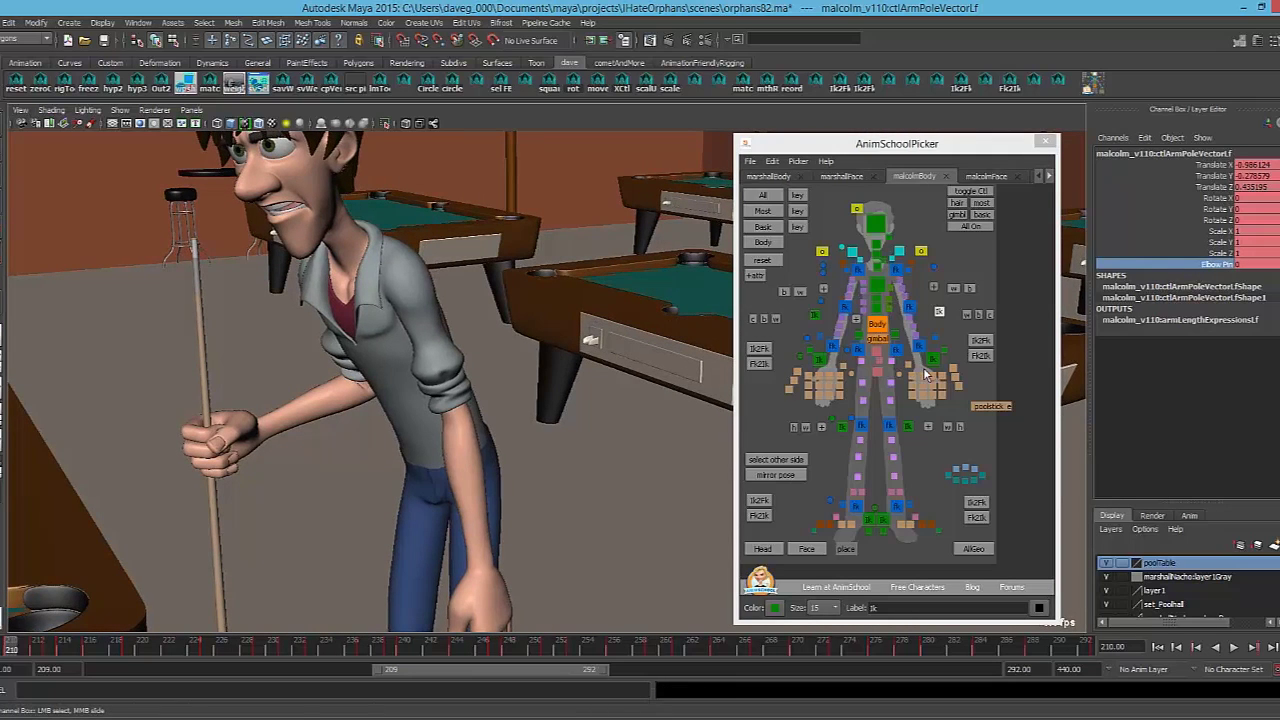
Set the left arm's Ik attribute to 1 and move the hand to about -1.33 in X, 0.29 in Y and 0.86 in Z
left_click(931, 364)
left_click(1205, 264)
middle_click_drag(540, 348, 588, 341)
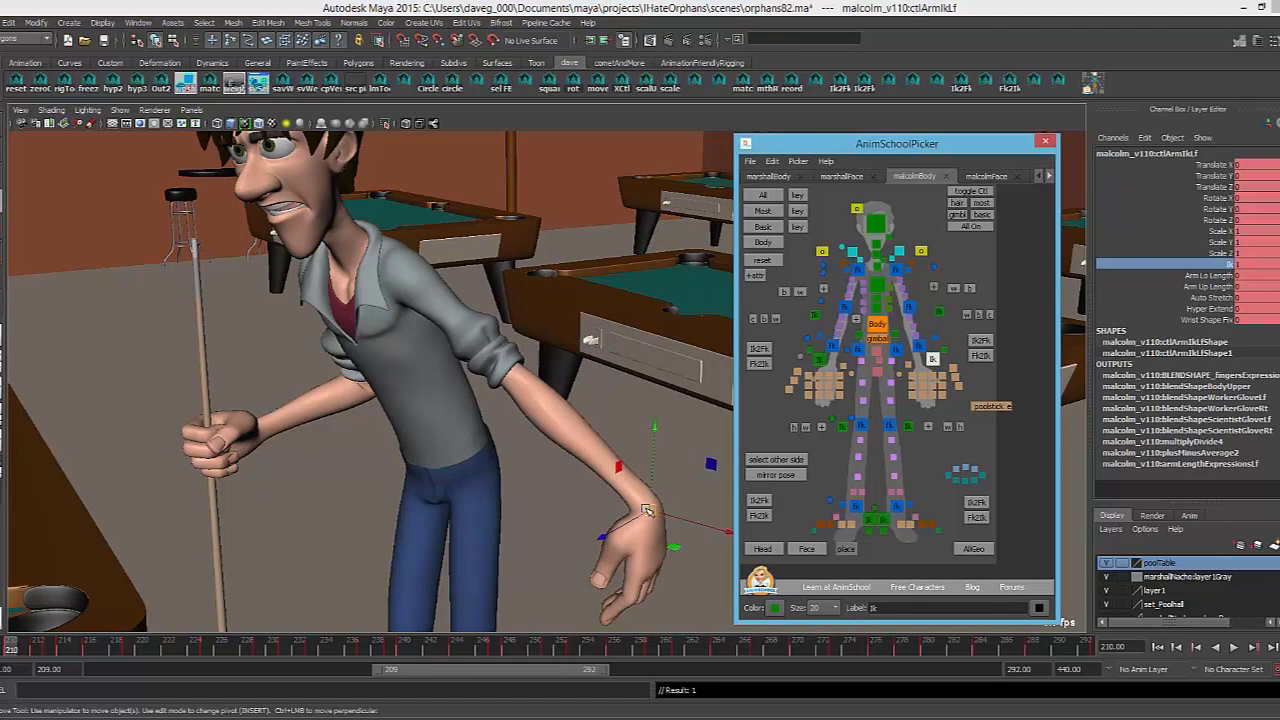
left_click_drag(645, 508, 470, 475)
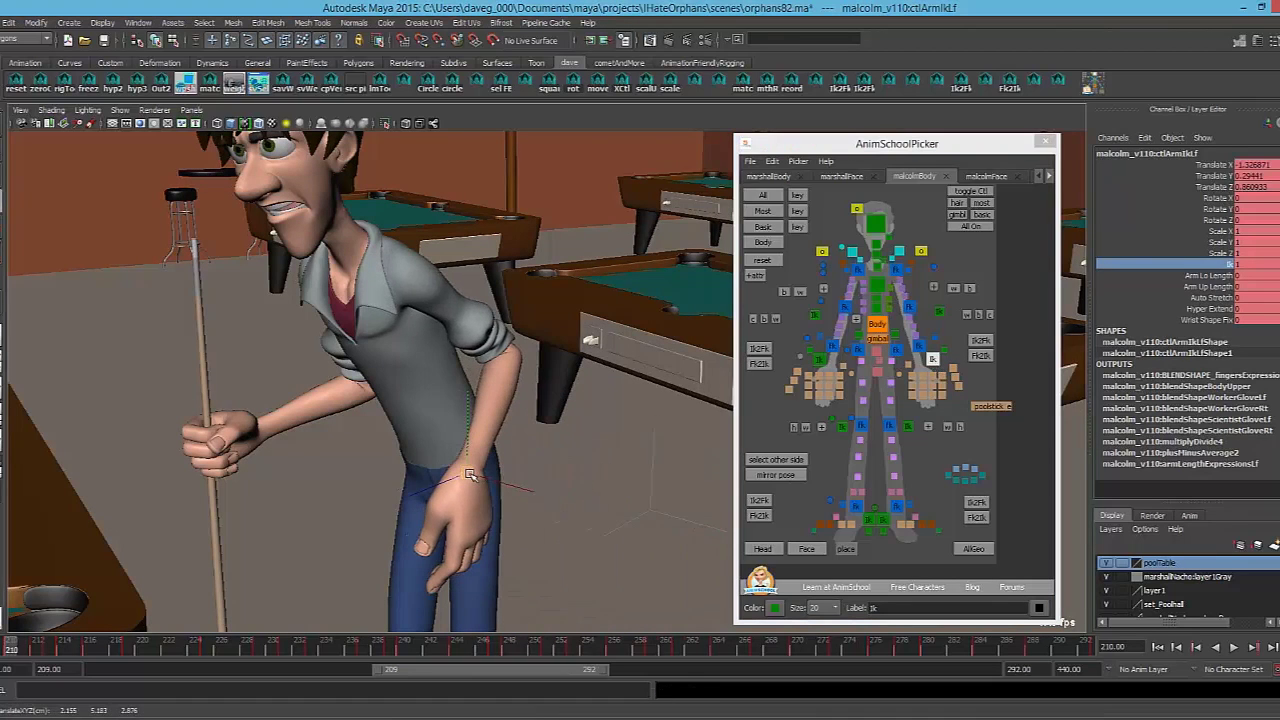
Move the left arm pole vector to about -0.45 in X, -0.04 in Y and 3.04 in Z, near the elbow
left_click(940, 313)
left_click(1207, 266)
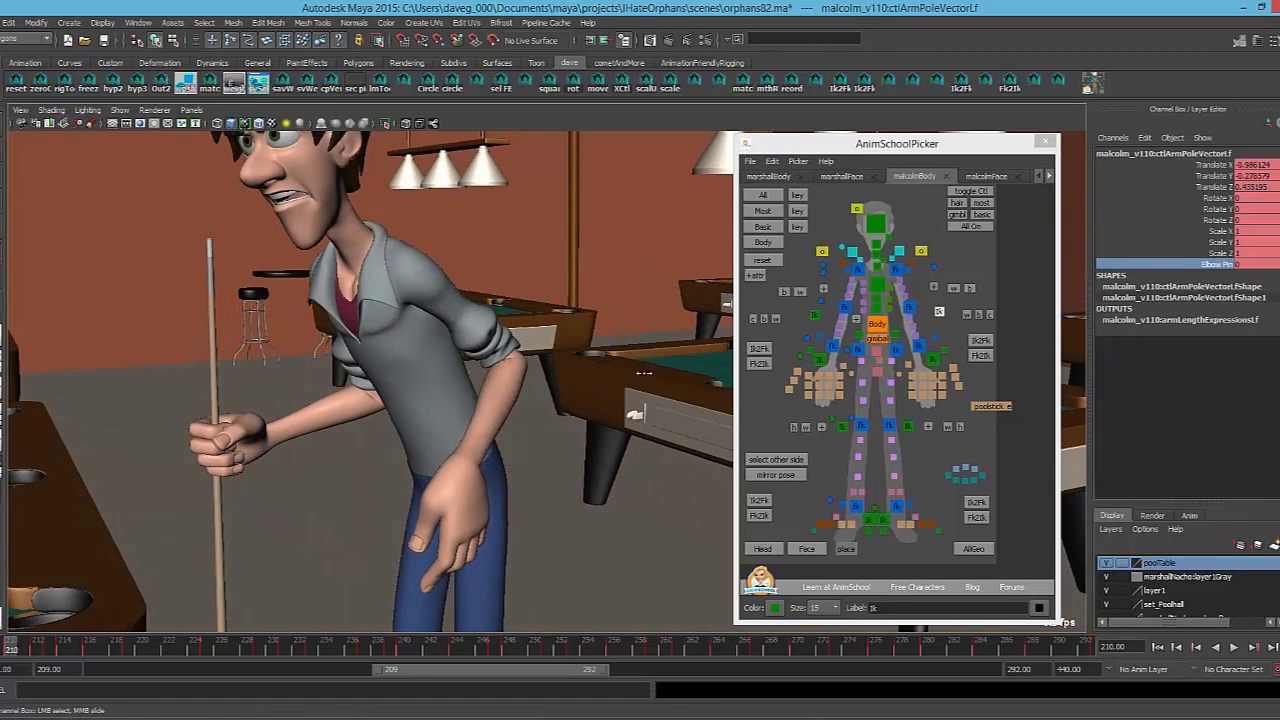
middle_click_drag(645, 375, 664, 373)
left_click_drag(664, 373, 488, 380, "alt")
middle_click_drag(488, 380, 494, 380, "alt")
left_click_drag(494, 381, 538, 389, "alt")
key("w")
left_click_drag(620, 375, 483, 391, "alt")
left_click_drag(551, 366, 476, 349)
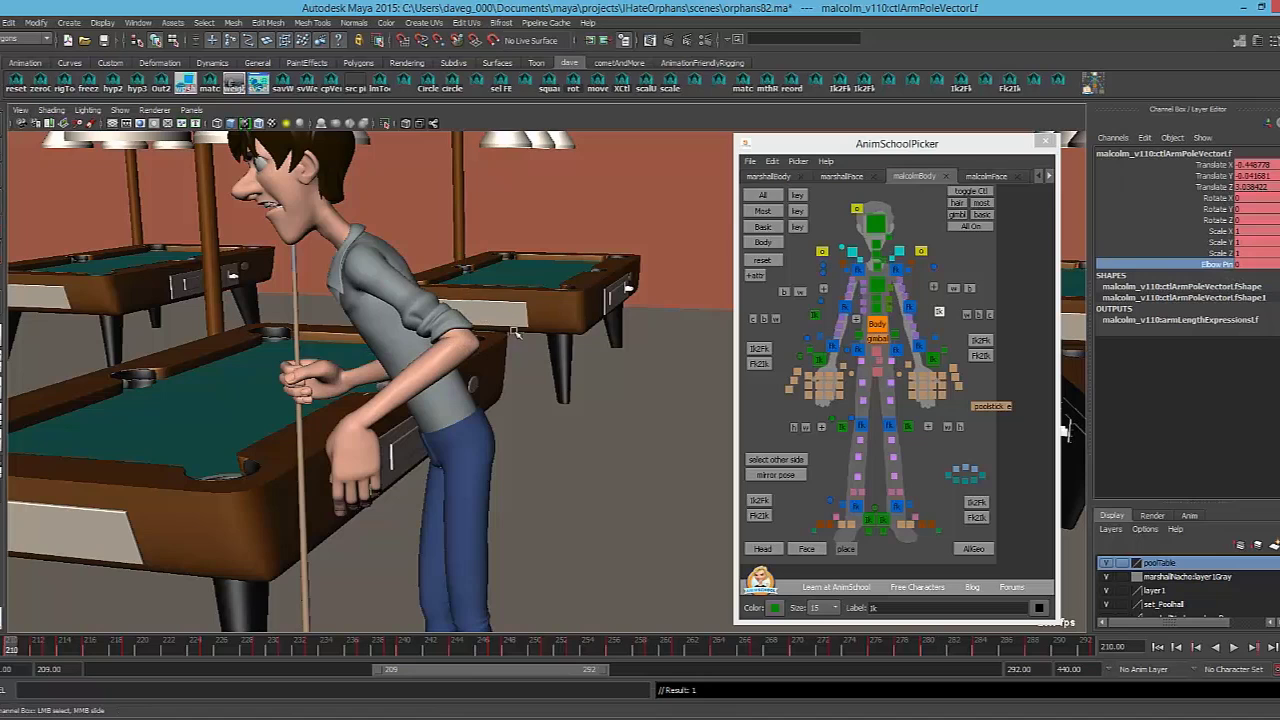
Line up the left arm pole vector with the elbow at about -0.33 in X, 0.12 in Y and 3.14 in Z
left_click_drag(420, 342, 576, 386, "alt")
key("w")
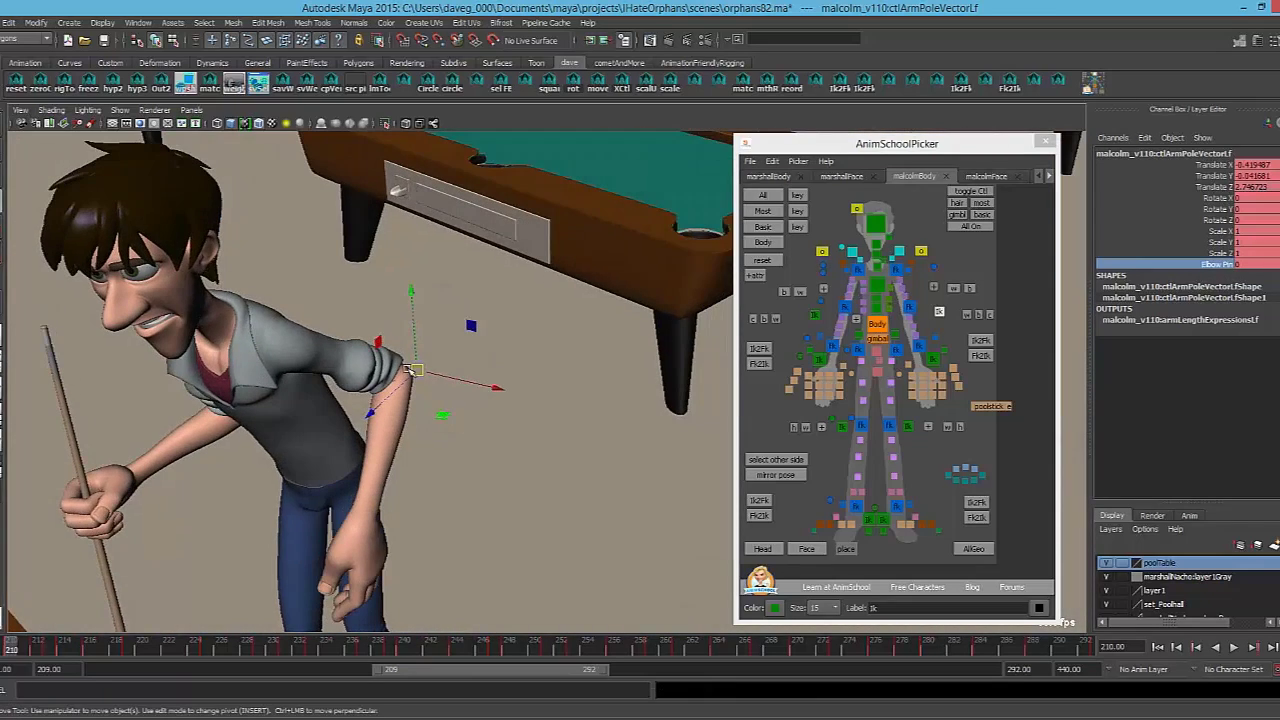
left_click_drag(414, 364, 384, 375)
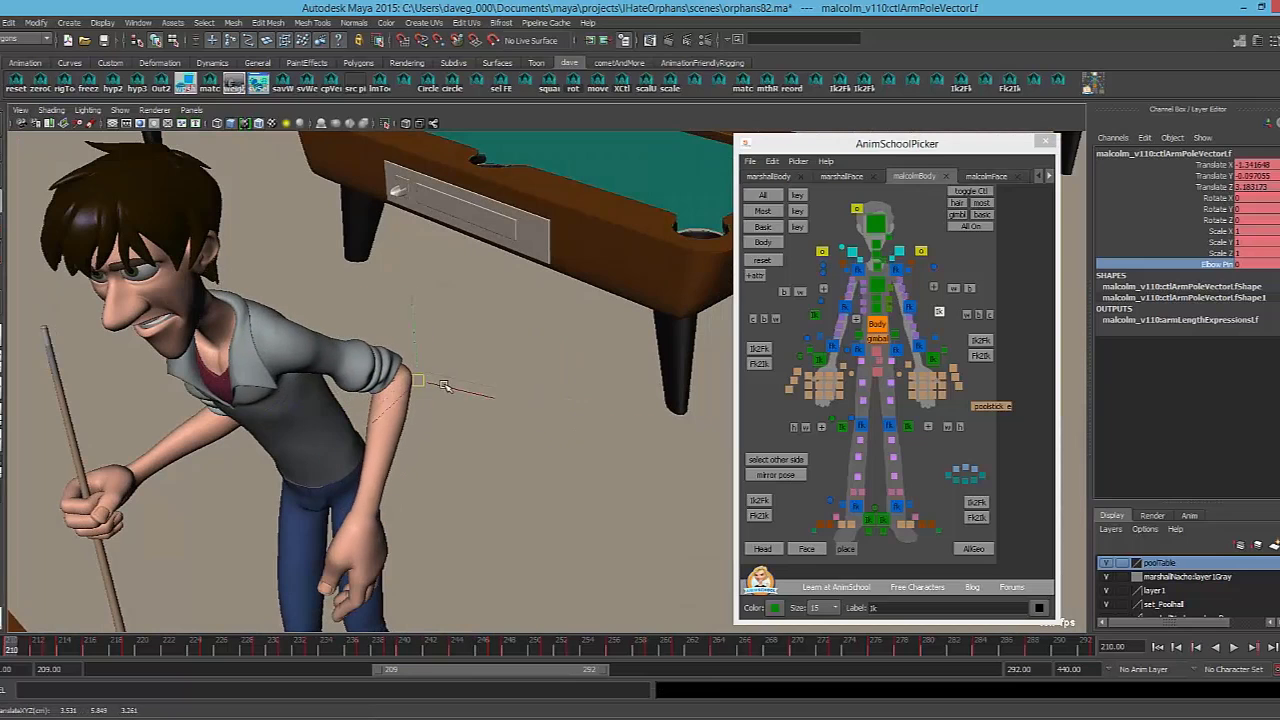
left_click_drag(545, 412, 630, 354, "alt")
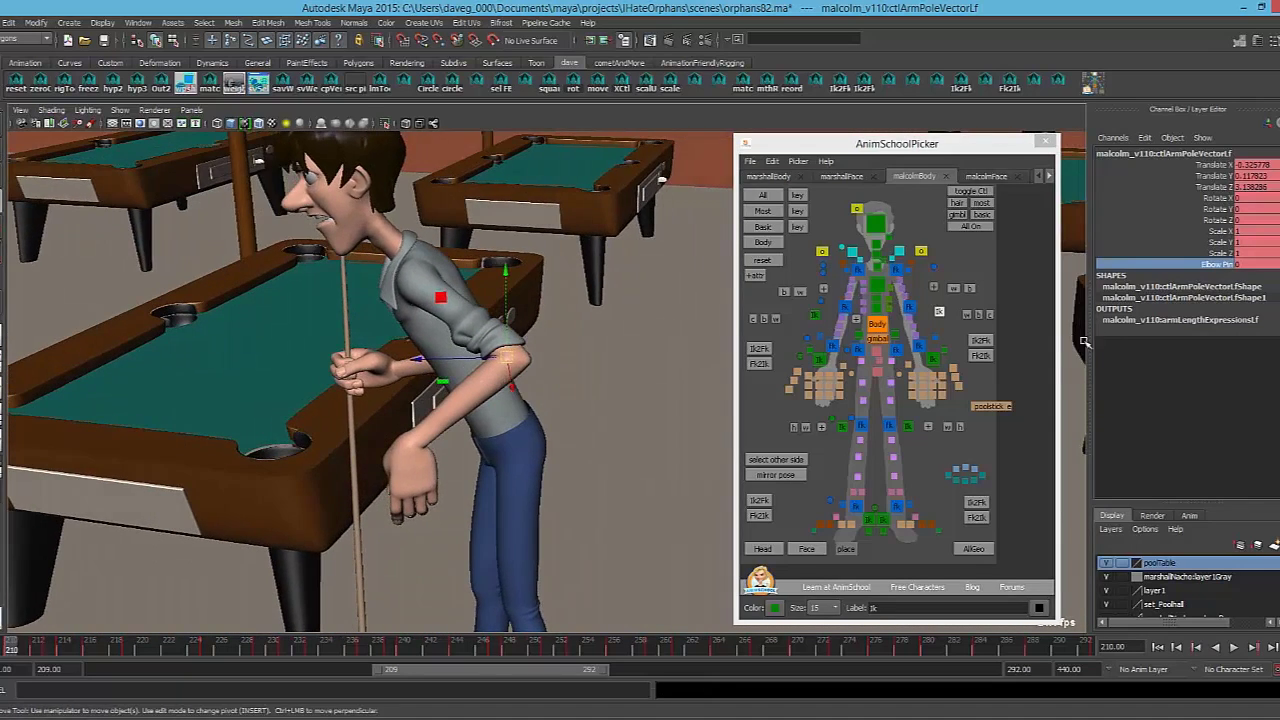
Set the left arm's Elbow Pin to 1 and adjust the pole vector to about -0.30 in X, 0.07 in Y and 3.11 in Z
middle_click_drag(760, 327, 768, 327)
left_click_drag(430, 352, 504, 369, "alt")
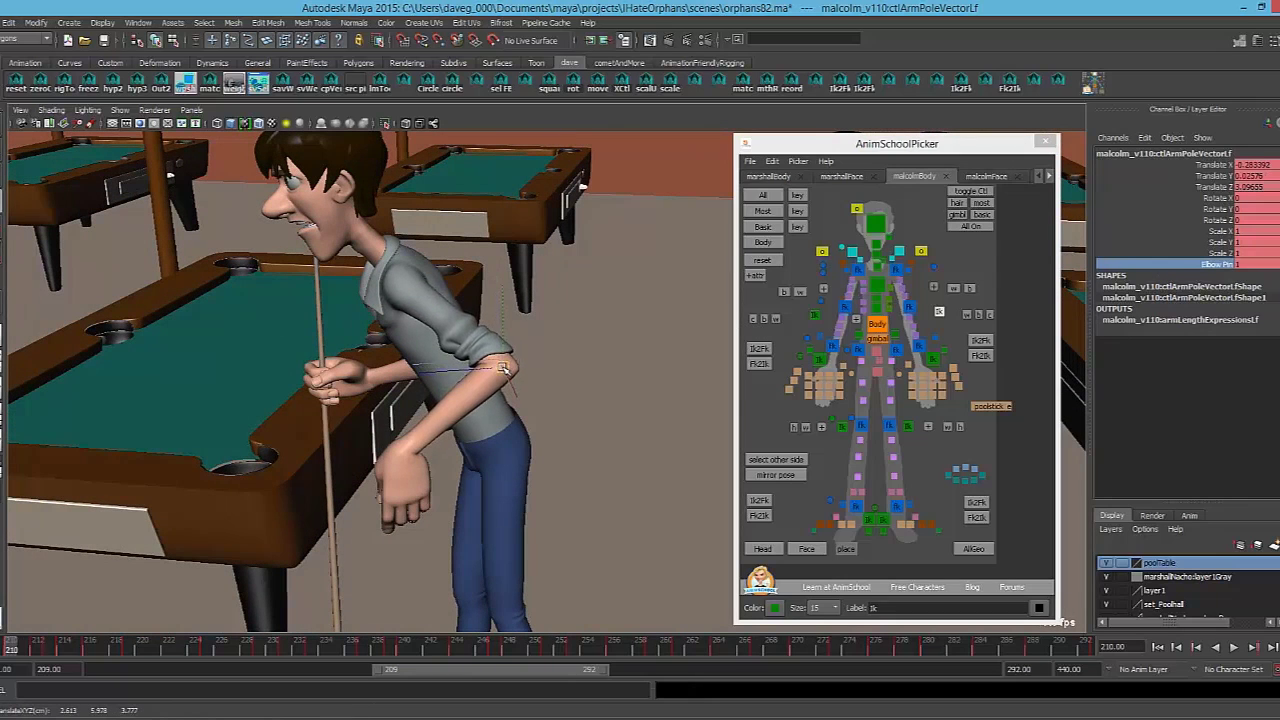
left_click_drag(475, 415, 574, 378, "alt")
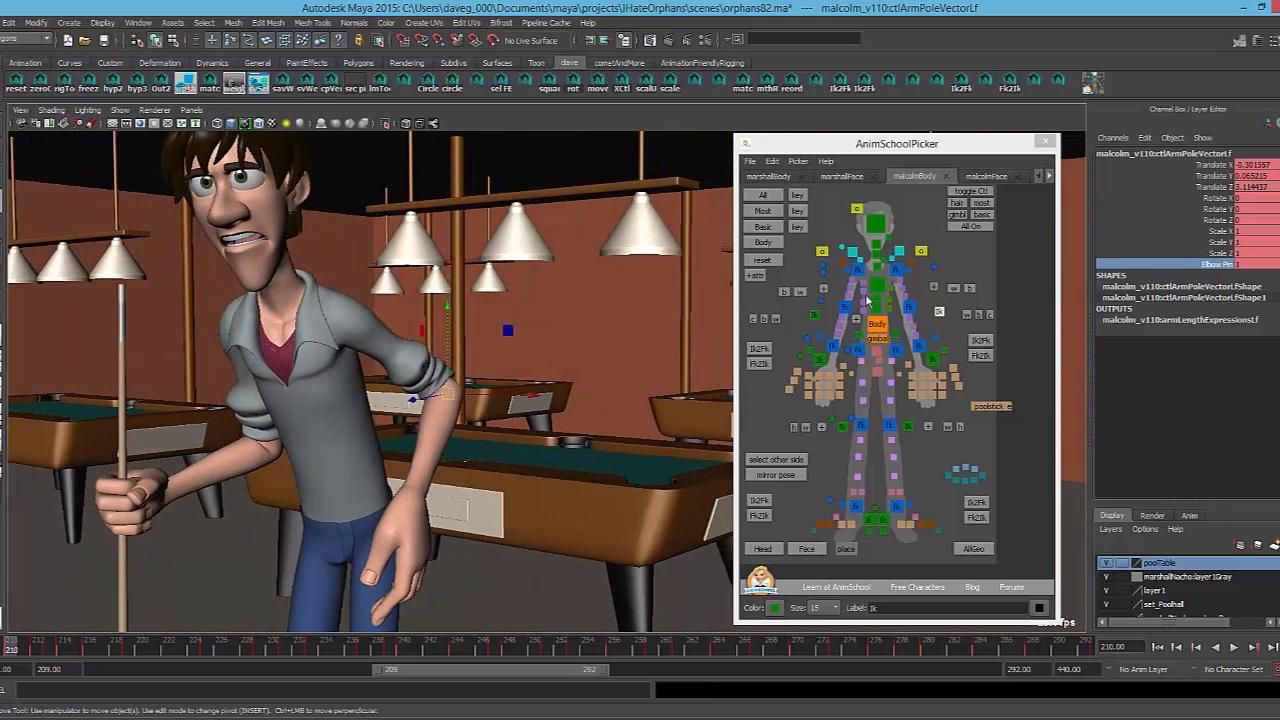
Rotate the chest control to tilt the upper torso with the left elbow pinned
left_click(879, 287)
key("e")
left_click_drag(346, 358, 367, 375)
Rotate the left shoulder to about -0.99 in X, and move the pinned elbow to about -0.36 in X, 0.12 in Y and 3.13 in Z
left_click(899, 252)
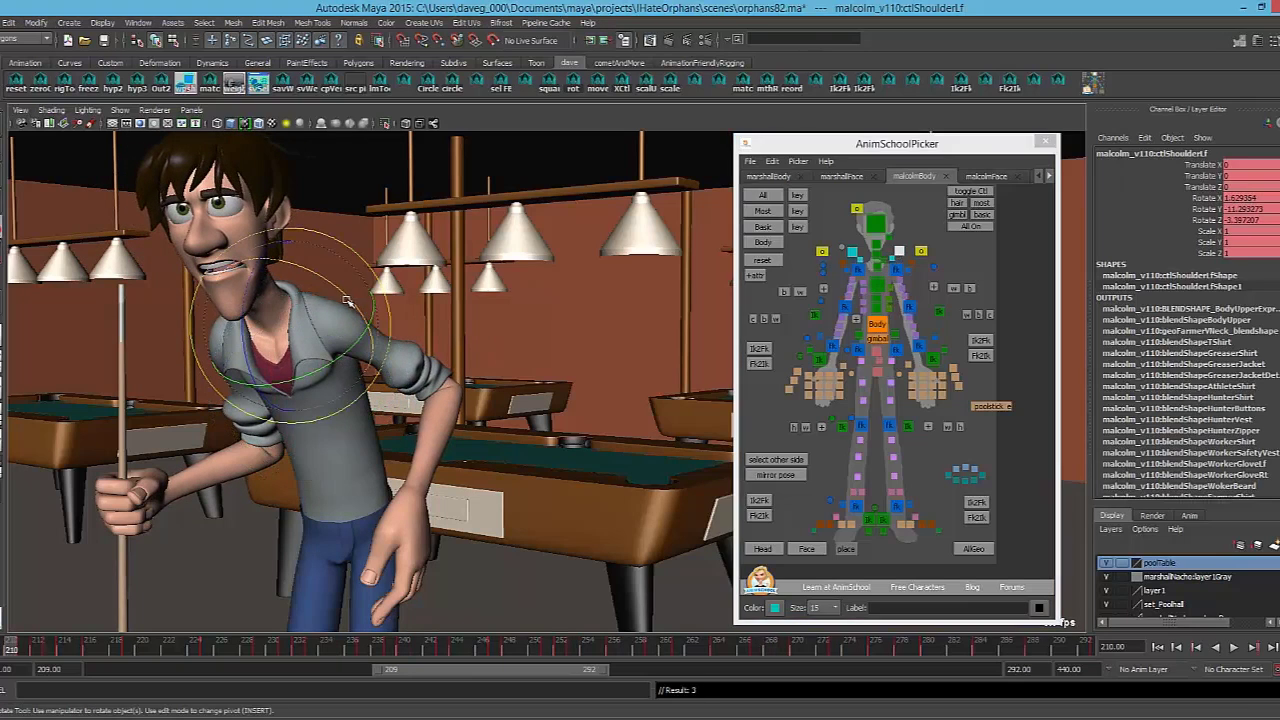
left_click_drag(352, 299, 351, 288)
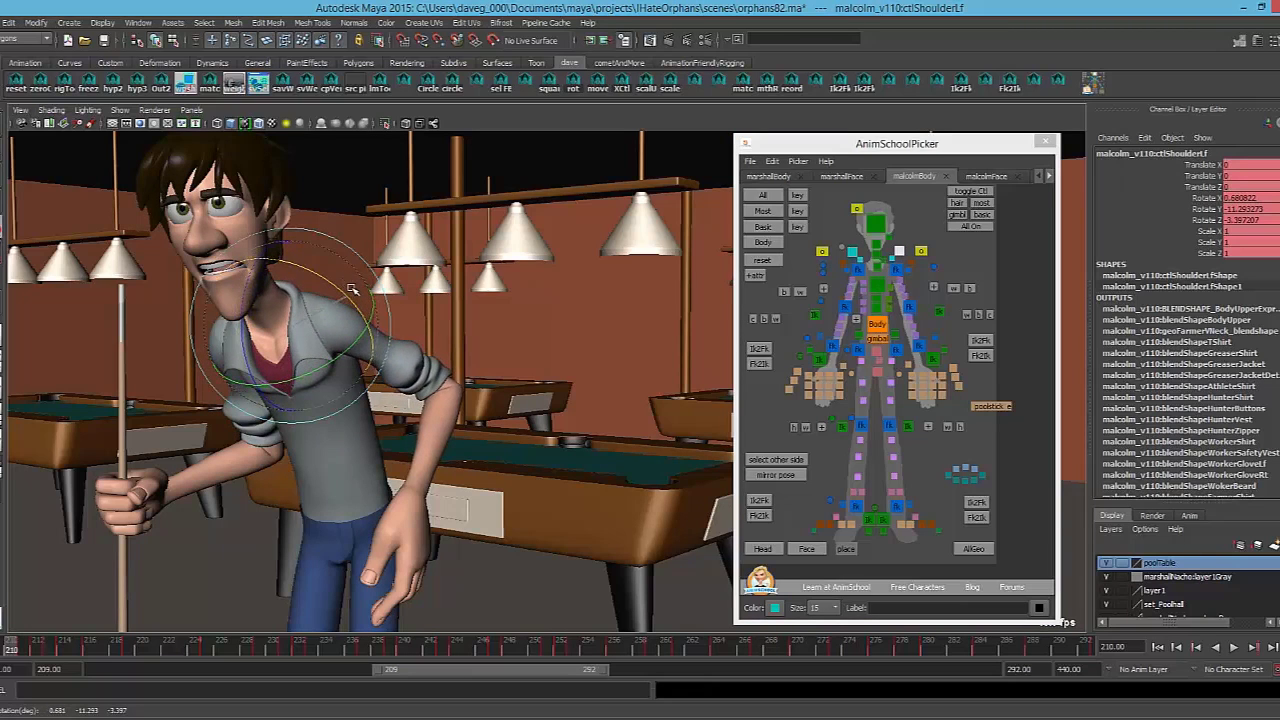
left_click(937, 313)
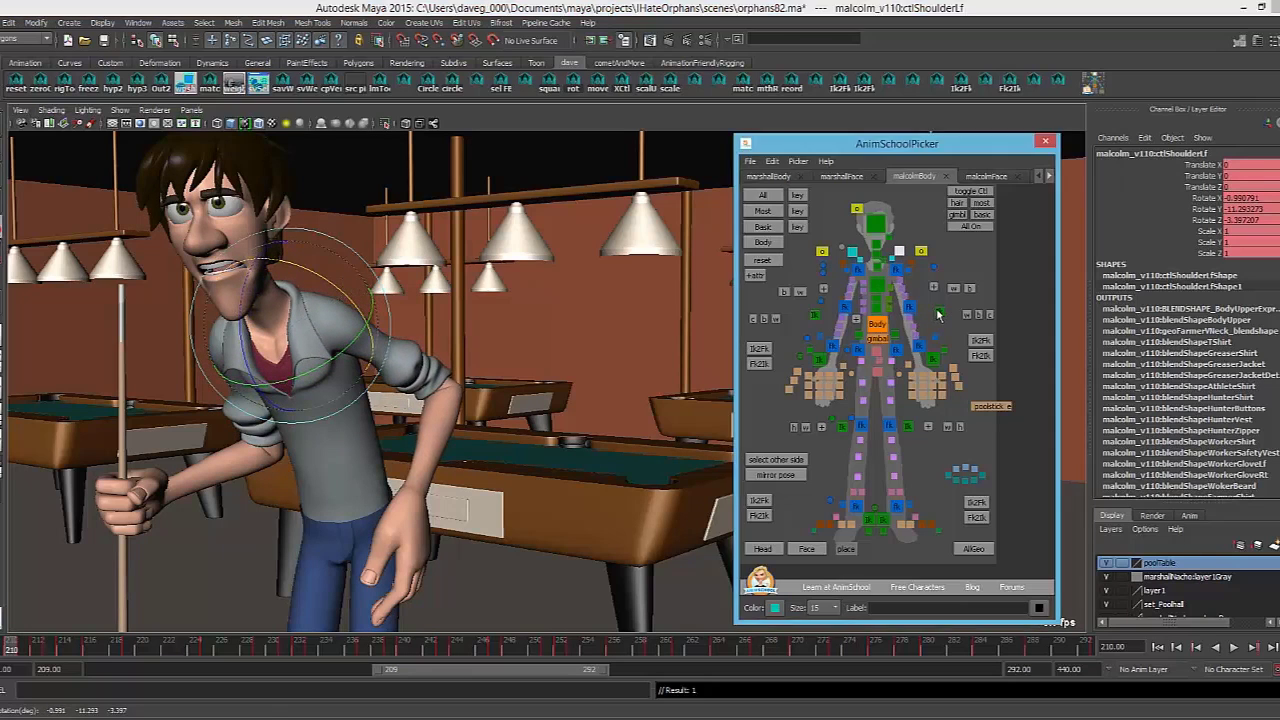
left_click_drag(453, 394, 440, 393)
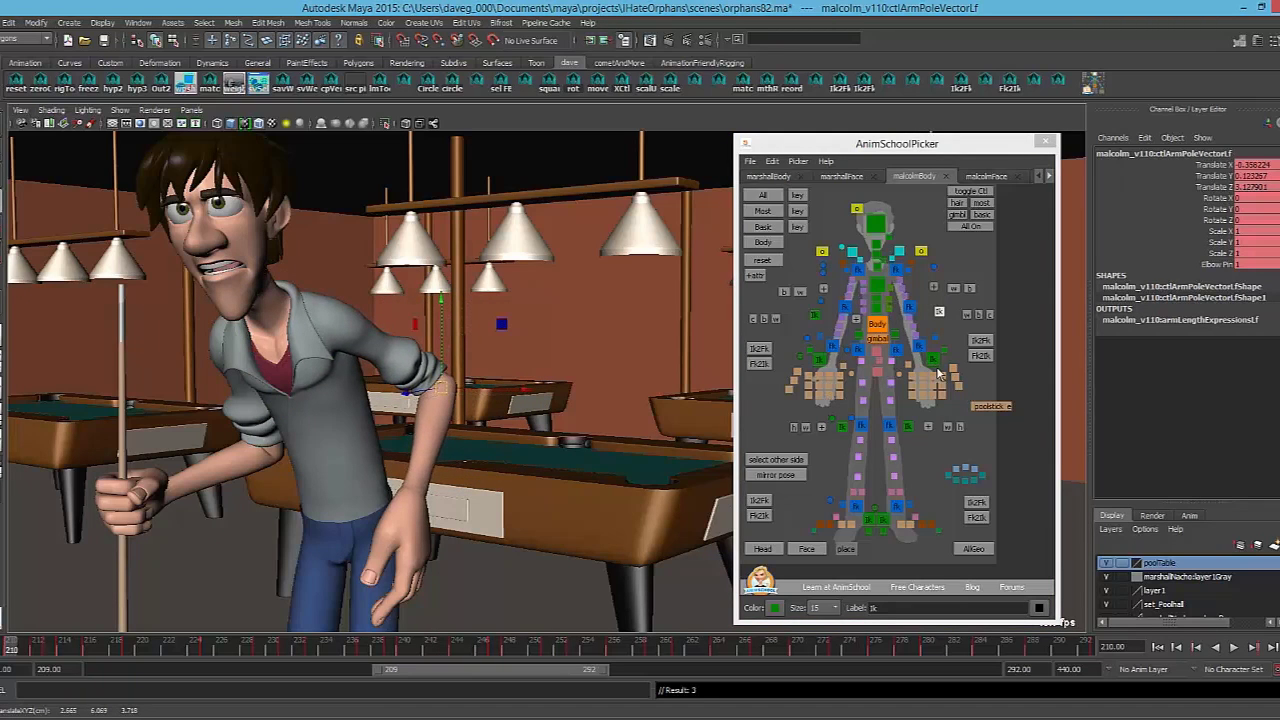
Move the left hand IK control to about -1.36, 0.50, 0.84 and rotate it to about -35.7, -25.8, 14.8 in X, Y and Z
left_click(938, 358)
mouse_move(414, 480)
left_mouse_down()
mouse_move(403, 467)
mouse_move(388, 479)
mouse_move(408, 472)
left_mouse_up()
key("e")
key("w")
key("e")
key("w")
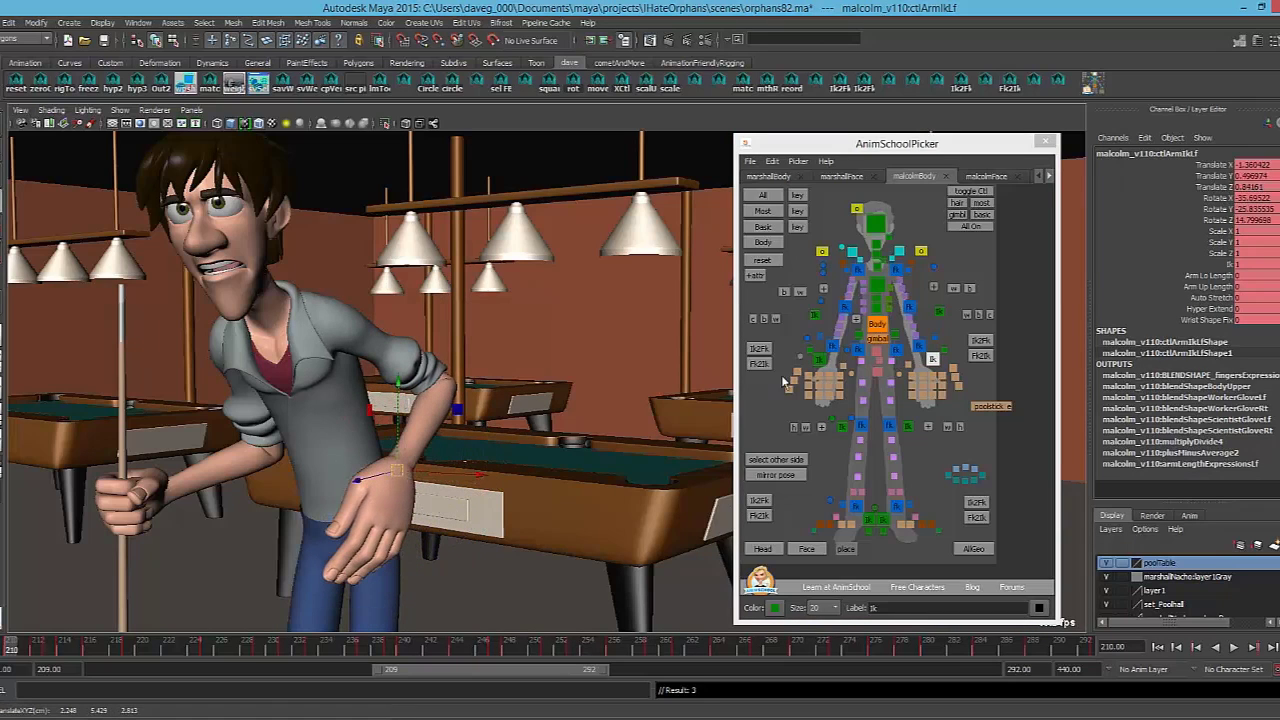
Set the left arm pole vector's Elbow Pin to 0 and inspect the unpinned arm pose
left_click(938, 314)
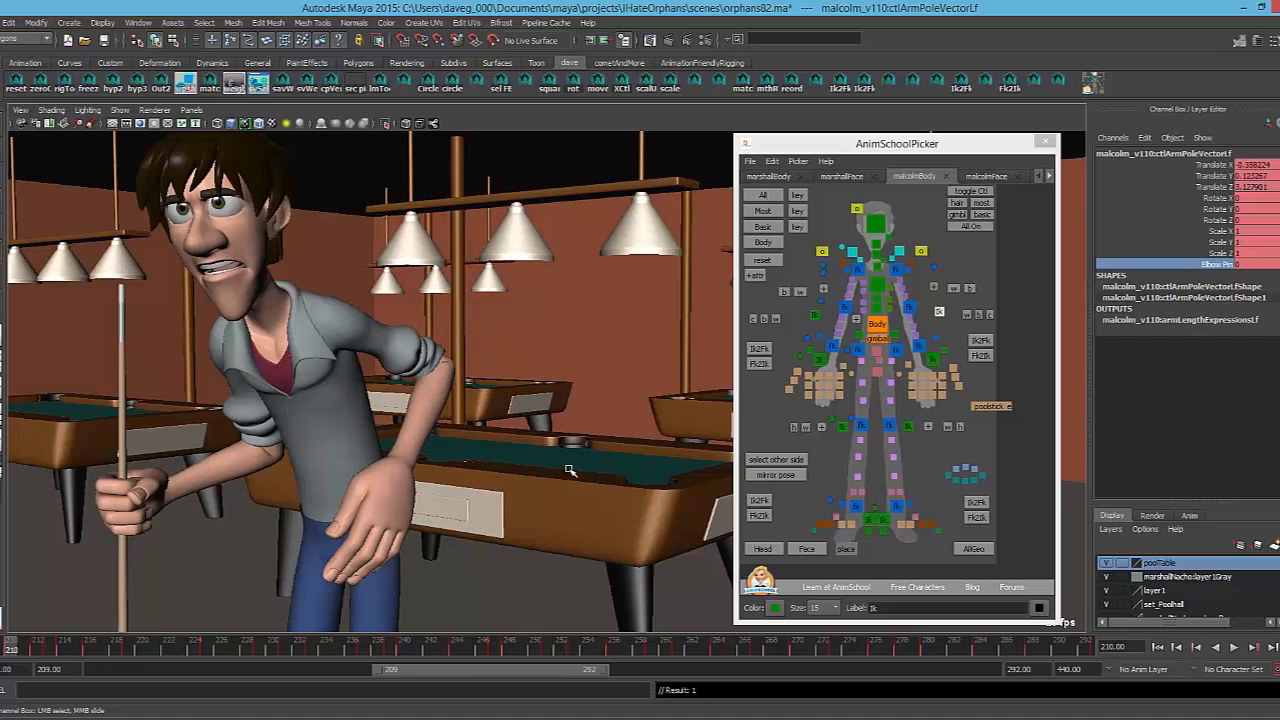
left_click_drag(568, 470, 540, 358, "alt")
middle_click_drag(479, 312, 516, 415, "alt")
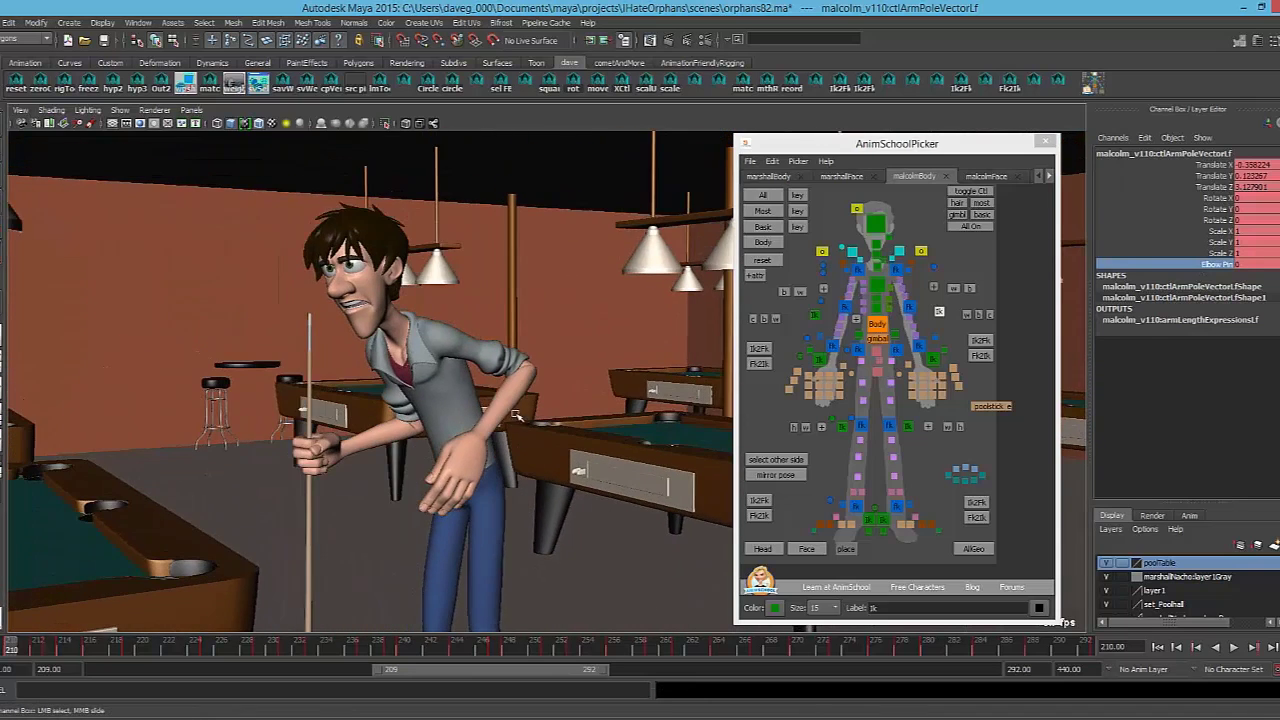
left_click_drag(516, 415, 427, 375, "alt")
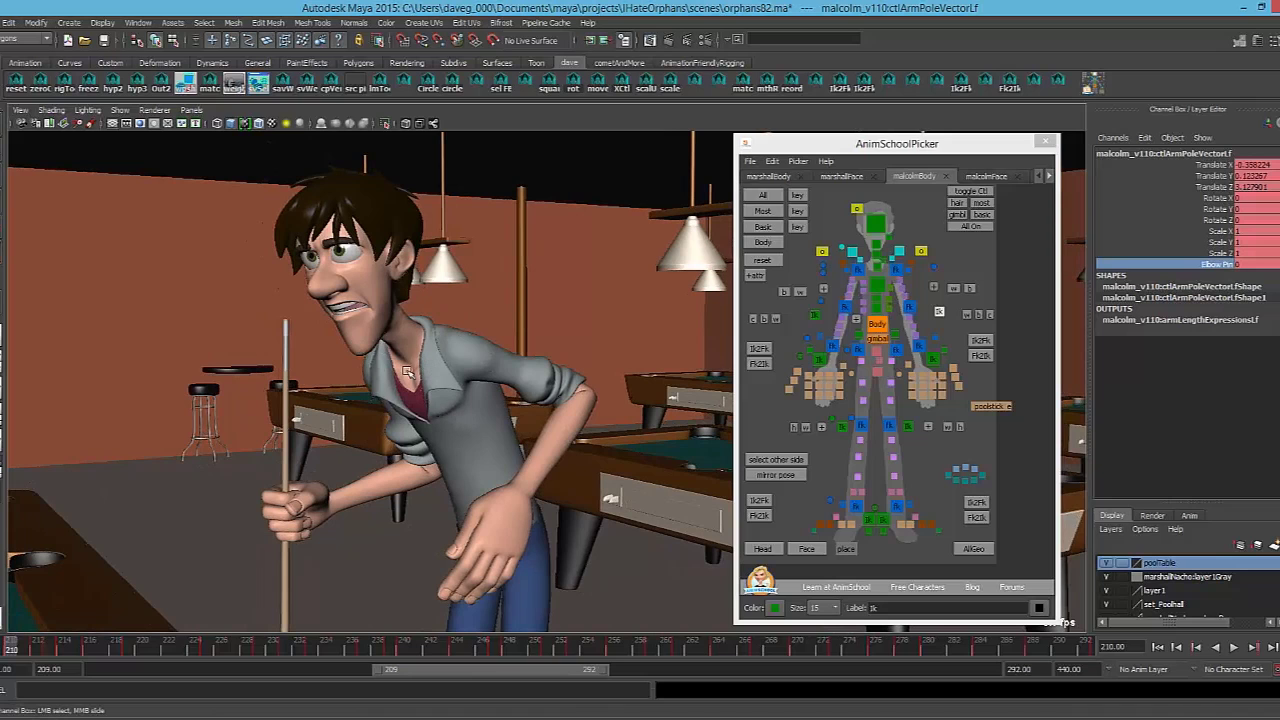
middle_click_drag(375, 361, 431, 387, "alt")
right_click_drag(431, 387, 566, 447, "alt")
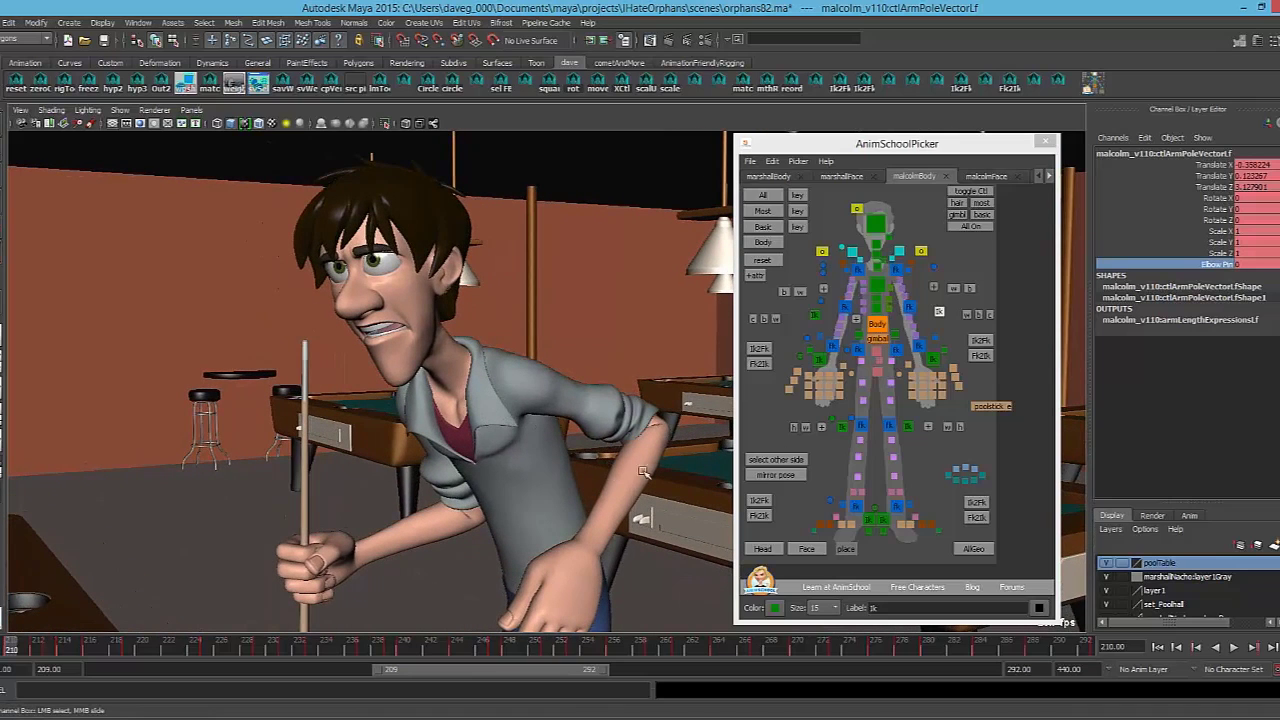
Switch the left arm to FK by setting the left hand IK control's Ik attribute to 0
left_click(935, 359)
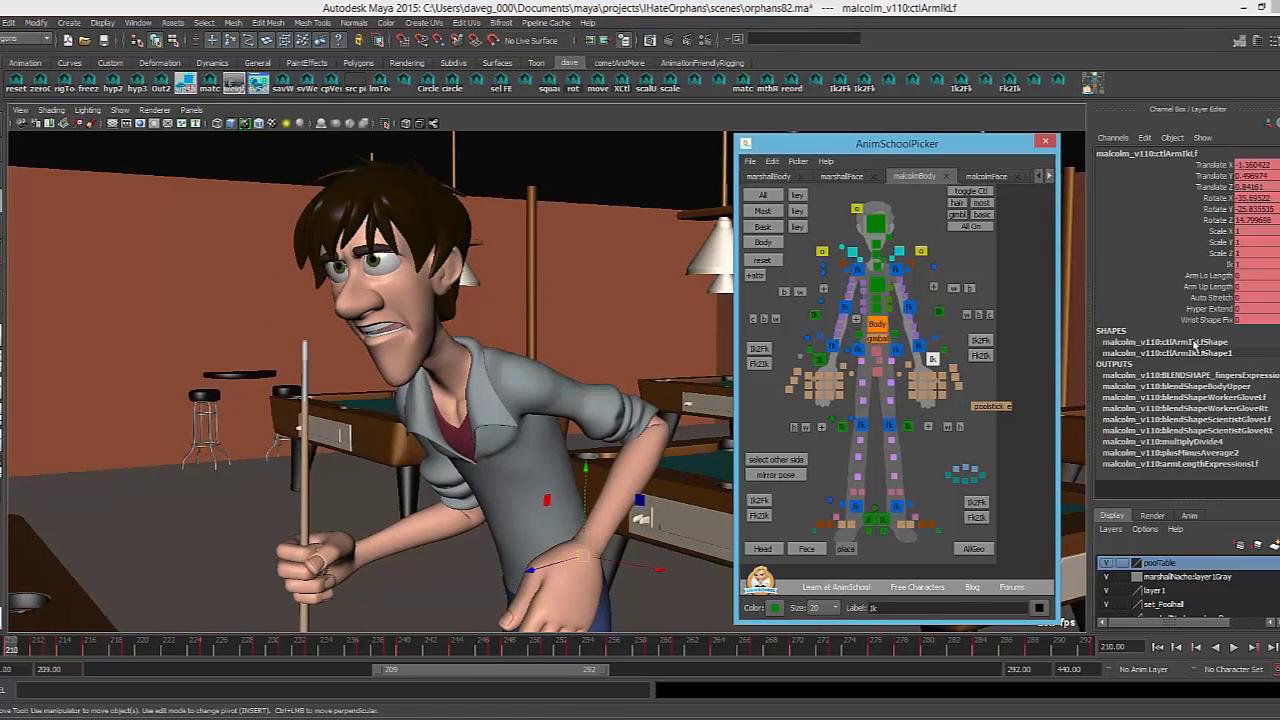
left_click(1227, 265)
middle_click_drag(606, 308, 552, 307)
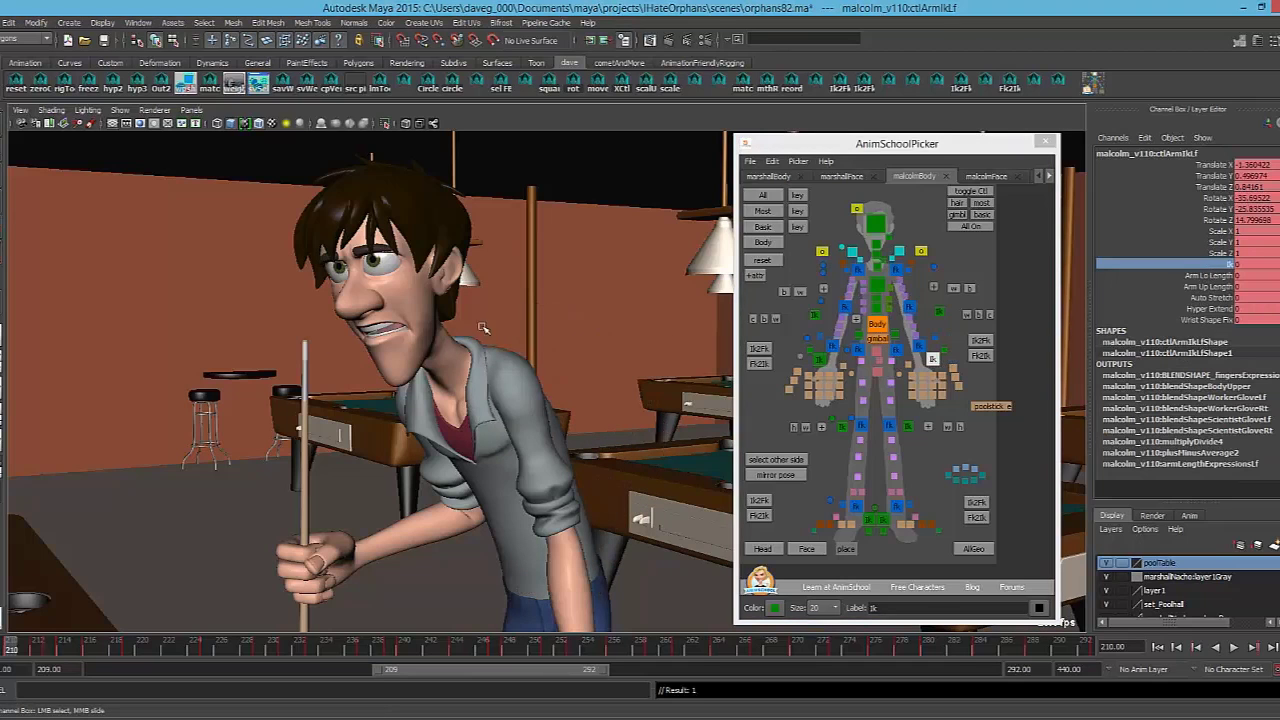
left_click_drag(493, 467, 486, 505, "alt")
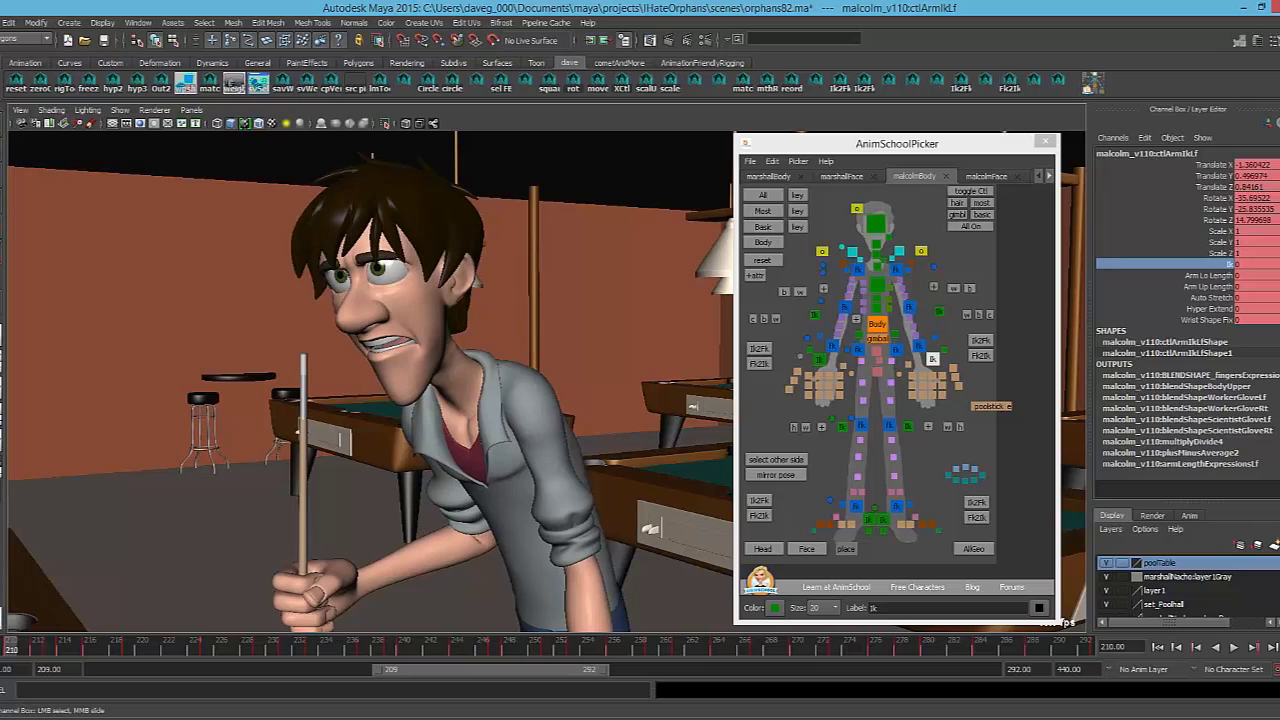
middle_click_drag(518, 497, 481, 493, "alt")
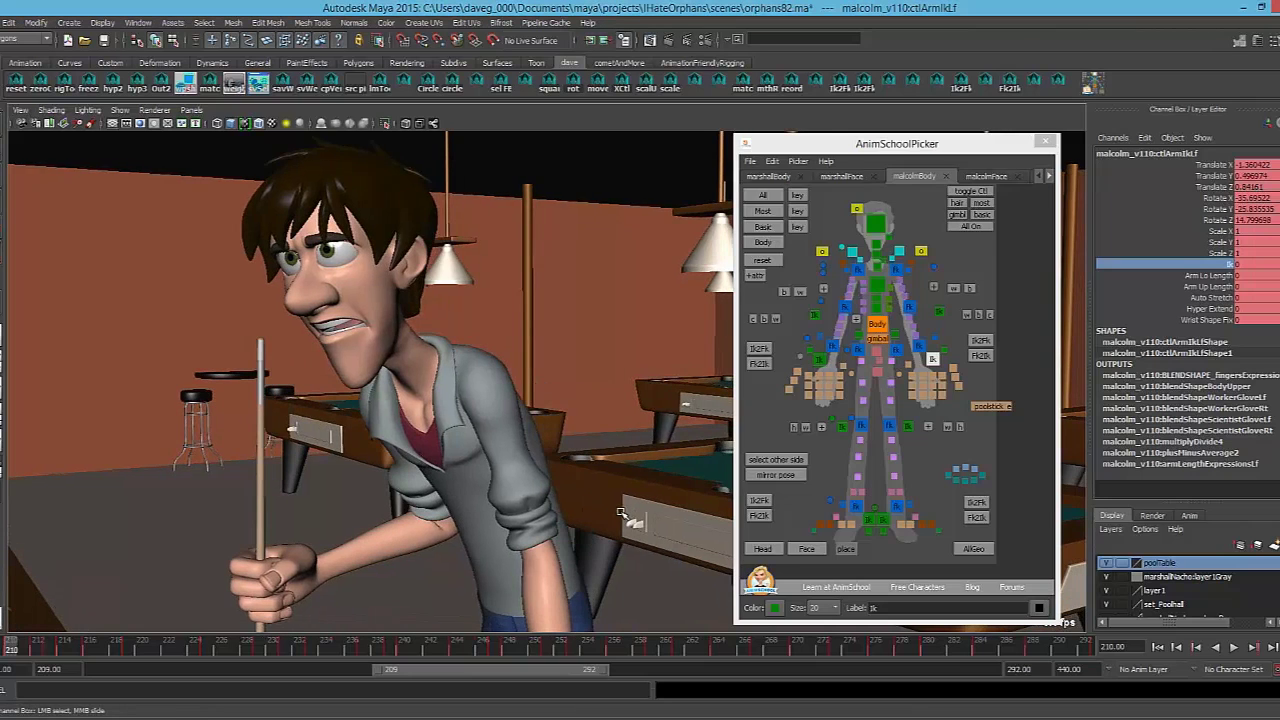
Play the shot with the pool hall set visible and stop at frame 251
right_click_drag(624, 513, 187, 617, "alt")
key("alt+v")
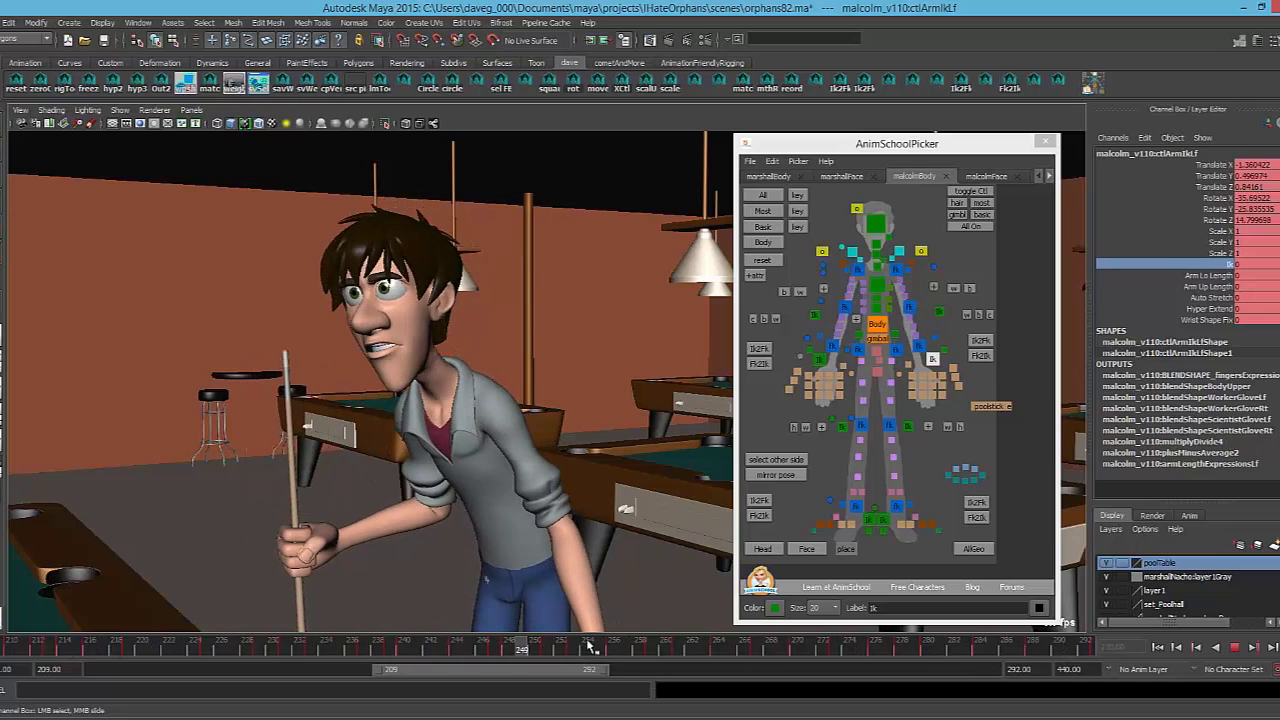
key("alt+v")
Hide the poolTable and set_Poolhall display layers, leaving only the character and pool stick in view
left_click(1106, 564)
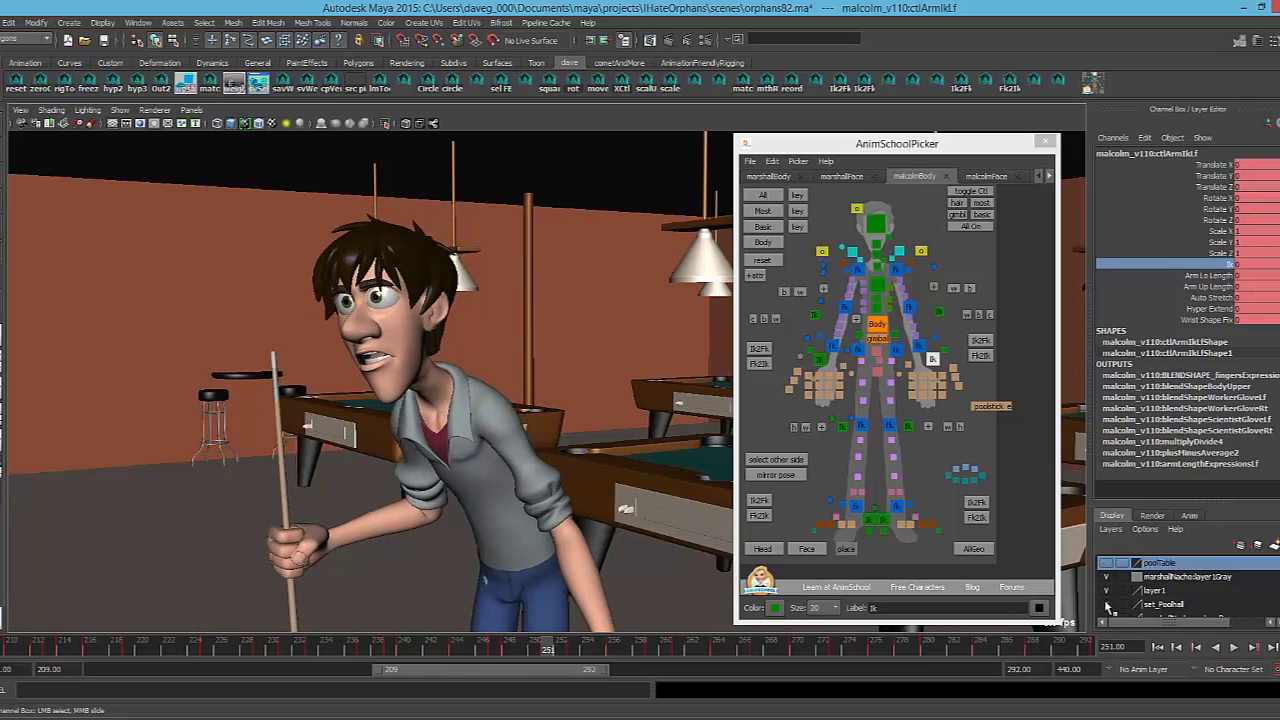
left_click(1106, 605)
middle_click_drag(558, 470, 570, 444, "alt")
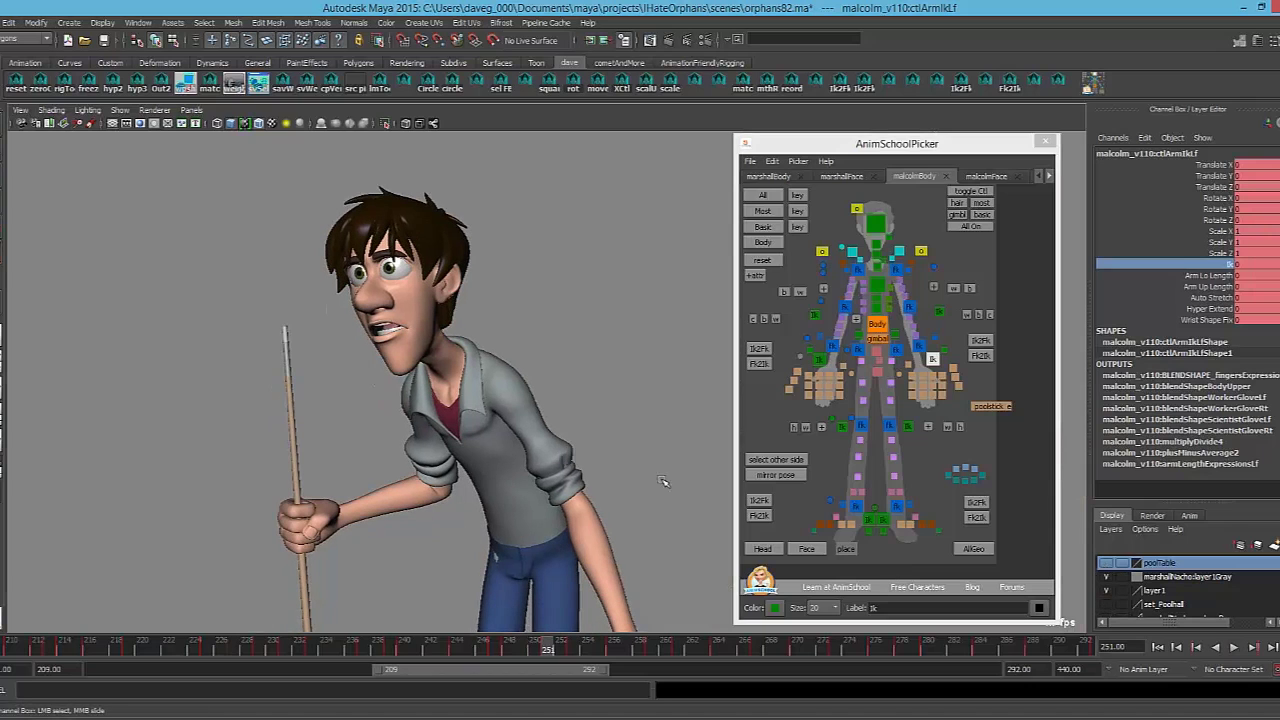
Move the picker window clear of the frame-rate readout and play the animation without the set, stopping at frame 261
left_click(856, 146)
left_click_drag(884, 145, 883, 112)
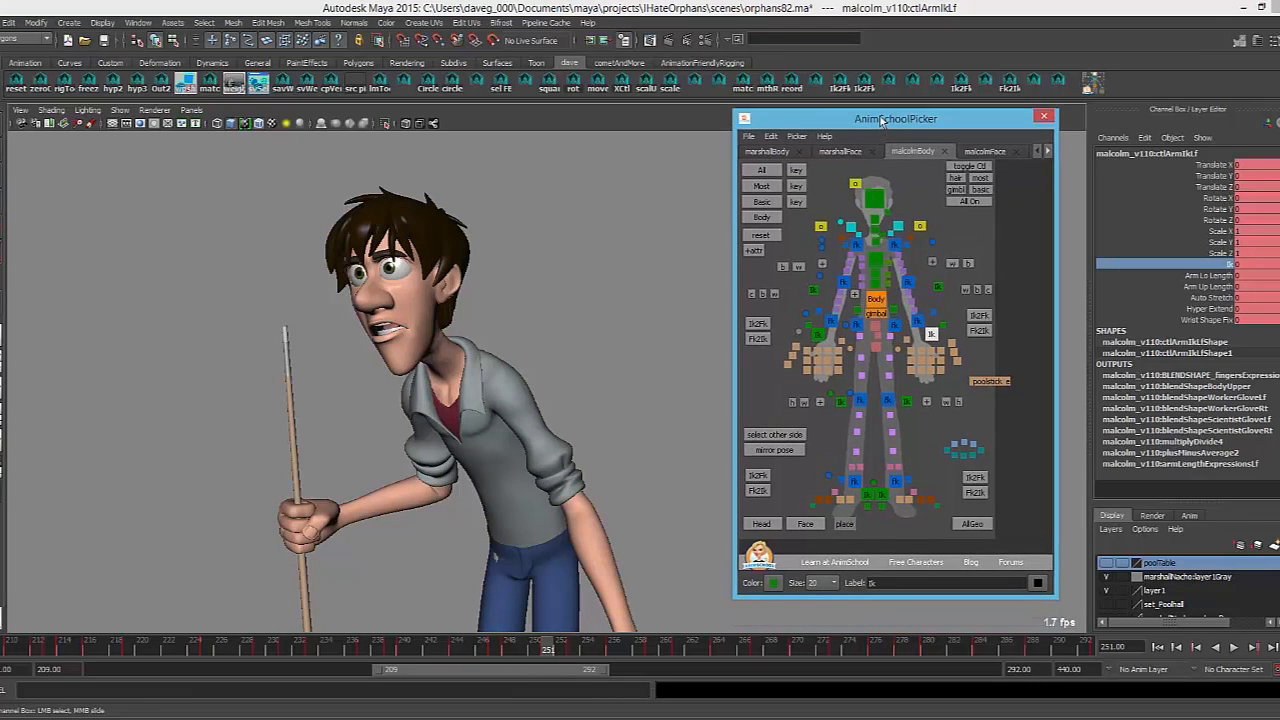
left_click(1236, 648)
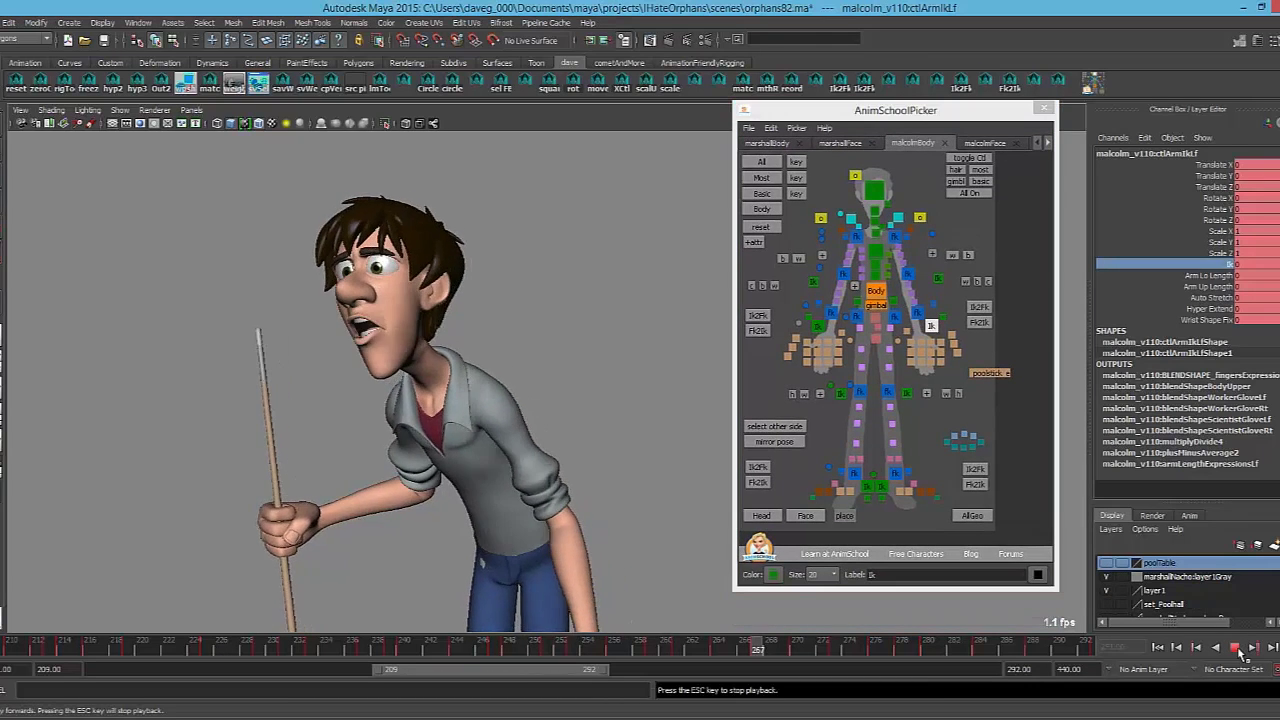
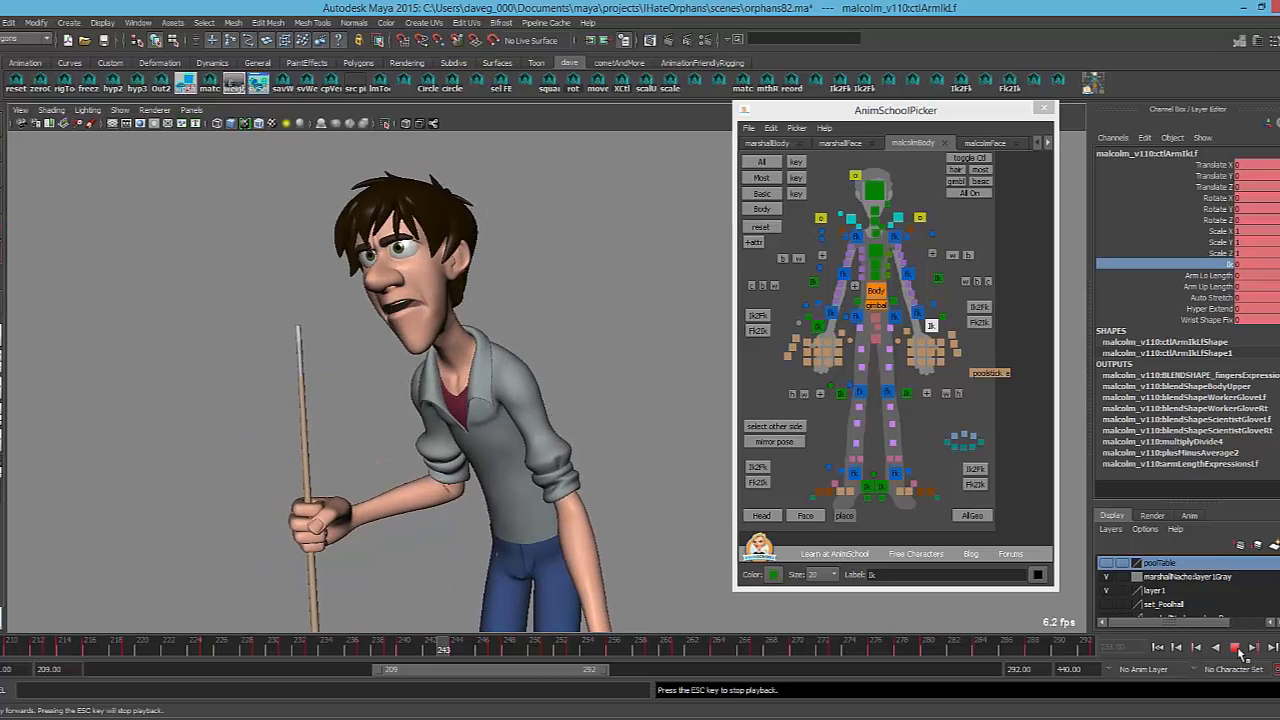
key("Escape")
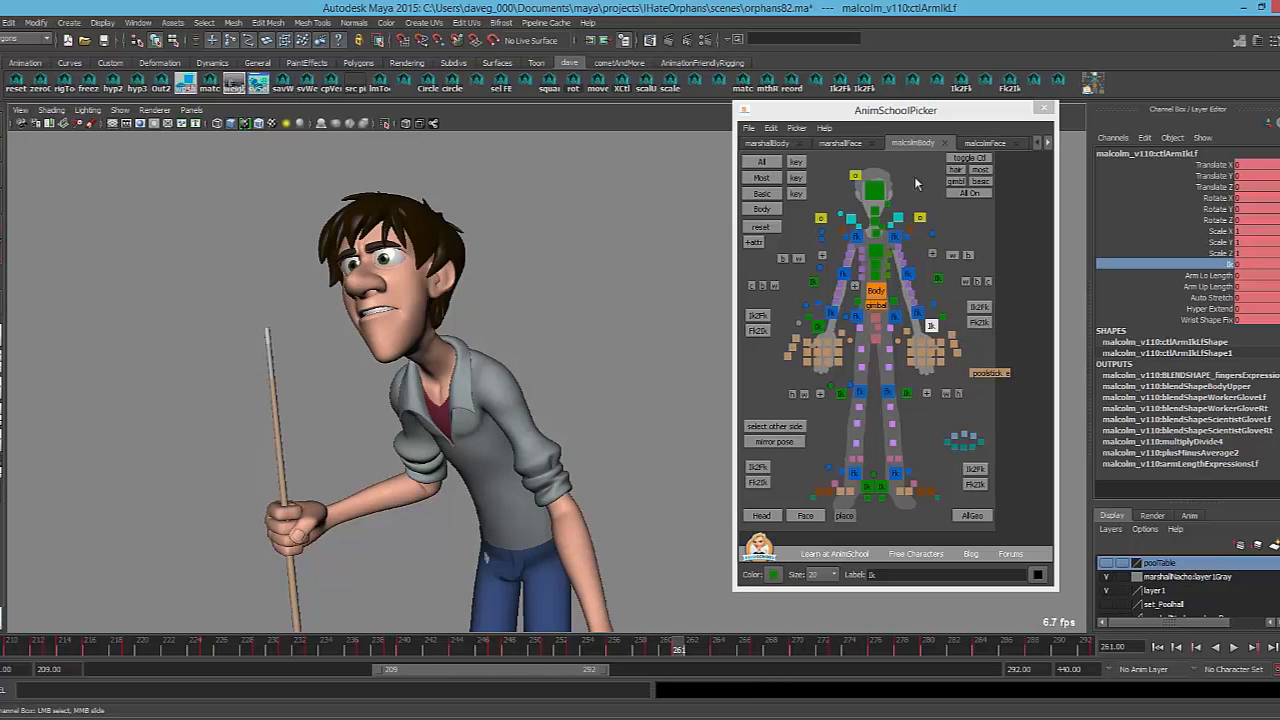
Select Malcolm's eye geometry through the malcolmFace picker and set its display smoothness to rough
left_click(840, 143)
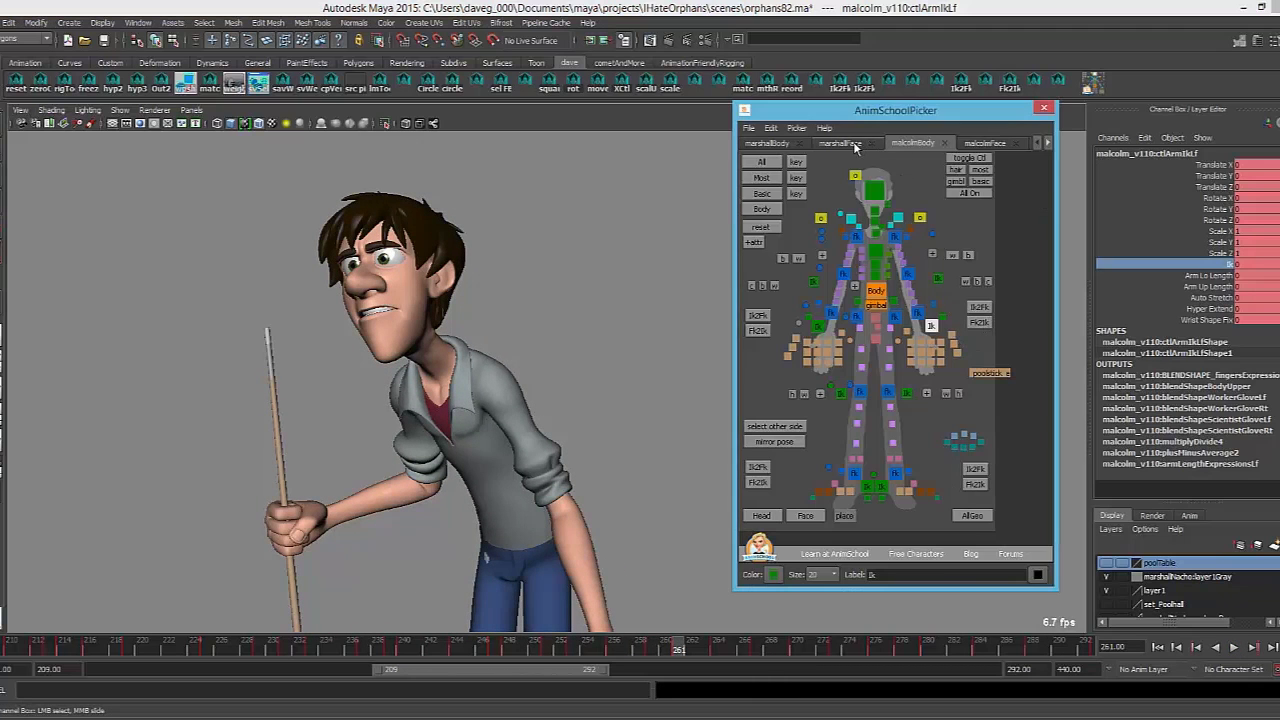
left_click(970, 143)
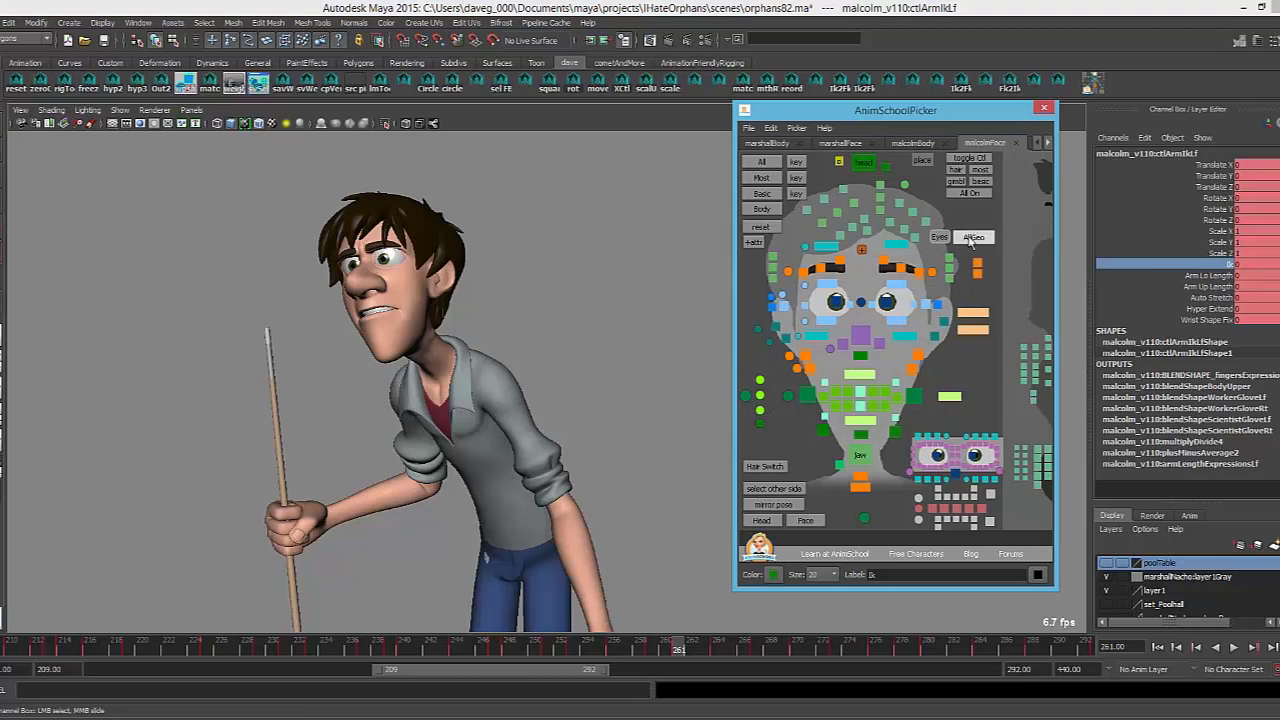
left_click(939, 237)
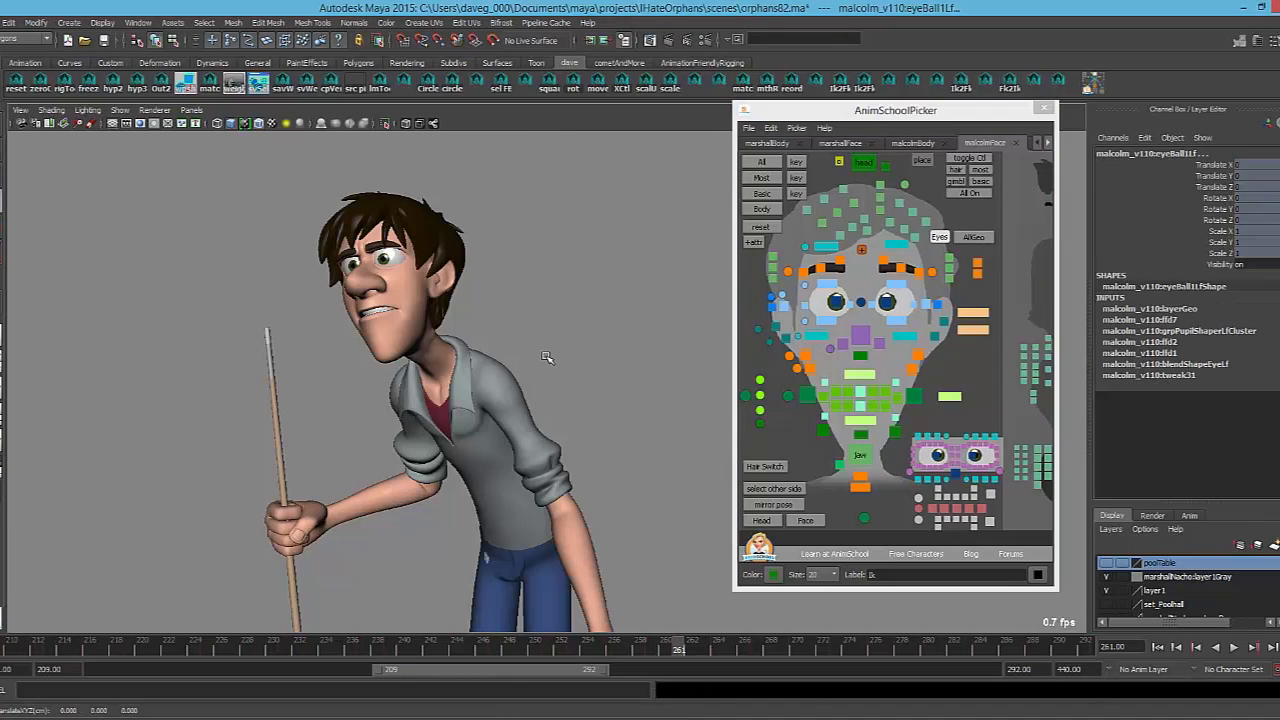
key("1")
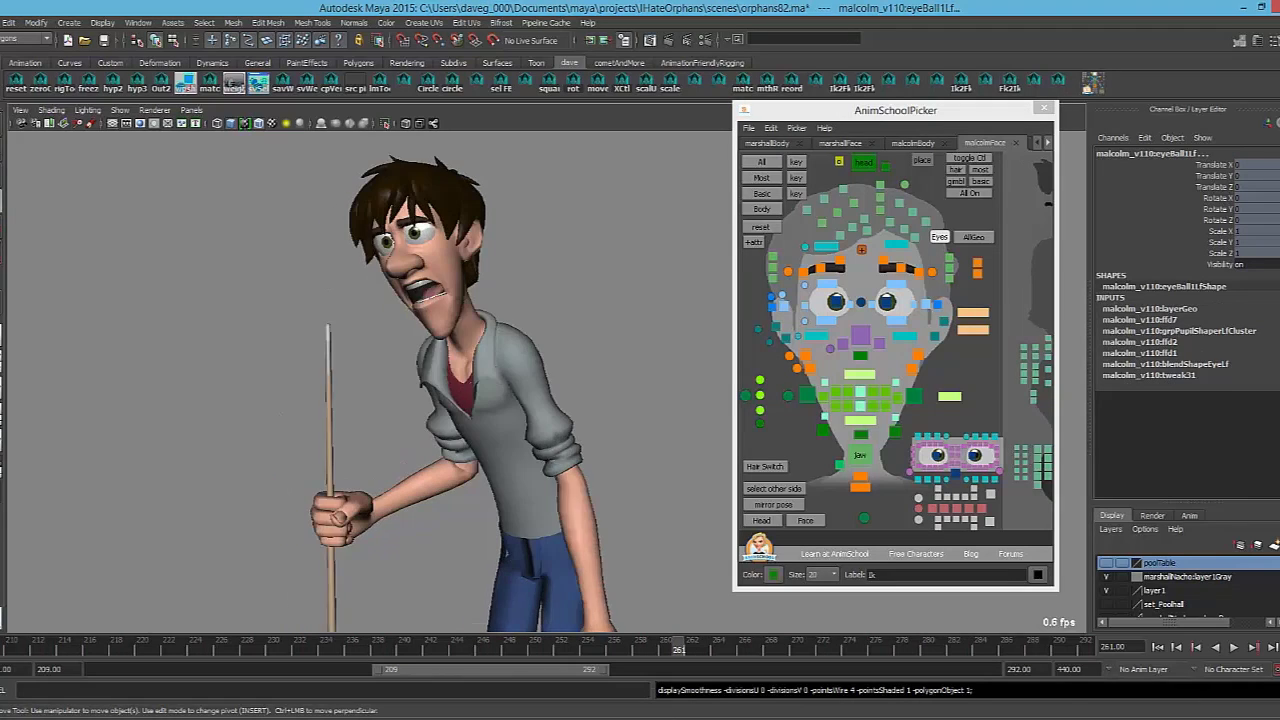
Play the animation with the eyes in rough display to check the playback speed
left_click(4, 648)
key("alt+v")
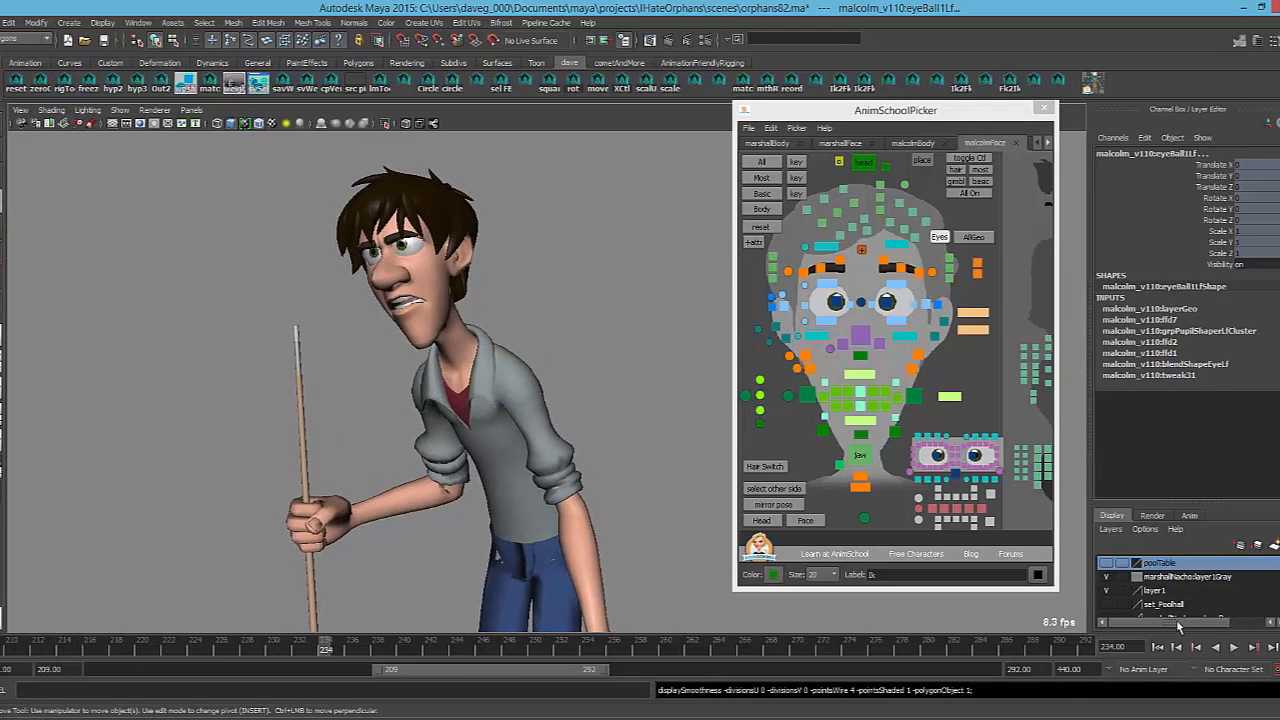
left_click(1235, 648)
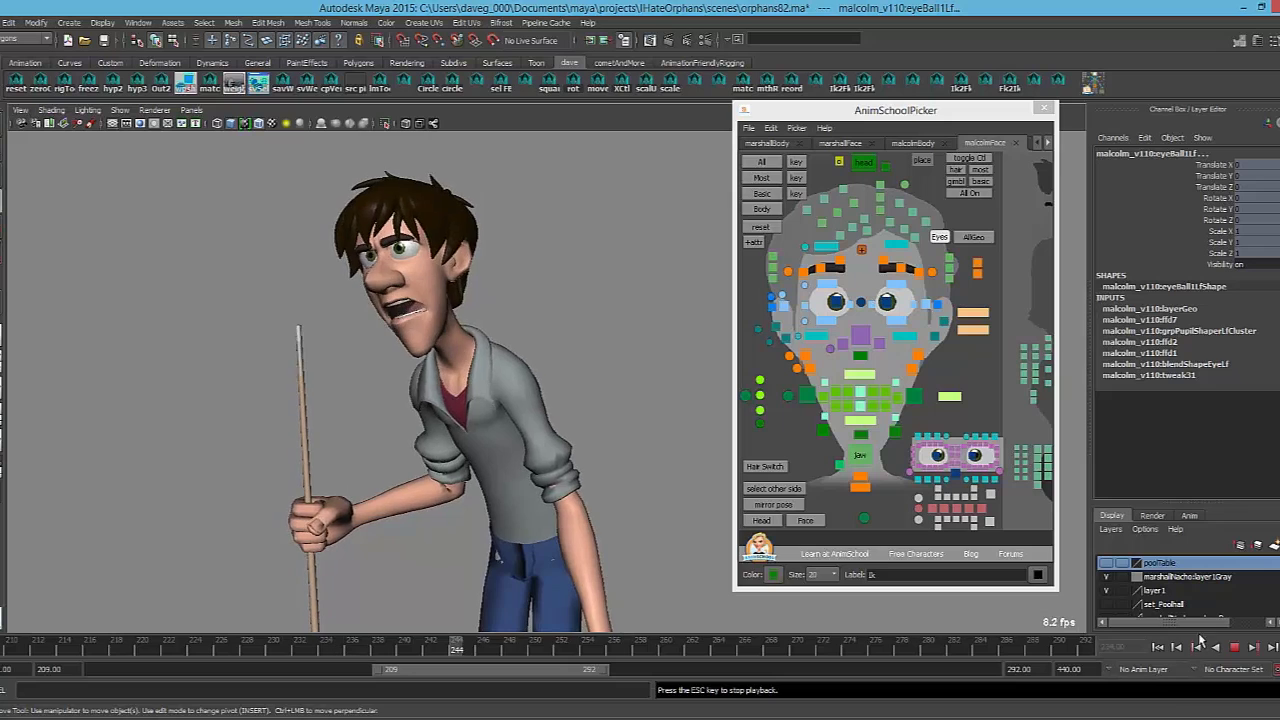
key("Escape")
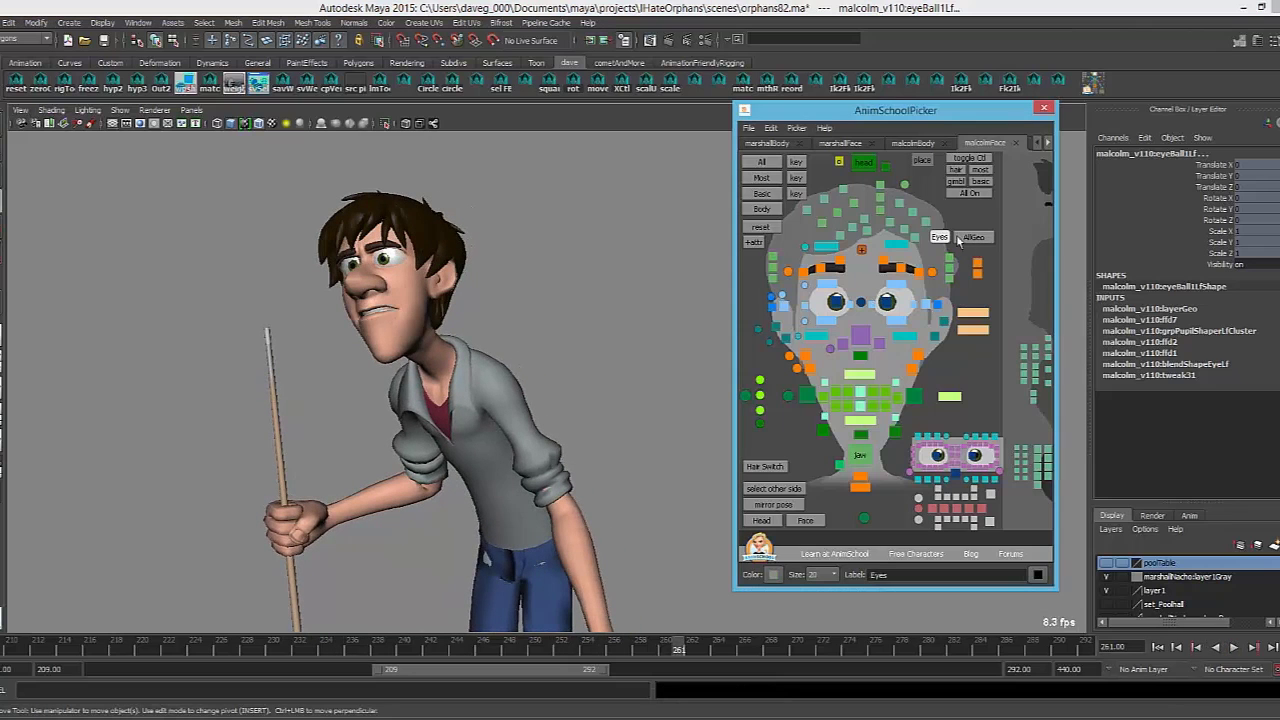
Return Malcolm's eye geometry to smooth display with 3 divisions in U and V, and clear the selection
left_click(941, 239)
left_click(611, 300)
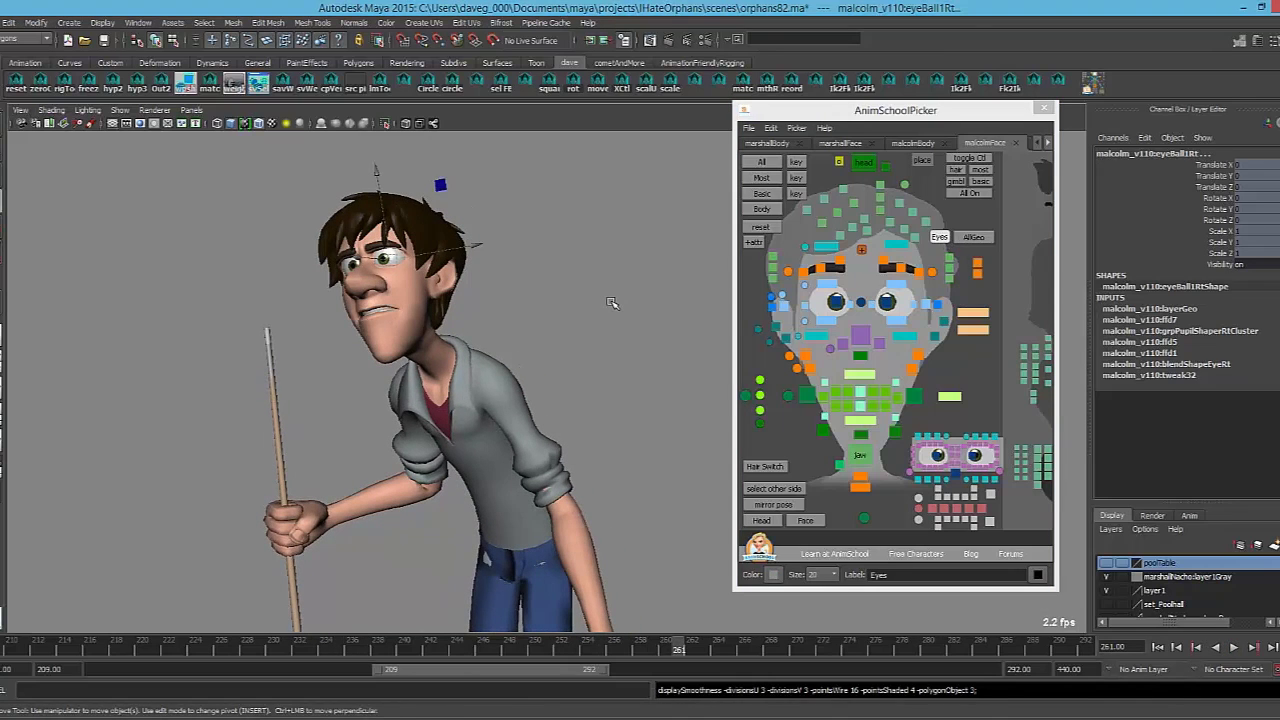
Play the animation with smooth eyes to compare the playback speed, and stop at frame 249
left_click(1234, 648)
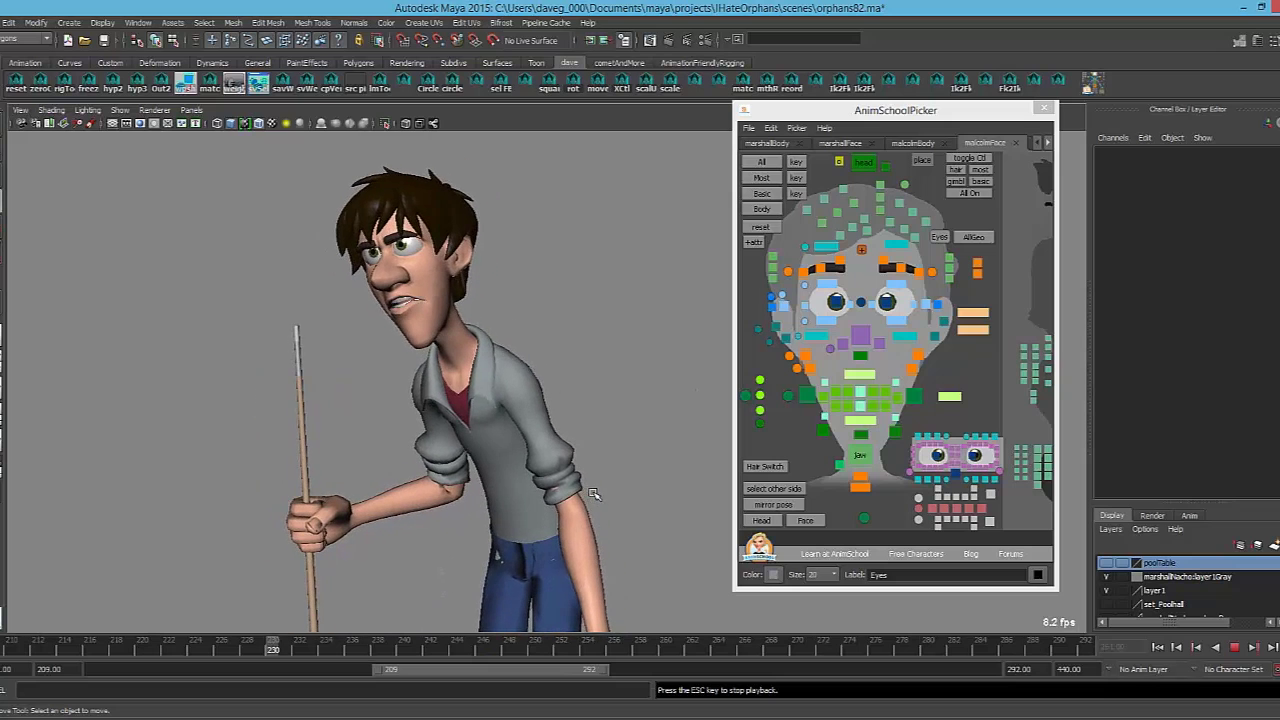
left_click(1234, 647)
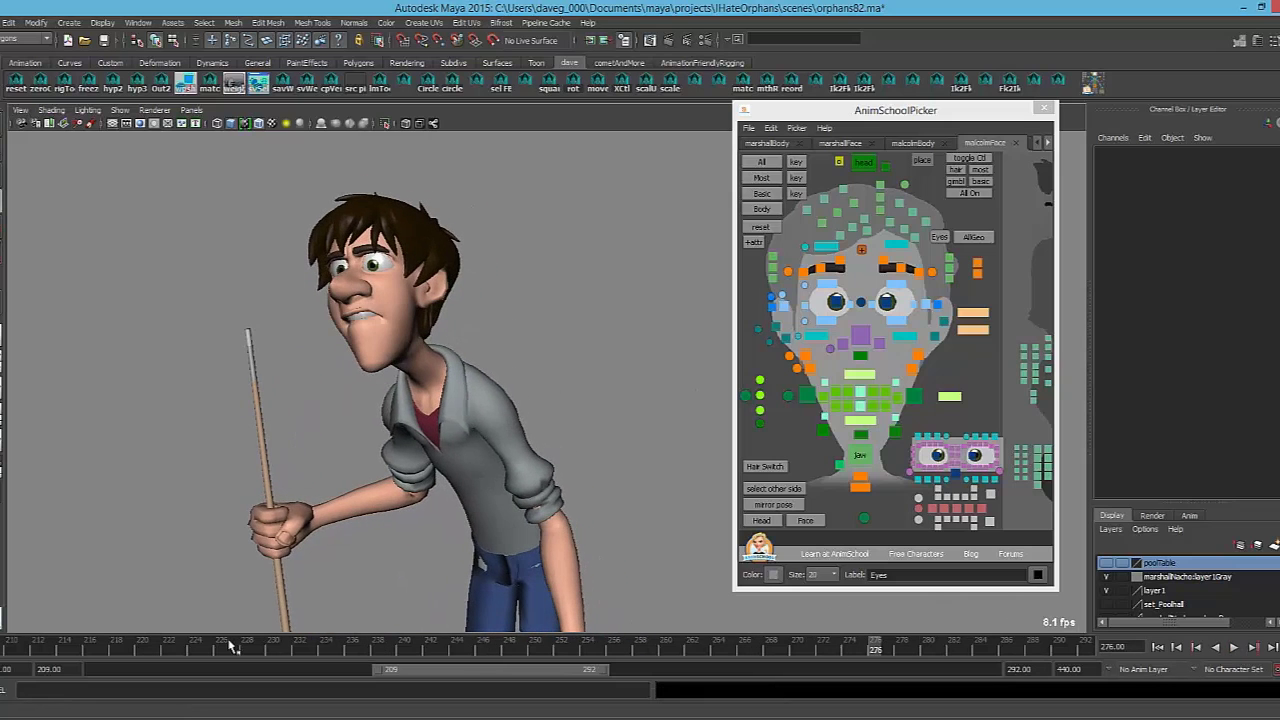
key("alt+v")
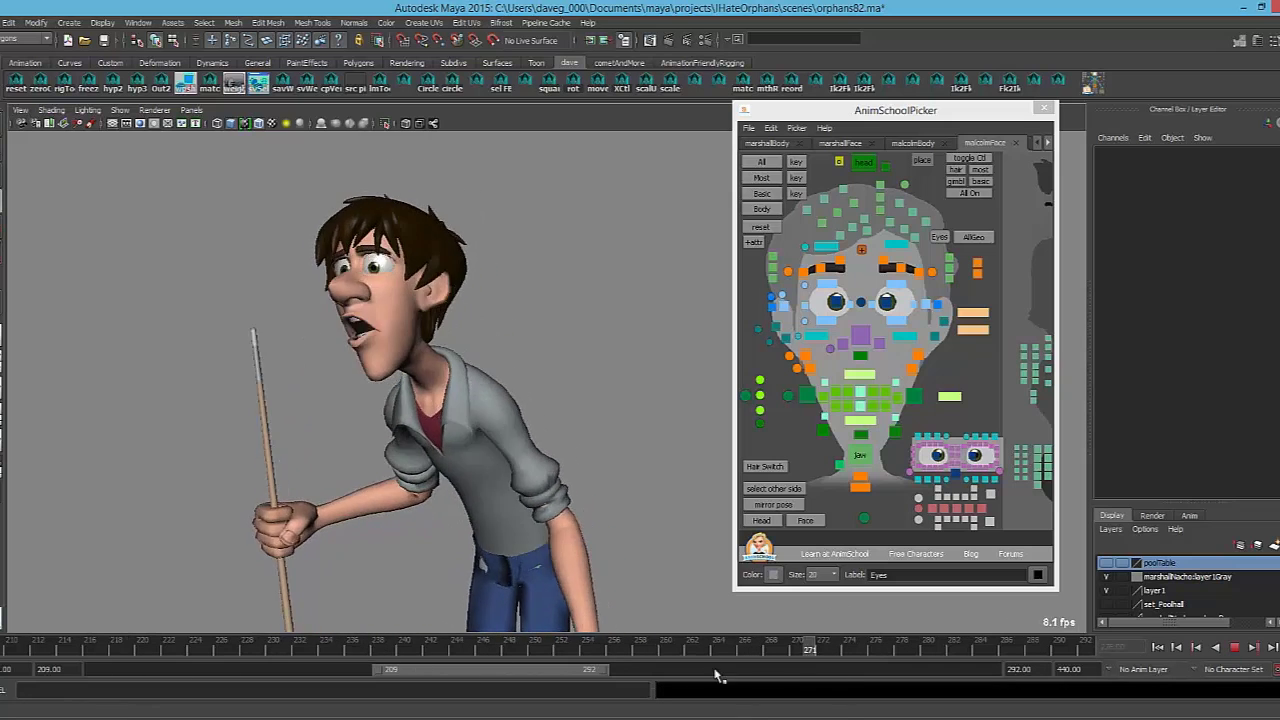
left_click_drag(76, 663, 522, 660)
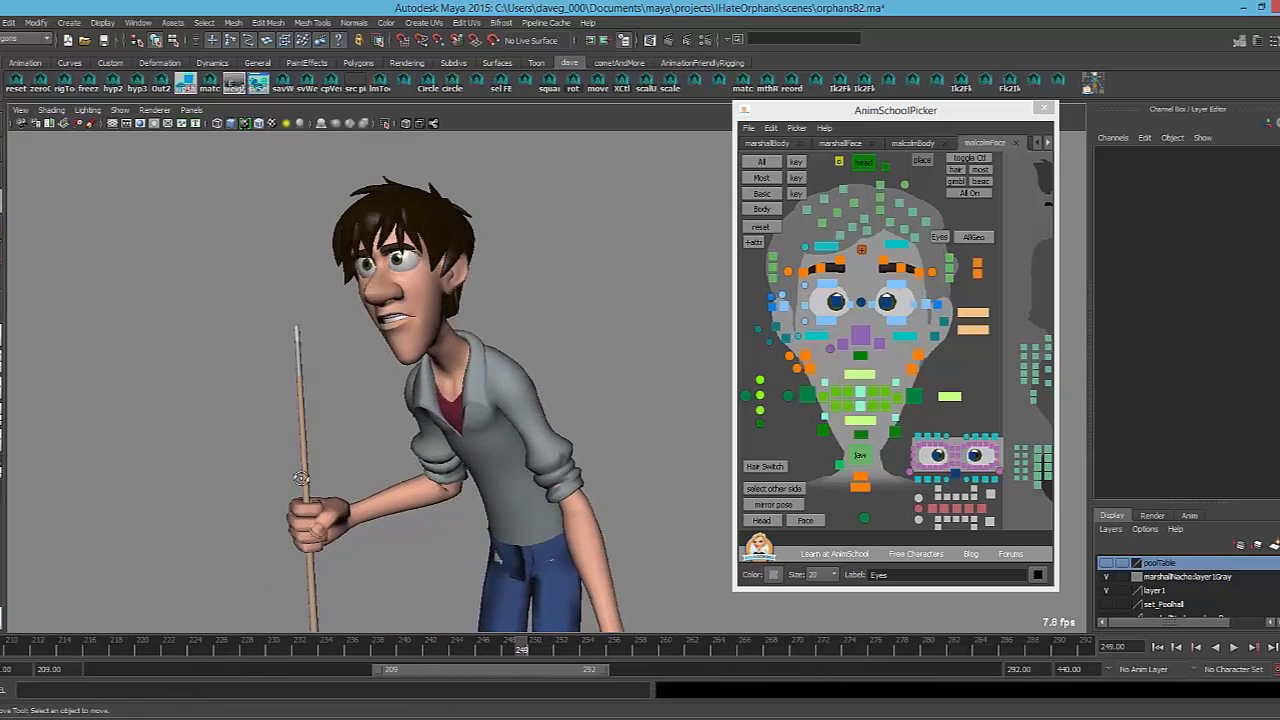
Hide the malcolm_v110:layerGeo display layer and show it again
left_click_drag(334, 482, 472, 494, "alt")
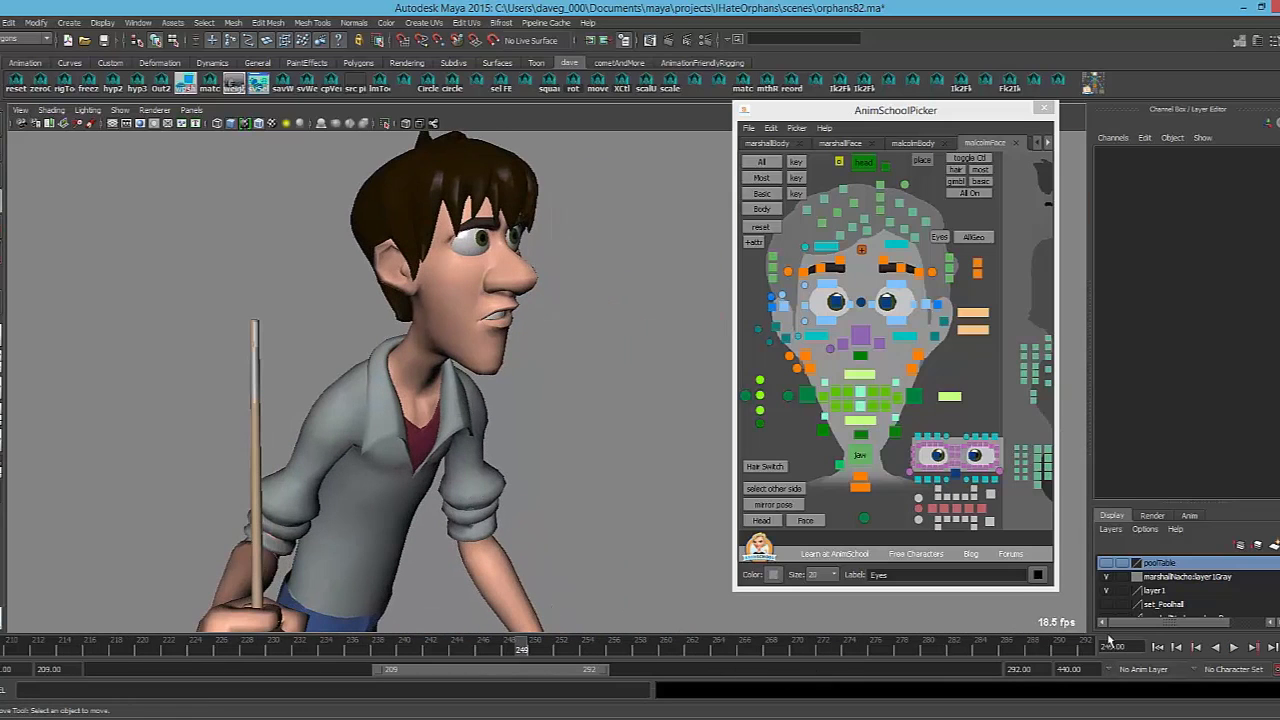
scroll(1186, 590, "down", 3)
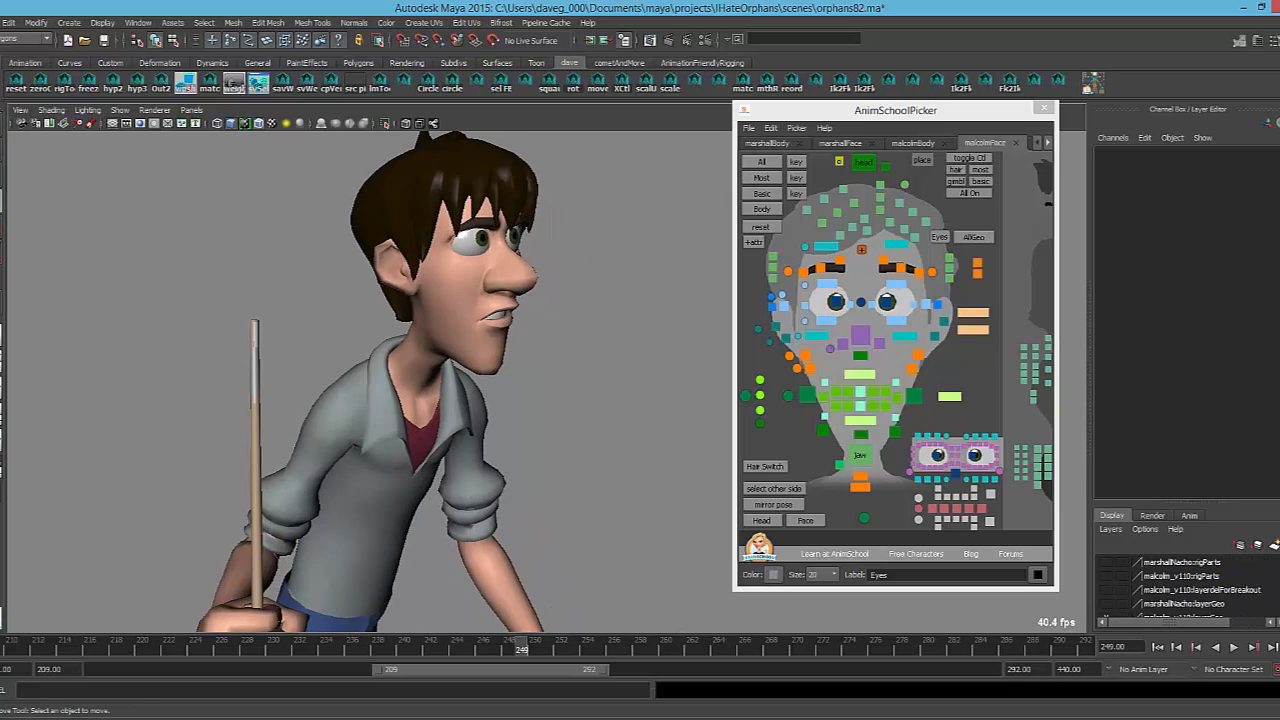
scroll(1185, 590, "down", 2)
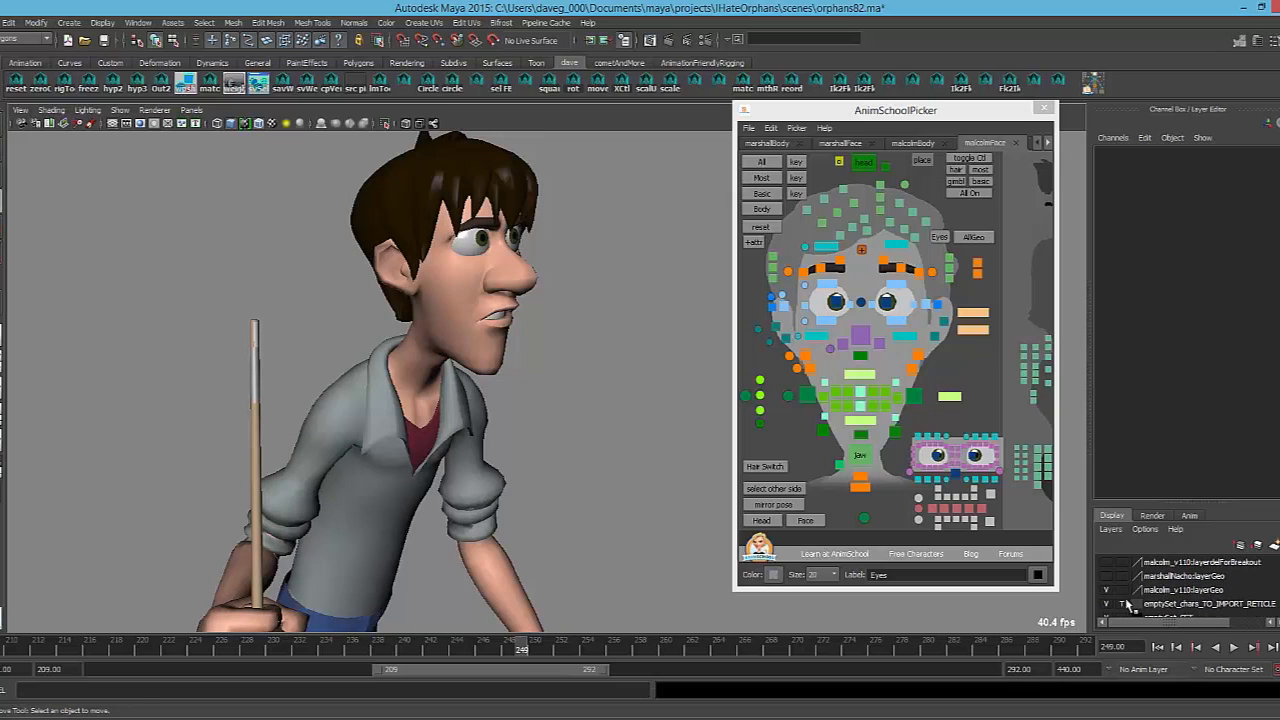
left_click(1107, 591)
left_click(1107, 591)
Review the animation from Malcolm's other side, stopping playback at frame 253
left_click(1217, 648)
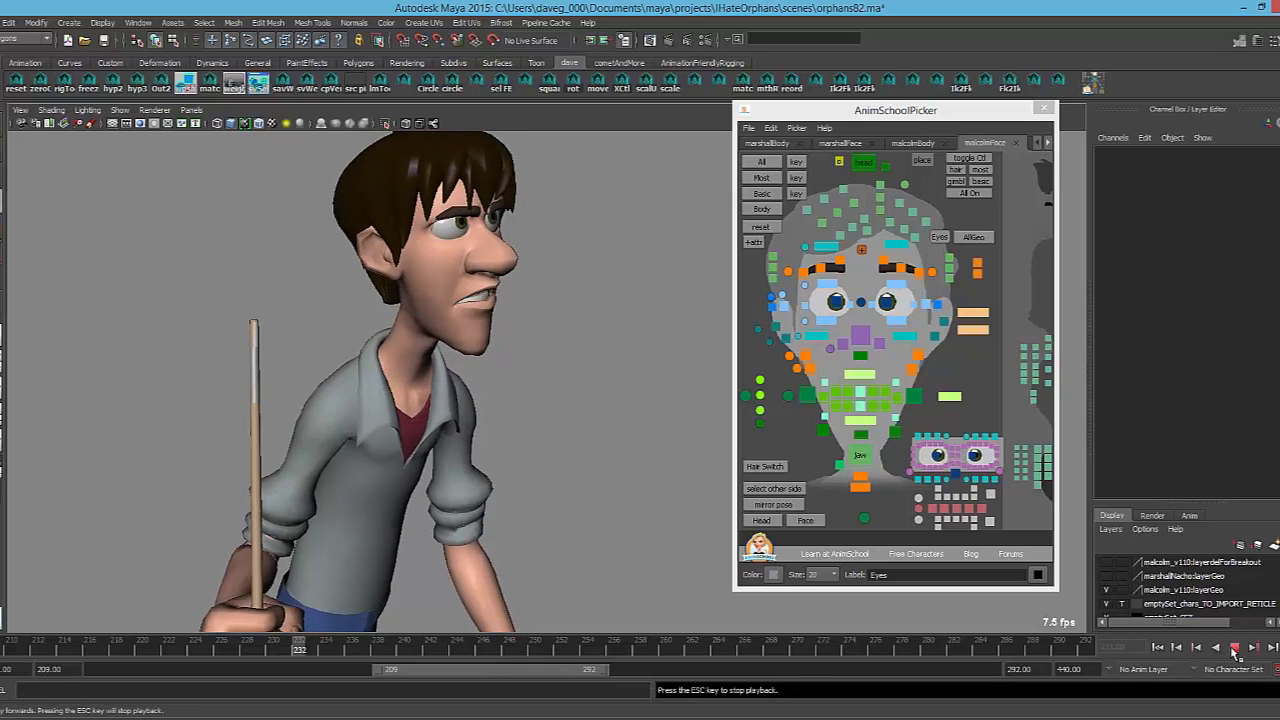
left_click(1232, 648)
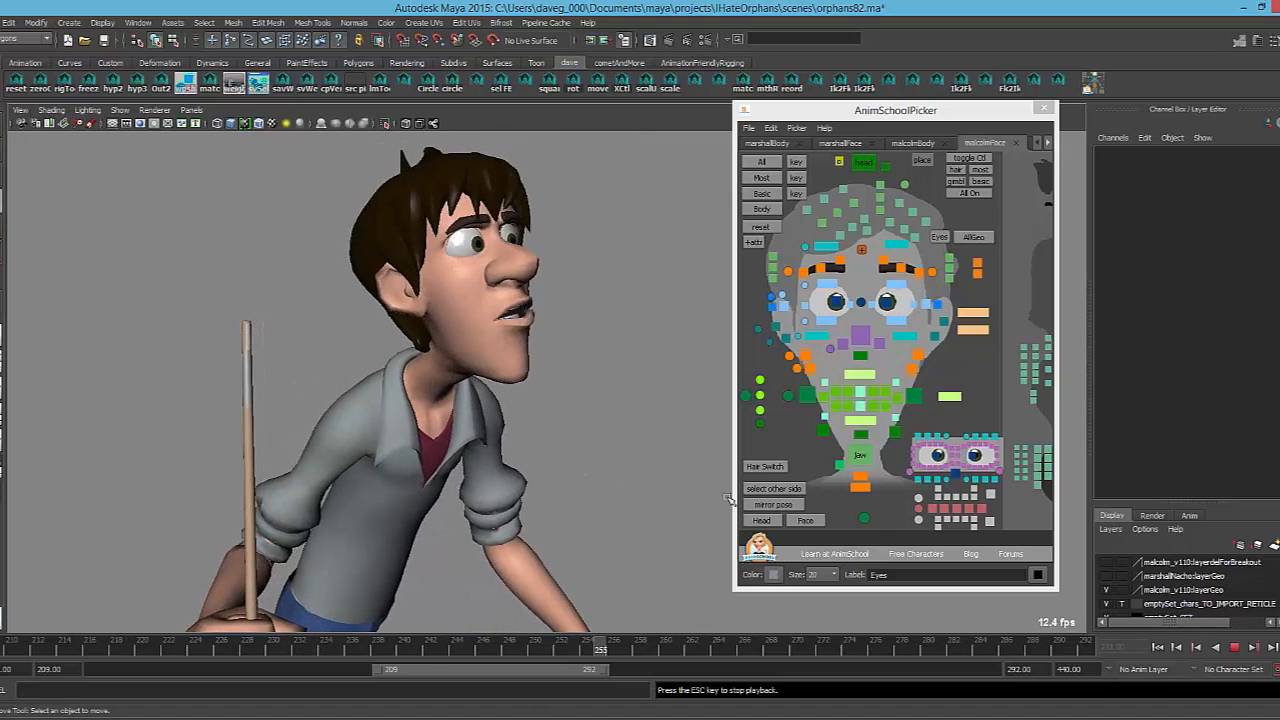
left_click(1234, 648)
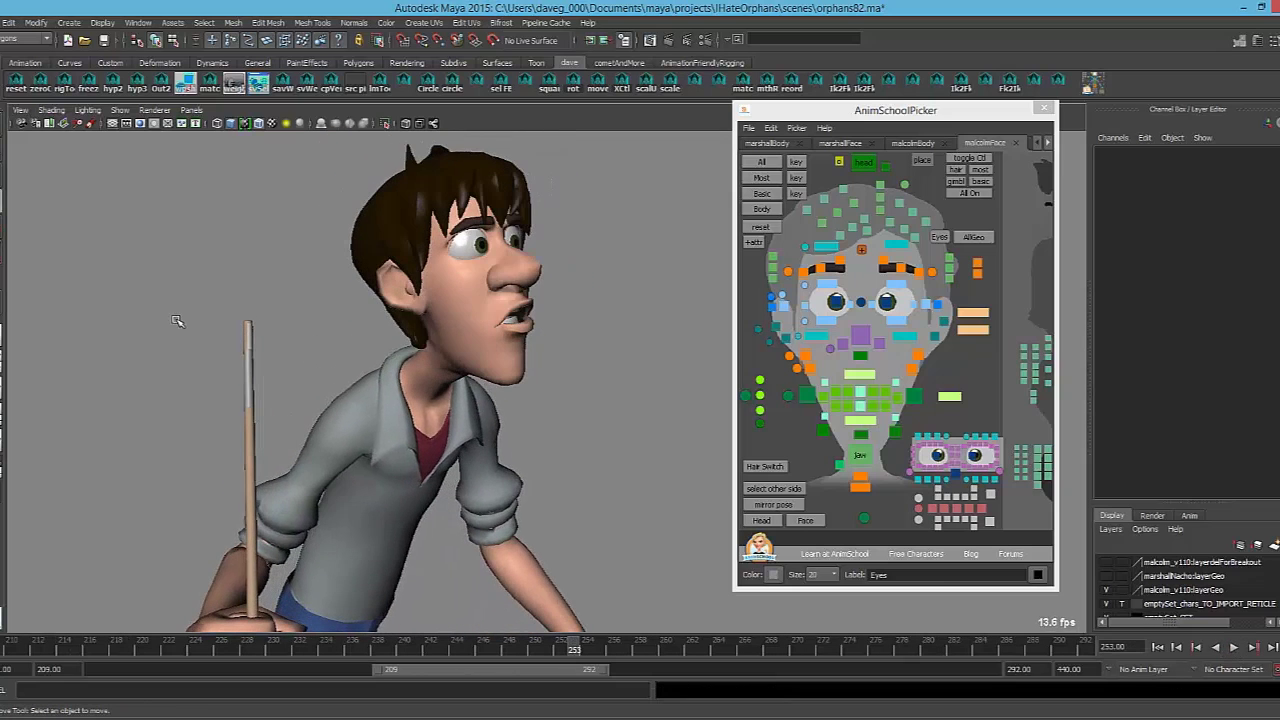
Replay the shot from a closer three-quarter view and stop at frame 246
left_click_drag(438, 335, 423, 367, "alt")
left_click(8, 652)
key("alt+v")
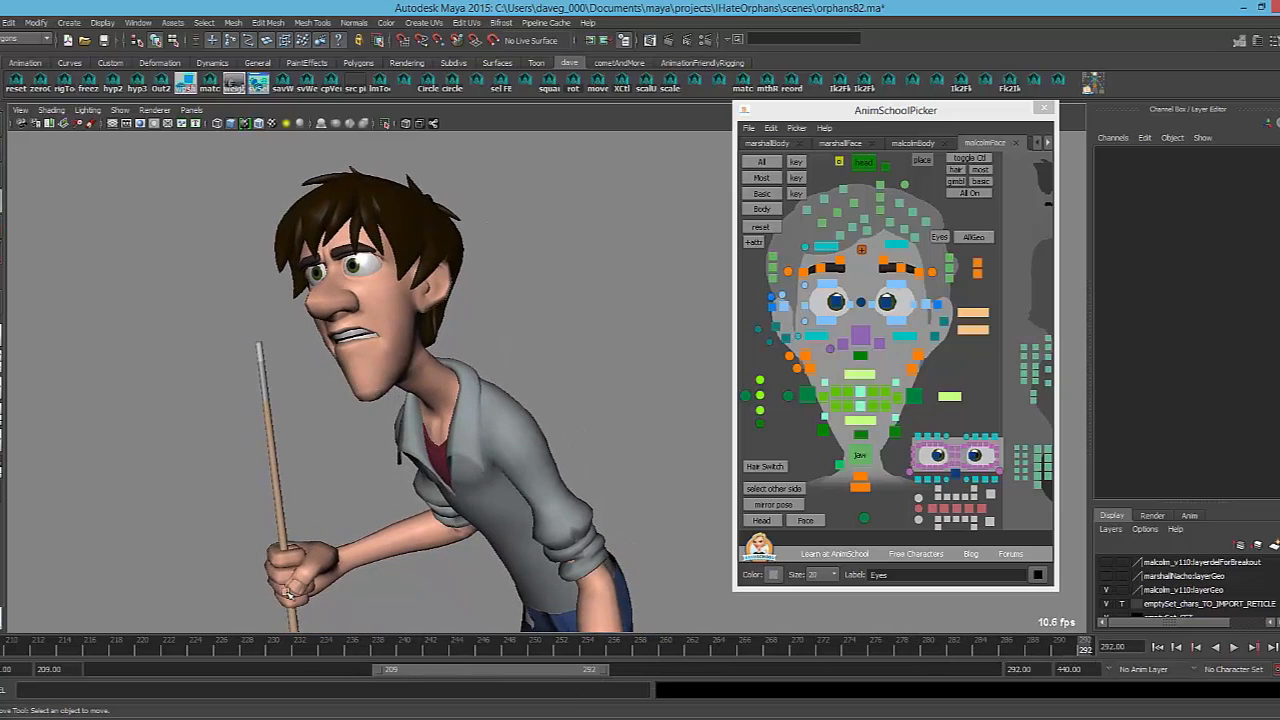
left_click(452, 651)
key("alt+v")
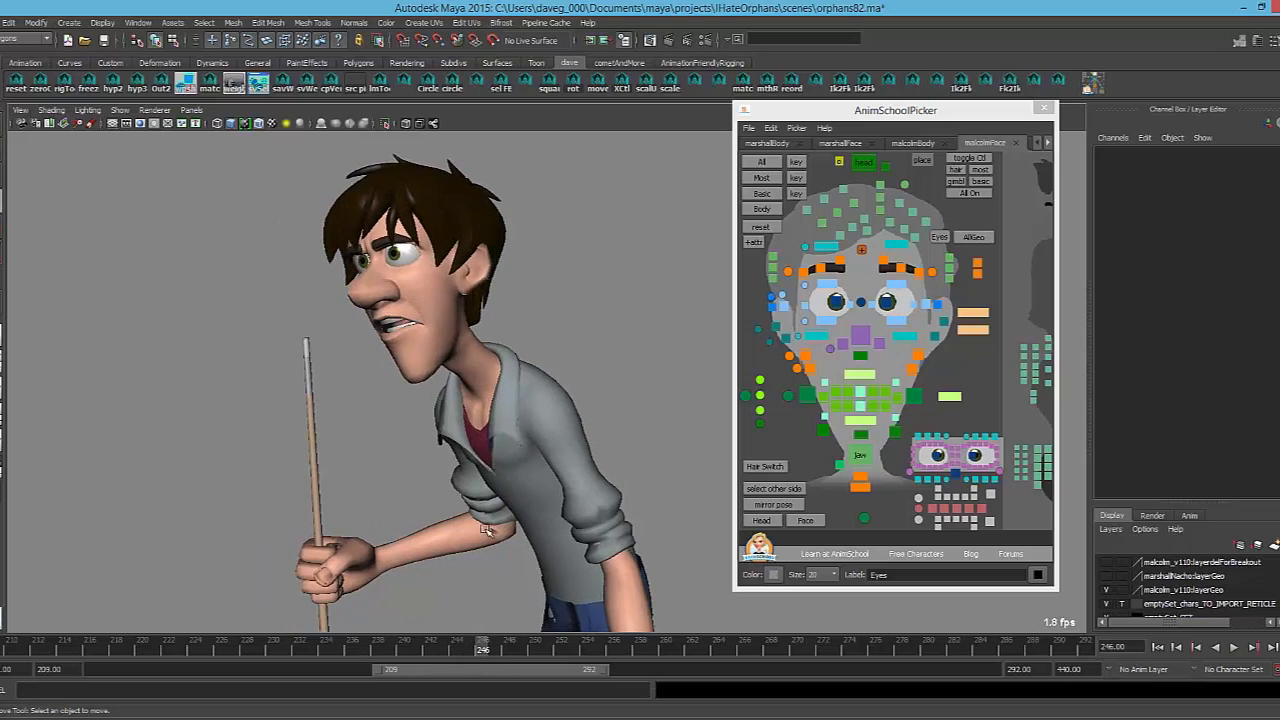